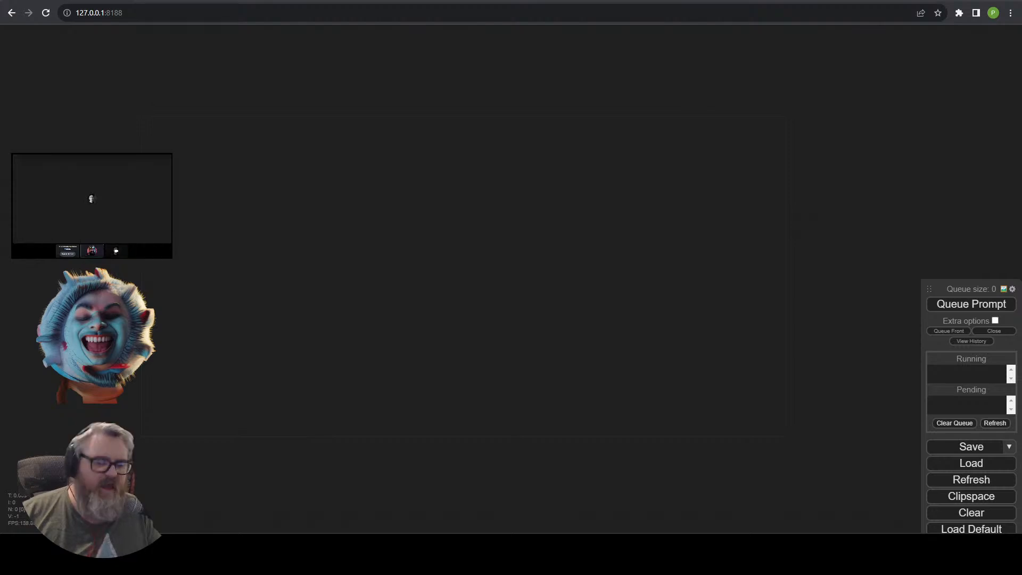
{"action": "mouse_move", "coordinate": [171, 564]}
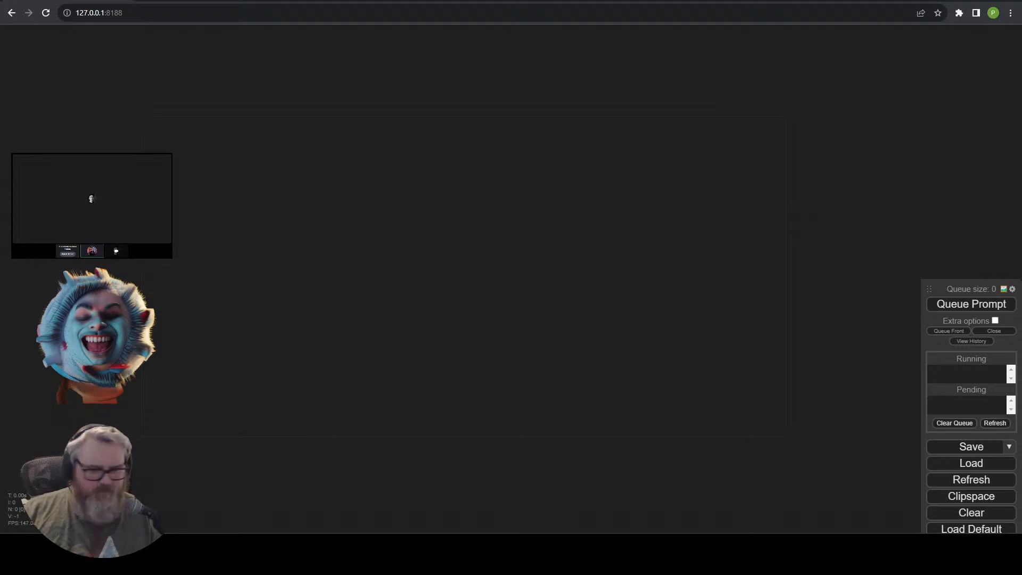
{"action": "left_click", "coordinate": [883, 565]}
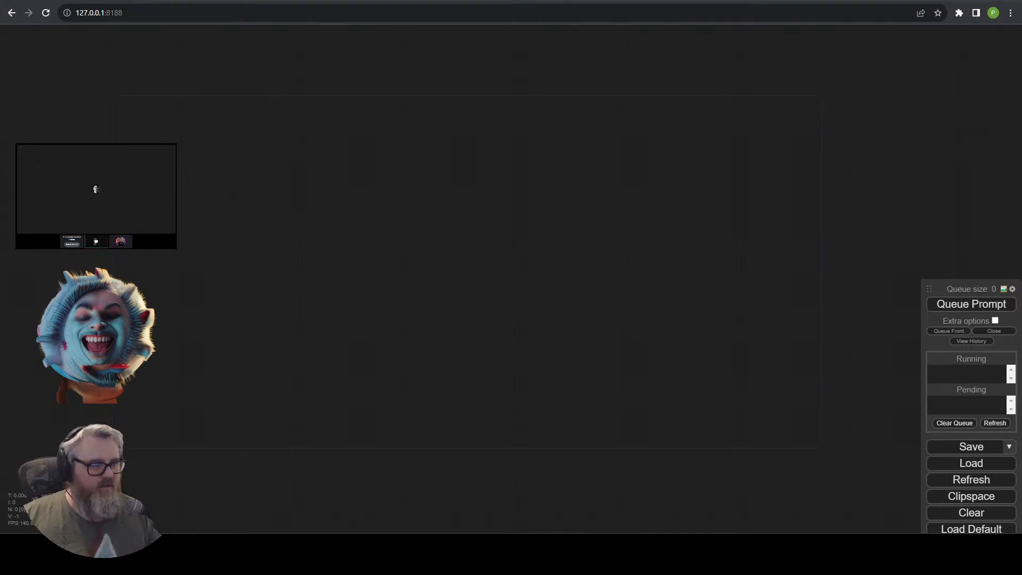
Add a KSampler node to the empty workflow.
{"action": "double_click", "coordinate": [341, 256]}
{"action": "type", "text": "ksampler"}
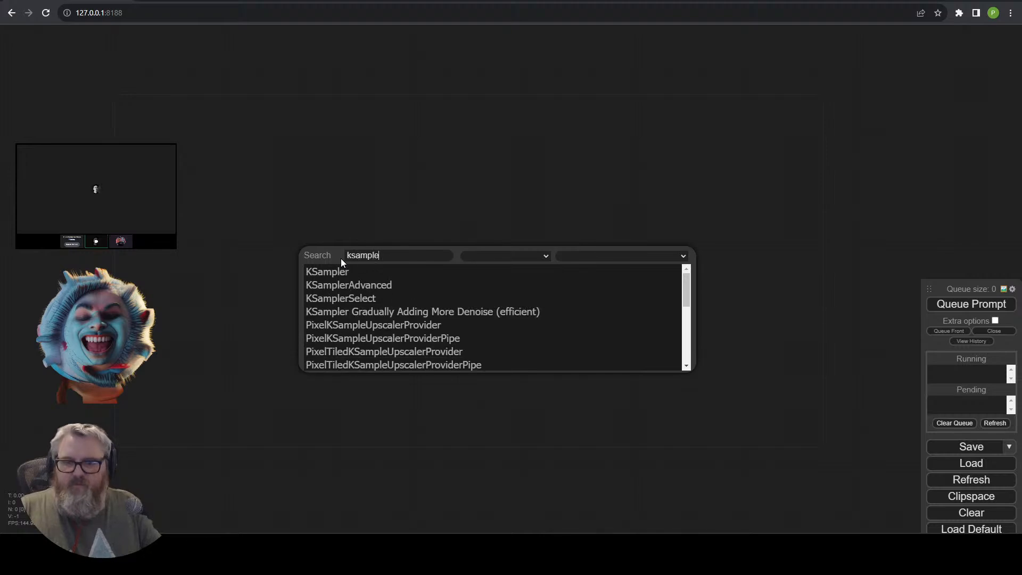
{"action": "key", "text": "Return"}
{"action": "scroll", "coordinate": [445, 268], "scroll_direction": "up", "scroll_amount": 5}
{"action": "scroll", "coordinate": [445, 268], "scroll_direction": "up", "scroll_amount": 4}
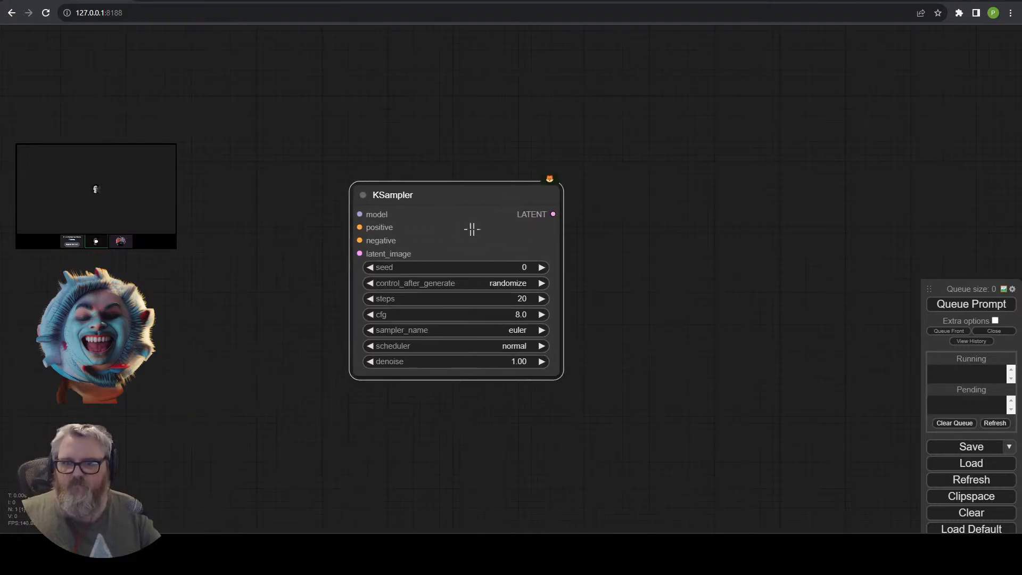
{"action": "left_click_drag", "start_coordinate": [683, 226], "coordinate": [704, 218]}
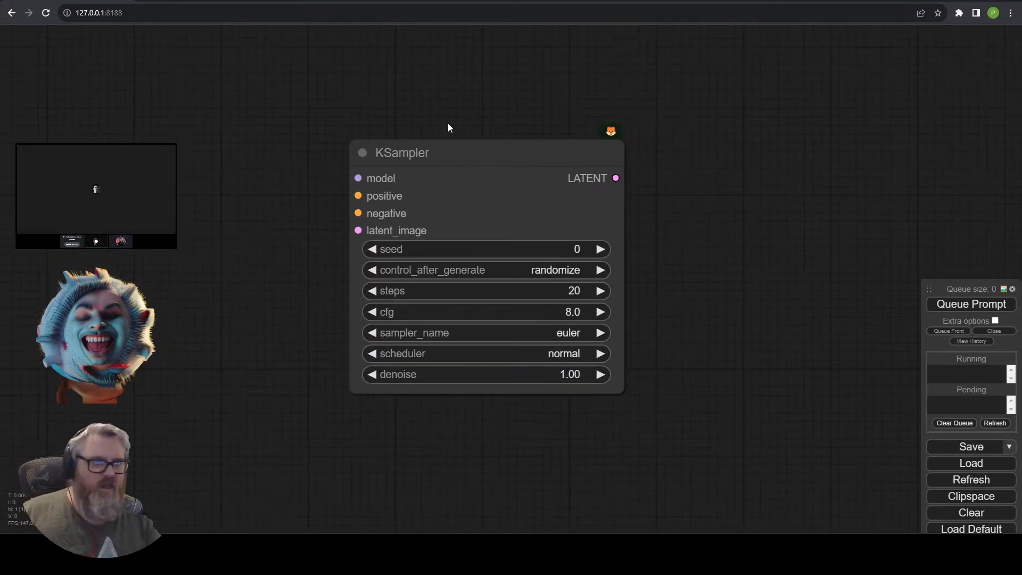
{"action": "left_click_drag", "start_coordinate": [448, 125], "coordinate": [481, 126]}
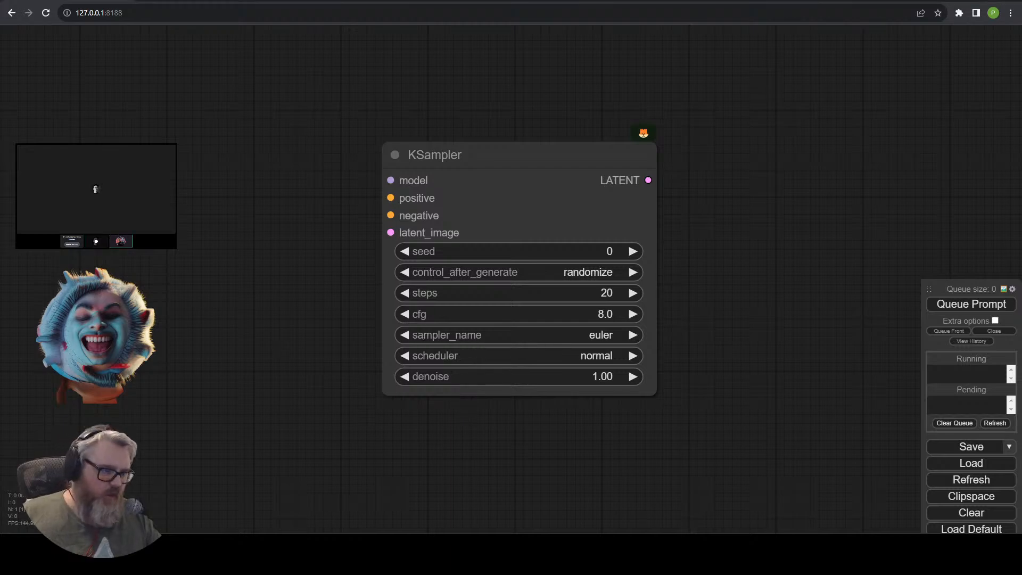
{"action": "left_click_drag", "start_coordinate": [558, 314], "coordinate": [455, 305]}
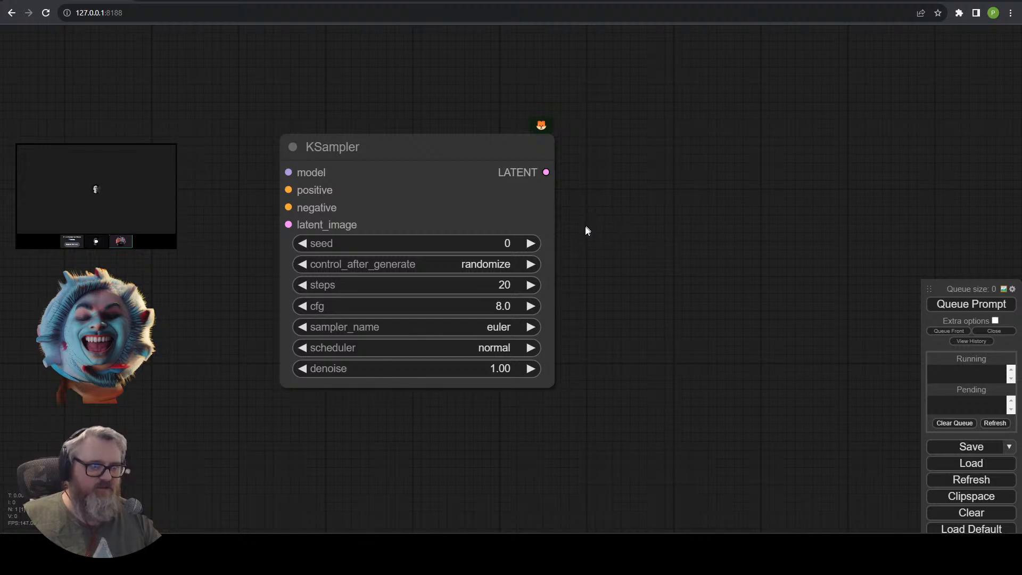
Add a VAE Decode node fed by the KSampler's LATENT output and place it just beside the sampler.
{"action": "left_click_drag", "start_coordinate": [546, 172], "coordinate": [615, 158]}
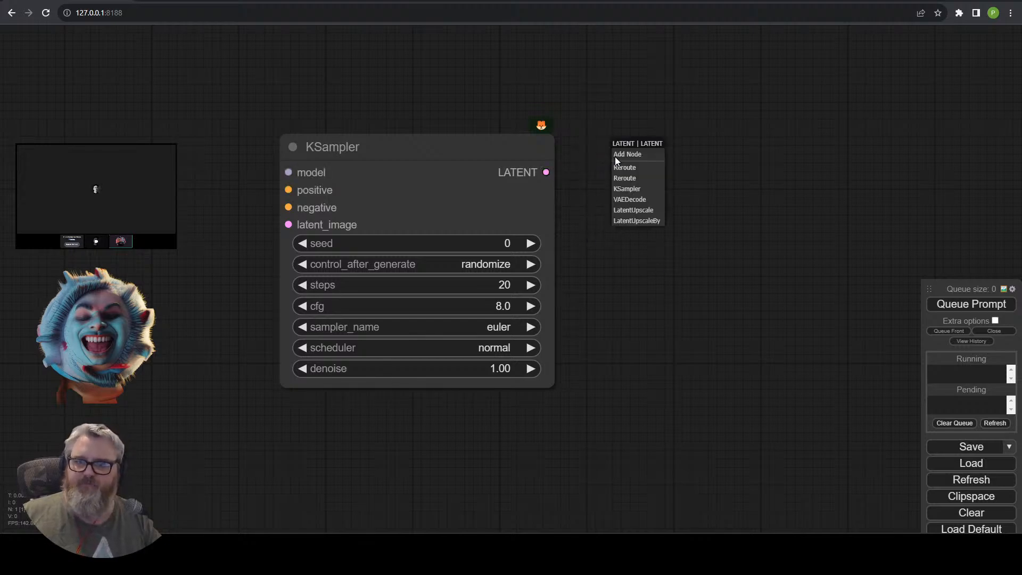
{"action": "left_click", "coordinate": [625, 200]}
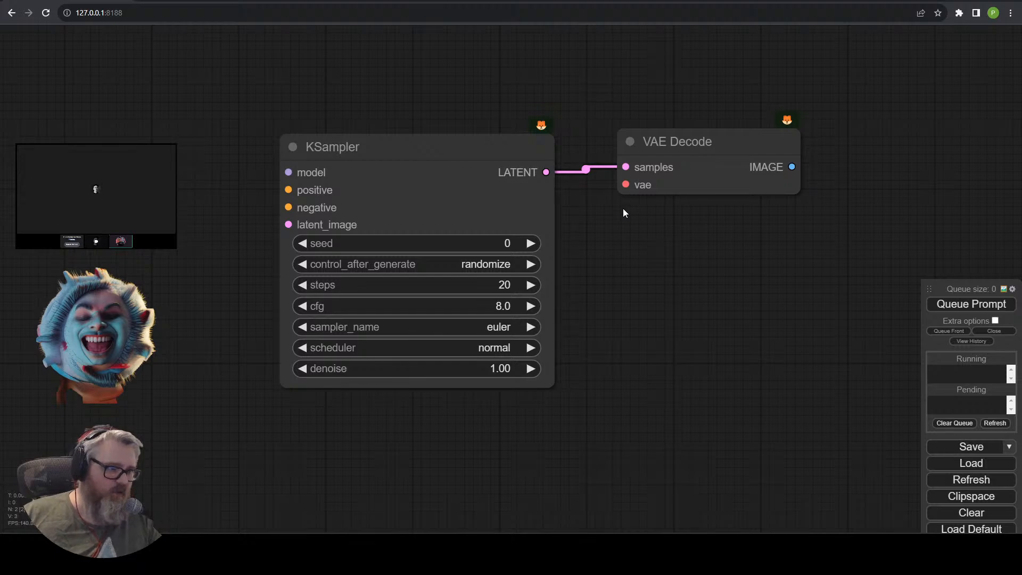
{"action": "left_click_drag", "start_coordinate": [664, 182], "coordinate": [647, 170]}
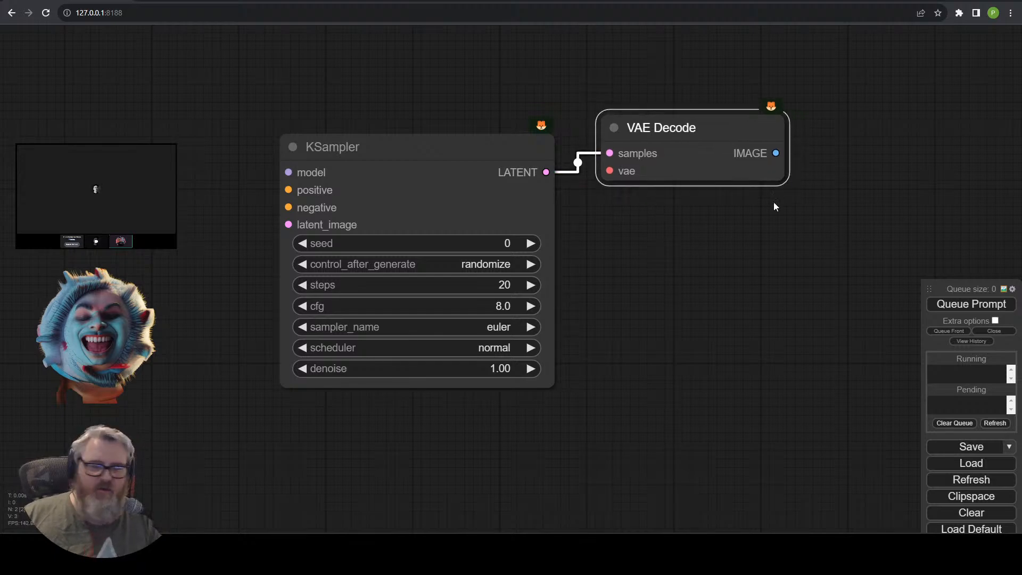
{"action": "left_click_drag", "start_coordinate": [775, 208], "coordinate": [659, 246]}
{"action": "left_click", "coordinate": [272, 195]}
{"action": "left_click", "coordinate": [542, 189]}
{"action": "left_click_drag", "start_coordinate": [670, 319], "coordinate": [538, 333]}
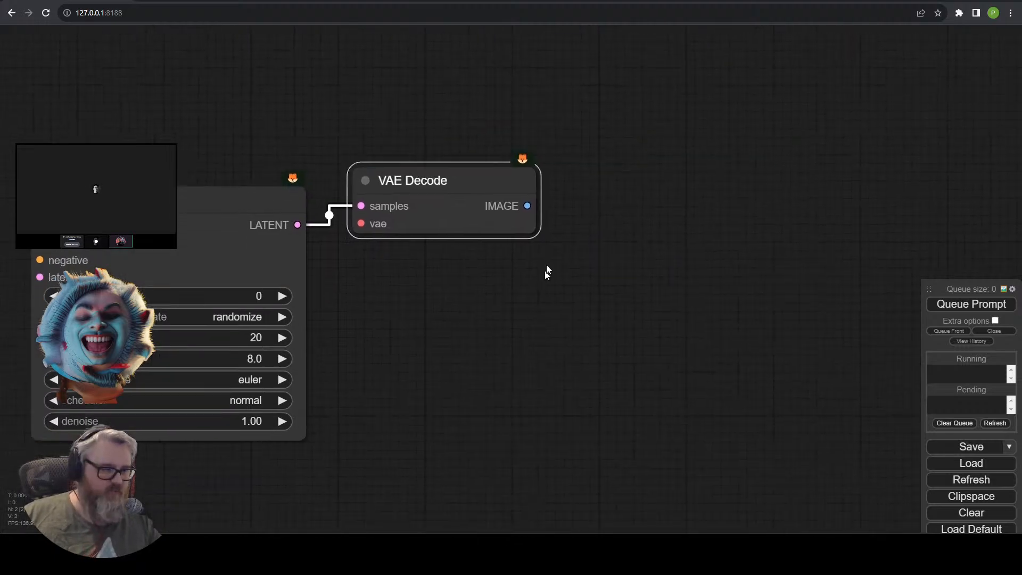
{"action": "left_click_drag", "start_coordinate": [528, 205], "coordinate": [672, 276]}
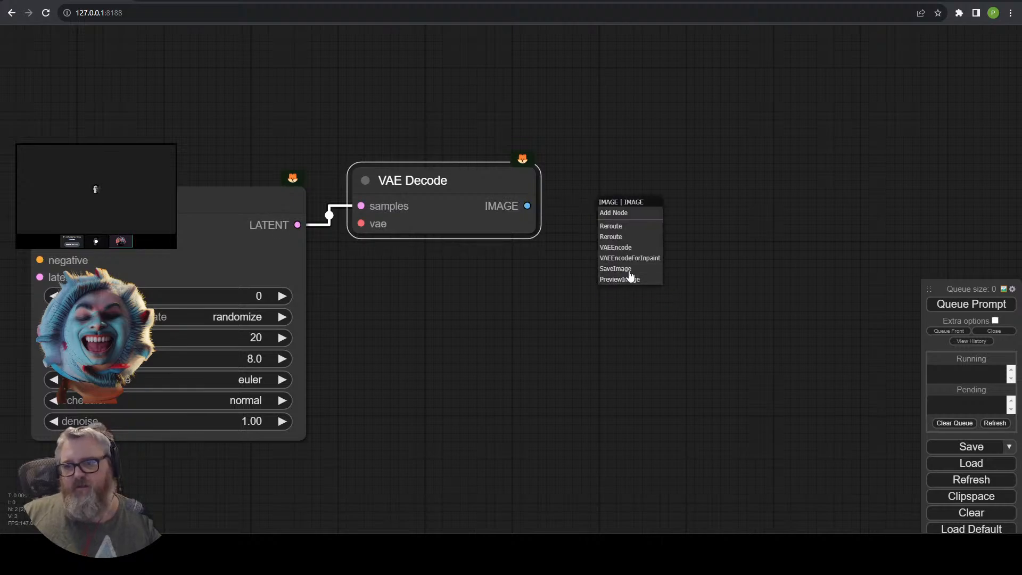
{"action": "left_click", "coordinate": [628, 212]}
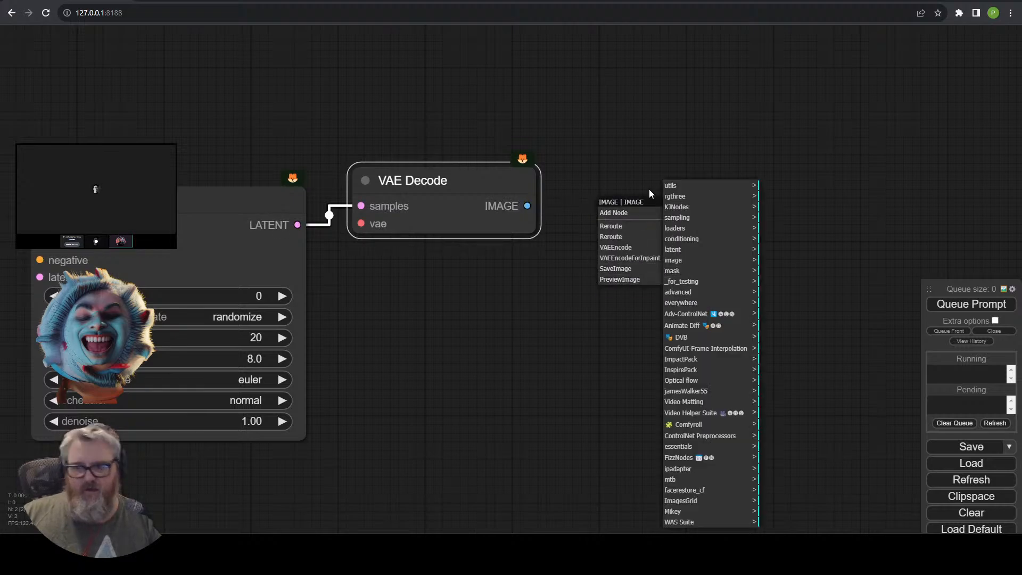
{"action": "left_click", "coordinate": [583, 259]}
{"action": "middle_click", "coordinate": [583, 255]}
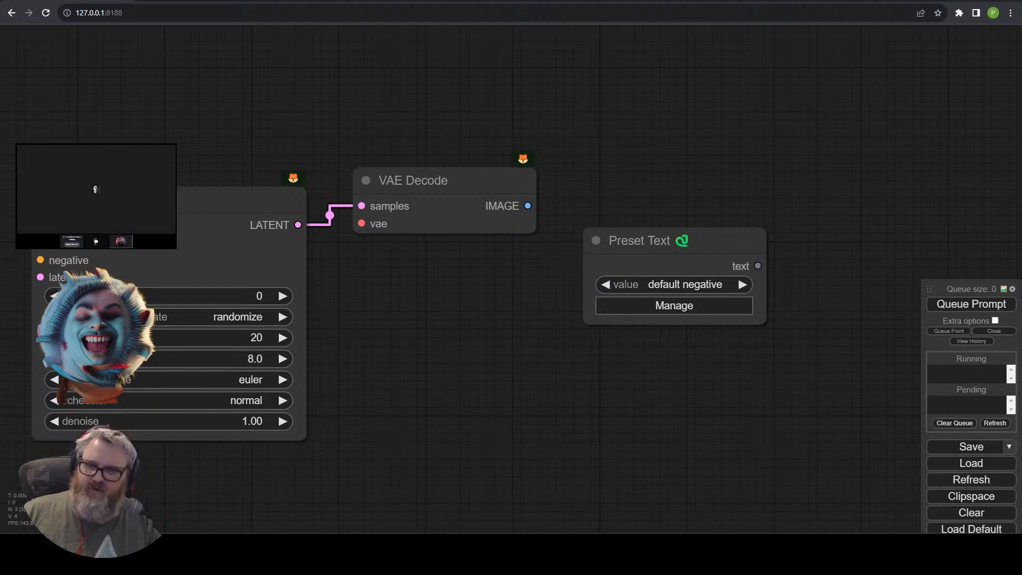
{"action": "left_click", "coordinate": [615, 240]}
{"action": "key", "text": "Delete"}
Add a VHS_VideoCombine node and connect the VAE Decode's IMAGE output to its images input.
{"action": "double_click", "coordinate": [625, 169]}
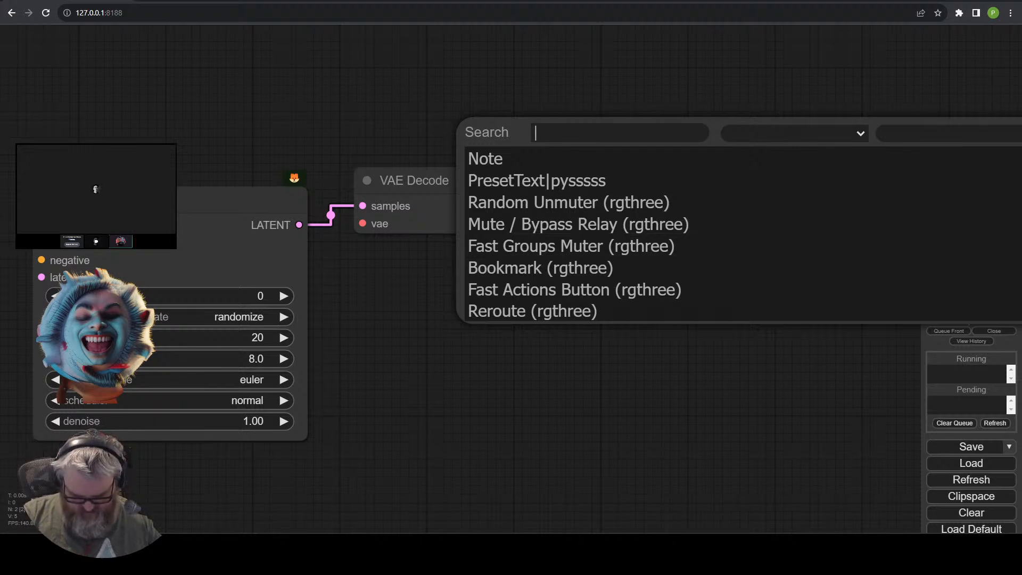
{"action": "type", "text": "videoc"}
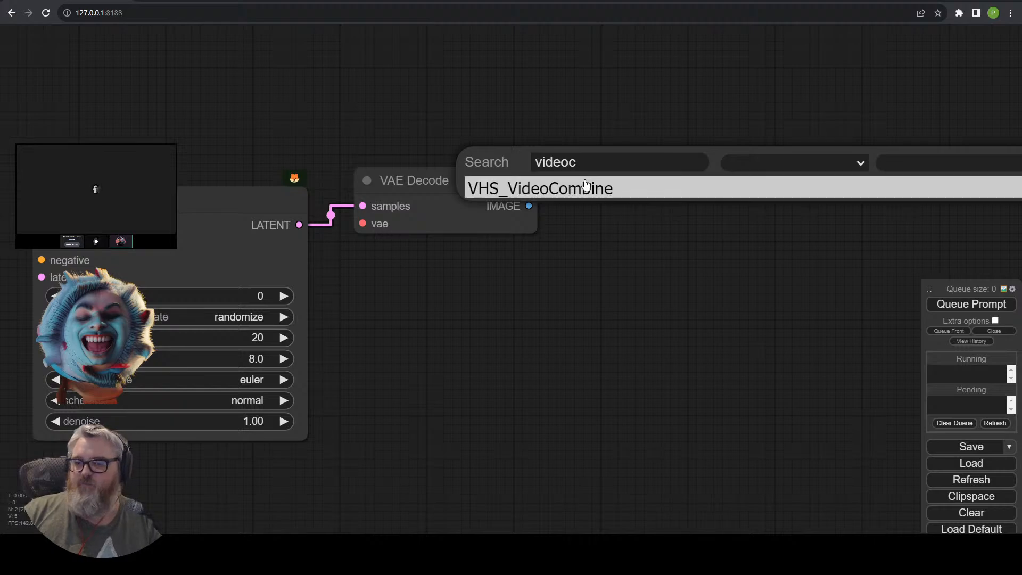
{"action": "left_click", "coordinate": [586, 187]}
{"action": "left_click_drag", "start_coordinate": [659, 200], "coordinate": [659, 233]}
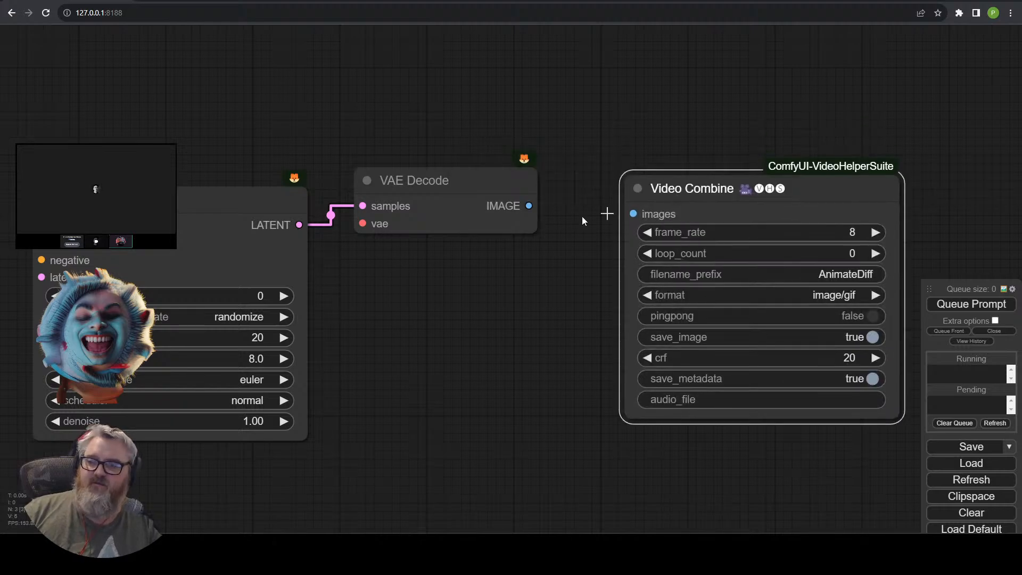
{"action": "left_click_drag", "start_coordinate": [528, 205], "coordinate": [633, 213]}
Set the Video Combine node's frame_rate to 24 and its format to video/h264-mp4.
{"action": "left_click_drag", "start_coordinate": [751, 242], "coordinate": [506, 247]}
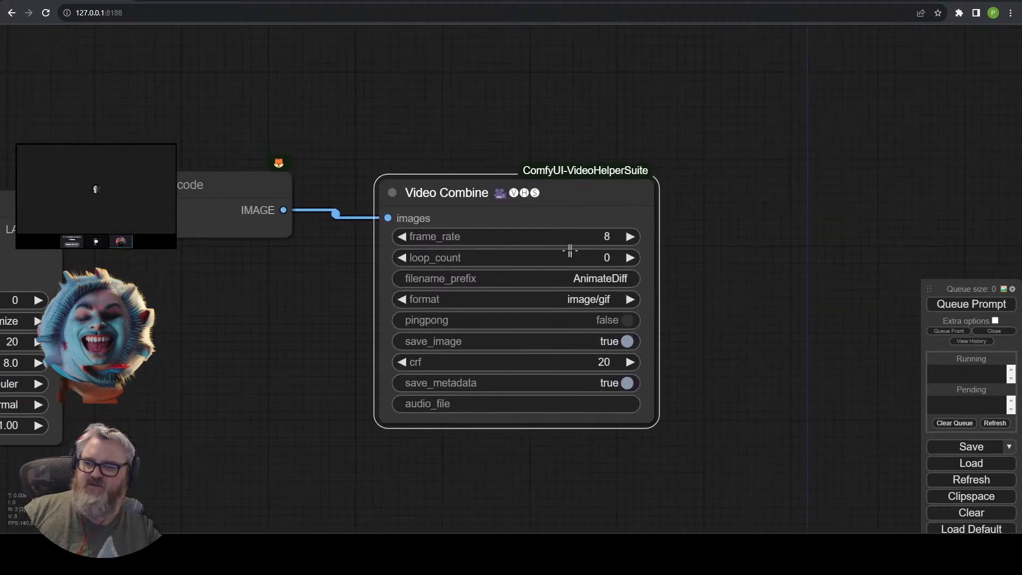
{"action": "left_click", "coordinate": [602, 237]}
{"action": "key", "text": "BackSpace"}
{"action": "type", "text": "24"}
{"action": "key", "text": "Return"}
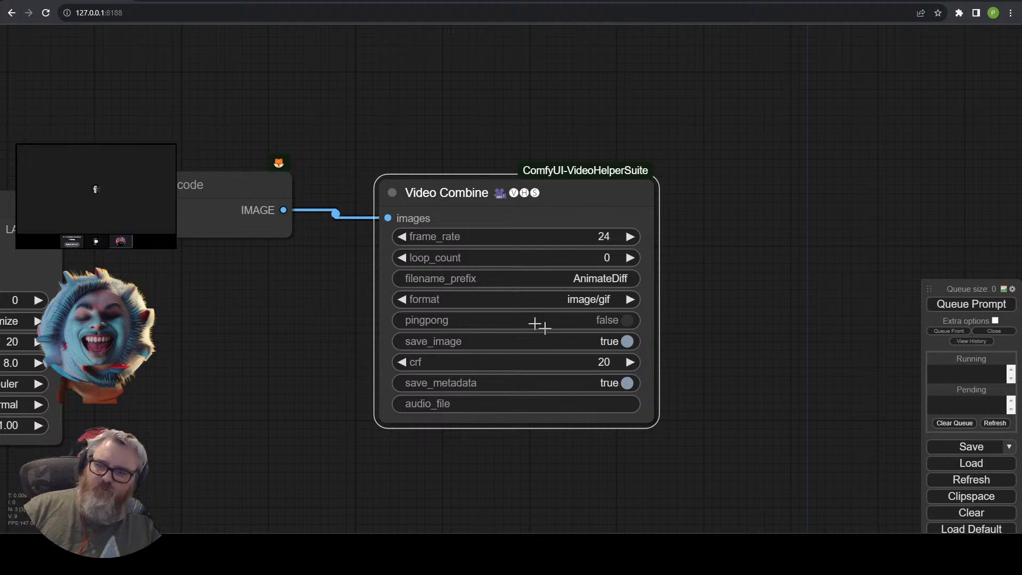
{"action": "left_click", "coordinate": [588, 299]}
{"action": "left_click", "coordinate": [615, 356]}
{"action": "scroll", "coordinate": [617, 355], "scroll_direction": "up", "scroll_amount": 2}
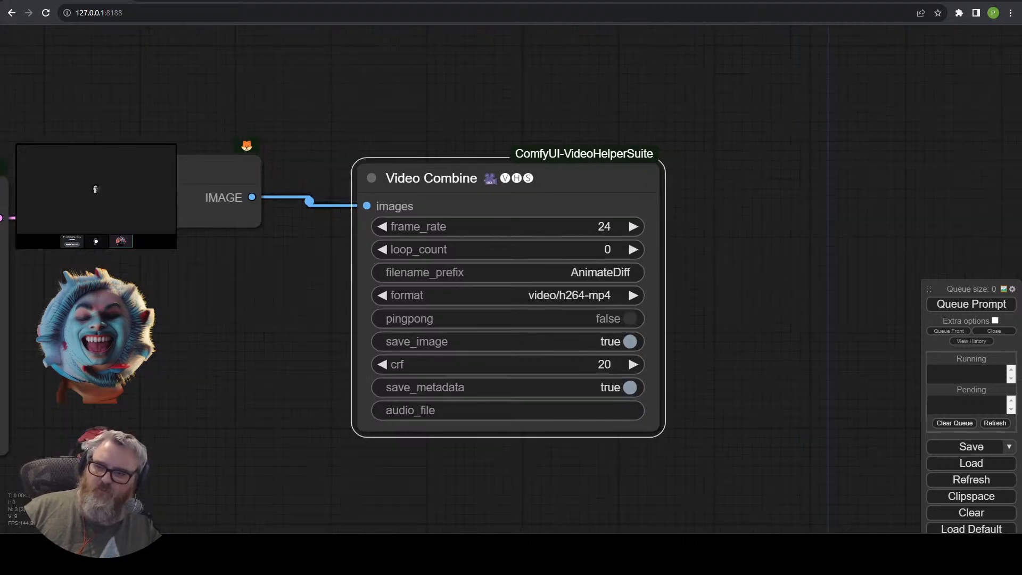
{"action": "left_click_drag", "start_coordinate": [775, 330], "coordinate": [813, 305]}
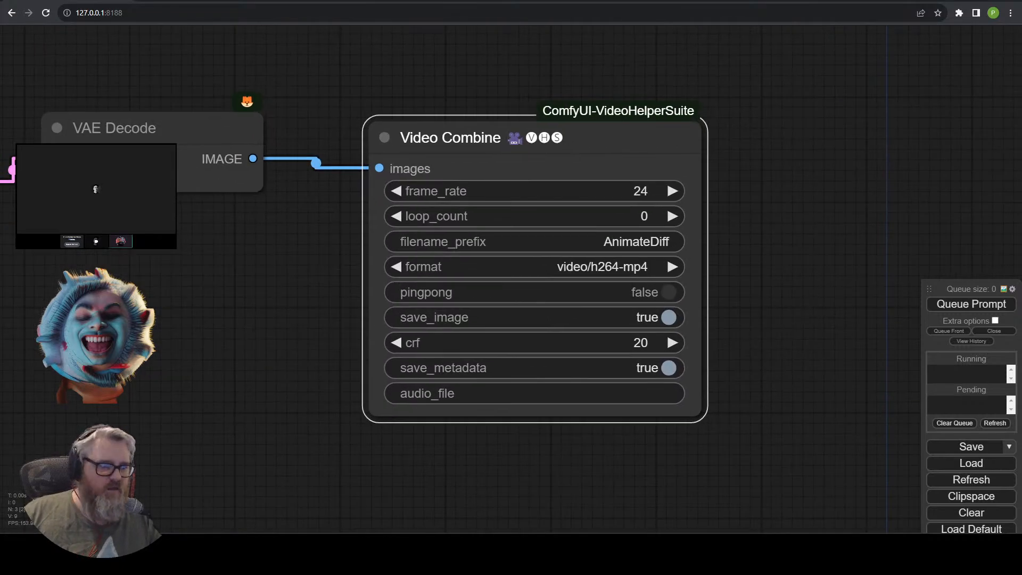
Add a Load Checkpoint node feeding the KSampler's model input and select the revAnimated_v11.safetensors checkpoint.
{"action": "scroll", "coordinate": [281, 302], "scroll_direction": "down", "scroll_amount": 4}
{"action": "scroll", "coordinate": [281, 302], "scroll_direction": "down", "scroll_amount": 3}
{"action": "left_click_drag", "start_coordinate": [281, 301], "coordinate": [678, 285]}
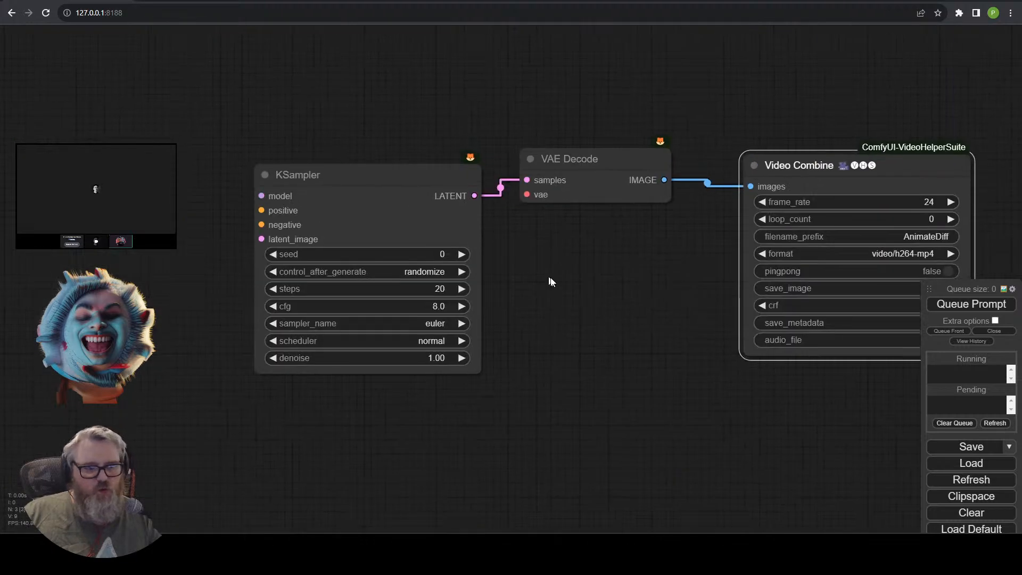
{"action": "scroll", "coordinate": [575, 319], "scroll_direction": "down", "scroll_amount": 2}
{"action": "left_click_drag", "start_coordinate": [424, 194], "coordinate": [92, 97]}
{"action": "left_click", "coordinate": [206, 168]}
{"action": "left_click", "coordinate": [165, 151]}
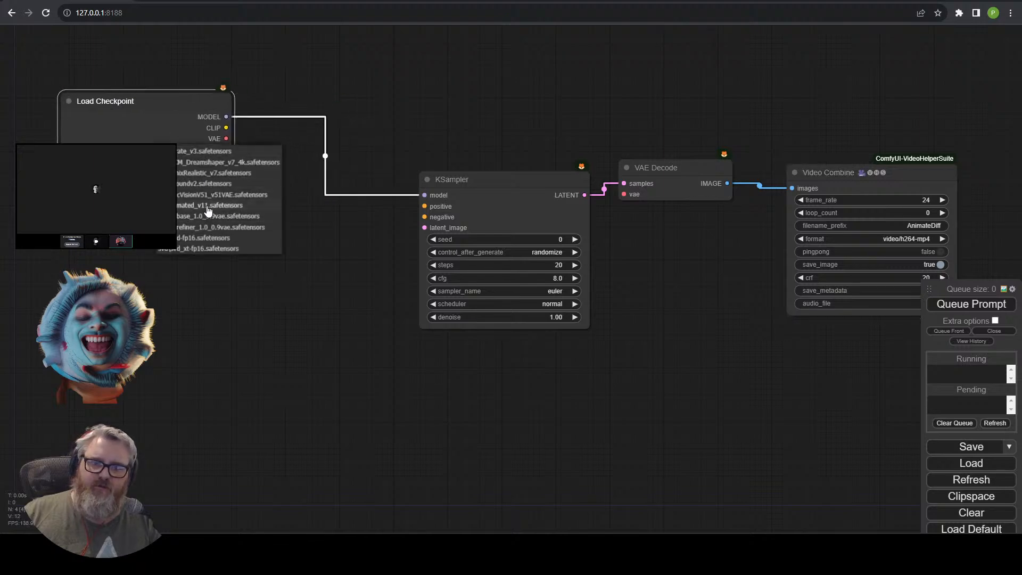
{"action": "left_click", "coordinate": [210, 206]}
Add two CLIP Text Encode nodes from the checkpoint's CLIP output, connecting the upper one to the KSampler's positive input and the lower one to negative.
{"action": "left_click_drag", "start_coordinate": [254, 215], "coordinate": [197, 203]}
{"action": "left_click_drag", "start_coordinate": [169, 115], "coordinate": [105, 250]}
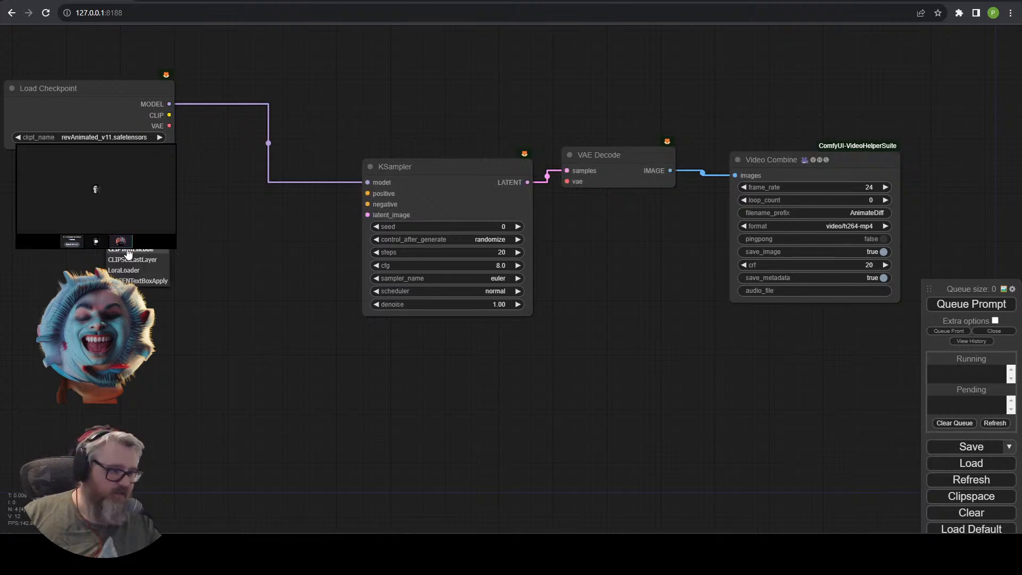
{"action": "left_click", "coordinate": [127, 250]}
{"action": "left_click_drag", "start_coordinate": [212, 224], "coordinate": [166, 207]}
{"action": "left_click_drag", "start_coordinate": [169, 115], "coordinate": [107, 328]}
{"action": "left_click", "coordinate": [133, 367]}
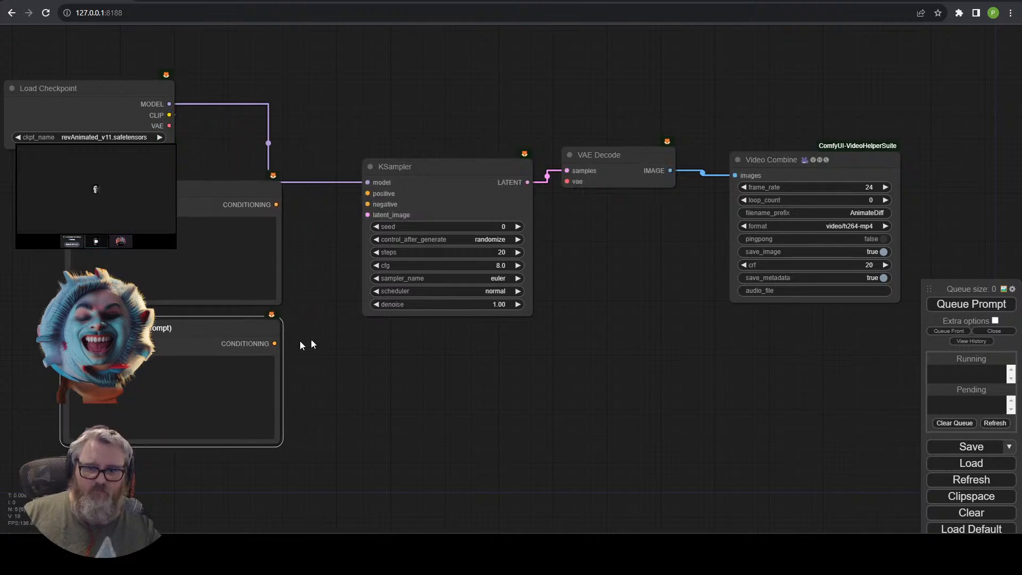
{"action": "left_click_drag", "start_coordinate": [276, 204], "coordinate": [367, 204]}
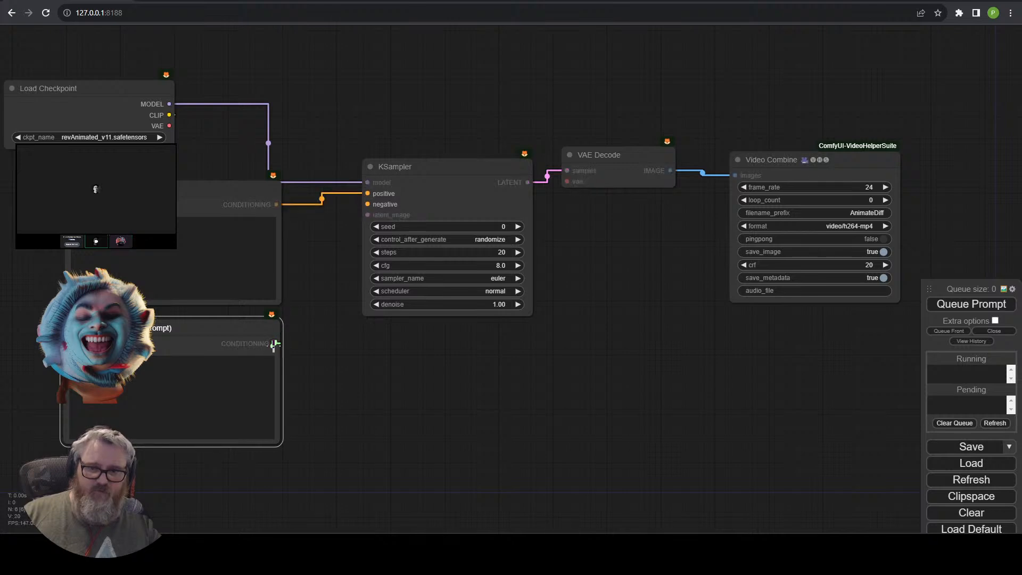
{"action": "left_click_drag", "start_coordinate": [274, 344], "coordinate": [368, 193]}
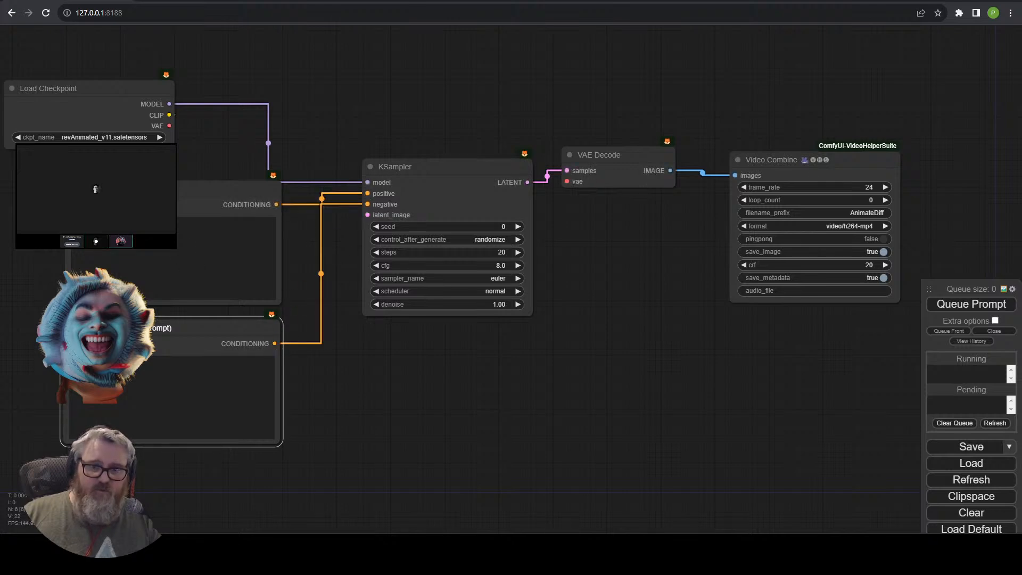
Spread out the node layout, moving Load Checkpoint away from the stacked prompt nodes and the KSampler higher up.
{"action": "left_click_drag", "start_coordinate": [112, 90], "coordinate": [0, 118]}
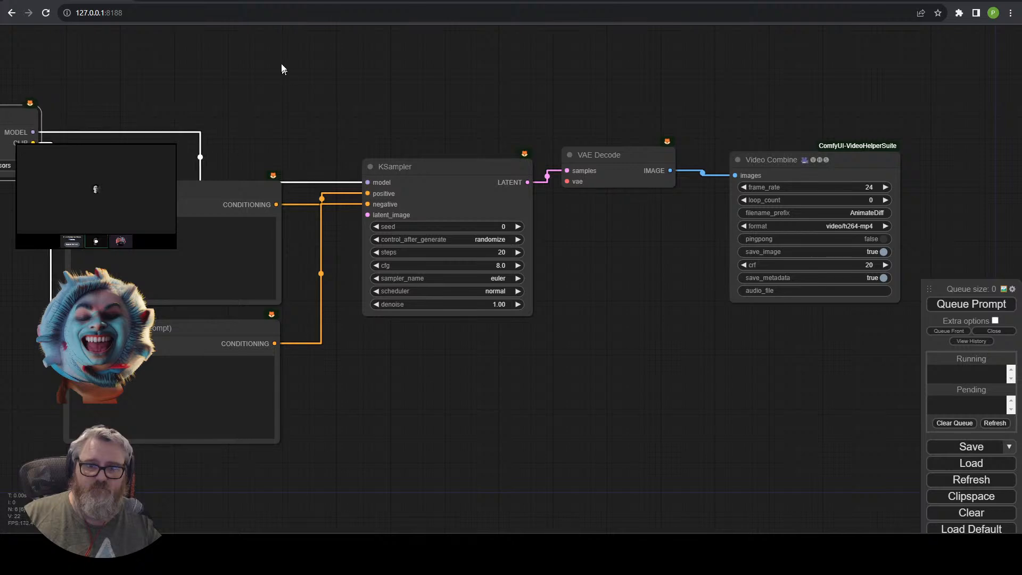
{"action": "left_click_drag", "start_coordinate": [281, 160], "coordinate": [397, 152]}
{"action": "left_click_drag", "start_coordinate": [322, 111], "coordinate": [360, 447]}
{"action": "left_click_drag", "start_coordinate": [347, 319], "coordinate": [383, 258]}
{"action": "left_click", "coordinate": [554, 354]}
{"action": "left_click_drag", "start_coordinate": [548, 160], "coordinate": [538, 70]}
{"action": "left_click", "coordinate": [311, 117]}
{"action": "left_click_drag", "start_coordinate": [307, 258], "coordinate": [314, 254]}
Color the positive CLIP Text Encode node green and the negative one red.
{"action": "right_click", "coordinate": [308, 108]}
{"action": "left_click", "coordinate": [314, 264]}
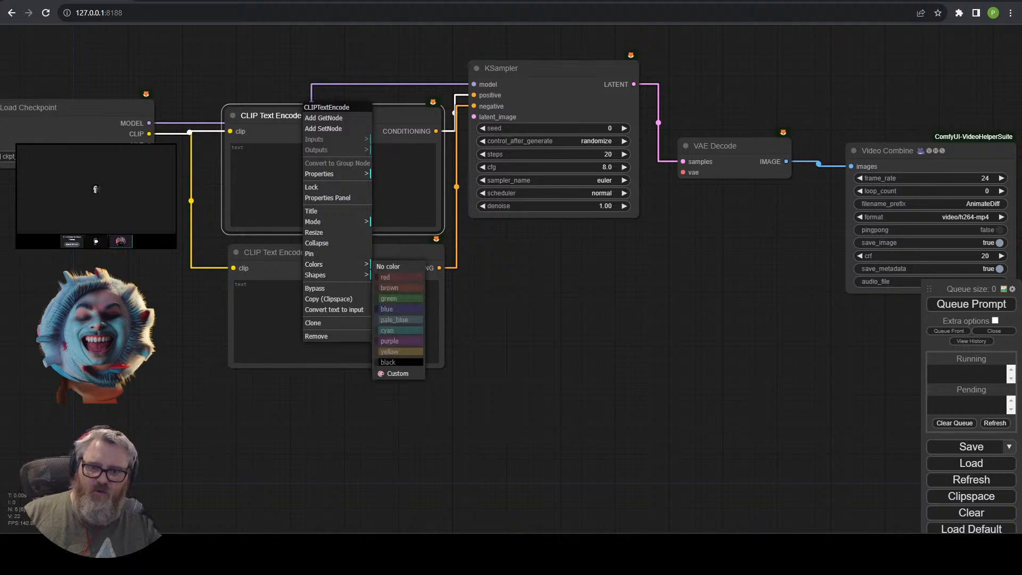
{"action": "left_click", "coordinate": [399, 298]}
{"action": "right_click", "coordinate": [390, 261]}
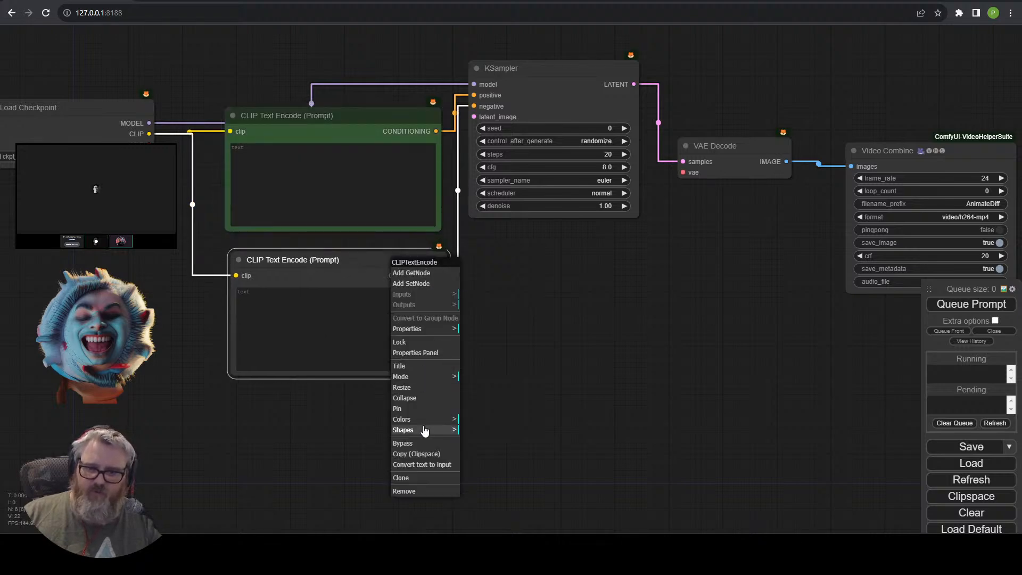
{"action": "left_click", "coordinate": [455, 420]}
{"action": "left_click", "coordinate": [489, 433]}
Align the red prompt node directly beneath the green one and move Load Checkpoint up, closer to the prompt nodes.
{"action": "mouse_move", "coordinate": [266, 259]}
{"action": "left_mouse_down"}
{"action": "mouse_move", "coordinate": [493, 385]}
{"action": "mouse_move", "coordinate": [379, 346]}
{"action": "mouse_move", "coordinate": [262, 252]}
{"action": "left_mouse_up"}
{"action": "left_click_drag", "start_coordinate": [205, 234], "coordinate": [208, 234]}
{"action": "left_click_drag", "start_coordinate": [32, 107], "coordinate": [74, 75]}
{"action": "left_click", "coordinate": [282, 66]}
Enter "nsfw, nude" as the negative prompt in the red CLIP Text Encode node.
{"action": "left_click", "coordinate": [319, 181]}
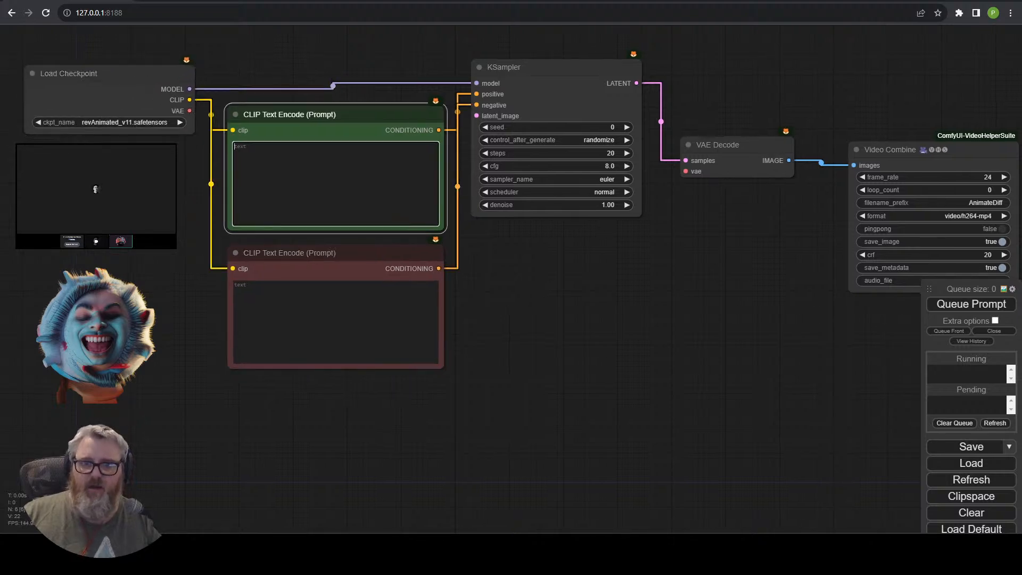
{"action": "left_click", "coordinate": [359, 337]}
{"action": "type", "text": "nsf"}
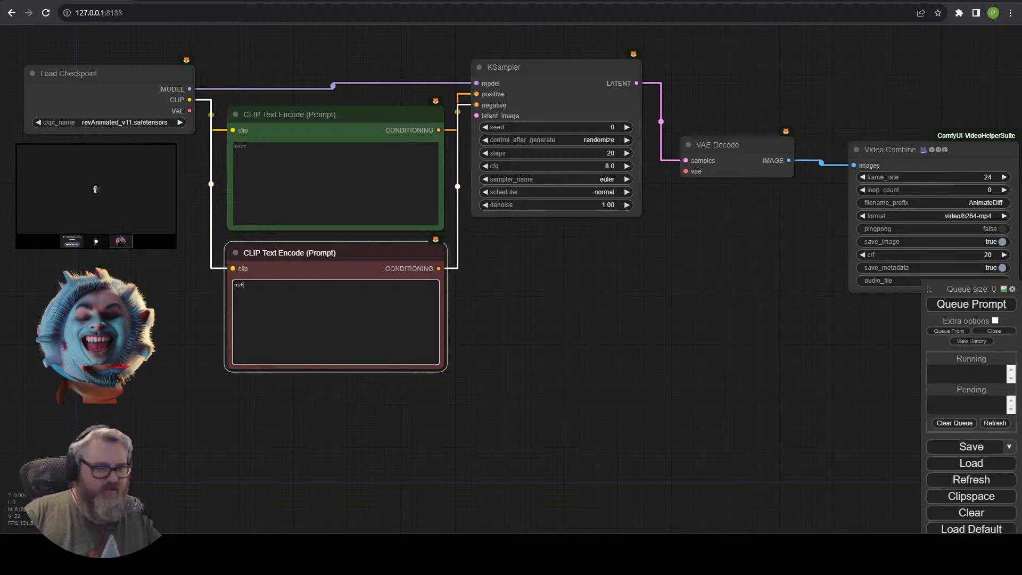
{"action": "type", "text": "w, nude"}
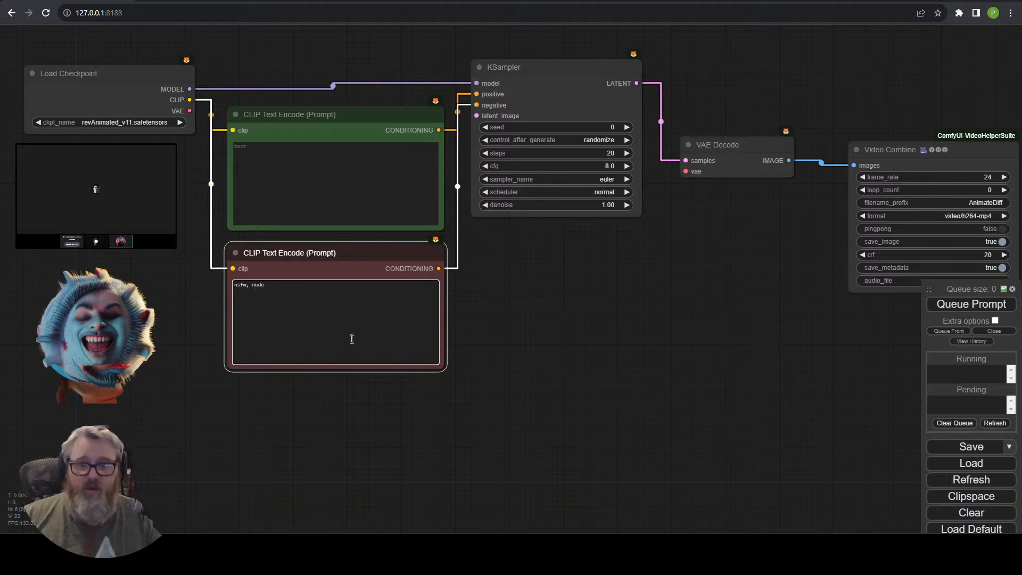
Enter "morphing ball of sea life, underwater caustics" as the positive prompt in the green CLIP Text Encode node.
{"action": "left_click", "coordinate": [375, 188]}
{"action": "left_click_drag", "start_coordinate": [584, 294], "coordinate": [575, 338]}
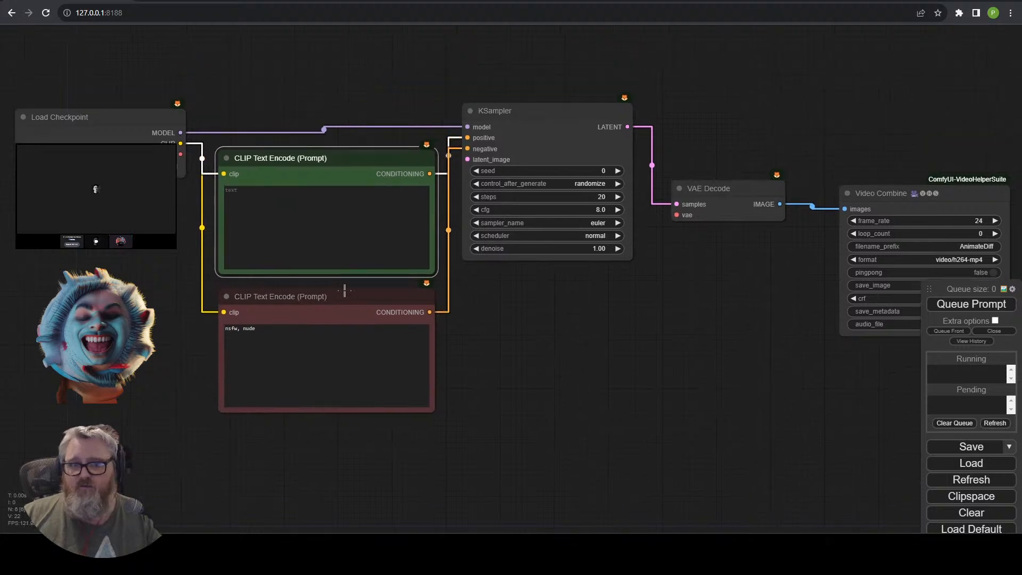
{"action": "type", "text": "mor"}
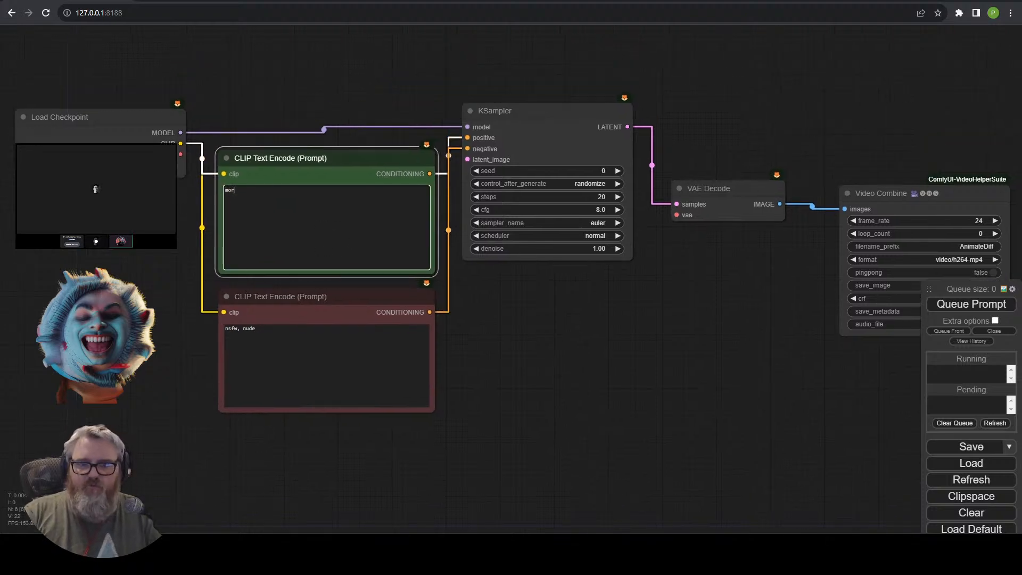
{"action": "type", "text": "phing ball of sea"}
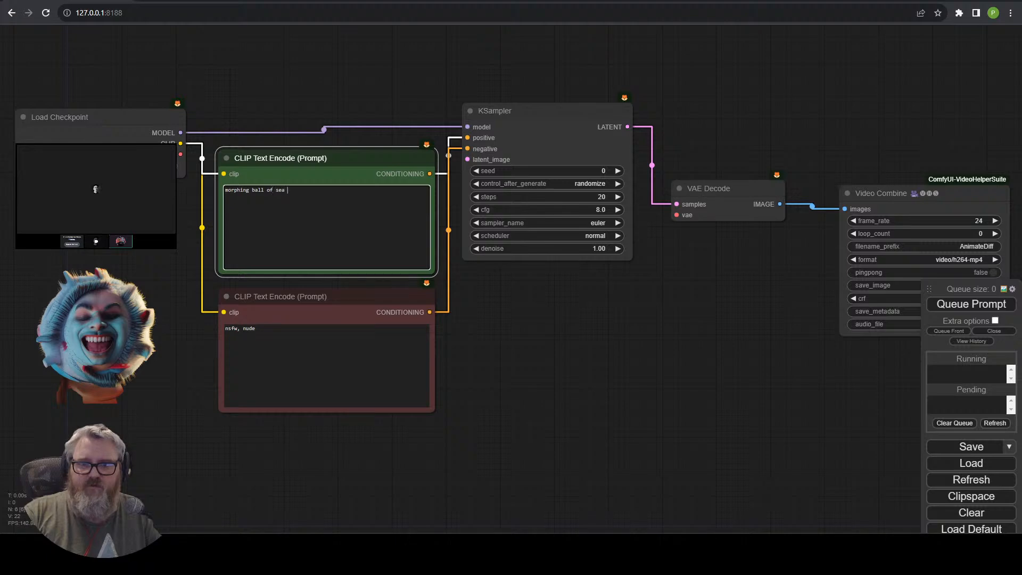
{"action": "type", "text": " life, underw"}
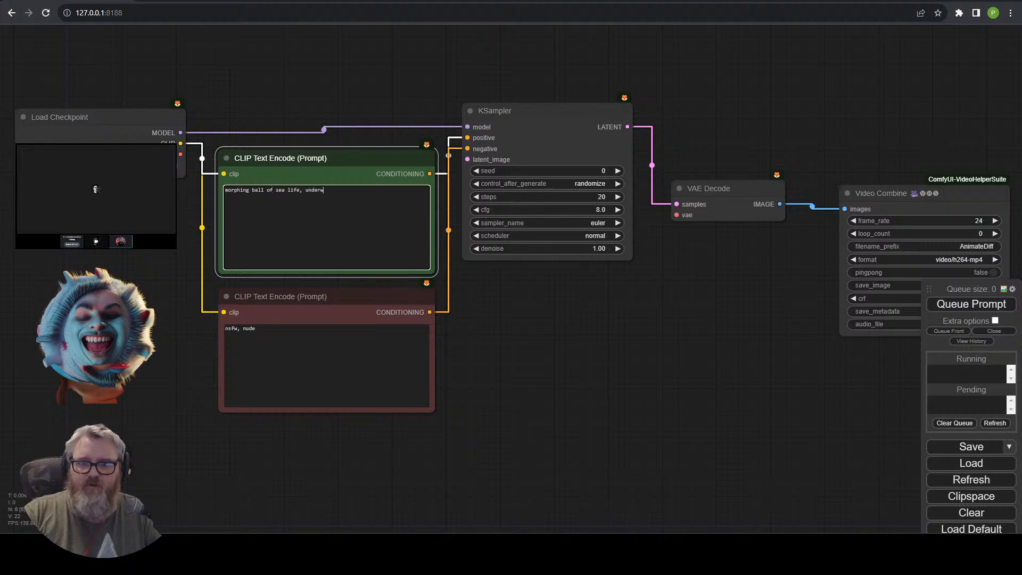
{"action": "type", "text": "ater caustics"}
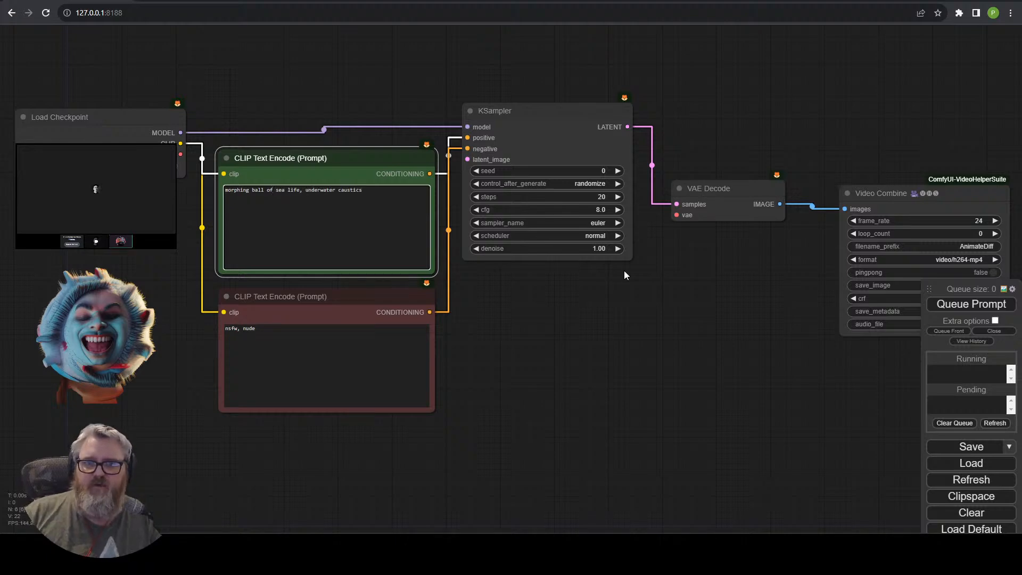
Add an Empty Latent Image node below the KSampler, connected to its latent_image input.
{"action": "left_click_drag", "start_coordinate": [625, 274], "coordinate": [297, 374]}
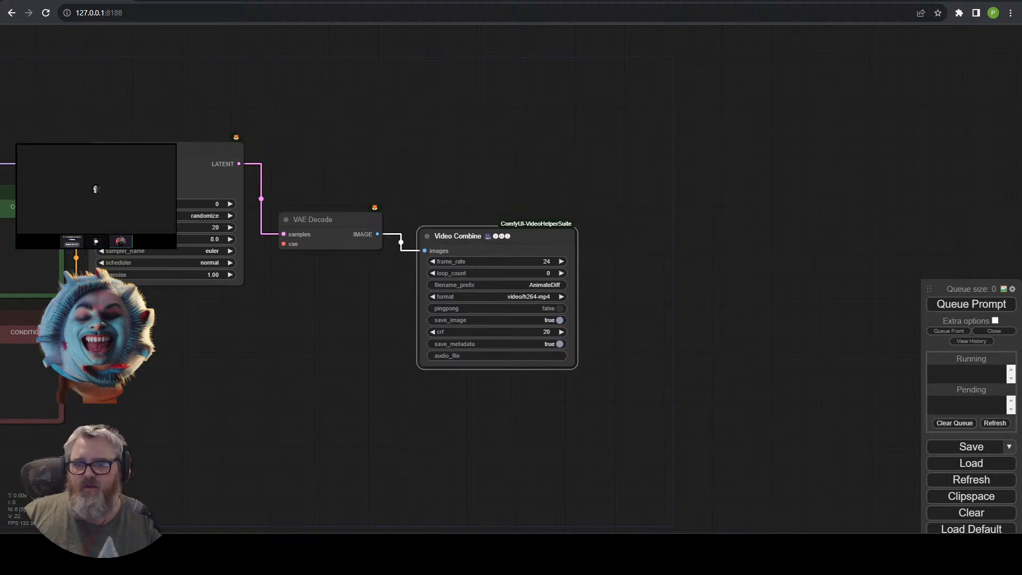
{"action": "left_click_drag", "start_coordinate": [365, 118], "coordinate": [612, 67]}
{"action": "left_click", "coordinate": [405, 105]}
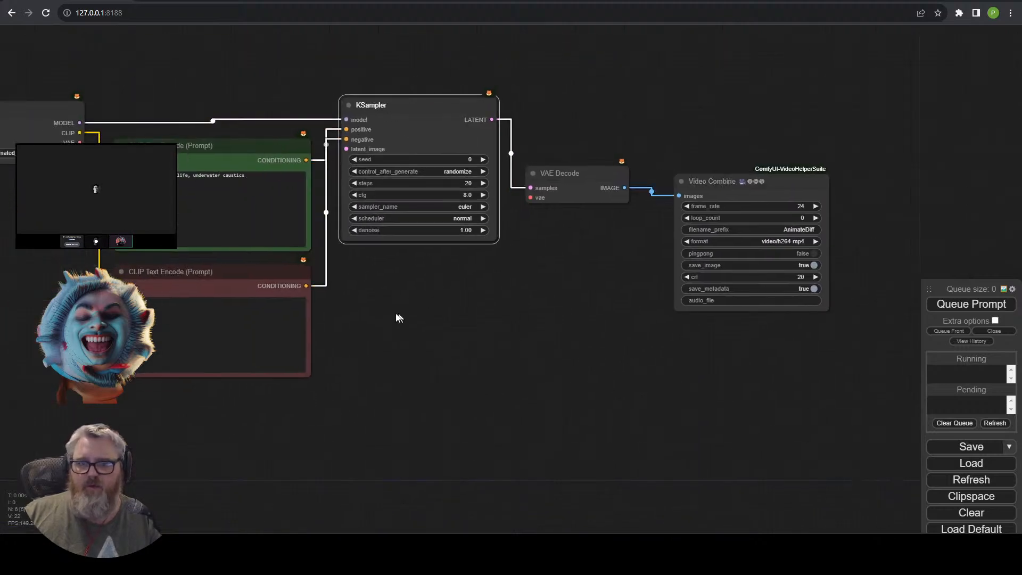
{"action": "left_click_drag", "start_coordinate": [396, 317], "coordinate": [490, 287]}
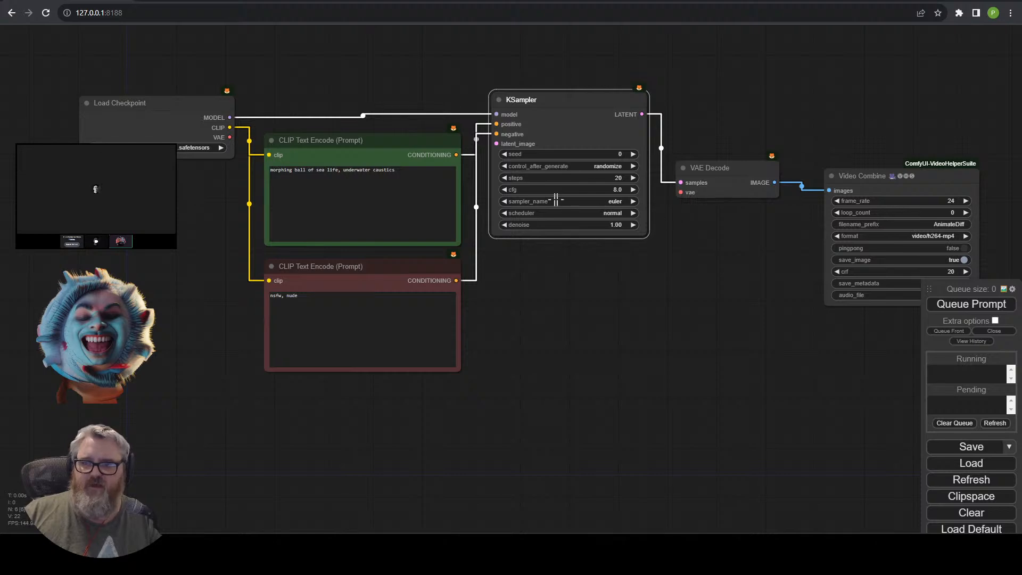
{"action": "left_click_drag", "start_coordinate": [496, 144], "coordinate": [517, 260]}
{"action": "left_click", "coordinate": [602, 361]}
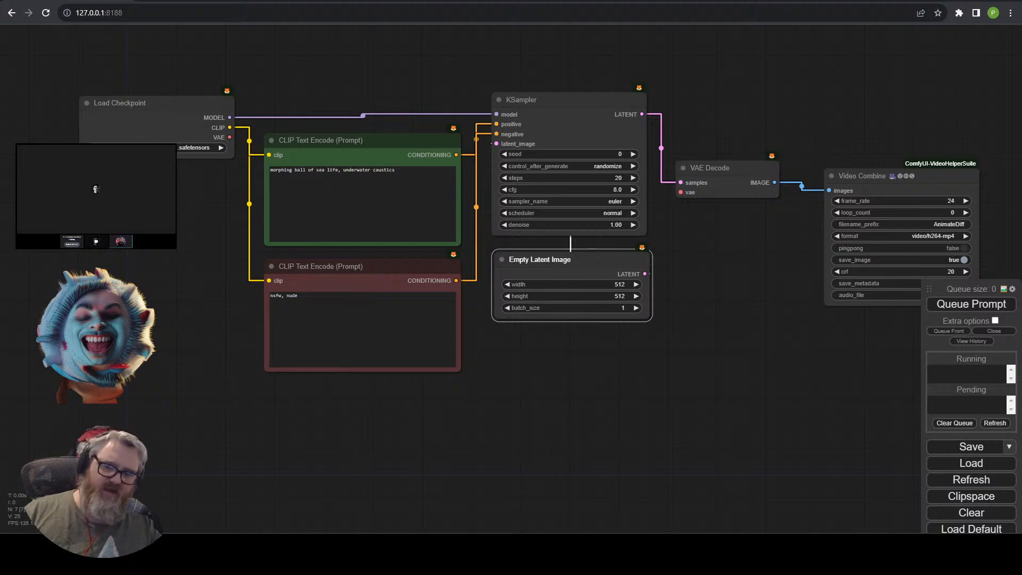
Convert the Empty Latent Image node's batch_size from a widget to an input.
{"action": "right_click", "coordinate": [525, 290]}
{"action": "left_click", "coordinate": [588, 491]}
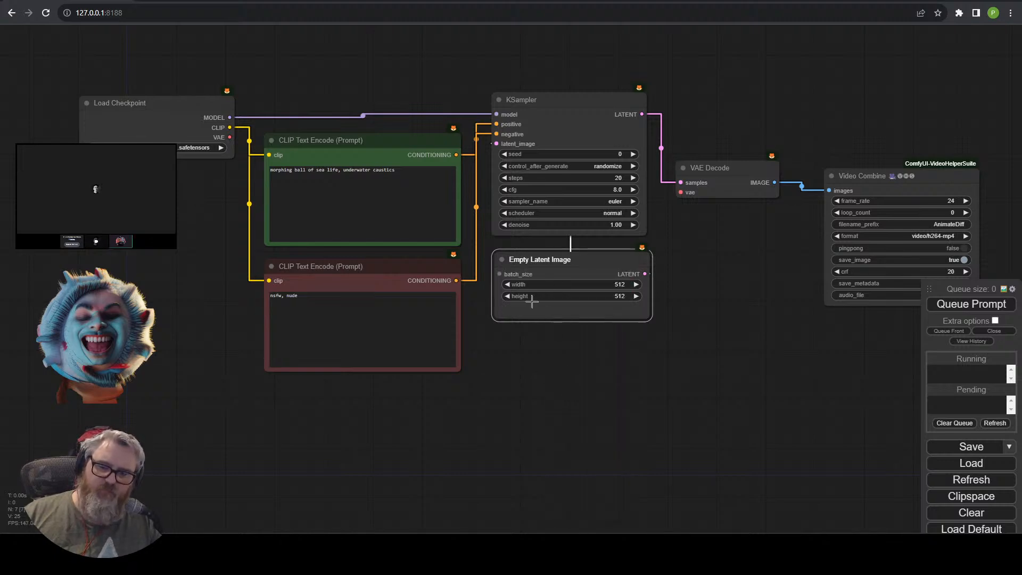
{"action": "scroll", "coordinate": [531, 301], "scroll_direction": "up", "scroll_amount": 2}
{"action": "left_click", "coordinate": [504, 262]}
{"action": "left_click", "coordinate": [504, 262]}
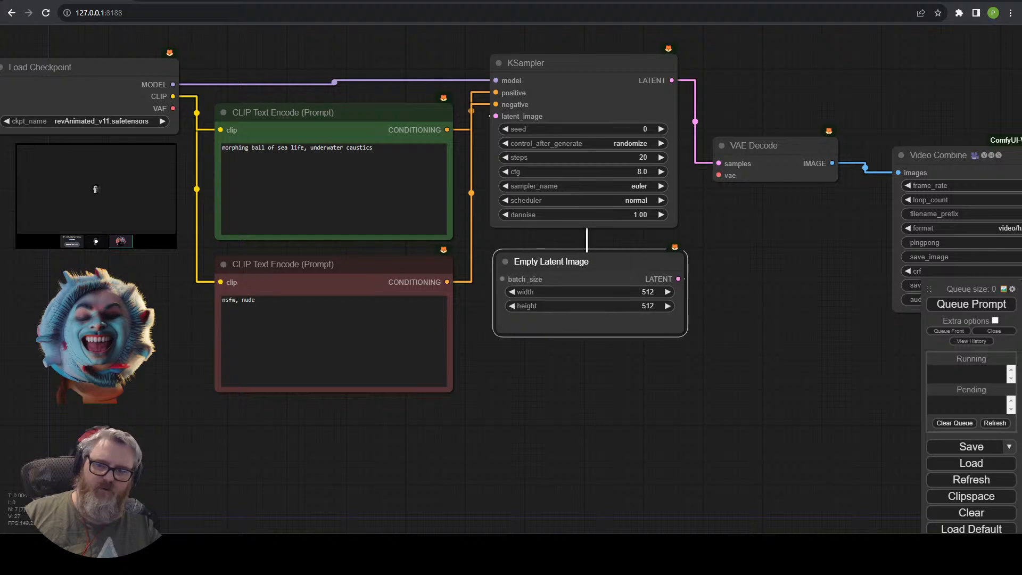
Align the Empty Latent Image node beneath the KSampler and convert its batch_size input back to a widget.
{"action": "left_click_drag", "start_coordinate": [548, 262], "coordinate": [539, 260]}
{"action": "left_click", "coordinate": [774, 254]}
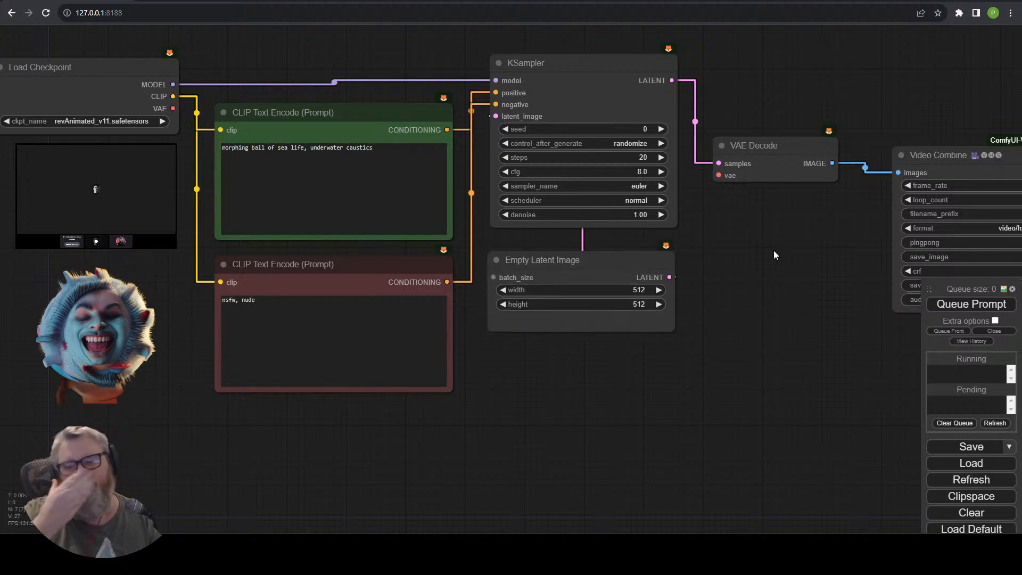
{"action": "left_click_drag", "start_coordinate": [737, 267], "coordinate": [605, 291]}
{"action": "scroll", "coordinate": [606, 292], "scroll_direction": "down", "scroll_amount": 3}
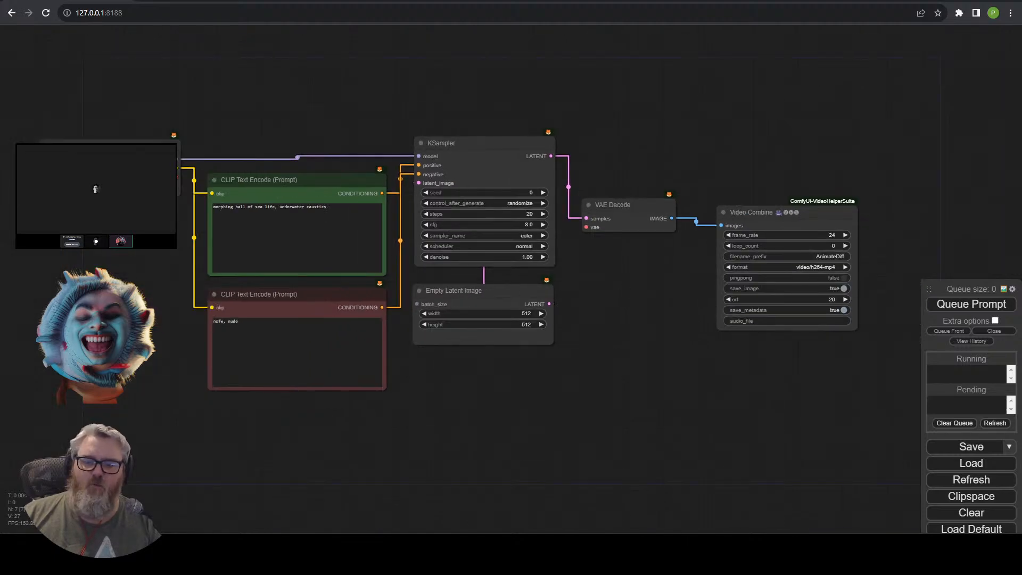
{"action": "right_click", "coordinate": [429, 298]}
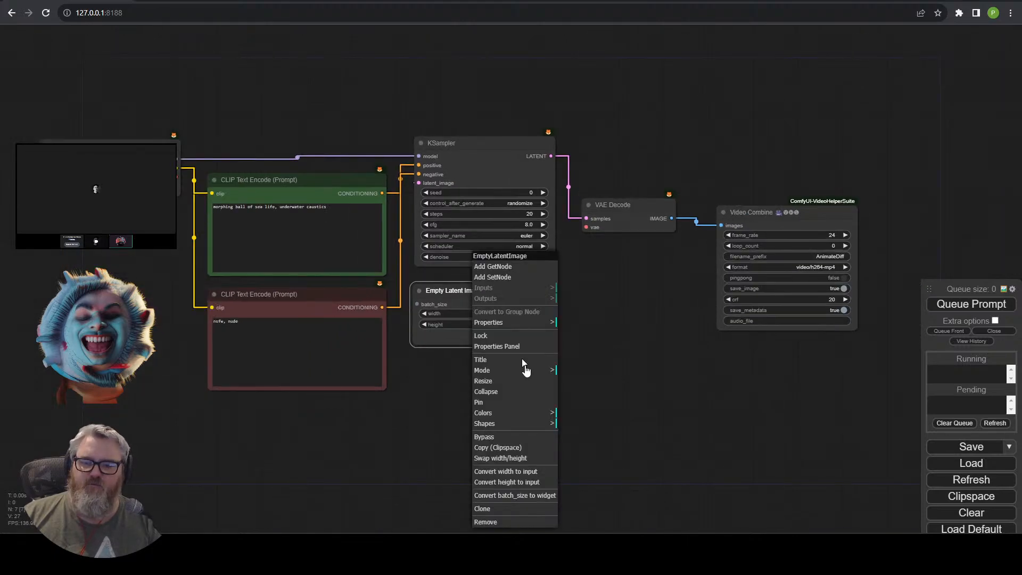
{"action": "left_click", "coordinate": [534, 496]}
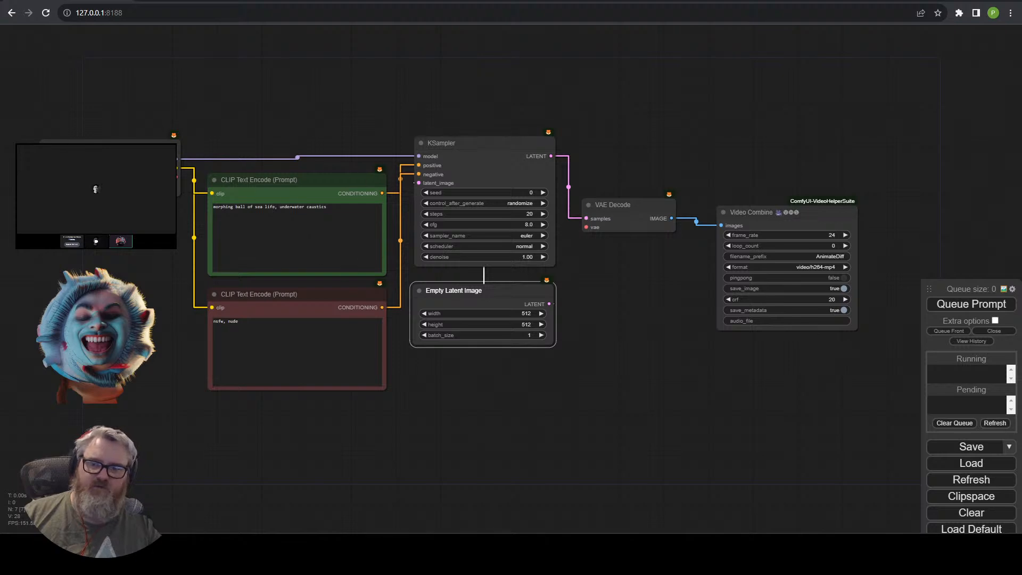
Connect the VAE Decode's vae input to Load Checkpoint's VAE output and queue the prompt for generation.
{"action": "left_click_drag", "start_coordinate": [586, 227], "coordinate": [178, 177]}
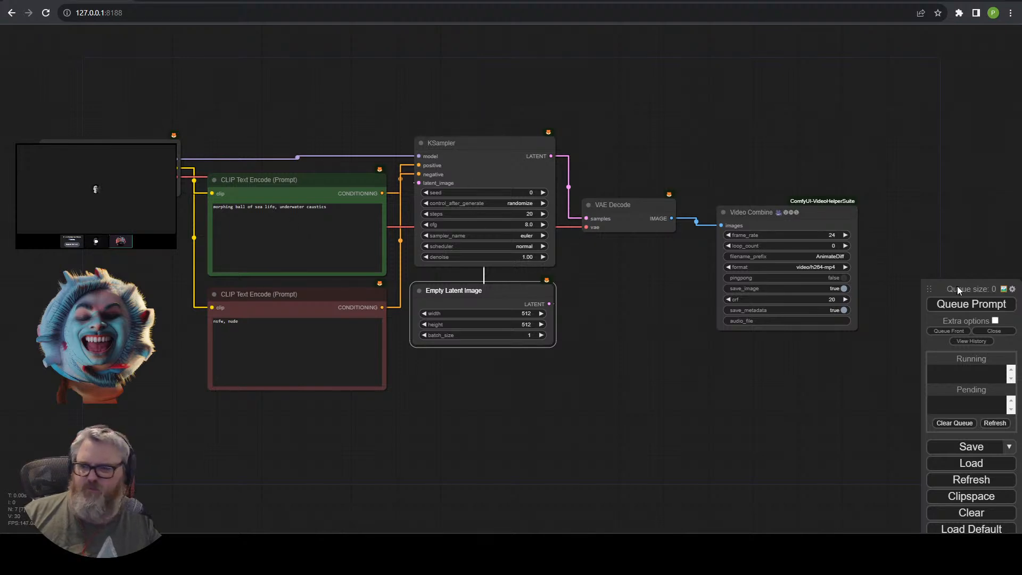
{"action": "left_click", "coordinate": [967, 306]}
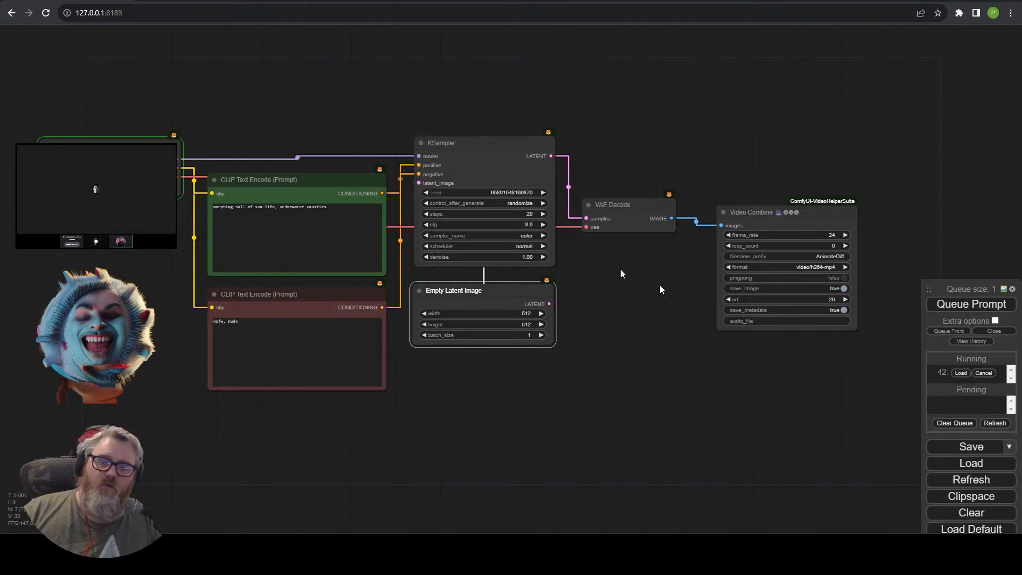
Move Load Checkpoint higher and shift both CLIP Text Encode nodes lower, leaving space between them.
{"action": "left_click_drag", "start_coordinate": [96, 293], "coordinate": [123, 276]}
{"action": "left_click_drag", "start_coordinate": [123, 129], "coordinate": [125, 88]}
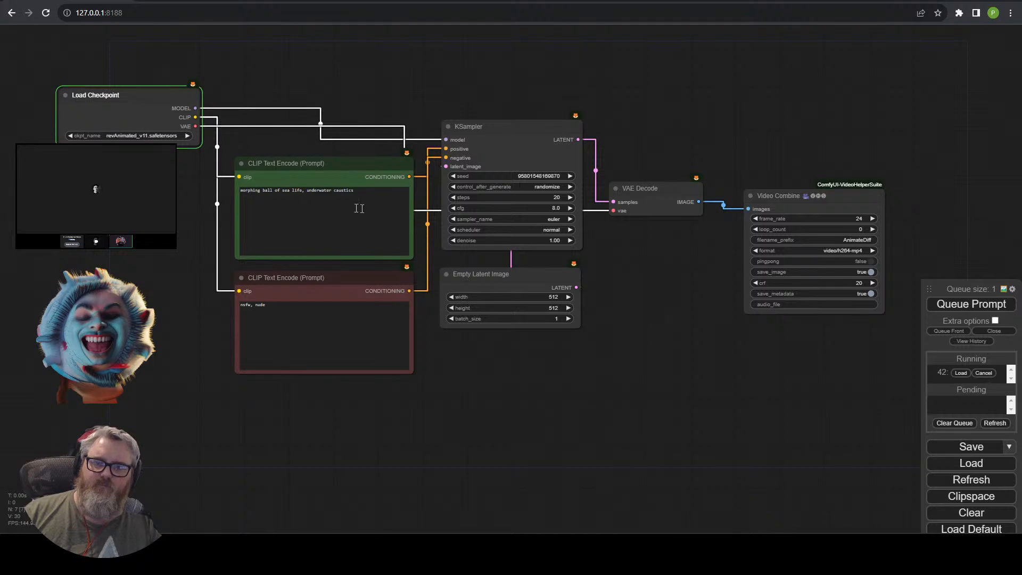
{"action": "left_click_drag", "start_coordinate": [357, 479], "coordinate": [304, 182]}
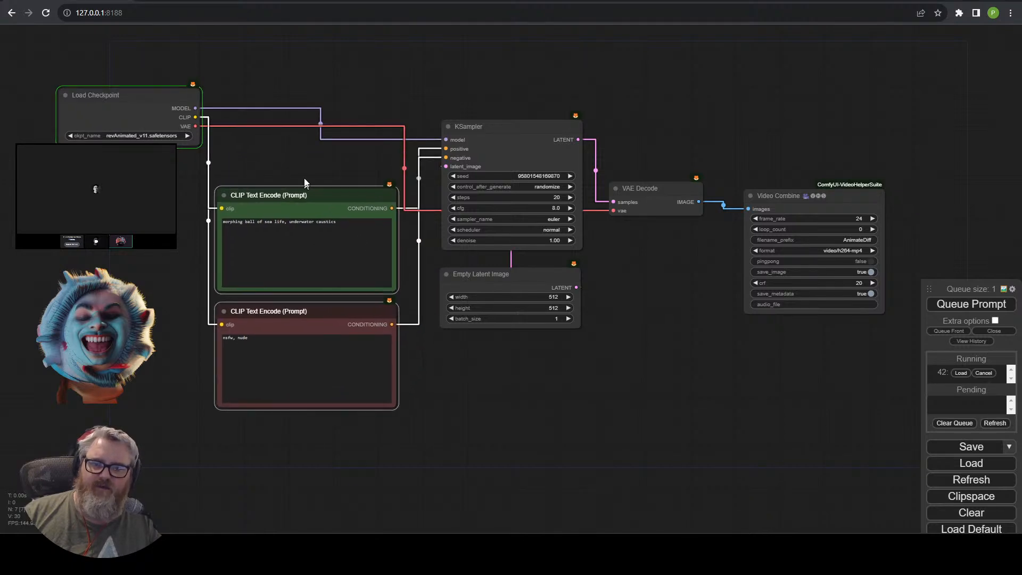
Find "animate" nodes and add ADE_AnimateDiffLoaderWithContext in the empty space above the workflow.
{"action": "double_click", "coordinate": [316, 45]}
{"action": "type", "text": "animate"}
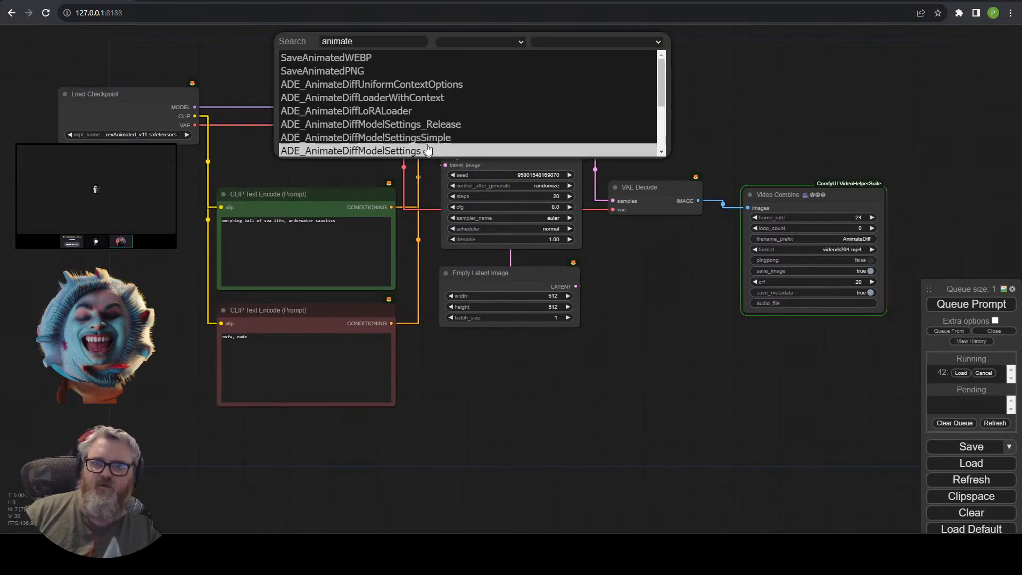
{"action": "left_click", "coordinate": [420, 99]}
{"action": "left_click_drag", "start_coordinate": [373, 37], "coordinate": [281, 36]}
{"action": "left_click_drag", "start_coordinate": [387, 58], "coordinate": [503, 329]}
Move the AnimateDiff Loader higher and attach an ADE_AnimateDiffUniformContextOptions node above it to its context_options input.
{"action": "left_click_drag", "start_coordinate": [407, 307], "coordinate": [435, 224]}
{"action": "left_click_drag", "start_coordinate": [369, 248], "coordinate": [385, 128]}
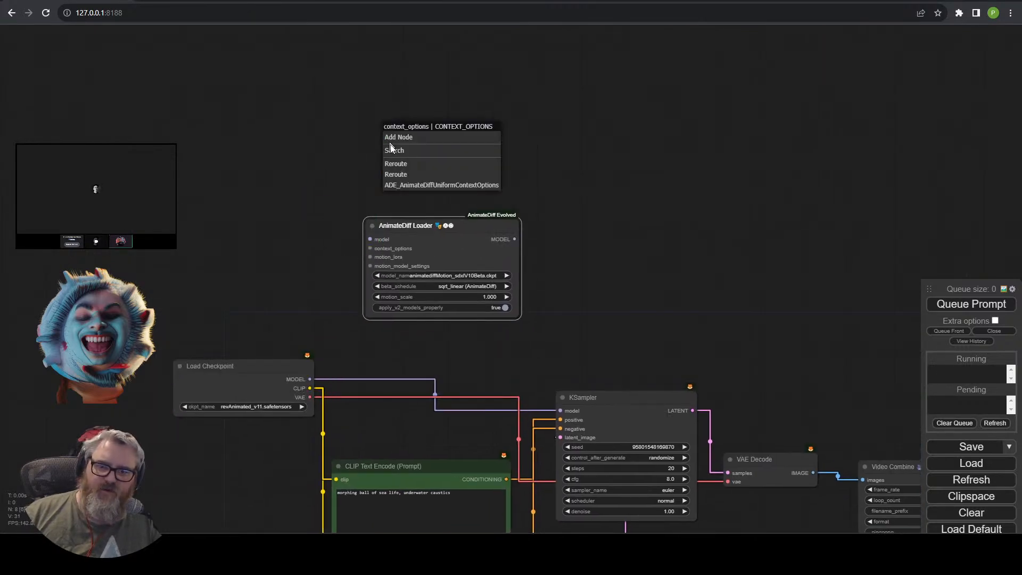
{"action": "left_click", "coordinate": [424, 186]}
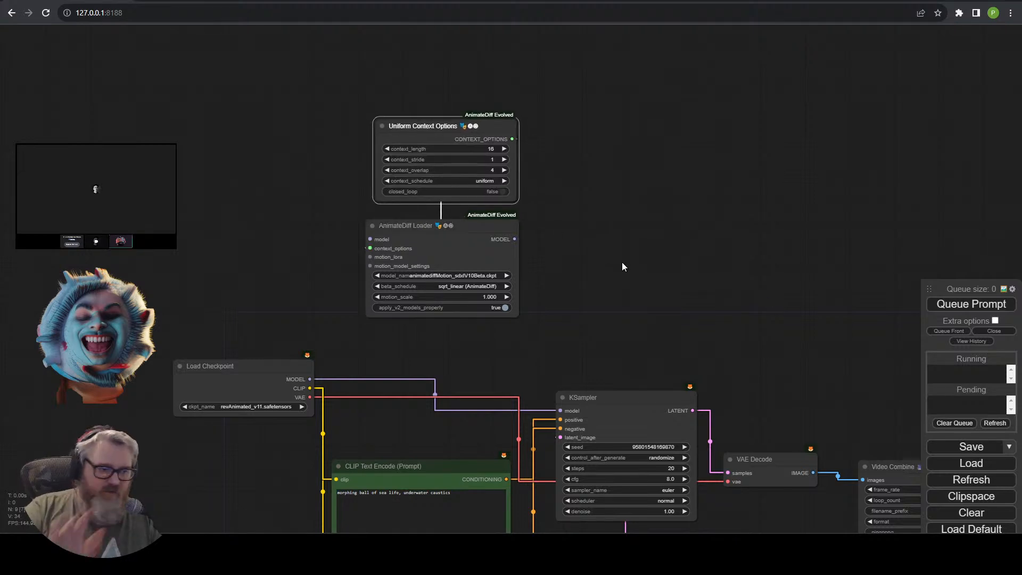
Route the Load Checkpoint model through the AnimateDiff Loader into the KSampler and nudge Uniform Context Options closer above the loader.
{"action": "left_click_drag", "start_coordinate": [472, 353], "coordinate": [519, 277]}
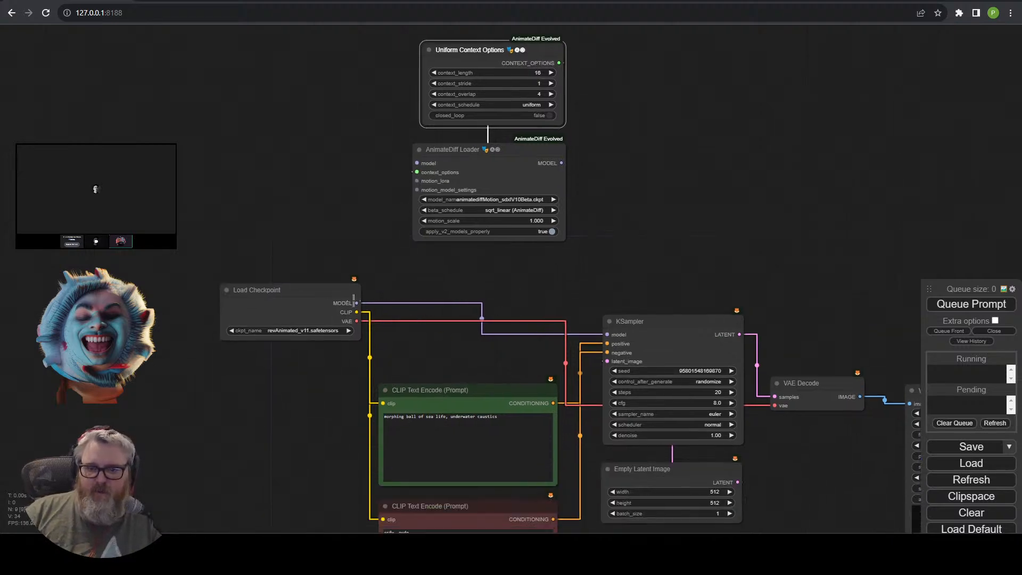
{"action": "left_click_drag", "start_coordinate": [356, 303], "coordinate": [417, 163]}
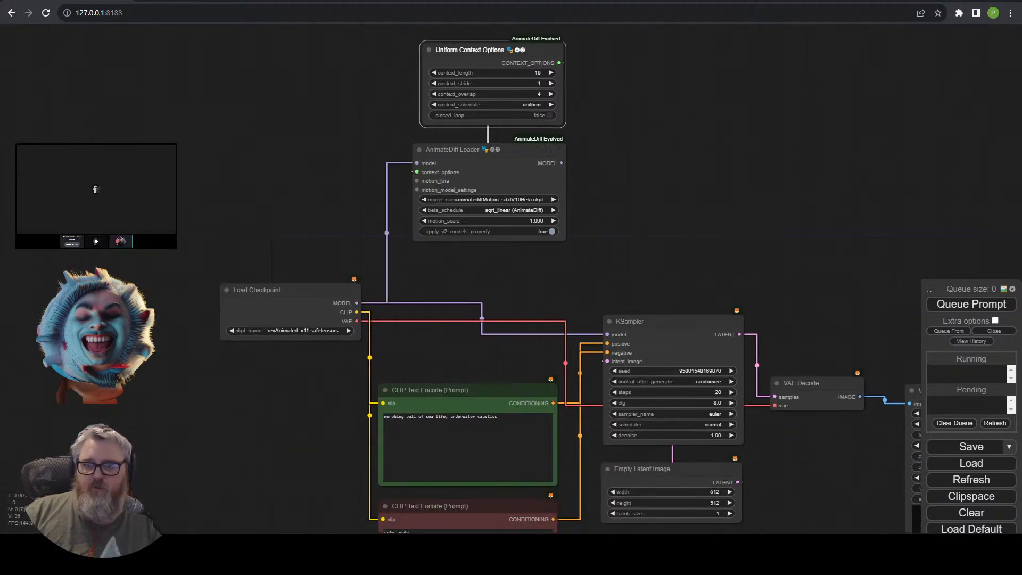
{"action": "left_click_drag", "start_coordinate": [558, 163], "coordinate": [608, 334]}
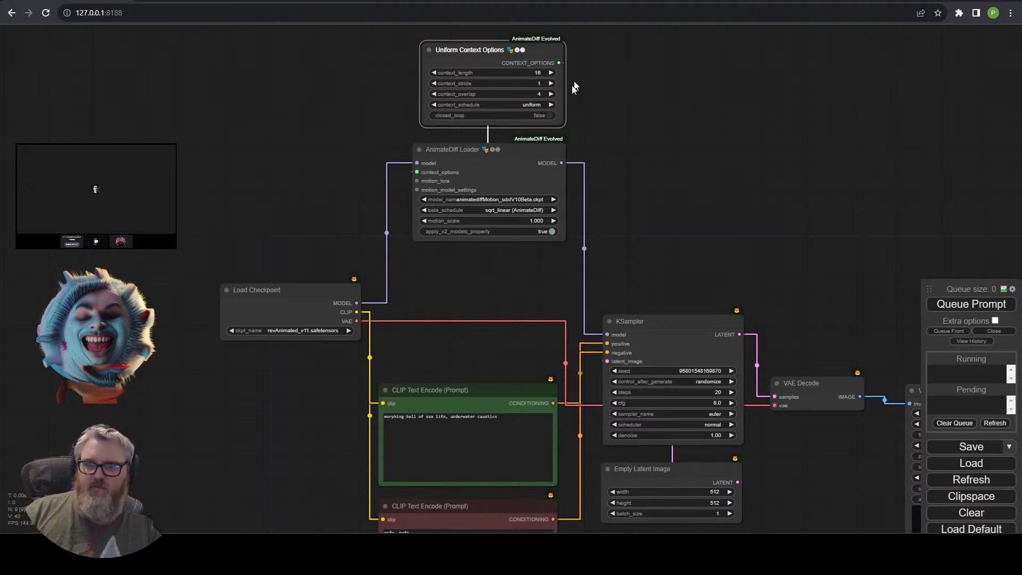
{"action": "mouse_move", "coordinate": [458, 49]}
{"action": "left_mouse_down"}
{"action": "mouse_move", "coordinate": [210, 128]}
{"action": "mouse_move", "coordinate": [290, 36]}
{"action": "mouse_move", "coordinate": [454, 58]}
{"action": "left_mouse_up"}
Attach an AnimateDiff LoRA Loader to the AnimateDiff Loader's motion_lora input and browse its available motion LoRAs.
{"action": "scroll", "coordinate": [472, 200], "scroll_direction": "up", "scroll_amount": 4}
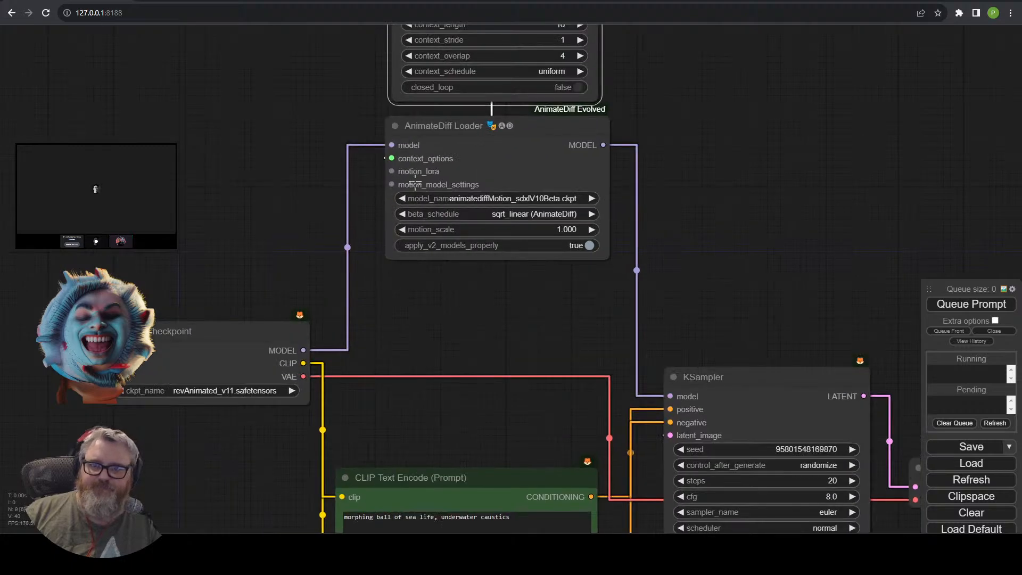
{"action": "left_click_drag", "start_coordinate": [405, 171], "coordinate": [136, 88]}
{"action": "left_click", "coordinate": [295, 162]}
{"action": "left_click", "coordinate": [235, 122]}
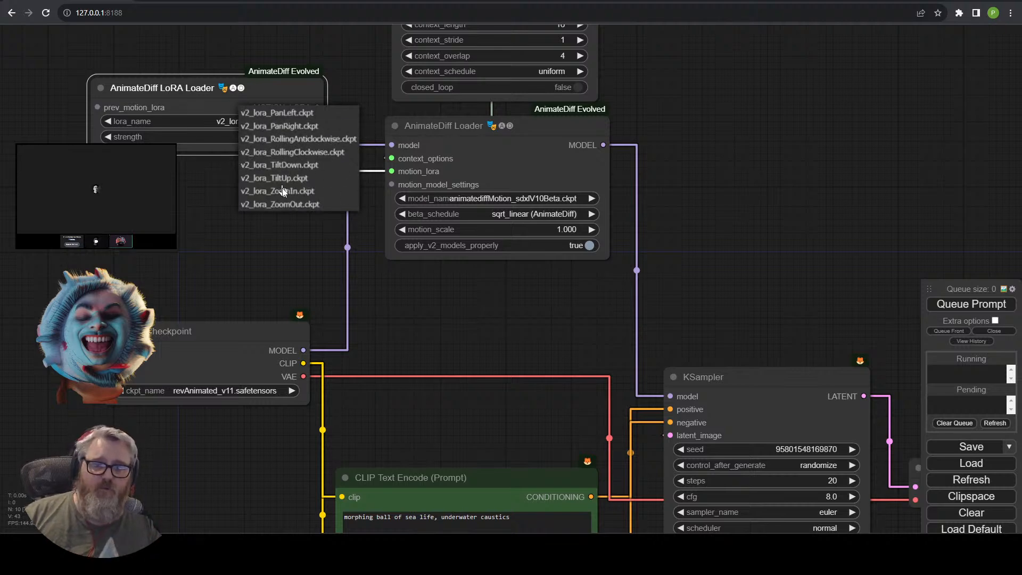
{"action": "left_click_drag", "start_coordinate": [201, 87], "coordinate": [162, 85]}
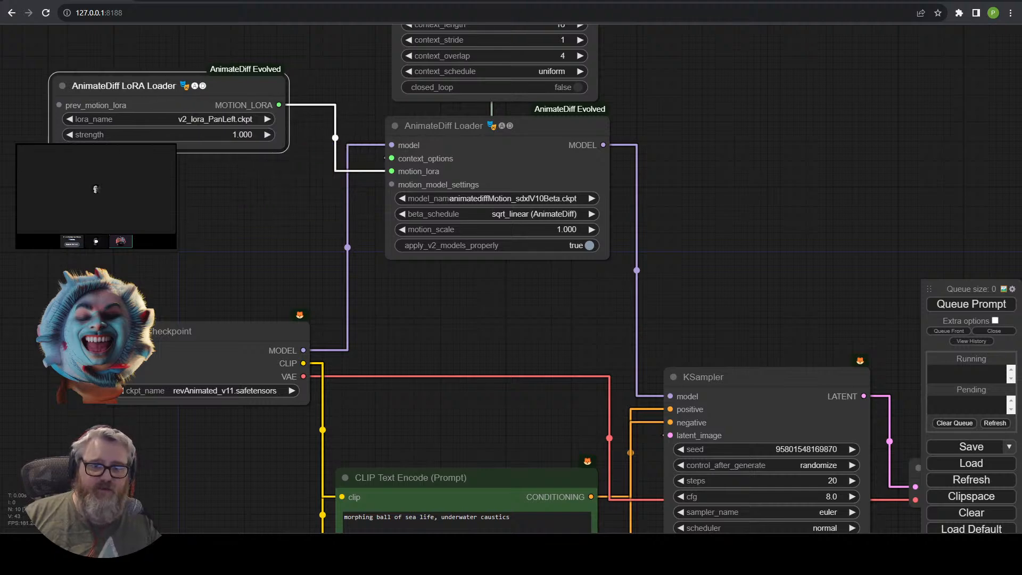
Try extending from the LoRA Loader's prev_motion_lora input, and delete the AnimateDiff LoRA Loader node.
{"action": "left_click_drag", "start_coordinate": [59, 105], "coordinate": [12, 114]}
{"action": "left_click", "coordinate": [151, 95]}
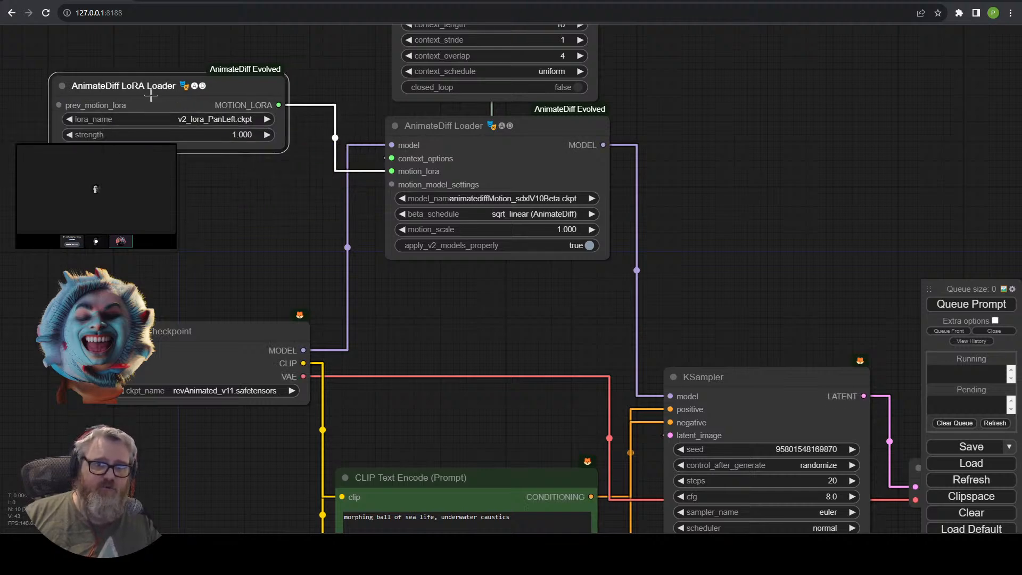
{"action": "left_click_drag", "start_coordinate": [163, 88], "coordinate": [176, 103]}
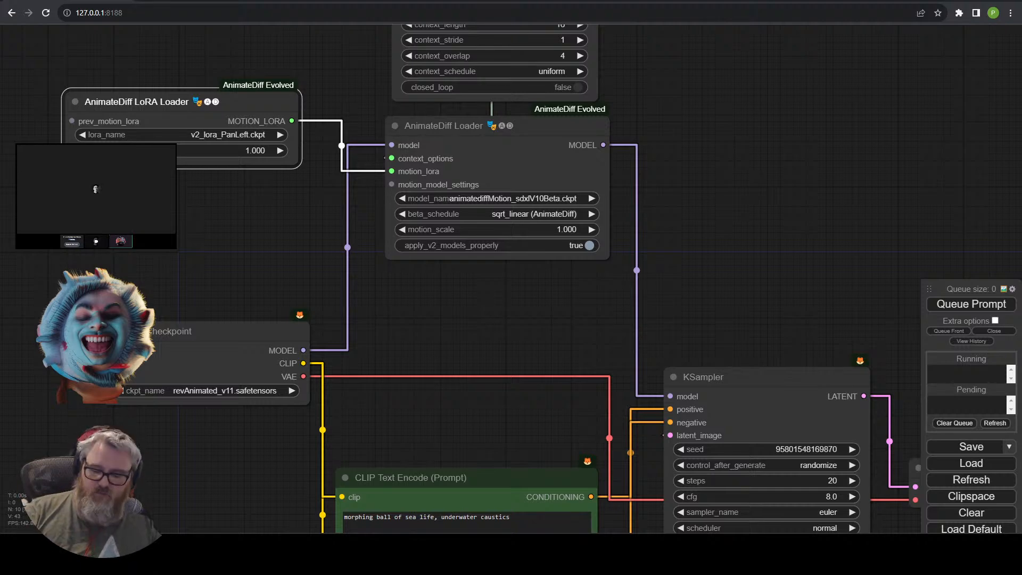
{"action": "key", "text": "Delete"}
Set the AnimateDiff Loader's motion model to mm_sd_v15_v2.ckpt.
{"action": "left_click_drag", "start_coordinate": [258, 143], "coordinate": [217, 230]}
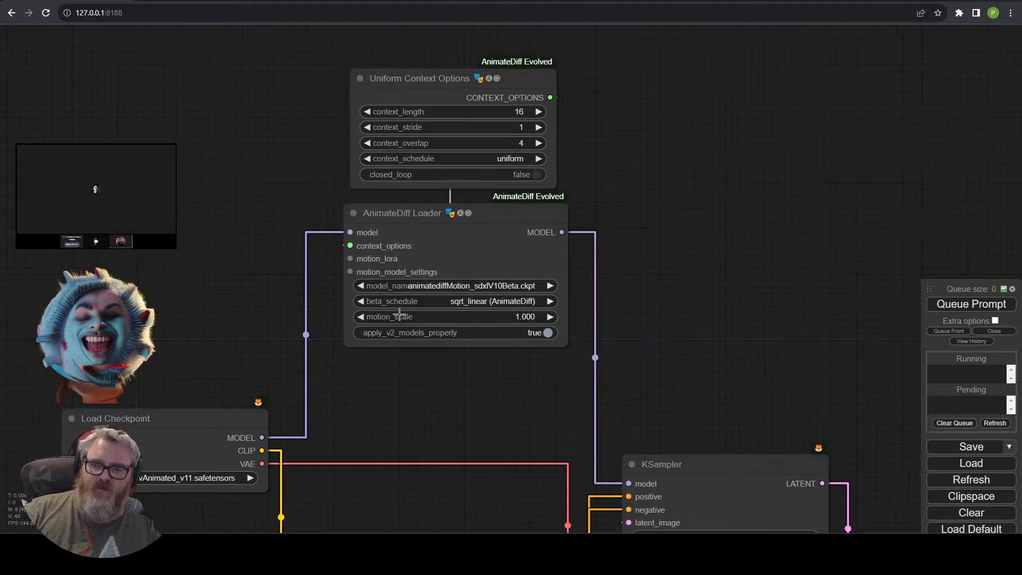
{"action": "left_click", "coordinate": [447, 285]}
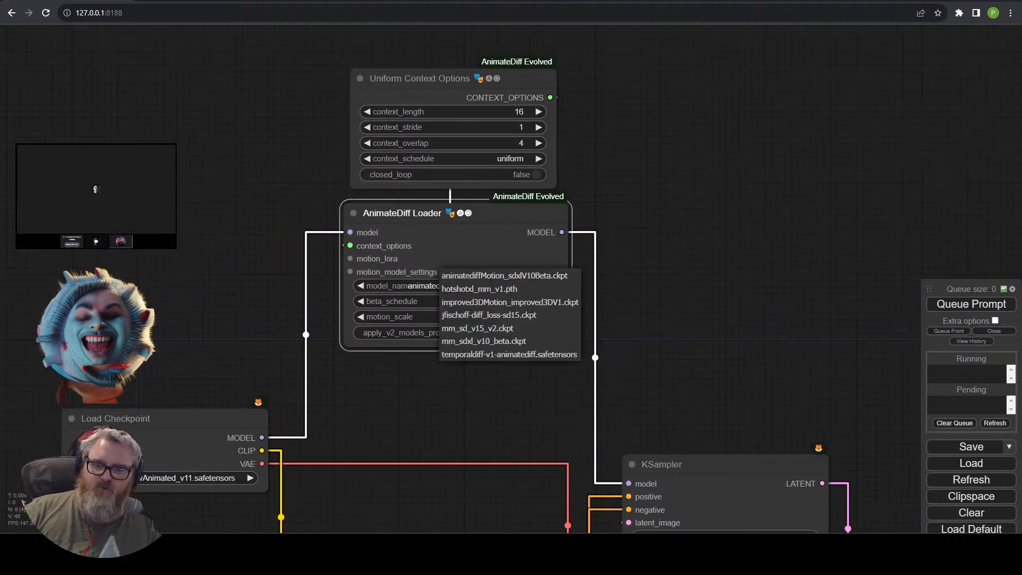
{"action": "left_click", "coordinate": [489, 329]}
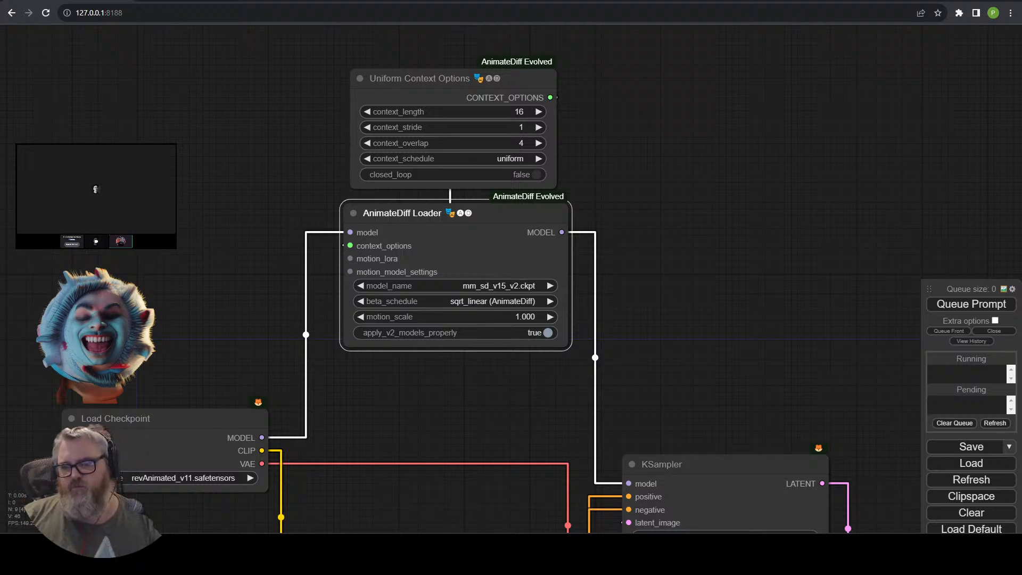
{"action": "left_click_drag", "start_coordinate": [534, 367], "coordinate": [389, 393]}
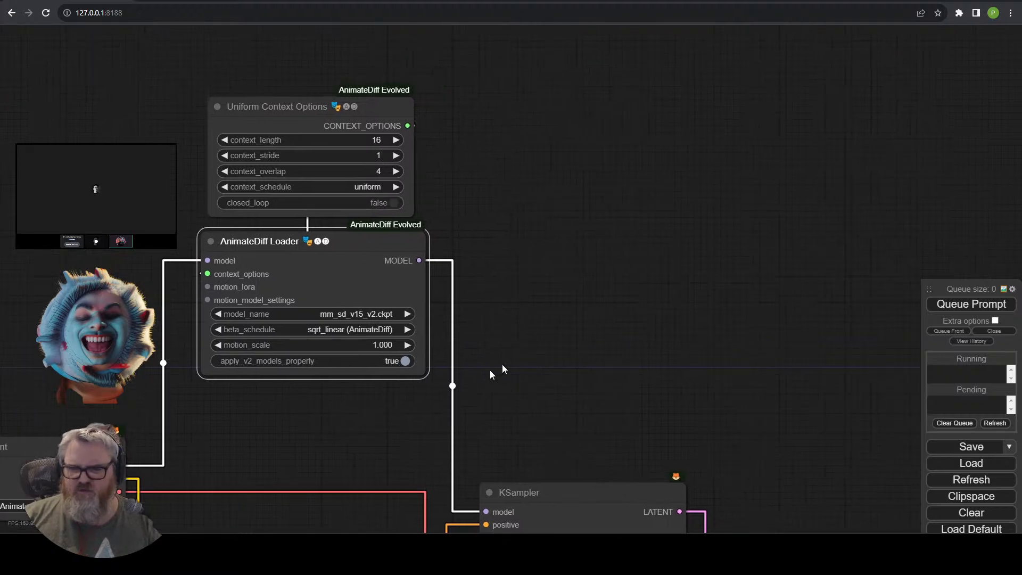
{"action": "left_click_drag", "start_coordinate": [561, 351], "coordinate": [620, 140]}
{"action": "left_click_drag", "start_coordinate": [786, 217], "coordinate": [662, 181]}
{"action": "scroll", "coordinate": [760, 166], "scroll_direction": "down", "scroll_amount": 5}
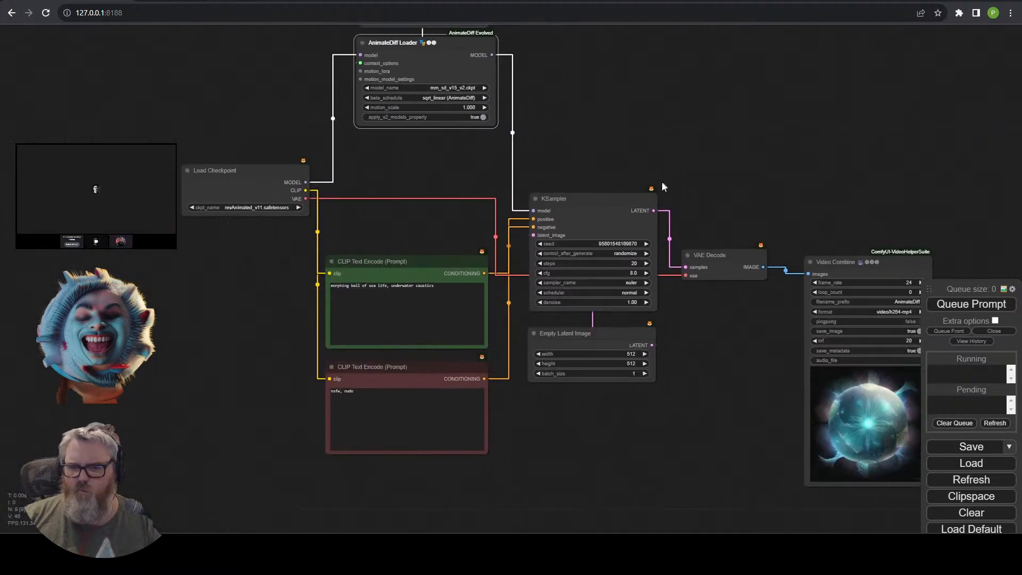
Convert the Empty Latent Image node's batch_size setting to an input.
{"action": "left_click_drag", "start_coordinate": [639, 139], "coordinate": [497, 70]}
{"action": "scroll", "coordinate": [613, 427], "scroll_direction": "up", "scroll_amount": 10}
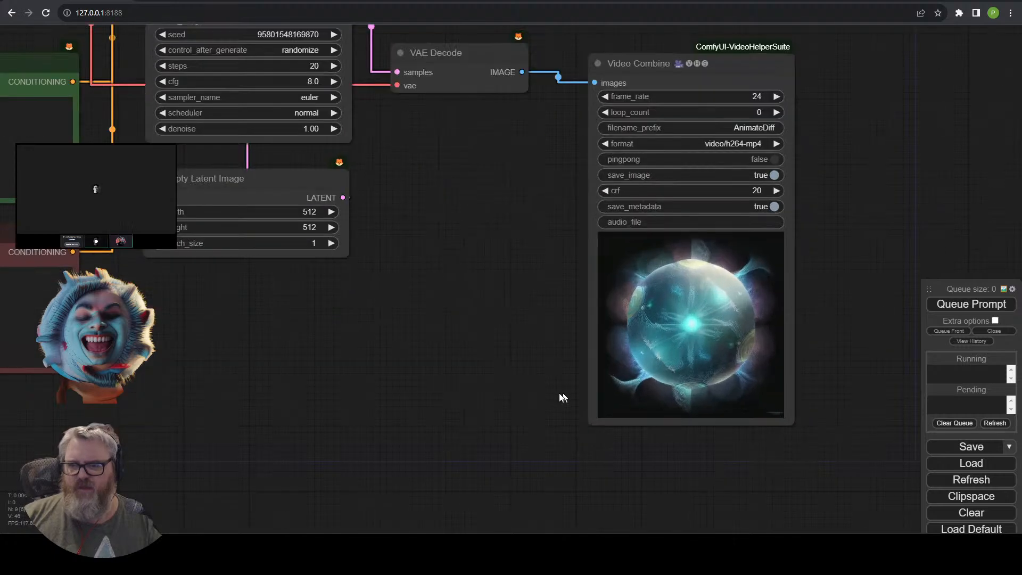
{"action": "scroll", "coordinate": [613, 426], "scroll_direction": "down", "scroll_amount": 5}
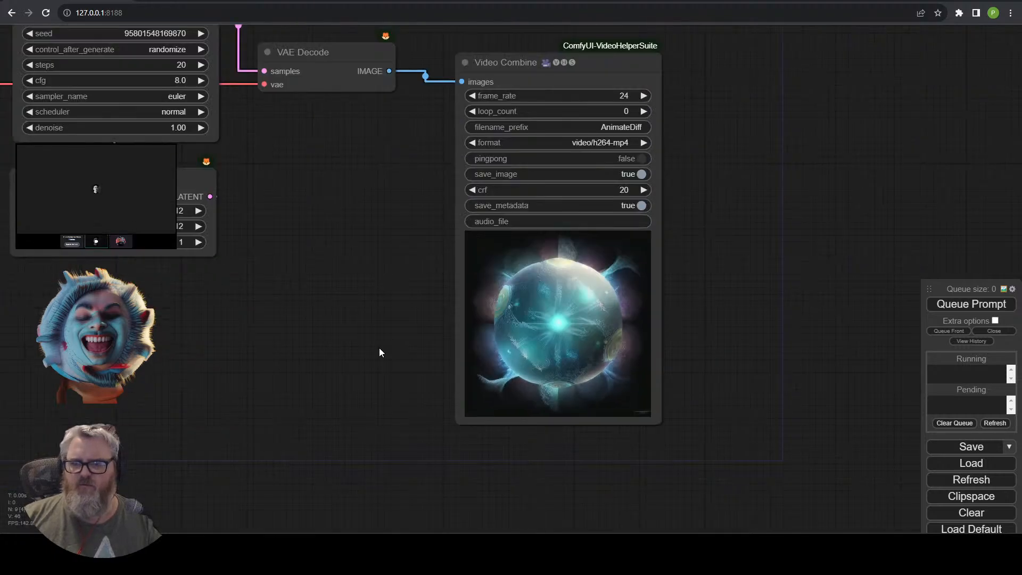
{"action": "left_click_drag", "start_coordinate": [381, 349], "coordinate": [640, 437]}
{"action": "scroll", "coordinate": [564, 400], "scroll_direction": "down", "scroll_amount": 4}
{"action": "left_click_drag", "start_coordinate": [564, 400], "coordinate": [624, 439]}
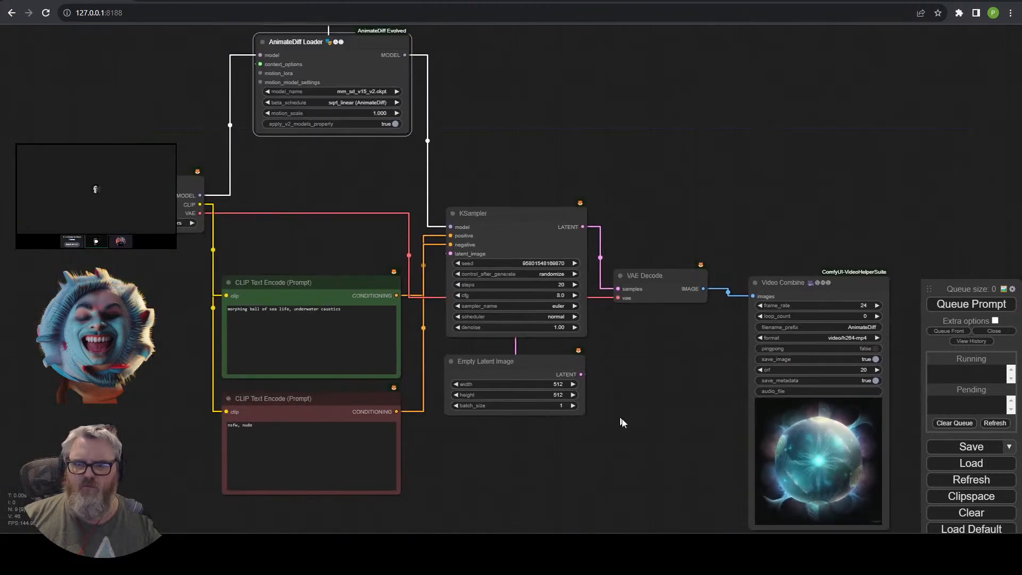
{"action": "left_click", "coordinate": [659, 420]}
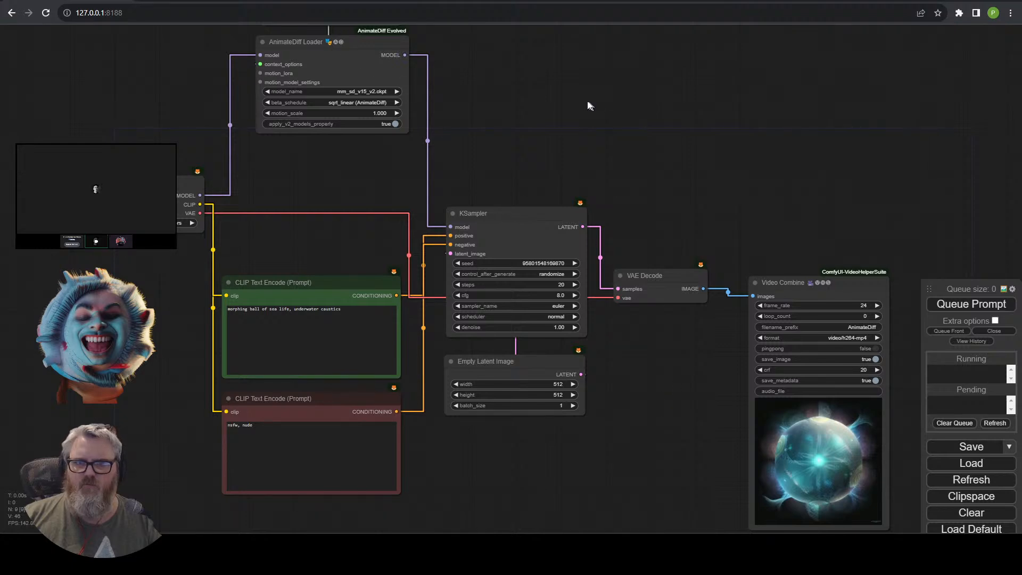
{"action": "right_click", "coordinate": [531, 368]}
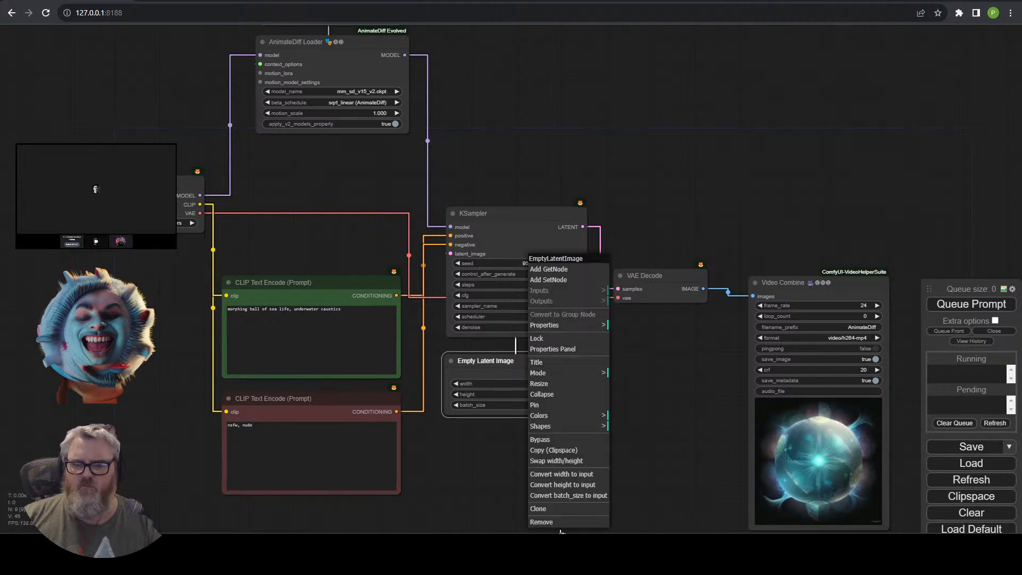
{"action": "left_click", "coordinate": [566, 500]}
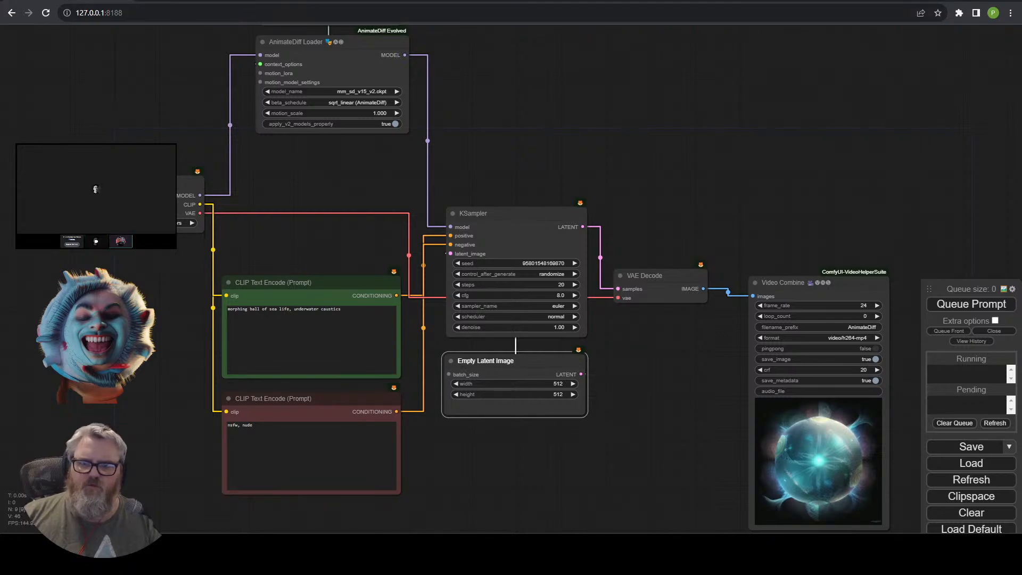
{"action": "scroll", "coordinate": [506, 379], "scroll_direction": "up", "scroll_amount": 1}
{"action": "scroll", "coordinate": [482, 387], "scroll_direction": "up", "scroll_amount": 11}
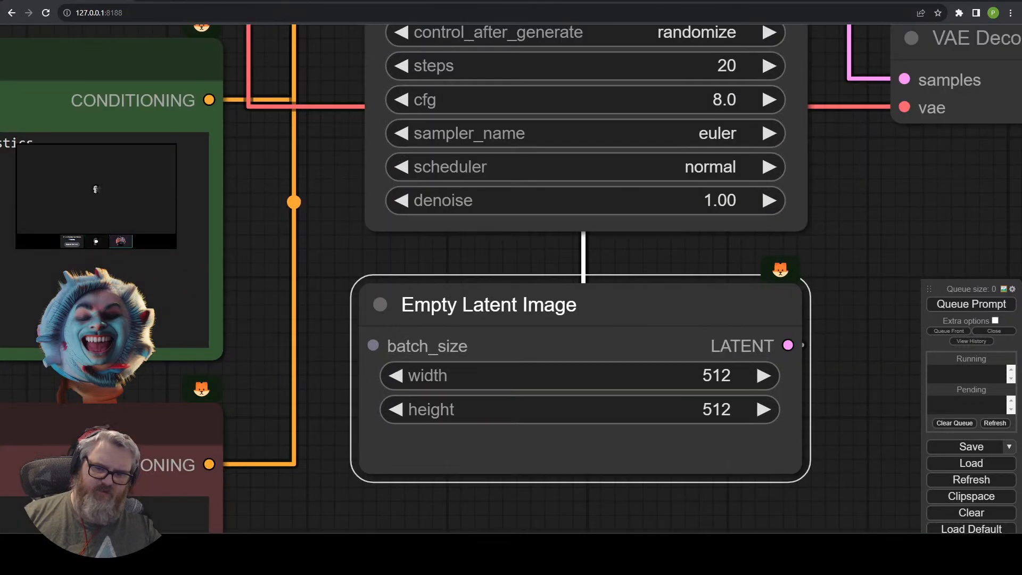
Add a Load Video (Path) node below Load Checkpoint, beside the CLIP Text Encode nodes.
{"action": "scroll", "coordinate": [461, 371], "scroll_direction": "down", "scroll_amount": 8}
{"action": "left_click_drag", "start_coordinate": [474, 492], "coordinate": [651, 451]}
{"action": "left_click", "coordinate": [651, 450]}
{"action": "double_click", "coordinate": [19, 261]}
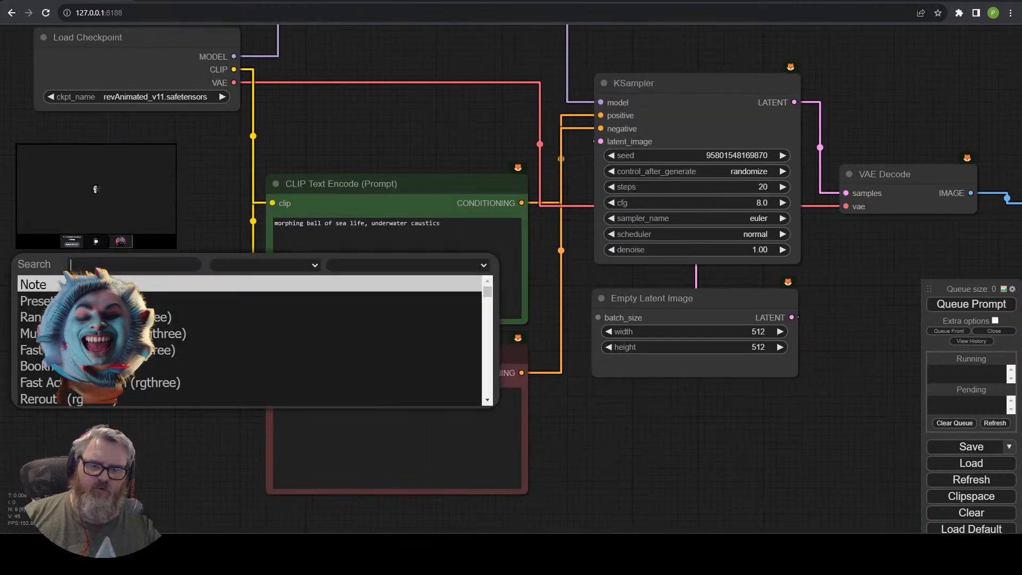
{"action": "type", "text": "loadv"}
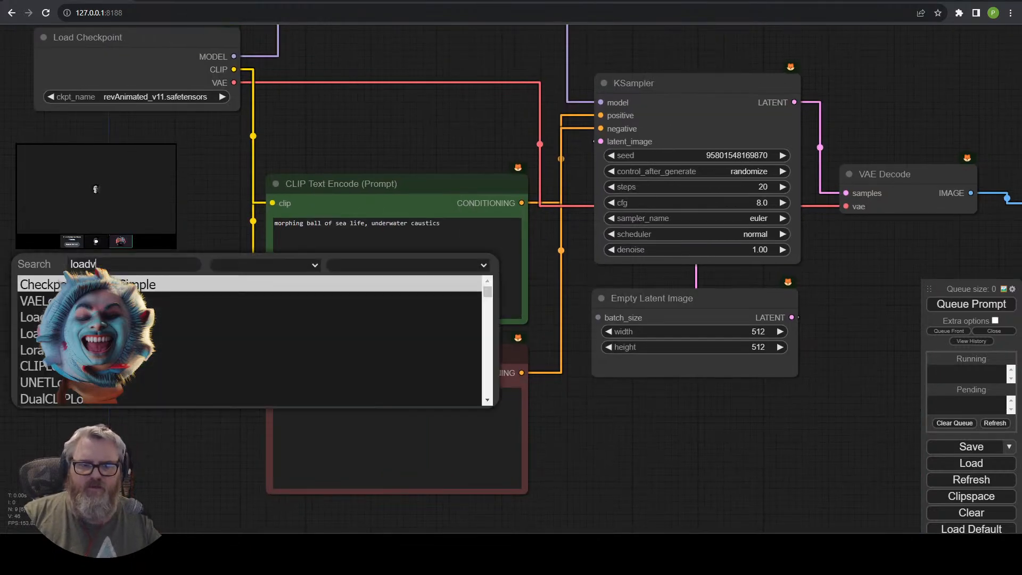
{"action": "type", "text": "ideo"}
{"action": "key", "text": "Down"}
{"action": "key", "text": "Return"}
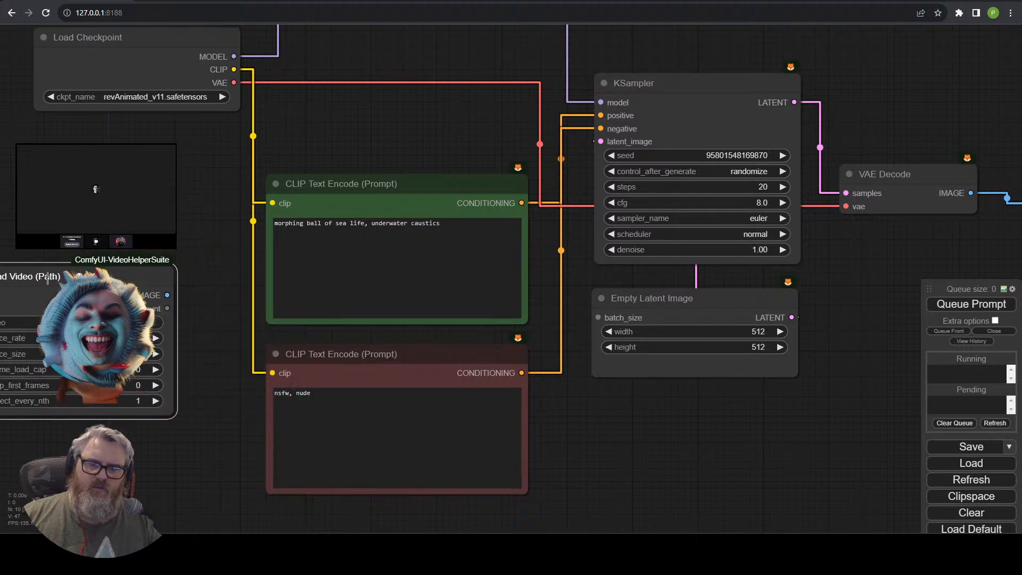
{"action": "left_click_drag", "start_coordinate": [48, 276], "coordinate": [100, 255]}
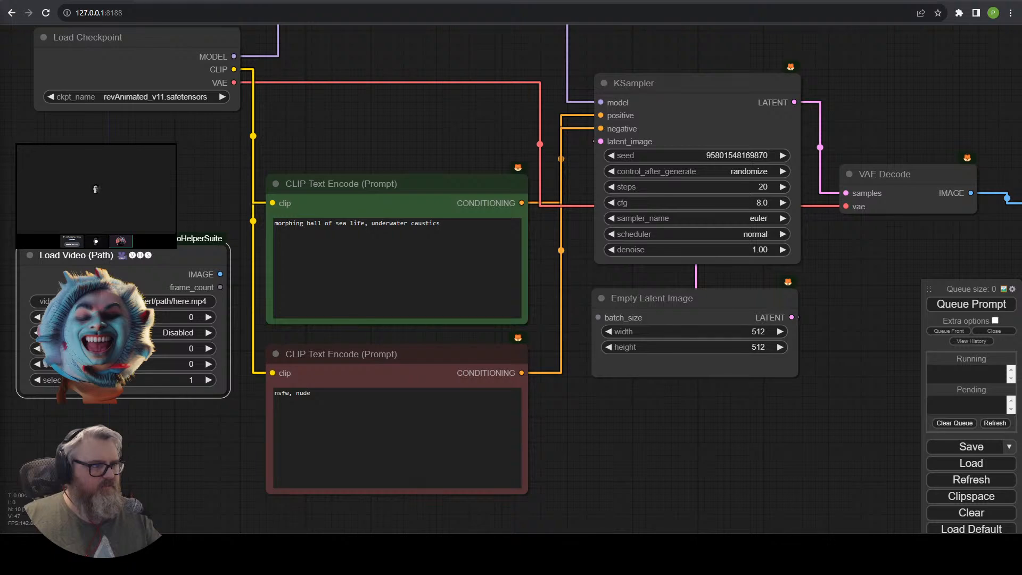
Paste the source movie's file path into the Load Video (Path) node and set its force_rate to 24.
{"action": "left_click", "coordinate": [128, 301]}
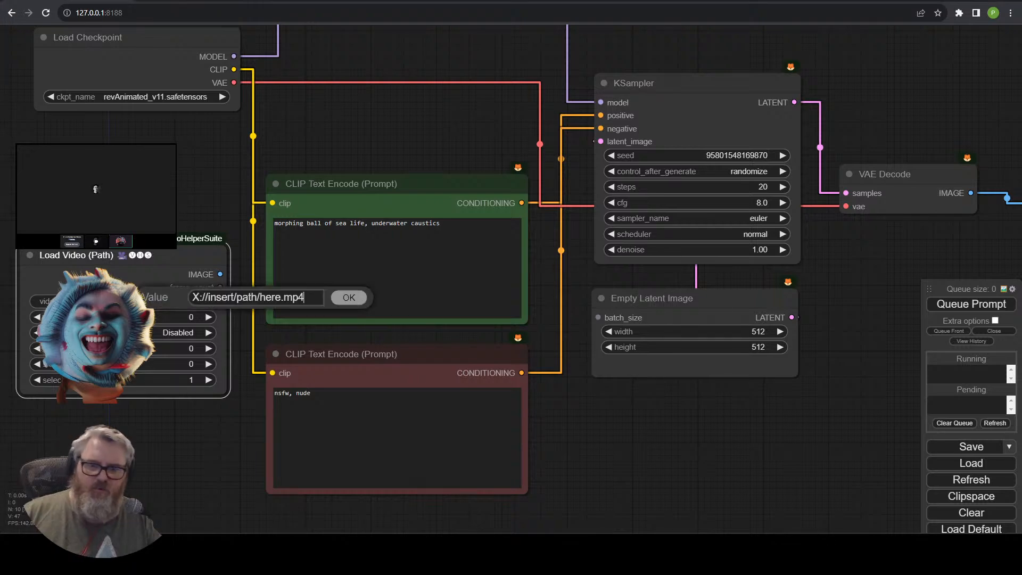
{"action": "key", "text": "ctrl+a"}
{"action": "key", "text": "ctrl+v"}
{"action": "key", "text": "Return"}
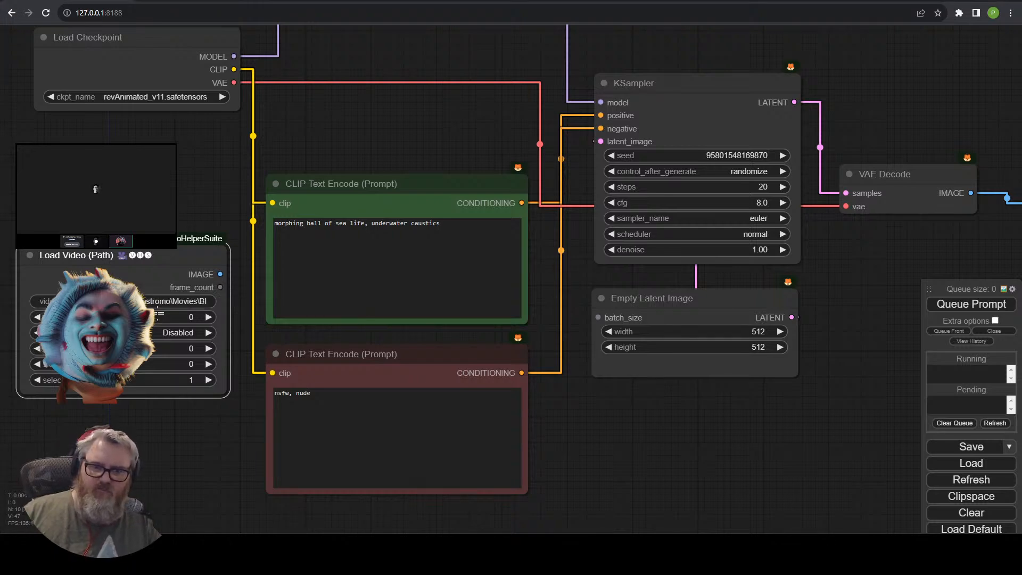
{"action": "left_click", "coordinate": [180, 317]}
{"action": "type", "text": "2"}
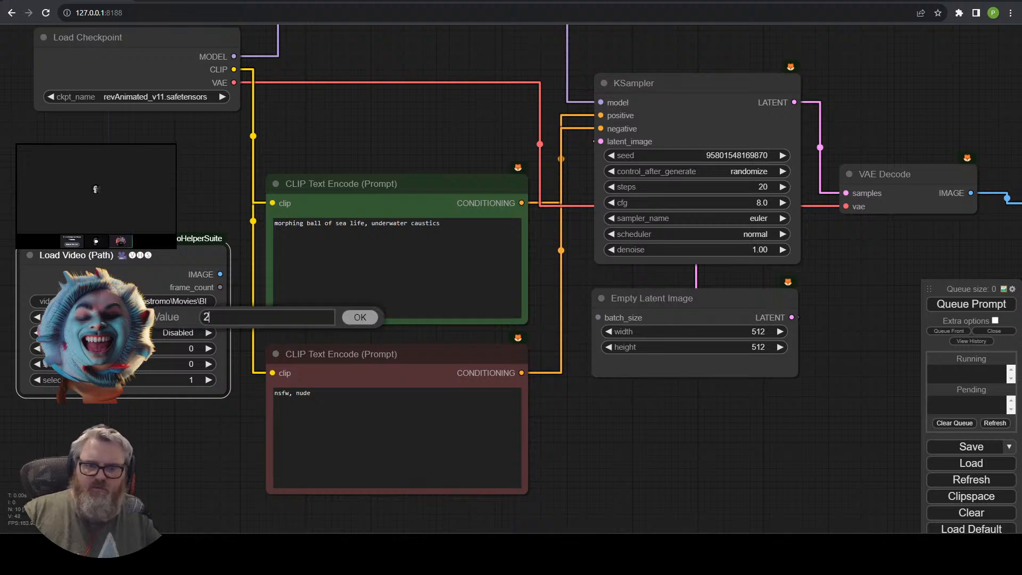
{"action": "type", "text": "4"}
{"action": "key", "text": "Return"}
Set the Load Video (Path) node's force_size to 512x512 and its frame_load_cap to 64.
{"action": "scroll", "coordinate": [415, 418], "scroll_direction": "up", "scroll_amount": 3}
{"action": "left_click_drag", "start_coordinate": [144, 422], "coordinate": [274, 354]}
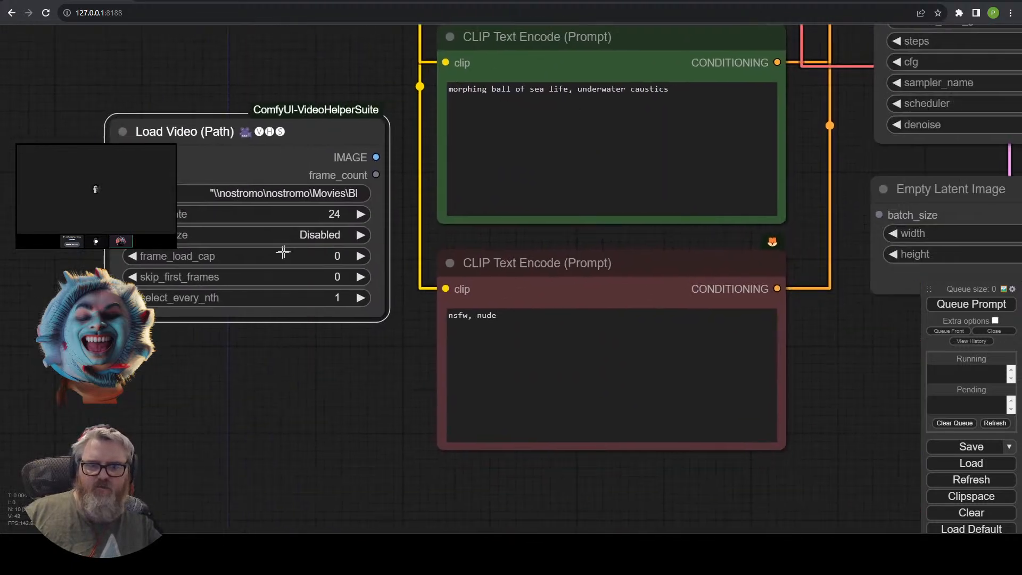
{"action": "left_click", "coordinate": [301, 234]}
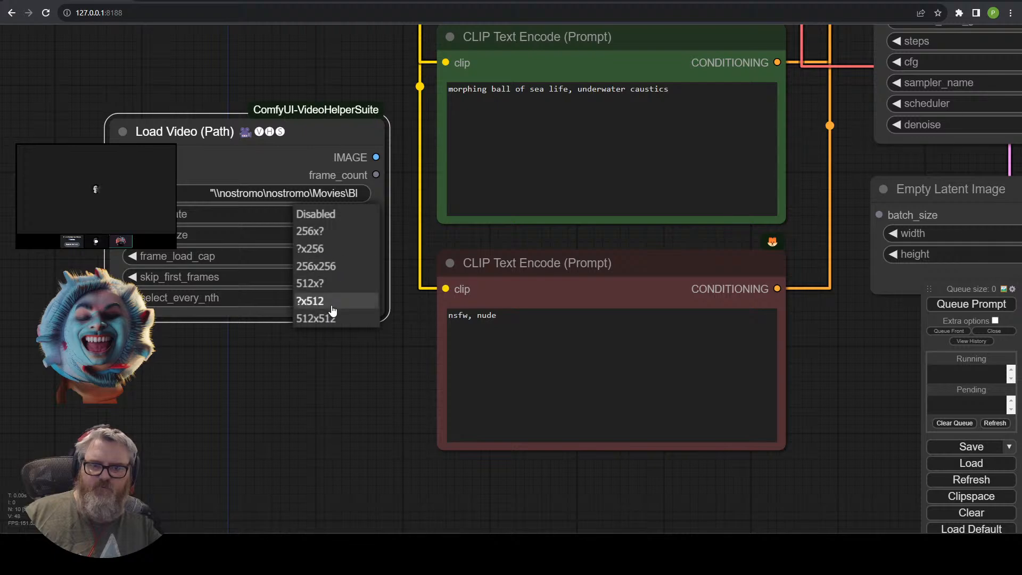
{"action": "left_click", "coordinate": [319, 318]}
{"action": "left_click", "coordinate": [266, 256]}
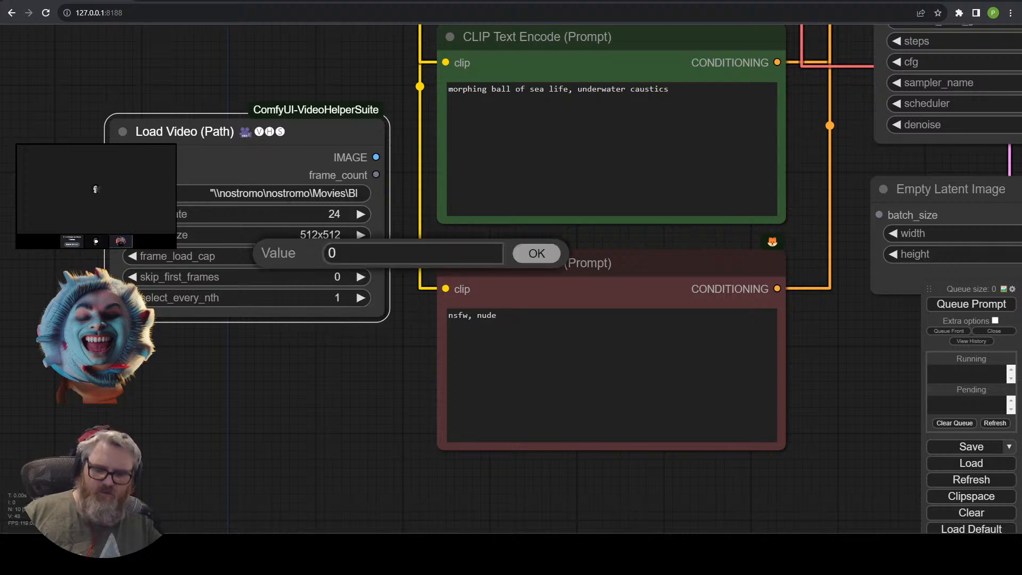
{"action": "key", "text": "BackSpace"}
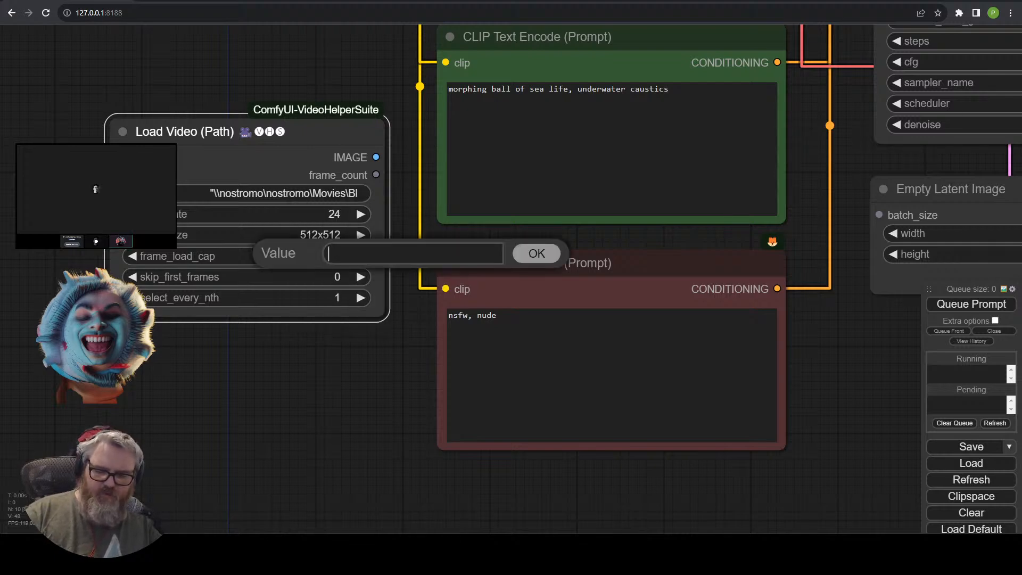
{"action": "type", "text": "64"}
{"action": "key", "text": "Return"}
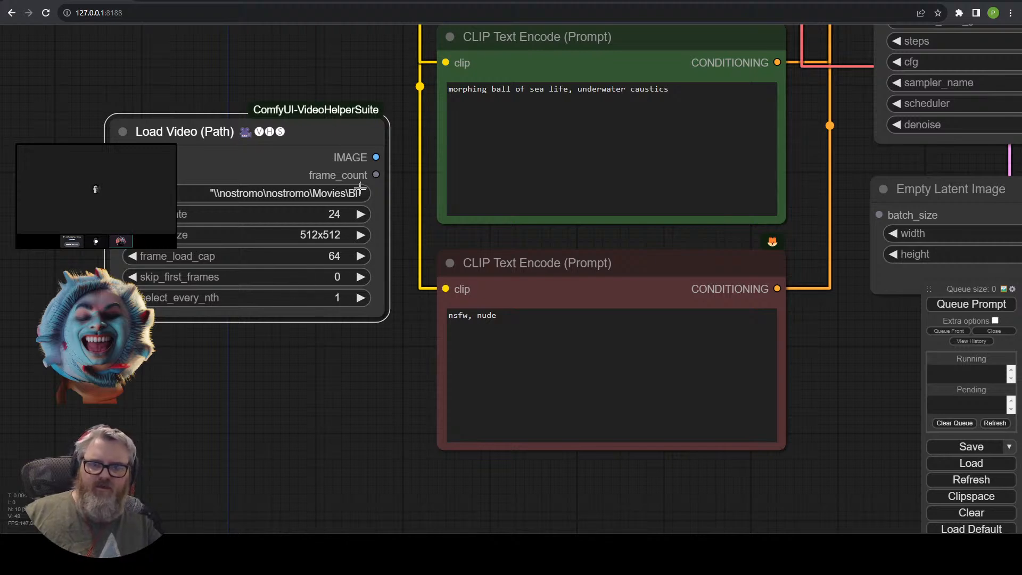
Connect the Load Video (Path) frame_count output to the Empty Latent Image batch_size input.
{"action": "left_click_drag", "start_coordinate": [844, 374], "coordinate": [588, 413]}
{"action": "left_click", "coordinate": [638, 258]}
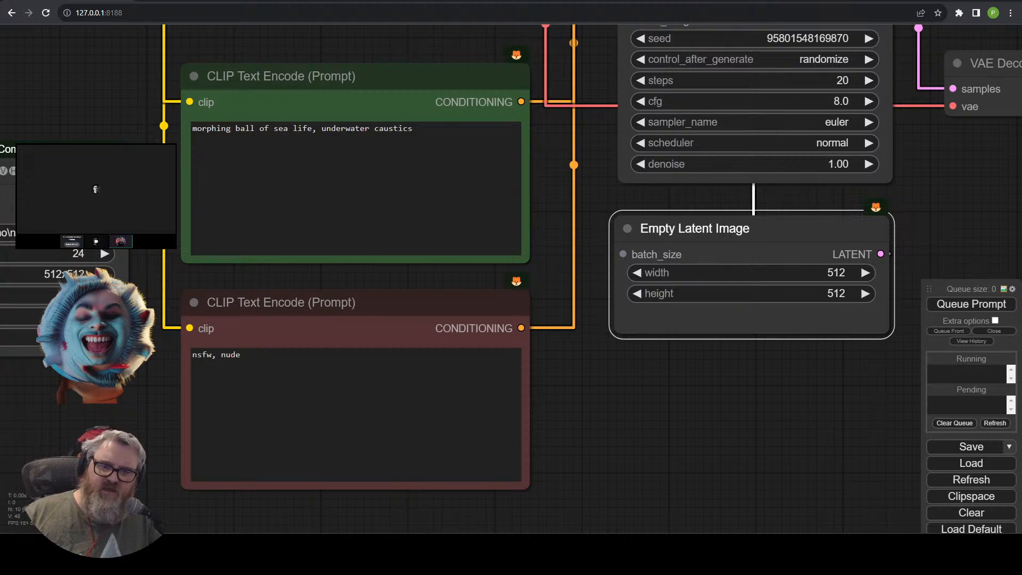
{"action": "left_click_drag", "start_coordinate": [130, 213], "coordinate": [652, 320]}
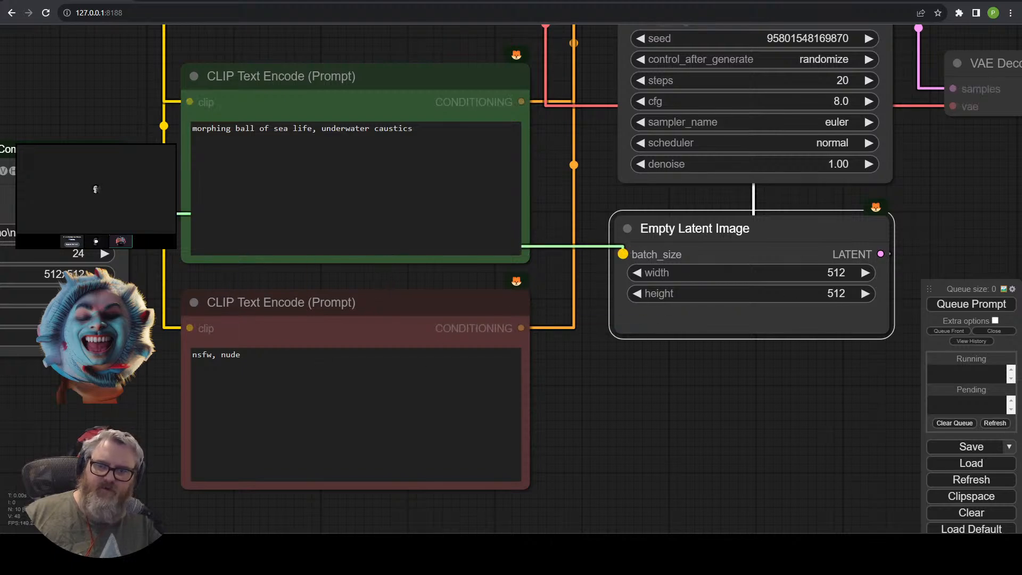
{"action": "scroll", "coordinate": [614, 411], "scroll_direction": "down", "scroll_amount": 3}
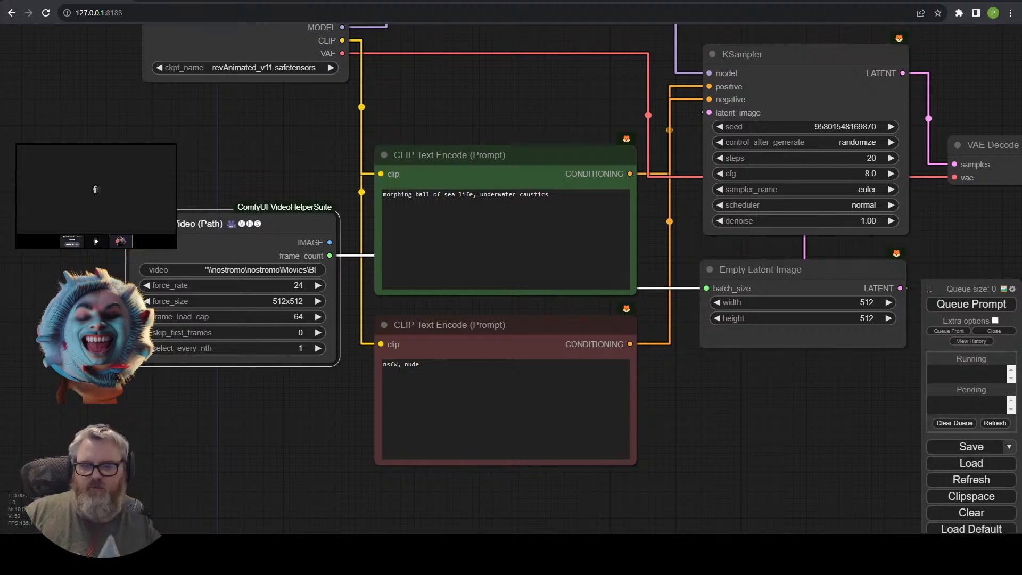
Tidy the graph by moving Load Checkpoint, AnimateDiff Loader and Uniform Context Options down, closer to the nodes beneath them.
{"action": "left_click_drag", "start_coordinate": [269, 78], "coordinate": [139, 357]}
{"action": "left_click_drag", "start_coordinate": [351, 72], "coordinate": [334, 232]}
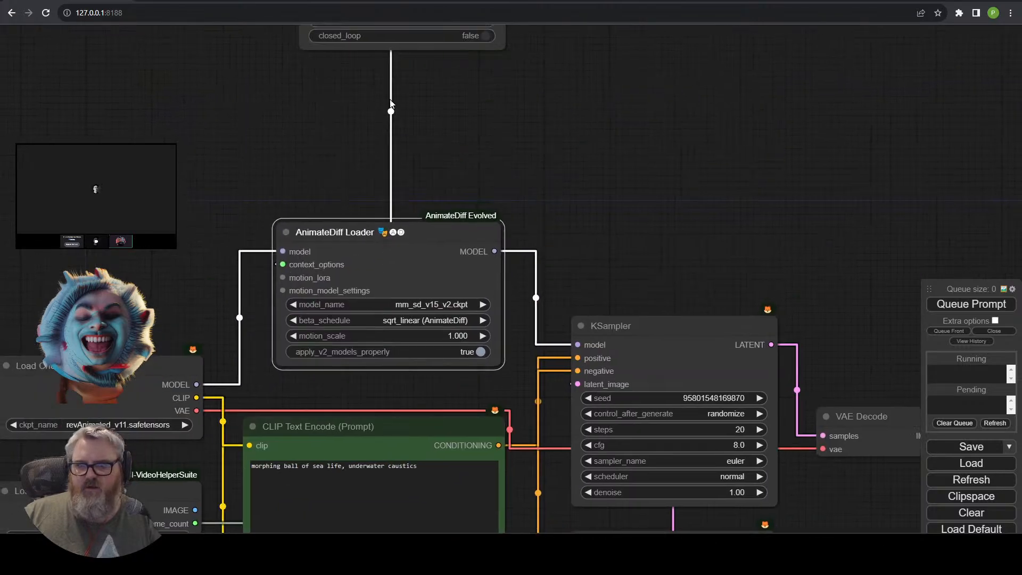
{"action": "left_click_drag", "start_coordinate": [340, 133], "coordinate": [309, 253]}
{"action": "left_click_drag", "start_coordinate": [341, 59], "coordinate": [331, 201]}
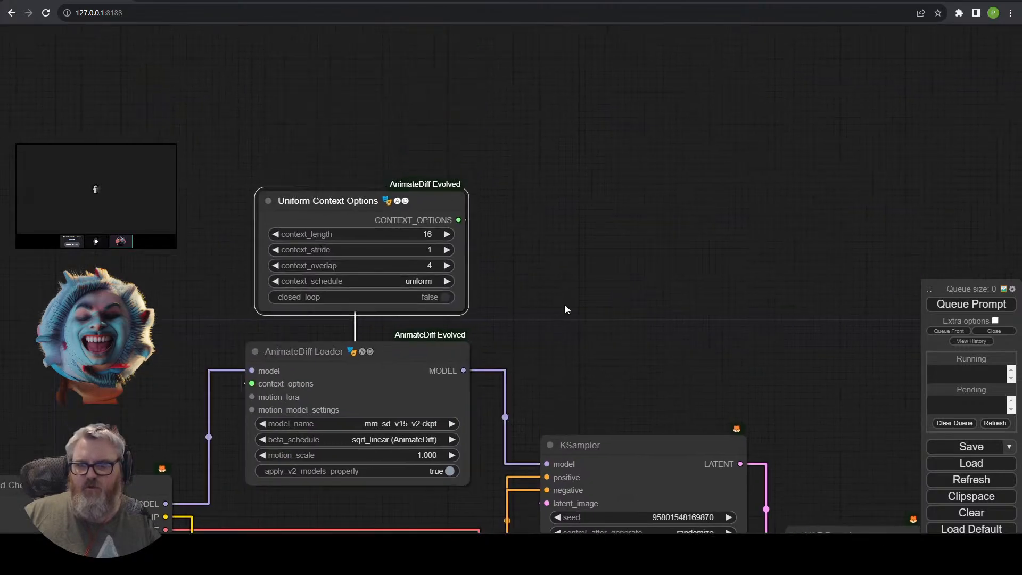
{"action": "left_click_drag", "start_coordinate": [566, 303], "coordinate": [596, 59]}
{"action": "scroll", "coordinate": [660, 91], "scroll_direction": "down", "scroll_amount": 3}
{"action": "left_click_drag", "start_coordinate": [661, 273], "coordinate": [584, 287]}
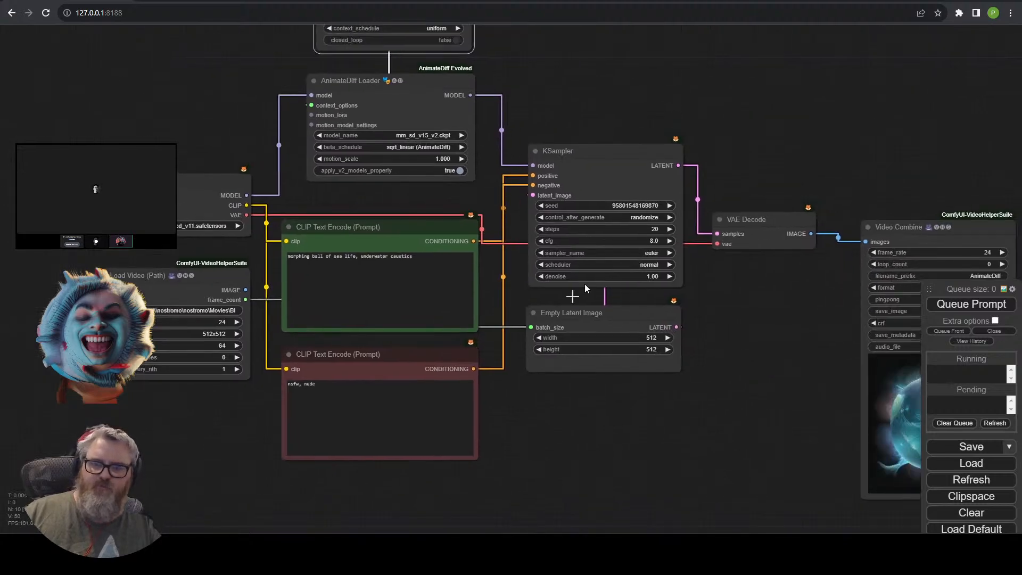
{"action": "left_click_drag", "start_coordinate": [775, 367], "coordinate": [686, 398]}
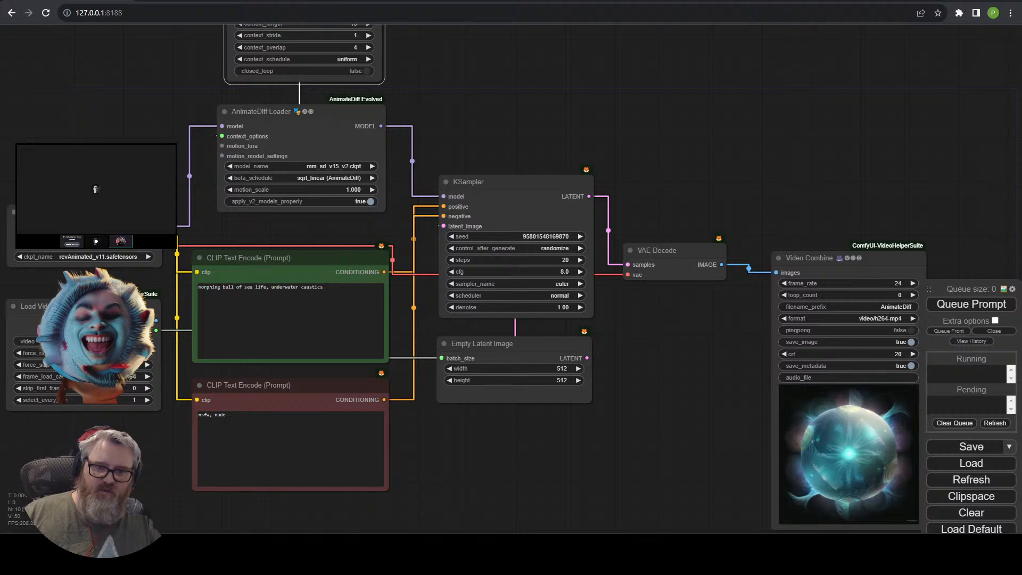
Nudge the Load Video (Path) node into line beneath Load Checkpoint.
{"action": "left_click", "coordinate": [30, 306]}
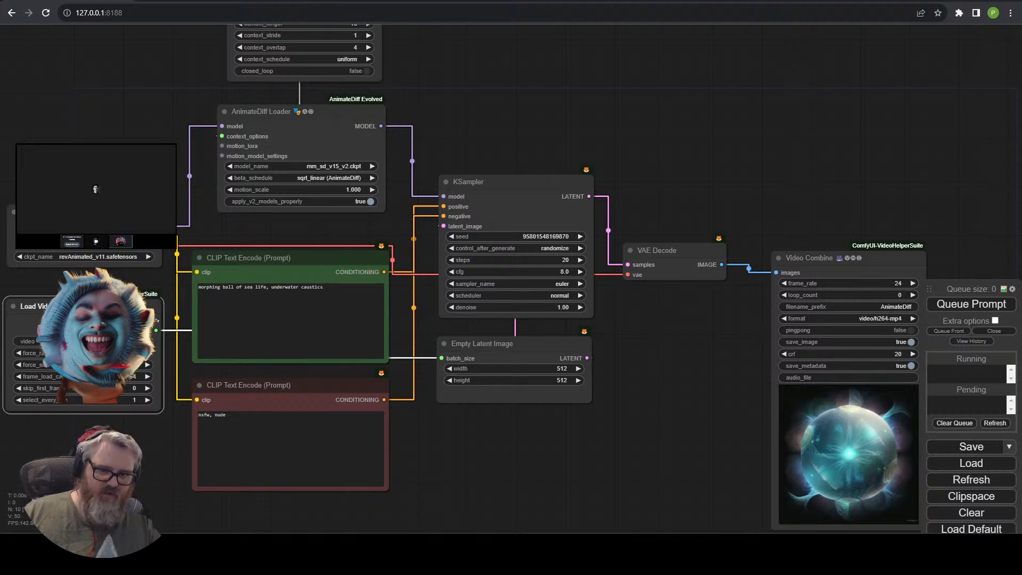
{"action": "left_click_drag", "start_coordinate": [156, 319], "coordinate": [149, 290]}
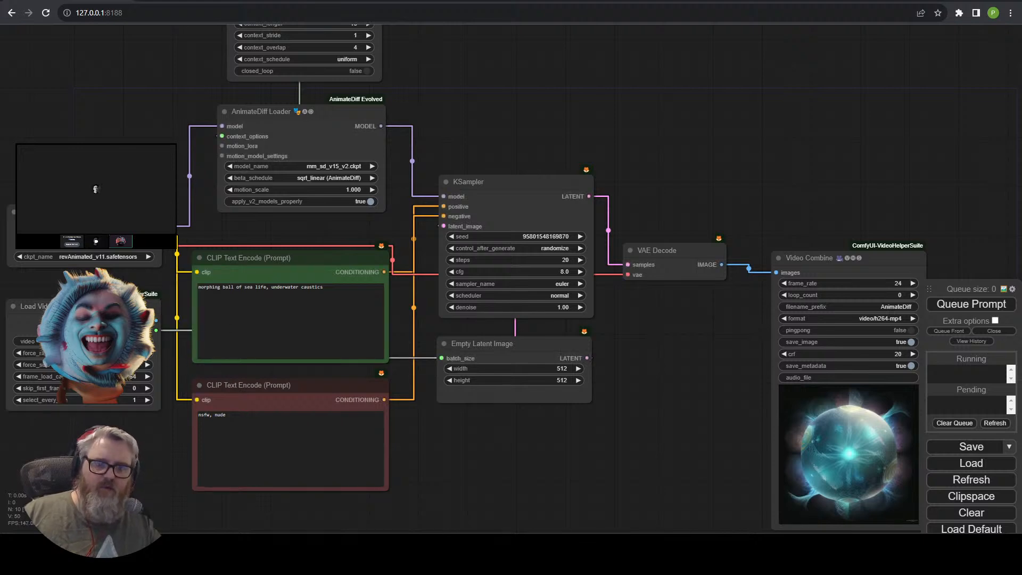
{"action": "left_click", "coordinate": [126, 391]}
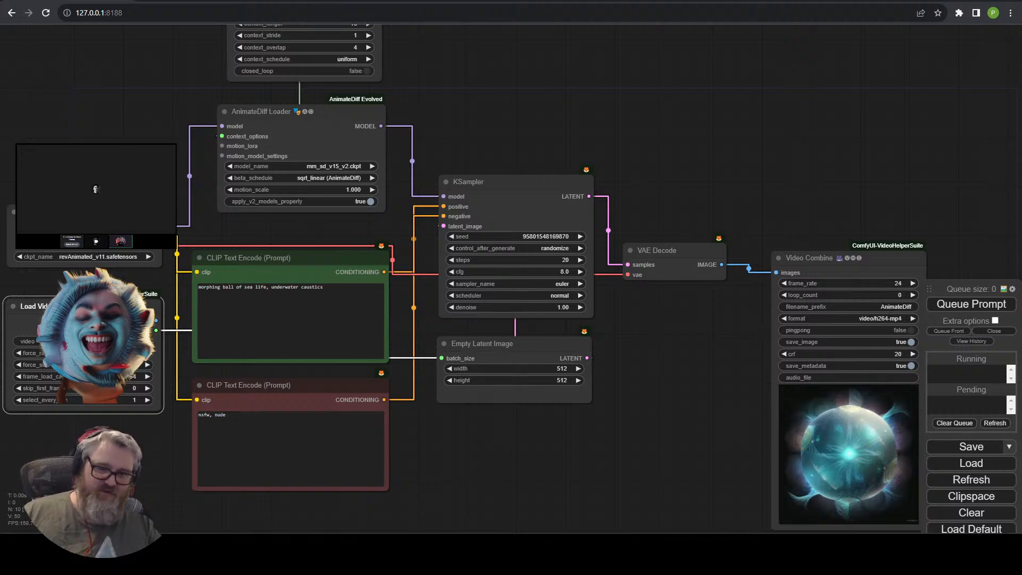
{"action": "left_click_drag", "start_coordinate": [496, 490], "coordinate": [591, 406]}
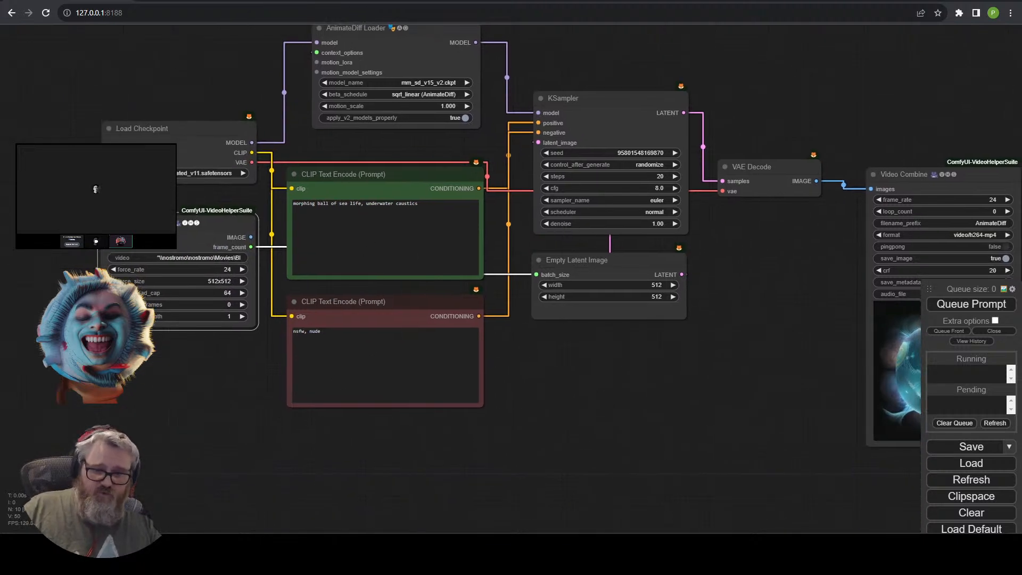
{"action": "left_click_drag", "start_coordinate": [251, 237], "coordinate": [167, 417]}
{"action": "left_click_drag", "start_coordinate": [159, 267], "coordinate": [162, 268]}
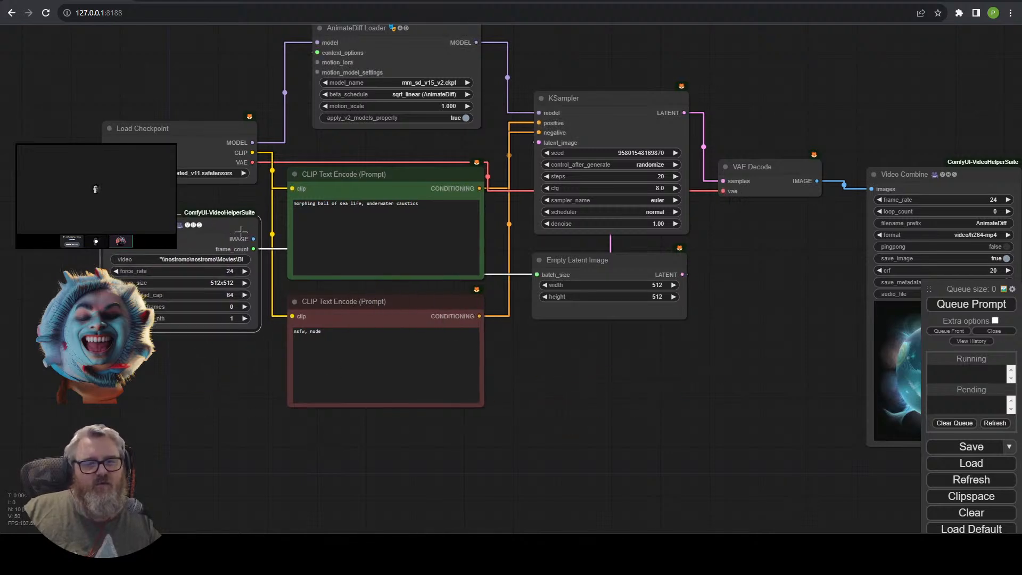
{"action": "left_click_drag", "start_coordinate": [253, 239], "coordinate": [562, 378]}
{"action": "left_click", "coordinate": [529, 445]}
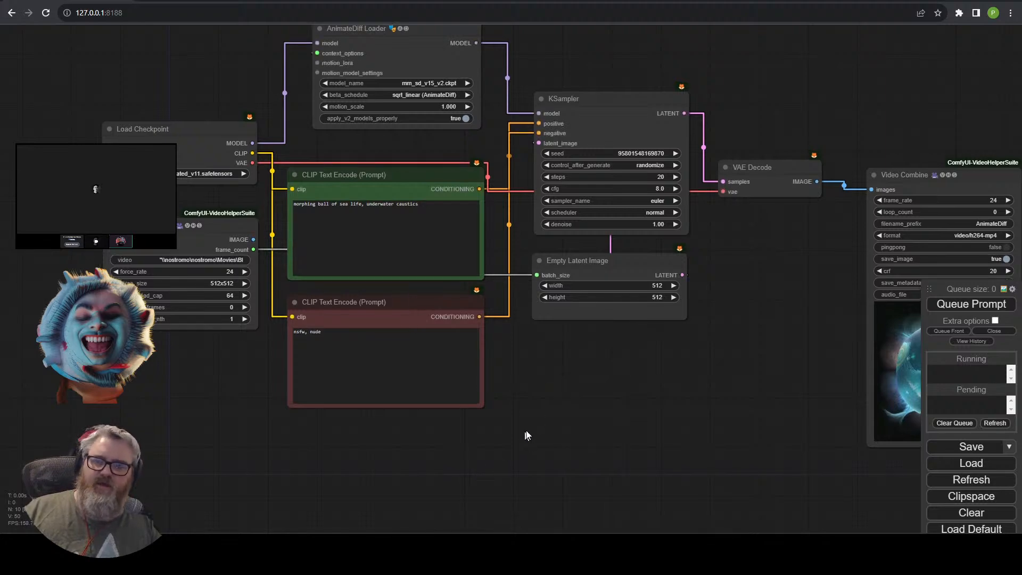
Move KSampler, Empty Latent Image, VAE Decode and Video Combine together to the right, opening a wide gap after the prompt nodes.
{"action": "scroll", "coordinate": [526, 435], "scroll_direction": "down", "scroll_amount": 3}
{"action": "left_click_drag", "start_coordinate": [650, 437], "coordinate": [457, 411]}
{"action": "left_click_drag", "start_coordinate": [705, 480], "coordinate": [674, 168]}
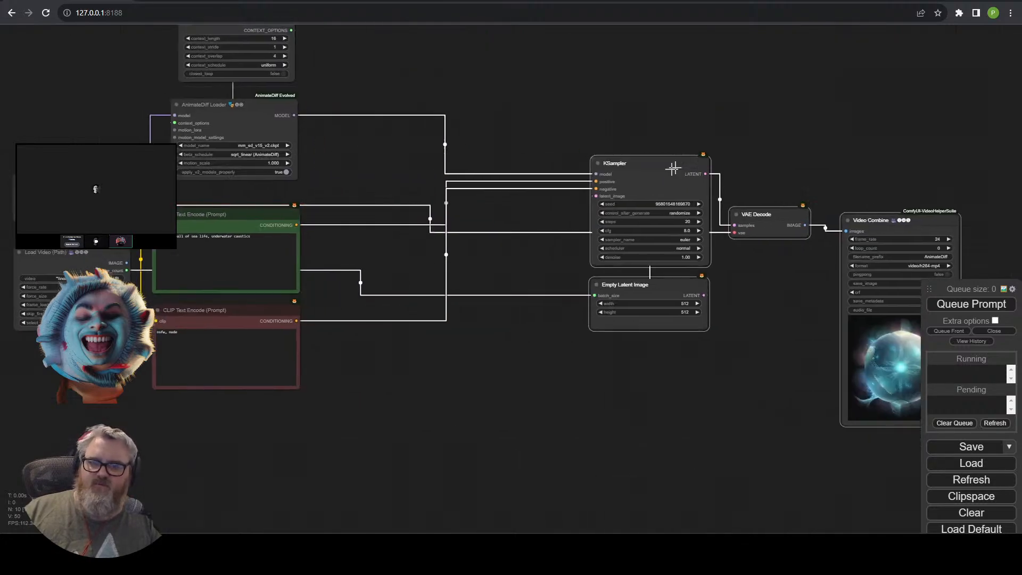
Add an Apply ControlNet (Advanced) node in the gap between the prompt nodes and KSampler.
{"action": "double_click", "coordinate": [468, 364]}
{"action": "left_click_drag", "start_coordinate": [368, 156], "coordinate": [511, 212]}
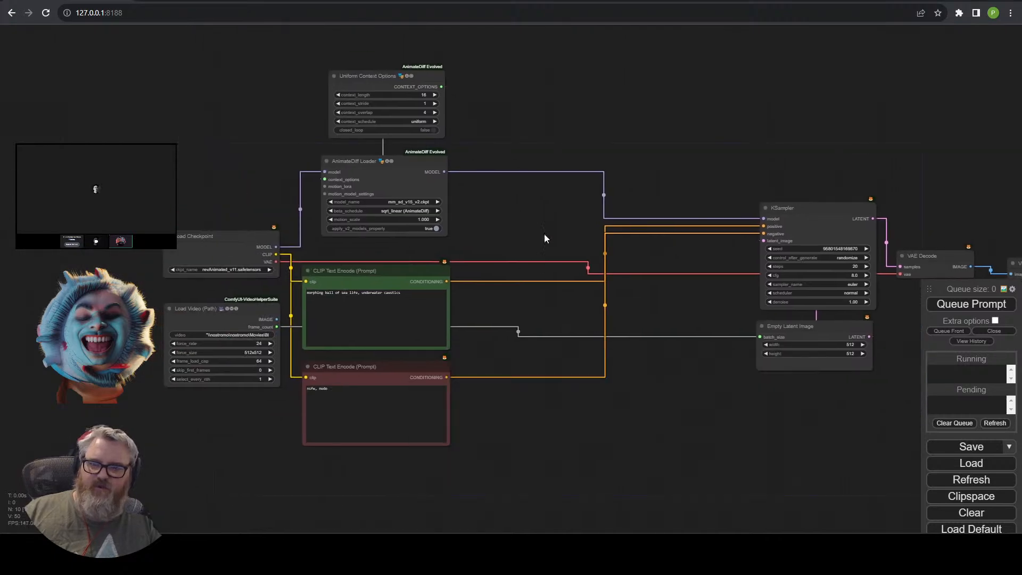
{"action": "double_click", "coordinate": [552, 327]}
{"action": "type", "text": "contro"}
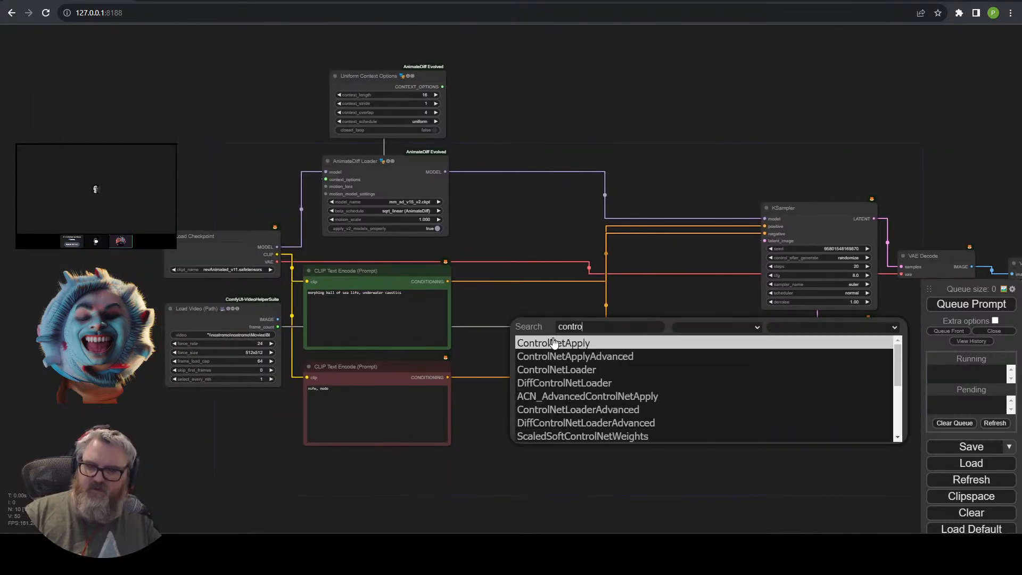
{"action": "left_click", "coordinate": [553, 356]}
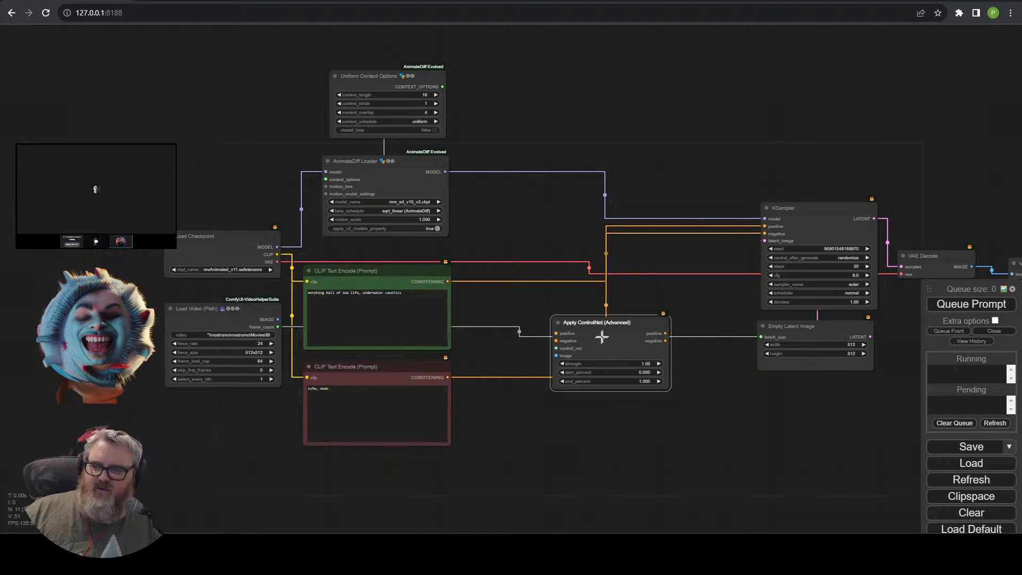
{"action": "left_click", "coordinate": [534, 312]}
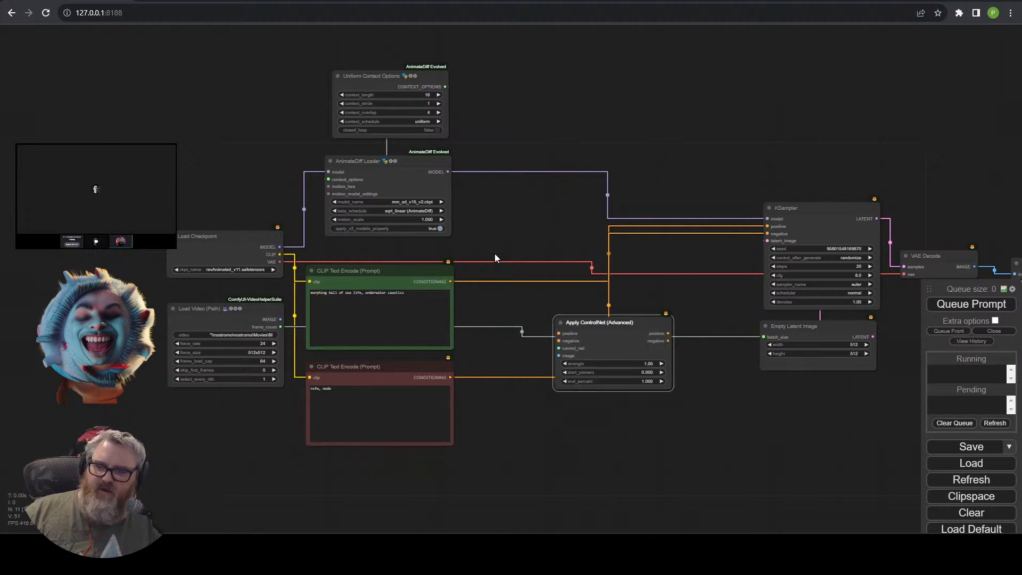
Add a ControlNetLoaderAdvanced node wired to the control_net input and place it above Apply ControlNet (Advanced).
{"action": "scroll", "coordinate": [601, 407], "scroll_direction": "up", "scroll_amount": 6}
{"action": "scroll", "coordinate": [601, 407], "scroll_direction": "up", "scroll_amount": 6}
{"action": "left_click_drag", "start_coordinate": [433, 203], "coordinate": [306, 188]}
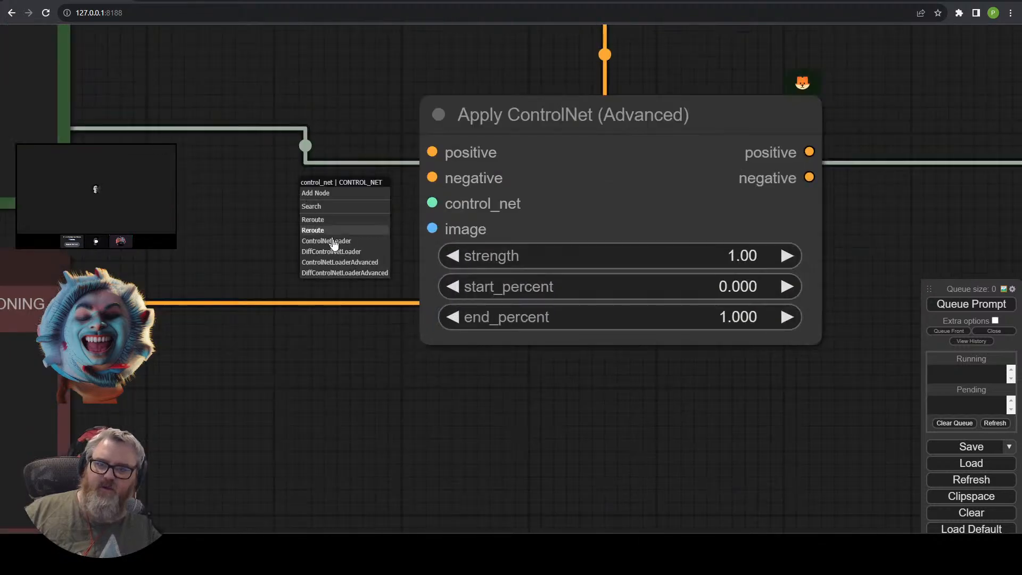
{"action": "left_click", "coordinate": [343, 266]}
{"action": "left_click_drag", "start_coordinate": [272, 126], "coordinate": [188, 376]}
{"action": "left_click_drag", "start_coordinate": [311, 405], "coordinate": [347, 175]}
Refresh the model lists and set the advanced ControlNet loader's control_net_name to adiff\controlnet_checkpoint.ckpt.
{"action": "left_click", "coordinate": [484, 270]}
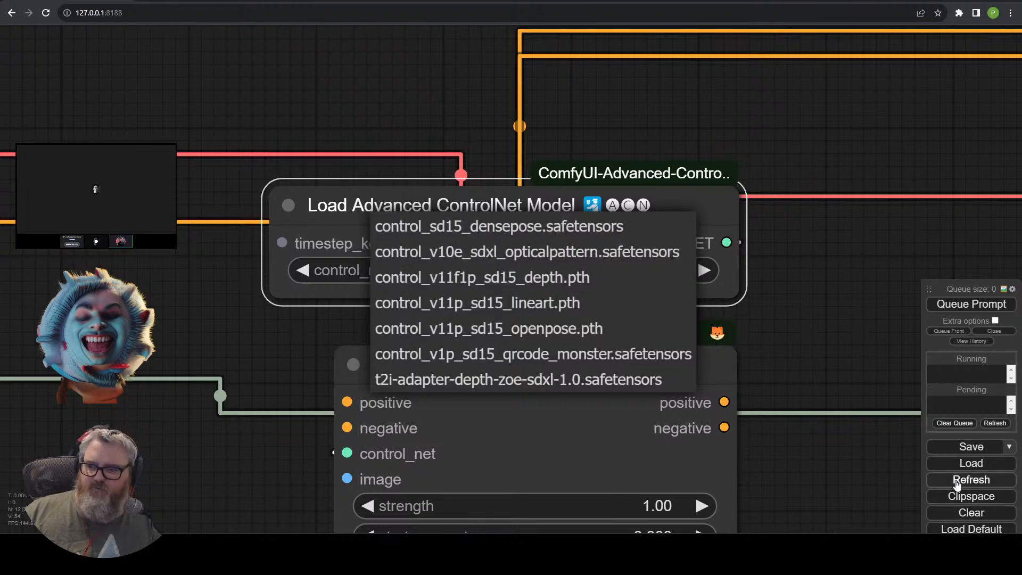
{"action": "left_click", "coordinate": [510, 272]}
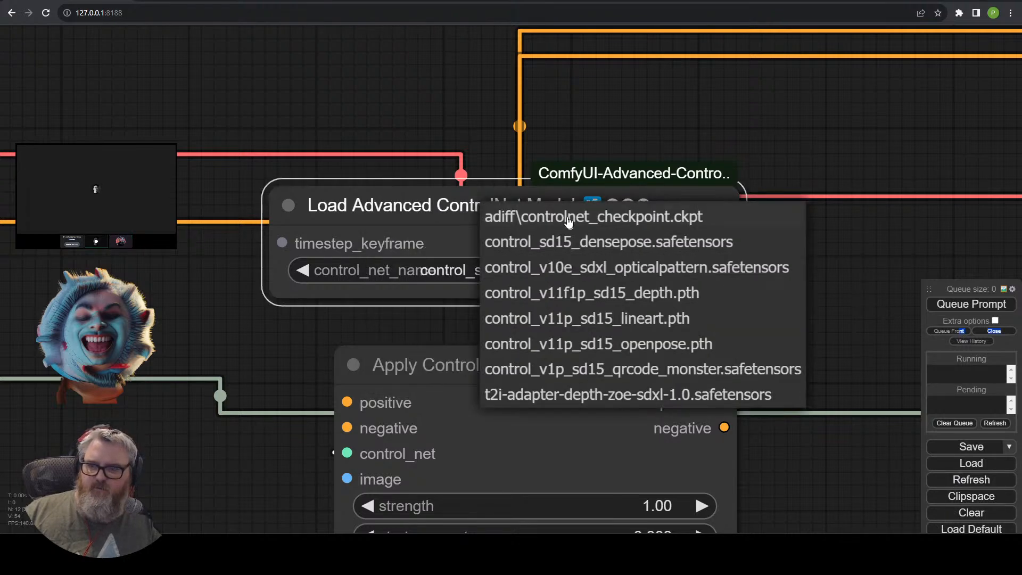
{"action": "left_click", "coordinate": [550, 217]}
{"action": "scroll", "coordinate": [597, 325], "scroll_direction": "down", "scroll_amount": 3}
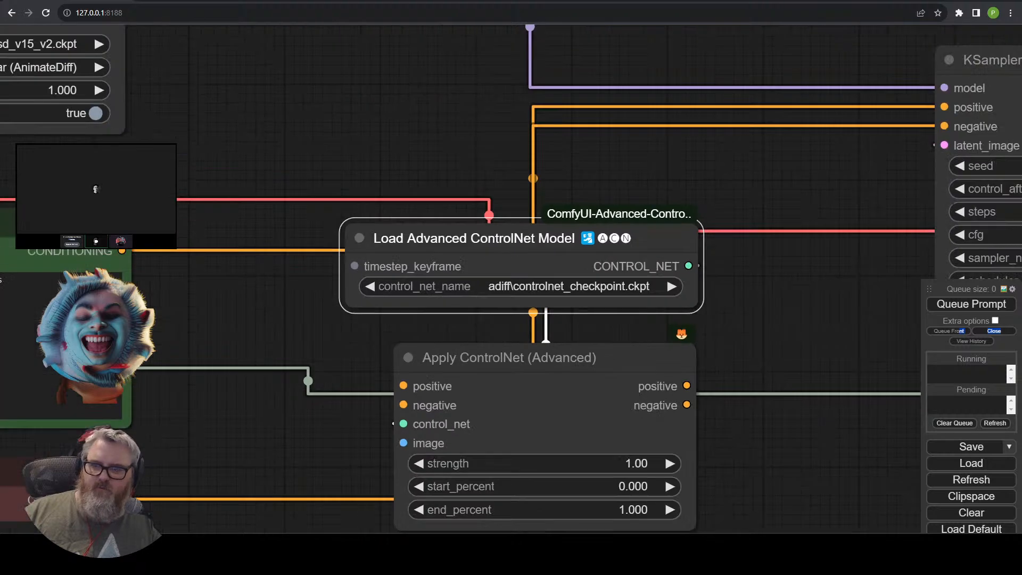
{"action": "scroll", "coordinate": [495, 213], "scroll_direction": "up", "scroll_amount": 3}
{"action": "left_click", "coordinate": [489, 230]}
{"action": "left_click", "coordinate": [477, 130]}
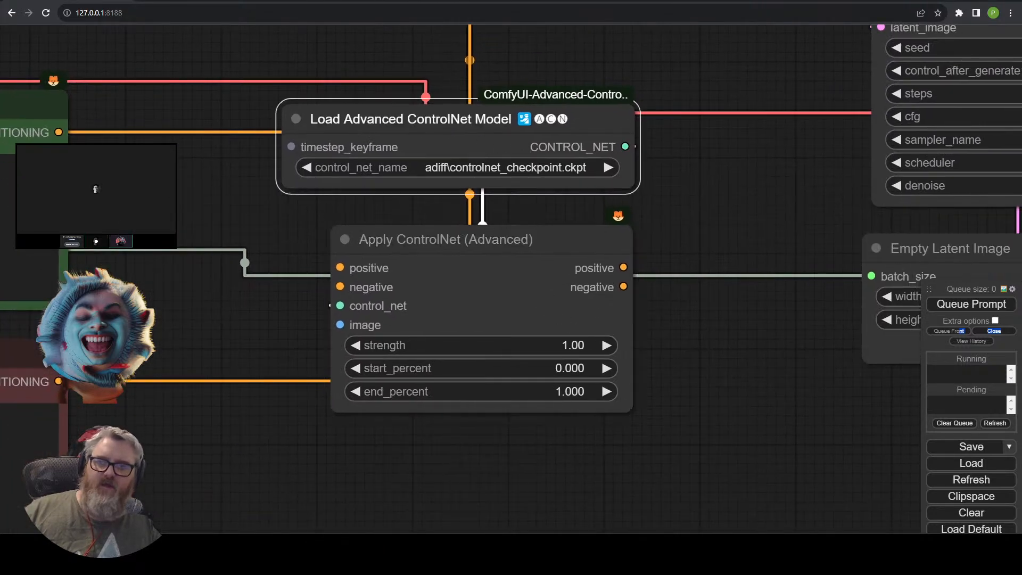
{"action": "left_click", "coordinate": [484, 230]}
{"action": "left_click", "coordinate": [477, 129]}
Search the manager's custom nodes for "advanced" and examine the ComfyUI-Advanced-ControlNet entry.
{"action": "scroll", "coordinate": [554, 107], "scroll_direction": "up", "scroll_amount": 10}
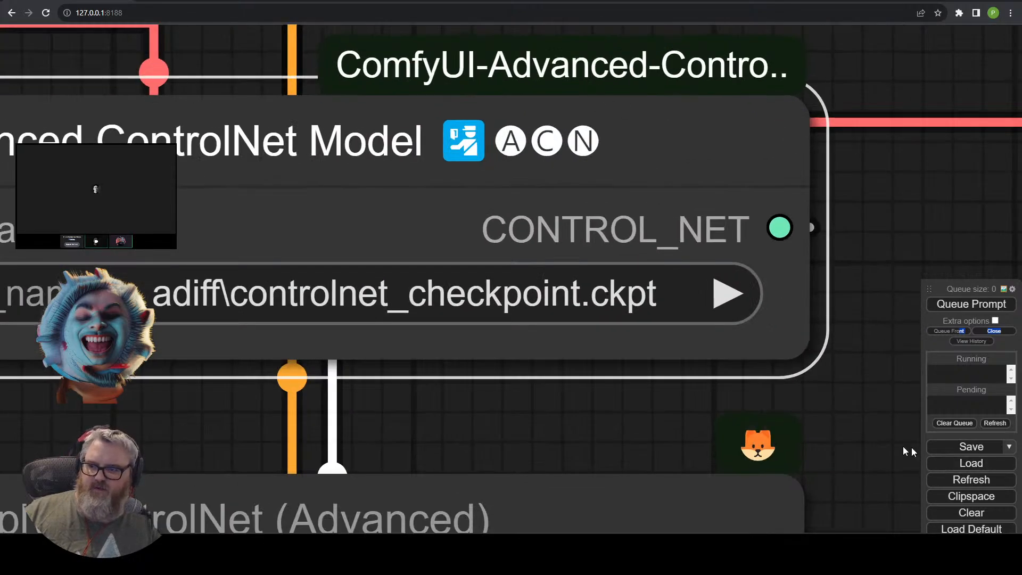
{"action": "left_click_drag", "start_coordinate": [950, 290], "coordinate": [941, 129]}
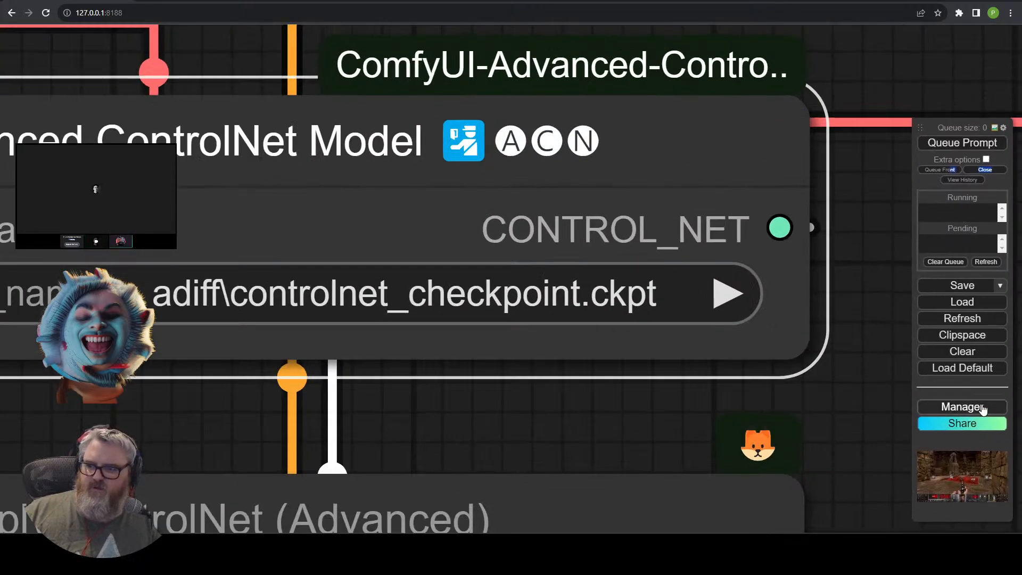
{"action": "left_click", "coordinate": [958, 406]}
{"action": "left_click", "coordinate": [495, 215]}
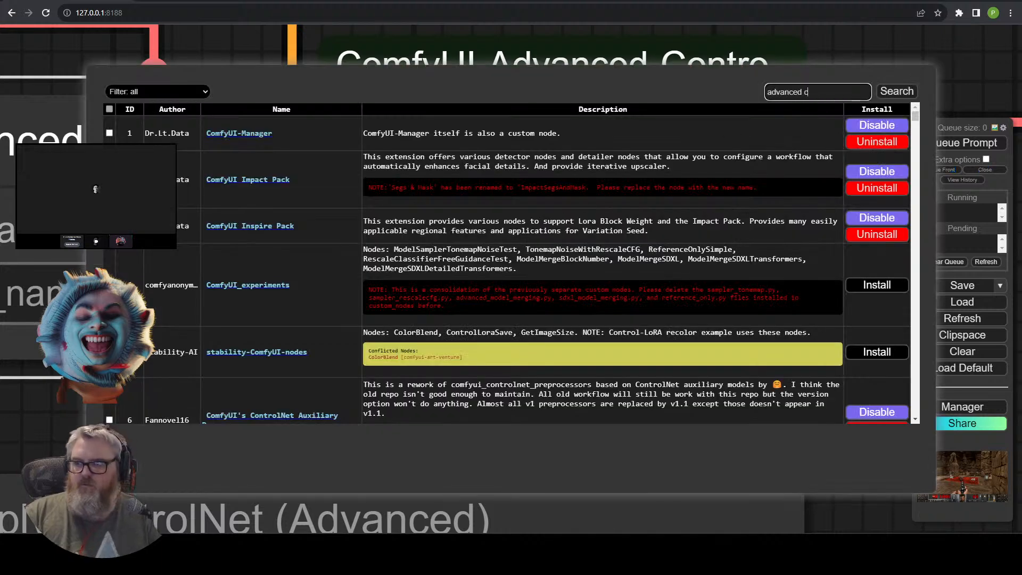
{"action": "key", "text": "Return"}
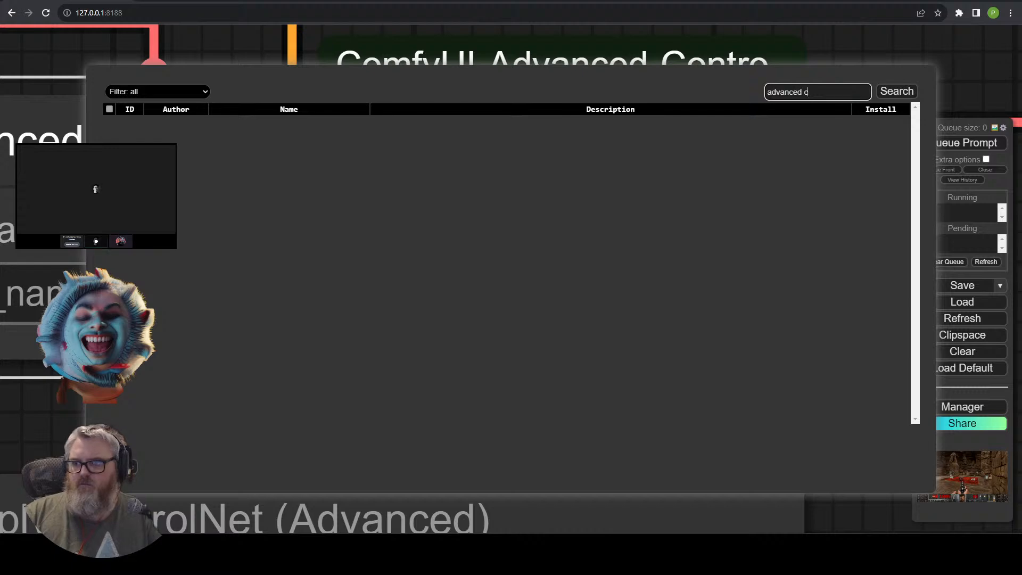
{"action": "key", "text": "BackSpace"}
{"action": "key", "text": "Return"}
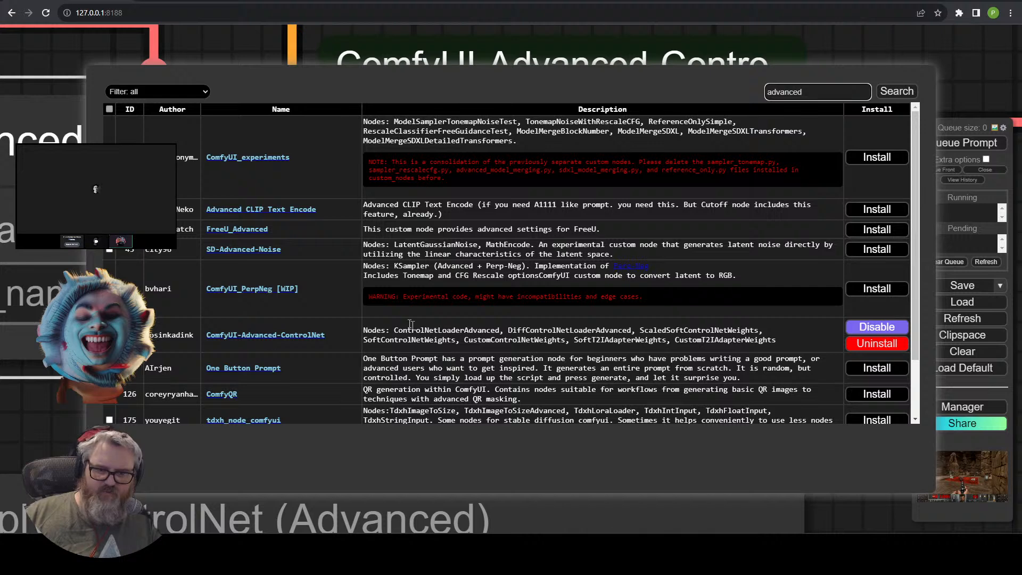
{"action": "left_click", "coordinate": [121, 469]}
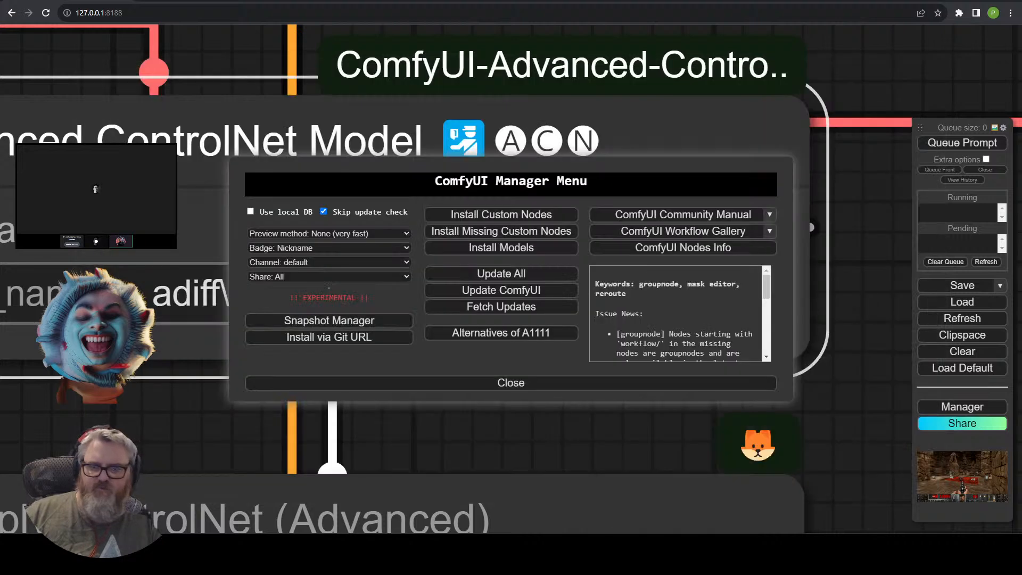
{"action": "left_click", "coordinate": [534, 387]}
Connect the Load Video (Path) IMAGE output to the image input of Apply ControlNet (Advanced).
{"action": "scroll", "coordinate": [424, 418], "scroll_direction": "down", "scroll_amount": 1}
{"action": "scroll", "coordinate": [444, 431], "scroll_direction": "down", "scroll_amount": 8}
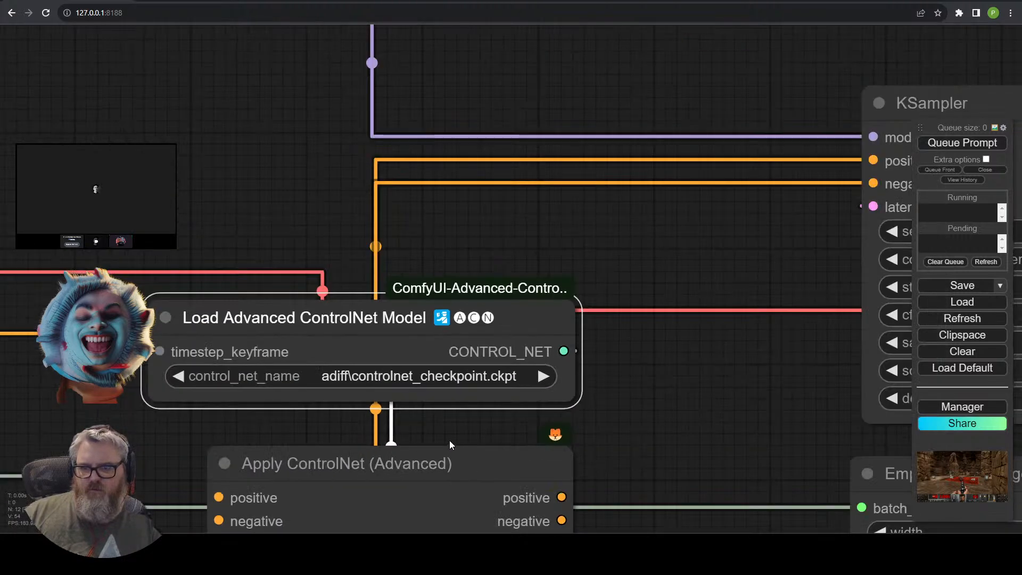
{"action": "left_click_drag", "start_coordinate": [449, 439], "coordinate": [524, 257]}
{"action": "scroll", "coordinate": [524, 257], "scroll_direction": "down", "scroll_amount": 5}
{"action": "left_click_drag", "start_coordinate": [640, 341], "coordinate": [533, 326]}
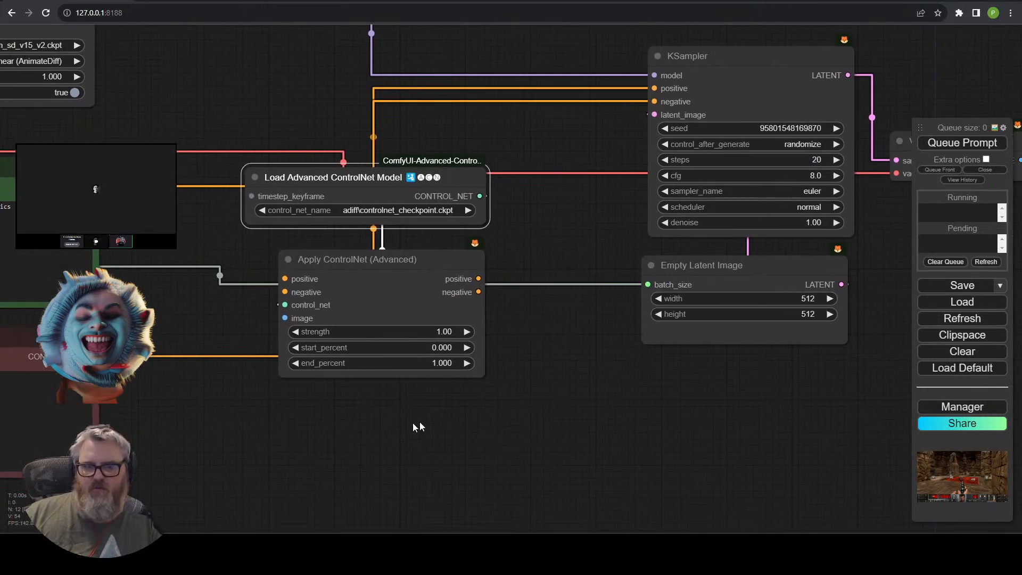
{"action": "left_click_drag", "start_coordinate": [419, 426], "coordinate": [810, 338]}
{"action": "scroll", "coordinate": [573, 394], "scroll_direction": "down", "scroll_amount": 4}
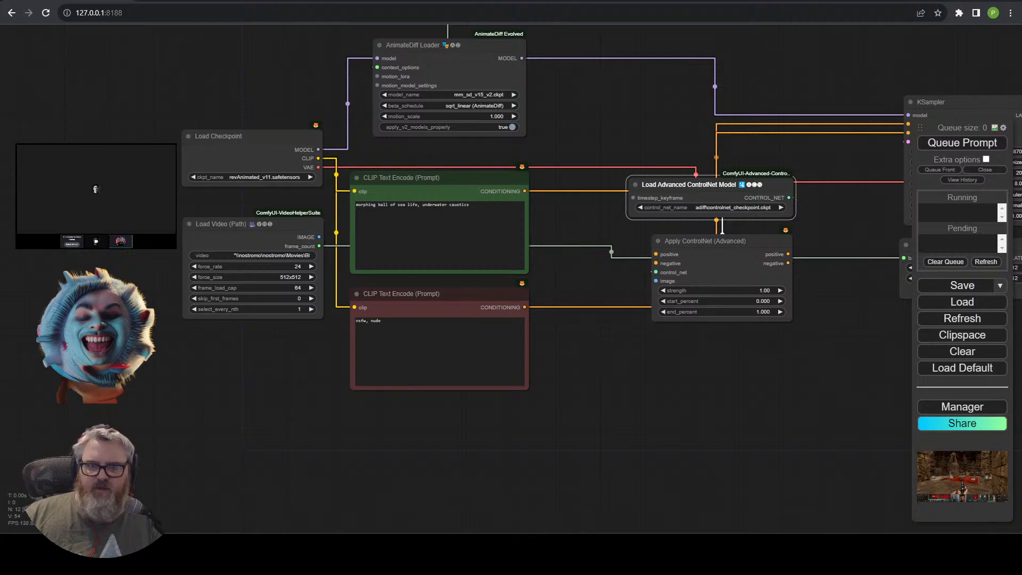
{"action": "left_click_drag", "start_coordinate": [319, 237], "coordinate": [177, 266]}
{"action": "left_click_drag", "start_coordinate": [658, 351], "coordinate": [705, 264]}
{"action": "left_click", "coordinate": [276, 269]}
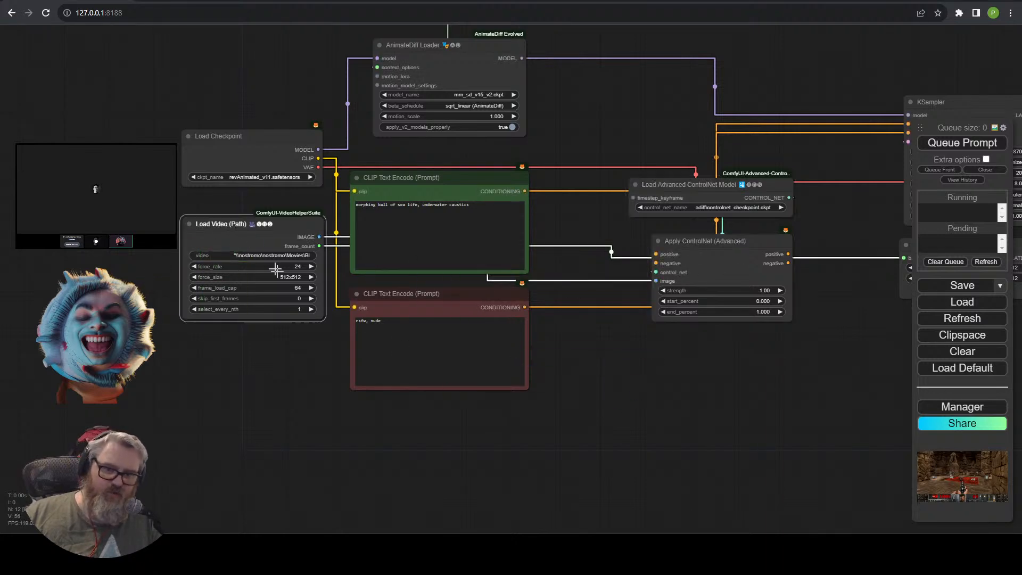
{"action": "left_click", "coordinate": [737, 280]}
Connect the green prompt's CONDITIONING output to Apply ControlNet's positive input and the red prompt's to its negative input.
{"action": "left_click_drag", "start_coordinate": [708, 380], "coordinate": [379, 476]}
{"action": "left_click_drag", "start_coordinate": [402, 279], "coordinate": [400, 277]}
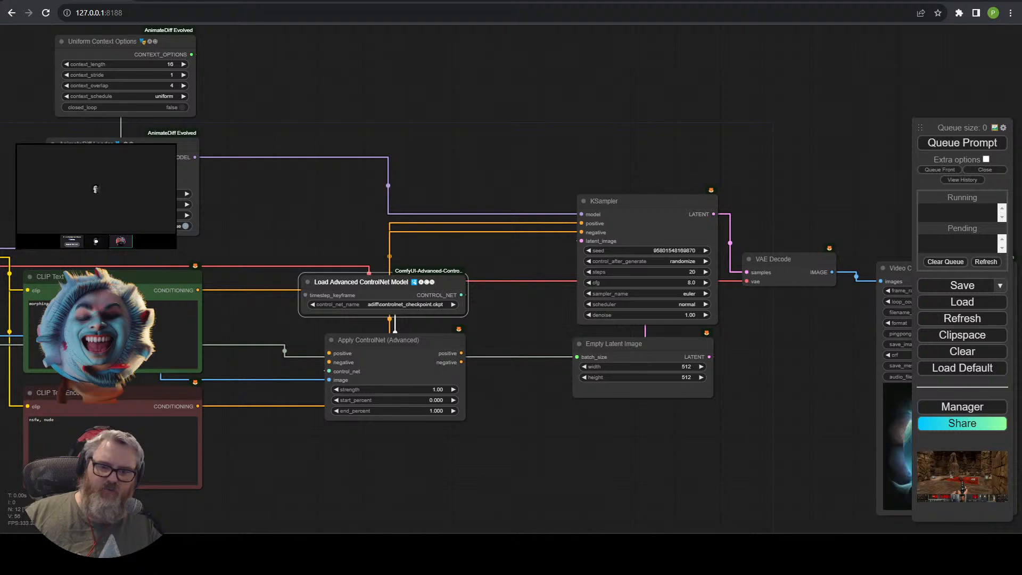
{"action": "left_click_drag", "start_coordinate": [294, 475], "coordinate": [505, 469]}
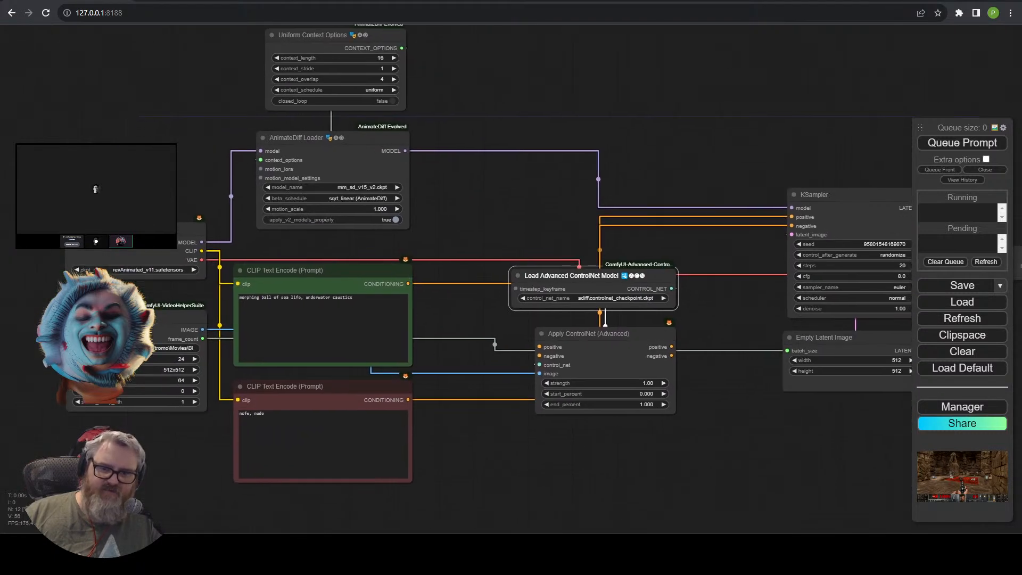
{"action": "left_click_drag", "start_coordinate": [408, 284], "coordinate": [539, 346]}
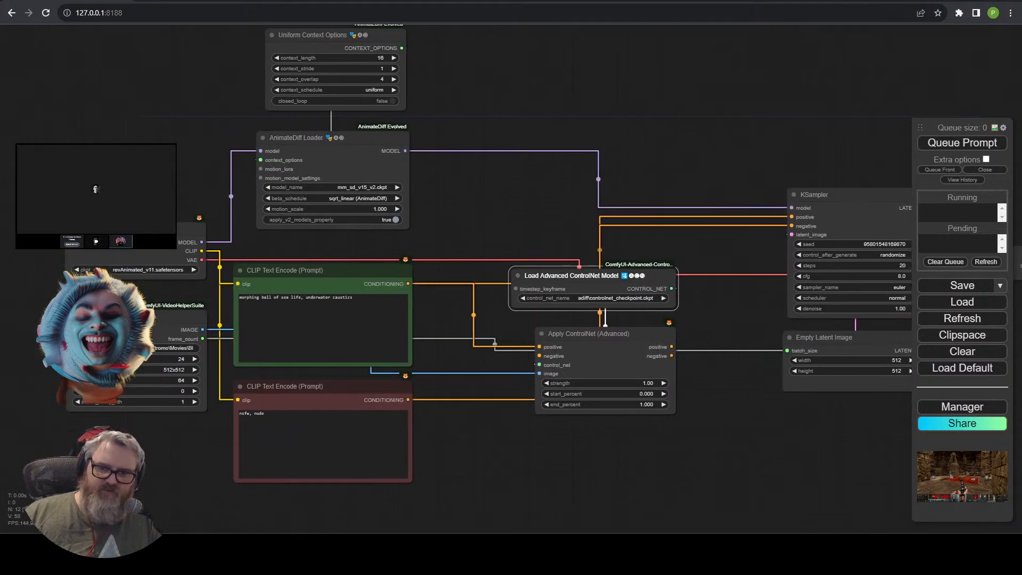
{"action": "left_click_drag", "start_coordinate": [407, 400], "coordinate": [540, 356]}
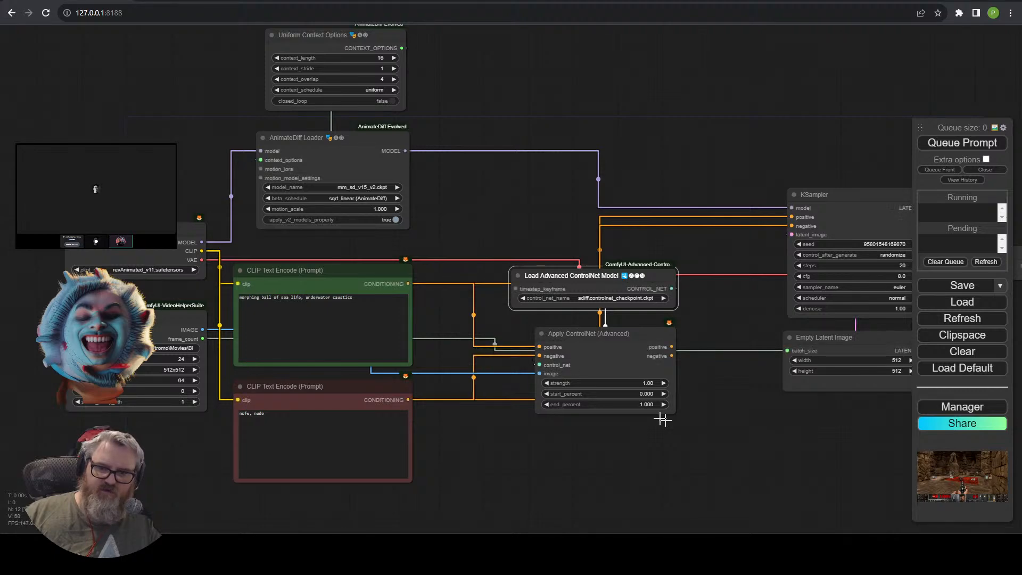
Connect Apply ControlNet's positive and negative outputs to the matching KSampler inputs.
{"action": "left_click_drag", "start_coordinate": [762, 454], "coordinate": [359, 522]}
{"action": "left_click_drag", "start_coordinate": [268, 413], "coordinate": [387, 284]}
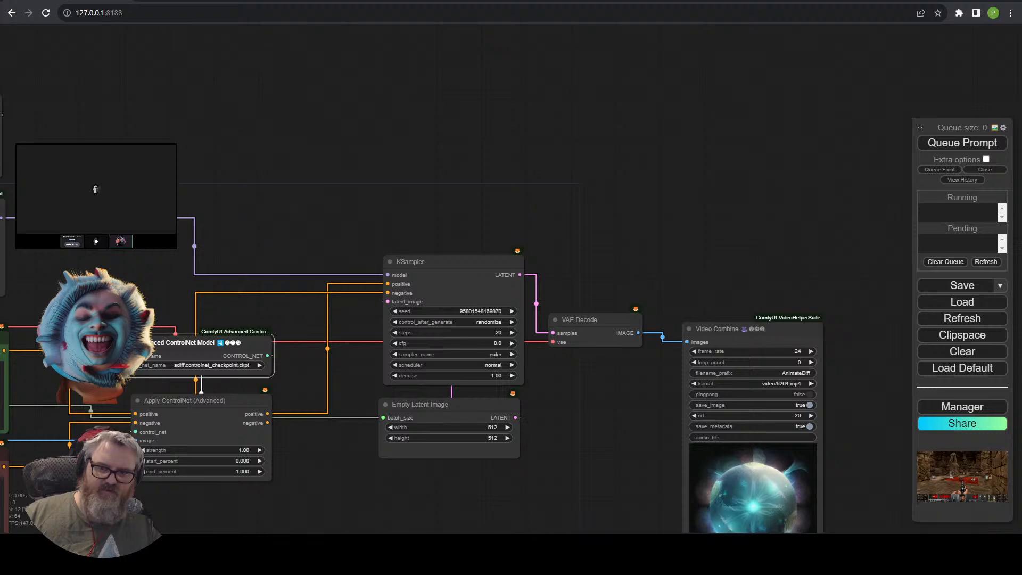
{"action": "left_click_drag", "start_coordinate": [267, 422], "coordinate": [387, 293]}
Move the two ControlNet nodes right up beside KSampler, and both prompt nodes right up beside the ControlNet nodes.
{"action": "left_click_drag", "start_coordinate": [307, 502], "coordinate": [322, 188]}
{"action": "left_click_drag", "start_coordinate": [314, 236], "coordinate": [406, 150]}
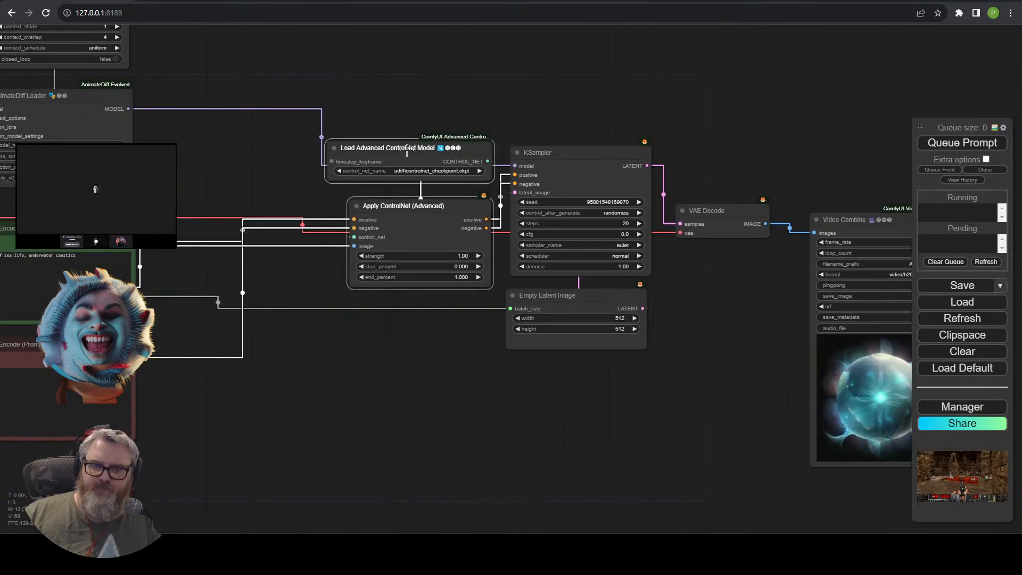
{"action": "left_click_drag", "start_coordinate": [402, 94], "coordinate": [625, 121]}
{"action": "left_click_drag", "start_coordinate": [291, 238], "coordinate": [299, 215]}
{"action": "left_click", "coordinate": [292, 521]}
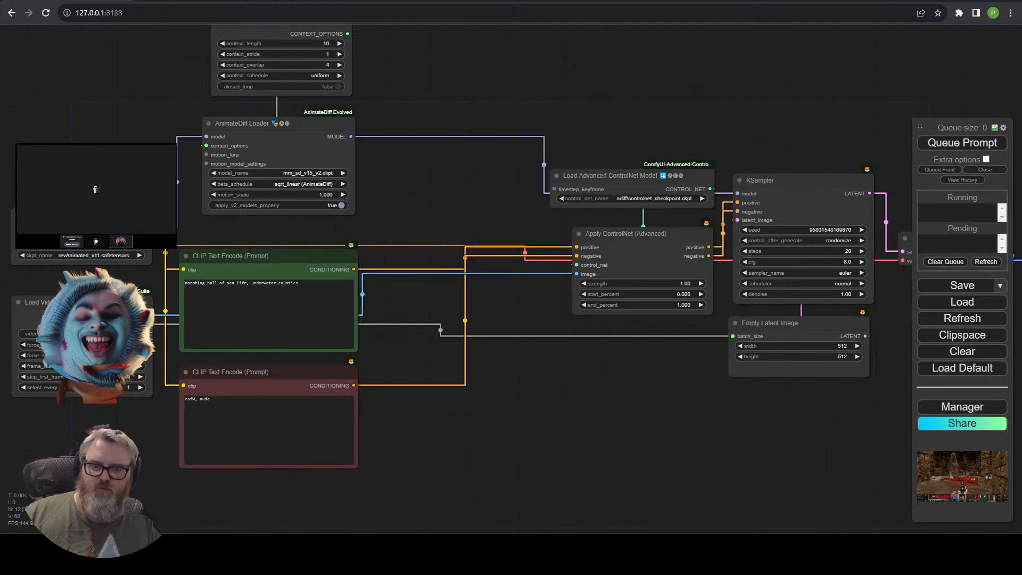
{"action": "left_click_drag", "start_coordinate": [292, 523], "coordinate": [440, 171]}
Stack Uniform Context Options above AnimateDiff Loader beside the prompts, raise Load Checkpoint level with them, and place Load Video (Path) beneath the red prompt.
{"action": "left_click_drag", "start_coordinate": [251, 299], "coordinate": [266, 28]}
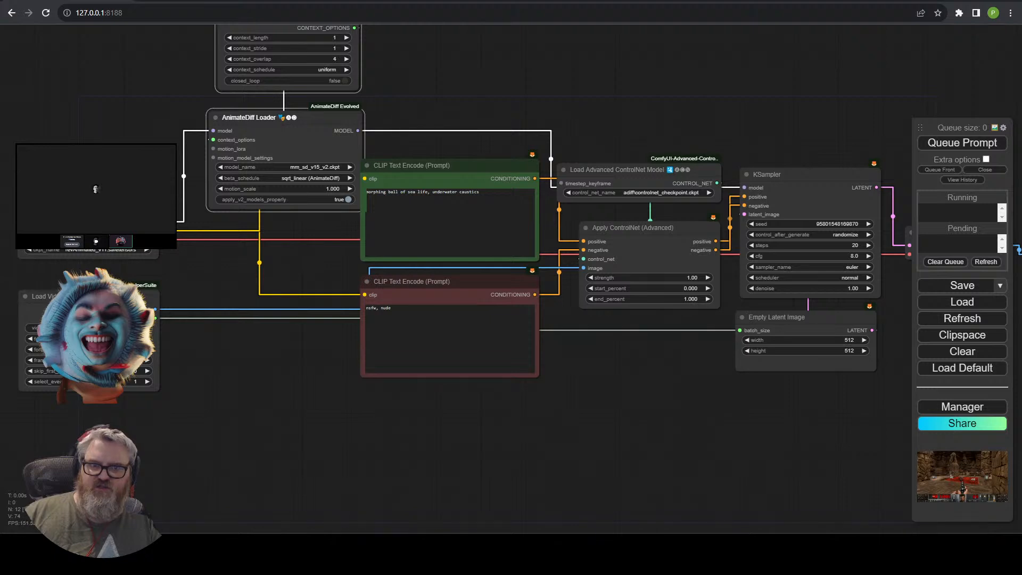
{"action": "left_click_drag", "start_coordinate": [270, 118], "coordinate": [242, 282]}
{"action": "left_click_drag", "start_coordinate": [146, 101], "coordinate": [259, 83]}
{"action": "left_click_drag", "start_coordinate": [179, 454], "coordinate": [228, 85]}
{"action": "left_click_drag", "start_coordinate": [207, 190], "coordinate": [174, 156]}
{"action": "left_click_drag", "start_coordinate": [187, 479], "coordinate": [187, 463]}
{"action": "left_click_drag", "start_coordinate": [167, 228], "coordinate": [581, 378]}
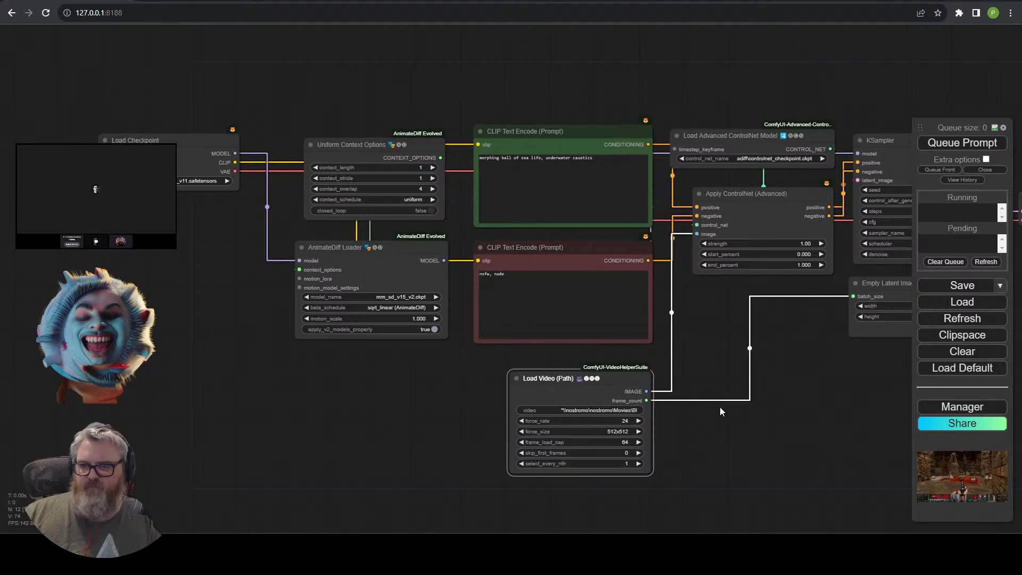
Review the workflow node by node, from Load Checkpoint through the AnimateDiff, prompt, video and ControlNet nodes to Empty Latent Image.
{"action": "left_click_drag", "start_coordinate": [720, 407], "coordinate": [669, 490]}
{"action": "scroll", "coordinate": [669, 490], "scroll_direction": "down", "scroll_amount": 3}
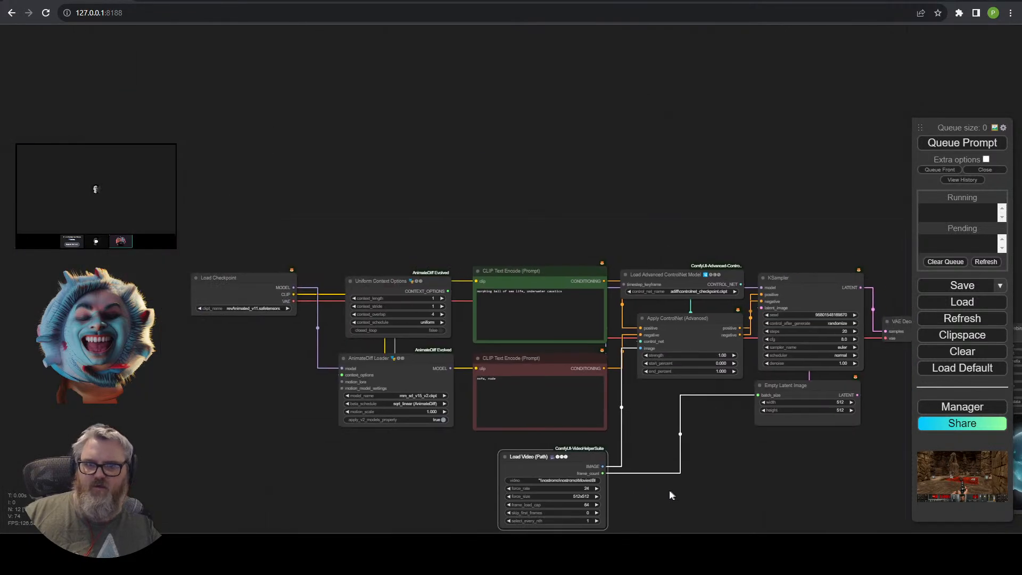
{"action": "left_click", "coordinate": [226, 278]}
{"action": "scroll", "coordinate": [279, 381], "scroll_direction": "up", "scroll_amount": 5}
{"action": "left_click", "coordinate": [472, 235]}
{"action": "left_click", "coordinate": [469, 345]}
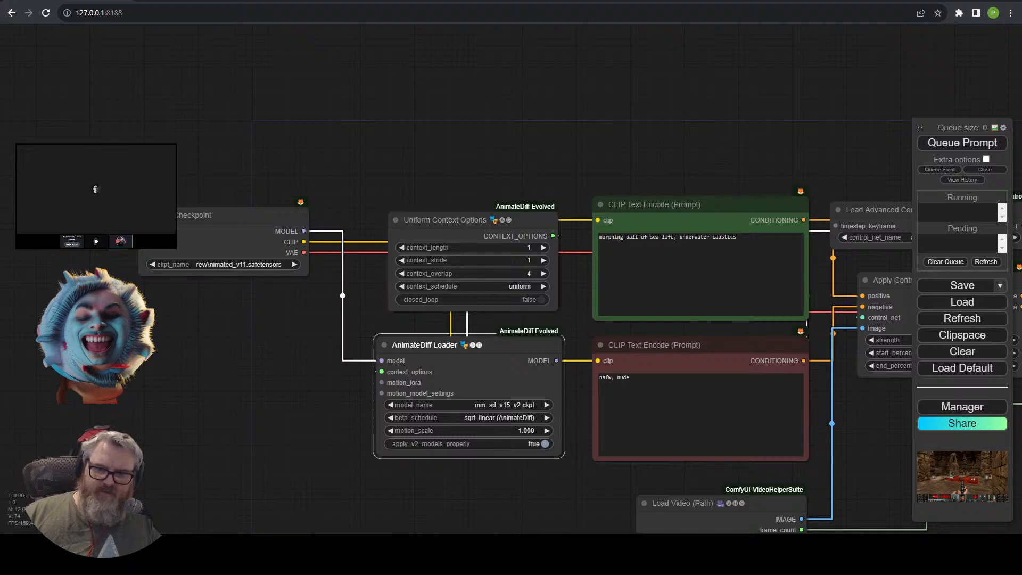
{"action": "left_click", "coordinate": [695, 235]}
{"action": "left_click", "coordinate": [639, 377]}
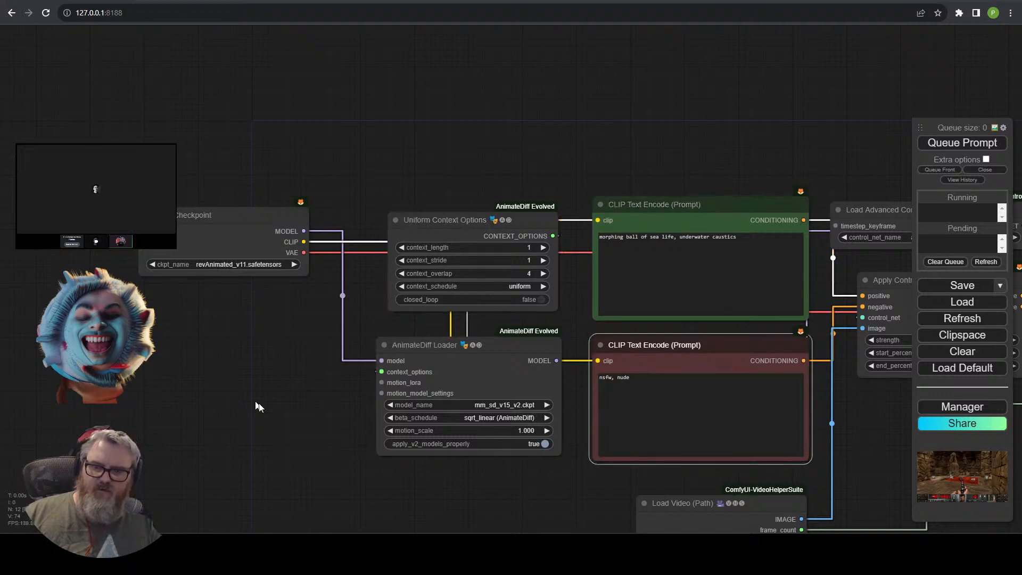
{"action": "left_click_drag", "start_coordinate": [532, 469], "coordinate": [107, 178]}
{"action": "left_click", "coordinate": [368, 281]}
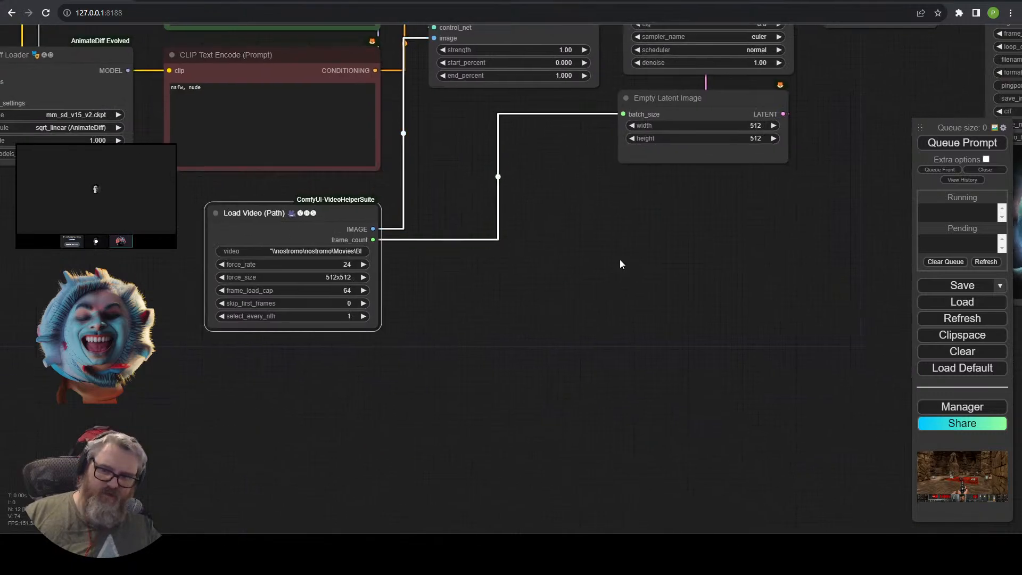
{"action": "left_click_drag", "start_coordinate": [572, 162], "coordinate": [496, 354]}
{"action": "left_click", "coordinate": [417, 182]}
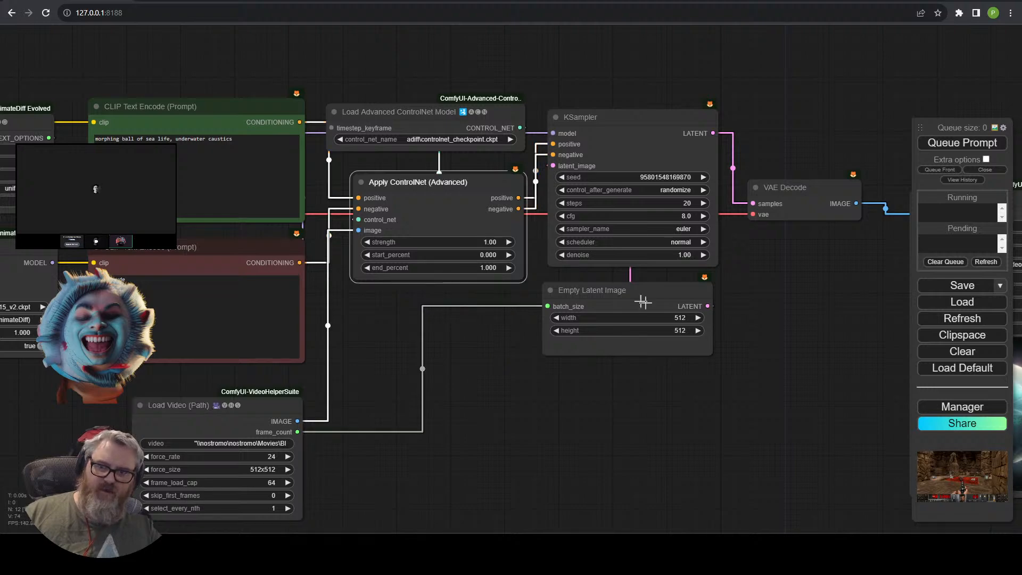
{"action": "left_click", "coordinate": [643, 302]}
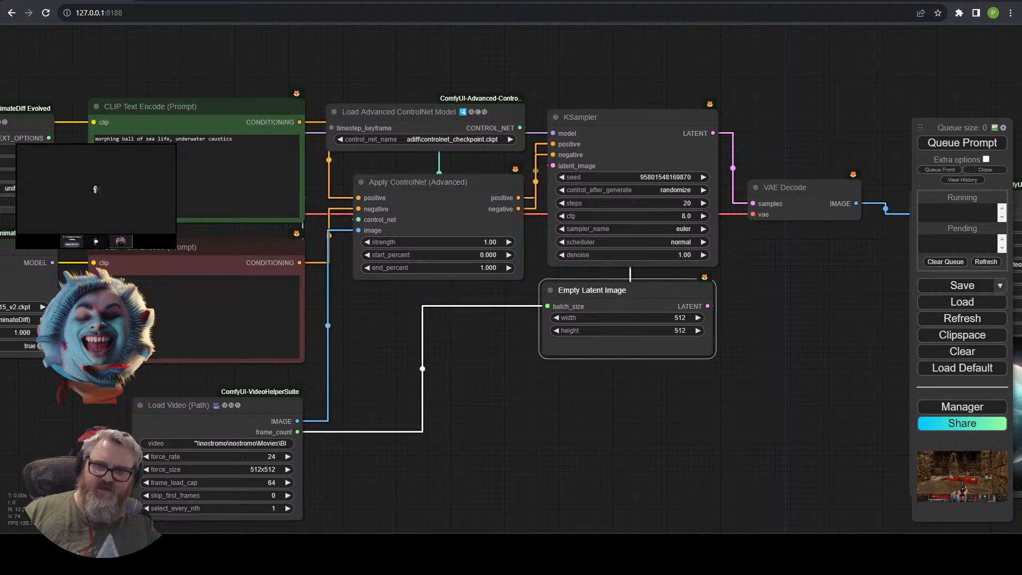
Move KSampler slightly upward, widening the gap above Empty Latent Image.
{"action": "left_click_drag", "start_coordinate": [665, 145], "coordinate": [665, 129]}
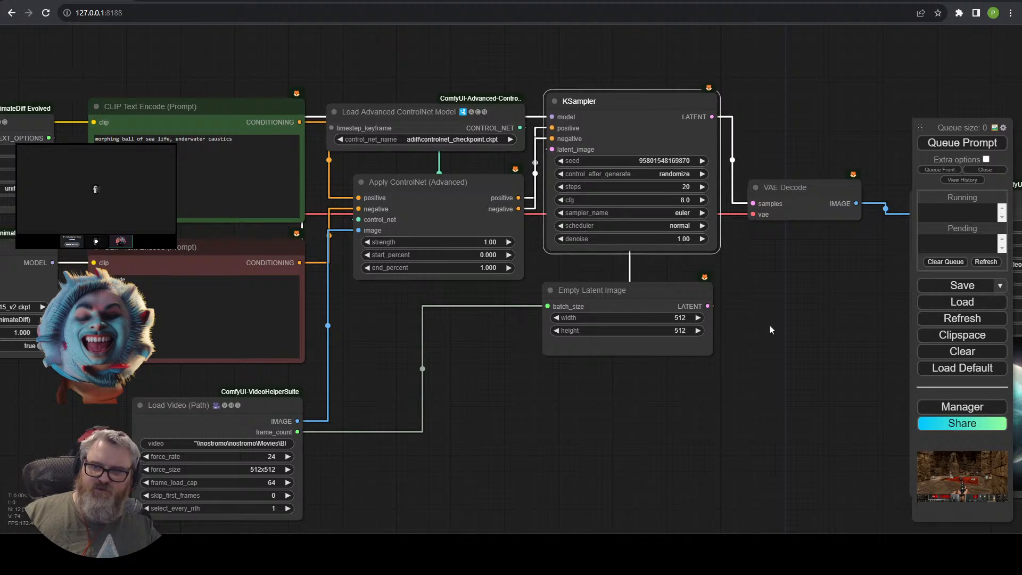
Move VAE Decode up above KSampler and place Video Combine close beside KSampler.
{"action": "left_click_drag", "start_coordinate": [770, 326], "coordinate": [400, 400]}
{"action": "left_click_drag", "start_coordinate": [446, 261], "coordinate": [296, 112]}
{"action": "left_click_drag", "start_coordinate": [558, 268], "coordinate": [403, 167]}
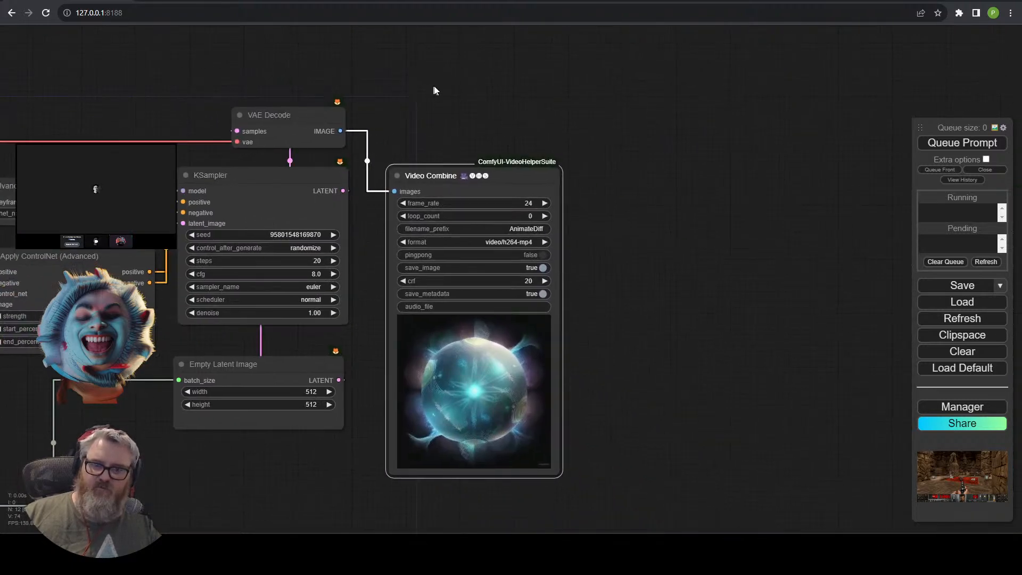
Queue the prompt to run the rearranged workflow.
{"action": "left_click_drag", "start_coordinate": [431, 88], "coordinate": [633, 121]}
{"action": "scroll", "coordinate": [625, 114], "scroll_direction": "down", "scroll_amount": 5}
{"action": "left_click_drag", "start_coordinate": [449, 428], "coordinate": [613, 441]}
{"action": "scroll", "coordinate": [596, 426], "scroll_direction": "up", "scroll_amount": 1}
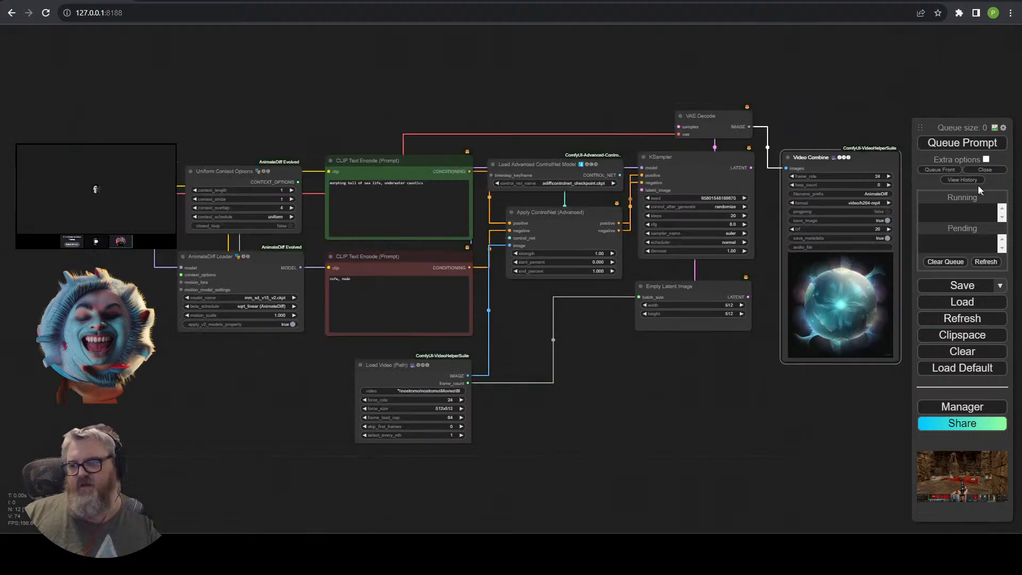
{"action": "left_click", "coordinate": [961, 145]}
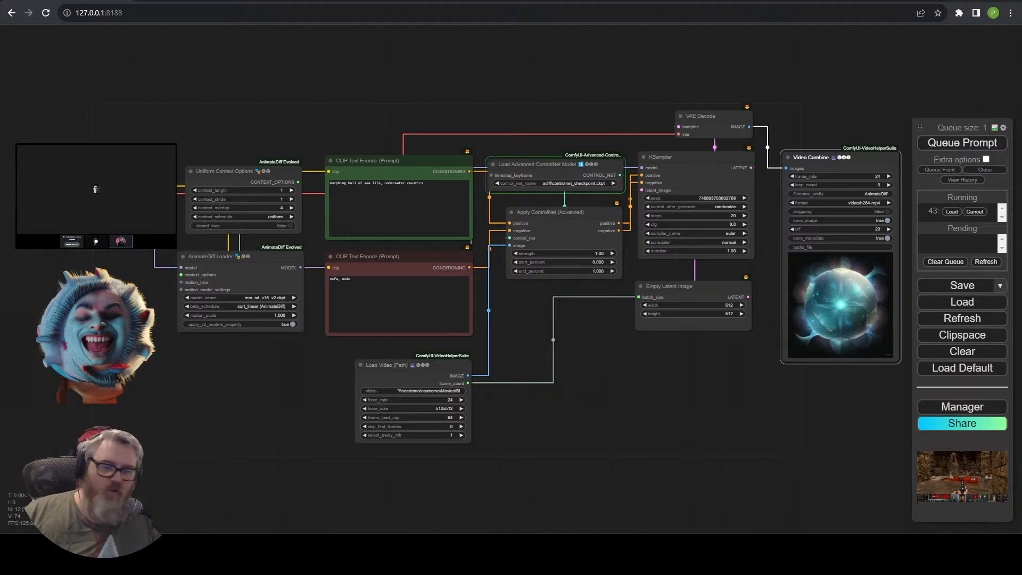
{"action": "left_click", "coordinate": [406, 183]}
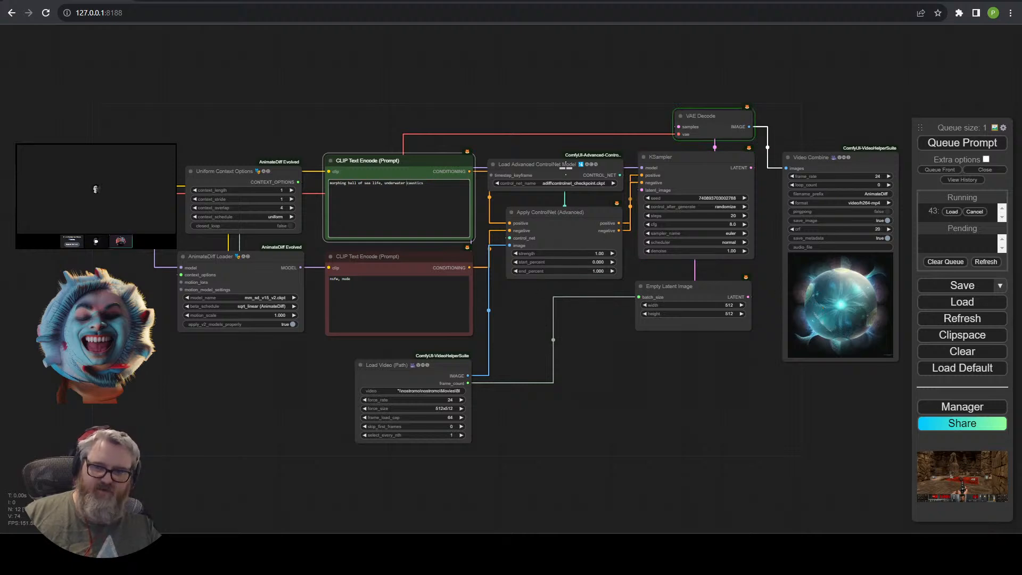
{"action": "left_click", "coordinate": [556, 169]}
{"action": "left_click", "coordinate": [553, 213]}
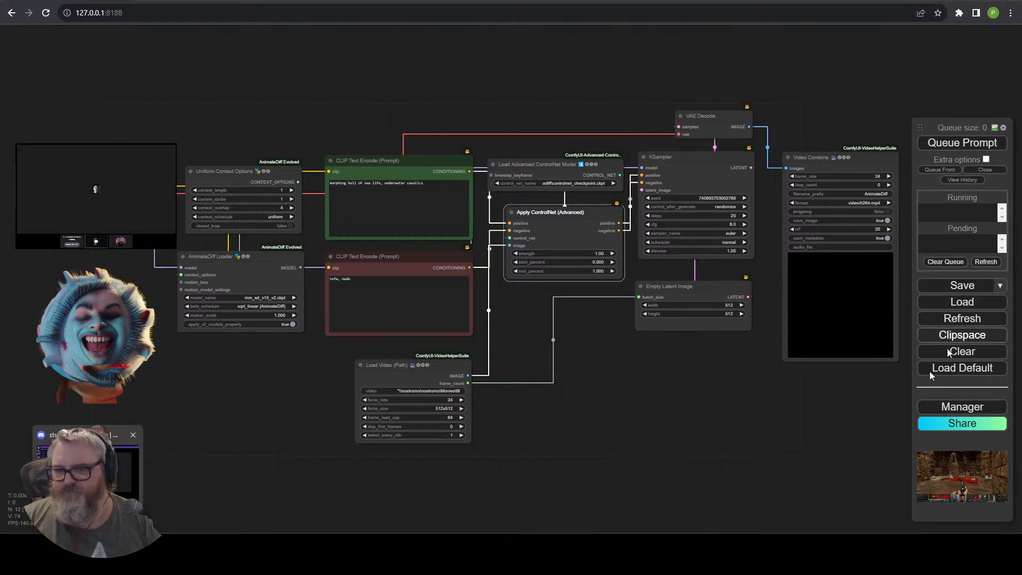
{"action": "left_click", "coordinate": [628, 487]}
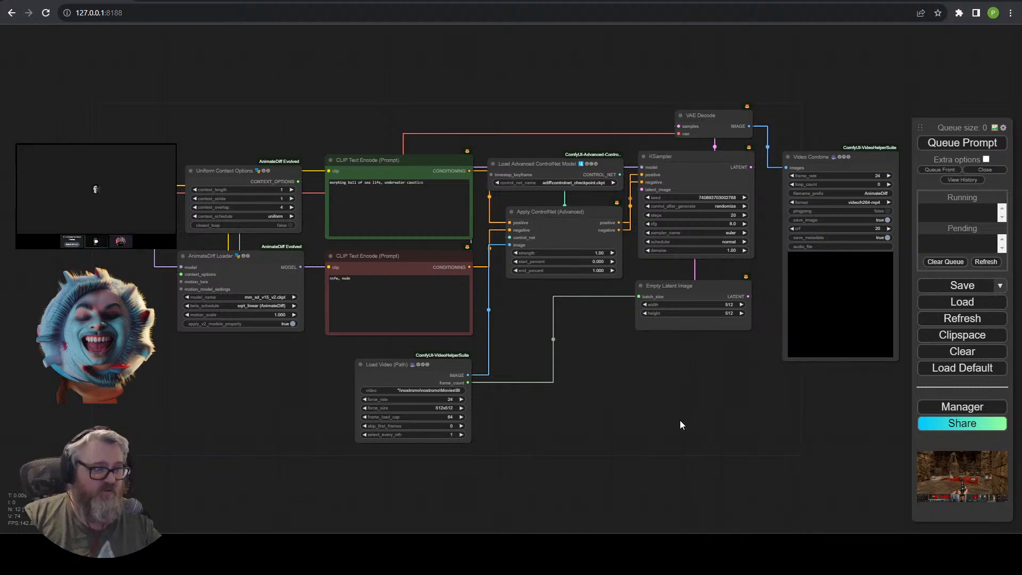
Set the node colour of Load Checkpoint to brown.
{"action": "scroll", "coordinate": [283, 273], "scroll_direction": "up", "scroll_amount": 5}
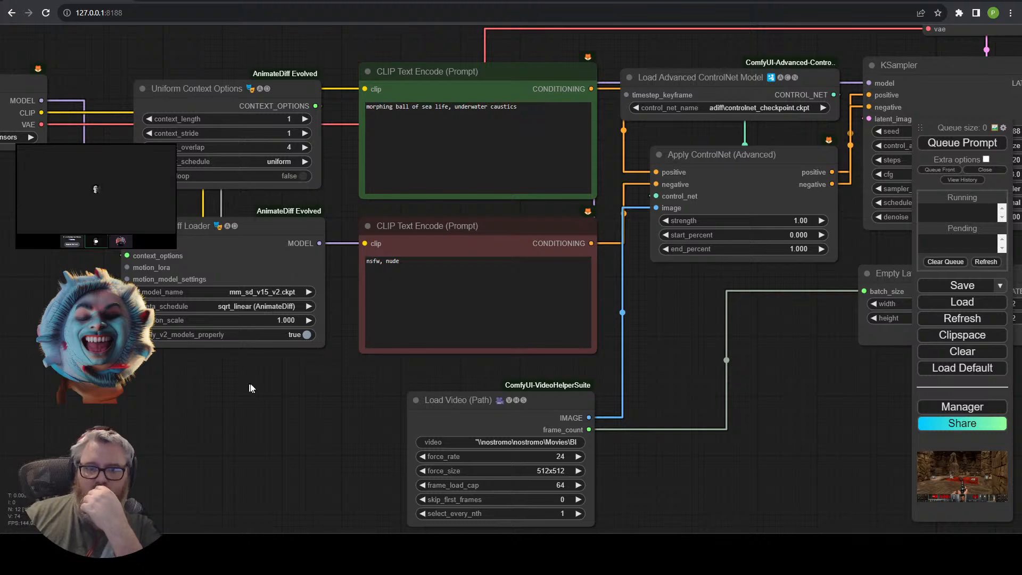
{"action": "left_click_drag", "start_coordinate": [249, 388], "coordinate": [483, 404]}
{"action": "right_click", "coordinate": [237, 116]}
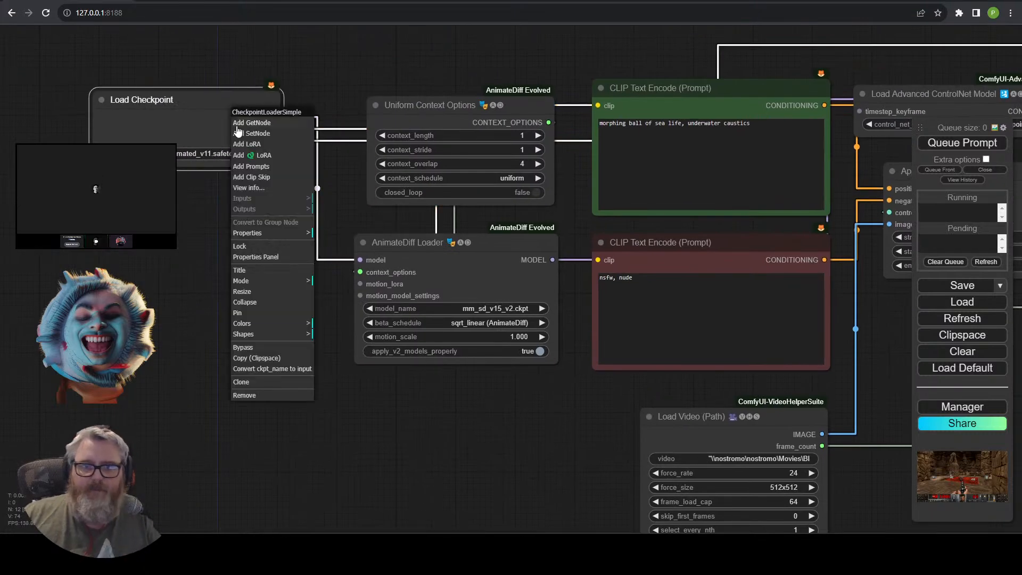
{"action": "left_click", "coordinate": [296, 324]}
{"action": "left_click", "coordinate": [349, 344]}
Colour the Uniform Context Options and AnimateDiff Loader nodes yellow together.
{"action": "left_click", "coordinate": [426, 105]}
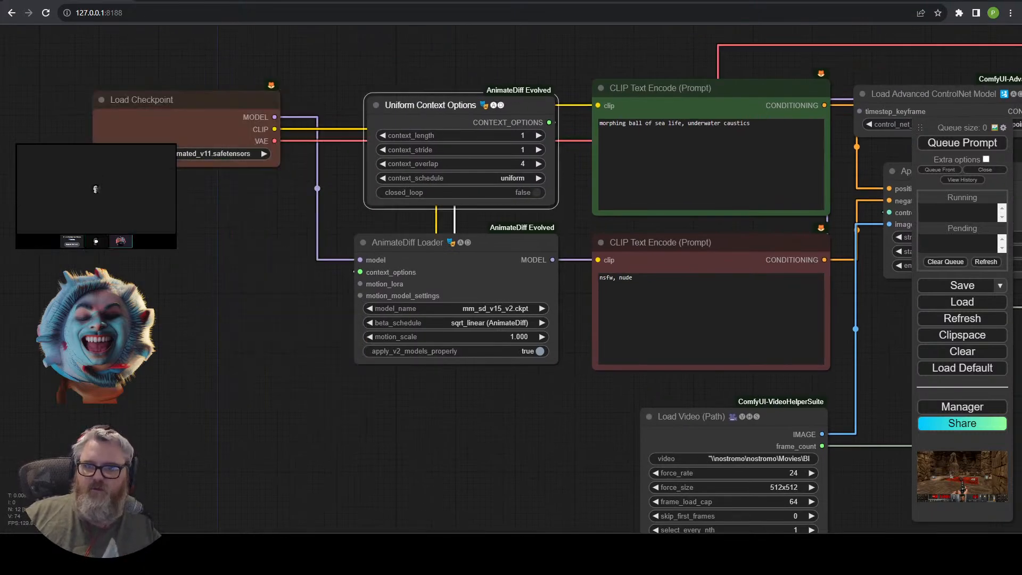
{"action": "left_click", "coordinate": [458, 237]}
{"action": "right_click", "coordinate": [458, 234]}
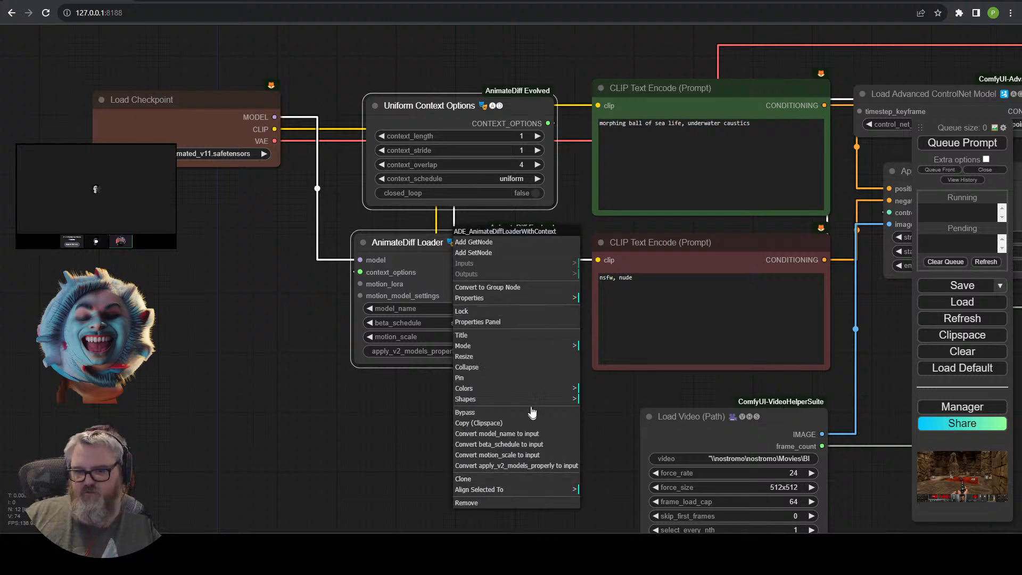
{"action": "left_click", "coordinate": [507, 395]}
{"action": "left_click", "coordinate": [613, 480]}
Set the node colour of Load Video (Path) to blue.
{"action": "left_click_drag", "start_coordinate": [596, 449], "coordinate": [181, 294]}
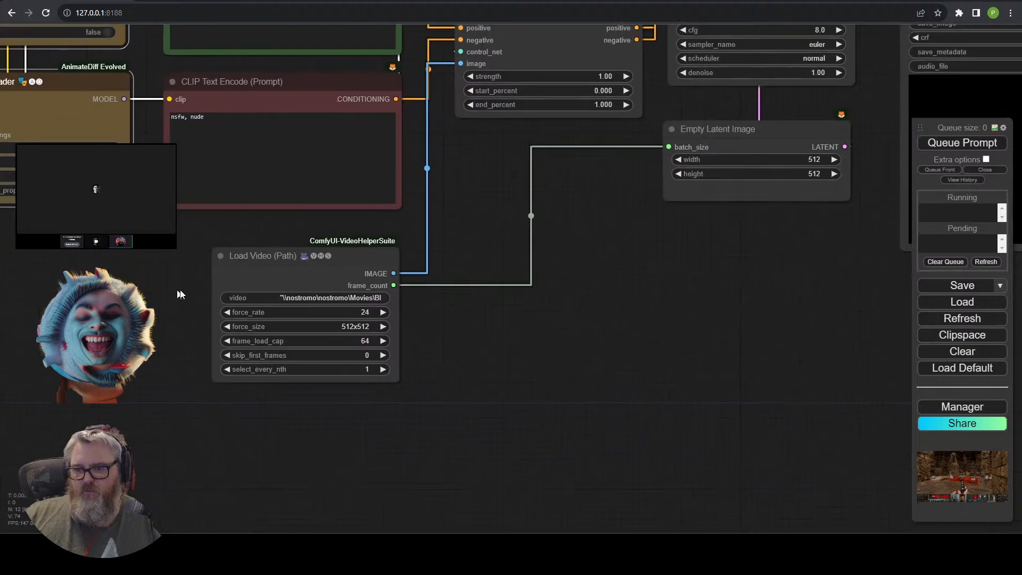
{"action": "right_click", "coordinate": [315, 254]}
{"action": "left_click", "coordinate": [346, 396]}
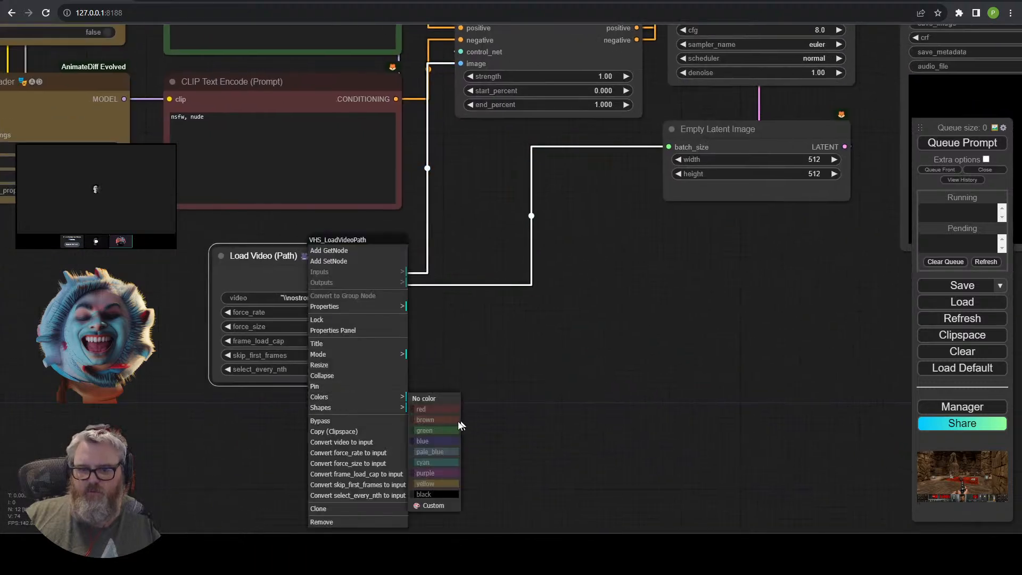
{"action": "left_click", "coordinate": [429, 441]}
Colour the Load Advanced ControlNet Model and Apply ControlNet (Advanced) nodes yellow together.
{"action": "left_click_drag", "start_coordinate": [431, 202], "coordinate": [100, 529]}
{"action": "left_click", "coordinate": [136, 367]}
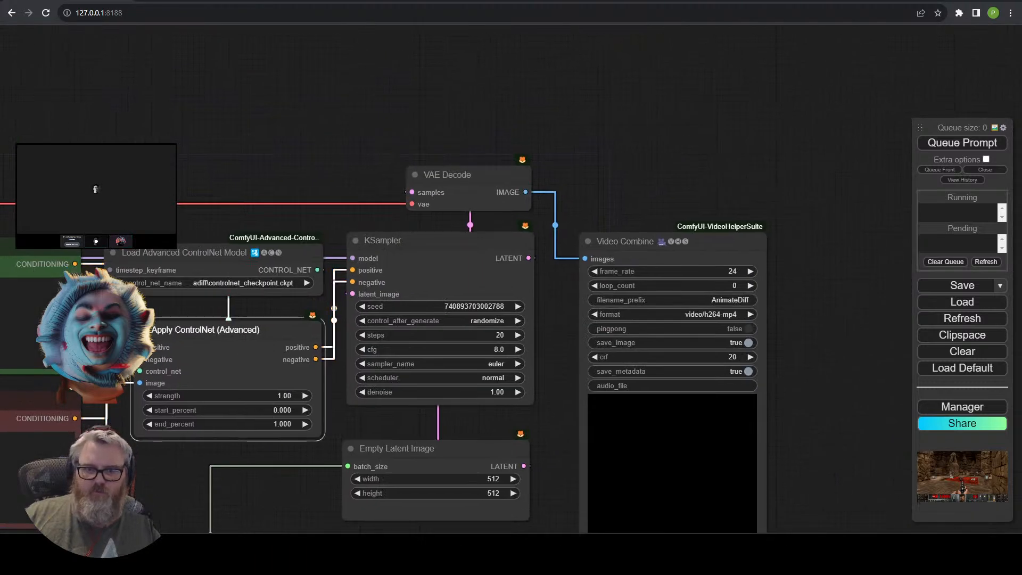
{"action": "right_click", "coordinate": [234, 252]}
{"action": "left_click", "coordinate": [250, 399]}
{"action": "left_click", "coordinate": [360, 490]}
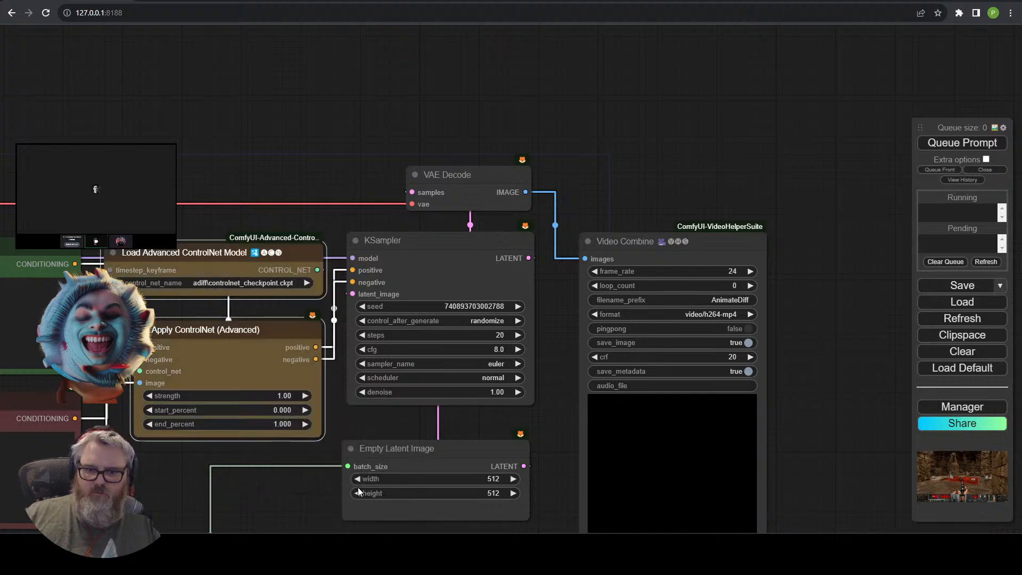
Set the node colour of KSampler to purple.
{"action": "left_click", "coordinate": [414, 344]}
{"action": "right_click", "coordinate": [415, 344]}
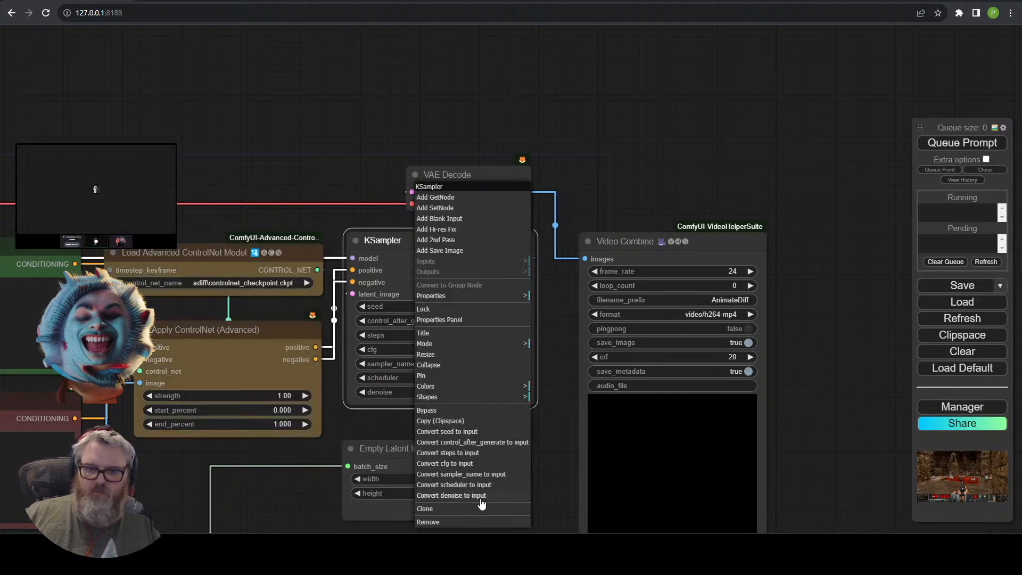
{"action": "left_click", "coordinate": [479, 387]}
{"action": "left_click", "coordinate": [579, 459]}
Colour Empty Latent Image green and VAE Decode red.
{"action": "right_click", "coordinate": [443, 451]}
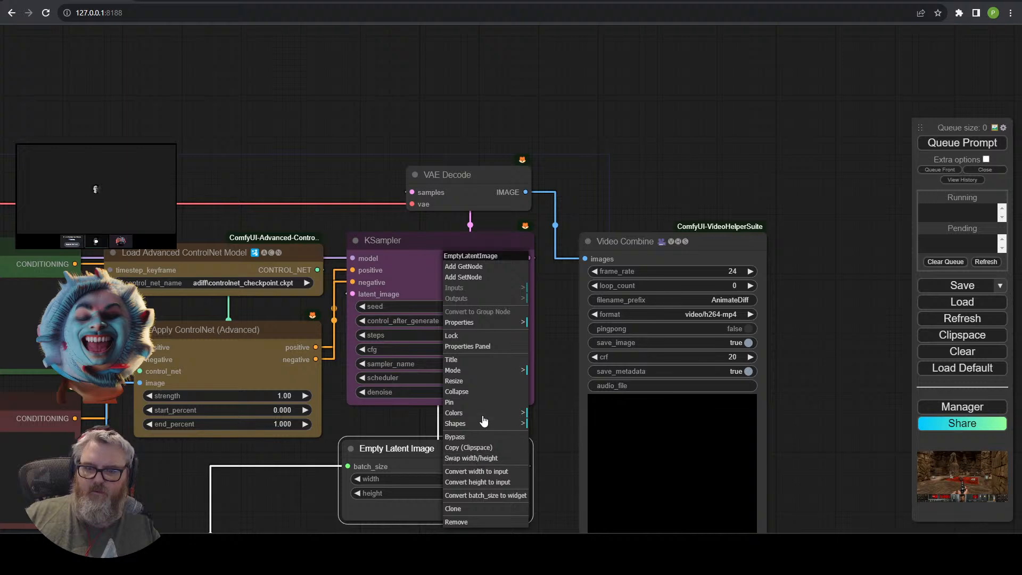
{"action": "left_click", "coordinate": [468, 413]}
{"action": "left_click", "coordinate": [560, 448]}
{"action": "right_click", "coordinate": [477, 166]}
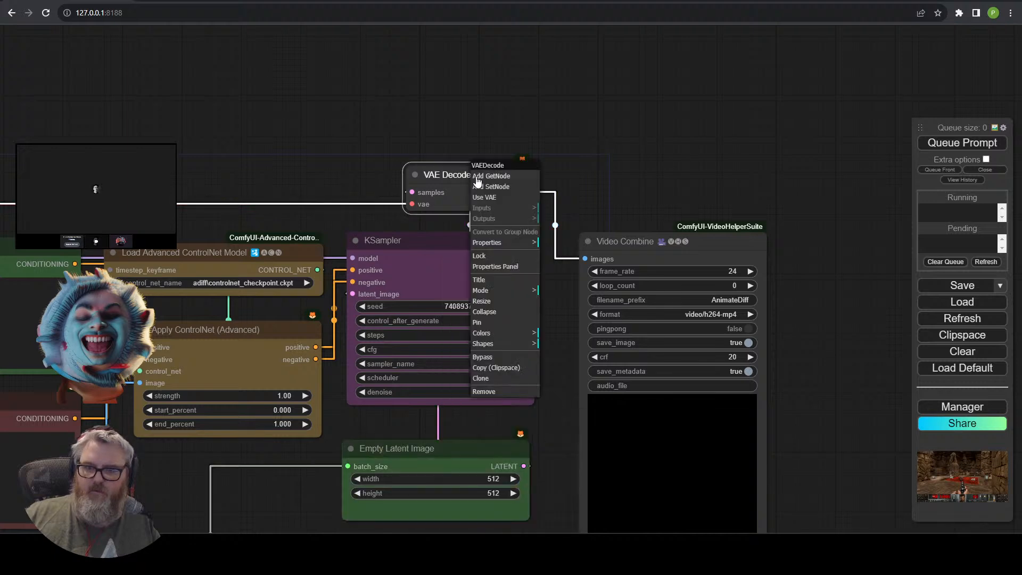
{"action": "left_click", "coordinate": [505, 333]}
{"action": "left_click", "coordinate": [585, 343]}
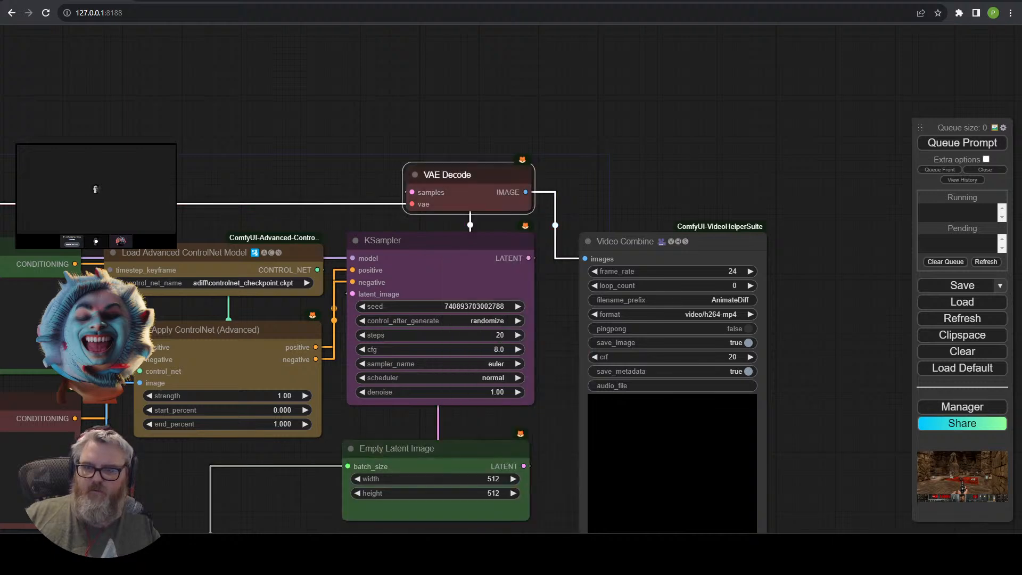
Set the node colour of Video Combine to blue.
{"action": "right_click", "coordinate": [653, 249]}
{"action": "left_click", "coordinate": [703, 349]}
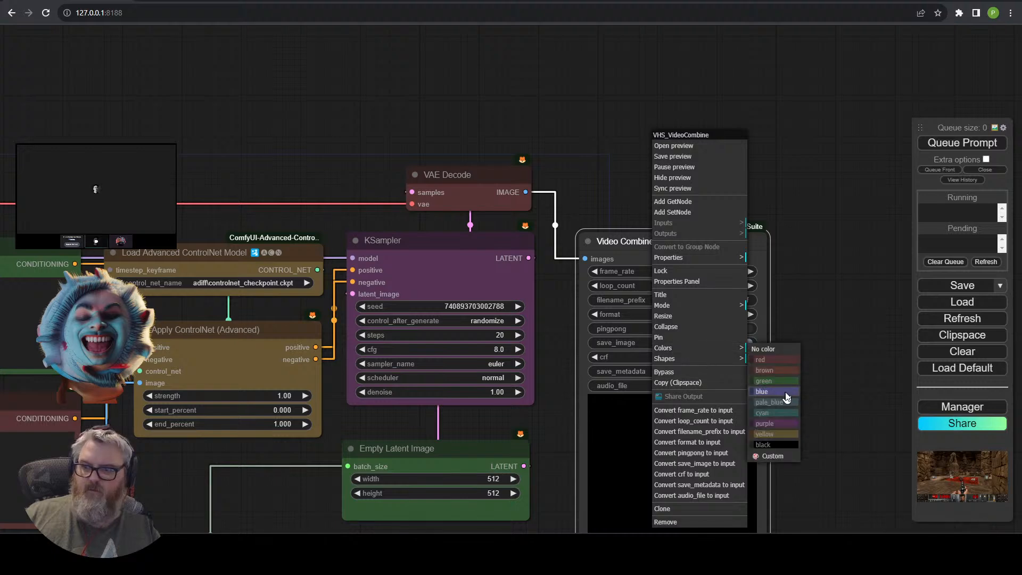
{"action": "left_click", "coordinate": [787, 397]}
{"action": "scroll", "coordinate": [810, 429], "scroll_direction": "down", "scroll_amount": 5}
{"action": "left_click_drag", "start_coordinate": [622, 430], "coordinate": [673, 404]}
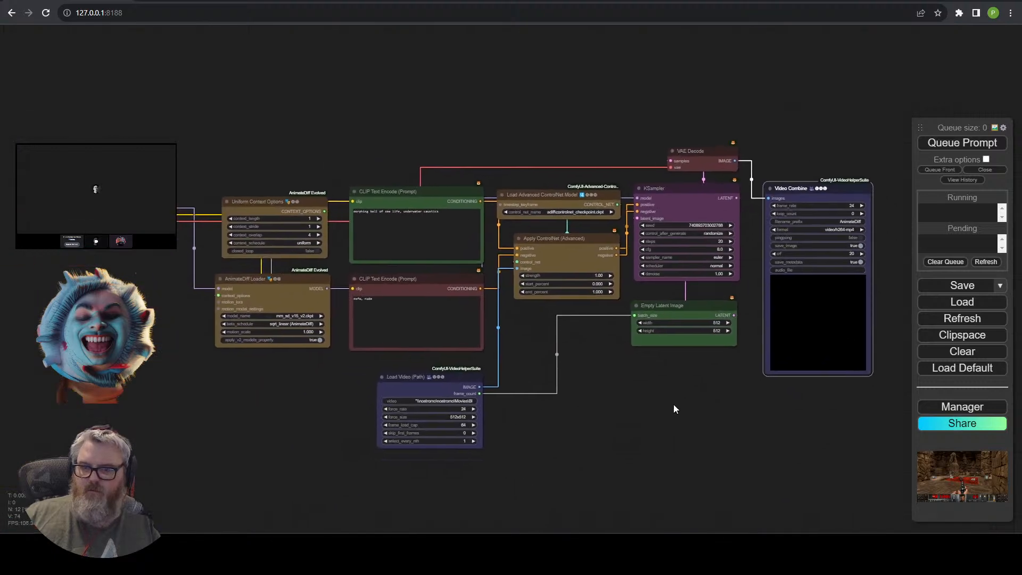
Check the command console's output for the last run and look over the ControlNet, KSampler and Video Combine nodes.
{"action": "scroll", "coordinate": [671, 402], "scroll_direction": "up", "scroll_amount": 2}
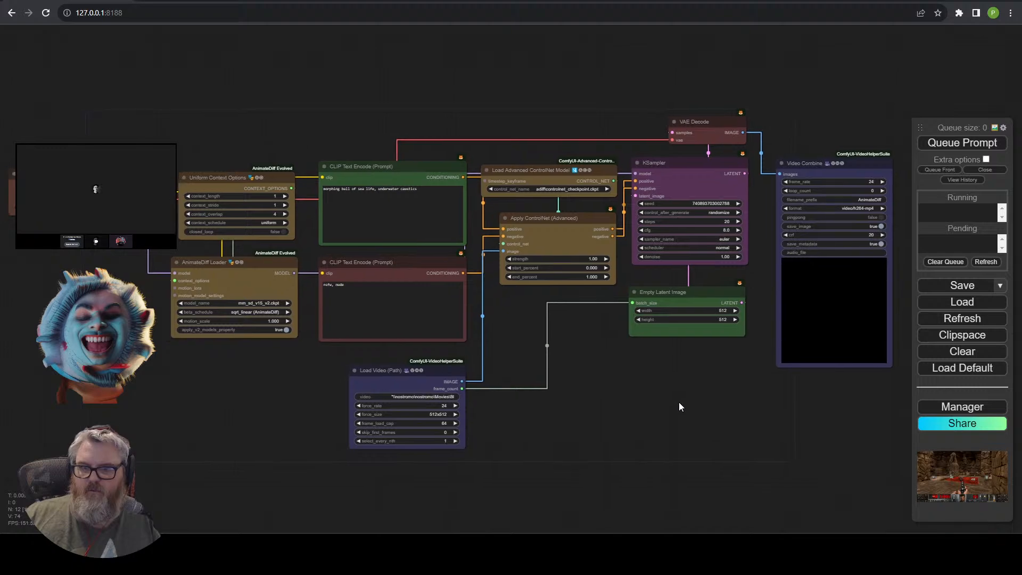
{"action": "scroll", "coordinate": [561, 374], "scroll_direction": "up", "scroll_amount": 2}
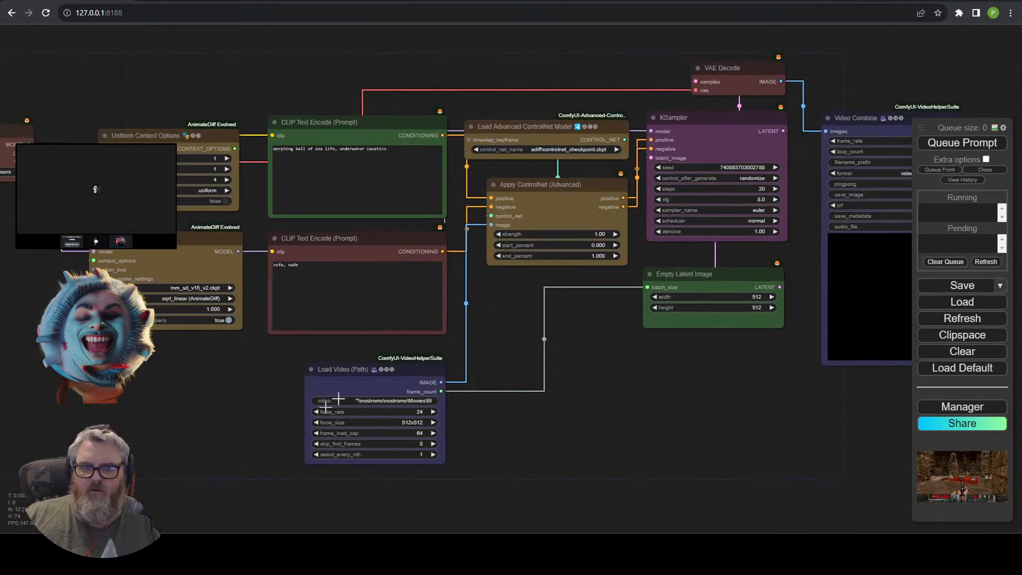
{"action": "key", "text": "alt+Tab"}
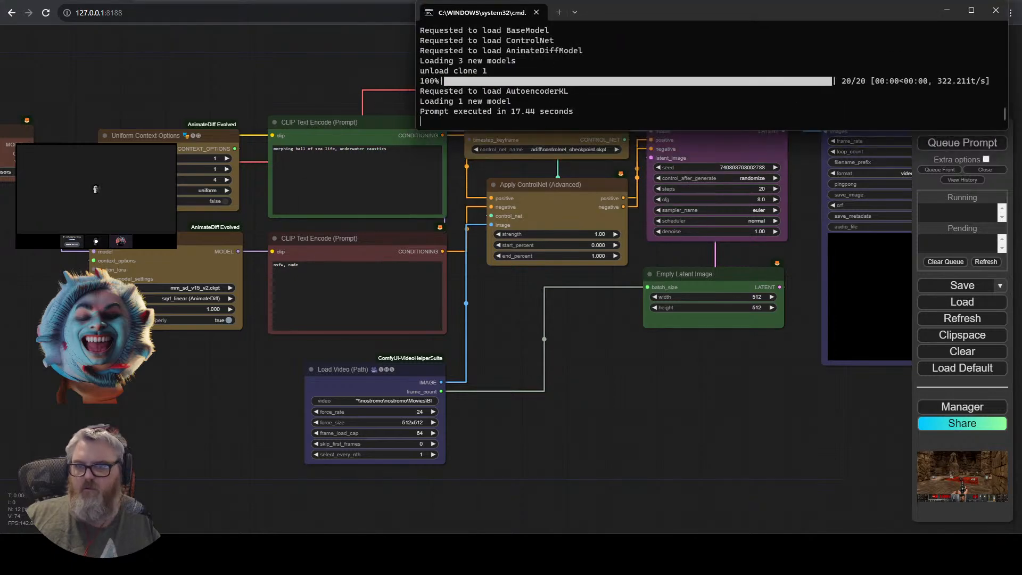
{"action": "key", "text": "alt+Tab"}
{"action": "left_click_drag", "start_coordinate": [702, 462], "coordinate": [586, 464]}
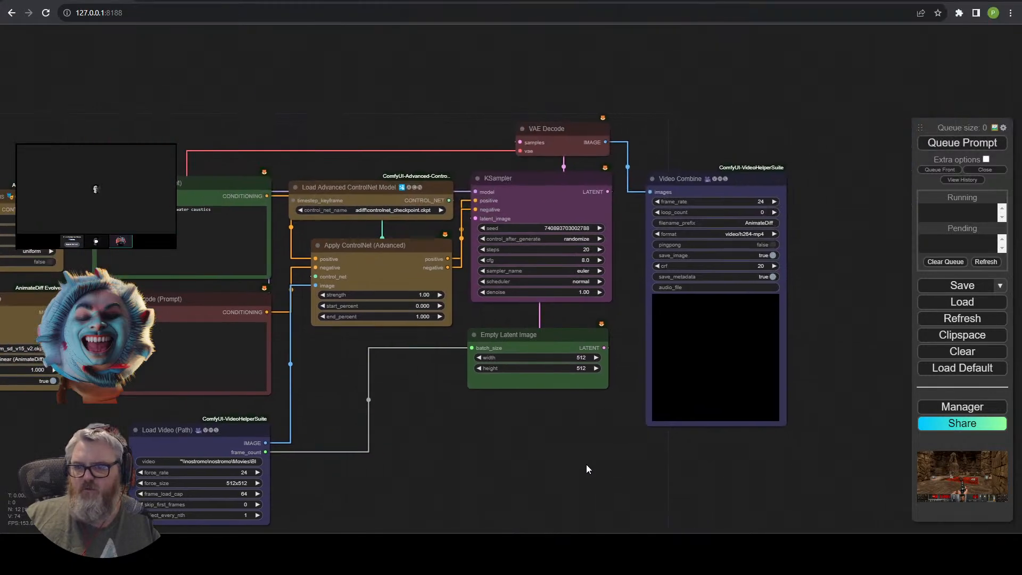
{"action": "scroll", "coordinate": [468, 414], "scroll_direction": "up", "scroll_amount": 2}
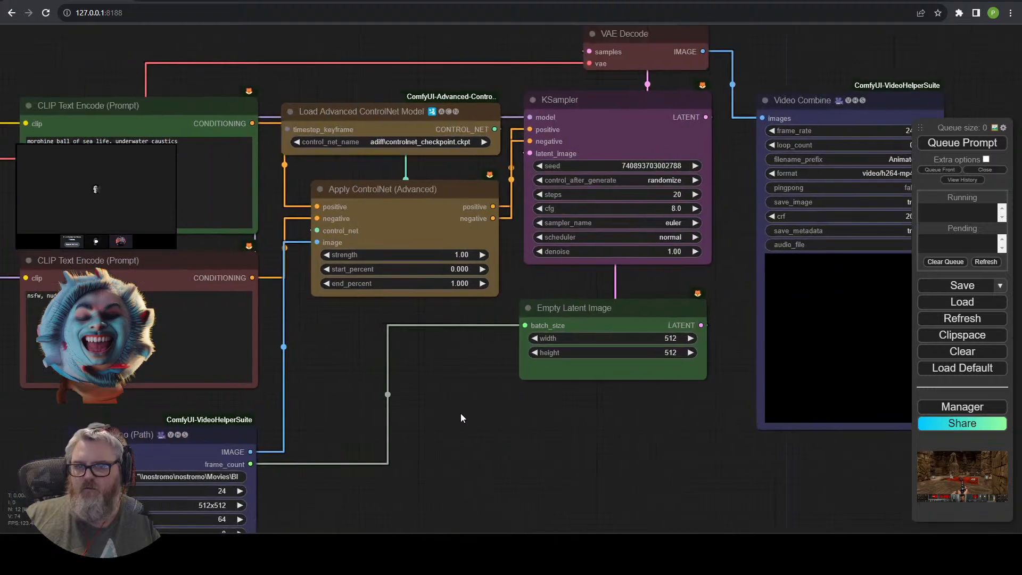
{"action": "left_click_drag", "start_coordinate": [461, 415], "coordinate": [557, 409]}
Nudge the red prompt and AnimateDiff Loader slightly up and right, and raise Load Checkpoint above the level of Uniform Context Options.
{"action": "left_click", "coordinate": [534, 214]}
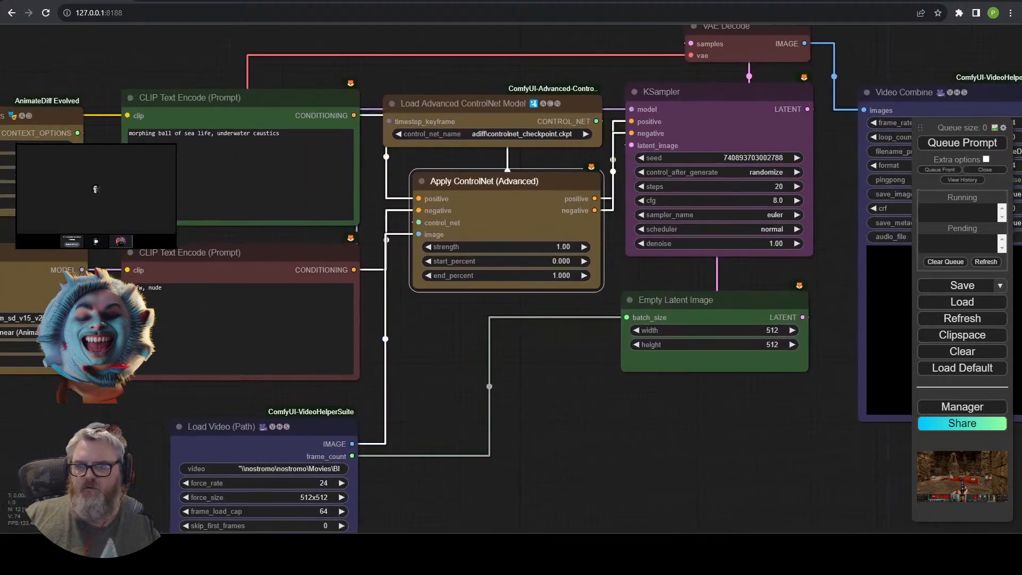
{"action": "left_click_drag", "start_coordinate": [464, 308], "coordinate": [733, 277]}
{"action": "mouse_move", "coordinate": [539, 297]}
{"action": "left_mouse_down"}
{"action": "mouse_move", "coordinate": [554, 335]}
{"action": "mouse_move", "coordinate": [545, 289]}
{"action": "left_mouse_up"}
{"action": "left_click", "coordinate": [292, 432]}
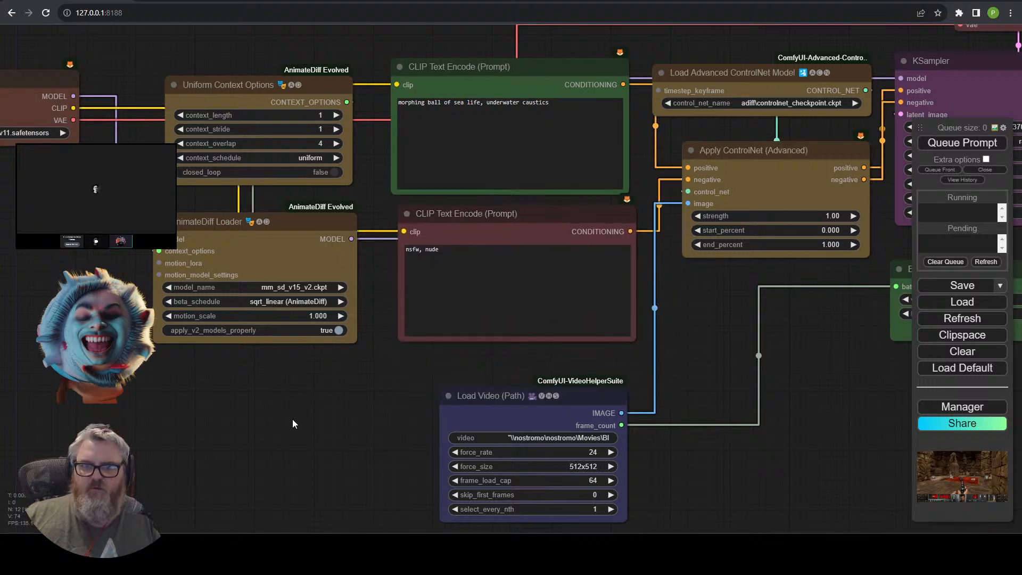
{"action": "mouse_move", "coordinate": [223, 221]}
{"action": "left_mouse_down"}
{"action": "mouse_move", "coordinate": [229, 261]}
{"action": "mouse_move", "coordinate": [233, 213]}
{"action": "left_mouse_up"}
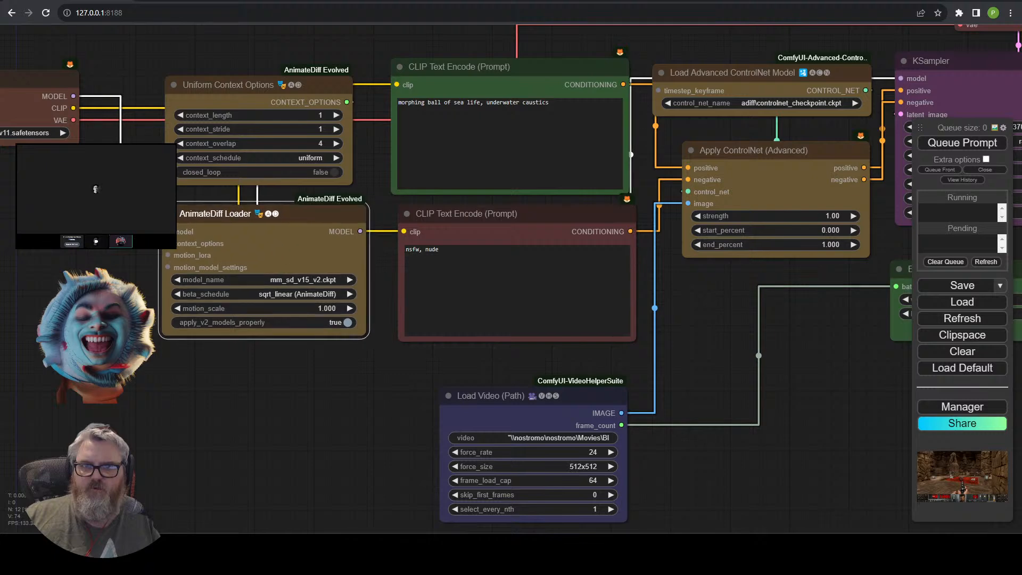
{"action": "left_click_drag", "start_coordinate": [99, 274], "coordinate": [306, 353]}
{"action": "left_click_drag", "start_coordinate": [224, 157], "coordinate": [240, 81]}
{"action": "left_click_drag", "start_coordinate": [552, 90], "coordinate": [522, 81]}
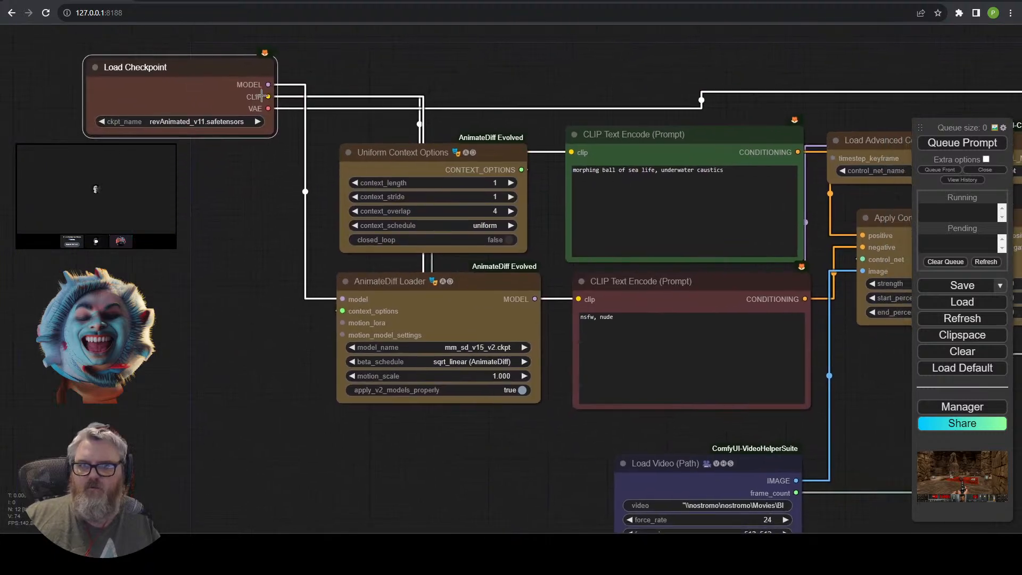
Connect Load Checkpoint's CLIP output to the clip inputs of the green and red prompt nodes again.
{"action": "left_click_drag", "start_coordinate": [266, 96], "coordinate": [571, 152]}
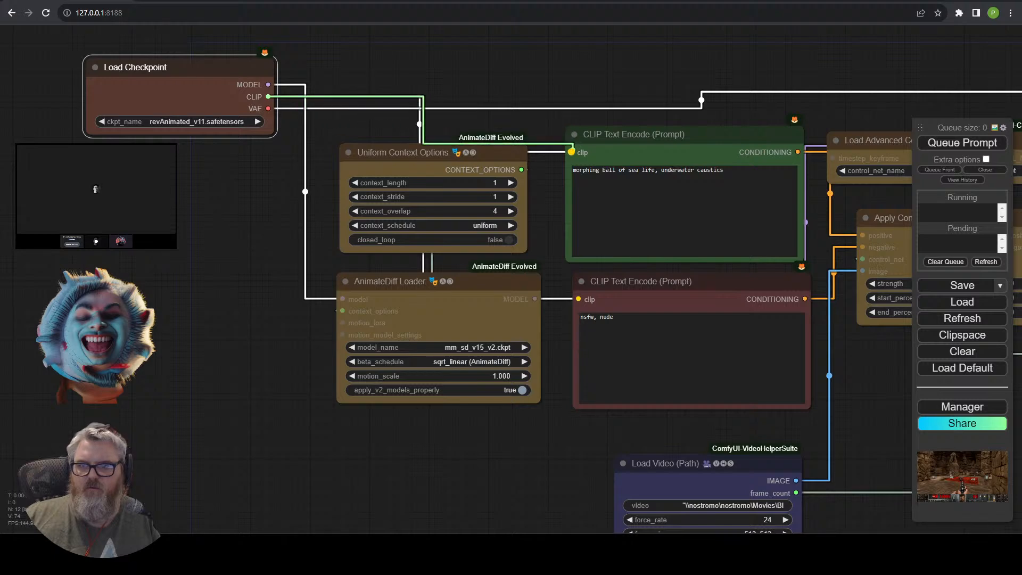
{"action": "left_click_drag", "start_coordinate": [268, 97], "coordinate": [578, 299]}
{"action": "left_click", "coordinate": [613, 316]}
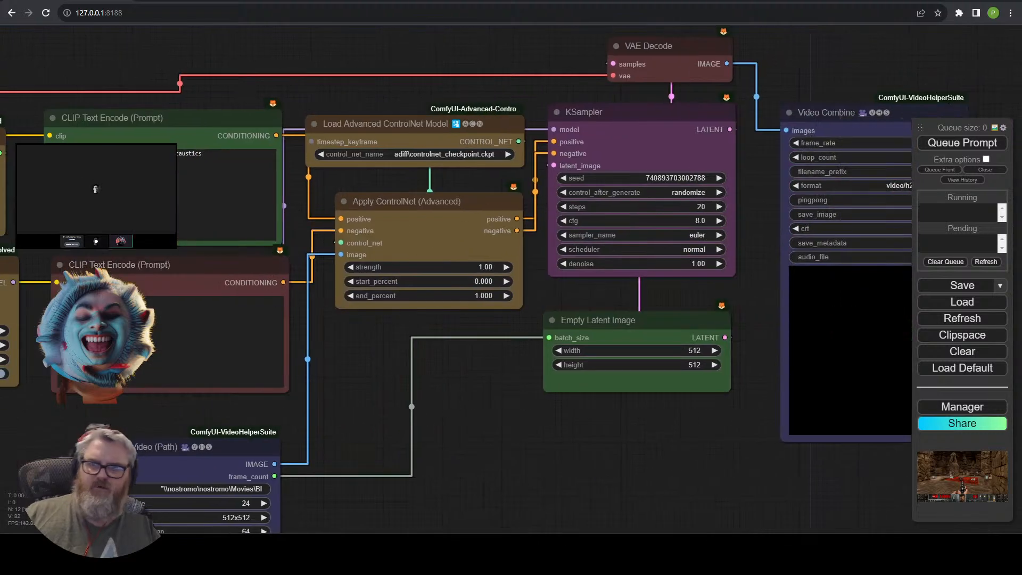
Examine the Video Combine settings, and trace the workflow back through the ControlNet nodes to Load Video (Path).
{"action": "left_click_drag", "start_coordinate": [711, 292], "coordinate": [326, 305]}
{"action": "scroll", "coordinate": [527, 314], "scroll_direction": "up", "scroll_amount": 4}
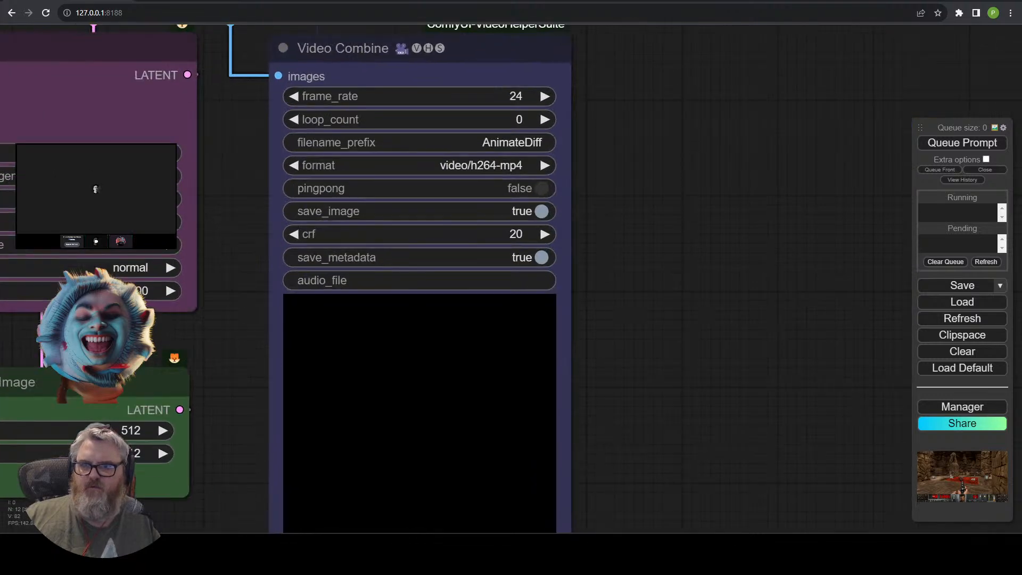
{"action": "scroll", "coordinate": [485, 294], "scroll_direction": "down", "scroll_amount": 5}
{"action": "left_click_drag", "start_coordinate": [266, 458], "coordinate": [491, 461]}
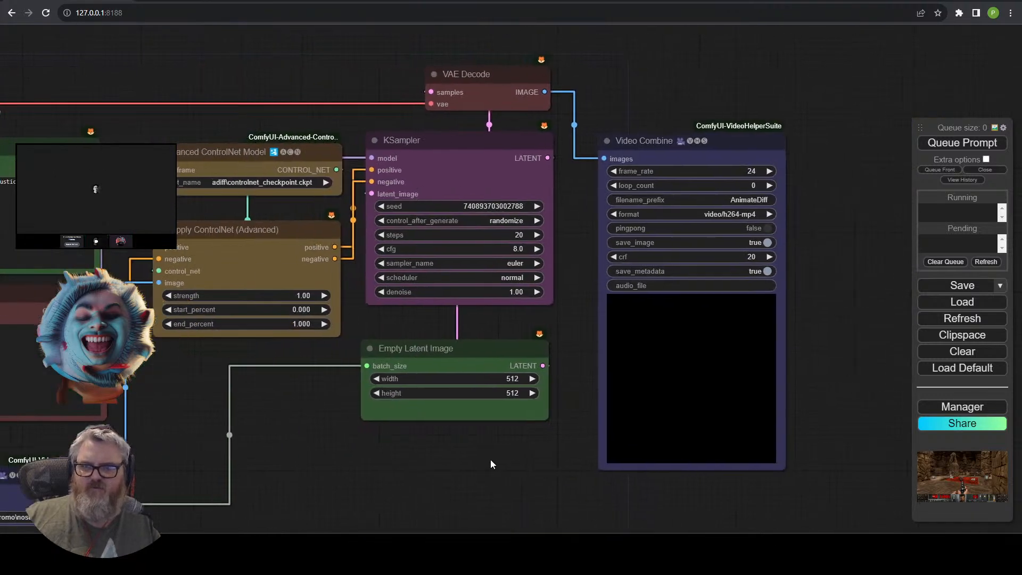
{"action": "scroll", "coordinate": [369, 469], "scroll_direction": "down", "scroll_amount": 1}
{"action": "left_click_drag", "start_coordinate": [369, 468], "coordinate": [570, 472]}
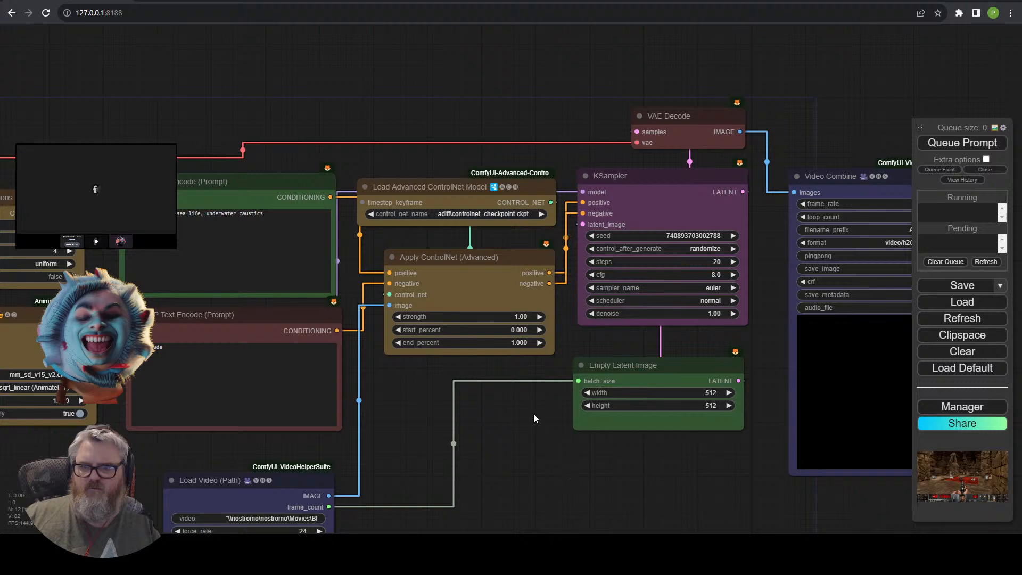
{"action": "left_click_drag", "start_coordinate": [508, 433], "coordinate": [668, 266]}
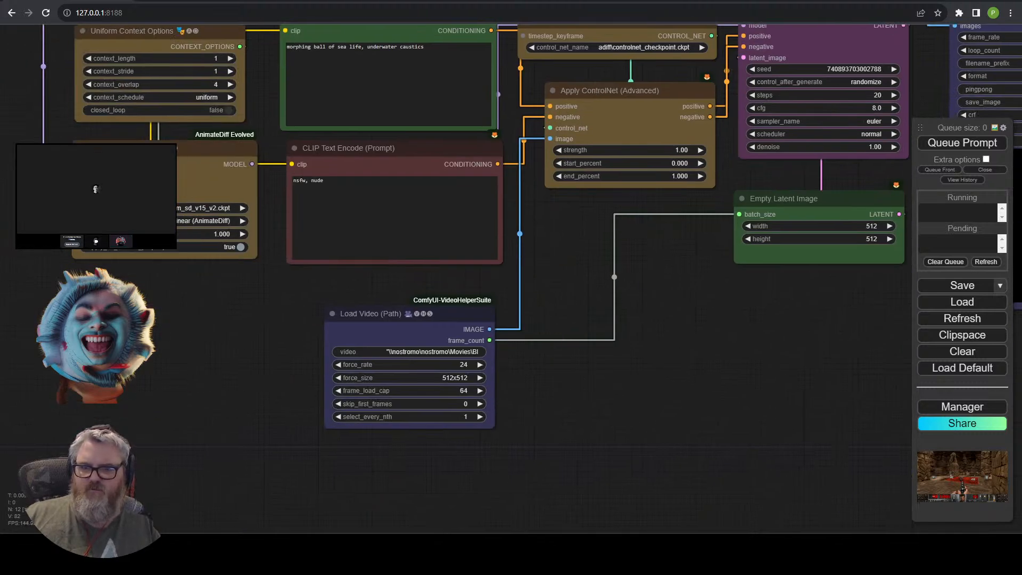
Add a Preview Image node below Load Video (Path), fed by its IMAGE output, and queue the workflow.
{"action": "left_click_drag", "start_coordinate": [489, 329], "coordinate": [427, 443]}
{"action": "left_click", "coordinate": [474, 523]}
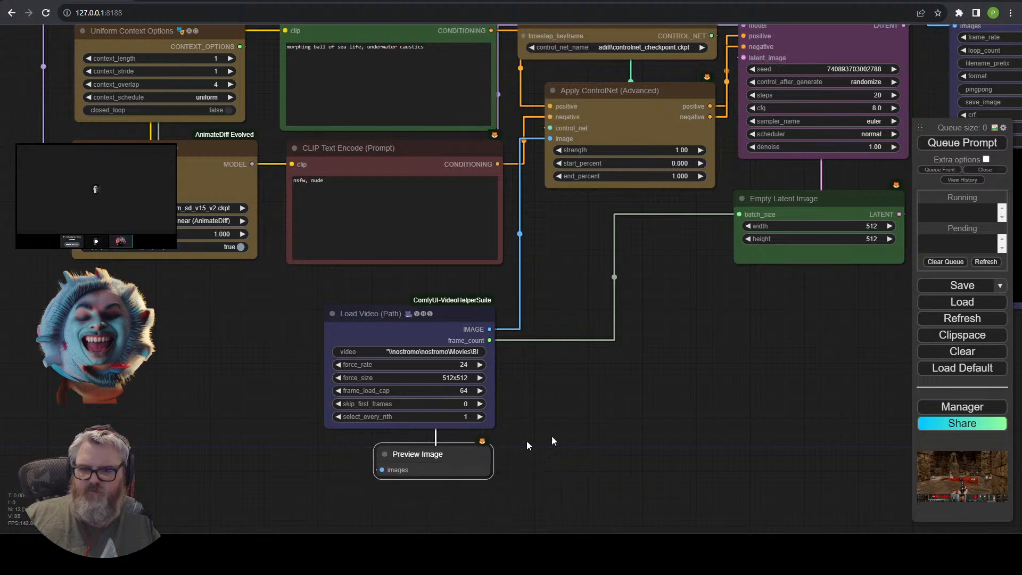
{"action": "left_click", "coordinate": [975, 143]}
Follow the run through KSampler and Video Combine, and examine the source frames in Preview Image and the Load Video (Path) settings.
{"action": "scroll", "coordinate": [720, 385], "scroll_direction": "down", "scroll_amount": 2}
{"action": "left_click_drag", "start_coordinate": [720, 385], "coordinate": [365, 433]}
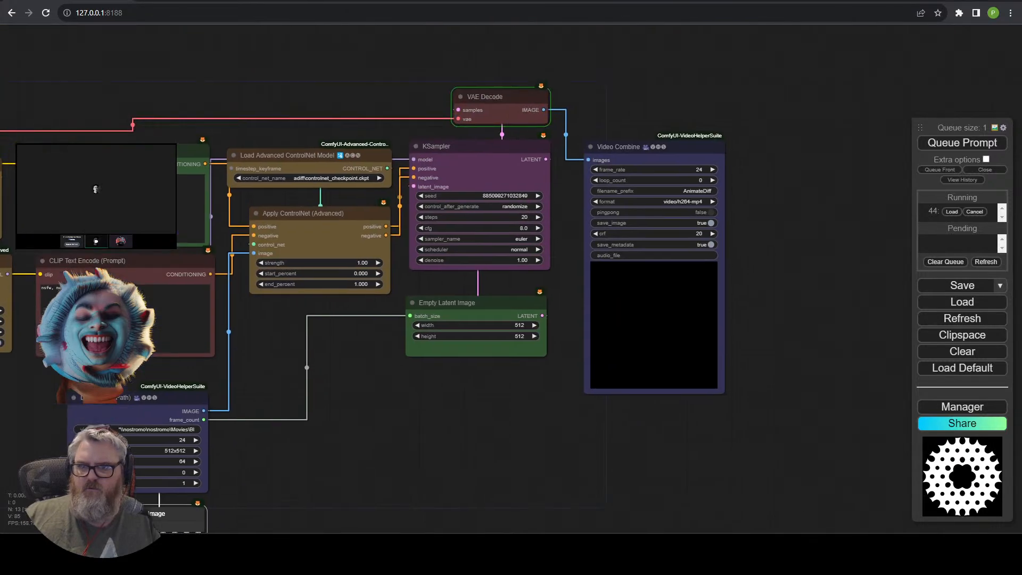
{"action": "left_click", "coordinate": [478, 208]}
{"action": "scroll", "coordinate": [477, 208], "scroll_direction": "up", "scroll_amount": 4}
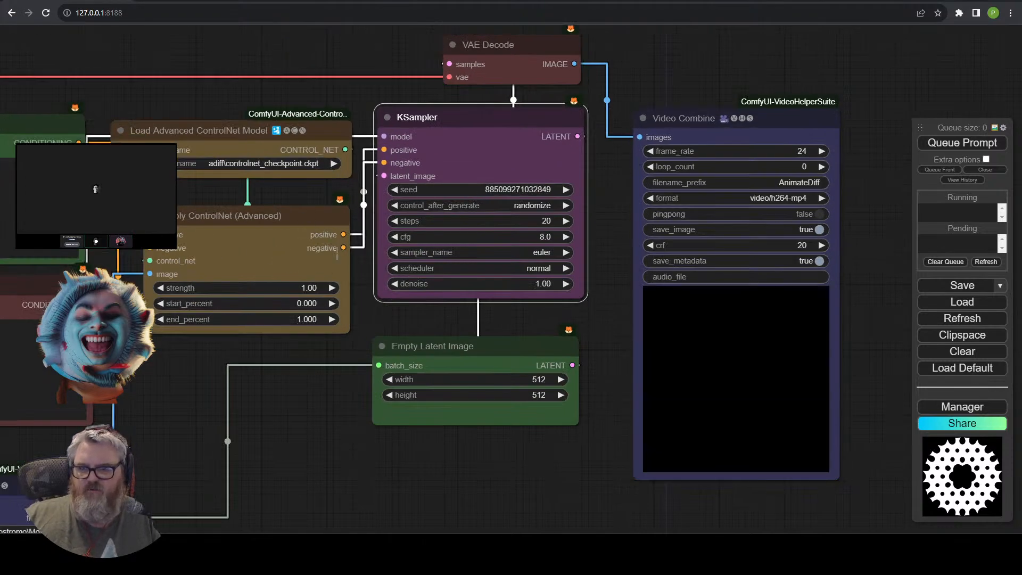
{"action": "left_click_drag", "start_coordinate": [283, 349], "coordinate": [518, 44]}
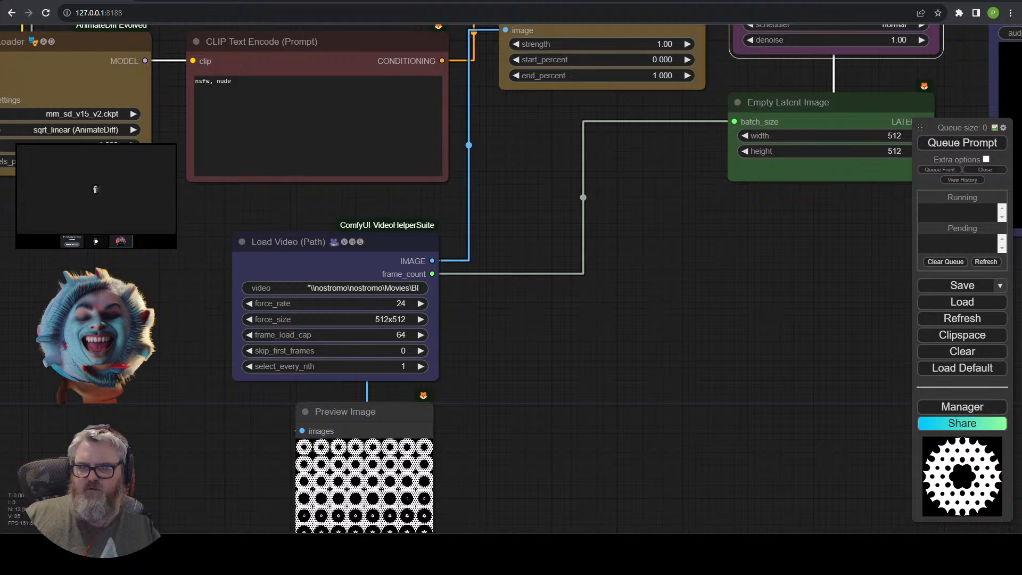
{"action": "left_click", "coordinate": [319, 288]}
{"action": "left_click", "coordinate": [558, 286]}
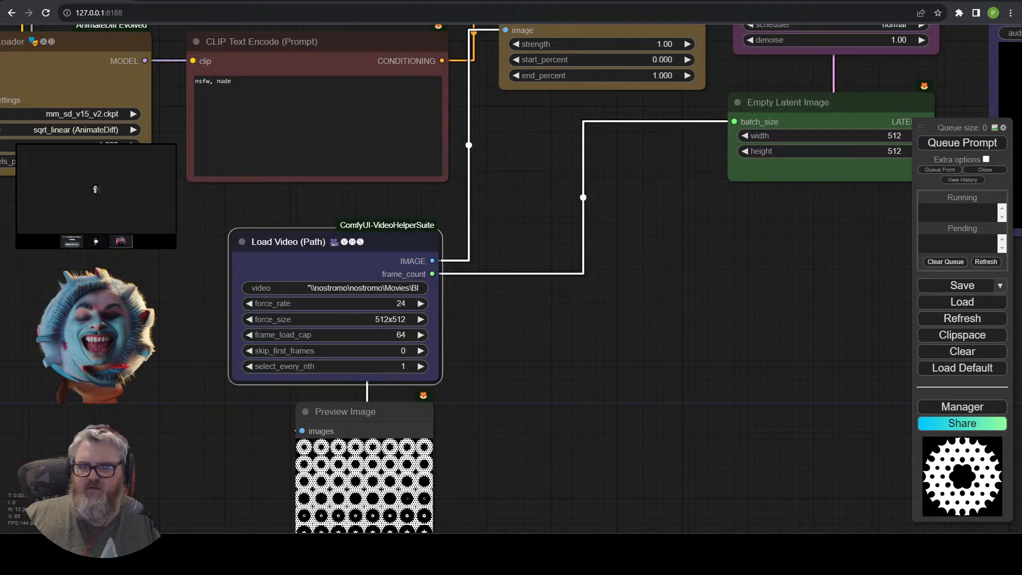
{"action": "left_click_drag", "start_coordinate": [485, 395], "coordinate": [490, 187]}
{"action": "scroll", "coordinate": [390, 279], "scroll_direction": "down", "scroll_amount": 2}
{"action": "left_click_drag", "start_coordinate": [517, 232], "coordinate": [403, 531]}
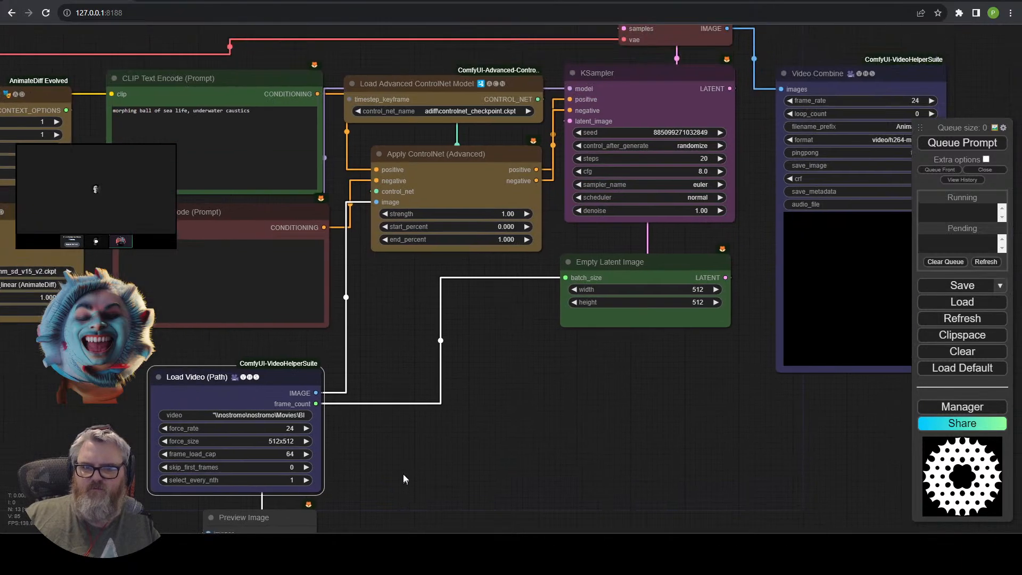
Nudge Empty Latent Image slightly right and up, and the red prompt node slightly left and down.
{"action": "left_click", "coordinate": [615, 269]}
{"action": "mouse_move", "coordinate": [639, 261]}
{"action": "left_mouse_down"}
{"action": "mouse_move", "coordinate": [438, 387]}
{"action": "mouse_move", "coordinate": [422, 380]}
{"action": "mouse_move", "coordinate": [594, 302]}
{"action": "mouse_move", "coordinate": [646, 259]}
{"action": "left_mouse_up"}
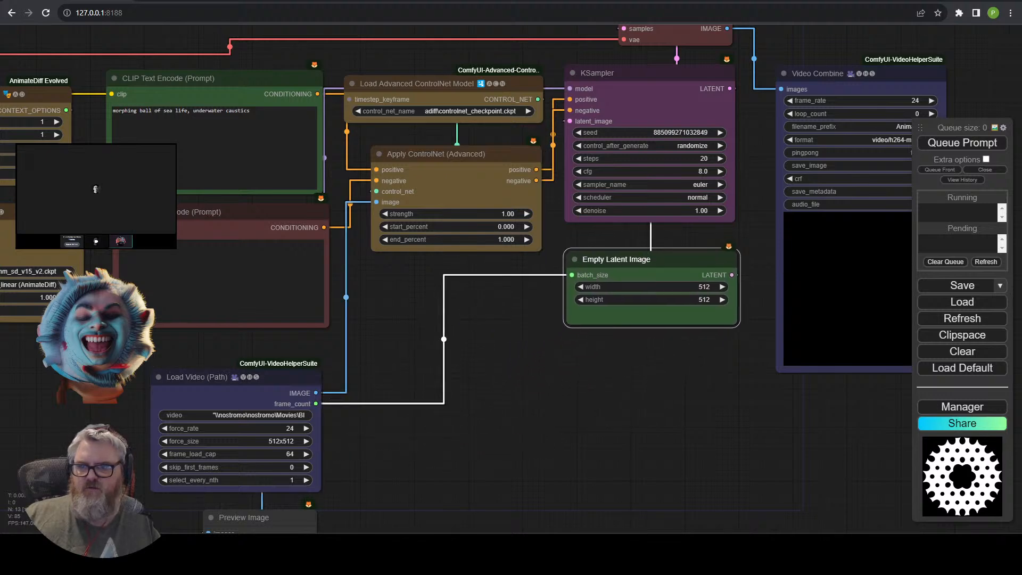
{"action": "left_click_drag", "start_coordinate": [452, 315], "coordinate": [711, 426]}
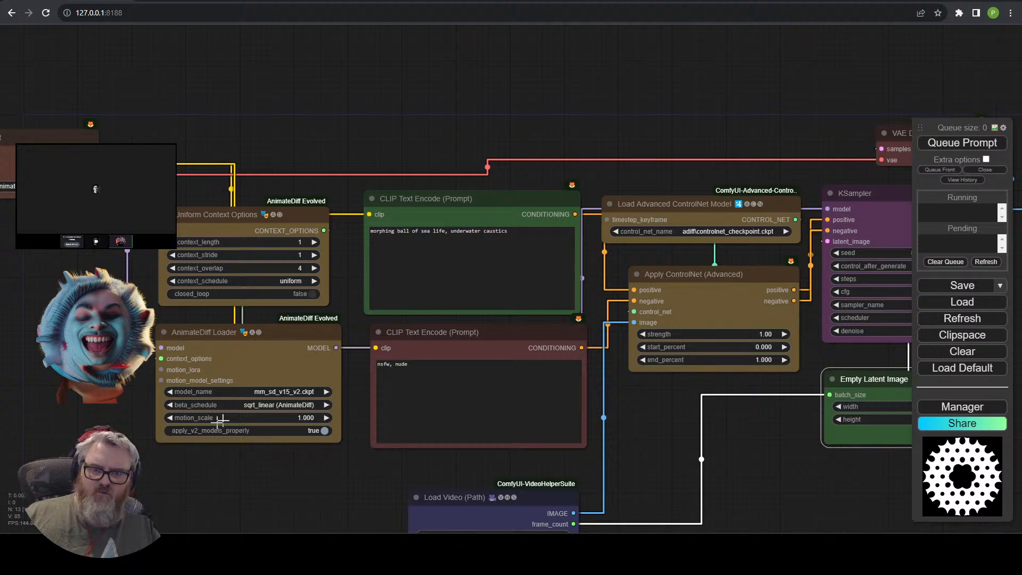
{"action": "left_click_drag", "start_coordinate": [195, 453], "coordinate": [99, 407]}
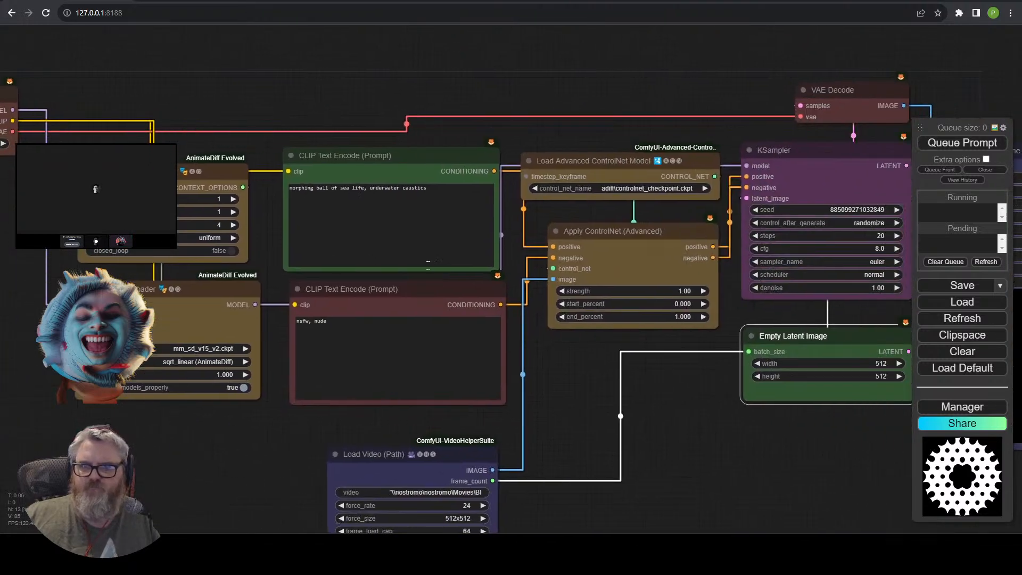
{"action": "left_click_drag", "start_coordinate": [426, 289], "coordinate": [420, 296]}
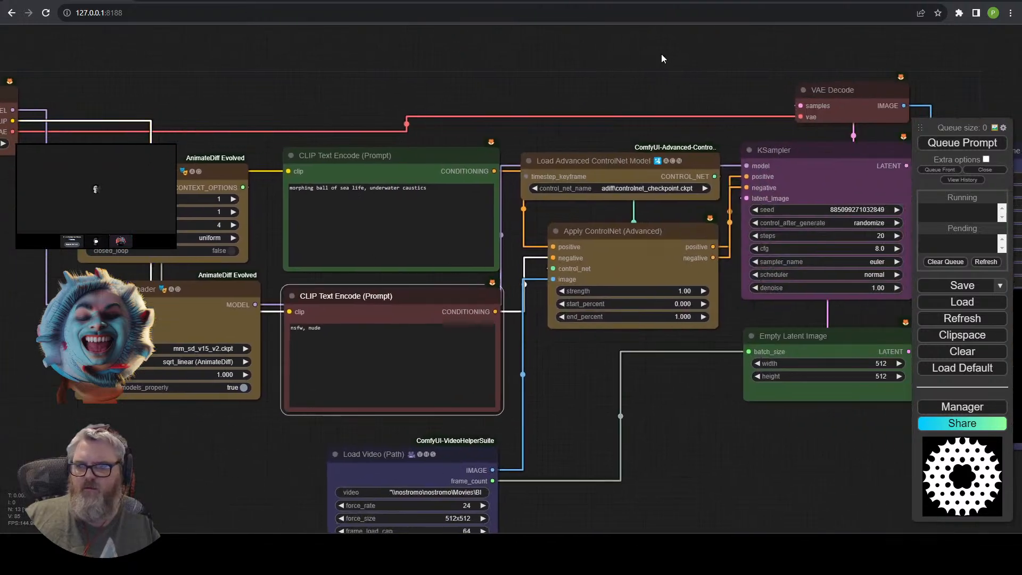
Set the ControlNet model in Load Advanced ControlNet Model to control_v11f1p_sd15_depth.pth and queue the workflow.
{"action": "left_click_drag", "start_coordinate": [660, 55], "coordinate": [464, 69]}
{"action": "left_click", "coordinate": [468, 201]}
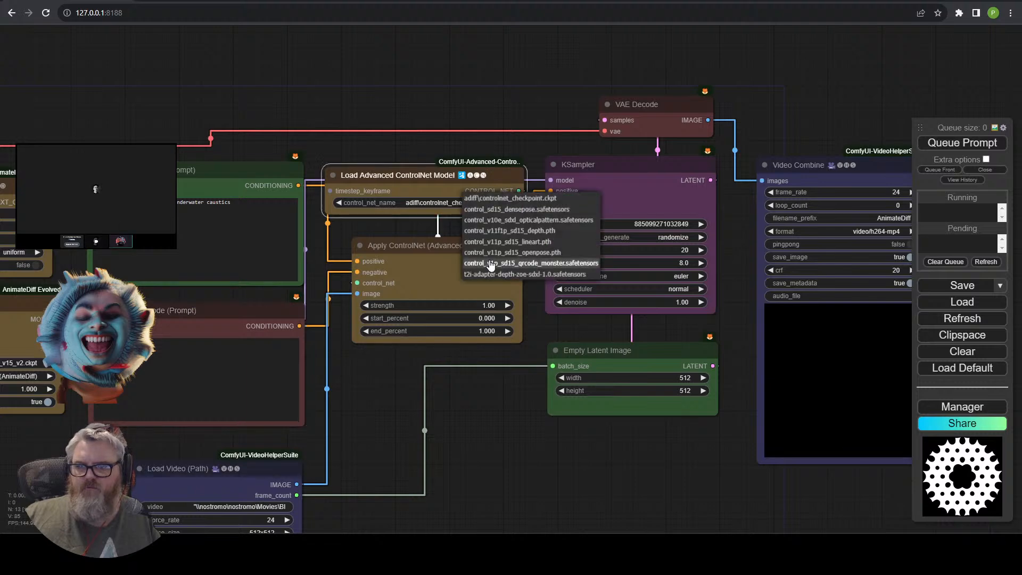
{"action": "left_click", "coordinate": [490, 230]}
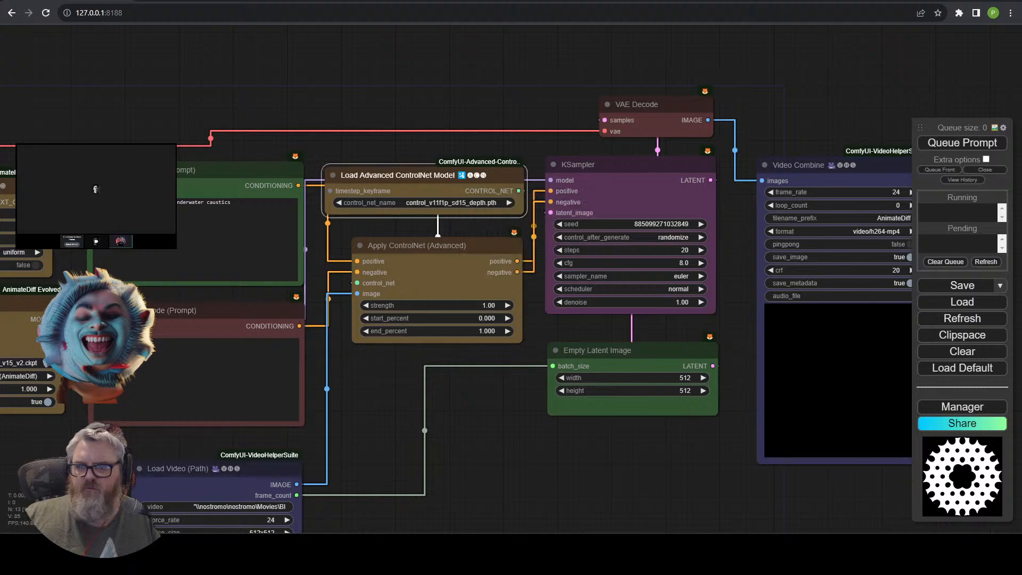
{"action": "left_click", "coordinate": [979, 146]}
Watch the run through KSampler to Video Combine and check the command console's log of it.
{"action": "scroll", "coordinate": [544, 503], "scroll_direction": "down", "scroll_amount": 2}
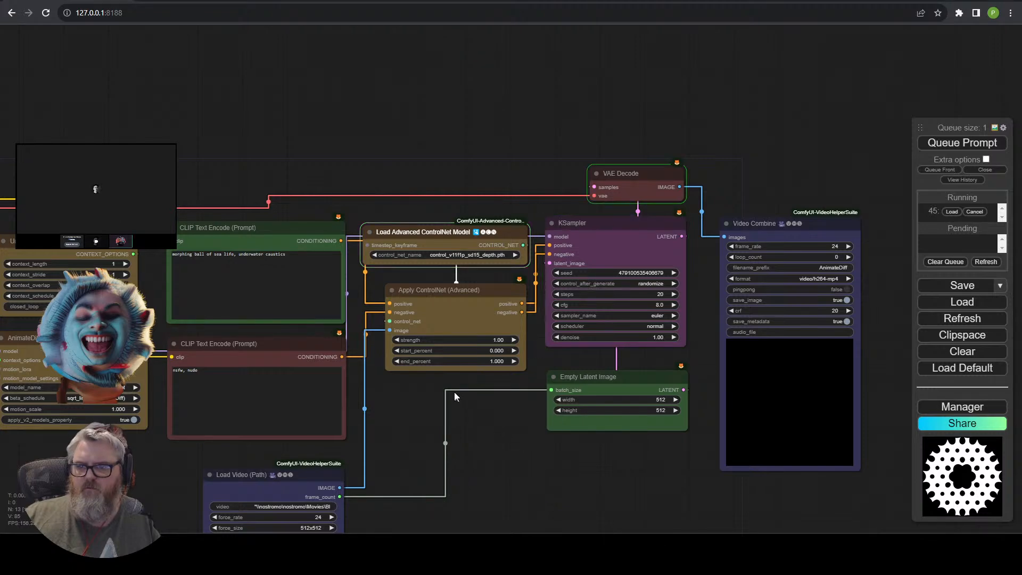
{"action": "scroll", "coordinate": [448, 388], "scroll_direction": "up", "scroll_amount": 4}
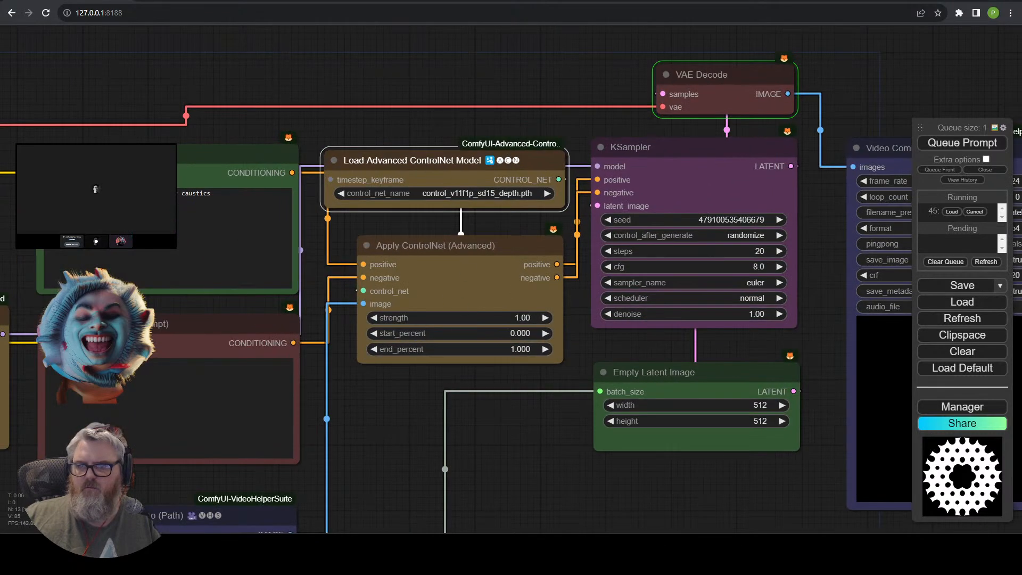
{"action": "left_click", "coordinate": [659, 157]}
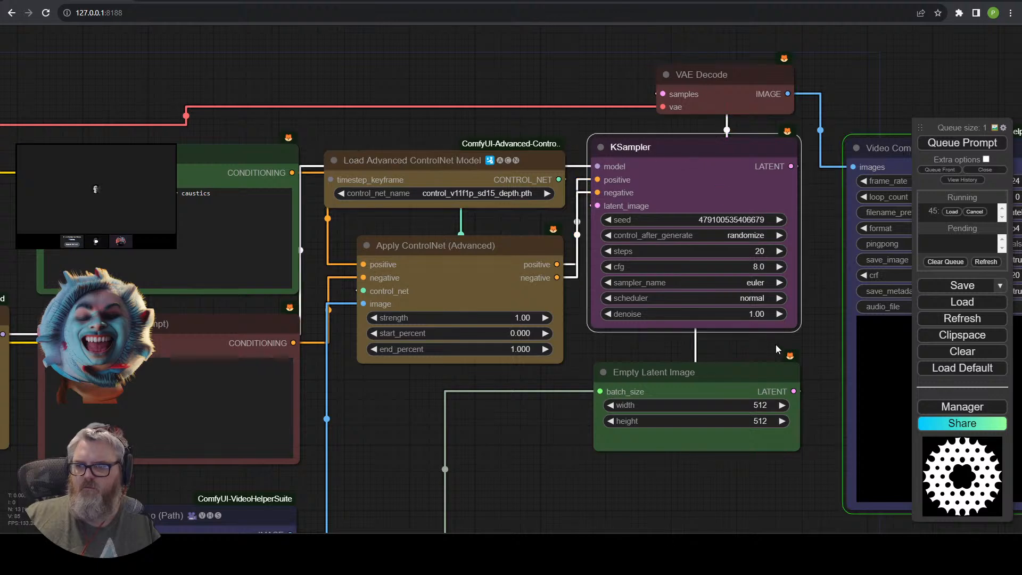
{"action": "left_click_drag", "start_coordinate": [782, 345], "coordinate": [489, 313]}
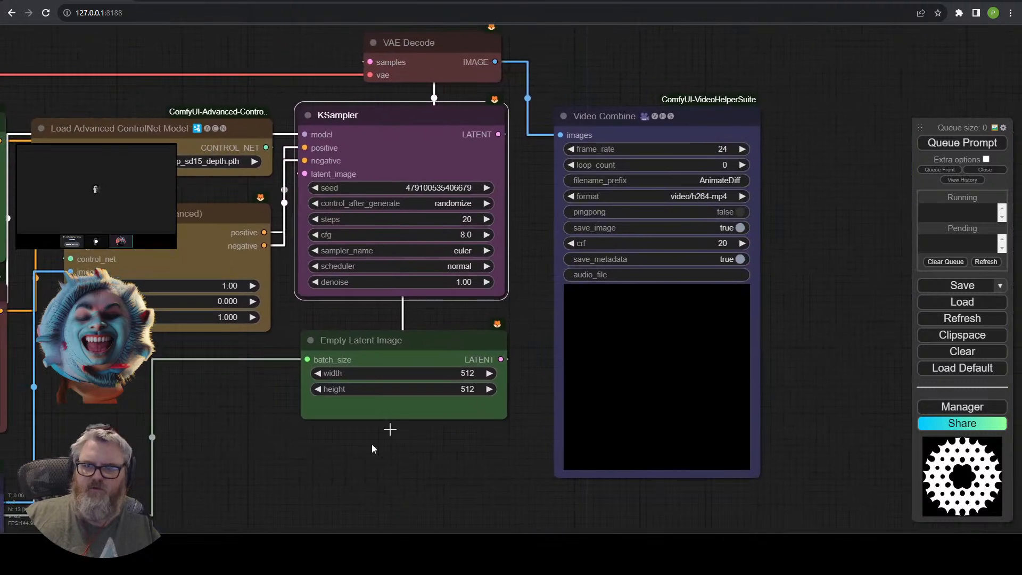
{"action": "key", "text": "alt+Tab"}
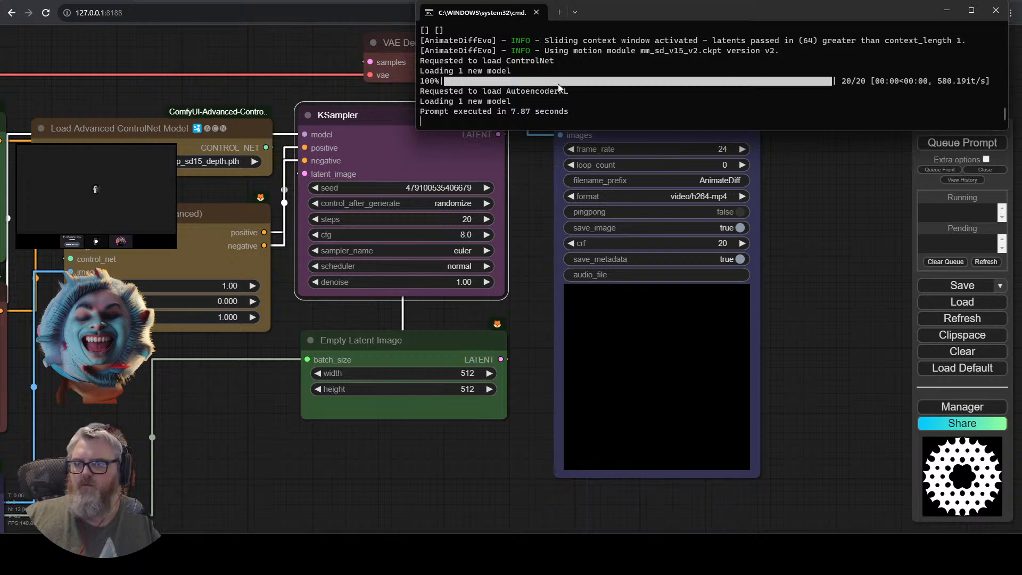
{"action": "scroll", "coordinate": [591, 76], "scroll_direction": "up", "scroll_amount": 5}
{"action": "scroll", "coordinate": [585, 79], "scroll_direction": "down", "scroll_amount": 5}
{"action": "left_click", "coordinate": [411, 469]}
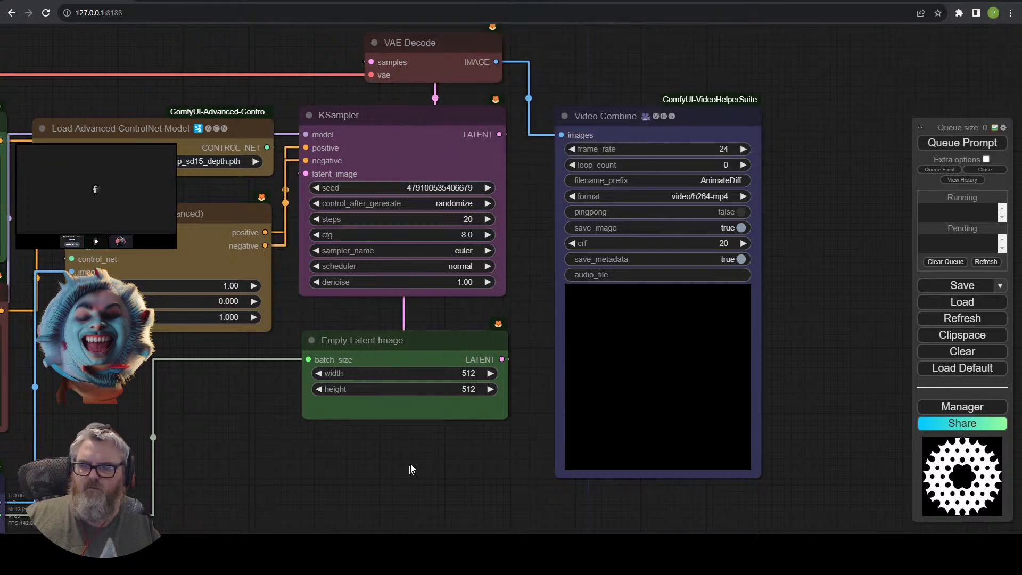
{"action": "left_click", "coordinate": [697, 121]}
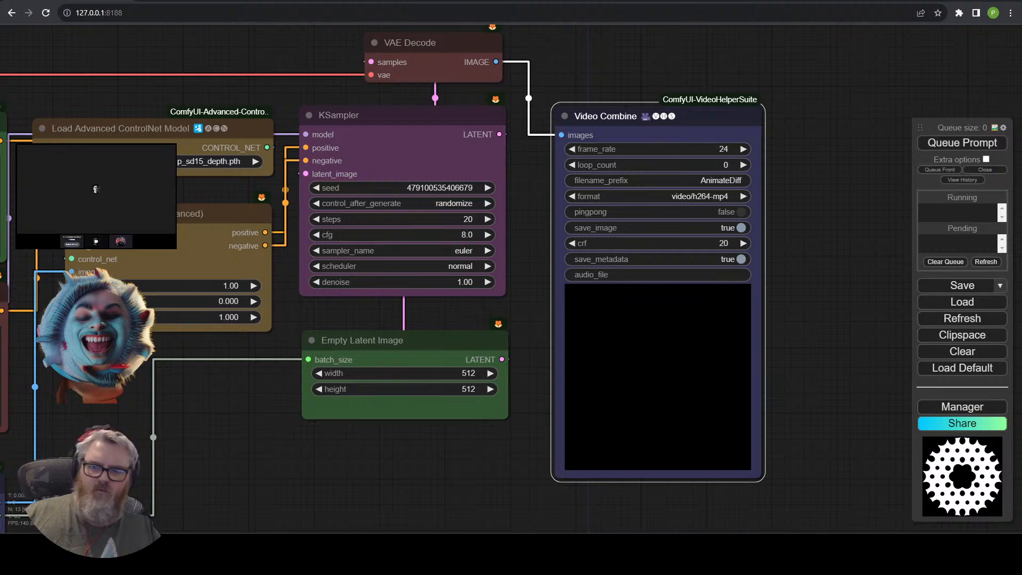
Stop the ComfyUI server in the command console and agree to terminate the batch job.
{"action": "left_click", "coordinate": [206, 529]}
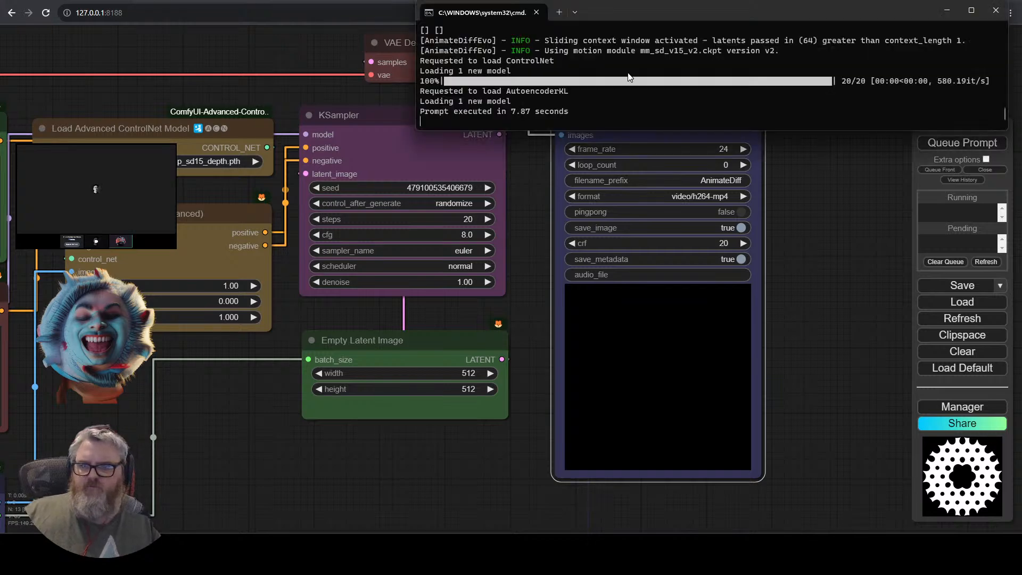
{"action": "key", "text": "ctrl+c"}
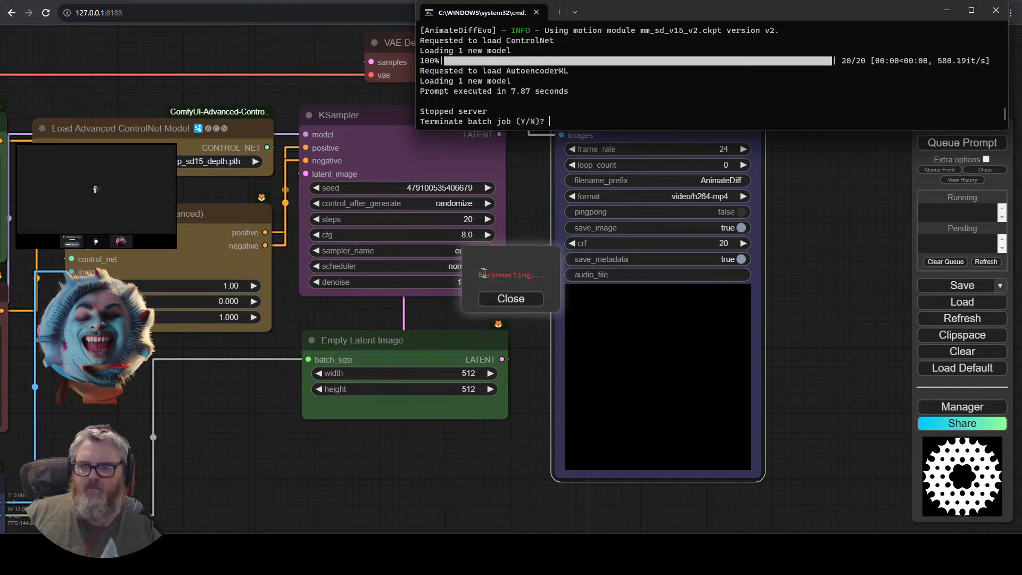
{"action": "type", "text": "y"}
{"action": "key", "text": "Return"}
Restart the ComfyUI server with run_nvidia_gpu.bat, move its console window aside while it loads, and return to the workflow.
{"action": "key", "text": "super+r"}
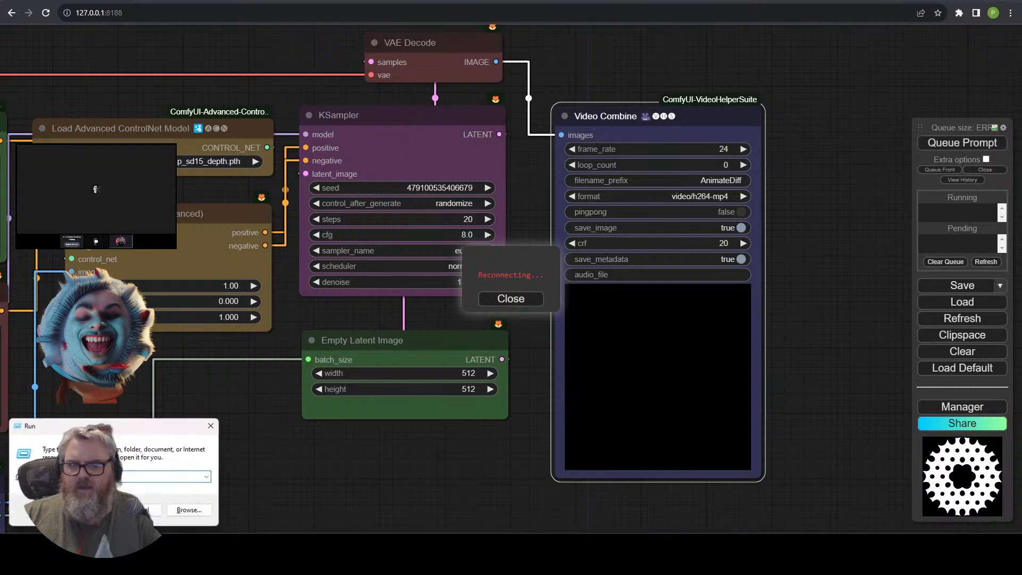
{"action": "type", "text": "c:\\"}
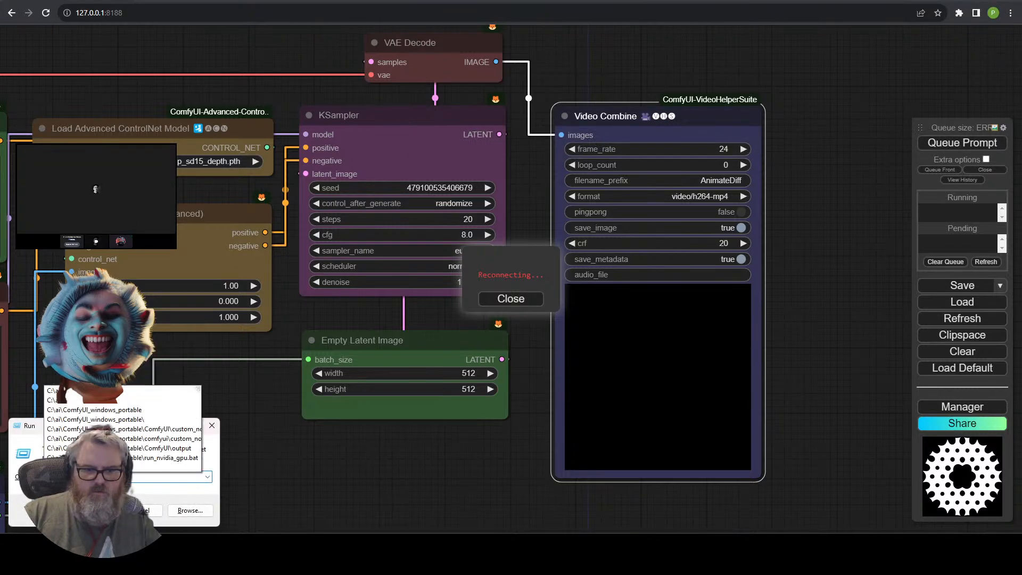
{"action": "key", "text": "Down"}
{"action": "key", "text": "Return"}
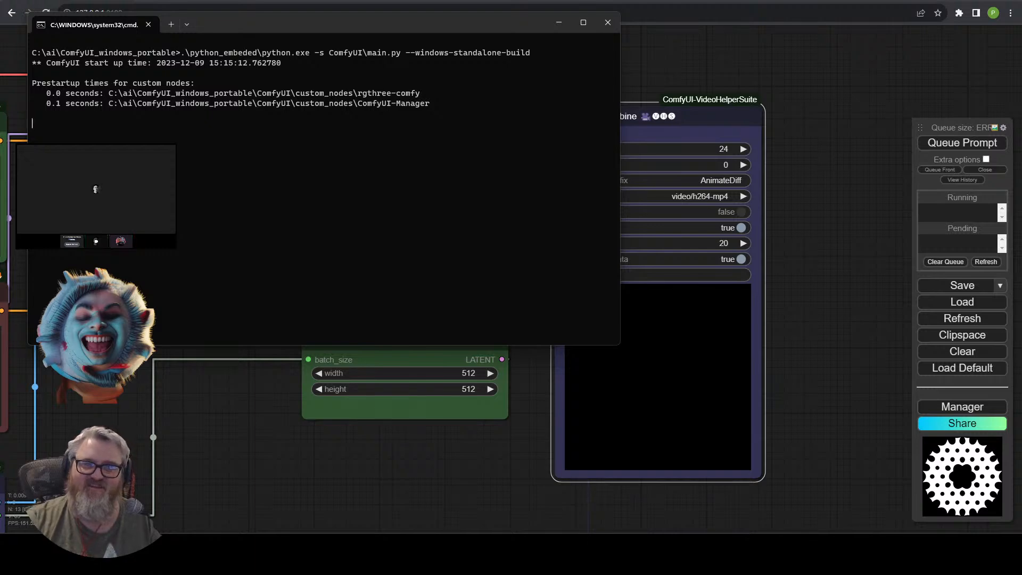
{"action": "left_click_drag", "start_coordinate": [355, 31], "coordinate": [620, 48]}
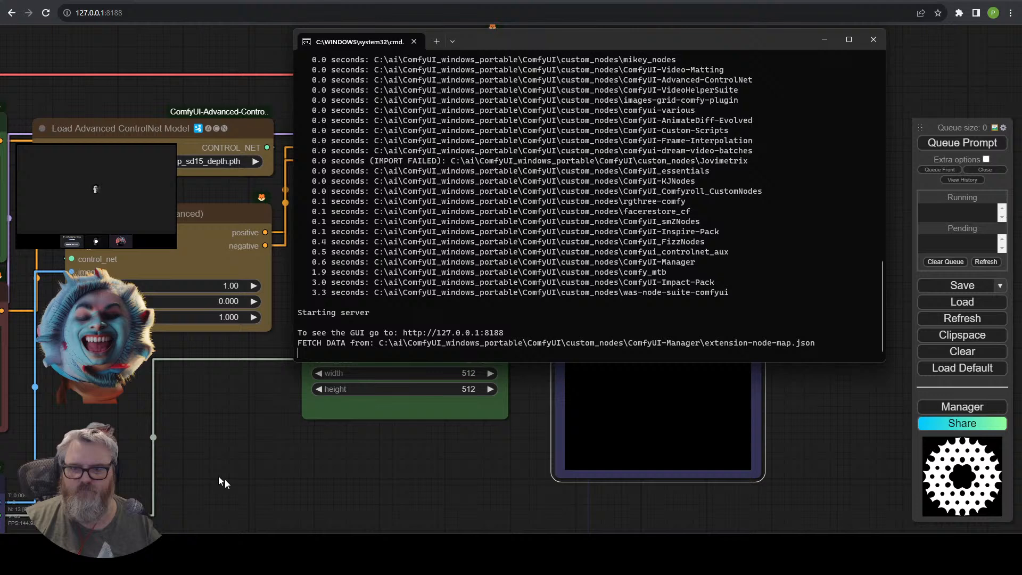
{"action": "left_click", "coordinate": [223, 482]}
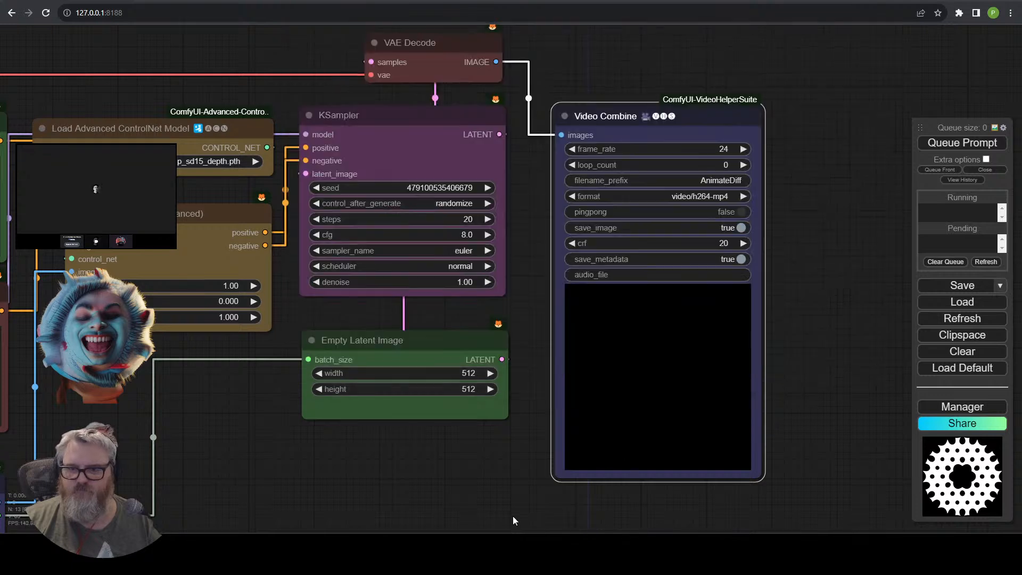
Turn off apply_v2_models_properly in AnimateDiff Loader, queue the workflow and follow the run to Video Combine.
{"action": "scroll", "coordinate": [255, 480], "scroll_direction": "down", "scroll_amount": 2}
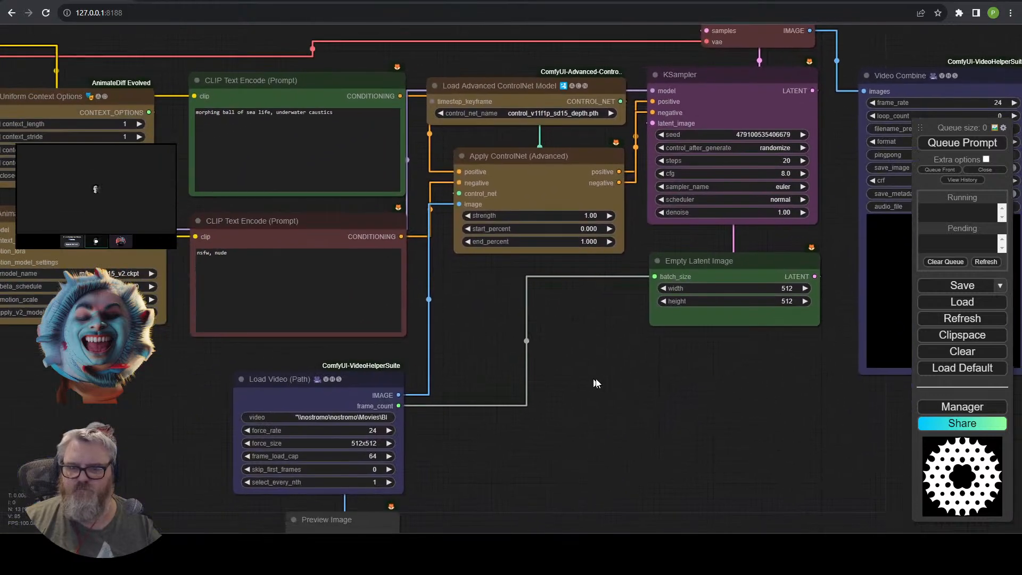
{"action": "left_click_drag", "start_coordinate": [205, 415], "coordinate": [378, 456]}
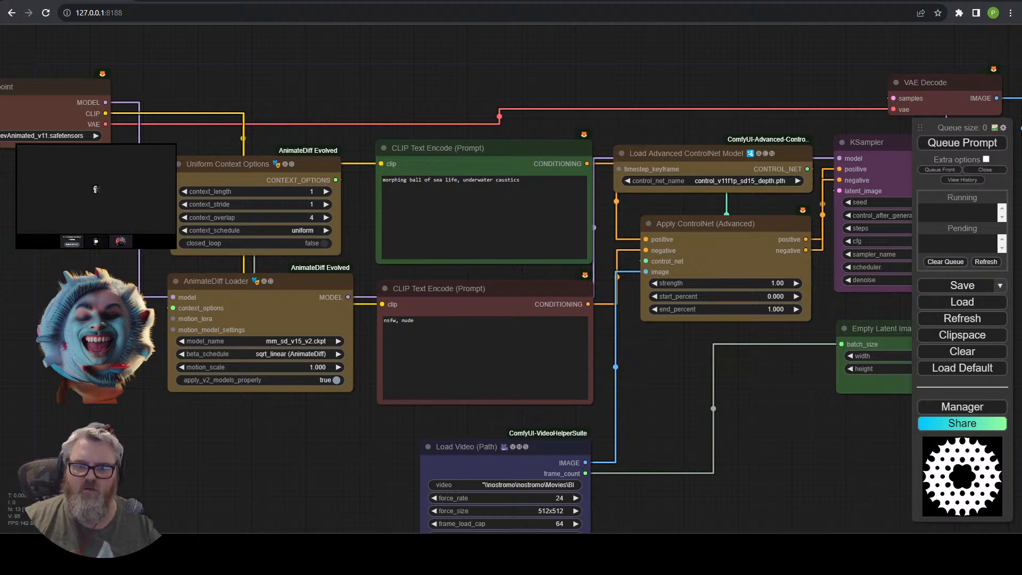
{"action": "left_click", "coordinate": [336, 380]}
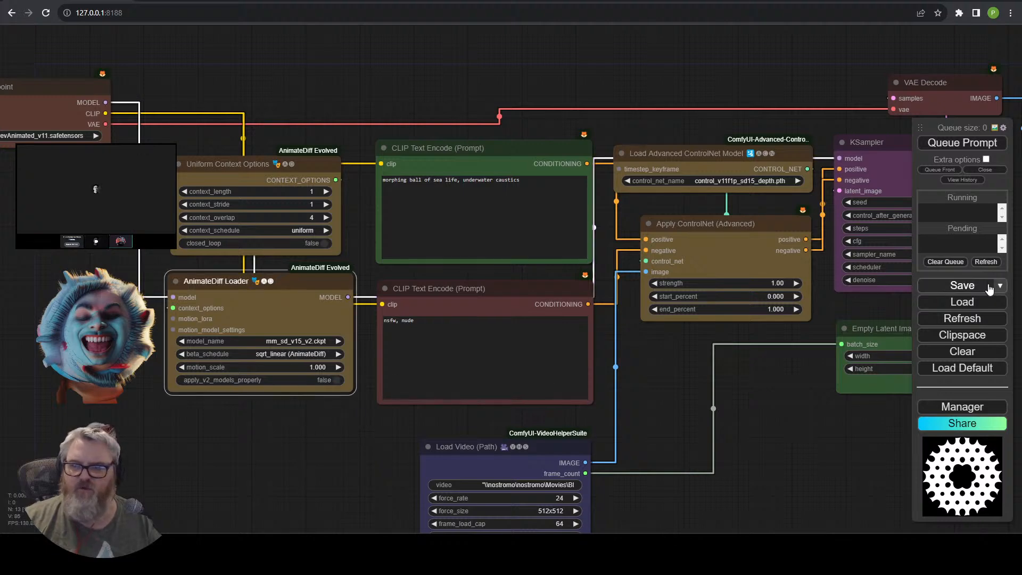
{"action": "left_click", "coordinate": [969, 145]}
{"action": "scroll", "coordinate": [703, 422], "scroll_direction": "down", "scroll_amount": 3}
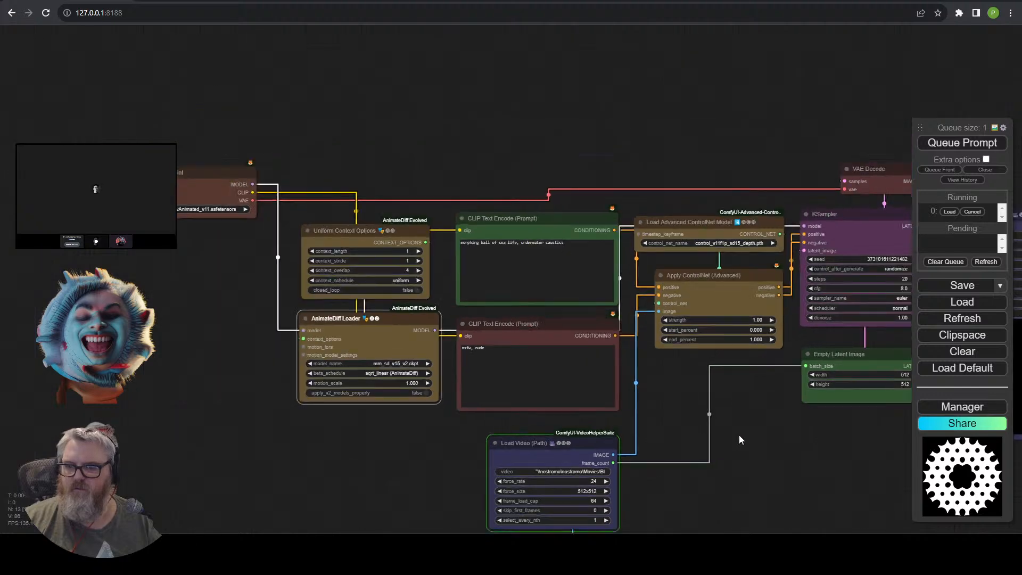
{"action": "left_click_drag", "start_coordinate": [739, 435], "coordinate": [307, 340]}
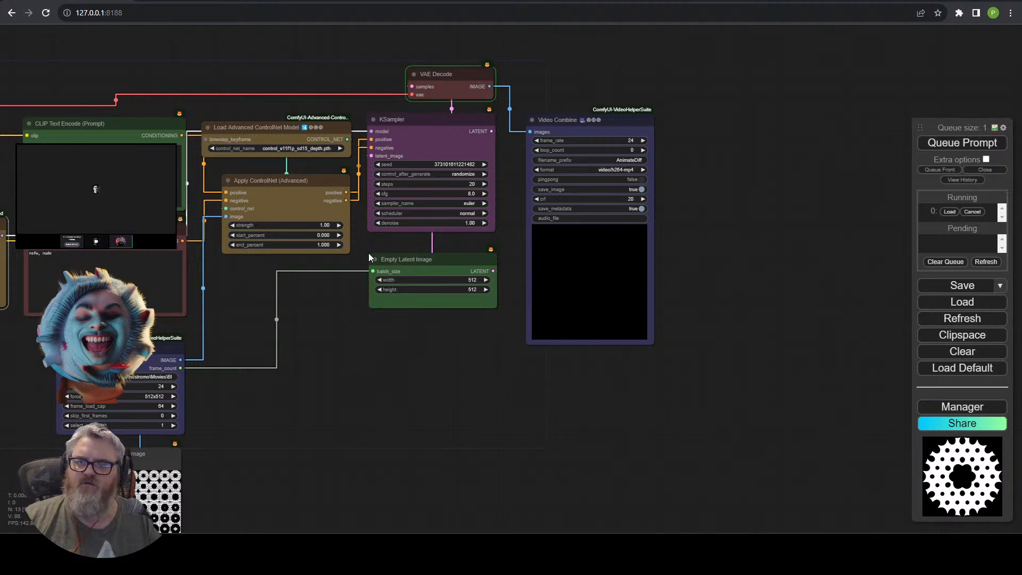
{"action": "left_click_drag", "start_coordinate": [350, 267], "coordinate": [723, 399]}
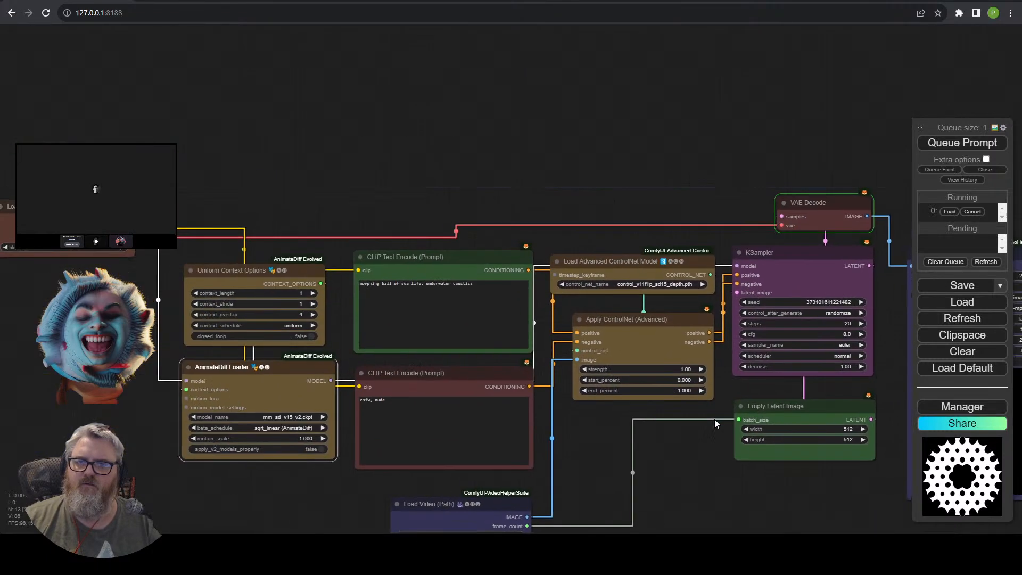
Set context_length to 16 in Uniform Context Options and queue the workflow.
{"action": "left_click_drag", "start_coordinate": [292, 369], "coordinate": [267, 370]}
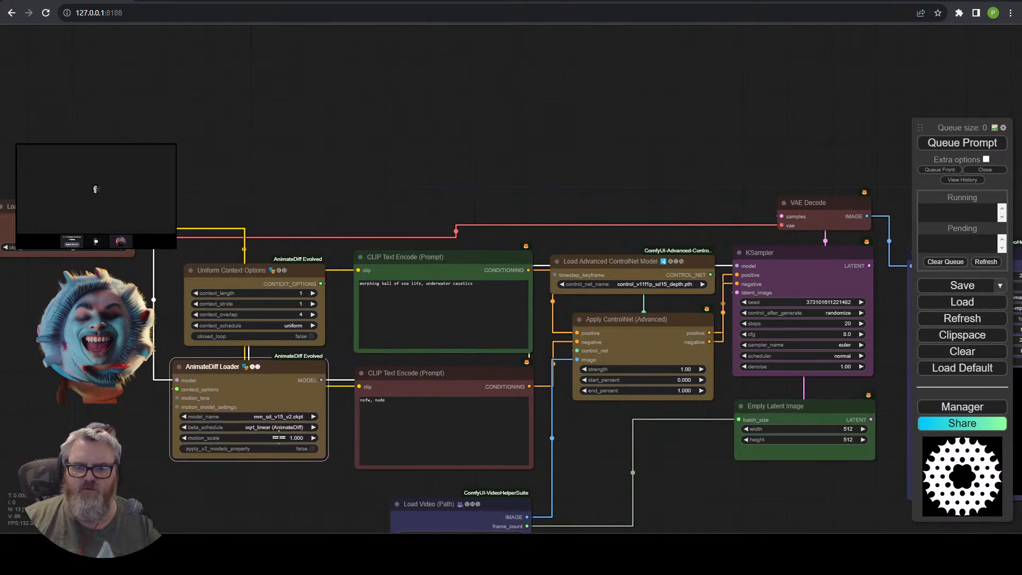
{"action": "scroll", "coordinate": [281, 477], "scroll_direction": "up", "scroll_amount": 5}
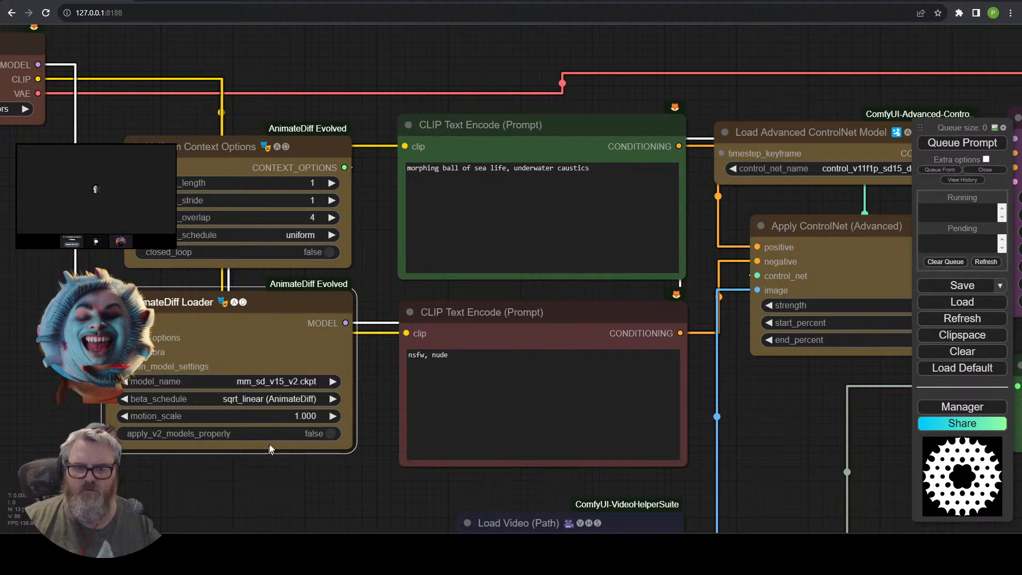
{"action": "left_click", "coordinate": [283, 185]}
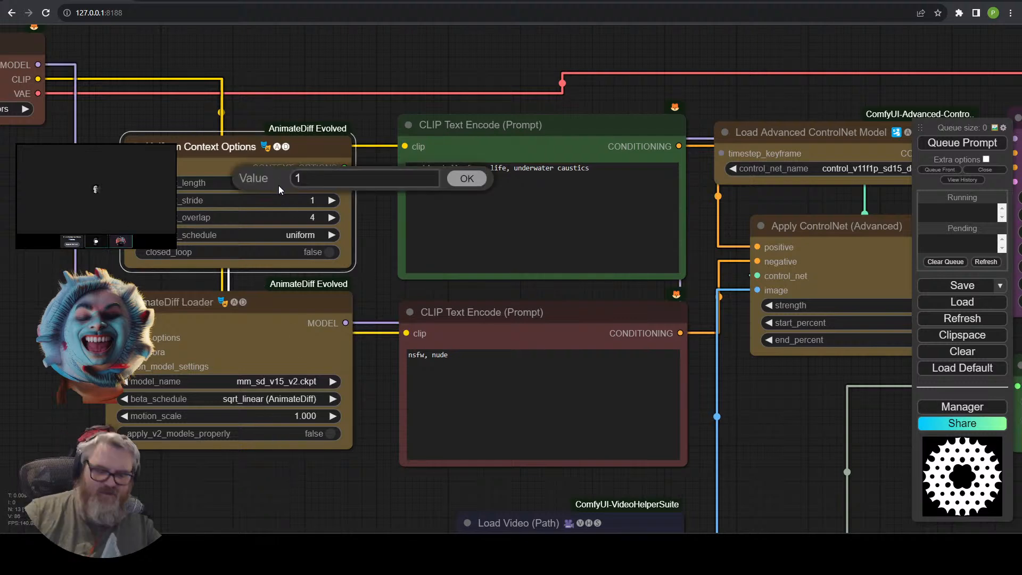
{"action": "type", "text": "6"}
{"action": "key", "text": "Return"}
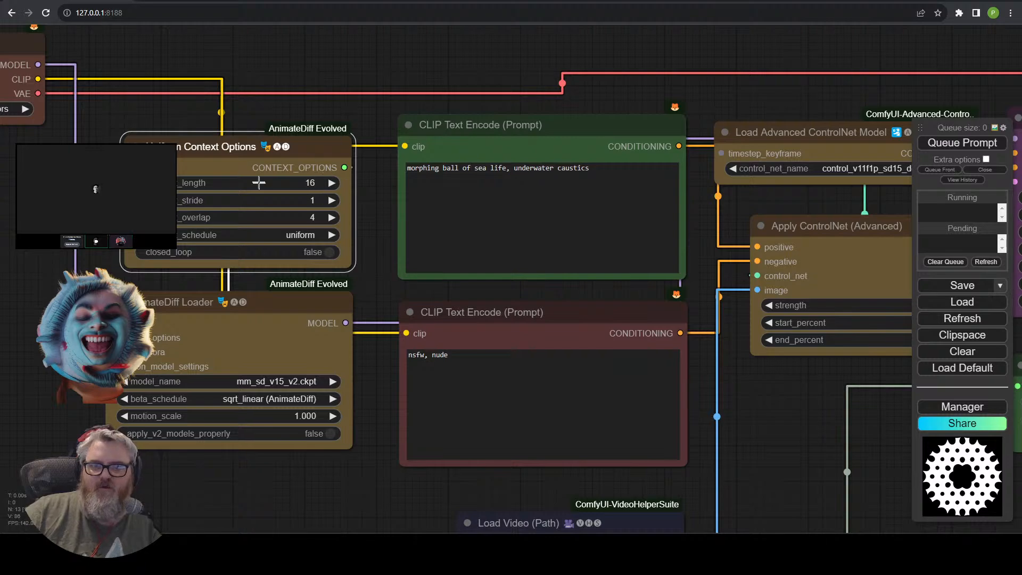
{"action": "left_click", "coordinate": [962, 143]}
Follow the queued run in KSampler and review the Uniform Context Options and AnimateDiff Loader settings while it processes.
{"action": "scroll", "coordinate": [748, 408], "scroll_direction": "down", "scroll_amount": 8}
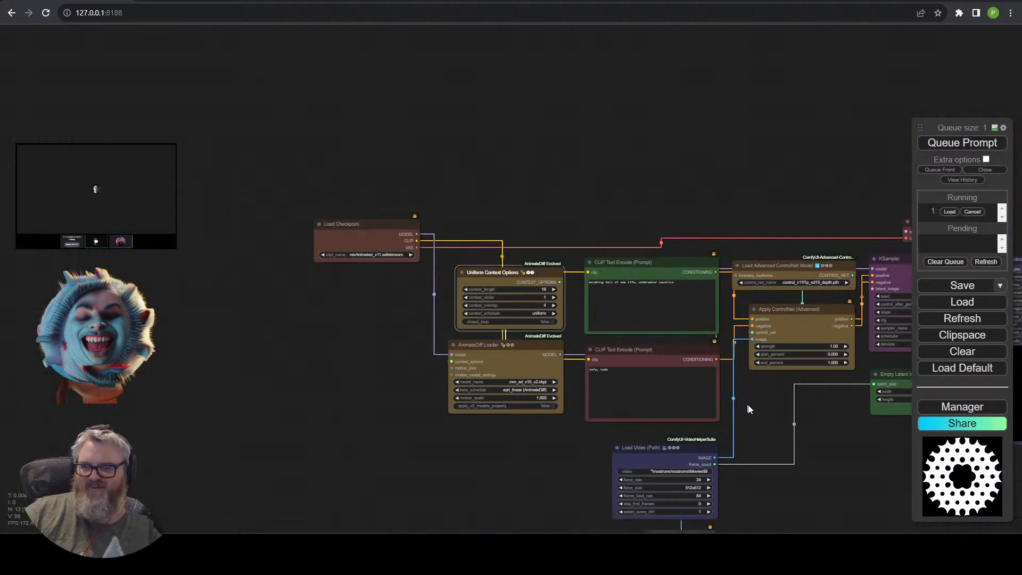
{"action": "left_click_drag", "start_coordinate": [748, 409], "coordinate": [461, 340]}
{"action": "scroll", "coordinate": [499, 392], "scroll_direction": "up", "scroll_amount": 2}
{"action": "left_click_drag", "start_coordinate": [507, 379], "coordinate": [508, 408]}
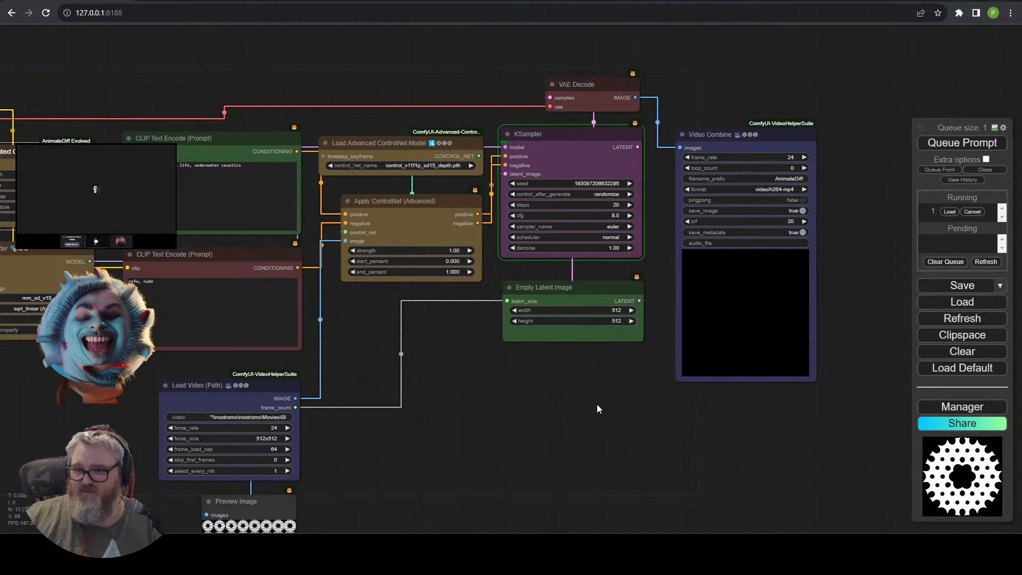
{"action": "left_click_drag", "start_coordinate": [461, 362], "coordinate": [780, 352]}
{"action": "scroll", "coordinate": [384, 180], "scroll_direction": "up", "scroll_amount": 4}
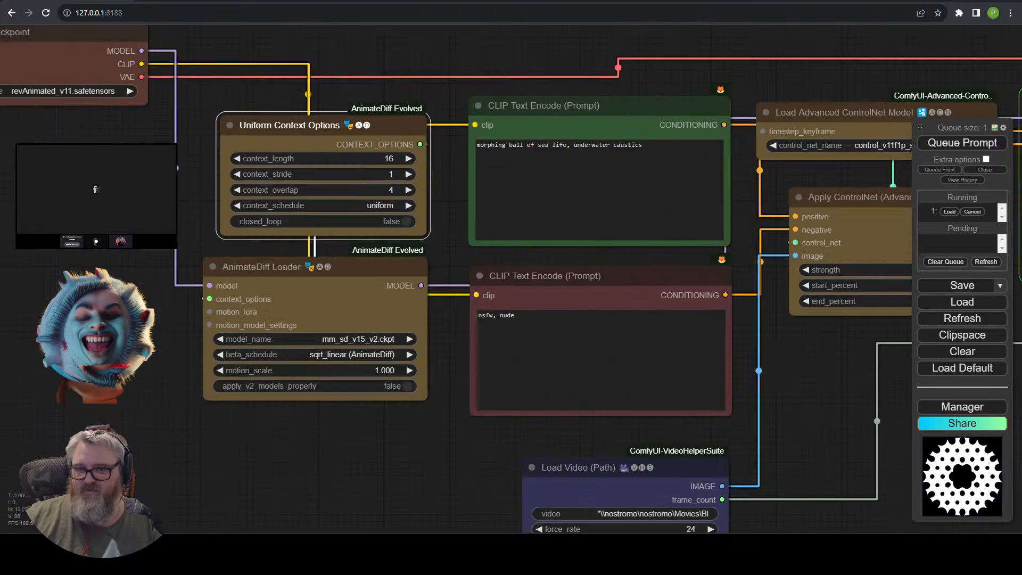
{"action": "scroll", "coordinate": [375, 173], "scroll_direction": "up", "scroll_amount": 8}
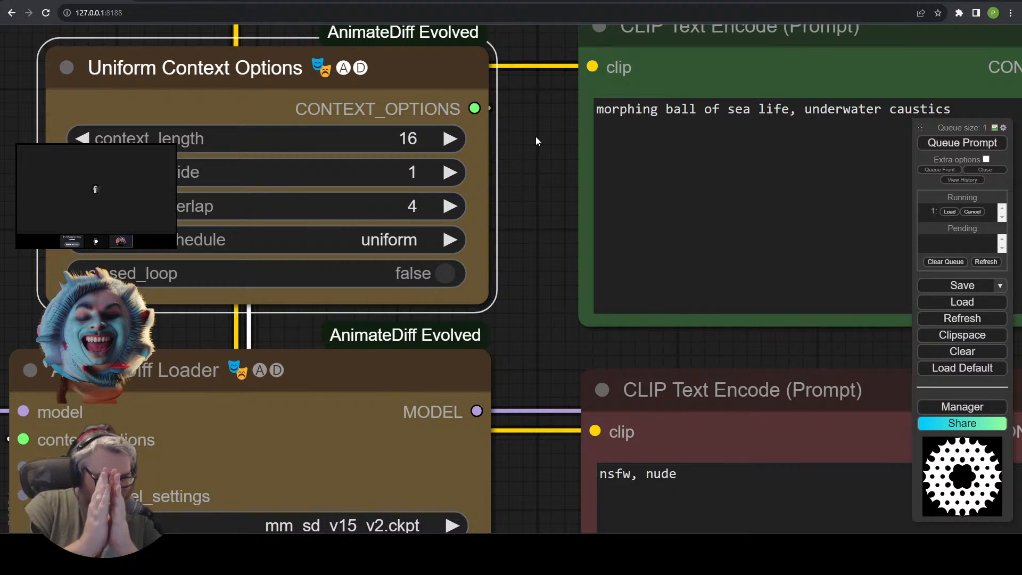
{"action": "scroll", "coordinate": [554, 270], "scroll_direction": "down", "scroll_amount": 7}
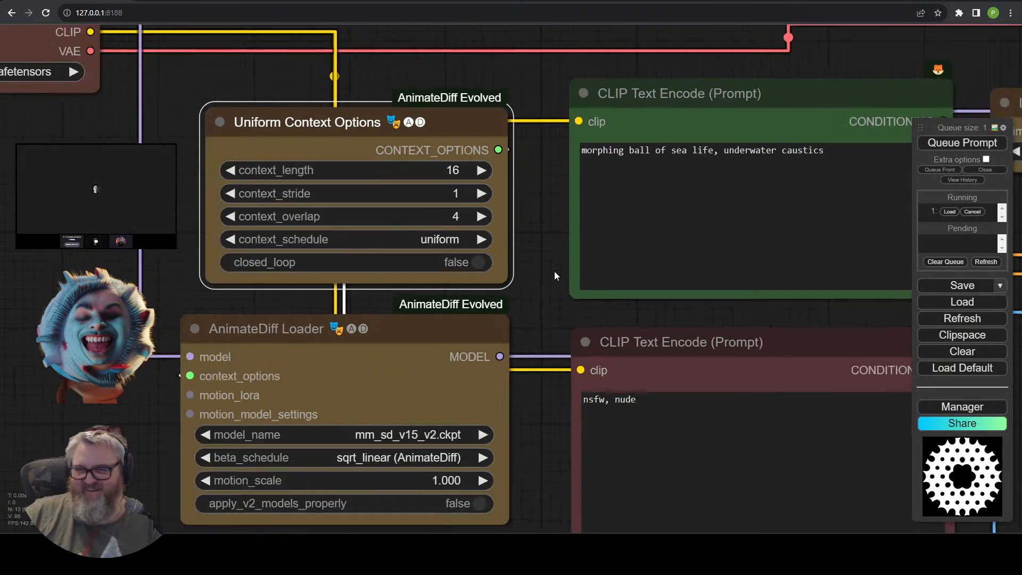
{"action": "left_click_drag", "start_coordinate": [547, 311], "coordinate": [199, 268]}
{"action": "scroll", "coordinate": [736, 389], "scroll_direction": "down", "scroll_amount": 3}
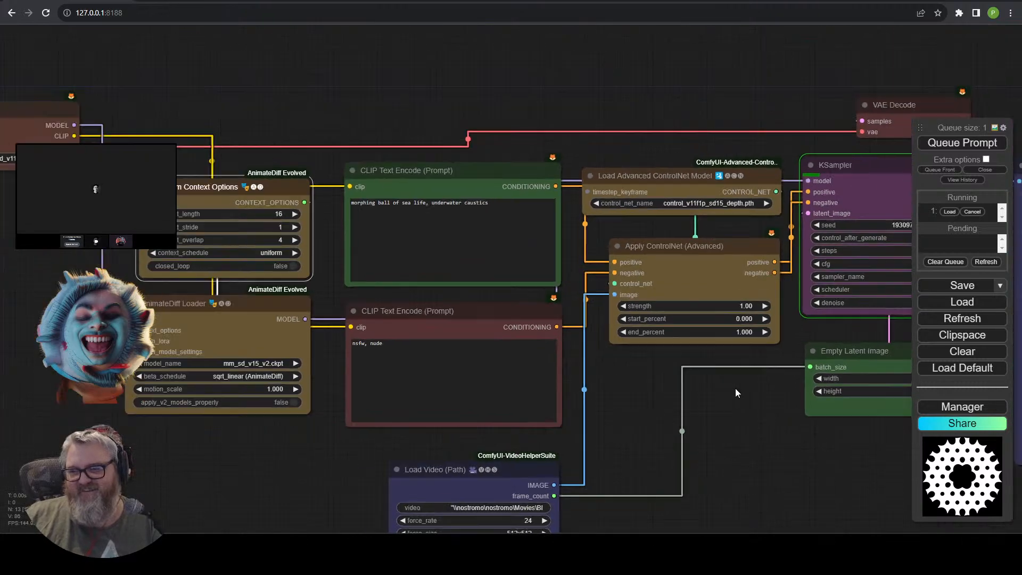
{"action": "left_click_drag", "start_coordinate": [736, 389], "coordinate": [539, 331]}
{"action": "scroll", "coordinate": [577, 351], "scroll_direction": "down", "scroll_amount": 5}
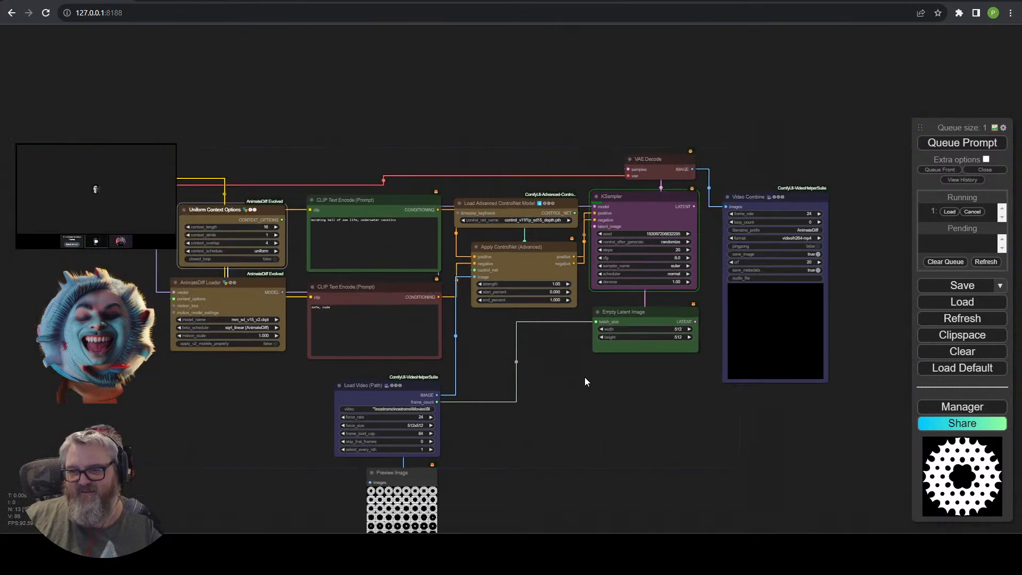
{"action": "left_click_drag", "start_coordinate": [586, 380], "coordinate": [595, 317]}
{"action": "scroll", "coordinate": [595, 320], "scroll_direction": "up", "scroll_amount": 2}
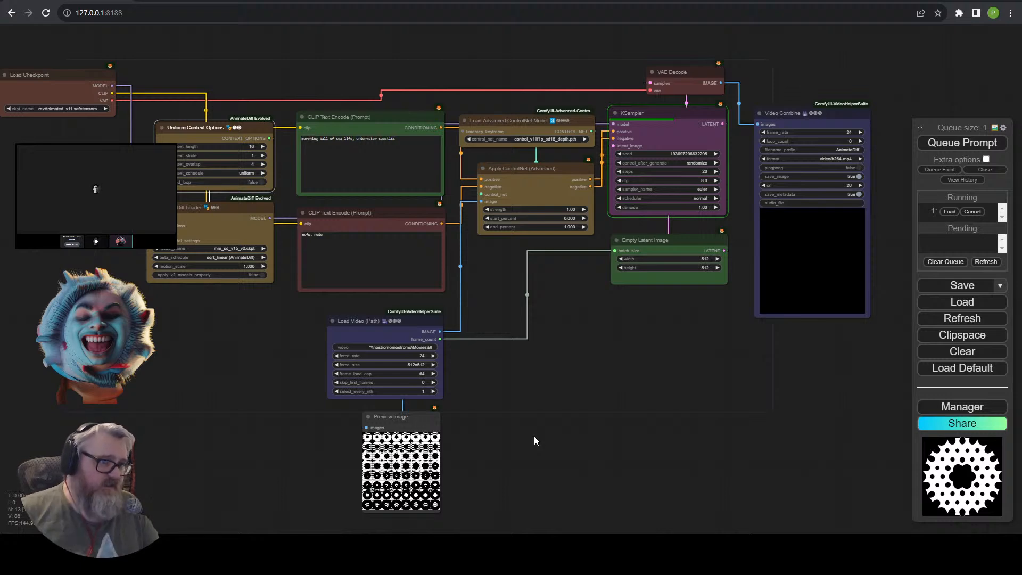
Examine the context length, stride, overlap and schedule values in Uniform Context Options up close.
{"action": "scroll", "coordinate": [157, 340], "scroll_direction": "up", "scroll_amount": 10}
{"action": "left_click_drag", "start_coordinate": [122, 160], "coordinate": [232, 428]}
{"action": "left_click_drag", "start_coordinate": [622, 225], "coordinate": [709, 349]}
{"action": "scroll", "coordinate": [645, 376], "scroll_direction": "up", "scroll_amount": 6}
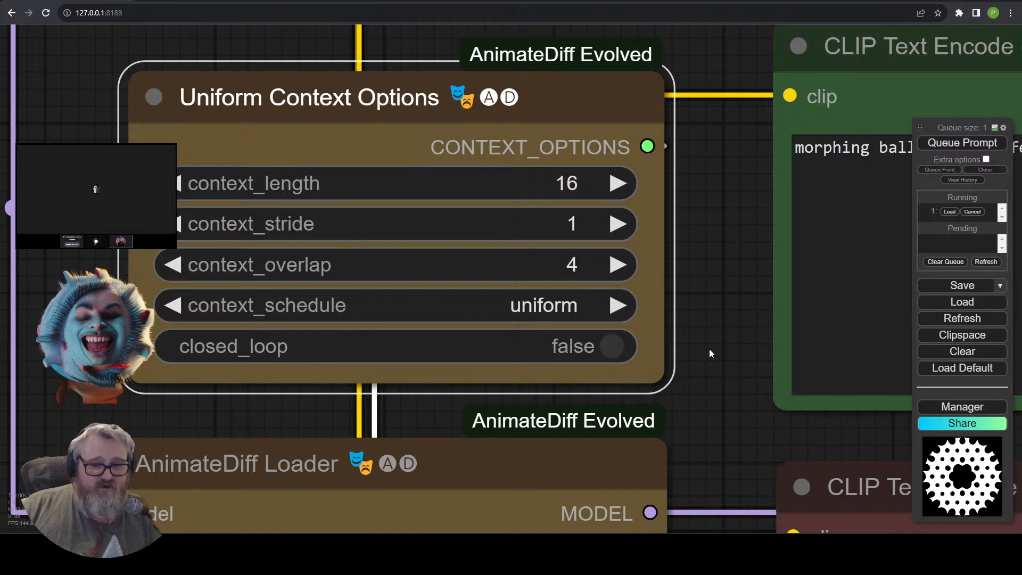
{"action": "scroll", "coordinate": [726, 415], "scroll_direction": "down", "scroll_amount": 7}
{"action": "left_click_drag", "start_coordinate": [726, 415], "coordinate": [577, 341]}
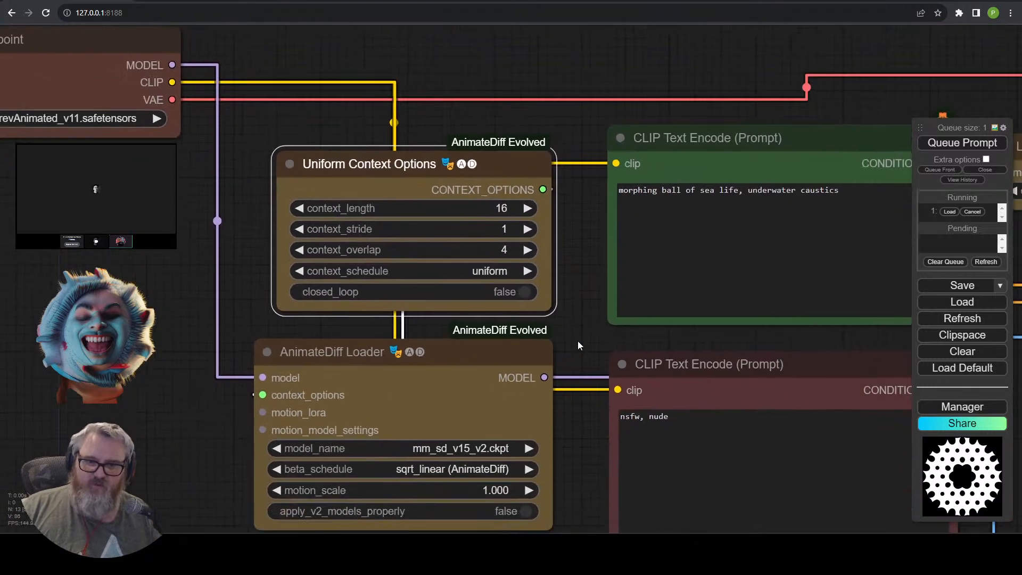
{"action": "scroll", "coordinate": [577, 340], "scroll_direction": "down", "scroll_amount": 4}
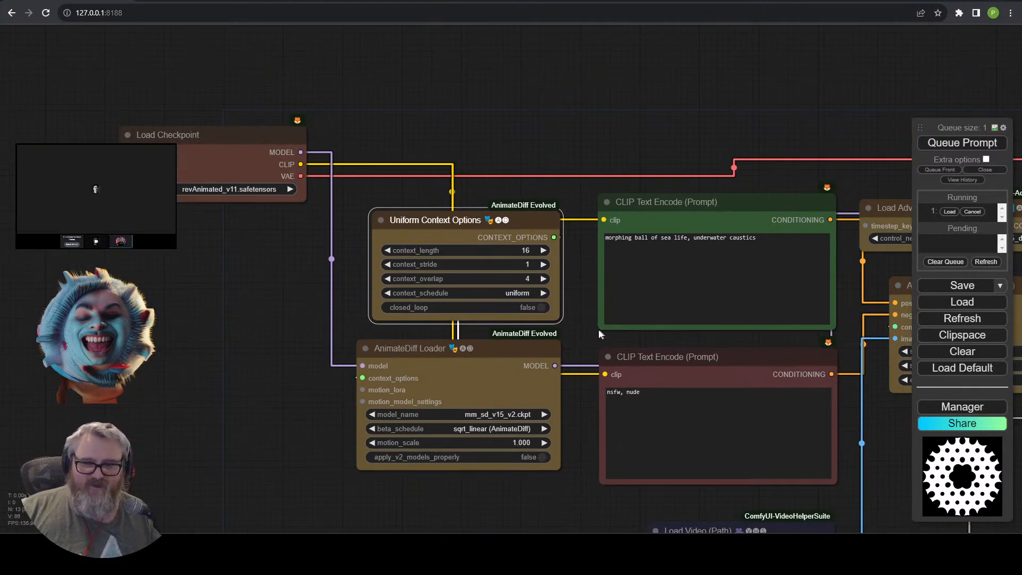
Follow the run from KSampler to Video Combine and inspect the generated video at close range.
{"action": "left_click_drag", "start_coordinate": [870, 399], "coordinate": [618, 345]}
{"action": "left_click_drag", "start_coordinate": [760, 400], "coordinate": [244, 300]}
{"action": "scroll", "coordinate": [377, 367], "scroll_direction": "down", "scroll_amount": 3}
{"action": "left_click_drag", "start_coordinate": [398, 367], "coordinate": [493, 352]}
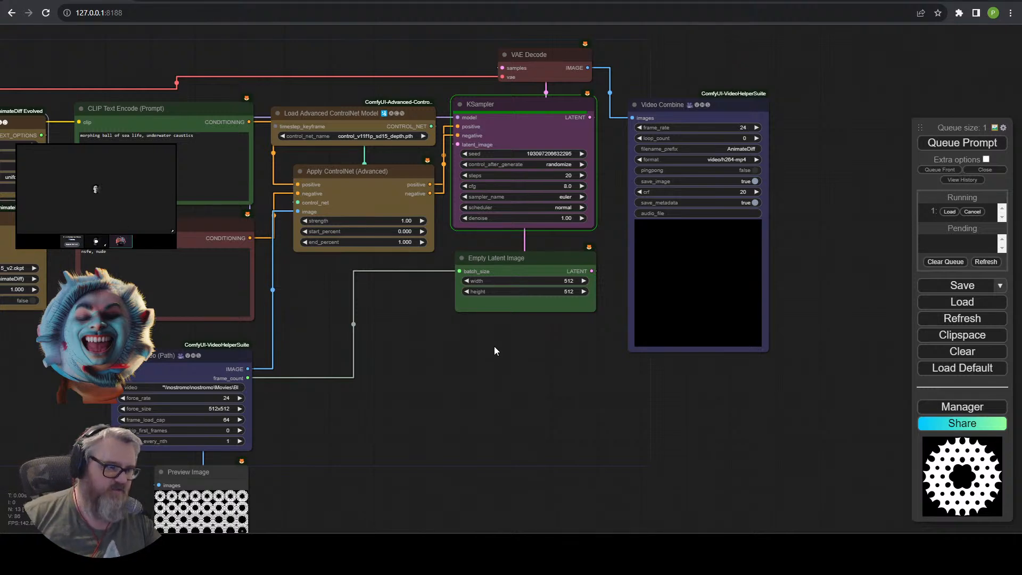
{"action": "scroll", "coordinate": [494, 346], "scroll_direction": "up", "scroll_amount": 1}
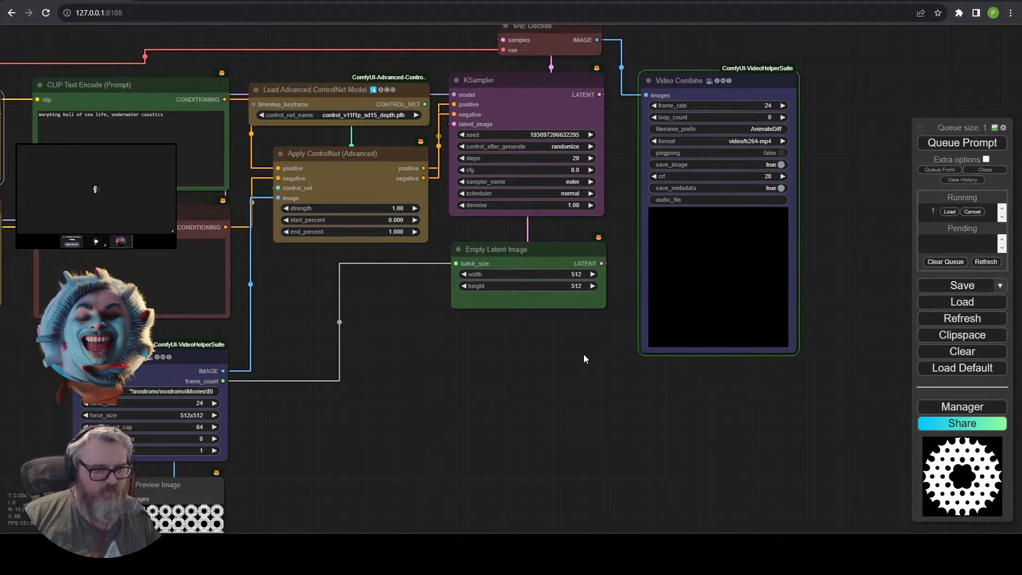
{"action": "scroll", "coordinate": [671, 439], "scroll_direction": "up", "scroll_amount": 1}
{"action": "left_click_drag", "start_coordinate": [671, 439], "coordinate": [517, 469]}
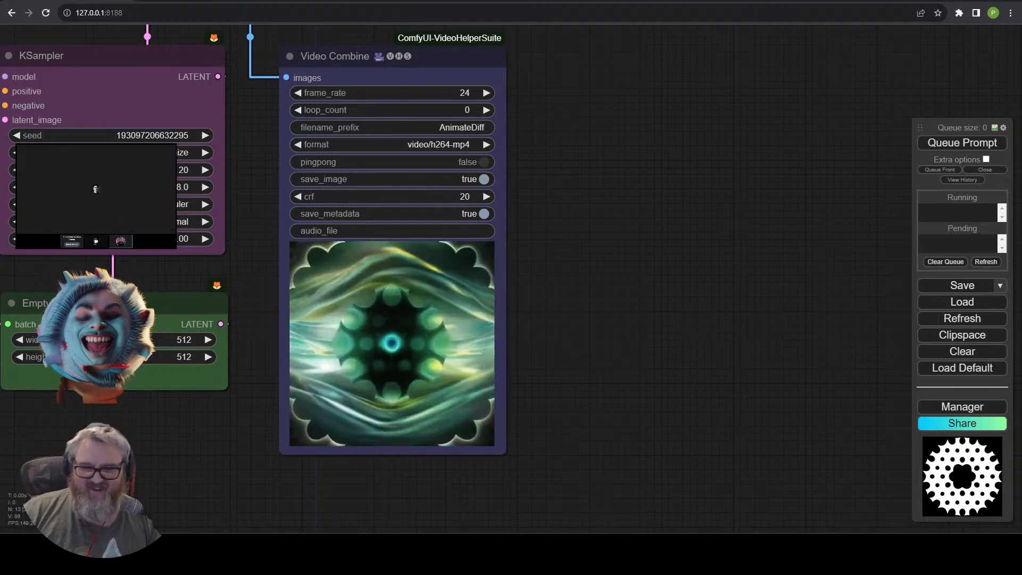
{"action": "scroll", "coordinate": [634, 422], "scroll_direction": "up", "scroll_amount": 5}
{"action": "left_click_drag", "start_coordinate": [634, 422], "coordinate": [982, 426]}
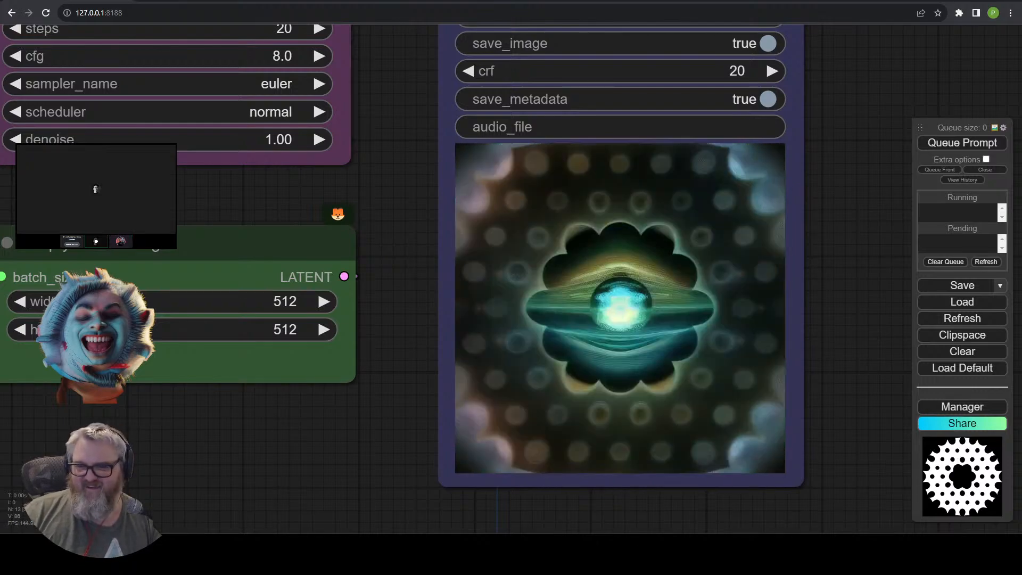
{"action": "scroll", "coordinate": [218, 430], "scroll_direction": "down", "scroll_amount": 6}
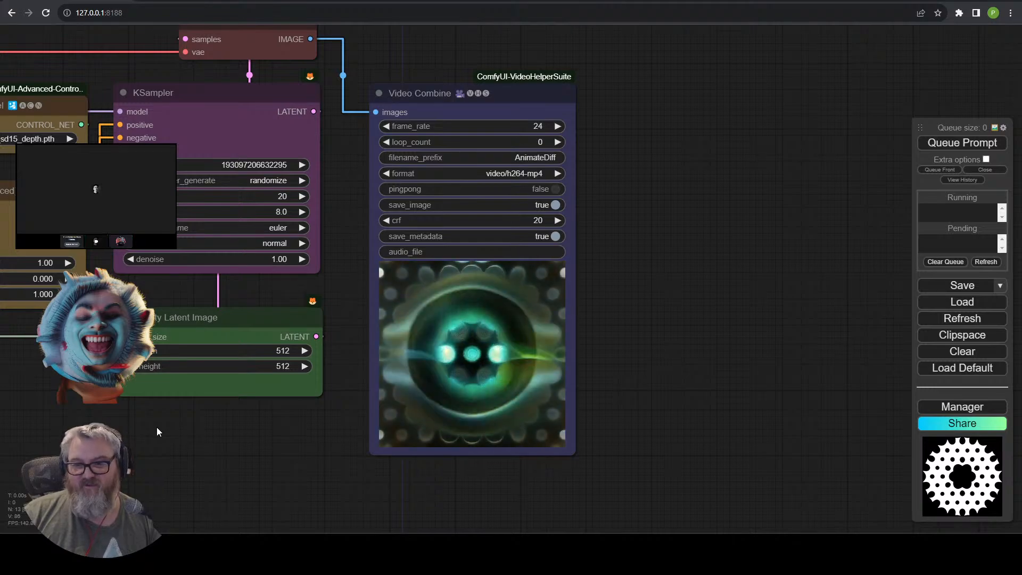
Enlarge a source frame in Preview Image and step forward through the loaded frames to frame 15 of 64.
{"action": "left_click_drag", "start_coordinate": [180, 420], "coordinate": [790, 262]}
{"action": "left_click_drag", "start_coordinate": [637, 445], "coordinate": [627, 270]}
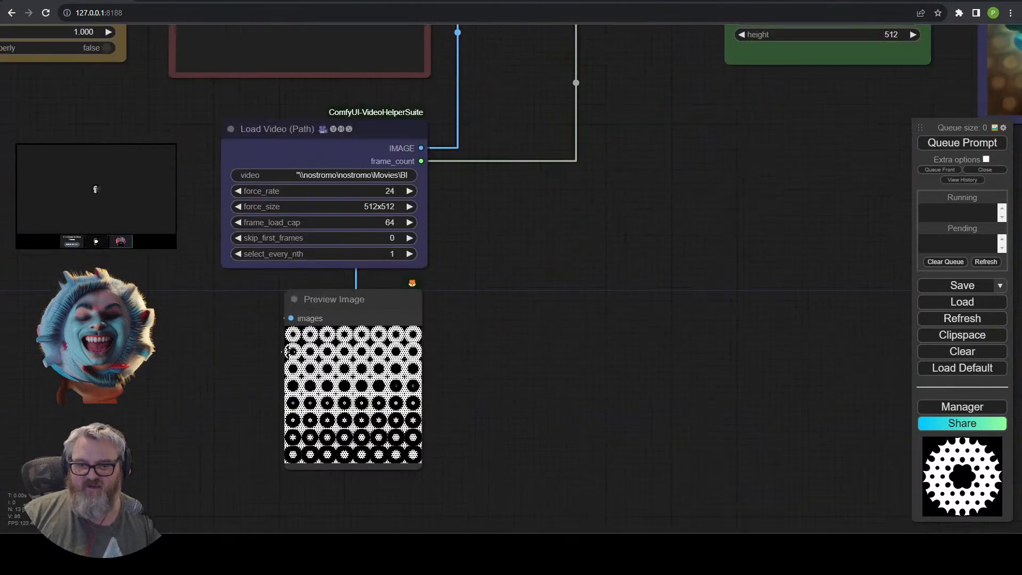
{"action": "left_click", "coordinate": [296, 341]}
{"action": "key", "text": "Right"}
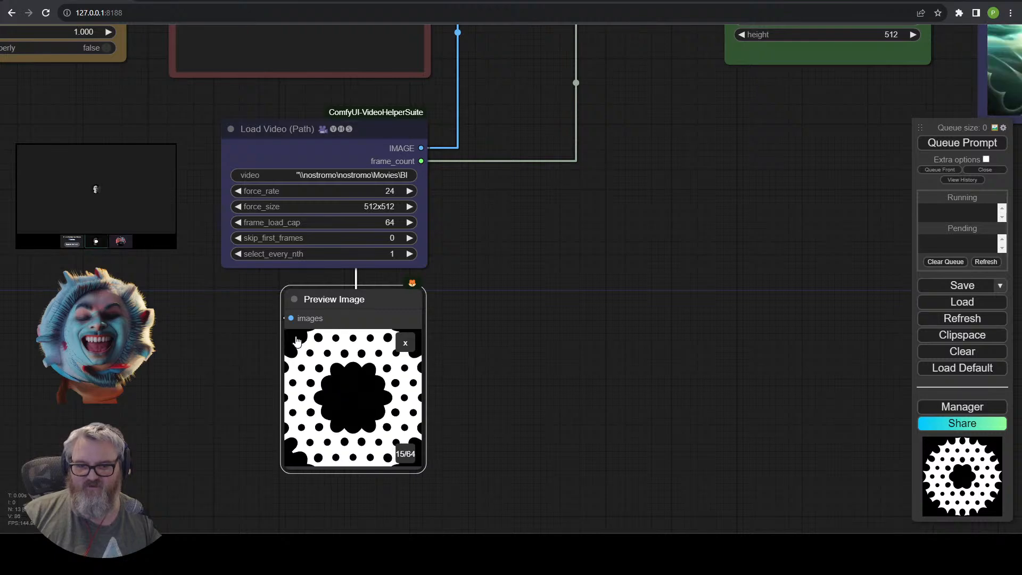
Compare the generated video in Video Combine with the source frames' shapes and review the ControlNet nodes that guide it.
{"action": "scroll", "coordinate": [771, 289], "scroll_direction": "down", "scroll_amount": 3}
{"action": "left_click_drag", "start_coordinate": [771, 290], "coordinate": [385, 356]}
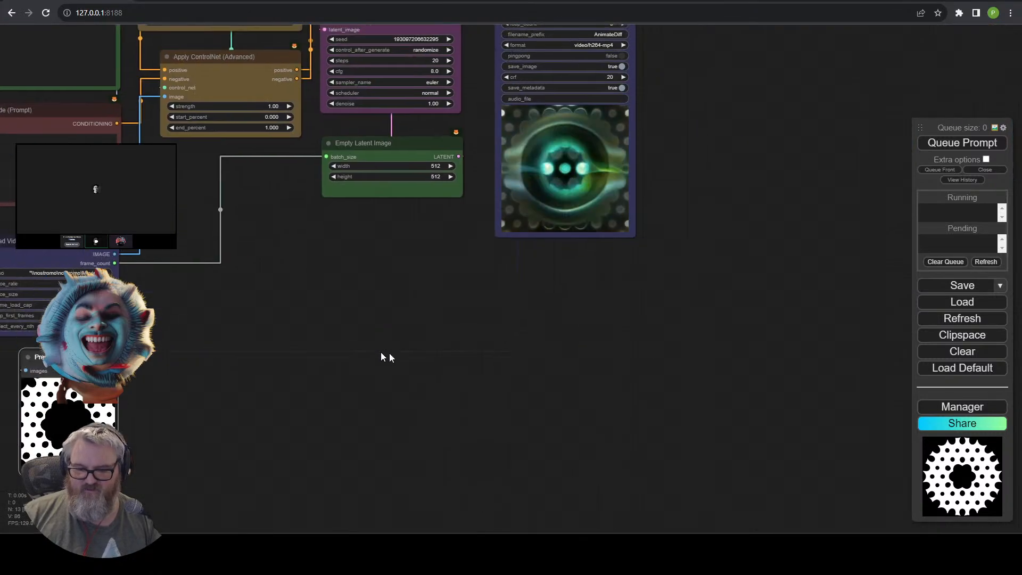
{"action": "scroll", "coordinate": [628, 351], "scroll_direction": "up", "scroll_amount": 3}
{"action": "left_click_drag", "start_coordinate": [628, 351], "coordinate": [593, 472]}
{"action": "scroll", "coordinate": [593, 472], "scroll_direction": "up", "scroll_amount": 3}
{"action": "left_click_drag", "start_coordinate": [593, 372], "coordinate": [703, 529]}
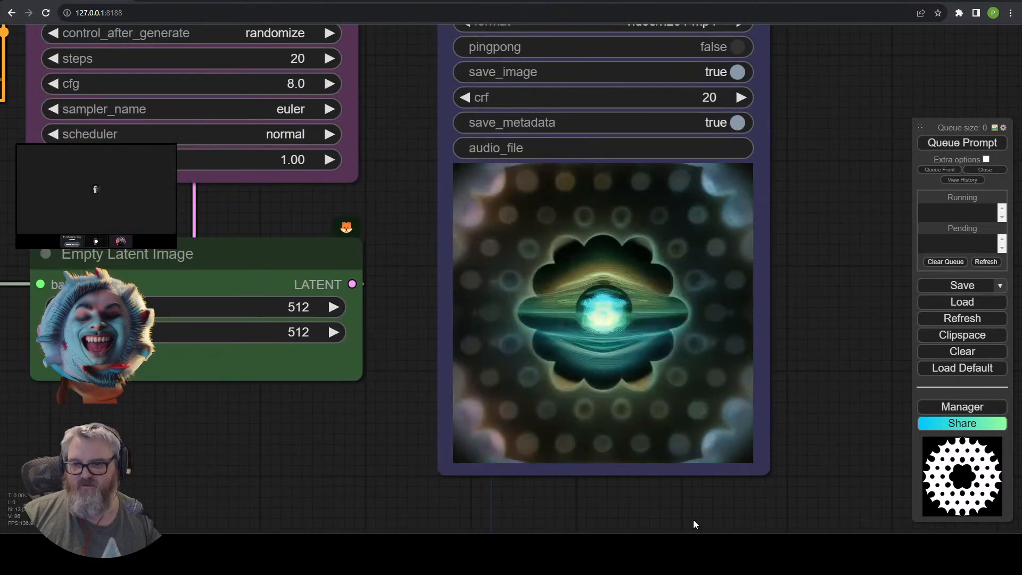
{"action": "left_click_drag", "start_coordinate": [227, 427], "coordinate": [316, 432]}
{"action": "scroll", "coordinate": [238, 413], "scroll_direction": "down", "scroll_amount": 3}
{"action": "left_click_drag", "start_coordinate": [566, 417], "coordinate": [740, 426]}
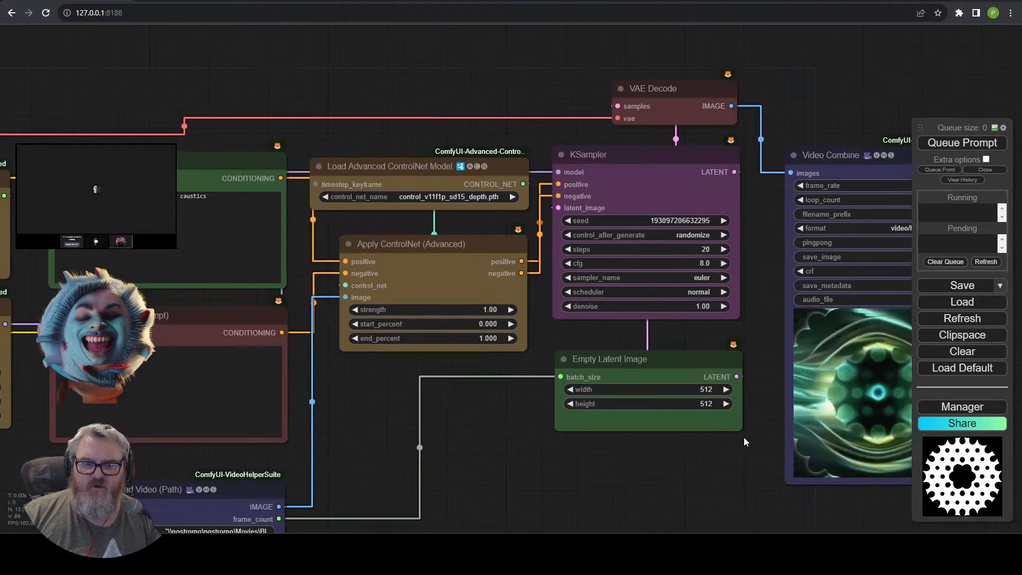
{"action": "left_click_drag", "start_coordinate": [527, 436], "coordinate": [301, 461]}
{"action": "scroll", "coordinate": [373, 377], "scroll_direction": "up", "scroll_amount": 3}
{"action": "scroll", "coordinate": [373, 377], "scroll_direction": "up", "scroll_amount": 1}
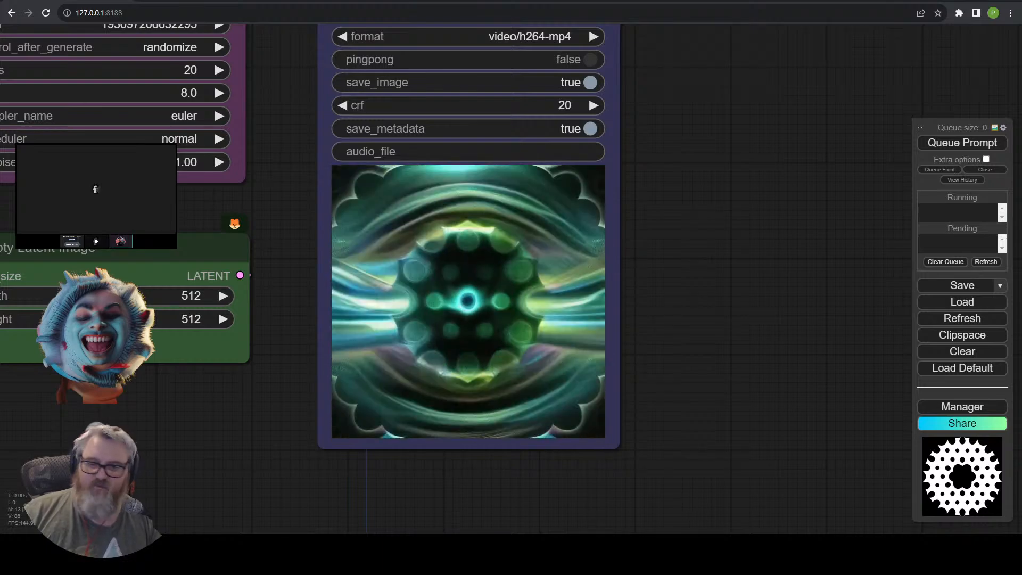
Set control_net_name to adiff\controlnet_checkpoint.ckpt in Load Advanced ControlNet Model and queue the workflow.
{"action": "scroll", "coordinate": [380, 411], "scroll_direction": "down", "scroll_amount": 5}
{"action": "left_click_drag", "start_coordinate": [382, 411], "coordinate": [520, 413]}
{"action": "left_click", "coordinate": [341, 152]}
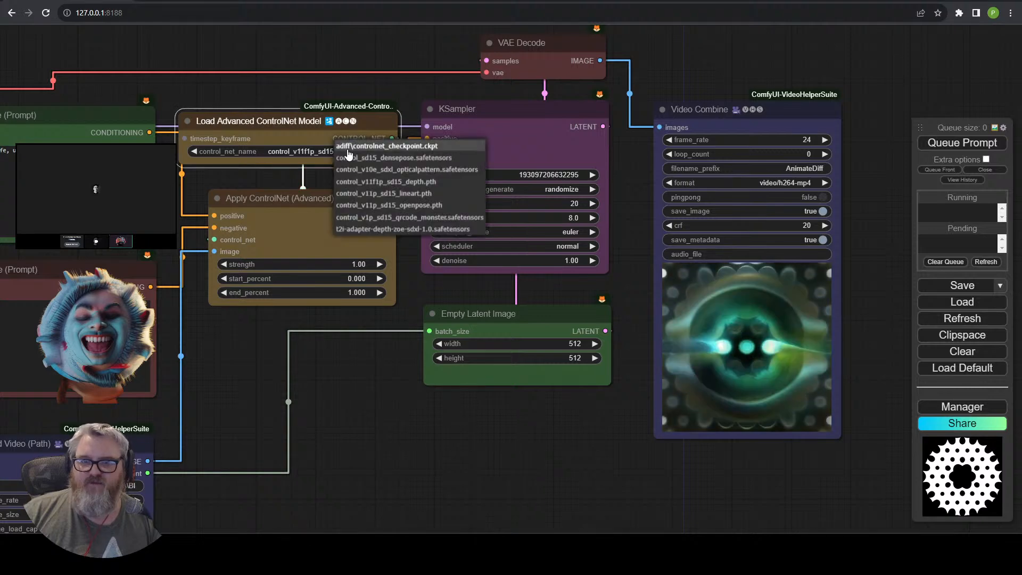
{"action": "left_click", "coordinate": [364, 147]}
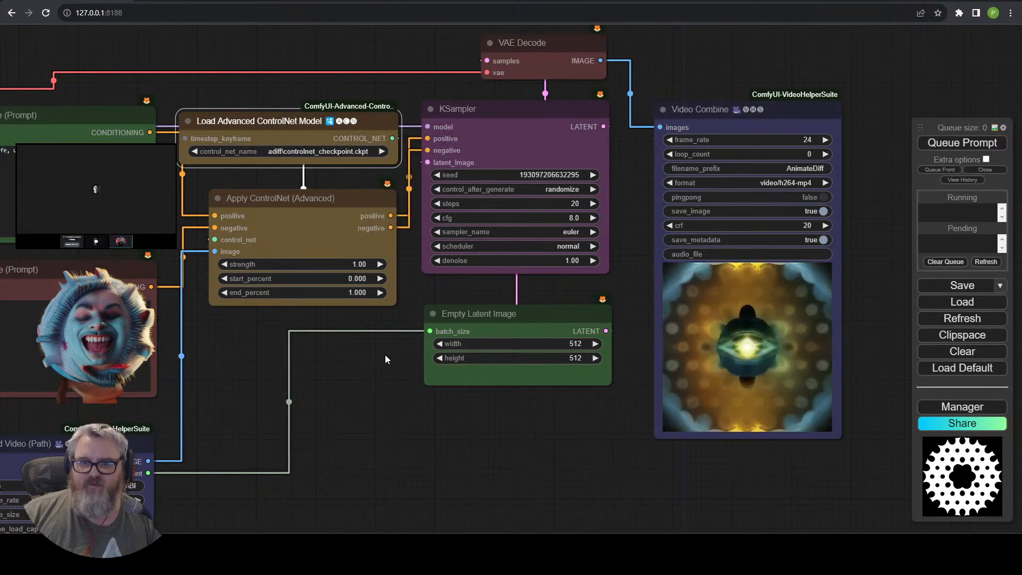
{"action": "left_click", "coordinate": [987, 143]}
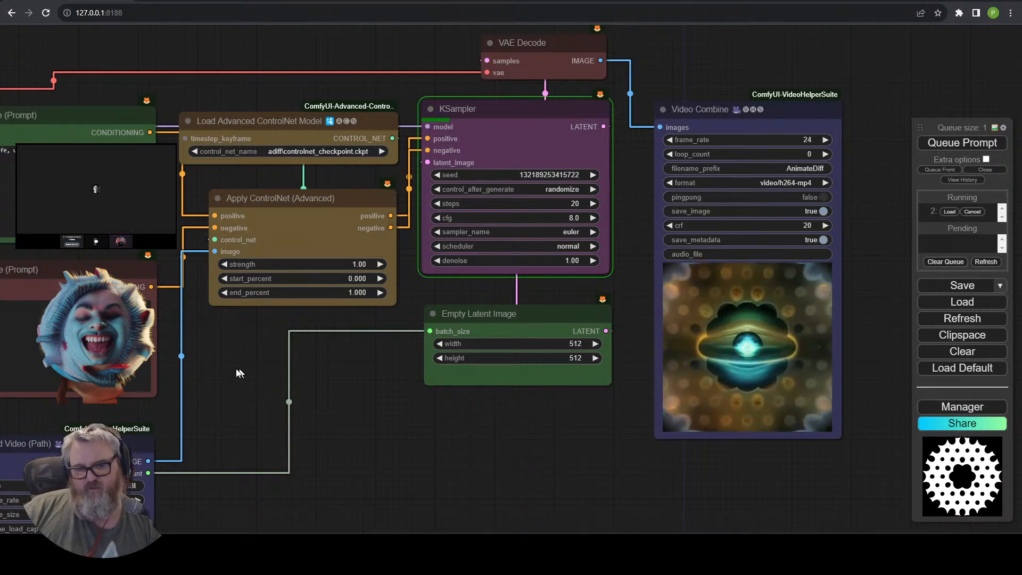
Watch the new run in KSampler, look over the workflow, and check its sampling progress in the command console.
{"action": "mouse_move", "coordinate": [240, 368]}
{"action": "left_mouse_down"}
{"action": "mouse_move", "coordinate": [568, 349]}
{"action": "mouse_move", "coordinate": [533, 365]}
{"action": "mouse_move", "coordinate": [317, 356]}
{"action": "mouse_move", "coordinate": [243, 369]}
{"action": "left_mouse_up"}
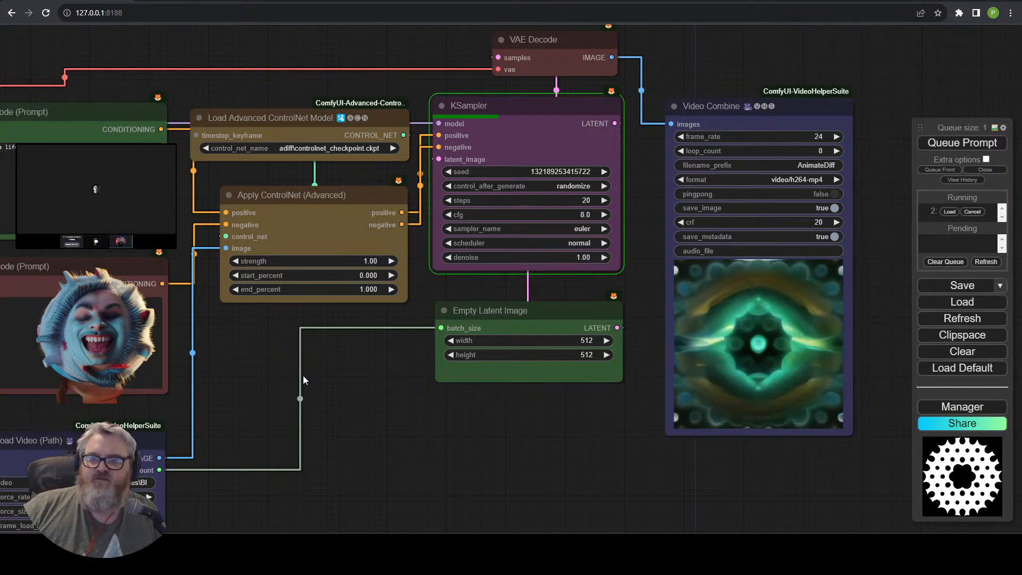
{"action": "scroll", "coordinate": [568, 282], "scroll_direction": "down", "scroll_amount": 4}
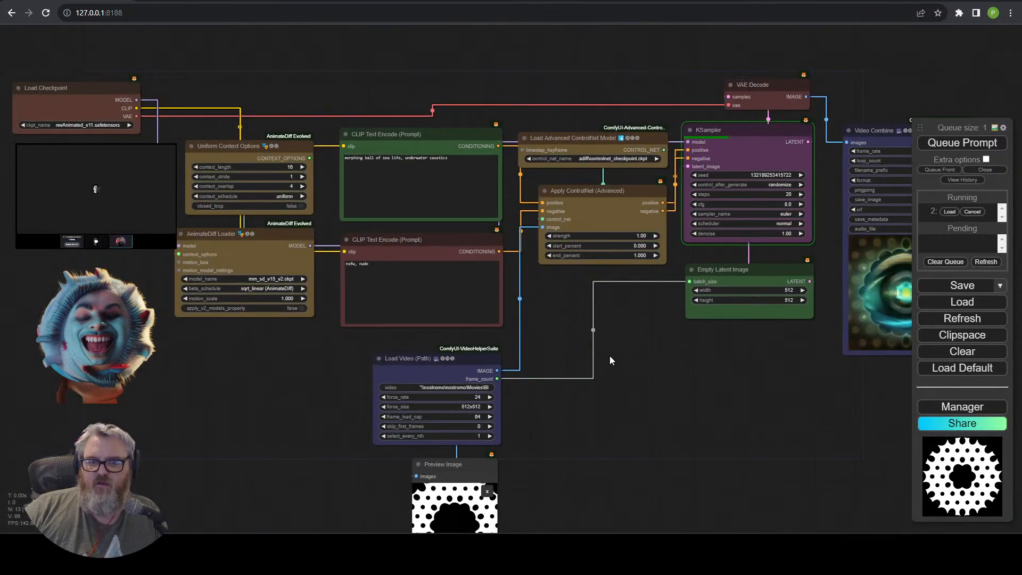
{"action": "scroll", "coordinate": [589, 333], "scroll_direction": "up", "scroll_amount": 3}
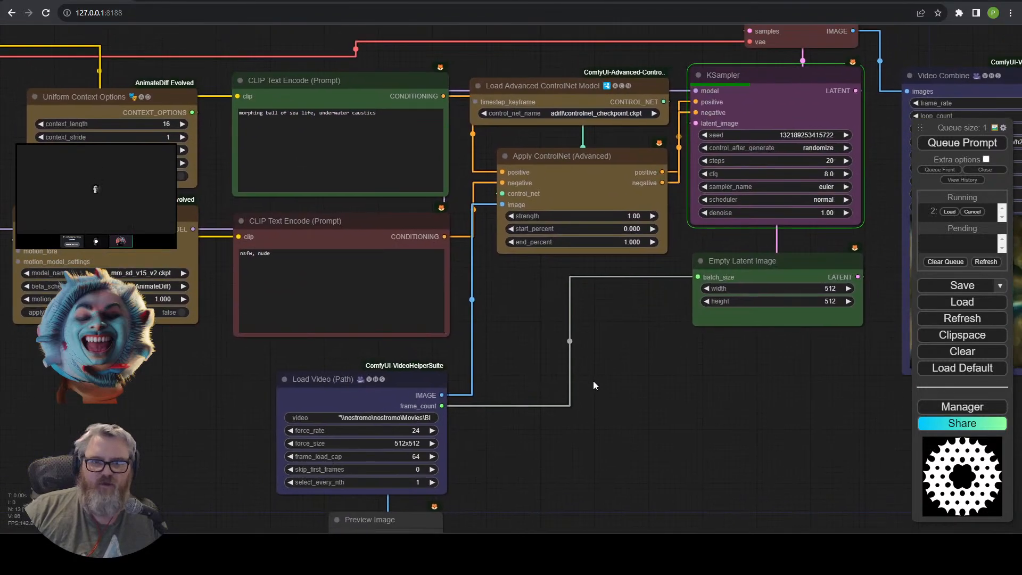
{"action": "left_click", "coordinate": [166, 162]}
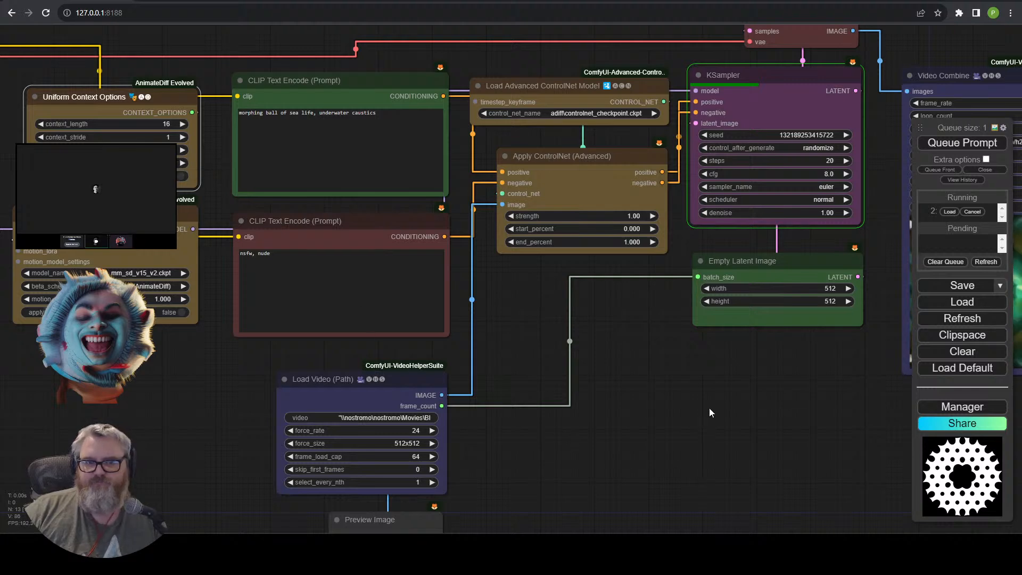
{"action": "left_click_drag", "start_coordinate": [688, 302], "coordinate": [296, 298]}
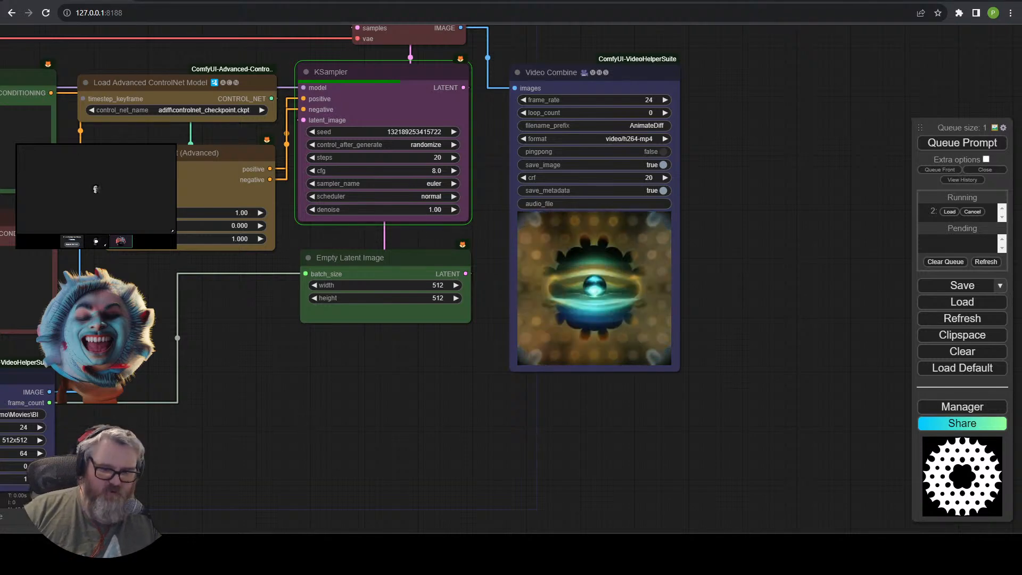
{"action": "key", "text": "alt+Tab"}
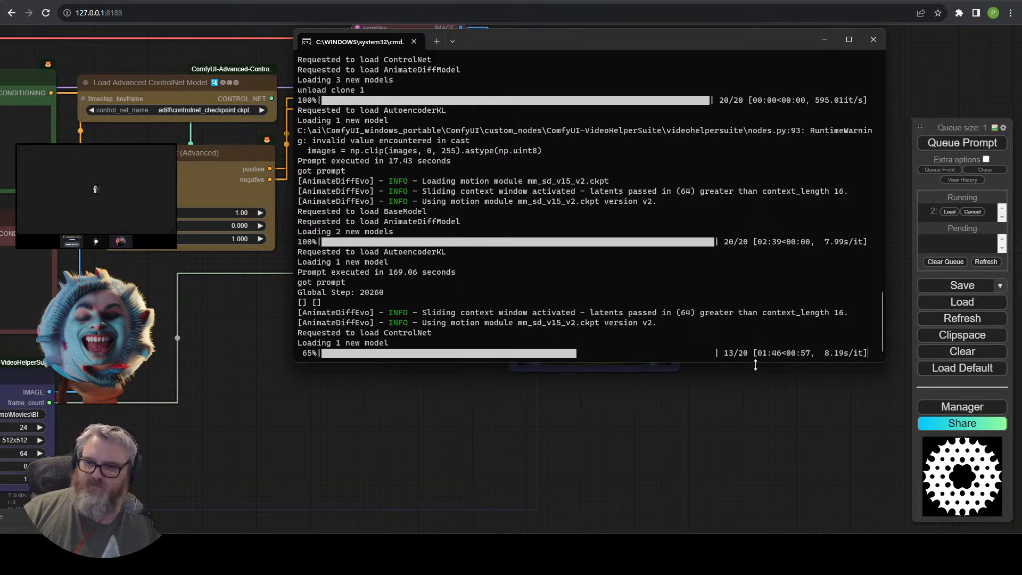
Shrink the command console to uncover Video Combine, wait for the run to finish, and inspect the generated video up close.
{"action": "left_click_drag", "start_coordinate": [755, 365], "coordinate": [767, 170]}
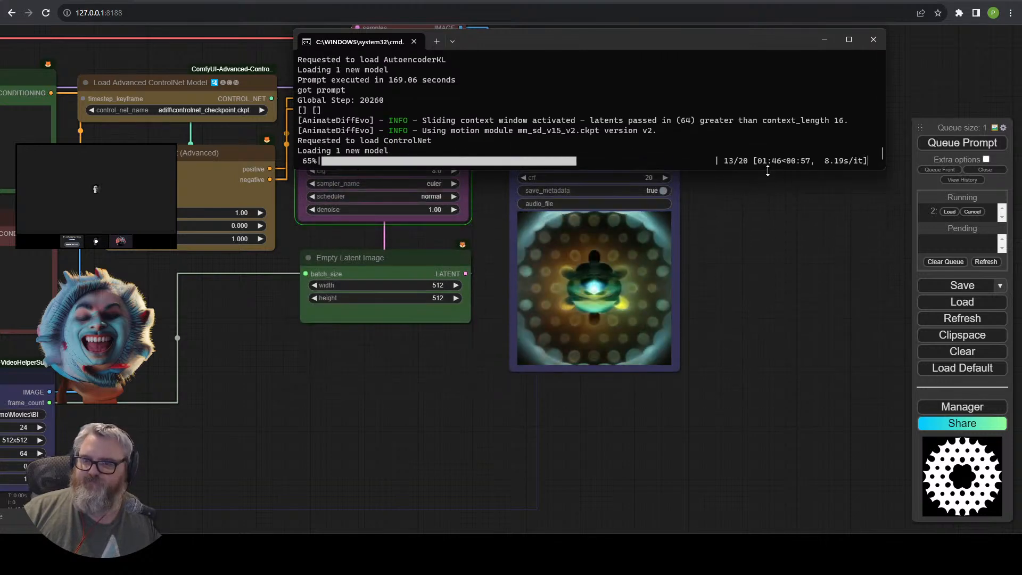
{"action": "left_click_drag", "start_coordinate": [721, 38], "coordinate": [732, 42]}
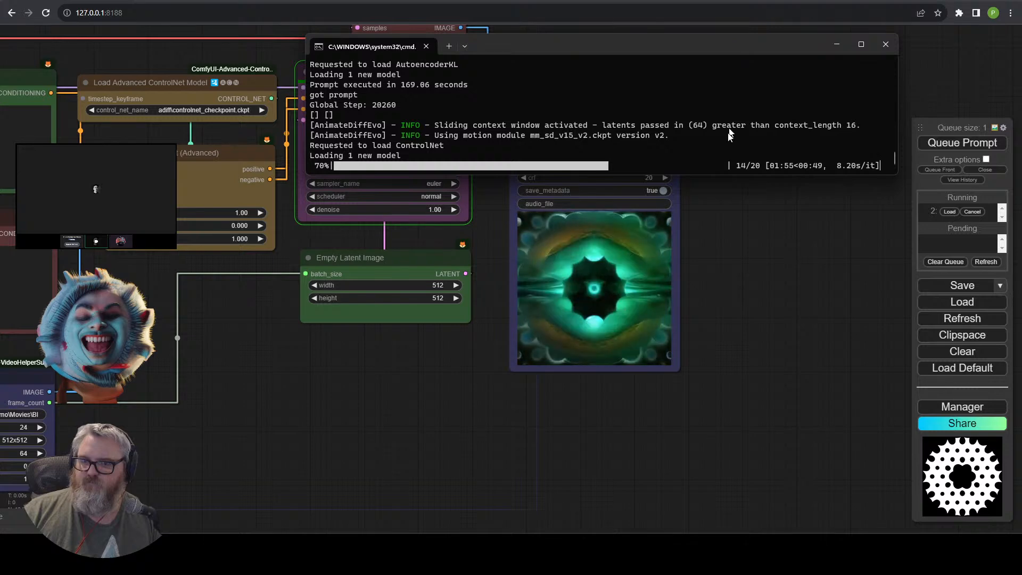
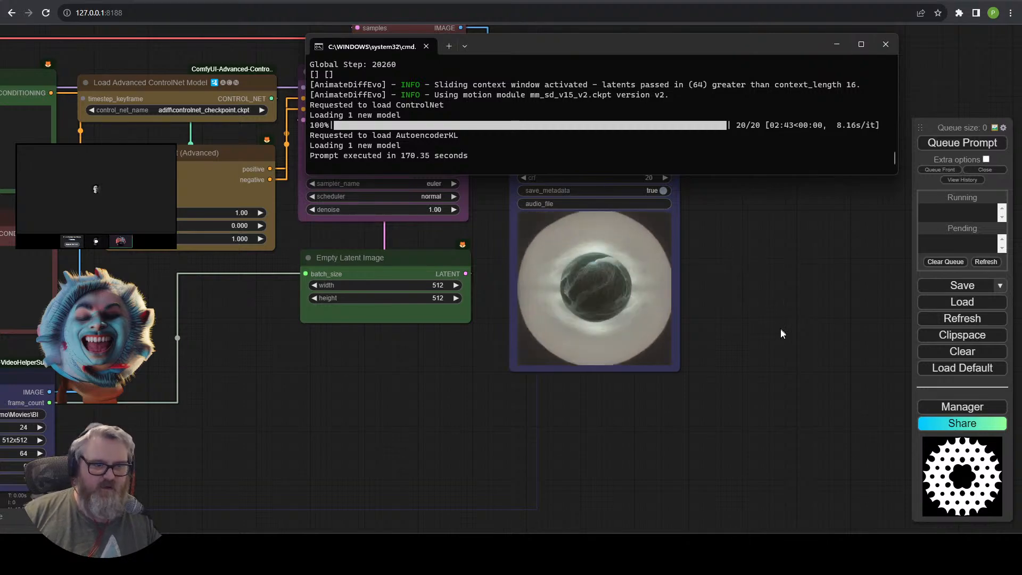
{"action": "scroll", "coordinate": [780, 335], "scroll_direction": "up", "scroll_amount": 5}
{"action": "left_click_drag", "start_coordinate": [693, 340], "coordinate": [764, 367]}
{"action": "scroll", "coordinate": [853, 351], "scroll_direction": "up", "scroll_amount": 2}
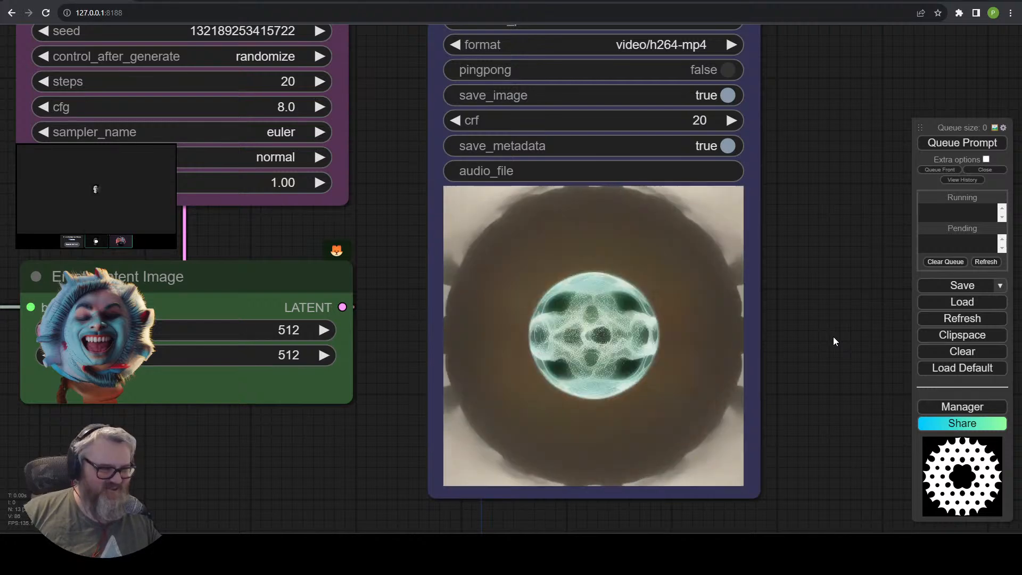
Add a FILM VFI node beyond Video Combine and feed its frames input from the VAE Decode image output.
{"action": "scroll", "coordinate": [833, 337], "scroll_direction": "down", "scroll_amount": 5}
{"action": "left_click_drag", "start_coordinate": [832, 336], "coordinate": [650, 378]}
{"action": "left_click_drag", "start_coordinate": [361, 76], "coordinate": [661, 53]}
{"action": "left_click", "coordinate": [679, 66]}
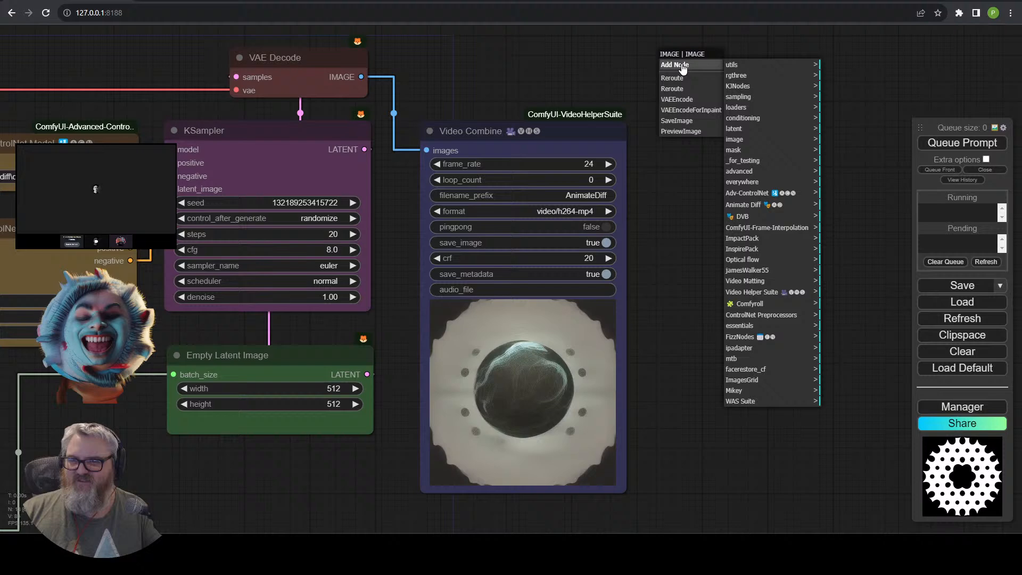
{"action": "double_click", "coordinate": [593, 85]}
{"action": "type", "text": "film"}
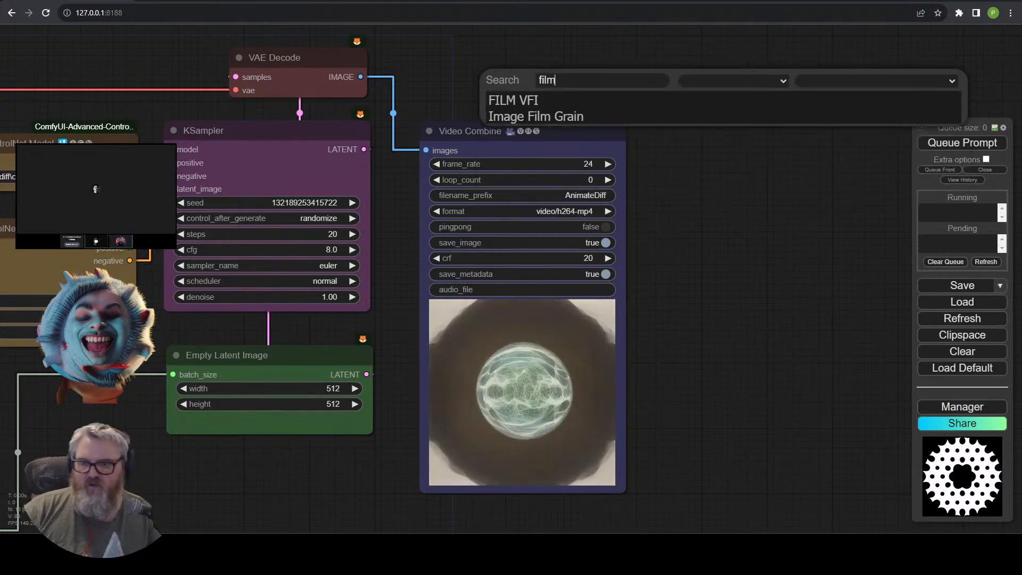
{"action": "left_click", "coordinate": [568, 91]}
{"action": "left_click_drag", "start_coordinate": [842, 51], "coordinate": [820, 40]}
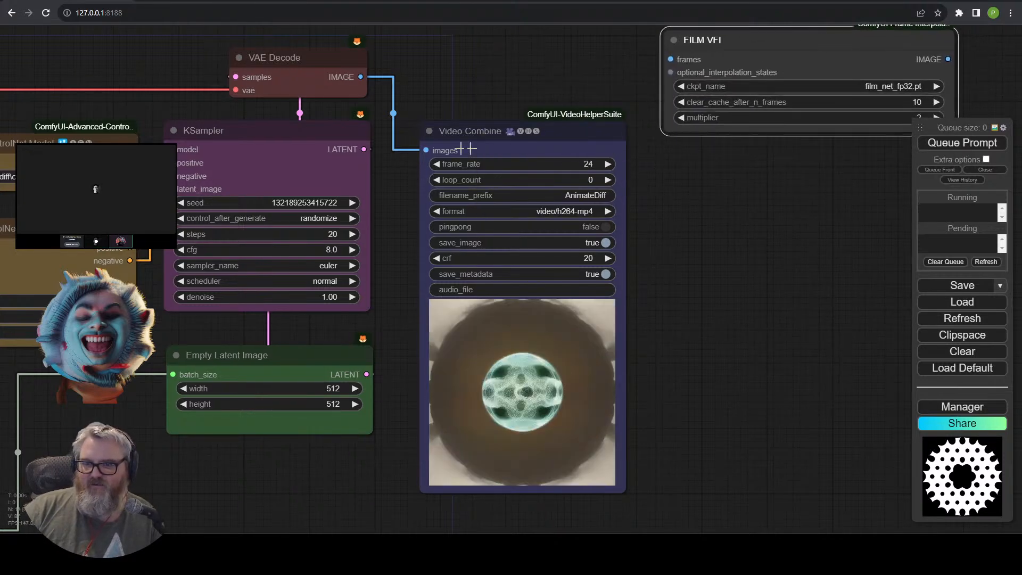
{"action": "left_click_drag", "start_coordinate": [361, 77], "coordinate": [669, 59]}
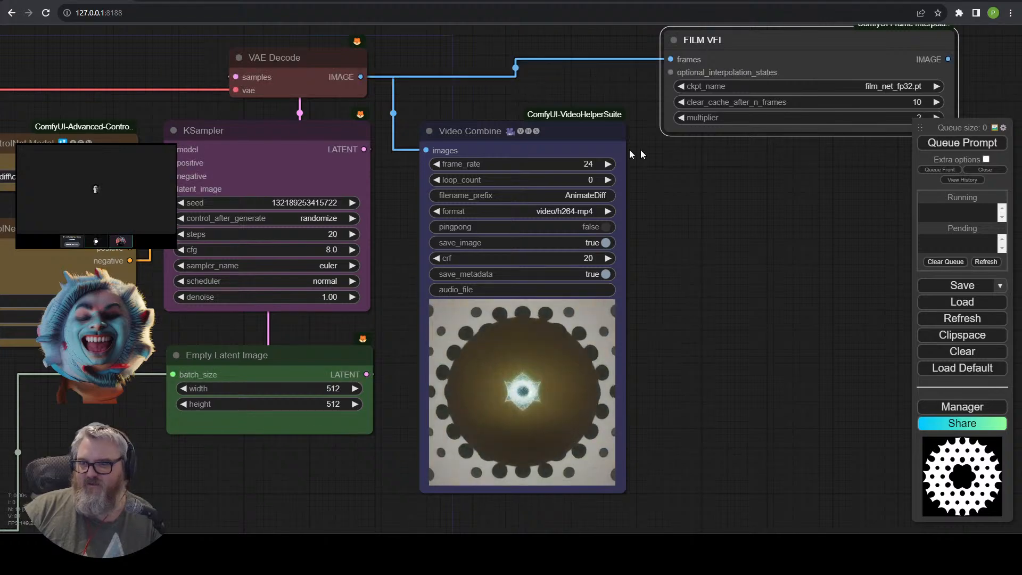
Duplicate the Video Combine node below FILM VFI and connect the FILM VFI image output to the copy's images input.
{"action": "left_click", "coordinate": [607, 141]}
{"action": "key", "text": "ctrl+c"}
{"action": "key", "text": "ctrl+v"}
{"action": "left_click_drag", "start_coordinate": [650, 152], "coordinate": [713, 154]}
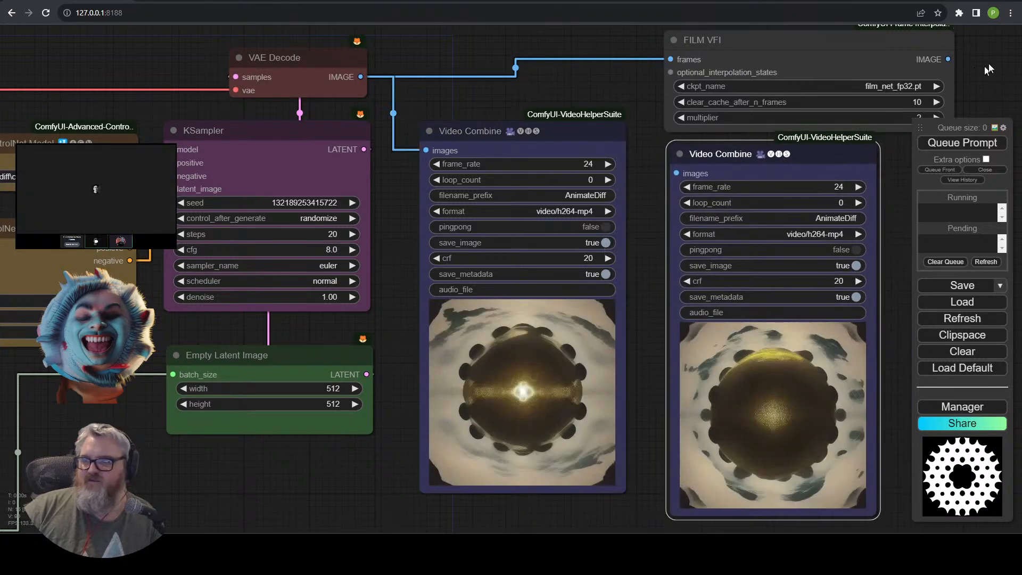
{"action": "left_click_drag", "start_coordinate": [948, 59], "coordinate": [675, 173]}
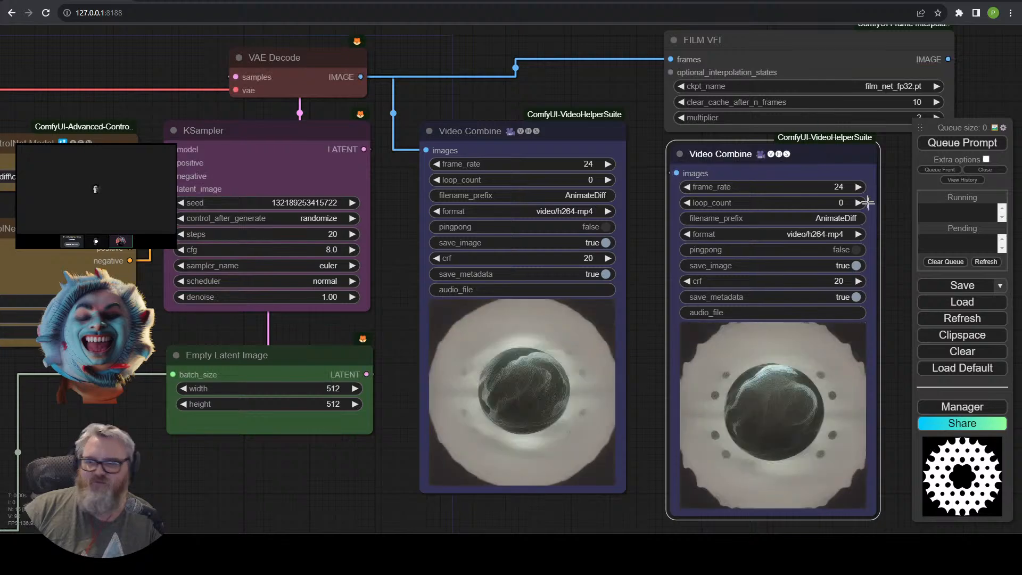
Set the new Video Combine to frame_rate 24 and filename_prefix FILM-2x-AnimateDiff, and the original's filename_prefix to 24fps-AnimateDiff.
{"action": "left_click", "coordinate": [825, 187]}
{"action": "type", "text": "25"}
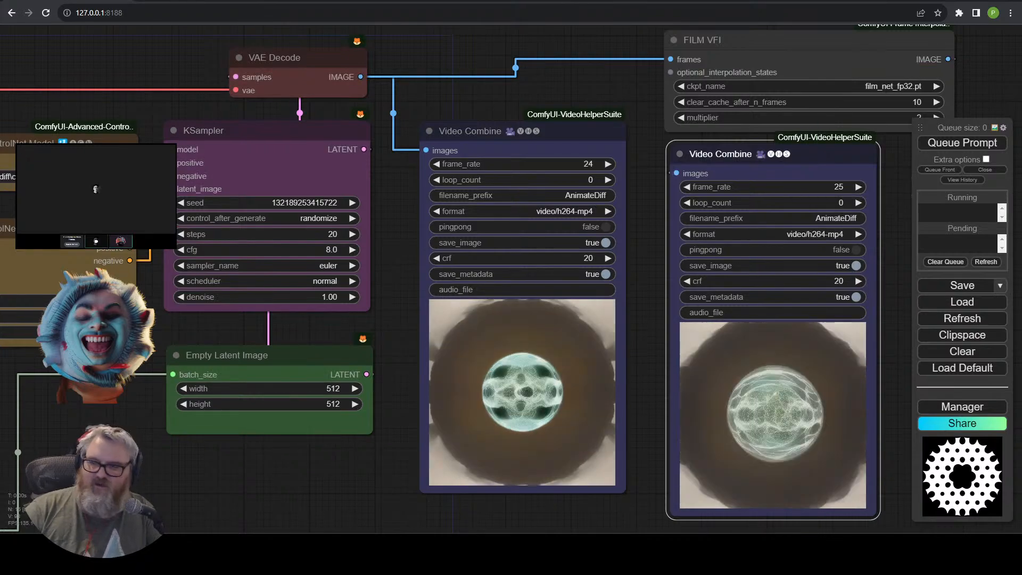
{"action": "left_click", "coordinate": [828, 219]}
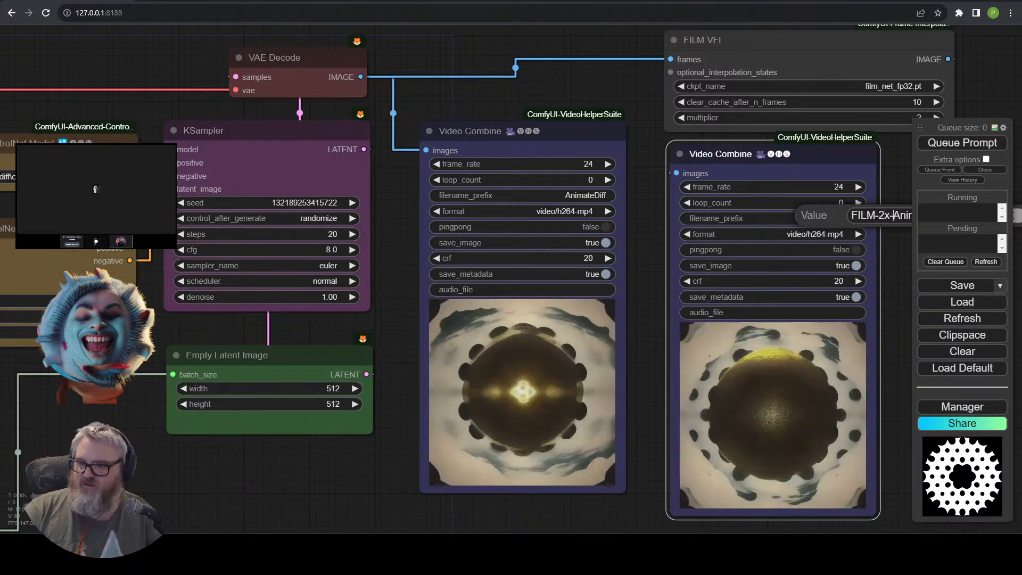
{"action": "key", "text": "Return"}
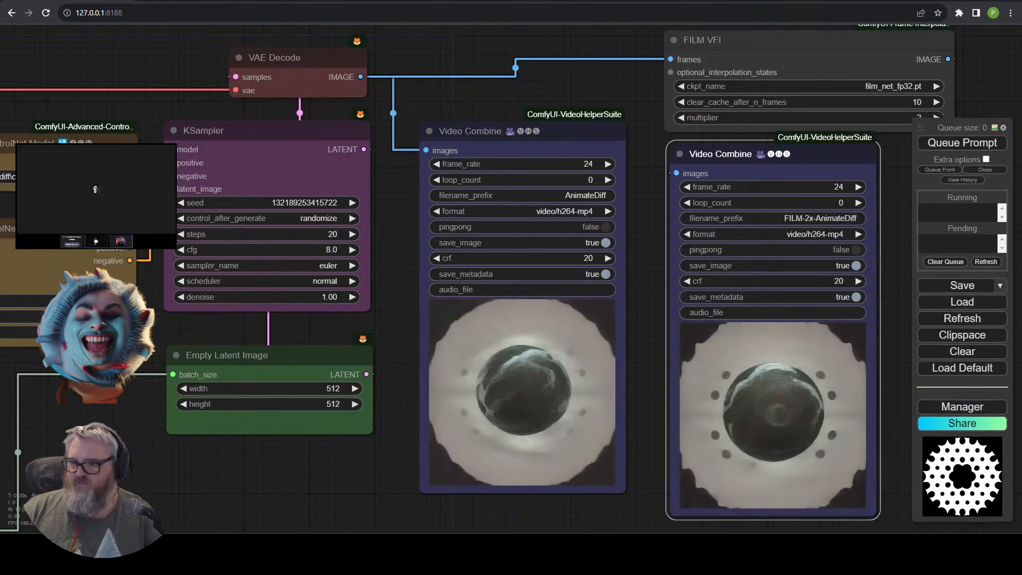
{"action": "left_click", "coordinate": [566, 198]}
{"action": "type", "text": "24fps-"}
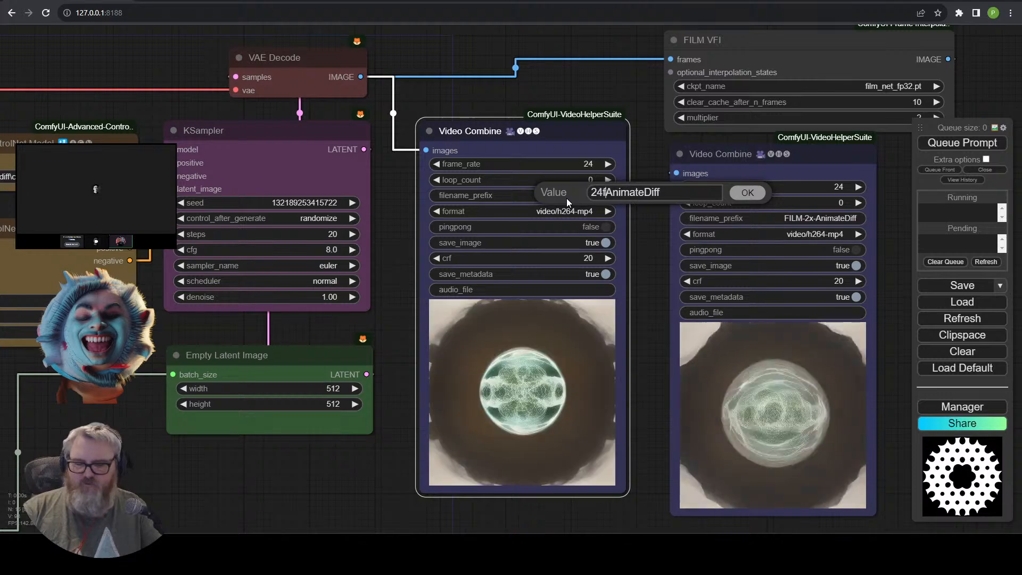
{"action": "key", "text": "Return"}
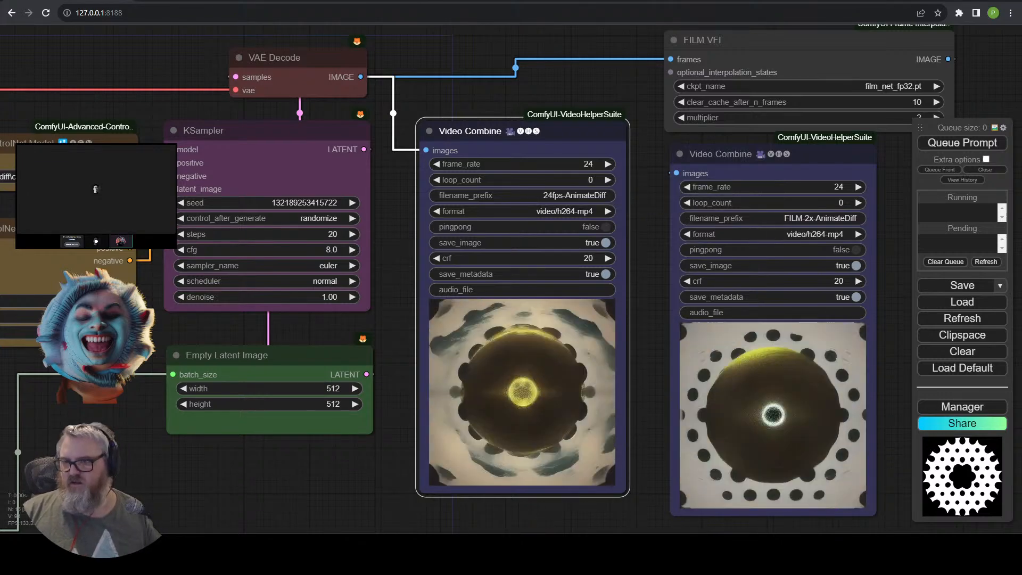
Align the second Video Combine beside the original and reposition the FILM VFI node above it.
{"action": "left_click", "coordinate": [673, 40]}
{"action": "left_click_drag", "start_coordinate": [815, 143], "coordinate": [787, 120]}
{"action": "left_click_drag", "start_coordinate": [703, 40], "coordinate": [809, 89]}
{"action": "left_click", "coordinate": [803, 69]}
{"action": "left_click", "coordinate": [779, 90]}
{"action": "left_click_drag", "start_coordinate": [809, 61], "coordinate": [392, 36]}
{"action": "left_click_drag", "start_coordinate": [452, 171], "coordinate": [502, 366]}
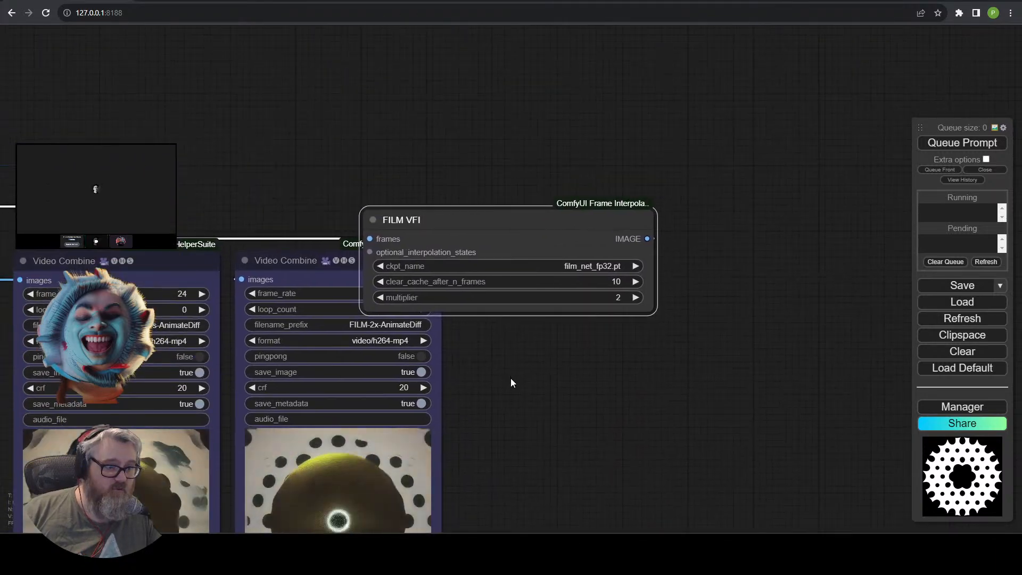
Examine the FILM VFI node's checkpoint, cache and multiplier settings up close, and collapse the node to its title.
{"action": "scroll", "coordinate": [510, 378], "scroll_direction": "up", "scroll_amount": 2}
{"action": "left_click_drag", "start_coordinate": [506, 405], "coordinate": [676, 379]}
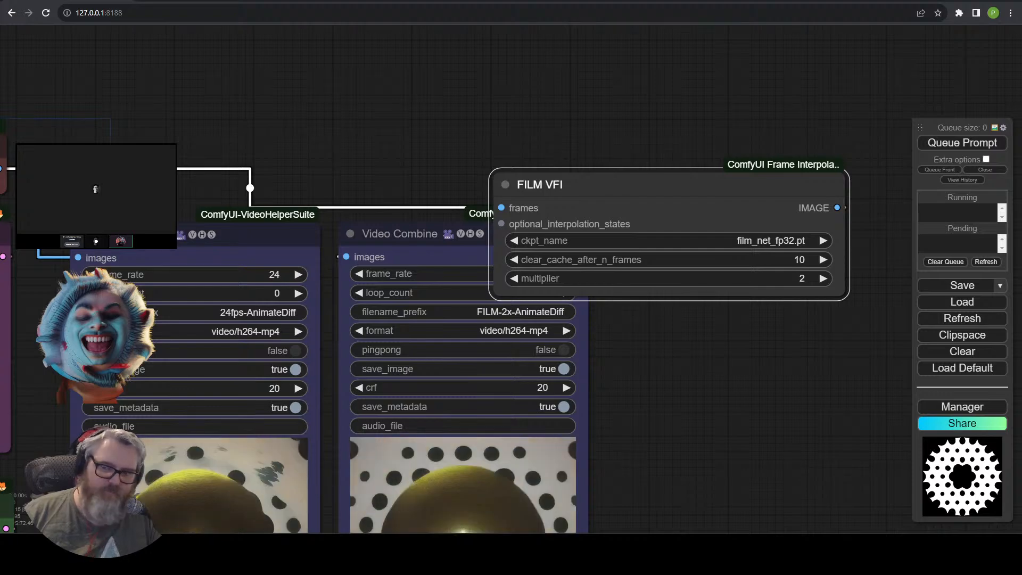
{"action": "left_click", "coordinate": [506, 184]}
{"action": "left_click", "coordinate": [504, 184]}
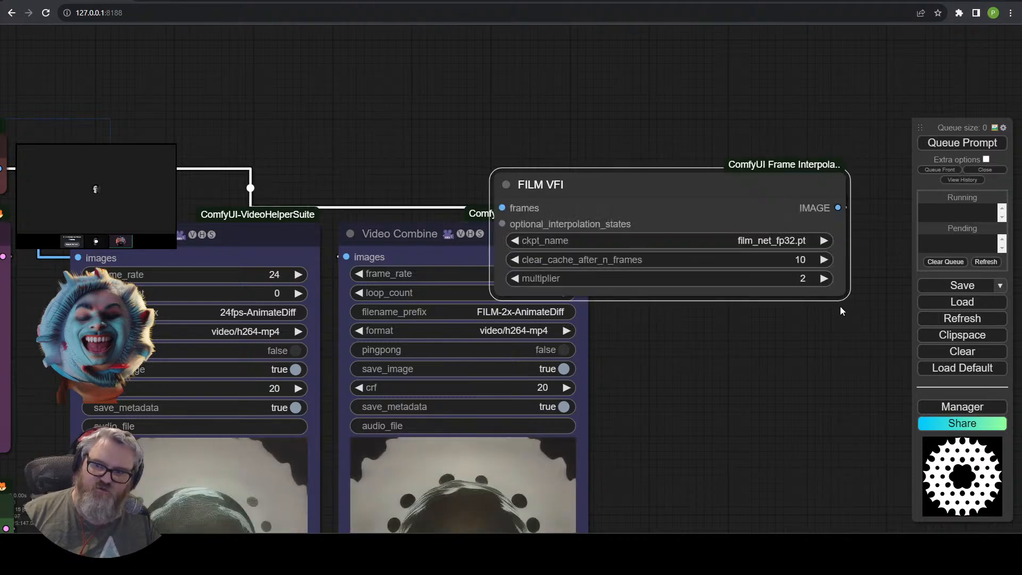
{"action": "scroll", "coordinate": [805, 281], "scroll_direction": "up", "scroll_amount": 1}
{"action": "scroll", "coordinate": [805, 281], "scroll_direction": "up", "scroll_amount": 8}
{"action": "left_click_drag", "start_coordinate": [797, 327], "coordinate": [684, 417]}
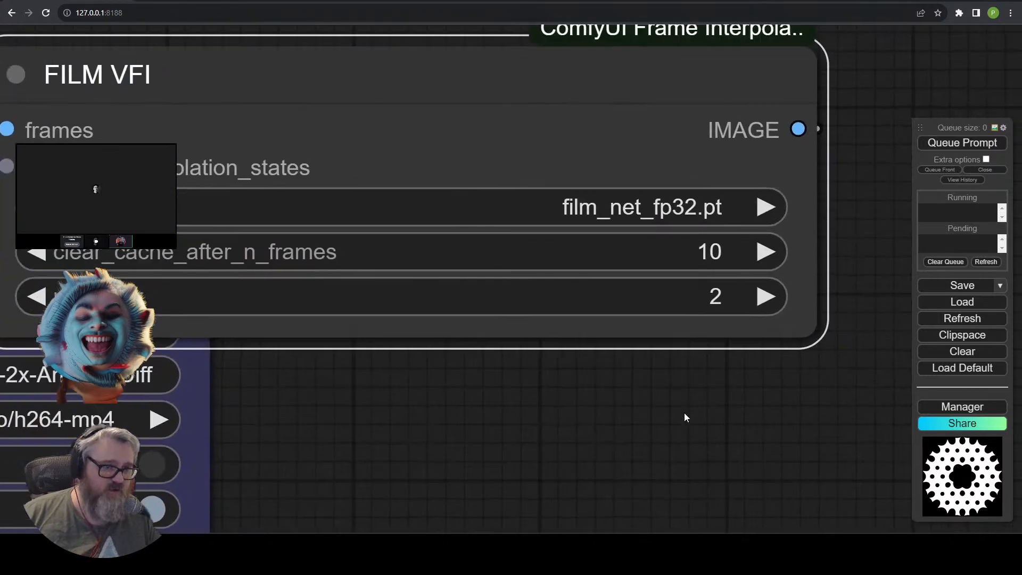
{"action": "scroll", "coordinate": [681, 404], "scroll_direction": "down", "scroll_amount": 3}
{"action": "left_click", "coordinate": [231, 150]}
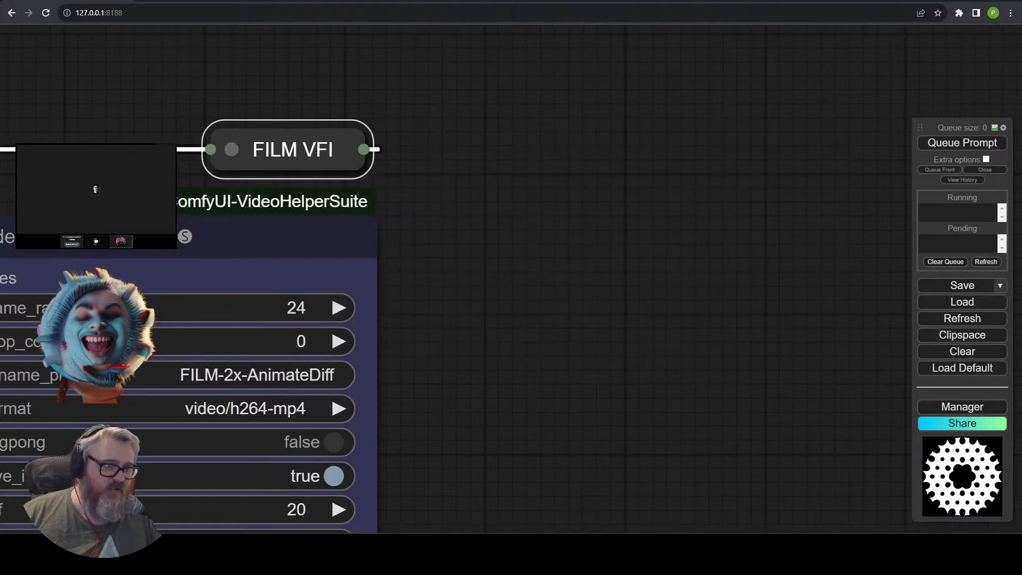
Save the generated video preview from the original Video Combine node to disk.
{"action": "left_click_drag", "start_coordinate": [432, 285], "coordinate": [767, 148]}
{"action": "scroll", "coordinate": [647, 305], "scroll_direction": "down", "scroll_amount": 4}
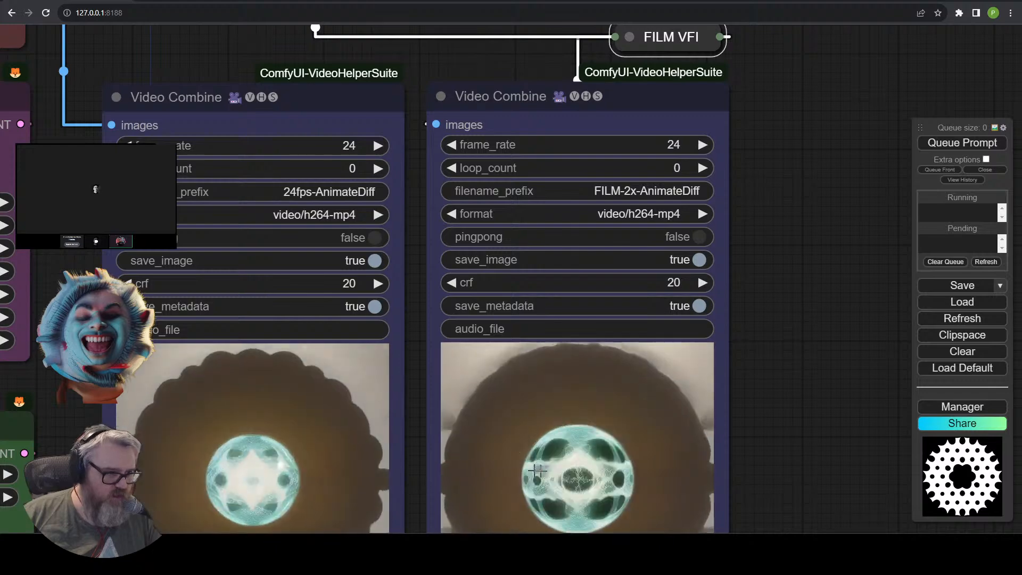
{"action": "scroll", "coordinate": [532, 404], "scroll_direction": "down", "scroll_amount": 3}
{"action": "scroll", "coordinate": [559, 408], "scroll_direction": "down", "scroll_amount": 2}
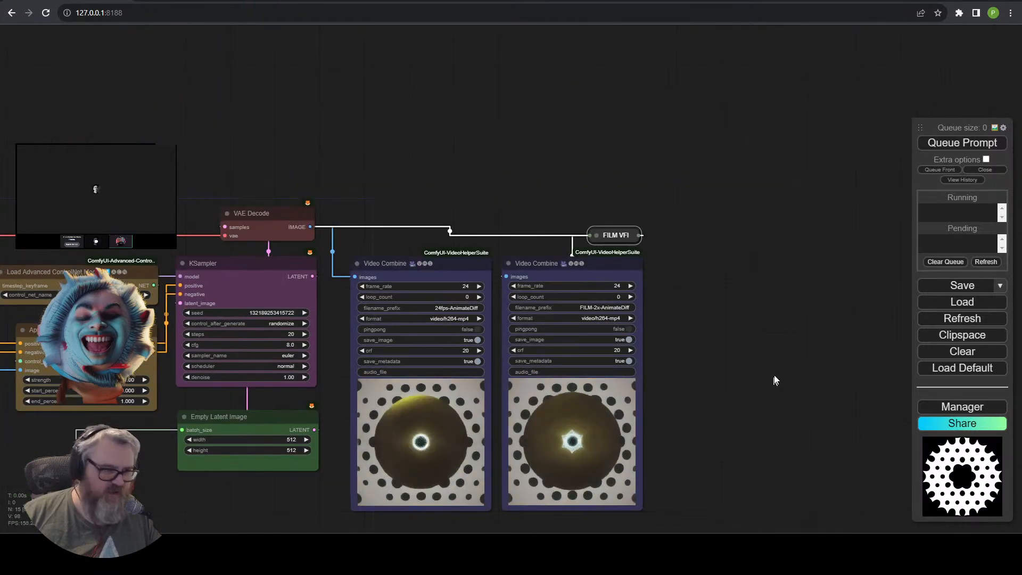
{"action": "left_click_drag", "start_coordinate": [682, 367], "coordinate": [786, 262]}
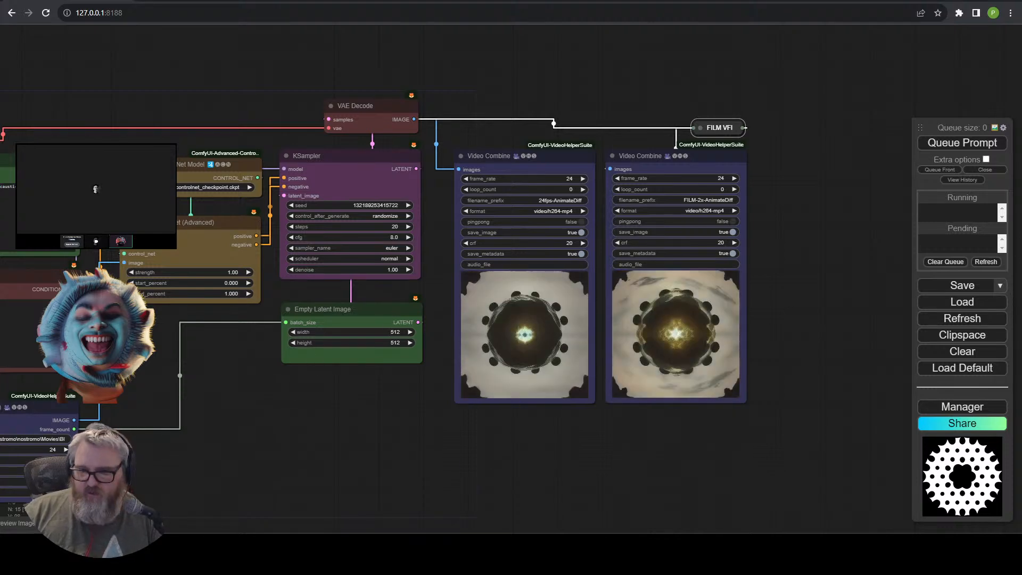
{"action": "right_click", "coordinate": [541, 255]}
{"action": "left_click", "coordinate": [588, 156]}
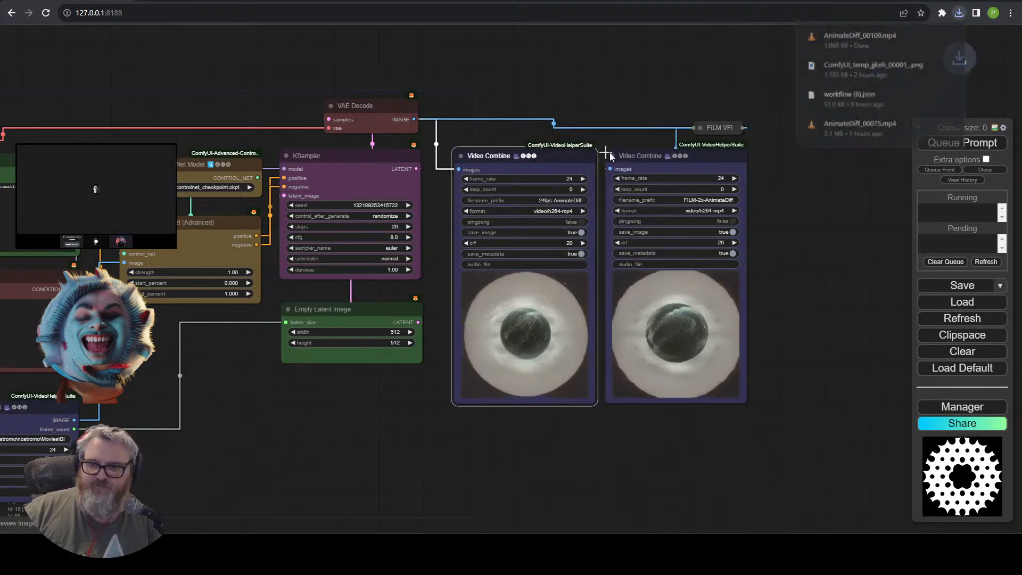
{"action": "left_click", "coordinate": [937, 40]}
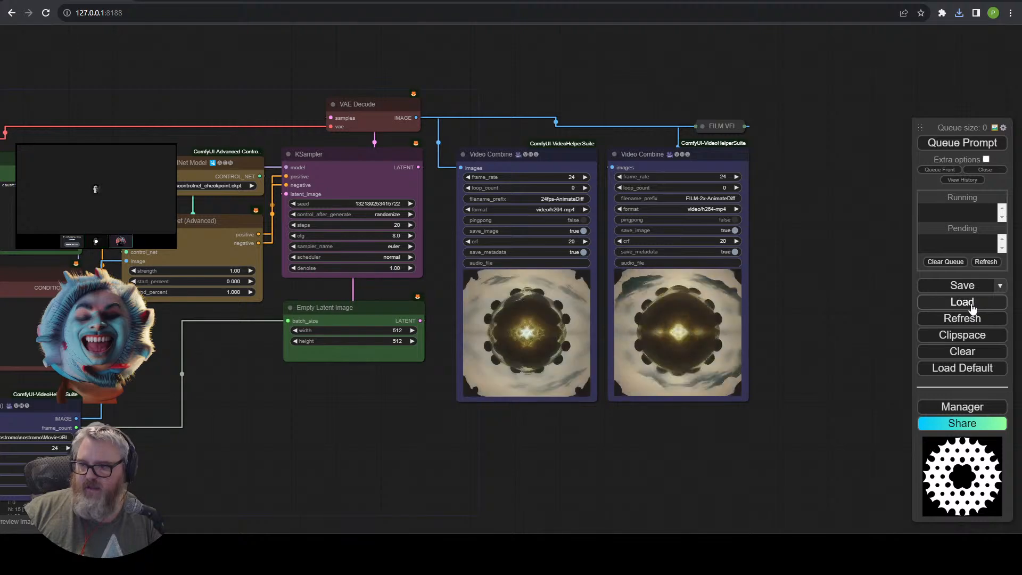
Save the workflow as a JSON file and show it in the Downloads folder.
{"action": "left_click", "coordinate": [968, 286]}
{"action": "left_click", "coordinate": [559, 98]}
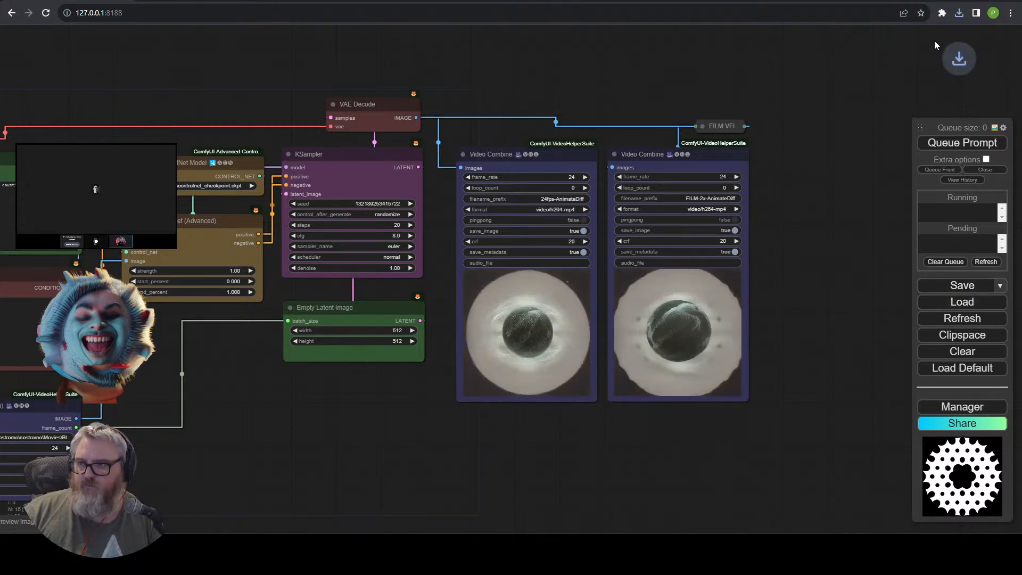
{"action": "left_click", "coordinate": [958, 14]}
{"action": "left_click", "coordinate": [930, 56]}
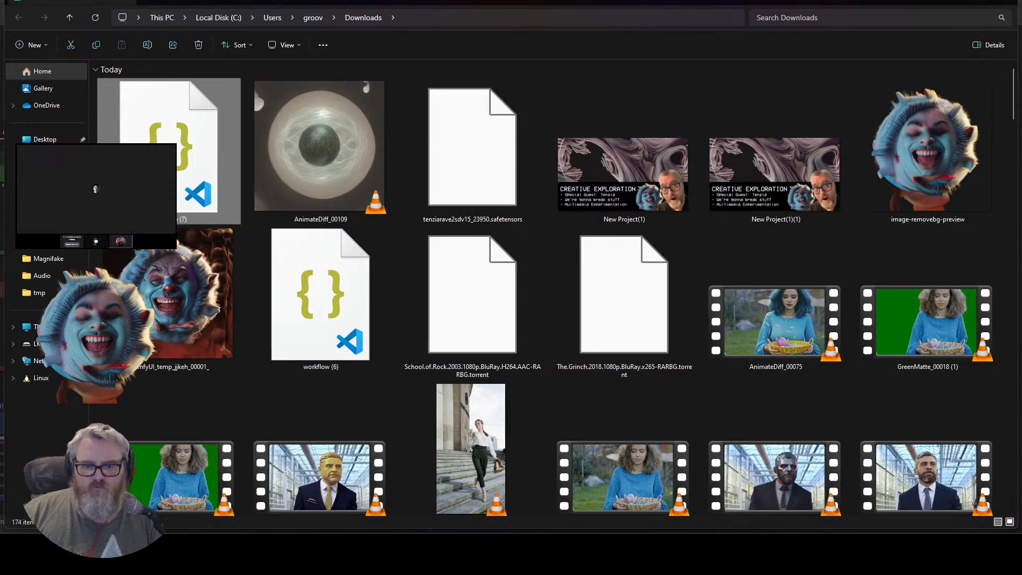
Revisit the saved workflow file in the Downloads folder and switch back to the ComfyUI workflow.
{"action": "left_click", "coordinate": [158, 492]}
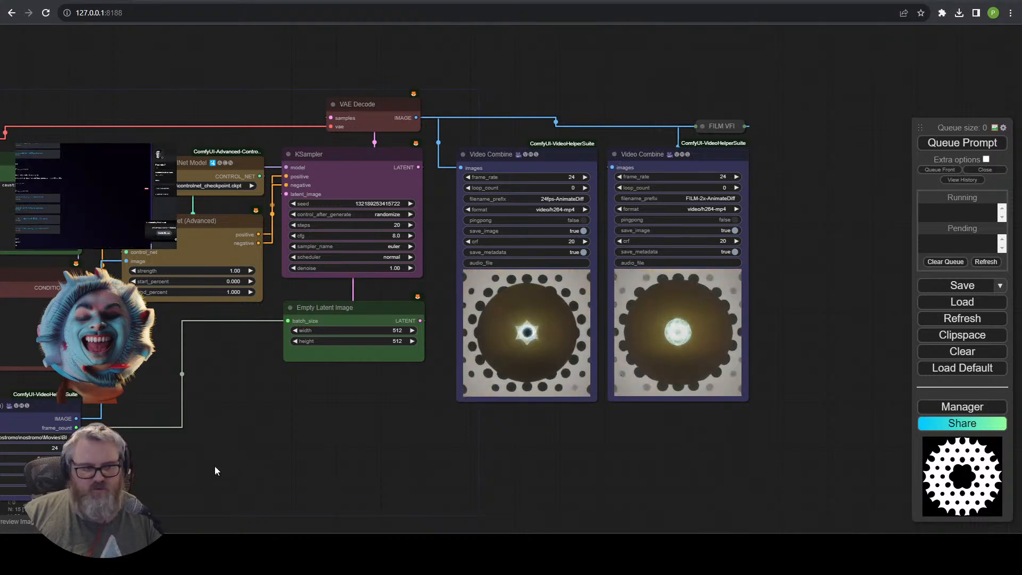
{"action": "left_click", "coordinate": [402, 500]}
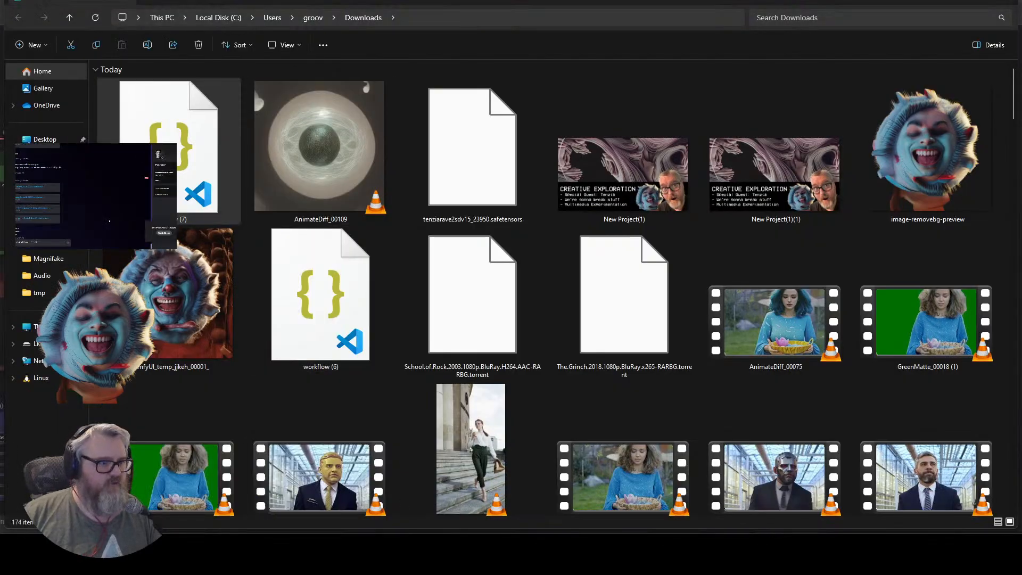
{"action": "left_click", "coordinate": [169, 150]}
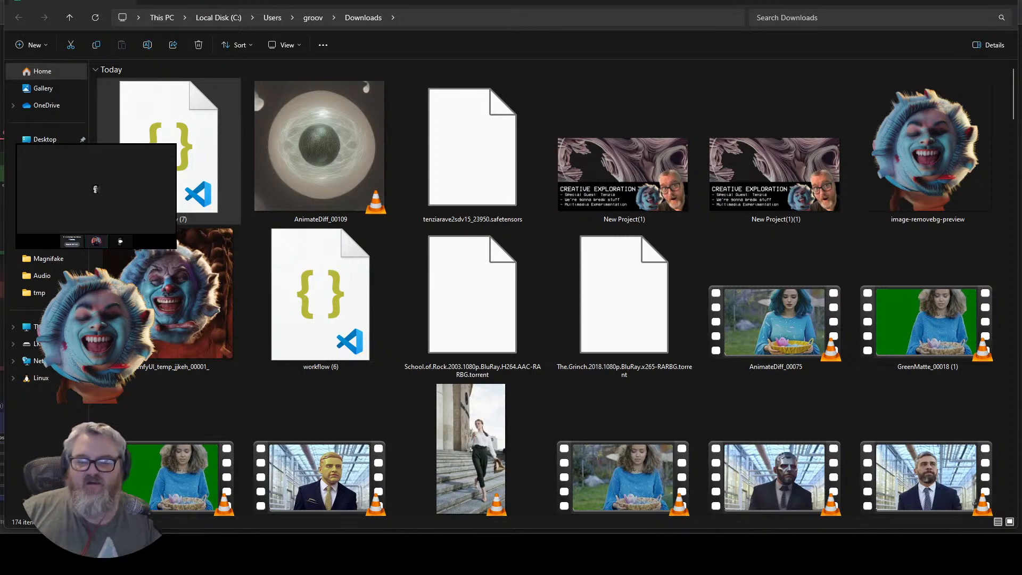
{"action": "key", "text": "alt+Tab"}
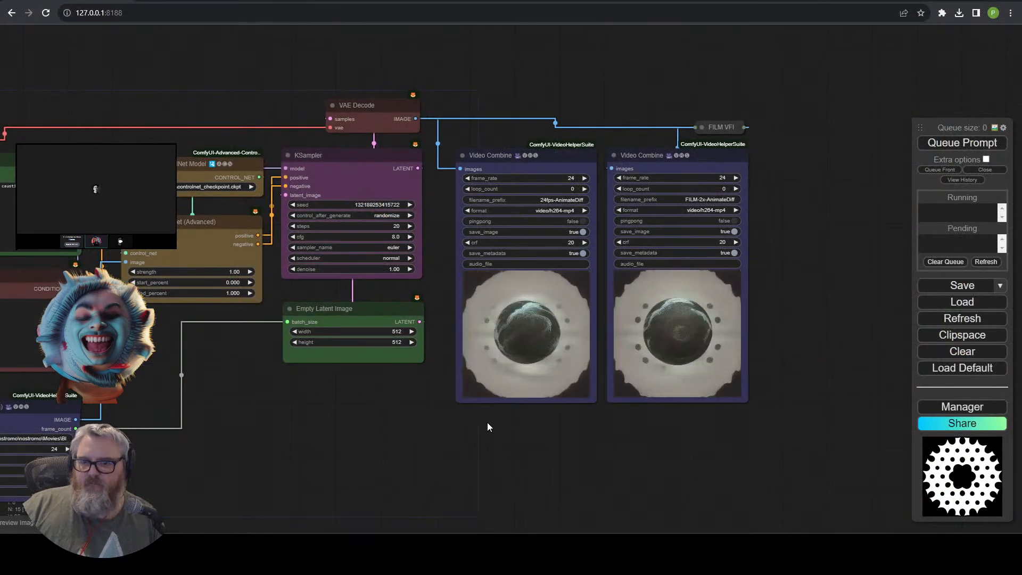
Close the enlarged source frame in the Preview Image node below Load Video (Path).
{"action": "left_click_drag", "start_coordinate": [262, 430], "coordinate": [723, 207]}
{"action": "scroll", "coordinate": [660, 382], "scroll_direction": "down", "scroll_amount": 1}
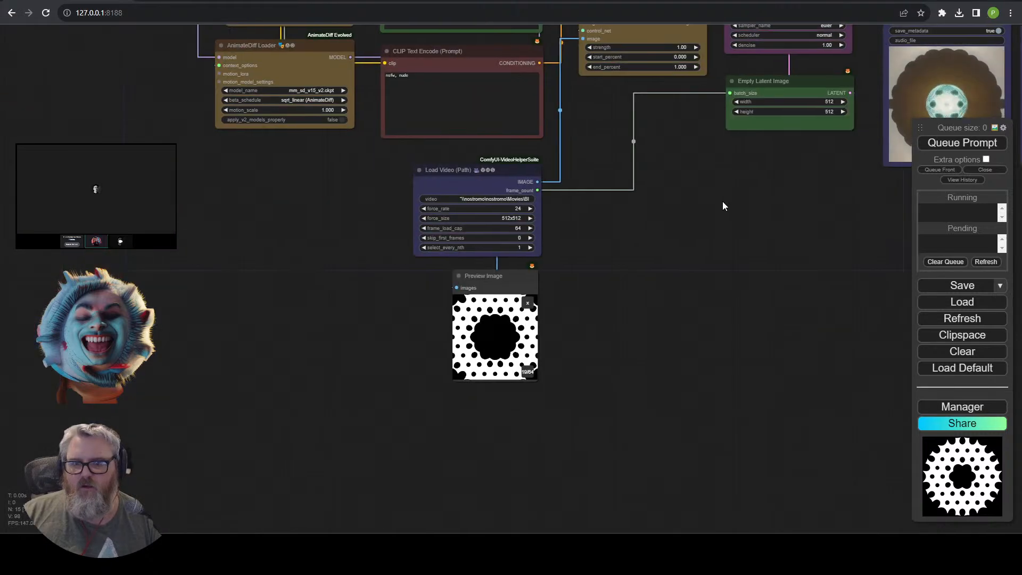
{"action": "left_click", "coordinate": [527, 303]}
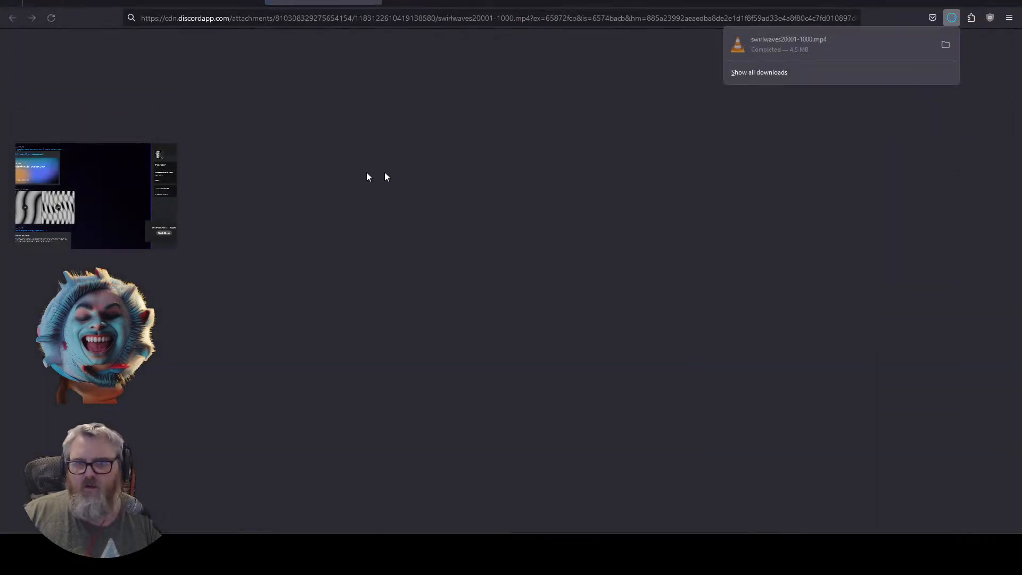
Open the downloaded swirlwaves20001-1000.mp4 from the browser and play it full screen.
{"action": "left_click", "coordinate": [854, 48]}
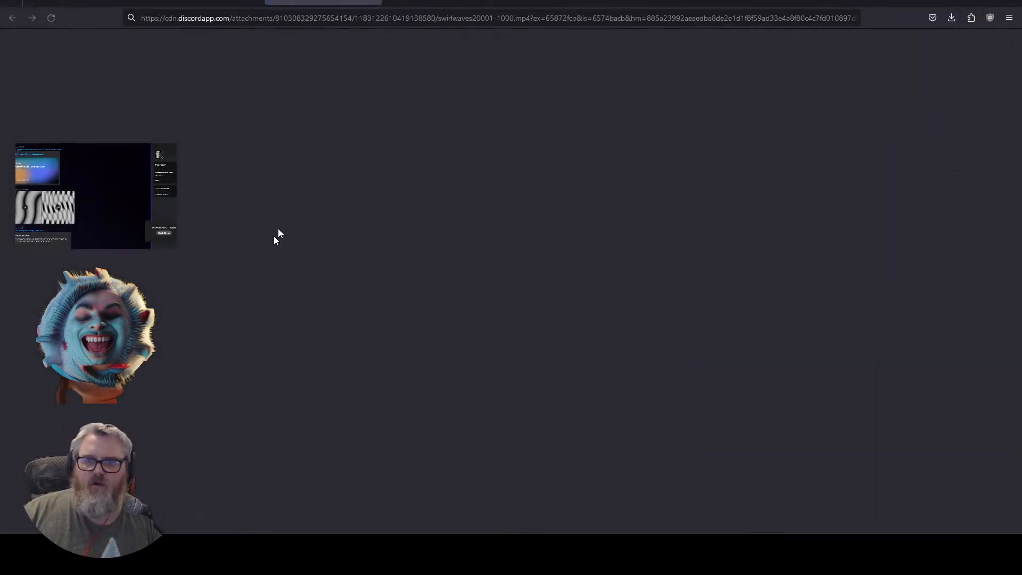
{"action": "double_click", "coordinate": [634, 201]}
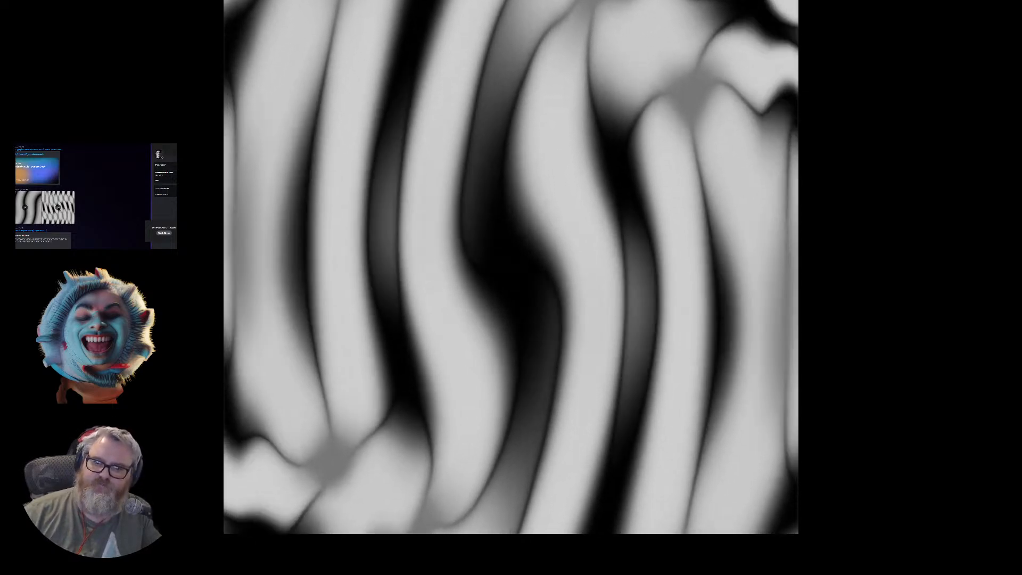
Close the swirlwaves20001-1000.mp4 video and its leftover browser tab, and return to the ComfyUI workflow.
{"action": "key", "text": "Escape"}
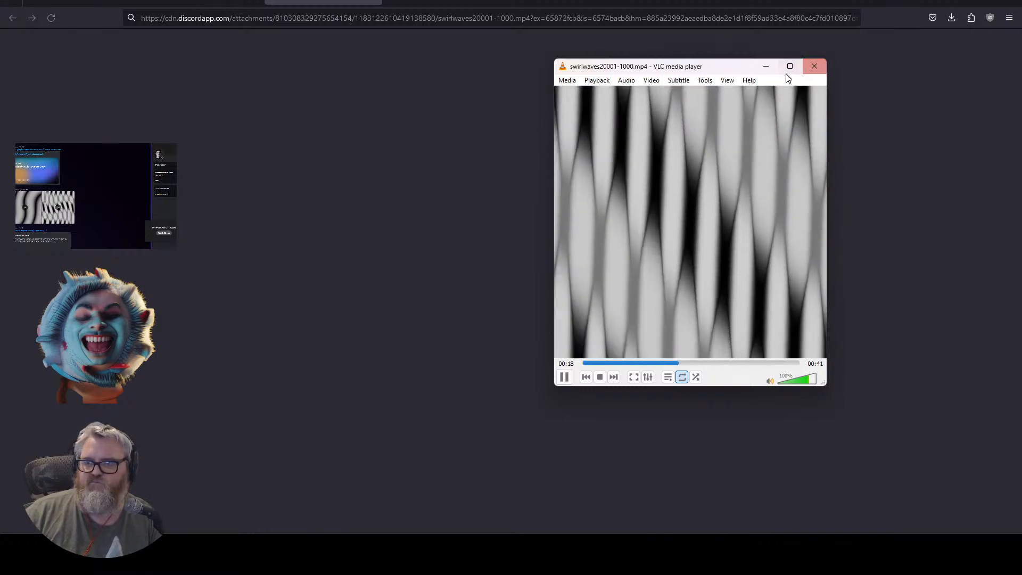
{"action": "left_click", "coordinate": [815, 66]}
{"action": "key", "text": "ctrl+t"}
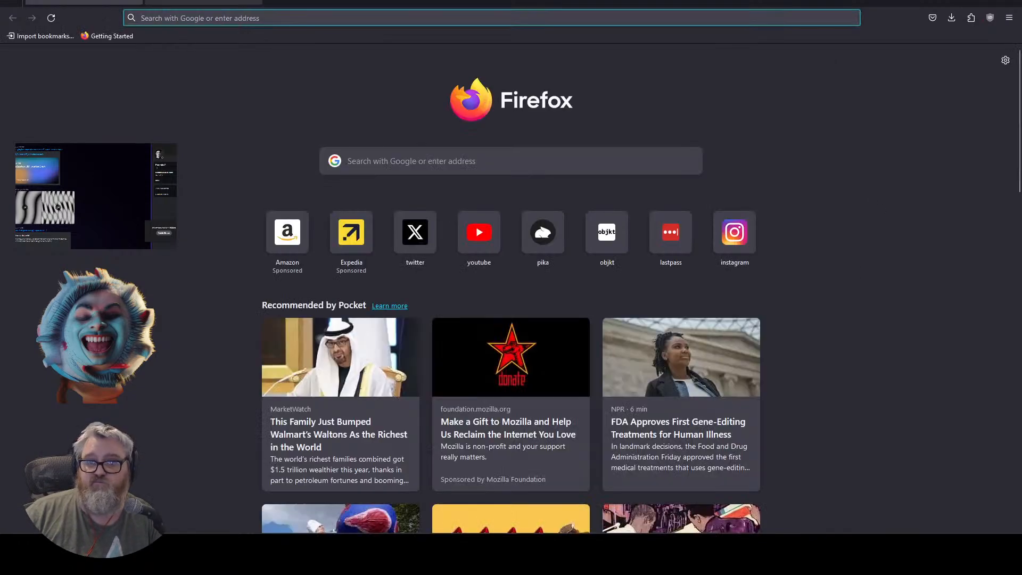
{"action": "key", "text": "ctrl+w"}
{"action": "key", "text": "ctrl+Tab"}
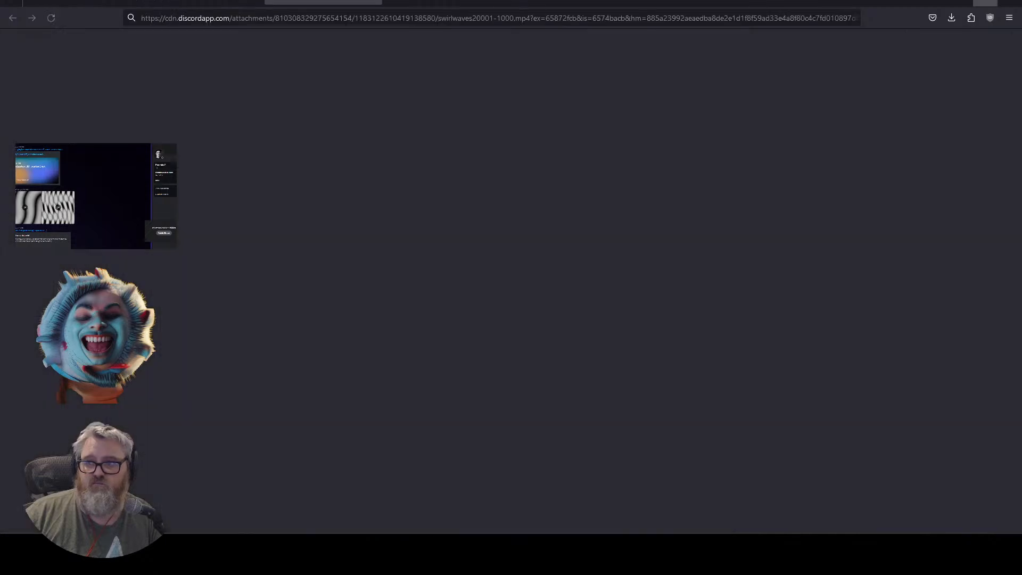
{"action": "key", "text": "ctrl+w"}
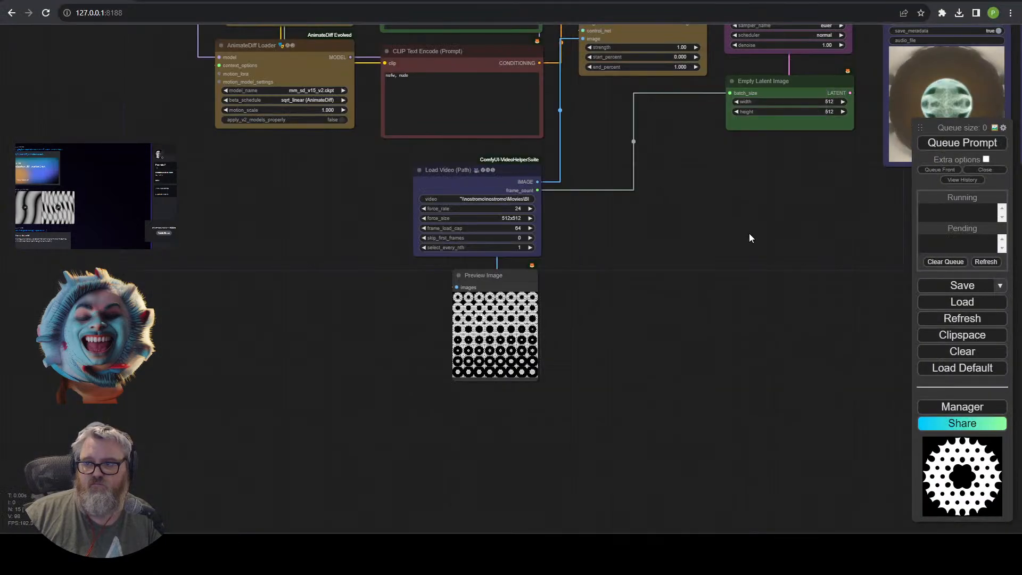
Replace the video path in the Load Video (Path) node with that of the downloaded swirlwaves clip in the Downloads folder.
{"action": "left_click_drag", "start_coordinate": [749, 233], "coordinate": [650, 372]}
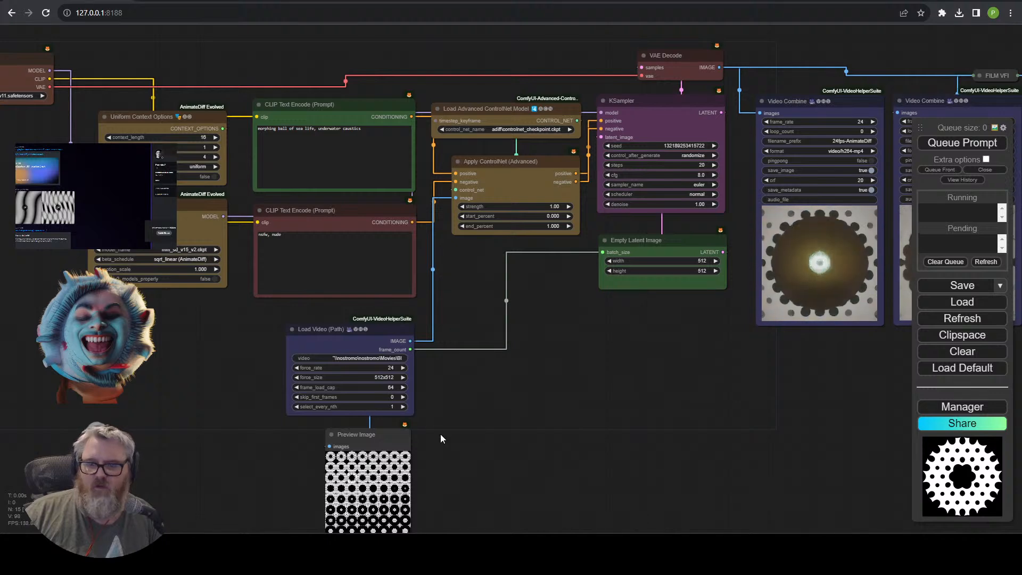
{"action": "left_click", "coordinate": [381, 358]}
{"action": "key", "text": "ctrl+a"}
{"action": "key", "text": "BackSpace"}
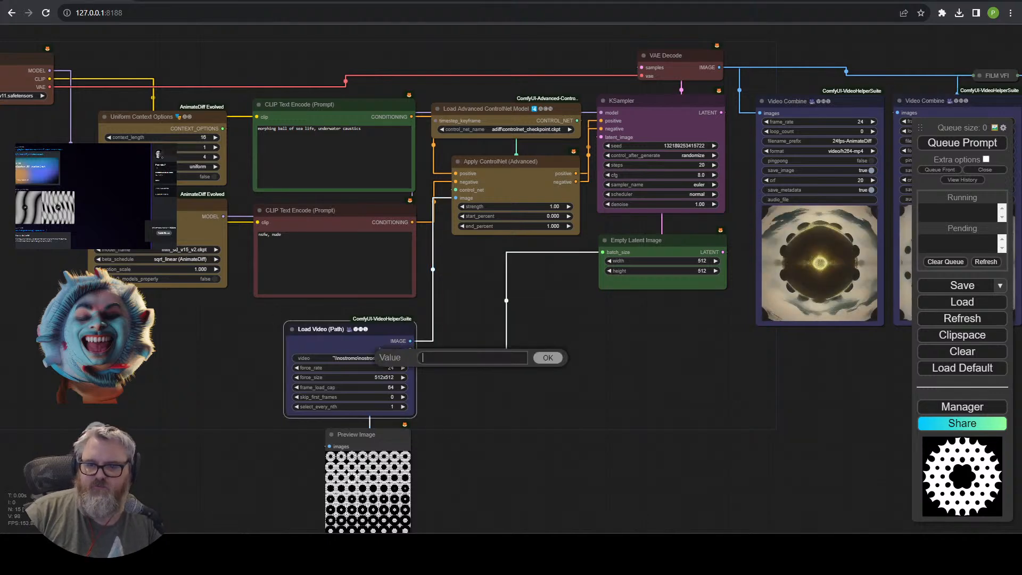
{"action": "key", "text": "Return"}
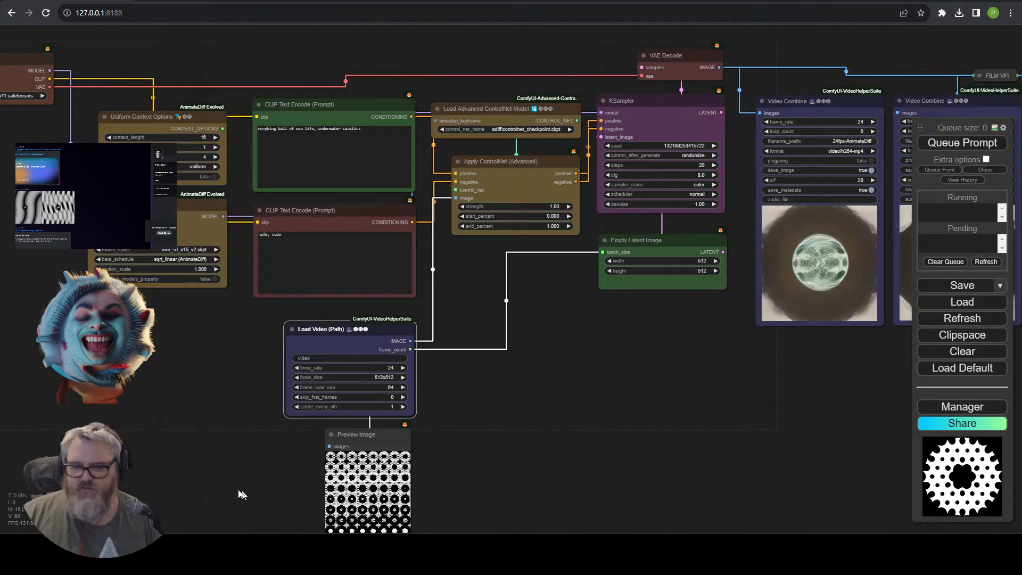
{"action": "left_click", "coordinate": [287, 482]}
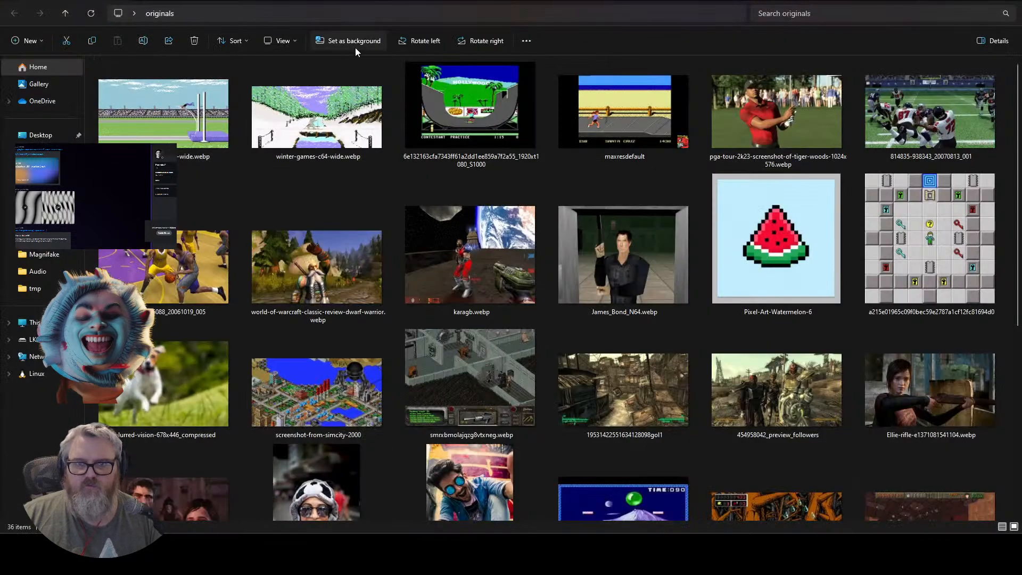
{"action": "key", "text": "alt+d"}
{"action": "key", "text": "alt+Tab"}
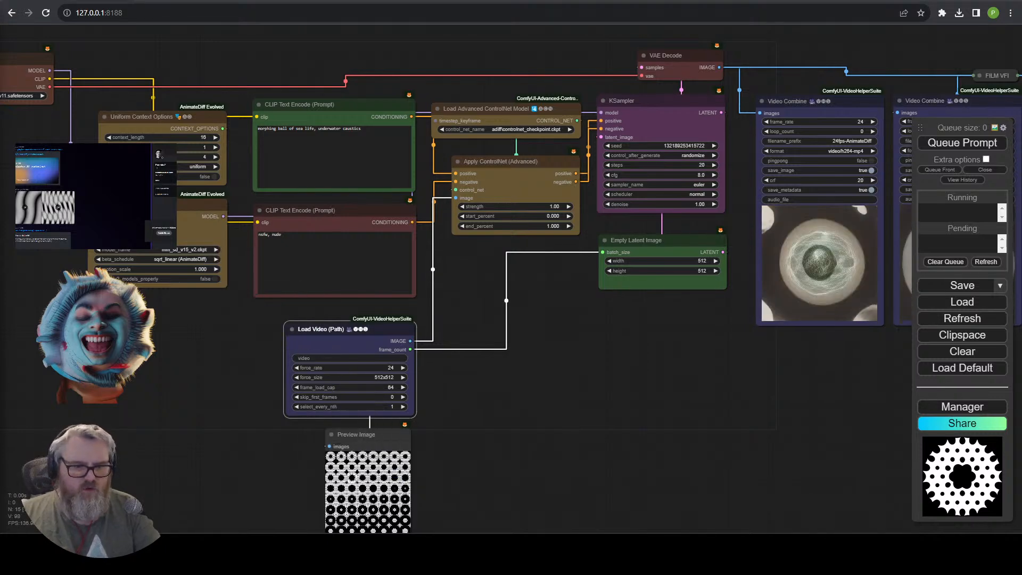
{"action": "left_click", "coordinate": [365, 357]}
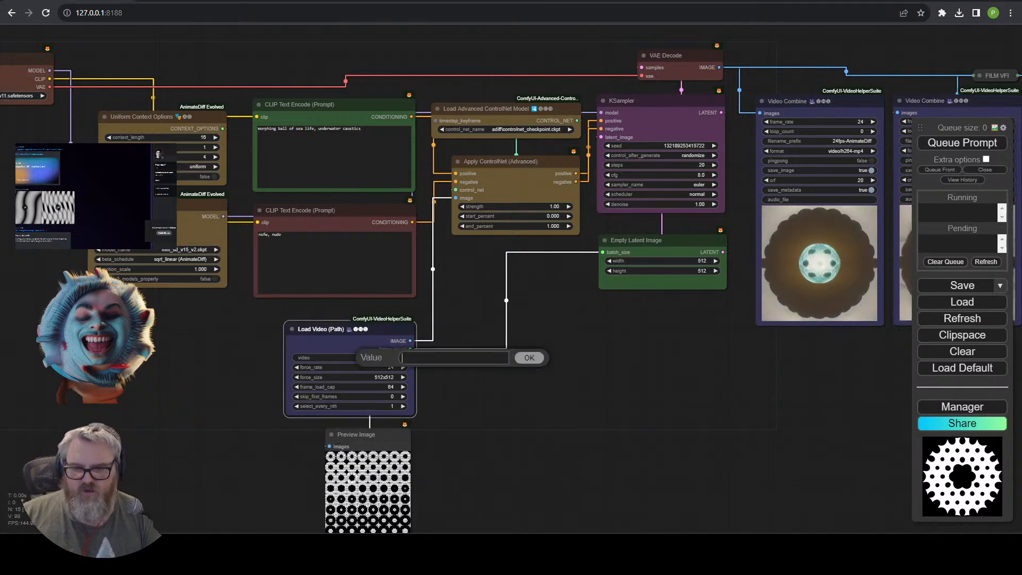
{"action": "key", "text": "ctrl+v"}
{"action": "key", "text": "Return"}
Replace the positive prompt in the green CLIP Text Encode node with "brutalist architecture".
{"action": "left_click_drag", "start_coordinate": [704, 361], "coordinate": [331, 352]}
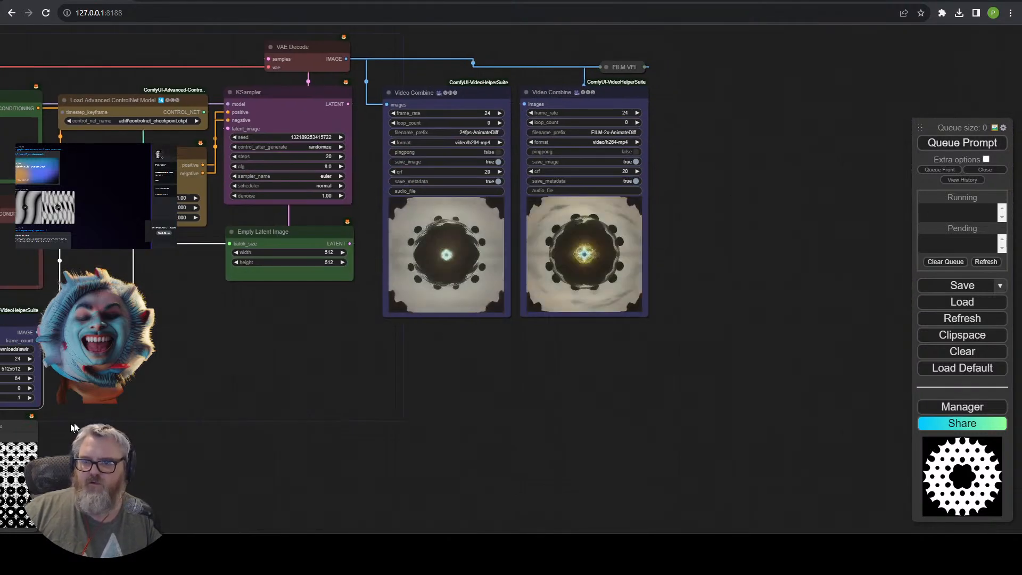
{"action": "left_click_drag", "start_coordinate": [68, 261], "coordinate": [399, 354]}
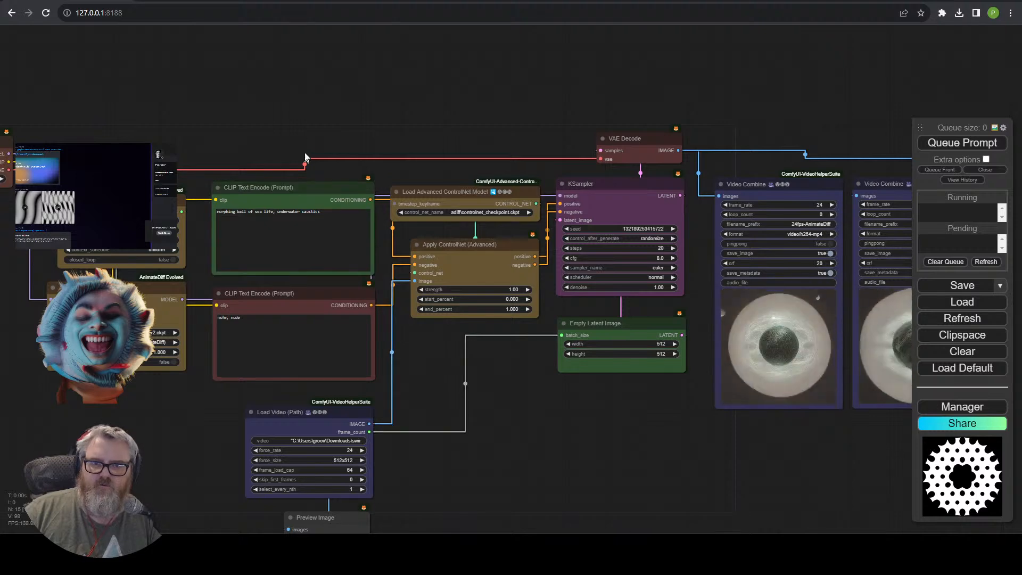
{"action": "left_click_drag", "start_coordinate": [293, 176], "coordinate": [407, 145]}
{"action": "scroll", "coordinate": [404, 149], "scroll_direction": "up", "scroll_amount": 10}
{"action": "double_click", "coordinate": [401, 231]}
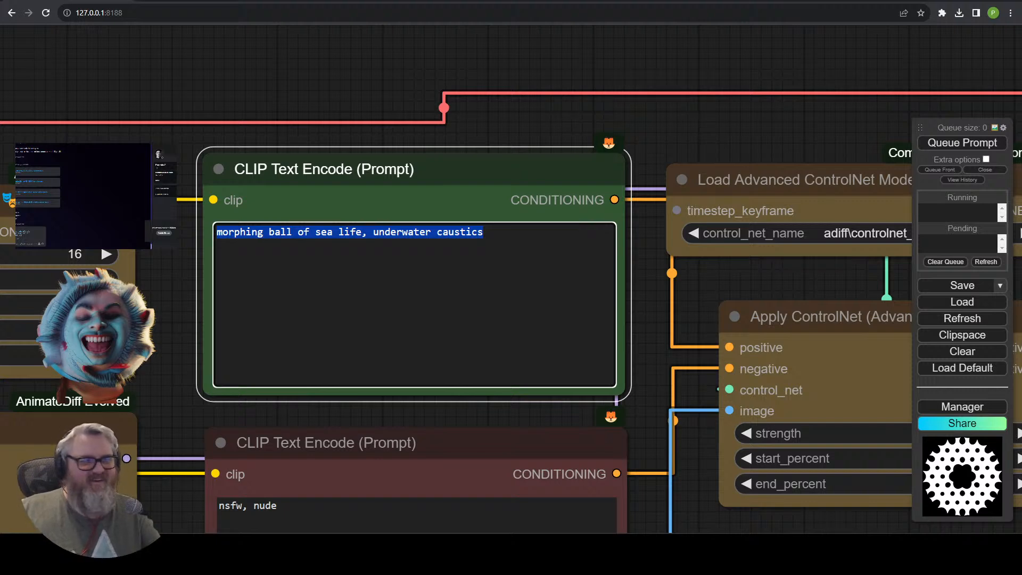
{"action": "left_click", "coordinate": [322, 392]}
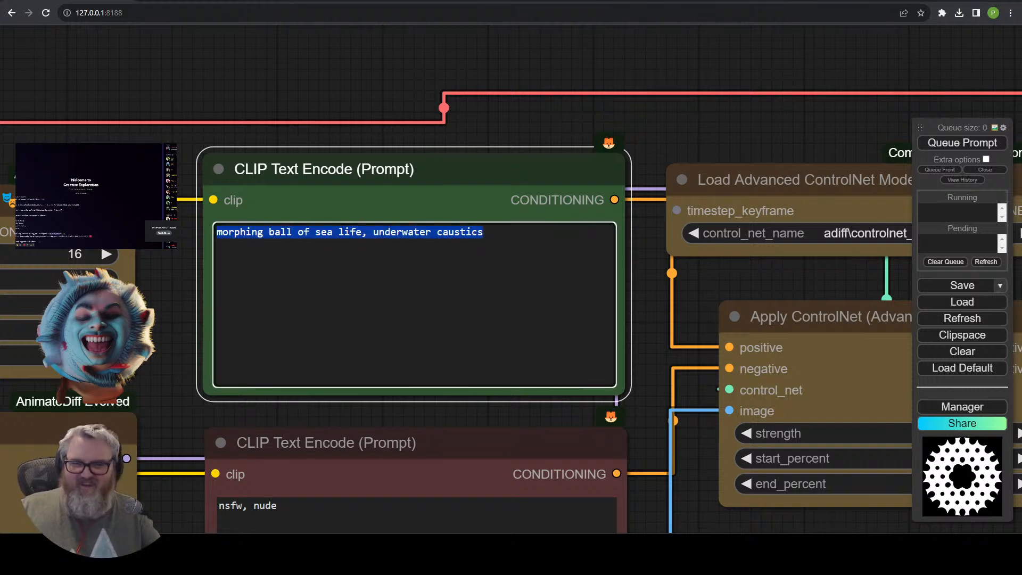
{"action": "type", "text": "vb"}
{"action": "key", "text": "BackSpace"}
{"action": "key", "text": "BackSpace"}
{"action": "type", "text": "brutalist"}
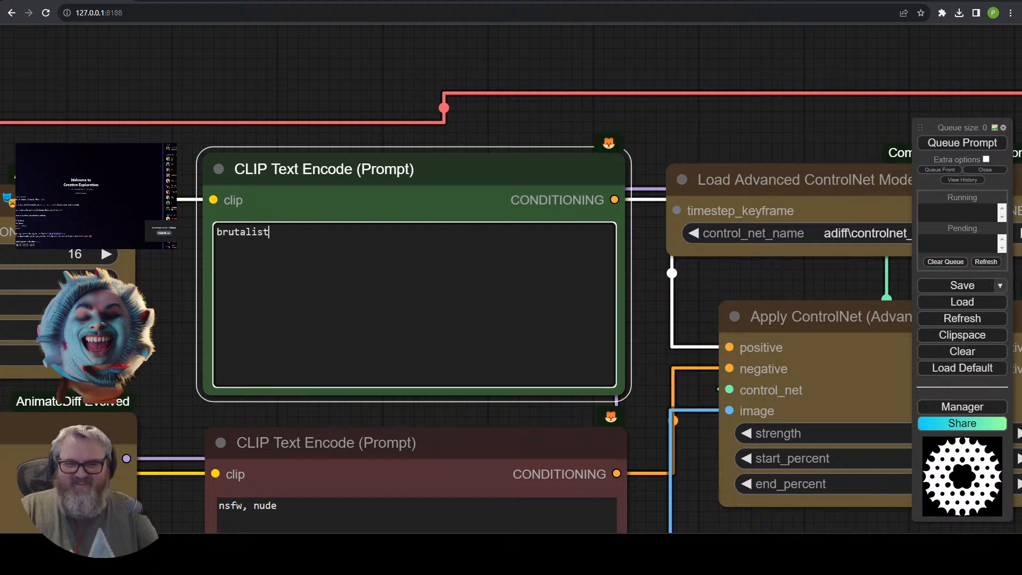
{"action": "type", "text": " architecture"}
{"action": "right_click", "coordinate": [327, 327]}
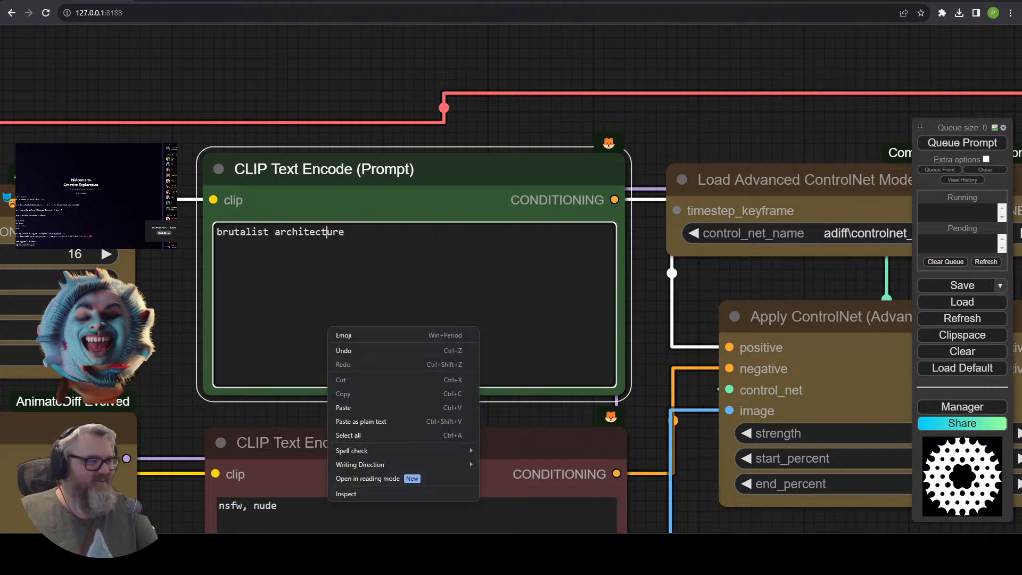
{"action": "key", "text": "Escape"}
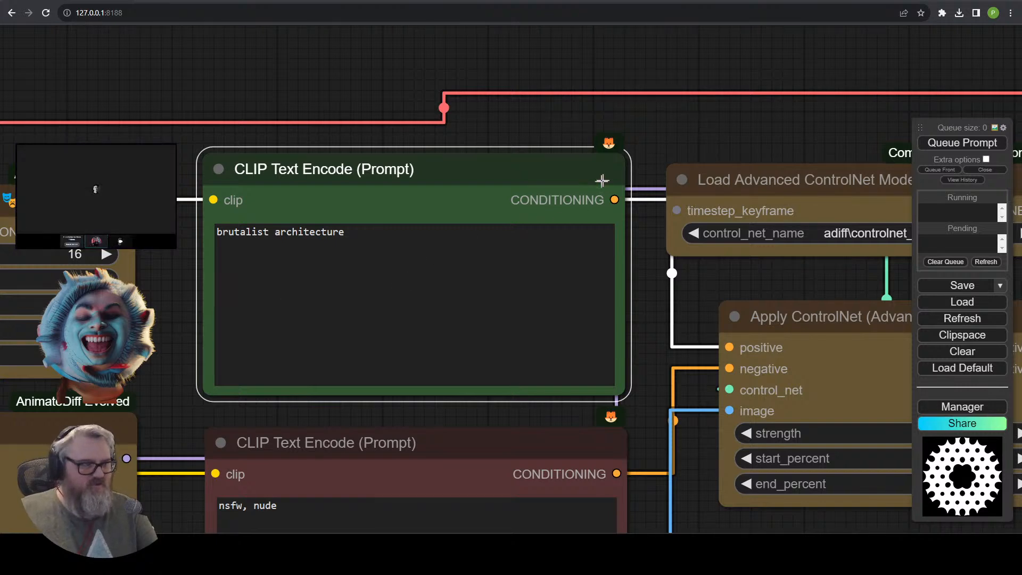
Queue the workflow to generate the animation from the new source clip and prompt.
{"action": "left_click", "coordinate": [706, 126]}
{"action": "scroll", "coordinate": [810, 136], "scroll_direction": "down", "scroll_amount": 6}
{"action": "left_click_drag", "start_coordinate": [803, 133], "coordinate": [493, 75]}
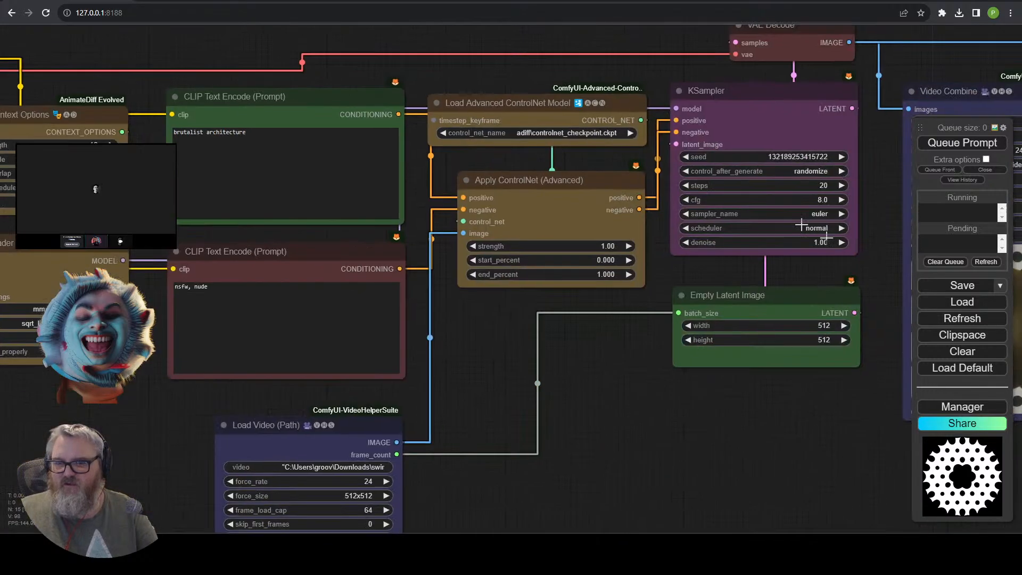
{"action": "left_click", "coordinate": [962, 147]}
Enlarge a source frame in the Preview Image node below Load Video (Path) and step through the loaded swirlwaves frames.
{"action": "left_click_drag", "start_coordinate": [604, 298], "coordinate": [605, 224]}
{"action": "left_click_drag", "start_coordinate": [595, 420], "coordinate": [595, 198]}
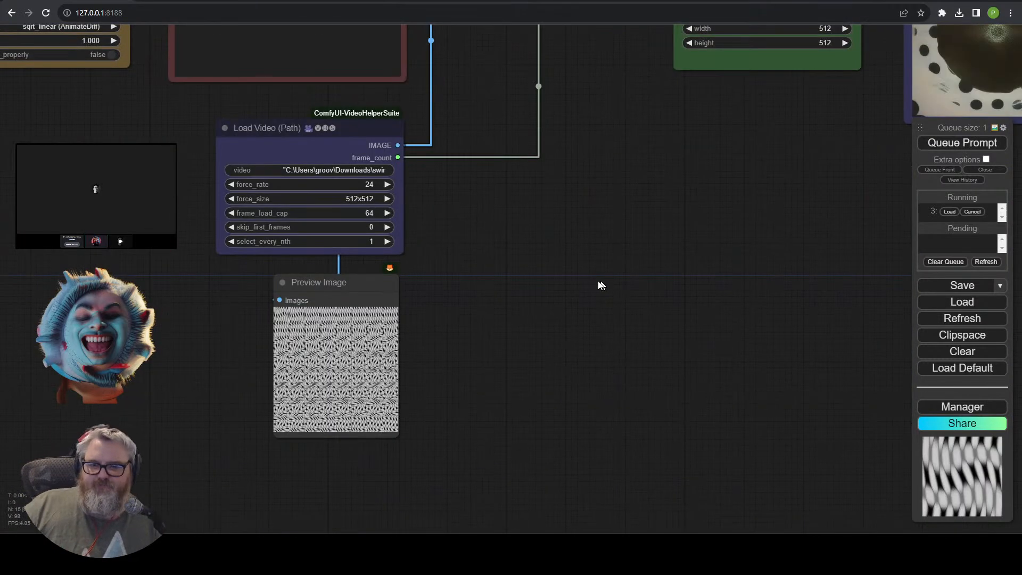
{"action": "scroll", "coordinate": [472, 360], "scroll_direction": "up", "scroll_amount": 4}
{"action": "scroll", "coordinate": [474, 328], "scroll_direction": "up", "scroll_amount": 3}
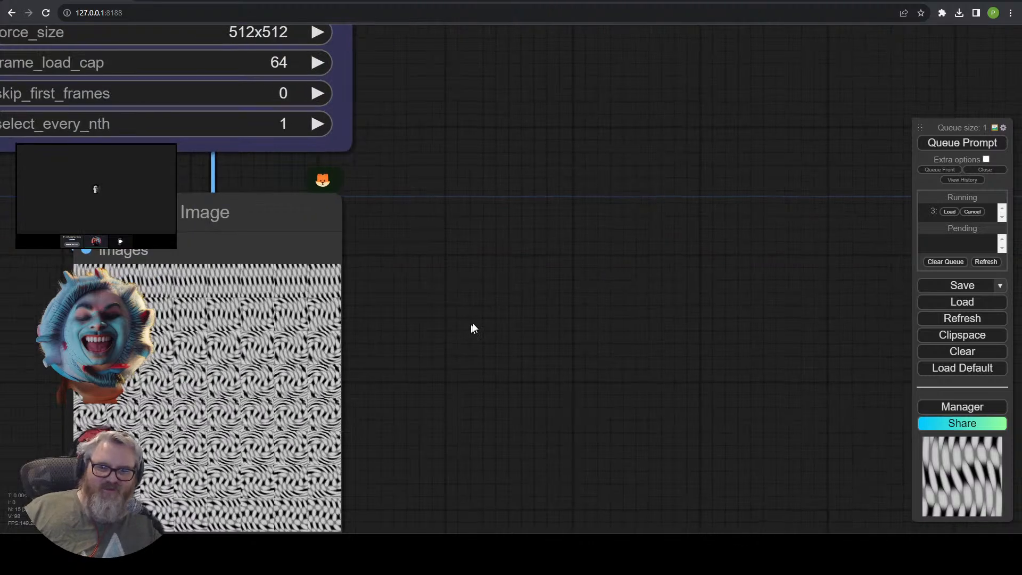
{"action": "left_click_drag", "start_coordinate": [474, 329], "coordinate": [655, 246]}
{"action": "scroll", "coordinate": [543, 269], "scroll_direction": "up", "scroll_amount": 3}
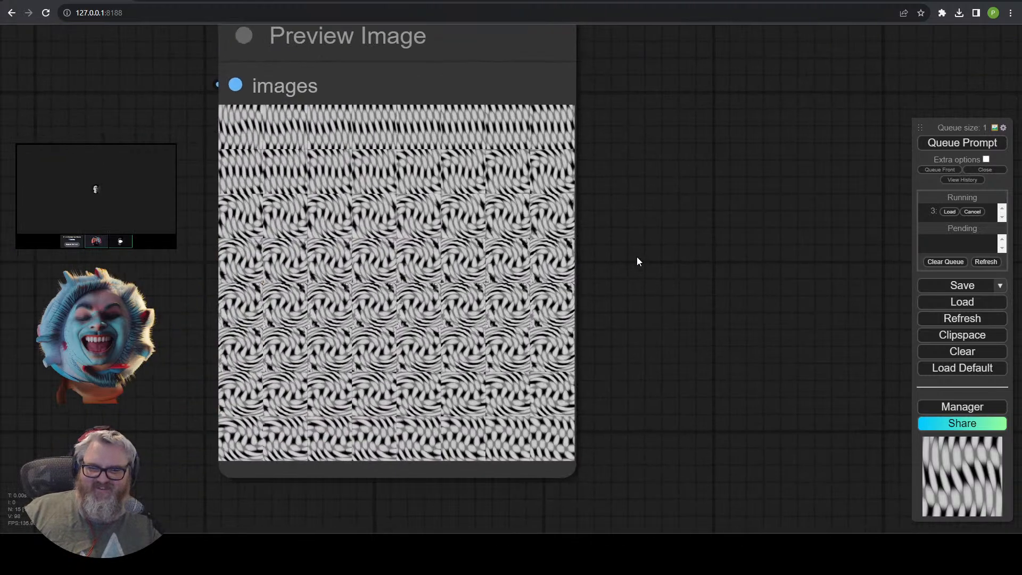
{"action": "left_click", "coordinate": [250, 118]}
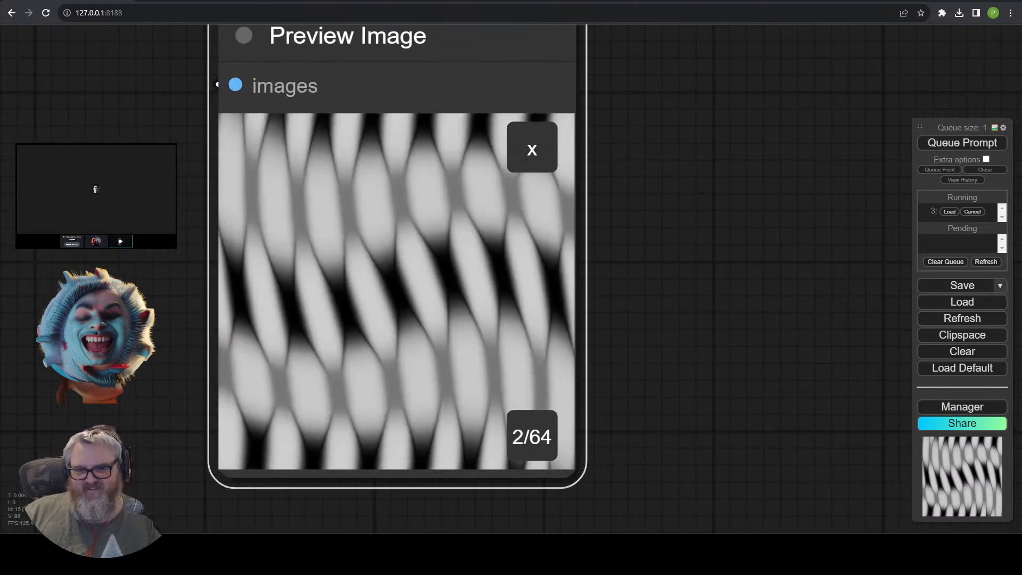
{"action": "key", "text": "Right"}
{"action": "key", "text": "Right"}
{"action": "key", "text": "Right"}
{"action": "key", "text": "Right"}
{"action": "key", "text": "Right"}
{"action": "key", "text": "Right"}
{"action": "key", "text": "Right"}
{"action": "key", "text": "Right"}
{"action": "key", "text": "Right"}
{"action": "key", "text": "Right"}
{"action": "key", "text": "Right"}
{"action": "key", "text": "Right"}
{"action": "key", "text": "Right"}
{"action": "key", "text": "Right"}
{"action": "key", "text": "Right"}
{"action": "key", "text": "Right"}
{"action": "key", "text": "Right"}
{"action": "key", "text": "Right"}
{"action": "key", "text": "Right"}
{"action": "key", "text": "Right"}
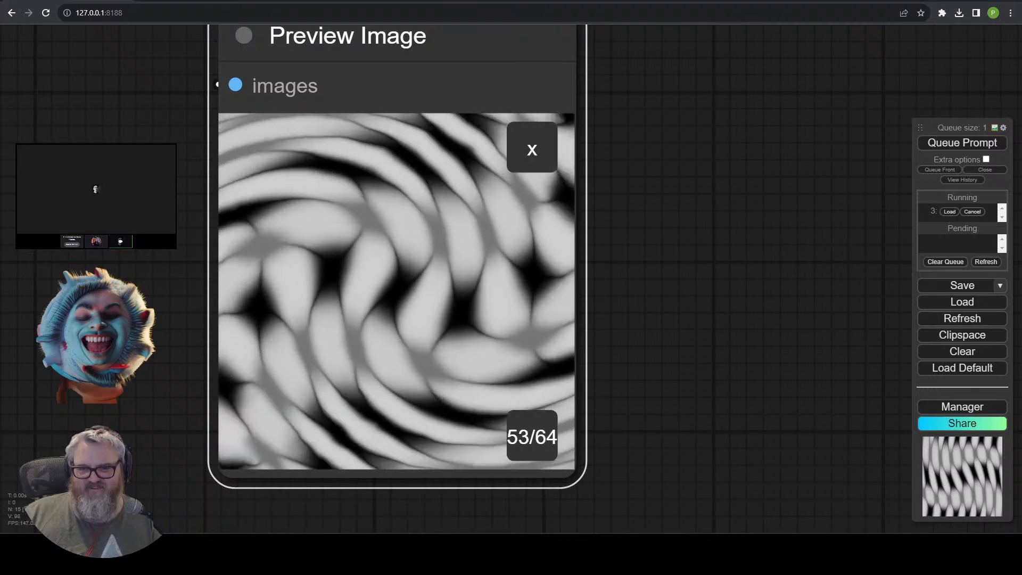
{"action": "key", "text": "Right"}
{"action": "key", "text": "Right"}
{"action": "key", "text": "Right"}
{"action": "key", "text": "Right"}
{"action": "key", "text": "Right"}
{"action": "key", "text": "Right"}
{"action": "key", "text": "Right"}
{"action": "key", "text": "Right"}
{"action": "key", "text": "Right"}
{"action": "key", "text": "Right"}
{"action": "key", "text": "Right"}
{"action": "key", "text": "Right"}
{"action": "key", "text": "Right"}
{"action": "key", "text": "Right"}
{"action": "key", "text": "Right"}
{"action": "key", "text": "Right"}
{"action": "key", "text": "Right"}
{"action": "key", "text": "Right"}
{"action": "key", "text": "Right"}
{"action": "key", "text": "Right"}
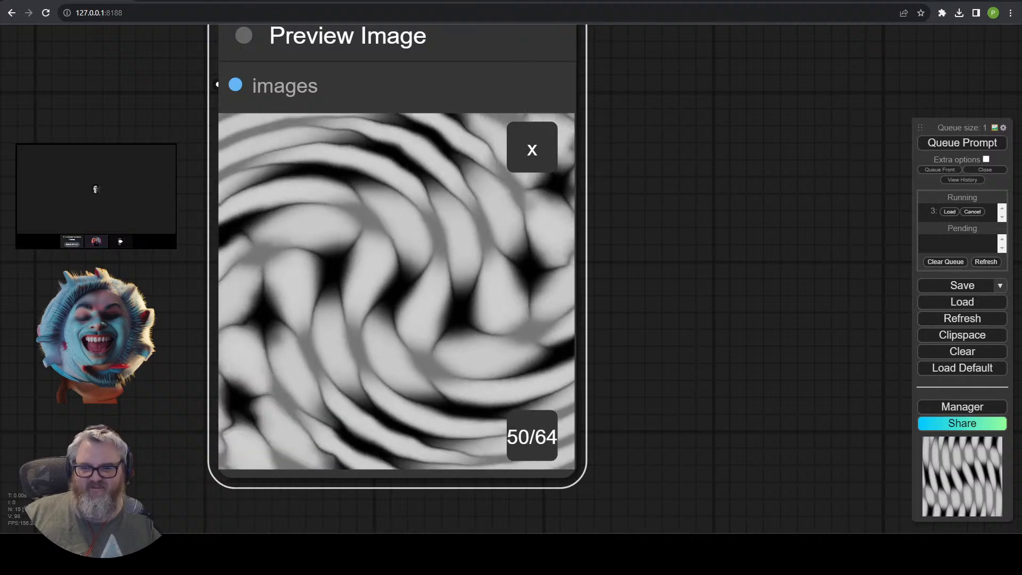
{"action": "key", "text": "Right"}
{"action": "key", "text": "Right"}
{"action": "key", "text": "Right"}
{"action": "key", "text": "Right"}
{"action": "key", "text": "Right"}
{"action": "key", "text": "Right"}
{"action": "key", "text": "Right"}
{"action": "key", "text": "Right"}
{"action": "key", "text": "Right"}
{"action": "key", "text": "Right"}
{"action": "key", "text": "Right"}
{"action": "key", "text": "Right"}
{"action": "key", "text": "Right"}
{"action": "key", "text": "Right"}
{"action": "key", "text": "Right"}
{"action": "key", "text": "Right"}
{"action": "key", "text": "Right"}
{"action": "key", "text": "Right"}
{"action": "key", "text": "Right"}
{"action": "key", "text": "Right"}
Follow the run through the KSampler to the two Video Combine nodes and compare their generated previews.
{"action": "scroll", "coordinate": [807, 232], "scroll_direction": "down", "scroll_amount": 7}
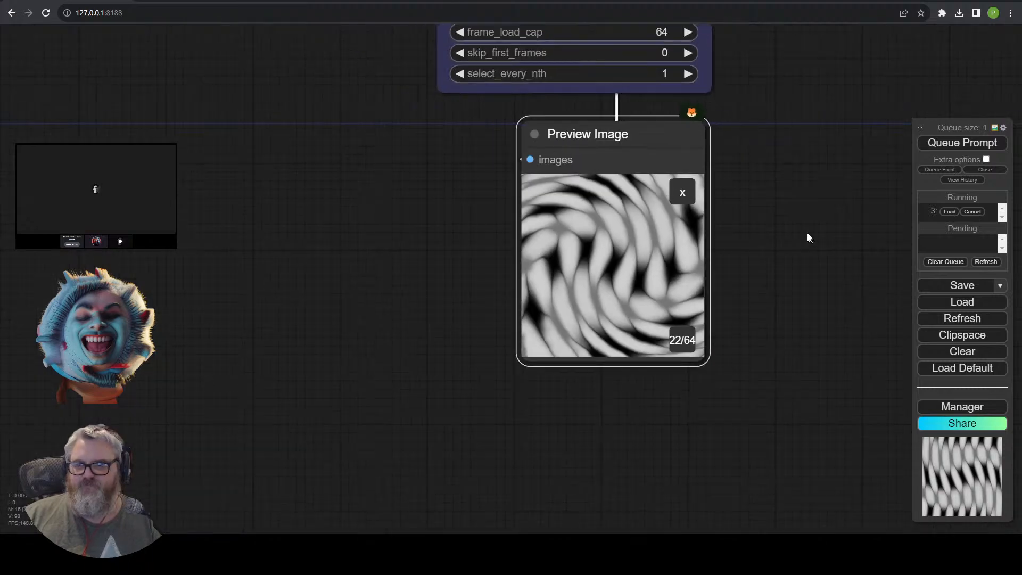
{"action": "scroll", "coordinate": [807, 233], "scroll_direction": "down", "scroll_amount": 3}
{"action": "left_click_drag", "start_coordinate": [773, 207], "coordinate": [230, 442]}
{"action": "scroll", "coordinate": [382, 389], "scroll_direction": "down", "scroll_amount": 4}
{"action": "left_click_drag", "start_coordinate": [714, 287], "coordinate": [535, 452]}
{"action": "left_click_drag", "start_coordinate": [332, 438], "coordinate": [580, 417]}
{"action": "left_click_drag", "start_coordinate": [373, 436], "coordinate": [582, 428]}
{"action": "left_click_drag", "start_coordinate": [241, 384], "coordinate": [414, 439]}
{"action": "left_click_drag", "start_coordinate": [547, 153], "coordinate": [215, 119]}
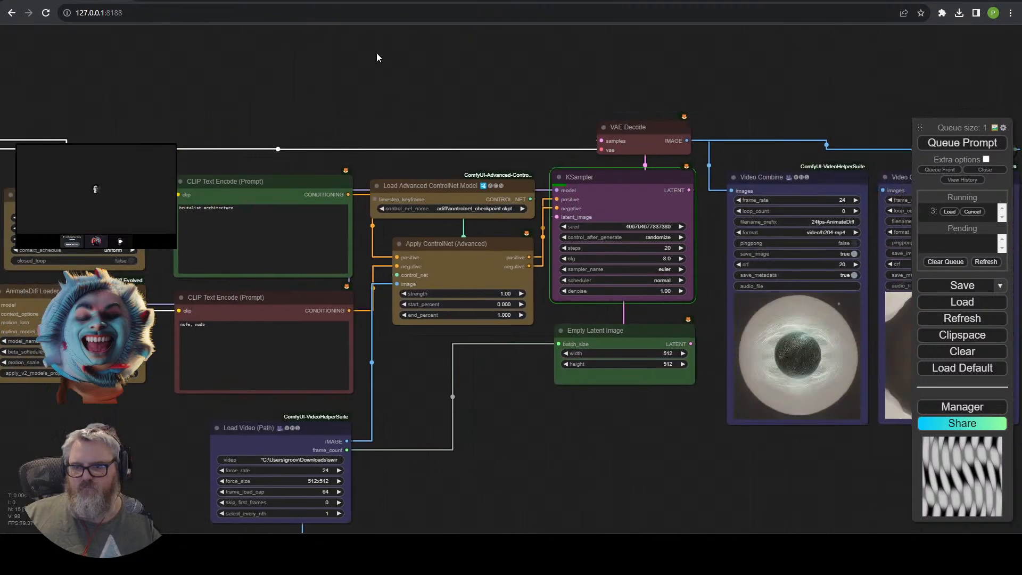
{"action": "left_click_drag", "start_coordinate": [700, 464], "coordinate": [401, 420]}
{"action": "scroll", "coordinate": [401, 417], "scroll_direction": "up", "scroll_amount": 3}
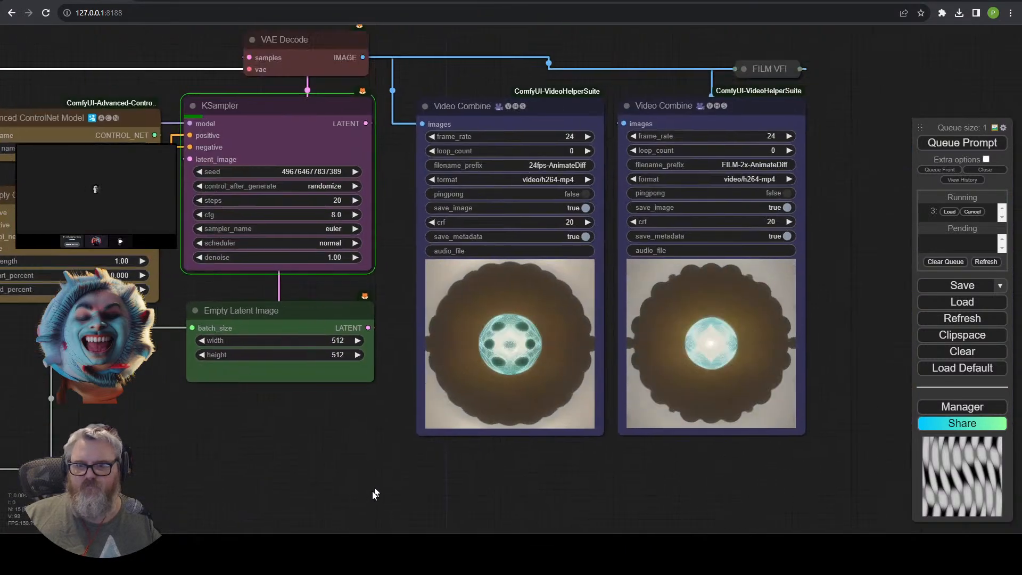
{"action": "scroll", "coordinate": [367, 510], "scroll_direction": "up", "scroll_amount": 3}
{"action": "left_click_drag", "start_coordinate": [372, 490], "coordinate": [319, 550]}
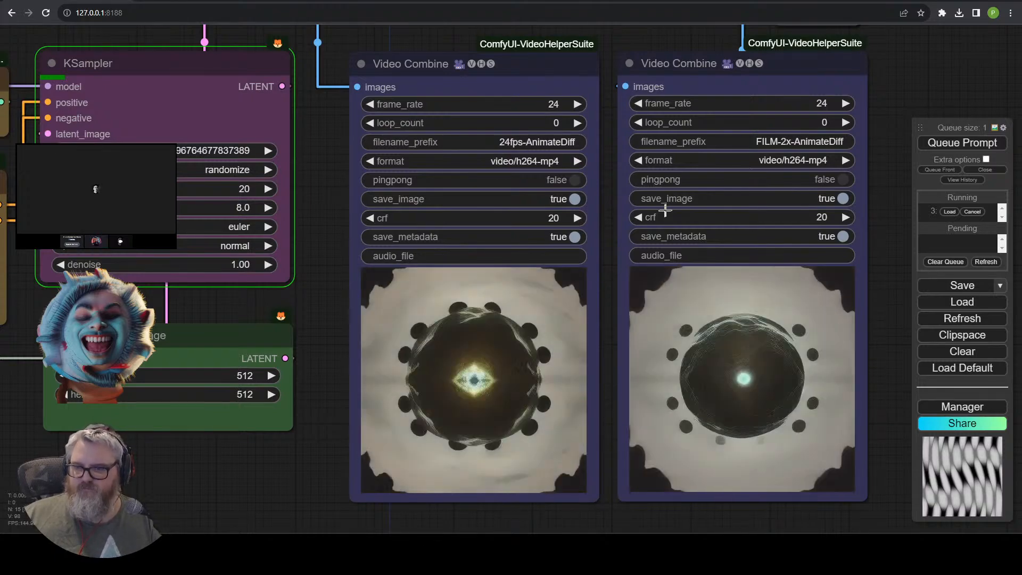
{"action": "right_click", "coordinate": [665, 210]}
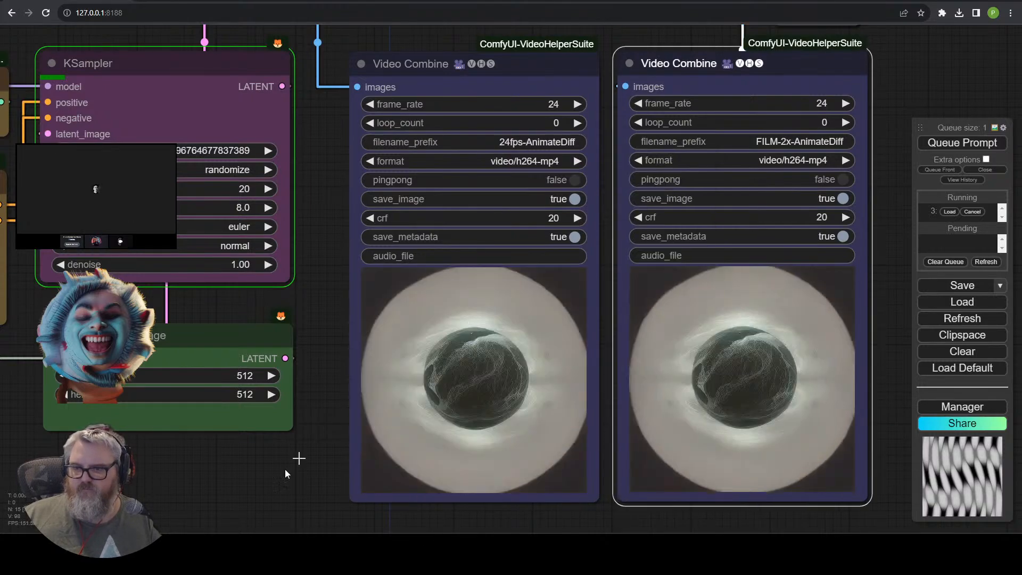
{"action": "left_click", "coordinate": [245, 472]}
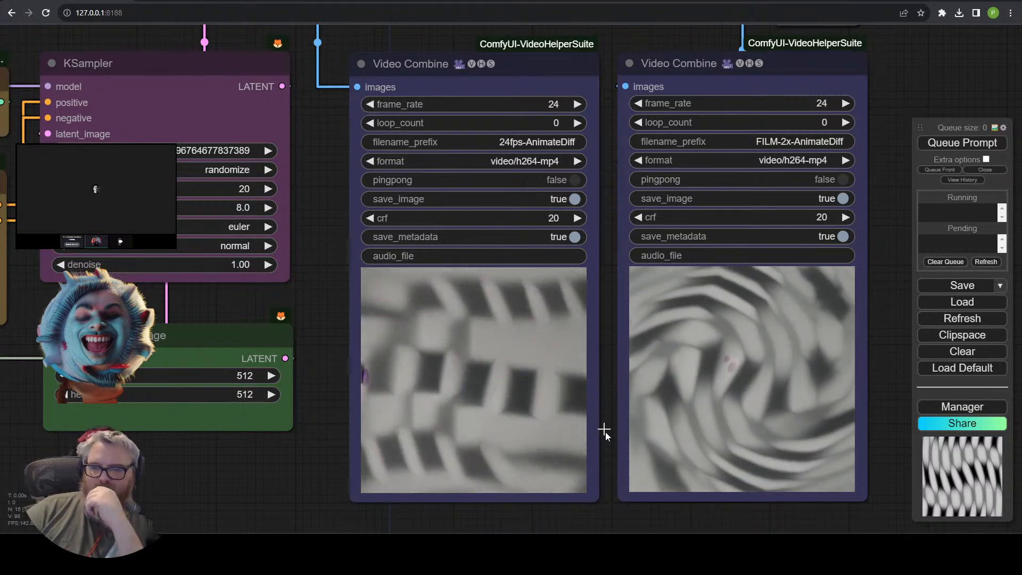
{"action": "scroll", "coordinate": [564, 532], "scroll_direction": "up", "scroll_amount": 2}
{"action": "left_click_drag", "start_coordinate": [547, 524], "coordinate": [397, 522]}
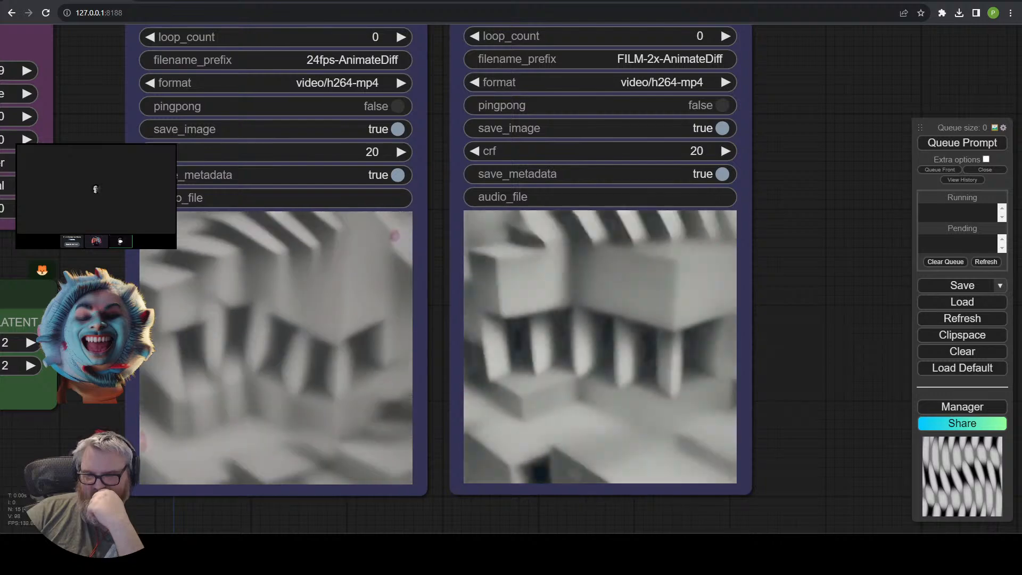
Set the KSampler's sampler_name to dpmpp_2m_sde and its scheduler to karras.
{"action": "scroll", "coordinate": [617, 344], "scroll_direction": "down", "scroll_amount": 4}
{"action": "left_click_drag", "start_coordinate": [242, 407], "coordinate": [439, 421]}
{"action": "left_click", "coordinate": [474, 256]}
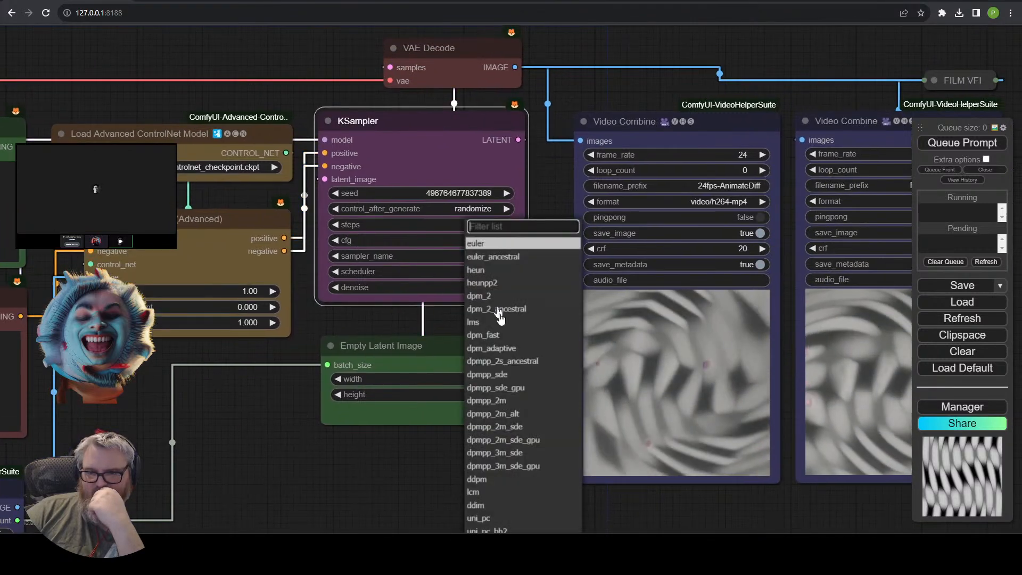
{"action": "left_click", "coordinate": [492, 426]}
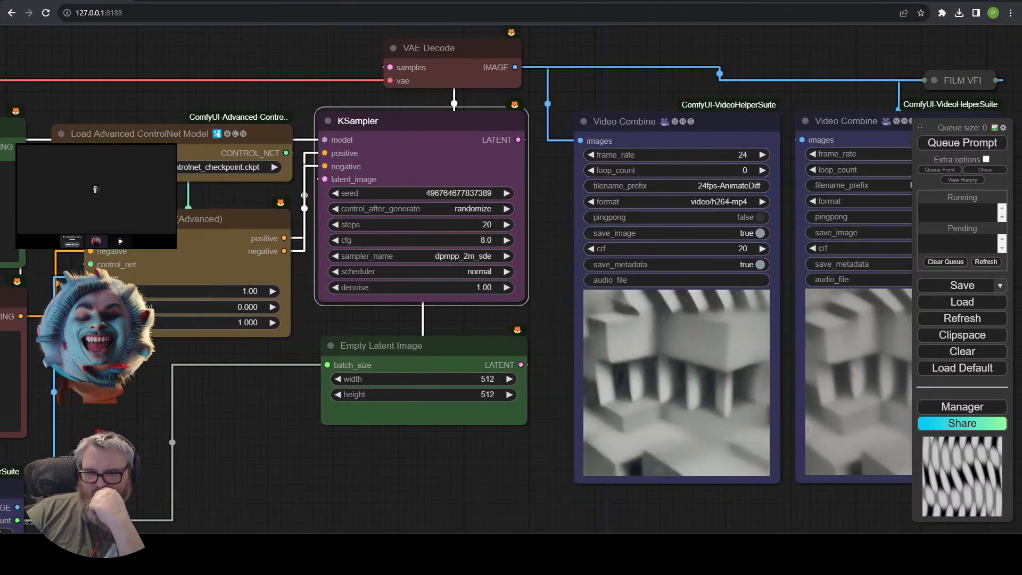
{"action": "left_click", "coordinate": [475, 272]}
{"action": "left_click", "coordinate": [482, 282]}
Examine the generated animations in the two Video Combine previews up close and compare them.
{"action": "left_click_drag", "start_coordinate": [499, 444], "coordinate": [266, 449]}
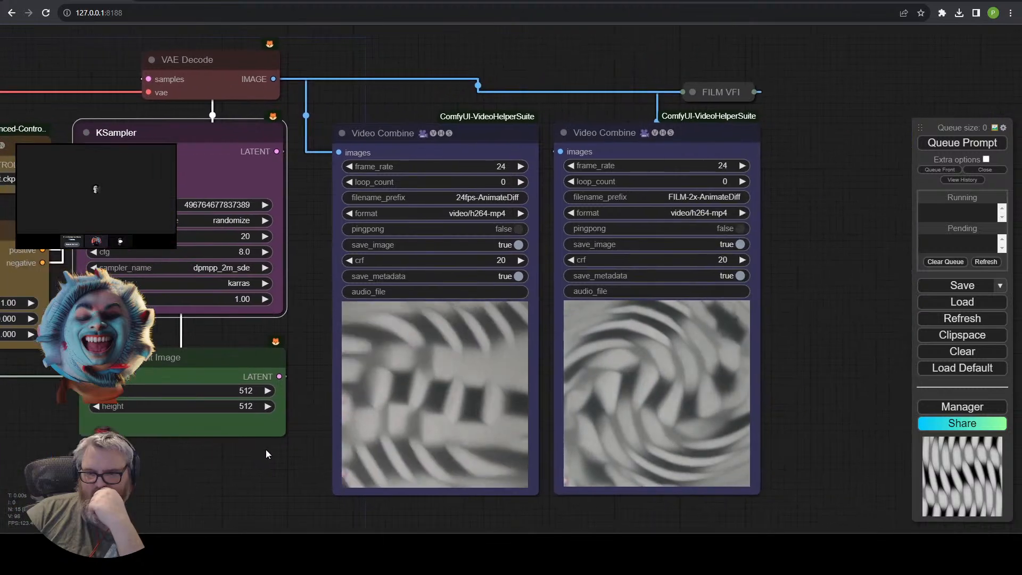
{"action": "scroll", "coordinate": [458, 320], "scroll_direction": "up", "scroll_amount": 6}
{"action": "scroll", "coordinate": [373, 395], "scroll_direction": "down", "scroll_amount": 4}
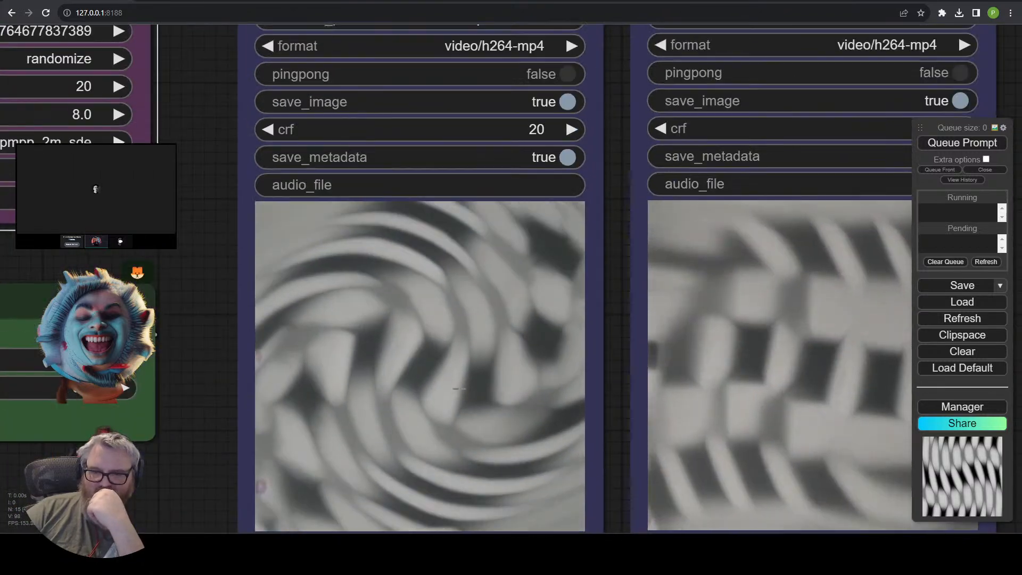
{"action": "scroll", "coordinate": [373, 395], "scroll_direction": "down", "scroll_amount": 3}
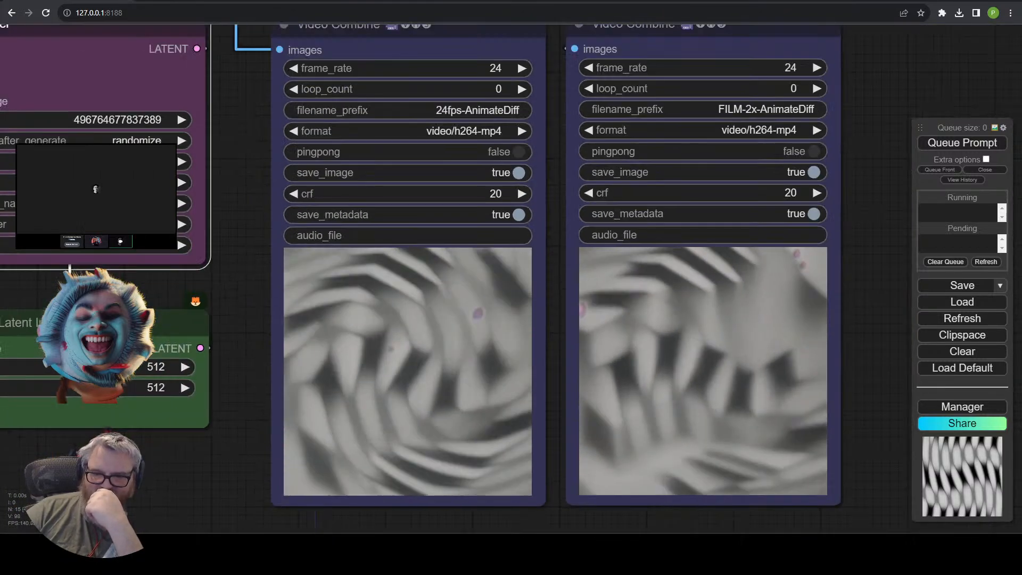
{"action": "scroll", "coordinate": [373, 395], "scroll_direction": "down", "scroll_amount": 5}
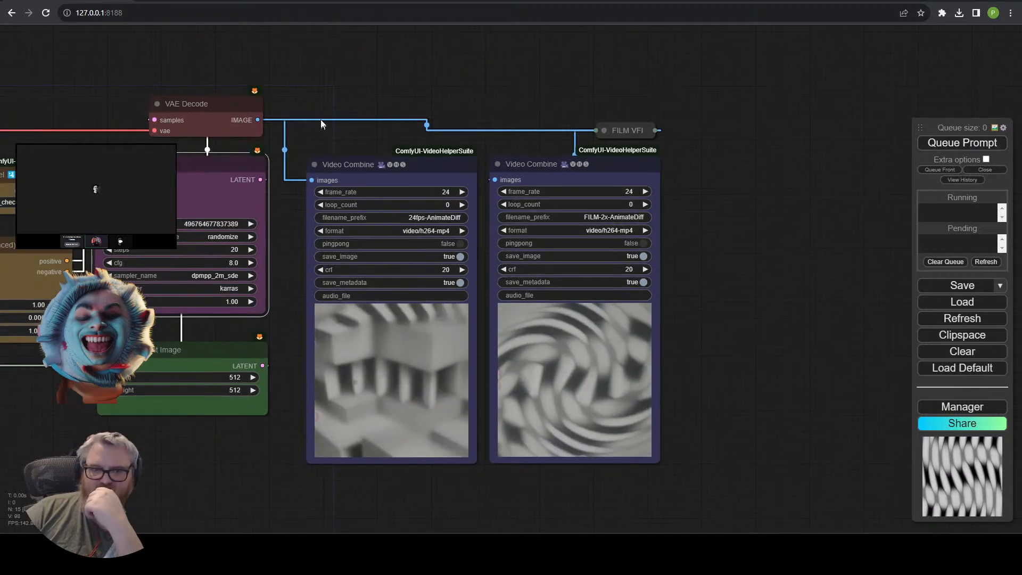
{"action": "left_click_drag", "start_coordinate": [320, 119], "coordinate": [463, 72]}
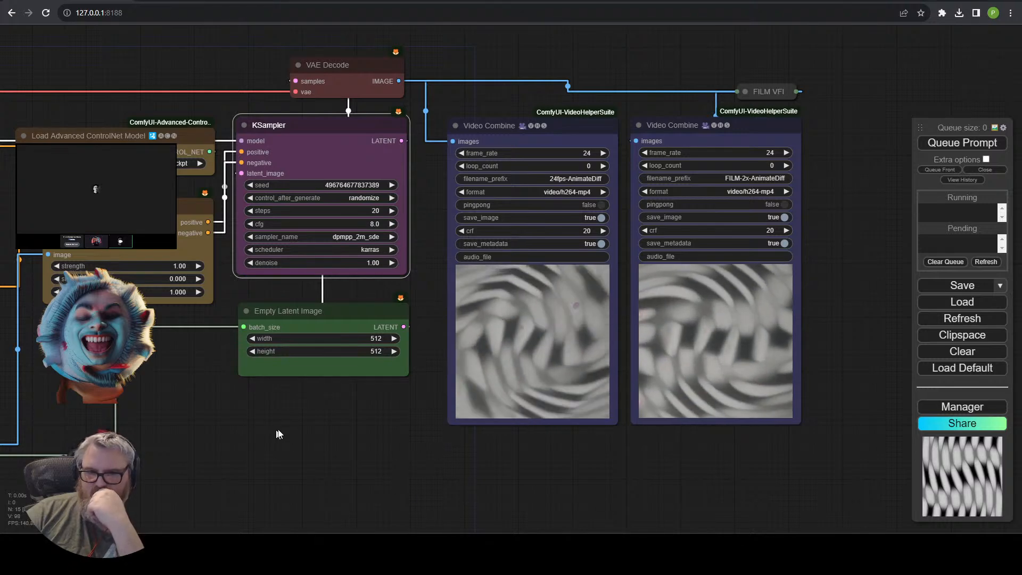
Set the Apply ControlNet (Advanced) strength to 0.8 and queue the workflow.
{"action": "left_click_drag", "start_coordinate": [285, 423], "coordinate": [349, 437]}
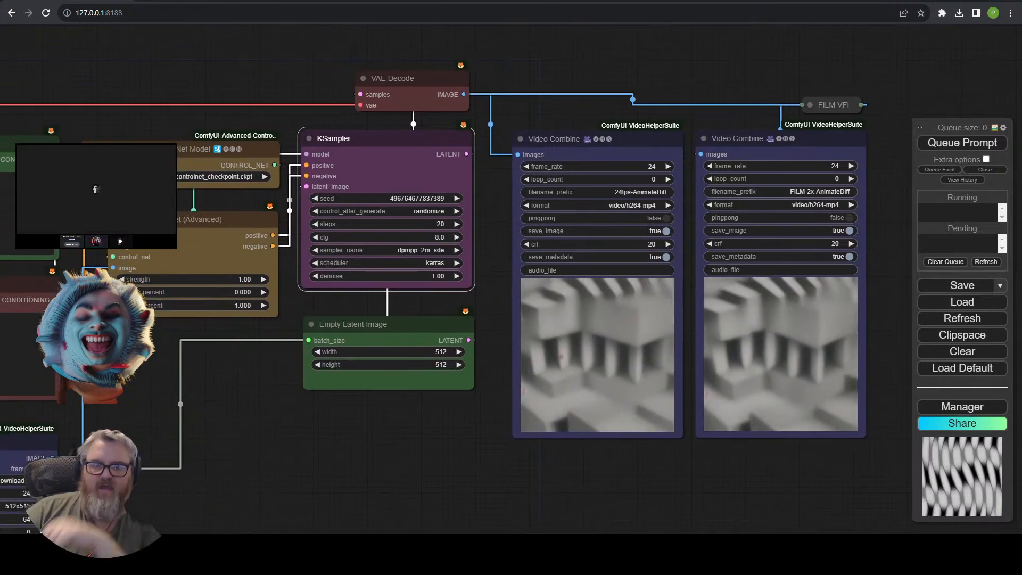
{"action": "left_click", "coordinate": [248, 279]}
{"action": "type", "text": "0."}
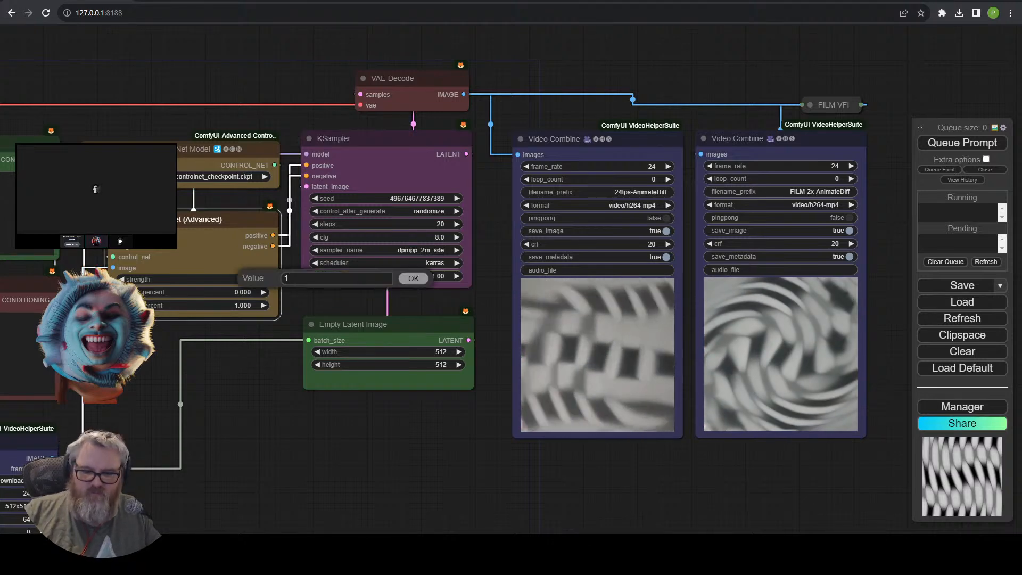
{"action": "type", "text": "8"}
{"action": "key", "text": "Return"}
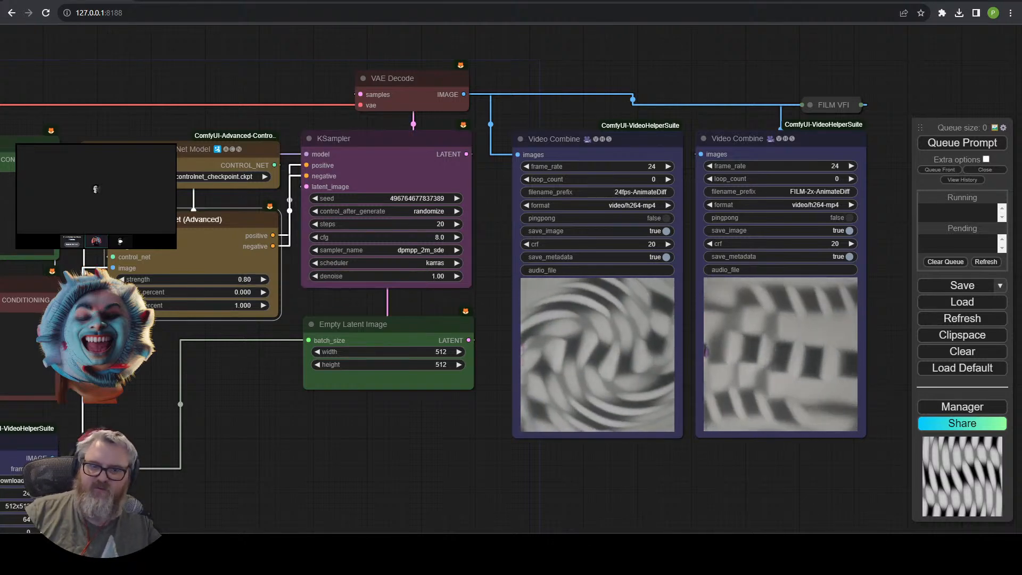
{"action": "left_click", "coordinate": [964, 149]}
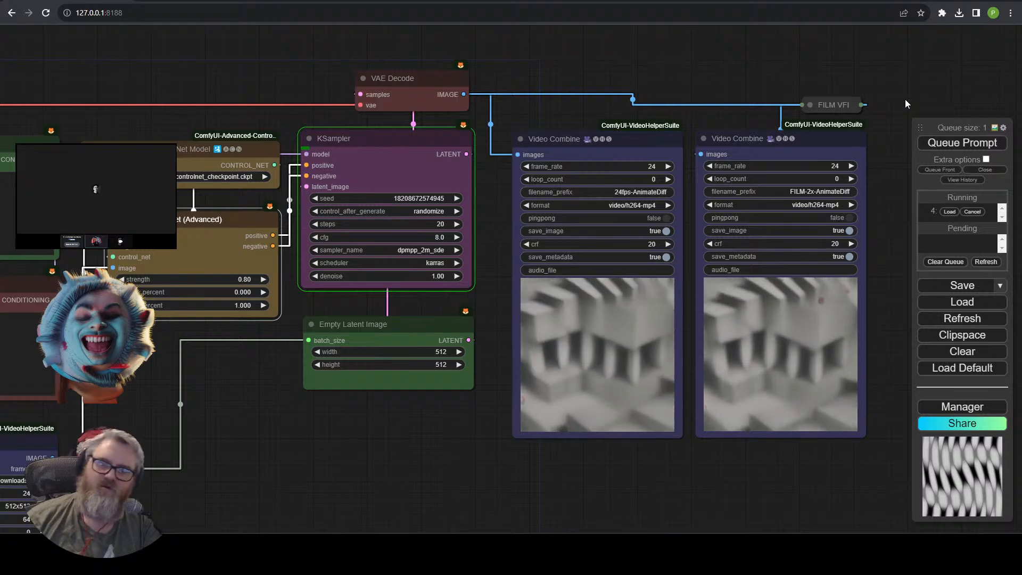
Examine the earlier animations in both Video Combine previews while the queued run is processing.
{"action": "left_click_drag", "start_coordinate": [167, 366], "coordinate": [357, 288]}
{"action": "scroll", "coordinate": [541, 357], "scroll_direction": "up", "scroll_amount": 4}
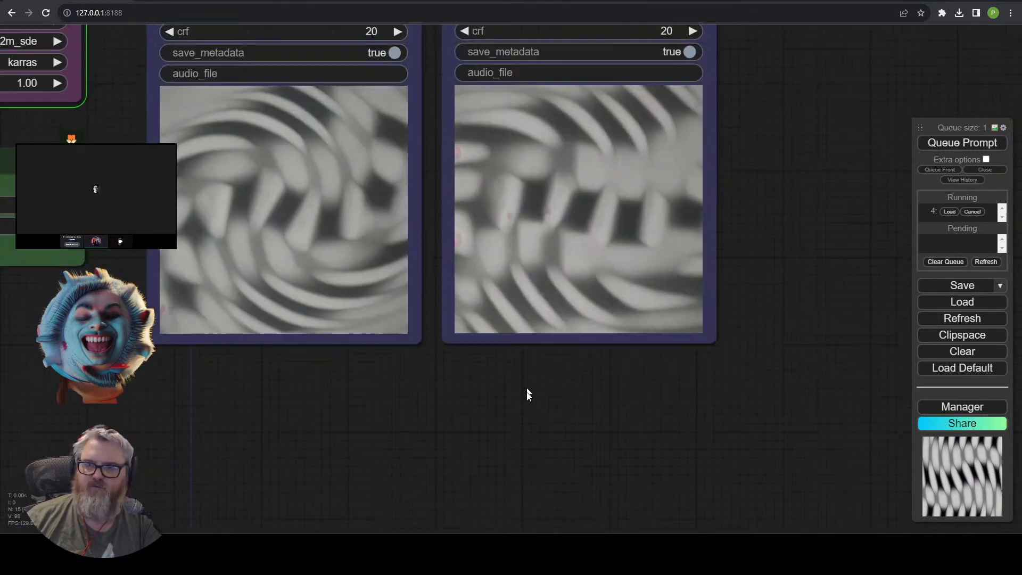
{"action": "scroll", "coordinate": [519, 479], "scroll_direction": "down", "scroll_amount": 1}
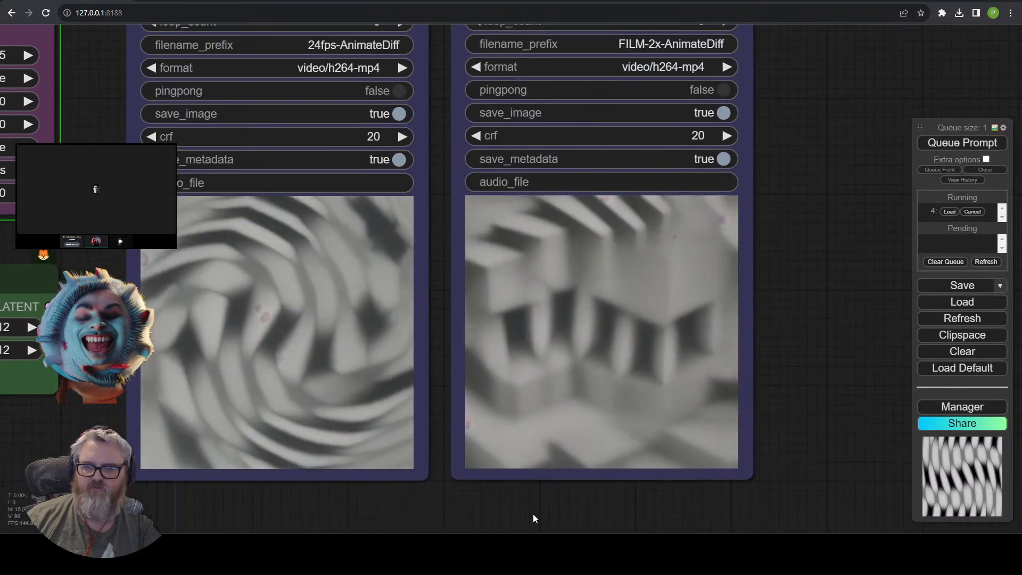
{"action": "scroll", "coordinate": [548, 509], "scroll_direction": "up", "scroll_amount": 3}
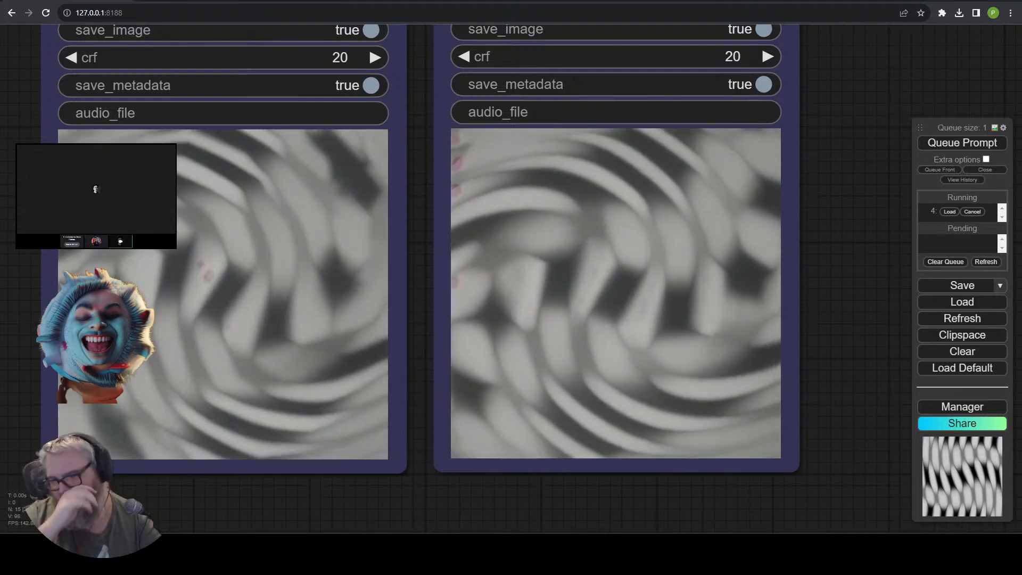
{"action": "scroll", "coordinate": [461, 463], "scroll_direction": "down", "scroll_amount": 10}
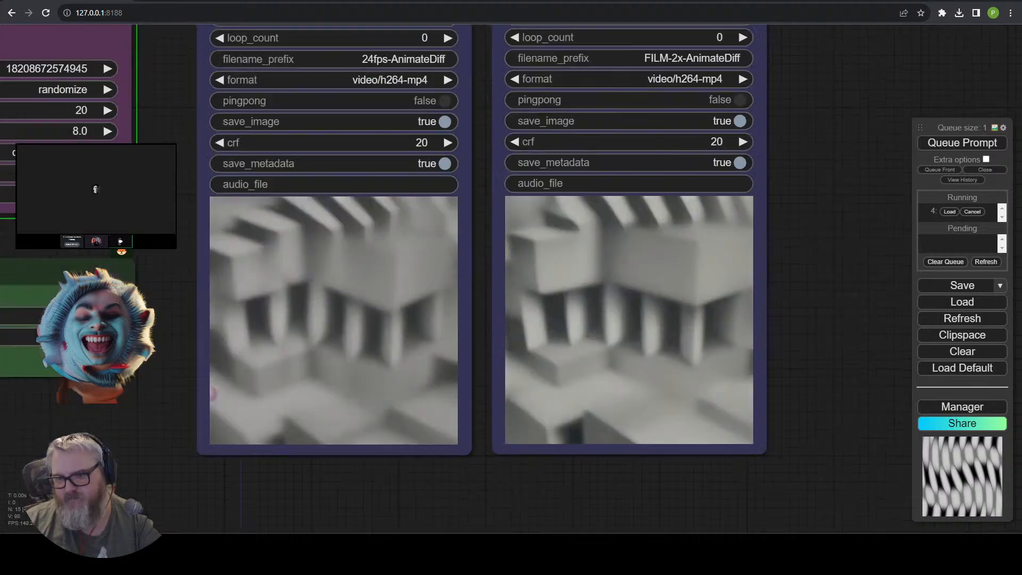
{"action": "left_click_drag", "start_coordinate": [581, 433], "coordinate": [563, 378]}
{"action": "scroll", "coordinate": [615, 427], "scroll_direction": "up", "scroll_amount": 1}
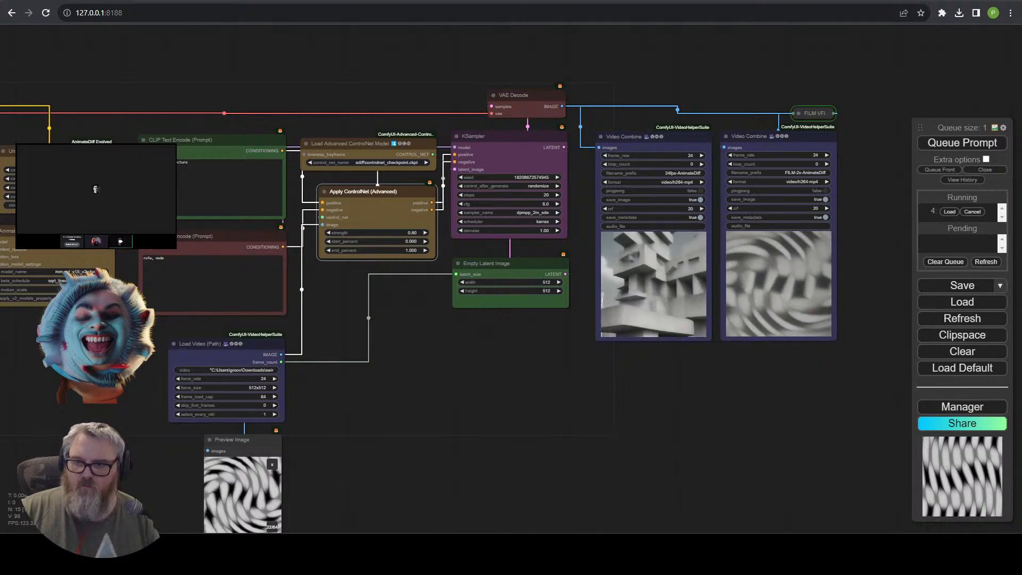
Inspect the newly rendered brutalist architecture animation and compare its 24fps-AnimateDiff and FILM-2x-AnimateDiff previews.
{"action": "scroll", "coordinate": [830, 360], "scroll_direction": "up", "scroll_amount": 6}
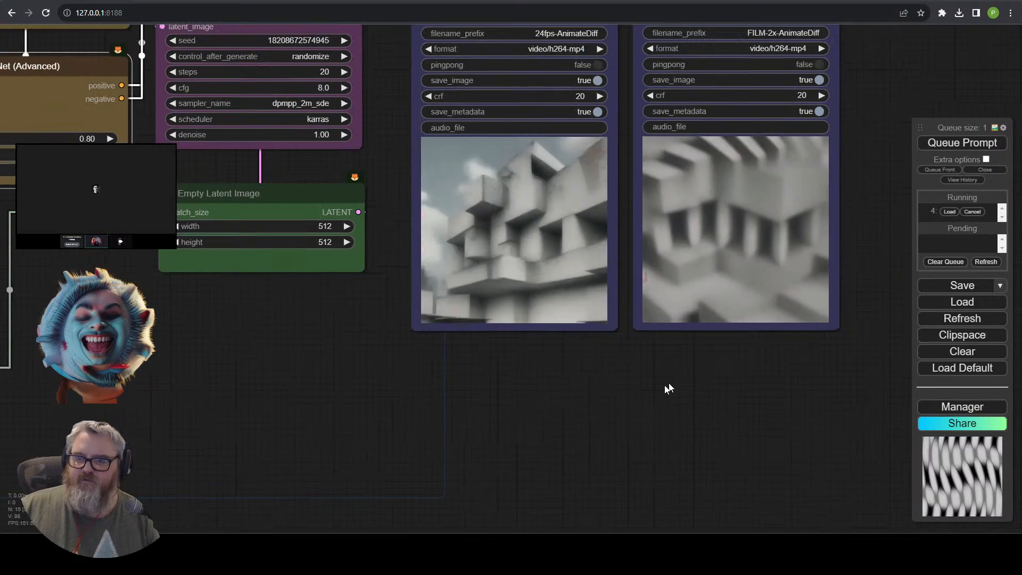
{"action": "left_click_drag", "start_coordinate": [665, 385], "coordinate": [512, 475]}
{"action": "scroll", "coordinate": [515, 474], "scroll_direction": "up", "scroll_amount": 3}
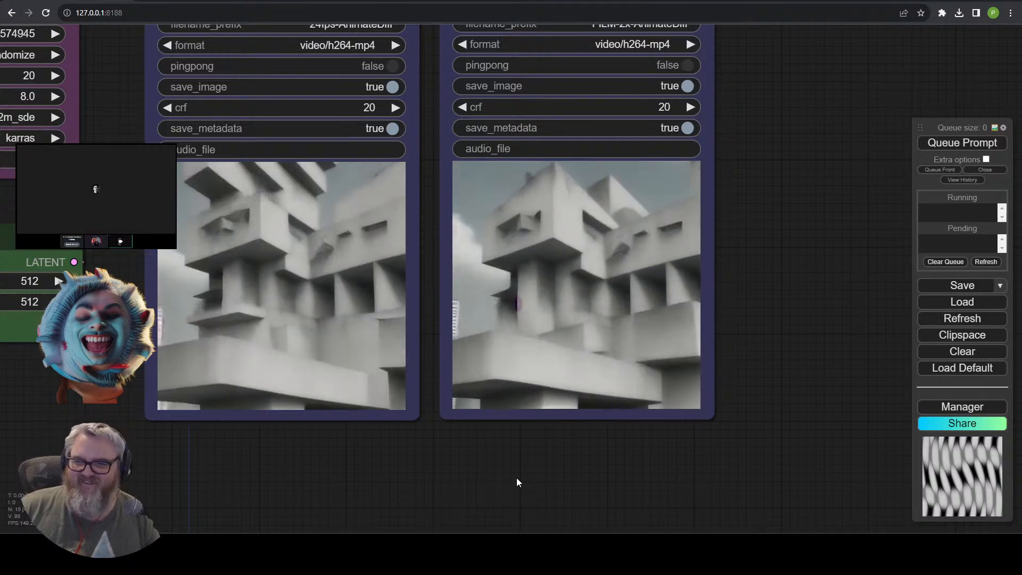
{"action": "scroll", "coordinate": [479, 447], "scroll_direction": "down", "scroll_amount": 5}
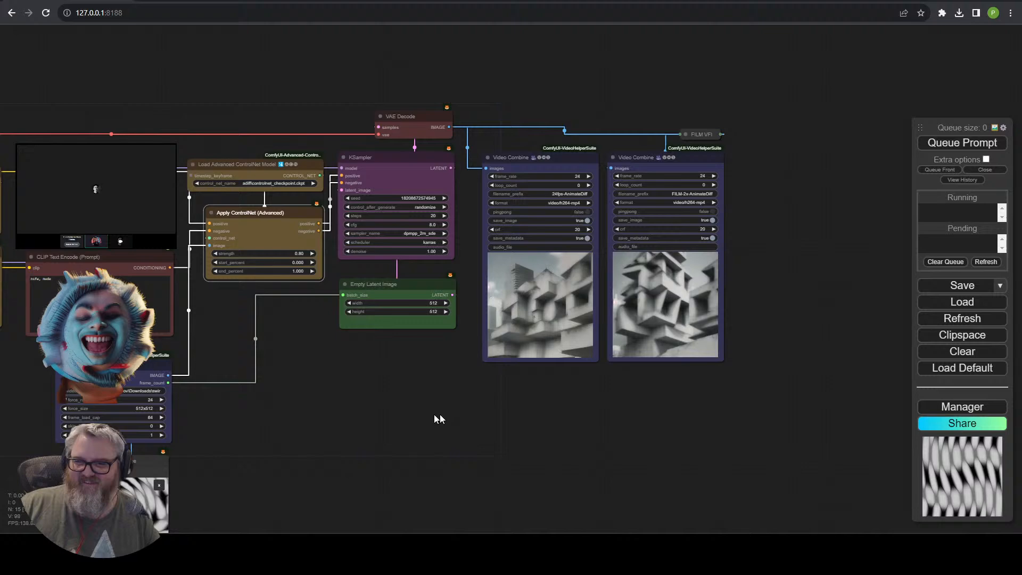
Add a Load LoRA node above the Uniform Context Options node and check which LoRA files are available.
{"action": "left_click_drag", "start_coordinate": [435, 415], "coordinate": [462, 317]}
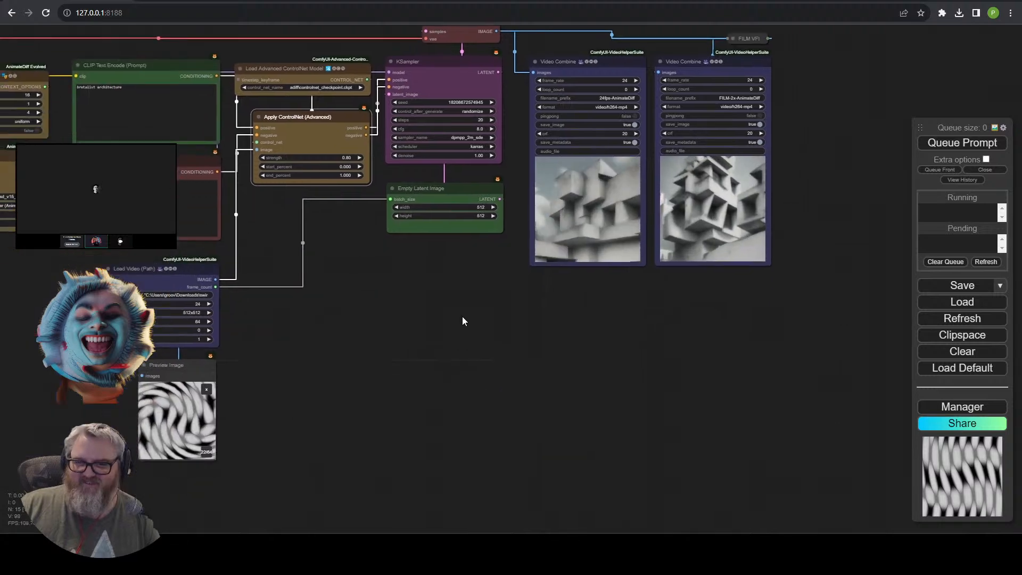
{"action": "scroll", "coordinate": [468, 333], "scroll_direction": "up", "scroll_amount": 2}
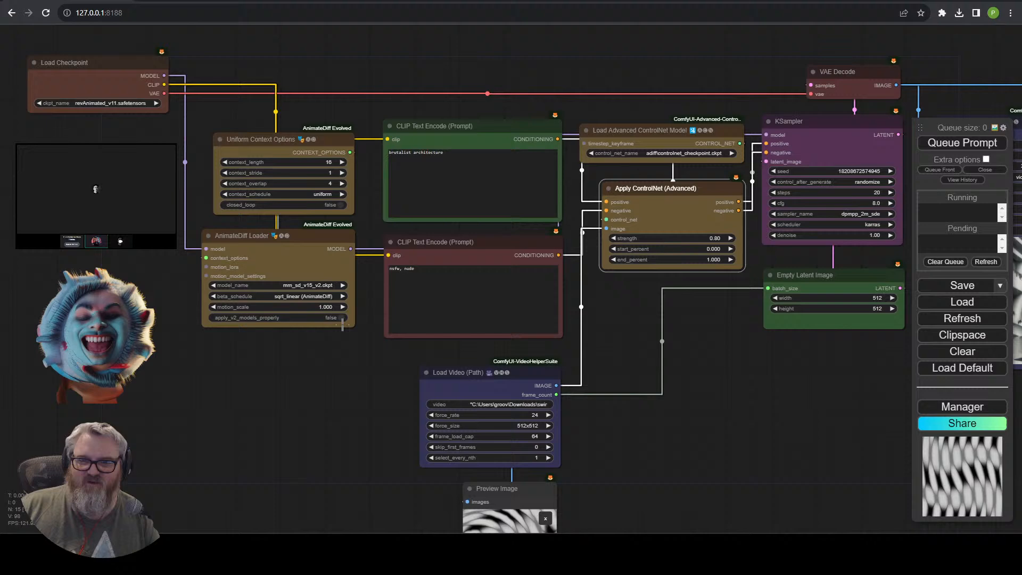
{"action": "left_click_drag", "start_coordinate": [329, 384], "coordinate": [341, 416]}
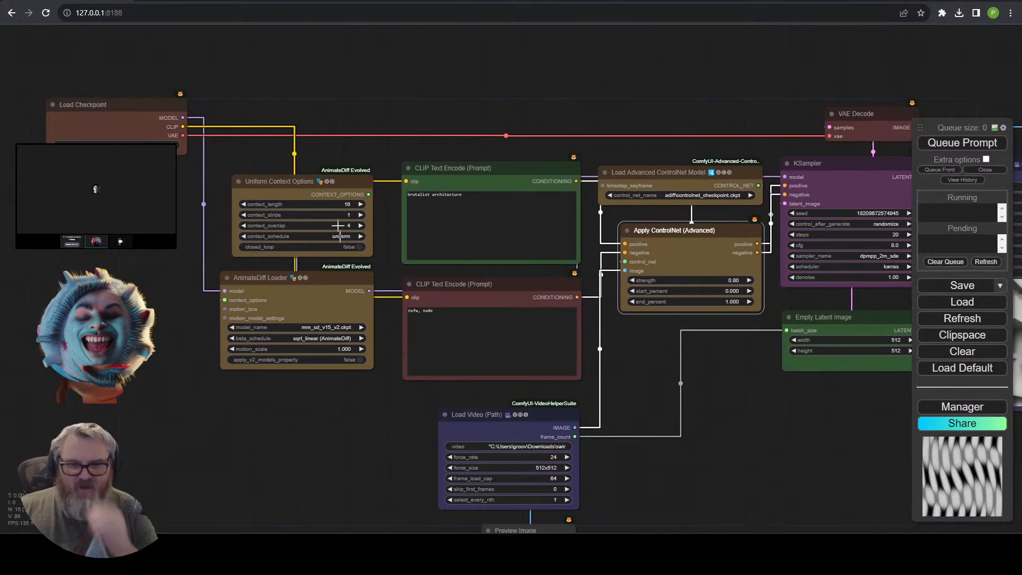
{"action": "double_click", "coordinate": [328, 78]}
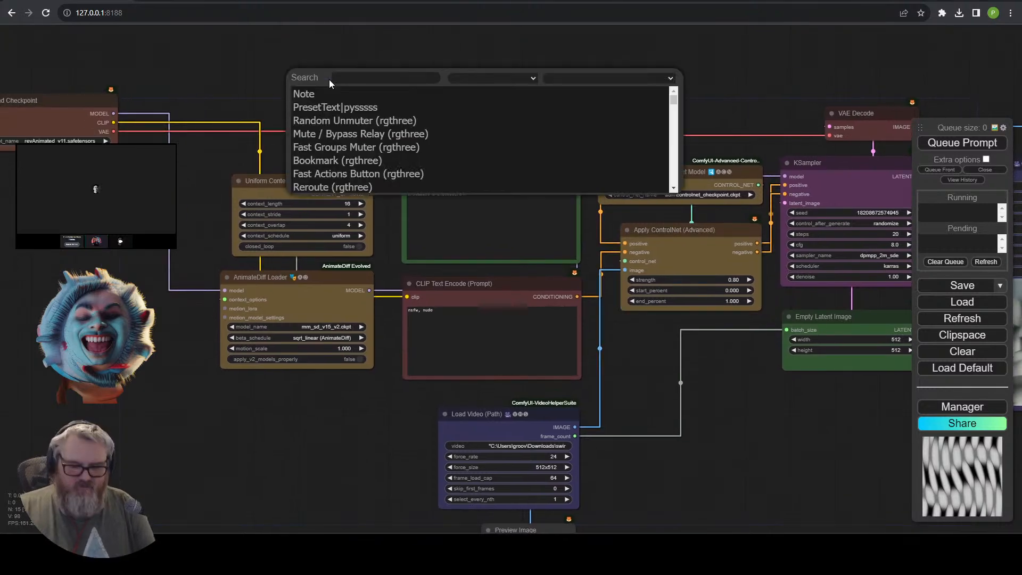
{"action": "type", "text": "load"}
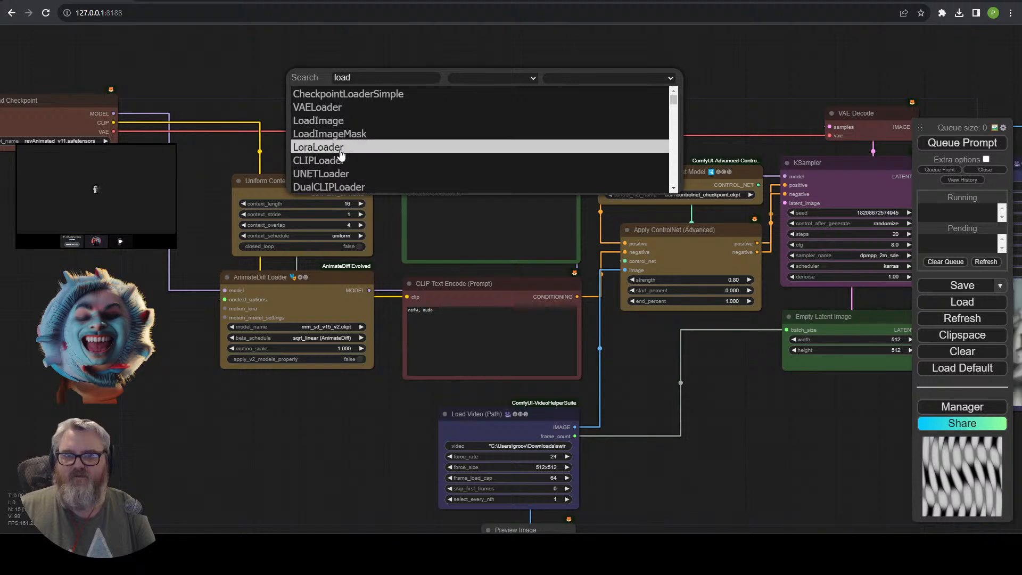
{"action": "left_click", "coordinate": [340, 147]}
{"action": "left_click_drag", "start_coordinate": [361, 72], "coordinate": [282, 47]}
{"action": "left_click", "coordinate": [343, 80]}
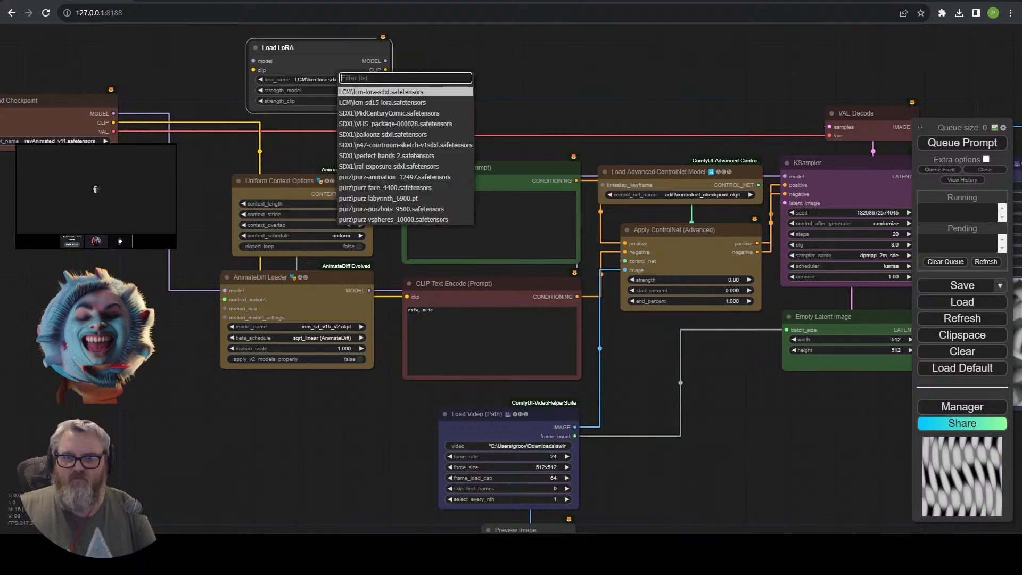
{"action": "left_click", "coordinate": [686, 84]}
Open the ComfyUI folder inside C:\ai\ComfyUI_windows_portable in File Explorer.
{"action": "key", "text": "super+r"}
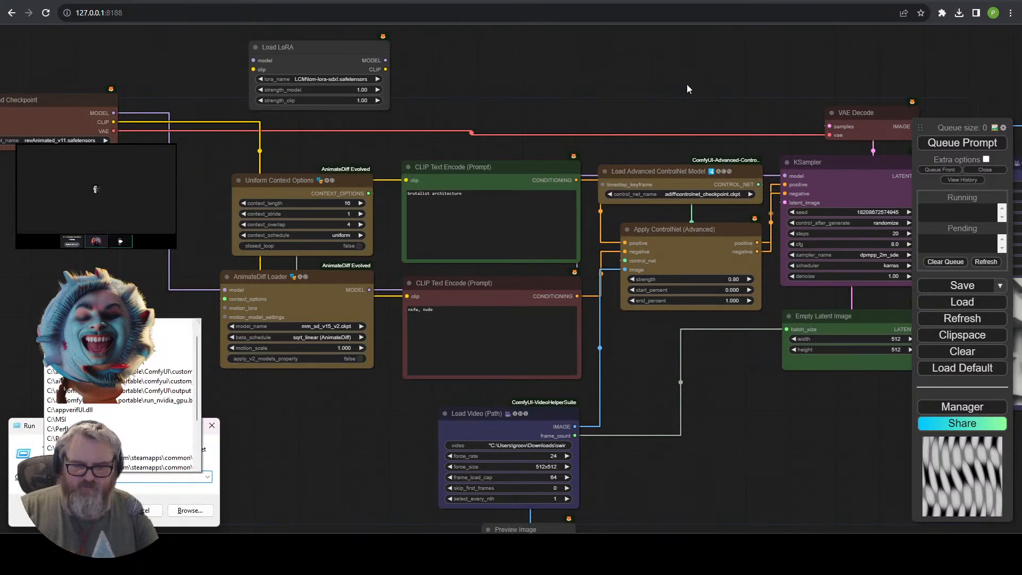
{"action": "type", "text": "\\c"}
{"action": "key", "text": "Down"}
{"action": "key", "text": "Return"}
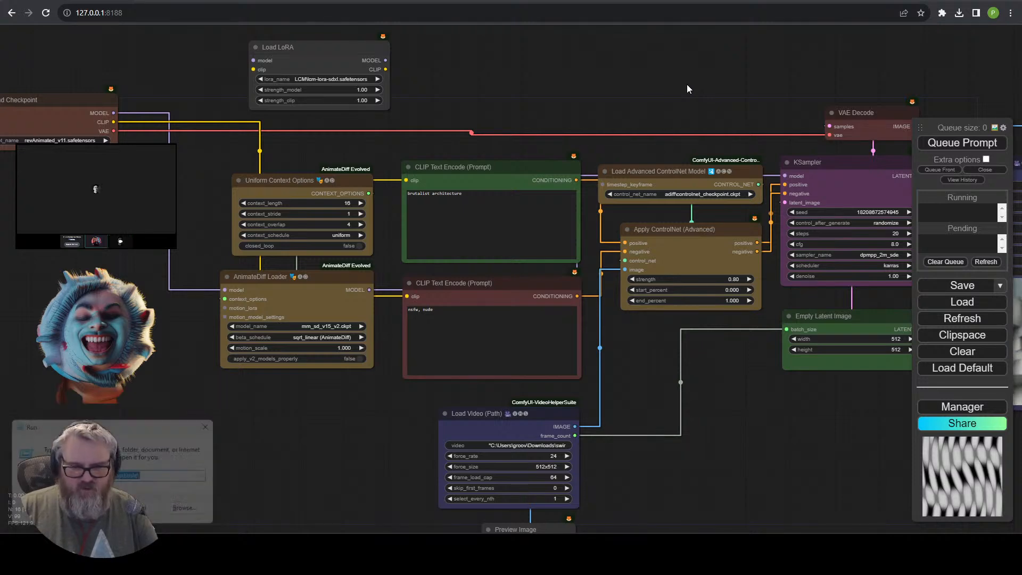
{"action": "key", "text": "Down"}
{"action": "key", "text": "Down"}
{"action": "key", "text": "Down"}
{"action": "key", "text": "Up"}
{"action": "key", "text": "Up"}
{"action": "key", "text": "Up"}
{"action": "key", "text": "Return"}
Open the models folder inside the ComfyUI folder.
{"action": "key", "text": "Down"}
{"action": "key", "text": "Down"}
{"action": "key", "text": "Down"}
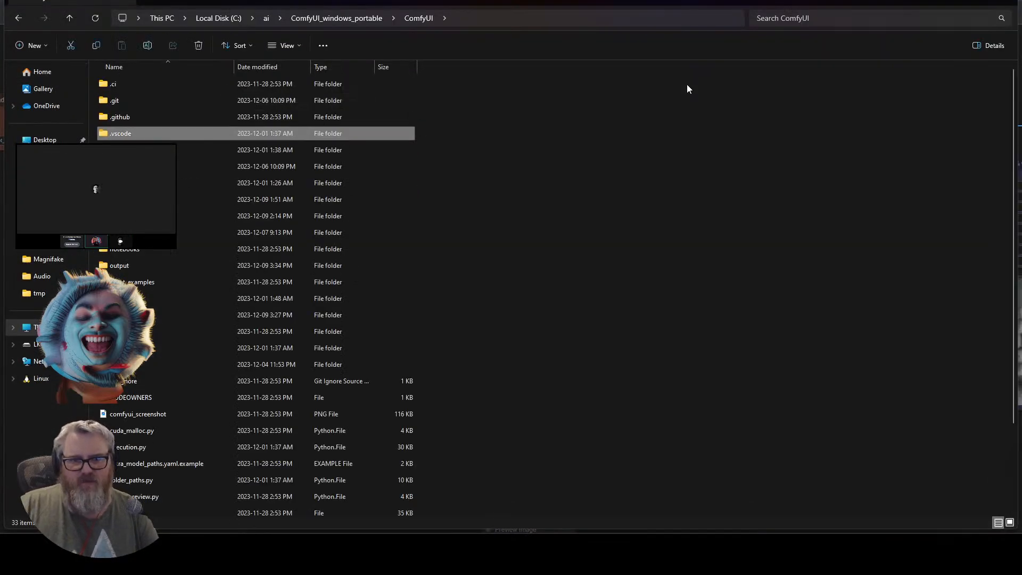
{"action": "key", "text": "Down"}
{"action": "key", "text": "Down"}
{"action": "key", "text": "Down"}
{"action": "key", "text": "Down"}
{"action": "key", "text": "Down"}
{"action": "key", "text": "Down"}
{"action": "key", "text": "Return"}
Open the loras folder inside the models folder.
{"action": "key", "text": "Down"}
{"action": "key", "text": "Down"}
{"action": "key", "text": "Down"}
{"action": "key", "text": "Down"}
{"action": "key", "text": "Down"}
{"action": "key", "text": "Down"}
{"action": "key", "text": "Down"}
{"action": "key", "text": "Down"}
{"action": "key", "text": "Down"}
{"action": "key", "text": "Down"}
{"action": "key", "text": "Down"}
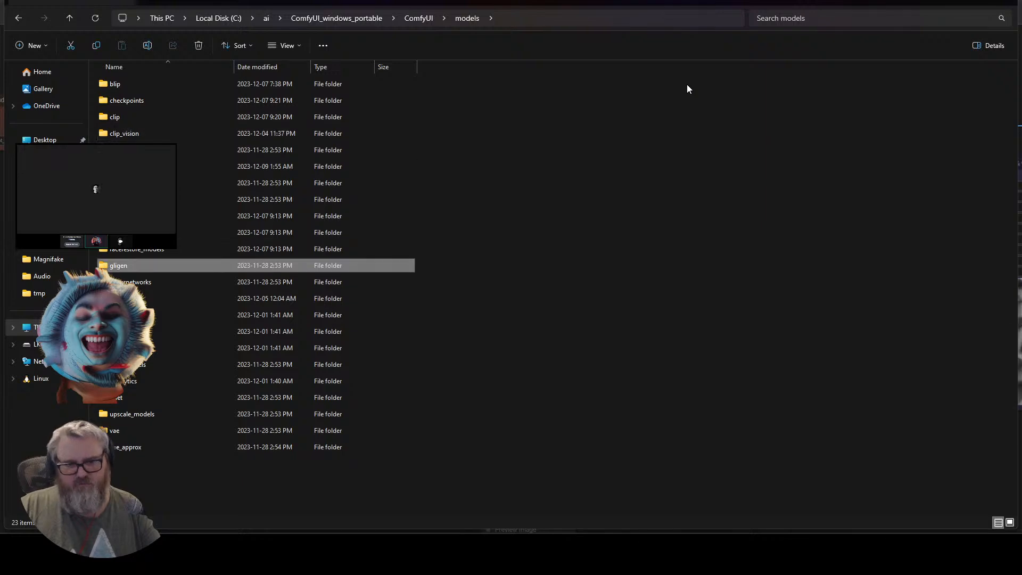
{"action": "key", "text": "Down"}
{"action": "key", "text": "Down"}
{"action": "key", "text": "Return"}
Create a folder named tenzia inside the loras folder and open it.
{"action": "key", "text": "Down"}
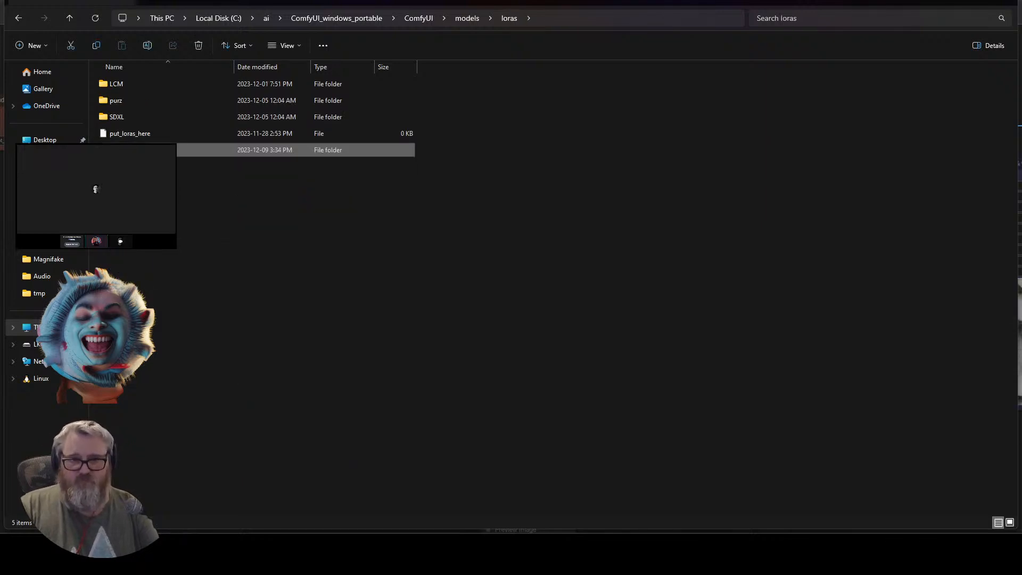
{"action": "key", "text": "Return"}
{"action": "key", "text": "super+r"}
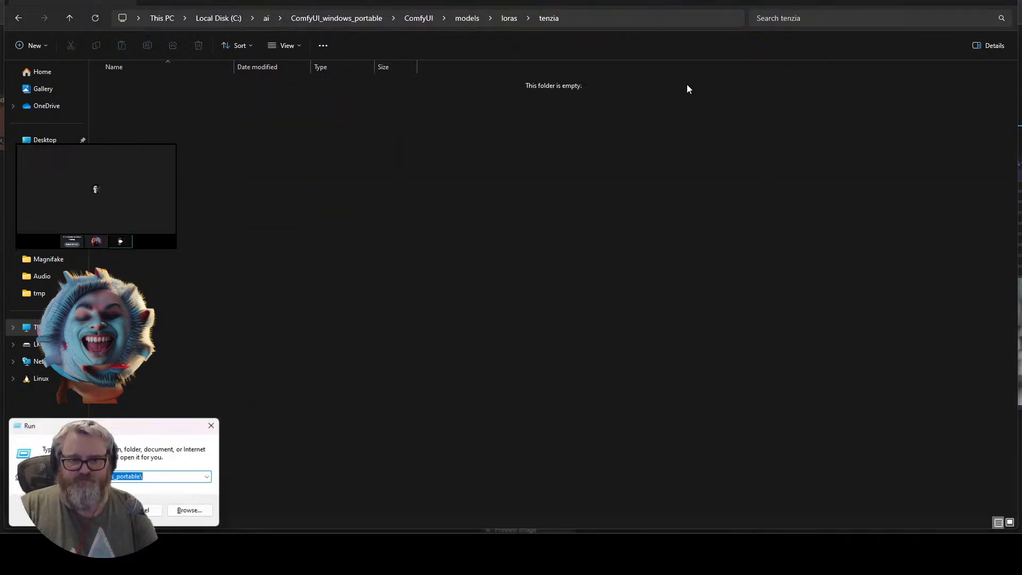
{"action": "key", "text": "Escape"}
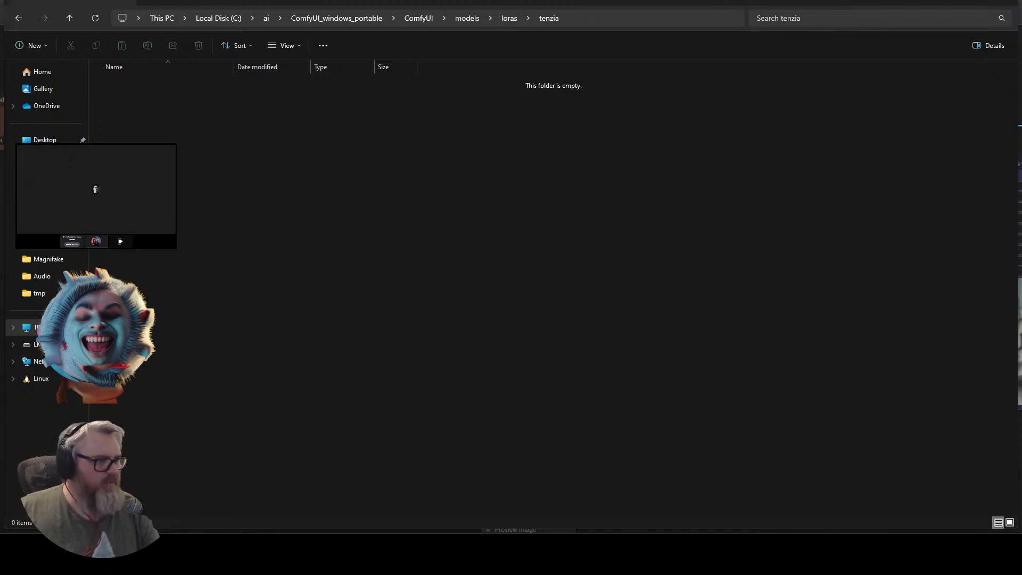
Download the LoRA .safetensors attachments from the Discord message, including tenziamonster1sdv15_5200.safetensors, and return to the tenzia folder.
{"action": "left_click", "coordinate": [59, 169]}
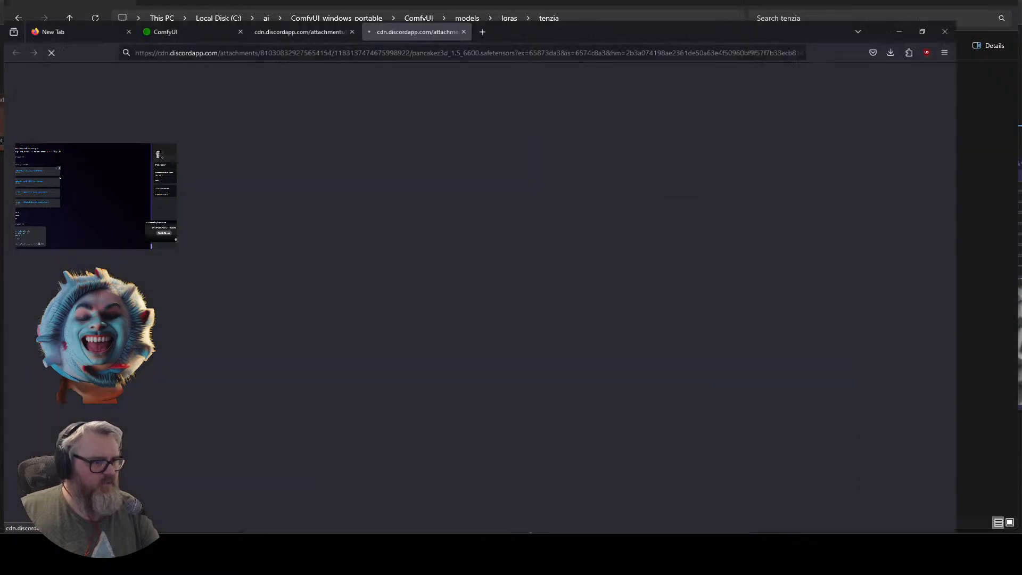
{"action": "left_click", "coordinate": [60, 180]}
{"action": "left_click", "coordinate": [59, 189]}
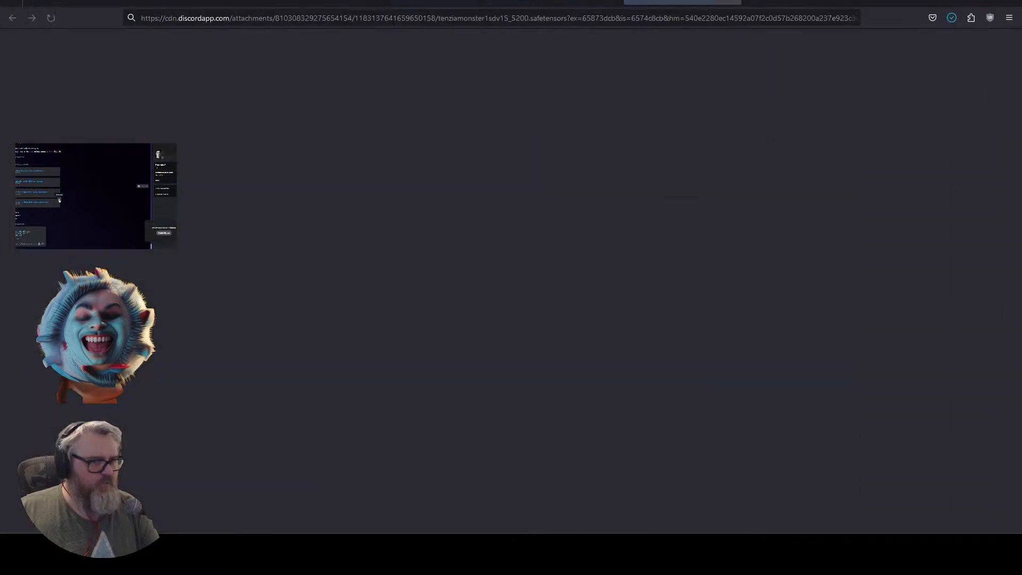
{"action": "left_click", "coordinate": [318, 337]}
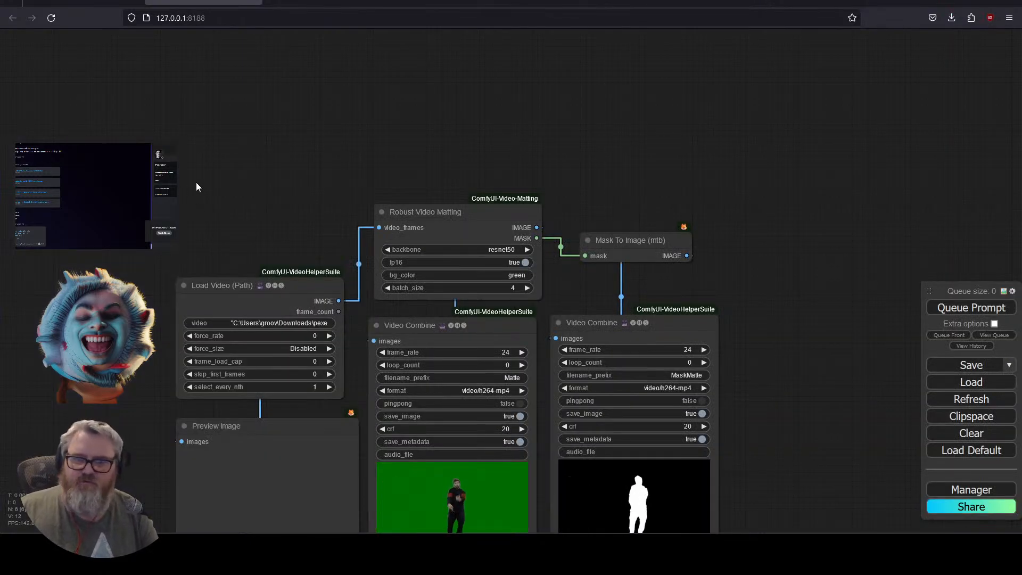
{"action": "key", "text": "ctrl+w"}
{"action": "left_click", "coordinate": [961, 3]}
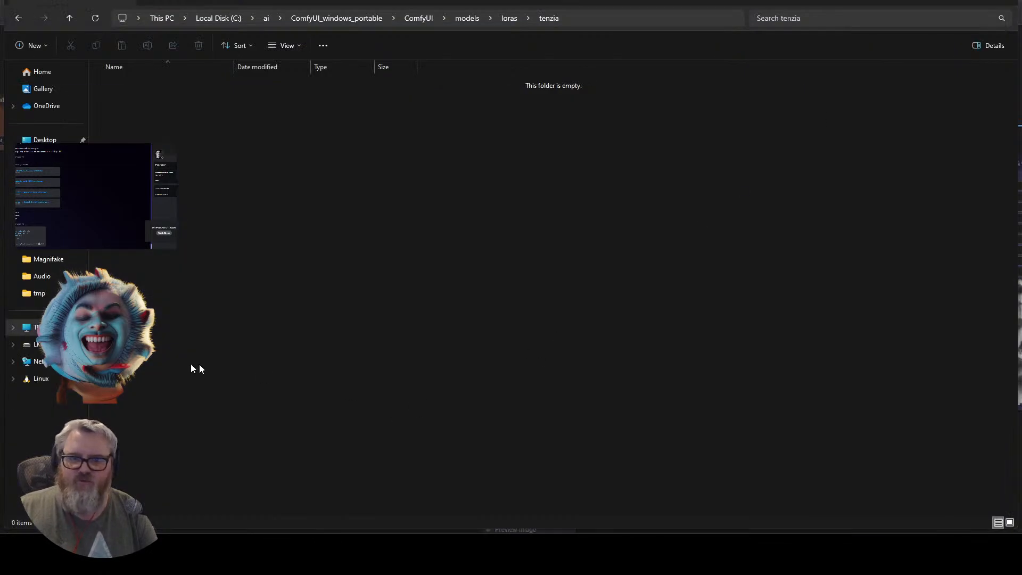
Copy the four downloaded LoRA .safetensors files into the empty tenzia folder.
{"action": "left_click", "coordinate": [572, 18]}
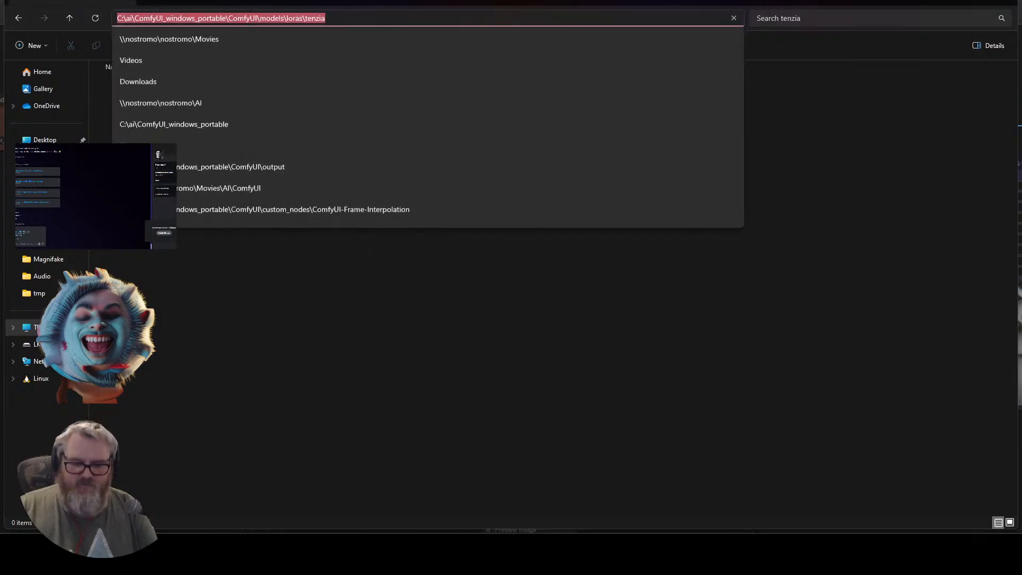
{"action": "key", "text": "Escape"}
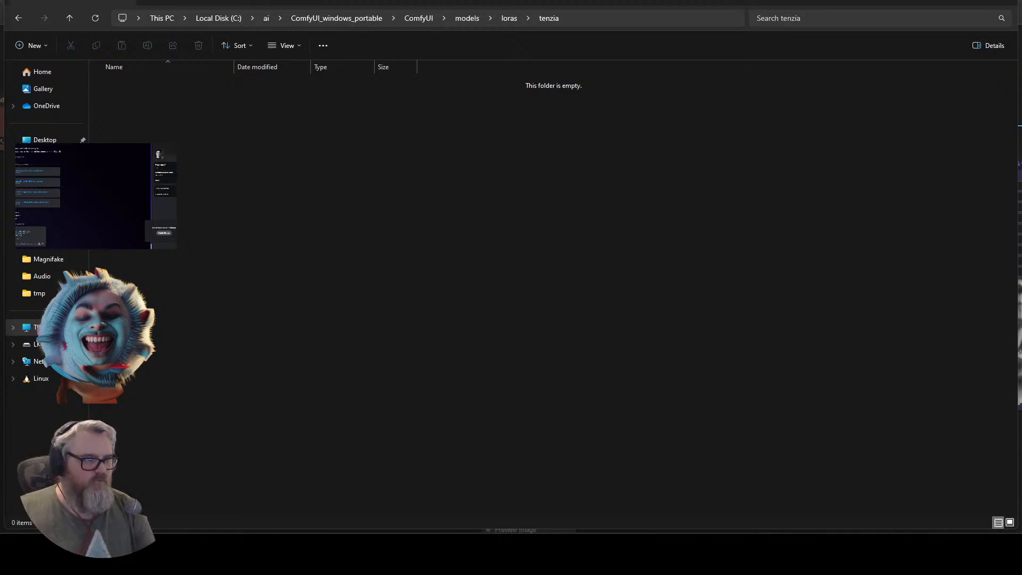
{"action": "left_click_drag", "start_coordinate": [385, 162], "coordinate": [477, 197]}
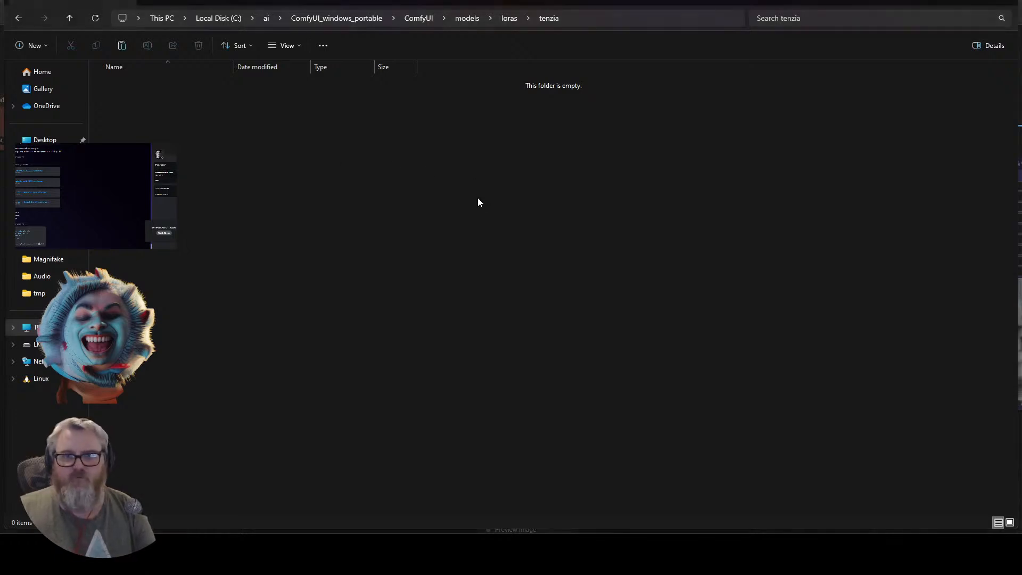
{"action": "left_click", "coordinate": [462, 230]}
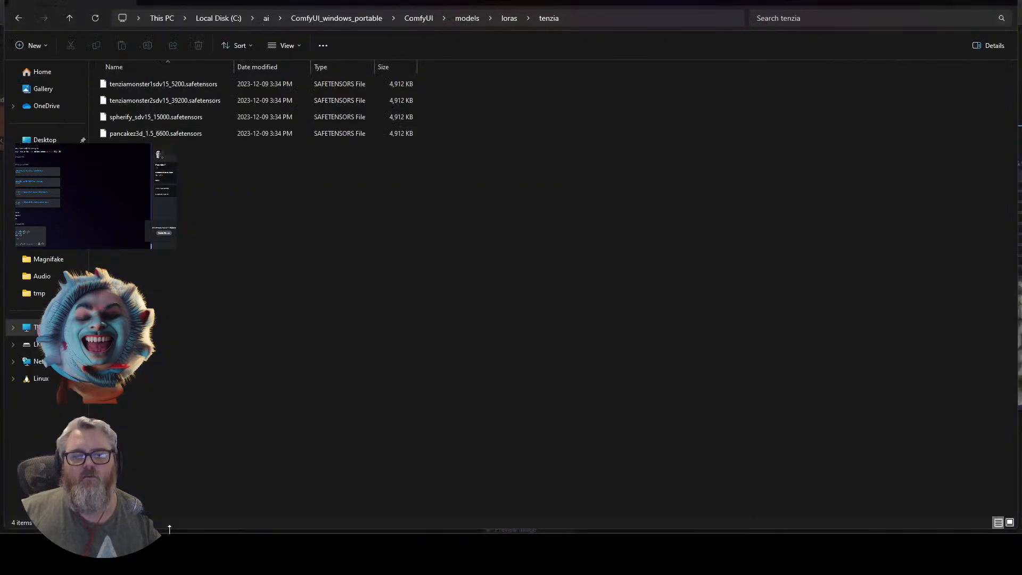
Switch to ComfyUI, refresh the model lists, and choose tenzia\tenziamonster2sdv15_39200.safetensors in the Load LoRA node.
{"action": "left_click", "coordinate": [169, 543]}
{"action": "scroll", "coordinate": [149, 316], "scroll_direction": "up", "scroll_amount": 1}
{"action": "left_click_drag", "start_coordinate": [149, 315], "coordinate": [226, 453]}
{"action": "left_click", "coordinate": [446, 170]}
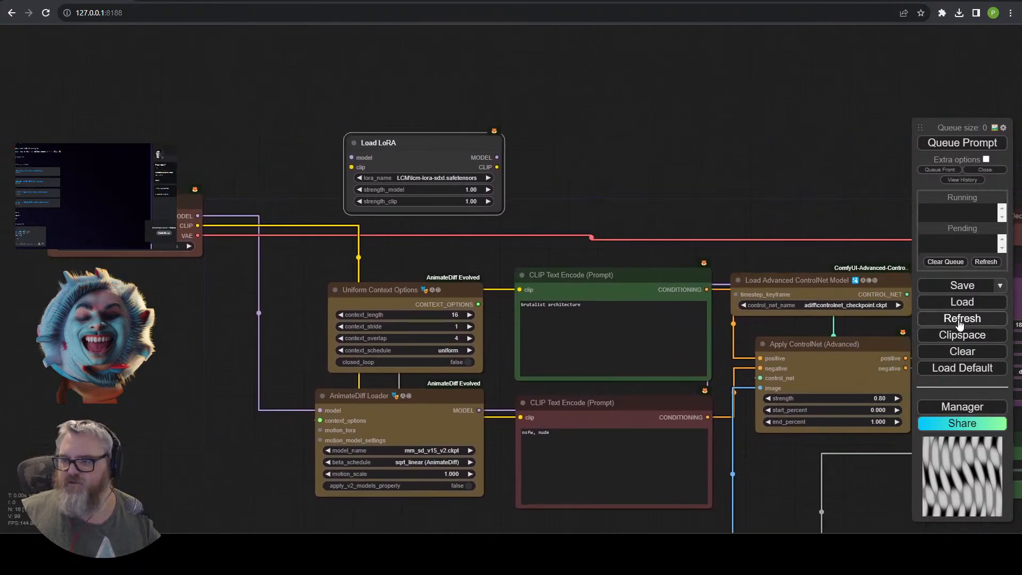
{"action": "left_click", "coordinate": [443, 178]}
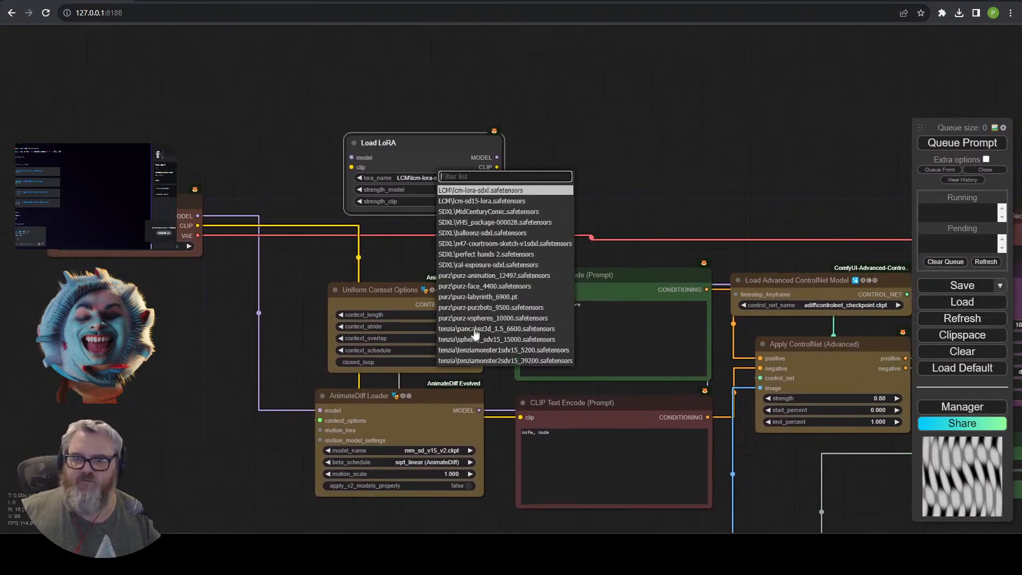
{"action": "left_click", "coordinate": [540, 361]}
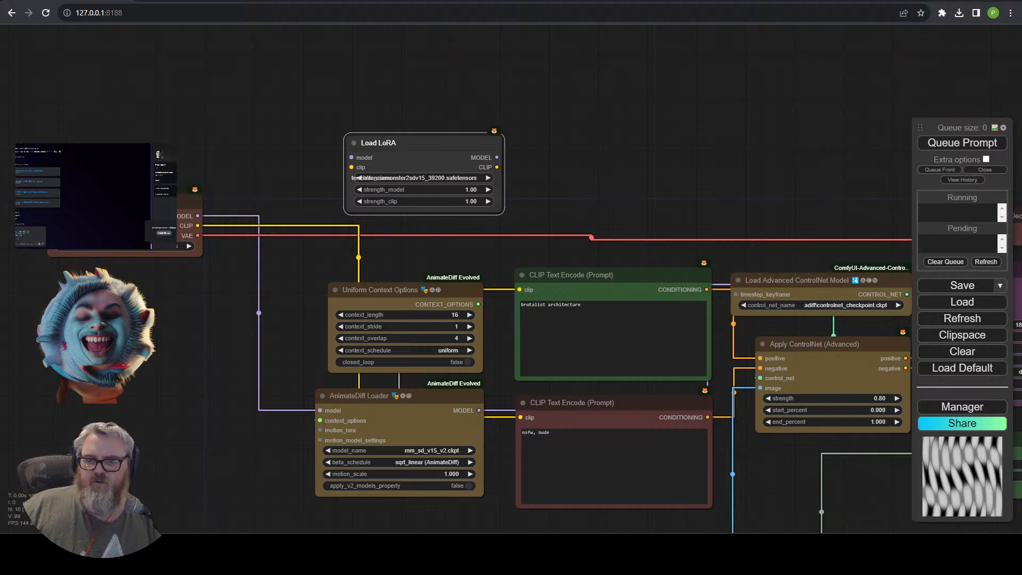
Reposition the Load LoRA node and connect the checkpoint loader's MODEL and CLIP outputs to its inputs.
{"action": "left_click_drag", "start_coordinate": [430, 131], "coordinate": [418, 95]}
{"action": "left_click_drag", "start_coordinate": [186, 180], "coordinate": [339, 122]}
{"action": "left_click_drag", "start_coordinate": [185, 190], "coordinate": [275, 176]}
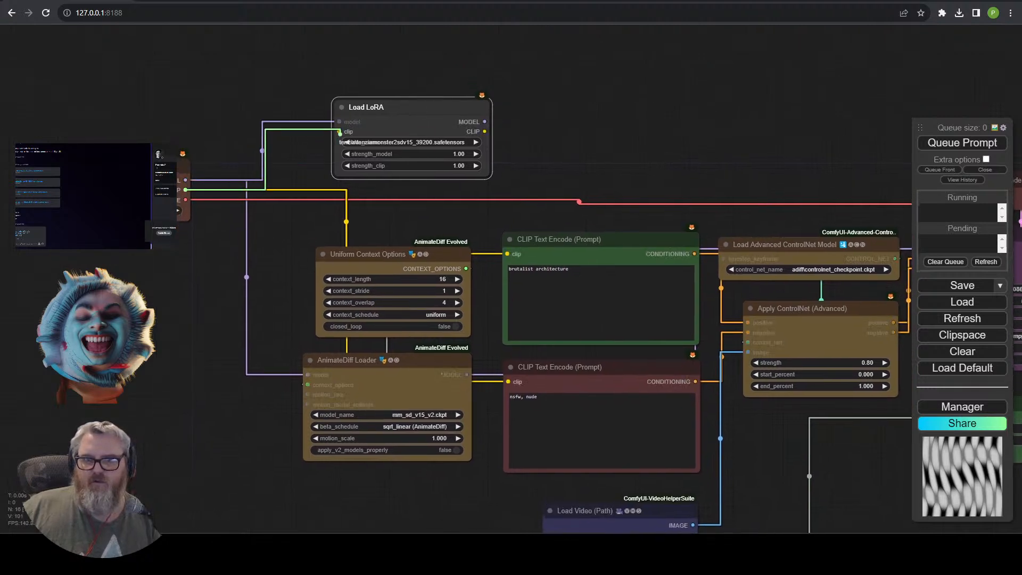
{"action": "left_click_drag", "start_coordinate": [340, 133], "coordinate": [339, 131]}
Connect Load LoRA's MODEL output to the AnimateDiff Loader and its CLIP output to both CLIP Text Encode nodes.
{"action": "left_click_drag", "start_coordinate": [485, 122], "coordinate": [579, 144]}
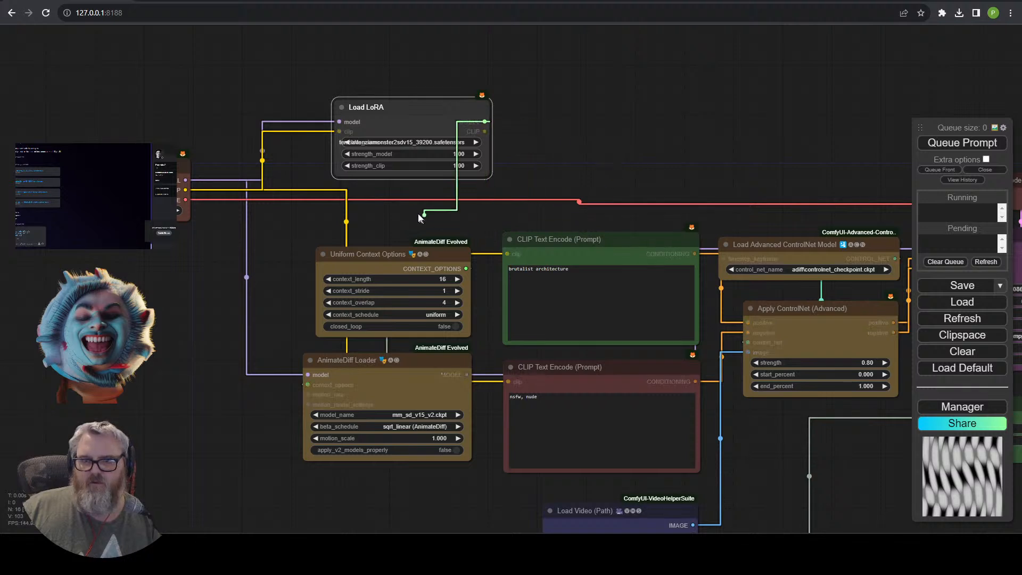
{"action": "left_click_drag", "start_coordinate": [544, 215], "coordinate": [735, 238]}
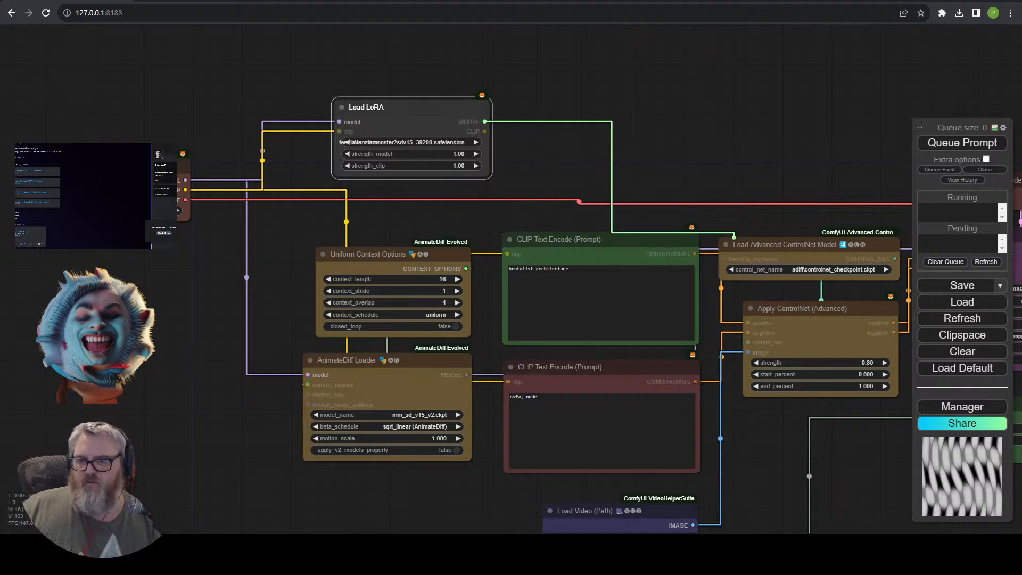
{"action": "left_click_drag", "start_coordinate": [566, 264], "coordinate": [307, 375]}
{"action": "left_click_drag", "start_coordinate": [388, 108], "coordinate": [377, 86]}
{"action": "left_click_drag", "start_coordinate": [474, 107], "coordinate": [508, 254]}
{"action": "left_click_drag", "start_coordinate": [473, 108], "coordinate": [508, 381]}
Replace the positive prompt "brutalist architecture" with "(tenziamonster:0.6)".
{"action": "left_click", "coordinate": [569, 268]}
{"action": "left_click", "coordinate": [509, 269]}
{"action": "type", "text": "tenziamonster:0.6)"}
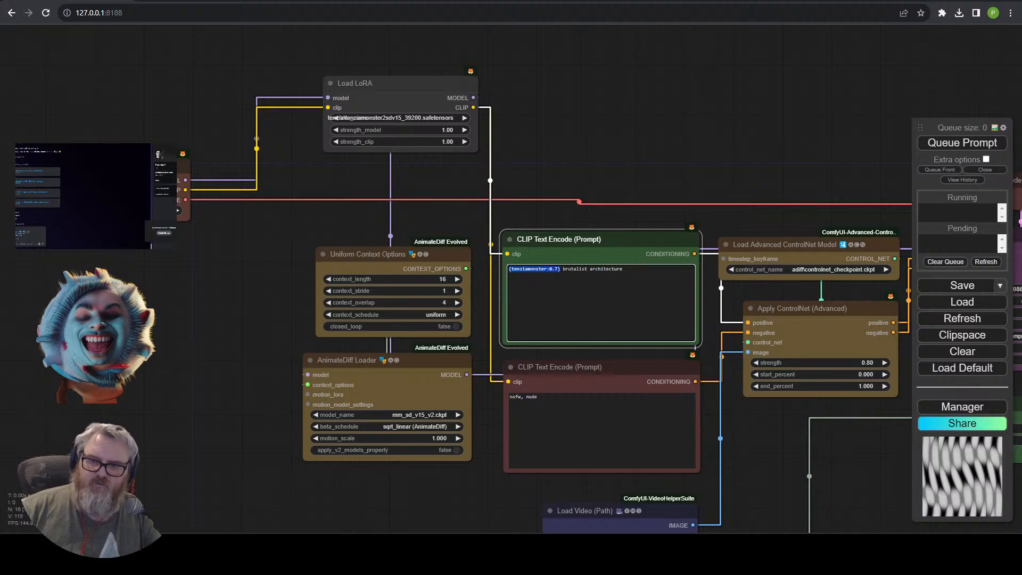
{"action": "scroll", "coordinate": [583, 264], "scroll_direction": "up", "scroll_amount": 5}
{"action": "scroll", "coordinate": [583, 264], "scroll_direction": "down", "scroll_amount": 2}
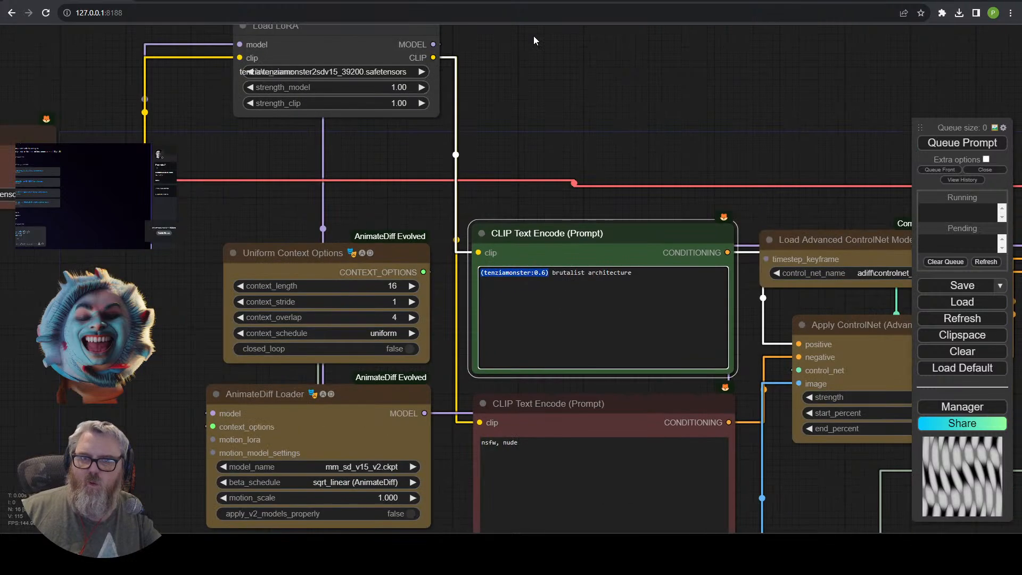
{"action": "left_click_drag", "start_coordinate": [392, 139], "coordinate": [395, 209]}
{"action": "left_click", "coordinate": [635, 364]}
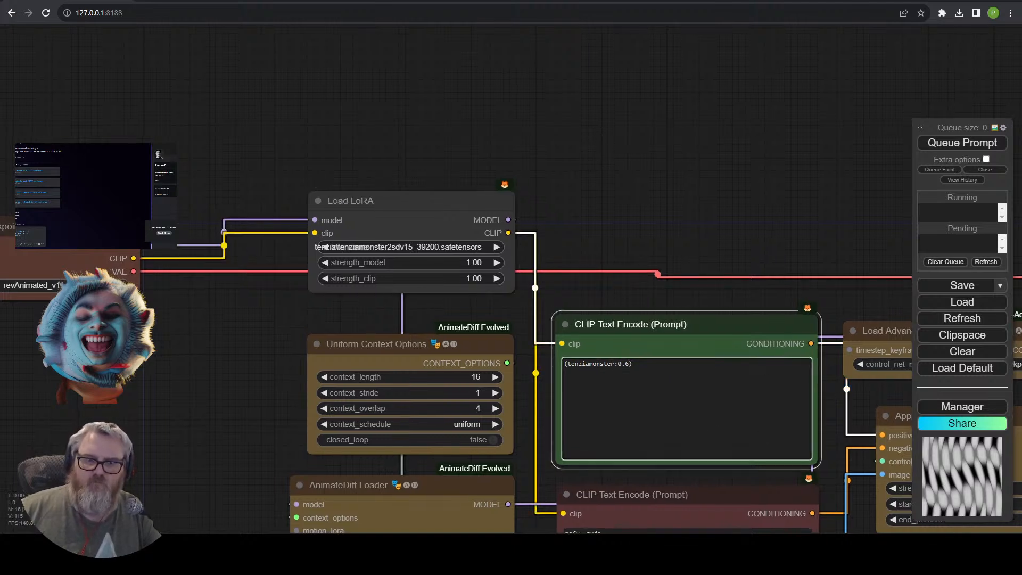
Open the Models folder in the nostromo AI network share and copy v1-5-pruned-emaonly.ckpt.
{"action": "left_click", "coordinate": [45, 285]}
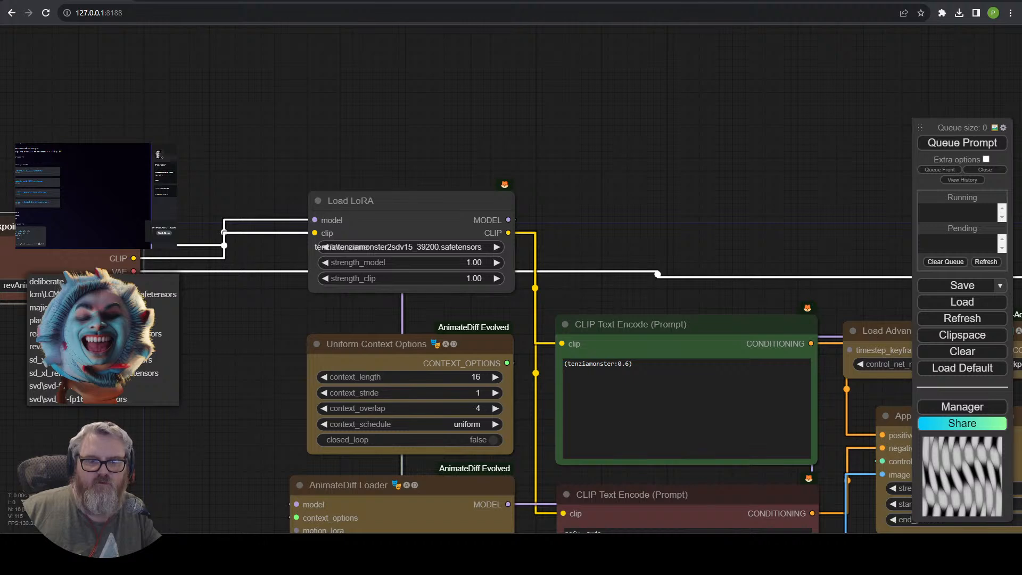
{"action": "key", "text": "Escape"}
{"action": "key", "text": "super+r"}
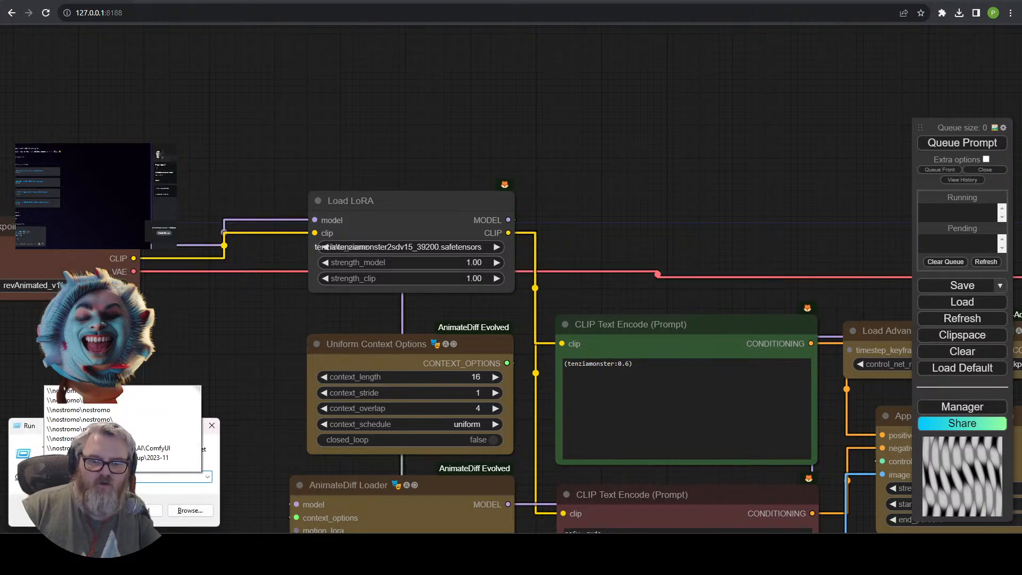
{"action": "key", "text": "Return"}
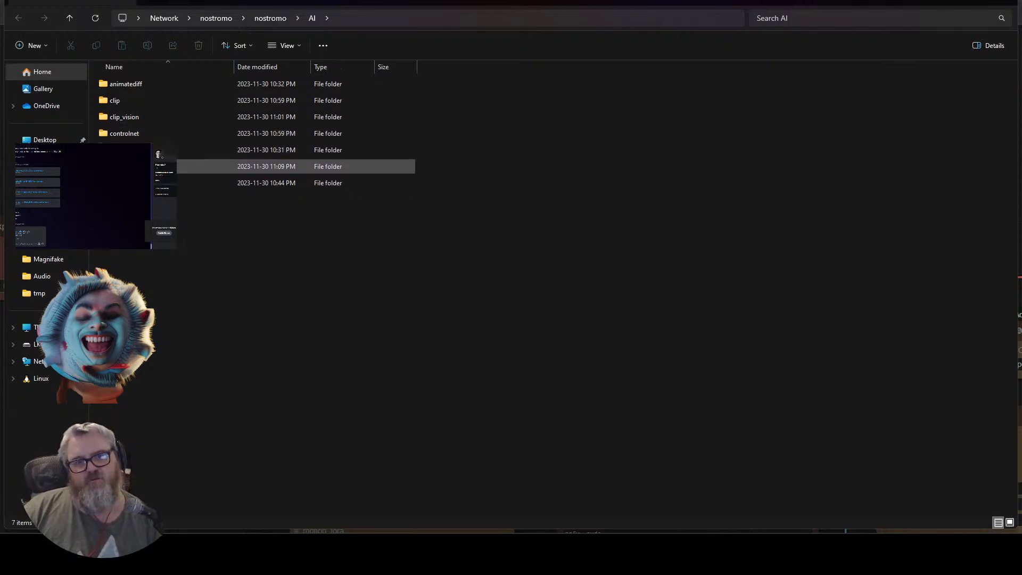
{"action": "double_click", "coordinate": [171, 183]}
{"action": "scroll", "coordinate": [200, 290], "scroll_direction": "down", "scroll_amount": 7}
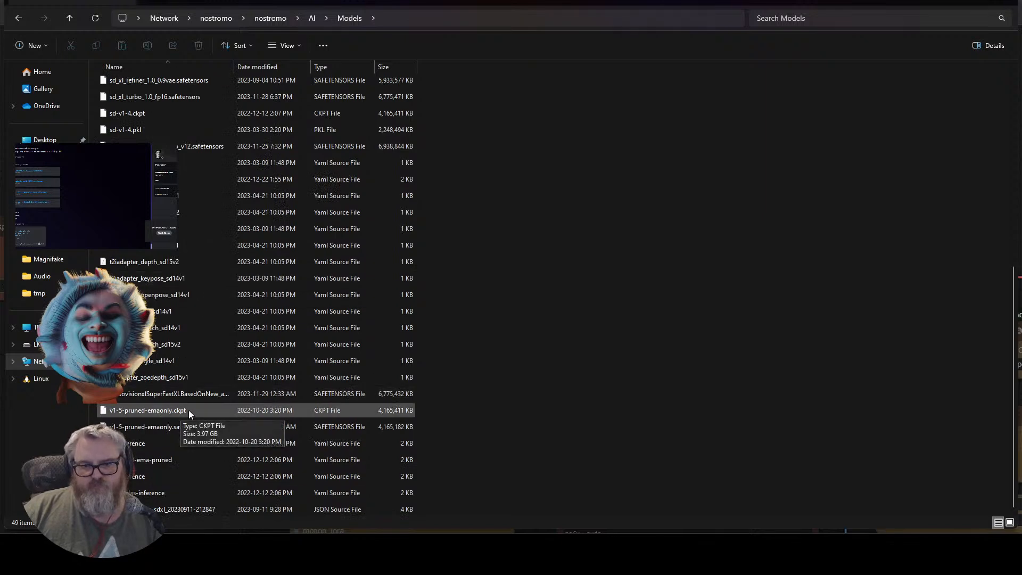
Navigate the file explorer to C:\ai\ComfyUI_windows_portable.
{"action": "left_click", "coordinate": [487, 20]}
{"action": "type", "text": "C:"}
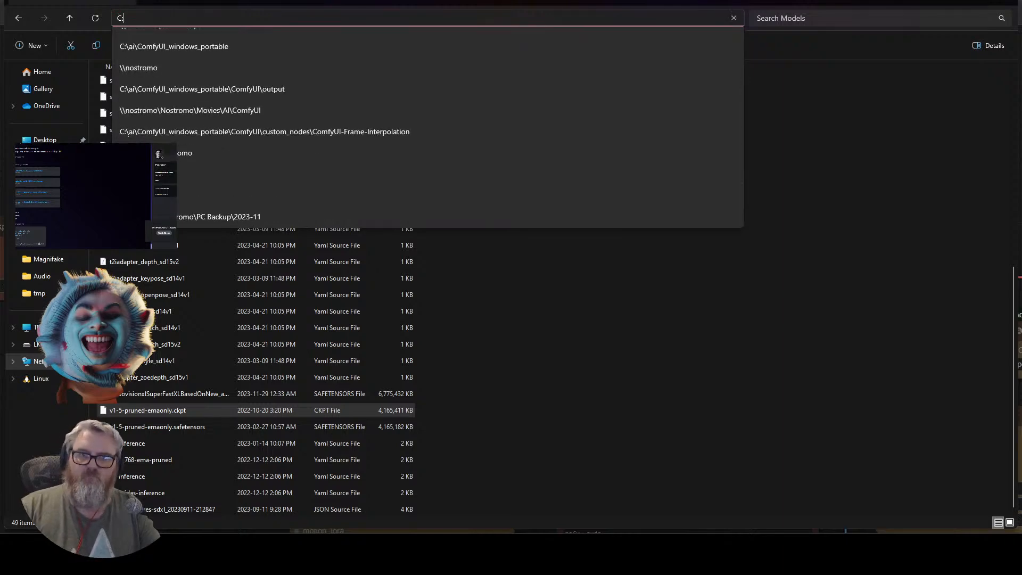
{"action": "type", "text": "\\ai\\comf"}
{"action": "key", "text": "Down"}
{"action": "key", "text": "Down"}
{"action": "key", "text": "Down"}
{"action": "key", "text": "Down"}
{"action": "key", "text": "Up"}
{"action": "key", "text": "Up"}
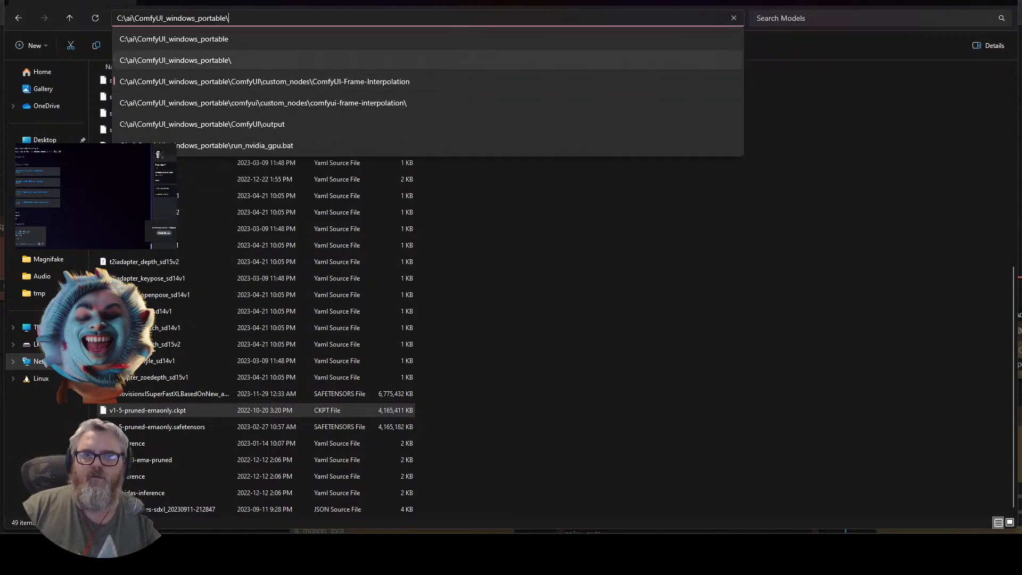
{"action": "key", "text": "Return"}
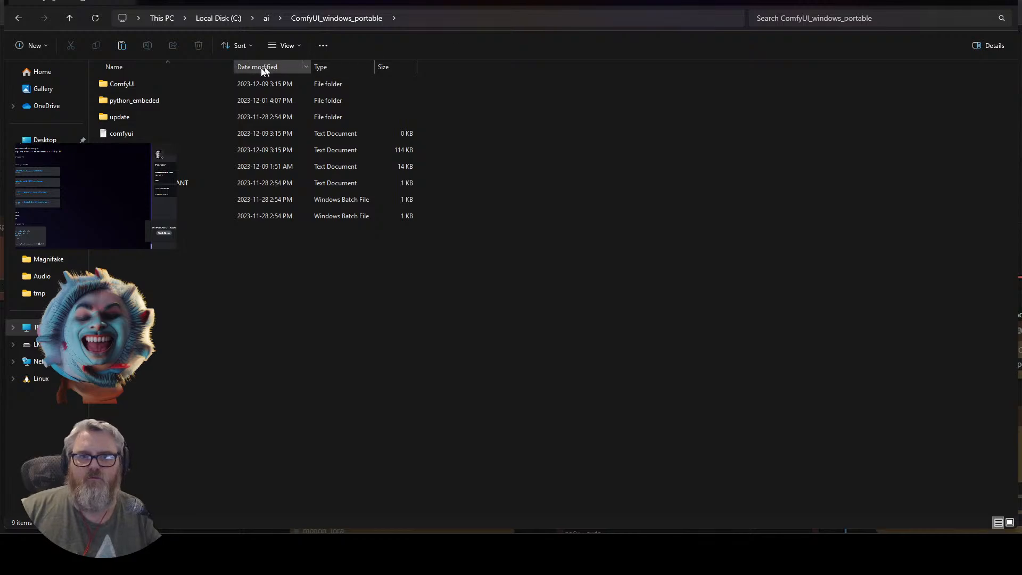
Open the ComfyUI folder and go into its models subfolder.
{"action": "double_click", "coordinate": [153, 80]}
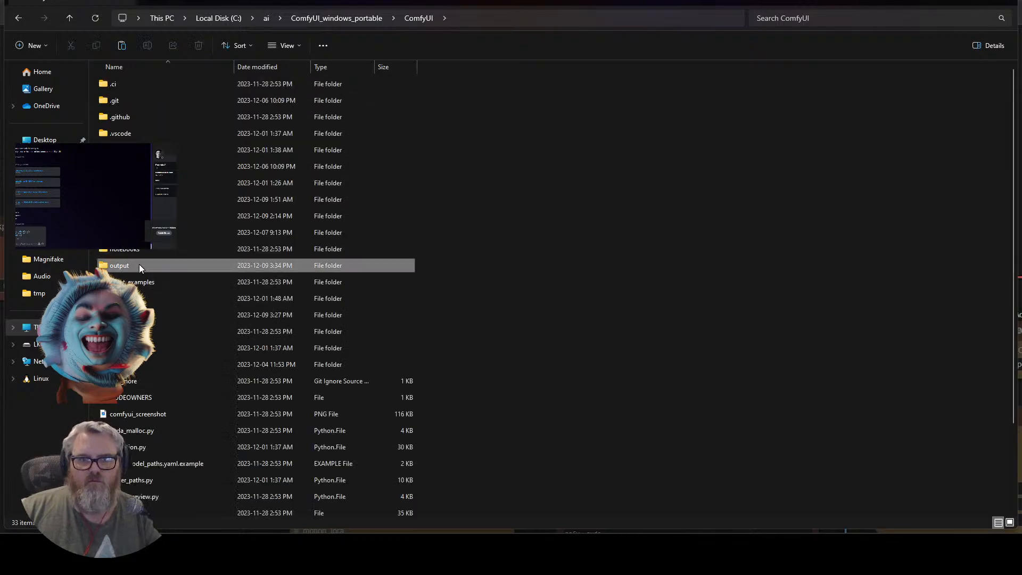
{"action": "double_click", "coordinate": [139, 264]}
{"action": "key", "text": "alt+Left"}
{"action": "key", "text": "Up"}
{"action": "key", "text": "Up"}
{"action": "key", "text": "Up"}
{"action": "key", "text": "Up"}
{"action": "key", "text": "Up"}
{"action": "key", "text": "Up"}
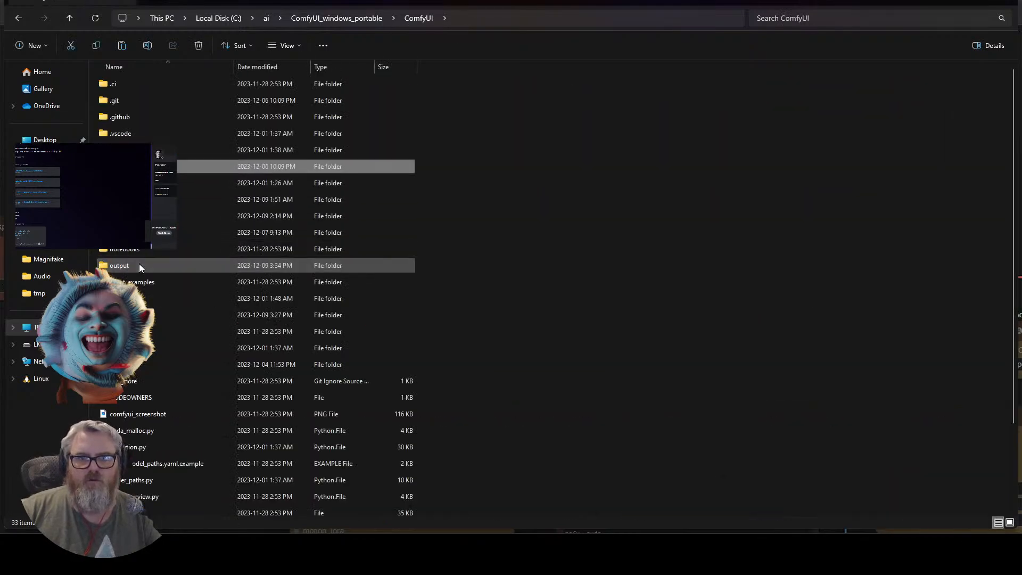
{"action": "key", "text": "Down"}
{"action": "key", "text": "Down"}
{"action": "key", "text": "Down"}
{"action": "key", "text": "Down"}
{"action": "key", "text": "Return"}
Look through the subfolders of the models folder and locate the loras folder.
{"action": "key", "text": "Down"}
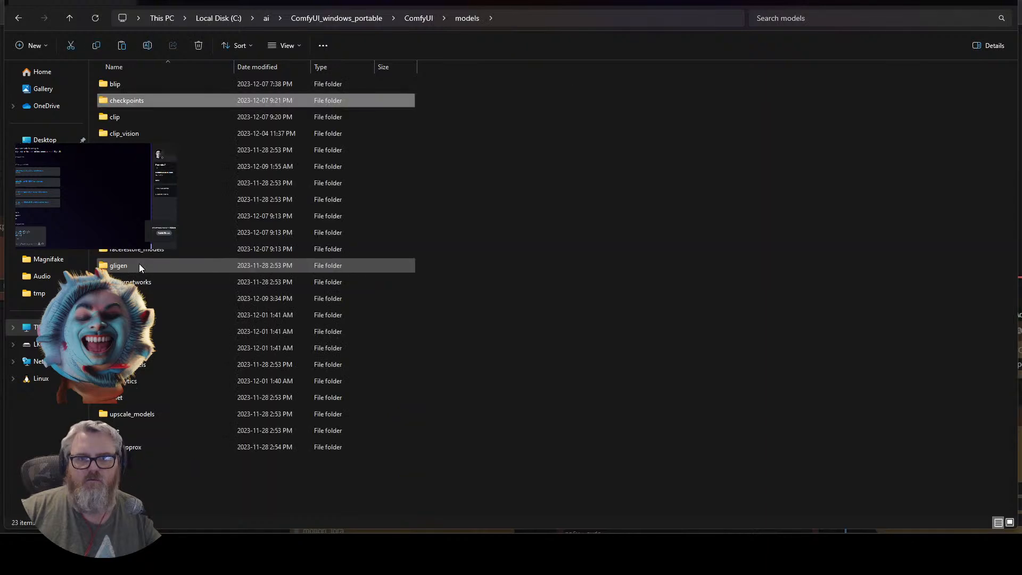
{"action": "key", "text": "Down"}
{"action": "key", "text": "Down"}
{"action": "key", "text": "Down"}
{"action": "key", "text": "Down"}
{"action": "key", "text": "Down"}
{"action": "key", "text": "Down"}
{"action": "key", "text": "Down"}
{"action": "key", "text": "Down"}
{"action": "key", "text": "Down"}
{"action": "key", "text": "Down"}
{"action": "key", "text": "Down"}
{"action": "key", "text": "Down"}
{"action": "key", "text": "Up"}
{"action": "key", "text": "Up"}
{"action": "key", "text": "Down"}
{"action": "key", "text": "Down"}
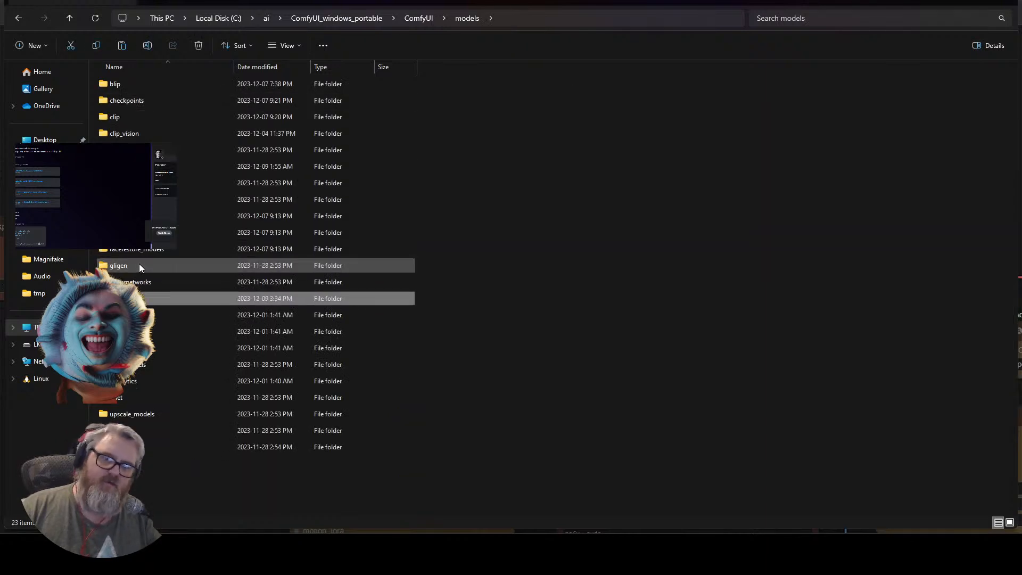
{"action": "key", "text": "Down"}
{"action": "key", "text": "Down"}
{"action": "key", "text": "Down"}
{"action": "key", "text": "Up"}
{"action": "key", "text": "Up"}
{"action": "key", "text": "Up"}
{"action": "key", "text": "Up"}
{"action": "key", "text": "Up"}
{"action": "key", "text": "Up"}
{"action": "key", "text": "Up"}
{"action": "key", "text": "Up"}
{"action": "key", "text": "Up"}
{"action": "key", "text": "Up"}
{"action": "key", "text": "Up"}
{"action": "key", "text": "Up"}
{"action": "key", "text": "Up"}
{"action": "key", "text": "Up"}
{"action": "key", "text": "Down"}
{"action": "key", "text": "Down"}
{"action": "key", "text": "Down"}
{"action": "key", "text": "Down"}
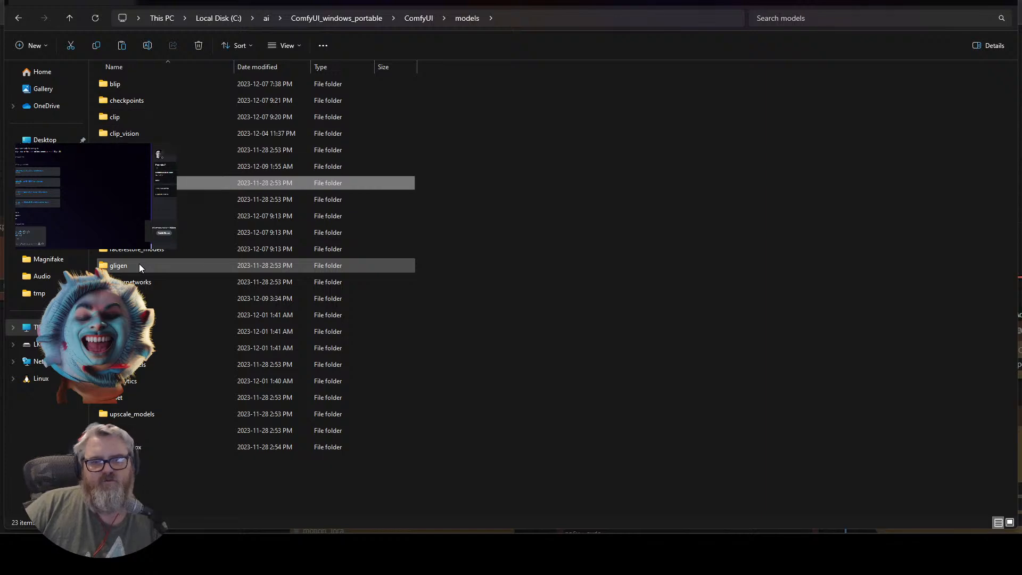
{"action": "key", "text": "Down"}
{"action": "key", "text": "Down"}
{"action": "key", "text": "Down"}
{"action": "key", "text": "Down"}
{"action": "key", "text": "Up"}
{"action": "key", "text": "Up"}
{"action": "key", "text": "Up"}
{"action": "key", "text": "Up"}
{"action": "key", "text": "Up"}
{"action": "key", "text": "Up"}
{"action": "key", "text": "Up"}
{"action": "key", "text": "Up"}
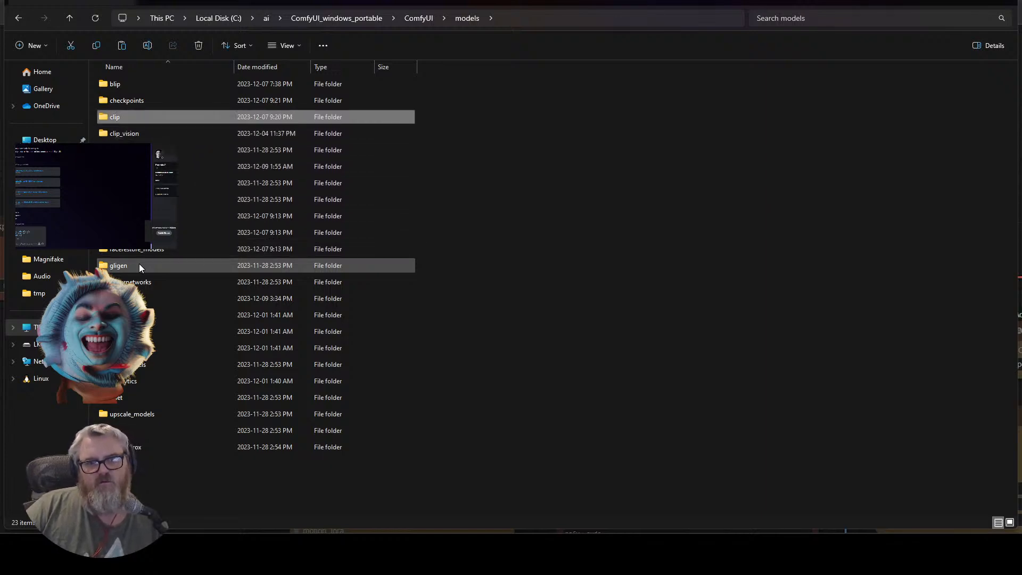
{"action": "key", "text": "Down"}
{"action": "key", "text": "Down"}
{"action": "key", "text": "Down"}
{"action": "key", "text": "Down"}
{"action": "key", "text": "Down"}
{"action": "key", "text": "Down"}
{"action": "key", "text": "Down"}
{"action": "key", "text": "Up"}
{"action": "key", "text": "Down"}
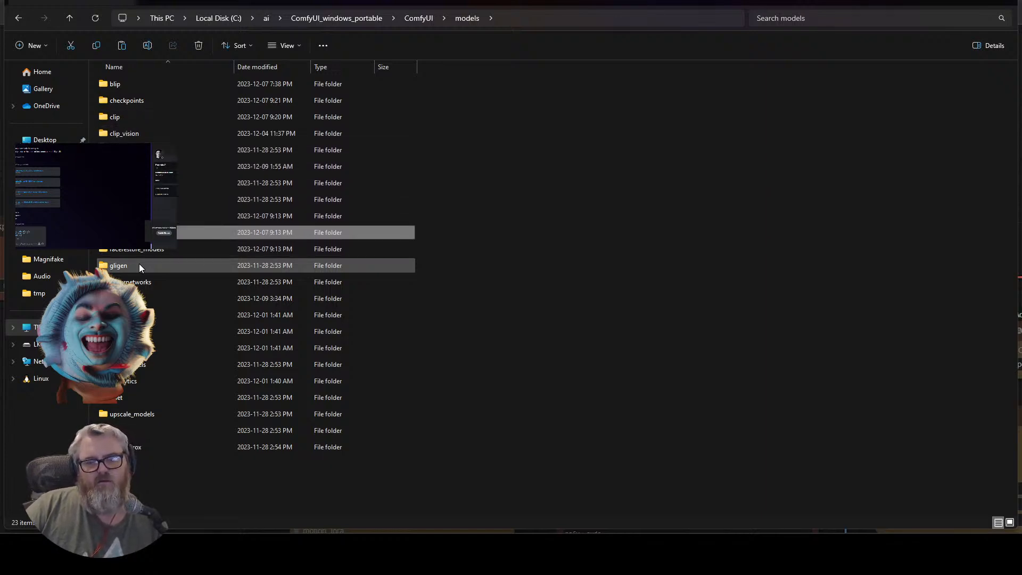
{"action": "key", "text": "Down"}
{"action": "key", "text": "Up"}
{"action": "key", "text": "Down"}
{"action": "key", "text": "Down"}
{"action": "key", "text": "Down"}
{"action": "key", "text": "Down"}
{"action": "key", "text": "Down"}
{"action": "key", "text": "Down"}
{"action": "key", "text": "Down"}
{"action": "key", "text": "Down"}
{"action": "key", "text": "Up"}
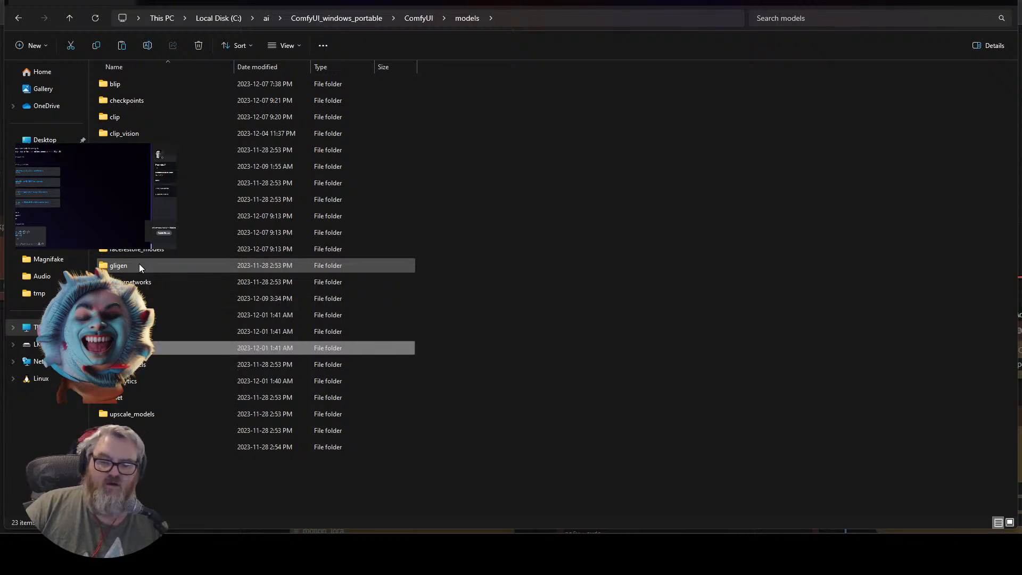
{"action": "key", "text": "Up"}
{"action": "key", "text": "Up"}
{"action": "key", "text": "Up"}
{"action": "key", "text": "Up"}
{"action": "key", "text": "Up"}
{"action": "key", "text": "Up"}
{"action": "key", "text": "Down"}
{"action": "key", "text": "Down"}
{"action": "key", "text": "Down"}
{"action": "key", "text": "Up"}
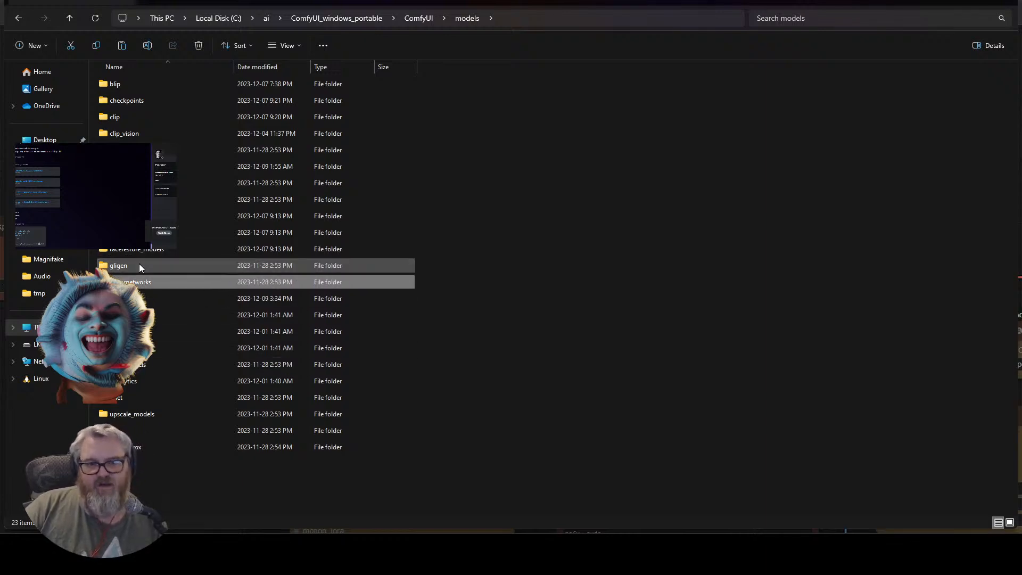
{"action": "key", "text": "Down"}
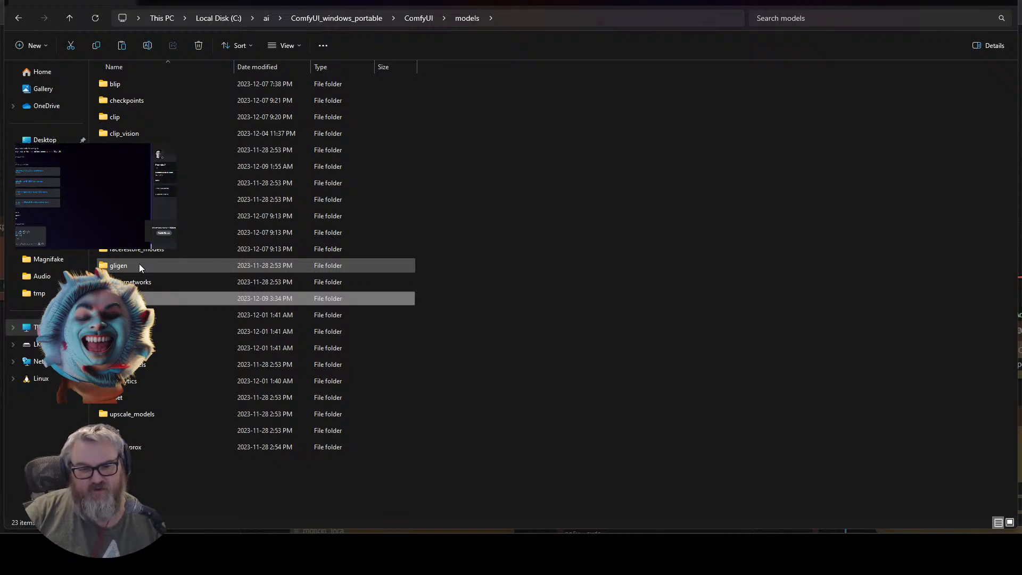
Open the tenzia folder inside loras and paste the copied v1-5-pruned-emaonly.ckpt file there.
{"action": "key", "text": "Up"}
{"action": "key", "text": "Down"}
{"action": "key", "text": "Return"}
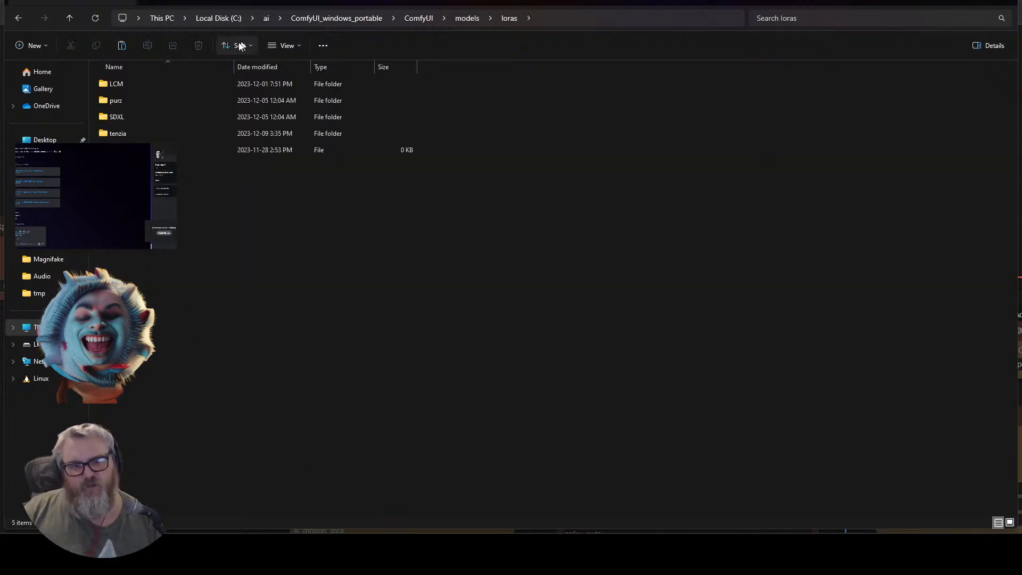
{"action": "double_click", "coordinate": [163, 132]}
{"action": "key", "text": "ctrl+v"}
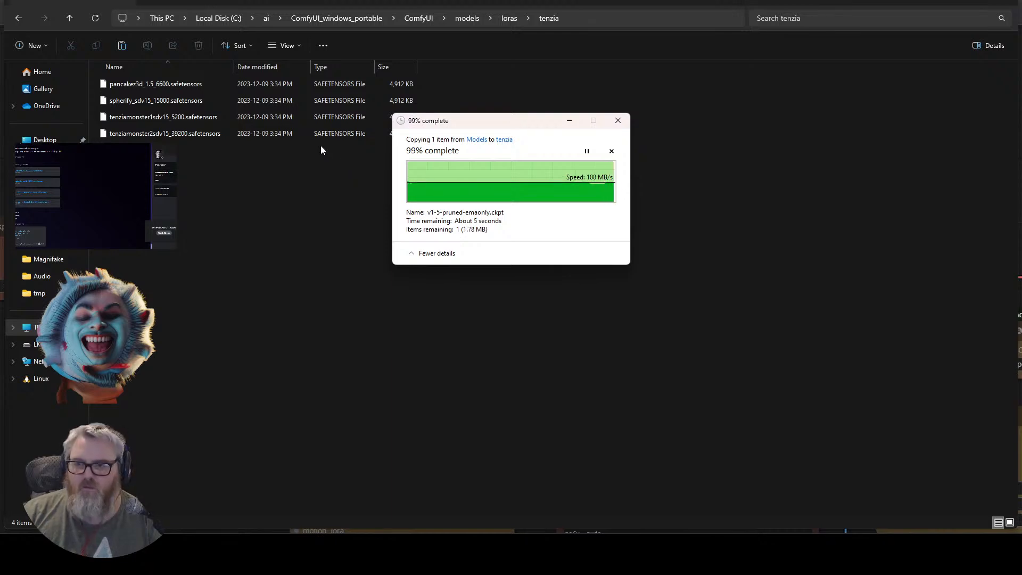
Go up from the tenzia folder to the models folder and look for the checkpoints subfolder.
{"action": "key", "text": "alt+Up"}
{"action": "key", "text": "alt+Up"}
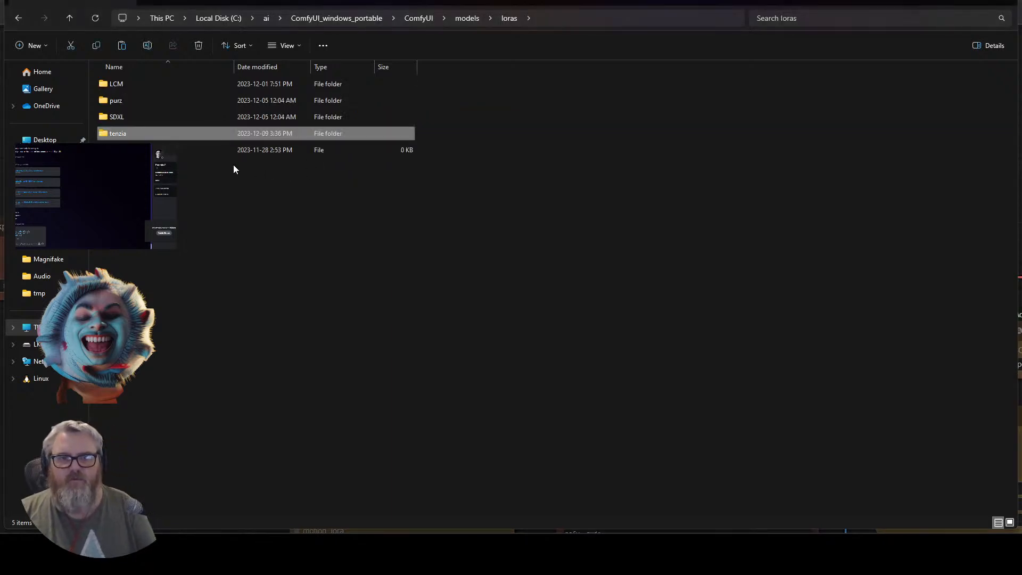
{"action": "key", "text": "Down"}
{"action": "key", "text": "Down"}
{"action": "key", "text": "Down"}
{"action": "key", "text": "Up"}
{"action": "key", "text": "Up"}
{"action": "key", "text": "Up"}
{"action": "key", "text": "Up"}
{"action": "key", "text": "Up"}
{"action": "key", "text": "Up"}
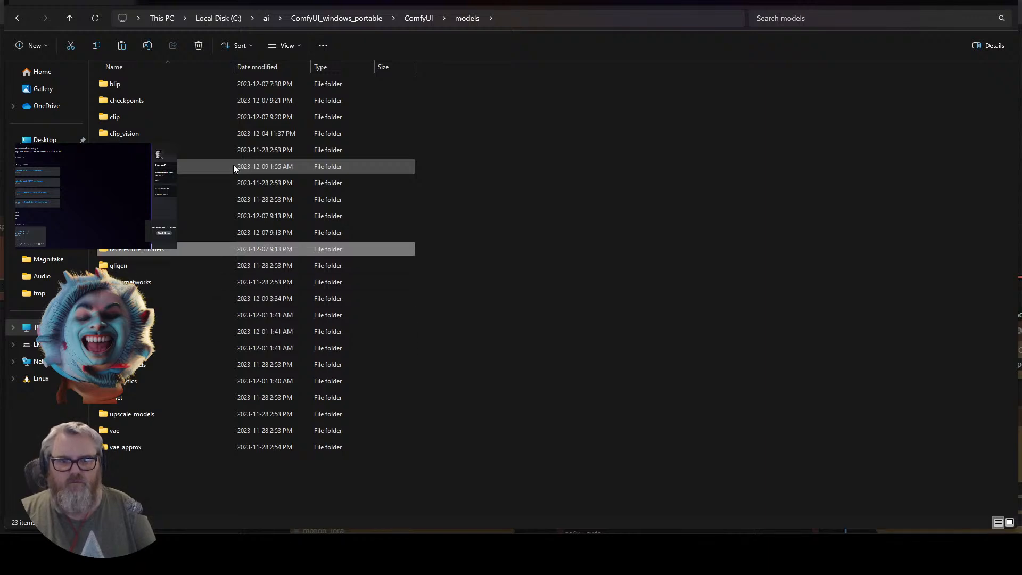
{"action": "key", "text": "Down"}
{"action": "key", "text": "Down"}
{"action": "key", "text": "F4"}
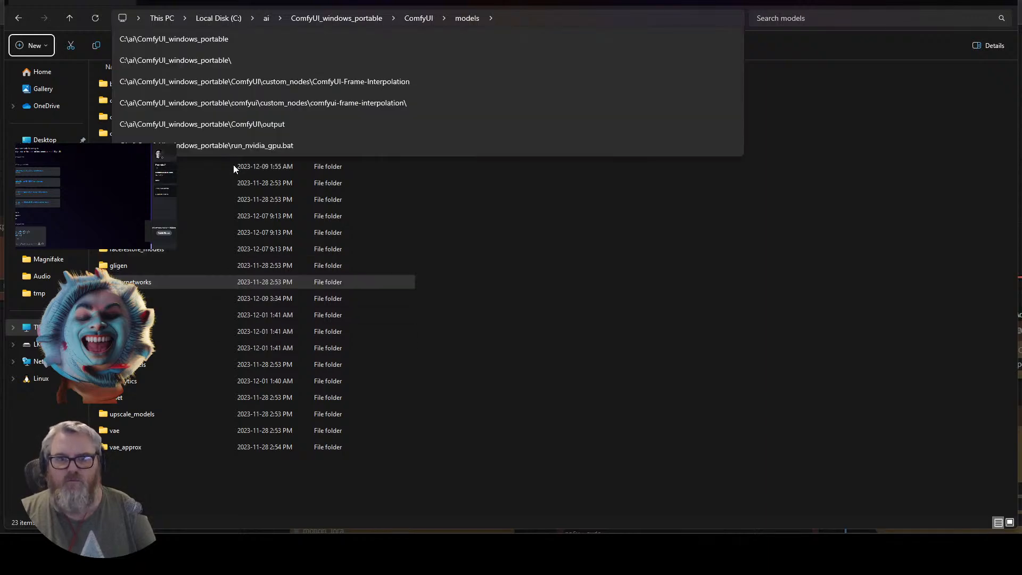
{"action": "key", "text": "Escape"}
Open the checkpoints folder and put the v1-5-pruned-emaonly.ckpt file there.
{"action": "double_click", "coordinate": [154, 103]}
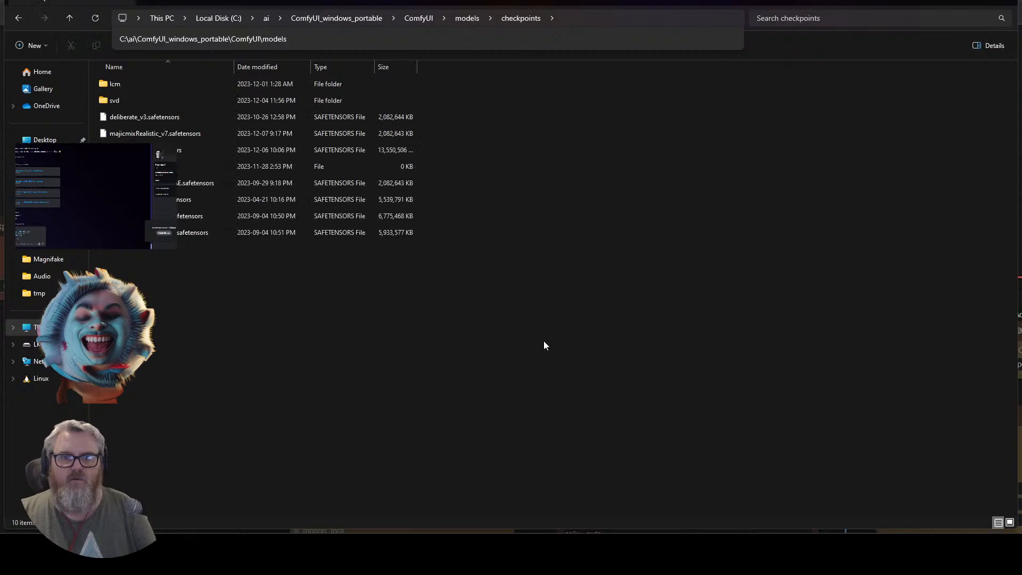
{"action": "key", "text": "End"}
{"action": "left_click", "coordinate": [481, 412]}
Switch to ComfyUI in the browser and set the checkpoint loader to v1-5-pruned-emaonly.ckpt.
{"action": "key", "text": "alt+Tab"}
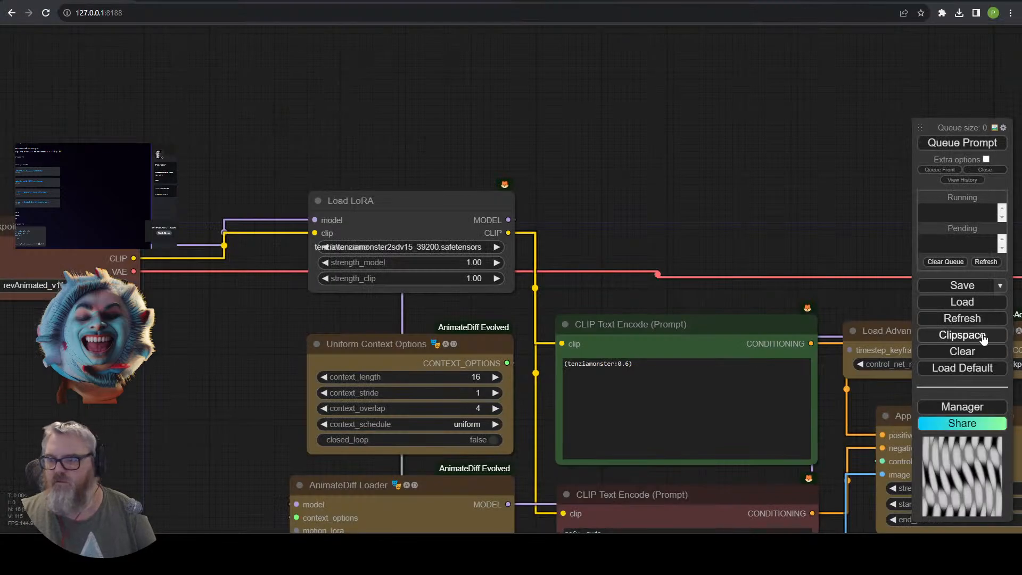
{"action": "left_click", "coordinate": [32, 285]}
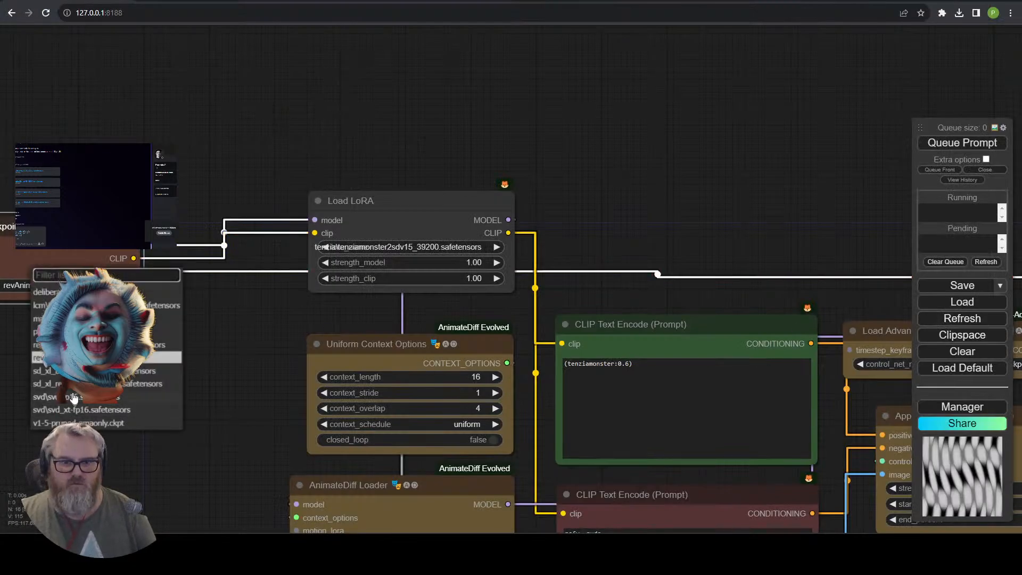
{"action": "left_click", "coordinate": [80, 423]}
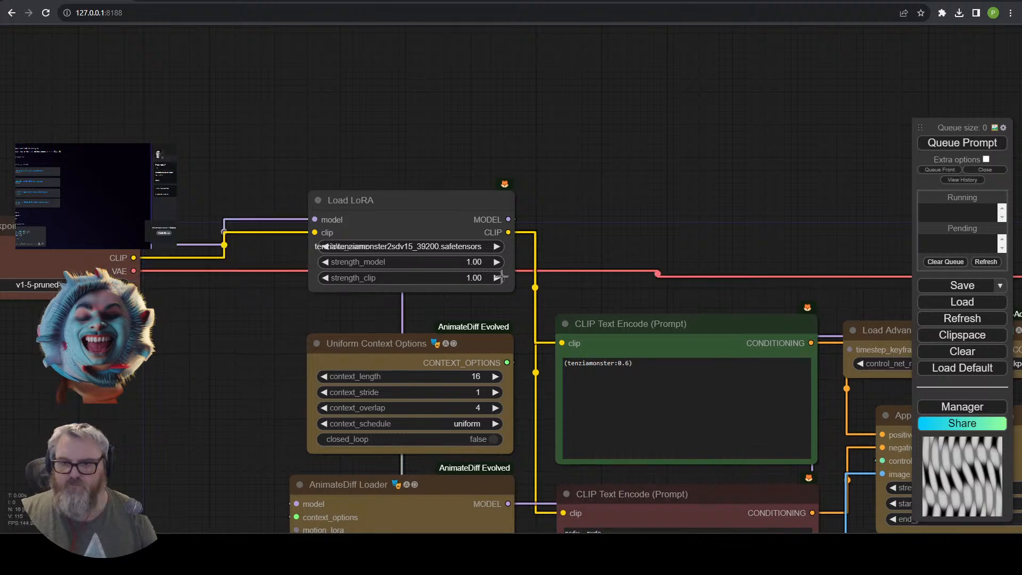
Add "brutalist architecture" after (tenziamonster:0.6) in the positive CLIP Text Encode prompt.
{"action": "left_click_drag", "start_coordinate": [480, 200], "coordinate": [458, 134]}
{"action": "left_click_drag", "start_coordinate": [585, 190], "coordinate": [497, 68]}
{"action": "left_click_drag", "start_coordinate": [367, 38], "coordinate": [313, 85]}
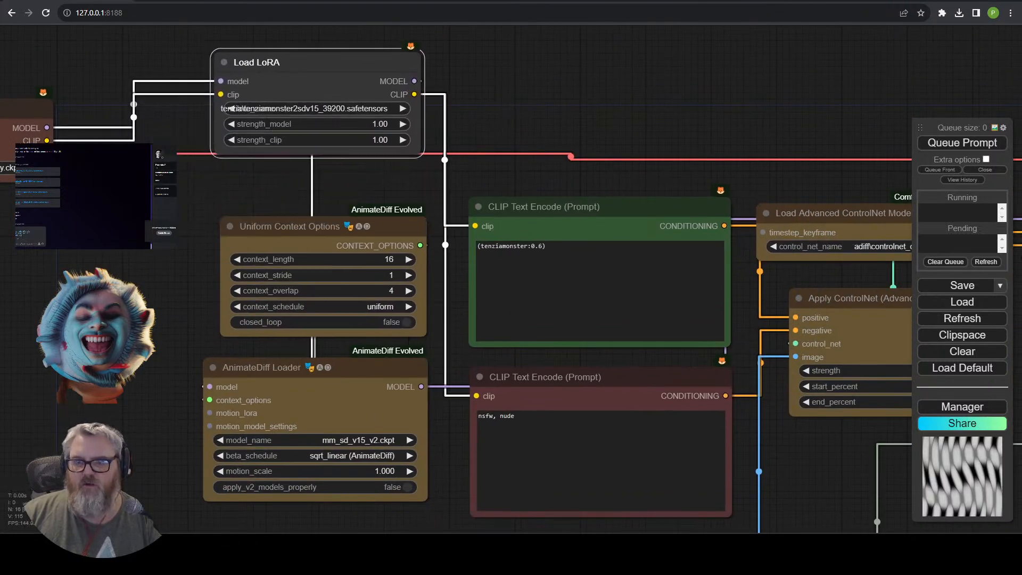
{"action": "left_click_drag", "start_coordinate": [597, 169], "coordinate": [470, 73]}
{"action": "left_click", "coordinate": [479, 183]}
{"action": "left_click_drag", "start_coordinate": [789, 417], "coordinate": [571, 523]}
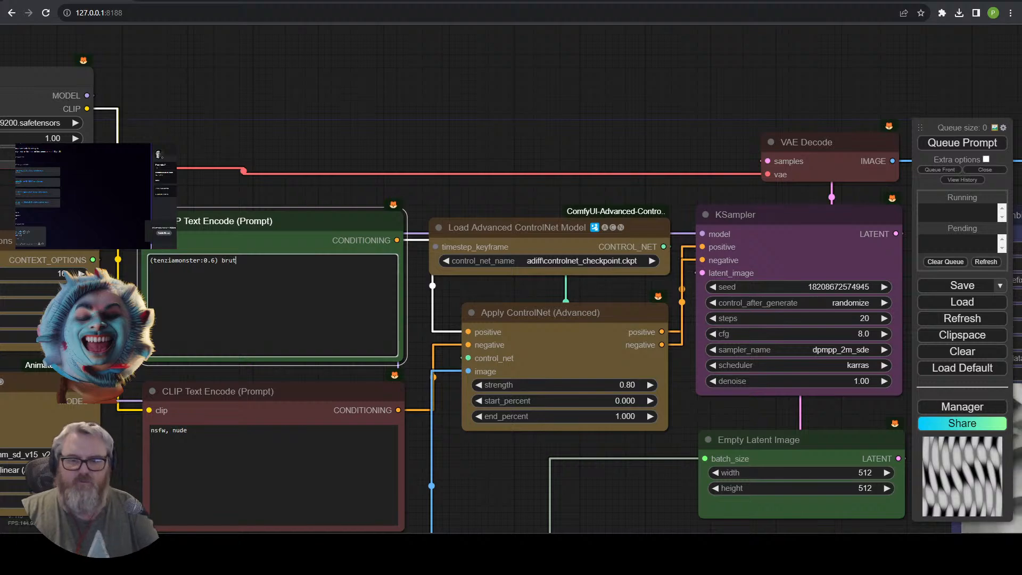
{"action": "type", "text": "alist architecture"}
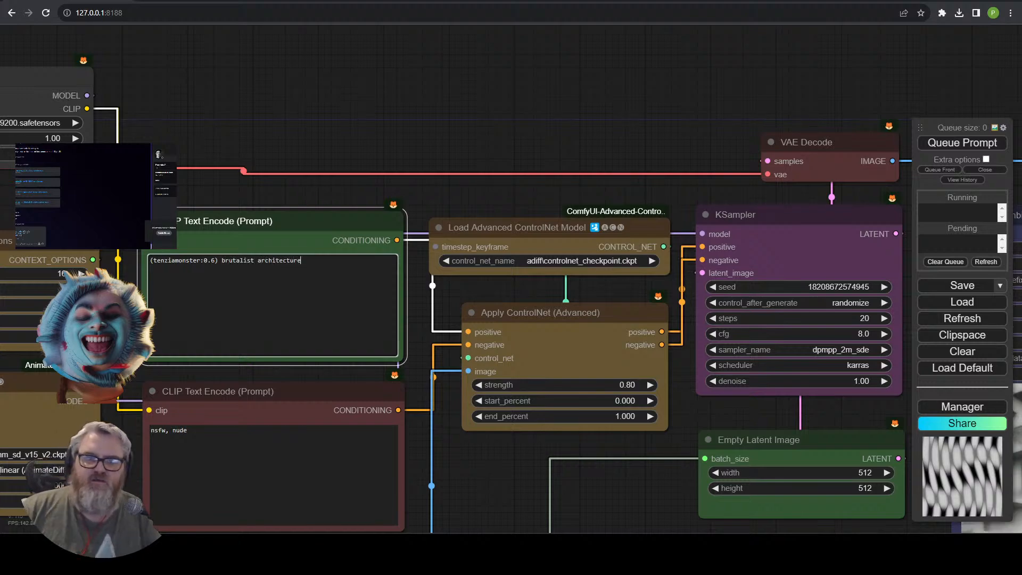
Set strength_model on the Load LoRA node to 0.5.
{"action": "left_click_drag", "start_coordinate": [221, 78], "coordinate": [822, 103]}
{"action": "scroll", "coordinate": [723, 179], "scroll_direction": "up", "scroll_amount": 7}
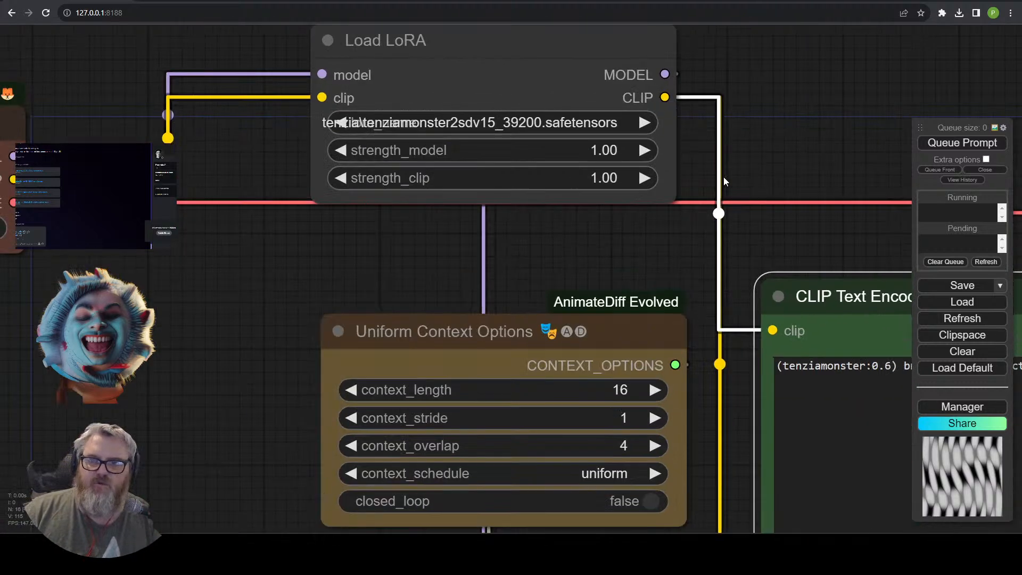
{"action": "left_click_drag", "start_coordinate": [603, 289], "coordinate": [473, 432]}
{"action": "left_click_drag", "start_coordinate": [403, 195], "coordinate": [423, 229]}
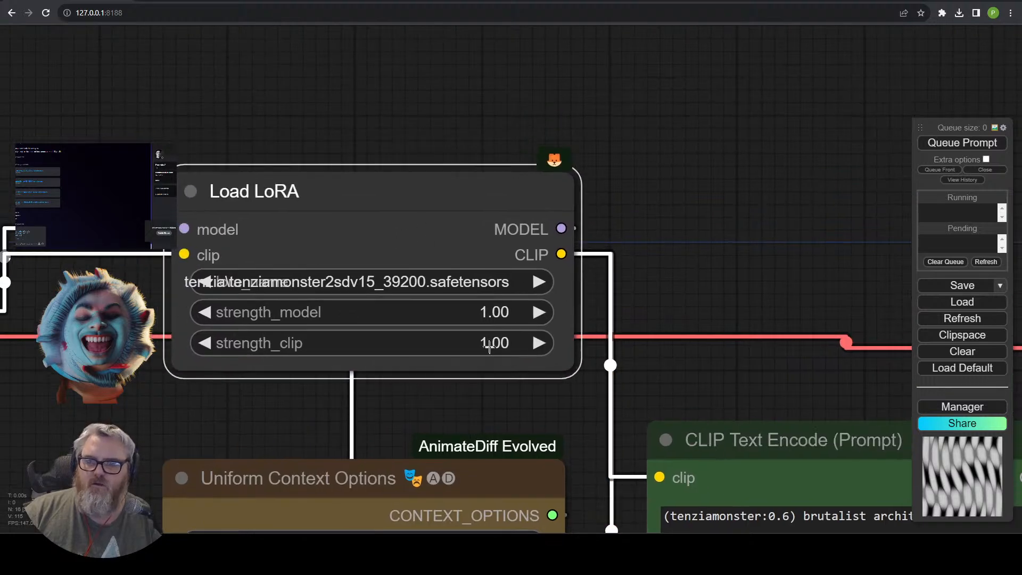
{"action": "scroll", "coordinate": [404, 420], "scroll_direction": "up", "scroll_amount": 2}
{"action": "left_click_drag", "start_coordinate": [403, 420], "coordinate": [512, 447]}
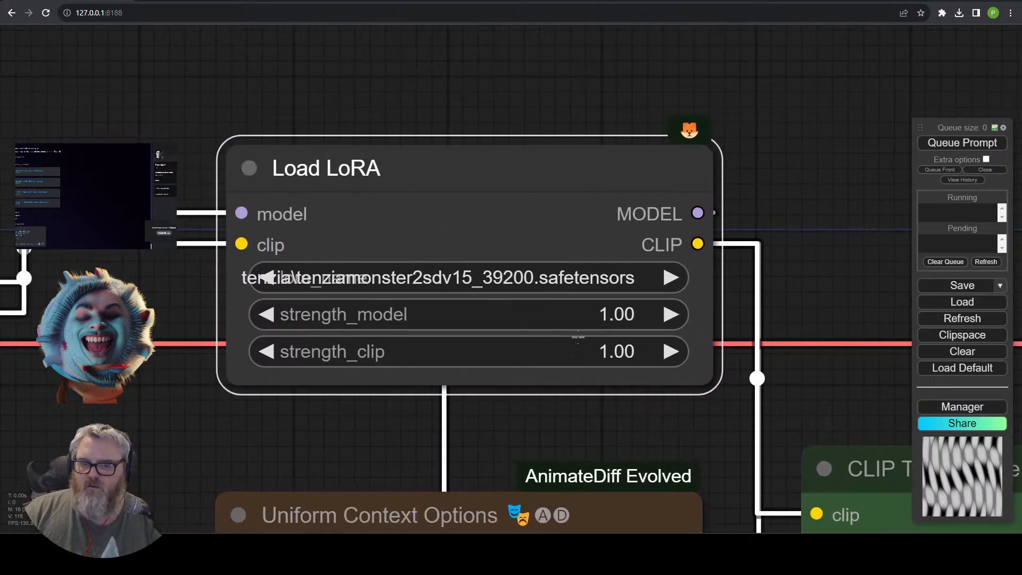
{"action": "left_click", "coordinate": [613, 315]}
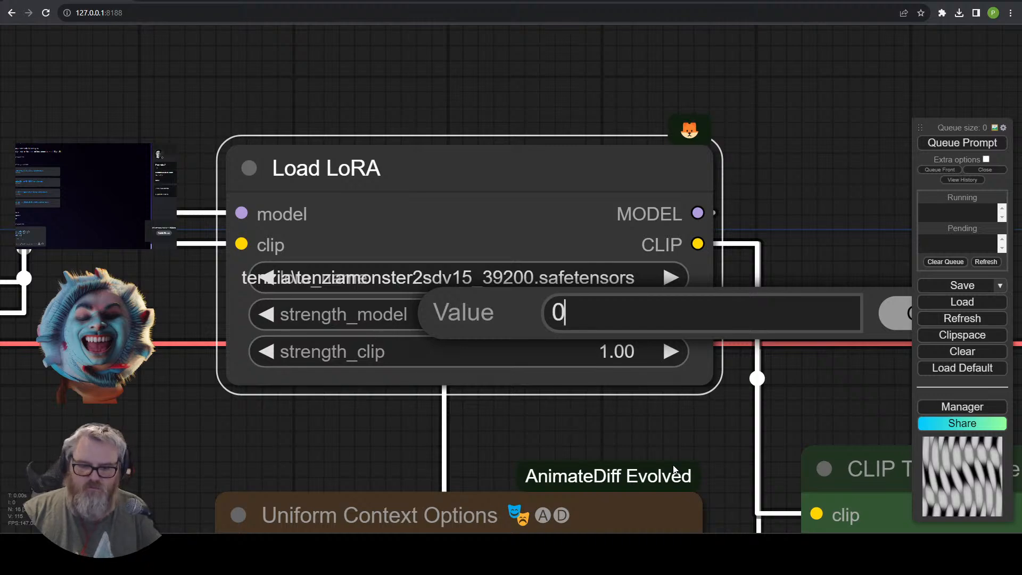
{"action": "type", "text": "0.5"}
{"action": "key", "text": "Return"}
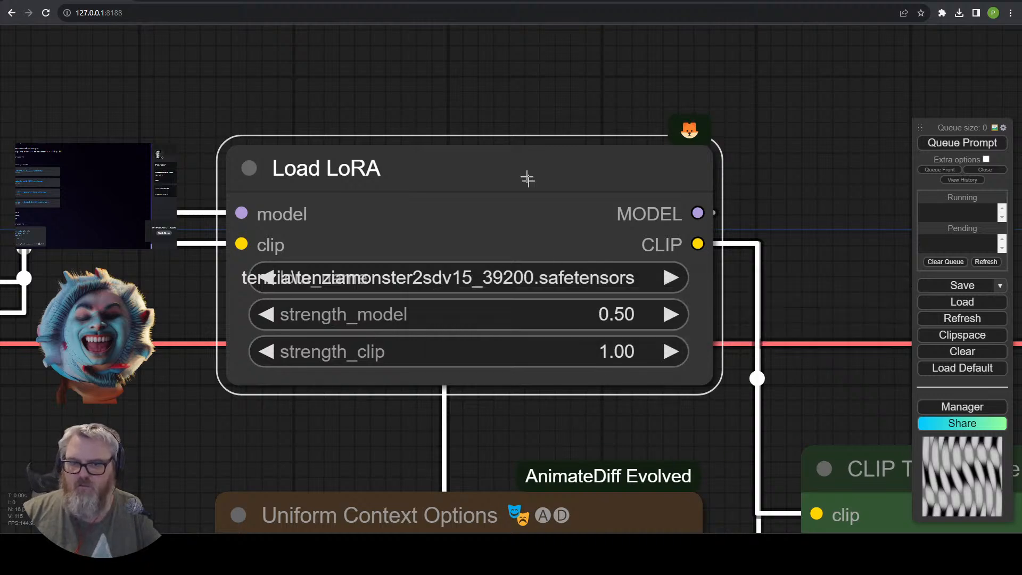
Move the checkpoint loader node closer to the Load LoRA node.
{"action": "left_click_drag", "start_coordinate": [527, 176], "coordinate": [525, 179]}
{"action": "scroll", "coordinate": [835, 250], "scroll_direction": "down", "scroll_amount": 8}
{"action": "left_click_drag", "start_coordinate": [788, 239], "coordinate": [487, 166]}
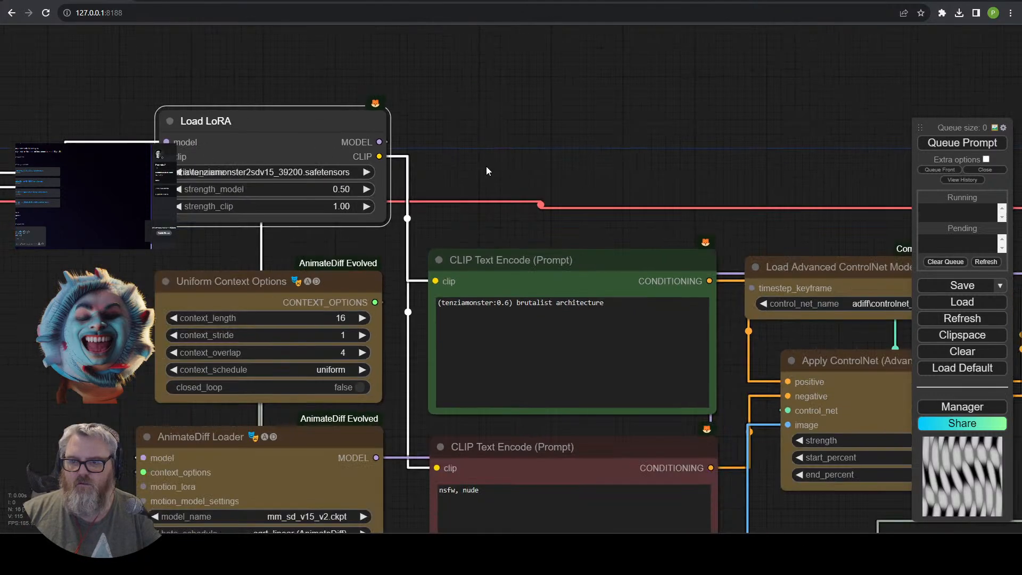
{"action": "left_click", "coordinate": [506, 303]}
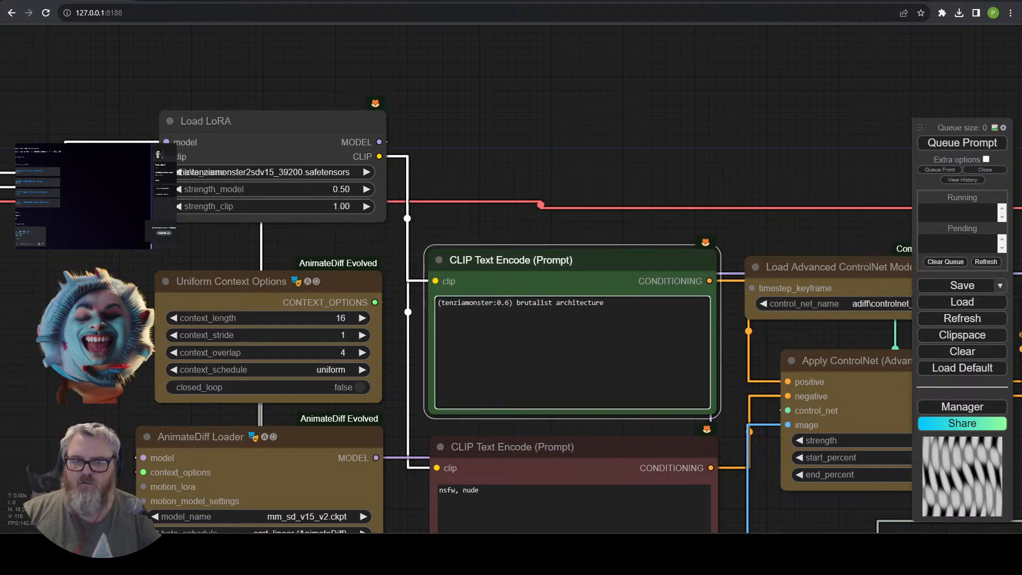
{"action": "left_click", "coordinate": [282, 143]}
{"action": "scroll", "coordinate": [135, 281], "scroll_direction": "down", "scroll_amount": 6}
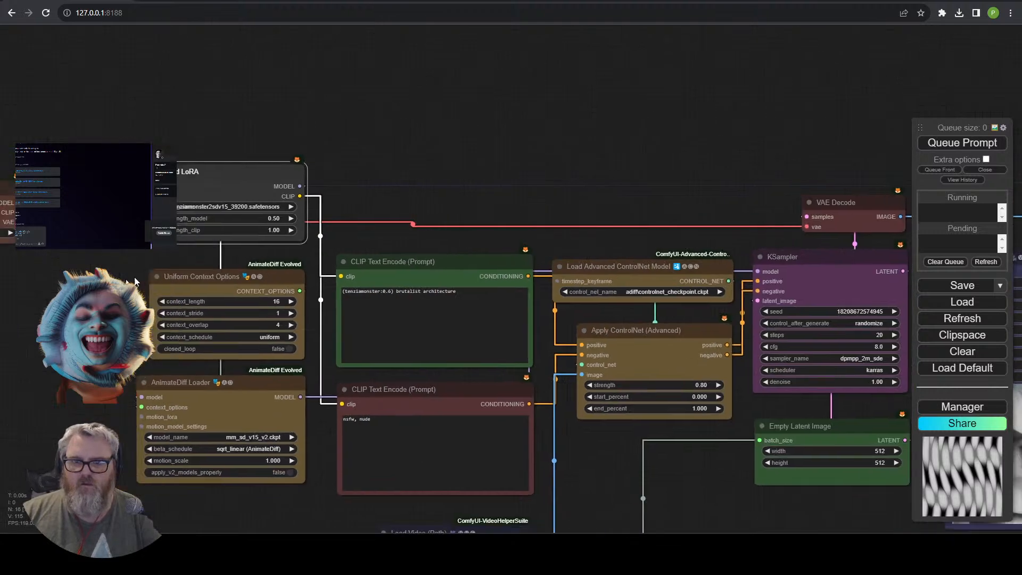
{"action": "left_click_drag", "start_coordinate": [135, 281], "coordinate": [277, 239]}
{"action": "left_click_drag", "start_coordinate": [107, 142], "coordinate": [198, 147]}
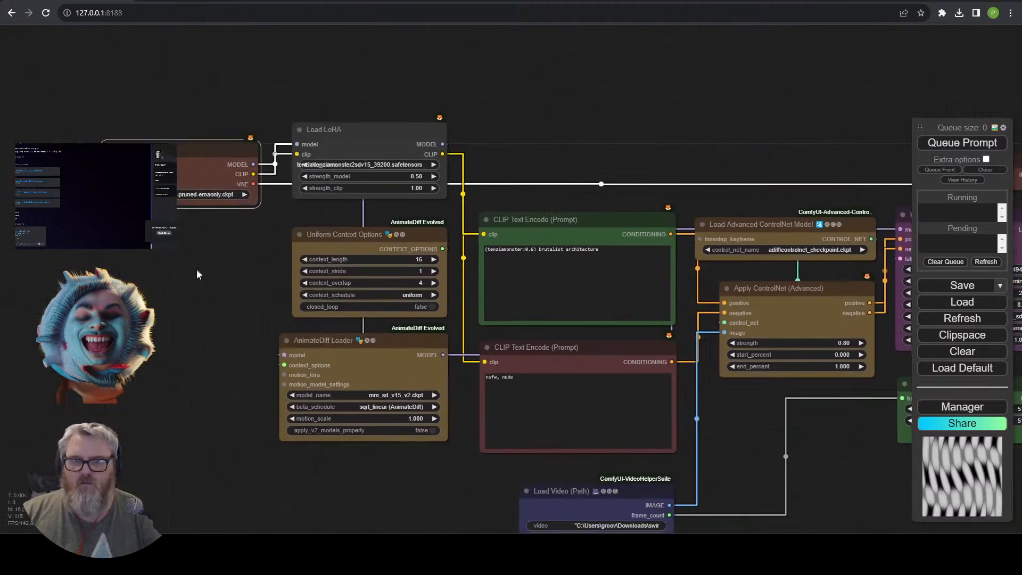
{"action": "left_click", "coordinate": [197, 274]}
Queue the prompt and check the Video Combine previews and the KSampler node during generation.
{"action": "left_click_drag", "start_coordinate": [810, 483], "coordinate": [495, 334]}
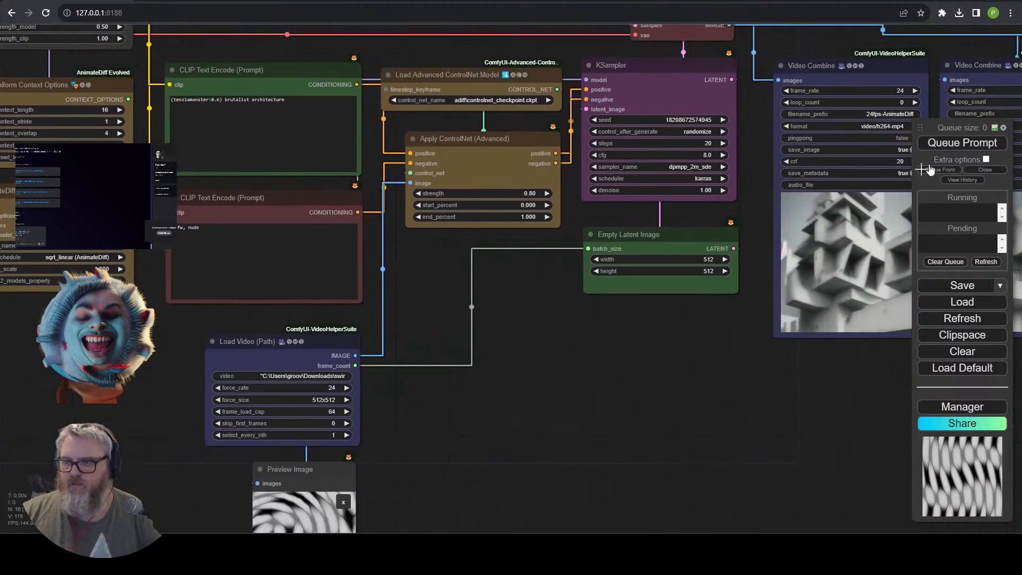
{"action": "left_click", "coordinate": [959, 147]}
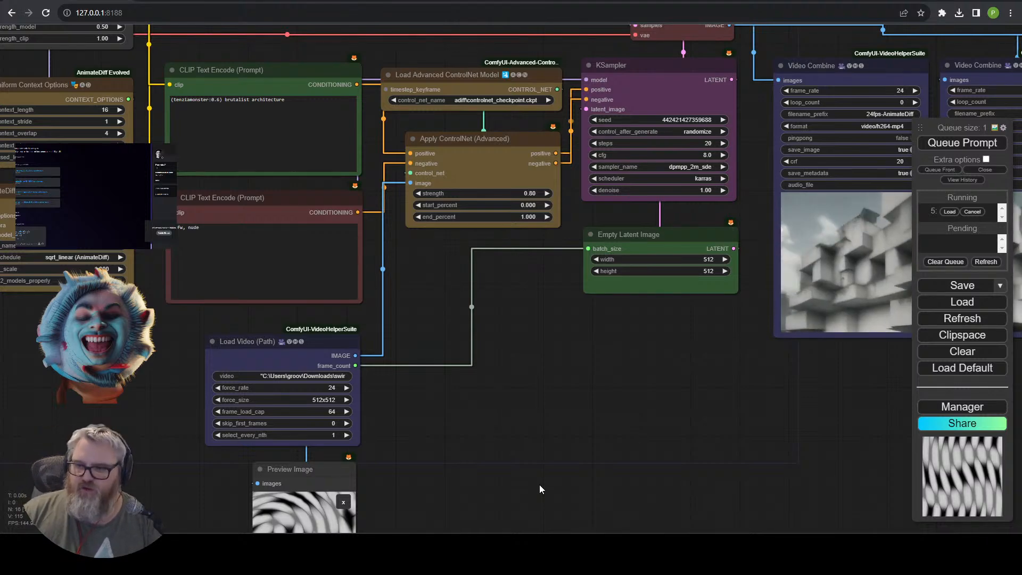
{"action": "scroll", "coordinate": [437, 492], "scroll_direction": "up", "scroll_amount": 7}
{"action": "left_click_drag", "start_coordinate": [884, 393], "coordinate": [375, 489]}
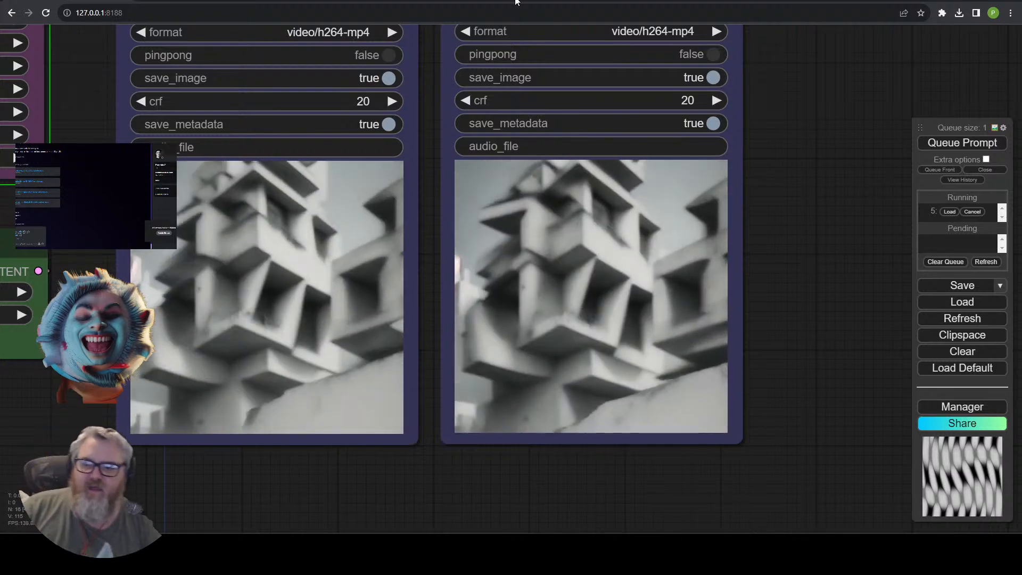
{"action": "scroll", "coordinate": [375, 487], "scroll_direction": "down", "scroll_amount": 4}
{"action": "left_click_drag", "start_coordinate": [206, 364], "coordinate": [571, 523]}
{"action": "scroll", "coordinate": [479, 380], "scroll_direction": "up", "scroll_amount": 3}
{"action": "scroll", "coordinate": [120, 533], "scroll_direction": "down", "scroll_amount": 1}
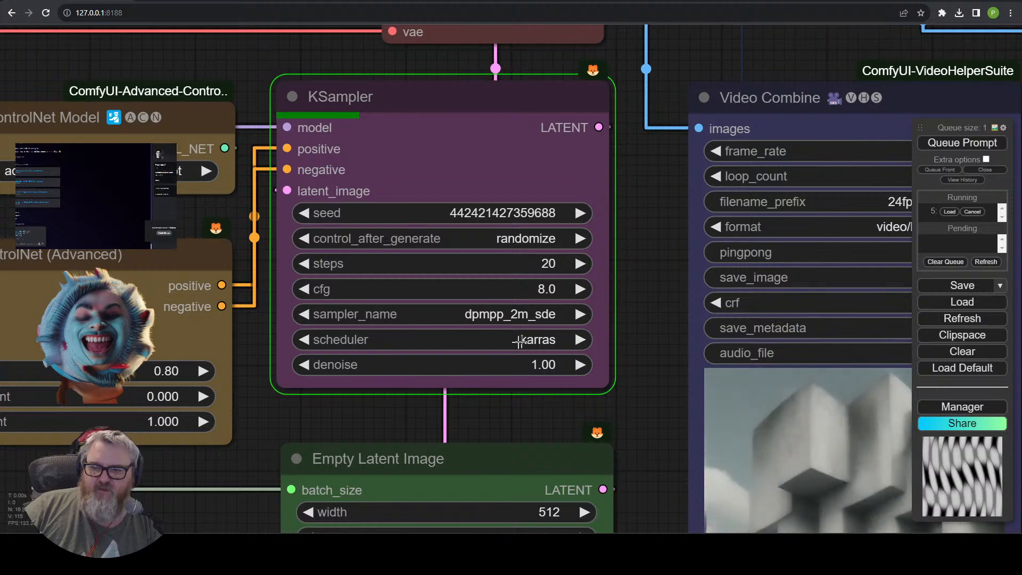
Look over the sampler, ControlNet and Video Combine nodes and check the render's progress in the command window.
{"action": "left_click_drag", "start_coordinate": [527, 323], "coordinate": [219, 234]}
{"action": "left_click_drag", "start_coordinate": [433, 262], "coordinate": [971, 332]}
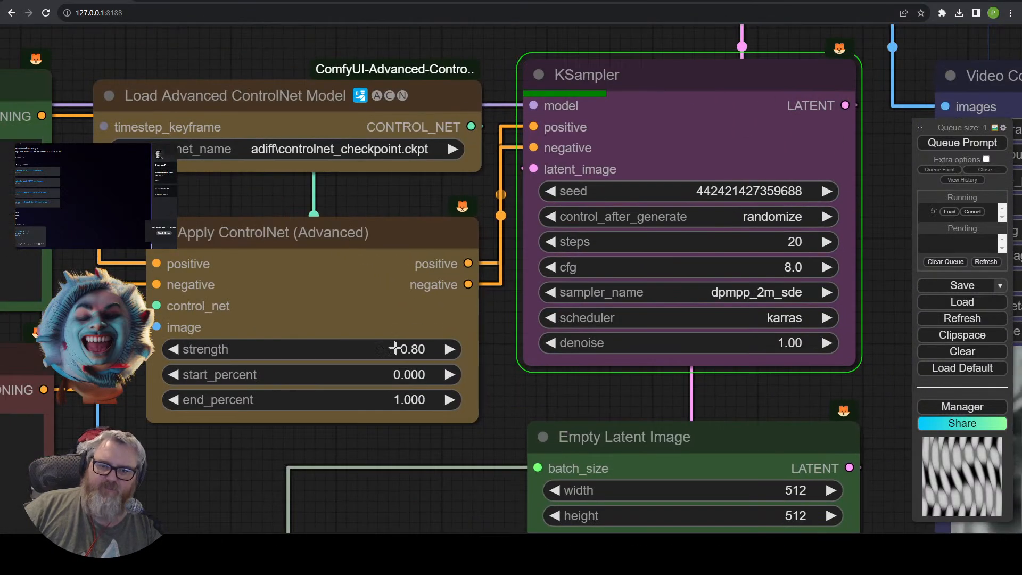
{"action": "left_click_drag", "start_coordinate": [417, 446], "coordinate": [141, 403]}
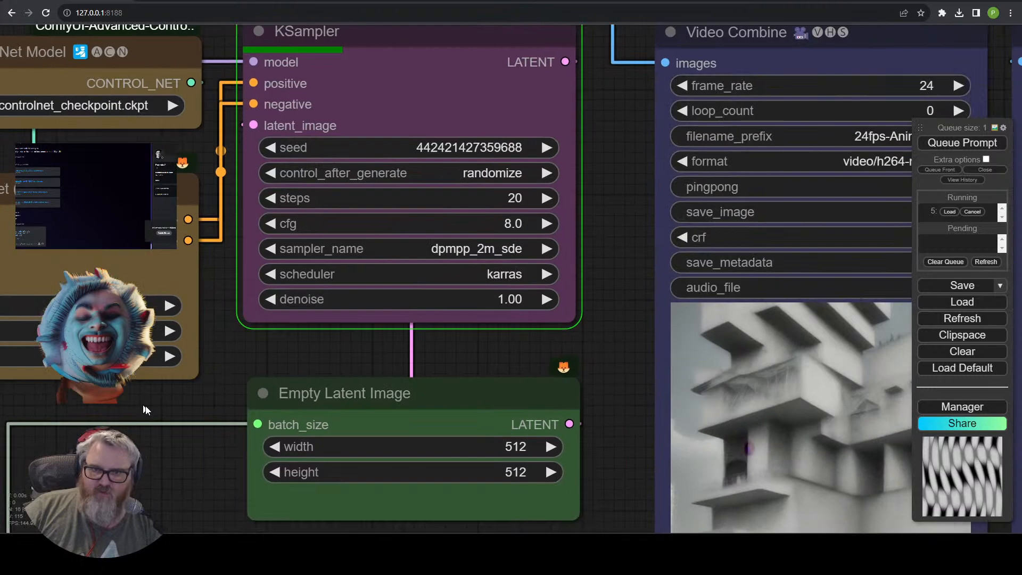
{"action": "scroll", "coordinate": [458, 363], "scroll_direction": "down", "scroll_amount": 2}
{"action": "left_click_drag", "start_coordinate": [493, 372], "coordinate": [401, 349]}
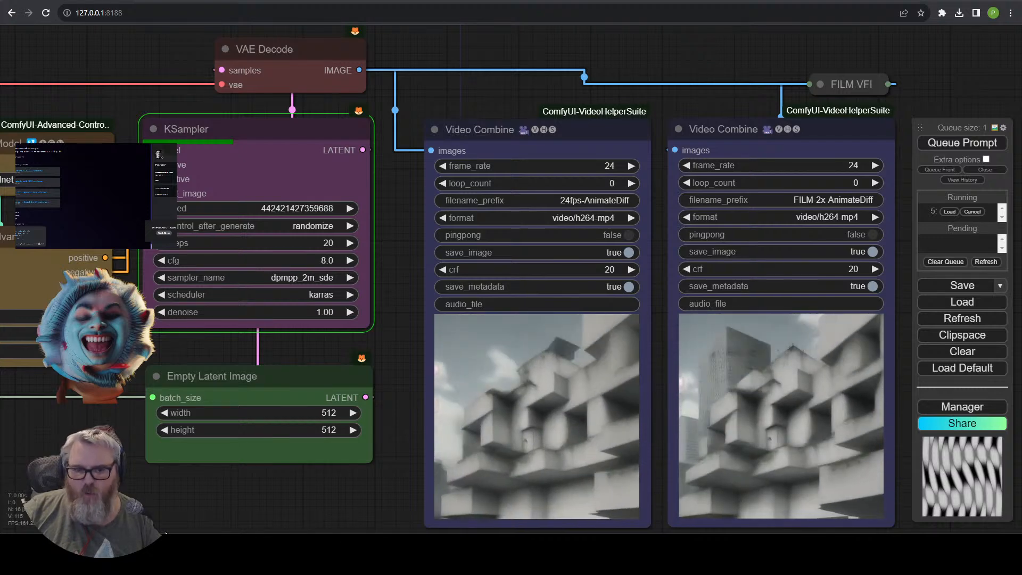
{"action": "key", "text": "alt+Tab"}
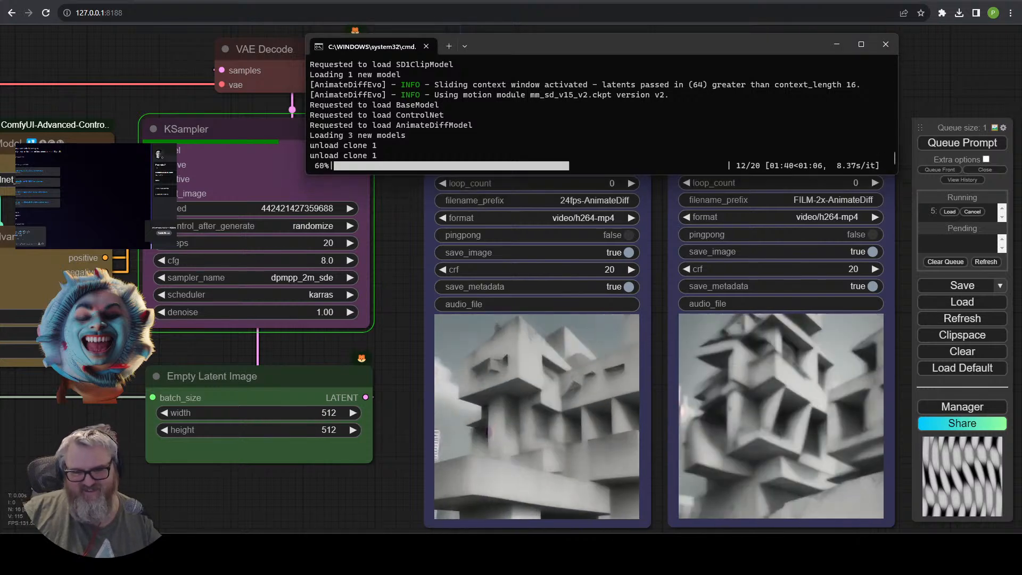
{"action": "right_click", "coordinate": [226, 520]}
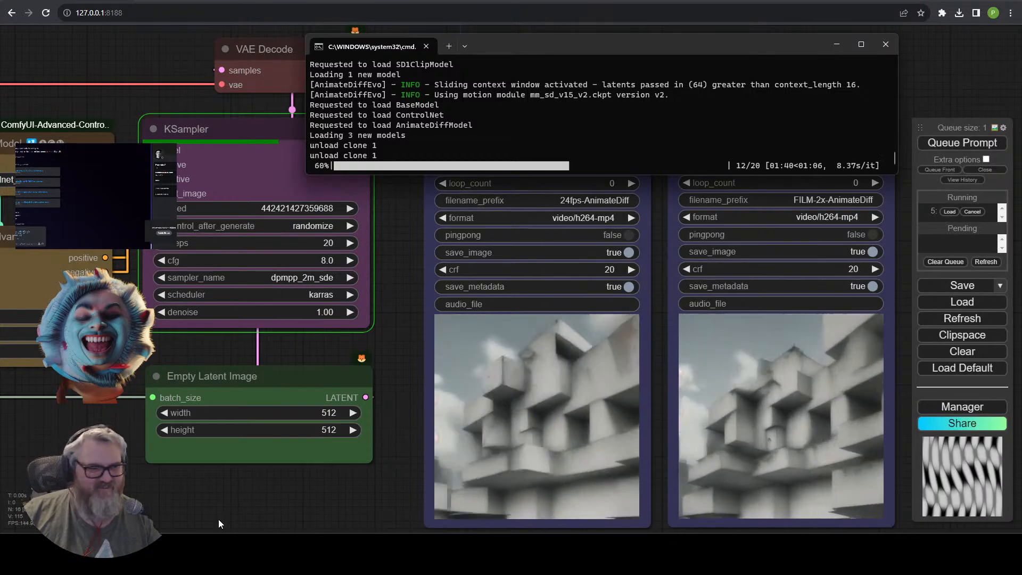
{"action": "key", "text": "alt+Tab"}
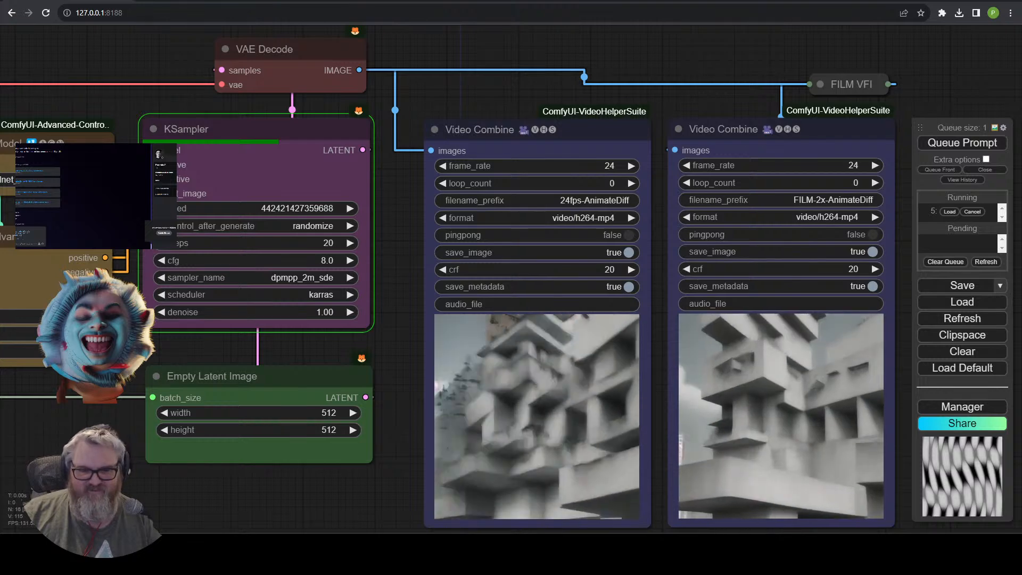
{"action": "key", "text": "alt+Tab"}
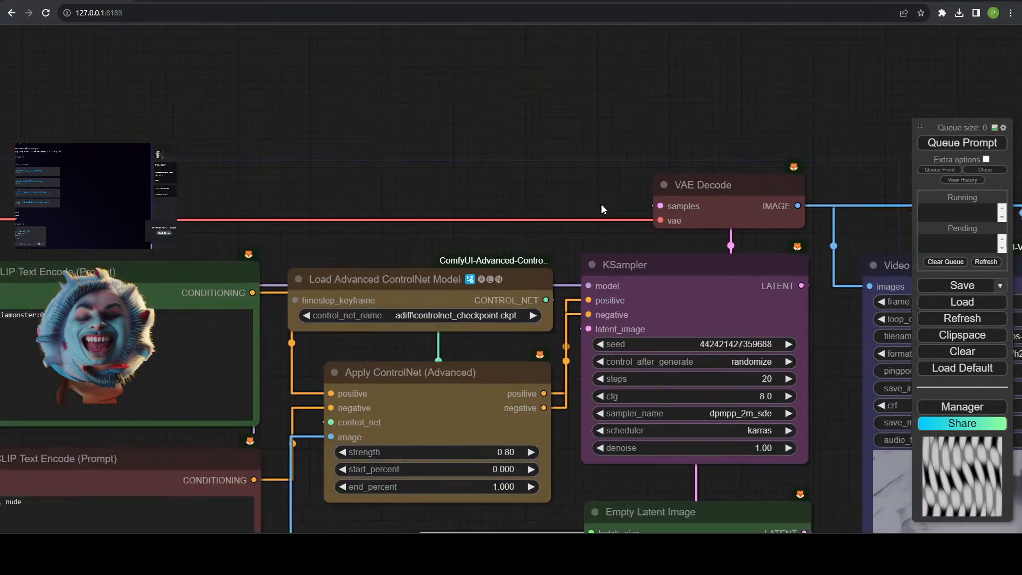
Duplicate the Load LoRA node and place the copy above the positive prompt node, beside the original.
{"action": "left_click_drag", "start_coordinate": [348, 236], "coordinate": [638, 205]}
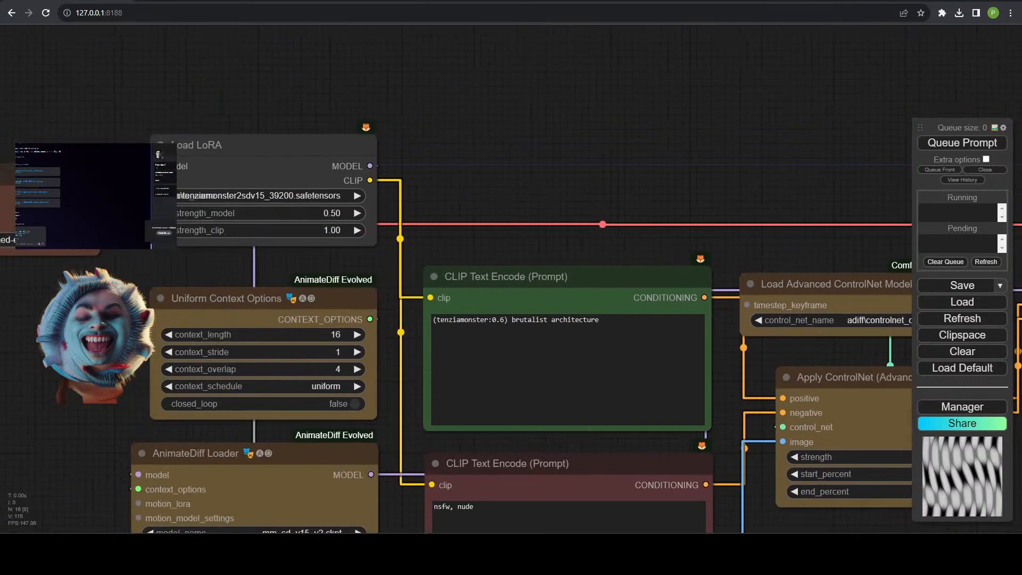
{"action": "key", "text": "ctrl+c"}
{"action": "key", "text": "ctrl+v"}
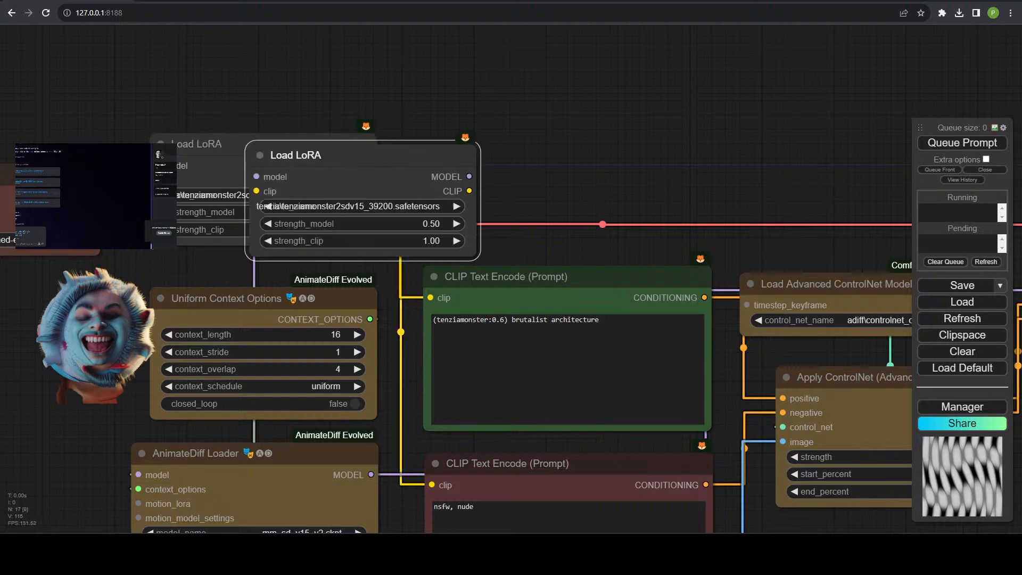
{"action": "left_click_drag", "start_coordinate": [429, 158], "coordinate": [603, 125]}
Chain the copied Load LoRA after the original, routing its model output to KSampler and its clip output to both prompt nodes.
{"action": "left_click_drag", "start_coordinate": [368, 164], "coordinate": [430, 145]}
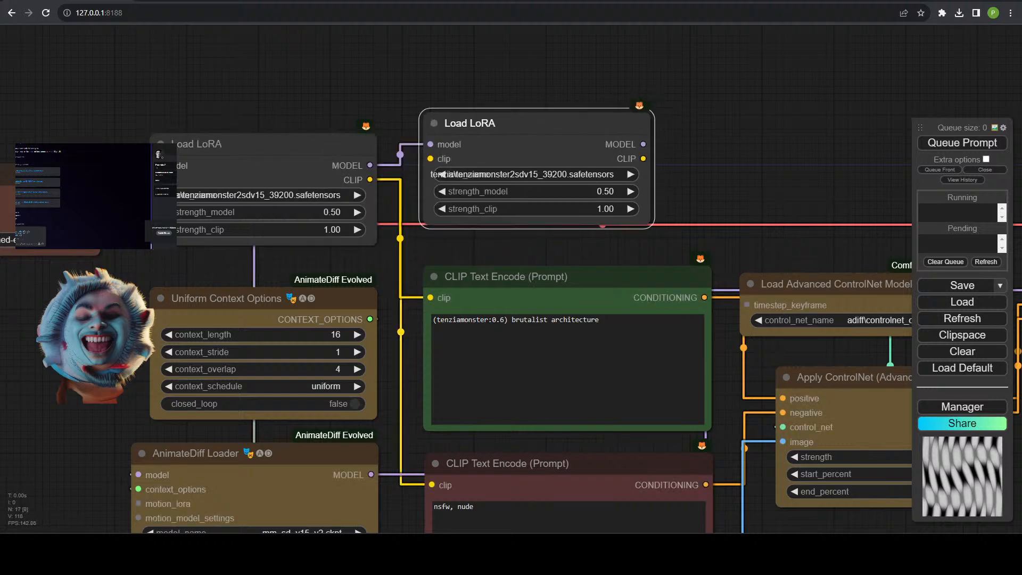
{"action": "scroll", "coordinate": [592, 116], "scroll_direction": "down", "scroll_amount": 4}
{"action": "left_click_drag", "start_coordinate": [553, 100], "coordinate": [807, 189]}
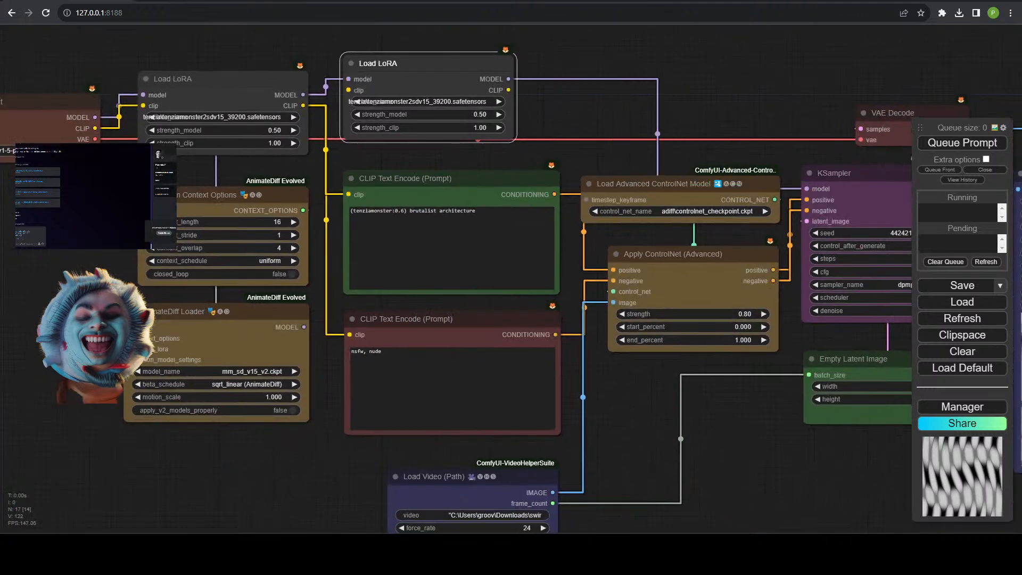
{"action": "left_click_drag", "start_coordinate": [302, 105], "coordinate": [350, 90]}
{"action": "left_click_drag", "start_coordinate": [508, 90], "coordinate": [349, 195]}
{"action": "left_click_drag", "start_coordinate": [509, 90], "coordinate": [360, 340]}
Stack the two Load LoRA nodes above Uniform Context Options, with the copy underneath, and shift Uniform Context Options slightly upward.
{"action": "left_click_drag", "start_coordinate": [434, 76], "coordinate": [424, 72]}
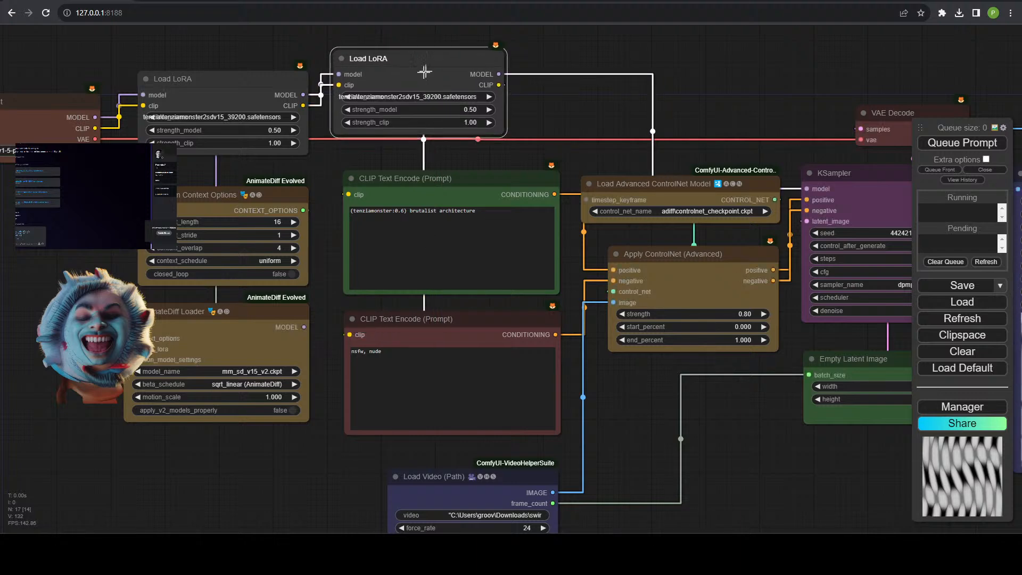
{"action": "left_click_drag", "start_coordinate": [211, 91], "coordinate": [200, 1]}
{"action": "left_click_drag", "start_coordinate": [279, 150], "coordinate": [370, 463]}
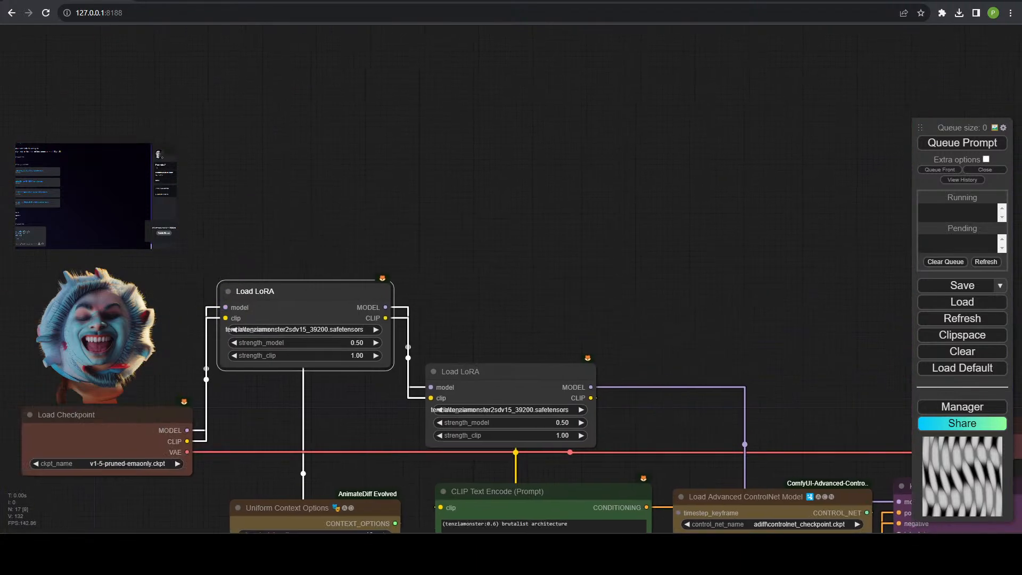
{"action": "left_click_drag", "start_coordinate": [256, 292], "coordinate": [267, 182]}
{"action": "left_click_drag", "start_coordinate": [460, 371], "coordinate": [268, 281]}
{"action": "left_click_drag", "start_coordinate": [381, 405], "coordinate": [282, 112]}
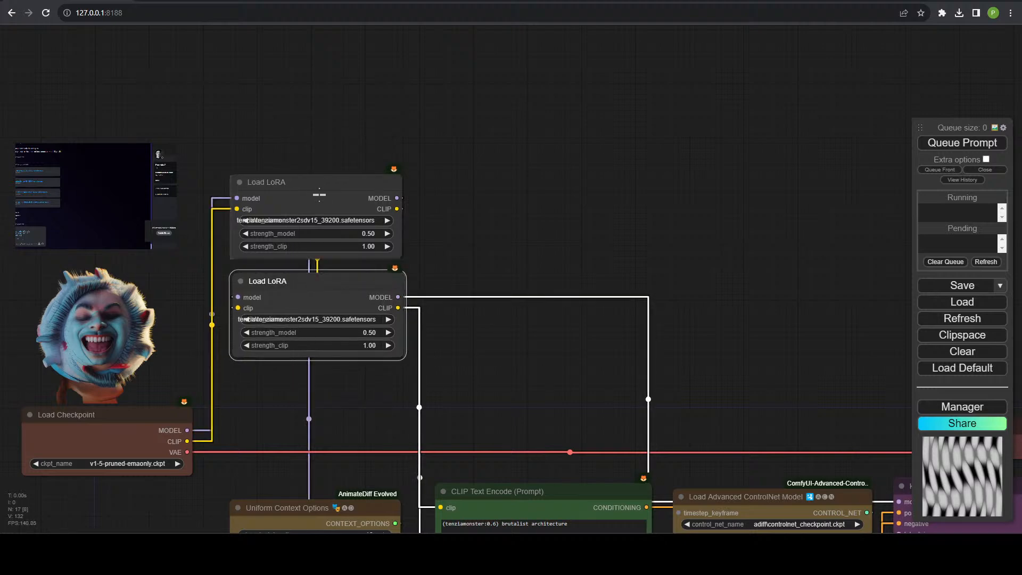
{"action": "left_click_drag", "start_coordinate": [319, 283], "coordinate": [317, 394]}
{"action": "left_click_drag", "start_coordinate": [522, 431], "coordinate": [524, 185]}
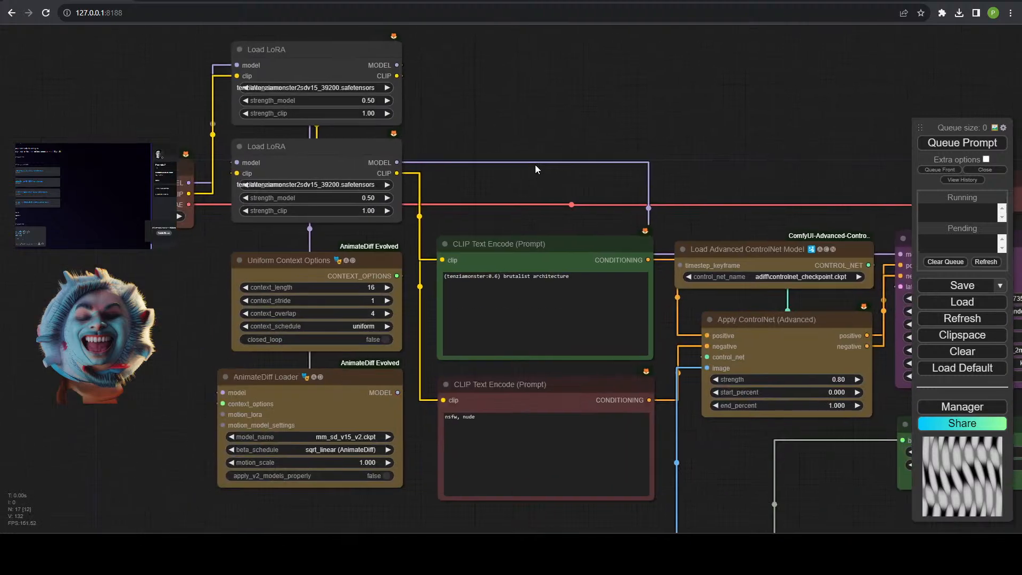
{"action": "left_click_drag", "start_coordinate": [279, 260], "coordinate": [282, 249]}
Load purz-vspheres_10000.safetensors in the second Load LoRA and insert (purz-vspheres:0.8) before "brutalist architecture" in the positive prompt.
{"action": "left_click", "coordinate": [335, 184]}
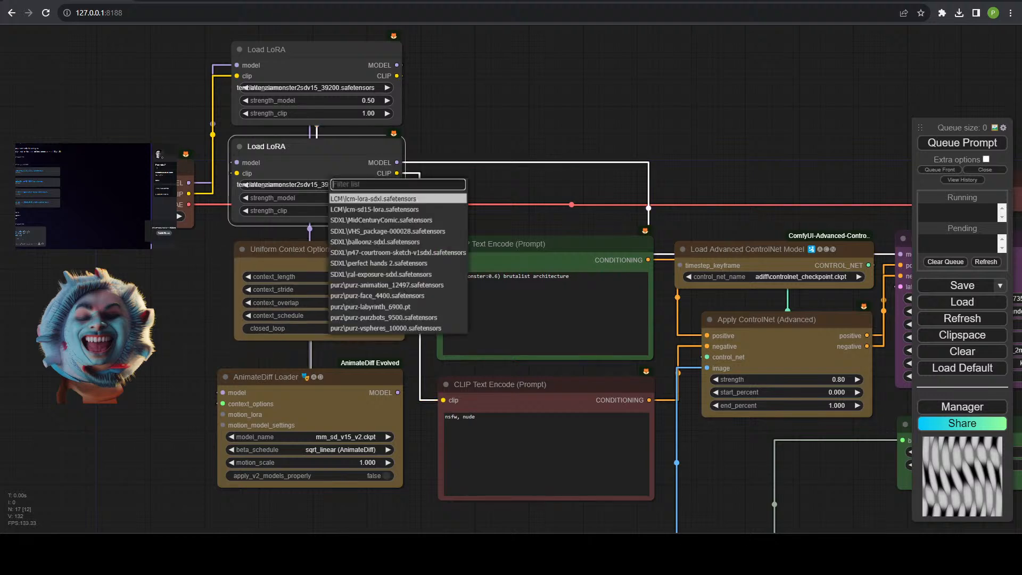
{"action": "left_click", "coordinate": [408, 330]}
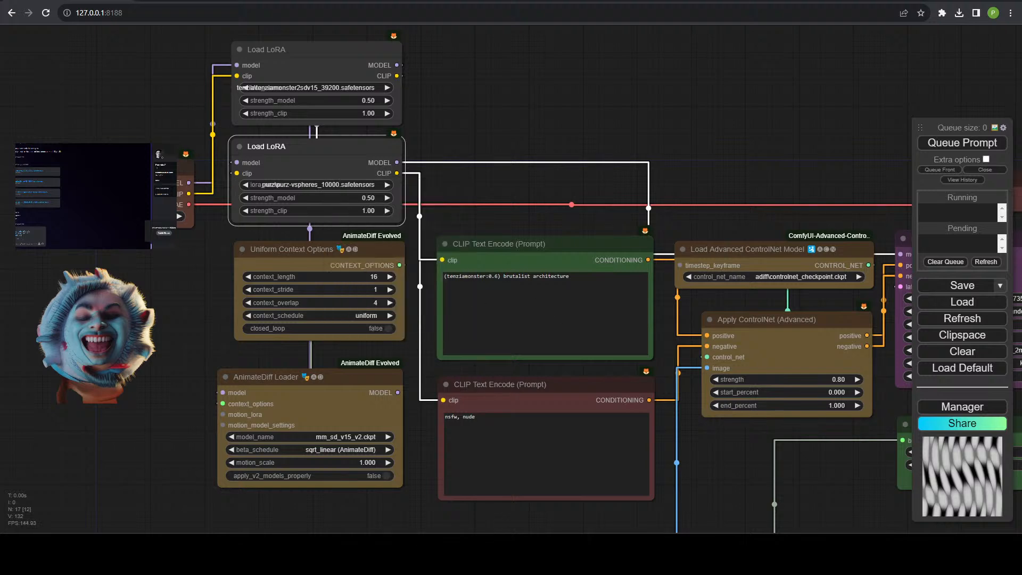
{"action": "left_click", "coordinate": [504, 276]}
{"action": "type", "text": "purz-vsp"}
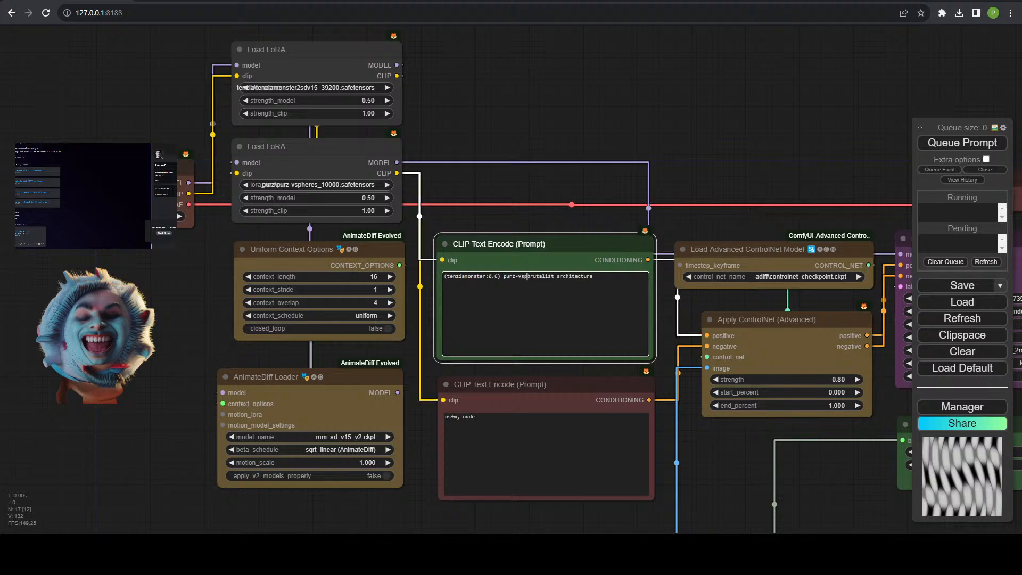
{"action": "type", "text": "heres"}
{"action": "key", "text": "ctrl+shift+Left"}
{"action": "key", "text": "ctrl+Down"}
{"action": "key", "text": "ctrl+Down"}
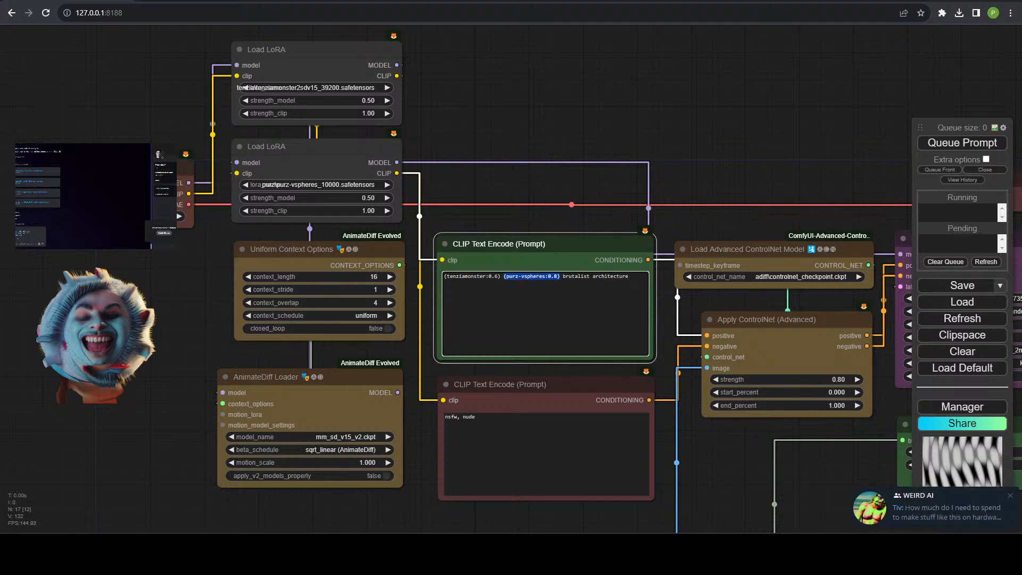
Lower the purz-vspheres weight in the positive prompt to 0.7.
{"action": "left_click", "coordinate": [544, 277]}
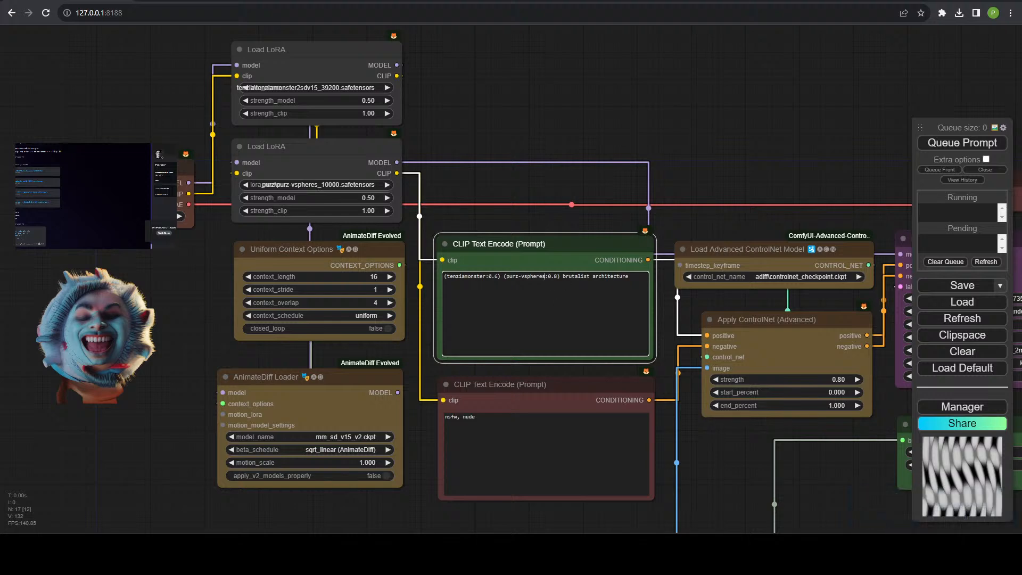
{"action": "key", "text": "ctrl+Down"}
{"action": "left_click", "coordinate": [564, 277]}
Set strength_model of the purz-vspheres LoRA to 0.75.
{"action": "left_click", "coordinate": [367, 198]}
{"action": "key", "text": "BackSpace"}
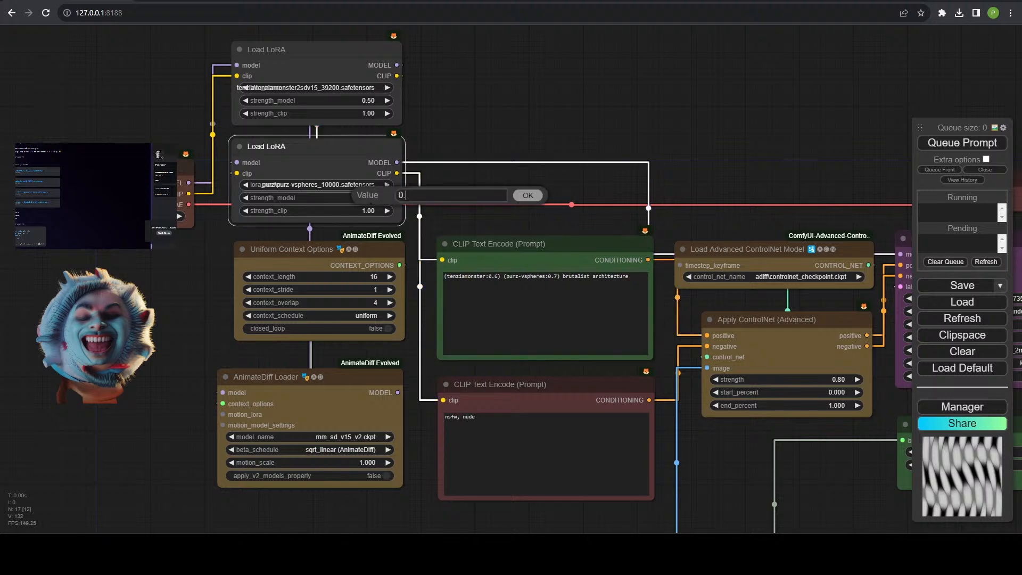
{"action": "type", "text": "75"}
{"action": "key", "text": "Return"}
Review the node graph and examine the brutalist render previews in both Video Combine nodes.
{"action": "left_click_drag", "start_coordinate": [567, 207], "coordinate": [487, 93]}
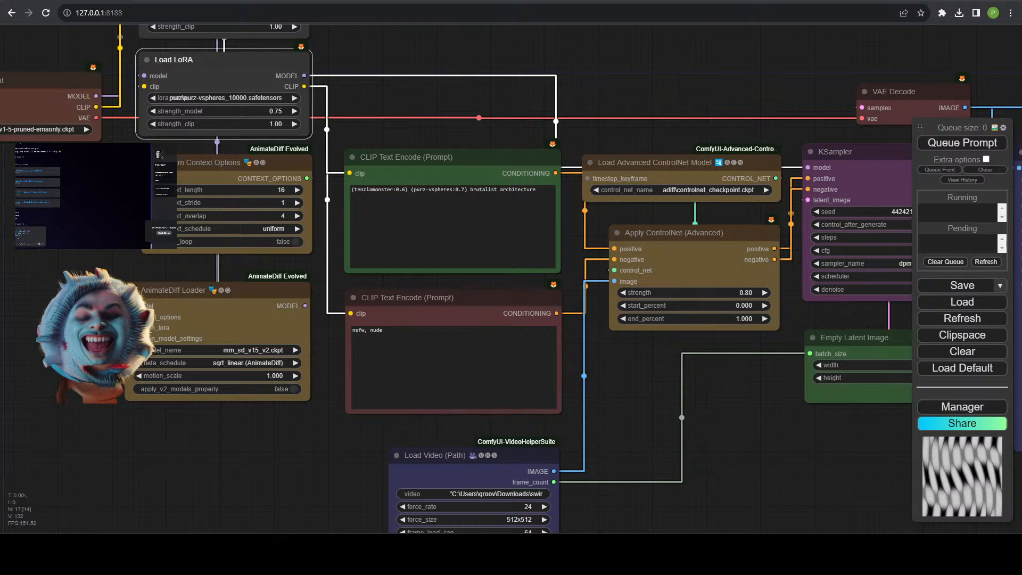
{"action": "left_click_drag", "start_coordinate": [226, 486], "coordinate": [107, 449]}
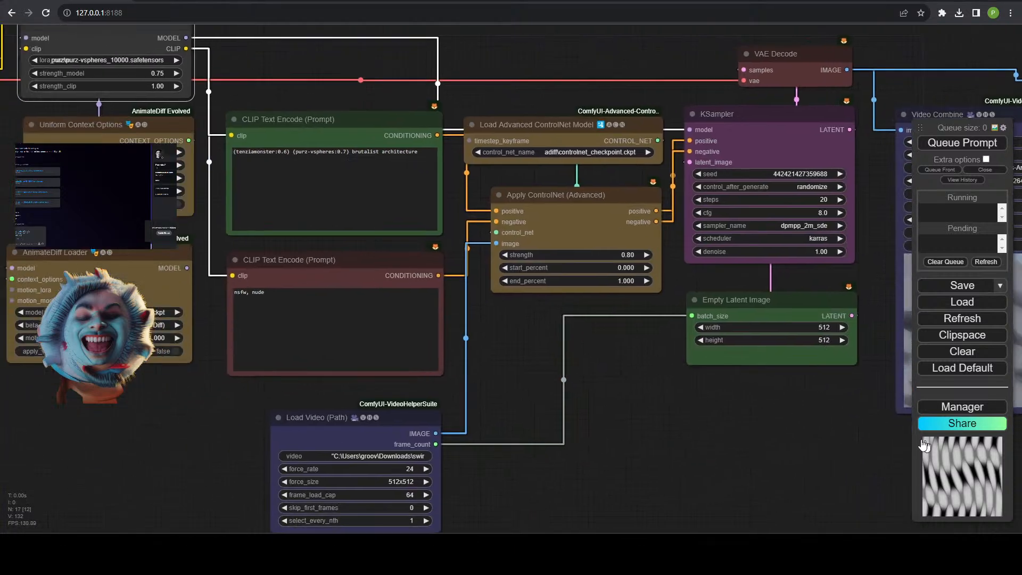
{"action": "left_click_drag", "start_coordinate": [811, 456], "coordinate": [611, 434]}
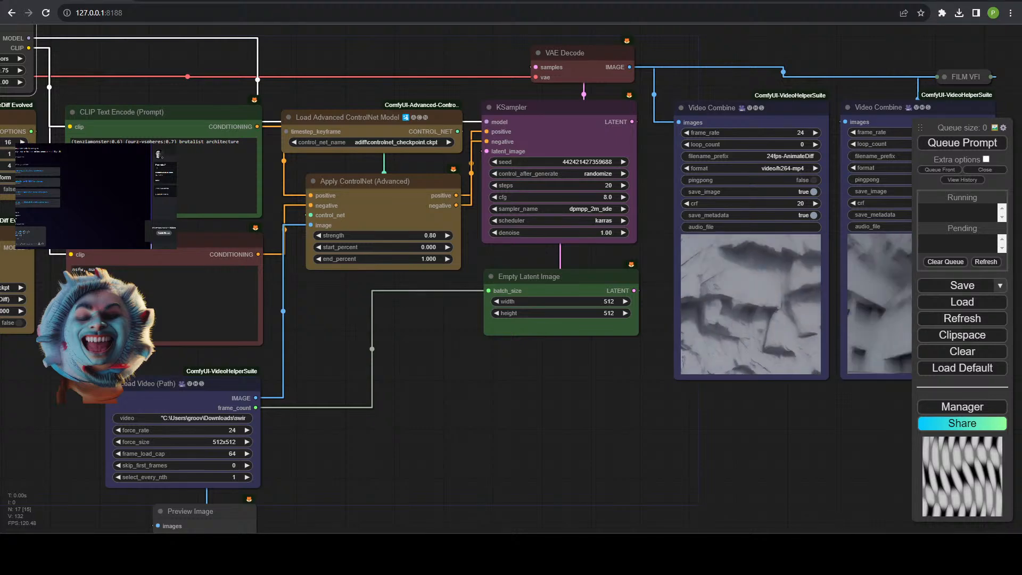
{"action": "left_click_drag", "start_coordinate": [852, 382], "coordinate": [503, 450]}
{"action": "scroll", "coordinate": [429, 387], "scroll_direction": "up", "scroll_amount": 3}
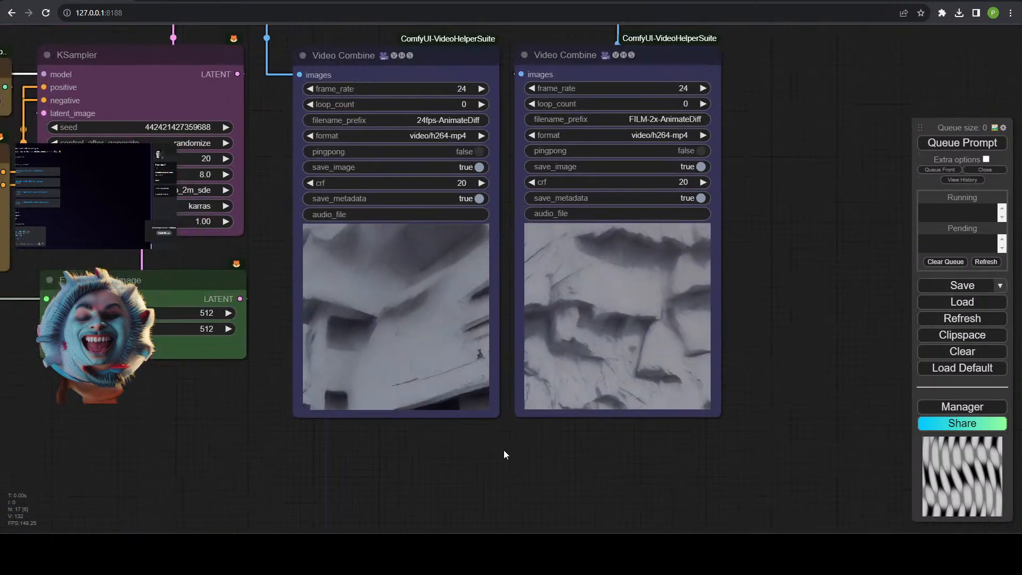
{"action": "scroll", "coordinate": [547, 493], "scroll_direction": "up", "scroll_amount": 3}
{"action": "scroll", "coordinate": [481, 440], "scroll_direction": "down", "scroll_amount": 4}
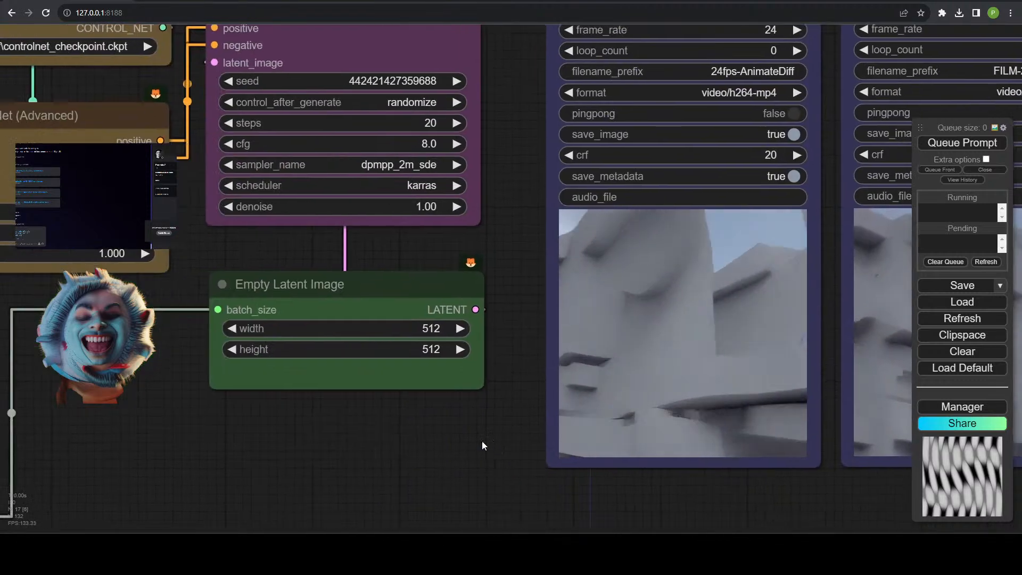
{"action": "left_click_drag", "start_coordinate": [477, 440], "coordinate": [435, 438]}
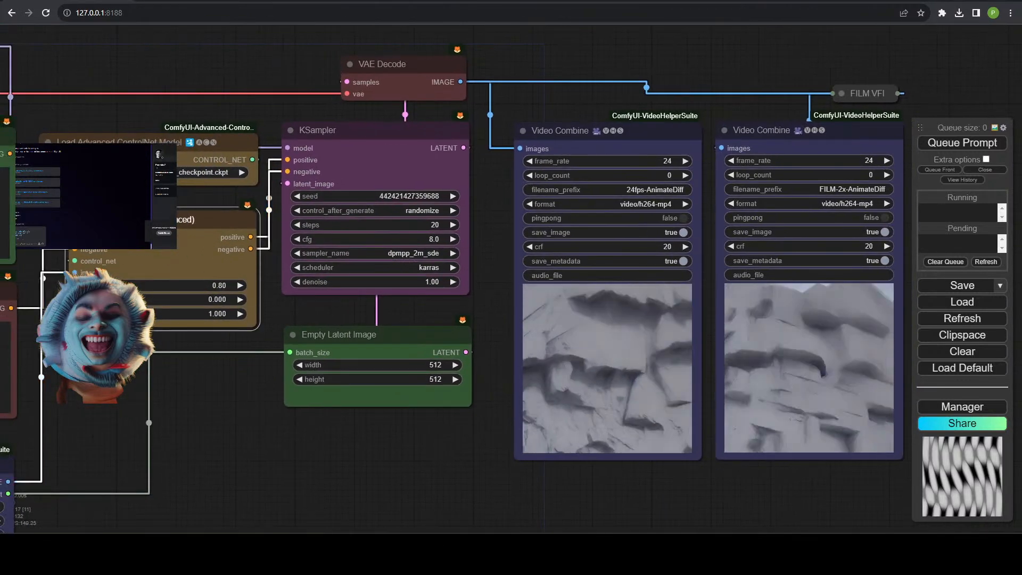
Set the Apply ControlNet strength to 0.60 and queue the prompt for rendering.
{"action": "left_click", "coordinate": [225, 290]}
{"action": "key", "text": "BackSpace"}
{"action": "type", "text": "6"}
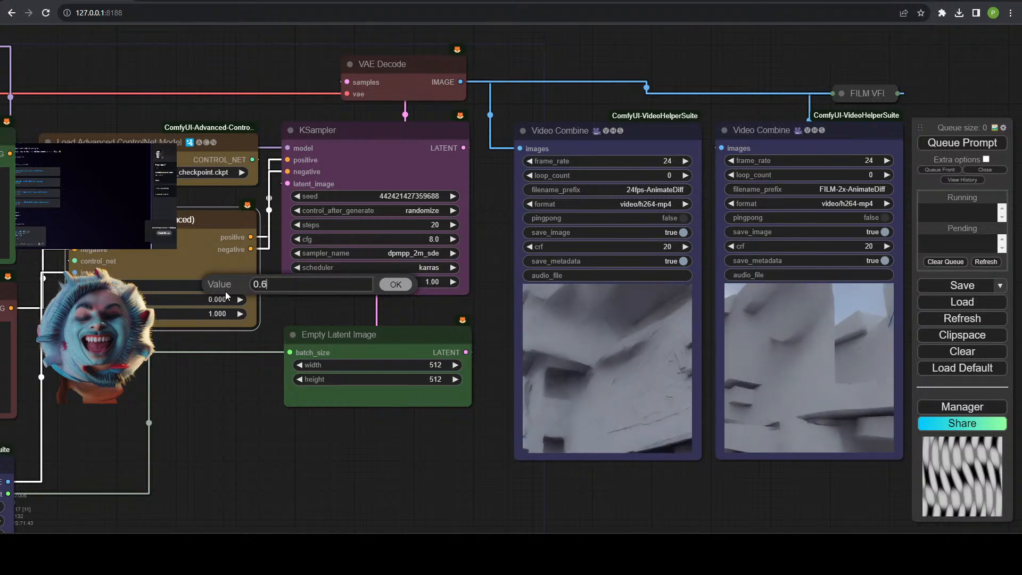
{"action": "key", "text": "Return"}
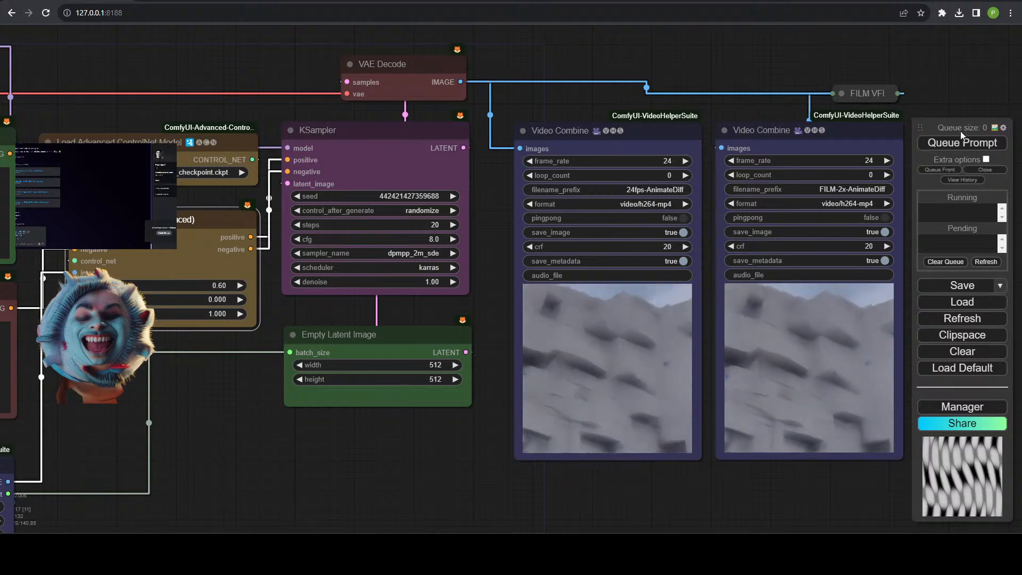
{"action": "left_click", "coordinate": [965, 143]}
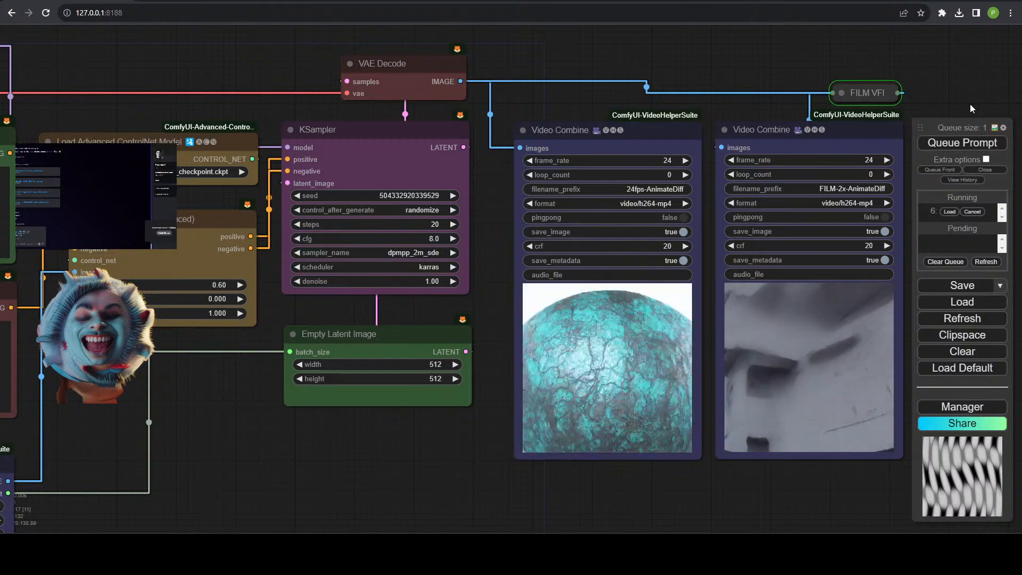
Nudge the AnimateDiff Loader node slightly closer beneath Uniform Context Options.
{"action": "scroll", "coordinate": [652, 493], "scroll_direction": "up", "scroll_amount": 2}
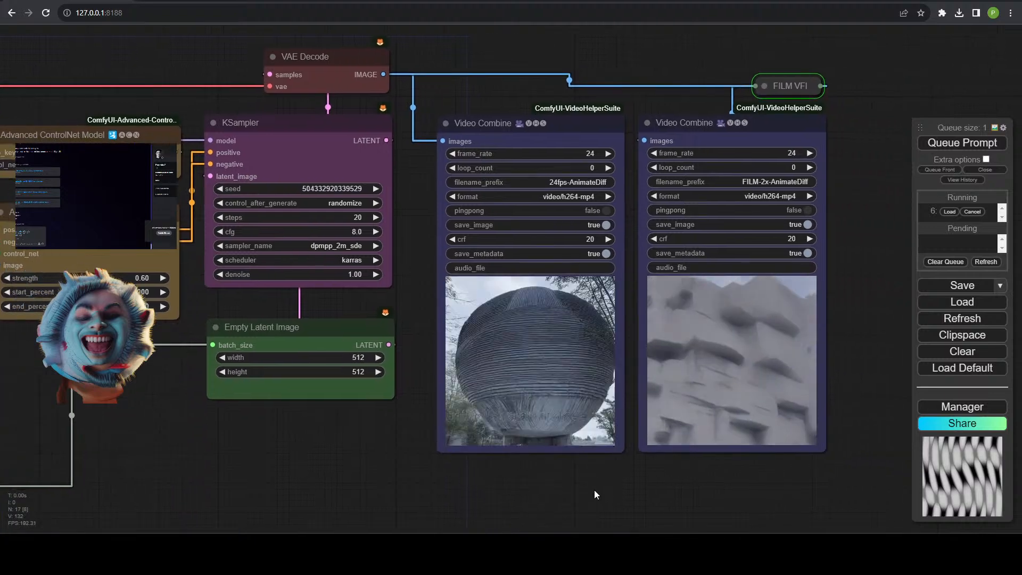
{"action": "scroll", "coordinate": [601, 485], "scroll_direction": "down", "scroll_amount": 3}
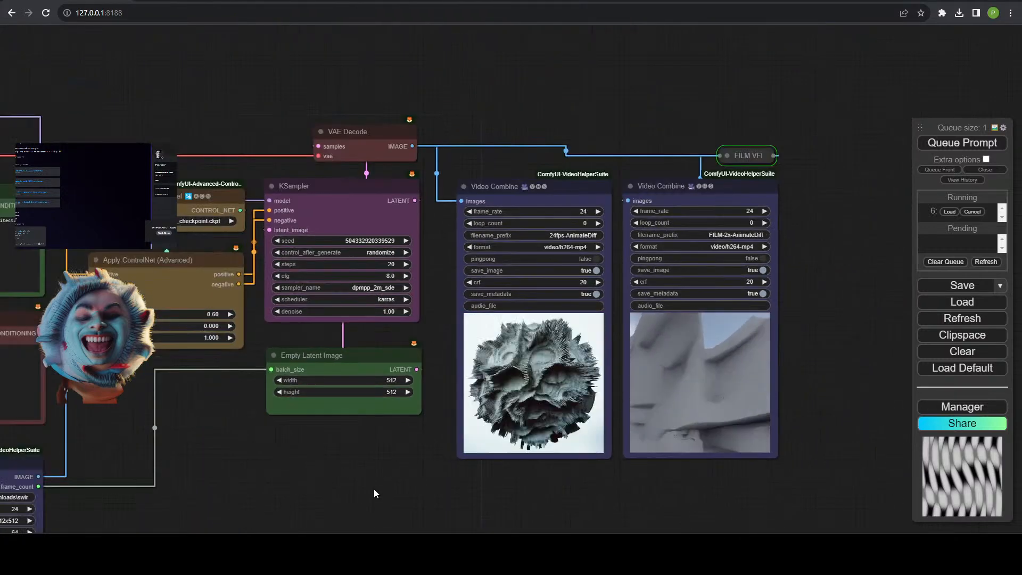
{"action": "left_click_drag", "start_coordinate": [470, 474], "coordinate": [897, 440]}
{"action": "left_click_drag", "start_coordinate": [264, 449], "coordinate": [397, 463]}
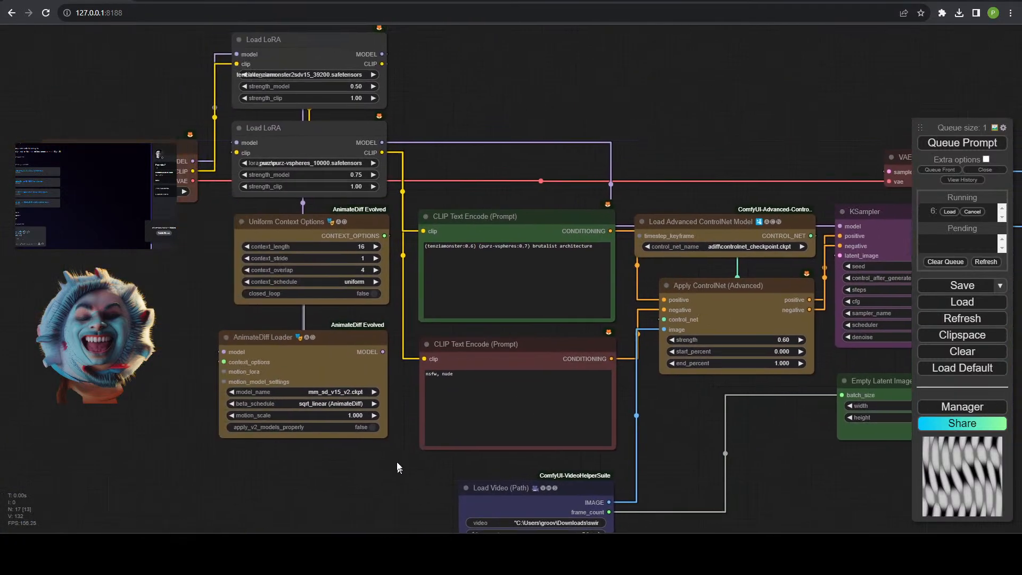
{"action": "left_click_drag", "start_coordinate": [298, 337], "coordinate": [286, 376]}
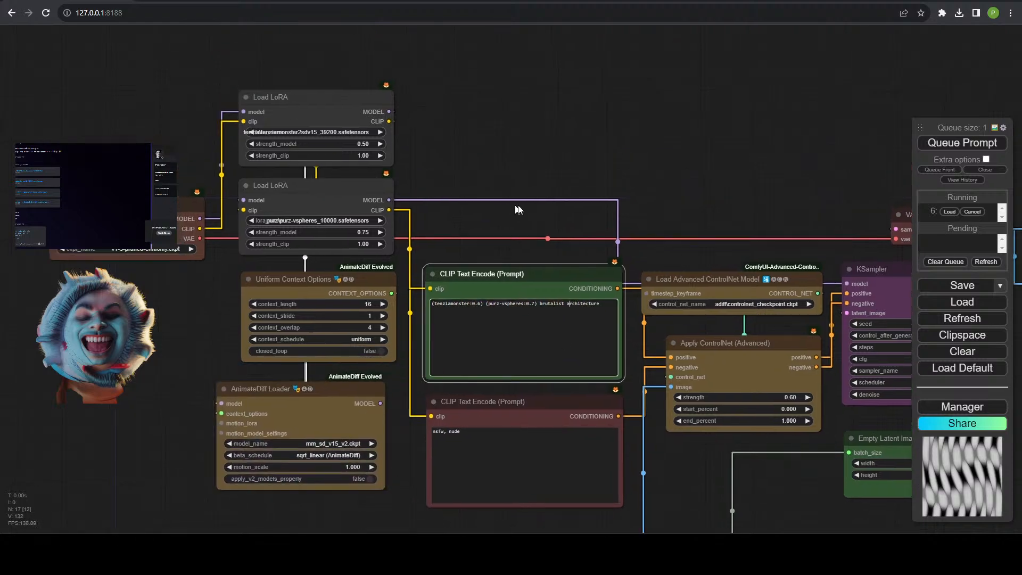
Examine the newly rendered animations in the 24fps and FILM-2x Video Combine previews.
{"action": "left_click_drag", "start_coordinate": [516, 210], "coordinate": [16, 17]}
{"action": "scroll", "coordinate": [398, 446], "scroll_direction": "up", "scroll_amount": 4}
{"action": "left_click_drag", "start_coordinate": [442, 407], "coordinate": [401, 487]}
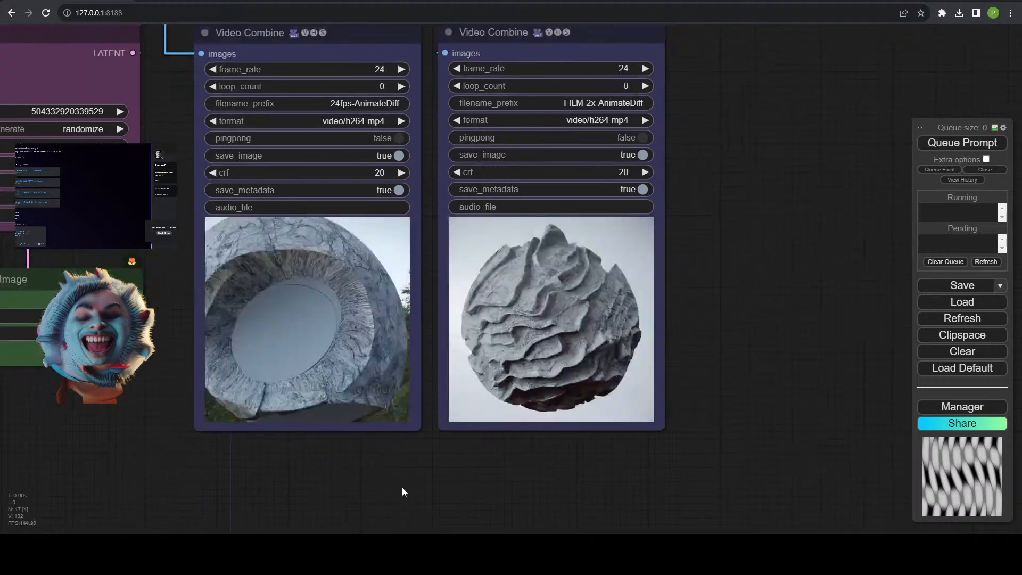
Inspect the FILM-2x render up close and hide the preview of the 24fps-AnimateDiff Video Combine node.
{"action": "scroll", "coordinate": [577, 479], "scroll_direction": "up", "scroll_amount": 3}
{"action": "left_click_drag", "start_coordinate": [576, 479], "coordinate": [526, 521]}
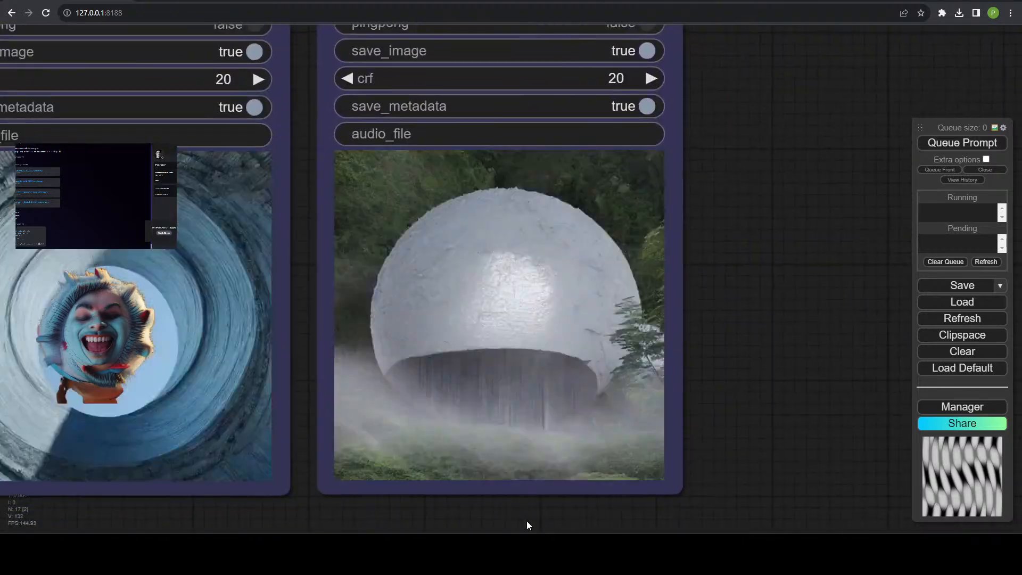
{"action": "scroll", "coordinate": [457, 446], "scroll_direction": "down", "scroll_amount": 4}
{"action": "scroll", "coordinate": [372, 477], "scroll_direction": "down", "scroll_amount": 10}
{"action": "left_click_drag", "start_coordinate": [201, 520], "coordinate": [515, 362]}
{"action": "right_click", "coordinate": [664, 239]}
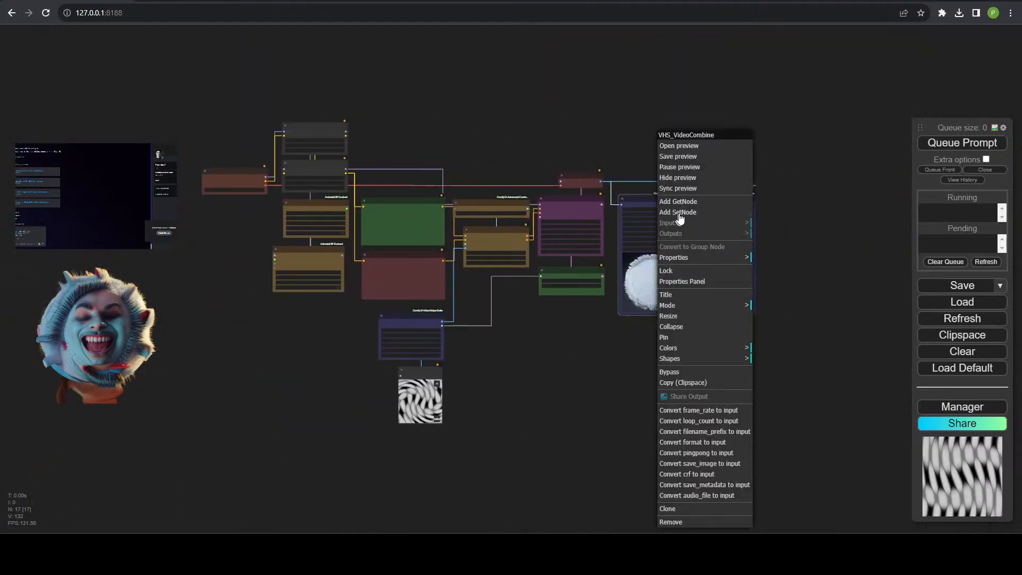
{"action": "left_click", "coordinate": [684, 178]}
Examine the FILM-2x-AnimateDiff Video Combine animation preview at a larger size.
{"action": "scroll", "coordinate": [733, 330], "scroll_direction": "up", "scroll_amount": 10}
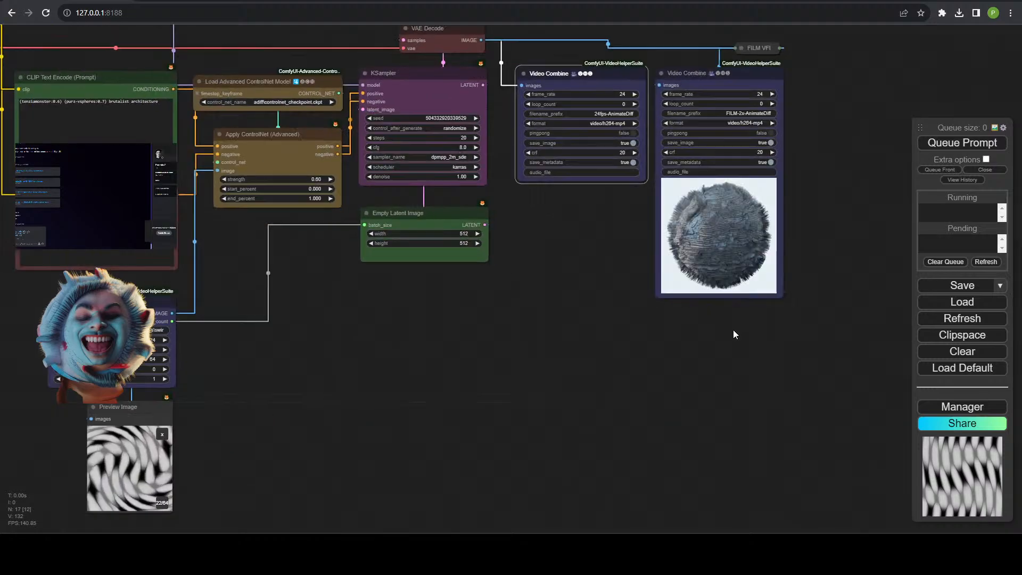
{"action": "left_click_drag", "start_coordinate": [713, 357], "coordinate": [679, 530]}
{"action": "scroll", "coordinate": [714, 465], "scroll_direction": "up", "scroll_amount": 2}
{"action": "scroll", "coordinate": [711, 468], "scroll_direction": "up", "scroll_amount": 1}
{"action": "scroll", "coordinate": [680, 508], "scroll_direction": "up", "scroll_amount": 1}
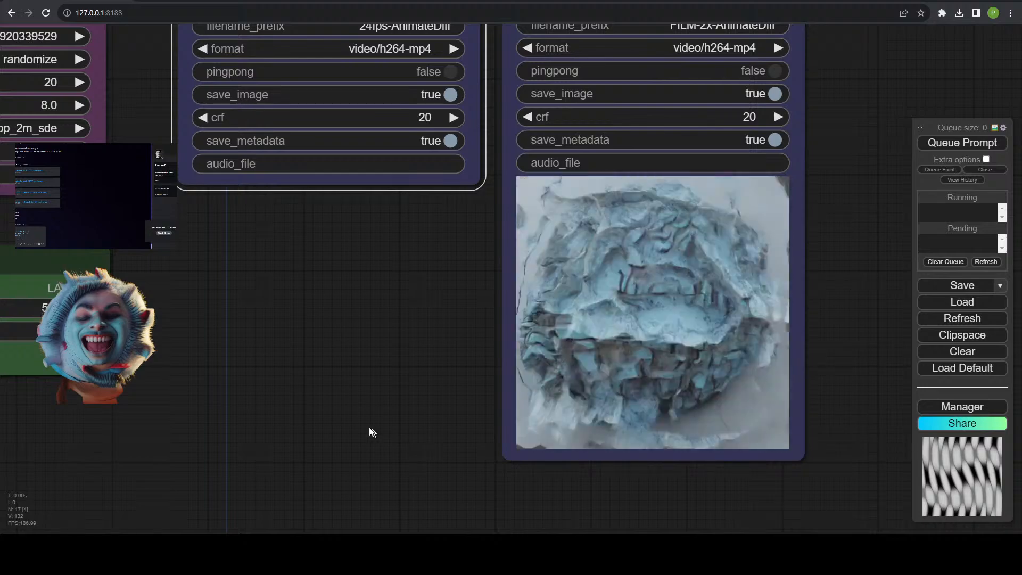
Review the node graph and trace the connections of both Load LoRA nodes and the Load Video node.
{"action": "scroll", "coordinate": [269, 368], "scroll_direction": "down", "scroll_amount": 5}
{"action": "left_click_drag", "start_coordinate": [270, 368], "coordinate": [751, 383]}
{"action": "left_click_drag", "start_coordinate": [372, 434], "coordinate": [773, 295]}
{"action": "left_click_drag", "start_coordinate": [295, 300], "coordinate": [376, 466]}
{"action": "scroll", "coordinate": [373, 458], "scroll_direction": "up", "scroll_amount": 1}
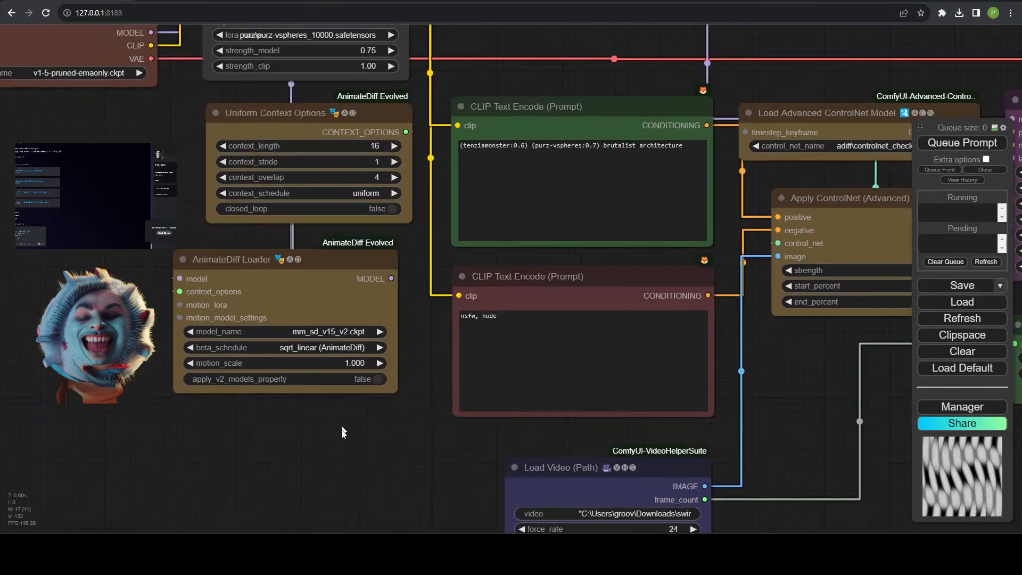
{"action": "left_click_drag", "start_coordinate": [336, 408], "coordinate": [302, 495]}
{"action": "scroll", "coordinate": [99, 264], "scroll_direction": "down", "scroll_amount": 5}
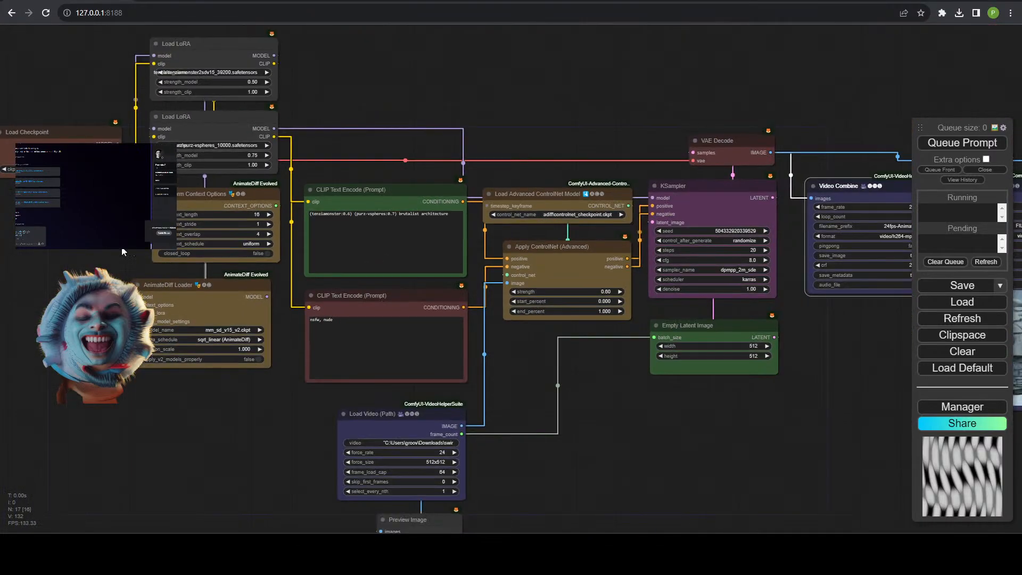
{"action": "left_click_drag", "start_coordinate": [305, 127], "coordinate": [300, 145]}
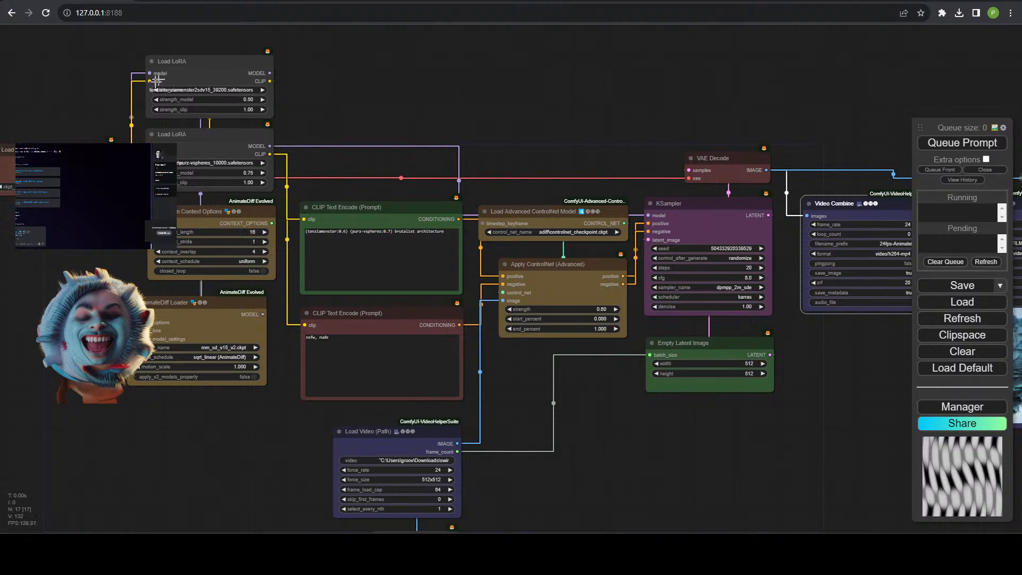
{"action": "left_click", "coordinate": [209, 62]}
{"action": "left_click", "coordinate": [209, 134]}
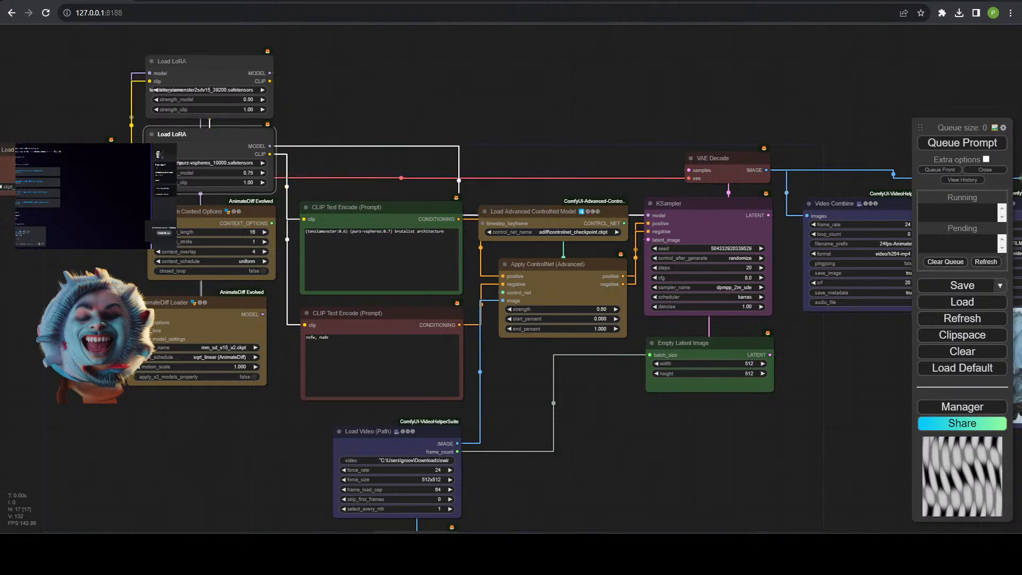
{"action": "left_click", "coordinate": [714, 386]}
{"action": "left_click", "coordinate": [396, 438]}
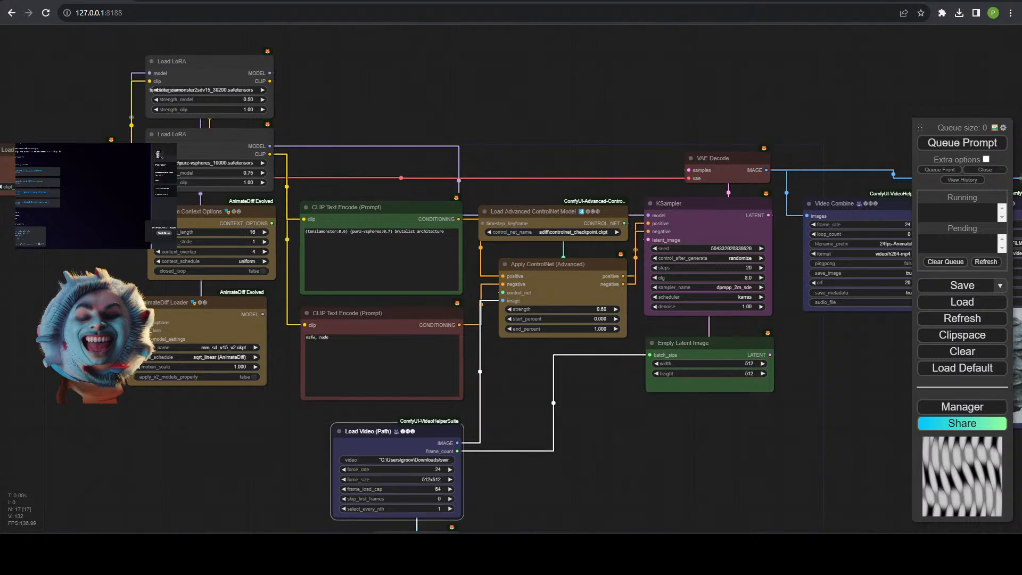
Shift the AnimateDiff Loader slightly, feed it the purz-vspheres LoRA's model output, and connect its MODEL output to the KSampler.
{"action": "left_click_drag", "start_coordinate": [176, 302], "coordinate": [195, 308]}
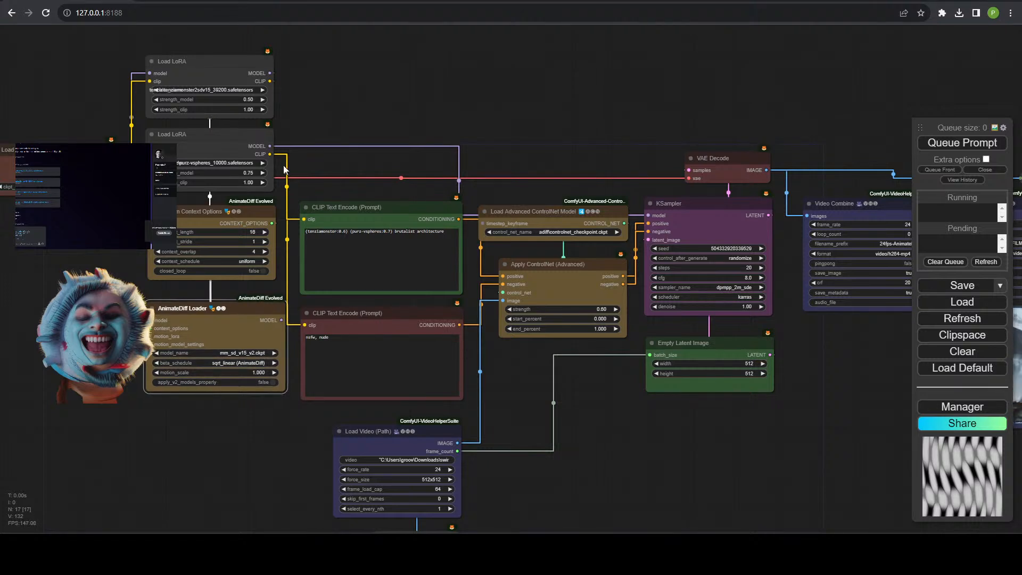
{"action": "left_click_drag", "start_coordinate": [155, 316], "coordinate": [154, 320]}
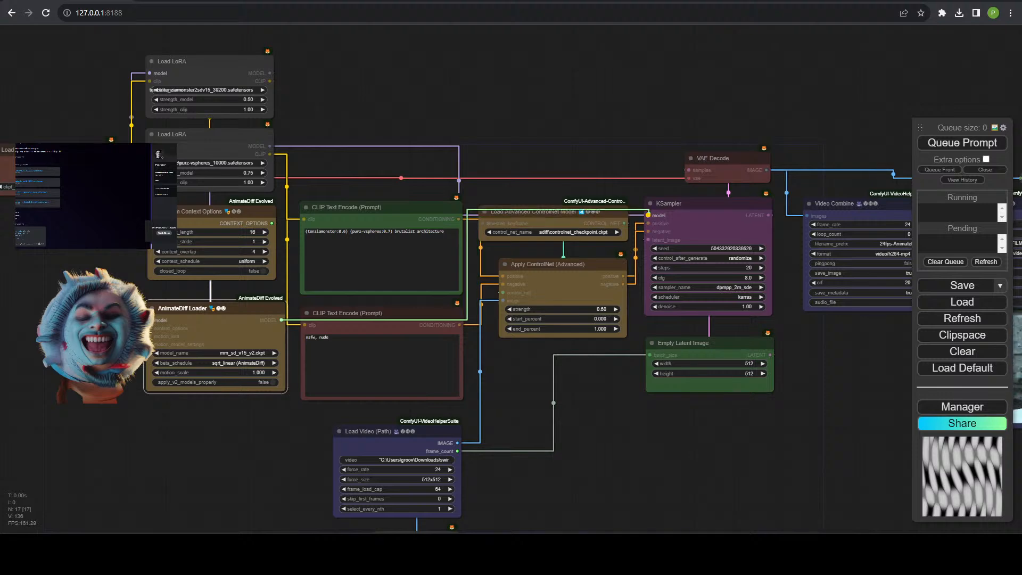
{"action": "left_click_drag", "start_coordinate": [648, 215], "coordinate": [649, 215]}
Queue the prompt to render with the AnimateDiff Loader connected, and bring the KSampler and Video Combine nodes into view.
{"action": "scroll", "coordinate": [636, 98], "scroll_direction": "up", "scroll_amount": 2}
{"action": "left_click_drag", "start_coordinate": [360, 120], "coordinate": [476, 143]}
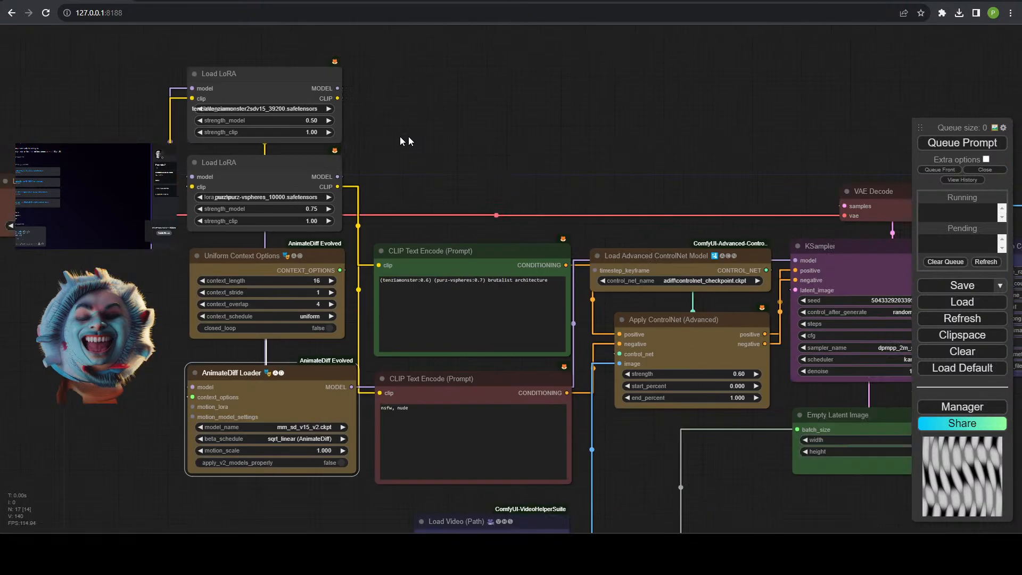
{"action": "left_click_drag", "start_coordinate": [401, 138], "coordinate": [261, 130]}
{"action": "left_click", "coordinate": [982, 142]}
{"action": "left_click_drag", "start_coordinate": [719, 114], "coordinate": [117, 116]}
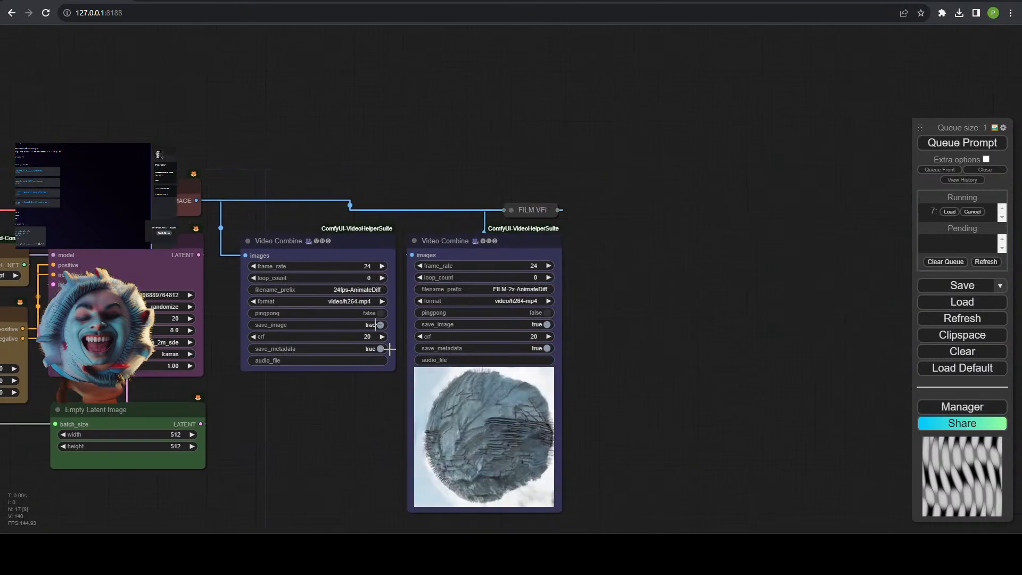
{"action": "left_click_drag", "start_coordinate": [680, 383], "coordinate": [940, 362]}
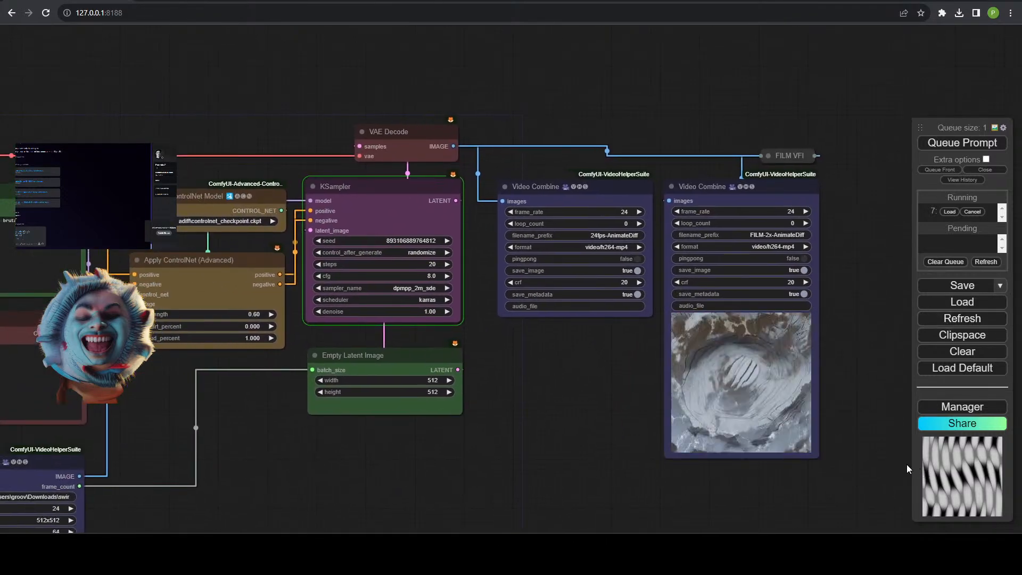
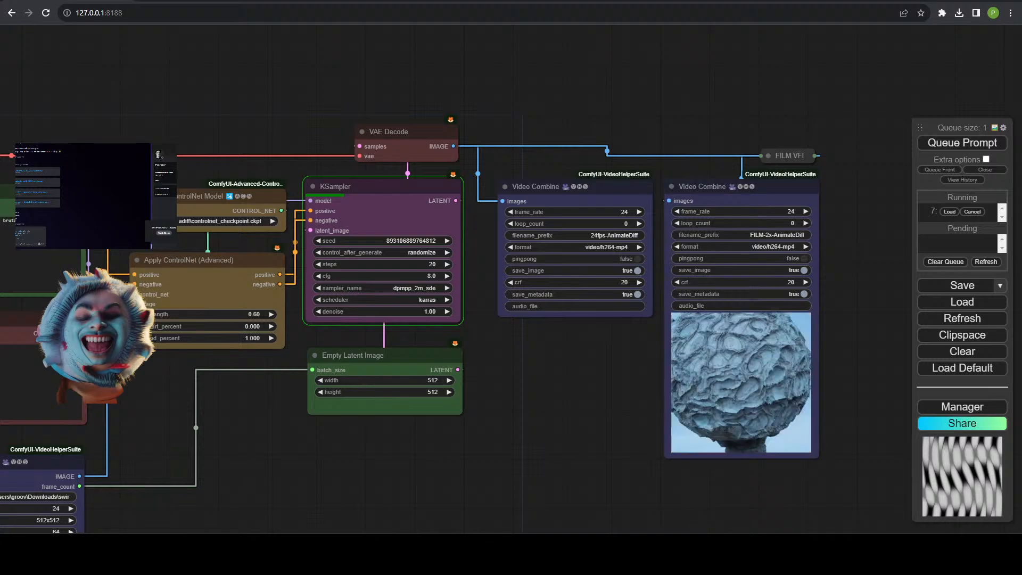
Inspect the earlier FILM-2x animation in detail while the queued prompt is running.
{"action": "scroll", "coordinate": [766, 389], "scroll_direction": "up", "scroll_amount": 10}
{"action": "left_click_drag", "start_coordinate": [376, 375], "coordinate": [309, 319]}
{"action": "scroll", "coordinate": [203, 288], "scroll_direction": "down", "scroll_amount": 4}
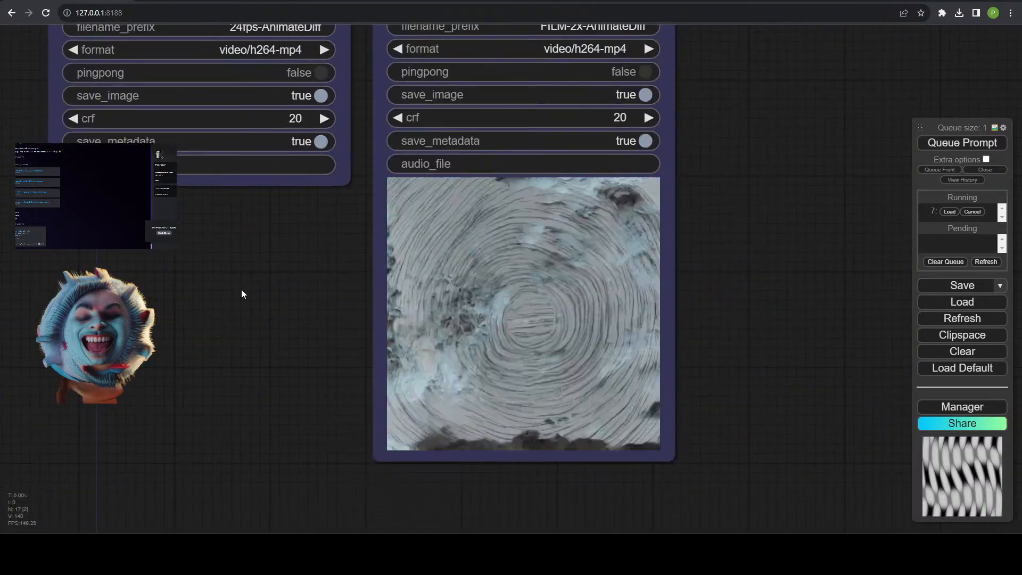
{"action": "scroll", "coordinate": [184, 392], "scroll_direction": "down", "scroll_amount": 6}
{"action": "left_click_drag", "start_coordinate": [178, 395], "coordinate": [367, 390]}
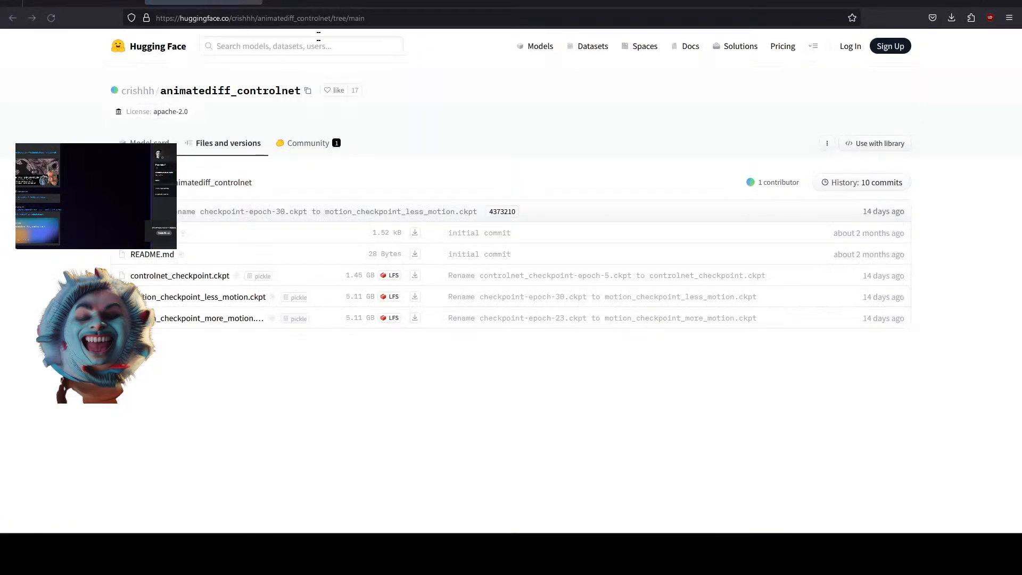
Close the Hugging Face animatediff_controlnet page and check the KSampler's render progress in the ComfyUI graph.
{"action": "left_click", "coordinate": [318, 18]}
{"action": "key", "text": "ctrl+w"}
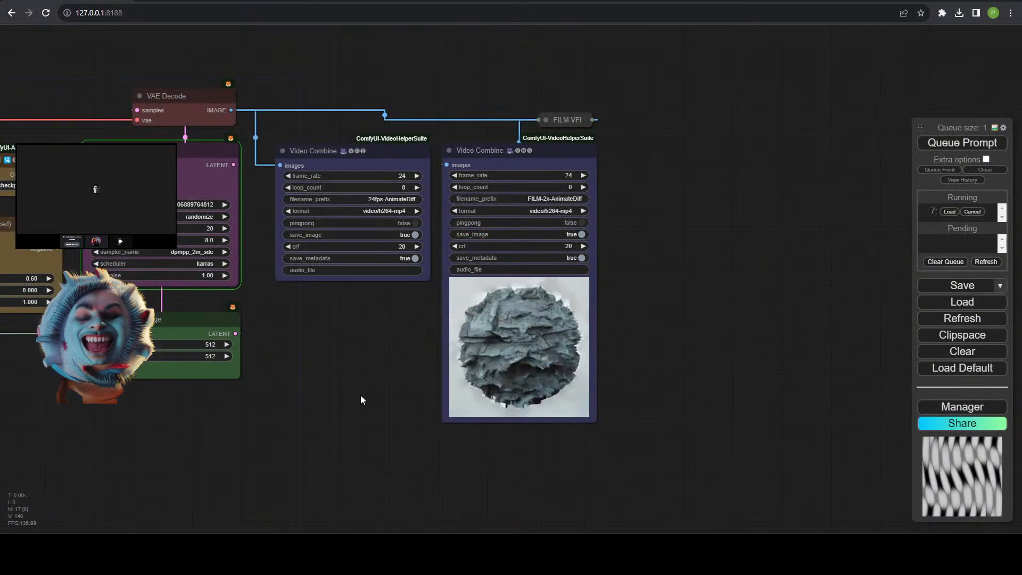
{"action": "left_click_drag", "start_coordinate": [360, 395], "coordinate": [574, 429]}
{"action": "scroll", "coordinate": [471, 464], "scroll_direction": "up", "scroll_amount": 1}
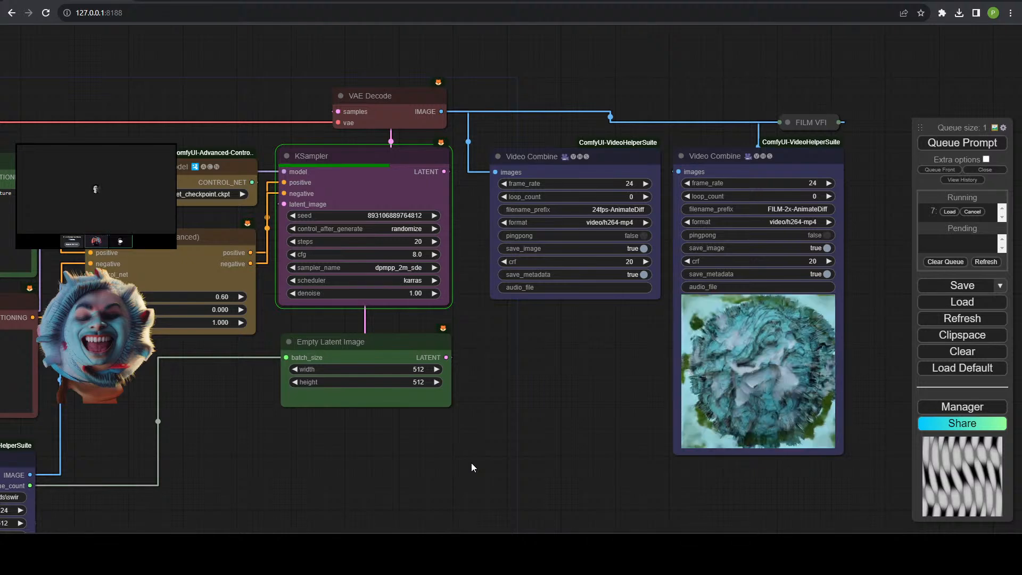
{"action": "scroll", "coordinate": [263, 453], "scroll_direction": "down", "scroll_amount": 1}
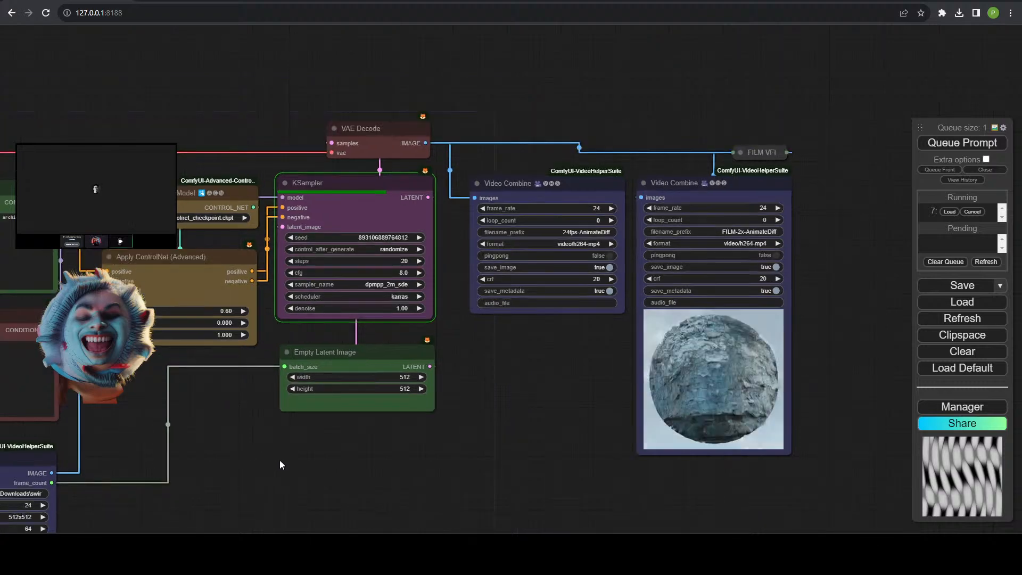
{"action": "left_click_drag", "start_coordinate": [280, 460], "coordinate": [546, 405]}
{"action": "scroll", "coordinate": [549, 405], "scroll_direction": "down", "scroll_amount": 1}
{"action": "scroll", "coordinate": [551, 407], "scroll_direction": "up", "scroll_amount": 1}
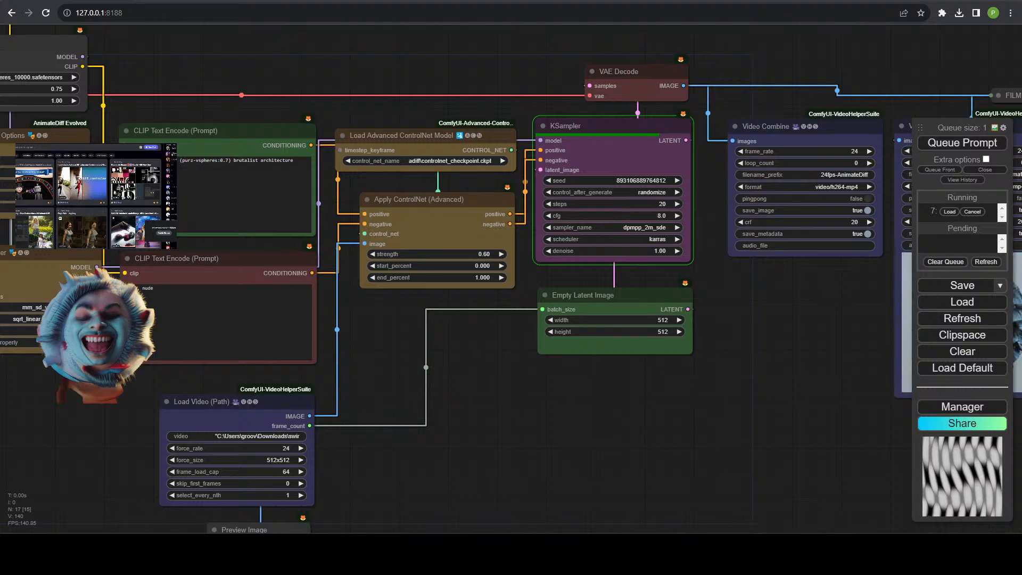
Switch to Discord and skim the ad_resources forum of the banodoco server for shared AnimateDiff workflows.
{"action": "key", "text": "alt+Tab"}
{"action": "double_click", "coordinate": [292, 30]}
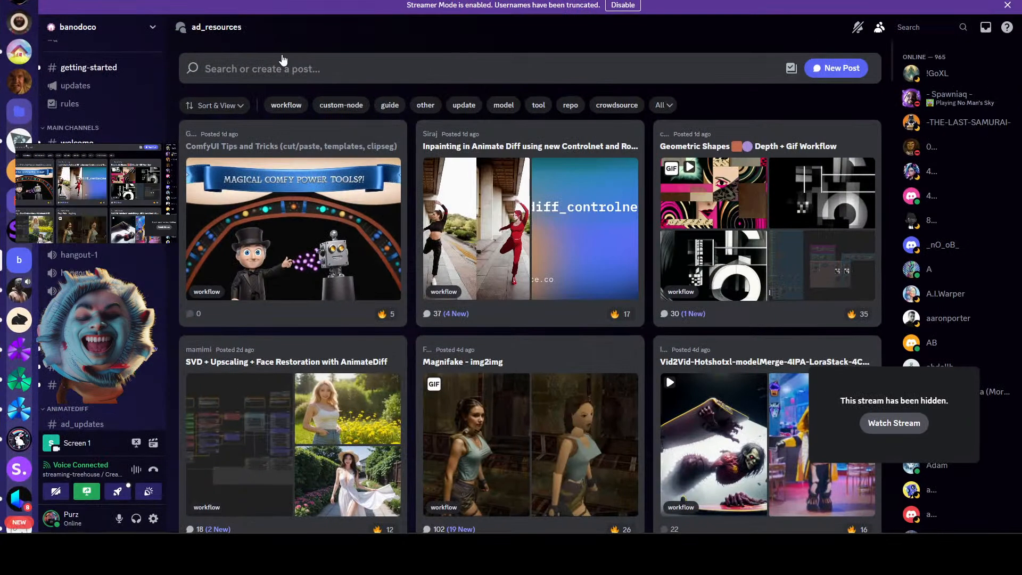
{"action": "scroll", "coordinate": [445, 263], "scroll_direction": "down", "scroll_amount": 10}
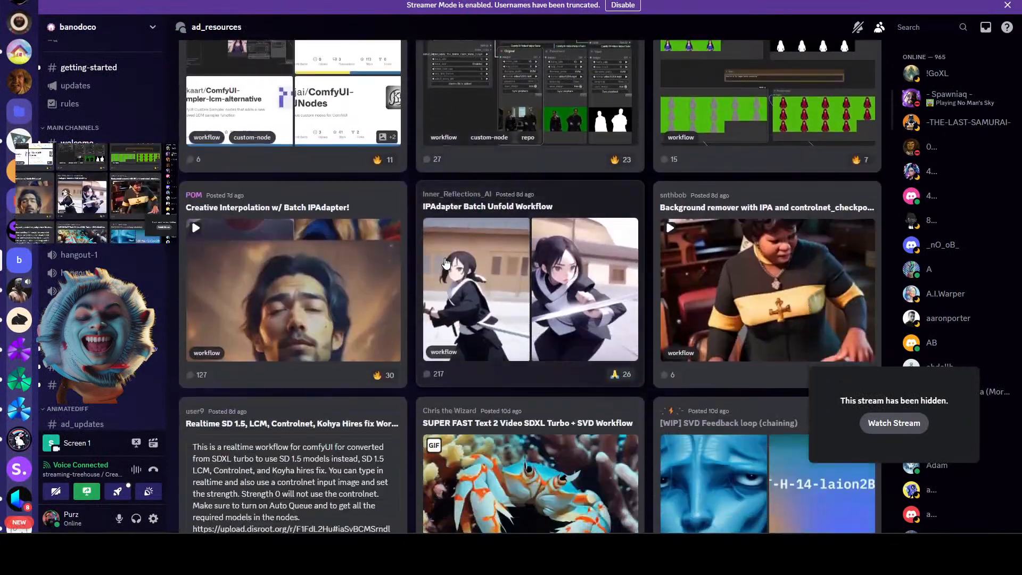
{"action": "scroll", "coordinate": [447, 260], "scroll_direction": "down", "scroll_amount": 15}
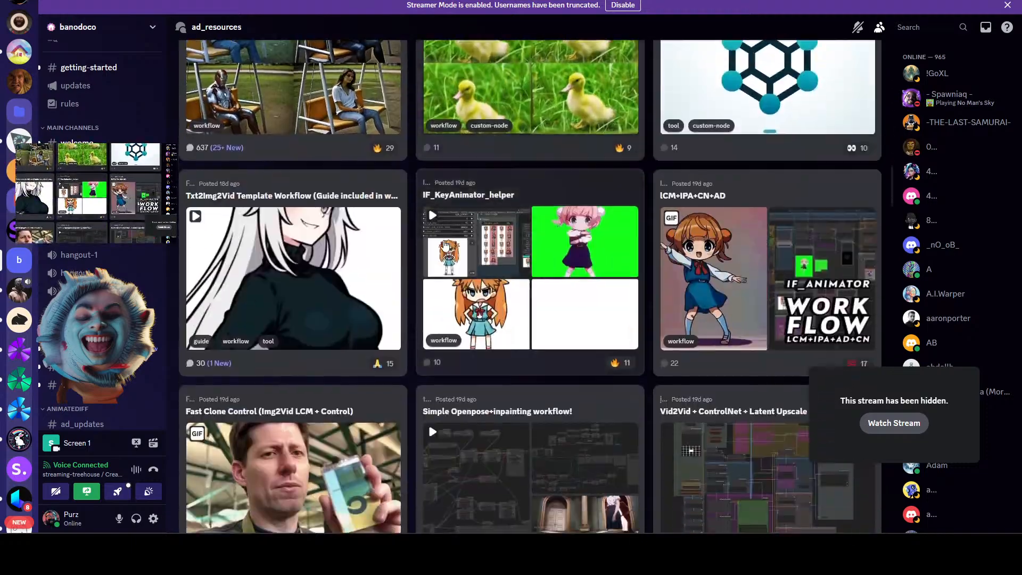
{"action": "scroll", "coordinate": [445, 243], "scroll_direction": "down", "scroll_amount": 15}
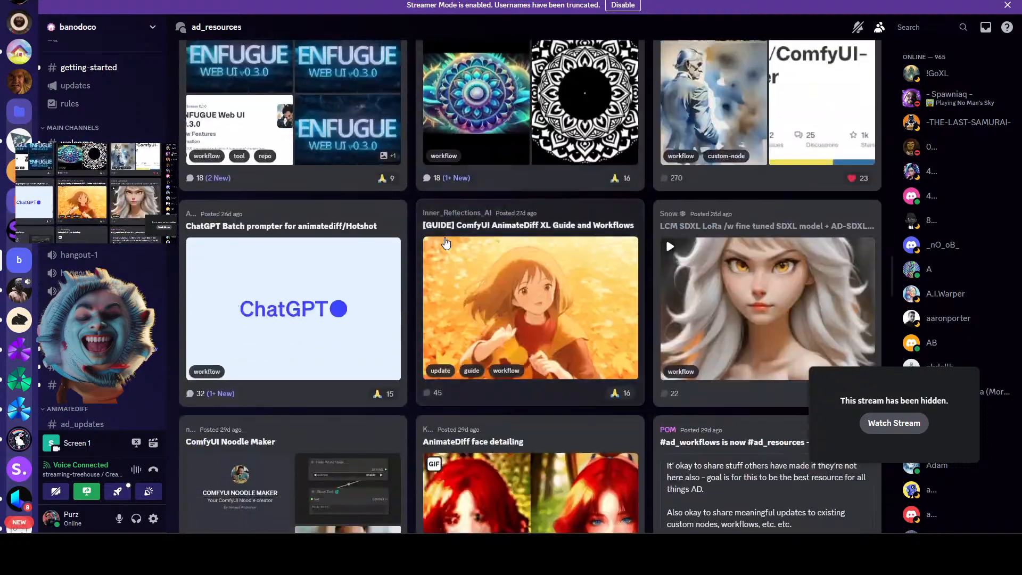
{"action": "scroll", "coordinate": [446, 243], "scroll_direction": "down", "scroll_amount": 3}
{"action": "scroll", "coordinate": [446, 242], "scroll_direction": "up", "scroll_amount": 20}
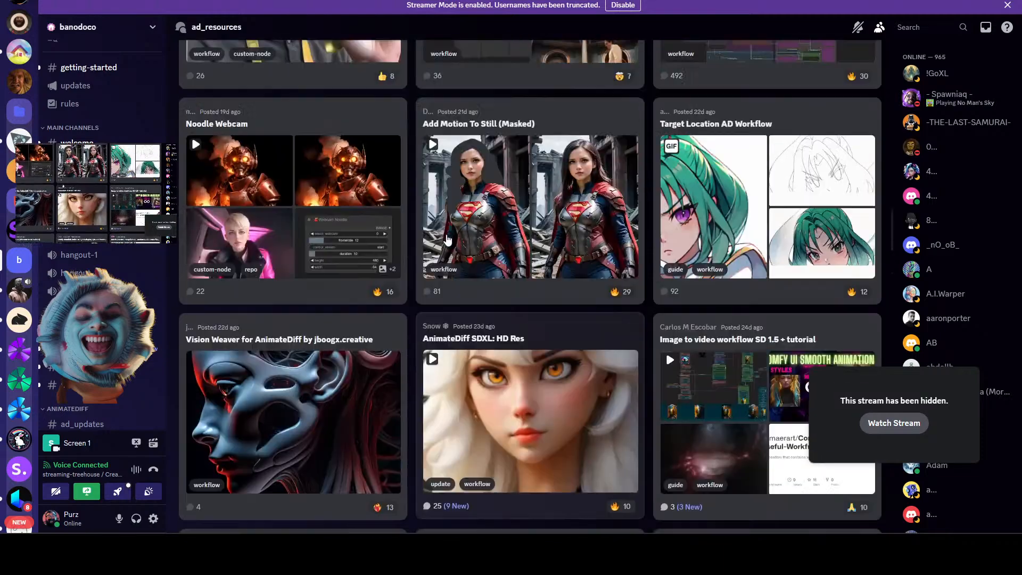
{"action": "scroll", "coordinate": [446, 239], "scroll_direction": "up", "scroll_amount": 15}
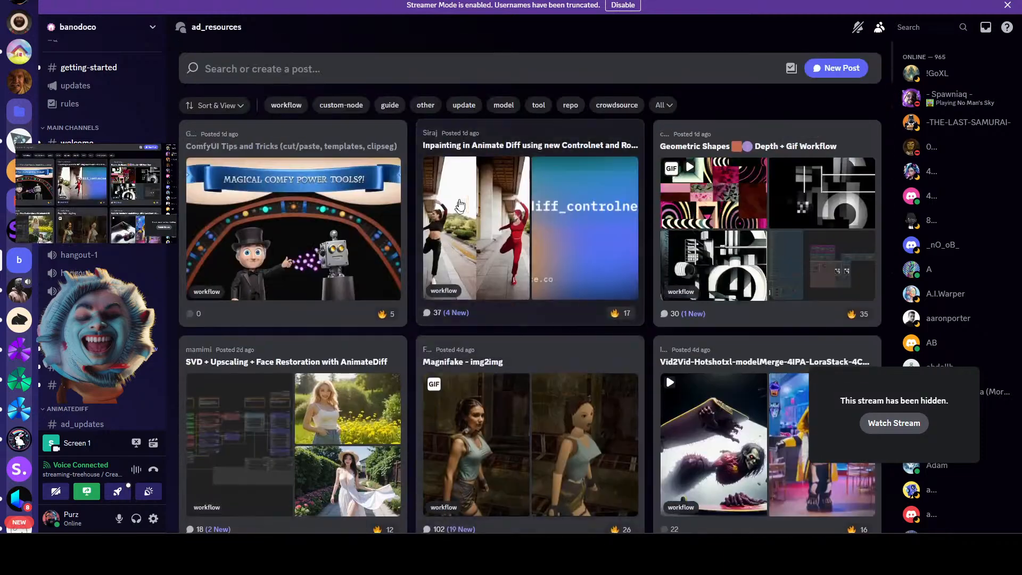
Browse the ad_resources workflow posts in order, from the newest entries down to the older ones.
{"action": "scroll", "coordinate": [723, 347], "scroll_direction": "down", "scroll_amount": 1}
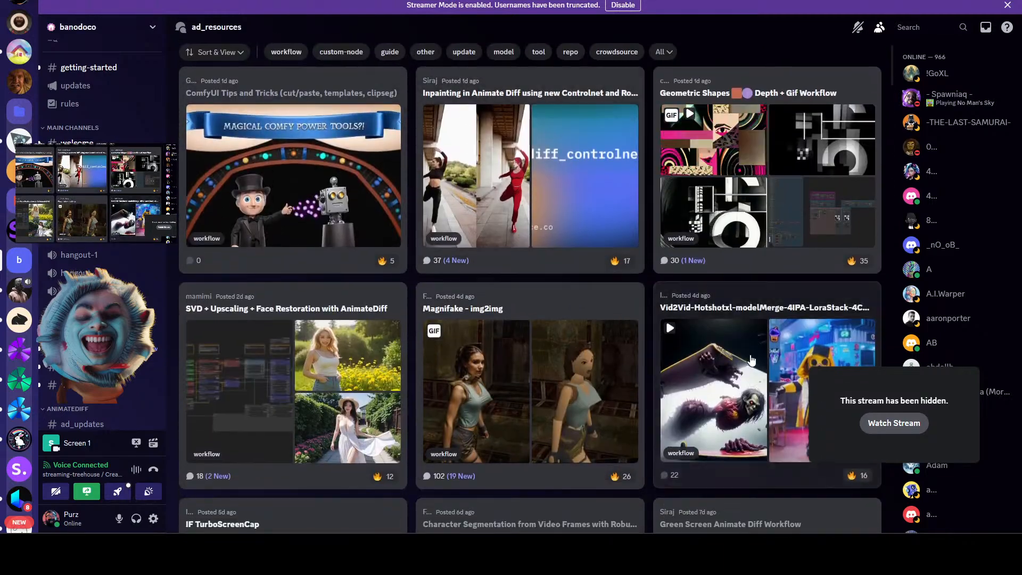
{"action": "scroll", "coordinate": [723, 347], "scroll_direction": "down", "scroll_amount": 2}
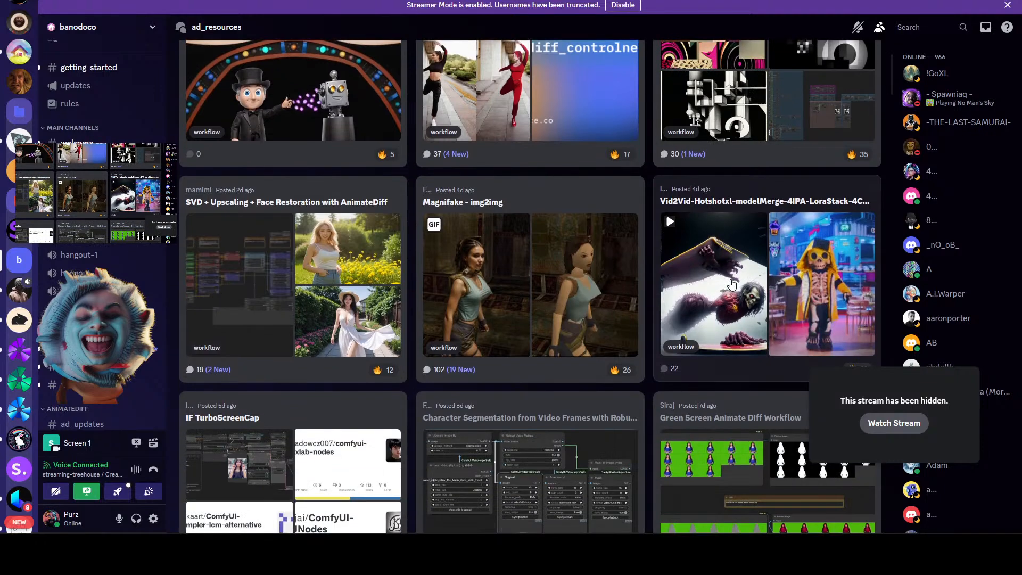
{"action": "scroll", "coordinate": [736, 261], "scroll_direction": "down", "scroll_amount": 3}
{"action": "scroll", "coordinate": [728, 289], "scroll_direction": "down", "scroll_amount": 4}
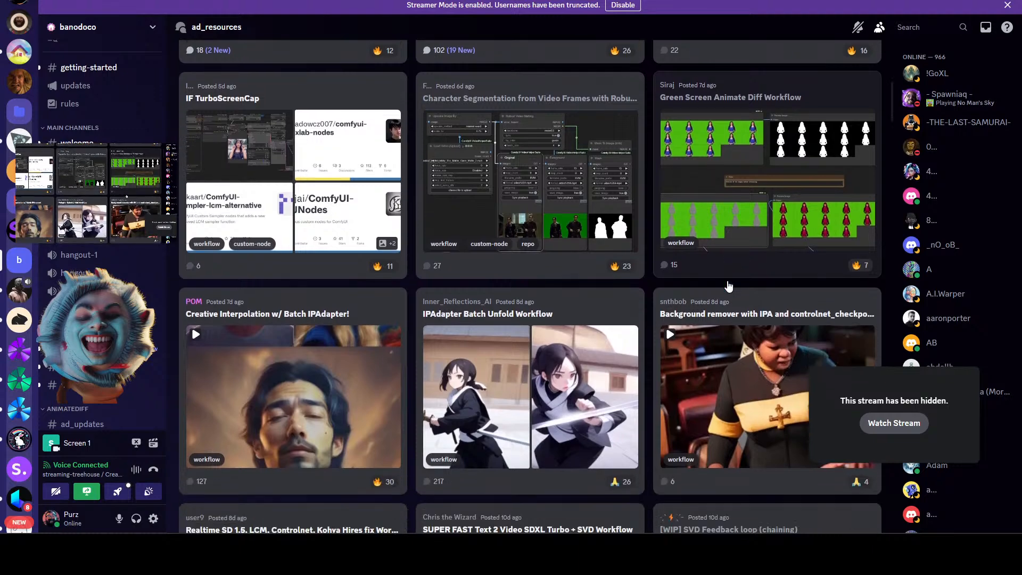
{"action": "scroll", "coordinate": [728, 284], "scroll_direction": "down", "scroll_amount": 1}
{"action": "scroll", "coordinate": [729, 286], "scroll_direction": "down", "scroll_amount": 4}
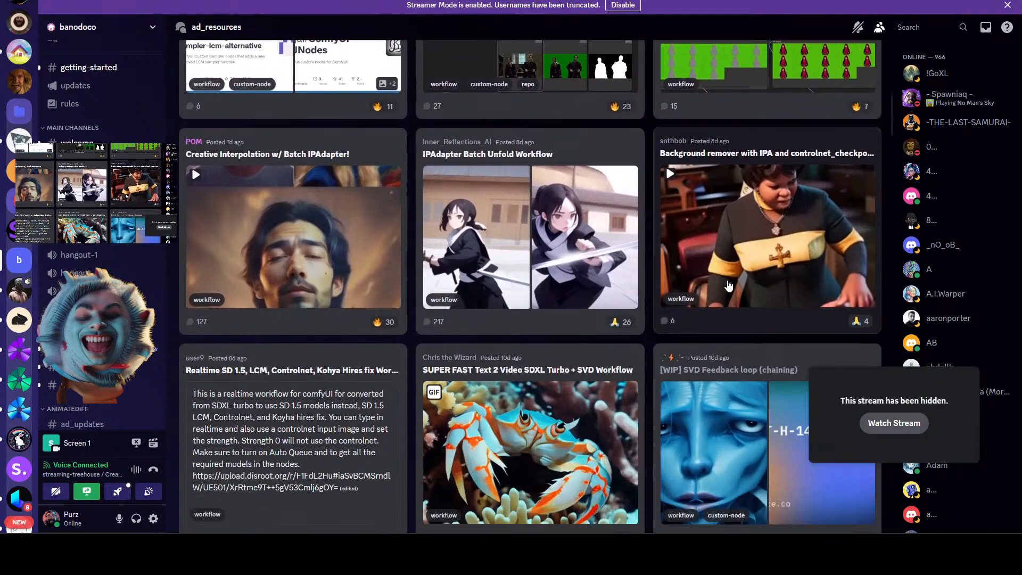
{"action": "scroll", "coordinate": [728, 282], "scroll_direction": "down", "scroll_amount": 2}
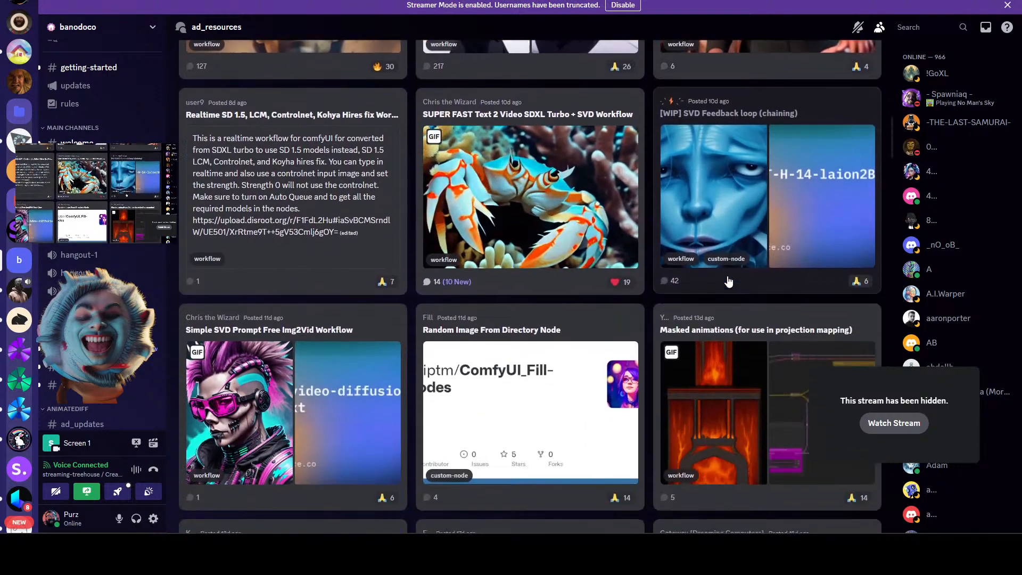
{"action": "scroll", "coordinate": [728, 281], "scroll_direction": "down", "scroll_amount": 2}
{"action": "scroll", "coordinate": [728, 279], "scroll_direction": "down", "scroll_amount": 6}
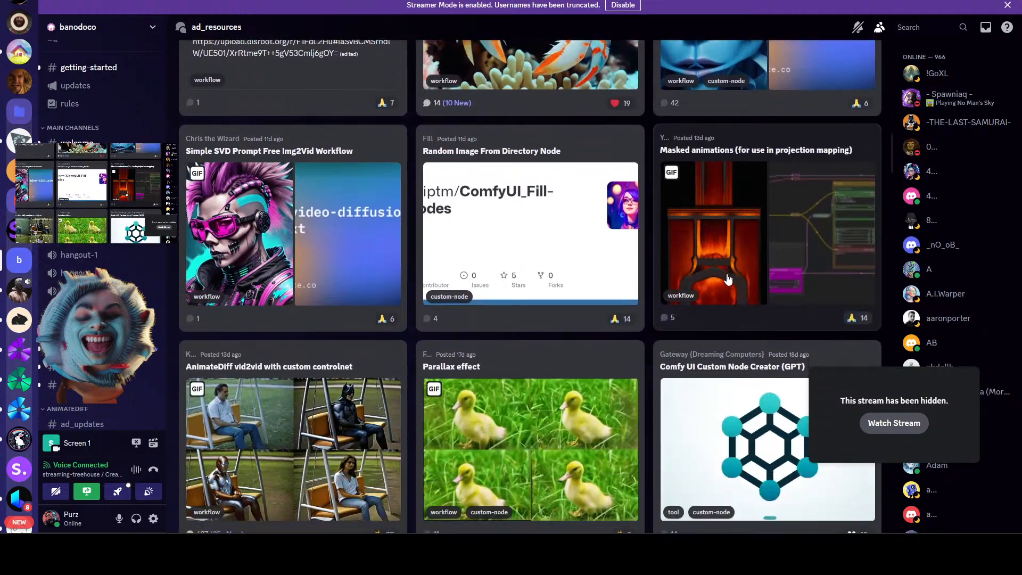
{"action": "scroll", "coordinate": [729, 278], "scroll_direction": "down", "scroll_amount": 9}
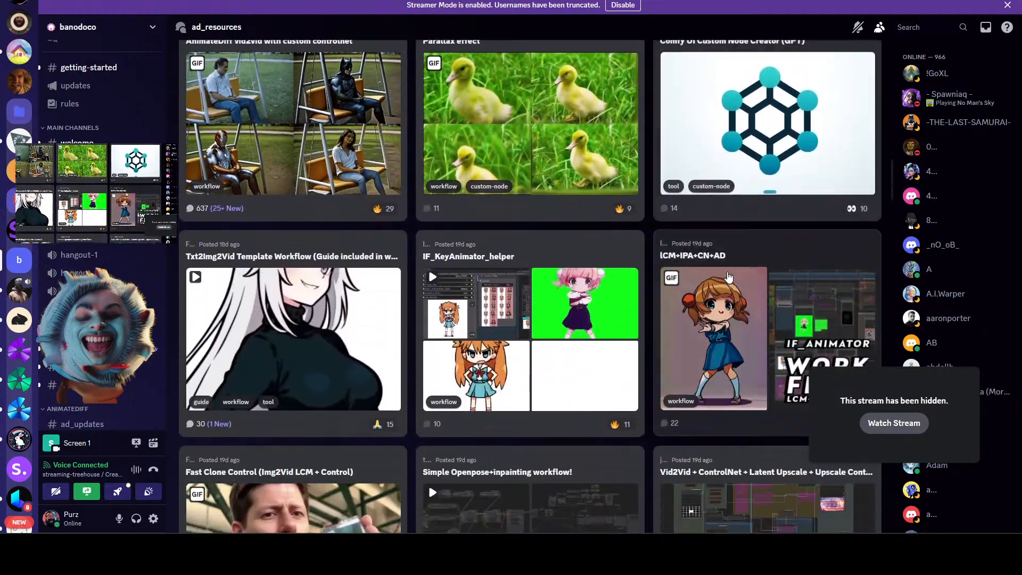
{"action": "scroll", "coordinate": [729, 276], "scroll_direction": "down", "scroll_amount": 10}
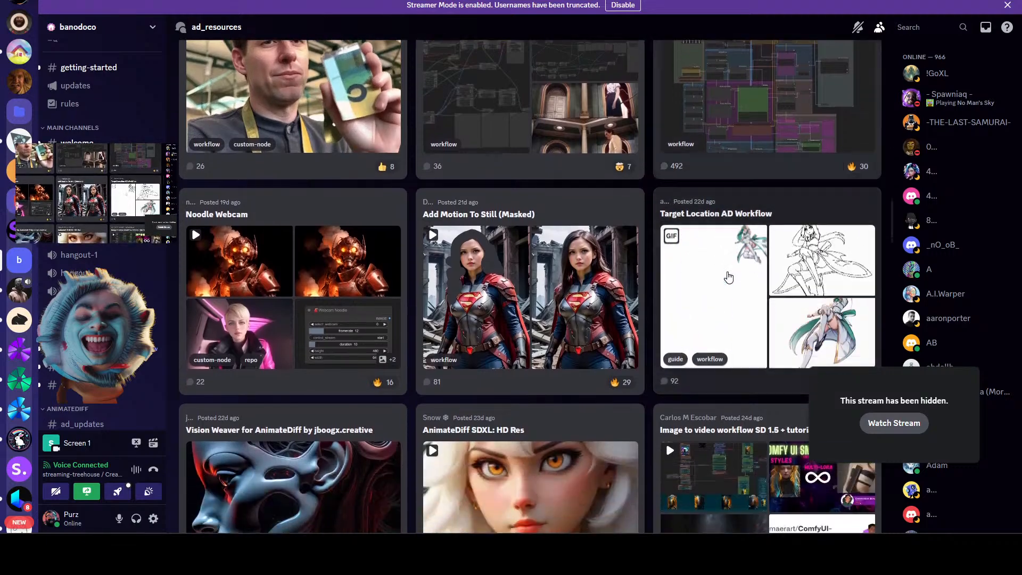
Browse the older ad_resources posts and open the "Smooth interpolation between any 2 videos" thread.
{"action": "scroll", "coordinate": [732, 273], "scroll_direction": "down", "scroll_amount": 10}
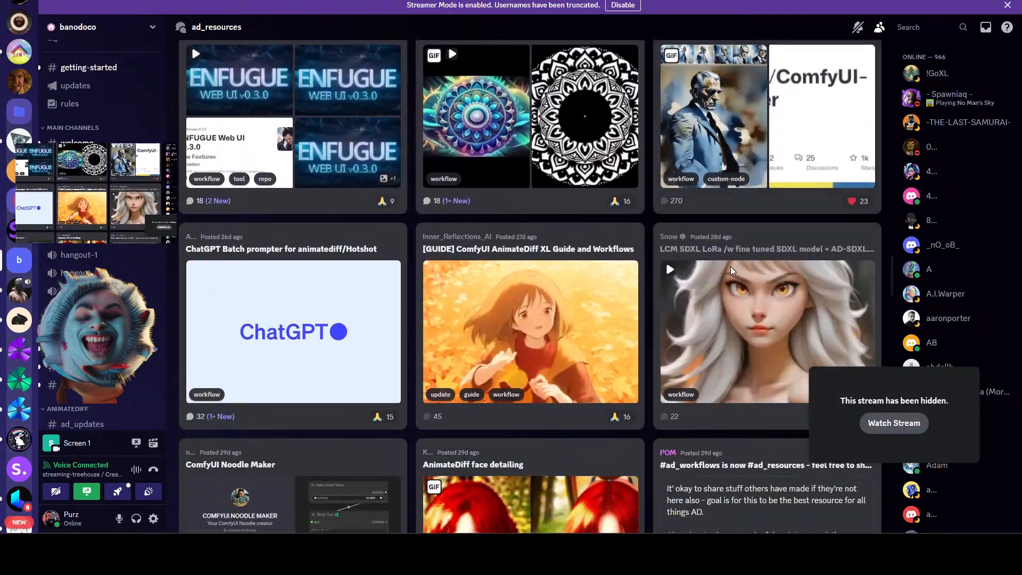
{"action": "scroll", "coordinate": [726, 250], "scroll_direction": "down", "scroll_amount": 1}
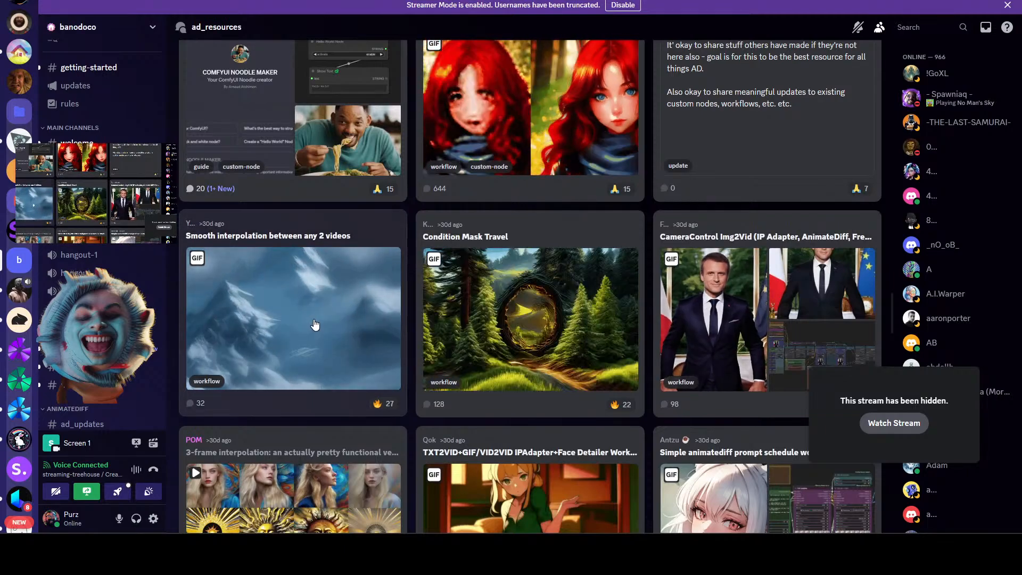
{"action": "left_click", "coordinate": [315, 324]}
Read through the interpolation thread, examining its attached workflow files, the BLIP version and the shared example videos.
{"action": "scroll", "coordinate": [706, 356], "scroll_direction": "down", "scroll_amount": 10}
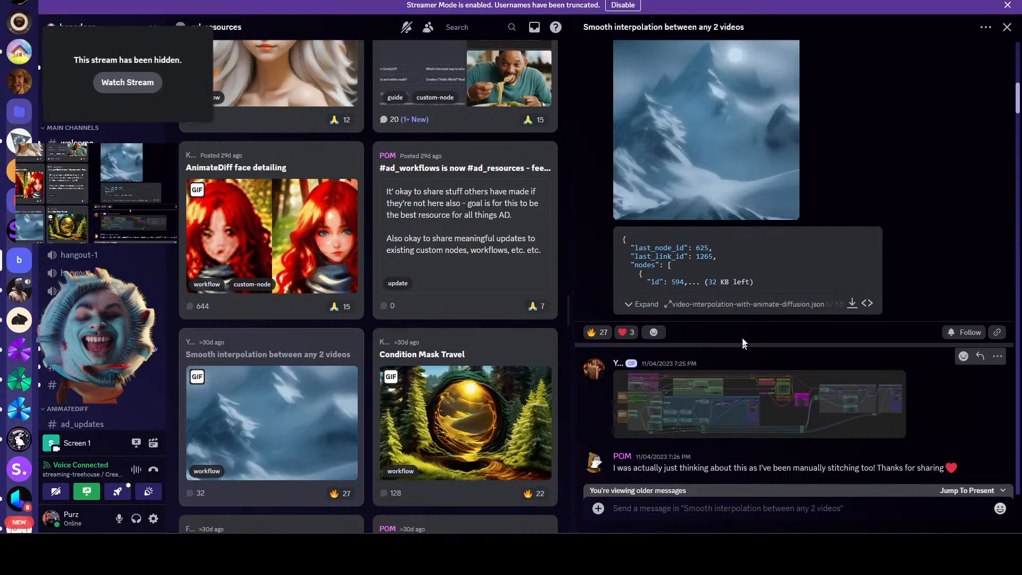
{"action": "scroll", "coordinate": [743, 327], "scroll_direction": "up", "scroll_amount": 3}
{"action": "scroll", "coordinate": [848, 459], "scroll_direction": "down", "scroll_amount": 15}
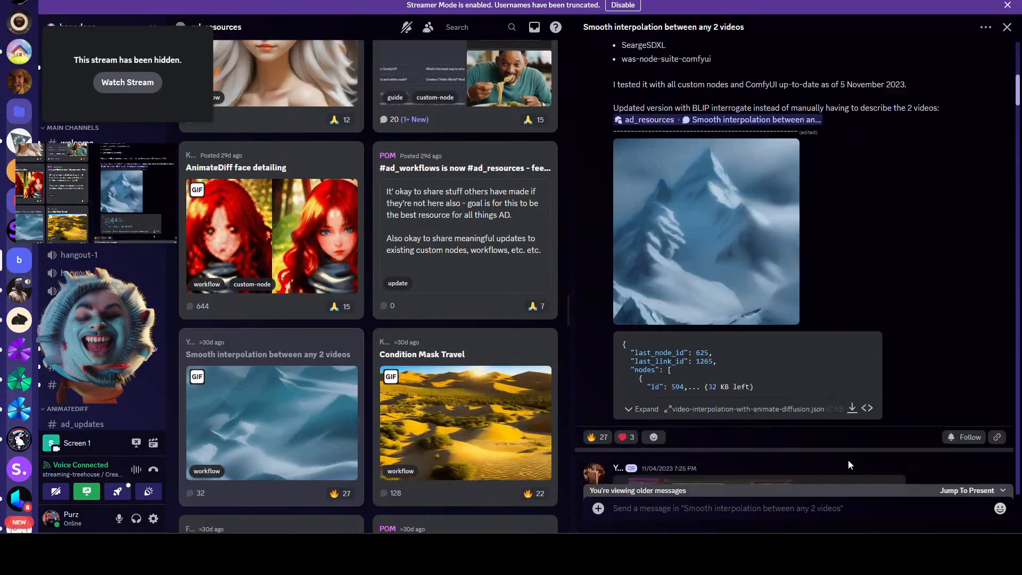
{"action": "scroll", "coordinate": [833, 390], "scroll_direction": "down", "scroll_amount": 20}
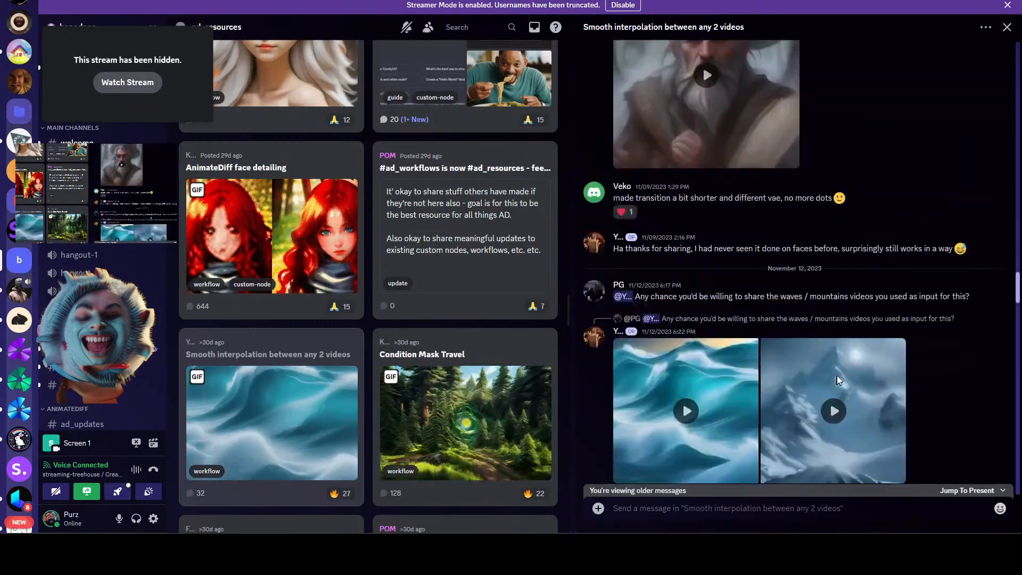
{"action": "scroll", "coordinate": [835, 358], "scroll_direction": "up", "scroll_amount": 20}
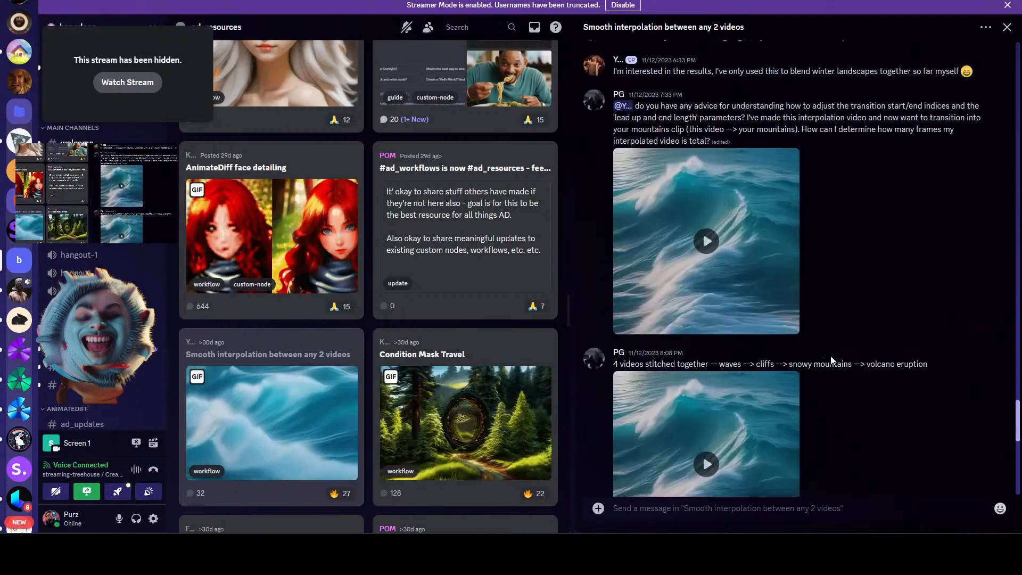
{"action": "scroll", "coordinate": [828, 352], "scroll_direction": "up", "scroll_amount": 20}
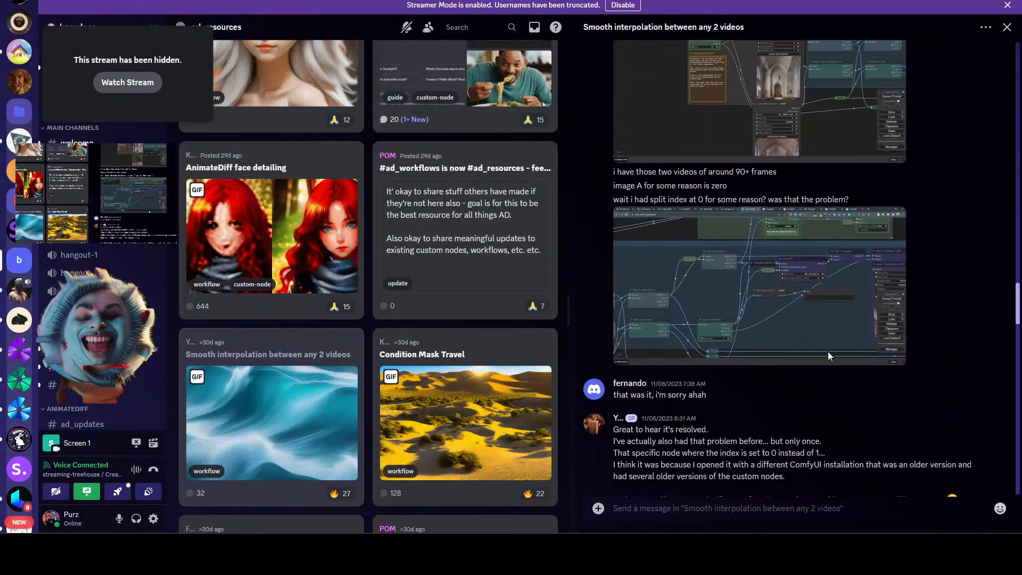
{"action": "scroll", "coordinate": [759, 316], "scroll_direction": "up", "scroll_amount": 15}
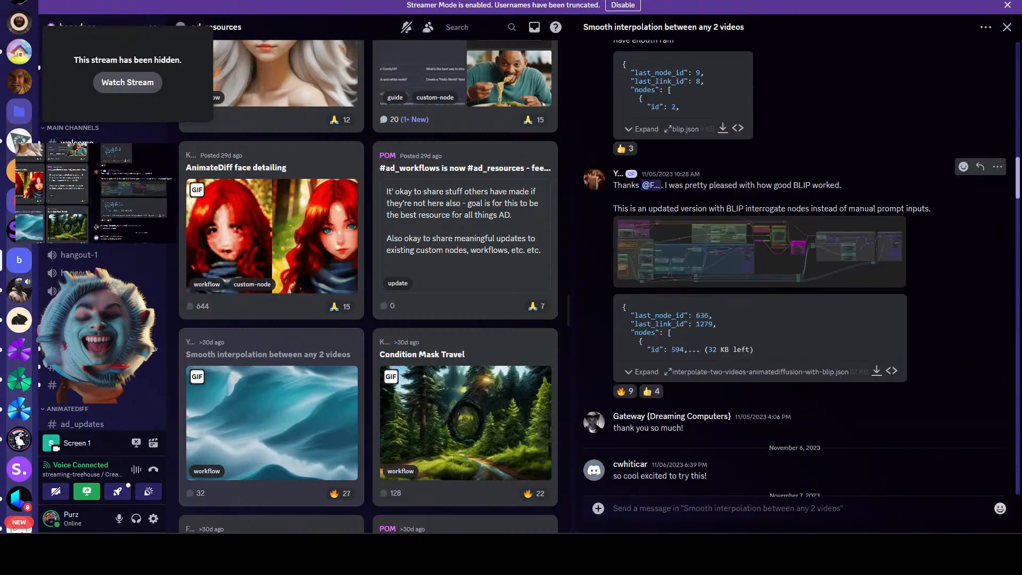
{"action": "scroll", "coordinate": [750, 287], "scroll_direction": "up", "scroll_amount": 4}
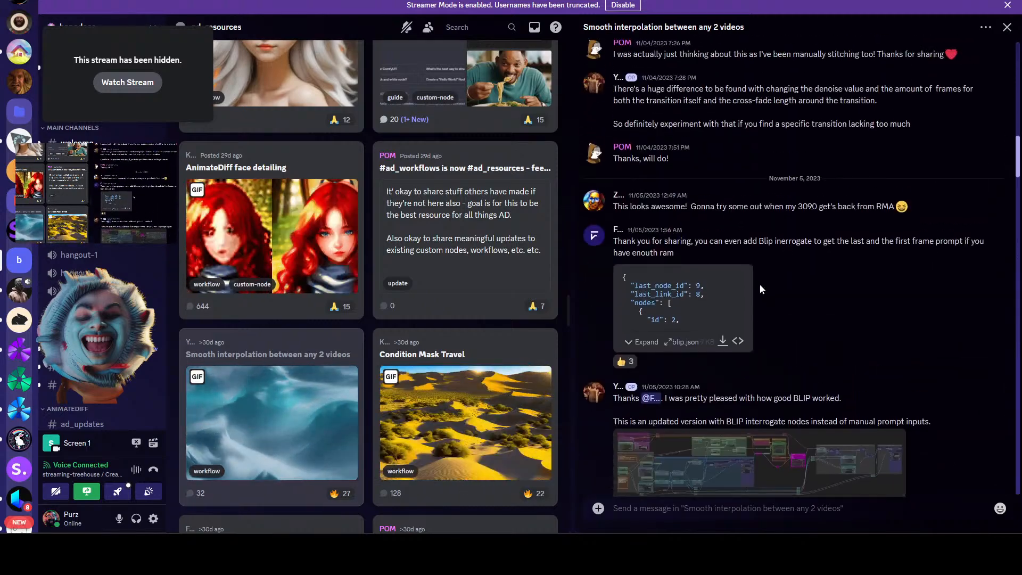
{"action": "scroll", "coordinate": [717, 204], "scroll_direction": "down", "scroll_amount": 5}
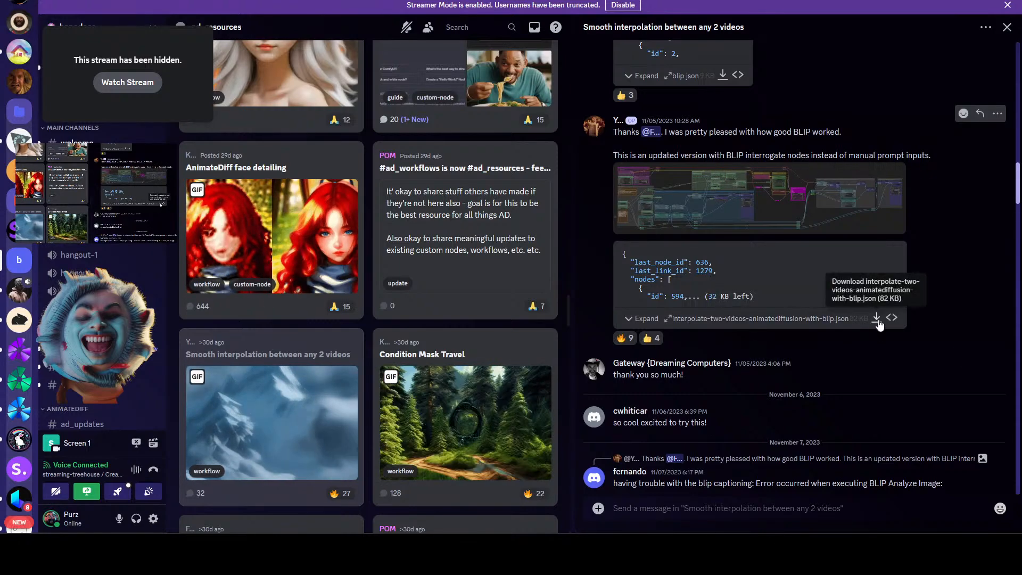
Review the original post's requirements and download video-interpolation-with-animate-diffusion.json, closing the browser page that opens for it.
{"action": "scroll", "coordinate": [867, 318], "scroll_direction": "up", "scroll_amount": 10}
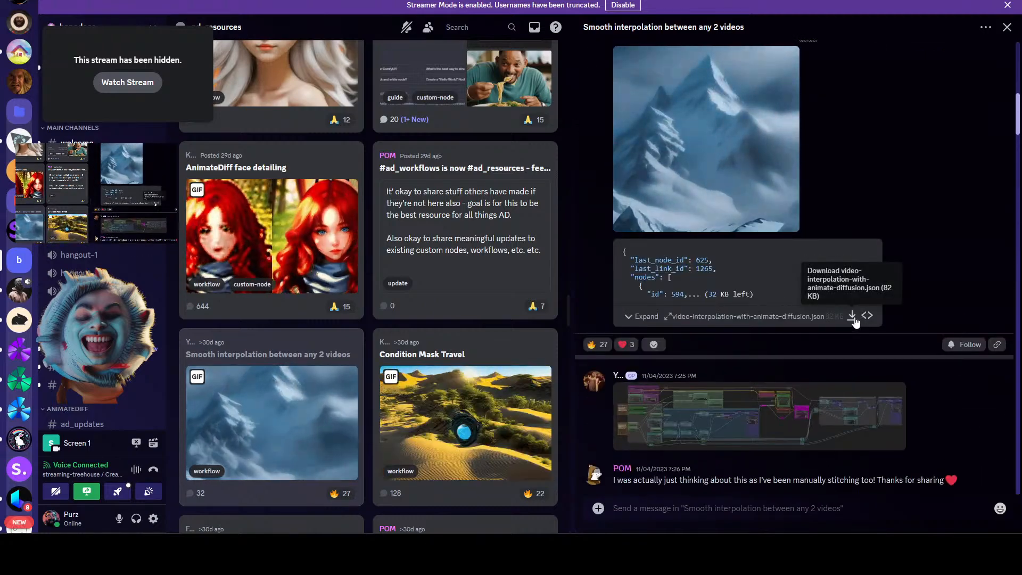
{"action": "scroll", "coordinate": [855, 321], "scroll_direction": "up", "scroll_amount": 10}
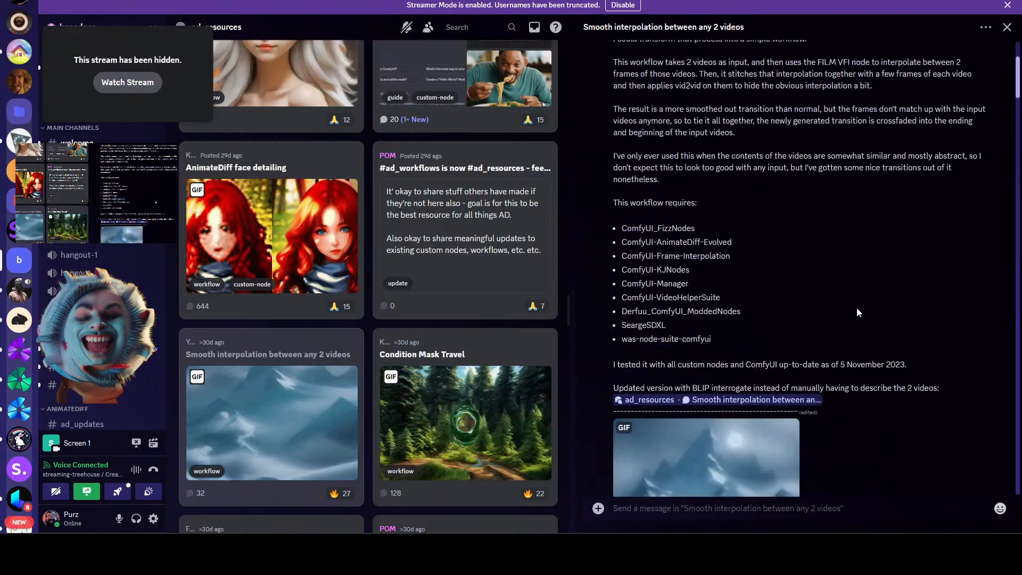
{"action": "scroll", "coordinate": [851, 316], "scroll_direction": "down", "scroll_amount": 10}
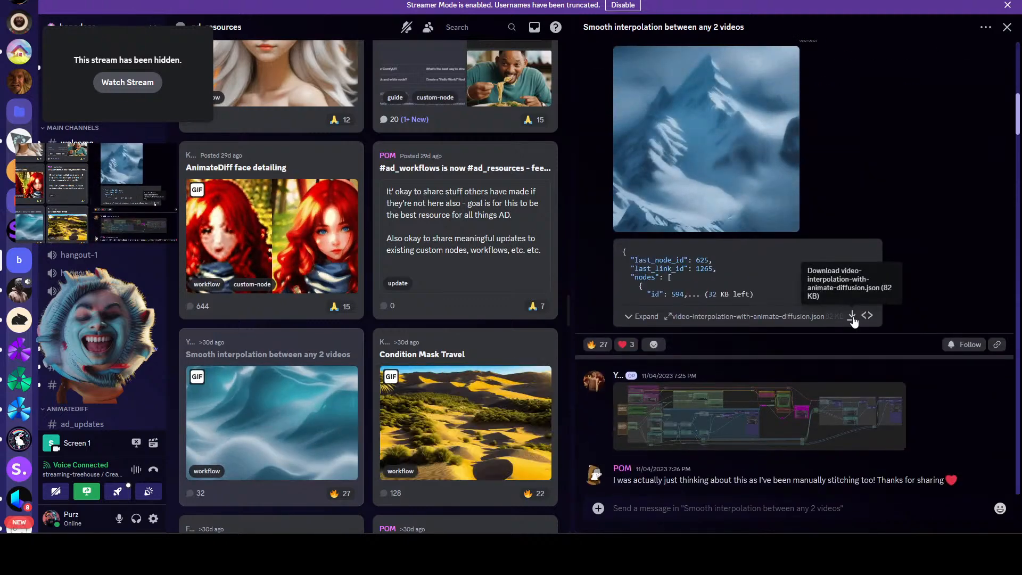
{"action": "left_click", "coordinate": [853, 317]}
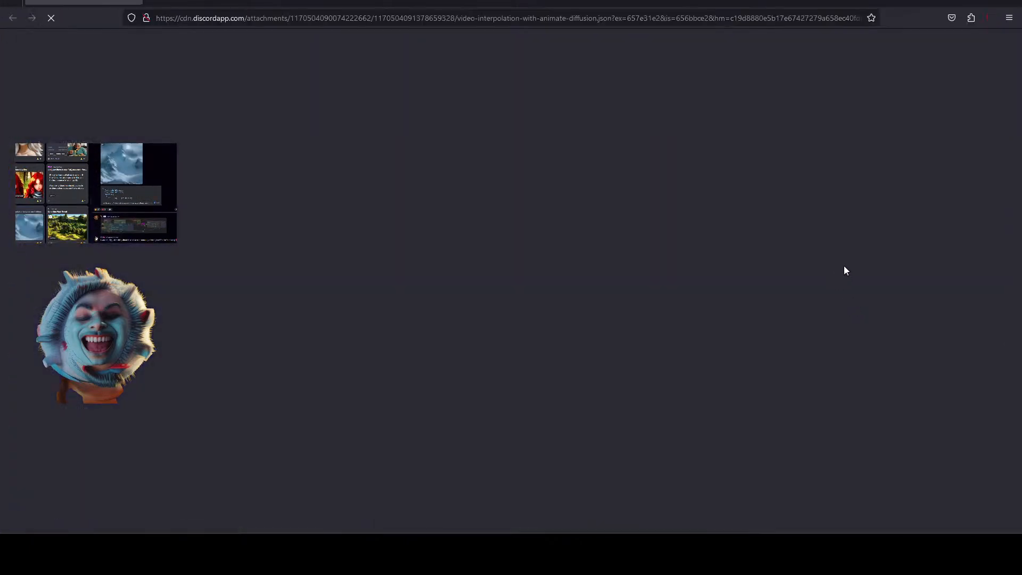
{"action": "left_click", "coordinate": [960, 1]}
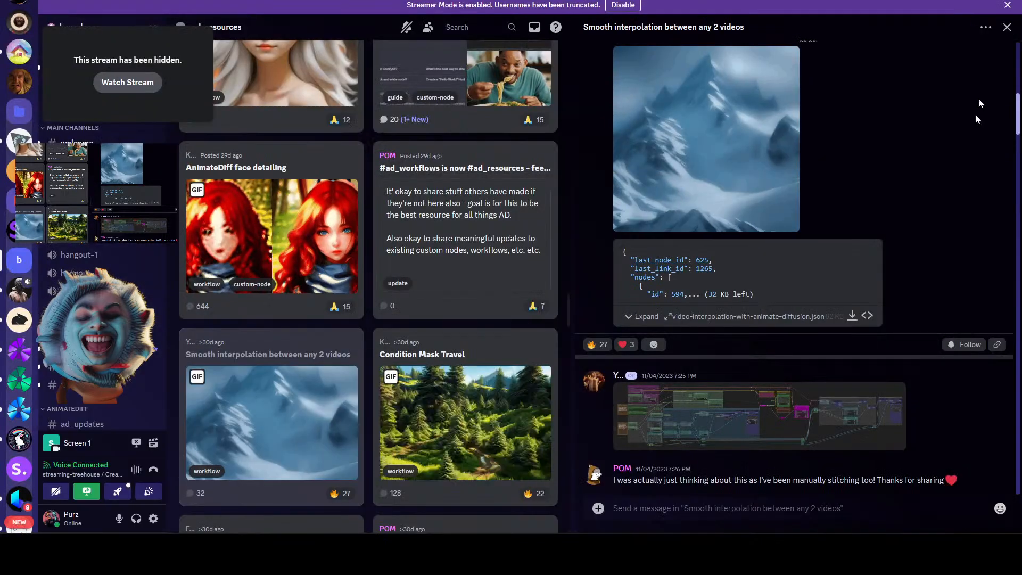
Download interpolate-two-videos-animatediffusion-with-blip.json from the reply about BLIP interrogate nodes, and close its browser page.
{"action": "scroll", "coordinate": [864, 229], "scroll_direction": "down", "scroll_amount": 10}
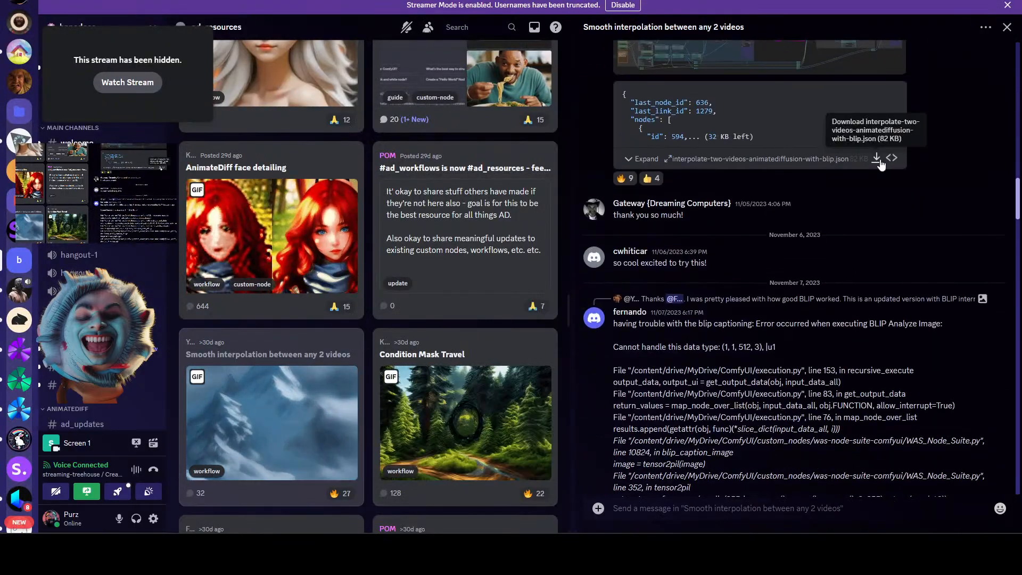
{"action": "left_click", "coordinate": [880, 161]}
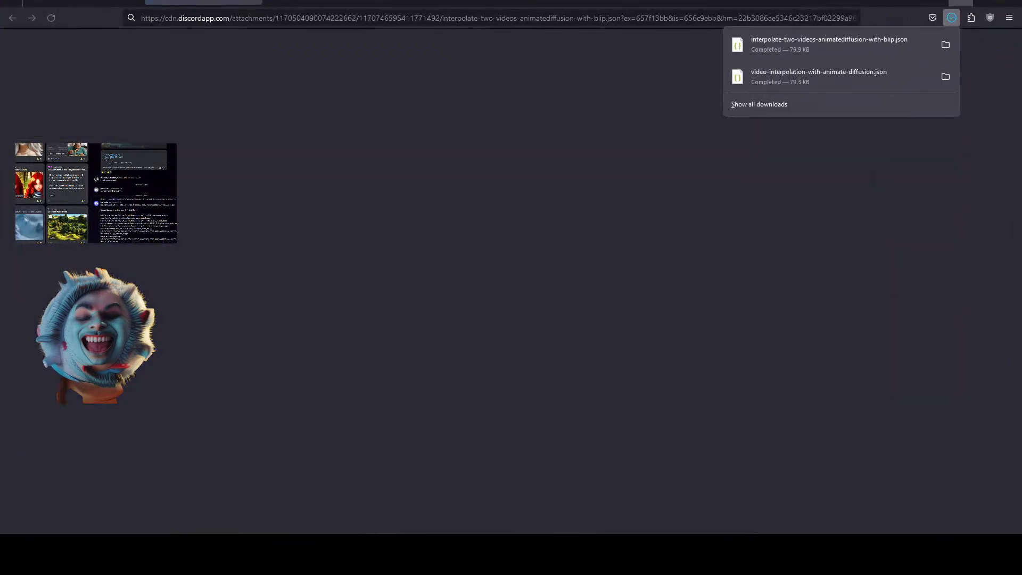
{"action": "left_click", "coordinate": [956, 2]}
{"action": "scroll", "coordinate": [852, 217], "scroll_direction": "up", "scroll_amount": 2}
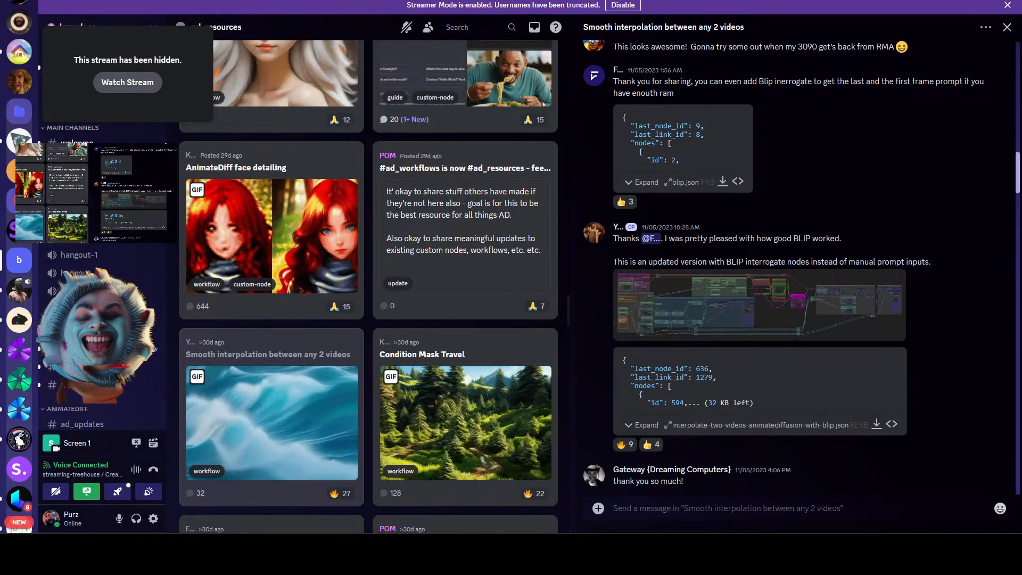
Switch to the ComfyUI graph and inspect the rendered animation in the FILM-2x Video Combine node.
{"action": "key", "text": "alt+Tab"}
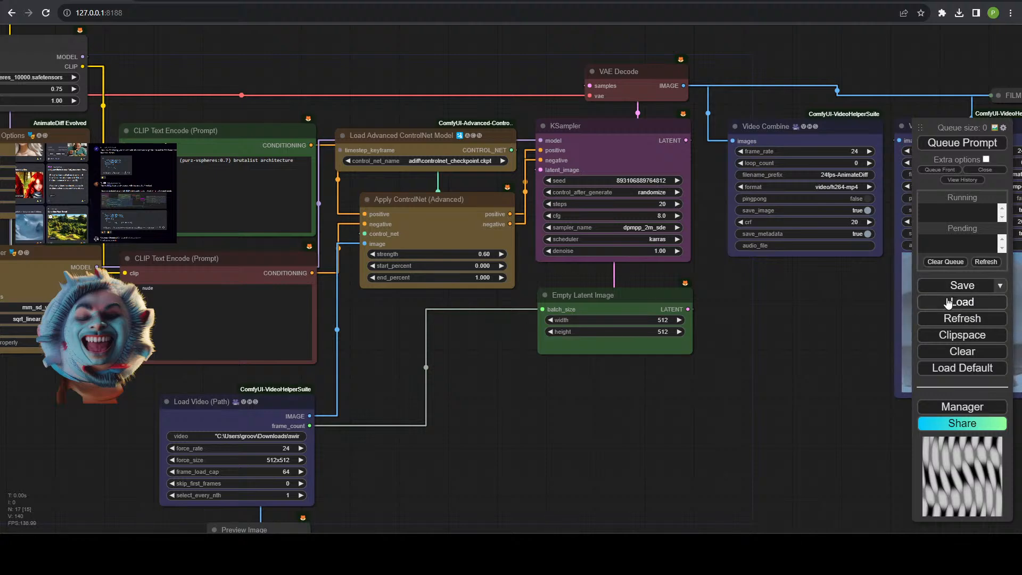
{"action": "left_click_drag", "start_coordinate": [730, 360], "coordinate": [247, 378]}
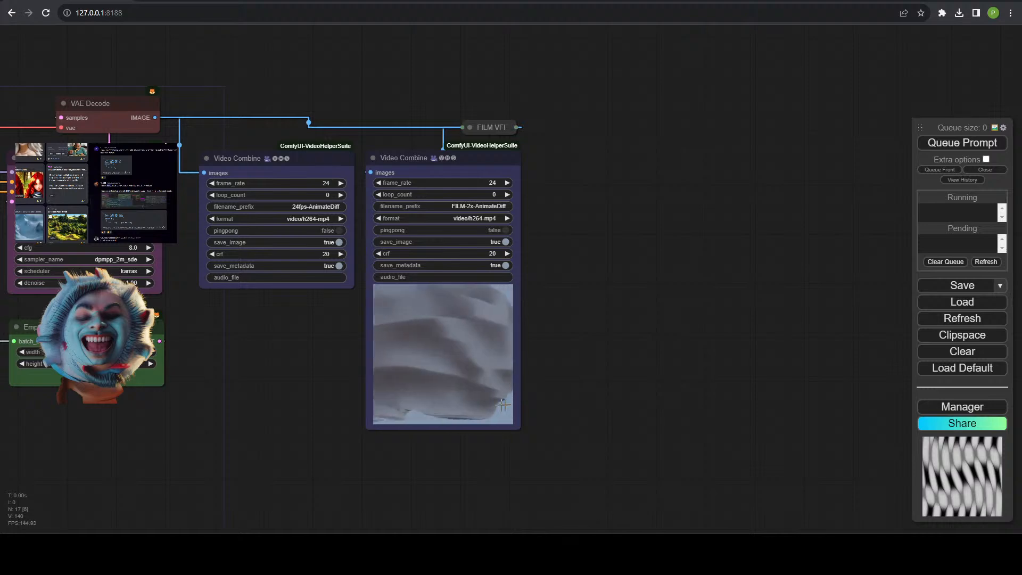
{"action": "scroll", "coordinate": [441, 410], "scroll_direction": "up", "scroll_amount": 9}
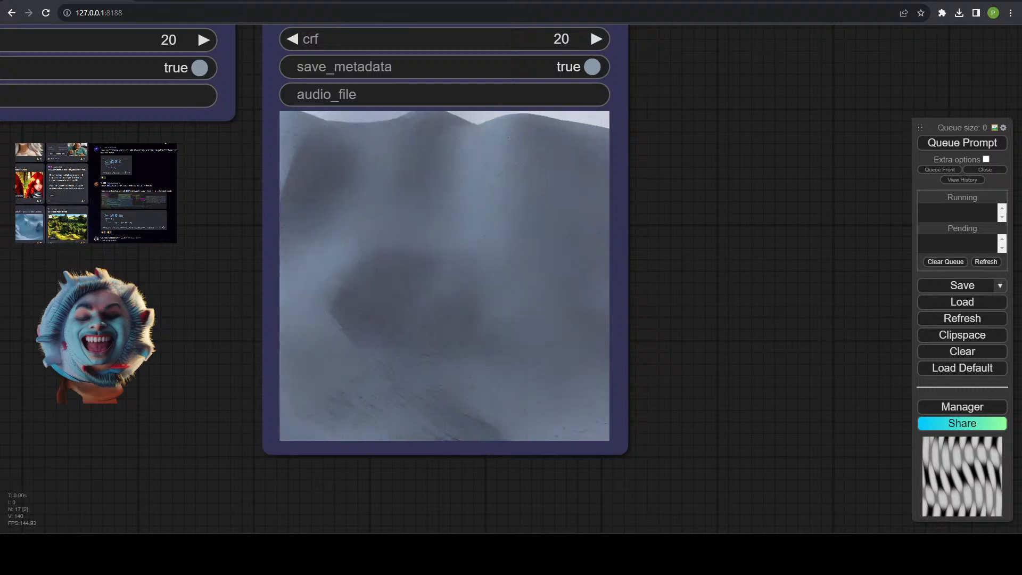
{"action": "scroll", "coordinate": [330, 320], "scroll_direction": "down", "scroll_amount": 6}
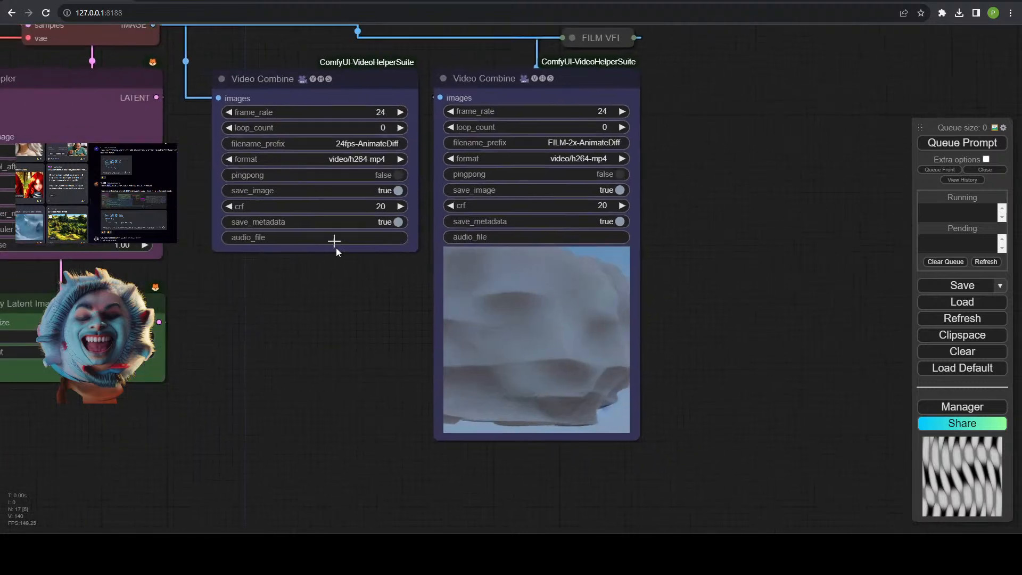
Show the preview on the 24fps-AnimateDiff Video Combine node and sync the previews to compare it with the FILM-2x animation.
{"action": "right_click", "coordinate": [321, 81]}
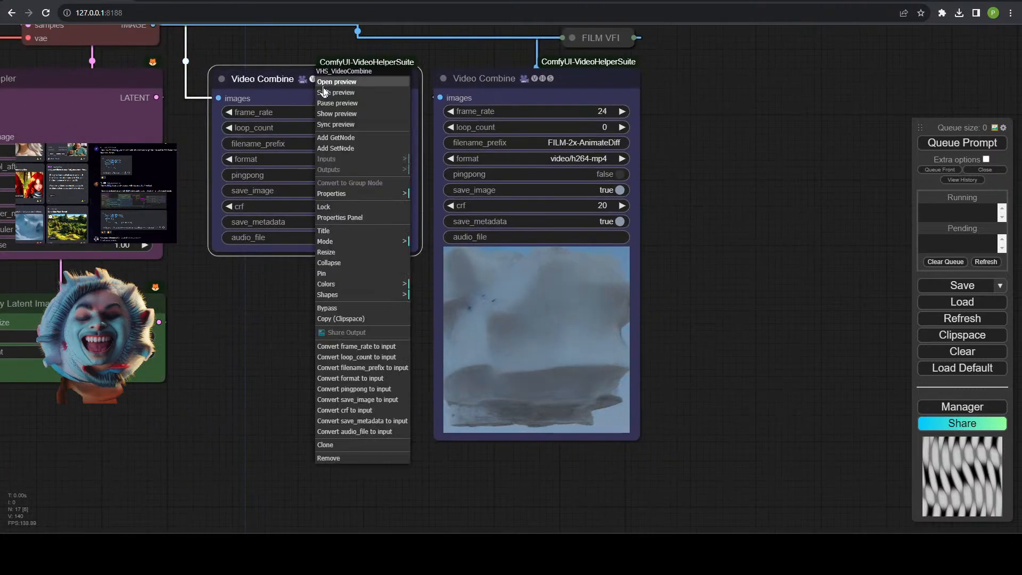
{"action": "left_click", "coordinate": [341, 125]}
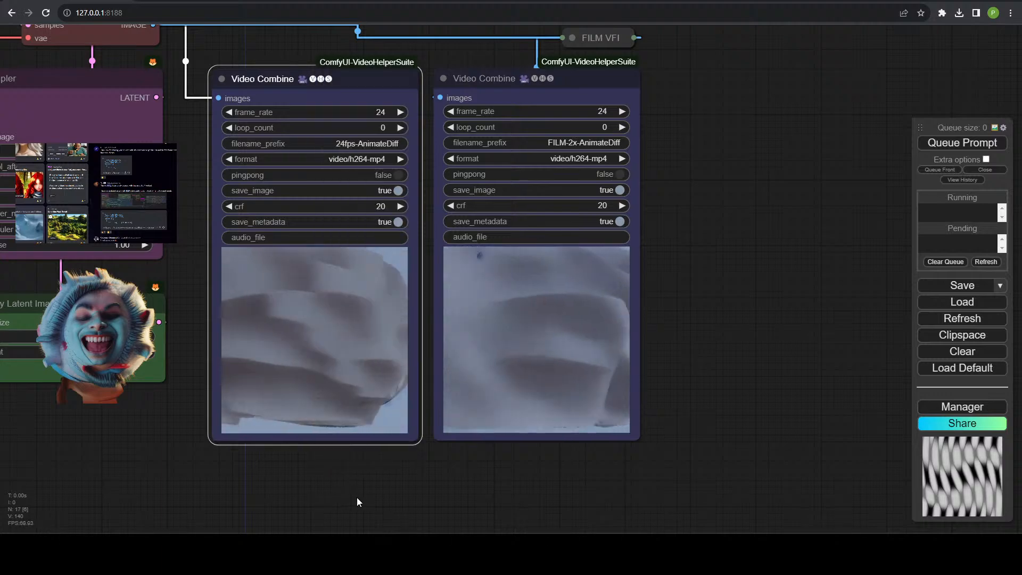
{"action": "scroll", "coordinate": [358, 499], "scroll_direction": "up", "scroll_amount": 3}
{"action": "right_click", "coordinate": [460, 256]}
{"action": "left_click", "coordinate": [489, 182]}
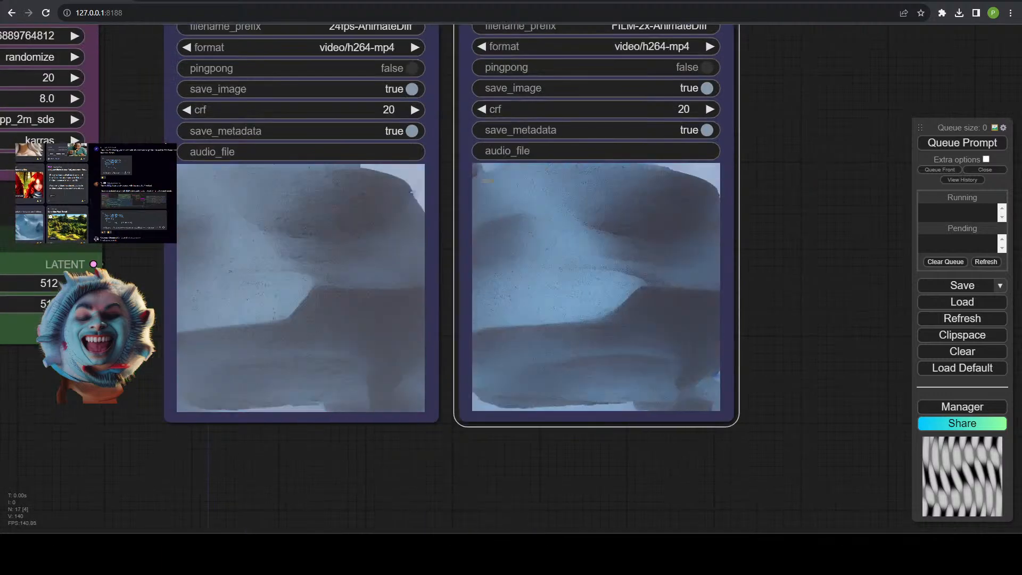
{"action": "scroll", "coordinate": [497, 486], "scroll_direction": "down", "scroll_amount": 4}
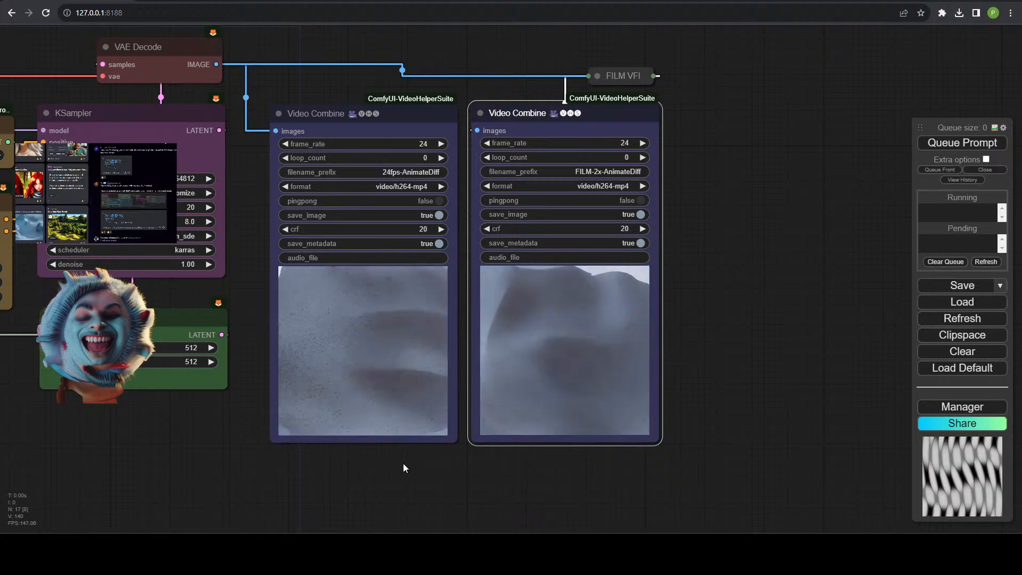
Sync the FILM-2x Video Combine preview, then hide and show it again to refresh the blank video.
{"action": "scroll", "coordinate": [403, 468], "scroll_direction": "down", "scroll_amount": 5}
{"action": "left_click_drag", "start_coordinate": [292, 497], "coordinate": [524, 424]}
{"action": "scroll", "coordinate": [380, 324], "scroll_direction": "up", "scroll_amount": 3}
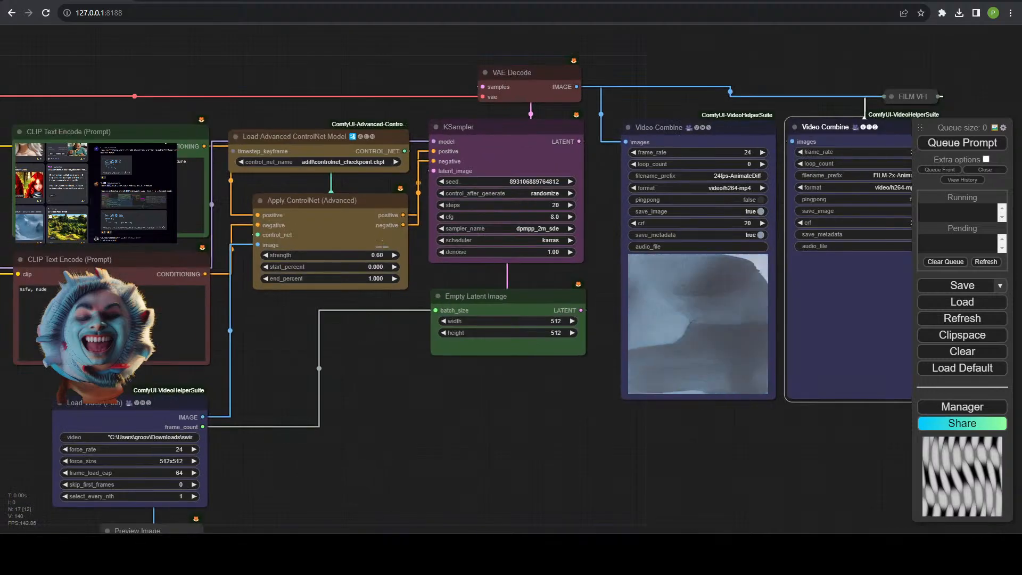
{"action": "left_click_drag", "start_coordinate": [412, 352], "coordinate": [294, 372]}
{"action": "right_click", "coordinate": [734, 110]}
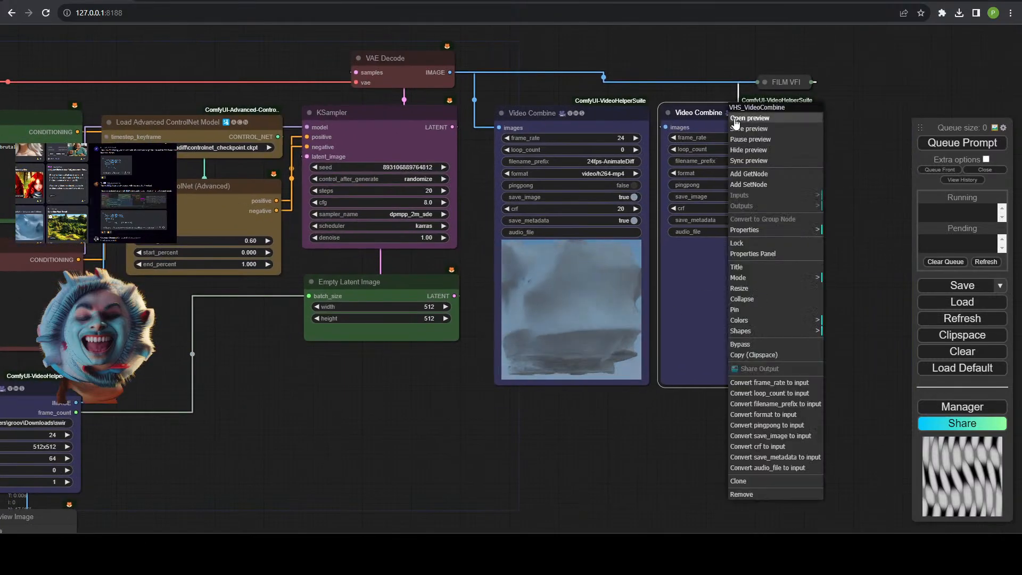
{"action": "left_click", "coordinate": [769, 160]}
{"action": "right_click", "coordinate": [701, 133]}
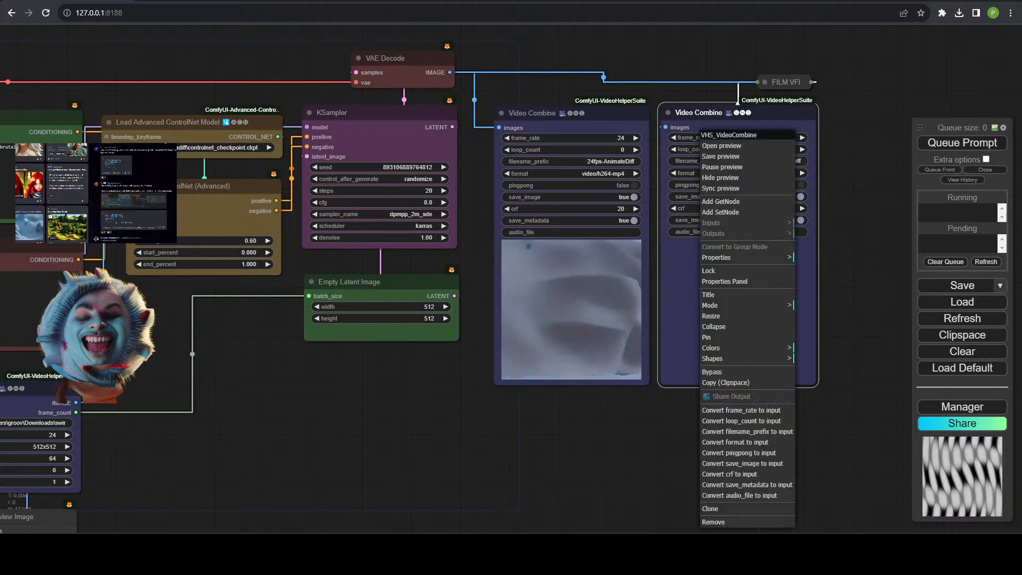
{"action": "left_click", "coordinate": [726, 177]}
{"action": "right_click", "coordinate": [660, 113]}
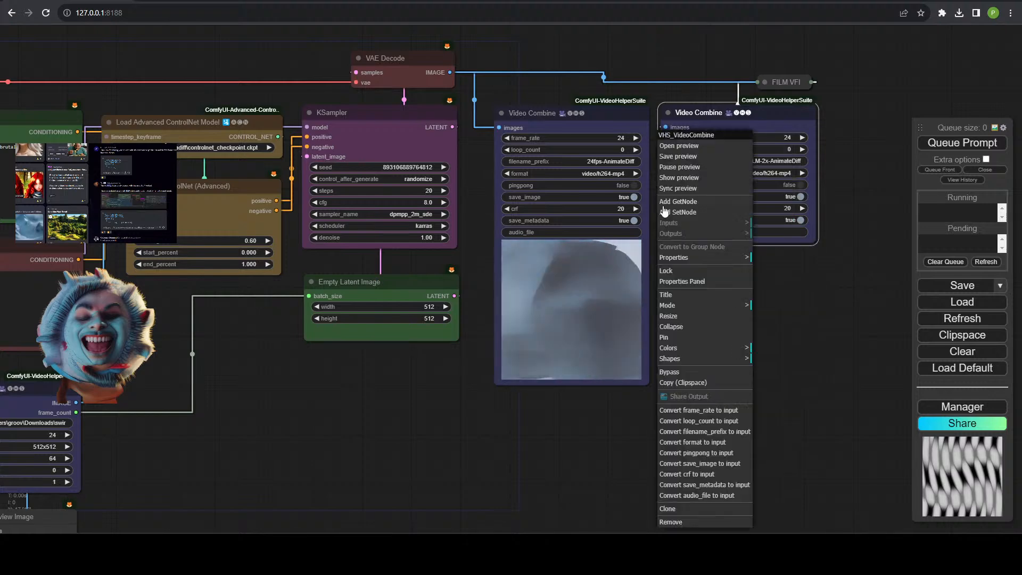
{"action": "left_click", "coordinate": [684, 167]}
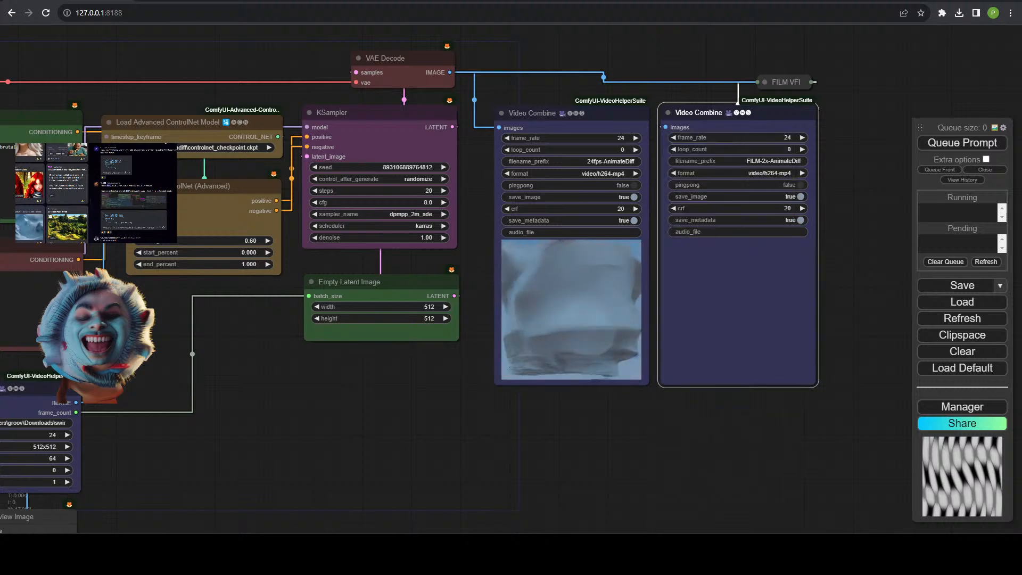
Set the Apply ControlNet (Advanced) strength to 0.20 and queue the prompt.
{"action": "left_click", "coordinate": [248, 239]}
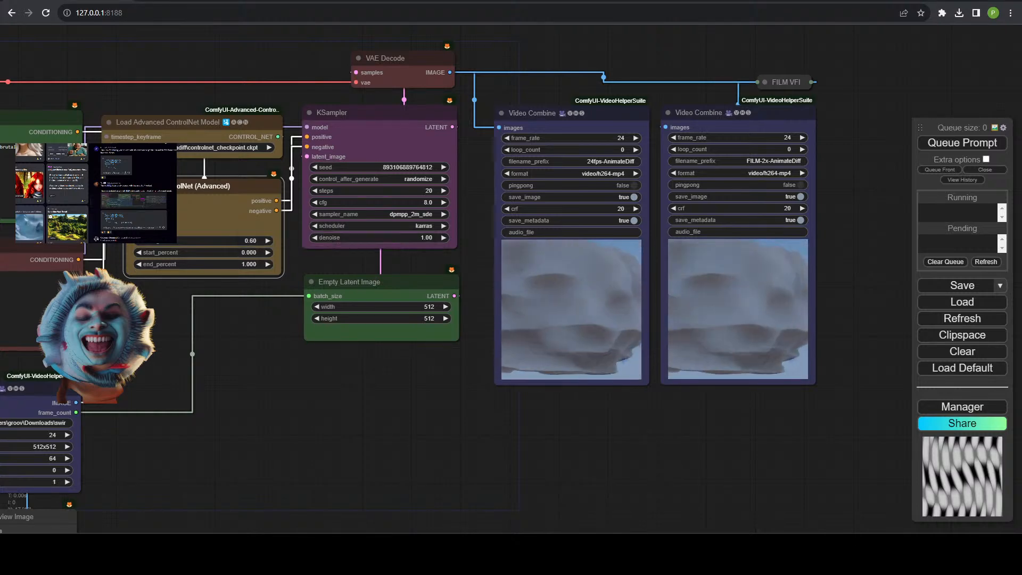
{"action": "left_click", "coordinate": [970, 145]}
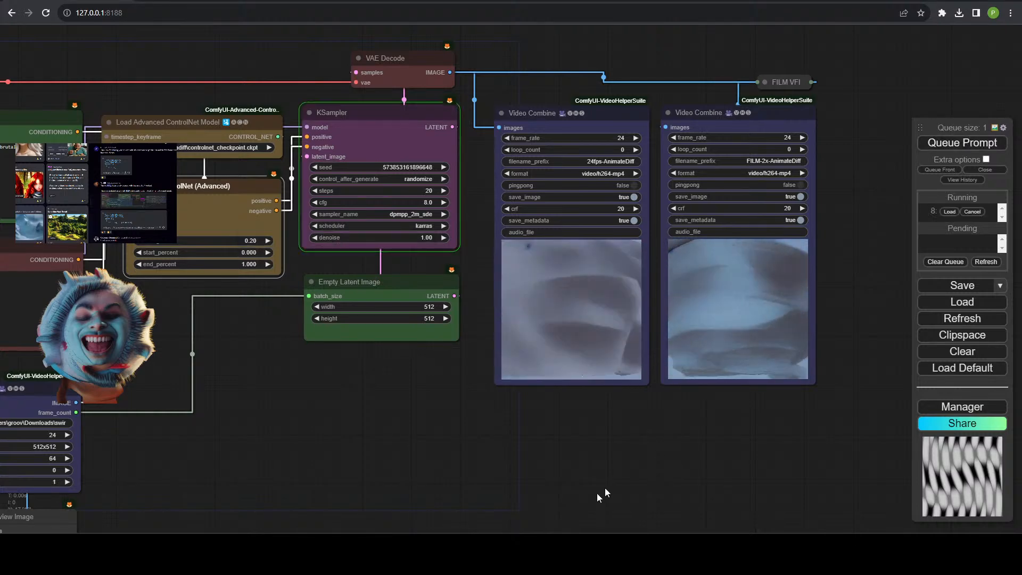
{"action": "left_click_drag", "start_coordinate": [318, 504], "coordinate": [550, 444]}
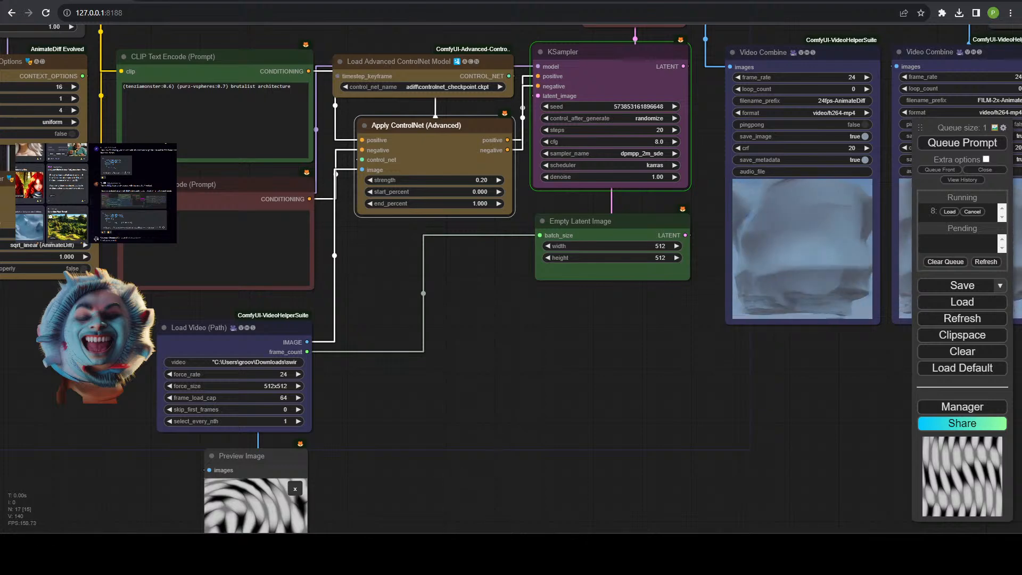
{"action": "left_click_drag", "start_coordinate": [685, 413], "coordinate": [389, 474]}
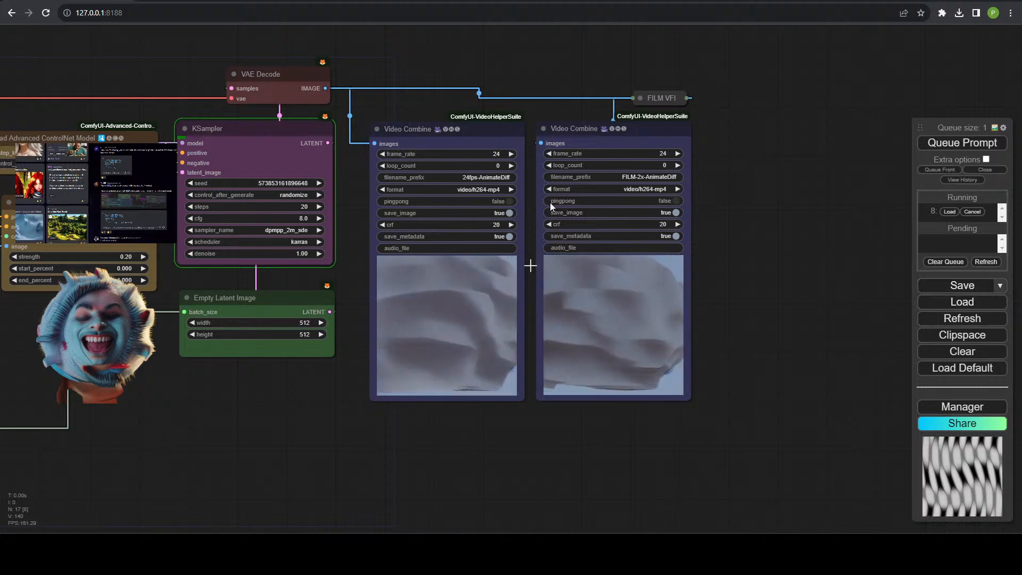
Check the ComfyUI Manager for missing custom nodes in the workflow and return to the graph.
{"action": "left_click", "coordinate": [942, 408]}
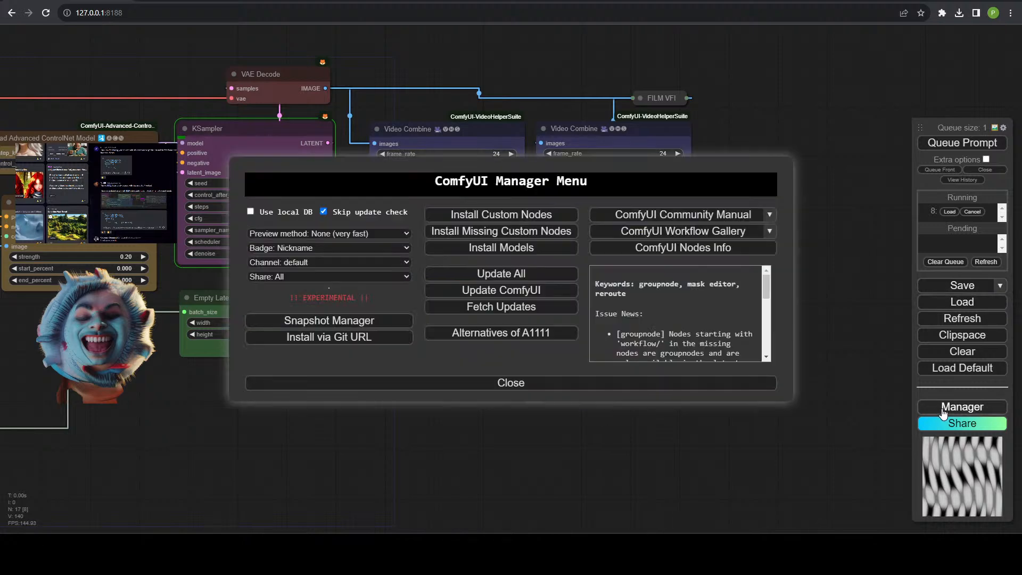
{"action": "left_click", "coordinate": [489, 233]}
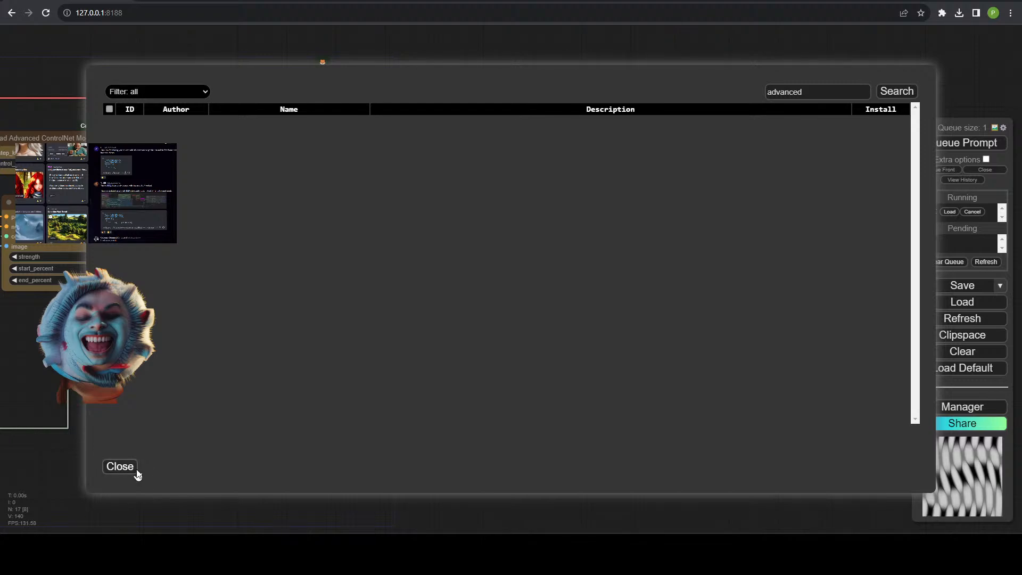
{"action": "left_click", "coordinate": [119, 466]}
{"action": "left_click", "coordinate": [373, 384]}
Move the Load Video (Path) node under Apply ControlNet (Advanced), place Preview Image below it, and enlarge Preview Image to match its width.
{"action": "left_click_drag", "start_coordinate": [332, 403], "coordinate": [368, 401]}
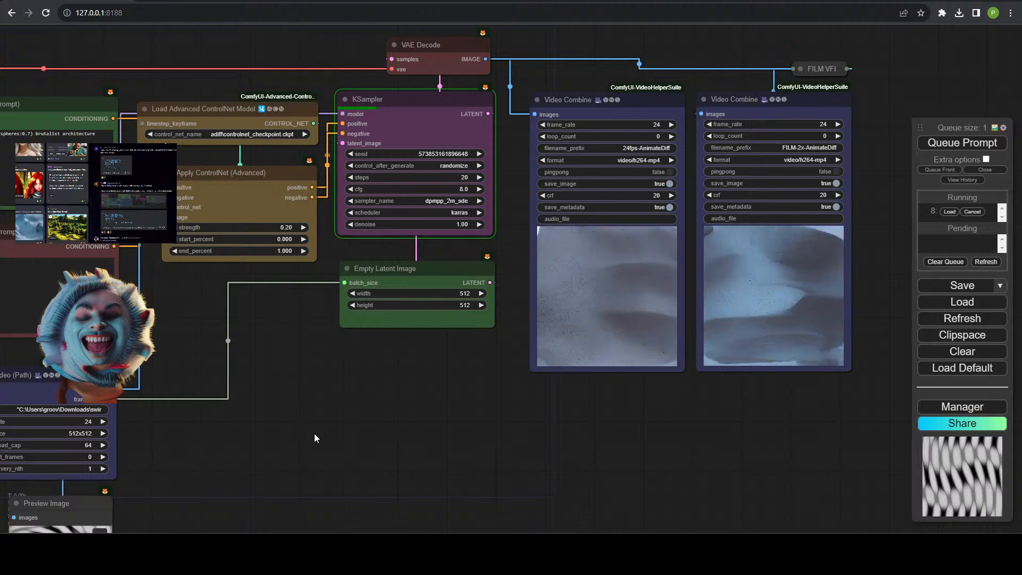
{"action": "left_click_drag", "start_coordinate": [231, 417], "coordinate": [493, 312]}
{"action": "scroll", "coordinate": [493, 312], "scroll_direction": "down", "scroll_amount": 3}
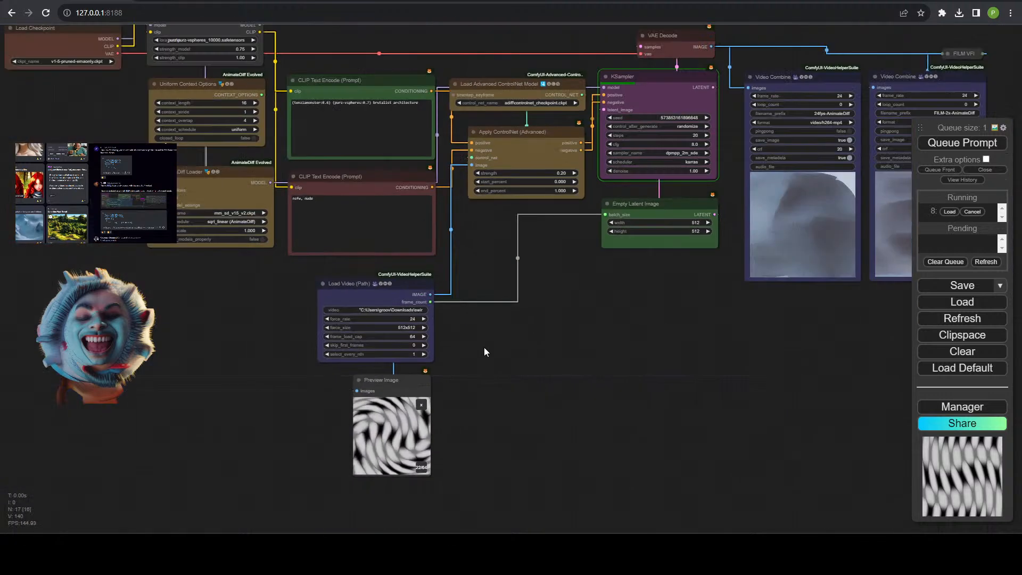
{"action": "left_click_drag", "start_coordinate": [484, 347], "coordinate": [410, 394]}
{"action": "left_click_drag", "start_coordinate": [281, 335], "coordinate": [426, 276]}
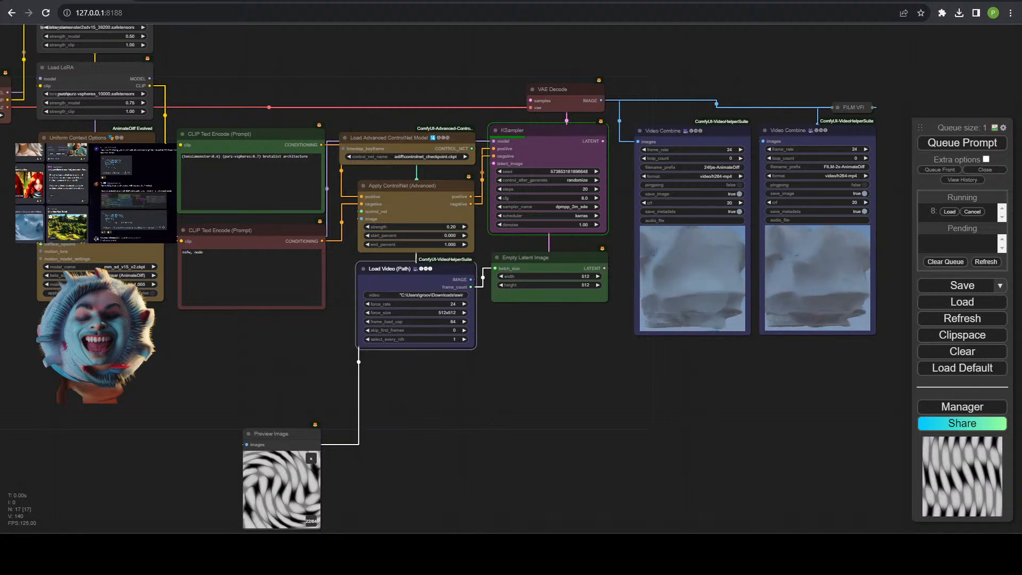
{"action": "left_click_drag", "start_coordinate": [316, 432], "coordinate": [429, 370]}
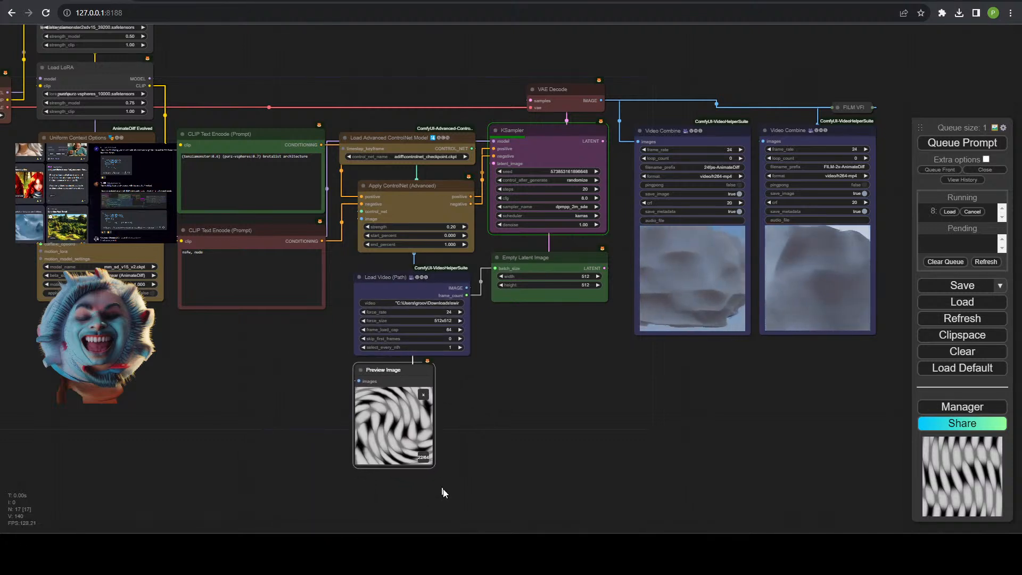
{"action": "left_click_drag", "start_coordinate": [436, 465], "coordinate": [468, 498]}
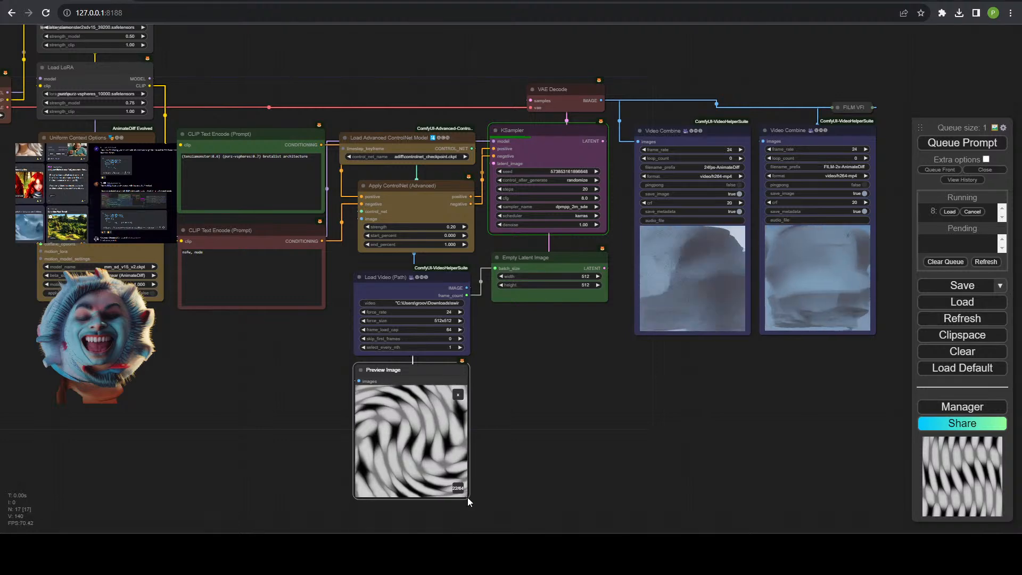
{"action": "left_click_drag", "start_coordinate": [624, 378], "coordinate": [423, 396]}
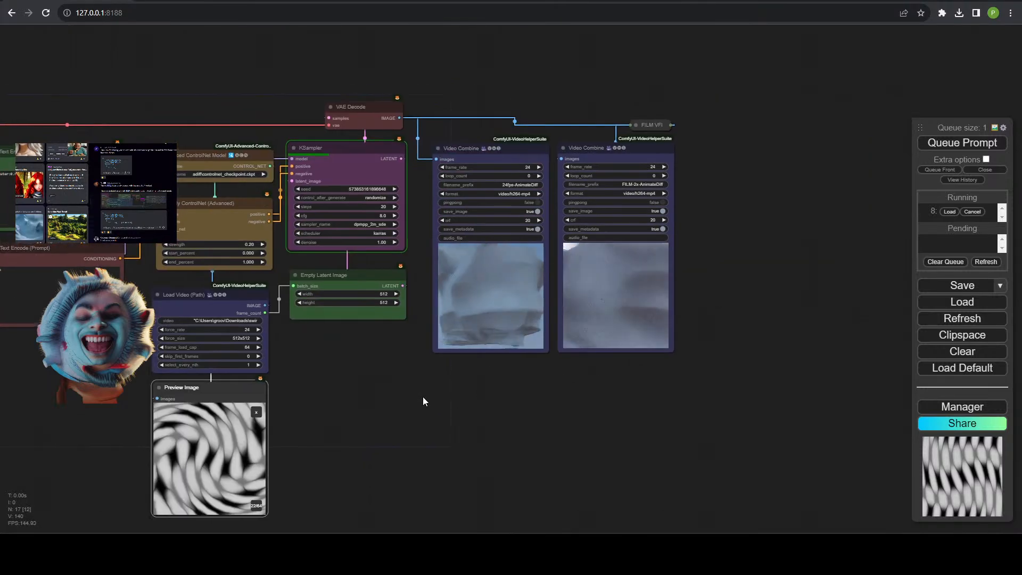
{"action": "scroll", "coordinate": [541, 420], "scroll_direction": "up", "scroll_amount": 3}
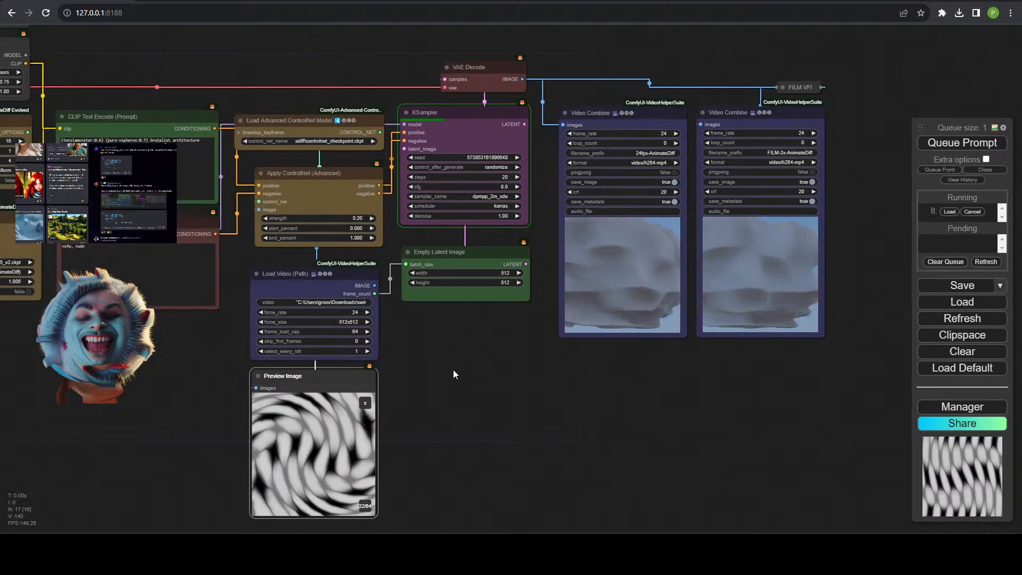
{"action": "scroll", "coordinate": [394, 426], "scroll_direction": "up", "scroll_amount": 2}
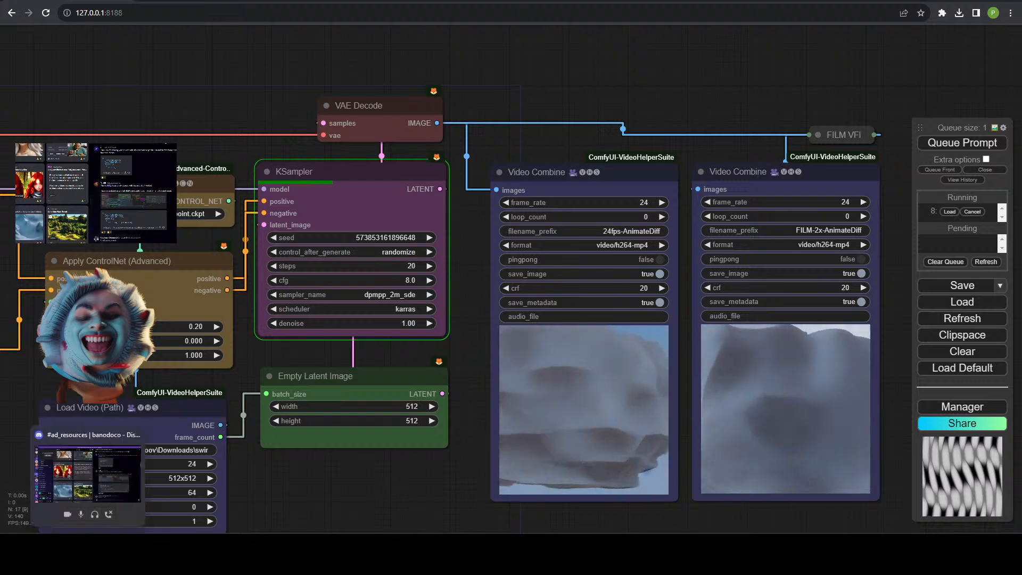
Switch to Discord and open the streaming-treehouse voice channel in the Creative Exploration server, leaving its channel status unset.
{"action": "key", "text": "alt+Tab"}
{"action": "scroll", "coordinate": [191, 473], "scroll_direction": "down", "scroll_amount": 15}
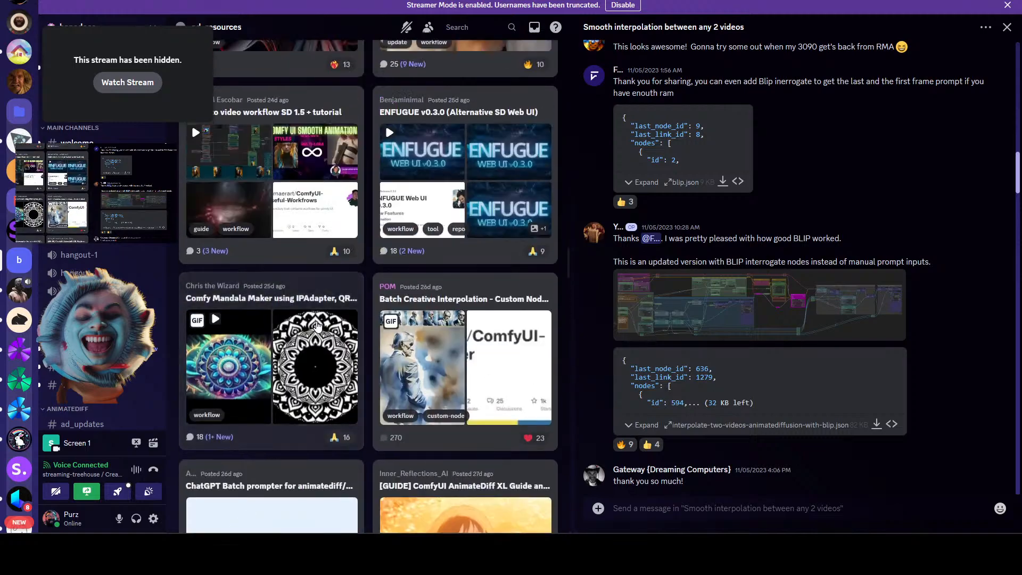
{"action": "scroll", "coordinate": [16, 115], "scroll_direction": "up", "scroll_amount": 2}
{"action": "left_click", "coordinate": [19, 44]}
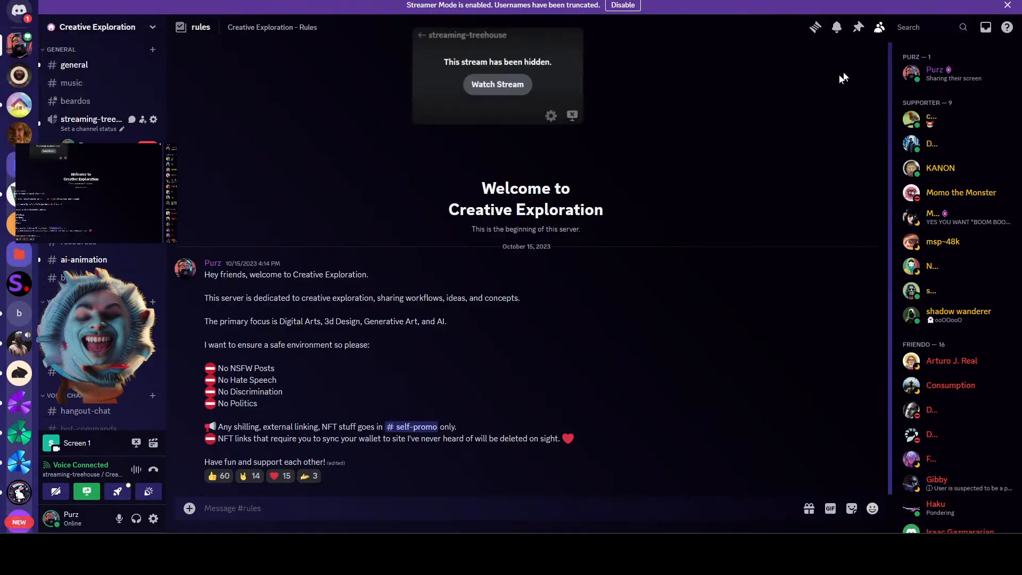
{"action": "left_click", "coordinate": [92, 129]}
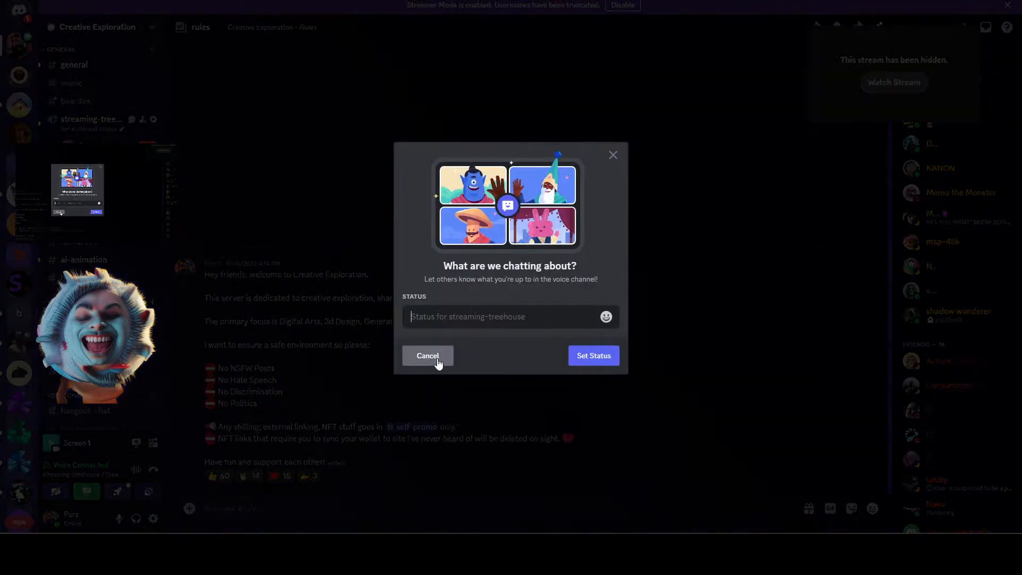
{"action": "left_click", "coordinate": [437, 360]}
{"action": "left_click", "coordinate": [96, 122]}
{"action": "key", "text": "alt+Tab"}
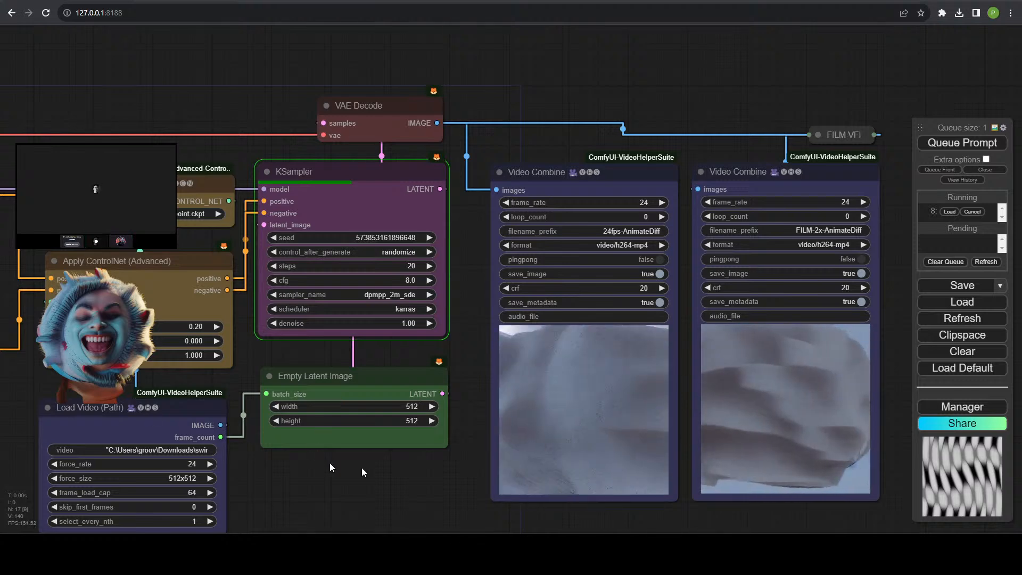
{"action": "left_click_drag", "start_coordinate": [392, 490], "coordinate": [408, 446]}
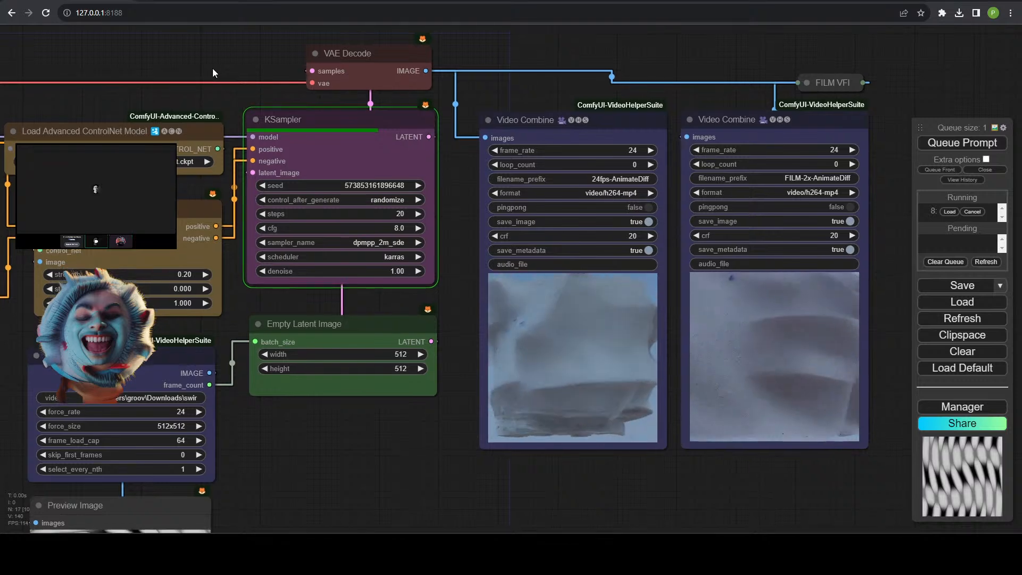
{"action": "key", "text": "ctrl+t"}
{"action": "type", "text": "https://soundcloud.com/_tenzia_"}
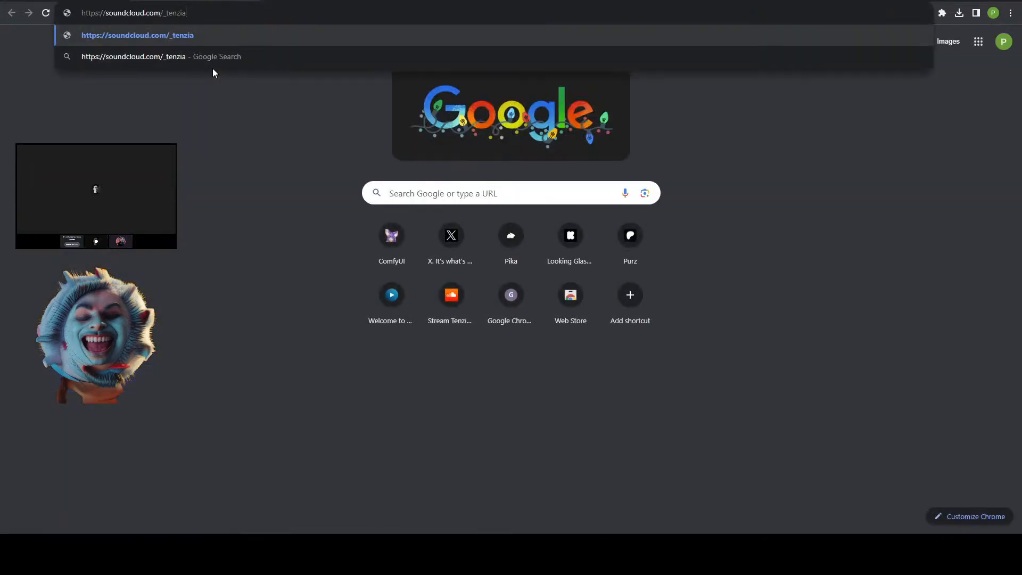
{"action": "key", "text": "BackSpace"}
{"action": "key", "text": "BackSpace"}
{"action": "key", "text": "BackSpace"}
{"action": "key", "text": "BackSpace"}
{"action": "key", "text": "BackSpace"}
{"action": "key", "text": "BackSpace"}
{"action": "key", "text": "BackSpace"}
{"action": "key", "text": "BackSpace"}
{"action": "type", "text": "ten"}
{"action": "key", "text": "Down"}
{"action": "key", "text": "Down"}
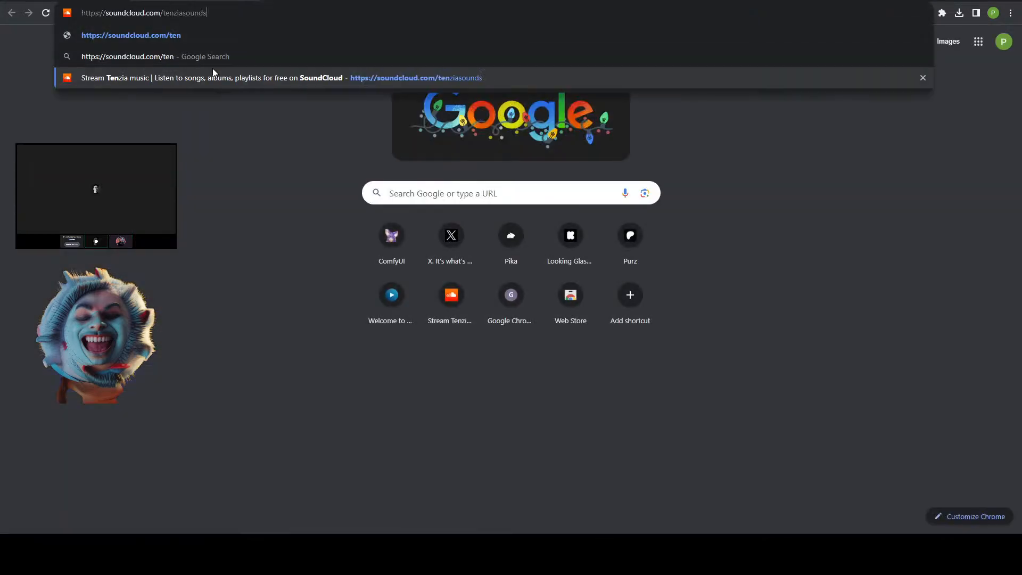
{"action": "key", "text": "Return"}
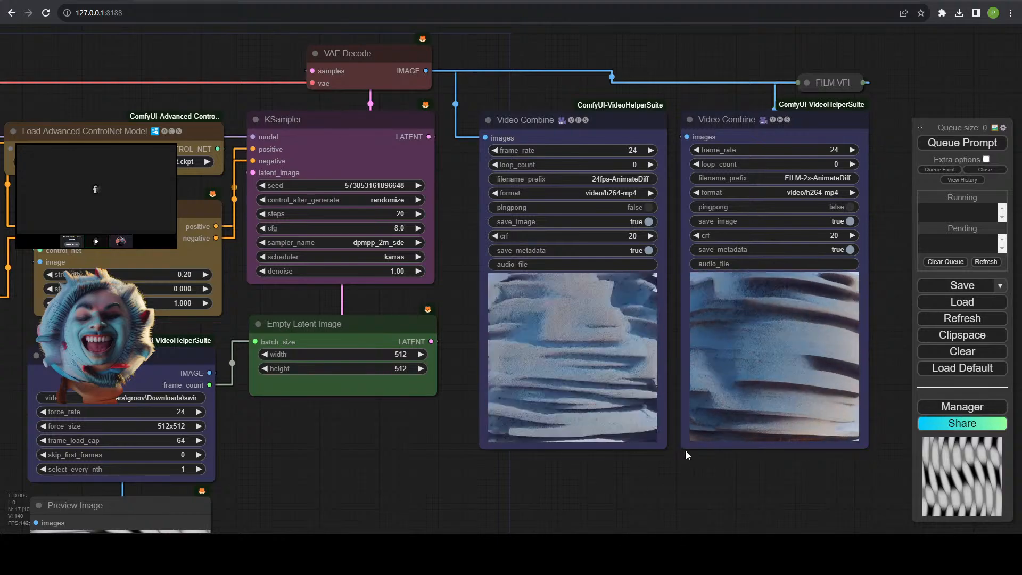
Examine the newly rendered animations in the 24fps-AnimateDiff and FILM-2x-AnimateDiff Video Combine nodes.
{"action": "scroll", "coordinate": [692, 460], "scroll_direction": "up", "scroll_amount": 4}
{"action": "left_click_drag", "start_coordinate": [698, 467], "coordinate": [504, 513]}
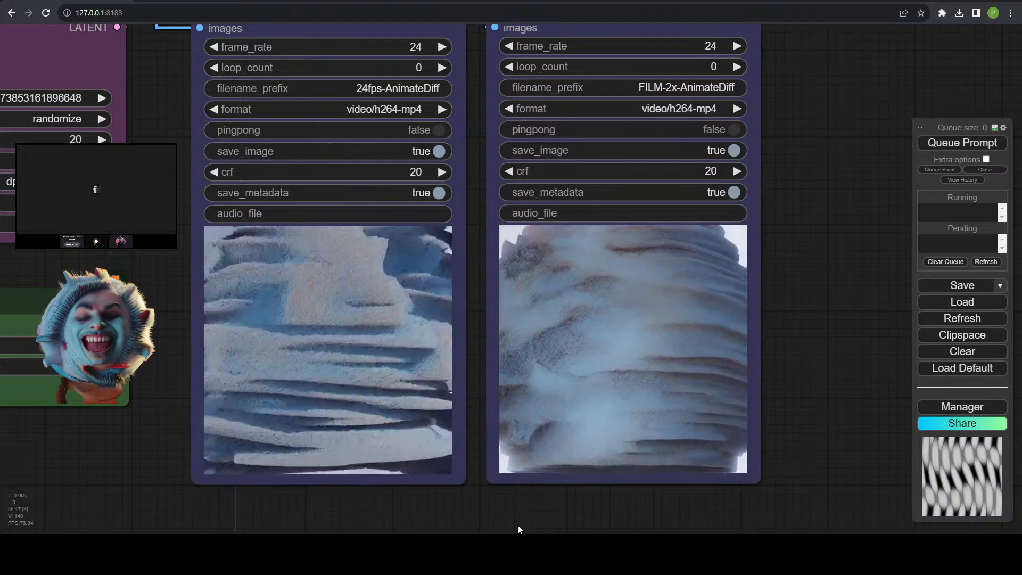
{"action": "scroll", "coordinate": [517, 525], "scroll_direction": "down", "scroll_amount": 3}
{"action": "left_click_drag", "start_coordinate": [238, 496], "coordinate": [386, 480]}
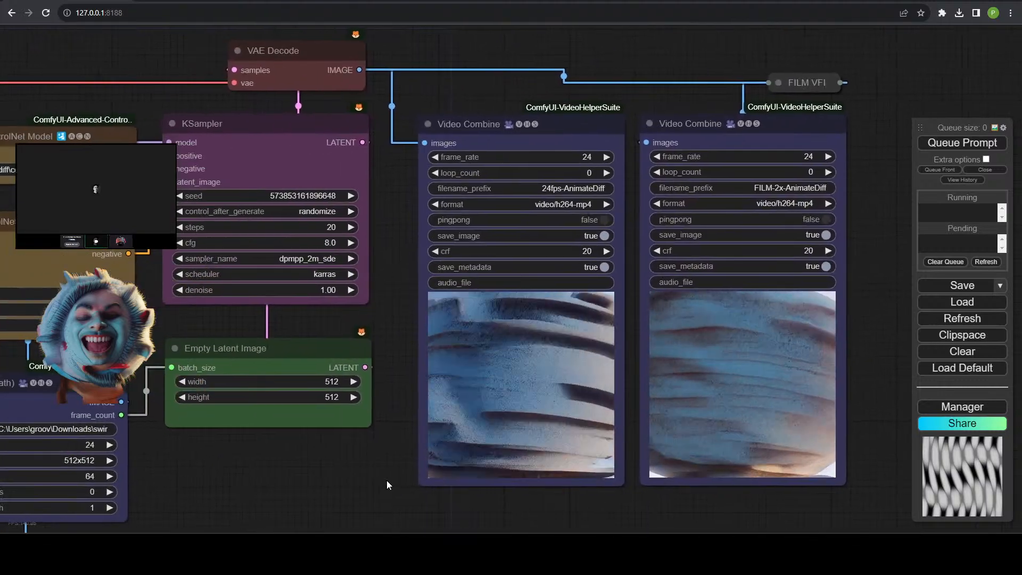
Duplicate the two Load LoRA nodes and place the copies one above the other beside the originals.
{"action": "left_click_drag", "start_coordinate": [311, 468], "coordinate": [478, 452]}
{"action": "scroll", "coordinate": [363, 475], "scroll_direction": "down", "scroll_amount": 3}
{"action": "left_click_drag", "start_coordinate": [472, 496], "coordinate": [692, 414]}
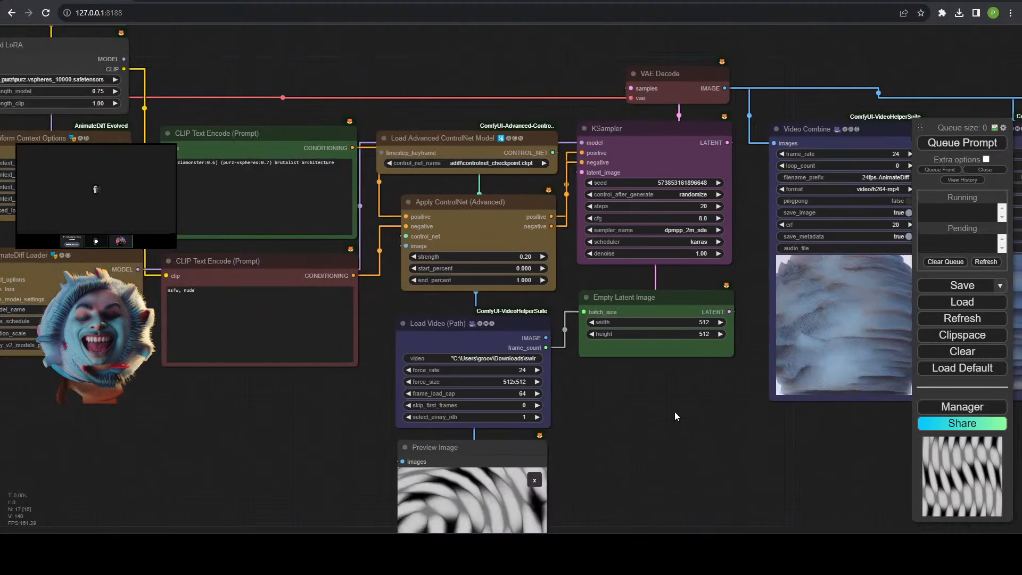
{"action": "left_click_drag", "start_coordinate": [126, 439], "coordinate": [287, 431]}
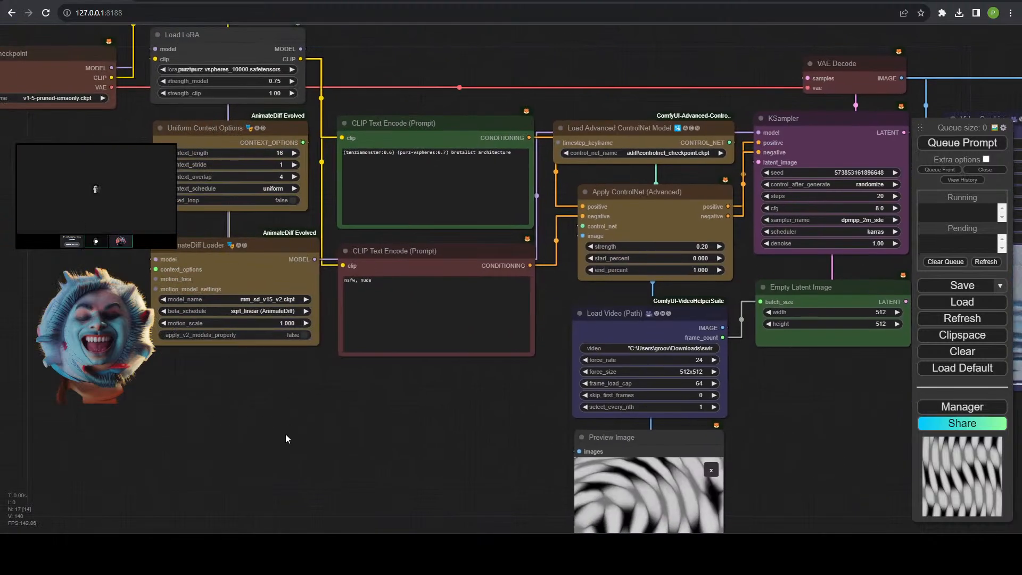
{"action": "left_click_drag", "start_coordinate": [301, 375], "coordinate": [318, 532]}
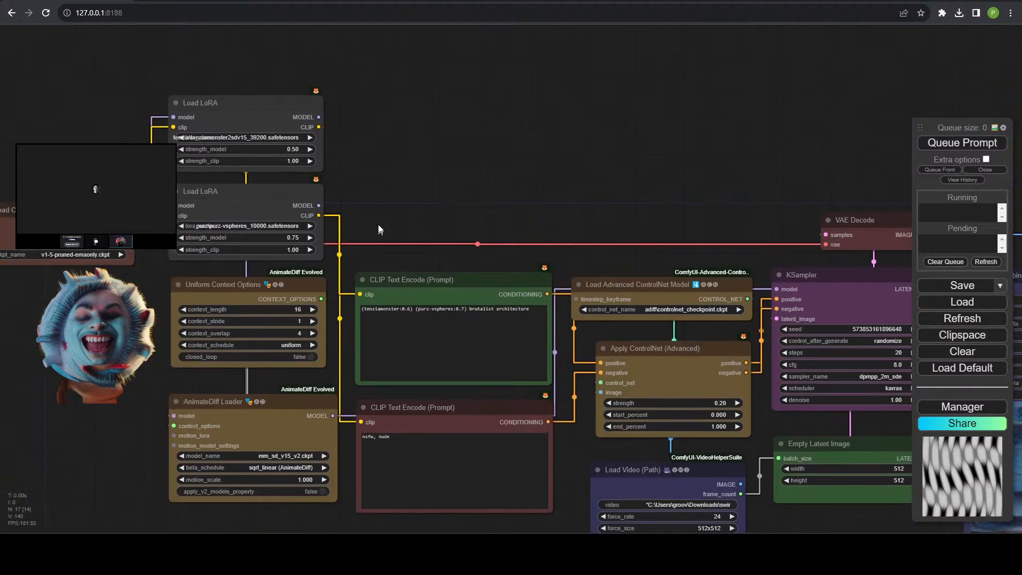
{"action": "left_click_drag", "start_coordinate": [376, 220], "coordinate": [189, 79], "text": "ctrl"}
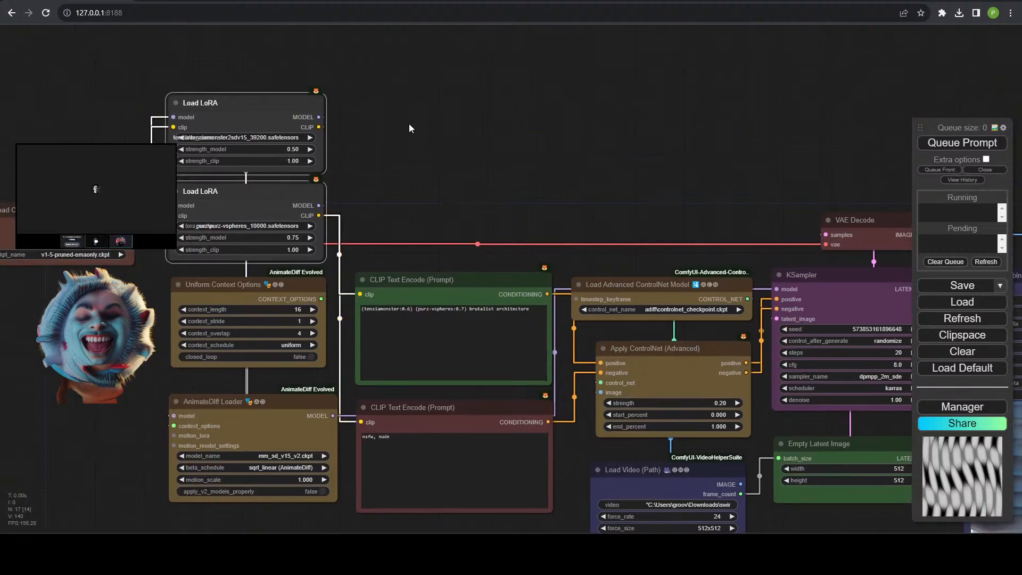
{"action": "key", "text": "ctrl+v"}
{"action": "left_click_drag", "start_coordinate": [444, 121], "coordinate": [425, 106]}
{"action": "left_click_drag", "start_coordinate": [450, 212], "coordinate": [433, 198]}
Chain the model connection from the second Load LoRA through both copies and on to the AnimateDiff Loader.
{"action": "left_click_drag", "start_coordinate": [318, 205], "coordinate": [397, 117]}
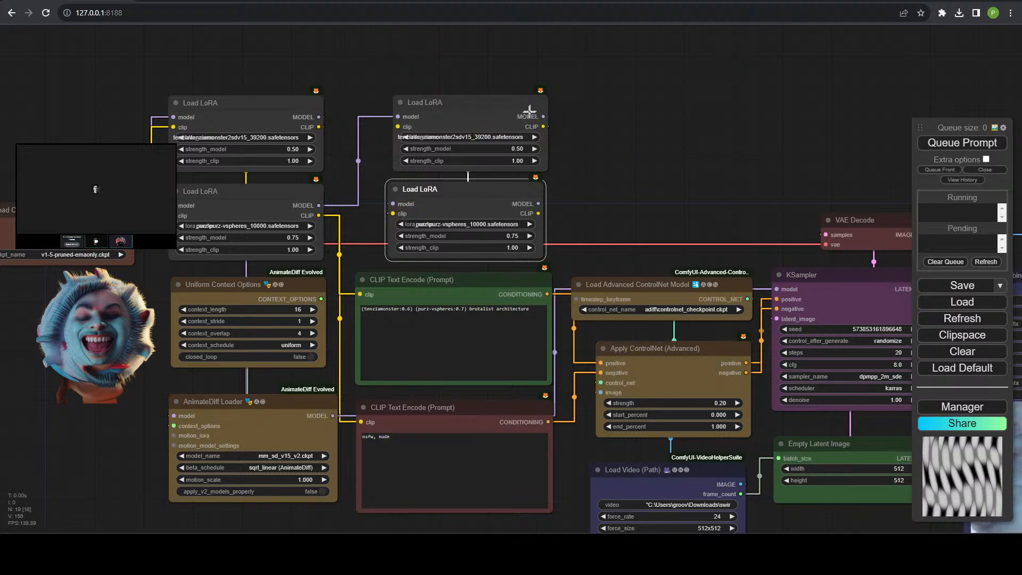
{"action": "left_click_drag", "start_coordinate": [542, 116], "coordinate": [393, 204]}
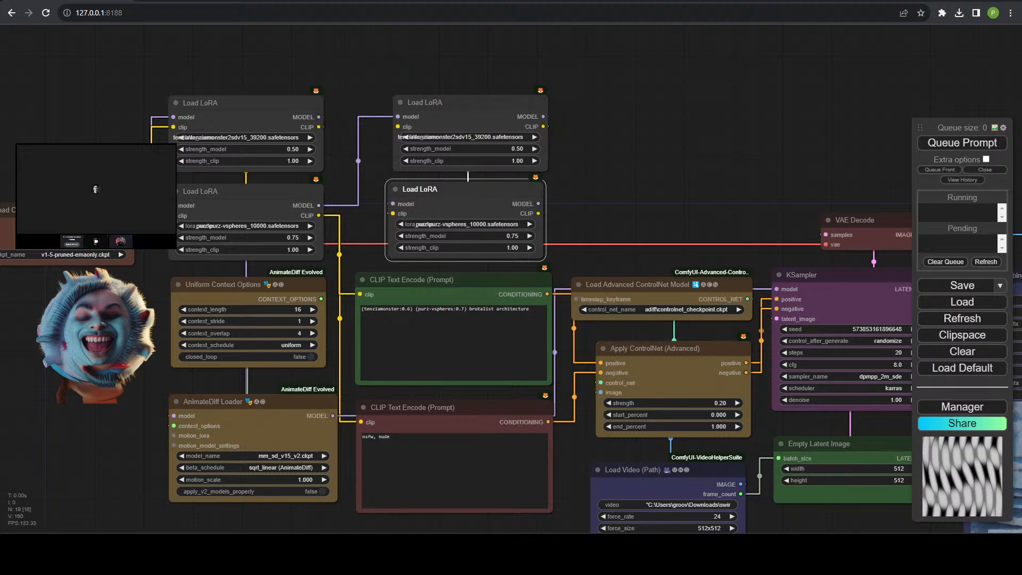
{"action": "left_click_drag", "start_coordinate": [539, 204], "coordinate": [174, 416]}
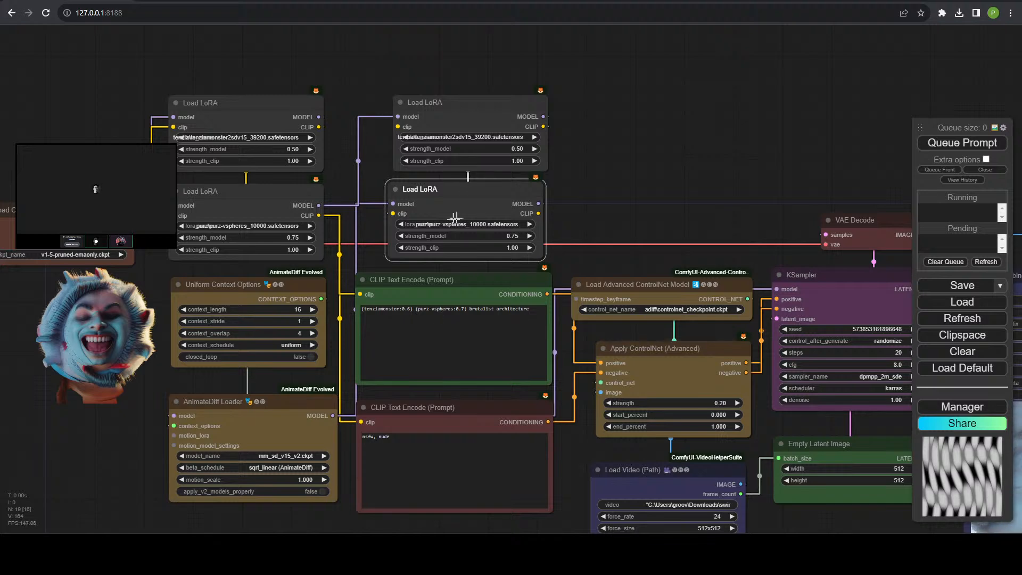
Route the clip connection from the second Load LoRA through both copies to the positive and negative CLIP Text Encode nodes.
{"action": "left_click_drag", "start_coordinate": [318, 215], "coordinate": [398, 127]}
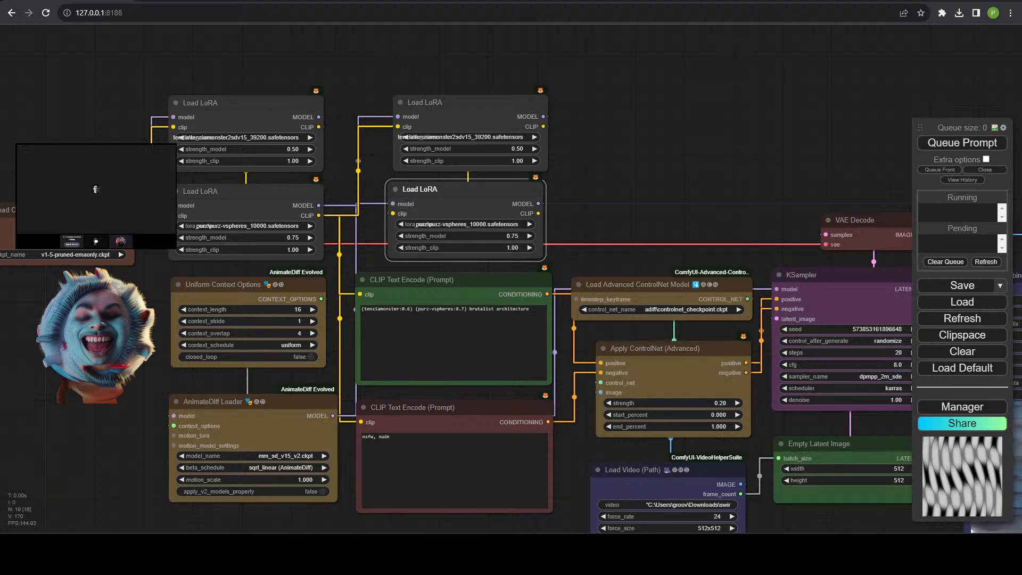
{"action": "left_click_drag", "start_coordinate": [538, 213], "coordinate": [363, 295]}
{"action": "left_click_drag", "start_coordinate": [538, 212], "coordinate": [361, 421]}
Rearrange the four Load LoRA nodes into a horizontal row in connection order above the rest of the graph.
{"action": "left_click_drag", "start_coordinate": [652, 155], "coordinate": [821, 482]}
{"action": "left_click_drag", "start_coordinate": [351, 406], "coordinate": [397, 55]}
{"action": "left_click_drag", "start_coordinate": [373, 496], "coordinate": [420, 147]}
{"action": "left_click_drag", "start_coordinate": [577, 297], "coordinate": [344, 392]}
{"action": "left_click_drag", "start_coordinate": [197, 292], "coordinate": [346, 221]}
{"action": "left_click_drag", "start_coordinate": [522, 338], "coordinate": [373, 232]}
{"action": "left_click_drag", "start_coordinate": [201, 429], "coordinate": [397, 112]}
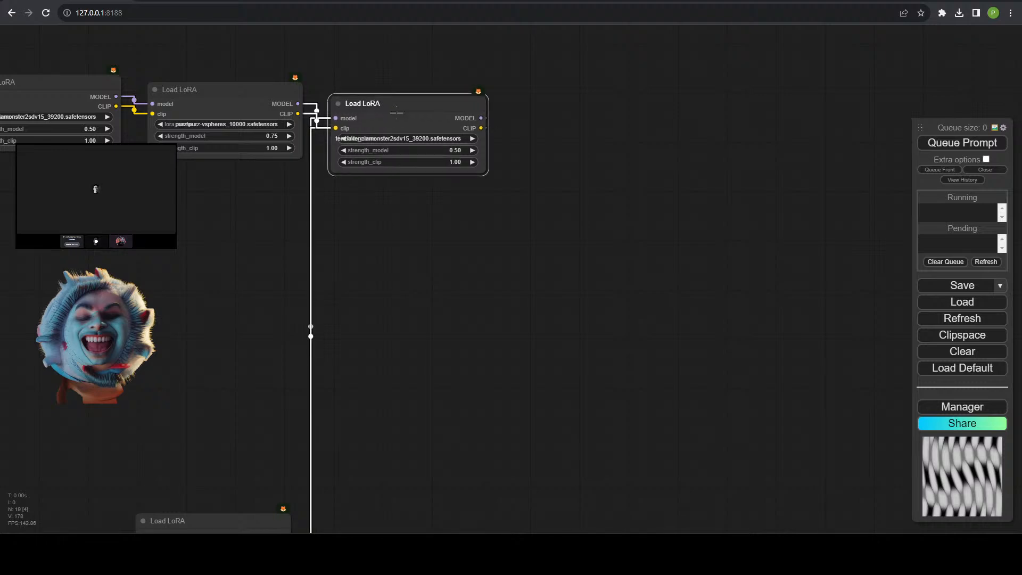
{"action": "left_click_drag", "start_coordinate": [216, 510], "coordinate": [596, 124]}
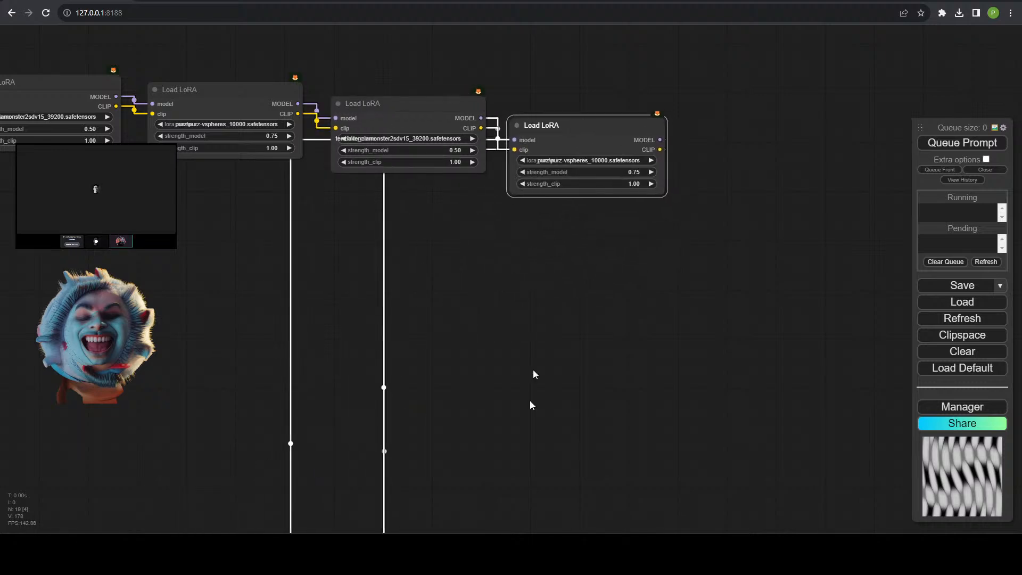
Move the row of four Load LoRA nodes closer to the main graph and place Load Checkpoint at its start.
{"action": "left_click_drag", "start_coordinate": [532, 369], "coordinate": [518, 343]}
{"action": "scroll", "coordinate": [547, 185], "scroll_direction": "down", "scroll_amount": 6}
{"action": "left_click_drag", "start_coordinate": [564, 267], "coordinate": [93, 94]}
{"action": "left_click_drag", "start_coordinate": [277, 179], "coordinate": [181, 322]}
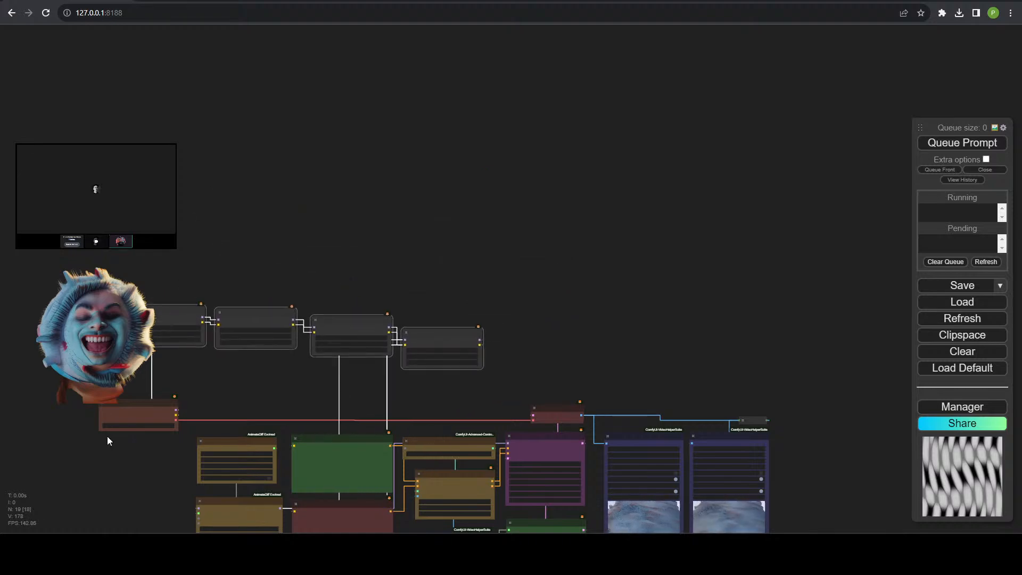
{"action": "left_click_drag", "start_coordinate": [109, 420], "coordinate": [15, 285]}
{"action": "left_click_drag", "start_coordinate": [75, 364], "coordinate": [270, 399]}
Inspect Load Checkpoint and the row of four Load LoRA nodes, tracing their connections down to the AnimateDiff Loader and prompt nodes.
{"action": "scroll", "coordinate": [298, 367], "scroll_direction": "up", "scroll_amount": 12}
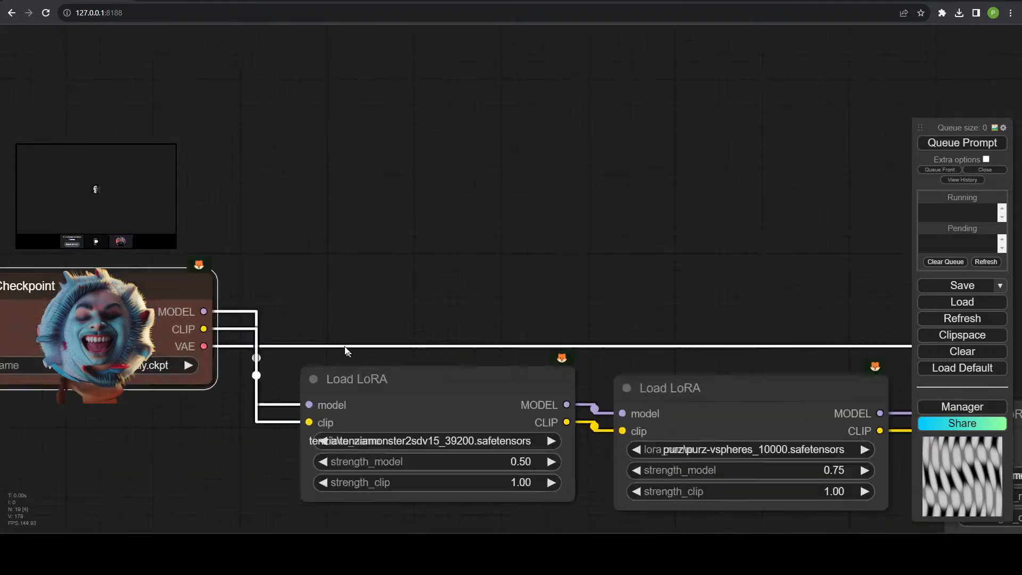
{"action": "left_click_drag", "start_coordinate": [382, 277], "coordinate": [565, 69]}
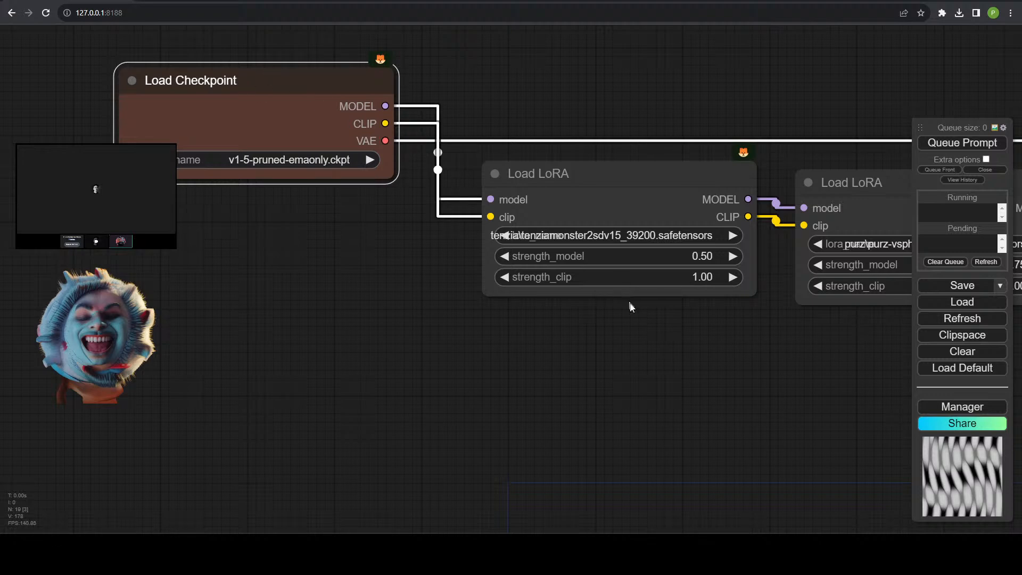
{"action": "left_click_drag", "start_coordinate": [661, 331], "coordinate": [238, 329]}
{"action": "left_click", "coordinate": [182, 155]}
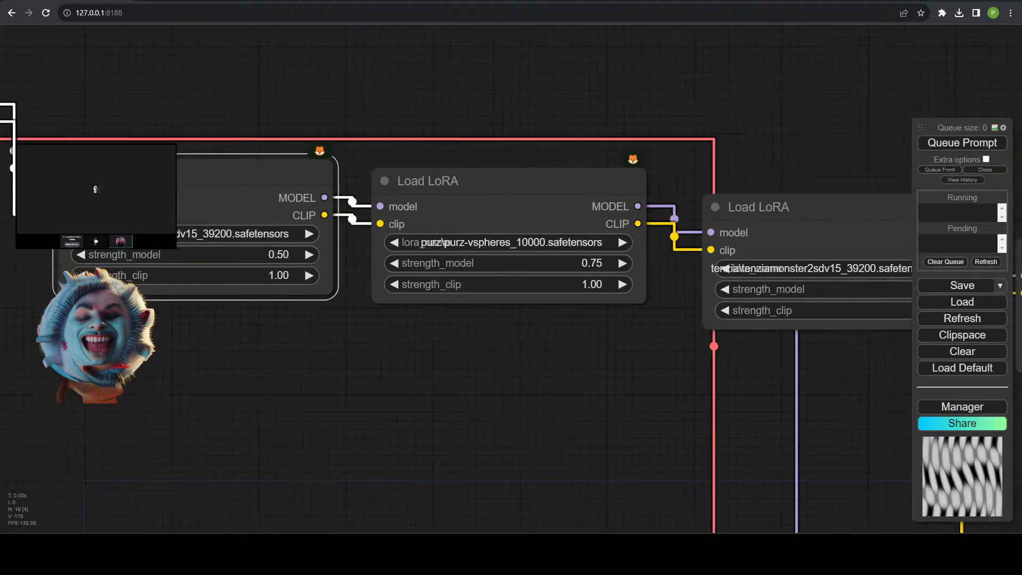
{"action": "left_click", "coordinate": [484, 206]}
{"action": "left_click", "coordinate": [831, 326]}
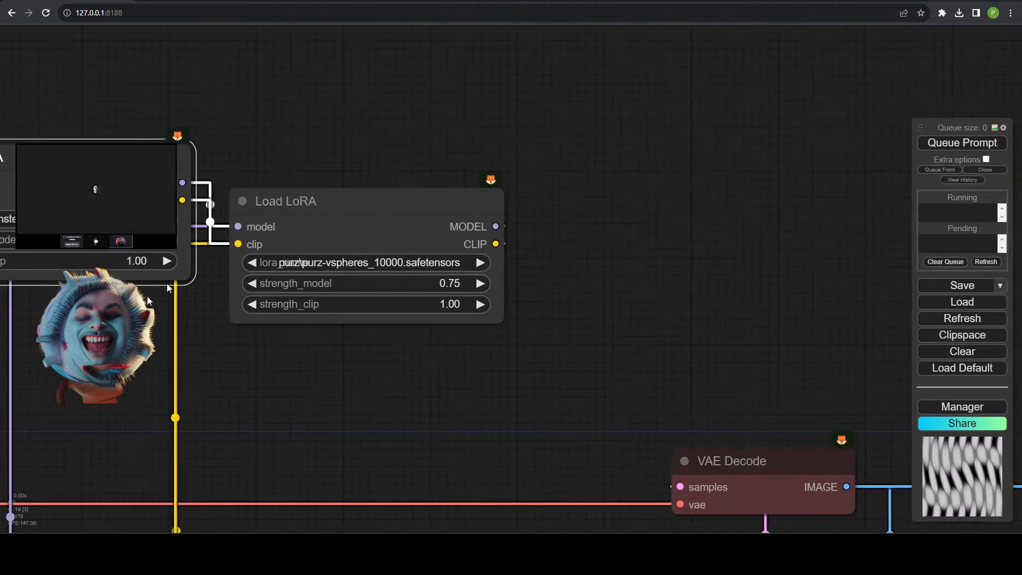
{"action": "left_click", "coordinate": [285, 200]}
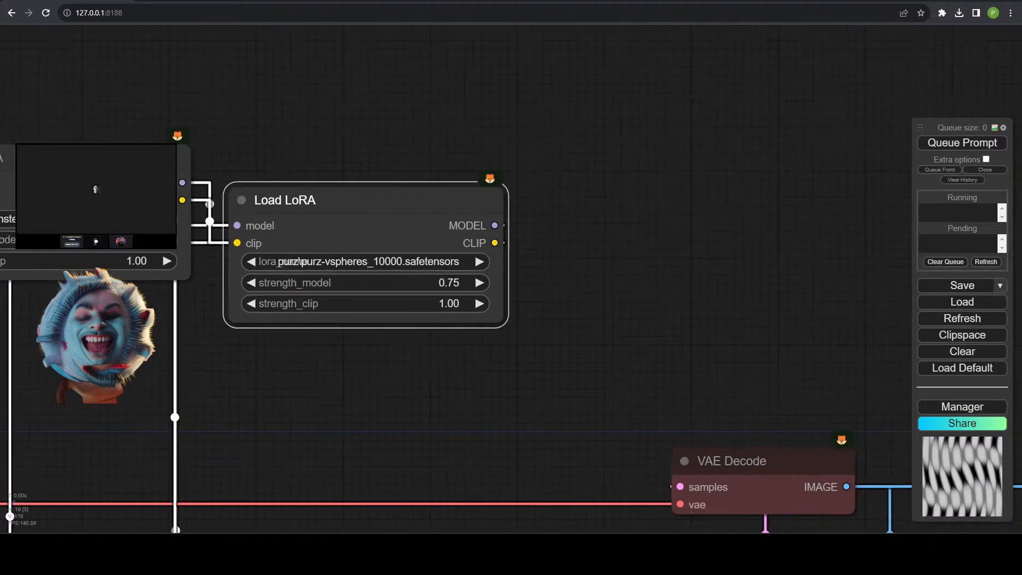
{"action": "left_click_drag", "start_coordinate": [493, 483], "coordinate": [493, 228]}
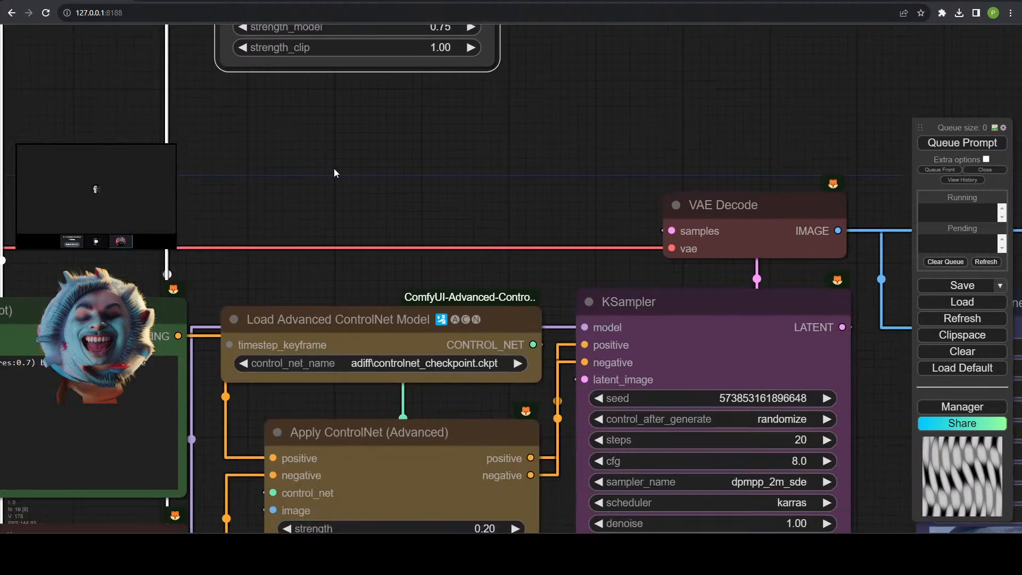
{"action": "scroll", "coordinate": [635, 147], "scroll_direction": "down", "scroll_amount": 5}
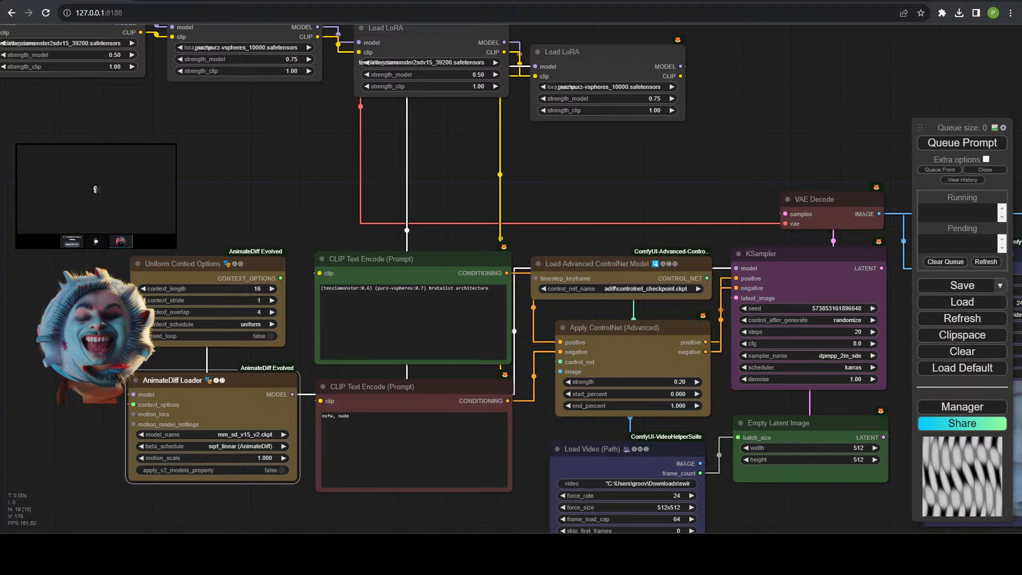
Stack the four Load LoRA nodes in one vertical column in their connection order, above the main graph.
{"action": "left_click_drag", "start_coordinate": [484, 211], "coordinate": [651, 436]}
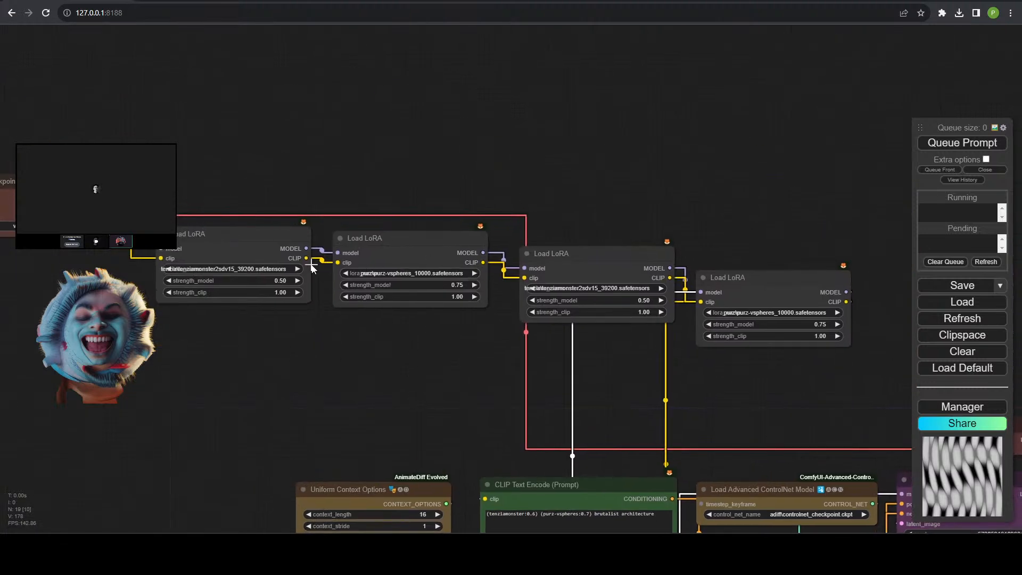
{"action": "left_click_drag", "start_coordinate": [240, 234], "coordinate": [408, 140]}
{"action": "left_click_drag", "start_coordinate": [588, 246], "coordinate": [397, 322]}
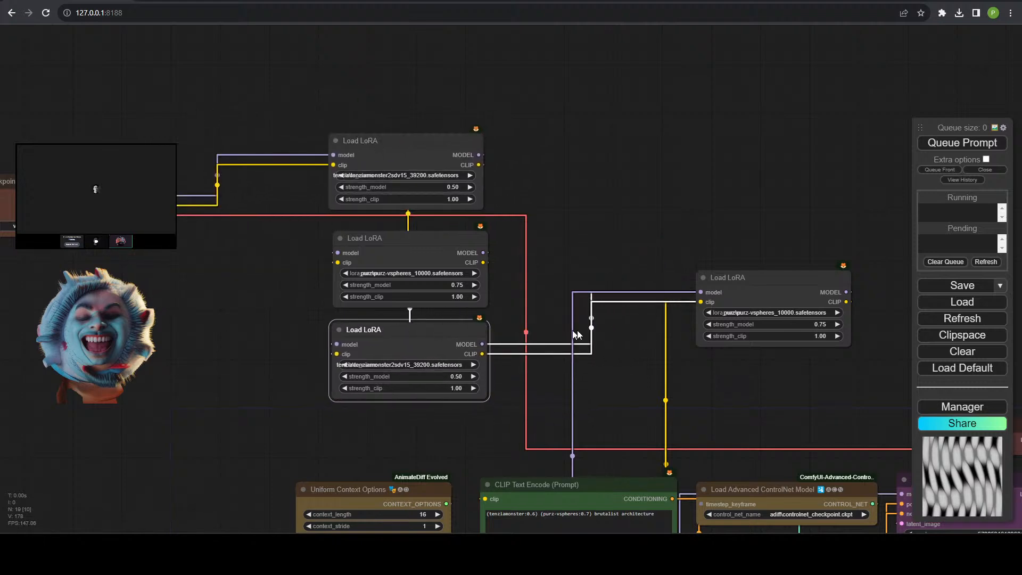
{"action": "left_click_drag", "start_coordinate": [530, 444], "coordinate": [179, 130]}
{"action": "left_click_drag", "start_coordinate": [400, 249], "coordinate": [424, 83]}
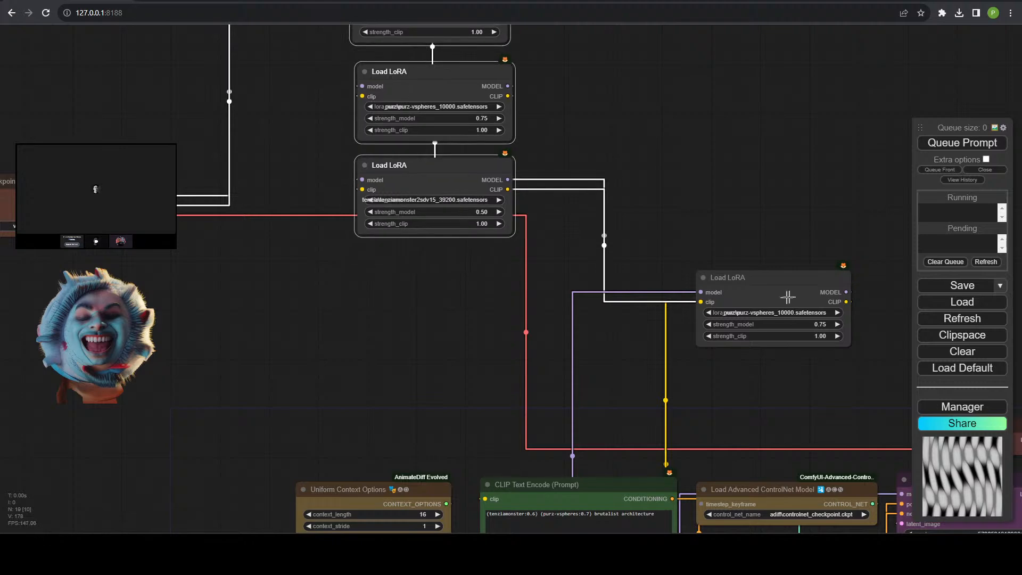
{"action": "left_click_drag", "start_coordinate": [787, 297], "coordinate": [453, 272]}
Move the Load Checkpoint node directly beside the first Load LoRA node of the column.
{"action": "left_click_drag", "start_coordinate": [174, 276], "coordinate": [270, 392]}
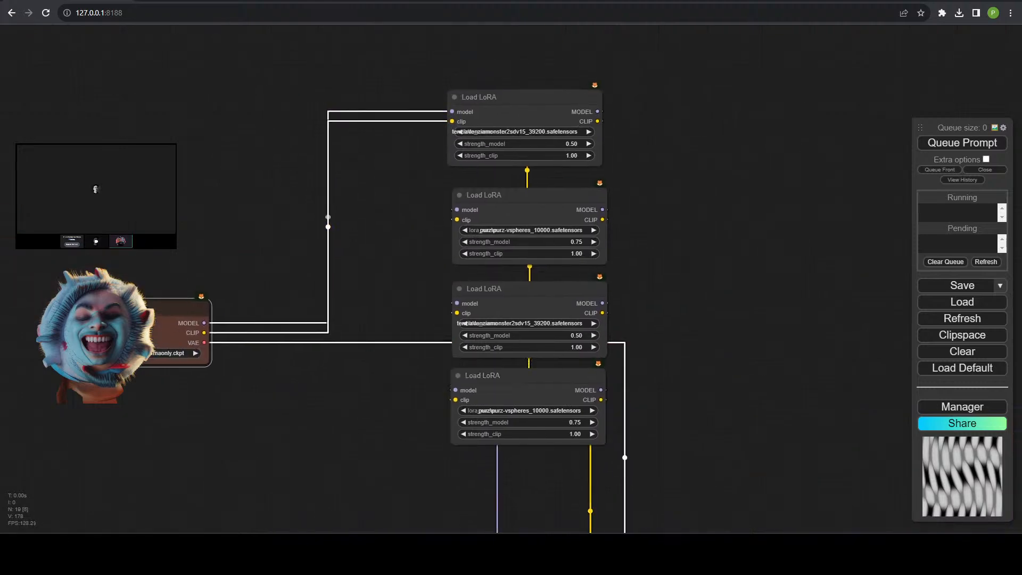
{"action": "left_click_drag", "start_coordinate": [239, 305], "coordinate": [348, 101]}
{"action": "scroll", "coordinate": [231, 323], "scroll_direction": "down", "scroll_amount": 3}
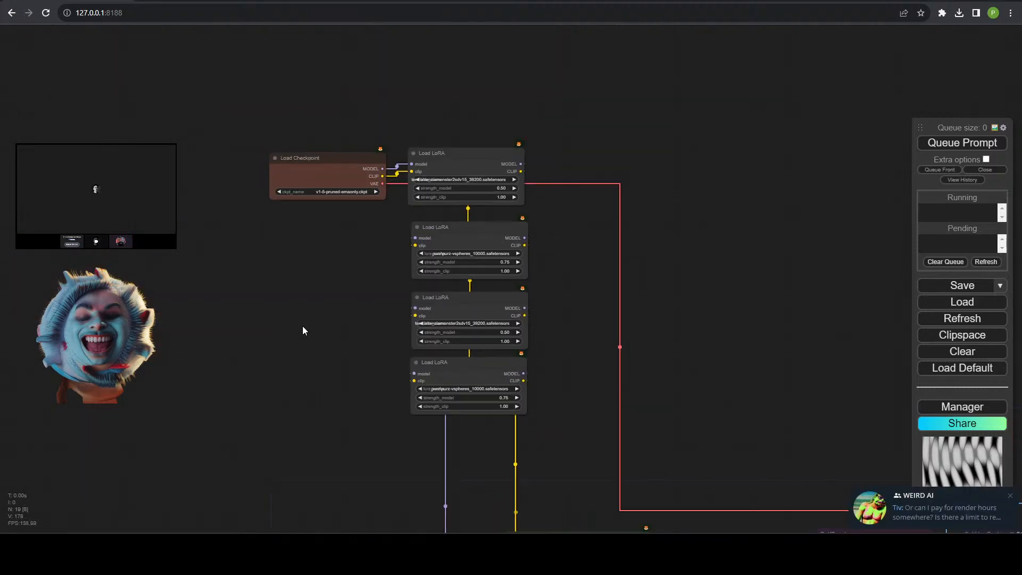
Move Load Checkpoint and the column of Load LoRA nodes together to just before the Uniform Context Options and AnimateDiff Loader nodes.
{"action": "left_click_drag", "start_coordinate": [384, 394], "coordinate": [250, 143]}
{"action": "left_click_drag", "start_coordinate": [330, 204], "coordinate": [146, 324]}
{"action": "left_click_drag", "start_coordinate": [331, 334], "coordinate": [533, 114]}
{"action": "left_click_drag", "start_coordinate": [373, 30], "coordinate": [368, 244]}
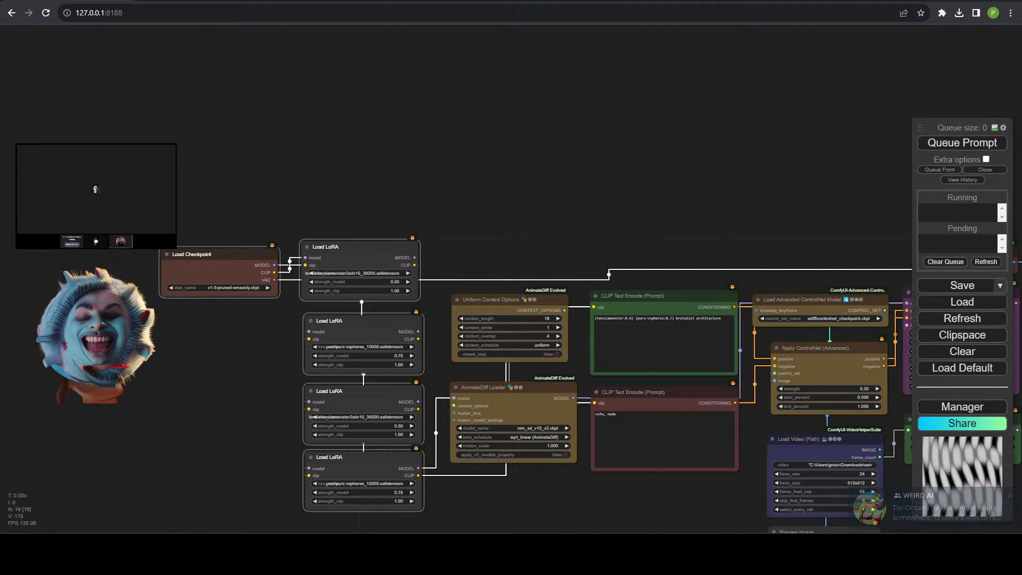
Examine the stacked Load LoRA nodes and how they feed the AnimateDiff Loader and the positive prompt.
{"action": "left_click_drag", "start_coordinate": [548, 173], "coordinate": [589, 73]}
{"action": "scroll", "coordinate": [589, 73], "scroll_direction": "down", "scroll_amount": 1}
{"action": "scroll", "coordinate": [560, 97], "scroll_direction": "up", "scroll_amount": 4}
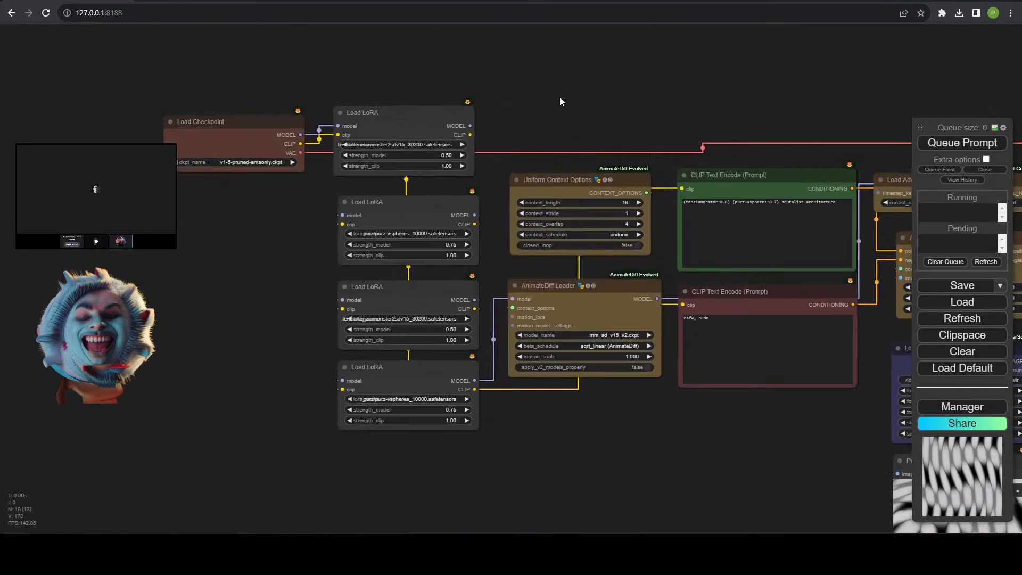
{"action": "left_click_drag", "start_coordinate": [496, 156], "coordinate": [477, 170]}
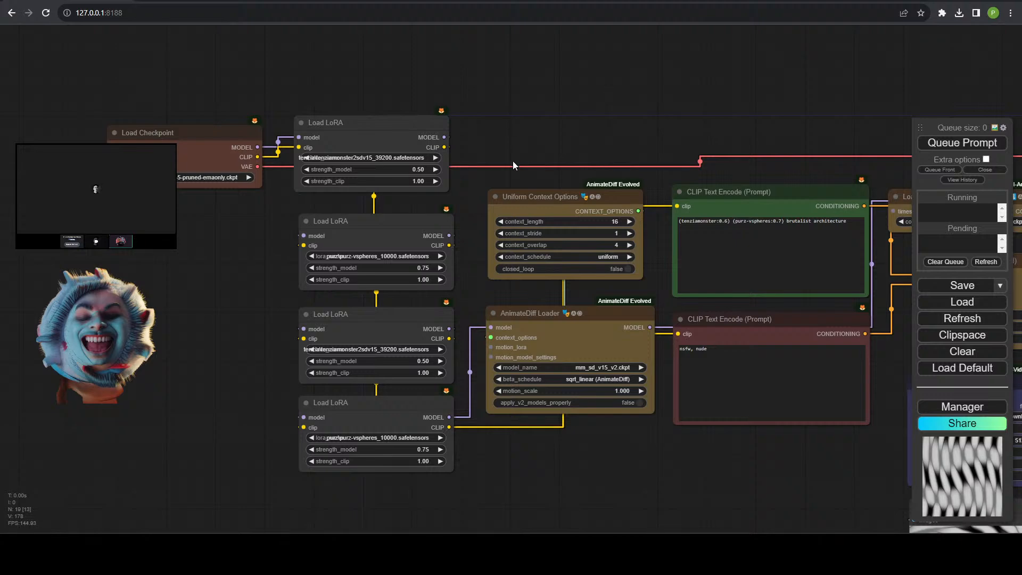
{"action": "left_click_drag", "start_coordinate": [512, 161], "coordinate": [733, 107]}
{"action": "scroll", "coordinate": [733, 108], "scroll_direction": "up", "scroll_amount": 4}
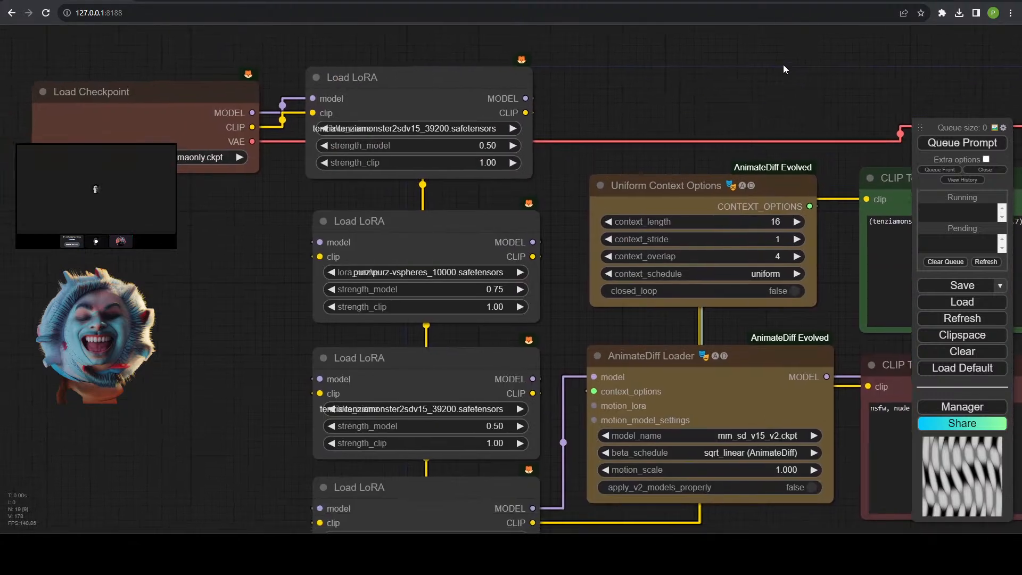
{"action": "scroll", "coordinate": [784, 65], "scroll_direction": "down", "scroll_amount": 2}
{"action": "left_click_drag", "start_coordinate": [766, 69], "coordinate": [618, 78]}
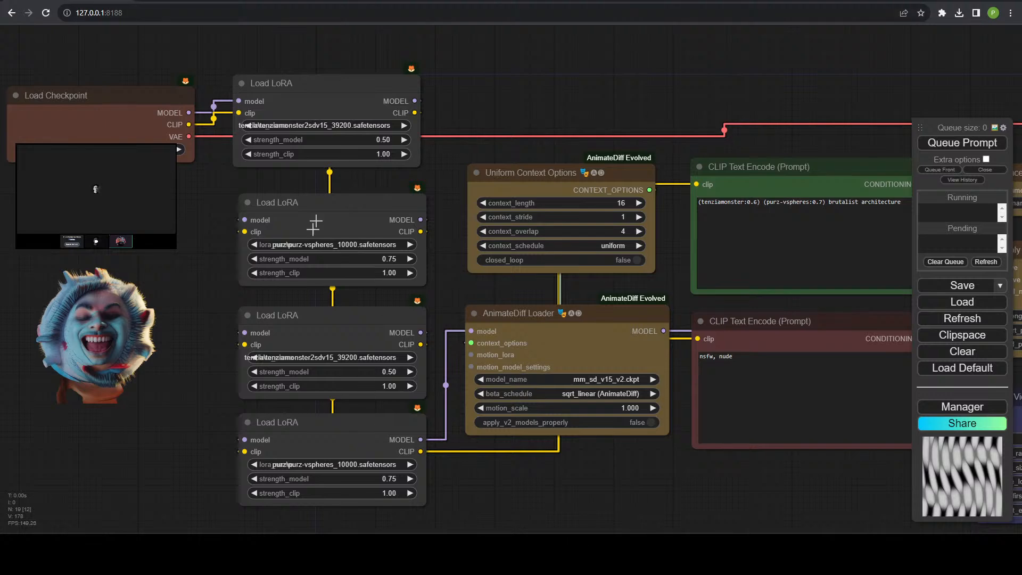
{"action": "left_click", "coordinate": [778, 202]}
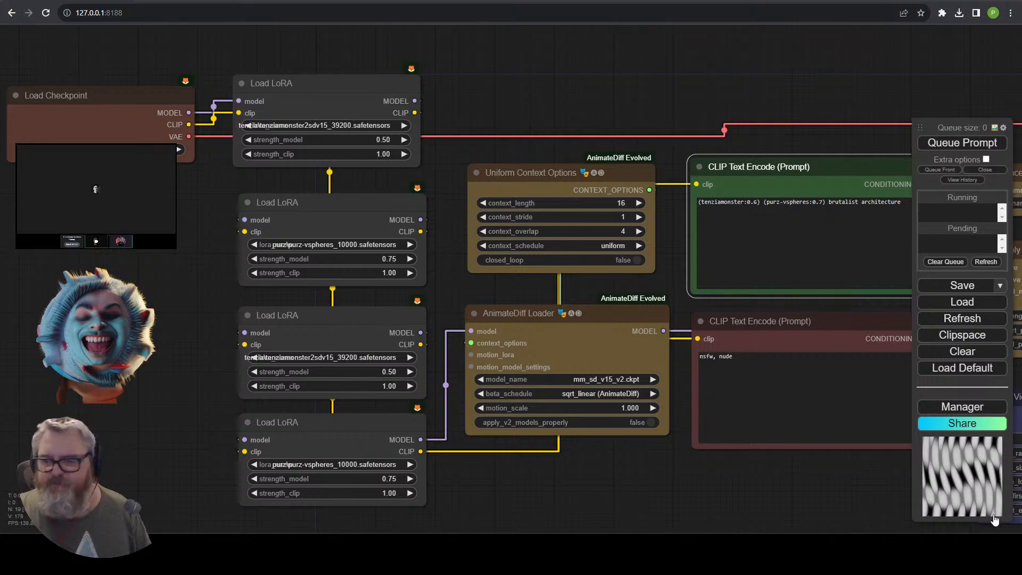
Open the custom node installer in ComfyUI Manager and search it for "lora tag loader".
{"action": "left_click_drag", "start_coordinate": [854, 495], "coordinate": [422, 488]}
{"action": "scroll", "coordinate": [422, 488], "scroll_direction": "down", "scroll_amount": 2}
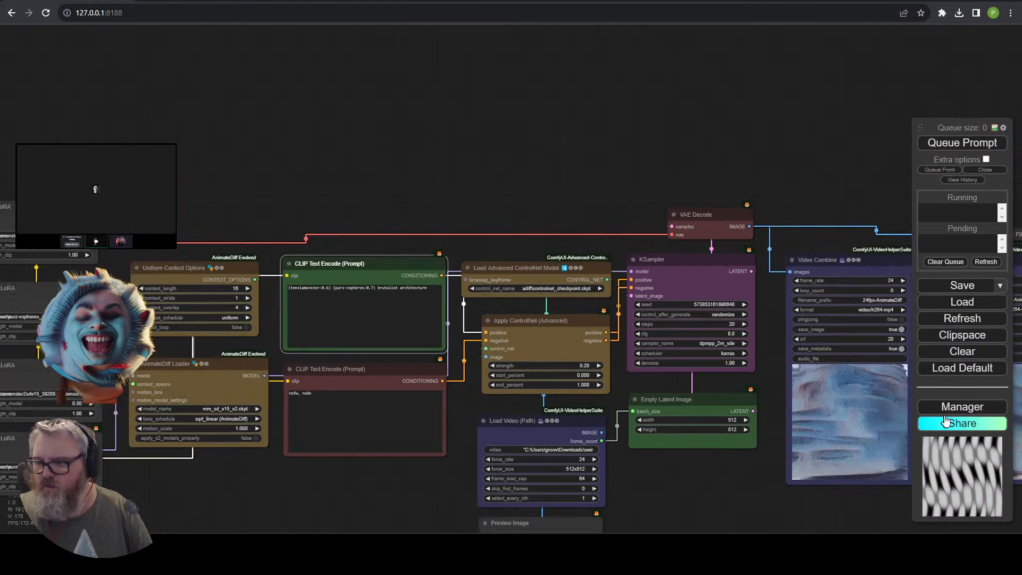
{"action": "left_click", "coordinate": [962, 407]}
{"action": "left_click", "coordinate": [486, 213]}
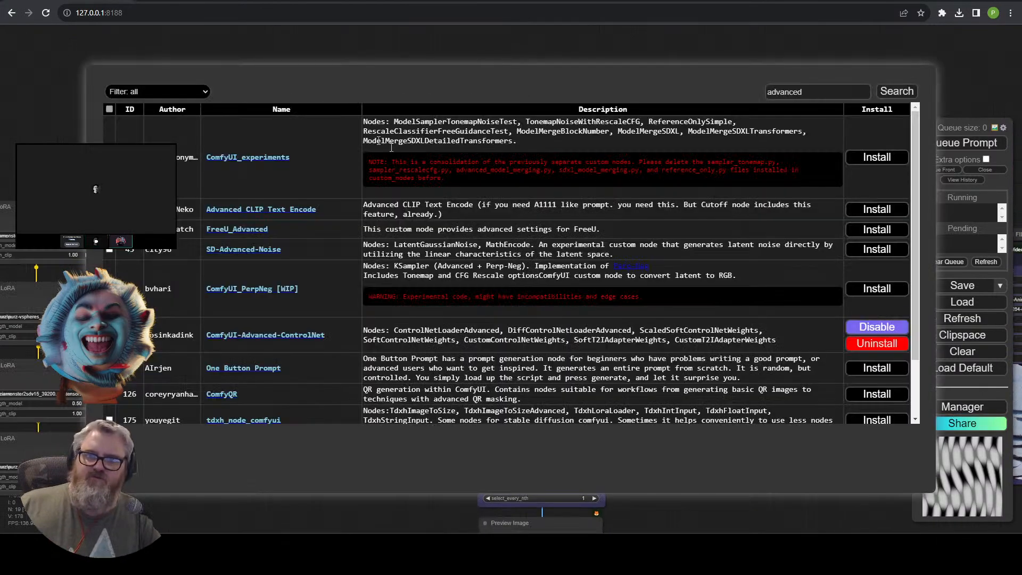
{"action": "left_click", "coordinate": [792, 91]}
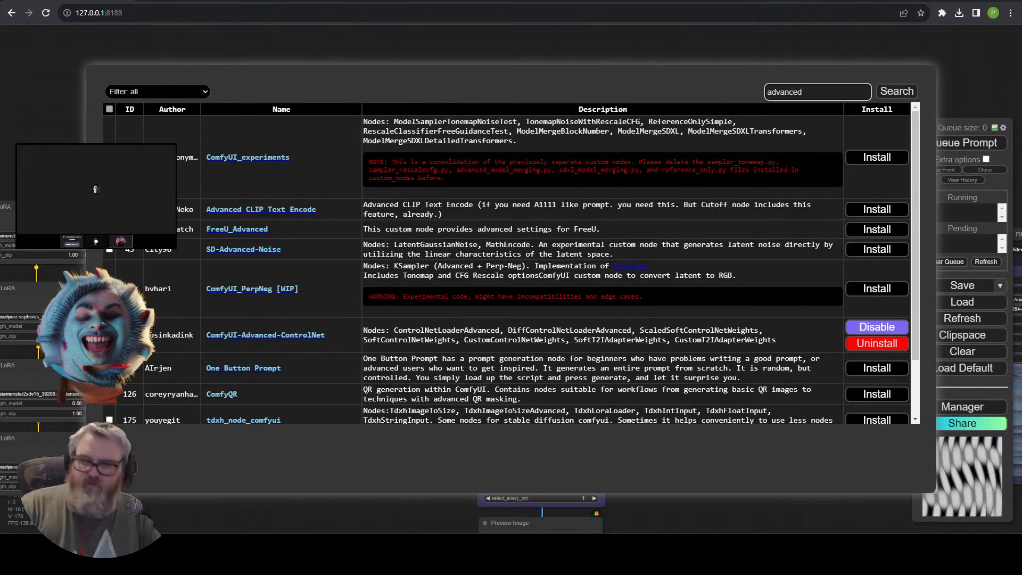
{"action": "key", "text": "BackSpace"}
{"action": "key", "text": "BackSpace"}
{"action": "key", "text": "BackSpace"}
{"action": "key", "text": "ctrl+a"}
{"action": "type", "text": "lora tag loa"}
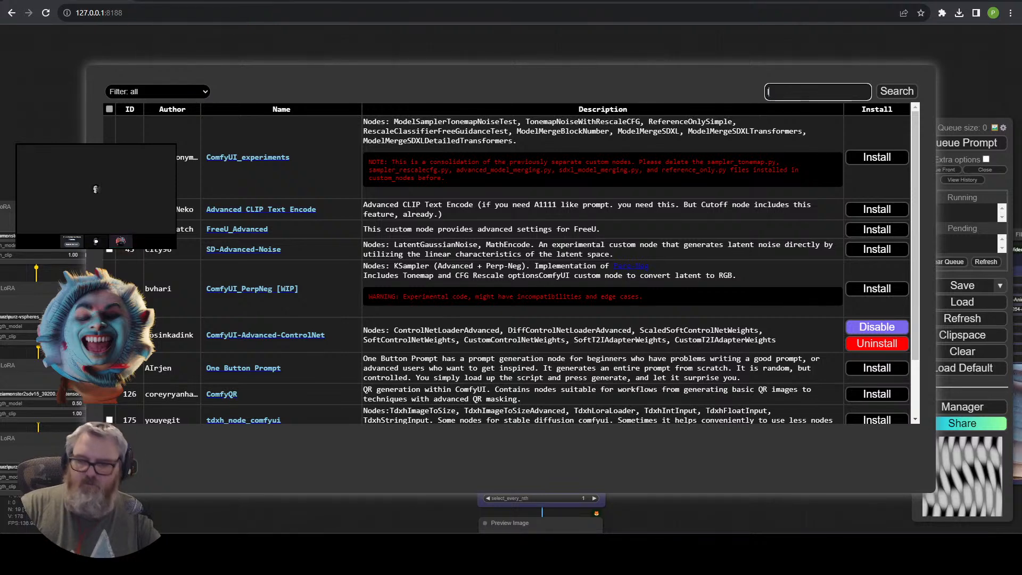
{"action": "type", "text": "der"}
{"action": "key", "text": "Return"}
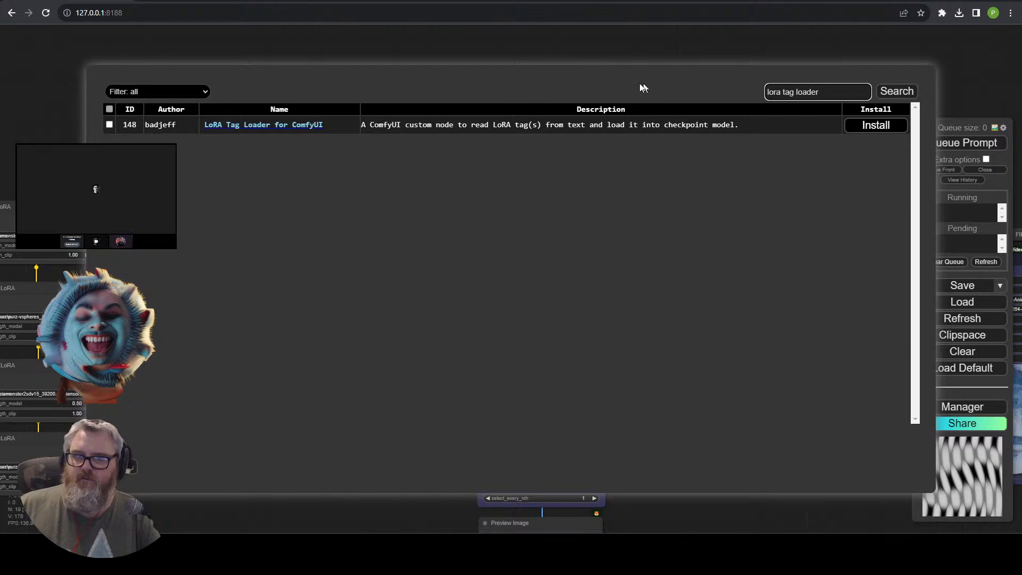
Install the LoRA Tag Loader for ComfyUI custom node and restart ComfyUI to apply it.
{"action": "left_click", "coordinate": [862, 127]}
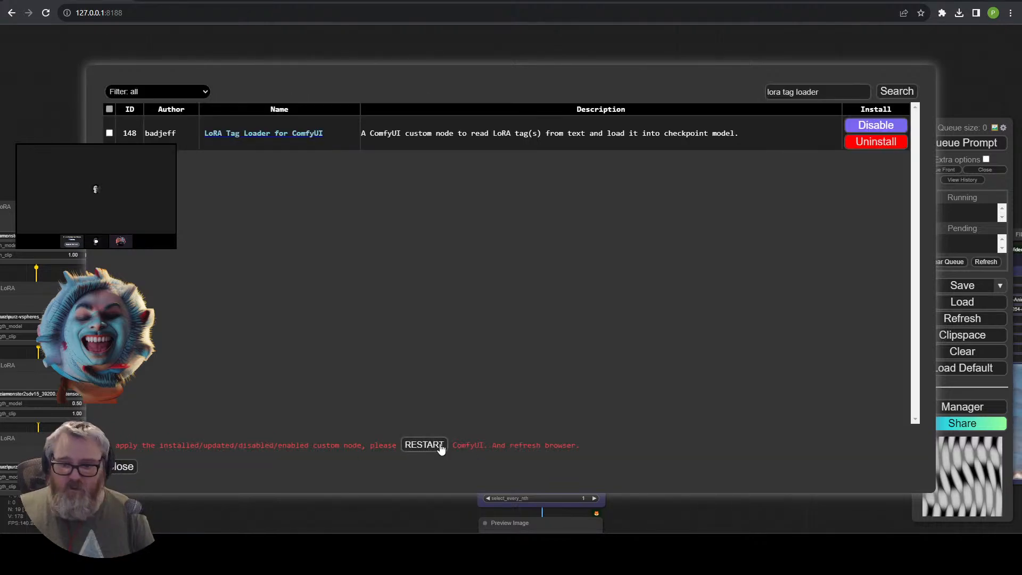
{"action": "left_click", "coordinate": [441, 445]}
{"action": "left_click", "coordinate": [561, 73]}
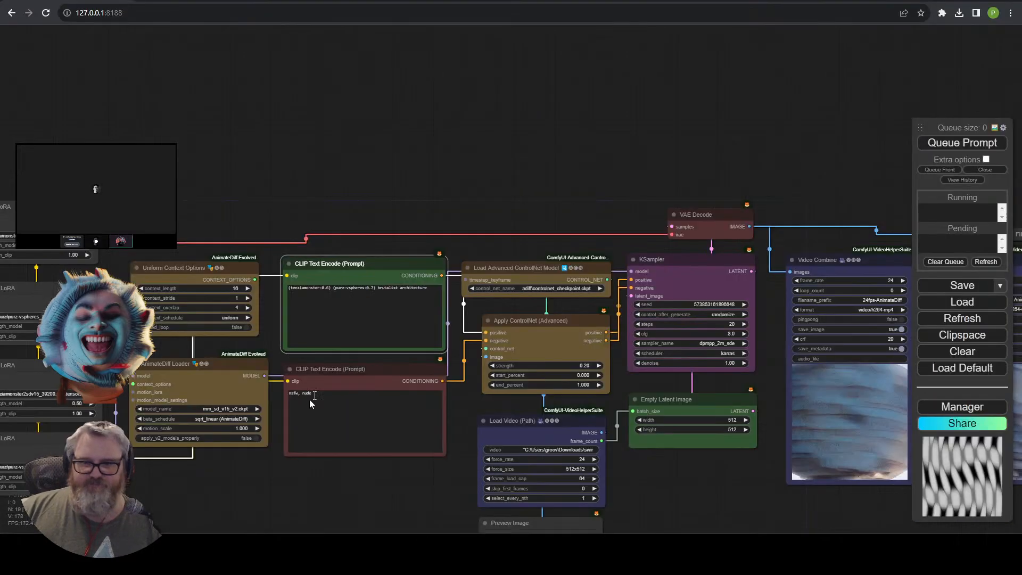
Reload the workflow page in the browser to pick up the newly installed custom node.
{"action": "left_click_drag", "start_coordinate": [488, 172], "coordinate": [488, 96]}
{"action": "scroll", "coordinate": [564, 101], "scroll_direction": "down", "scroll_amount": 2}
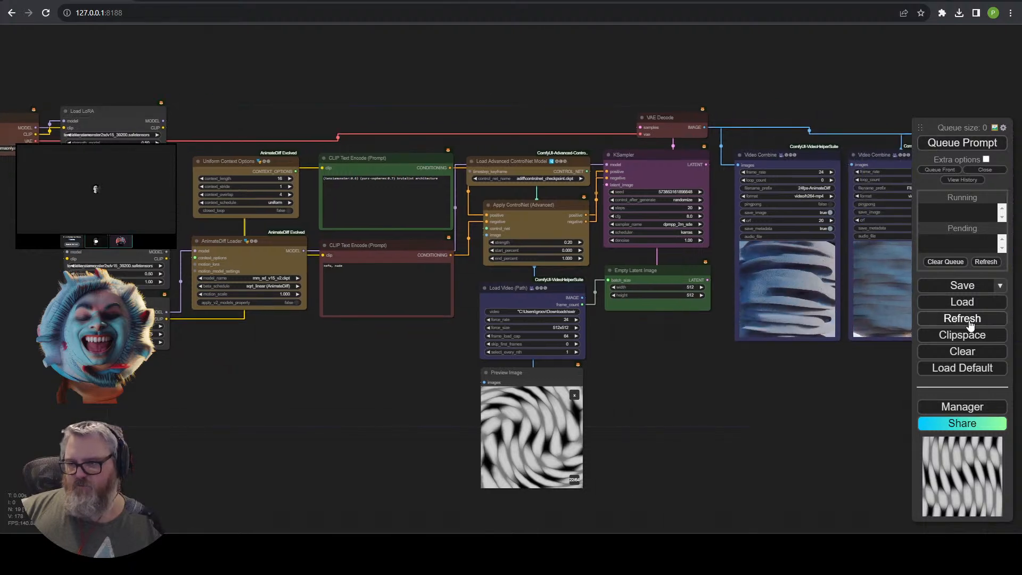
{"action": "key", "text": "F5"}
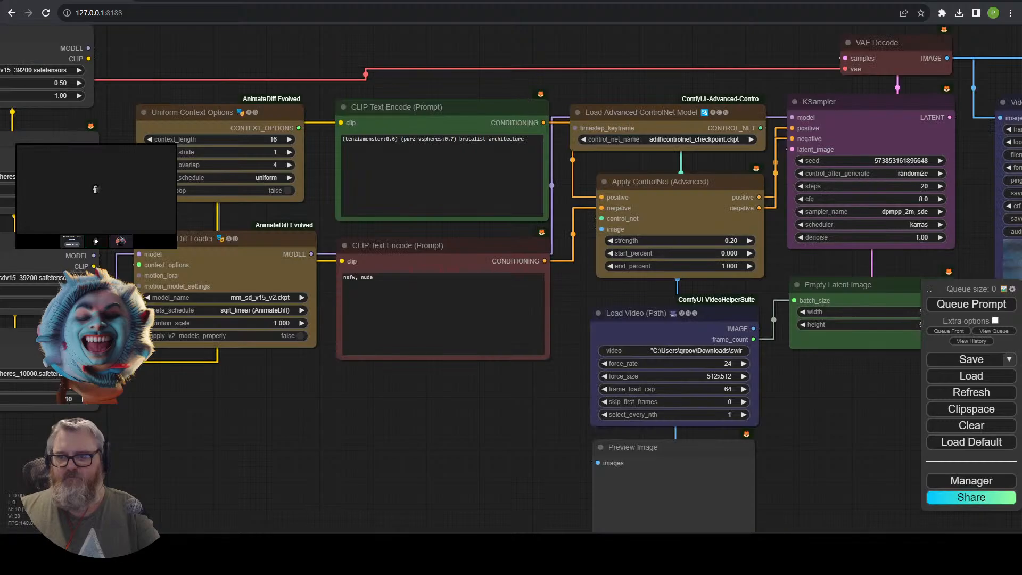
Search the node list for "load" and "lora" to look for the LoRA tag loader, and close it without adding a node.
{"action": "scroll", "coordinate": [541, 237], "scroll_direction": "down", "scroll_amount": 7}
{"action": "left_click_drag", "start_coordinate": [739, 351], "coordinate": [678, 353]}
{"action": "scroll", "coordinate": [678, 353], "scroll_direction": "up", "scroll_amount": 5}
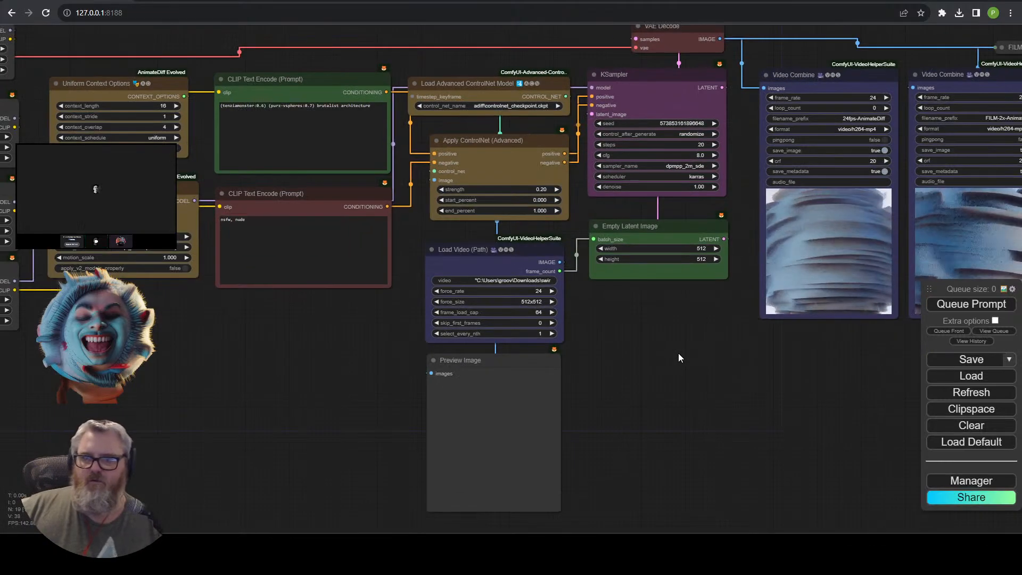
{"action": "double_click", "coordinate": [187, 352]}
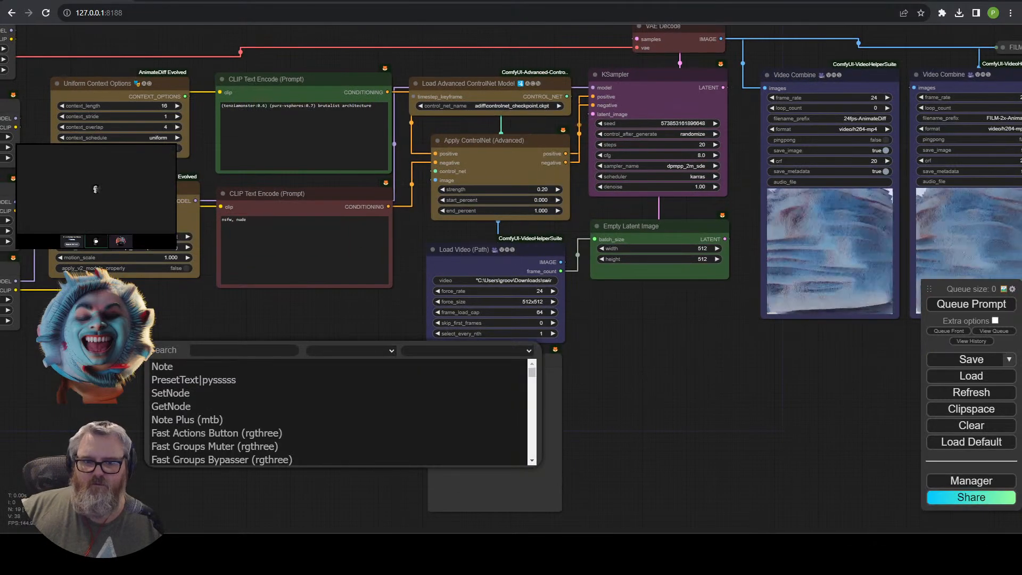
{"action": "type", "text": "load"}
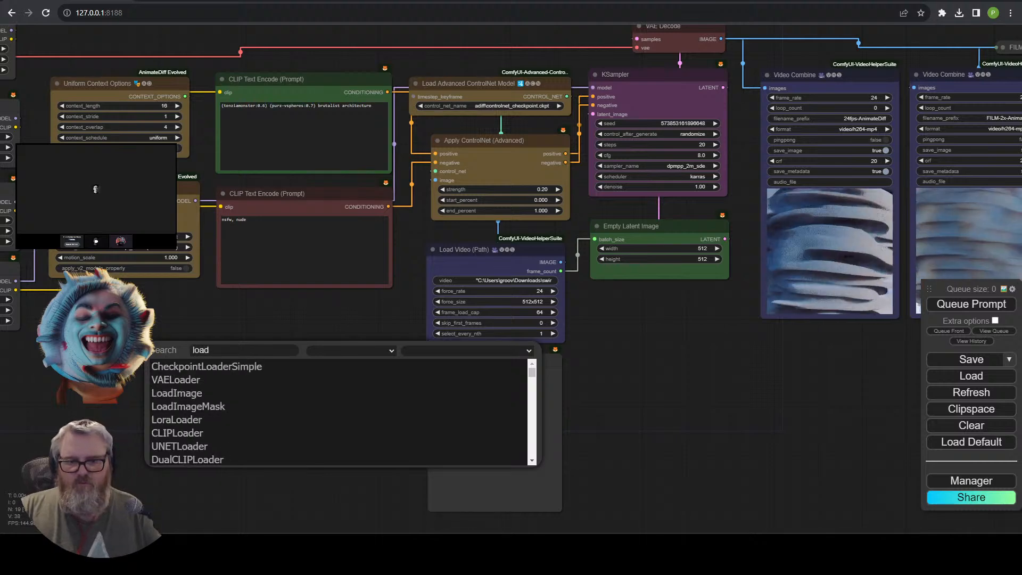
{"action": "key", "text": "BackSpace"}
{"action": "key", "text": "BackSpace"}
{"action": "key", "text": "BackSpace"}
{"action": "key", "text": "BackSpace"}
{"action": "key", "text": "BackSpace"}
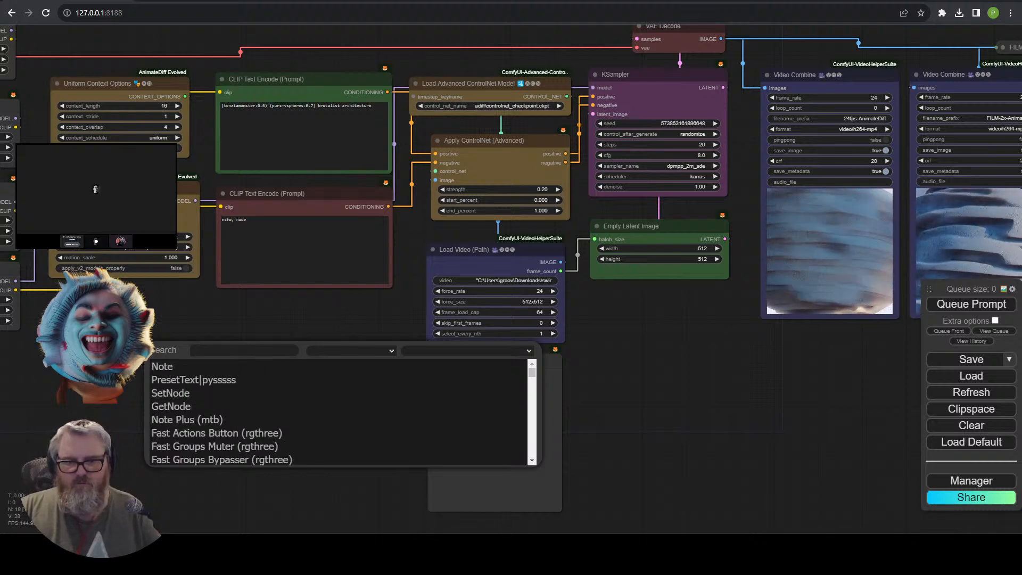
{"action": "type", "text": "lora"}
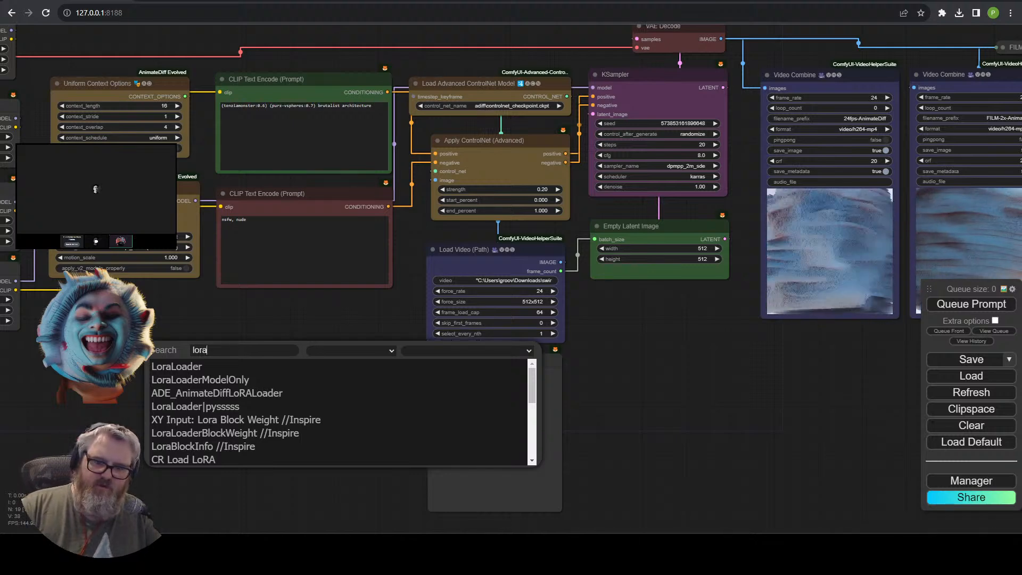
{"action": "key", "text": "Escape"}
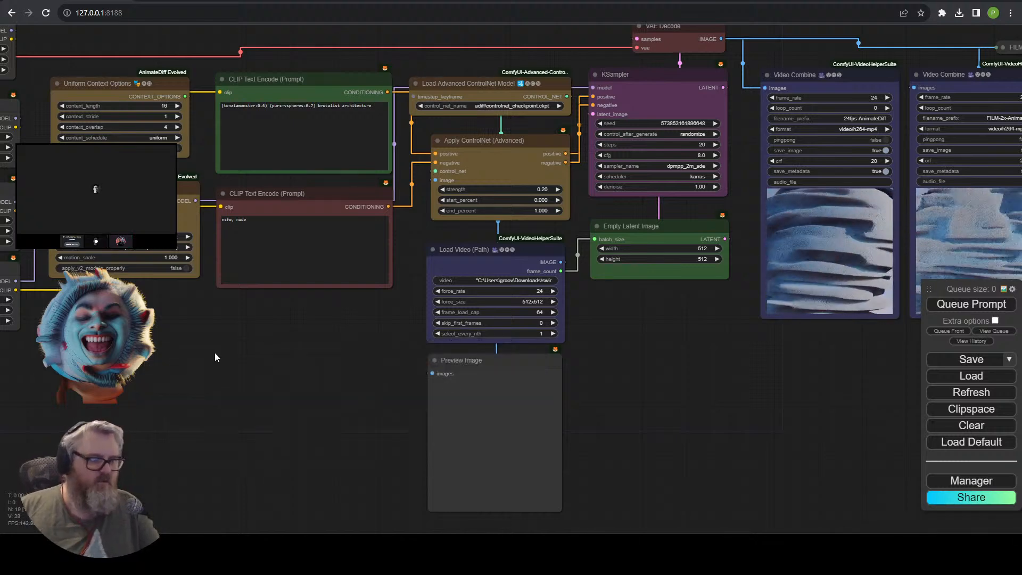
{"action": "scroll", "coordinate": [203, 359], "scroll_direction": "up", "scroll_amount": 1}
{"action": "left_click_drag", "start_coordinate": [203, 360], "coordinate": [366, 429]}
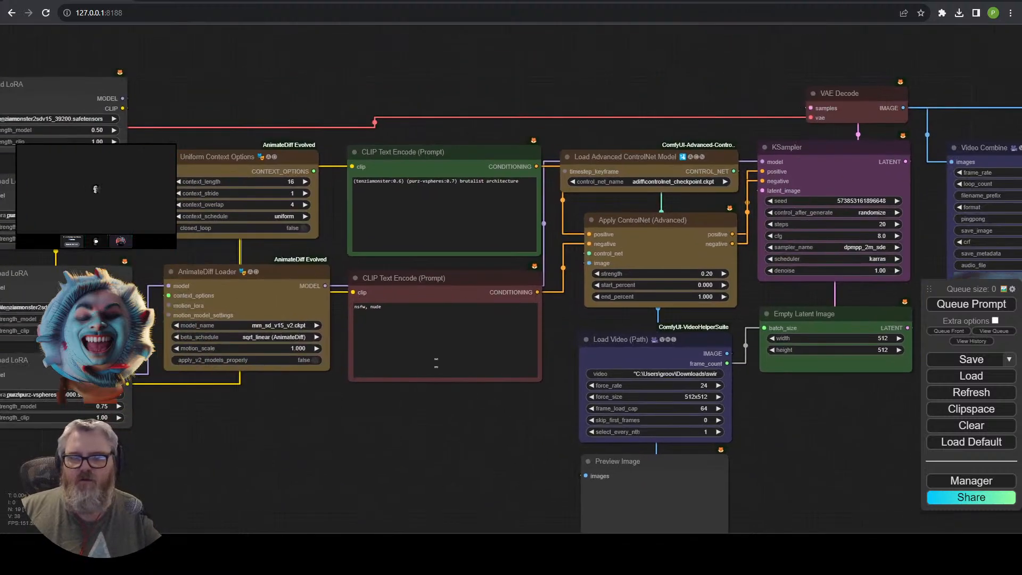
{"action": "triple_click", "coordinate": [417, 181]}
{"action": "scroll", "coordinate": [407, 143], "scroll_direction": "up", "scroll_amount": 7}
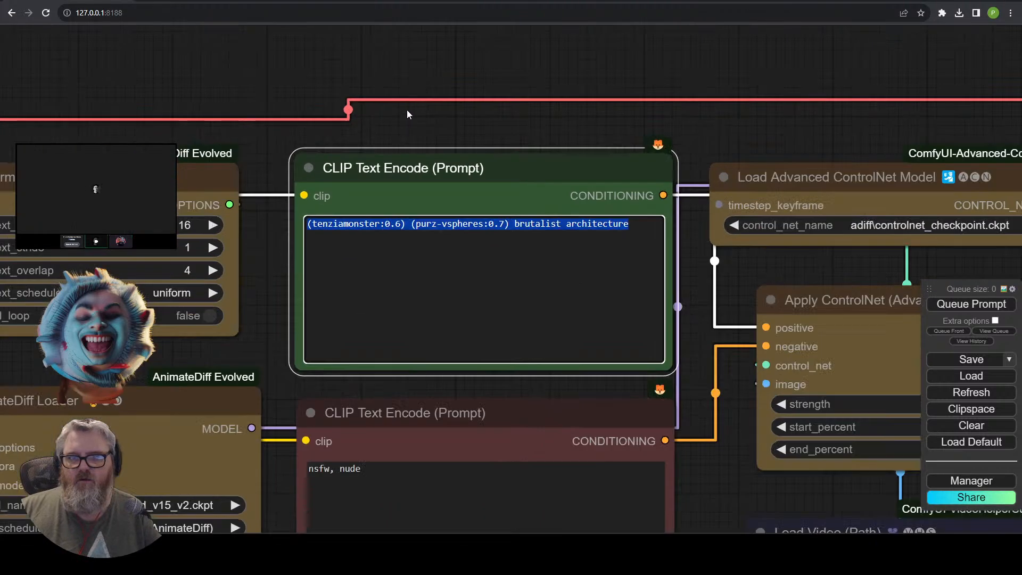
{"action": "left_click_drag", "start_coordinate": [407, 110], "coordinate": [465, 80]}
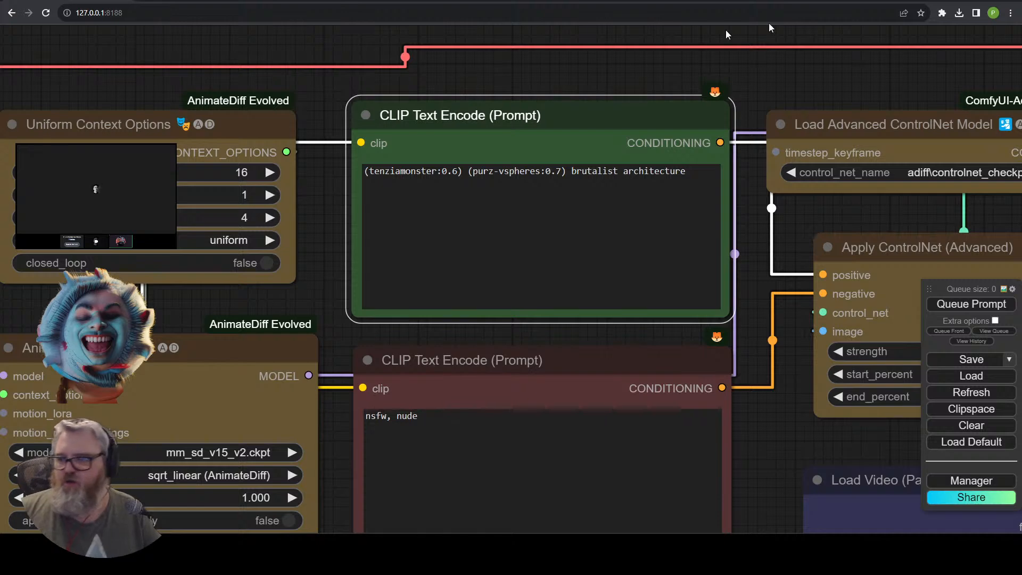
Open the custom node installer in ComfyUI Manager and search it for "lora loader", "lora text", "lora" and "lora tag".
{"action": "left_click", "coordinate": [971, 481]}
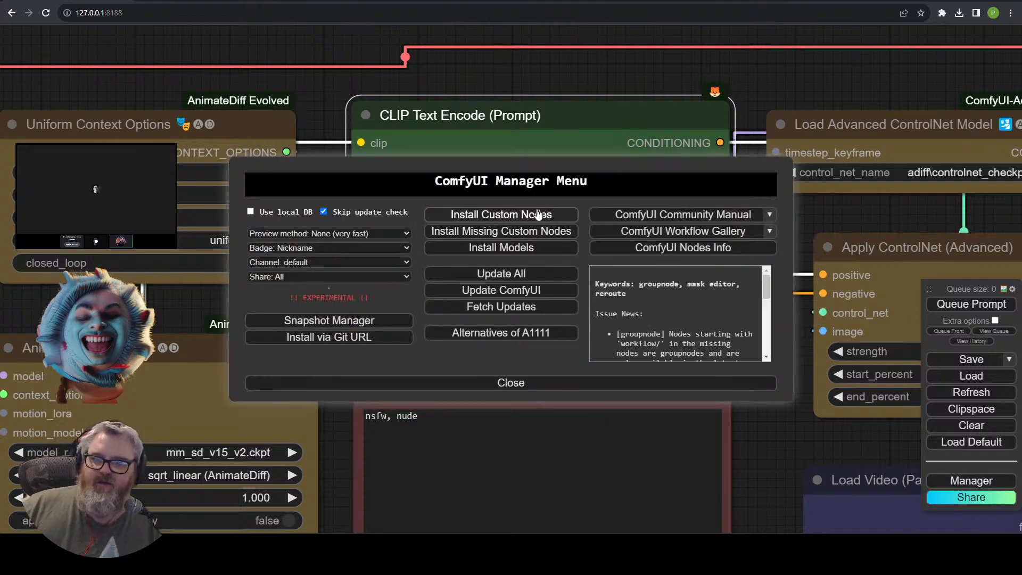
{"action": "left_click", "coordinate": [538, 215]}
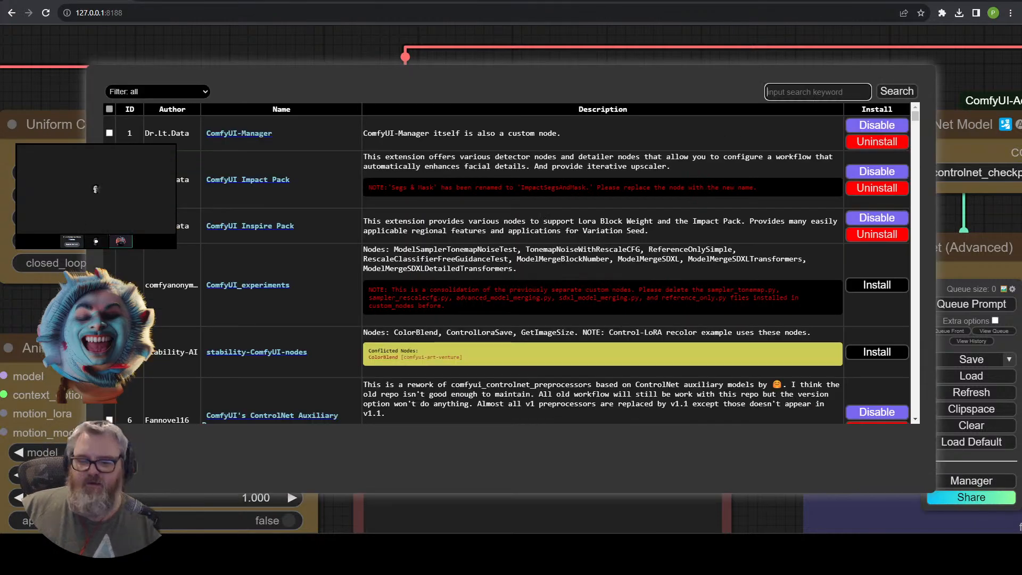
{"action": "type", "text": "lora loader"}
{"action": "key", "text": "Return"}
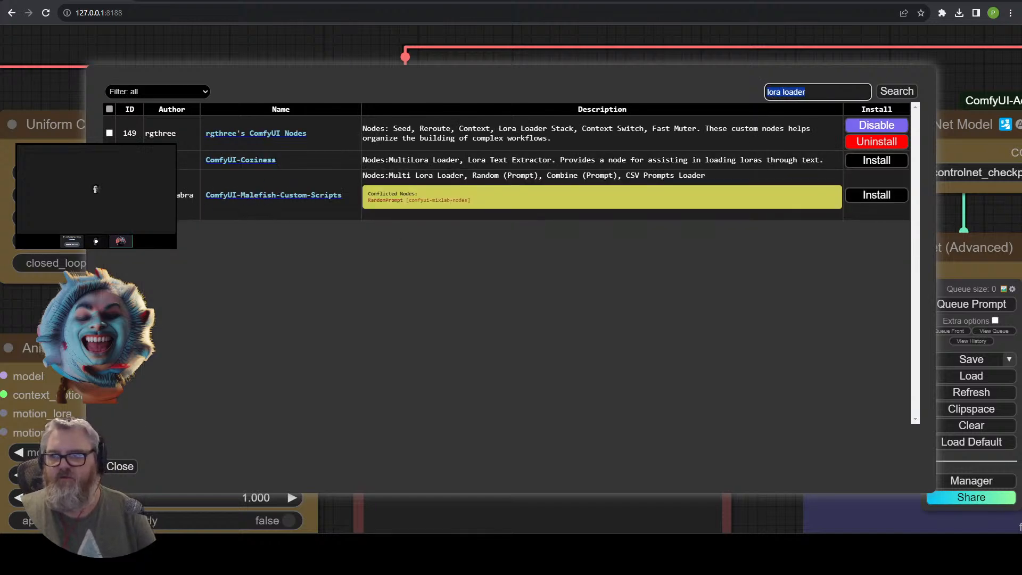
{"action": "type", "text": "lor"}
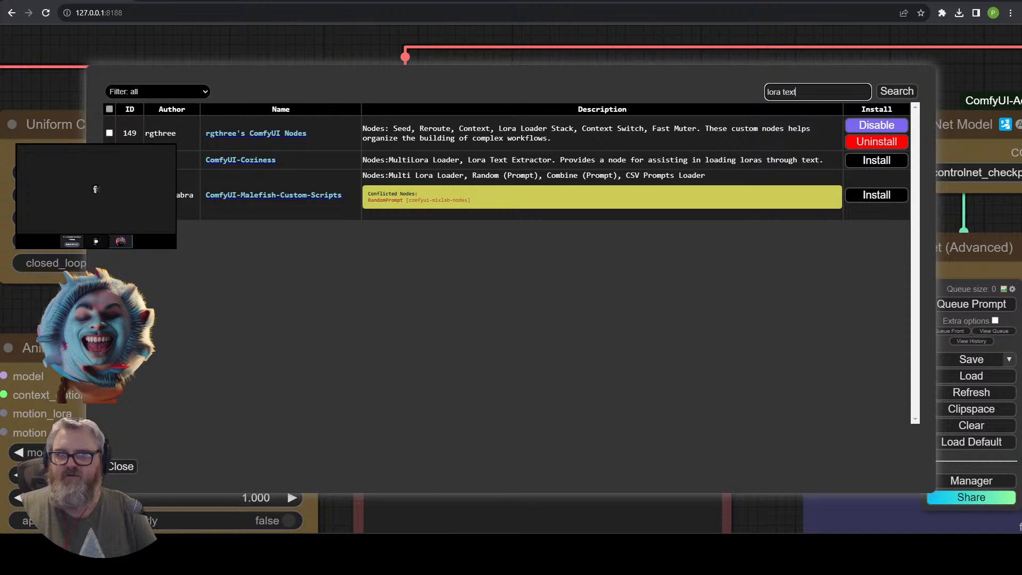
{"action": "key", "text": "Return"}
{"action": "type", "text": "lora"}
{"action": "key", "text": "Return"}
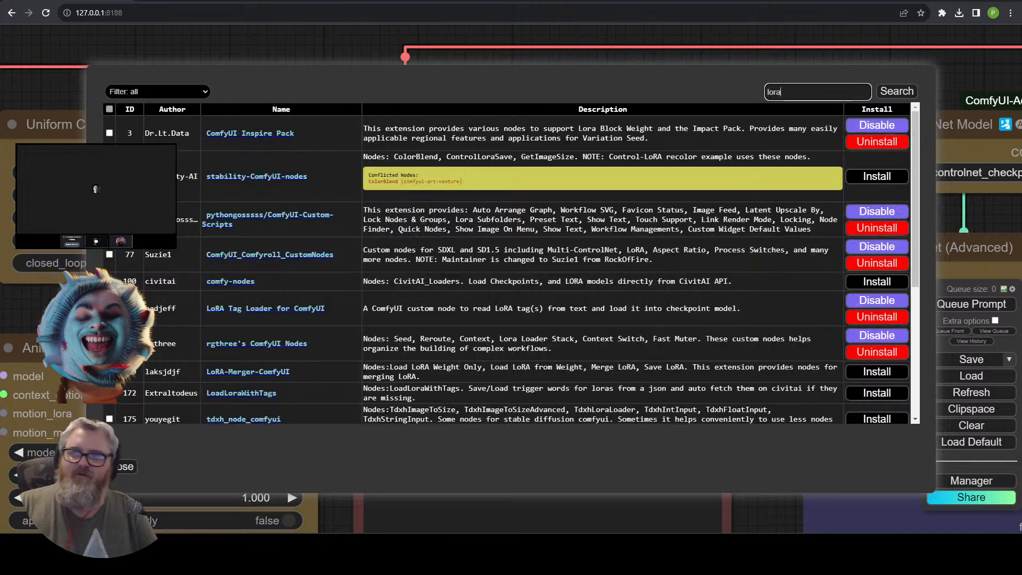
{"action": "type", "text": "tag"}
{"action": "key", "text": "Return"}
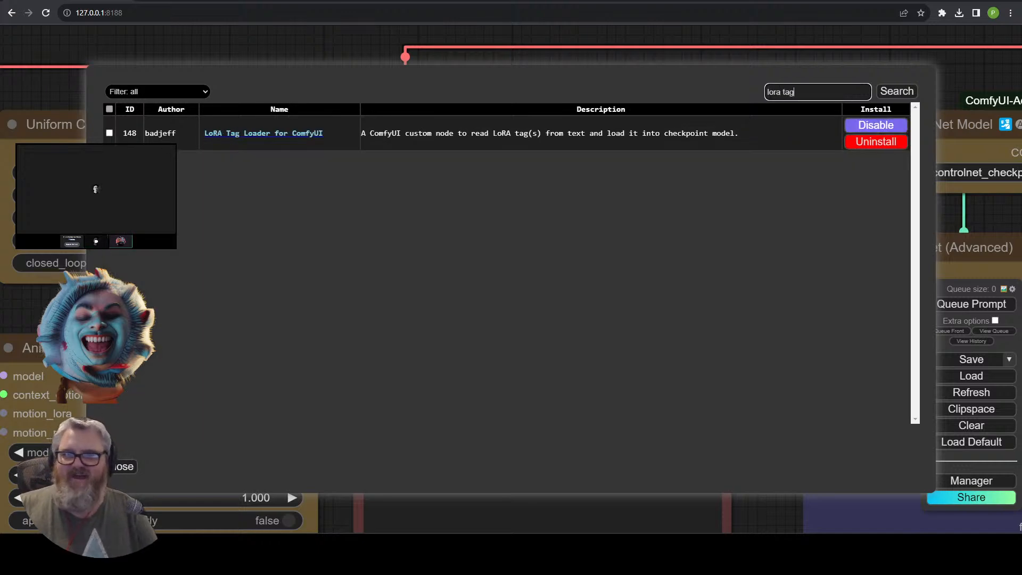
Open the GitHub page of LoRA Tag Loader for ComfyUI and read its README on the tag syntax and weights.
{"action": "left_click", "coordinate": [271, 140]}
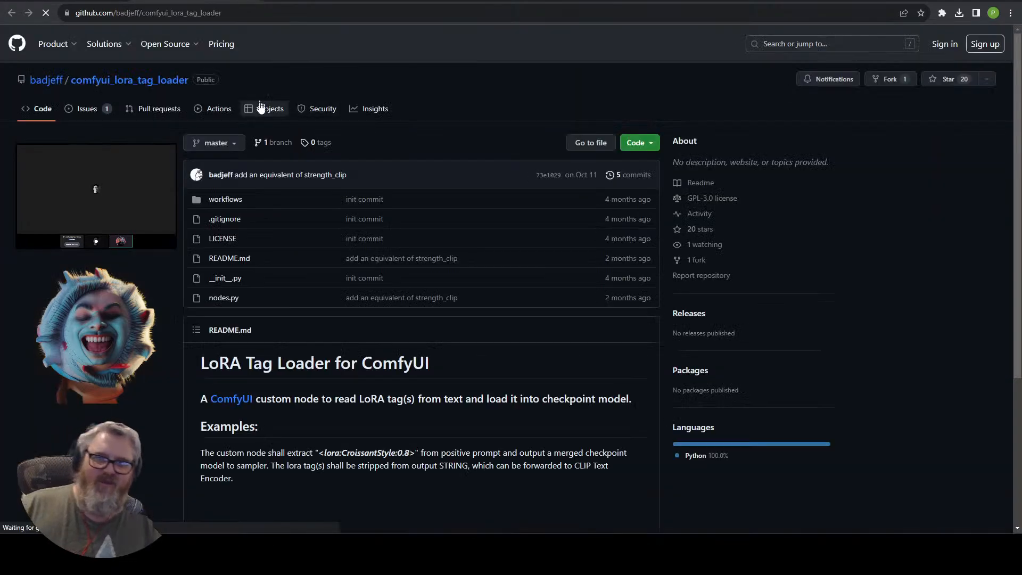
{"action": "scroll", "coordinate": [234, 375], "scroll_direction": "down", "scroll_amount": 4}
{"action": "scroll", "coordinate": [245, 375], "scroll_direction": "down", "scroll_amount": 3}
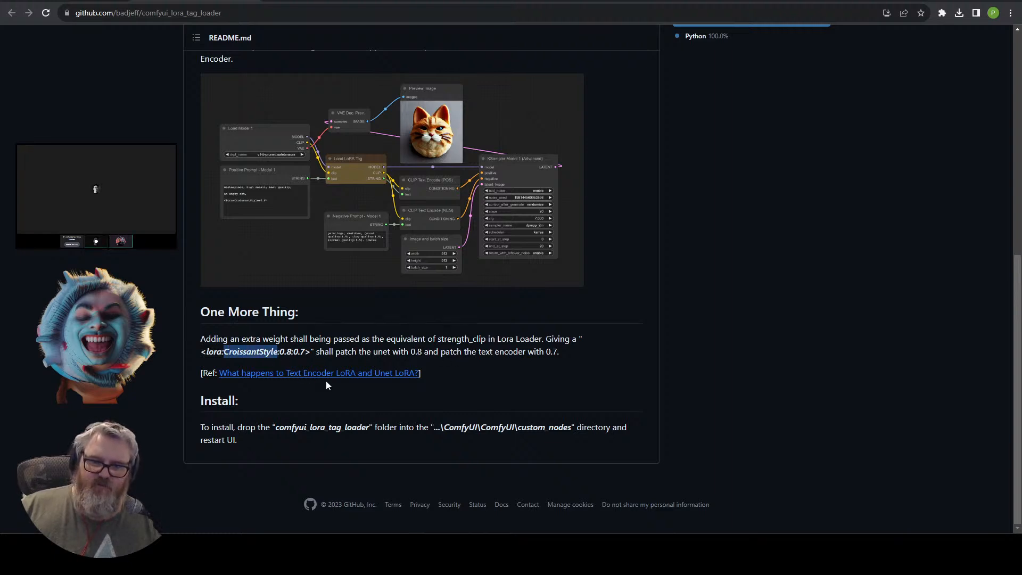
{"action": "left_click", "coordinate": [307, 352]}
Open the ComfyUI_windows_portable folder through the Run dialog and browse to ComfyUI\models\loras.
{"action": "key", "text": "super+r"}
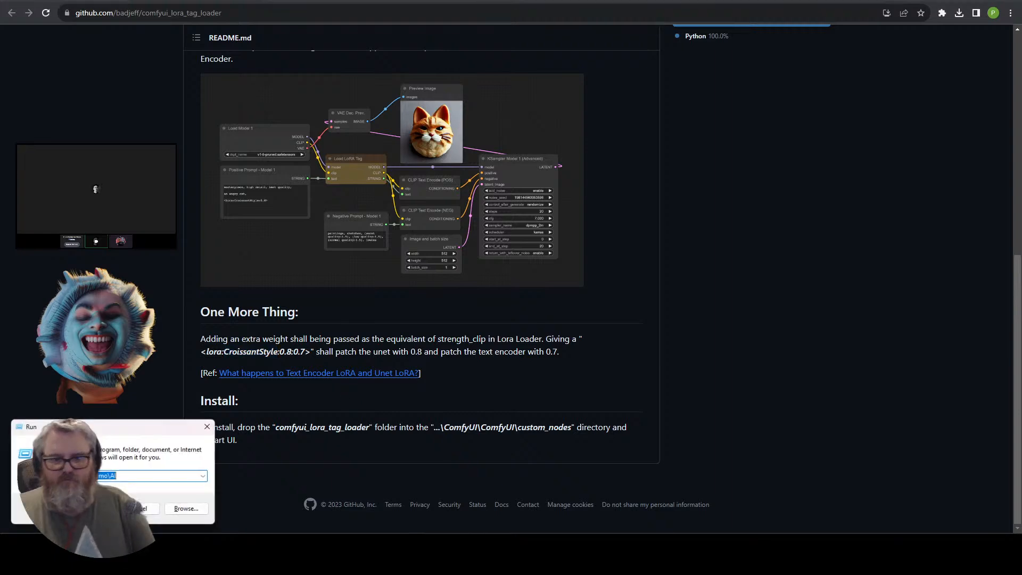
{"action": "type", "text": "c:\\"}
{"action": "key", "text": "Down"}
{"action": "key", "text": "Down"}
{"action": "key", "text": "Down"}
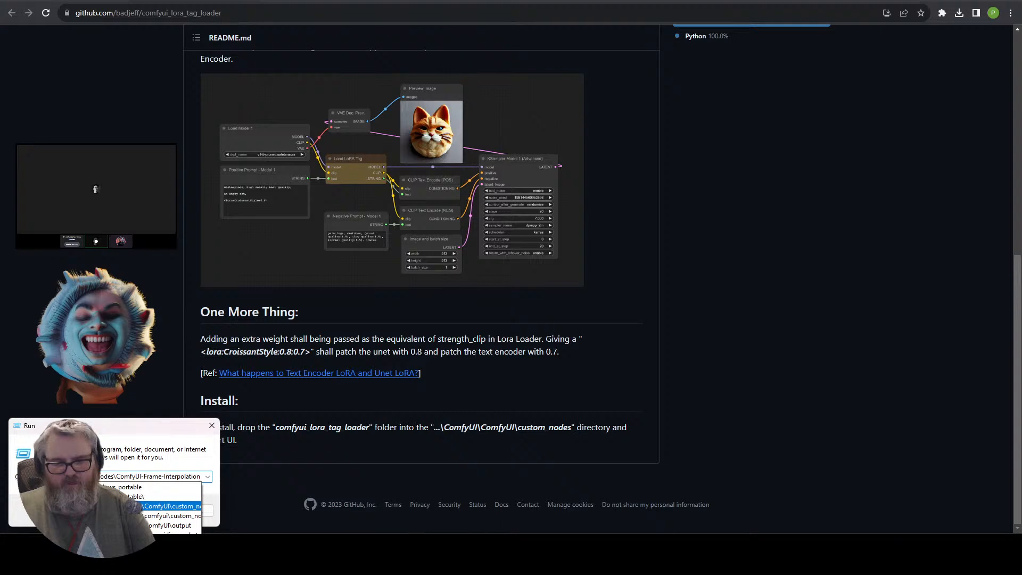
{"action": "key", "text": "Up"}
{"action": "key", "text": "Return"}
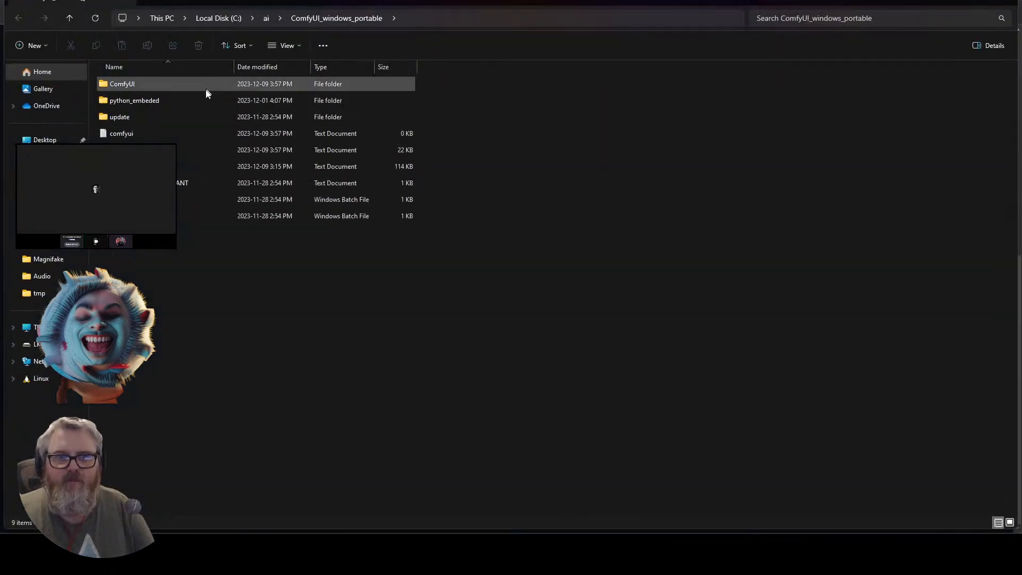
{"action": "double_click", "coordinate": [205, 83]}
{"action": "double_click", "coordinate": [160, 232]}
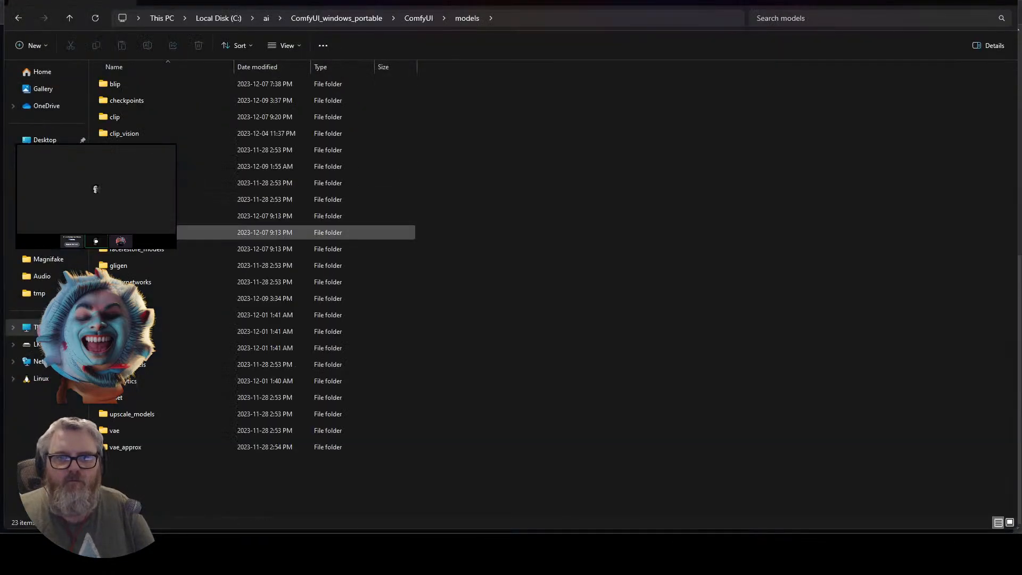
{"action": "double_click", "coordinate": [170, 298]}
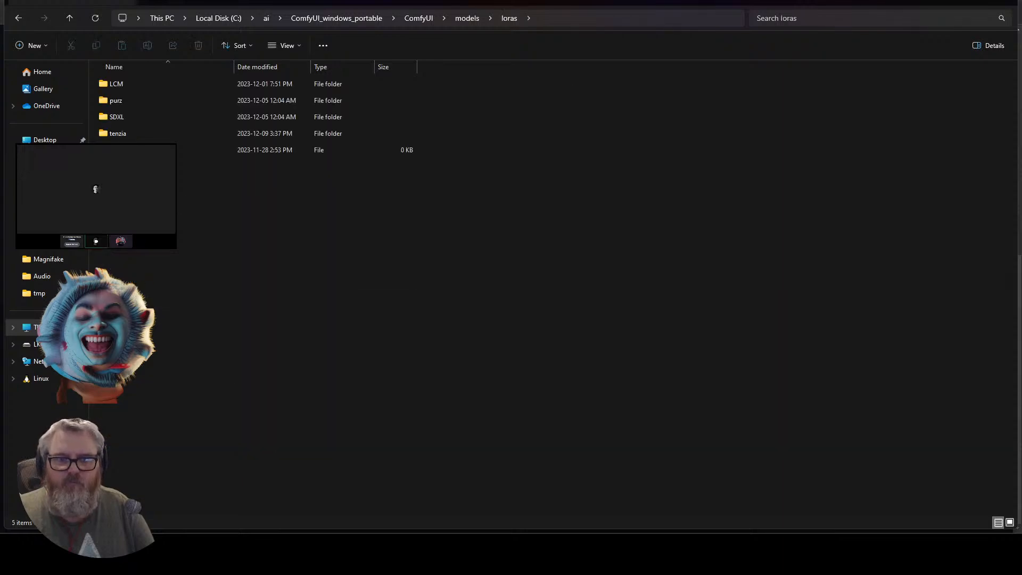
Snap the loras folder window to half of the screen and return to the browser window with the GitHub page.
{"action": "left_click_drag", "start_coordinate": [216, 2], "coordinate": [1019, 160]}
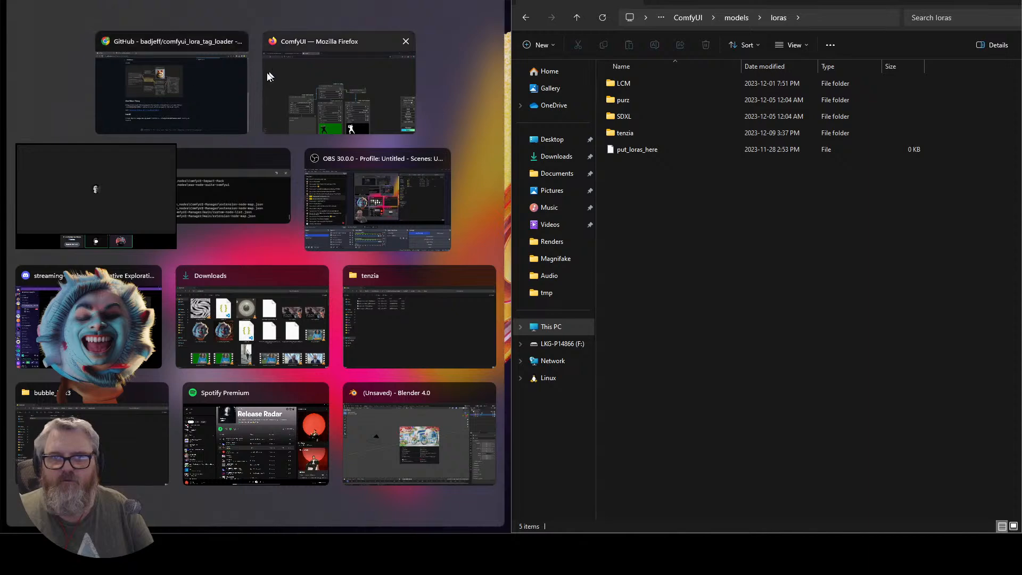
{"action": "left_click", "coordinate": [353, 87]}
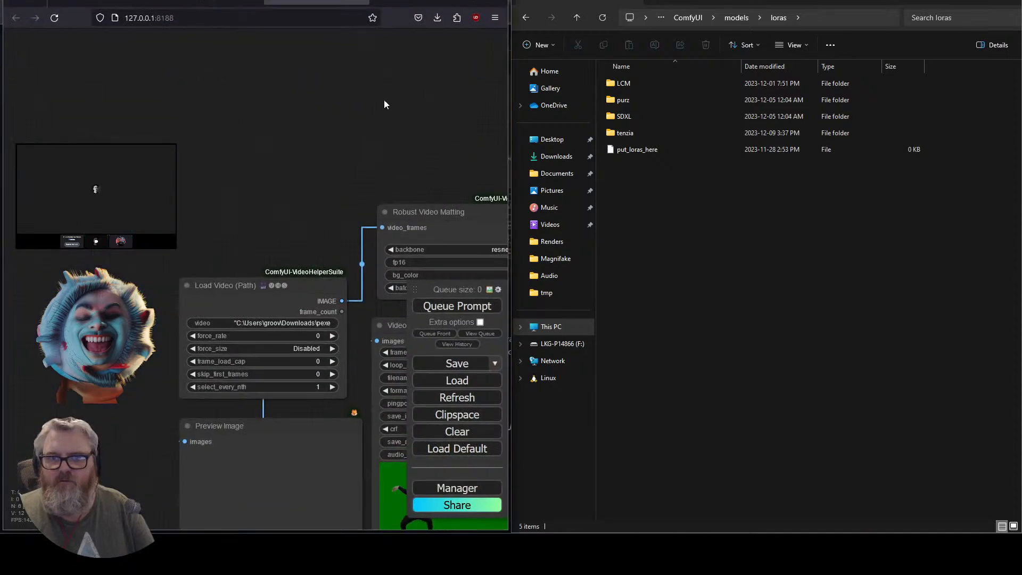
{"action": "key", "text": "alt+Tab"}
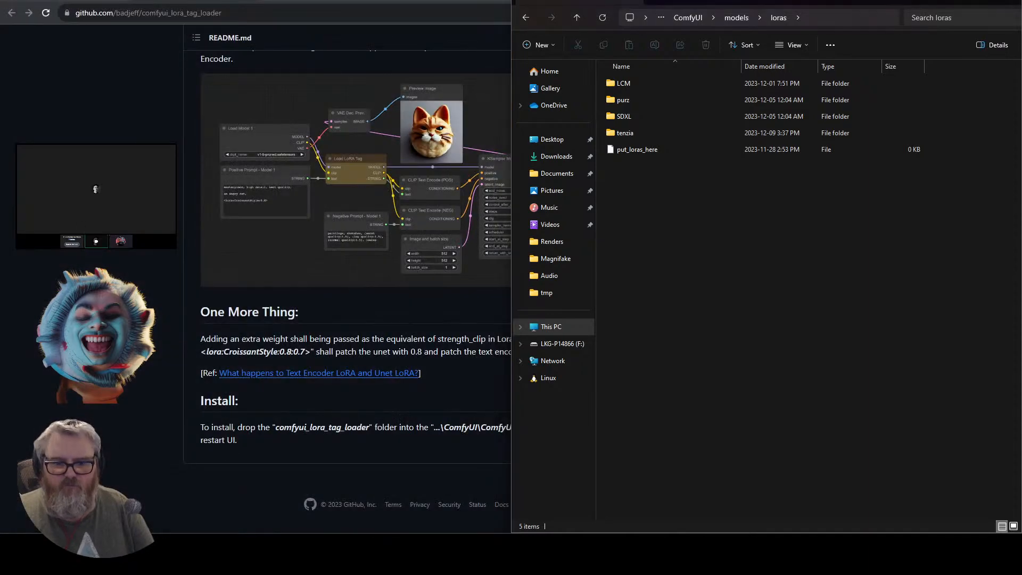
{"action": "key", "text": "super+Up"}
{"action": "key", "text": "super+Down"}
{"action": "key", "text": "super+Down"}
{"action": "key", "text": "alt+Tab"}
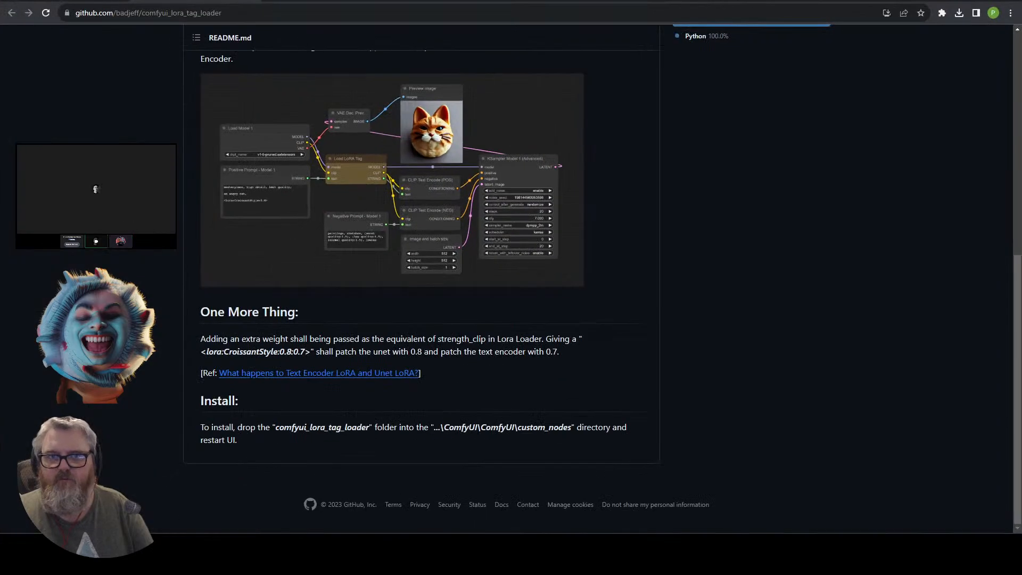
Place the ComfyUI browser window beside the loras folder, widen it, and close the custom node installer and Manager menu.
{"action": "left_click", "coordinate": [278, 1]}
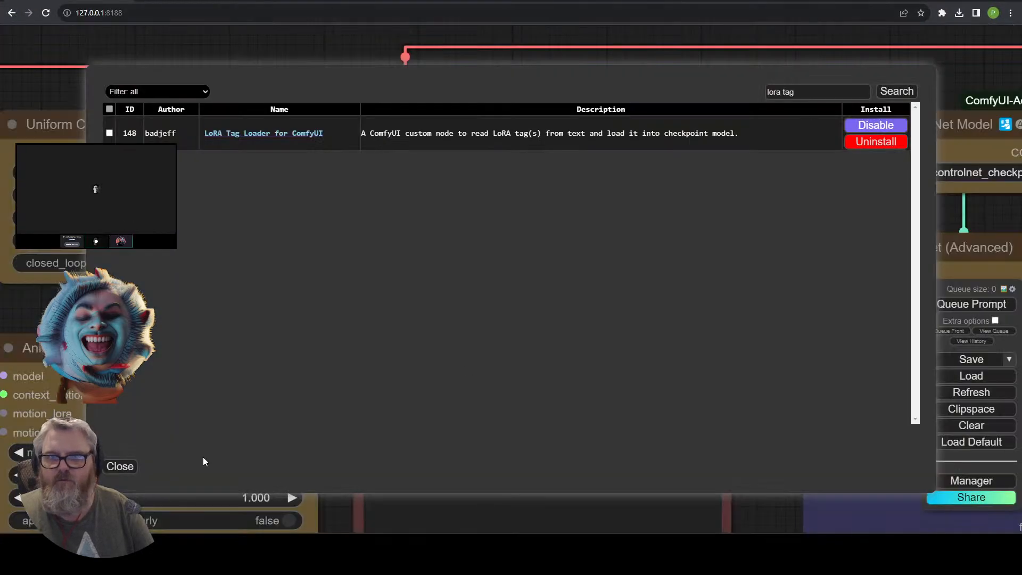
{"action": "left_click", "coordinate": [123, 468]}
{"action": "key", "text": "super+Down"}
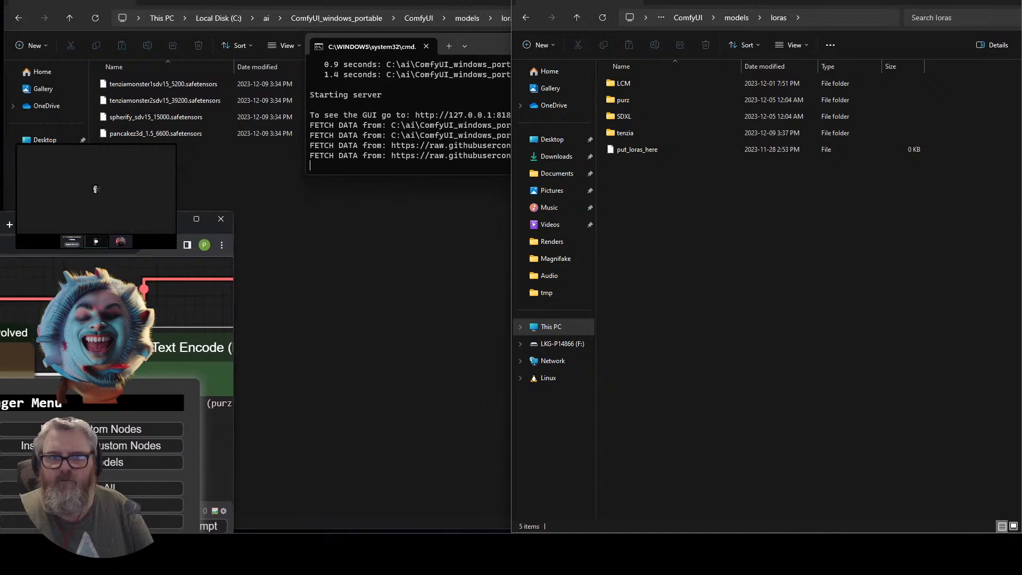
{"action": "key", "text": "alt+Tab"}
{"action": "left_click_drag", "start_coordinate": [275, 66], "coordinate": [10, 106]}
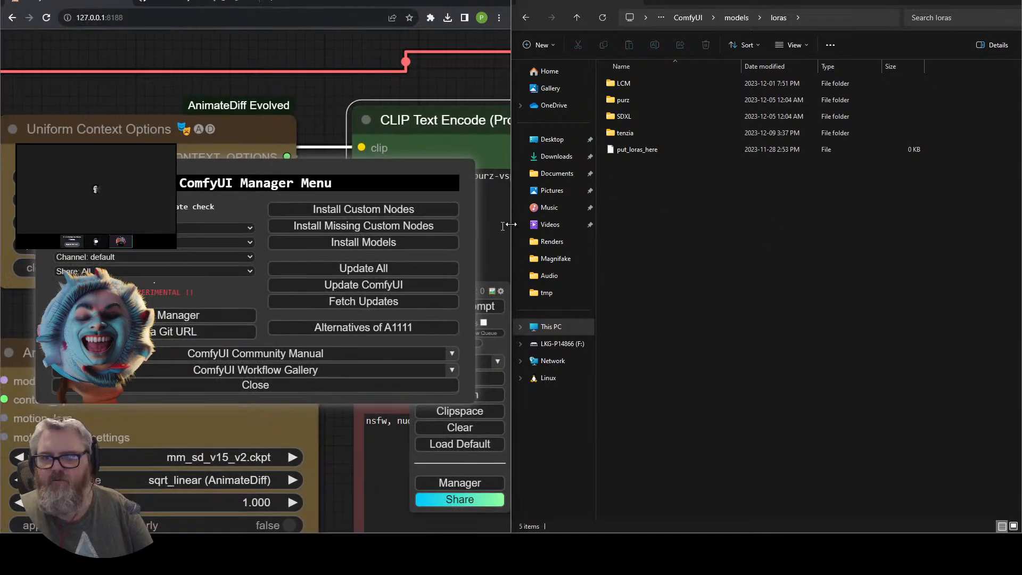
{"action": "left_click_drag", "start_coordinate": [513, 223], "coordinate": [841, 239]}
{"action": "left_click", "coordinate": [482, 390]}
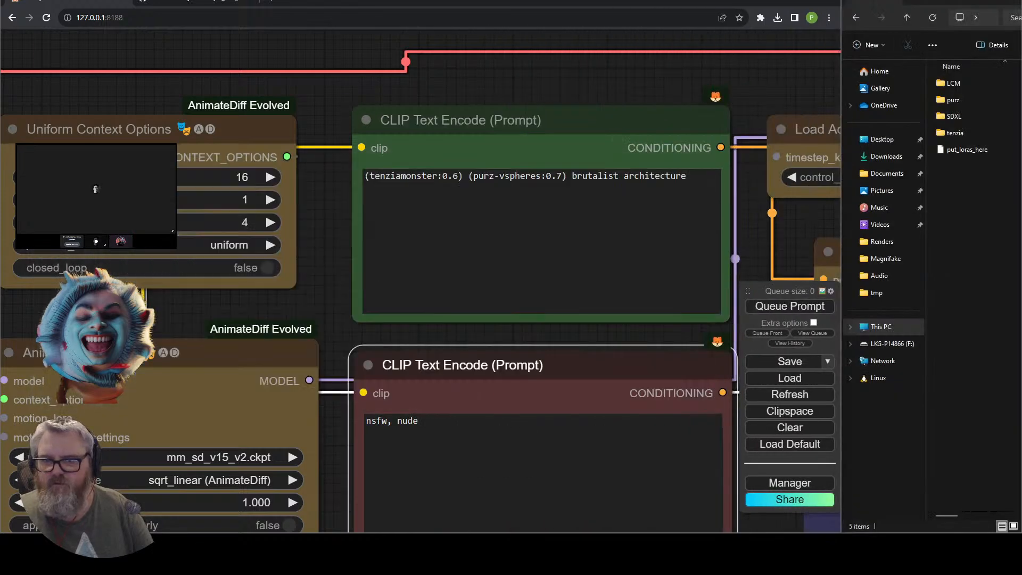
Bring the prompt nodes into view and open the tenzia subfolder in the loras folder window.
{"action": "scroll", "coordinate": [486, 413], "scroll_direction": "down", "scroll_amount": 2}
{"action": "scroll", "coordinate": [569, 470], "scroll_direction": "down", "scroll_amount": 2}
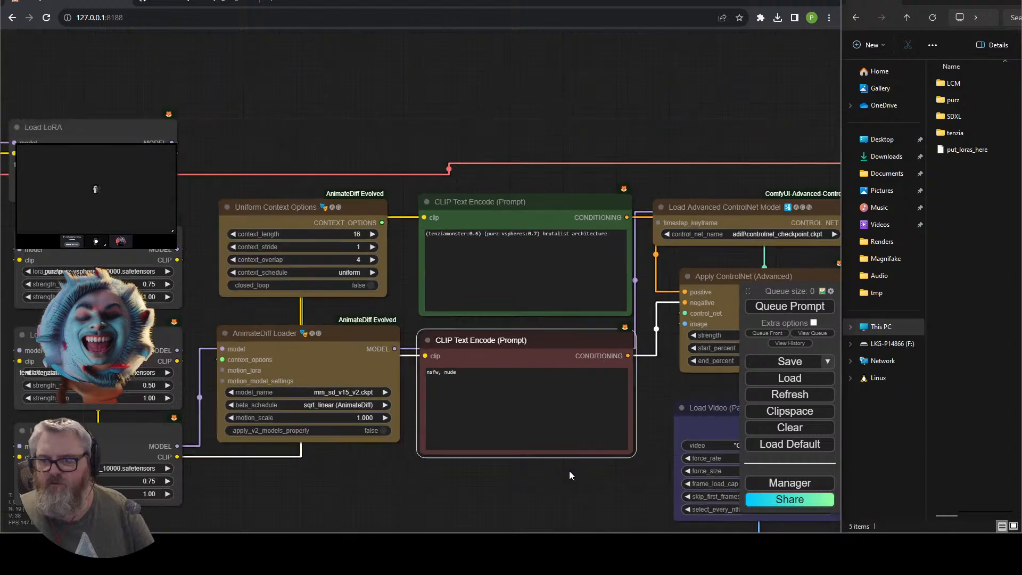
{"action": "left_click_drag", "start_coordinate": [569, 470], "coordinate": [460, 506]}
{"action": "scroll", "coordinate": [548, 410], "scroll_direction": "up", "scroll_amount": 3}
{"action": "double_click", "coordinate": [955, 132]}
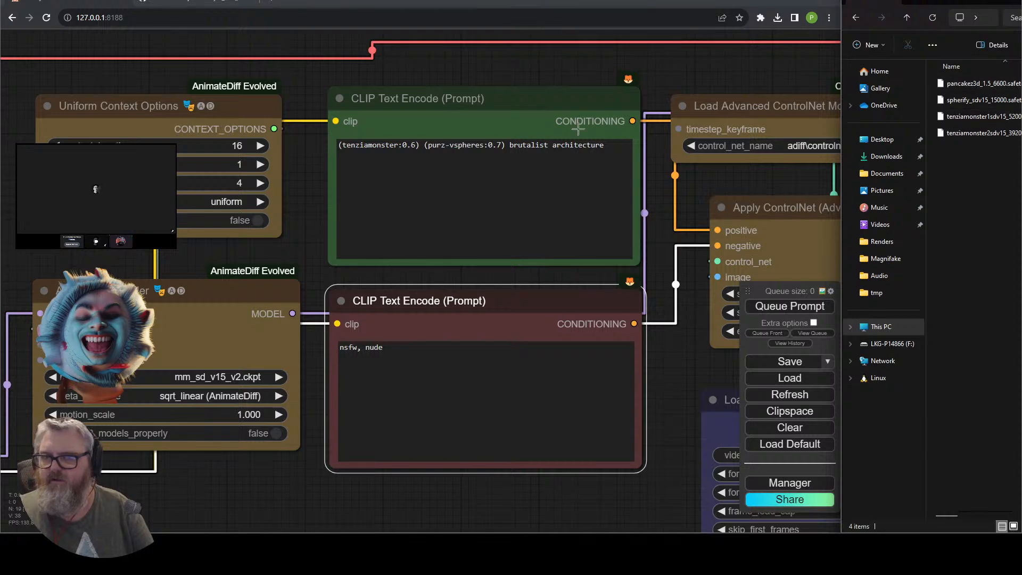
Try to insert the folder path "tenzia/" before tenziamonster in the positive prompt, and restore the original prompt text.
{"action": "left_click", "coordinate": [347, 170]}
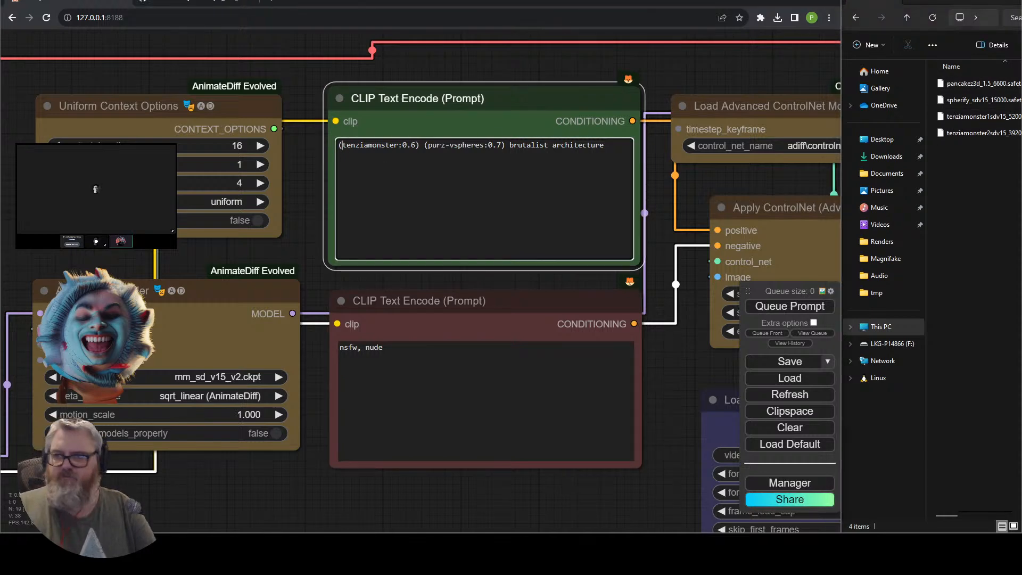
{"action": "type", "text": "(tenzia"}
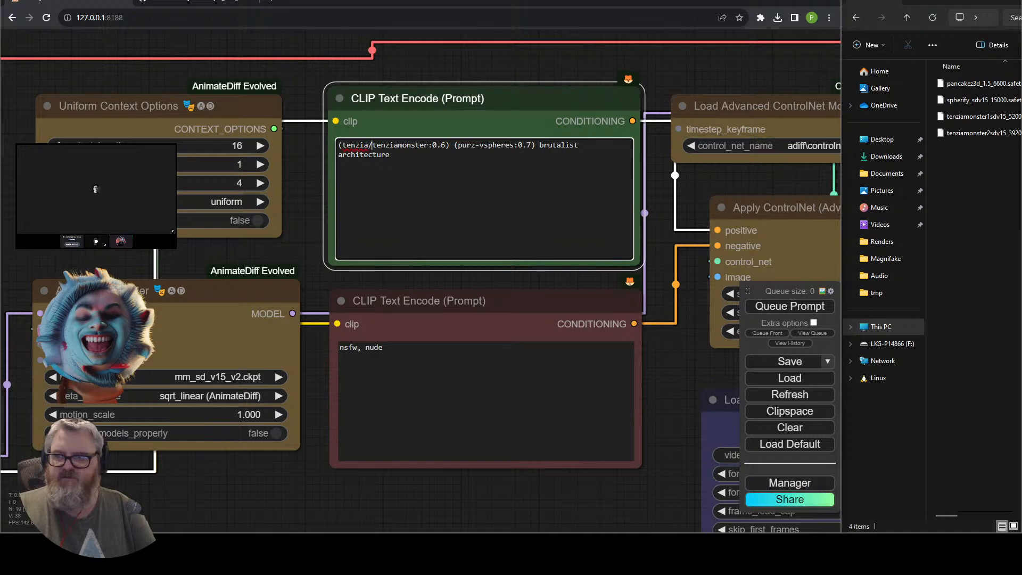
{"action": "type", "text": "/tenziamonster"}
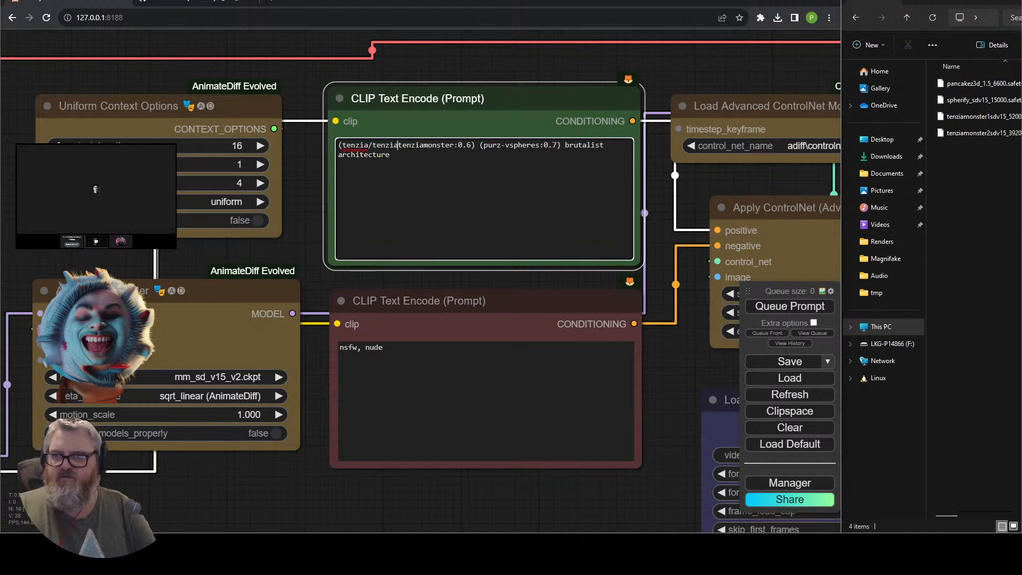
{"action": "key", "text": "BackSpace"}
{"action": "key", "text": "BackSpace"}
{"action": "key", "text": "BackSpace"}
{"action": "key", "text": "BackSpace"}
{"action": "key", "text": "BackSpace"}
{"action": "key", "text": "BackSpace"}
{"action": "key", "text": "BackSpace"}
{"action": "key", "text": "BackSpace"}
{"action": "key", "text": "BackSpace"}
{"action": "key", "text": "BackSpace"}
{"action": "key", "text": "BackSpace"}
{"action": "key", "text": "BackSpace"}
{"action": "key", "text": "BackSpace"}
{"action": "key", "text": "BackSpace"}
{"action": "key", "text": "BackSpace"}
{"action": "key", "text": "BackSpace"}
{"action": "key", "text": "BackSpace"}
{"action": "key", "text": "BackSpace"}
{"action": "key", "text": "BackSpace"}
{"action": "key", "text": "BackSpace"}
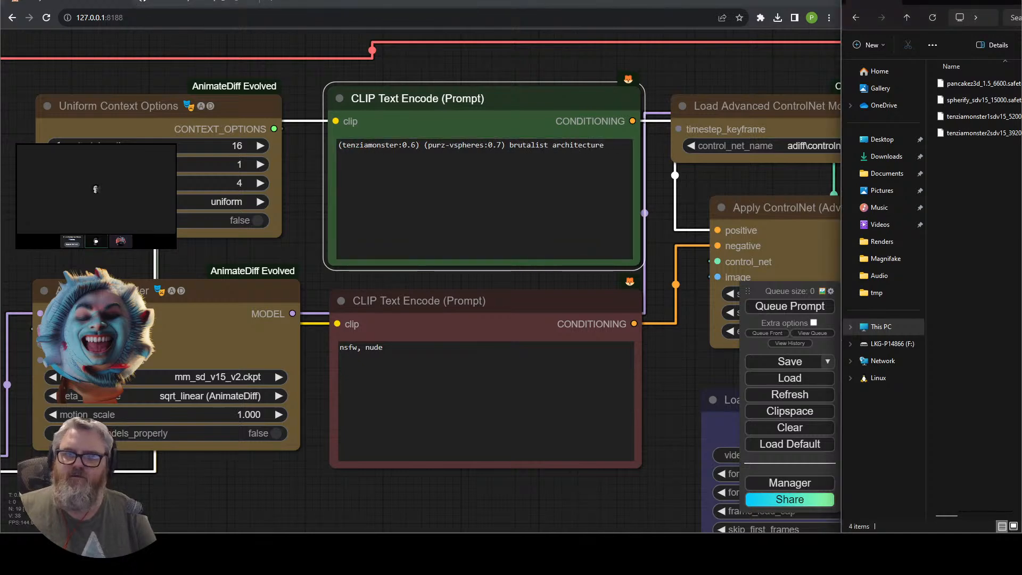
Return to the LoRA Tag Loader GitHub page and examine the README's tag examples and sample workflow.
{"action": "key", "text": "ctrl+Tab"}
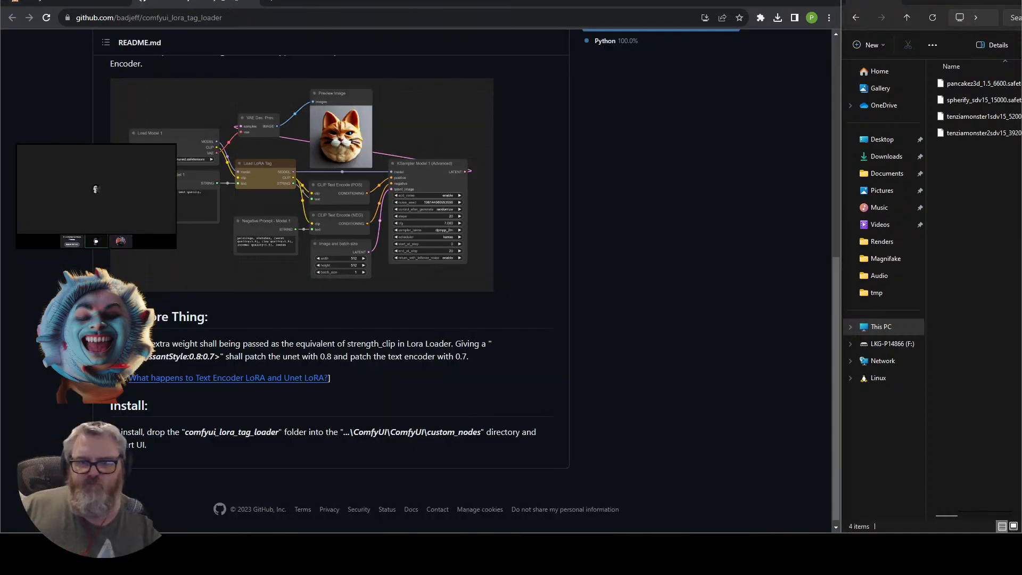
{"action": "scroll", "coordinate": [171, 368], "scroll_direction": "up", "scroll_amount": 6}
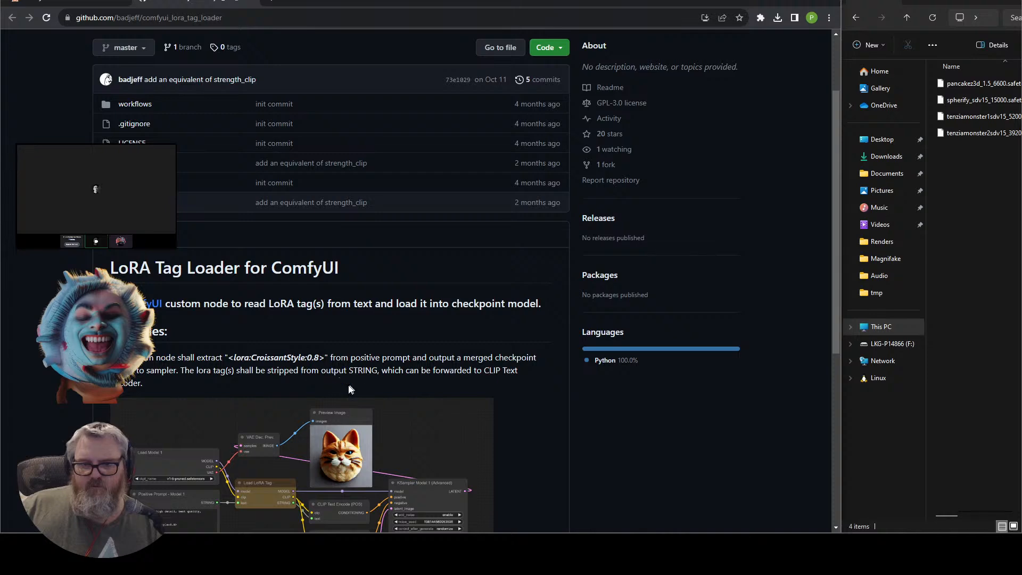
{"action": "scroll", "coordinate": [365, 379], "scroll_direction": "down", "scroll_amount": 6}
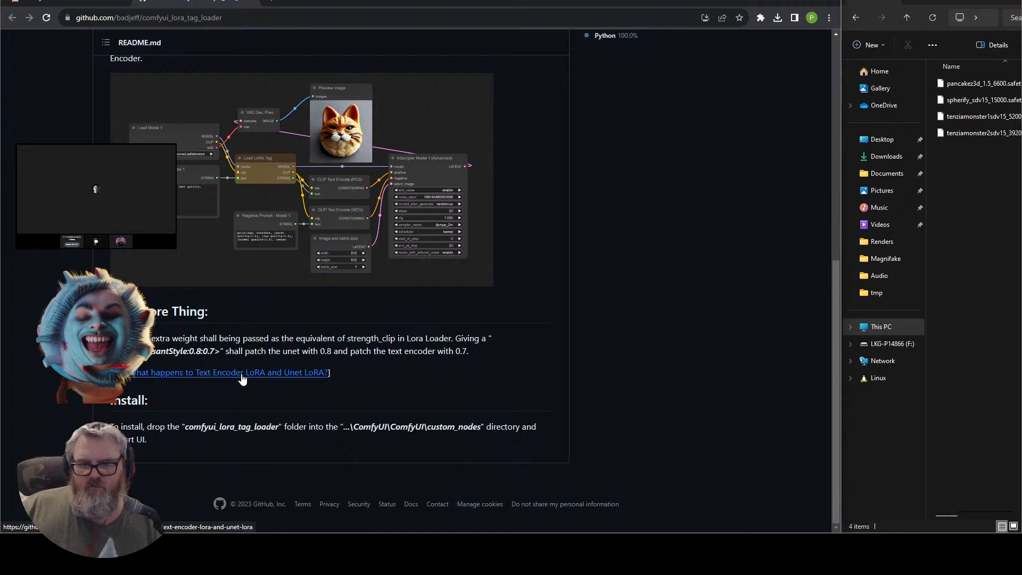
{"action": "scroll", "coordinate": [257, 438], "scroll_direction": "up", "scroll_amount": 8}
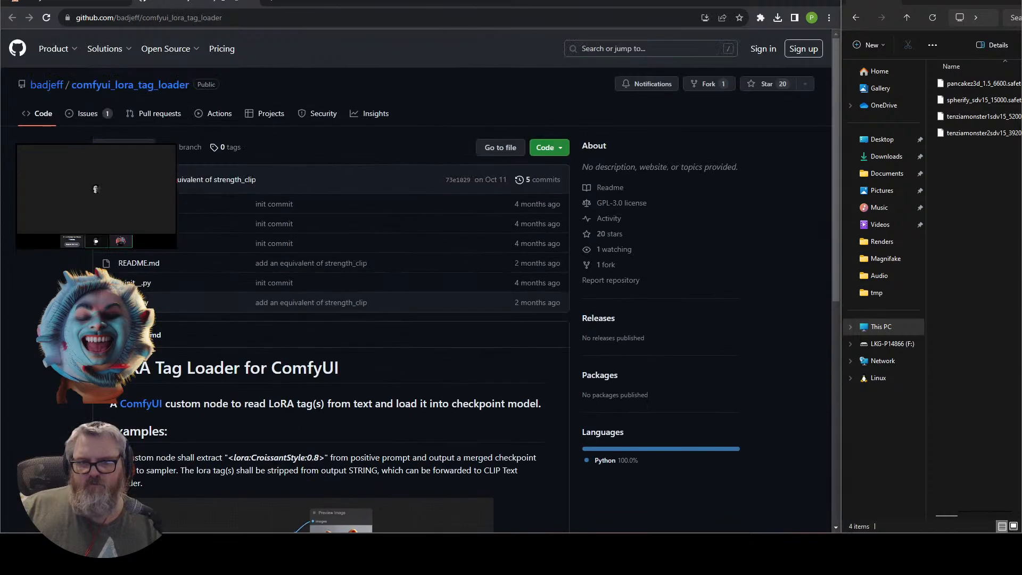
{"action": "scroll", "coordinate": [267, 397], "scroll_direction": "down", "scroll_amount": 2}
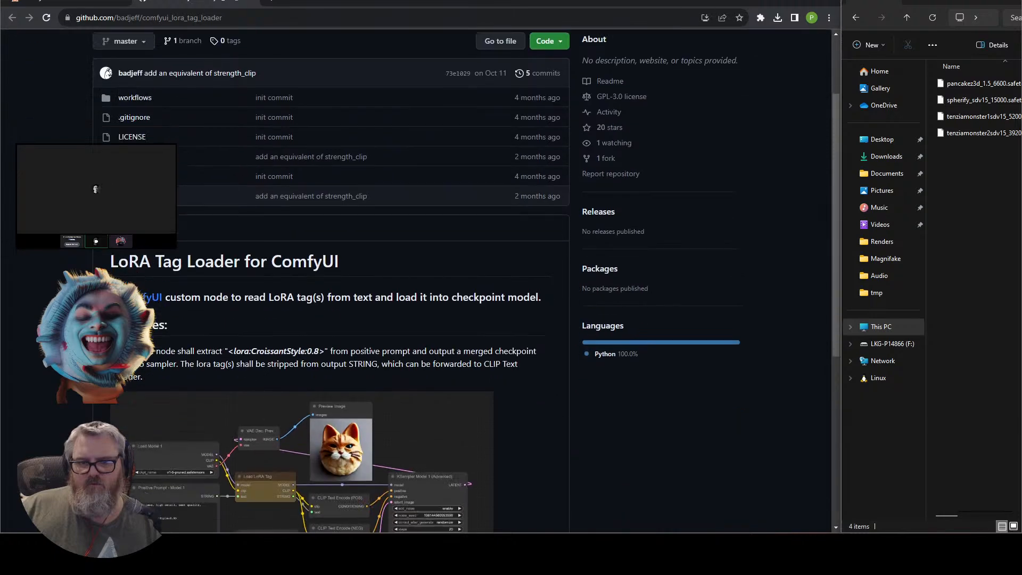
Check the tenziamonster2 LoRA's full file name in the maximized tenzia folder window and return to the ComfyUI workflow.
{"action": "scroll", "coordinate": [319, 319], "scroll_direction": "down", "scroll_amount": 7}
{"action": "left_click", "coordinate": [47, 2]}
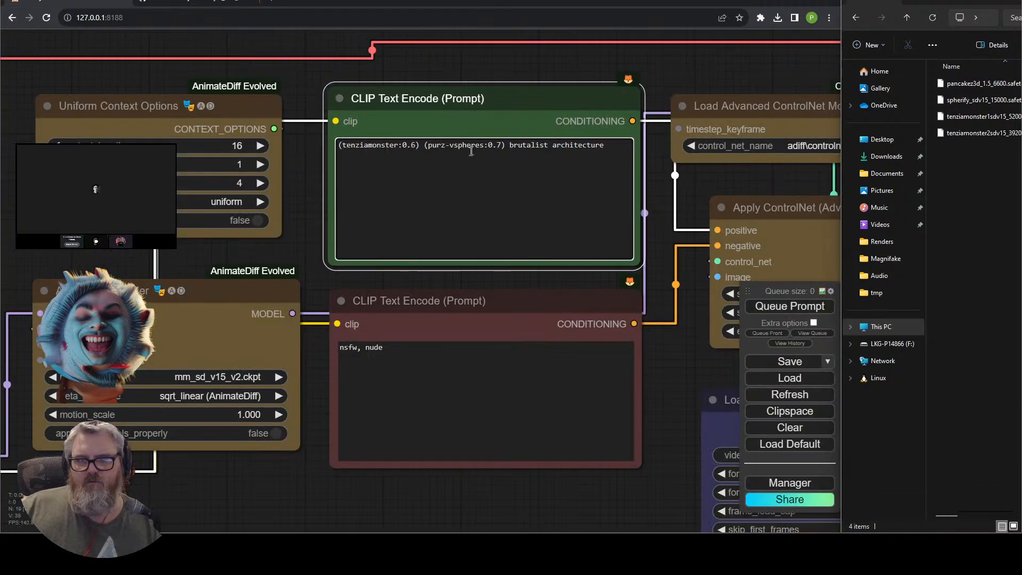
{"action": "left_click", "coordinate": [979, 133]}
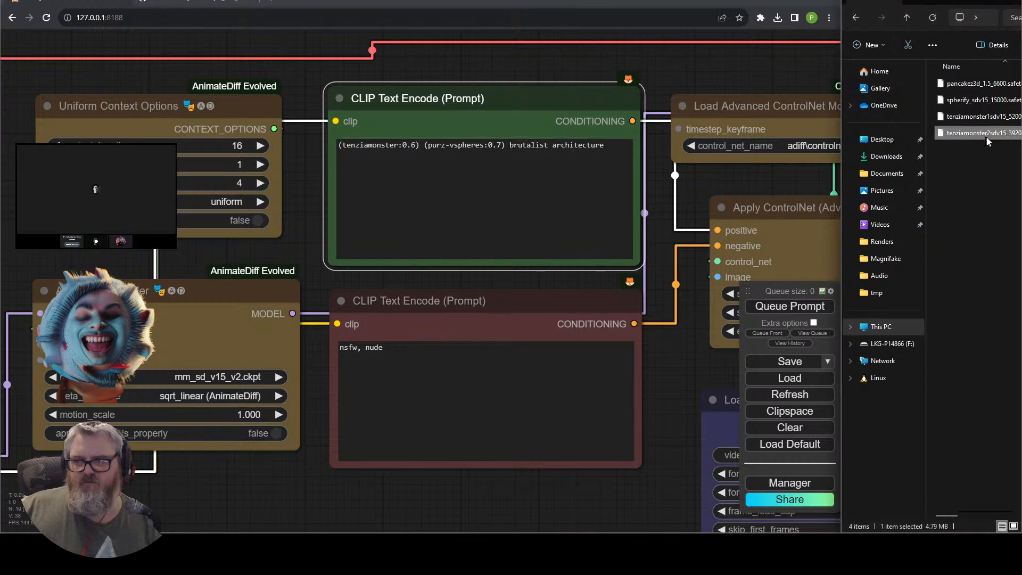
{"action": "left_click_drag", "start_coordinate": [965, 8], "coordinate": [961, 129]}
{"action": "double_click", "coordinate": [667, 125]}
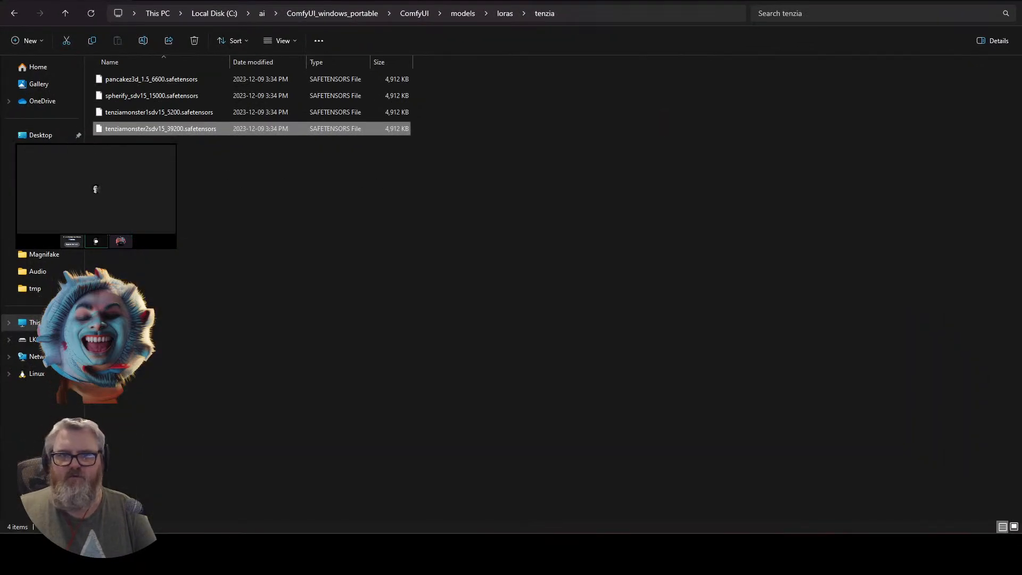
{"action": "key", "text": "alt+Tab"}
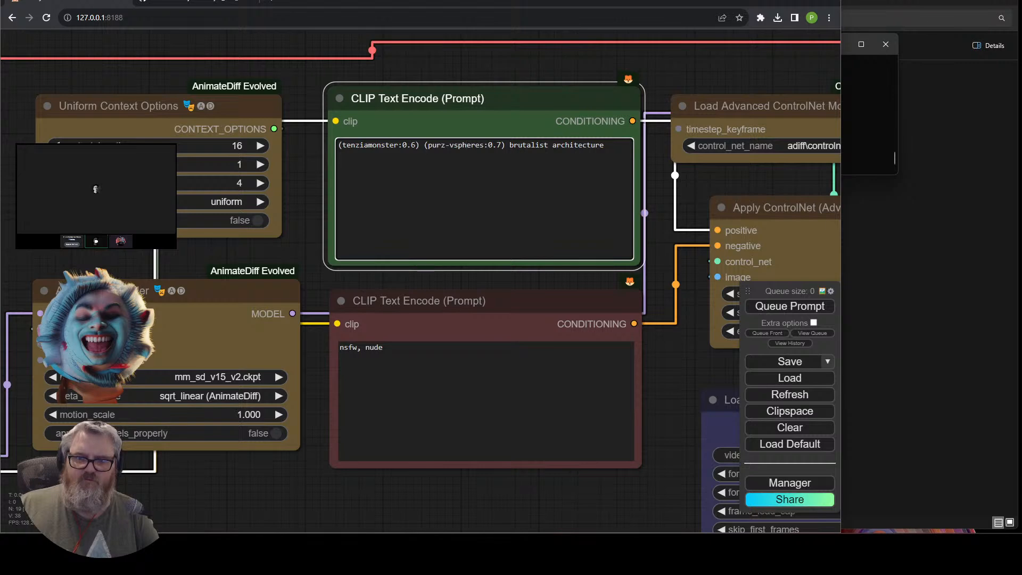
Add a LoraTagLoader node in the empty area above the Uniform Context Options node and activate its text field.
{"action": "scroll", "coordinate": [302, 142], "scroll_direction": "down", "scroll_amount": 3}
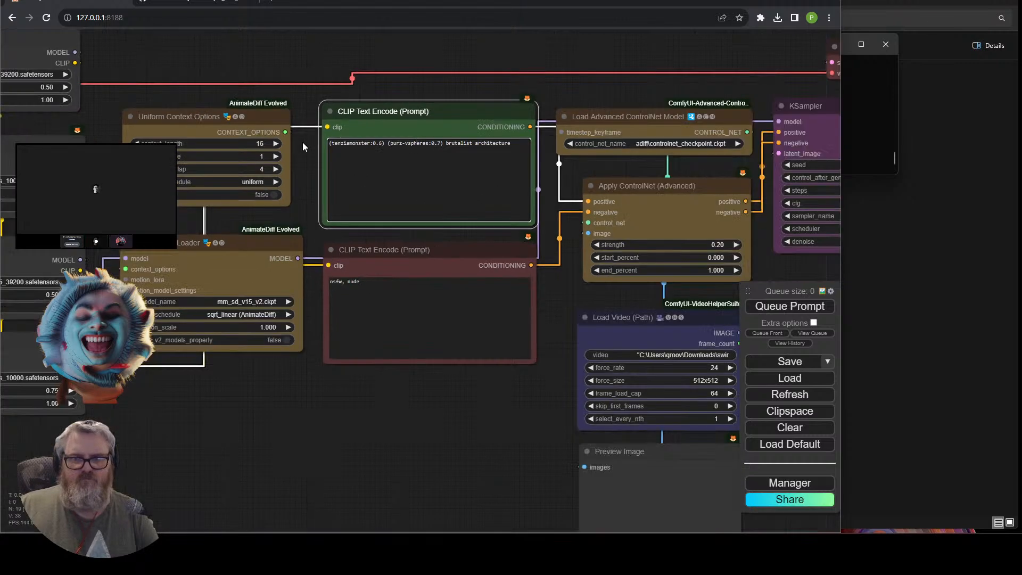
{"action": "left_click_drag", "start_coordinate": [302, 141], "coordinate": [371, 282]}
{"action": "left_click_drag", "start_coordinate": [378, 178], "coordinate": [388, 158]}
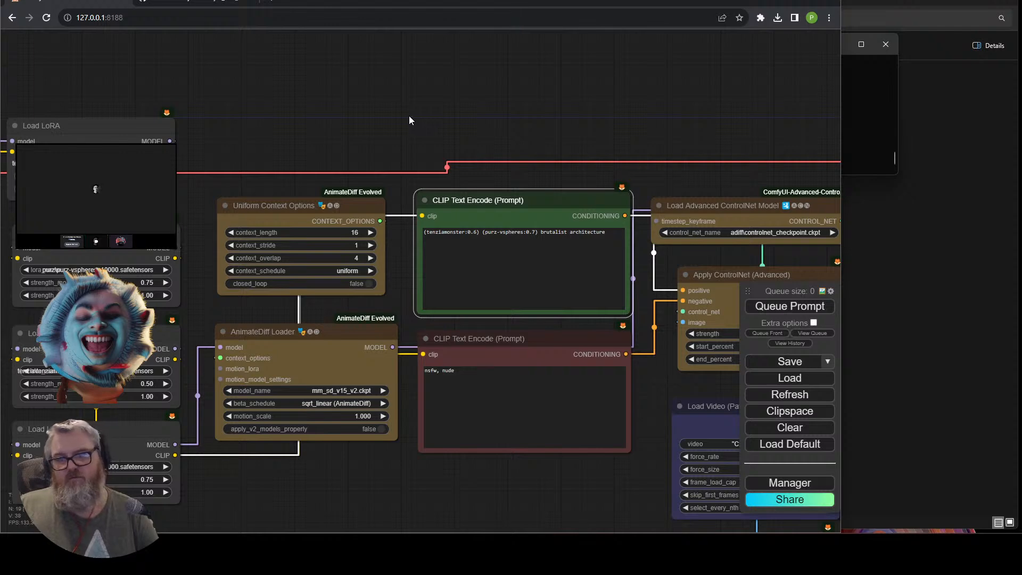
{"action": "left_click_drag", "start_coordinate": [410, 116], "coordinate": [526, 72]}
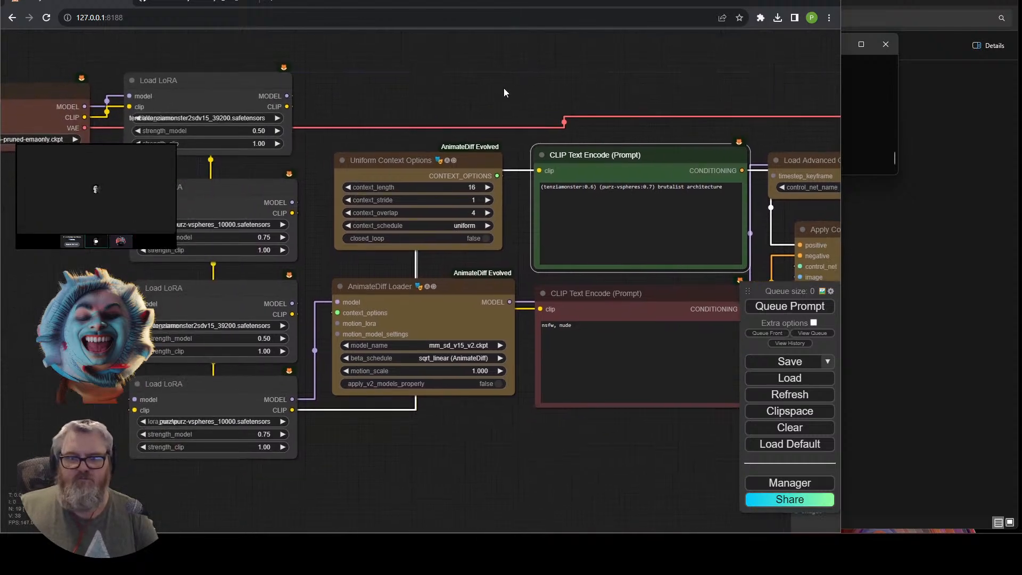
{"action": "double_click", "coordinate": [506, 78]}
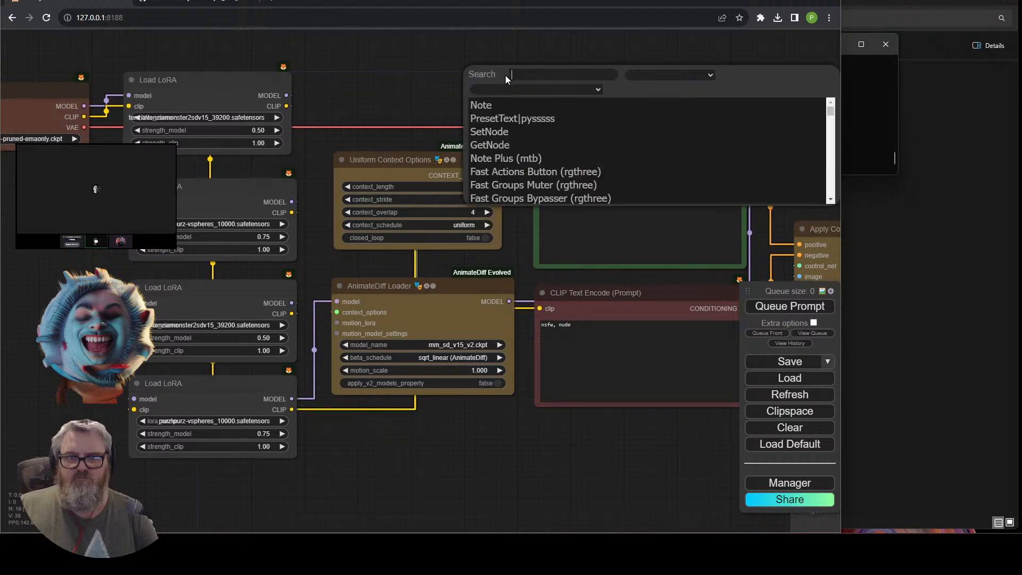
{"action": "type", "text": "lorata"}
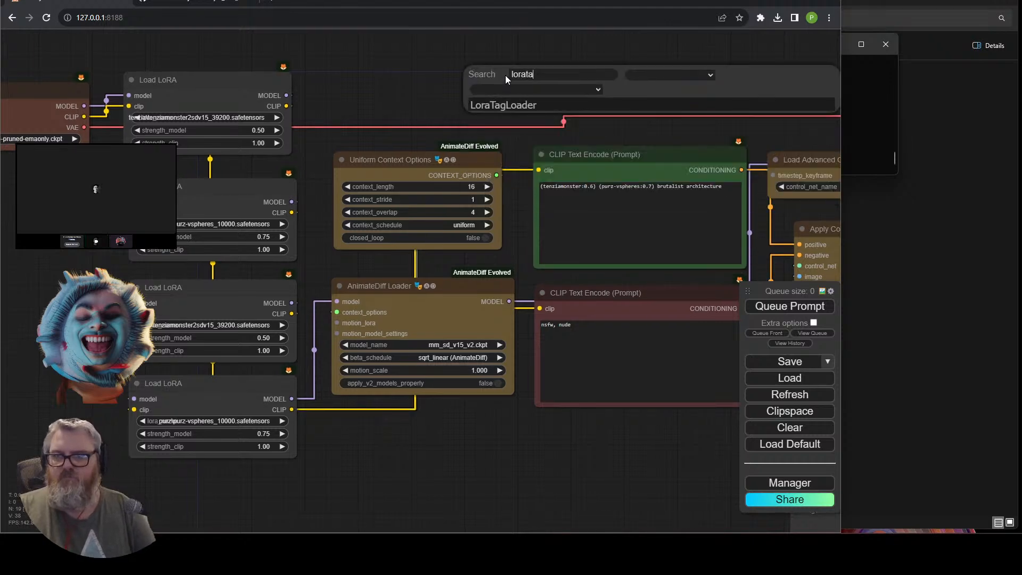
{"action": "key", "text": "Return"}
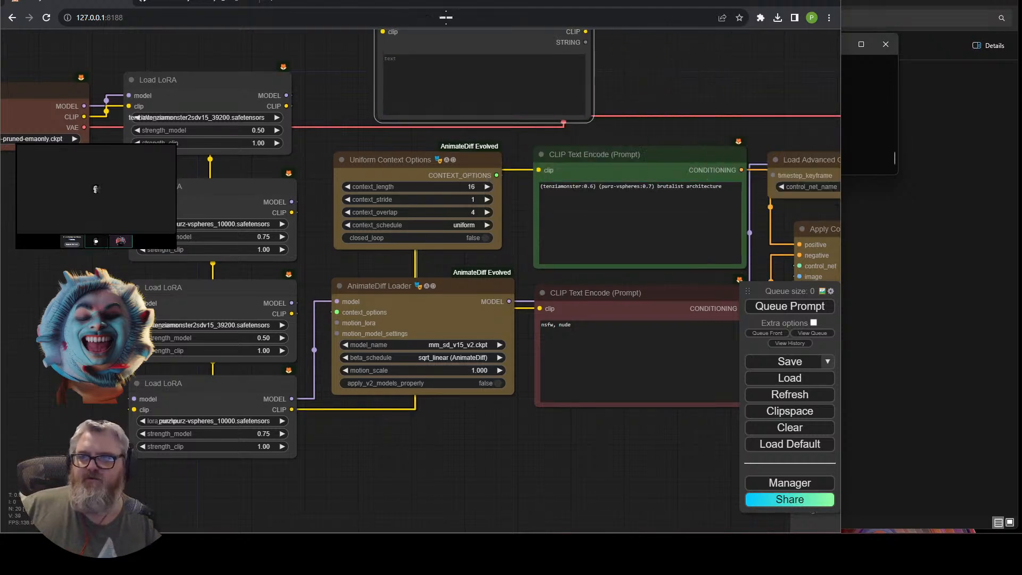
{"action": "left_click_drag", "start_coordinate": [692, 42], "coordinate": [651, 194]}
{"action": "left_click_drag", "start_coordinate": [466, 176], "coordinate": [434, 143]}
{"action": "left_click", "coordinate": [495, 191]}
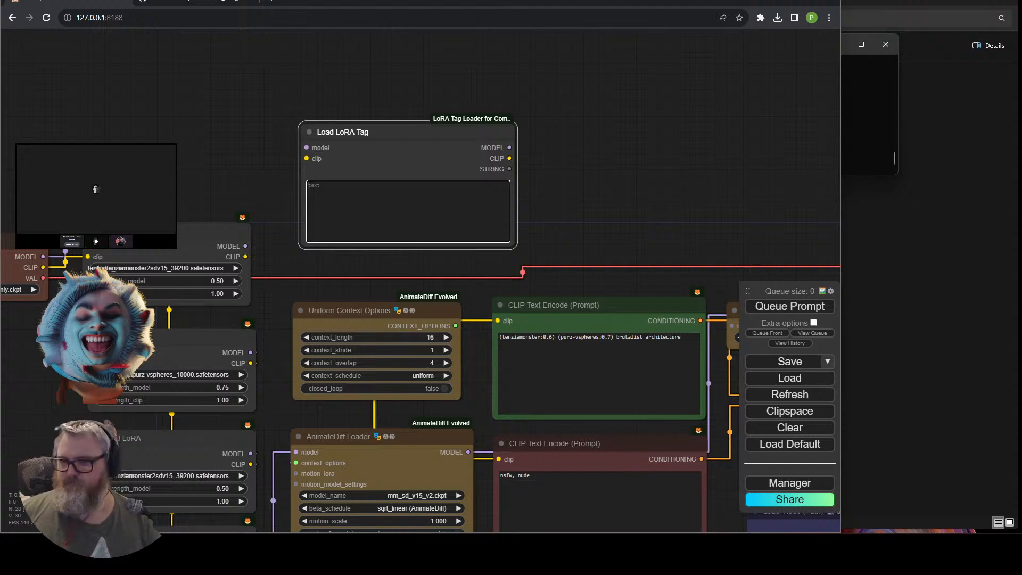
Copy the README's example tag "<lora:CroissantStyle:0.8:0.7>" into the Load LoRA Tag node's text field.
{"action": "key", "text": "alt+Tab"}
{"action": "key", "text": "alt+Tab"}
{"action": "left_click", "coordinate": [218, 1]}
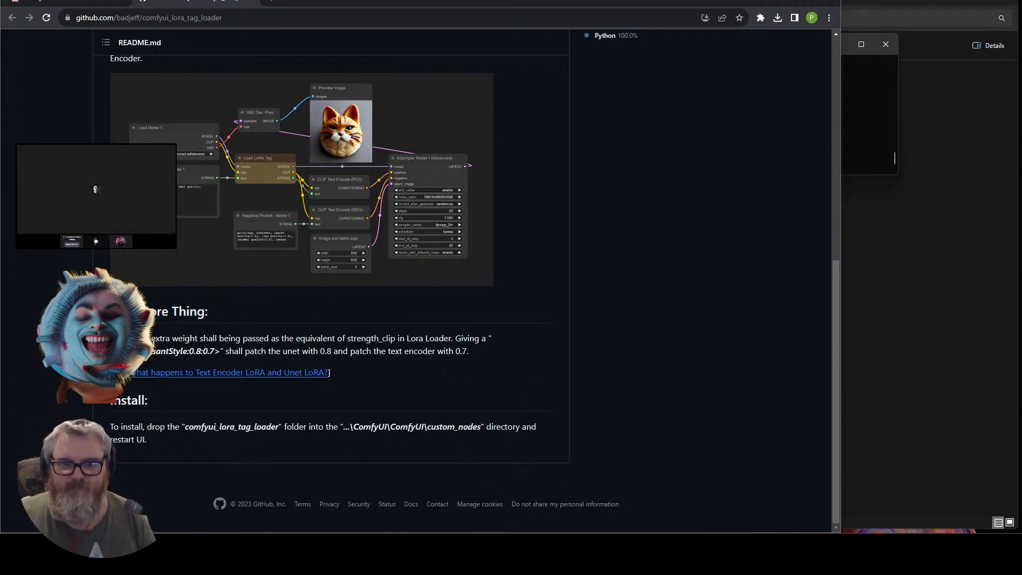
{"action": "left_click_drag", "start_coordinate": [151, 353], "coordinate": [218, 354]}
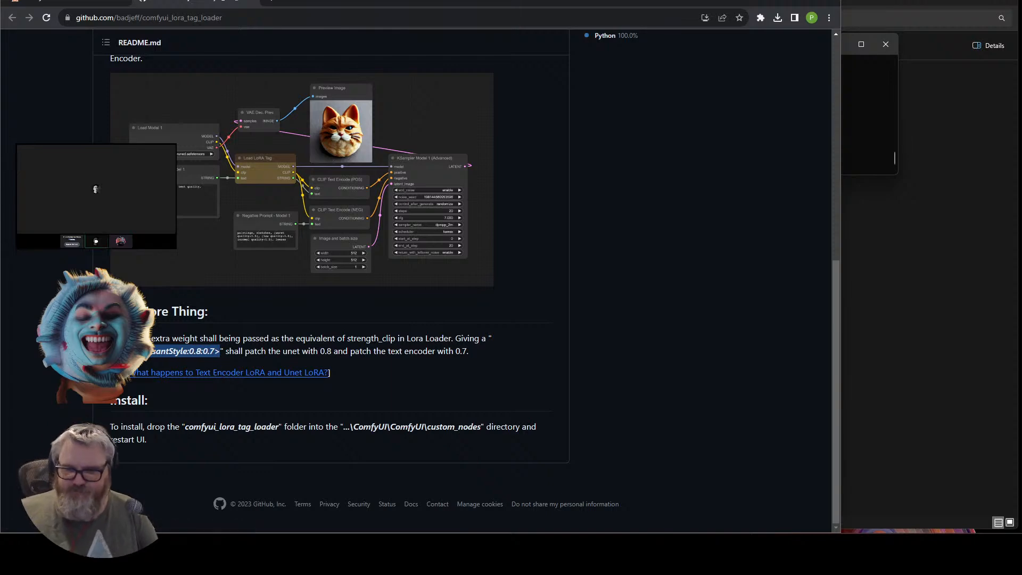
{"action": "key", "text": "alt+Tab"}
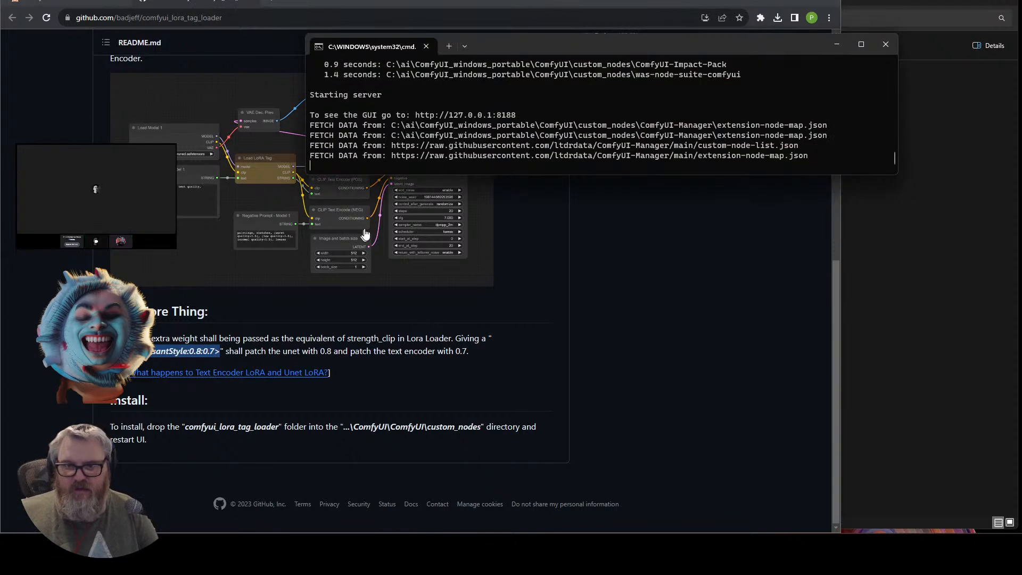
{"action": "key", "text": "alt+Tab"}
{"action": "left_click", "coordinate": [48, 1]}
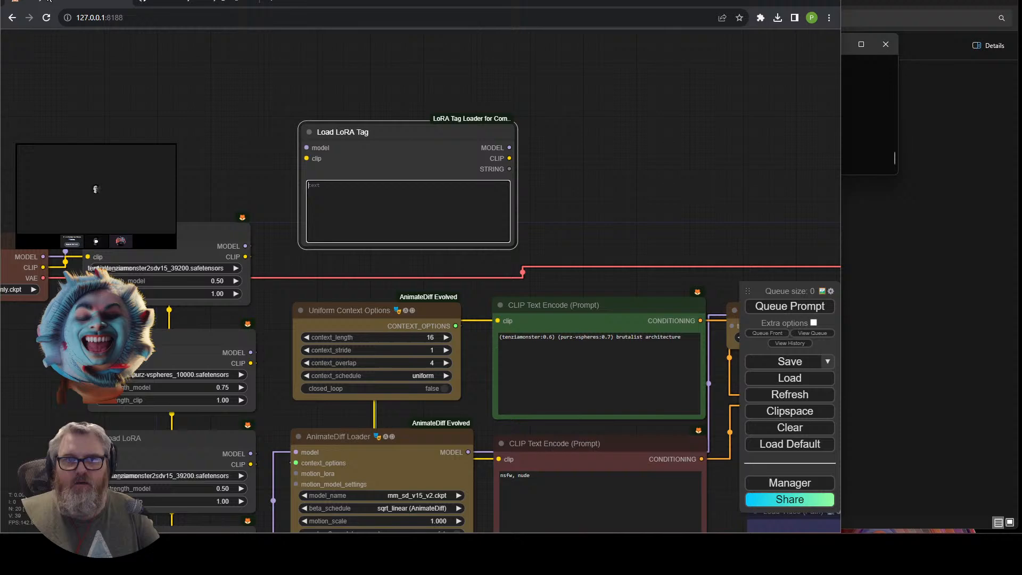
{"action": "left_click", "coordinate": [367, 206]}
{"action": "type", "text": "<lora:CroissantStyle:0.8:0.7>"}
Place the tenzia folder window beside ComfyUI and replace CroissantStyle in the tag with the file name tenziamonster2sdv15_39200.
{"action": "scroll", "coordinate": [580, 167], "scroll_direction": "up", "scroll_amount": 10}
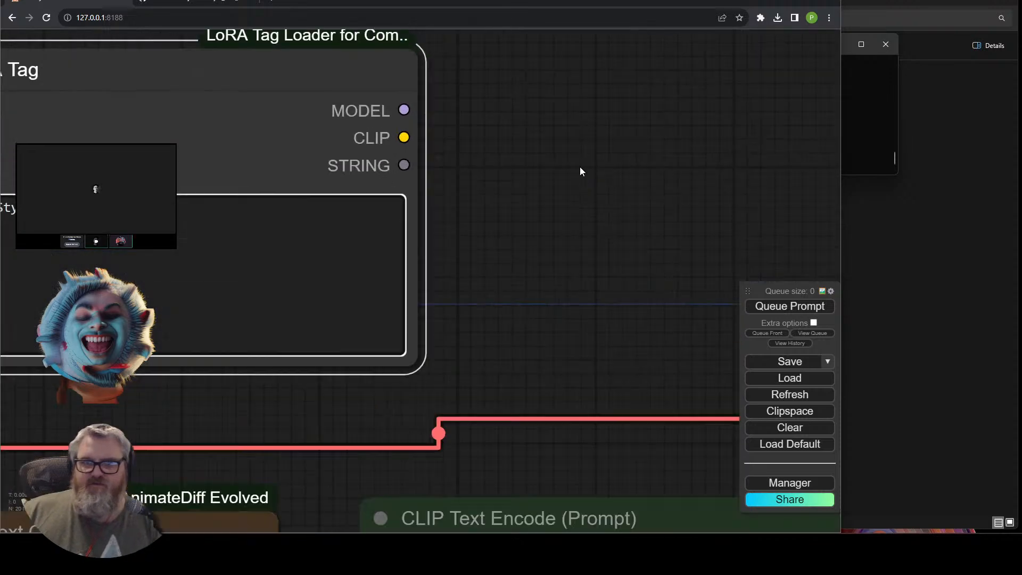
{"action": "left_click_drag", "start_coordinate": [579, 167], "coordinate": [892, 182]}
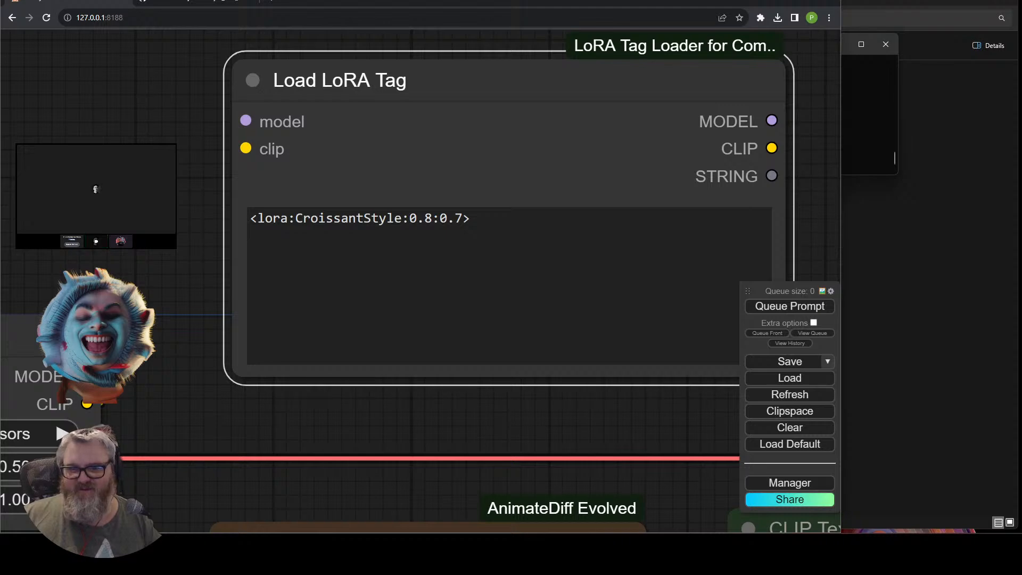
{"action": "double_click", "coordinate": [348, 218]}
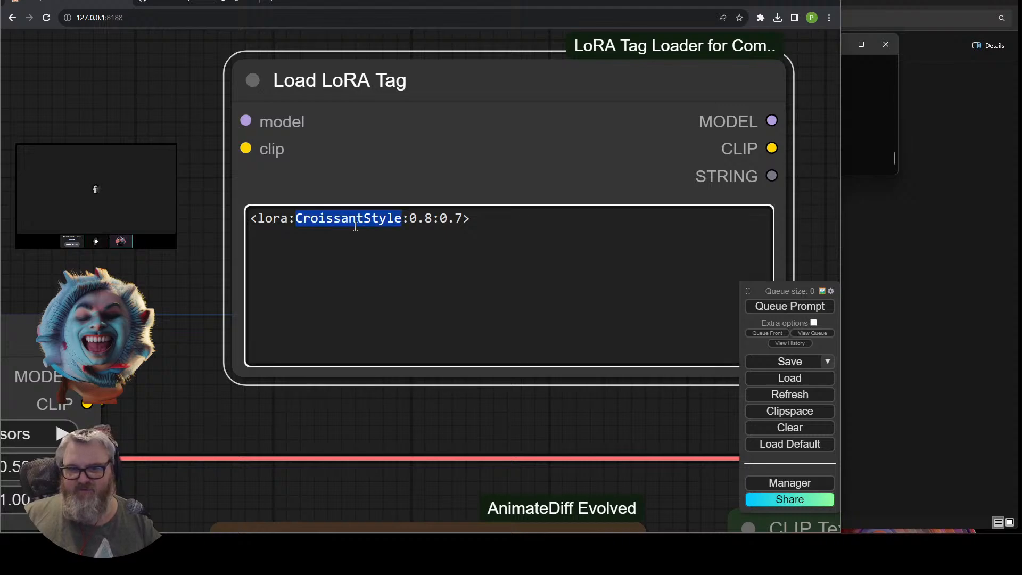
{"action": "left_click", "coordinate": [918, 230]}
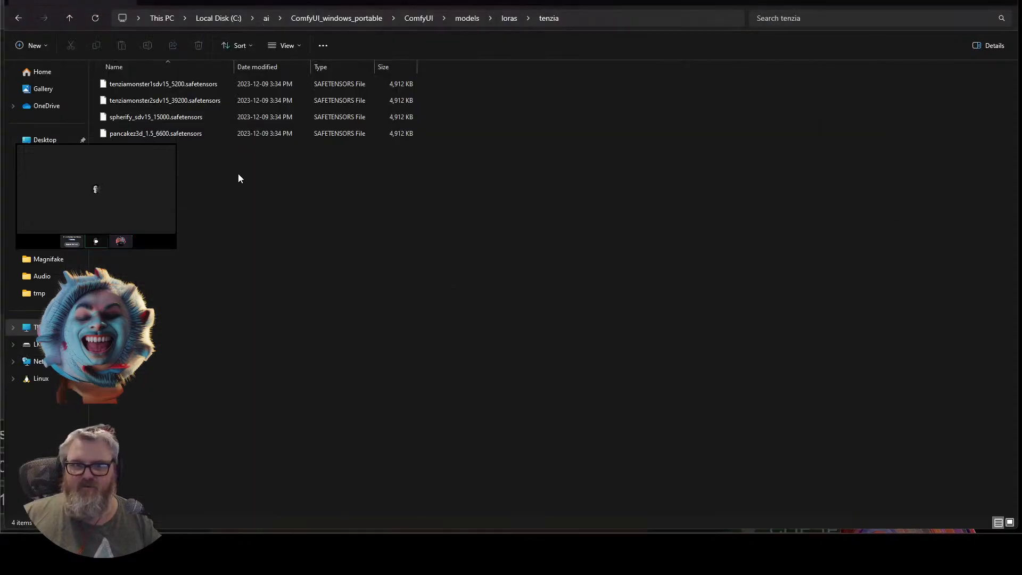
{"action": "left_click_drag", "start_coordinate": [275, 31], "coordinate": [1018, 69]}
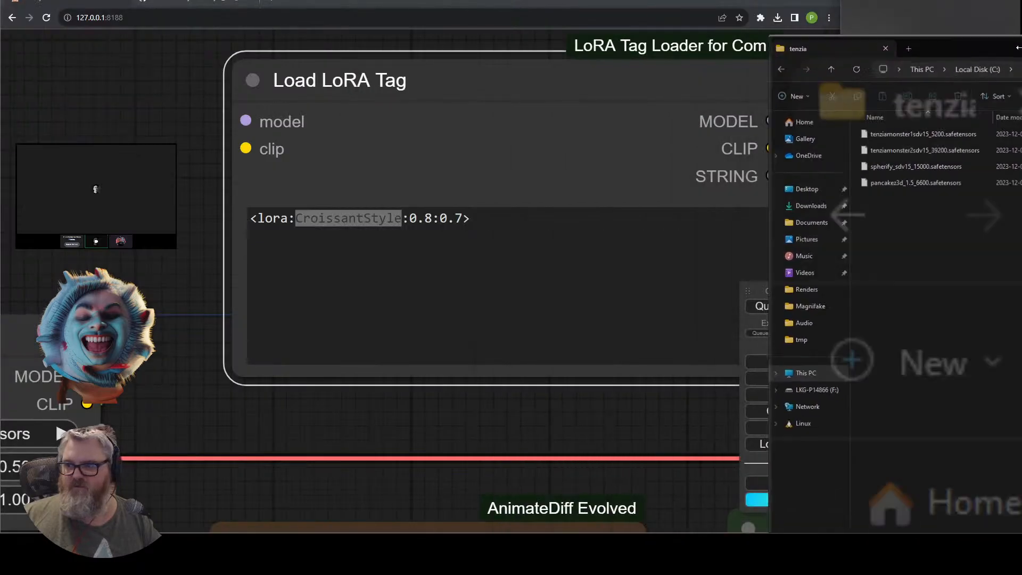
{"action": "left_click", "coordinate": [971, 190]}
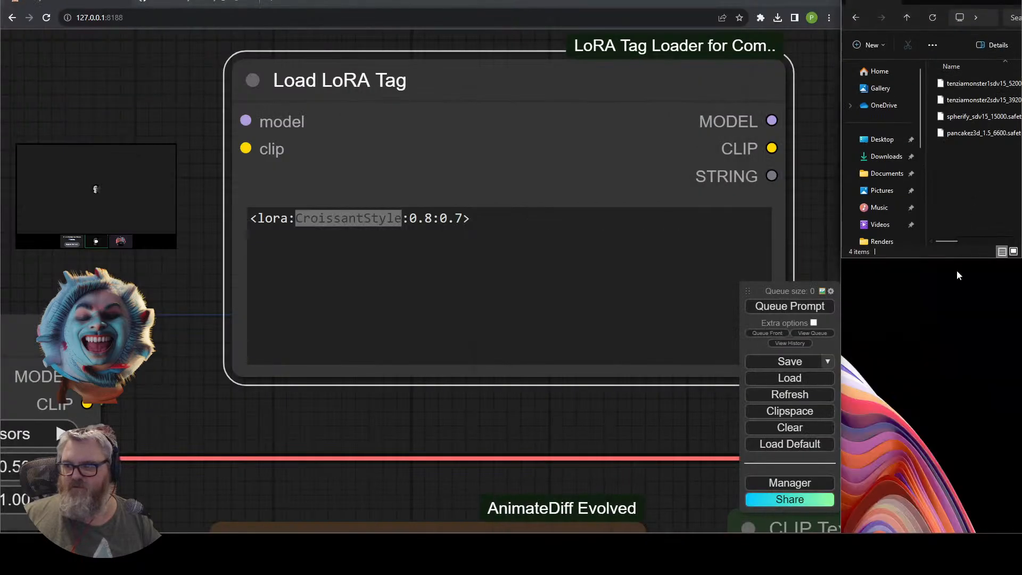
{"action": "left_click", "coordinate": [976, 133]}
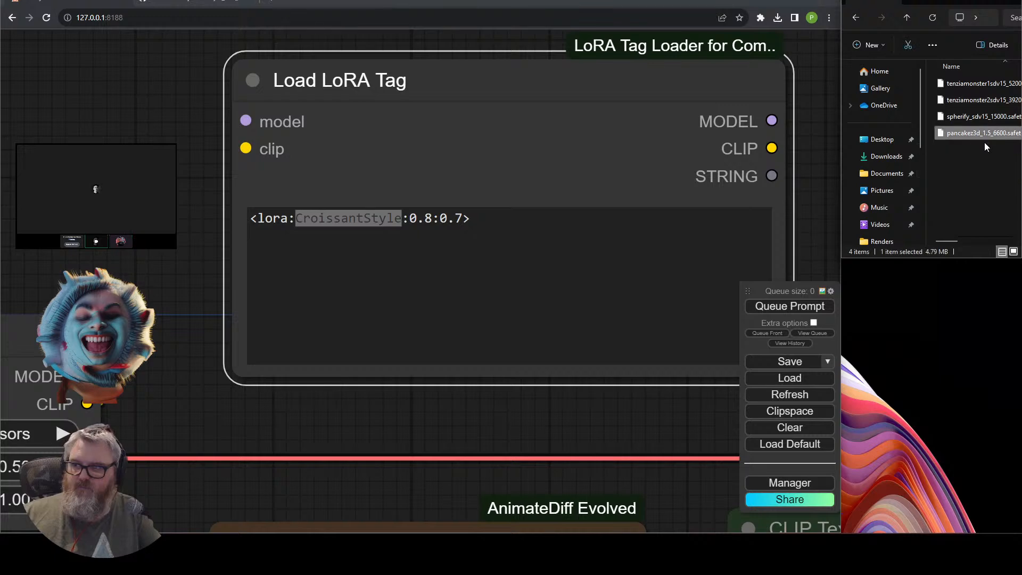
{"action": "left_click", "coordinate": [989, 99]}
{"action": "key", "text": "F2"}
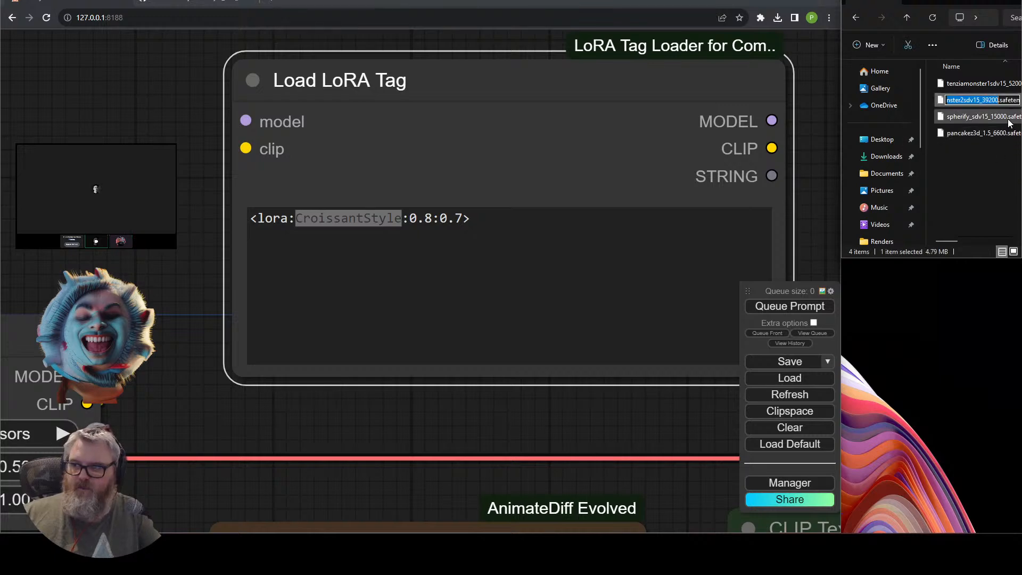
{"action": "key", "text": "ctrl+c"}
{"action": "key", "text": "alt+Tab"}
{"action": "key", "text": "ctrl+v"}
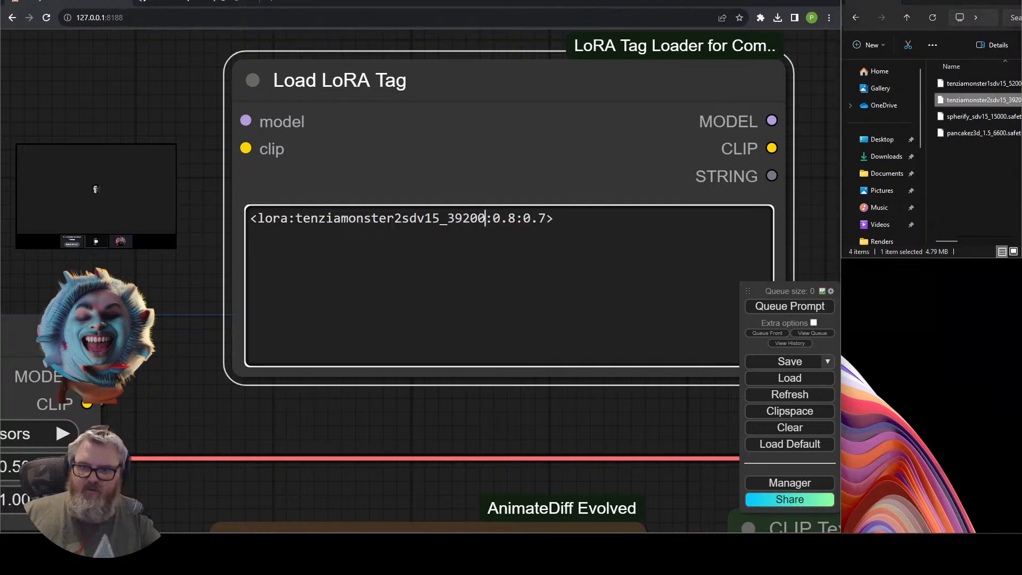
Delete the four chained Load LoRA nodes between the checkpoint loader and the AnimateDiff nodes.
{"action": "scroll", "coordinate": [276, 432], "scroll_direction": "down", "scroll_amount": 5}
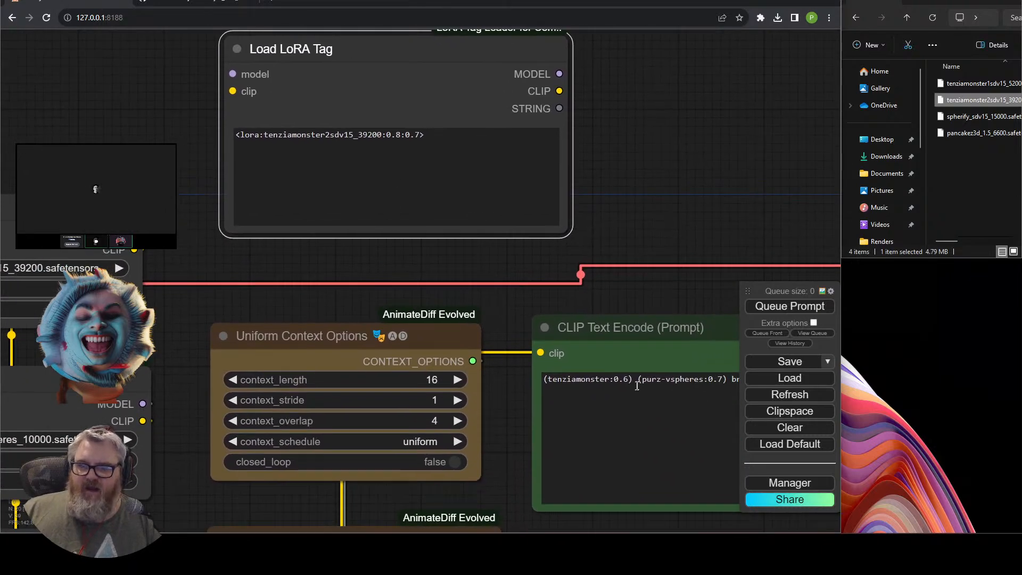
{"action": "left_click", "coordinate": [635, 383]}
{"action": "left_click_drag", "start_coordinate": [48, 150], "coordinate": [292, 78]}
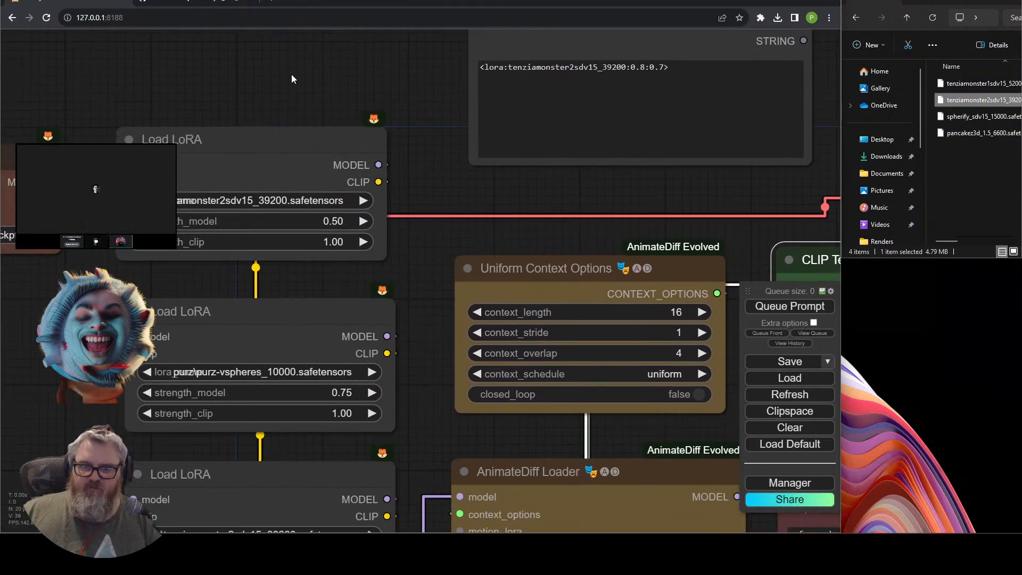
{"action": "scroll", "coordinate": [261, 331], "scroll_direction": "down", "scroll_amount": 5}
{"action": "left_click_drag", "start_coordinate": [113, 293], "coordinate": [230, 192]}
{"action": "left_click_drag", "start_coordinate": [291, 84], "coordinate": [399, 532]}
{"action": "key", "text": "Delete"}
Connect the checkpoint's CLIP output to both prompt nodes, and its CLIP and MODEL outputs to the Load LoRA Tag node.
{"action": "left_click_drag", "start_coordinate": [211, 171], "coordinate": [665, 225]}
{"action": "left_click_drag", "start_coordinate": [211, 170], "coordinate": [667, 362]}
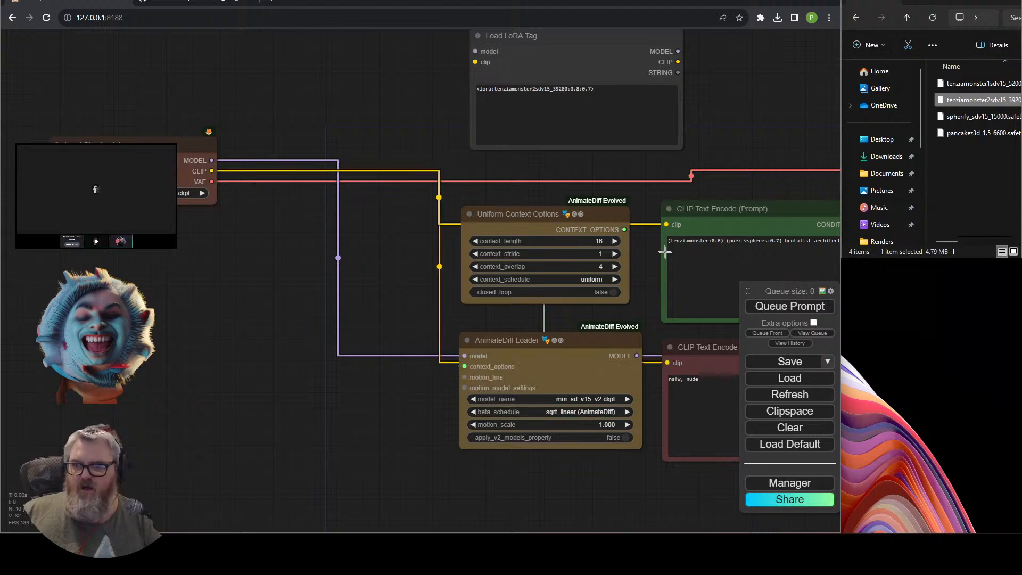
{"action": "left_click_drag", "start_coordinate": [212, 171], "coordinate": [476, 62]}
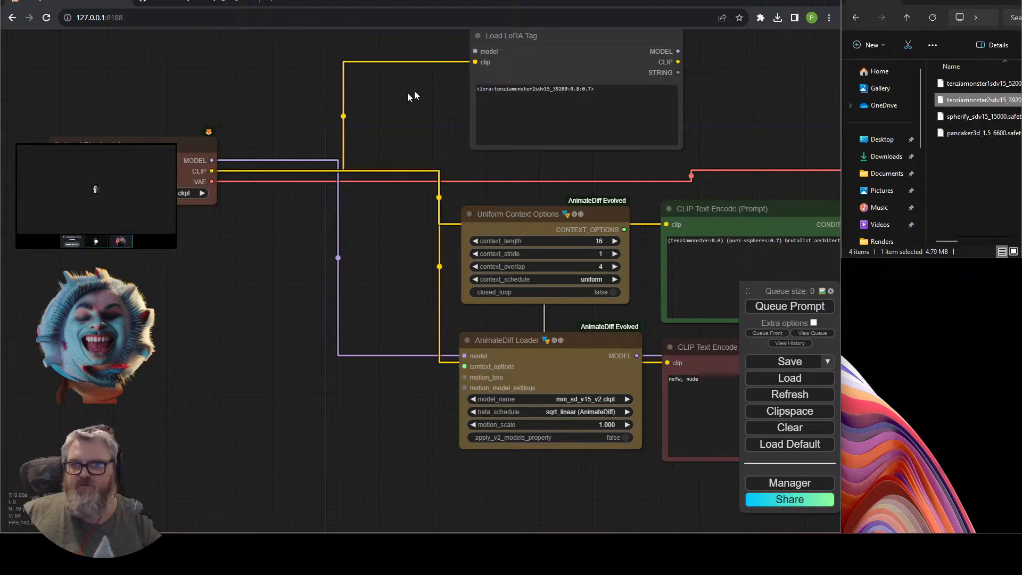
{"action": "left_click_drag", "start_coordinate": [212, 161], "coordinate": [475, 51]}
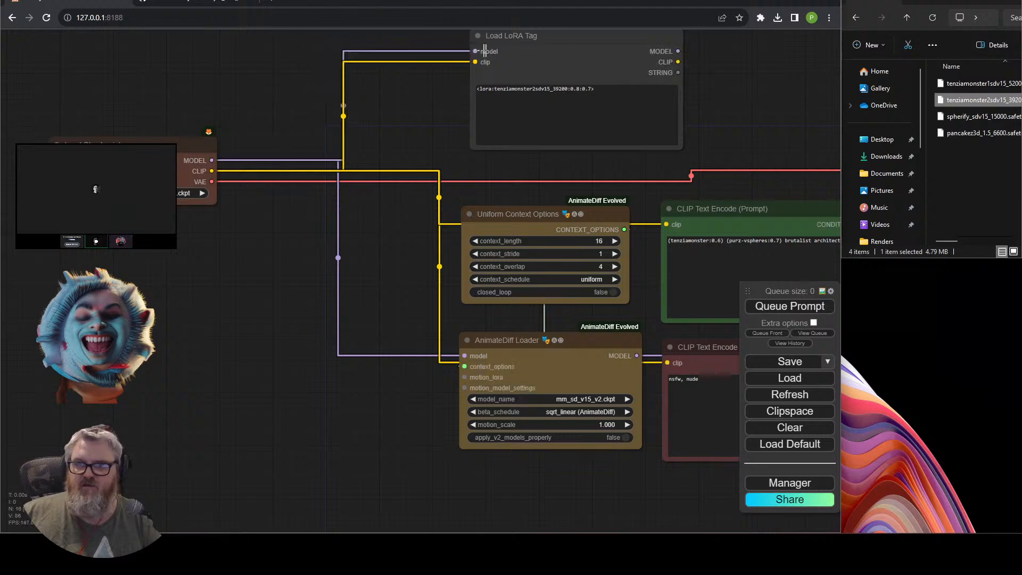
Connect the Load LoRA Tag node's MODEL output to the KSampler's model input.
{"action": "left_click_drag", "start_coordinate": [556, 48], "coordinate": [321, 58]}
{"action": "left_click_drag", "start_coordinate": [442, 62], "coordinate": [357, 168]}
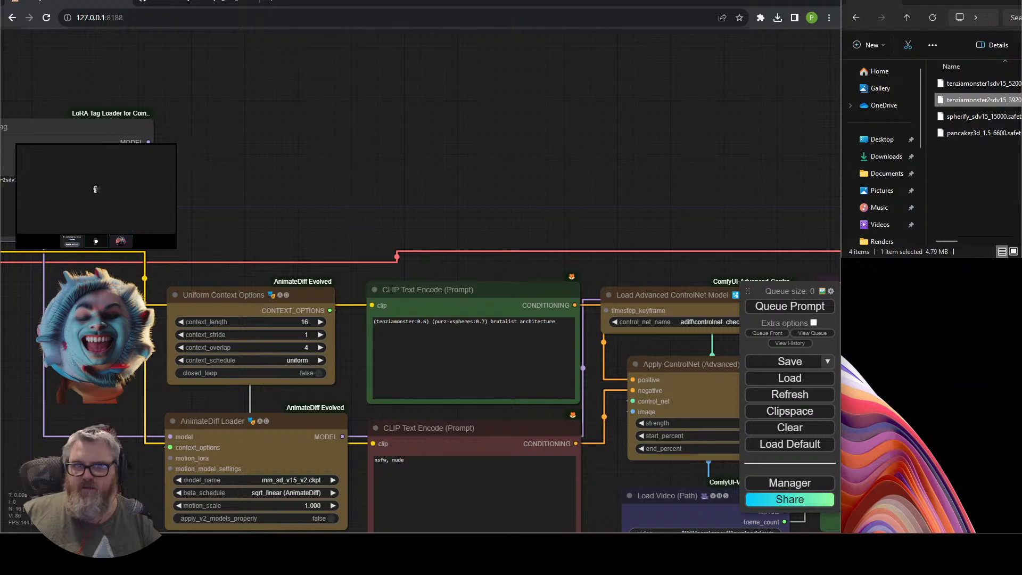
{"action": "left_click_drag", "start_coordinate": [148, 142], "coordinate": [568, 138]}
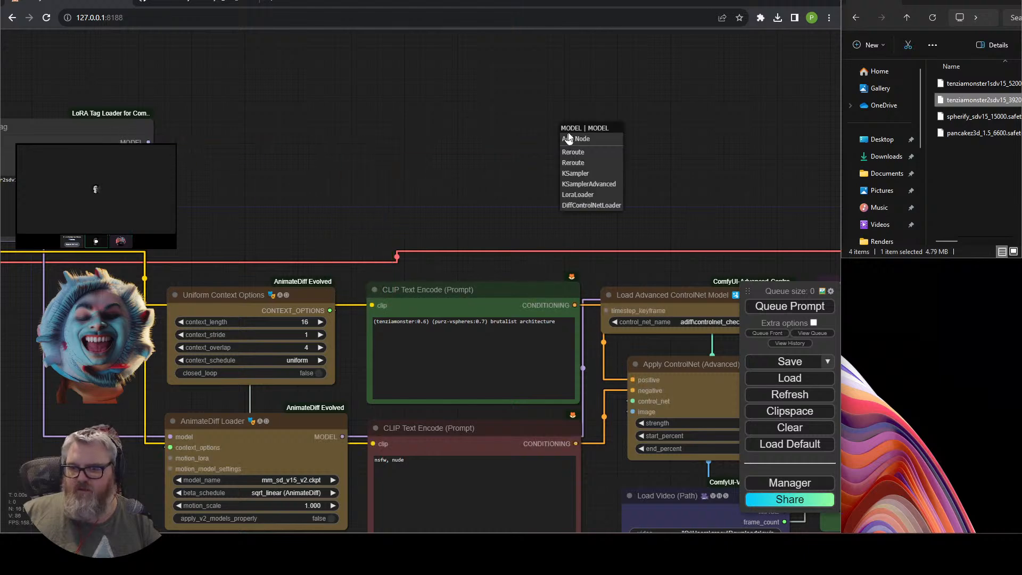
{"action": "left_click", "coordinate": [556, 141]}
{"action": "scroll", "coordinate": [556, 142], "scroll_direction": "down", "scroll_amount": 5}
{"action": "left_click_drag", "start_coordinate": [492, 181], "coordinate": [354, 176]}
{"action": "left_click_drag", "start_coordinate": [164, 139], "coordinate": [584, 237]}
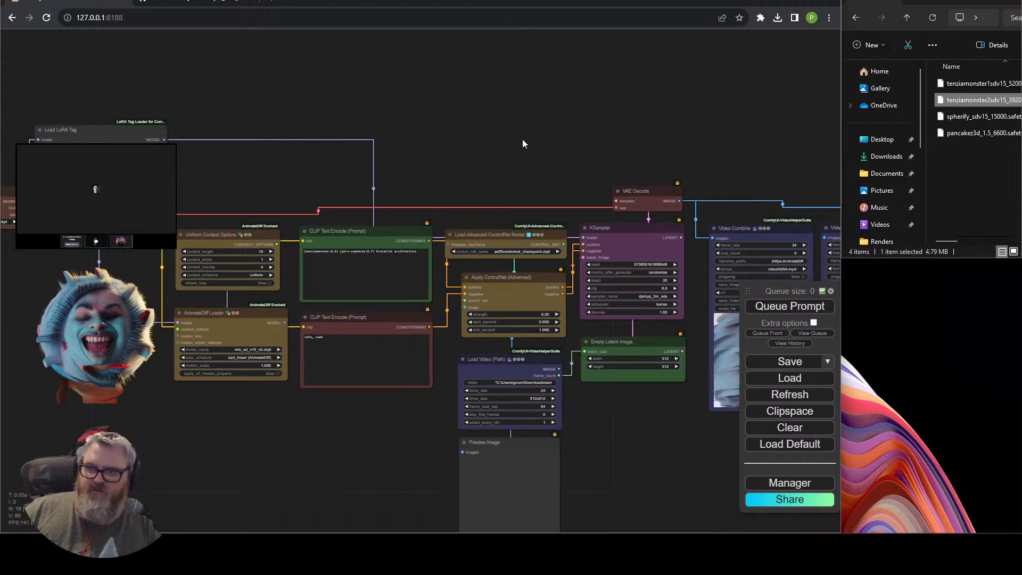
Move the Load LoRA Tag node higher above the graph and connect its CLIP output to the positive and negative prompt nodes.
{"action": "left_click_drag", "start_coordinate": [95, 118], "coordinate": [135, 83]}
{"action": "left_click_drag", "start_coordinate": [133, 94], "coordinate": [192, 45]}
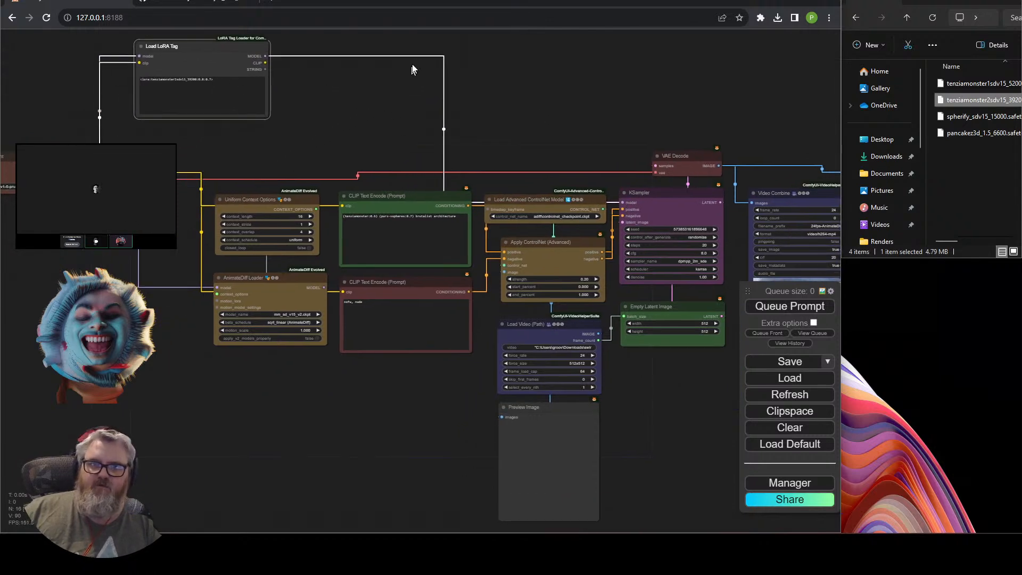
{"action": "left_click_drag", "start_coordinate": [265, 63], "coordinate": [343, 206]}
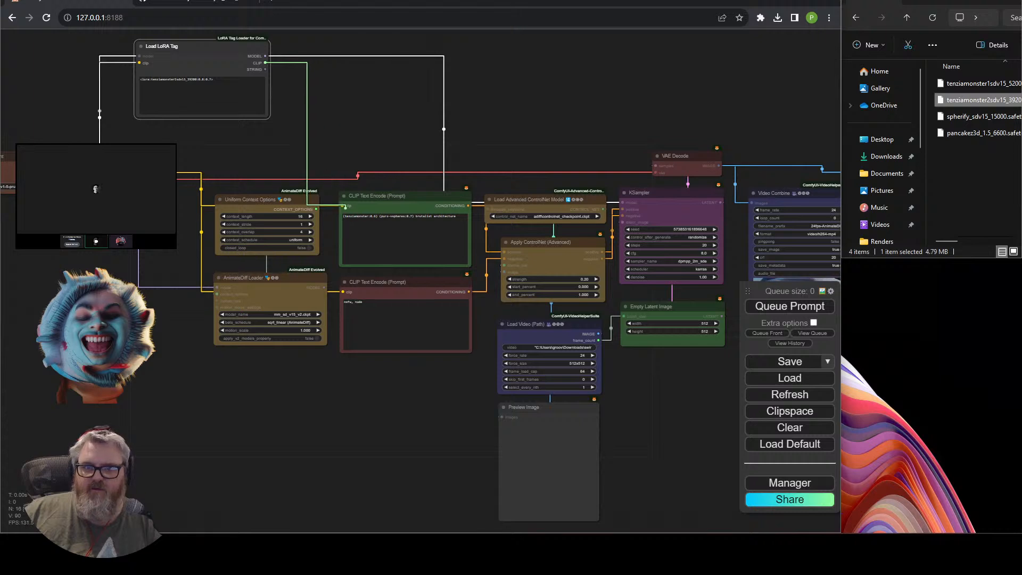
{"action": "left_click_drag", "start_coordinate": [265, 63], "coordinate": [343, 291]}
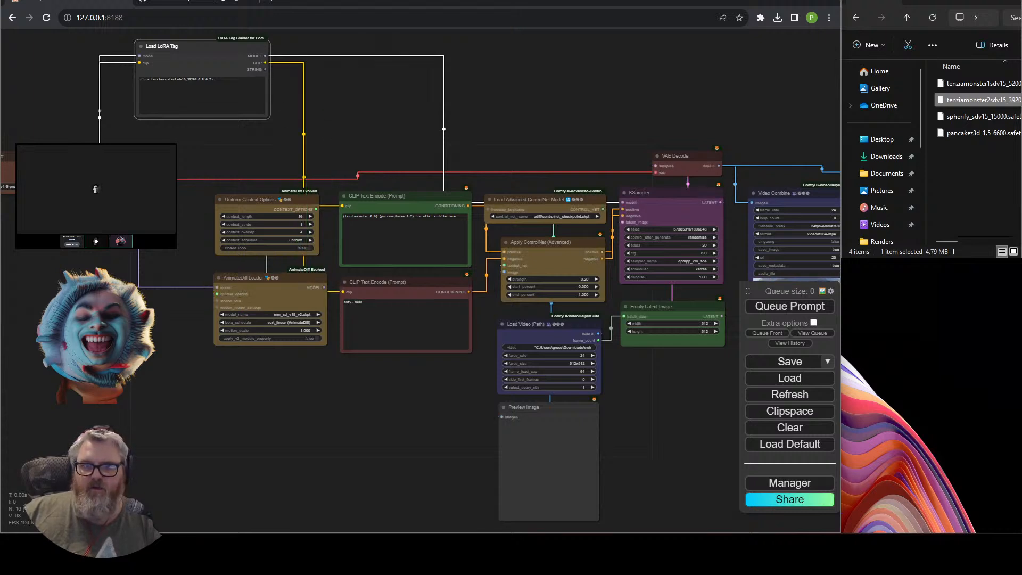
Move the Load LoRA Tag node back beside the checkpoint loader and route its MODEL output straight to the KSampler, bypassing the AnimateDiff Loader.
{"action": "left_click_drag", "start_coordinate": [265, 56], "coordinate": [214, 288]}
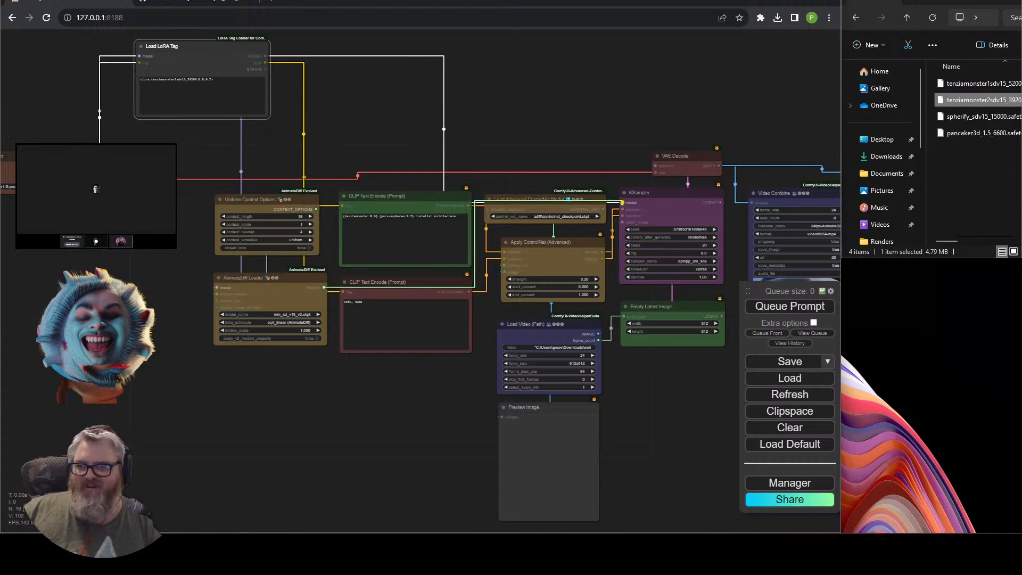
{"action": "left_click", "coordinate": [539, 112]}
{"action": "left_click_drag", "start_coordinate": [202, 46], "coordinate": [138, 198]}
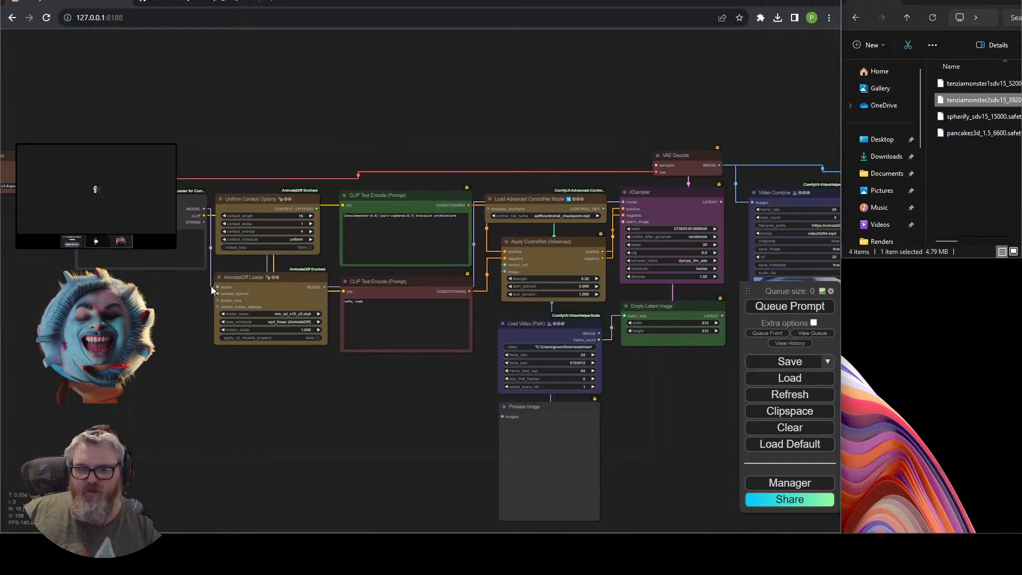
{"action": "left_click_drag", "start_coordinate": [217, 287], "coordinate": [622, 209]}
Set frame_load_cap to 1 in the Load Video (Path) node.
{"action": "left_click", "coordinate": [564, 370]}
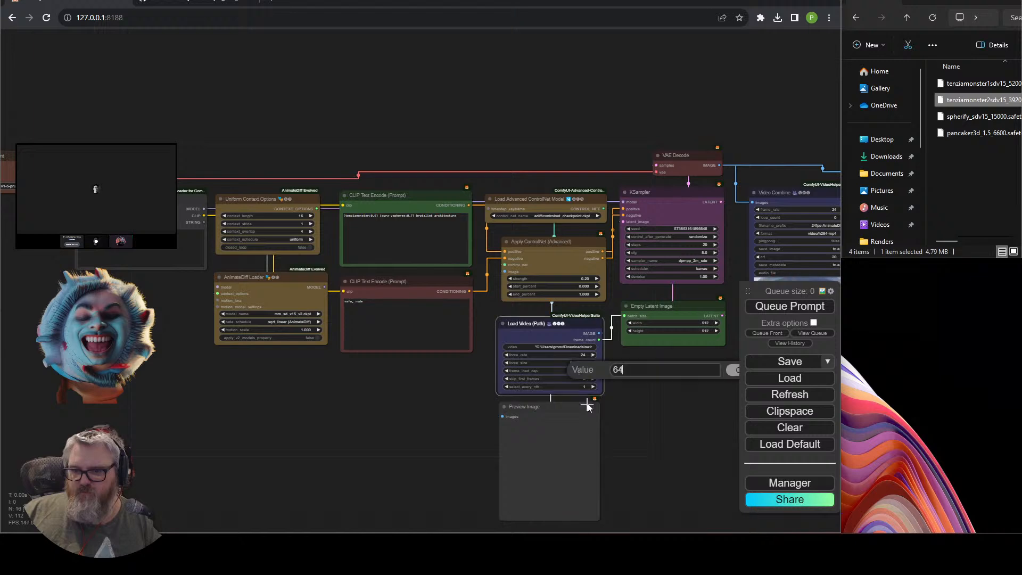
{"action": "type", "text": "1"}
{"action": "key", "text": "Return"}
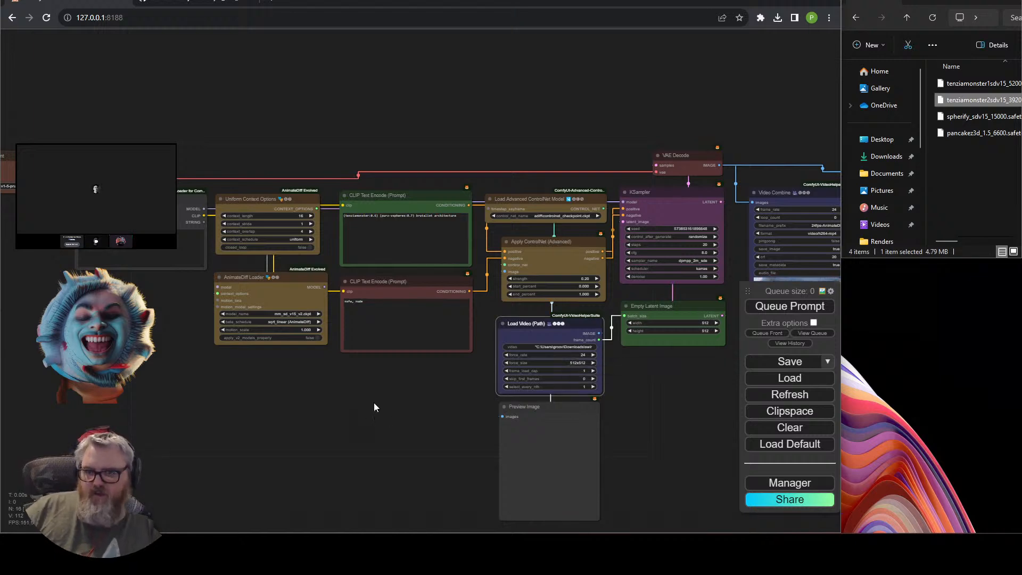
Remove the (purz-vspheres:0.7) term from the positive prompt, keeping "(tenziamonster:0.6) brutalist architecture".
{"action": "left_click_drag", "start_coordinate": [374, 402], "coordinate": [390, 462]}
{"action": "left_click", "coordinate": [410, 290]}
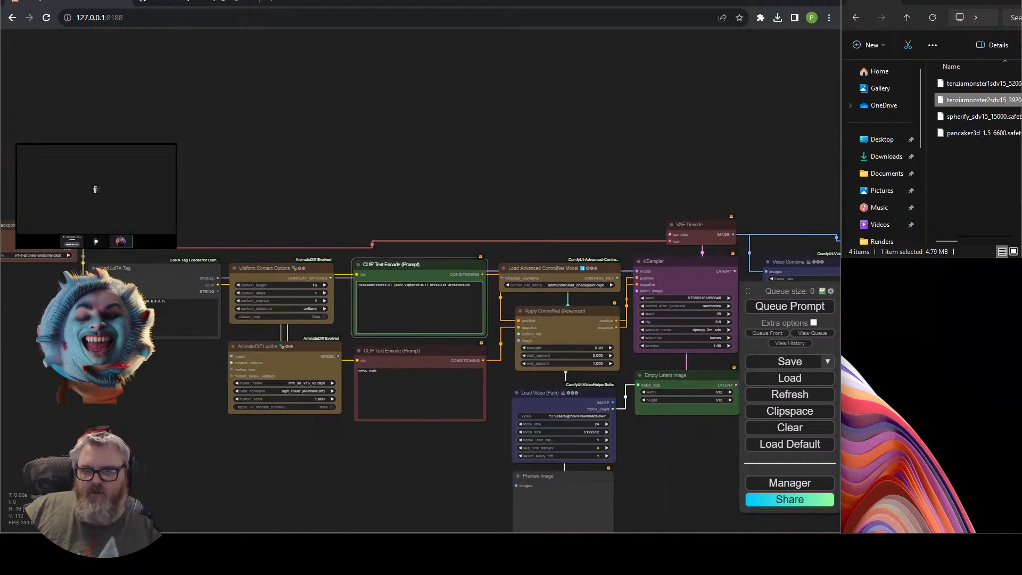
{"action": "scroll", "coordinate": [314, 222], "scroll_direction": "up", "scroll_amount": 6}
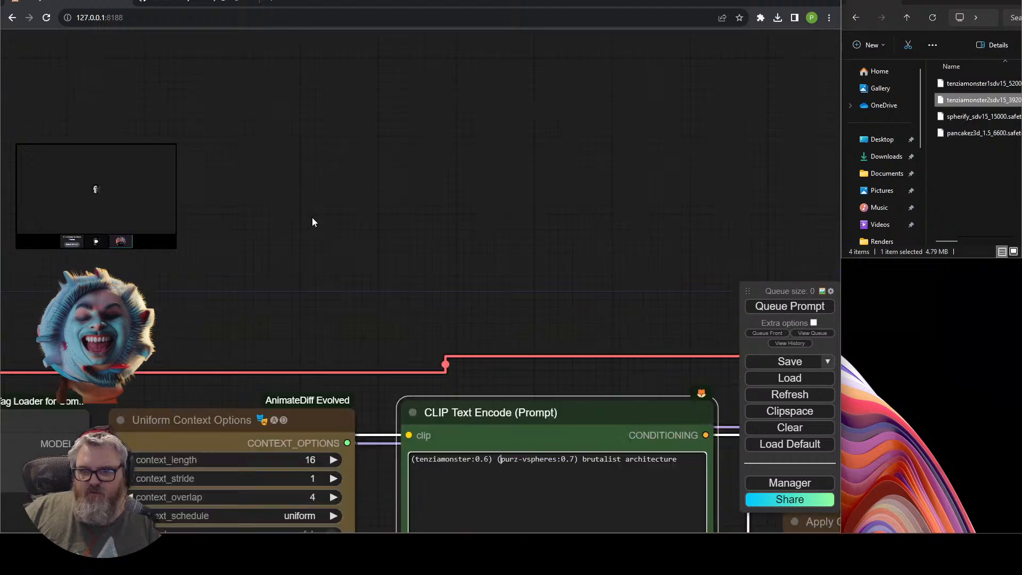
{"action": "left_click_drag", "start_coordinate": [498, 331], "coordinate": [373, 332]}
{"action": "key", "text": "BackSpace"}
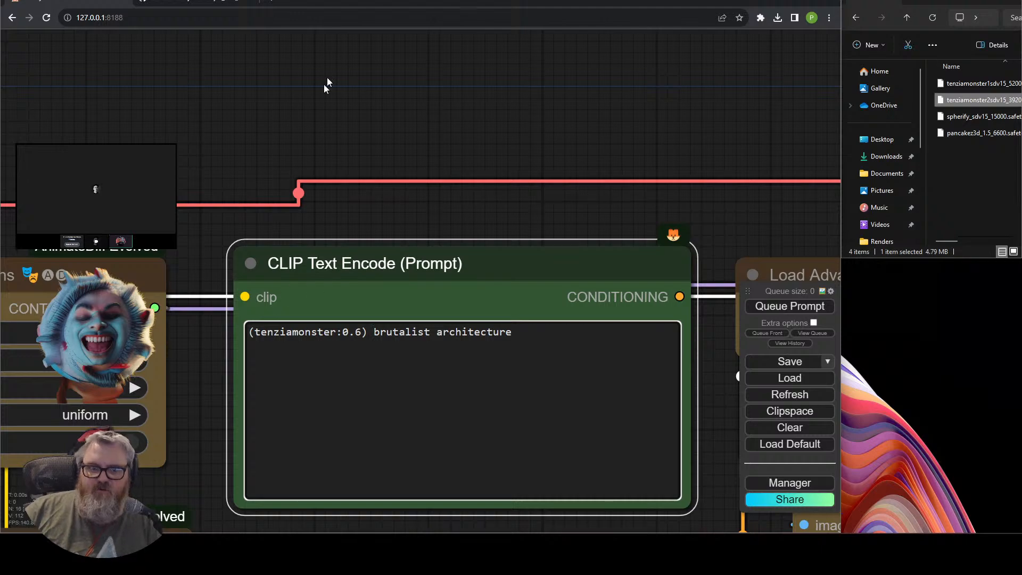
Check which nodes can be attached to the Load LoRA Tag node's STRING output.
{"action": "scroll", "coordinate": [327, 84], "scroll_direction": "down", "scroll_amount": 5}
{"action": "left_click_drag", "start_coordinate": [265, 141], "coordinate": [513, 125]}
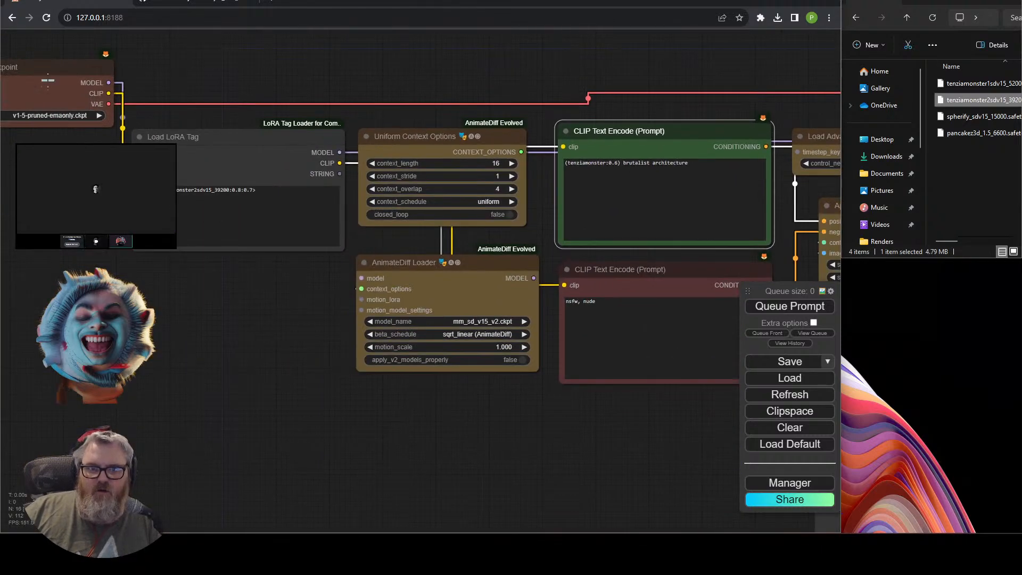
{"action": "left_click_drag", "start_coordinate": [80, 67], "coordinate": [82, 75]}
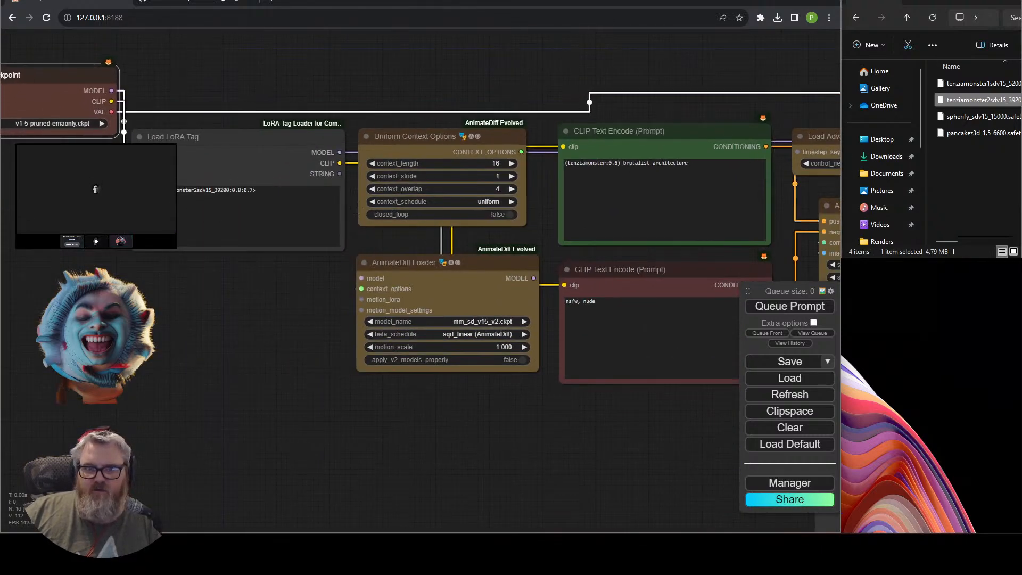
{"action": "left_click_drag", "start_coordinate": [341, 174], "coordinate": [367, 320]}
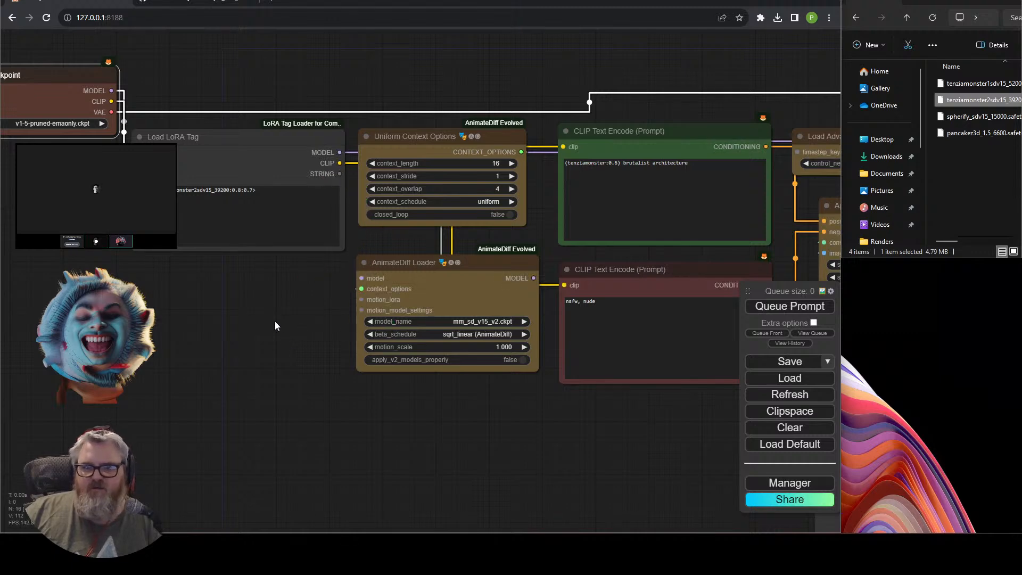
{"action": "left_click", "coordinate": [327, 291]}
{"action": "left_click_drag", "start_coordinate": [340, 173], "coordinate": [252, 241]}
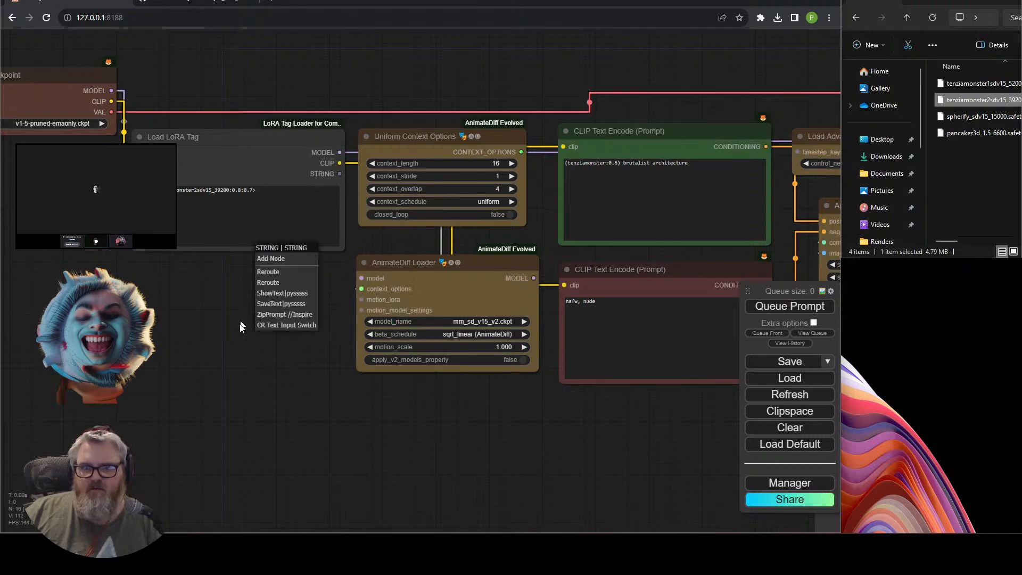
Queue the prompt to render a single test frame.
{"action": "scroll", "coordinate": [512, 412], "scroll_direction": "down", "scroll_amount": 3}
{"action": "left_click", "coordinate": [789, 306]}
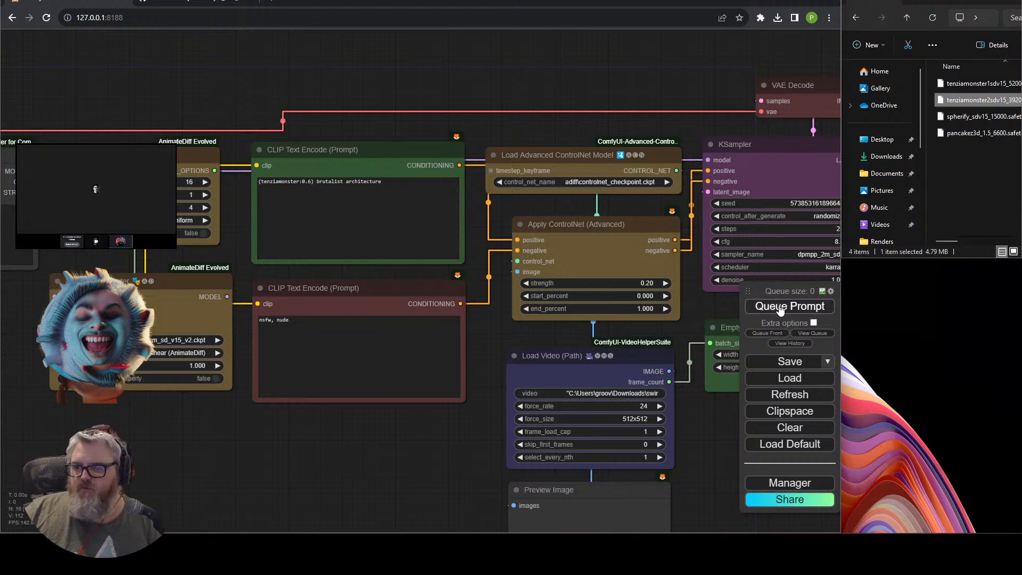
{"action": "scroll", "coordinate": [490, 383], "scroll_direction": "down", "scroll_amount": 2}
{"action": "scroll", "coordinate": [490, 383], "scroll_direction": "down", "scroll_amount": 1}
{"action": "left_click_drag", "start_coordinate": [663, 425], "coordinate": [429, 392]}
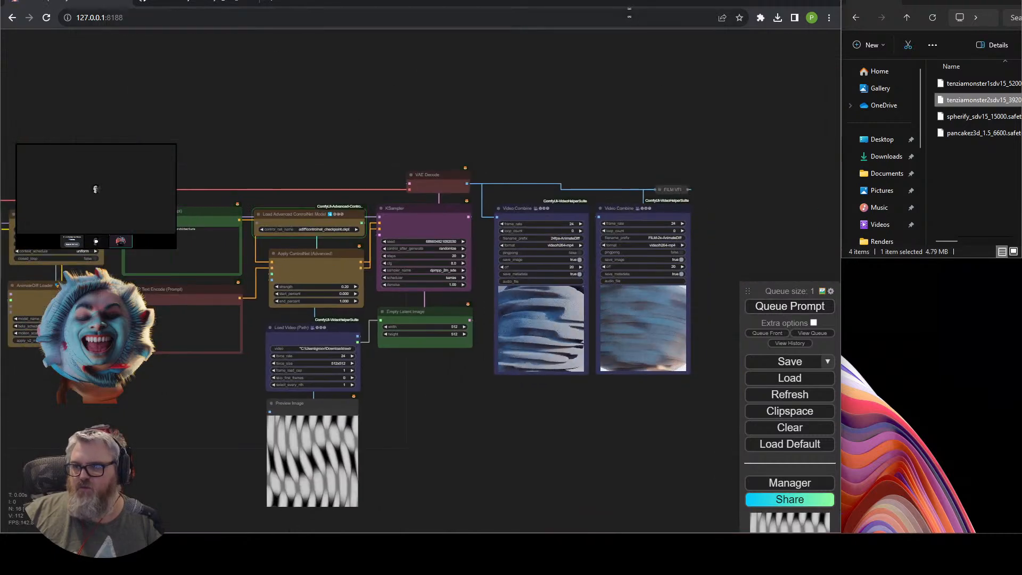
Maximize the browser window and examine the rendered image in the two Video Combine nodes.
{"action": "key", "text": "super+Down"}
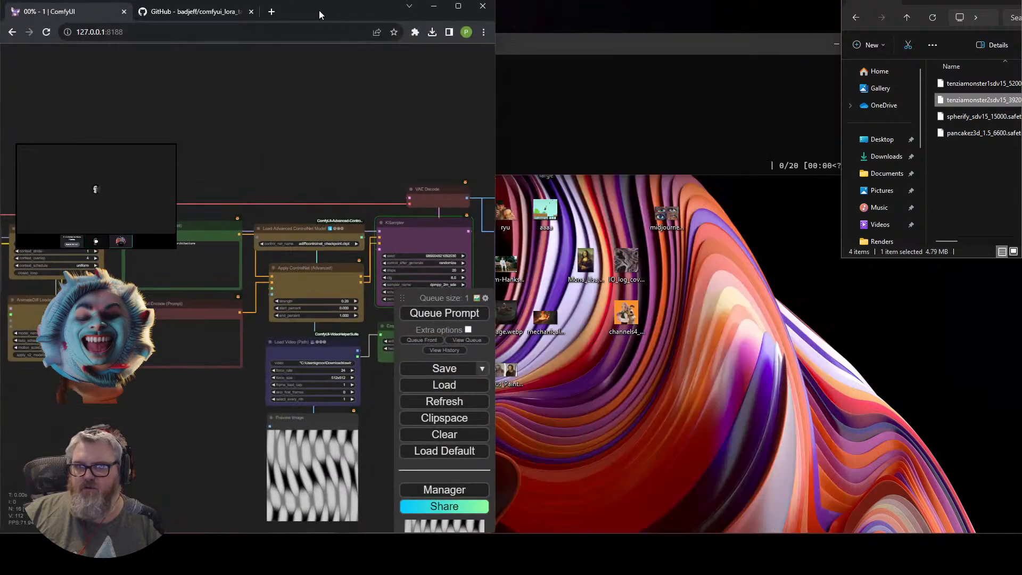
{"action": "double_click", "coordinate": [318, 10]}
{"action": "left_click_drag", "start_coordinate": [440, 429], "coordinate": [617, 413]}
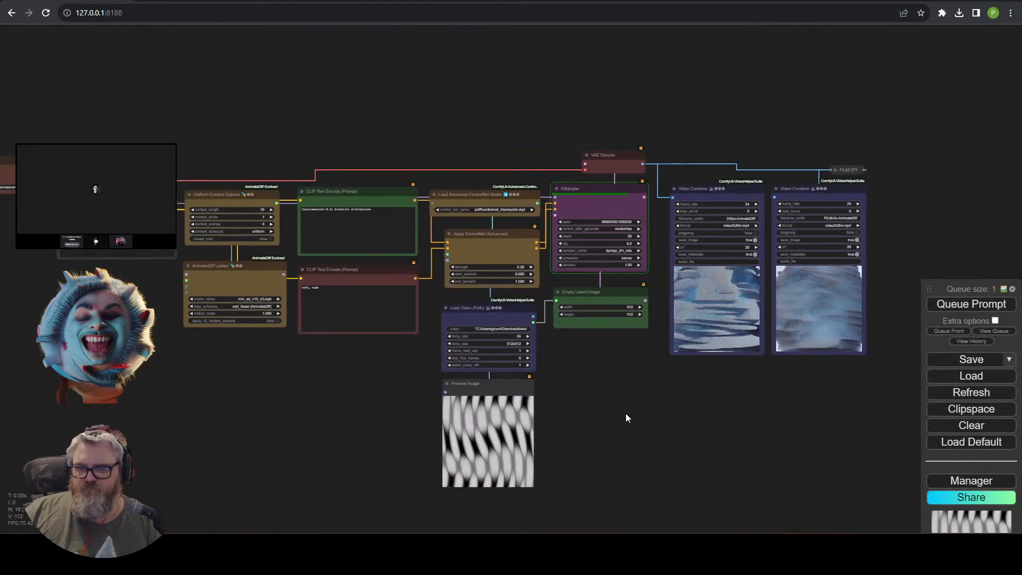
{"action": "scroll", "coordinate": [620, 446], "scroll_direction": "up", "scroll_amount": 10}
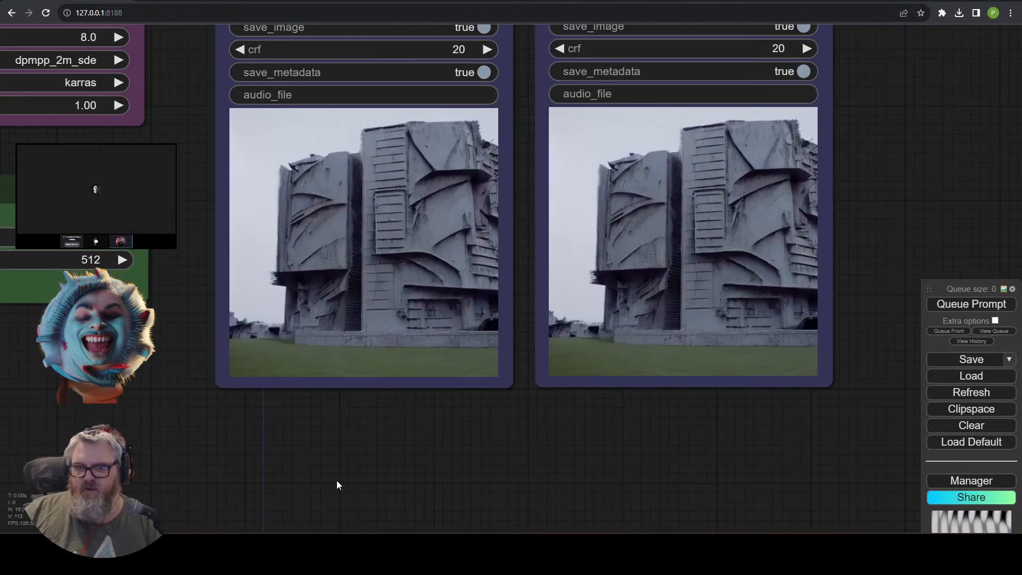
{"action": "scroll", "coordinate": [362, 468], "scroll_direction": "down", "scroll_amount": 5}
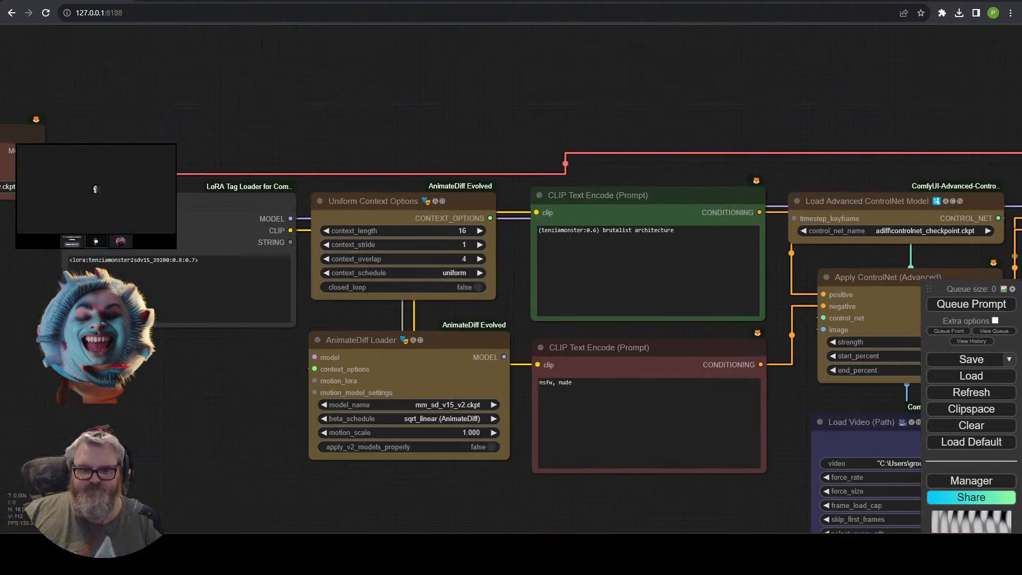
Bring up the folder with the LoRA files and open a blank Notepad document for listing their names.
{"action": "mouse_move", "coordinate": [202, 506]}
{"action": "left_click", "coordinate": [263, 488]}
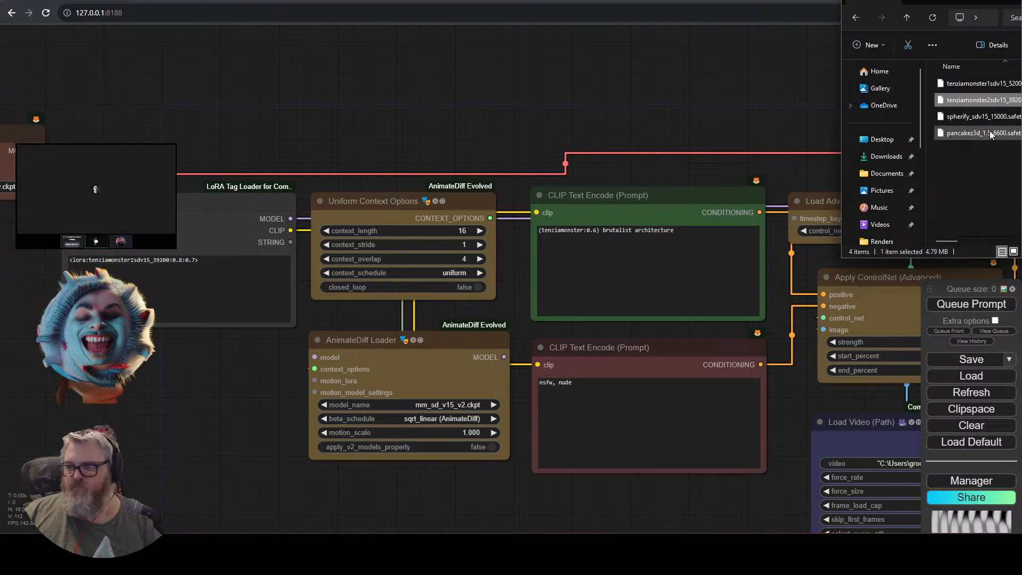
{"action": "left_click", "coordinate": [191, 298]}
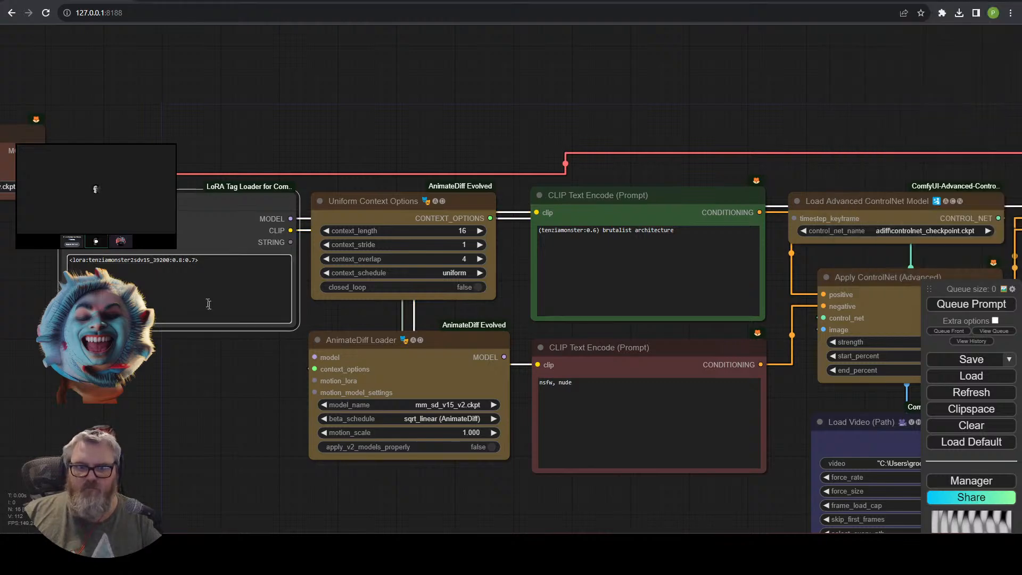
{"action": "key", "text": "super"}
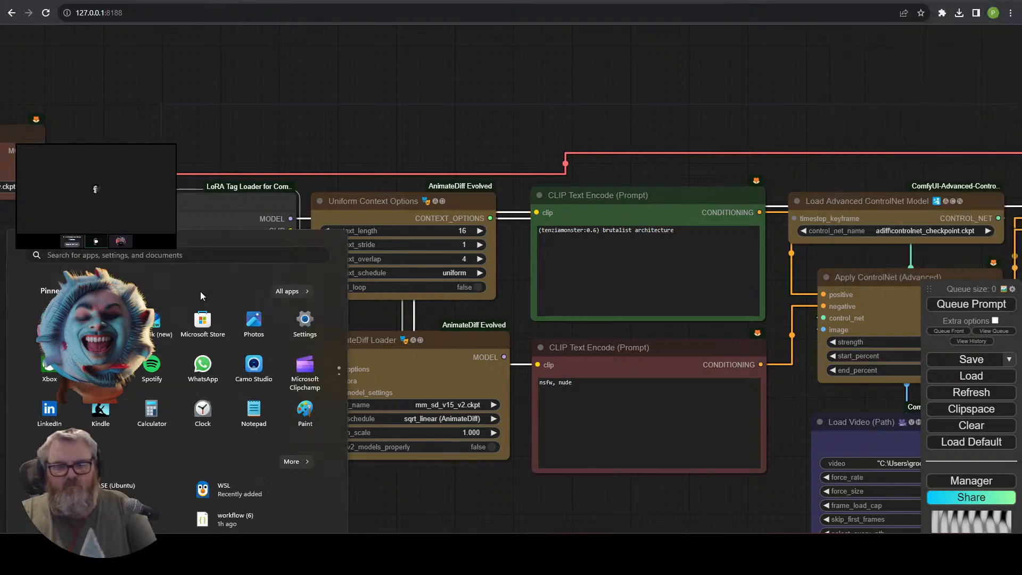
{"action": "type", "text": "sub"}
{"action": "key", "text": "Escape"}
{"action": "mouse_move", "coordinate": [176, 511]}
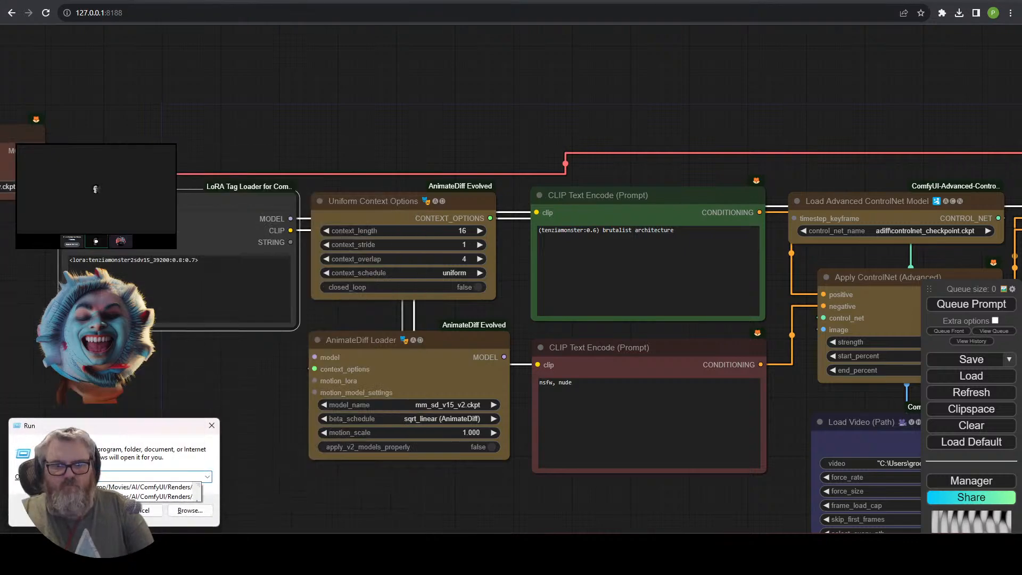
{"action": "left_click", "coordinate": [175, 479]}
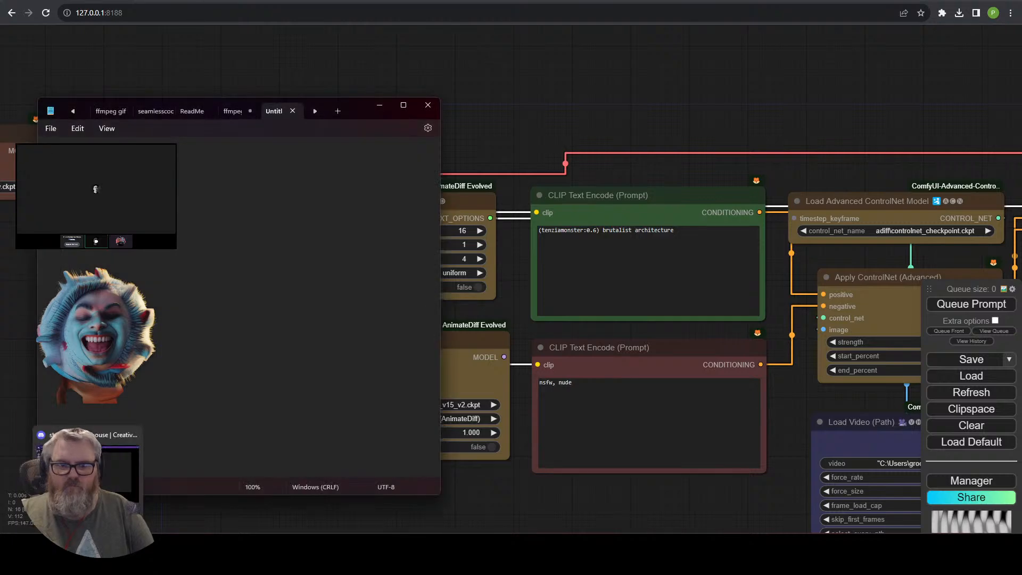
Copy the file name tenziamonster1sdv15_5200, without its extension, from the LoRA folder into the blank Notepad document.
{"action": "left_click", "coordinate": [259, 485]}
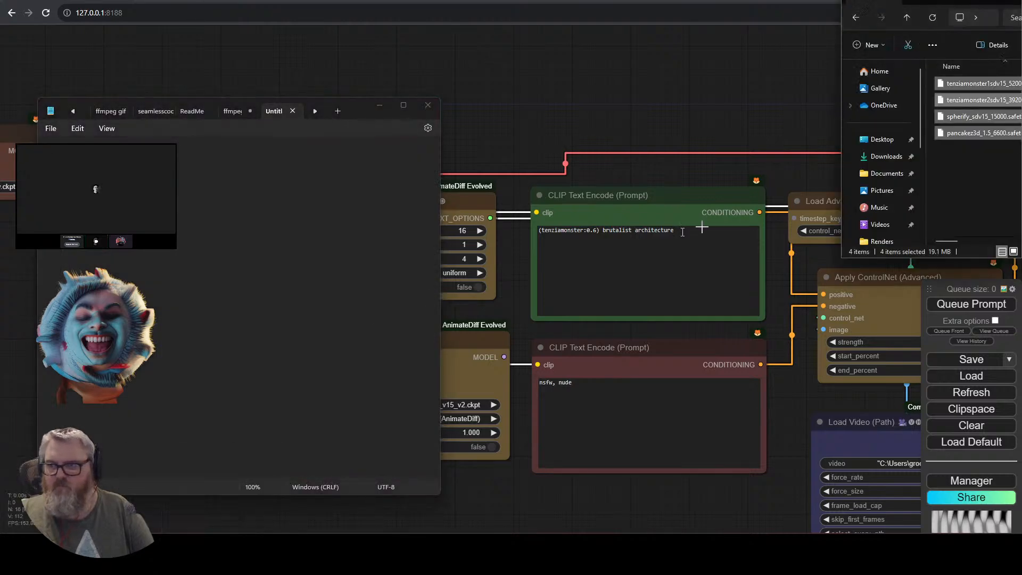
{"action": "key", "text": "alt+Tab"}
{"action": "key", "text": "alt+Tab"}
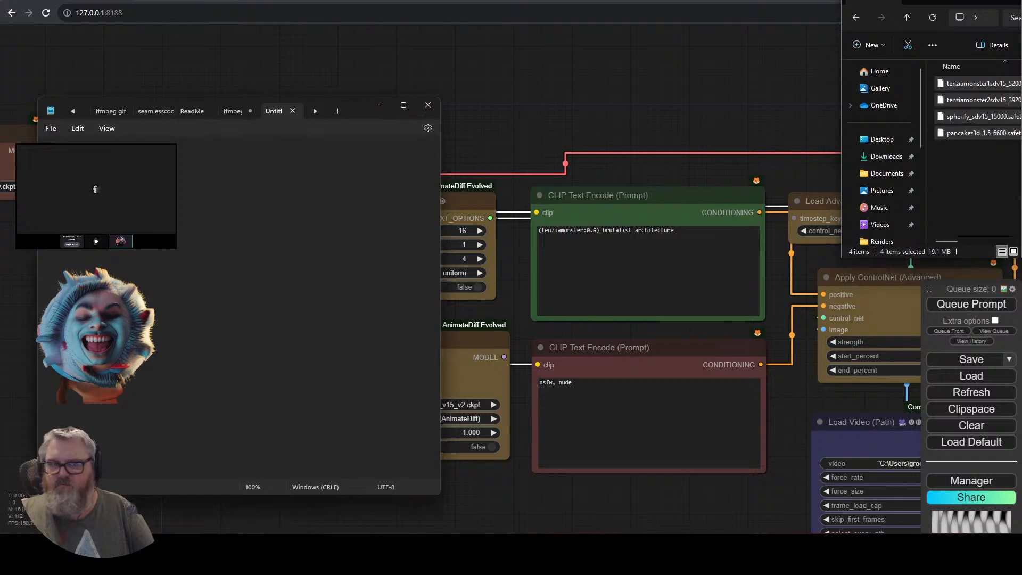
{"action": "key", "text": "alt+Tab"}
{"action": "left_click", "coordinate": [979, 83]}
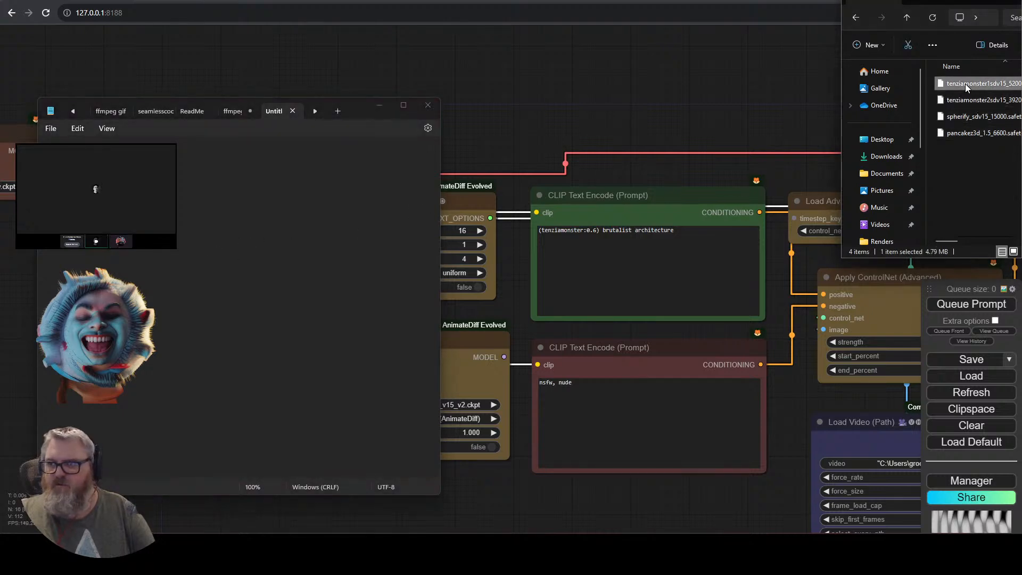
{"action": "key", "text": "F2"}
{"action": "key", "text": "ctrl+c"}
{"action": "key", "text": "alt+Tab"}
{"action": "key", "text": "ctrl+v"}
Copy the file names tenziamonster2sdv15_39200 and spherify_sdv15_15000 onto separate lines of the Notepad list.
{"action": "key", "text": "alt+Tab"}
{"action": "key", "text": "Tab"}
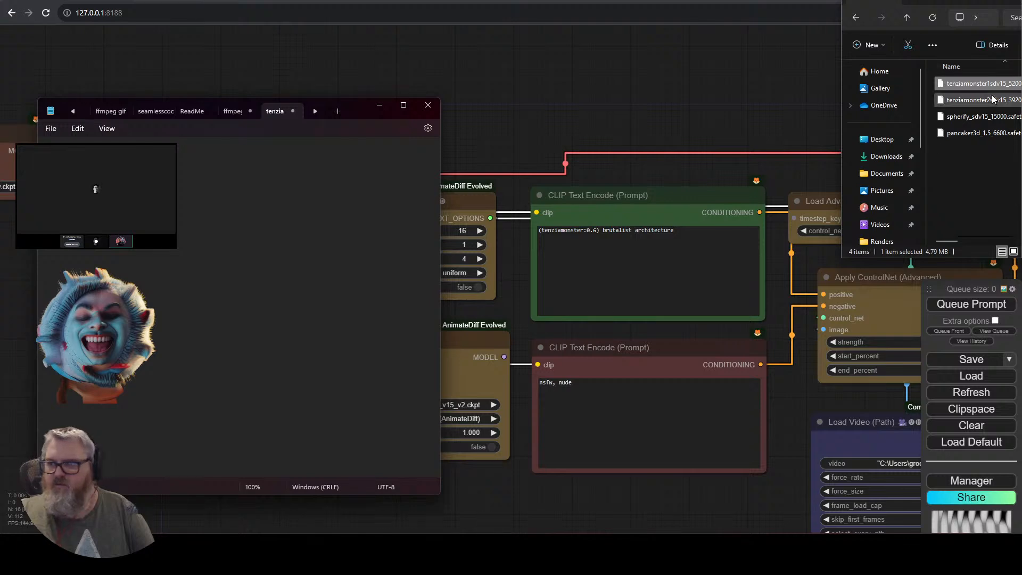
{"action": "key", "text": "alt+Tab"}
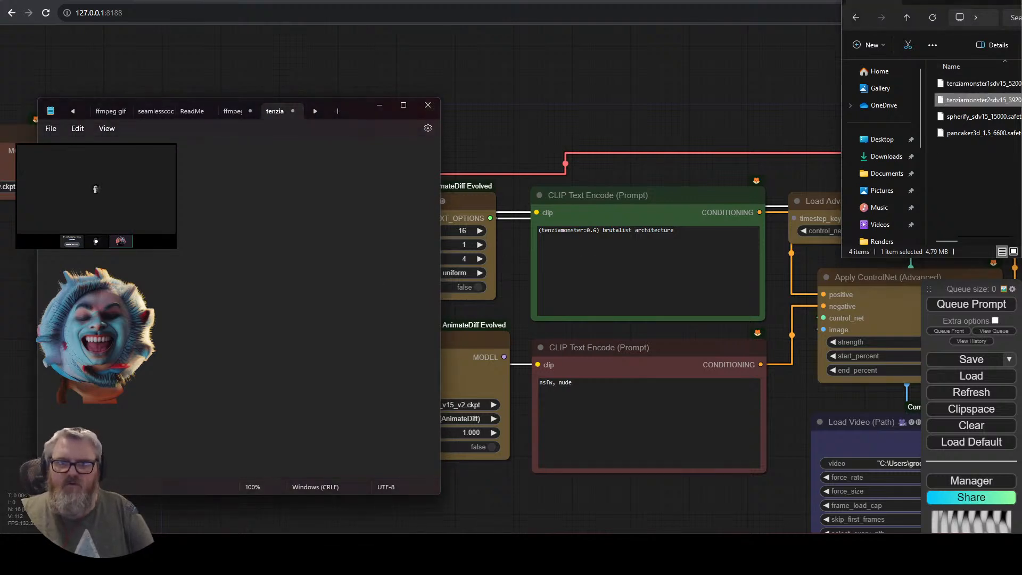
{"action": "key", "text": "alt+Tab"}
{"action": "key", "text": "Down"}
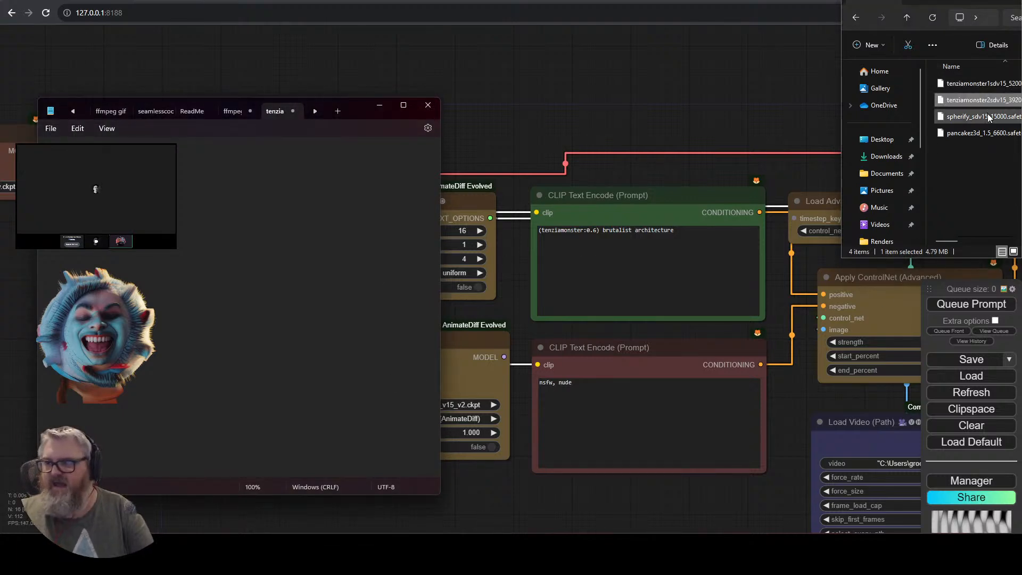
{"action": "key", "text": "F2"}
{"action": "key", "text": "alt+Tab"}
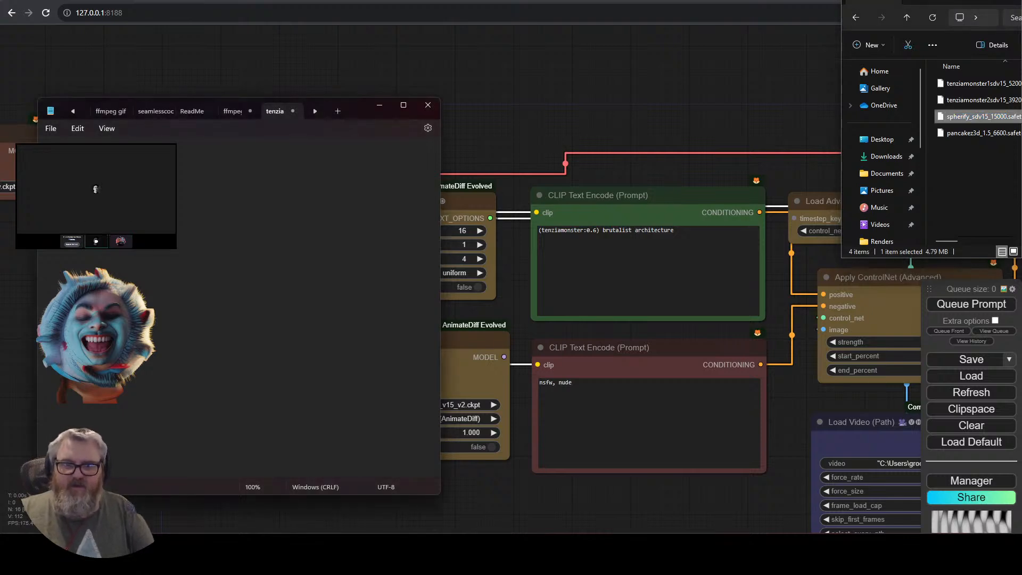
Add the file name pancakez3d_1.5_6600 as the last line of the Notepad list and move the Notepad window clear of the Load LoRA Tag node.
{"action": "left_click", "coordinate": [981, 137]}
{"action": "key", "text": "F2"}
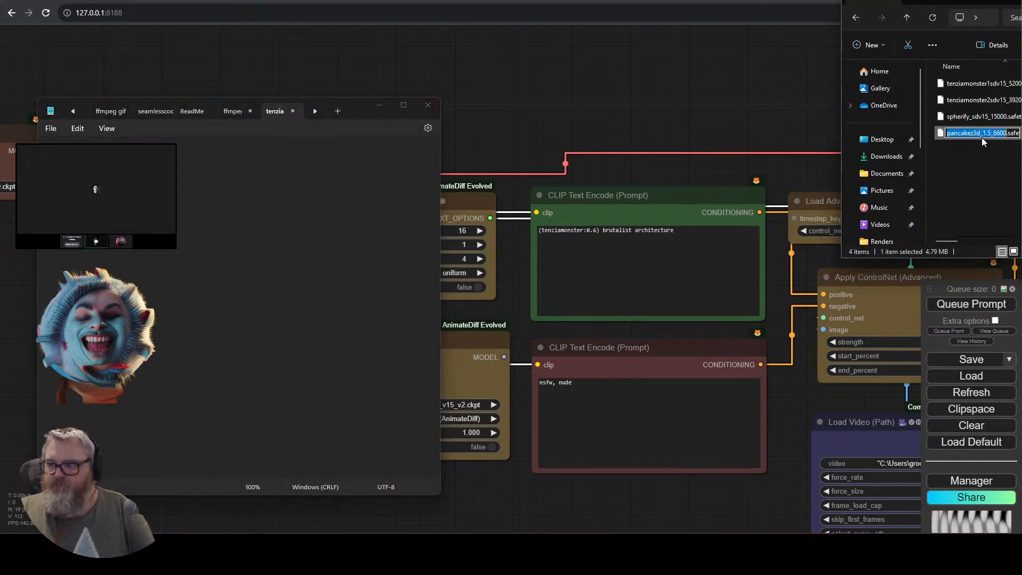
{"action": "key", "text": "Right"}
{"action": "key", "text": "Right"}
{"action": "key", "text": "Right"}
{"action": "key", "text": "Right"}
{"action": "key", "text": "Right"}
{"action": "key", "text": "Right"}
{"action": "key", "text": "Right"}
{"action": "key", "text": "Right"}
{"action": "key", "text": "Right"}
{"action": "key", "text": "Right"}
{"action": "key", "text": "Right"}
{"action": "key", "text": "Right"}
{"action": "key", "text": "Right"}
{"action": "key", "text": "Right"}
{"action": "key", "text": "Right"}
{"action": "key", "text": "Right"}
{"action": "key", "text": "Right"}
{"action": "key", "text": "Right"}
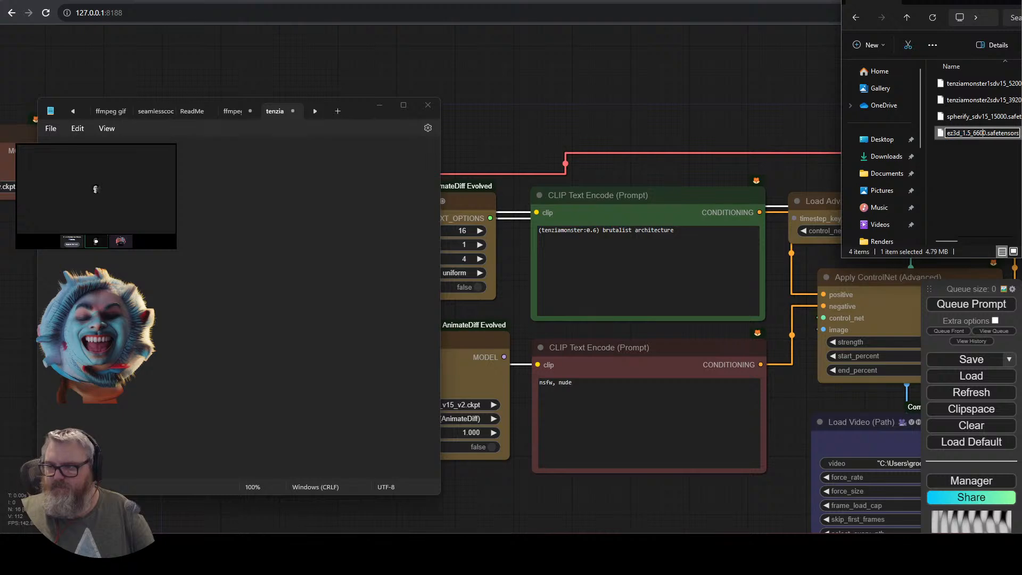
{"action": "key", "text": "Return"}
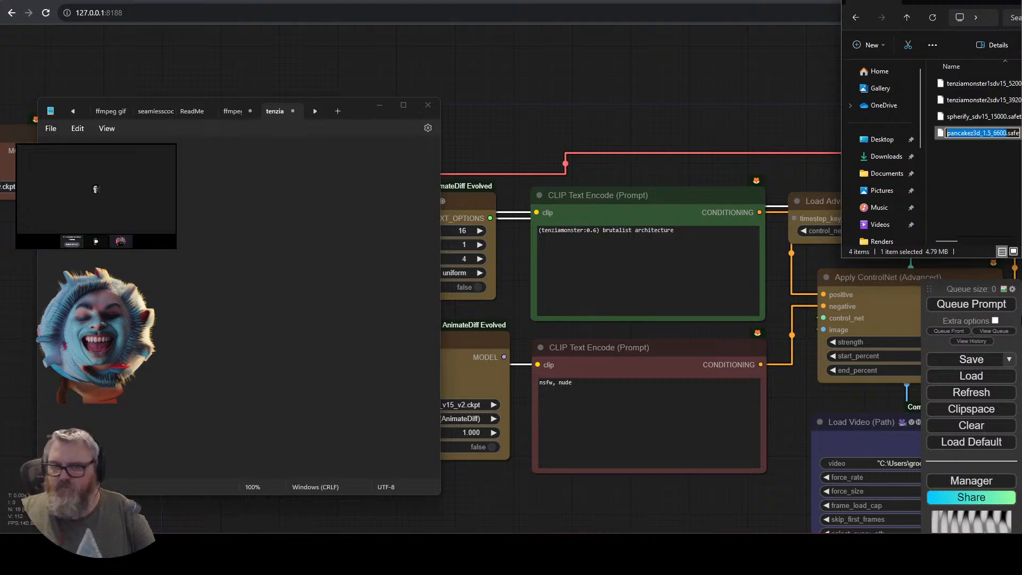
{"action": "key", "text": "alt+Tab"}
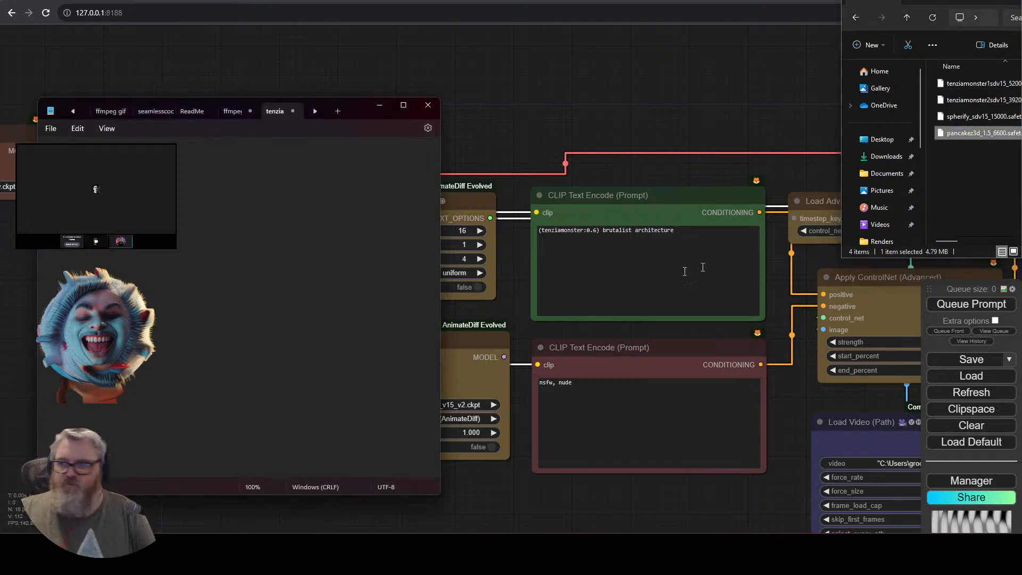
{"action": "left_click_drag", "start_coordinate": [330, 124], "coordinate": [504, 119]}
{"action": "key", "text": "ctrl+v"}
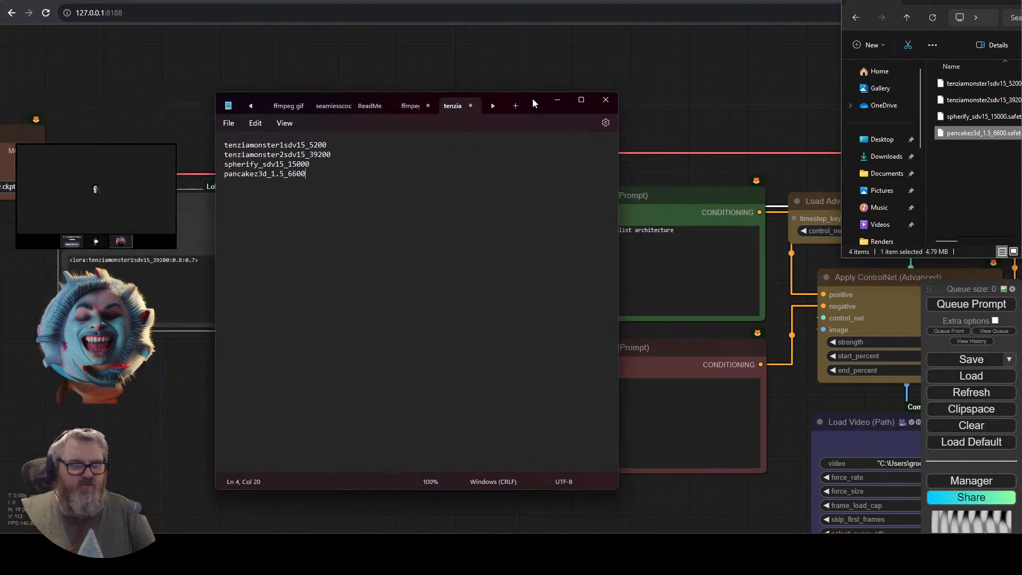
Go back up to the parent LoRA folder and open its purz subfolder.
{"action": "left_click", "coordinate": [975, 162]}
{"action": "key", "text": "alt+Up"}
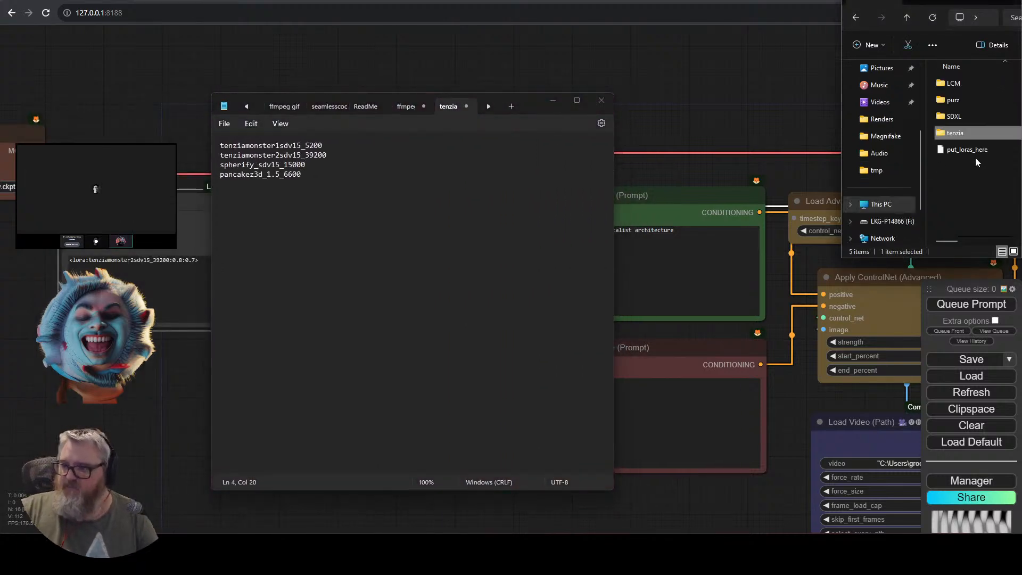
{"action": "key", "text": "Up"}
{"action": "key", "text": "Up"}
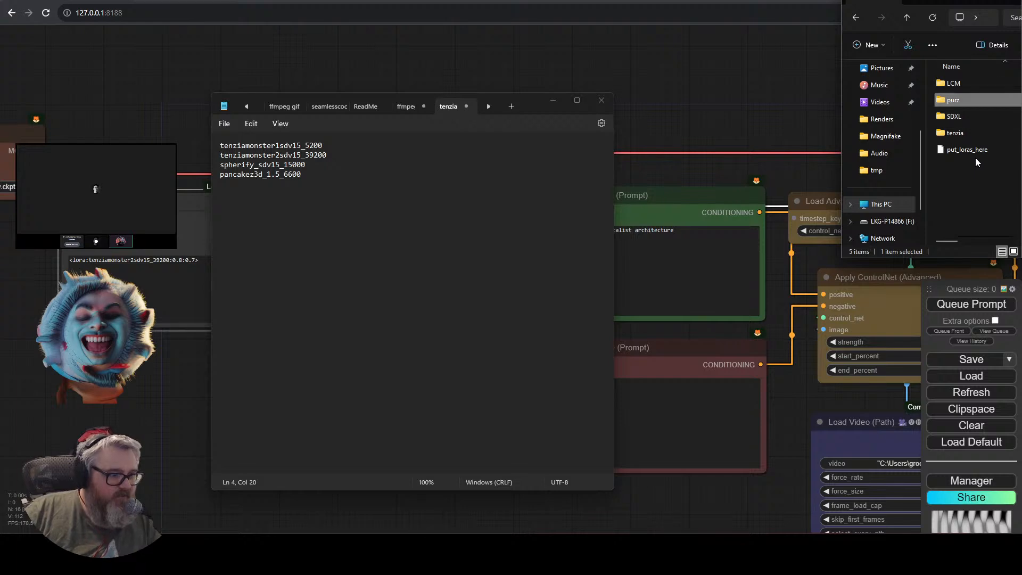
{"action": "key", "text": "Return"}
Add the file name purz-animation_12497, without its extension, to the Notepad list as a new group separated by a blank line.
{"action": "key", "text": "Down"}
{"action": "key", "text": "Up"}
{"action": "key", "text": "F2"}
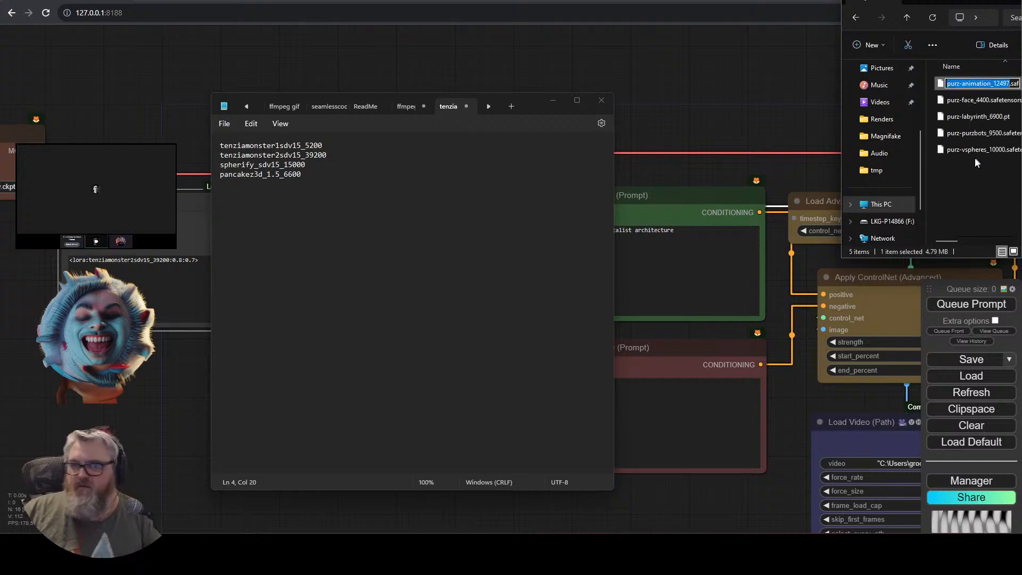
{"action": "key", "text": "Escape"}
{"action": "key", "text": "alt+Tab"}
{"action": "type", "text": "\\"}
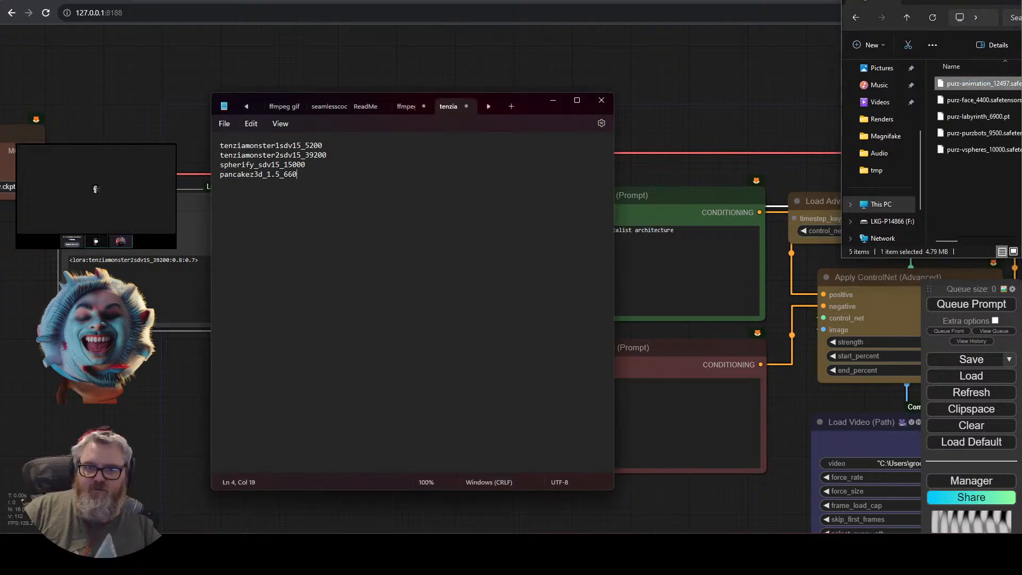
{"action": "type", "text": "0"}
{"action": "key", "text": "ctrl+v"}
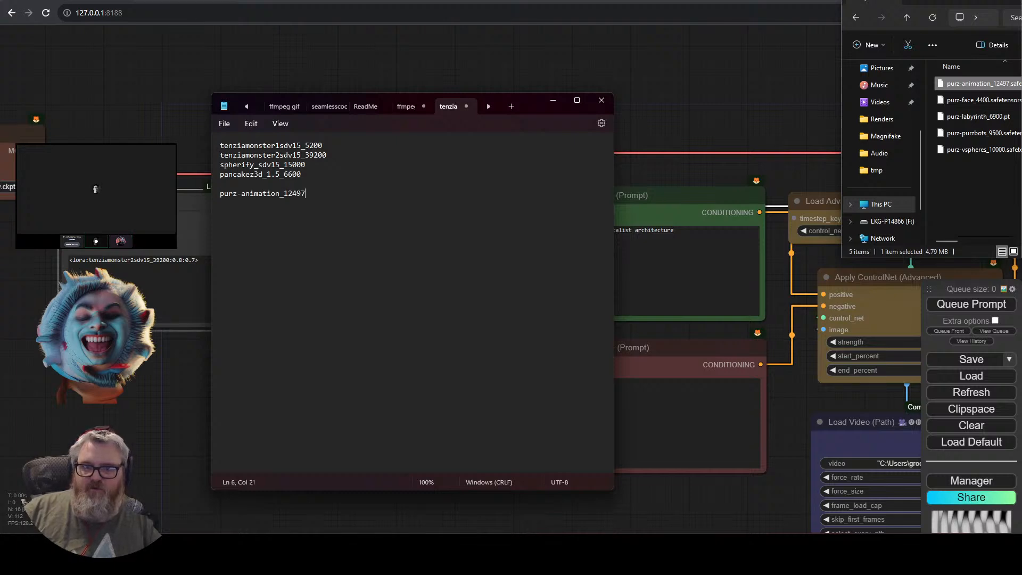
Copy the file name purz-face_4400 from the purz folder onto the next line of the Notepad list.
{"action": "key", "text": "alt+Tab"}
{"action": "key", "text": "Down"}
{"action": "key", "text": "F2"}
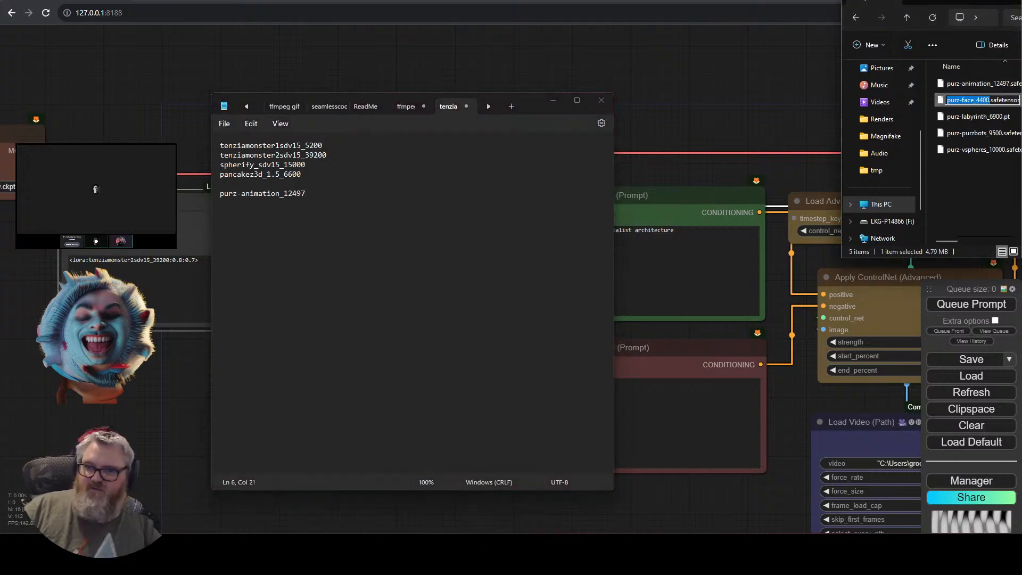
{"action": "key", "text": "ctrl+c"}
{"action": "key", "text": "Escape"}
{"action": "key", "text": "alt+Tab"}
{"action": "key", "text": "Return"}
{"action": "key", "text": "ctrl+v"}
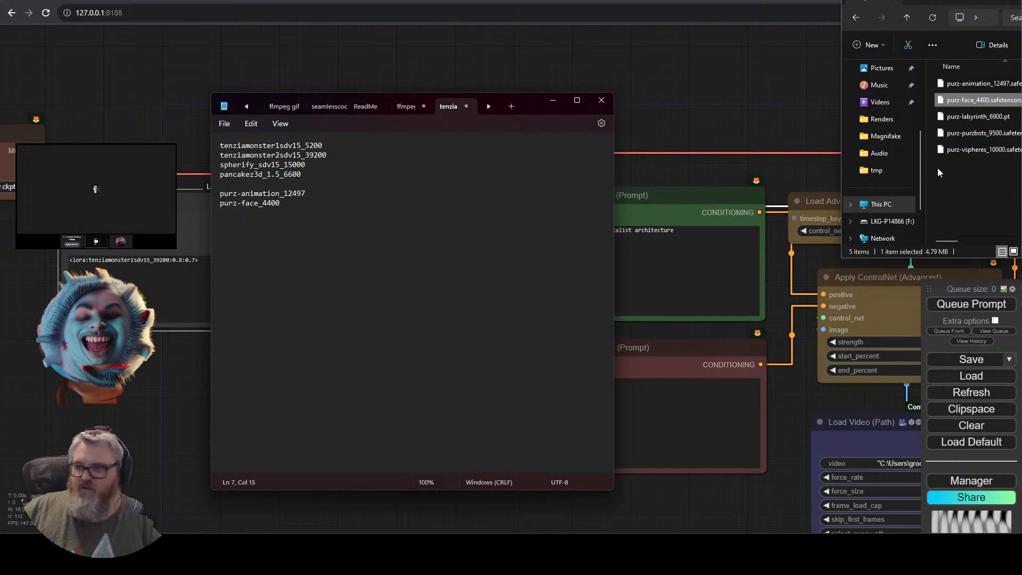
Copy the file name purz-labyrinth_6900 onto the next line of the Notepad list.
{"action": "key", "text": "alt+Tab"}
{"action": "key", "text": "Down"}
{"action": "key", "text": "F2"}
{"action": "key", "text": "ctrl+c"}
{"action": "key", "text": "Escape"}
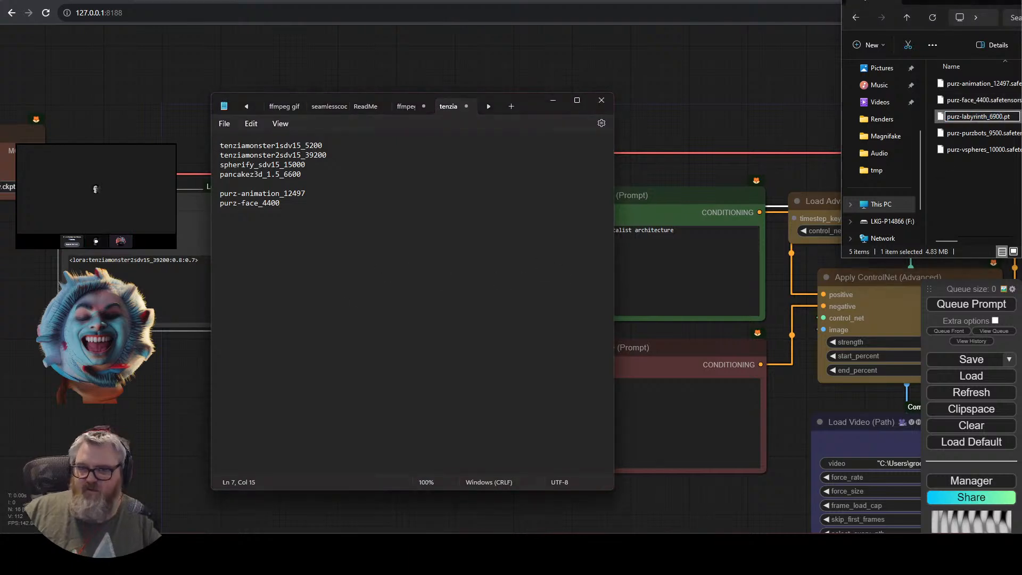
{"action": "key", "text": "alt+Tab"}
{"action": "key", "text": "Return"}
{"action": "key", "text": "ctrl+v"}
Copy the file name purz-purzbots_9500 onto the next line of the Notepad list.
{"action": "key", "text": "alt+Tab"}
{"action": "key", "text": "Down"}
{"action": "key", "text": "F2"}
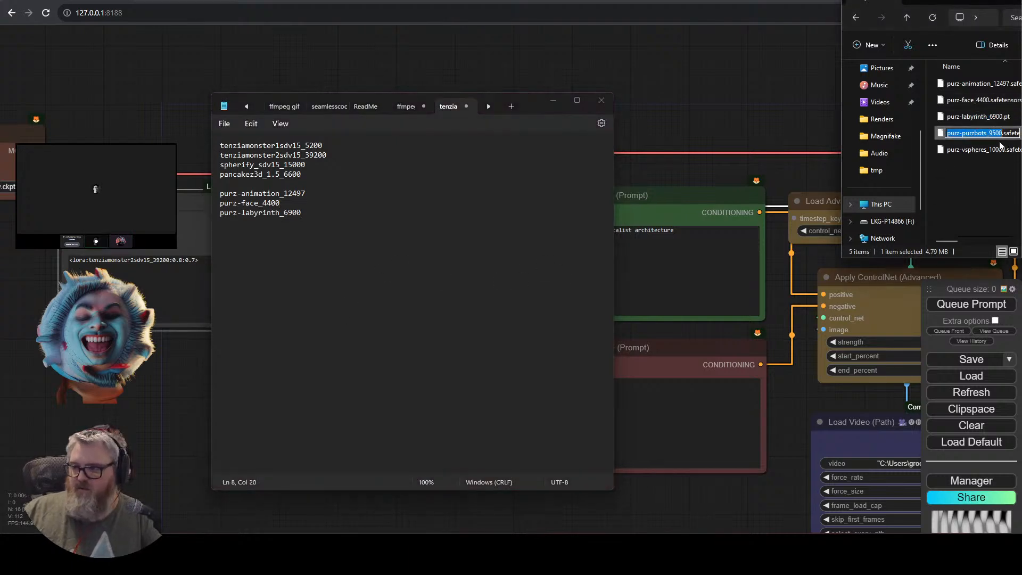
{"action": "key", "text": "ctrl+c"}
{"action": "key", "text": "Escape"}
{"action": "key", "text": "alt+Tab"}
{"action": "key", "text": "Return"}
{"action": "key", "text": "ctrl+v"}
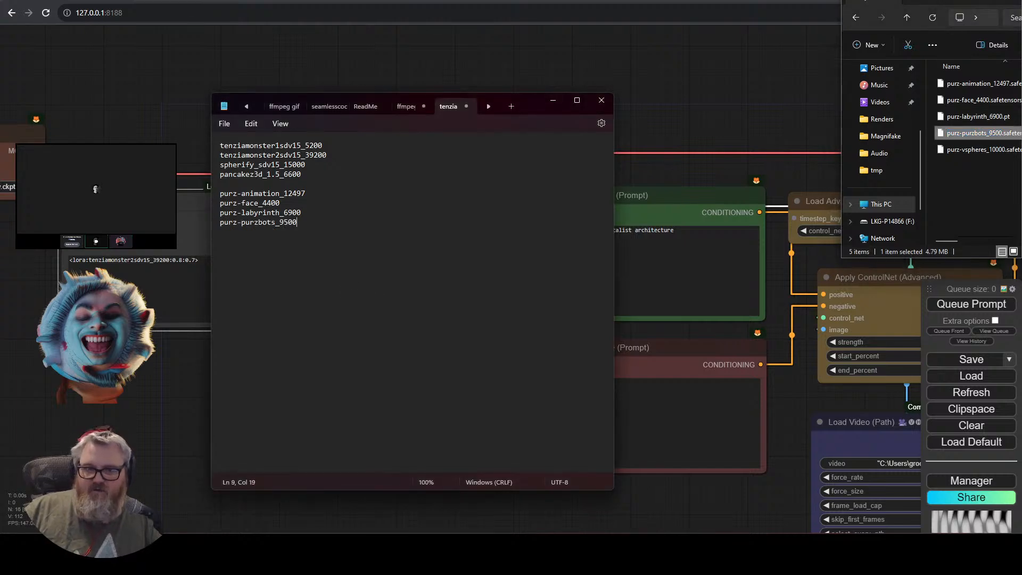
Copy the file name purz-vspheres_10000 onto the last line of the Notepad list.
{"action": "key", "text": "alt+Tab"}
{"action": "key", "text": "Down"}
{"action": "key", "text": "F2"}
{"action": "key", "text": "ctrl+c"}
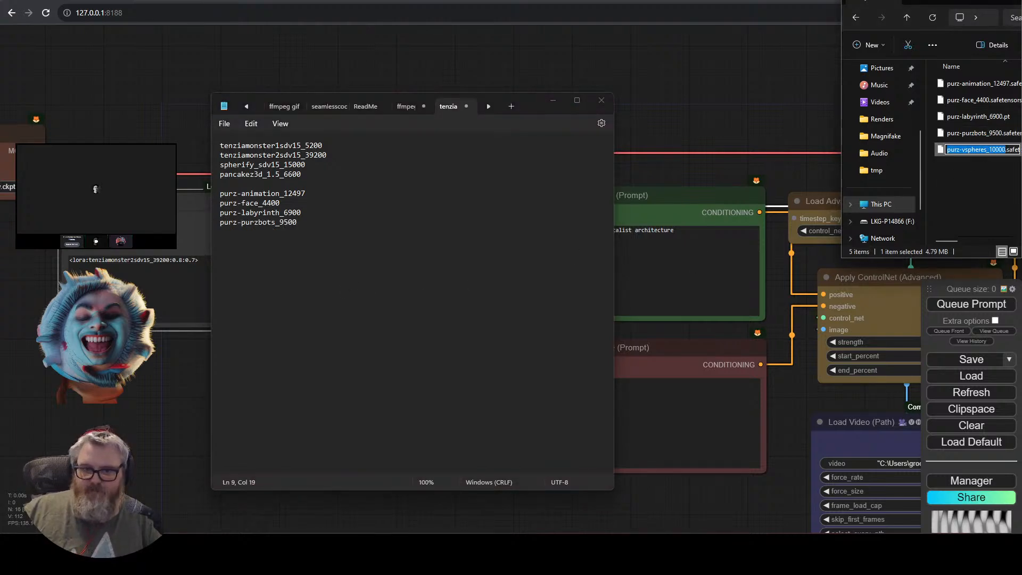
{"action": "key", "text": "Escape"}
{"action": "key", "text": "alt+Tab"}
{"action": "key", "text": "Return"}
{"action": "key", "text": "ctrl+v"}
Try adding the file name lcm-lora-sdxl from the LCM folder to the Notepad list as a third group.
{"action": "key", "text": "alt+Tab"}
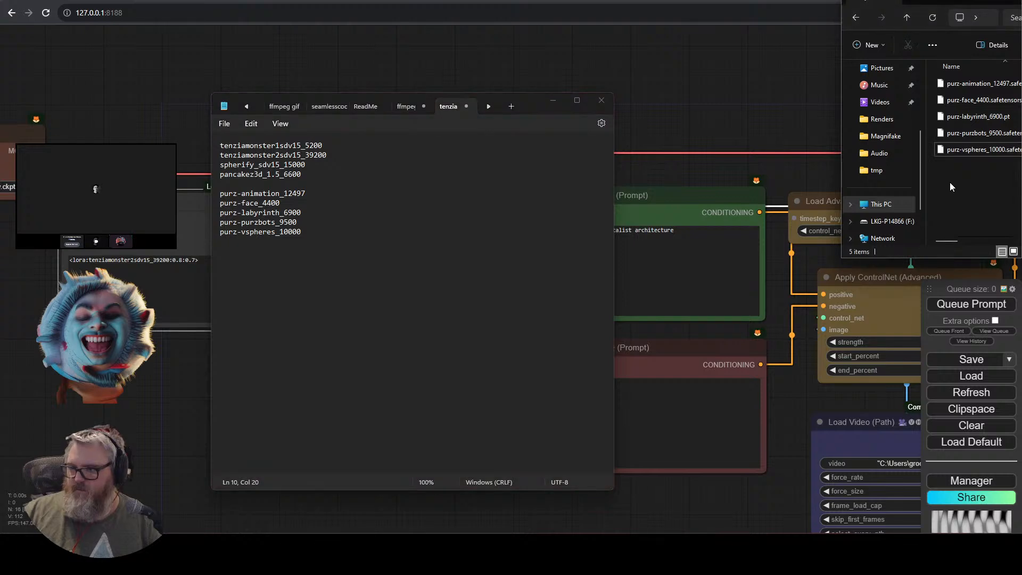
{"action": "key", "text": "alt+Up"}
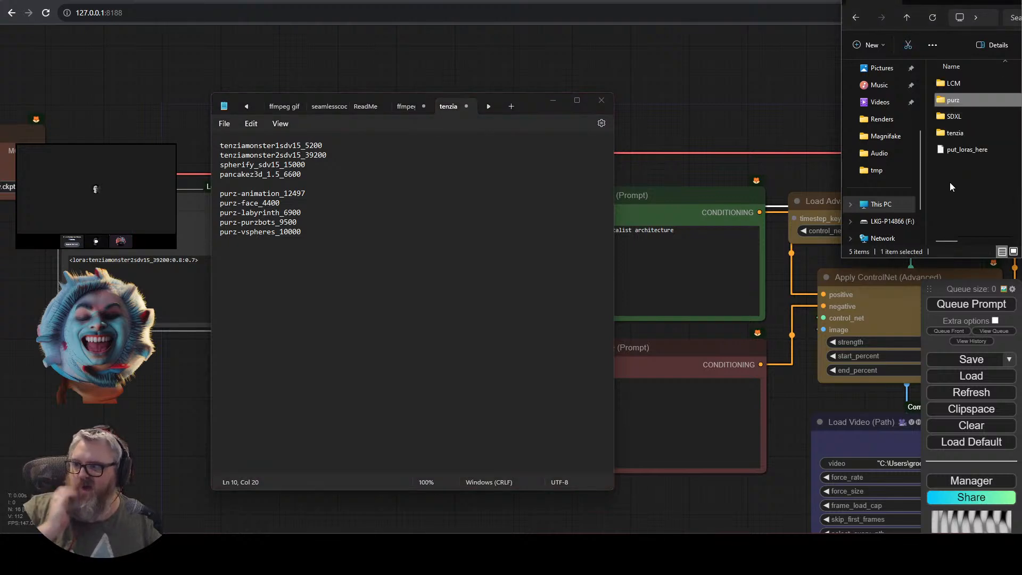
{"action": "key", "text": "Up"}
{"action": "key", "text": "Return"}
{"action": "key", "text": "Down"}
{"action": "key", "text": "Up"}
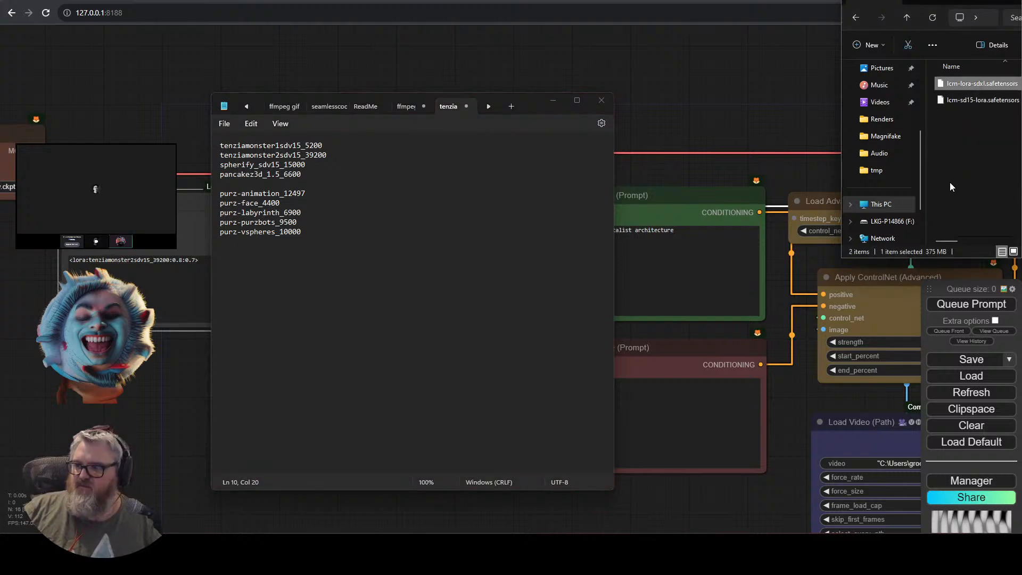
{"action": "key", "text": "alt+Tab"}
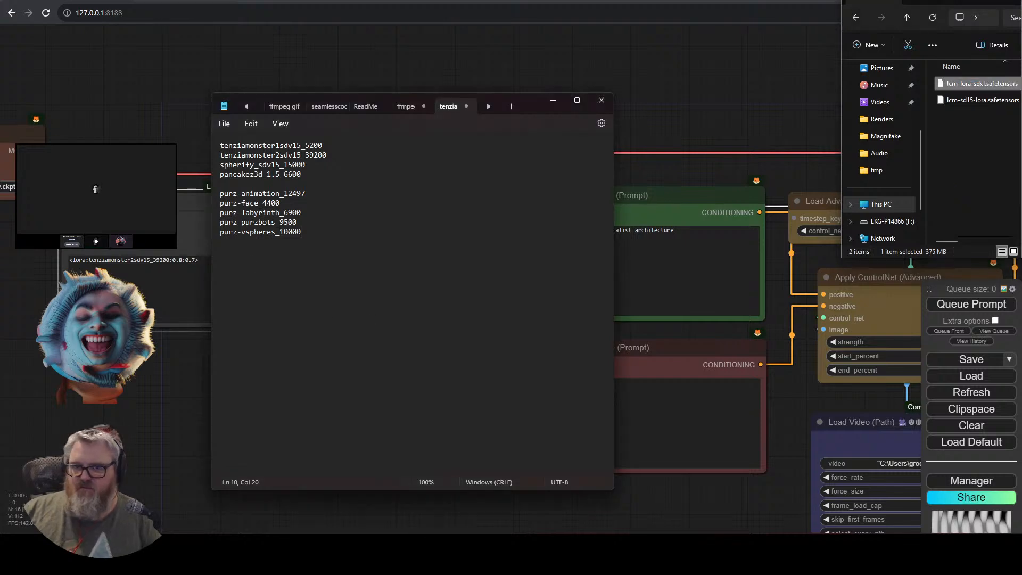
{"action": "key", "text": "Return"}
{"action": "key", "text": "Return"}
{"action": "key", "text": "ctrl+v"}
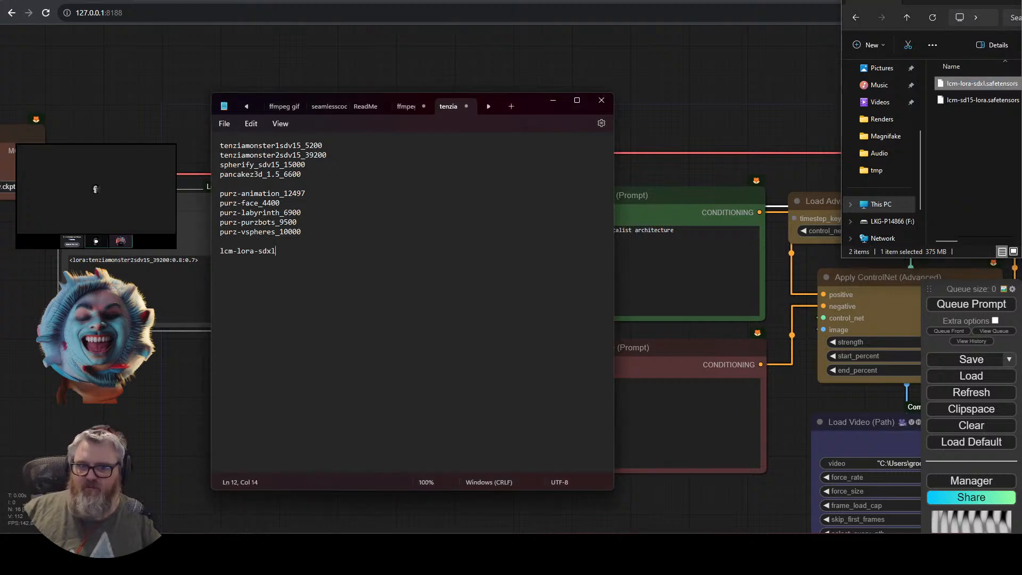
{"action": "key", "text": "ctrl+z"}
{"action": "key", "text": "ctrl+z"}
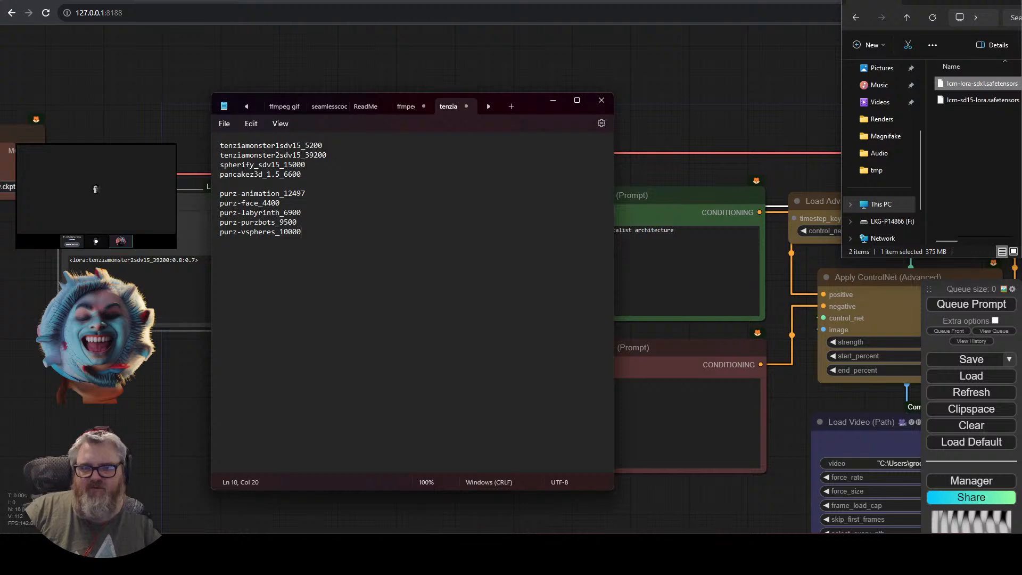
Return to the parent LoRA folder and close the folder window.
{"action": "left_click", "coordinate": [998, 160]}
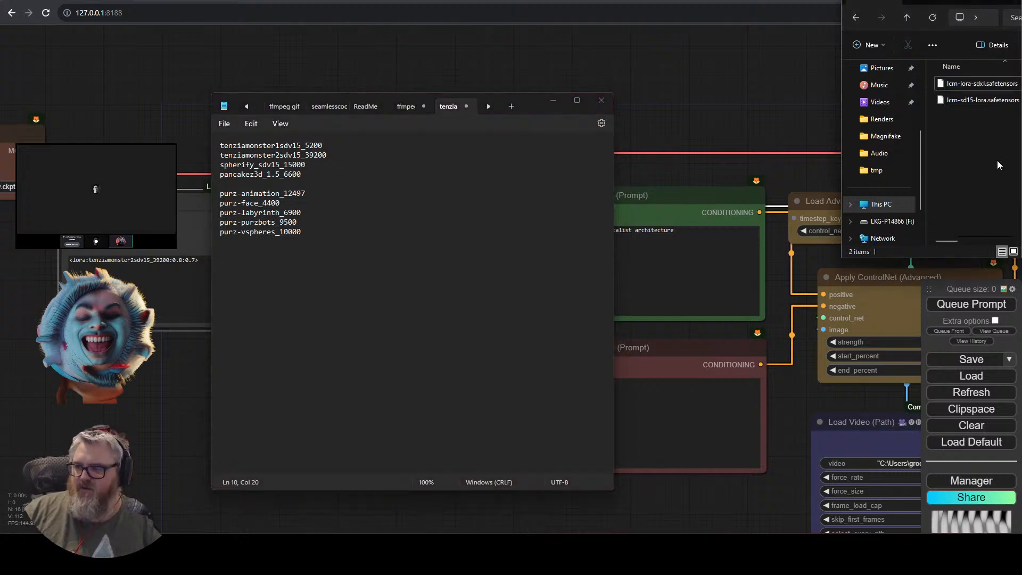
{"action": "key", "text": "alt+Up"}
{"action": "key", "text": "Down"}
{"action": "key", "text": "Down"}
{"action": "key", "text": "Down"}
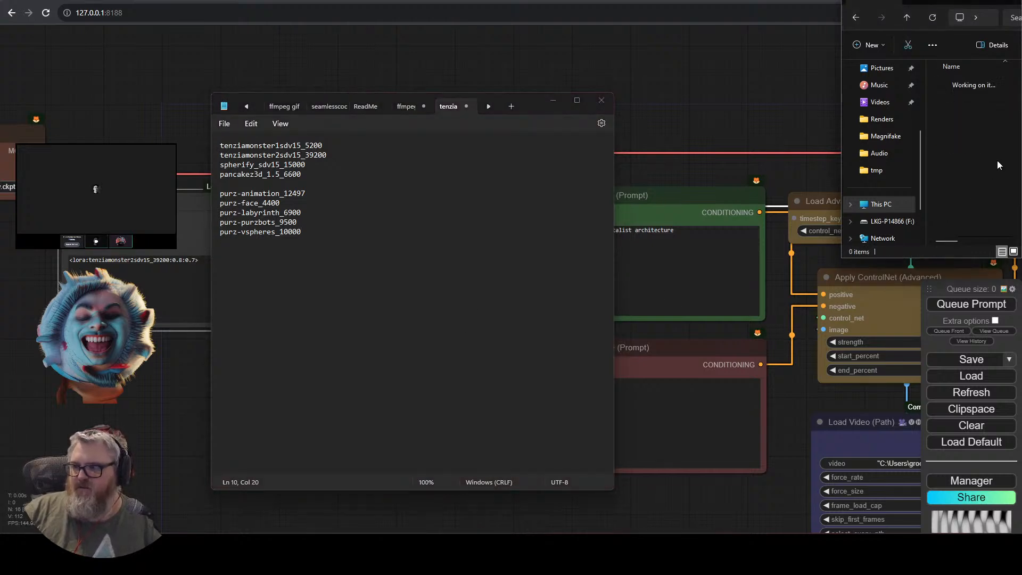
{"action": "key", "text": "Up"}
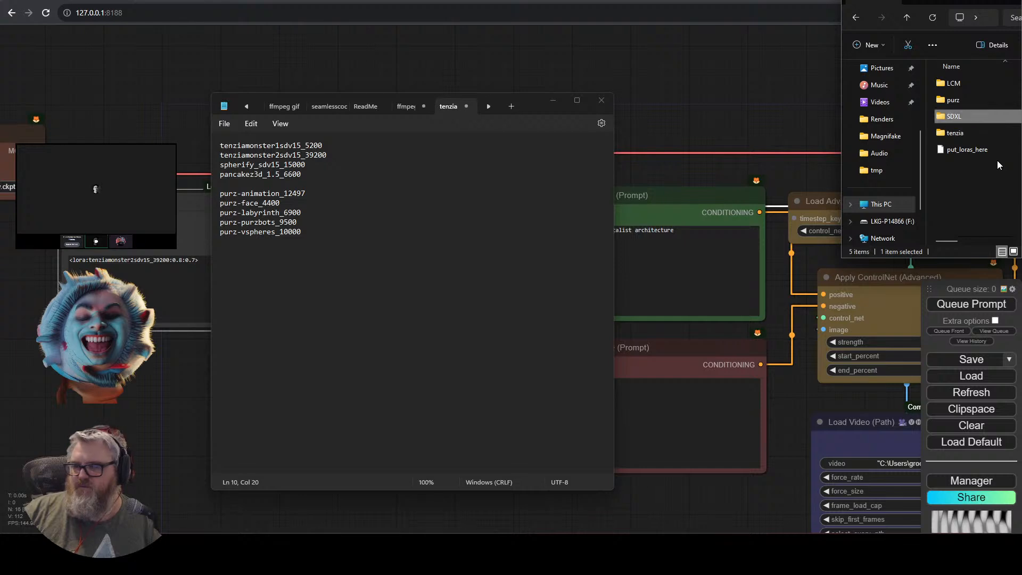
{"action": "left_click", "coordinate": [511, 305]}
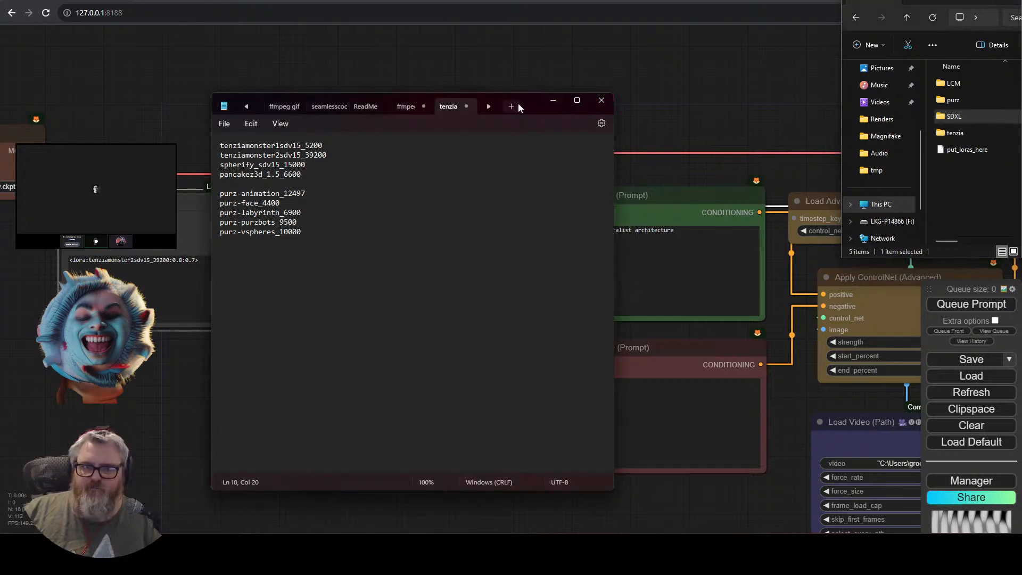
{"action": "left_click", "coordinate": [969, 184]}
{"action": "key", "text": "ctrl+w"}
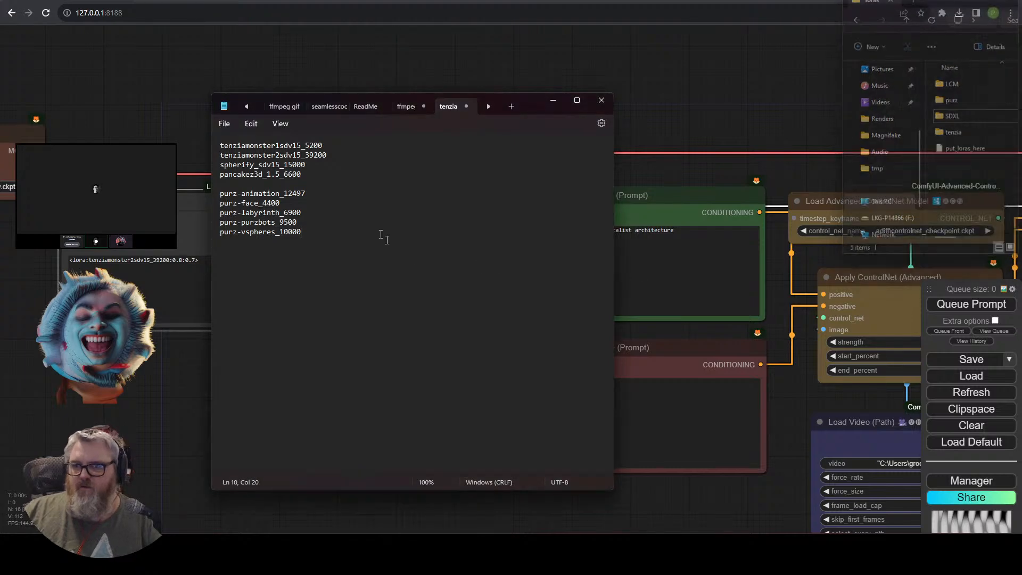
Copy the entire Notepad list of LoRA names and paste it below the existing tag in the Load LoRA Tag node.
{"action": "left_click_drag", "start_coordinate": [515, 113], "coordinate": [745, 71]}
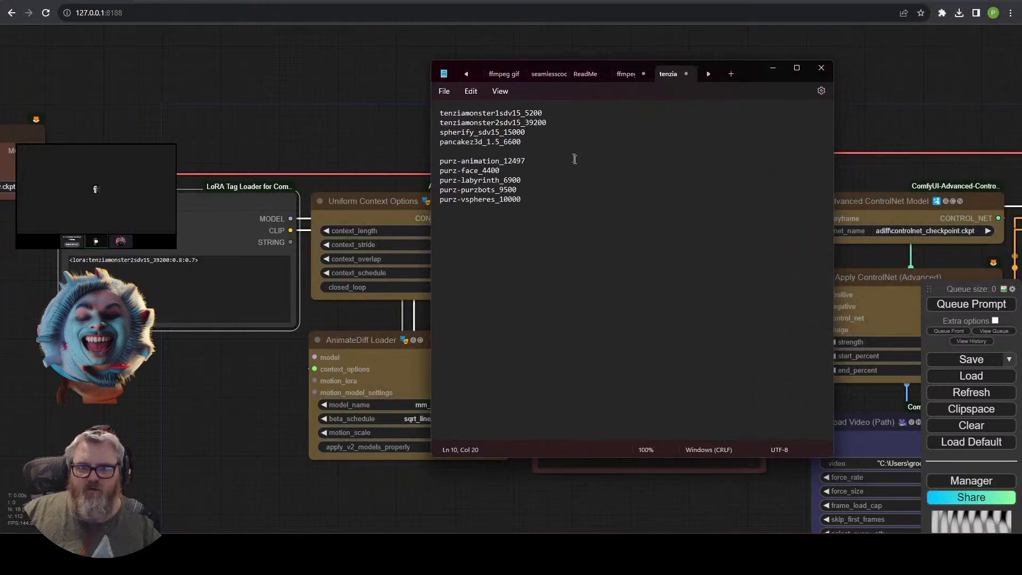
{"action": "key", "text": "ctrl+a"}
{"action": "left_click", "coordinate": [180, 298]}
{"action": "key", "text": "ctrl+v"}
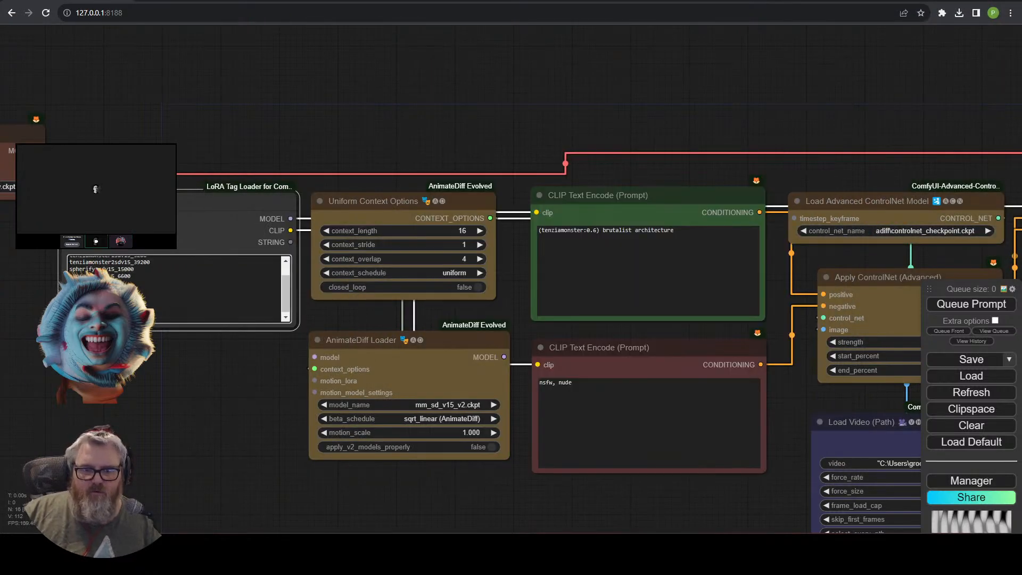
{"action": "key", "text": "ctrl+Home"}
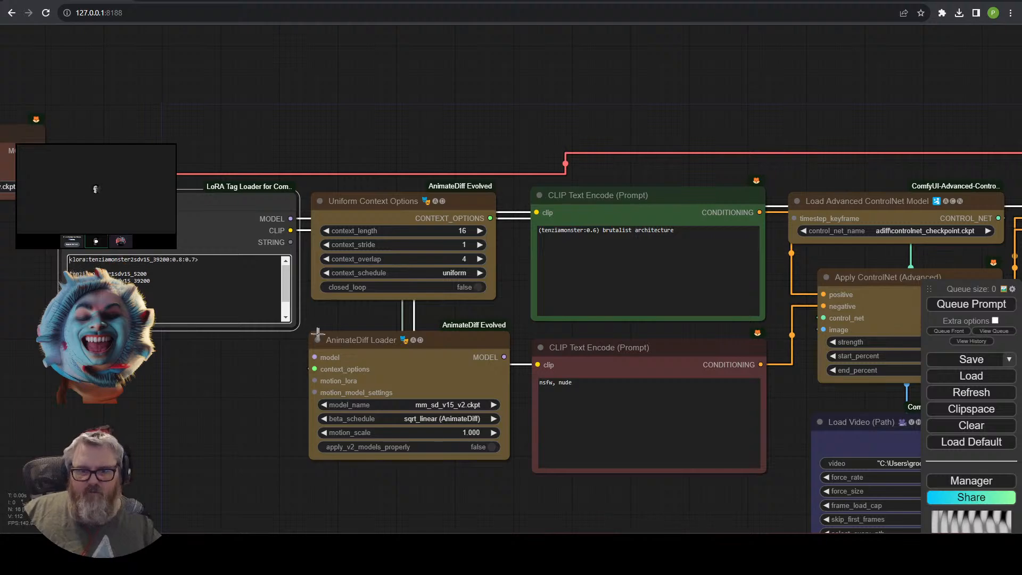
Enlarge the Load LoRA Tag node so its text box fits the whole list of names.
{"action": "left_click_drag", "start_coordinate": [296, 329], "coordinate": [397, 477]}
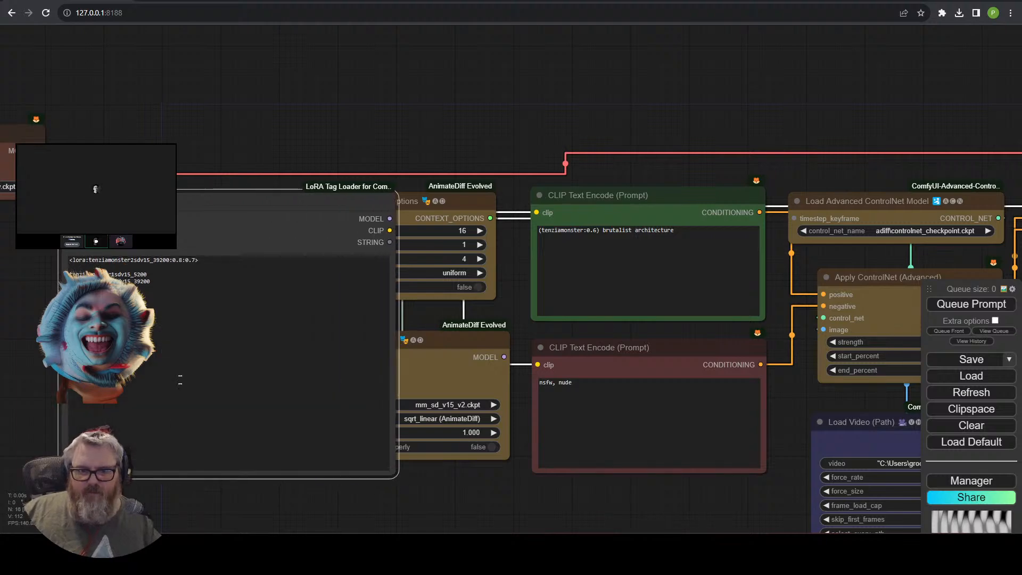
{"action": "scroll", "coordinate": [43, 274], "scroll_direction": "up", "scroll_amount": 8}
{"action": "left_click_drag", "start_coordinate": [27, 268], "coordinate": [117, 301]}
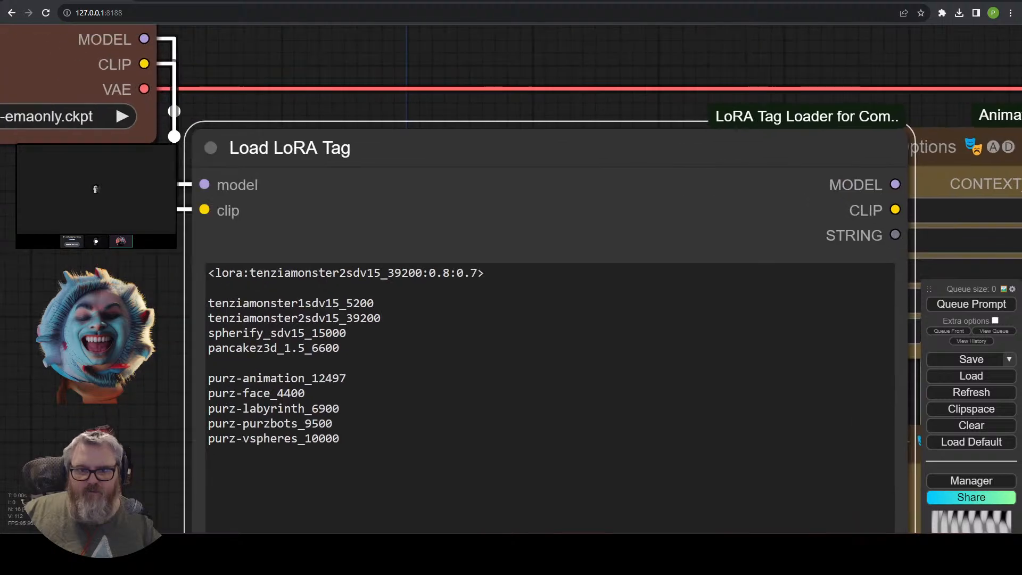
Duplicate the <lora:tenziamonster2sdv15_39200:0.8:0.7> tag to make four tag lines above the pasted names.
{"action": "left_click", "coordinate": [298, 272]}
{"action": "key", "text": "Down"}
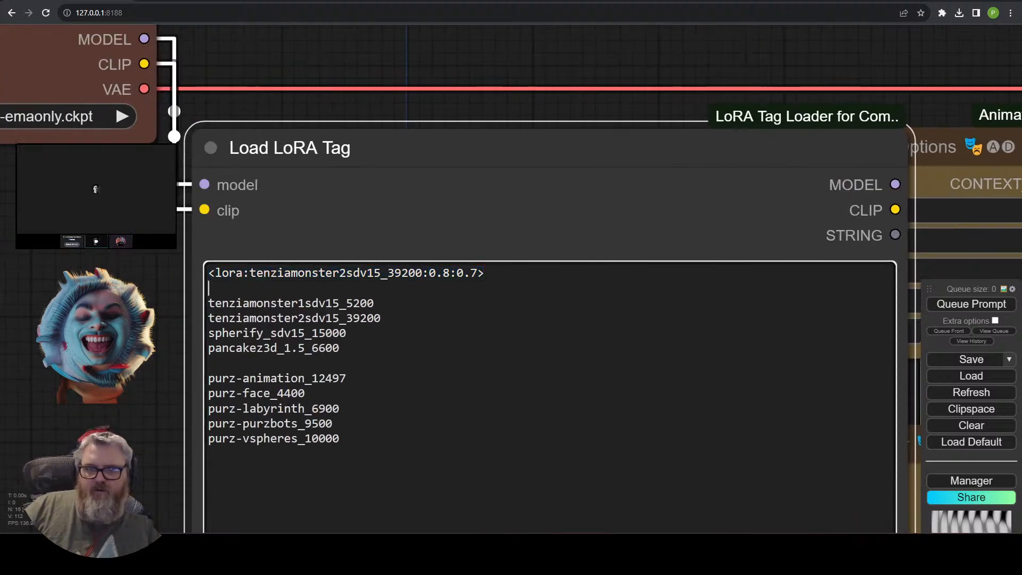
{"action": "key", "text": "Return"}
{"action": "key", "text": "ctrl+v"}
{"action": "key", "text": "ctrl+v"}
{"action": "key", "text": "ctrl+v"}
{"action": "key", "text": "ctrl+v"}
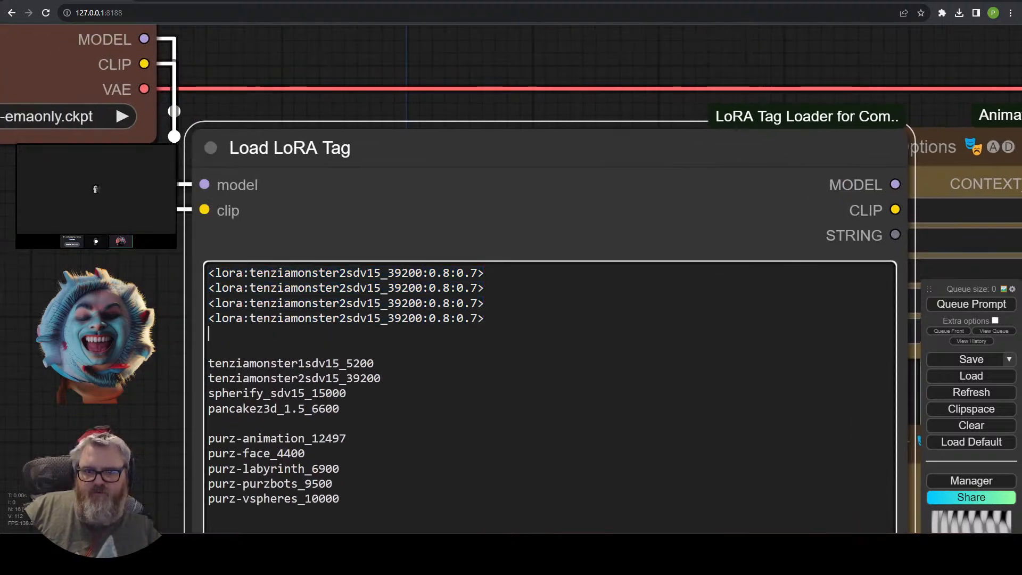
Paste one more tag into the first group and a second group of five identical tags below a blank line.
{"action": "key", "text": "Up"}
{"action": "key", "text": "Return"}
{"action": "key", "text": "ctrl+v"}
{"action": "key", "text": "Return"}
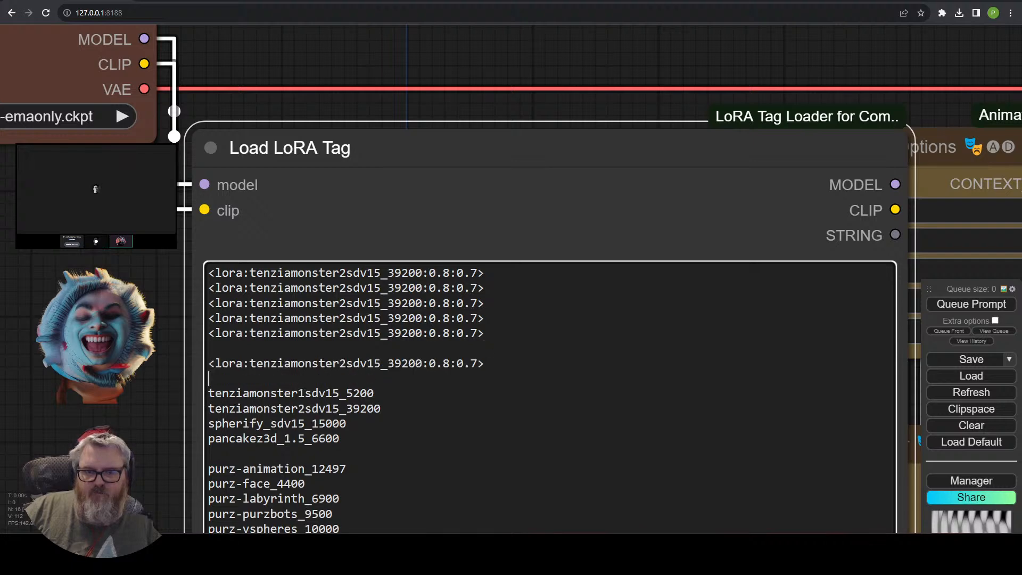
{"action": "key", "text": "ctrl+v"}
{"action": "key", "text": "Return"}
{"action": "key", "text": "ctrl+v"}
{"action": "key", "text": "Return"}
{"action": "key", "text": "ctrl+v"}
{"action": "key", "text": "Return"}
{"action": "key", "text": "ctrl+v"}
Delete the surplus fifth tag from the first group, keeping one blank line before the second group.
{"action": "key", "text": "Up"}
{"action": "key", "text": "Up"}
{"action": "key", "text": "Up"}
{"action": "key", "text": "Up"}
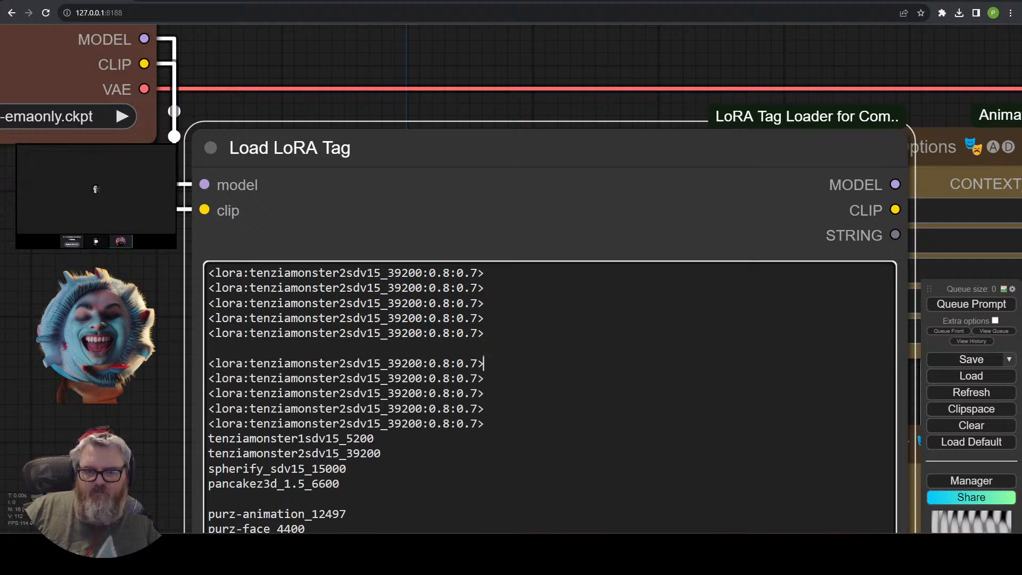
{"action": "key", "text": "shift+Home"}
{"action": "key", "text": "BackSpace"}
{"action": "key", "text": "Delete"}
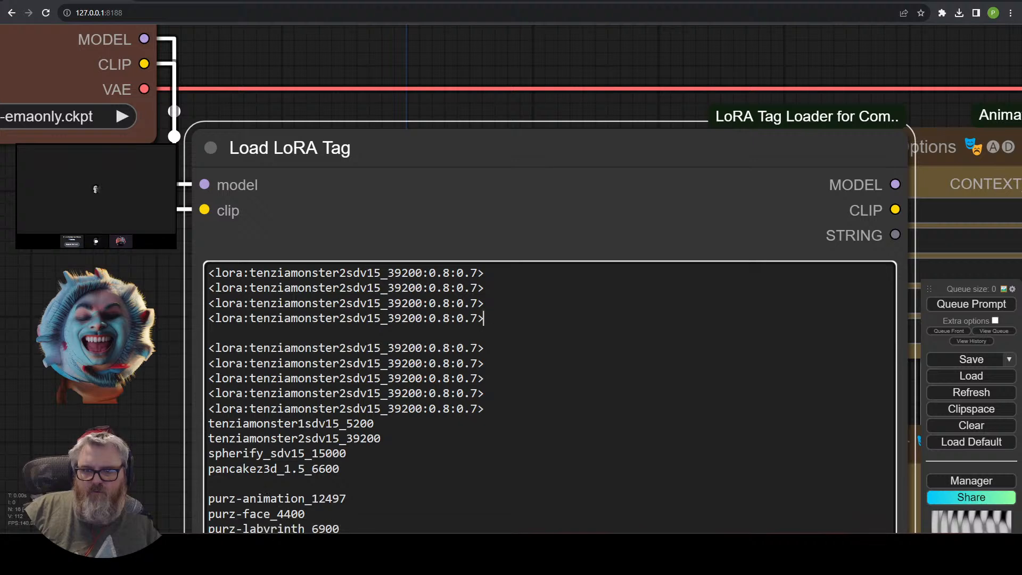
Copy tenziamonster1sdv15_5200 from the name list and replace the LoRA name in the first tag with it.
{"action": "key", "text": "shift+Home"}
{"action": "key", "text": "ctrl+c"}
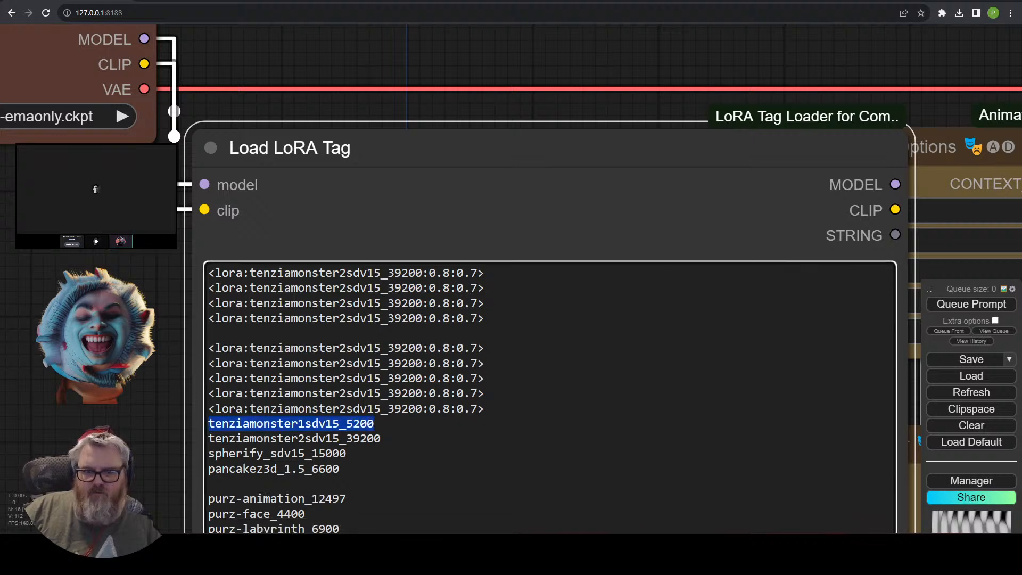
{"action": "key", "text": "Up"}
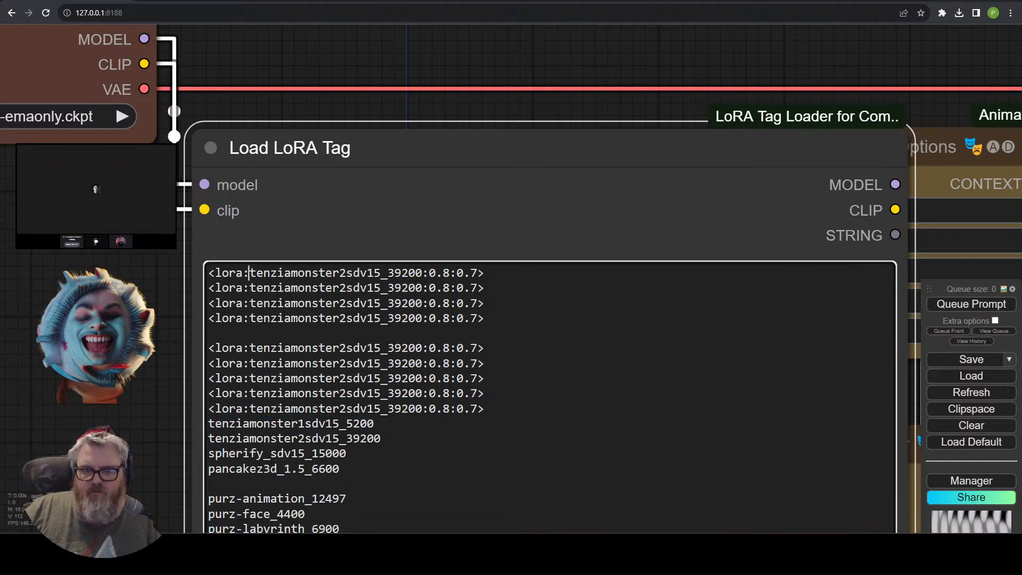
{"action": "key", "text": "shift+Right"}
{"action": "key", "text": "shift+Right"}
{"action": "key", "text": "shift+Right"}
{"action": "key", "text": "shift+Right"}
{"action": "key", "text": "shift+Right"}
{"action": "key", "text": "shift+Right"}
{"action": "key", "text": "shift+Right"}
{"action": "key", "text": "shift+Right"}
{"action": "key", "text": "shift+Right"}
{"action": "key", "text": "shift+Right"}
{"action": "key", "text": "shift+Right"}
{"action": "key", "text": "shift+Right"}
{"action": "key", "text": "shift+Right"}
{"action": "key", "text": "shift+Right"}
{"action": "key", "text": "shift+Right"}
{"action": "key", "text": "shift+Right"}
{"action": "key", "text": "shift+Right"}
{"action": "key", "text": "shift+Right"}
{"action": "key", "text": "shift+Right"}
{"action": "key", "text": "shift+Right"}
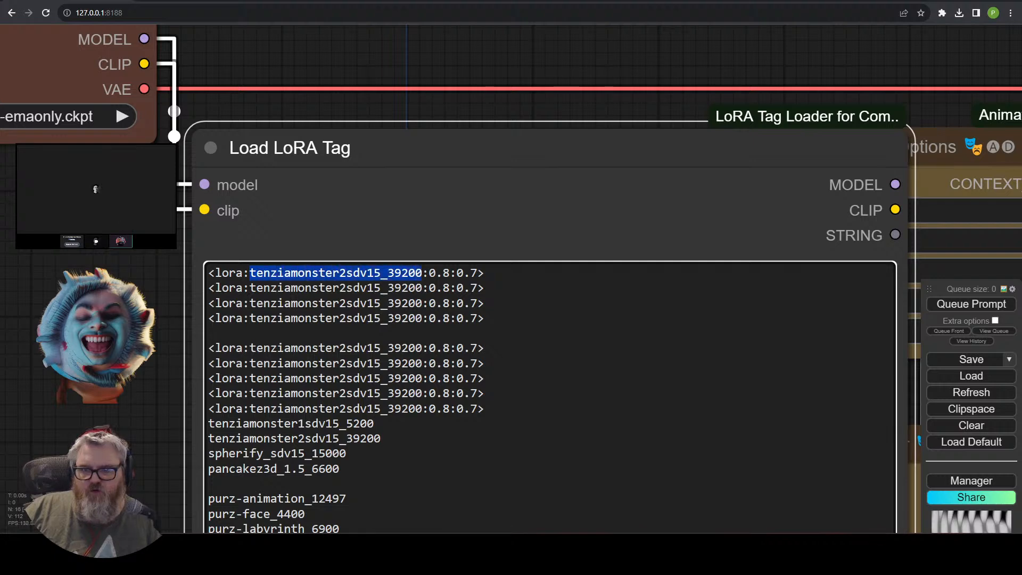
{"action": "key", "text": "ctrl+v"}
Move spherify_sdv15_15000 from the name list into the third tag, replacing its LoRA name and keeping the 0.8:0.7 weights.
{"action": "key", "text": "Down"}
{"action": "key", "text": "Up"}
{"action": "key", "text": "End"}
{"action": "key", "text": "shift+Home"}
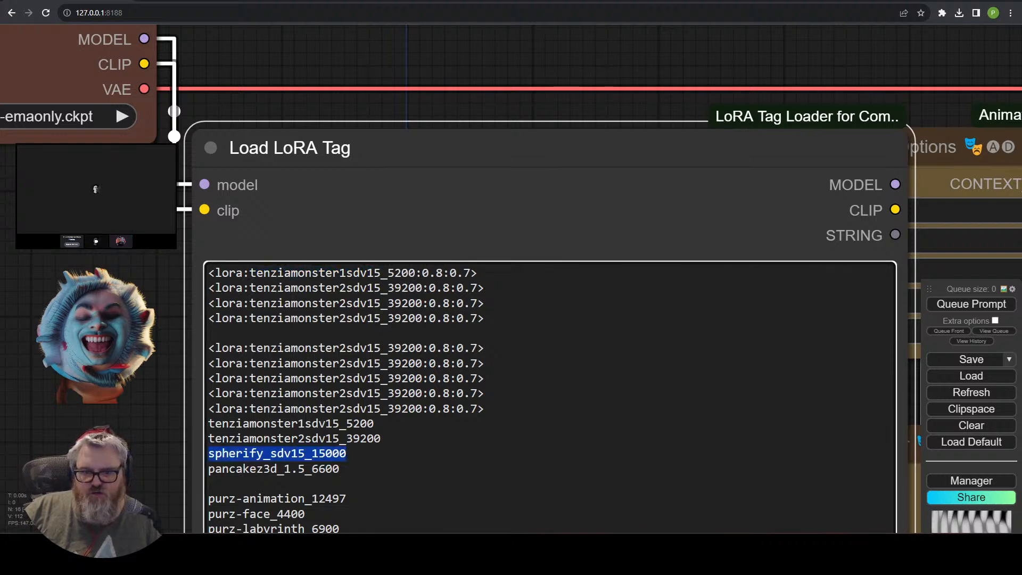
{"action": "key", "text": "ctrl+x"}
{"action": "key", "text": "Up"}
{"action": "key", "text": "Right"}
{"action": "key", "text": "Right"}
{"action": "key", "text": "Right"}
{"action": "key", "text": "Right"}
{"action": "key", "text": "Down"}
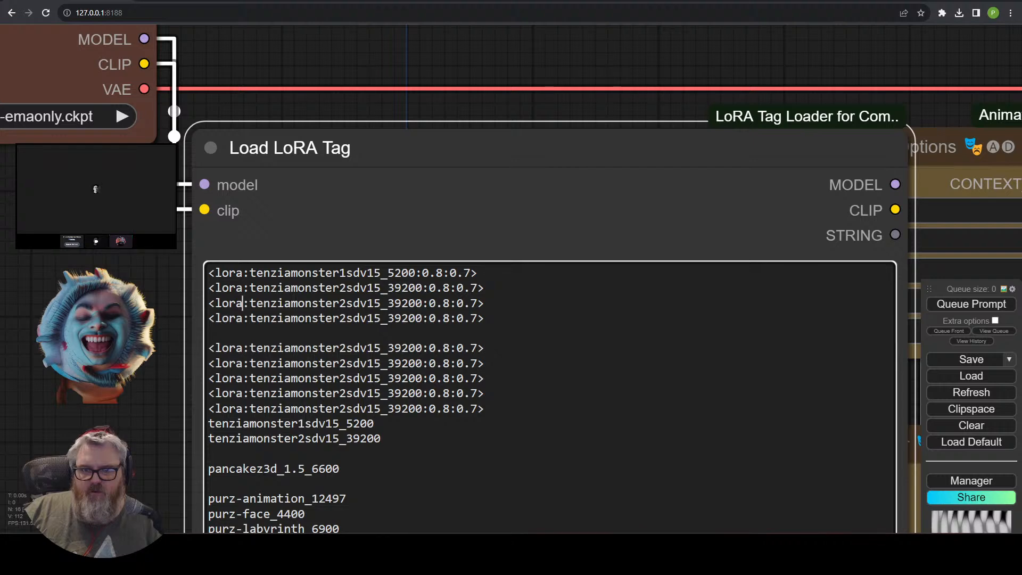
{"action": "key", "text": "Right"}
{"action": "key", "text": "shift+End"}
{"action": "key", "text": "shift+Left"}
{"action": "key", "text": "shift+Left"}
{"action": "key", "text": "shift+Left"}
{"action": "key", "text": "shift+Left"}
{"action": "key", "text": "shift+Left"}
{"action": "key", "text": "shift+Left"}
{"action": "key", "text": "shift+Left"}
{"action": "key", "text": "shift+Left"}
{"action": "key", "text": "shift+Left"}
{"action": "key", "text": "shift+Left"}
{"action": "key", "text": "shift+Right"}
{"action": "key", "text": "ctrl+v"}
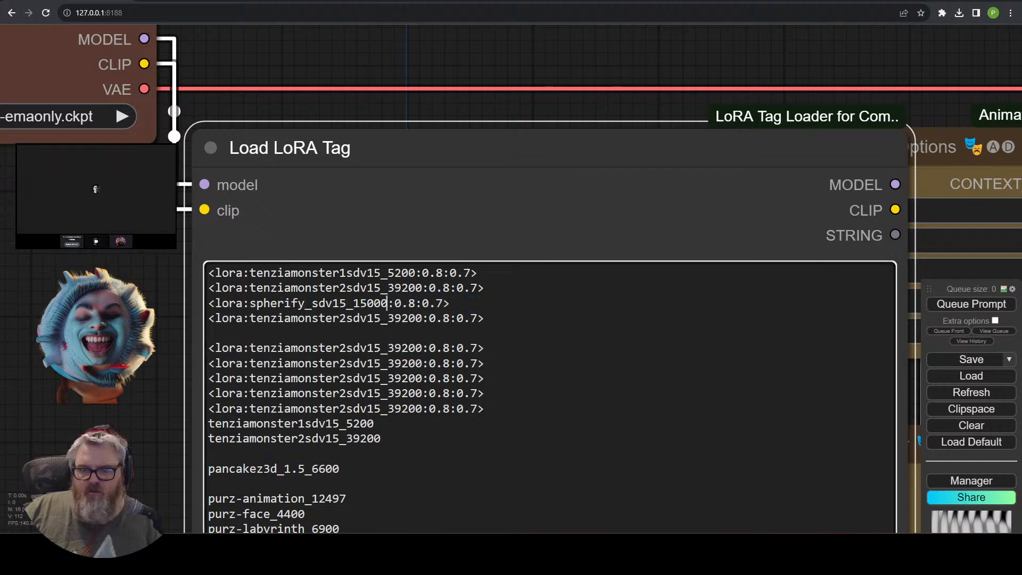
Move pancakez3d_1.5_6600 from the name list into the fourth tag of the first group in place of its LoRA name.
{"action": "left_click", "coordinate": [339, 469]}
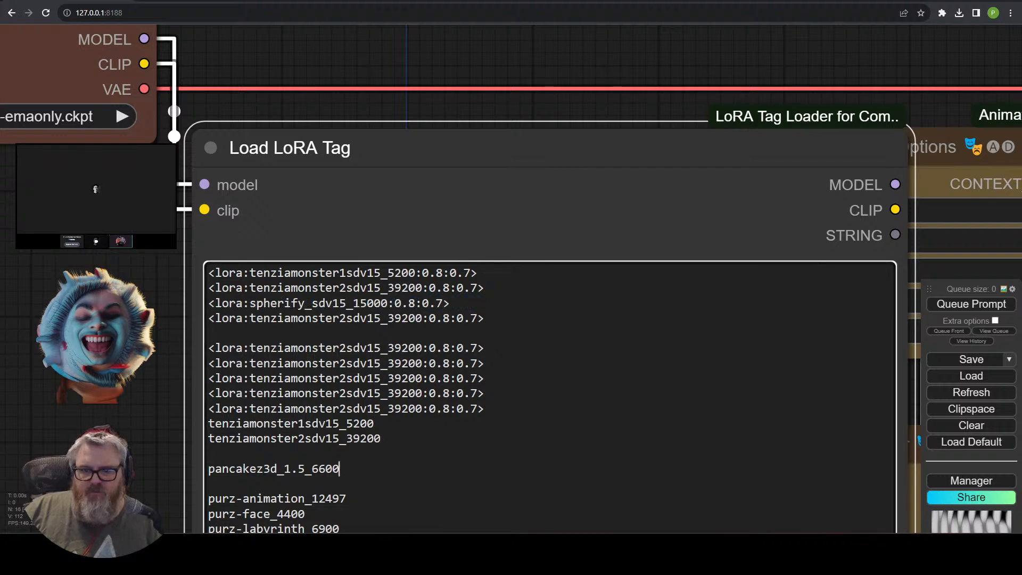
{"action": "key", "text": "shift+Home"}
{"action": "key", "text": "ctrl+x"}
{"action": "key", "text": "Up"}
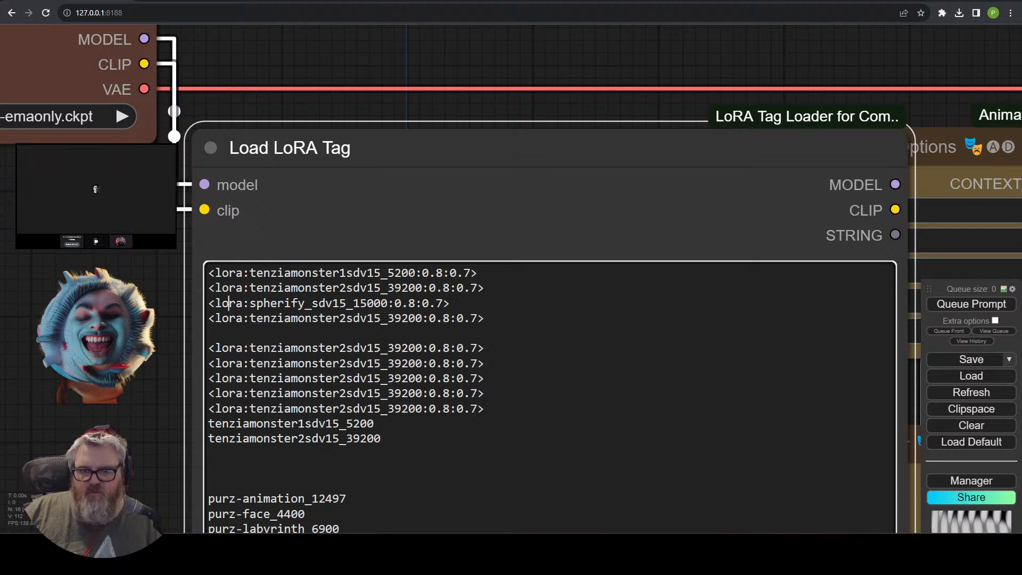
{"action": "key", "text": "Down"}
{"action": "key", "text": "Right"}
{"action": "key", "text": "Right"}
{"action": "key", "text": "Right"}
{"action": "key", "text": "shift+End"}
{"action": "key", "text": "shift+Left"}
{"action": "key", "text": "shift+Left"}
{"action": "key", "text": "shift+Left"}
{"action": "key", "text": "shift+Left"}
{"action": "key", "text": "shift+Left"}
{"action": "key", "text": "shift+Left"}
{"action": "key", "text": "shift+Left"}
{"action": "key", "text": "shift+Left"}
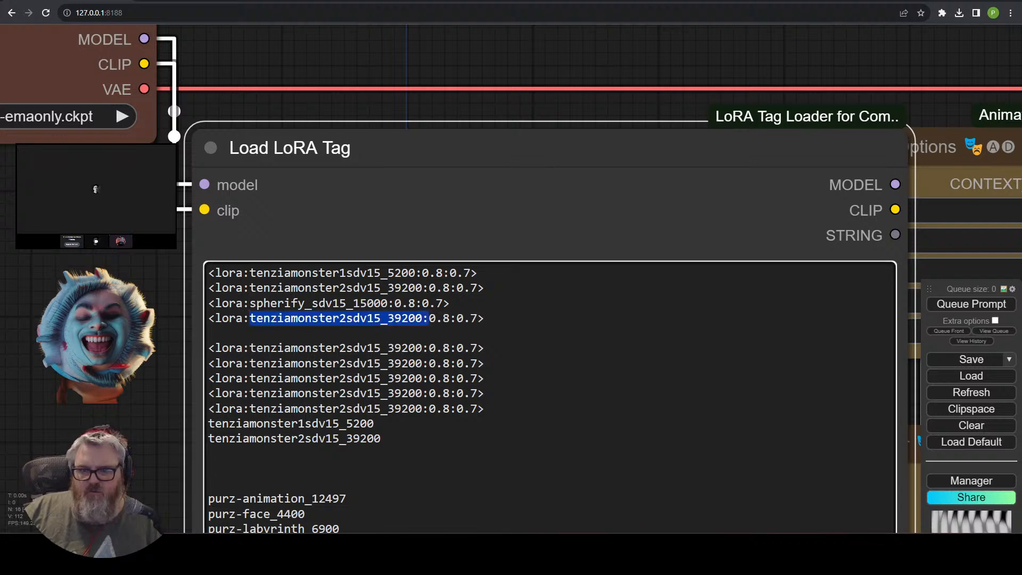
{"action": "key", "text": "shift+Left"}
{"action": "key", "text": "ctrl+v"}
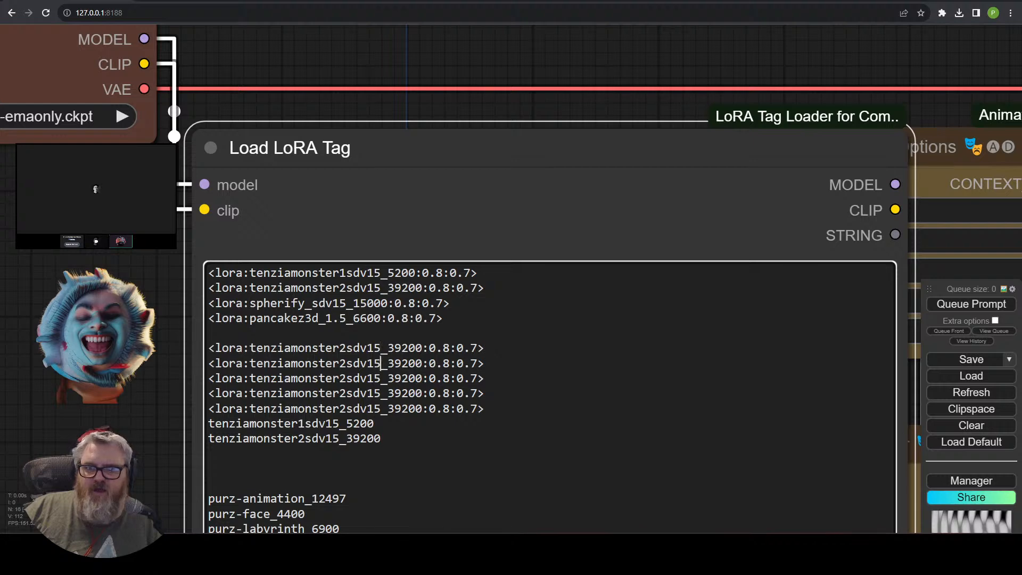
Move purz-animation_12497 from the name list into the first tag of the second group, replacing its LoRA name.
{"action": "key", "text": "Down"}
{"action": "key", "text": "Down"}
{"action": "key", "text": "Down"}
{"action": "key", "text": "Down"}
{"action": "key", "text": "Down"}
{"action": "key", "text": "Down"}
{"action": "key", "text": "Down"}
{"action": "key", "text": "Down"}
{"action": "key", "text": "Down"}
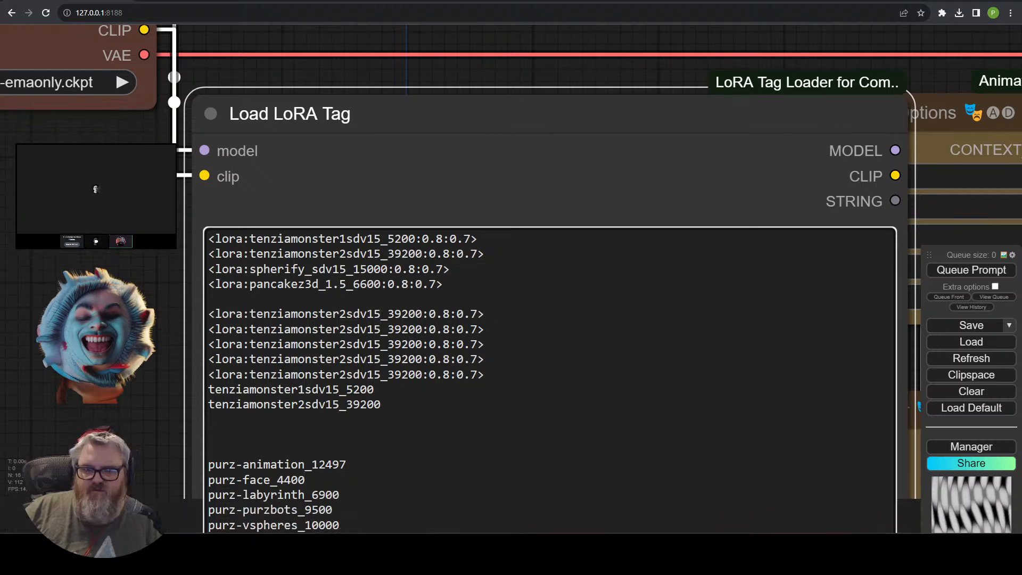
{"action": "key", "text": "shift+End"}
{"action": "key", "text": "ctrl+x"}
{"action": "key", "text": "Up"}
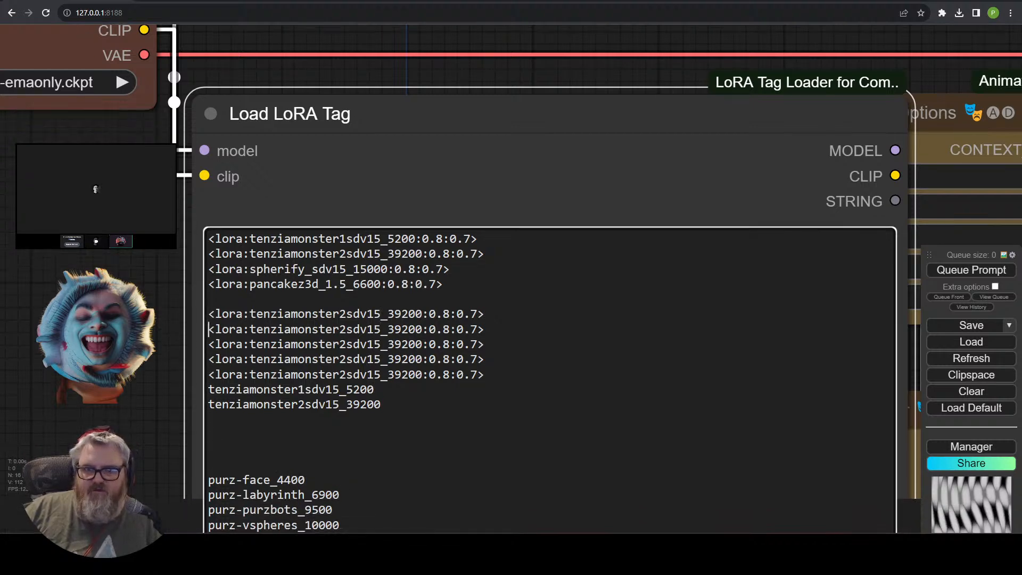
{"action": "key", "text": "shift+End"}
{"action": "key", "text": "shift+Left"}
{"action": "key", "text": "shift+Left"}
{"action": "key", "text": "shift+Left"}
{"action": "key", "text": "shift+Left"}
{"action": "key", "text": "shift+Left"}
{"action": "key", "text": "shift+Left"}
{"action": "key", "text": "shift+Left"}
{"action": "key", "text": "shift+Left"}
{"action": "key", "text": "shift+Left"}
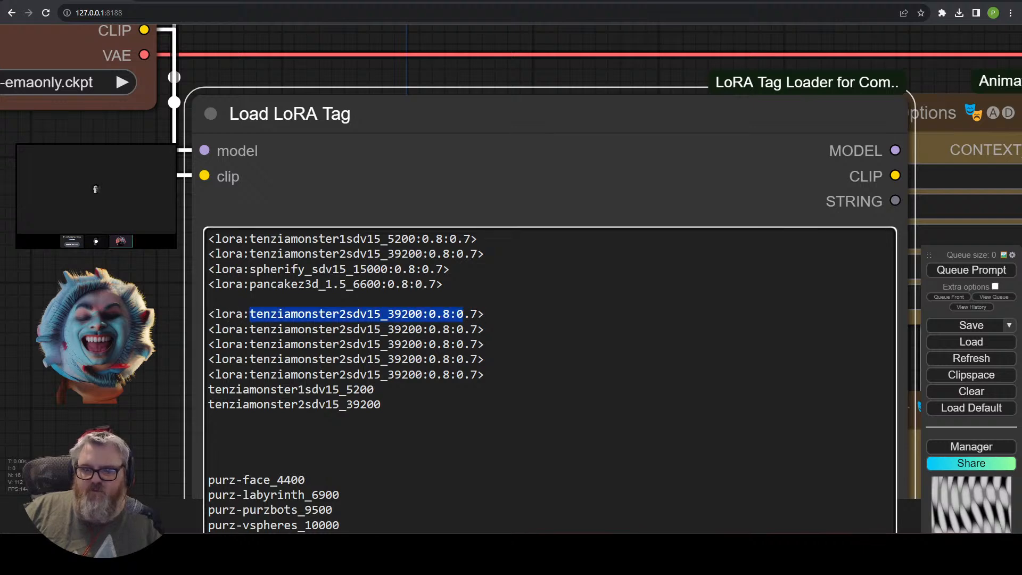
{"action": "key", "text": "ctrl+v"}
Move purz-face_4400 from the name list into the second tag of the second group, replacing its LoRA name.
{"action": "key", "text": "Down"}
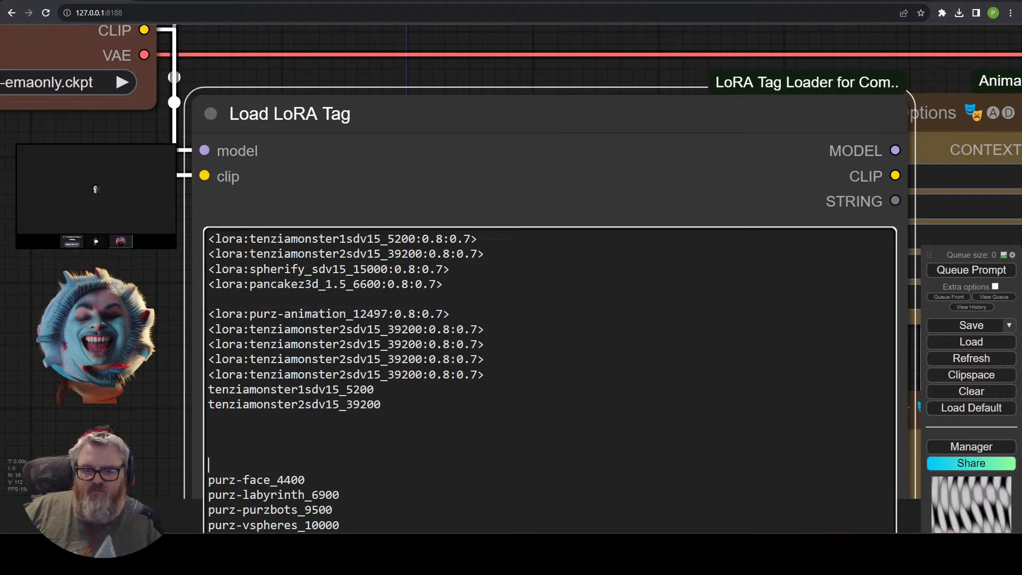
{"action": "key", "text": "shift+End"}
{"action": "key", "text": "ctrl+x"}
{"action": "key", "text": "Up"}
{"action": "key", "text": "Up"}
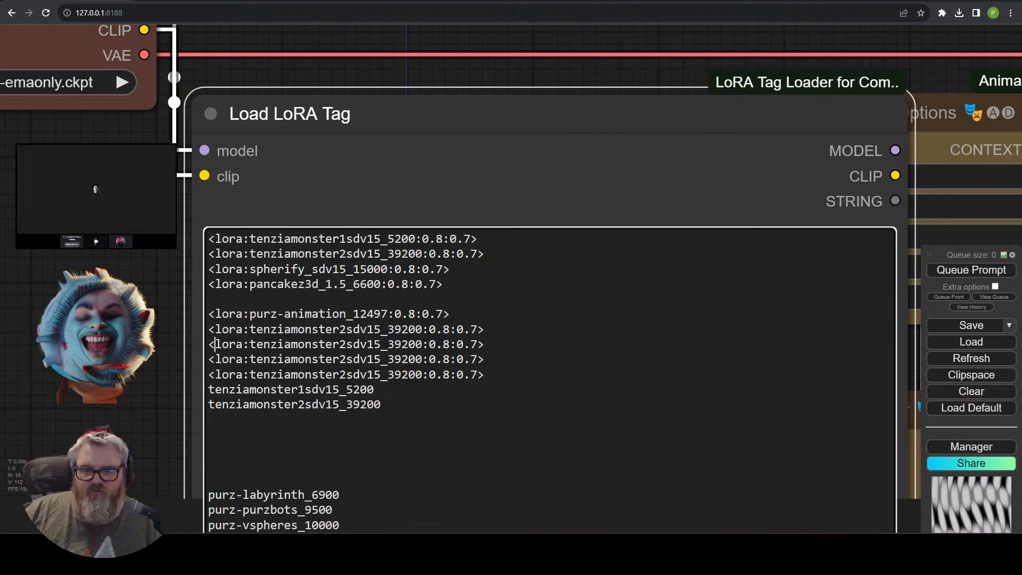
{"action": "left_click", "coordinate": [262, 329]}
{"action": "key", "text": "shift+End"}
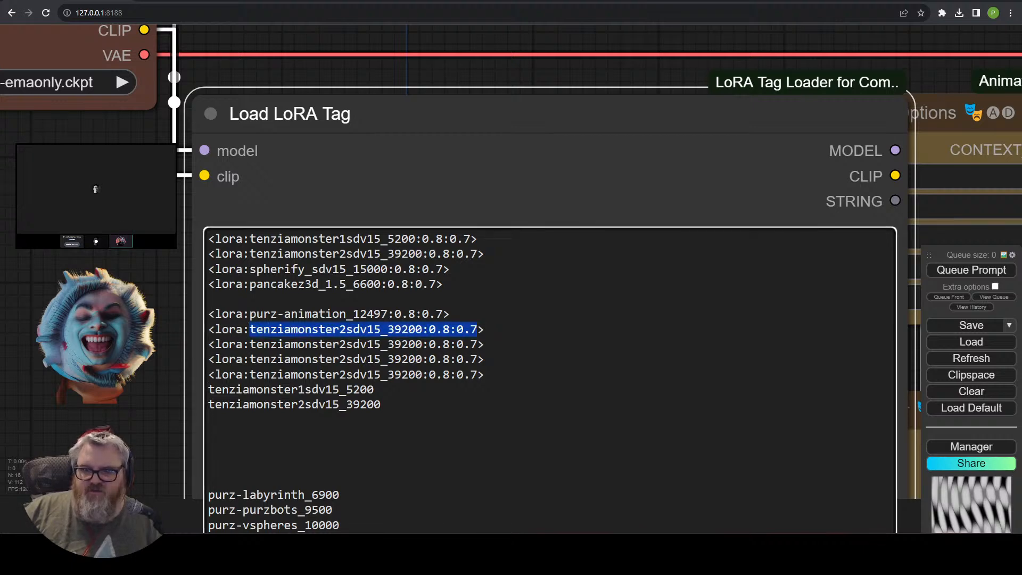
{"action": "key", "text": "shift+Left"}
{"action": "key", "text": "shift+Left"}
{"action": "key", "text": "shift+Left"}
{"action": "key", "text": "shift+Left"}
{"action": "key", "text": "shift+Left"}
{"action": "key", "text": "shift+Left"}
{"action": "key", "text": "shift+Left"}
{"action": "key", "text": "shift+Left"}
{"action": "key", "text": "shift+Left"}
{"action": "key", "text": "ctrl+v"}
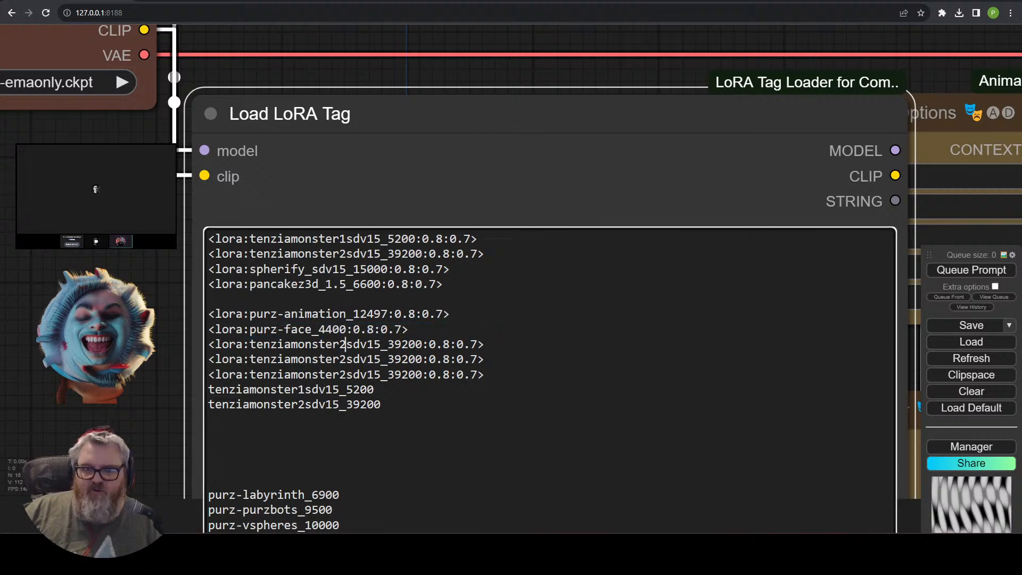
Move purz-labyrinth_6900 from the name list into the third tag of the second group, replacing its LoRA name.
{"action": "key", "text": "shift+End"}
{"action": "key", "text": "ctrl+x"}
{"action": "key", "text": "Up"}
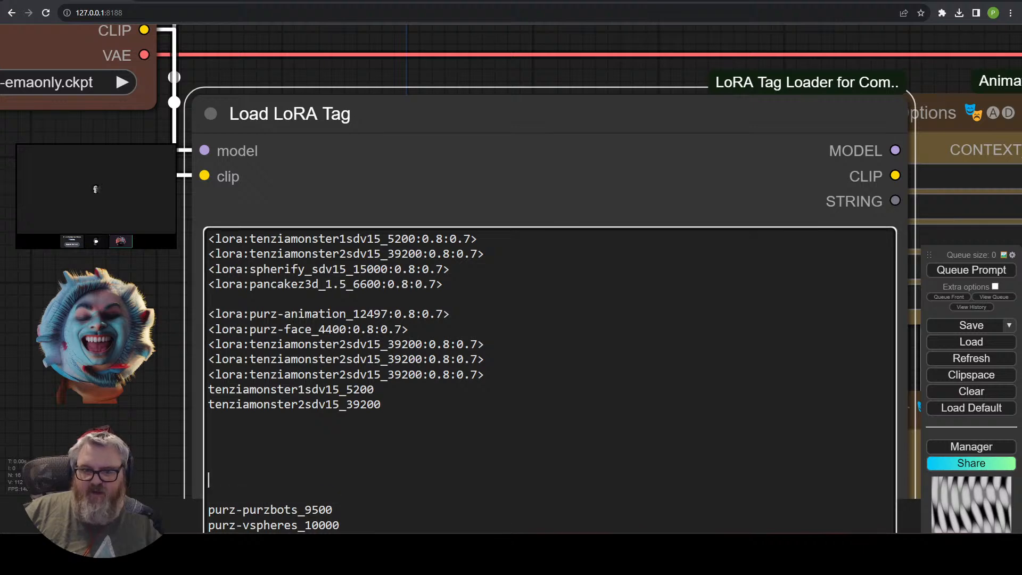
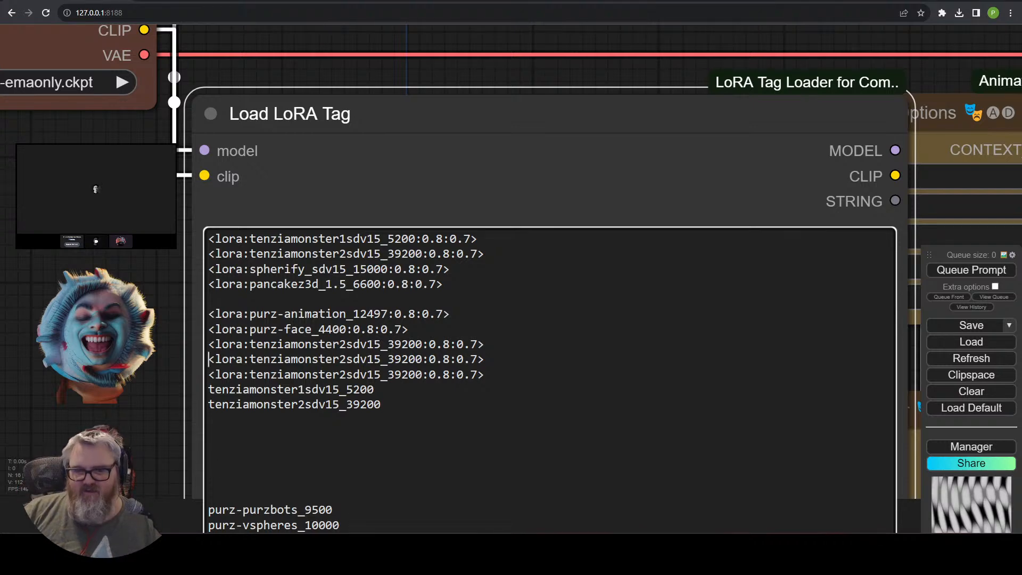
{"action": "key", "text": "Right"}
{"action": "key", "text": "Right"}
{"action": "key", "text": "Right"}
{"action": "key", "text": "Right"}
{"action": "key", "text": "Right"}
{"action": "key", "text": "shift+End"}
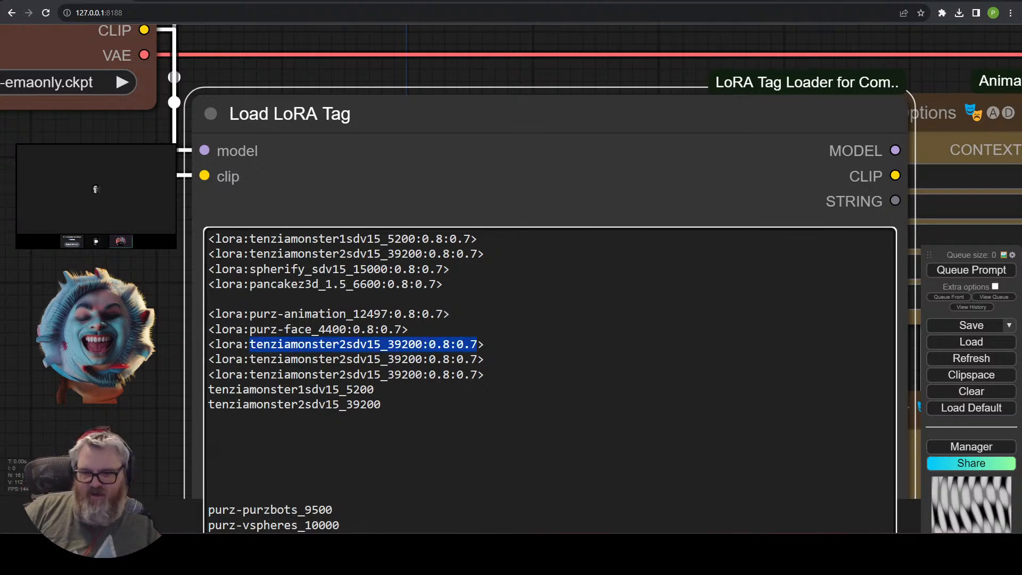
{"action": "key", "text": "shift+Left"}
{"action": "key", "text": "shift+Left"}
{"action": "key", "text": "shift+Left"}
{"action": "key", "text": "shift+Left"}
{"action": "key", "text": "shift+Left"}
{"action": "key", "text": "shift+Left"}
{"action": "key", "text": "shift+Left"}
{"action": "key", "text": "shift+Left"}
{"action": "type", "text": "purz-labyrinth_6900"}
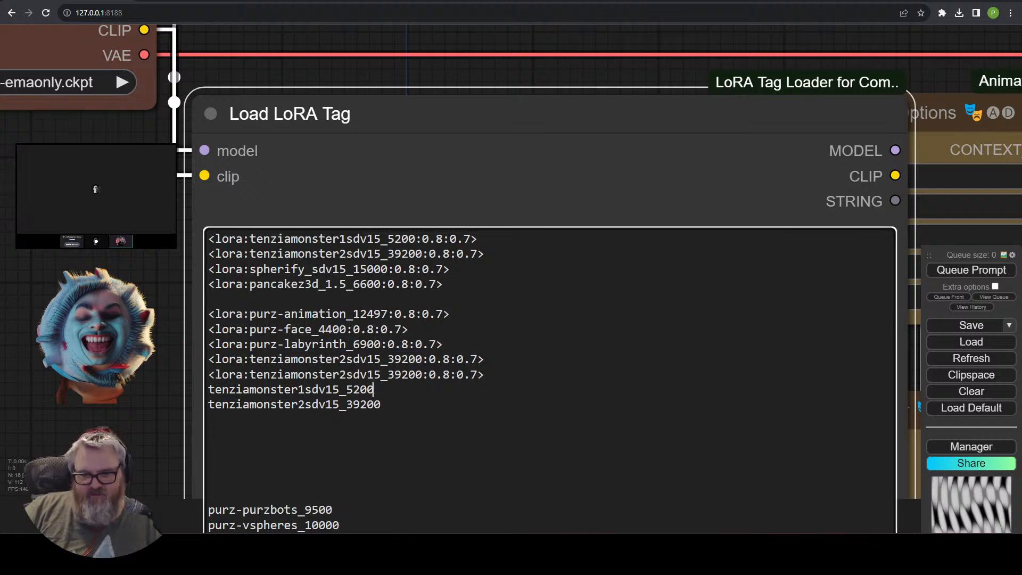
Move purz-purzbots_9500 from the name list into the fourth tag of the second group, replacing its LoRA name.
{"action": "key", "text": "Down"}
{"action": "key", "text": "Down"}
{"action": "key", "text": "Down"}
{"action": "key", "text": "Down"}
{"action": "key", "text": "Down"}
{"action": "key", "text": "Down"}
{"action": "key", "text": "shift+Home"}
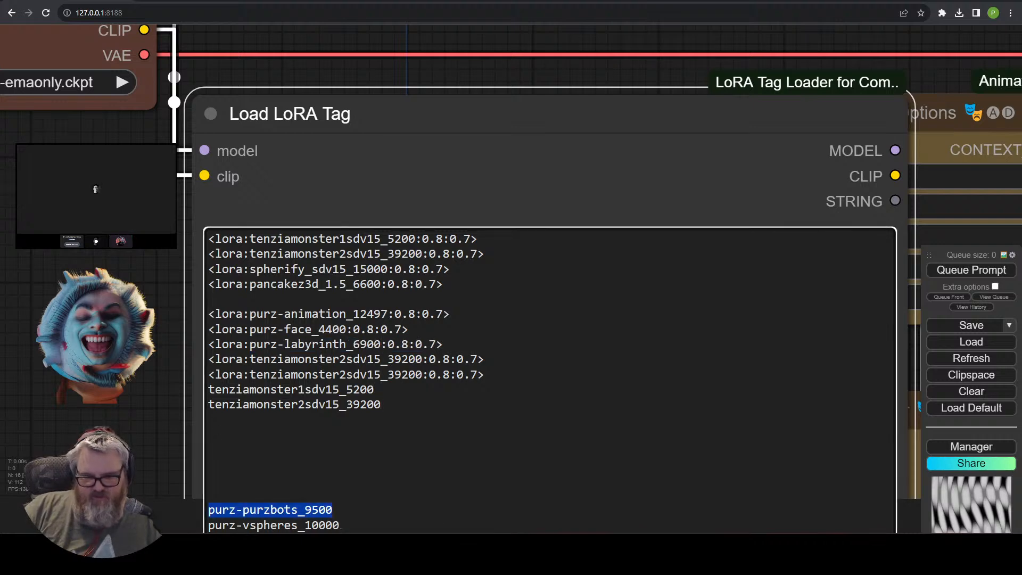
{"action": "key", "text": "ctrl+x"}
{"action": "key", "text": "Down"}
{"action": "key", "text": "Right"}
{"action": "key", "text": "Right"}
{"action": "key", "text": "Right"}
{"action": "key", "text": "Right"}
{"action": "key", "text": "Right"}
{"action": "key", "text": "Right"}
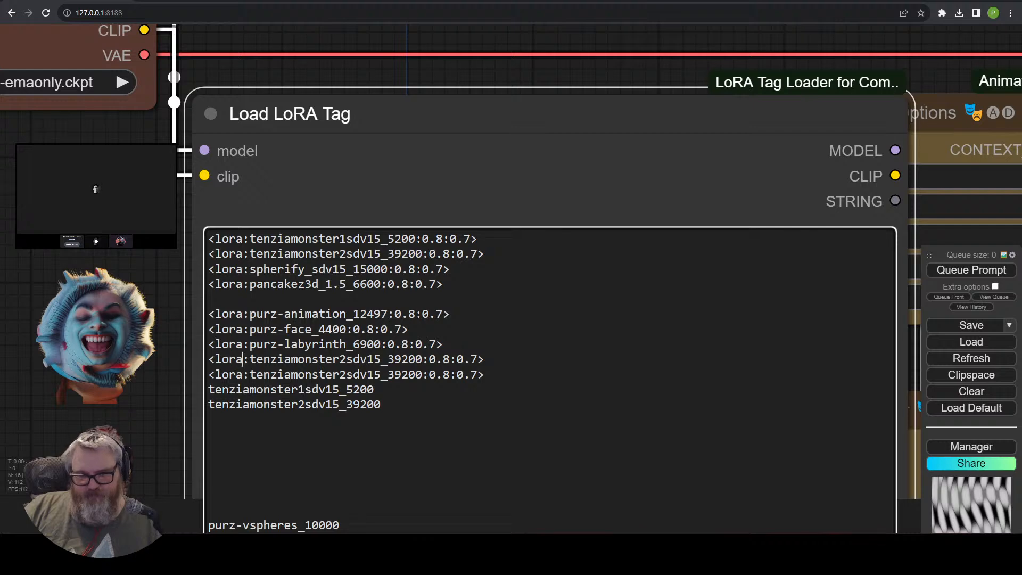
{"action": "key", "text": "shift+End"}
{"action": "key", "text": "shift+Left"}
{"action": "key", "text": "shift+Left"}
{"action": "key", "text": "shift+Left"}
{"action": "key", "text": "shift+Left"}
{"action": "key", "text": "shift+Left"}
{"action": "key", "text": "shift+Left"}
{"action": "key", "text": "shift+Left"}
{"action": "key", "text": "shift+Left"}
{"action": "key", "text": "shift+Left"}
{"action": "key", "text": "ctrl+v"}
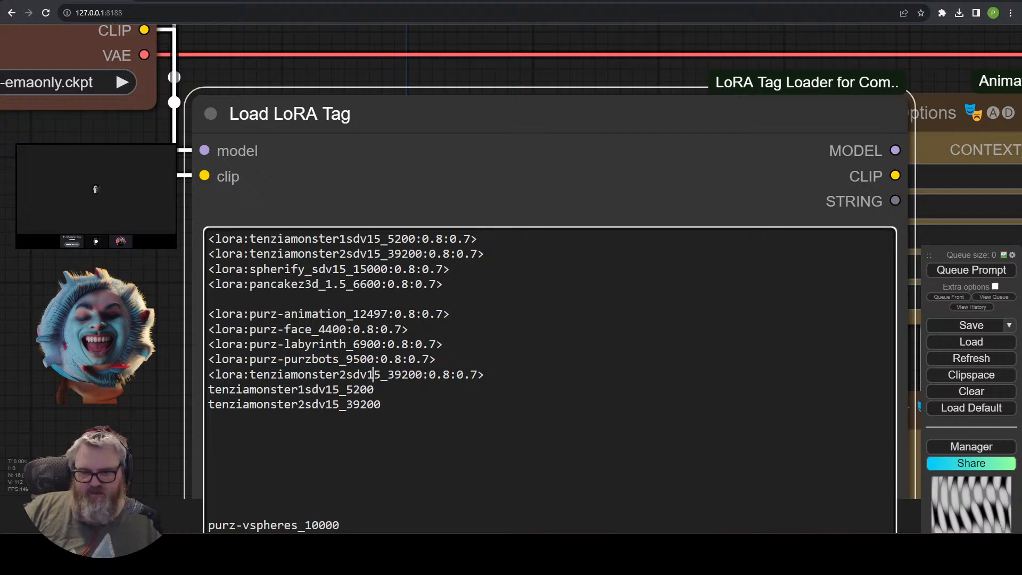
Move purz-vspheres_10000 from the name list into the fifth tag of the second group, replacing its LoRA name.
{"action": "key", "text": "Down"}
{"action": "key", "text": "Down"}
{"action": "key", "text": "Down"}
{"action": "key", "text": "Down"}
{"action": "key", "text": "Down"}
{"action": "key", "text": "shift+Home"}
{"action": "key", "text": "ctrl+x"}
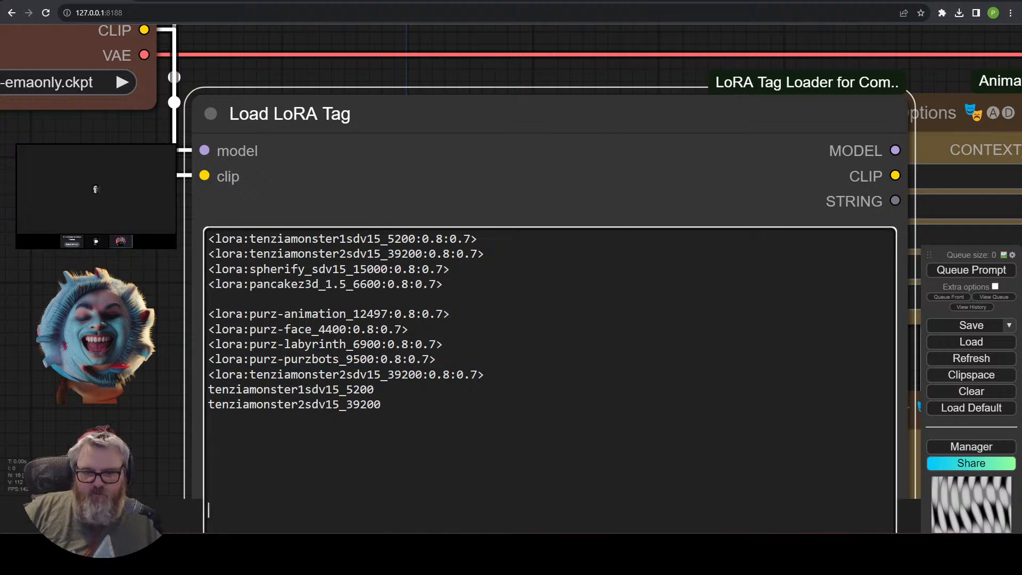
{"action": "key", "text": "Right"}
{"action": "key", "text": "Right"}
{"action": "key", "text": "Right"}
{"action": "key", "text": "Right"}
{"action": "key", "text": "Right"}
{"action": "key", "text": "shift+End"}
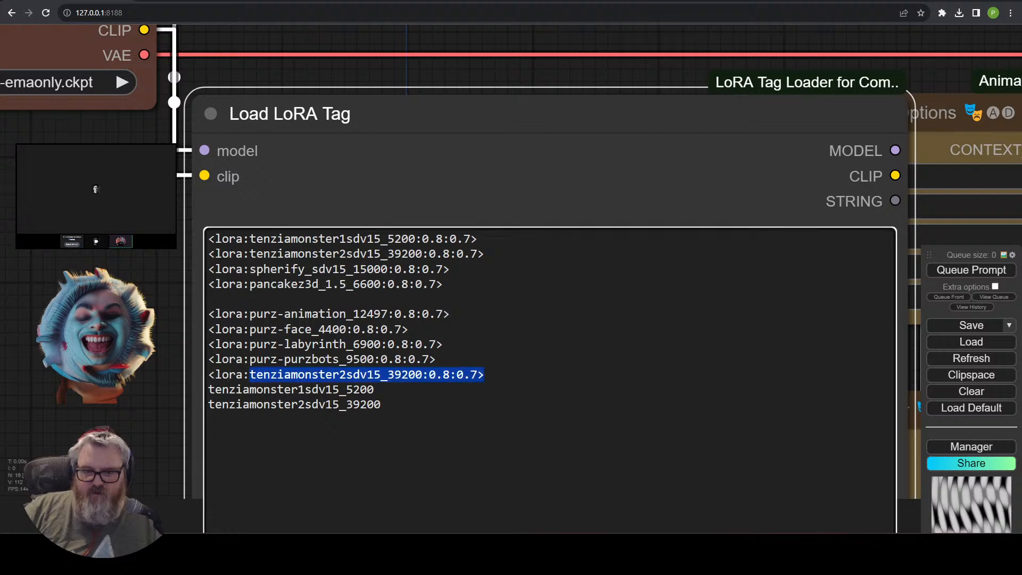
{"action": "key", "text": "shift+Left"}
{"action": "key", "text": "shift+Left"}
{"action": "key", "text": "shift+Left"}
{"action": "key", "text": "shift+Left"}
{"action": "key", "text": "shift+Left"}
{"action": "key", "text": "shift+Left"}
{"action": "key", "text": "shift+Left"}
{"action": "key", "text": "shift+Left"}
{"action": "key", "text": "ctrl+v"}
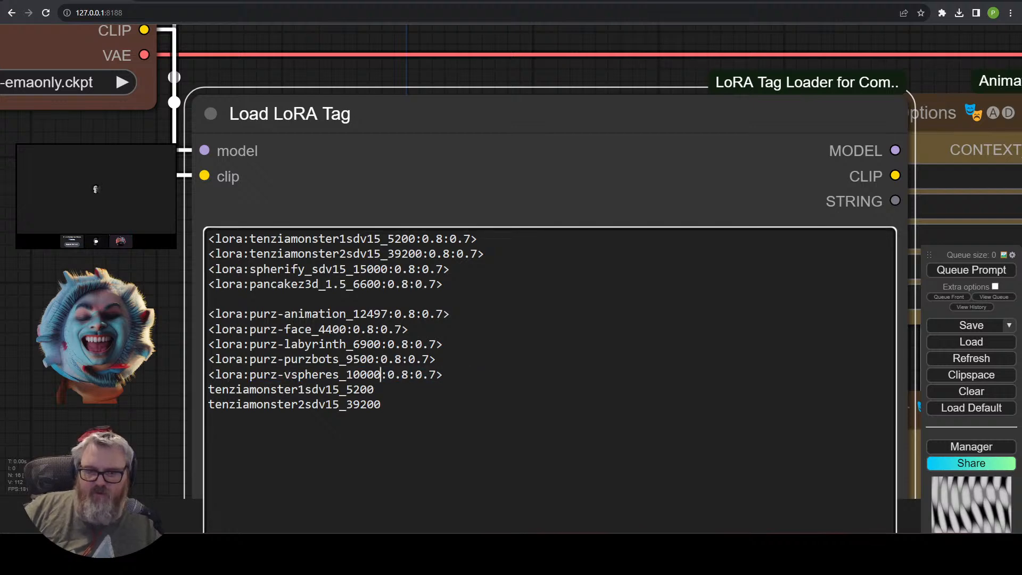
Delete the leftover tenziamonster names below the tags and remove the blank line between the two tag groups.
{"action": "left_click", "coordinate": [209, 389]}
{"action": "key", "text": "ctrl+shift+End"}
{"action": "key", "text": "BackSpace"}
{"action": "key", "text": "BackSpace"}
{"action": "key", "text": "Home"}
{"action": "key", "text": "Up"}
{"action": "key", "text": "Up"}
{"action": "key", "text": "Up"}
{"action": "key", "text": "Up"}
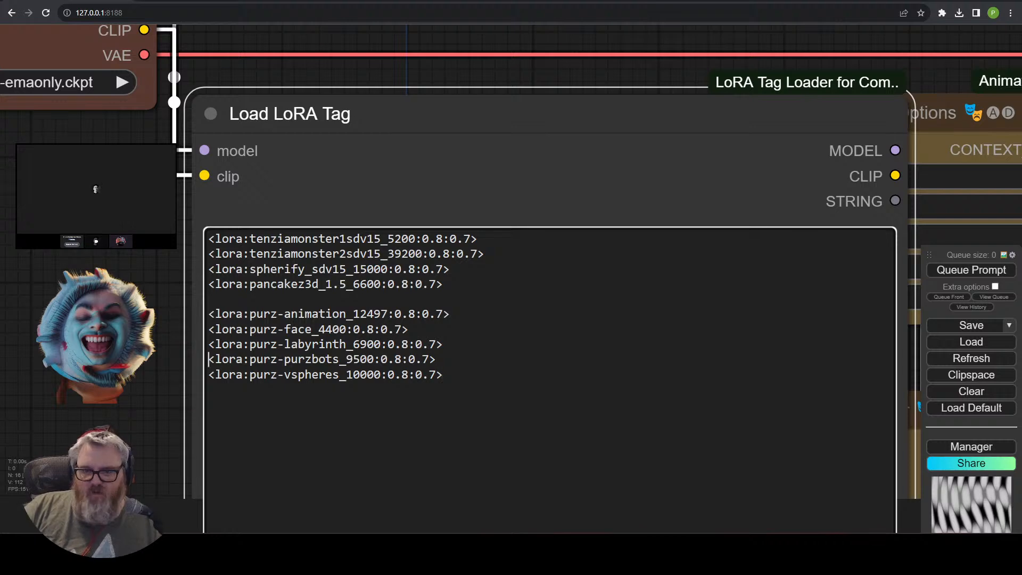
{"action": "key", "text": "BackSpace"}
{"action": "key", "text": "End"}
{"action": "key", "text": "Left"}
{"action": "key", "text": "Left"}
{"action": "key", "text": "Left"}
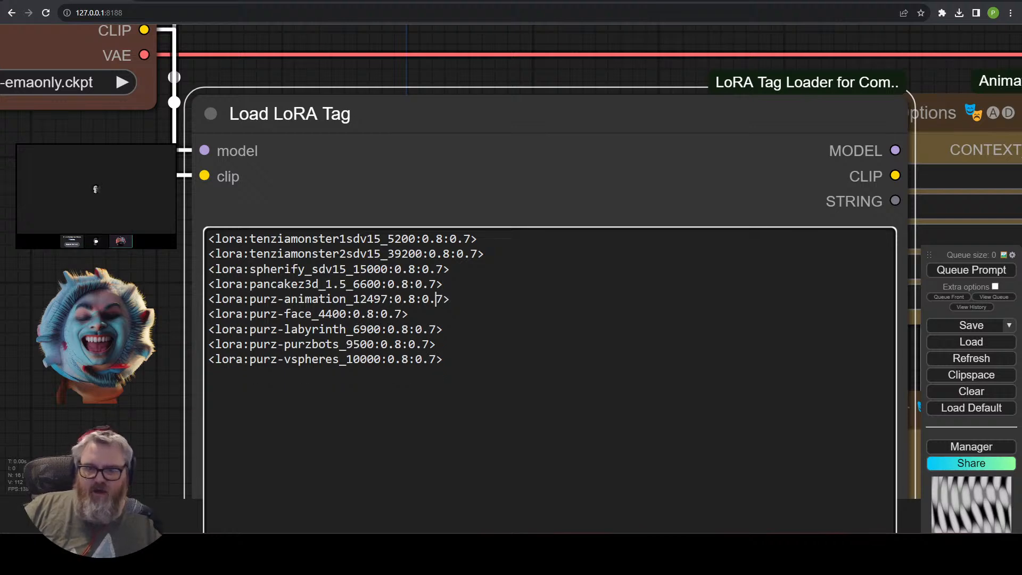
{"action": "key", "text": "Up"}
{"action": "key", "text": "Up"}
{"action": "key", "text": "Up"}
{"action": "key", "text": "Up"}
{"action": "key", "text": "Right"}
{"action": "key", "text": "Right"}
{"action": "key", "text": "Right"}
{"action": "key", "text": "Down"}
{"action": "key", "text": "Down"}
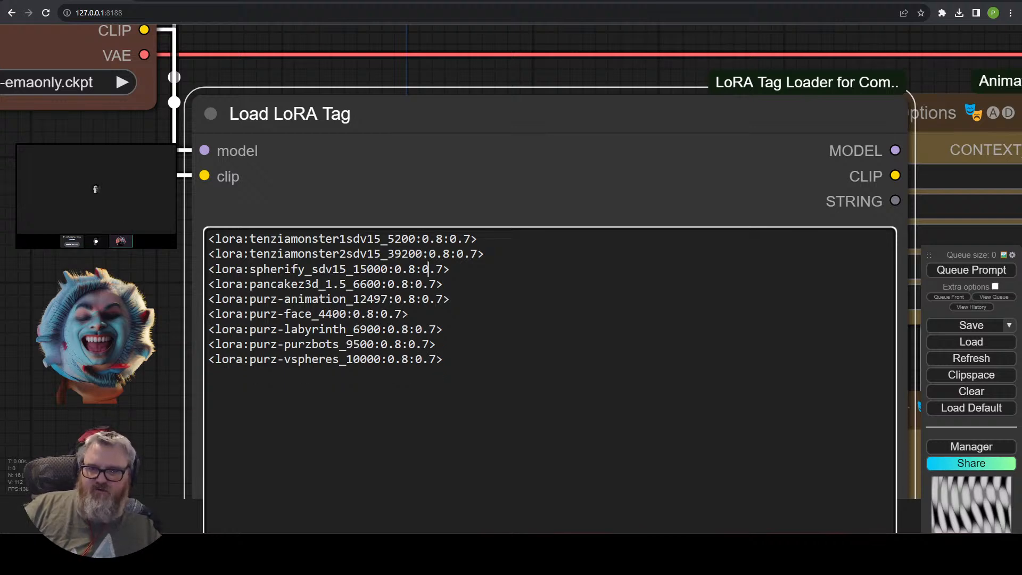
{"action": "key", "text": "Down"}
{"action": "key", "text": "Down"}
{"action": "key", "text": "Down"}
{"action": "key", "text": "Down"}
{"action": "key", "text": "Down"}
{"action": "key", "text": "Down"}
{"action": "key", "text": "Left"}
{"action": "key", "text": "Left"}
{"action": "key", "text": "Left"}
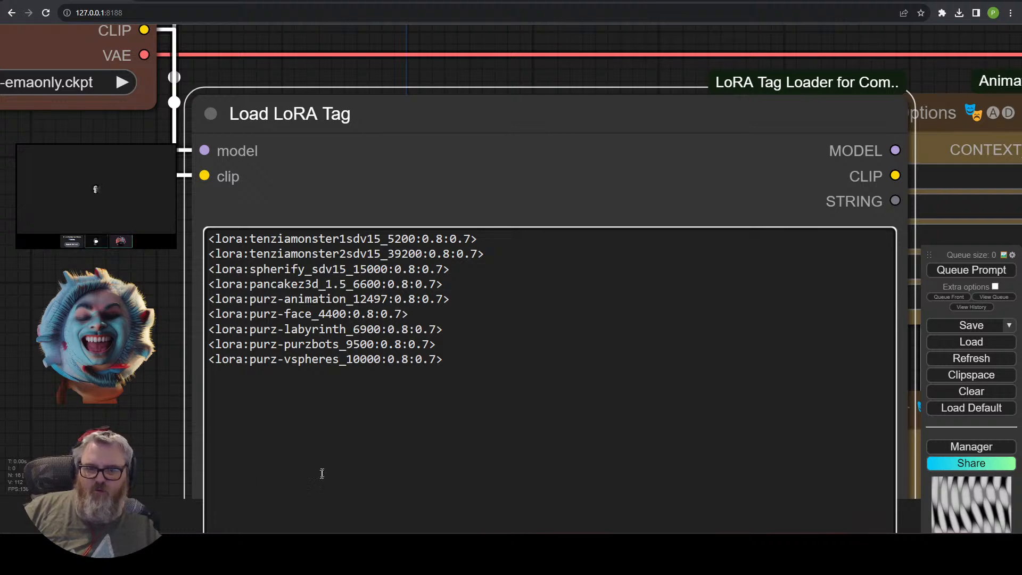
{"action": "left_click_drag", "start_coordinate": [208, 463], "coordinate": [234, 401]}
Move the Load LoRA Tag node up clear of the AnimateDiff nodes and shrink its height to fit the tag list.
{"action": "scroll", "coordinate": [59, 365], "scroll_direction": "down", "scroll_amount": 7}
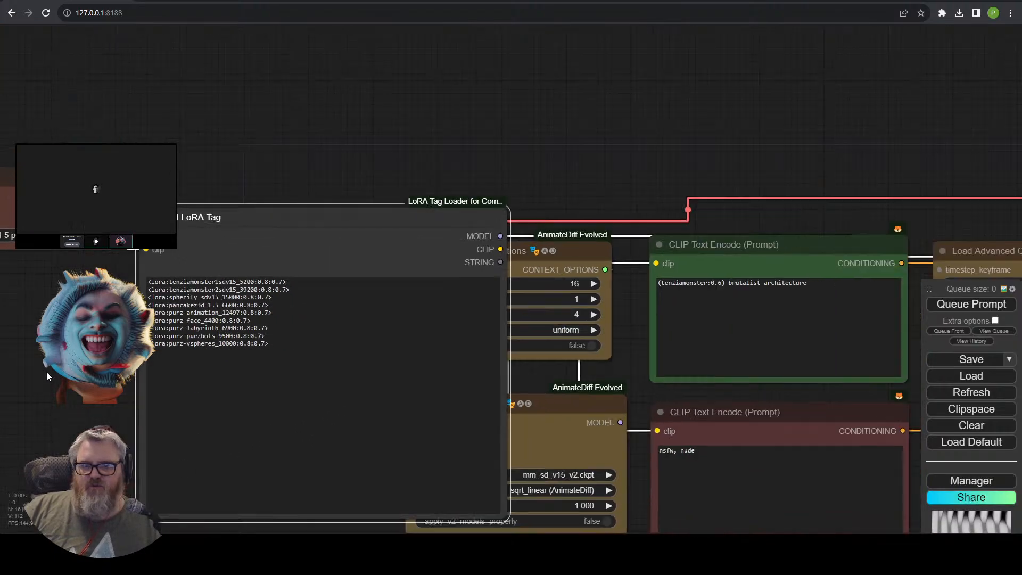
{"action": "left_click_drag", "start_coordinate": [247, 246], "coordinate": [262, 131]}
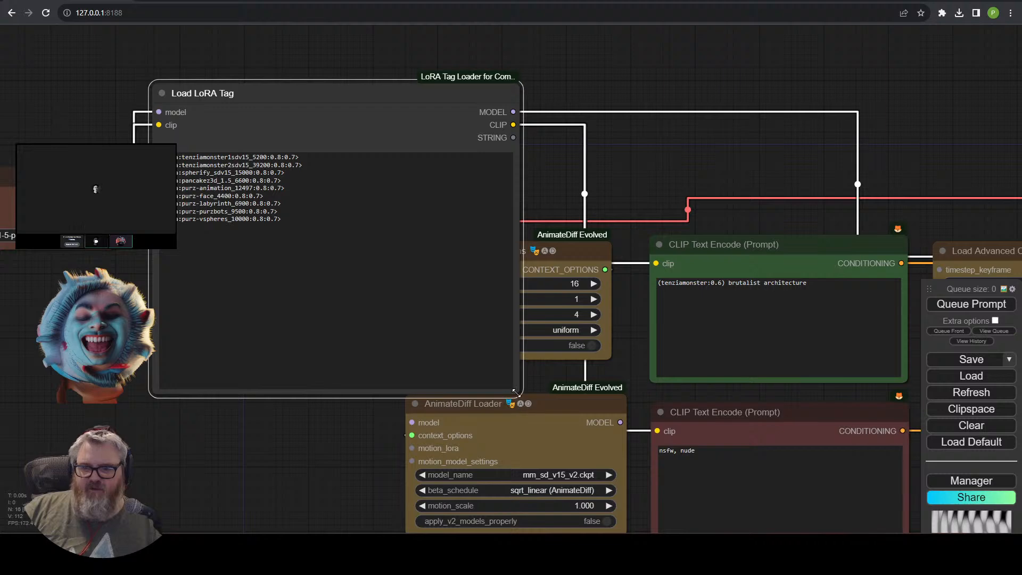
{"action": "left_click_drag", "start_coordinate": [515, 392], "coordinate": [511, 242]}
Clone the Load LoRA Tag node and arrange the unconnected copy above the wired original.
{"action": "left_click_drag", "start_coordinate": [399, 93], "coordinate": [772, 3], "text": "alt"}
{"action": "scroll", "coordinate": [633, 106], "scroll_direction": "down", "scroll_amount": 3}
{"action": "scroll", "coordinate": [622, 181], "scroll_direction": "up", "scroll_amount": 4}
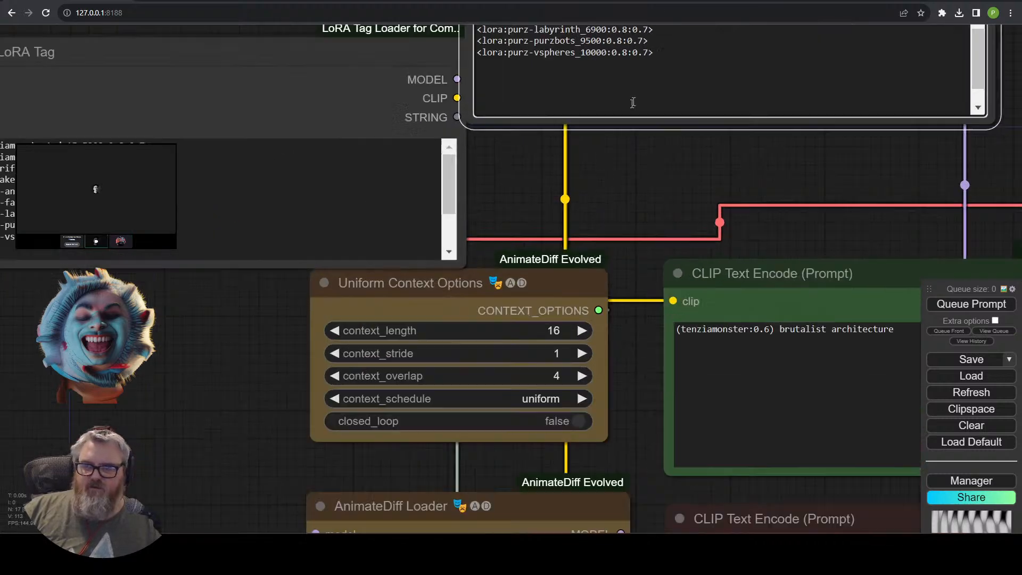
{"action": "scroll", "coordinate": [633, 102], "scroll_direction": "up", "scroll_amount": 2}
{"action": "left_click_drag", "start_coordinate": [607, 188], "coordinate": [493, 438]}
{"action": "left_click_drag", "start_coordinate": [691, 373], "coordinate": [657, 230]}
{"action": "left_click_drag", "start_coordinate": [608, 257], "coordinate": [561, 375]}
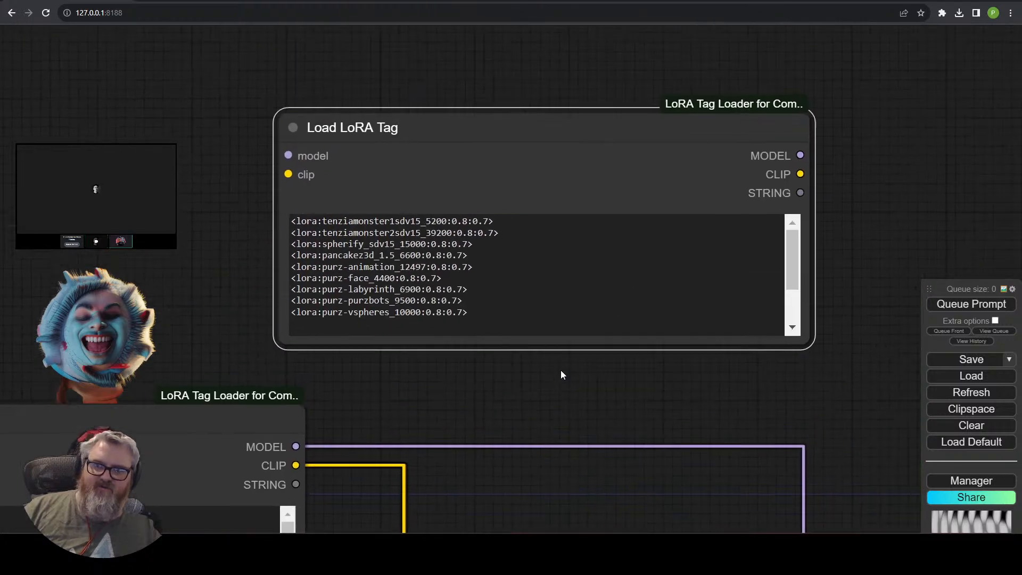
{"action": "left_click_drag", "start_coordinate": [512, 145], "coordinate": [292, 69]}
{"action": "left_click_drag", "start_coordinate": [315, 309], "coordinate": [697, 371]}
{"action": "left_click", "coordinate": [639, 482]}
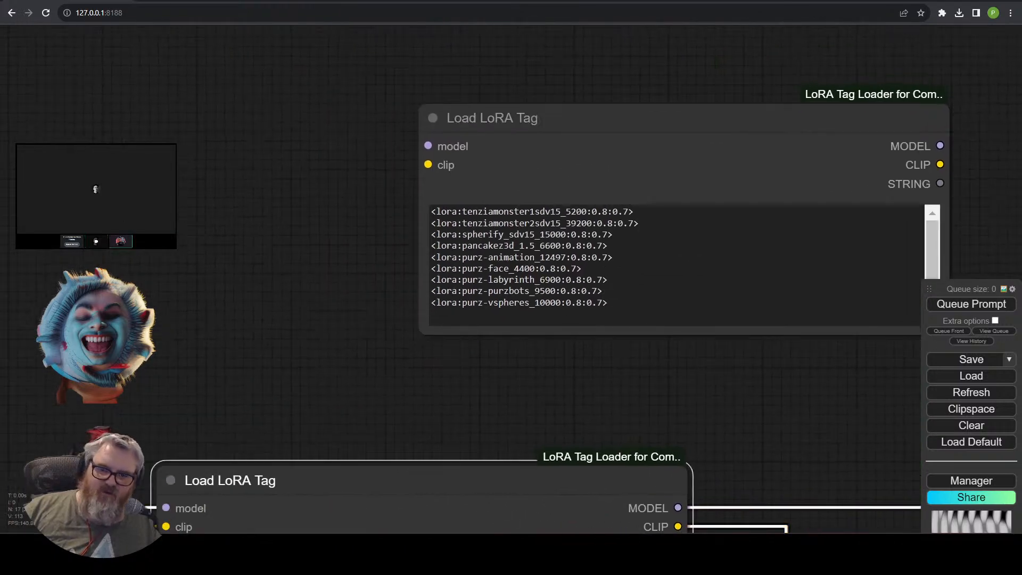
{"action": "scroll", "coordinate": [319, 351], "scroll_direction": "down", "scroll_amount": 10}
{"action": "left_click_drag", "start_coordinate": [359, 366], "coordinate": [379, 295]}
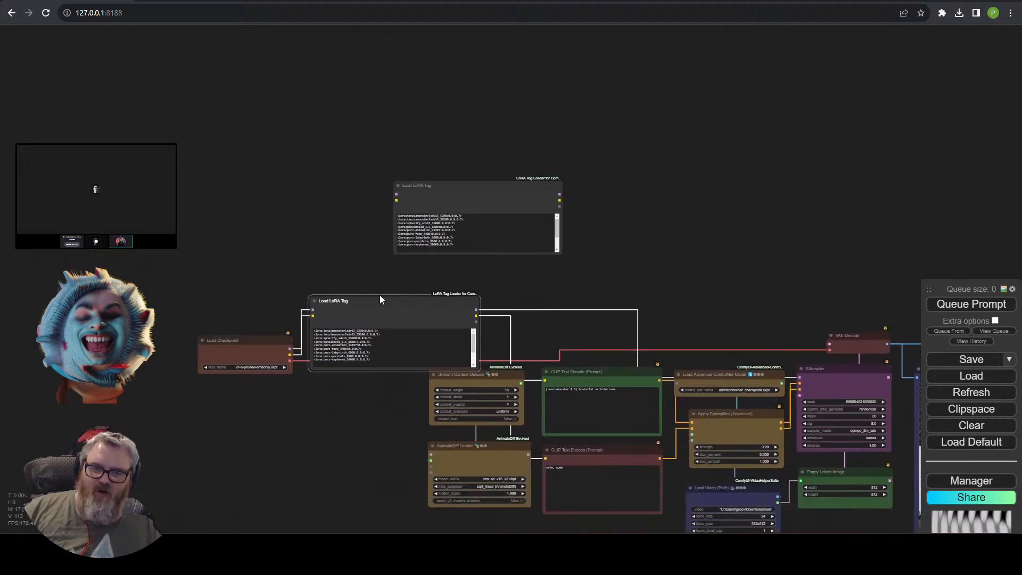
{"action": "key", "text": "ctrl+v"}
{"action": "left_click_drag", "start_coordinate": [194, 130], "coordinate": [161, 107]}
{"action": "key", "text": "Delete"}
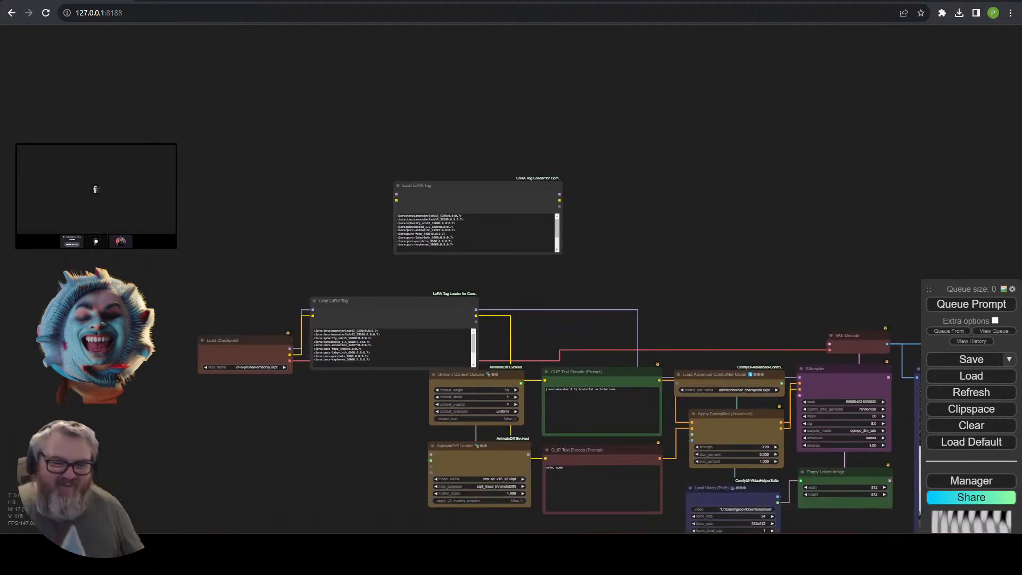
Clone the wired Load LoRA Tag node and delete the original, keeping the copy in its place.
{"action": "scroll", "coordinate": [343, 238], "scroll_direction": "up", "scroll_amount": 5}
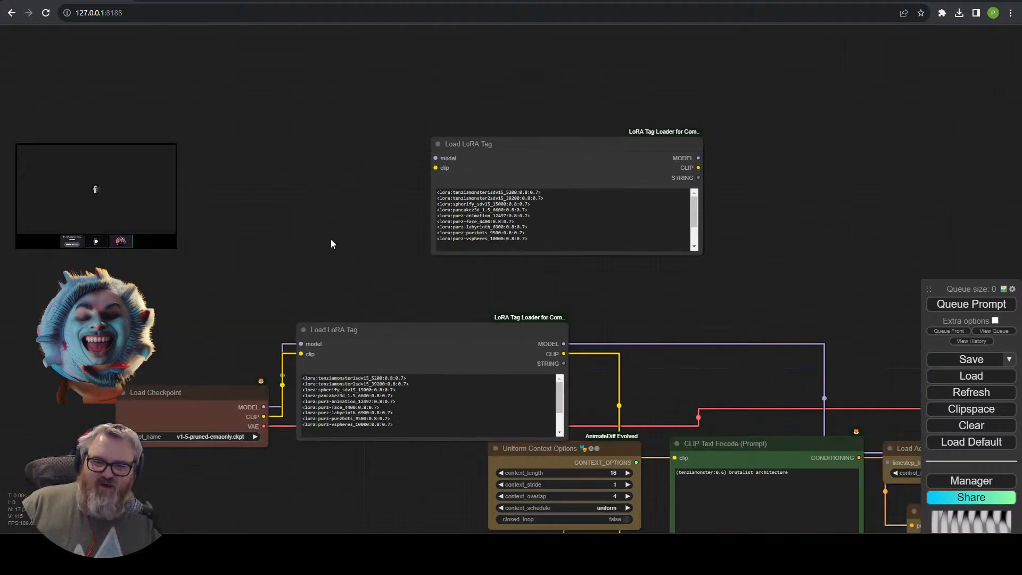
{"action": "left_click_drag", "start_coordinate": [331, 239], "coordinate": [307, 147]}
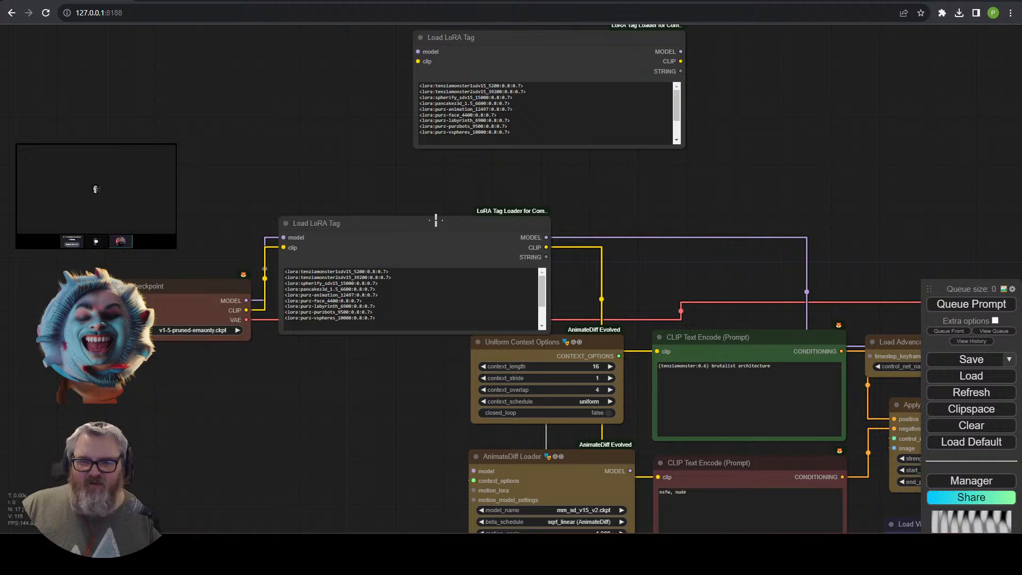
{"action": "left_click_drag", "start_coordinate": [413, 216], "coordinate": [446, 215]}
{"action": "left_click", "coordinate": [397, 267]}
{"action": "key", "text": "Return"}
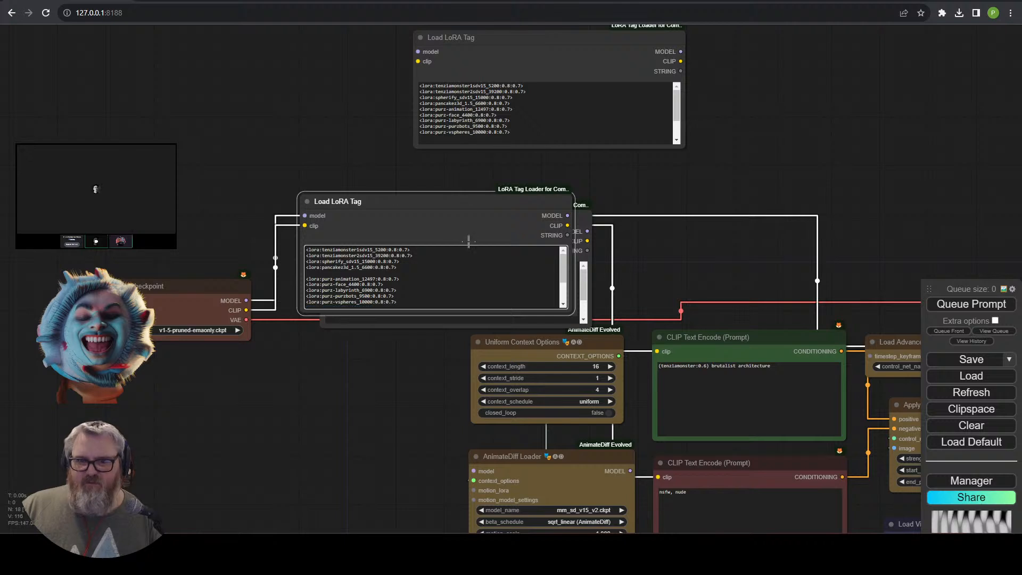
{"action": "left_click", "coordinate": [468, 241]}
{"action": "key", "text": "Delete"}
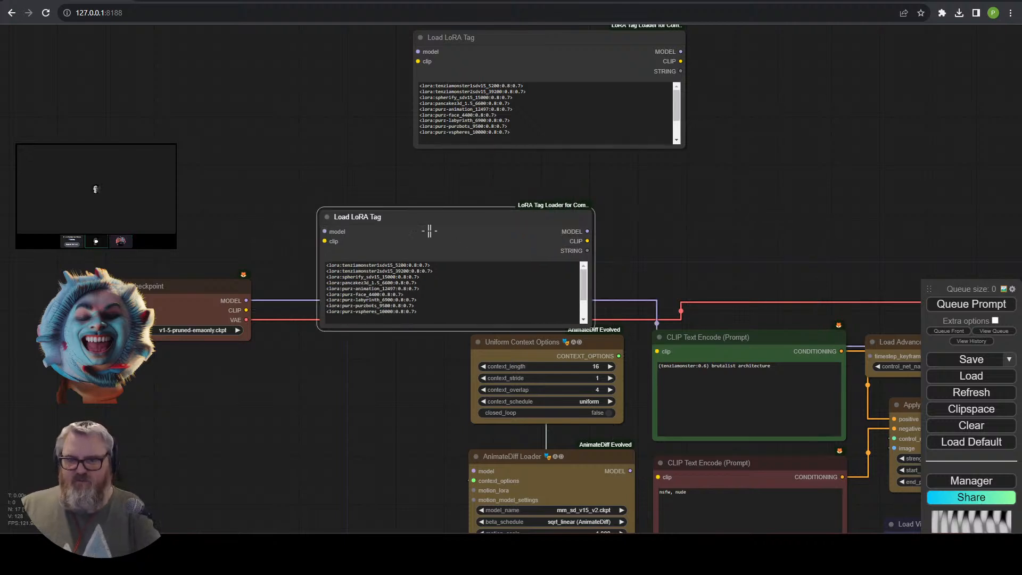
Wire the lower Load LoRA Tag node's model and clip between Load Checkpoint and the AnimateDiff Loader and both CLIP Text Encode nodes.
{"action": "left_click_drag", "start_coordinate": [245, 300], "coordinate": [326, 231]}
{"action": "left_click_drag", "start_coordinate": [246, 310], "coordinate": [324, 241]}
{"action": "left_click_drag", "start_coordinate": [575, 240], "coordinate": [475, 471]}
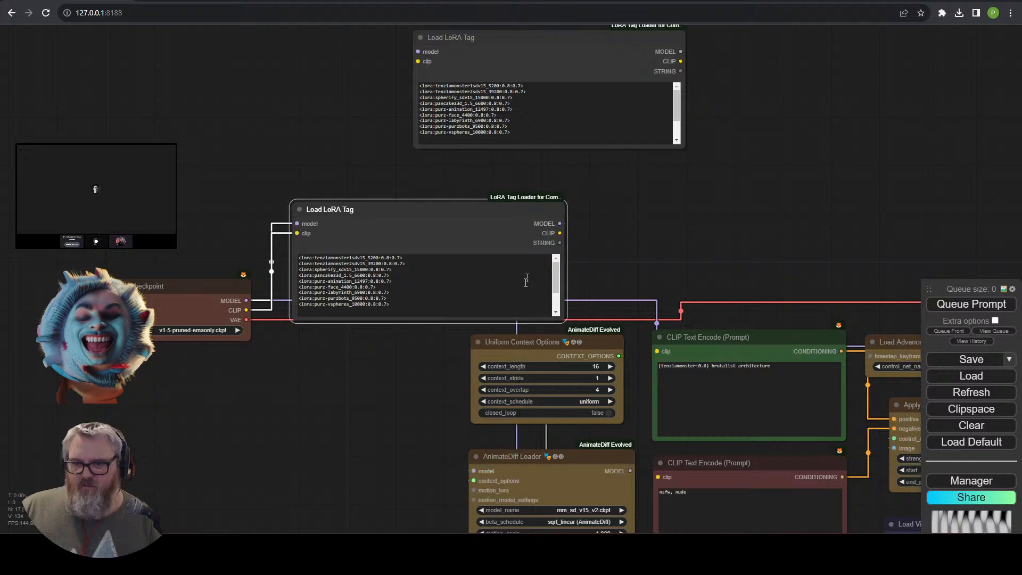
{"action": "left_click_drag", "start_coordinate": [561, 233], "coordinate": [657, 351]}
{"action": "left_click_drag", "start_coordinate": [560, 233], "coordinate": [658, 477]}
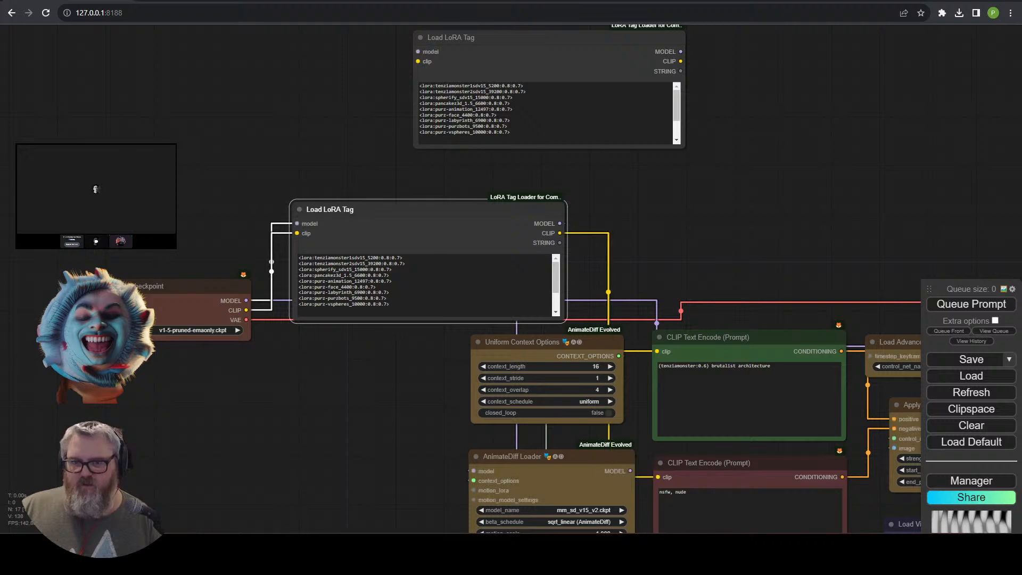
Move the wired Load LoRA Tag node up, clear of the Uniform Context Options node.
{"action": "left_click_drag", "start_coordinate": [406, 236], "coordinate": [424, 201]}
{"action": "left_click", "coordinate": [425, 268]}
{"action": "left_click_drag", "start_coordinate": [424, 267], "coordinate": [287, 190]}
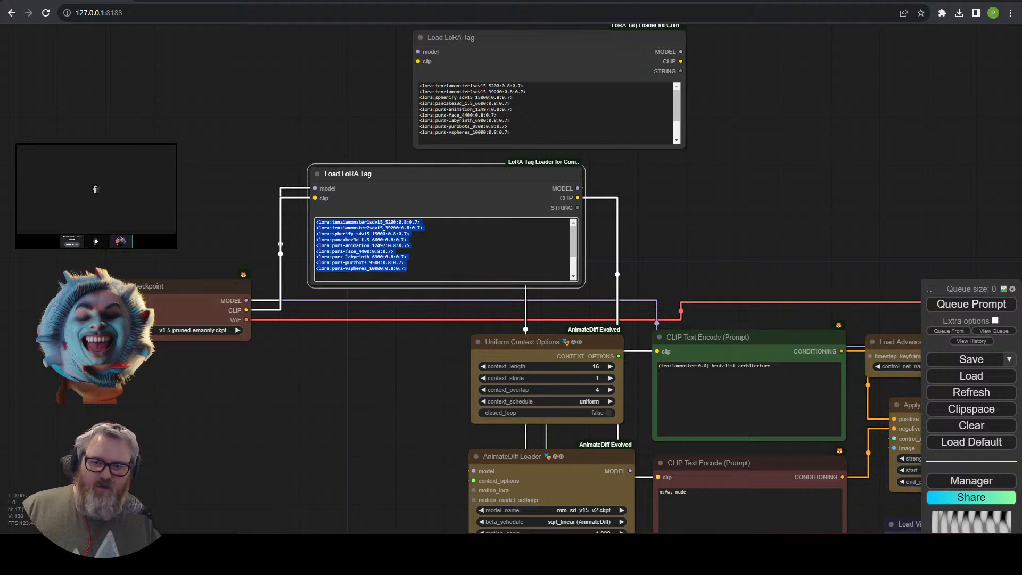
{"action": "left_click", "coordinate": [682, 366]}
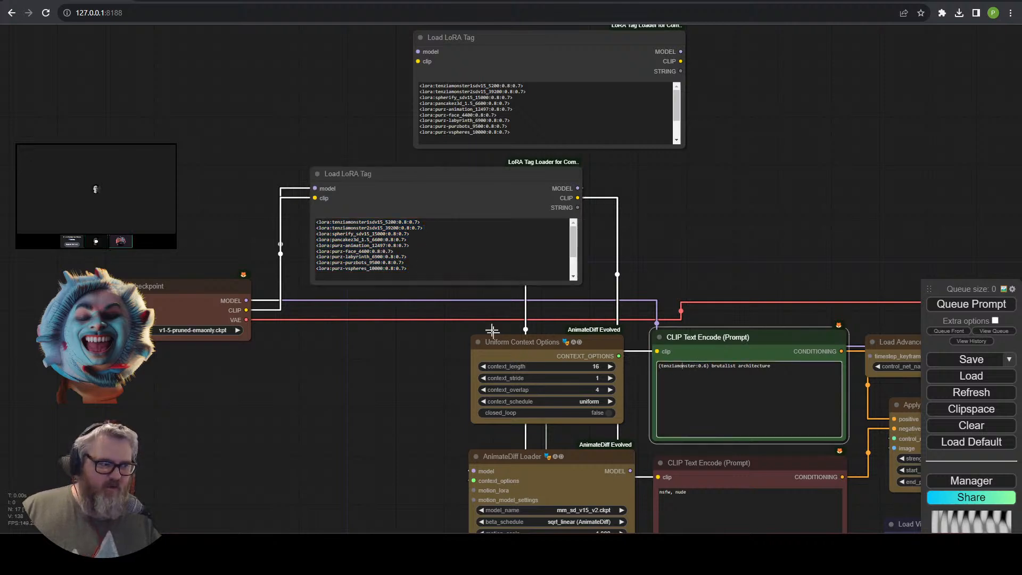
Delete the tenziamonster1sdv15_5200 tag from the wired Load LoRA Tag node.
{"action": "scroll", "coordinate": [385, 302], "scroll_direction": "up", "scroll_amount": 8}
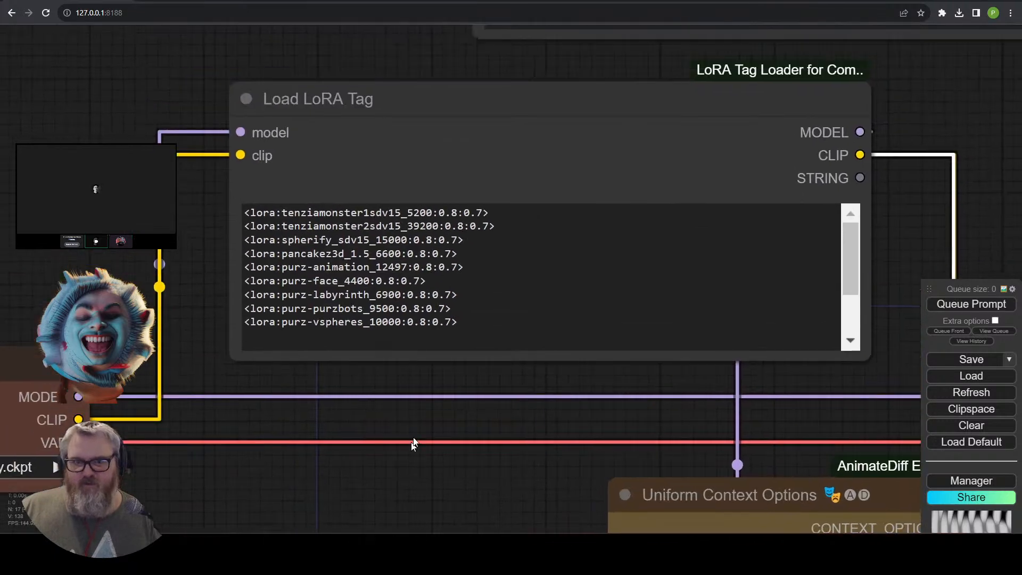
{"action": "left_click", "coordinate": [489, 213]}
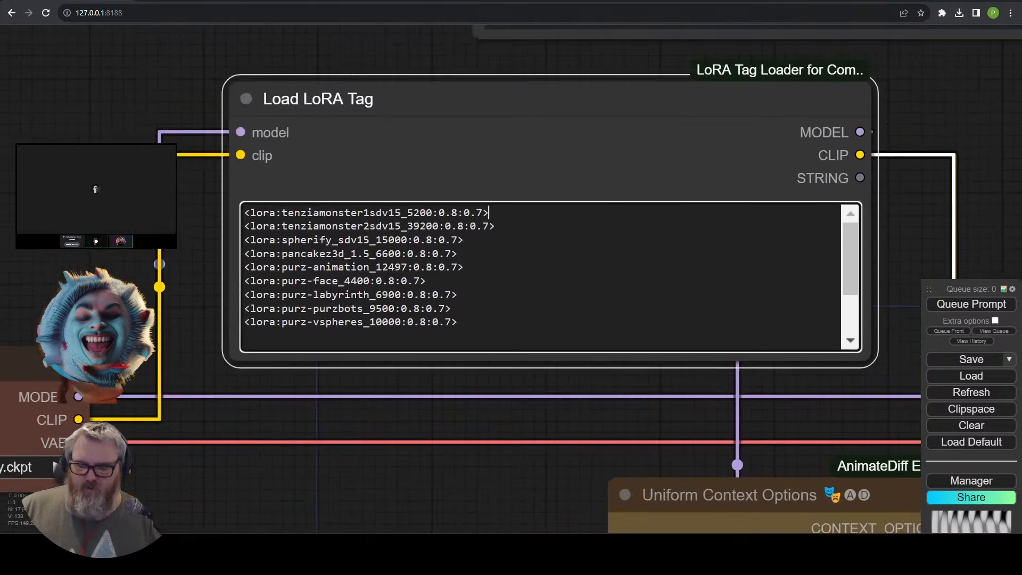
{"action": "key", "text": "shift+Home"}
{"action": "key", "text": "BackSpace"}
{"action": "key", "text": "Down"}
{"action": "key", "text": "shift+Down"}
{"action": "key", "text": "shift+Down"}
{"action": "key", "text": "shift+Down"}
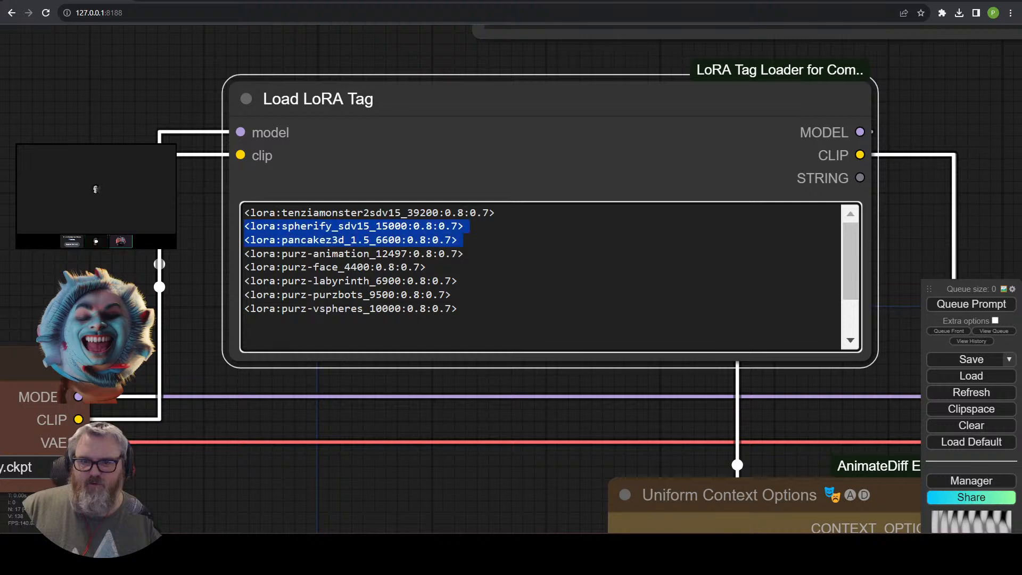
{"action": "key", "text": "shift+Up"}
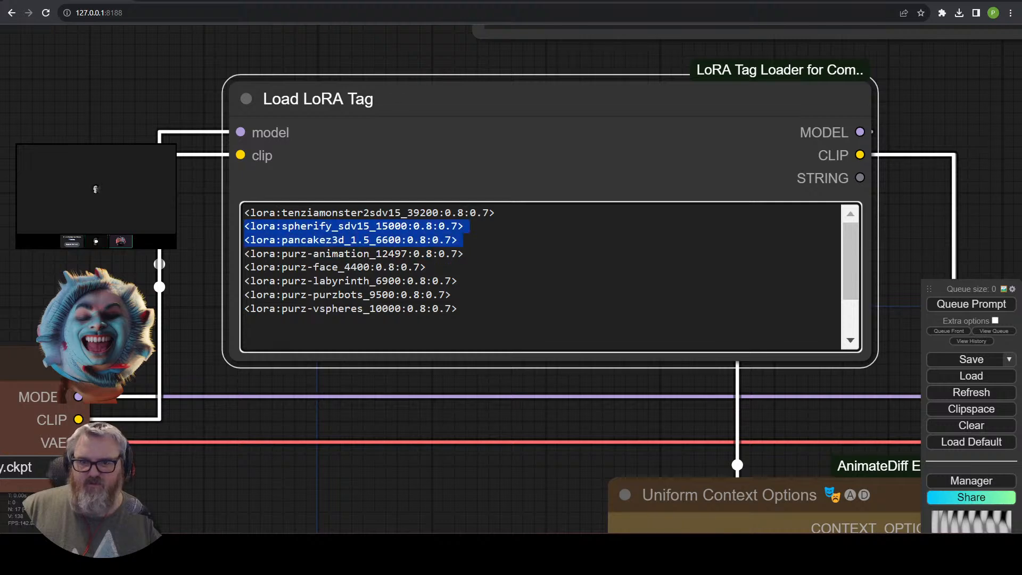
{"action": "key", "text": "Up"}
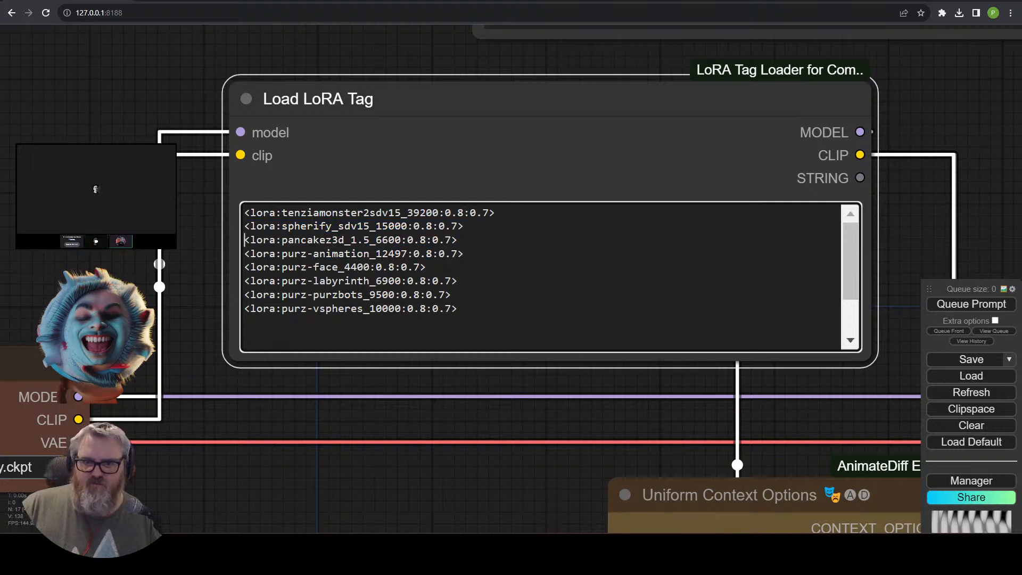
{"action": "key", "text": "shift+Down"}
{"action": "key", "text": "shift+Up"}
{"action": "key", "text": "shift+Down"}
{"action": "key", "text": "shift+Down"}
{"action": "key", "text": "shift+Up"}
{"action": "key", "text": "shift+Up"}
{"action": "key", "text": "shift+Down"}
{"action": "key", "text": "shift+Up"}
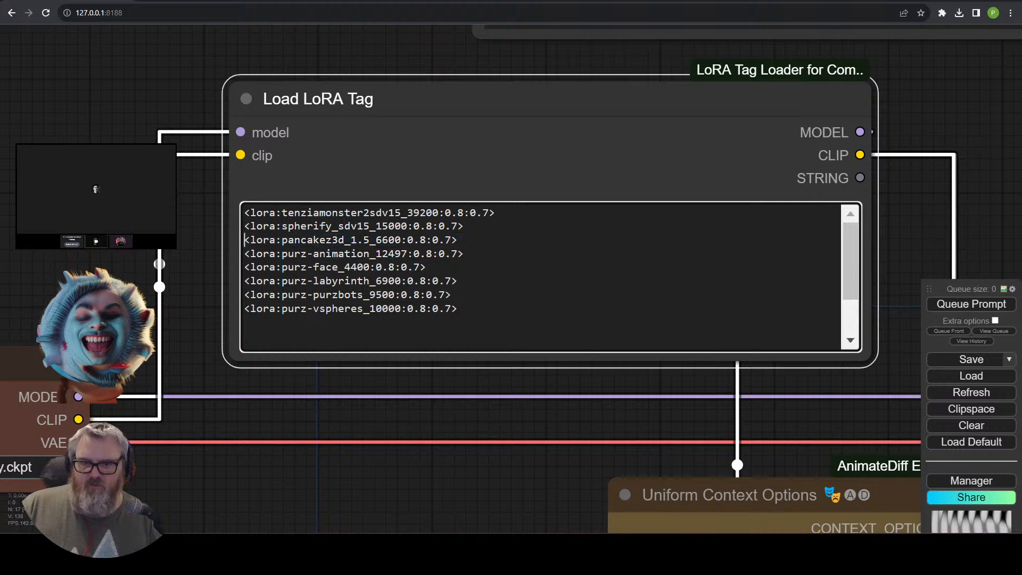
{"action": "key", "text": "shift+Up"}
{"action": "key", "text": "shift+Down"}
{"action": "key", "text": "Up"}
{"action": "key", "text": "shift+Down"}
{"action": "key", "text": "shift+Down"}
{"action": "key", "text": "Up"}
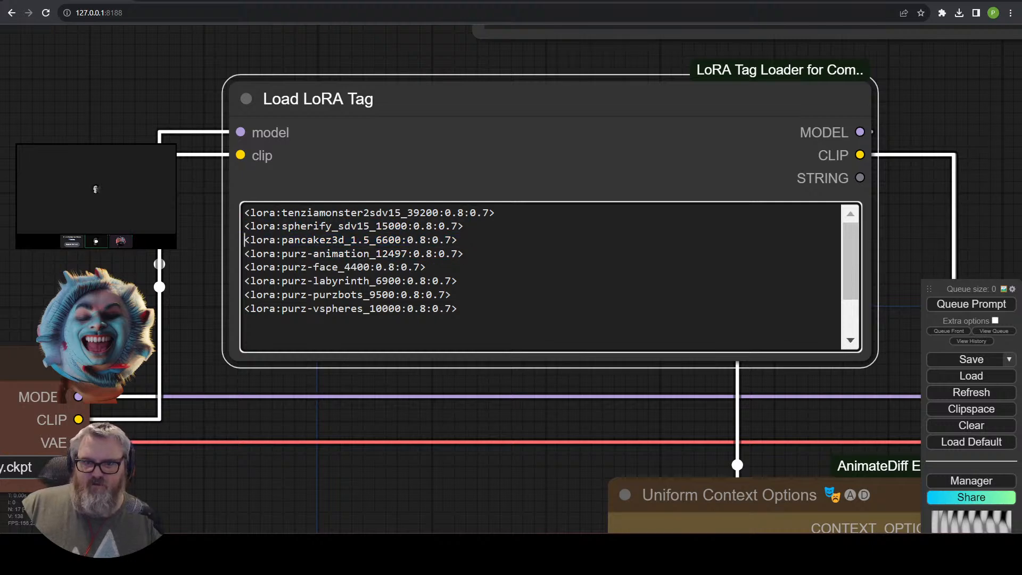
{"action": "key", "text": "Up"}
{"action": "key", "text": "shift+Down"}
{"action": "key", "text": "shift+Down"}
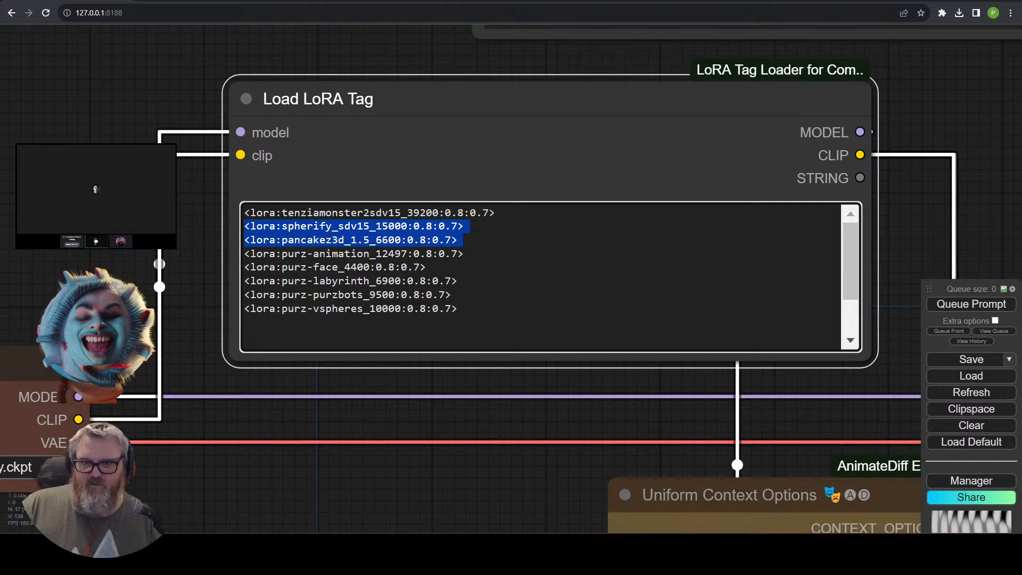
{"action": "key", "text": "shift+Down"}
{"action": "key", "text": "shift+Up"}
{"action": "key", "text": "shift+Up"}
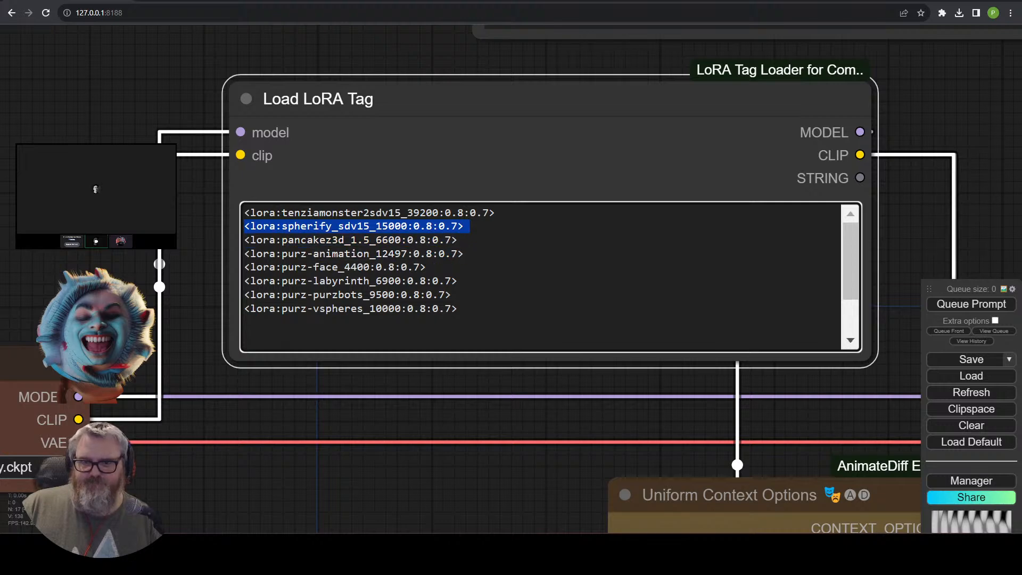
{"action": "key", "text": "shift+Up"}
Delete the spherify_sdv15_15000 and pancakez3d_1.5_6600 tags from the wired Load LoRA Tag node.
{"action": "key", "text": "Up"}
{"action": "key", "text": "shift+Down"}
{"action": "key", "text": "shift+Down"}
{"action": "key", "text": "BackSpace"}
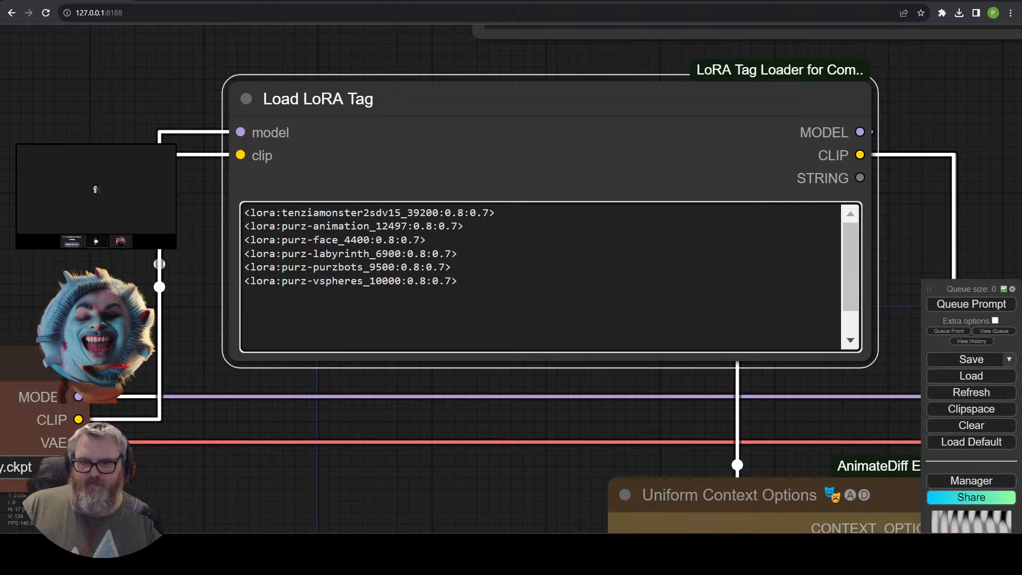
Delete the purz-labyrinth_6900 and purz-purzbots_9500 tags from the wired Load LoRA Tag node.
{"action": "key", "text": "Up"}
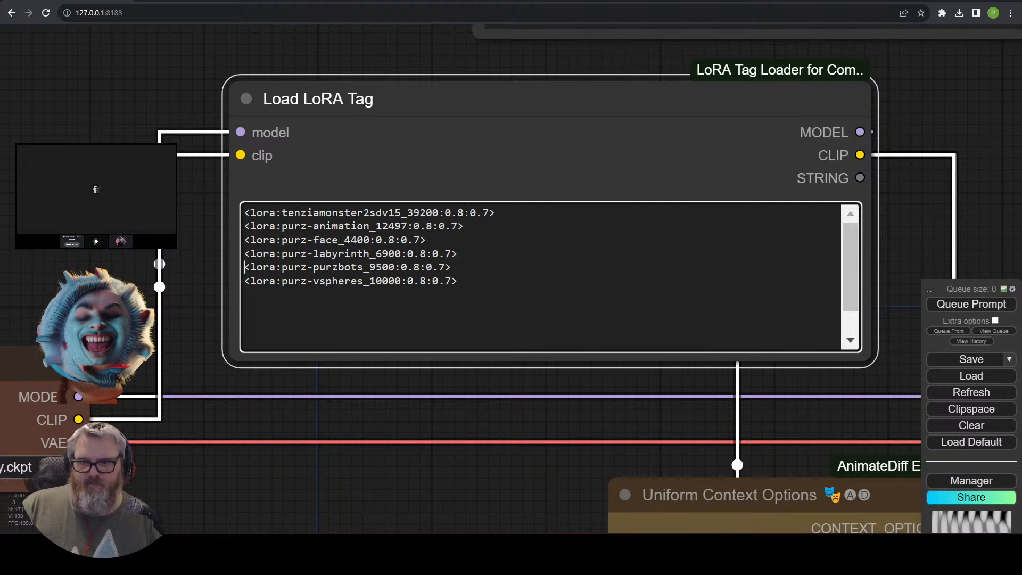
{"action": "key", "text": "Up"}
{"action": "key", "text": "shift+Down"}
{"action": "key", "text": "shift+Down"}
{"action": "key", "text": "BackSpace"}
{"action": "key", "text": "Up"}
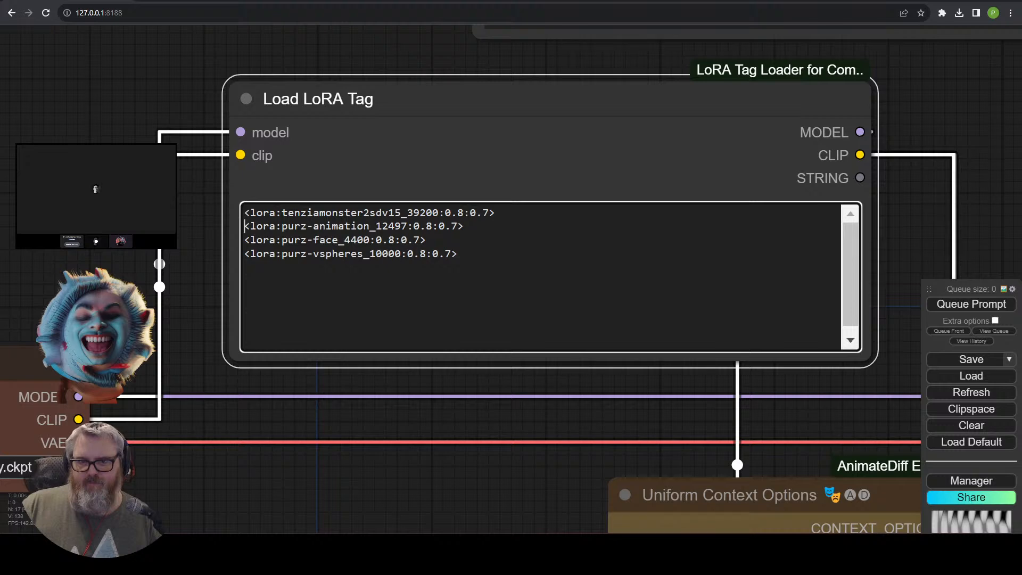
{"action": "key", "text": "Down"}
{"action": "key", "text": "shift+Down"}
{"action": "key", "text": "Up"}
{"action": "key", "text": "Up"}
{"action": "key", "text": "Up"}
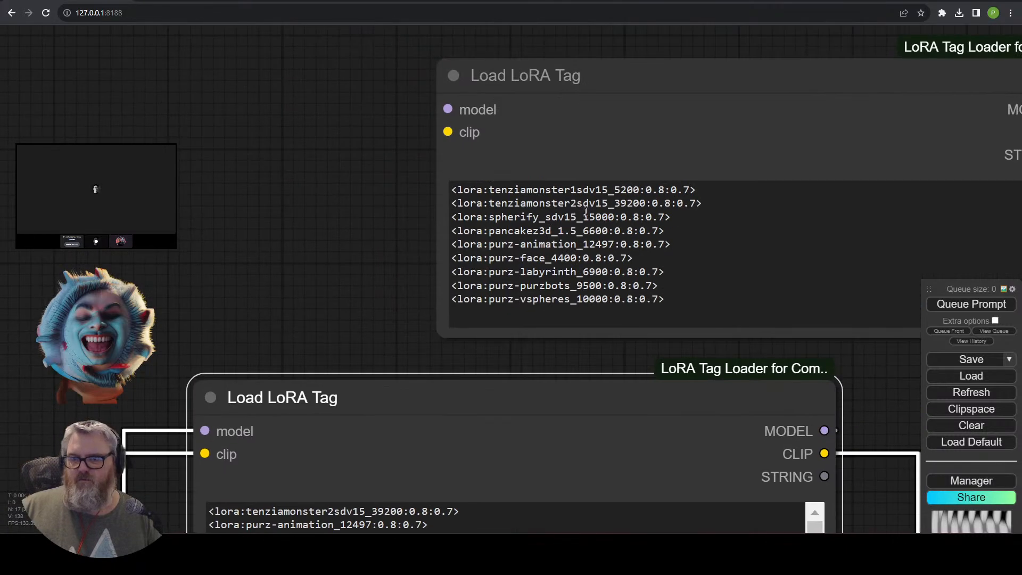
{"action": "left_click", "coordinate": [564, 231]}
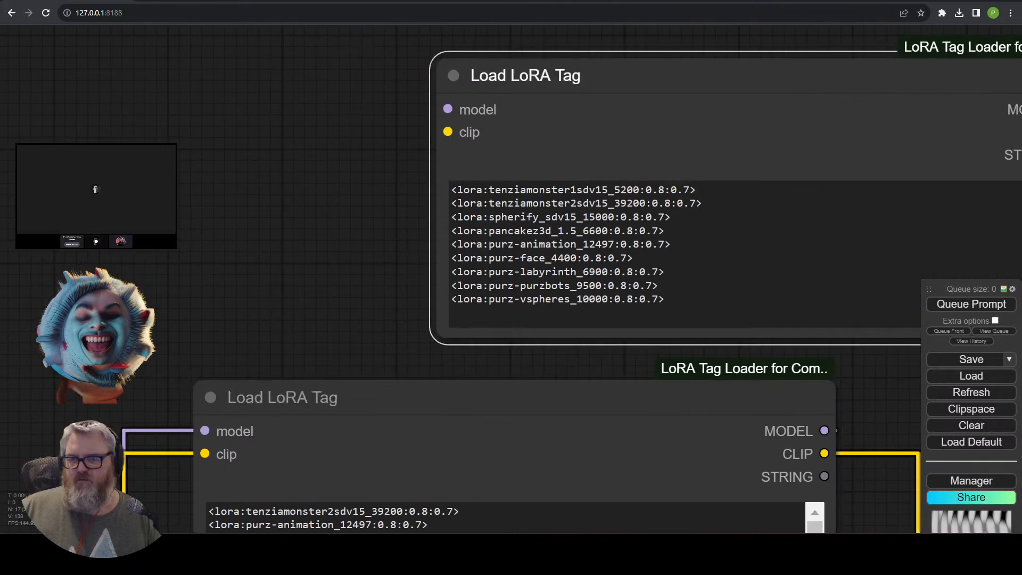
{"action": "left_click", "coordinate": [583, 203]}
{"action": "left_click", "coordinate": [564, 222]}
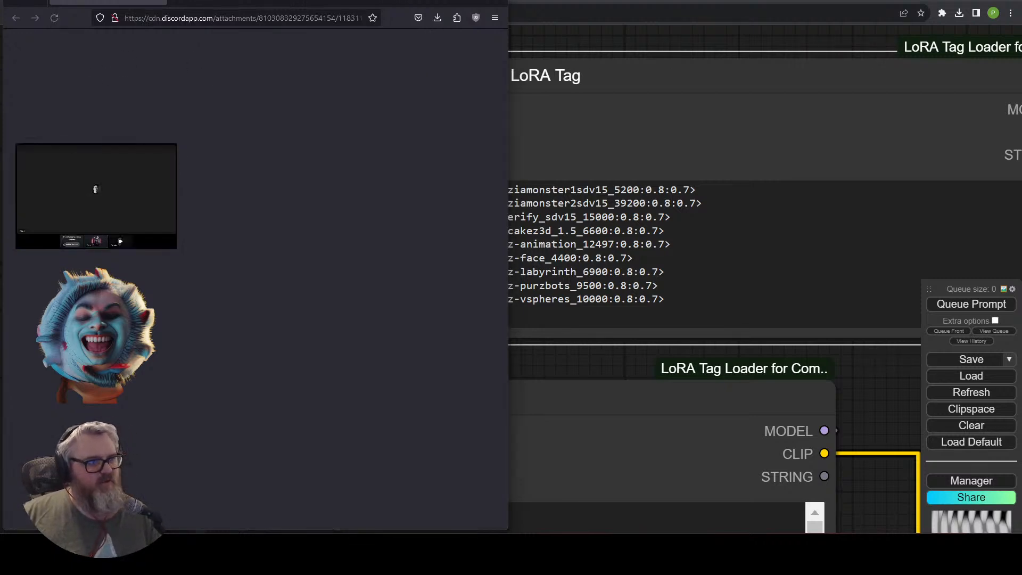
Open the Downloads folder at the newly downloaded tenziarave2sdv15_23950.safetensors file and cut it.
{"action": "left_click", "coordinate": [437, 18]}
{"action": "left_click", "coordinate": [432, 44]}
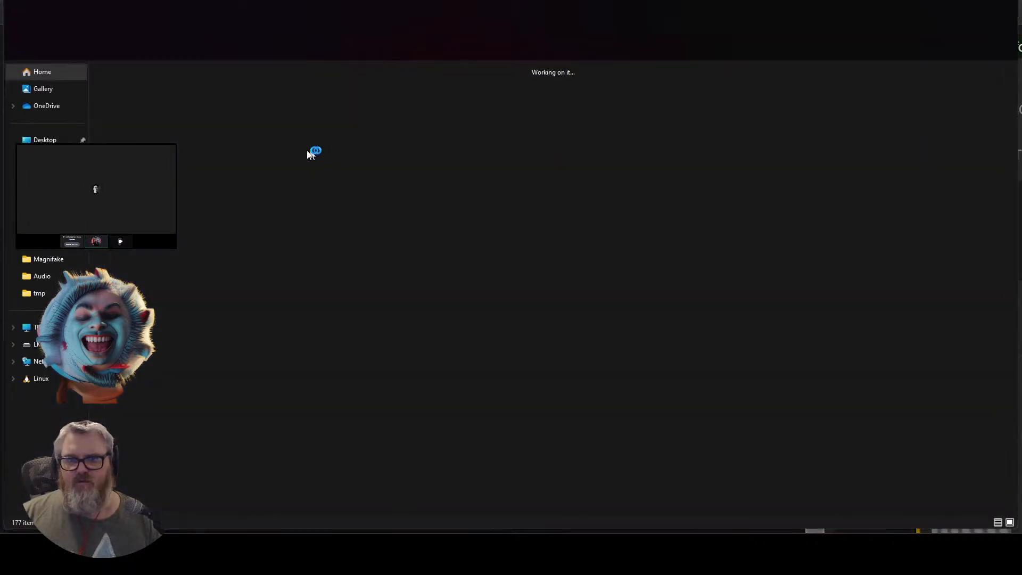
{"action": "key", "text": "ctrl+x"}
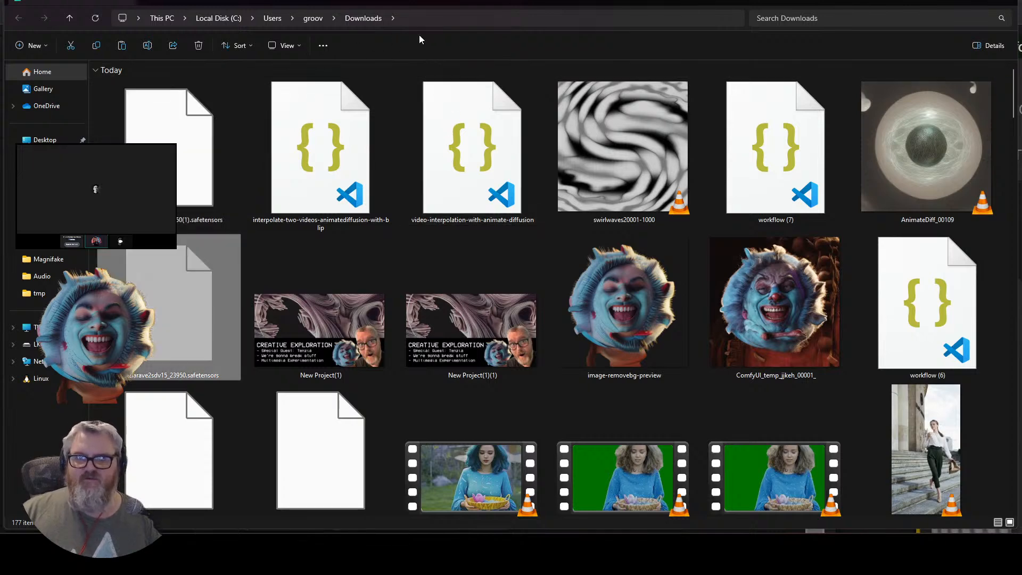
Go to the C:\ai\ComfyUI_windows_portable folder in the file browser.
{"action": "left_click", "coordinate": [426, 18]}
{"action": "type", "text": "C:\\ai\\comf"}
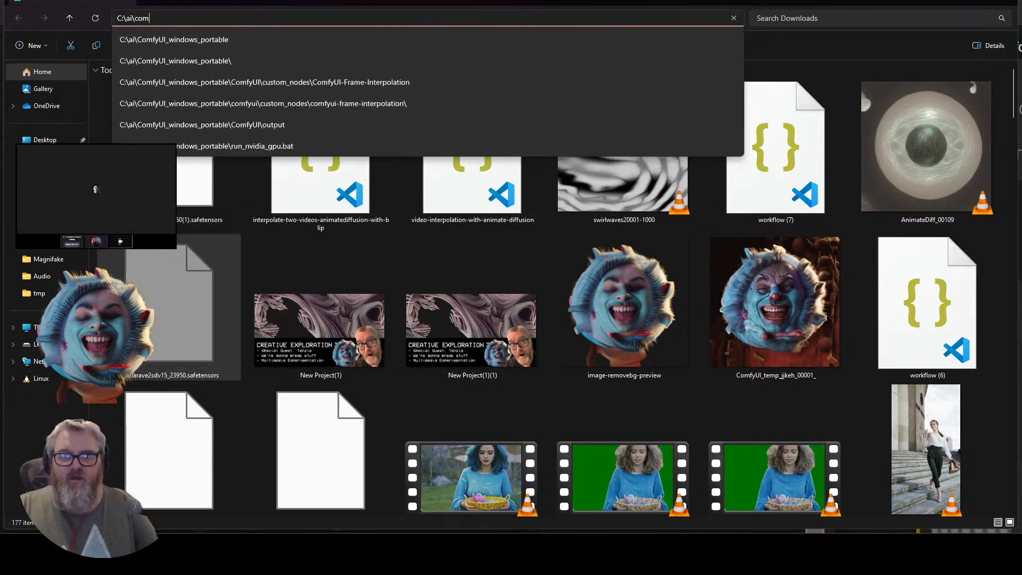
{"action": "key", "text": "Down"}
{"action": "key", "text": "Down"}
{"action": "key", "text": "Down"}
{"action": "key", "text": "Up"}
{"action": "key", "text": "Down"}
{"action": "key", "text": "Up"}
{"action": "key", "text": "Return"}
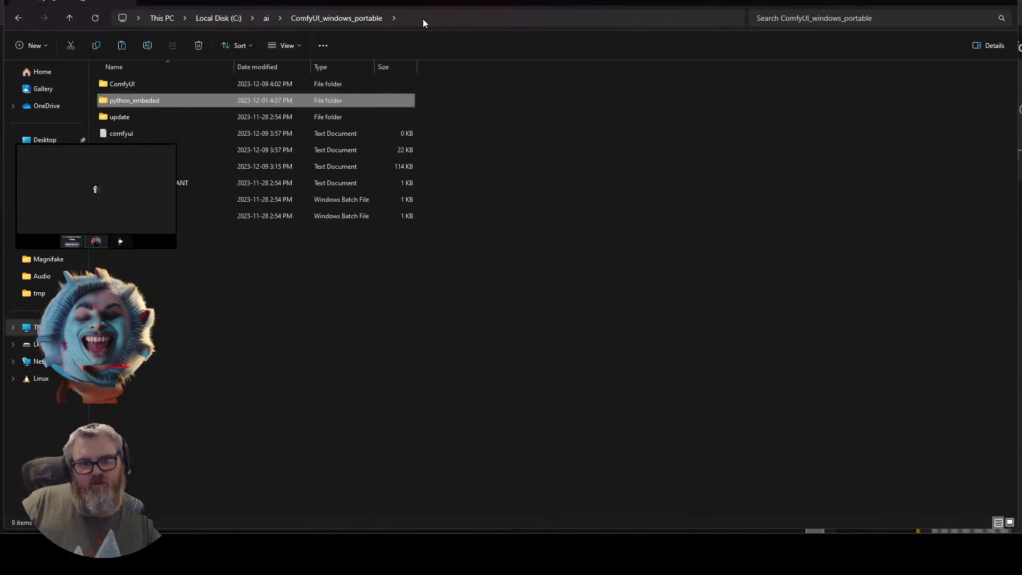
Paste the cut LoRA file into the ComfyUI\models\loras\tenzia folder.
{"action": "double_click", "coordinate": [102, 89]}
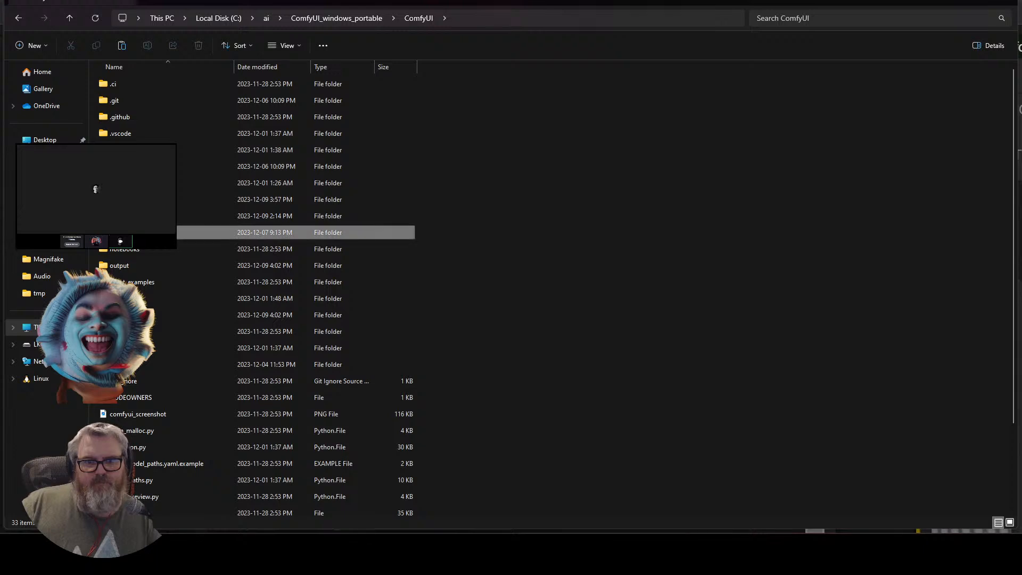
{"action": "double_click", "coordinate": [122, 232]}
{"action": "double_click", "coordinate": [141, 296]}
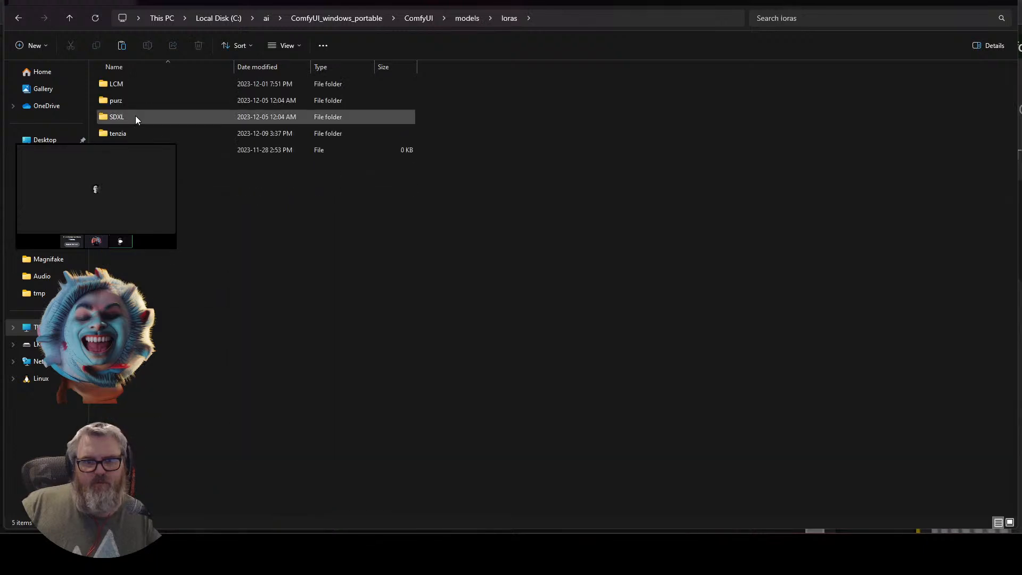
{"action": "double_click", "coordinate": [136, 136]}
{"action": "key", "text": "ctrl+v"}
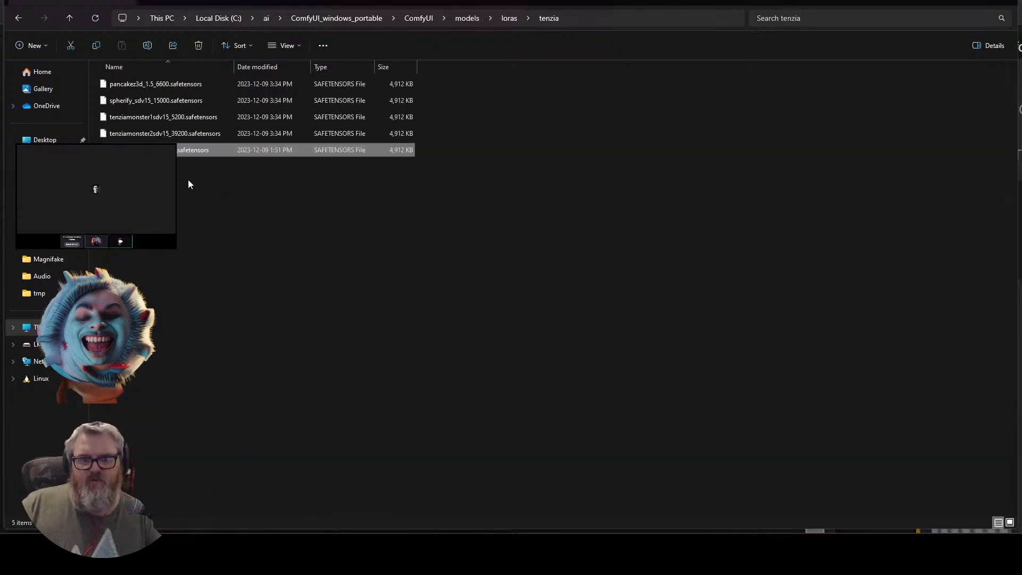
Copy the pasted LoRA file's name without its extension and switch back to the ComfyUI workflow.
{"action": "key", "text": "F2"}
{"action": "key", "text": "alt+Tab"}
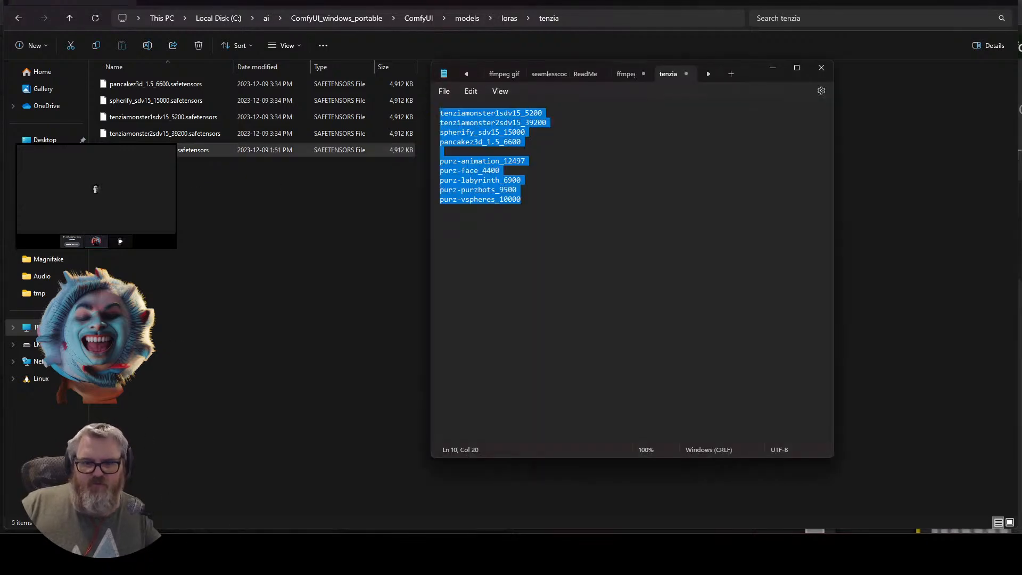
{"action": "key", "text": "super+Down"}
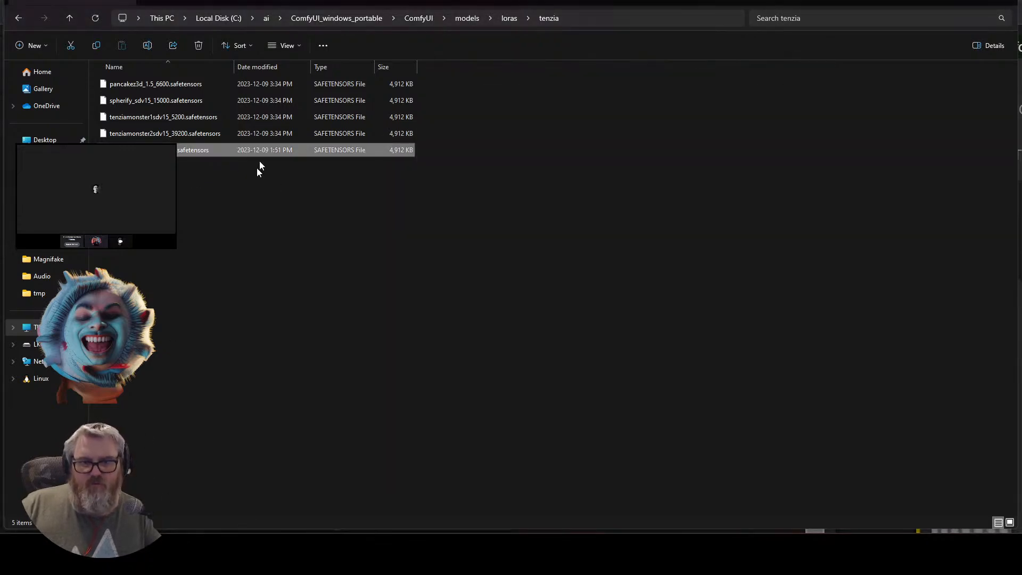
{"action": "left_click", "coordinate": [31, 543]}
{"action": "mouse_move", "coordinate": [171, 549]}
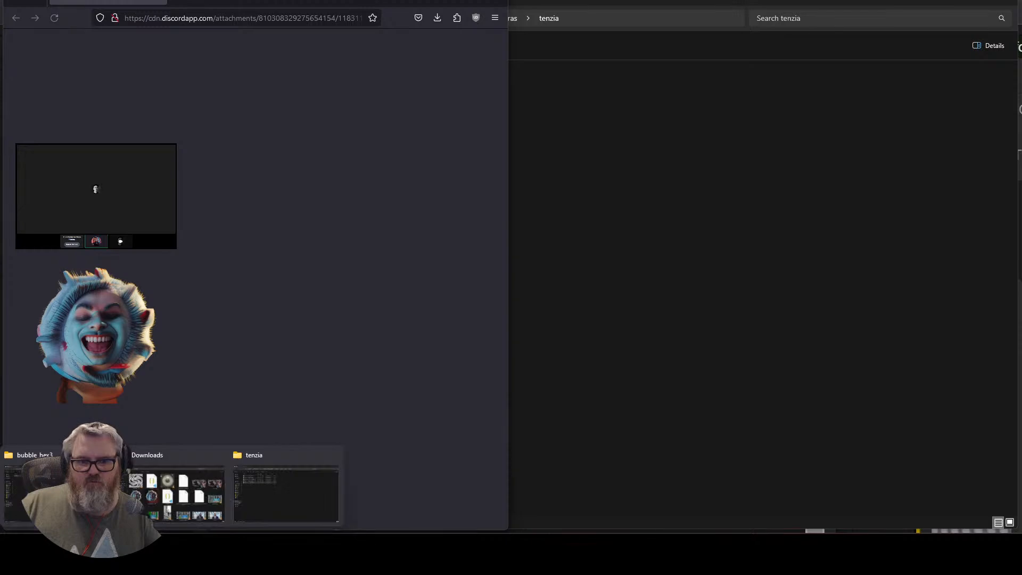
{"action": "left_click", "coordinate": [198, 547]}
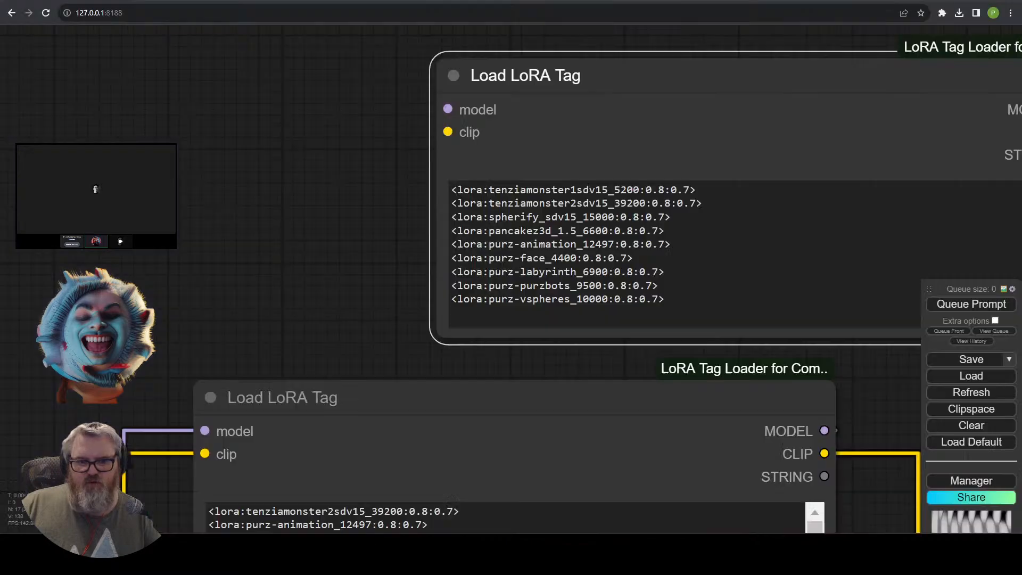
{"action": "left_click_drag", "start_coordinate": [367, 132], "coordinate": [370, 132]}
Insert the name tenziarave2sdv15_23950 on its own line above the purz-animation_12497 tag in the spare Load LoRA Tag node.
{"action": "left_click", "coordinate": [662, 299]}
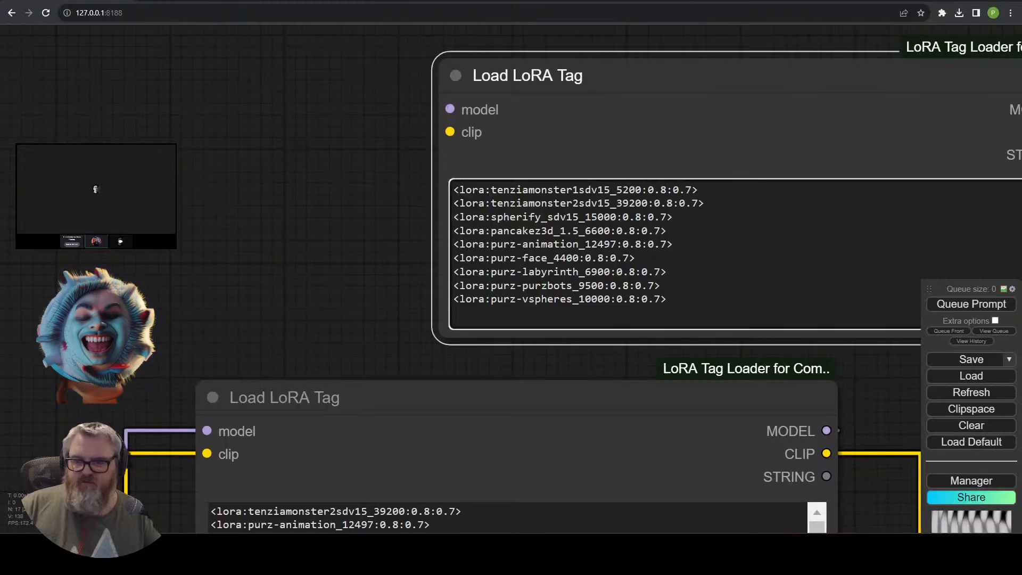
{"action": "key", "text": "ctrl+v"}
{"action": "key", "text": "Home"}
{"action": "key", "text": "shift+End"}
{"action": "key", "text": "ctrl+x"}
{"action": "key", "text": "Up"}
{"action": "key", "text": "Up"}
{"action": "key", "text": "Up"}
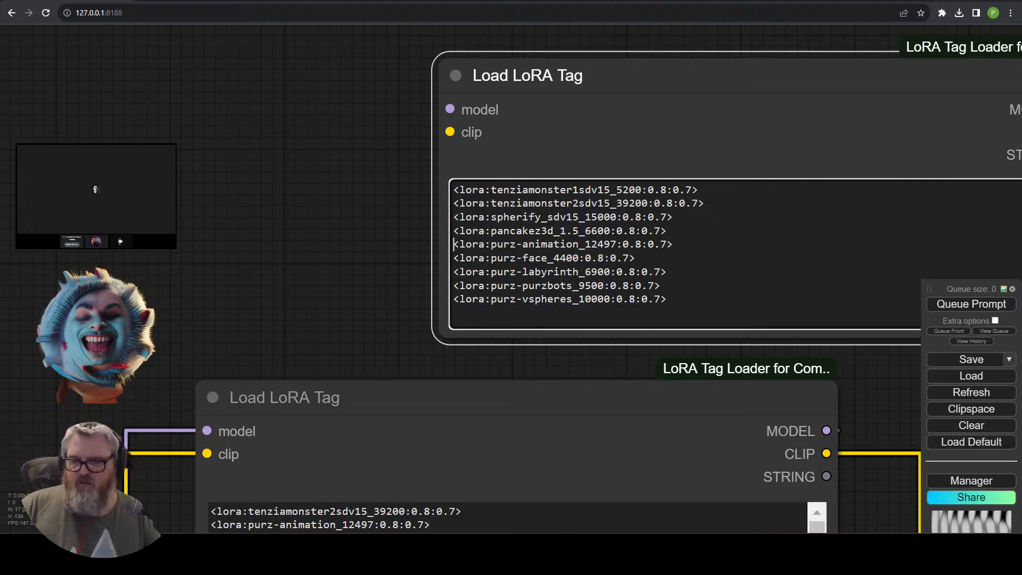
{"action": "key", "text": "ctrl+v"}
{"action": "key", "text": "Return"}
Duplicate the pancakez3d_1.5_6600 tag onto a new line directly below it in the spare node.
{"action": "key", "text": "Up"}
{"action": "key", "text": "Up"}
{"action": "key", "text": "shift+End"}
{"action": "key", "text": "ctrl+x"}
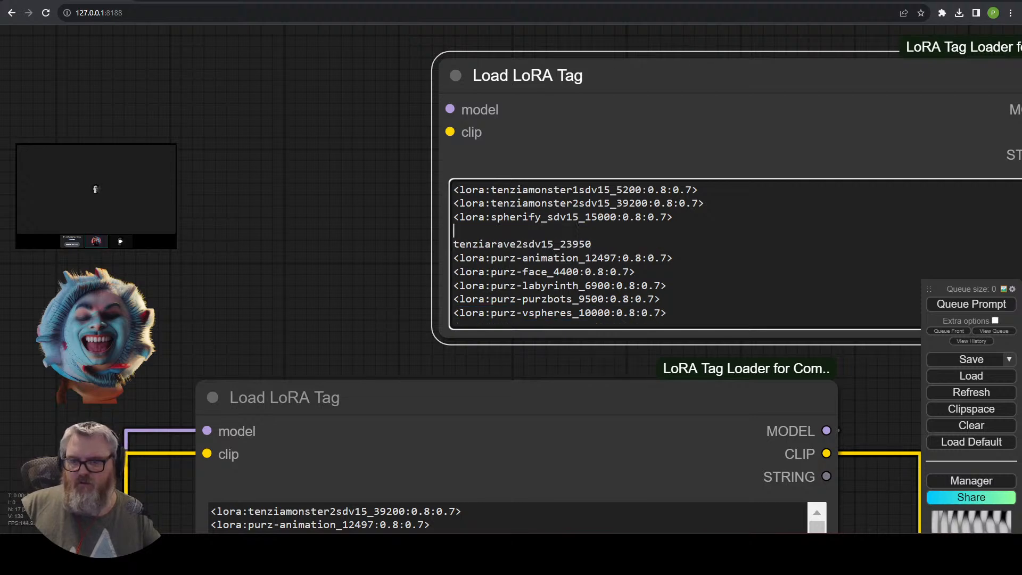
{"action": "key", "text": "ctrl+z"}
{"action": "key", "text": "Down"}
{"action": "key", "text": "Home"}
{"action": "key", "text": "Return"}
{"action": "key", "text": "Up"}
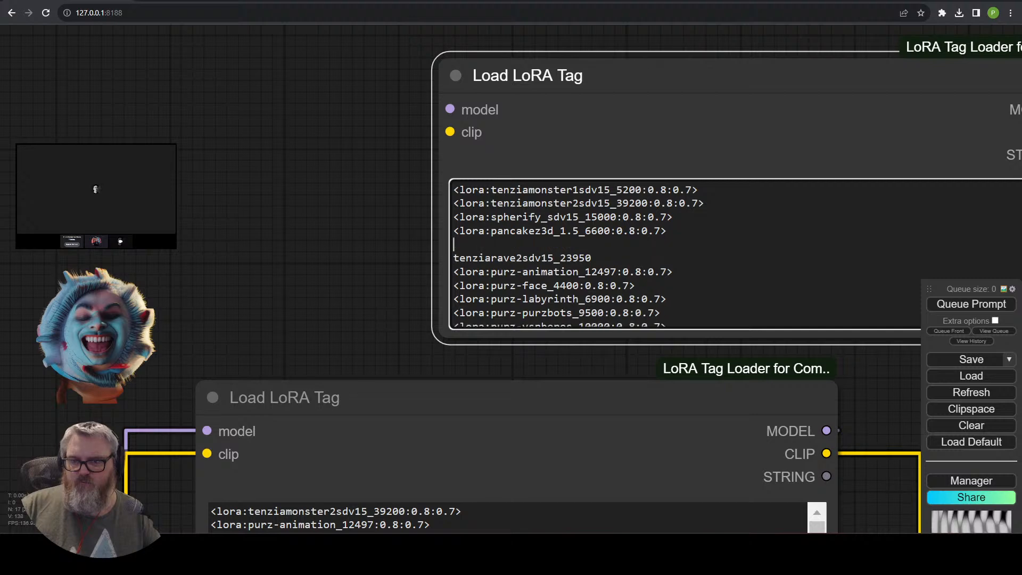
{"action": "key", "text": "ctrl+v"}
Cut the loose tenziarave2sdv15_23950 name and remove its leftover blank line from the spare node's list.
{"action": "key", "text": "Down"}
{"action": "key", "text": "shift+End"}
{"action": "key", "text": "ctrl+x"}
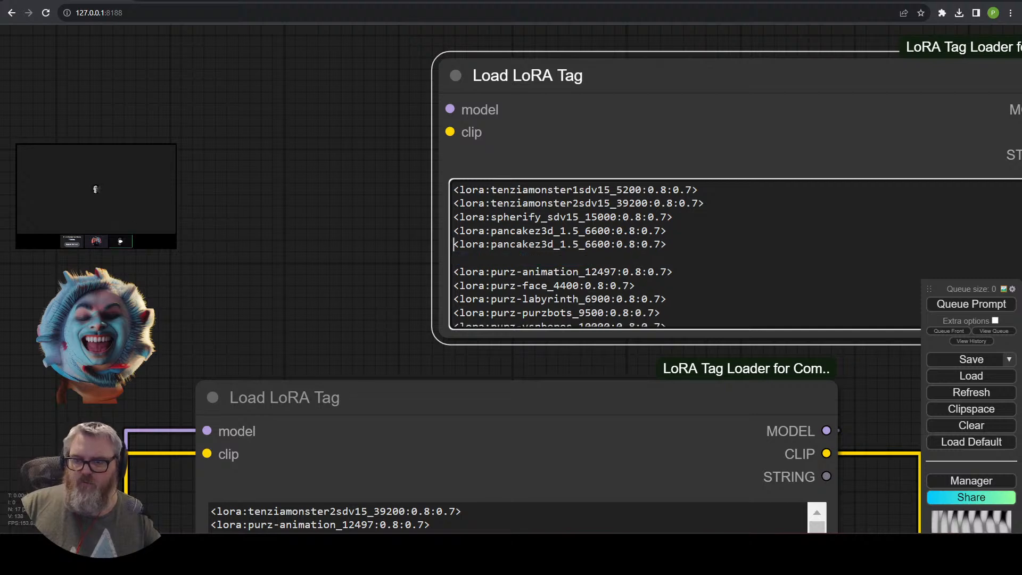
{"action": "key", "text": "Delete"}
{"action": "key", "text": "Up"}
Replace the LoRA name in the duplicated pancakez3d tag with tenziarave2sdv15_23950, keeping the :0.8:0.7 weights.
{"action": "left_click", "coordinate": [490, 244]}
{"action": "key", "text": "shift+End"}
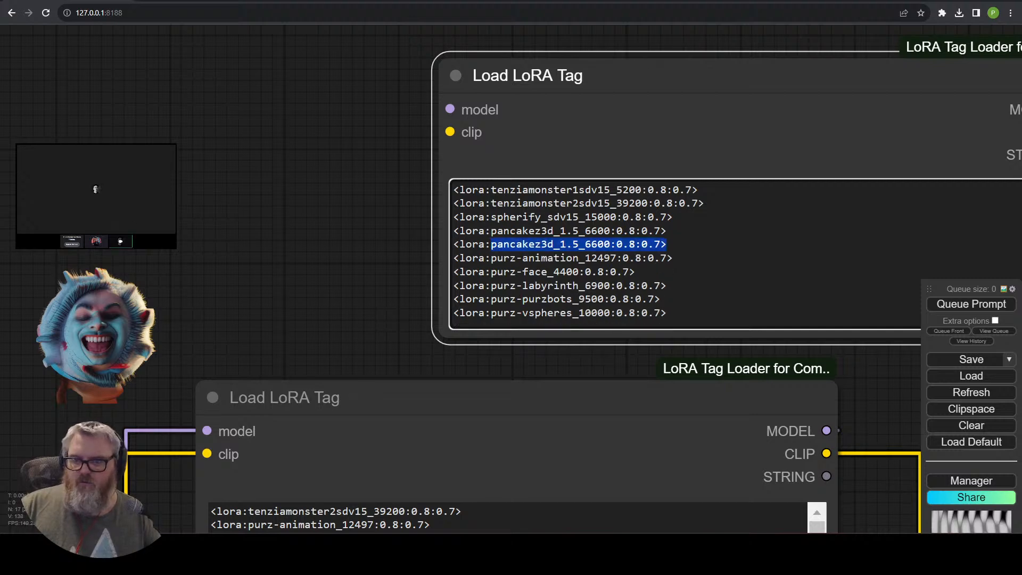
{"action": "key", "text": "shift+Left"}
{"action": "key", "text": "shift+Left"}
{"action": "key", "text": "shift+Left"}
{"action": "key", "text": "shift+Left"}
{"action": "key", "text": "shift+Left"}
{"action": "key", "text": "shift+Left"}
{"action": "key", "text": "shift+Left"}
{"action": "key", "text": "shift+Left"}
{"action": "key", "text": "ctrl+v"}
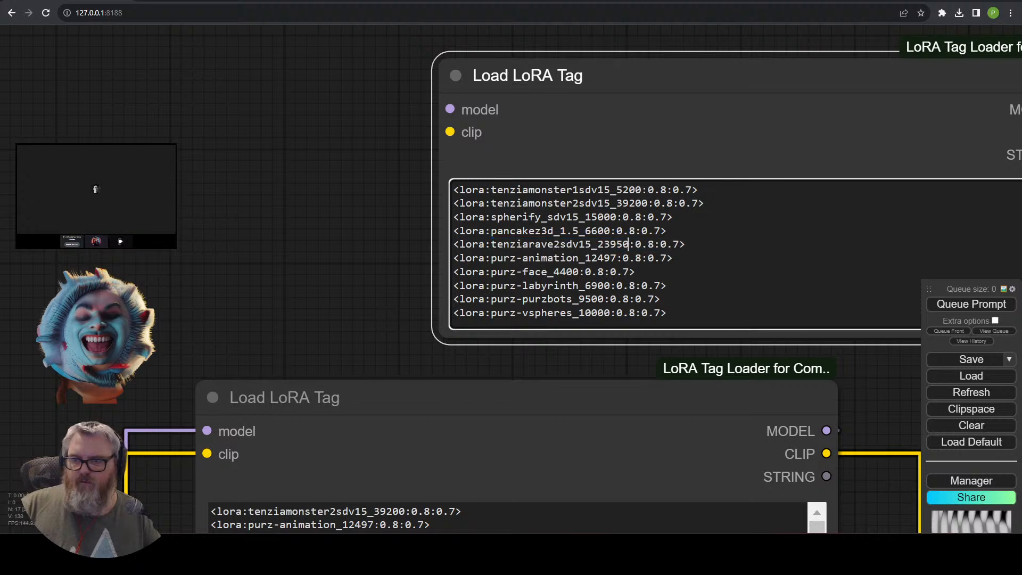
Copy the pancakez3d_1.5_6600 and tenziarave2sdv15_23950 tags from the spare node into the wired Load LoRA Tag node, below tenziamonster2sdv15_39200.
{"action": "key", "text": "Up"}
{"action": "key", "text": "Home"}
{"action": "key", "text": "shift+Down"}
{"action": "key", "text": "shift+End"}
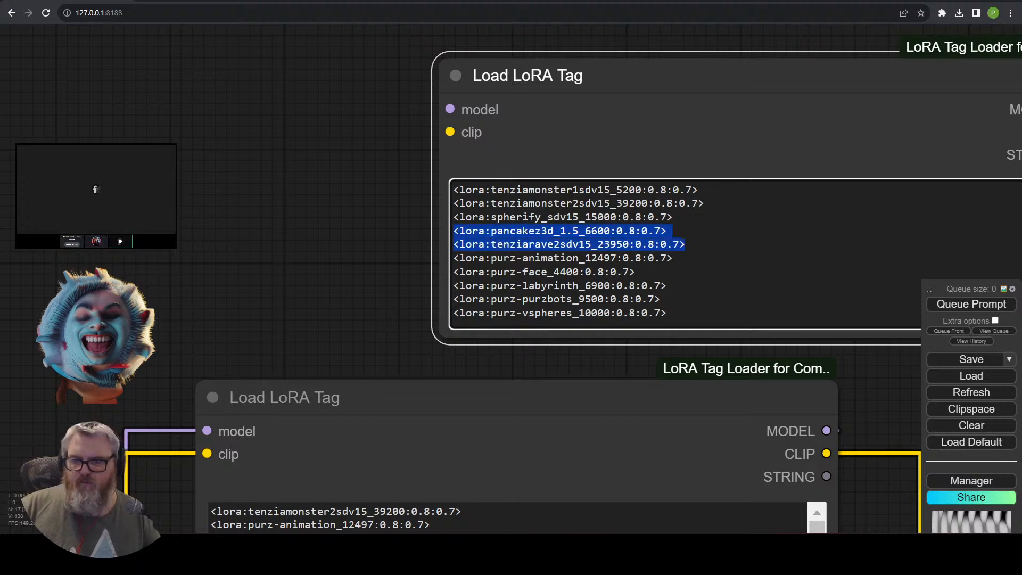
{"action": "left_click_drag", "start_coordinate": [166, 401], "coordinate": [252, 199]}
{"action": "left_click", "coordinate": [581, 313]}
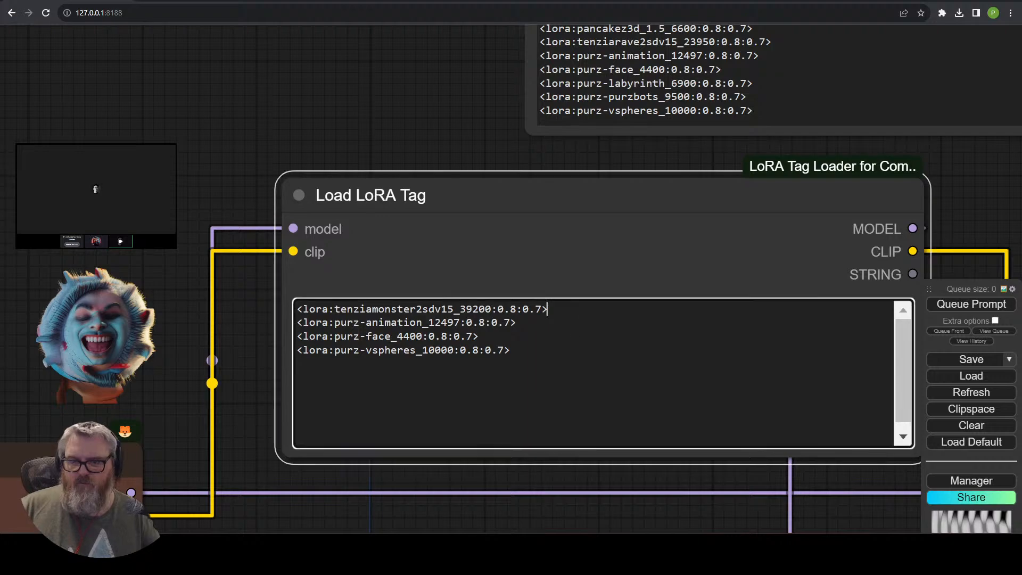
{"action": "key", "text": "Return"}
{"action": "key", "text": "ctrl+v"}
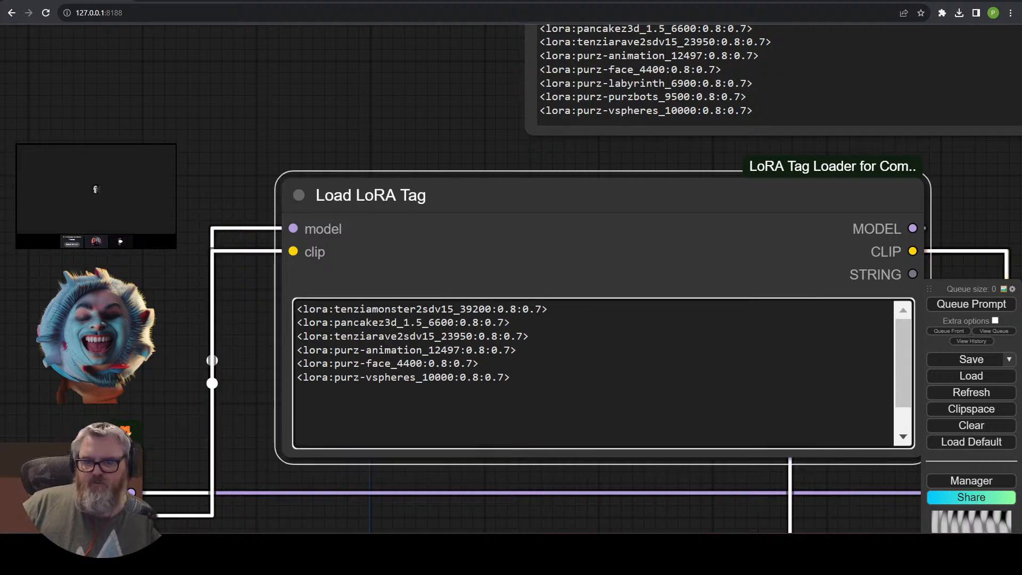
Add the word pancake after (tenziamonster:0.6) in the positive CLIP Text Encode prompt.
{"action": "left_click", "coordinate": [105, 229]}
{"action": "scroll", "coordinate": [105, 229], "scroll_direction": "down", "scroll_amount": 4}
{"action": "left_click_drag", "start_coordinate": [105, 240], "coordinate": [91, 110]}
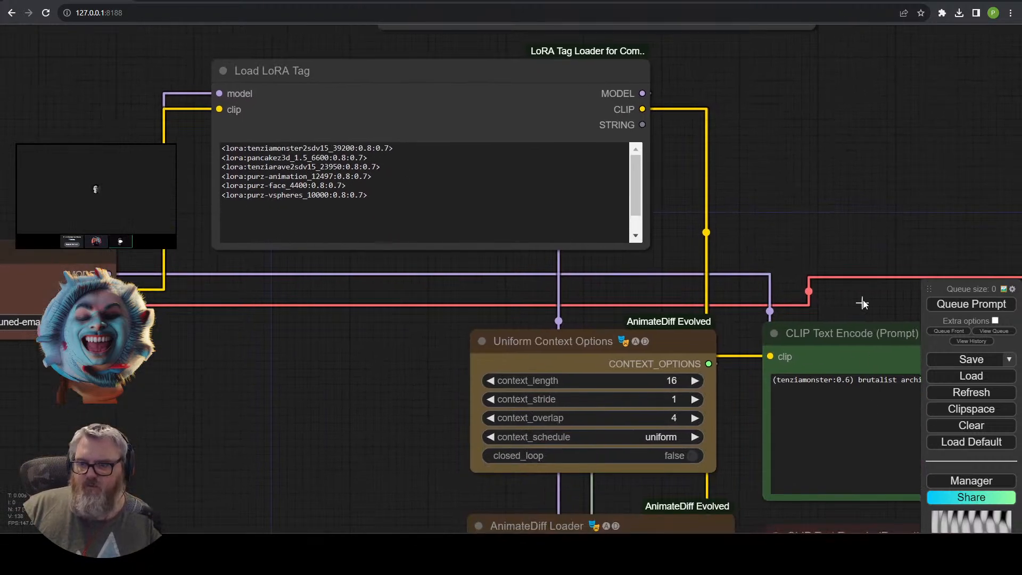
{"action": "left_click_drag", "start_coordinate": [862, 303], "coordinate": [678, 226]}
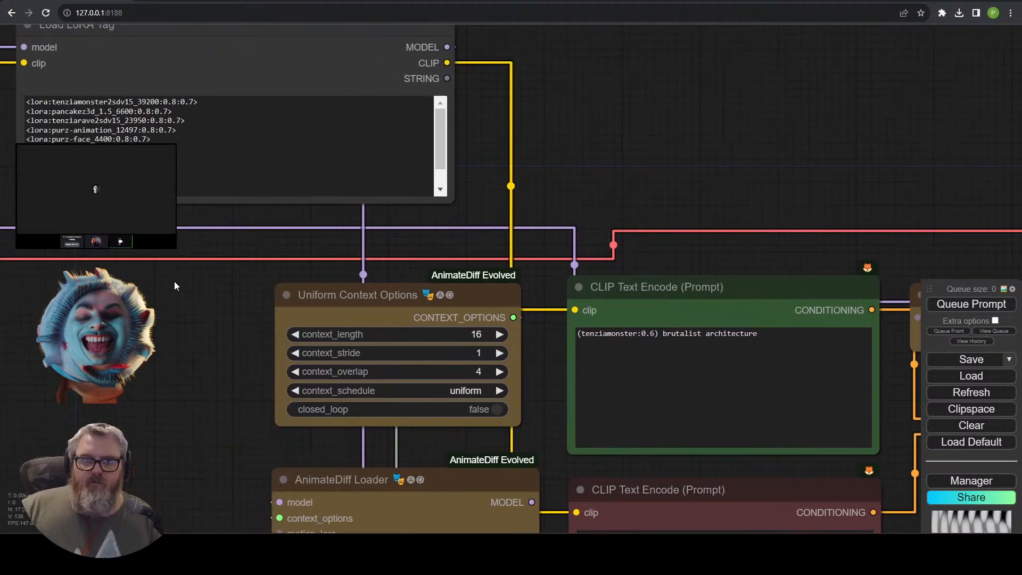
{"action": "left_click_drag", "start_coordinate": [174, 281], "coordinate": [318, 230]}
{"action": "scroll", "coordinate": [475, 471], "scroll_direction": "up", "scroll_amount": 3}
{"action": "scroll", "coordinate": [485, 474], "scroll_direction": "down", "scroll_amount": 3}
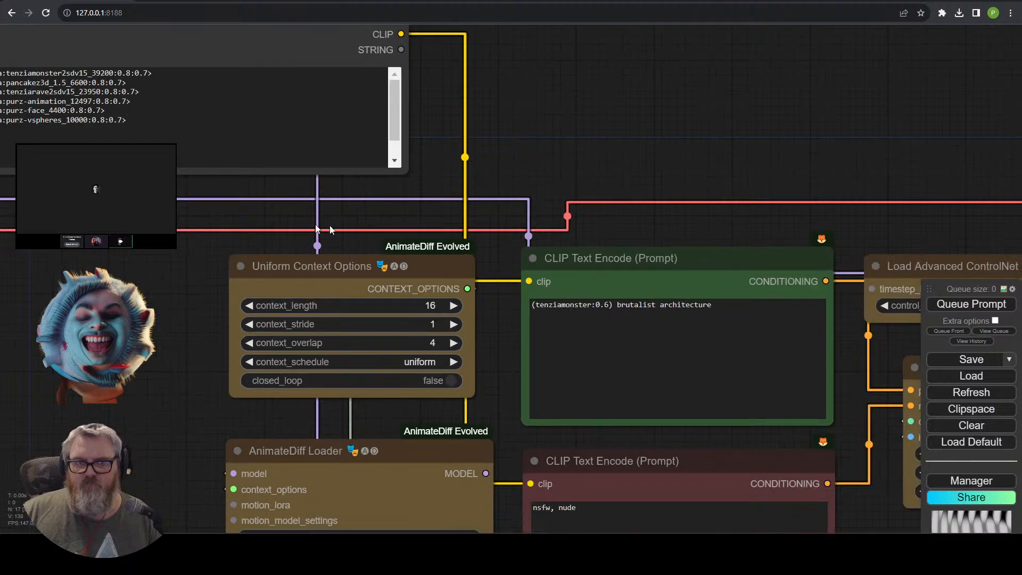
{"action": "left_click", "coordinate": [596, 304]}
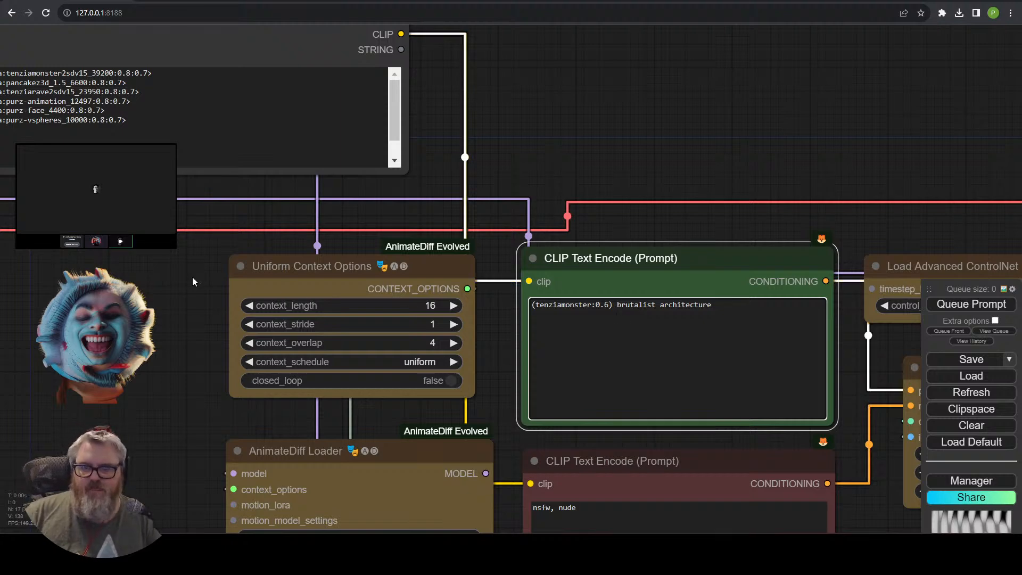
{"action": "left_click_drag", "start_coordinate": [193, 281], "coordinate": [228, 321]}
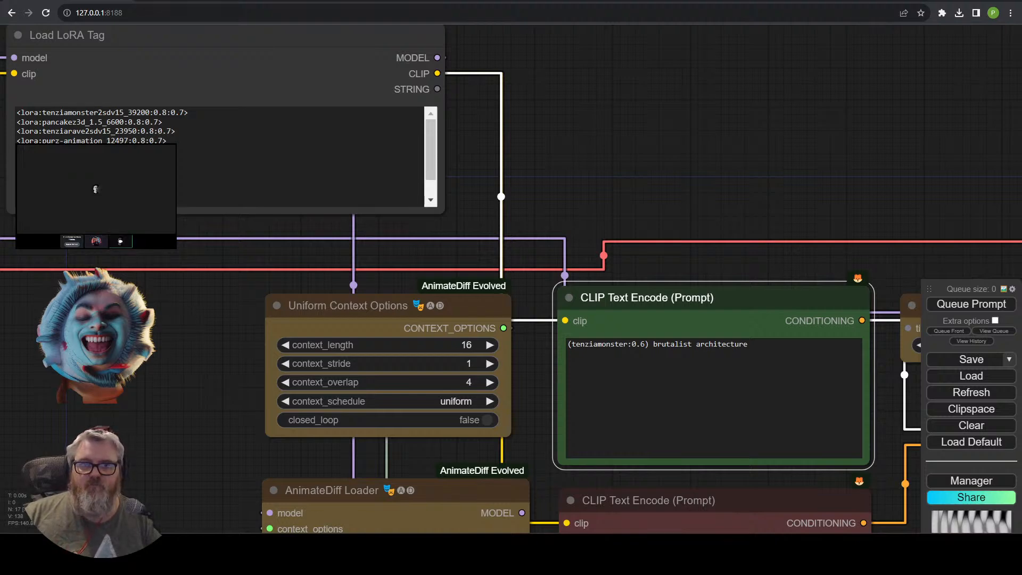
{"action": "double_click", "coordinate": [96, 112]}
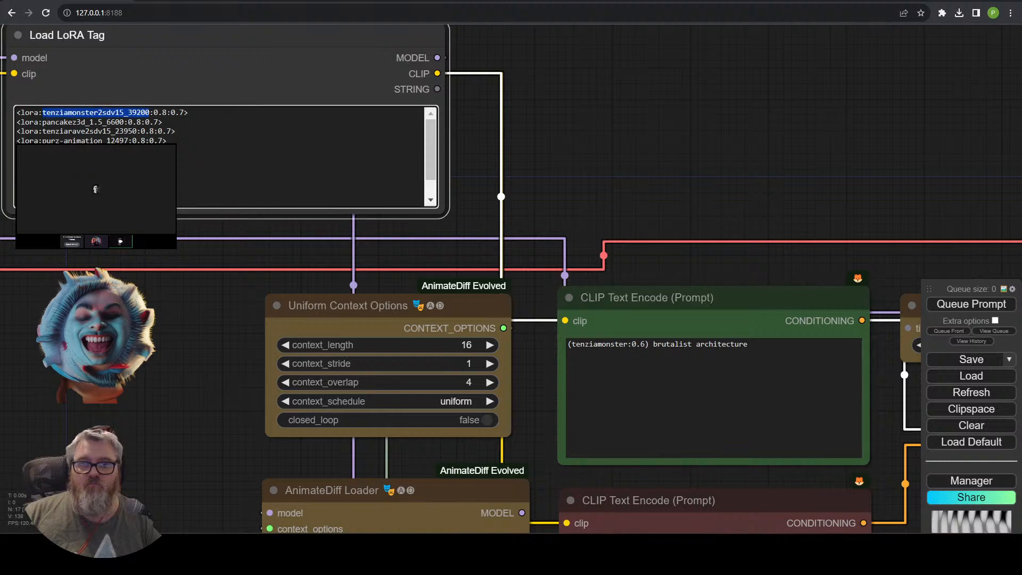
{"action": "left_click", "coordinate": [71, 122]}
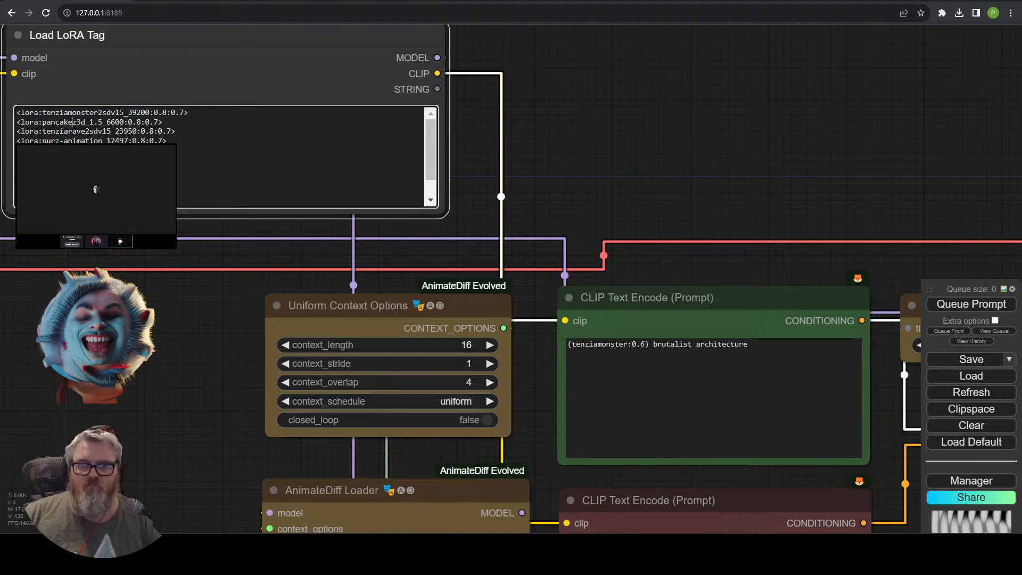
{"action": "left_click", "coordinate": [649, 344]}
{"action": "type", "text": "pancake"}
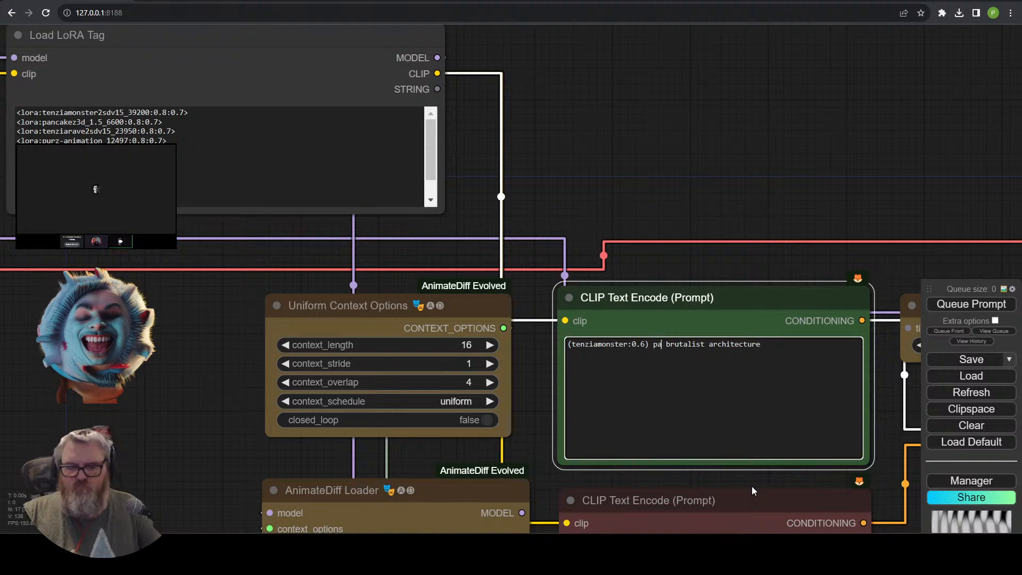
Insert the word pancakez3d between (tenziamonster:0.6) and "brutalist architecture" in the green CLIP Text Encode prompt.
{"action": "type", "text": "z3d"}
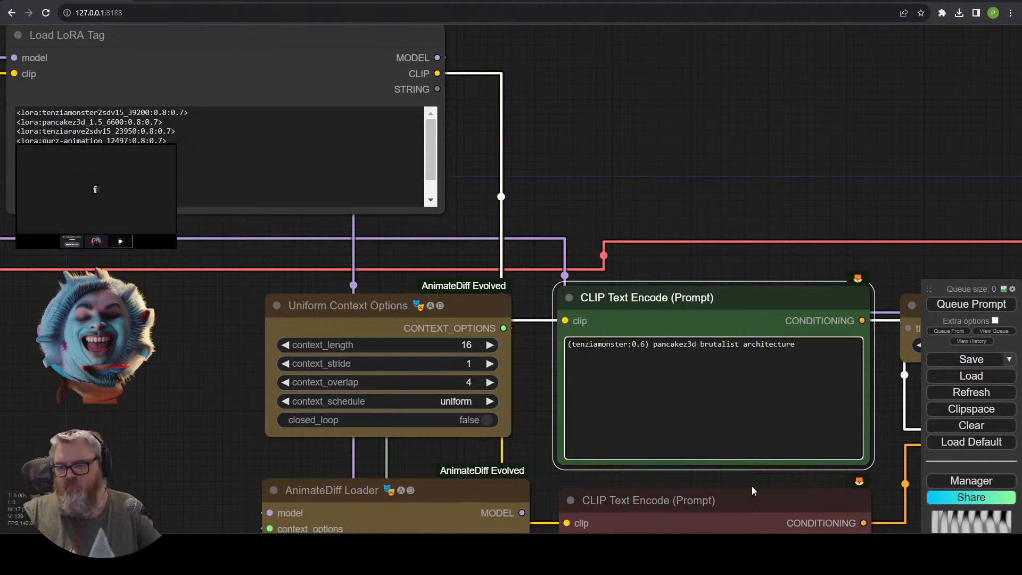
{"action": "key", "text": "shift+Left"}
{"action": "key", "text": "shift+Left"}
{"action": "key", "text": "shift+Left"}
{"action": "key", "text": "shift+Left"}
{"action": "key", "text": "shift+Left"}
{"action": "key", "text": "shift+Left"}
{"action": "key", "text": "shift+Left"}
{"action": "key", "text": "shift+Left"}
{"action": "key", "text": "shift+Left"}
{"action": "key", "text": "shift+Left"}
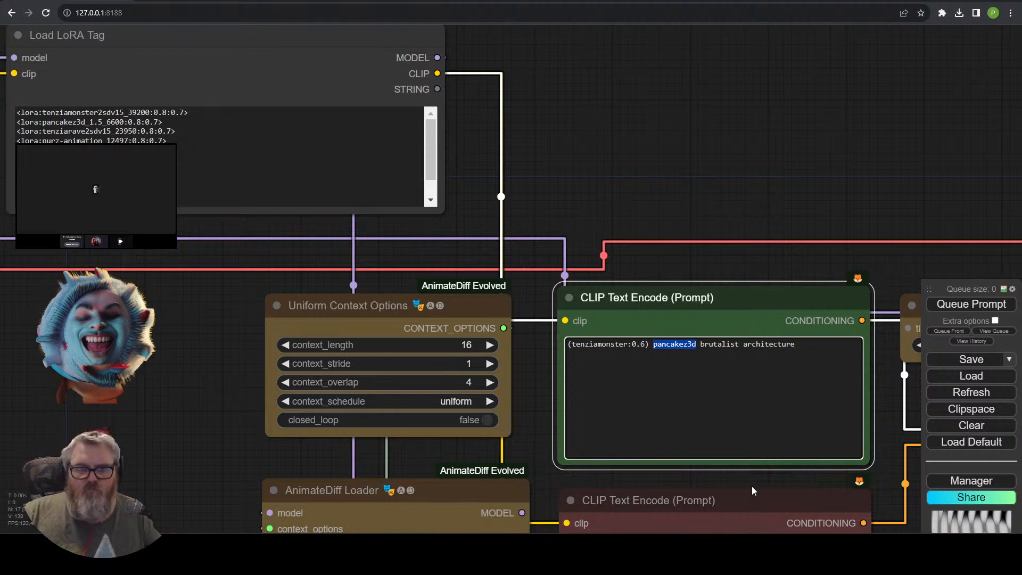
{"action": "key", "text": "Left"}
{"action": "key", "text": "Right"}
{"action": "key", "text": "Right"}
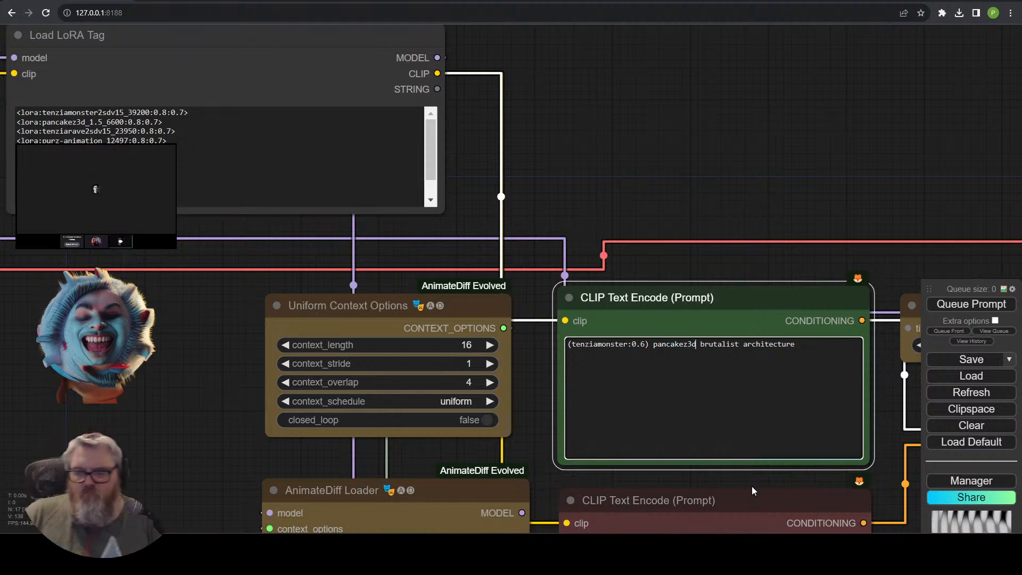
Shorten pancakez3d to the trigger word pnckz3d in the positive prompt.
{"action": "key", "text": "BackSpace"}
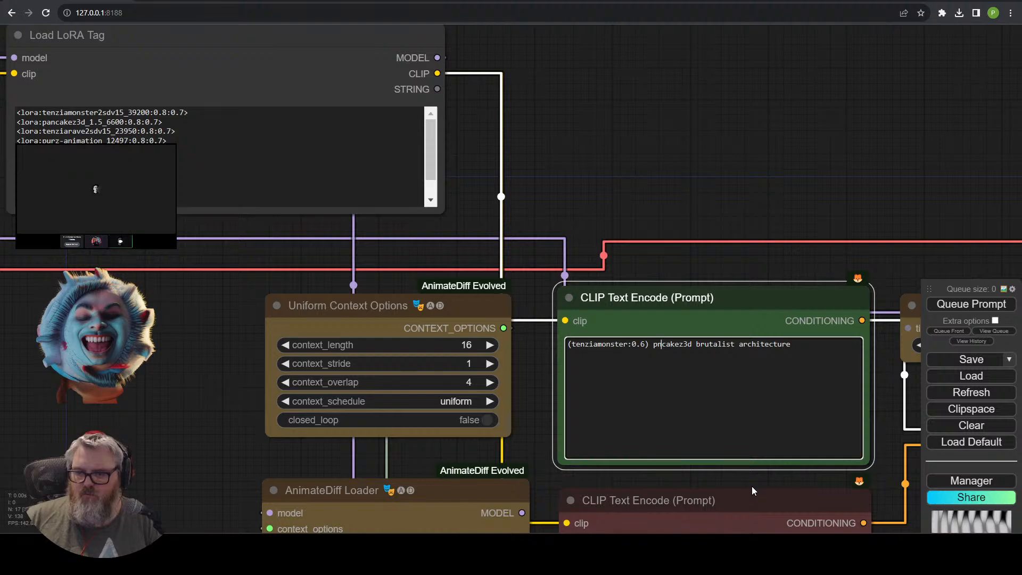
{"action": "key", "text": "Right"}
{"action": "key", "text": "Right"}
{"action": "key", "text": "Delete"}
{"action": "key", "text": "Right"}
{"action": "key", "text": "Delete"}
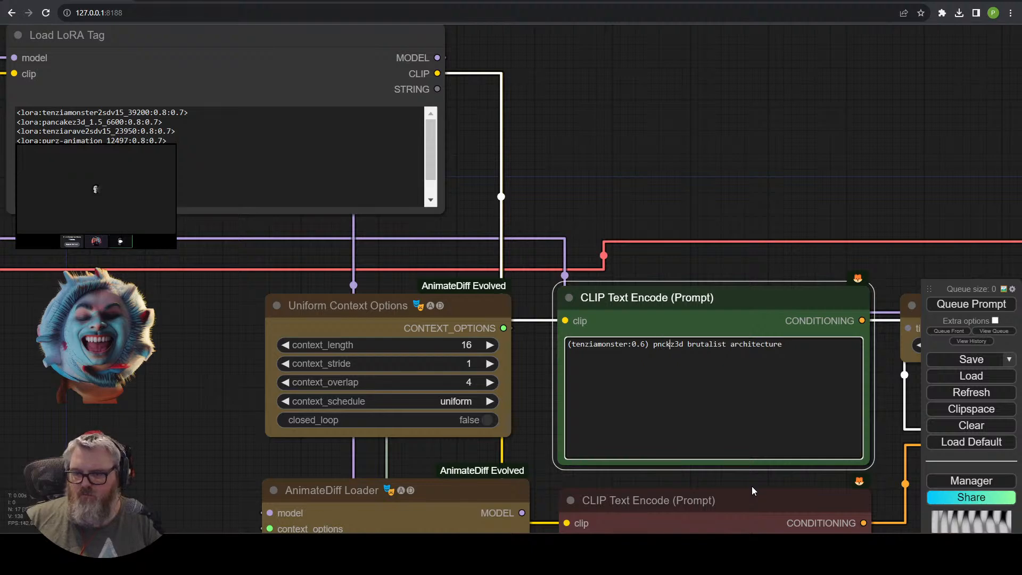
{"action": "key", "text": "Delete"}
{"action": "type", "text": "3"}
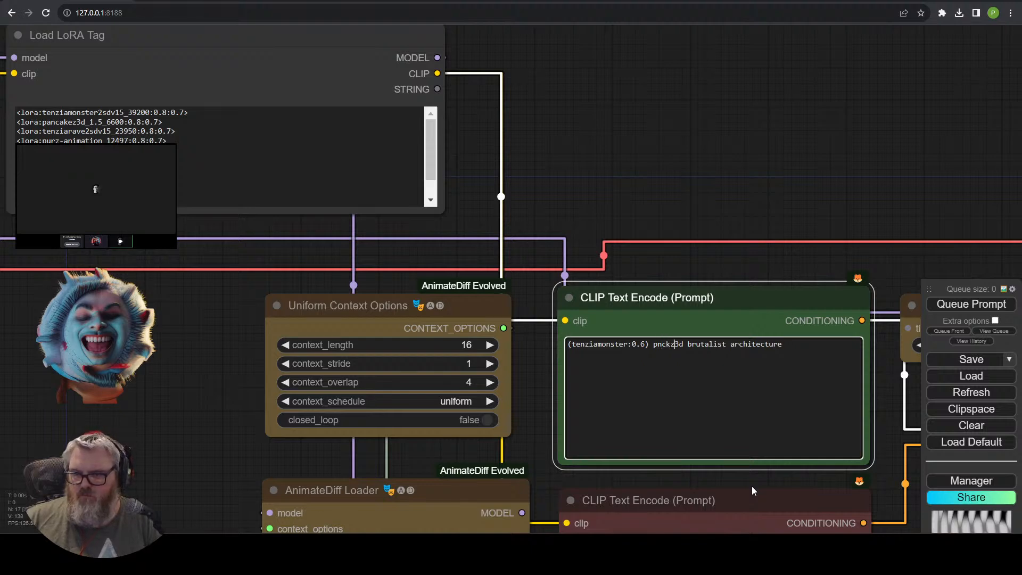
Give the trigger word pnckz3d a prompt weight of 0.6.
{"action": "key", "text": "Right"}
{"action": "key", "text": "shift+Left"}
{"action": "key", "text": "shift+Left"}
{"action": "key", "text": "shift+Left"}
{"action": "key", "text": "shift+Left"}
{"action": "key", "text": "shift+Left"}
{"action": "key", "text": "shift+Left"}
{"action": "key", "text": "shift+Left"}
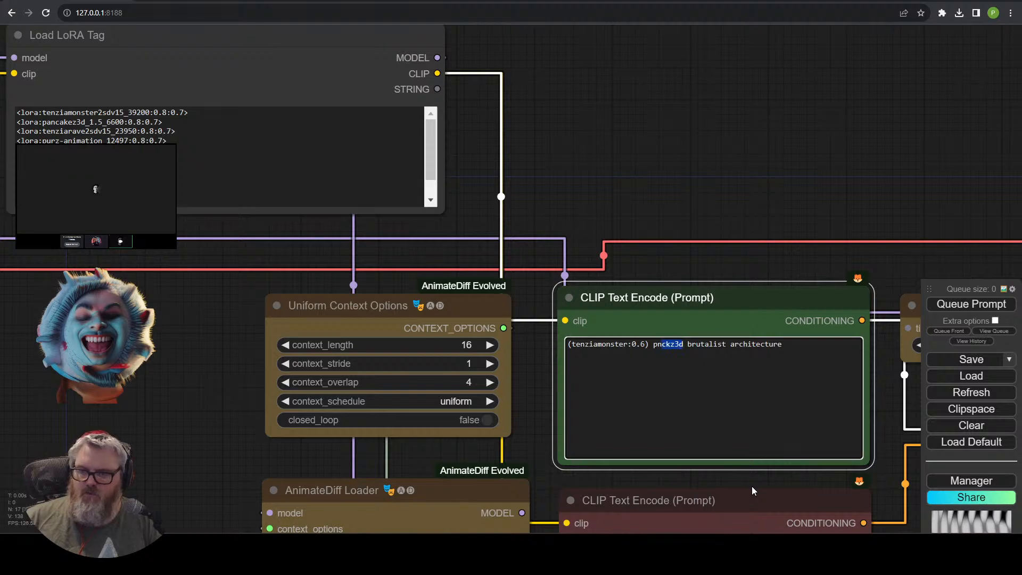
{"action": "scroll", "coordinate": [763, 230], "scroll_direction": "up", "scroll_amount": 9}
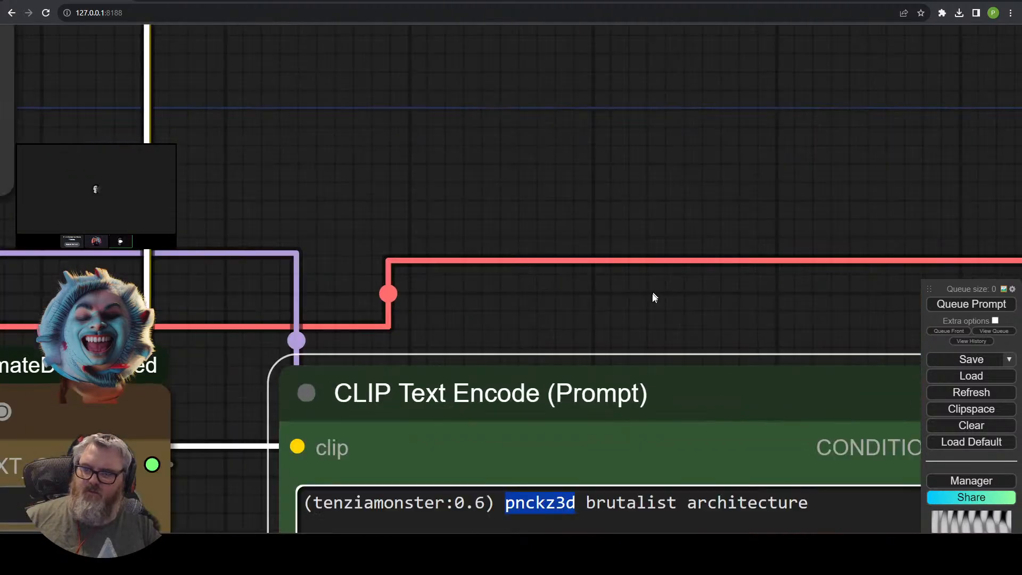
{"action": "left_click_drag", "start_coordinate": [650, 296], "coordinate": [650, 23]}
{"action": "left_click", "coordinate": [526, 228]}
{"action": "double_click", "coordinate": [526, 228]}
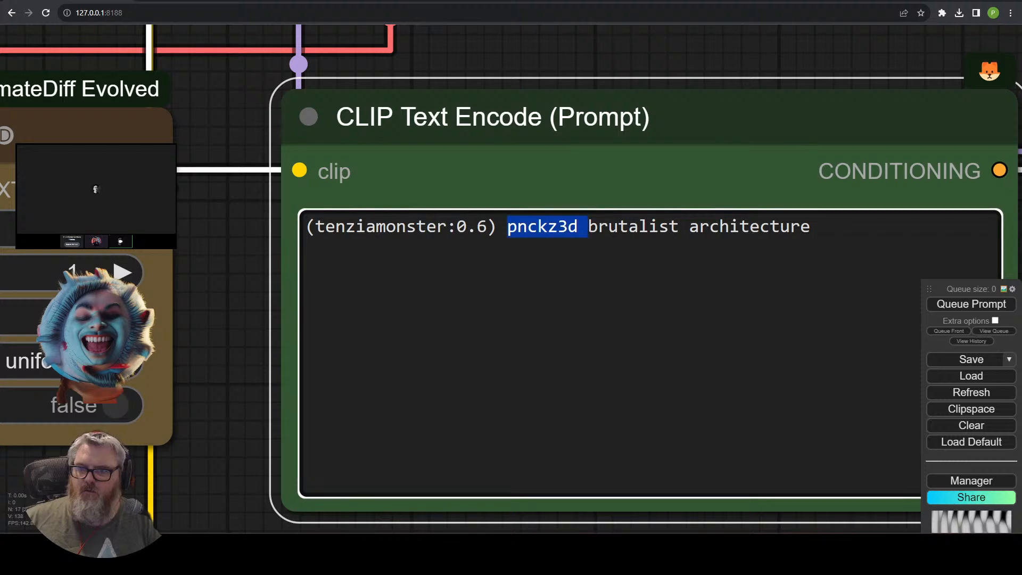
{"action": "left_click", "coordinate": [559, 237]}
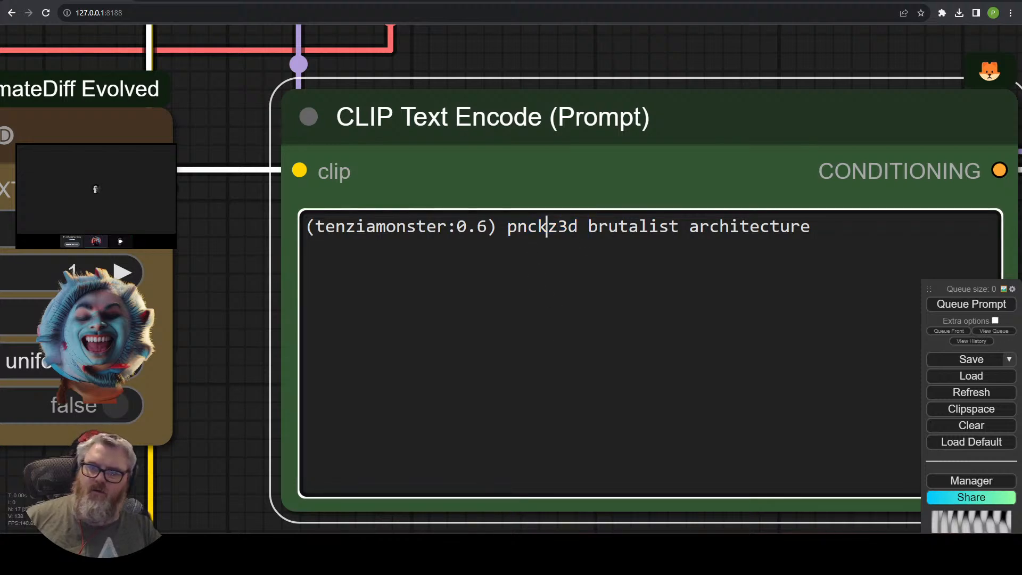
{"action": "key", "text": "ctrl+Down"}
{"action": "key", "text": "ctrl+Down"}
{"action": "key", "text": "ctrl+Down"}
{"action": "key", "text": "ctrl+Down"}
{"action": "key", "text": "ctrl+Down"}
{"action": "key", "text": "ctrl+Down"}
{"action": "key", "text": "ctrl+Down"}
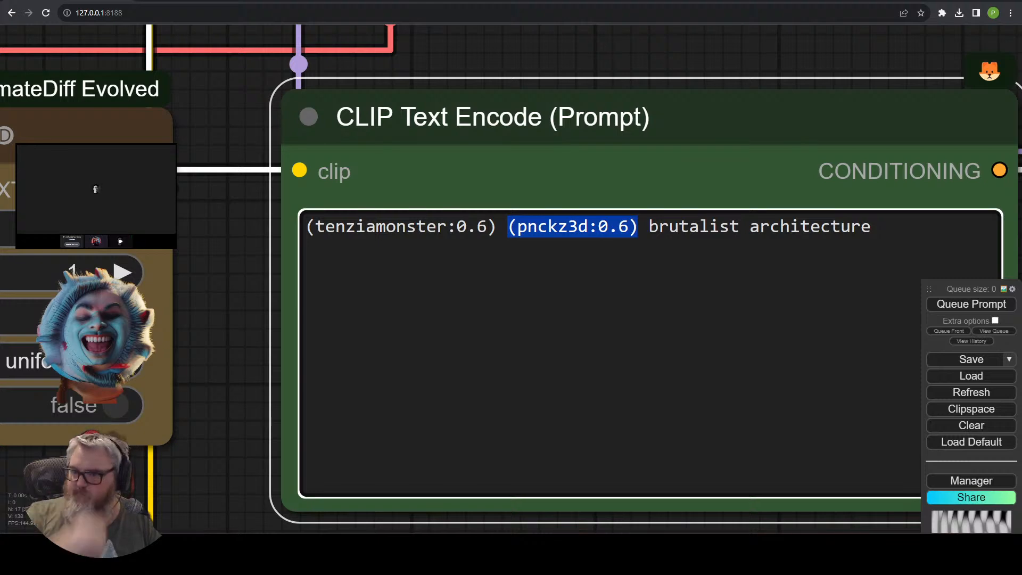
{"action": "key", "text": "Right"}
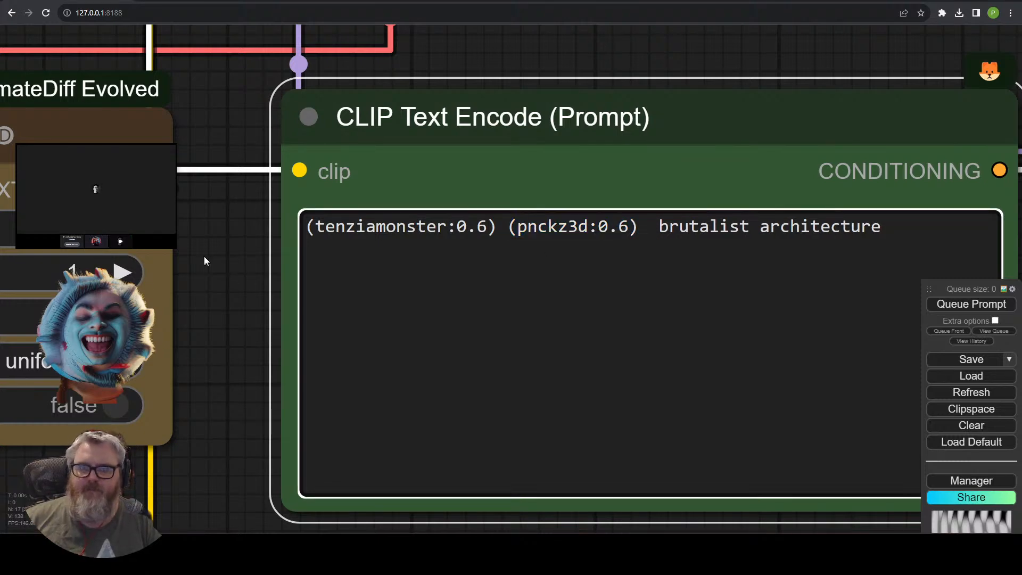
Add the trigger word tenziarave after (pnckz3d:0.6) in the positive prompt.
{"action": "scroll", "coordinate": [196, 280], "scroll_direction": "down", "scroll_amount": 3}
{"action": "left_click_drag", "start_coordinate": [197, 280], "coordinate": [124, 315]}
{"action": "left_click", "coordinate": [463, 267]}
{"action": "type", "text": "tenziara"}
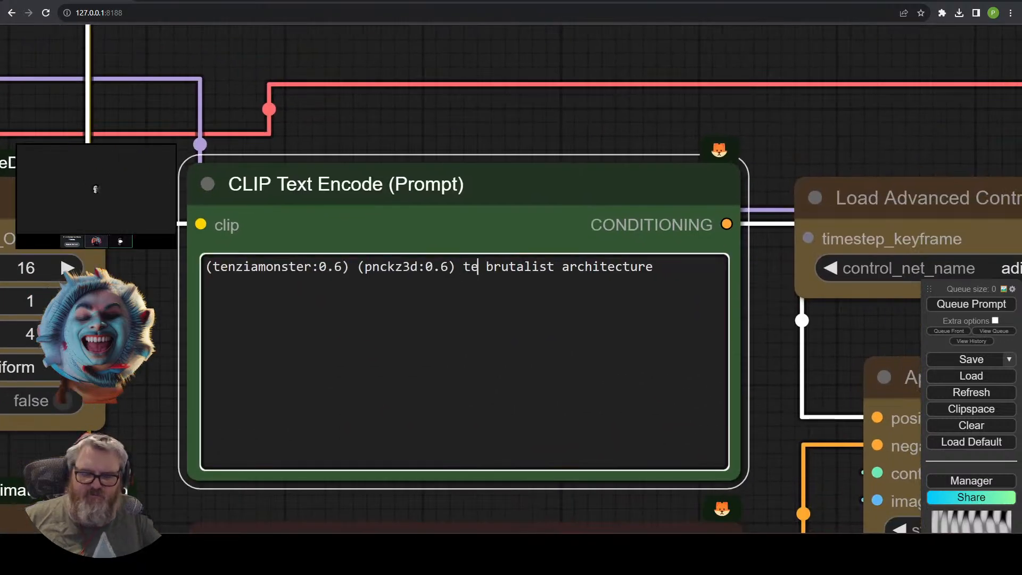
{"action": "type", "text": "ve"}
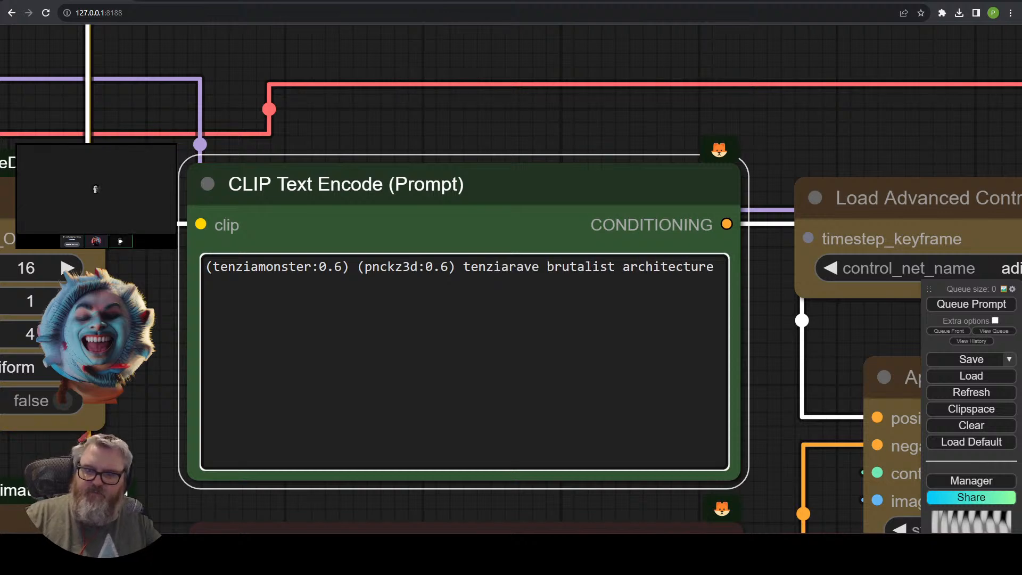
Lower the prompt weight of tenziarave to 0.3.
{"action": "key", "text": "shift+Left"}
{"action": "key", "text": "shift+Left"}
{"action": "key", "text": "shift+Left"}
{"action": "key", "text": "shift+Left"}
{"action": "key", "text": "shift+Left"}
{"action": "key", "text": "shift+Left"}
{"action": "key", "text": "shift+Left"}
{"action": "key", "text": "shift+Left"}
{"action": "key", "text": "shift+Left"}
{"action": "key", "text": "shift+Left"}
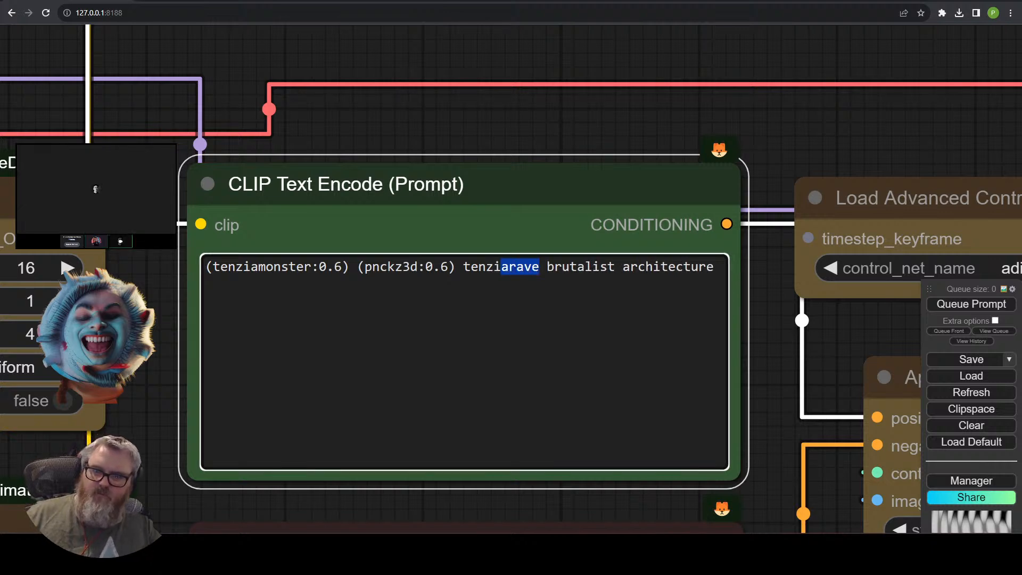
{"action": "key", "text": "ctrl+Down"}
{"action": "key", "text": "ctrl+Down"}
{"action": "key", "text": "ctrl+Down"}
{"action": "key", "text": "ctrl+Down"}
{"action": "key", "text": "ctrl+Down"}
{"action": "key", "text": "ctrl+Down"}
{"action": "key", "text": "ctrl+Down"}
{"action": "key", "text": "ctrl+Down"}
{"action": "key", "text": "ctrl+Down"}
{"action": "key", "text": "ctrl+Down"}
{"action": "key", "text": "ctrl+Down"}
{"action": "key", "text": "ctrl+Down"}
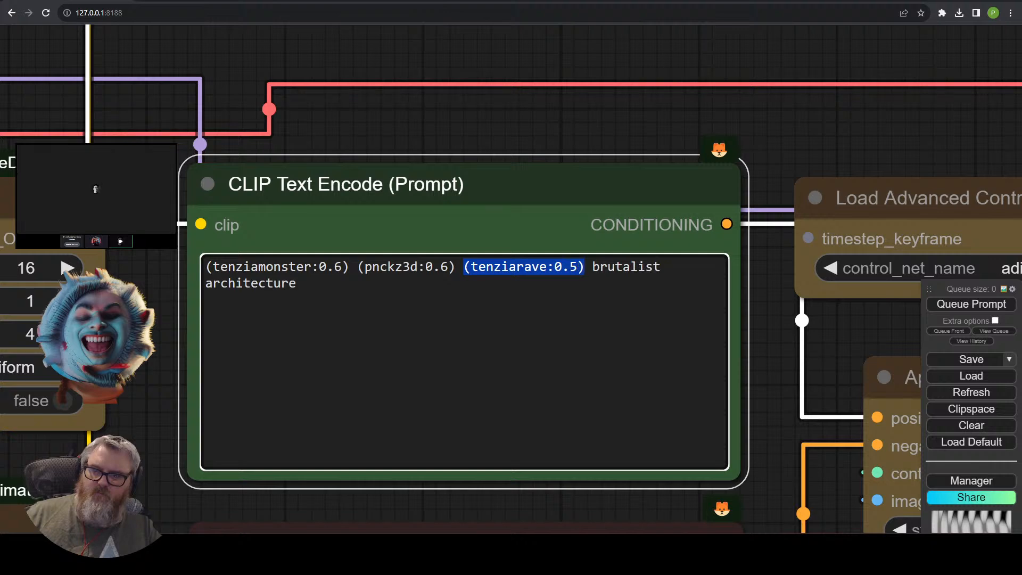
{"action": "key", "text": "Right"}
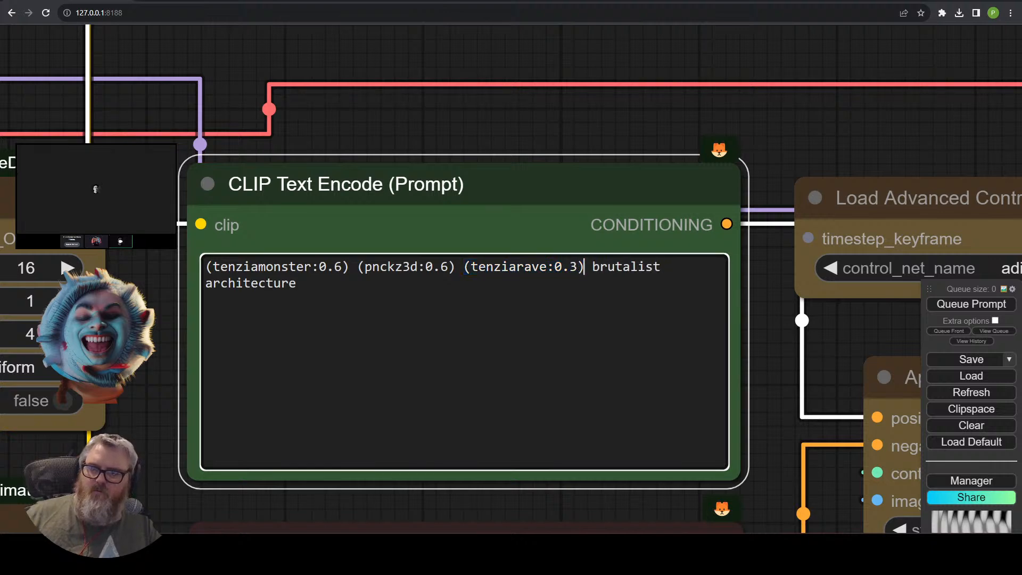
Add the trigger word purz-face after (tenziarave:0.3) in the positive prompt.
{"action": "type", "text": "puirz"}
{"action": "key", "text": "Left"}
{"action": "key", "text": "Left"}
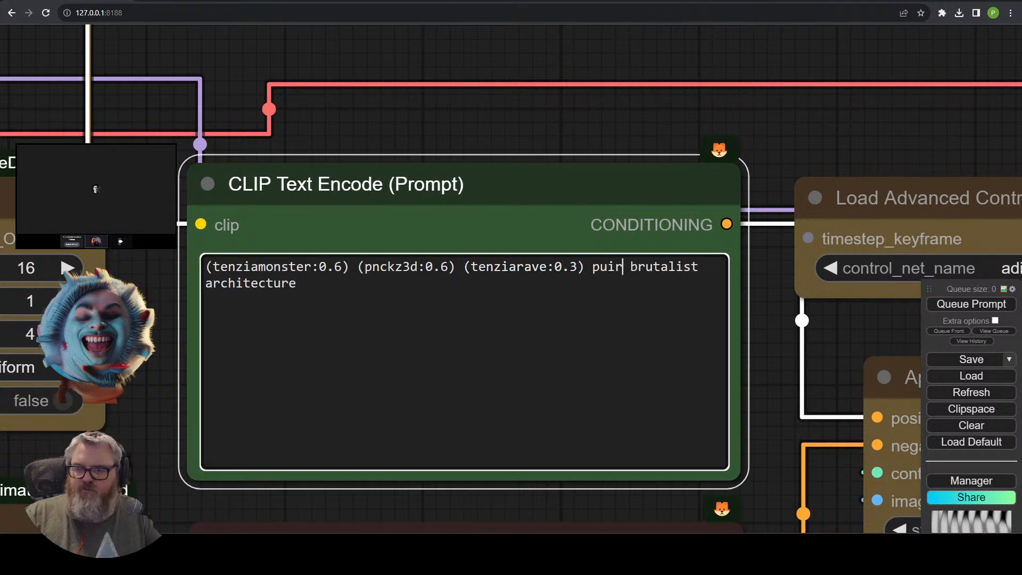
{"action": "key", "text": "BackSpace"}
{"action": "key", "text": "Right"}
{"action": "key", "text": "Right"}
{"action": "type", "text": "-face"}
Lower the prompt weight of purz-face to 0.3.
{"action": "key", "text": "shift+Left"}
{"action": "key", "text": "shift+Left"}
{"action": "key", "text": "shift+Left"}
{"action": "key", "text": "shift+Left"}
{"action": "key", "text": "shift+Left"}
{"action": "key", "text": "shift+Left"}
{"action": "key", "text": "shift+Left"}
{"action": "key", "text": "shift+Left"}
{"action": "key", "text": "shift+Left"}
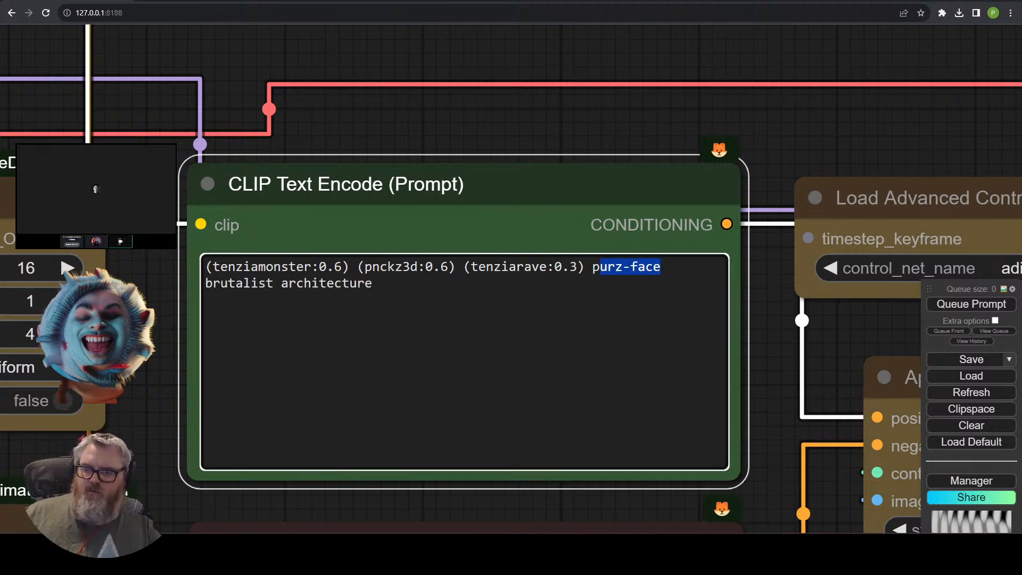
{"action": "key", "text": "ctrl+Down"}
{"action": "key", "text": "ctrl+Down"}
{"action": "key", "text": "ctrl+Down"}
{"action": "key", "text": "ctrl+Down"}
{"action": "key", "text": "ctrl+Down"}
{"action": "key", "text": "ctrl+Down"}
{"action": "key", "text": "ctrl+Down"}
{"action": "key", "text": "ctrl+Down"}
{"action": "key", "text": "ctrl+Down"}
{"action": "key", "text": "ctrl+Down"}
{"action": "key", "text": "ctrl+Down"}
{"action": "key", "text": "ctrl+Down"}
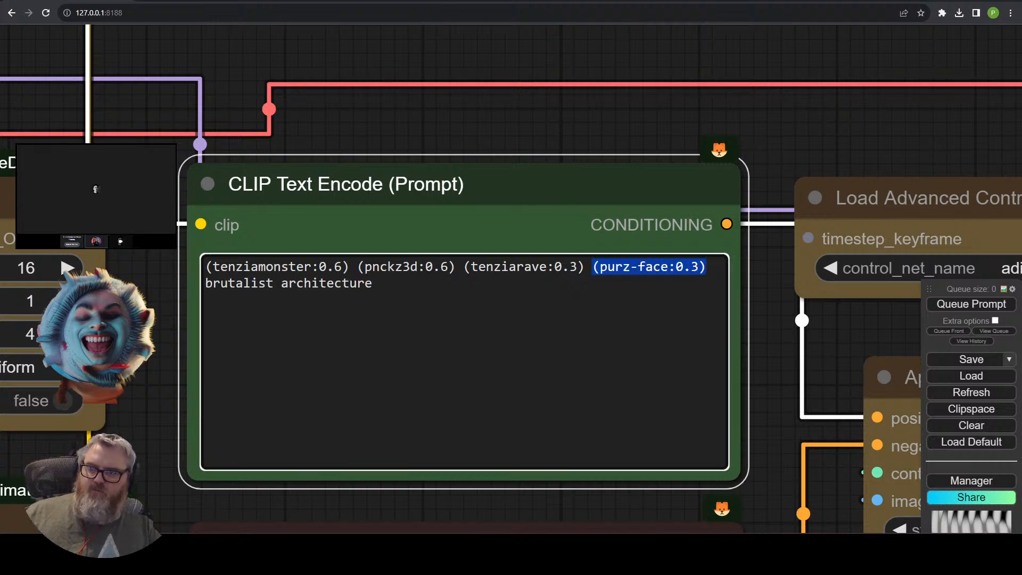
{"action": "key", "text": "Right"}
Add the trigger word purz-vspheres after (purz-face:0.3) in the positive prompt.
{"action": "key", "text": "Right"}
{"action": "type", "text": "p"}
{"action": "key", "text": "BackSpace"}
{"action": "type", "text": "purz-"}
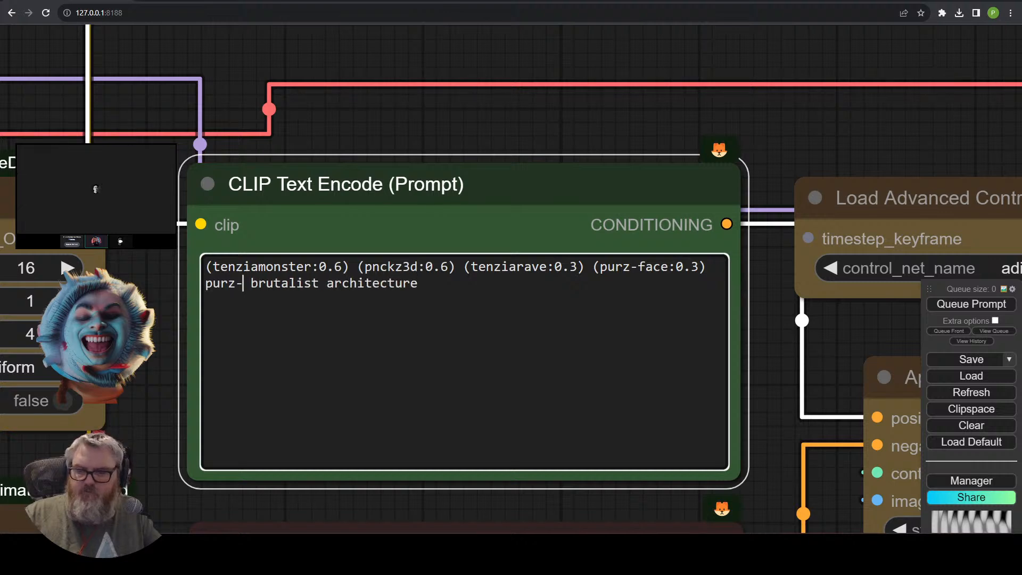
{"action": "type", "text": "vspheres"}
Lower the prompt weight of purz-vspheres to 0.35.
{"action": "key", "text": "shift+Left"}
{"action": "key", "text": "shift+Left"}
{"action": "key", "text": "shift+Left"}
{"action": "key", "text": "shift+Left"}
{"action": "key", "text": "shift+Left"}
{"action": "key", "text": "shift+Left"}
{"action": "key", "text": "shift+Left"}
{"action": "key", "text": "shift+Left"}
{"action": "key", "text": "shift+Left"}
{"action": "key", "text": "shift+Left"}
{"action": "key", "text": "shift+Left"}
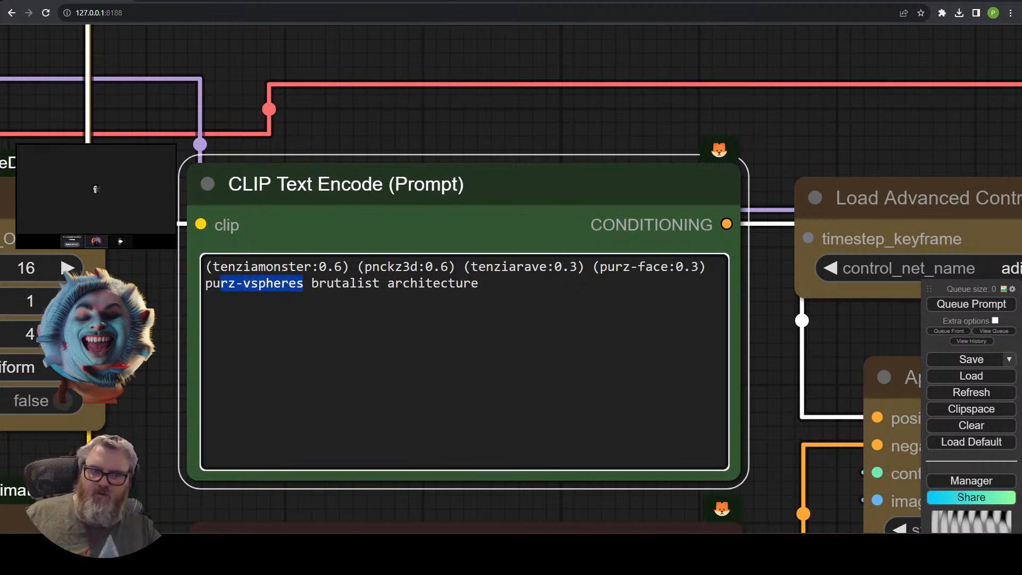
{"action": "key", "text": "shift+Left"}
{"action": "key", "text": "shift+Left"}
{"action": "key", "text": "ctrl+Down"}
{"action": "key", "text": "ctrl+Down"}
{"action": "key", "text": "ctrl+Down"}
{"action": "key", "text": "ctrl+Down"}
{"action": "key", "text": "ctrl+Down"}
{"action": "key", "text": "ctrl+Down"}
{"action": "key", "text": "ctrl+Down"}
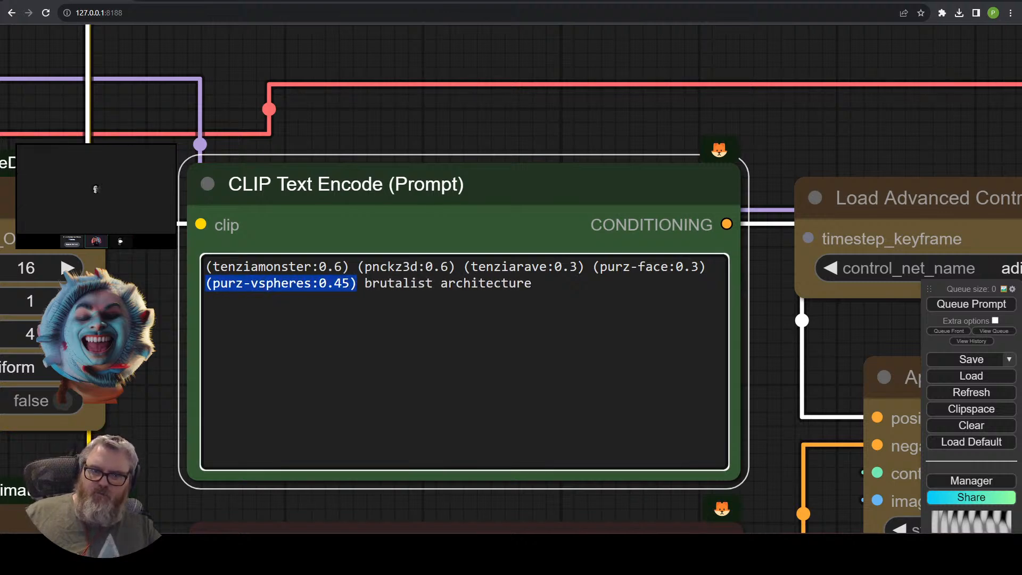
{"action": "key", "text": "ctrl+Down"}
{"action": "key", "text": "ctrl+Down"}
{"action": "key", "text": "Right"}
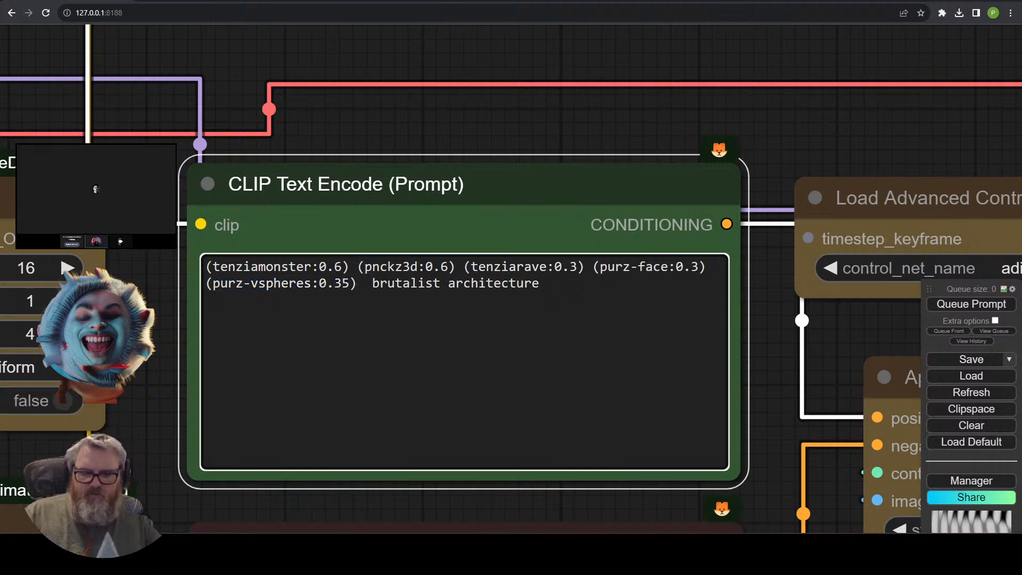
Add the trigger word purz-animation after (purz-vspheres:0.35) in the positive prompt.
{"action": "type", "text": "purz-animate"}
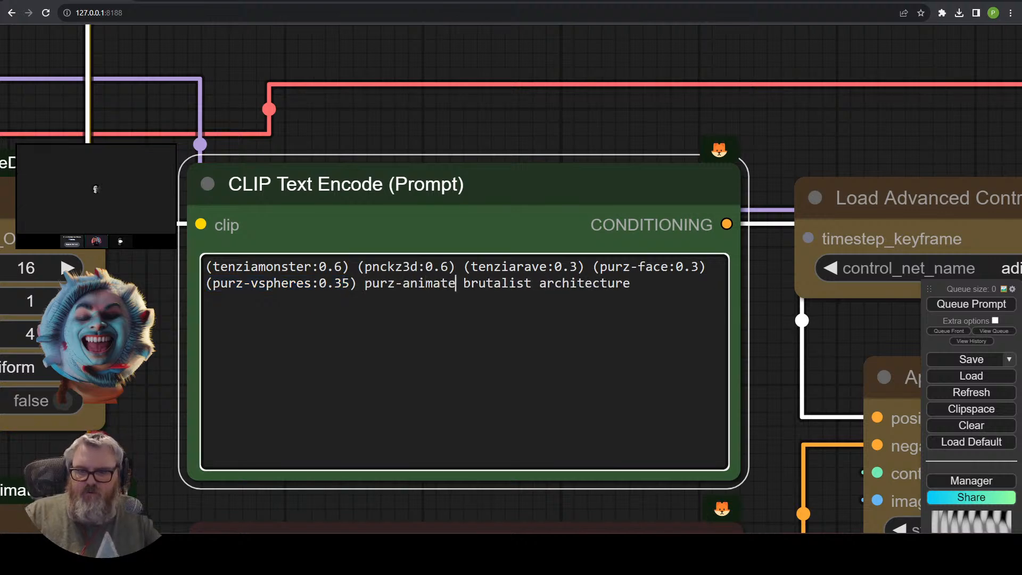
{"action": "key", "text": "BackSpace"}
{"action": "type", "text": "ion"}
Lower the prompt weight of purz-animation to 0.15.
{"action": "key", "text": "shift+Left"}
{"action": "key", "text": "shift+Left"}
{"action": "key", "text": "shift+Left"}
{"action": "key", "text": "shift+Left"}
{"action": "key", "text": "shift+Left"}
{"action": "key", "text": "shift+Left"}
{"action": "key", "text": "shift+Left"}
{"action": "key", "text": "shift+Left"}
{"action": "key", "text": "shift+Left"}
{"action": "key", "text": "shift+Left"}
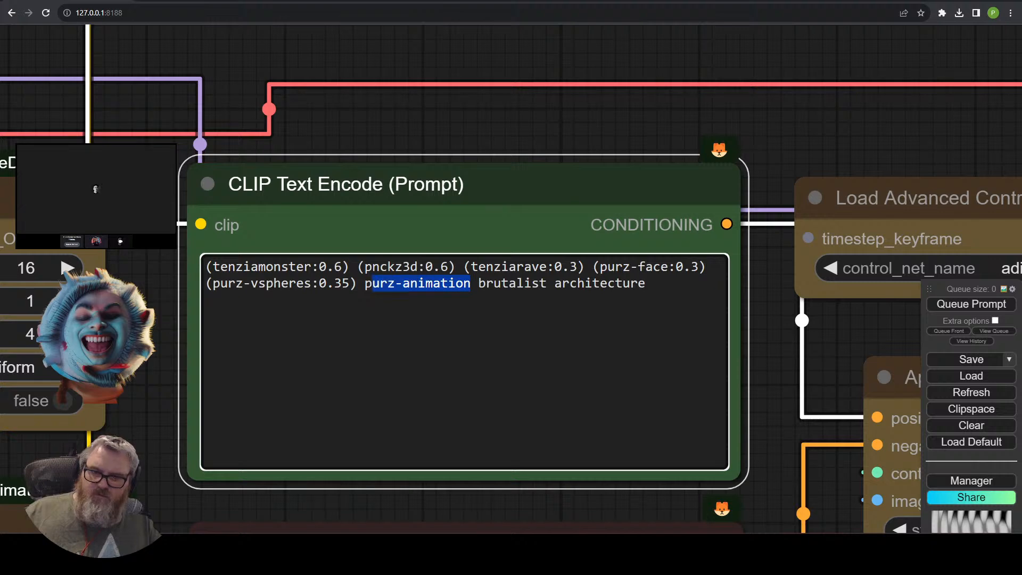
{"action": "key", "text": "ctrl+Down"}
{"action": "key", "text": "ctrl+Down"}
{"action": "key", "text": "ctrl+Down"}
{"action": "key", "text": "ctrl+Down"}
{"action": "key", "text": "ctrl+Down"}
{"action": "key", "text": "ctrl+Down"}
{"action": "key", "text": "ctrl+Down"}
{"action": "key", "text": "ctrl+Down"}
{"action": "key", "text": "ctrl+Down"}
{"action": "key", "text": "ctrl+Down"}
{"action": "key", "text": "ctrl+Down"}
{"action": "key", "text": "ctrl+Down"}
{"action": "key", "text": "ctrl+Down"}
{"action": "key", "text": "ctrl+Down"}
{"action": "key", "text": "ctrl+Down"}
{"action": "key", "text": "ctrl+Down"}
{"action": "key", "text": "ctrl+Down"}
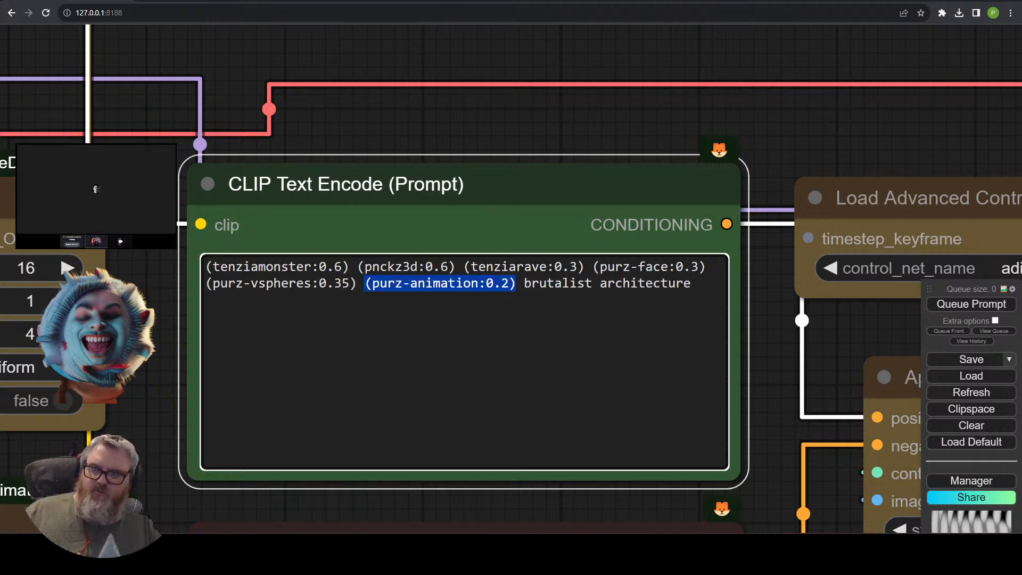
{"action": "key", "text": "Right"}
{"action": "key", "text": "Right"}
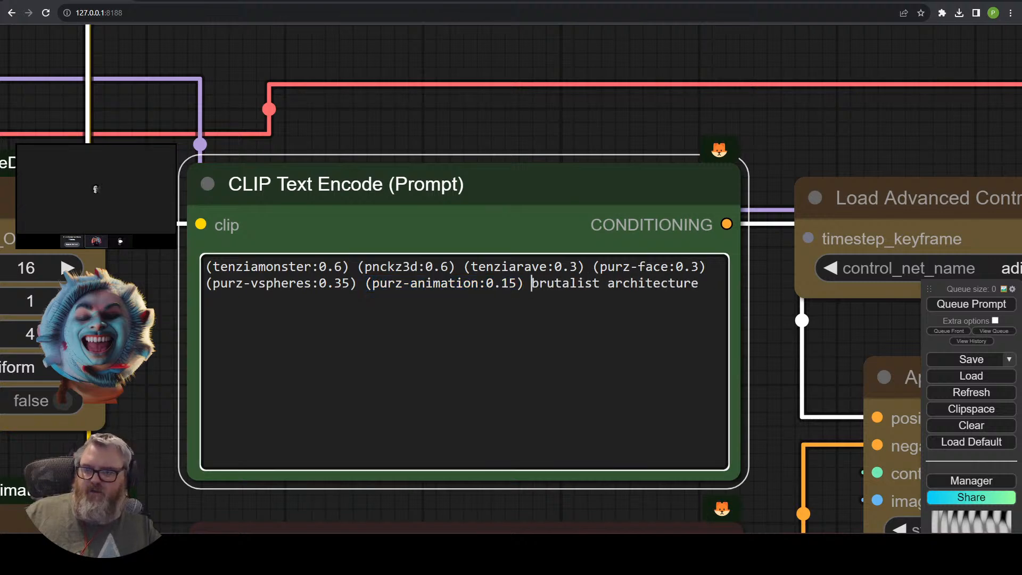
Set the frame_load_cap of the Load Video (Path) node to 16.
{"action": "scroll", "coordinate": [549, 221], "scroll_direction": "down", "scroll_amount": 5}
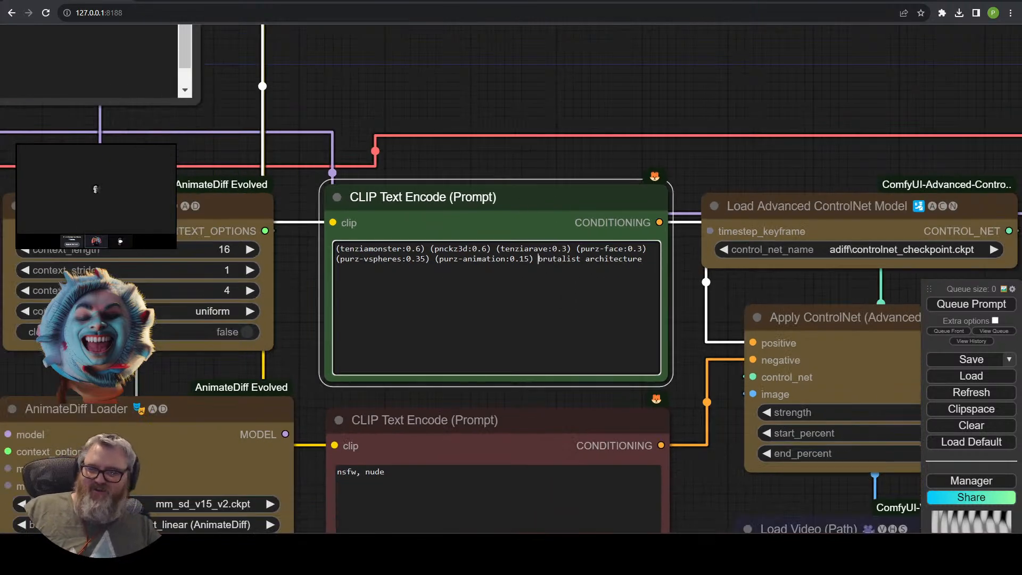
{"action": "scroll", "coordinate": [545, 81], "scroll_direction": "down", "scroll_amount": 4}
{"action": "left_click_drag", "start_coordinate": [545, 81], "coordinate": [552, 152]}
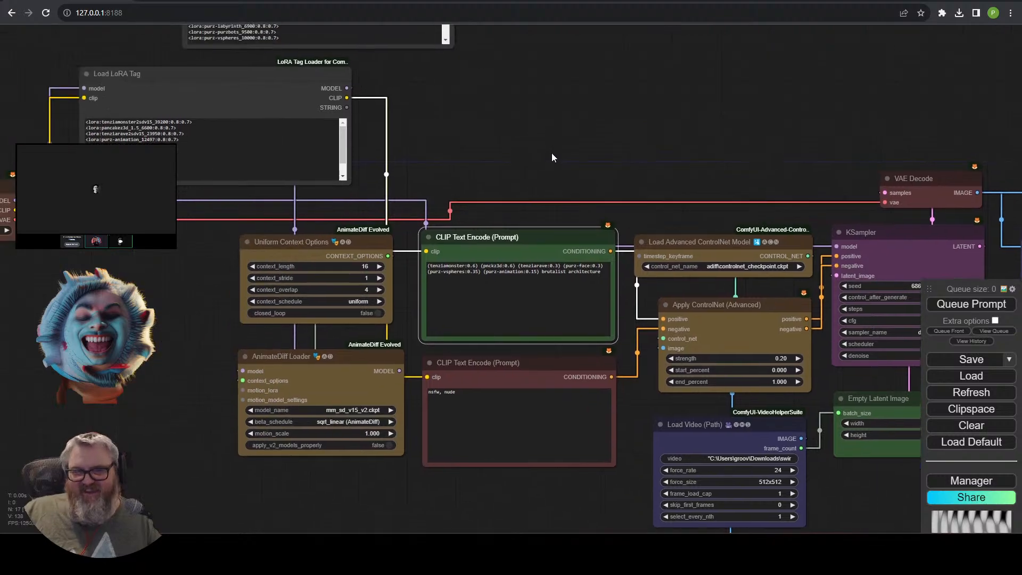
{"action": "scroll", "coordinate": [514, 283], "scroll_direction": "up", "scroll_amount": 3}
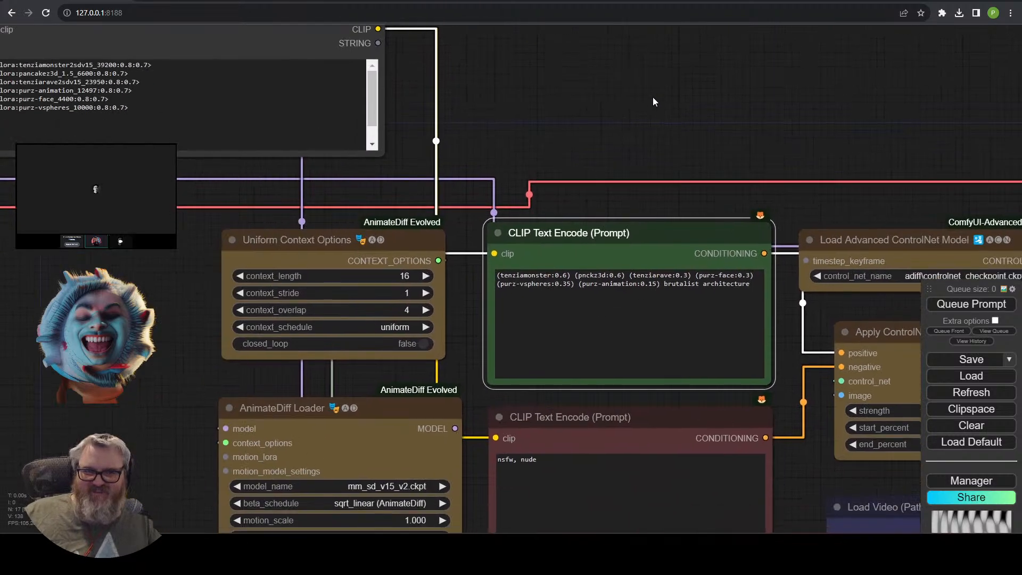
{"action": "left_click_drag", "start_coordinate": [652, 97], "coordinate": [360, 37]}
{"action": "scroll", "coordinate": [630, 84], "scroll_direction": "down", "scroll_amount": 3}
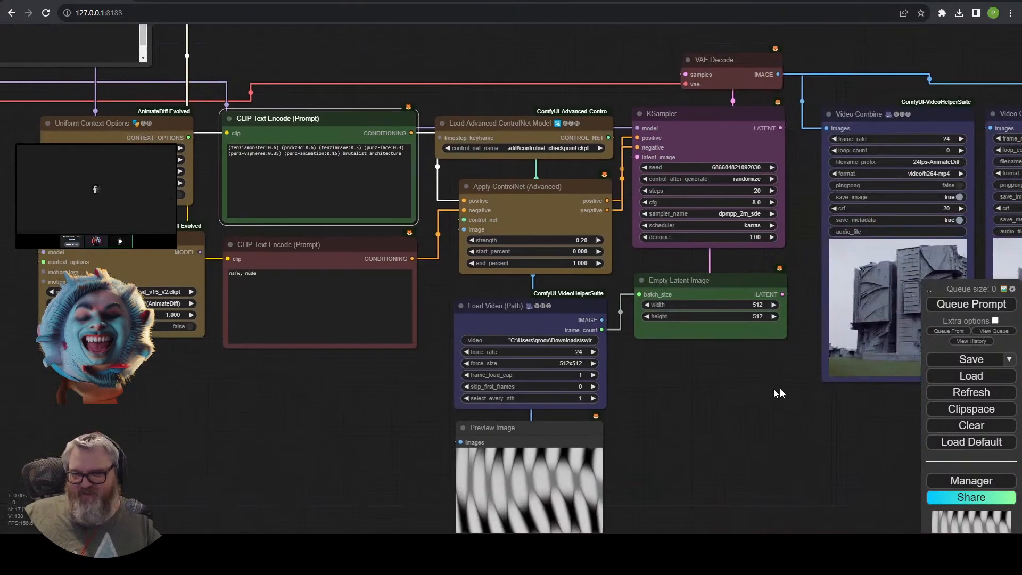
{"action": "scroll", "coordinate": [775, 390], "scroll_direction": "up", "scroll_amount": 1}
{"action": "left_click_drag", "start_coordinate": [776, 390], "coordinate": [581, 356]}
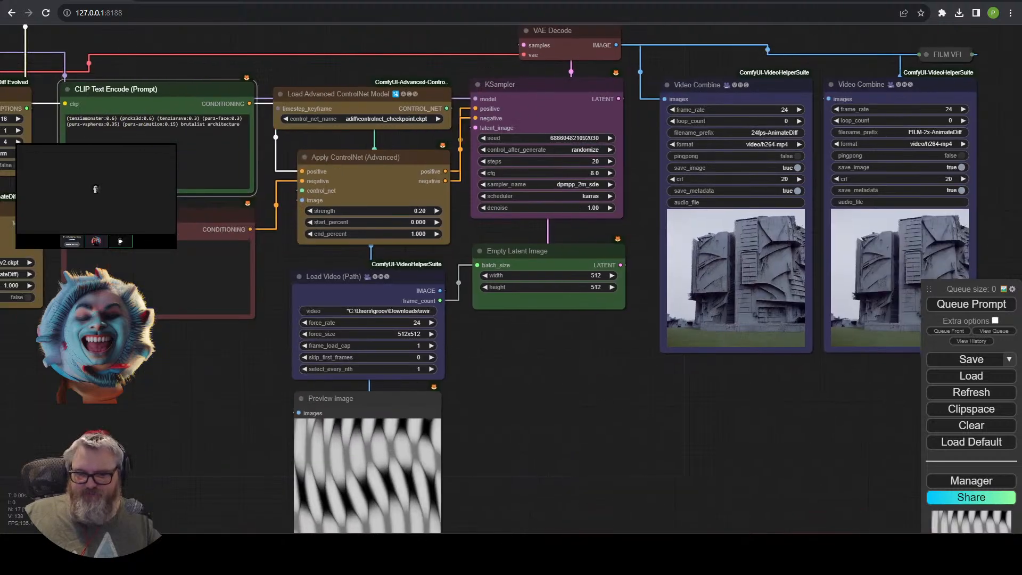
{"action": "left_click", "coordinate": [421, 346]}
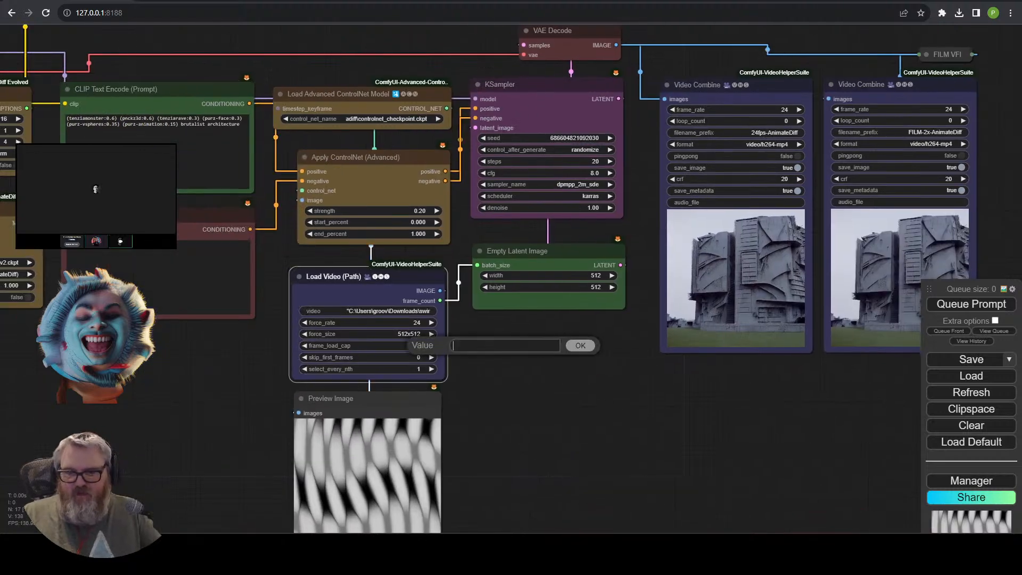
{"action": "type", "text": "16"}
{"action": "key", "text": "Return"}
Queue the 16-frame generation and check its progress in the command console.
{"action": "left_click", "coordinate": [945, 302]}
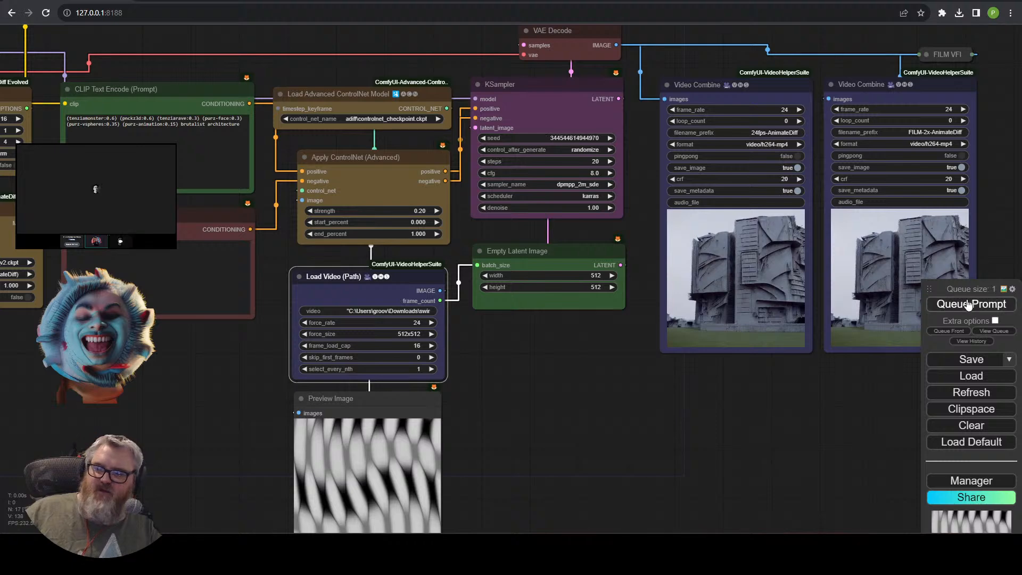
{"action": "left_click_drag", "start_coordinate": [659, 386], "coordinate": [710, 434]}
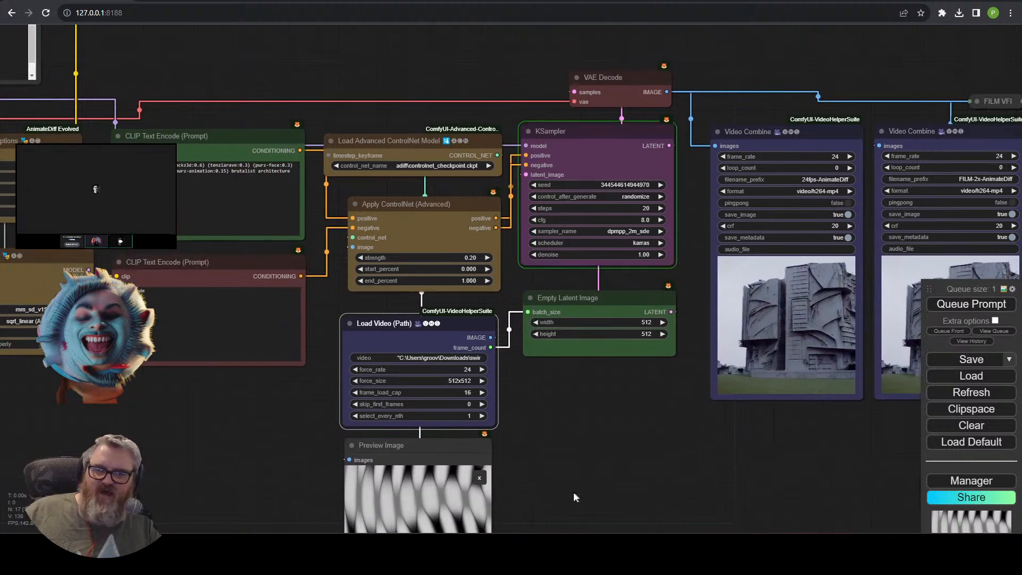
{"action": "key", "text": "alt+Tab"}
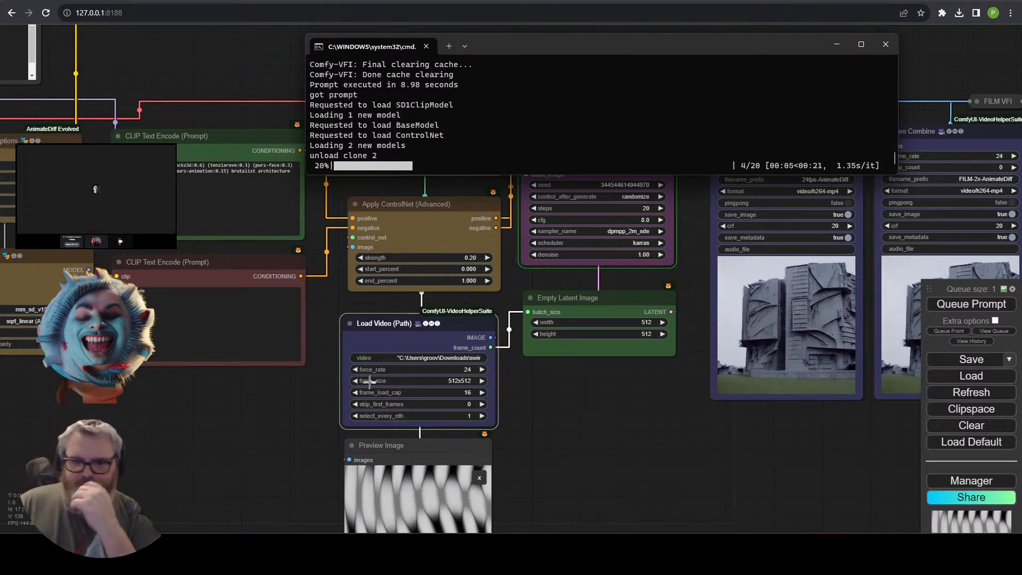
{"action": "mouse_move", "coordinate": [158, 553]}
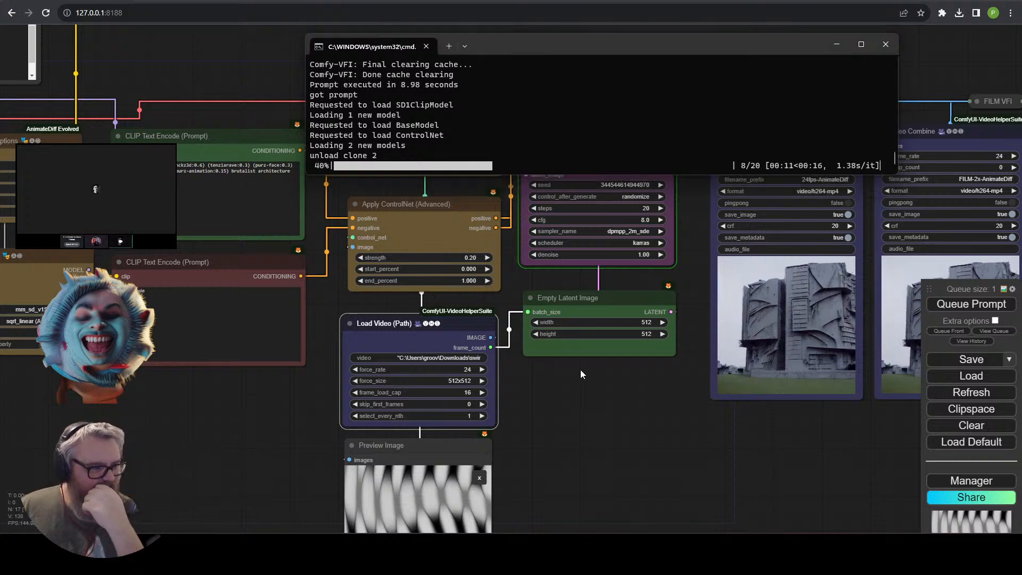
{"action": "left_click_drag", "start_coordinate": [757, 461], "coordinate": [567, 468]}
{"action": "key", "text": "alt+Tab"}
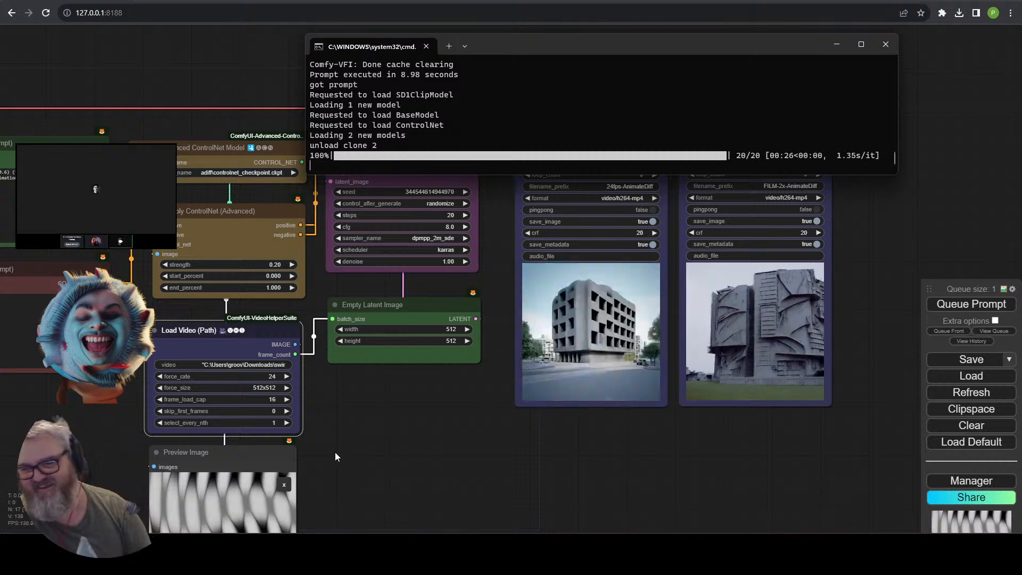
Connect the MODEL output of the lower Load LoRA Tag node to the model input of the AnimateDiff Loader.
{"action": "left_click_drag", "start_coordinate": [352, 448], "coordinate": [593, 443]}
{"action": "left_click_drag", "start_coordinate": [267, 447], "coordinate": [442, 469]}
{"action": "scroll", "coordinate": [388, 455], "scroll_direction": "down", "scroll_amount": 2}
{"action": "left_click_drag", "start_coordinate": [323, 192], "coordinate": [450, 265]}
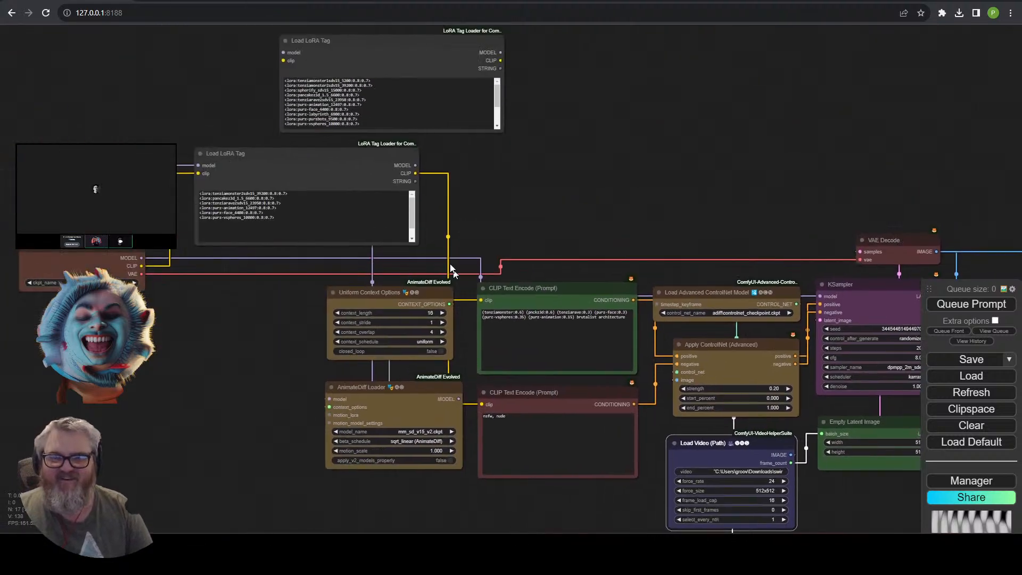
{"action": "left_click_drag", "start_coordinate": [416, 165], "coordinate": [330, 399]}
Connect the MODEL output of the AnimateDiff Loader to the model input of the KSampler.
{"action": "left_click_drag", "start_coordinate": [543, 507], "coordinate": [205, 497]}
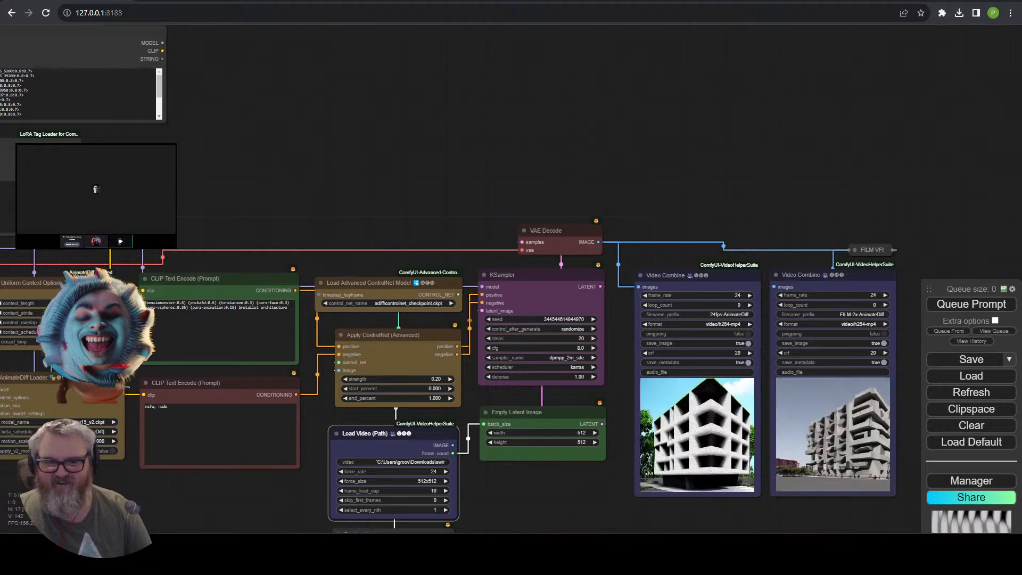
{"action": "left_click_drag", "start_coordinate": [120, 389], "coordinate": [480, 287]}
{"action": "left_click", "coordinate": [401, 197]}
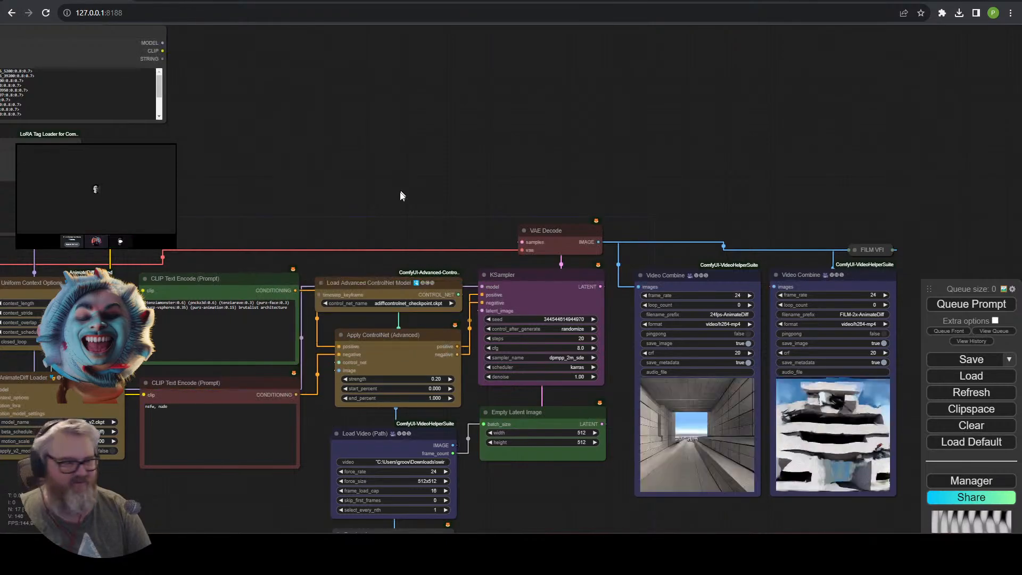
Lower the prompt weight of brutalist architecture to 0.3 in the positive prompt and remove the extra space inside its parenthesis.
{"action": "left_click_drag", "start_coordinate": [346, 215], "coordinate": [634, 169]}
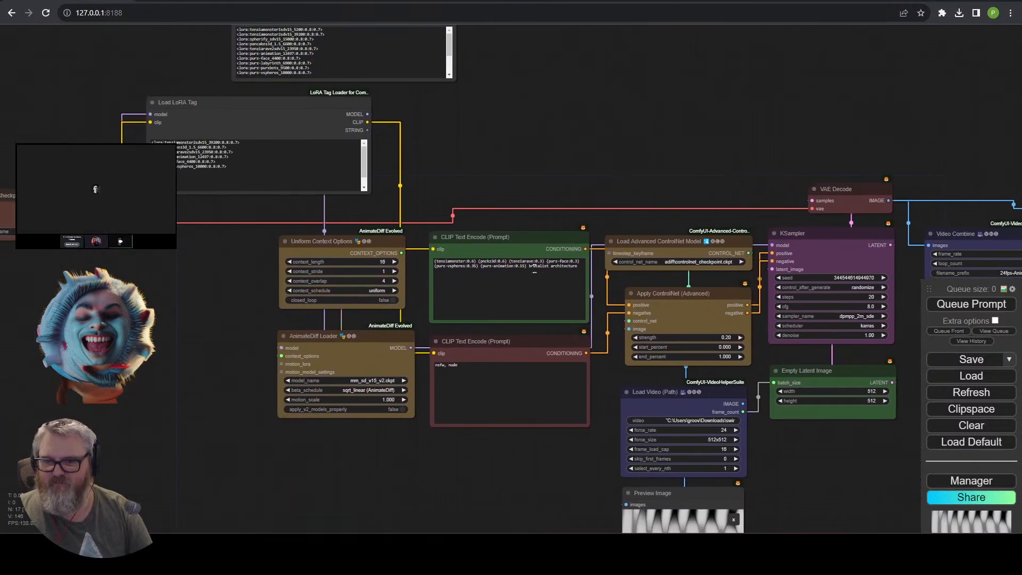
{"action": "left_click_drag", "start_coordinate": [528, 266], "coordinate": [579, 265]}
{"action": "key", "text": "ctrl+Down"}
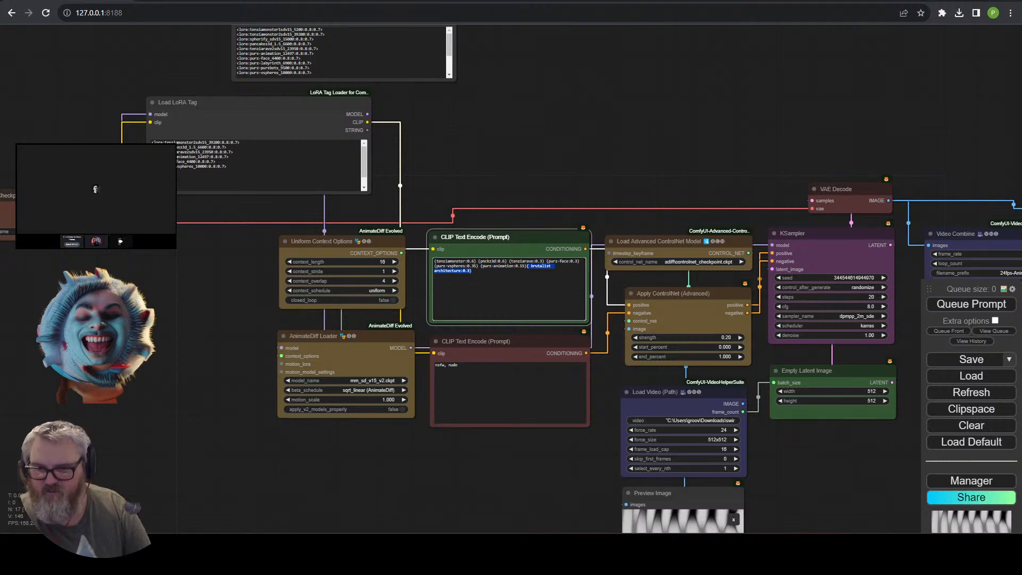
{"action": "key", "text": "Left"}
{"action": "key", "text": "Right"}
{"action": "key", "text": "Delete"}
{"action": "scroll", "coordinate": [535, 154], "scroll_direction": "up", "scroll_amount": 1}
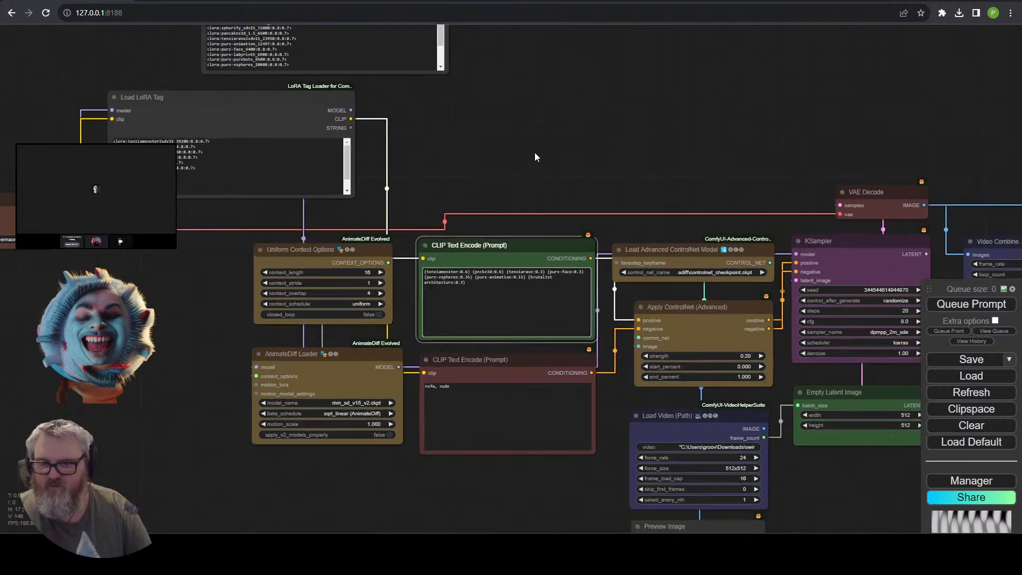
{"action": "scroll", "coordinate": [513, 221], "scroll_direction": "up", "scroll_amount": 10}
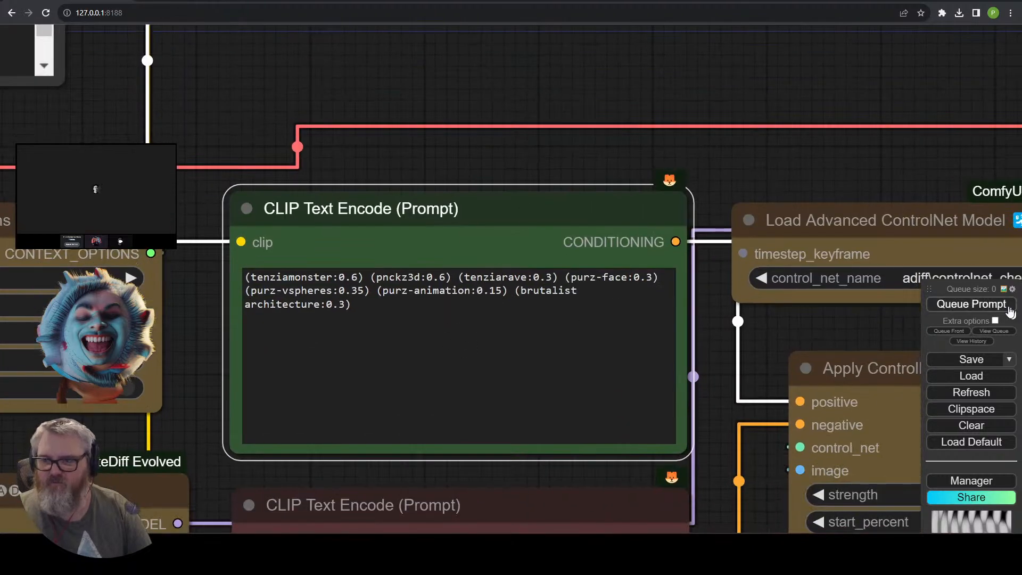
Queue the generation with the reweighted prompt and examine the animations in both Video Combine previews.
{"action": "left_click", "coordinate": [976, 304]}
{"action": "scroll", "coordinate": [804, 117], "scroll_direction": "down", "scroll_amount": 3}
{"action": "left_click_drag", "start_coordinate": [881, 122], "coordinate": [655, 109]}
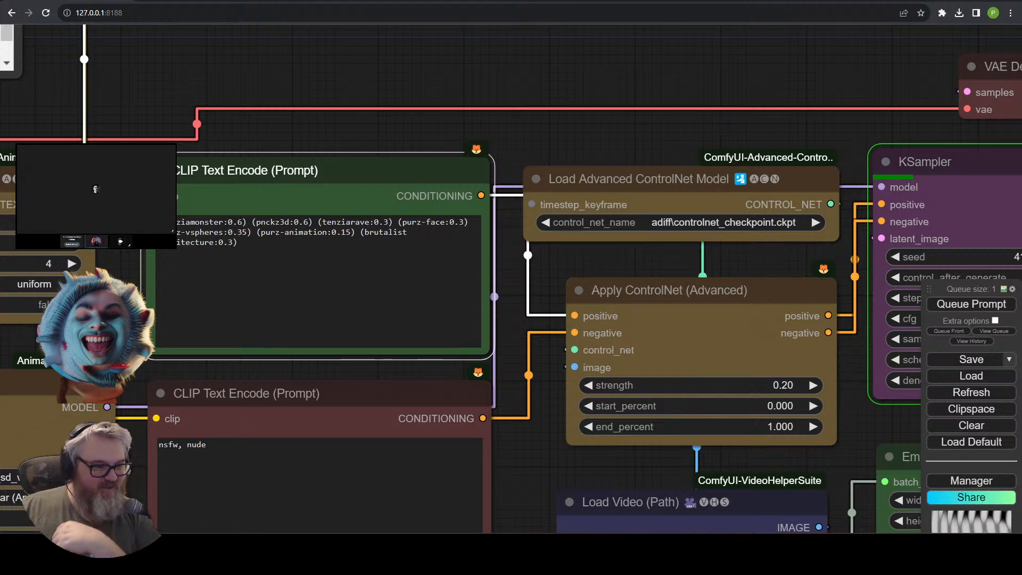
{"action": "scroll", "coordinate": [554, 449], "scroll_direction": "down", "scroll_amount": 2}
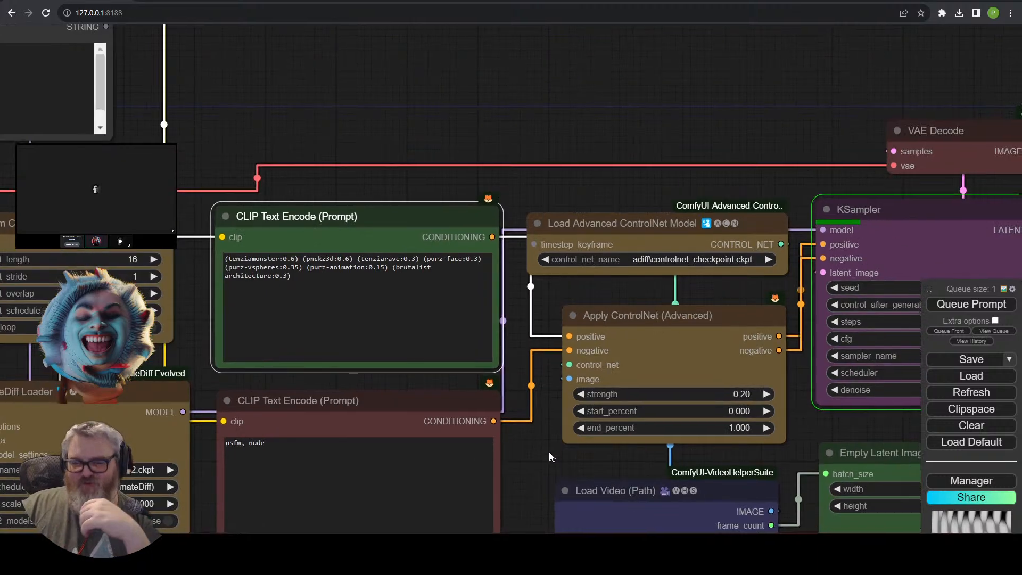
{"action": "left_click_drag", "start_coordinate": [548, 451], "coordinate": [514, 289]}
{"action": "left_click_drag", "start_coordinate": [859, 462], "coordinate": [852, 370]}
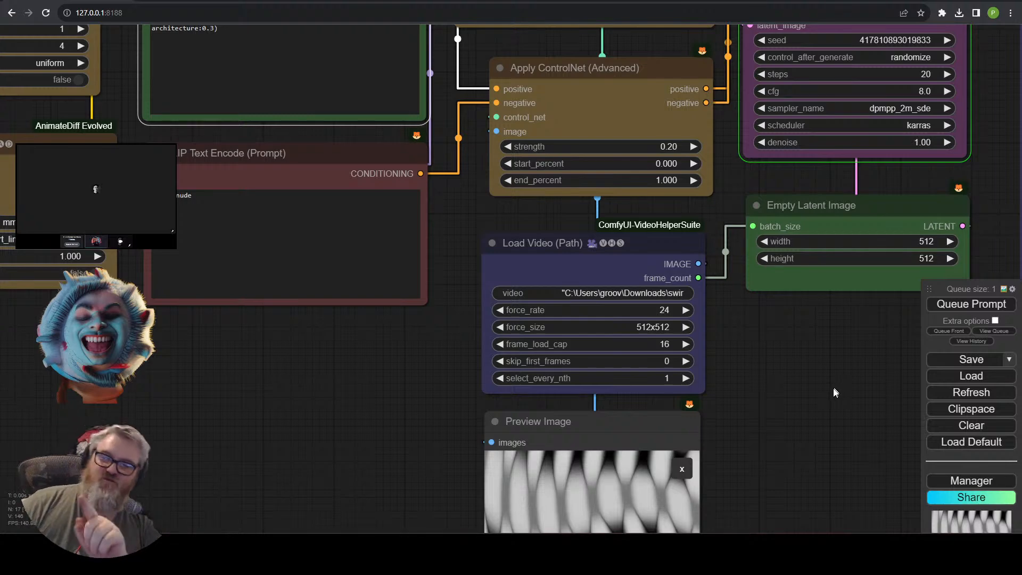
{"action": "left_click_drag", "start_coordinate": [833, 387], "coordinate": [812, 523]}
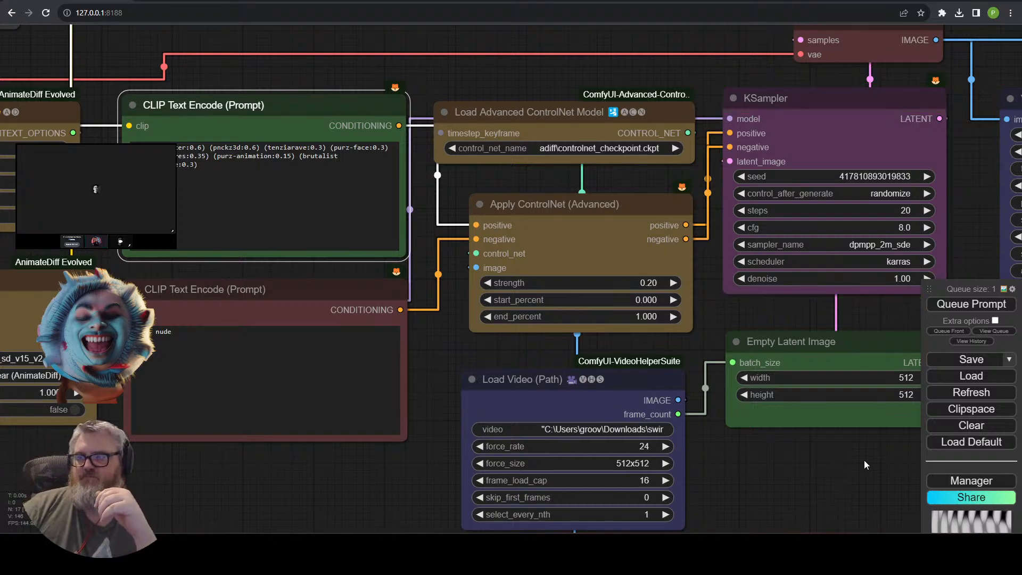
{"action": "left_click_drag", "start_coordinate": [864, 460], "coordinate": [173, 370]}
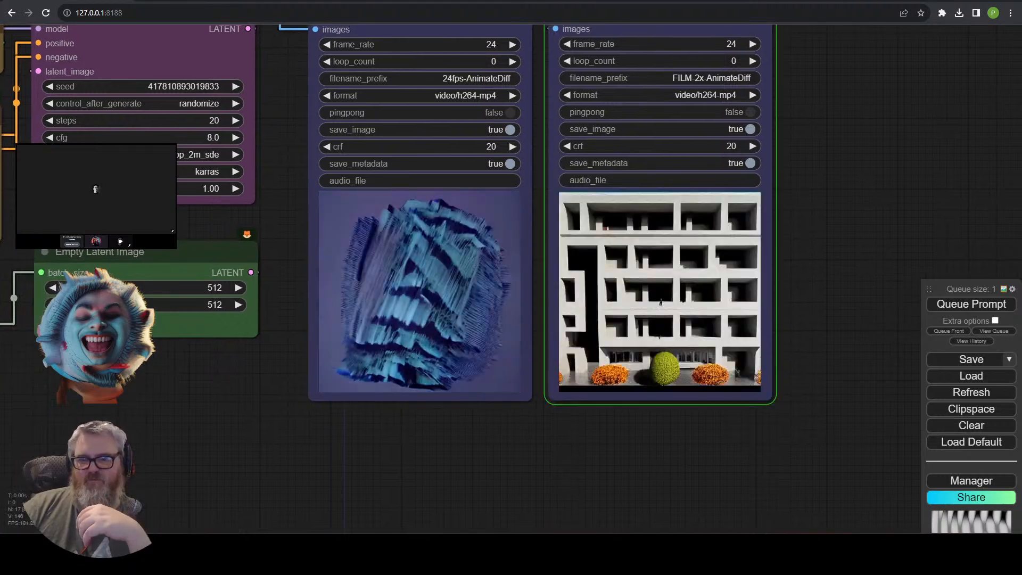
{"action": "scroll", "coordinate": [656, 425], "scroll_direction": "up", "scroll_amount": 3}
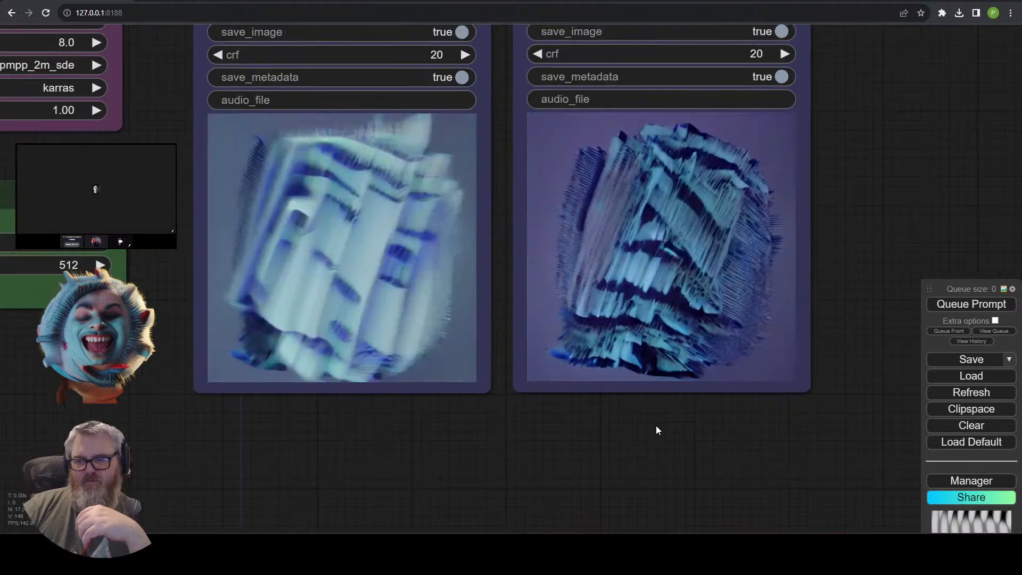
{"action": "scroll", "coordinate": [631, 462], "scroll_direction": "down", "scroll_amount": 5}
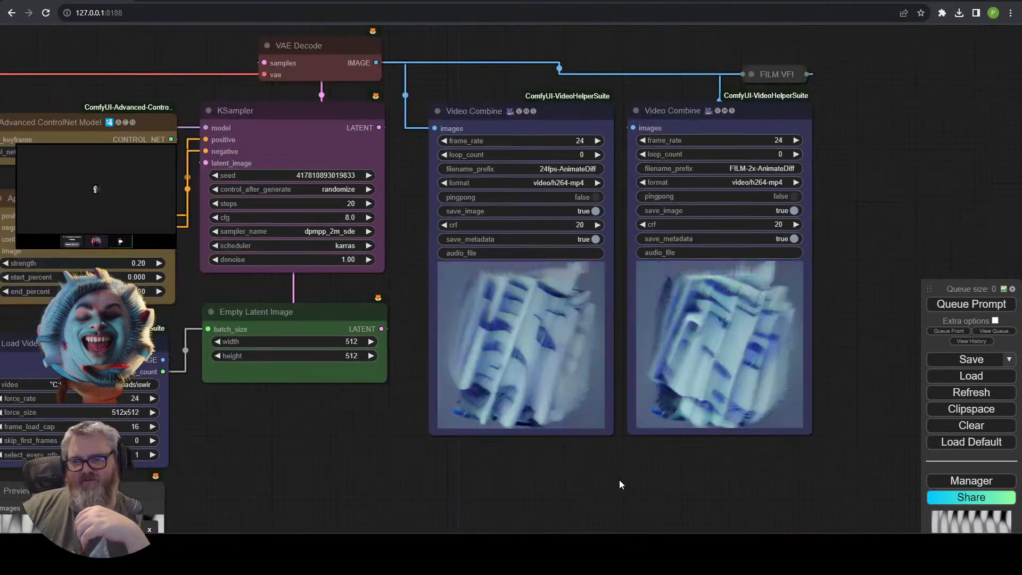
Set the first strength value of the tenziamonster2sdv15_39200 tag to 0.1 in the connected Load LoRA Tag node.
{"action": "left_click_drag", "start_coordinate": [355, 468], "coordinate": [905, 420]}
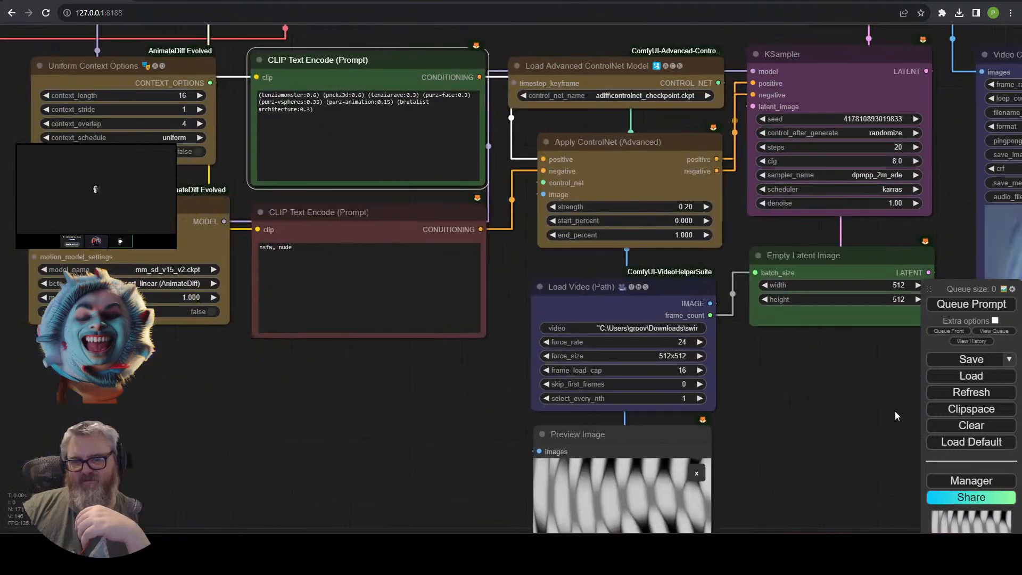
{"action": "left_click_drag", "start_coordinate": [394, 394], "coordinate": [426, 450]}
{"action": "left_click", "coordinate": [345, 155]}
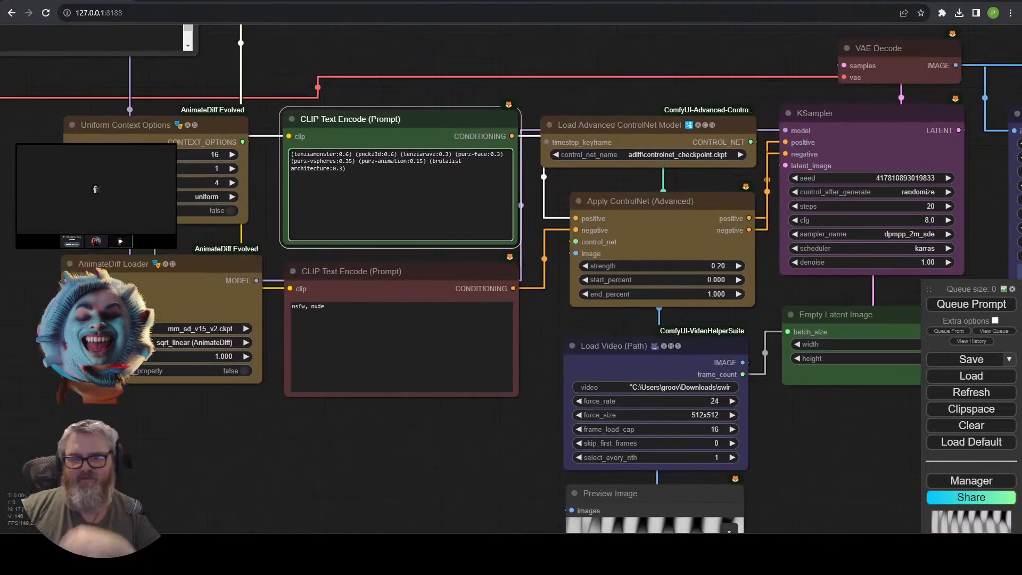
{"action": "left_click_drag", "start_coordinate": [305, 90], "coordinate": [636, 444]}
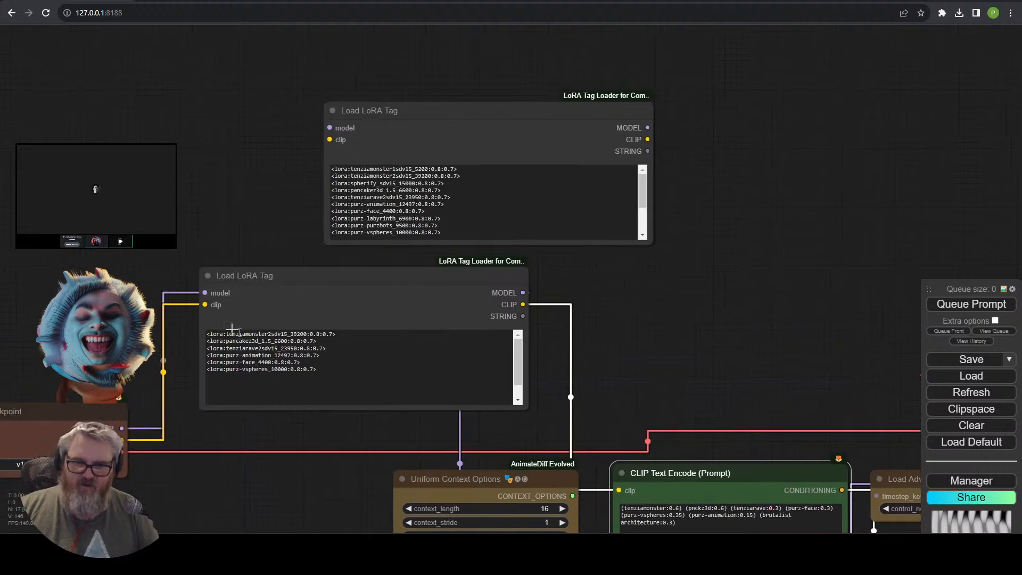
{"action": "left_click_drag", "start_coordinate": [712, 343], "coordinate": [677, 269]}
{"action": "left_click", "coordinate": [282, 261]}
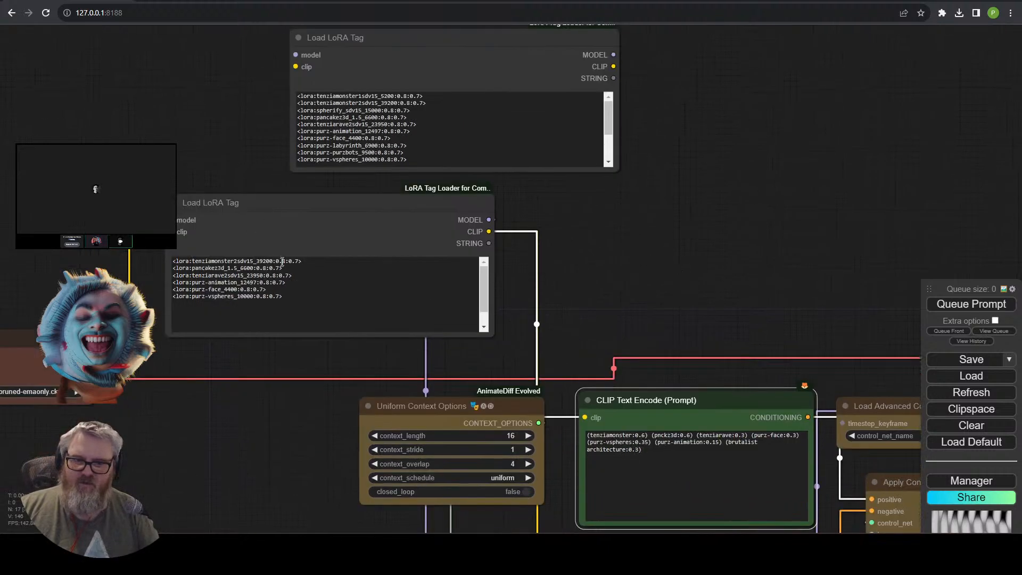
{"action": "scroll", "coordinate": [280, 391], "scroll_direction": "up", "scroll_amount": 8}
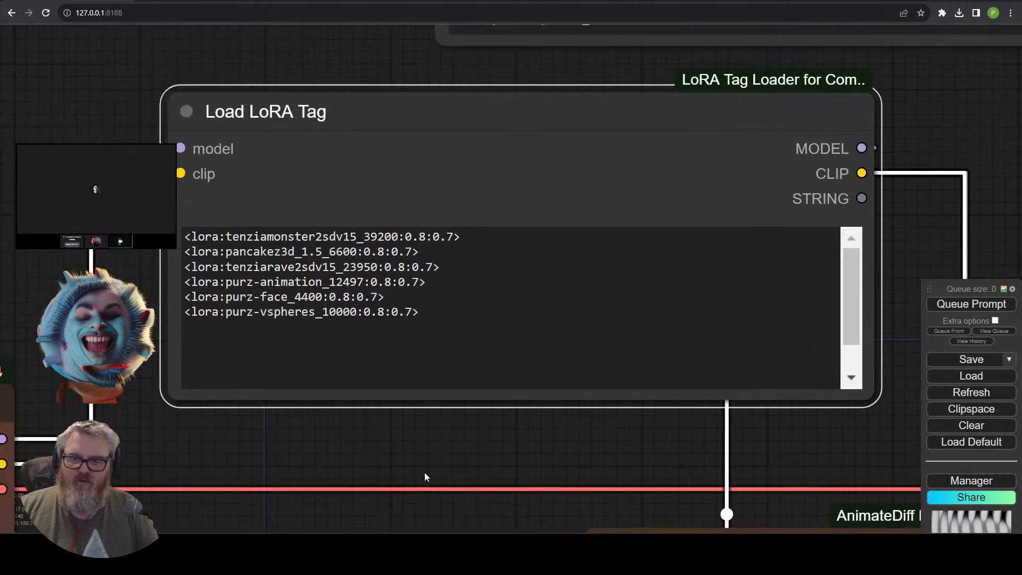
{"action": "left_click", "coordinate": [418, 294]}
{"action": "key", "text": "Up"}
{"action": "key", "text": "Up"}
{"action": "key", "text": "Up"}
{"action": "key", "text": "Up"}
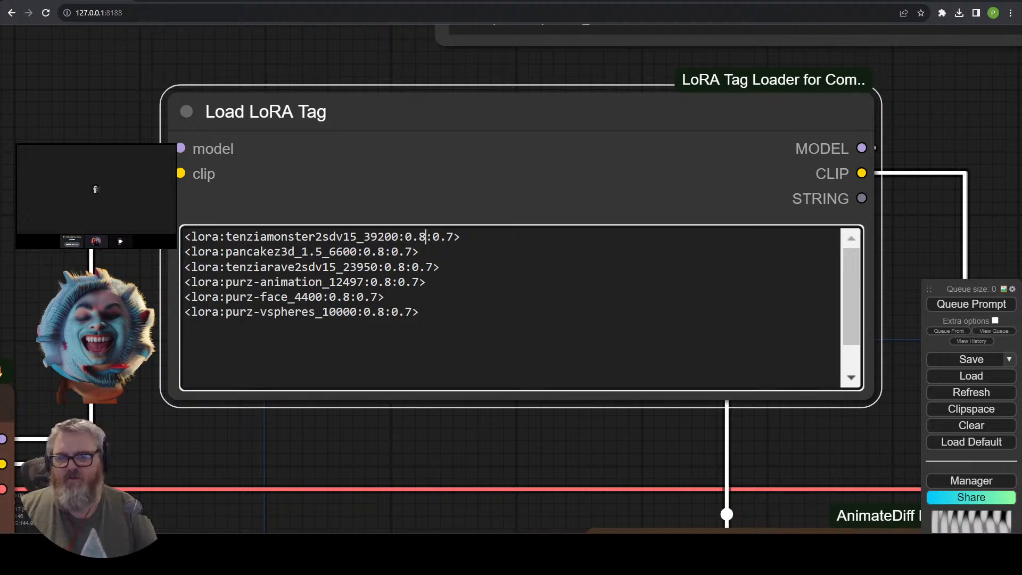
{"action": "key", "text": "Delete"}
{"action": "type", "text": "1"}
Set the second strength value of the tenziamonster2sdv15_39200 tag to 0.2.
{"action": "key", "text": "Right"}
{"action": "key", "text": "Right"}
{"action": "key", "text": "Right"}
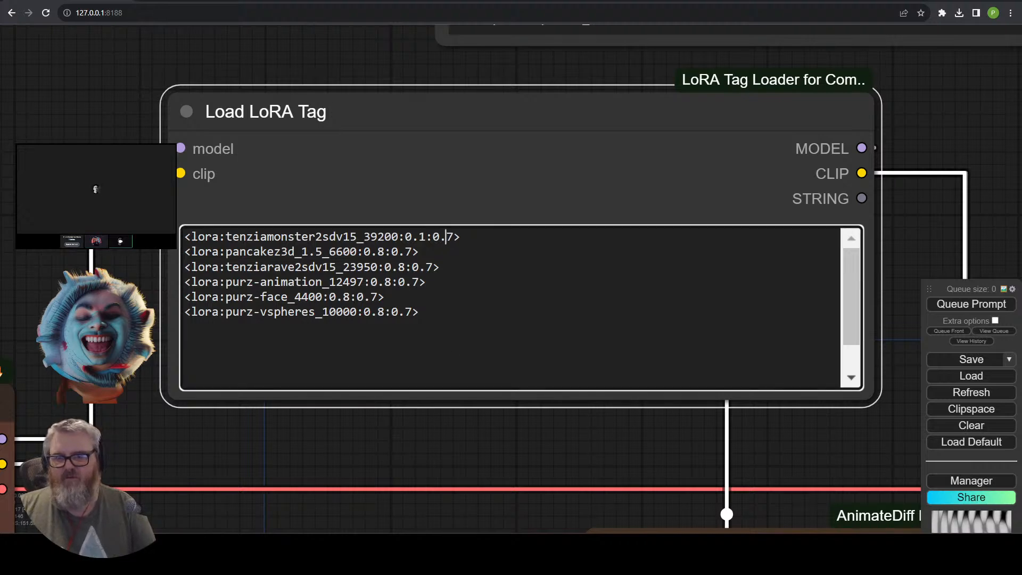
{"action": "key", "text": "Delete"}
{"action": "type", "text": "2"}
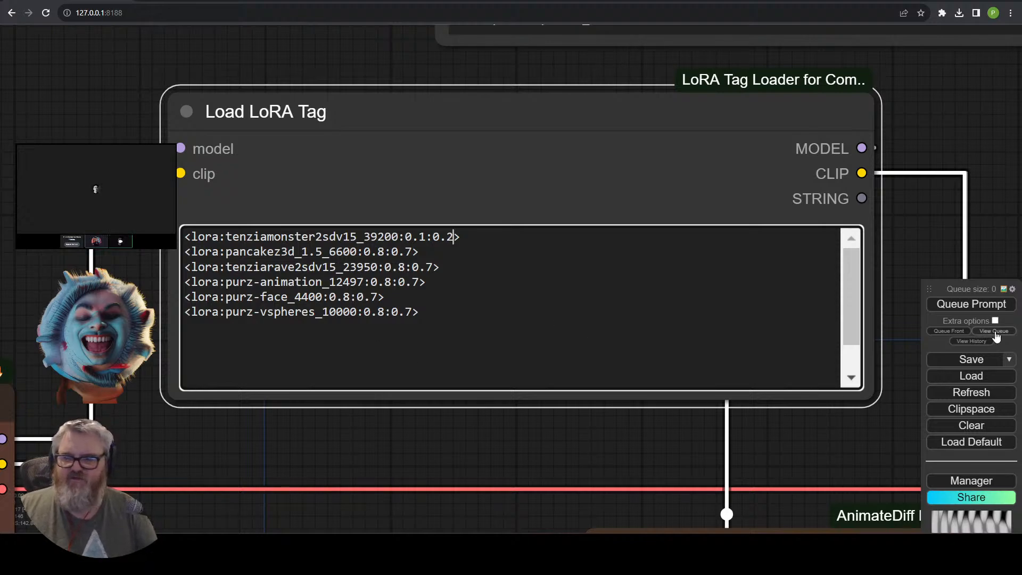
Queue the generation with the reduced tenziamonster LoRA strengths and bring the Video Combine previews into view.
{"action": "left_click", "coordinate": [986, 308]}
{"action": "left_click_drag", "start_coordinate": [993, 184], "coordinate": [283, 189]}
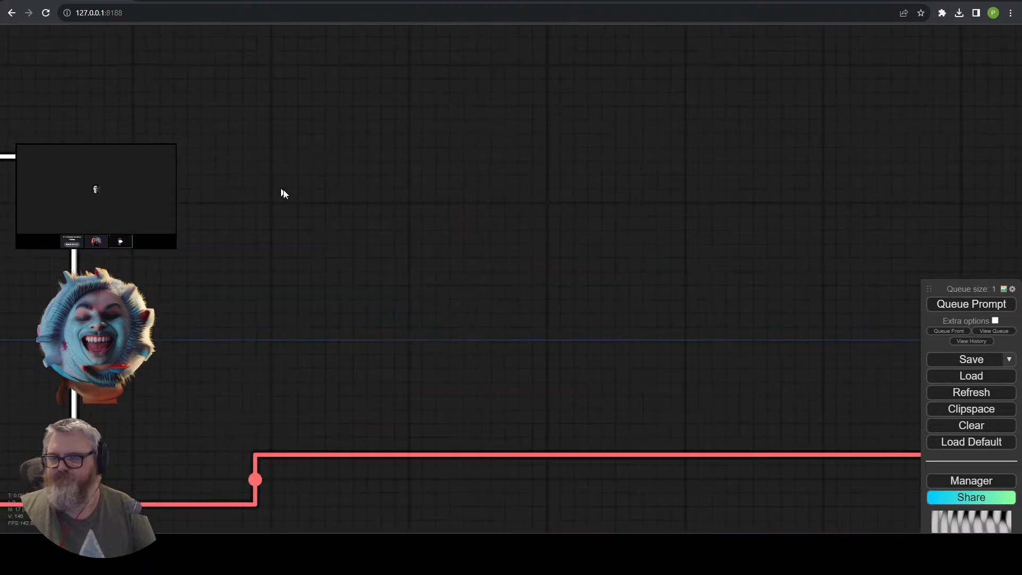
{"action": "scroll", "coordinate": [283, 189], "scroll_direction": "down", "scroll_amount": 5}
{"action": "scroll", "coordinate": [238, 141], "scroll_direction": "up", "scroll_amount": 3}
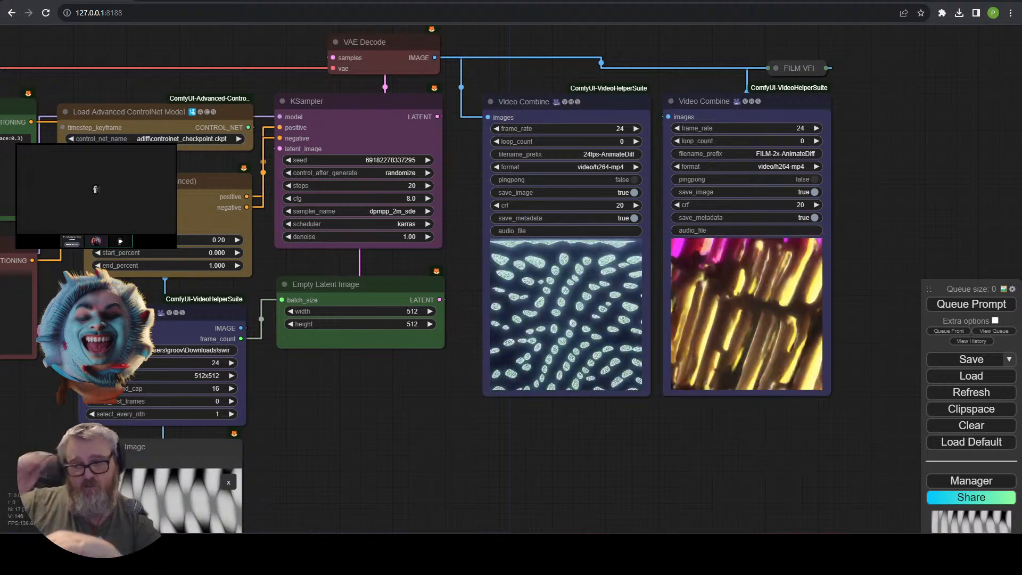
Set both strength values of the purz-animation_12497 tag to 0.1 and 0.2 in the connected Load LoRA Tag node.
{"action": "left_click_drag", "start_coordinate": [91, 291], "coordinate": [755, 464]}
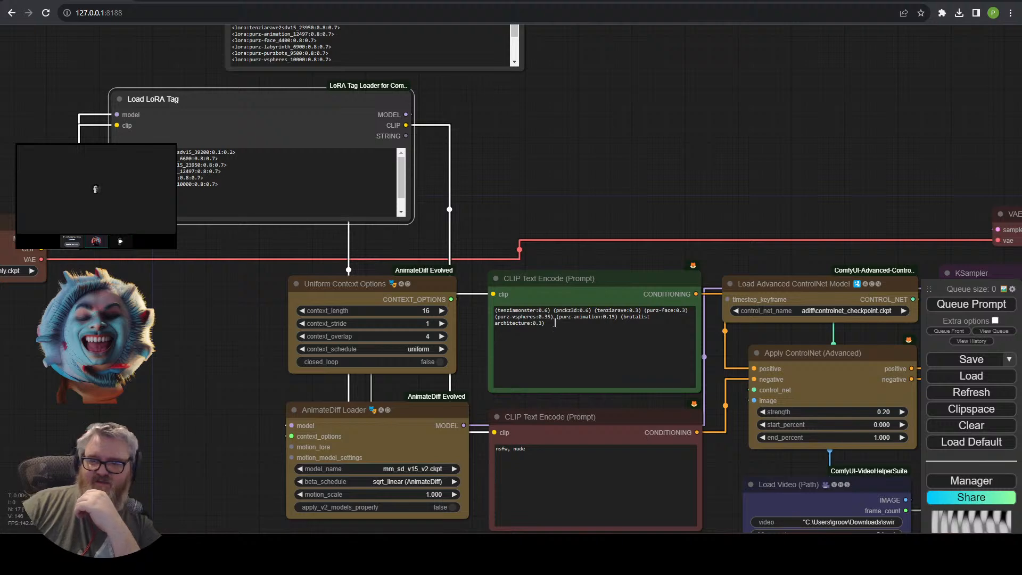
{"action": "left_click", "coordinate": [609, 316]}
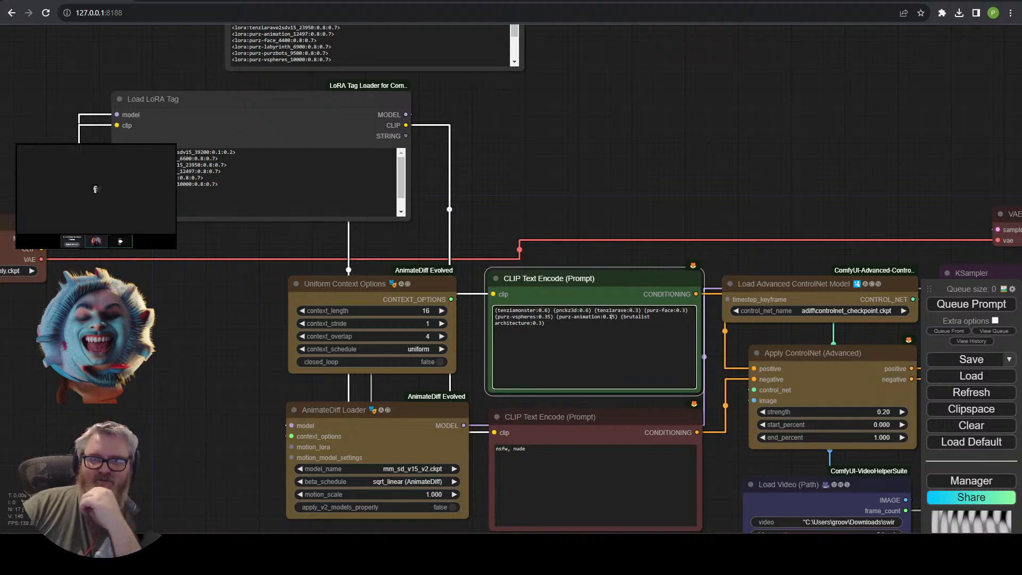
{"action": "scroll", "coordinate": [213, 176], "scroll_direction": "up", "scroll_amount": 6}
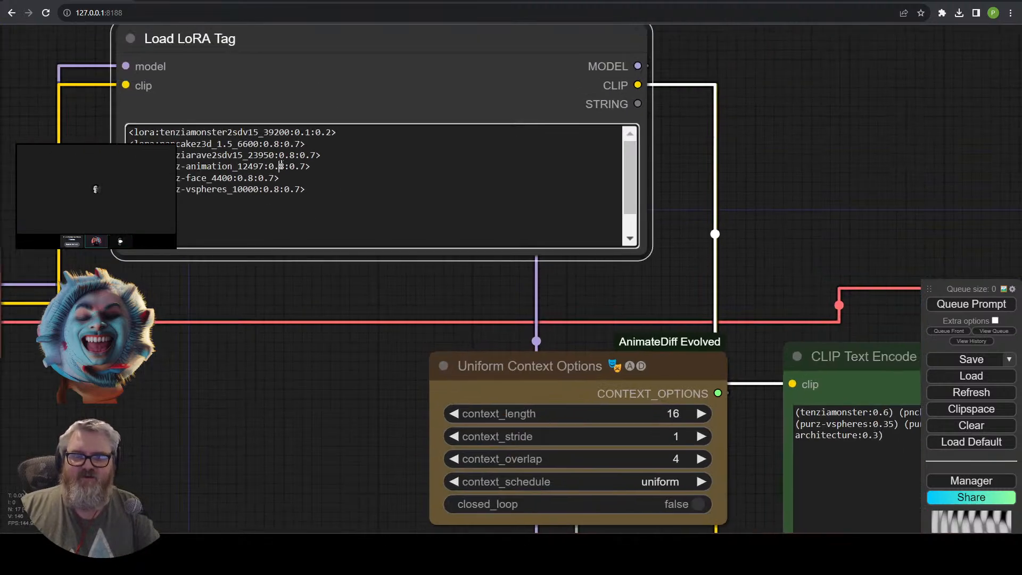
{"action": "key", "text": "Delete"}
{"action": "type", "text": "1"}
{"action": "key", "text": "Right"}
{"action": "key", "text": "Right"}
{"action": "key", "text": "Right"}
{"action": "key", "text": "Delete"}
{"action": "type", "text": "2"}
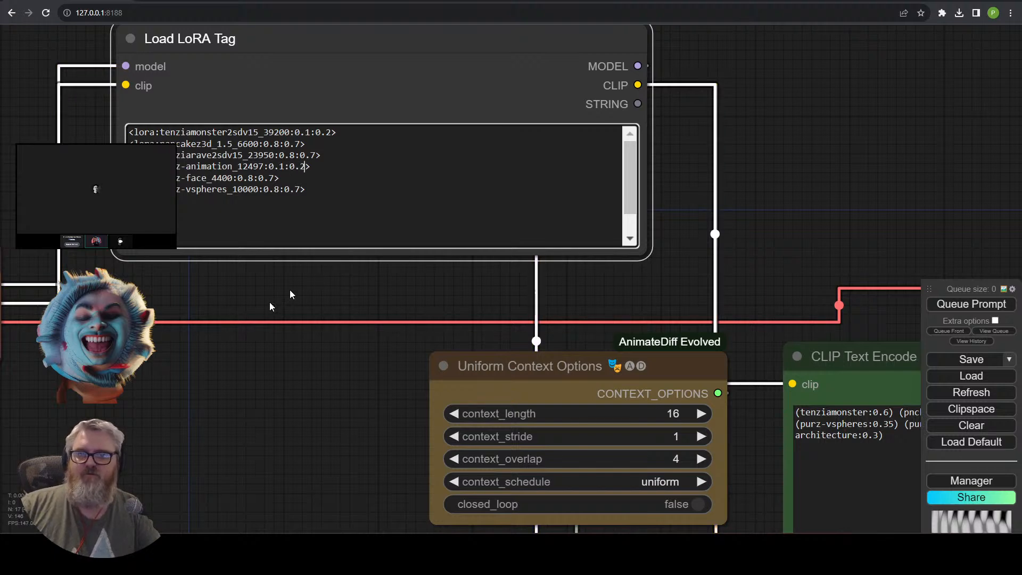
Queue the generation with the reduced purz-animation strengths, show the queue list, and bring the Video Combine previews into view.
{"action": "left_click", "coordinate": [970, 304]}
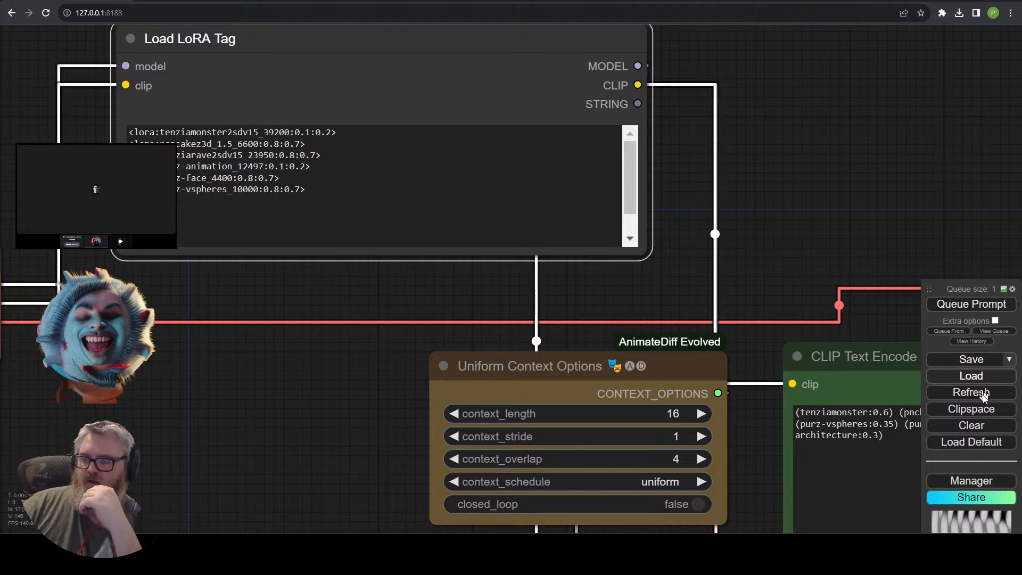
{"action": "left_click", "coordinate": [994, 331]}
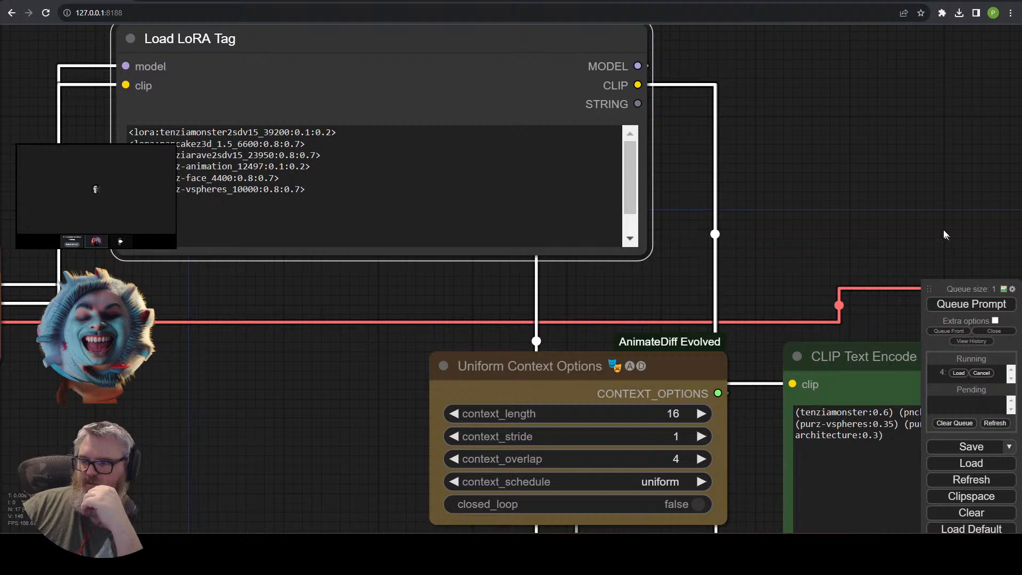
{"action": "left_click_drag", "start_coordinate": [946, 235], "coordinate": [410, 130]}
{"action": "scroll", "coordinate": [410, 130], "scroll_direction": "down", "scroll_amount": 3}
{"action": "scroll", "coordinate": [449, 331], "scroll_direction": "up", "scroll_amount": 4}
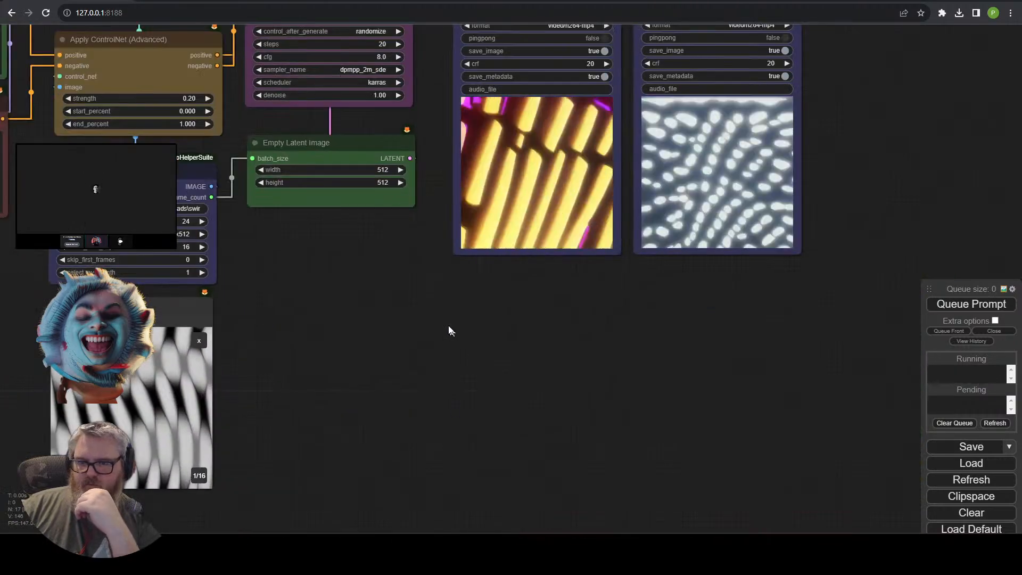
Set frame_load_cap in the Load Video (Path) node to 1.
{"action": "left_click_drag", "start_coordinate": [448, 331], "coordinate": [518, 364]}
{"action": "left_click", "coordinate": [257, 282]}
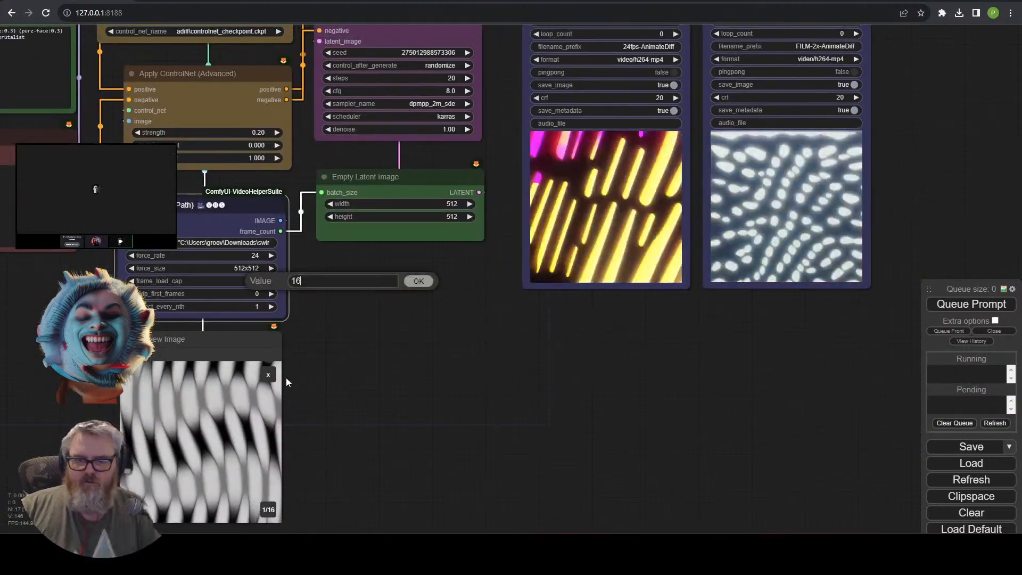
{"action": "key", "text": "F1"}
{"action": "key", "text": "ctrl+w"}
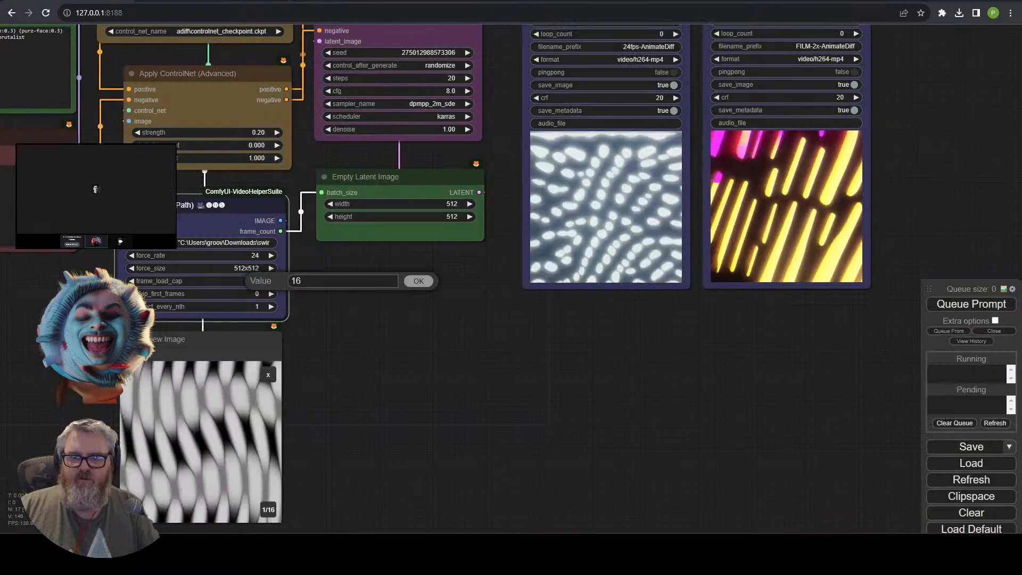
Connect the MODEL output of the lower Load LoRA Tag node directly to the KSampler's model input, bypassing the AnimateDiff Loader.
{"action": "left_click_drag", "start_coordinate": [75, 295], "coordinate": [887, 413]}
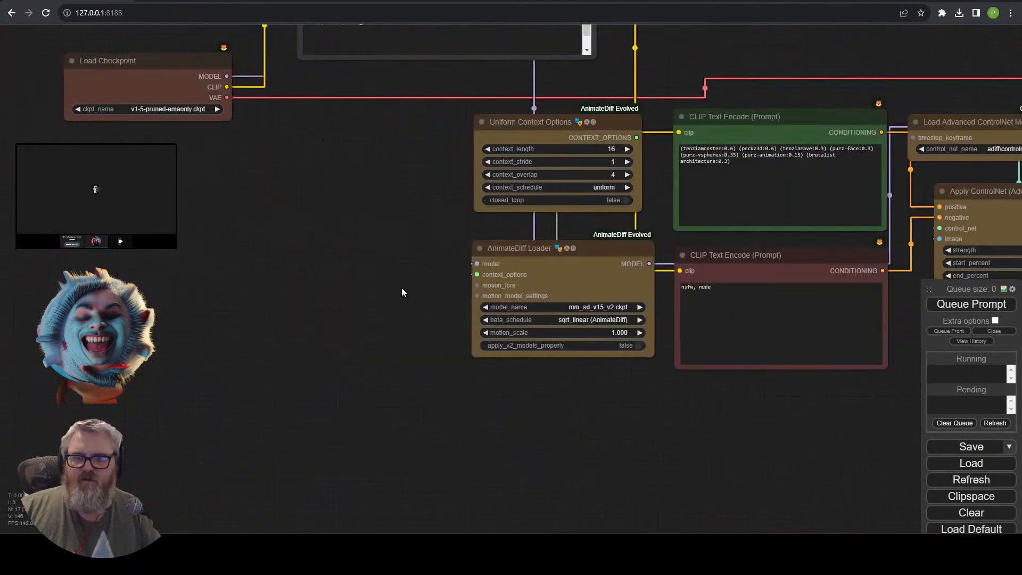
{"action": "left_click_drag", "start_coordinate": [402, 292], "coordinate": [160, 513]}
{"action": "left_click_drag", "start_coordinate": [426, 179], "coordinate": [217, 119]}
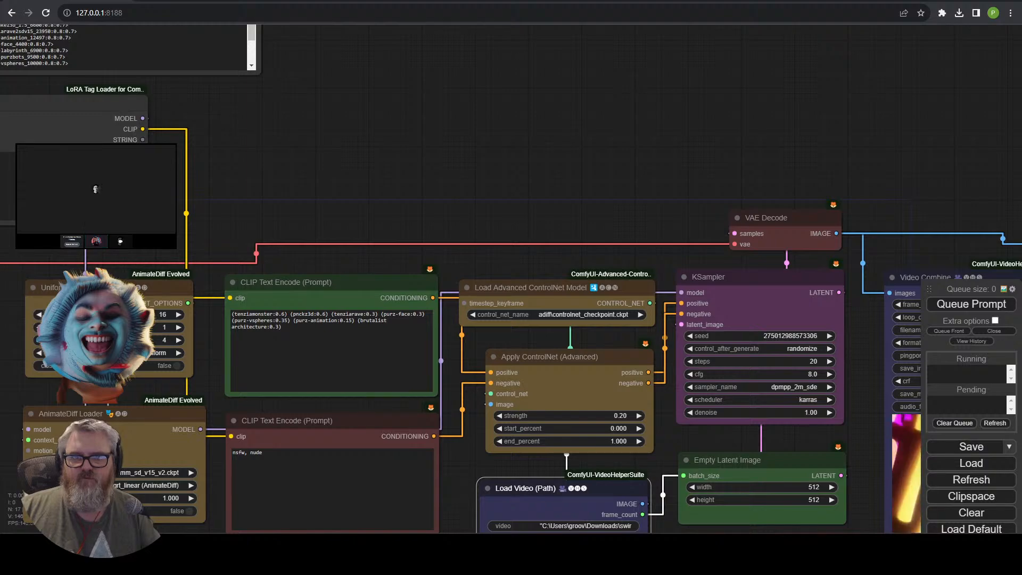
{"action": "left_click_drag", "start_coordinate": [143, 118], "coordinate": [680, 292]}
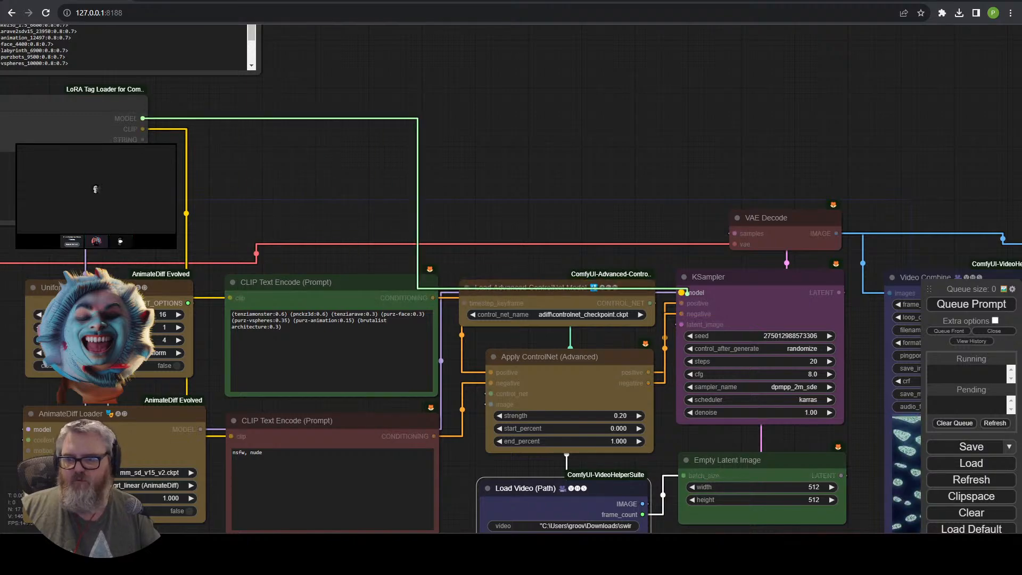
Queue the single-frame generation and examine the Video Combine previews and the ControlNet nodes feeding the KSampler.
{"action": "left_click", "coordinate": [953, 312]}
{"action": "left_click_drag", "start_coordinate": [864, 479], "coordinate": [295, 321]}
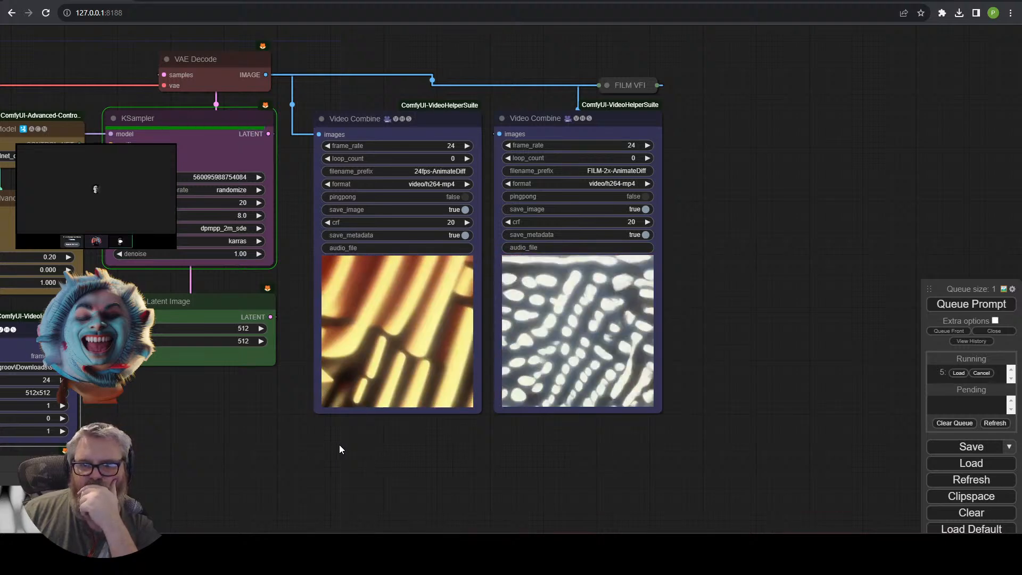
{"action": "left_click_drag", "start_coordinate": [370, 434], "coordinate": [654, 438]}
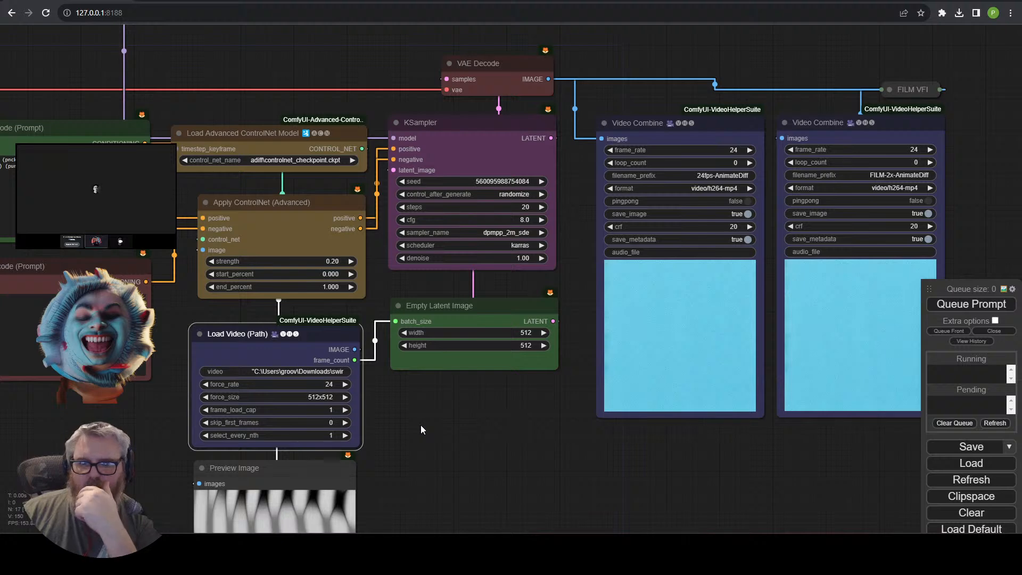
{"action": "left_click_drag", "start_coordinate": [421, 425], "coordinate": [599, 417]}
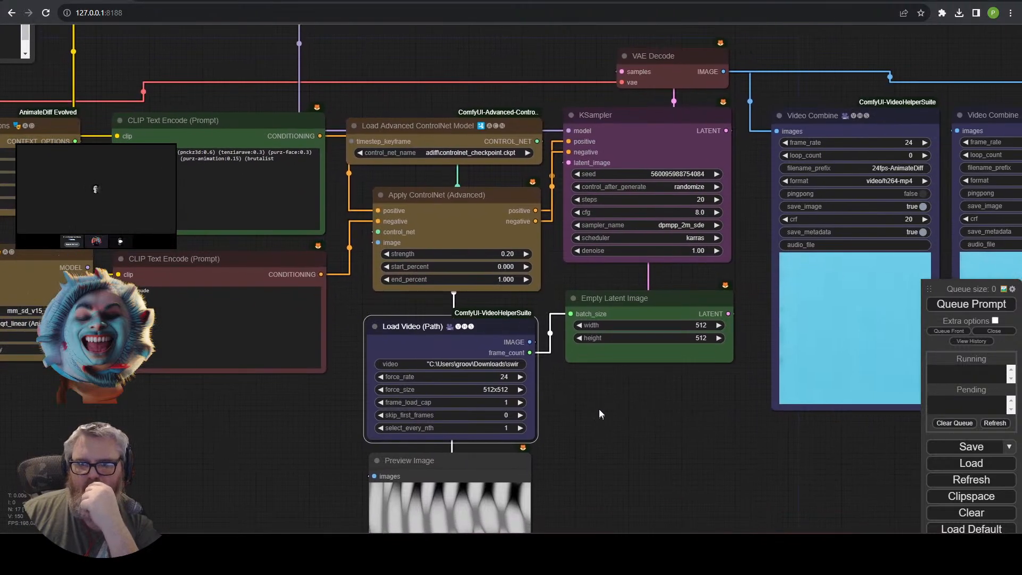
{"action": "left_click_drag", "start_coordinate": [598, 415], "coordinate": [543, 382]}
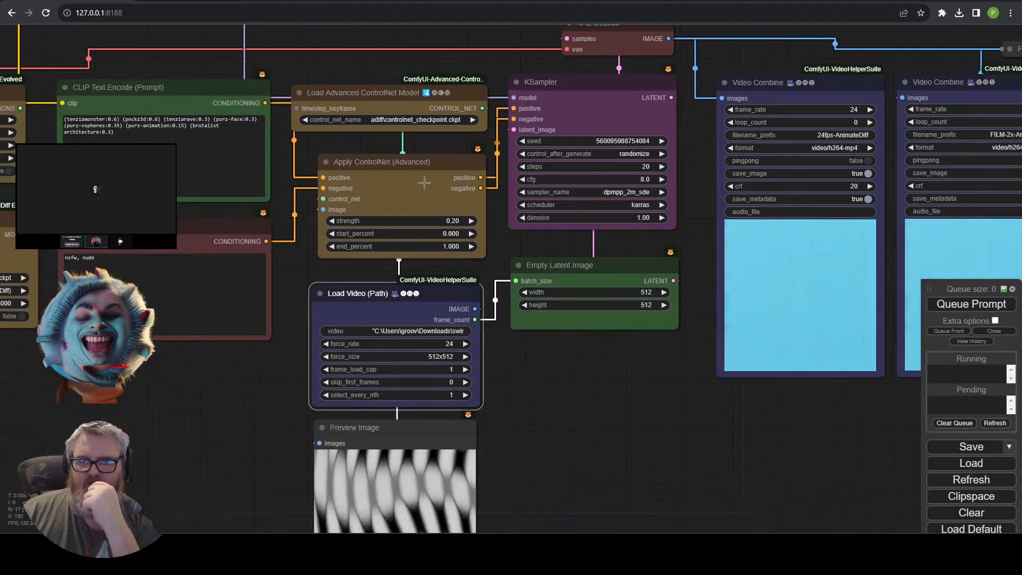
Set the Apply ControlNet (Advanced) strength to 0.
{"action": "left_click", "coordinate": [440, 180]}
{"action": "left_click", "coordinate": [612, 319]}
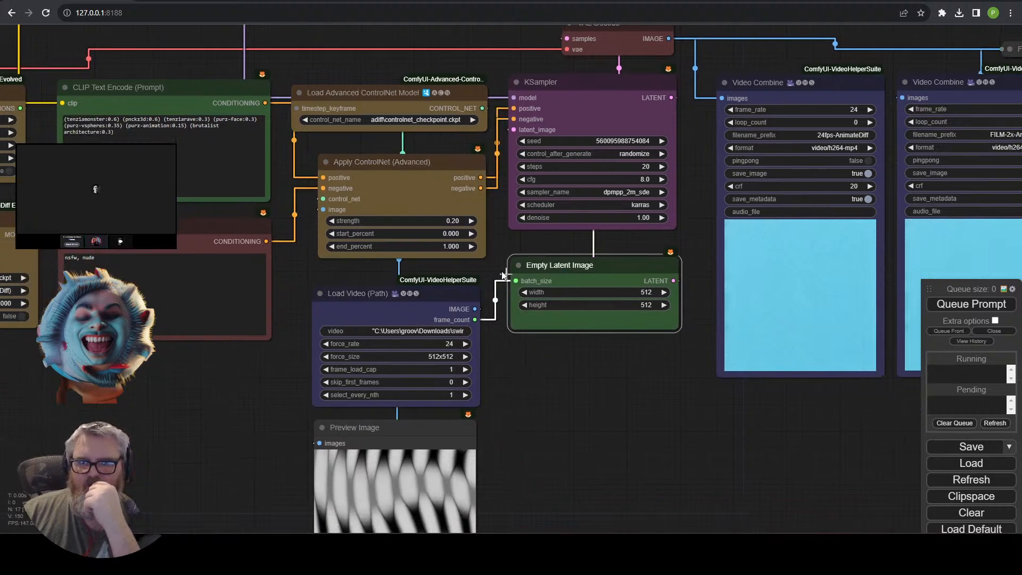
{"action": "left_click", "coordinate": [444, 221]}
{"action": "key", "text": "Return"}
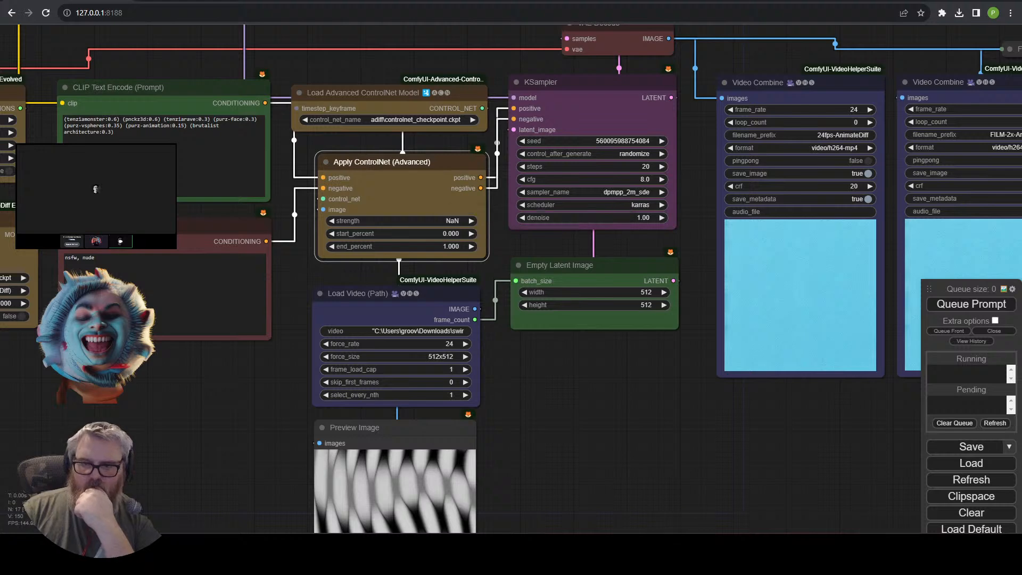
{"action": "left_click", "coordinate": [450, 220]}
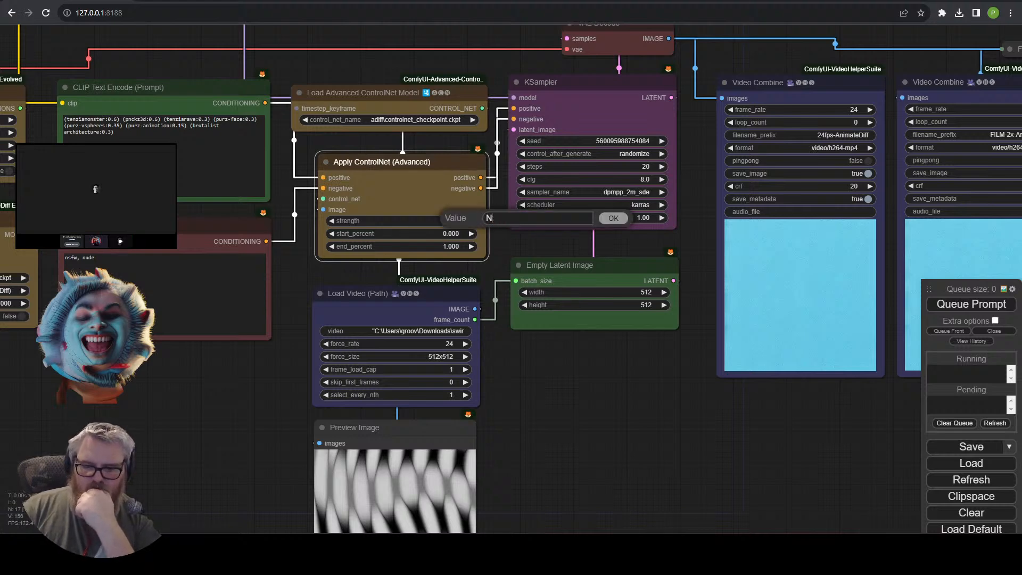
{"action": "key", "text": "BackSpace"}
{"action": "key", "text": "Return"}
Queue two test generations without ControlNet influence, then enable Auto Queue with a batch count of 1.
{"action": "left_click", "coordinate": [970, 304]}
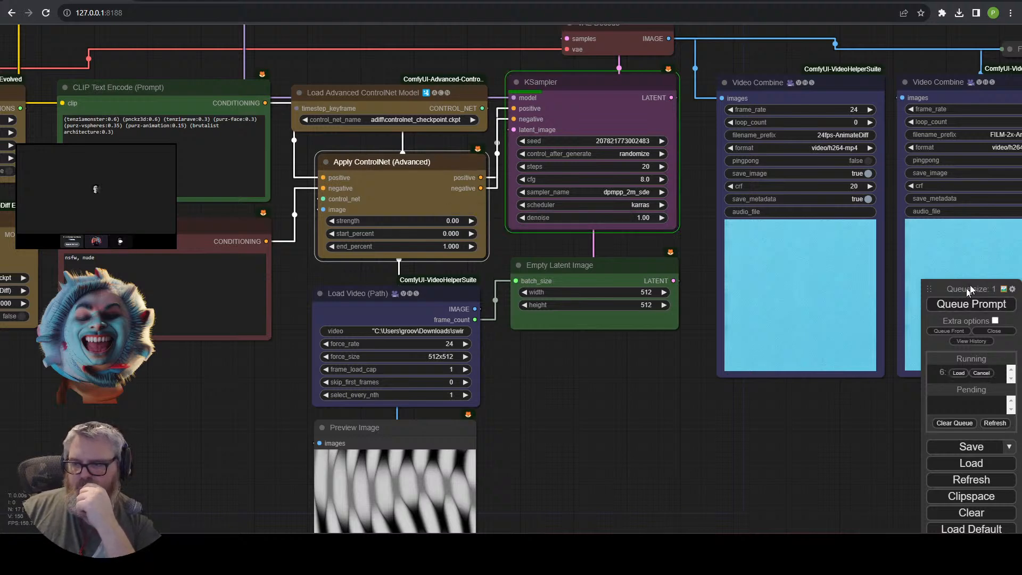
{"action": "left_click_drag", "start_coordinate": [741, 389], "coordinate": [509, 422]}
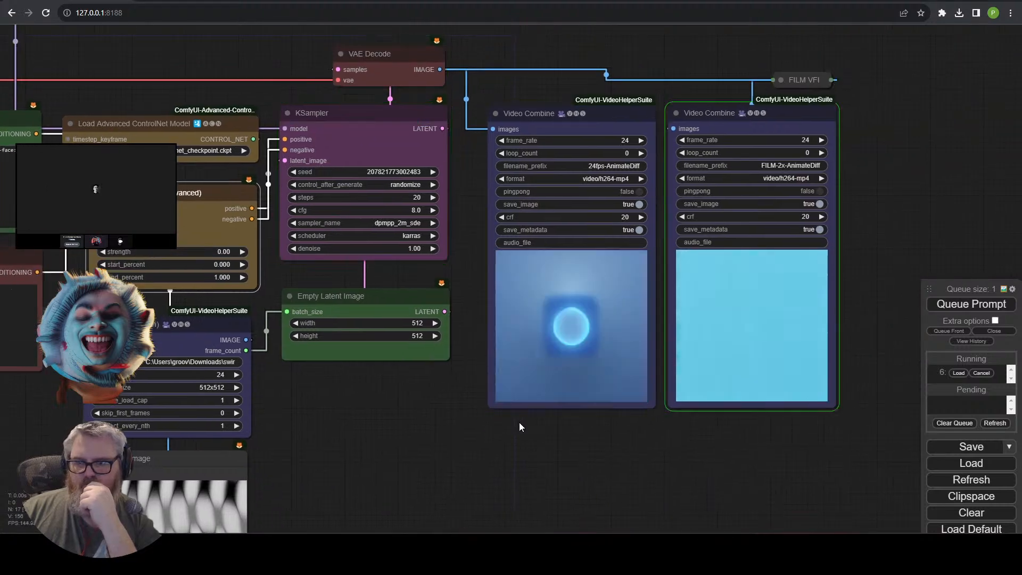
{"action": "left_click", "coordinate": [998, 306]}
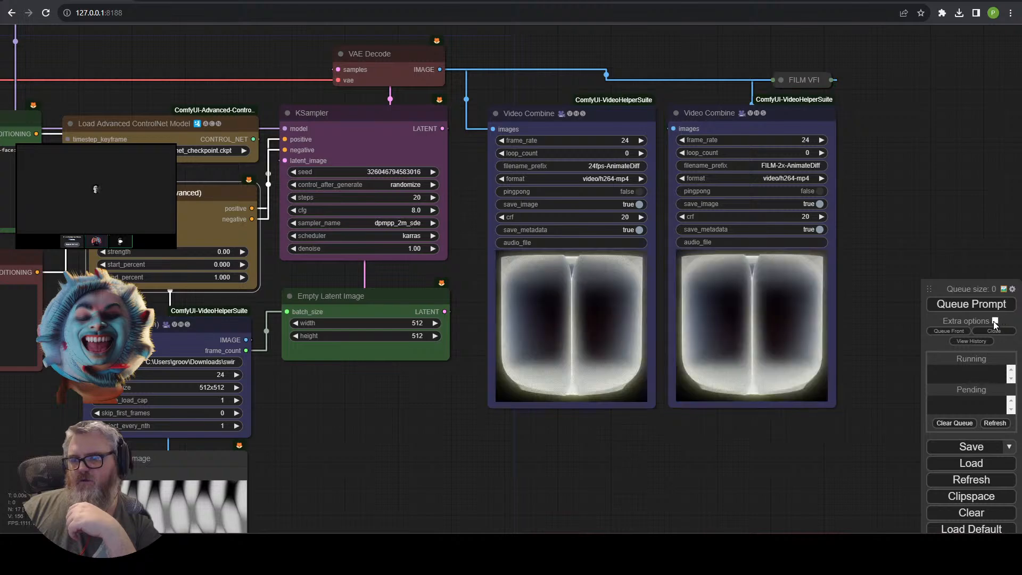
{"action": "left_click", "coordinate": [995, 320]}
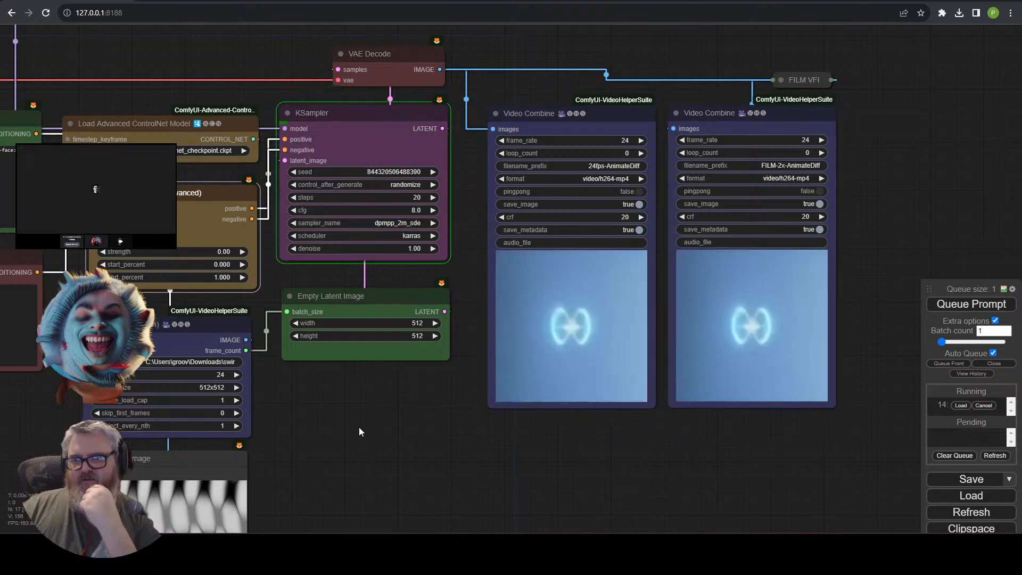
Move the connected Load LoRA Tag node beside the second Video Combine node so its tags sit next to the previews.
{"action": "scroll", "coordinate": [359, 428], "scroll_direction": "down", "scroll_amount": 3}
{"action": "left_click_drag", "start_coordinate": [382, 432], "coordinate": [647, 498]}
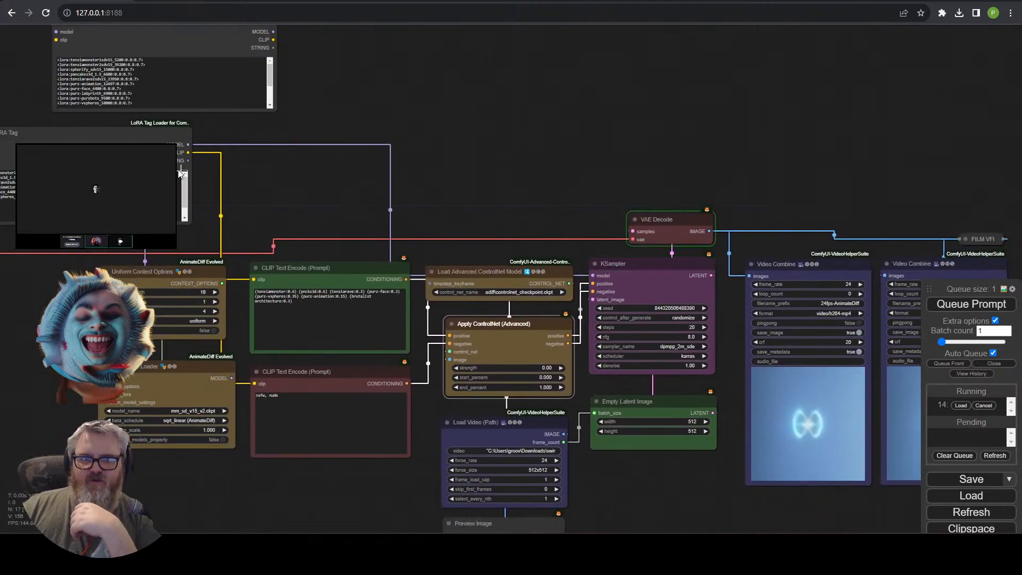
{"action": "left_click_drag", "start_coordinate": [141, 129], "coordinate": [929, 126]}
{"action": "left_click_drag", "start_coordinate": [802, 54], "coordinate": [432, 26]}
{"action": "scroll", "coordinate": [450, 29], "scroll_direction": "up", "scroll_amount": 5}
{"action": "left_click_drag", "start_coordinate": [829, 175], "coordinate": [850, 85]}
{"action": "scroll", "coordinate": [778, 66], "scroll_direction": "up", "scroll_amount": 2}
{"action": "scroll", "coordinate": [850, 85], "scroll_direction": "down", "scroll_amount": 2}
{"action": "scroll", "coordinate": [850, 86], "scroll_direction": "down", "scroll_amount": 3}
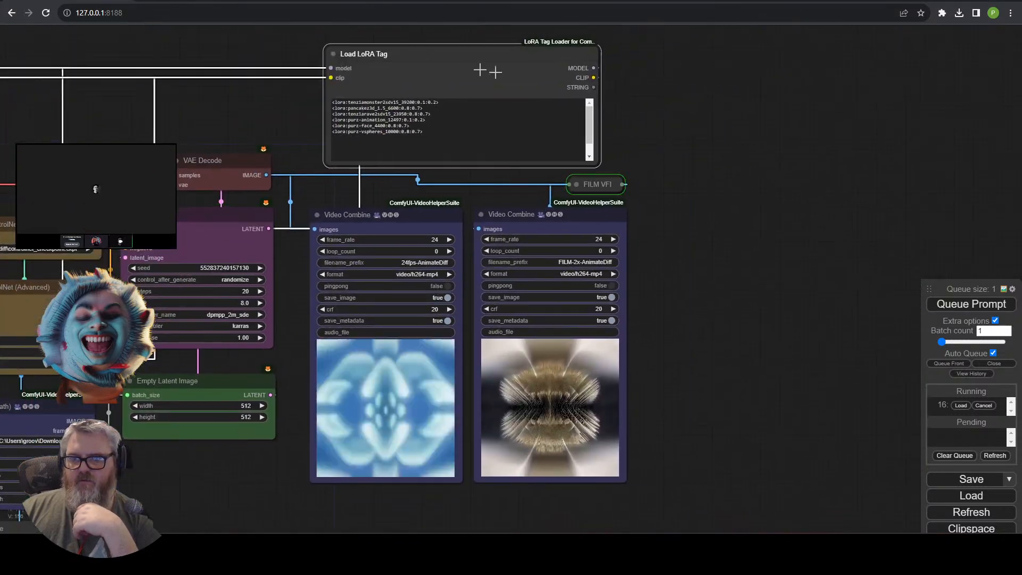
{"action": "left_click_drag", "start_coordinate": [483, 68], "coordinate": [770, 373]}
{"action": "scroll", "coordinate": [750, 234], "scroll_direction": "up", "scroll_amount": 5}
Set the strength values of the purz-vspheres_10000 tag to 0.2 and 0.3.
{"action": "left_click_drag", "start_coordinate": [749, 234], "coordinate": [744, 79]}
{"action": "left_click", "coordinate": [687, 406]}
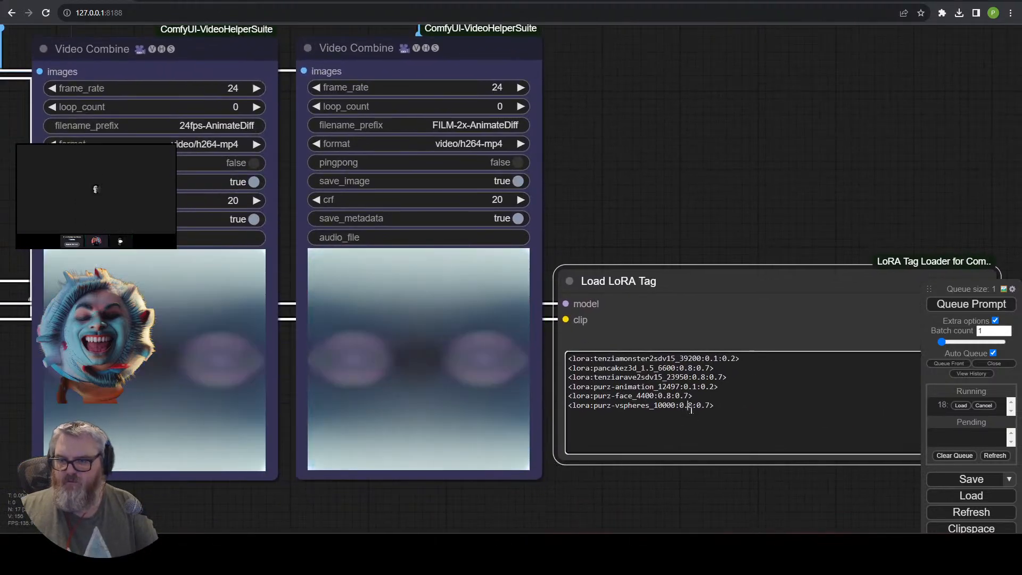
{"action": "key", "text": "BackSpace"}
{"action": "type", "text": "2"}
{"action": "key", "text": "Right"}
{"action": "key", "text": "Right"}
{"action": "key", "text": "BackSpace"}
{"action": "type", "text": "3"}
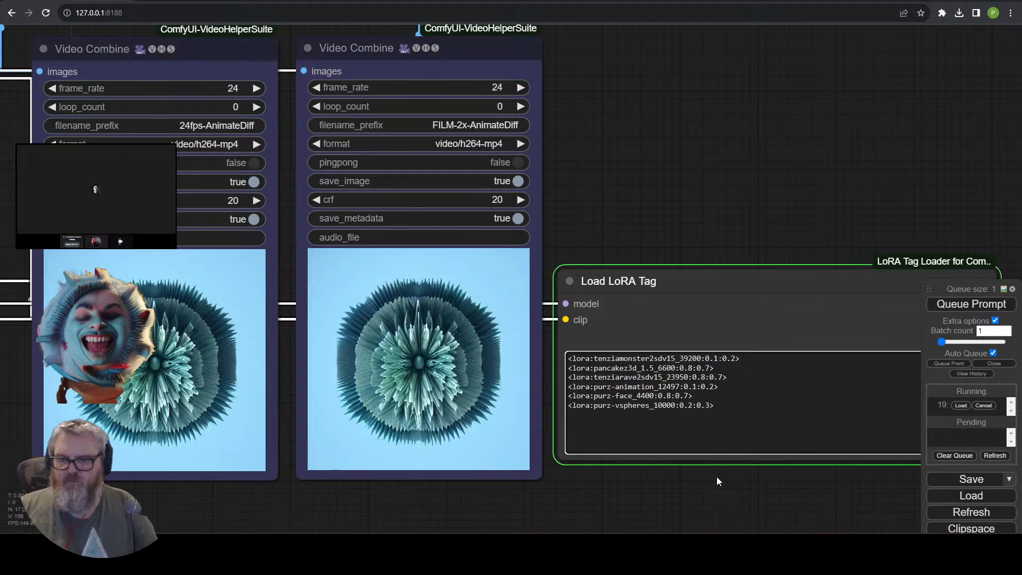
Narrow the Load LoRA Tag node so it fits in view beside both Video Combine previews.
{"action": "left_click_drag", "start_coordinate": [707, 472], "coordinate": [612, 451]}
{"action": "left_click_drag", "start_coordinate": [888, 440], "coordinate": [680, 453]}
{"action": "left_click_drag", "start_coordinate": [605, 502], "coordinate": [748, 492]}
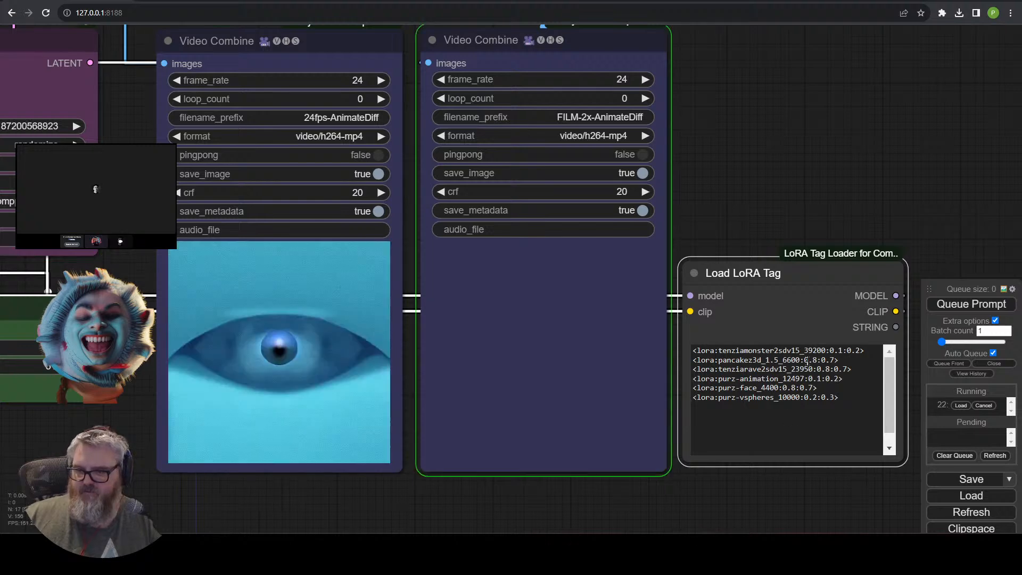
Set the strength values of the pancakez3d_1.5_6600 tag to 0.3 and 0.4.
{"action": "left_click", "coordinate": [890, 445]}
{"action": "key", "text": "Right"}
{"action": "key", "text": "Right"}
{"action": "key", "text": "Right"}
{"action": "key", "text": "Right"}
{"action": "key", "text": "BackSpace"}
{"action": "type", "text": "4"}
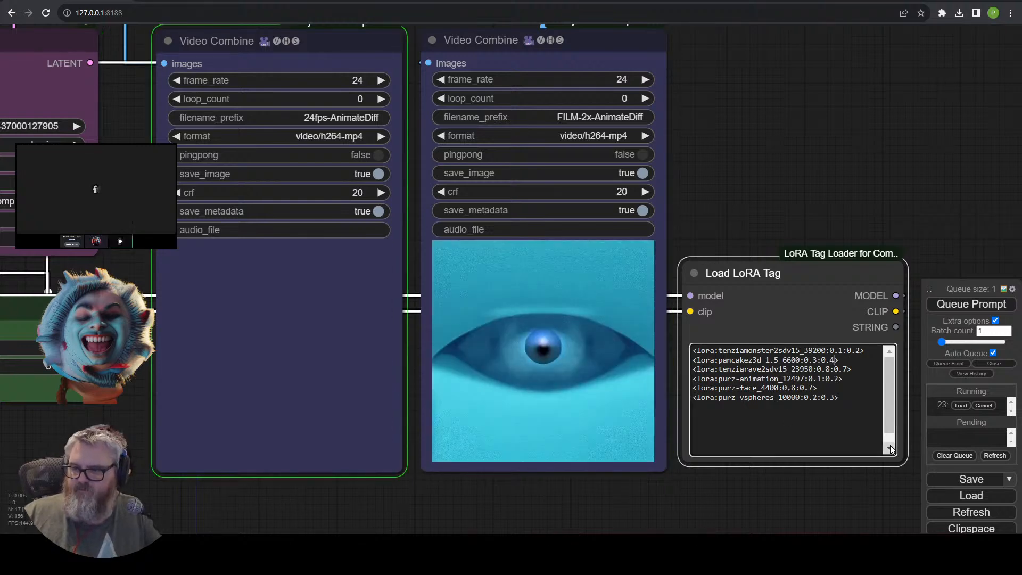
Lower the strength values of the pancakez3d_1.5_6600 tag to 0.1 and 0.2.
{"action": "key", "text": "Left"}
{"action": "key", "text": "Left"}
{"action": "key", "text": "Left"}
{"action": "key", "text": "Left"}
{"action": "key", "text": "BackSpace"}
{"action": "type", "text": "1"}
{"action": "key", "text": "Right"}
{"action": "key", "text": "Right"}
{"action": "key", "text": "Right"}
{"action": "key", "text": "Right"}
{"action": "key", "text": "BackSpace"}
{"action": "type", "text": "2"}
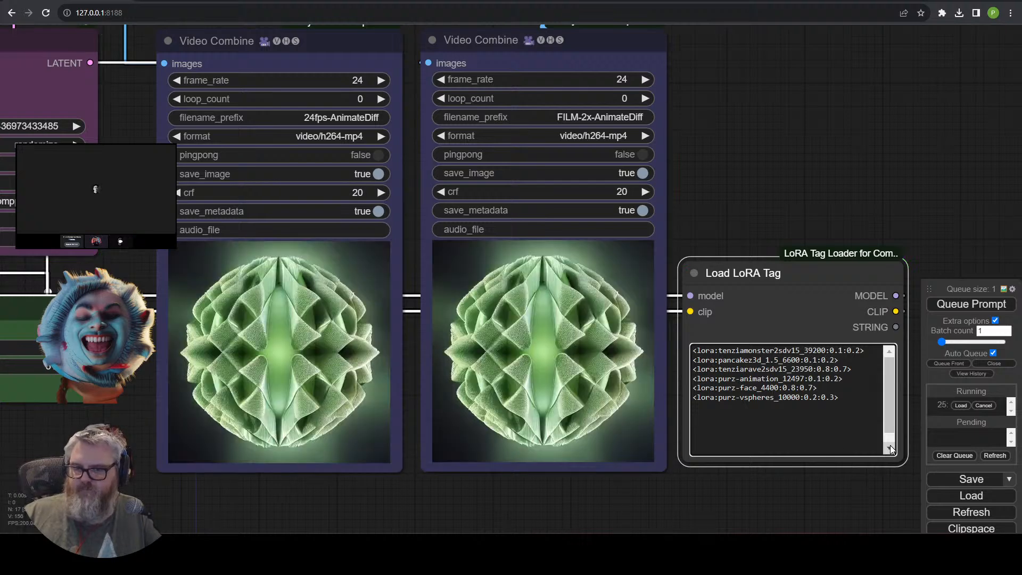
Lower the strength values of the purz-vspheres_10000 tag to 0.1 and 0.2.
{"action": "key", "text": "Down"}
{"action": "key", "text": "Down"}
{"action": "key", "text": "Down"}
{"action": "key", "text": "Down"}
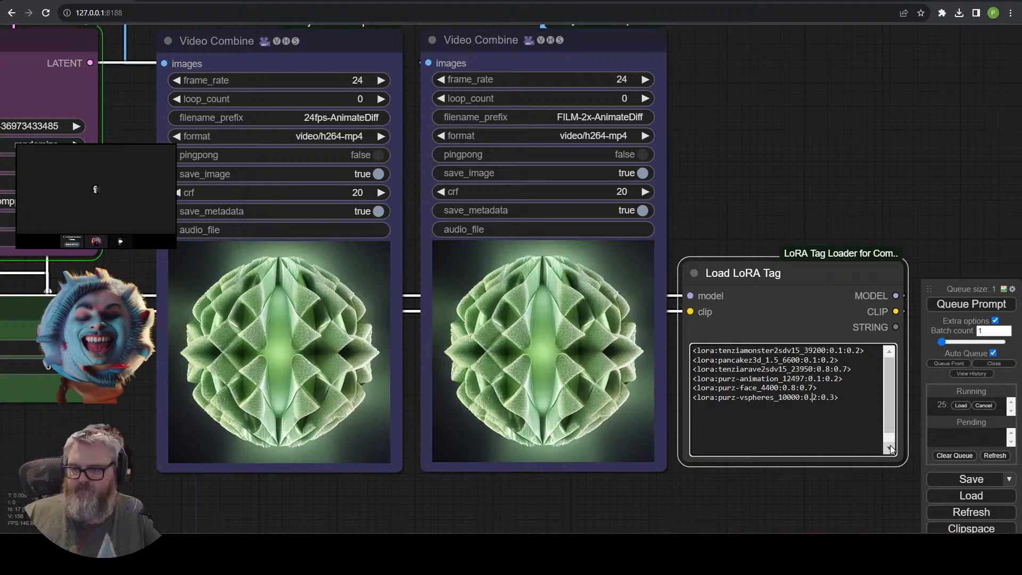
{"action": "key", "text": "Right"}
{"action": "key", "text": "BackSpace"}
{"action": "type", "text": "1"}
{"action": "key", "text": "Right"}
{"action": "key", "text": "Right"}
{"action": "key", "text": "Right"}
{"action": "key", "text": "Right"}
{"action": "key", "text": "BackSpace"}
{"action": "type", "text": "2"}
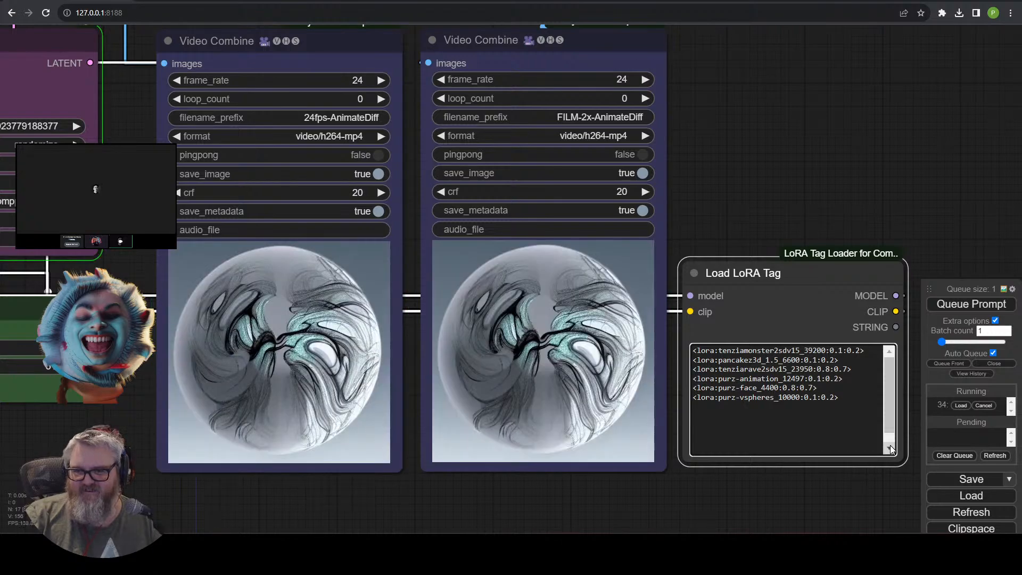
Move the positive CLIP Text Encode (Prompt) node above the Load LoRA Tag node, beside the Video Combine previews.
{"action": "scroll", "coordinate": [186, 519], "scroll_direction": "down", "scroll_amount": 6}
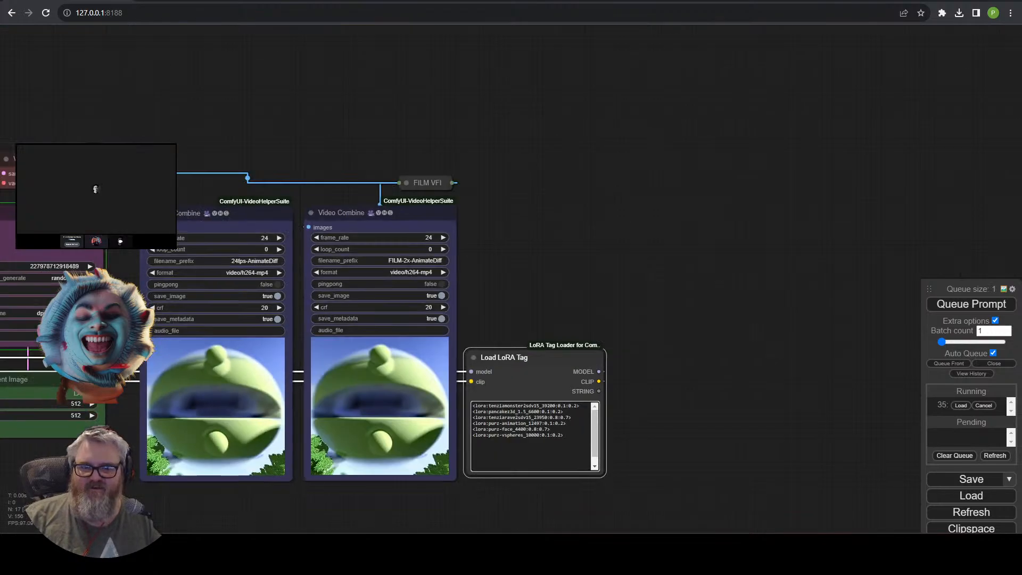
{"action": "left_click_drag", "start_coordinate": [186, 519], "coordinate": [422, 448]}
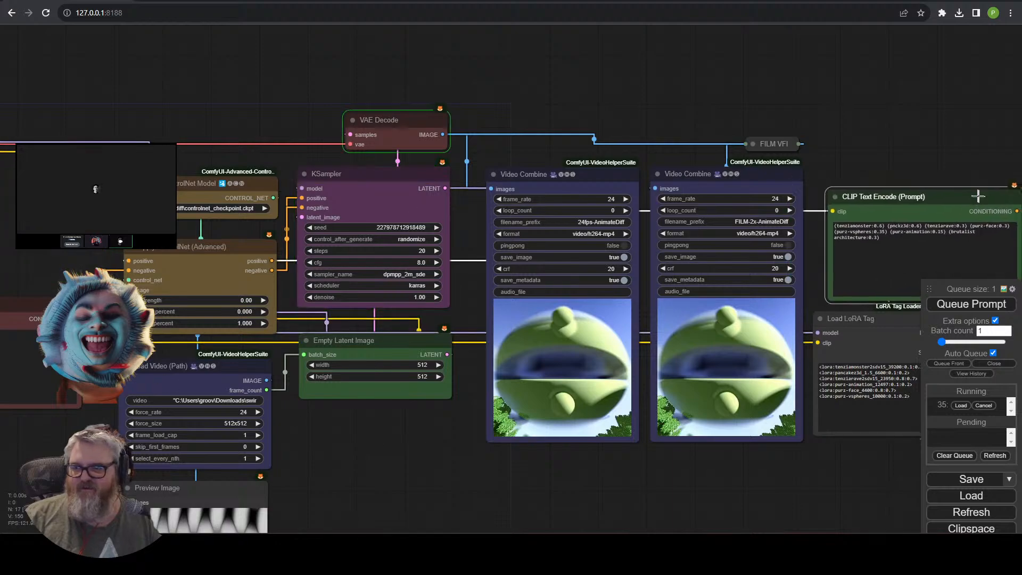
{"action": "scroll", "coordinate": [827, 465], "scroll_direction": "up", "scroll_amount": 3}
{"action": "left_click_drag", "start_coordinate": [828, 465], "coordinate": [520, 500]}
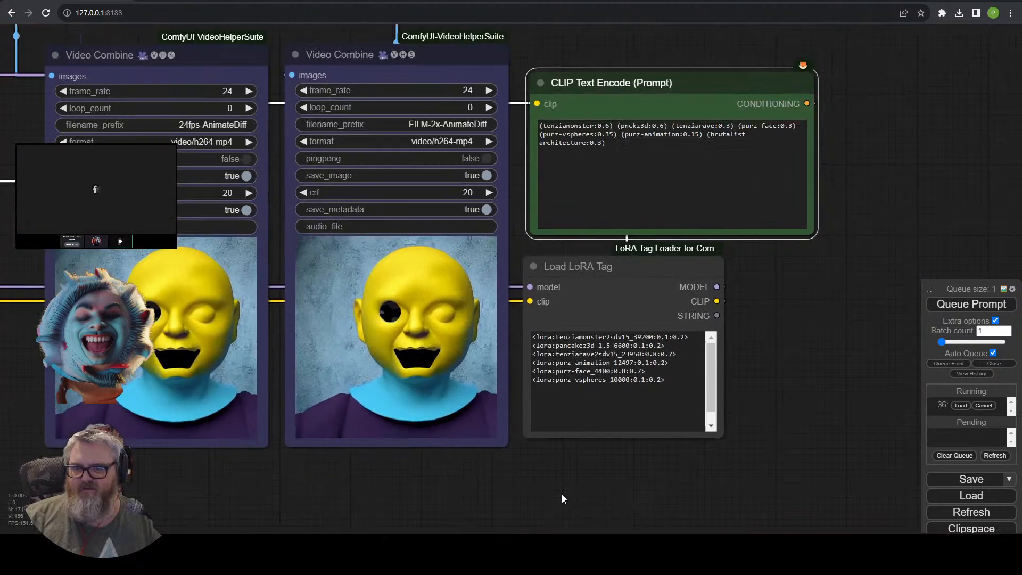
Raise the tenziarave weight in the positive prompt to 0.8.
{"action": "scroll", "coordinate": [561, 494], "scroll_direction": "up", "scroll_amount": 2}
{"action": "left_click_drag", "start_coordinate": [677, 543], "coordinate": [718, 531]}
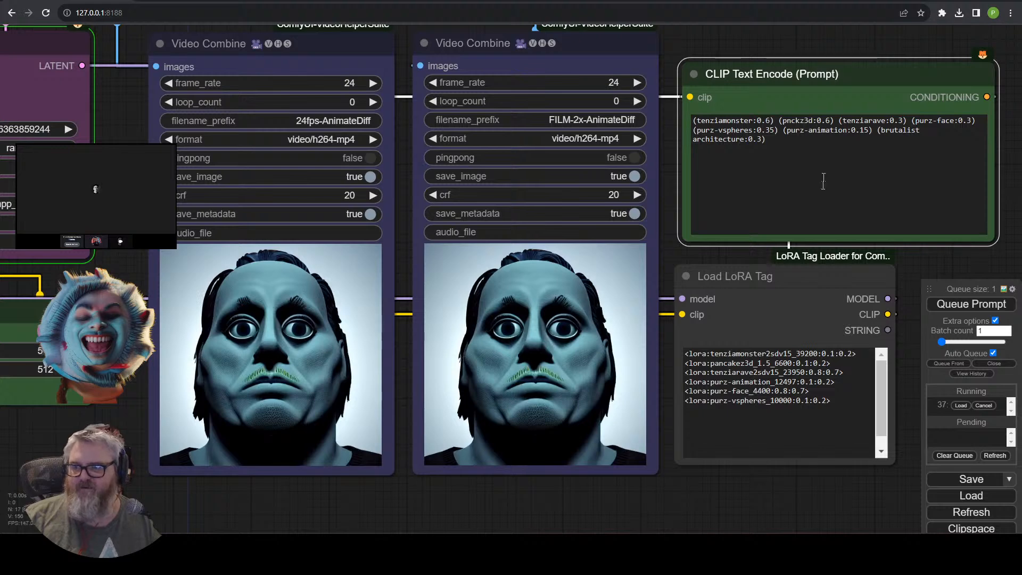
{"action": "left_click", "coordinate": [873, 120]}
{"action": "key", "text": "ctrl+Up"}
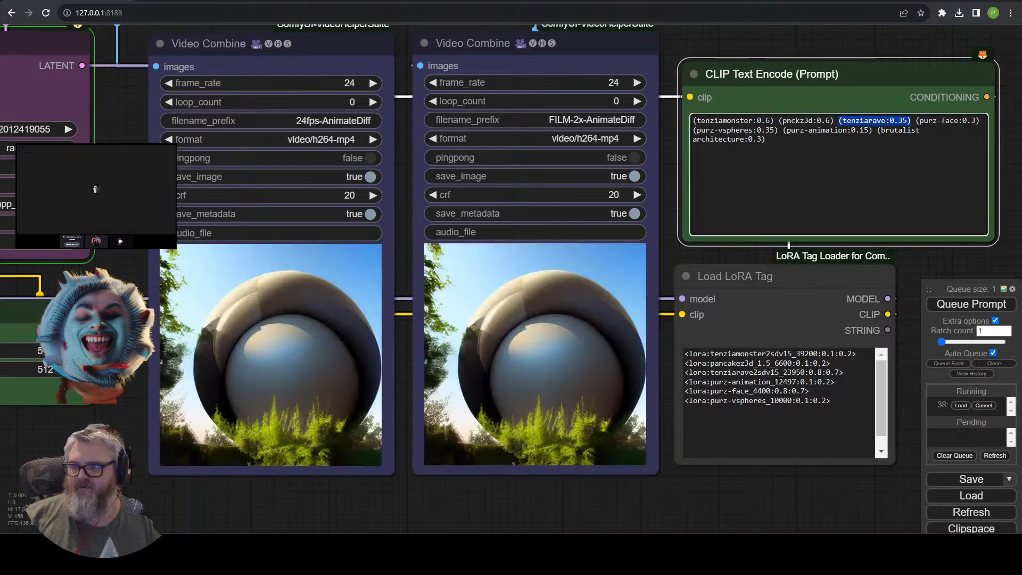
{"action": "key", "text": "ctrl+Up"}
{"action": "key", "text": "ctrl+Up"}
{"action": "key", "text": "ctrl+Up"}
{"action": "key", "text": "ctrl+Up"}
{"action": "key", "text": "ctrl+Up"}
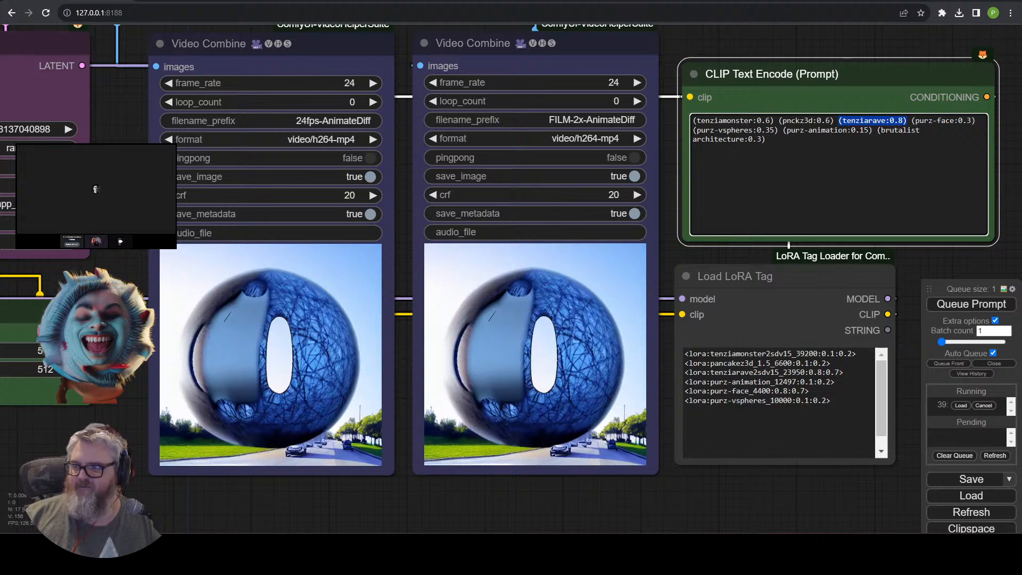
Raise the purz-face weight in the positive prompt to 0.8.
{"action": "left_click", "coordinate": [942, 120]}
{"action": "key", "text": "ctrl+Up"}
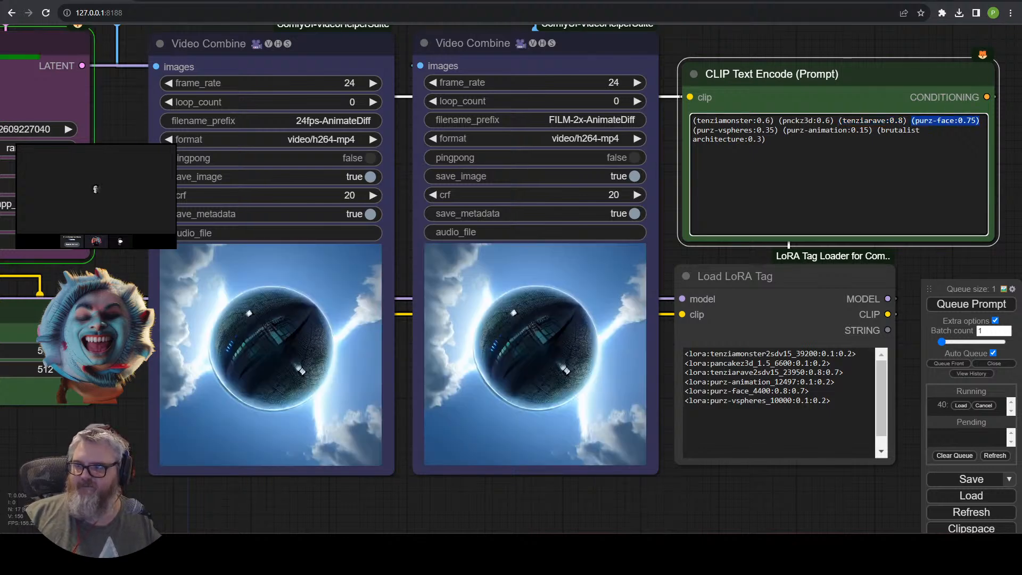
{"action": "key", "text": "ctrl+Up"}
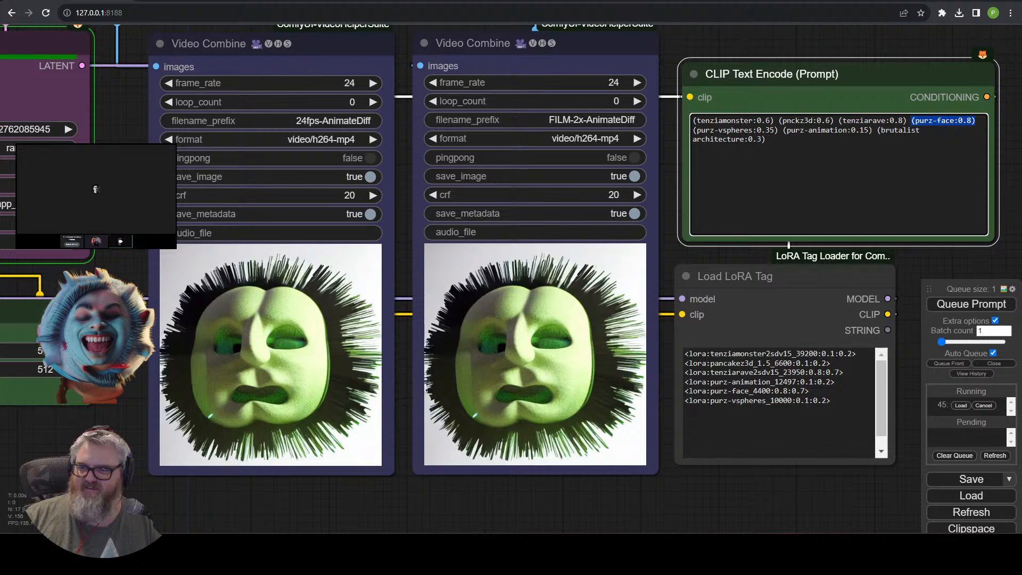
Remove the purz-vspheres and purz-animation terms from the positive prompt.
{"action": "left_click", "coordinate": [778, 130]}
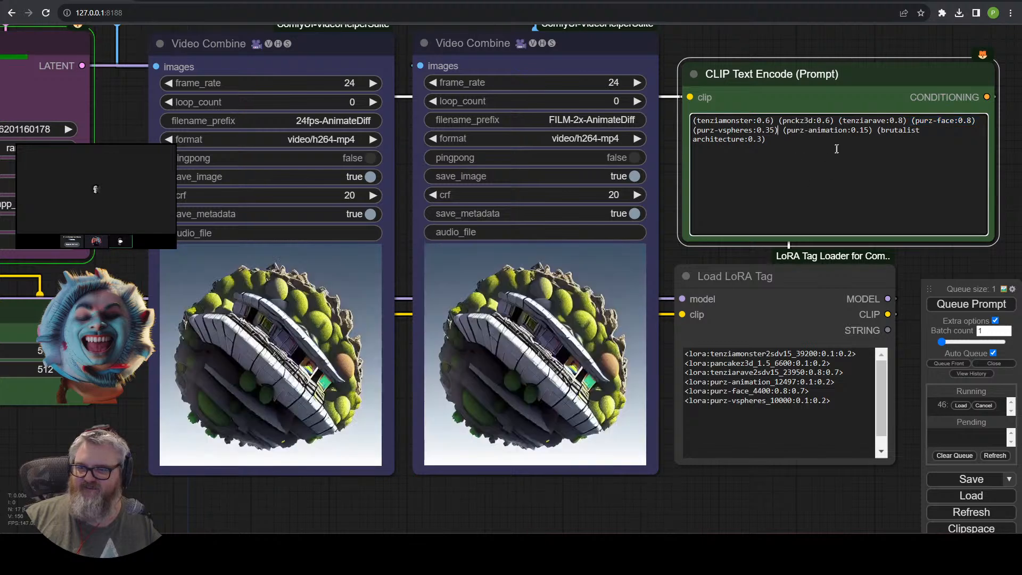
{"action": "left_click_drag", "start_coordinate": [871, 129], "coordinate": [694, 130]}
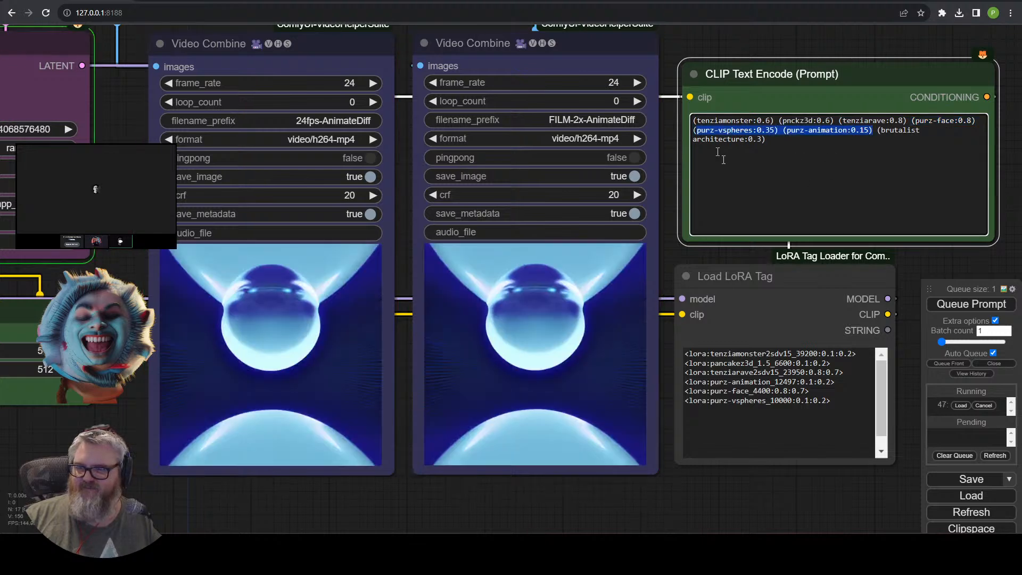
{"action": "key", "text": "BackSpace"}
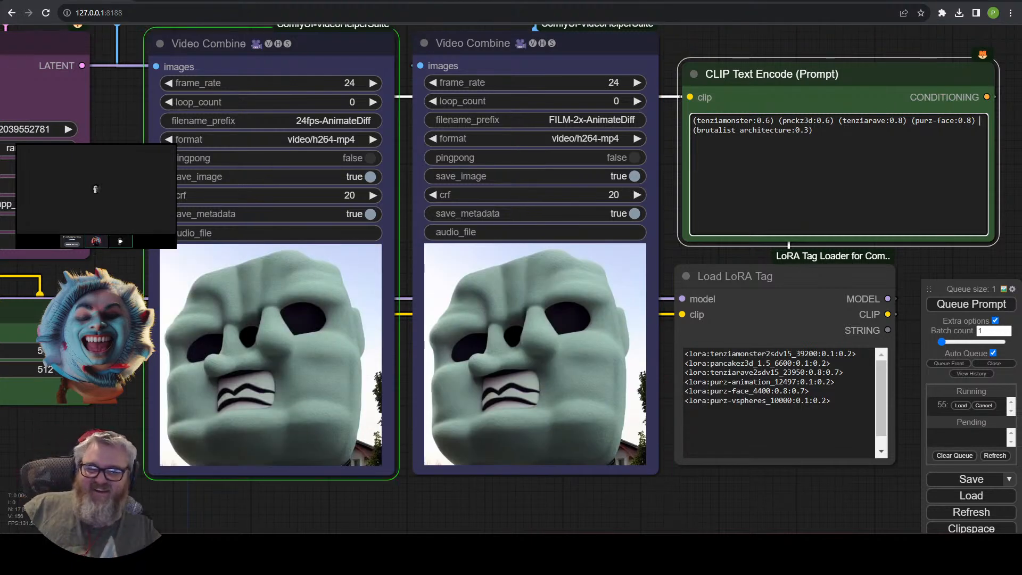
Delete the purz-vspheres_10000 and purz-animation_12497 tags from the Load LoRA Tag node.
{"action": "left_click_drag", "start_coordinate": [830, 401], "coordinate": [795, 400]}
{"action": "key", "text": "shift+Up"}
{"action": "key", "text": "shift+Up"}
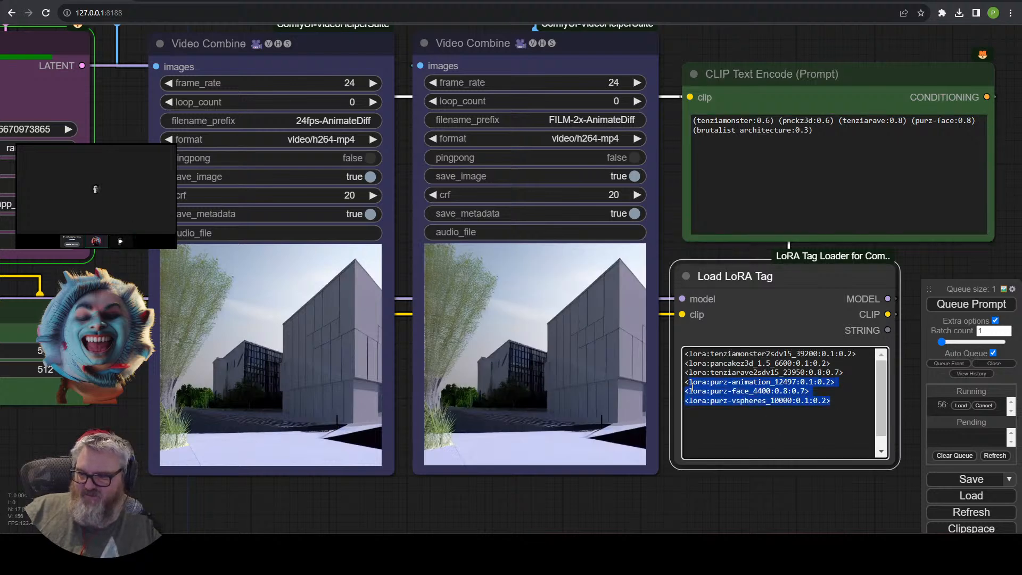
{"action": "key", "text": "shift+Down"}
{"action": "key", "text": "shift+Down"}
{"action": "key", "text": "shift+Down"}
{"action": "key", "text": "shift+Up"}
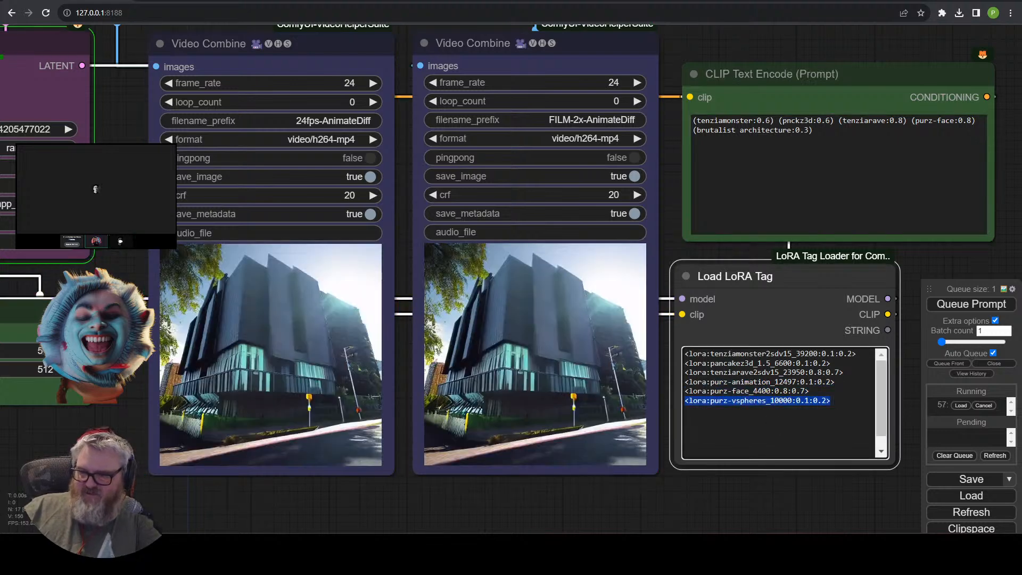
{"action": "key", "text": "BackSpace"}
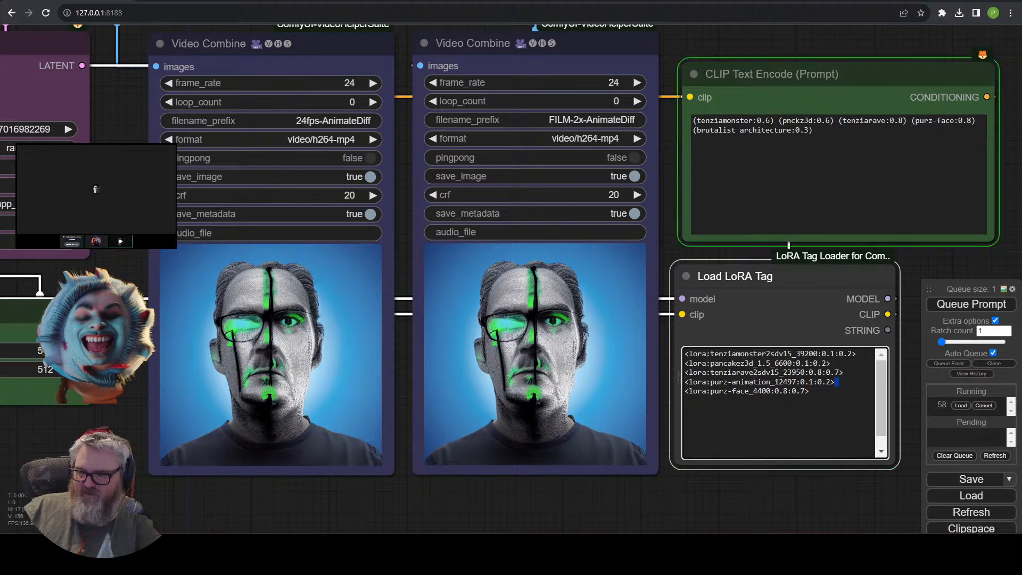
{"action": "key", "text": "shift+Up"}
{"action": "key", "text": "BackSpace"}
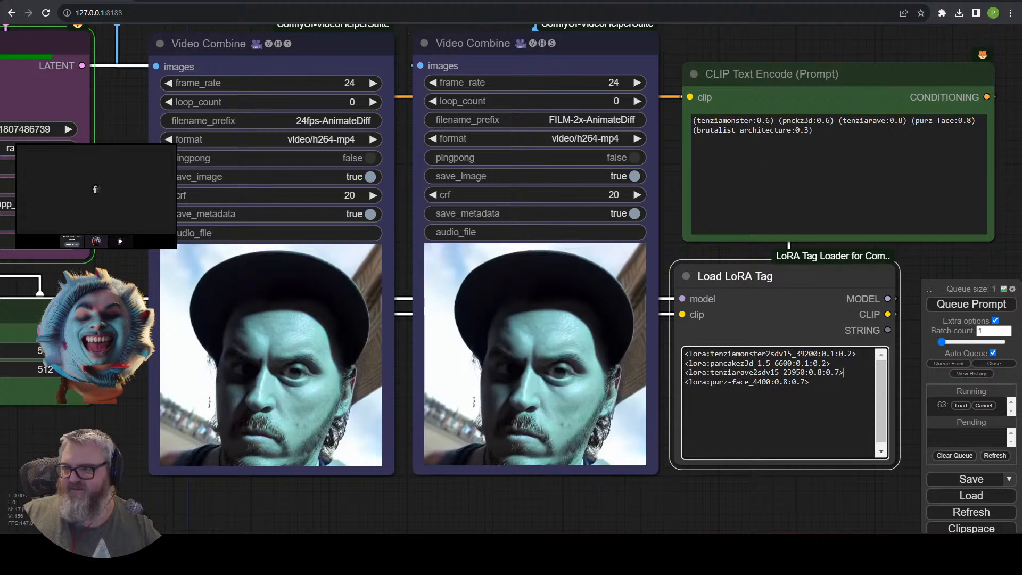
Set the pnckz3d prompt weight to 0.3 and replace the brutalist architecture term with "vaporwave miami beach".
{"action": "left_click", "coordinate": [830, 120]}
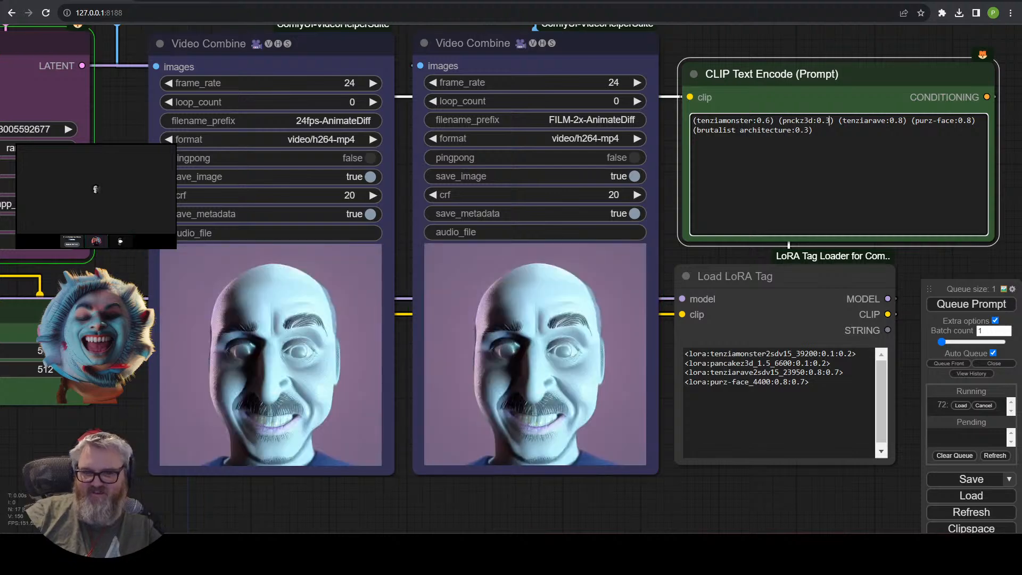
{"action": "scroll", "coordinate": [420, 452], "scroll_direction": "down", "scroll_amount": 3}
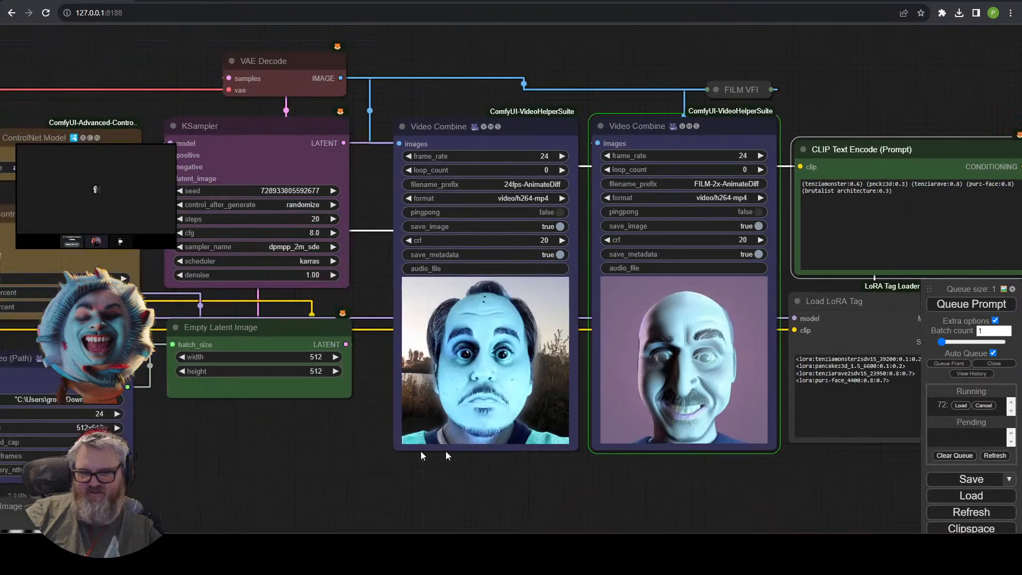
{"action": "left_click_drag", "start_coordinate": [420, 451], "coordinate": [676, 442]}
{"action": "left_click_drag", "start_coordinate": [490, 431], "coordinate": [149, 468]}
{"action": "left_click_drag", "start_coordinate": [692, 458], "coordinate": [394, 472]}
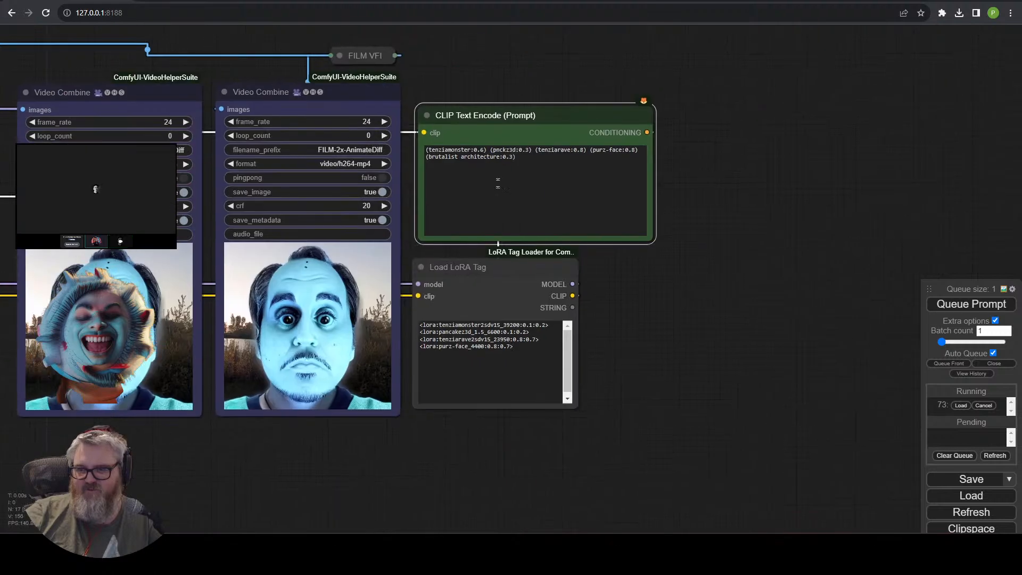
{"action": "left_click_drag", "start_coordinate": [426, 156], "coordinate": [515, 156]}
{"action": "type", "text": "v"}
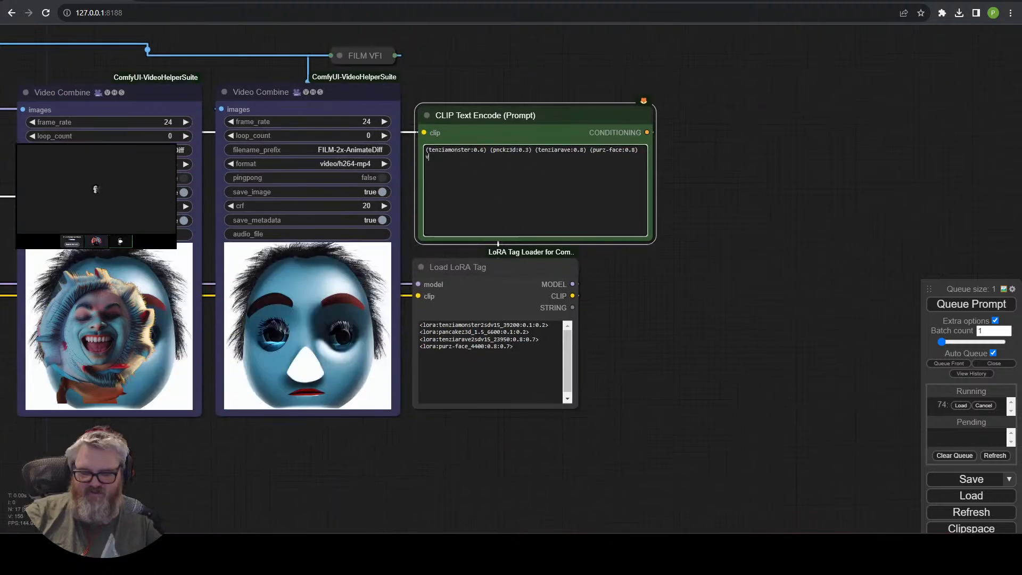
{"action": "type", "text": "aporwave miami beach"}
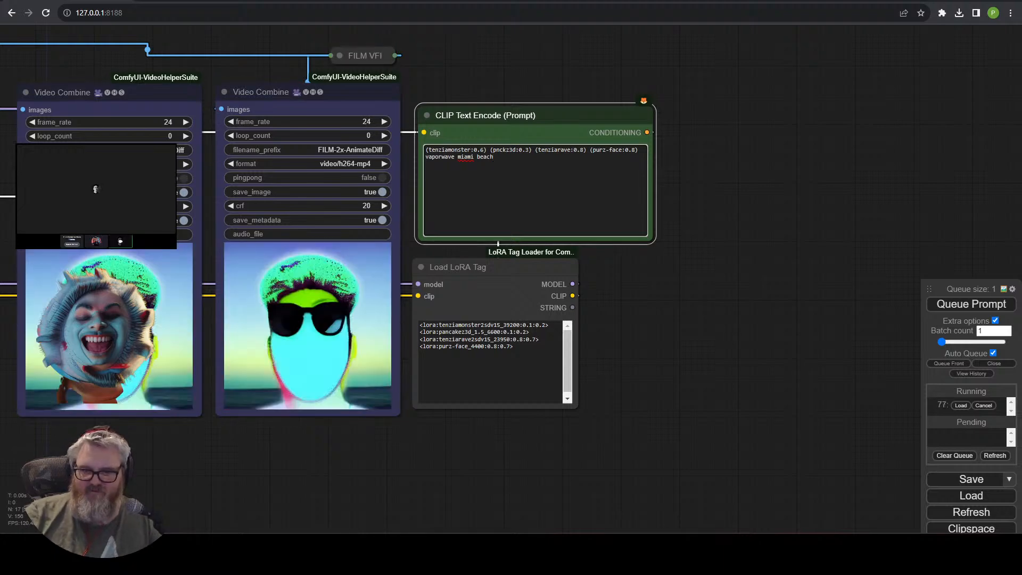
Erase the "vaporwave miami beach" wording from the end of the positive prompt.
{"action": "scroll", "coordinate": [331, 450], "scroll_direction": "up", "scroll_amount": 2}
{"action": "left_click_drag", "start_coordinate": [331, 449], "coordinate": [439, 499]}
{"action": "left_click", "coordinate": [692, 372]}
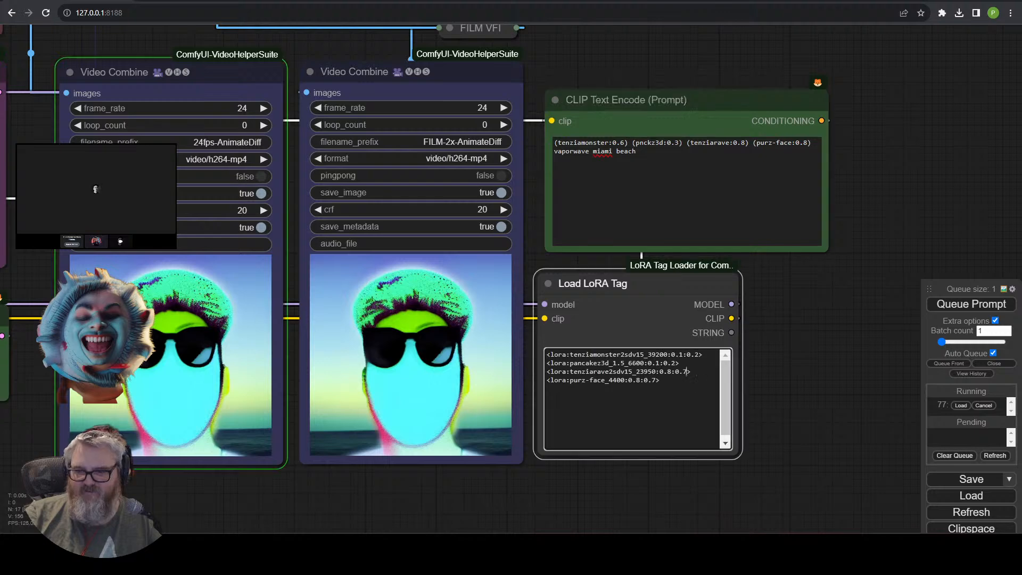
{"action": "left_click", "coordinate": [636, 151]}
{"action": "key", "text": "BackSpace"}
{"action": "key", "text": "BackSpace"}
{"action": "key", "text": "BackSpace"}
{"action": "key", "text": "BackSpace"}
{"action": "key", "text": "BackSpace"}
{"action": "key", "text": "BackSpace"}
{"action": "key", "text": "BackSpace"}
{"action": "key", "text": "BackSpace"}
{"action": "key", "text": "BackSpace"}
{"action": "key", "text": "BackSpace"}
{"action": "key", "text": "BackSpace"}
{"action": "key", "text": "BackSpace"}
{"action": "key", "text": "BackSpace"}
{"action": "key", "text": "BackSpace"}
{"action": "key", "text": "BackSpace"}
{"action": "key", "text": "BackSpace"}
{"action": "key", "text": "BackSpace"}
{"action": "key", "text": "BackSpace"}
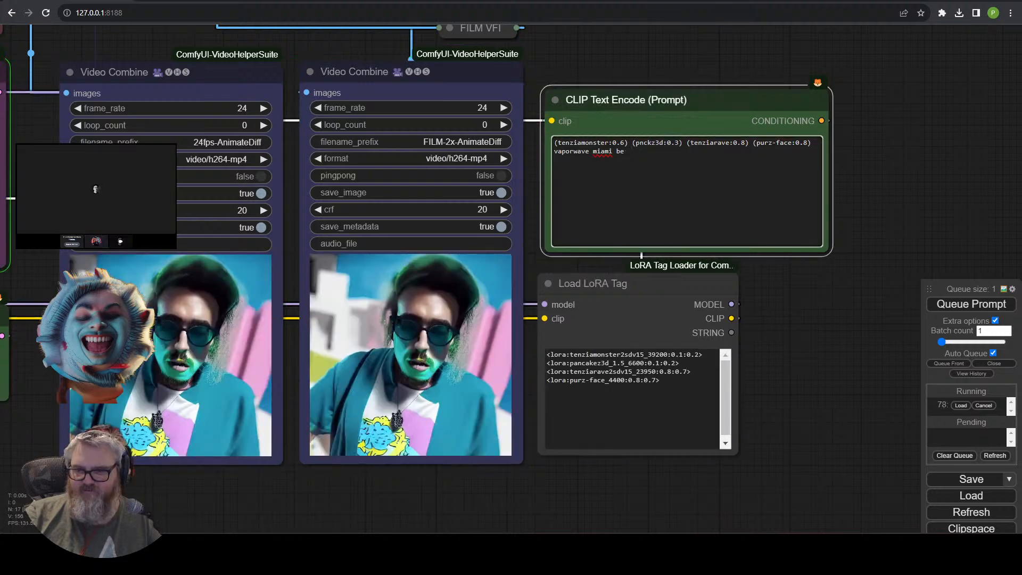
Undo the recent edits back to the brutalist architecture prompt with pnckz3d at 0.6 and the restored purz-animation_12497 tag.
{"action": "key", "text": "ctrl+z"}
{"action": "key", "text": "ctrl+z"}
{"action": "key", "text": "ctrl+z"}
{"action": "key", "text": "ctrl+z"}
{"action": "key", "text": "ctrl+z"}
{"action": "key", "text": "ctrl+z"}
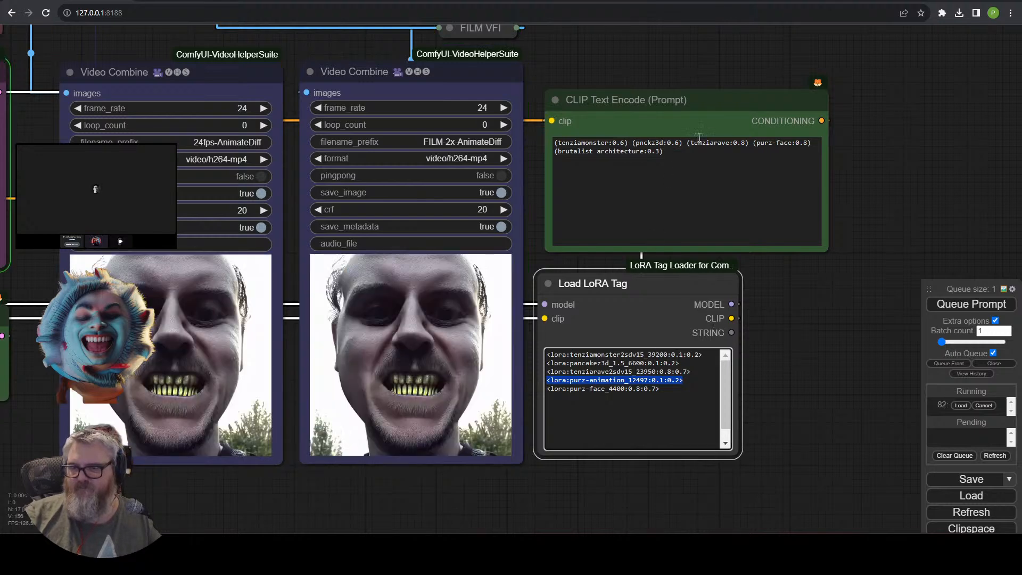
Add the term (purz-animation:0.2) to the positive prompt between the purz-face and brutalist architecture terms.
{"action": "left_click", "coordinate": [812, 142]}
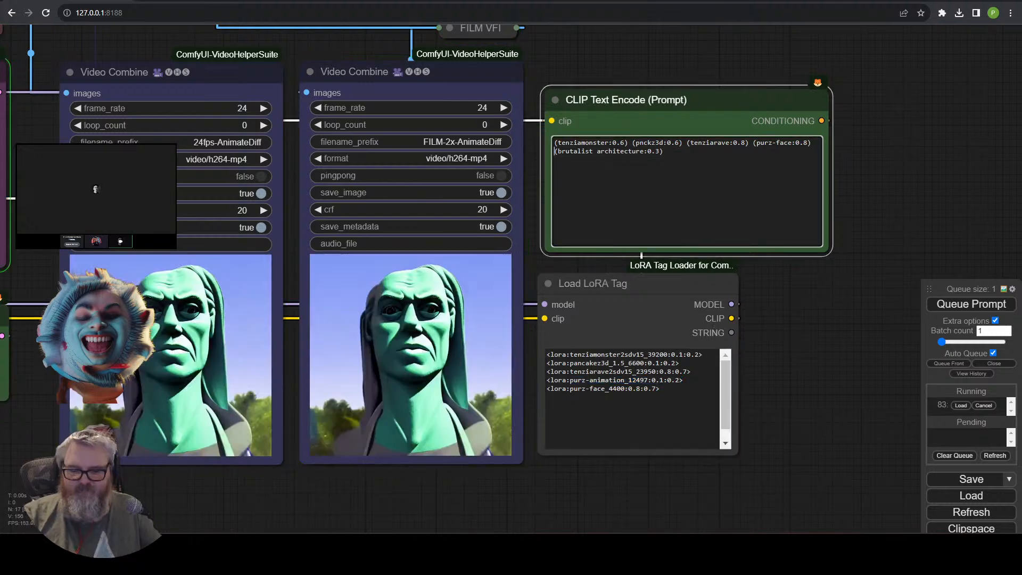
{"action": "type", "text": "purz-animation:0."}
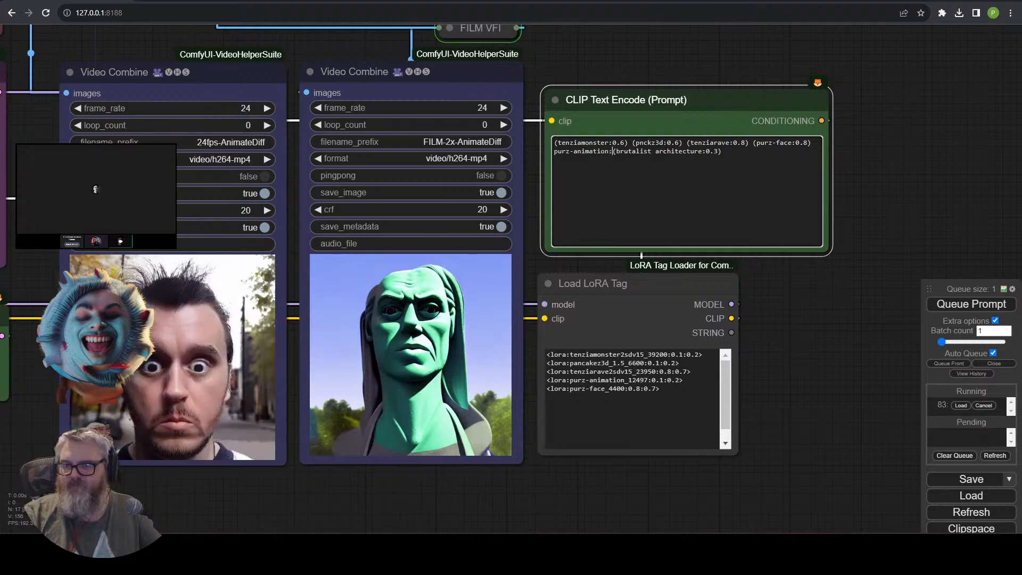
{"action": "type", "text": "2)"}
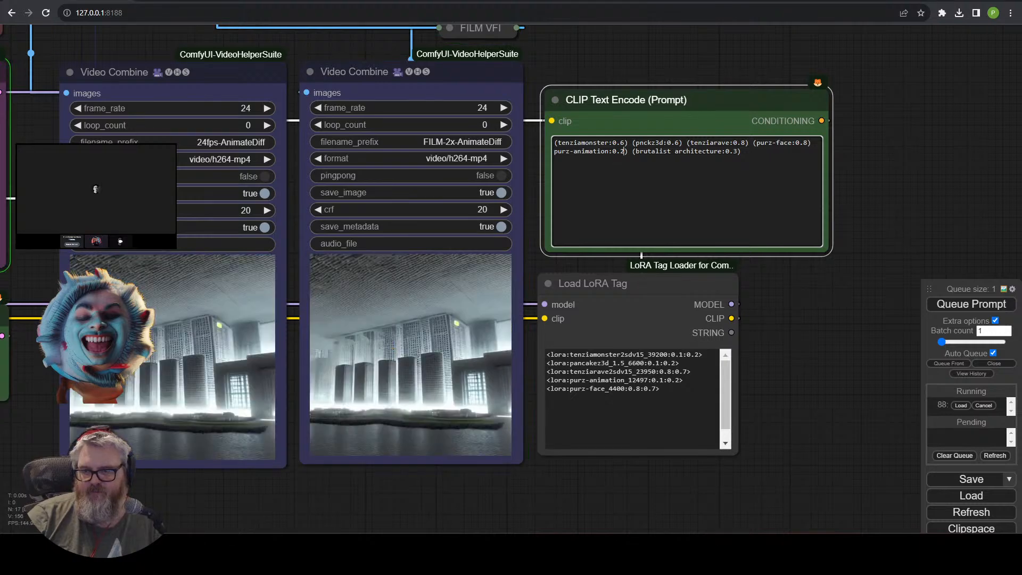
{"action": "left_click", "coordinate": [555, 152]}
{"action": "type", "text": "("}
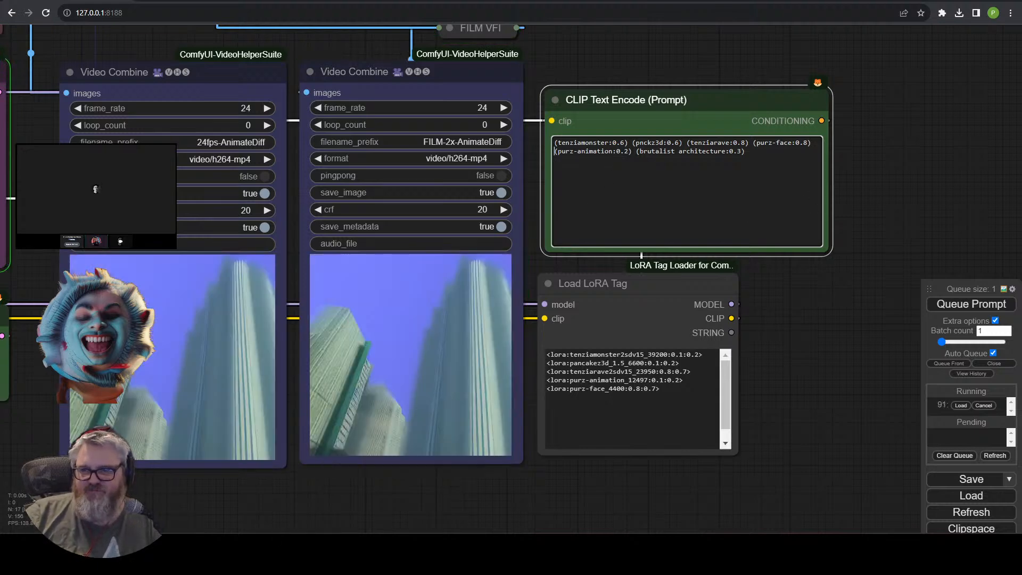
Set the purz-animation weight in the positive prompt to 0.9.
{"action": "left_click", "coordinate": [629, 151]}
{"action": "key", "text": "BackSpace"}
{"action": "type", "text": "9"}
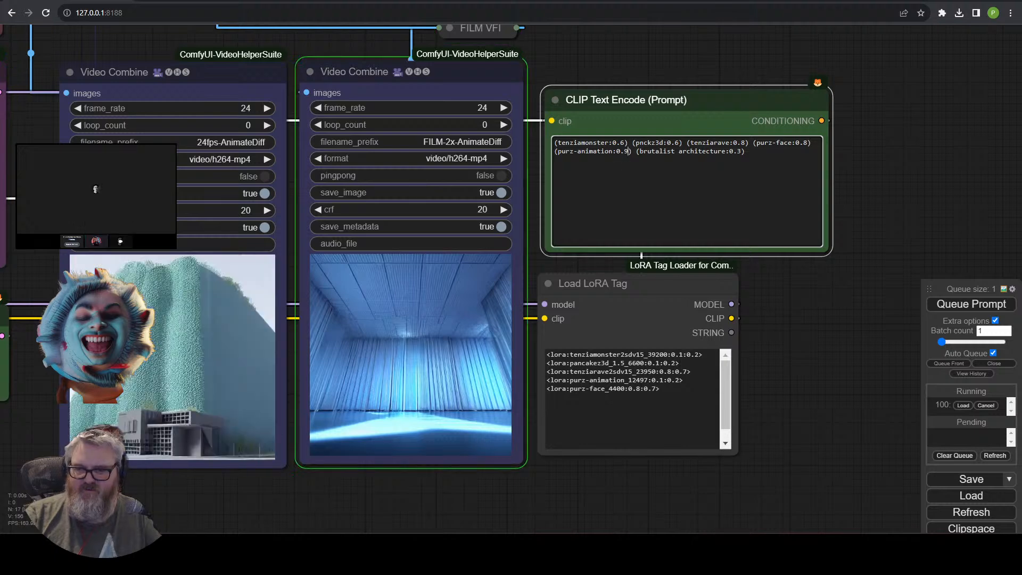
Set the purz-animation weight to 0.7 and the tenziamonster weight to 0.8 in the positive prompt.
{"action": "key", "text": "BackSpace"}
{"action": "type", "text": "7"}
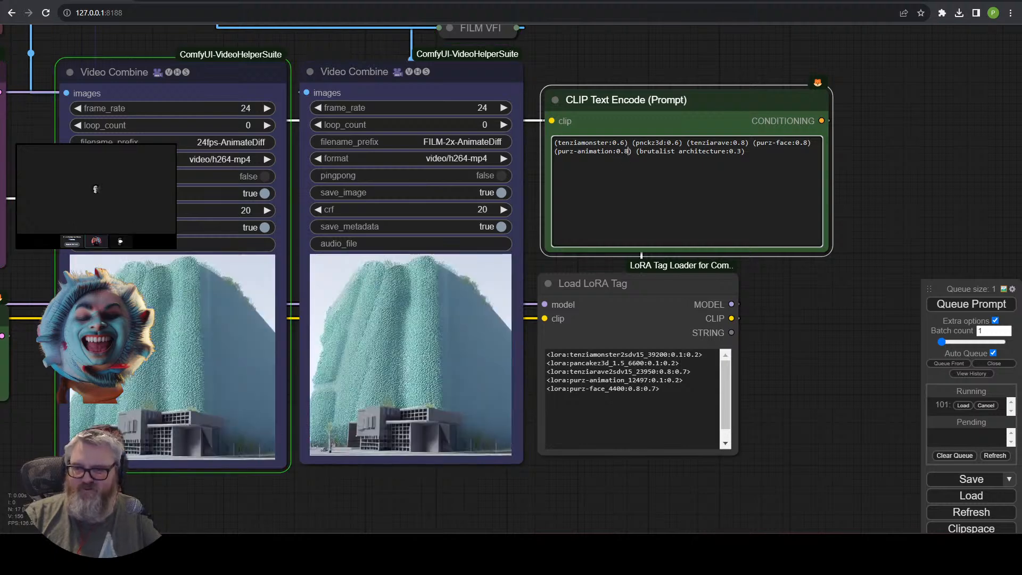
{"action": "key", "text": "Up"}
{"action": "key", "text": "BackSpace"}
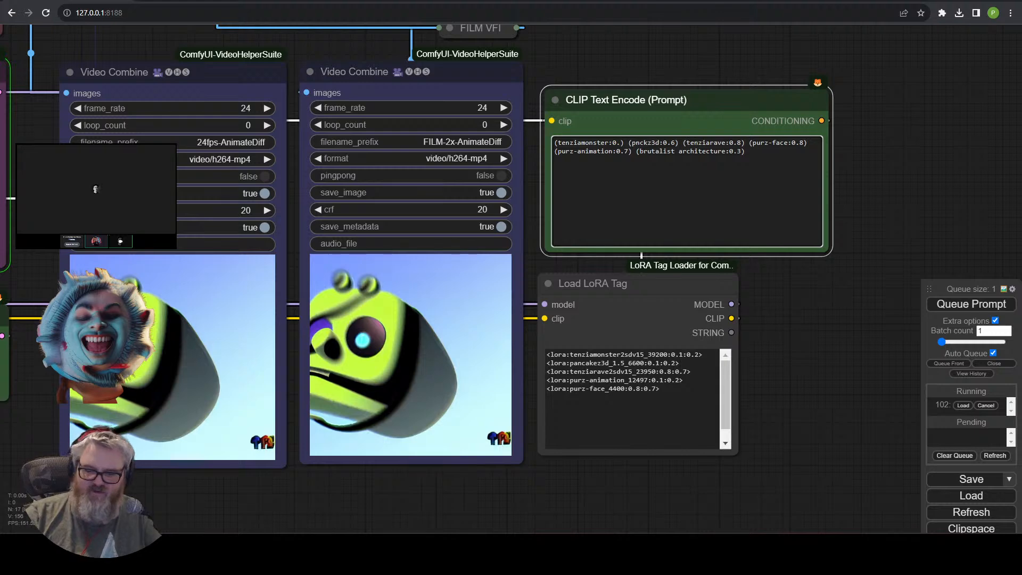
{"action": "type", "text": "8"}
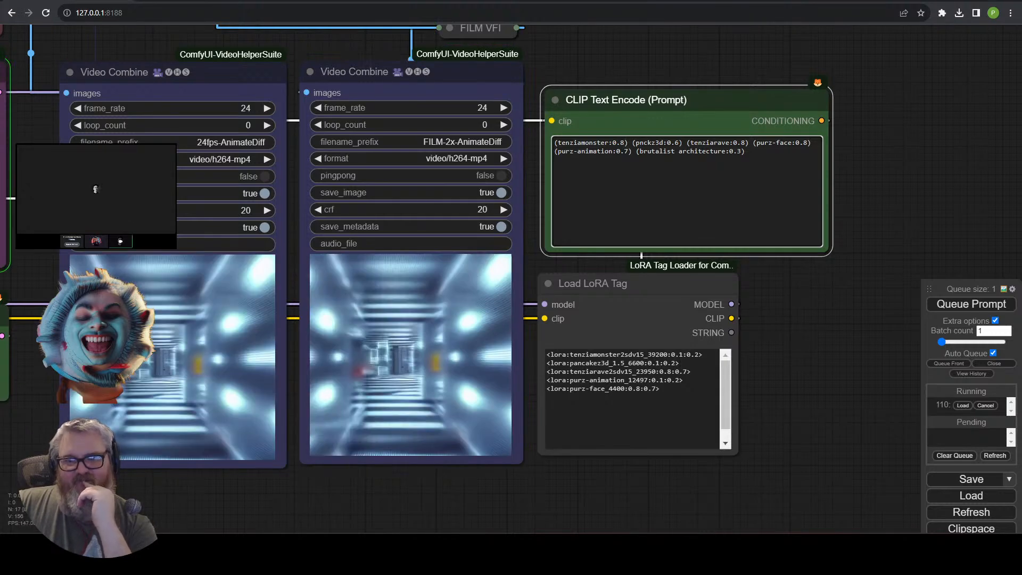
Lower the pnckz3d weight in the positive prompt to 0.3.
{"action": "left_click", "coordinate": [671, 143]}
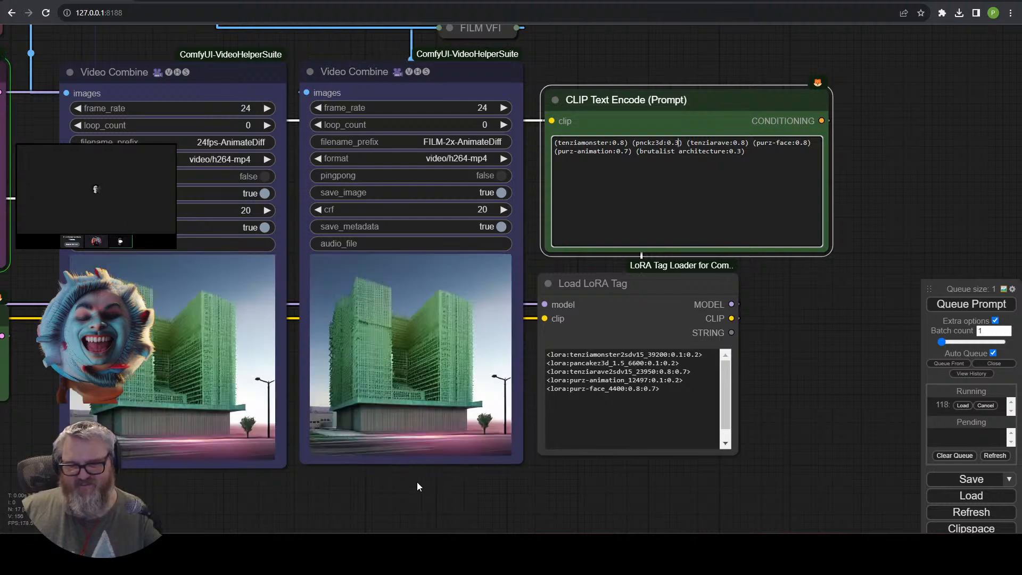
{"action": "scroll", "coordinate": [320, 482], "scroll_direction": "down", "scroll_amount": 2}
{"action": "left_click_drag", "start_coordinate": [282, 491], "coordinate": [426, 475]}
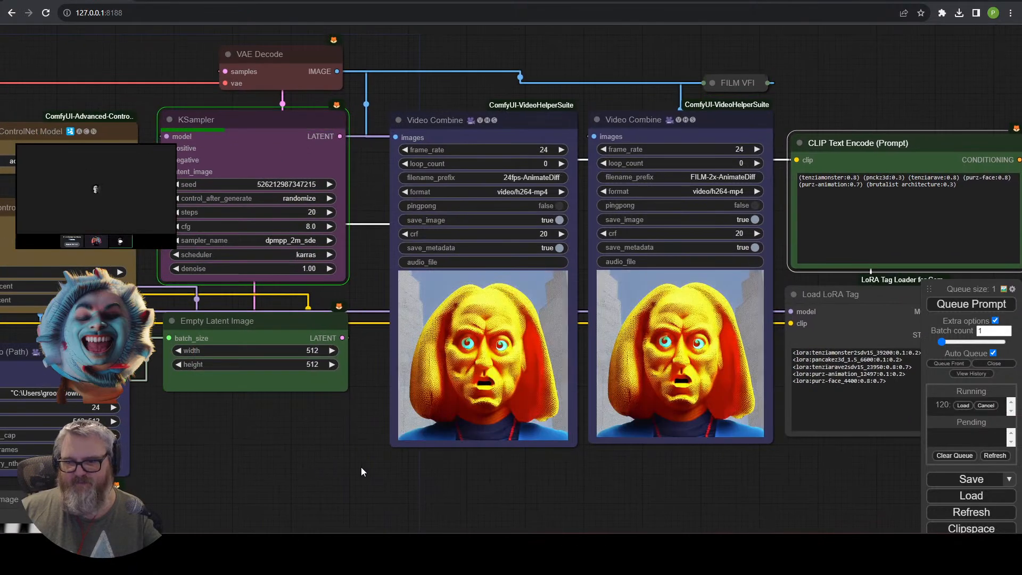
{"action": "scroll", "coordinate": [598, 476], "scroll_direction": "up", "scroll_amount": 1}
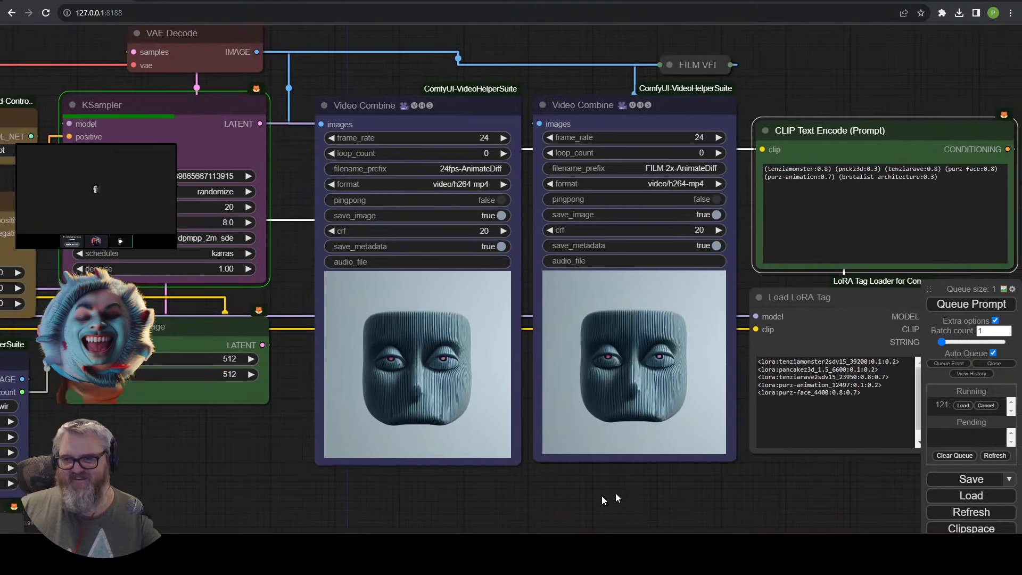
Append "recursive, liminal space" to the end of the positive prompt.
{"action": "left_click_drag", "start_coordinate": [615, 497], "coordinate": [450, 525]}
{"action": "left_click", "coordinate": [840, 220]}
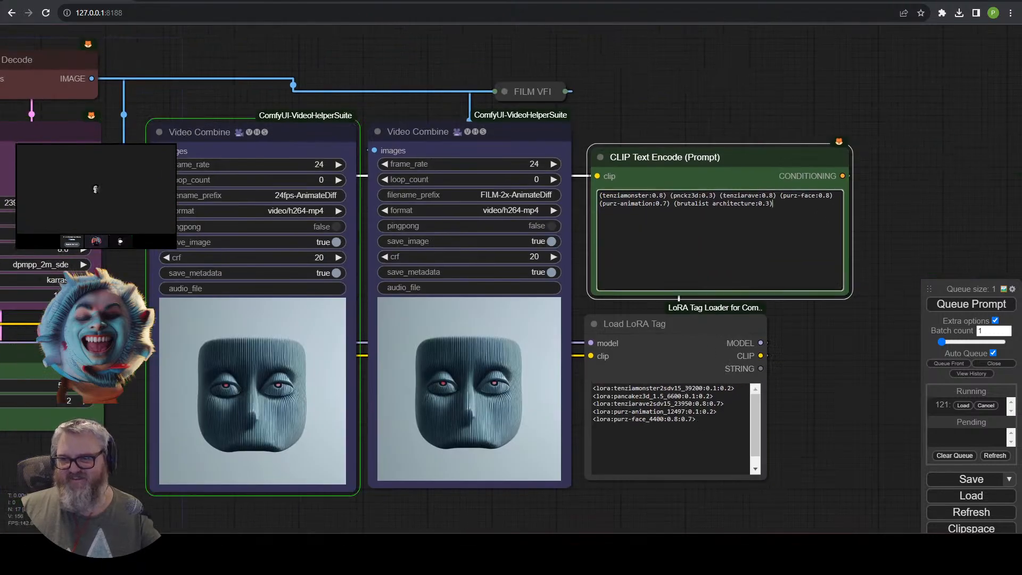
{"action": "type", "text": "recursive"}
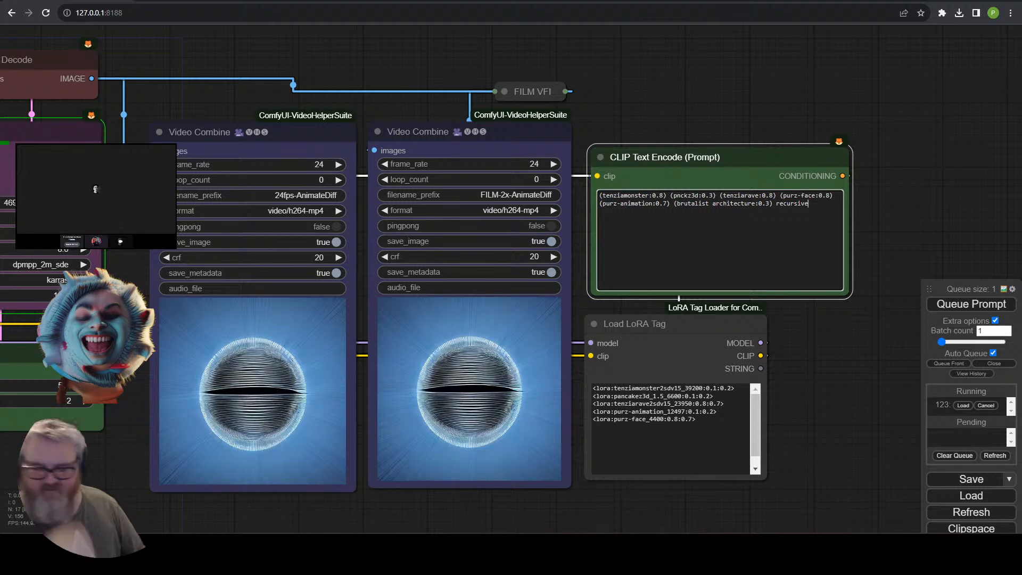
{"action": "type", "text": ", liminal space"}
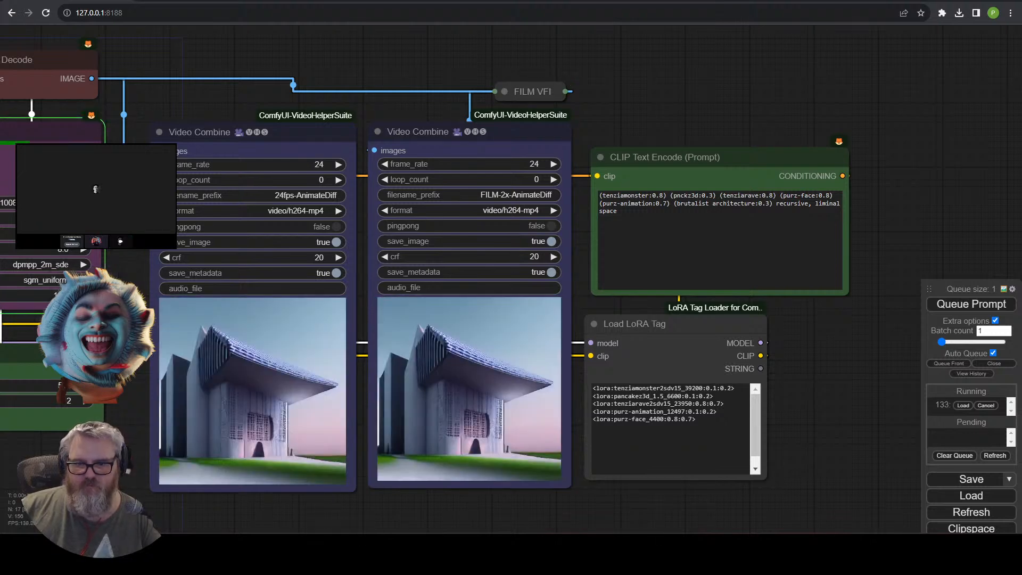
Set the KSampler's scheduler to normal and its sampler to euler_ancestral.
{"action": "left_click", "coordinate": [48, 279]}
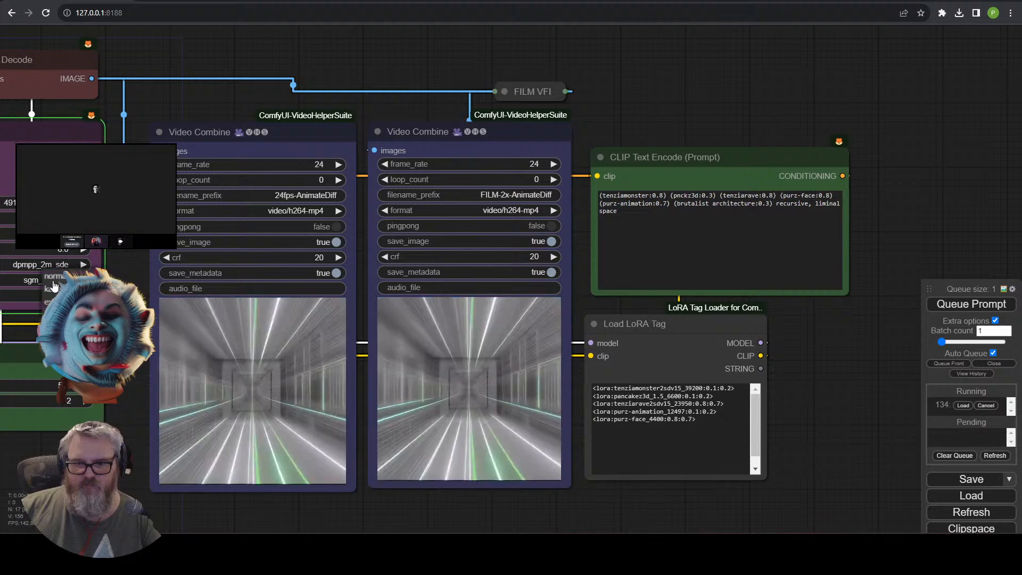
{"action": "left_click", "coordinate": [54, 276]}
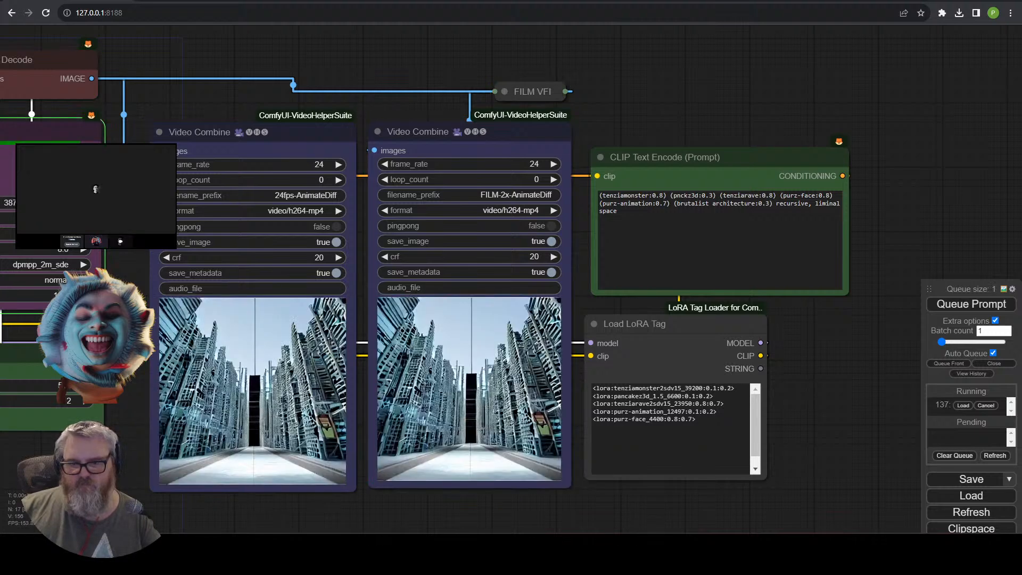
{"action": "left_click", "coordinate": [48, 265]}
{"action": "left_click", "coordinate": [45, 272]}
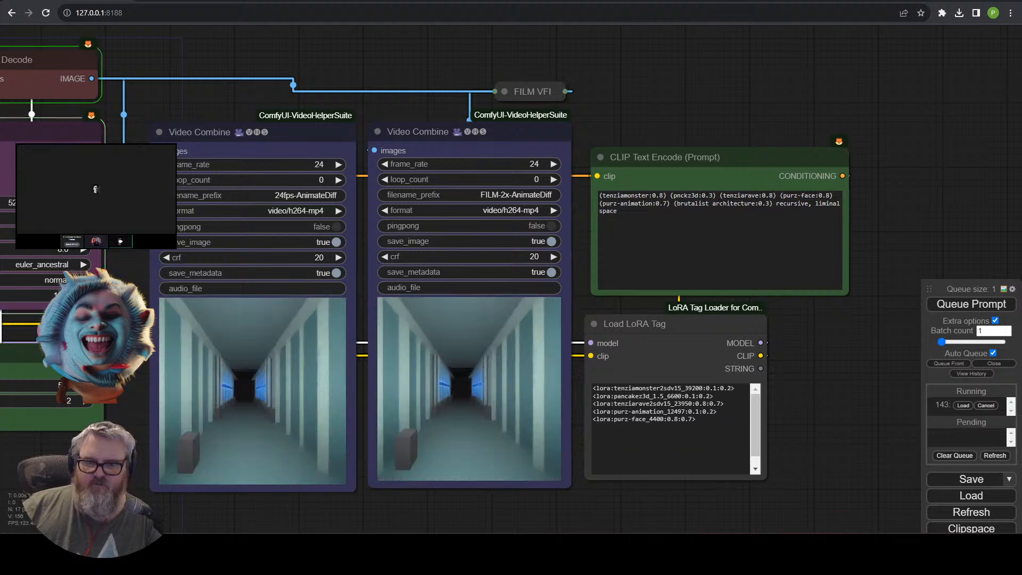
Switch the KSampler back to the dpmpp_2m_sde sampler with the sgm_uniform scheduler.
{"action": "left_click", "coordinate": [53, 265]}
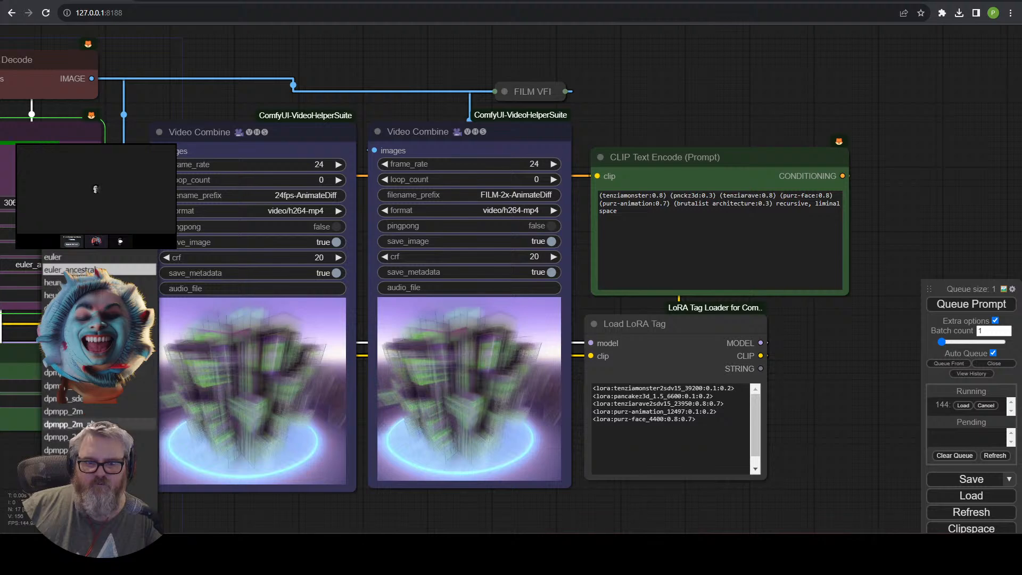
{"action": "left_click", "coordinate": [64, 424]}
{"action": "left_click", "coordinate": [54, 280]}
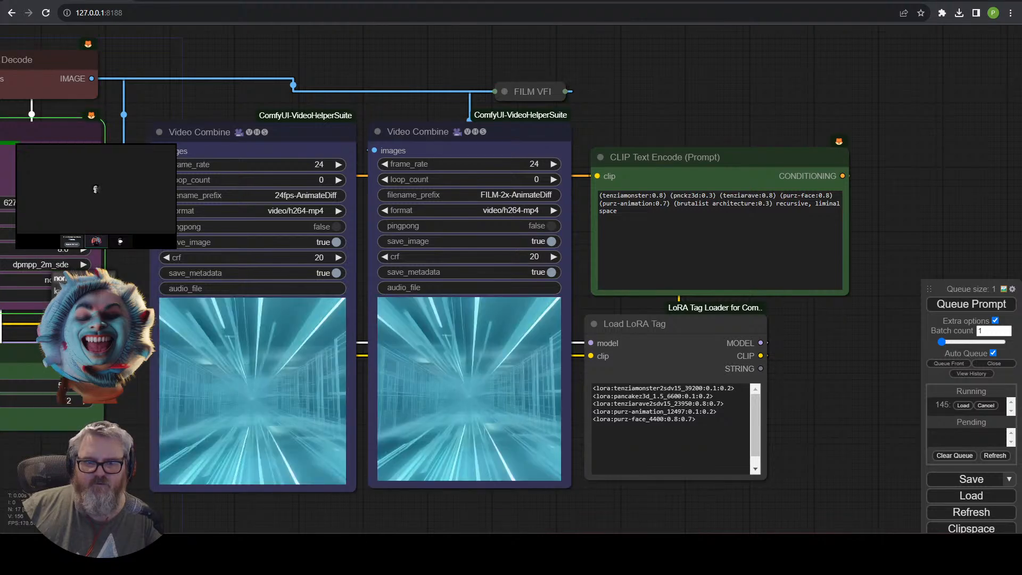
{"action": "left_click", "coordinate": [55, 291]}
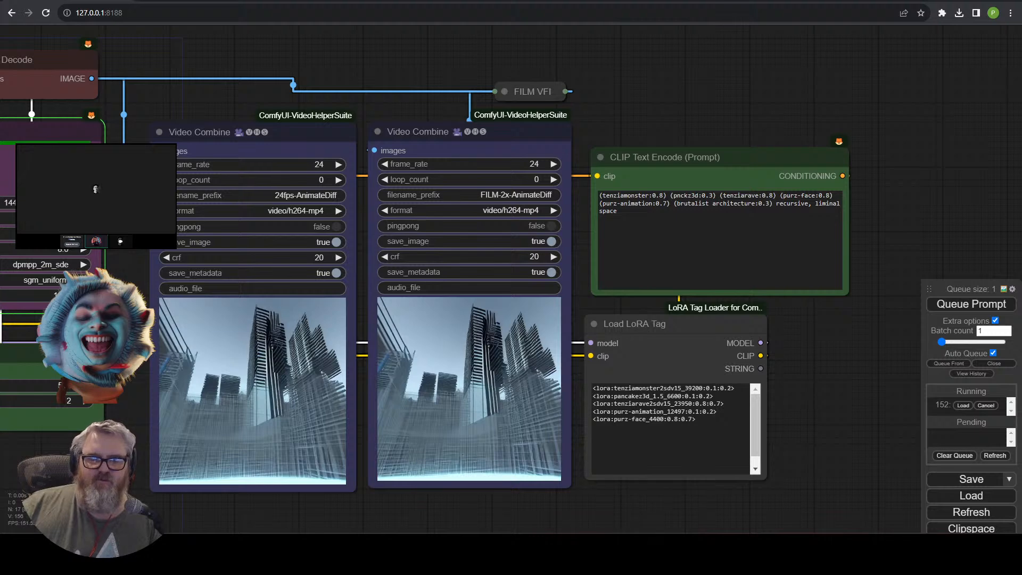
Turn off automatic queueing of prompts.
{"action": "left_click_drag", "start_coordinate": [139, 419], "coordinate": [363, 360]}
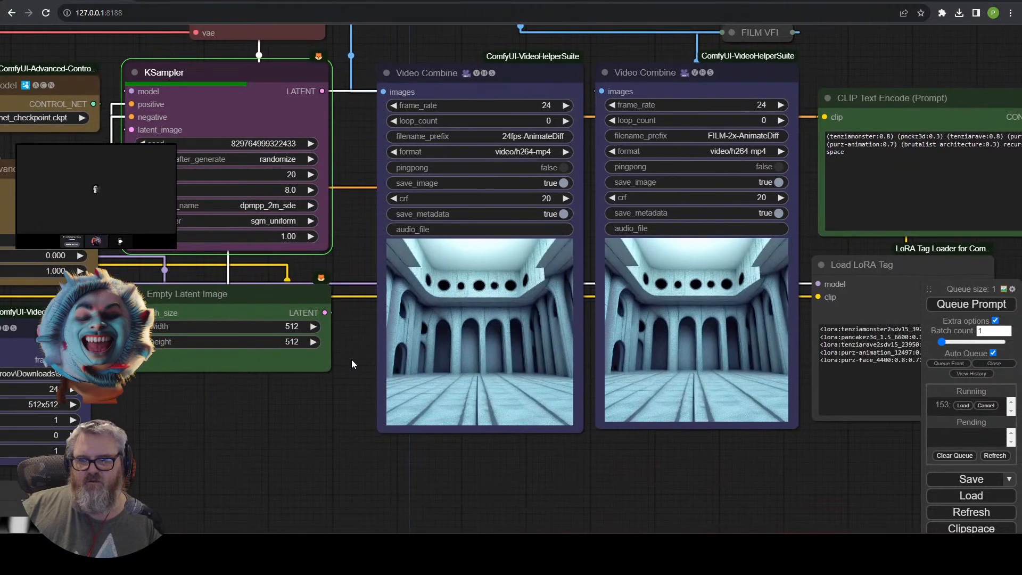
{"action": "left_click_drag", "start_coordinate": [769, 469], "coordinate": [594, 531]}
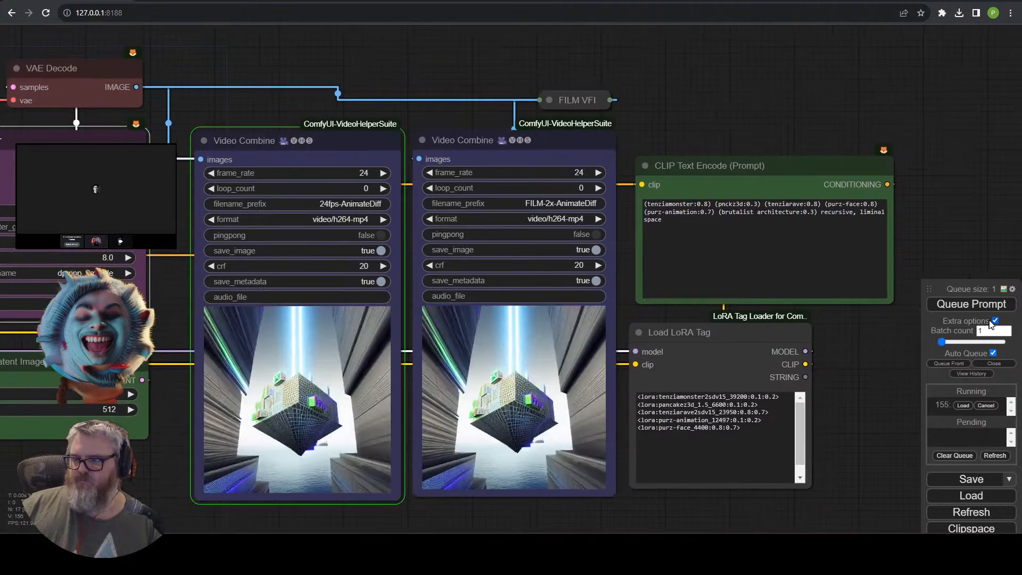
{"action": "left_click", "coordinate": [993, 353]}
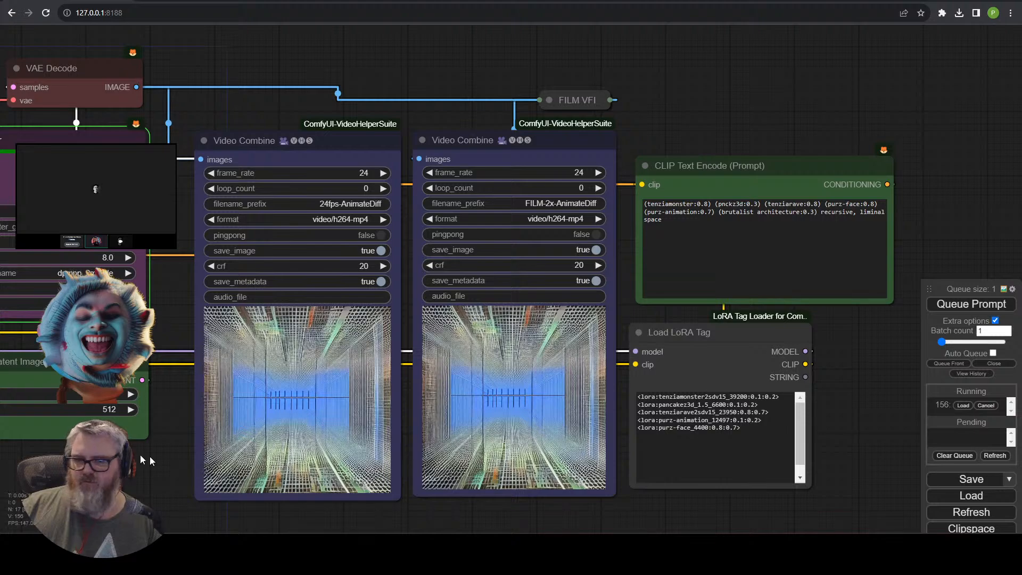
Look over the KSampler, ControlNet, video loader and AnimateDiff nodes and how they are wired.
{"action": "scroll", "coordinate": [154, 455], "scroll_direction": "down", "scroll_amount": 5}
{"action": "left_click_drag", "start_coordinate": [154, 455], "coordinate": [456, 396]}
{"action": "scroll", "coordinate": [456, 398], "scroll_direction": "up", "scroll_amount": 2}
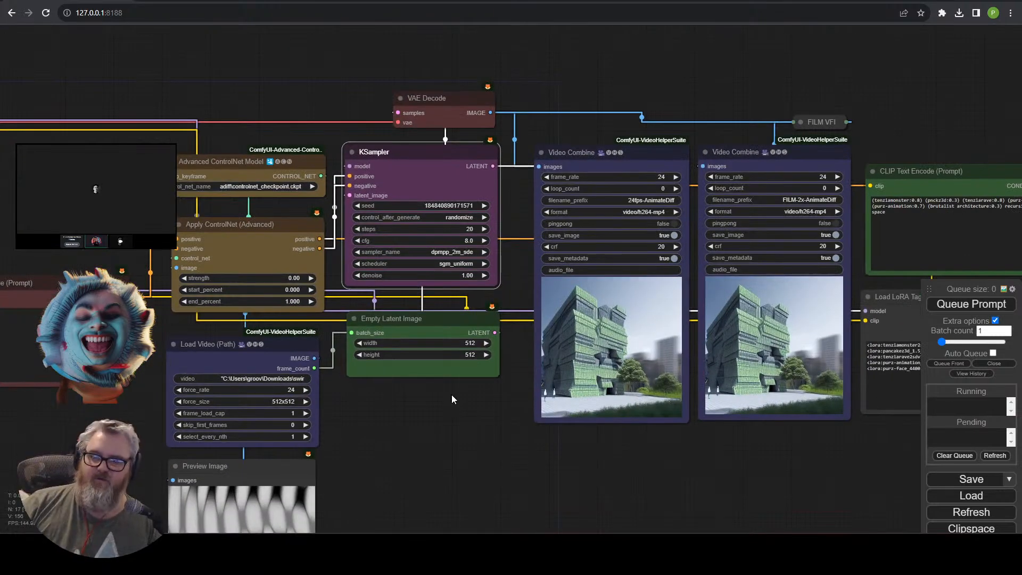
{"action": "left_click_drag", "start_coordinate": [425, 419], "coordinate": [315, 442]}
{"action": "scroll", "coordinate": [316, 442], "scroll_direction": "up", "scroll_amount": 2}
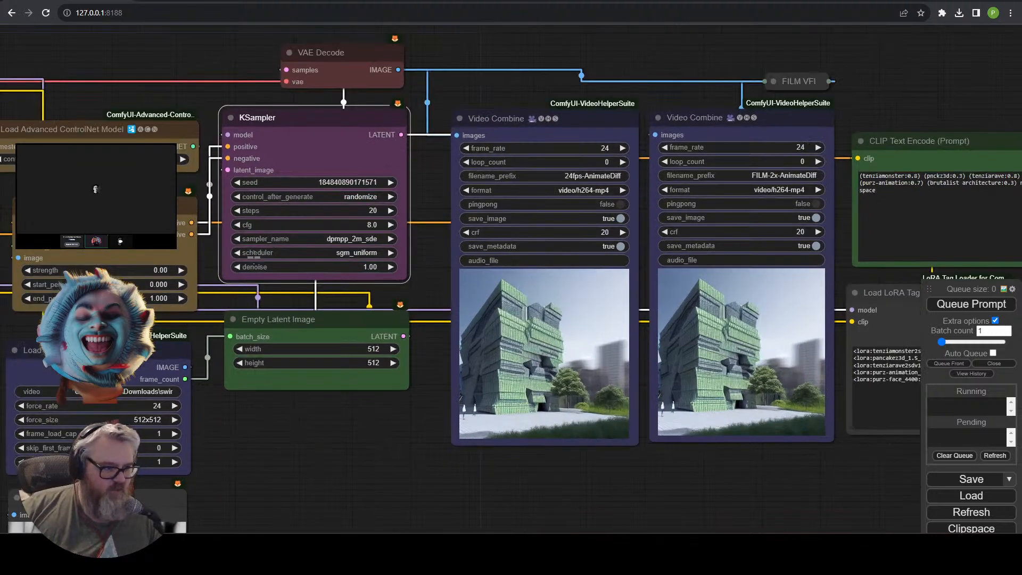
{"action": "left_click_drag", "start_coordinate": [300, 430], "coordinate": [382, 416]}
{"action": "left_click_drag", "start_coordinate": [526, 498], "coordinate": [822, 449]}
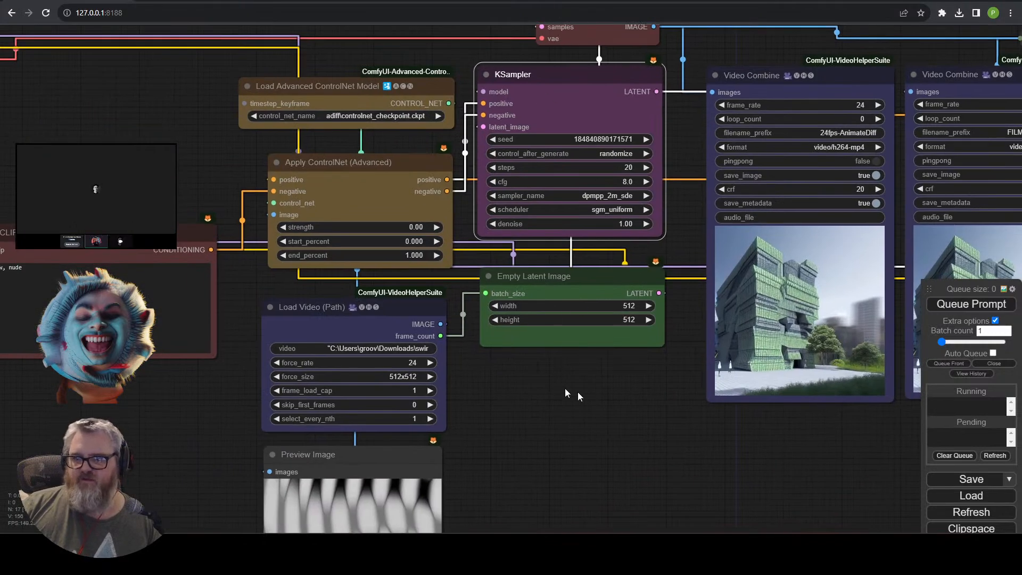
{"action": "left_click_drag", "start_coordinate": [554, 418], "coordinate": [530, 477]}
{"action": "scroll", "coordinate": [540, 440], "scroll_direction": "down", "scroll_amount": 3}
{"action": "left_click_drag", "start_coordinate": [540, 440], "coordinate": [670, 373]}
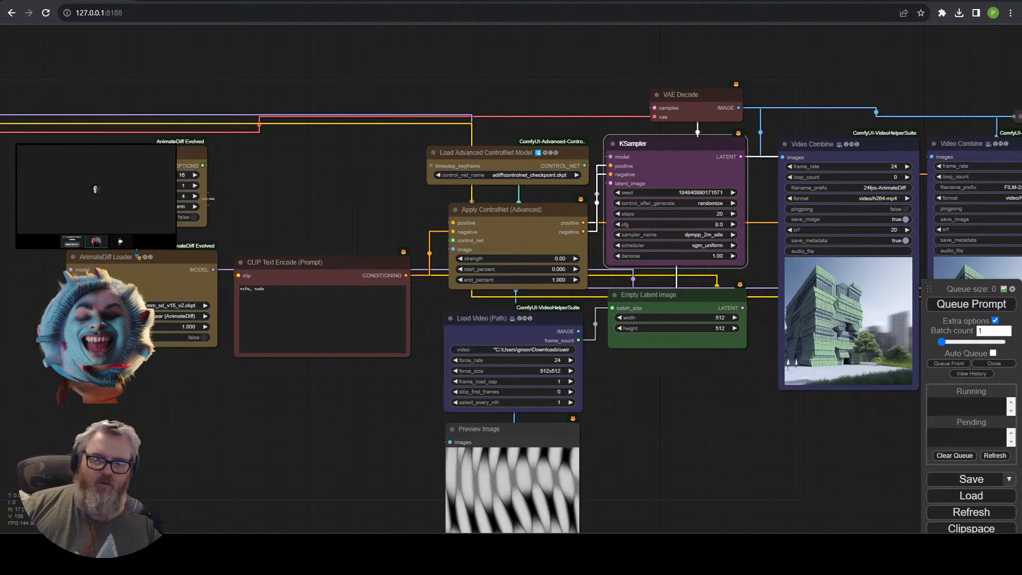
{"action": "left_click_drag", "start_coordinate": [269, 227], "coordinate": [0, 304]}
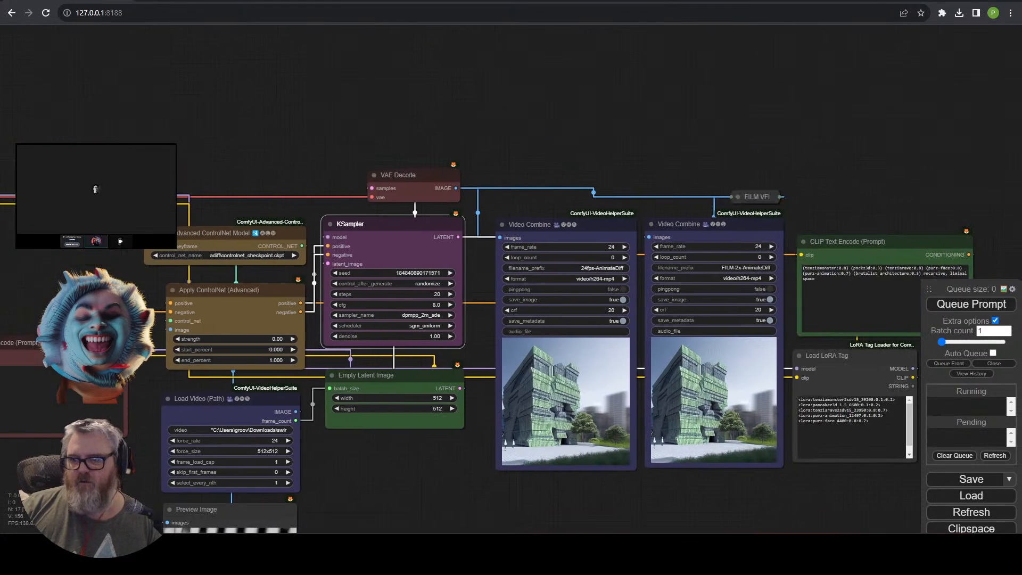
Move the Load LoRA Tag node back between the Load Checkpoint node and the AnimateDiff nodes.
{"action": "left_click_drag", "start_coordinate": [827, 353], "coordinate": [72, 128]}
{"action": "left_click_drag", "start_coordinate": [254, 109], "coordinate": [897, 129]}
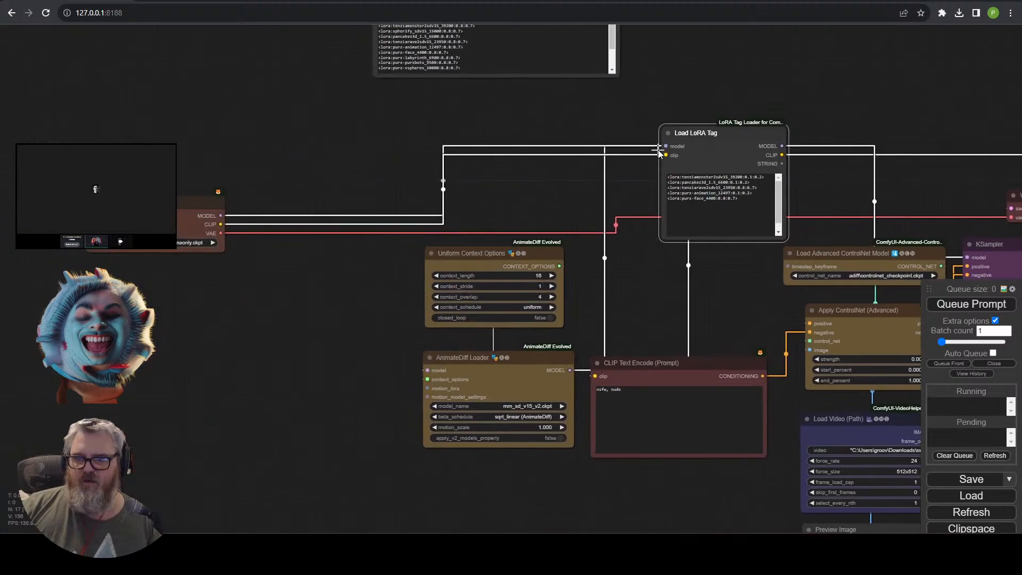
{"action": "left_click_drag", "start_coordinate": [661, 152], "coordinate": [133, 308]}
Move the positive CLIP Text Encode node back above the negative prompt node, beside the AnimateDiff nodes.
{"action": "left_click_drag", "start_coordinate": [798, 117], "coordinate": [104, 162]}
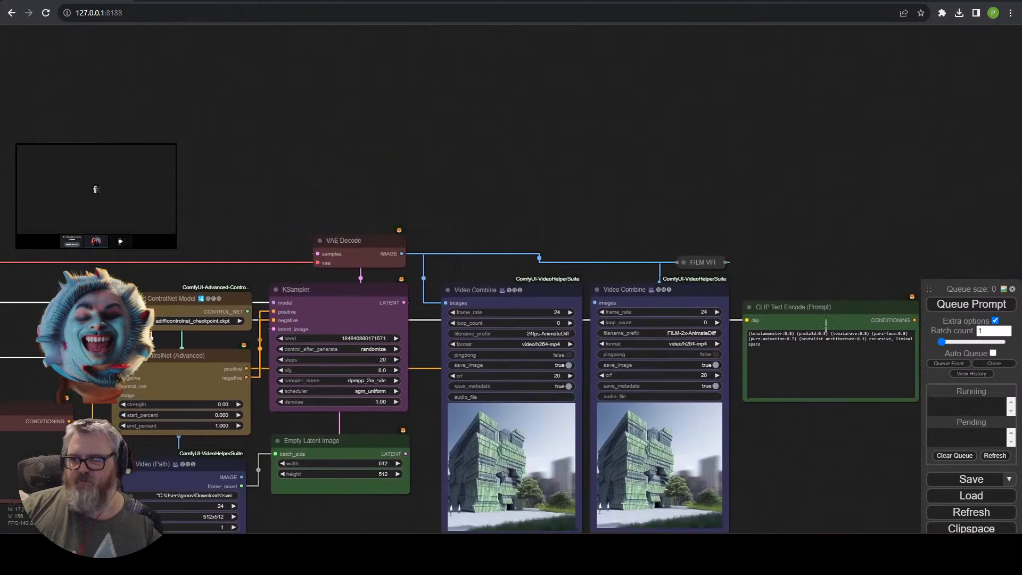
{"action": "left_click_drag", "start_coordinate": [826, 320], "coordinate": [7, 292]}
{"action": "left_click_drag", "start_coordinate": [82, 189], "coordinate": [801, 50]}
{"action": "left_click_drag", "start_coordinate": [689, 147], "coordinate": [690, 157]}
{"action": "left_click_drag", "start_coordinate": [275, 197], "coordinate": [403, 155]}
{"action": "left_click_drag", "start_coordinate": [372, 105], "coordinate": [315, 72]}
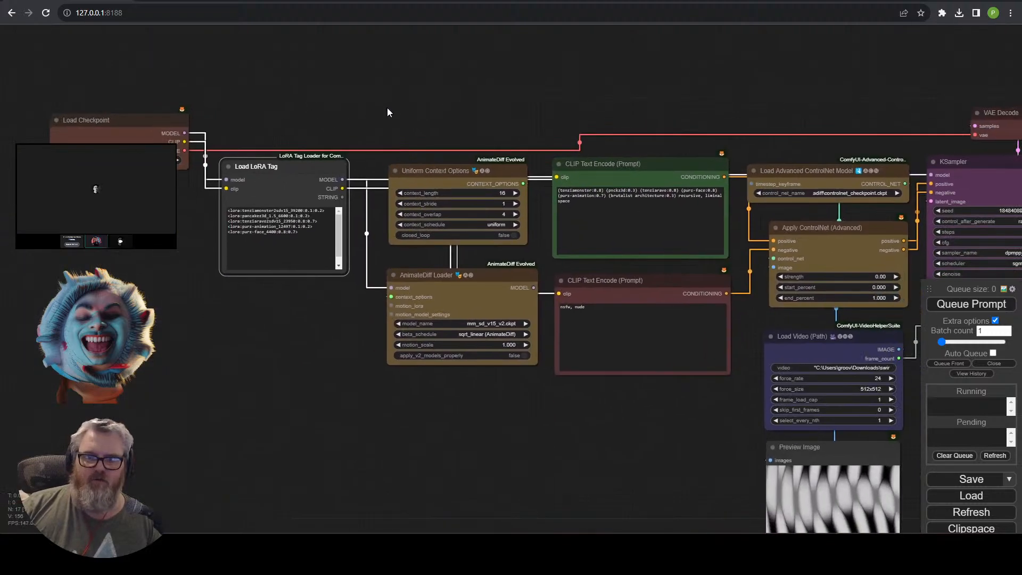
Route the LoRA model through the AnimateDiff Loader into the KSampler, and connect the LoRA CLIP output to the negative prompt.
{"action": "left_click_drag", "start_coordinate": [387, 108], "coordinate": [249, 106]}
{"action": "left_click_drag", "start_coordinate": [208, 134], "coordinate": [258, 243]}
{"action": "left_click_drag", "start_coordinate": [399, 242], "coordinate": [798, 130]}
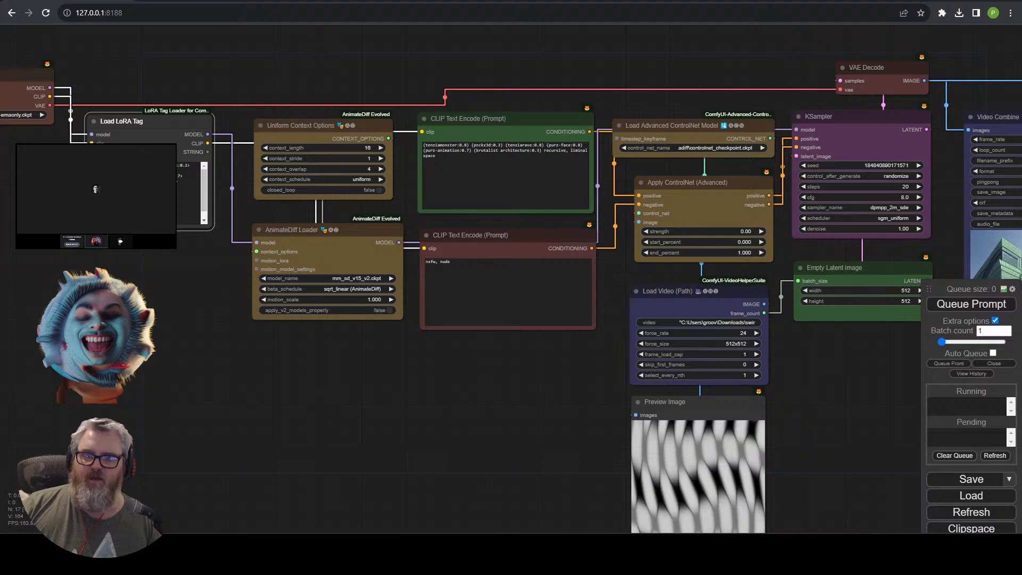
{"action": "left_click", "coordinate": [471, 235]}
{"action": "left_click_drag", "start_coordinate": [207, 143], "coordinate": [424, 248]}
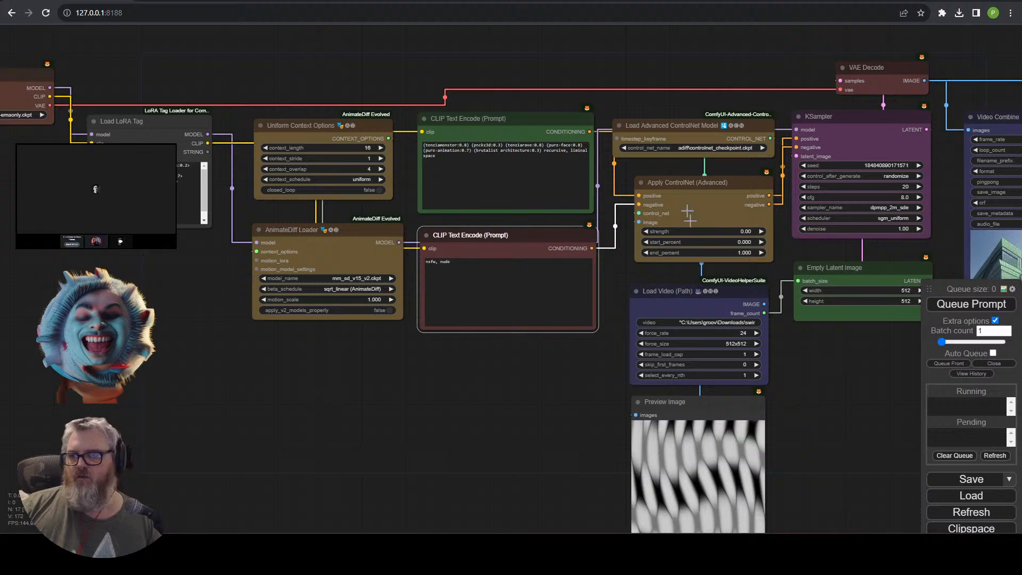
Set the Load Video node's frame_load_cap to 64.
{"action": "left_click_drag", "start_coordinate": [837, 376], "coordinate": [469, 325]}
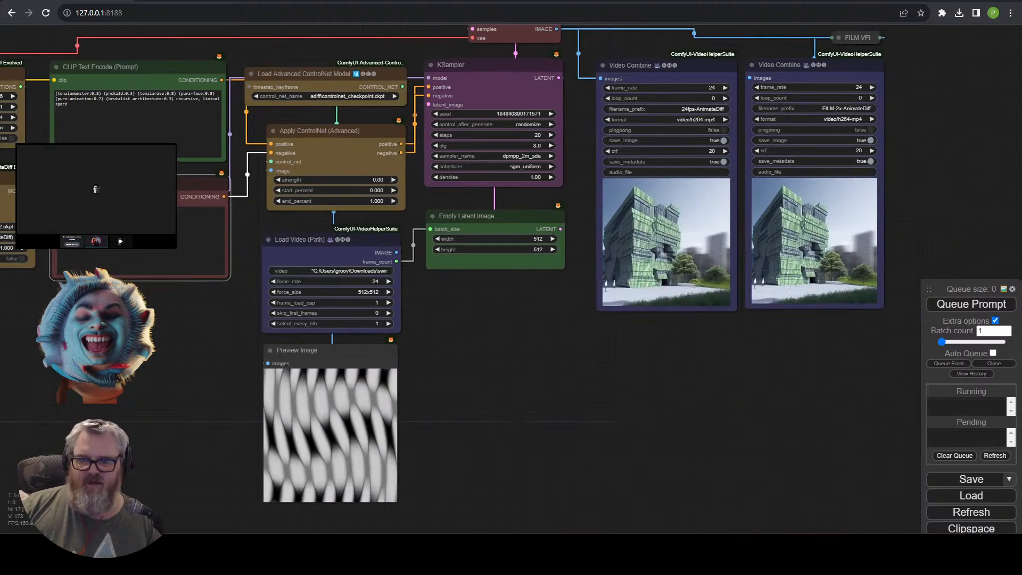
{"action": "left_click", "coordinate": [367, 302]}
{"action": "type", "text": "64"}
{"action": "key", "text": "Return"}
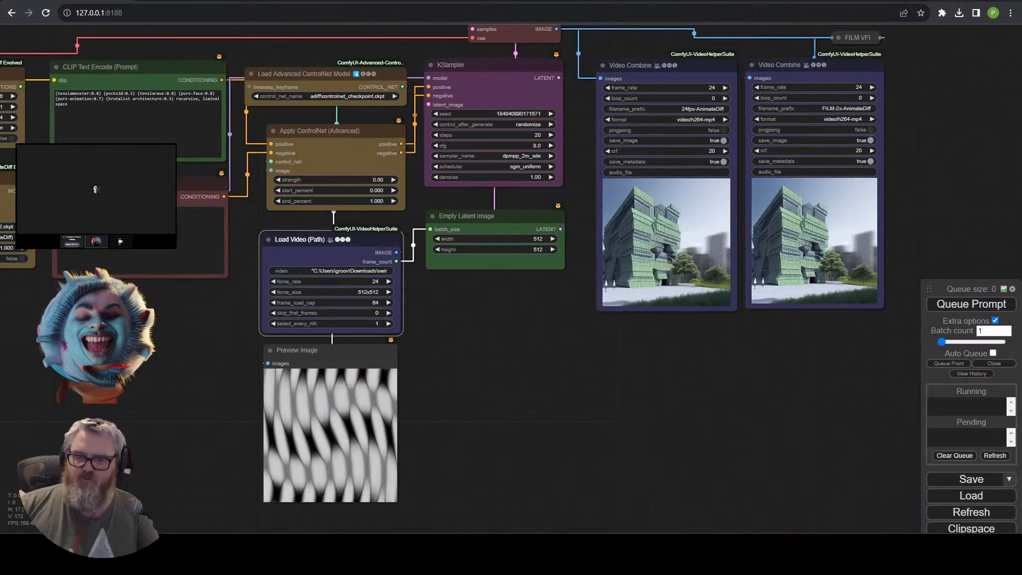
Queue the workflow to render the 64-frame AnimateDiff animation.
{"action": "left_click_drag", "start_coordinate": [453, 334], "coordinate": [405, 342]}
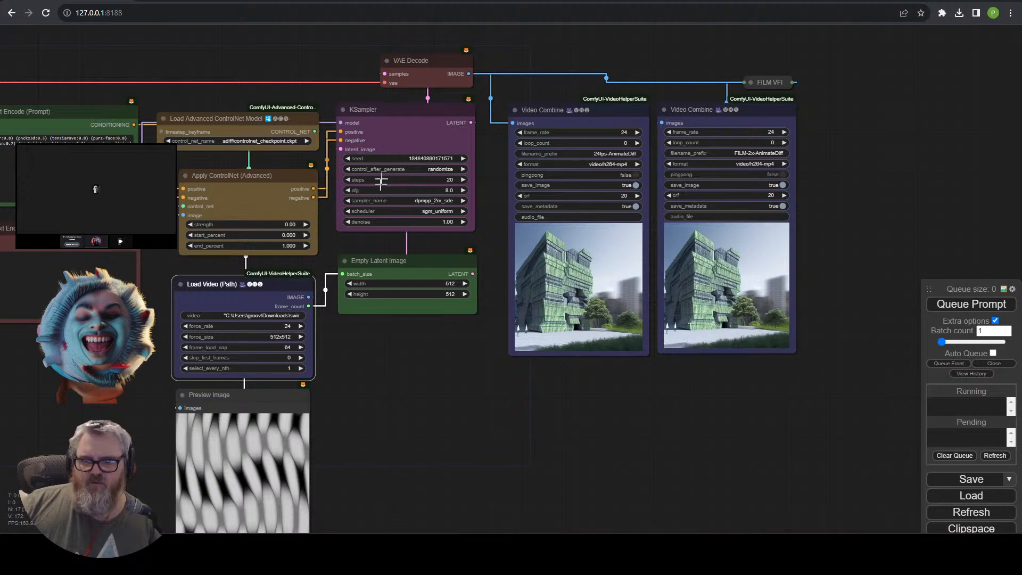
{"action": "left_click_drag", "start_coordinate": [320, 393], "coordinate": [431, 149]}
{"action": "left_click_drag", "start_coordinate": [561, 156], "coordinate": [797, 472]}
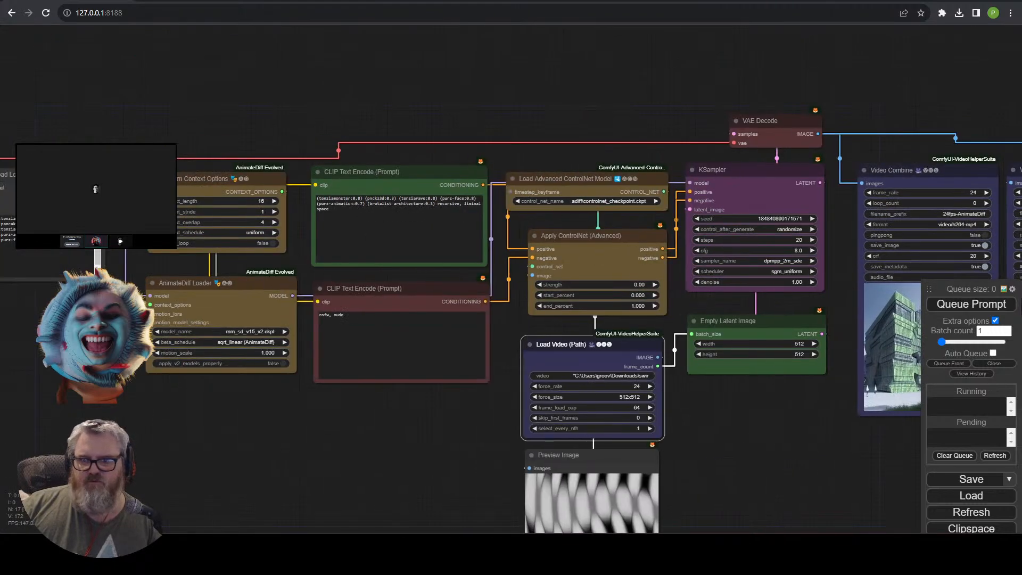
{"action": "left_click", "coordinate": [972, 304]}
Bring up the command-line window to monitor the render's progress.
{"action": "left_click_drag", "start_coordinate": [849, 503], "coordinate": [460, 398]}
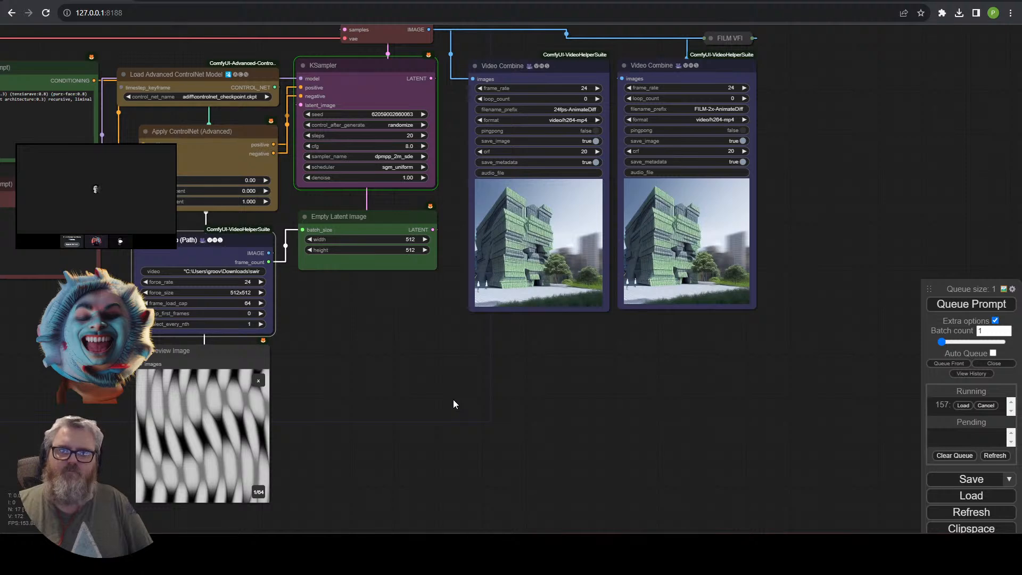
{"action": "left_click_drag", "start_coordinate": [420, 381], "coordinate": [414, 479]}
{"action": "left_click", "coordinate": [218, 554]}
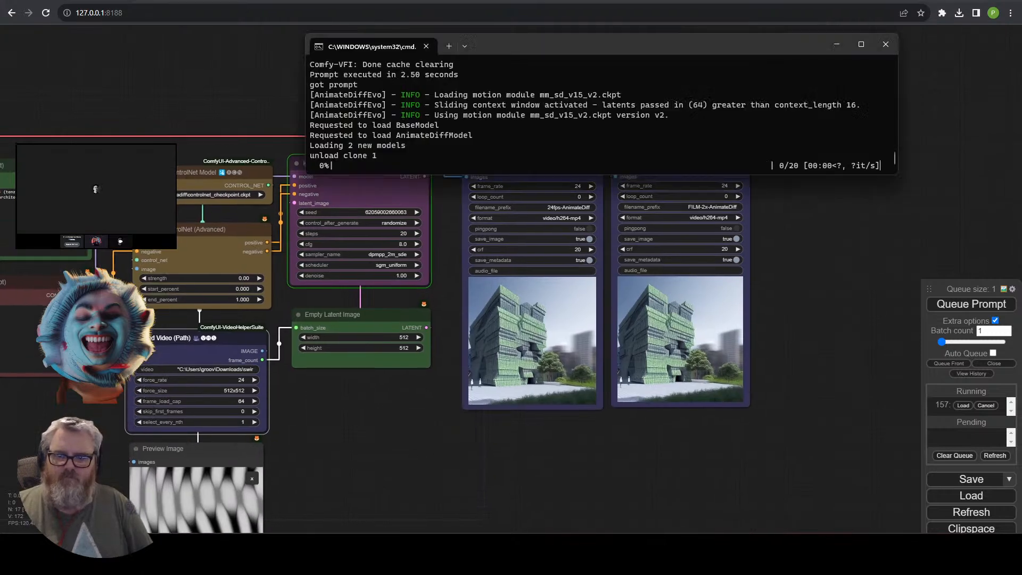
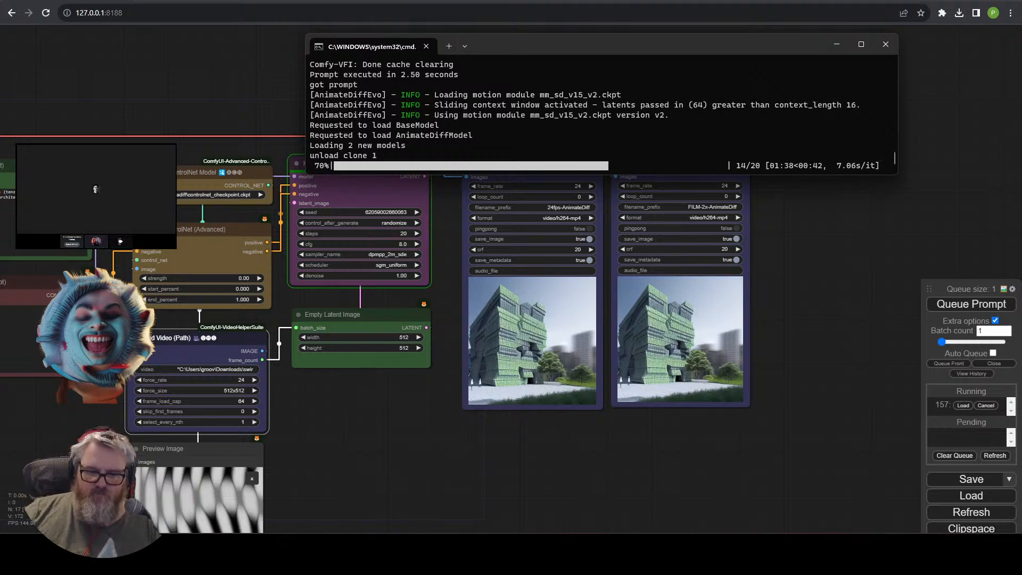
{"action": "mouse_move", "coordinate": [87, 559]}
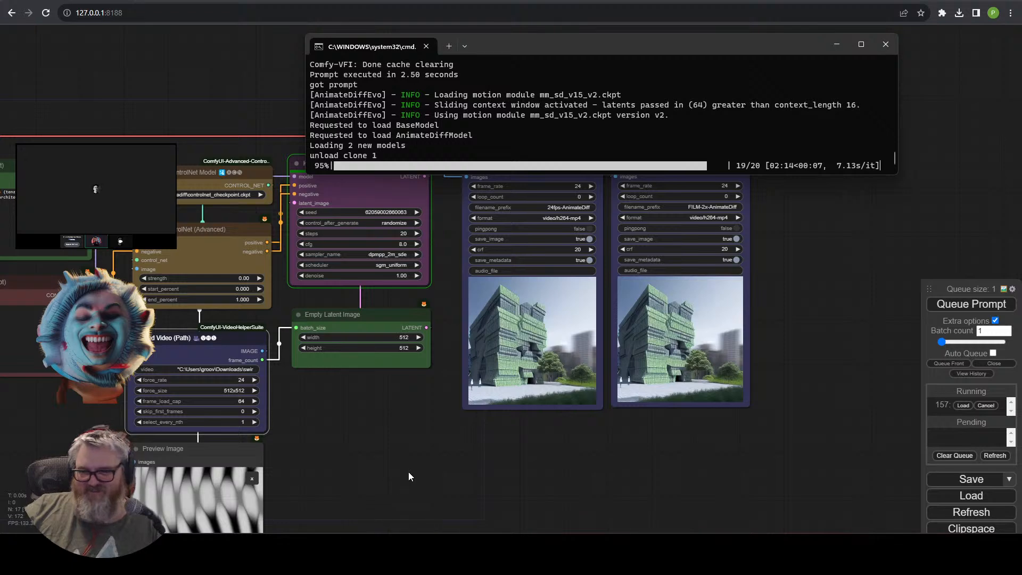
Return to the node graph and examine the output of both Video Combine nodes.
{"action": "left_click", "coordinate": [442, 414]}
{"action": "left_click_drag", "start_coordinate": [420, 422], "coordinate": [424, 451]}
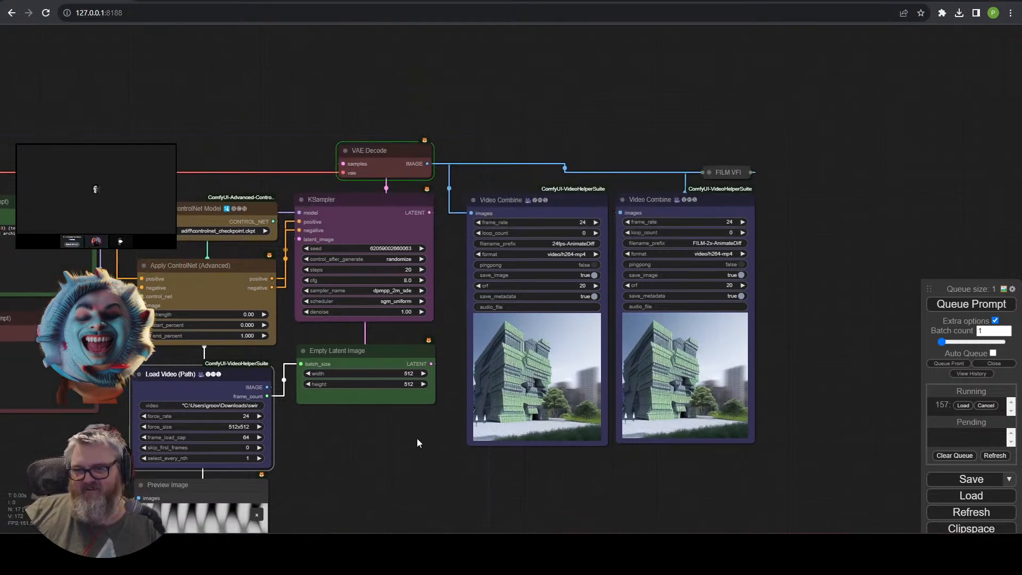
{"action": "scroll", "coordinate": [524, 471], "scroll_direction": "up", "scroll_amount": 4}
{"action": "left_click_drag", "start_coordinate": [515, 475], "coordinate": [464, 493]}
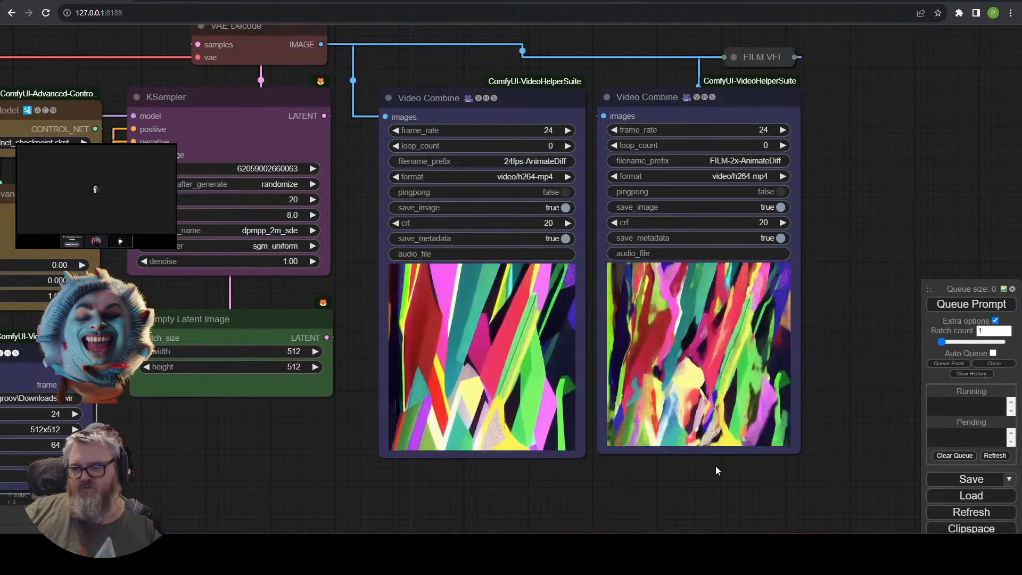
Set the KSampler's scheduler to normal and its sampler to euler.
{"action": "scroll", "coordinate": [708, 474], "scroll_direction": "down", "scroll_amount": 2}
{"action": "left_click_drag", "start_coordinate": [354, 477], "coordinate": [727, 393]}
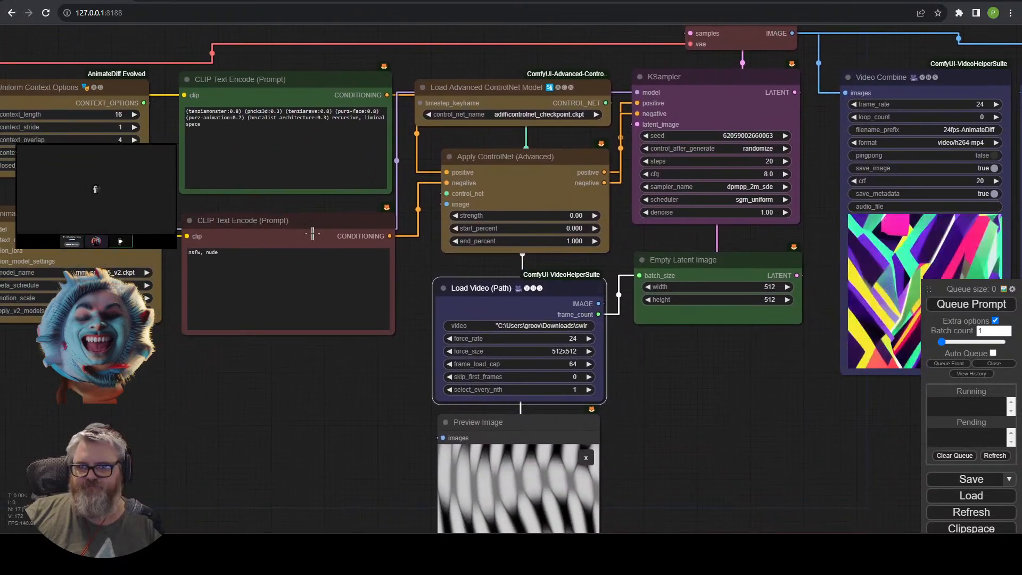
{"action": "left_click_drag", "start_coordinate": [312, 233], "coordinate": [313, 228]}
{"action": "left_click_drag", "start_coordinate": [773, 379], "coordinate": [649, 337]}
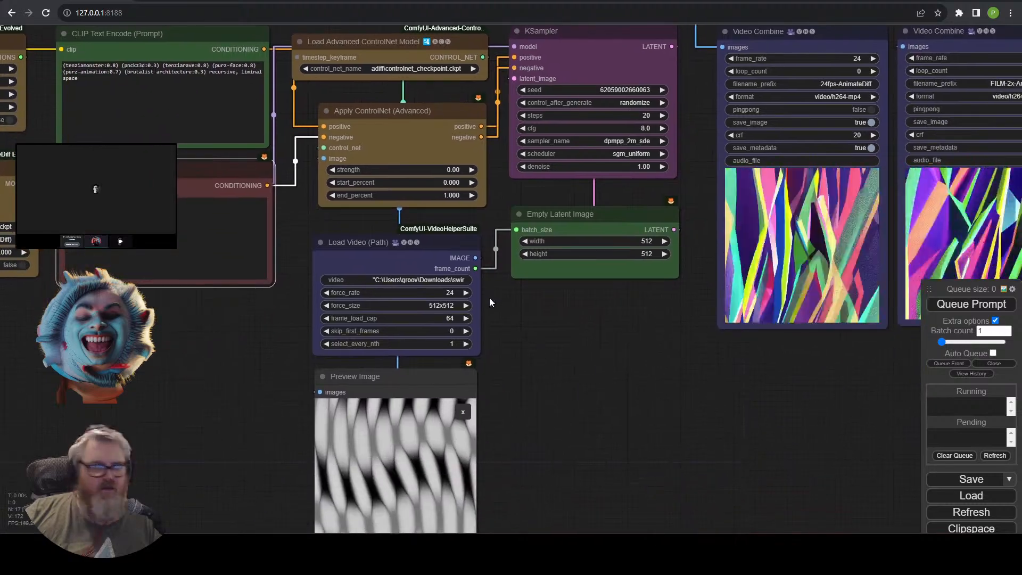
{"action": "left_click_drag", "start_coordinate": [520, 310], "coordinate": [497, 305]}
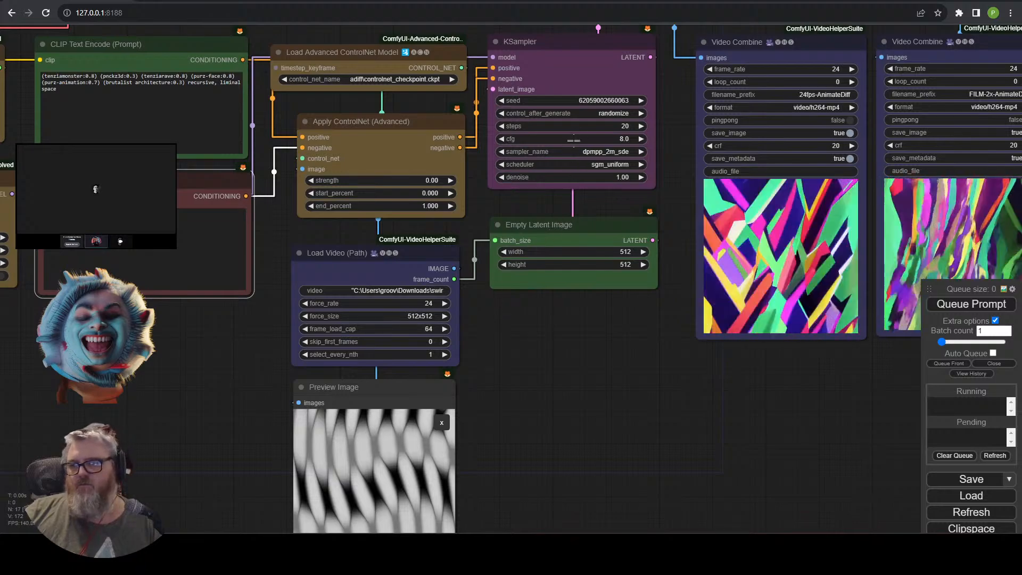
{"action": "left_click", "coordinate": [604, 165]}
{"action": "left_click", "coordinate": [605, 166]}
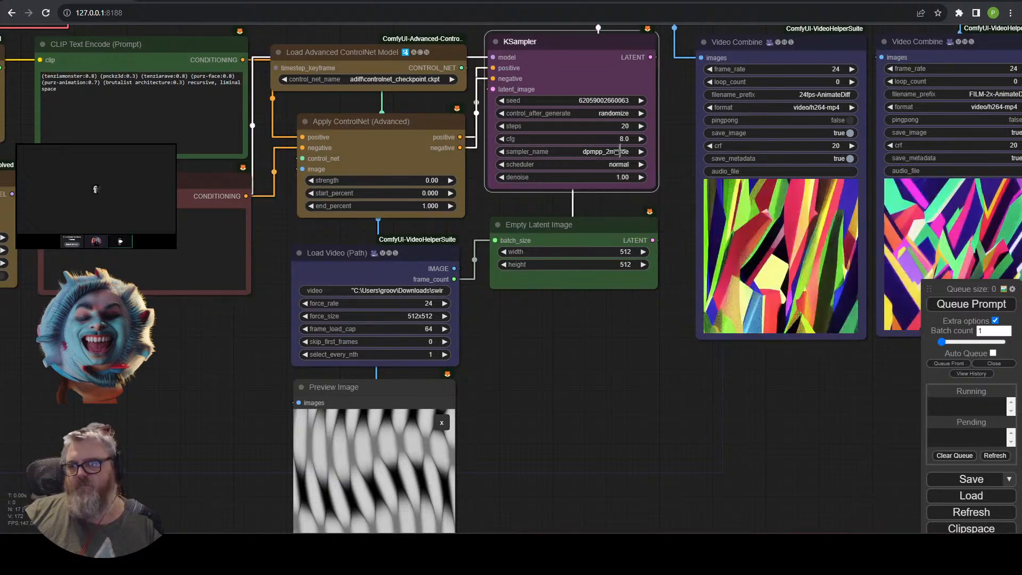
{"action": "left_click", "coordinate": [612, 152]}
{"action": "left_click", "coordinate": [626, 159]}
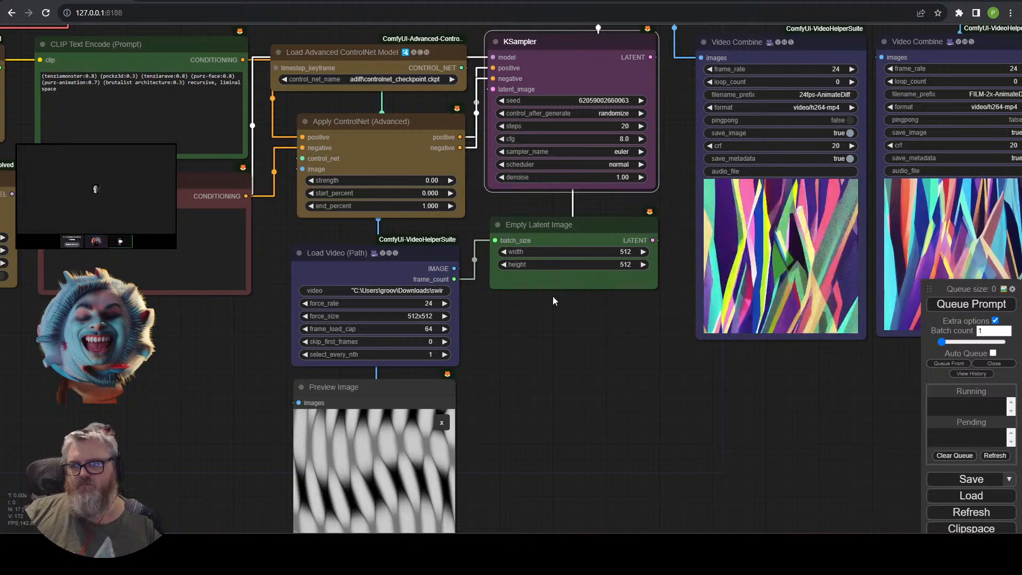
{"action": "left_click_drag", "start_coordinate": [553, 296], "coordinate": [543, 316]}
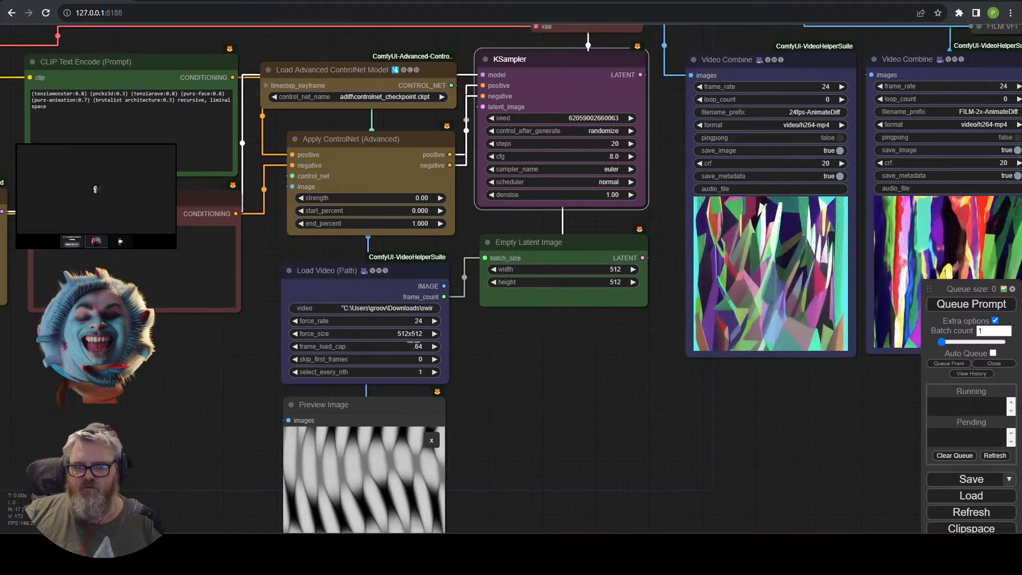
Set the frame load cap of the Load Video (Path) node to 16.
{"action": "left_click", "coordinate": [413, 346]}
{"action": "type", "text": "16"}
{"action": "key", "text": "Return"}
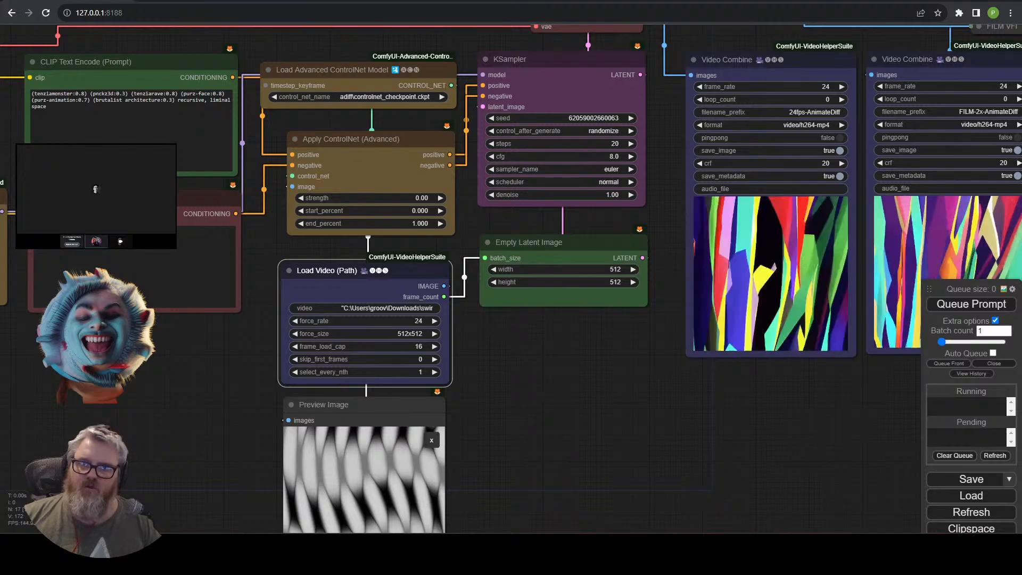
Set the strength of the Apply ControlNet (Advanced) node to 0.30 and queue the workflow.
{"action": "left_click", "coordinate": [411, 199]}
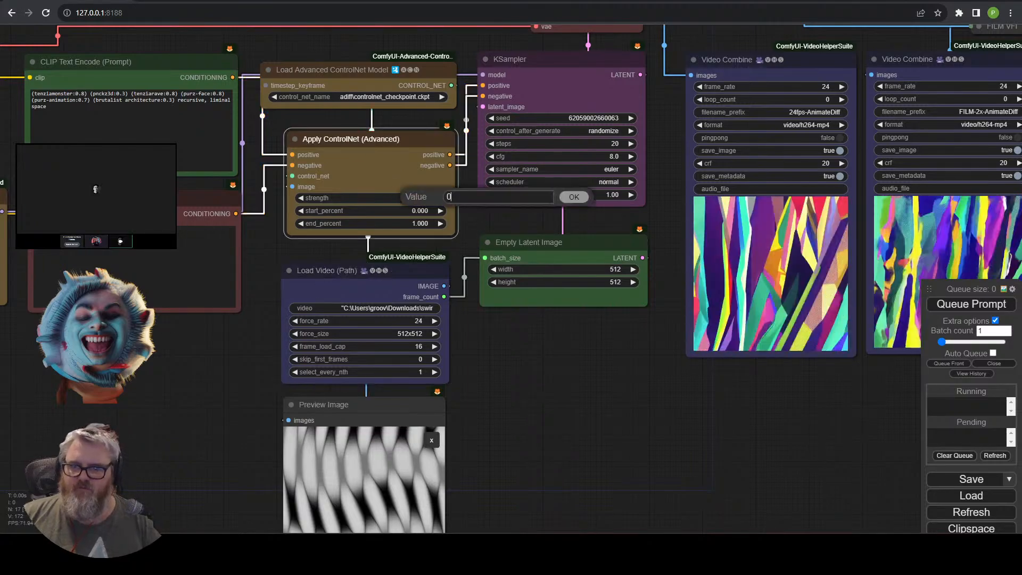
{"action": "type", "text": "0.3"}
{"action": "key", "text": "Return"}
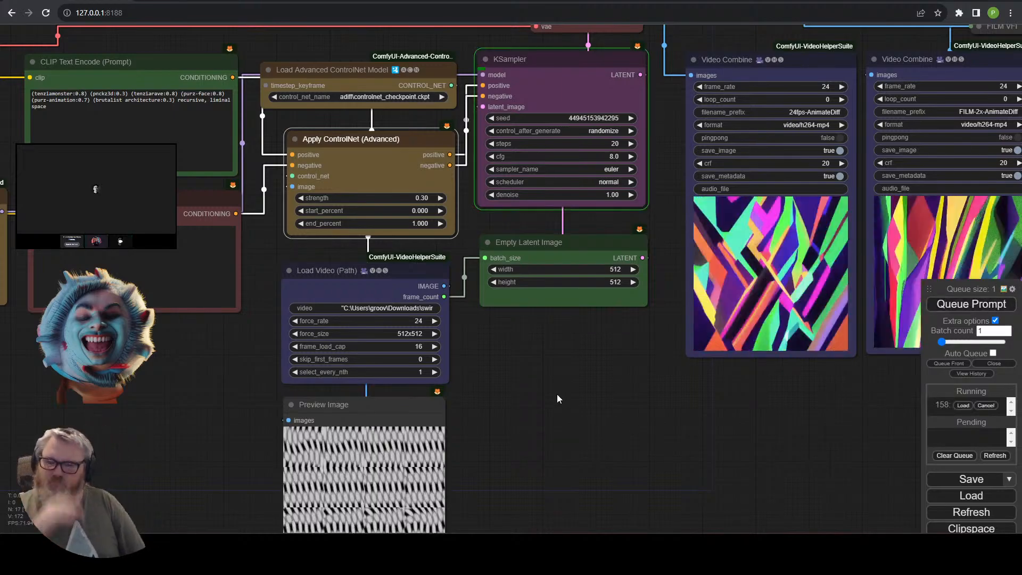
Review the AnimateDiff, Load LoRA Tag and prompt nodes while the render runs.
{"action": "left_click_drag", "start_coordinate": [512, 352], "coordinate": [579, 385]}
{"action": "scroll", "coordinate": [383, 346], "scroll_direction": "down", "scroll_amount": 3}
{"action": "left_click_drag", "start_coordinate": [340, 413], "coordinate": [481, 443]}
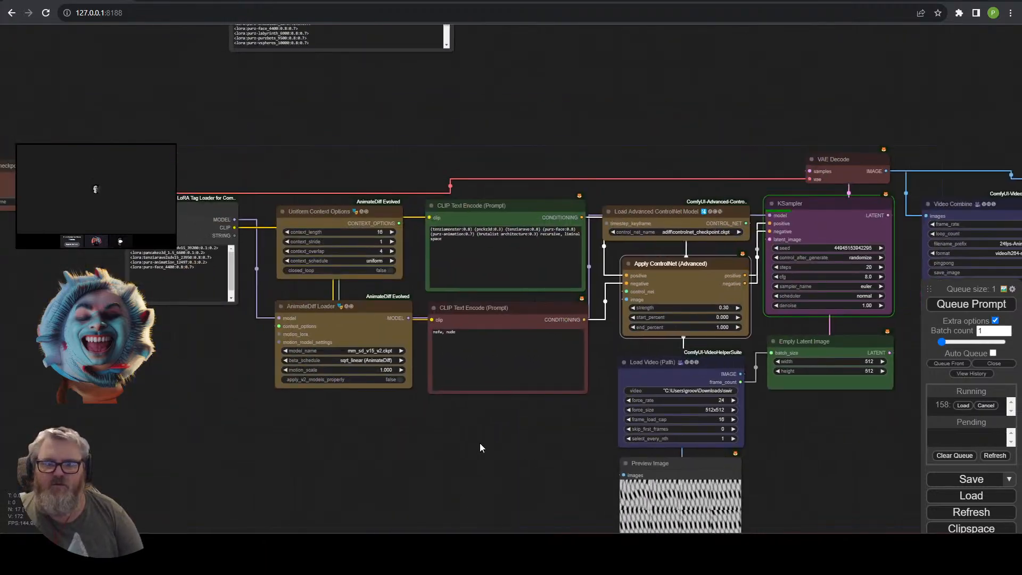
{"action": "scroll", "coordinate": [480, 443], "scroll_direction": "up", "scroll_amount": 3}
{"action": "left_click_drag", "start_coordinate": [289, 318], "coordinate": [299, 257]}
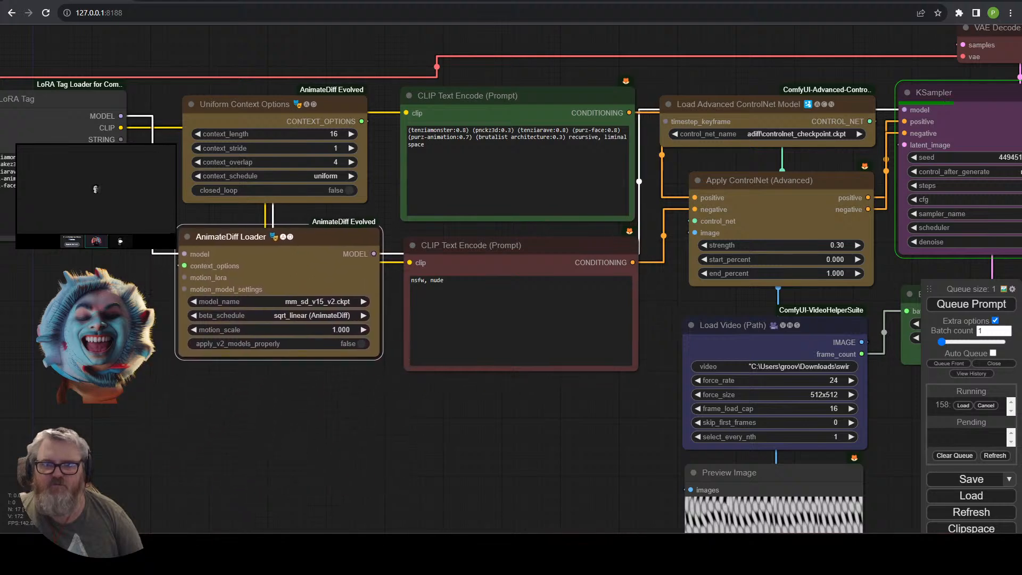
{"action": "left_click_drag", "start_coordinate": [159, 368], "coordinate": [507, 459]}
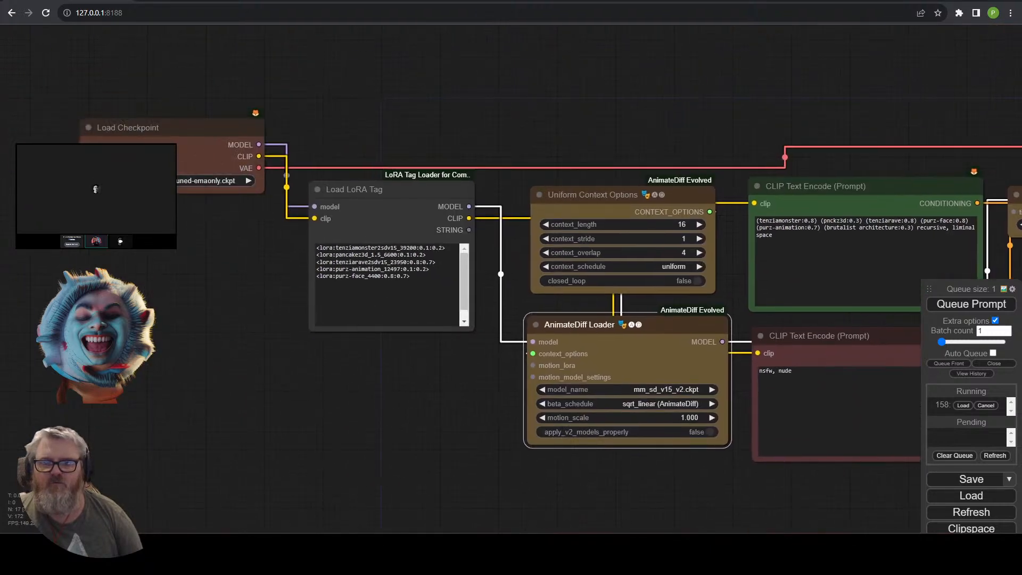
{"action": "mouse_move", "coordinate": [373, 189]}
{"action": "left_mouse_down"}
{"action": "mouse_move", "coordinate": [342, 225]}
{"action": "mouse_move", "coordinate": [360, 229]}
{"action": "mouse_move", "coordinate": [394, 323]}
{"action": "mouse_move", "coordinate": [374, 188]}
{"action": "left_mouse_up"}
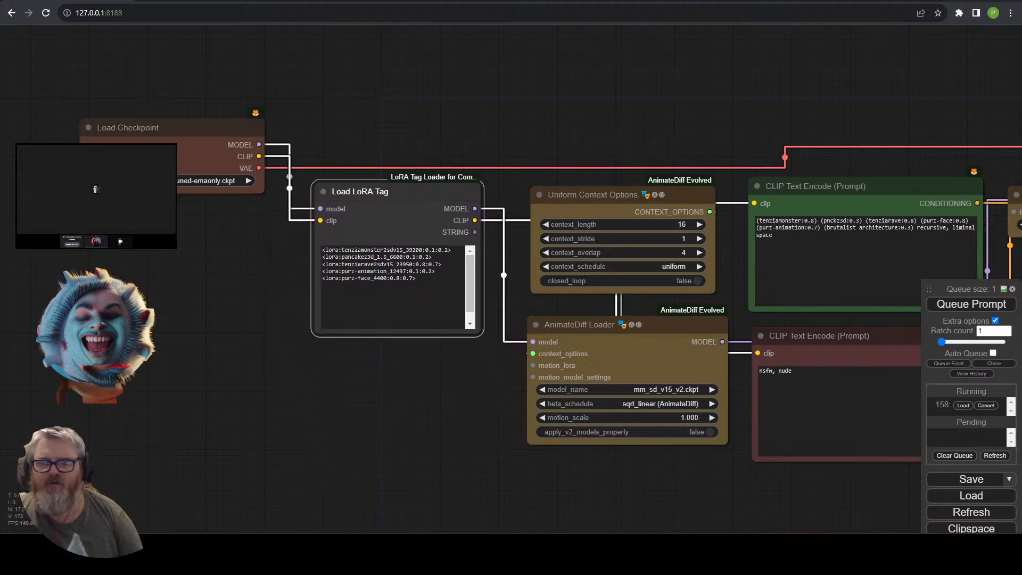
{"action": "left_click_drag", "start_coordinate": [382, 82], "coordinate": [0, 108]}
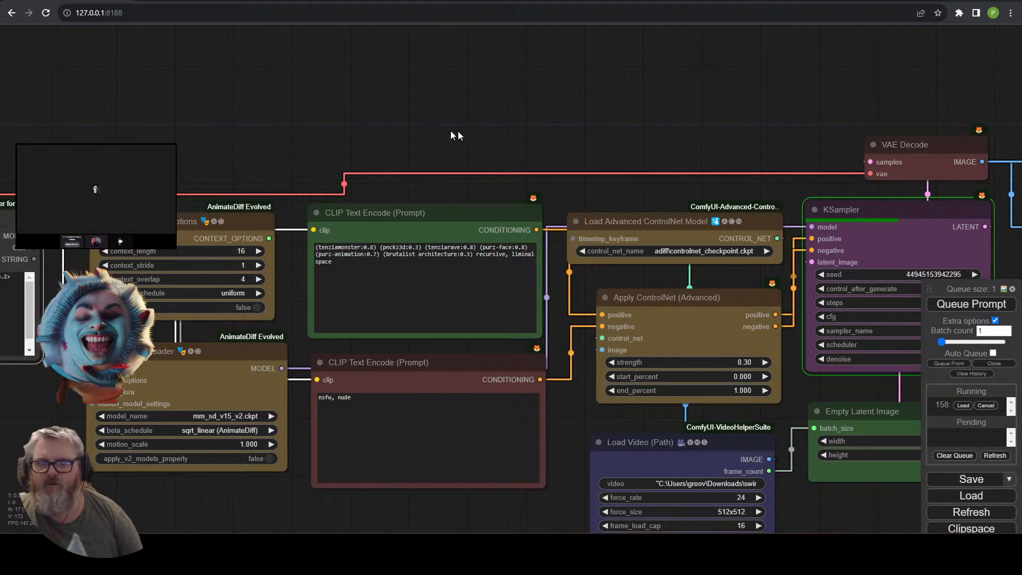
{"action": "left_click_drag", "start_coordinate": [454, 132], "coordinate": [491, 61]}
{"action": "scroll", "coordinate": [460, 138], "scroll_direction": "up", "scroll_amount": 1}
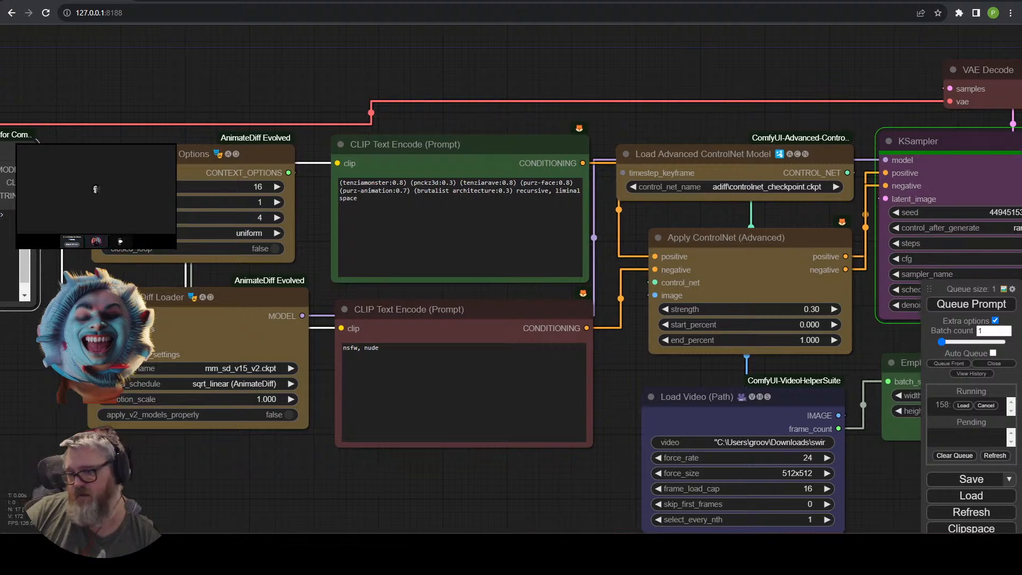
Follow the KSampler's progress and inspect the rendered clips in both Video Combine nodes.
{"action": "left_click_drag", "start_coordinate": [665, 479], "coordinate": [144, 445]}
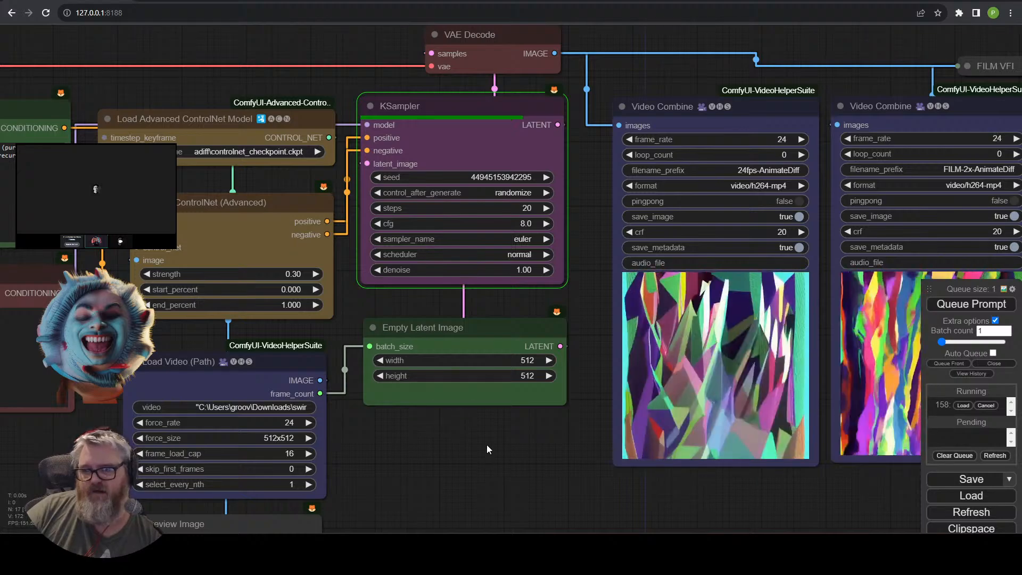
{"action": "scroll", "coordinate": [488, 445], "scroll_direction": "down", "scroll_amount": 3}
{"action": "left_click_drag", "start_coordinate": [556, 442], "coordinate": [423, 441]}
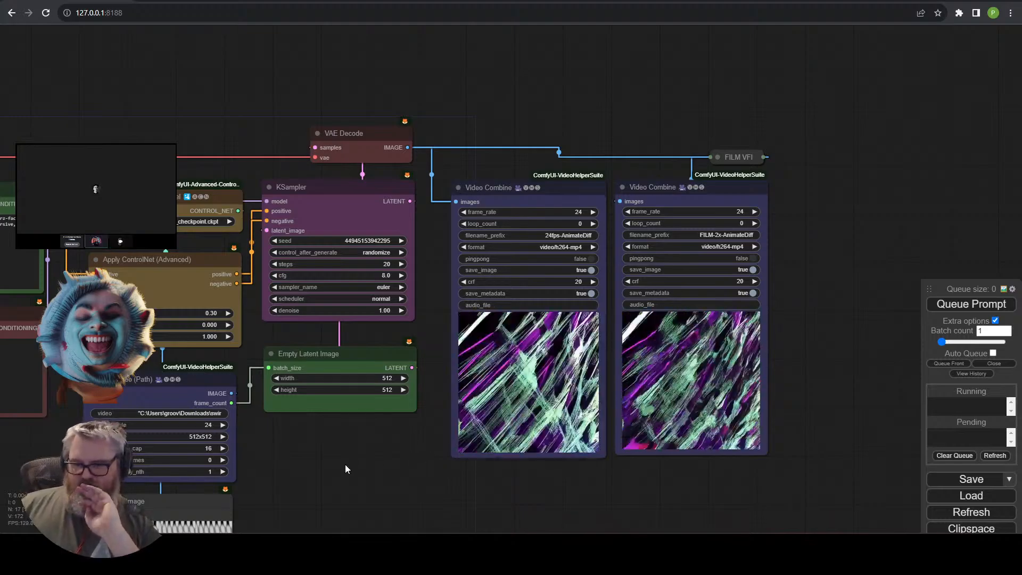
{"action": "left_click_drag", "start_coordinate": [345, 465], "coordinate": [494, 389]}
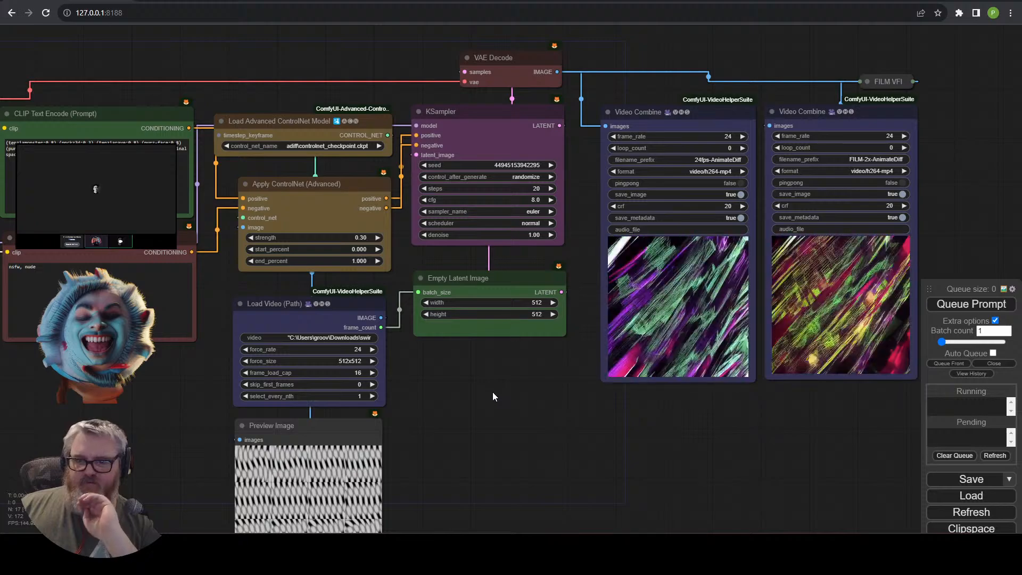
{"action": "left_click_drag", "start_coordinate": [490, 393], "coordinate": [533, 459]}
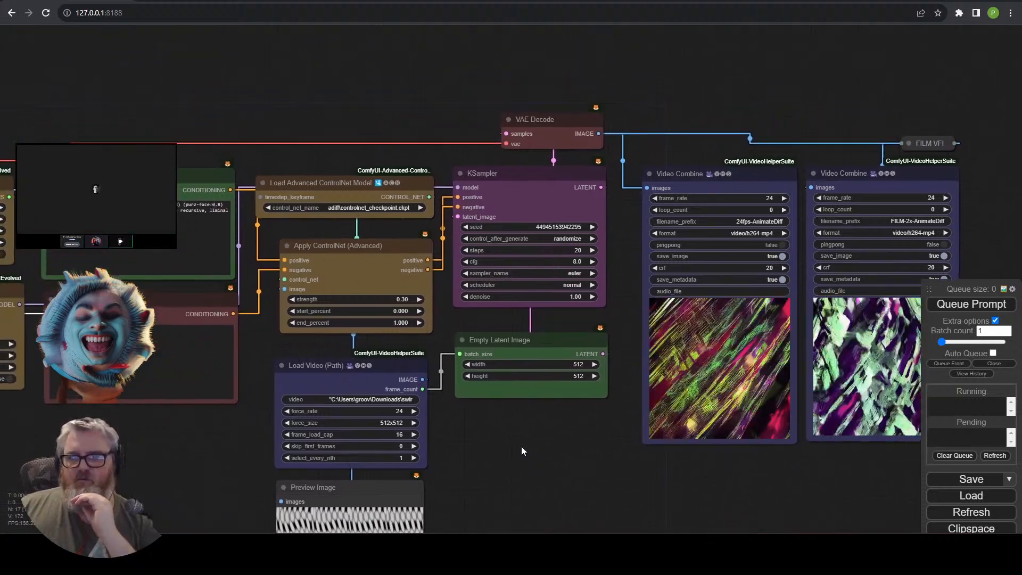
Switch the AnimateDiff Loader's motion model to temporaldiff-v1-animatediff.safetensors.
{"action": "left_click_drag", "start_coordinate": [533, 451], "coordinate": [774, 437]}
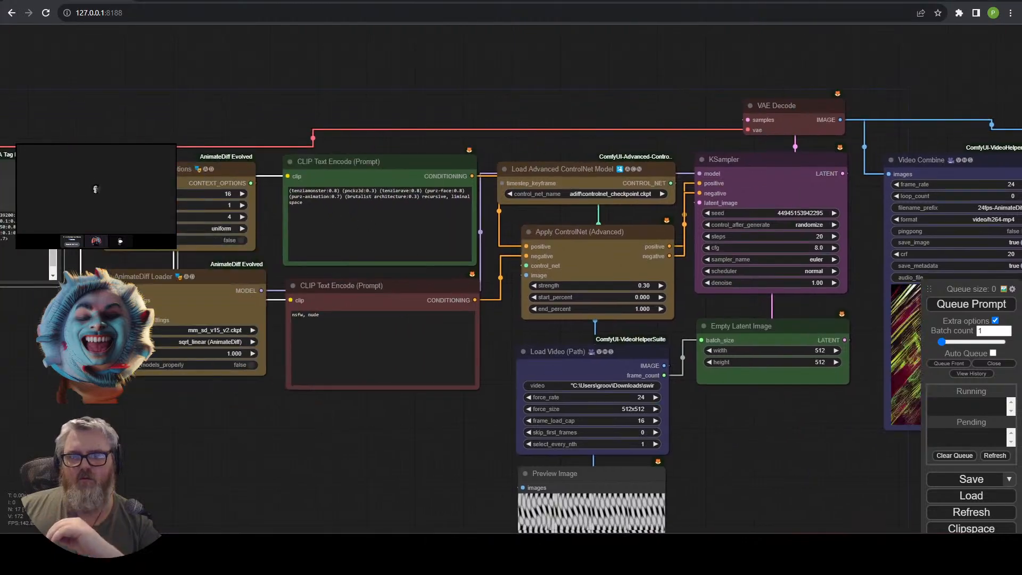
{"action": "scroll", "coordinate": [204, 440], "scroll_direction": "up", "scroll_amount": 4}
{"action": "left_click_drag", "start_coordinate": [203, 440], "coordinate": [450, 520]}
{"action": "left_click", "coordinate": [436, 363]}
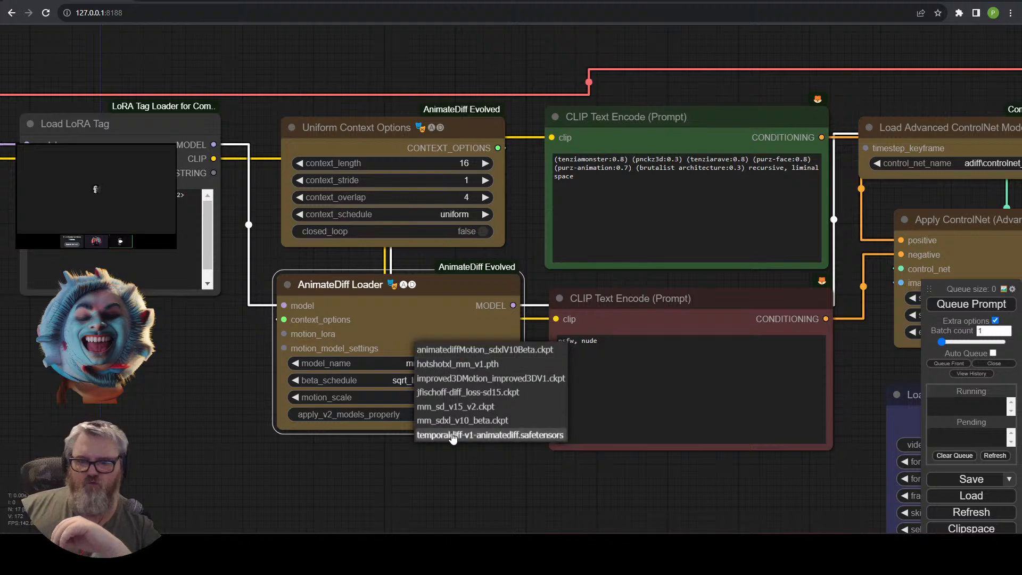
{"action": "left_click", "coordinate": [447, 464]}
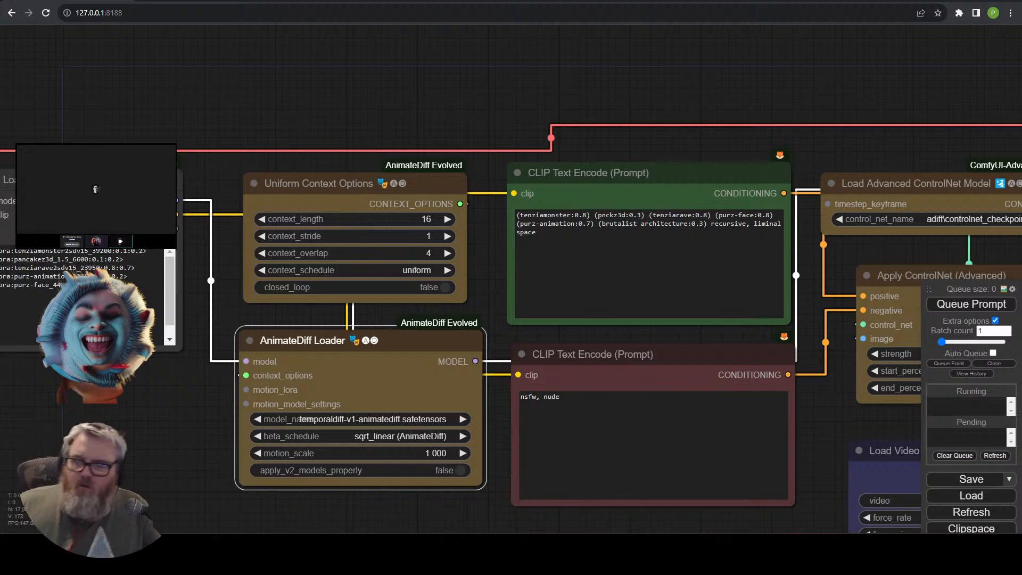
Set the prompt weights to tenziamonster 0.4, pnckz3d 0.15, tenziarave 0.4, purz-face 0.4, purz-animation 0.35 and brutalist architecture 0.15, and queue the workflow.
{"action": "left_click", "coordinate": [583, 215]}
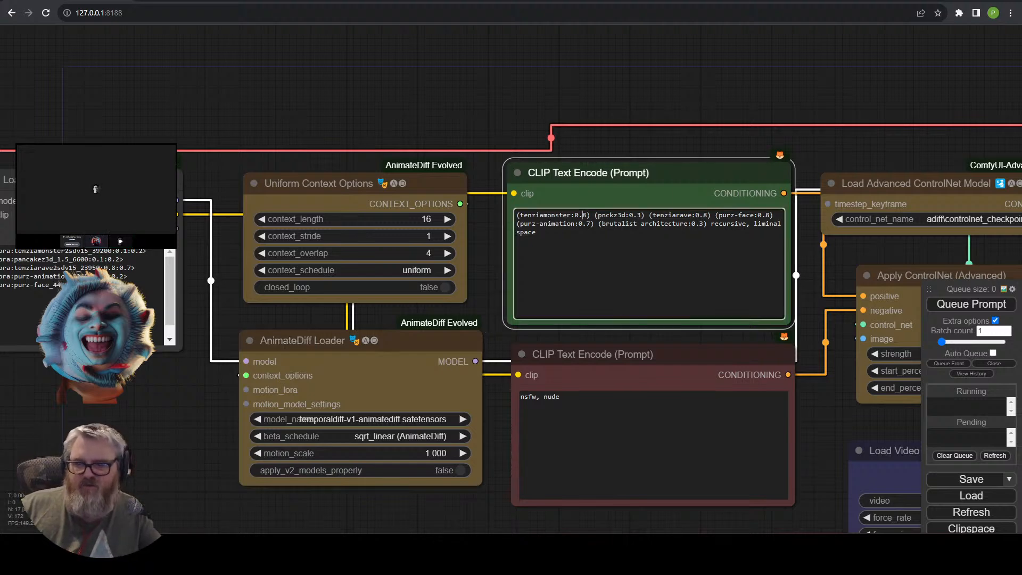
{"action": "key", "text": "Delete"}
{"action": "type", "text": "4"}
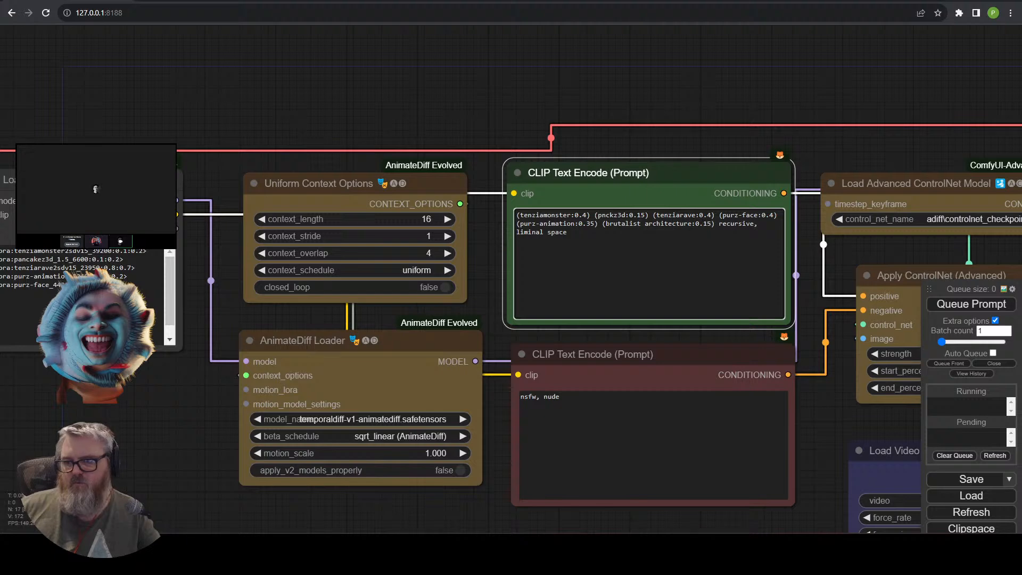
{"action": "left_click", "coordinate": [981, 305]}
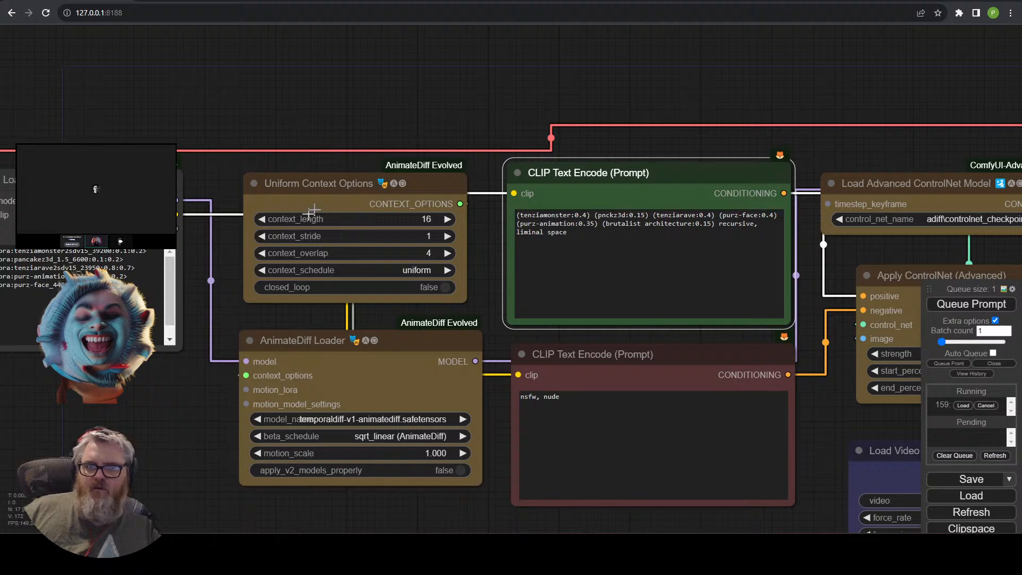
Move the Load LoRA Tag node higher in the graph, above the level of the AnimateDiff nodes.
{"action": "left_click_drag", "start_coordinate": [255, 180], "coordinate": [455, 182]}
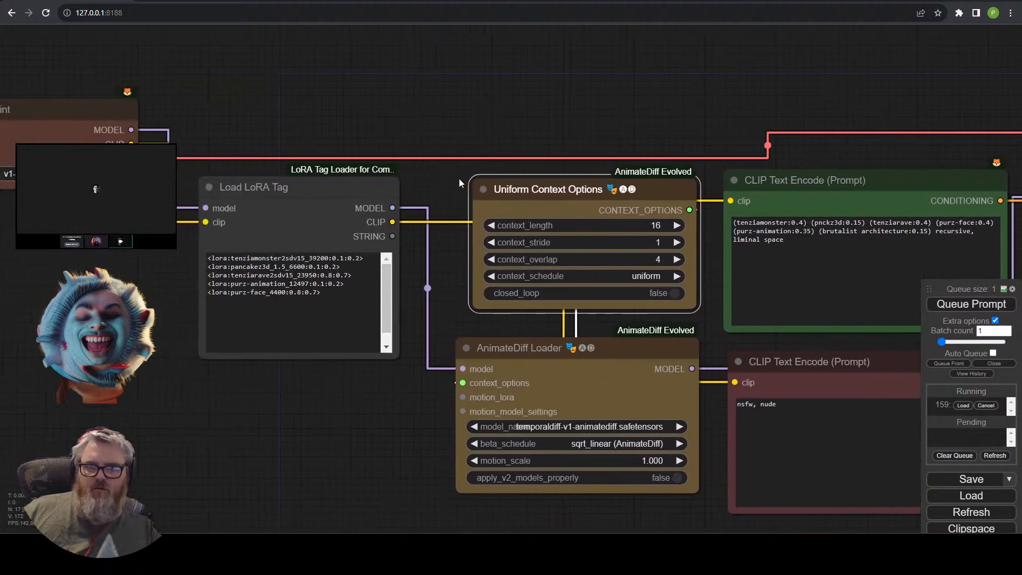
{"action": "left_click_drag", "start_coordinate": [325, 186], "coordinate": [303, 48]}
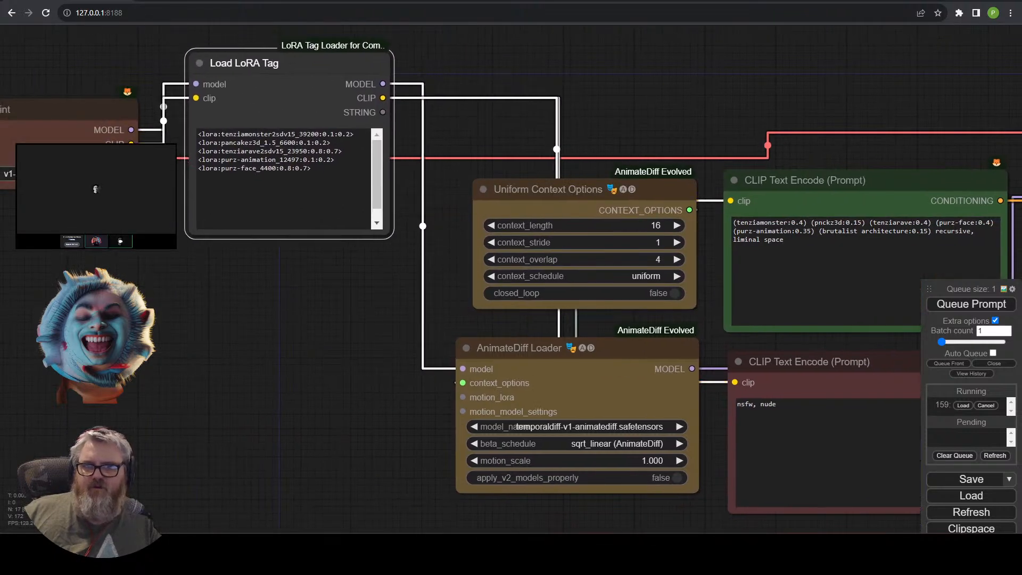
Check the node settings along the graph during the render and examine the output in both Video Combine nodes.
{"action": "left_click_drag", "start_coordinate": [612, 525], "coordinate": [58, 477]}
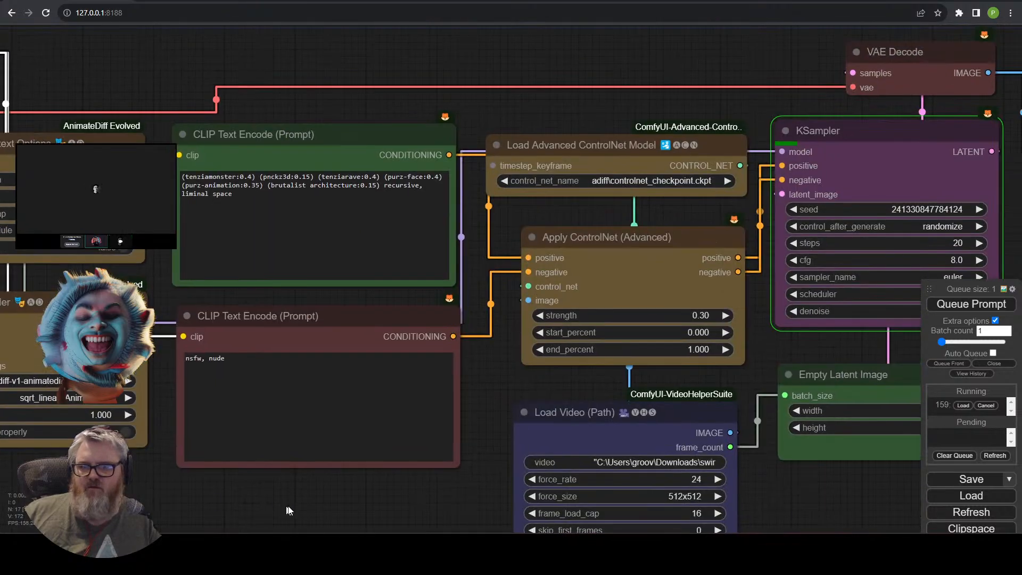
{"action": "left_click_drag", "start_coordinate": [315, 498], "coordinate": [173, 496]}
{"action": "left_click_drag", "start_coordinate": [261, 468], "coordinate": [187, 276]}
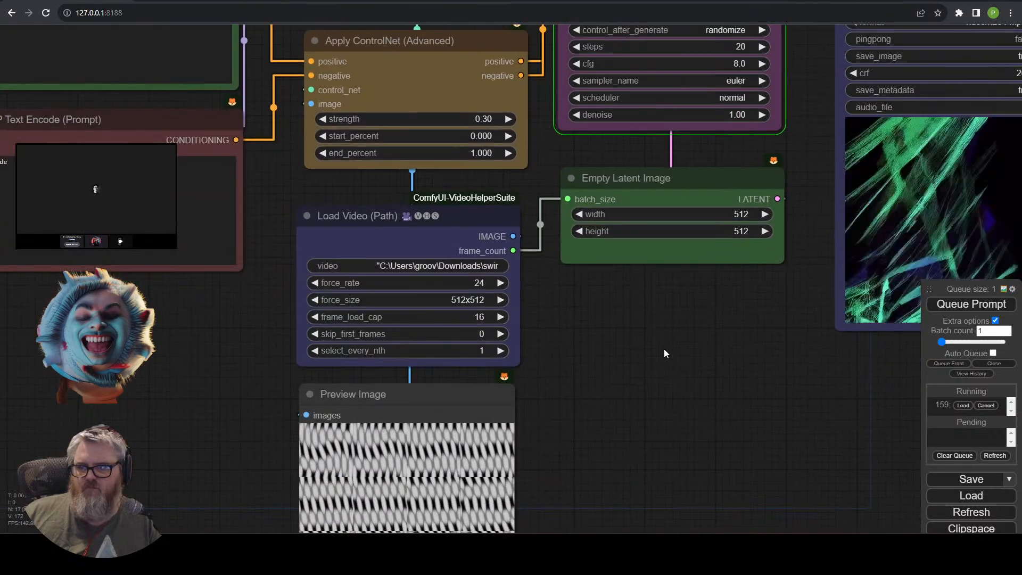
{"action": "left_click_drag", "start_coordinate": [656, 346], "coordinate": [806, 505]}
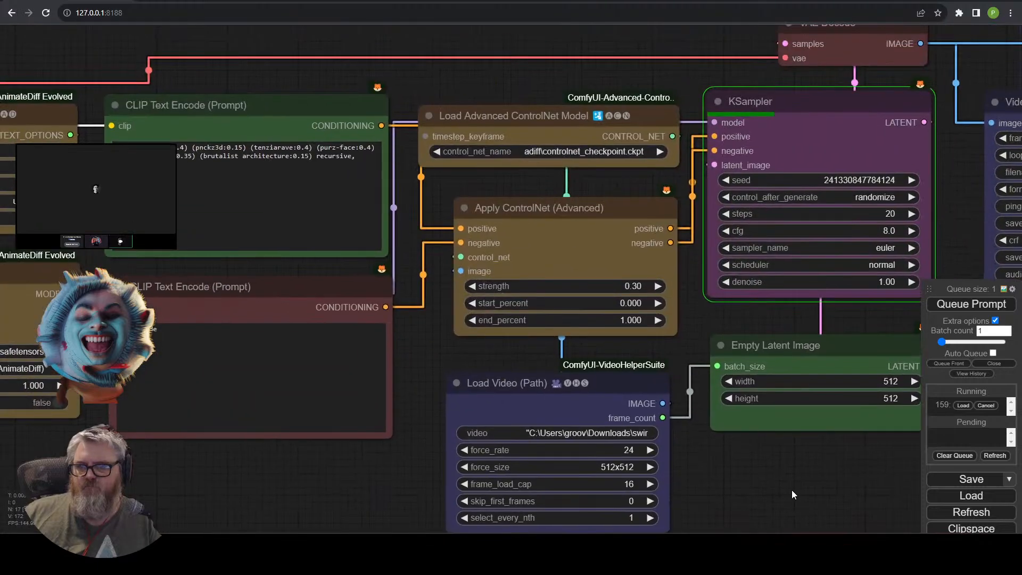
{"action": "scroll", "coordinate": [696, 495], "scroll_direction": "down", "scroll_amount": 2}
{"action": "left_click_drag", "start_coordinate": [159, 405], "coordinate": [457, 493]}
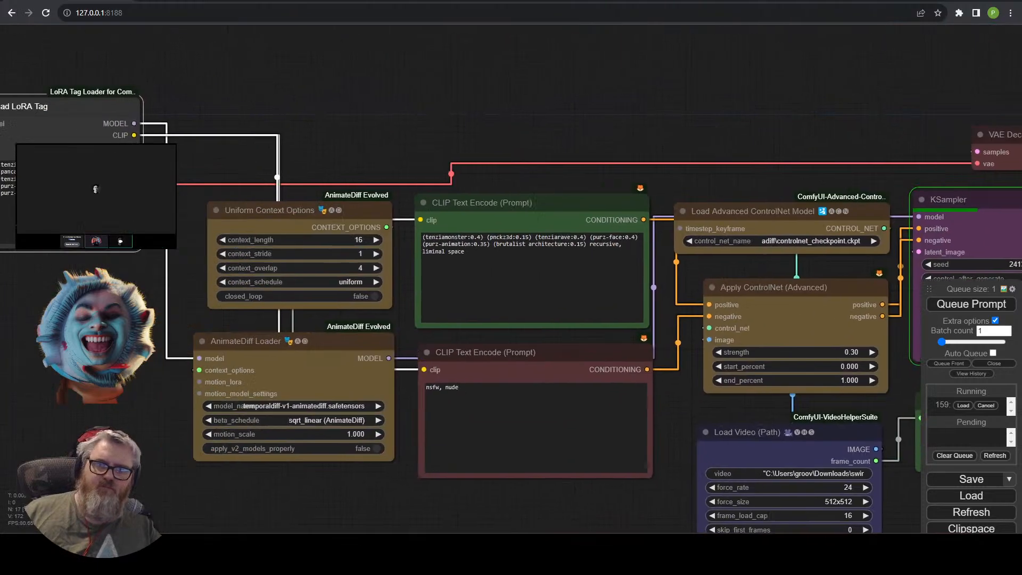
{"action": "left_click_drag", "start_coordinate": [0, 94], "coordinate": [257, 145]}
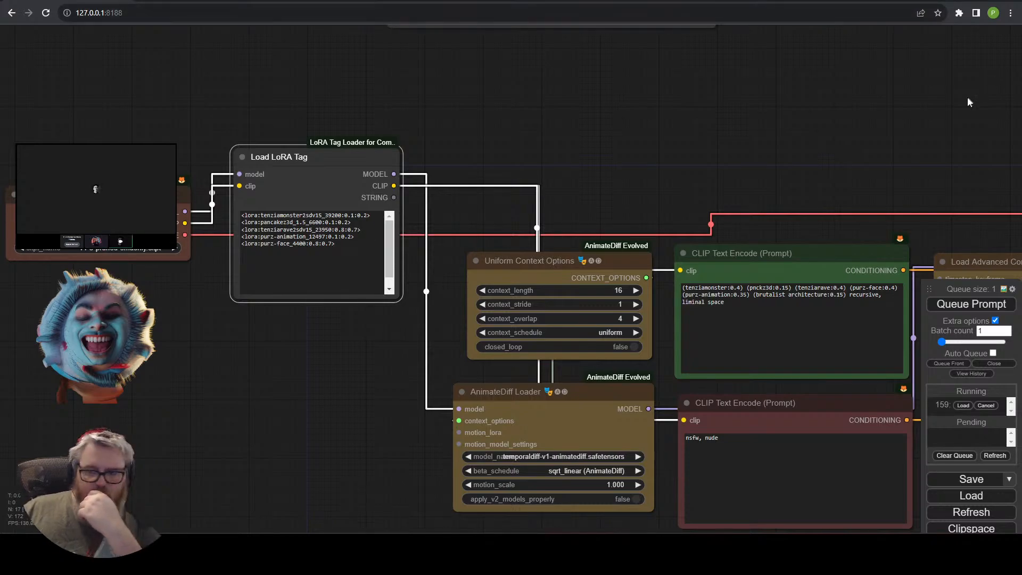
{"action": "left_click_drag", "start_coordinate": [969, 103], "coordinate": [149, 21]}
{"action": "left_click_drag", "start_coordinate": [380, 62], "coordinate": [518, 62]}
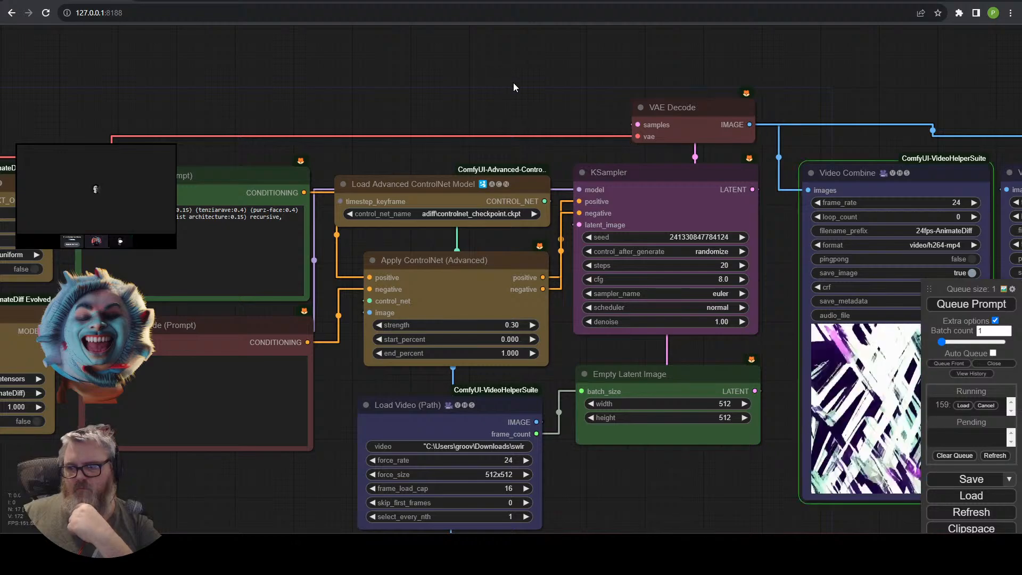
{"action": "left_click_drag", "start_coordinate": [513, 82], "coordinate": [160, 3]}
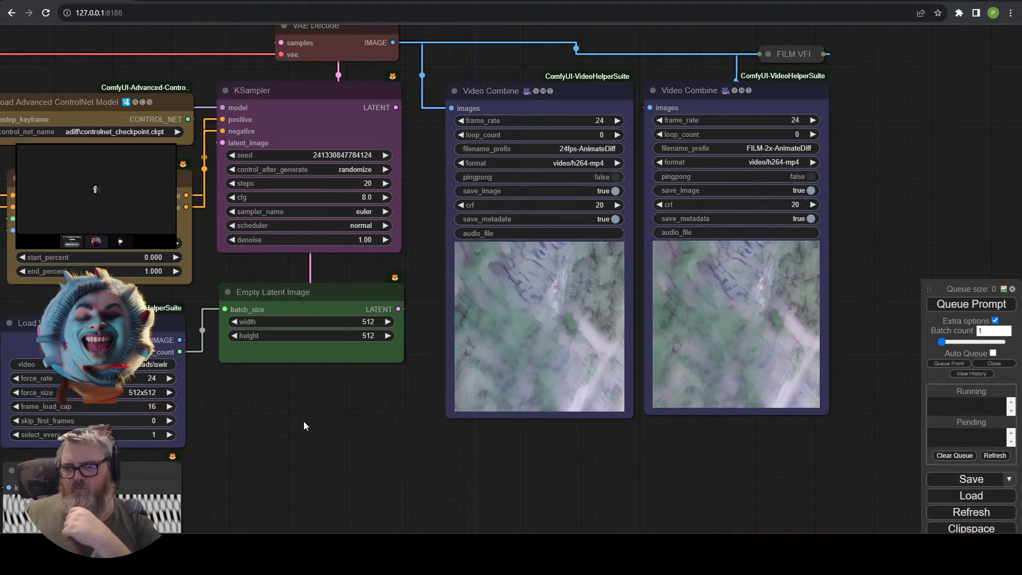
Select and copy the entire text of the positive prompt.
{"action": "left_click_drag", "start_coordinate": [304, 422], "coordinate": [837, 471]}
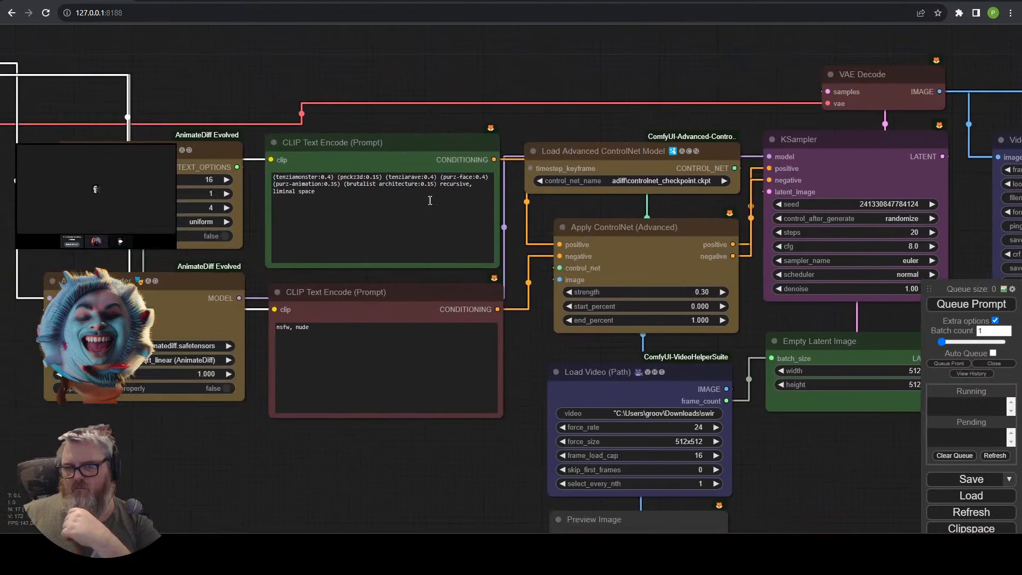
{"action": "left_click_drag", "start_coordinate": [440, 184], "coordinate": [410, 180]}
{"action": "left_click", "coordinate": [293, 184]}
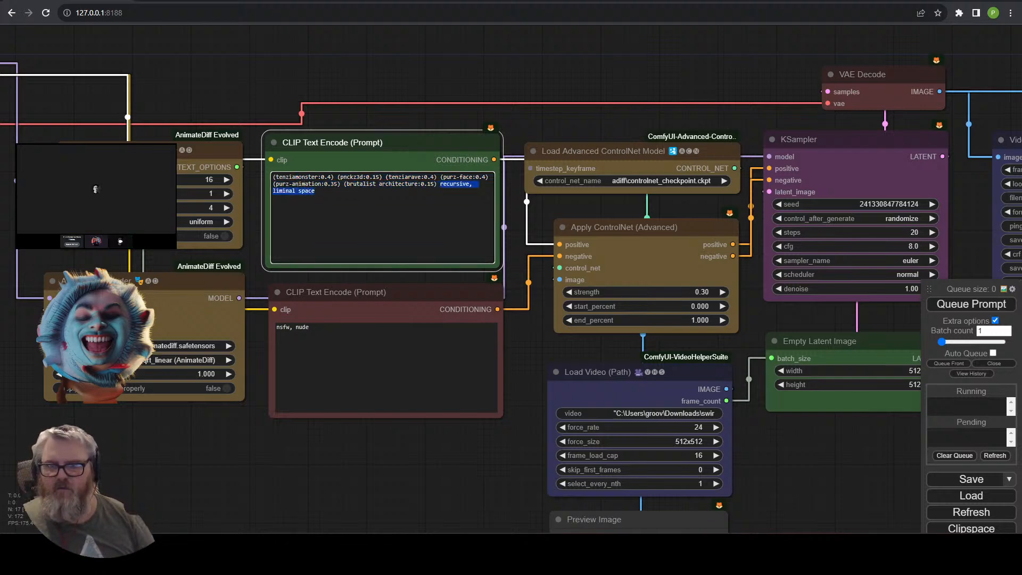
{"action": "key", "text": "ctrl+a"}
{"action": "key", "text": "ctrl+c"}
{"action": "key", "text": "super+r"}
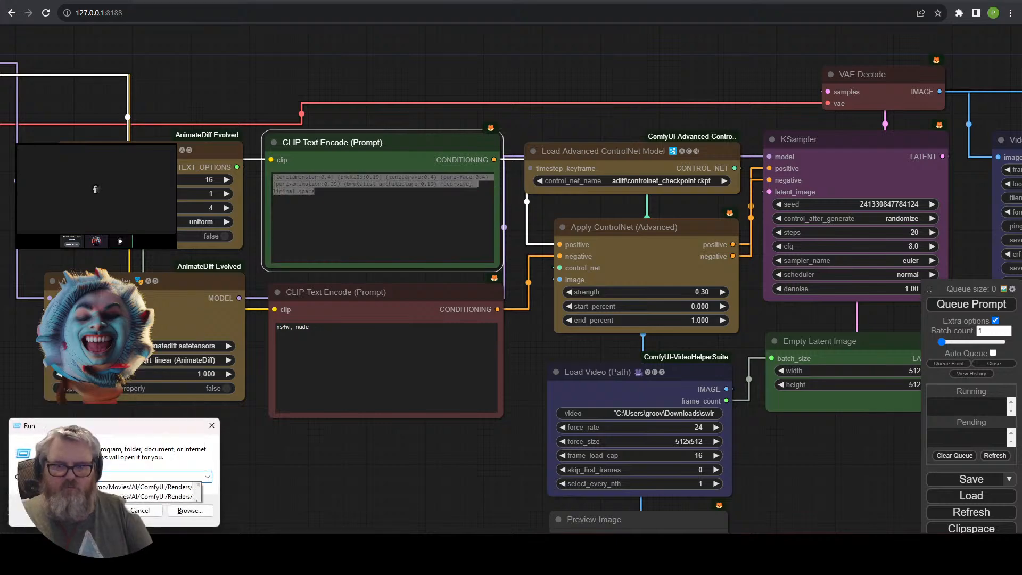
{"action": "key", "text": "Return"}
{"action": "key", "text": "ctrl+v"}
{"action": "key", "text": "alt+Tab"}
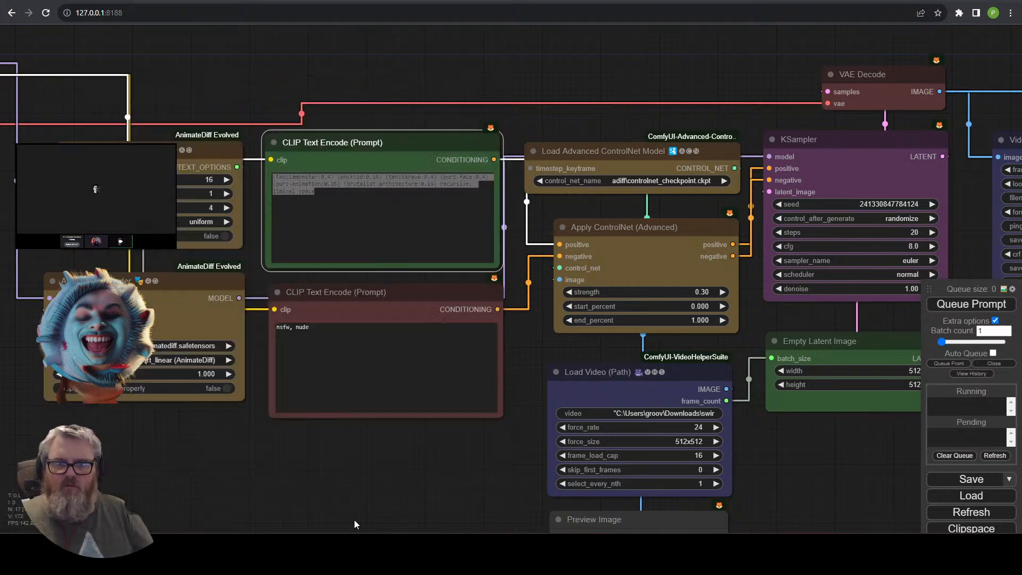
Queue another render and examine the resulting clips in both Video Combine nodes alongside the KSampler settings.
{"action": "type", "text": "v"}
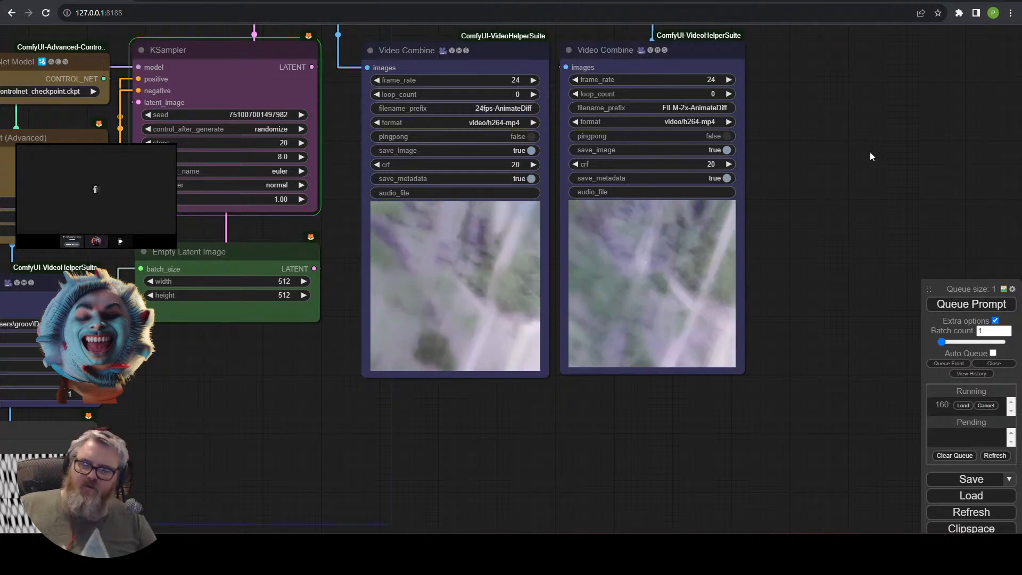
{"action": "left_click_drag", "start_coordinate": [870, 152], "coordinate": [1021, 244]}
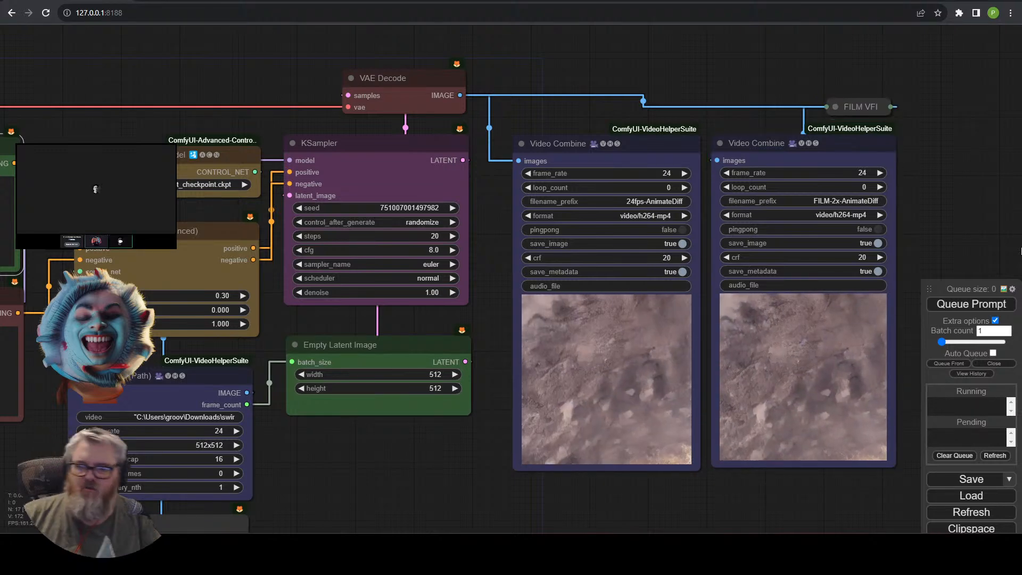
{"action": "scroll", "coordinate": [467, 513], "scroll_direction": "up", "scroll_amount": 5}
{"action": "left_click_drag", "start_coordinate": [524, 491], "coordinate": [116, 513]}
{"action": "scroll", "coordinate": [162, 499], "scroll_direction": "down", "scroll_amount": 4}
{"action": "left_click_drag", "start_coordinate": [26, 478], "coordinate": [439, 491]}
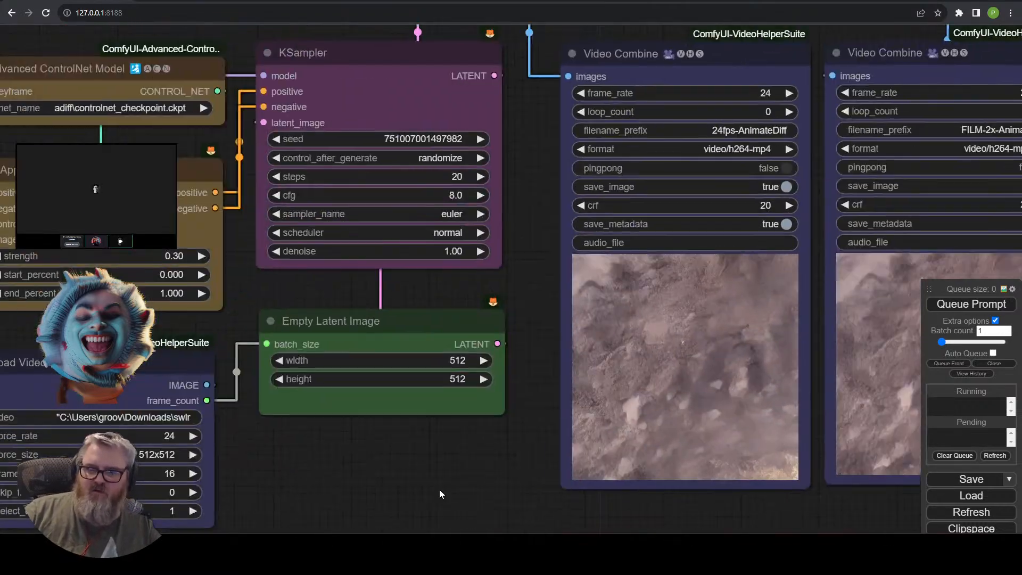
Nudge the Load LoRA Tag node slightly closer to the AnimateDiff nodes.
{"action": "scroll", "coordinate": [434, 473], "scroll_direction": "down", "scroll_amount": 4}
{"action": "left_click_drag", "start_coordinate": [373, 494], "coordinate": [627, 489]}
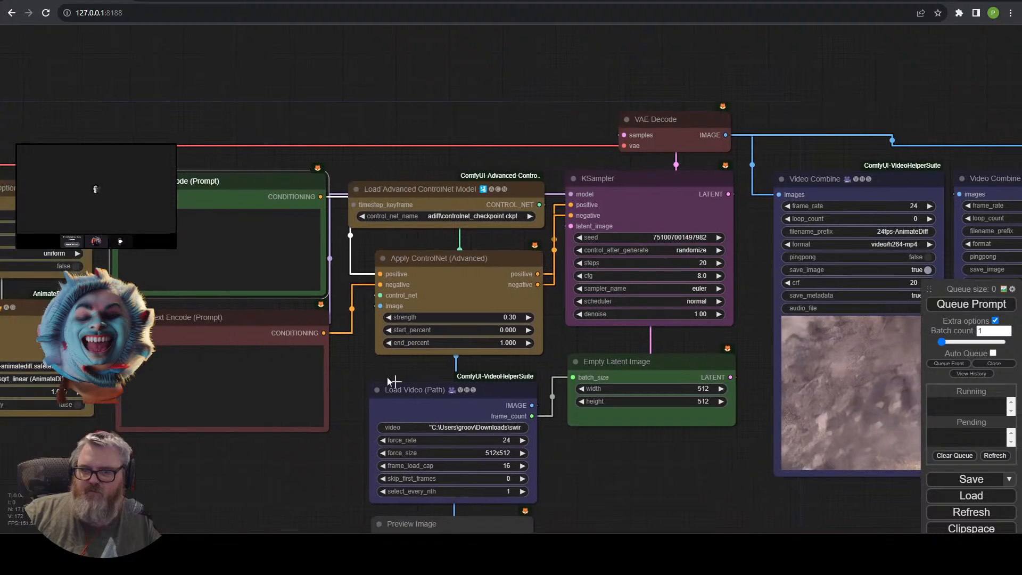
{"action": "left_click_drag", "start_coordinate": [272, 469], "coordinate": [690, 481]}
{"action": "left_click", "coordinate": [228, 207]}
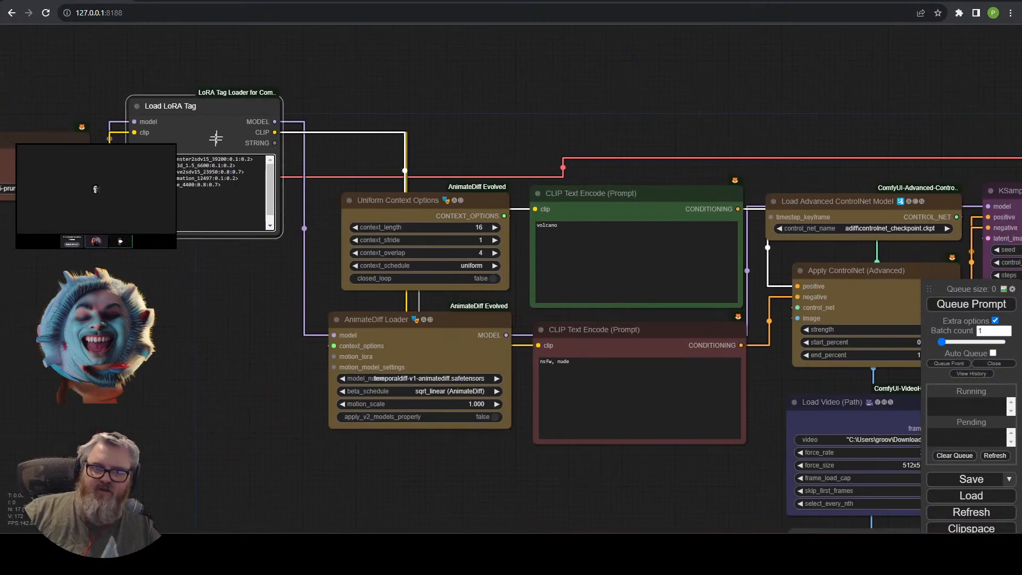
{"action": "left_click_drag", "start_coordinate": [215, 138], "coordinate": [229, 144]}
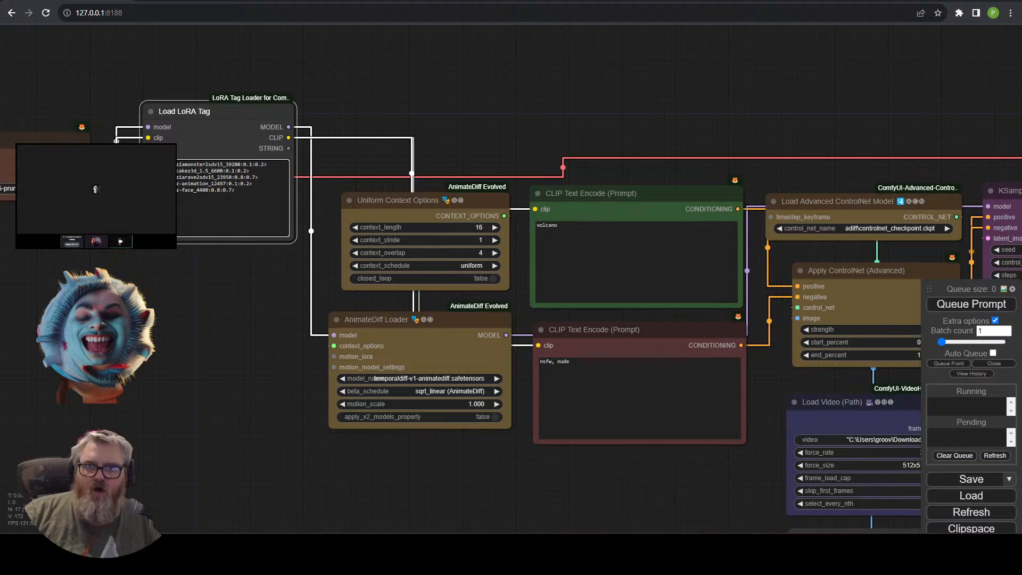
Set the weights of the tenziamonster2sdv15_39200 LoRA tag to 0.05:0.1.
{"action": "scroll", "coordinate": [234, 281], "scroll_direction": "up", "scroll_amount": 8}
{"action": "left_click_drag", "start_coordinate": [256, 301], "coordinate": [548, 479]}
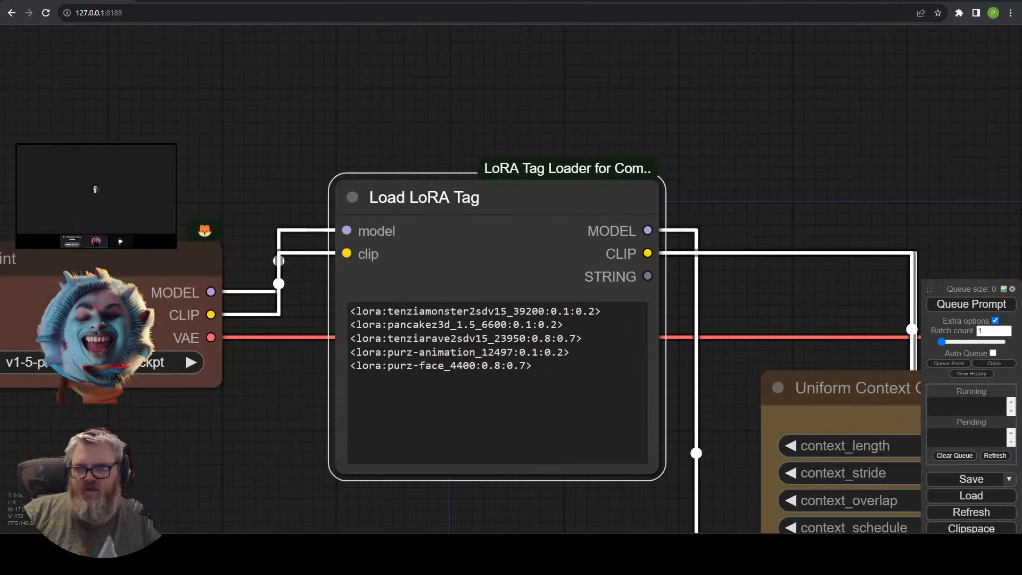
{"action": "left_click", "coordinate": [570, 312]}
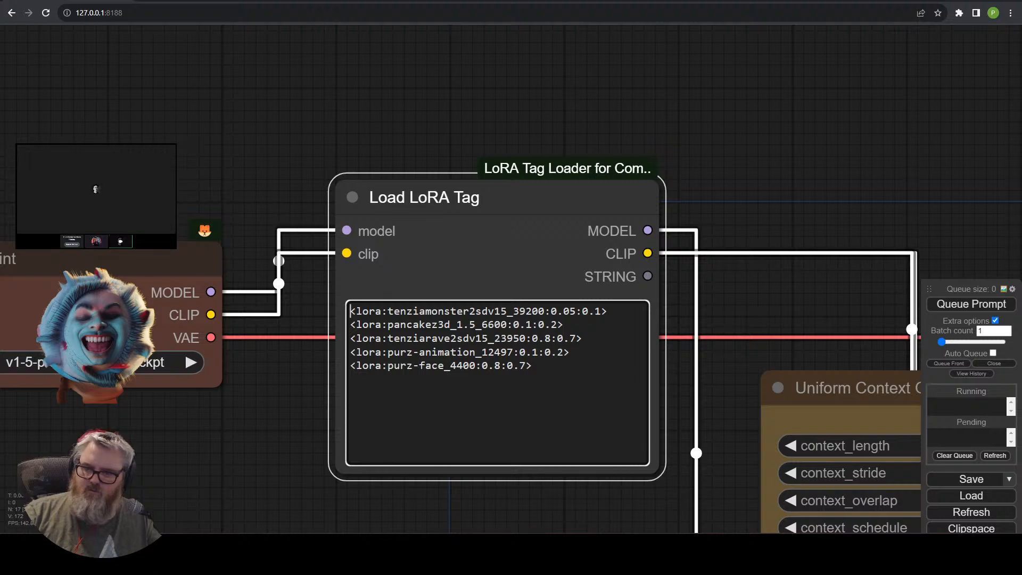
{"action": "key", "text": "shift+Down"}
{"action": "key", "text": "shift+Down"}
{"action": "key", "text": "shift+Down"}
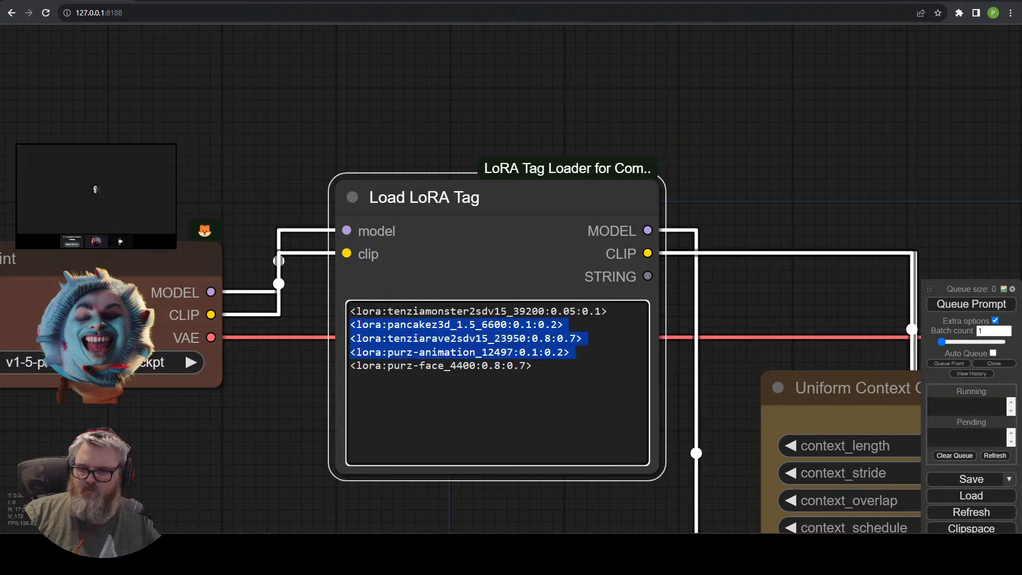
{"action": "key", "text": "BackSpace"}
{"action": "key", "text": "ctrl+z"}
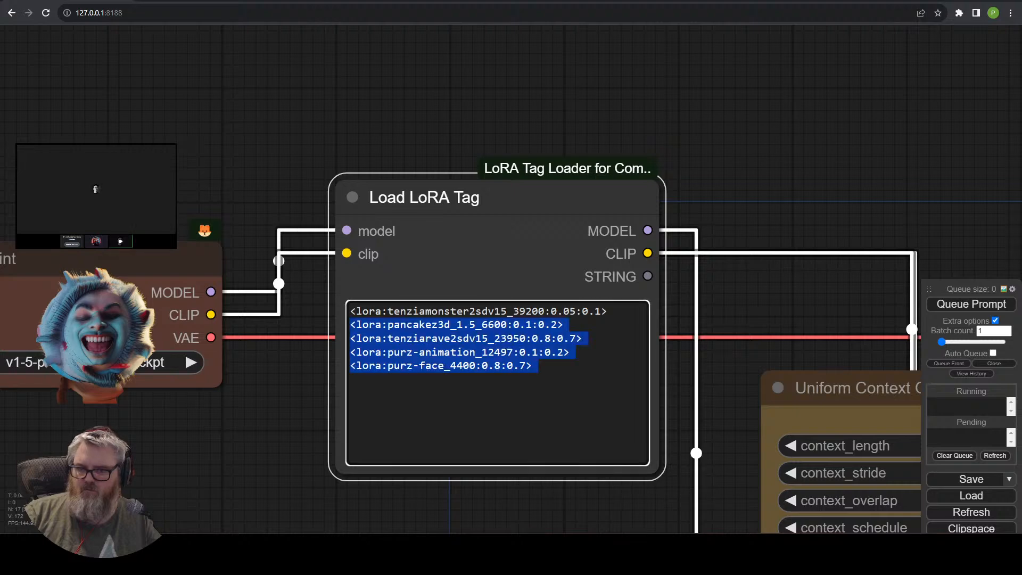
{"action": "key", "text": "Up"}
{"action": "key", "text": "shift+Down"}
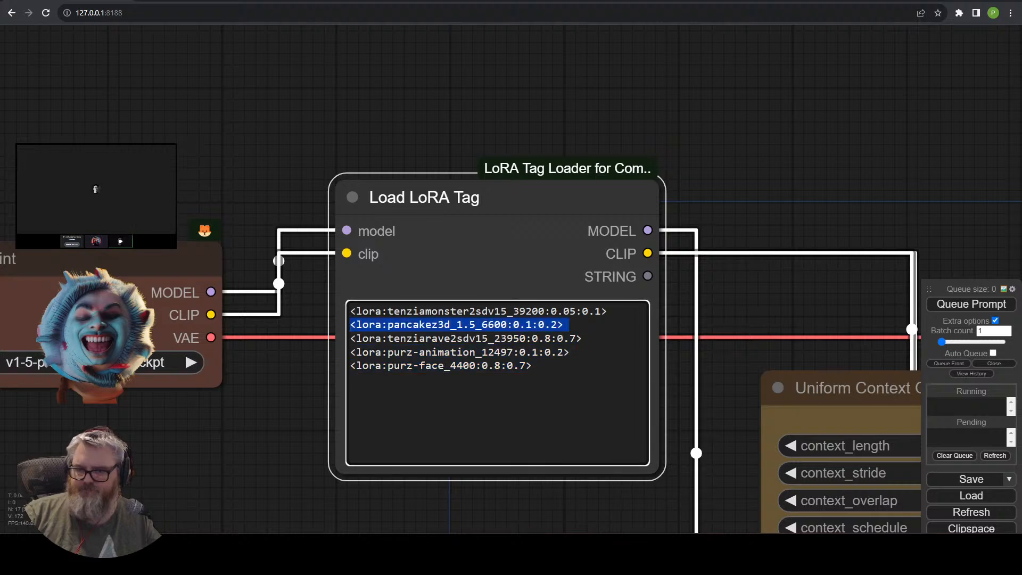
{"action": "key", "text": "Down"}
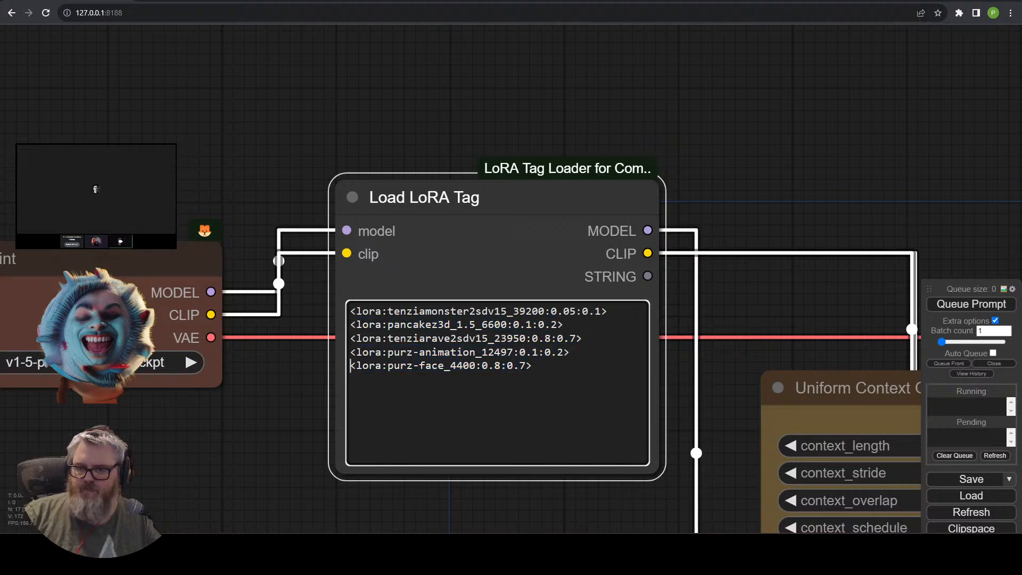
Delete the purz-animation_12497 line from the Load LoRA Tag text.
{"action": "key", "text": "shift+Up"}
{"action": "key", "text": "shift+Up"}
{"action": "key", "text": "shift+Down"}
{"action": "key", "text": "BackSpace"}
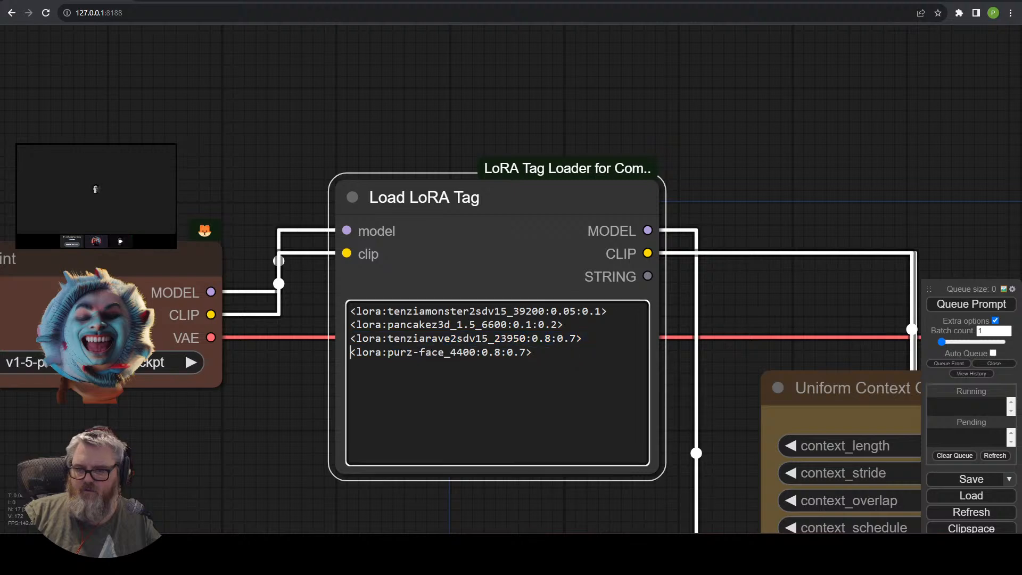
Delete the tenziamonster2 and pancakez3d LoRA lines and set the tenziarave2 and purz-face weights to 0.4:0.3.
{"action": "key", "text": "Up"}
{"action": "key", "text": "shift+Up"}
{"action": "key", "text": "shift+Up"}
{"action": "key", "text": "BackSpace"}
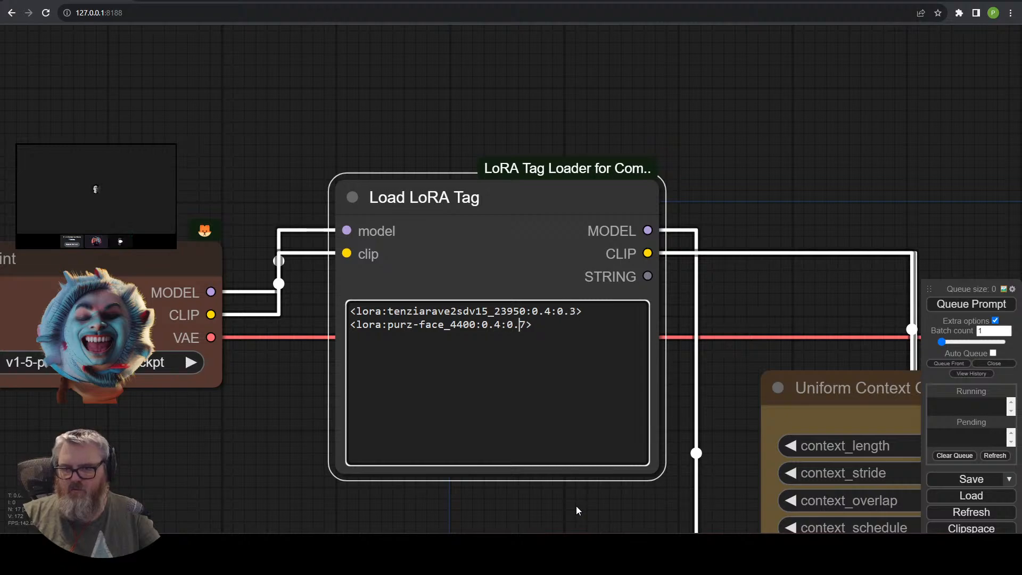
{"action": "key", "text": "Delete"}
{"action": "type", "text": "3"}
Replace the positive prompt with "40 year old man, dancing".
{"action": "left_click_drag", "start_coordinate": [900, 234], "coordinate": [352, 207]}
{"action": "scroll", "coordinate": [353, 207], "scroll_direction": "down", "scroll_amount": 4}
{"action": "left_click_drag", "start_coordinate": [454, 217], "coordinate": [327, 144]}
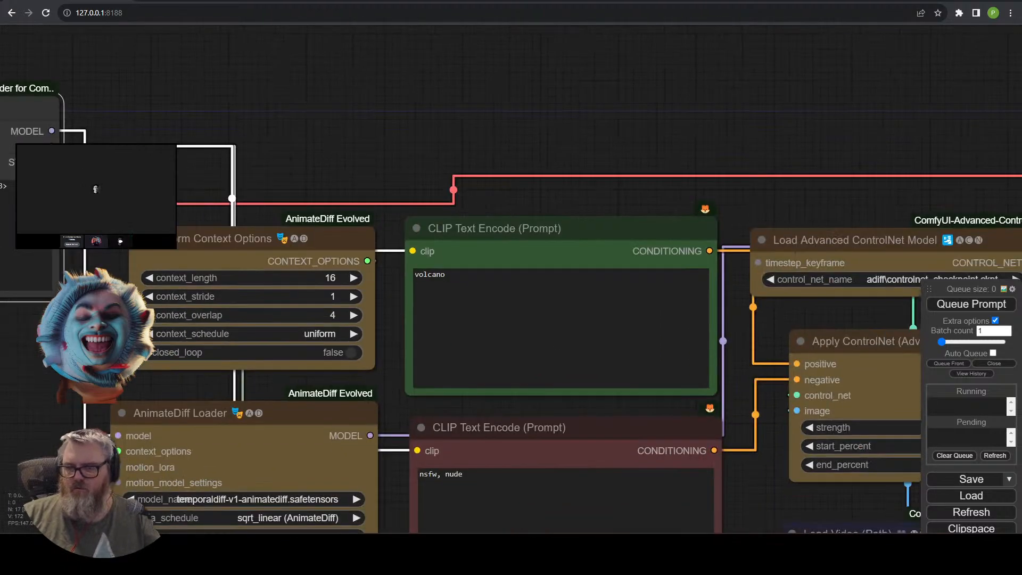
{"action": "double_click", "coordinate": [429, 274]}
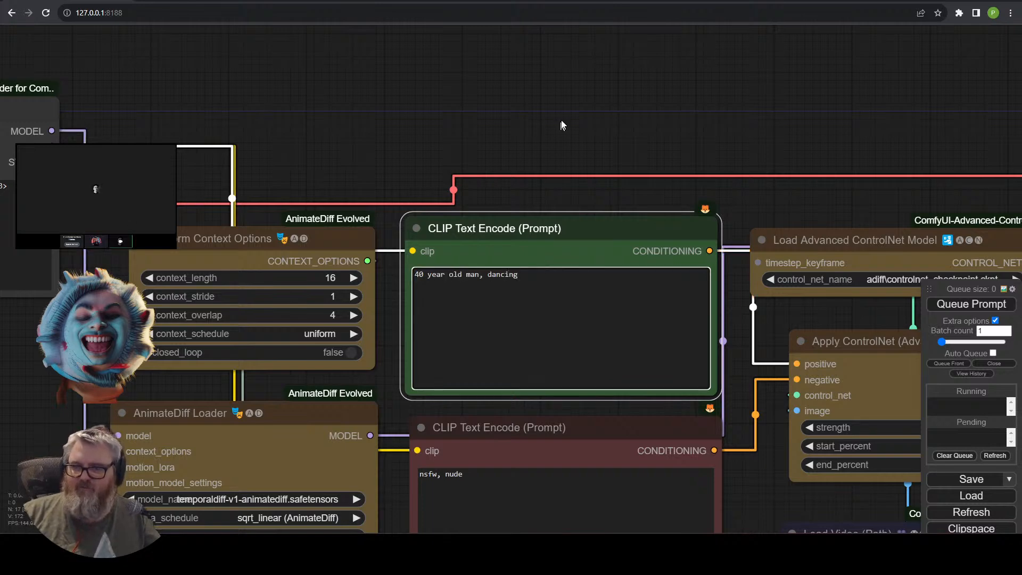
Queue a render of the new prompt and check the sampling progress and both Video Combine previews.
{"action": "scroll", "coordinate": [561, 125], "scroll_direction": "down", "scroll_amount": 4}
{"action": "left_click_drag", "start_coordinate": [563, 110], "coordinate": [468, 94]}
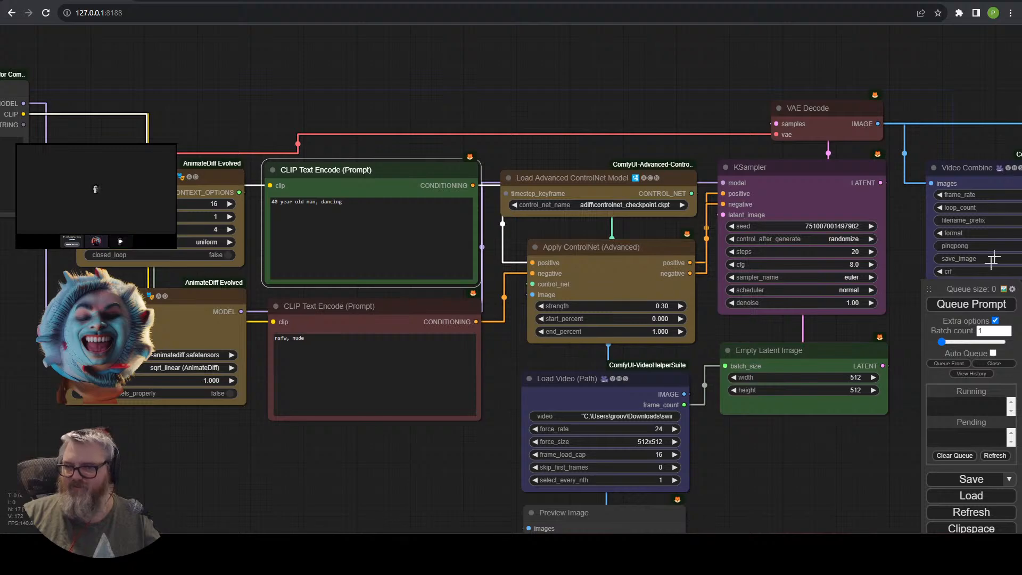
{"action": "left_click_drag", "start_coordinate": [864, 103], "coordinate": [387, 64]}
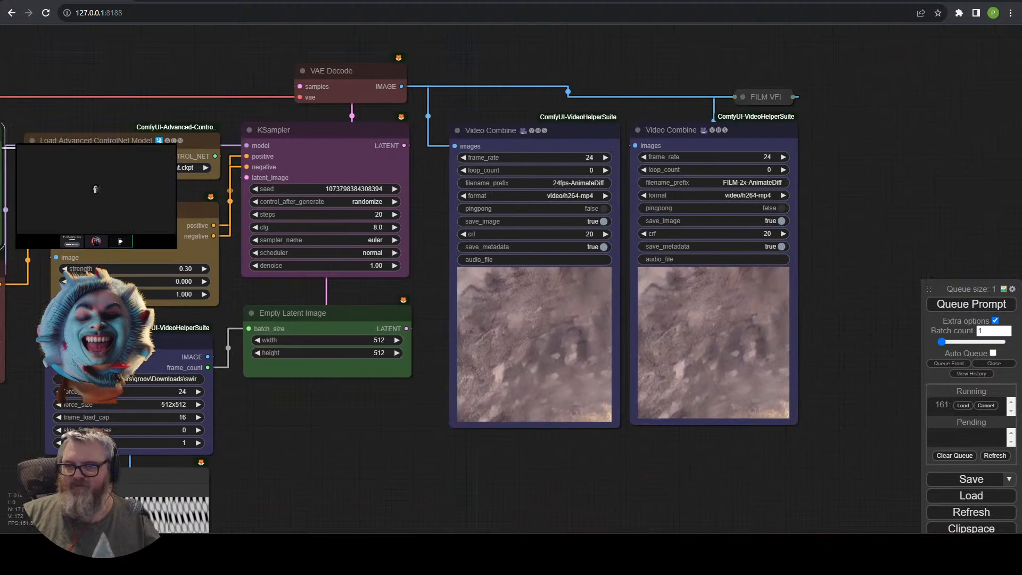
{"action": "left_click_drag", "start_coordinate": [301, 488], "coordinate": [689, 417]}
{"action": "scroll", "coordinate": [494, 475], "scroll_direction": "down", "scroll_amount": 2}
{"action": "scroll", "coordinate": [745, 424], "scroll_direction": "down", "scroll_amount": 2}
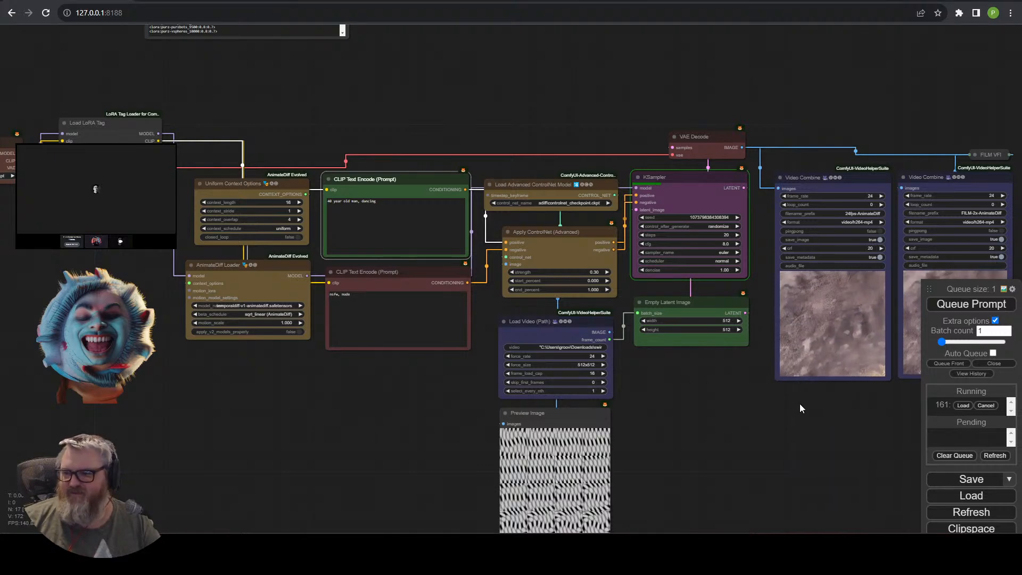
{"action": "scroll", "coordinate": [804, 416], "scroll_direction": "up", "scroll_amount": 3}
{"action": "left_click_drag", "start_coordinate": [814, 423], "coordinate": [486, 496]}
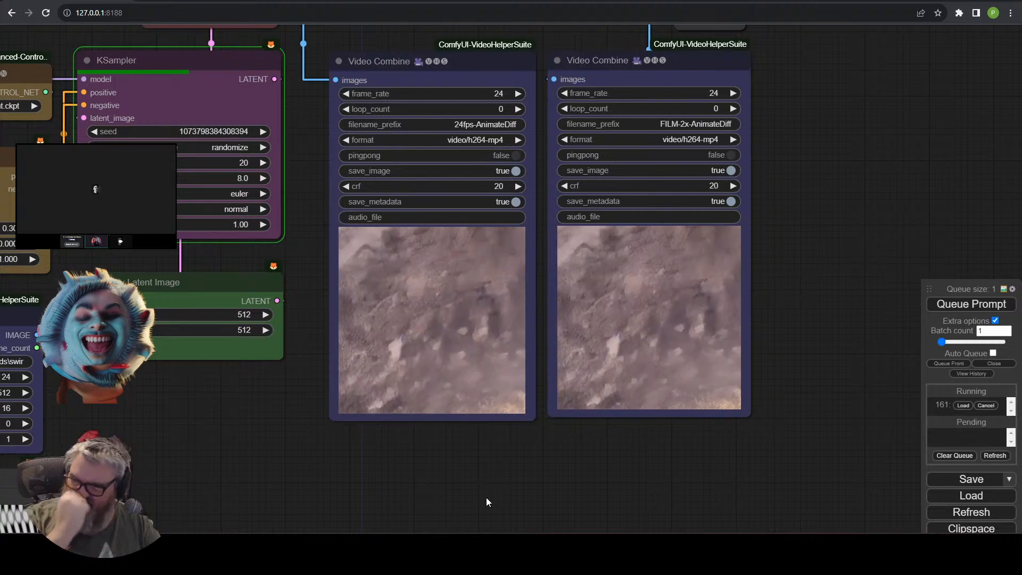
{"action": "scroll", "coordinate": [404, 509], "scroll_direction": "up", "scroll_amount": 7}
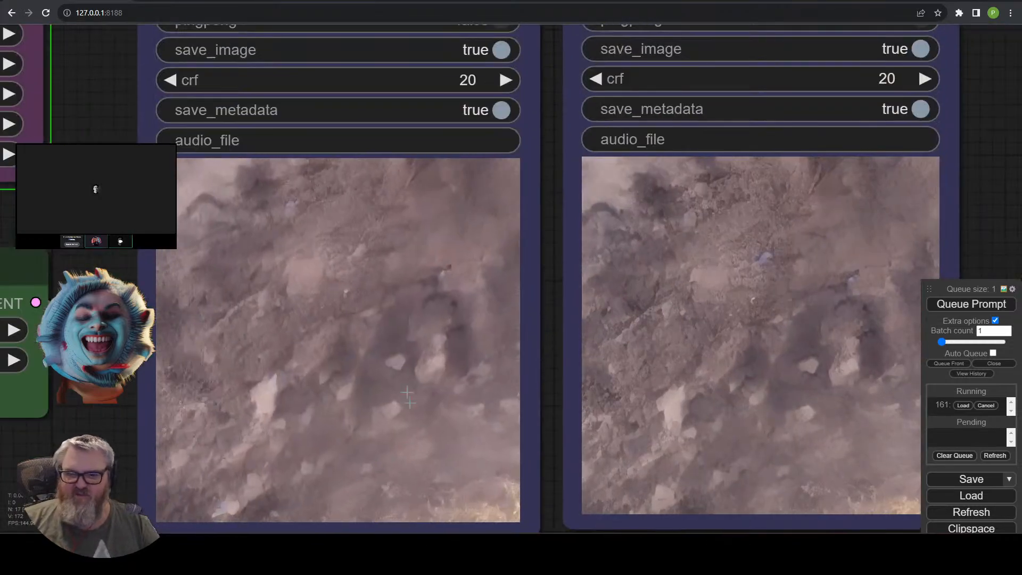
{"action": "scroll", "coordinate": [407, 396], "scroll_direction": "down", "scroll_amount": 8}
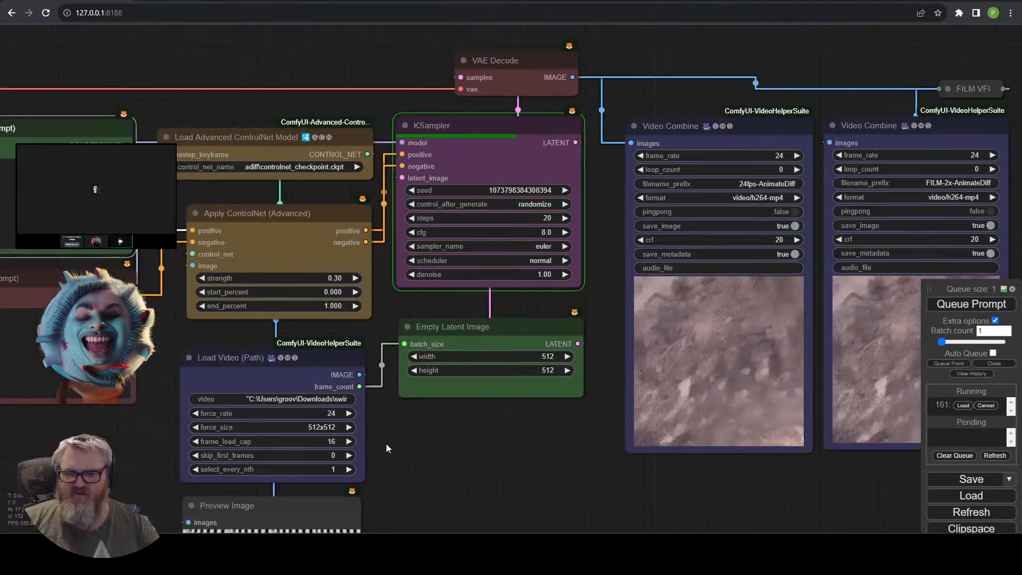
{"action": "left_click_drag", "start_coordinate": [385, 443], "coordinate": [530, 418]}
{"action": "left_click", "coordinate": [463, 252]}
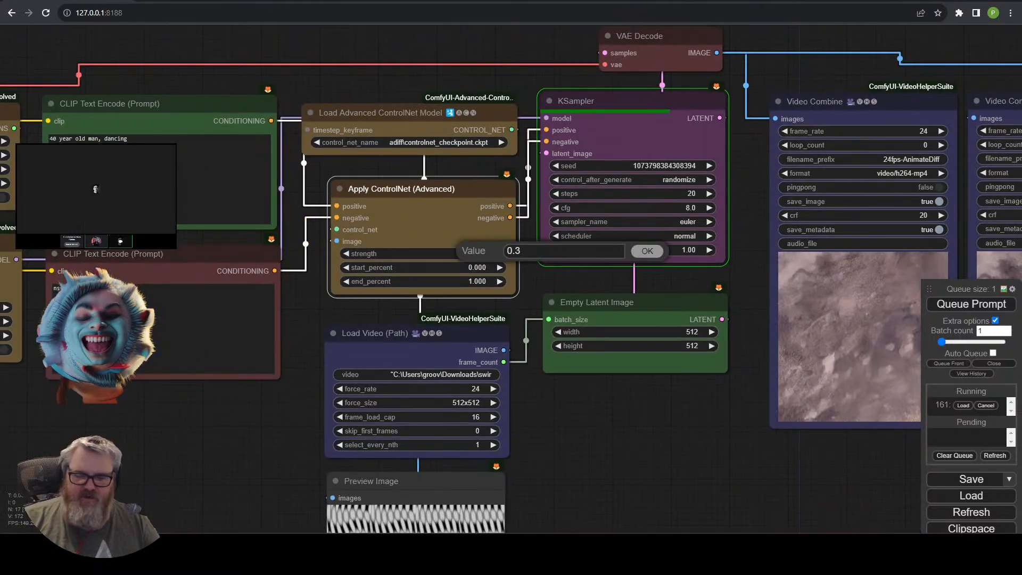
{"action": "left_click_drag", "start_coordinate": [634, 495], "coordinate": [672, 257]}
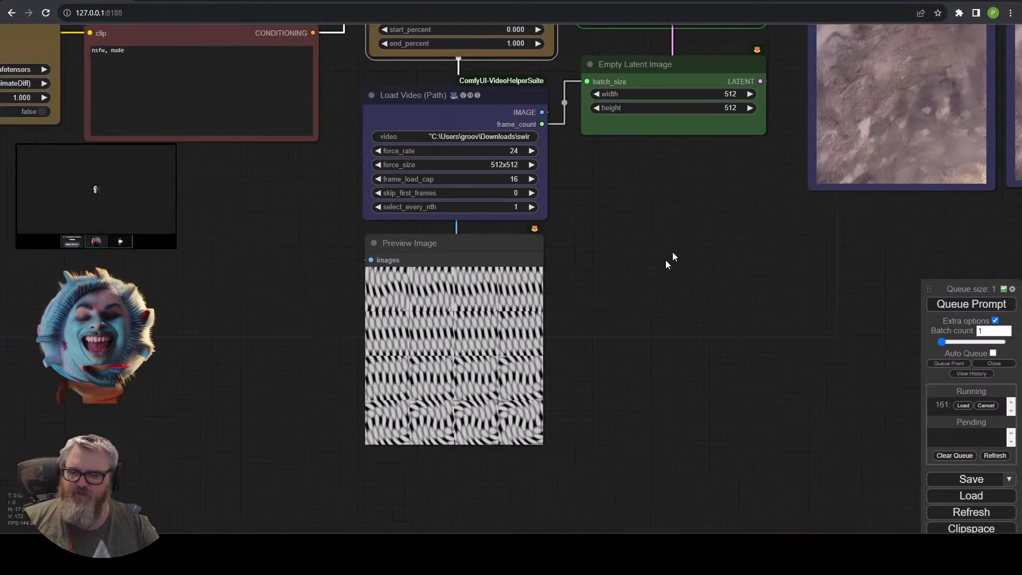
Open the network folder \\nostromo\Nostromo\Movies\AI\ComfyUI in File Explorer through the Windows Run dialog.
{"action": "key", "text": "super+r"}
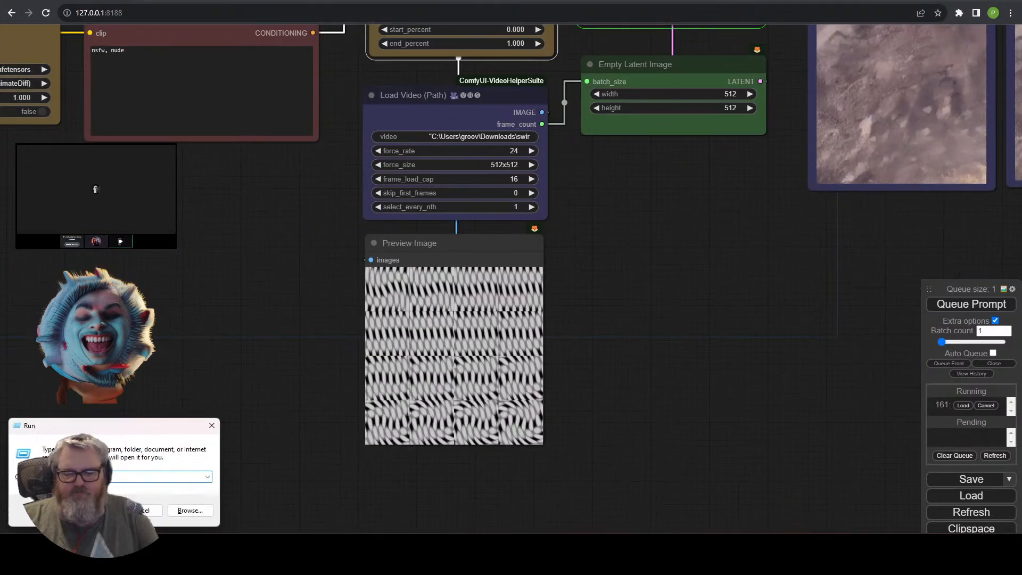
{"action": "type", "text": "\\\\"}
{"action": "key", "text": "Down"}
{"action": "key", "text": "Down"}
{"action": "key", "text": "Down"}
{"action": "key", "text": "Down"}
{"action": "key", "text": "Down"}
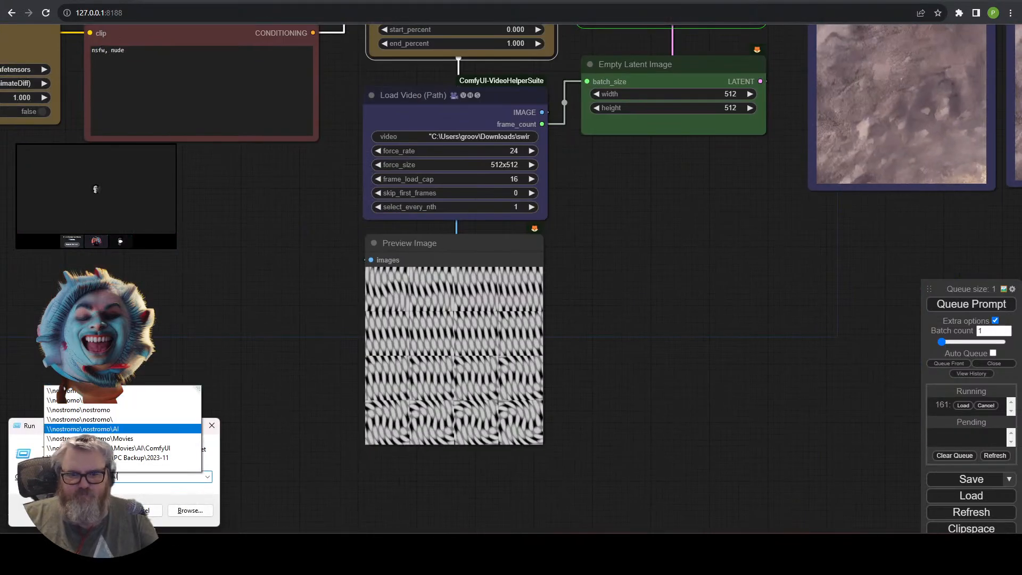
{"action": "key", "text": "Down"}
{"action": "key", "text": "Down"}
{"action": "key", "text": "Return"}
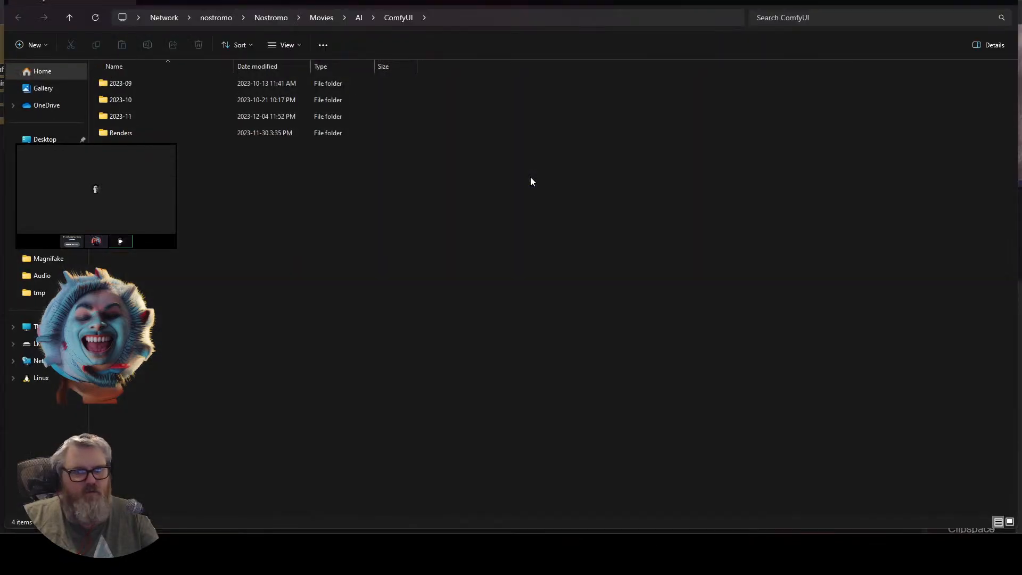
Look into the 2023-11 folder of ComfyUI renders and go back up to the Movies folder.
{"action": "key", "text": "Down"}
{"action": "key", "text": "Down"}
{"action": "key", "text": "Down"}
{"action": "key", "text": "Return"}
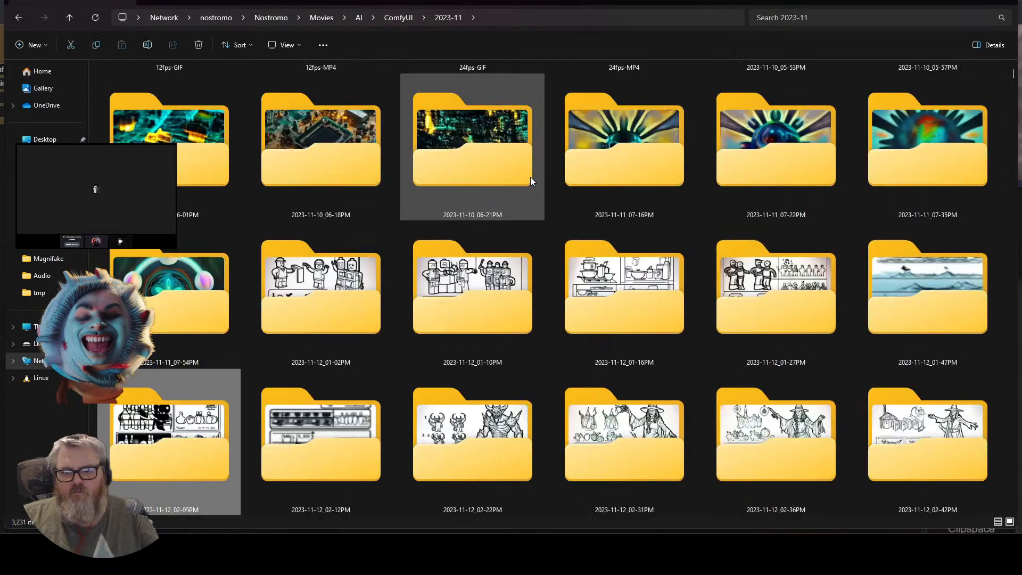
{"action": "key", "text": "alt+Up"}
{"action": "key", "text": "alt+Up"}
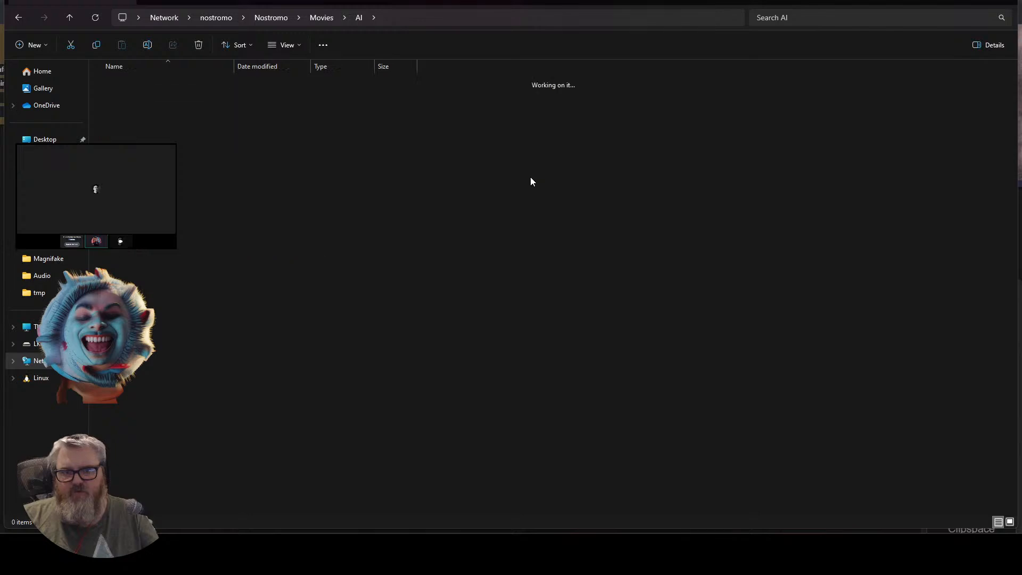
{"action": "key", "text": "alt+Up"}
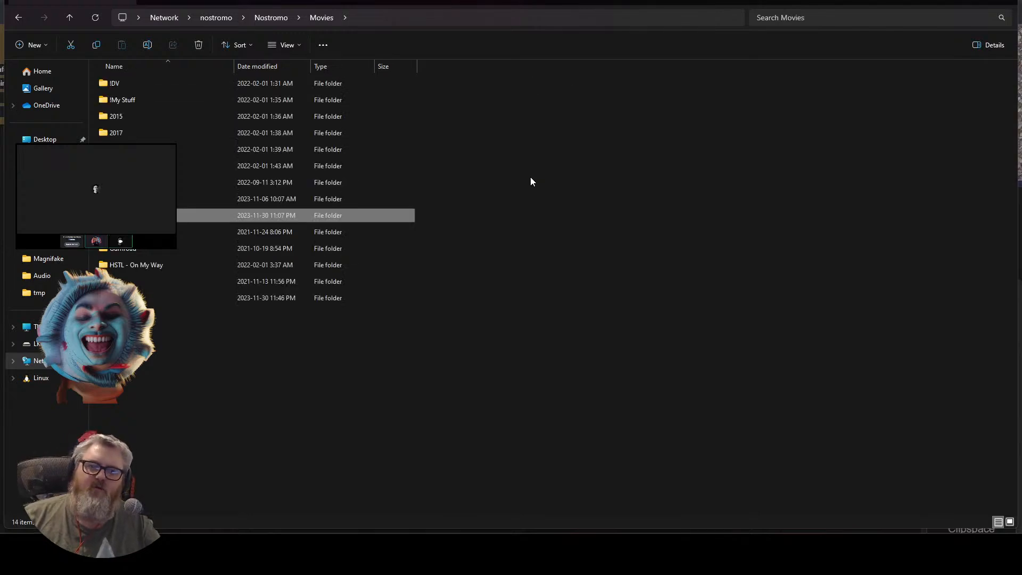
Look through the contents of the 2023 folder and return to the Movies folder.
{"action": "key", "text": "Up"}
{"action": "key", "text": "Return"}
{"action": "key", "text": "Down"}
{"action": "key", "text": "Down"}
{"action": "key", "text": "Down"}
{"action": "key", "text": "Down"}
{"action": "key", "text": "Down"}
{"action": "key", "text": "Down"}
{"action": "key", "text": "Down"}
{"action": "key", "text": "Down"}
{"action": "key", "text": "Down"}
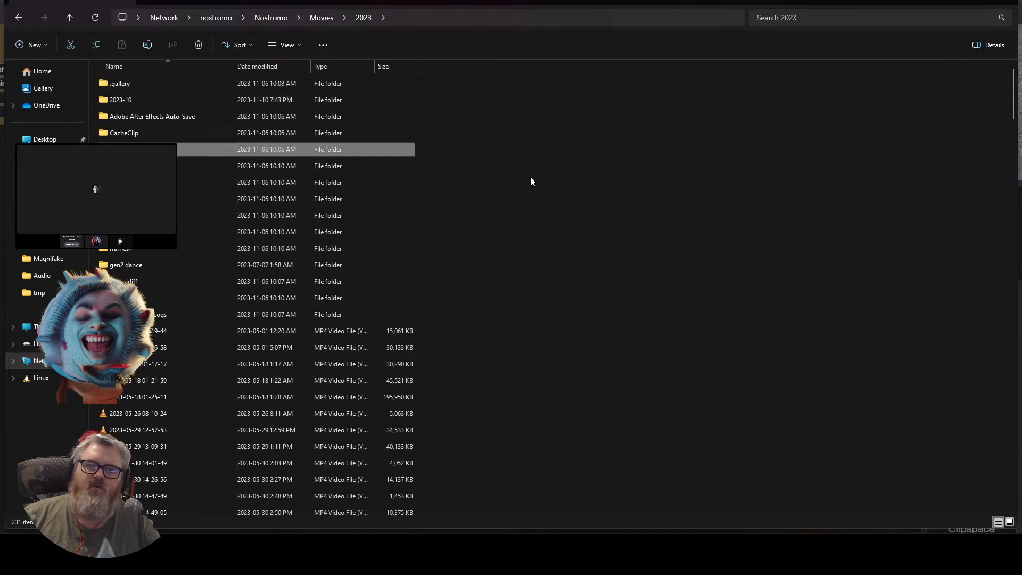
{"action": "key", "text": "Up"}
{"action": "key", "text": "alt+Up"}
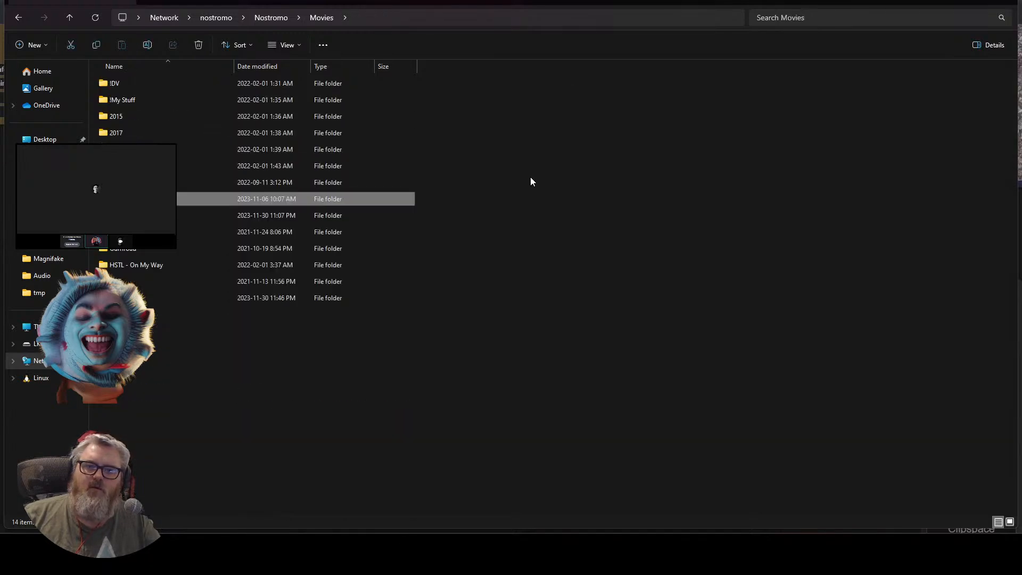
Open the PNG folder inside the Blender folder of Movies.
{"action": "key", "text": "Down"}
{"action": "key", "text": "Down"}
{"action": "key", "text": "Down"}
{"action": "key", "text": "Up"}
{"action": "key", "text": "Return"}
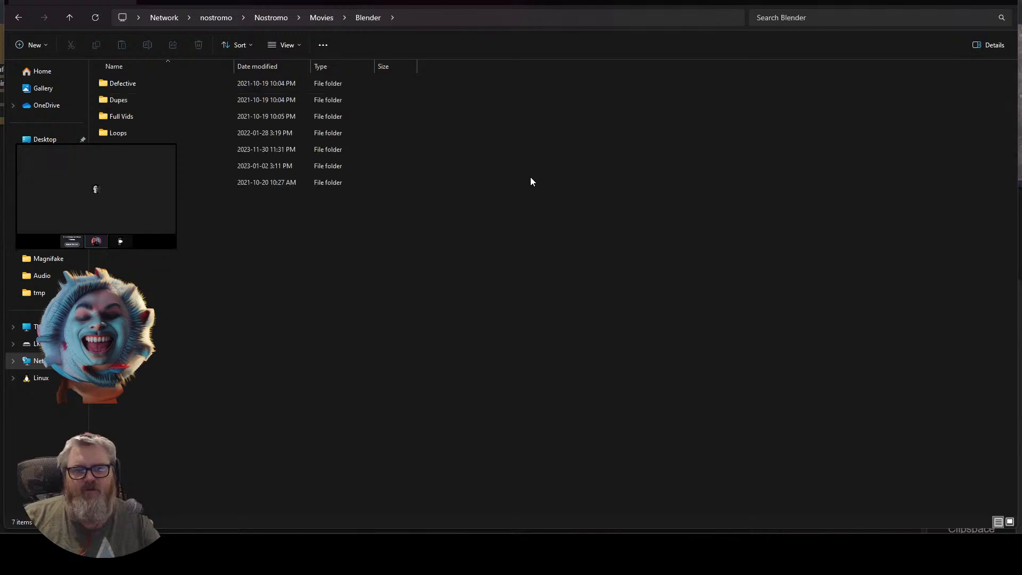
{"action": "key", "text": "Down"}
{"action": "key", "text": "Down"}
{"action": "key", "text": "Down"}
{"action": "key", "text": "Down"}
{"action": "key", "text": "Return"}
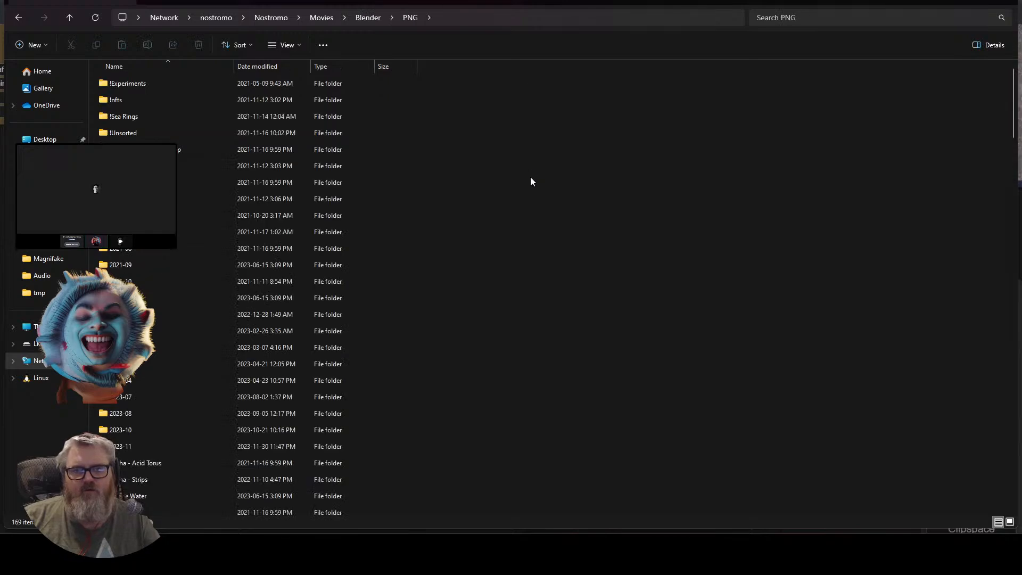
Open the 2023-11 folder of Blender PNG sequences.
{"action": "key", "text": "Down"}
{"action": "key", "text": "Down"}
{"action": "key", "text": "Down"}
{"action": "key", "text": "Down"}
{"action": "key", "text": "Down"}
{"action": "key", "text": "Down"}
{"action": "key", "text": "Down"}
{"action": "key", "text": "Down"}
{"action": "key", "text": "Down"}
{"action": "key", "text": "Down"}
{"action": "key", "text": "Down"}
{"action": "key", "text": "Down"}
{"action": "key", "text": "Down"}
{"action": "key", "text": "Down"}
{"action": "key", "text": "Down"}
{"action": "key", "text": "Down"}
{"action": "key", "text": "Down"}
{"action": "key", "text": "Down"}
{"action": "key", "text": "Down"}
{"action": "key", "text": "Down"}
{"action": "key", "text": "Down"}
{"action": "key", "text": "Down"}
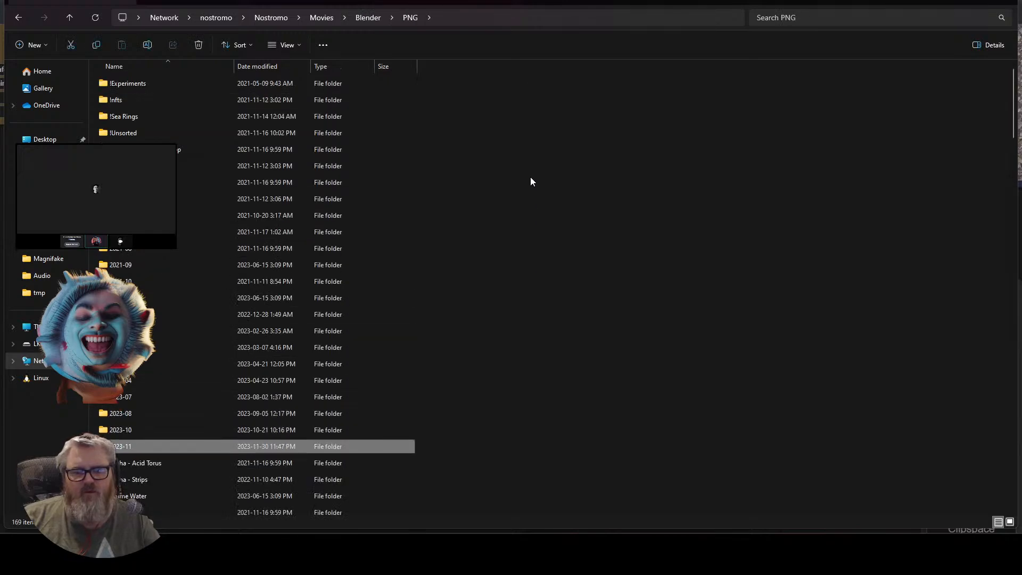
{"action": "key", "text": "Return"}
Browse the depth sequences in the 2023-11 folder and open depth-lkg-runner11.
{"action": "key", "text": "Down"}
{"action": "key", "text": "Down"}
{"action": "key", "text": "Down"}
{"action": "key", "text": "Down"}
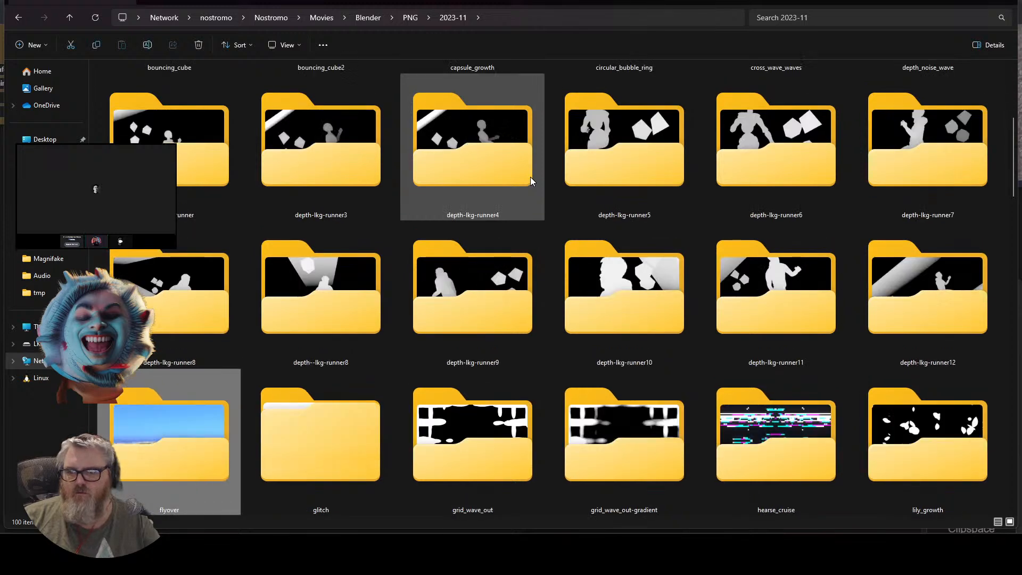
{"action": "key", "text": "Down"}
{"action": "key", "text": "Up"}
{"action": "key", "text": "Up"}
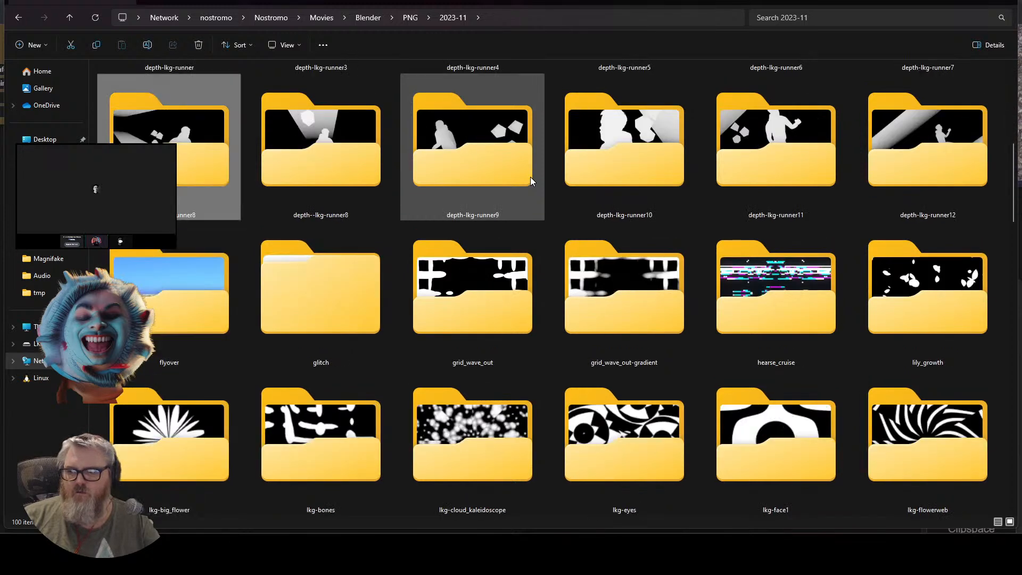
{"action": "key", "text": "Right"}
{"action": "key", "text": "Right"}
{"action": "key", "text": "Right"}
{"action": "key", "text": "Right"}
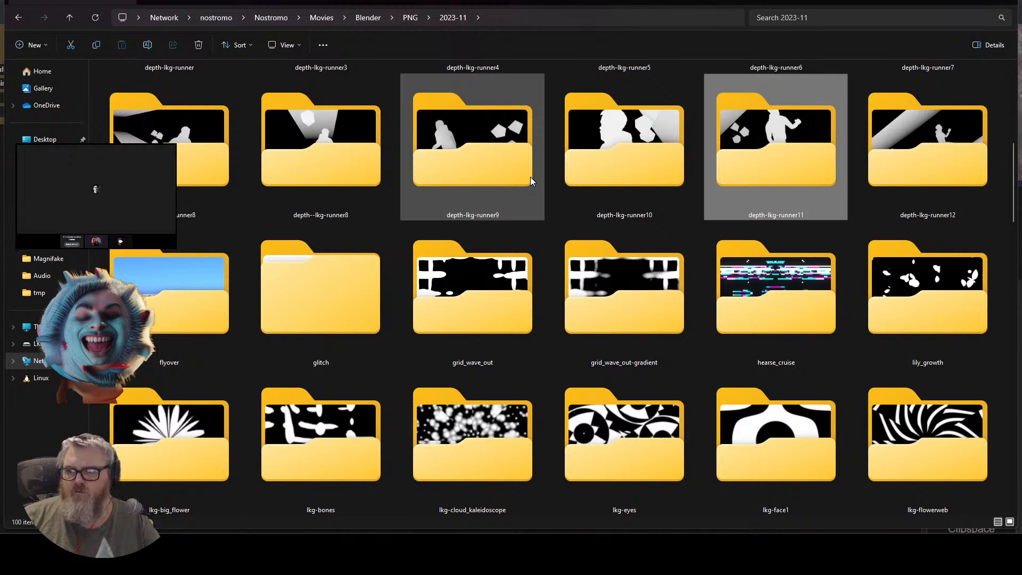
{"action": "key", "text": "Return"}
Return to the 2023-11 folder and look through its sequence folders for suitable control footage.
{"action": "right_click", "coordinate": [130, 79]}
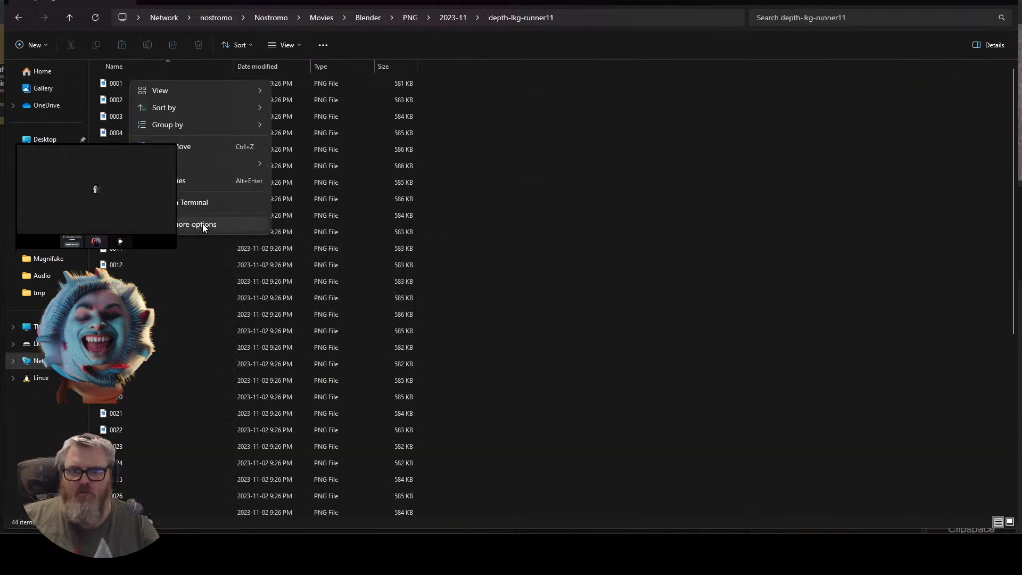
{"action": "mouse_move", "coordinate": [195, 165]}
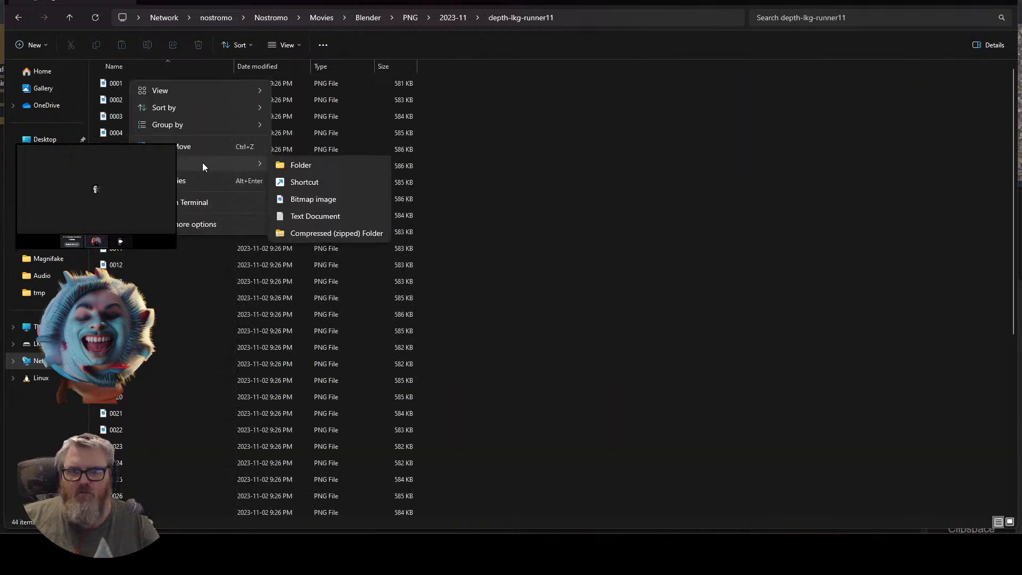
{"action": "left_click", "coordinate": [568, 103]}
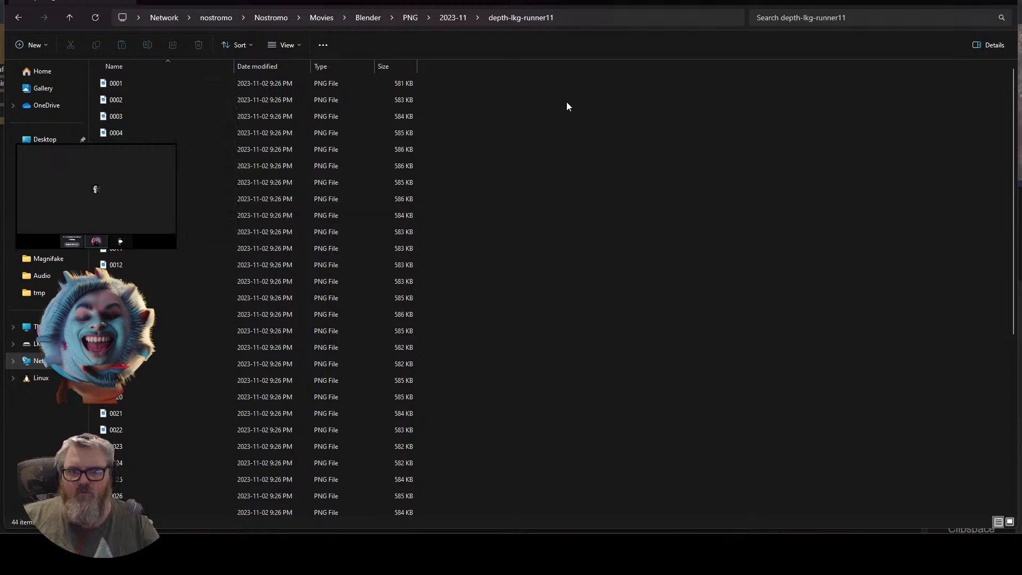
{"action": "left_click", "coordinate": [451, 16]}
{"action": "scroll", "coordinate": [638, 339], "scroll_direction": "down", "scroll_amount": 5}
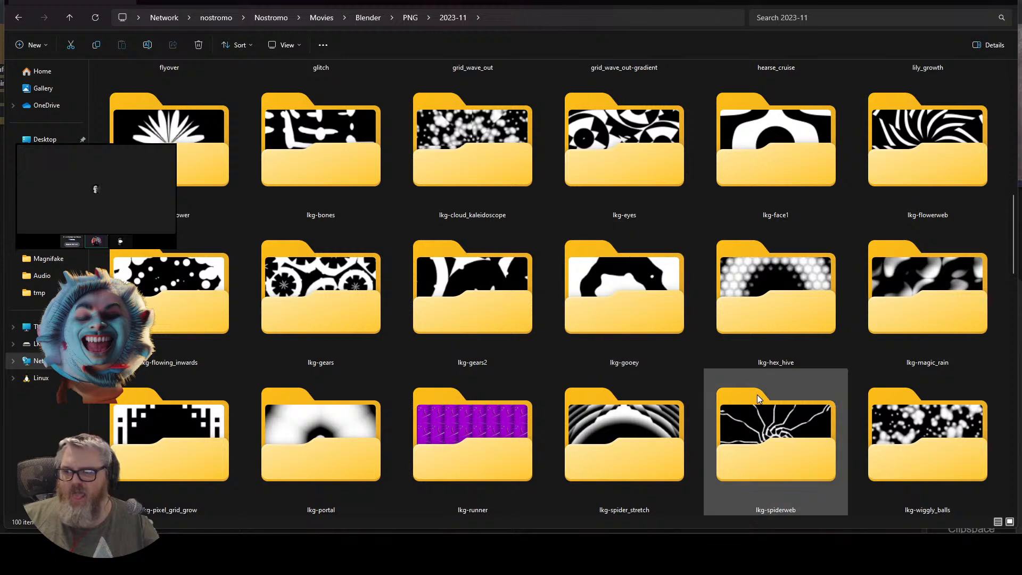
{"action": "scroll", "coordinate": [692, 388], "scroll_direction": "down", "scroll_amount": 5}
{"action": "scroll", "coordinate": [513, 339], "scroll_direction": "down", "scroll_amount": 5}
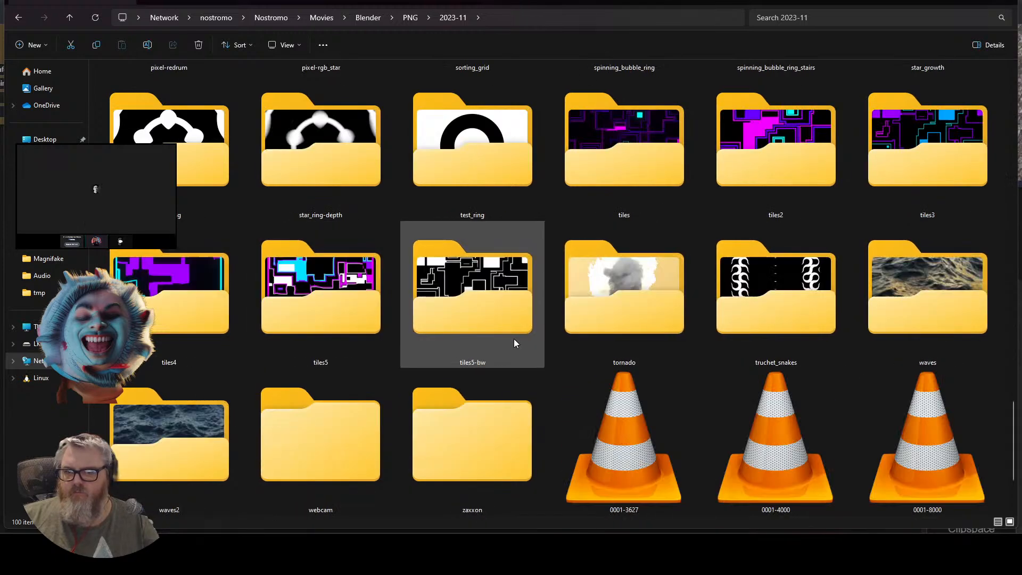
{"action": "scroll", "coordinate": [585, 176], "scroll_direction": "up", "scroll_amount": 15}
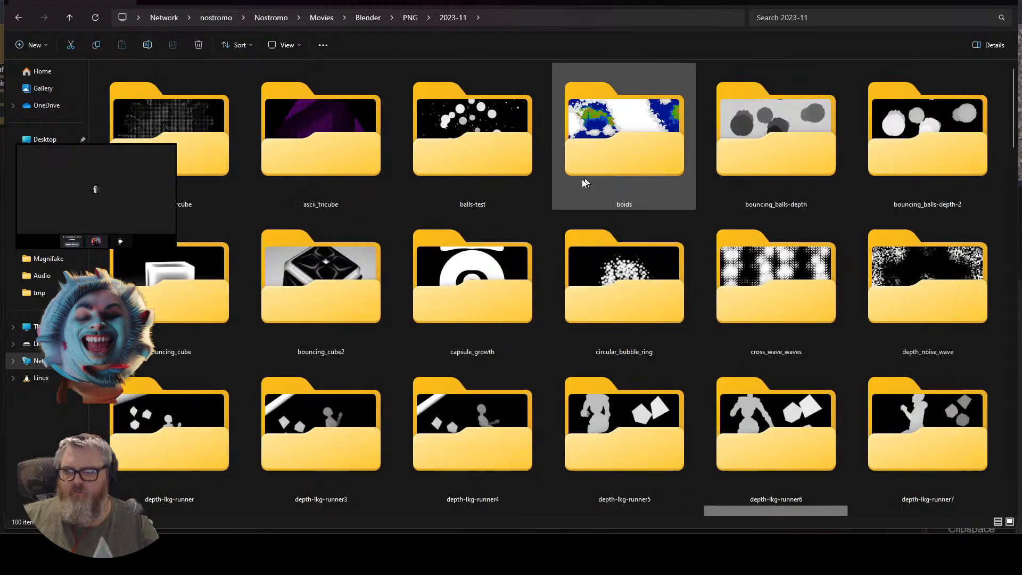
{"action": "scroll", "coordinate": [433, 309], "scroll_direction": "down", "scroll_amount": 3}
{"action": "scroll", "coordinate": [433, 309], "scroll_direction": "down", "scroll_amount": 5}
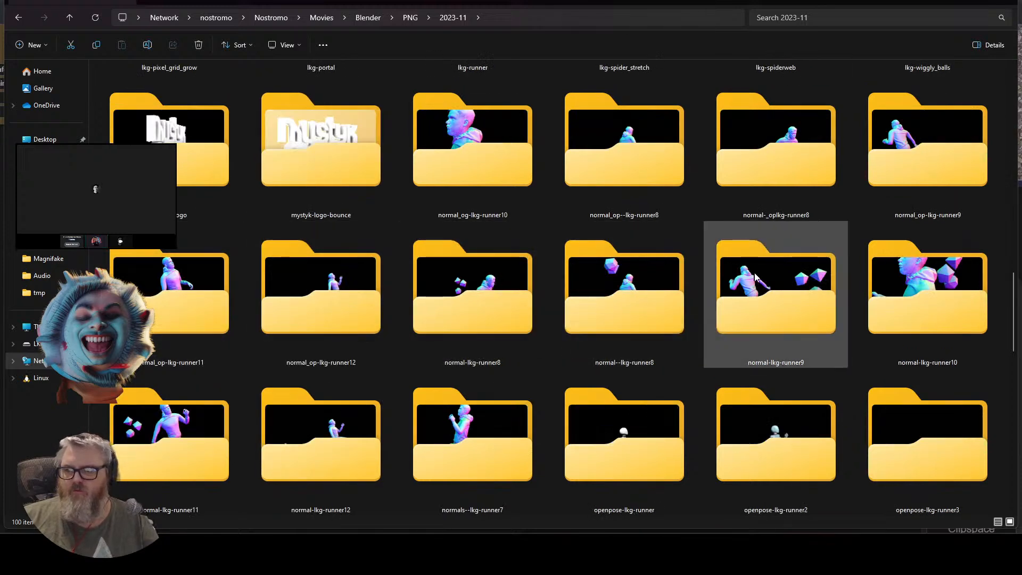
Open the normal-lkg-runner11 folder, copy its full path and switch back to ComfyUI.
{"action": "double_click", "coordinate": [153, 427]}
{"action": "left_click", "coordinate": [666, 18]}
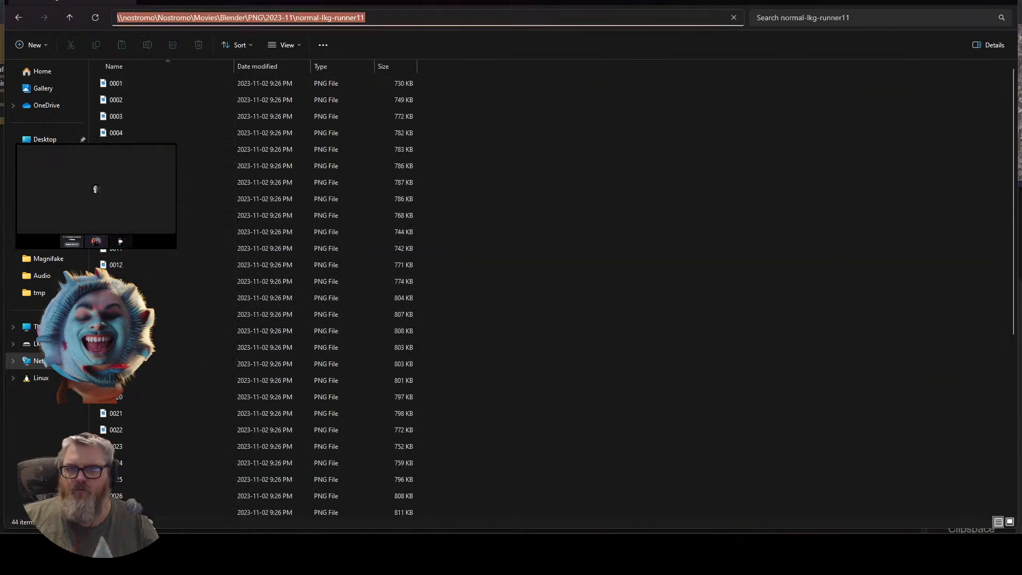
{"action": "key", "text": "alt+Tab"}
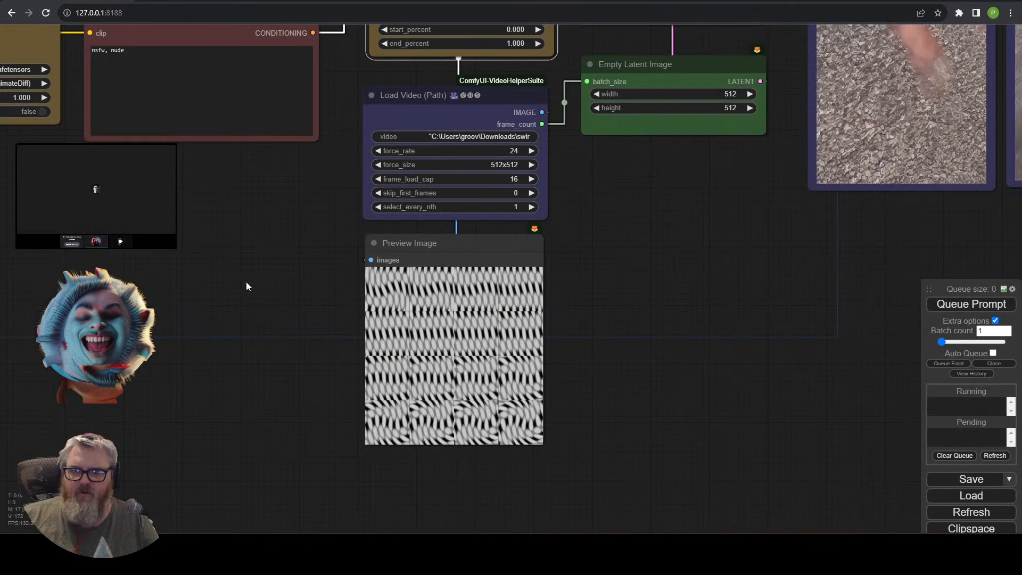
Delete the Load Video (Path) node from the workflow.
{"action": "left_click_drag", "start_coordinate": [267, 283], "coordinate": [189, 431]}
{"action": "left_click", "coordinate": [400, 285]}
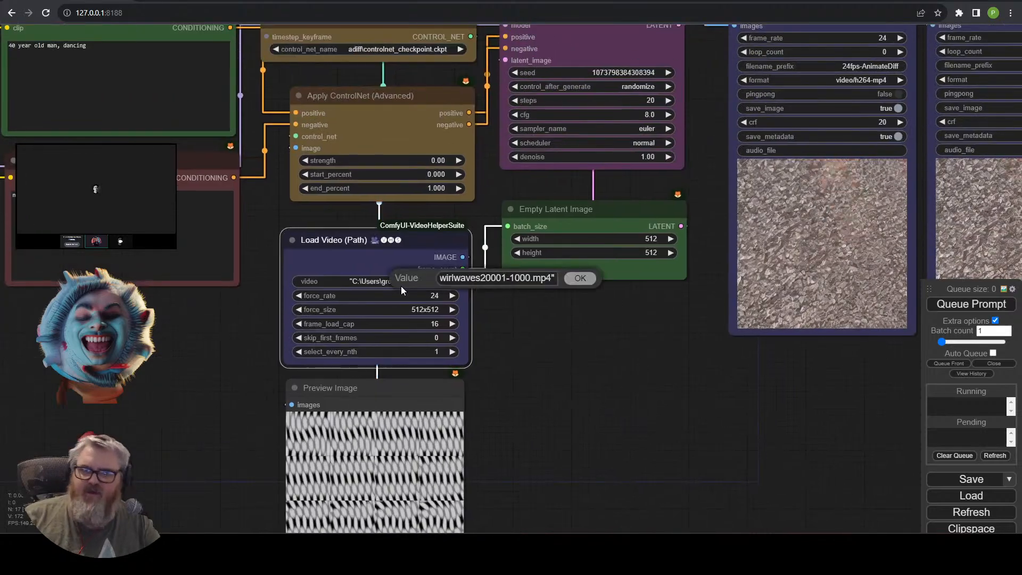
{"action": "left_click", "coordinate": [377, 243]}
{"action": "key", "text": "Delete"}
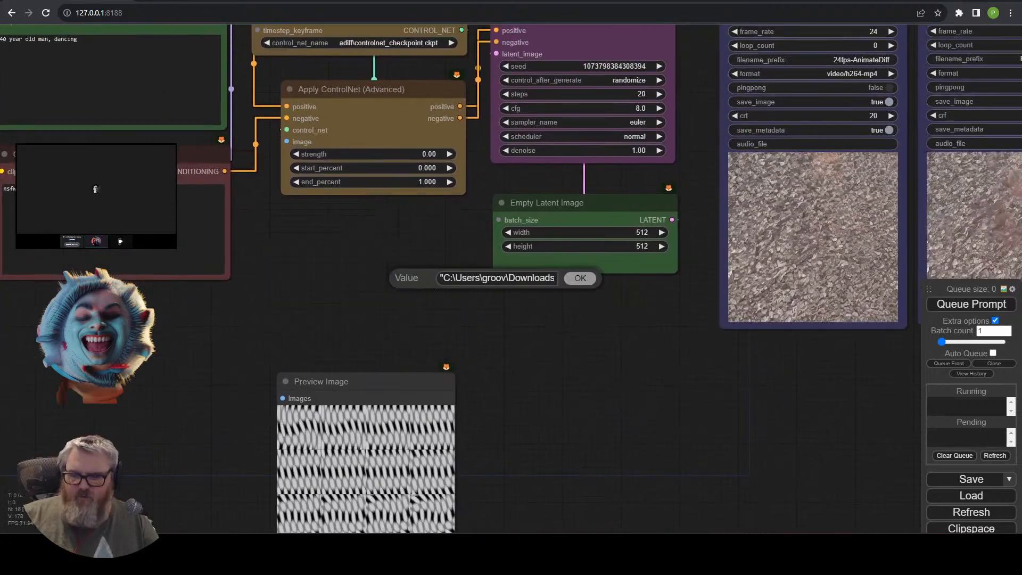
Add a VHS_LoadImagesPath node between the Apply ControlNet and Preview Image nodes.
{"action": "double_click", "coordinate": [301, 249]}
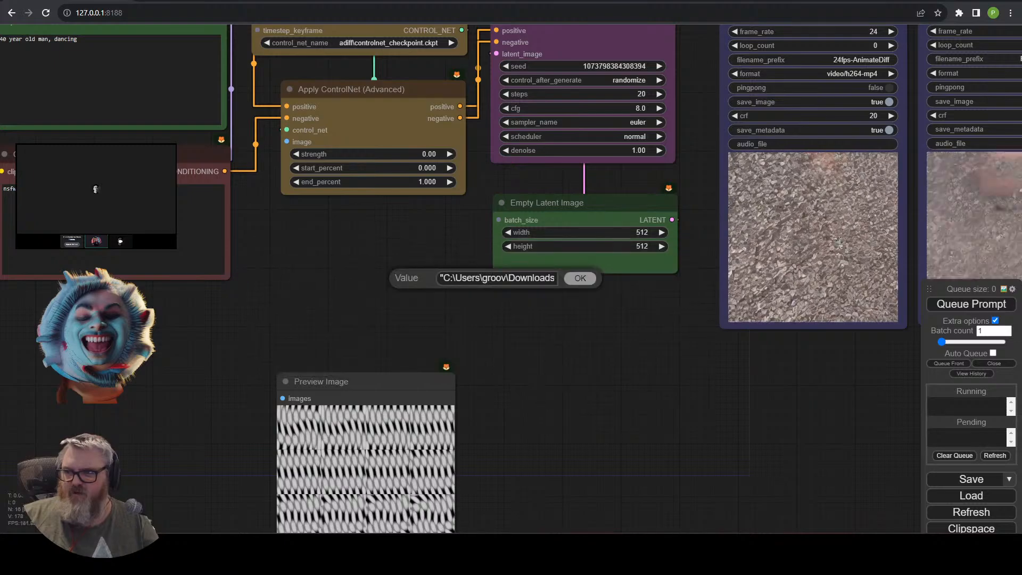
{"action": "double_click", "coordinate": [273, 288]}
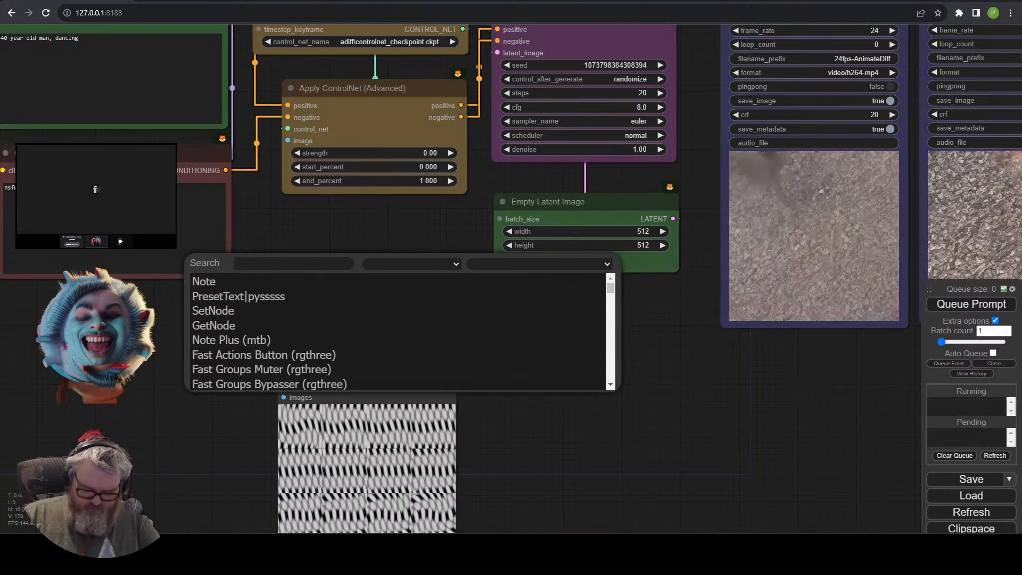
{"action": "type", "text": "load"}
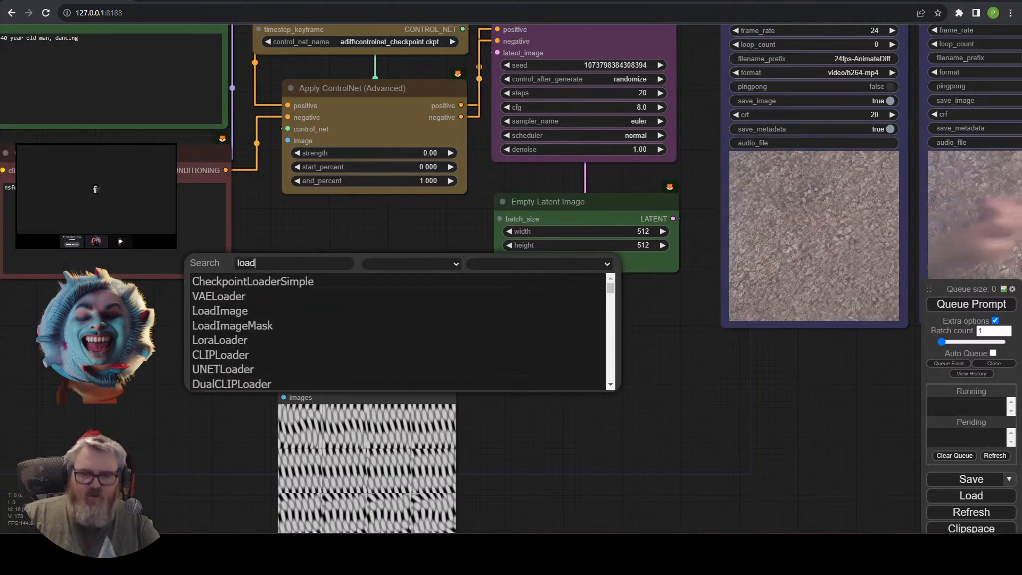
{"action": "type", "text": "im"}
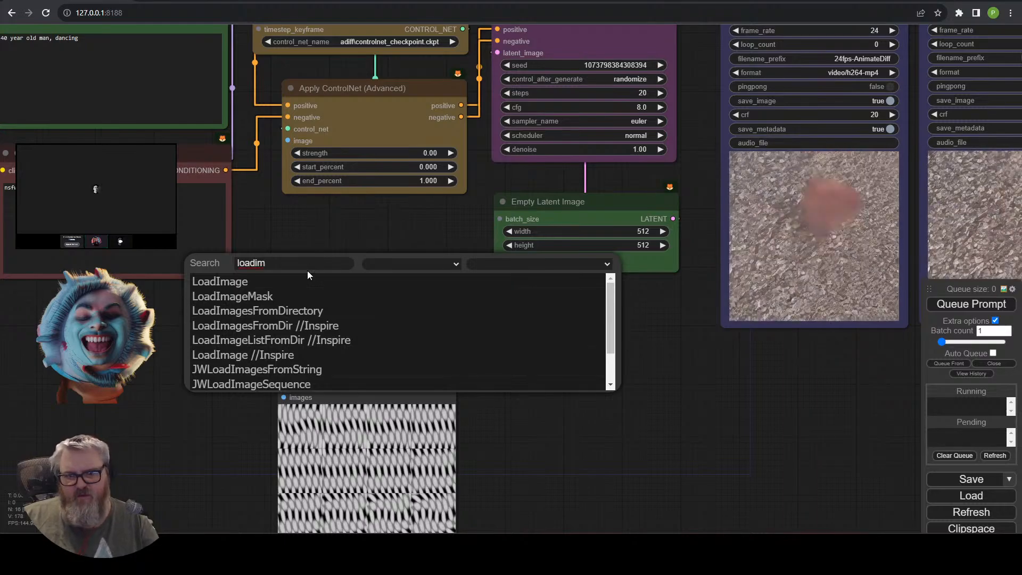
{"action": "type", "text": "vhs"}
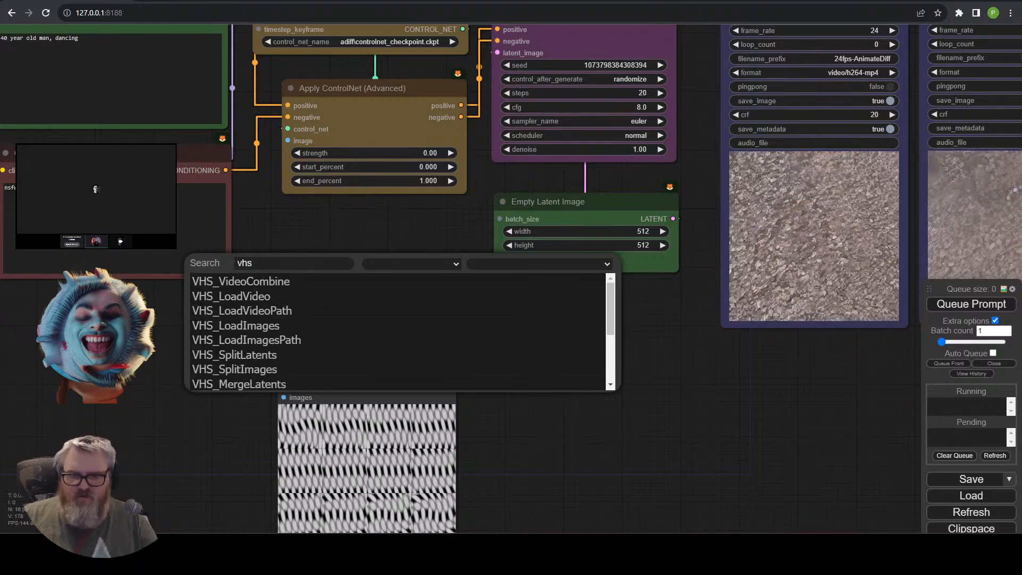
{"action": "left_click", "coordinate": [314, 339]}
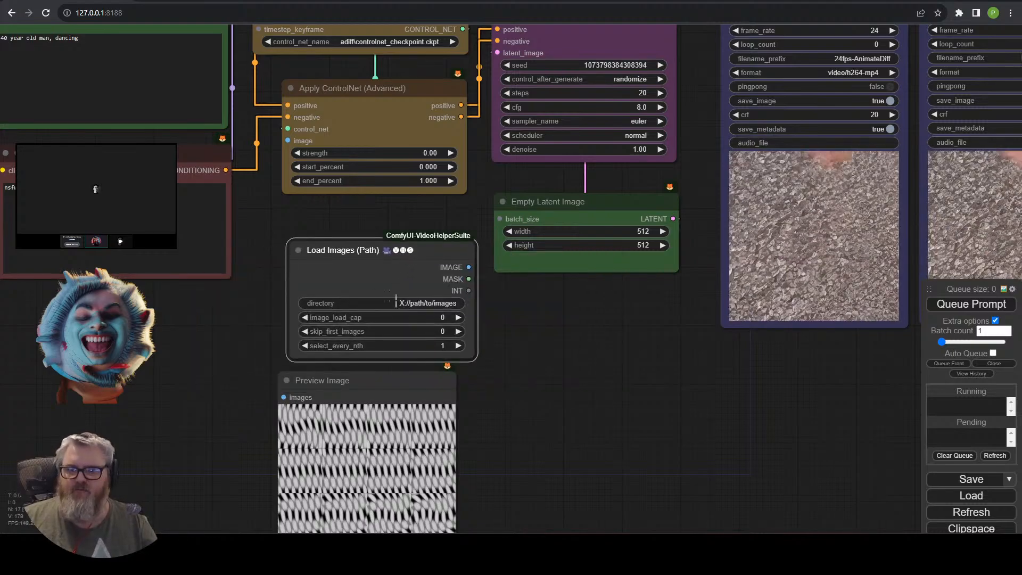
Set the Load Images node's directory to the copied normal-lkg-runner11 path and its image_load_cap to 16.
{"action": "left_click", "coordinate": [396, 301]}
{"action": "key", "text": "Return"}
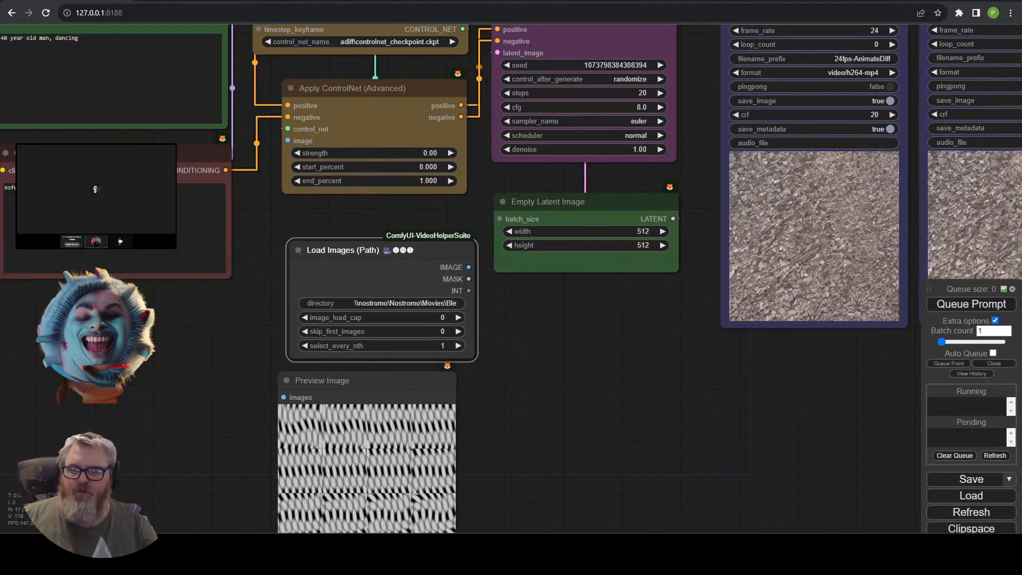
{"action": "left_click", "coordinate": [423, 317]}
{"action": "type", "text": "16"}
{"action": "key", "text": "Return"}
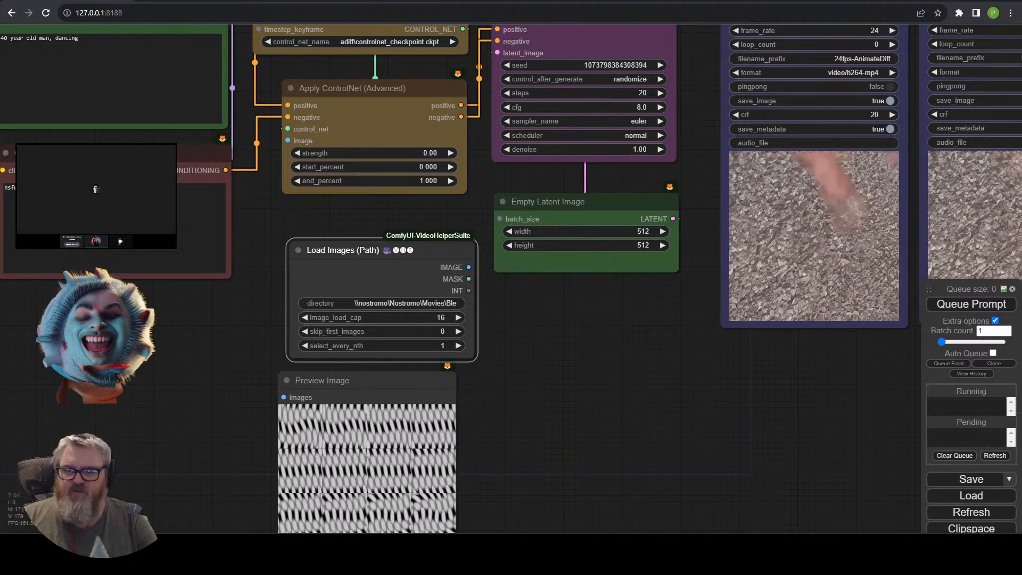
Connect the Load Images node's IMAGE output to Apply ControlNet and Preview Image, and its INT output to the Empty Latent Image's batch_size.
{"action": "left_click_drag", "start_coordinate": [553, 332], "coordinate": [310, 484]}
{"action": "scroll", "coordinate": [312, 475], "scroll_direction": "down", "scroll_amount": 2}
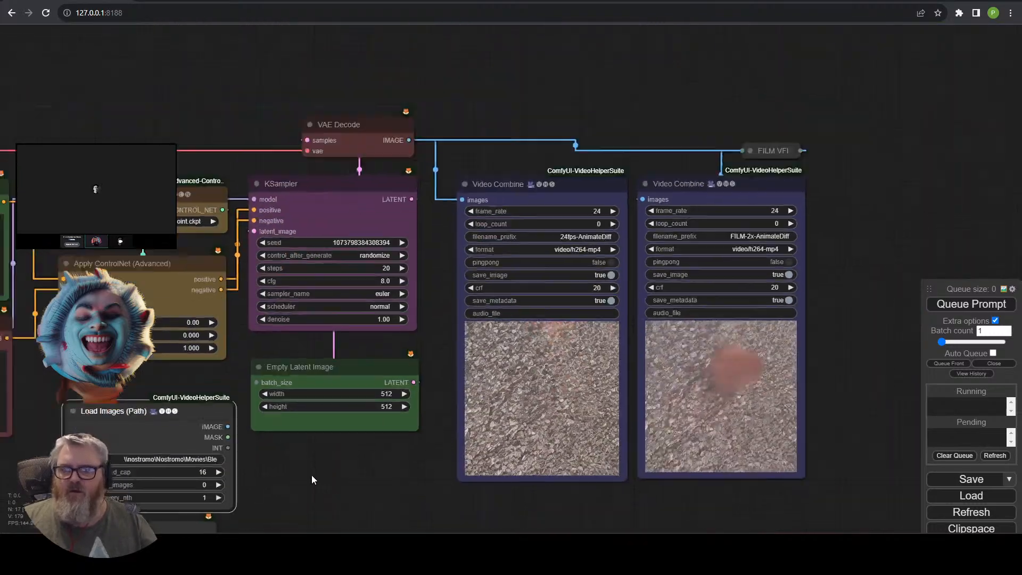
{"action": "left_click_drag", "start_coordinate": [217, 405], "coordinate": [72, 321]}
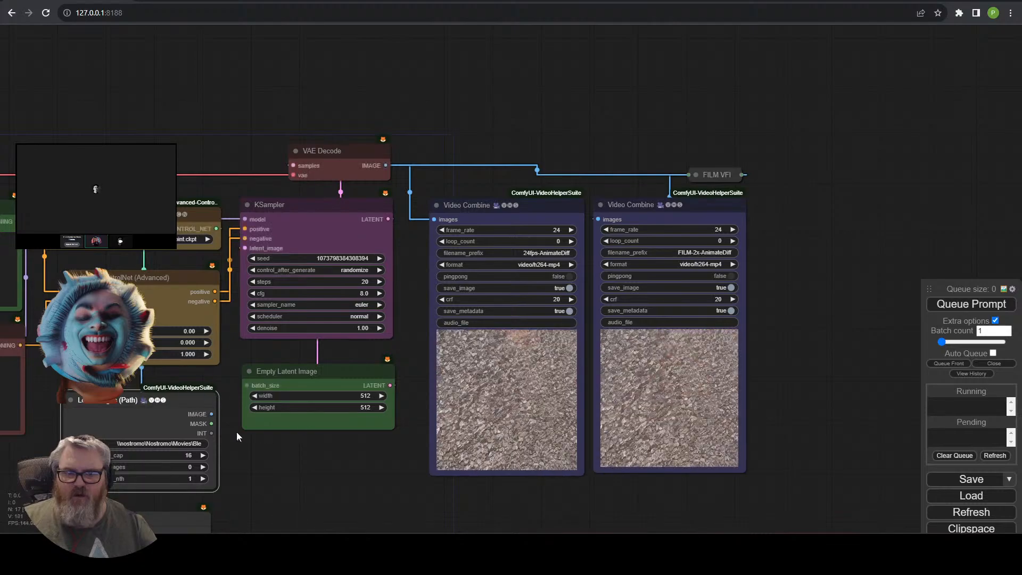
{"action": "left_click_drag", "start_coordinate": [211, 433], "coordinate": [247, 386]}
{"action": "left_click_drag", "start_coordinate": [327, 506], "coordinate": [467, 300]}
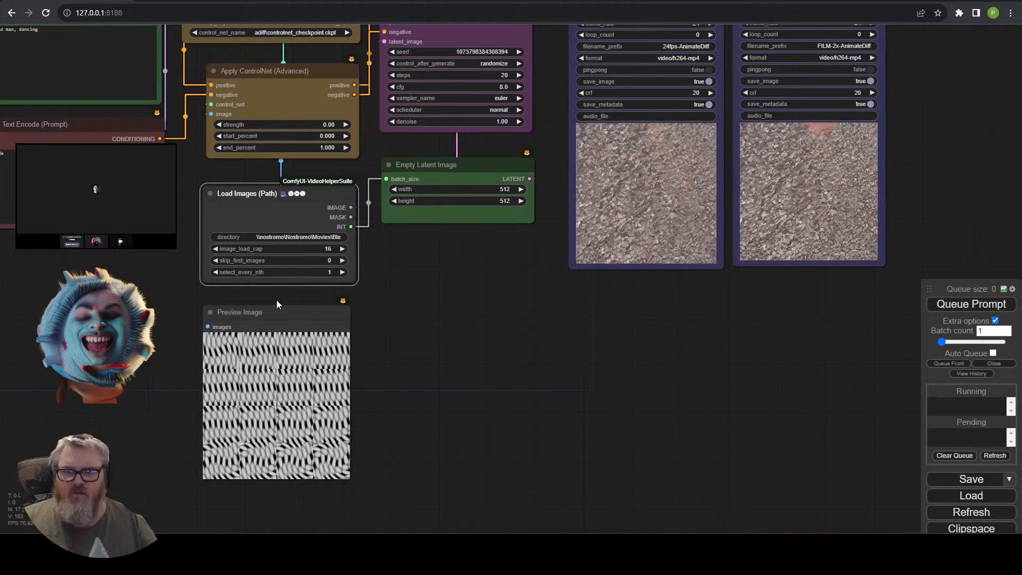
{"action": "left_click_drag", "start_coordinate": [276, 299], "coordinate": [280, 299]}
{"action": "left_click_drag", "start_coordinate": [353, 208], "coordinate": [210, 327]}
Queue the prompt and inspect the loaded control frames enlarged in the Preview Image node.
{"action": "left_click_drag", "start_coordinate": [551, 309], "coordinate": [443, 434]}
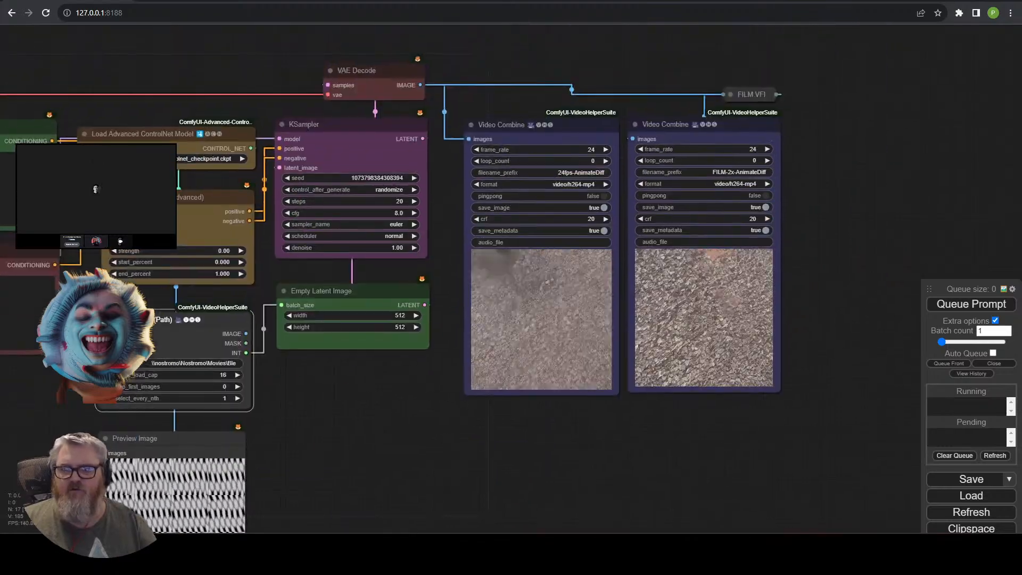
{"action": "left_click", "coordinate": [951, 309]}
{"action": "left_click_drag", "start_coordinate": [365, 447], "coordinate": [572, 277]}
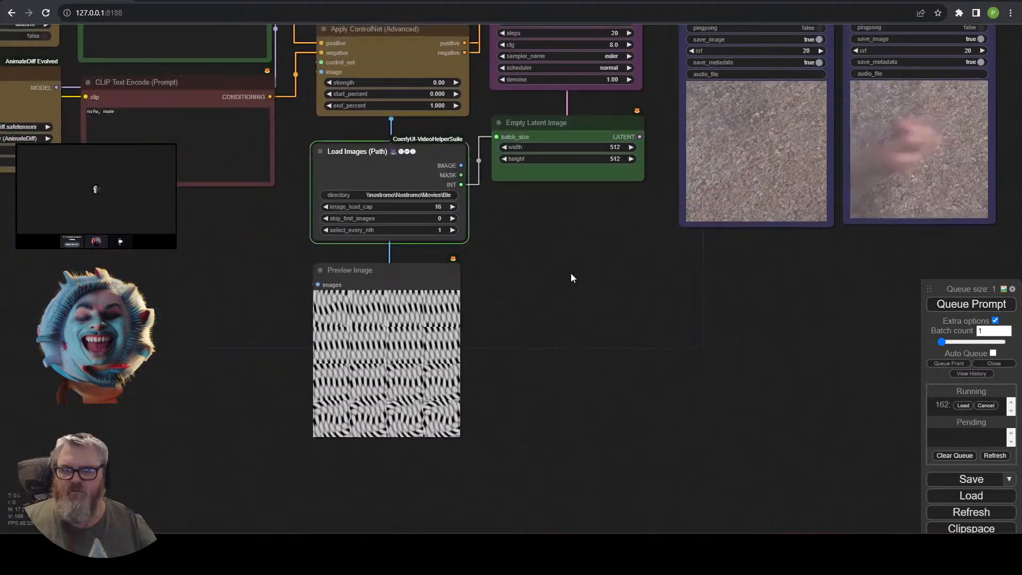
{"action": "left_click", "coordinate": [332, 316]}
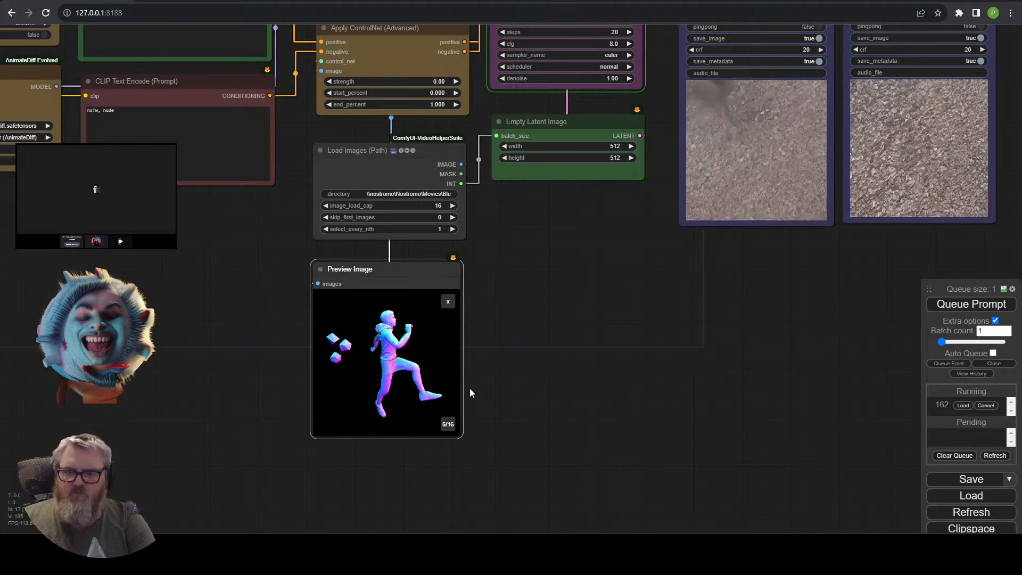
{"action": "scroll", "coordinate": [471, 388], "scroll_direction": "up", "scroll_amount": 5}
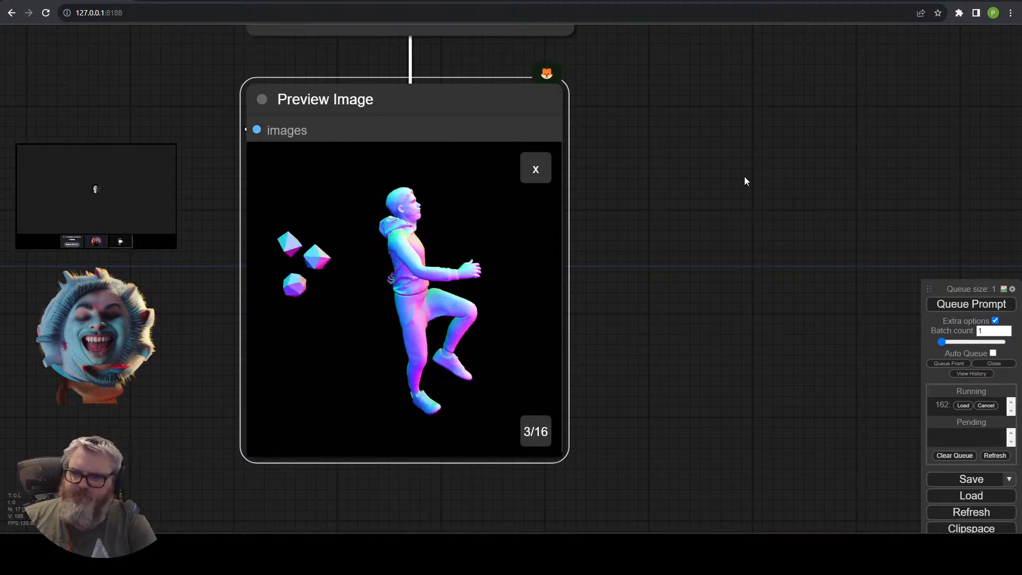
{"action": "scroll", "coordinate": [744, 174], "scroll_direction": "down", "scroll_amount": 2}
Set the Apply ControlNet strength to 1.00.
{"action": "left_click_drag", "start_coordinate": [743, 173], "coordinate": [249, 443]}
{"action": "left_click_drag", "start_coordinate": [275, 412], "coordinate": [500, 391]}
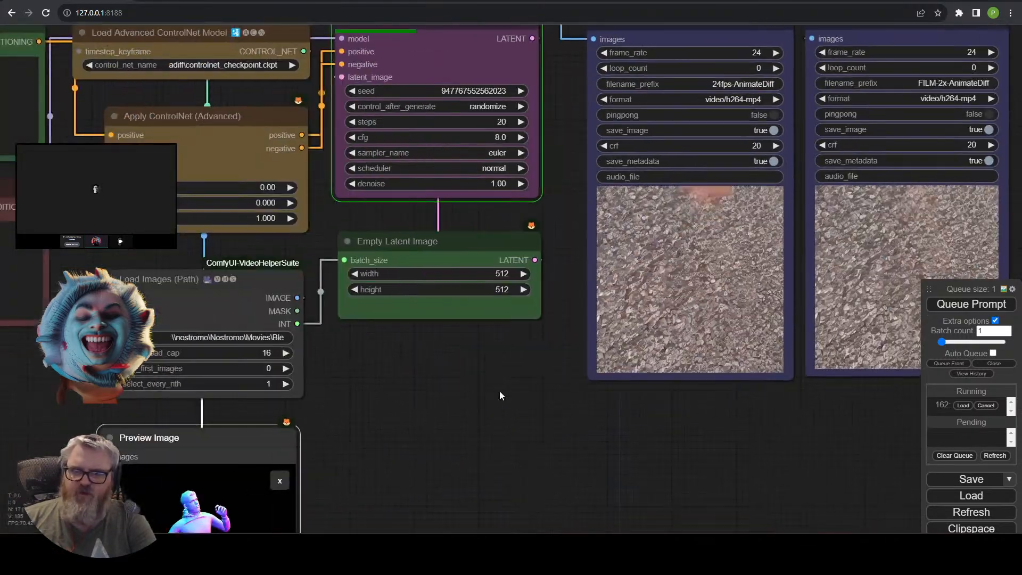
{"action": "scroll", "coordinate": [396, 399], "scroll_direction": "down", "scroll_amount": 3}
{"action": "left_click_drag", "start_coordinate": [402, 406], "coordinate": [456, 450]}
{"action": "left_click", "coordinate": [351, 280]}
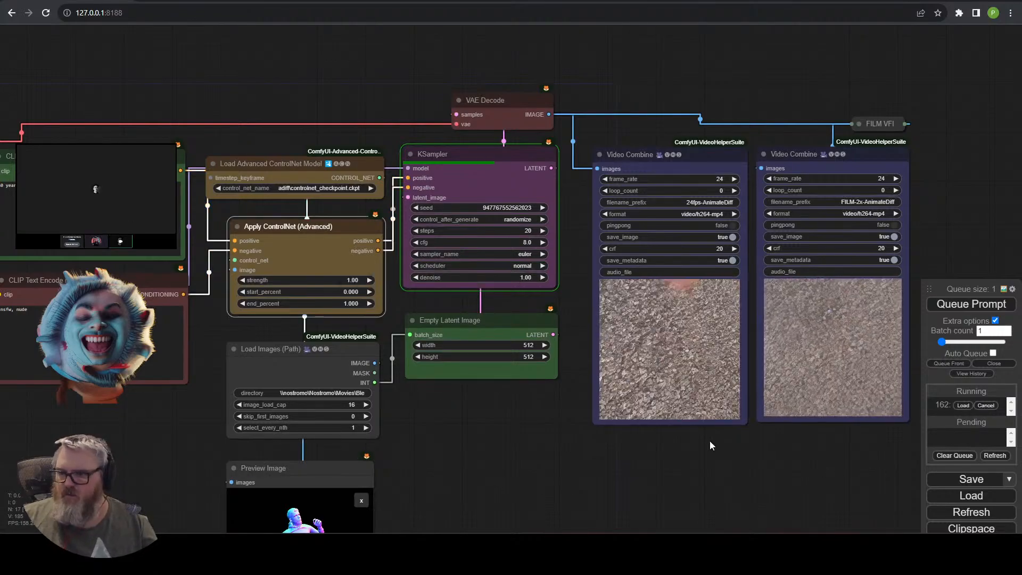
Copy the whole saved prompt from the Notepad note, starting with (tenziamonster:0.4), and replace the positive prompt with it.
{"action": "left_click_drag", "start_coordinate": [706, 461], "coordinate": [457, 399]}
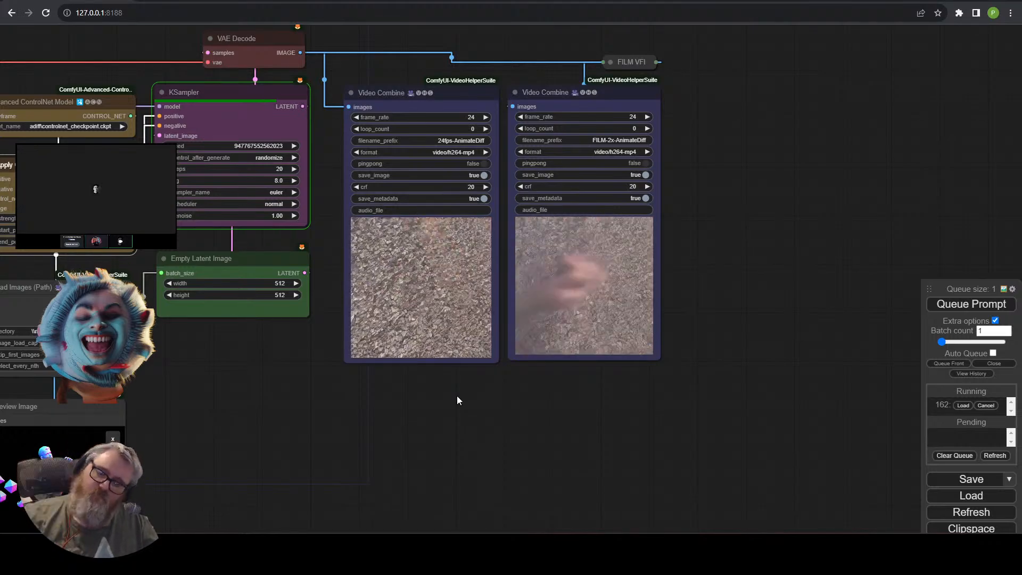
{"action": "mouse_move", "coordinate": [228, 549]}
{"action": "left_click", "coordinate": [261, 485]}
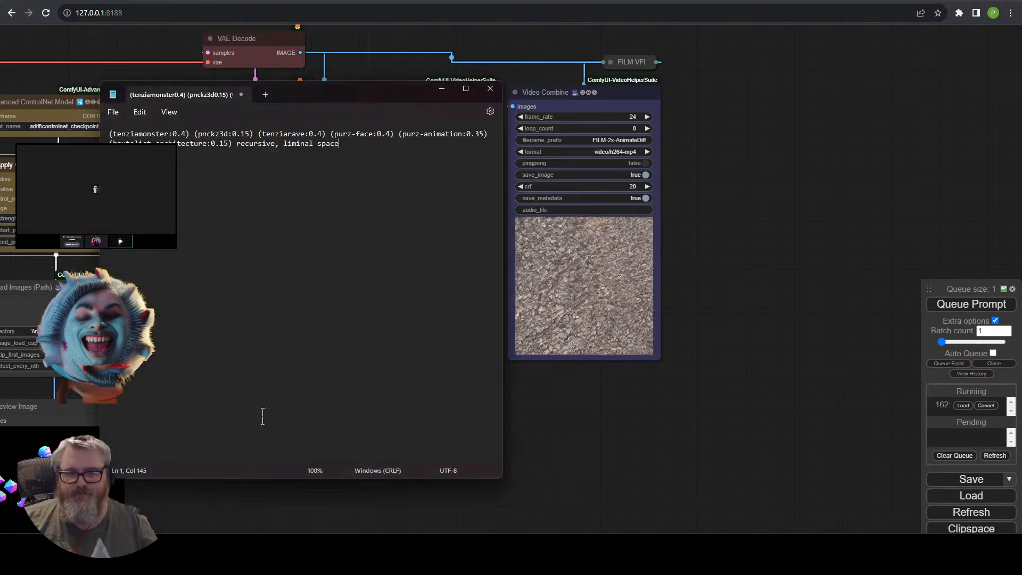
{"action": "key", "text": "ctrl+a"}
{"action": "key", "text": "ctrl+c"}
{"action": "left_click", "coordinate": [586, 452]}
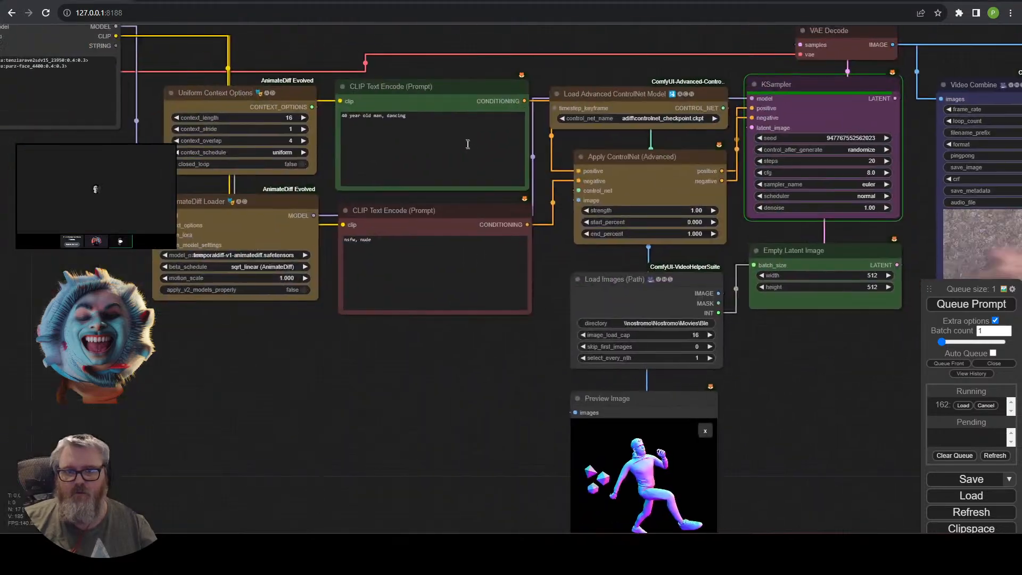
{"action": "left_click", "coordinate": [468, 148]}
{"action": "key", "text": "ctrl+v"}
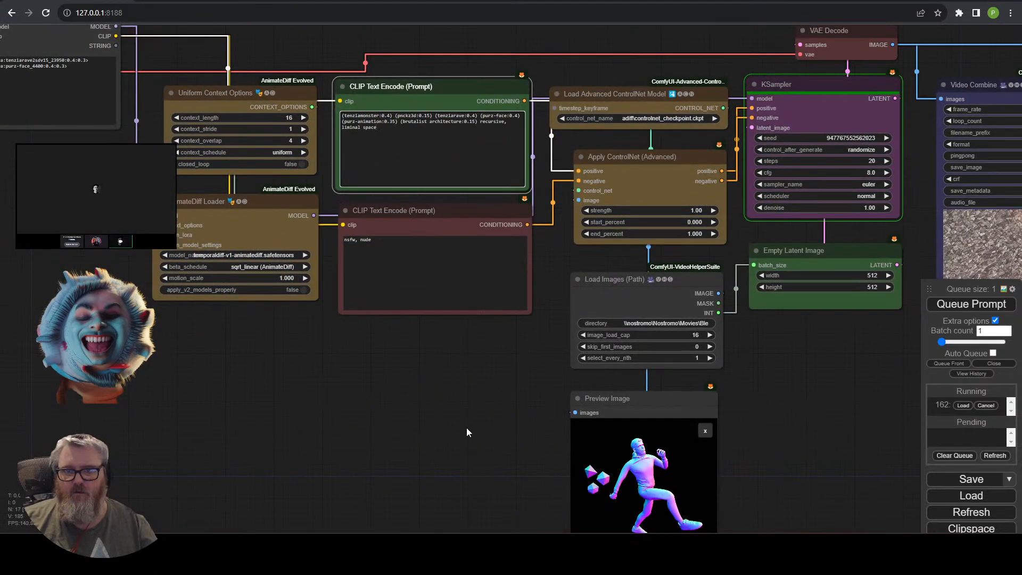
Review the weighted terms of the positive prompt, including its ending "recursive, liminal space".
{"action": "left_click_drag", "start_coordinate": [843, 463], "coordinate": [623, 509]}
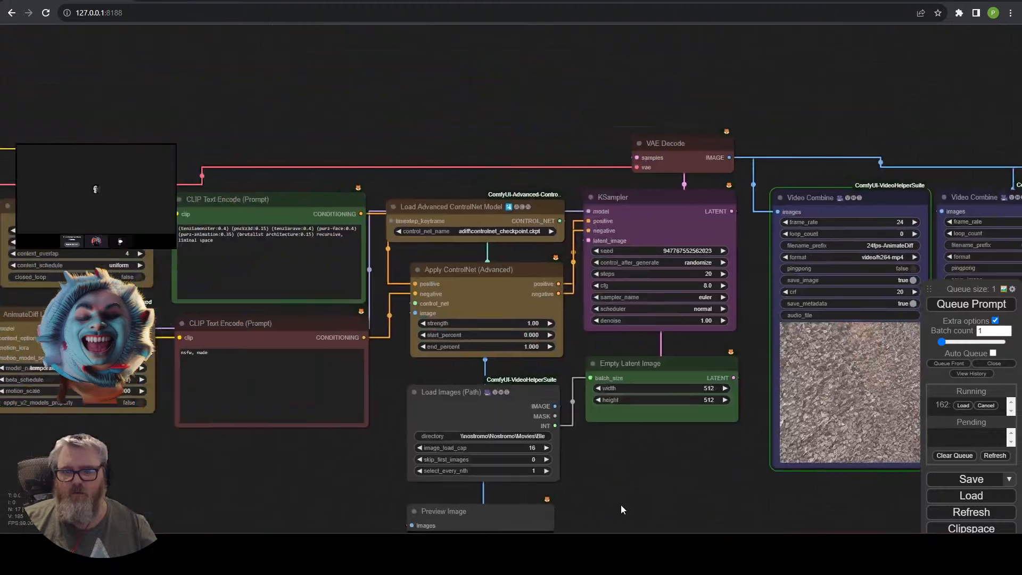
{"action": "scroll", "coordinate": [192, 197], "scroll_direction": "up", "scroll_amount": 6}
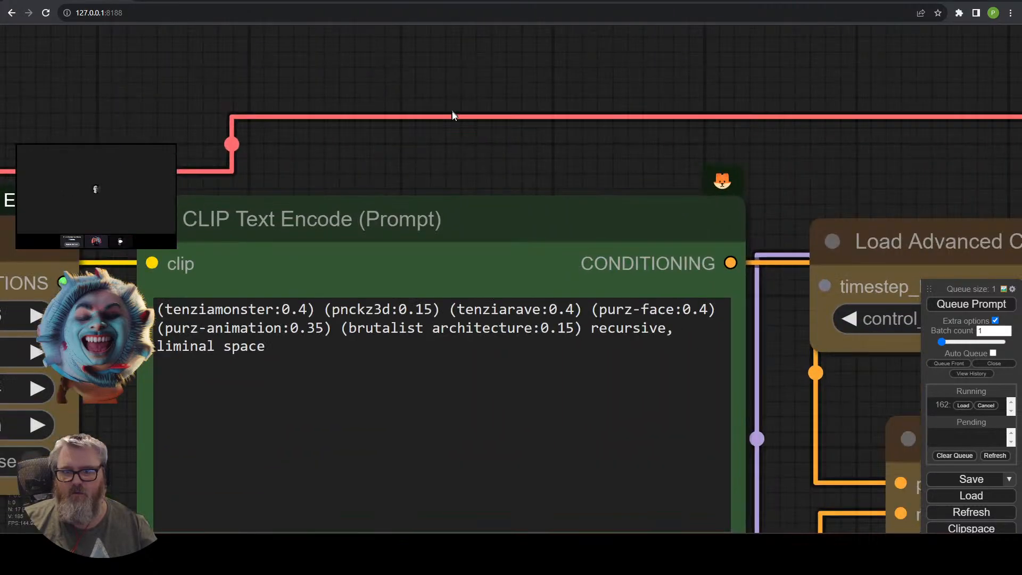
{"action": "left_click_drag", "start_coordinate": [453, 115], "coordinate": [474, 60]}
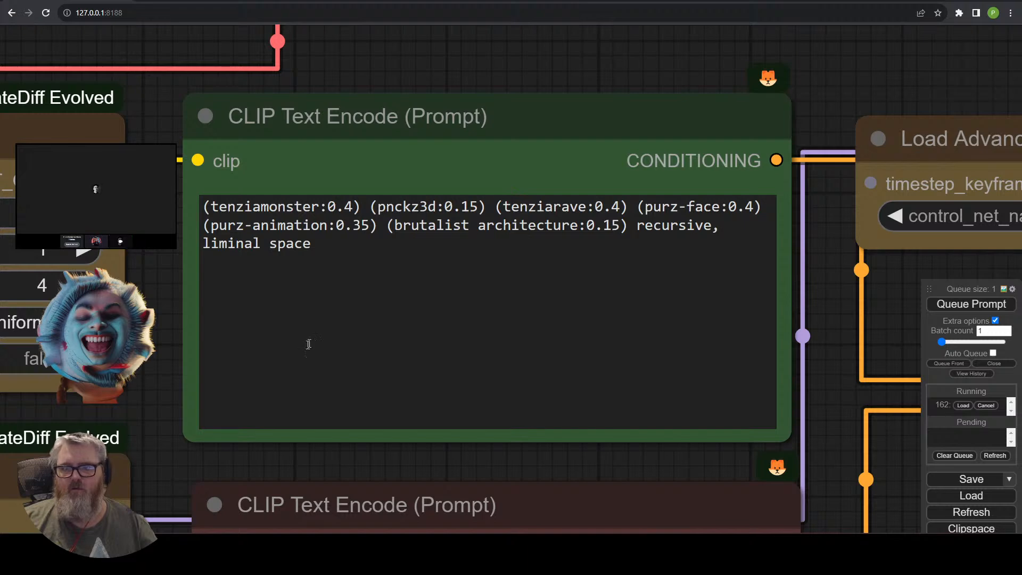
{"action": "left_click", "coordinate": [368, 225]}
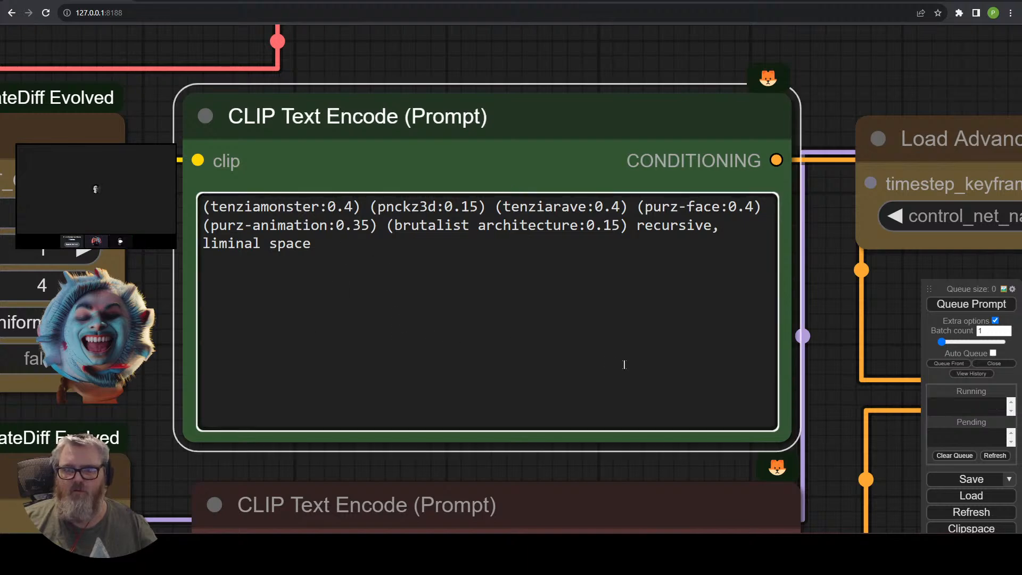
{"action": "left_click_drag", "start_coordinate": [389, 248], "coordinate": [622, 227]}
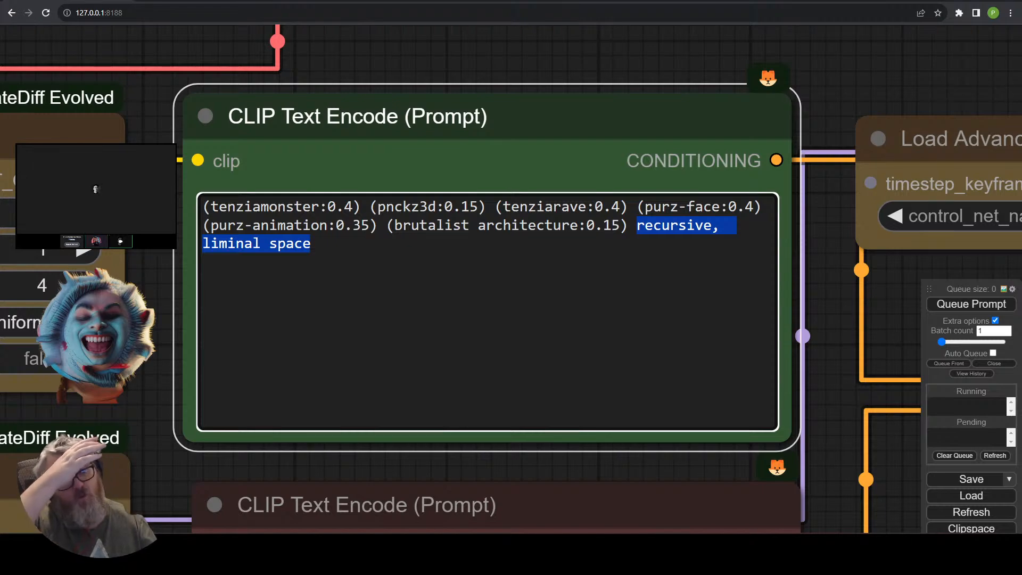
{"action": "left_click", "coordinate": [659, 454]}
Examine the generated clips in both Video Combine nodes and compare them with the control frames in the Preview Image node.
{"action": "scroll", "coordinate": [660, 455], "scroll_direction": "down", "scroll_amount": 5}
{"action": "left_click_drag", "start_coordinate": [581, 431], "coordinate": [64, 165]}
{"action": "scroll", "coordinate": [758, 455], "scroll_direction": "down", "scroll_amount": 7}
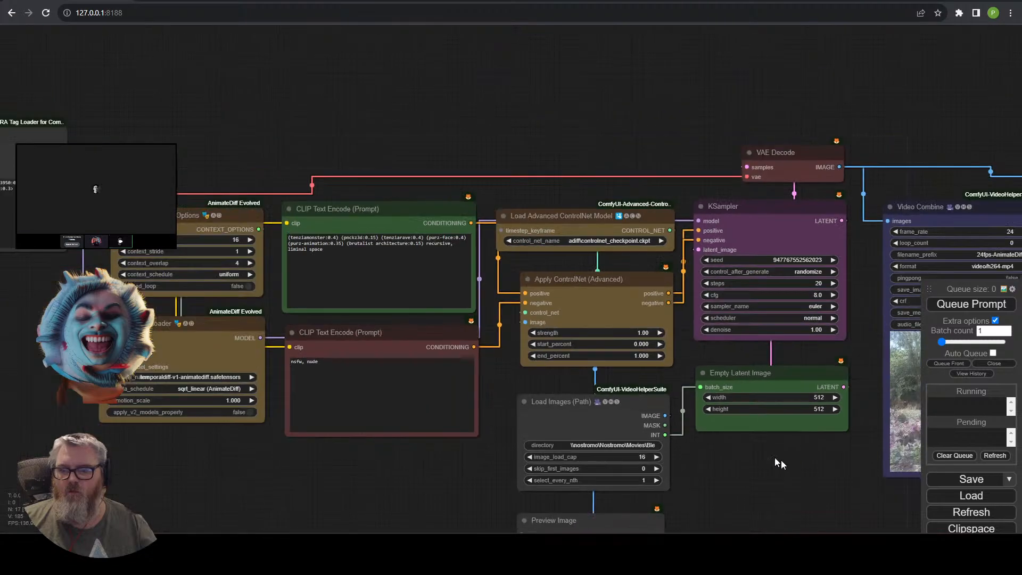
{"action": "left_click_drag", "start_coordinate": [781, 460], "coordinate": [288, 262]}
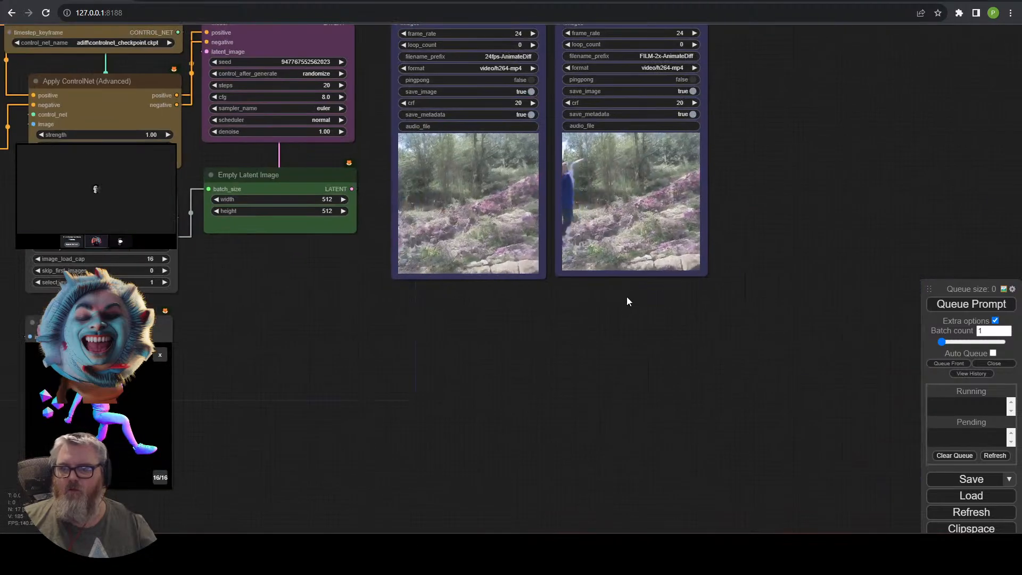
{"action": "scroll", "coordinate": [520, 297], "scroll_direction": "up", "scroll_amount": 3}
{"action": "left_click_drag", "start_coordinate": [570, 292], "coordinate": [579, 444]}
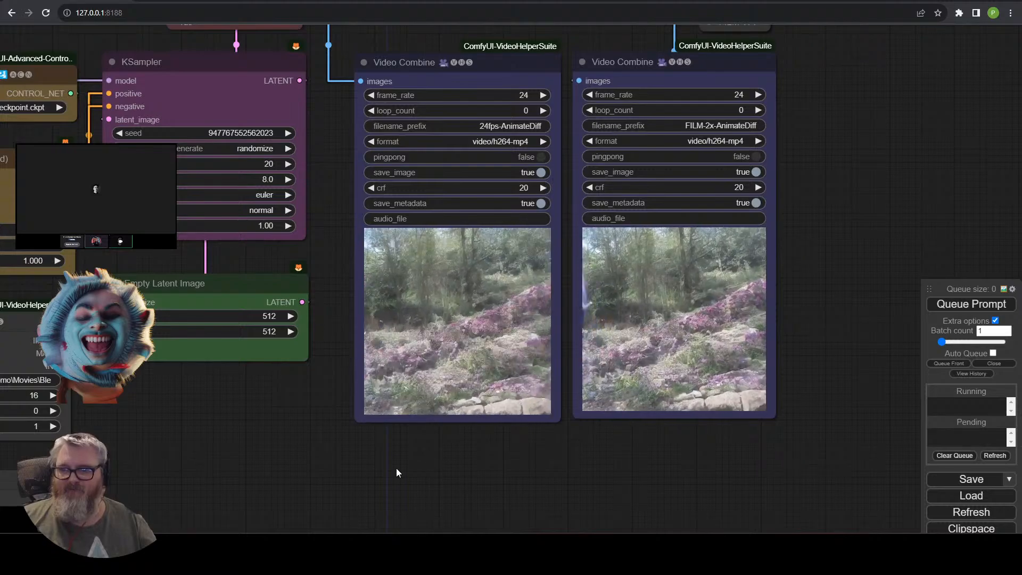
{"action": "scroll", "coordinate": [362, 453], "scroll_direction": "down", "scroll_amount": 2}
{"action": "left_click_drag", "start_coordinate": [362, 454], "coordinate": [896, 238]}
{"action": "left_click_drag", "start_coordinate": [793, 290], "coordinate": [524, 370]}
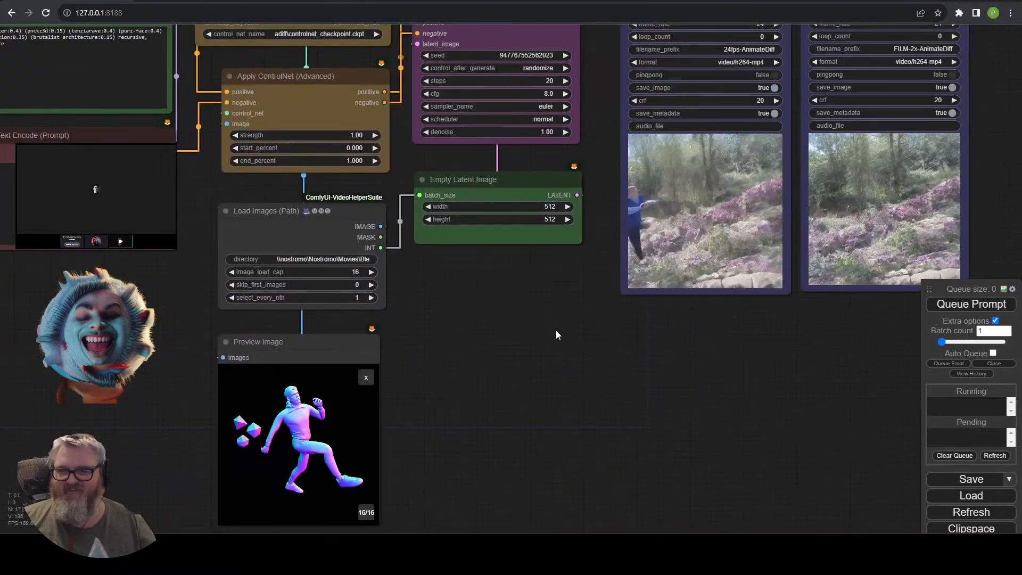
Queue the prompt again with the ControlNet strength at 1.00 and examine the resulting clip in the Video Combine node.
{"action": "left_click", "coordinate": [970, 304]}
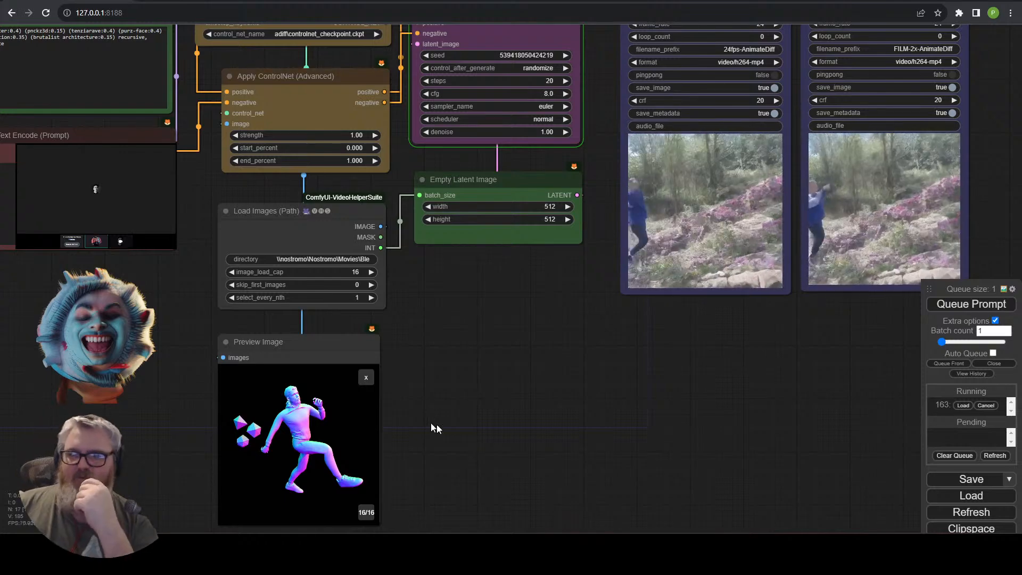
{"action": "scroll", "coordinate": [436, 424], "scroll_direction": "up", "scroll_amount": 3}
{"action": "scroll", "coordinate": [484, 419], "scroll_direction": "down", "scroll_amount": 1}
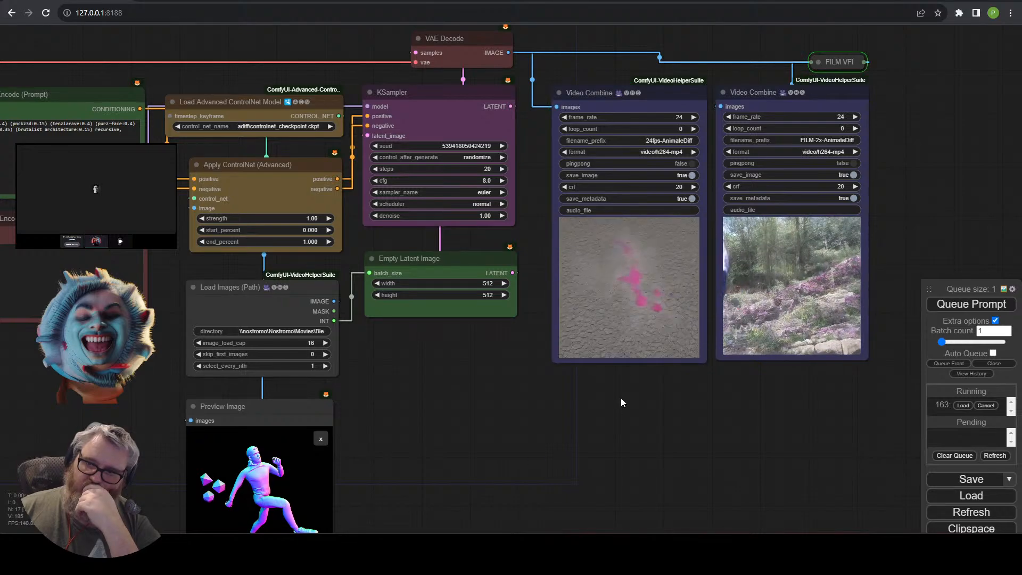
{"action": "scroll", "coordinate": [622, 403], "scroll_direction": "up", "scroll_amount": 5}
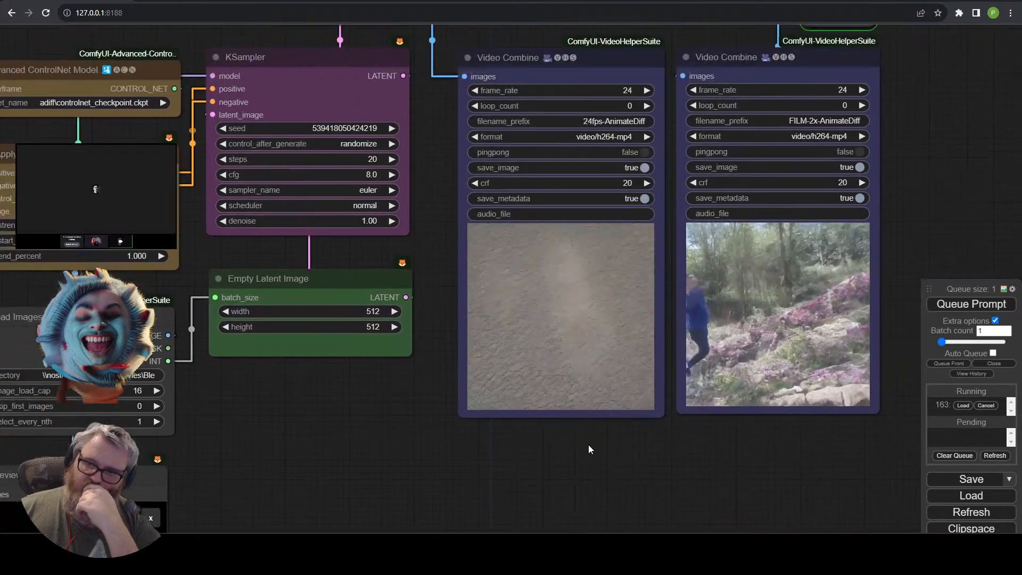
{"action": "scroll", "coordinate": [589, 445], "scroll_direction": "down", "scroll_amount": 5}
Cut the positive prompt down to (tenziarave:0.4) (purz-face:0.4) (brutalist architecture:0.15) and queue it.
{"action": "left_click_drag", "start_coordinate": [506, 472], "coordinate": [982, 519]}
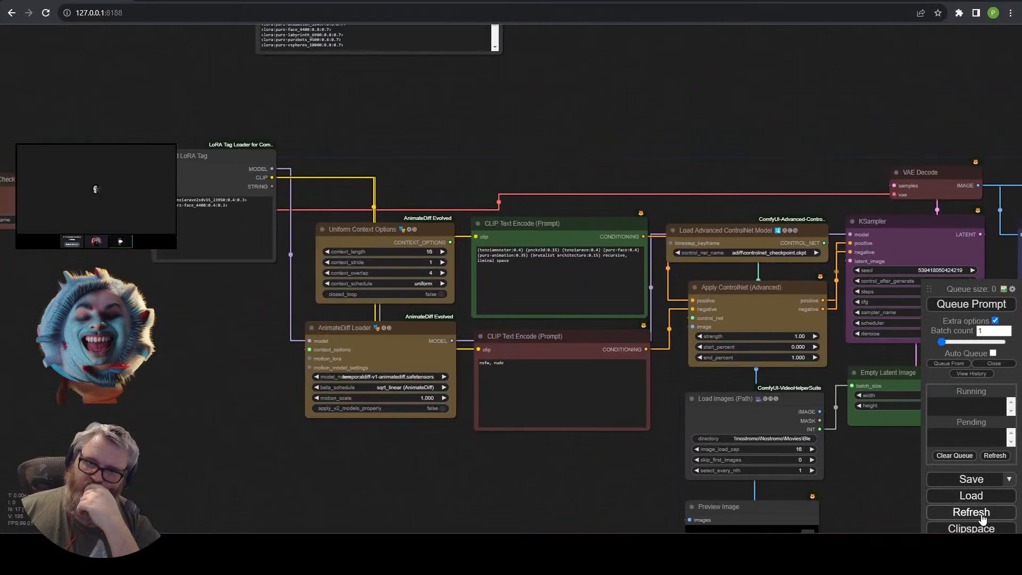
{"action": "scroll", "coordinate": [262, 299], "scroll_direction": "up", "scroll_amount": 5}
{"action": "left_click_drag", "start_coordinate": [235, 280], "coordinate": [315, 350]}
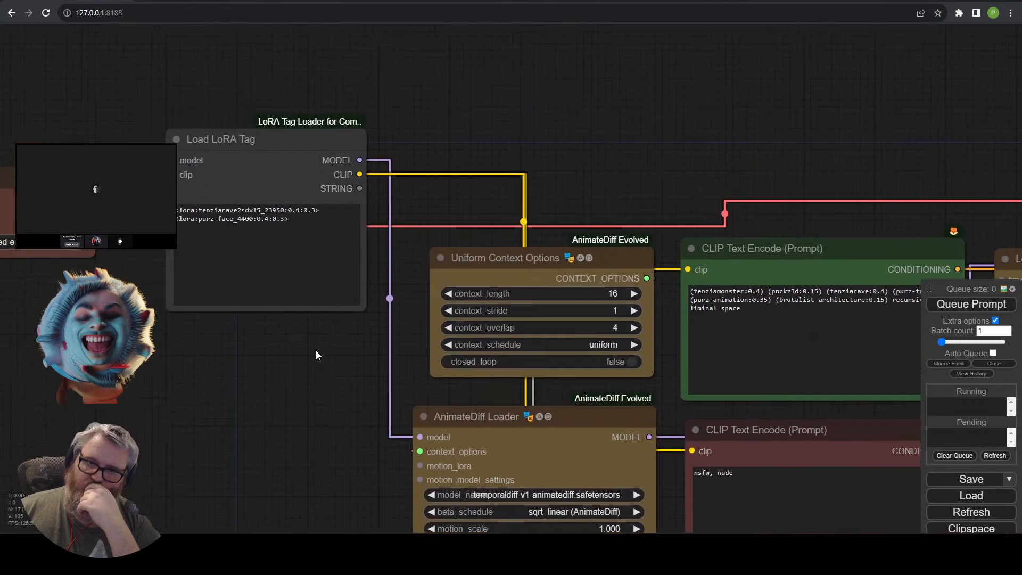
{"action": "scroll", "coordinate": [717, 154], "scroll_direction": "up", "scroll_amount": 2}
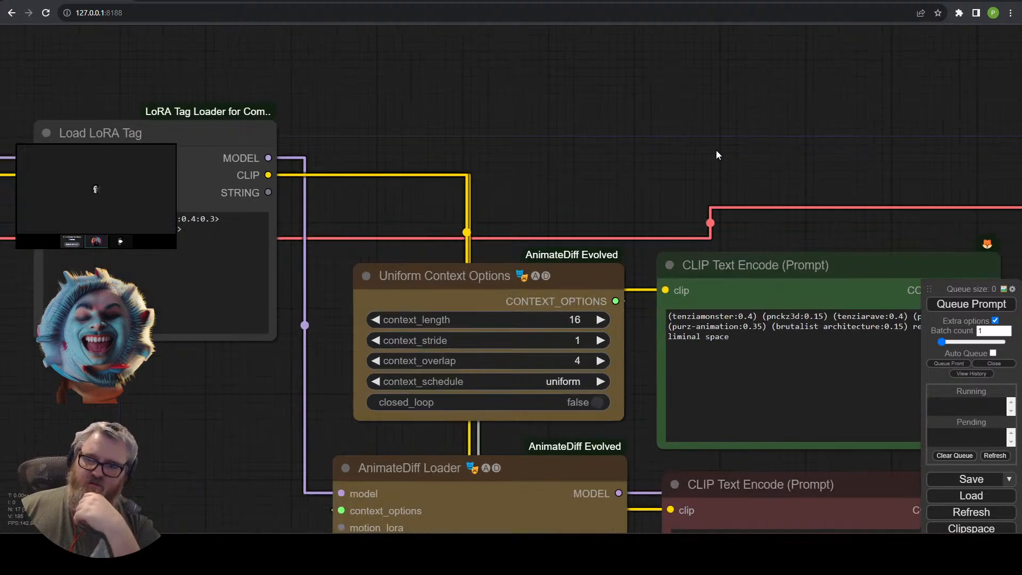
{"action": "left_click_drag", "start_coordinate": [717, 155], "coordinate": [546, 91]}
{"action": "left_click_drag", "start_coordinate": [496, 257], "coordinate": [645, 256]}
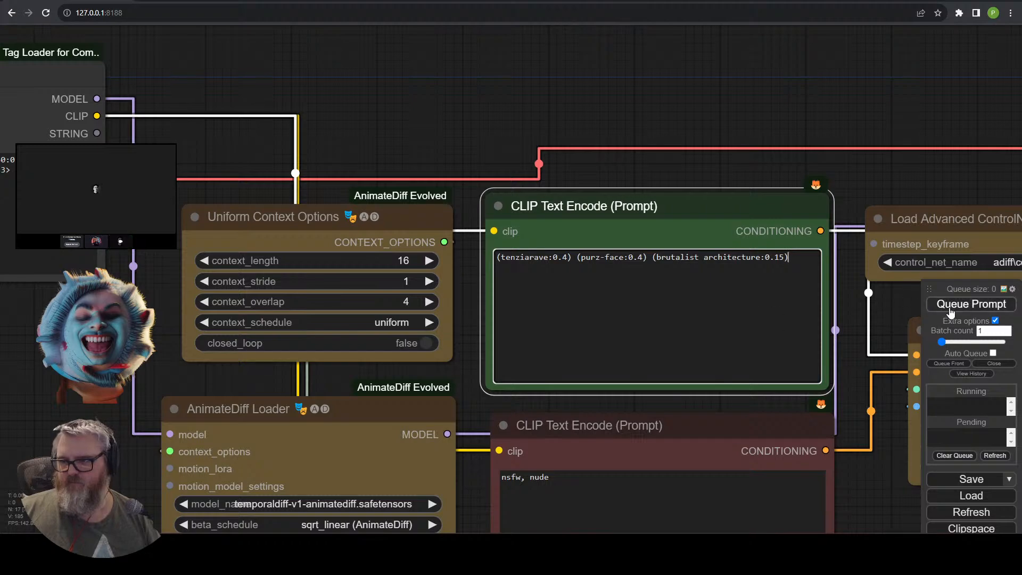
{"action": "scroll", "coordinate": [717, 391], "scroll_direction": "down", "scroll_amount": 2}
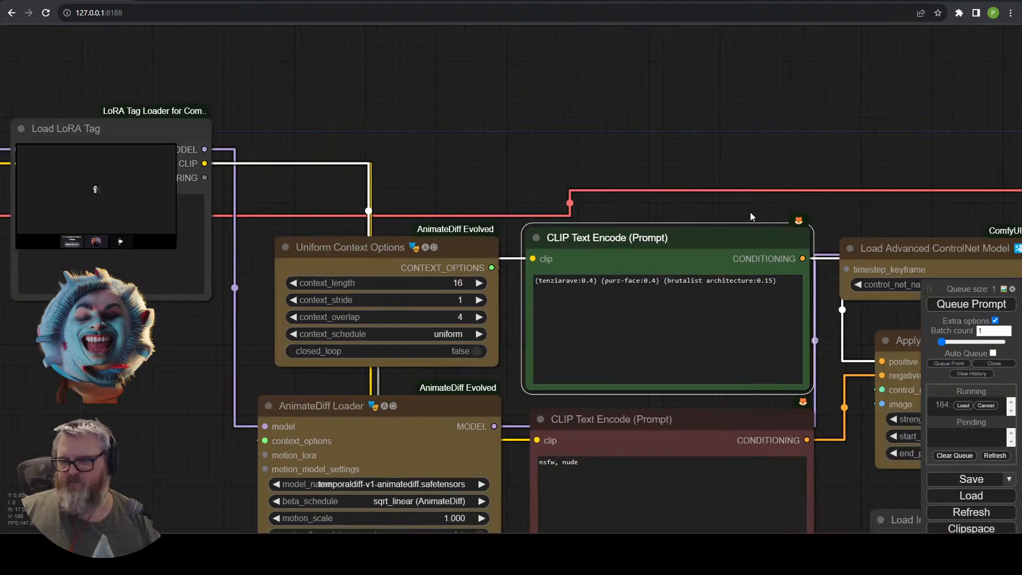
Move the KSampler, Empty Latent Image, VAE Decode, FILM VFI and Video Combine nodes together away from the ControlNet nodes to make room.
{"action": "left_click_drag", "start_coordinate": [750, 216], "coordinate": [213, 72]}
{"action": "scroll", "coordinate": [691, 472], "scroll_direction": "down", "scroll_amount": 1}
{"action": "left_click_drag", "start_coordinate": [691, 472], "coordinate": [472, 448]}
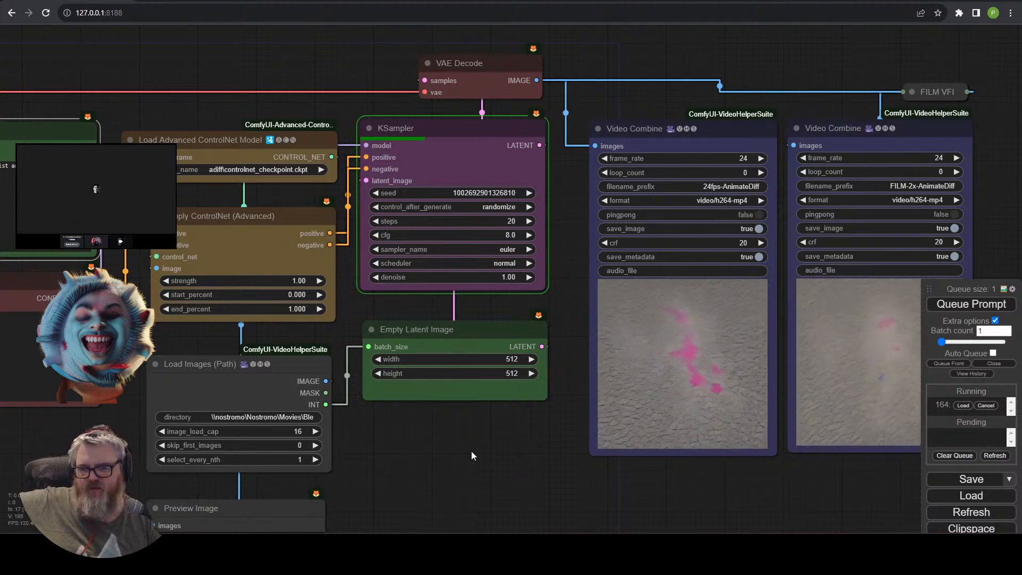
{"action": "left_click_drag", "start_coordinate": [447, 436], "coordinate": [432, 393]}
{"action": "scroll", "coordinate": [383, 445], "scroll_direction": "down", "scroll_amount": 3}
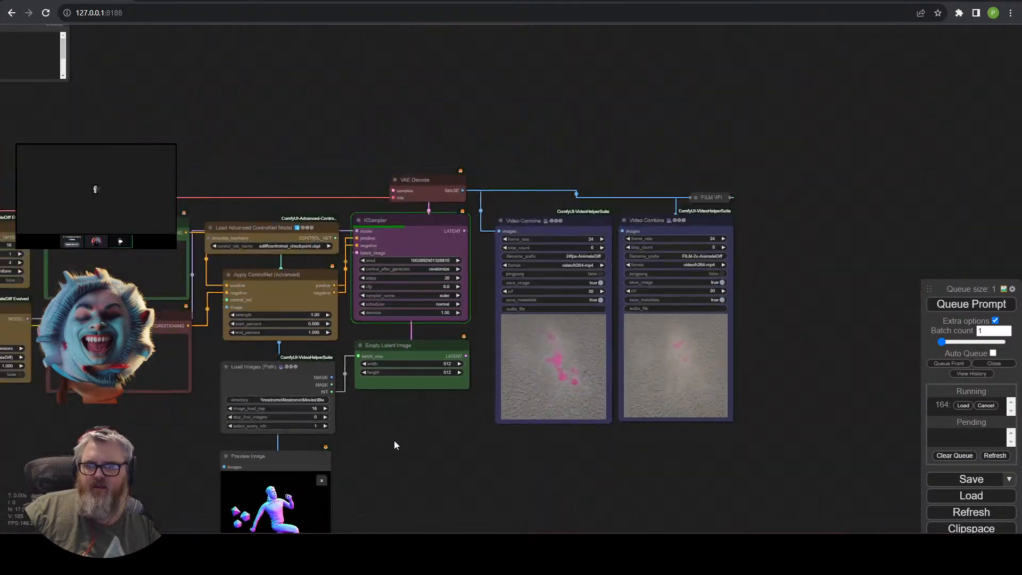
{"action": "left_click_drag", "start_coordinate": [393, 439], "coordinate": [328, 443]}
{"action": "left_click_drag", "start_coordinate": [320, 161], "coordinate": [632, 150]}
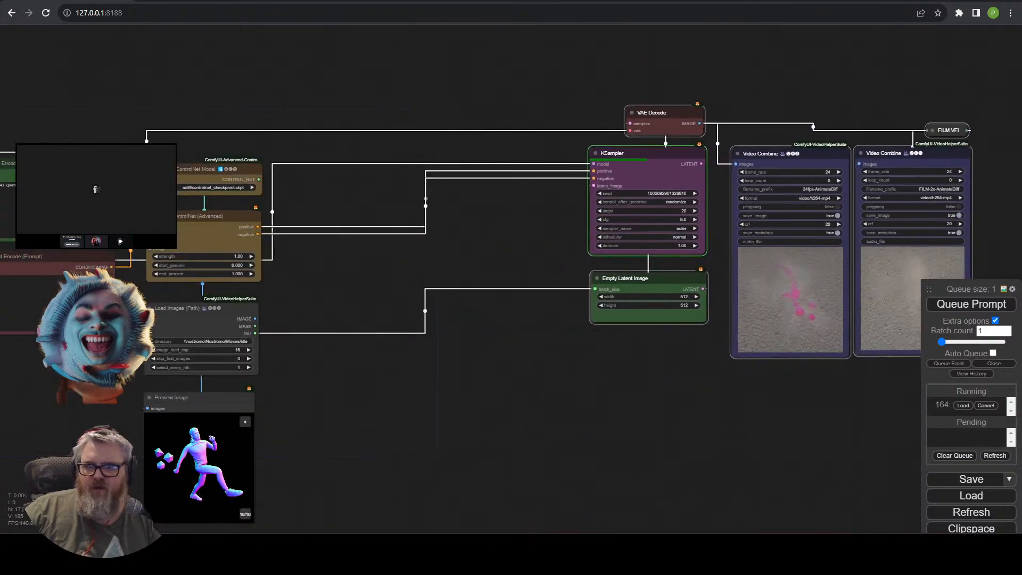
{"action": "left_click_drag", "start_coordinate": [197, 149], "coordinate": [298, 257]}
{"action": "left_click", "coordinate": [403, 240]}
Duplicate the Apply ControlNet (Advanced) node, chain it after the original, and connect its positive and negative outputs to the KSampler.
{"action": "left_click", "coordinate": [266, 167]}
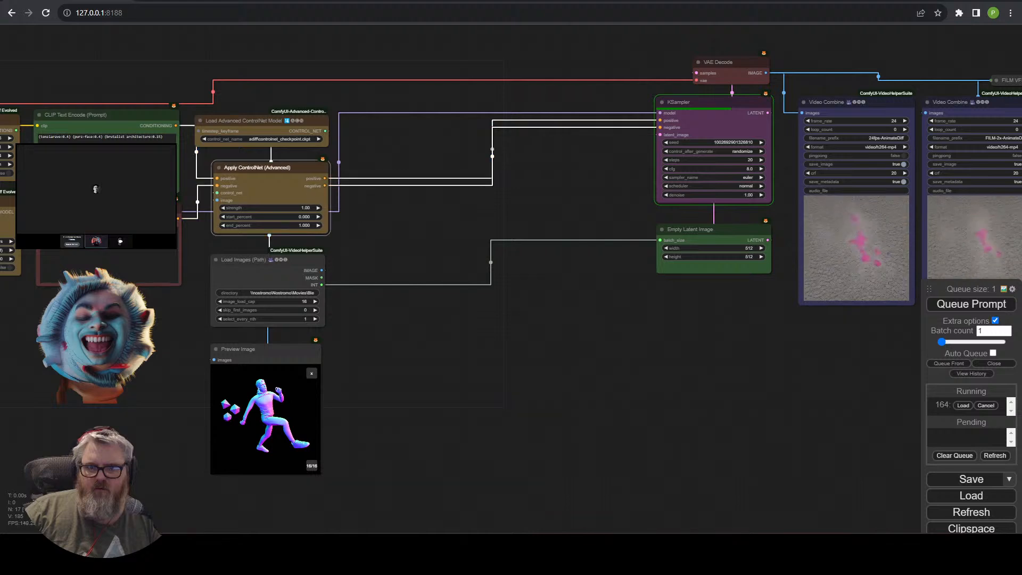
{"action": "key", "text": "ctrl+shift+v"}
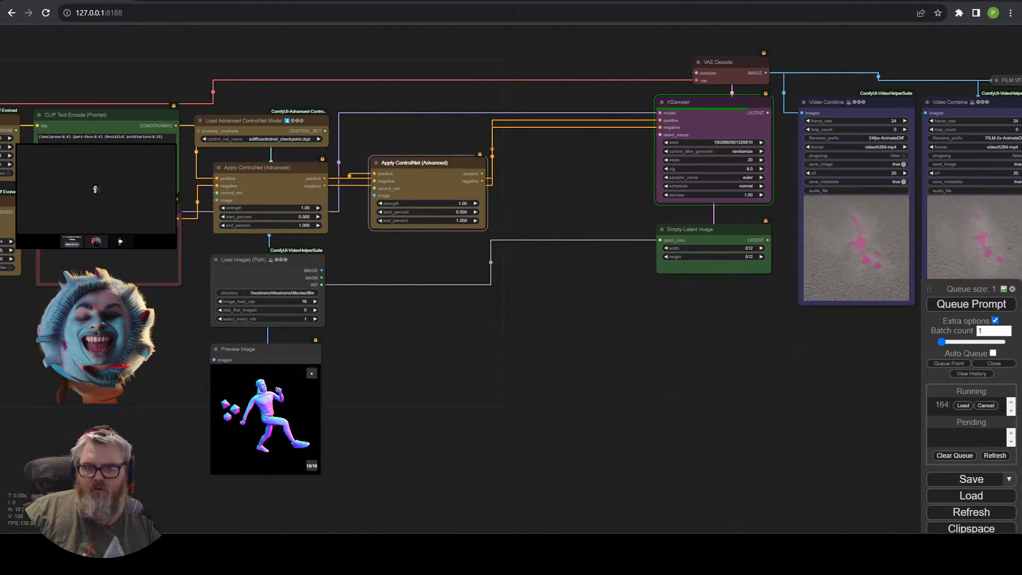
{"action": "left_click_drag", "start_coordinate": [591, 231], "coordinate": [507, 308]}
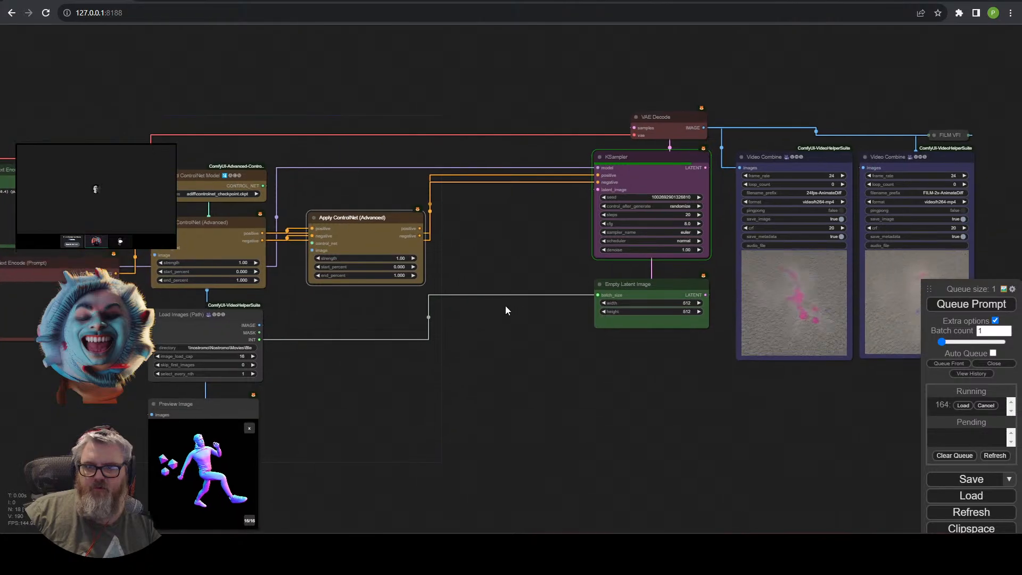
{"action": "scroll", "coordinate": [506, 308], "scroll_direction": "up", "scroll_amount": 4}
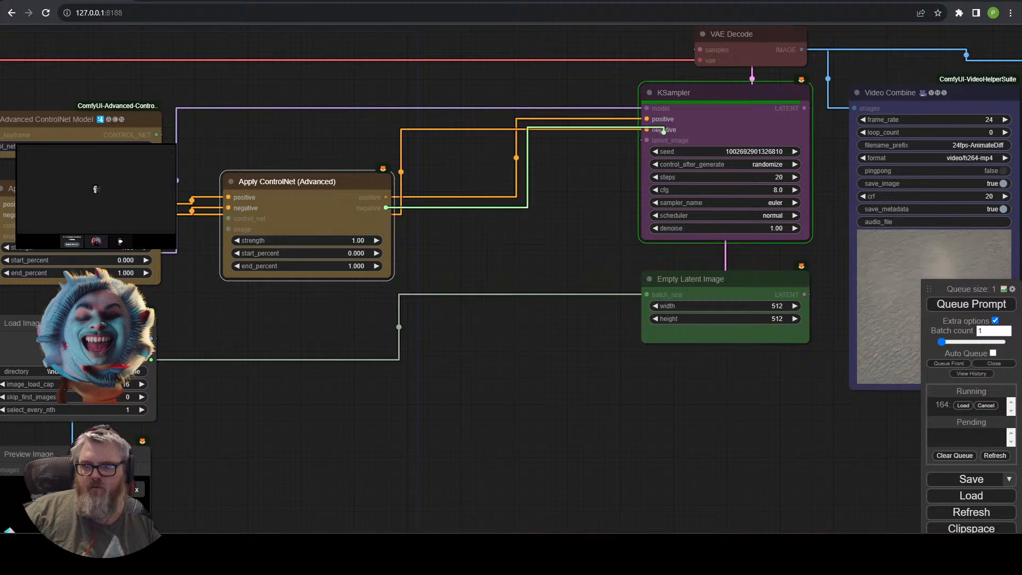
{"action": "left_click_drag", "start_coordinate": [319, 182], "coordinate": [295, 185]}
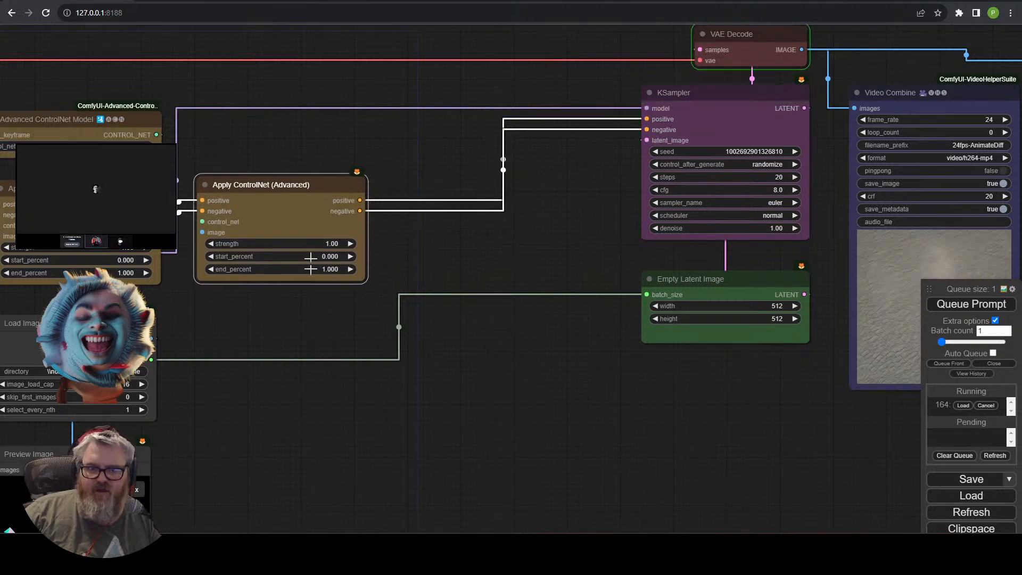
Add a DWPose Estimation (DWPreprocessor) node and place it below the second Apply ControlNet node.
{"action": "double_click", "coordinate": [320, 342]}
{"action": "type", "text": "dwp"}
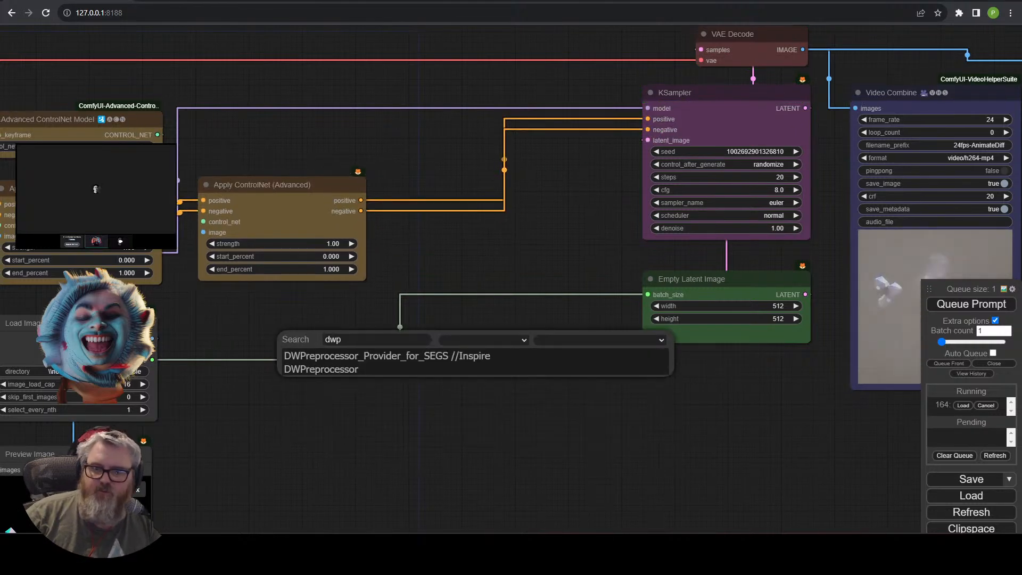
{"action": "left_click", "coordinate": [298, 369]}
{"action": "left_click_drag", "start_coordinate": [341, 331], "coordinate": [213, 313]}
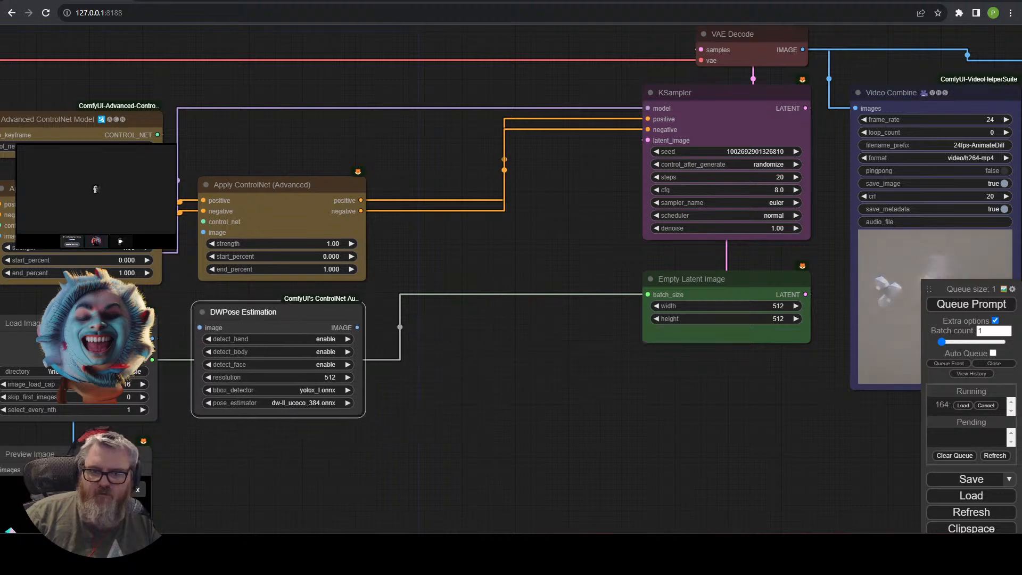
Connect Load Images through DWPose Estimation to the second Apply ControlNet's image input, and attach a Preview Image node to the pose output.
{"action": "left_click_drag", "start_coordinate": [264, 469], "coordinate": [487, 369]}
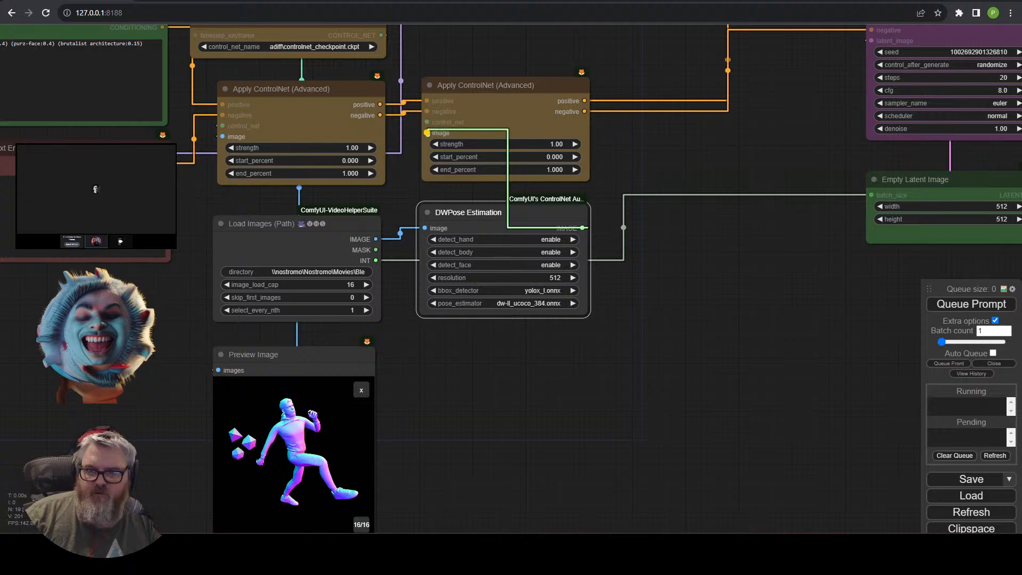
{"action": "left_click_drag", "start_coordinate": [569, 379], "coordinate": [448, 356]}
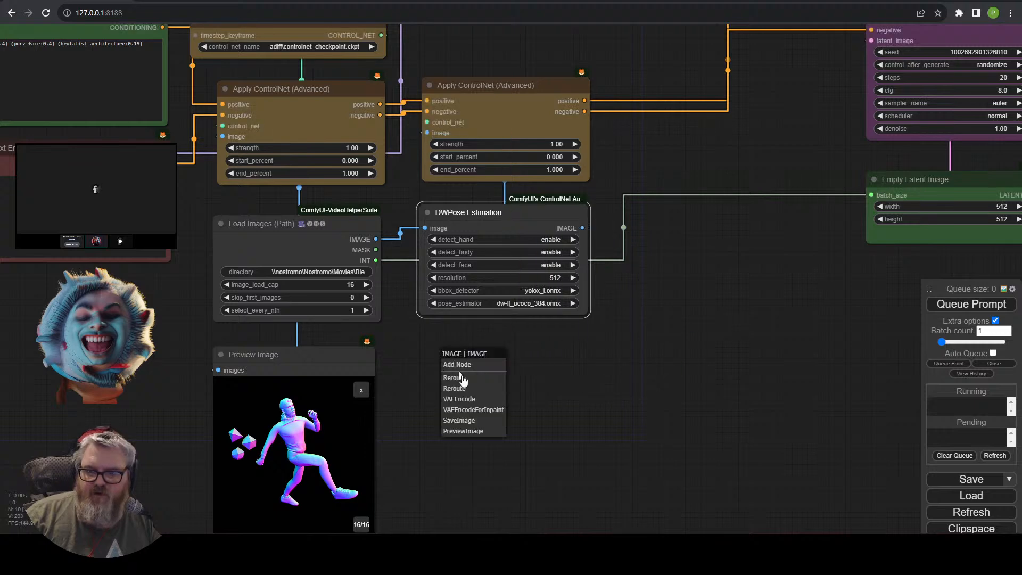
{"action": "left_click", "coordinate": [463, 431]}
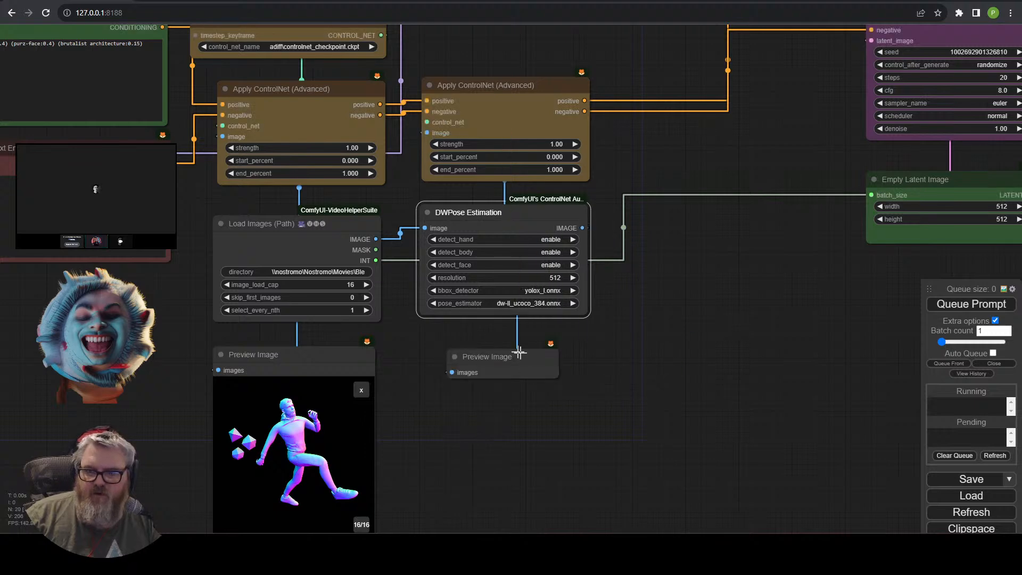
{"action": "left_click", "coordinate": [697, 343]}
Add a Load Advanced ControlNet Model node feeding the second Apply ControlNet and set its model to control_v11p_sd15_openpose.pth.
{"action": "scroll", "coordinate": [662, 347], "scroll_direction": "down", "scroll_amount": 2}
{"action": "left_click_drag", "start_coordinate": [661, 347], "coordinate": [621, 484]}
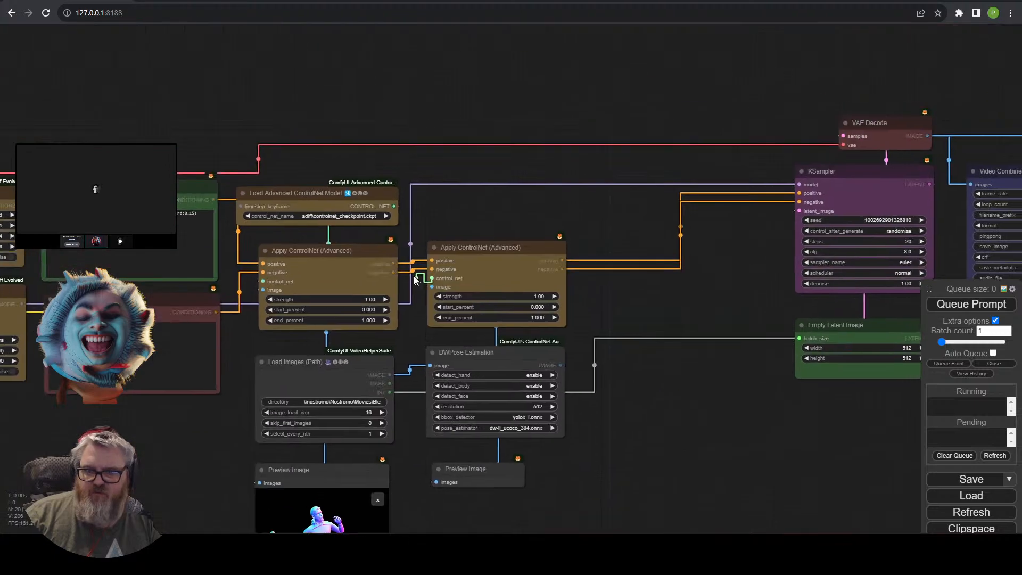
{"action": "mouse_move", "coordinate": [479, 189]}
{"action": "left_mouse_down"}
{"action": "mouse_move", "coordinate": [504, 187]}
{"action": "mouse_move", "coordinate": [484, 190]}
{"action": "left_mouse_up"}
{"action": "left_click", "coordinate": [514, 256]}
{"action": "left_click", "coordinate": [501, 213]}
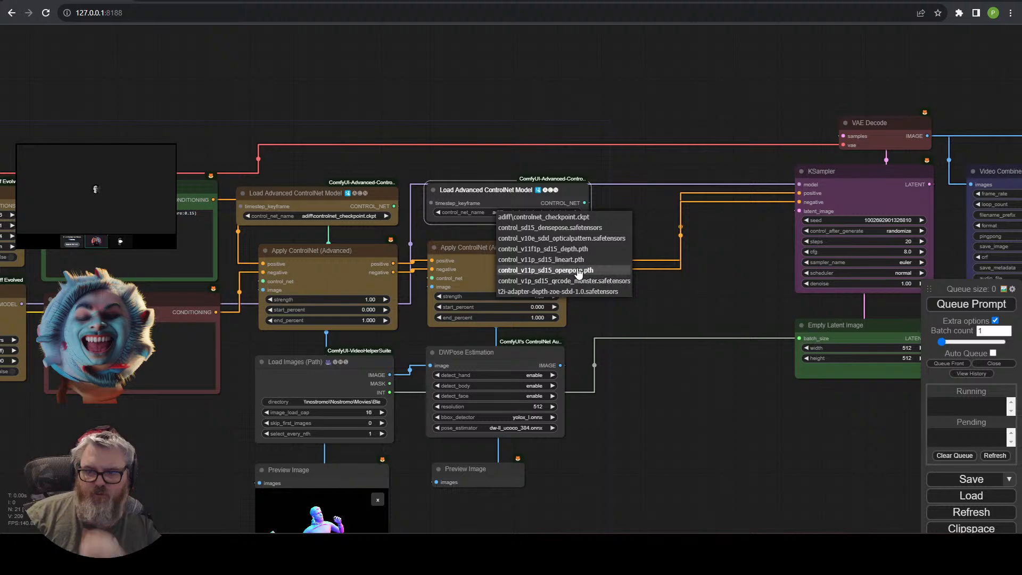
{"action": "left_click", "coordinate": [579, 270]}
Queue the prompt with both ControlNets and bring the DWPose Estimation and output nodes into view to follow the run.
{"action": "left_click_drag", "start_coordinate": [663, 307], "coordinate": [176, 213]}
{"action": "scroll", "coordinate": [673, 393], "scroll_direction": "up", "scroll_amount": 6}
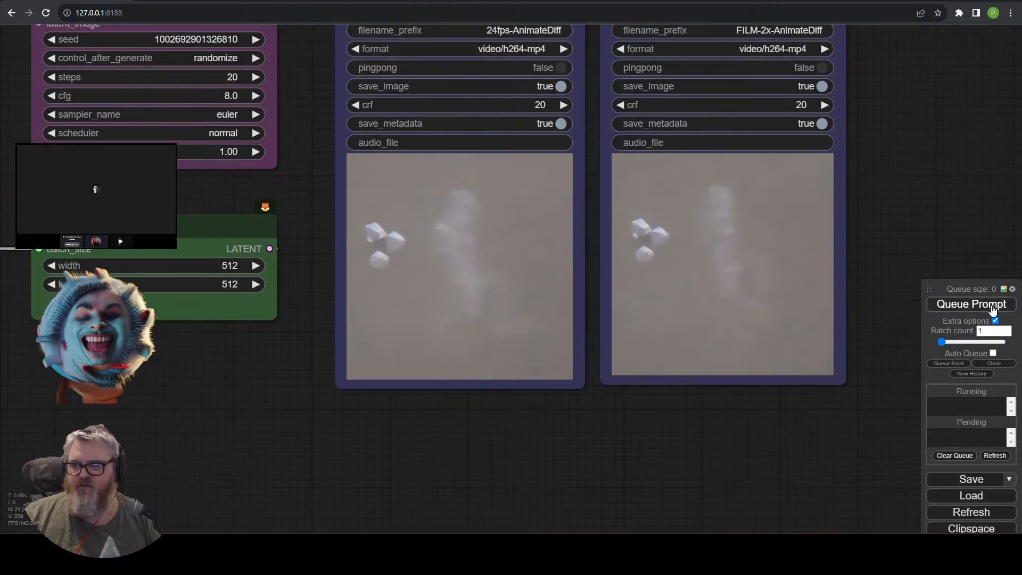
{"action": "left_click", "coordinate": [993, 306]}
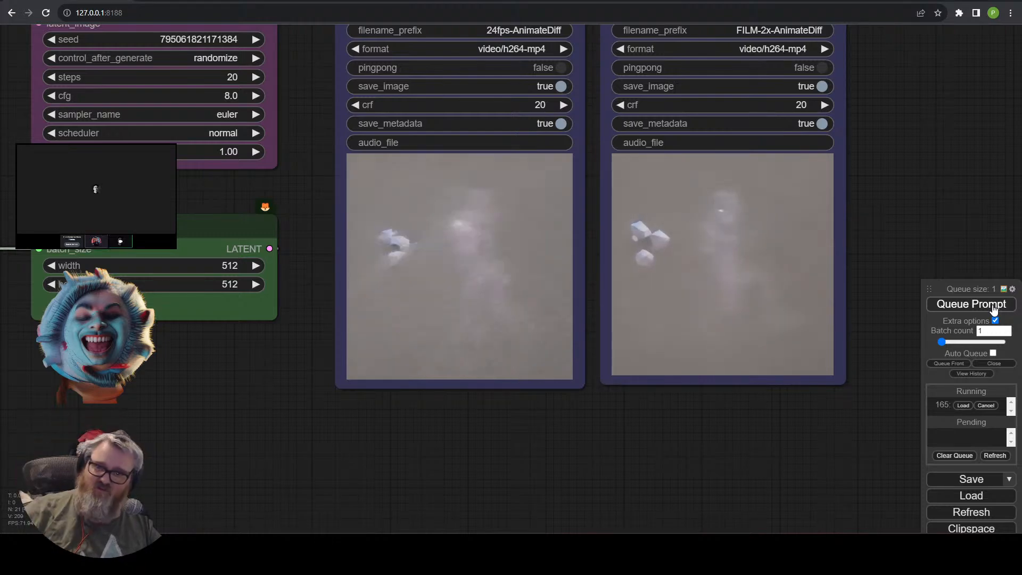
{"action": "scroll", "coordinate": [505, 416], "scroll_direction": "down", "scroll_amount": 7}
{"action": "left_click_drag", "start_coordinate": [253, 448], "coordinate": [595, 371]}
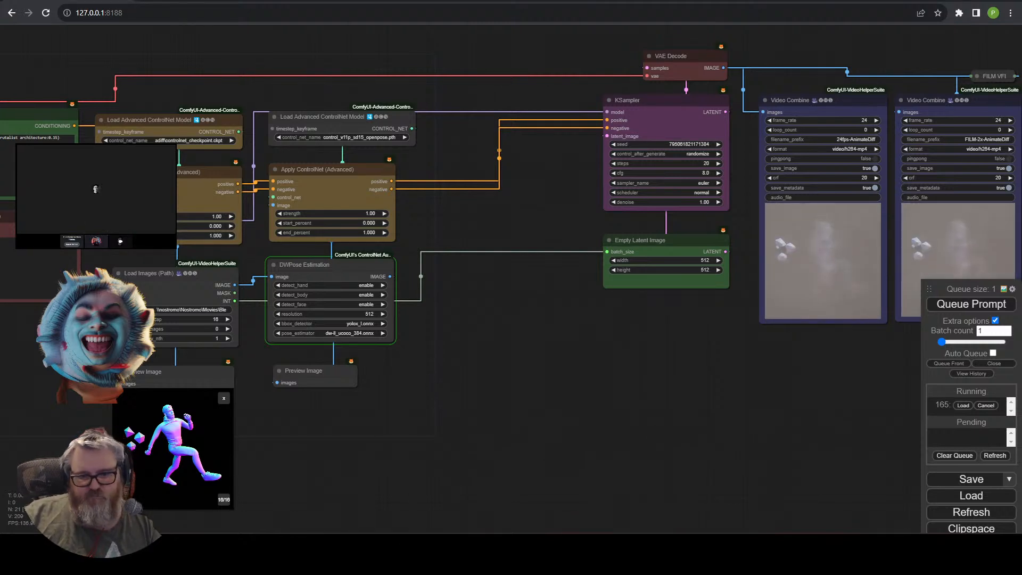
Switch to the command console to check the DWPose processing log, and return to the ComfyUI workflow.
{"action": "key", "text": "alt+Tab"}
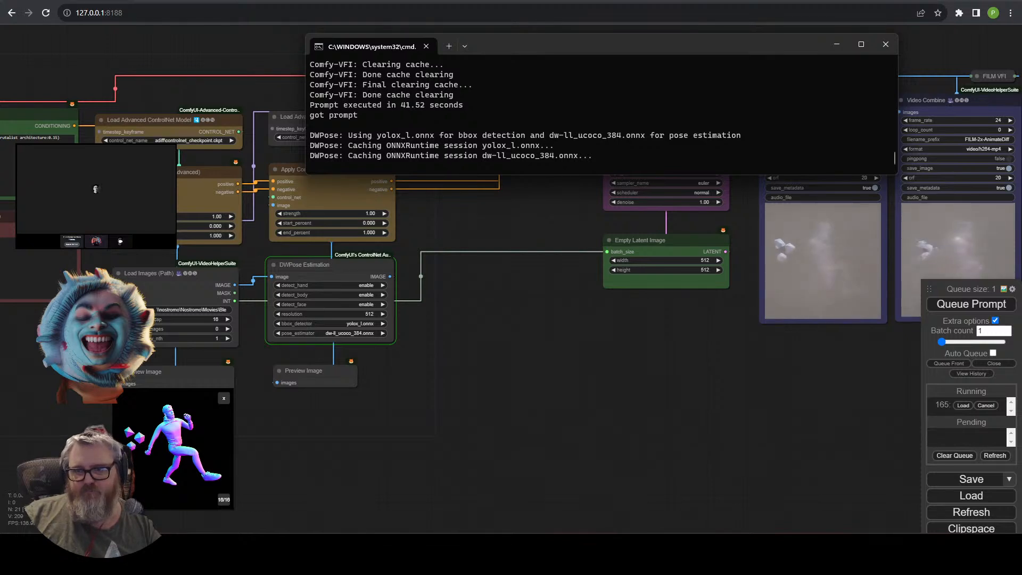
{"action": "mouse_move", "coordinate": [181, 549]}
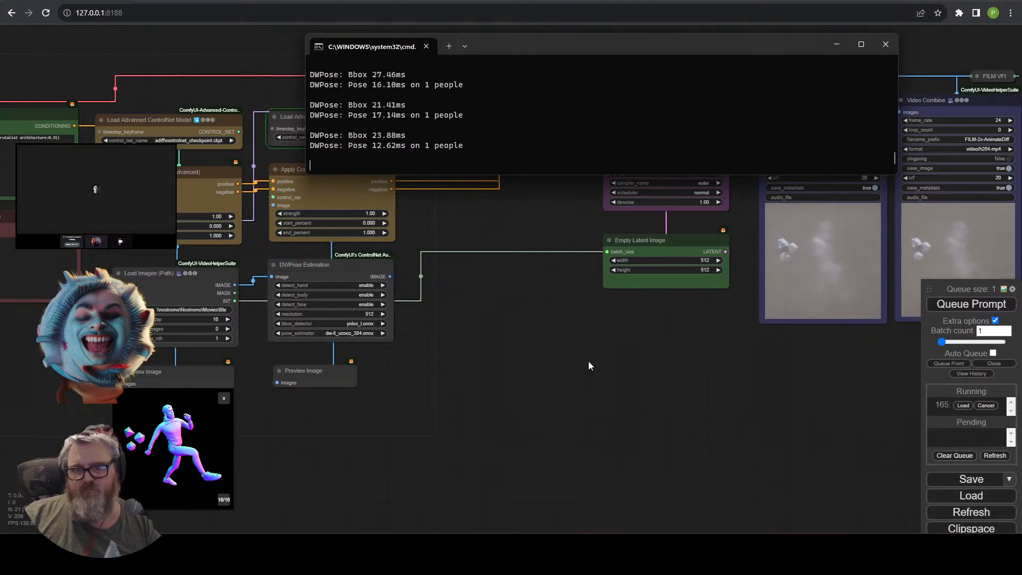
{"action": "key", "text": "alt+Tab"}
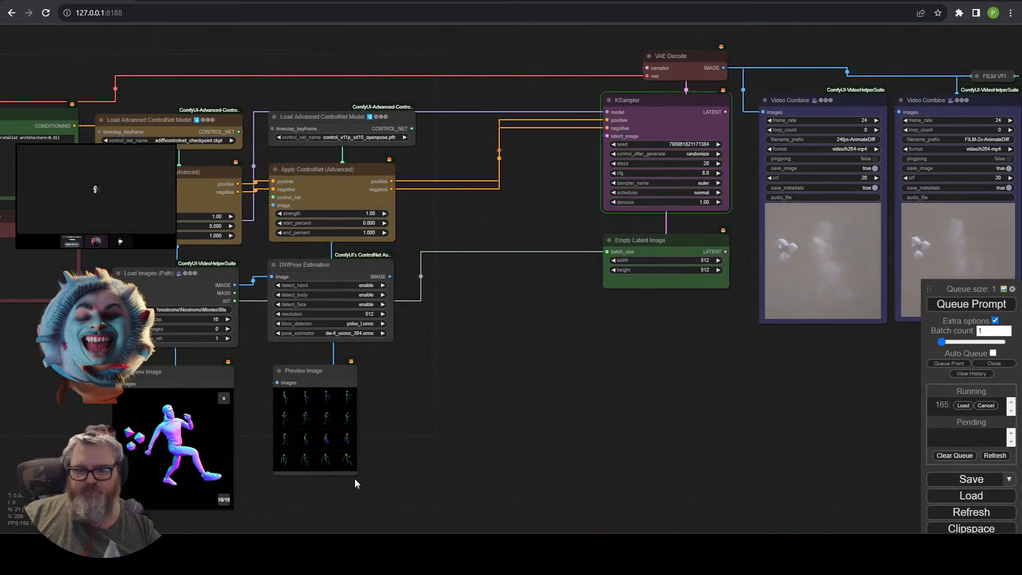
Enlarge the Preview Image node showing the pose frames, align it beneath DWPose Estimation, and show a single frame.
{"action": "left_click_drag", "start_coordinate": [367, 484], "coordinate": [400, 509]}
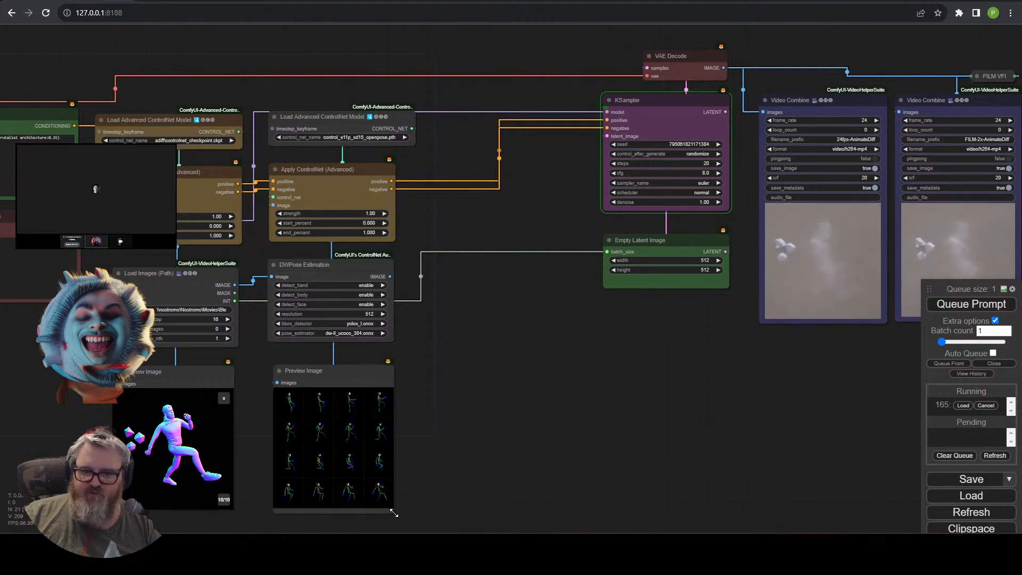
{"action": "left_click_drag", "start_coordinate": [336, 364], "coordinate": [331, 364]}
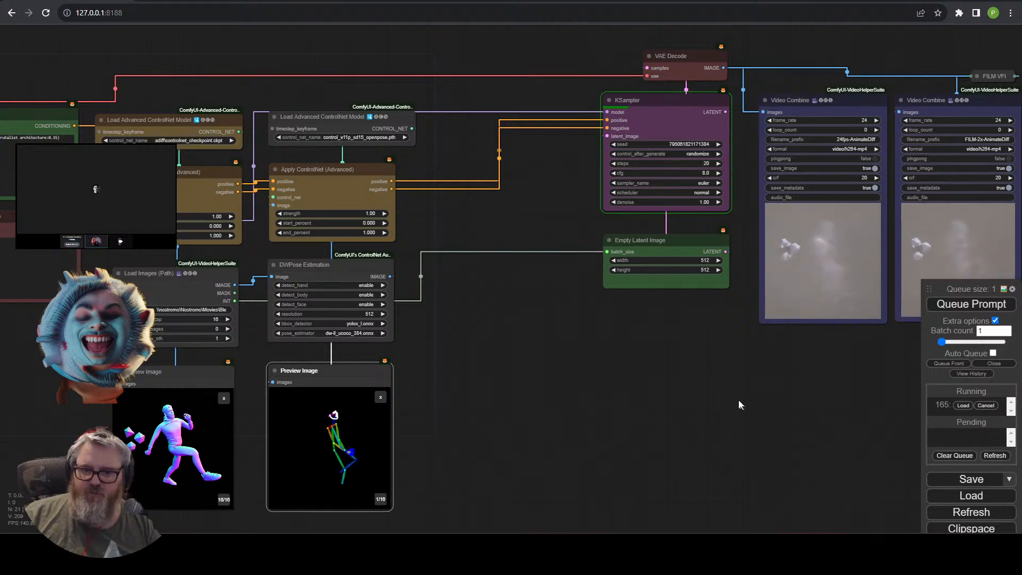
{"action": "scroll", "coordinate": [738, 405], "scroll_direction": "down", "scroll_amount": 2}
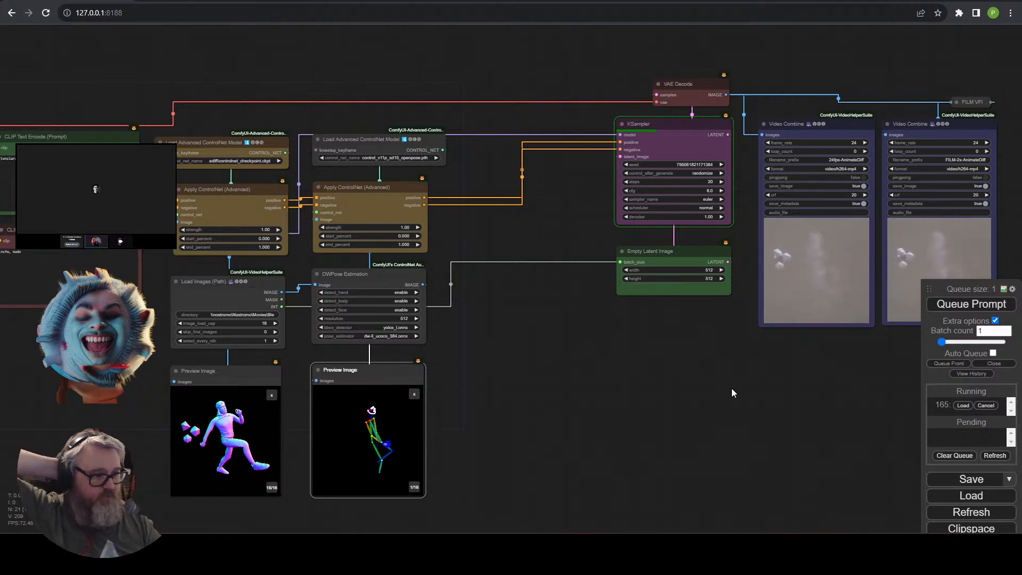
Step repeatedly through the 16 pose frames in the DWPose preview to examine the detected skeletons across the run cycle.
{"action": "scroll", "coordinate": [370, 417], "scroll_direction": "up", "scroll_amount": 10}
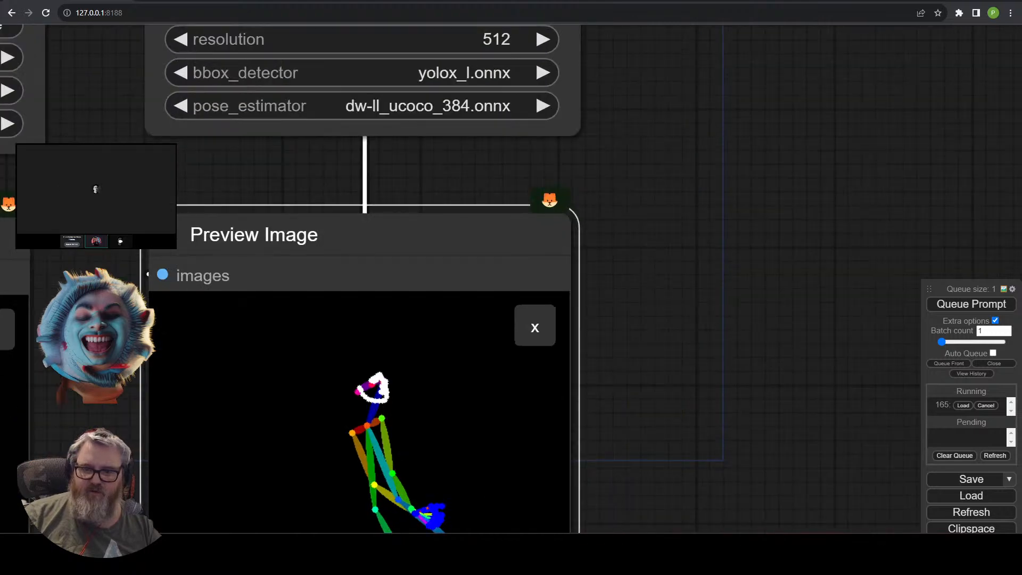
{"action": "left_click_drag", "start_coordinate": [665, 373], "coordinate": [720, 167]}
{"action": "key", "text": "Right"}
{"action": "key", "text": "Right"}
{"action": "key", "text": "Right"}
{"action": "key", "text": "Right"}
{"action": "key", "text": "Right"}
{"action": "key", "text": "Right"}
{"action": "key", "text": "Right"}
{"action": "key", "text": "Right"}
{"action": "key", "text": "Right"}
{"action": "key", "text": "Right"}
{"action": "key", "text": "Right"}
{"action": "key", "text": "Right"}
{"action": "key", "text": "Right"}
{"action": "key", "text": "Right"}
{"action": "key", "text": "Right"}
{"action": "key", "text": "Right"}
{"action": "key", "text": "Right"}
{"action": "key", "text": "Right"}
{"action": "key", "text": "Right"}
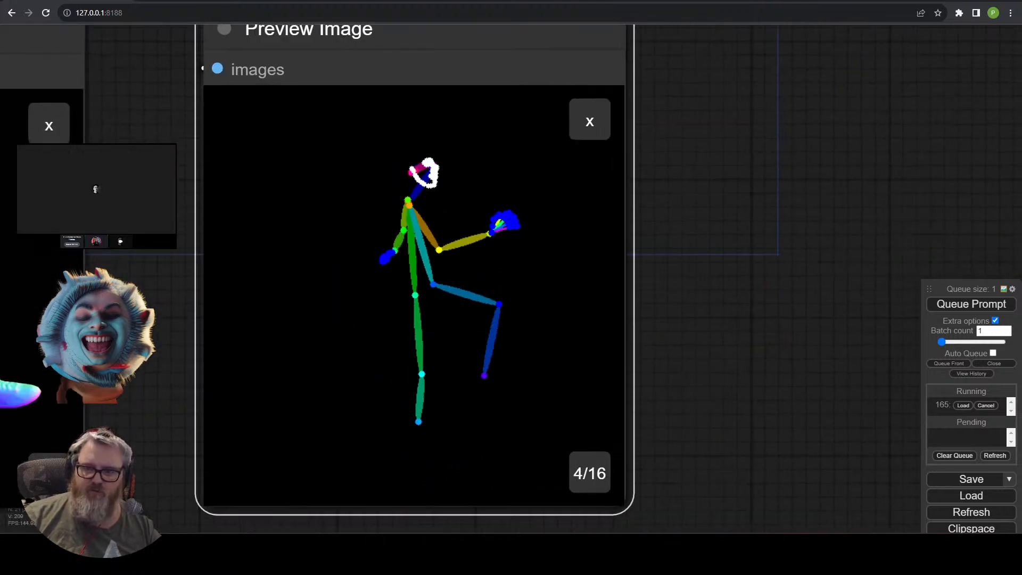
{"action": "key", "text": "Right"}
{"action": "key", "text": "Right"}
{"action": "key", "text": "Right"}
{"action": "key", "text": "Right"}
{"action": "key", "text": "Right"}
{"action": "key", "text": "Right"}
{"action": "key", "text": "Right"}
{"action": "key", "text": "Right"}
{"action": "key", "text": "Right"}
{"action": "key", "text": "Right"}
{"action": "key", "text": "Right"}
{"action": "key", "text": "Right"}
{"action": "key", "text": "Right"}
{"action": "key", "text": "Right"}
{"action": "key", "text": "Right"}
{"action": "key", "text": "Right"}
{"action": "key", "text": "Right"}
{"action": "key", "text": "Right"}
{"action": "key", "text": "Right"}
{"action": "key", "text": "Right"}
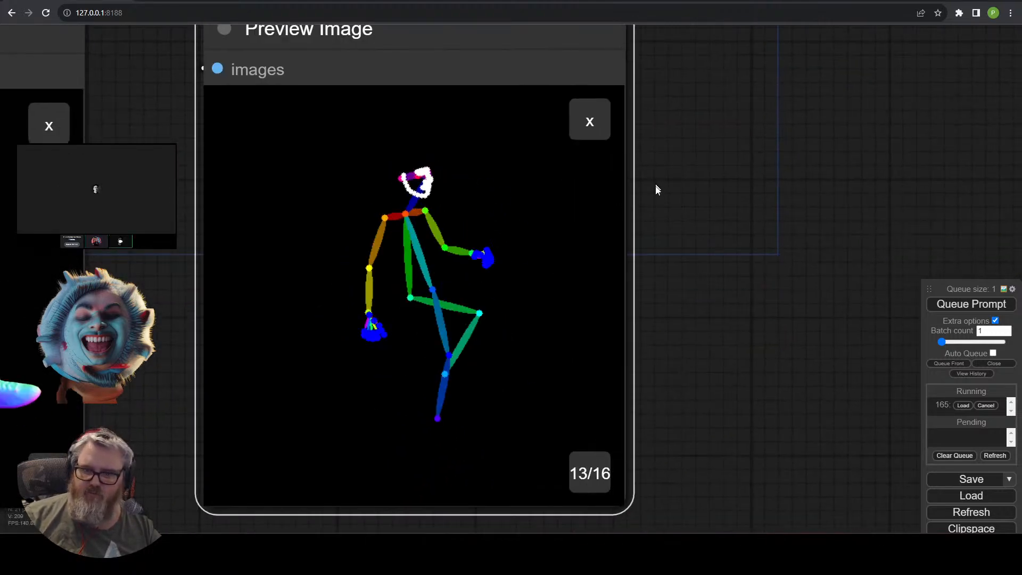
{"action": "key", "text": "Right"}
{"action": "key", "text": "Right"}
{"action": "key", "text": "Right"}
{"action": "key", "text": "Right"}
{"action": "key", "text": "Right"}
{"action": "key", "text": "Right"}
{"action": "key", "text": "Right"}
{"action": "key", "text": "Right"}
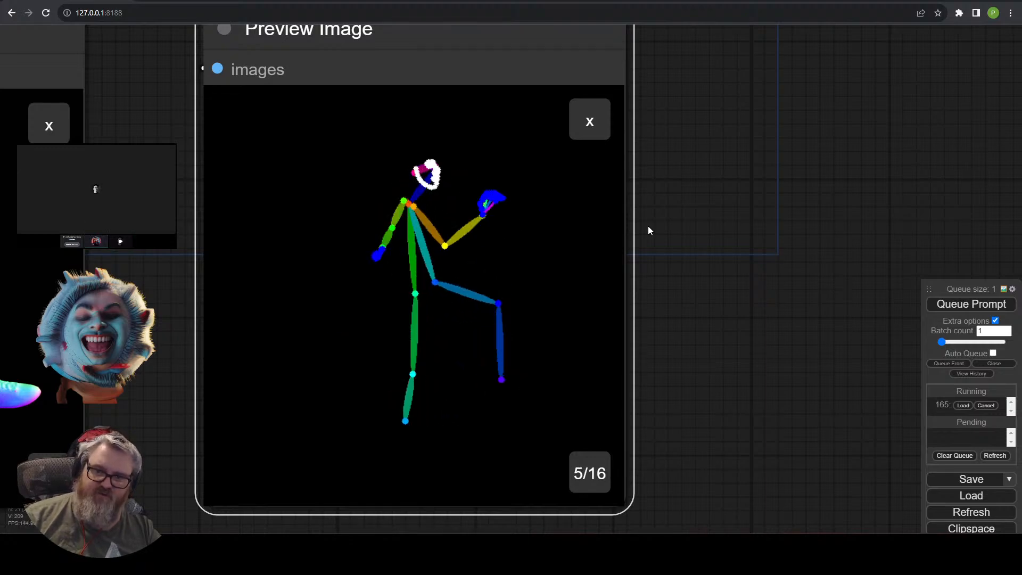
{"action": "key", "text": "Right"}
{"action": "key", "text": "Right"}
{"action": "key", "text": "Right"}
{"action": "key", "text": "Right"}
{"action": "scroll", "coordinate": [806, 234], "scroll_direction": "down", "scroll_amount": 7}
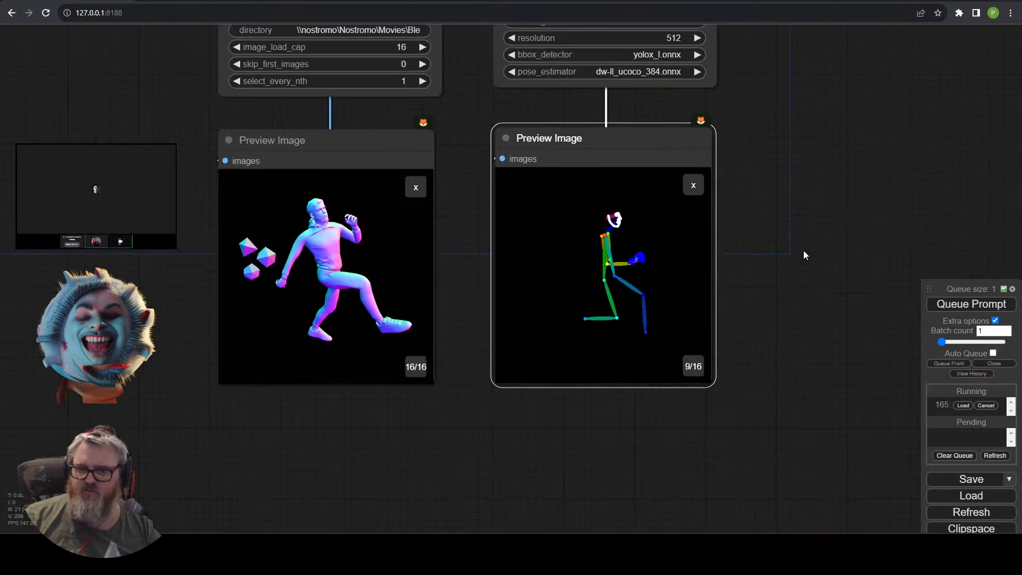
Follow the run to the output nodes and examine the runner animations in both Video Combine previews up close.
{"action": "left_click_drag", "start_coordinate": [803, 255], "coordinate": [455, 362]}
{"action": "scroll", "coordinate": [359, 386], "scroll_direction": "down", "scroll_amount": 5}
{"action": "left_click_drag", "start_coordinate": [612, 290], "coordinate": [586, 388]}
{"action": "scroll", "coordinate": [450, 335], "scroll_direction": "down", "scroll_amount": 2}
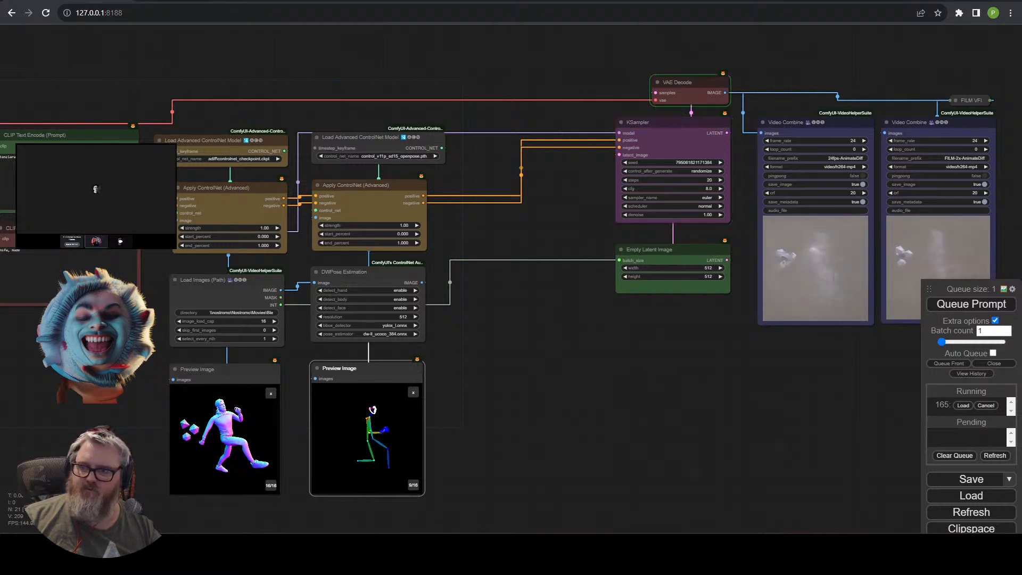
{"action": "left_click_drag", "start_coordinate": [781, 355], "coordinate": [525, 441]}
{"action": "scroll", "coordinate": [525, 442], "scroll_direction": "up", "scroll_amount": 5}
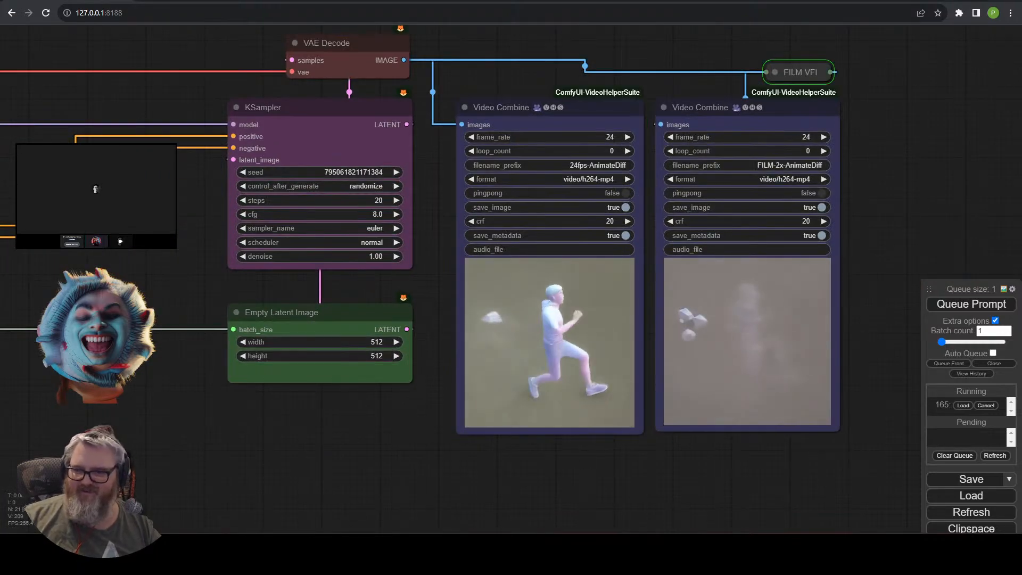
{"action": "scroll", "coordinate": [149, 466], "scroll_direction": "down", "scroll_amount": 2}
{"action": "scroll", "coordinate": [512, 489], "scroll_direction": "up", "scroll_amount": 6}
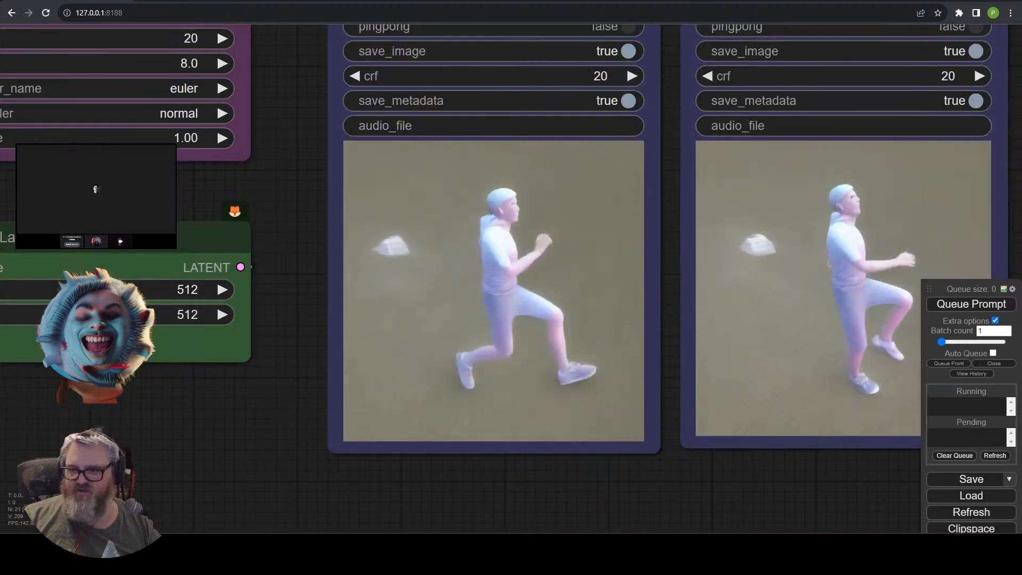
{"action": "scroll", "coordinate": [232, 456], "scroll_direction": "down", "scroll_amount": 4}
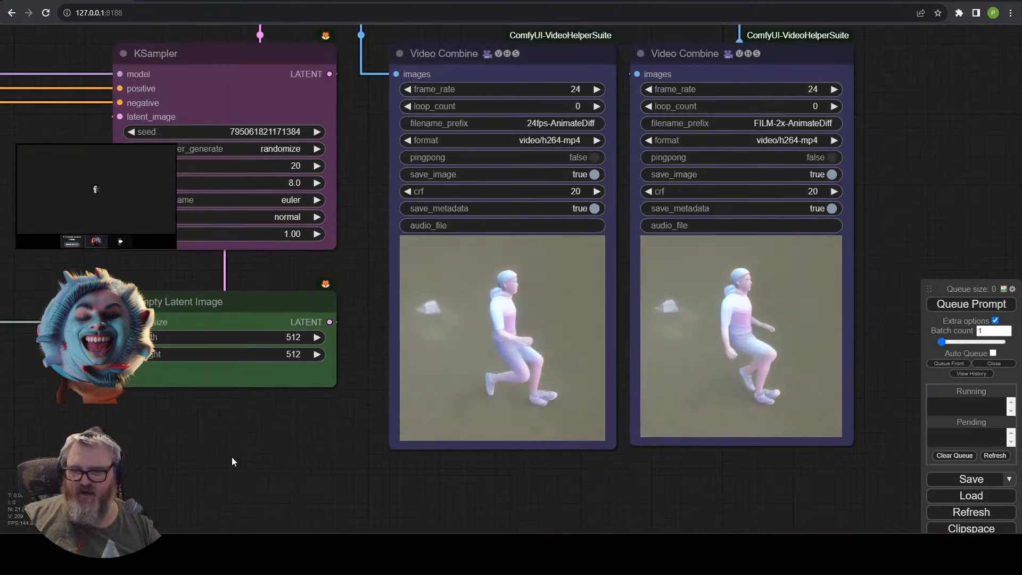
{"action": "left_click_drag", "start_coordinate": [231, 457], "coordinate": [764, 401]}
{"action": "left_click_drag", "start_coordinate": [627, 373], "coordinate": [943, 363]}
{"action": "scroll", "coordinate": [785, 385], "scroll_direction": "down", "scroll_amount": 3}
{"action": "left_click_drag", "start_coordinate": [784, 384], "coordinate": [347, 392]}
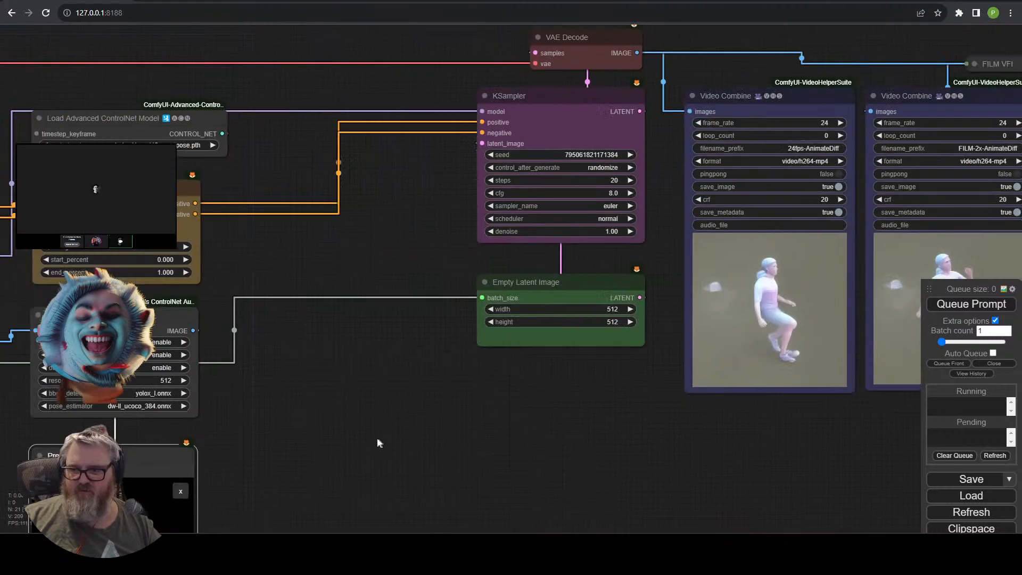
{"action": "left_click_drag", "start_coordinate": [417, 437], "coordinate": [189, 428]}
{"action": "scroll", "coordinate": [513, 410], "scroll_direction": "up", "scroll_amount": 4}
{"action": "left_click_drag", "start_coordinate": [513, 410], "coordinate": [485, 551]}
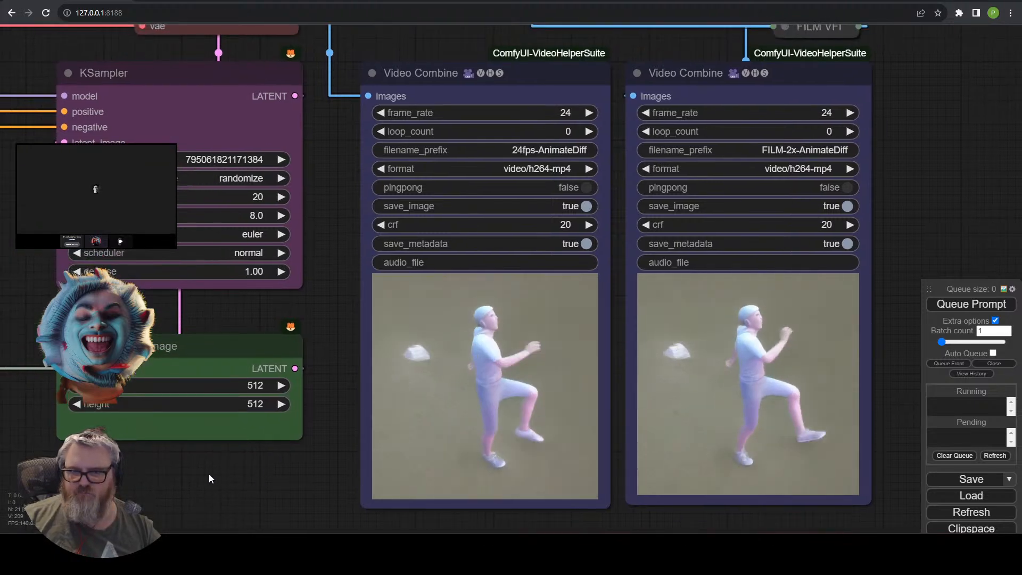
Set the first Apply ControlNet's strength to 0.50 and queue the prompt again.
{"action": "scroll", "coordinate": [202, 471], "scroll_direction": "down", "scroll_amount": 3}
{"action": "left_click_drag", "start_coordinate": [190, 468], "coordinate": [394, 447]}
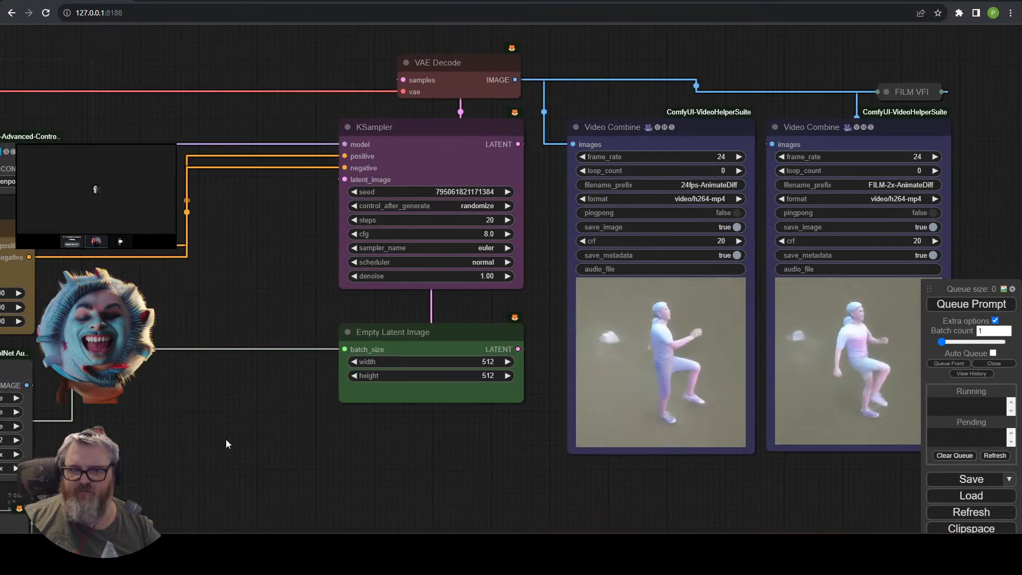
{"action": "scroll", "coordinate": [308, 427], "scroll_direction": "down", "scroll_amount": 3}
{"action": "left_click_drag", "start_coordinate": [309, 427], "coordinate": [563, 352]}
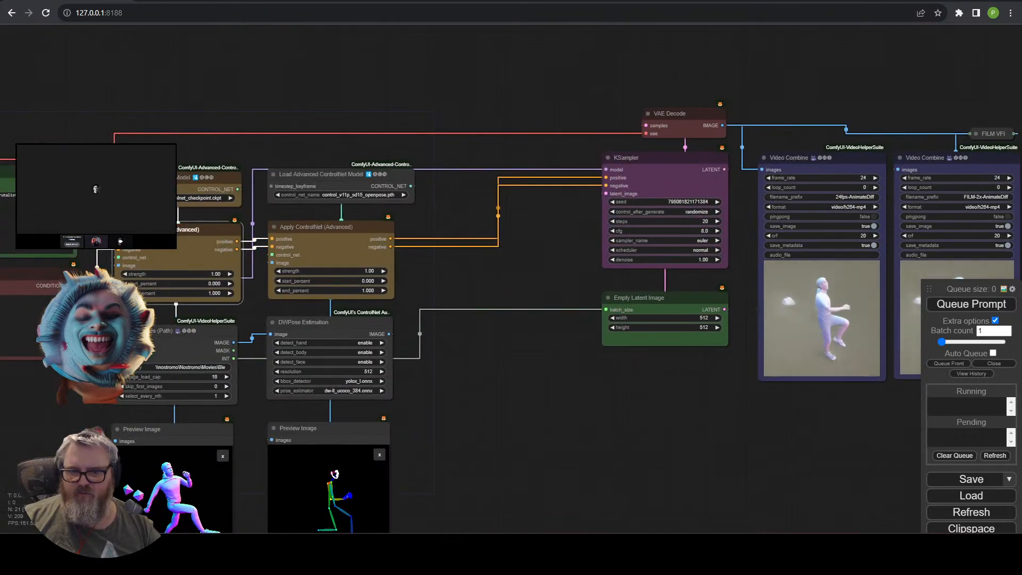
{"action": "left_click", "coordinate": [206, 275]}
{"action": "type", "text": "0.5"}
{"action": "key", "text": "Return"}
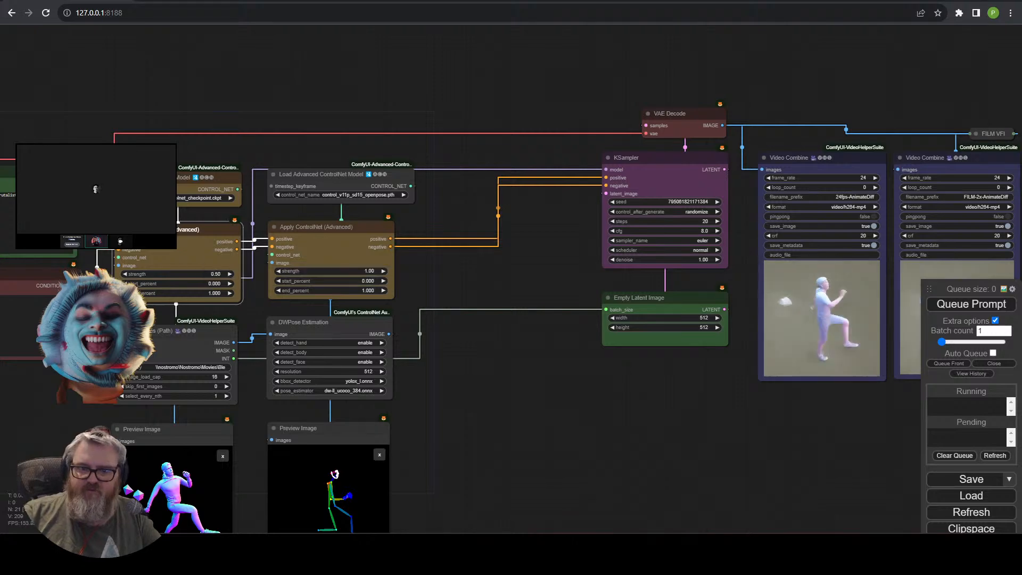
{"action": "left_click", "coordinate": [975, 304]}
Move the KSampler, VAE Decode, Empty Latent Image and video output nodes closer to the ControlNets, and nudge Empty Latent Image up beneath the KSampler.
{"action": "left_click_drag", "start_coordinate": [654, 439], "coordinate": [571, 419]}
{"action": "left_click_drag", "start_coordinate": [868, 450], "coordinate": [426, 26]}
{"action": "left_click_drag", "start_coordinate": [469, 146], "coordinate": [279, 213]}
{"action": "left_click_drag", "start_coordinate": [415, 85], "coordinate": [721, 59]}
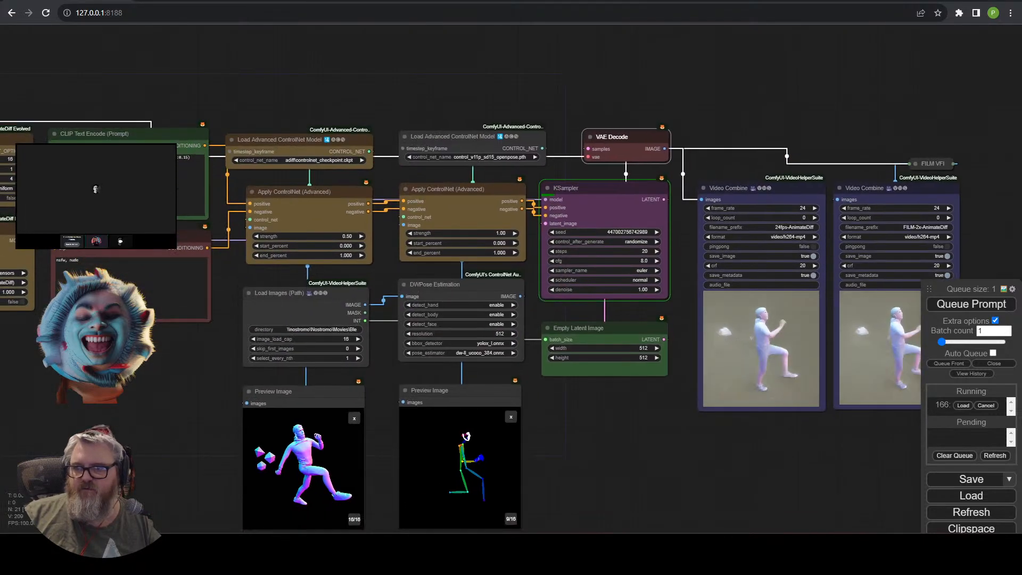
{"action": "left_click", "coordinate": [645, 107]}
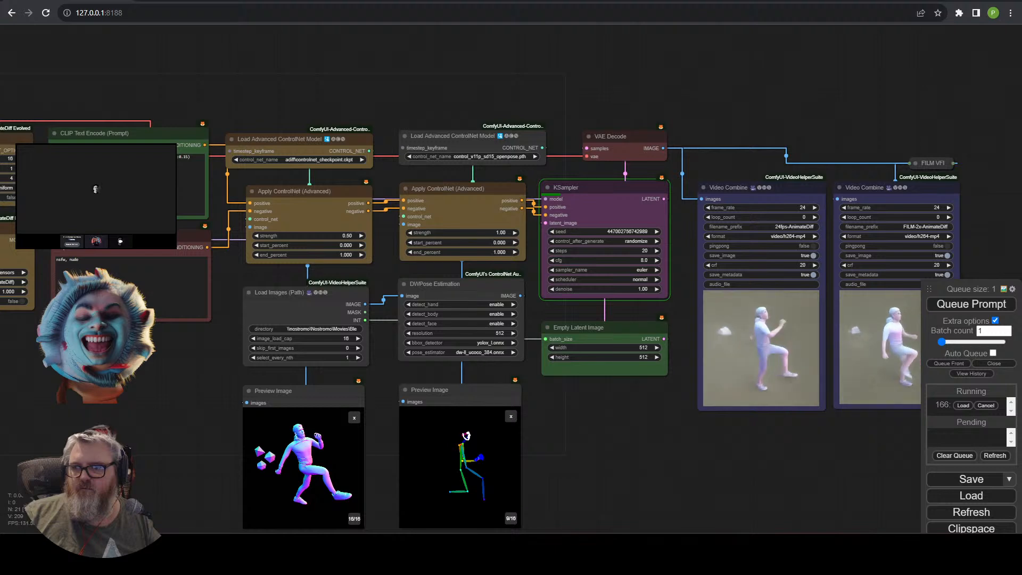
{"action": "left_click_drag", "start_coordinate": [585, 327], "coordinate": [588, 322]}
{"action": "left_click", "coordinate": [754, 448]}
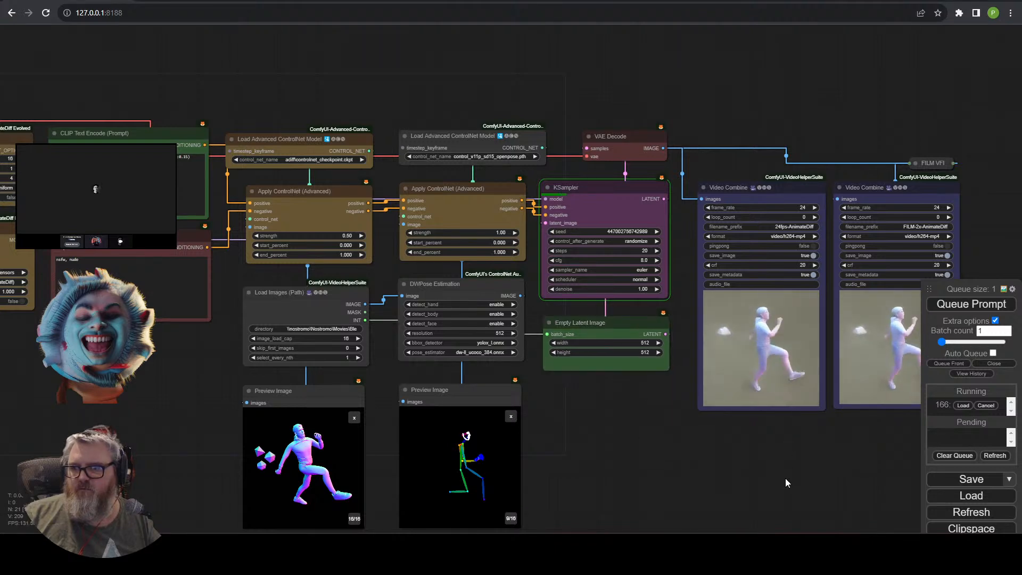
Select both Video Combine nodes together with FILM VFI and shift the group slightly closer to the KSampler.
{"action": "left_click_drag", "start_coordinate": [784, 478], "coordinate": [965, 113]}
{"action": "left_click_drag", "start_coordinate": [936, 163], "coordinate": [929, 155]}
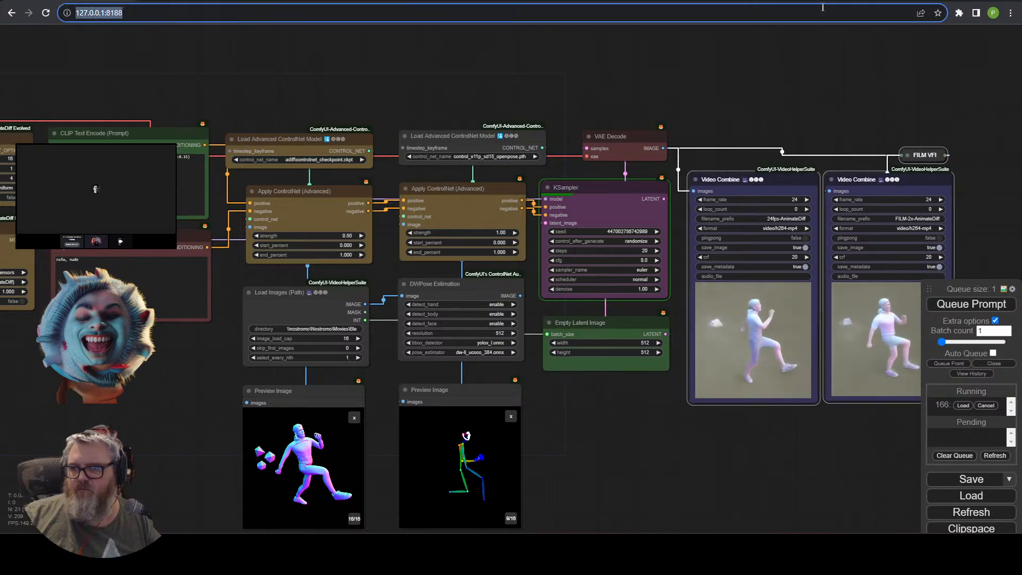
{"action": "left_click", "coordinate": [779, 72]}
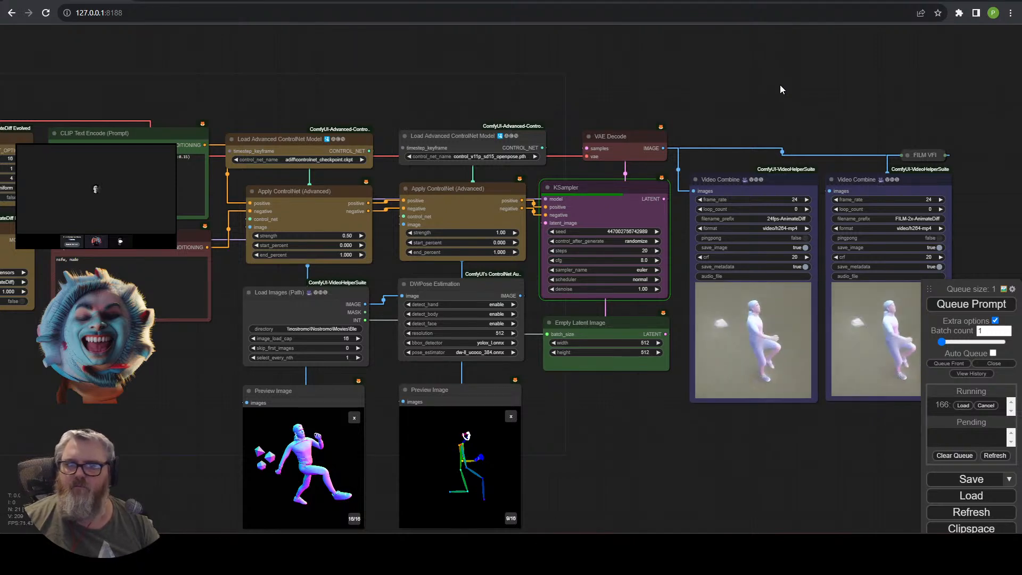
Color the DWPose Estimation node yellow and the Load Images (Path) node blue.
{"action": "right_click", "coordinate": [445, 319]}
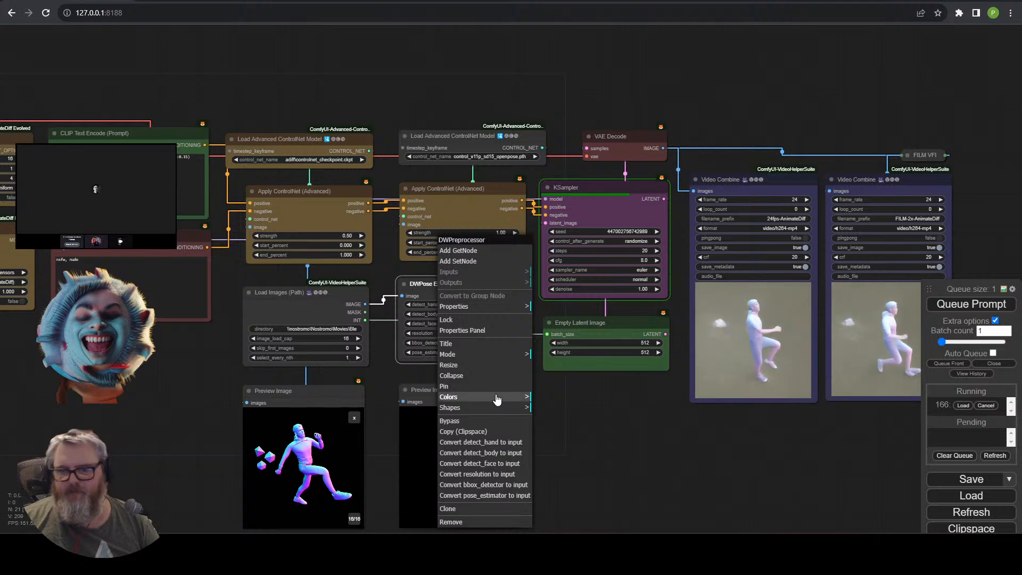
{"action": "left_click", "coordinate": [497, 400]}
{"action": "left_click", "coordinate": [554, 480]}
{"action": "right_click", "coordinate": [286, 301]}
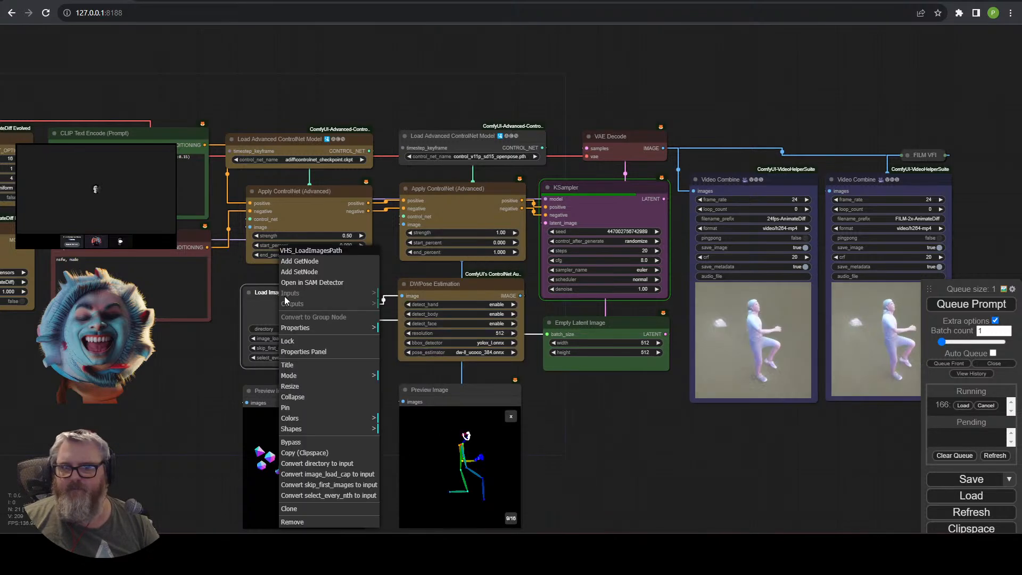
{"action": "left_click", "coordinate": [324, 417]}
{"action": "left_click", "coordinate": [402, 460]}
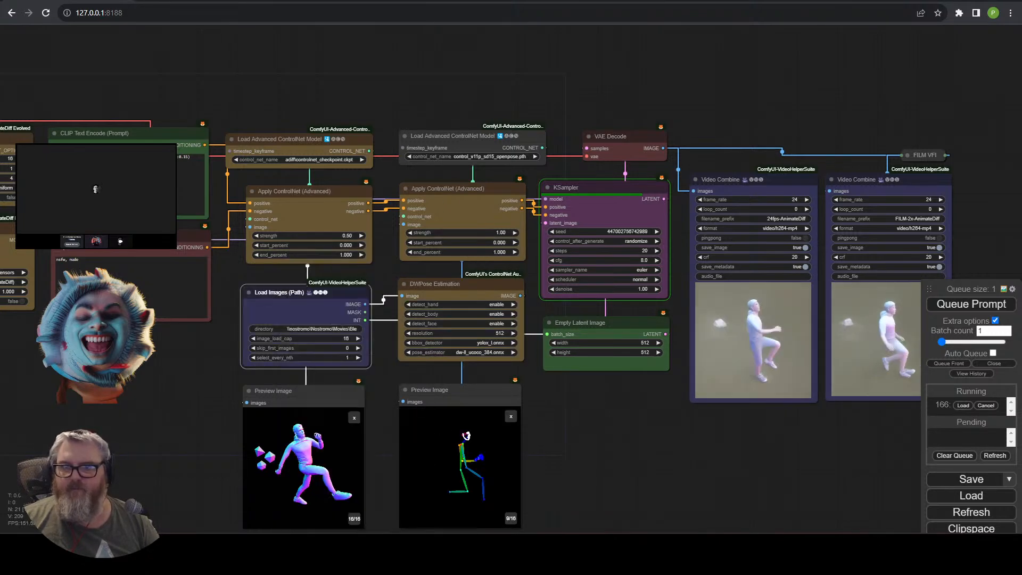
Color the openpose Load Advanced ControlNet Model node yellow and both Preview Image nodes blue.
{"action": "right_click", "coordinate": [450, 131]}
{"action": "left_click", "coordinate": [455, 282]}
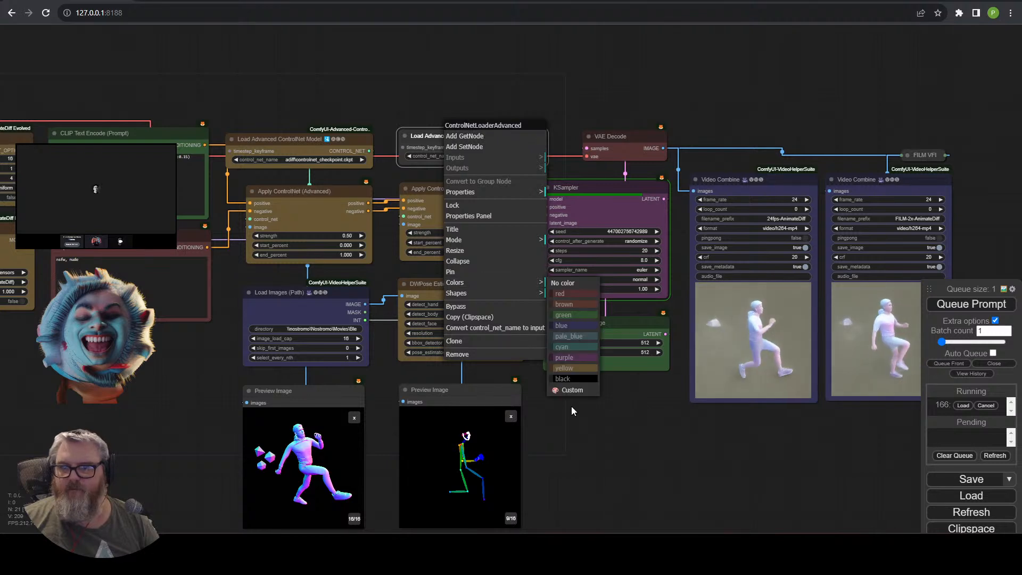
{"action": "left_click", "coordinate": [565, 368]}
{"action": "left_click", "coordinate": [460, 391]}
{"action": "right_click", "coordinate": [327, 408]}
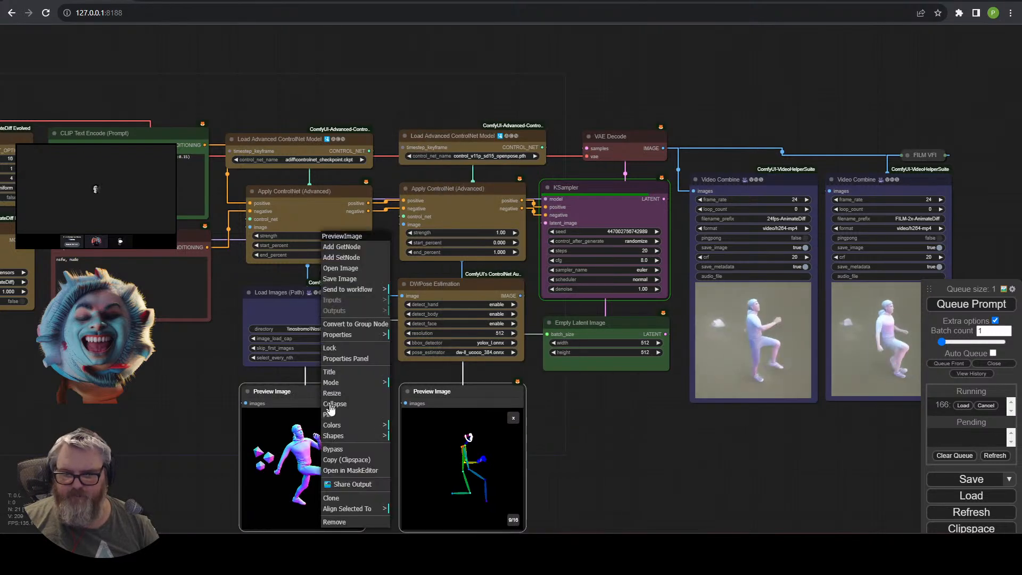
{"action": "left_click", "coordinate": [341, 425]}
{"action": "left_click", "coordinate": [413, 471]}
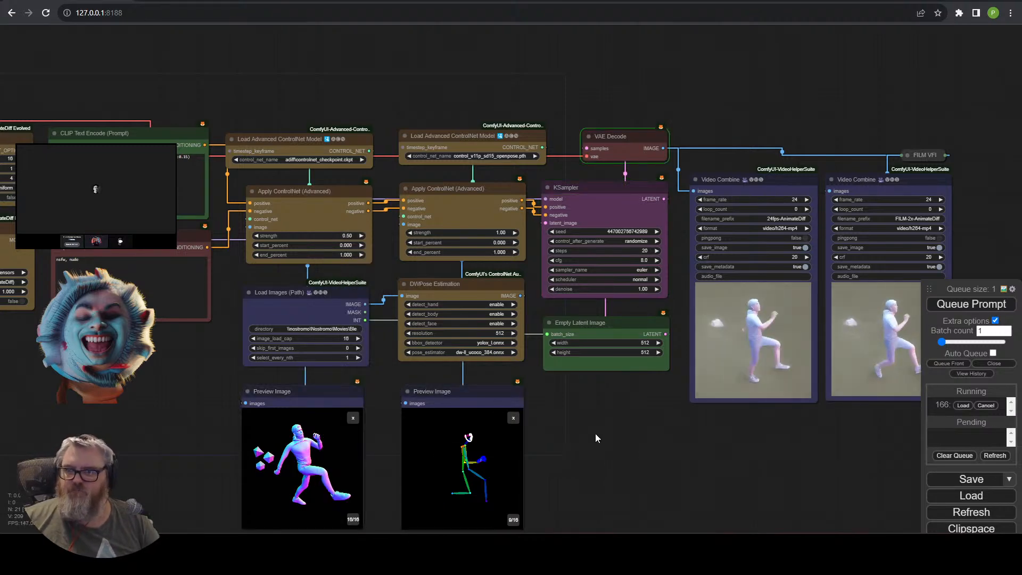
Examine the new animations in both Video Combine nodes, and bring the ControlNet section back into view.
{"action": "scroll", "coordinate": [583, 414], "scroll_direction": "down", "scroll_amount": 1}
{"action": "left_click_drag", "start_coordinate": [572, 395], "coordinate": [509, 394]}
{"action": "scroll", "coordinate": [662, 391], "scroll_direction": "up", "scroll_amount": 4}
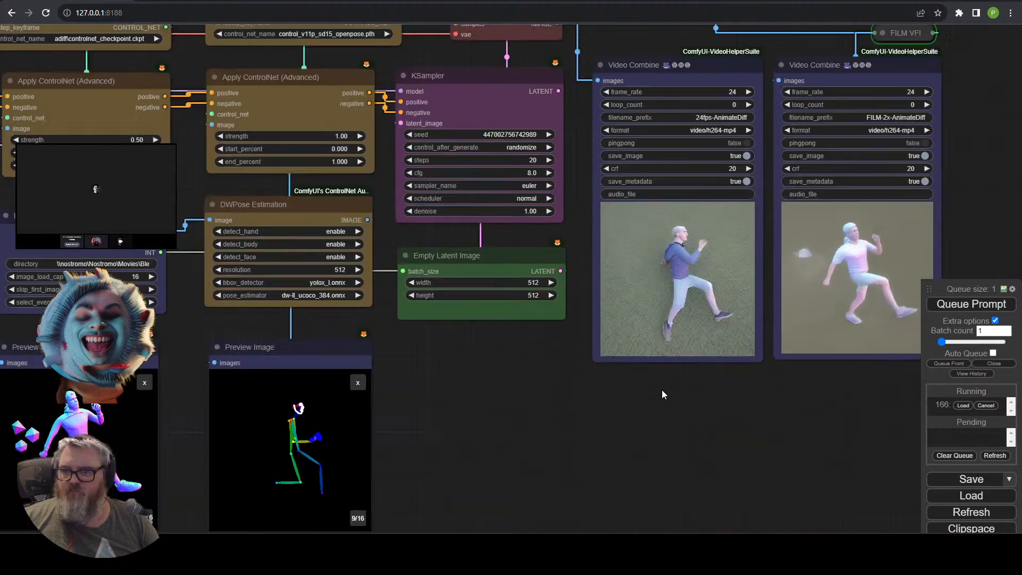
{"action": "left_click_drag", "start_coordinate": [662, 391], "coordinate": [500, 445]}
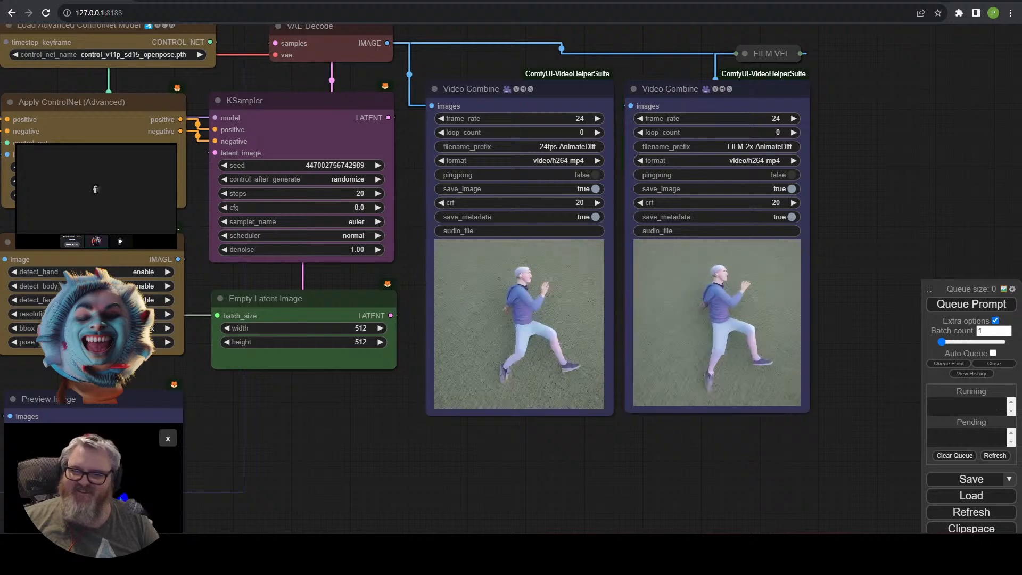
{"action": "scroll", "coordinate": [312, 478], "scroll_direction": "down", "scroll_amount": 3}
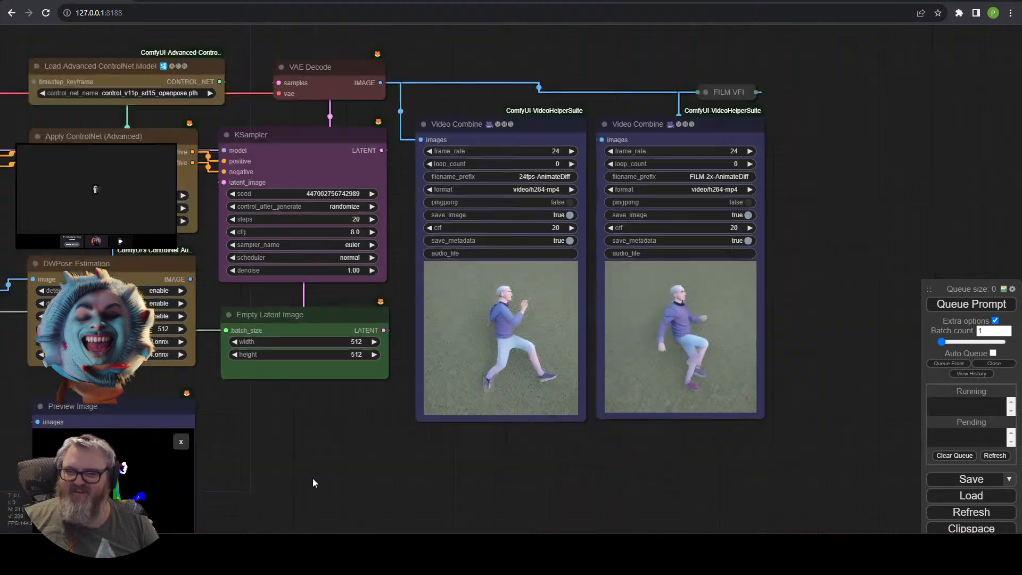
{"action": "left_click_drag", "start_coordinate": [311, 467], "coordinate": [602, 414]}
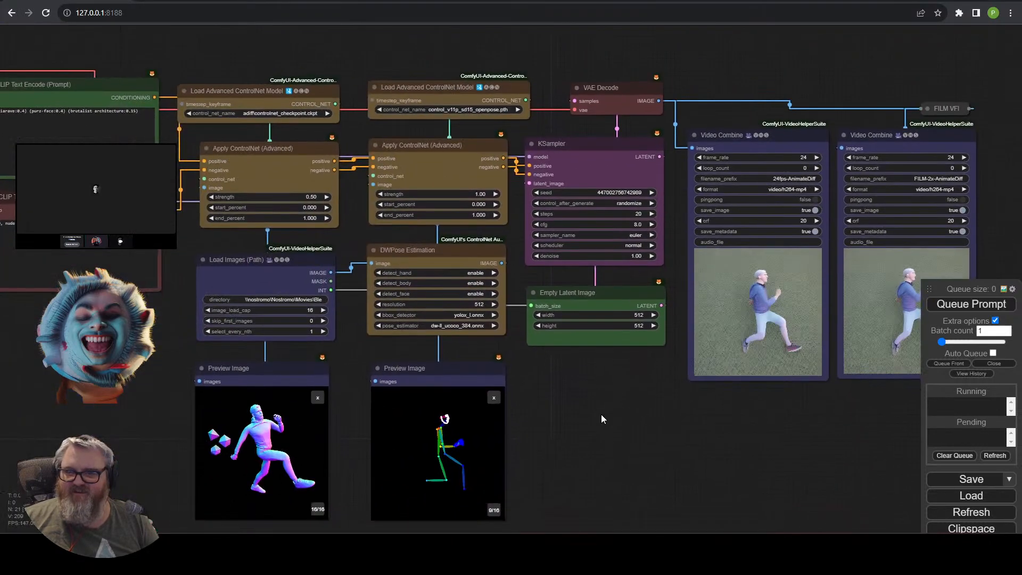
Lower the strength of the Apply ControlNet fed by the adiff checkpoint to 0.25 and queue the prompt.
{"action": "left_click", "coordinate": [274, 197]}
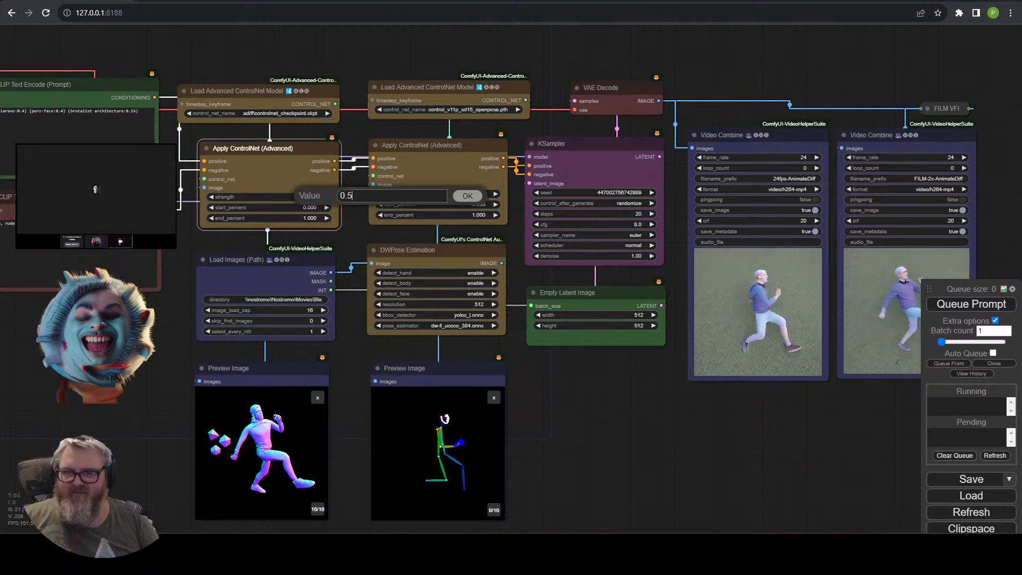
{"action": "left_click_drag", "start_coordinate": [274, 197], "coordinate": [250, 197]}
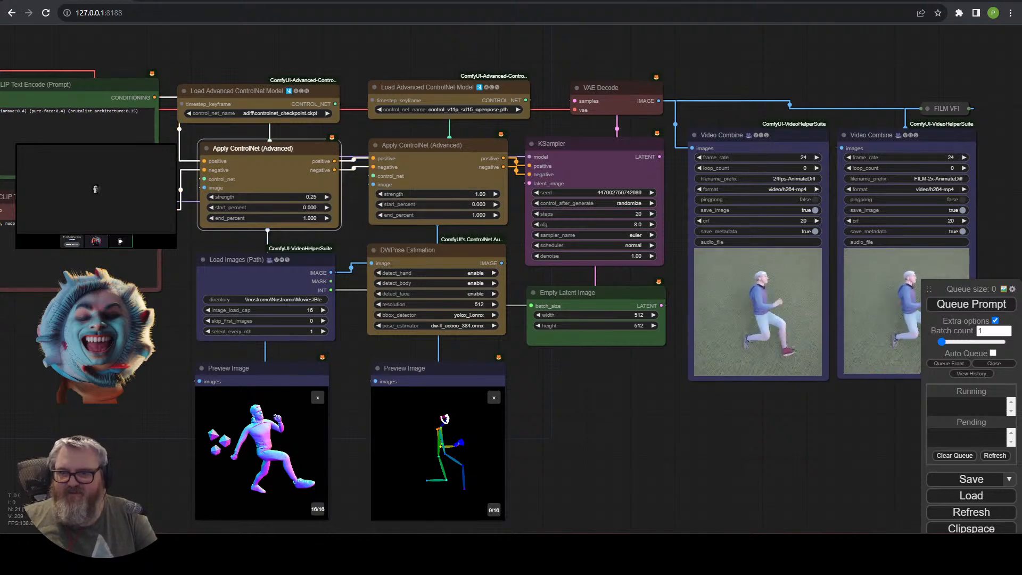
{"action": "left_click_drag", "start_coordinate": [755, 438], "coordinate": [584, 457]}
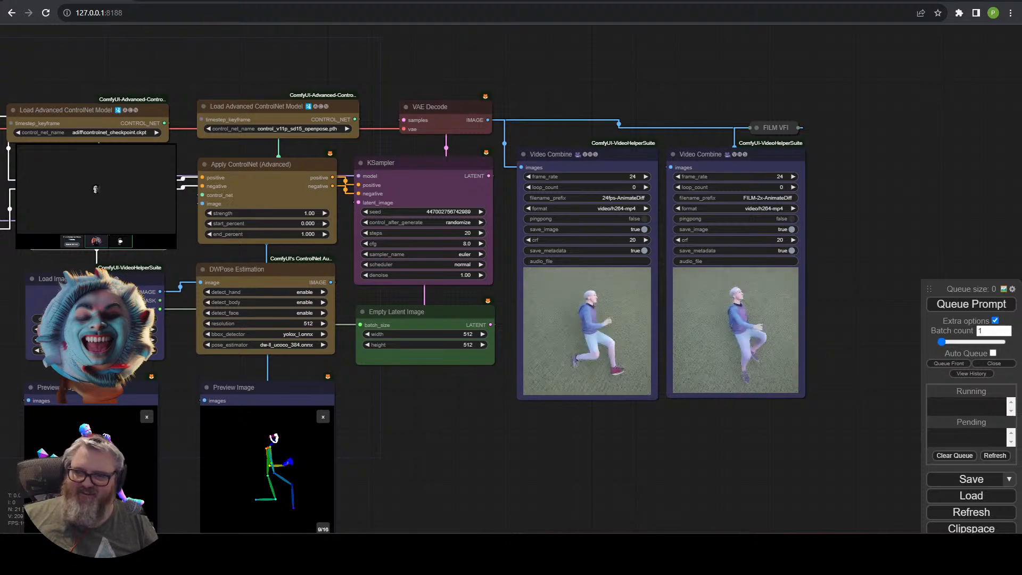
{"action": "left_click", "coordinate": [972, 304]}
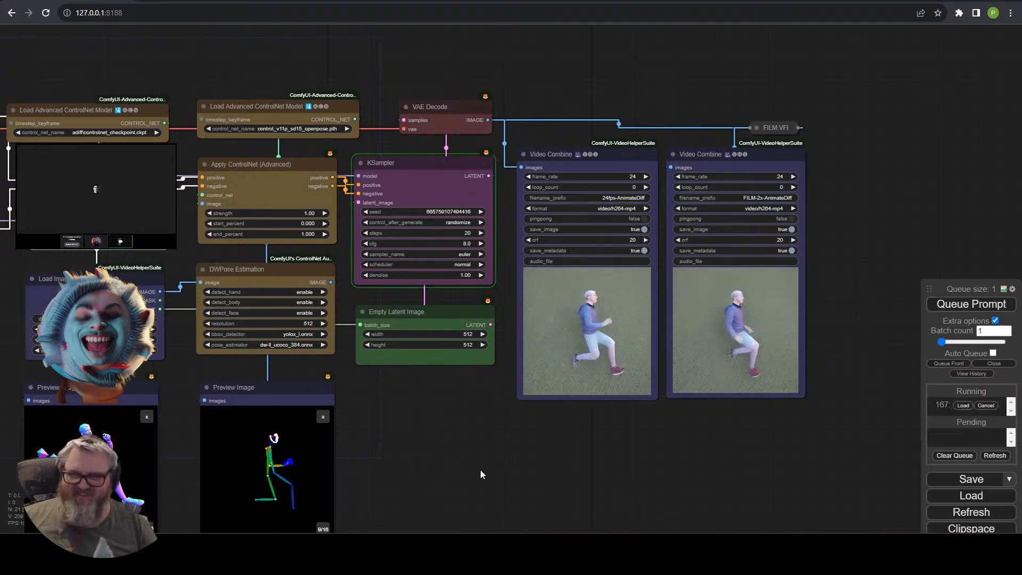
Examine both Video Combine animations during and after the run, comparing them with the ControlNet previews.
{"action": "scroll", "coordinate": [482, 404], "scroll_direction": "up", "scroll_amount": 8}
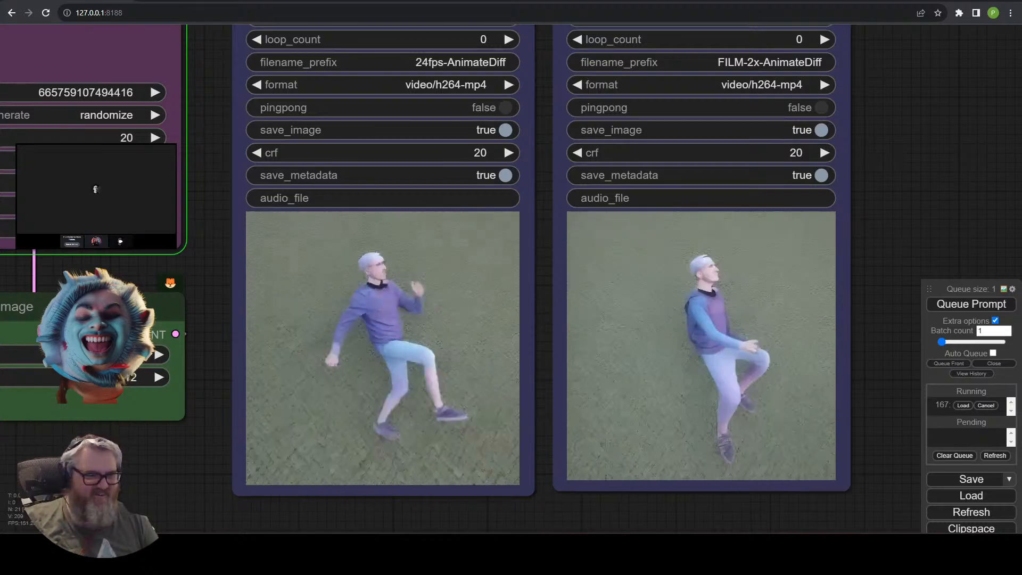
{"action": "scroll", "coordinate": [212, 450], "scroll_direction": "down", "scroll_amount": 4}
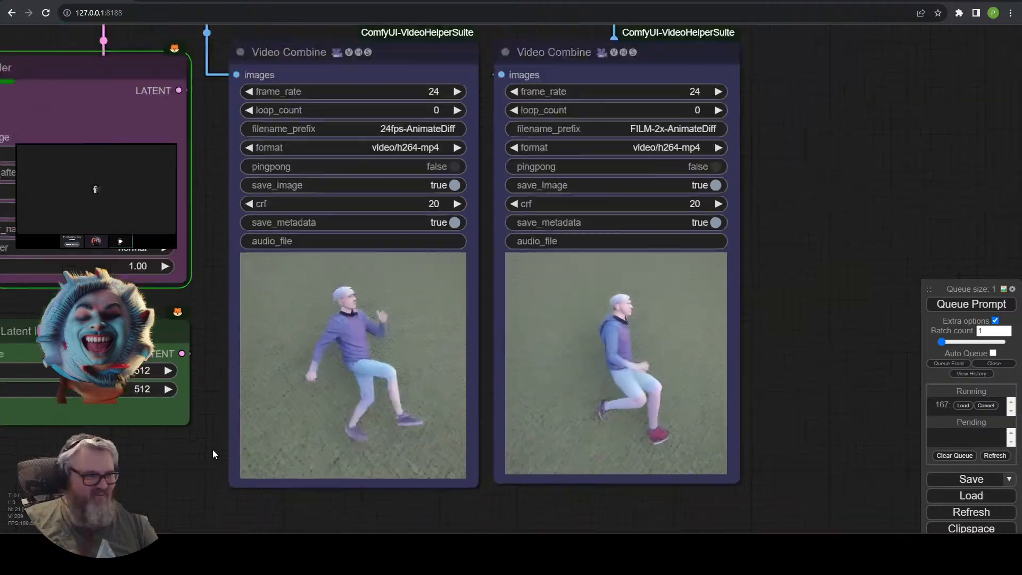
{"action": "left_click_drag", "start_coordinate": [212, 452], "coordinate": [445, 414]}
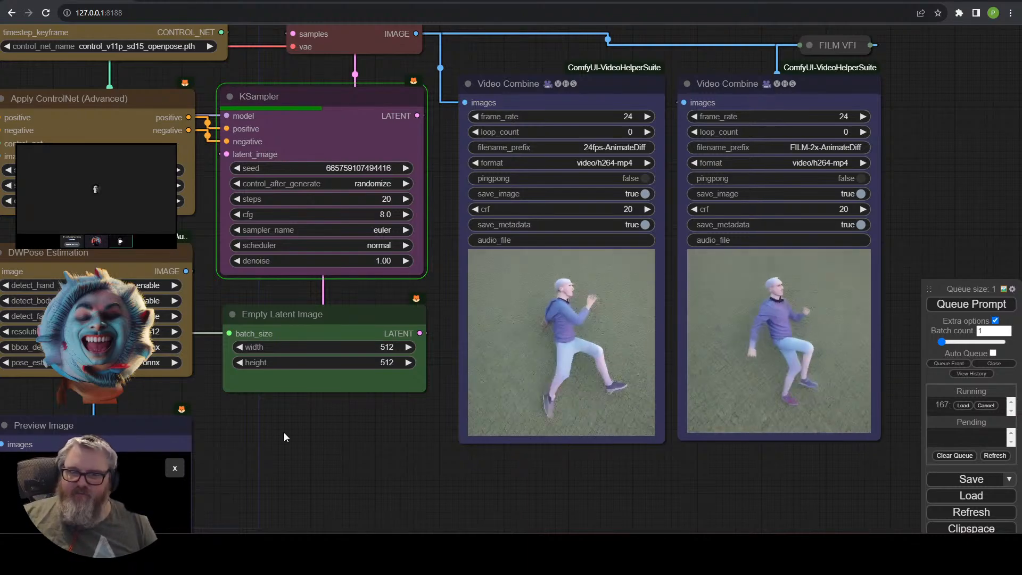
{"action": "scroll", "coordinate": [321, 438], "scroll_direction": "down", "scroll_amount": 3}
{"action": "left_click_drag", "start_coordinate": [350, 428], "coordinate": [659, 391]}
{"action": "scroll", "coordinate": [531, 352], "scroll_direction": "down", "scroll_amount": 3}
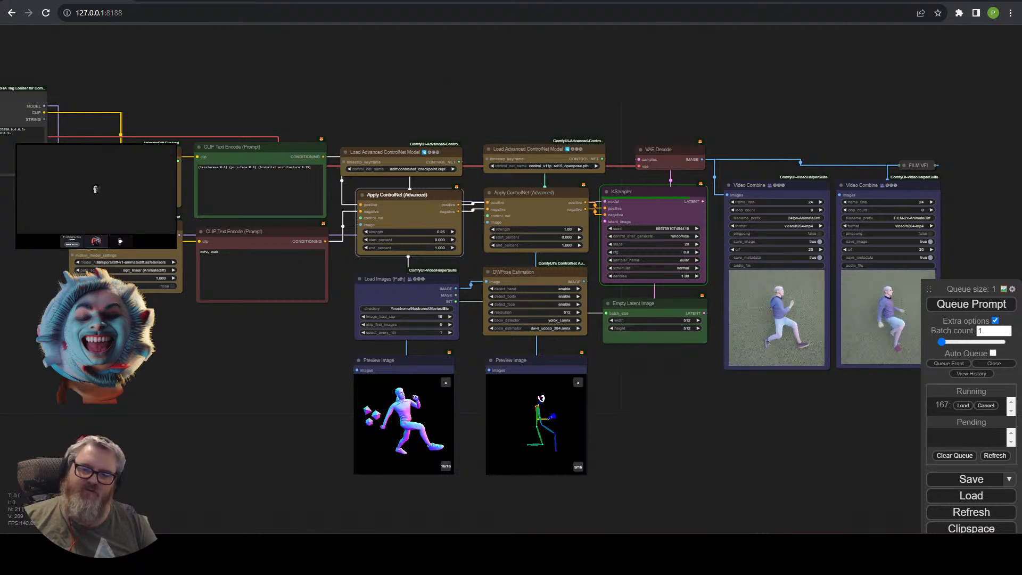
{"action": "left_click", "coordinate": [513, 352]}
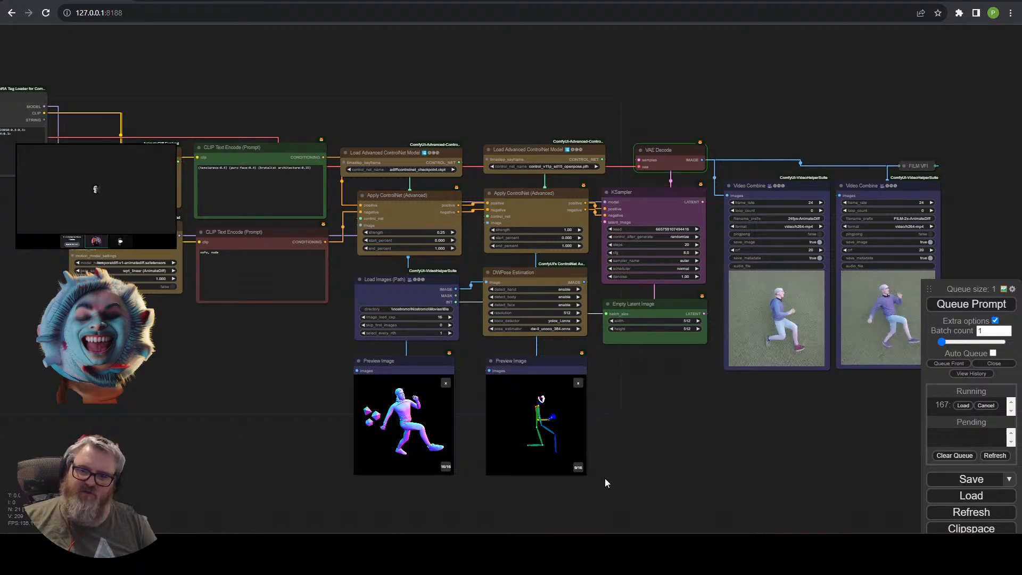
{"action": "scroll", "coordinate": [799, 403], "scroll_direction": "up", "scroll_amount": 5}
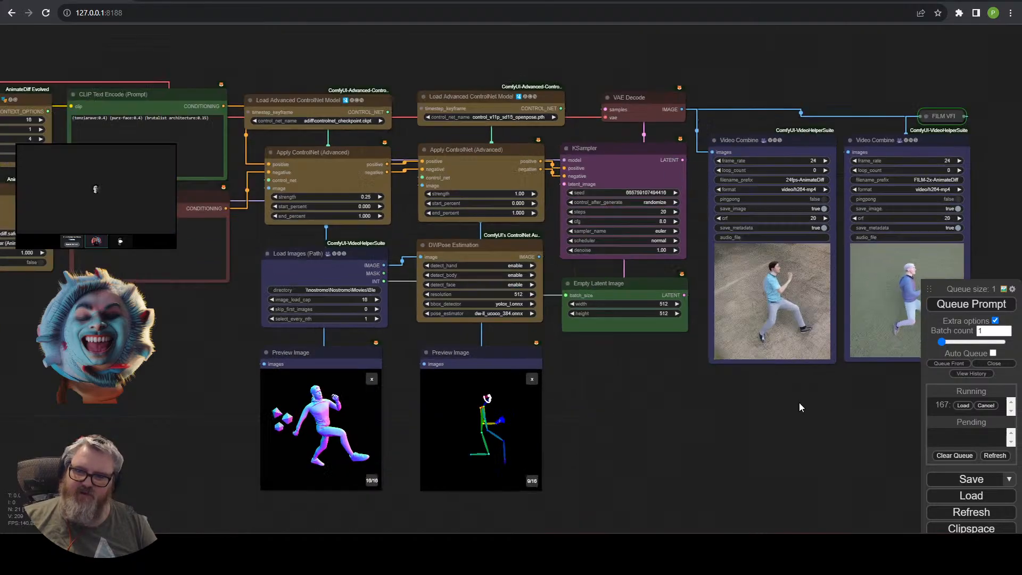
{"action": "left_click_drag", "start_coordinate": [800, 399], "coordinate": [547, 481]}
{"action": "scroll", "coordinate": [557, 458], "scroll_direction": "up", "scroll_amount": 3}
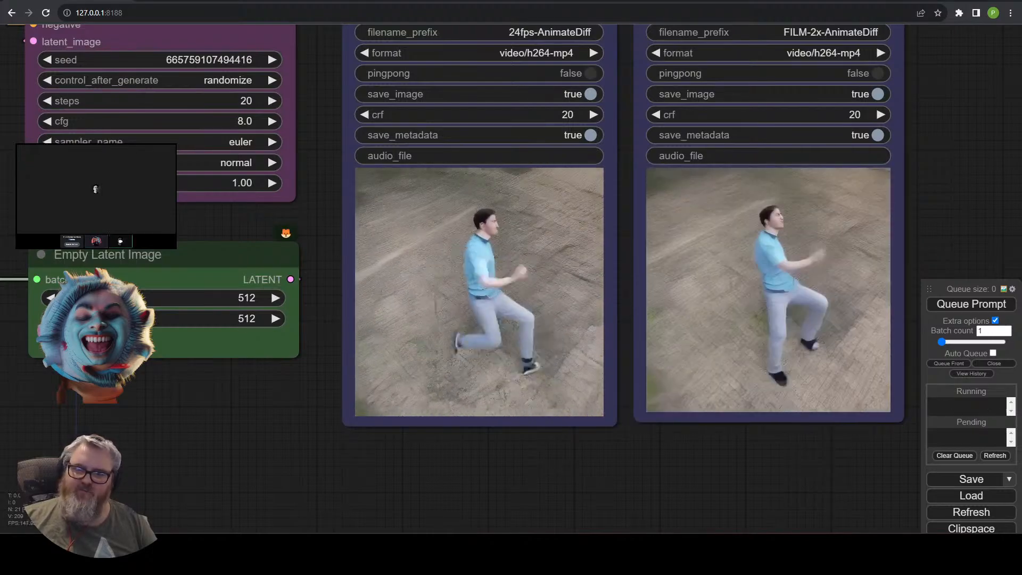
{"action": "scroll", "coordinate": [290, 440], "scroll_direction": "down", "scroll_amount": 5}
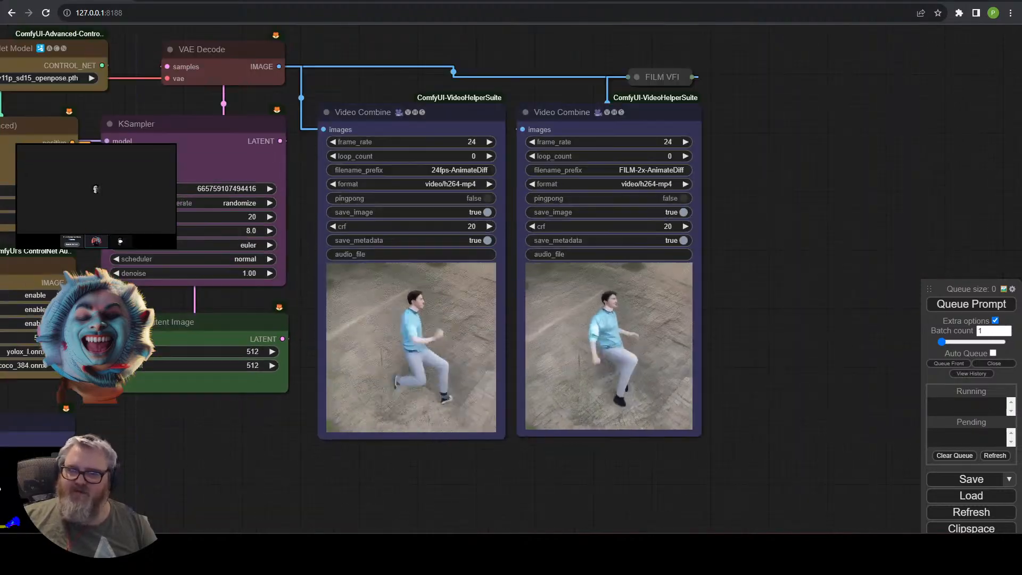
{"action": "scroll", "coordinate": [569, 373], "scroll_direction": "up", "scroll_amount": 3}
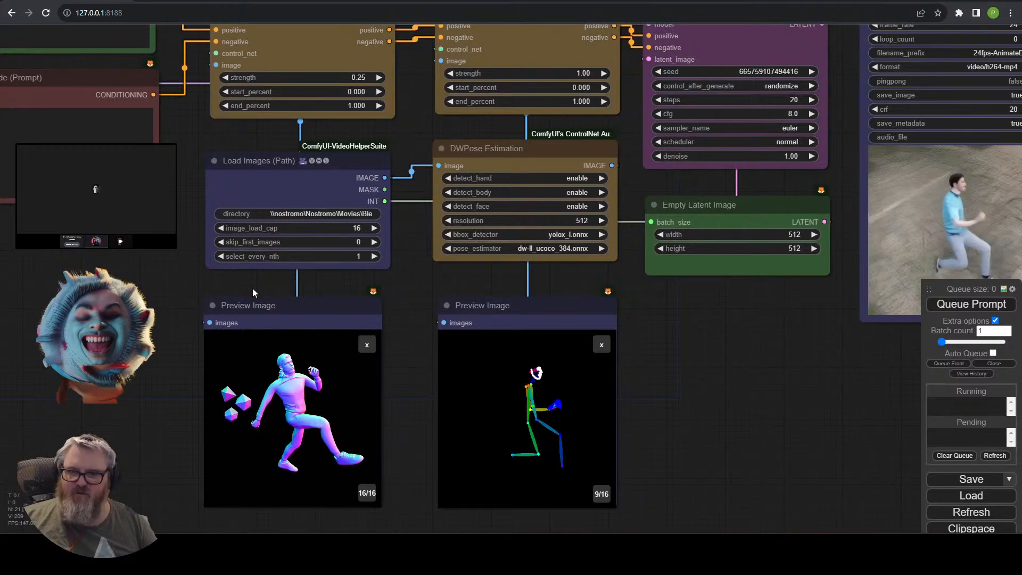
Return the normal-map preview to its thumbnail grid, and move it with Load Images (Path) beneath the DWPose preview.
{"action": "left_click_drag", "start_coordinate": [273, 125], "coordinate": [356, 179]}
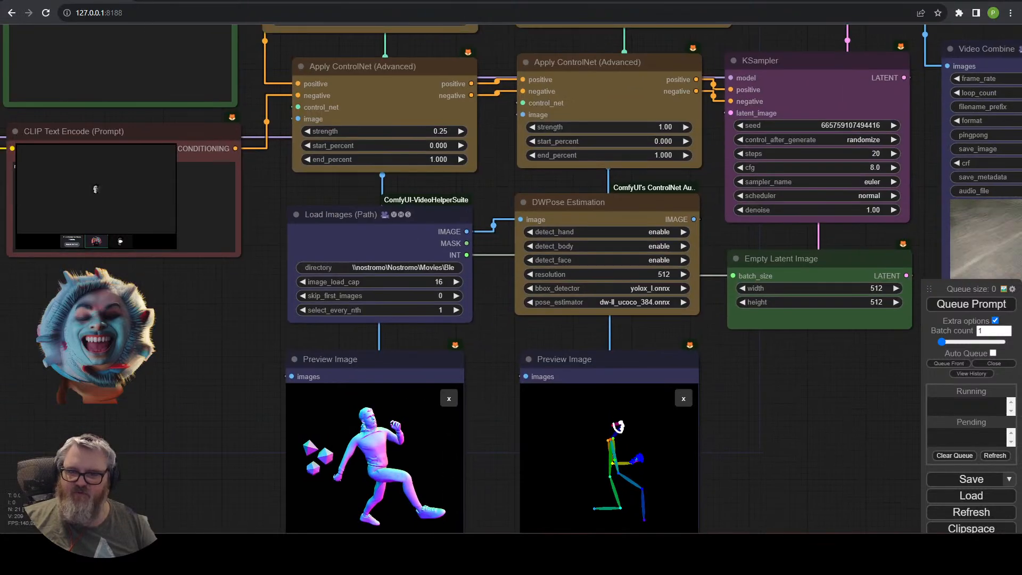
{"action": "left_click", "coordinate": [449, 399]}
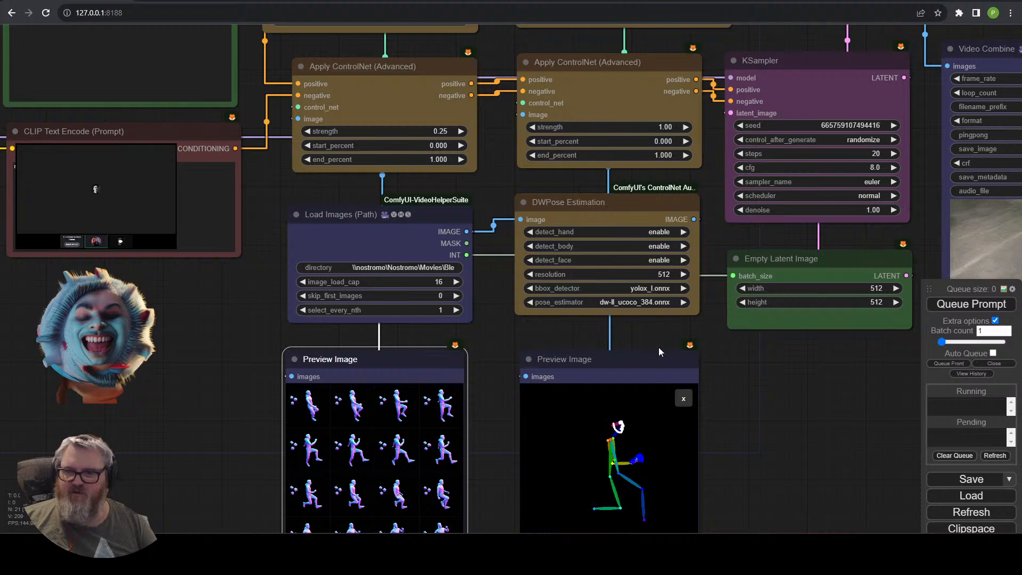
{"action": "scroll", "coordinate": [648, 354], "scroll_direction": "down", "scroll_amount": 3}
{"action": "left_click", "coordinate": [496, 290]}
{"action": "left_click_drag", "start_coordinate": [273, 384], "coordinate": [186, 286]}
{"action": "left_click_drag", "start_coordinate": [326, 151], "coordinate": [485, 415]}
{"action": "left_click_drag", "start_coordinate": [334, 237], "coordinate": [509, 532]}
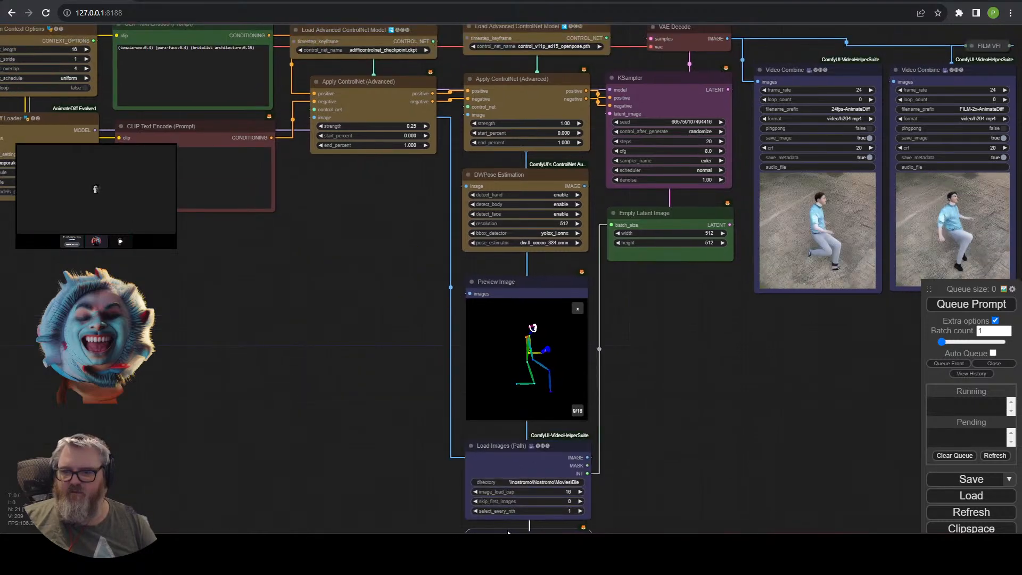
Duplicate the Load Images (Path) node and place the copy beneath the 0.25-strength Apply ControlNet node.
{"action": "left_click", "coordinate": [518, 445]}
{"action": "key", "text": "ctrl+c"}
{"action": "key", "text": "ctrl+v"}
{"action": "left_click_drag", "start_coordinate": [519, 441], "coordinate": [314, 193]}
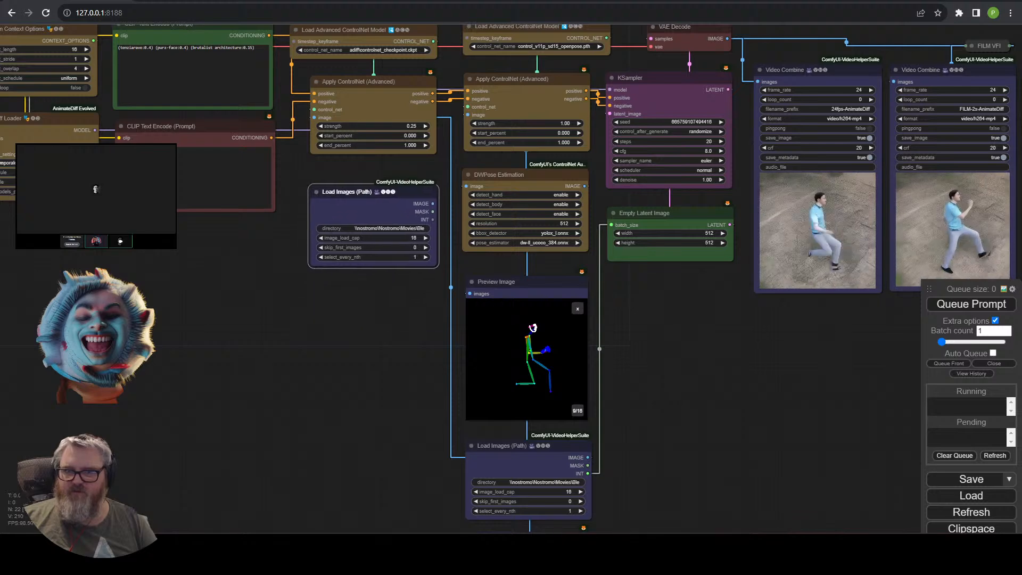
Open the c:\tmp folder in File Explorer and look through its folders and the Downloads folder for source footage.
{"action": "scroll", "coordinate": [270, 330], "scroll_direction": "up", "scroll_amount": 4}
{"action": "key", "text": "super+r"}
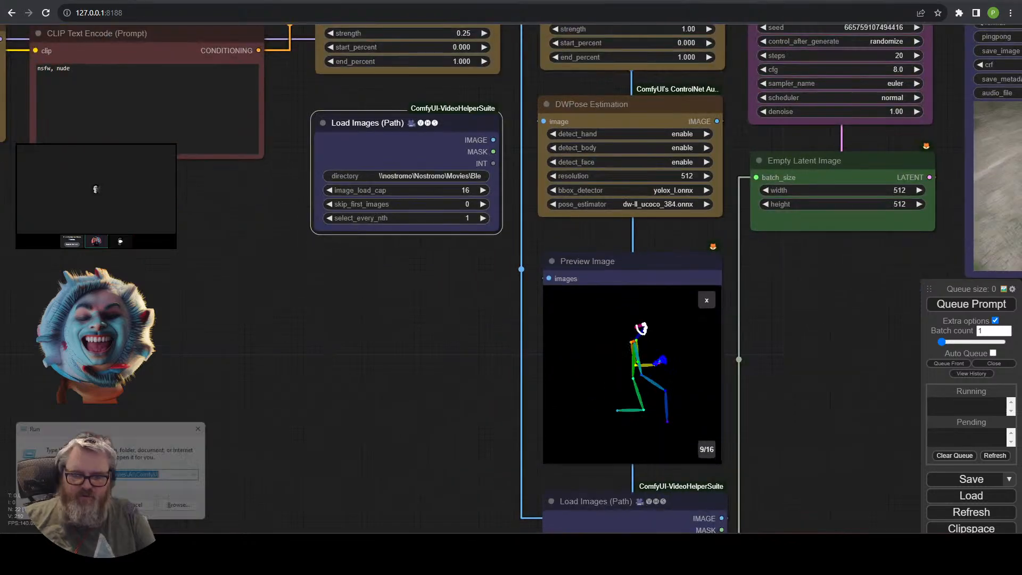
{"action": "type", "text": "c:\tmp"}
{"action": "key", "text": "Return"}
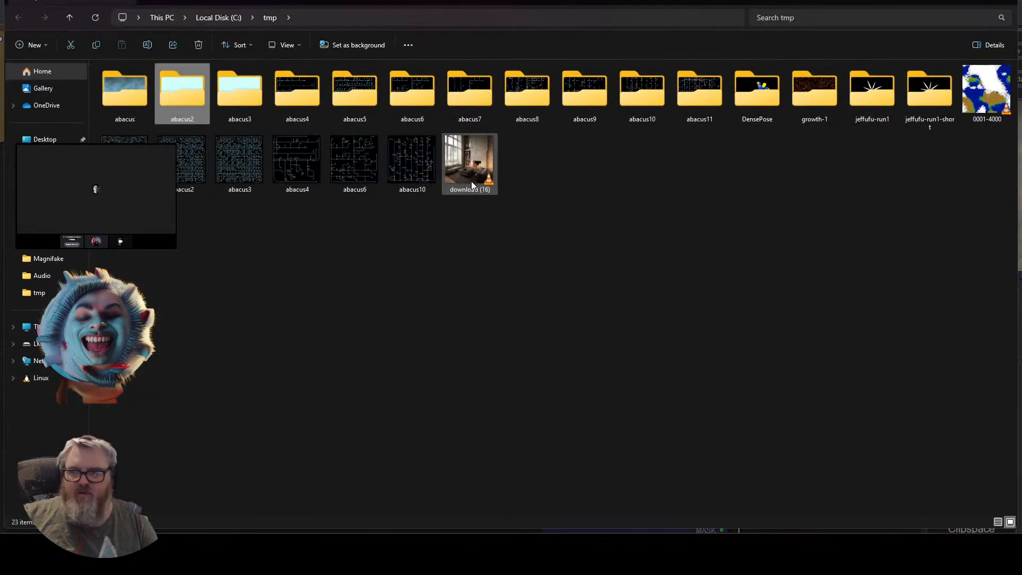
{"action": "key", "text": "Right"}
{"action": "key", "text": "Right"}
{"action": "key", "text": "Right"}
{"action": "key", "text": "Right"}
{"action": "key", "text": "Right"}
{"action": "key", "text": "Right"}
{"action": "key", "text": "Right"}
{"action": "key", "text": "Right"}
{"action": "key", "text": "Right"}
{"action": "key", "text": "Right"}
{"action": "key", "text": "Right"}
{"action": "key", "text": "Right"}
{"action": "key", "text": "Left"}
{"action": "key", "text": "Left"}
{"action": "key", "text": "Left"}
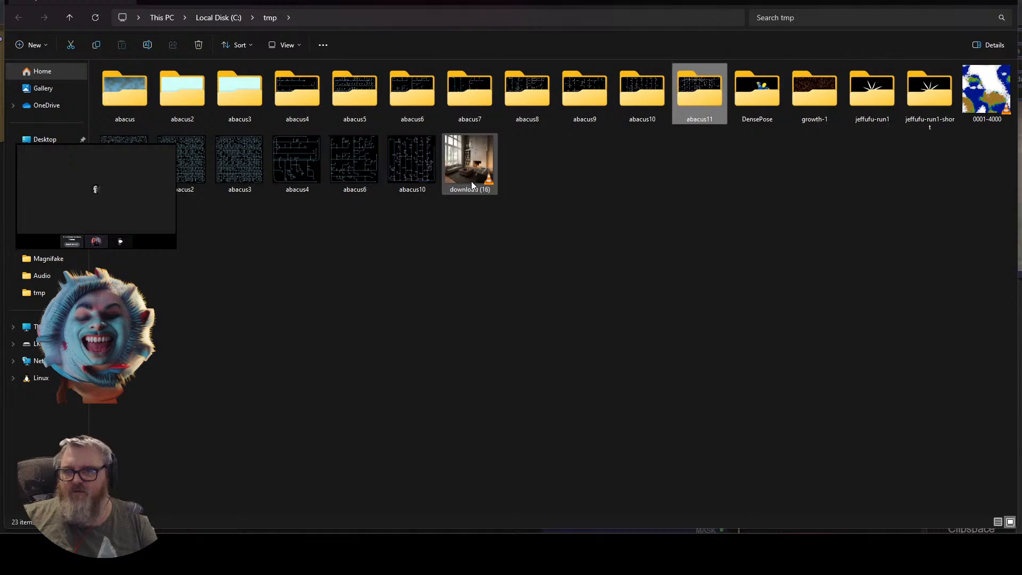
{"action": "key", "text": "Left"}
{"action": "key", "text": "Left"}
{"action": "key", "text": "Left"}
{"action": "key", "text": "Left"}
{"action": "key", "text": "Left"}
{"action": "key", "text": "Left"}
{"action": "key", "text": "Left"}
{"action": "key", "text": "Left"}
{"action": "key", "text": "Left"}
{"action": "key", "text": "Left"}
{"action": "key", "text": "Right"}
{"action": "key", "text": "Right"}
{"action": "key", "text": "Right"}
{"action": "key", "text": "Right"}
{"action": "key", "text": "Right"}
{"action": "key", "text": "Right"}
{"action": "key", "text": "Right"}
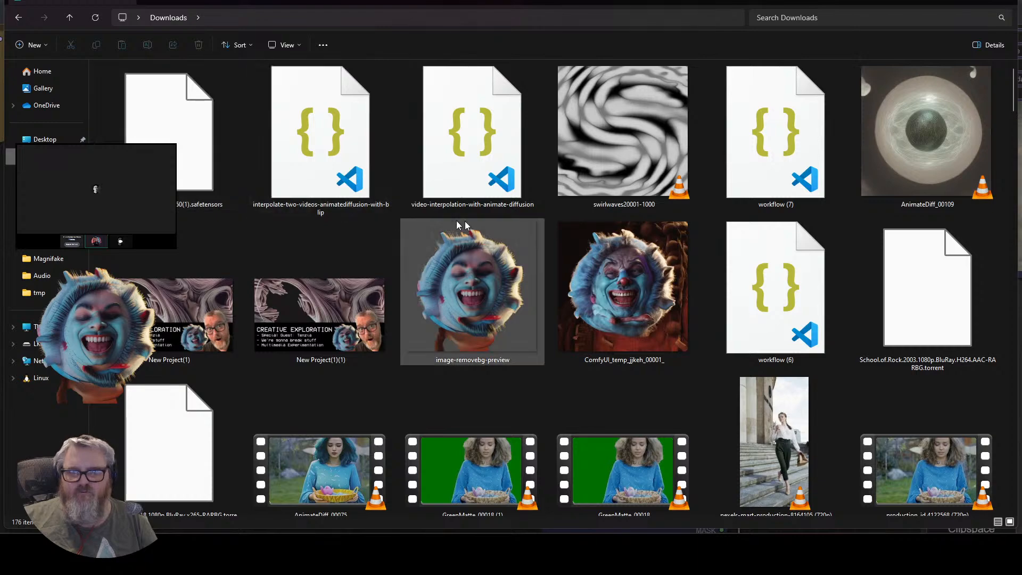
Copy the file path of the swirlwaves20001-1000 video in the Downloads folder and switch back to ComfyUI.
{"action": "right_click", "coordinate": [631, 166]}
{"action": "left_click", "coordinate": [671, 285]}
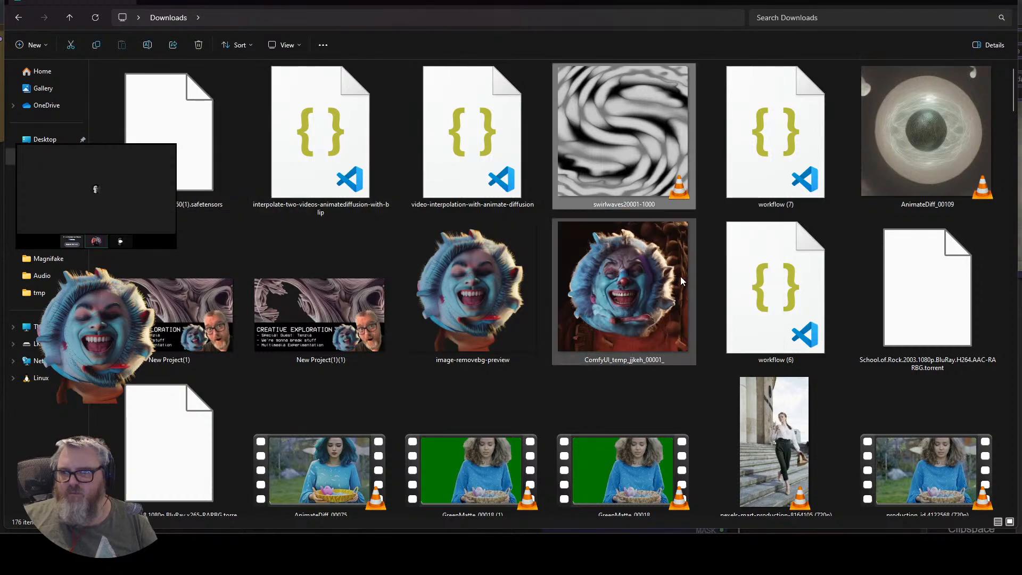
{"action": "key", "text": "alt+Tab"}
Delete the duplicated Load Images (Path) node beneath the 0.25-strength Apply ControlNet without changing its directory.
{"action": "left_click", "coordinate": [413, 176]}
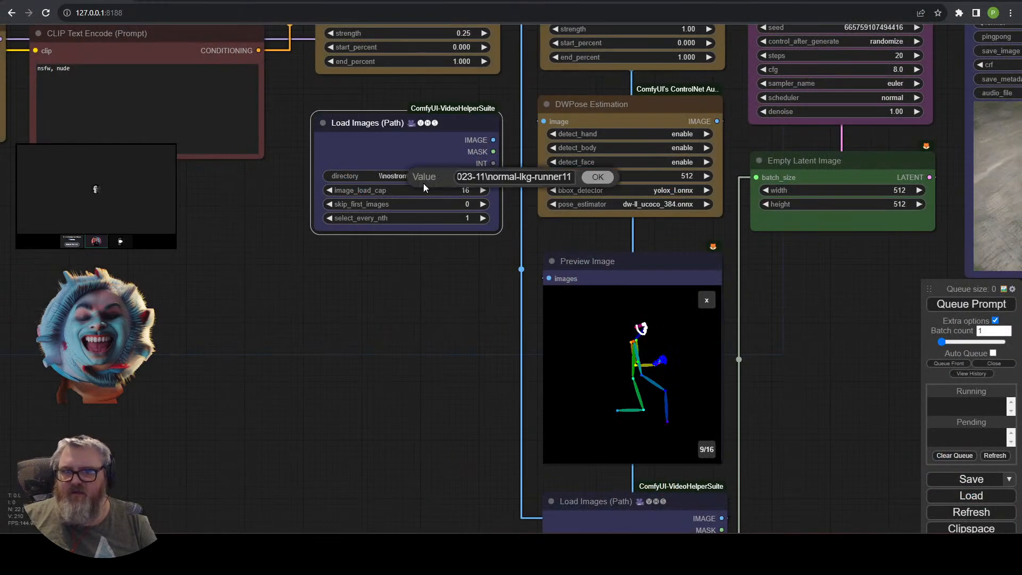
{"action": "key", "text": "Escape"}
{"action": "key", "text": "Delete"}
Add a Load Video (Path) node using the copied swirlwaves video path and place it beneath the 0.25-strength Apply ControlNet.
{"action": "double_click", "coordinate": [363, 140]}
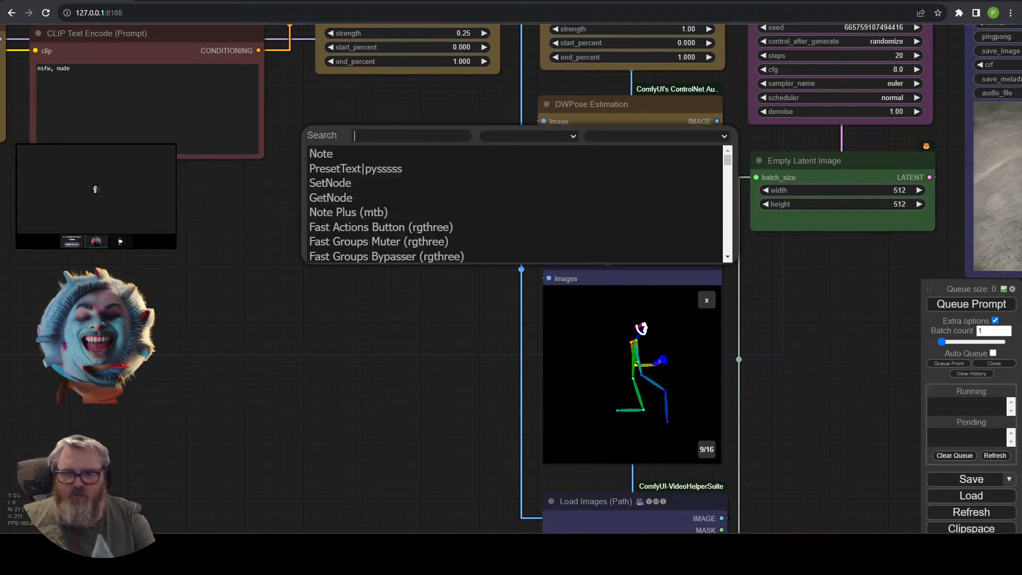
{"action": "type", "text": "loadvid"}
{"action": "left_click", "coordinate": [439, 172]}
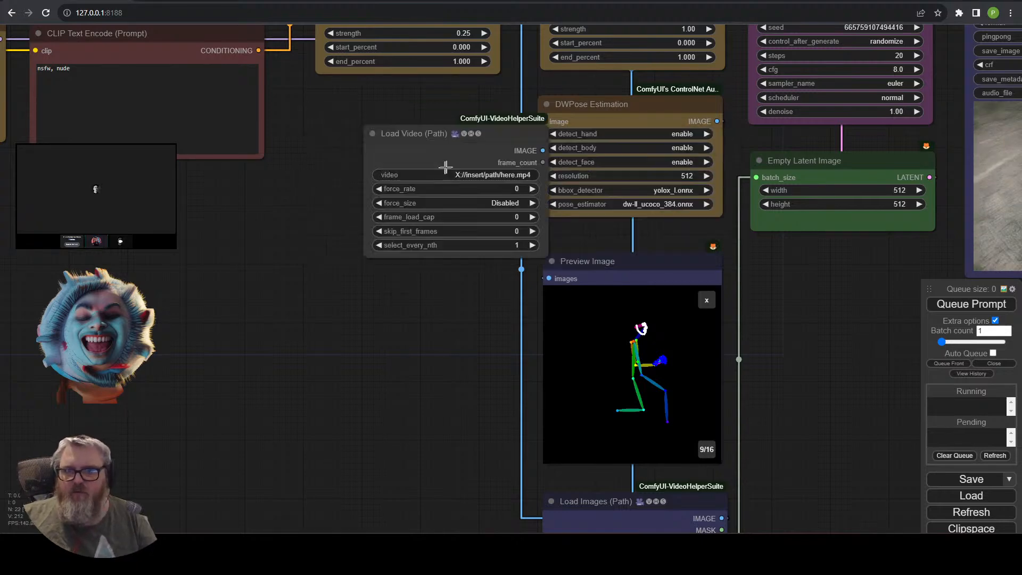
{"action": "left_click", "coordinate": [447, 174]}
{"action": "key", "text": "Return"}
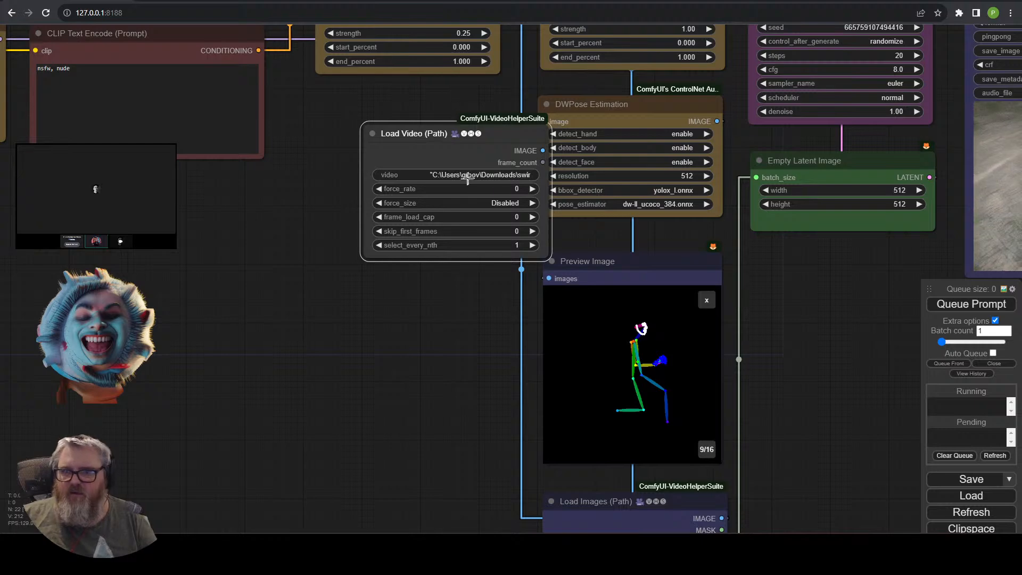
{"action": "left_click_drag", "start_coordinate": [461, 138], "coordinate": [407, 126]}
Add an INT Constant node in the space below the negative prompt and set its value to 16.
{"action": "double_click", "coordinate": [134, 308]}
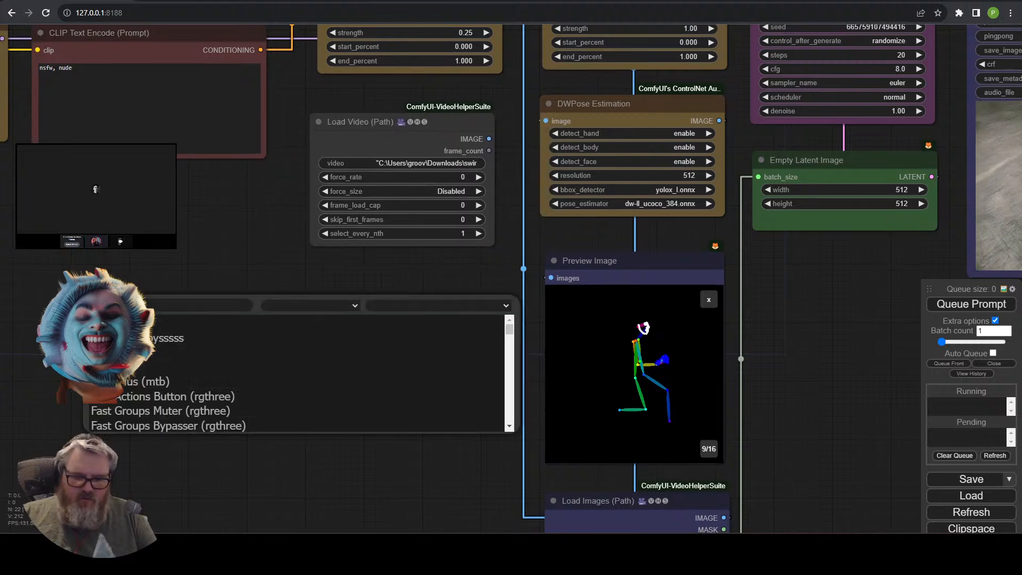
{"action": "type", "text": "int"}
{"action": "scroll", "coordinate": [192, 373], "scroll_direction": "down", "scroll_amount": 3}
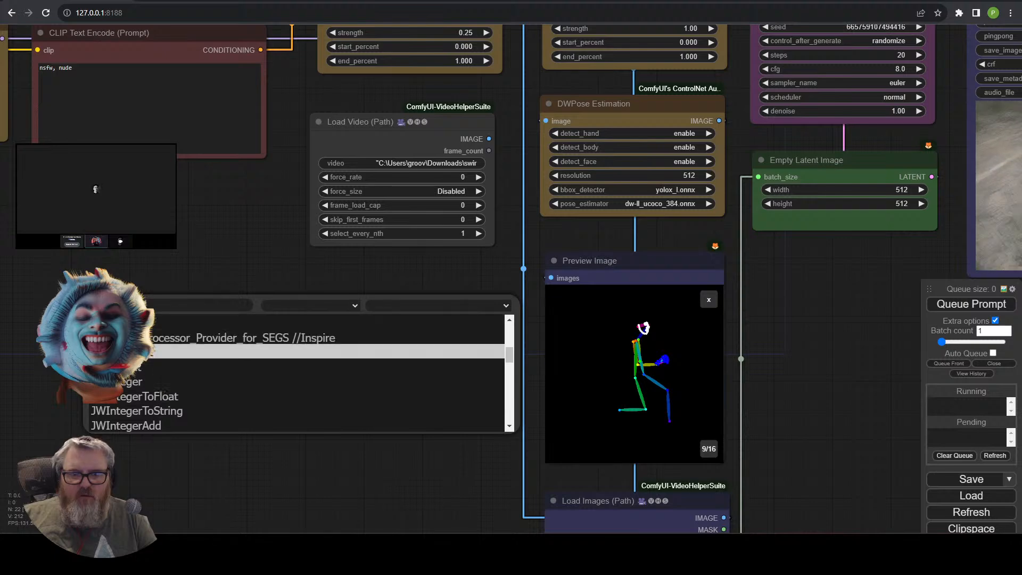
{"action": "left_click", "coordinate": [345, 320]}
{"action": "left_click", "coordinate": [181, 326]}
{"action": "type", "text": "1"}
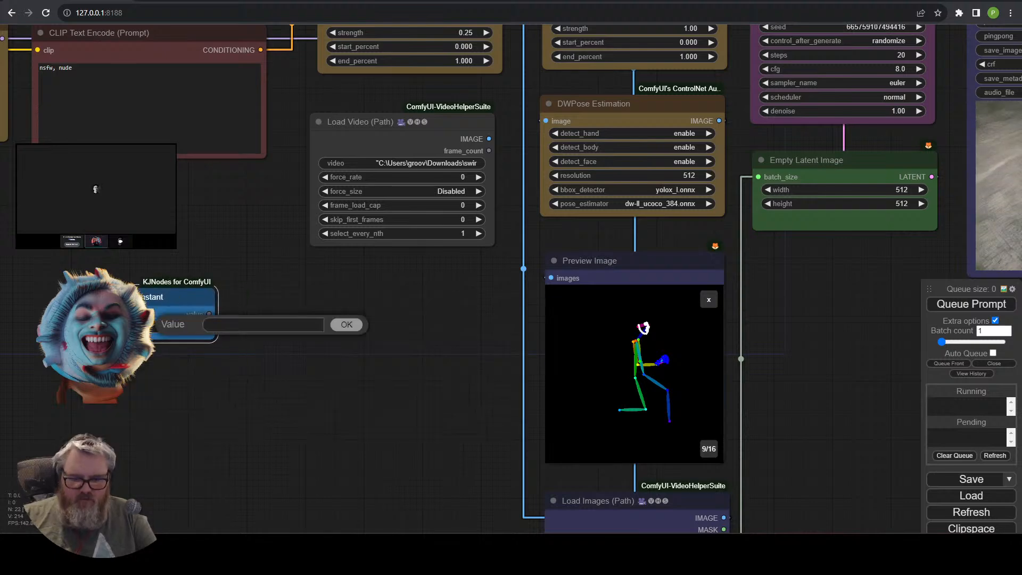
{"action": "type", "text": "1"}
{"action": "key", "text": "Return"}
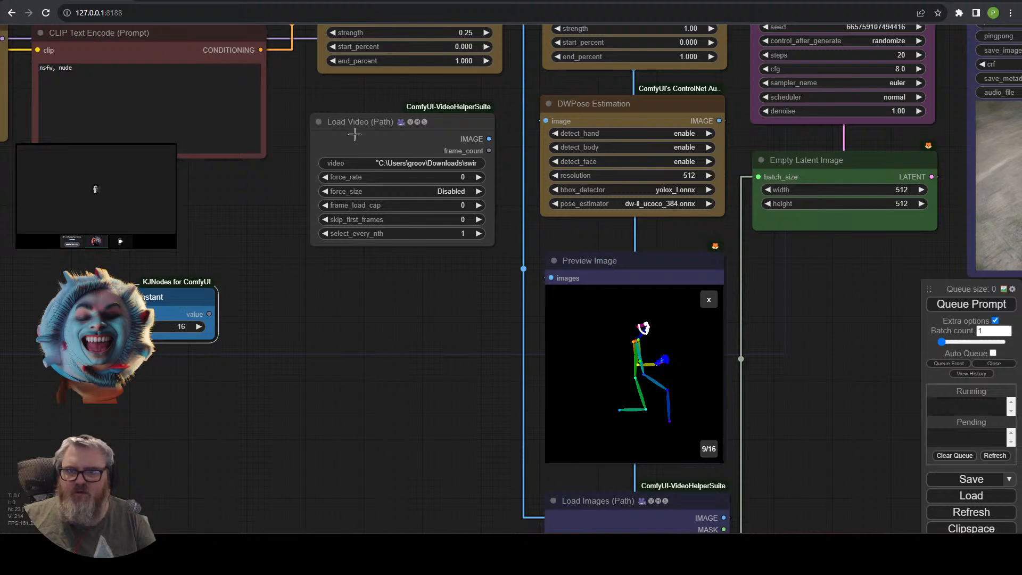
Convert frame_load_cap on Load Video (Path) and image_load_cap on Load Images (Path) to inputs.
{"action": "right_click", "coordinate": [355, 133]}
{"action": "left_click", "coordinate": [403, 356]}
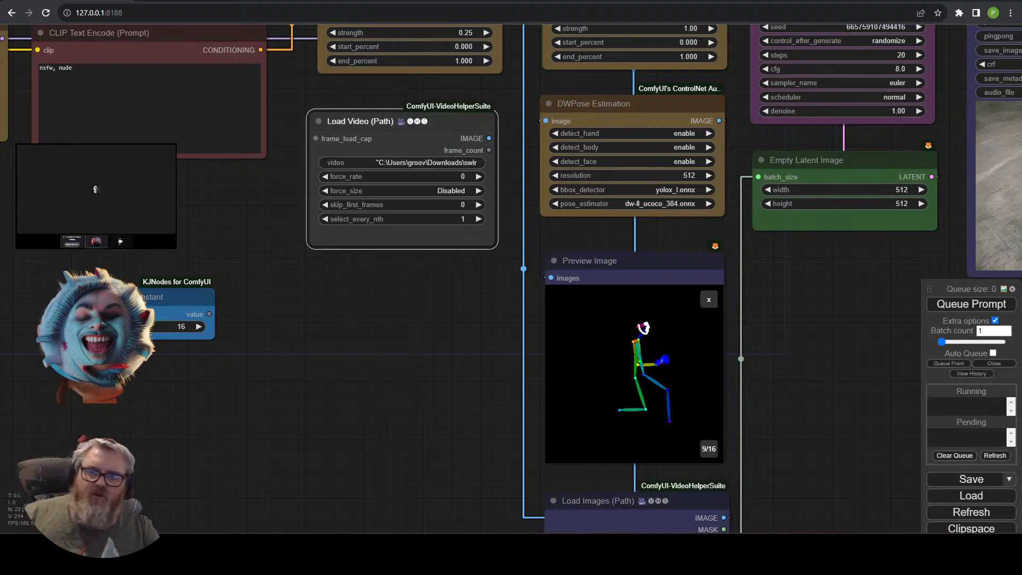
{"action": "left_click_drag", "start_coordinate": [761, 468], "coordinate": [756, 261]}
{"action": "left_click", "coordinate": [641, 308]}
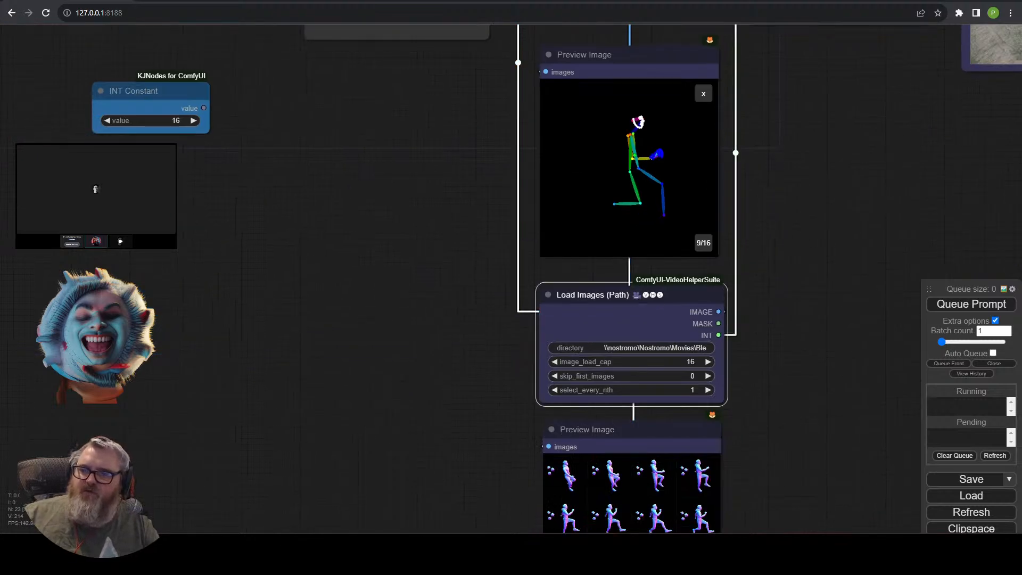
{"action": "right_click", "coordinate": [637, 307]}
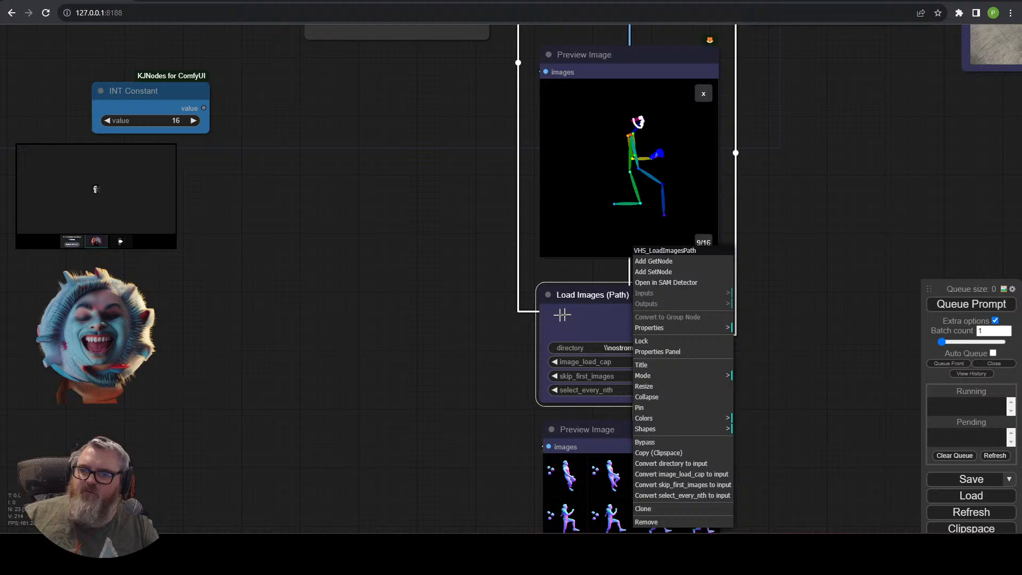
{"action": "left_click", "coordinate": [686, 474]}
Connect the INT Constant to image_load_cap on Load Images (Path) and frame_load_cap on Load Video (Path), placing it beside the video loader.
{"action": "left_click_drag", "start_coordinate": [527, 244], "coordinate": [559, 310]}
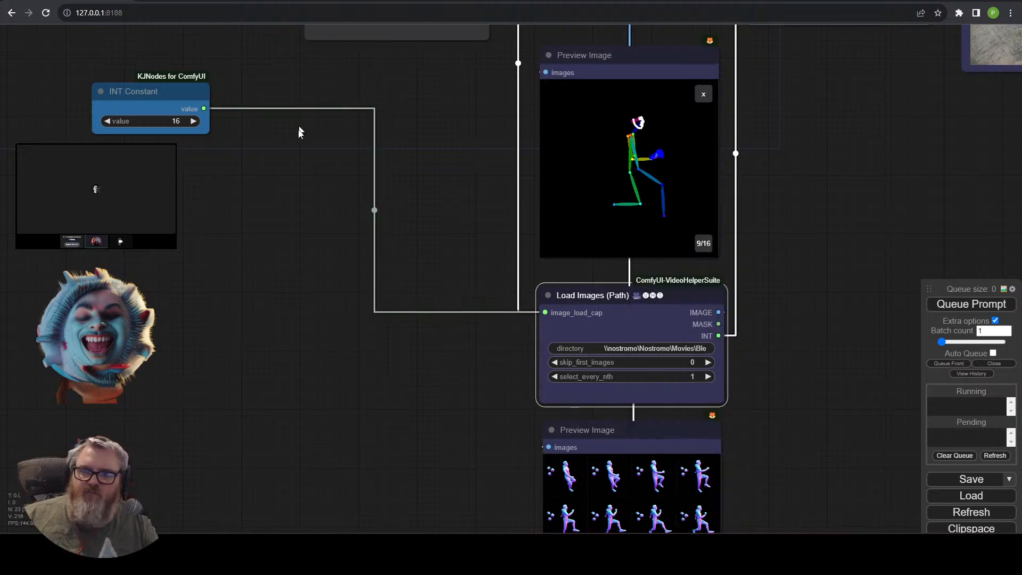
{"action": "left_click_drag", "start_coordinate": [298, 132], "coordinate": [338, 345]}
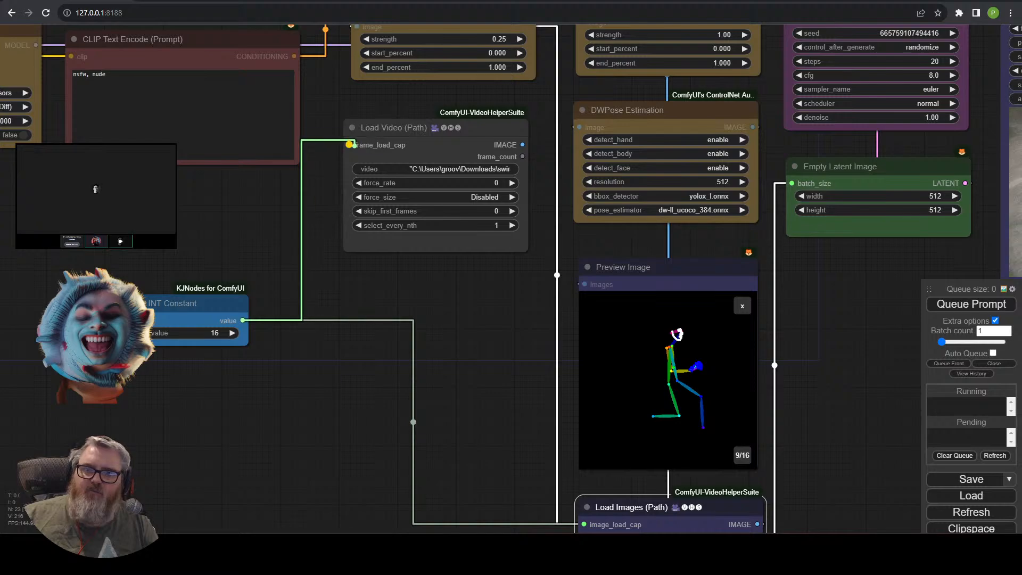
{"action": "left_click_drag", "start_coordinate": [354, 145], "coordinate": [354, 145]}
{"action": "left_click_drag", "start_coordinate": [195, 303], "coordinate": [240, 192]}
{"action": "left_click_drag", "start_coordinate": [227, 345], "coordinate": [234, 345]}
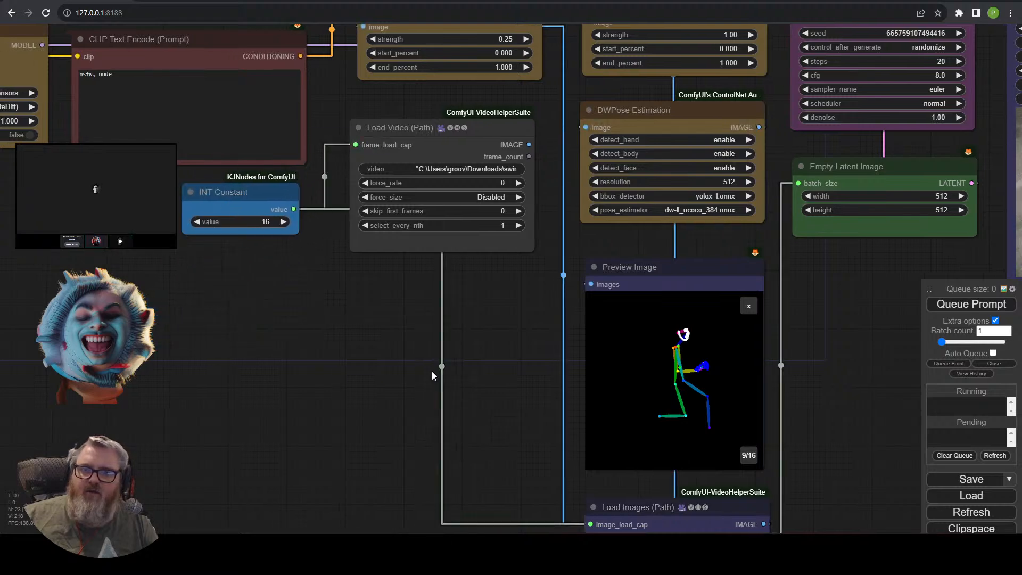
Set the strength to 1.00 on the Apply ControlNet (Advanced) node fed by the controlnet_checkpoint.ckpt model.
{"action": "scroll", "coordinate": [432, 371], "scroll_direction": "down", "scroll_amount": 5}
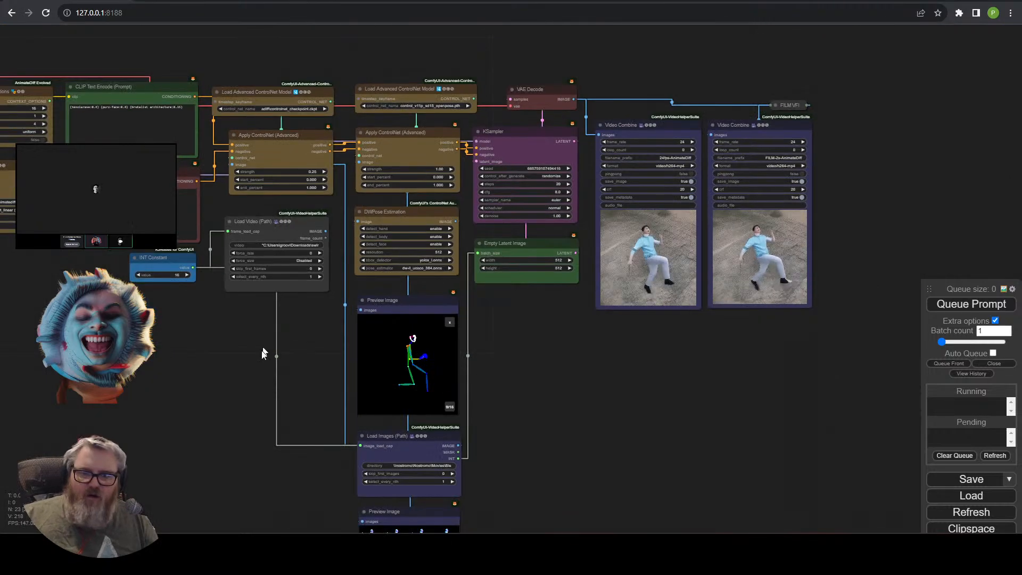
{"action": "scroll", "coordinate": [262, 354], "scroll_direction": "up", "scroll_amount": 6}
{"action": "left_click_drag", "start_coordinate": [238, 270], "coordinate": [382, 421]}
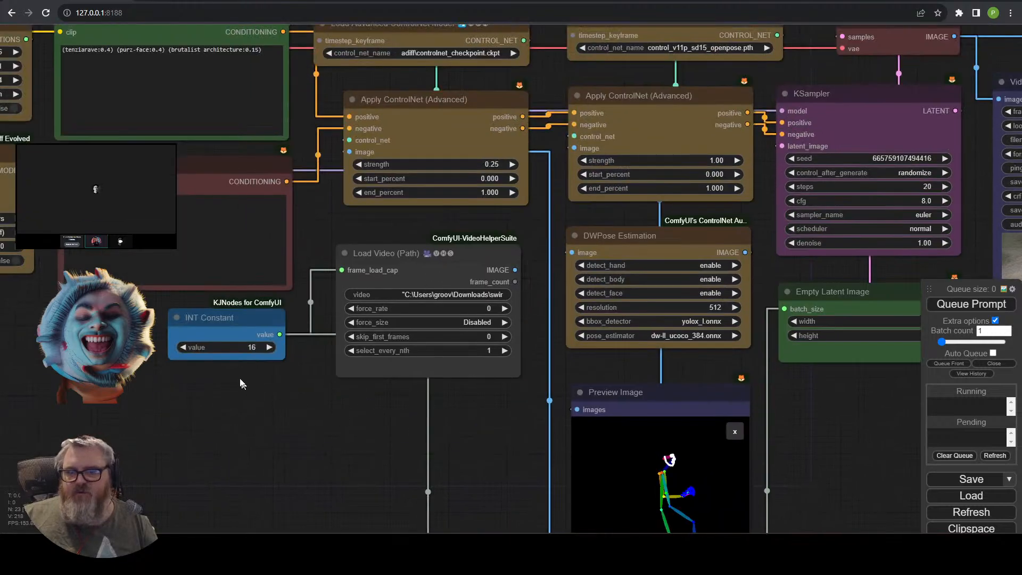
{"action": "left_click_drag", "start_coordinate": [490, 439], "coordinate": [129, 1]}
{"action": "right_click", "coordinate": [129, 1]}
{"action": "left_click", "coordinate": [69, 99]}
{"action": "left_click_drag", "start_coordinate": [136, 120], "coordinate": [427, 574]}
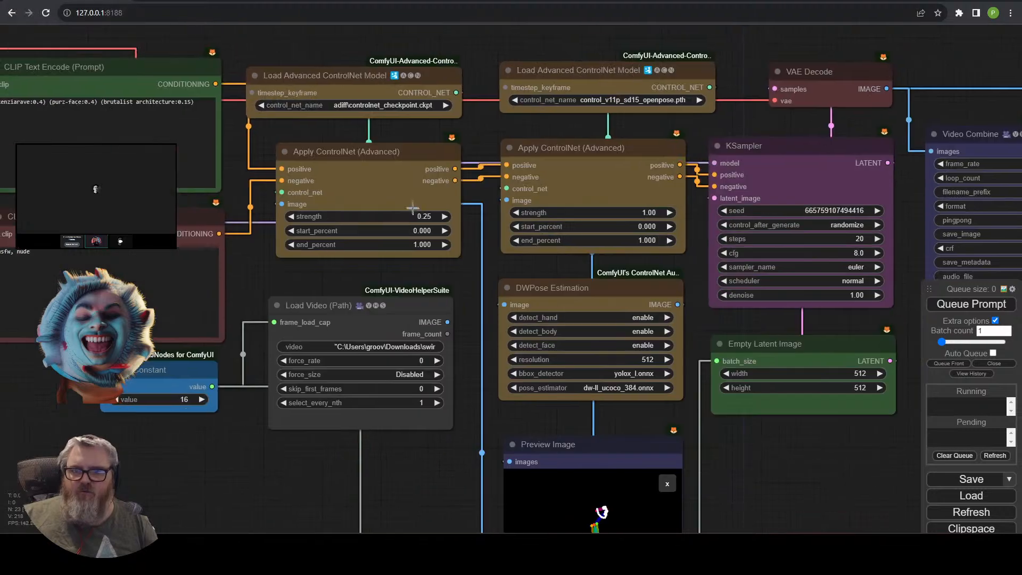
{"action": "left_click", "coordinate": [414, 216]}
{"action": "key", "text": "BackSpace"}
{"action": "type", "text": "1"}
{"action": "key", "text": "Return"}
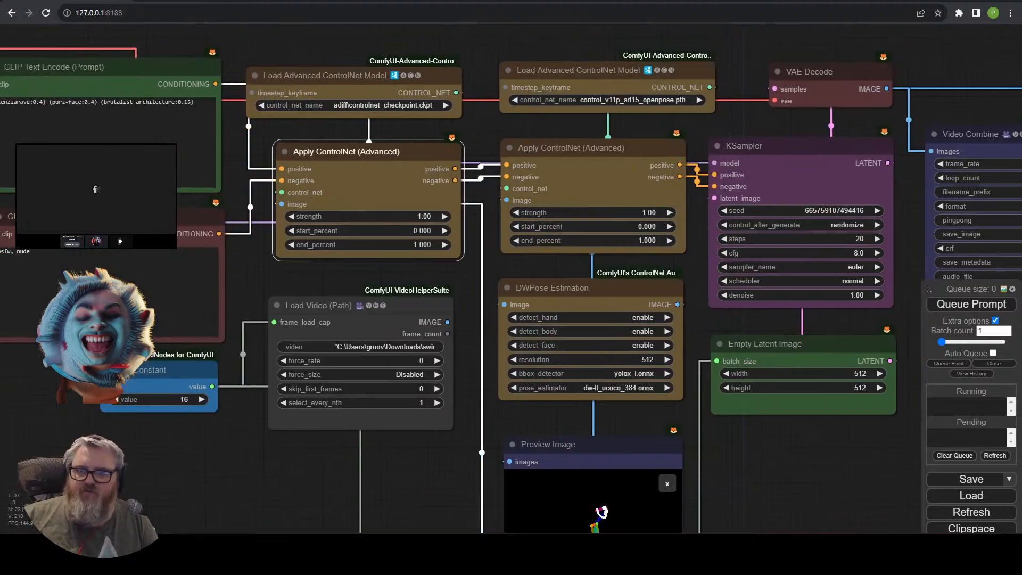
Queue a generation with both ControlNets at full strength.
{"action": "scroll", "coordinate": [474, 325], "scroll_direction": "down", "scroll_amount": 4}
{"action": "left_click_drag", "start_coordinate": [692, 431], "coordinate": [657, 319]}
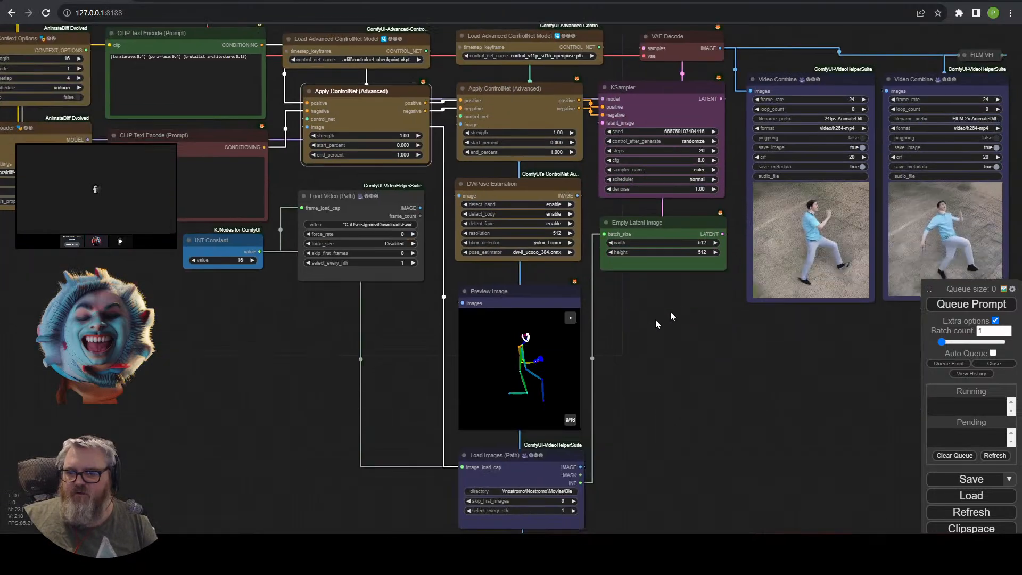
{"action": "left_click", "coordinate": [986, 305]}
{"action": "scroll", "coordinate": [715, 311], "scroll_direction": "down", "scroll_amount": 4}
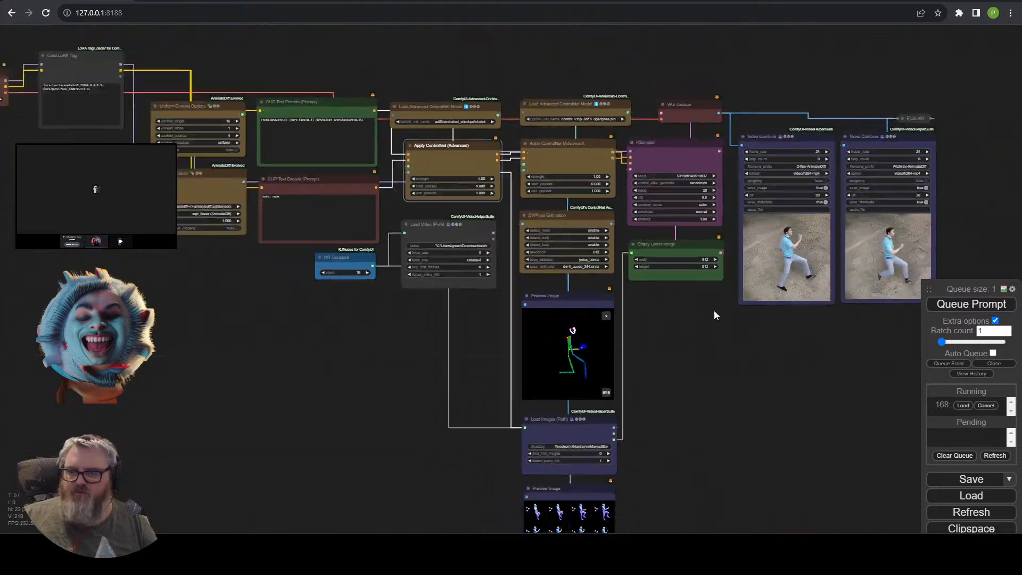
{"action": "left_click_drag", "start_coordinate": [687, 348], "coordinate": [716, 357]}
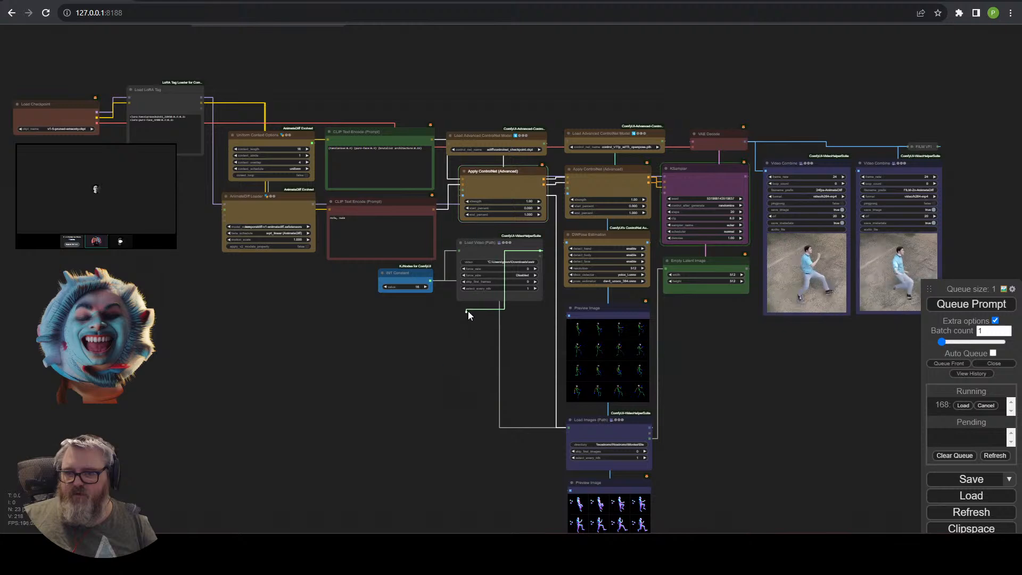
Add a Preview Image node to the IMAGE output of Load Video (Path) and place it directly beneath that node.
{"action": "left_click_drag", "start_coordinate": [468, 311], "coordinate": [468, 308]}
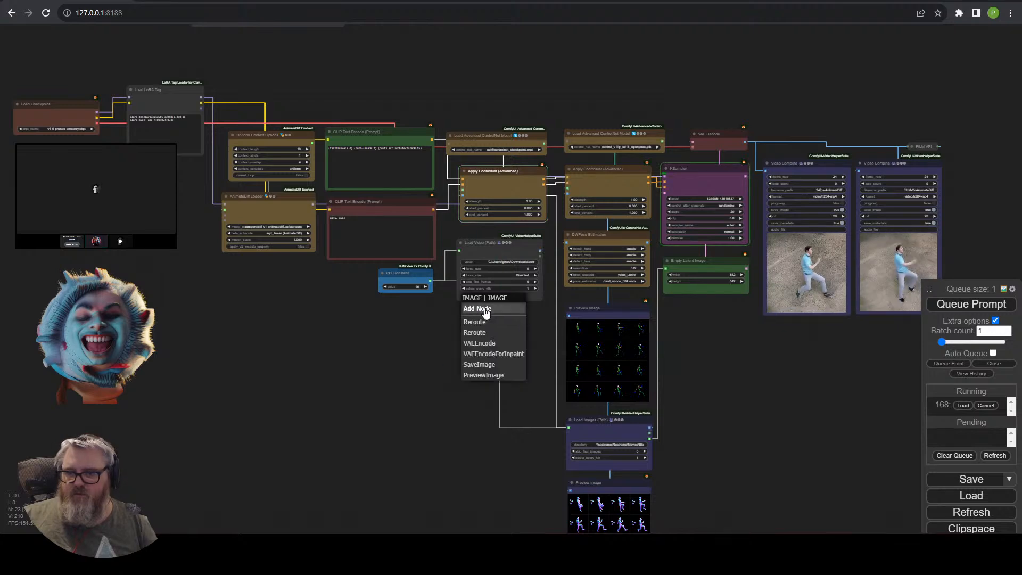
{"action": "left_click", "coordinate": [438, 345]}
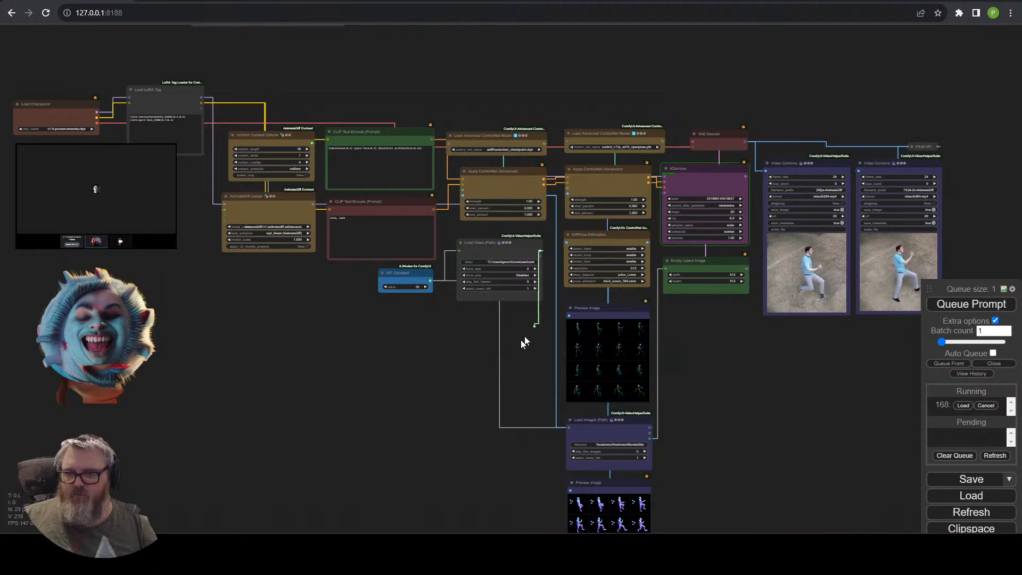
{"action": "left_click_drag", "start_coordinate": [524, 342], "coordinate": [464, 309]}
{"action": "left_click", "coordinate": [478, 379]}
{"action": "scroll", "coordinate": [498, 319], "scroll_direction": "up", "scroll_amount": 10}
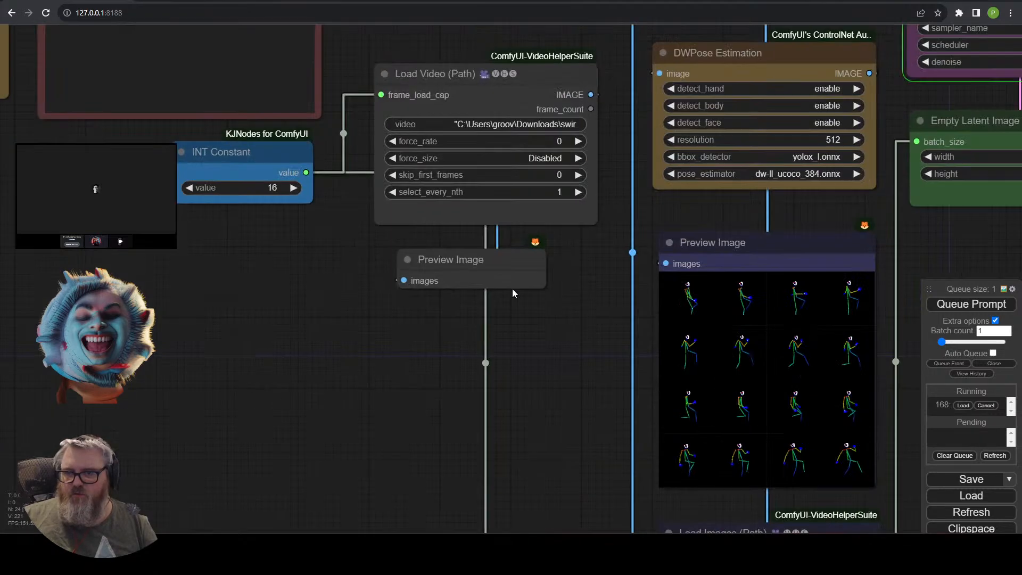
{"action": "left_click", "coordinate": [543, 287]}
{"action": "scroll", "coordinate": [532, 330], "scroll_direction": "down", "scroll_amount": 6}
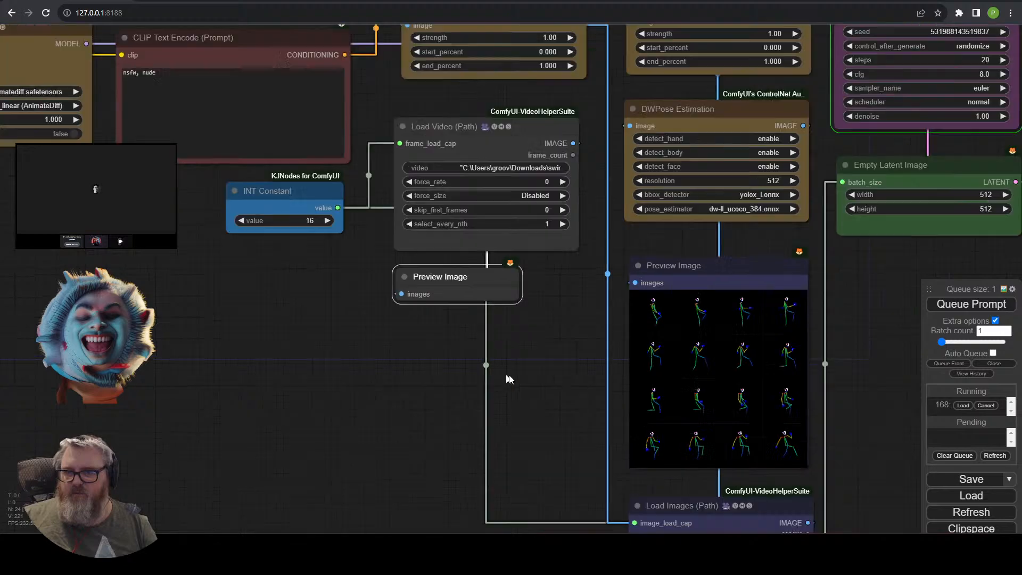
Color the Load Video (Path) node and its Preview Image node blue.
{"action": "left_click_drag", "start_coordinate": [758, 392], "coordinate": [554, 393]}
{"action": "left_click_drag", "start_coordinate": [641, 382], "coordinate": [490, 429]}
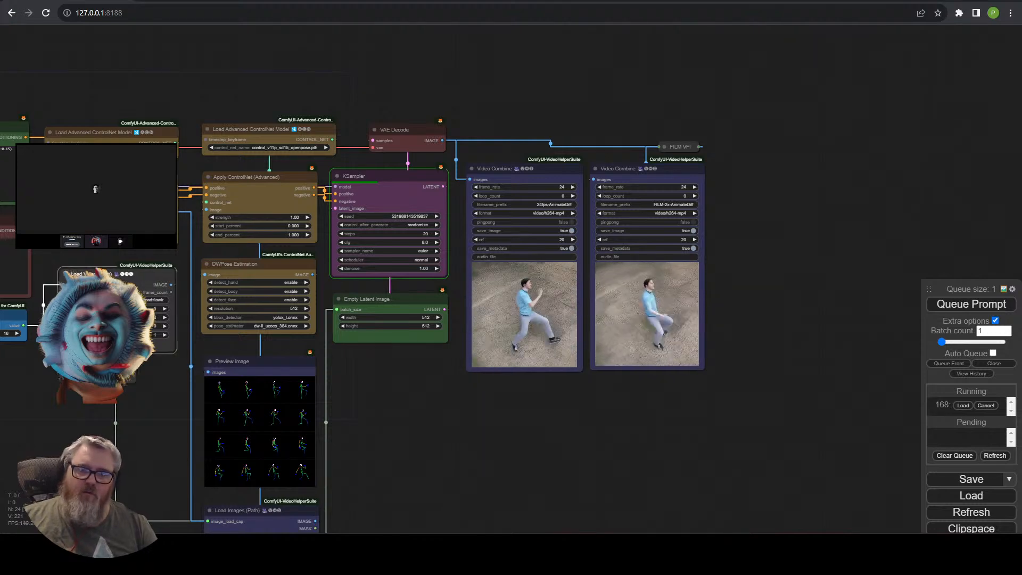
{"action": "left_click_drag", "start_coordinate": [85, 274], "coordinate": [86, 270]}
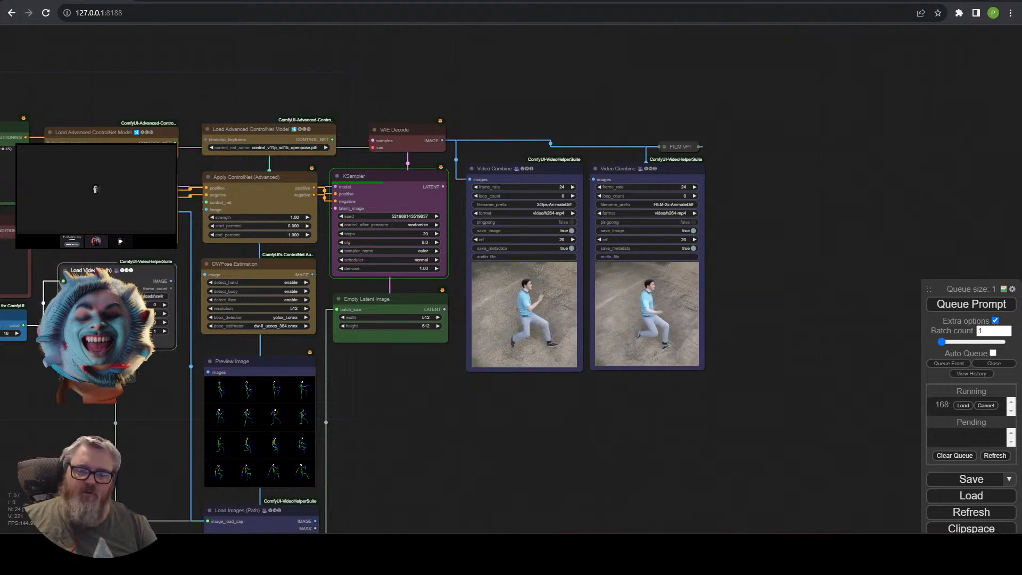
{"action": "right_click", "coordinate": [98, 277]}
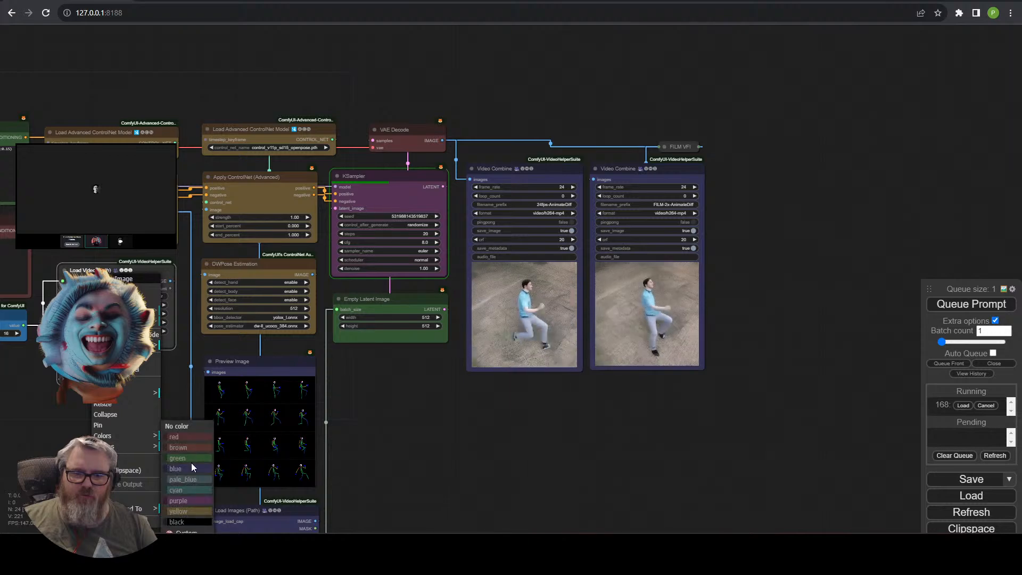
{"action": "left_click", "coordinate": [186, 465]}
{"action": "left_click_drag", "start_coordinate": [120, 417], "coordinate": [292, 465]}
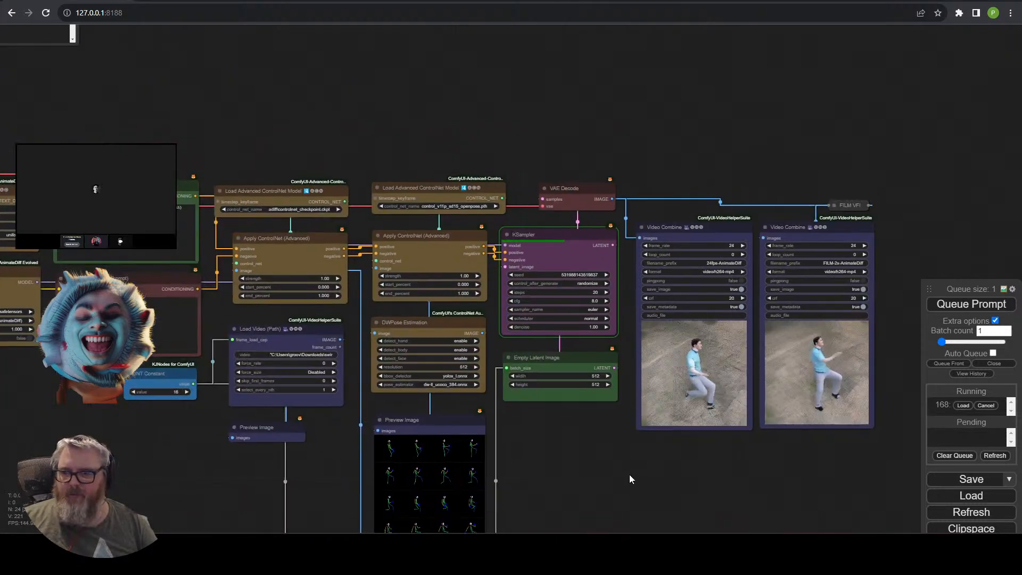
Examine the Video Combine outputs and compare them with the pose and source image previews while the generation runs.
{"action": "scroll", "coordinate": [629, 474], "scroll_direction": "up", "scroll_amount": 5}
{"action": "left_click_drag", "start_coordinate": [669, 434], "coordinate": [434, 489]}
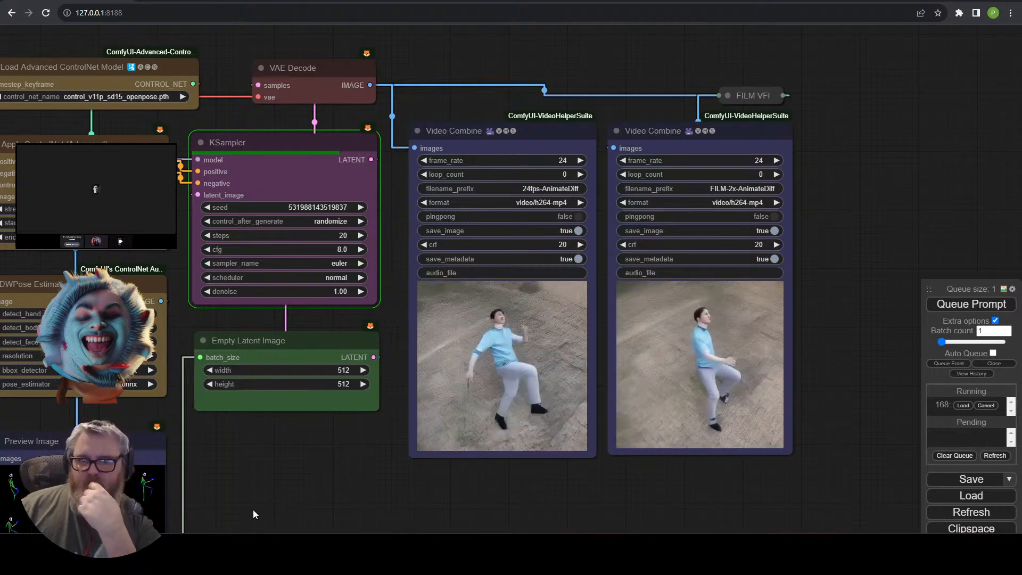
{"action": "left_click_drag", "start_coordinate": [293, 485], "coordinate": [537, 315]}
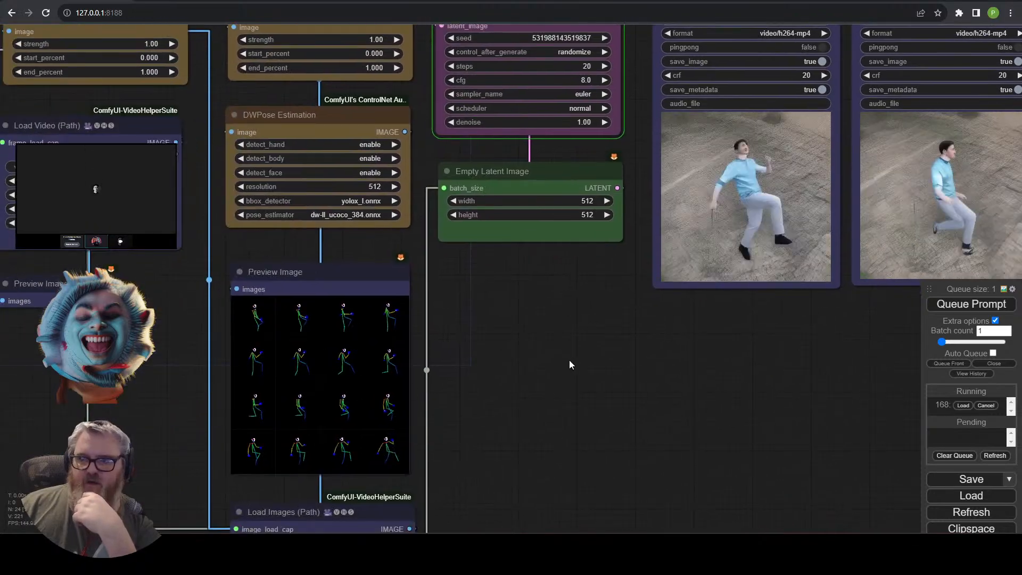
{"action": "left_click_drag", "start_coordinate": [571, 361], "coordinate": [595, 199]}
{"action": "scroll", "coordinate": [545, 249], "scroll_direction": "down", "scroll_amount": 1}
{"action": "left_click_drag", "start_coordinate": [541, 255], "coordinate": [539, 156]}
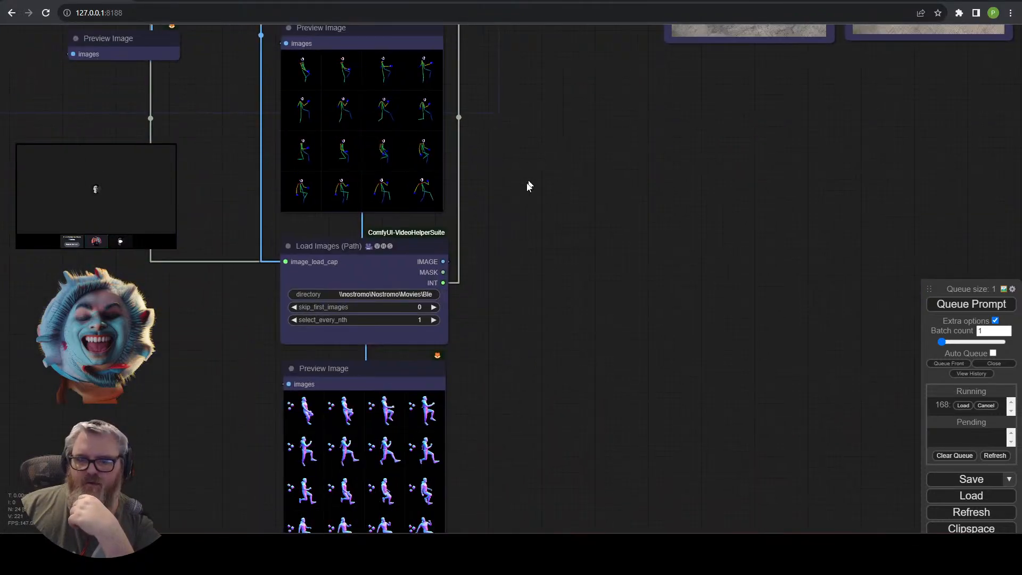
{"action": "left_click_drag", "start_coordinate": [569, 321], "coordinate": [345, 488]}
{"action": "scroll", "coordinate": [345, 488], "scroll_direction": "down", "scroll_amount": 3}
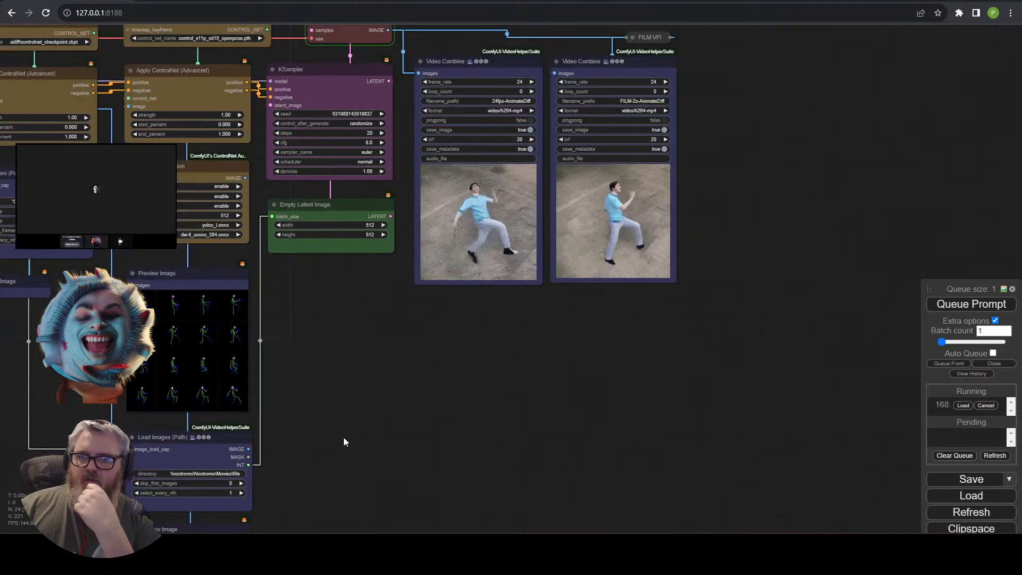
{"action": "left_click_drag", "start_coordinate": [414, 380], "coordinate": [368, 447]}
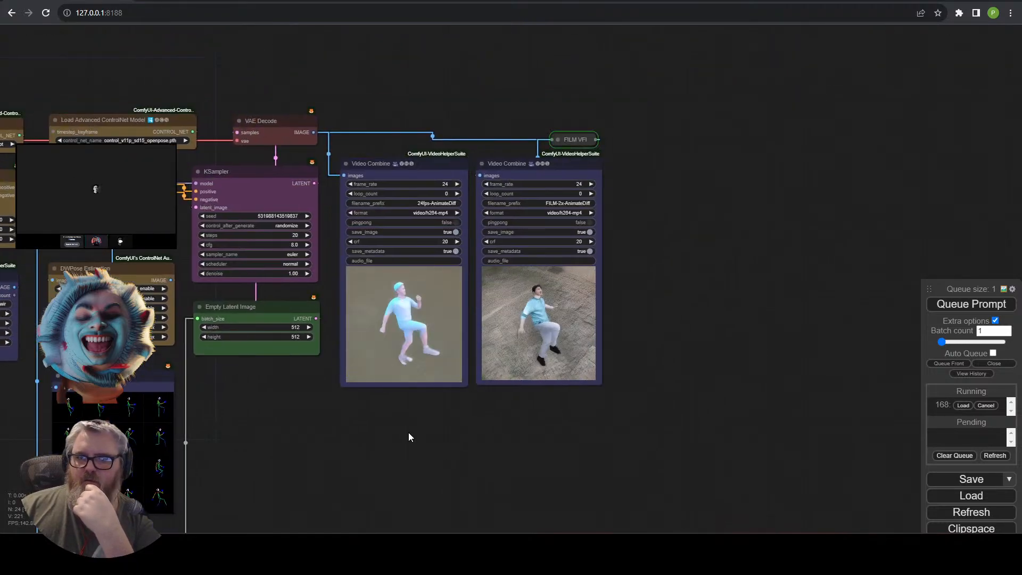
Examine the generated animations in both Video Combine previews and the DWPose preview frames.
{"action": "scroll", "coordinate": [414, 417], "scroll_direction": "up", "scroll_amount": 5}
{"action": "scroll", "coordinate": [419, 413], "scroll_direction": "up", "scroll_amount": 2}
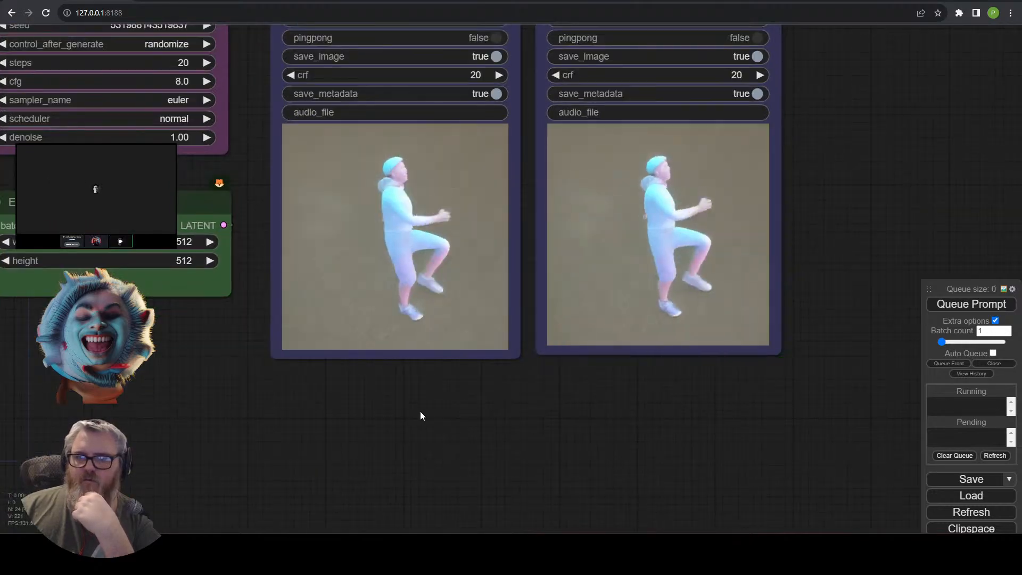
{"action": "scroll", "coordinate": [420, 412], "scroll_direction": "down", "scroll_amount": 4}
{"action": "left_click_drag", "start_coordinate": [334, 452], "coordinate": [856, 373]}
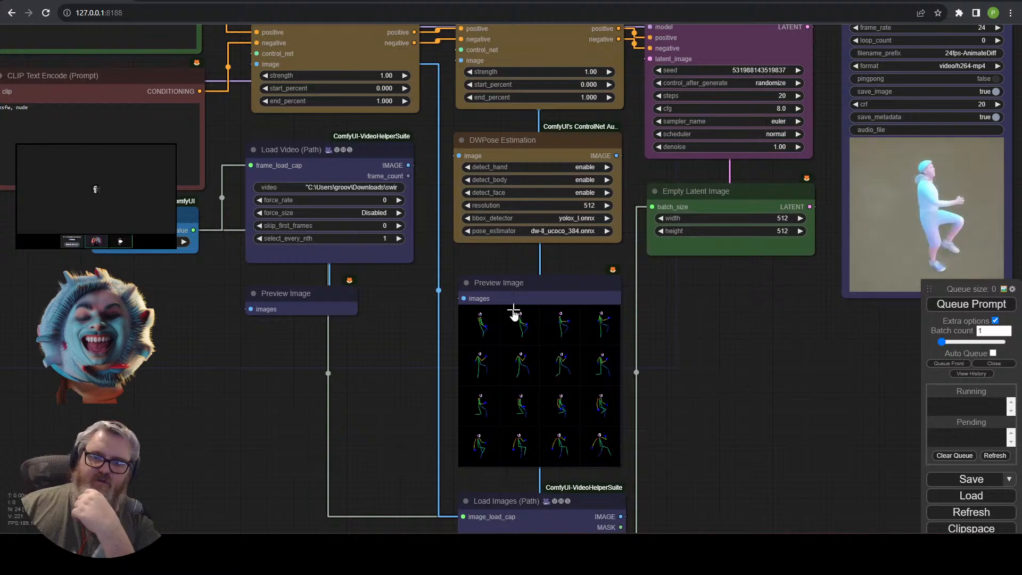
{"action": "left_click_drag", "start_coordinate": [554, 346], "coordinate": [294, 474]}
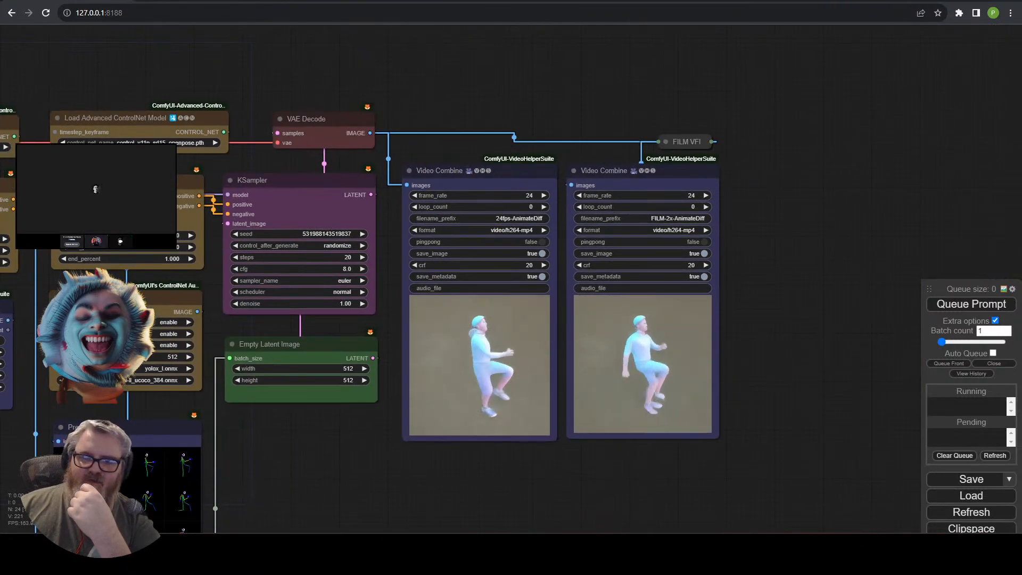
{"action": "scroll", "coordinate": [580, 379], "scroll_direction": "up", "scroll_amount": 10}
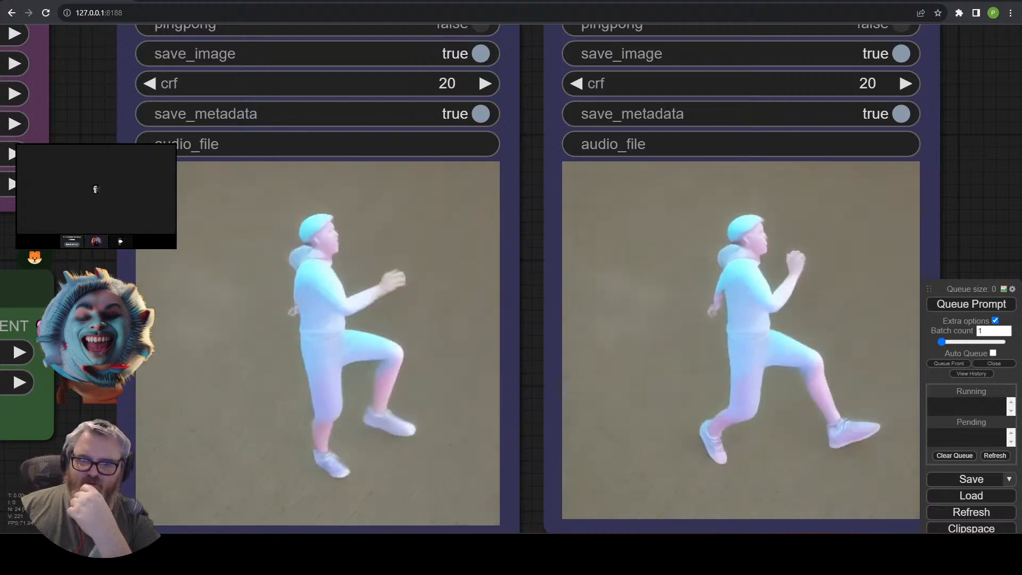
{"action": "scroll", "coordinate": [322, 316], "scroll_direction": "down", "scroll_amount": 10}
Set the force rate of the Load Video (Path) node to 24 and queue the prompt.
{"action": "left_click_drag", "start_coordinate": [223, 434], "coordinate": [653, 370]}
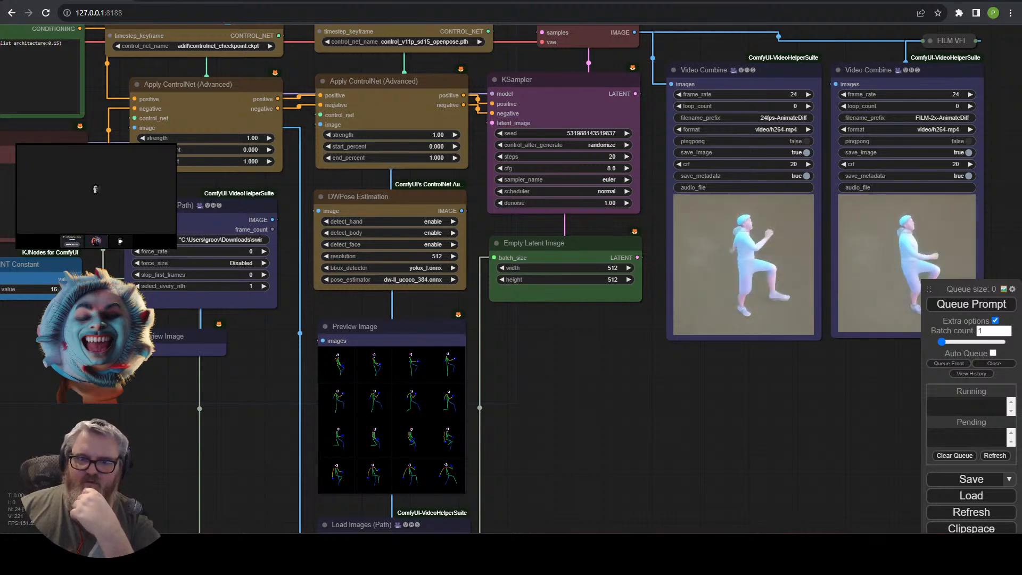
{"action": "left_click", "coordinate": [223, 252]}
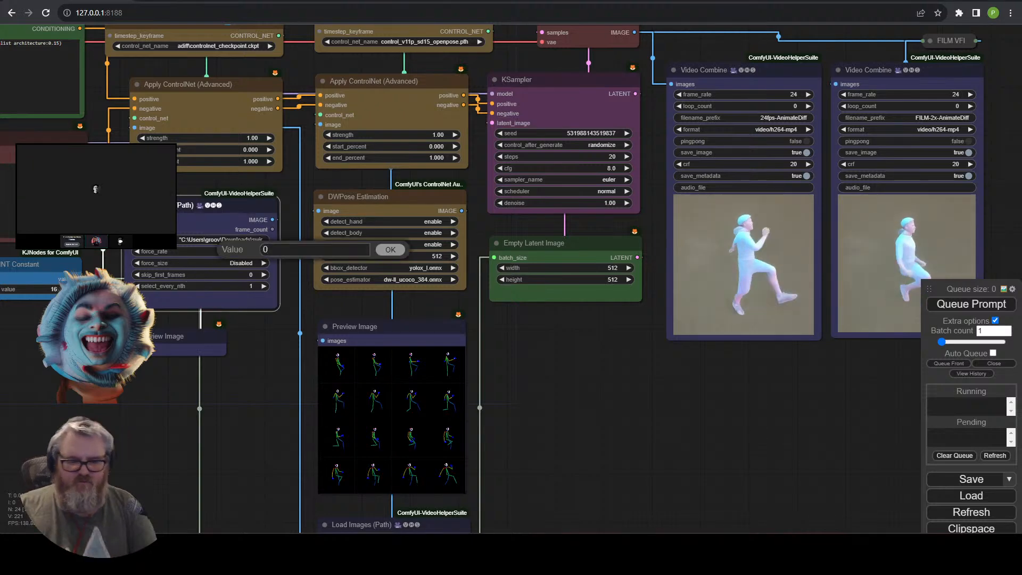
{"action": "key", "text": "Return"}
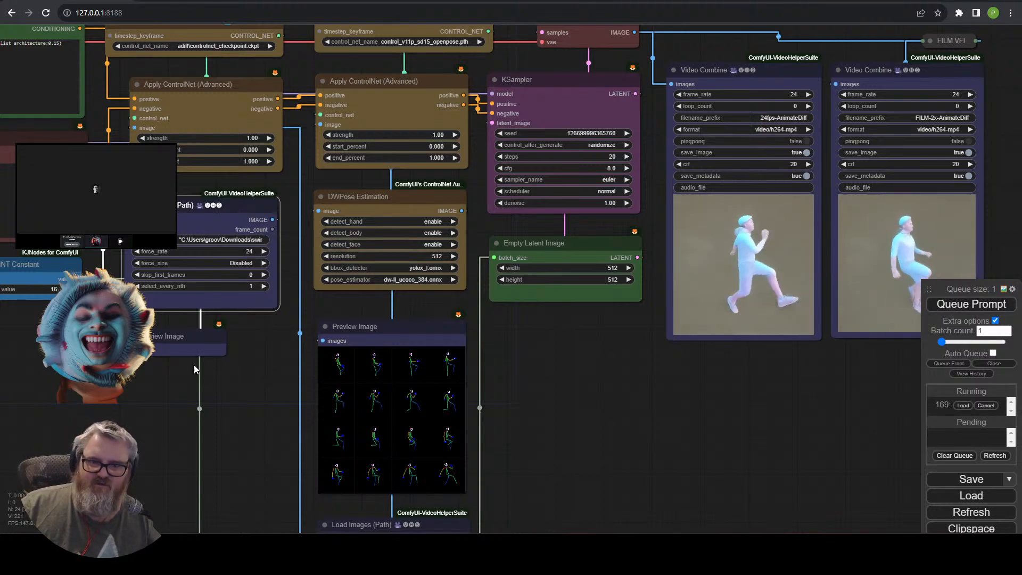
Connect the image output of Load Video (Path) to the image input of the first Apply ControlNet (Advanced) node.
{"action": "left_click", "coordinate": [135, 374]}
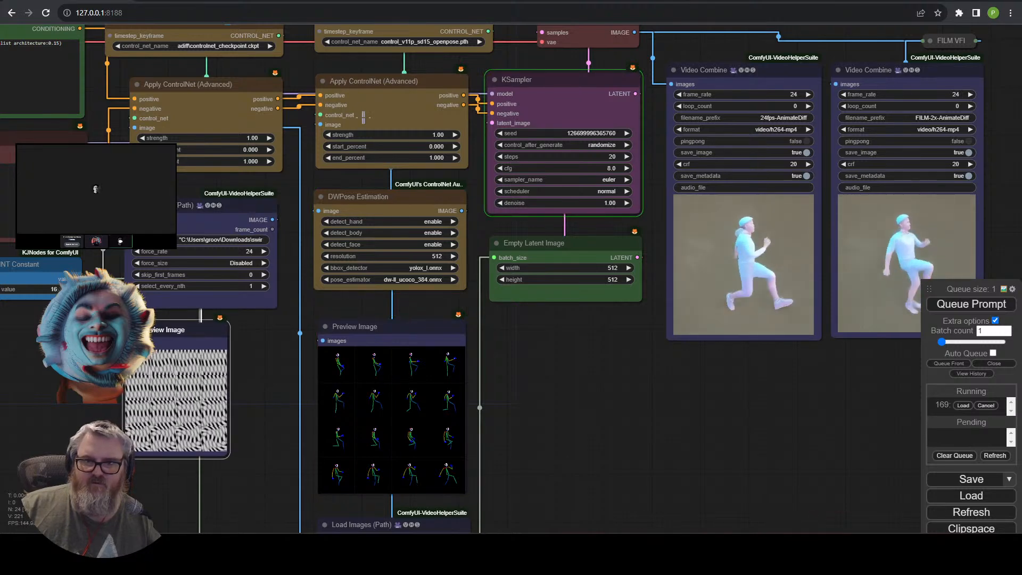
{"action": "left_click_drag", "start_coordinate": [227, 457], "coordinate": [229, 456]}
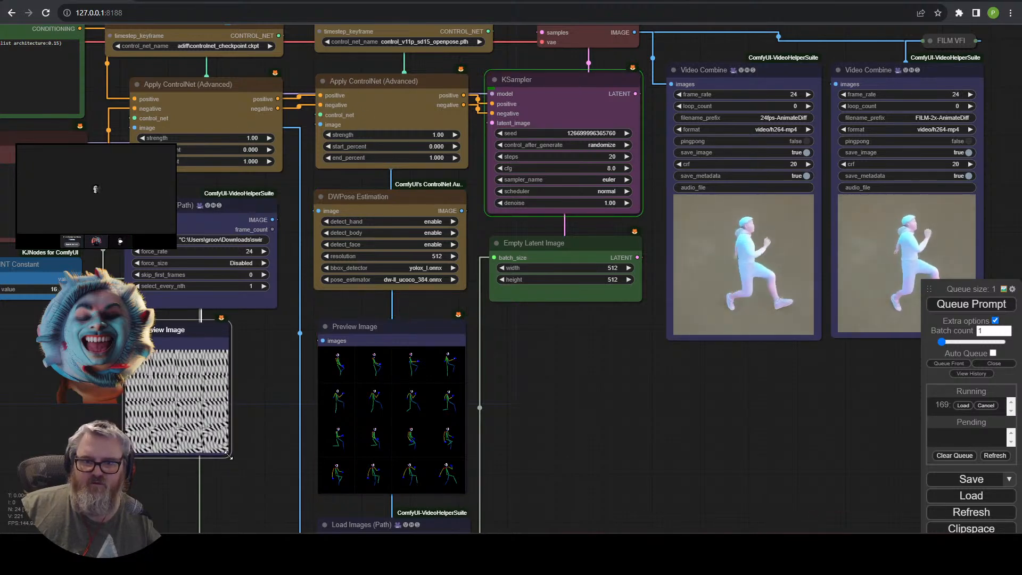
{"action": "left_click_drag", "start_coordinate": [272, 219], "coordinate": [257, 174]}
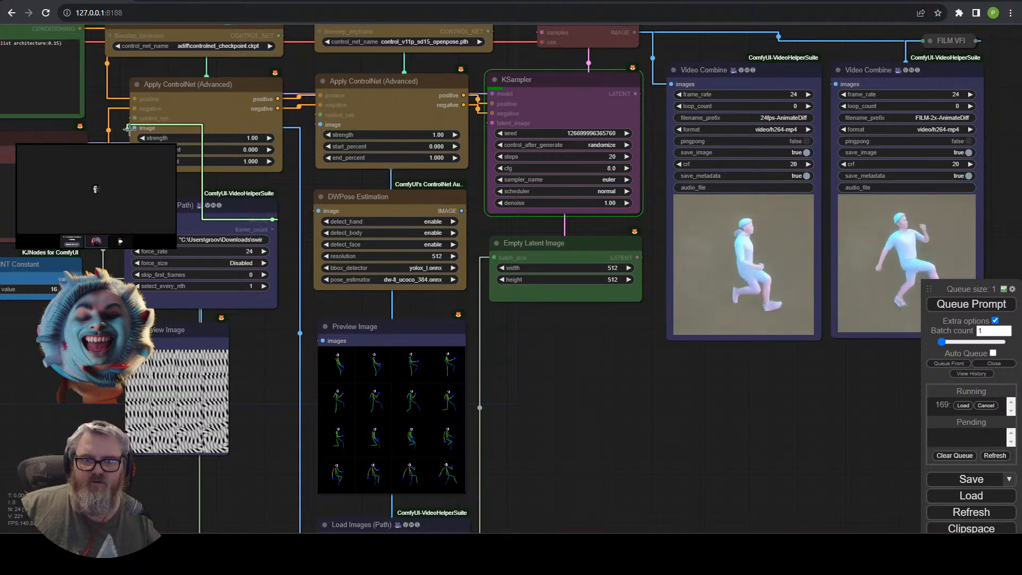
{"action": "left_click_drag", "start_coordinate": [135, 128], "coordinate": [135, 128]}
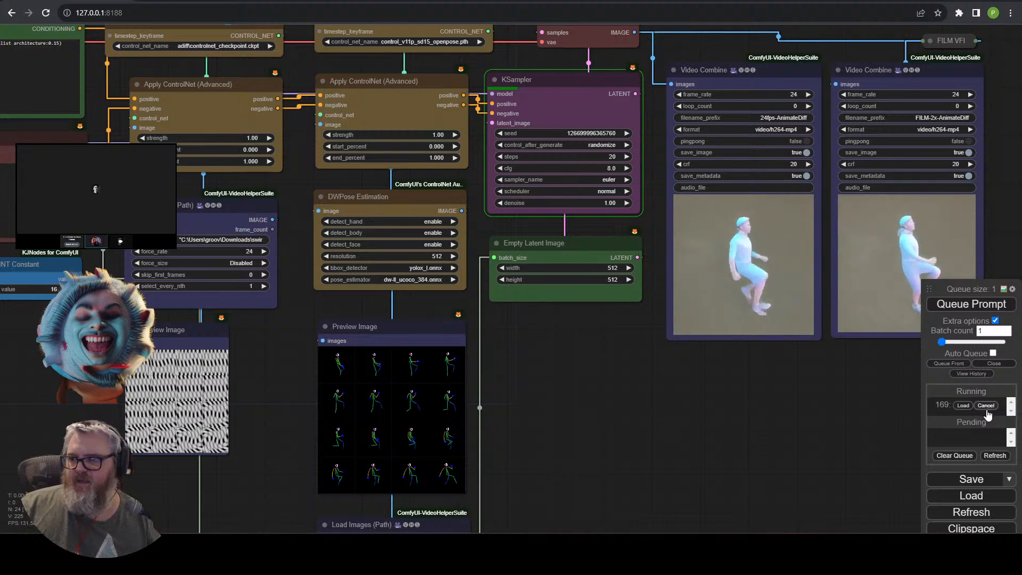
Enlarge the Preview Image node below Load Video (Path) and turn off the extra queue options.
{"action": "left_click_drag", "start_coordinate": [229, 456], "coordinate": [281, 496]}
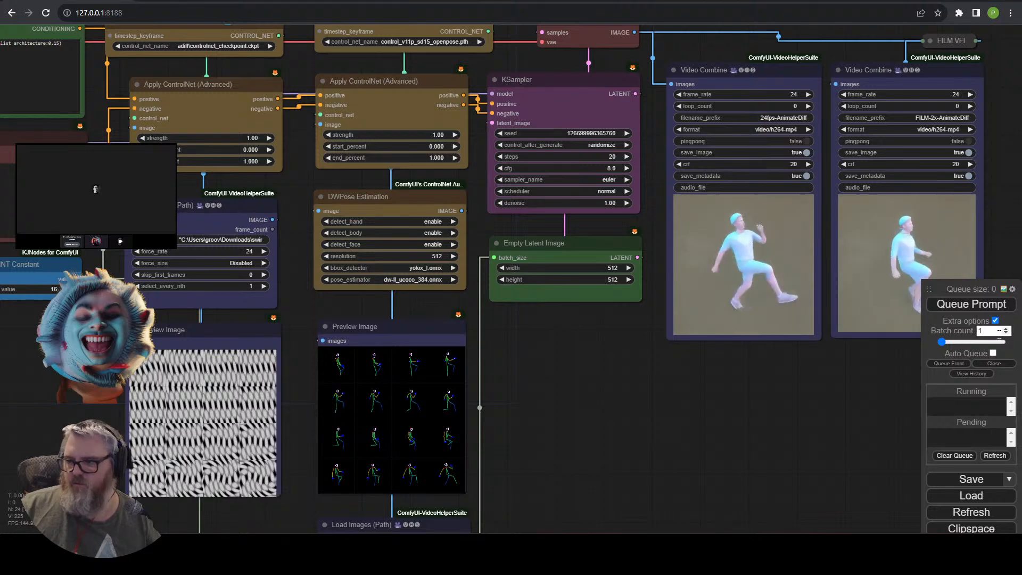
{"action": "left_click", "coordinate": [993, 321]}
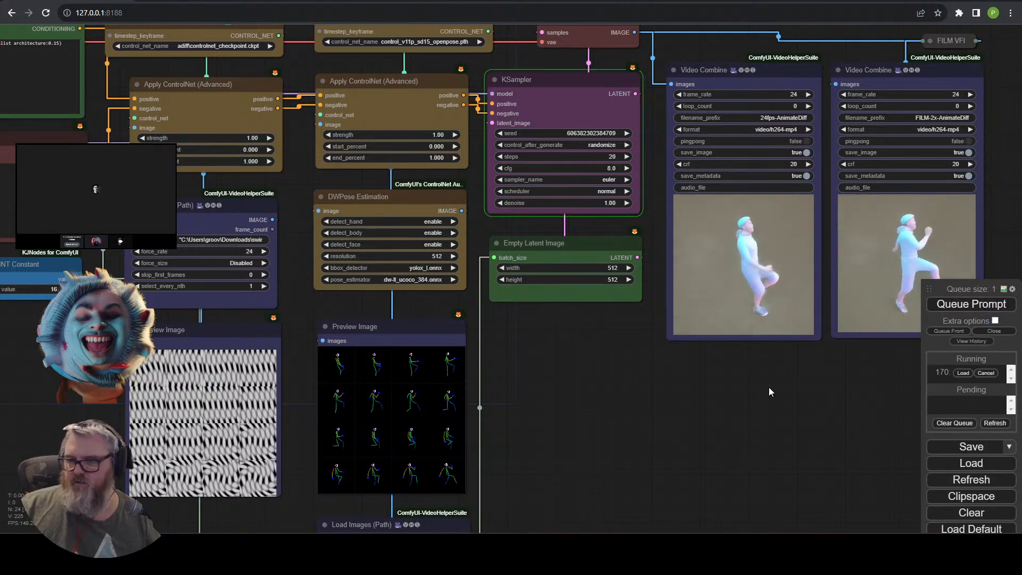
Rename the INT Constant node to frame_count.
{"action": "left_click_drag", "start_coordinate": [734, 425], "coordinate": [699, 433]}
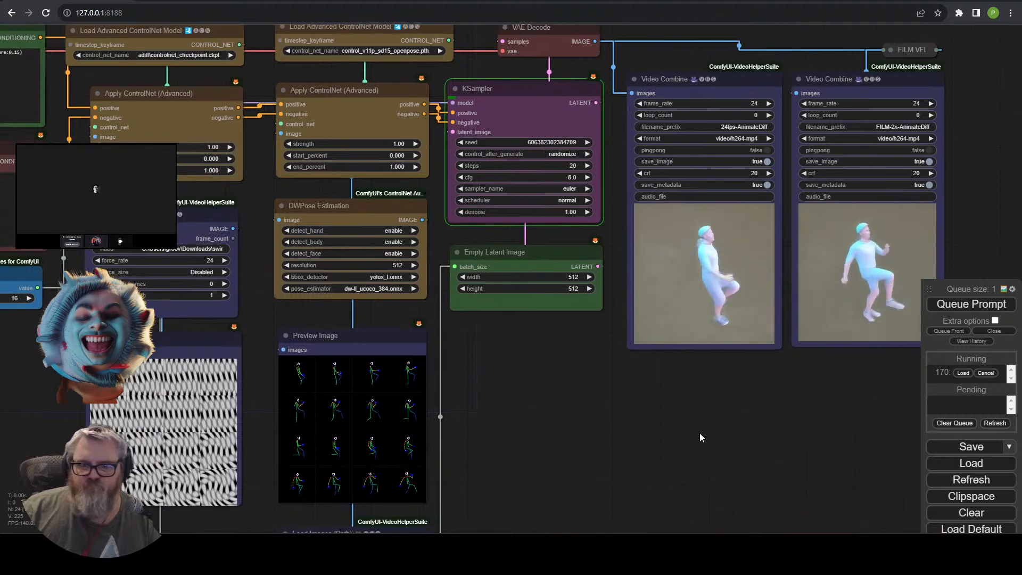
{"action": "scroll", "coordinate": [618, 440], "scroll_direction": "down", "scroll_amount": 2}
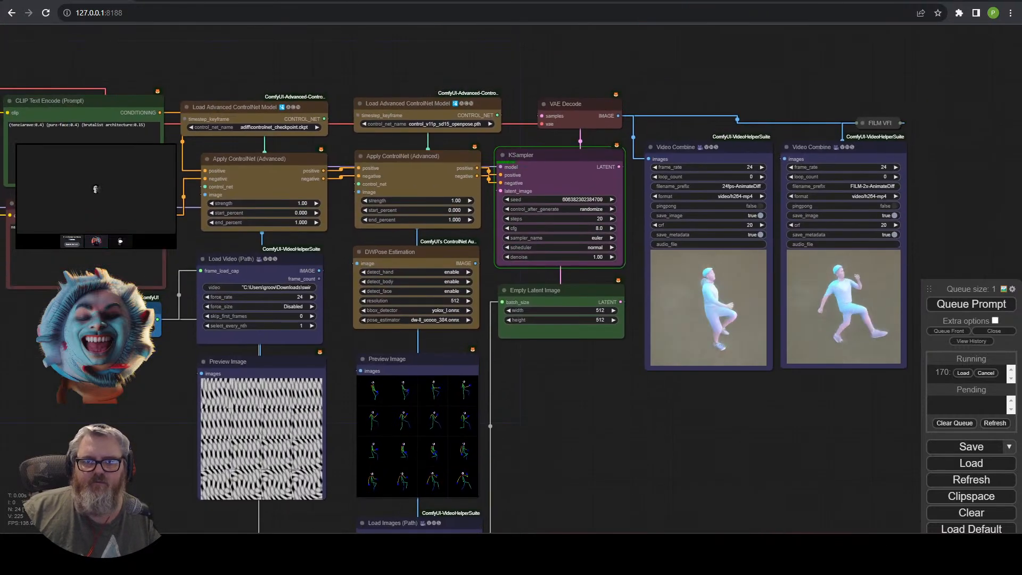
{"action": "right_click", "coordinate": [106, 319]}
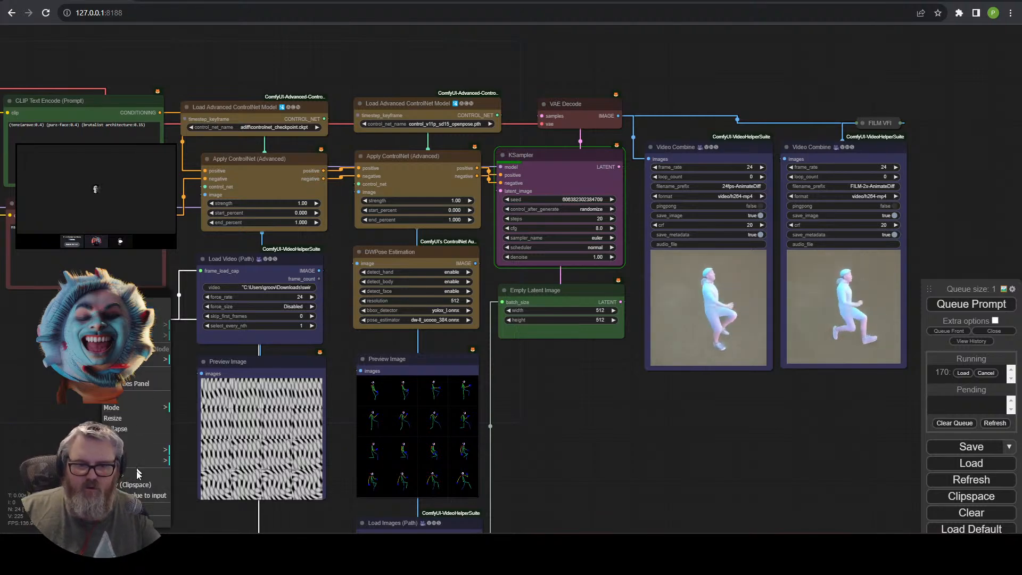
{"action": "left_click", "coordinate": [133, 396]}
{"action": "key", "text": "BackSpace"}
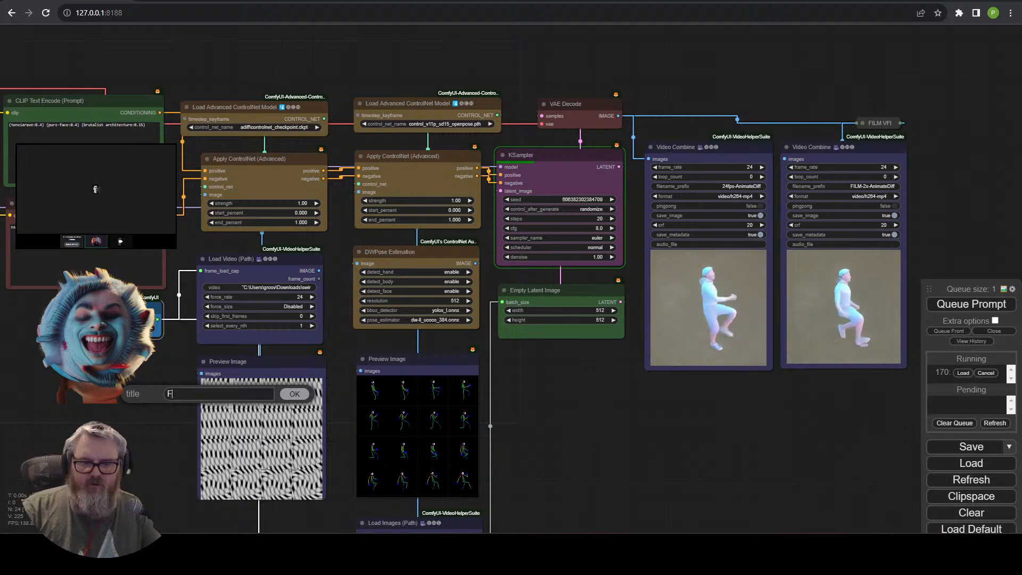
{"action": "key", "text": "Return"}
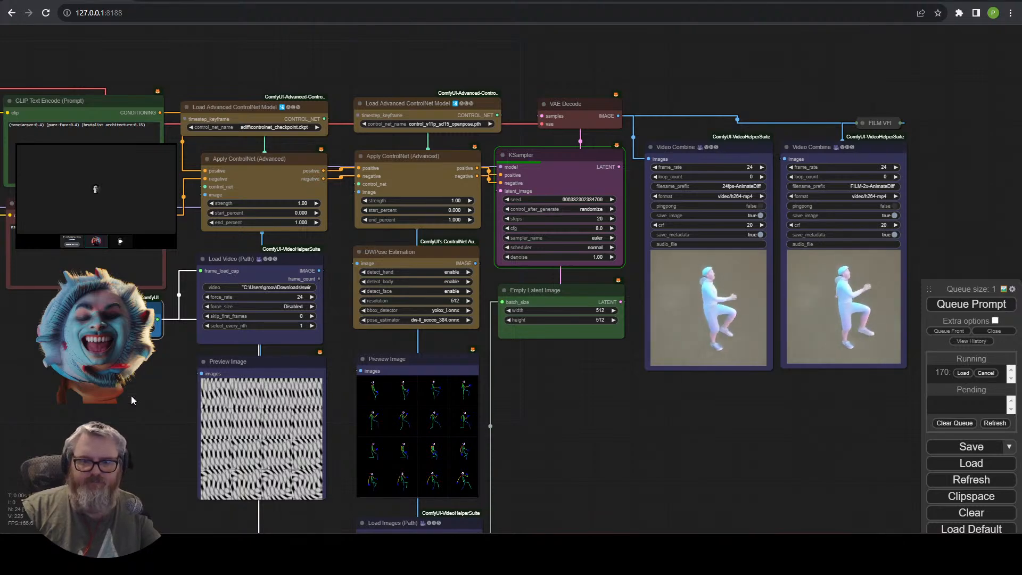
{"action": "left_click_drag", "start_coordinate": [171, 396], "coordinate": [253, 399]}
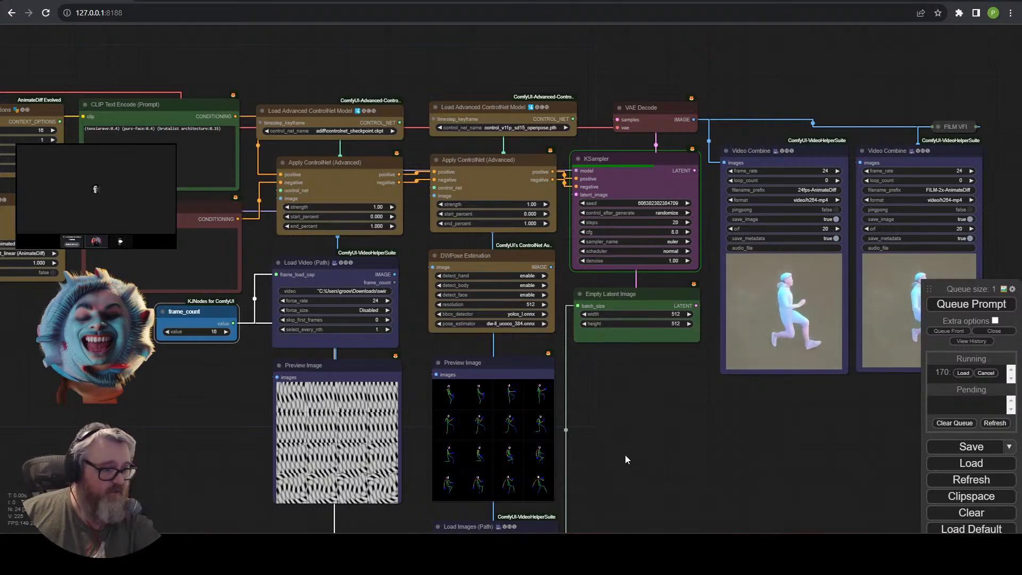
Examine the regenerated animations in the Video Combine previews, the Load Video and Load Images nodes, and their preview frames.
{"action": "left_click_drag", "start_coordinate": [688, 461], "coordinate": [511, 474]}
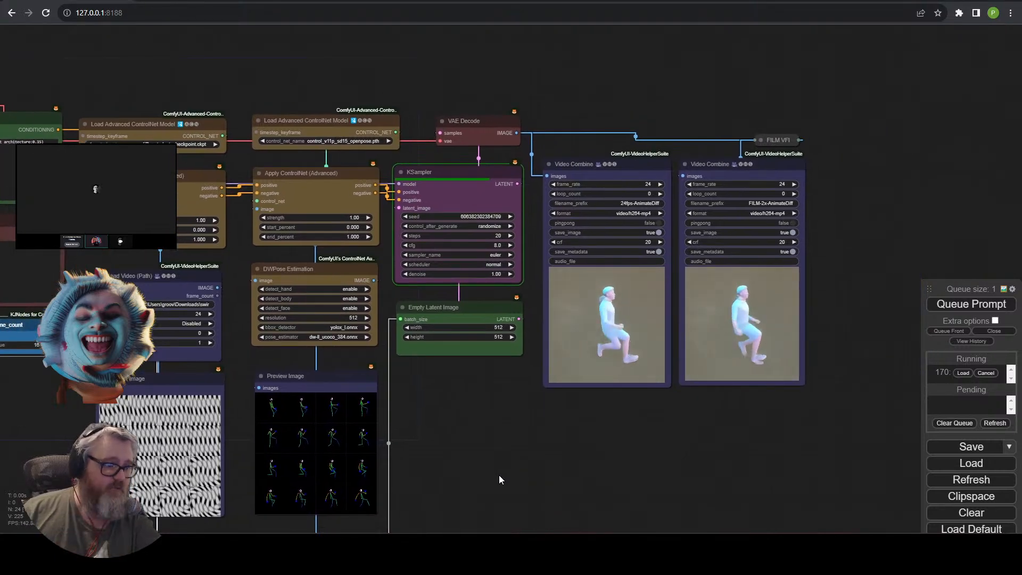
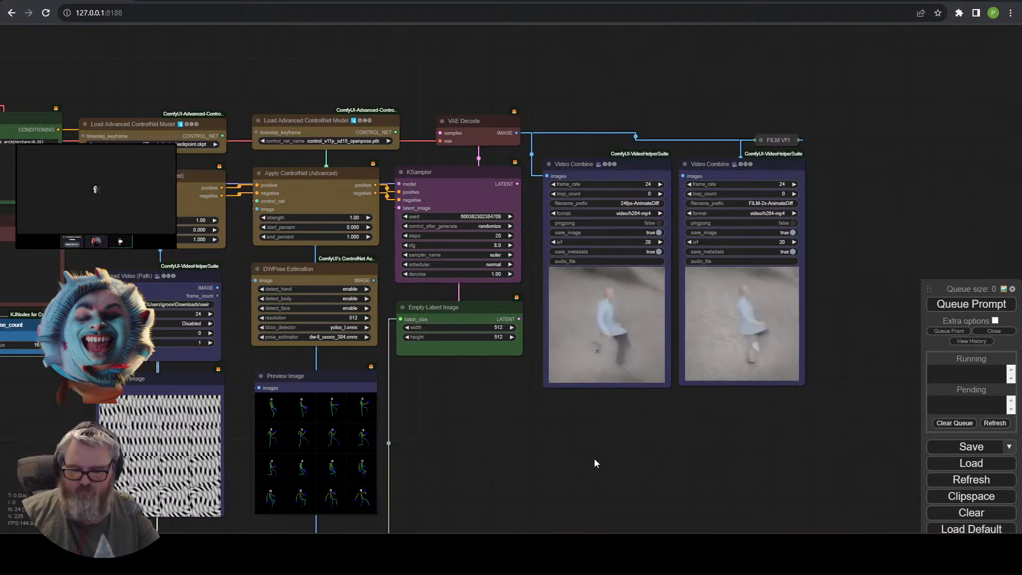
{"action": "scroll", "coordinate": [607, 447], "scroll_direction": "up", "scroll_amount": 8}
{"action": "scroll", "coordinate": [643, 367], "scroll_direction": "down", "scroll_amount": 4}
{"action": "scroll", "coordinate": [432, 436], "scroll_direction": "down", "scroll_amount": 2}
{"action": "left_click_drag", "start_coordinate": [468, 433], "coordinate": [820, 415]}
{"action": "left_click_drag", "start_coordinate": [240, 372], "coordinate": [353, 509]}
{"action": "left_click_drag", "start_coordinate": [192, 419], "coordinate": [290, 318]}
{"action": "left_click_drag", "start_coordinate": [905, 489], "coordinate": [452, 280]}
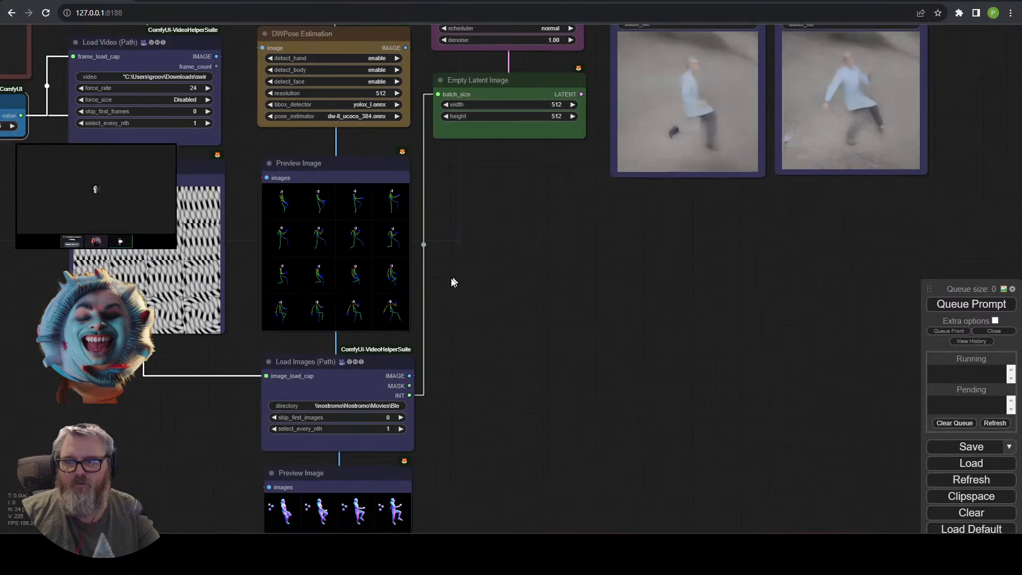
{"action": "left_click_drag", "start_coordinate": [580, 419], "coordinate": [600, 321]}
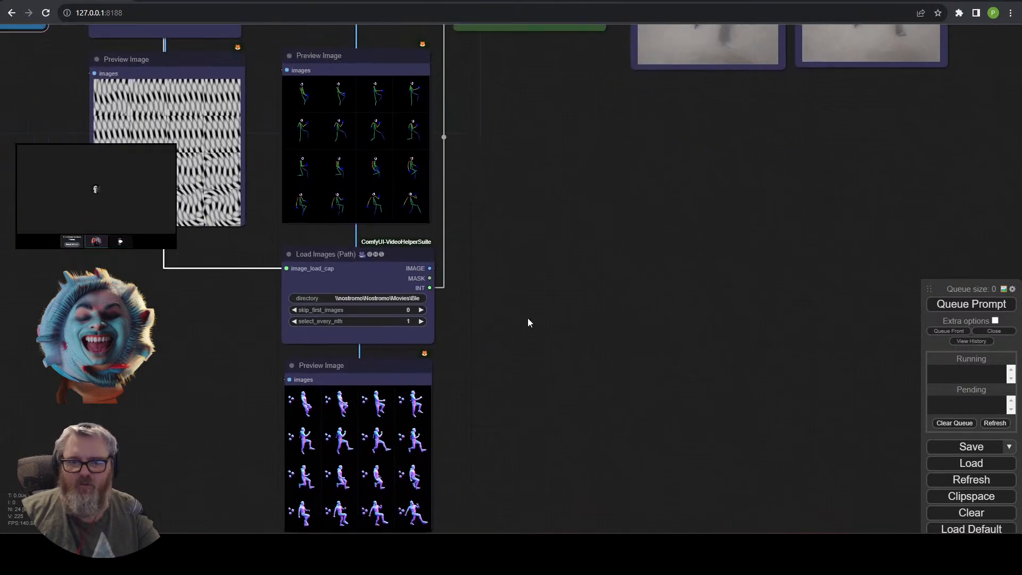
{"action": "key", "text": "super+r"}
{"action": "type", "text": "c:\\"}
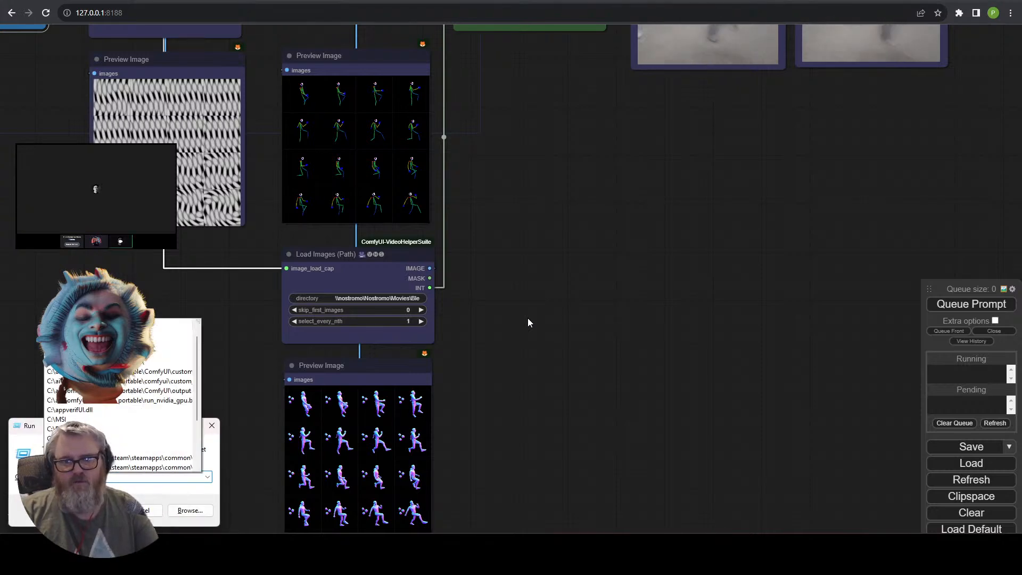
{"action": "key", "text": "Escape"}
{"action": "key", "text": "Escape"}
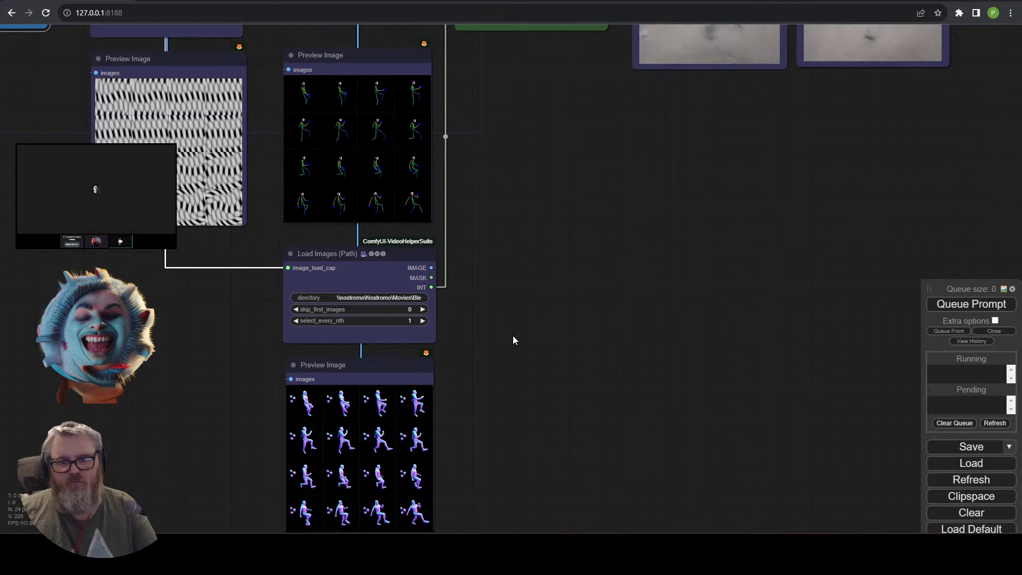
{"action": "left_click_drag", "start_coordinate": [515, 337], "coordinate": [622, 502]}
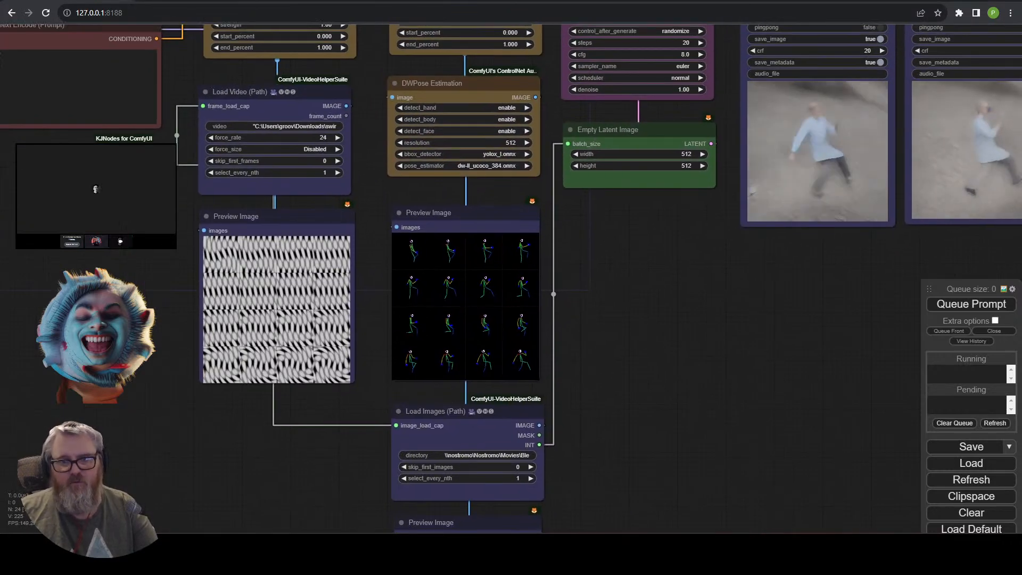
{"action": "key", "text": "super+r"}
{"action": "type", "text": "c"}
{"action": "key", "text": "Return"}
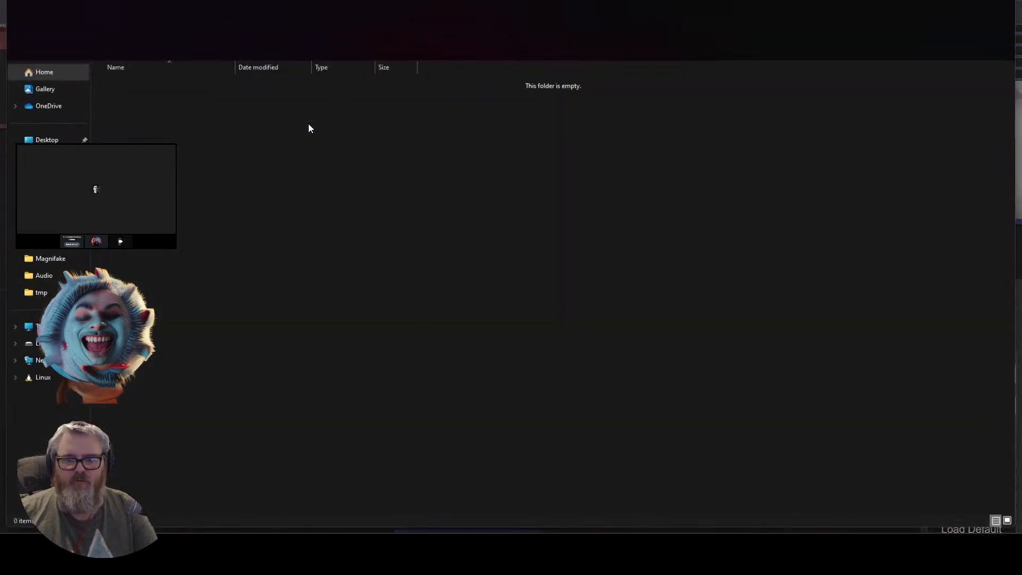
{"action": "key", "text": "alt+F4"}
Switch to File Explorer and open the C:\tmp folder.
{"action": "key", "text": "super+r"}
{"action": "type", "text": "cmd"}
{"action": "key", "text": "Return"}
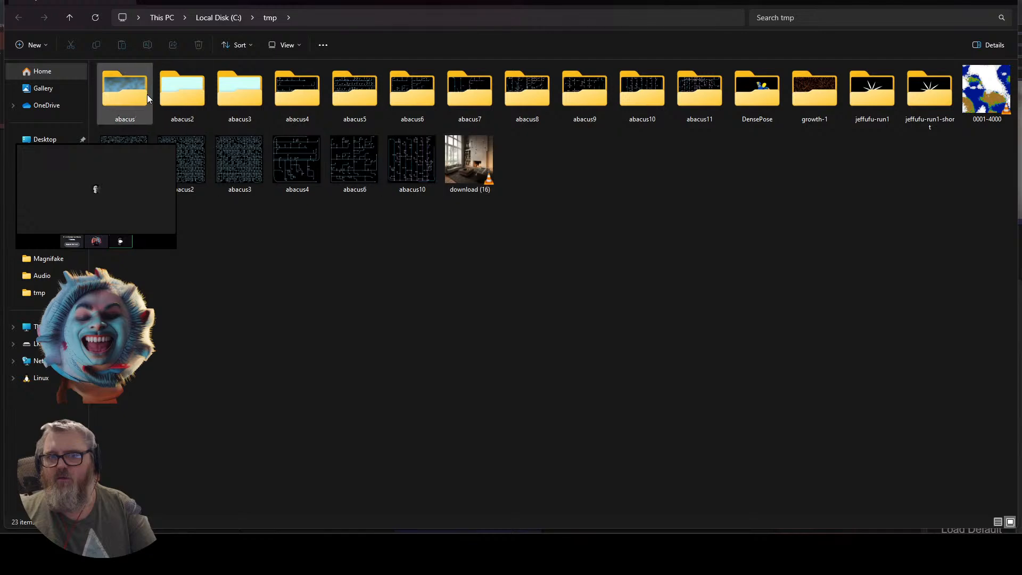
Look through the abacus, abacus3 and abacus7 folders inside C:\tmp.
{"action": "double_click", "coordinate": [127, 83]}
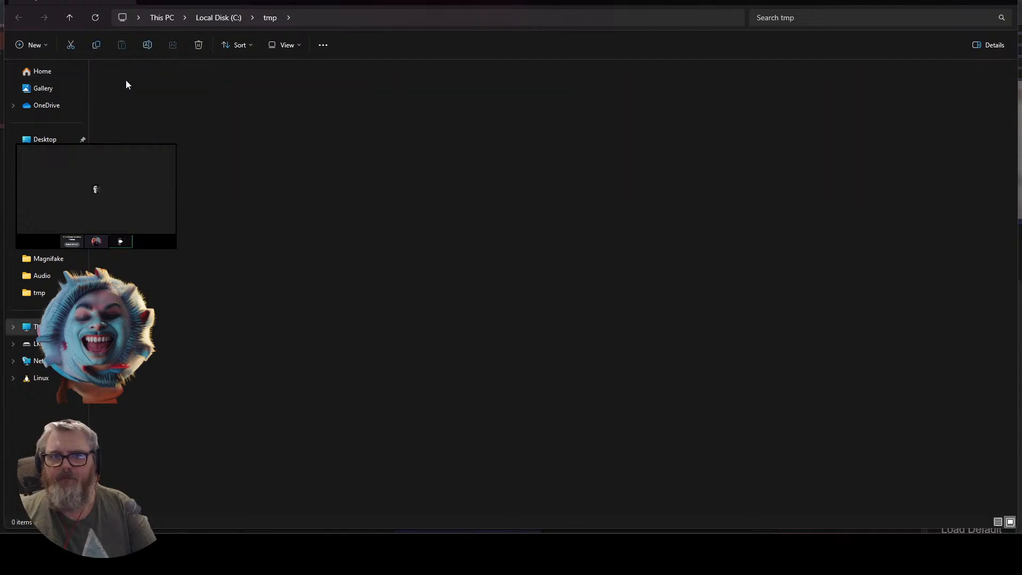
{"action": "key", "text": "alt+Up"}
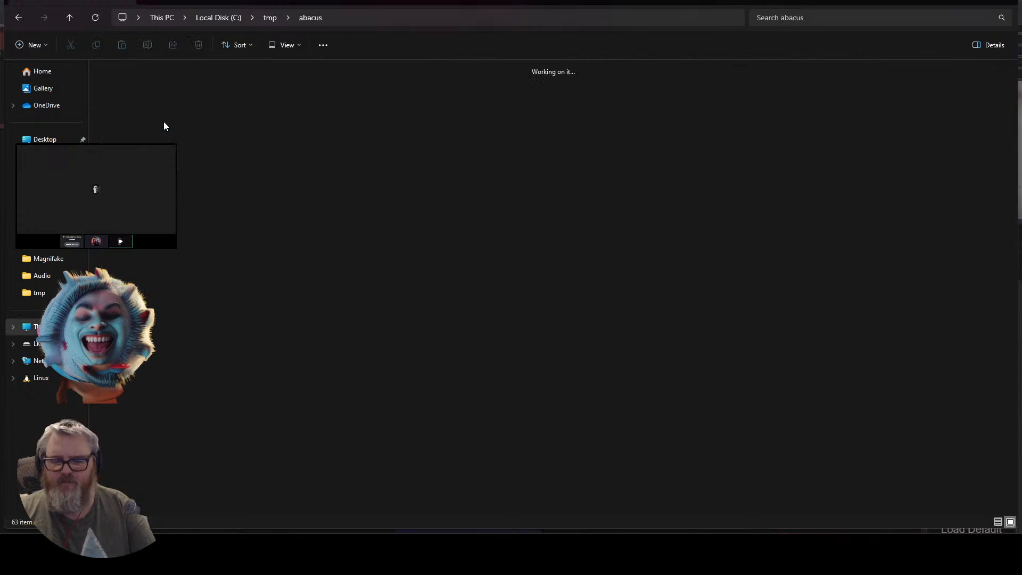
{"action": "double_click", "coordinate": [164, 121]}
{"action": "key", "text": "alt+Up"}
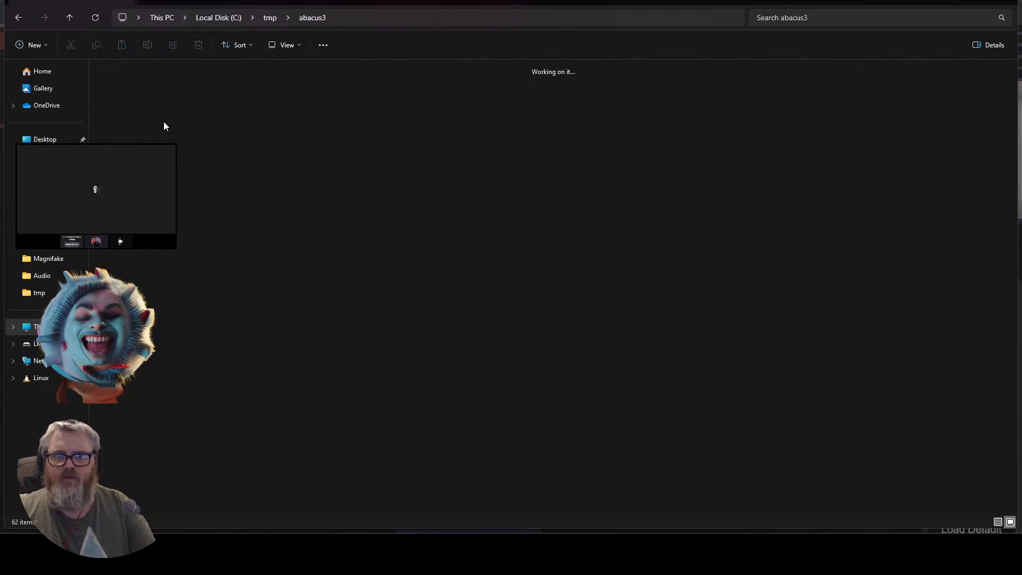
{"action": "key", "text": "alt+Up"}
{"action": "key", "text": "Right"}
{"action": "key", "text": "Right"}
{"action": "key", "text": "Right"}
{"action": "key", "text": "Right"}
{"action": "key", "text": "Right"}
{"action": "key", "text": "Right"}
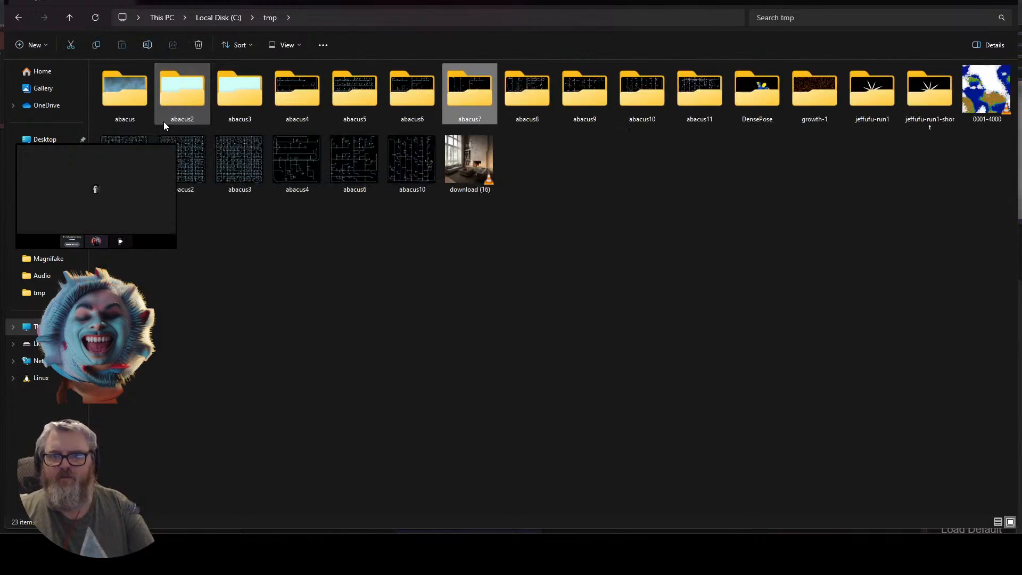
{"action": "key", "text": "Return"}
{"action": "key", "text": "alt+Up"}
Go up to the root of drive C and open the Temp folder.
{"action": "key", "text": "alt+Up"}
{"action": "key", "text": "Down"}
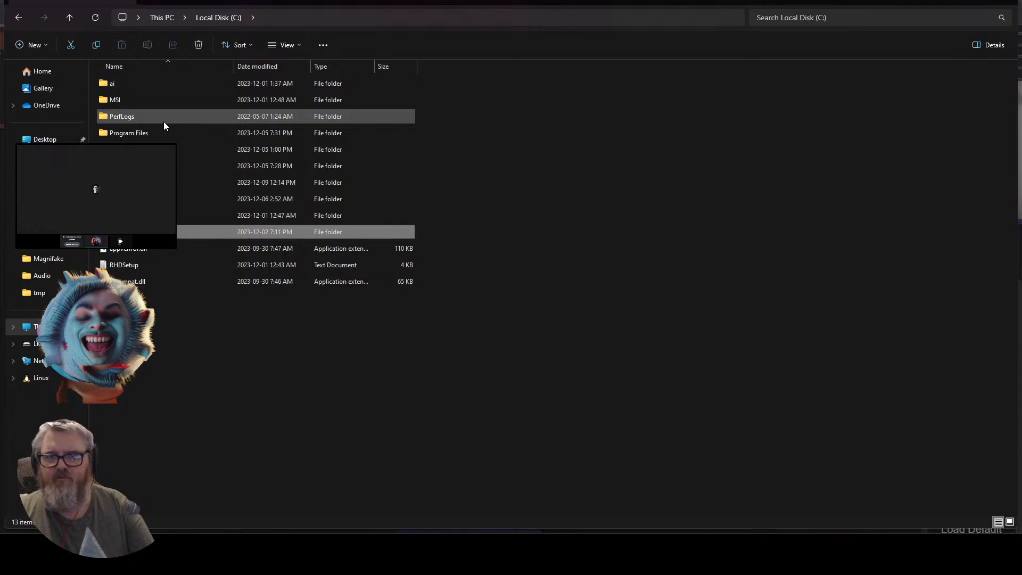
{"action": "key", "text": "Up"}
{"action": "key", "text": "Up"}
{"action": "key", "text": "Down"}
{"action": "key", "text": "Down"}
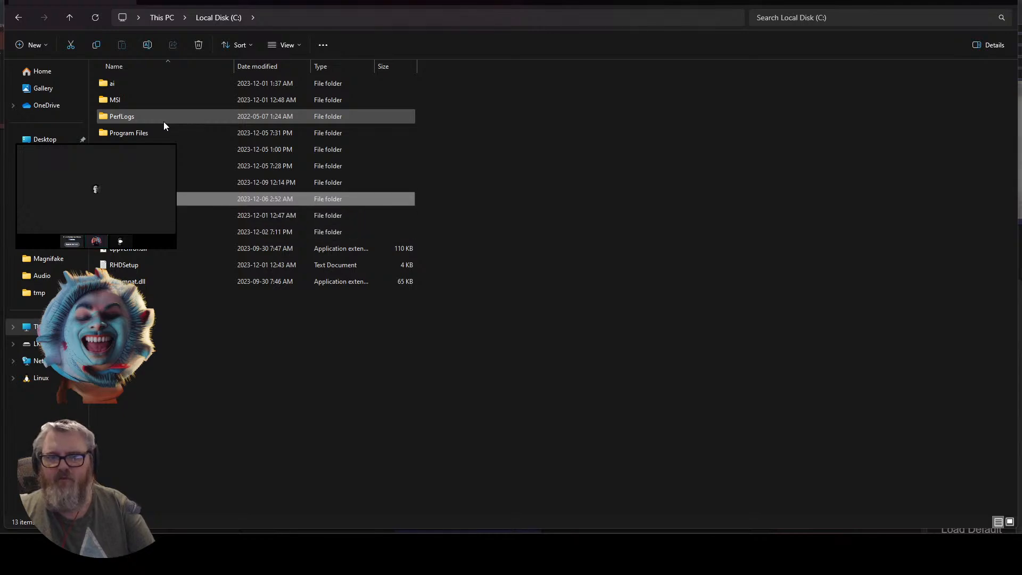
{"action": "key", "text": "Up"}
{"action": "key", "text": "Up"}
{"action": "key", "text": "Return"}
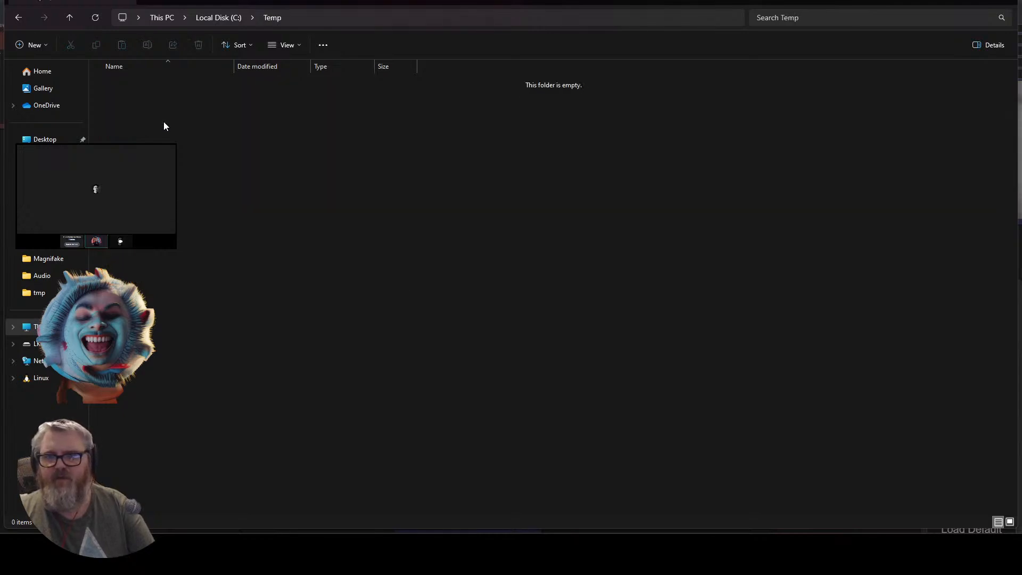
Return to the C:\tmp folder and look through its abacus folders.
{"action": "key", "text": "alt+Up"}
{"action": "key", "text": "Down"}
{"action": "key", "text": "Return"}
{"action": "key", "text": "Right"}
{"action": "key", "text": "Right"}
{"action": "key", "text": "Right"}
{"action": "key", "text": "Right"}
{"action": "key", "text": "Right"}
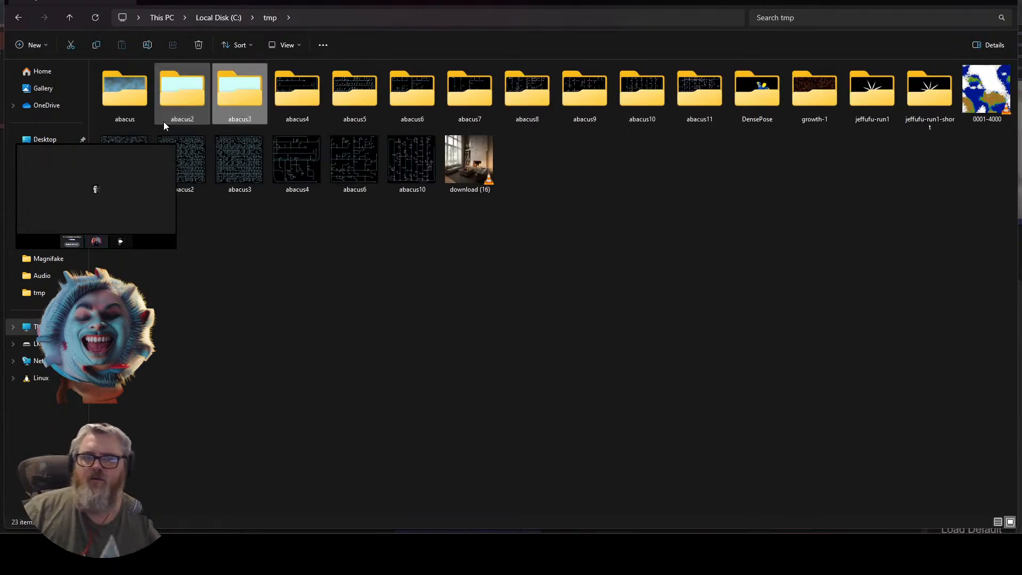
Go to the network folder \\nostromo\nostromo\Movies\AI\ComfyUI.
{"action": "left_click", "coordinate": [337, 19]}
{"action": "type", "text": "\\"}
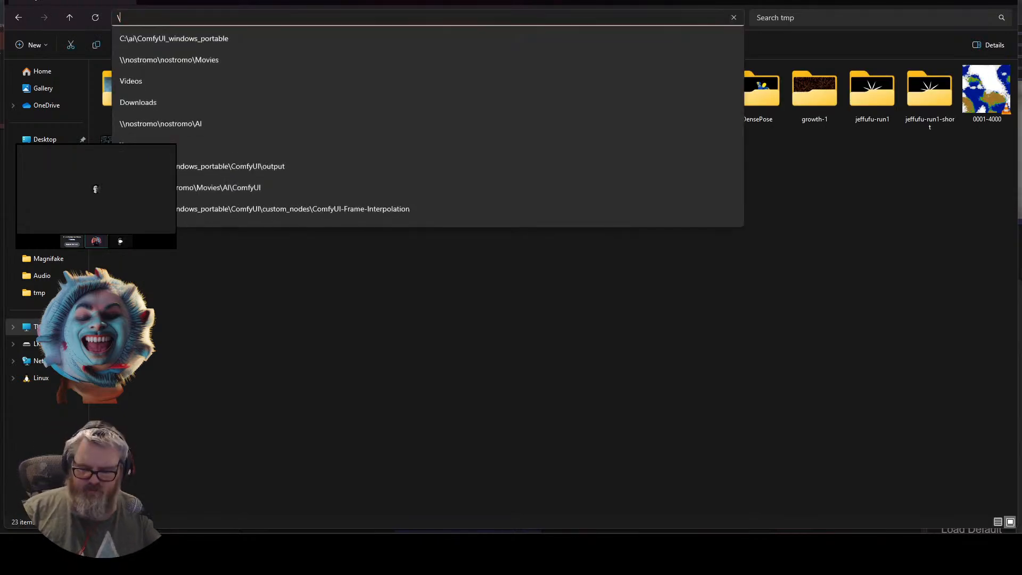
{"action": "type", "text": "\\nostromo\\"}
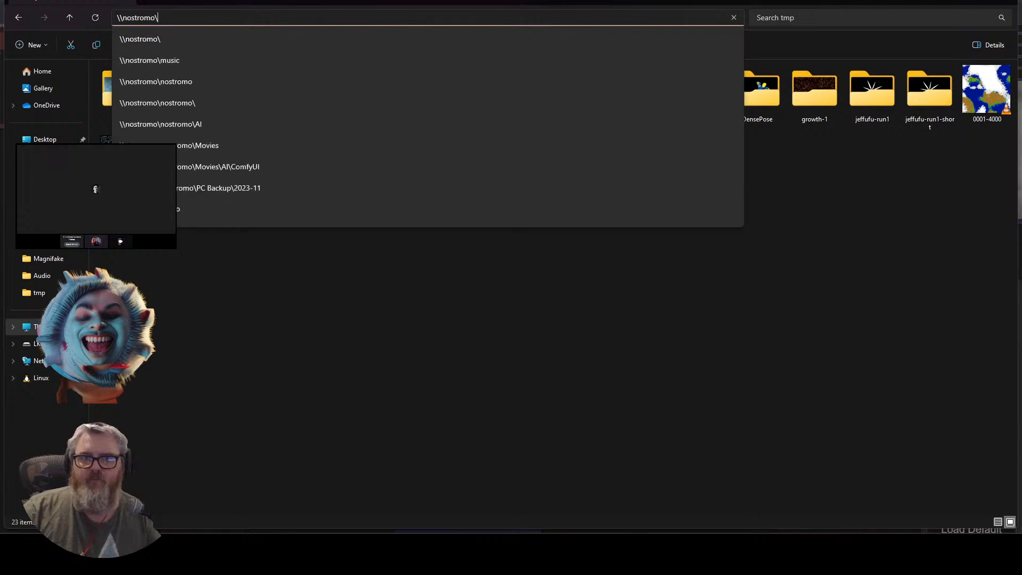
{"action": "key", "text": "Down"}
{"action": "key", "text": "Down"}
{"action": "key", "text": "Down"}
{"action": "key", "text": "Down"}
{"action": "key", "text": "Down"}
{"action": "key", "text": "Down"}
{"action": "key", "text": "Down"}
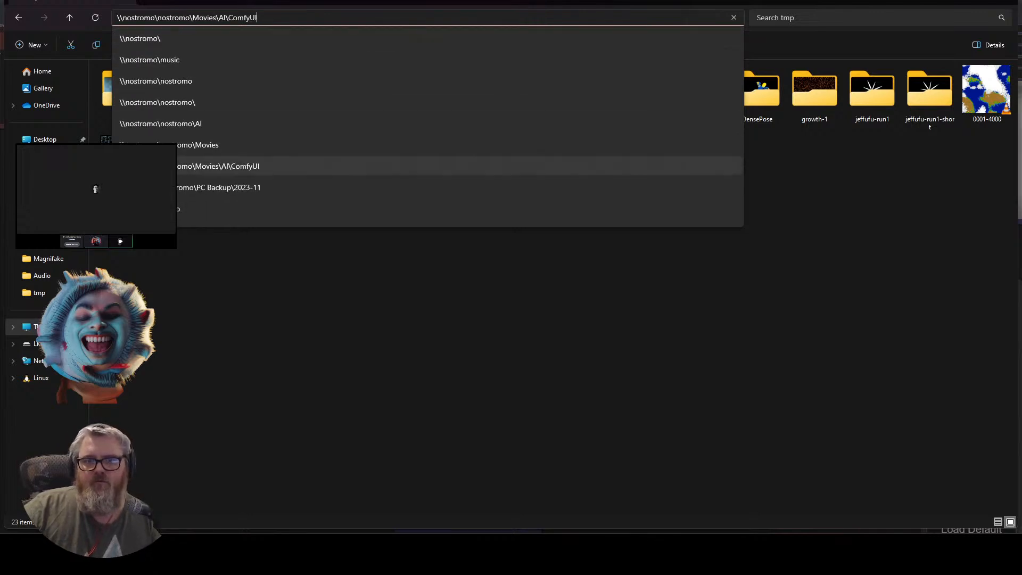
{"action": "key", "text": "Up"}
{"action": "key", "text": "Down"}
{"action": "key", "text": "Up"}
{"action": "key", "text": "Down"}
{"action": "key", "text": "Return"}
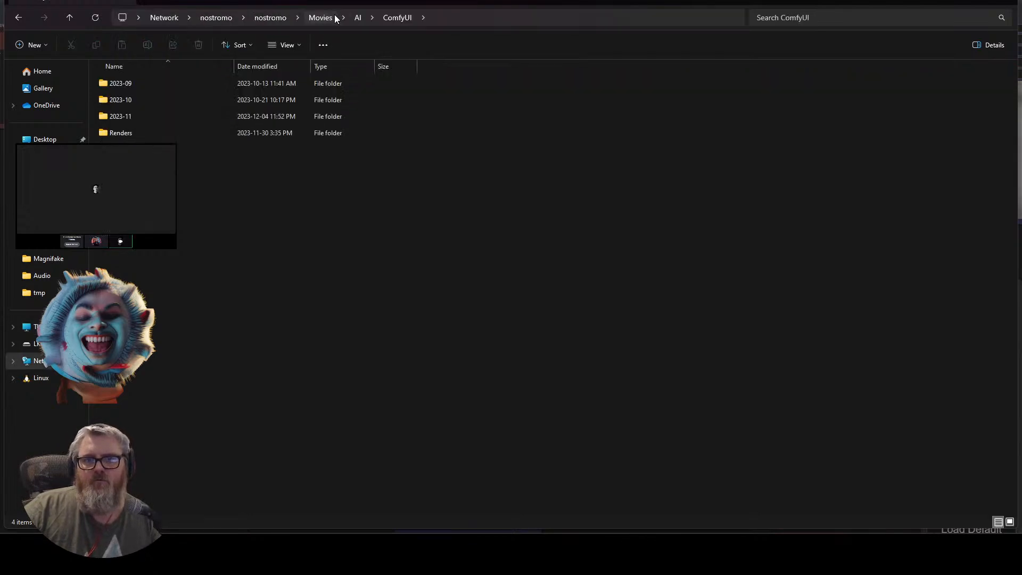
Go up to the AI folder and look through its subfolders for source footage.
{"action": "key", "text": "alt+Up"}
{"action": "key", "text": "Down"}
{"action": "key", "text": "Down"}
{"action": "key", "text": "Down"}
{"action": "key", "text": "Down"}
{"action": "key", "text": "Down"}
{"action": "key", "text": "Down"}
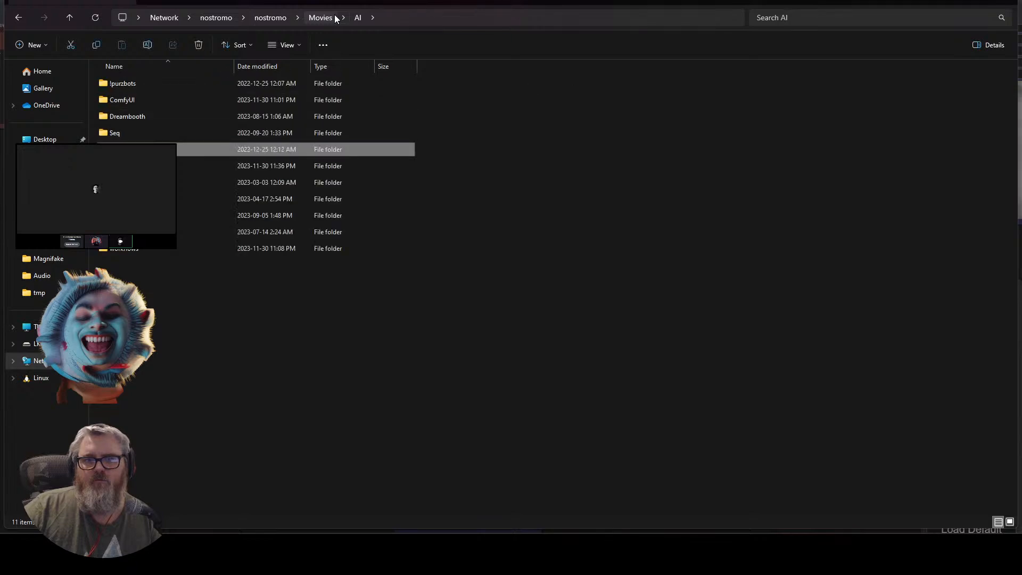
{"action": "key", "text": "Down"}
{"action": "key", "text": "Down"}
{"action": "key", "text": "Up"}
{"action": "key", "text": "Up"}
{"action": "key", "text": "Up"}
{"action": "key", "text": "Up"}
{"action": "key", "text": "Up"}
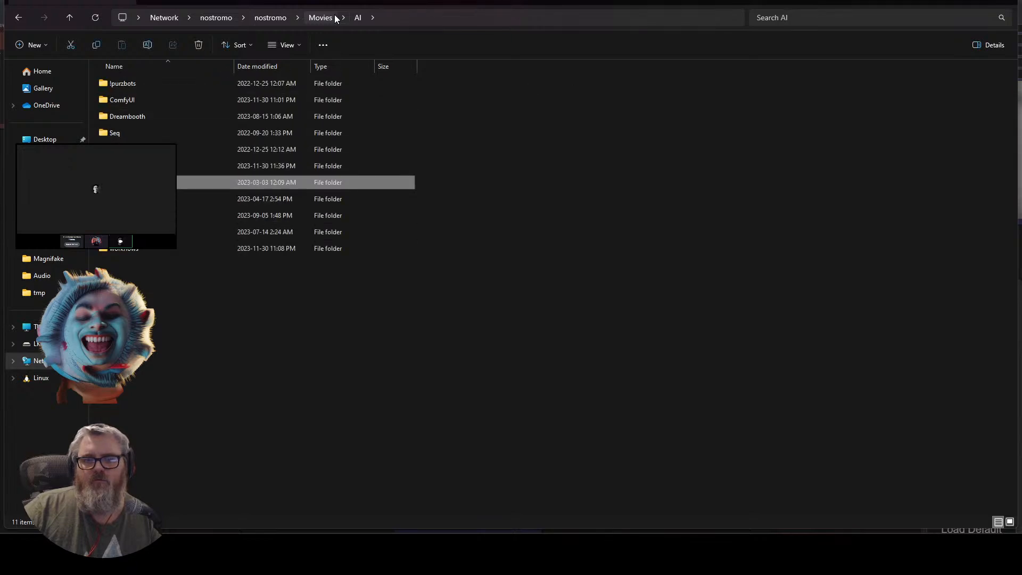
{"action": "key", "text": "Up"}
{"action": "key", "text": "Up"}
{"action": "key", "text": "Up"}
{"action": "key", "text": "Down"}
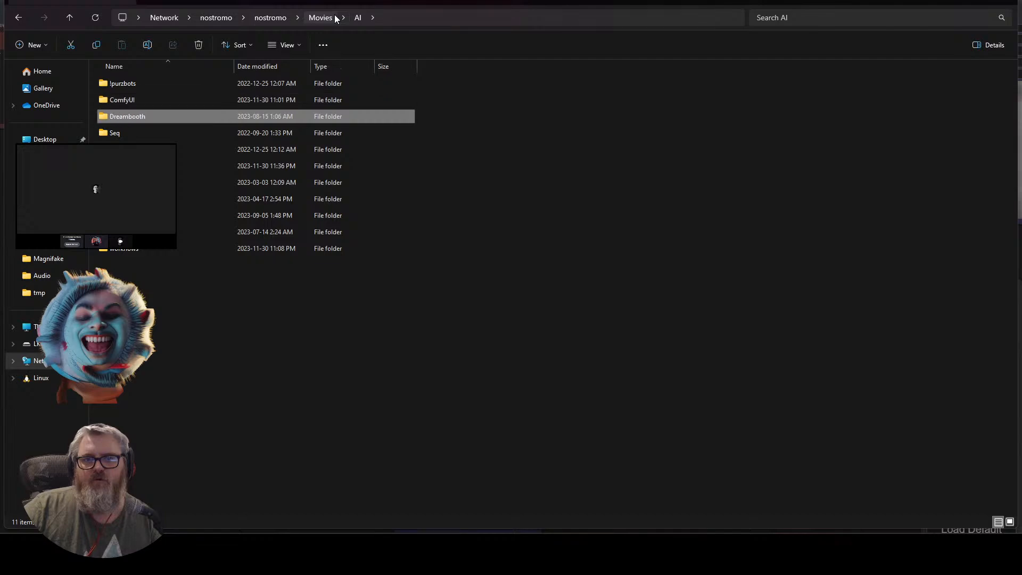
{"action": "key", "text": "Down"}
{"action": "key", "text": "Down"}
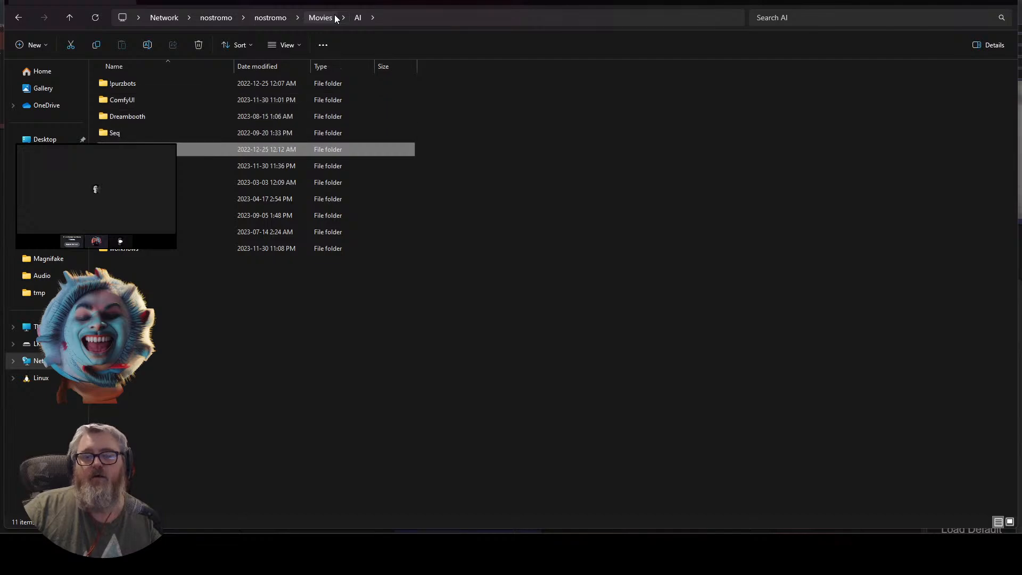
Open the 2023-11 folder inside the ComfyUI folder.
{"action": "key", "text": "Up"}
{"action": "key", "text": "Up"}
{"action": "key", "text": "Up"}
{"action": "key", "text": "Return"}
{"action": "key", "text": "Down"}
{"action": "key", "text": "Down"}
{"action": "key", "text": "Down"}
{"action": "key", "text": "Up"}
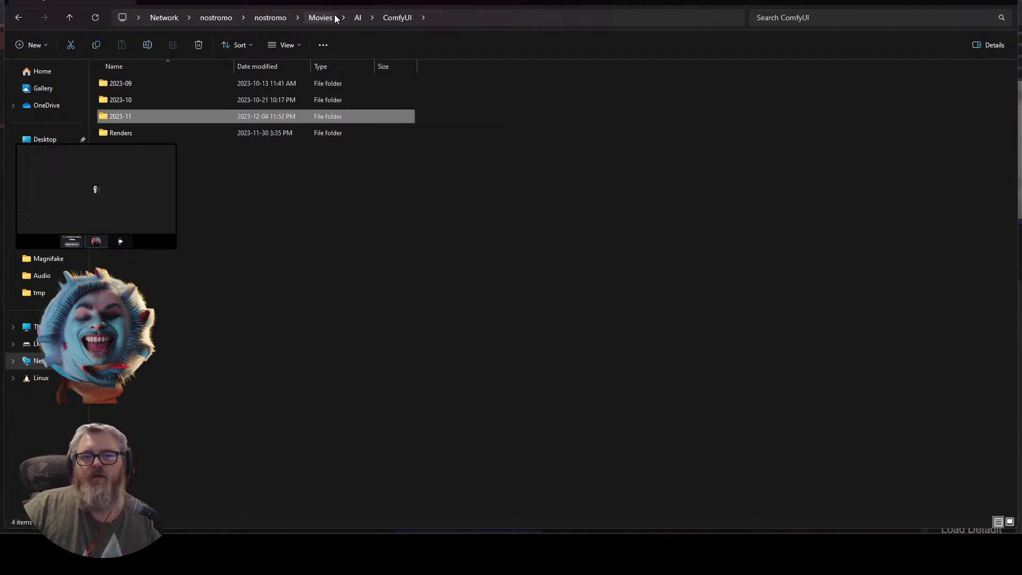
{"action": "key", "text": "Return"}
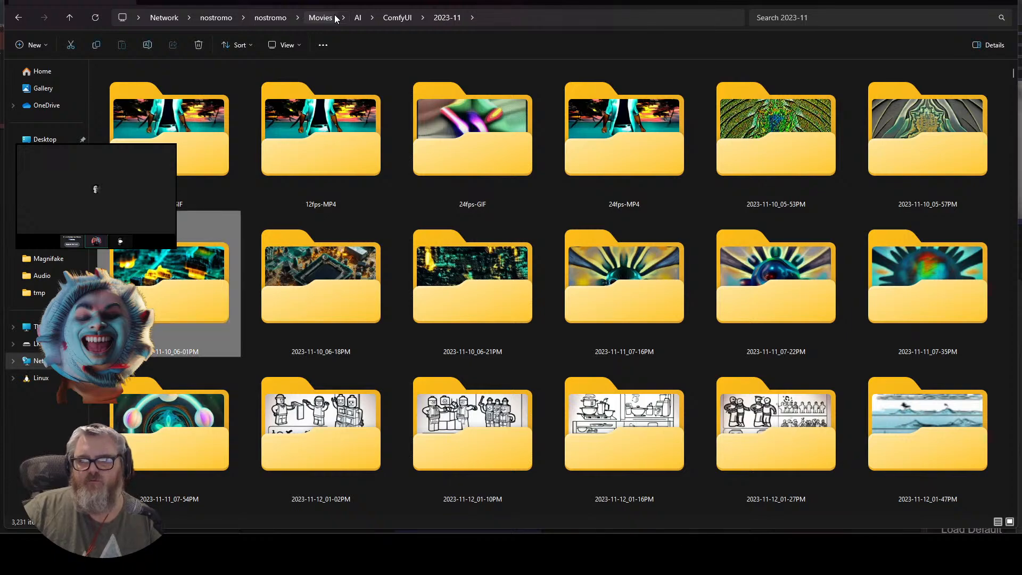
Look through the render folders in ComfyUI's 2023-11 folder, as far as the QR, svd and WotD folders.
{"action": "key", "text": "Down"}
{"action": "key", "text": "Down"}
{"action": "key", "text": "Down"}
{"action": "key", "text": "Down"}
{"action": "key", "text": "Down"}
{"action": "key", "text": "Down"}
{"action": "key", "text": "Down"}
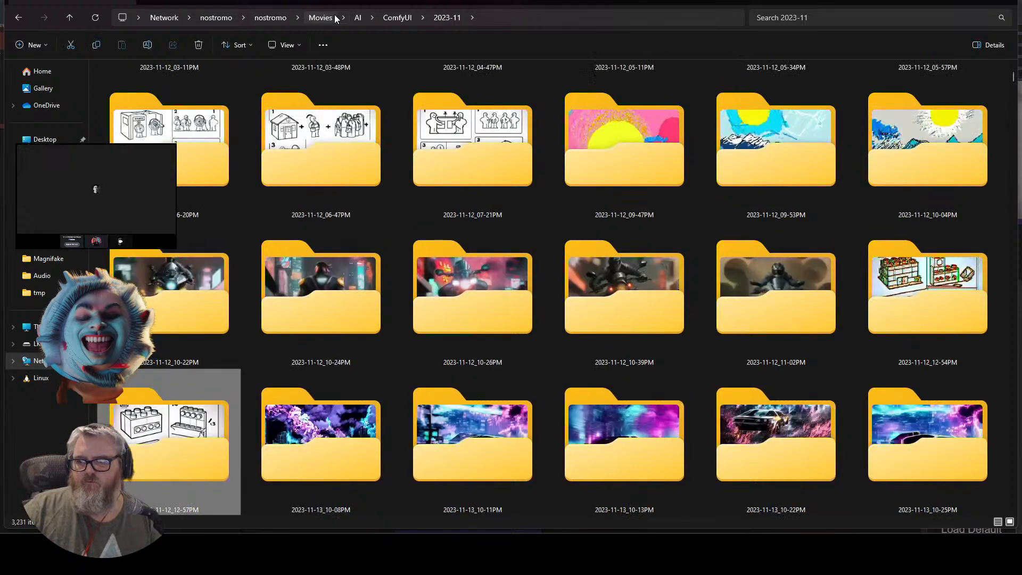
{"action": "key", "text": "Down"}
{"action": "key", "text": "Down"}
{"action": "key", "text": "Down"}
{"action": "key", "text": "Down"}
{"action": "key", "text": "Down"}
{"action": "key", "text": "Down"}
{"action": "key", "text": "Down"}
{"action": "key", "text": "Down"}
{"action": "key", "text": "Down"}
{"action": "key", "text": "Down"}
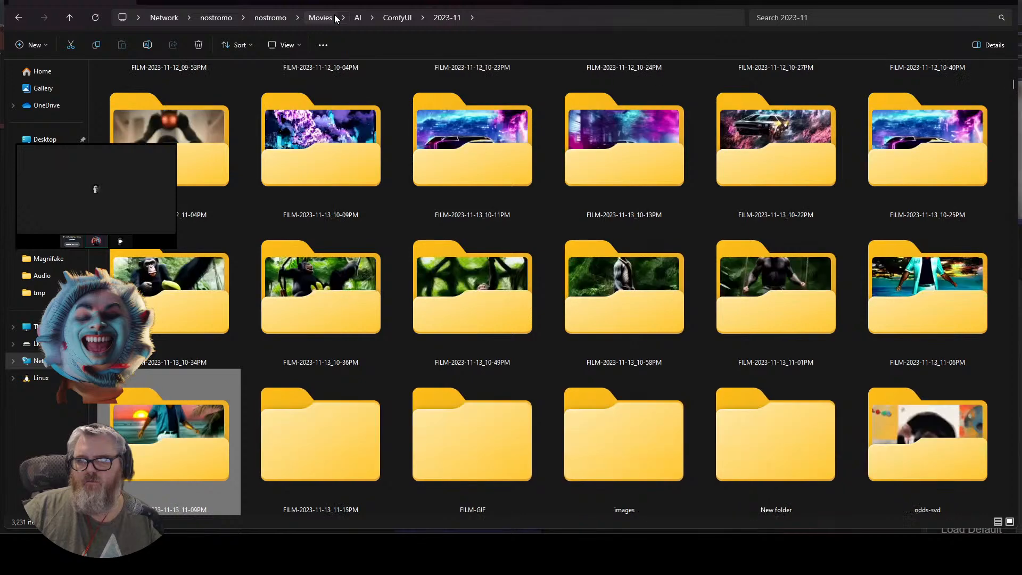
{"action": "key", "text": "Down"}
{"action": "key", "text": "Down"}
{"action": "key", "text": "Down"}
{"action": "key", "text": "Up"}
{"action": "key", "text": "Up"}
{"action": "key", "text": "Right"}
{"action": "key", "text": "Right"}
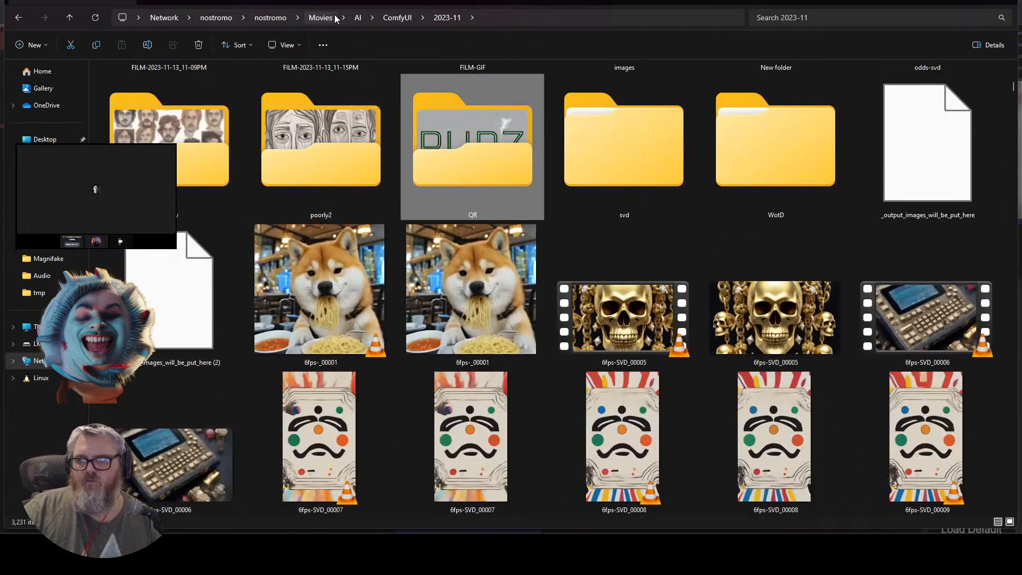
{"action": "key", "text": "Right"}
{"action": "key", "text": "Right"}
{"action": "key", "text": "Left"}
{"action": "key", "text": "Left"}
{"action": "key", "text": "Left"}
{"action": "key", "text": "Left"}
{"action": "key", "text": "Right"}
{"action": "key", "text": "Right"}
Check the QR folder, return to 2023-11 and look back over the FILM folders.
{"action": "key", "text": "Return"}
{"action": "key", "text": "BackSpace"}
{"action": "key", "text": "Up"}
{"action": "key", "text": "Up"}
{"action": "key", "text": "Up"}
{"action": "key", "text": "Up"}
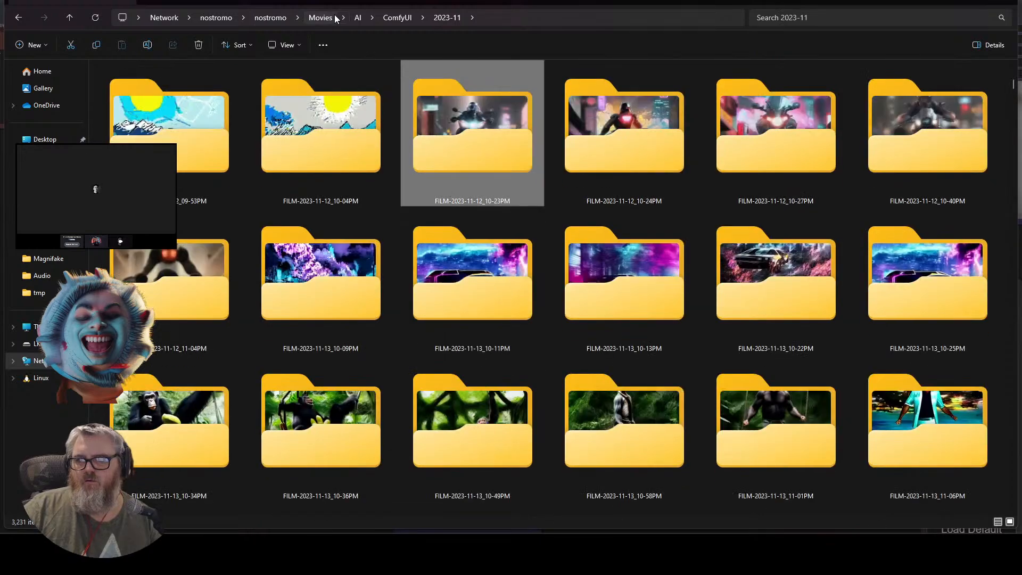
Go back to the ComfyUI folder and check the video files at the end of its 2023-10 folder.
{"action": "key", "text": "BackSpace"}
{"action": "key", "text": "Down"}
{"action": "key", "text": "Up"}
{"action": "key", "text": "Up"}
{"action": "key", "text": "Down"}
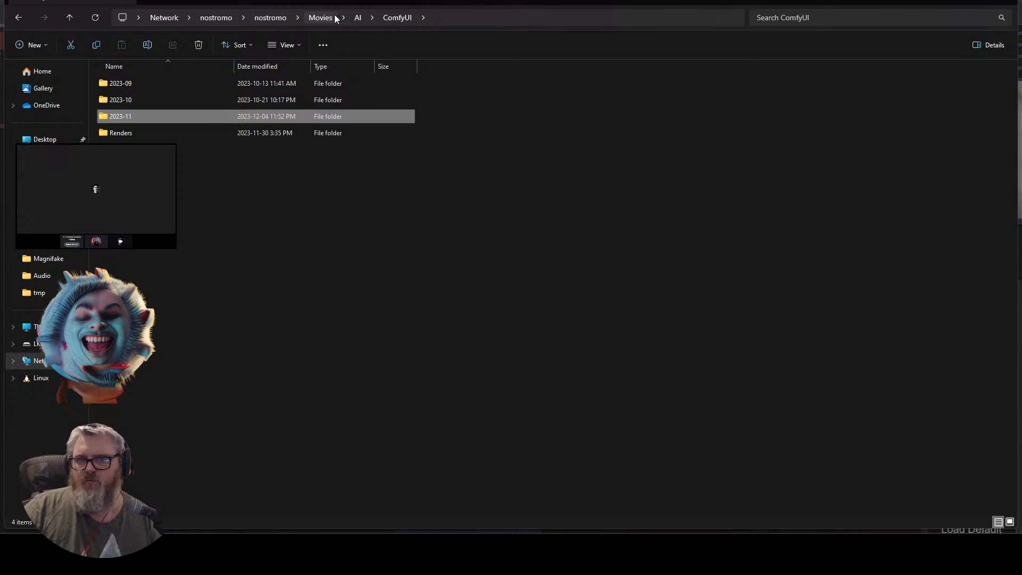
{"action": "key", "text": "Up"}
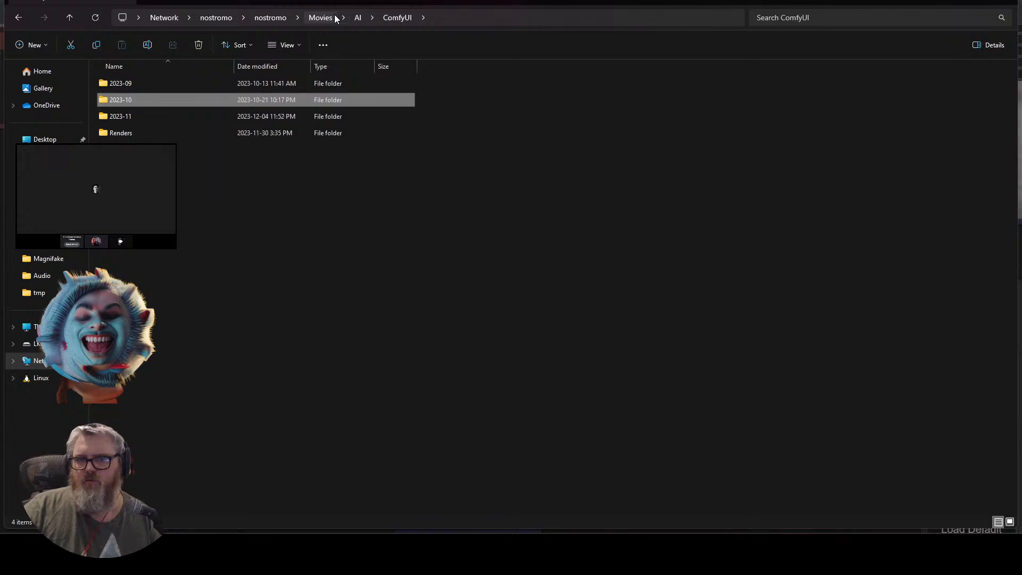
{"action": "key", "text": "Return"}
{"action": "key", "text": "Down"}
{"action": "key", "text": "Down"}
{"action": "key", "text": "Down"}
{"action": "key", "text": "Return"}
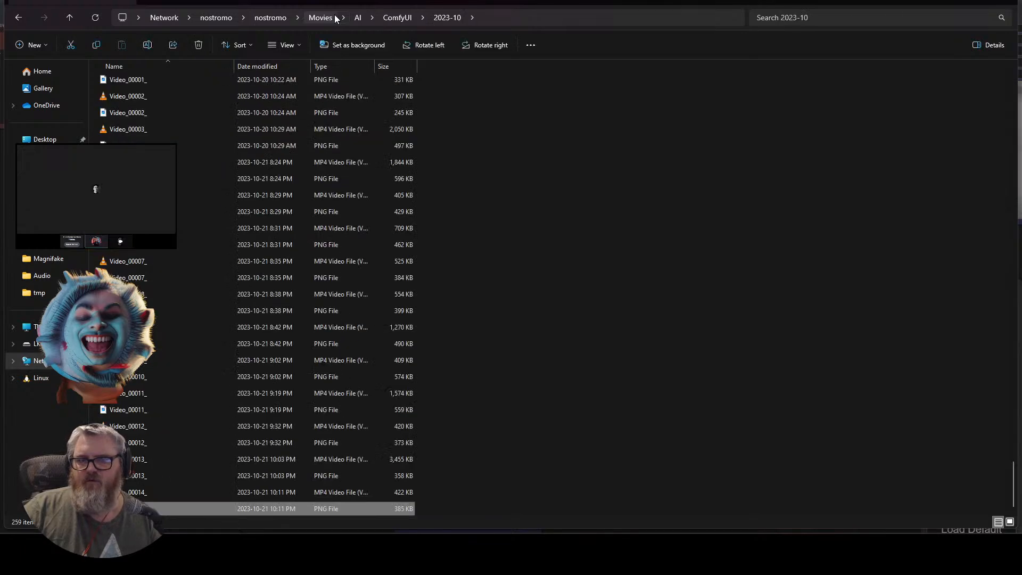
Leave the 2023-10 and ComfyUI folders and look through the AI subfolders again.
{"action": "key", "text": "BackSpace"}
{"action": "key", "text": "Down"}
{"action": "key", "text": "Up"}
{"action": "key", "text": "BackSpace"}
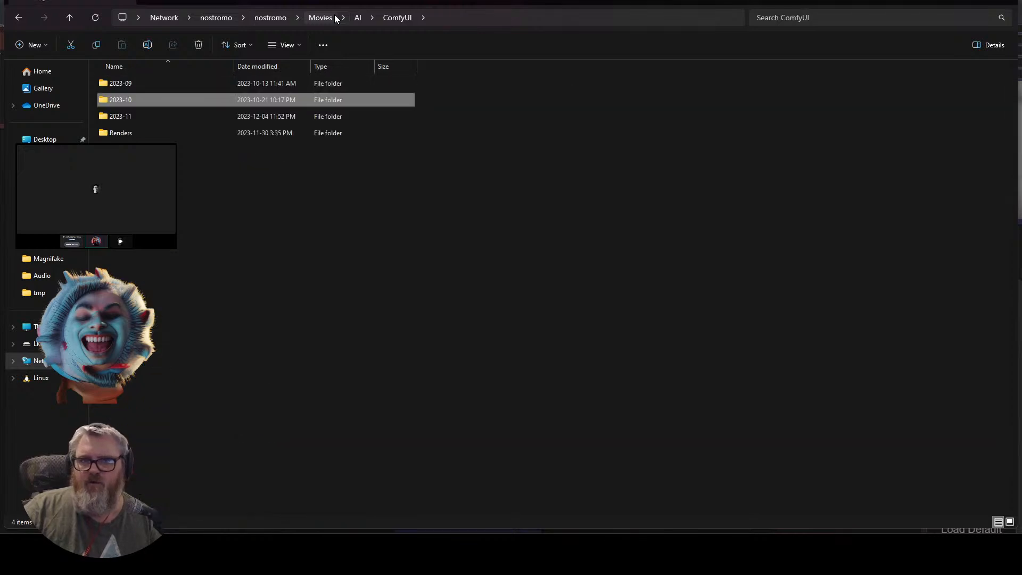
{"action": "key", "text": "Down"}
{"action": "key", "text": "Down"}
{"action": "key", "text": "Down"}
{"action": "key", "text": "Down"}
{"action": "key", "text": "Down"}
{"action": "key", "text": "Down"}
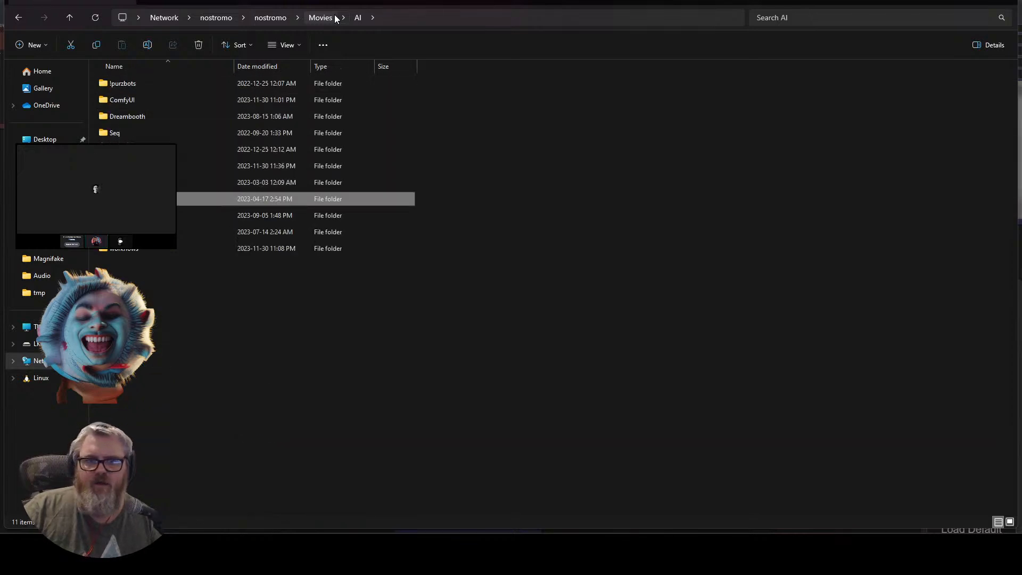
{"action": "key", "text": "Down"}
{"action": "key", "text": "Up"}
{"action": "key", "text": "Up"}
{"action": "key", "text": "Up"}
{"action": "key", "text": "Up"}
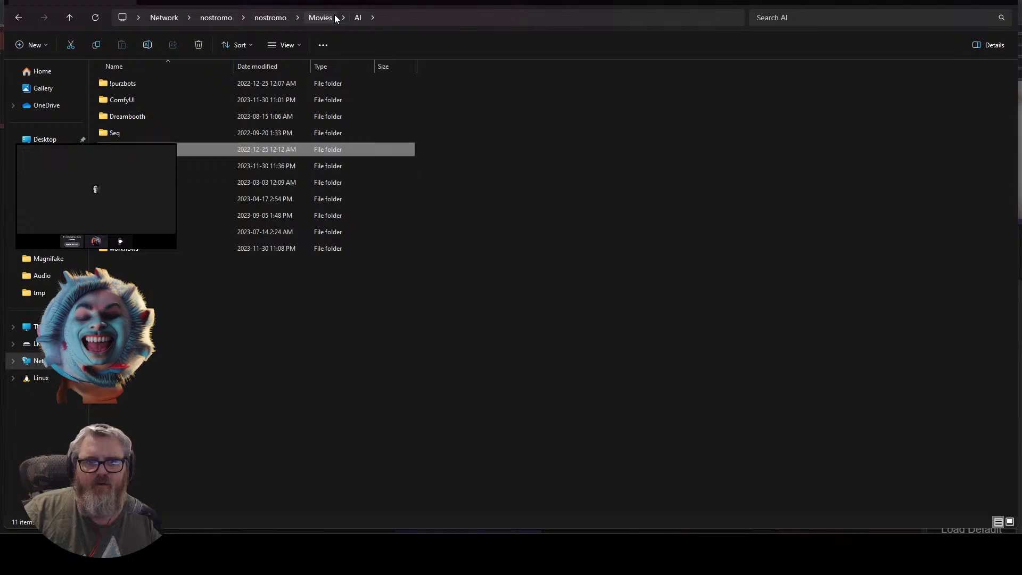
Go up to the Movies folder and look through its subfolders.
{"action": "key", "text": "BackSpace"}
{"action": "key", "text": "Down"}
{"action": "key", "text": "Down"}
{"action": "key", "text": "Down"}
{"action": "key", "text": "Down"}
{"action": "key", "text": "Up"}
{"action": "key", "text": "Up"}
{"action": "key", "text": "Up"}
{"action": "key", "text": "Up"}
{"action": "key", "text": "Up"}
{"action": "key", "text": "Up"}
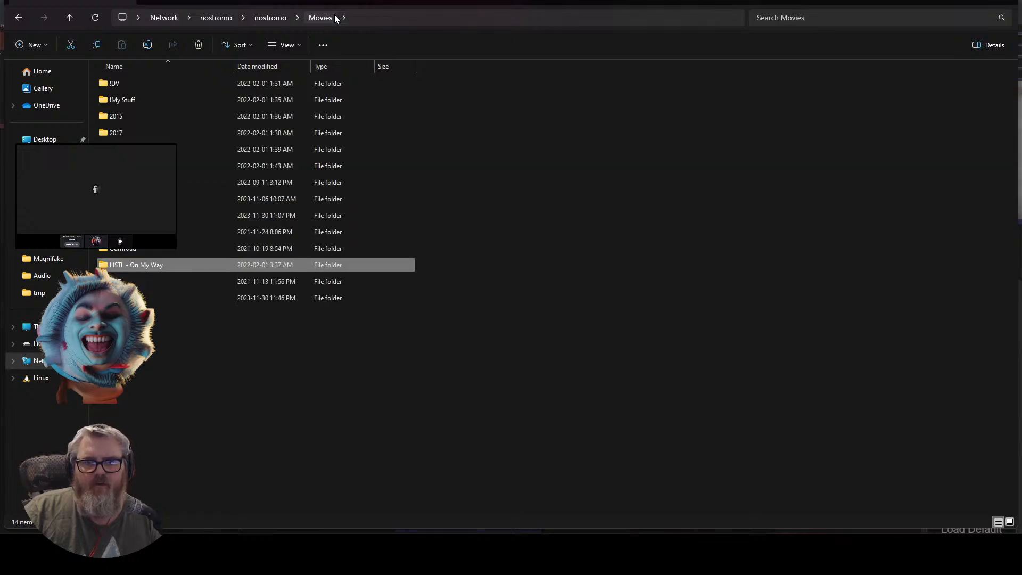
{"action": "key", "text": "Down"}
{"action": "key", "text": "Down"}
{"action": "key", "text": "Down"}
{"action": "key", "text": "Down"}
{"action": "key", "text": "Down"}
{"action": "key", "text": "Down"}
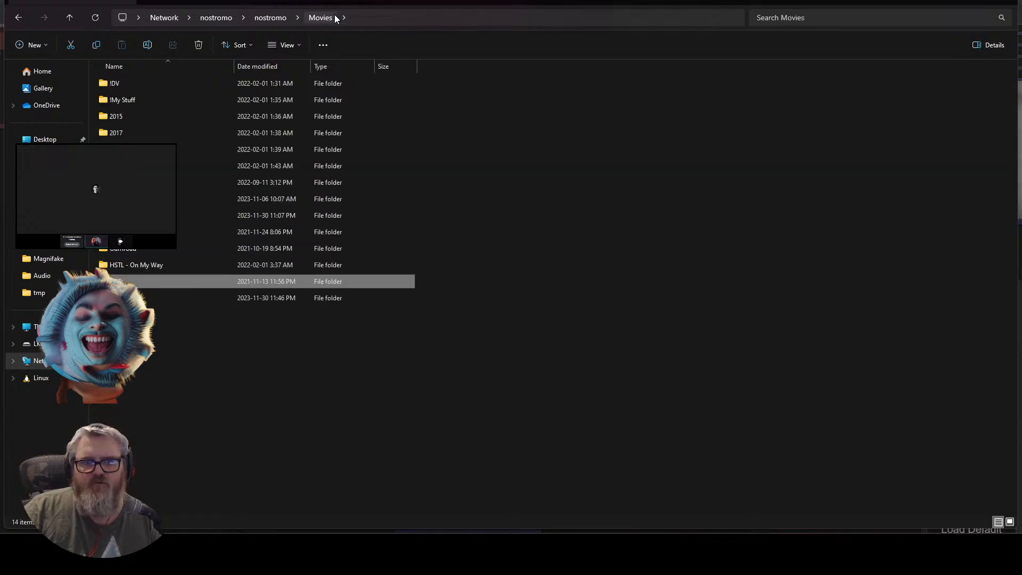
{"action": "key", "text": "Up"}
{"action": "key", "text": "Up"}
{"action": "key", "text": "Up"}
{"action": "key", "text": "Return"}
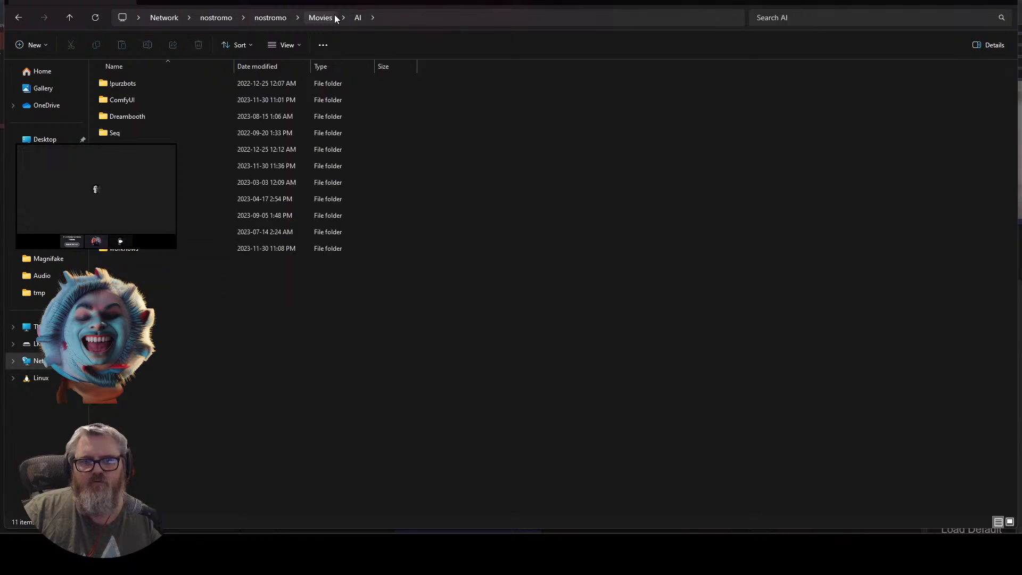
{"action": "key", "text": "BackSpace"}
Open the Blender folder inside Movies and go into its PNG folder.
{"action": "key", "text": "Down"}
{"action": "key", "text": "Down"}
{"action": "key", "text": "Up"}
{"action": "key", "text": "Return"}
{"action": "key", "text": "Down"}
{"action": "key", "text": "Down"}
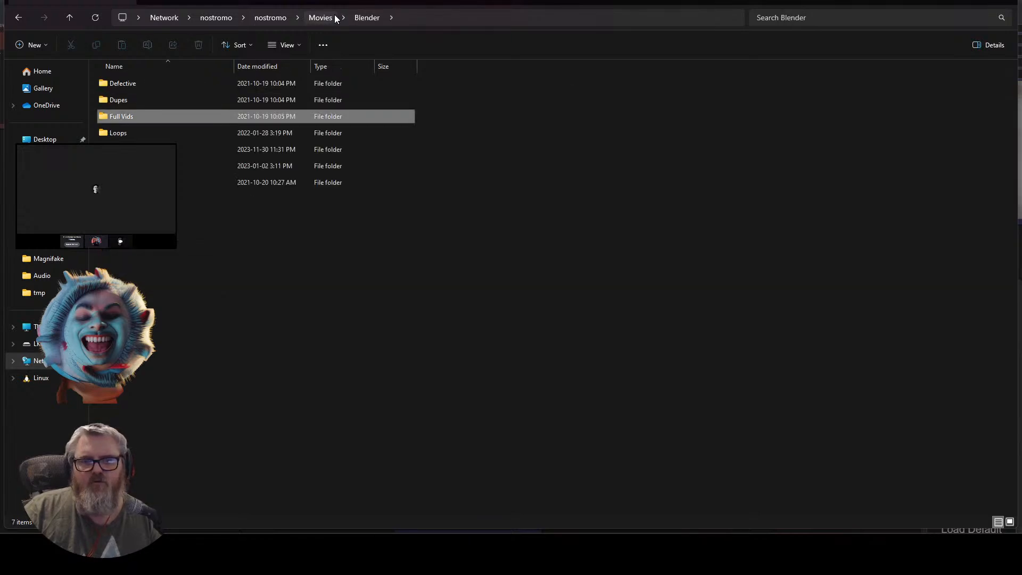
{"action": "key", "text": "Down"}
{"action": "key", "text": "Return"}
Open the 2023-11 folder inside PNG and look through its render folders around bouncing_cube2.
{"action": "key", "text": "Down"}
{"action": "key", "text": "Down"}
{"action": "key", "text": "Down"}
{"action": "type", "text": "2023-11"}
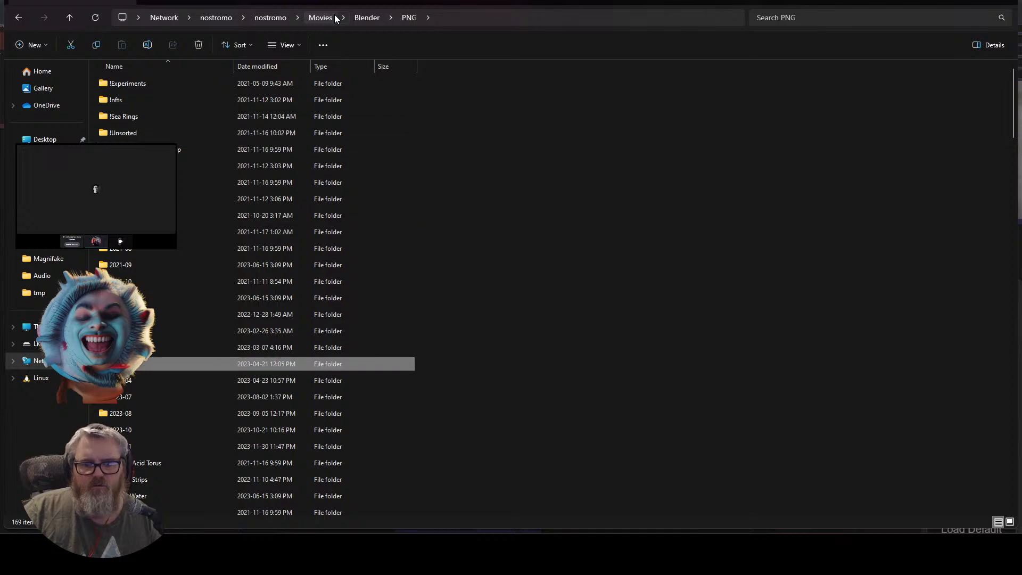
{"action": "key", "text": "Return"}
{"action": "key", "text": "Right"}
{"action": "key", "text": "Right"}
{"action": "key", "text": "Down"}
{"action": "key", "text": "Left"}
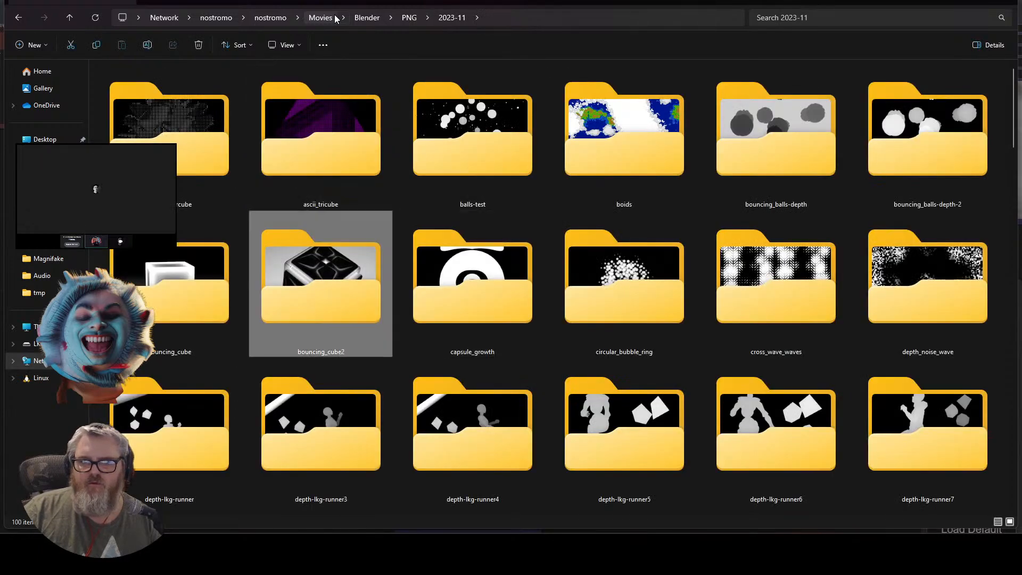
Open the bouncing_balls-depth render folder inside 2023-11.
{"action": "key", "text": "Left"}
{"action": "key", "text": "Right"}
{"action": "key", "text": "Right"}
{"action": "key", "text": "Up"}
{"action": "key", "text": "Right"}
{"action": "key", "text": "Right"}
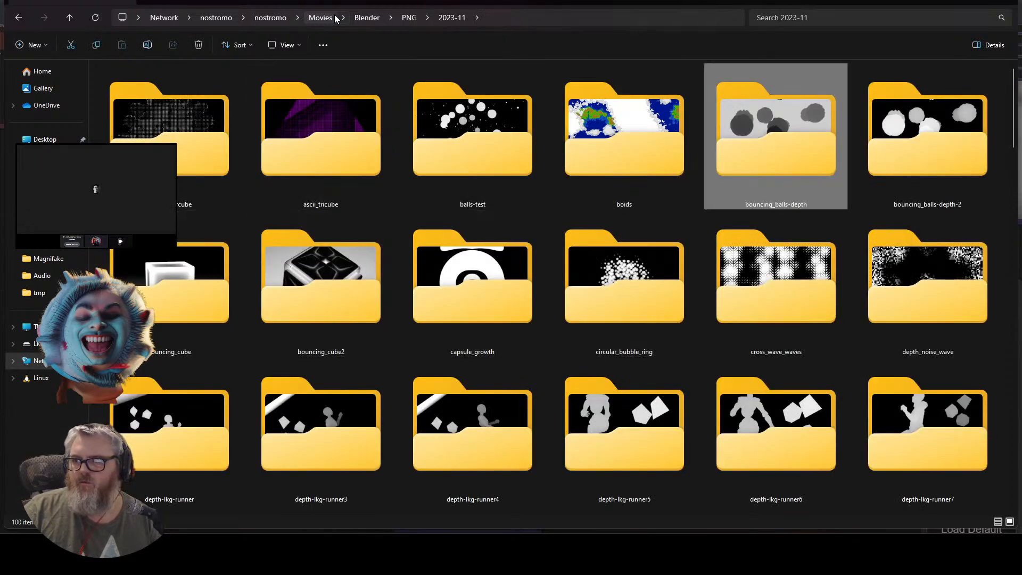
{"action": "key", "text": "Return"}
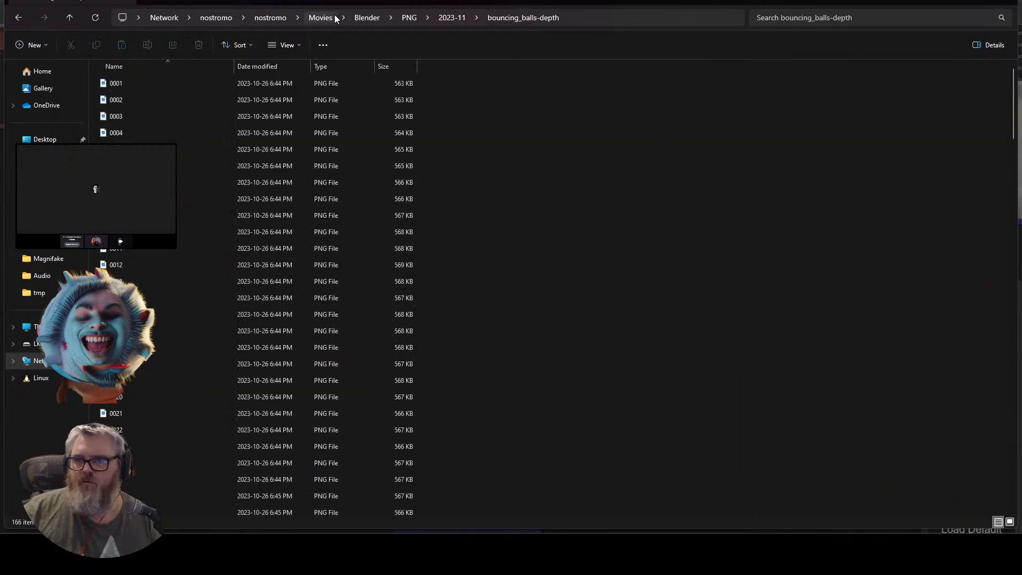
Copy the path of the bouncing_balls-depth folder and switch back to ComfyUI.
{"action": "right_click", "coordinate": [143, 84]}
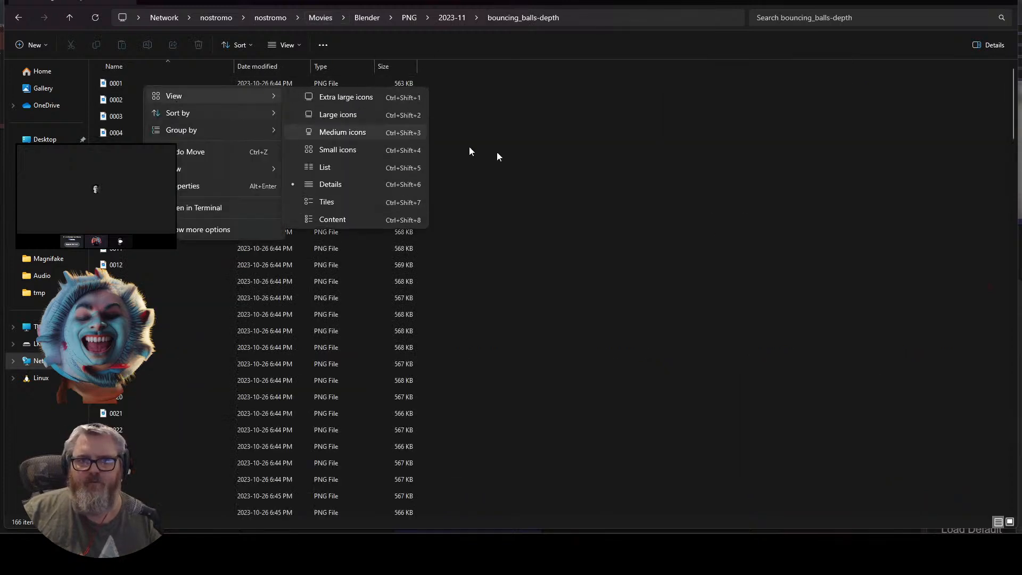
{"action": "left_click", "coordinate": [589, 70]}
{"action": "left_click", "coordinate": [590, 18]}
{"action": "key", "text": "Escape"}
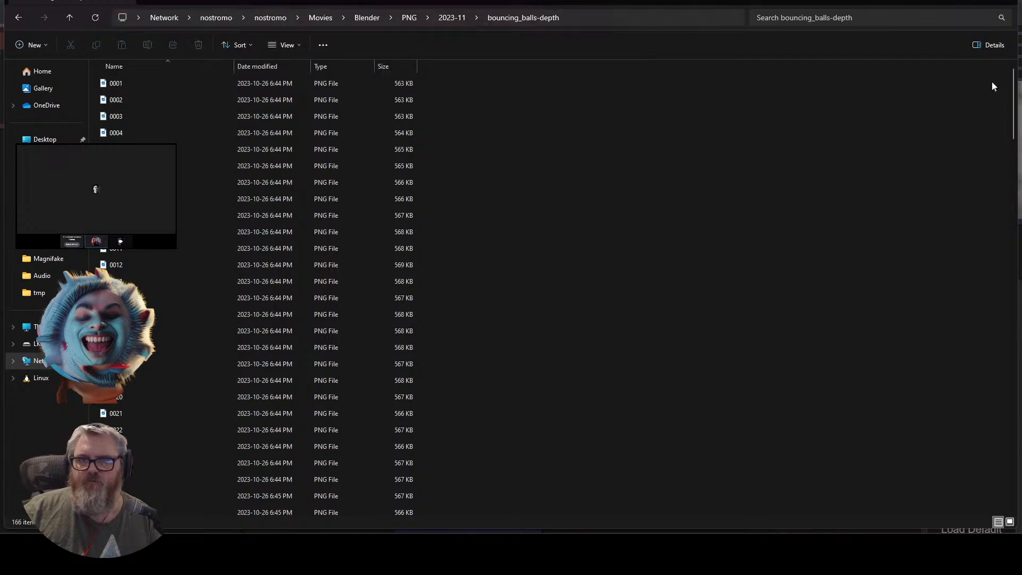
{"action": "left_click", "coordinate": [945, 2]}
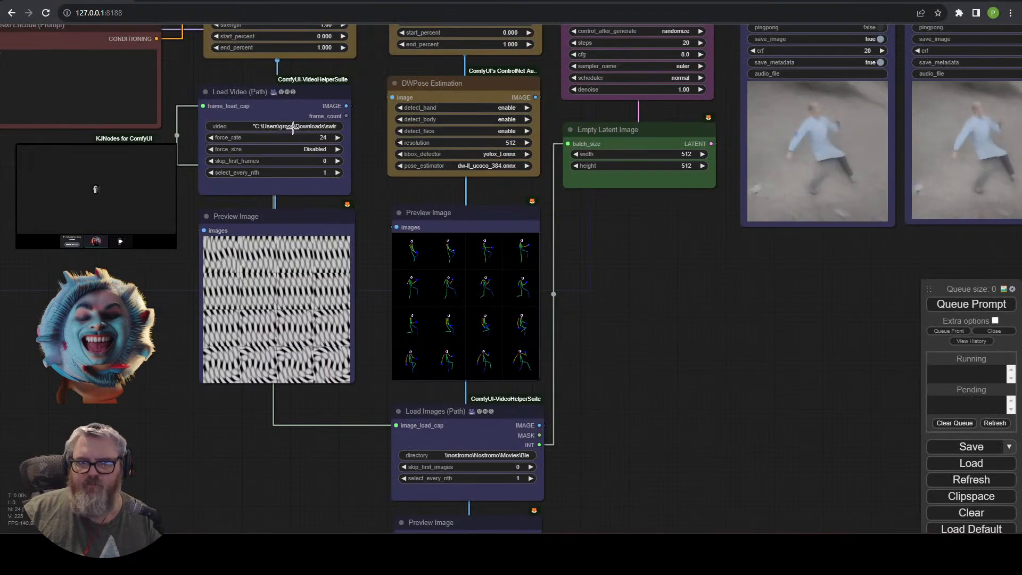
Delete the Load Video (Path) node above the striped-pattern Preview Image.
{"action": "left_click", "coordinate": [250, 126]}
{"action": "key", "text": "Home"}
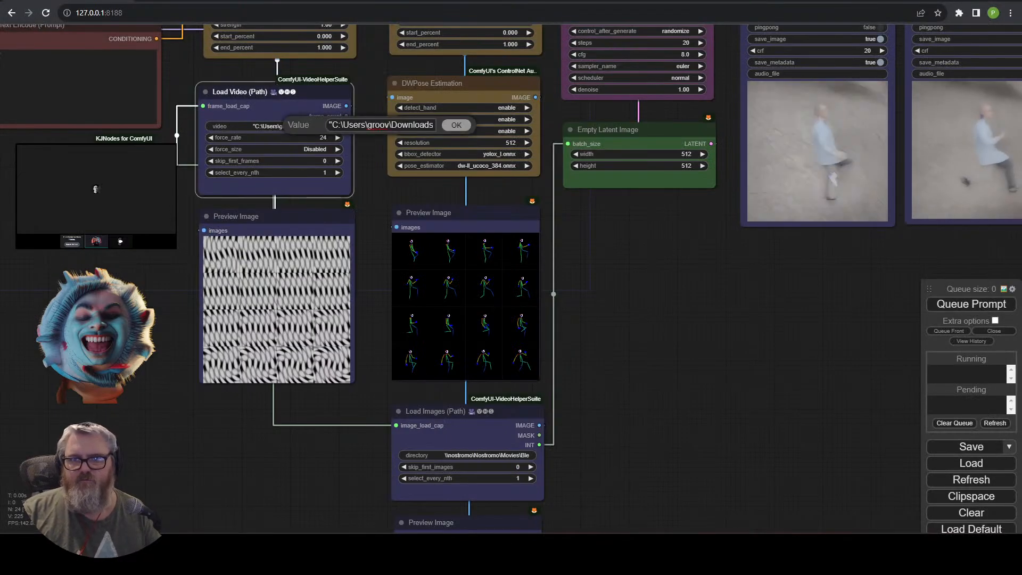
{"action": "left_click_drag", "start_coordinate": [228, 159], "coordinate": [228, 155]}
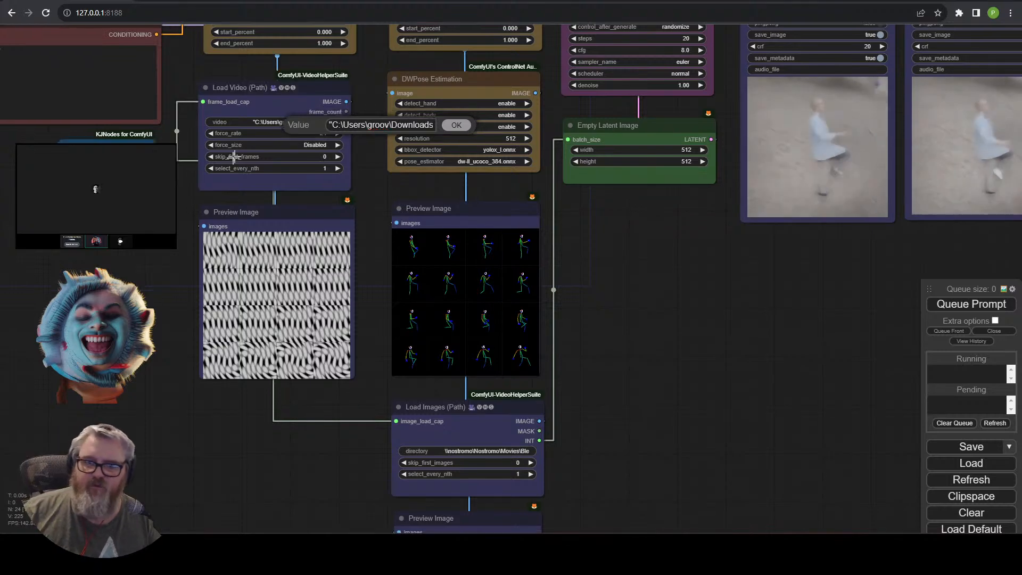
{"action": "key", "text": "Delete"}
Duplicate the Load Images (Path) node and place the copy in the gap above the striped-pattern Preview Image.
{"action": "left_click", "coordinate": [485, 409]}
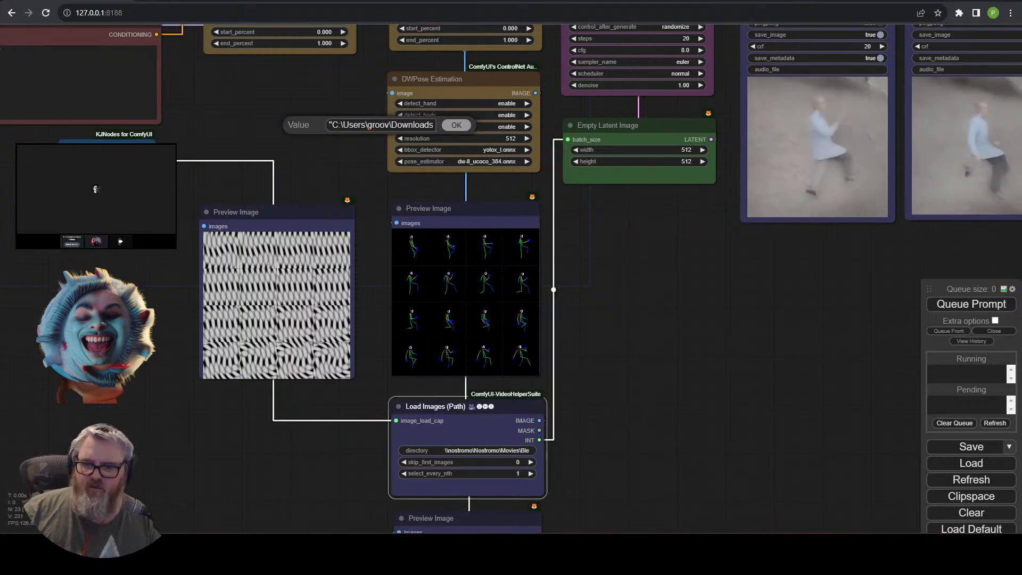
{"action": "key", "text": "ctrl+c"}
{"action": "key", "text": "ctrl+v"}
{"action": "left_click_drag", "start_coordinate": [532, 415], "coordinate": [208, 105]}
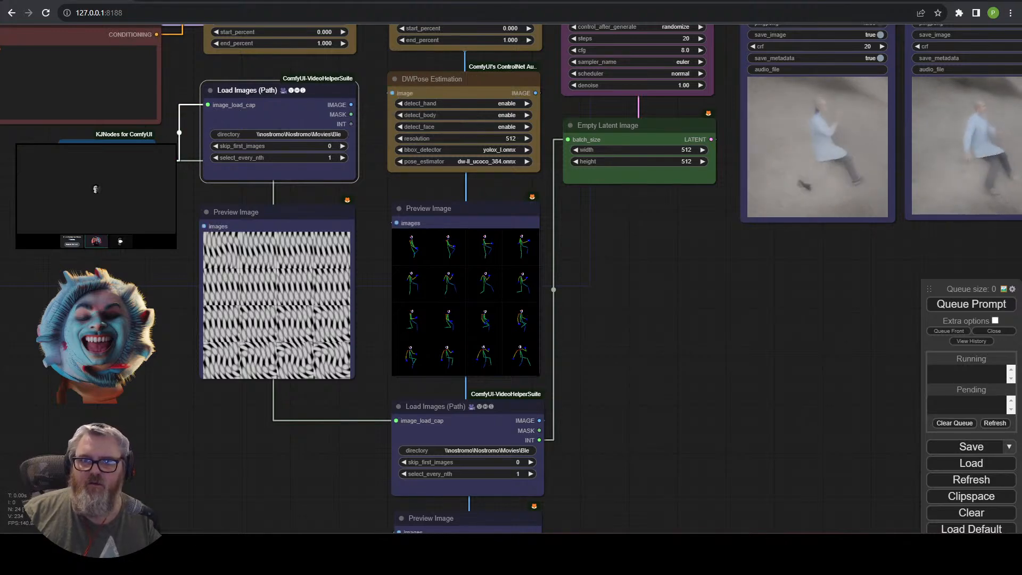
Set the new Load Images node's directory to \\nostromo\nostromo\Movies\Blender\PNG\2023-11\bouncing_balls-depth, copied from File Explorer.
{"action": "left_click", "coordinate": [316, 134]}
{"action": "key", "text": "BackSpace"}
{"action": "key", "text": "Return"}
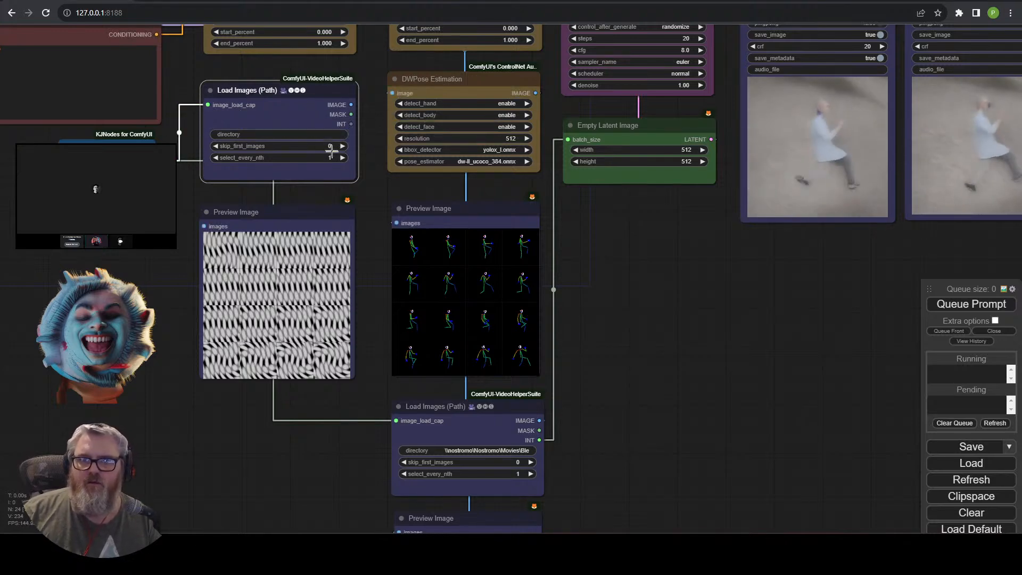
{"action": "key", "text": "alt+Tab"}
{"action": "left_click", "coordinate": [623, 19]}
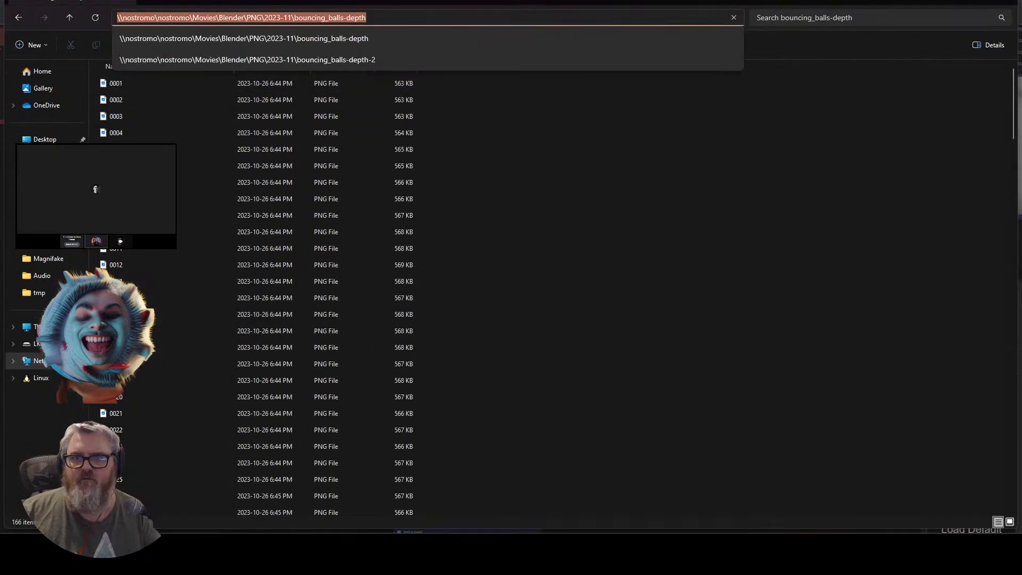
{"action": "key", "text": "alt+Tab"}
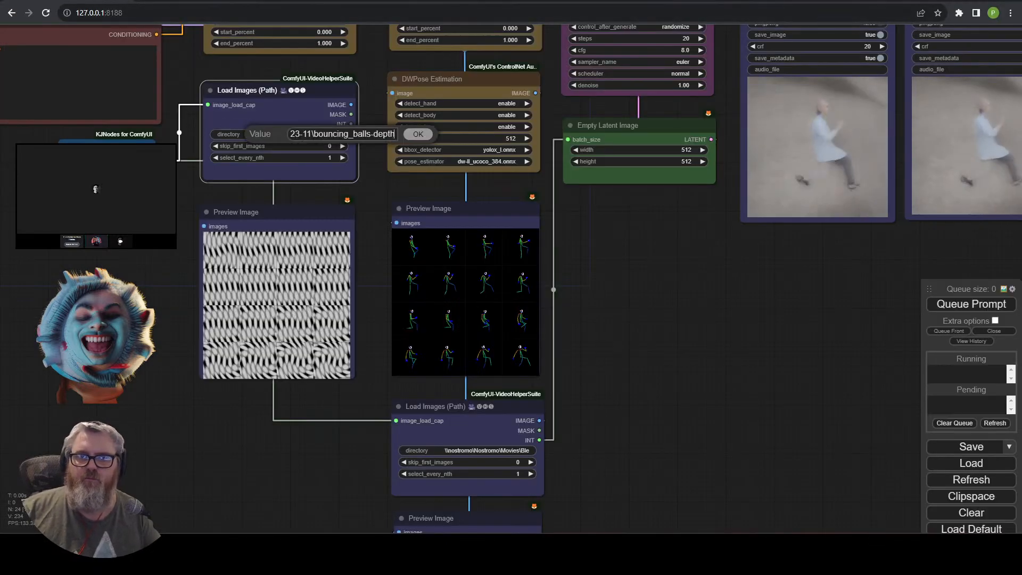
{"action": "key", "text": "Return"}
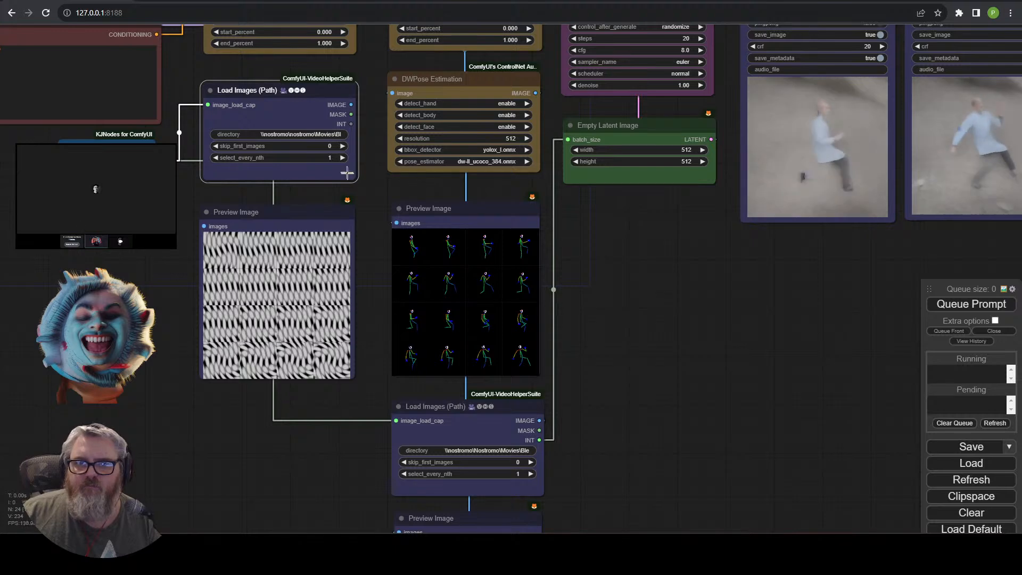
Connect the new Load Images node's IMAGE output to the Preview Image below it and queue the prompt.
{"action": "left_click_drag", "start_coordinate": [638, 320], "coordinate": [583, 473]}
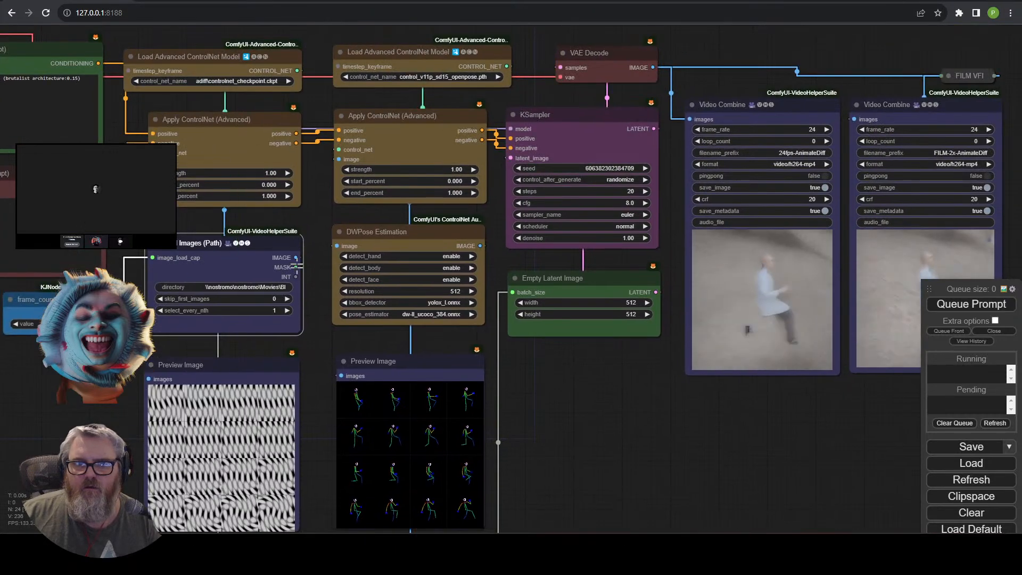
{"action": "left_click_drag", "start_coordinate": [296, 257], "coordinate": [150, 379]}
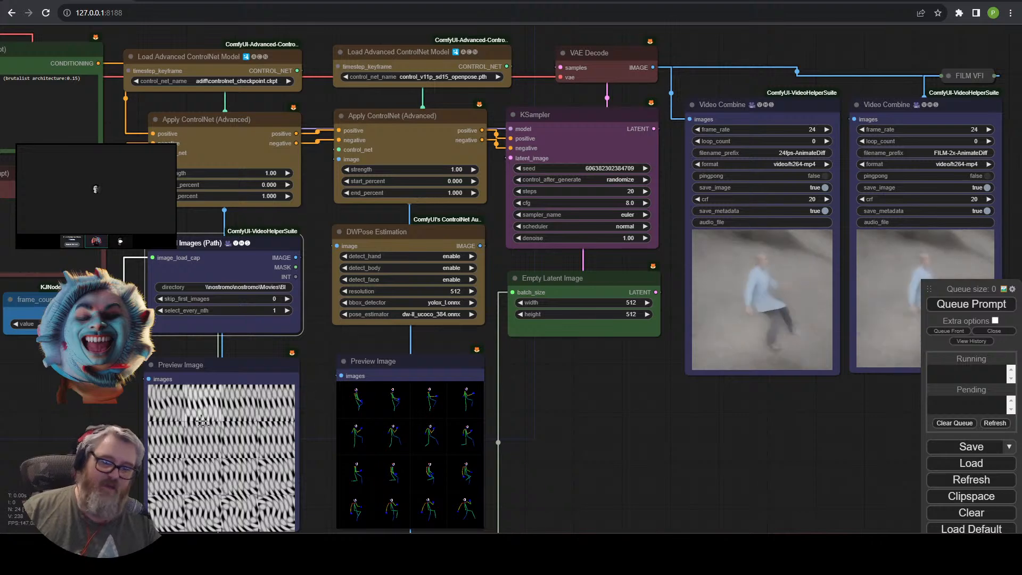
{"action": "left_click", "coordinate": [979, 307]}
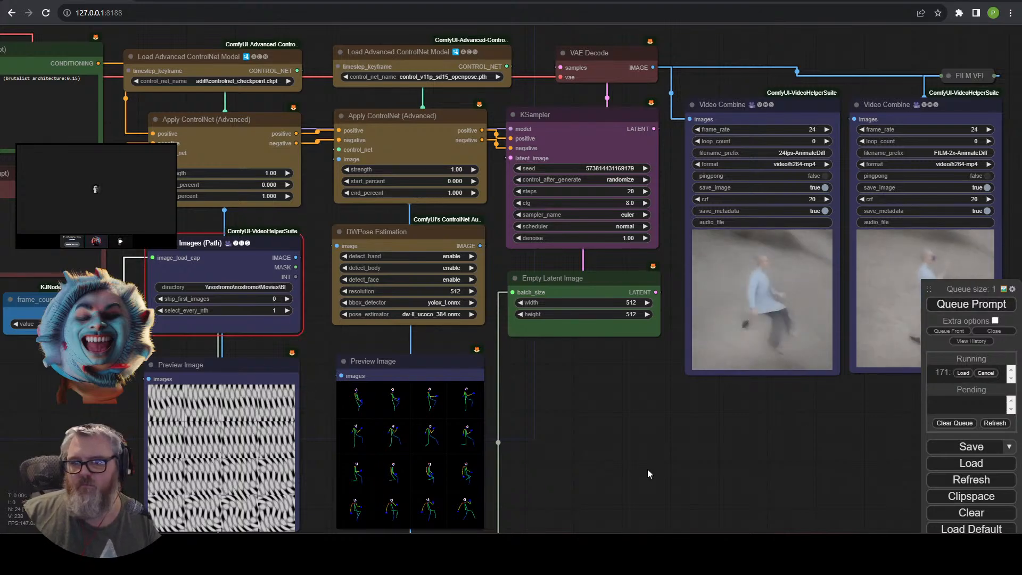
Add a trailing backslash to the bouncing_balls-depth path in the new Load Images node's directory.
{"action": "left_click_drag", "start_coordinate": [641, 459], "coordinate": [713, 379]}
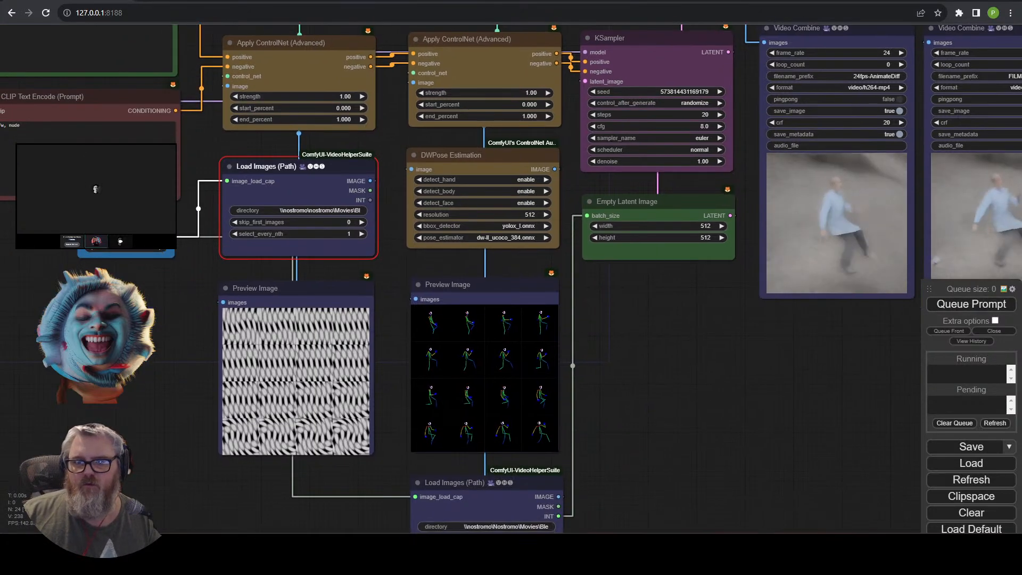
{"action": "left_click", "coordinate": [307, 210]}
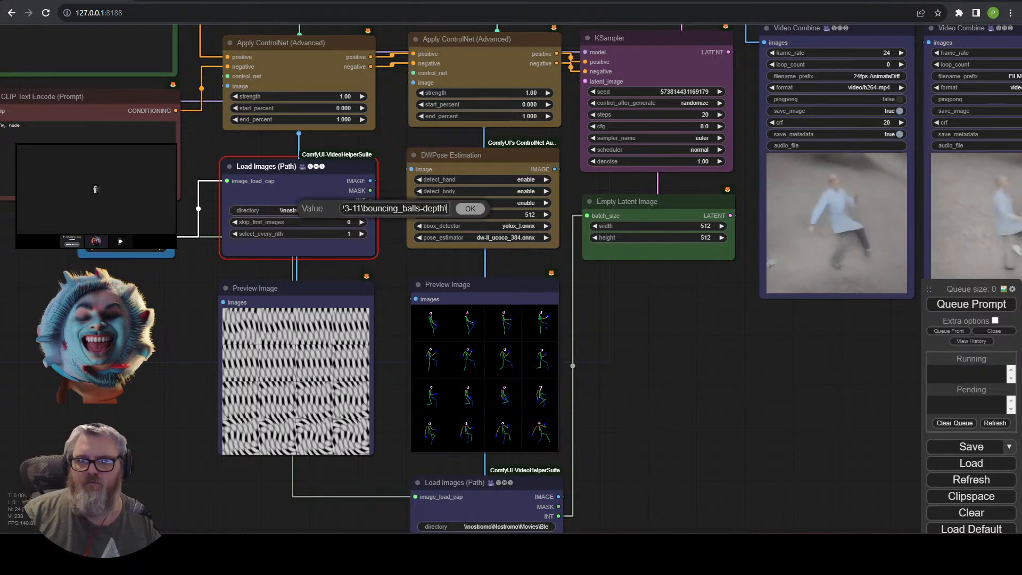
{"action": "key", "text": "Return"}
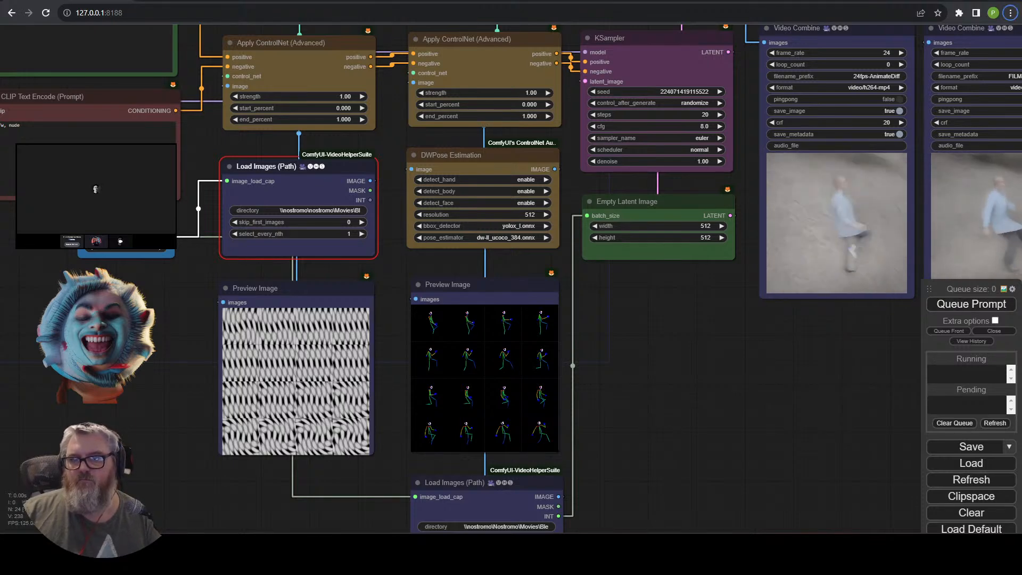
Switch to File Explorer and copy the full path of the 0001 PNG in bouncing_balls-depth.
{"action": "key", "text": "alt+Tab"}
{"action": "left_click", "coordinate": [592, 17]}
{"action": "left_click", "coordinate": [532, 139]}
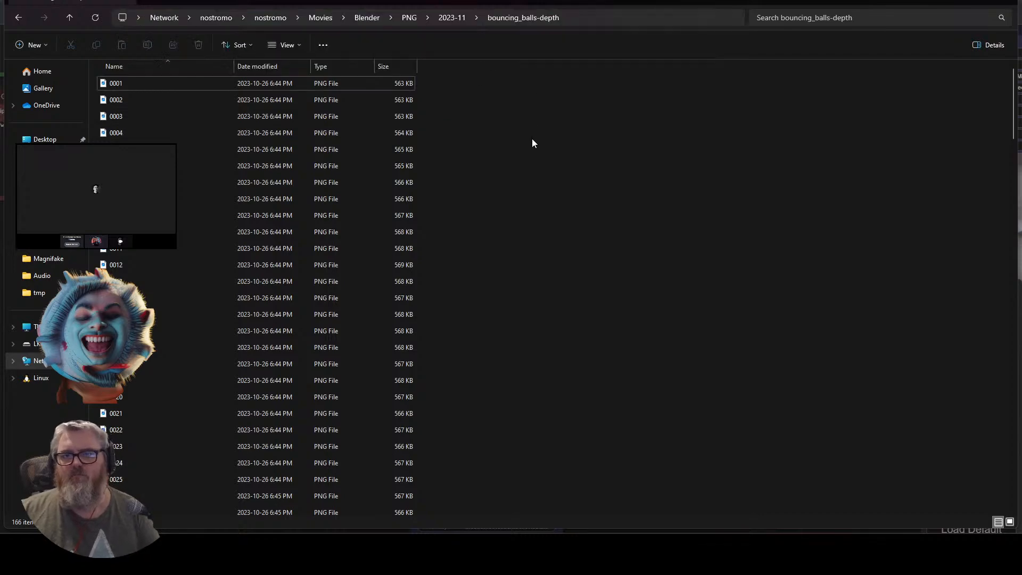
{"action": "key", "text": "alt+Tab"}
{"action": "key", "text": "alt+Tab"}
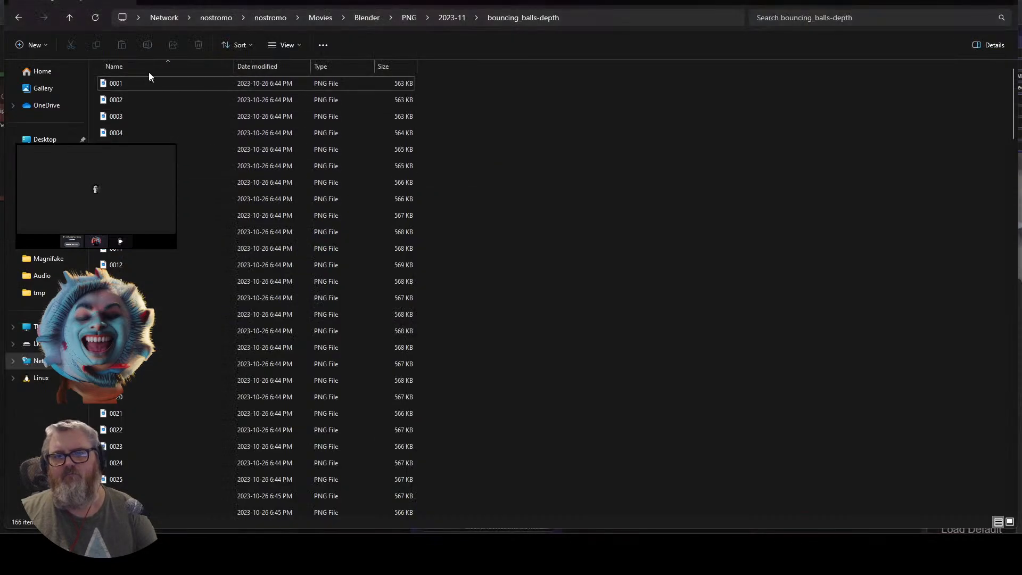
{"action": "right_click", "coordinate": [139, 85]}
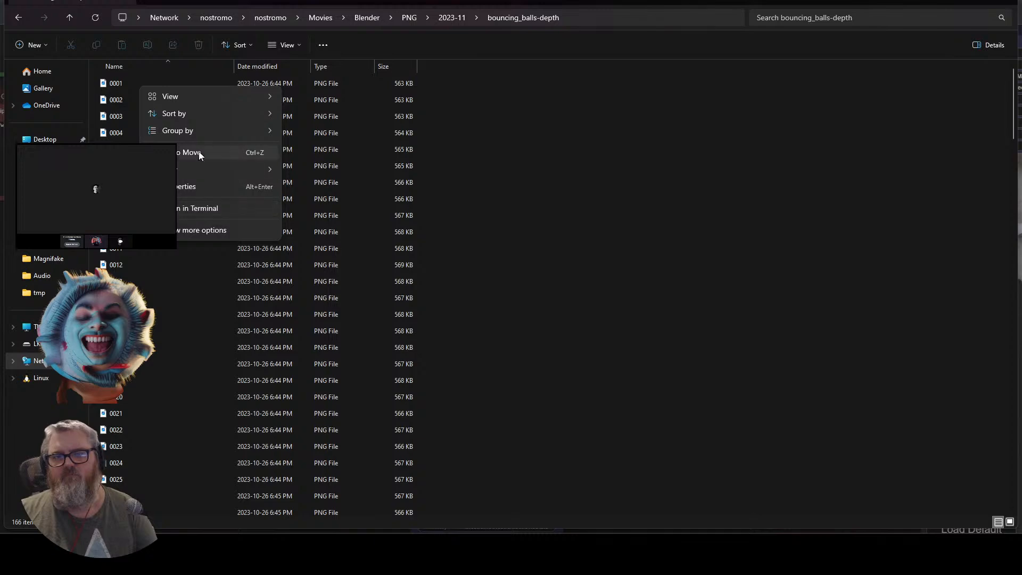
{"action": "left_click", "coordinate": [496, 187]}
{"action": "left_click", "coordinate": [143, 79]}
{"action": "right_click", "coordinate": [142, 79]}
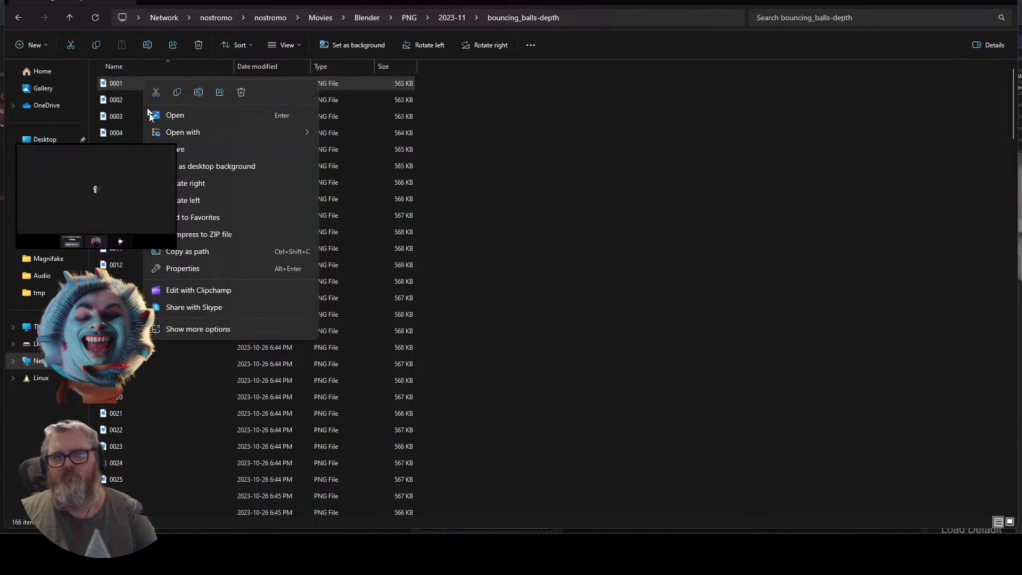
{"action": "left_click", "coordinate": [222, 248]}
In ComfyUI, replace the new Load Images node's directory with the copied path, remove 0001.png from its end, and queue the prompt.
{"action": "key", "text": "alt+Tab"}
{"action": "left_click", "coordinate": [325, 211]}
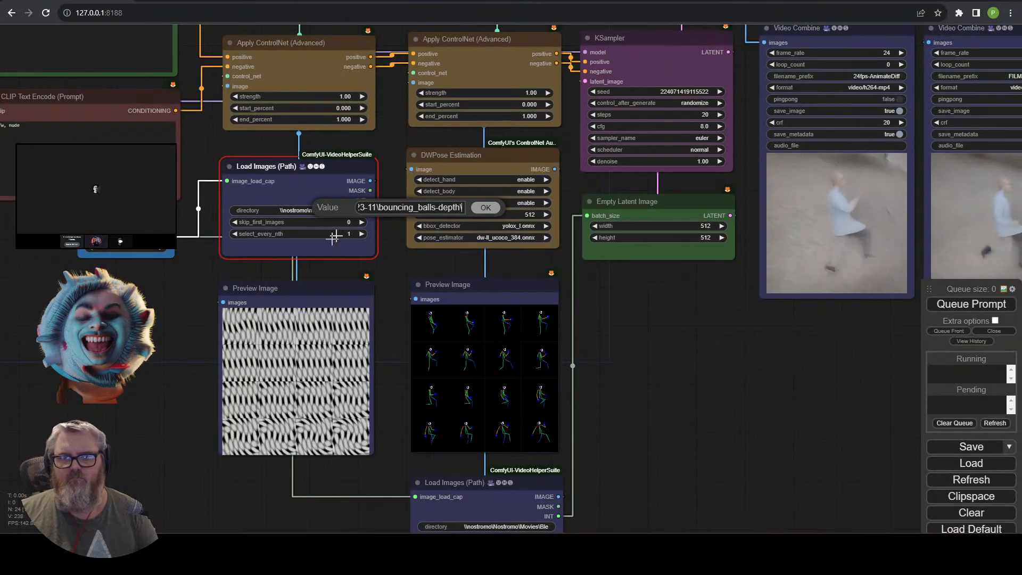
{"action": "key", "text": "ctrl+a"}
{"action": "key", "text": "ctrl+v"}
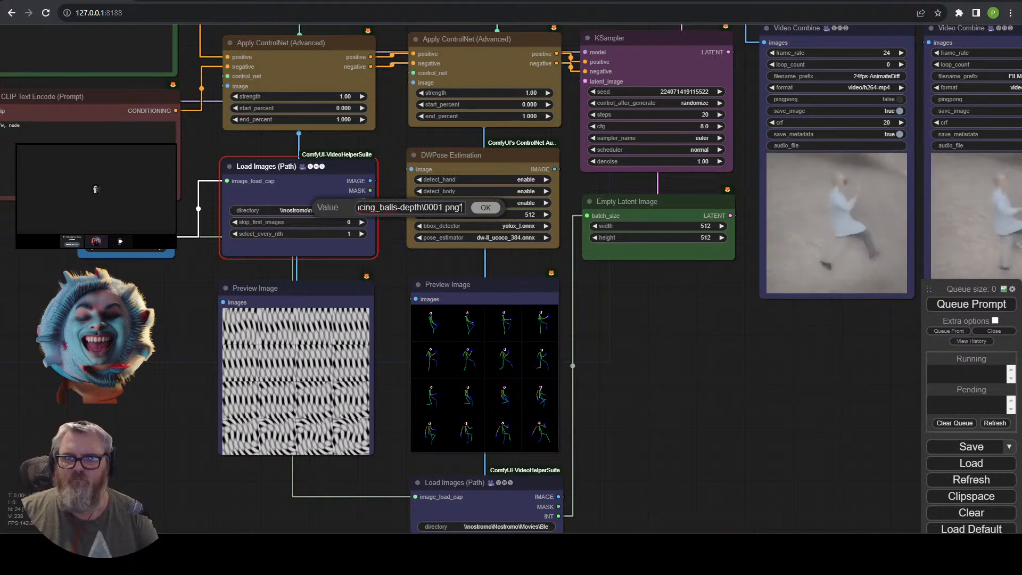
{"action": "key", "text": "BackSpace"}
{"action": "key", "text": "BackSpace"}
{"action": "key", "text": "BackSpace"}
{"action": "key", "text": "BackSpace"}
{"action": "key", "text": "BackSpace"}
{"action": "key", "text": "BackSpace"}
{"action": "key", "text": "BackSpace"}
{"action": "key", "text": "BackSpace"}
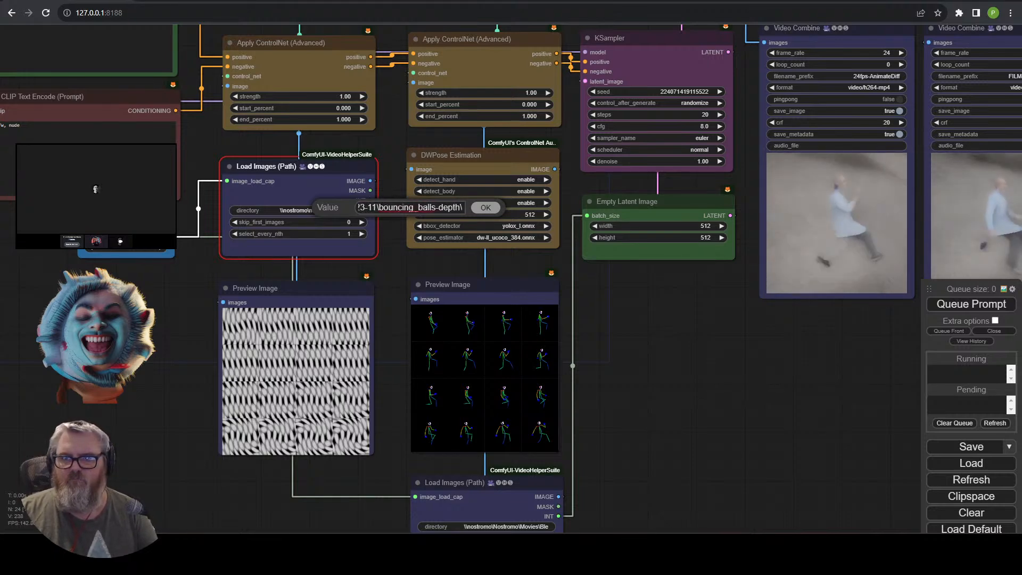
{"action": "key", "text": "Return"}
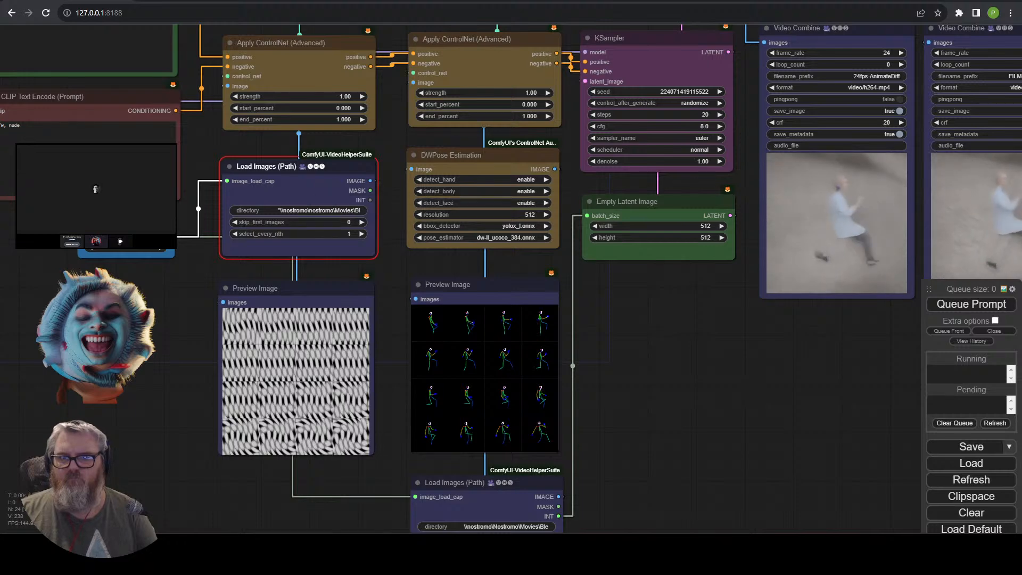
{"action": "left_click", "coordinate": [990, 309]}
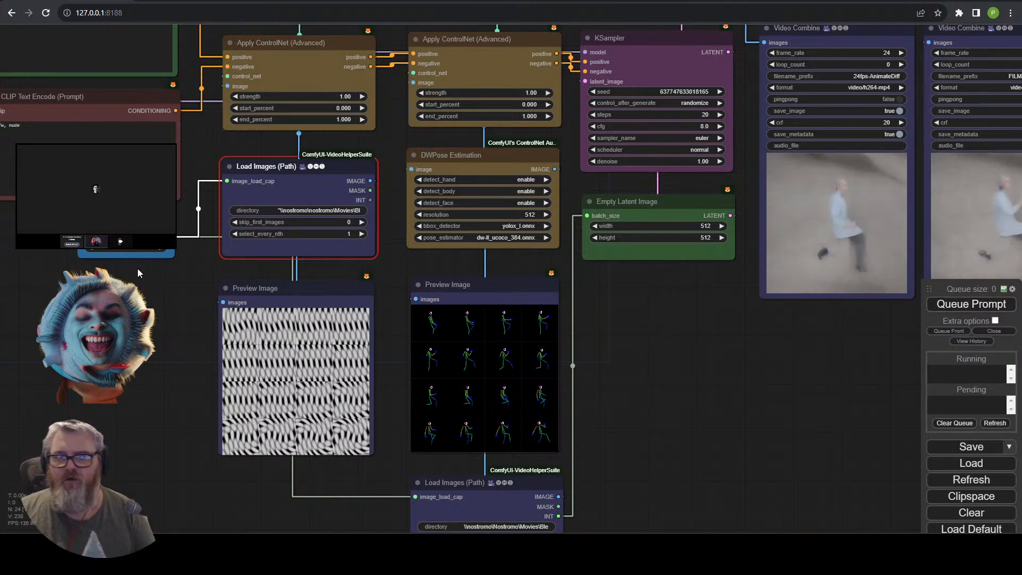
Copy the bouncing_balls-depth folder from the network 2023-11 folder into c:\tmp using File Explorer.
{"action": "key", "text": "alt+Tab"}
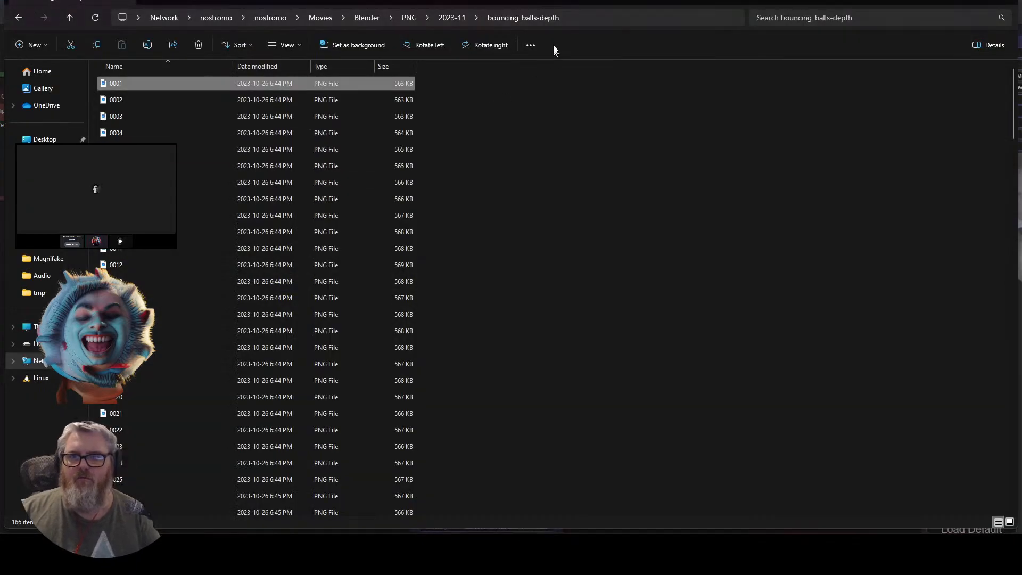
{"action": "left_click", "coordinate": [456, 19]}
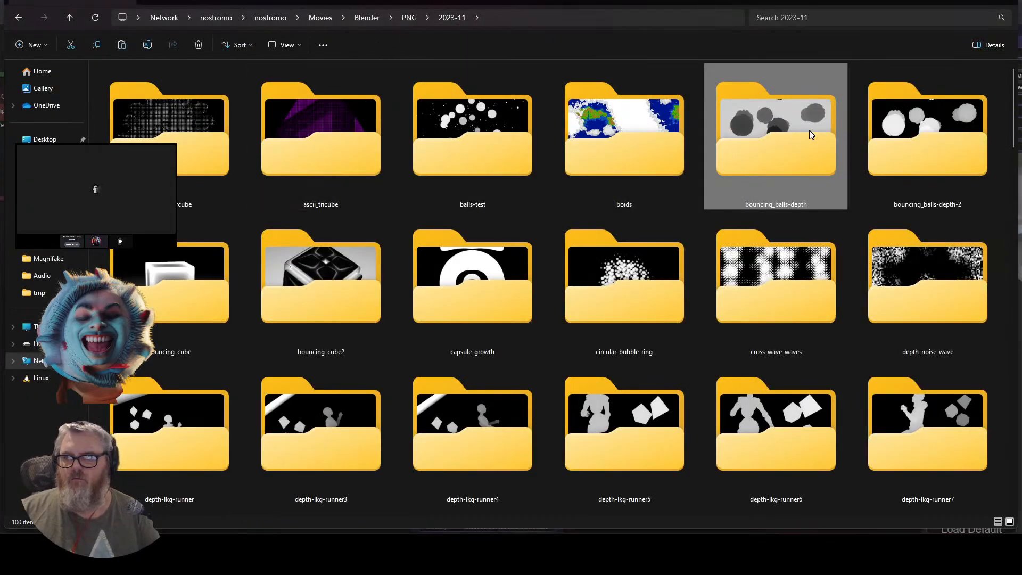
{"action": "key", "text": "super+r"}
{"action": "type", "text": "c:\tmp"}
{"action": "key", "text": "Return"}
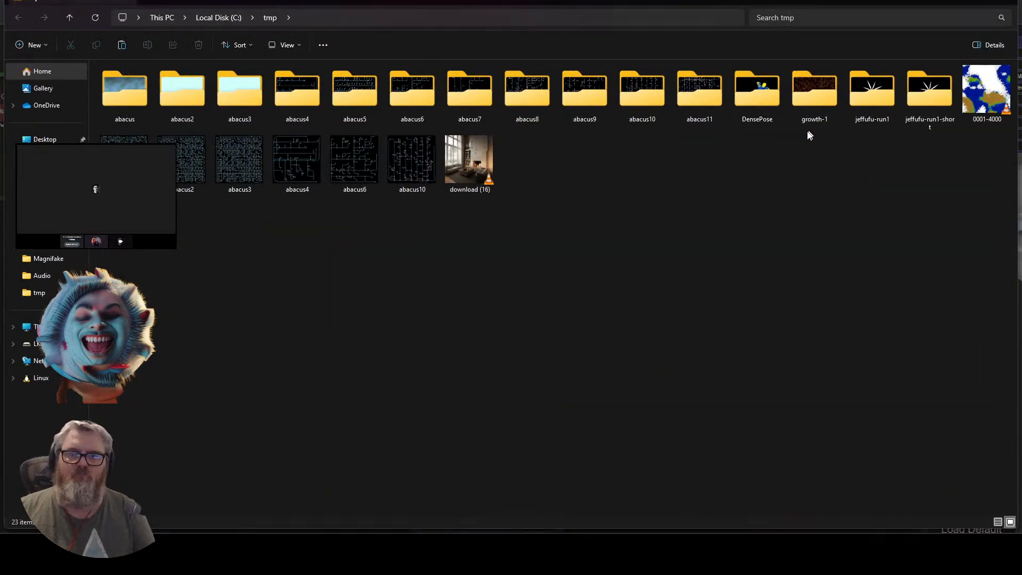
{"action": "key", "text": "ctrl+v"}
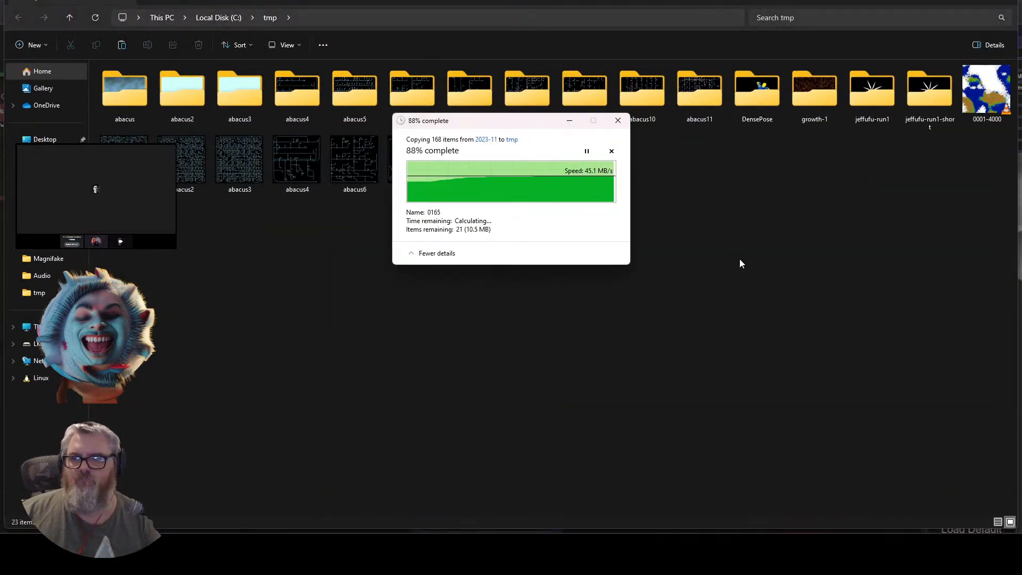
Open the local bouncing_balls-depth folder and copy its path, C:\tmp\bouncing_balls-depth.
{"action": "double_click", "coordinate": [538, 167]}
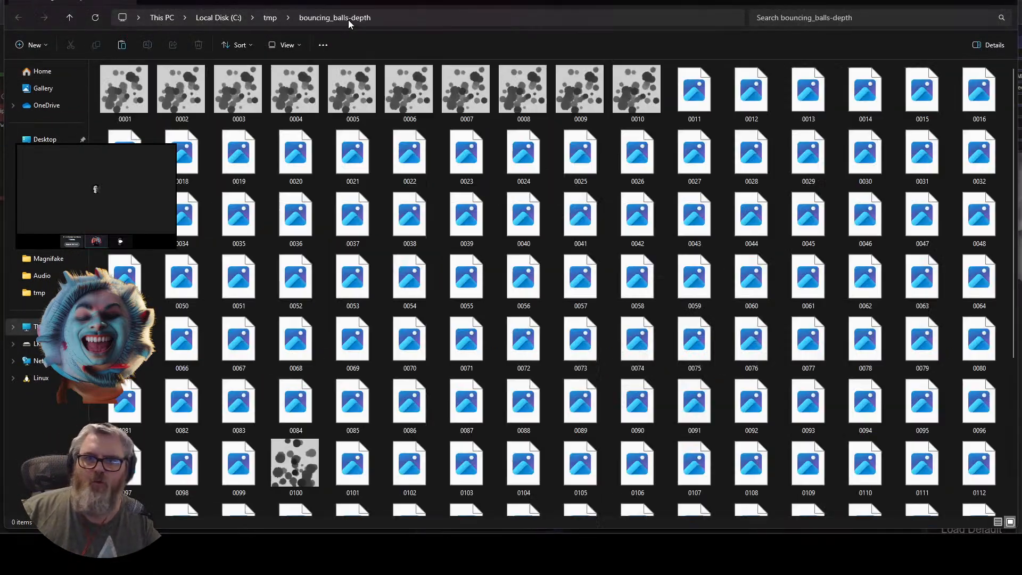
{"action": "left_click", "coordinate": [348, 22]}
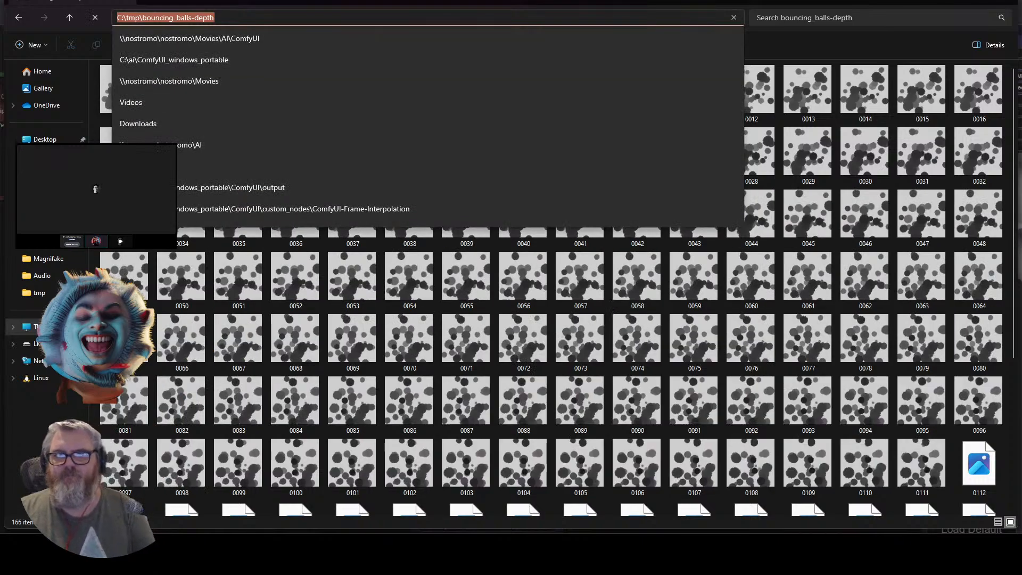
{"action": "key", "text": "alt+Tab"}
{"action": "left_click", "coordinate": [953, 2]}
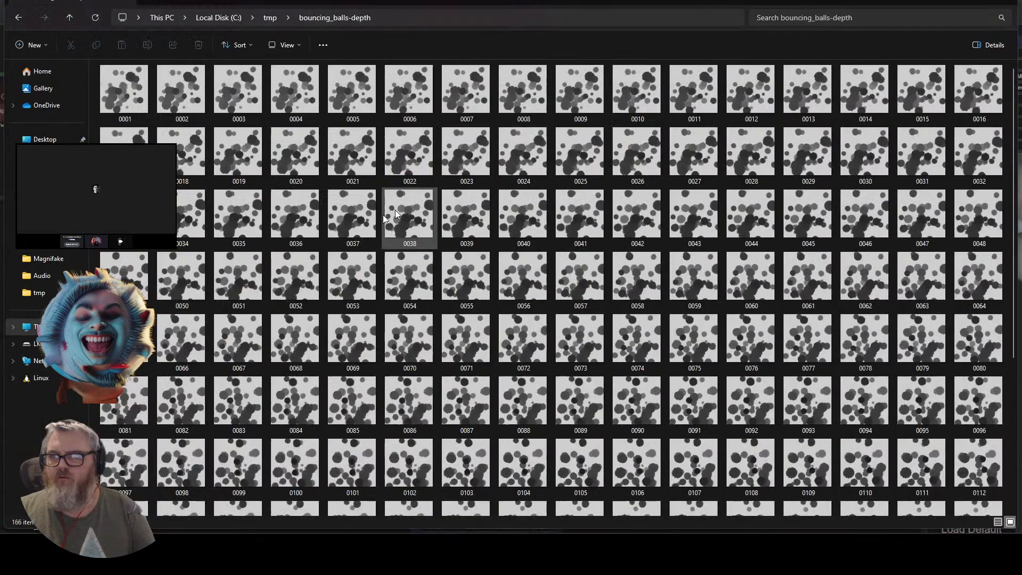
Switch to ComfyUI, set the highlighted Load Images (Path) node's directory to C:\tmp\bouncing_balls-depth, and queue the prompt.
{"action": "key", "text": "alt+Tab"}
{"action": "left_click", "coordinate": [345, 210]}
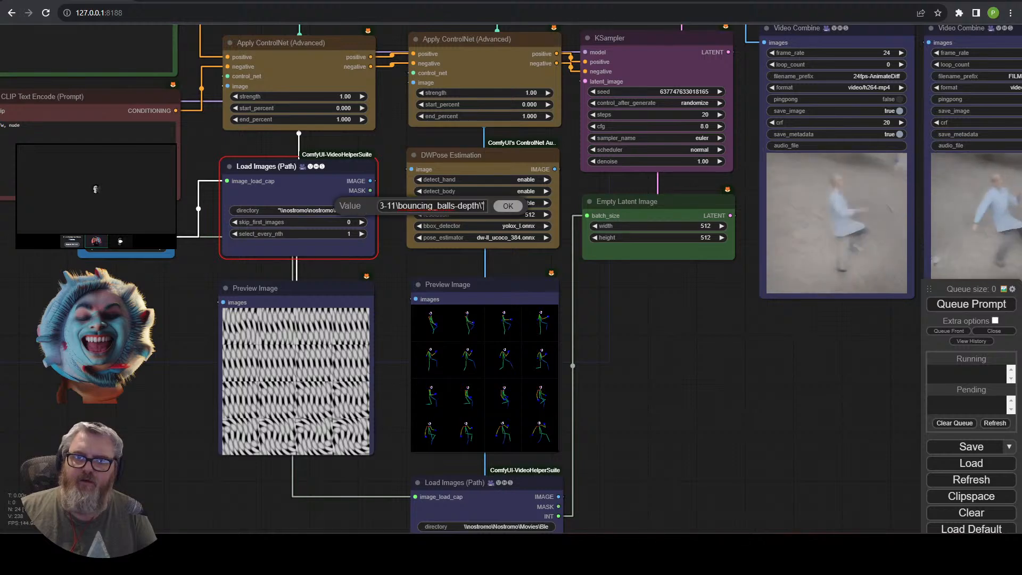
{"action": "key", "text": "ctrl+v"}
{"action": "key", "text": "Return"}
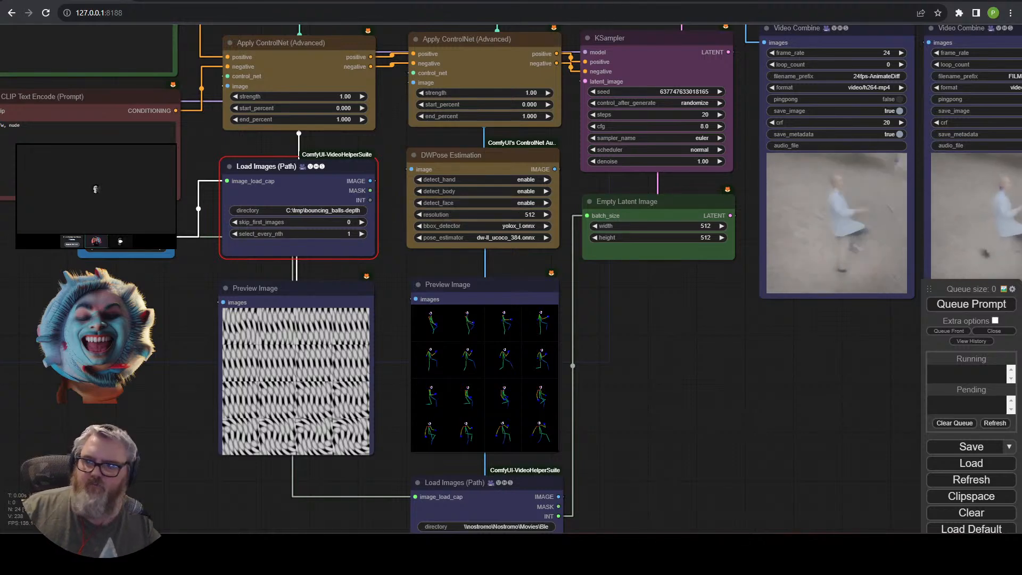
{"action": "left_click", "coordinate": [1005, 307]}
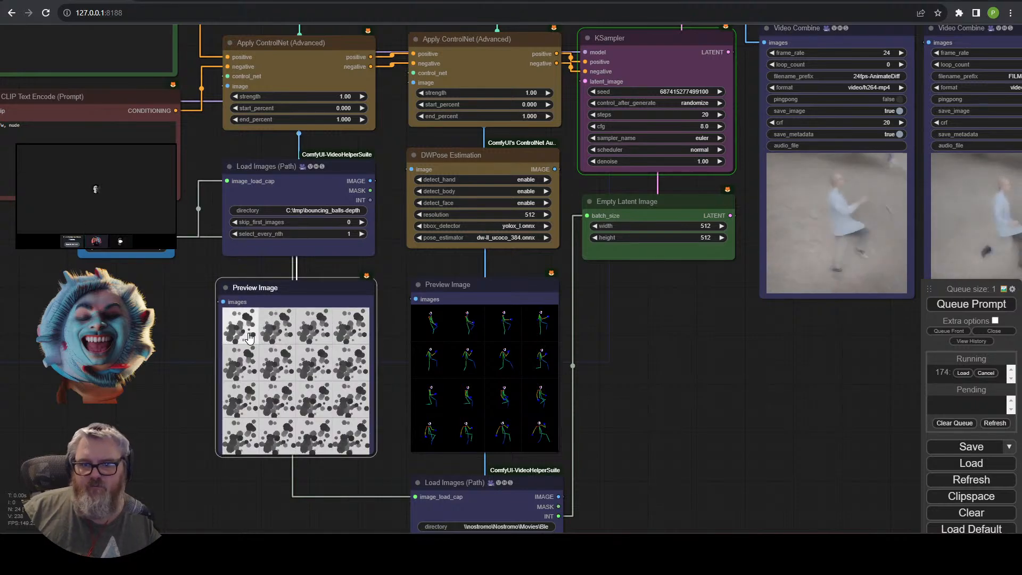
Enlarge a frame in the bouncing-balls Preview Image node and step repeatedly through the depth frames to check the motion.
{"action": "left_click", "coordinate": [249, 337]}
{"action": "key", "text": "Right"}
{"action": "key", "text": "Right"}
{"action": "key", "text": "Right"}
{"action": "key", "text": "Right"}
{"action": "key", "text": "Right"}
{"action": "key", "text": "Right"}
{"action": "key", "text": "Right"}
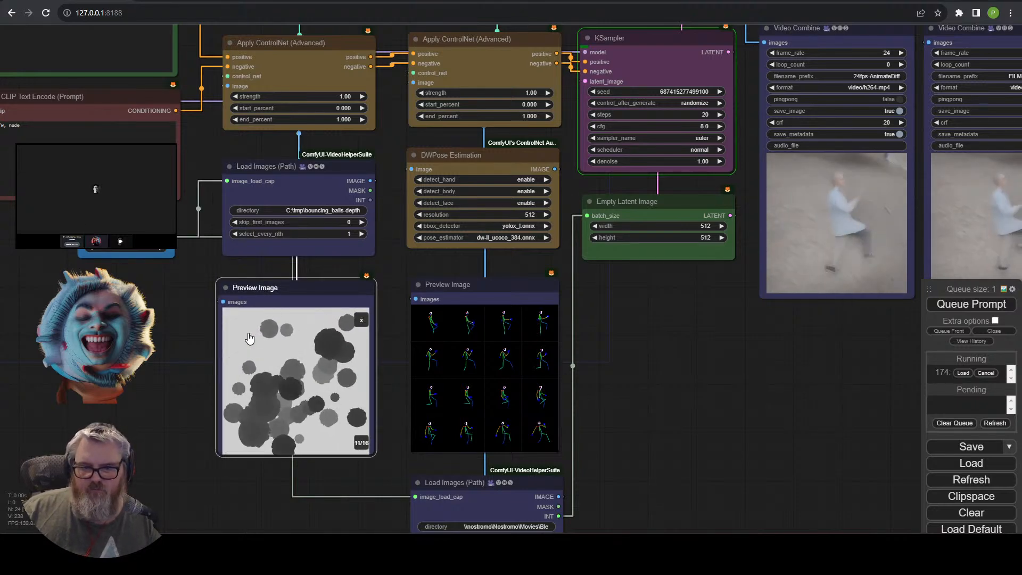
{"action": "key", "text": "Right"}
{"action": "key", "text": "Right"}
{"action": "key", "text": "Right"}
{"action": "key", "text": "Right"}
{"action": "key", "text": "Right"}
{"action": "key", "text": "Right"}
{"action": "key", "text": "Right"}
{"action": "key", "text": "Right"}
{"action": "key", "text": "Right"}
{"action": "key", "text": "Right"}
{"action": "key", "text": "Right"}
{"action": "key", "text": "Right"}
{"action": "key", "text": "Right"}
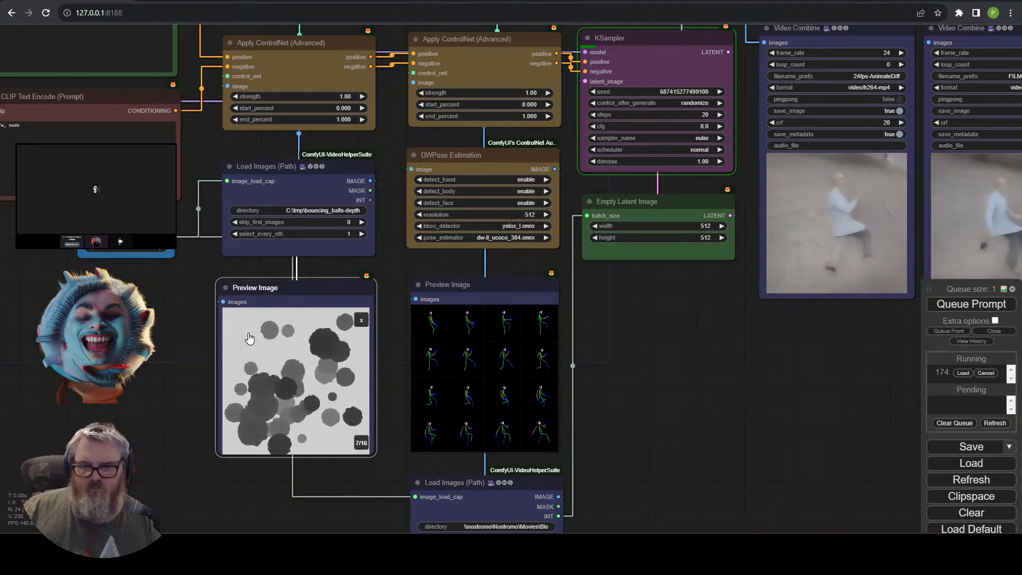
{"action": "key", "text": "Right"}
{"action": "key", "text": "Right"}
{"action": "key", "text": "Right"}
{"action": "key", "text": "Right"}
{"action": "key", "text": "Right"}
{"action": "key", "text": "Right"}
{"action": "key", "text": "Right"}
{"action": "key", "text": "Right"}
{"action": "key", "text": "Right"}
{"action": "key", "text": "Right"}
{"action": "key", "text": "Right"}
{"action": "key", "text": "Right"}
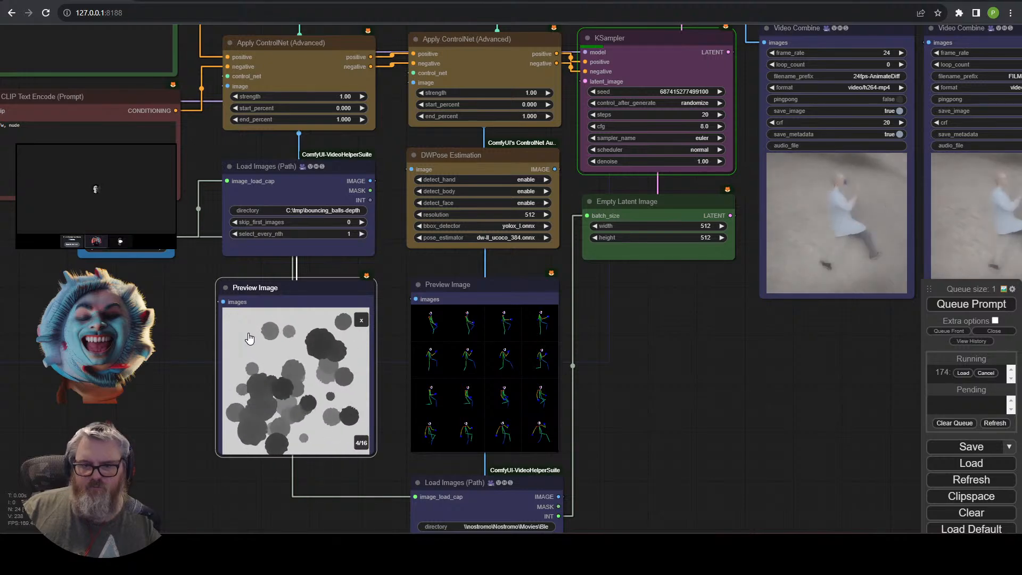
{"action": "key", "text": "Right"}
{"action": "key", "text": "Right"}
{"action": "key", "text": "Right"}
{"action": "key", "text": "Right"}
{"action": "key", "text": "Right"}
{"action": "key", "text": "Right"}
{"action": "key", "text": "Right"}
{"action": "key", "text": "Right"}
{"action": "key", "text": "Right"}
{"action": "key", "text": "Right"}
{"action": "key", "text": "Right"}
{"action": "key", "text": "Right"}
{"action": "key", "text": "Right"}
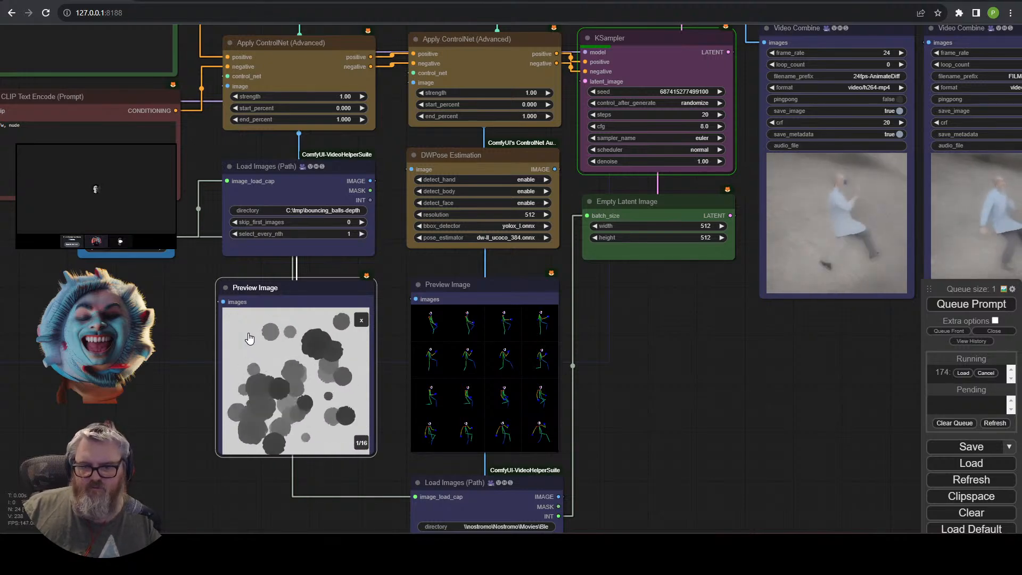
{"action": "key", "text": "Right"}
{"action": "key", "text": "Right"}
{"action": "key", "text": "Right"}
{"action": "key", "text": "Right"}
{"action": "key", "text": "Right"}
{"action": "key", "text": "Right"}
{"action": "key", "text": "Right"}
{"action": "key", "text": "Right"}
{"action": "key", "text": "Right"}
{"action": "key", "text": "Right"}
{"action": "key", "text": "Right"}
{"action": "key", "text": "Right"}
{"action": "key", "text": "Right"}
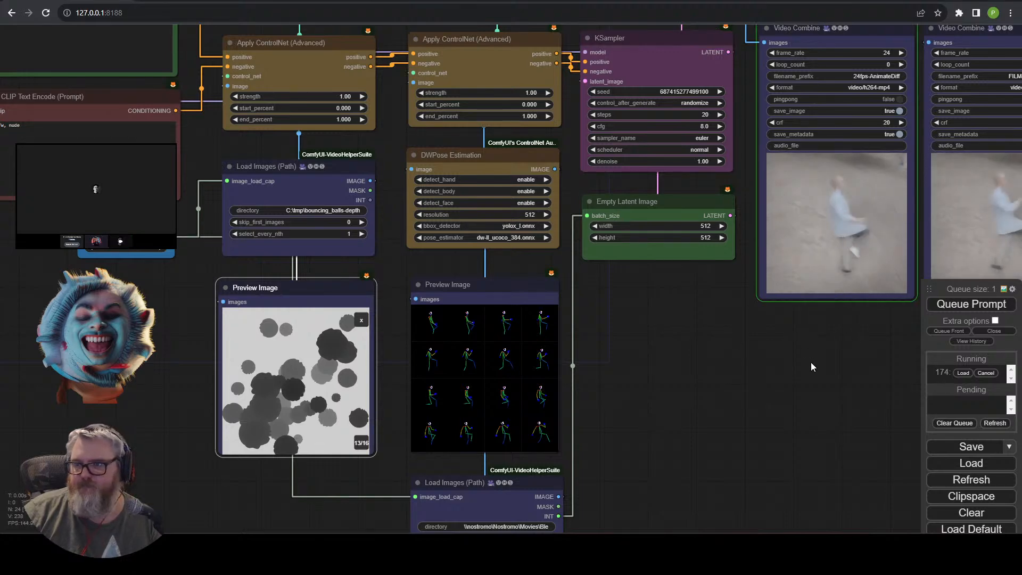
Examine the generated animations in the two Video Combine nodes up close.
{"action": "left_click_drag", "start_coordinate": [848, 349], "coordinate": [544, 437]}
{"action": "scroll", "coordinate": [586, 417], "scroll_direction": "up", "scroll_amount": 6}
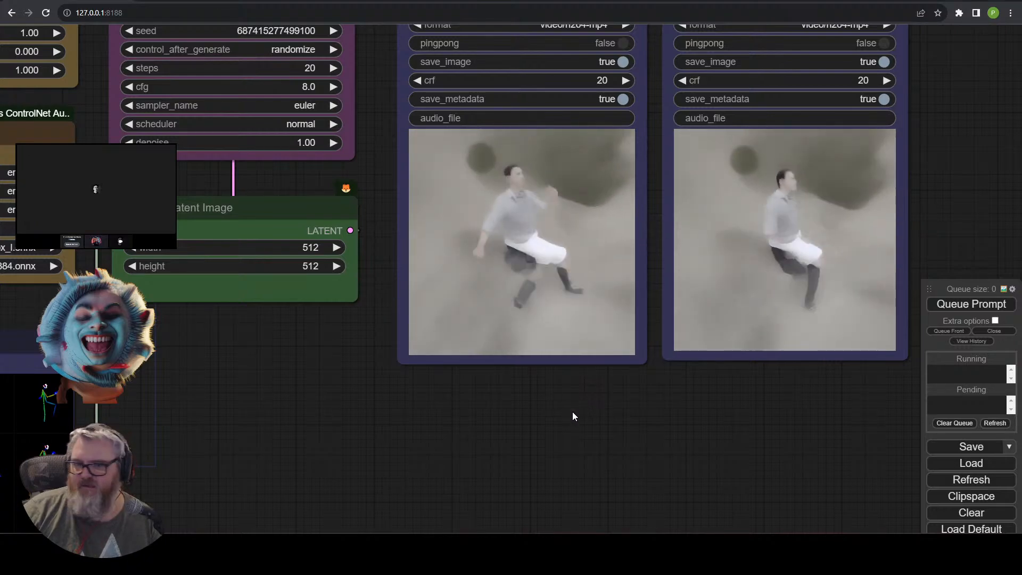
{"action": "scroll", "coordinate": [573, 411], "scroll_direction": "down", "scroll_amount": 4}
{"action": "left_click_drag", "start_coordinate": [502, 430], "coordinate": [728, 378]}
{"action": "scroll", "coordinate": [441, 461], "scroll_direction": "up", "scroll_amount": 4}
{"action": "scroll", "coordinate": [461, 462], "scroll_direction": "down", "scroll_amount": 2}
{"action": "scroll", "coordinate": [647, 391], "scroll_direction": "down", "scroll_amount": 2}
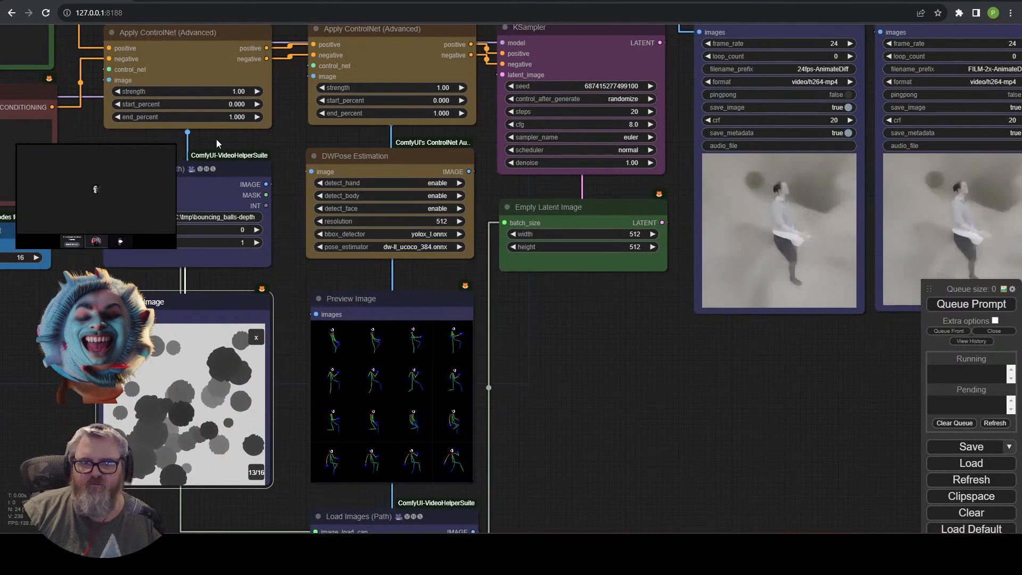
Switch the bouncing-balls branch's ControlNet loader to control_v11f1p_sd15_depth.pth and queue the prompt.
{"action": "left_click_drag", "start_coordinate": [217, 142], "coordinate": [240, 305]}
{"action": "scroll", "coordinate": [237, 211], "scroll_direction": "down", "scroll_amount": 1}
{"action": "left_click", "coordinate": [246, 156]}
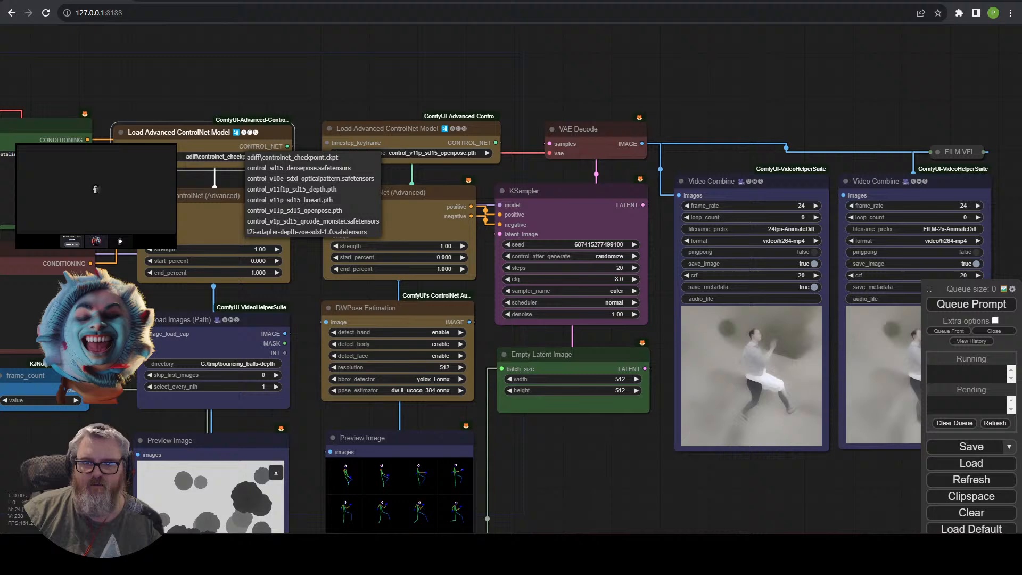
{"action": "left_click", "coordinate": [265, 194]}
{"action": "left_click_drag", "start_coordinate": [640, 479], "coordinate": [641, 429]}
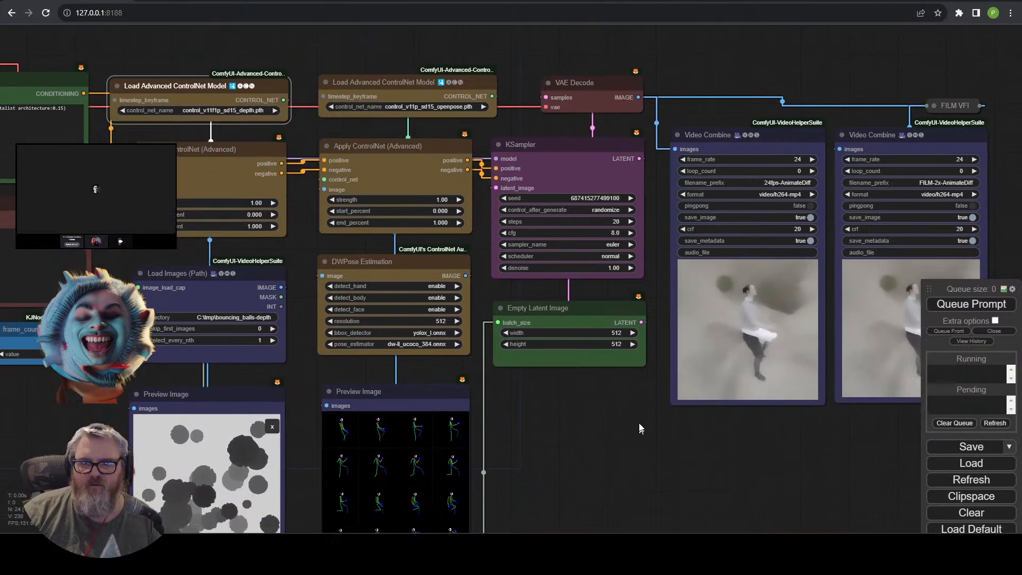
{"action": "left_click", "coordinate": [1007, 300]}
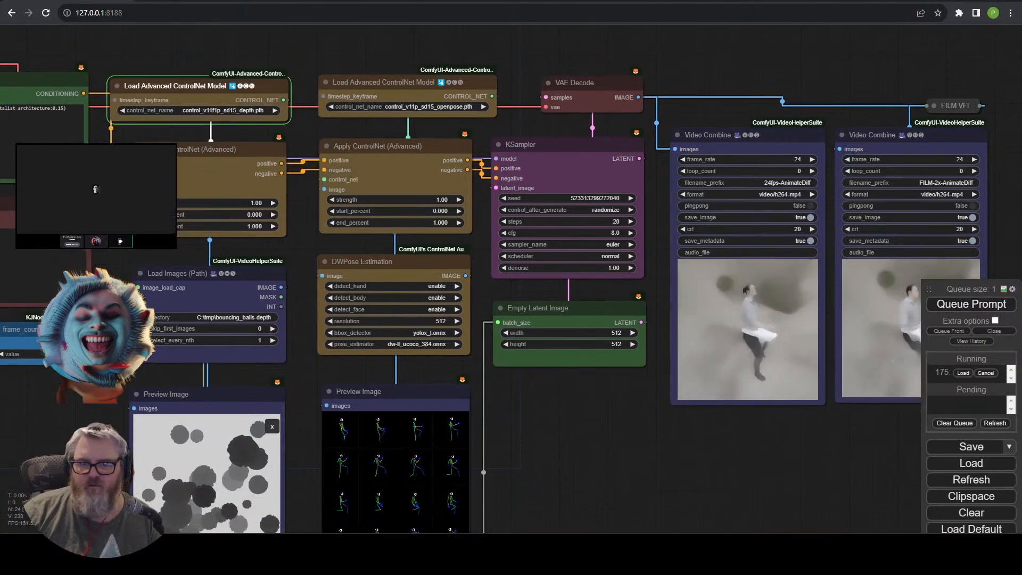
Set the Apply ControlNet strength to 0.5 for the depth branch and 0.8 for the openpose branch.
{"action": "left_click", "coordinate": [258, 202]}
{"action": "type", "text": "0.5"}
{"action": "key", "text": "Return"}
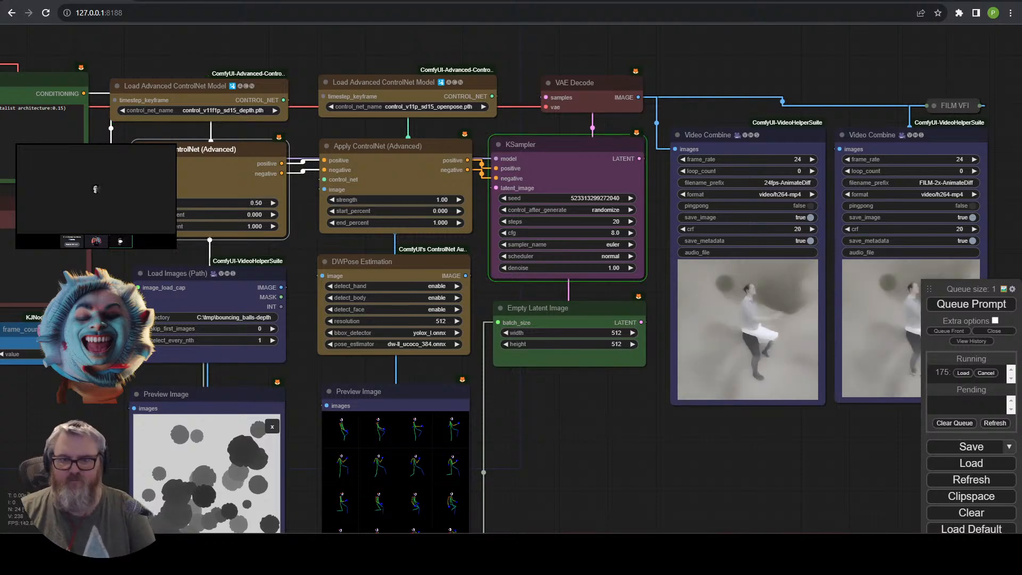
{"action": "left_click", "coordinate": [412, 200]}
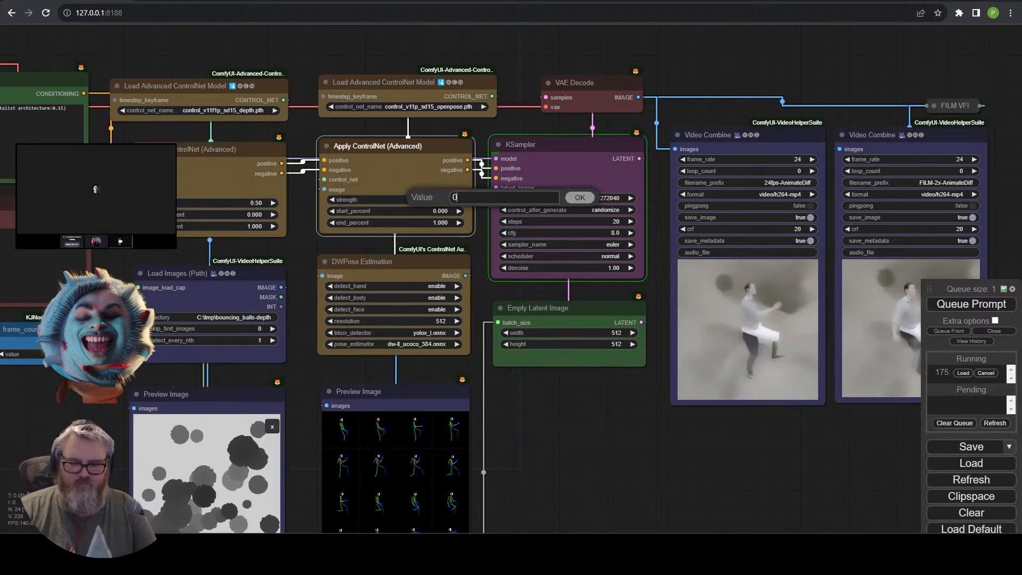
{"action": "type", "text": "0.8"}
{"action": "key", "text": "Return"}
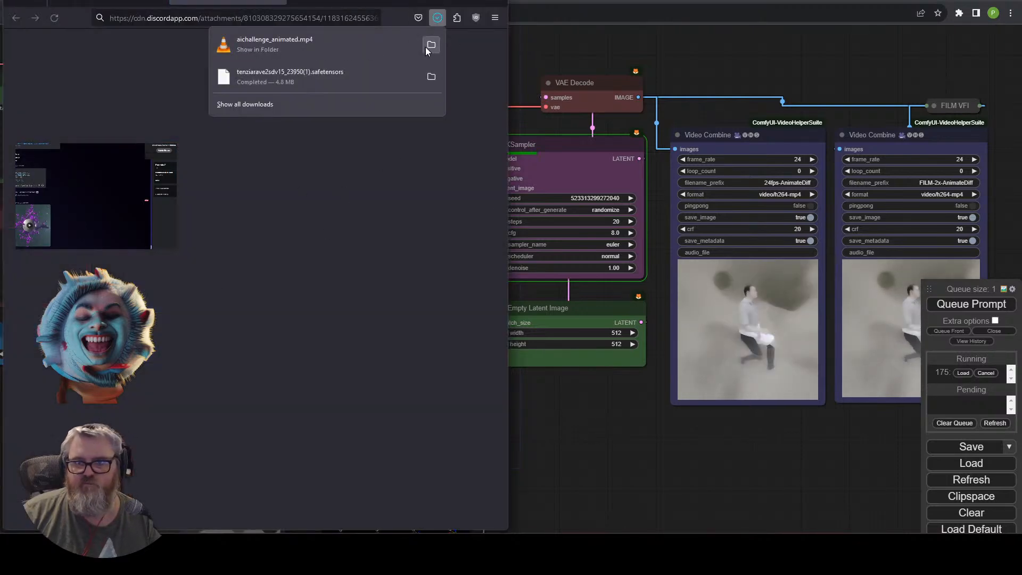
Copy the path of the downloaded aichallenge_animated.mp4 in File Explorer and, back in ComfyUI, paste it as the bouncing-balls Load Images directory.
{"action": "left_click", "coordinate": [431, 44]}
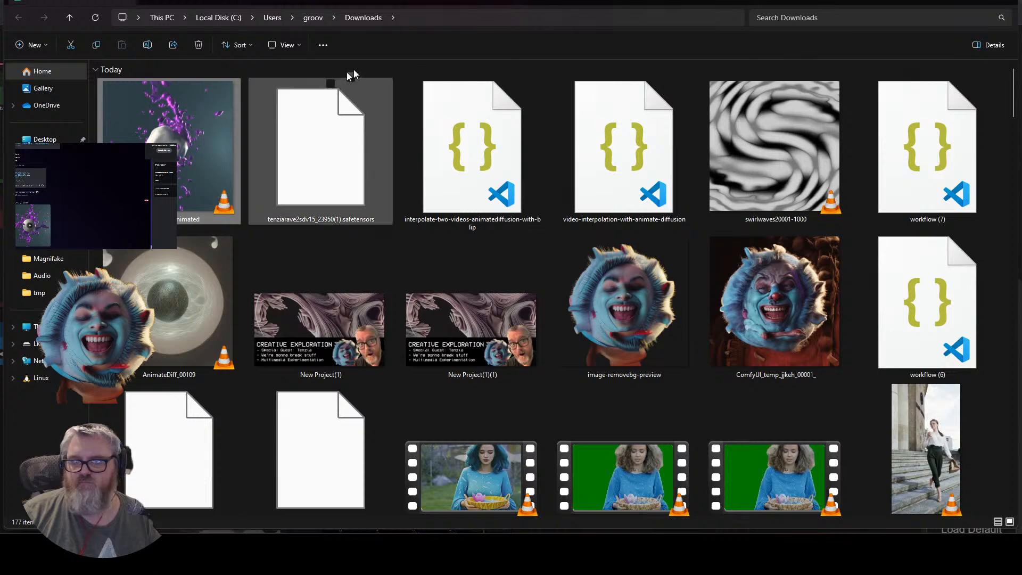
{"action": "key", "text": "alt+F4"}
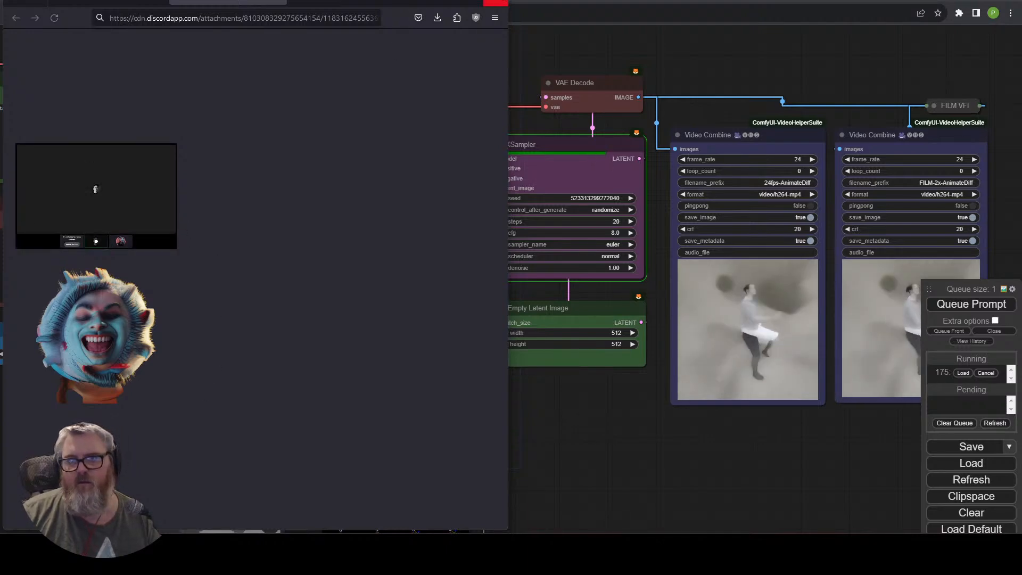
{"action": "key", "text": "alt+Tab"}
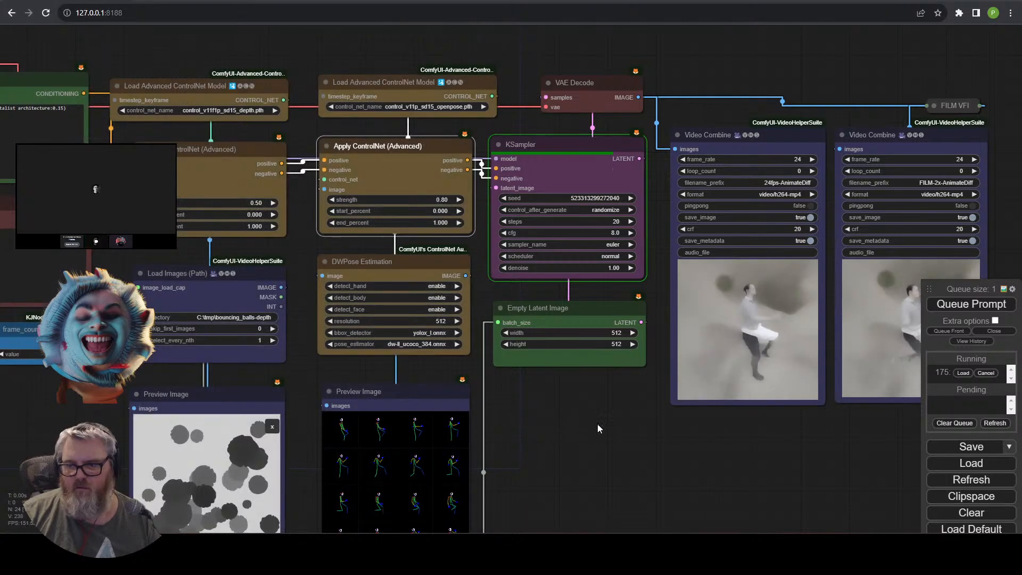
{"action": "left_click", "coordinate": [598, 424]}
{"action": "left_click", "coordinate": [218, 318]}
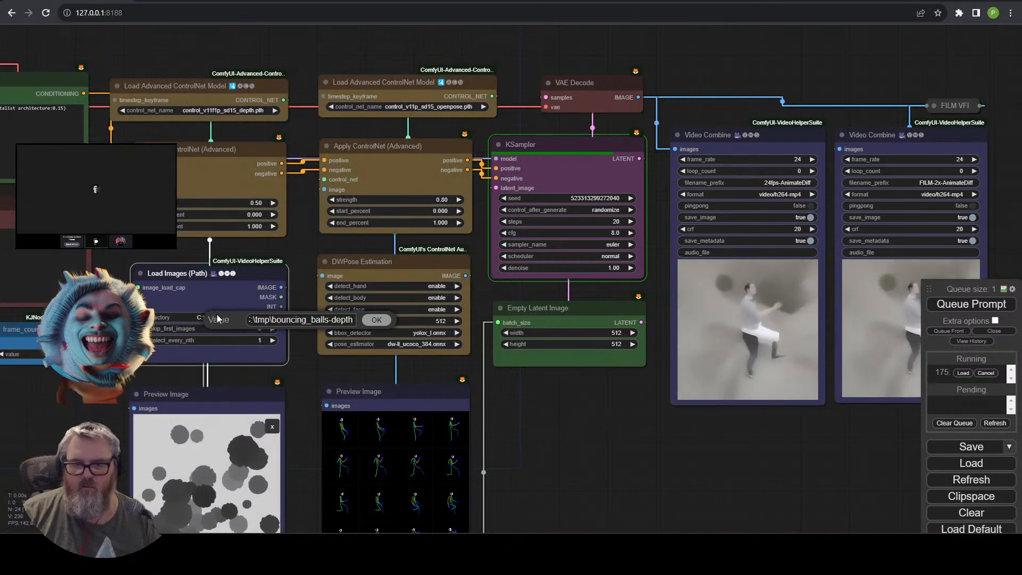
{"action": "key", "text": "ctrl+a"}
{"action": "key", "text": "ctrl+v"}
{"action": "key", "text": "Return"}
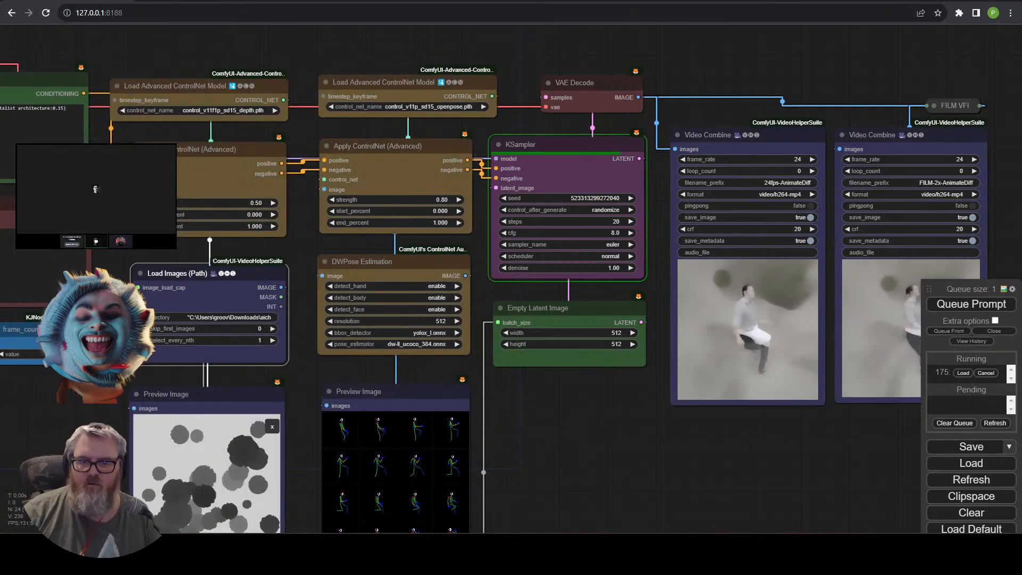
Load adiff\controlnet_checkpoint.ckpt in the first ControlNet loader and inspect the newly generated bouncing-balls animation.
{"action": "left_click", "coordinate": [212, 111]}
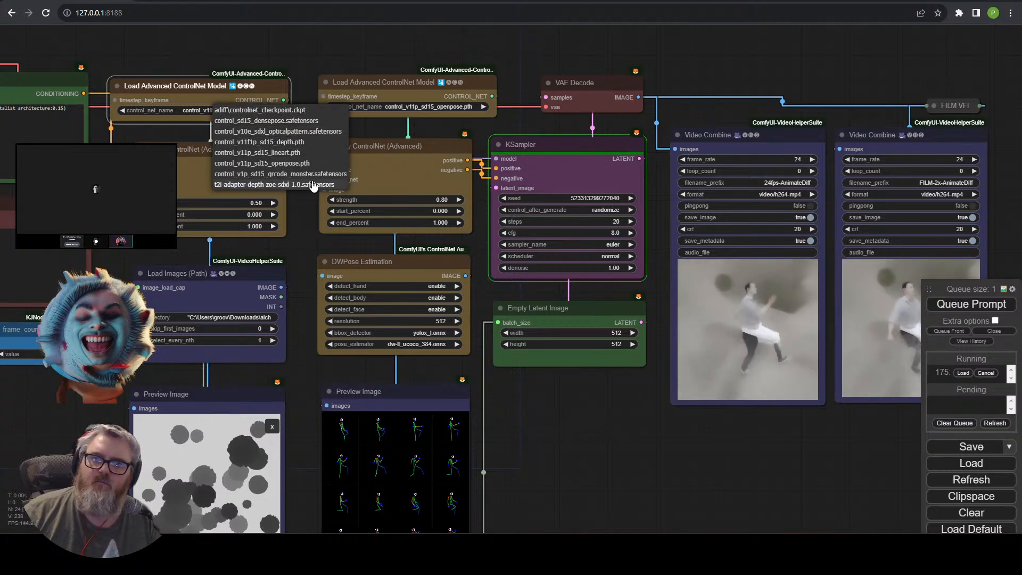
{"action": "left_click", "coordinate": [311, 113]}
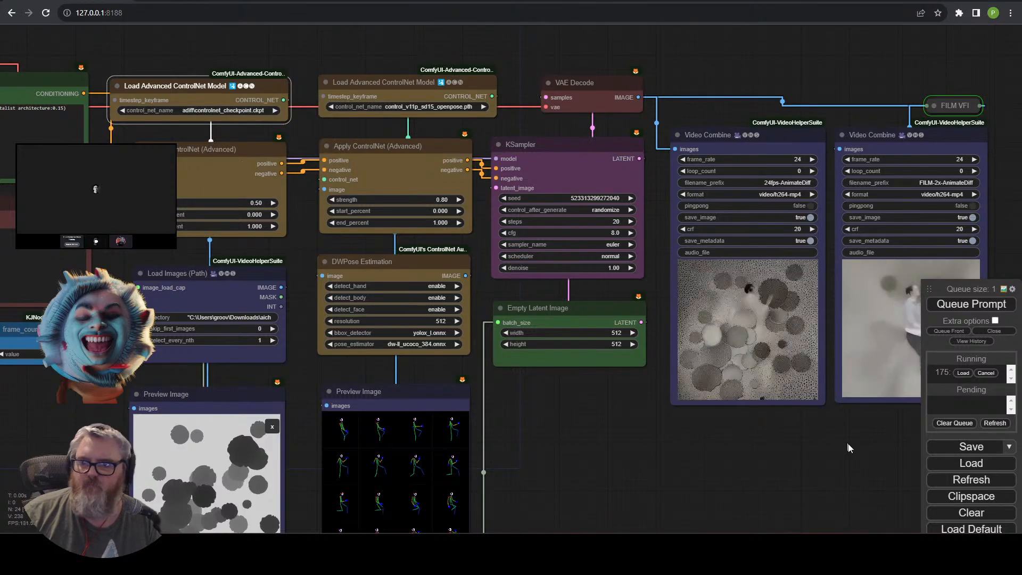
{"action": "left_click_drag", "start_coordinate": [849, 447], "coordinate": [595, 444]}
{"action": "scroll", "coordinate": [532, 406], "scroll_direction": "up", "scroll_amount": 6}
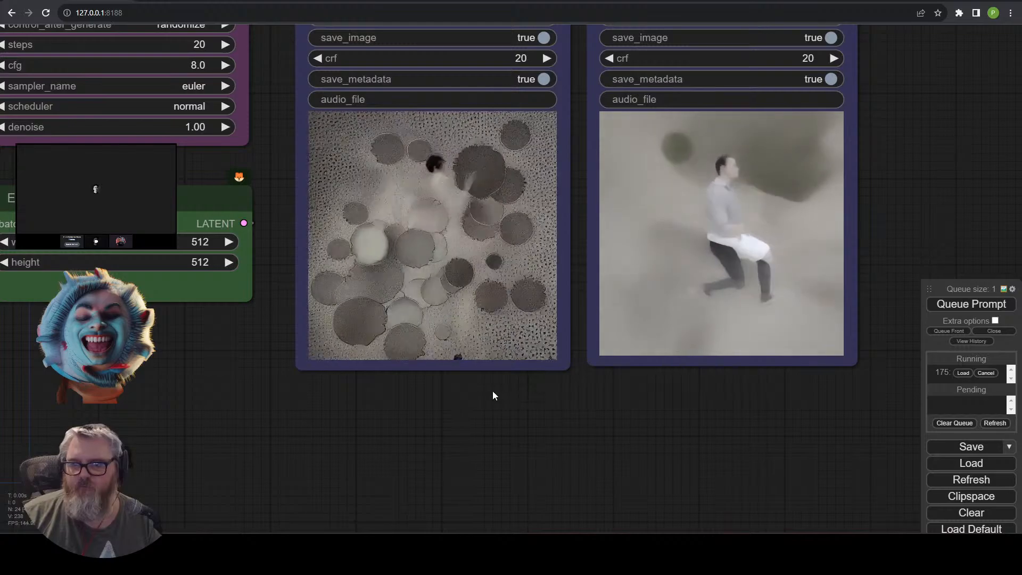
{"action": "scroll", "coordinate": [419, 377], "scroll_direction": "down", "scroll_amount": 4}
{"action": "left_click_drag", "start_coordinate": [260, 392], "coordinate": [655, 543]}
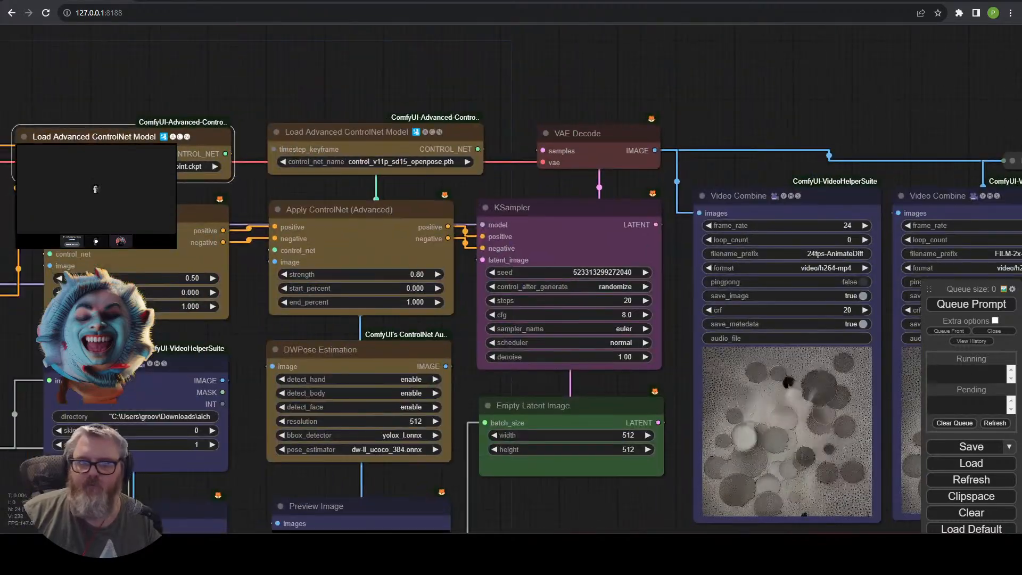
Set the first Apply ControlNet node's strength to 1 and queue the prompt.
{"action": "left_click", "coordinate": [170, 278]}
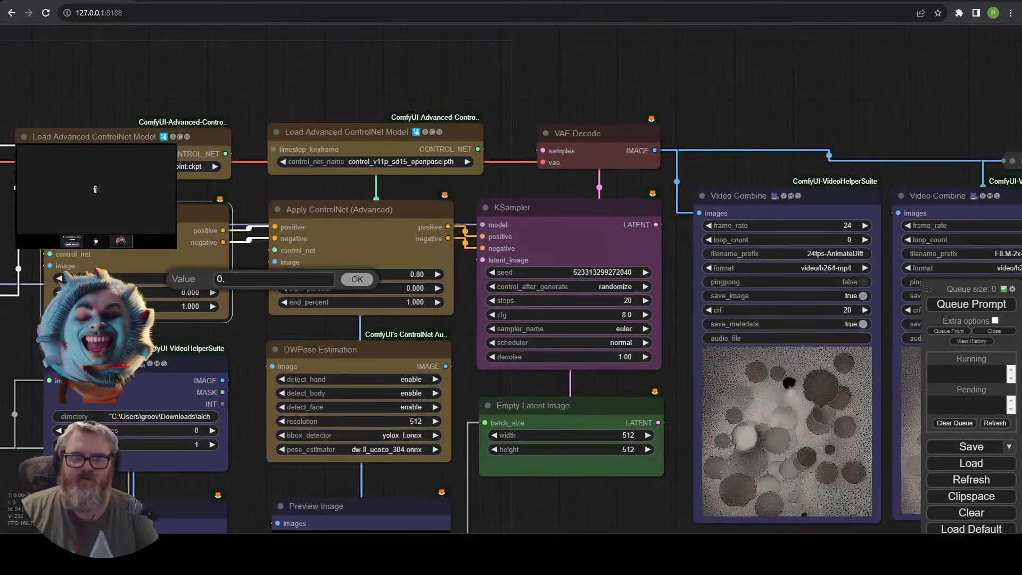
{"action": "type", "text": "1"}
{"action": "key", "text": "Return"}
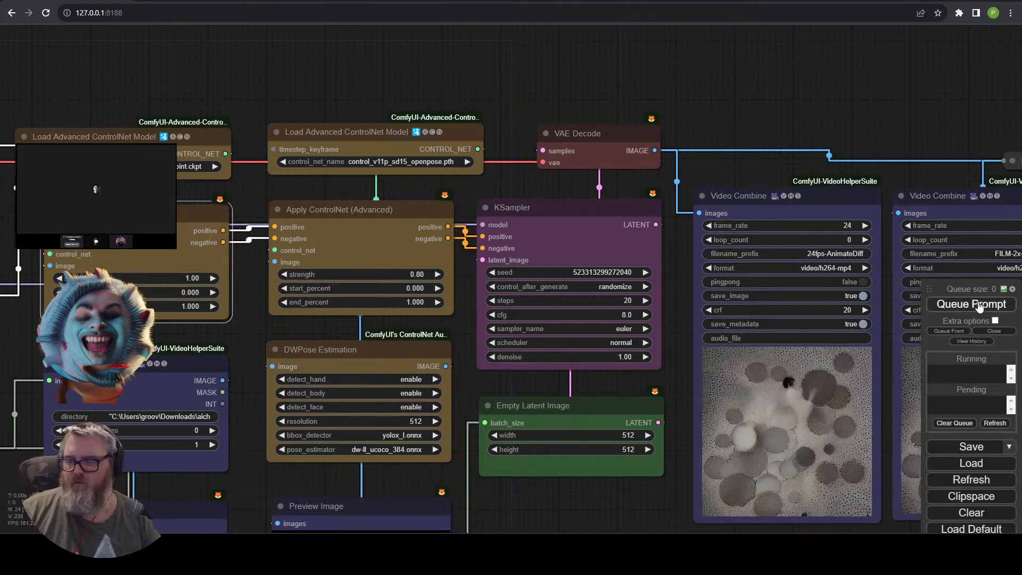
Replace the first branch's Load Images (Path) node with a VHS_LoadVideo node and upload aichallenge_animated.mp4 into it.
{"action": "scroll", "coordinate": [637, 499], "scroll_direction": "down", "scroll_amount": 2}
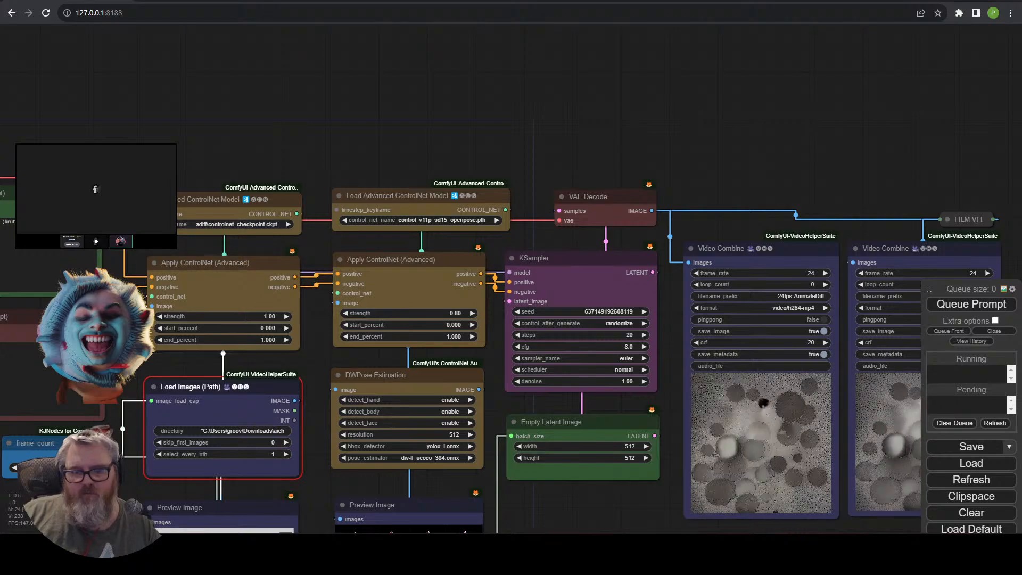
{"action": "scroll", "coordinate": [260, 398], "scroll_direction": "up", "scroll_amount": 1}
{"action": "double_click", "coordinate": [203, 391]}
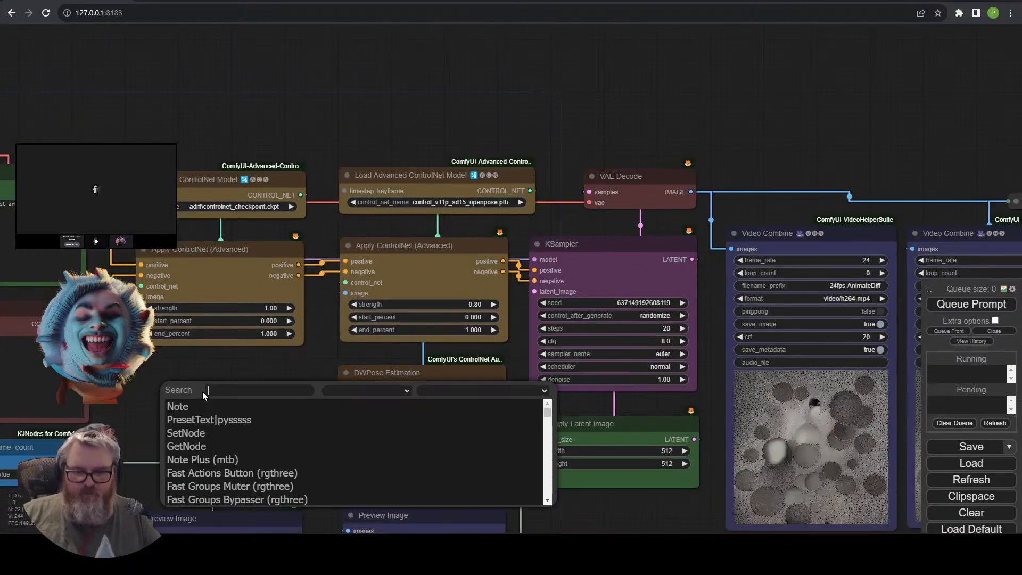
{"action": "type", "text": "loadvi"}
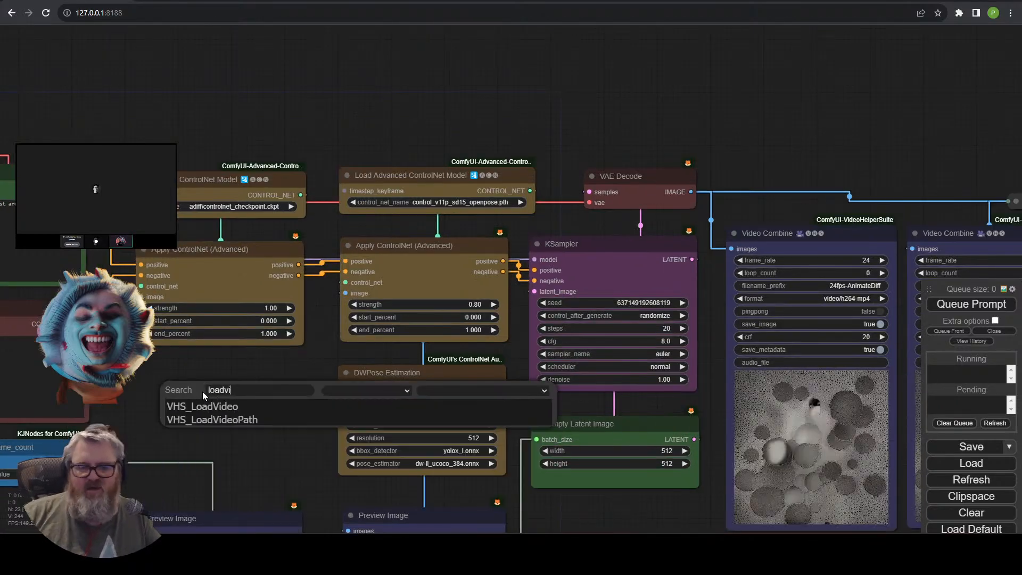
{"action": "key", "text": "Down"}
{"action": "key", "text": "Return"}
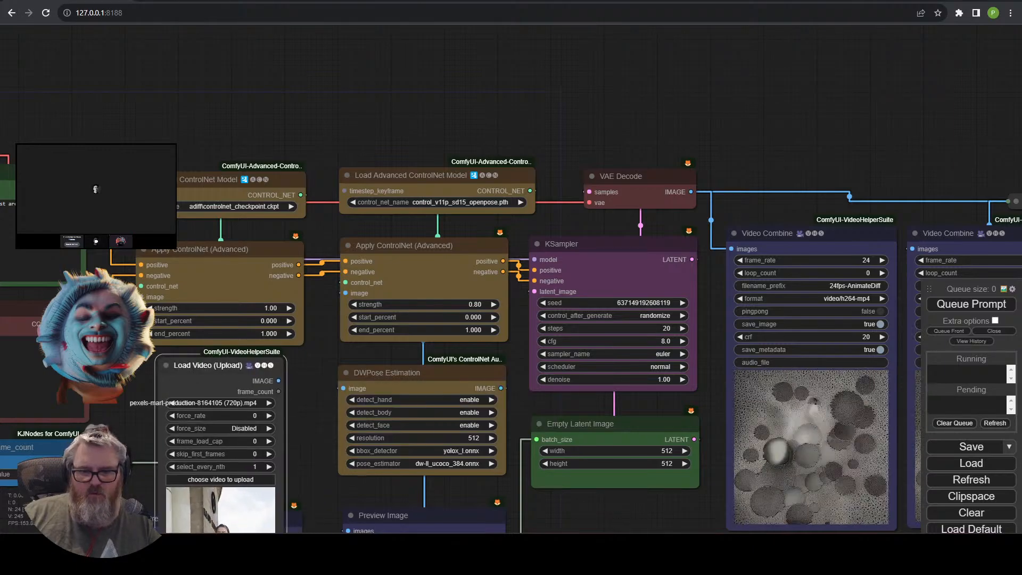
{"action": "left_click", "coordinate": [219, 479]}
{"action": "double_click", "coordinate": [195, 93]}
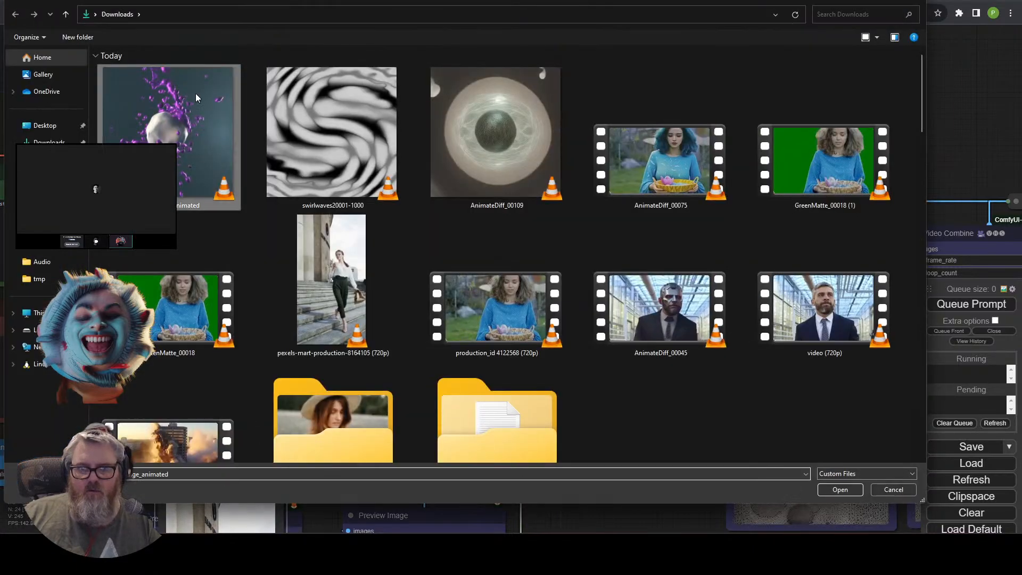
Delete the depth frames' Preview Image node and move the Load Video node slightly lower, beneath the first Apply ControlNet.
{"action": "left_click_drag", "start_coordinate": [326, 442], "coordinate": [322, 252]}
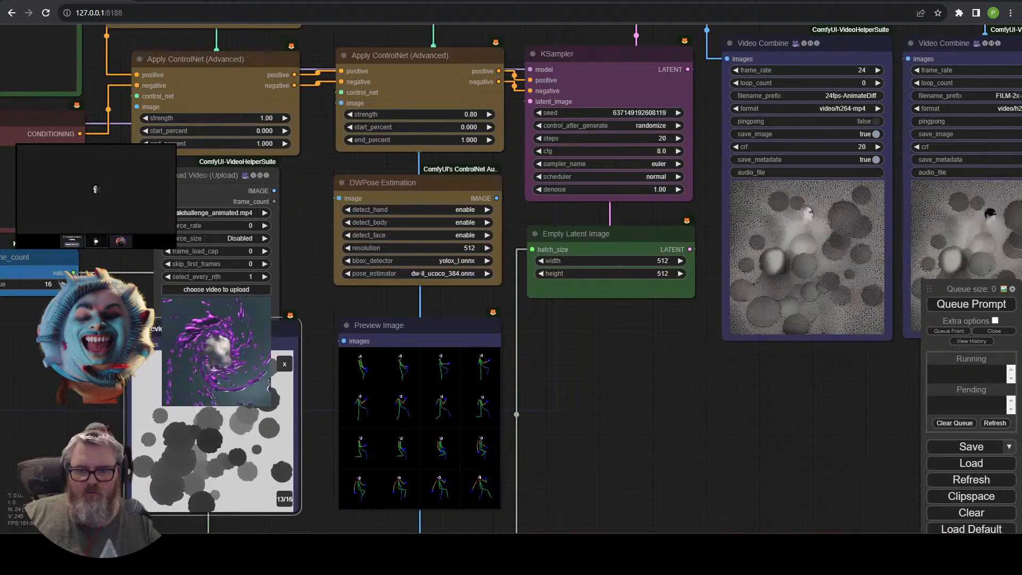
{"action": "key", "text": "Delete"}
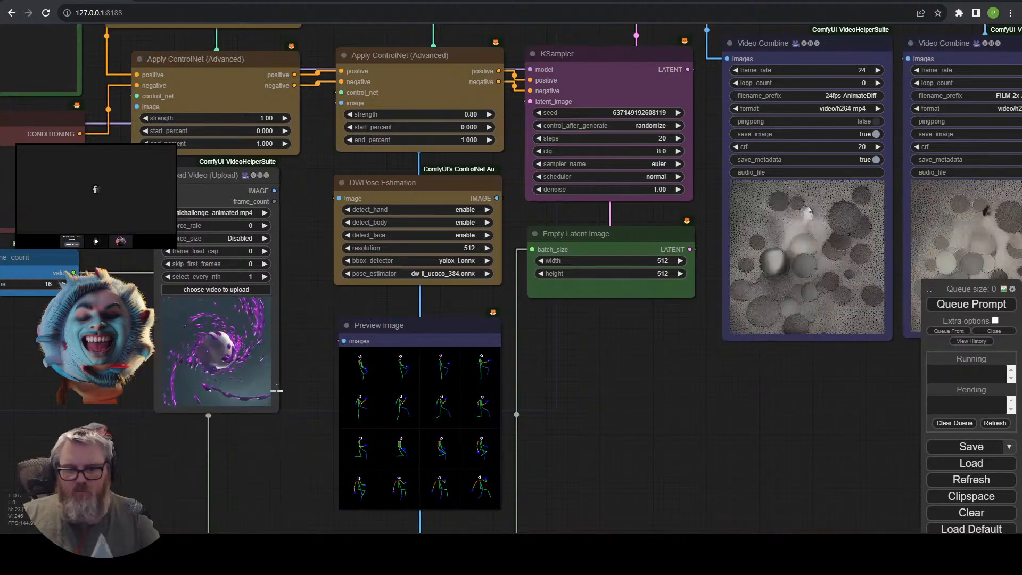
{"action": "left_click_drag", "start_coordinate": [298, 224], "coordinate": [284, 361]}
{"action": "left_click_drag", "start_coordinate": [193, 312], "coordinate": [186, 336]}
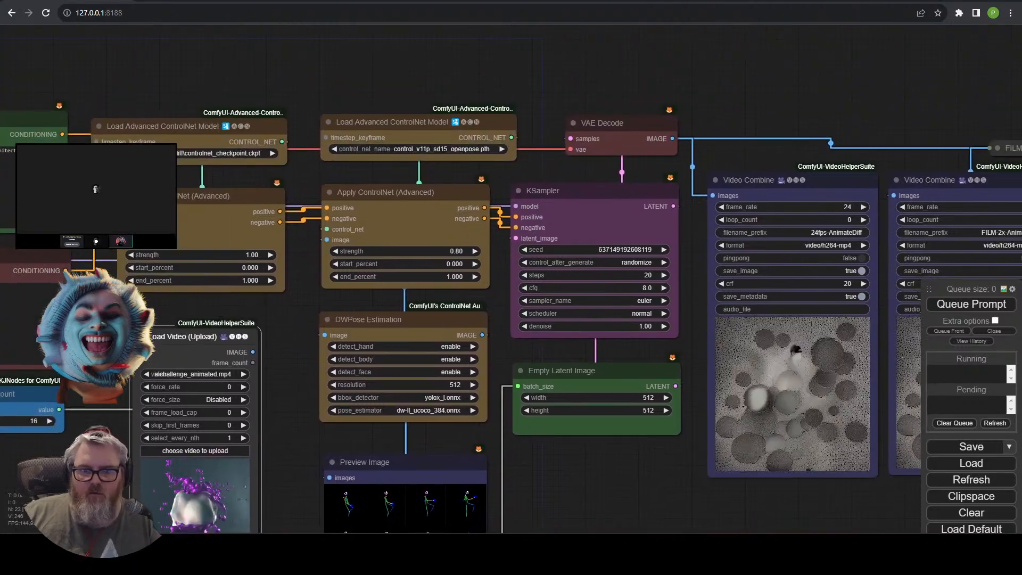
Feed the Load Video images into the first Apply ControlNet, and convert frame_load_cap to an input driven by the frame_count node.
{"action": "left_click_drag", "start_coordinate": [253, 352], "coordinate": [122, 239]}
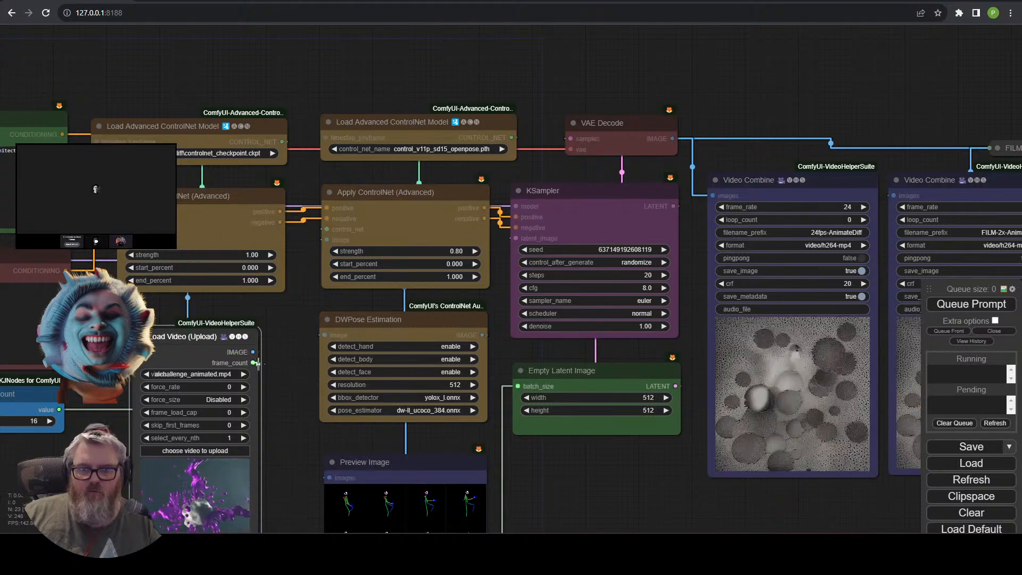
{"action": "right_click", "coordinate": [181, 373]}
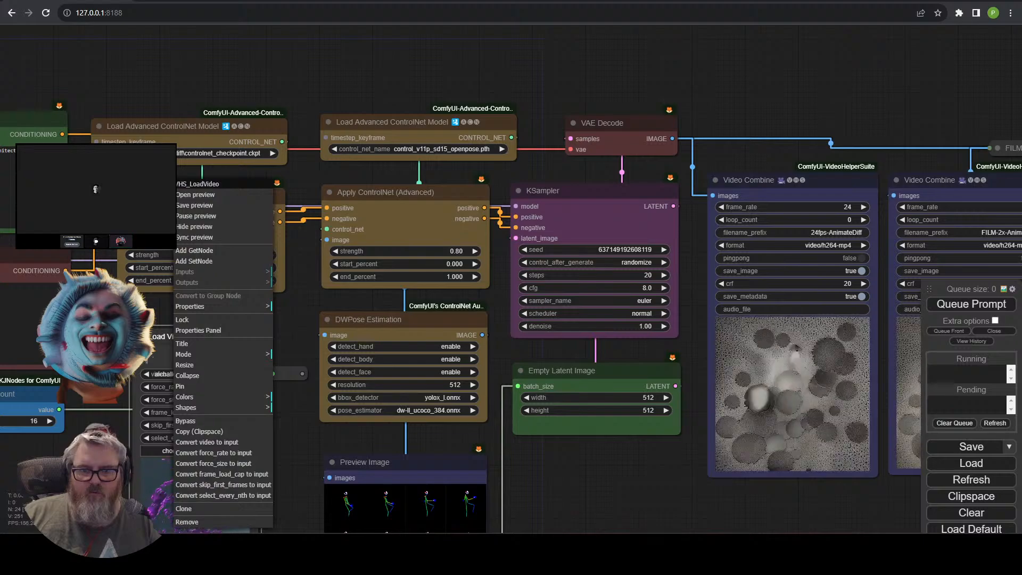
{"action": "key", "text": "Escape"}
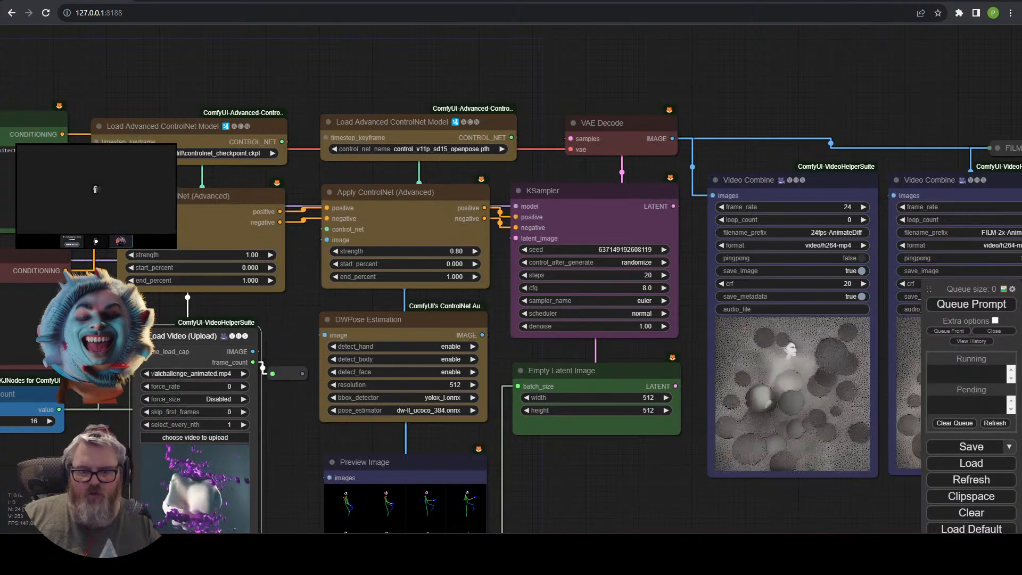
{"action": "left_click_drag", "start_coordinate": [262, 367], "coordinate": [413, 211]}
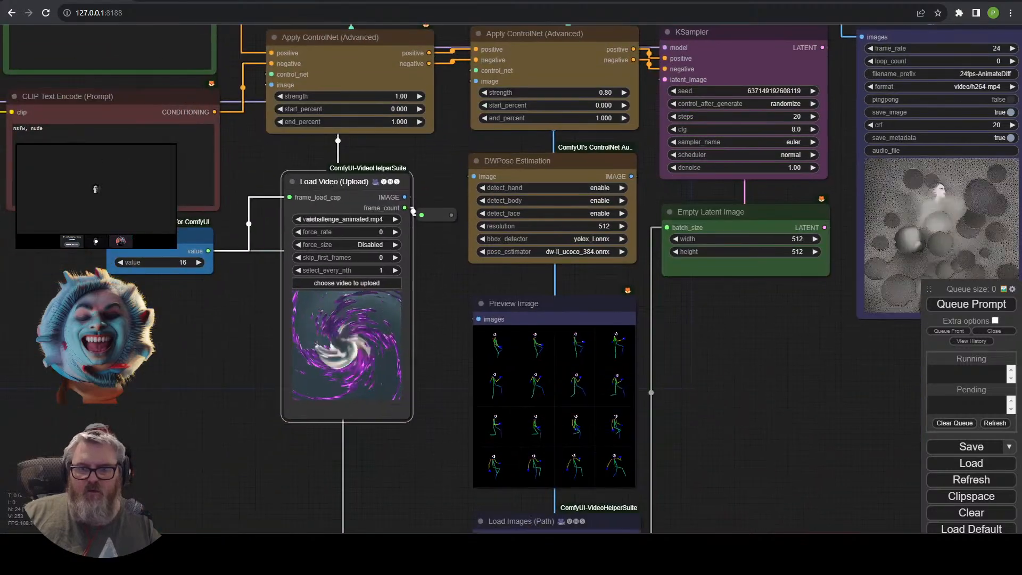
Shift the Load Video node slightly left and delete the stray reroute node attached to its frame_count output.
{"action": "left_click_drag", "start_coordinate": [330, 182], "coordinate": [307, 177]}
{"action": "left_click", "coordinate": [438, 223]}
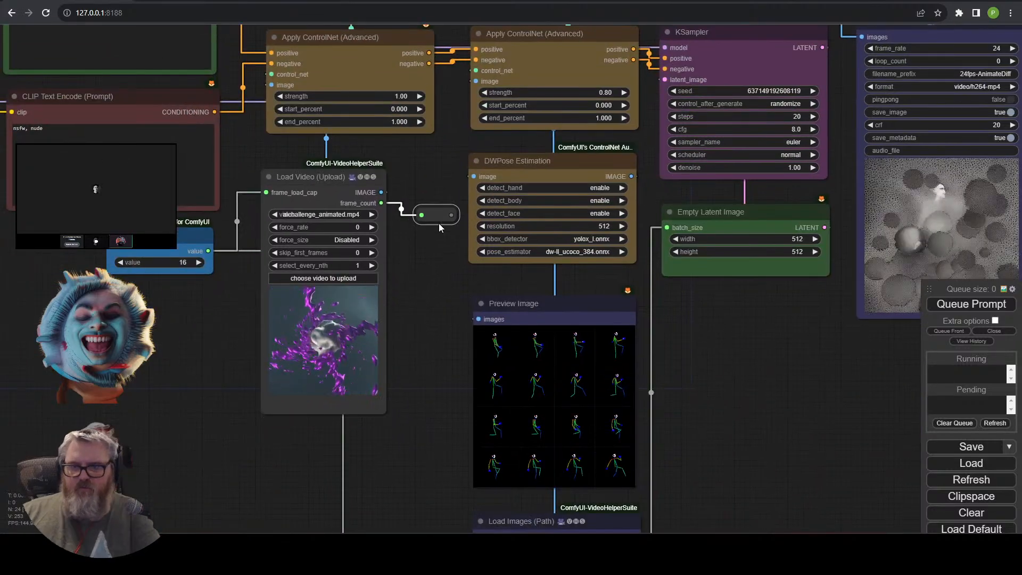
{"action": "key", "text": "Delete"}
Check the wiring of the pose frames' Load Images (Path) node and queue the prompt with the uploaded video as ControlNet input.
{"action": "left_click_drag", "start_coordinate": [400, 204], "coordinate": [324, 293]}
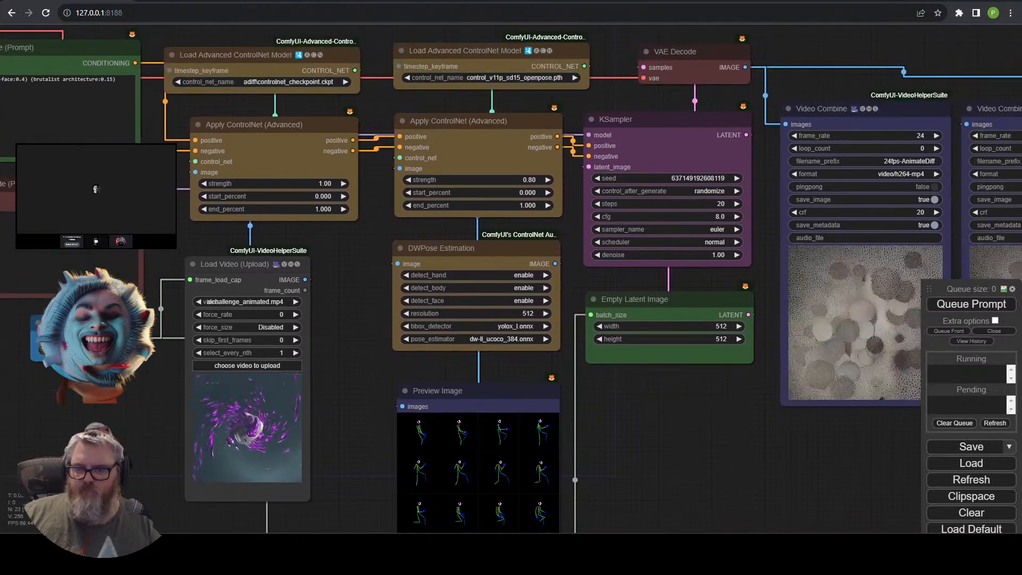
{"action": "left_click_drag", "start_coordinate": [317, 303], "coordinate": [250, 320]}
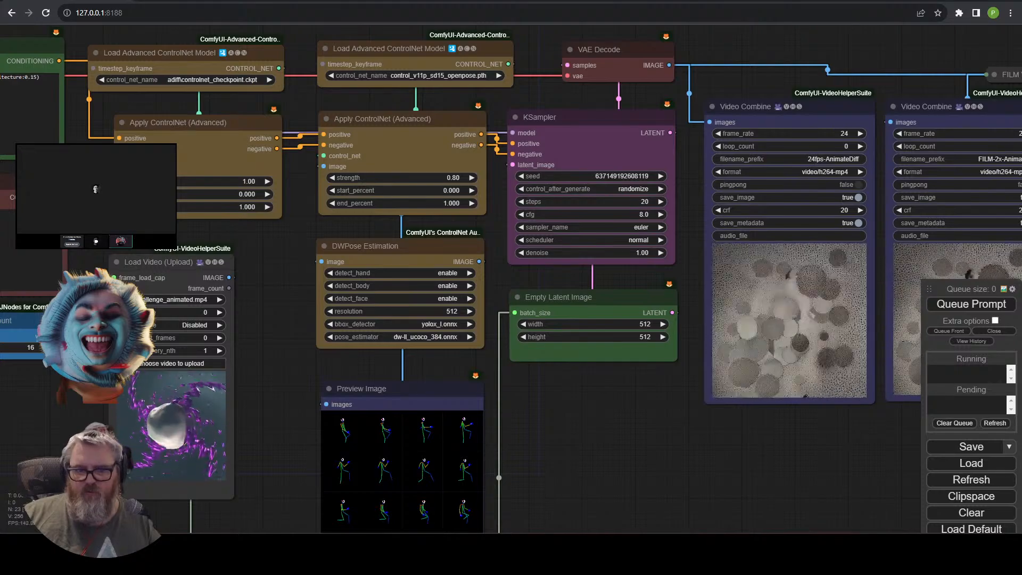
{"action": "left_click_drag", "start_coordinate": [335, 316], "coordinate": [446, 105]}
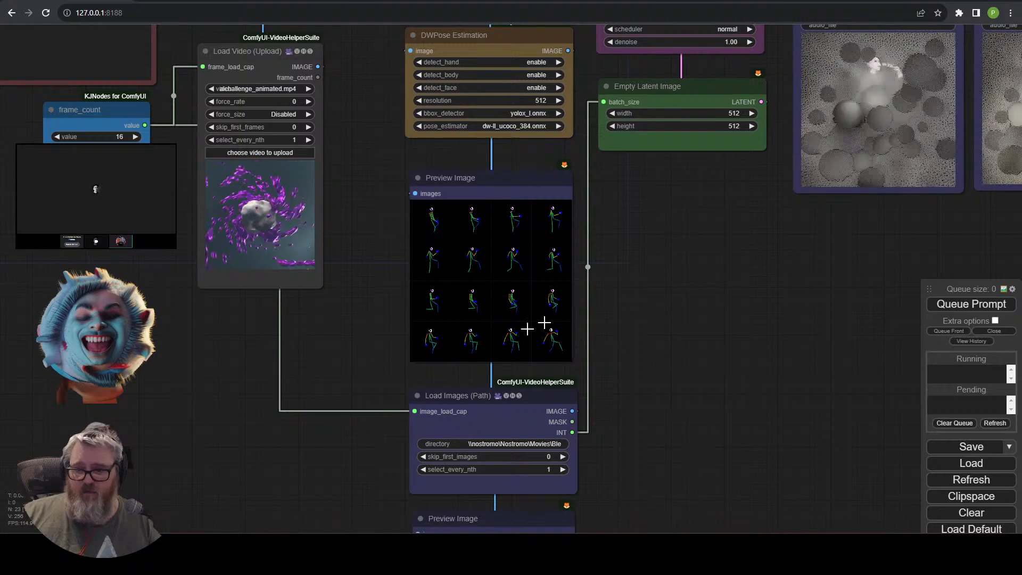
{"action": "left_click_drag", "start_coordinate": [716, 315], "coordinate": [570, 417]}
{"action": "left_click_drag", "start_coordinate": [518, 381], "coordinate": [521, 190]}
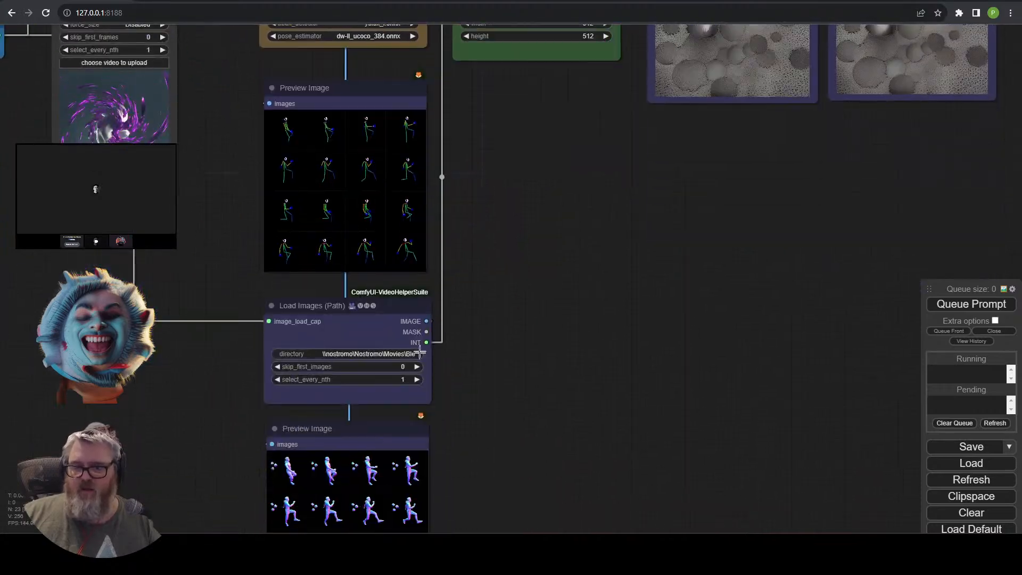
{"action": "left_click_drag", "start_coordinate": [493, 109], "coordinate": [413, 269]}
{"action": "left_click", "coordinate": [989, 304]}
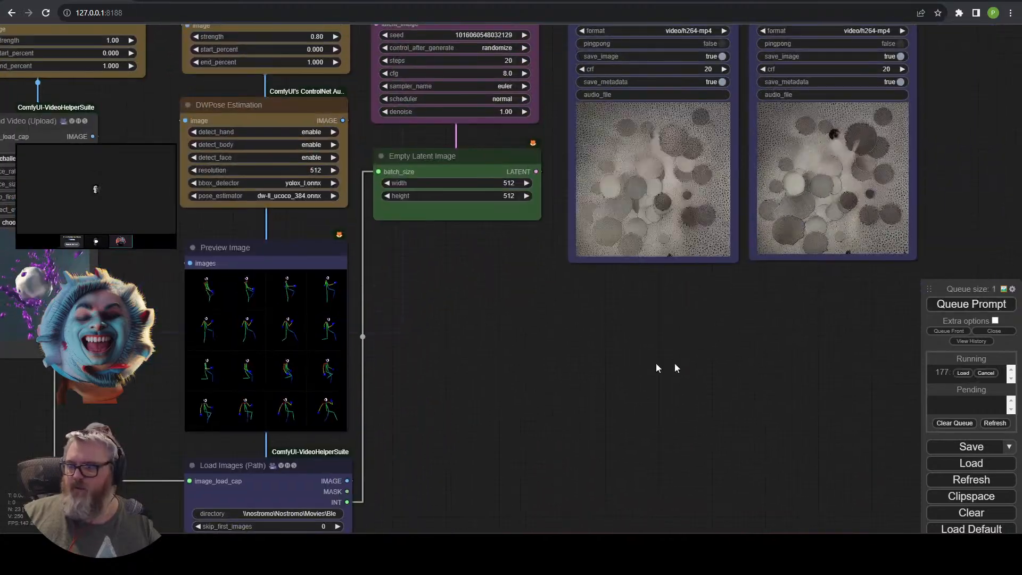
Follow the run through the graph and examine the new animations in both Video Combine nodes.
{"action": "scroll", "coordinate": [658, 367], "scroll_direction": "down", "scroll_amount": 3}
{"action": "left_click_drag", "start_coordinate": [570, 400], "coordinate": [628, 449]}
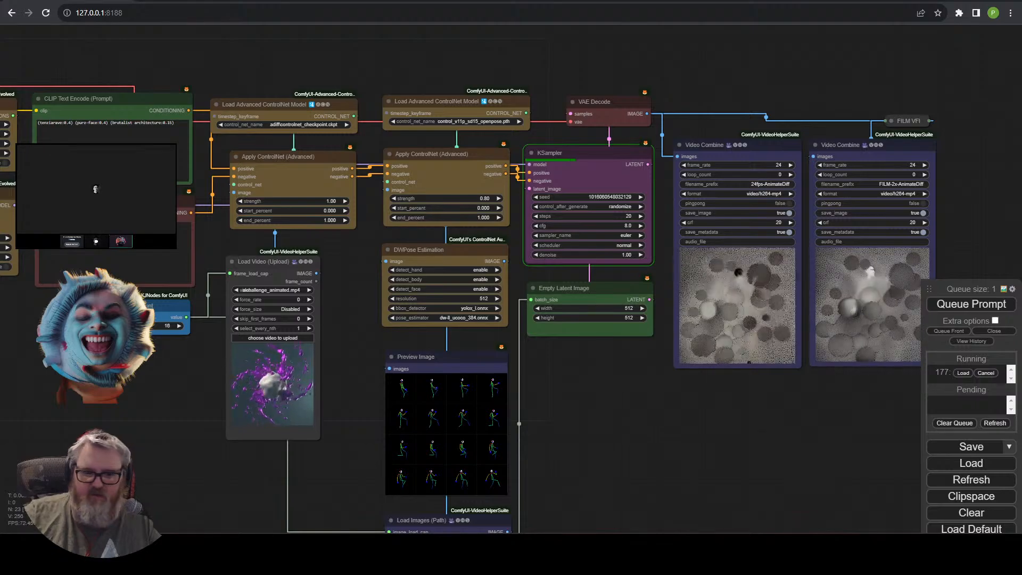
{"action": "mouse_move", "coordinate": [182, 548]}
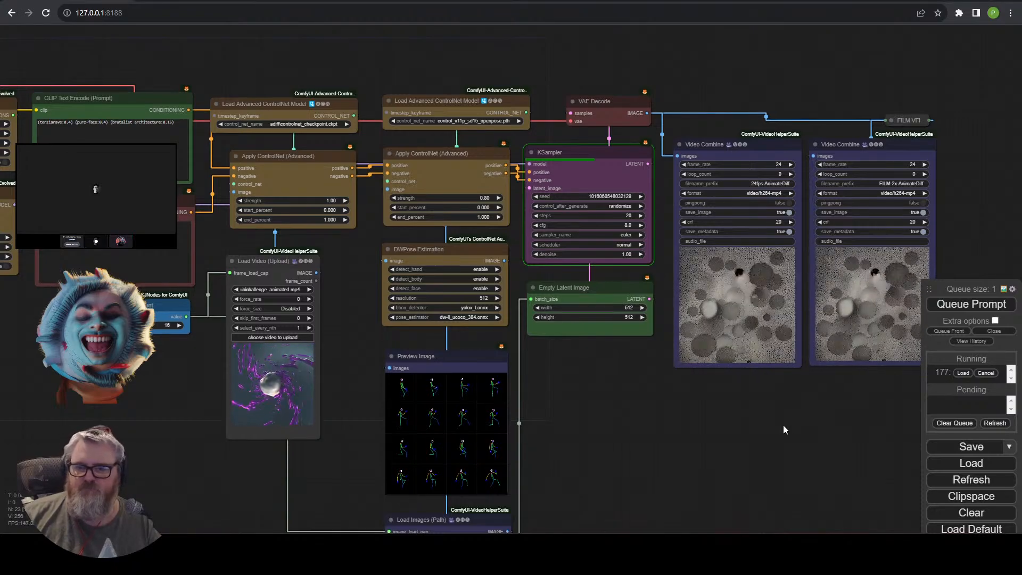
{"action": "scroll", "coordinate": [641, 402], "scroll_direction": "down", "scroll_amount": 1}
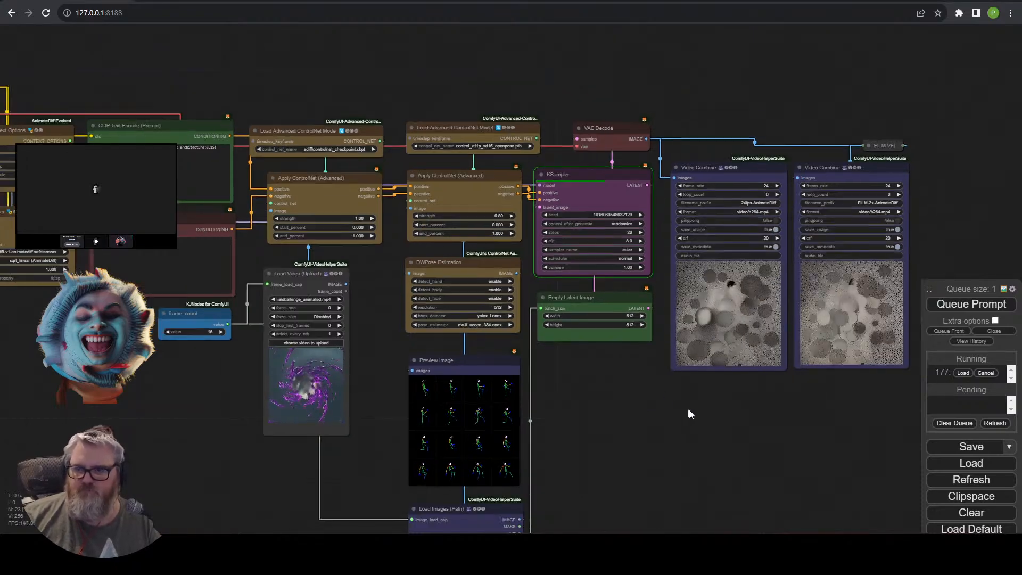
{"action": "scroll", "coordinate": [697, 403], "scroll_direction": "up", "scroll_amount": 5}
{"action": "left_click_drag", "start_coordinate": [704, 403], "coordinate": [512, 490]}
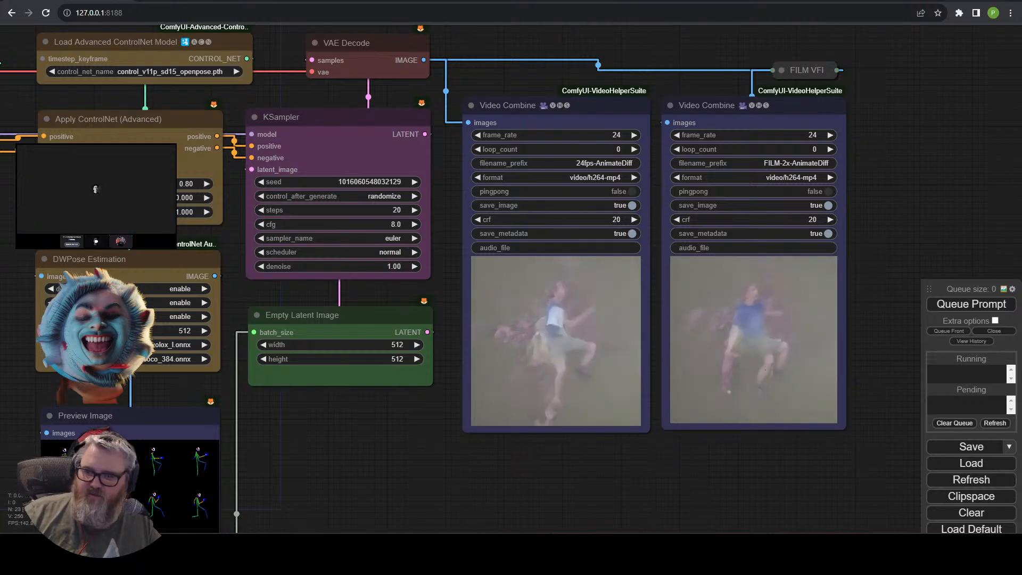
Remove the purz-face_4400 tag from the Load LoRA Tag node's text.
{"action": "left_click_drag", "start_coordinate": [455, 445], "coordinate": [1021, 533]}
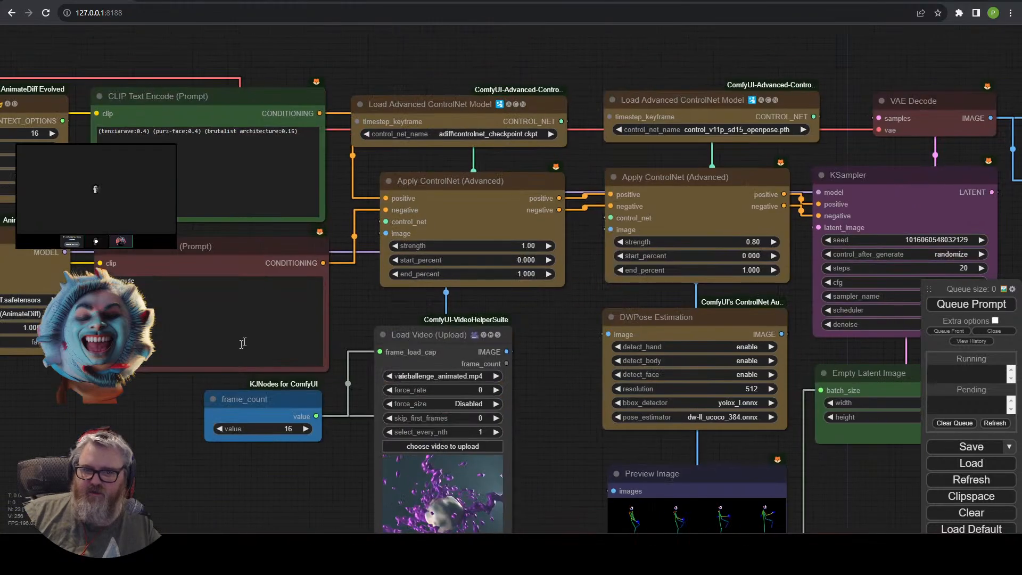
{"action": "left_click_drag", "start_coordinate": [140, 428], "coordinate": [704, 515]}
{"action": "left_click", "coordinate": [381, 201]}
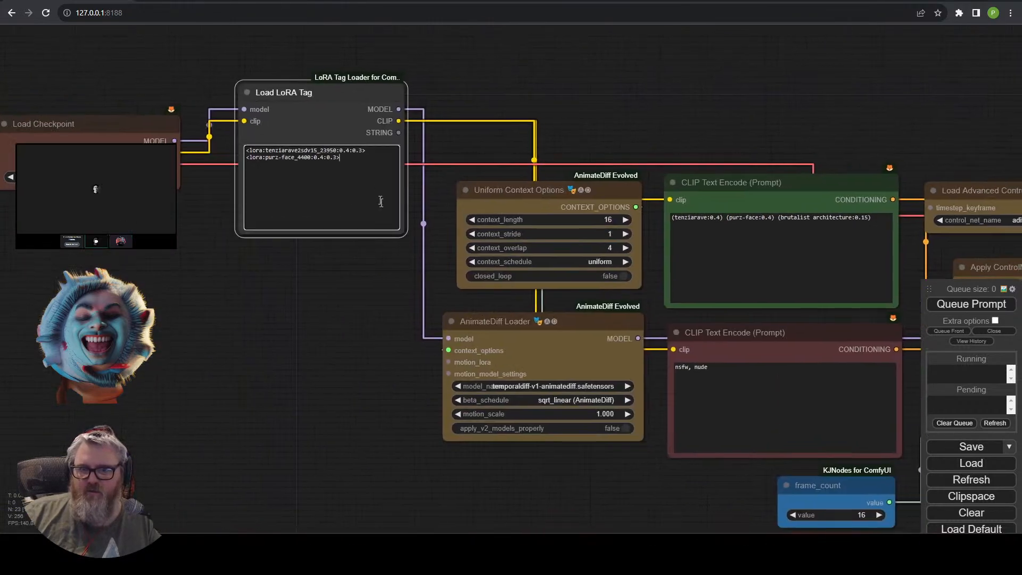
{"action": "left_click_drag", "start_coordinate": [341, 158], "coordinate": [244, 158]}
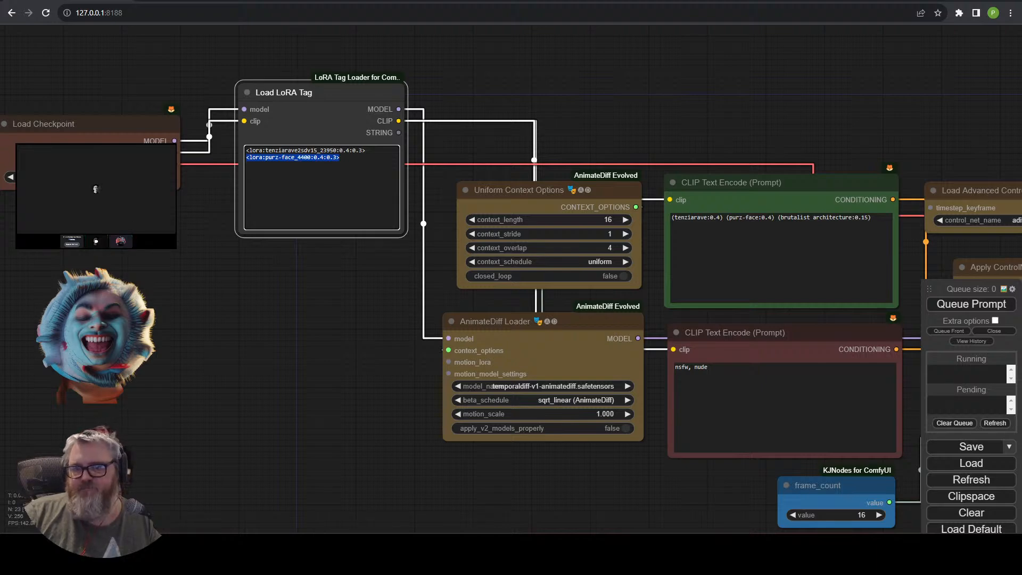
{"action": "key", "text": "BackSpace"}
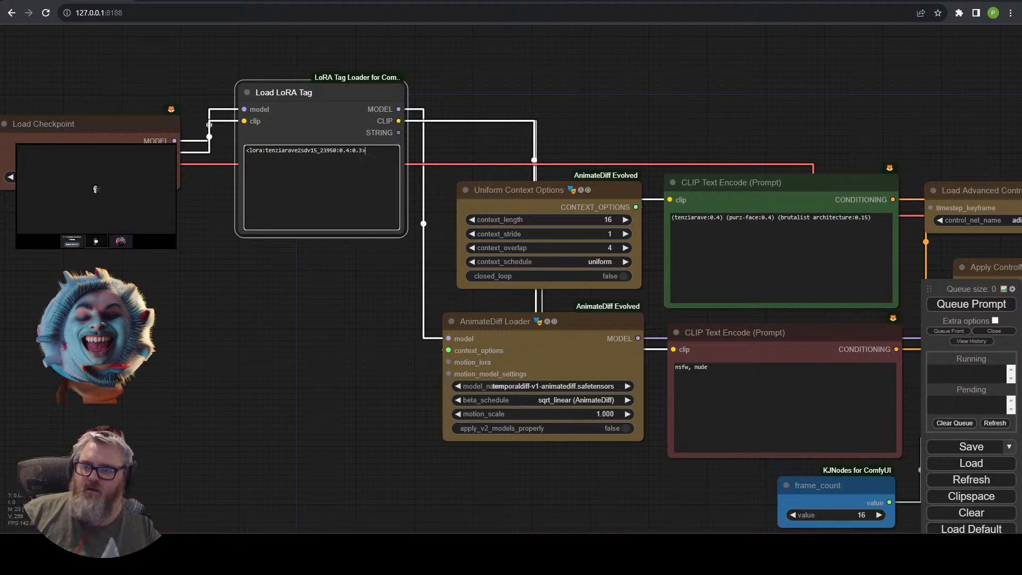
Remove (purz-face:0.4) from the positive prompt, queue the prompt and check the Video Combine outputs.
{"action": "left_click", "coordinate": [774, 217]}
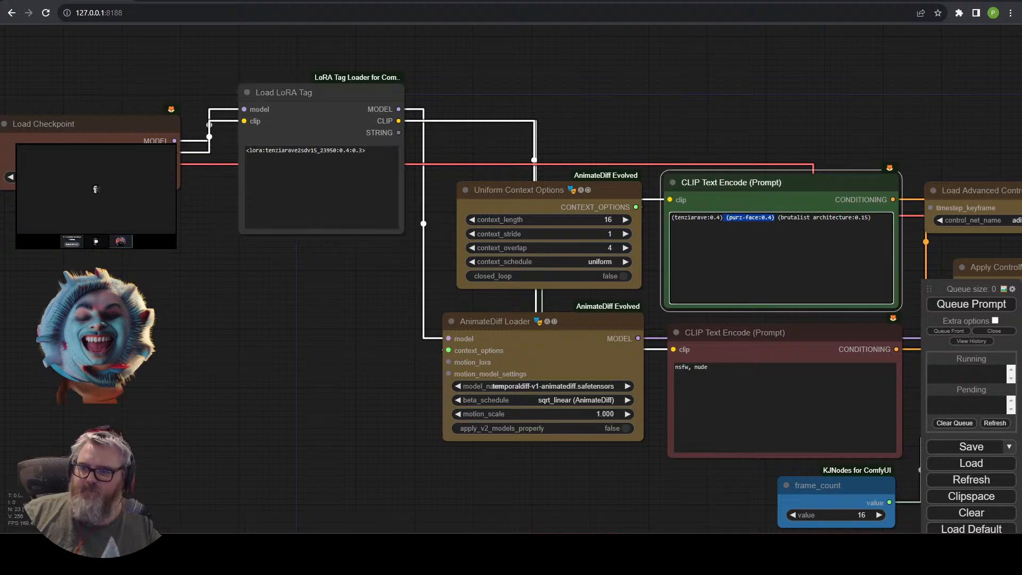
{"action": "key", "text": "BackSpace"}
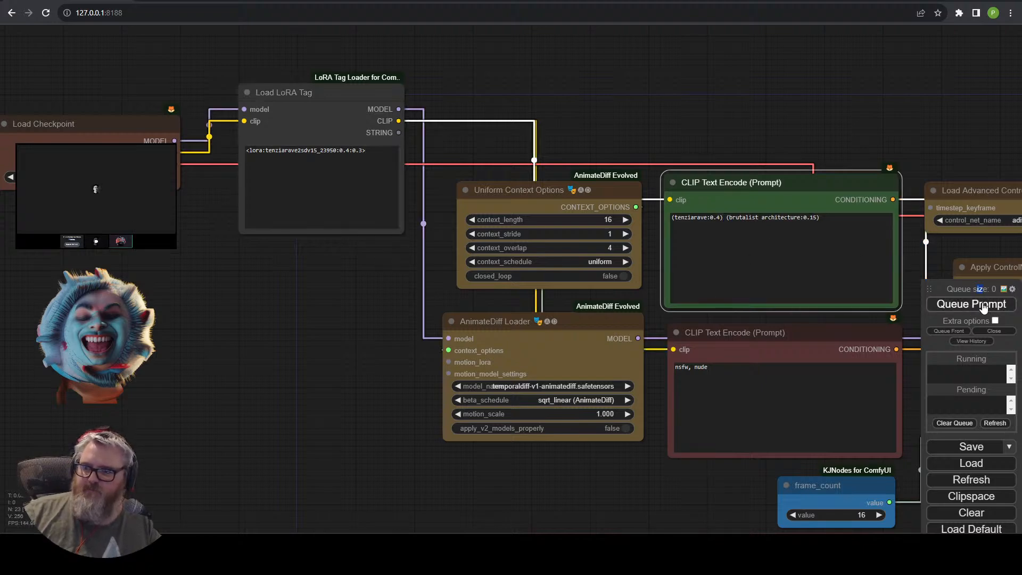
{"action": "left_click_drag", "start_coordinate": [952, 120], "coordinate": [60, 126]}
{"action": "left_click_drag", "start_coordinate": [902, 148], "coordinate": [476, 86]}
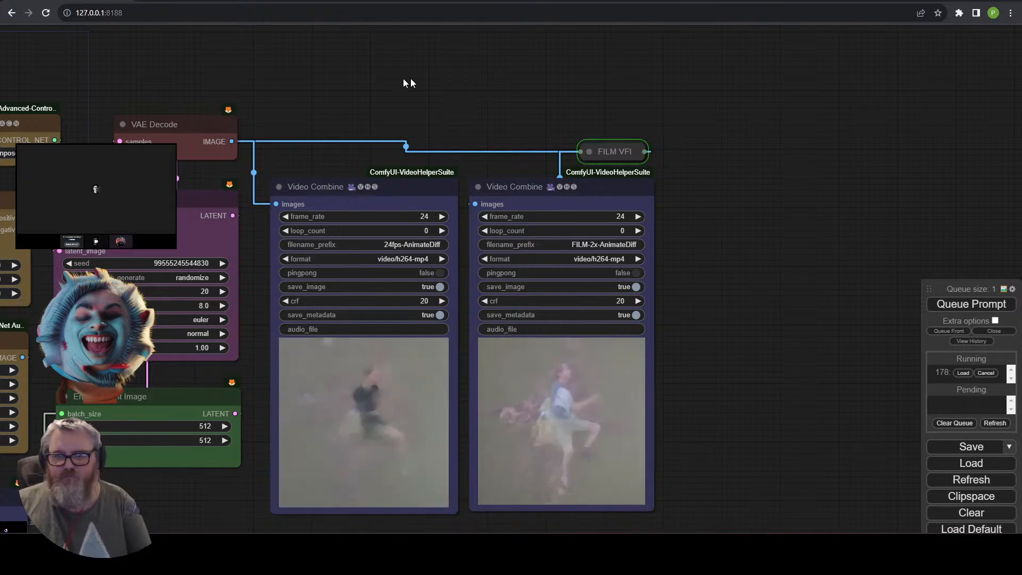
Clear all remaining text from the Load LoRA Tag node so that no LoRA is loaded.
{"action": "left_click_drag", "start_coordinate": [411, 78], "coordinate": [1006, 31]}
{"action": "left_click_drag", "start_coordinate": [139, 442], "coordinate": [802, 560]}
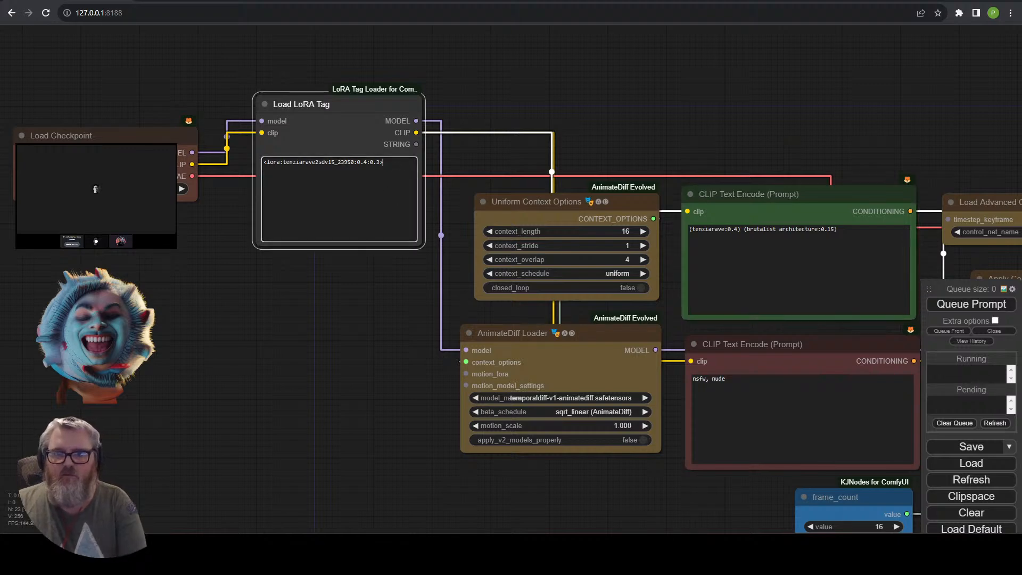
{"action": "key", "text": "ctrl+a"}
{"action": "type", "text": "<lor"}
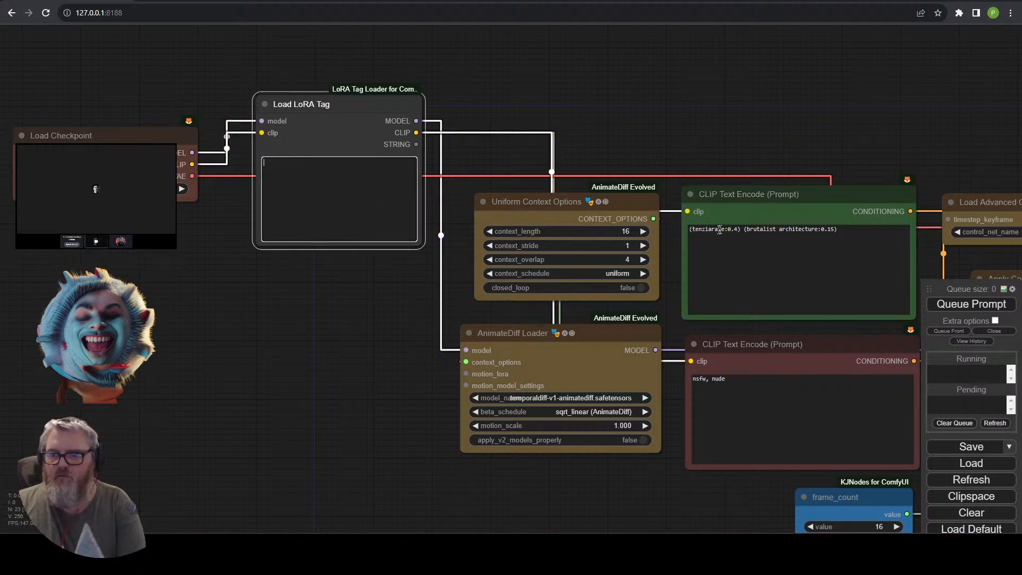
Reduce the positive prompt to "brutalist architecture" without any weighting and queue the prompt.
{"action": "left_click_drag", "start_coordinate": [740, 227], "coordinate": [660, 253]}
{"action": "key", "text": "BackSpace"}
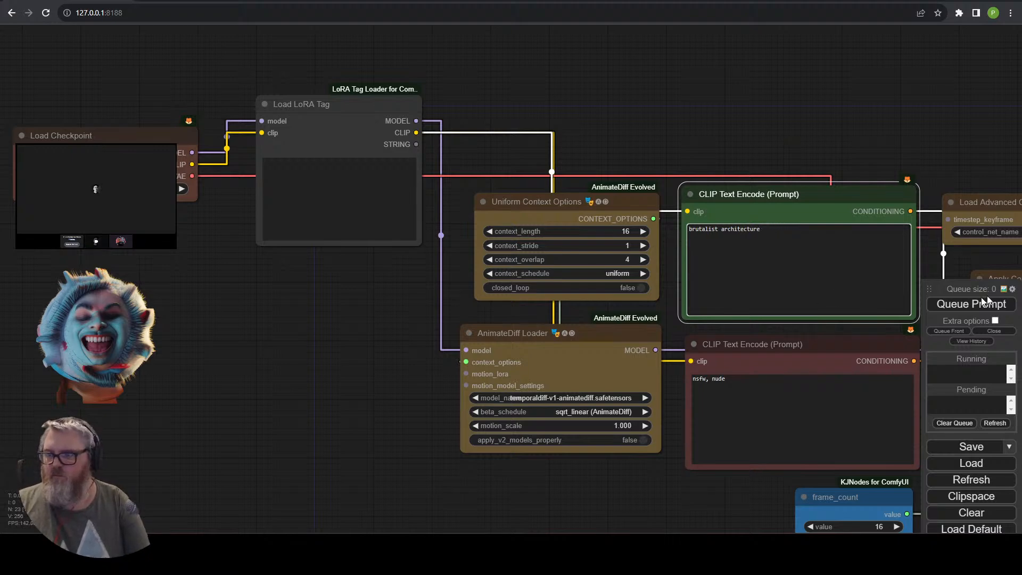
{"action": "left_click", "coordinate": [969, 304]}
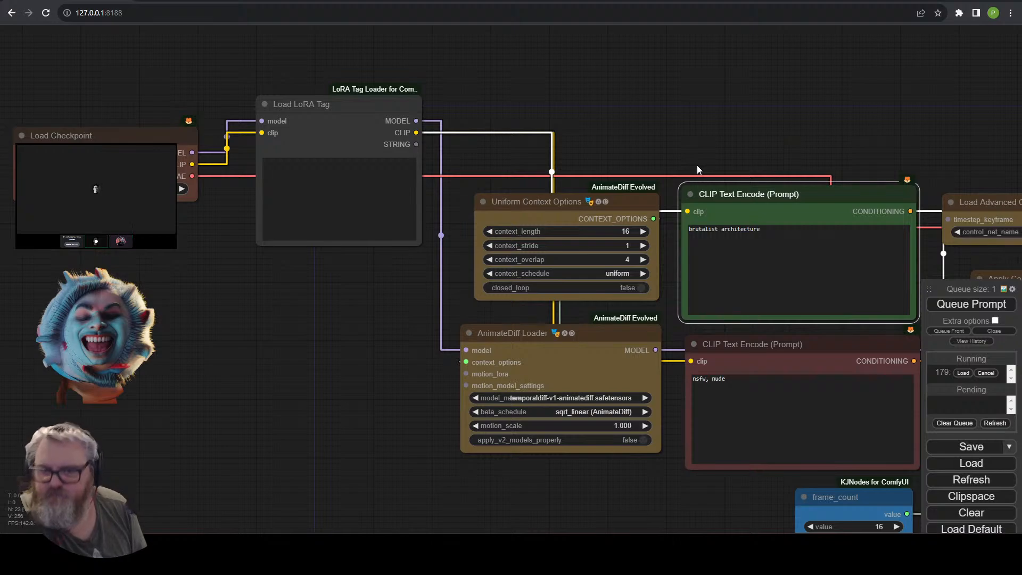
Examine the animations generated without LoRAs and look through the models offered by the first ControlNet loader.
{"action": "scroll", "coordinate": [520, 109], "scroll_direction": "down", "scroll_amount": 3}
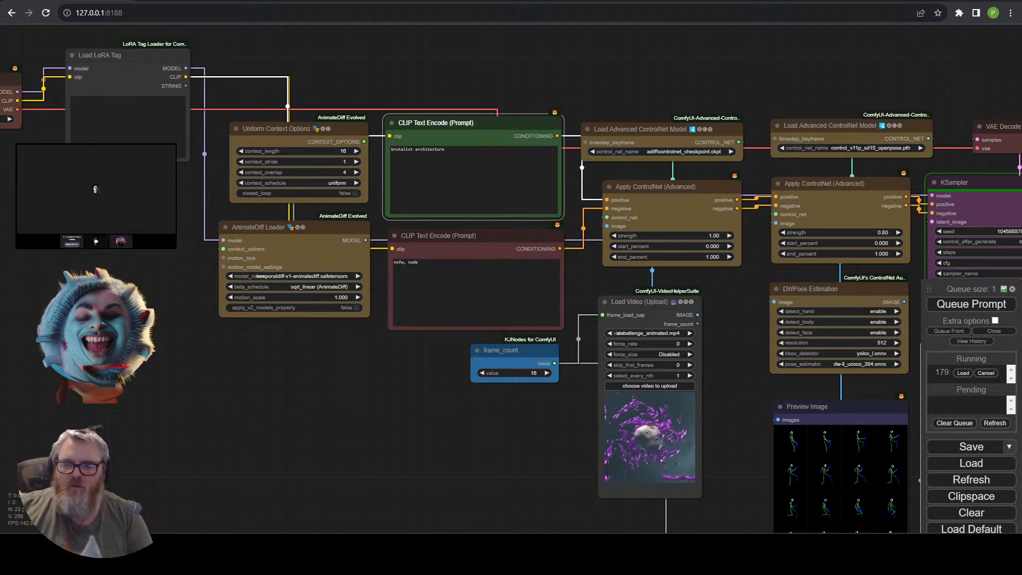
{"action": "left_click_drag", "start_coordinate": [839, 75], "coordinate": [549, 74]}
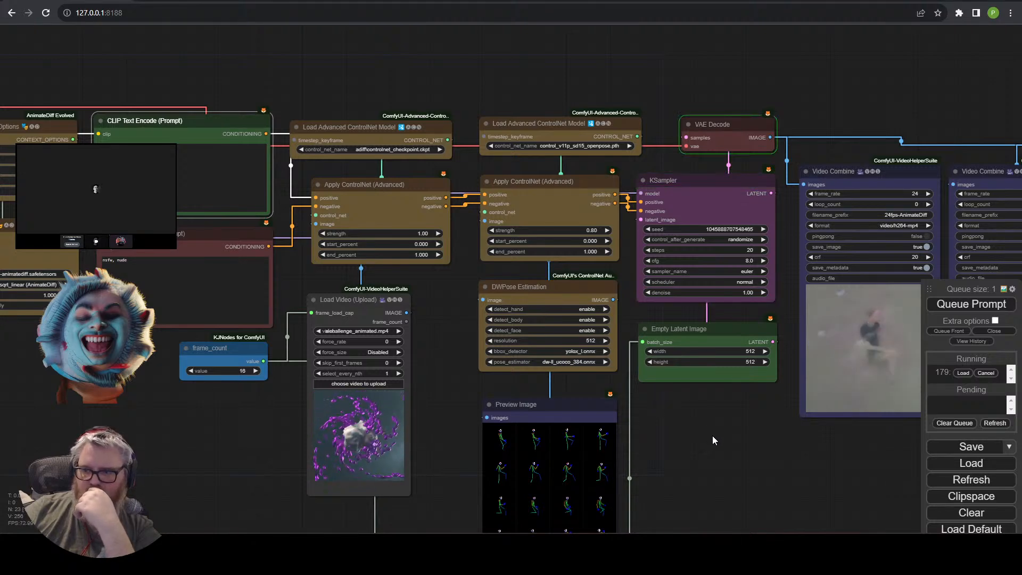
{"action": "left_click_drag", "start_coordinate": [722, 432], "coordinate": [498, 411]}
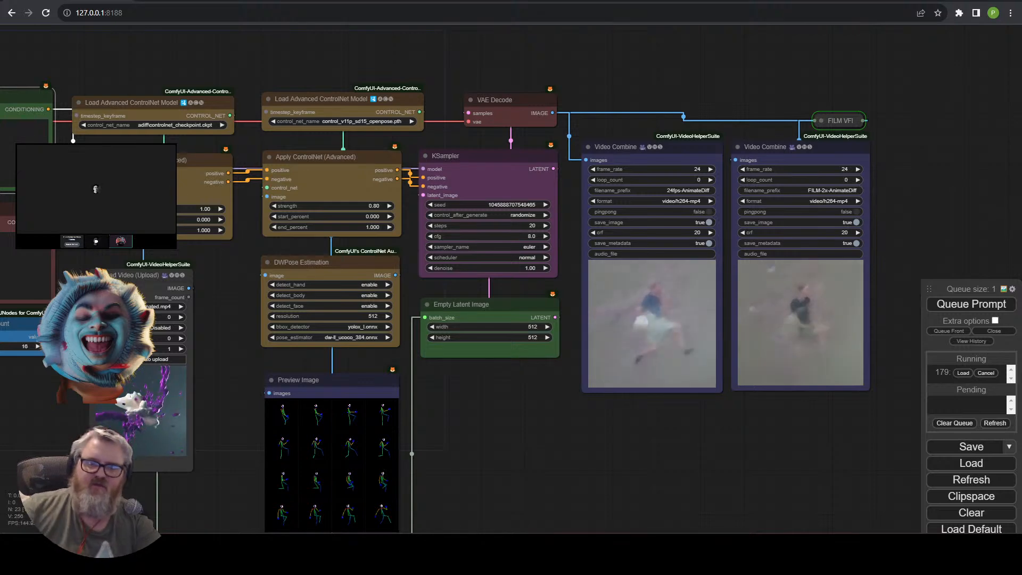
{"action": "left_click", "coordinate": [165, 125]}
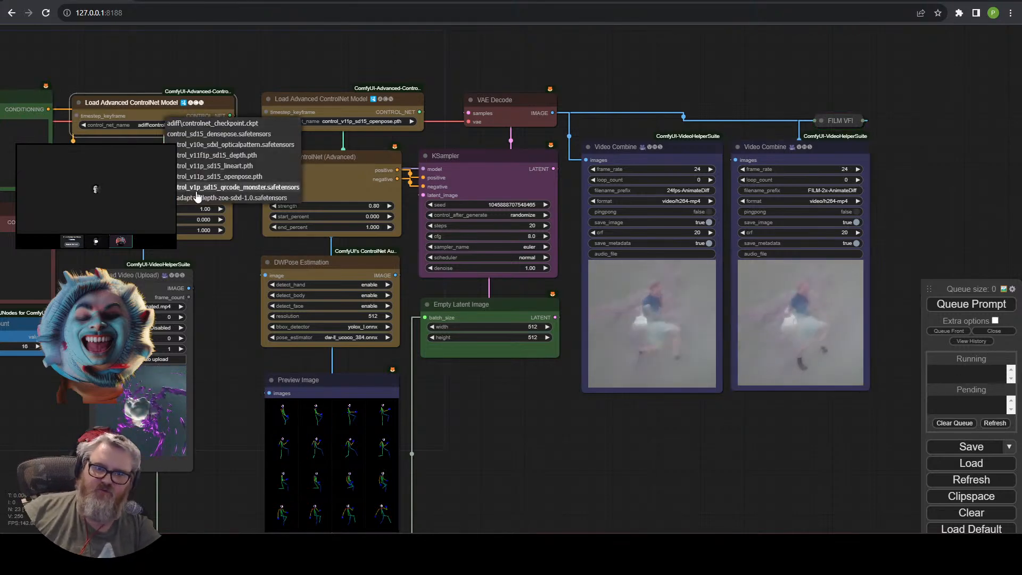
{"action": "left_click", "coordinate": [197, 236]}
Set the first Apply ControlNet node's strength to 0 and the OpenPose Apply ControlNet node's strength to 1.
{"action": "scroll", "coordinate": [163, 214], "scroll_direction": "up", "scroll_amount": 3}
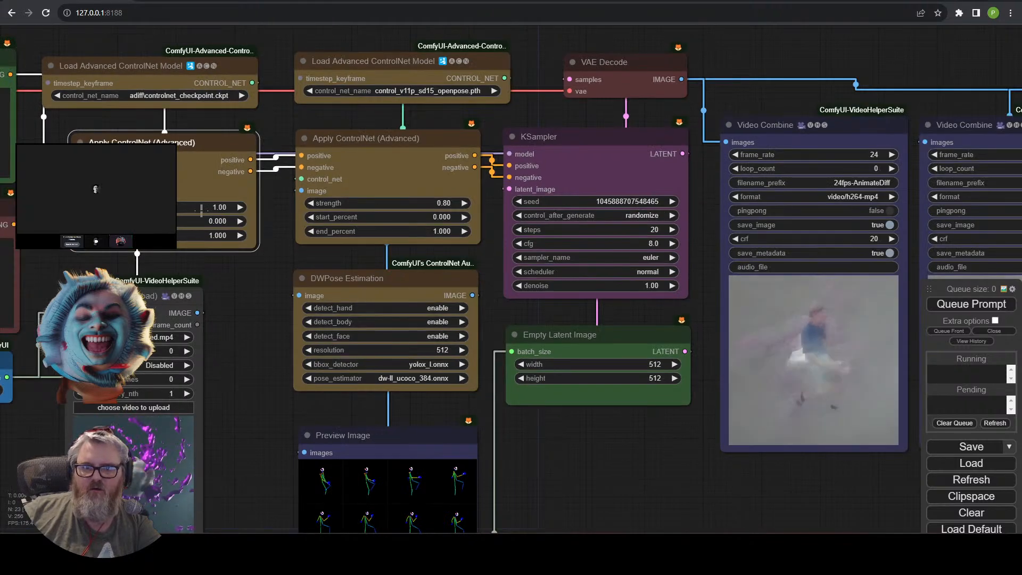
{"action": "left_click", "coordinate": [201, 208]}
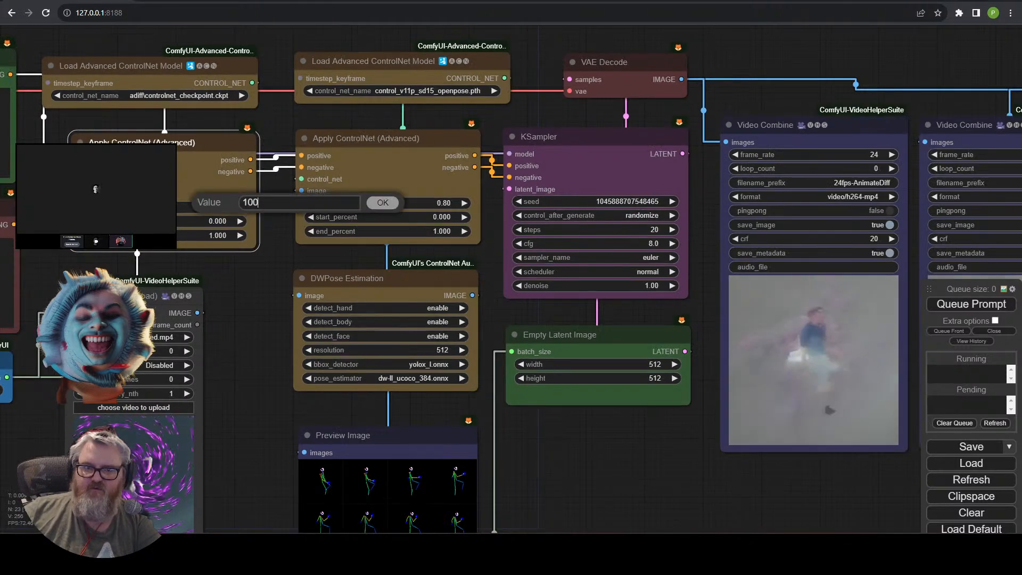
{"action": "type", "text": "0"}
{"action": "key", "text": "Return"}
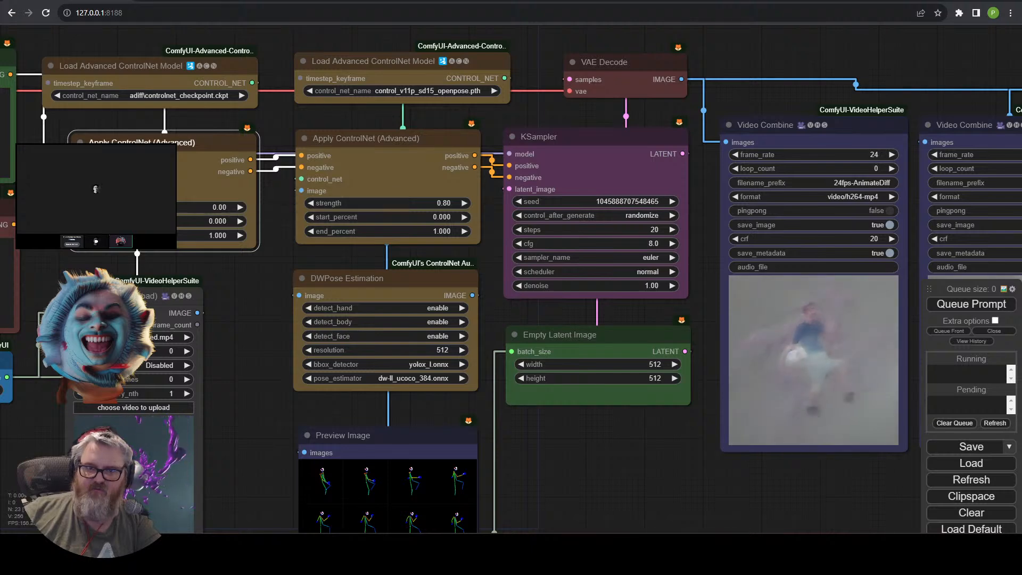
{"action": "left_click", "coordinate": [415, 203]}
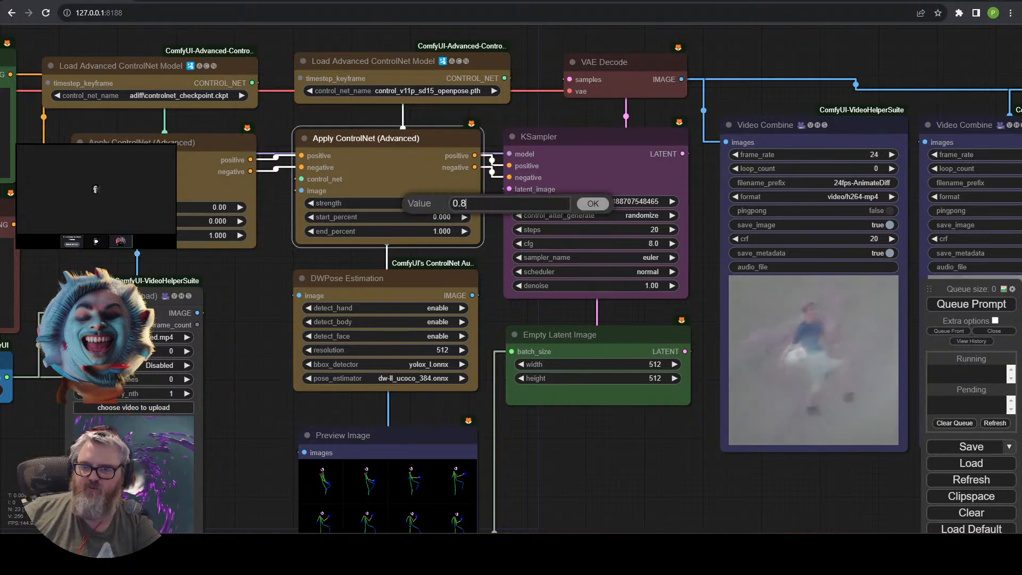
{"action": "key", "text": "Return"}
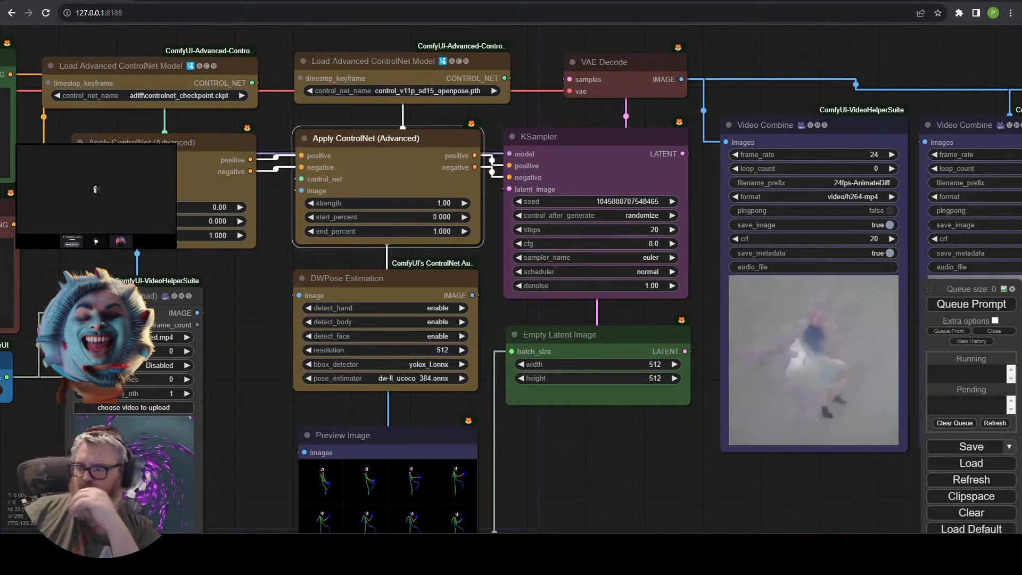
{"action": "left_click_drag", "start_coordinate": [979, 292], "coordinate": [976, 306]}
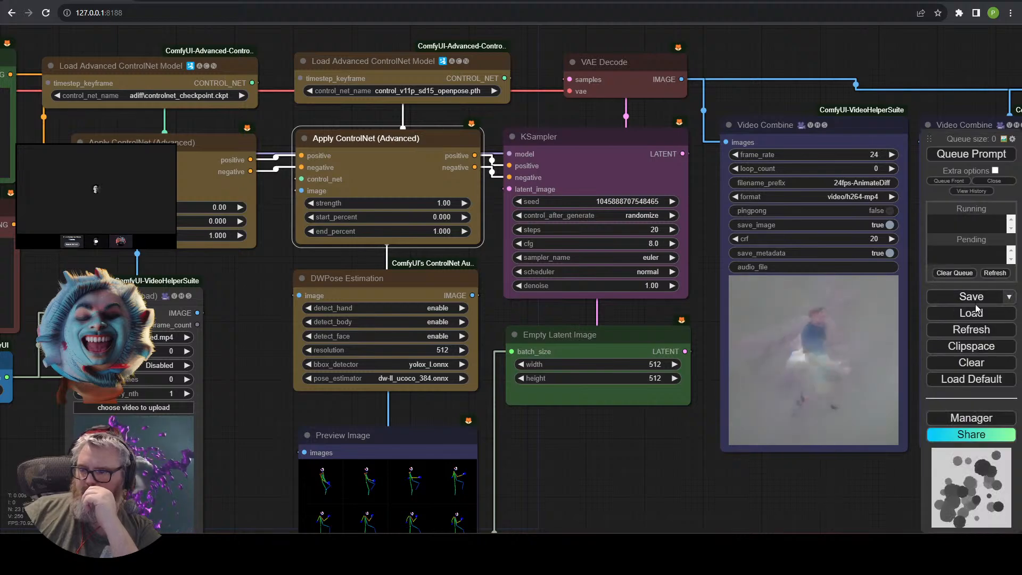
Queue the prompt and move the checkpoint loader node up beside the Load LoRA Tag node.
{"action": "left_click", "coordinate": [980, 157]}
{"action": "left_click_drag", "start_coordinate": [91, 386], "coordinate": [692, 459]}
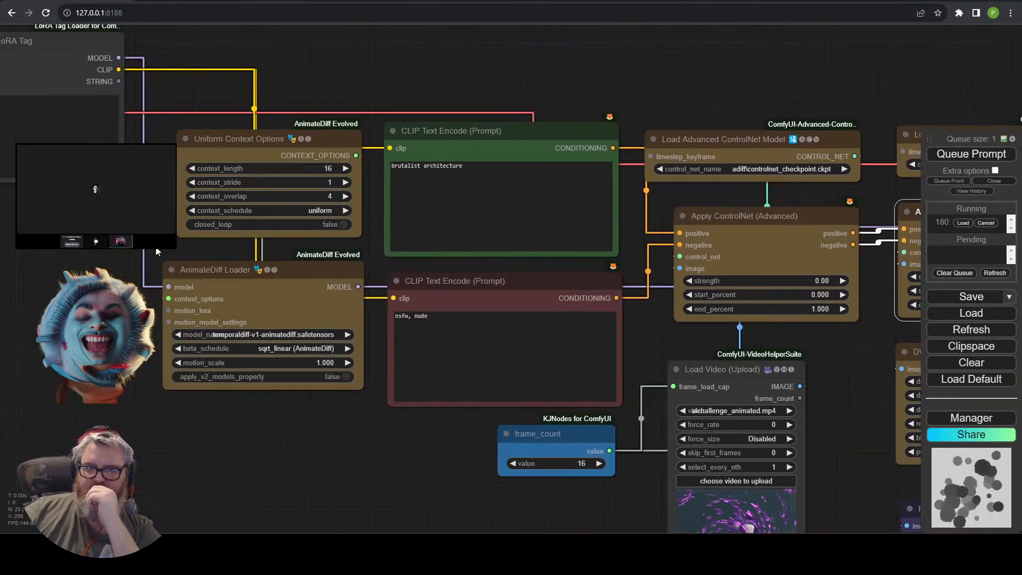
{"action": "left_click_drag", "start_coordinate": [149, 223], "coordinate": [461, 381]}
{"action": "left_click", "coordinate": [353, 293]}
{"action": "left_click_drag", "start_coordinate": [302, 455], "coordinate": [289, 426]}
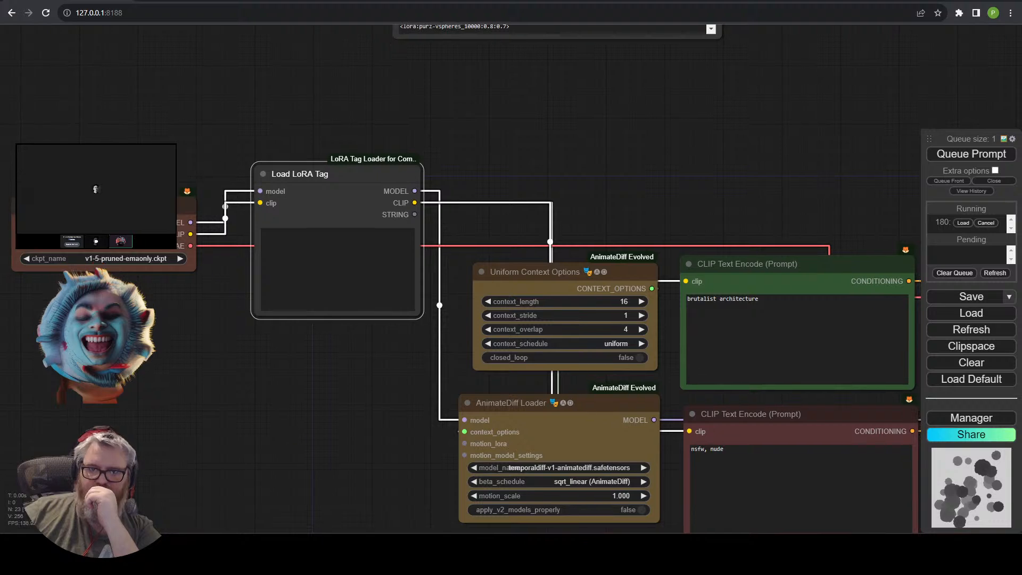
{"action": "left_click_drag", "start_coordinate": [169, 214], "coordinate": [160, 147]}
Follow the run through the graph and examine the animations generated with only the OpenPose ControlNet active and no LoRAs.
{"action": "left_click_drag", "start_coordinate": [283, 387], "coordinate": [107, 385]}
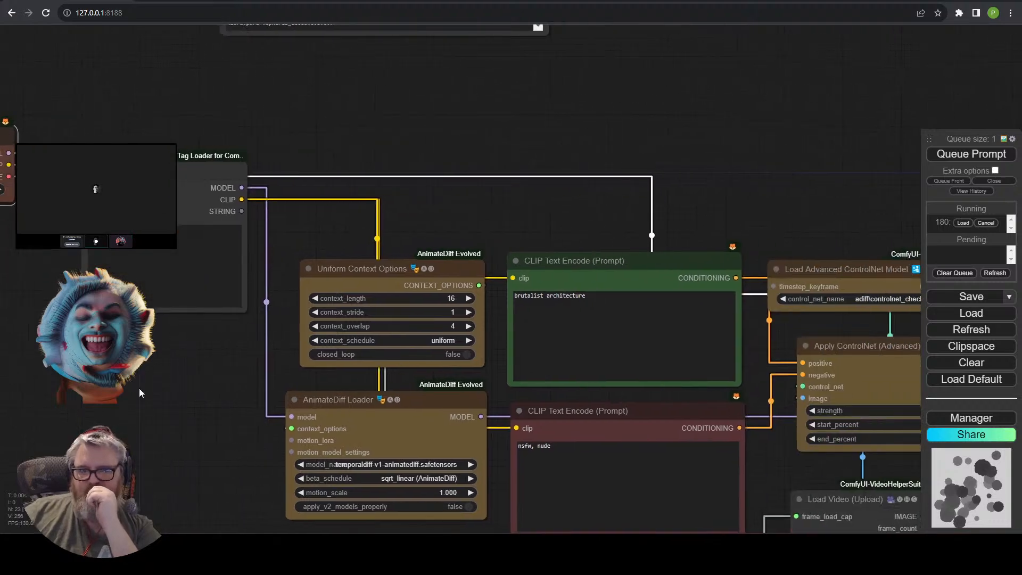
{"action": "left_click_drag", "start_coordinate": [264, 429], "coordinate": [35, 360]}
{"action": "scroll", "coordinate": [322, 479], "scroll_direction": "down", "scroll_amount": 1}
{"action": "left_click_drag", "start_coordinate": [324, 516], "coordinate": [58, 387]}
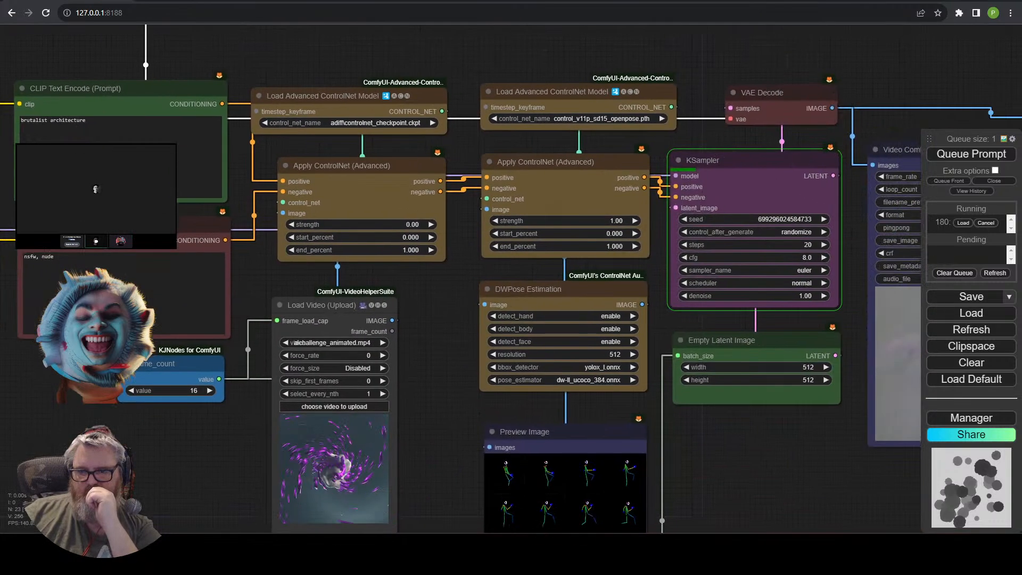
{"action": "scroll", "coordinate": [407, 414], "scroll_direction": "down", "scroll_amount": 2}
{"action": "left_click_drag", "start_coordinate": [407, 413], "coordinate": [146, 304]}
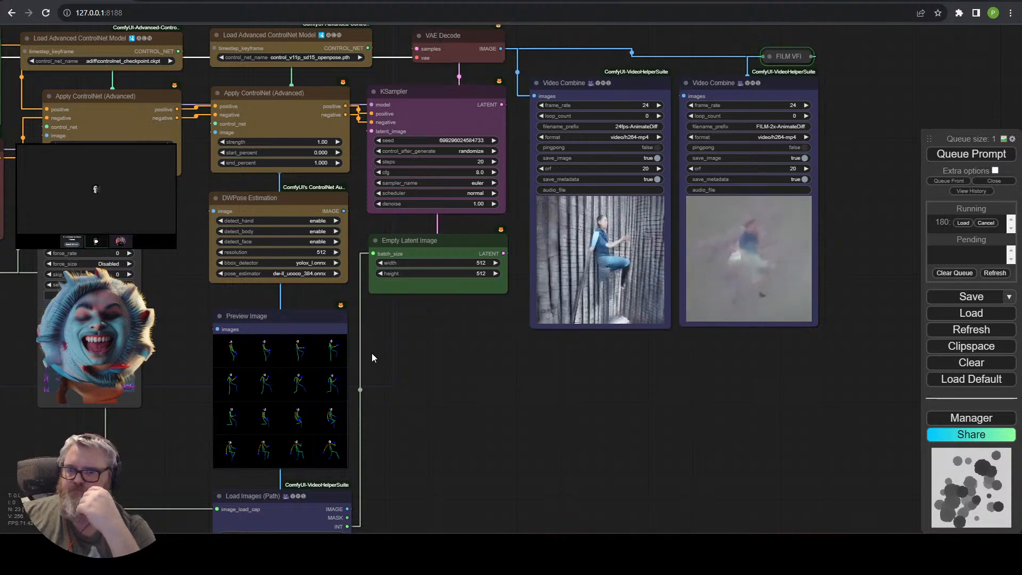
{"action": "scroll", "coordinate": [547, 378], "scroll_direction": "up", "scroll_amount": 3}
{"action": "left_click_drag", "start_coordinate": [583, 365], "coordinate": [554, 452]}
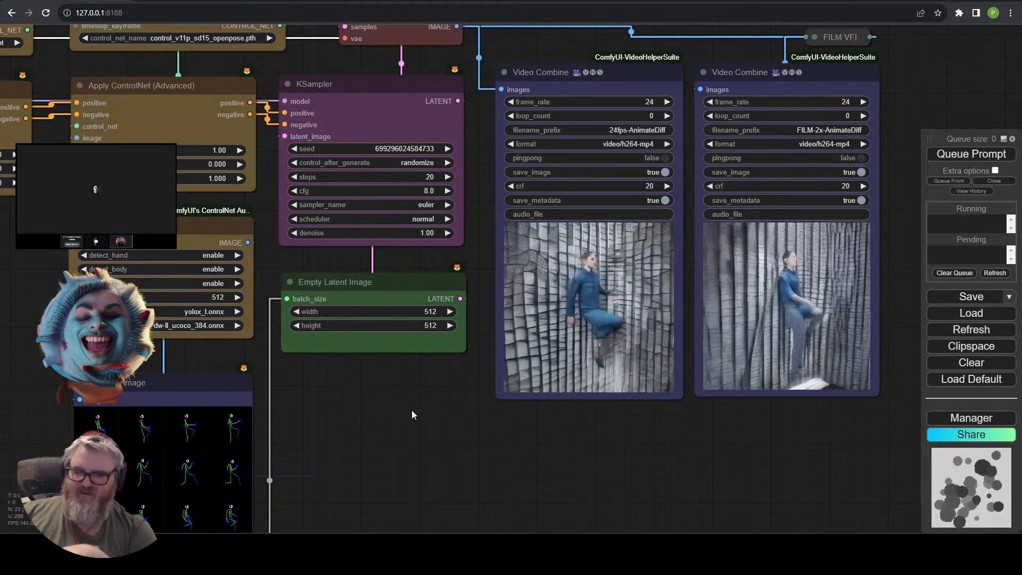
{"action": "left_click_drag", "start_coordinate": [323, 408], "coordinate": [509, 482]}
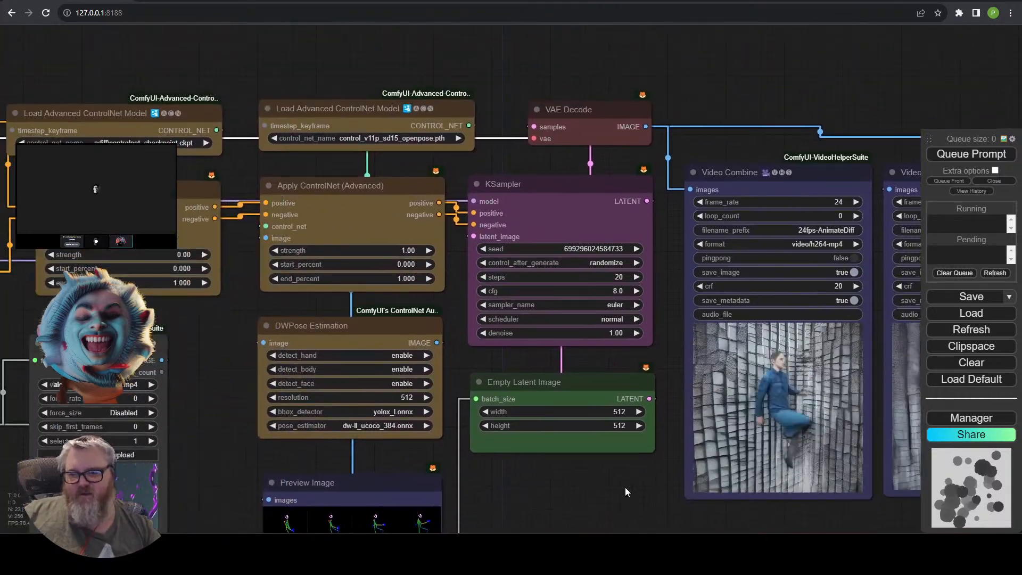
{"action": "left_click_drag", "start_coordinate": [625, 487], "coordinate": [585, 447]}
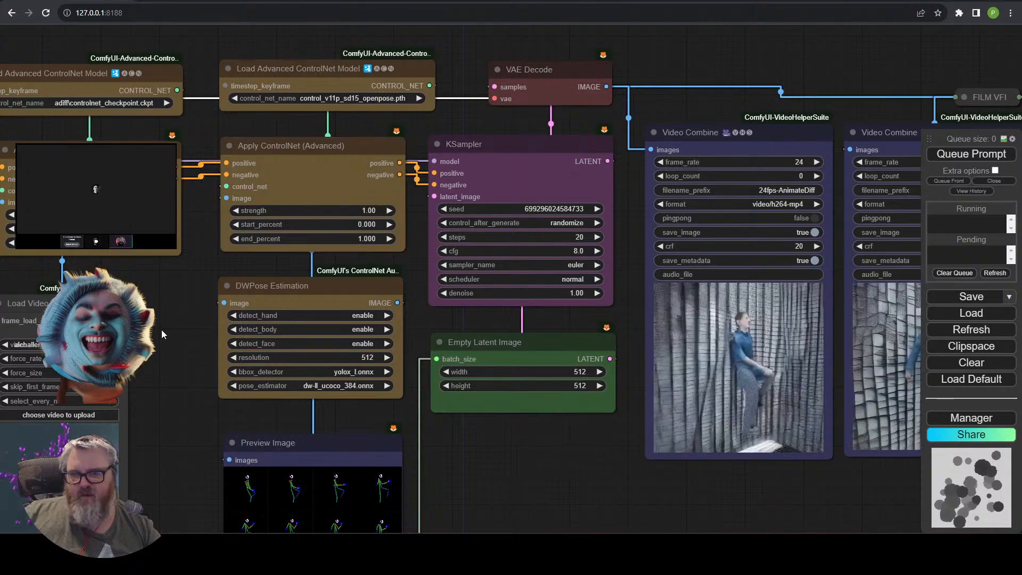
Restore the tenziarave2sdv15_23950 and purz-face_4400 LoRA tags and the prompt "(tenziarave:0.4) (purz-face:0.4) (brutalist architecture:0.15)", without "recursive, liminal space".
{"action": "left_click_drag", "start_coordinate": [161, 331], "coordinate": [788, 322]}
{"action": "left_click_drag", "start_coordinate": [368, 190], "coordinate": [549, 306]}
{"action": "left_click", "coordinate": [207, 176]}
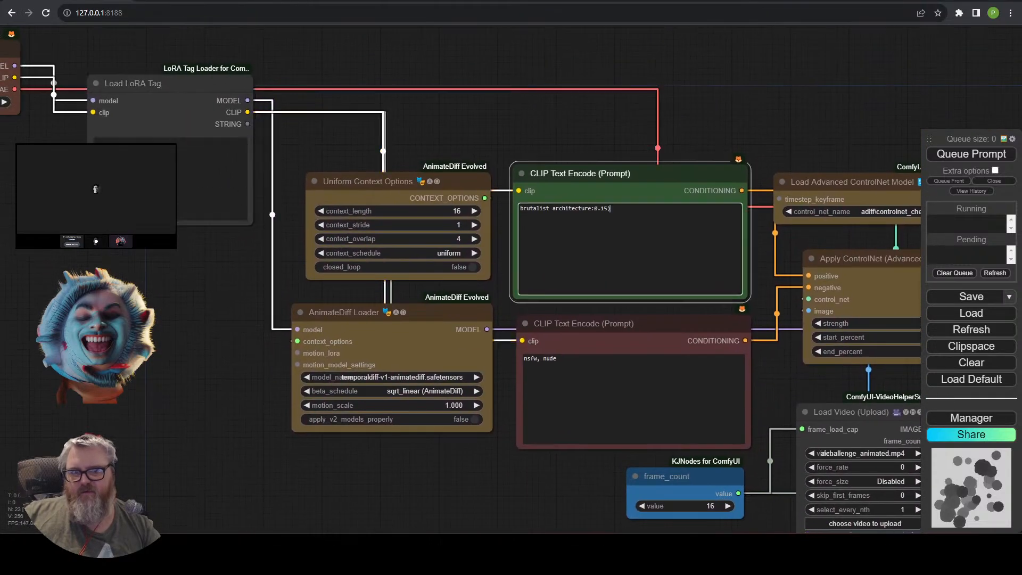
{"action": "left_click_drag", "start_coordinate": [214, 141], "coordinate": [108, 142]}
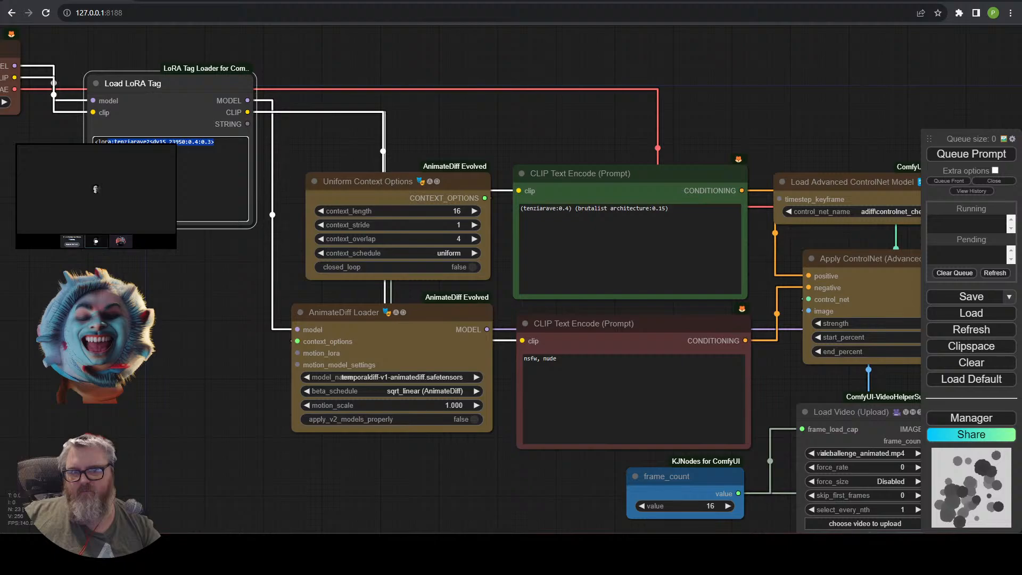
{"action": "left_click_drag", "start_coordinate": [585, 128], "coordinate": [0, 141]}
{"action": "left_click_drag", "start_coordinate": [320, 127], "coordinate": [657, 150]}
{"action": "left_click_drag", "start_coordinate": [43, 165], "coordinate": [804, 245]}
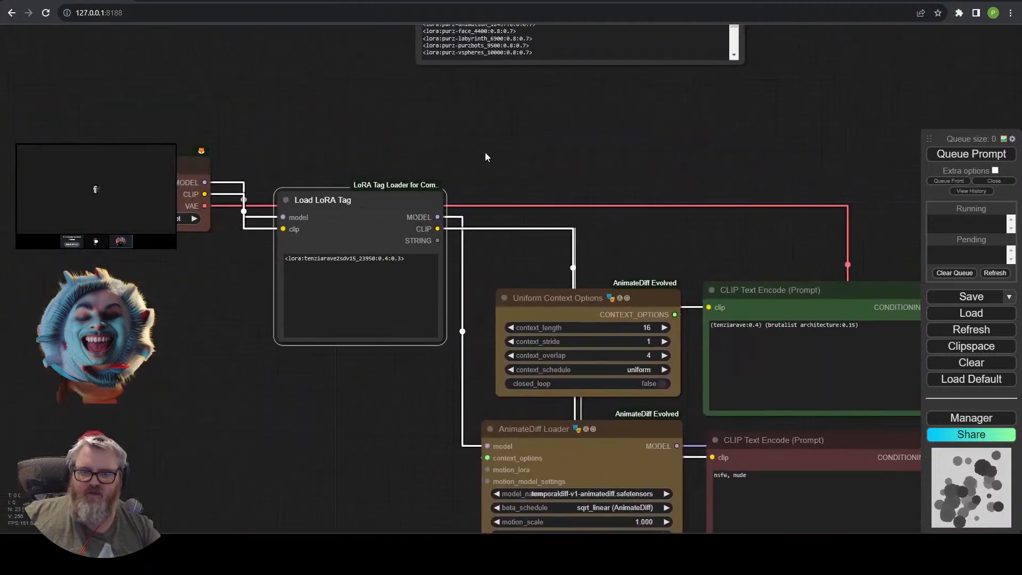
{"action": "key", "text": "ctrl+z"}
{"action": "key", "text": "ctrl+z"}
{"action": "key", "text": "ctrl+z"}
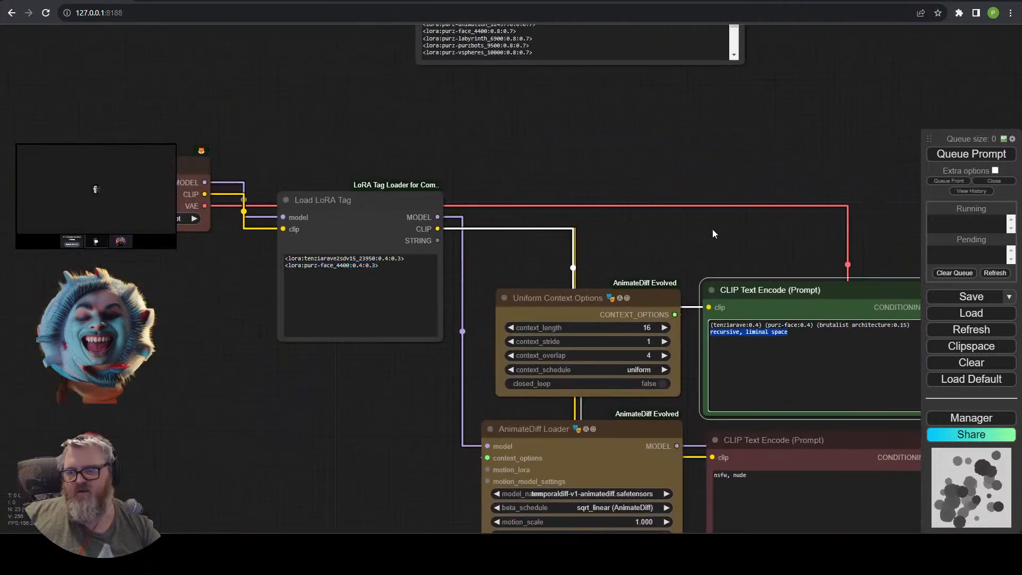
{"action": "key", "text": "ctrl+z"}
Check the ControlNet strengths and queue the prompt with both LoRAs and their weighted prompt terms restored.
{"action": "left_click_drag", "start_coordinate": [713, 230], "coordinate": [1, 133]}
{"action": "left_click_drag", "start_coordinate": [571, 144], "coordinate": [514, 125]}
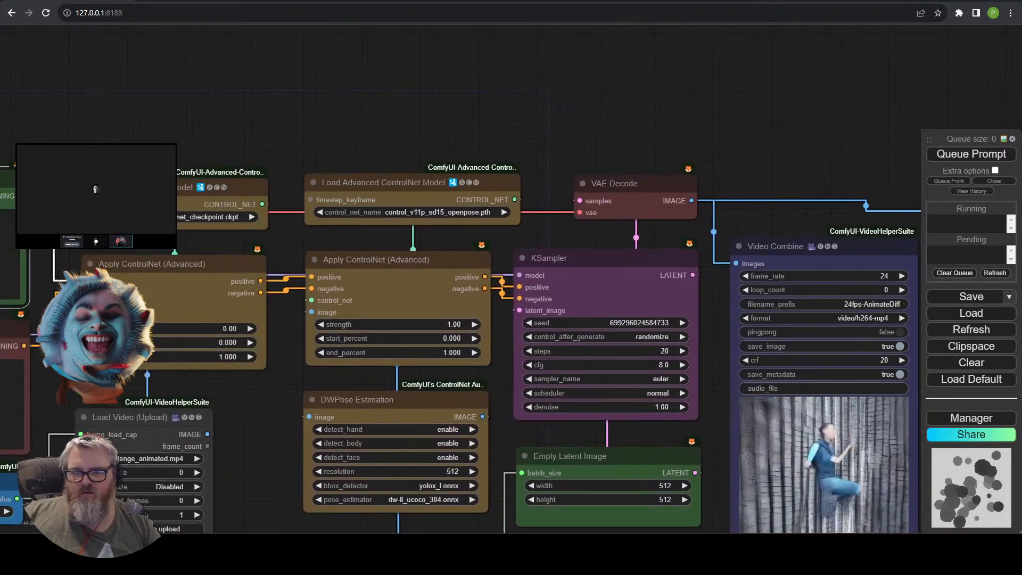
{"action": "scroll", "coordinate": [297, 236], "scroll_direction": "down", "scroll_amount": 5}
{"action": "left_click_drag", "start_coordinate": [168, 116], "coordinate": [601, 130]}
{"action": "scroll", "coordinate": [546, 129], "scroll_direction": "up", "scroll_amount": 5}
{"action": "left_click_drag", "start_coordinate": [397, 145], "coordinate": [664, 150]}
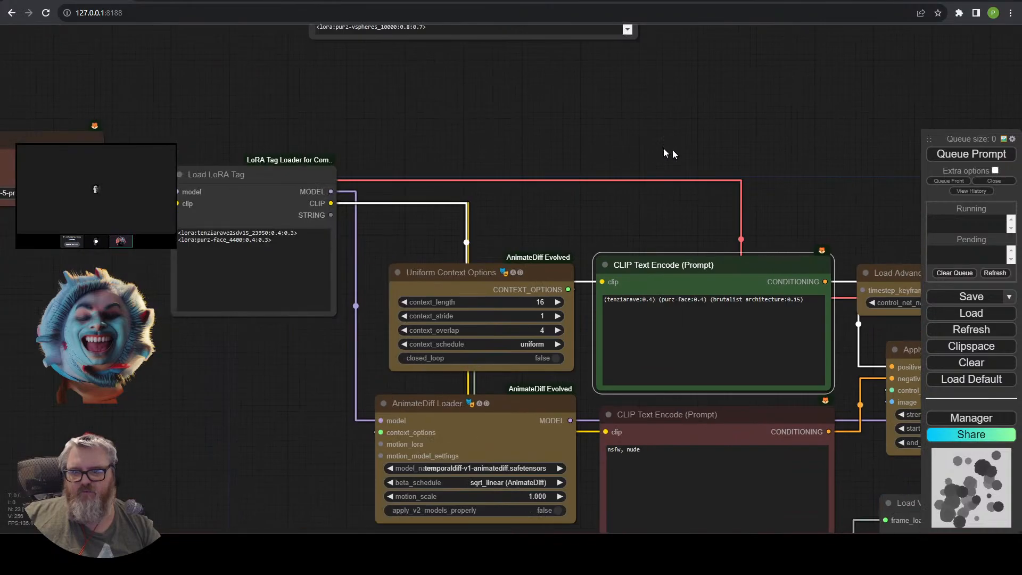
{"action": "left_click_drag", "start_coordinate": [812, 187], "coordinate": [66, 95]}
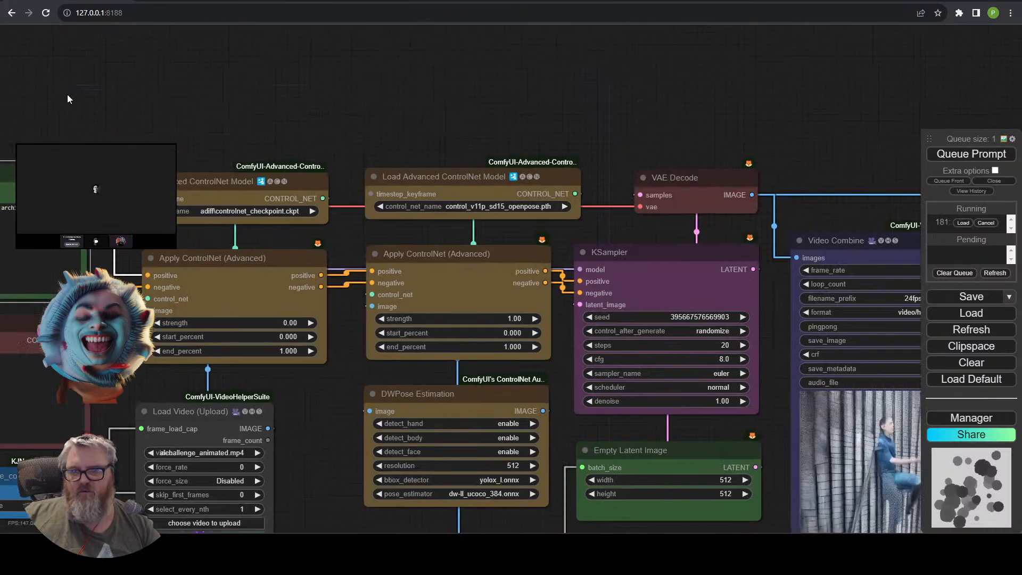
Examine the animations generated with the restored LoRAs in both Video Combine previews.
{"action": "left_click_drag", "start_coordinate": [529, 107], "coordinate": [28, 49]}
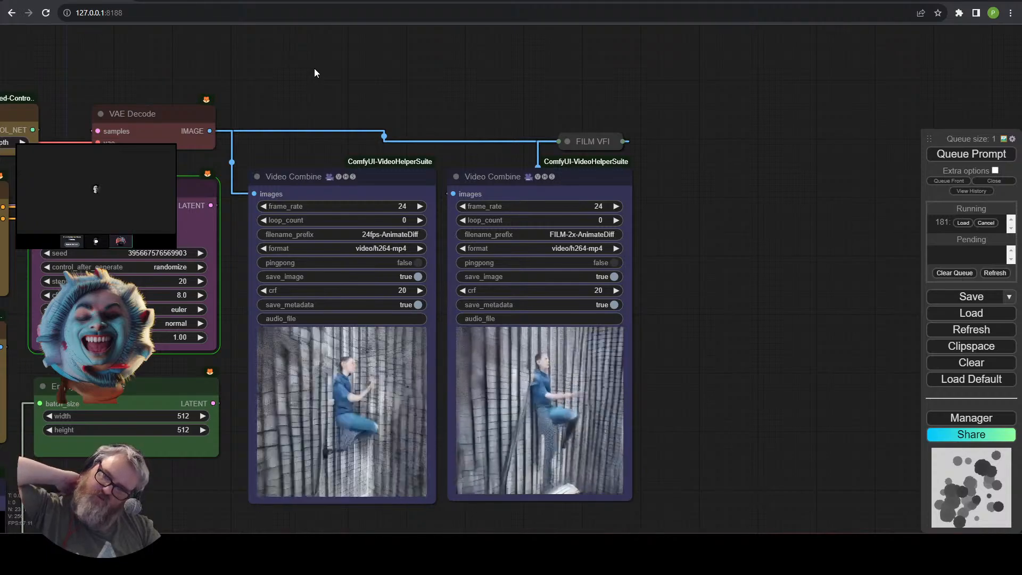
{"action": "left_click_drag", "start_coordinate": [311, 69], "coordinate": [566, 83]}
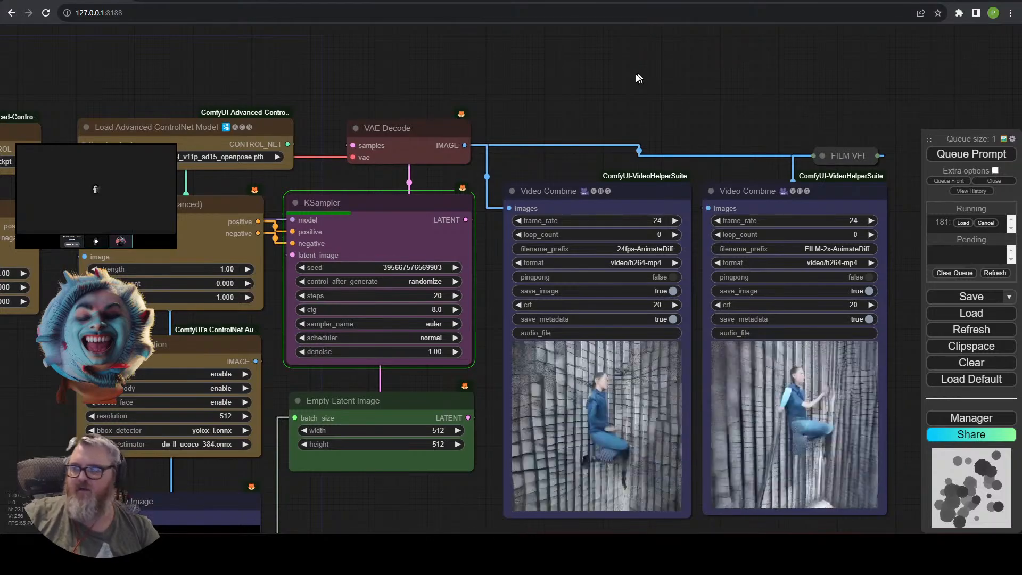
{"action": "left_click_drag", "start_coordinate": [50, 358], "coordinate": [259, 351]}
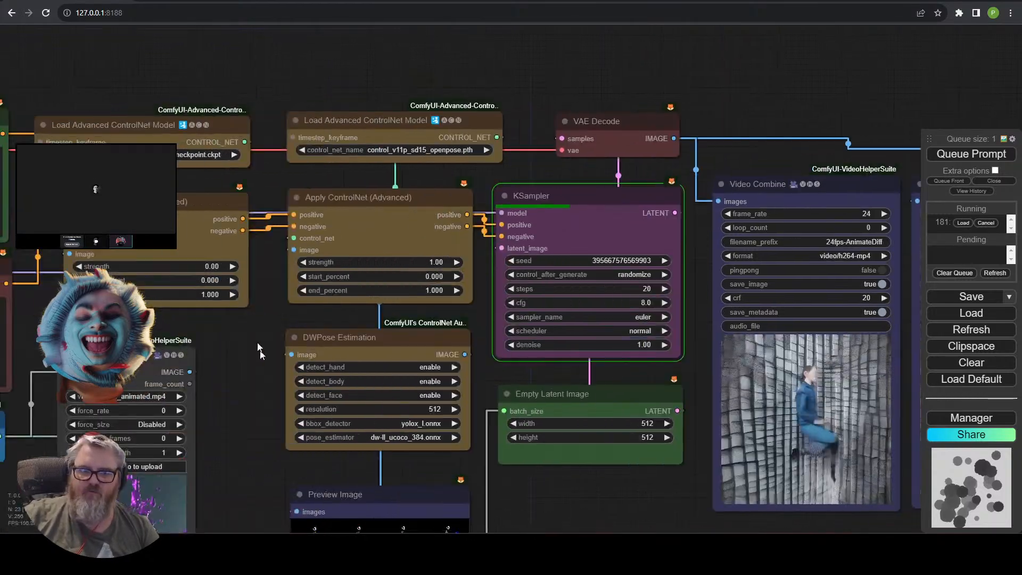
{"action": "left_click_drag", "start_coordinate": [234, 414], "coordinate": [35, 387]}
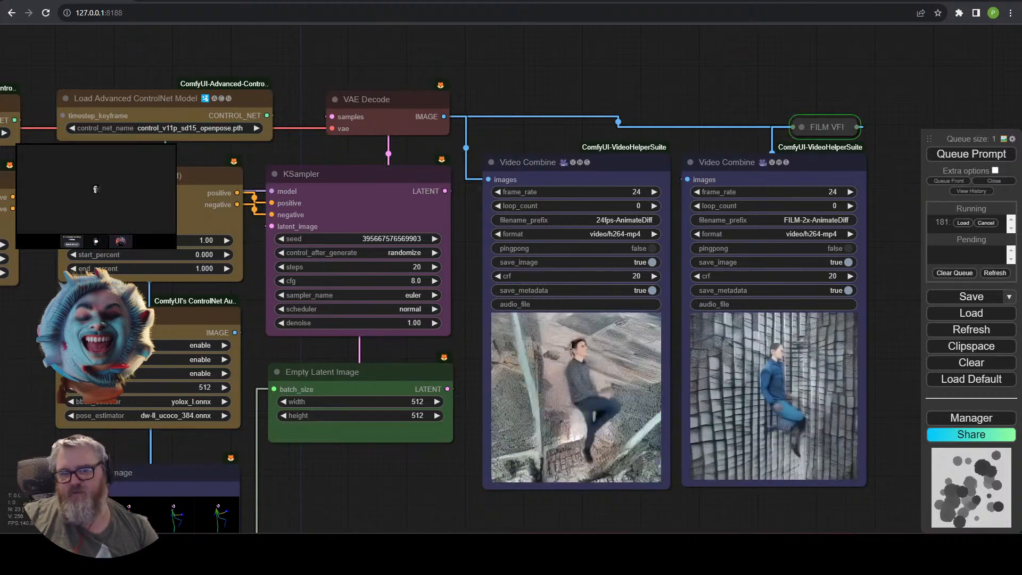
{"action": "scroll", "coordinate": [571, 517], "scroll_direction": "up", "scroll_amount": 4}
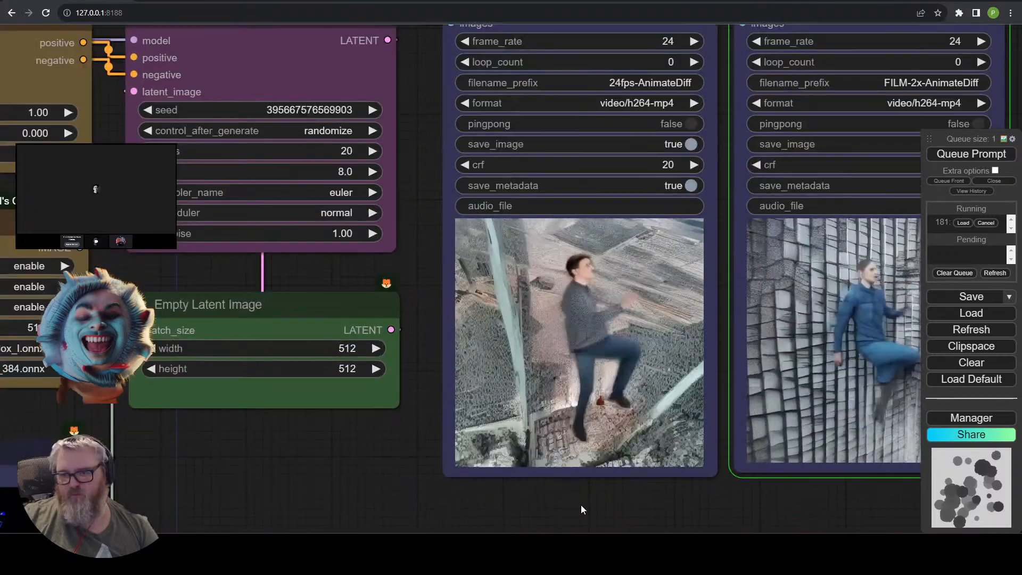
{"action": "scroll", "coordinate": [586, 505], "scroll_direction": "down", "scroll_amount": 3}
{"action": "left_click_drag", "start_coordinate": [645, 504], "coordinate": [558, 509]}
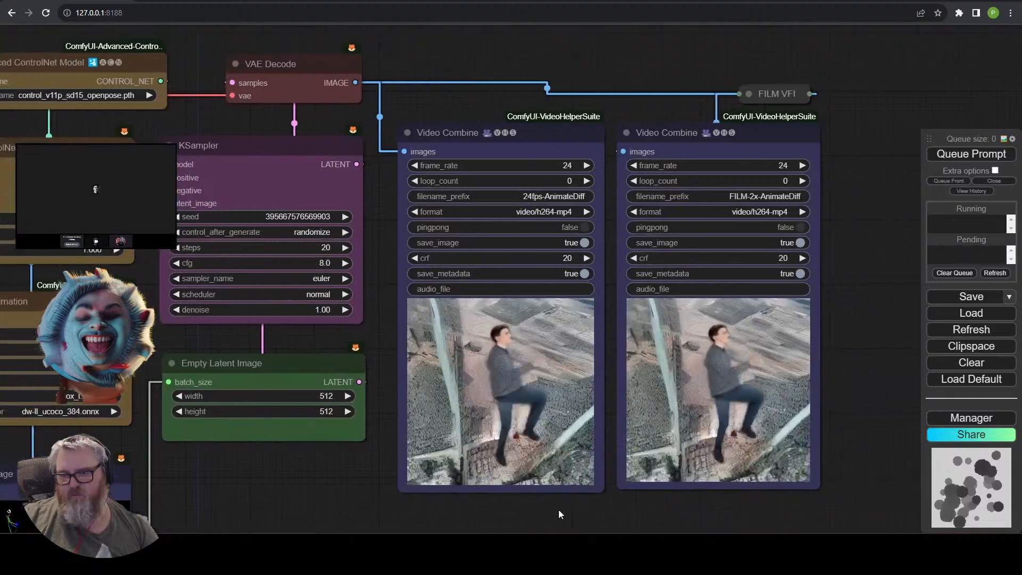
{"action": "scroll", "coordinate": [559, 499], "scroll_direction": "up", "scroll_amount": 4}
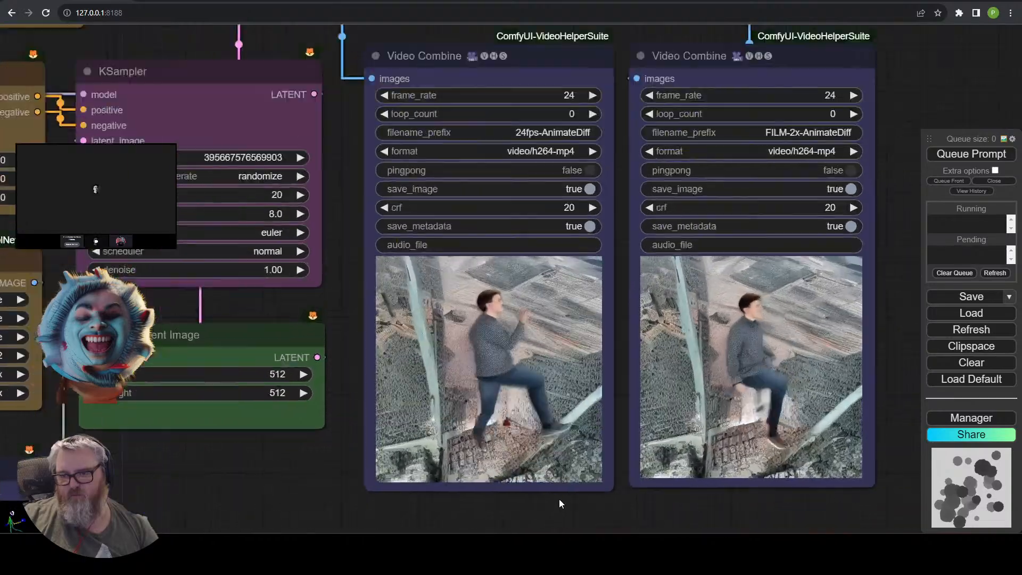
{"action": "scroll", "coordinate": [556, 494], "scroll_direction": "down", "scroll_amount": 5}
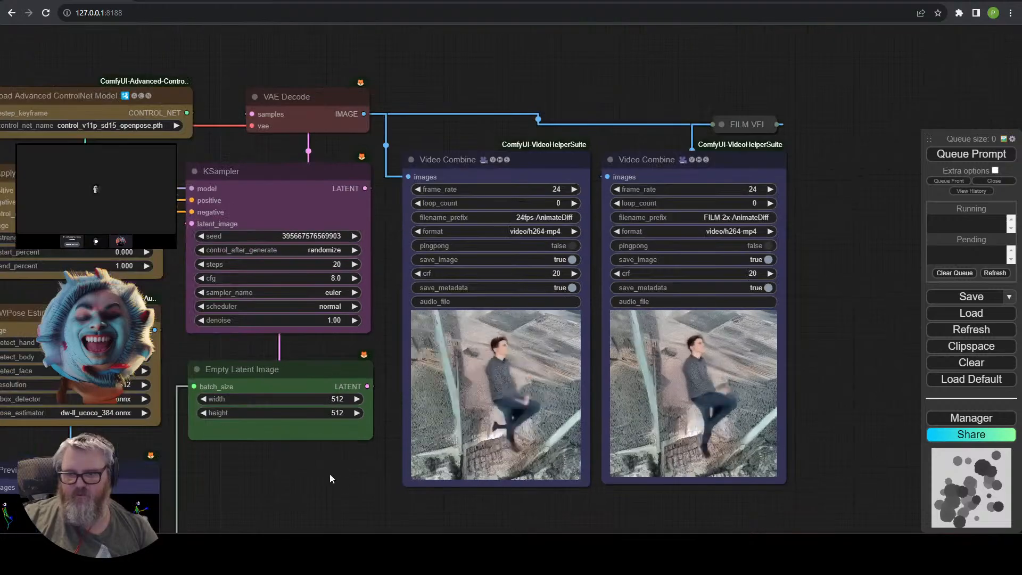
Delete the adiff ControlNet model loader, its Apply ControlNet node and the Load Video node.
{"action": "left_click_drag", "start_coordinate": [330, 478], "coordinate": [554, 462]}
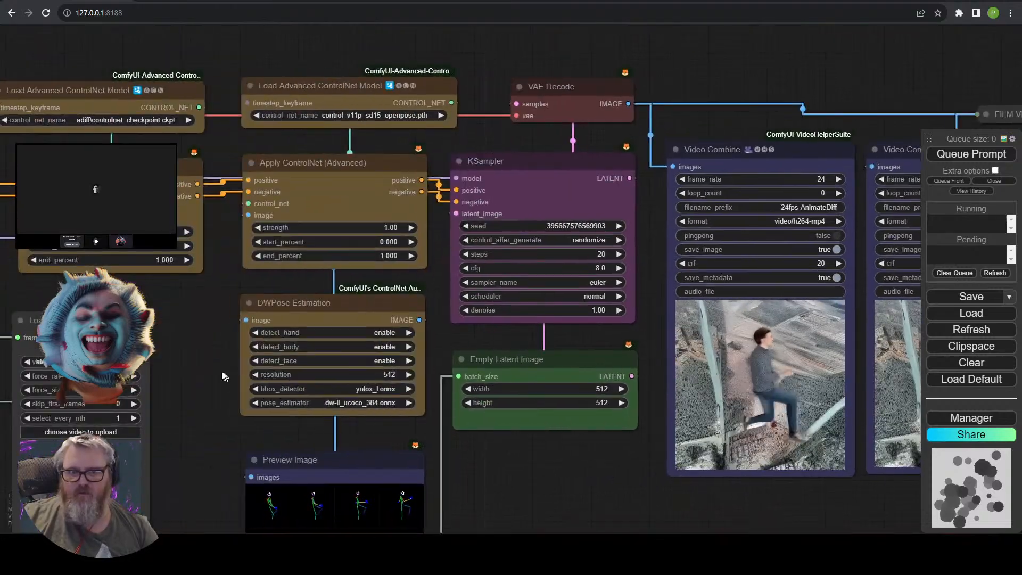
{"action": "left_click_drag", "start_coordinate": [160, 322], "coordinate": [332, 297]}
{"action": "left_click", "coordinate": [288, 104]}
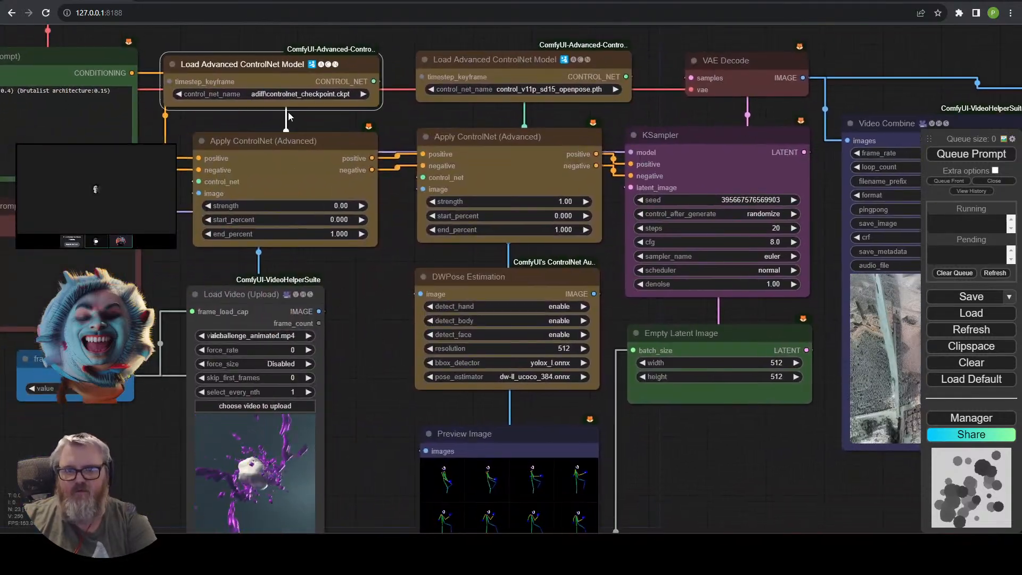
{"action": "key", "text": "Delete"}
{"action": "left_click", "coordinate": [277, 141]}
{"action": "key", "text": "Delete"}
{"action": "left_click", "coordinate": [250, 294]}
{"action": "key", "text": "Delete"}
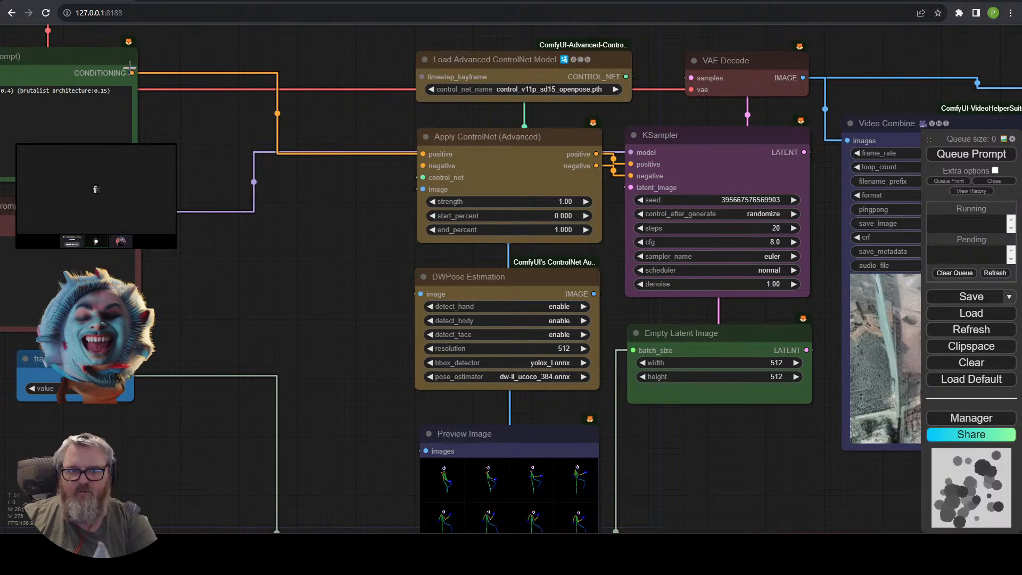
Connect the positive and negative prompt conditioning directly to the OpenPose Apply ControlNet node and queue the prompt.
{"action": "left_click_drag", "start_coordinate": [131, 73], "coordinate": [423, 154]}
{"action": "left_click_drag", "start_coordinate": [132, 222], "coordinate": [423, 165]}
{"action": "left_click", "coordinate": [971, 154]}
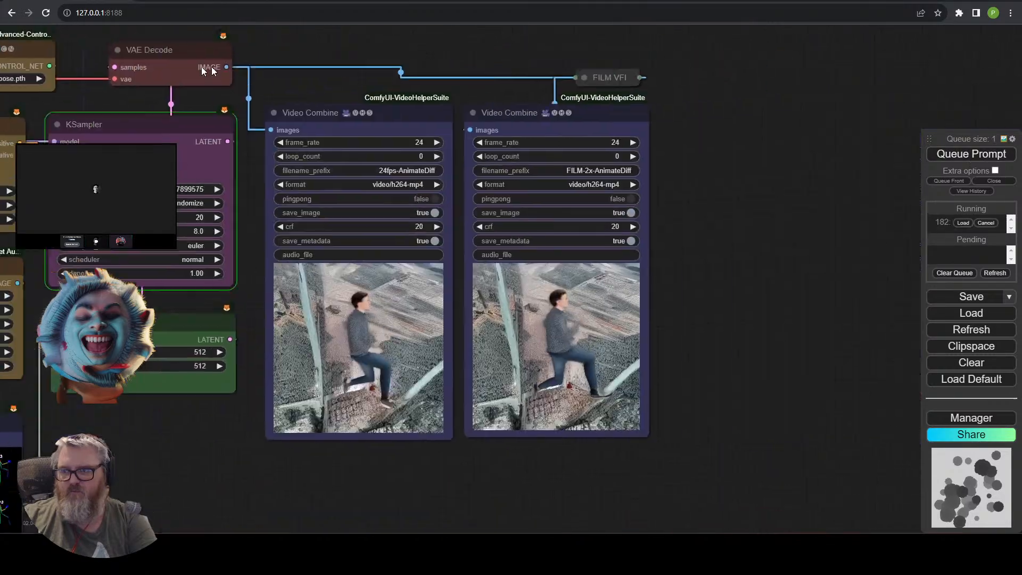
Examine the animations generated with the simplified OpenPose-only graph in both Video Combine previews.
{"action": "scroll", "coordinate": [589, 415], "scroll_direction": "up", "scroll_amount": 5}
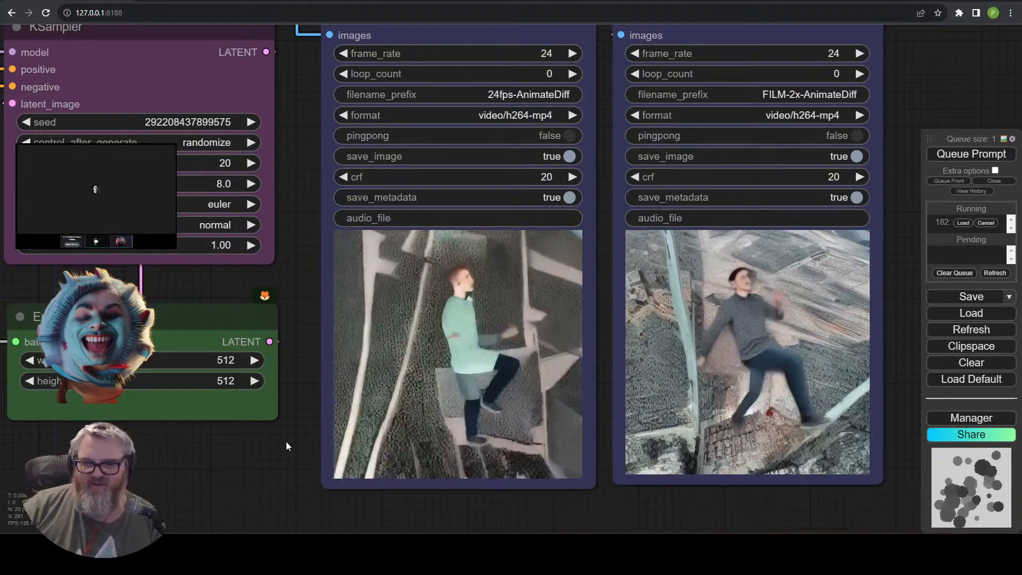
{"action": "scroll", "coordinate": [319, 447], "scroll_direction": "down", "scroll_amount": 3}
{"action": "left_click_drag", "start_coordinate": [292, 432], "coordinate": [421, 334]}
{"action": "scroll", "coordinate": [311, 299], "scroll_direction": "down", "scroll_amount": 2}
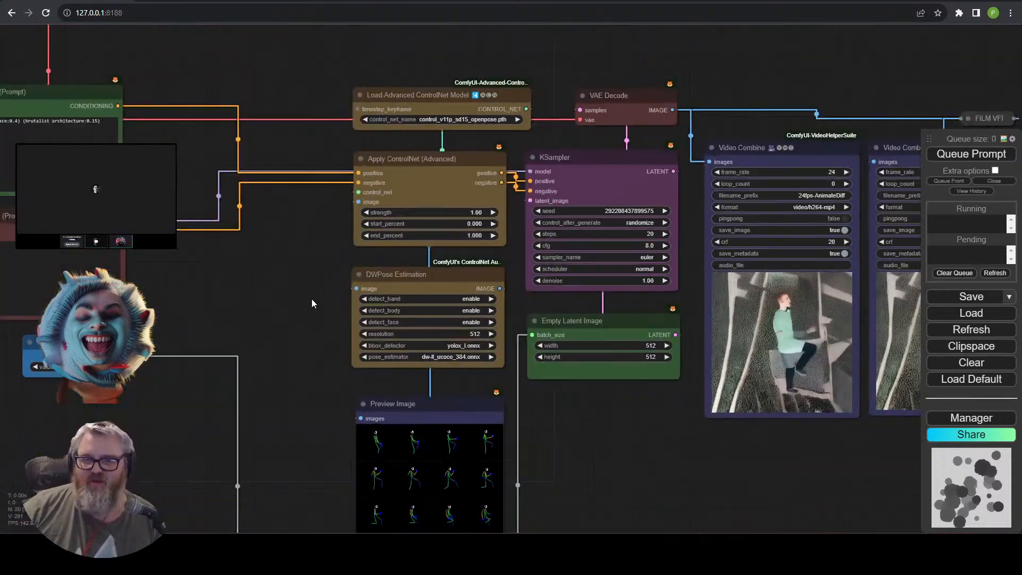
{"action": "left_click_drag", "start_coordinate": [312, 299], "coordinate": [80, 248]}
{"action": "scroll", "coordinate": [601, 387], "scroll_direction": "up", "scroll_amount": 4}
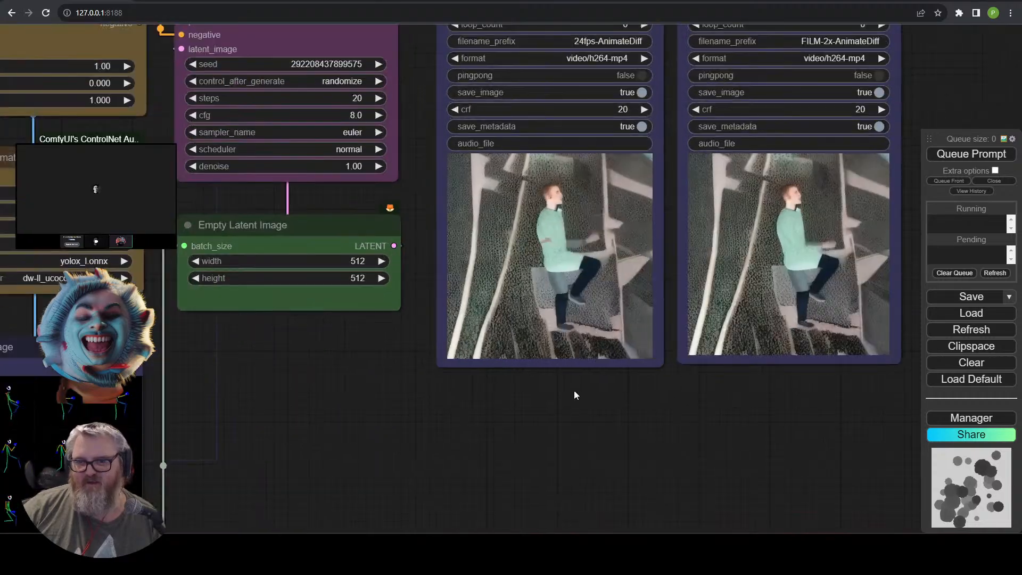
Replace the connected Load LoRA Tag node's text with the full LoRA list from the unconnected Load LoRA Tag node.
{"action": "scroll", "coordinate": [554, 396], "scroll_direction": "down", "scroll_amount": 7}
{"action": "left_click_drag", "start_coordinate": [396, 453], "coordinate": [864, 483]}
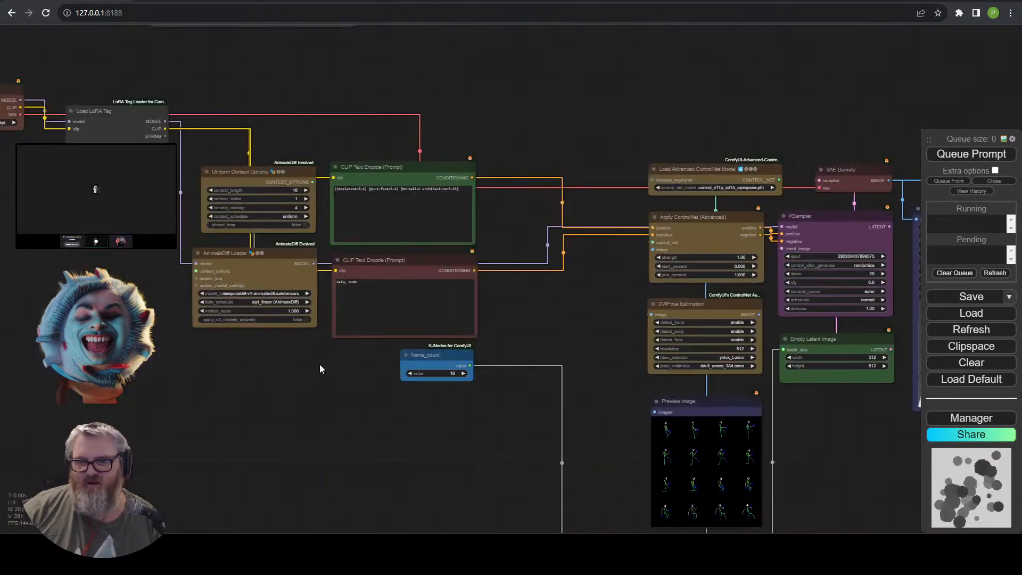
{"action": "left_click_drag", "start_coordinate": [346, 400], "coordinate": [512, 521]}
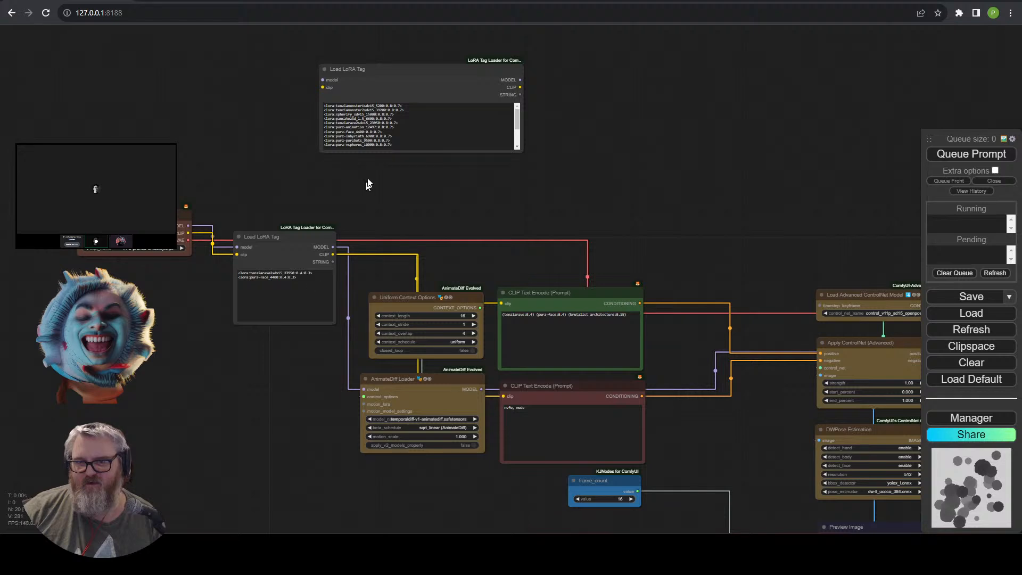
{"action": "left_click", "coordinate": [293, 284]}
{"action": "key", "text": "ctrl+a"}
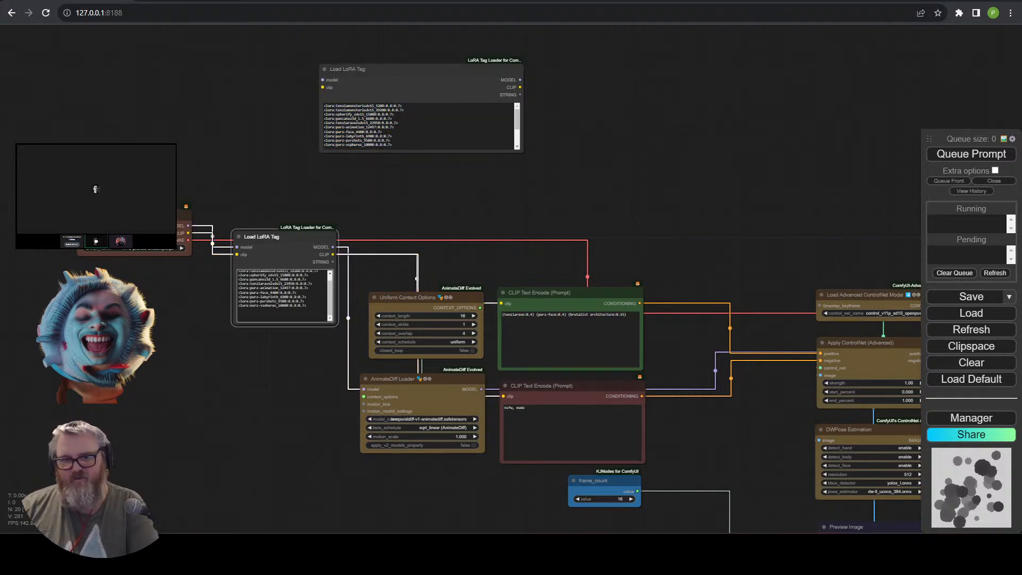
Add (tenziamonster:0.5) (tenziasphere:0.3) (pnckz3d:0.3) (tenziarave:0.4) (purz-animation:0.3), (purz-face:0.4), to the positive prompt ahead of the brutalist architecture term.
{"action": "scroll", "coordinate": [597, 384], "scroll_direction": "up", "scroll_amount": 6}
{"action": "left_click", "coordinate": [594, 314]}
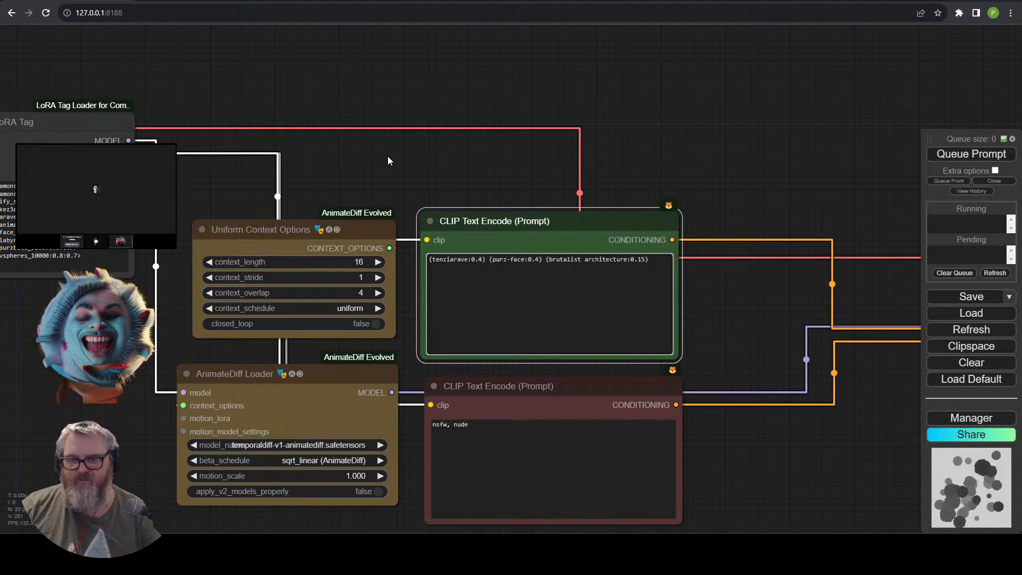
{"action": "left_click_drag", "start_coordinate": [387, 159], "coordinate": [505, 157]}
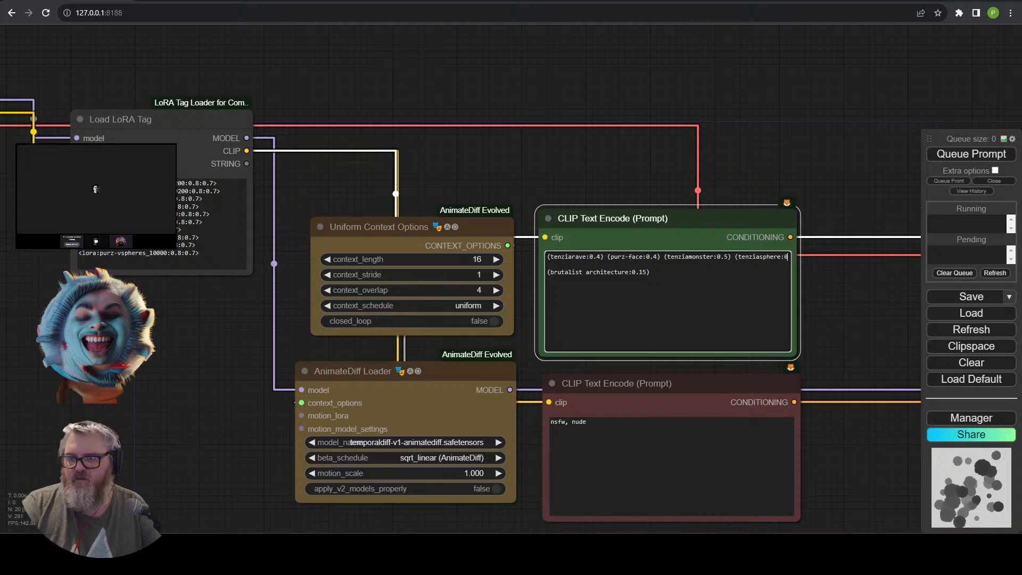
{"action": "type", "text": ".3) (pnckz3d:0"}
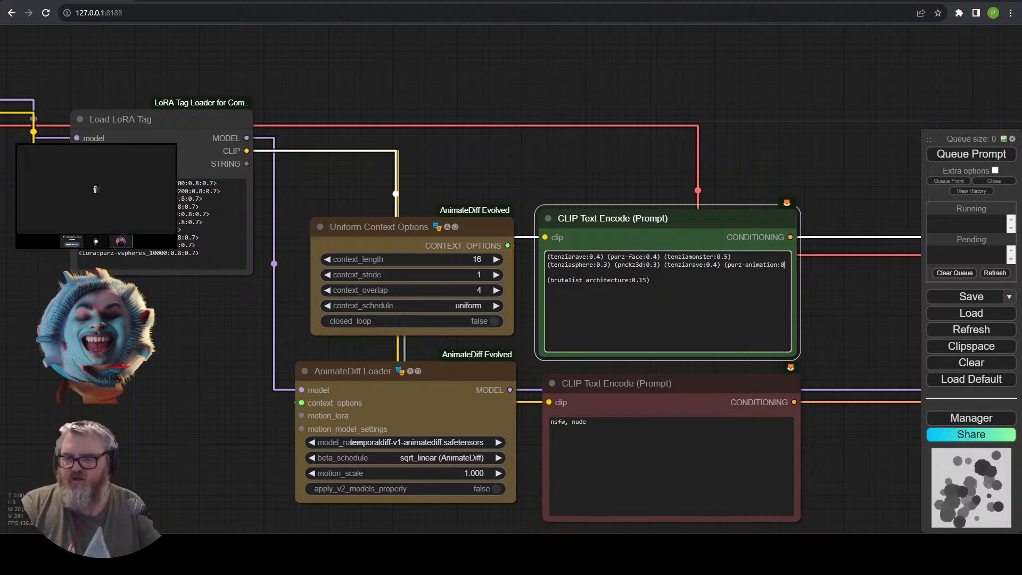
{"action": "type", "text": ".3), (purz-face:0.4), (purz-"}
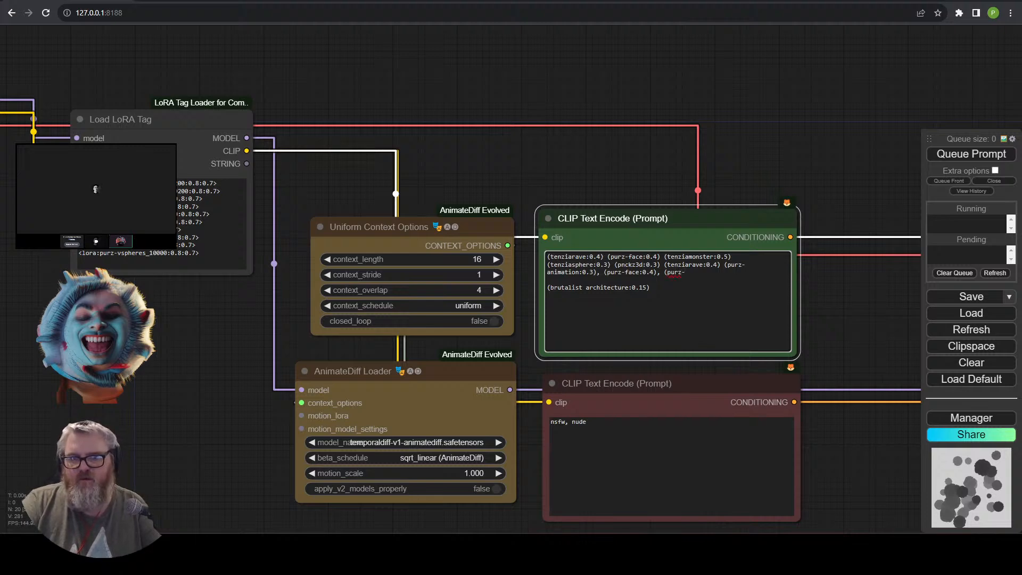
Remove the first tenziamonster line and the purz-labyrinth and purz-purzbots lines from the connected Load LoRA Tag node.
{"action": "left_click", "coordinate": [195, 245]}
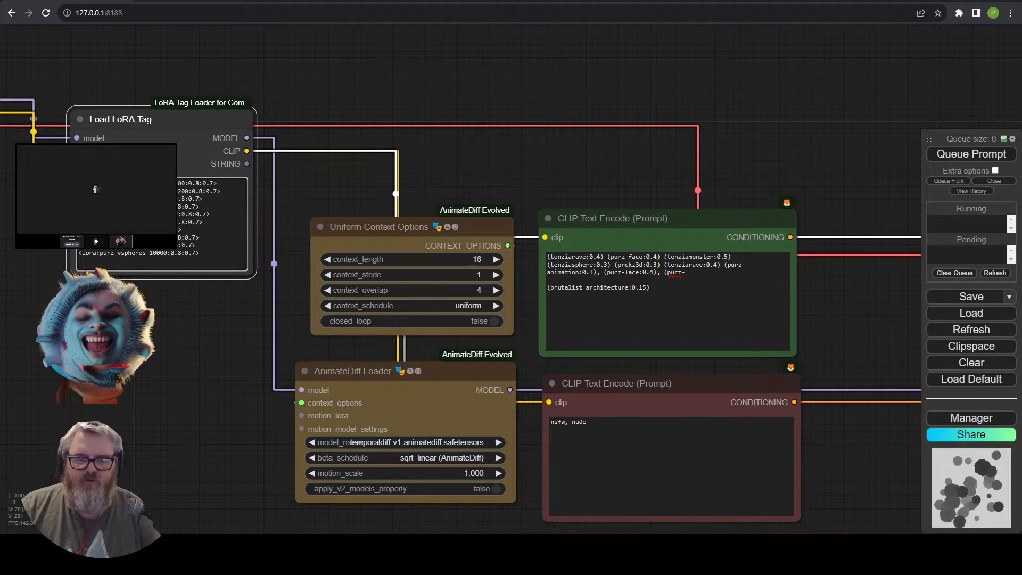
{"action": "left_click_drag", "start_coordinate": [181, 230], "coordinate": [200, 245]}
{"action": "key", "text": "BackSpace"}
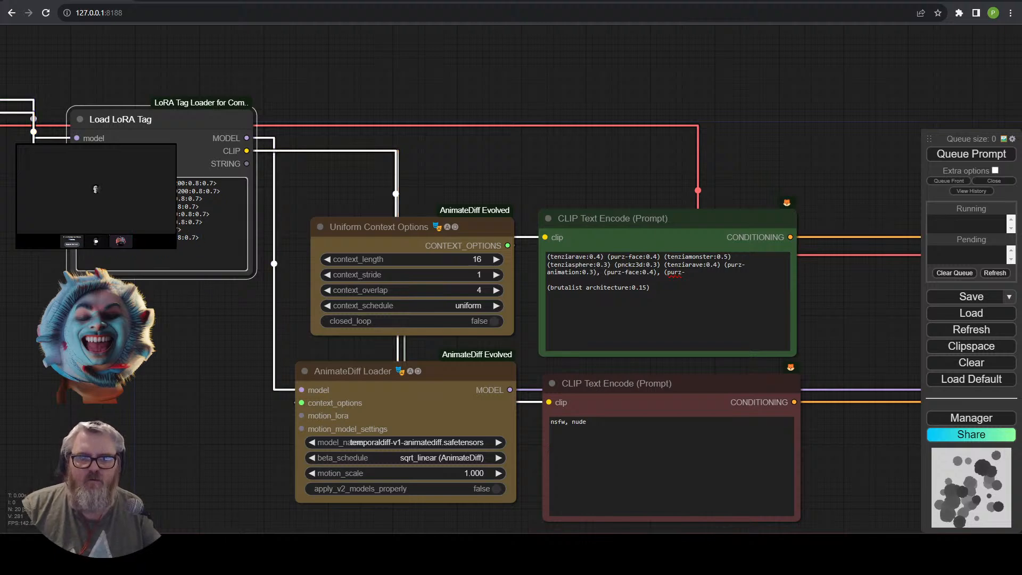
{"action": "triple_click", "coordinate": [188, 182]}
{"action": "key", "text": "Delete"}
{"action": "key", "text": "Delete"}
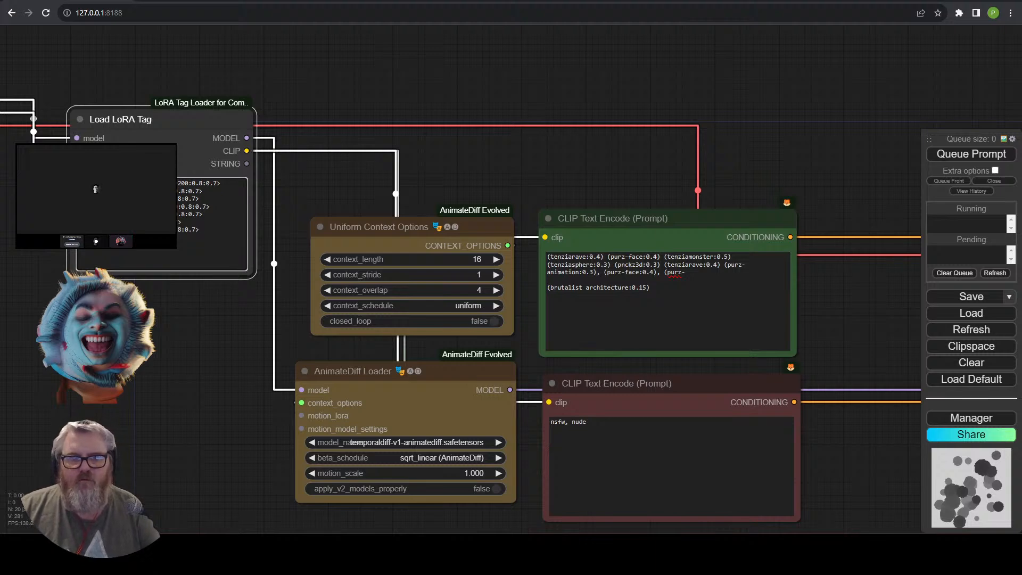
Add (purz-vspheres:0.3) to the positive prompt, join the brutalist architecture term directly after it, and queue the prompt.
{"action": "left_click", "coordinate": [685, 272]}
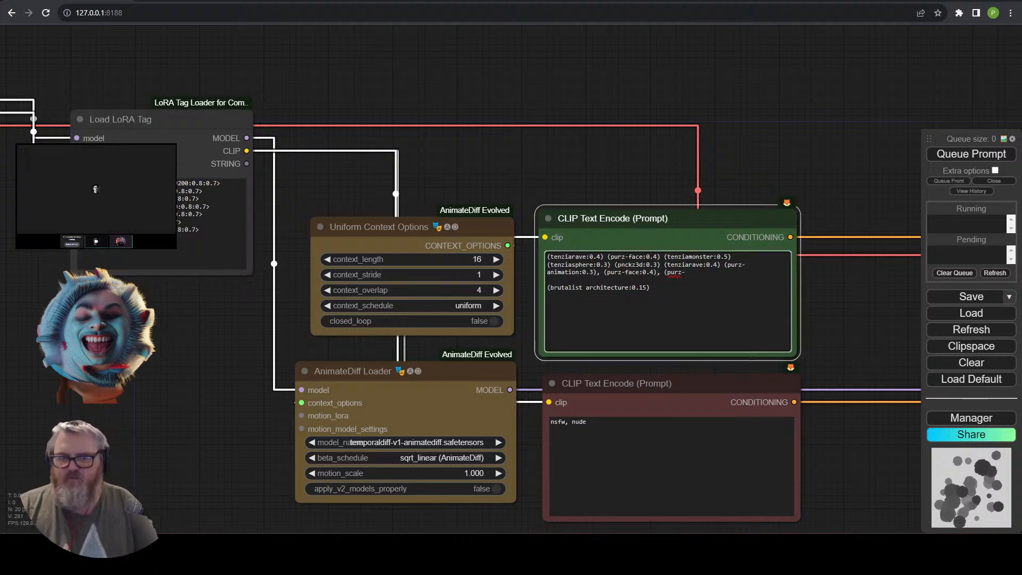
{"action": "type", "text": "vspheres:0.3"}
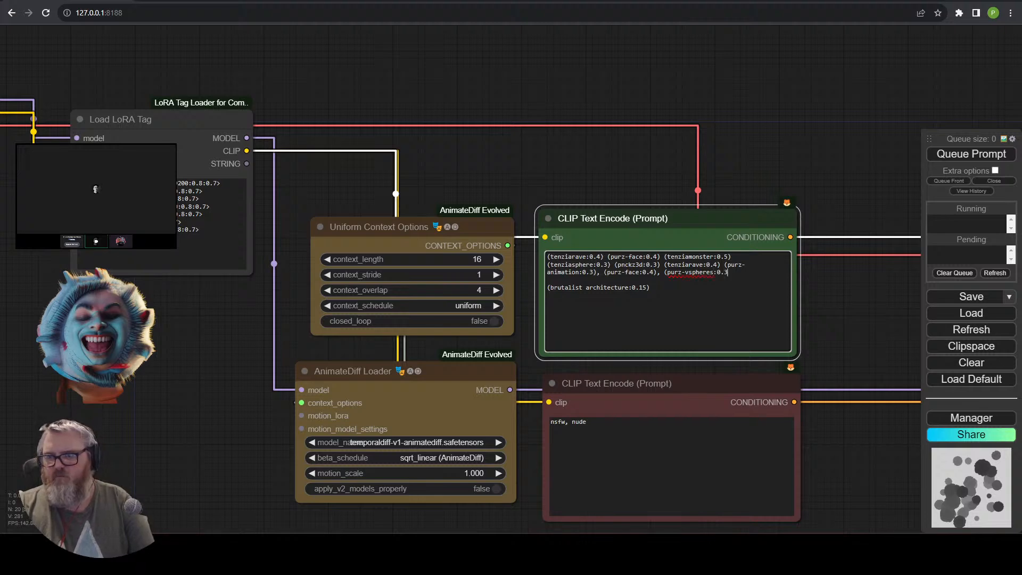
{"action": "key", "text": "BackSpace"}
{"action": "key", "text": "BackSpace"}
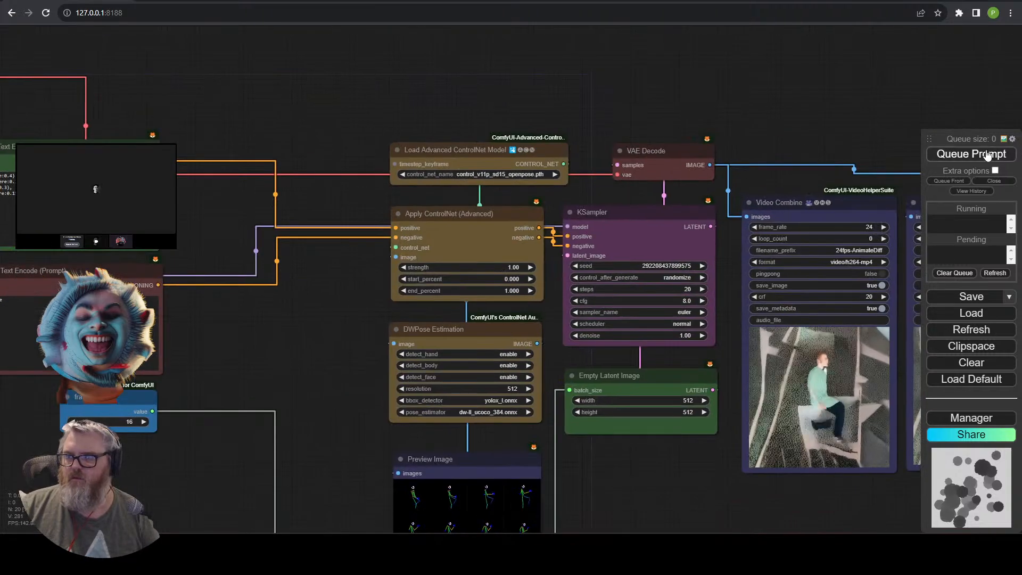
Examine the animation generated with the extended LoRA blend in both Video Combine previews.
{"action": "scroll", "coordinate": [724, 115], "scroll_direction": "down", "scroll_amount": 2}
{"action": "left_click_drag", "start_coordinate": [724, 115], "coordinate": [766, 74]}
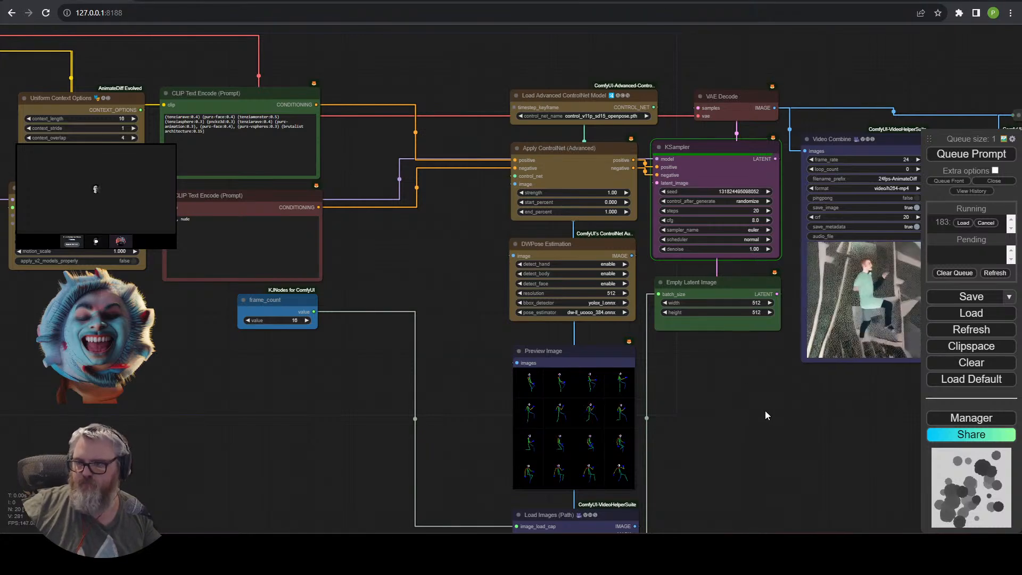
{"action": "left_click_drag", "start_coordinate": [767, 411], "coordinate": [541, 432]}
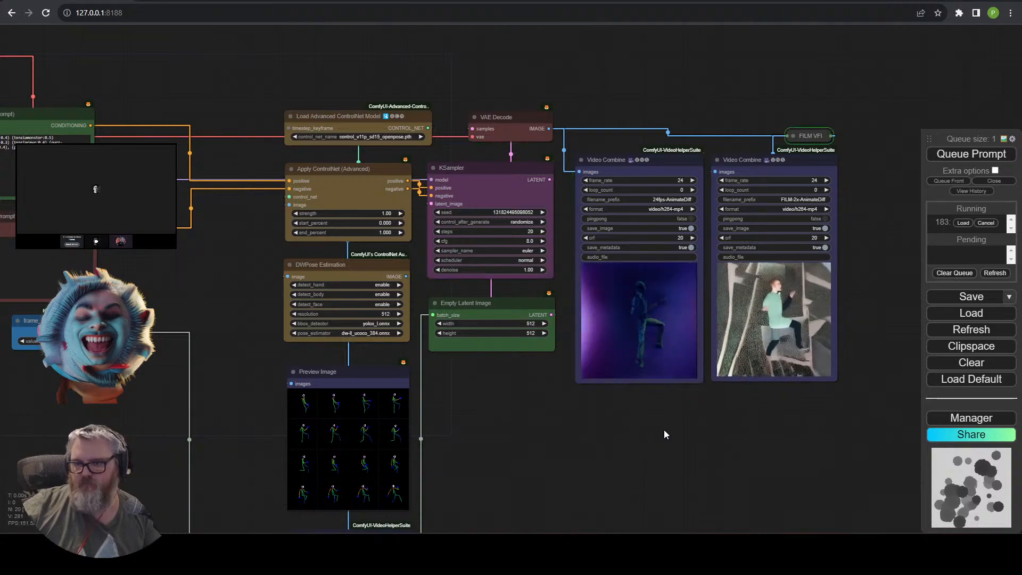
{"action": "scroll", "coordinate": [665, 430], "scroll_direction": "up", "scroll_amount": 5}
{"action": "left_click_drag", "start_coordinate": [665, 429], "coordinate": [436, 556]}
{"action": "scroll", "coordinate": [452, 503], "scroll_direction": "up", "scroll_amount": 3}
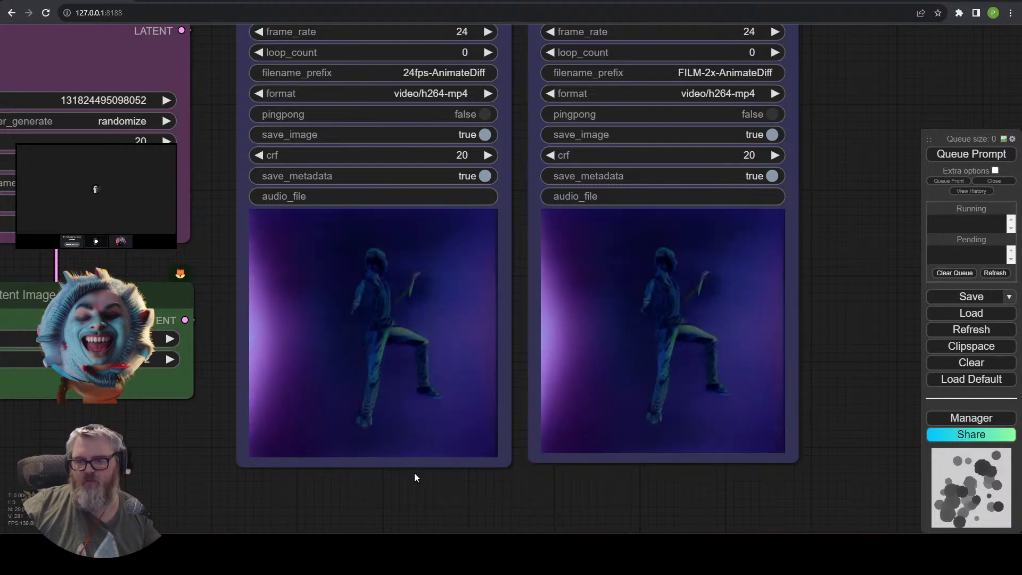
Review the sampler, ControlNet, prompt, AnimateDiff and Load LoRA Tag nodes across the graph.
{"action": "scroll", "coordinate": [414, 471], "scroll_direction": "down", "scroll_amount": 5}
{"action": "left_click_drag", "start_coordinate": [231, 491], "coordinate": [806, 414]}
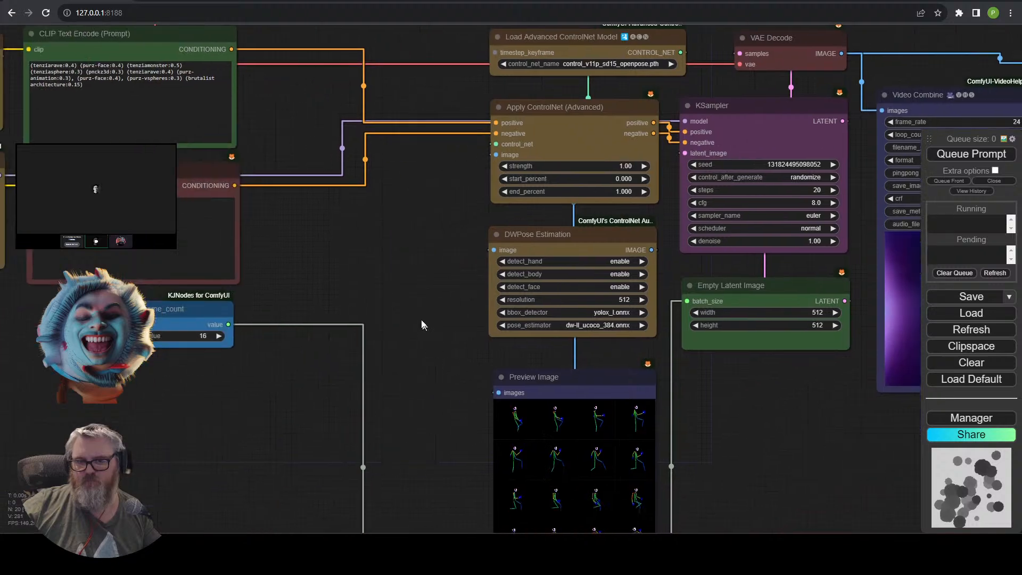
{"action": "left_click_drag", "start_coordinate": [399, 286], "coordinate": [153, 323]}
{"action": "left_click_drag", "start_coordinate": [586, 458], "coordinate": [678, 502]}
{"action": "left_click_drag", "start_coordinate": [141, 380], "coordinate": [818, 291]}
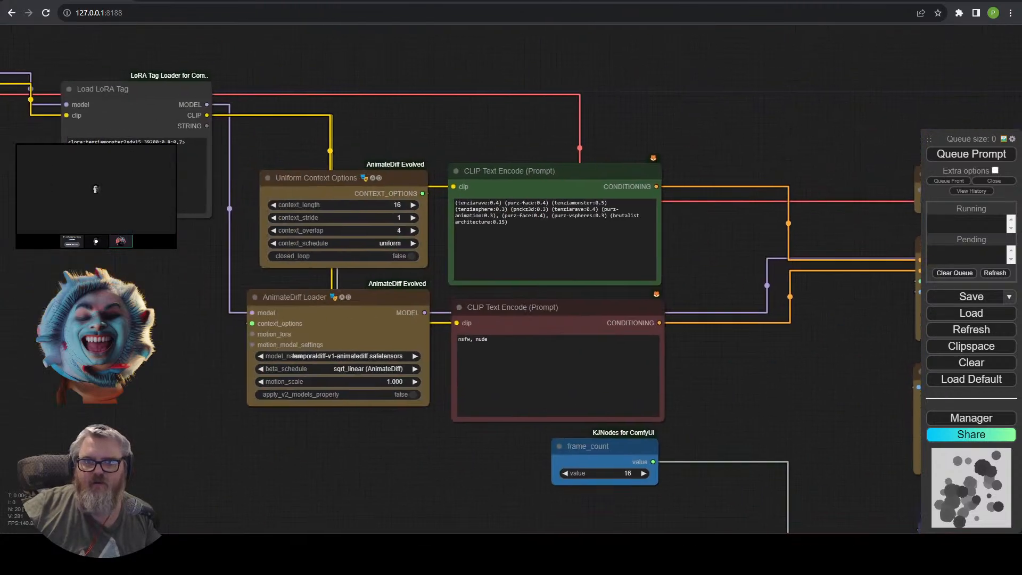
{"action": "mouse_move", "coordinate": [206, 104]}
{"action": "left_mouse_down"}
{"action": "mouse_move", "coordinate": [340, 163]}
{"action": "mouse_move", "coordinate": [217, 116]}
{"action": "left_mouse_up"}
{"action": "scroll", "coordinate": [318, 251], "scroll_direction": "down", "scroll_amount": 3}
{"action": "left_click_drag", "start_coordinate": [507, 113], "coordinate": [301, 204]}
{"action": "scroll", "coordinate": [301, 205], "scroll_direction": "up", "scroll_amount": 1}
{"action": "left_click_drag", "start_coordinate": [53, 197], "coordinate": [798, 324]}
Show the extra queue options and enable Auto Queue.
{"action": "left_click_drag", "start_coordinate": [770, 159], "coordinate": [271, 62]}
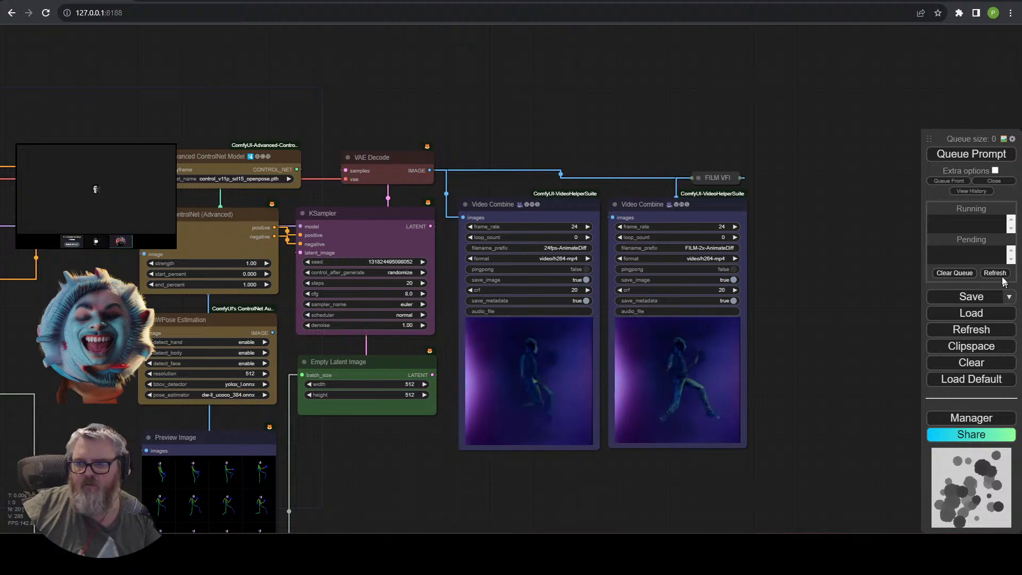
{"action": "left_click", "coordinate": [993, 171]}
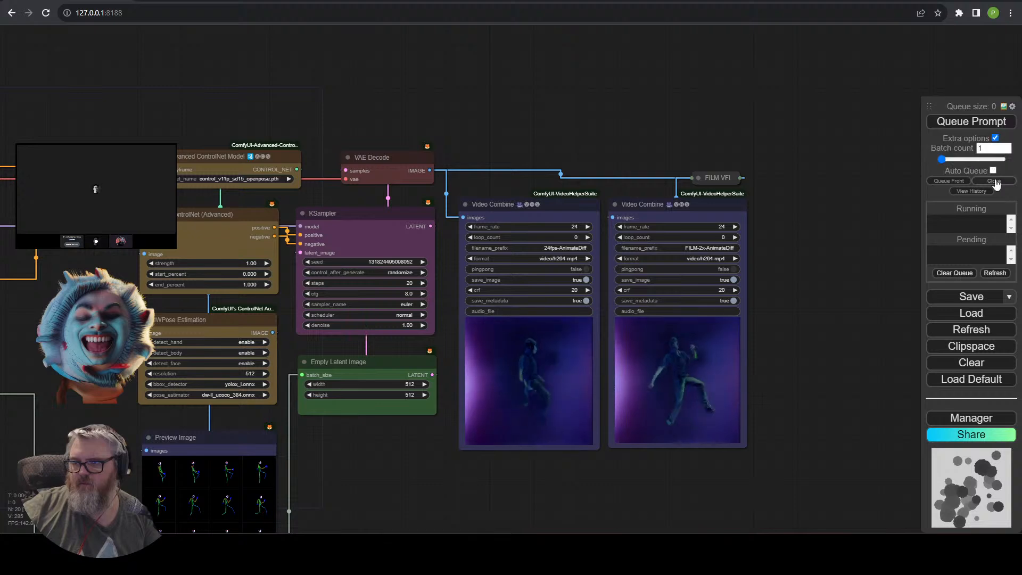
{"action": "left_click", "coordinate": [993, 170]}
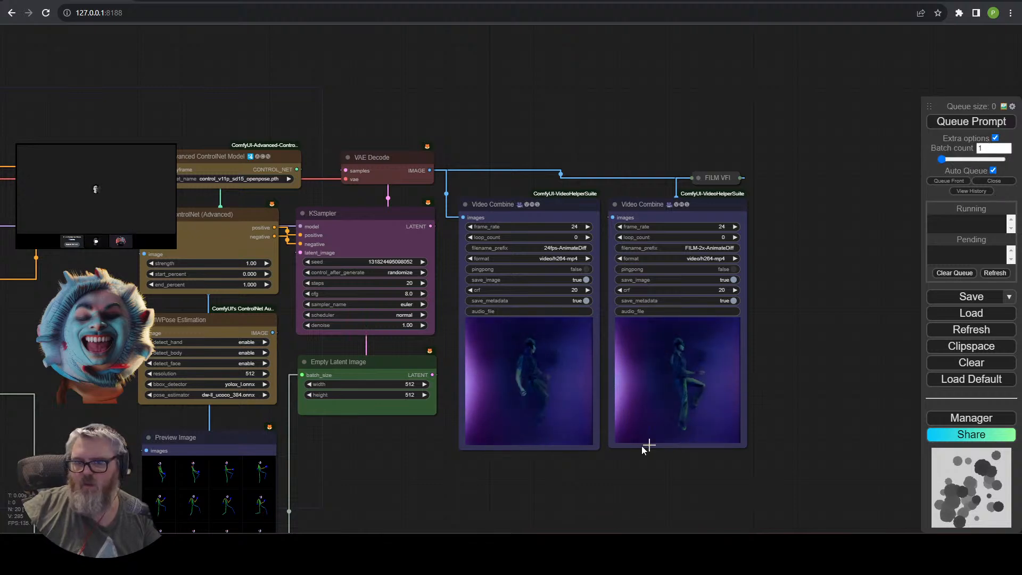
Set the frame_count node's value to 1.
{"action": "left_click_drag", "start_coordinate": [387, 423], "coordinate": [733, 315]}
{"action": "left_click", "coordinate": [246, 268]}
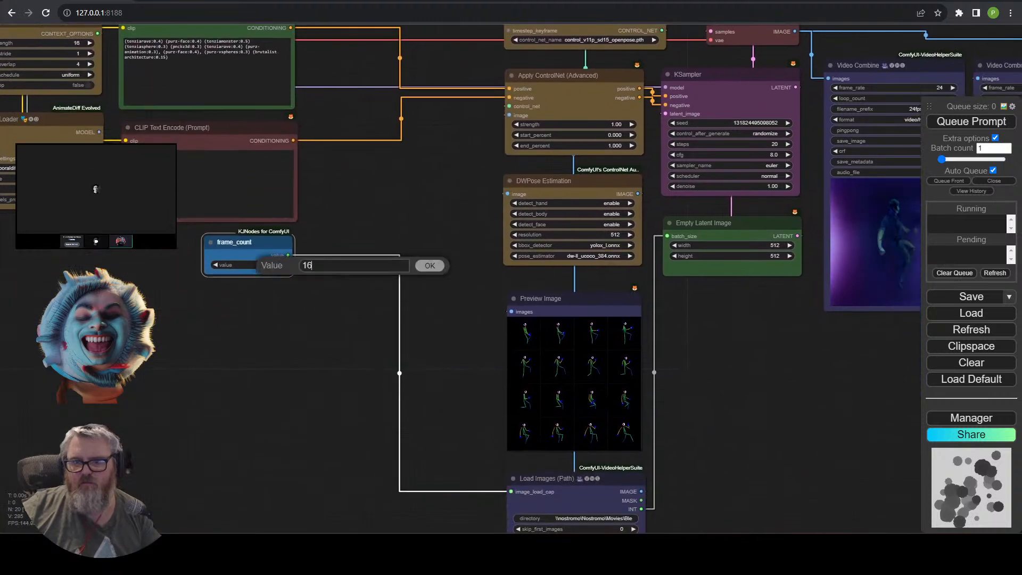
{"action": "key", "text": "BackSpace"}
{"action": "key", "text": "BackSpace"}
{"action": "key", "text": "Return"}
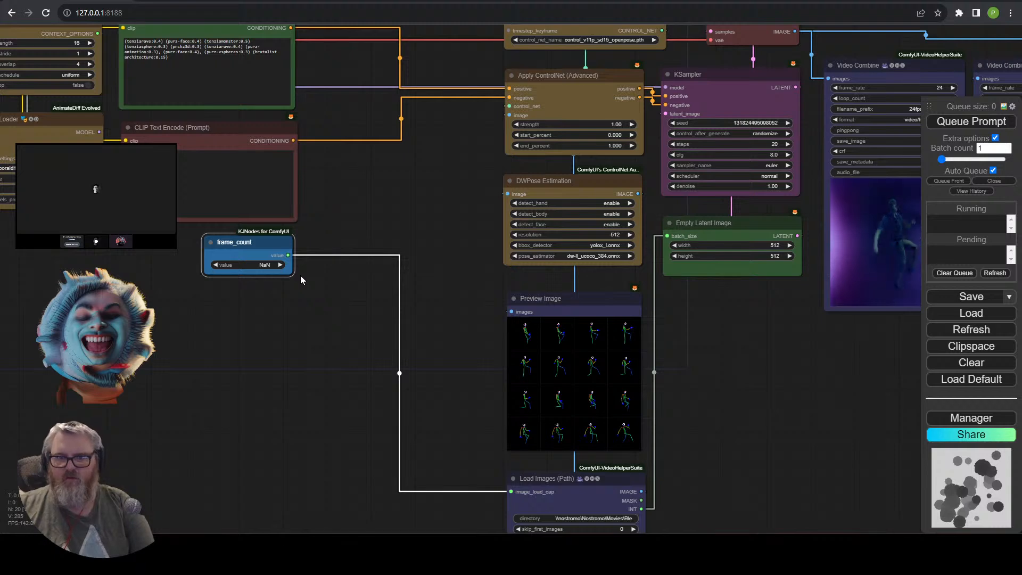
{"action": "left_click", "coordinate": [260, 269]}
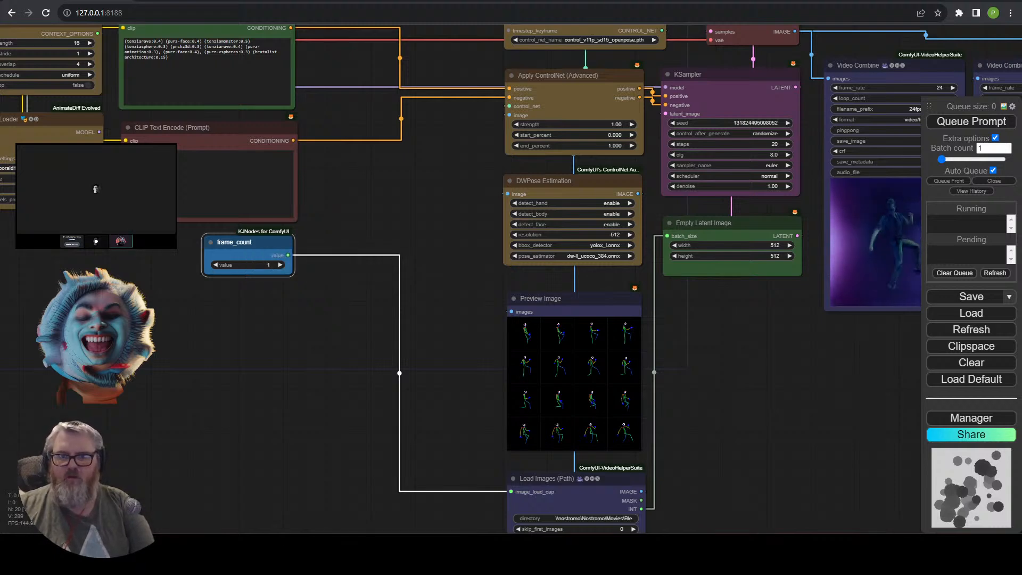
Set the Apply ControlNet (Advanced) node's strength to 0 and queue the prompt.
{"action": "left_click_drag", "start_coordinate": [475, 205], "coordinate": [315, 323]}
{"action": "left_click", "coordinate": [437, 241]}
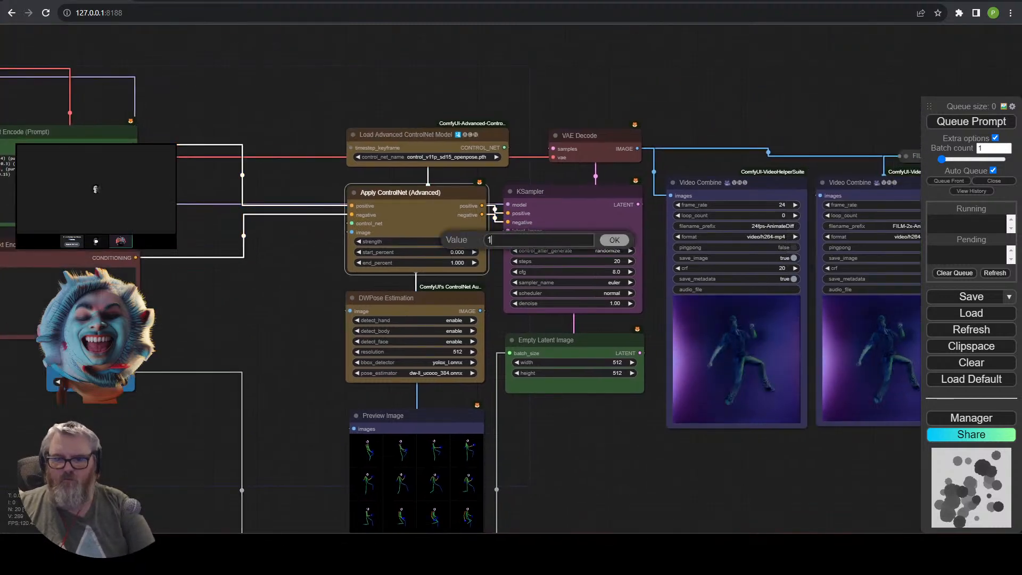
{"action": "type", "text": "0"}
{"action": "key", "text": "Return"}
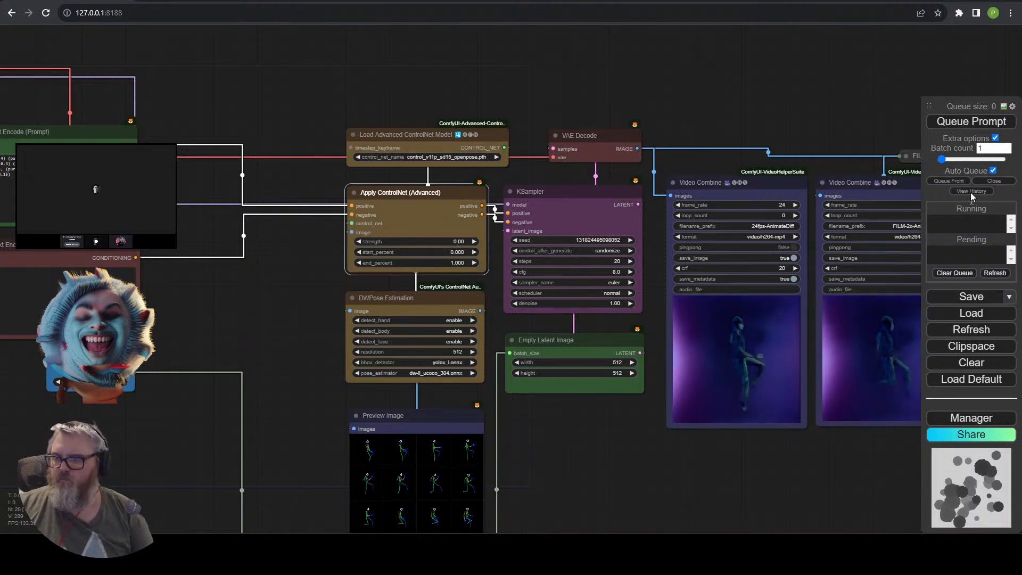
{"action": "left_click", "coordinate": [976, 121]}
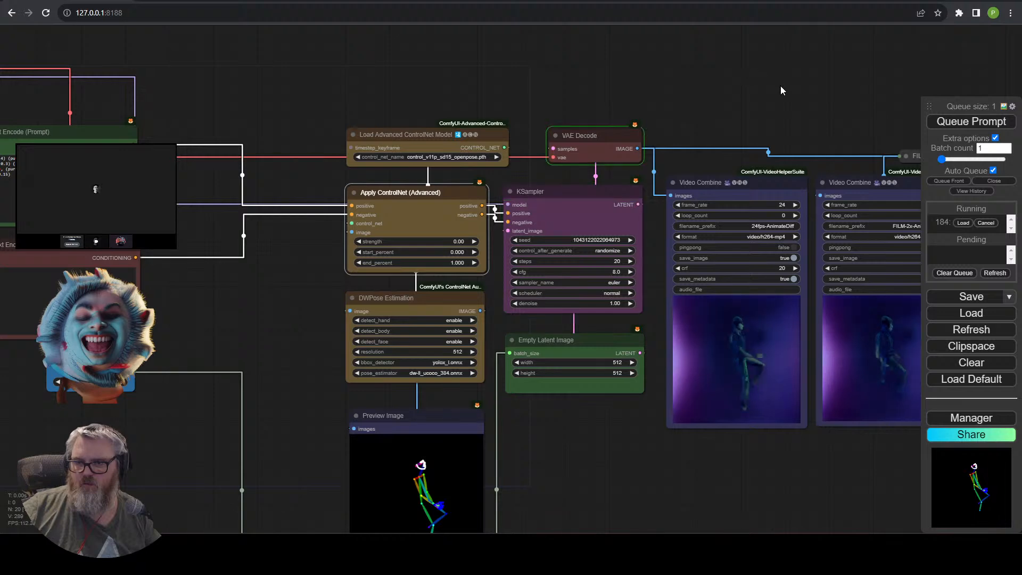
Examine the continuously generated single-frame results in both Video Combine previews.
{"action": "left_click_drag", "start_coordinate": [781, 88], "coordinate": [457, 28]}
{"action": "scroll", "coordinate": [680, 393], "scroll_direction": "up", "scroll_amount": 5}
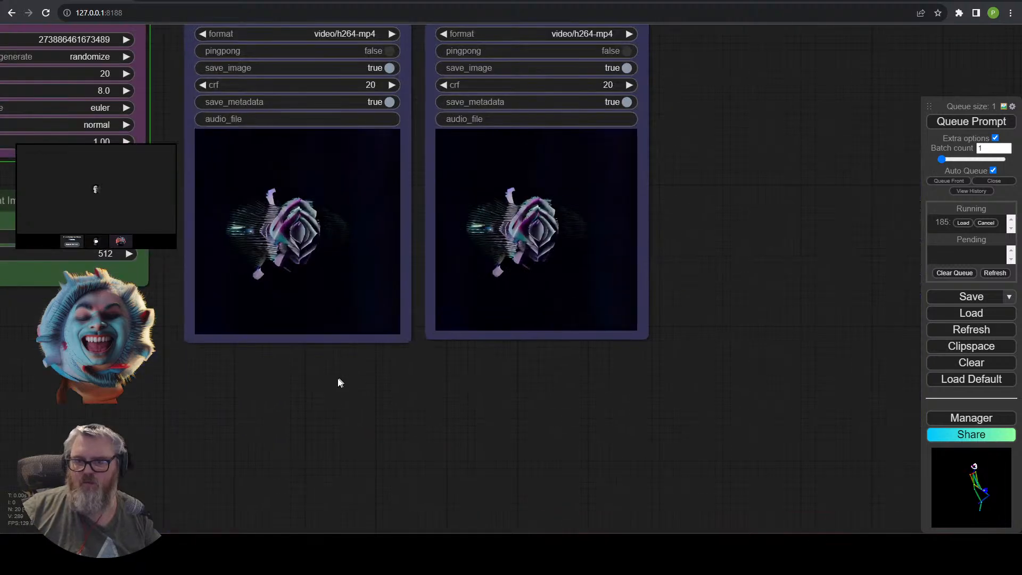
{"action": "left_click_drag", "start_coordinate": [338, 381], "coordinate": [406, 514]}
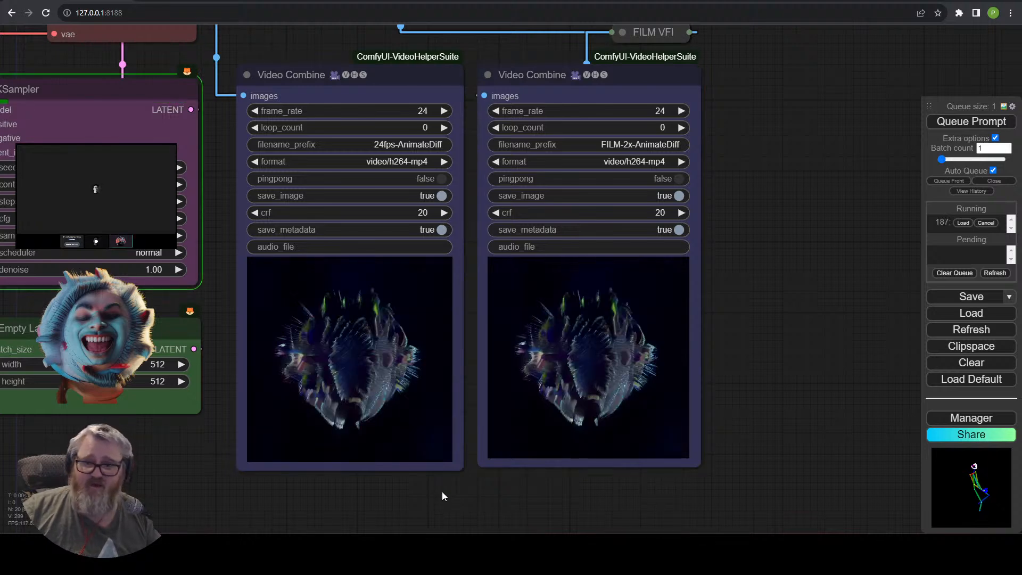
{"action": "scroll", "coordinate": [463, 495], "scroll_direction": "up", "scroll_amount": 4}
{"action": "left_click_drag", "start_coordinate": [466, 499], "coordinate": [491, 510]}
{"action": "scroll", "coordinate": [490, 510], "scroll_direction": "up", "scroll_amount": 1}
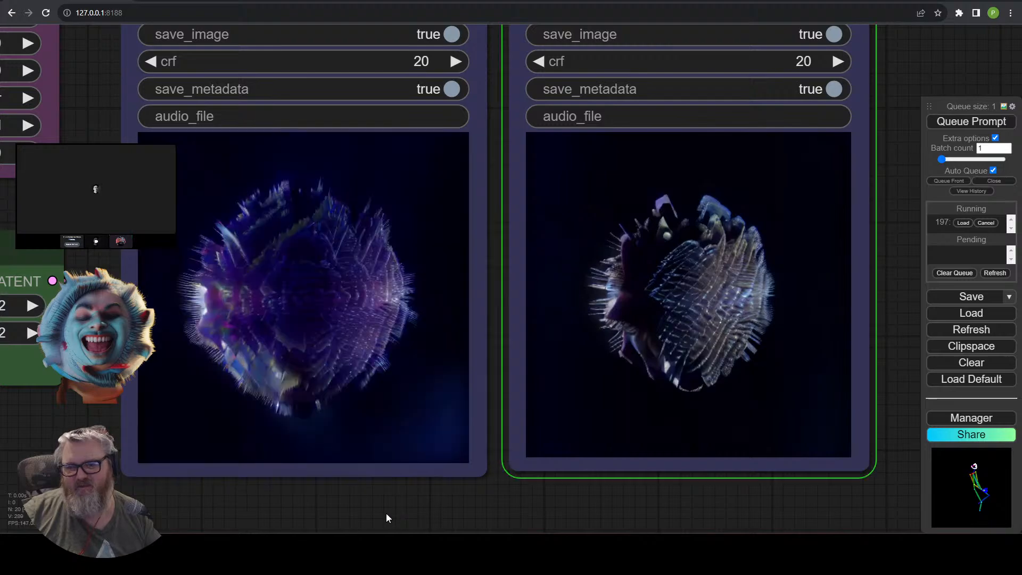
Move the positive CLIP Text Encode node directly below the FILM-2x Video Combine preview and frame it together with both previews.
{"action": "scroll", "coordinate": [385, 513], "scroll_direction": "down", "scroll_amount": 4}
{"action": "scroll", "coordinate": [148, 433], "scroll_direction": "down", "scroll_amount": 6}
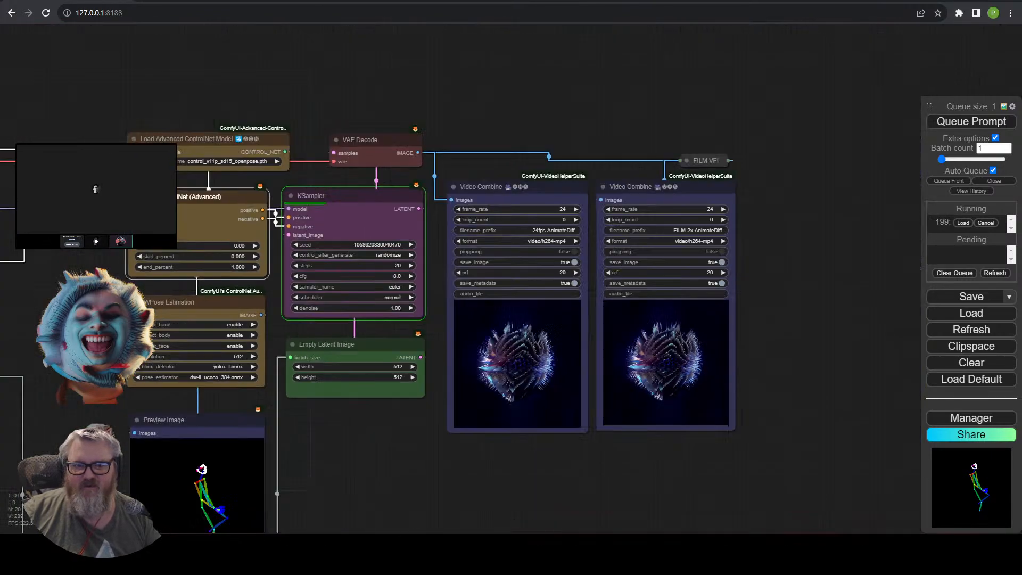
{"action": "left_click_drag", "start_coordinate": [146, 289], "coordinate": [449, 308]}
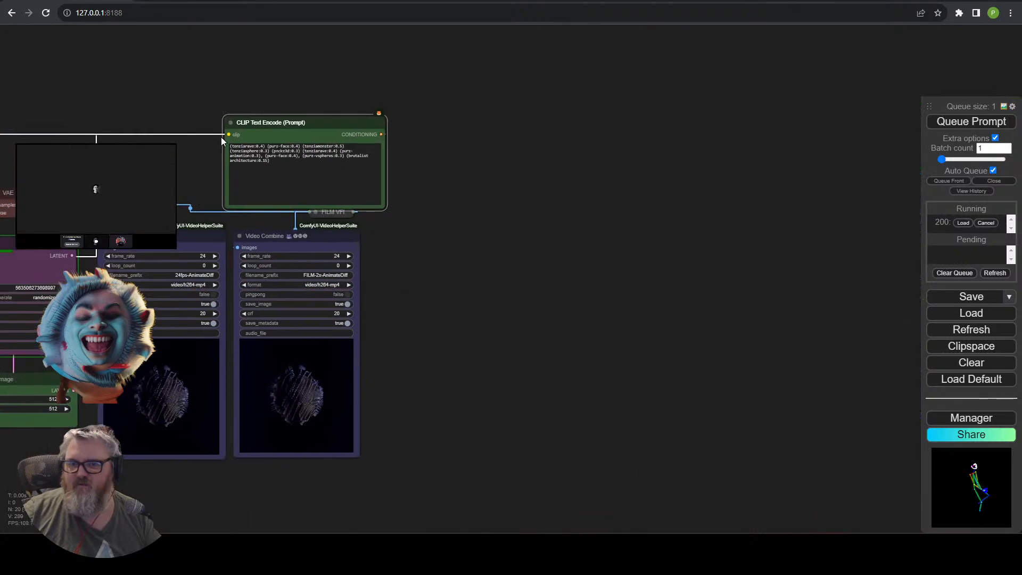
{"action": "left_click_drag", "start_coordinate": [270, 121], "coordinate": [430, 356]}
{"action": "scroll", "coordinate": [440, 313], "scroll_direction": "up", "scroll_amount": 8}
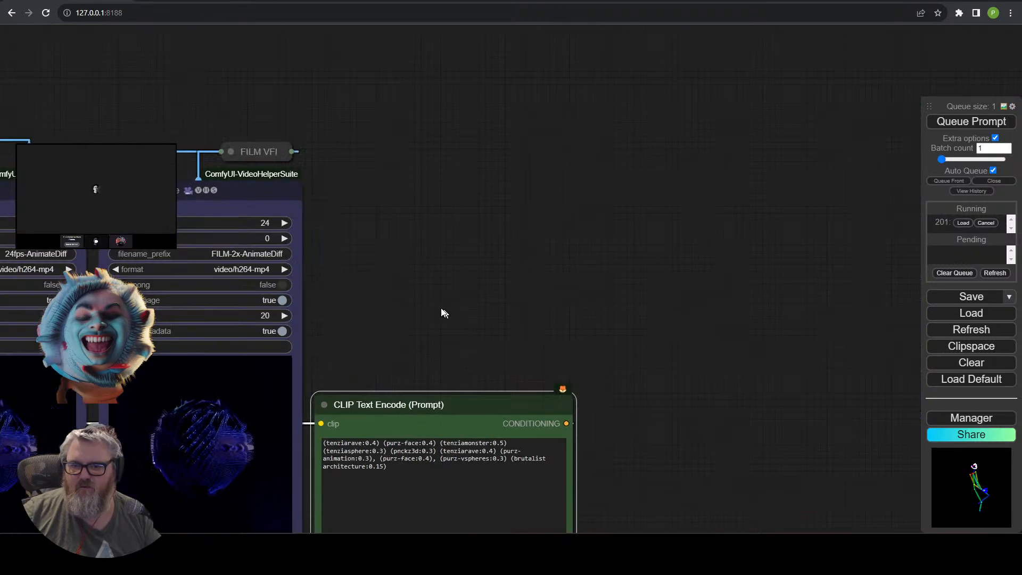
{"action": "scroll", "coordinate": [791, 151], "scroll_direction": "down", "scroll_amount": 5}
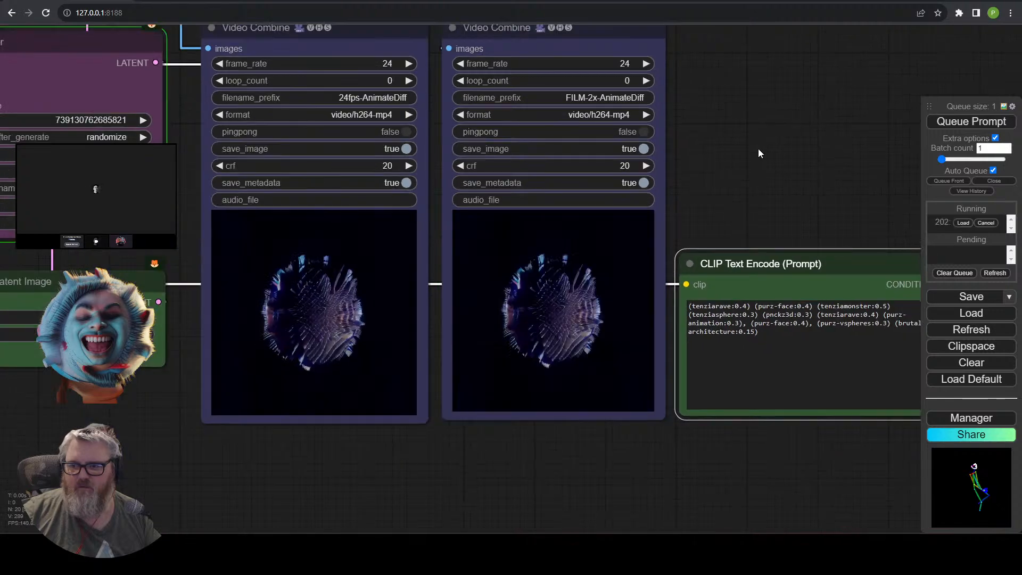
{"action": "scroll", "coordinate": [758, 148], "scroll_direction": "up", "scroll_amount": 3}
{"action": "left_click_drag", "start_coordinate": [745, 208], "coordinate": [444, 386]}
{"action": "left_click_drag", "start_coordinate": [687, 283], "coordinate": [966, 212]}
{"action": "scroll", "coordinate": [721, 221], "scroll_direction": "up", "scroll_amount": 3}
{"action": "scroll", "coordinate": [884, 221], "scroll_direction": "down", "scroll_amount": 1}
{"action": "left_click_drag", "start_coordinate": [873, 227], "coordinate": [834, 282]}
{"action": "scroll", "coordinate": [852, 292], "scroll_direction": "up", "scroll_amount": 2}
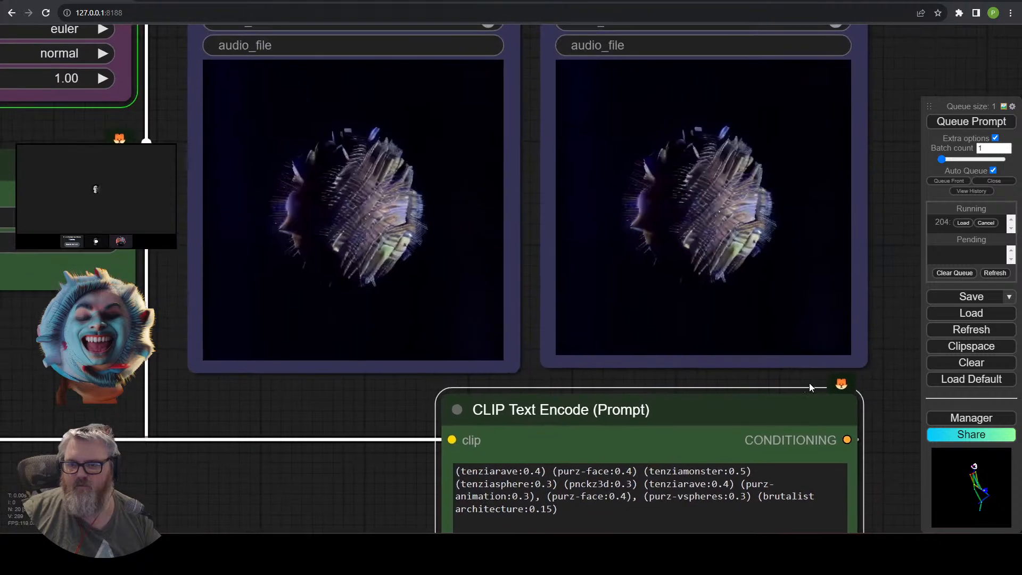
{"action": "left_click_drag", "start_coordinate": [704, 449], "coordinate": [734, 453]}
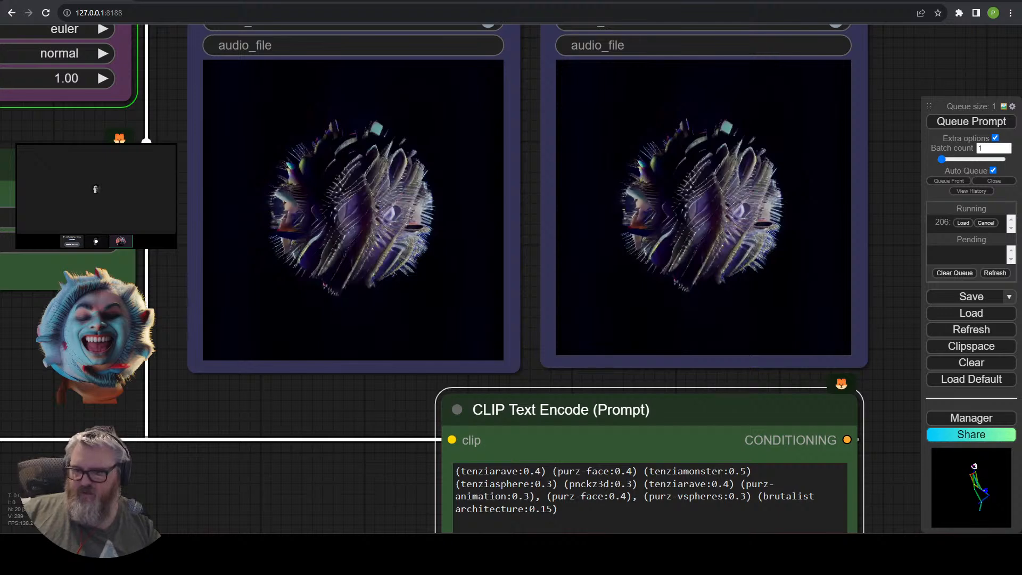
Lower the weight of the pnckz3d term in the positive prompt to 0.1.
{"action": "left_click", "coordinate": [601, 483]}
{"action": "key", "text": "ctrl+Down"}
{"action": "key", "text": "ctrl+Down"}
{"action": "key", "text": "ctrl+Down"}
{"action": "key", "text": "ctrl+Down"}
{"action": "key", "text": "ctrl+Down"}
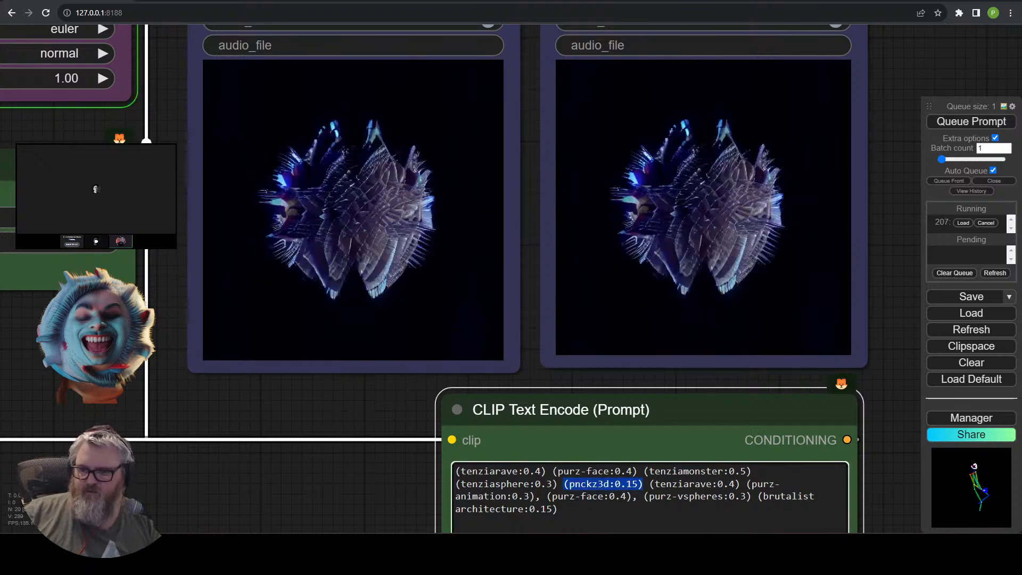
{"action": "key", "text": "ctrl+Up"}
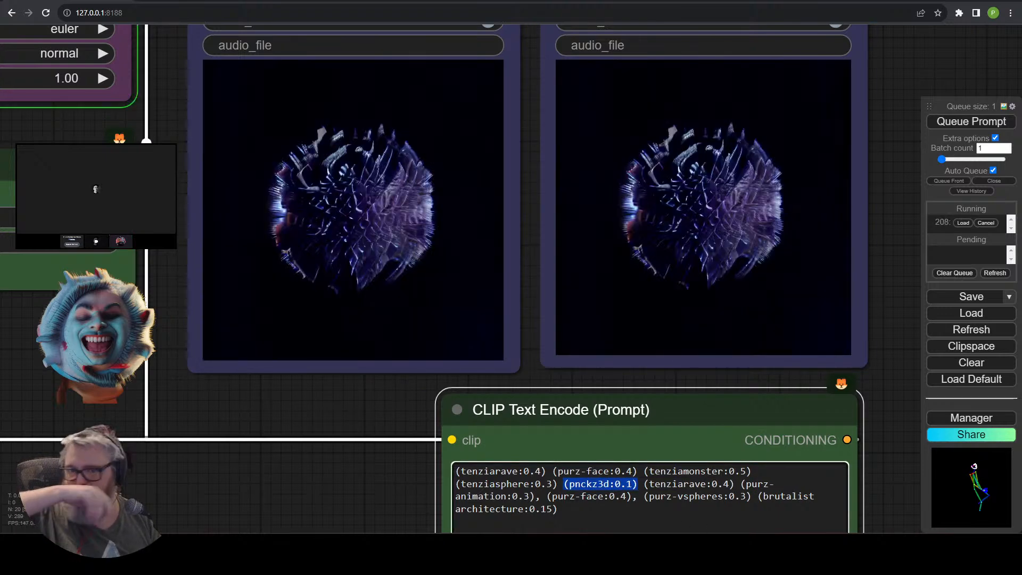
Lower the weight of the tenziasphere term in the positive prompt to 0.05.
{"action": "left_click", "coordinate": [609, 496]}
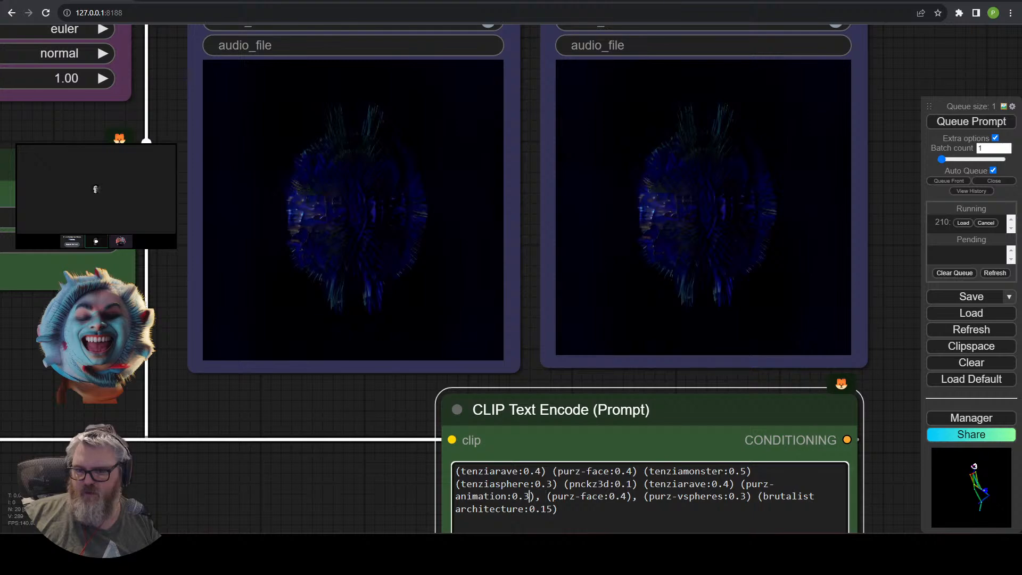
{"action": "left_click", "coordinate": [517, 484]}
{"action": "key", "text": "ctrl+Down"}
{"action": "key", "text": "ctrl+Down"}
{"action": "key", "text": "ctrl+Down"}
{"action": "key", "text": "ctrl+Down"}
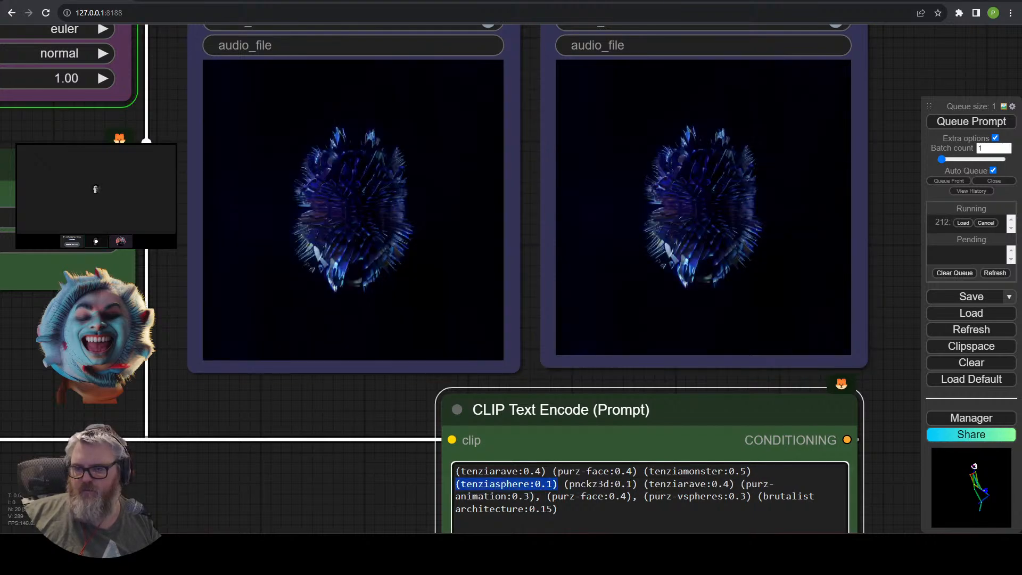
{"action": "key", "text": "ctrl+Down"}
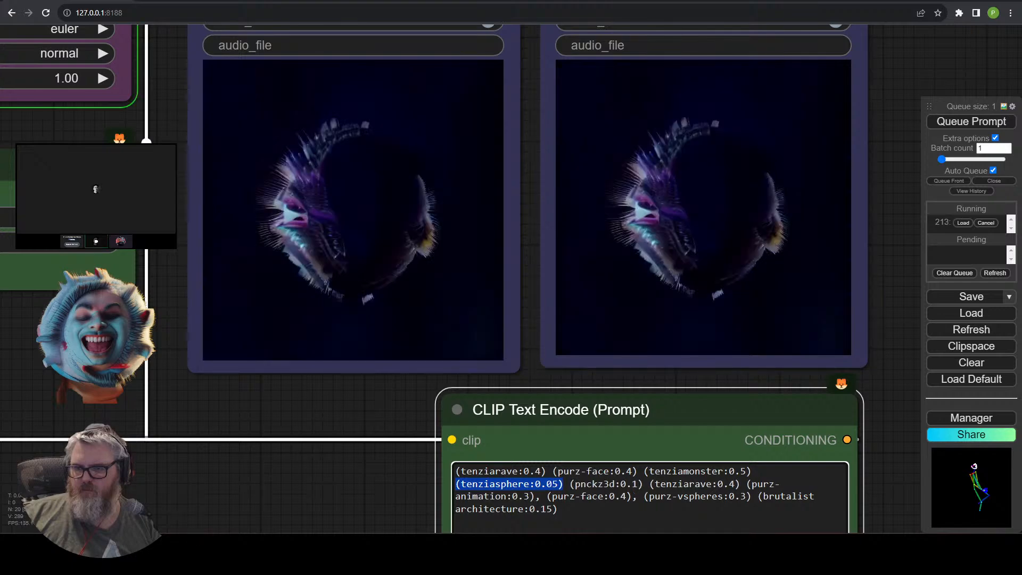
Try raising the weight of the first purz-face term in the positive prompt to 1.45.
{"action": "left_click", "coordinate": [456, 471]}
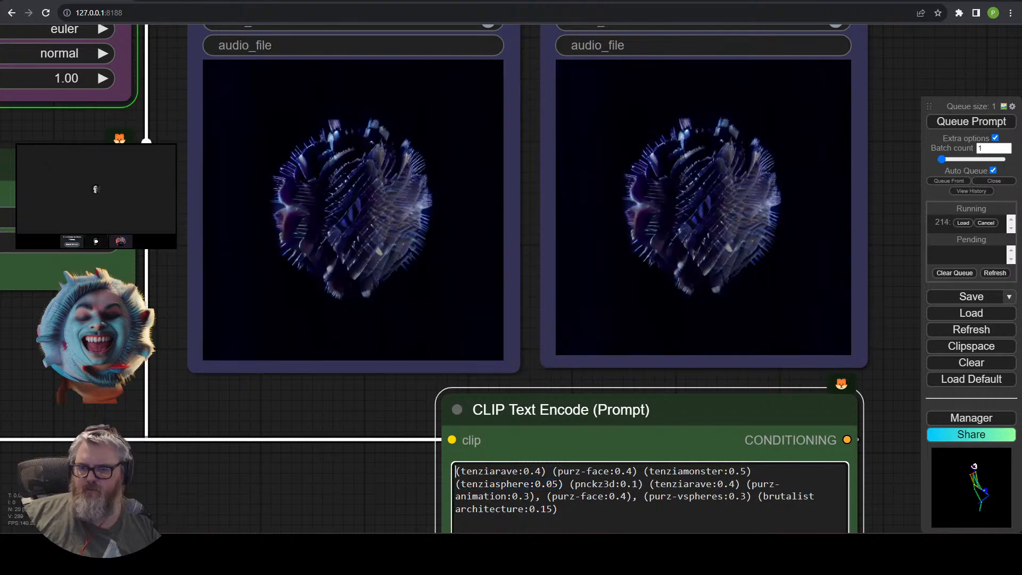
{"action": "left_click", "coordinate": [471, 484]}
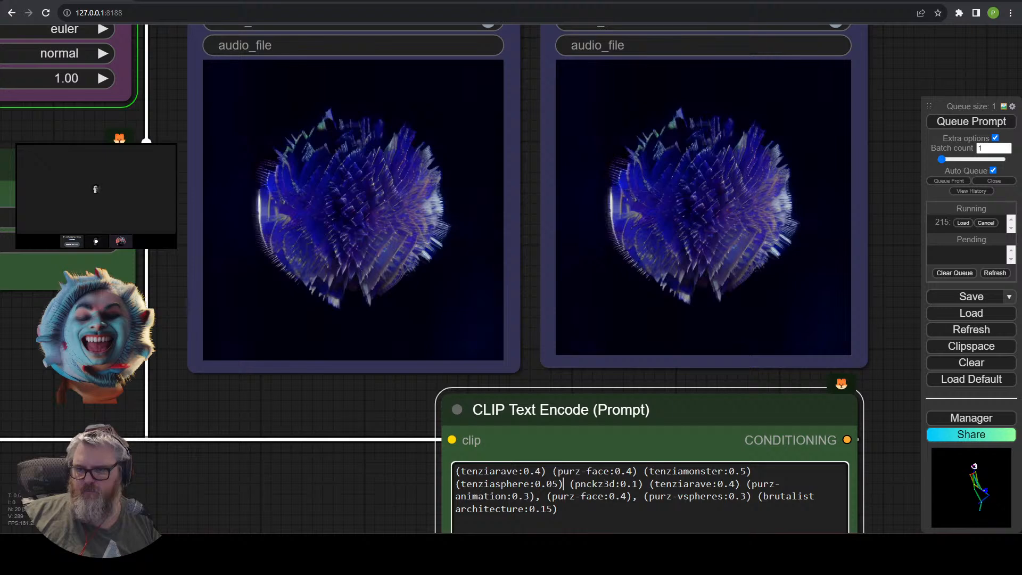
{"action": "left_click", "coordinate": [575, 471]}
{"action": "key", "text": "ctrl+Up"}
{"action": "key", "text": "ctrl+Up"}
{"action": "key", "text": "ctrl+Up"}
{"action": "key", "text": "ctrl+Up"}
{"action": "key", "text": "ctrl+Up"}
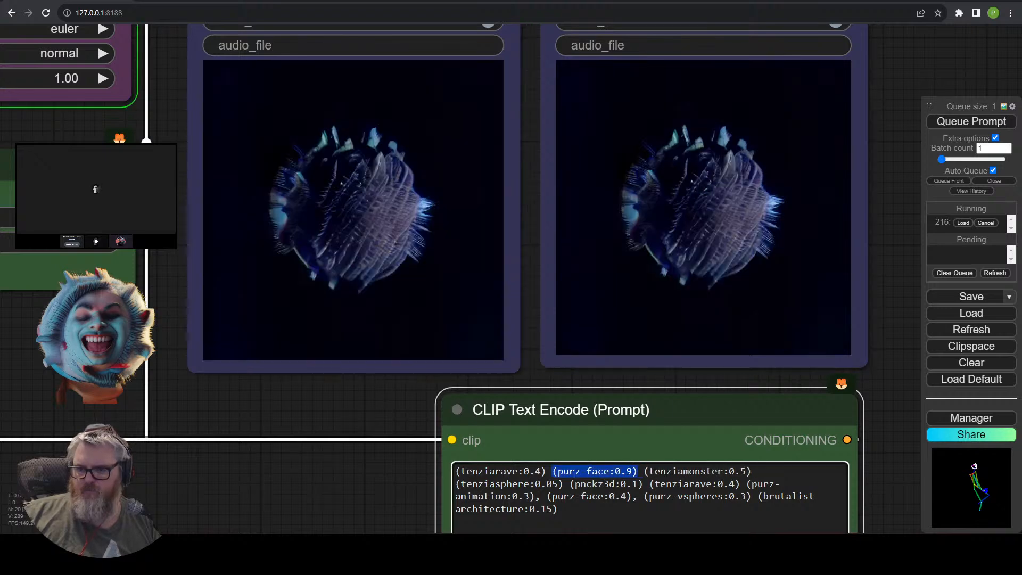
{"action": "key", "text": "ctrl+Up"}
{"action": "key", "text": "ctrl+Up"}
{"action": "key", "text": "ctrl+Up"}
{"action": "key", "text": "ctrl+Up"}
{"action": "key", "text": "ctrl+Up"}
{"action": "key", "text": "ctrl+Up"}
{"action": "key", "text": "ctrl+Up"}
{"action": "key", "text": "ctrl+Up"}
{"action": "key", "text": "ctrl+Up"}
{"action": "key", "text": "ctrl+Up"}
{"action": "key", "text": "ctrl+Up"}
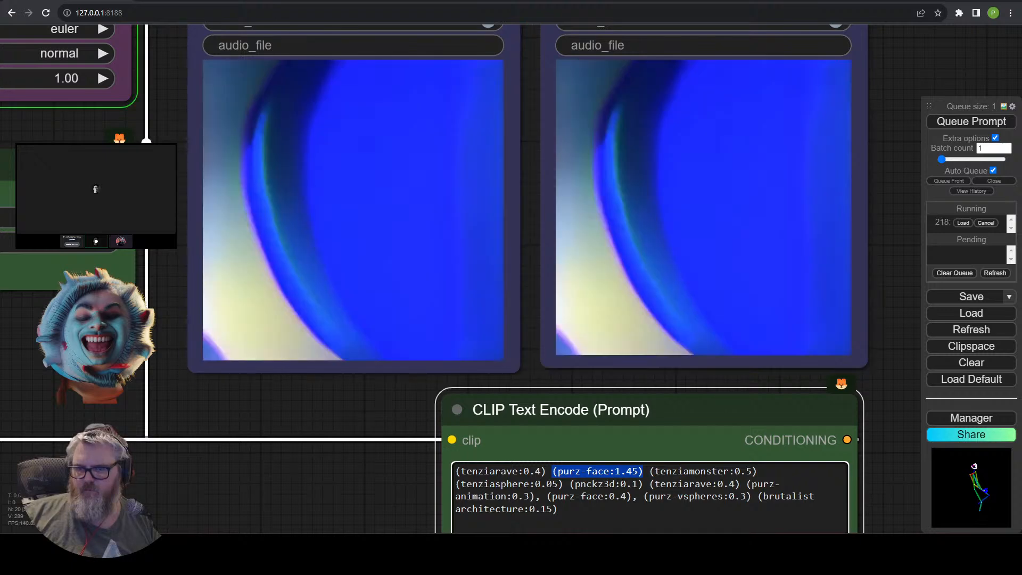
Reduce the first purz-face term's weight in the positive prompt to 0.9.
{"action": "key", "text": "ctrl+Down"}
{"action": "key", "text": "ctrl+Down"}
{"action": "key", "text": "ctrl+Down"}
{"action": "key", "text": "ctrl+Down"}
{"action": "key", "text": "ctrl+Down"}
{"action": "key", "text": "ctrl+Down"}
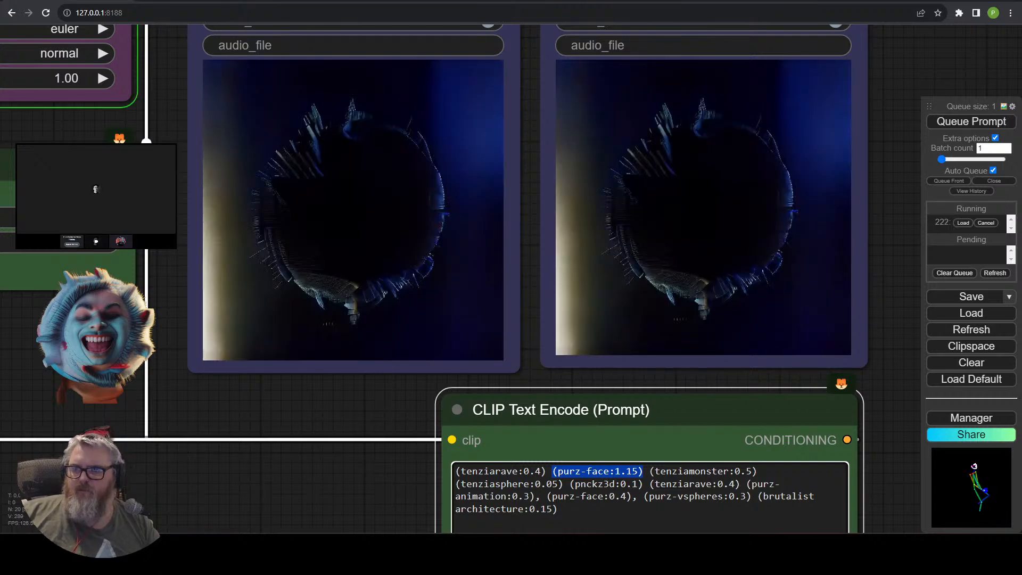
{"action": "key", "text": "ctrl+Down"}
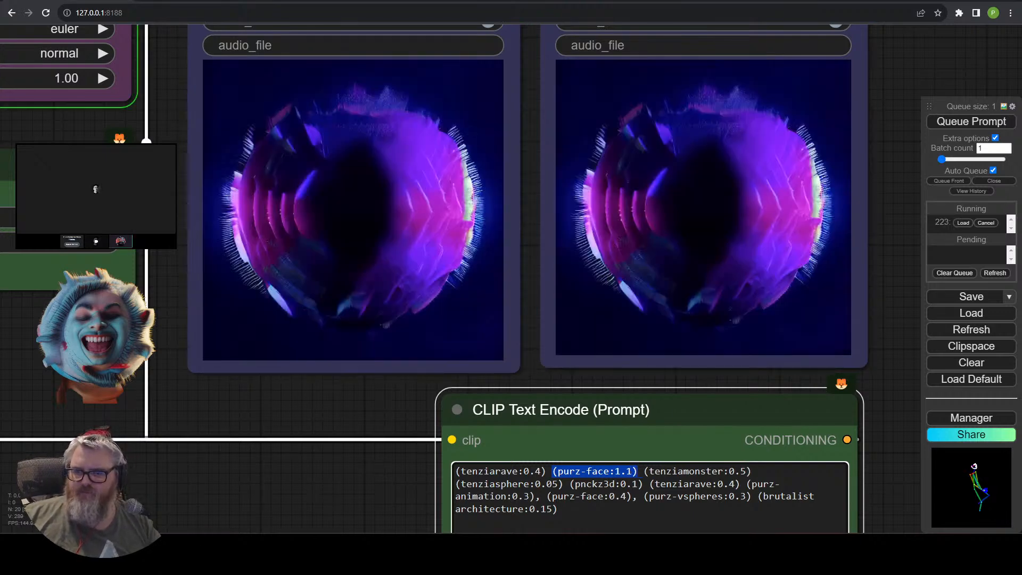
{"action": "key", "text": "ctrl+Down"}
{"action": "key", "text": "ctrl+Down"}
{"action": "key", "text": "ctrl+Down"}
{"action": "key", "text": "ctrl+Down"}
{"action": "key", "text": "ctrl+Down"}
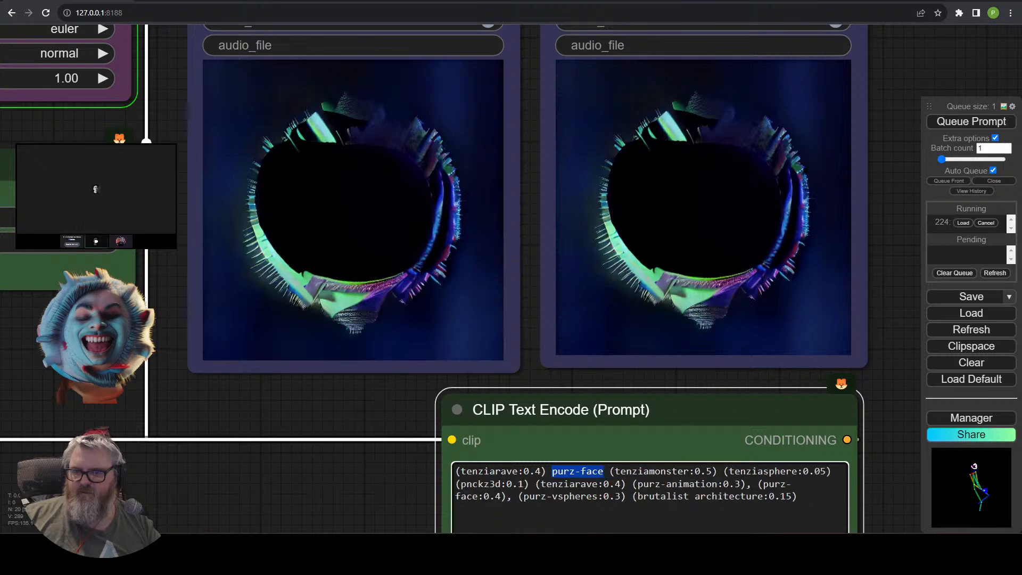
{"action": "key", "text": "ctrl+Down"}
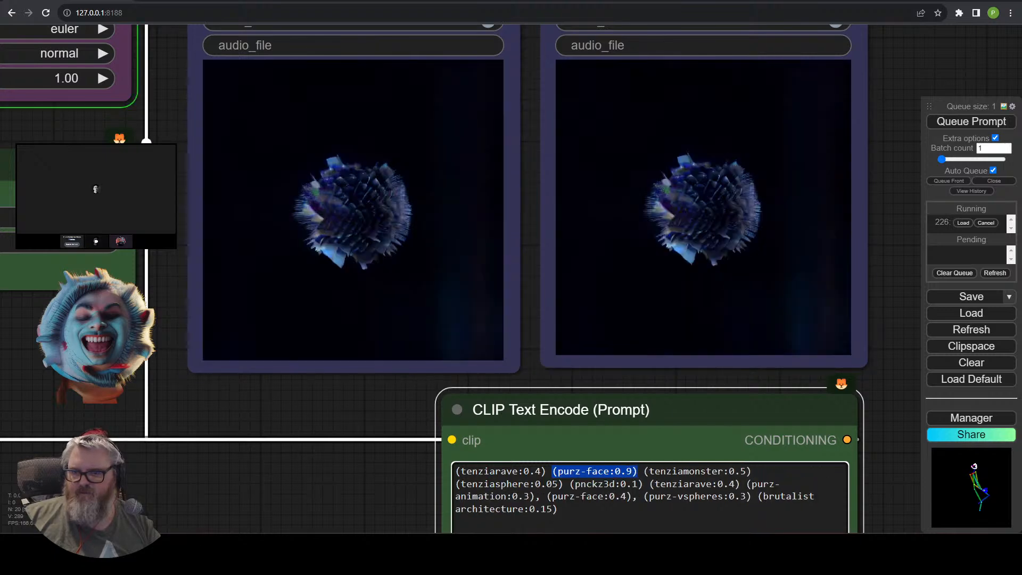
Raise the weight of the first tenziarave term in the positive prompt to 1.05.
{"action": "left_click", "coordinate": [546, 472]}
{"action": "key", "text": "ctrl+Up"}
{"action": "key", "text": "ctrl+Up"}
{"action": "key", "text": "ctrl+Up"}
{"action": "key", "text": "ctrl+Up"}
{"action": "key", "text": "ctrl+Up"}
{"action": "key", "text": "ctrl+Up"}
{"action": "key", "text": "ctrl+Up"}
{"action": "key", "text": "ctrl+Up"}
{"action": "key", "text": "ctrl+Up"}
{"action": "key", "text": "ctrl+Up"}
{"action": "key", "text": "ctrl+Up"}
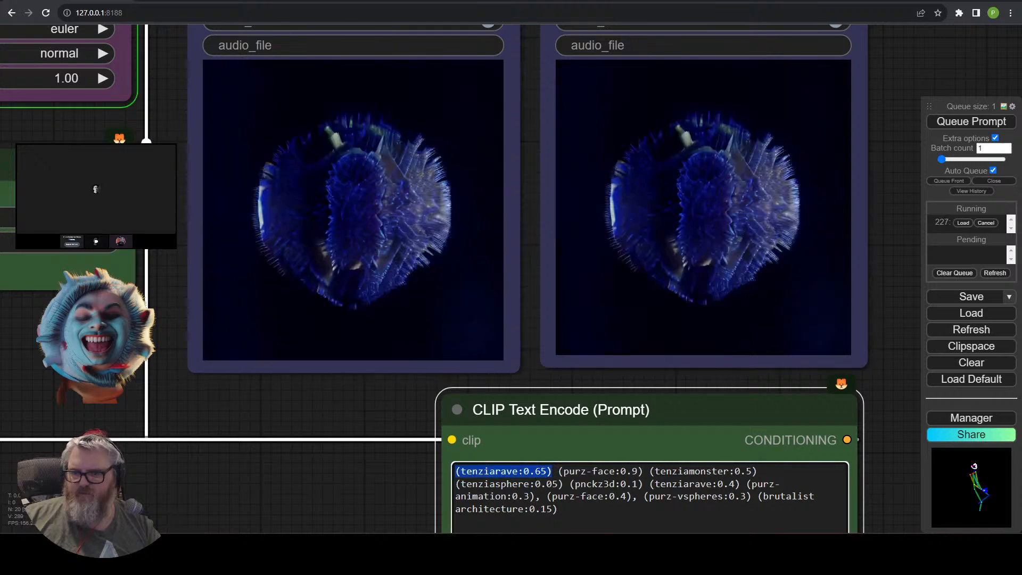
{"action": "key", "text": "ctrl+Up"}
{"action": "key", "text": "ctrl+Up"}
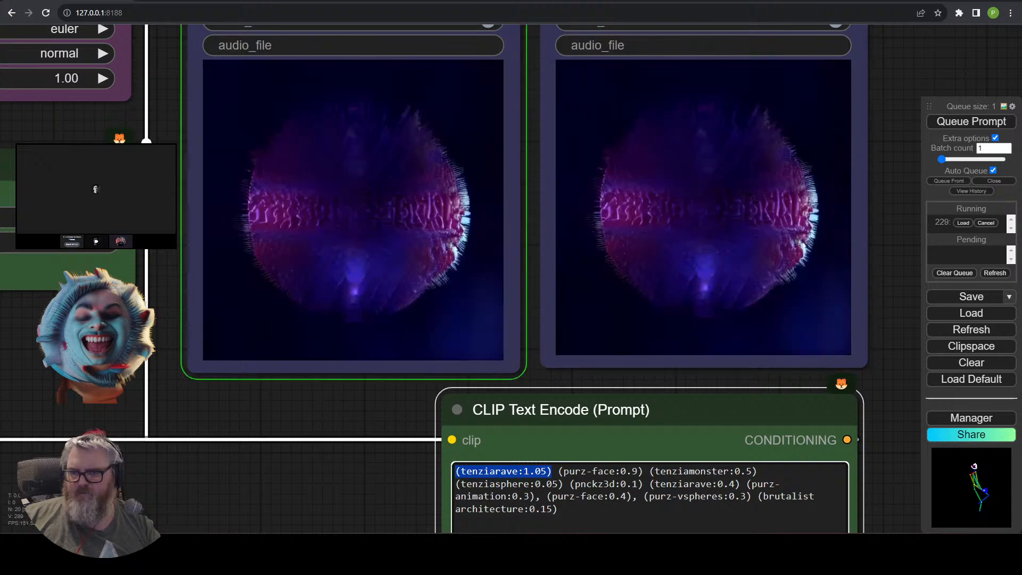
{"action": "left_click", "coordinate": [557, 471]}
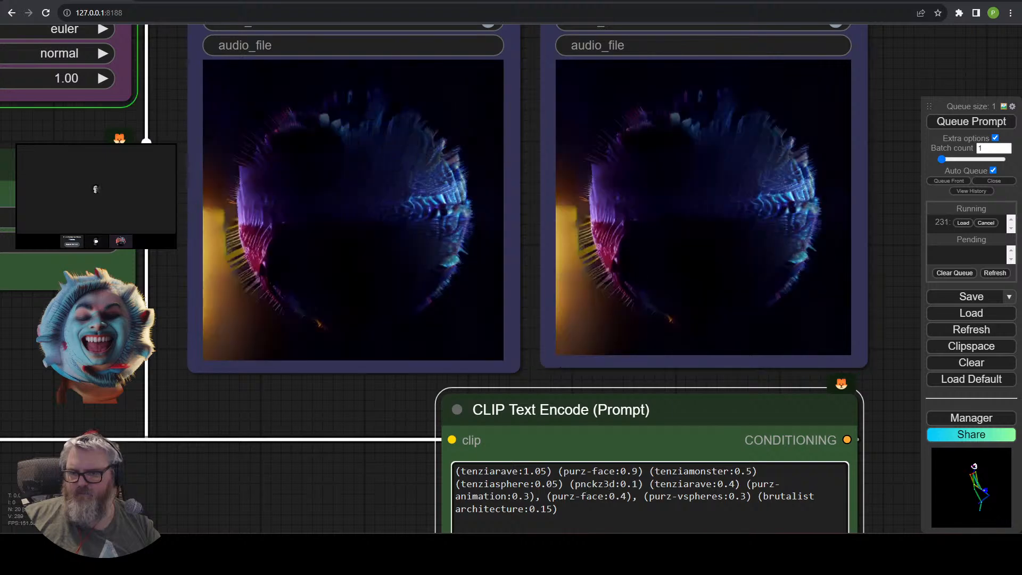
Raise the weight of the purz-animation term in the positive prompt to 0.8.
{"action": "left_click", "coordinate": [489, 495]}
{"action": "key", "text": "ctrl+Up"}
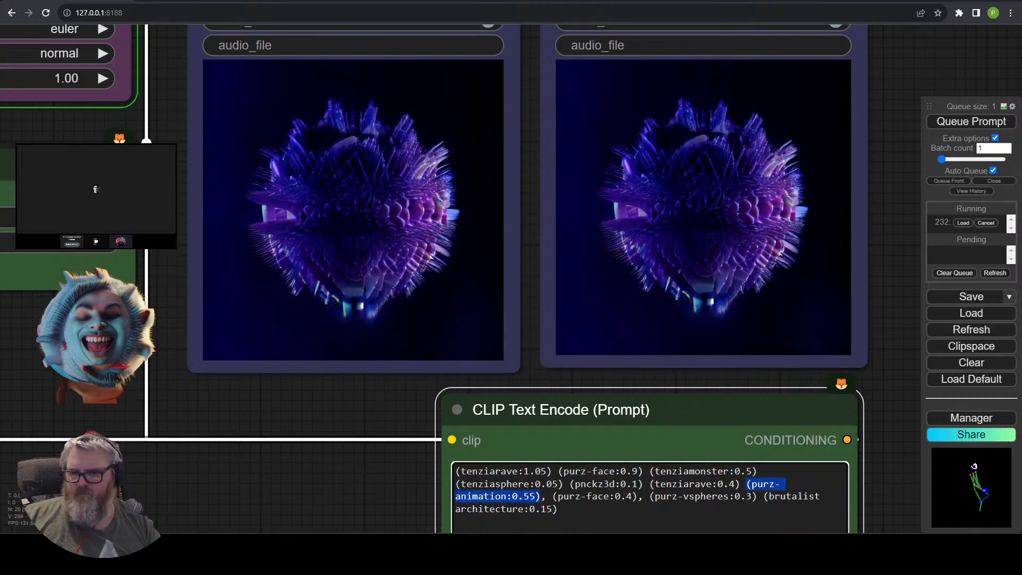
{"action": "key", "text": "ctrl+Up"}
{"action": "key", "text": "ctrl+Up"}
{"action": "key", "text": "ctrl+Up"}
{"action": "key", "text": "ctrl+Up"}
{"action": "key", "text": "ctrl+Up"}
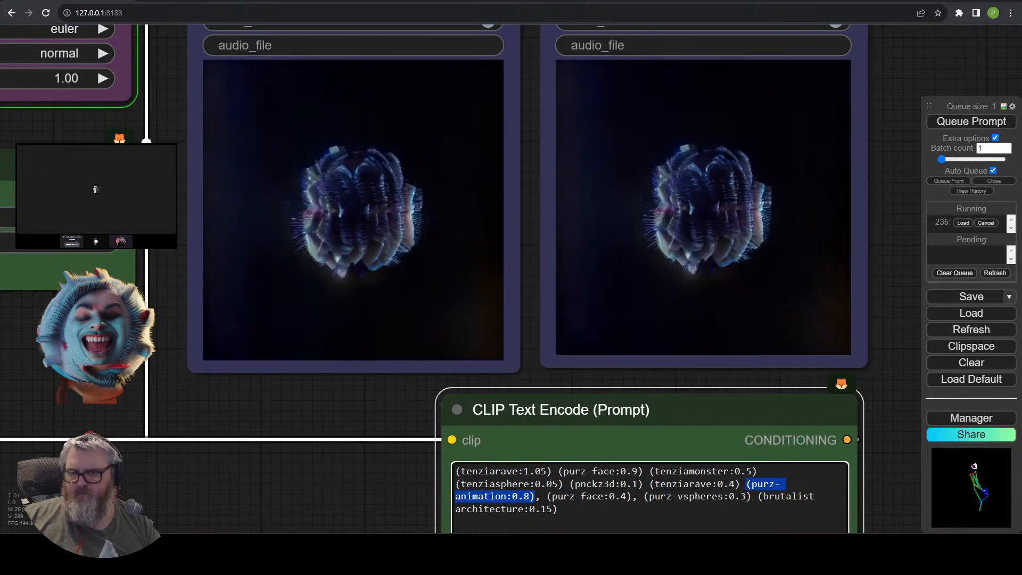
Delete the duplicate purz-face term after purz-animation from the positive prompt, along with the extra space before purz-vspheres.
{"action": "key", "text": "Right"}
{"action": "key", "text": "Right"}
{"action": "key", "text": "Right"}
{"action": "key", "text": "Right"}
{"action": "key", "text": "Right"}
{"action": "key", "text": "Right"}
{"action": "key", "text": "Right"}
{"action": "key", "text": "Right"}
{"action": "key", "text": "Left"}
{"action": "key", "text": "Left"}
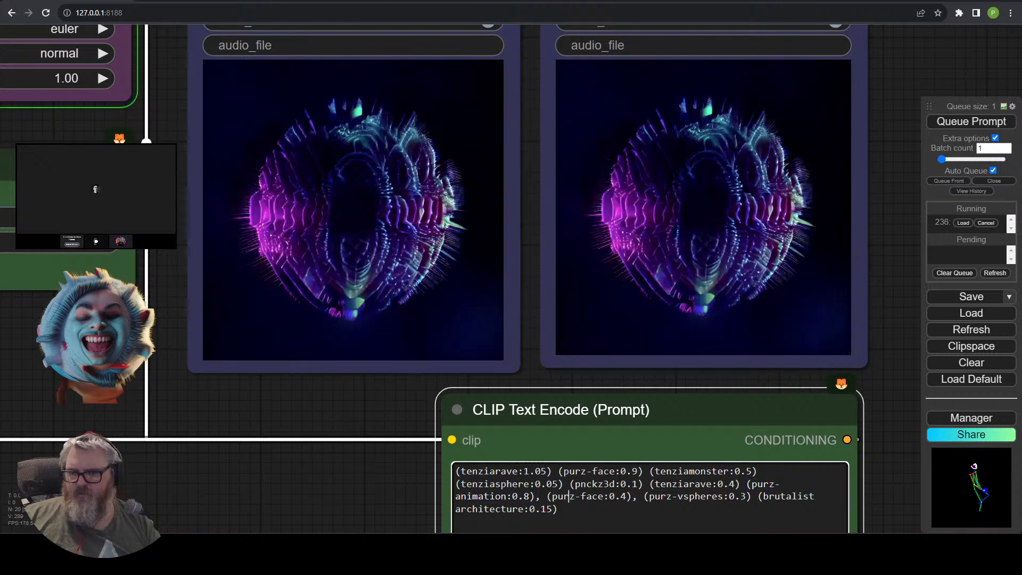
{"action": "key", "text": "shift+Right"}
{"action": "key", "text": "shift+Right"}
{"action": "key", "text": "shift+Right"}
{"action": "key", "text": "shift+Right"}
{"action": "key", "text": "shift+Right"}
{"action": "key", "text": "shift+Right"}
{"action": "key", "text": "shift+Right"}
{"action": "key", "text": "shift+Right"}
{"action": "key", "text": "shift+Right"}
{"action": "key", "text": "shift+Right"}
{"action": "key", "text": "shift+Right"}
{"action": "key", "text": "shift+Right"}
{"action": "key", "text": "shift+Right"}
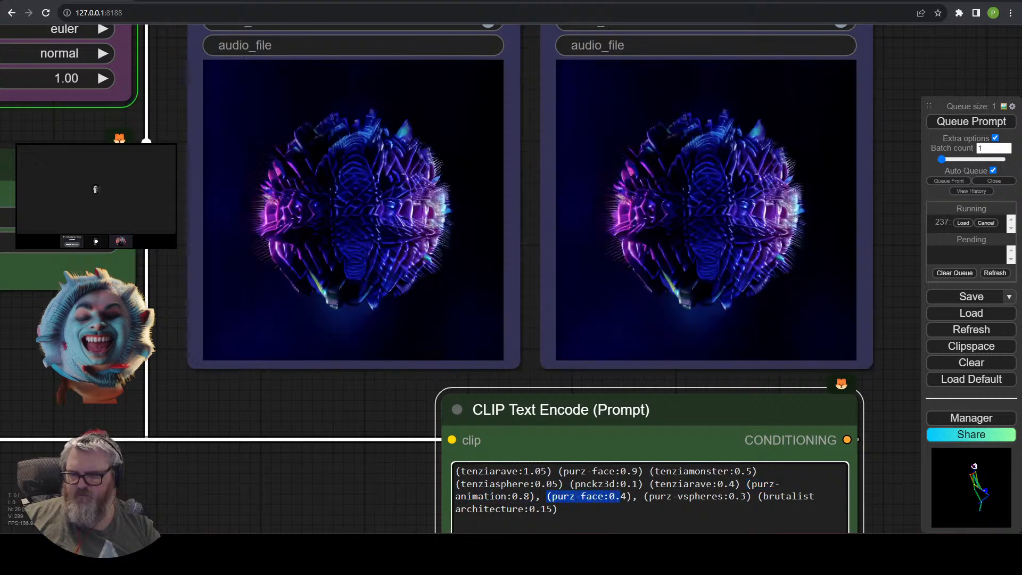
{"action": "key", "text": "Delete"}
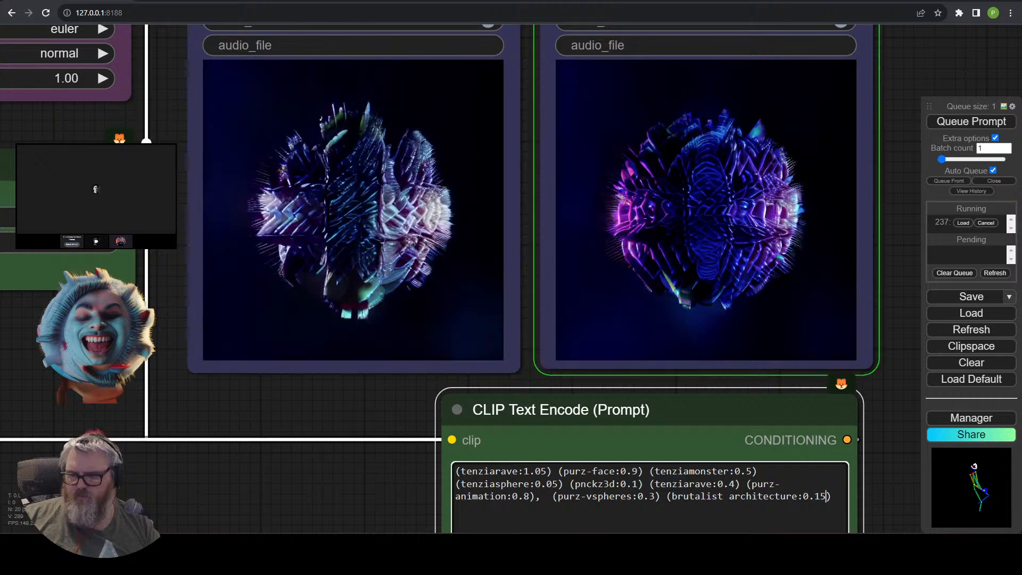
{"action": "key", "text": "Left"}
{"action": "key", "text": "Left"}
{"action": "left_click", "coordinate": [554, 495]}
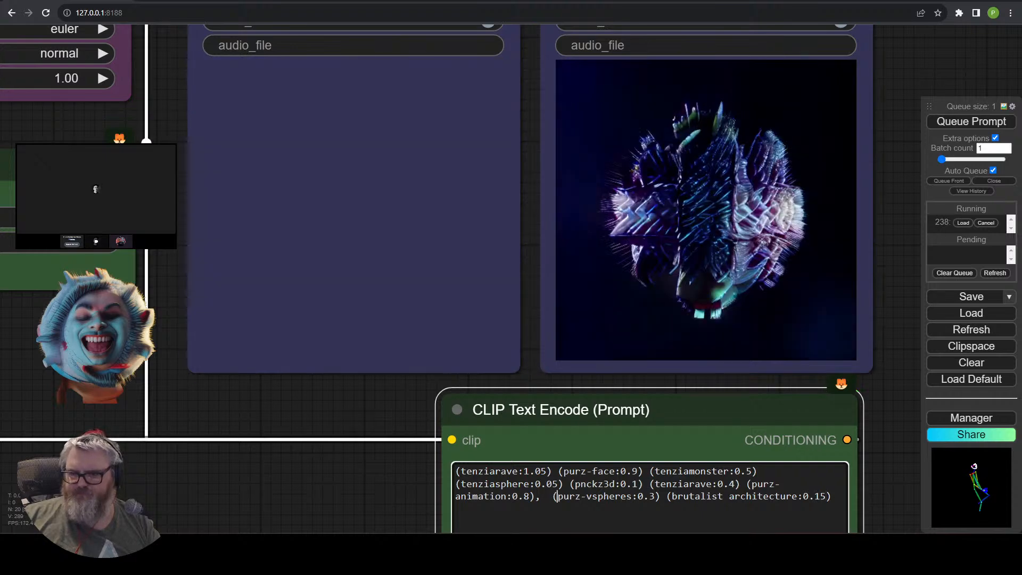
{"action": "key", "text": "BackSpace"}
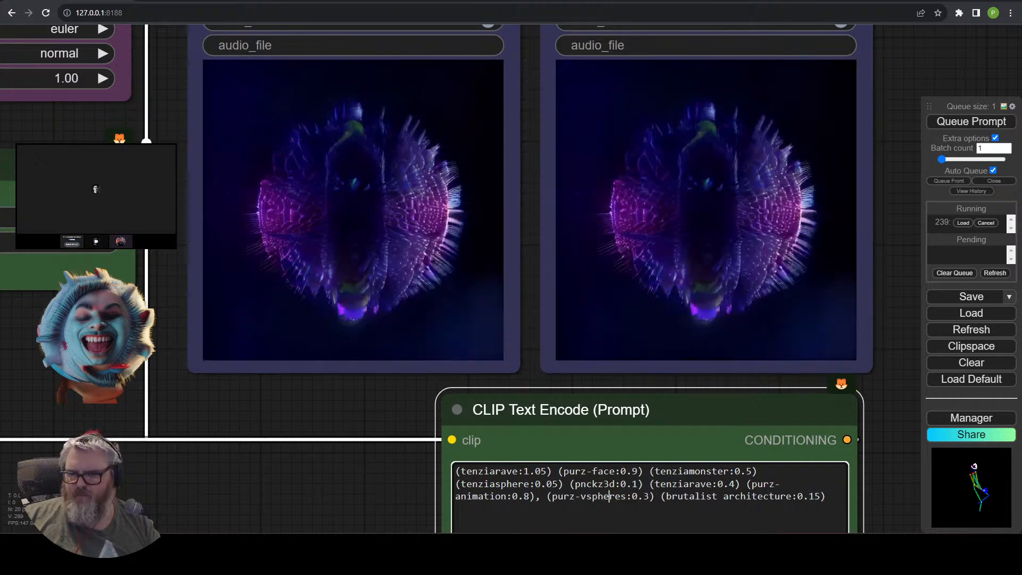
Try lowering the weight of the purz-vspheres term in the positive prompt to 0.
{"action": "key", "text": "ctrl+Down"}
{"action": "key", "text": "ctrl+Down"}
{"action": "key", "text": "ctrl+Down"}
{"action": "key", "text": "ctrl+Down"}
{"action": "key", "text": "ctrl+Down"}
{"action": "key", "text": "ctrl+Down"}
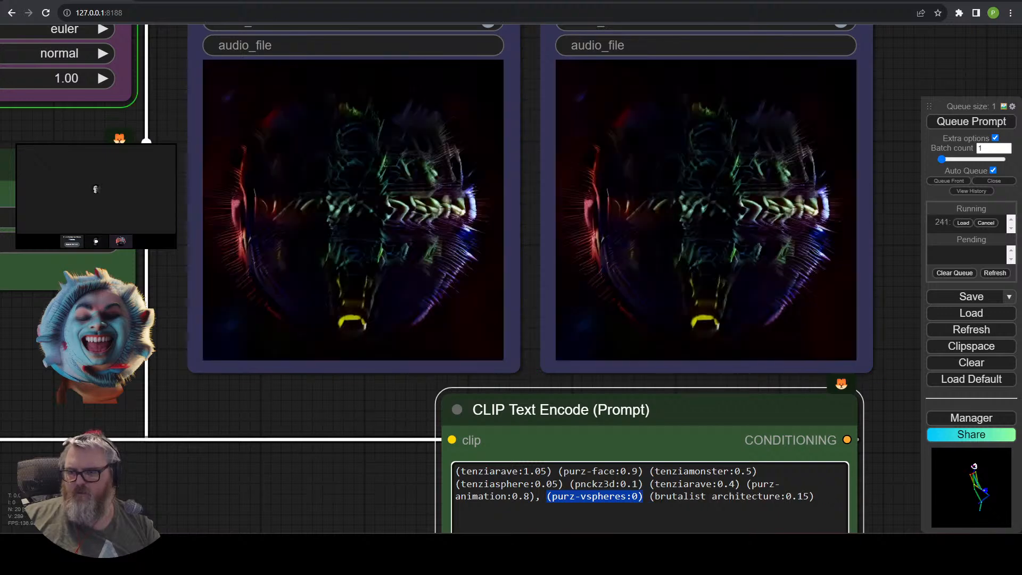
Try raising the purz-vspheres term's weight to 0.95 in the positive prompt.
{"action": "key", "text": "ctrl+Up"}
{"action": "key", "text": "ctrl+Up"}
{"action": "key", "text": "ctrl+Up"}
{"action": "key", "text": "ctrl+Up"}
{"action": "key", "text": "ctrl+Up"}
{"action": "key", "text": "ctrl+Up"}
{"action": "key", "text": "ctrl+Up"}
{"action": "key", "text": "ctrl+Up"}
{"action": "key", "text": "ctrl+Up"}
{"action": "key", "text": "ctrl+Up"}
{"action": "key", "text": "ctrl+Up"}
{"action": "key", "text": "ctrl+Up"}
{"action": "key", "text": "ctrl+Up"}
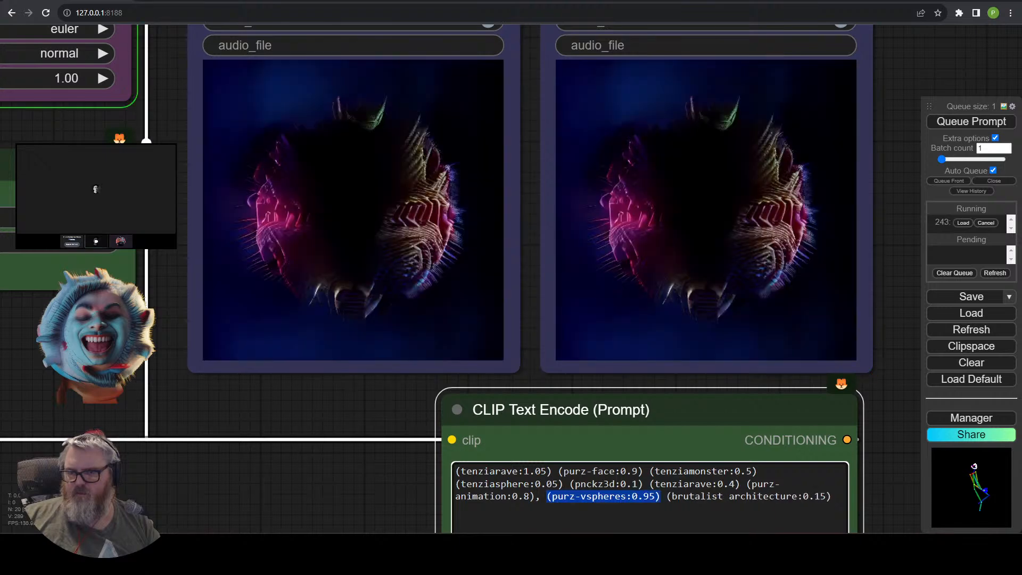
Set the weight of the purz-vspheres term in the positive prompt to 0.4.
{"action": "key", "text": "ctrl+Down"}
{"action": "key", "text": "ctrl+Down"}
{"action": "key", "text": "ctrl+Down"}
{"action": "key", "text": "ctrl+Down"}
{"action": "key", "text": "ctrl+Down"}
{"action": "key", "text": "ctrl+Down"}
{"action": "key", "text": "ctrl+Down"}
{"action": "key", "text": "ctrl+Down"}
{"action": "key", "text": "ctrl+Down"}
{"action": "key", "text": "ctrl+Down"}
{"action": "key", "text": "ctrl+Down"}
Try raising the weight of the tenziamonster term in the positive prompt to 1.45.
{"action": "key", "text": "Up"}
{"action": "key", "text": "Up"}
{"action": "key", "text": "Right"}
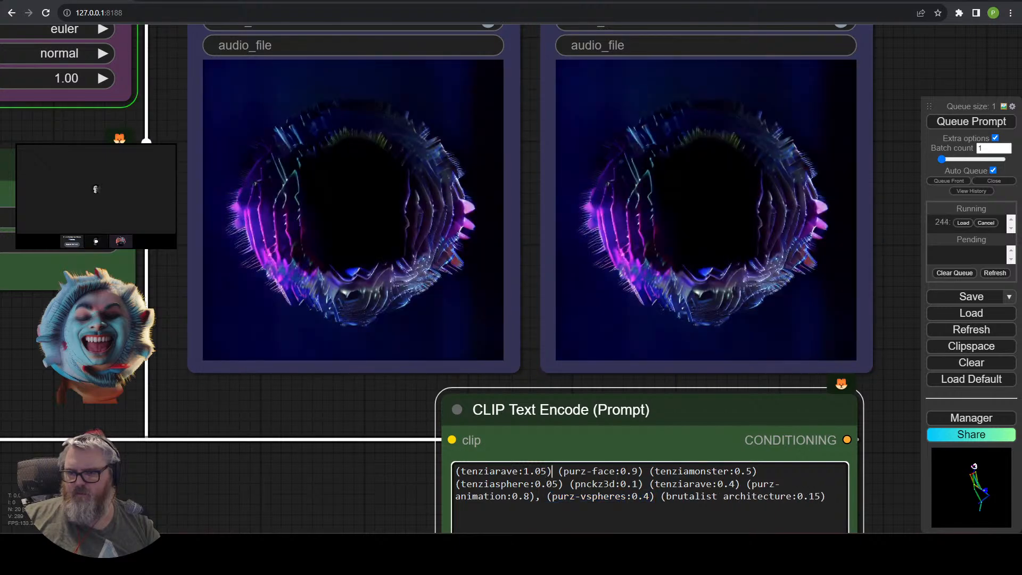
{"action": "key", "text": "ctrl+Up"}
{"action": "key", "text": "ctrl+Up"}
{"action": "key", "text": "ctrl+Up"}
{"action": "key", "text": "ctrl+Up"}
{"action": "key", "text": "ctrl+Up"}
{"action": "key", "text": "ctrl+Up"}
{"action": "key", "text": "ctrl+Up"}
{"action": "key", "text": "ctrl+Up"}
{"action": "key", "text": "ctrl+Up"}
{"action": "key", "text": "ctrl+Up"}
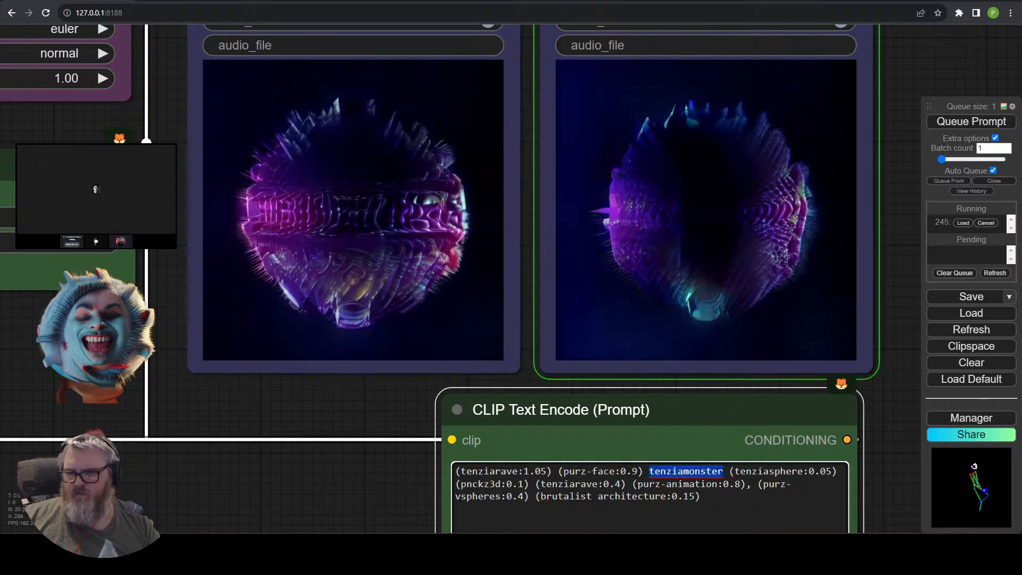
{"action": "key", "text": "ctrl+Up"}
{"action": "key", "text": "ctrl+Up"}
{"action": "key", "text": "ctrl+Up"}
{"action": "key", "text": "ctrl+Up"}
{"action": "key", "text": "ctrl+Up"}
{"action": "key", "text": "ctrl+Up"}
{"action": "key", "text": "ctrl+Up"}
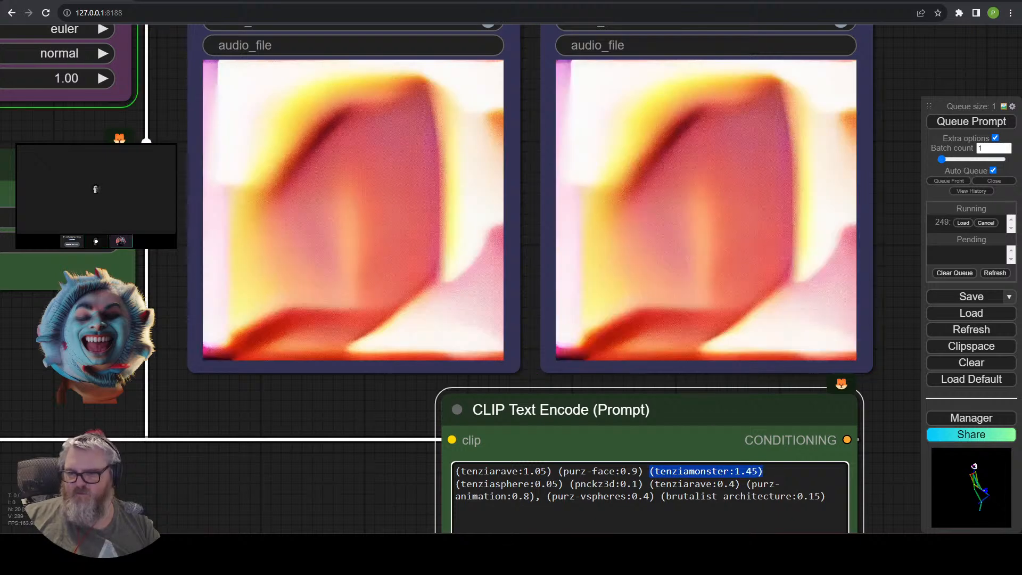
Bring the tenziamonster term's weight in the positive prompt down to 0.5.
{"action": "key", "text": "ctrl+Down"}
{"action": "key", "text": "ctrl+Down"}
{"action": "key", "text": "ctrl+Down"}
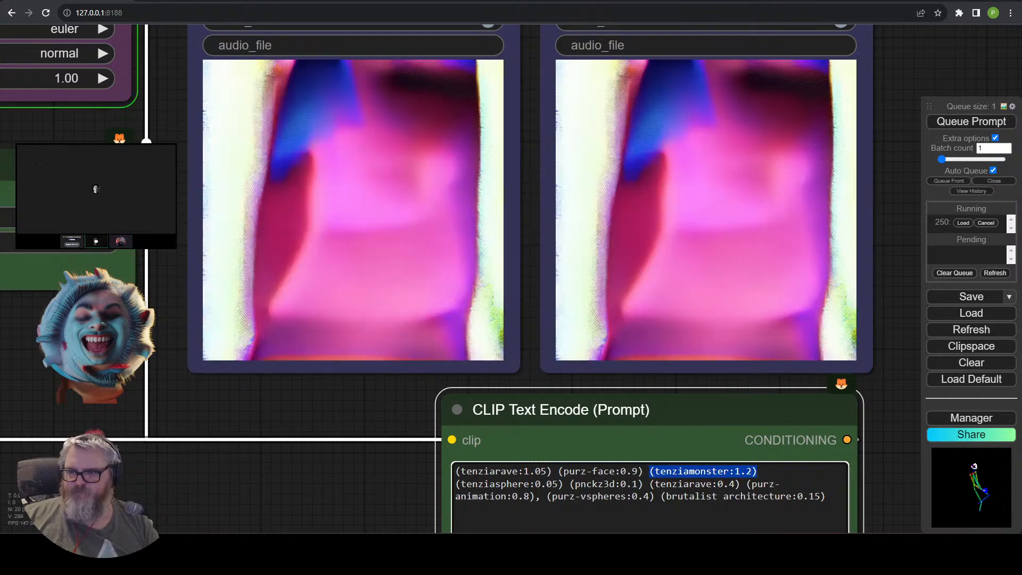
{"action": "key", "text": "ctrl+Down"}
{"action": "key", "text": "ctrl+Down"}
{"action": "key", "text": "ctrl+Down"}
{"action": "key", "text": "ctrl+Down"}
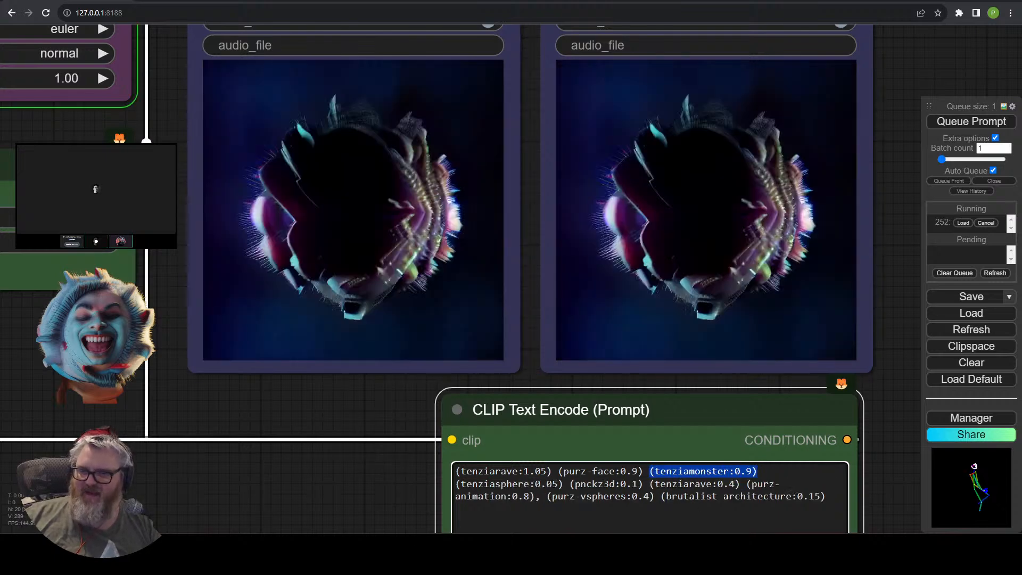
{"action": "key", "text": "ctrl+Down"}
{"action": "key", "text": "ctrl+Down"}
{"action": "key", "text": "ctrl+Down"}
{"action": "key", "text": "ctrl+Down"}
{"action": "key", "text": "ctrl+Down"}
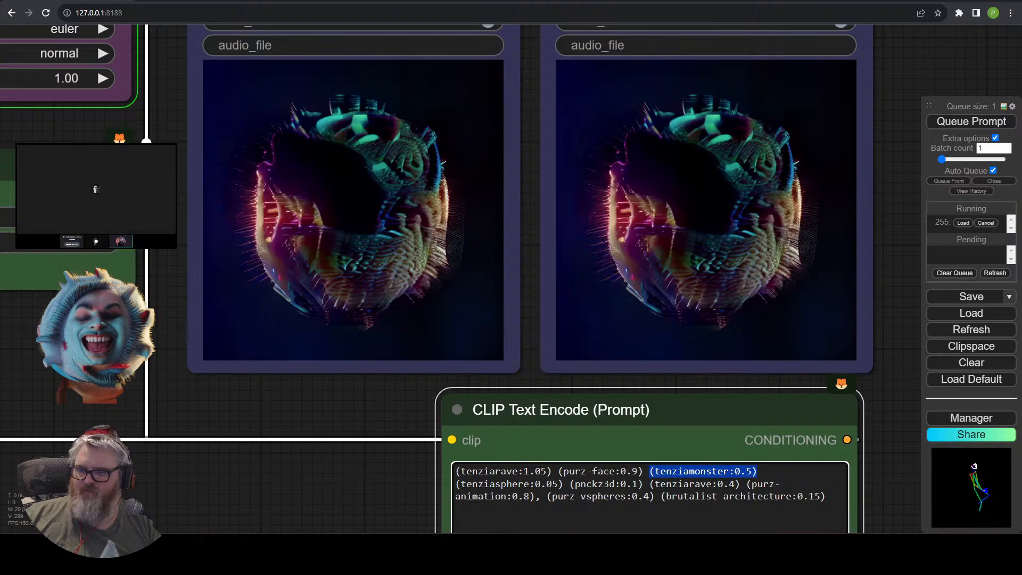
Raise the weight of the second tenziarave term, after pnckz3d, to 0.55 in the positive prompt.
{"action": "left_click", "coordinate": [654, 484]}
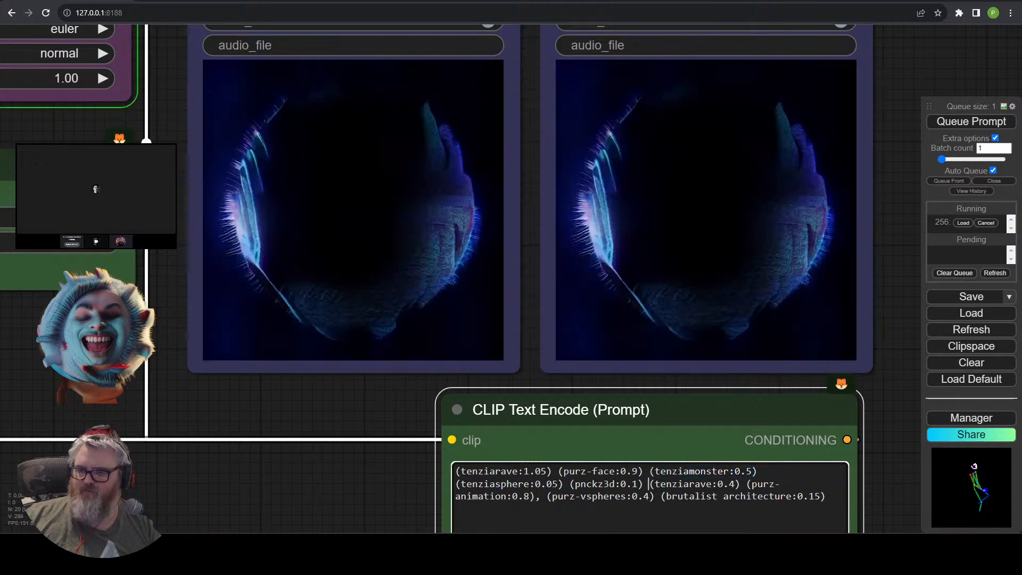
{"action": "key", "text": "ctrl+Up"}
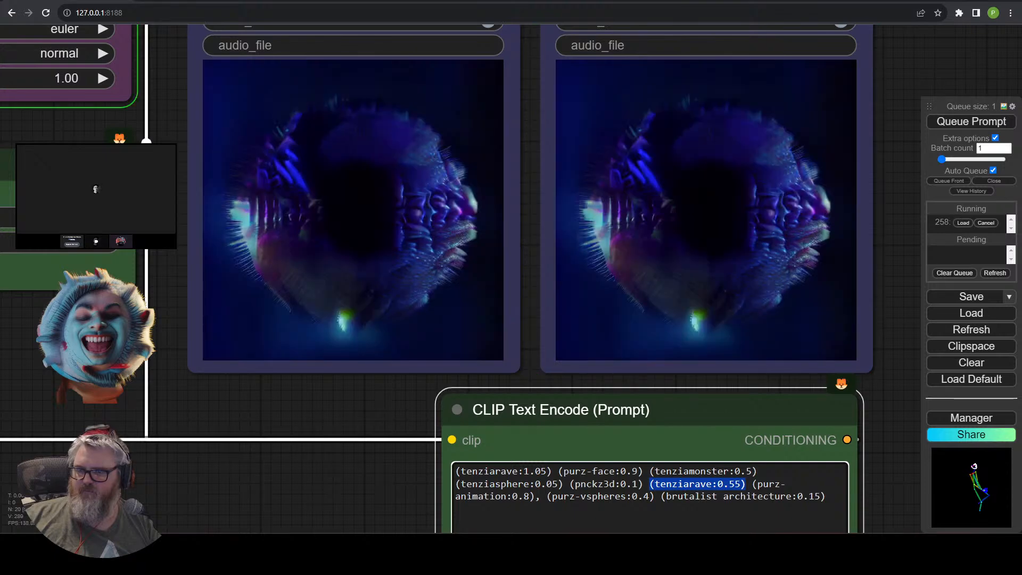
{"action": "key", "text": "Right"}
Raise the weight of the brutalist architecture term in the positive prompt to 0.85.
{"action": "left_click", "coordinate": [820, 496]}
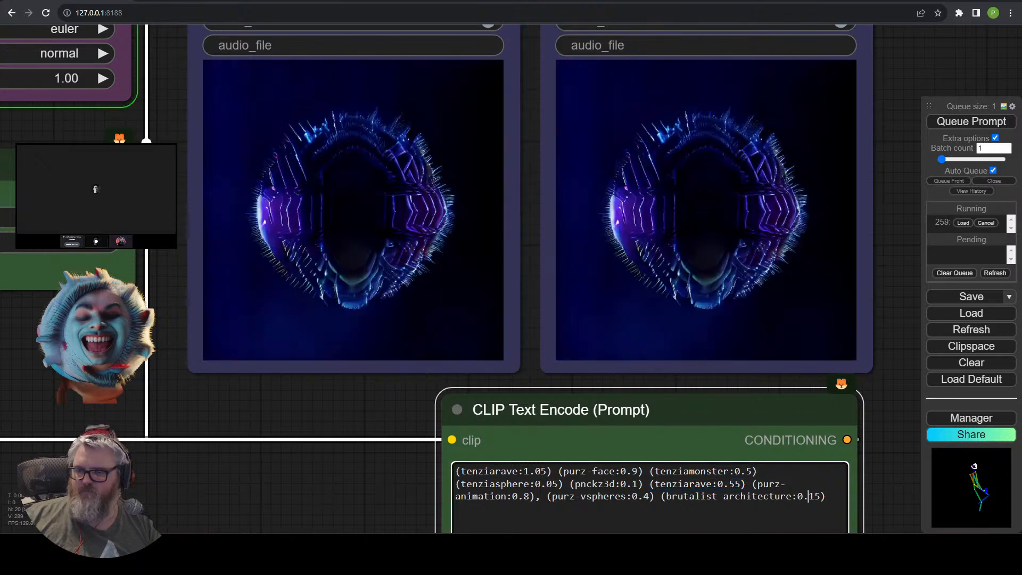
{"action": "key", "text": "ctrl+Up"}
{"action": "key", "text": "ctrl+Up"}
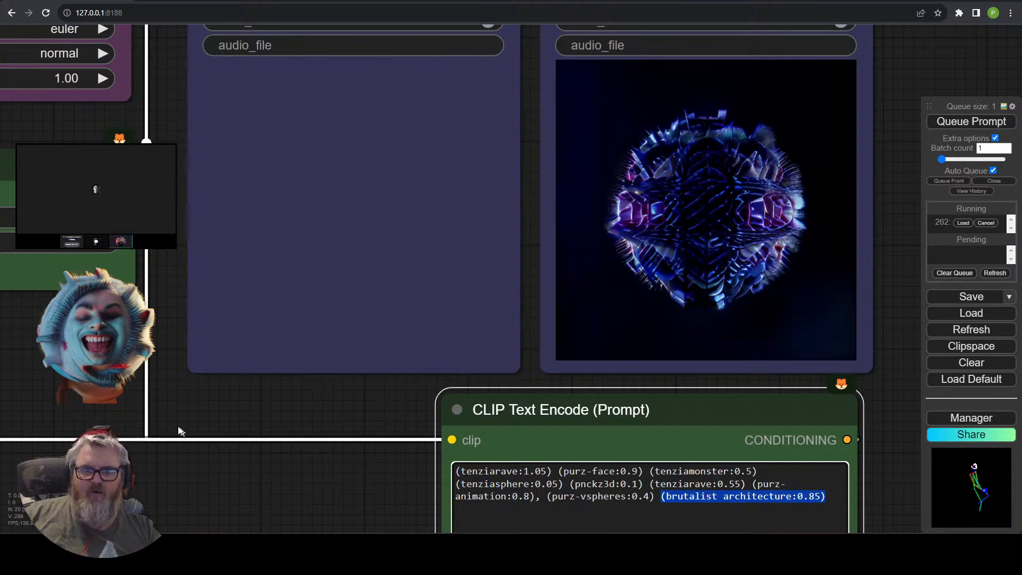
{"action": "scroll", "coordinate": [189, 474], "scroll_direction": "down", "scroll_amount": 4}
{"action": "left_click_drag", "start_coordinate": [194, 490], "coordinate": [231, 489]}
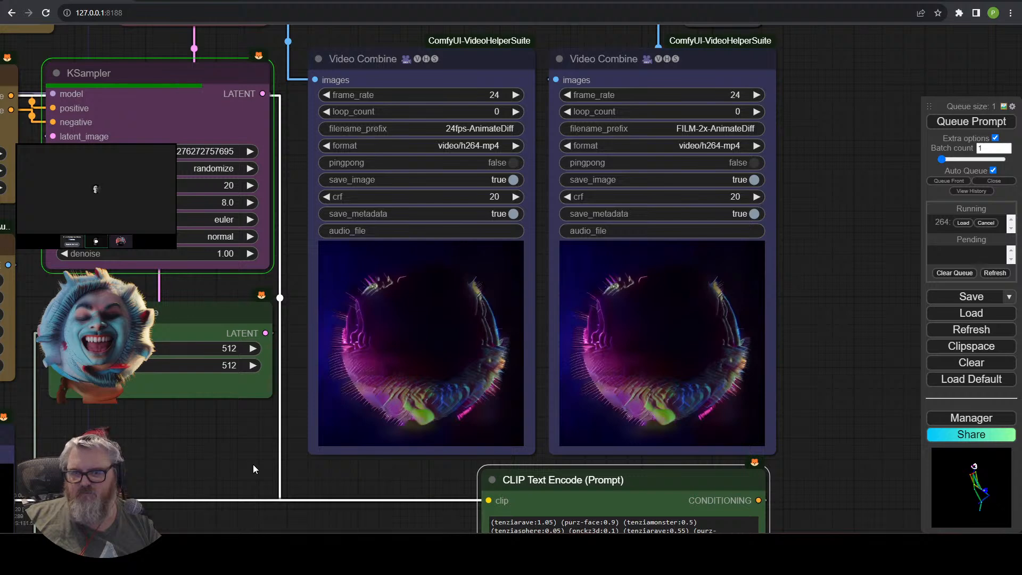
Try lowering the KSampler's cfg to 2.0 and compare the auto-queued preview renders.
{"action": "left_click", "coordinate": [232, 203]}
{"action": "key", "text": "BackSpace"}
{"action": "type", "text": "2"}
{"action": "key", "text": "Return"}
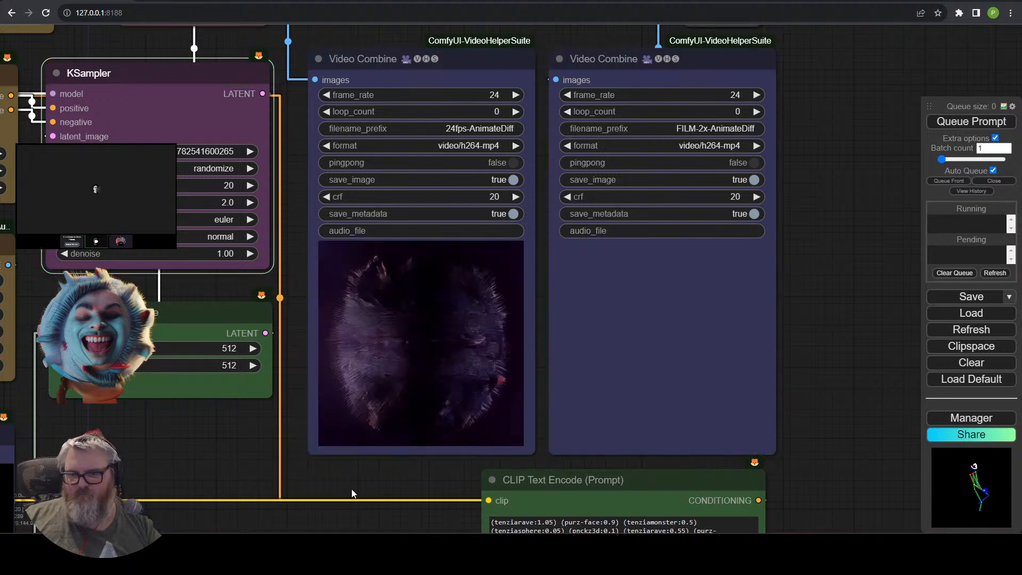
{"action": "scroll", "coordinate": [432, 497], "scroll_direction": "up", "scroll_amount": 4}
{"action": "left_click_drag", "start_coordinate": [426, 502], "coordinate": [315, 505]}
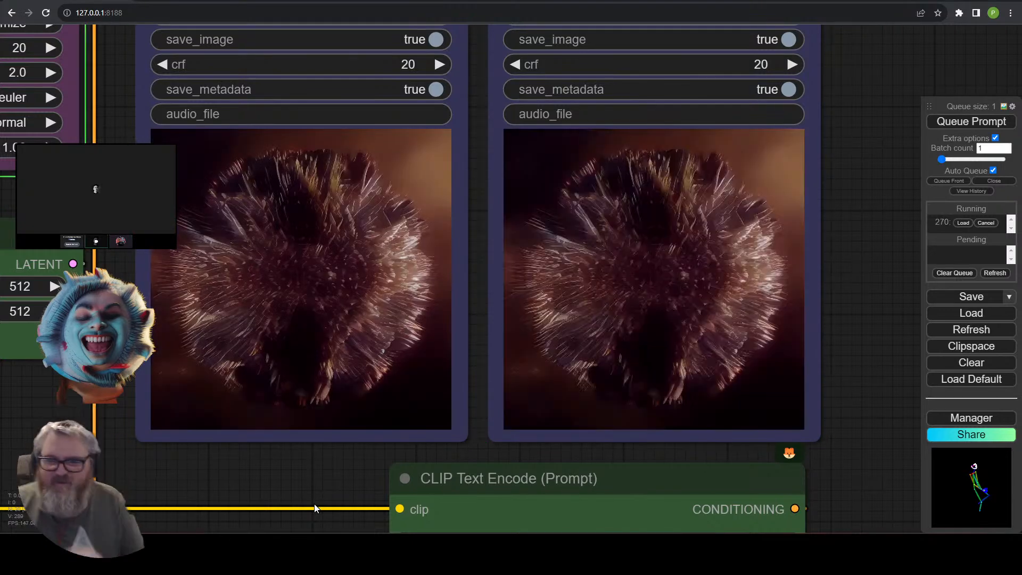
{"action": "left_click_drag", "start_coordinate": [314, 504], "coordinate": [388, 477]}
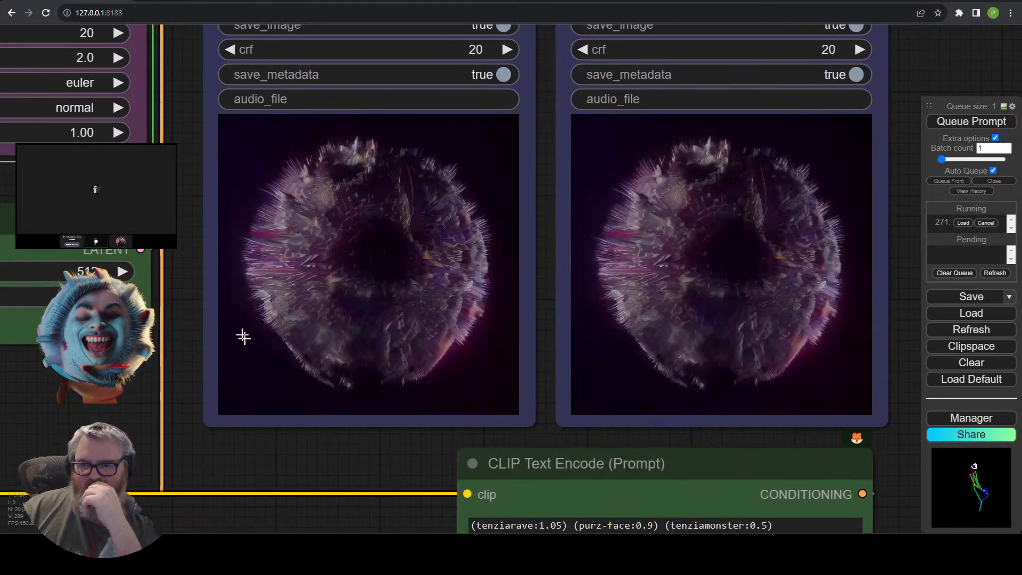
Raise the KSampler's cfg to 4.0.
{"action": "left_click", "coordinate": [71, 59]}
{"action": "type", "text": "4"}
{"action": "key", "text": "Return"}
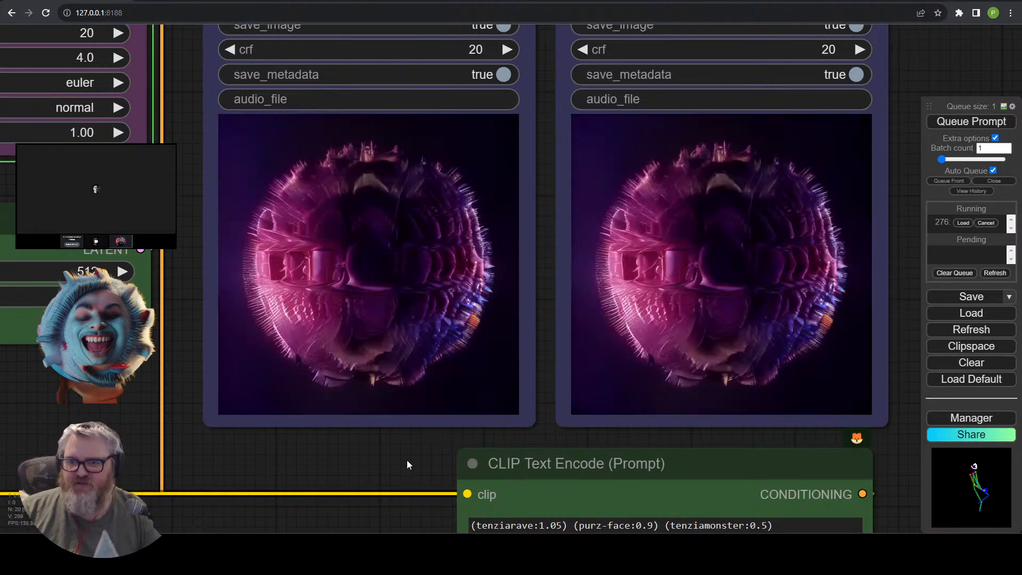
Lower the weight of the purz-animation term in the positive prompt to 0.1.
{"action": "left_click_drag", "start_coordinate": [408, 461], "coordinate": [357, 315]}
{"action": "left_click", "coordinate": [491, 407]}
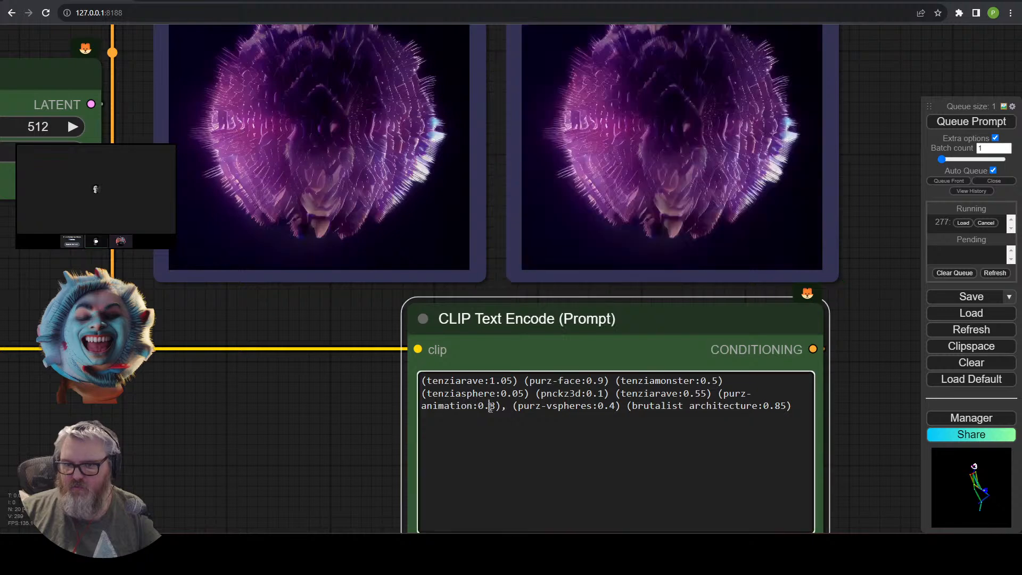
{"action": "key", "text": "BackSpace"}
{"action": "type", "text": "1"}
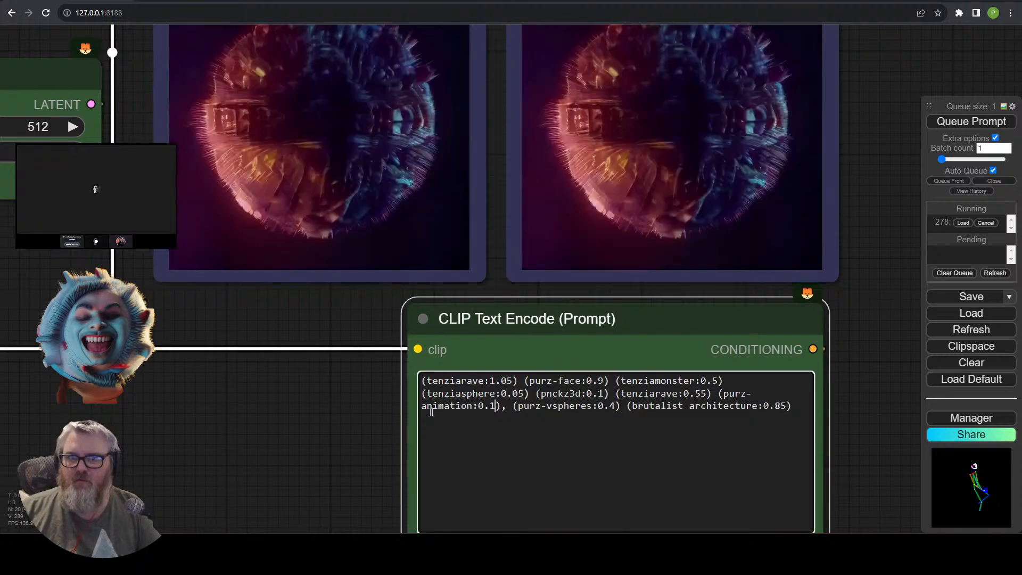
{"action": "left_click_drag", "start_coordinate": [318, 322], "coordinate": [334, 463]}
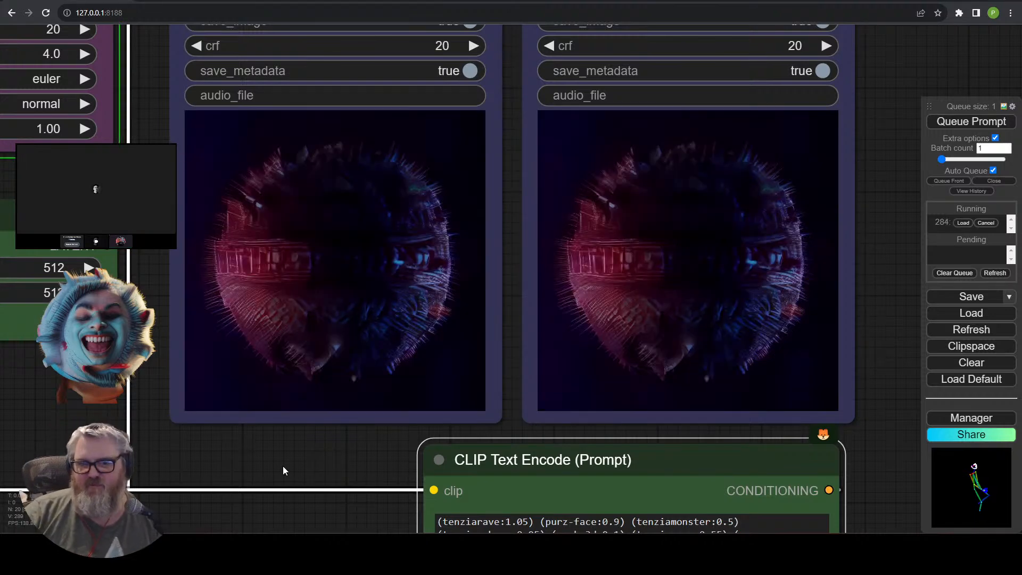
Turn off Auto Queue to stop the continuous single-frame test generations.
{"action": "scroll", "coordinate": [282, 466], "scroll_direction": "down", "scroll_amount": 2}
{"action": "left_click_drag", "start_coordinate": [283, 465], "coordinate": [371, 420]}
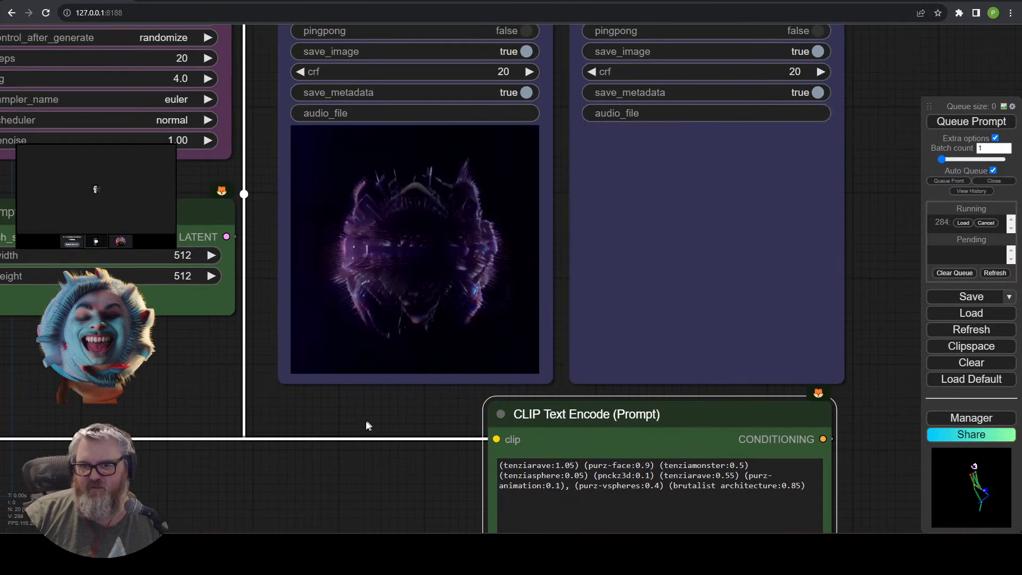
{"action": "scroll", "coordinate": [433, 395], "scroll_direction": "down", "scroll_amount": 5}
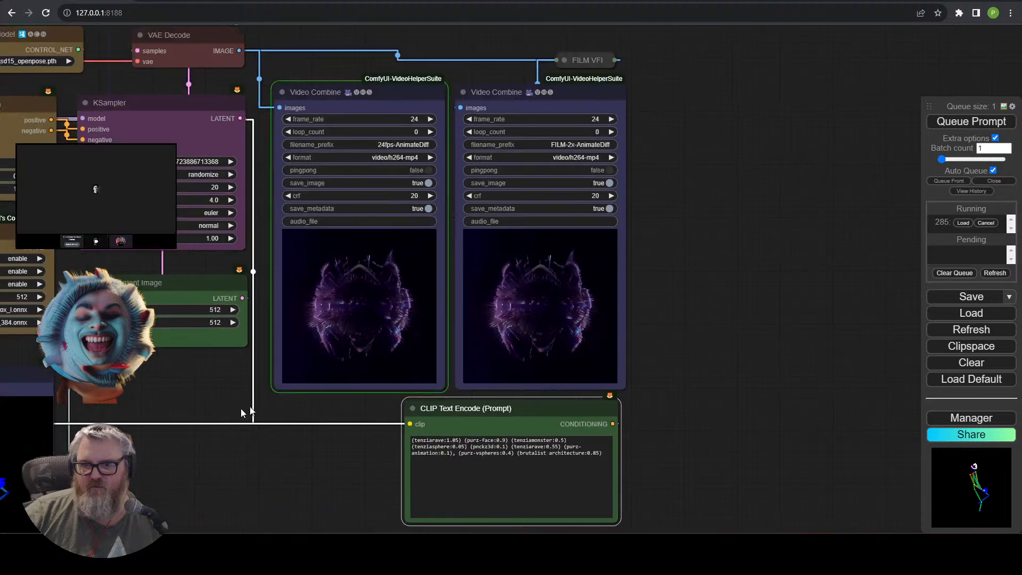
{"action": "left_click_drag", "start_coordinate": [241, 408], "coordinate": [310, 385]}
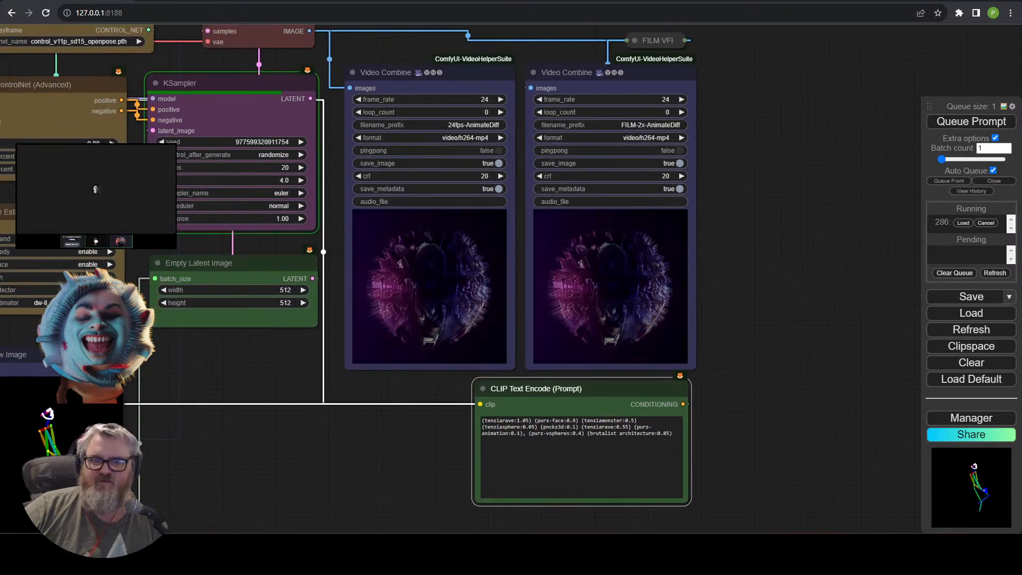
{"action": "left_click_drag", "start_coordinate": [229, 352], "coordinate": [451, 337]}
{"action": "scroll", "coordinate": [457, 400], "scroll_direction": "up", "scroll_amount": 1}
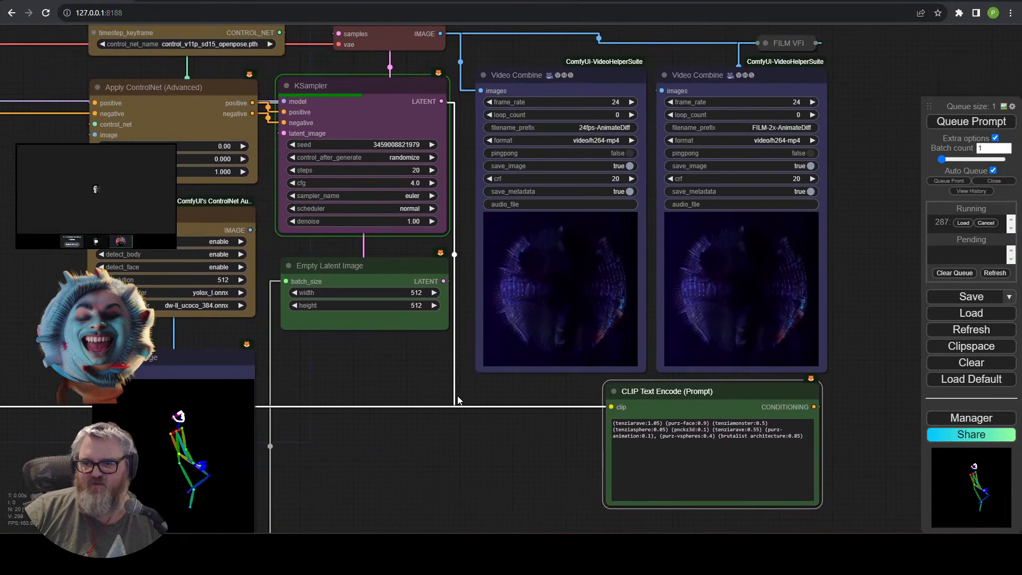
{"action": "left_click_drag", "start_coordinate": [458, 401], "coordinate": [496, 409]}
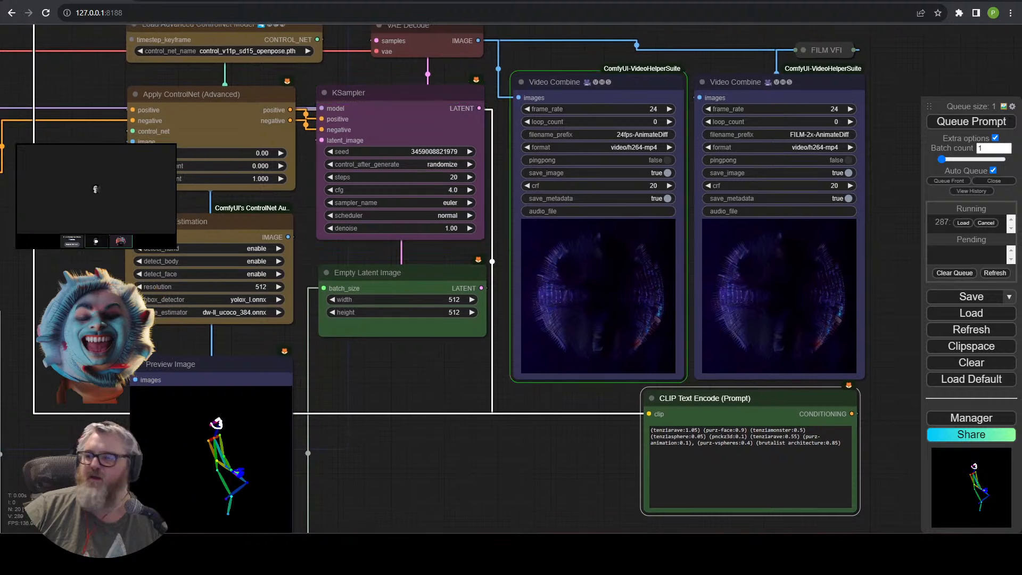
{"action": "left_click", "coordinate": [993, 171]}
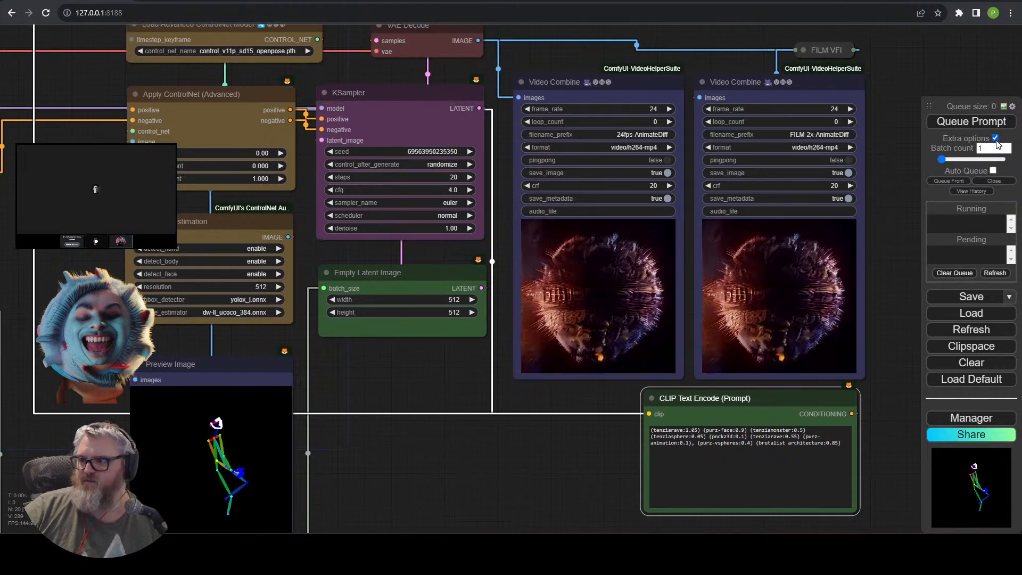
Set the Apply ControlNet strength to 1 and queue a single-frame test.
{"action": "scroll", "coordinate": [529, 423], "scroll_direction": "down", "scroll_amount": 1}
{"action": "left_click_drag", "start_coordinate": [528, 426], "coordinate": [571, 439]}
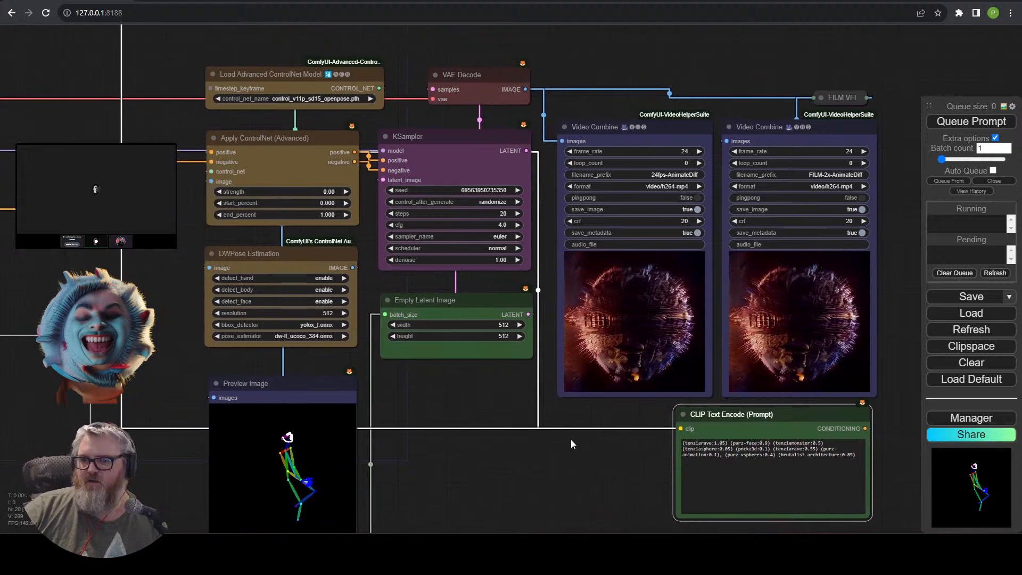
{"action": "left_click", "coordinate": [313, 192]}
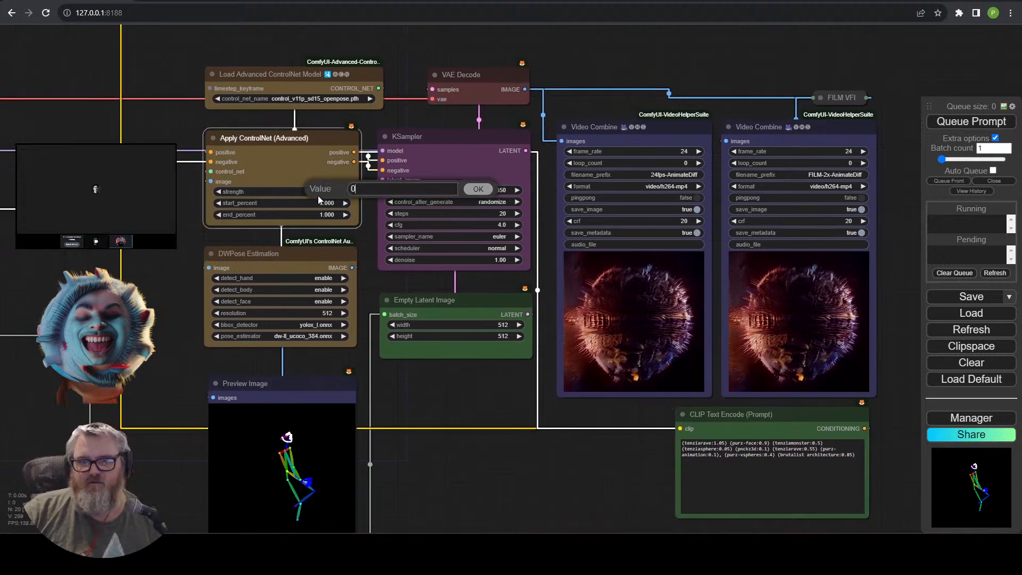
{"action": "type", "text": "1"}
{"action": "key", "text": "Return"}
{"action": "left_click", "coordinate": [994, 118]}
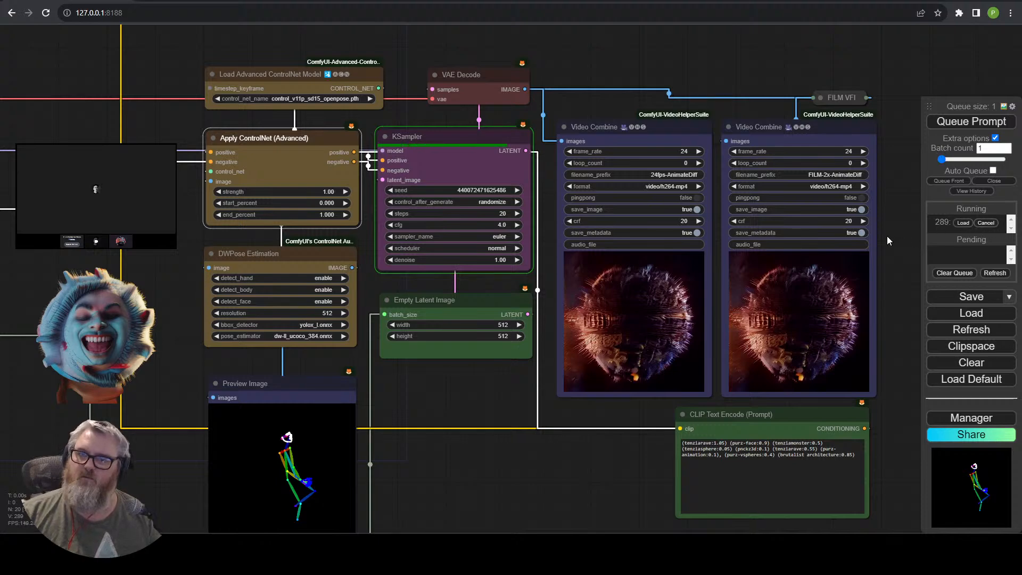
Queue two more single-frame tests with the pose ControlNet active and compare the video previews.
{"action": "scroll", "coordinate": [634, 426], "scroll_direction": "up", "scroll_amount": 6}
{"action": "left_click_drag", "start_coordinate": [632, 426], "coordinate": [381, 464]}
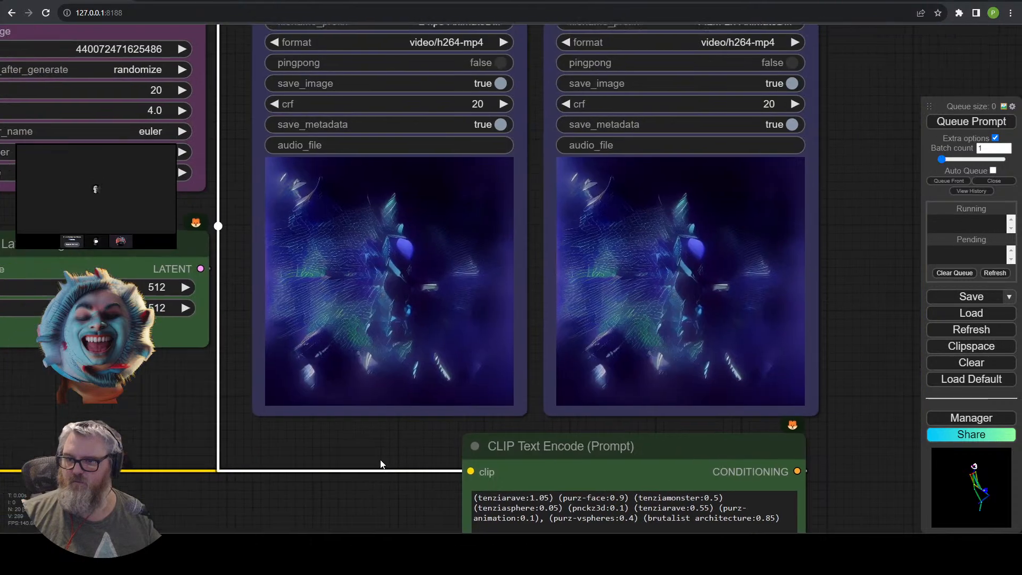
{"action": "left_click", "coordinate": [982, 121]}
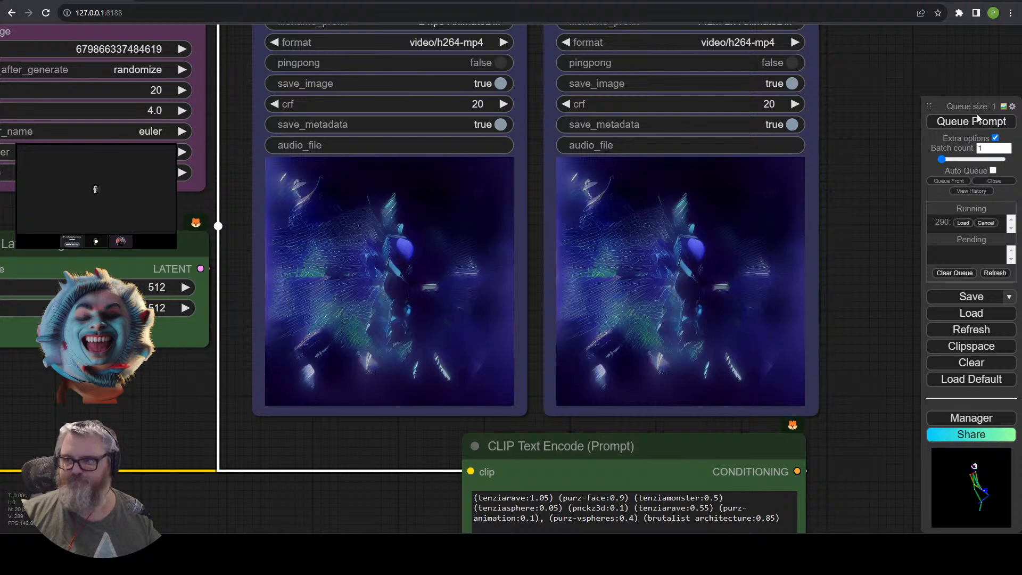
{"action": "left_click", "coordinate": [975, 125]}
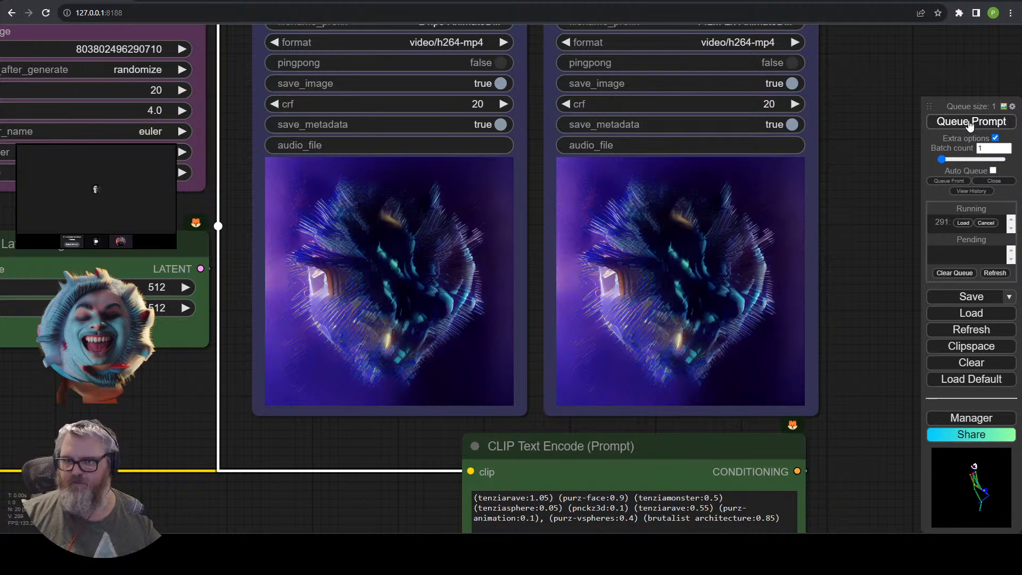
Try an Apply ControlNet strength of 1.5 with one queued test frame.
{"action": "scroll", "coordinate": [171, 375], "scroll_direction": "down", "scroll_amount": 5}
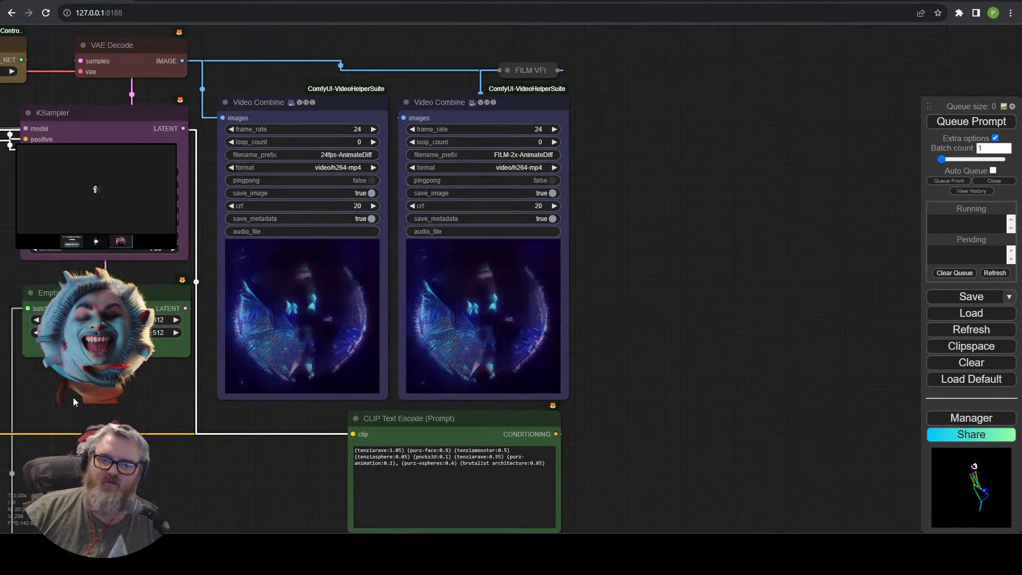
{"action": "left_click_drag", "start_coordinate": [73, 400], "coordinate": [396, 385]}
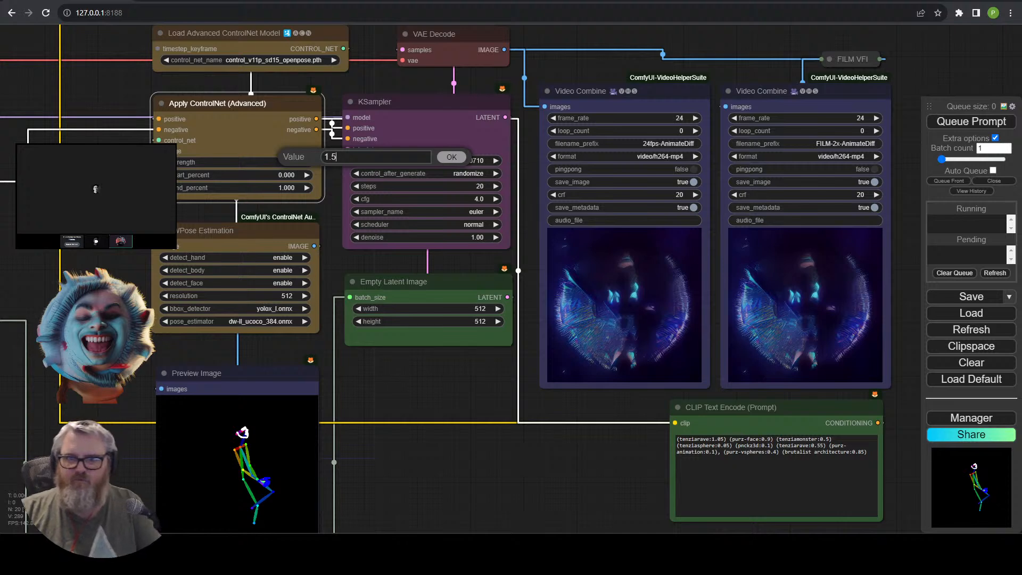
{"action": "key", "text": "Return"}
{"action": "left_click", "coordinate": [956, 121]}
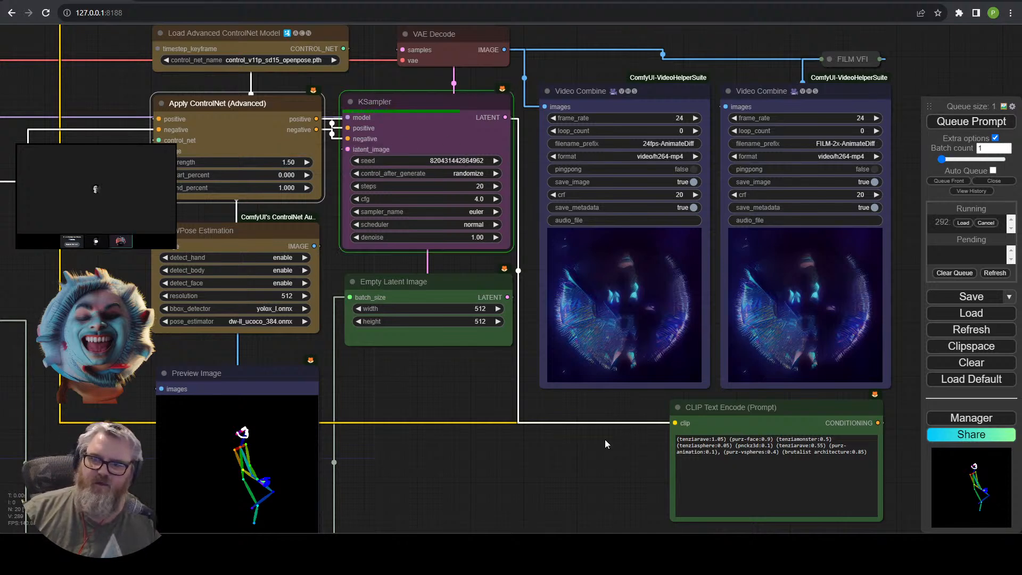
{"action": "scroll", "coordinate": [607, 426], "scroll_direction": "up", "scroll_amount": 5}
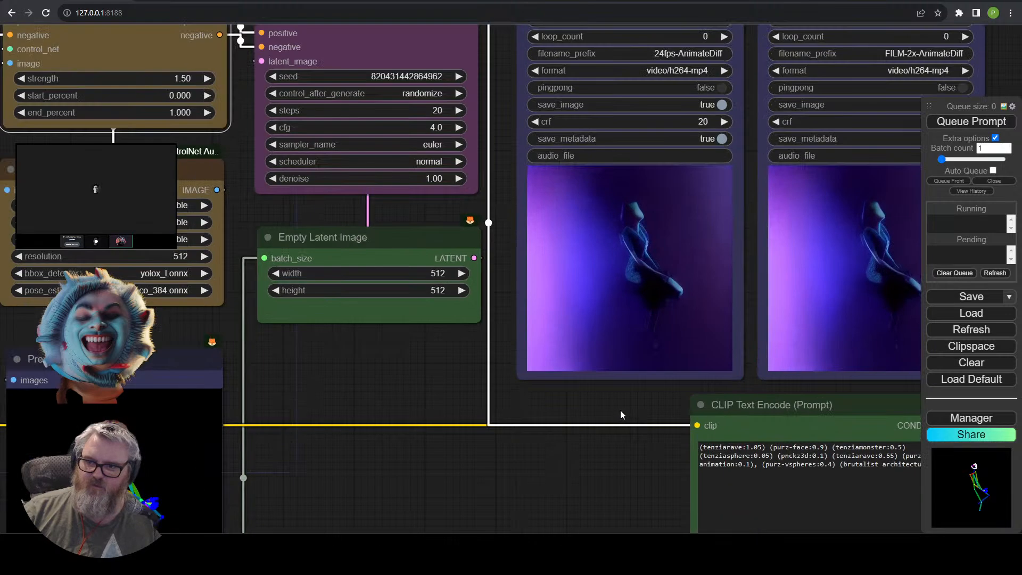
Set the Apply ControlNet strength to 1.3 and test it with a run of auto-queued frames, switching Auto Queue off at the end.
{"action": "left_click", "coordinate": [63, 101]}
{"action": "key", "text": "Return"}
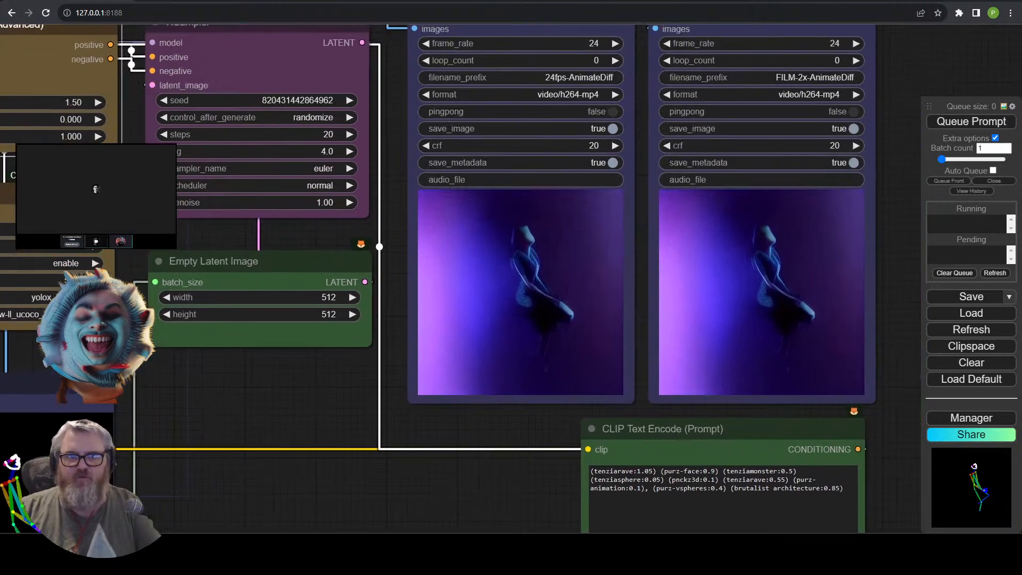
{"action": "left_click", "coordinate": [973, 122]}
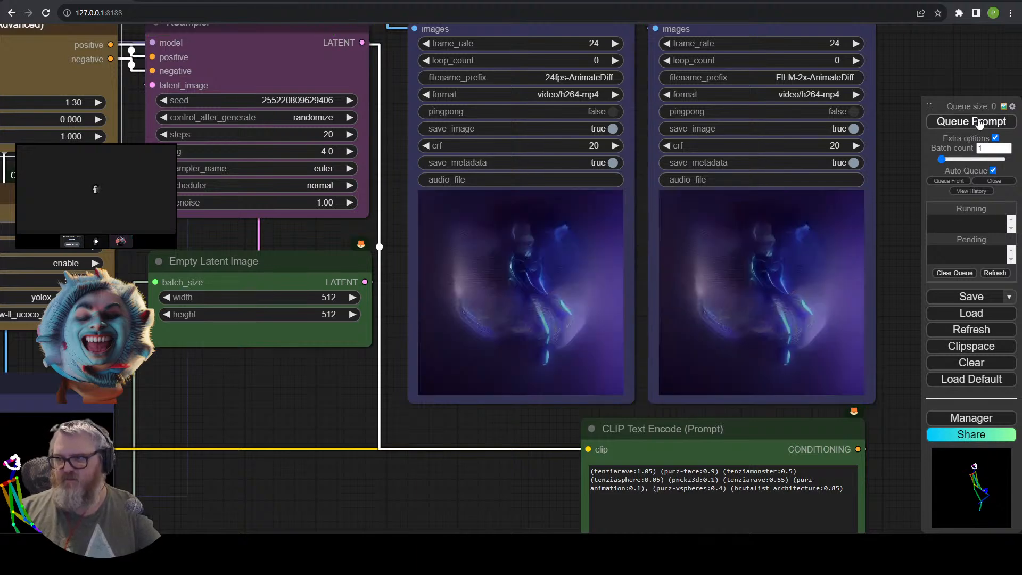
{"action": "left_click", "coordinate": [979, 123]}
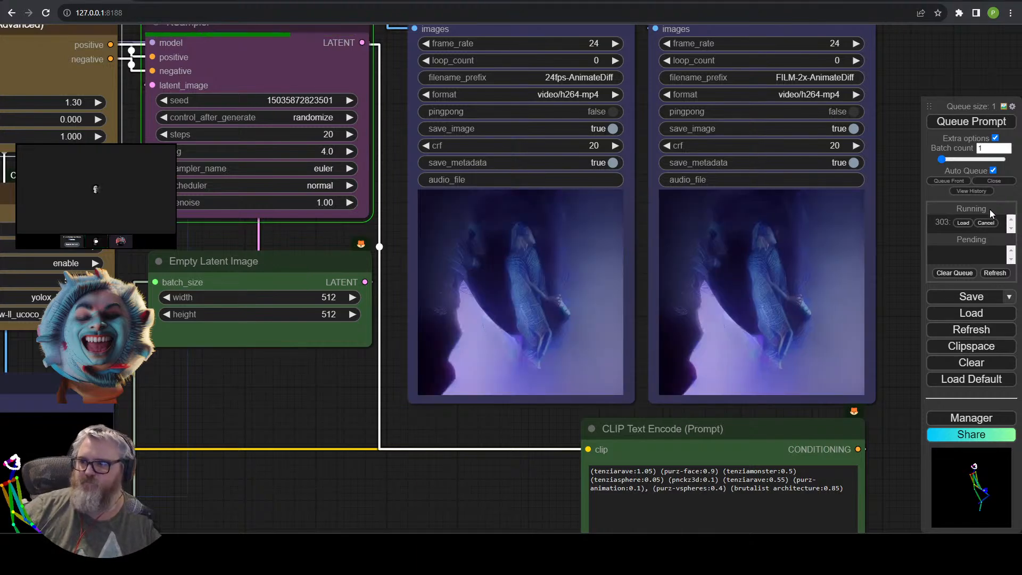
{"action": "left_click", "coordinate": [993, 171]}
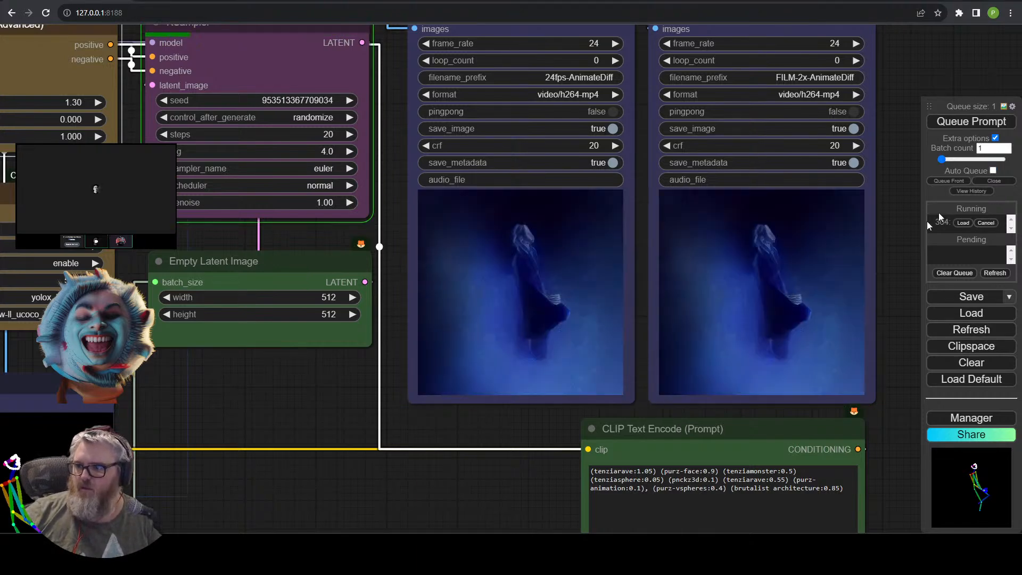
Set the frame_count node's value to 16 frames.
{"action": "scroll", "coordinate": [269, 487], "scroll_direction": "down", "scroll_amount": 3}
{"action": "left_click_drag", "start_coordinate": [270, 487], "coordinate": [587, 411]}
{"action": "scroll", "coordinate": [491, 389], "scroll_direction": "down", "scroll_amount": 1}
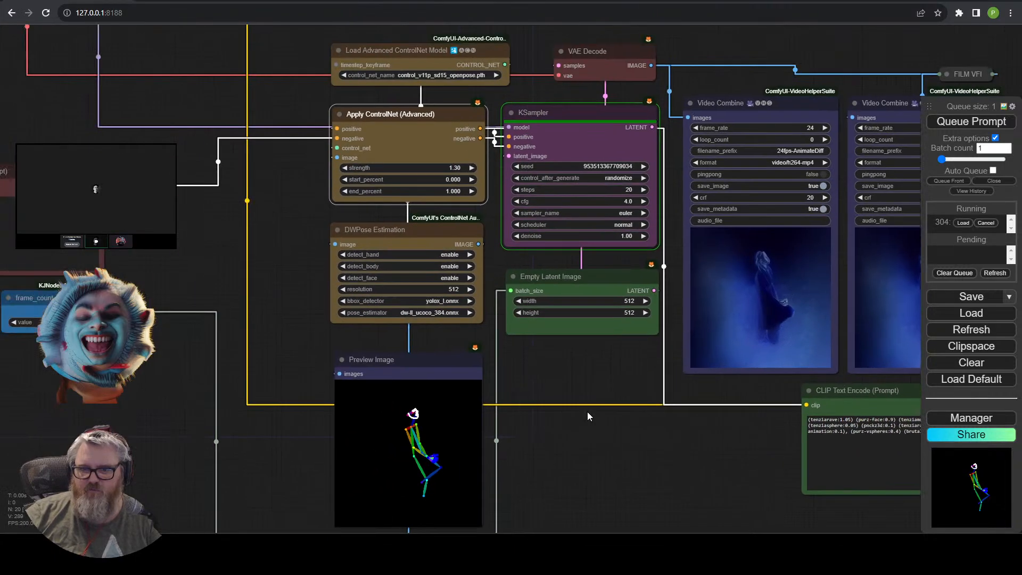
{"action": "left_click_drag", "start_coordinate": [356, 331], "coordinate": [684, 416]}
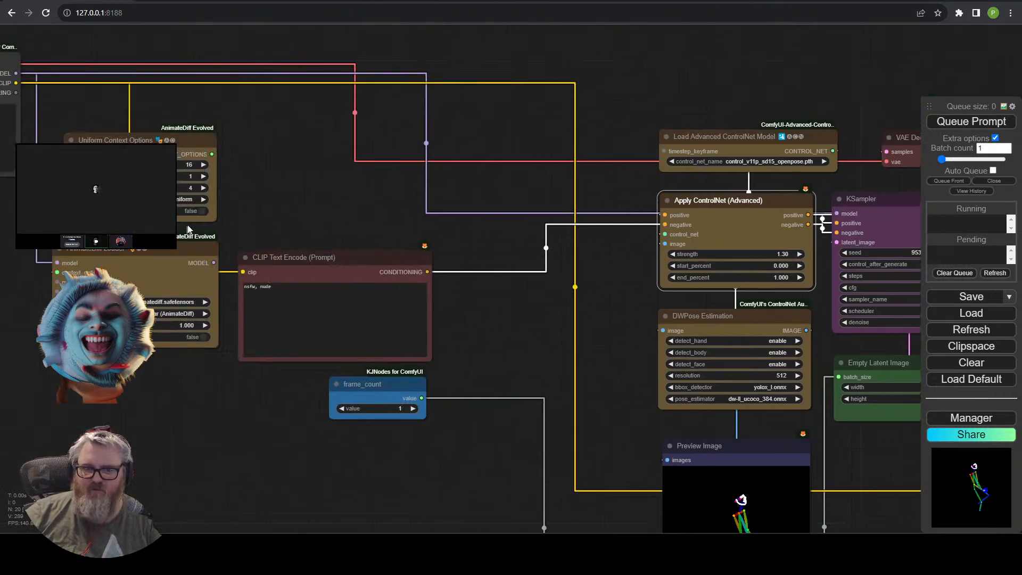
{"action": "left_click_drag", "start_coordinate": [187, 229], "coordinate": [435, 224]}
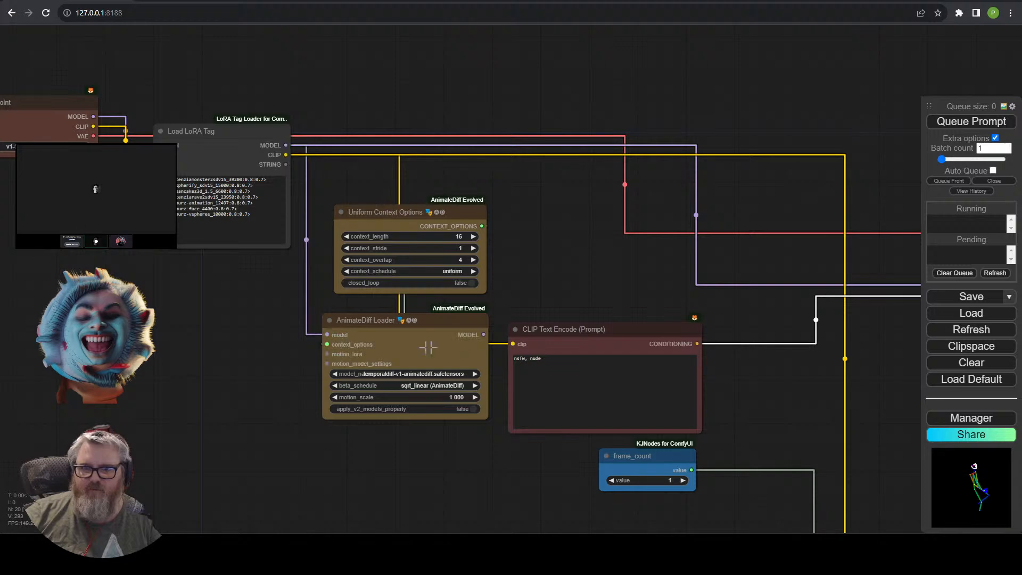
{"action": "left_click_drag", "start_coordinate": [529, 316], "coordinate": [162, 330]}
{"action": "left_click_drag", "start_coordinate": [373, 319], "coordinate": [669, 326]}
{"action": "scroll", "coordinate": [263, 158], "scroll_direction": "down", "scroll_amount": 3}
{"action": "left_click_drag", "start_coordinate": [253, 177], "coordinate": [612, 228]}
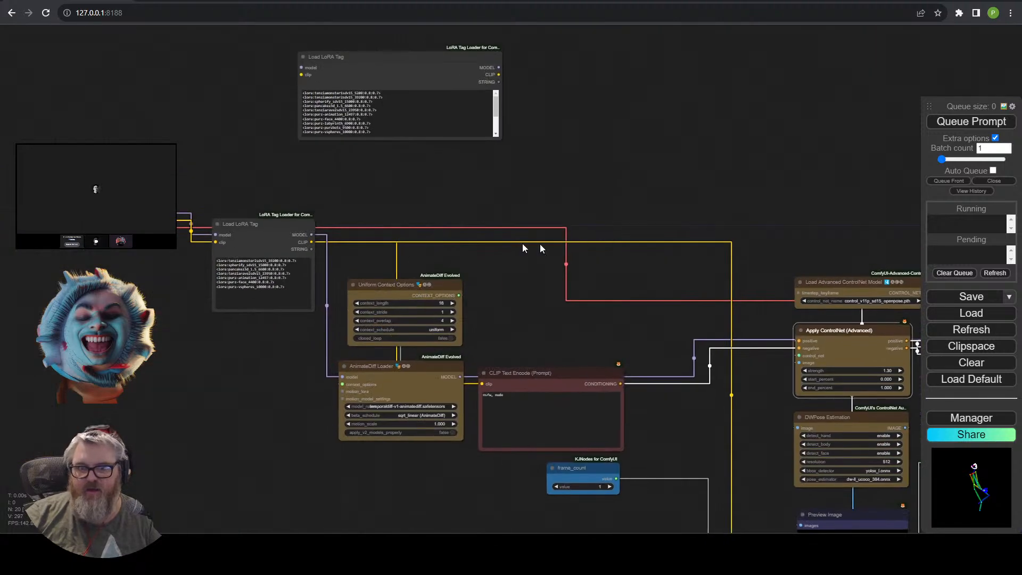
{"action": "left_click_drag", "start_coordinate": [628, 392], "coordinate": [536, 251]}
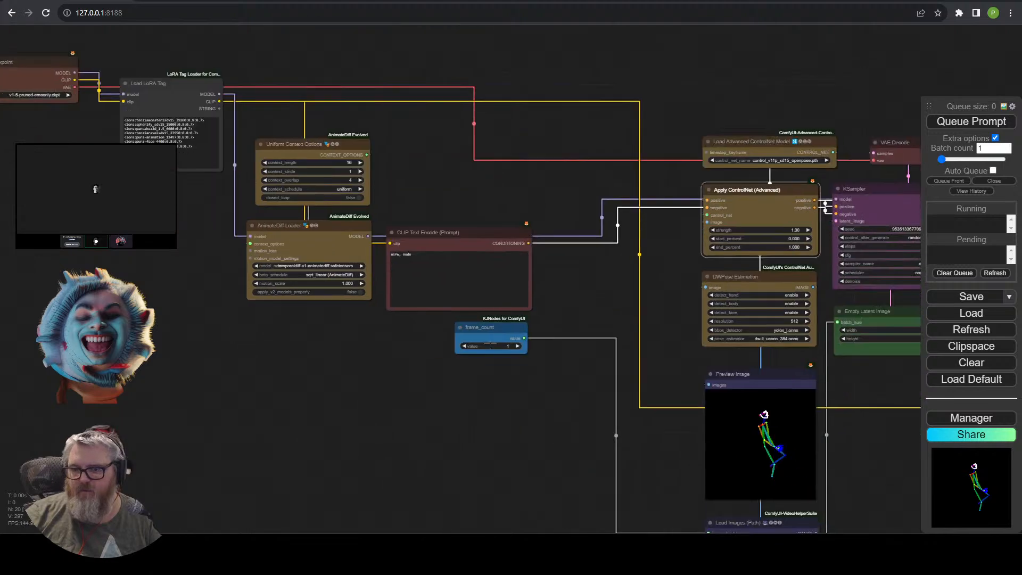
{"action": "left_click", "coordinate": [496, 350]}
{"action": "type", "text": "6"}
{"action": "key", "text": "Return"}
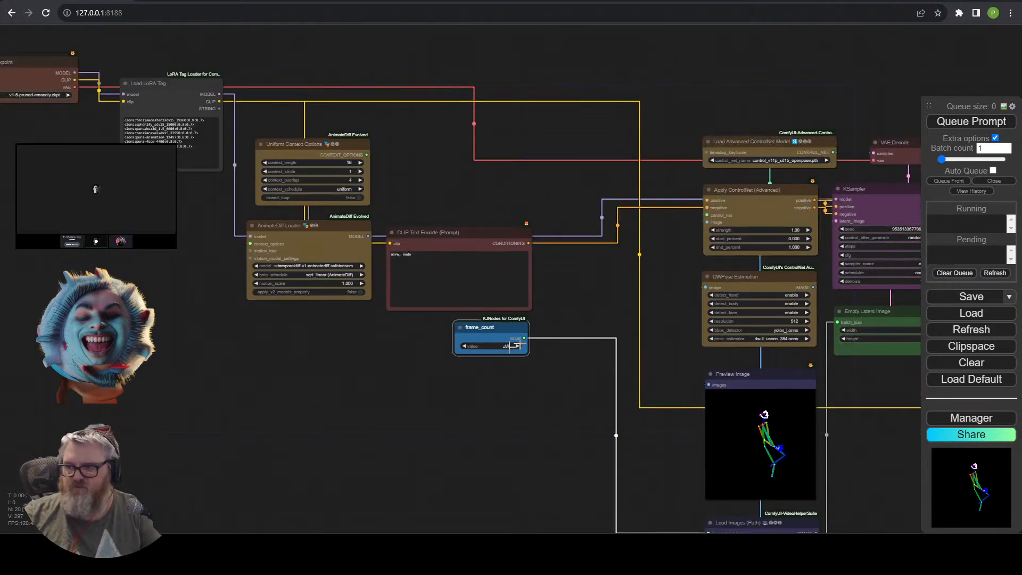
Queue the 16-frame animation and bring the KSampler and Video Combine nodes into view.
{"action": "left_click", "coordinate": [999, 127]}
{"action": "left_click_drag", "start_coordinate": [760, 91], "coordinate": [199, 75]}
{"action": "scroll", "coordinate": [380, 388], "scroll_direction": "up", "scroll_amount": 1}
{"action": "scroll", "coordinate": [380, 393], "scroll_direction": "up", "scroll_amount": 2}
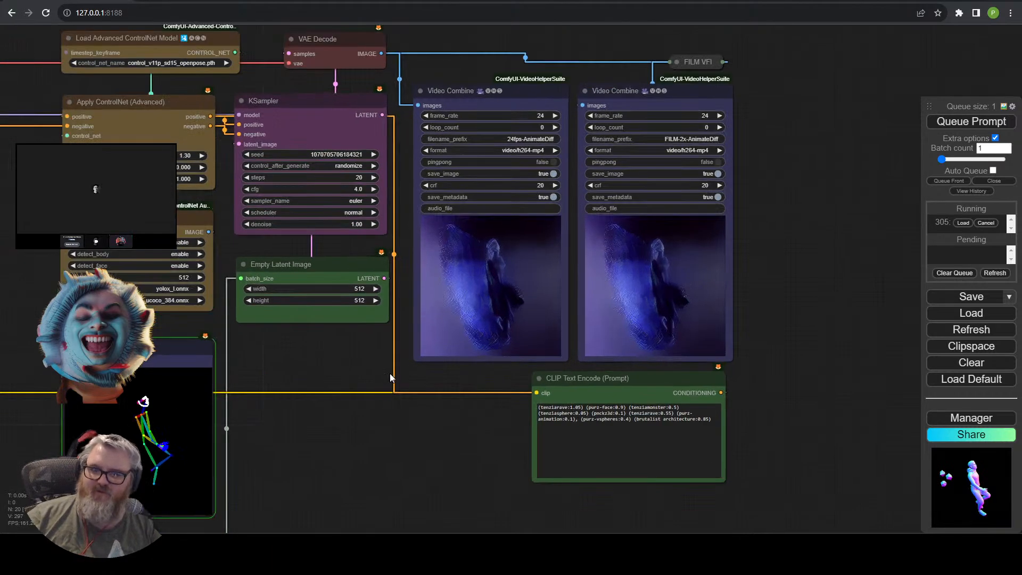
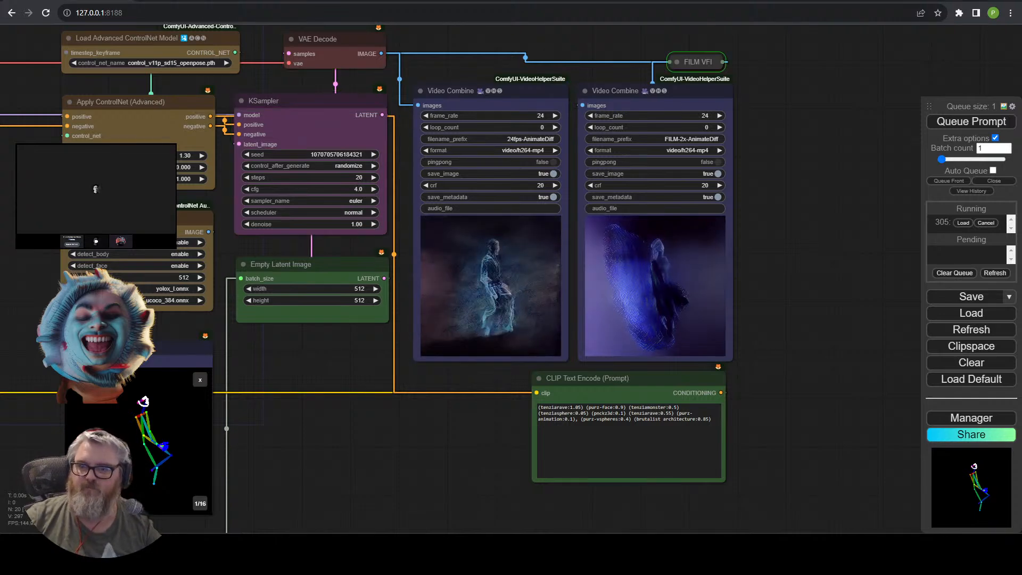
Set the AnimateDiff Loader's motion model to improved3DMotion_improved3DV1.ckpt.
{"action": "scroll", "coordinate": [477, 394], "scroll_direction": "up", "scroll_amount": 6}
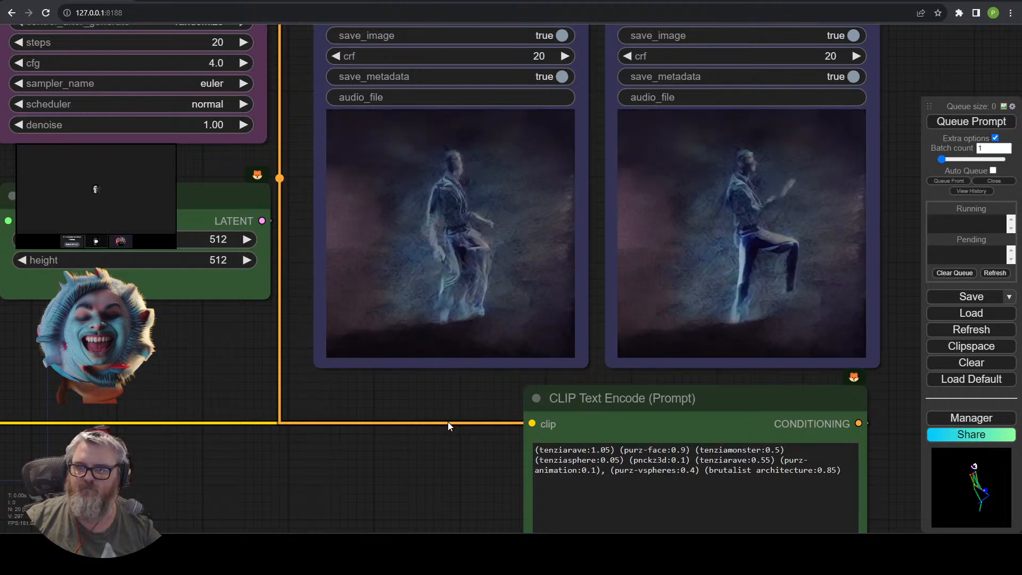
{"action": "scroll", "coordinate": [448, 422], "scroll_direction": "down", "scroll_amount": 4}
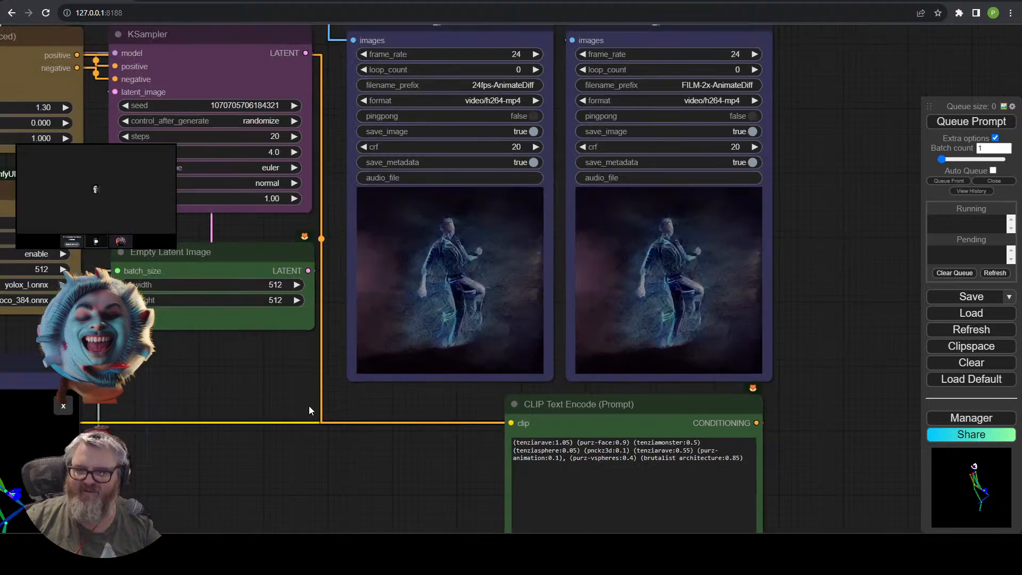
{"action": "left_click_drag", "start_coordinate": [309, 406], "coordinate": [562, 426]}
{"action": "left_click_drag", "start_coordinate": [500, 401], "coordinate": [824, 503]}
{"action": "left_click_drag", "start_coordinate": [314, 399], "coordinate": [529, 460]}
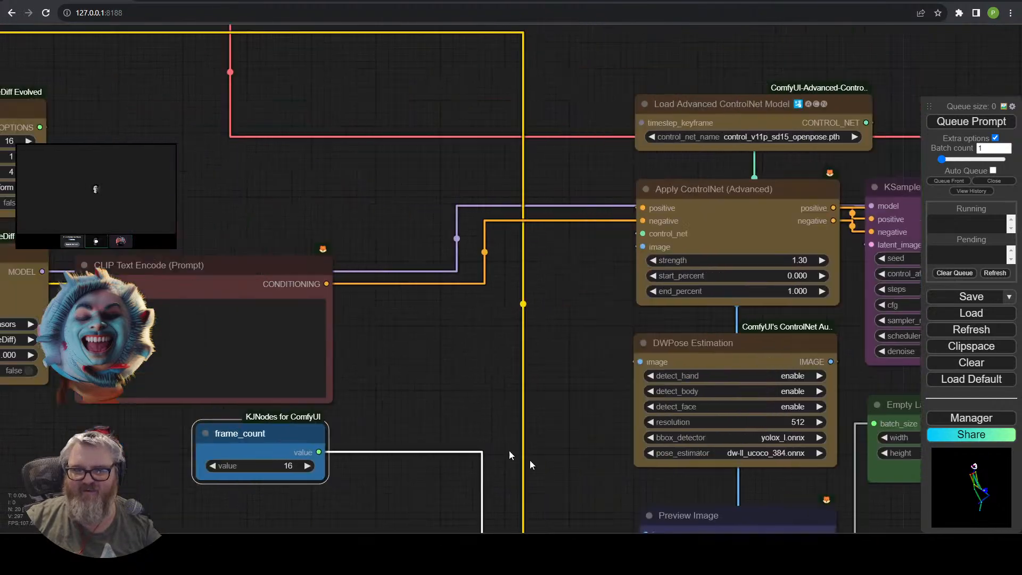
{"action": "left_click_drag", "start_coordinate": [224, 242], "coordinate": [450, 366]}
{"action": "left_click_drag", "start_coordinate": [384, 308], "coordinate": [624, 260]}
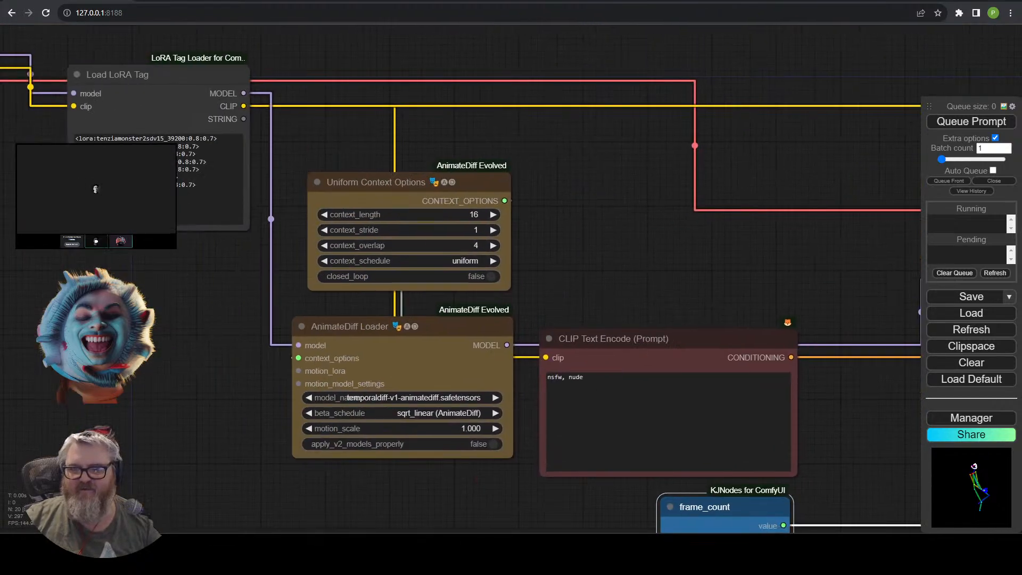
{"action": "left_click", "coordinate": [413, 327]}
{"action": "left_click", "coordinate": [415, 398]}
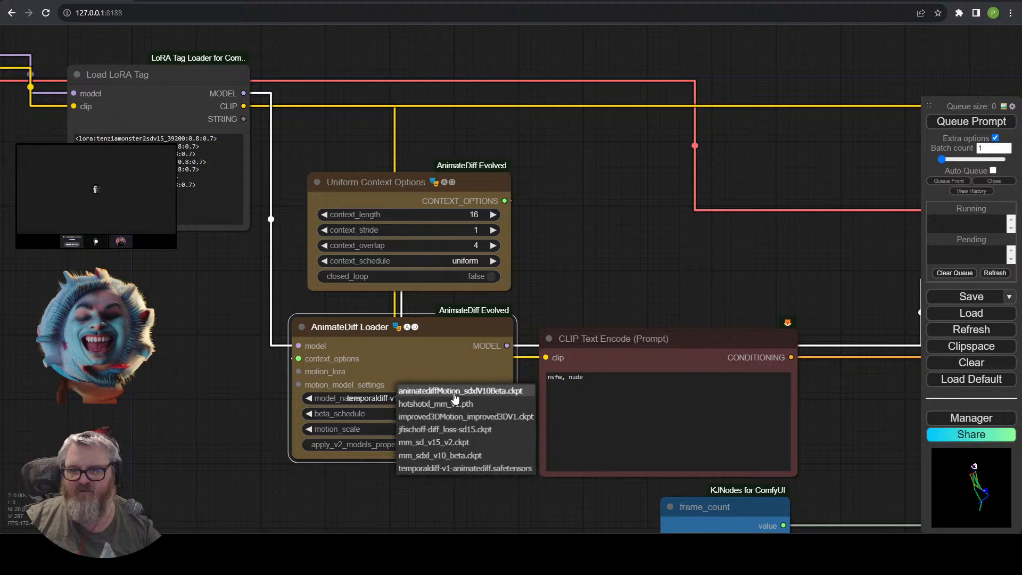
{"action": "left_click", "coordinate": [470, 418]}
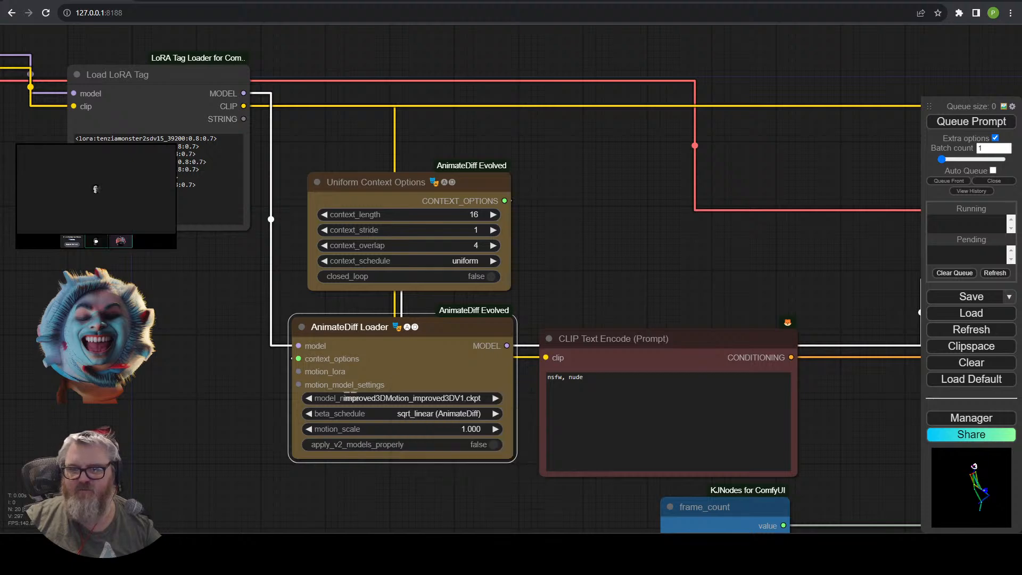
Set the strength of the Apply ControlNet (Advanced) node to 1.
{"action": "left_click_drag", "start_coordinate": [267, 341], "coordinate": [65, 200]}
{"action": "left_click_drag", "start_coordinate": [505, 198], "coordinate": [596, 427]}
{"action": "left_click_drag", "start_coordinate": [236, 308], "coordinate": [449, 145]}
{"action": "left_click", "coordinate": [468, 200]}
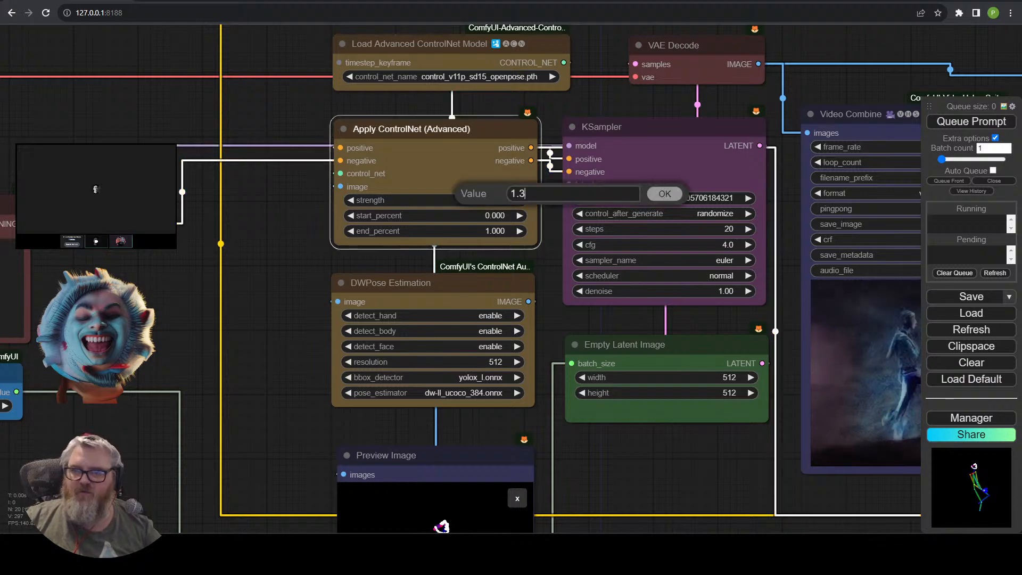
{"action": "key", "text": "BackSpace"}
{"action": "key", "text": "BackSpace"}
{"action": "key", "text": "Return"}
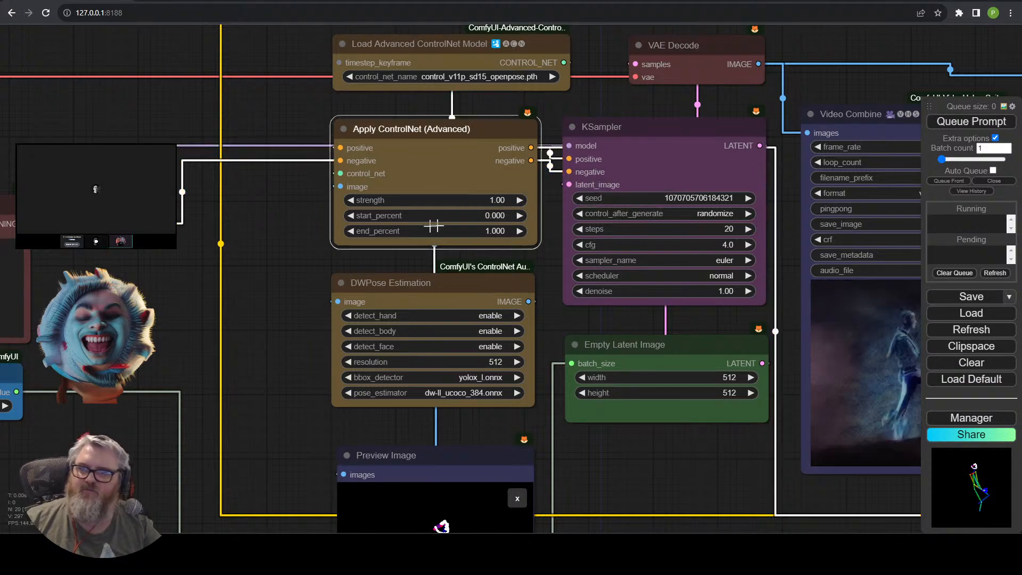
Queue the animation and enlarge a single pose frame in the Preview Image node.
{"action": "left_click", "coordinate": [973, 123]}
{"action": "left_click_drag", "start_coordinate": [792, 75], "coordinate": [330, 75]}
{"action": "scroll", "coordinate": [383, 232], "scroll_direction": "down", "scroll_amount": 3}
{"action": "scroll", "coordinate": [382, 233], "scroll_direction": "down", "scroll_amount": 1}
{"action": "left_click_drag", "start_coordinate": [287, 461], "coordinate": [385, 444]}
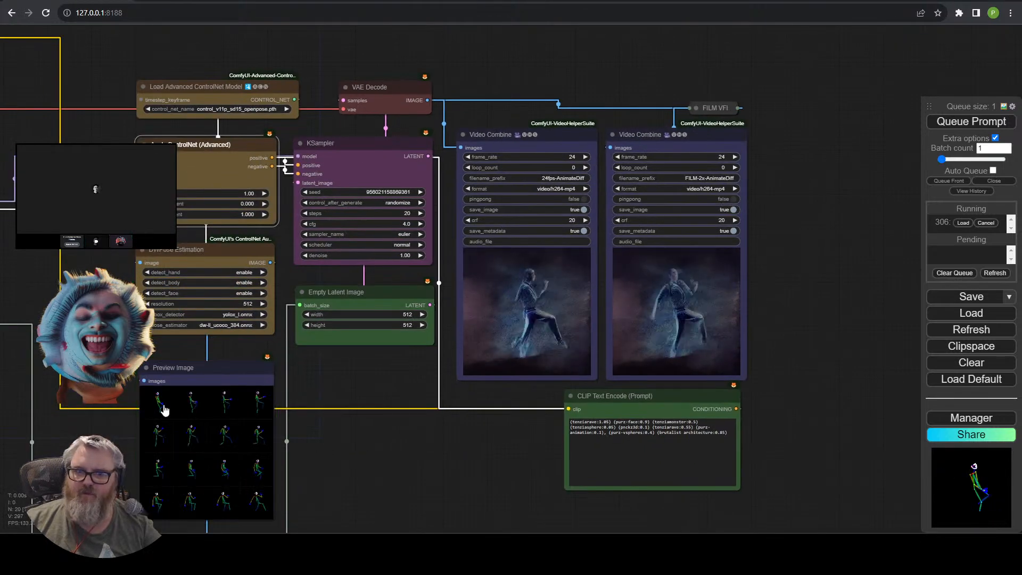
{"action": "left_click", "coordinate": [192, 402]}
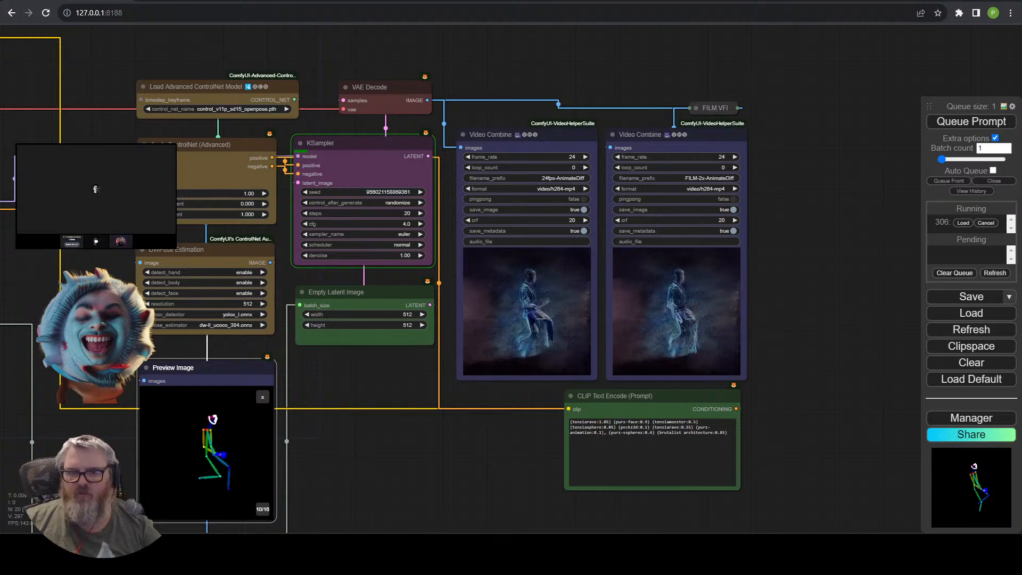
Move the Load Checkpoint node aside and add a FreeU_V2 node near it.
{"action": "left_click_drag", "start_coordinate": [356, 419], "coordinate": [797, 311]}
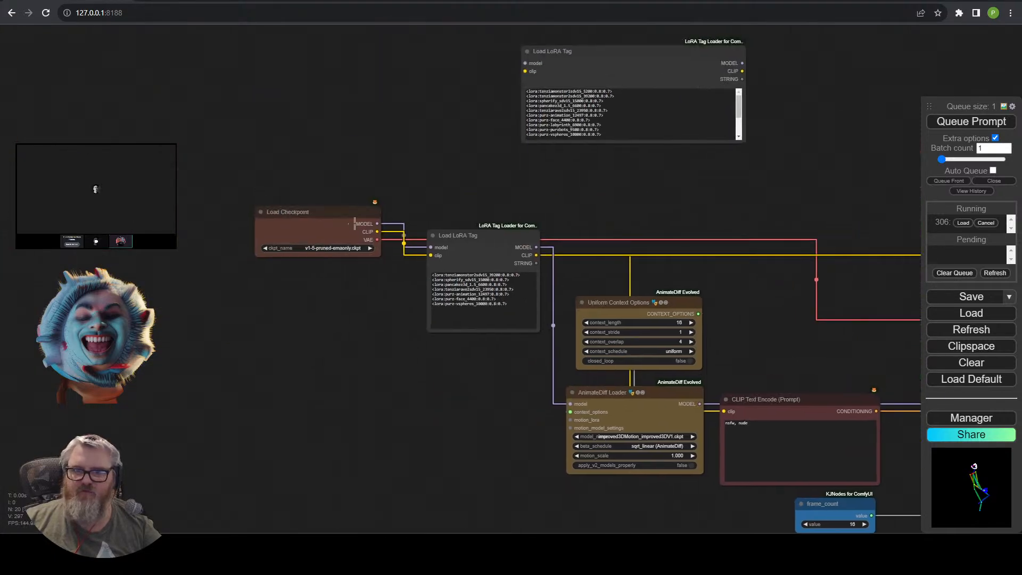
{"action": "mouse_move", "coordinate": [354, 223]}
{"action": "left_mouse_down"}
{"action": "mouse_move", "coordinate": [153, 183]}
{"action": "mouse_move", "coordinate": [229, 113]}
{"action": "left_mouse_up"}
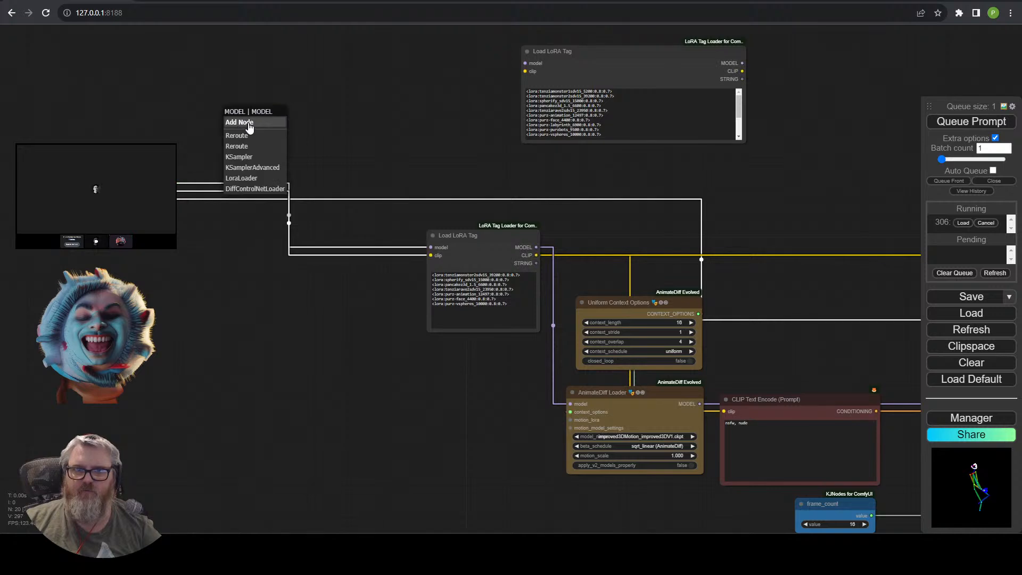
{"action": "left_click", "coordinate": [251, 128]}
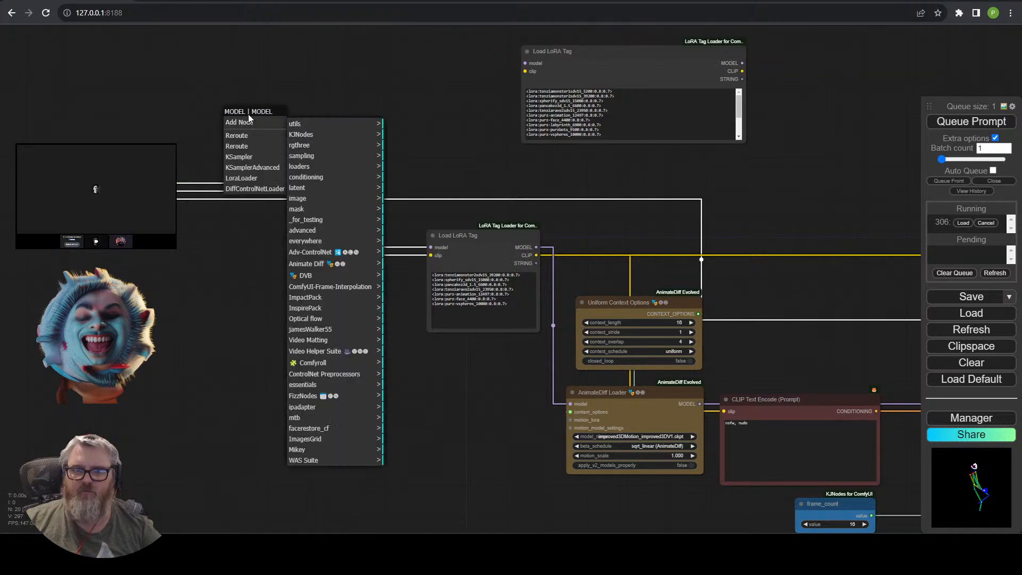
{"action": "double_click", "coordinate": [277, 90]}
{"action": "type", "text": "free"}
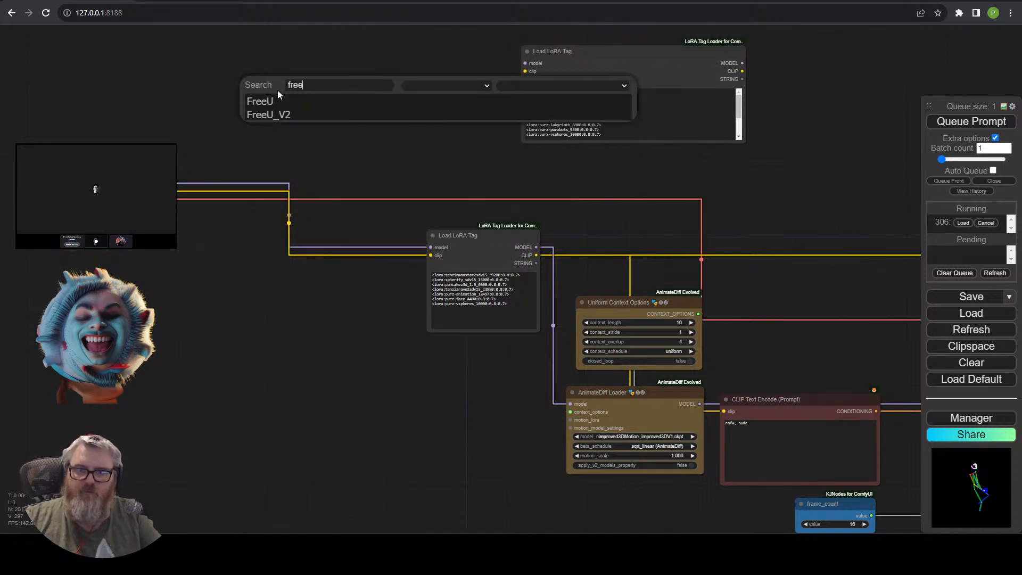
{"action": "left_click", "coordinate": [274, 115]}
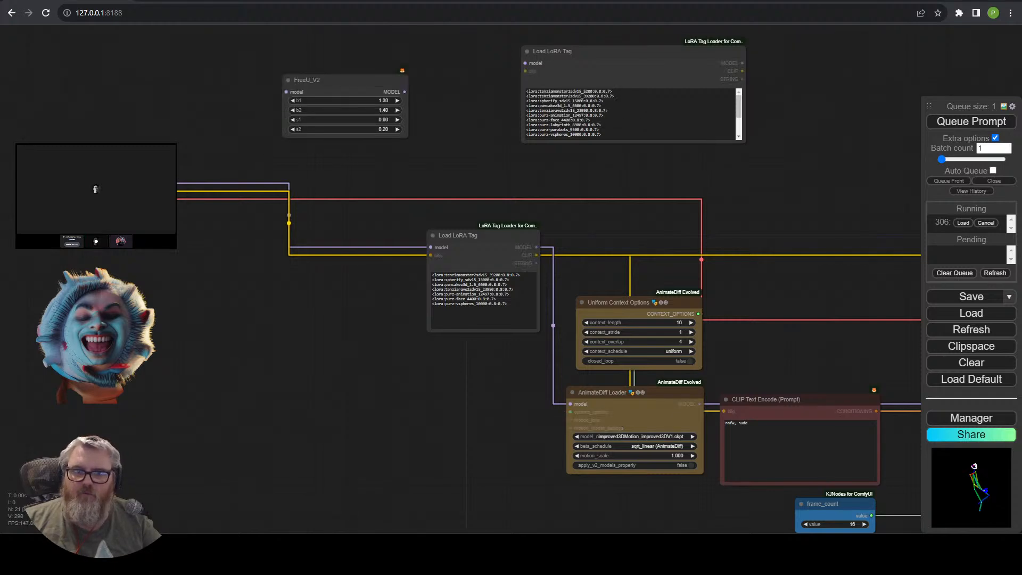
Wire FreeU_V2 between the Load Checkpoint model output and the Load LoRA Tag model input, and position it above the links.
{"action": "left_click_drag", "start_coordinate": [404, 91], "coordinate": [431, 247]}
{"action": "left_click", "coordinate": [332, 90]}
{"action": "left_click_drag", "start_coordinate": [332, 90], "coordinate": [318, 121]}
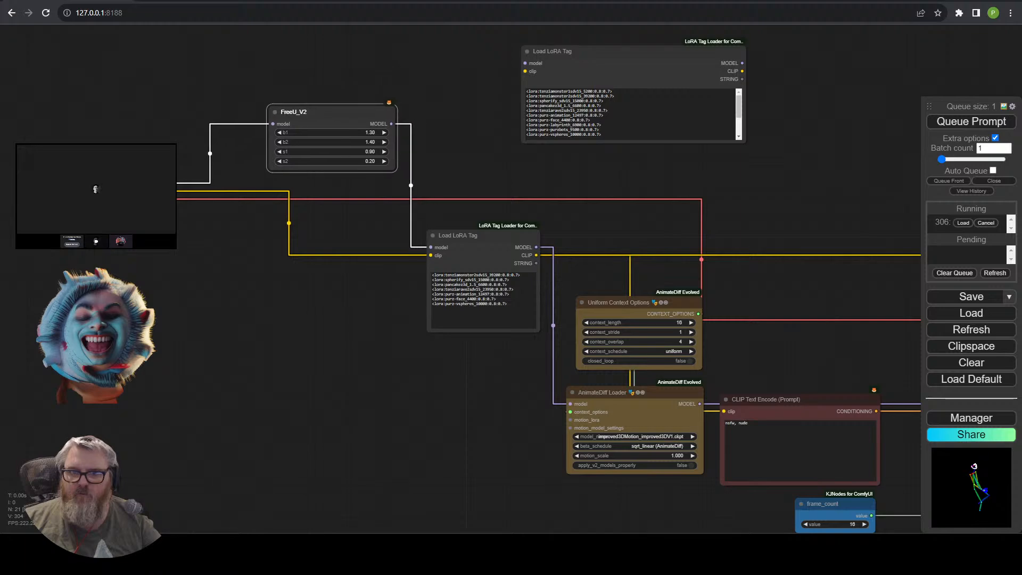
Examine the newly rendered animation in the two Video Combine previews.
{"action": "left_click_drag", "start_coordinate": [824, 217], "coordinate": [388, 324]}
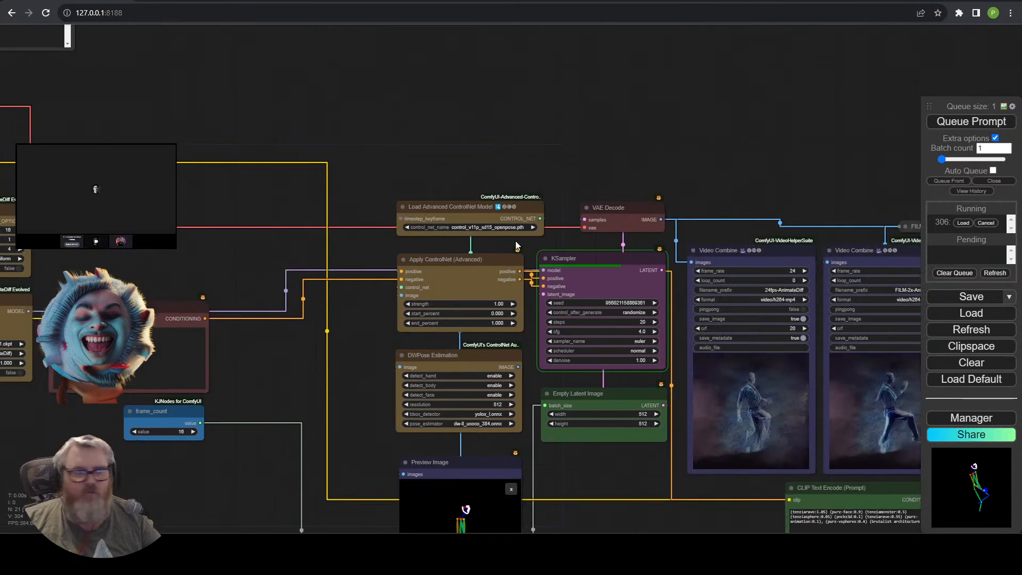
{"action": "left_click_drag", "start_coordinate": [833, 181], "coordinate": [483, 11]}
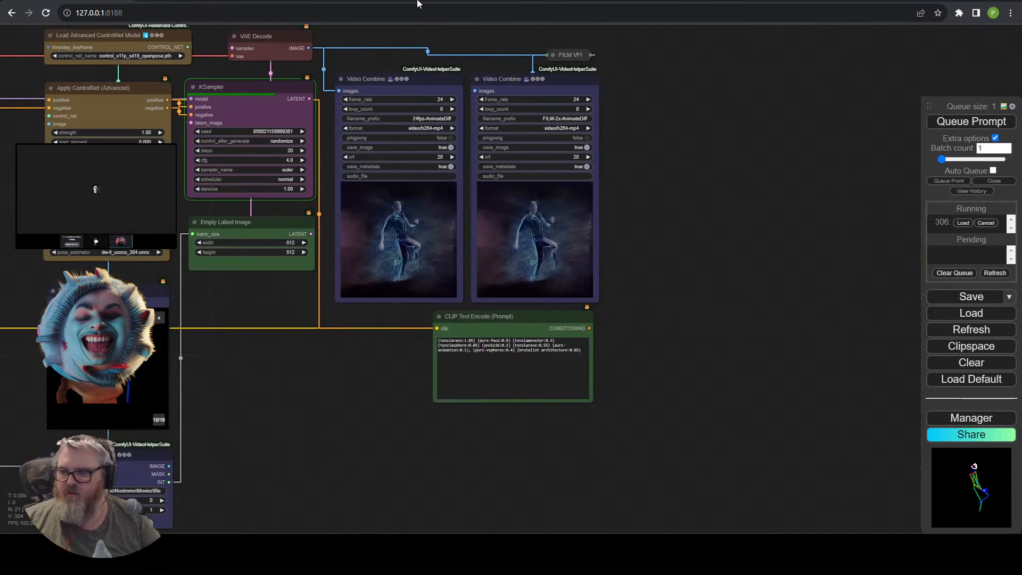
{"action": "scroll", "coordinate": [242, 391], "scroll_direction": "up", "scroll_amount": 5}
{"action": "left_click_drag", "start_coordinate": [383, 210], "coordinate": [301, 343]}
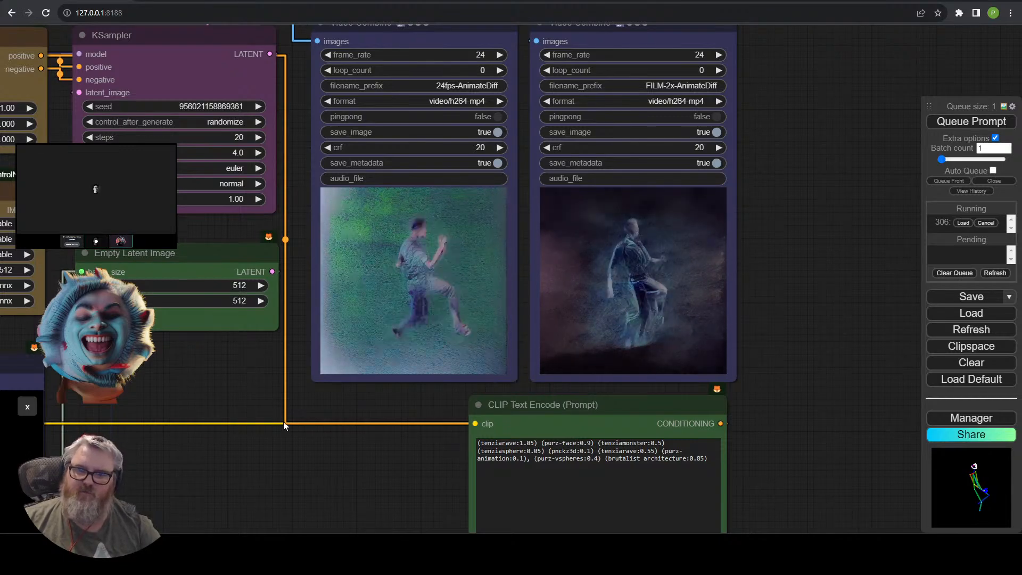
{"action": "scroll", "coordinate": [218, 373], "scroll_direction": "up", "scroll_amount": 2}
{"action": "left_click_drag", "start_coordinate": [213, 384], "coordinate": [466, 427]}
Set the Load Advanced ControlNet Model node to adiff\controlnet_checkpoint.ckpt.
{"action": "scroll", "coordinate": [657, 436], "scroll_direction": "down", "scroll_amount": 5}
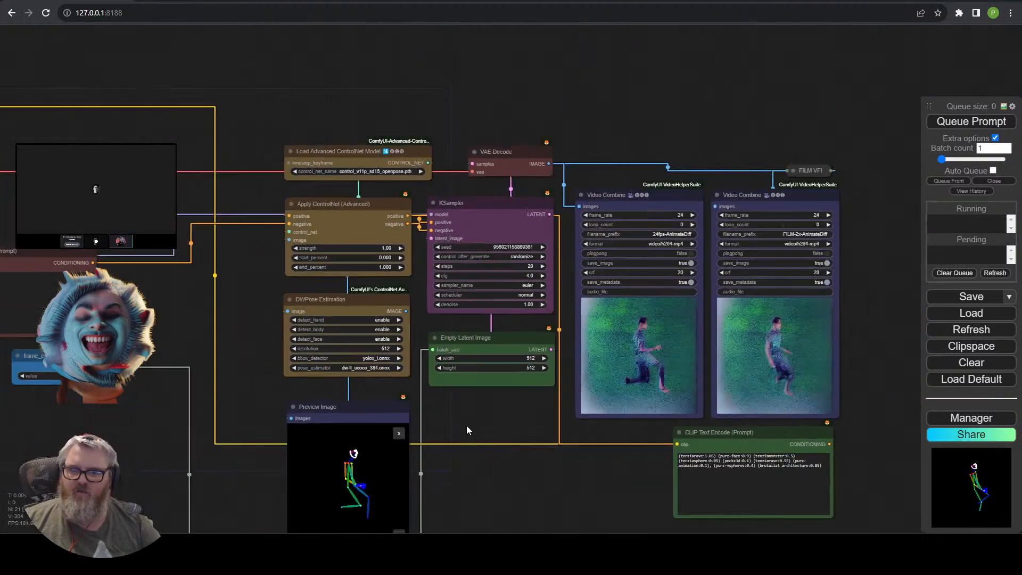
{"action": "left_click", "coordinate": [379, 171]}
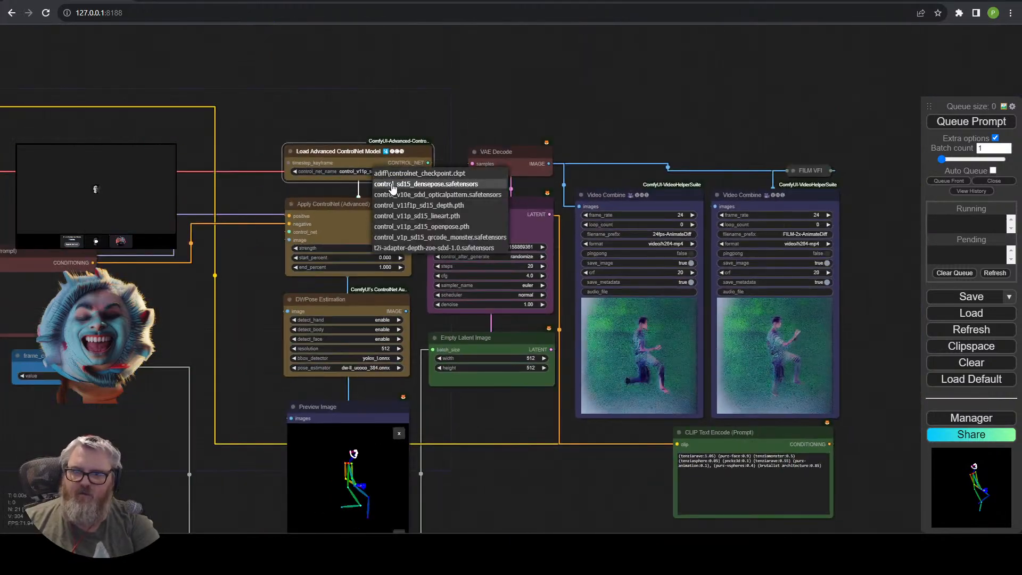
{"action": "left_click", "coordinate": [380, 174]}
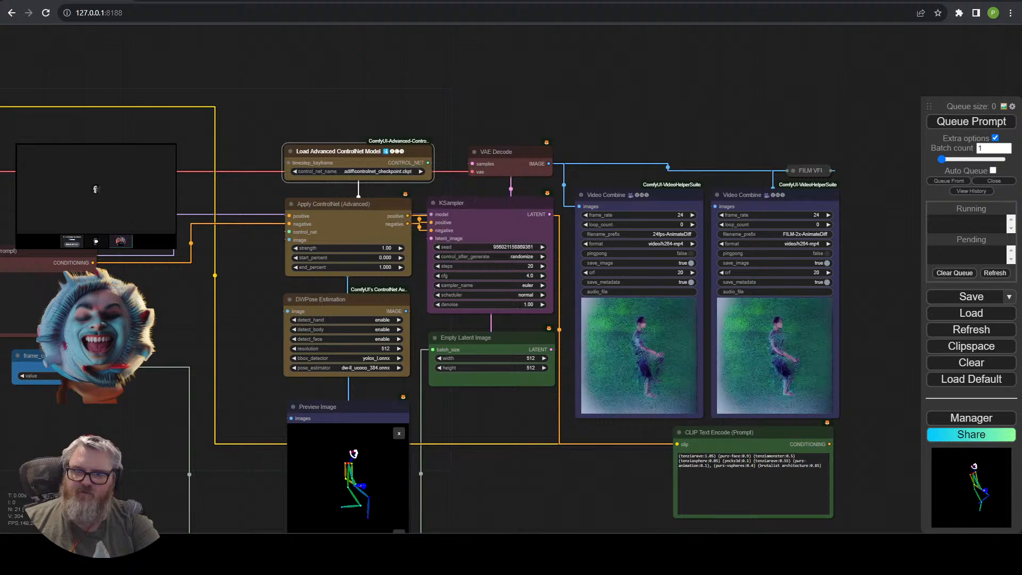
Return the pose Preview Image node to its grid of all frames, with the Load Images (Path) node in view.
{"action": "left_click", "coordinate": [399, 433]}
{"action": "scroll", "coordinate": [451, 336], "scroll_direction": "down", "scroll_amount": 5}
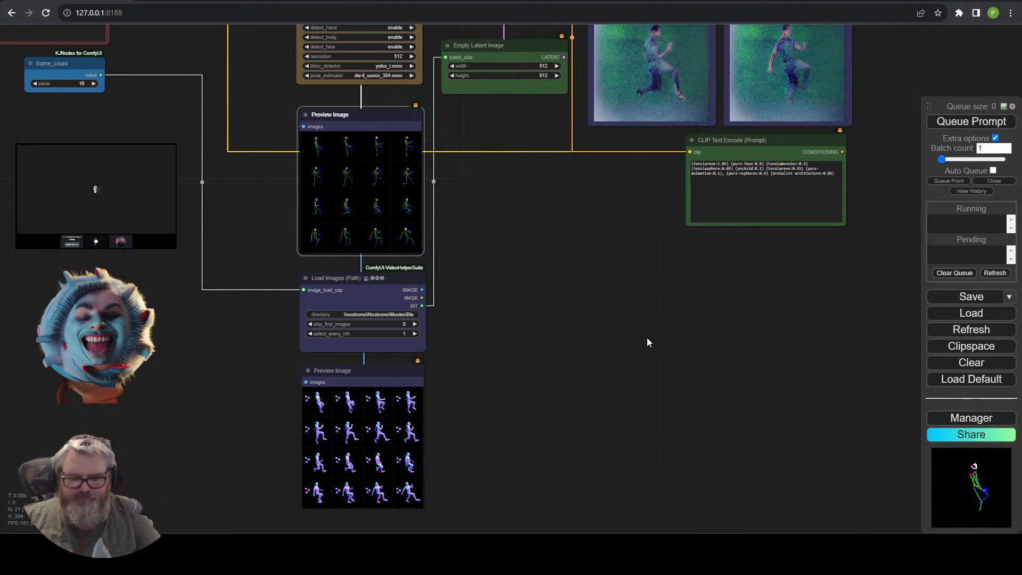
{"action": "key", "text": "super+r"}
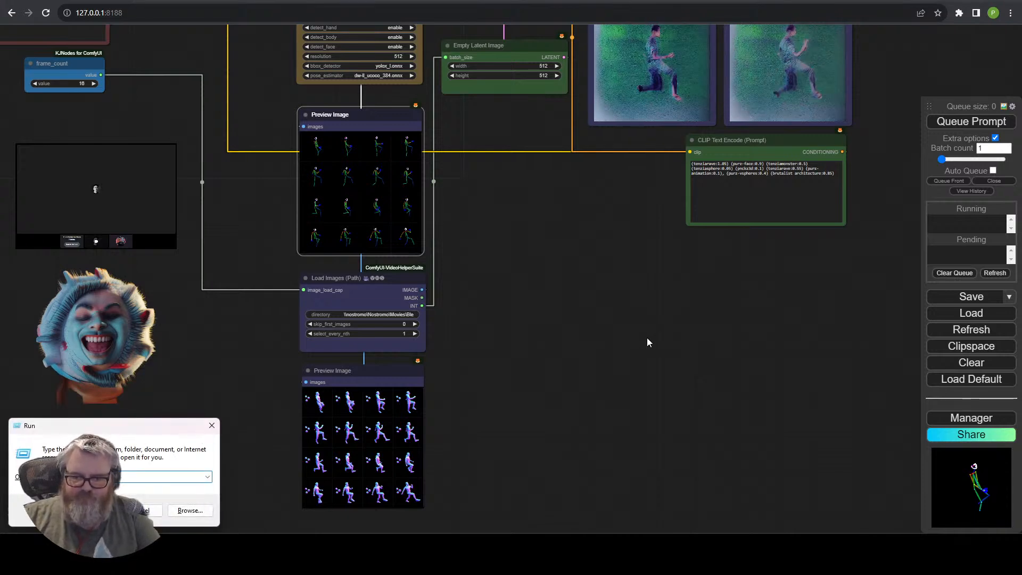
{"action": "key", "text": "Escape"}
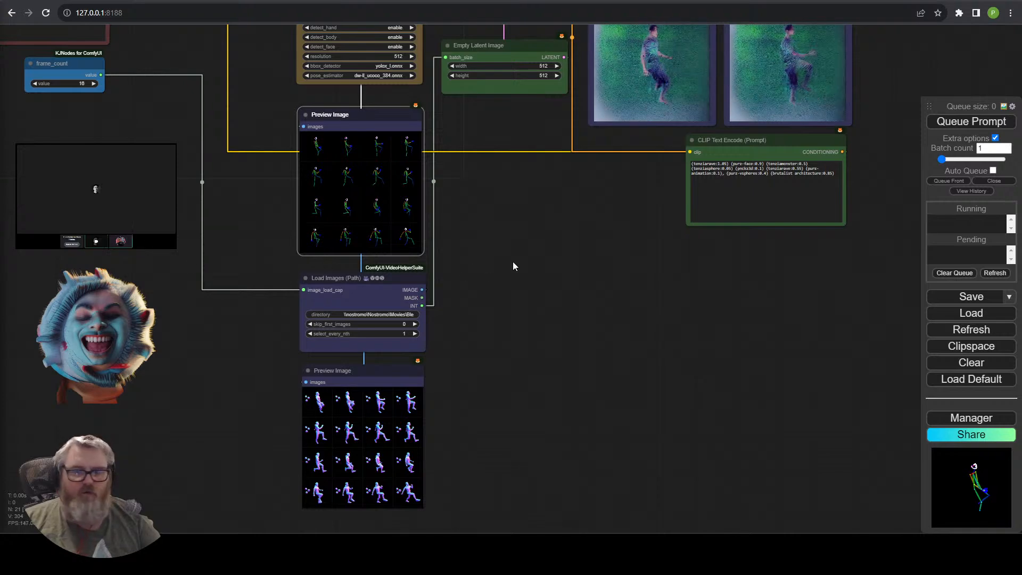
{"action": "left_click_drag", "start_coordinate": [513, 266], "coordinate": [495, 326]}
{"action": "scroll", "coordinate": [490, 320], "scroll_direction": "down", "scroll_amount": 3}
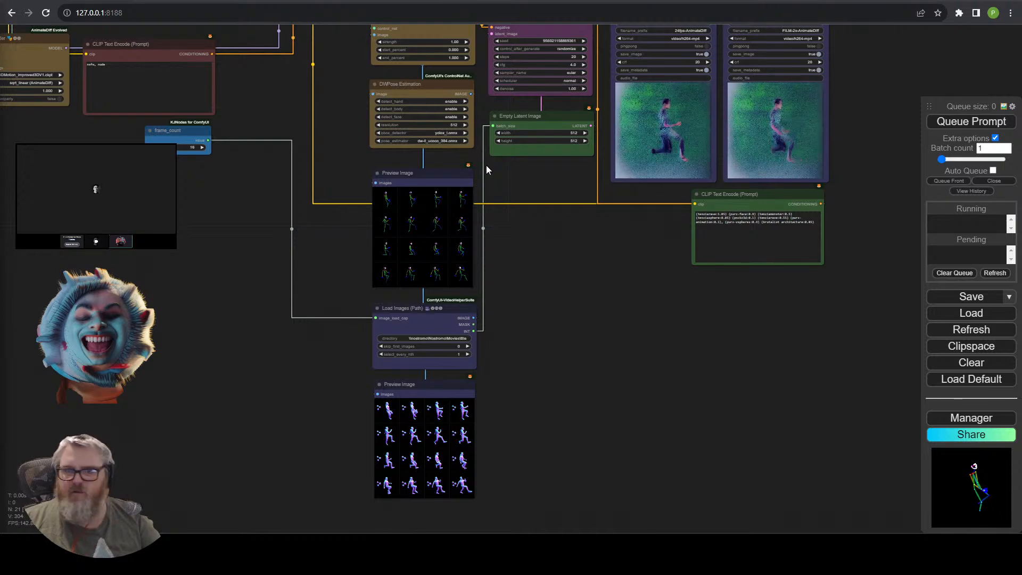
Switch to File Explorer, play the MP4 in the lkg-pixel_grid_grow folder, and return to the 2023-11 folder.
{"action": "left_click_drag", "start_coordinate": [0, 37], "coordinate": [656, 148]}
{"action": "double_click", "coordinate": [655, 149]}
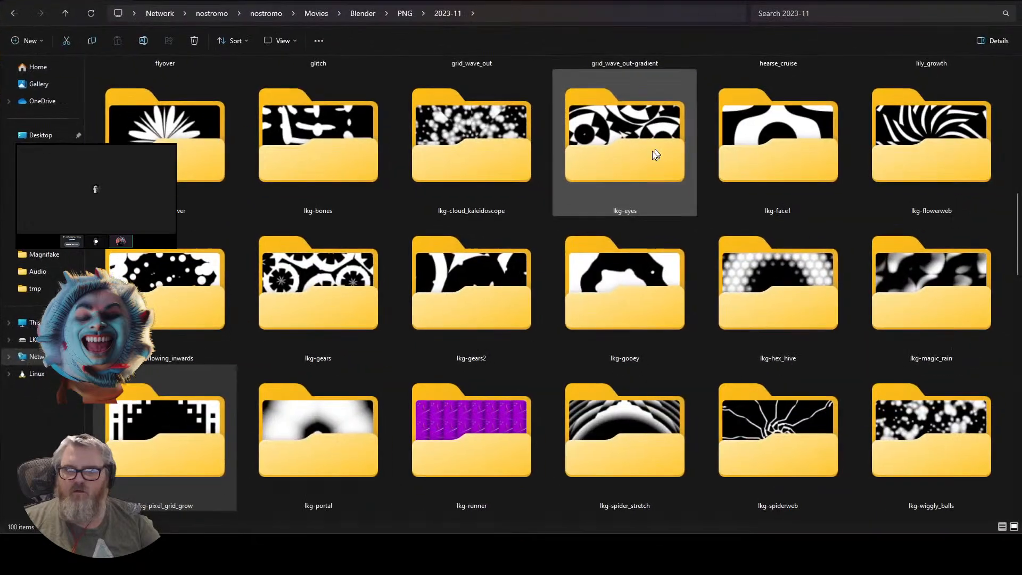
{"action": "double_click", "coordinate": [177, 436]}
{"action": "double_click", "coordinate": [123, 78]}
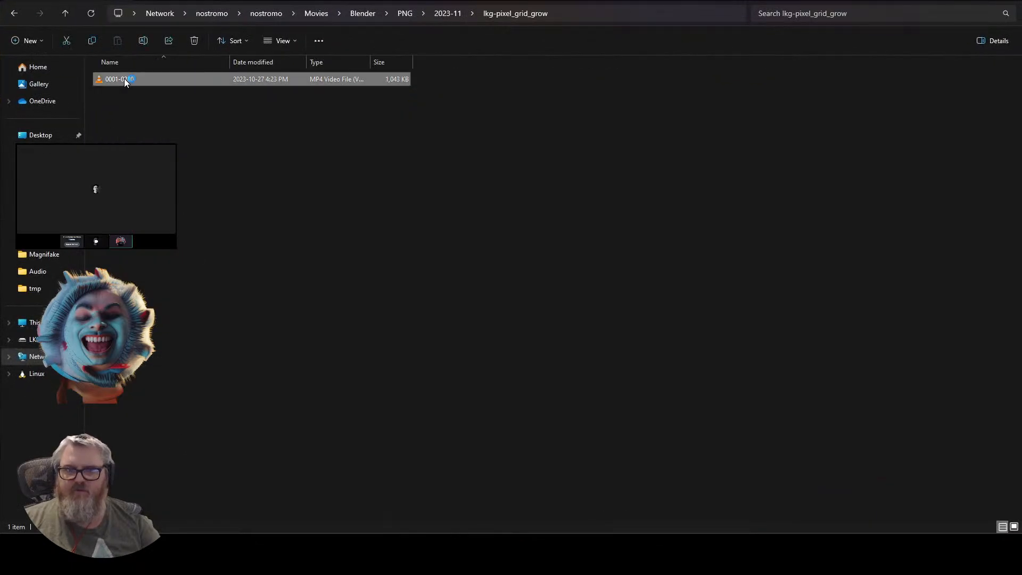
{"action": "double_click", "coordinate": [812, 67]}
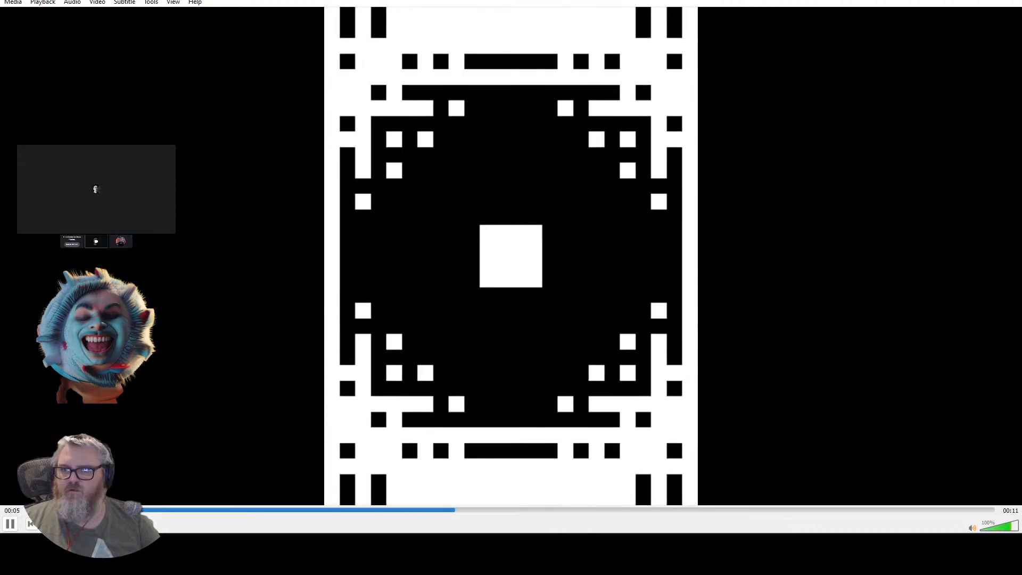
{"action": "left_click", "coordinate": [1010, 1]}
{"action": "left_click", "coordinate": [474, 239]}
{"action": "key", "text": "BackSpace"}
Look through the frames in the lkg-gears folder and return to the 2023-11 folder.
{"action": "key", "text": "Right"}
{"action": "key", "text": "Left"}
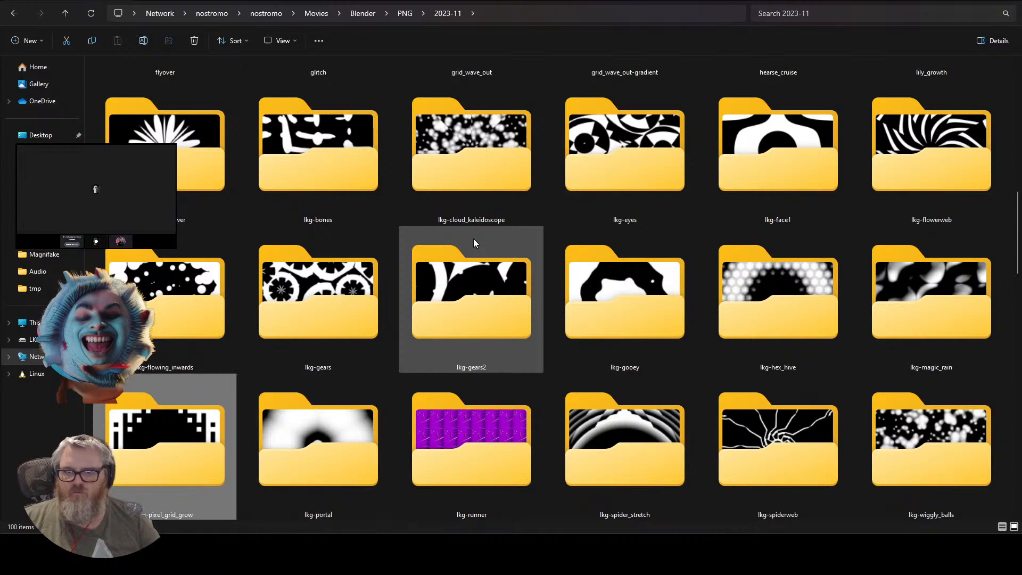
{"action": "key", "text": "Up"}
{"action": "key", "text": "Right"}
{"action": "key", "text": "Return"}
{"action": "key", "text": "Right"}
{"action": "key", "text": "Left"}
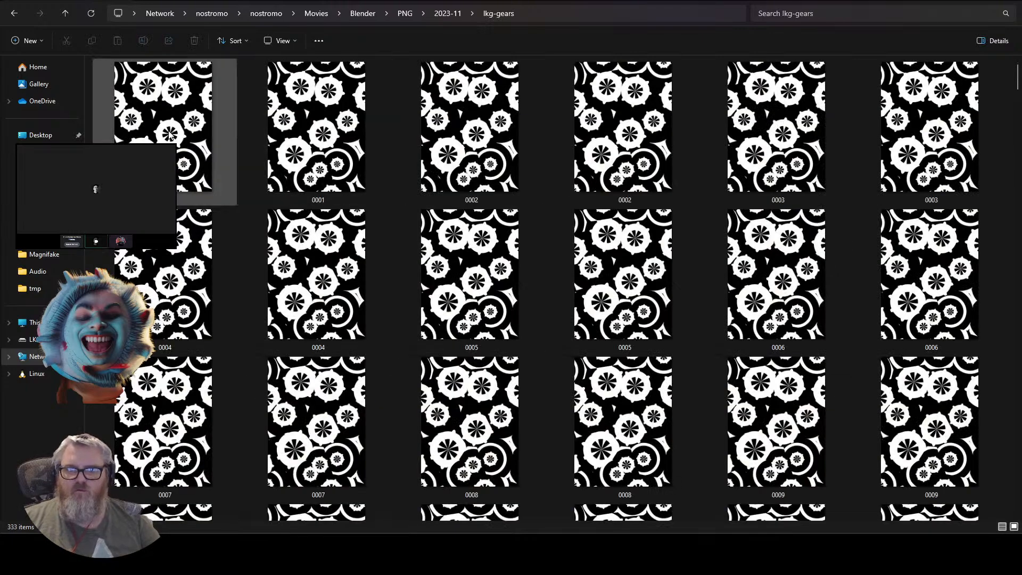
{"action": "key", "text": "Right"}
{"action": "key", "text": "Right"}
{"action": "key", "text": "BackSpace"}
Open the lkg-hex_hive folder of PNG frames.
{"action": "key", "text": "Down"}
{"action": "key", "text": "Right"}
{"action": "key", "text": "Up"}
{"action": "key", "text": "Right"}
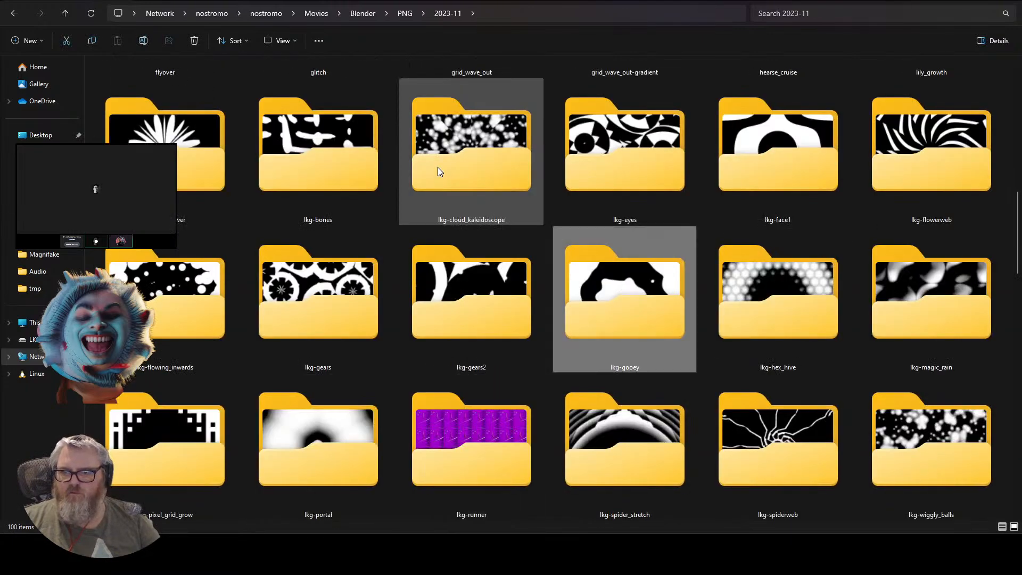
{"action": "key", "text": "Right"}
{"action": "key", "text": "Right"}
{"action": "key", "text": "Up"}
{"action": "key", "text": "Left"}
{"action": "key", "text": "Down"}
{"action": "key", "text": "Return"}
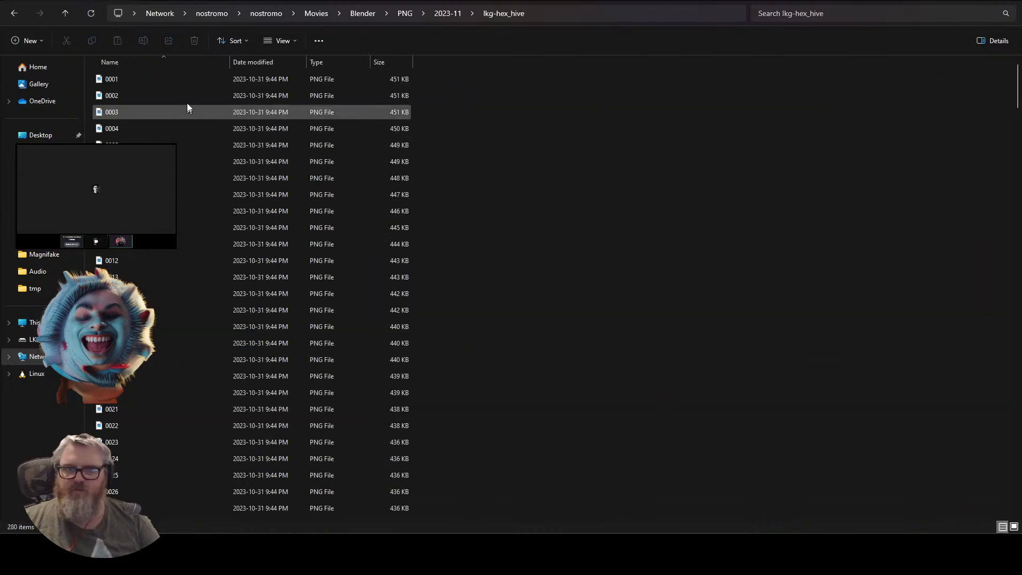
Copy the full path of the lkg-hex_hive folder and switch back to ComfyUI.
{"action": "right_click", "coordinate": [174, 73]}
{"action": "left_click", "coordinate": [618, 185]}
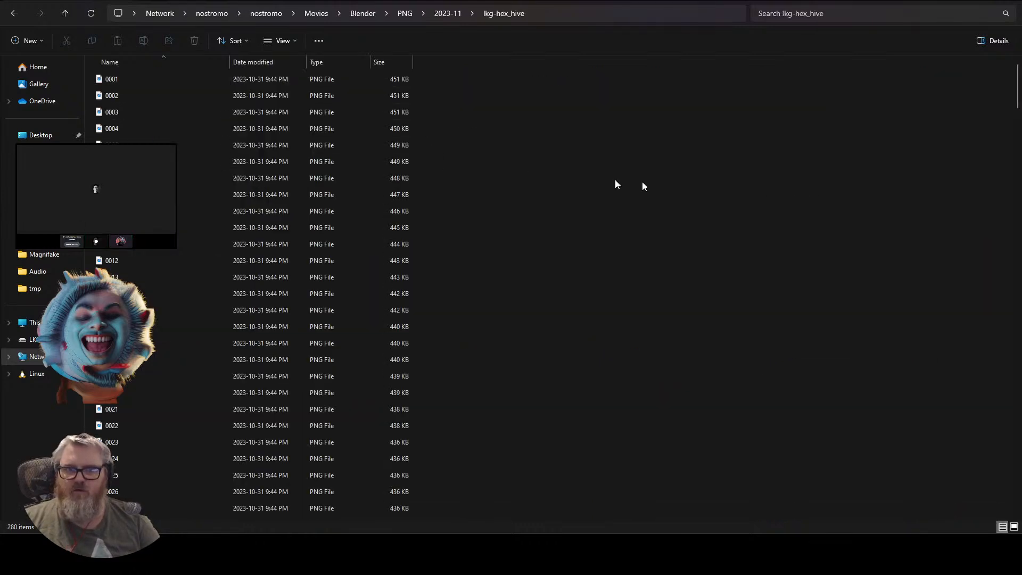
{"action": "left_click", "coordinate": [558, 12]}
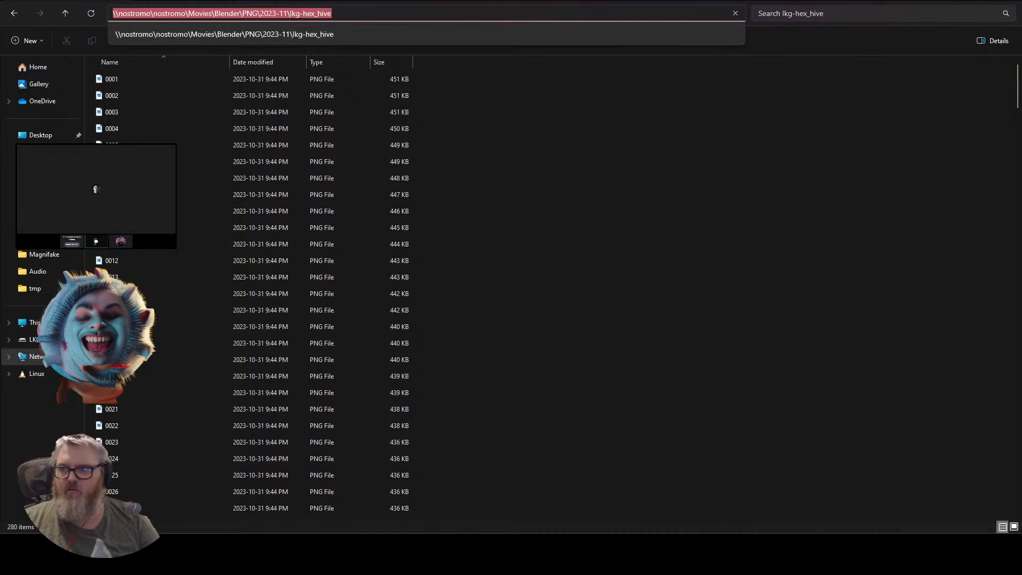
{"action": "key", "text": "alt+Tab"}
Duplicate the Apply ControlNet (Advanced) node and place the copy beside the original, between the prompt nodes and the original.
{"action": "scroll", "coordinate": [450, 349], "scroll_direction": "up", "scroll_amount": 10}
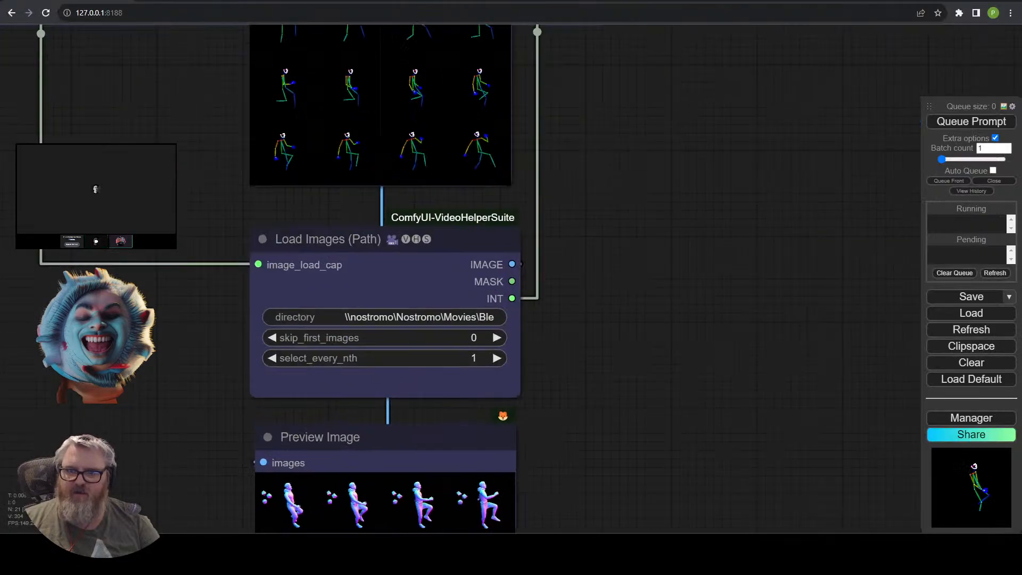
{"action": "scroll", "coordinate": [93, 276], "scroll_direction": "down", "scroll_amount": 8}
{"action": "left_click_drag", "start_coordinate": [65, 187], "coordinate": [499, 392]}
{"action": "double_click", "coordinate": [492, 242]}
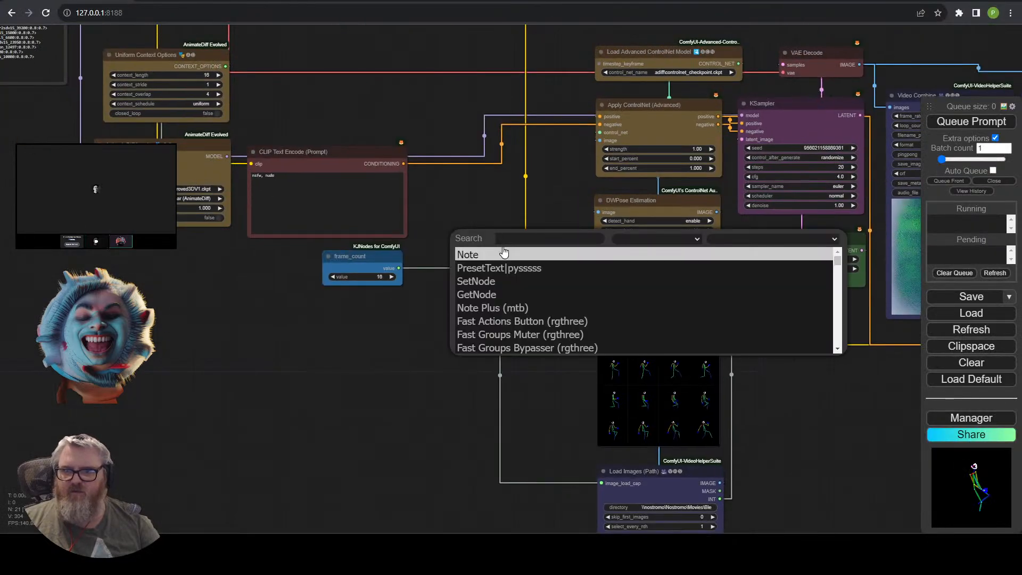
{"action": "key", "text": "Escape"}
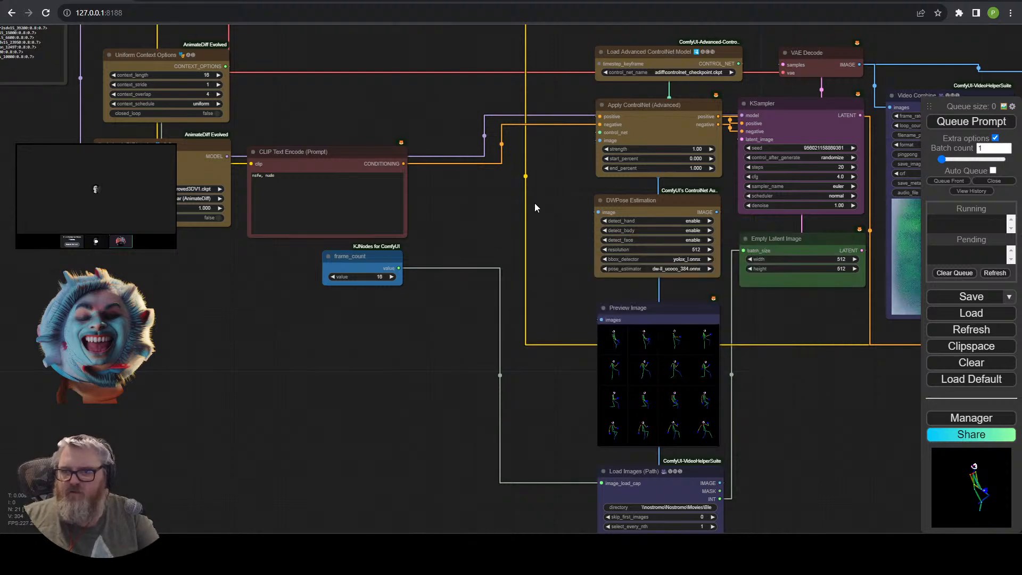
{"action": "left_click", "coordinate": [658, 122]}
{"action": "left_click_drag", "start_coordinate": [641, 108], "coordinate": [487, 109], "text": "alt"}
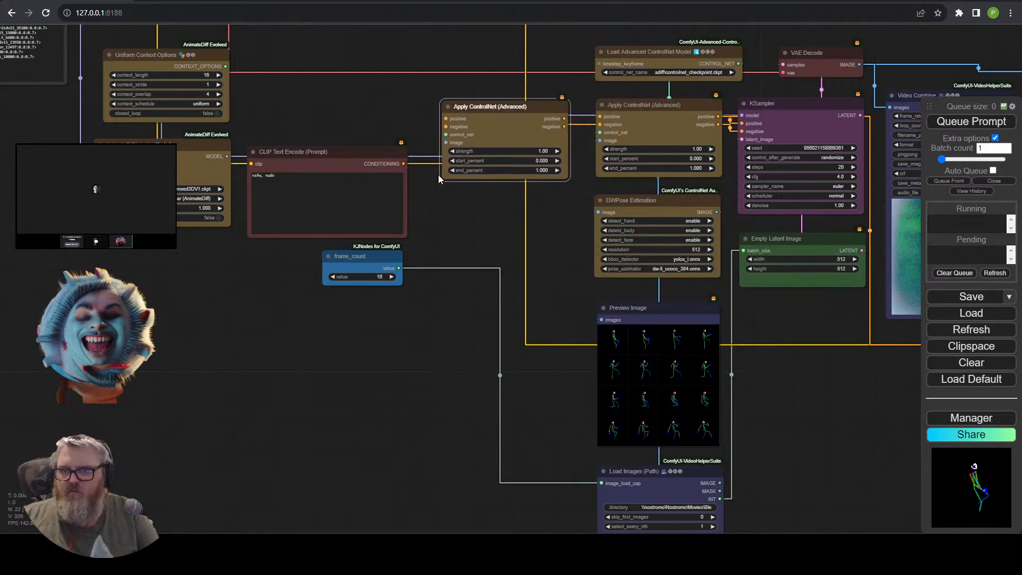
Move the positive CLIP Text Encode node from below the Video Combine nodes to directly above the negative prompt node.
{"action": "left_click_drag", "start_coordinate": [441, 272], "coordinate": [306, 458]}
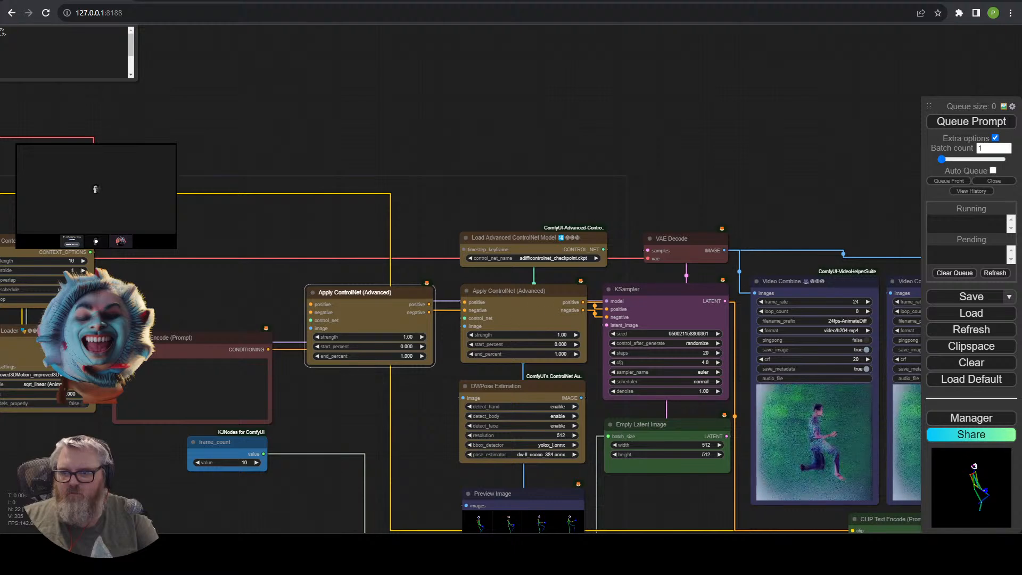
{"action": "left_click_drag", "start_coordinate": [177, 310], "coordinate": [205, 218]}
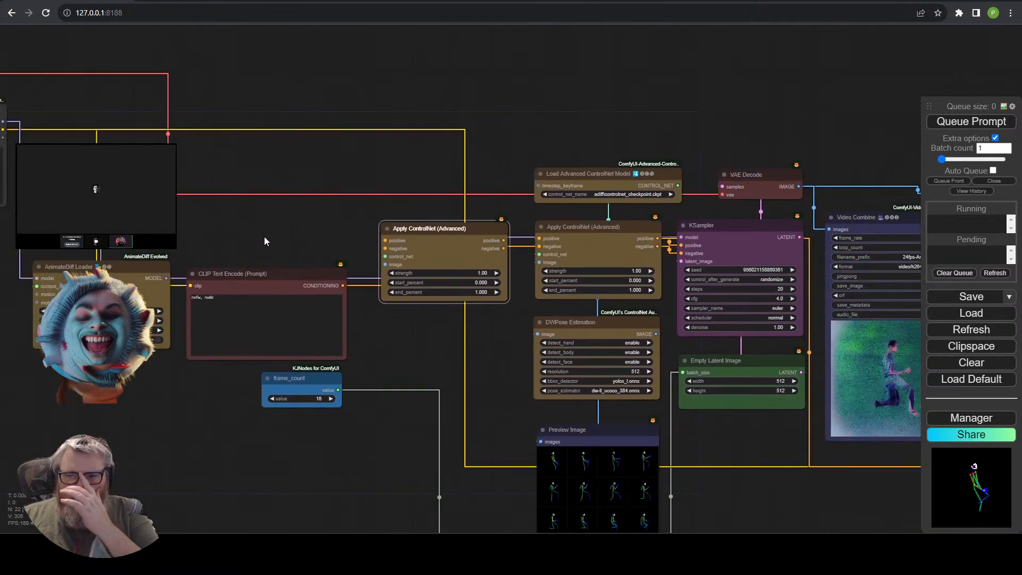
{"action": "scroll", "coordinate": [265, 237], "scroll_direction": "up", "scroll_amount": 3}
{"action": "left_click_drag", "start_coordinate": [266, 236], "coordinate": [273, 239]}
{"action": "scroll", "coordinate": [273, 238], "scroll_direction": "down", "scroll_amount": 4}
{"action": "left_click_drag", "start_coordinate": [303, 197], "coordinate": [132, 204]}
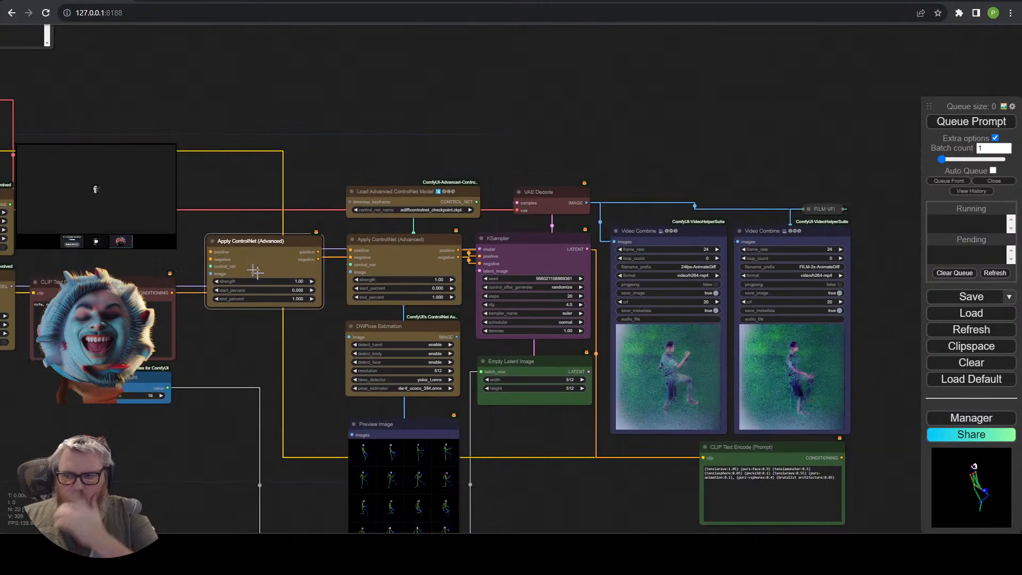
{"action": "left_click_drag", "start_coordinate": [756, 447], "coordinate": [88, 186]}
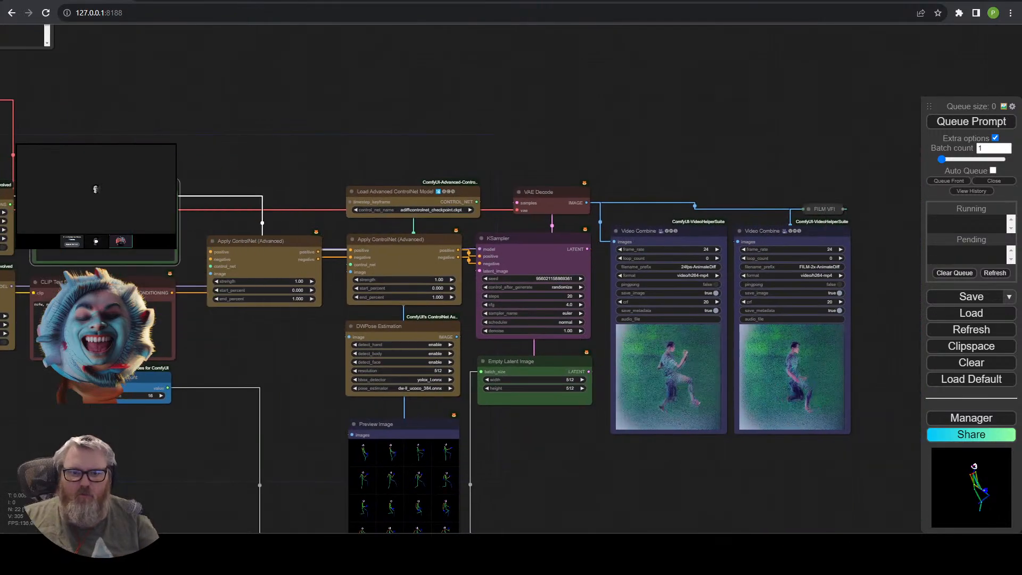
Wire both prompts' conditioning into the new Apply ControlNet node and chain its positive and negative outputs into the original one.
{"action": "scroll", "coordinate": [358, 217], "scroll_direction": "up", "scroll_amount": 5}
{"action": "left_click_drag", "start_coordinate": [190, 217], "coordinate": [322, 235]}
{"action": "left_click_drag", "start_coordinate": [233, 213], "coordinate": [292, 314]}
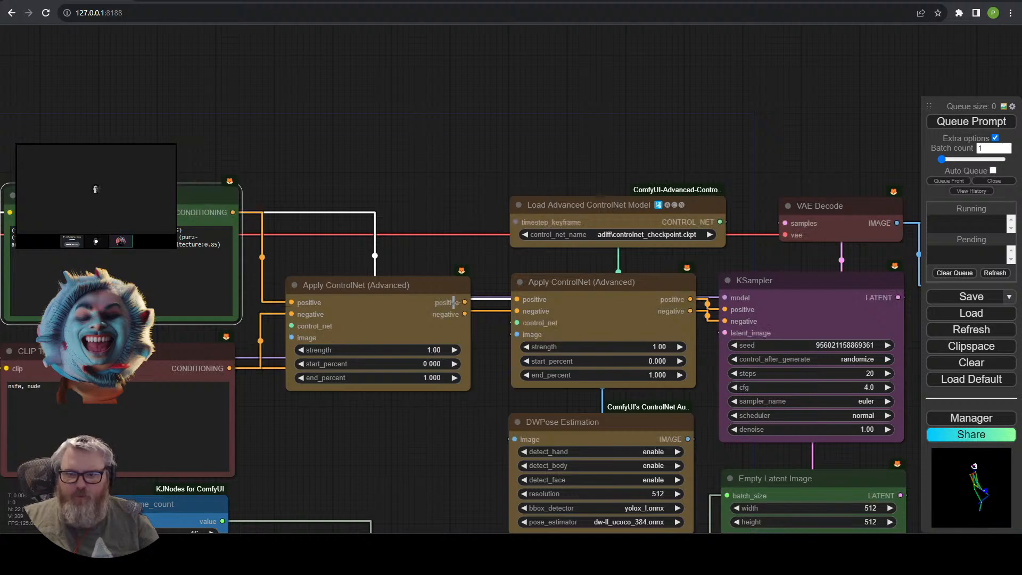
{"action": "left_click_drag", "start_coordinate": [465, 314], "coordinate": [516, 306]}
{"action": "left_click_drag", "start_coordinate": [363, 402], "coordinate": [445, 387]}
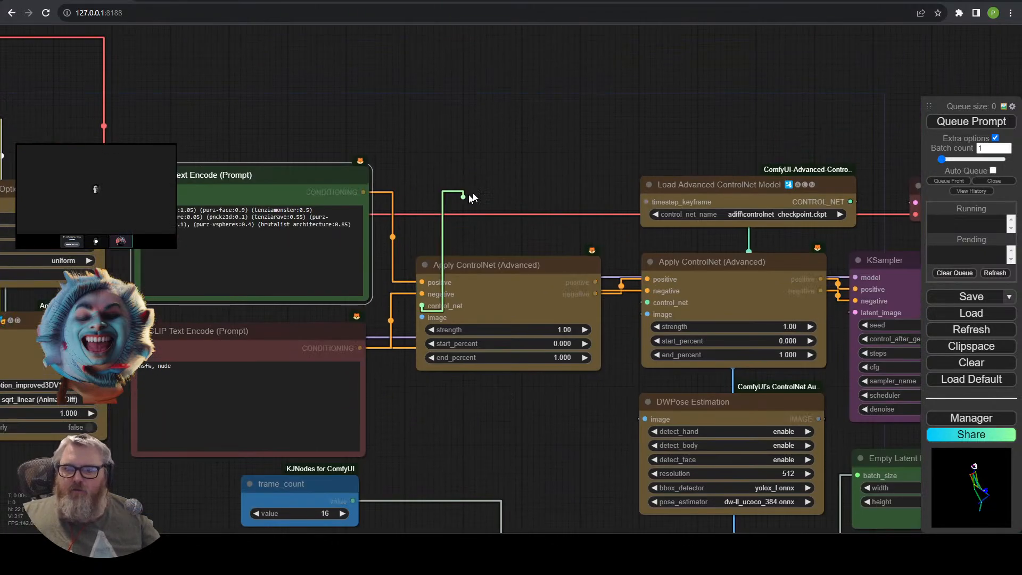
Duplicate the Load Advanced ControlNet Model node and place the copy above the new Apply ControlNet node.
{"action": "left_click_drag", "start_coordinate": [469, 194], "coordinate": [502, 172]}
{"action": "left_click", "coordinate": [736, 149]}
{"action": "left_click", "coordinate": [739, 184]}
{"action": "key", "text": "ctrl+c"}
{"action": "key", "text": "ctrl+v"}
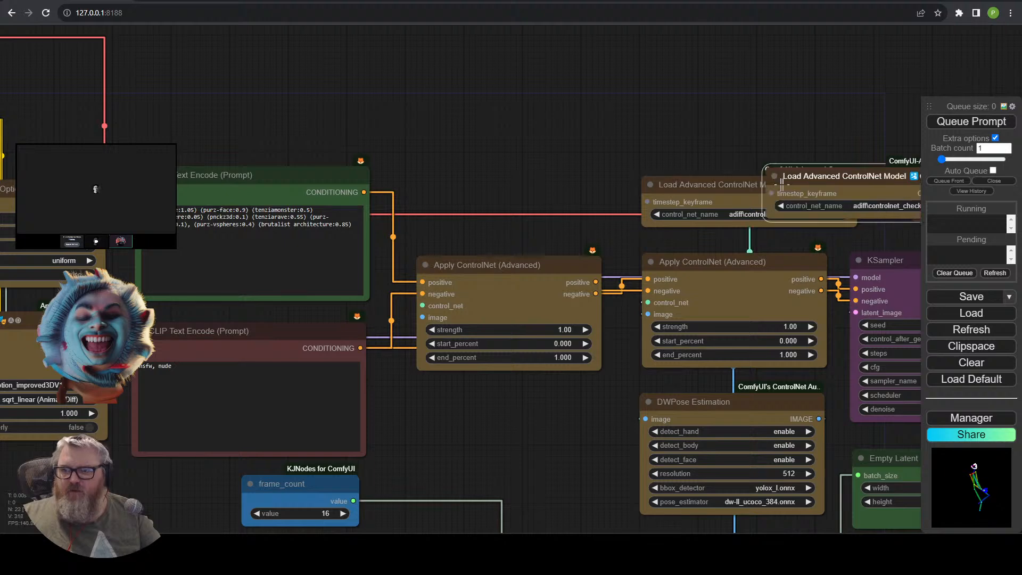
{"action": "left_click_drag", "start_coordinate": [782, 181], "coordinate": [409, 189]}
Choose adiff\controlnet_checkpoint.ckpt in the new ControlNet loader and control_v11p_sd15_openpose.pth in the original loader.
{"action": "left_click", "coordinate": [493, 213]}
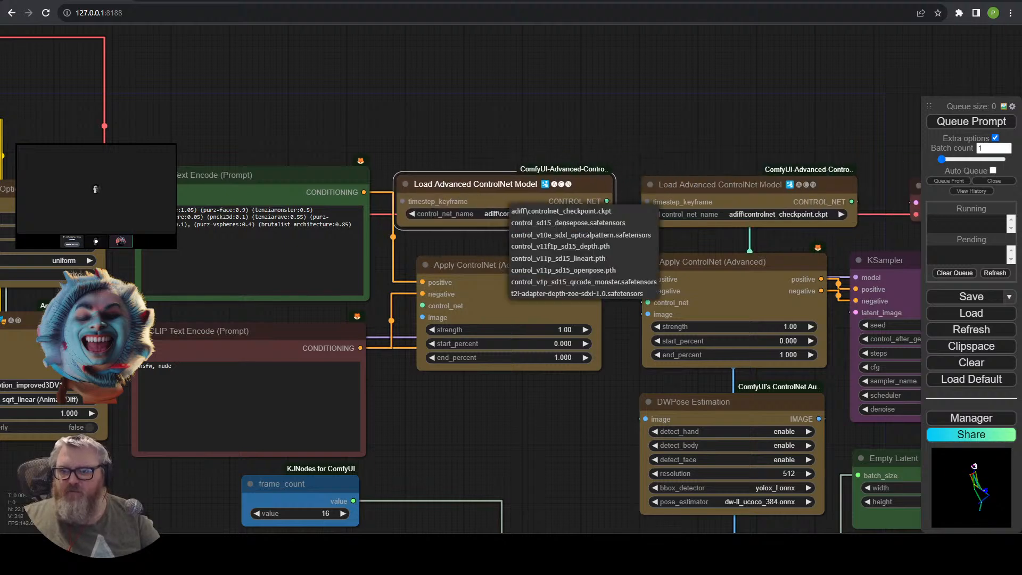
{"action": "left_click", "coordinate": [554, 212]}
{"action": "left_click", "coordinate": [764, 214]}
{"action": "left_click", "coordinate": [795, 270]}
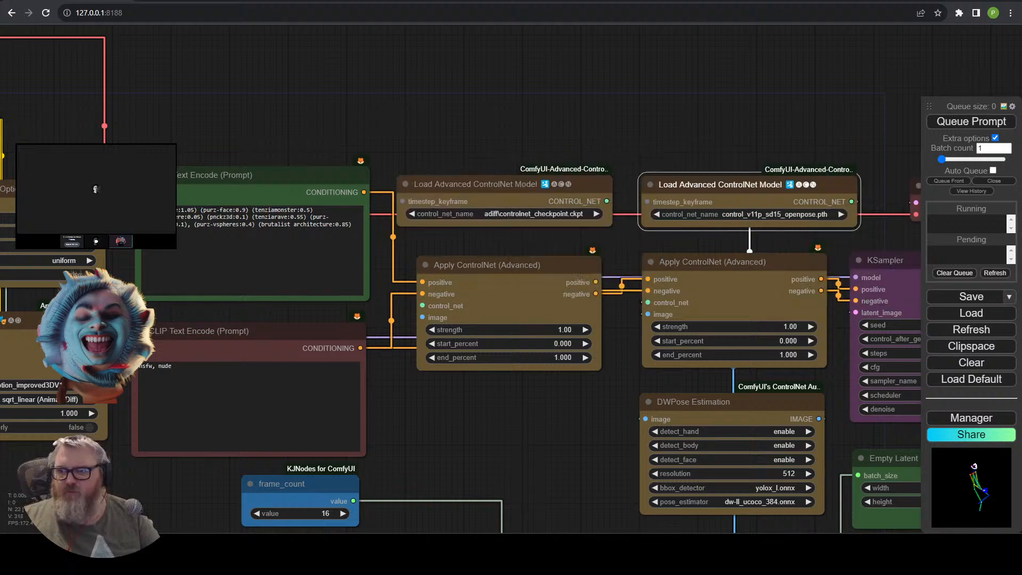
Add a VHS_LoadVideo node in the empty space below the new Apply ControlNet node.
{"action": "scroll", "coordinate": [576, 508], "scroll_direction": "down", "scroll_amount": 1}
{"action": "left_click_drag", "start_coordinate": [572, 500], "coordinate": [494, 169]}
{"action": "scroll", "coordinate": [472, 271], "scroll_direction": "down", "scroll_amount": 6}
{"action": "left_click_drag", "start_coordinate": [463, 325], "coordinate": [468, 372]}
{"action": "scroll", "coordinate": [496, 222], "scroll_direction": "up", "scroll_amount": 4}
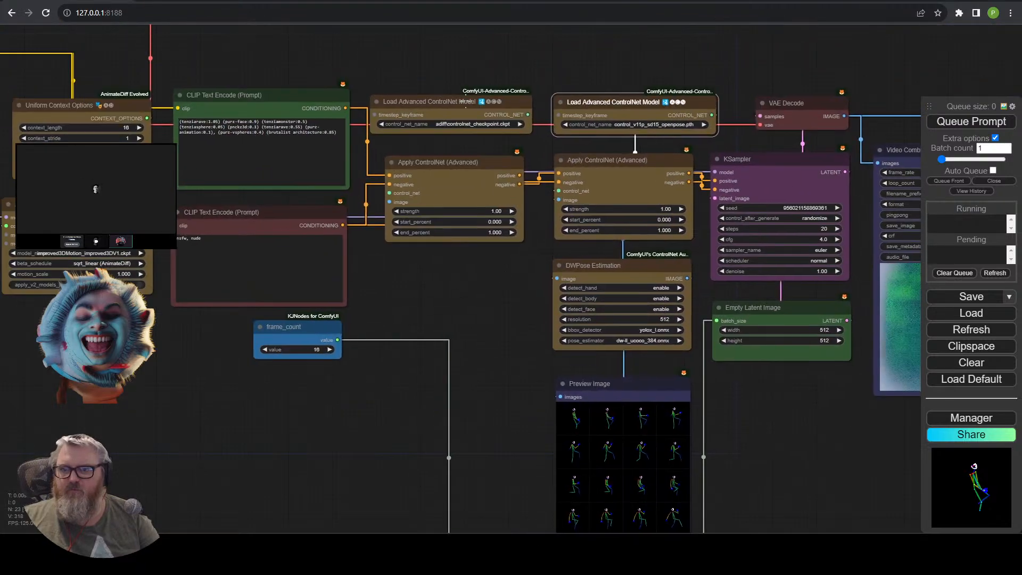
{"action": "left_click_drag", "start_coordinate": [466, 102], "coordinate": [466, 104]}
{"action": "left_click_drag", "start_coordinate": [462, 369], "coordinate": [458, 321]}
{"action": "double_click", "coordinate": [425, 246]}
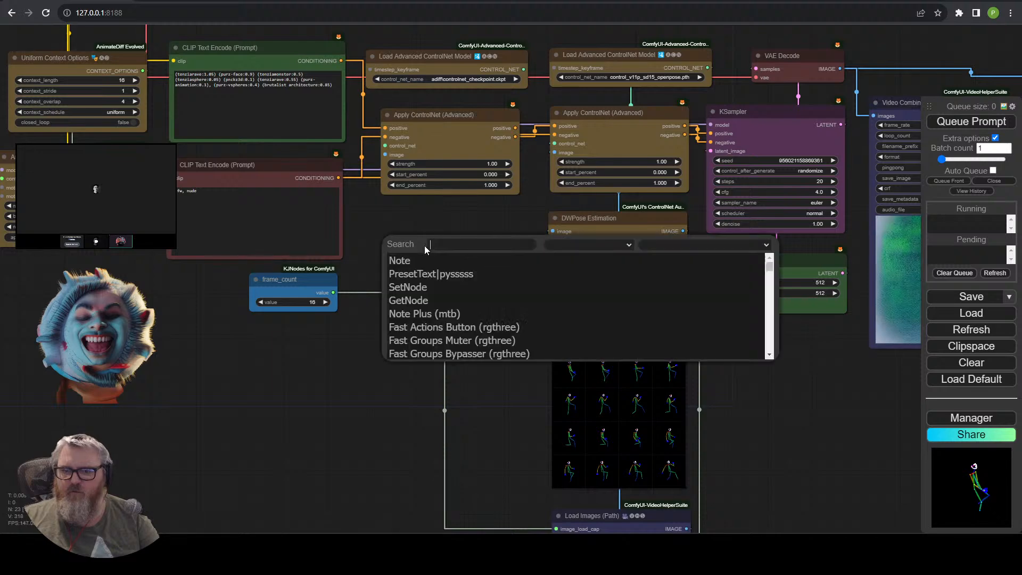
{"action": "type", "text": "loadvi"}
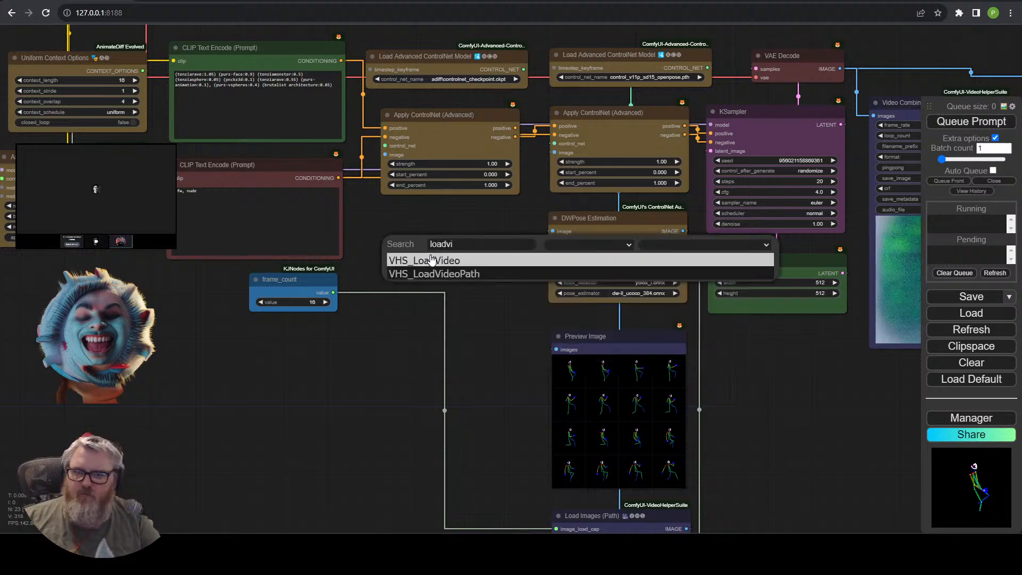
{"action": "left_click", "coordinate": [432, 260]}
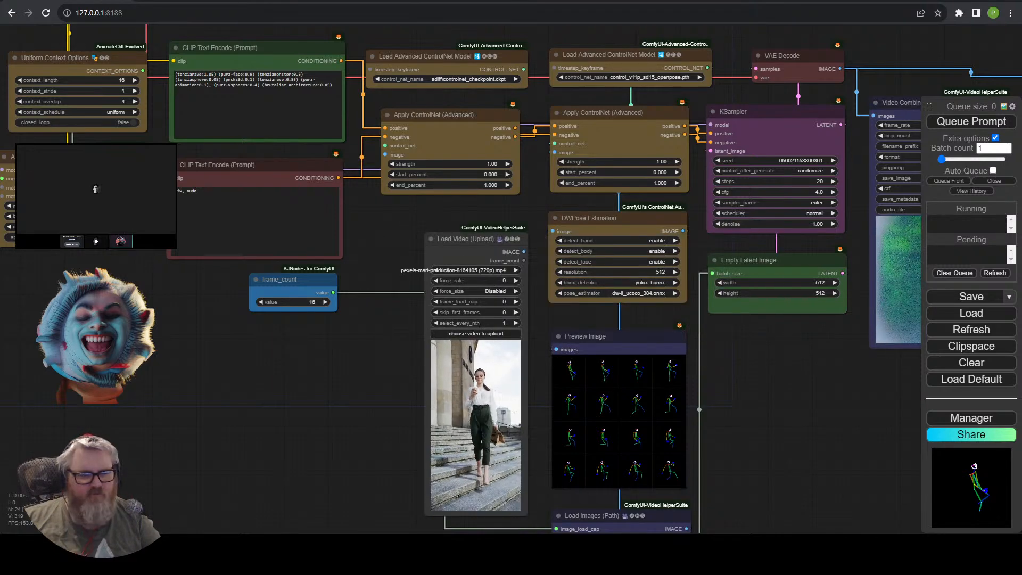
Upload 0001-0280.mp4 from the 2023-10\bubble_hex3 folder into the Load Video node, using its copied file path.
{"action": "left_click", "coordinate": [475, 333]}
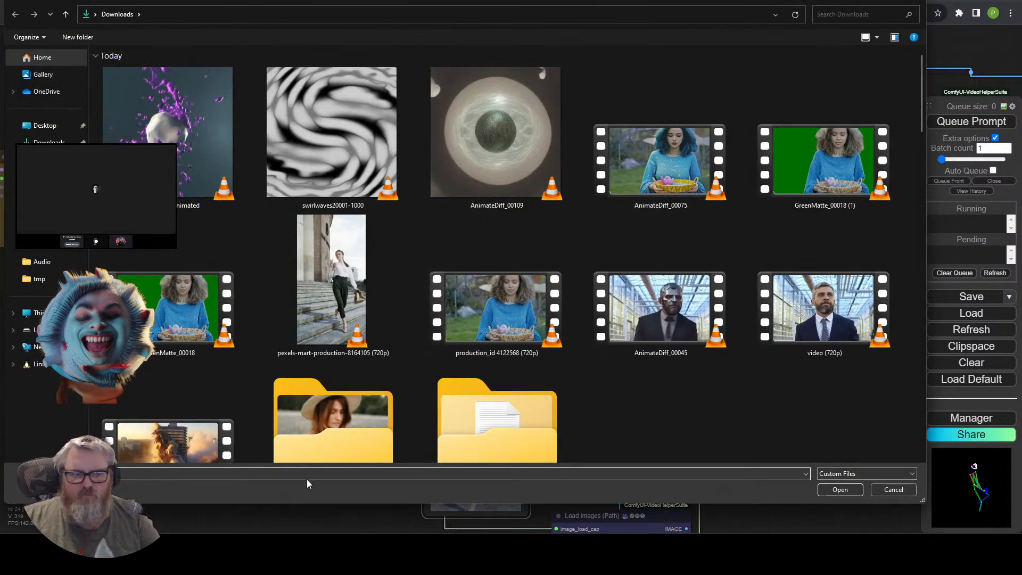
{"action": "key", "text": "super"}
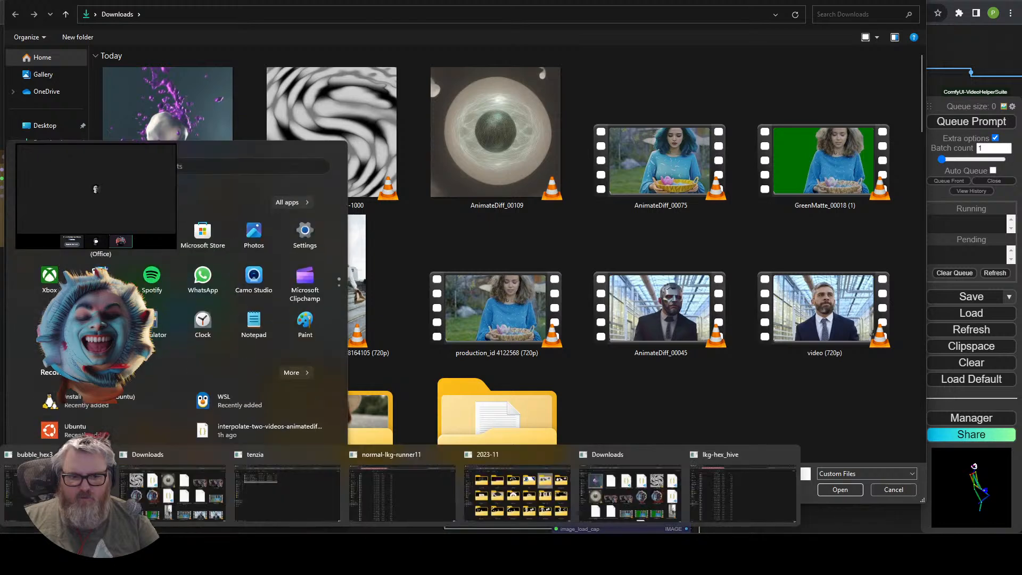
{"action": "key", "text": "super"}
{"action": "key", "text": "super"}
{"action": "key", "text": "super"}
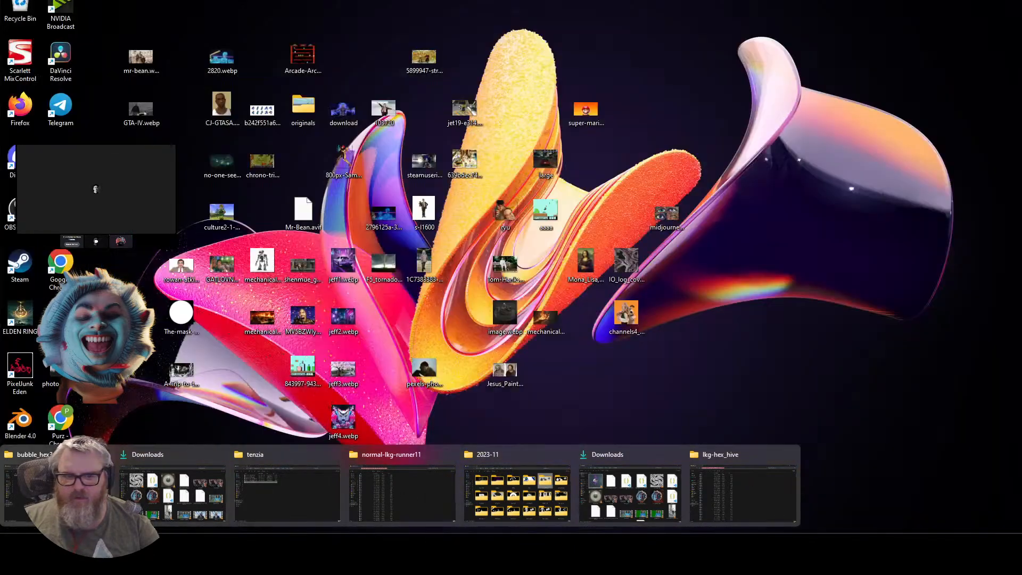
{"action": "left_click", "coordinate": [172, 494]}
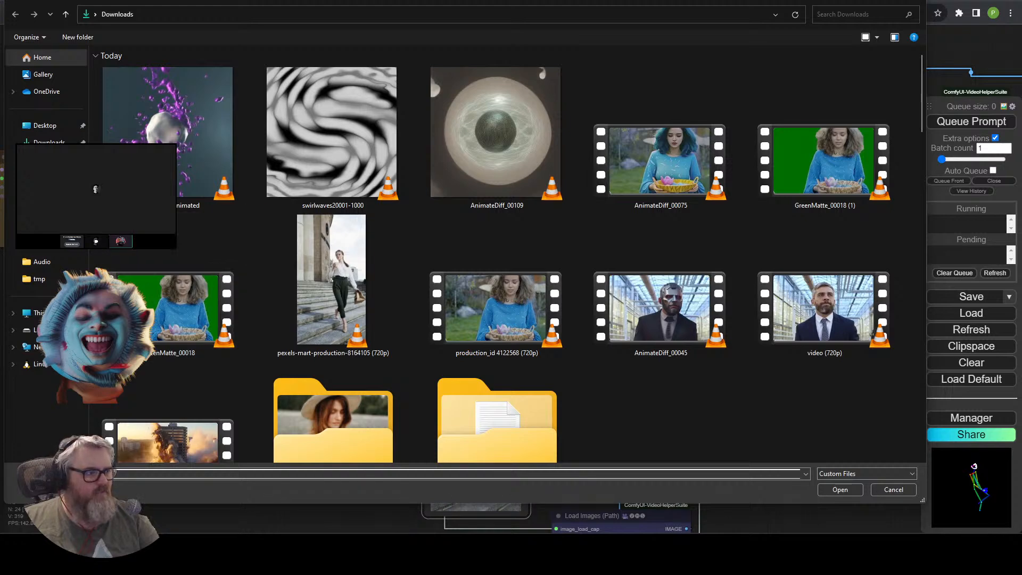
{"action": "key", "text": "ctrl+v"}
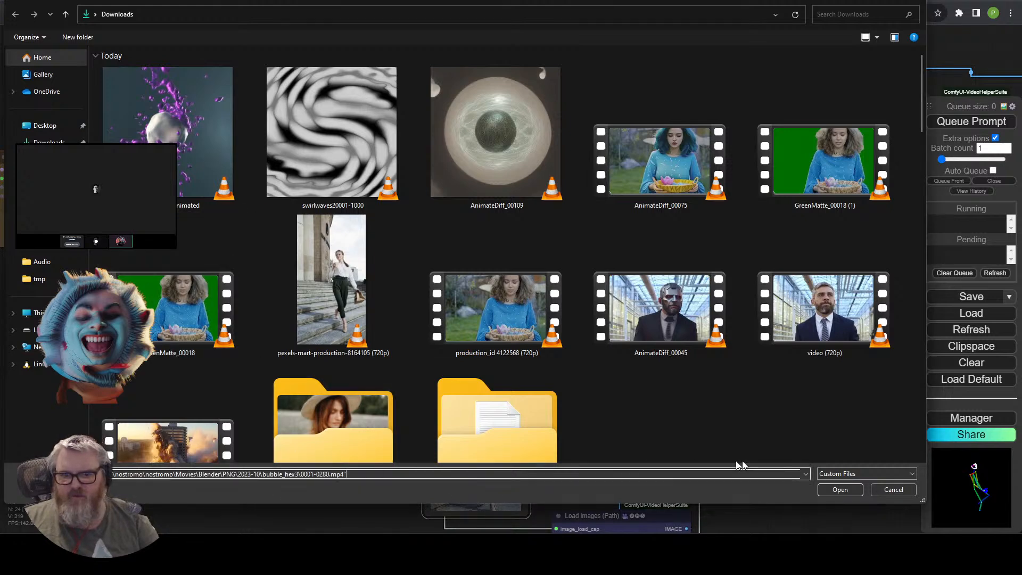
{"action": "left_click", "coordinate": [841, 490]}
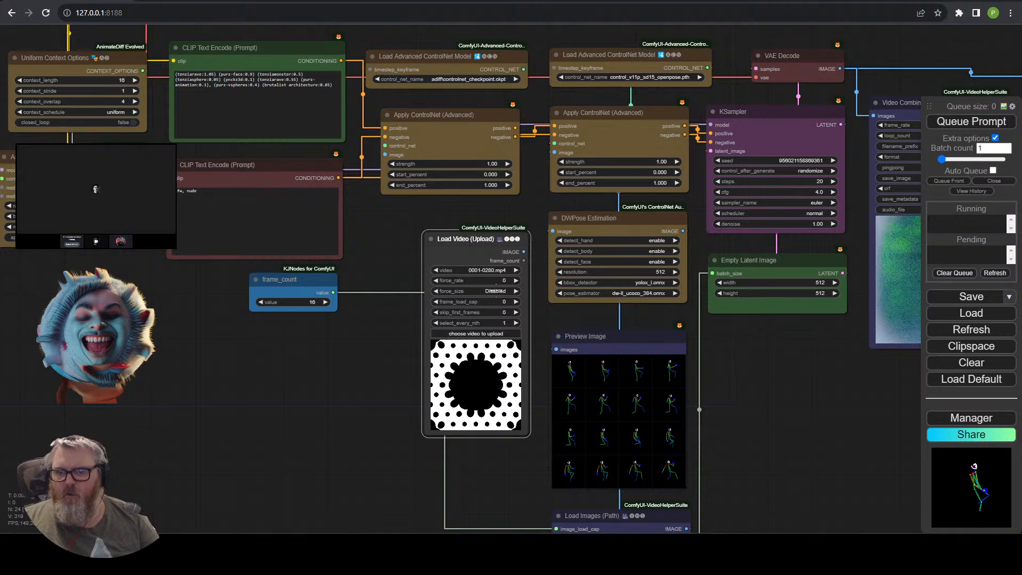
Set the Load Video node's force_rate to 24.
{"action": "left_click", "coordinate": [498, 280]}
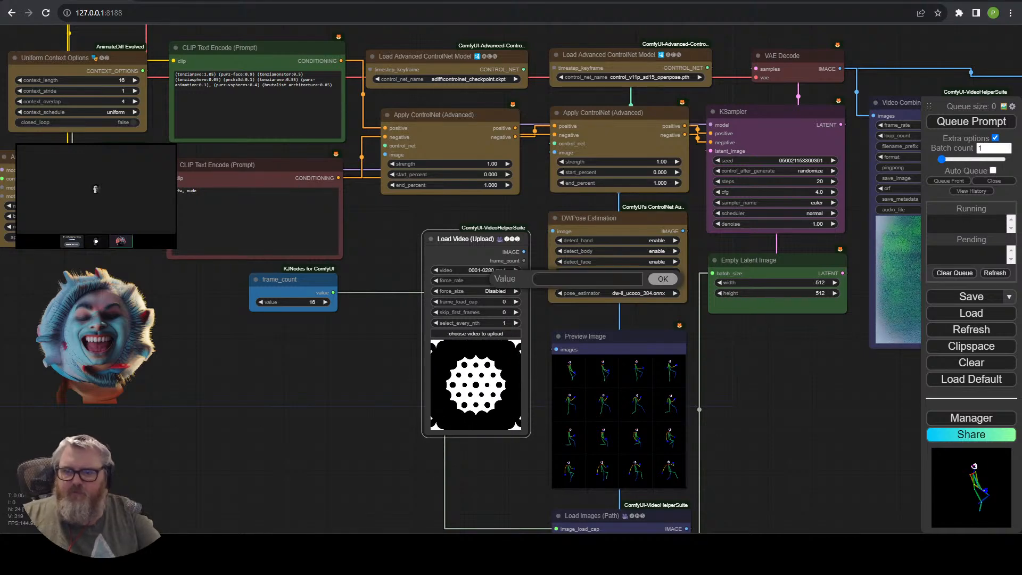
{"action": "key", "text": "Return"}
{"action": "left_click_drag", "start_coordinate": [508, 282], "coordinate": [682, 283]}
Convert the Load Video node's frame_load_cap to an input and connect the frame_count value to it.
{"action": "right_click", "coordinate": [457, 239]}
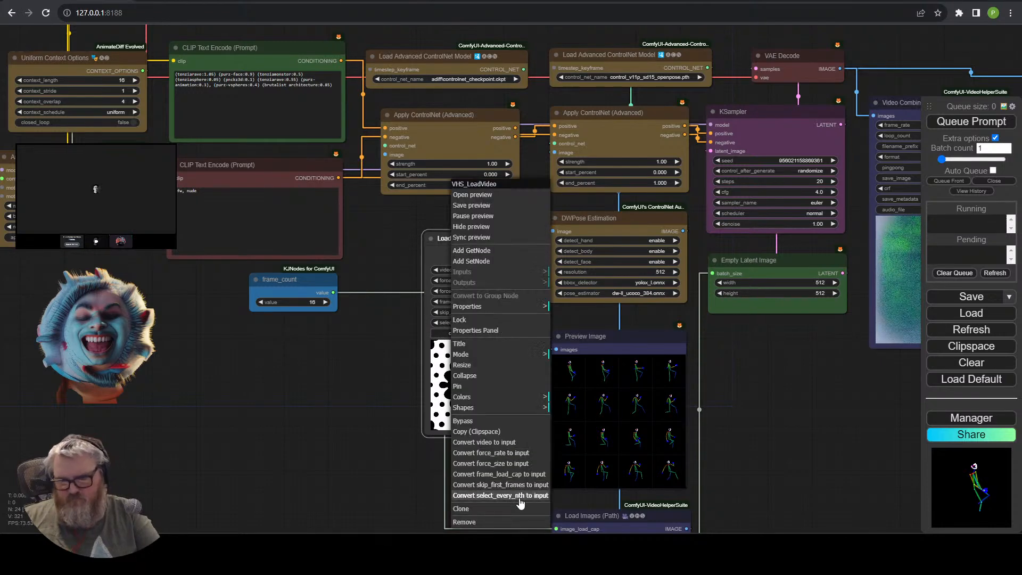
{"action": "left_click", "coordinate": [499, 474]}
{"action": "scroll", "coordinate": [319, 362], "scroll_direction": "up", "scroll_amount": 4}
{"action": "left_click_drag", "start_coordinate": [329, 265], "coordinate": [468, 205]}
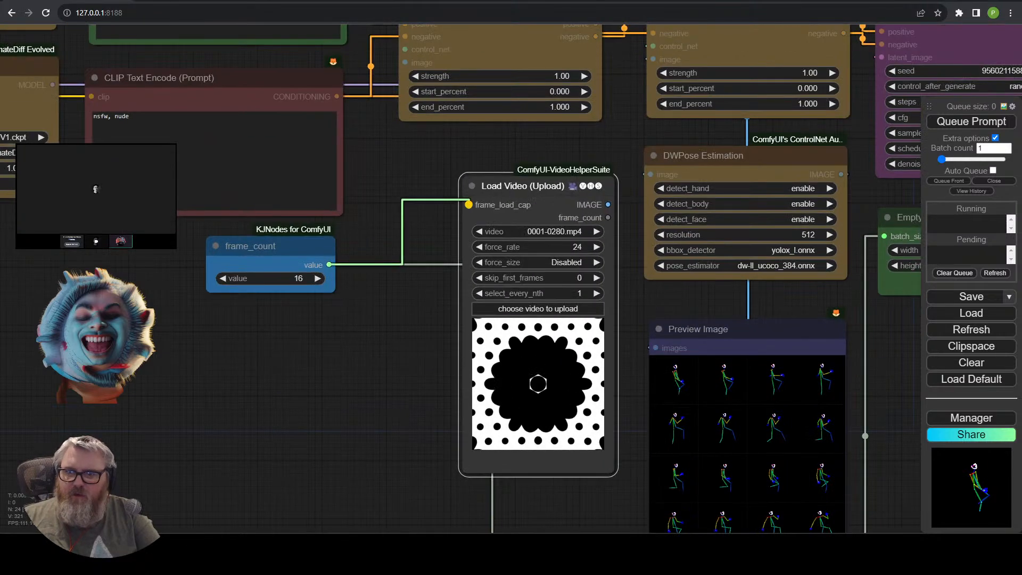
Move the Load Video node beneath the new Apply ControlNet node and connect its IMAGE output to that node's image input.
{"action": "left_click_drag", "start_coordinate": [573, 254], "coordinate": [517, 217]}
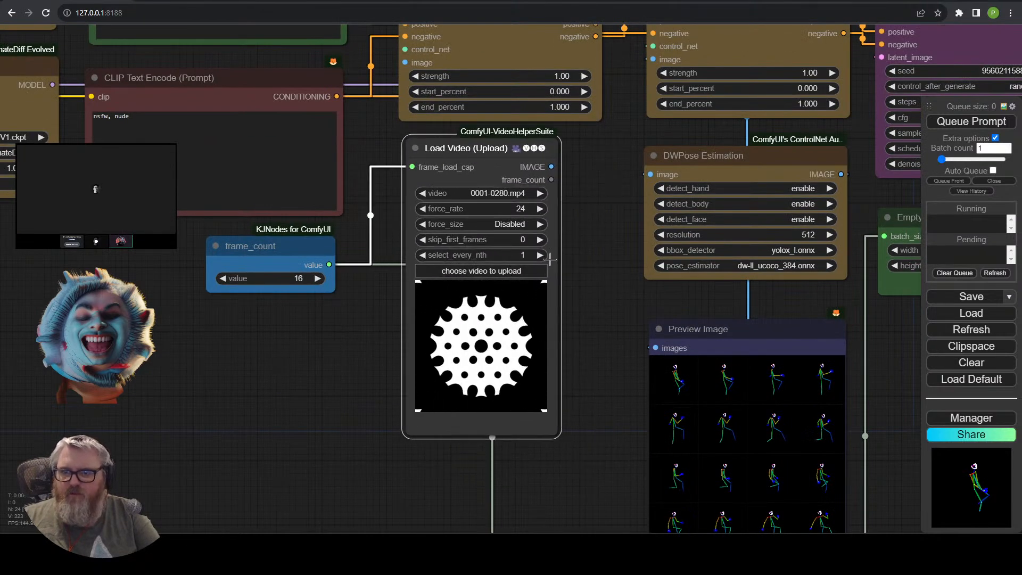
{"action": "left_click_drag", "start_coordinate": [573, 194], "coordinate": [405, 213]}
{"action": "scroll", "coordinate": [358, 275], "scroll_direction": "up", "scroll_amount": 3}
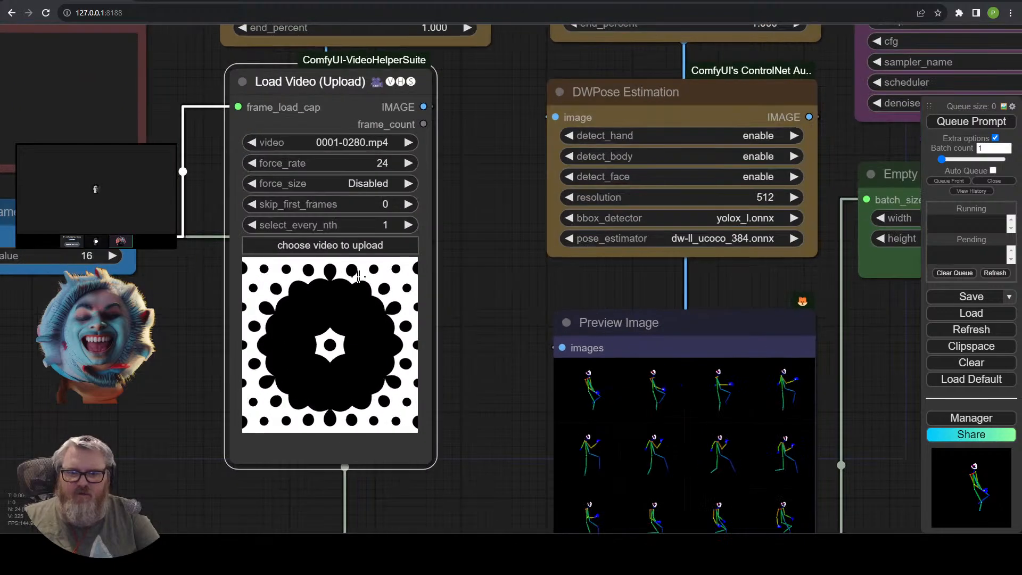
Reopen lkg-hex_hive from the 2023-11 folder in File Explorer, copy its network path, and return to ComfyUI.
{"action": "mouse_move", "coordinate": [749, 465]}
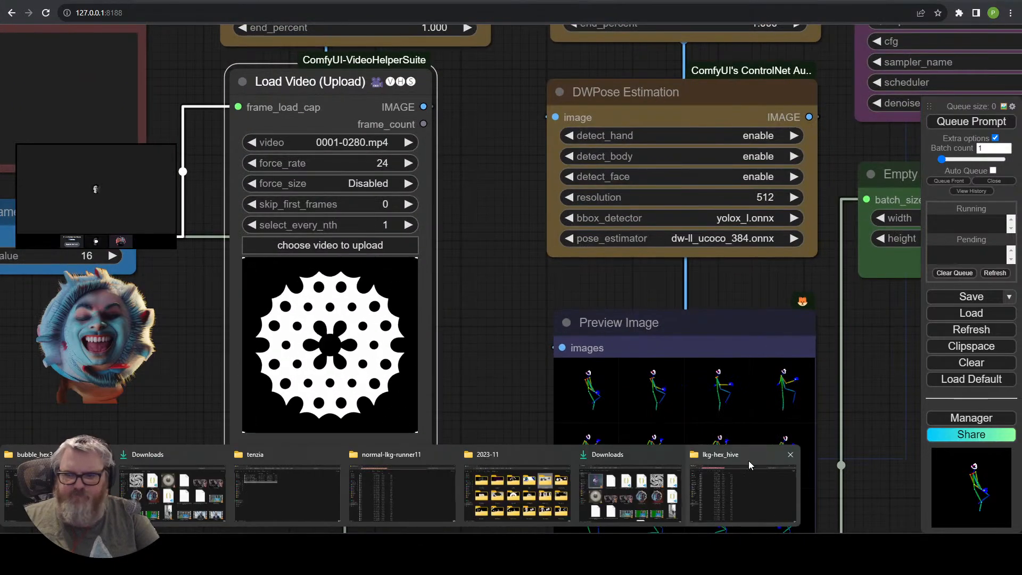
{"action": "left_click", "coordinate": [517, 490]}
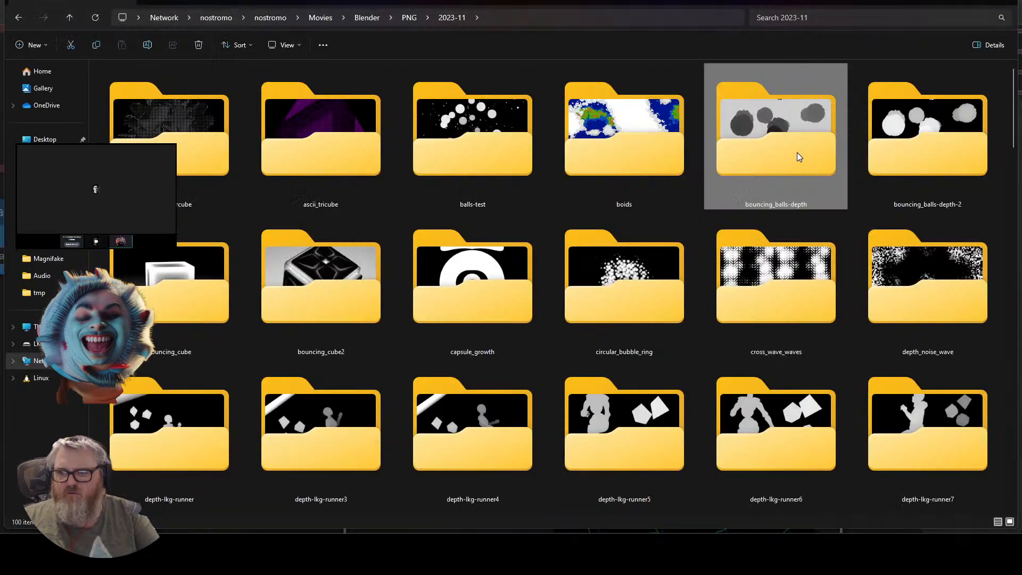
{"action": "scroll", "coordinate": [691, 275], "scroll_direction": "down", "scroll_amount": 10}
{"action": "scroll", "coordinate": [690, 275], "scroll_direction": "up", "scroll_amount": 5}
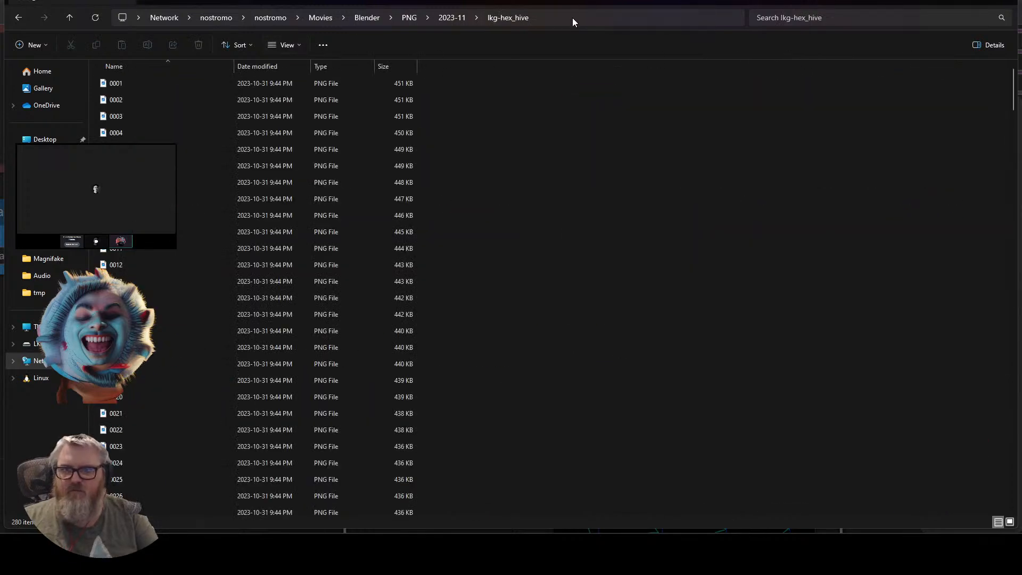
{"action": "left_click", "coordinate": [573, 21]}
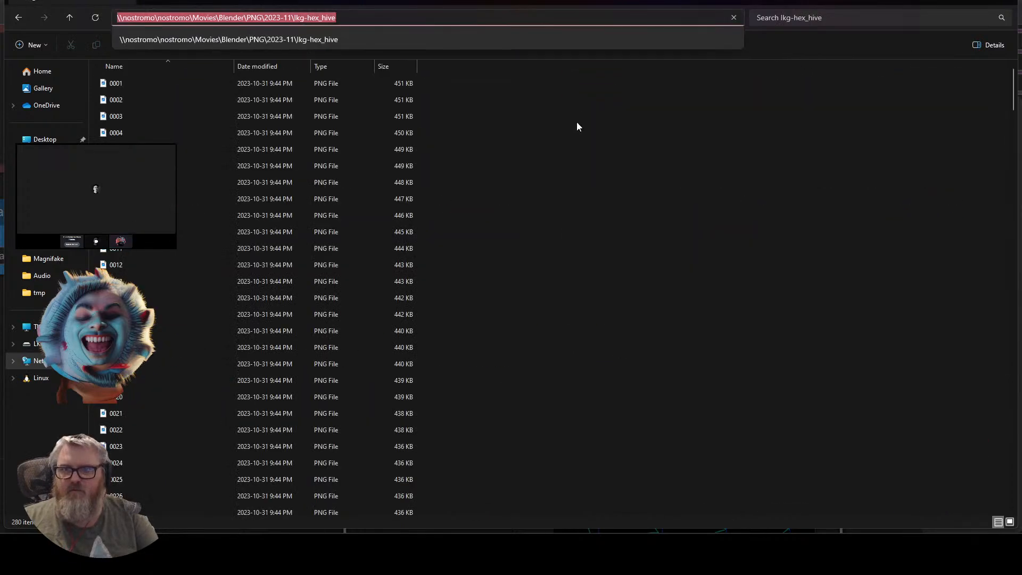
{"action": "key", "text": "Escape"}
{"action": "key", "text": "alt+Tab"}
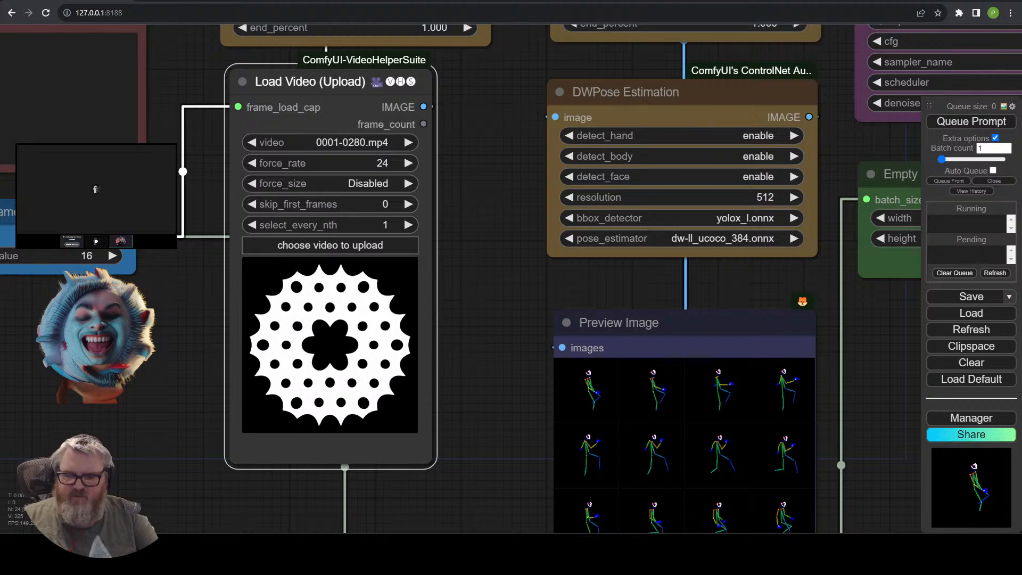
Replace the Load Video node with a VHS_LoadImagesPath node placed beneath the first Apply ControlNet node.
{"action": "key", "text": "Delete"}
{"action": "double_click", "coordinate": [332, 93]}
{"action": "type", "text": "loadvi"}
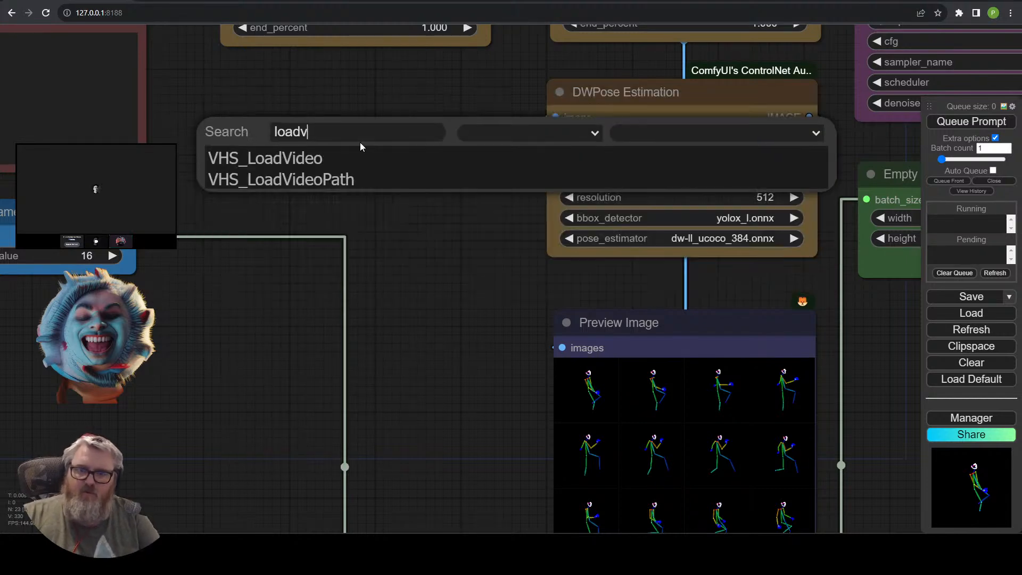
{"action": "key", "text": "BackSpace"}
{"action": "key", "text": "BackSpace"}
{"action": "key", "text": "BackSpace"}
{"action": "type", "text": "dimai"}
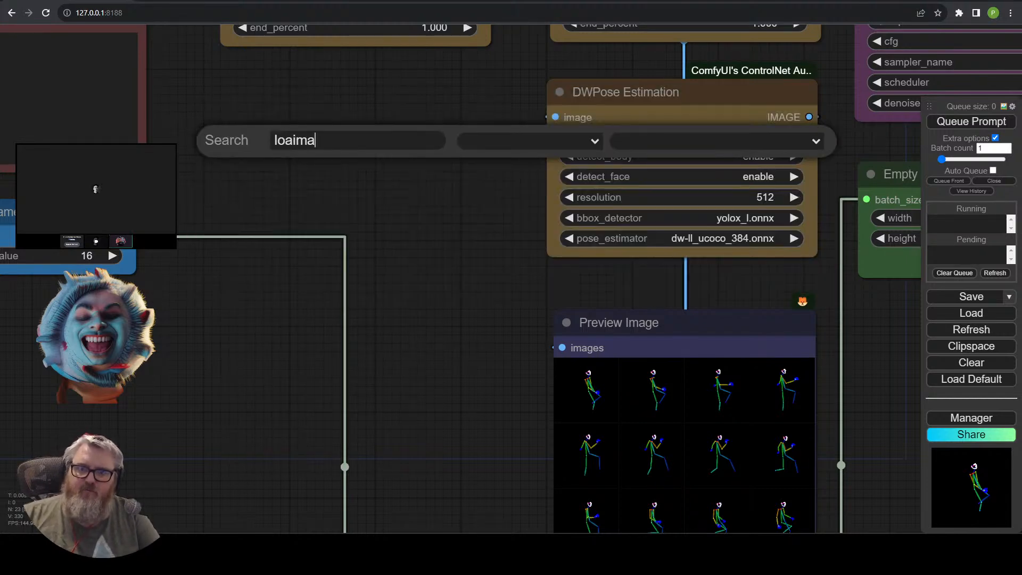
{"action": "key", "text": "BackSpace"}
{"action": "key", "text": "BackSpace"}
{"action": "key", "text": "BackSpace"}
{"action": "key", "text": "BackSpace"}
{"action": "key", "text": "BackSpace"}
{"action": "type", "text": "dim"}
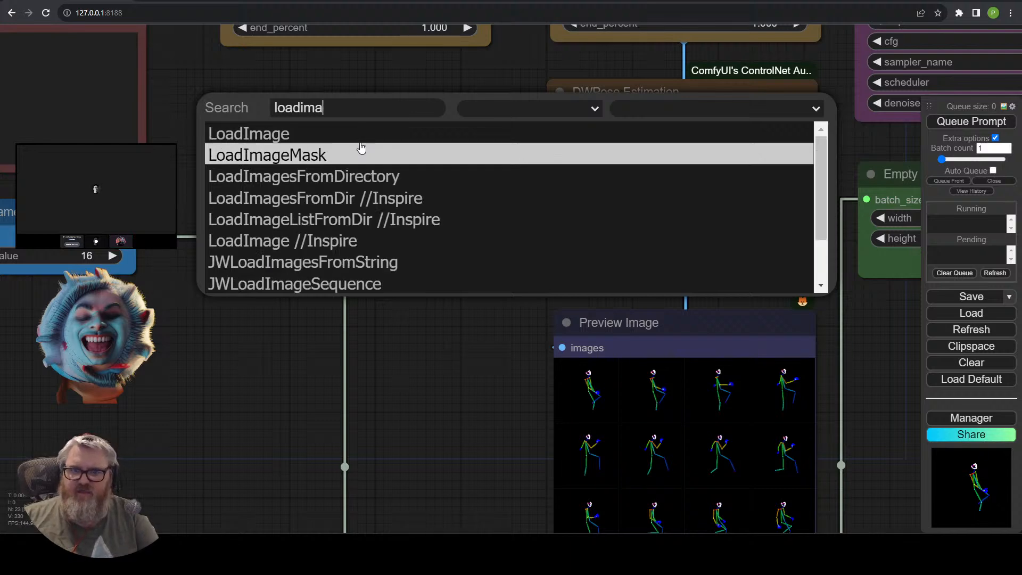
{"action": "type", "text": "agep"}
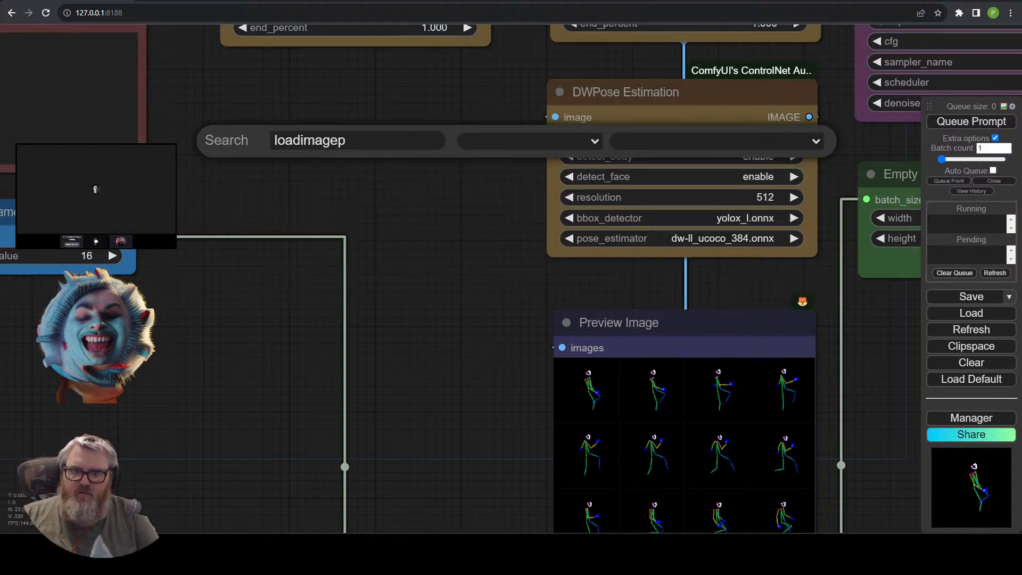
{"action": "key", "text": "BackSpace"}
{"action": "key", "text": "BackSpace"}
{"action": "key", "text": "BackSpace"}
{"action": "key", "text": "BackSpace"}
{"action": "key", "text": "BackSpace"}
{"action": "key", "text": "BackSpace"}
{"action": "key", "text": "BackSpace"}
{"action": "key", "text": "BackSpace"}
{"action": "key", "text": "BackSpace"}
{"action": "key", "text": "BackSpace"}
{"action": "type", "text": "vhs"}
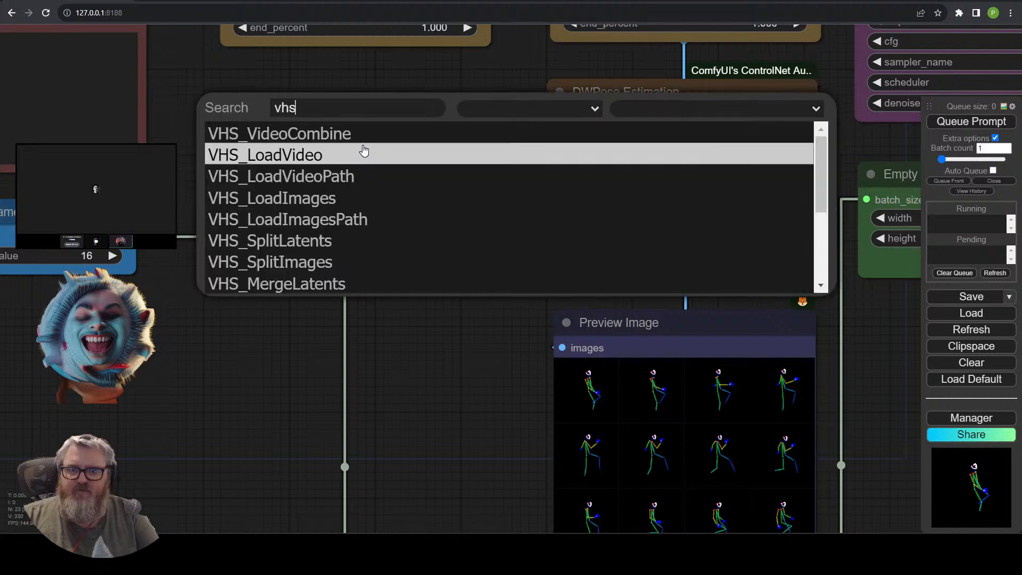
{"action": "left_click", "coordinate": [365, 220]}
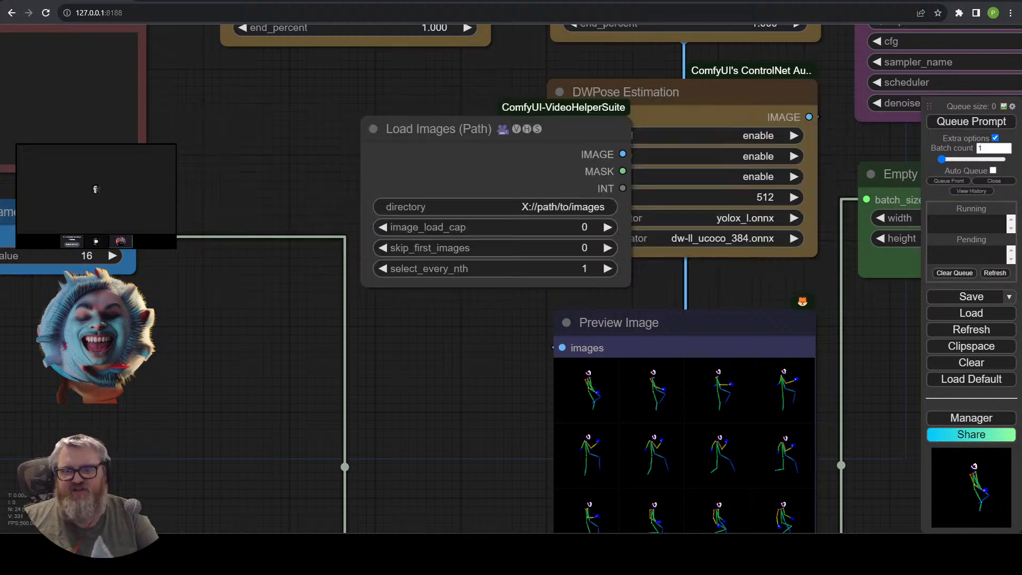
{"action": "left_click_drag", "start_coordinate": [472, 133], "coordinate": [305, 133]}
Set the Load Images (Path) node's directory to the copied network path.
{"action": "left_click", "coordinate": [271, 209]}
{"action": "key", "text": "ctrl+a"}
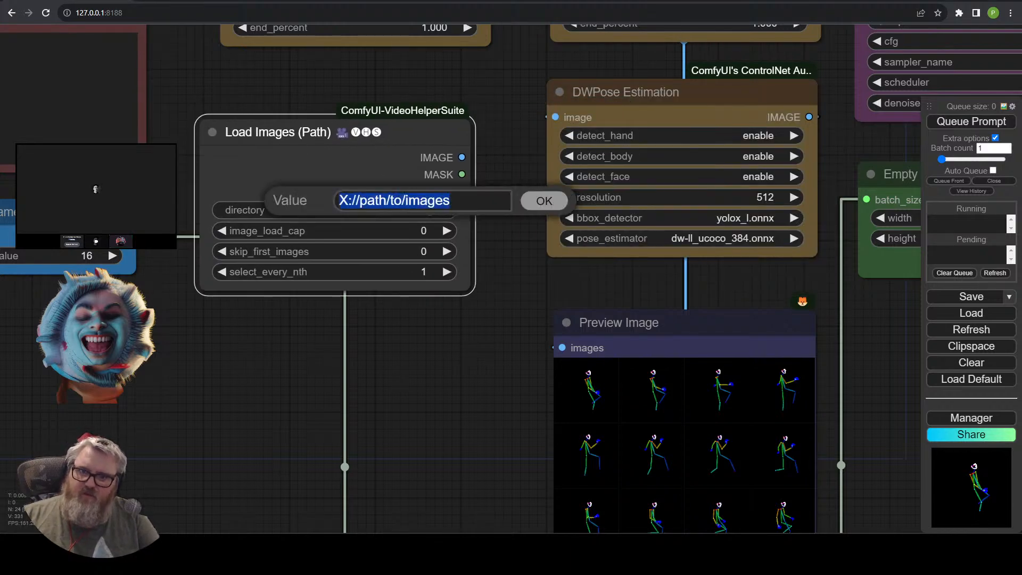
{"action": "key", "text": "ctrl+v"}
{"action": "key", "text": "Return"}
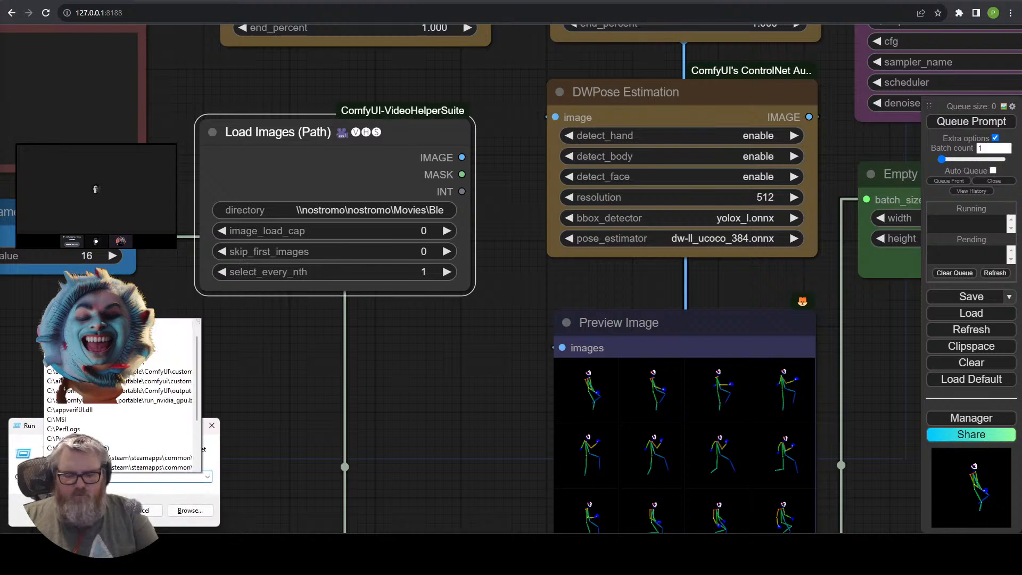
Copy the path of 0001-0280 from C:\tmp in File Explorer and set it as the Load Images (Path) directory in ComfyUI.
{"action": "key", "text": "alt+Tab"}
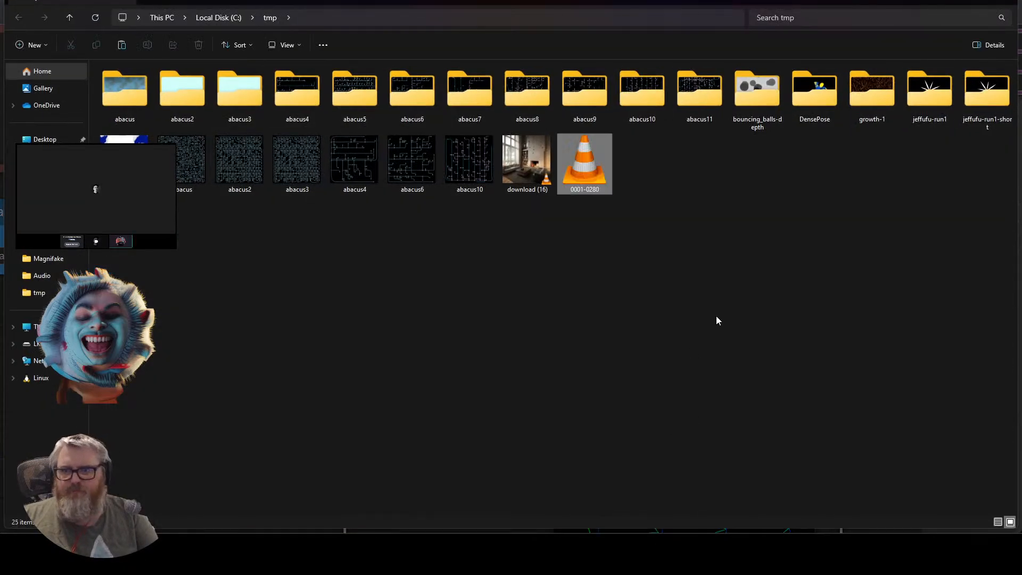
{"action": "left_click", "coordinate": [607, 172]}
{"action": "right_click", "coordinate": [582, 177]}
{"action": "left_click", "coordinate": [623, 295]}
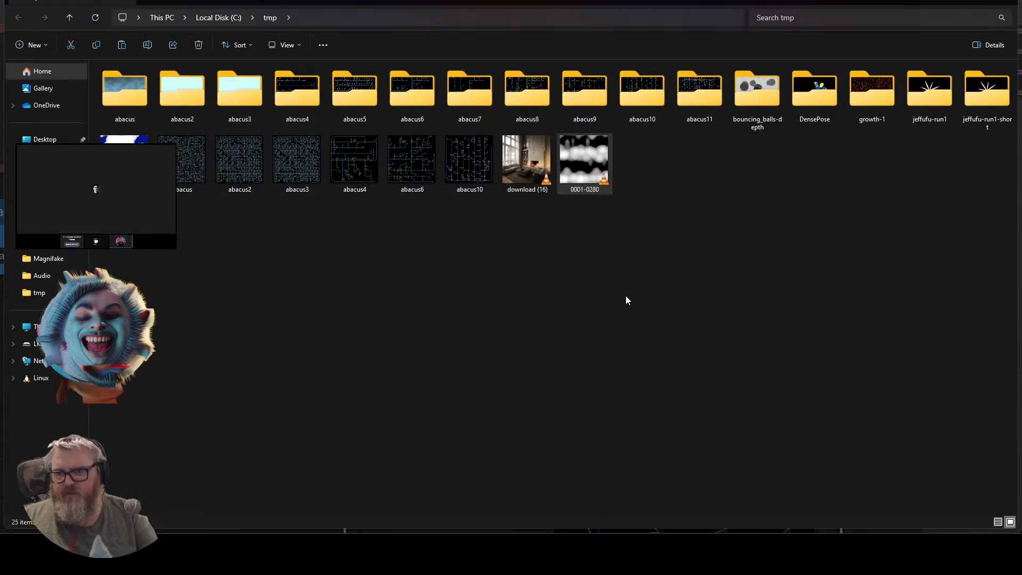
{"action": "left_click", "coordinate": [494, 263]}
{"action": "key", "text": "alt+Tab"}
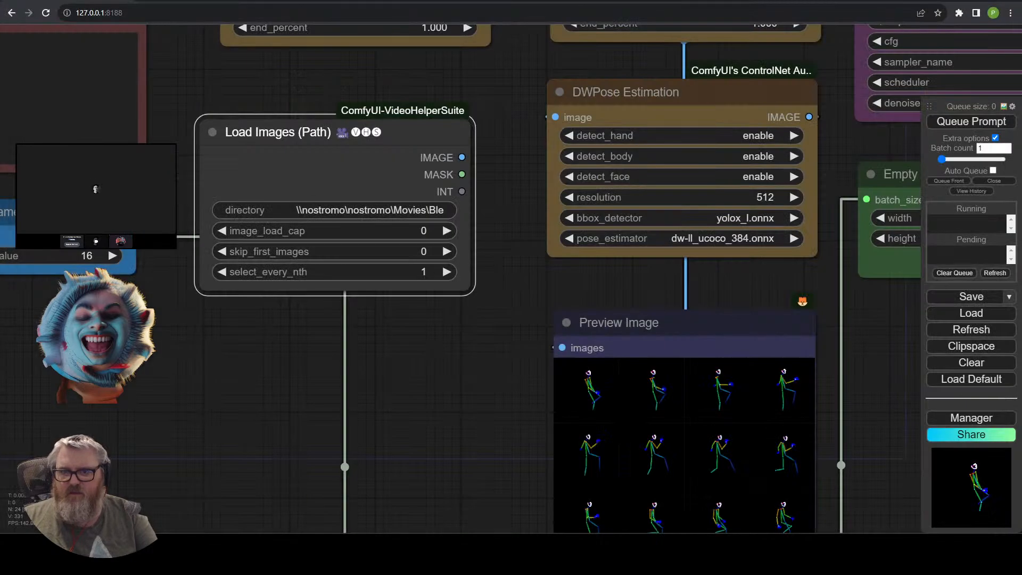
{"action": "left_click", "coordinate": [330, 210]}
{"action": "key", "text": "ctrl+v"}
{"action": "key", "text": "Return"}
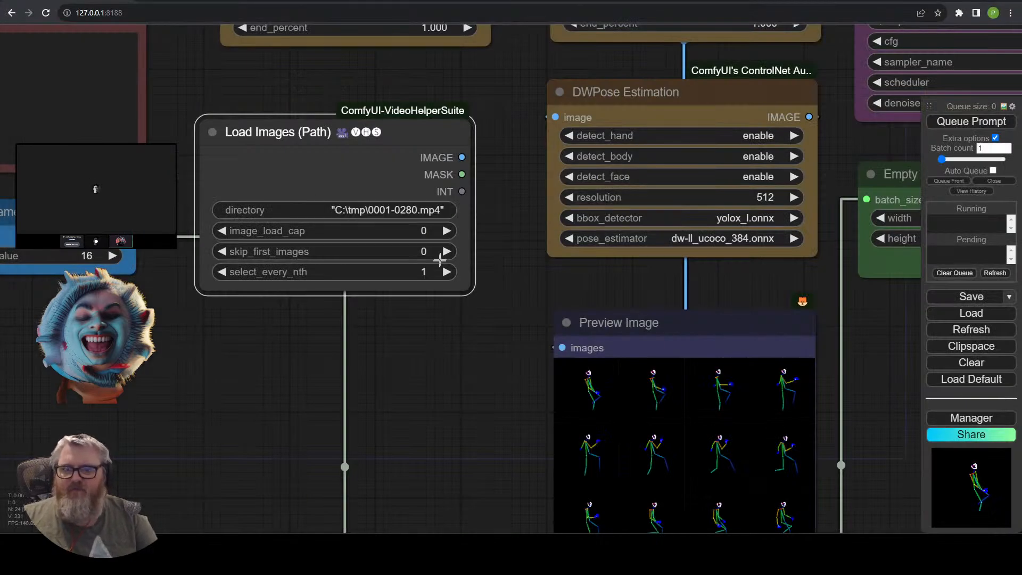
Connect Load Images (Path)'s IMAGE output to the first Apply ControlNet's image input, and convert image_load_cap to an input fed by frame_count.
{"action": "left_click_drag", "start_coordinate": [440, 259], "coordinate": [449, 416]}
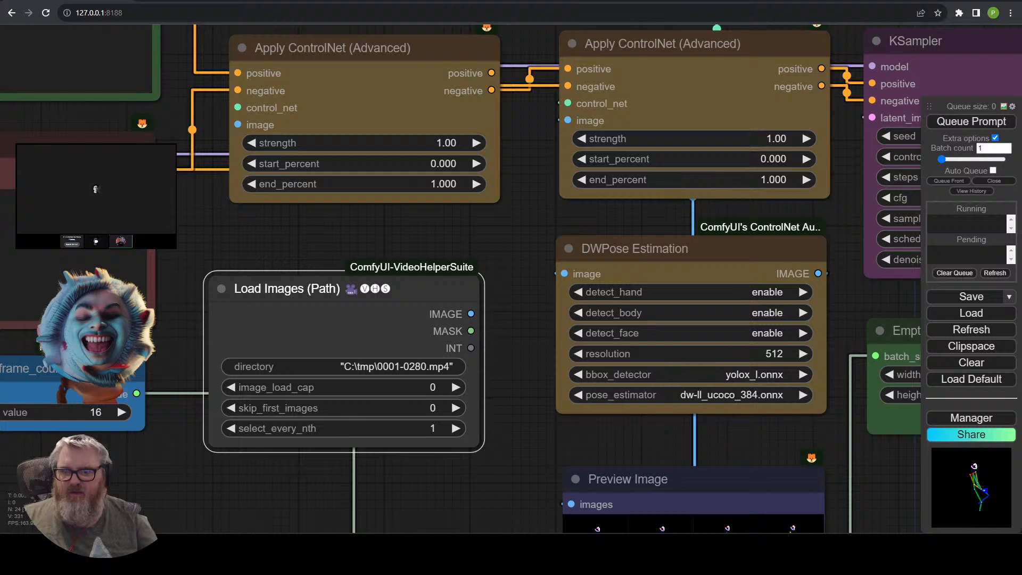
{"action": "left_click_drag", "start_coordinate": [470, 314], "coordinate": [237, 124]}
{"action": "right_click", "coordinate": [298, 322]}
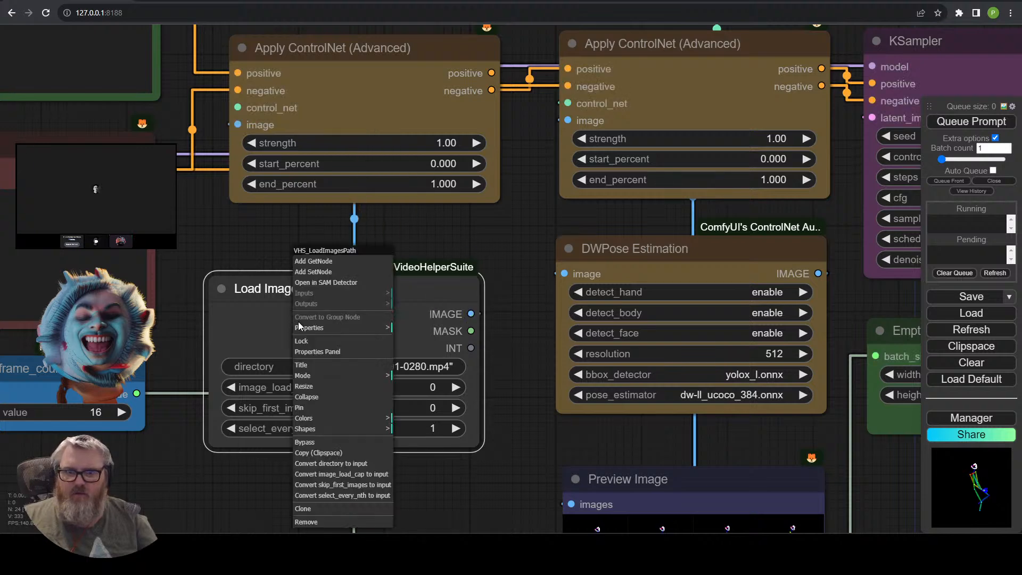
{"action": "left_click", "coordinate": [334, 473]}
{"action": "left_click_drag", "start_coordinate": [137, 394], "coordinate": [223, 318]}
Add a Preview Image node beneath the Load Images (Path) node for its IMAGE output and queue the prompt.
{"action": "left_click_drag", "start_coordinate": [514, 352], "coordinate": [190, 345]}
{"action": "scroll", "coordinate": [317, 236], "scroll_direction": "down", "scroll_amount": 5}
{"action": "left_click", "coordinate": [229, 420]}
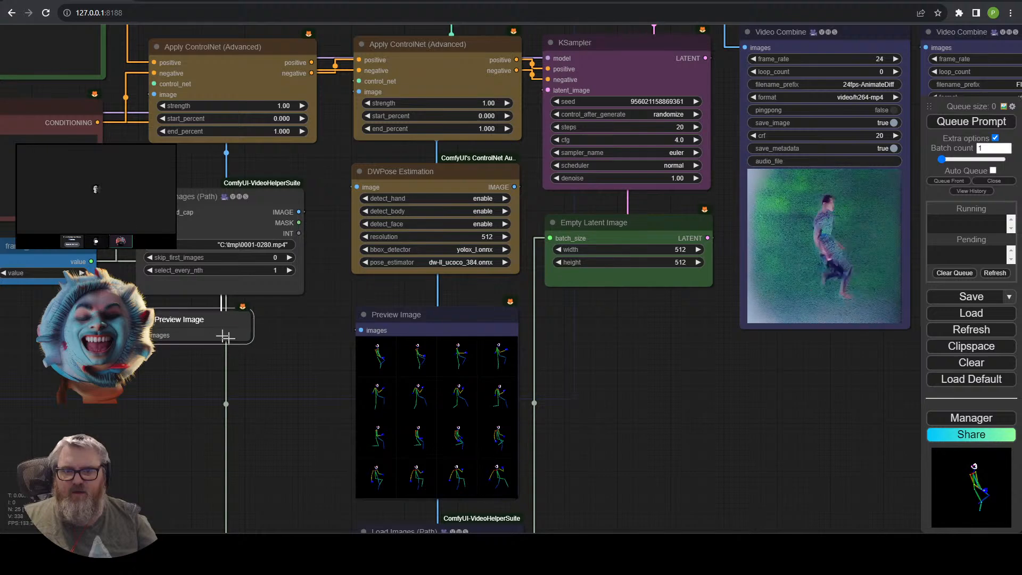
{"action": "left_click_drag", "start_coordinate": [224, 337], "coordinate": [272, 351]}
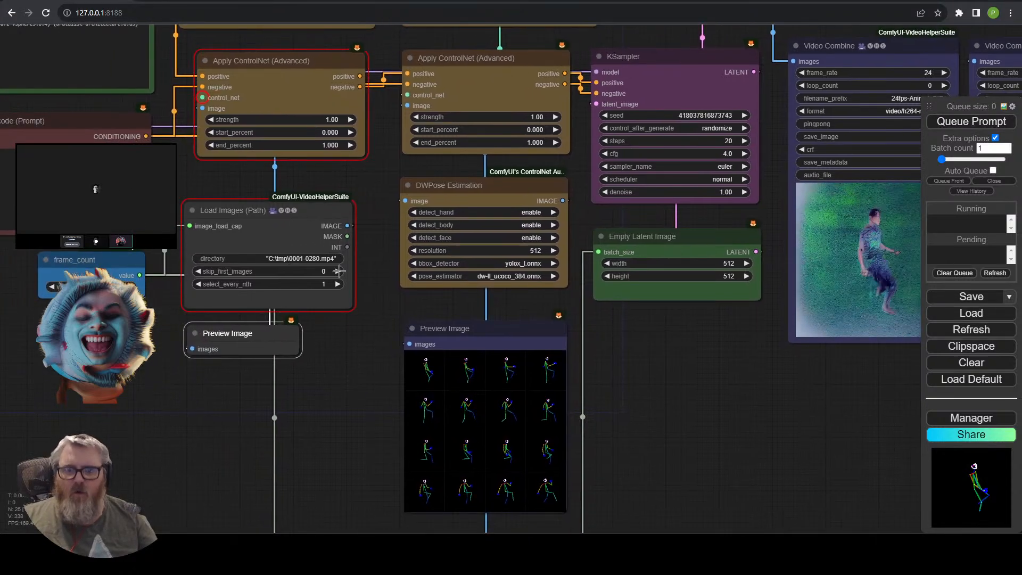
{"action": "left_click_drag", "start_coordinate": [214, 288], "coordinate": [221, 268]}
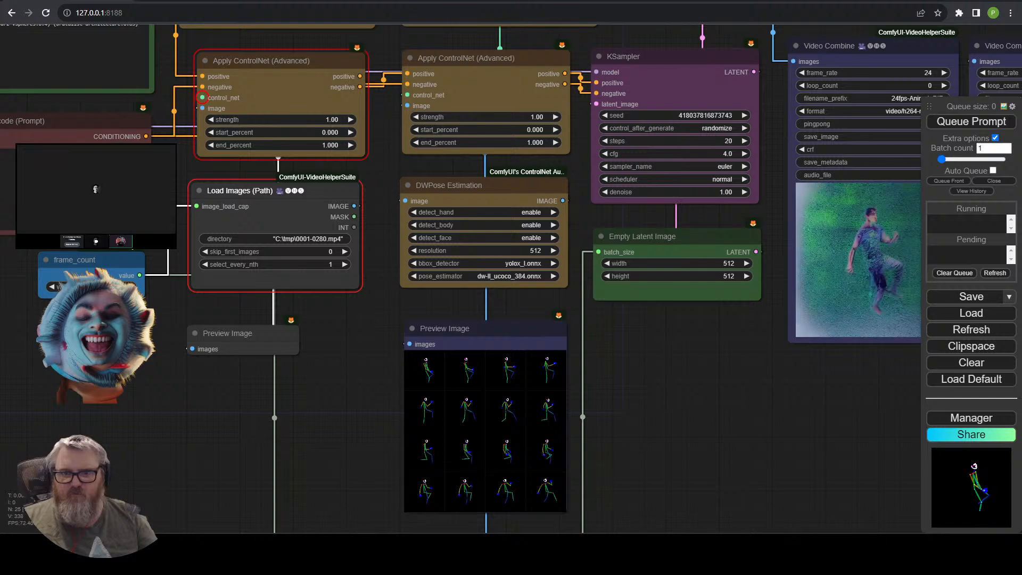
Replace the Load Images (Path) node with a Load Video (Upload) node placed beneath the first Apply ControlNet node.
{"action": "scroll", "coordinate": [281, 262], "scroll_direction": "up", "scroll_amount": 4}
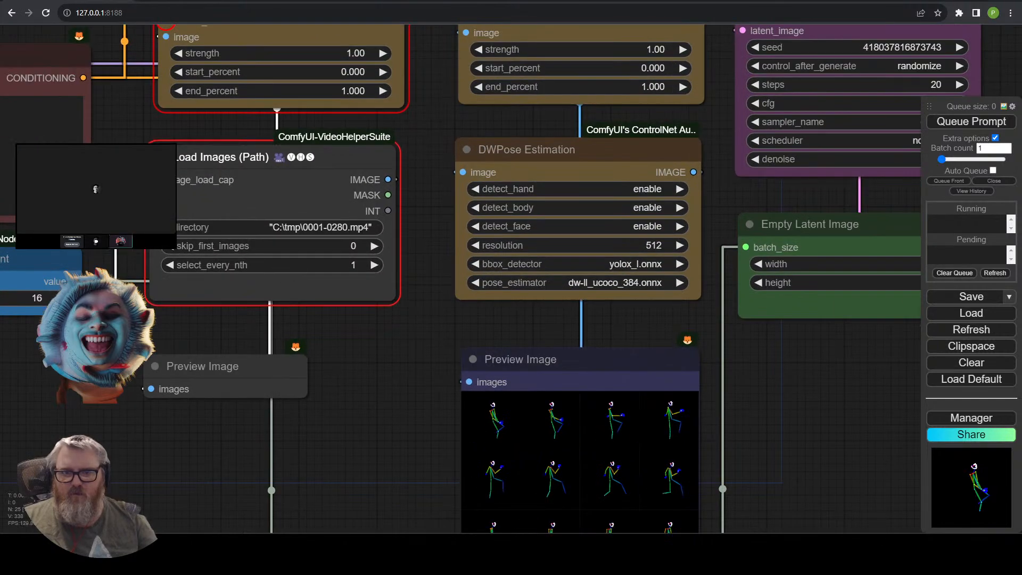
{"action": "key", "text": "Delete"}
{"action": "scroll", "coordinate": [295, 190], "scroll_direction": "up", "scroll_amount": 2}
{"action": "double_click", "coordinate": [295, 190]}
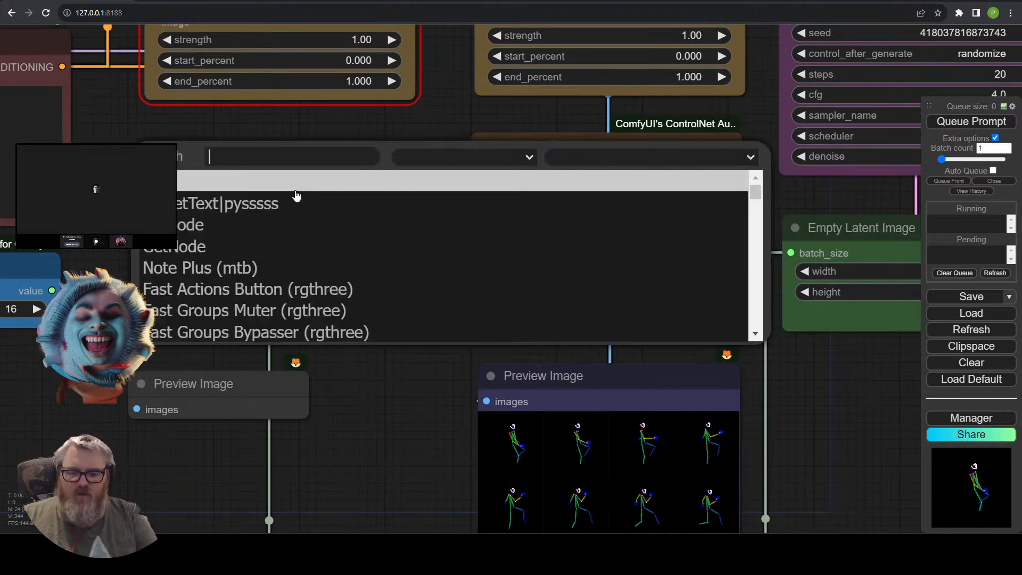
{"action": "type", "text": "loadvi"}
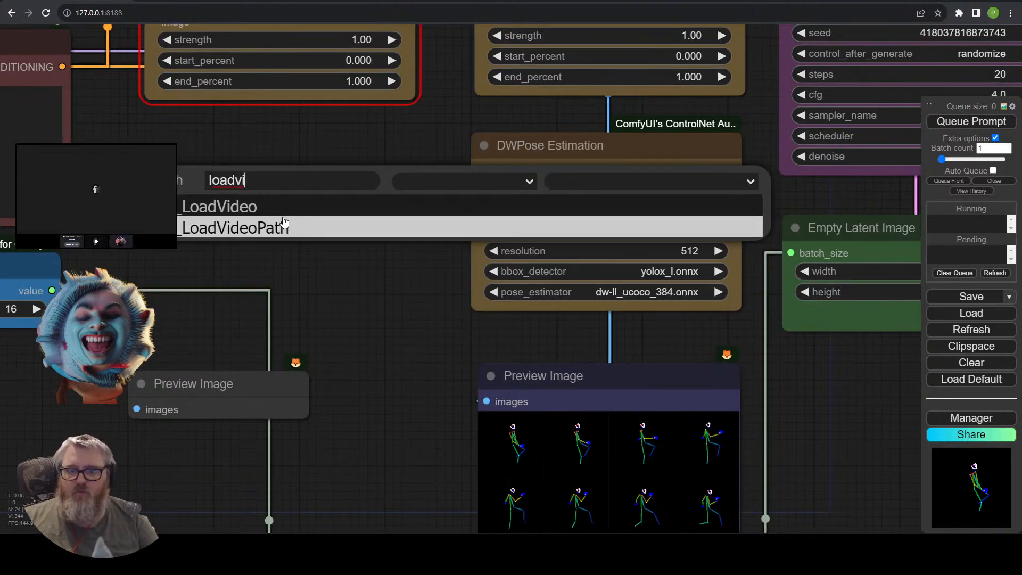
{"action": "left_click", "coordinate": [285, 211]}
{"action": "left_click_drag", "start_coordinate": [314, 156], "coordinate": [165, 177]}
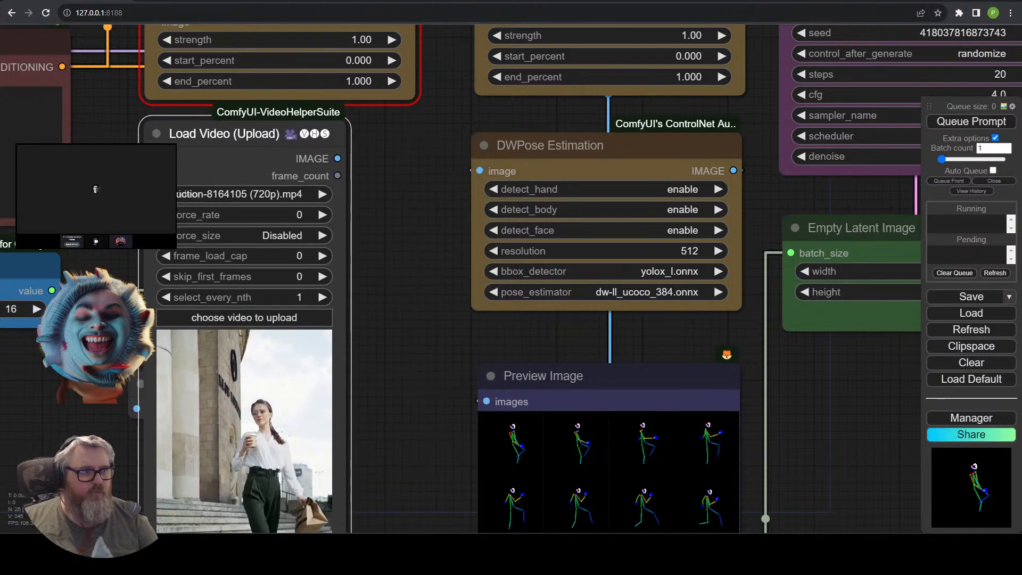
Open the C:\tmp folder in File Explorer.
{"action": "key", "text": "super+r"}
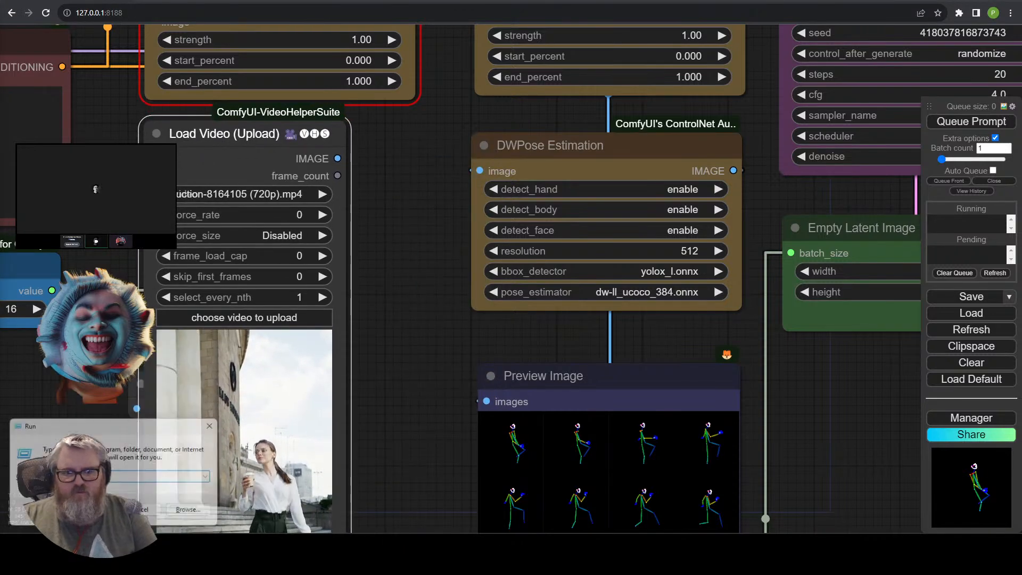
{"action": "key", "text": "Return"}
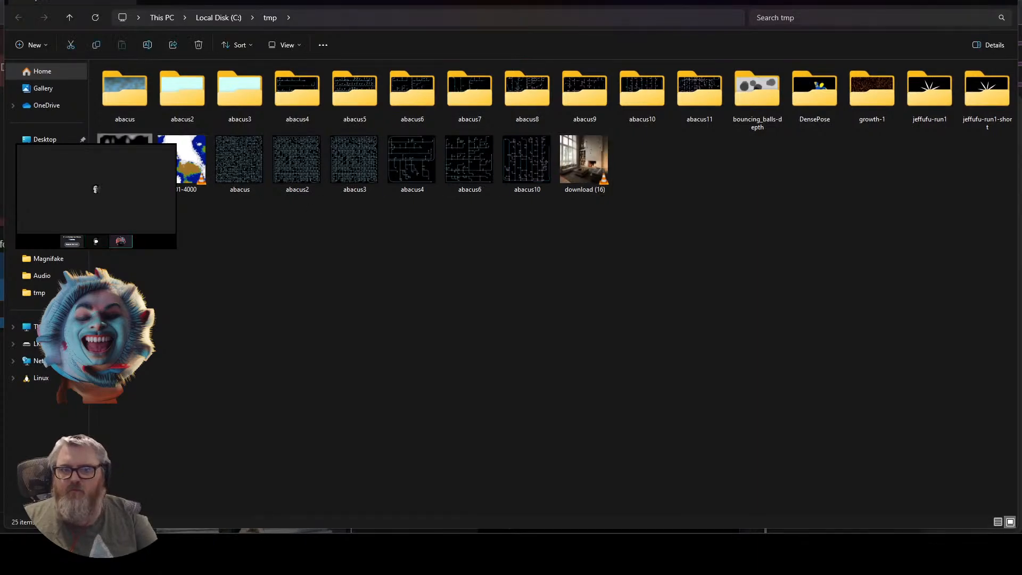
Copy the file path of the 0001-0280.mp4 video in the tmp folder and switch back to the ComfyUI workflow.
{"action": "right_click", "coordinate": [131, 162]}
{"action": "left_click", "coordinate": [187, 283]}
{"action": "key", "text": "alt+Tab"}
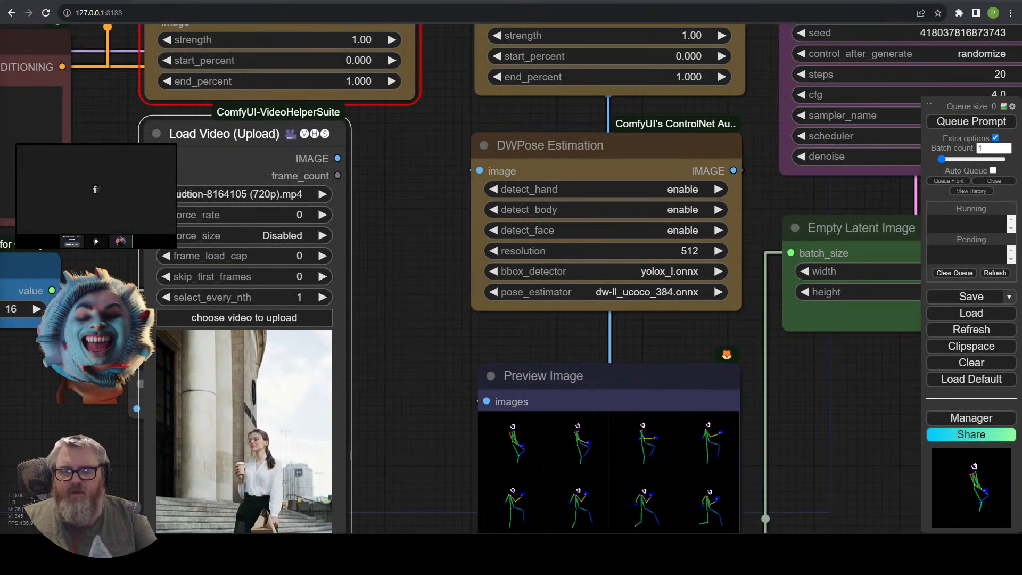
Try to upload 0001-0280.mp4 from C:\tmp into the Load Video (Upload) node.
{"action": "left_click", "coordinate": [255, 195]}
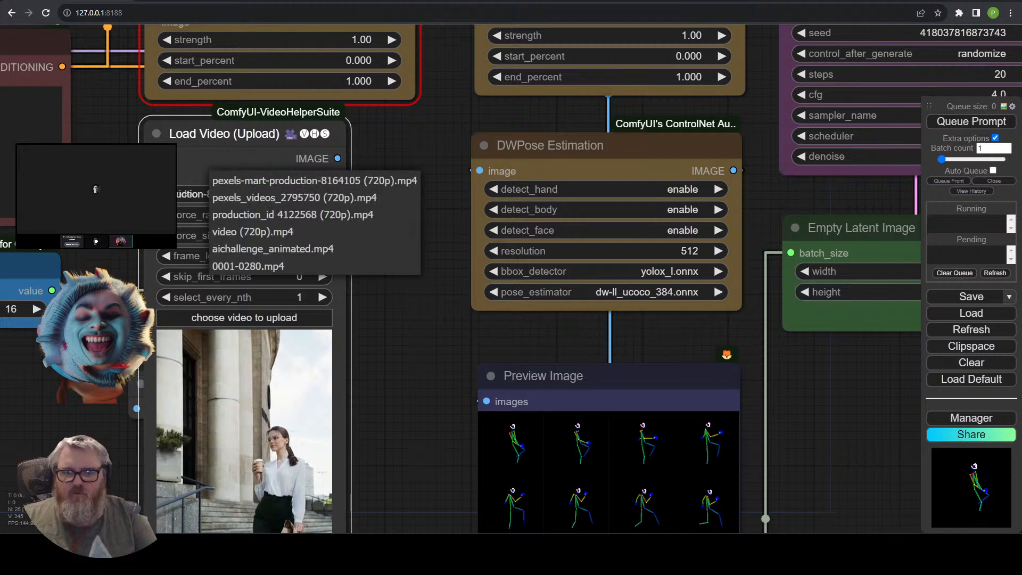
{"action": "left_click", "coordinate": [324, 317]}
{"action": "key", "text": "ctrl+v"}
{"action": "key", "text": "Return"}
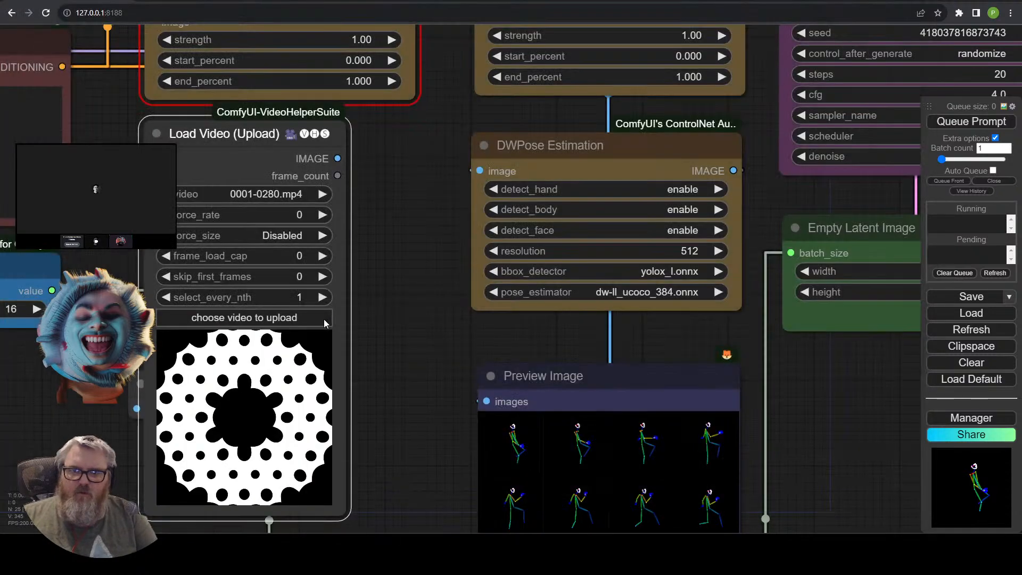
{"action": "left_click", "coordinate": [292, 198]}
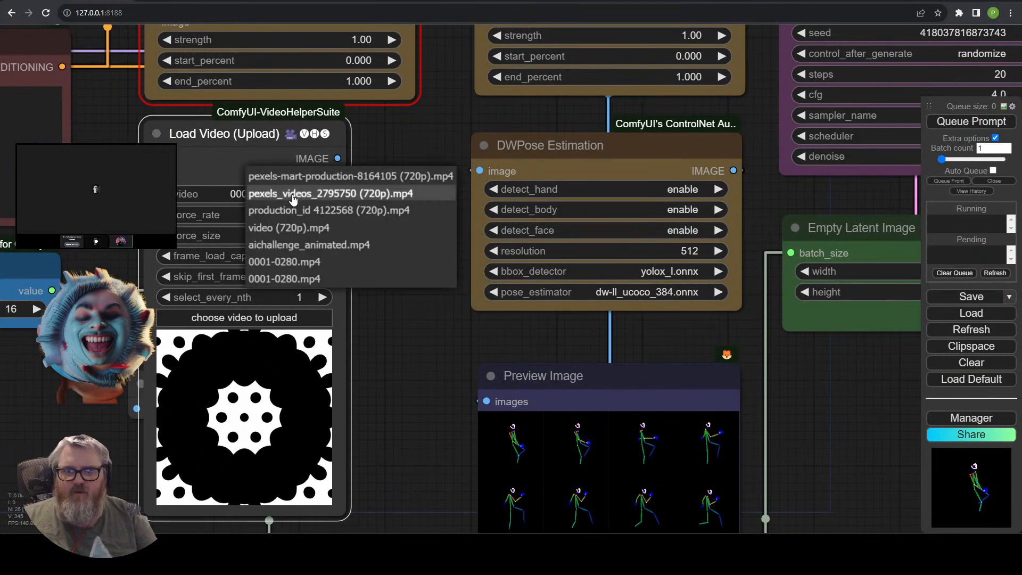
{"action": "left_click", "coordinate": [321, 281]}
{"action": "left_click", "coordinate": [290, 201]}
{"action": "left_click", "coordinate": [285, 264]}
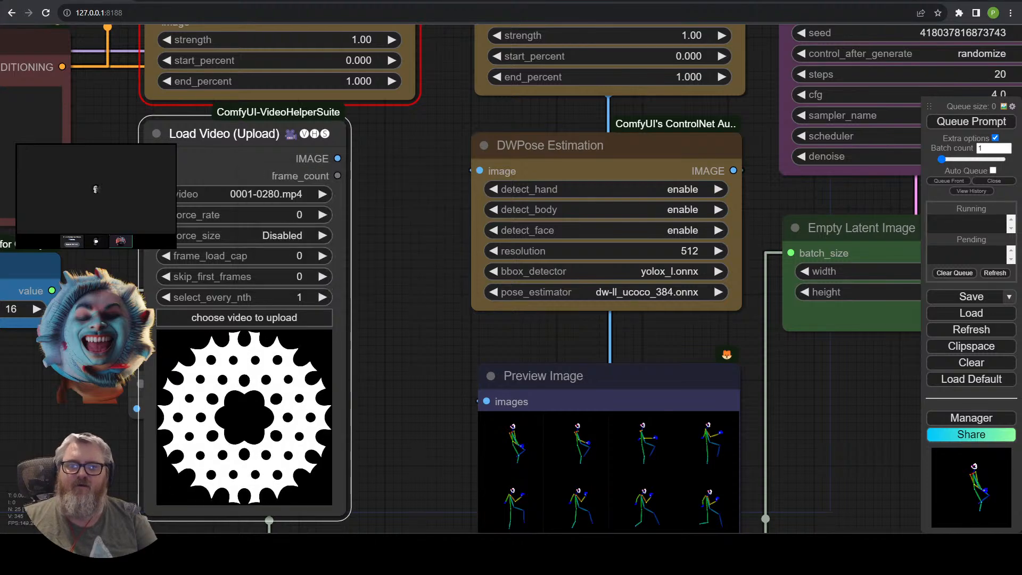
{"action": "left_click", "coordinate": [277, 194]}
{"action": "left_click", "coordinate": [283, 175]}
{"action": "left_click", "coordinate": [283, 198]}
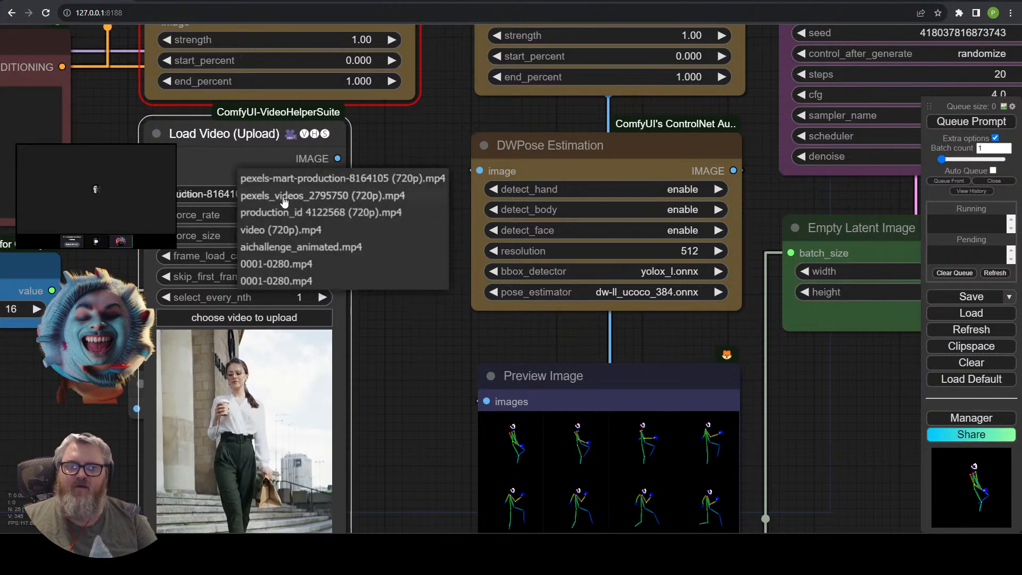
{"action": "left_click", "coordinate": [290, 247]}
Replace the Load Video (Upload) node with a Load Video (Path) node placed beneath the first Apply ControlNet node.
{"action": "key", "text": "Delete"}
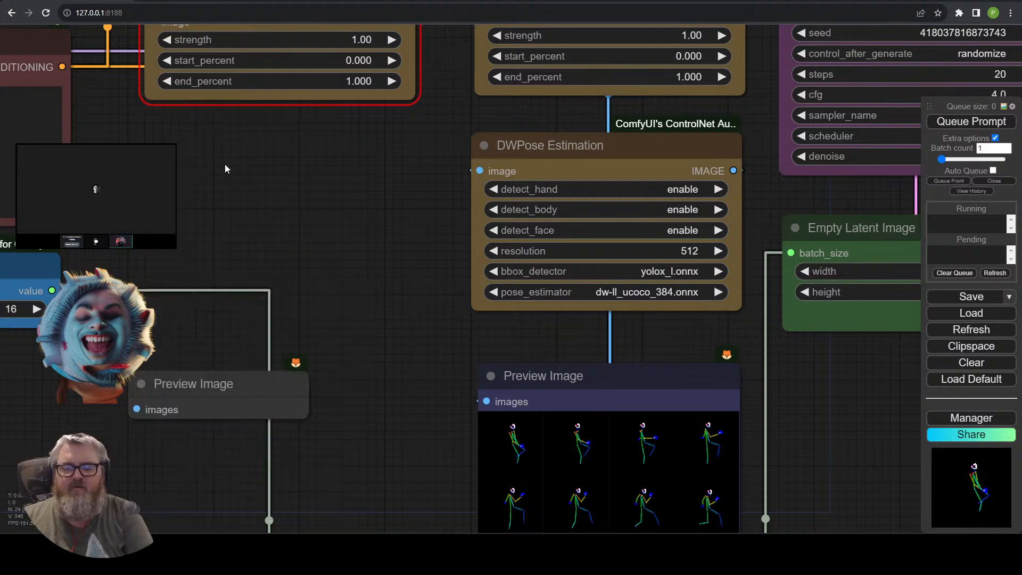
{"action": "double_click", "coordinate": [223, 166]}
{"action": "type", "text": "vdi"}
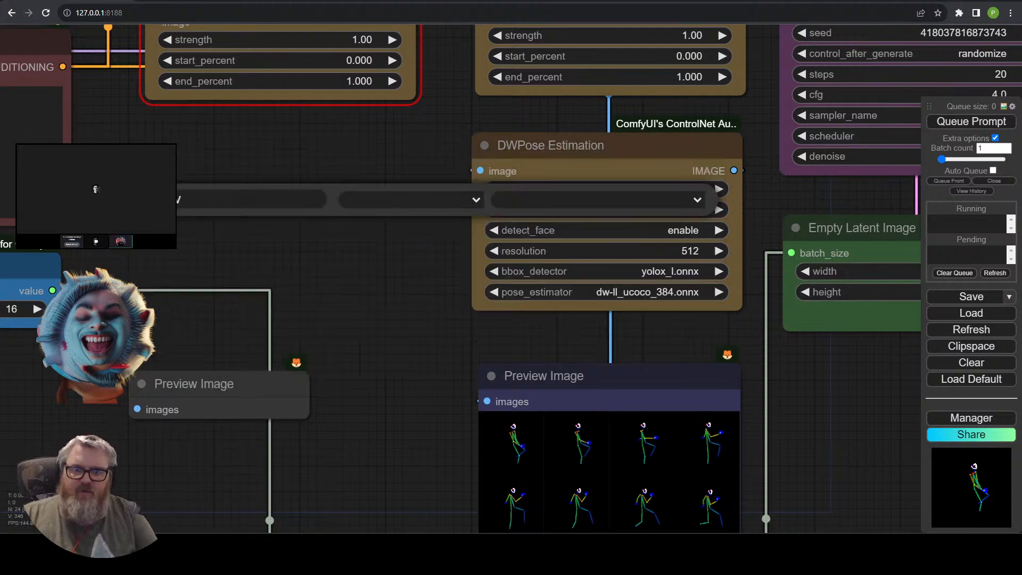
{"action": "key", "text": "BackSpace"}
{"action": "type", "text": "di"}
{"action": "key", "text": "BackSpace"}
{"action": "type", "text": "vido"}
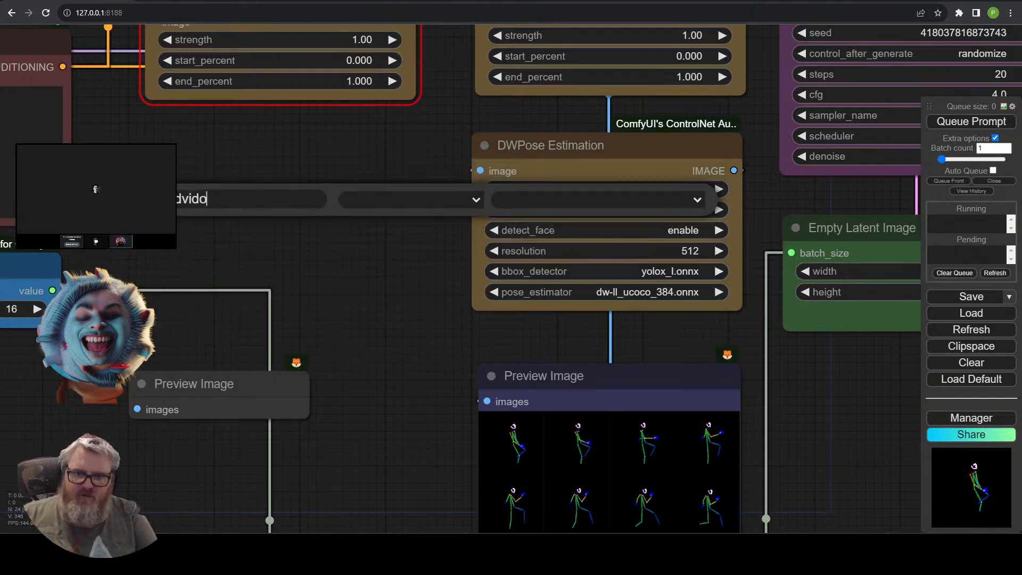
{"action": "key", "text": "BackSpace"}
{"action": "left_click", "coordinate": [220, 240]}
{"action": "left_click_drag", "start_coordinate": [345, 220], "coordinate": [236, 176]}
Set the Load Video (Path) node's video to "C:\tmp\0001-0280.mp4" and its force_rate to 24.
{"action": "left_click", "coordinate": [268, 209]}
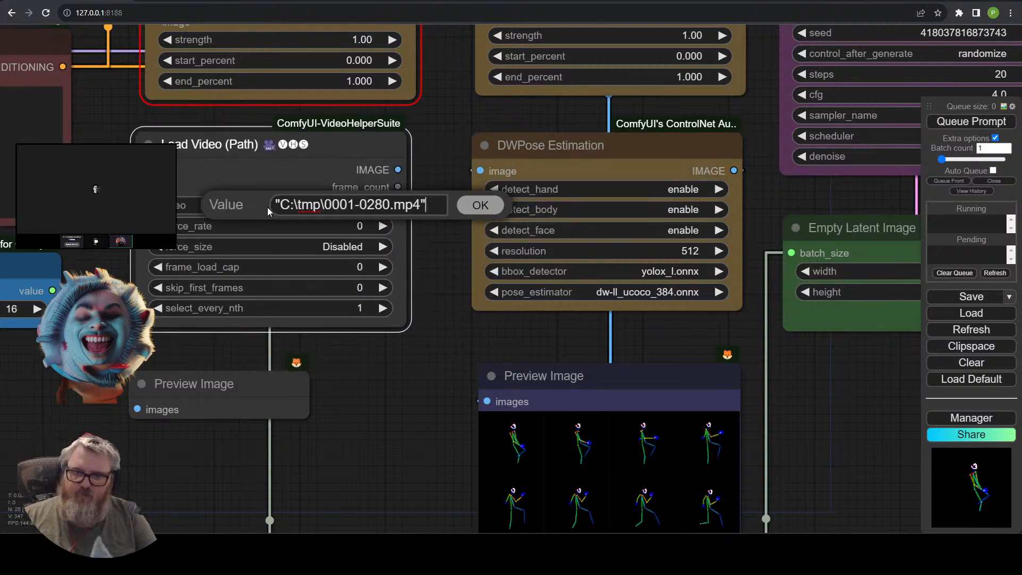
{"action": "key", "text": "Return"}
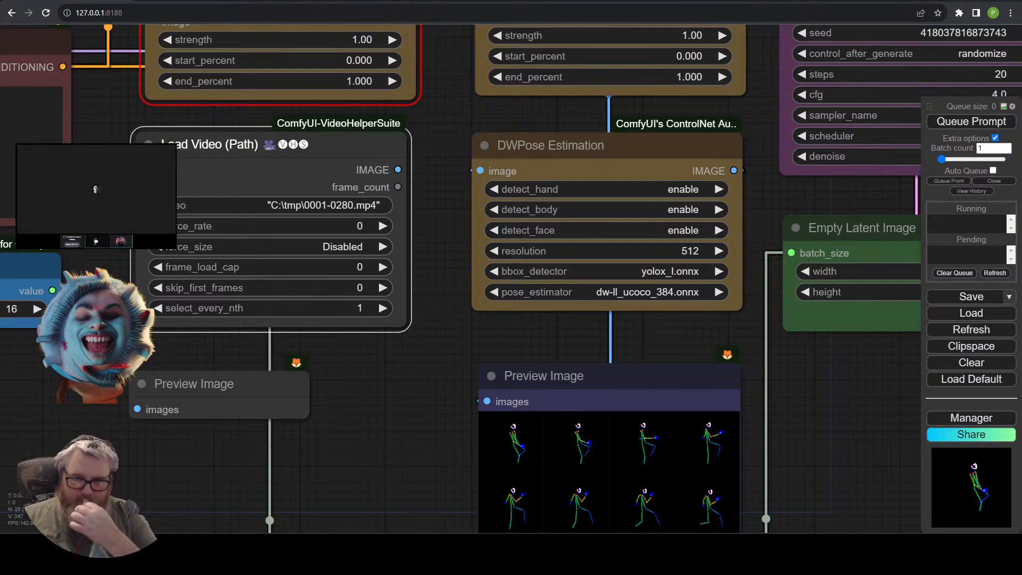
{"action": "left_click", "coordinate": [337, 231]}
{"action": "type", "text": "24"}
{"action": "key", "text": "Return"}
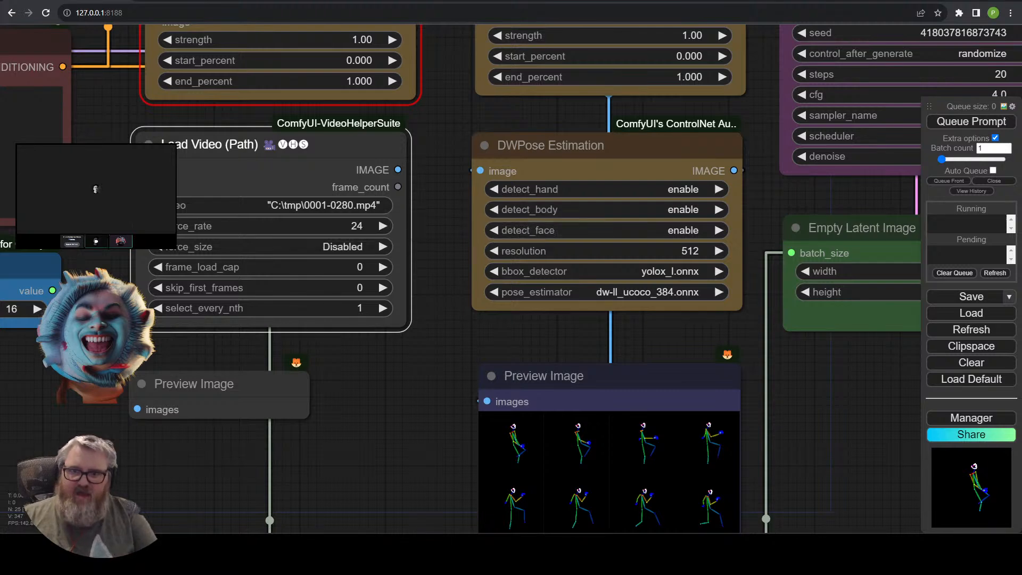
Connect the Load Video (Path) IMAGE output to the Preview Image node below and the first Apply ControlNet node's image input.
{"action": "left_click_drag", "start_coordinate": [437, 259], "coordinate": [413, 274]}
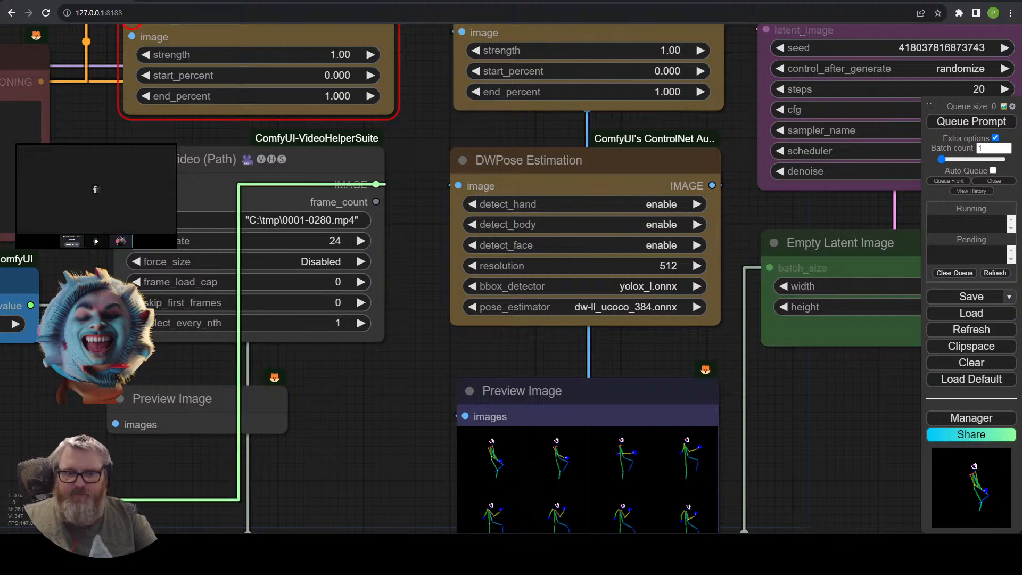
{"action": "left_click_drag", "start_coordinate": [101, 500], "coordinate": [115, 424]}
{"action": "left_click_drag", "start_coordinate": [389, 209], "coordinate": [221, 230]}
{"action": "left_click_drag", "start_coordinate": [117, 166], "coordinate": [113, 171]}
Connect the adiff\controlnet_checkpoint.ckpt loader to the first Apply ControlNet node's control_net input and queue the prompt.
{"action": "left_click_drag", "start_coordinate": [261, 216], "coordinate": [304, 359]}
{"action": "left_click_drag", "start_coordinate": [156, 298], "coordinate": [426, 149]}
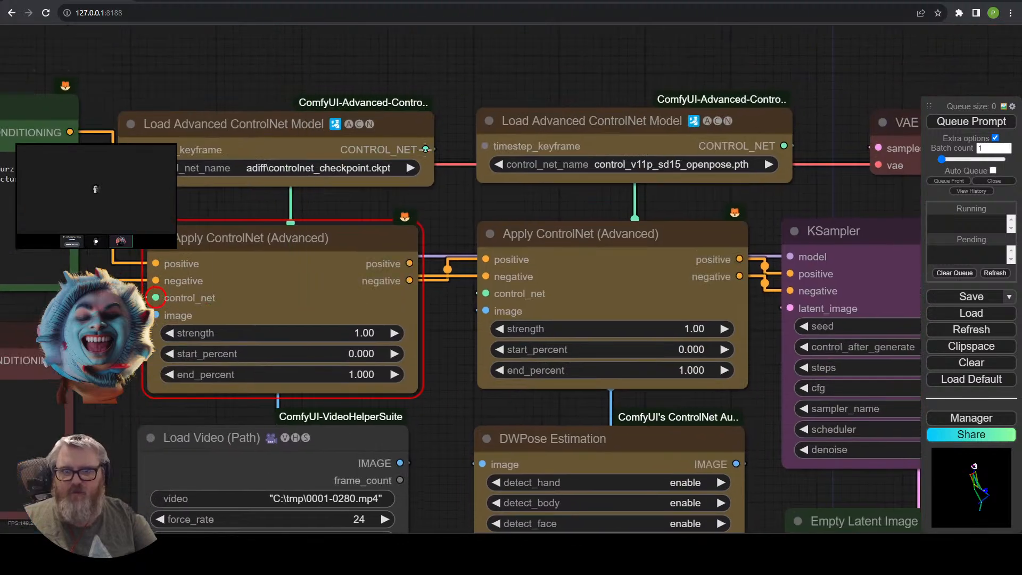
{"action": "left_click_drag", "start_coordinate": [283, 126], "coordinate": [284, 126]}
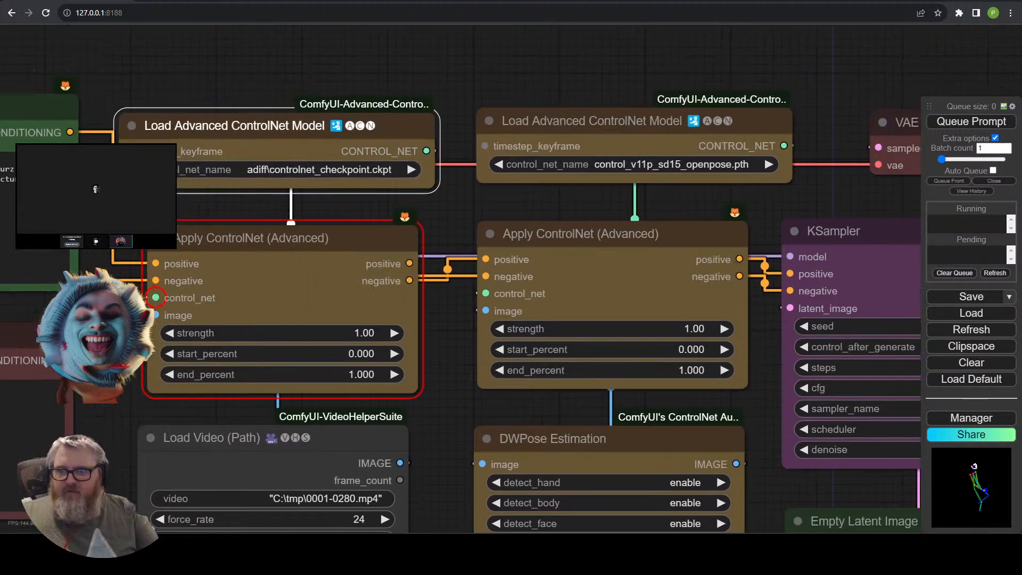
{"action": "left_click", "coordinate": [733, 147]}
{"action": "scroll", "coordinate": [740, 133], "scroll_direction": "down", "scroll_amount": 5}
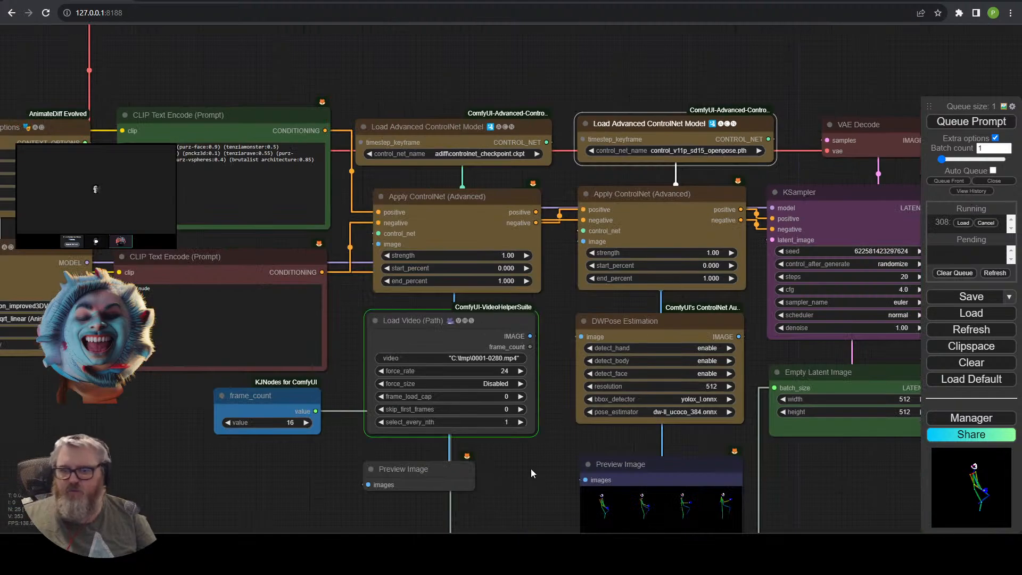
Convert the Load Video (Path) node's frame_load_cap to an input, feed it from the frame_count node, and queue the prompt again.
{"action": "left_click_drag", "start_coordinate": [531, 469], "coordinate": [382, 280]}
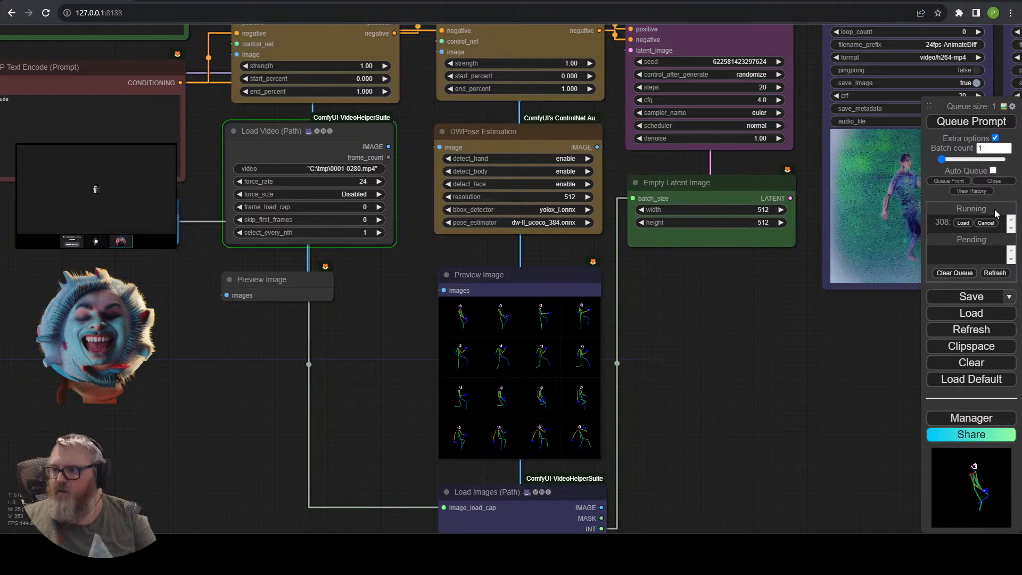
{"action": "right_click", "coordinate": [297, 134]}
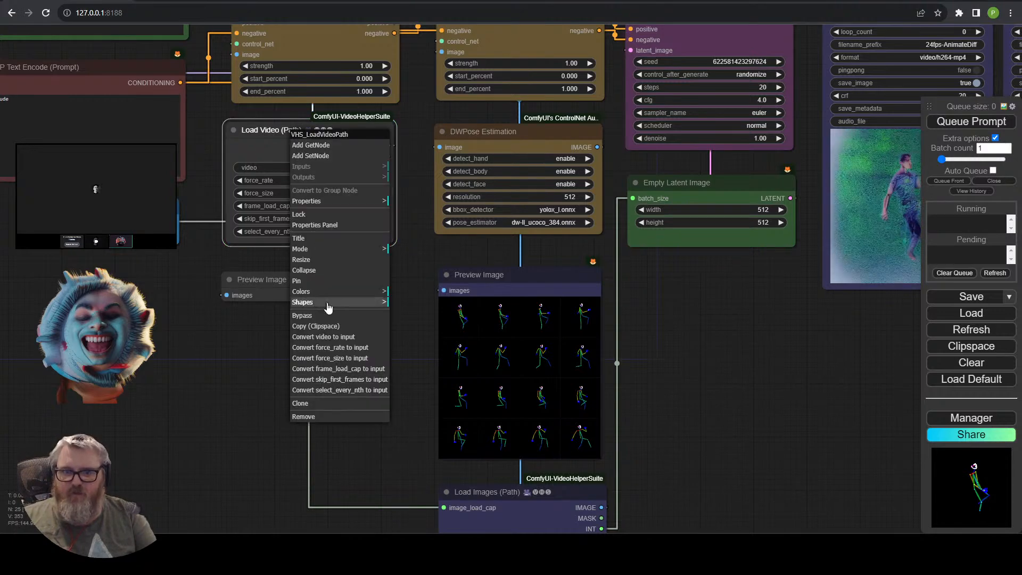
{"action": "left_click", "coordinate": [338, 369]}
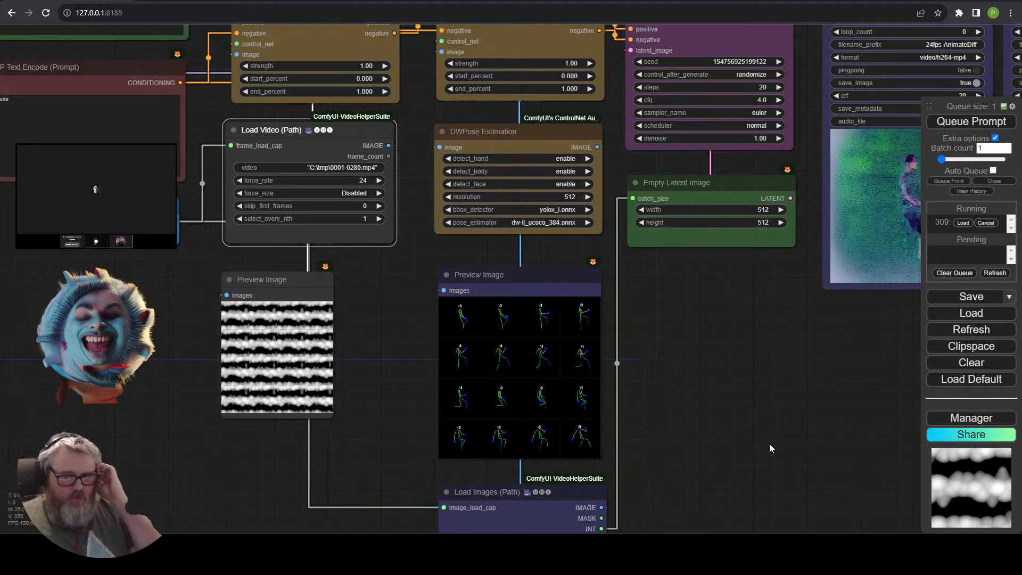
Enlarge a frame in the Preview Image node under Load Video (Path) and examine the loaded video frames.
{"action": "left_click", "coordinate": [230, 311]}
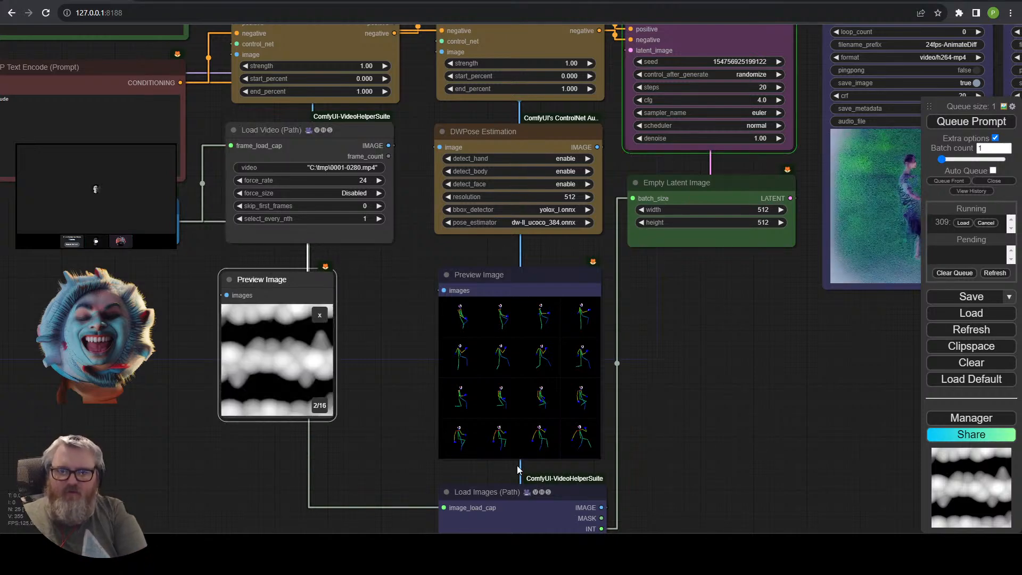
{"action": "scroll", "coordinate": [352, 358], "scroll_direction": "up", "scroll_amount": 9}
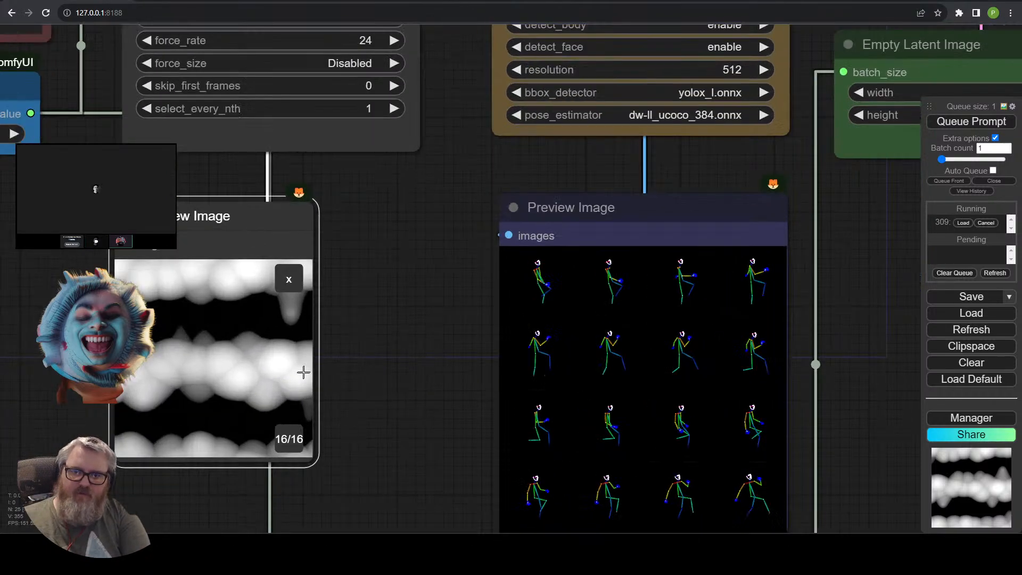
{"action": "scroll", "coordinate": [381, 353], "scroll_direction": "down", "scroll_amount": 4}
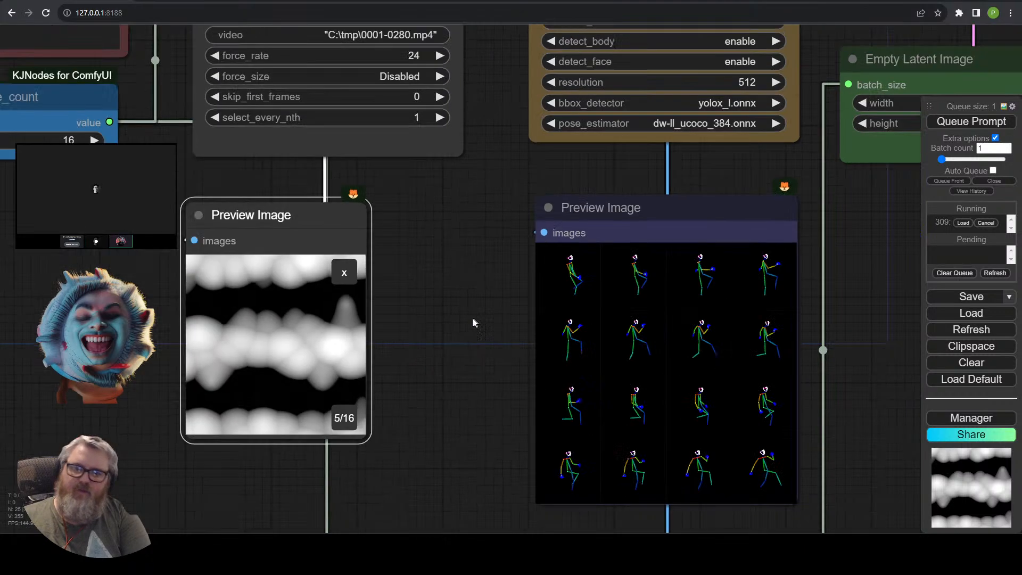
{"action": "left_click_drag", "start_coordinate": [472, 317], "coordinate": [143, 365]}
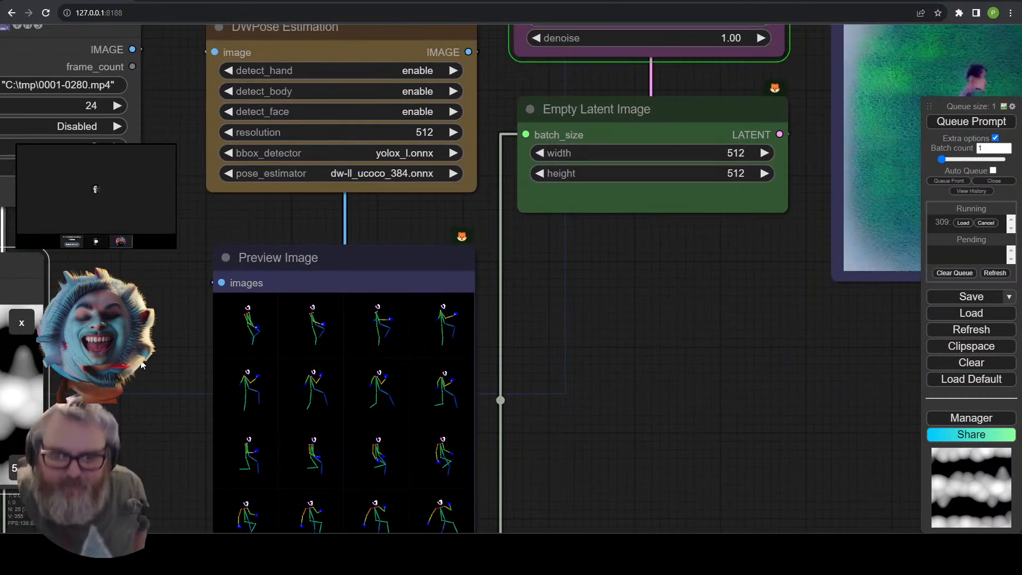
{"action": "scroll", "coordinate": [616, 345], "scroll_direction": "down", "scroll_amount": 3}
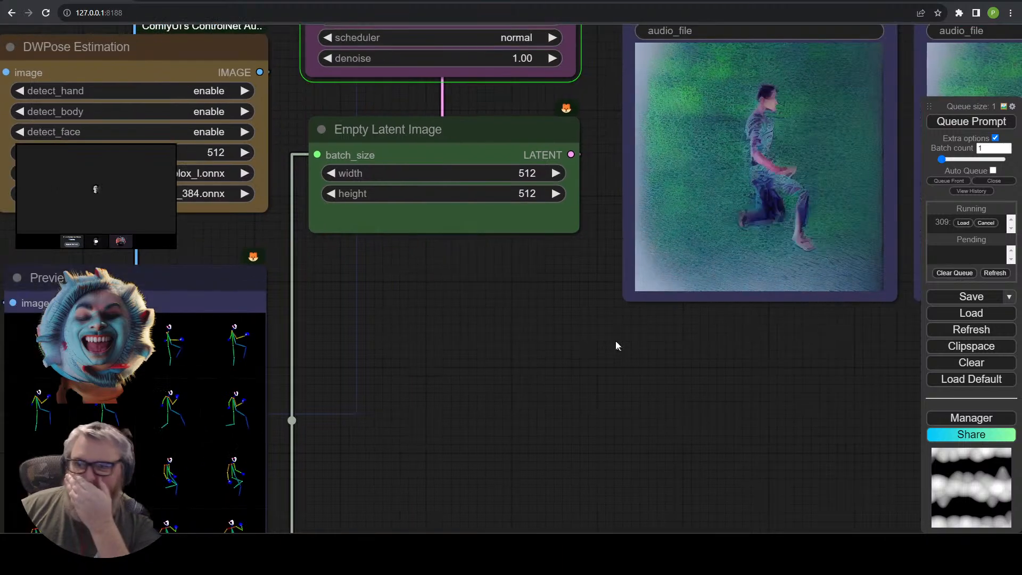
{"action": "mouse_move", "coordinate": [228, 554]}
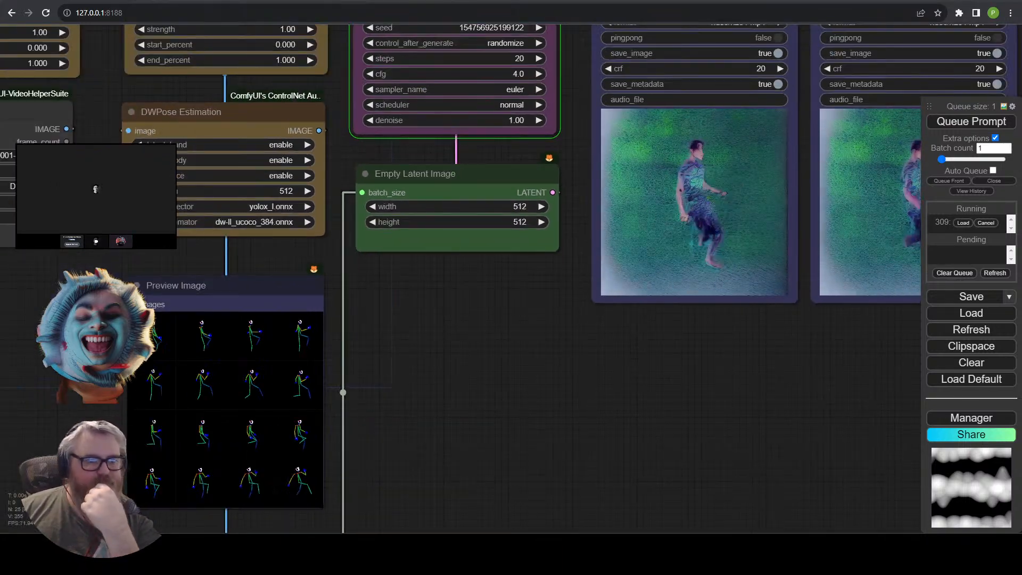
{"action": "scroll", "coordinate": [643, 356], "scroll_direction": "down", "scroll_amount": 3}
{"action": "left_click_drag", "start_coordinate": [644, 355], "coordinate": [532, 427]}
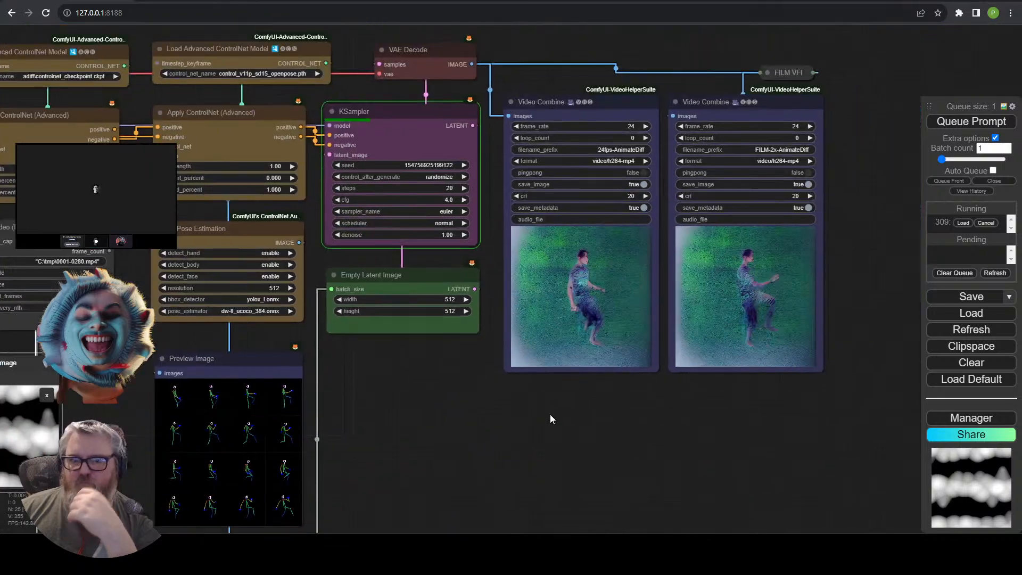
{"action": "left_click_drag", "start_coordinate": [413, 459], "coordinate": [461, 367]}
{"action": "scroll", "coordinate": [487, 395], "scroll_direction": "up", "scroll_amount": 1}
{"action": "left_click_drag", "start_coordinate": [569, 325], "coordinate": [322, 506]}
{"action": "scroll", "coordinate": [358, 481], "scroll_direction": "up", "scroll_amount": 3}
{"action": "scroll", "coordinate": [382, 489], "scroll_direction": "up", "scroll_amount": 3}
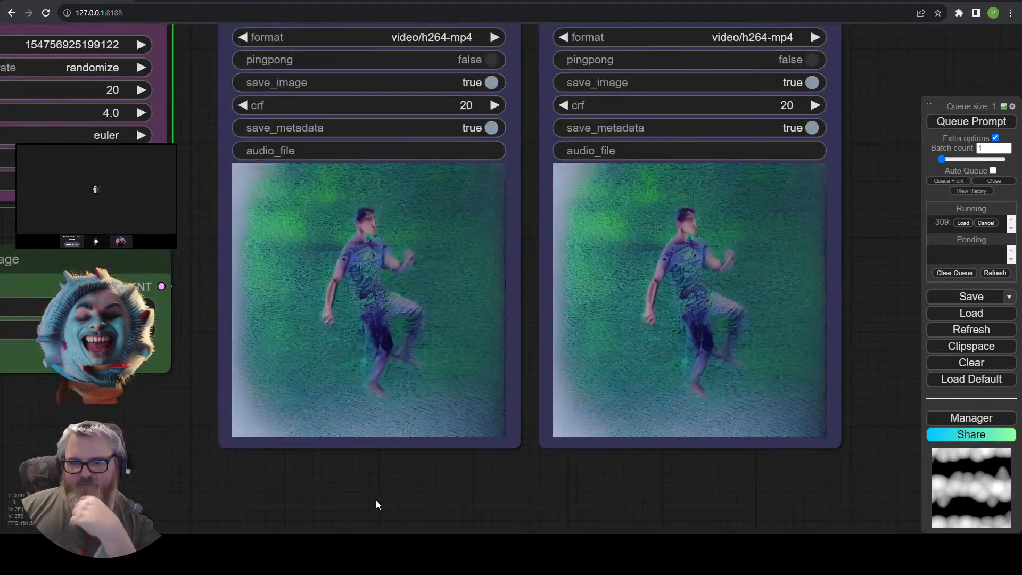
{"action": "scroll", "coordinate": [375, 500], "scroll_direction": "down", "scroll_amount": 1}
{"action": "left_click_drag", "start_coordinate": [375, 499], "coordinate": [624, 523]}
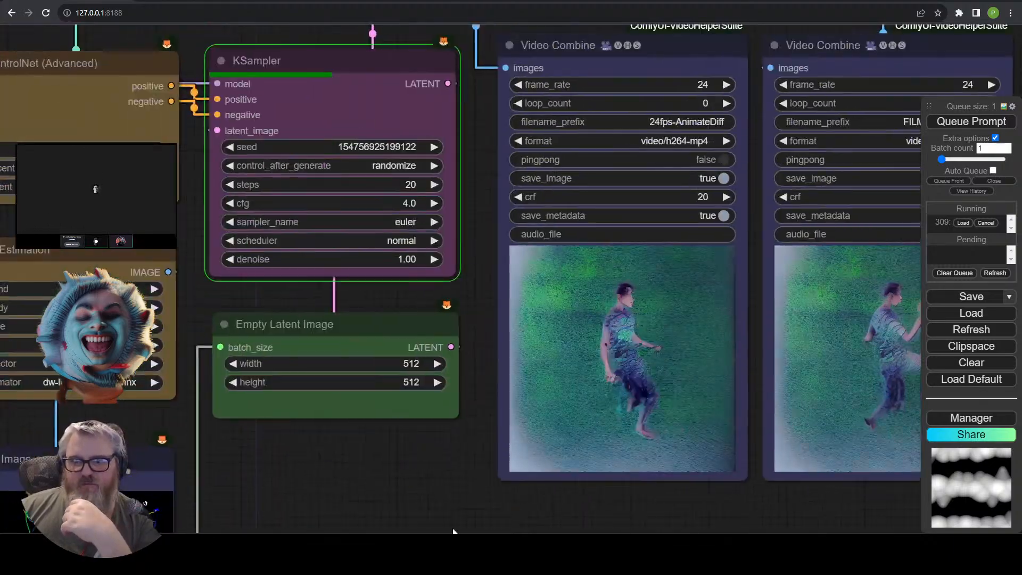
{"action": "scroll", "coordinate": [453, 528], "scroll_direction": "down", "scroll_amount": 3}
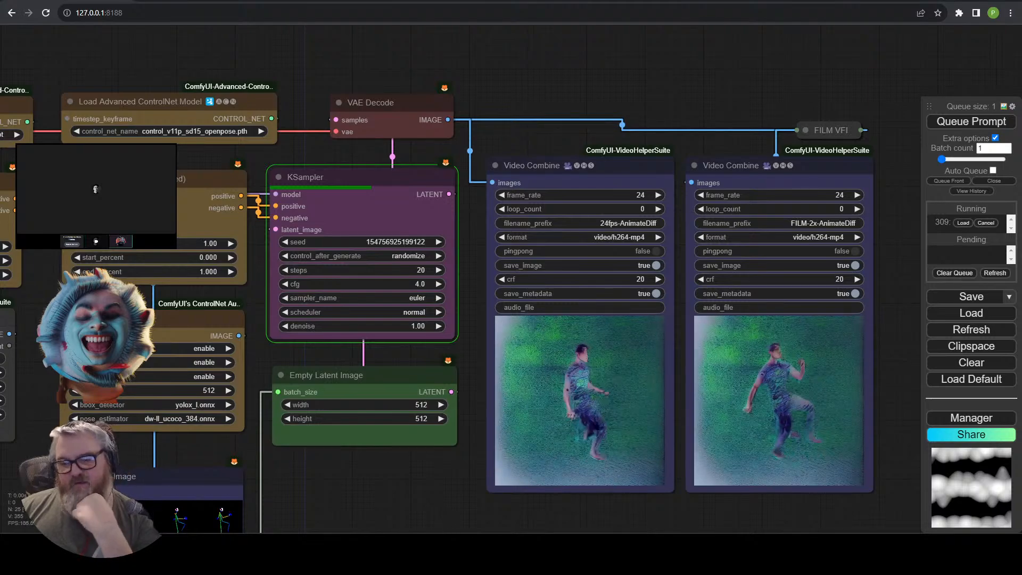
{"action": "scroll", "coordinate": [434, 522], "scroll_direction": "down", "scroll_amount": 1}
{"action": "left_click_drag", "start_coordinate": [434, 523], "coordinate": [467, 504]}
{"action": "scroll", "coordinate": [468, 479], "scroll_direction": "down", "scroll_amount": 2}
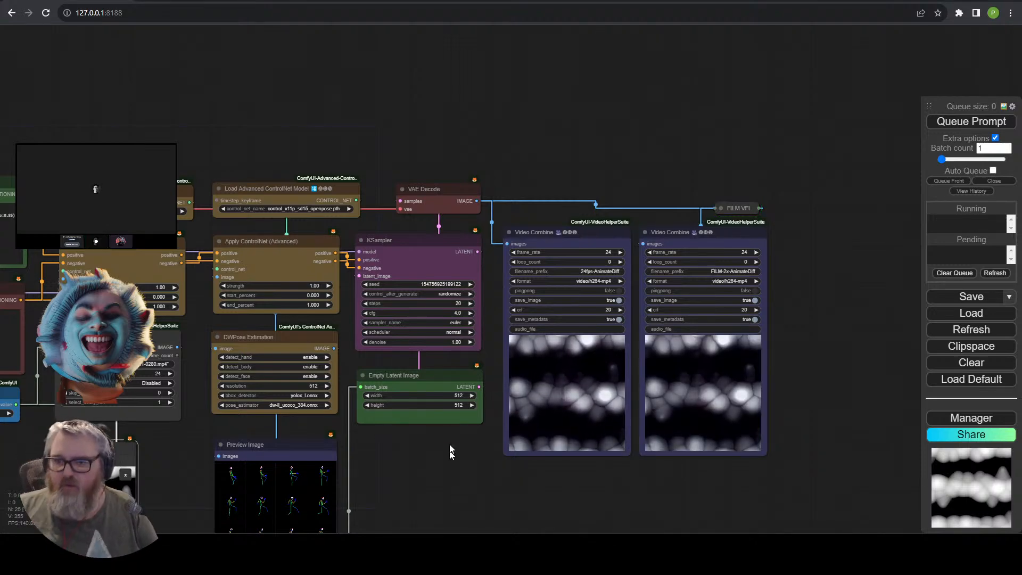
Examine the newly generated animation in the 24fps-AnimateDiff Video Combine node up close.
{"action": "scroll", "coordinate": [532, 482], "scroll_direction": "up", "scroll_amount": 5}
{"action": "scroll", "coordinate": [532, 480], "scroll_direction": "up", "scroll_amount": 3}
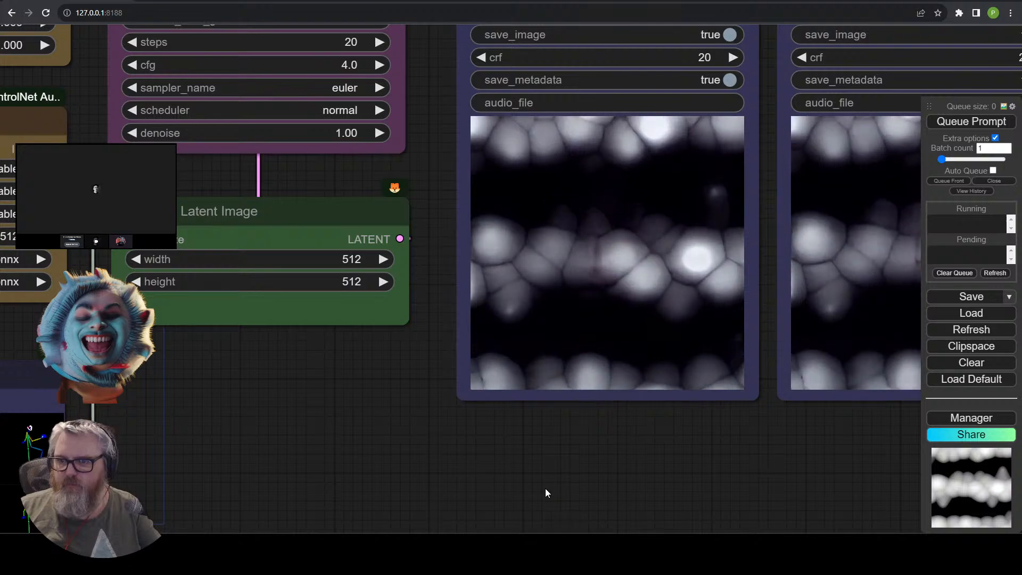
{"action": "scroll", "coordinate": [614, 301], "scroll_direction": "up", "scroll_amount": 7}
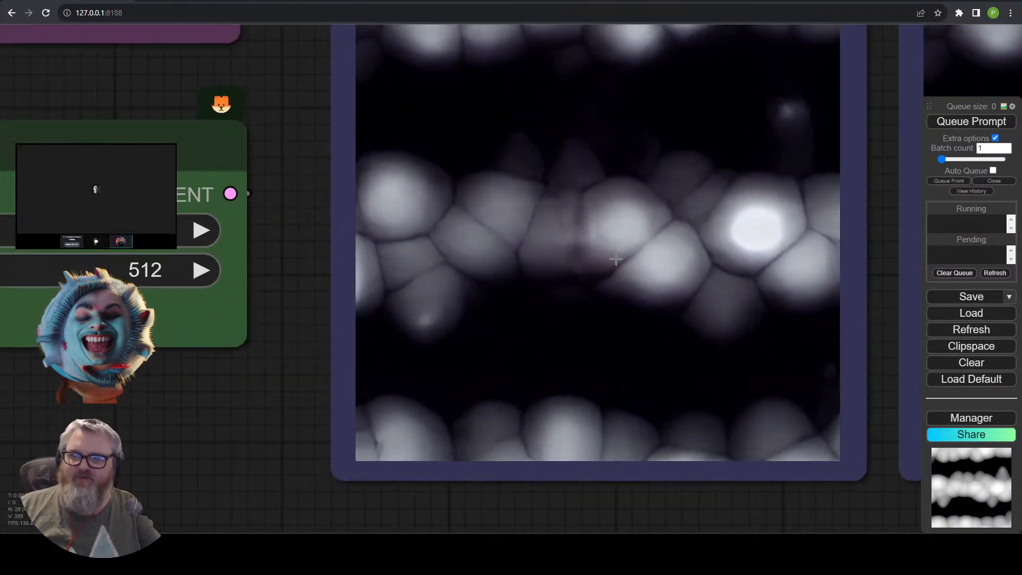
{"action": "scroll", "coordinate": [570, 290], "scroll_direction": "down", "scroll_amount": 6}
{"action": "scroll", "coordinate": [570, 291], "scroll_direction": "down", "scroll_amount": 8}
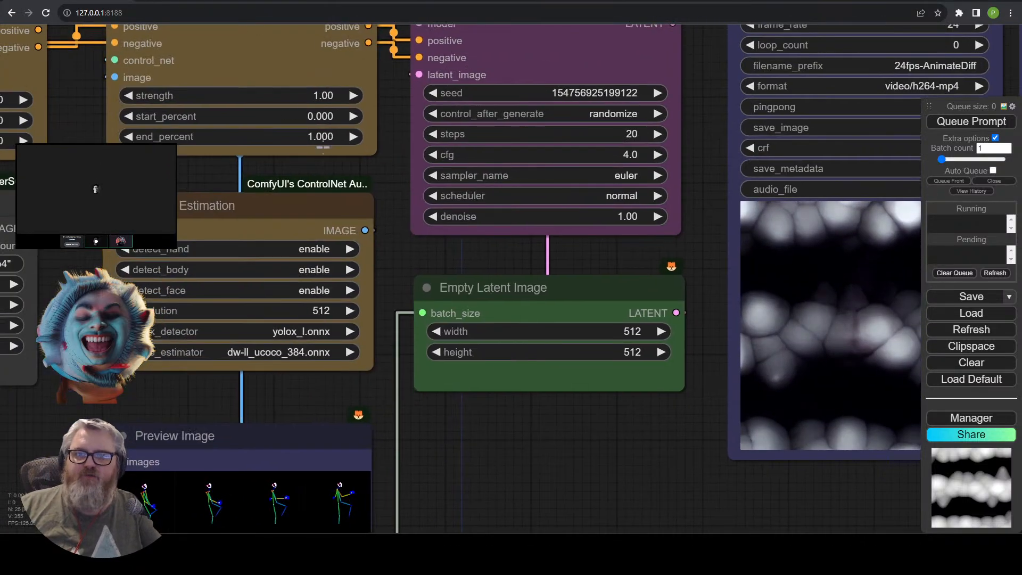
Set the strength of the first Apply ControlNet (Advanced) node to 0.25.
{"action": "left_click_drag", "start_coordinate": [5, 99], "coordinate": [242, 187]}
{"action": "left_click", "coordinate": [243, 187]}
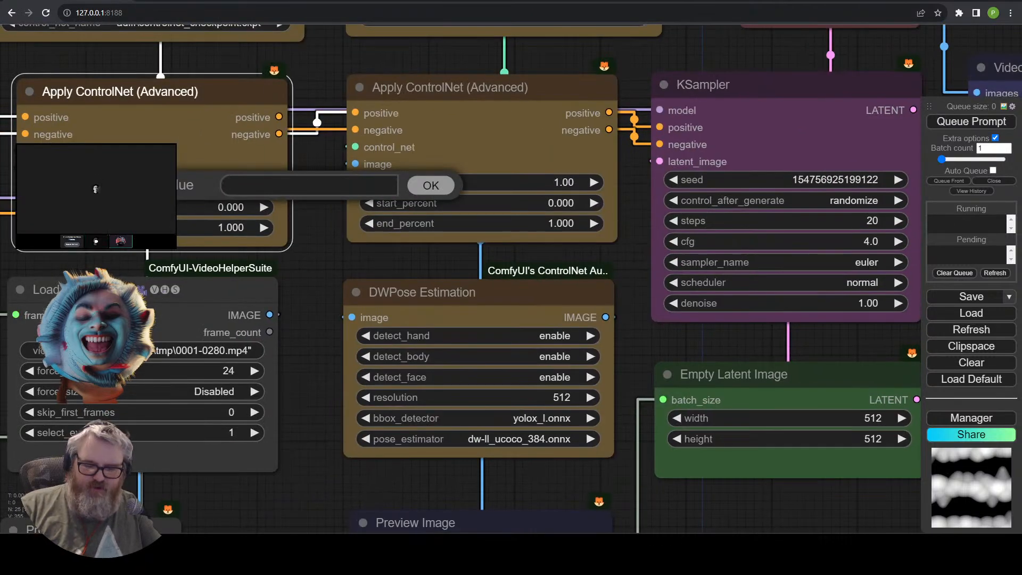
{"action": "type", "text": "0.25"}
{"action": "key", "text": "Return"}
{"action": "scroll", "coordinate": [266, 242], "scroll_direction": "down", "scroll_amount": 4}
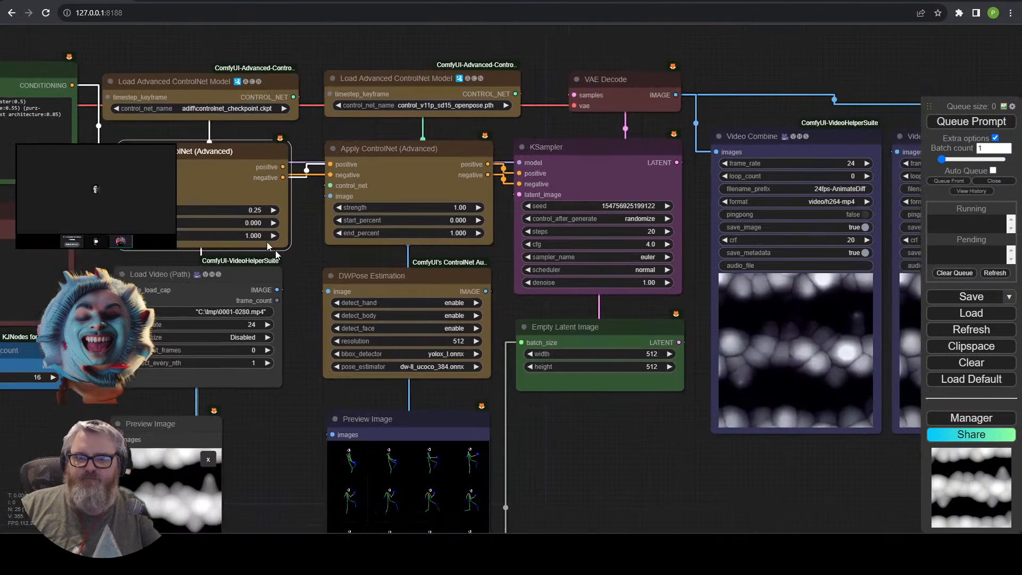
Queue the prompt again and leaf through the enlarged frames in the Preview Image node under Load Video (Path).
{"action": "left_click_drag", "start_coordinate": [266, 242], "coordinate": [192, 194]}
{"action": "left_click", "coordinate": [971, 122]}
{"action": "left_click_drag", "start_coordinate": [682, 447], "coordinate": [1011, 122]}
{"action": "scroll", "coordinate": [401, 445], "scroll_direction": "up", "scroll_amount": 4}
{"action": "scroll", "coordinate": [362, 507], "scroll_direction": "up", "scroll_amount": 4}
{"action": "scroll", "coordinate": [462, 519], "scroll_direction": "down", "scroll_amount": 2}
{"action": "scroll", "coordinate": [403, 223], "scroll_direction": "down", "scroll_amount": 1}
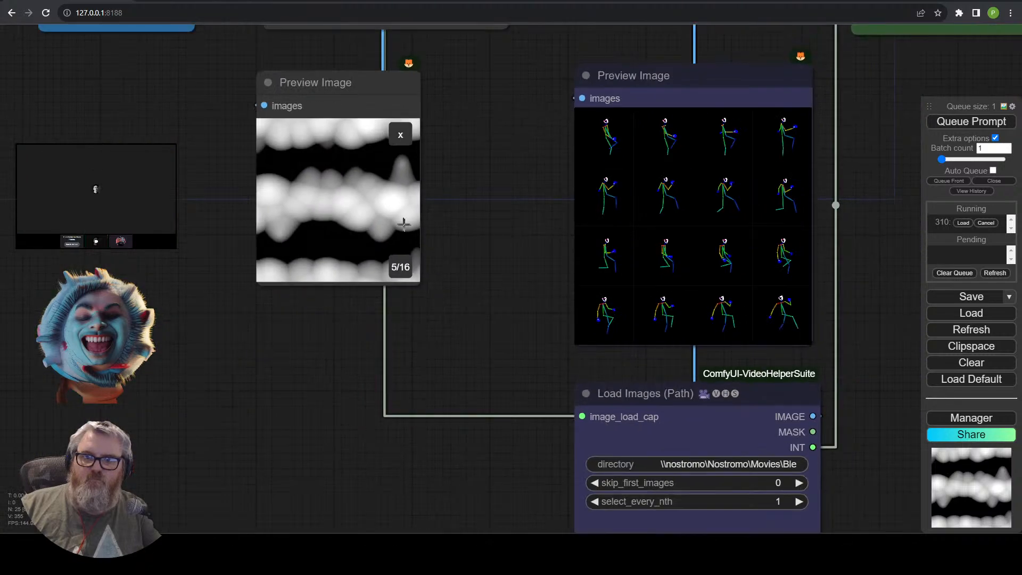
{"action": "left_click", "coordinate": [404, 224]}
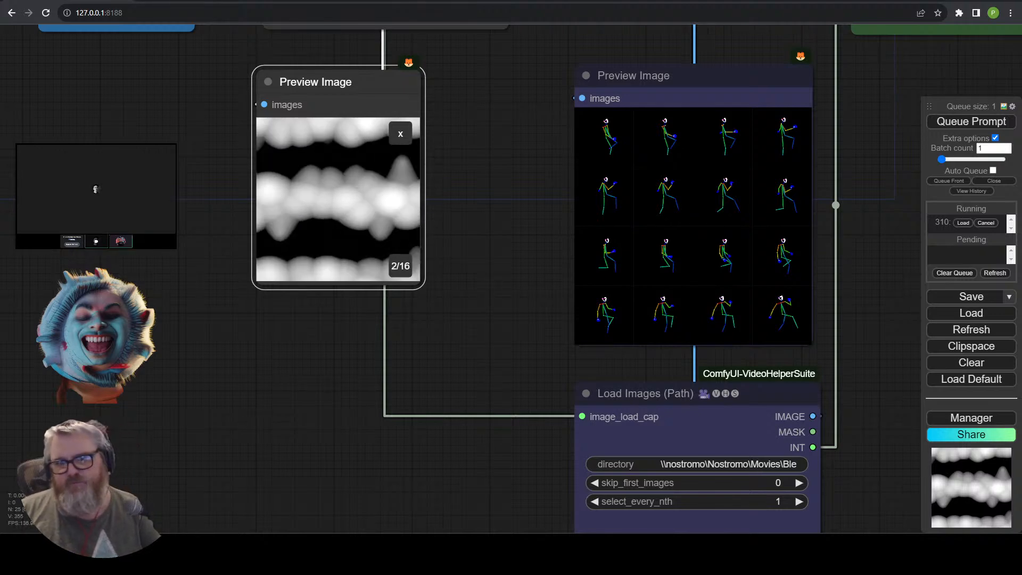
Examine the new animation in the 24fps-AnimateDiff Video Combine node beside the FILM-2x-AnimateDiff one.
{"action": "scroll", "coordinate": [487, 184], "scroll_direction": "right", "scroll_amount": 10}
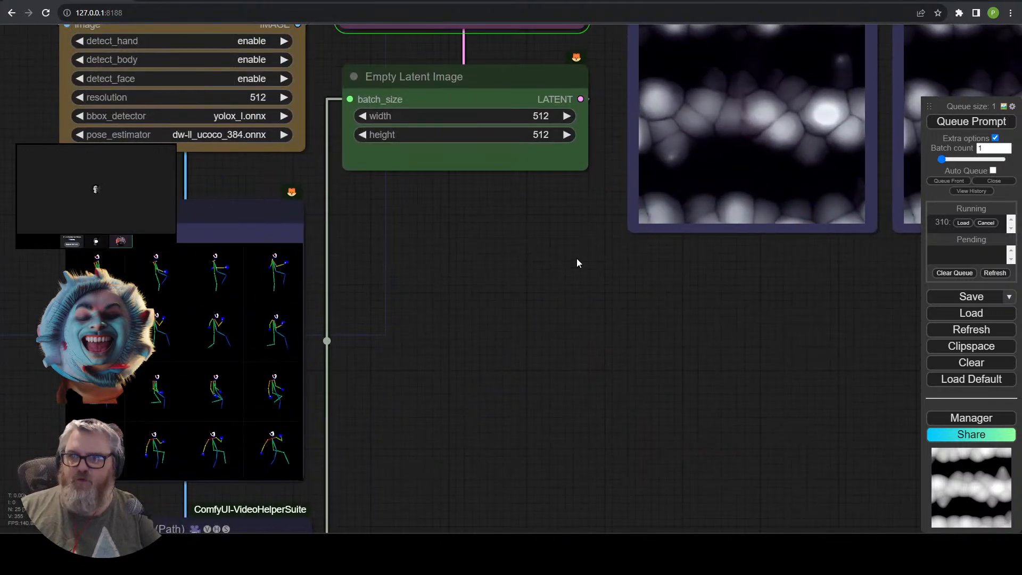
{"action": "scroll", "coordinate": [577, 263], "scroll_direction": "right", "scroll_amount": 4}
{"action": "scroll", "coordinate": [511, 383], "scroll_direction": "right", "scroll_amount": 3}
{"action": "scroll", "coordinate": [511, 383], "scroll_direction": "up", "scroll_amount": 2}
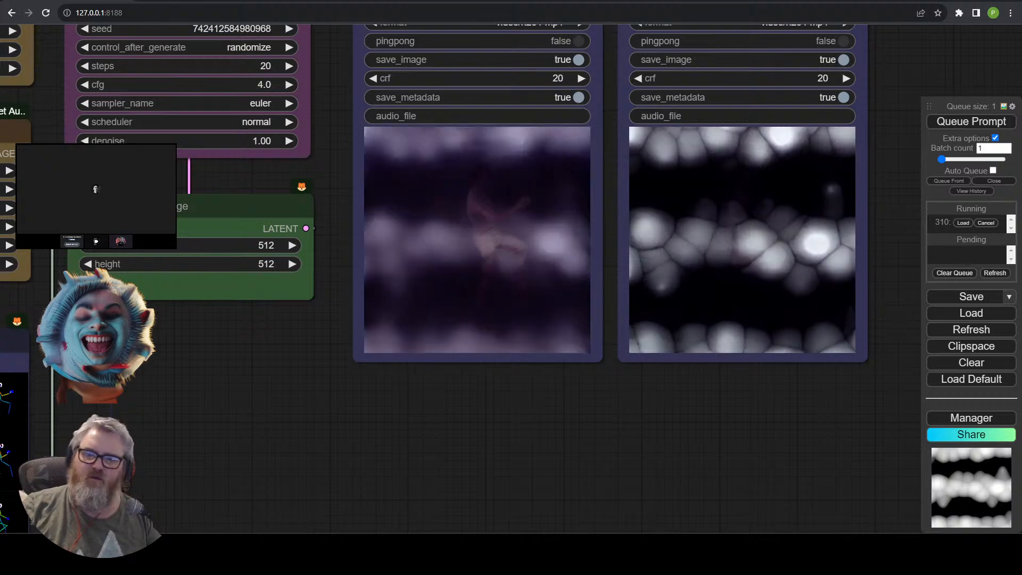
{"action": "left_click_drag", "start_coordinate": [503, 398], "coordinate": [461, 503]}
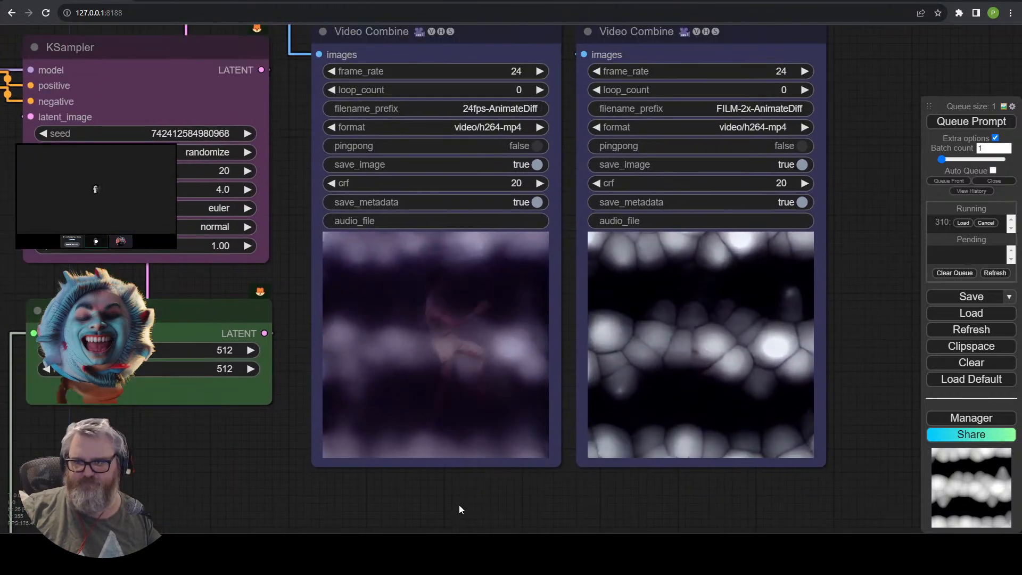
Delete the whole OpenPose ControlNet branch, from its model loader down through DWPose Estimation, Load Images (Path) and both preview nodes.
{"action": "scroll", "coordinate": [121, 474], "scroll_direction": "down", "scroll_amount": 3}
{"action": "left_click_drag", "start_coordinate": [120, 475], "coordinate": [543, 336]}
{"action": "scroll", "coordinate": [531, 369], "scroll_direction": "down", "scroll_amount": 8}
{"action": "left_click_drag", "start_coordinate": [531, 369], "coordinate": [535, 330]}
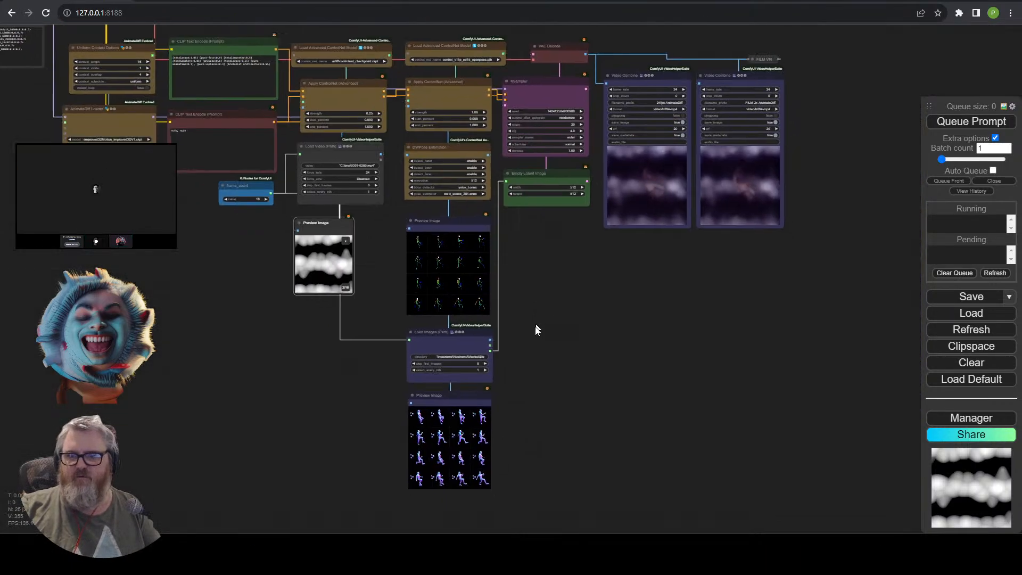
{"action": "left_click_drag", "start_coordinate": [451, 513], "coordinate": [435, 42]}
{"action": "key", "text": "Delete"}
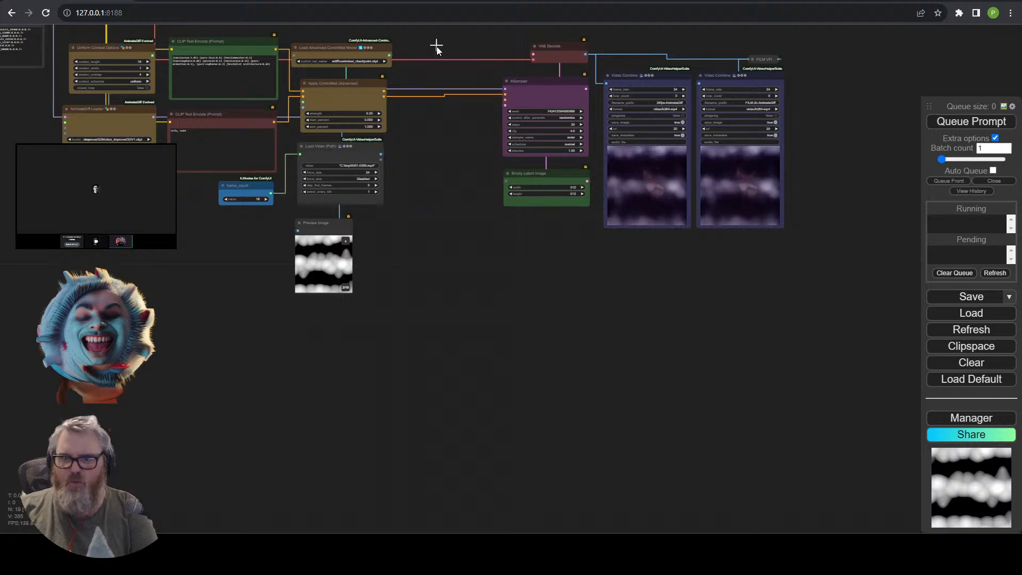
Connect the remaining Apply ControlNet (Advanced) node's negative output to the KSampler and move the ControlNet and video nodes closer to it.
{"action": "scroll", "coordinate": [421, 144], "scroll_direction": "up", "scroll_amount": 3}
{"action": "left_click_drag", "start_coordinate": [422, 145], "coordinate": [380, 326]}
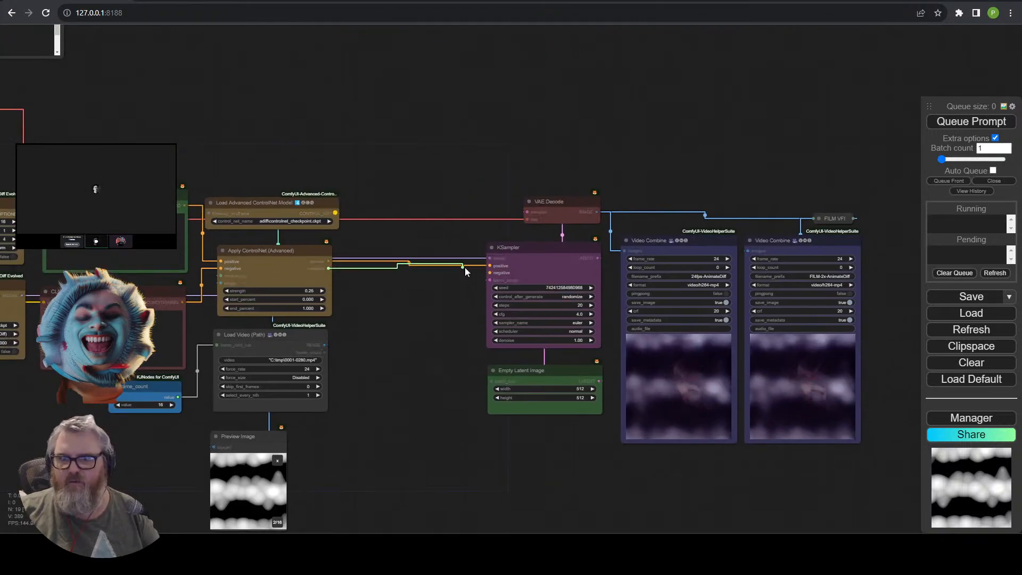
{"action": "left_click_drag", "start_coordinate": [489, 272], "coordinate": [489, 273]}
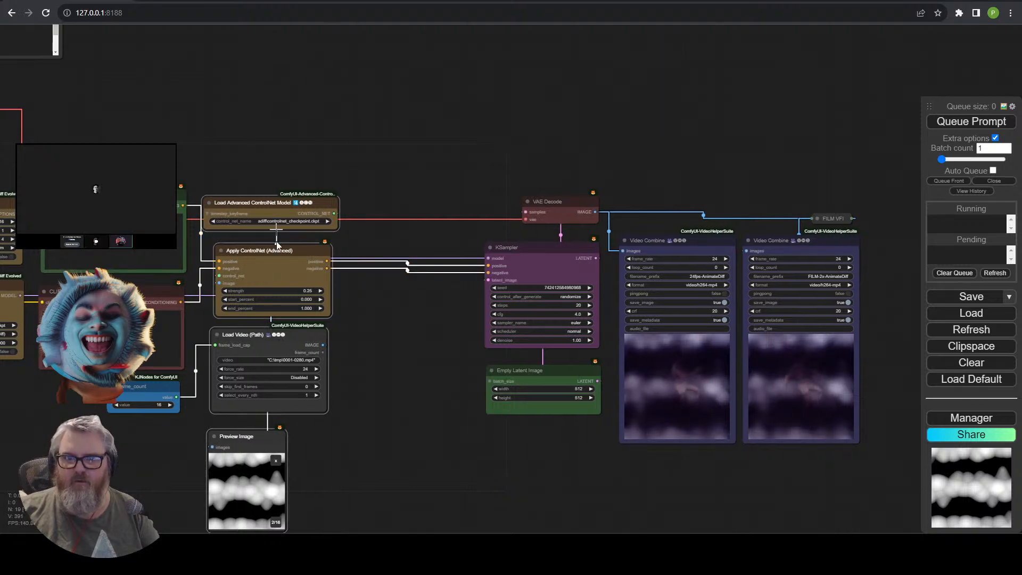
{"action": "left_click_drag", "start_coordinate": [291, 288], "coordinate": [380, 214]}
Set the Apply ControlNet (Advanced) strength to 0.50 and queue the prompt.
{"action": "left_click", "coordinate": [387, 217]}
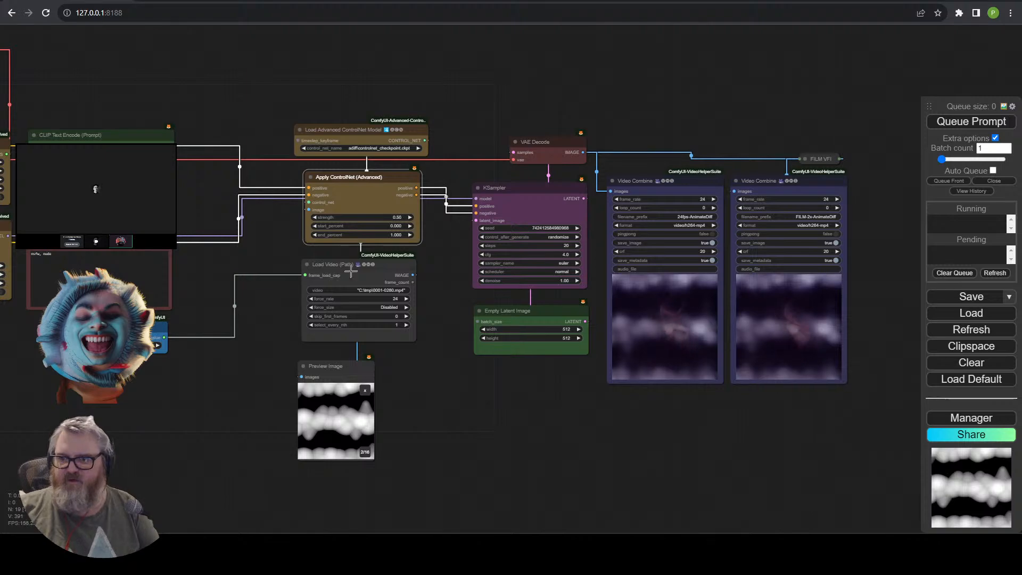
{"action": "left_click", "coordinate": [979, 124]}
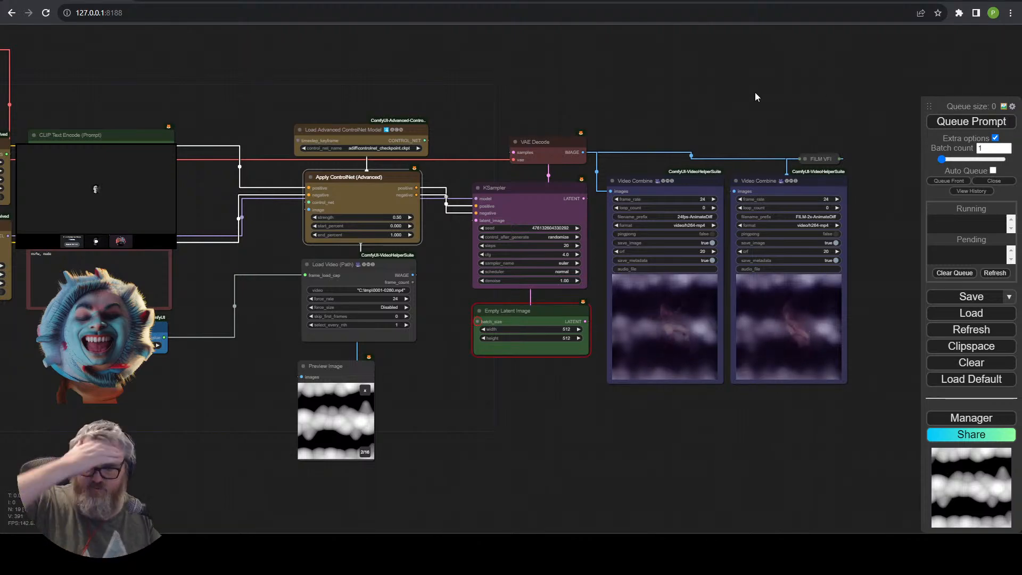
Feed the Empty Latent Image's batch_size from the frame_count node, moved beside Load Video (Path), and queue the prompt.
{"action": "scroll", "coordinate": [445, 314], "scroll_direction": "up", "scroll_amount": 3}
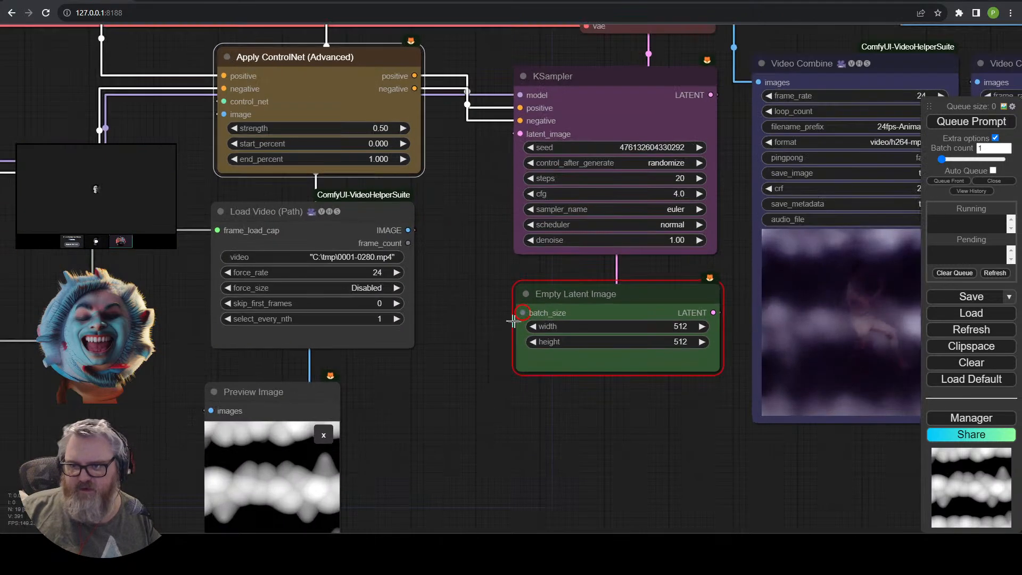
{"action": "scroll", "coordinate": [202, 416], "scroll_direction": "down", "scroll_amount": 1}
{"action": "left_click_drag", "start_coordinate": [81, 342], "coordinate": [499, 322]}
{"action": "mouse_move", "coordinate": [21, 328]}
{"action": "left_mouse_down"}
{"action": "mouse_move", "coordinate": [152, 284]}
{"action": "mouse_move", "coordinate": [162, 262]}
{"action": "left_mouse_up"}
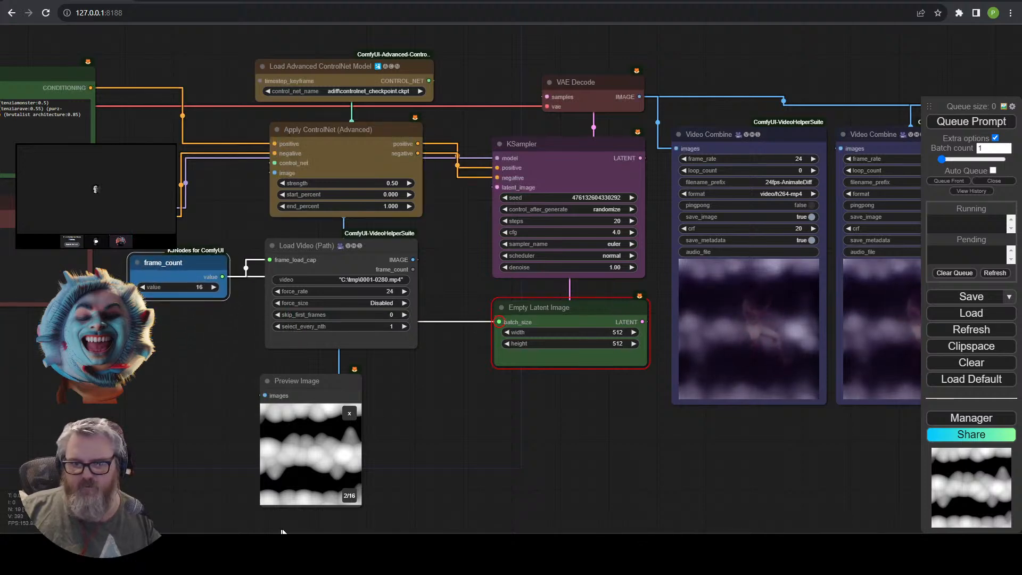
{"action": "right_click", "coordinate": [861, 182]}
{"action": "key", "text": "ctrl+Return"}
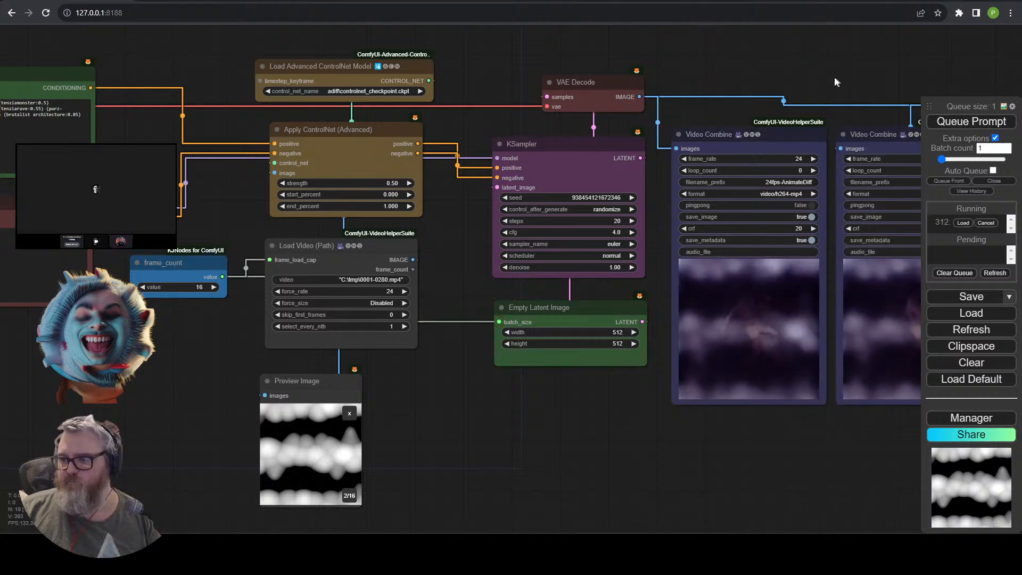
Move both CLIP Text Encode (Prompt) nodes together closer to the ControlNet nodes.
{"action": "scroll", "coordinate": [662, 285], "scroll_direction": "down", "scroll_amount": 4}
{"action": "left_click_drag", "start_coordinate": [527, 459], "coordinate": [679, 469]}
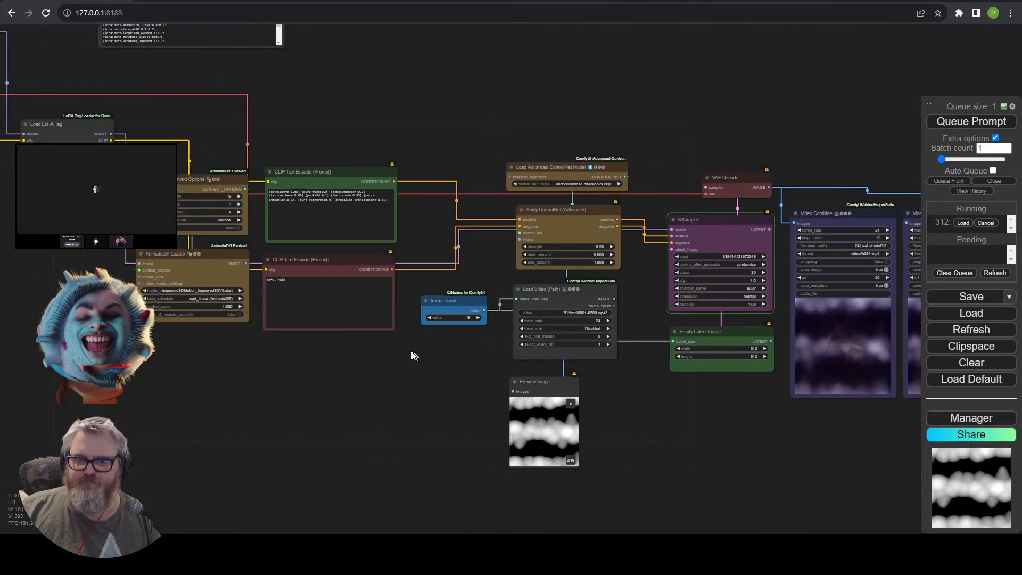
{"action": "left_click_drag", "start_coordinate": [364, 71], "coordinate": [362, 73]}
{"action": "left_click_drag", "start_coordinate": [361, 171], "coordinate": [448, 121]}
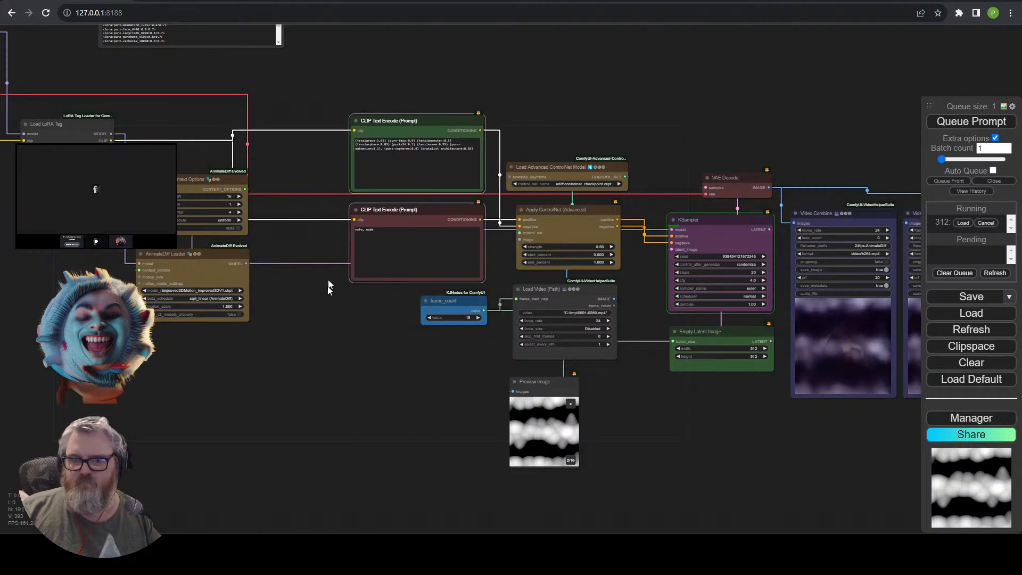
{"action": "left_click", "coordinate": [328, 286]}
Move the AnimateDiff nodes, the connected Load LoRA Tag node and FreeU_V2 closer to the prompt nodes to compact the graph.
{"action": "mouse_move", "coordinate": [250, 362]}
{"action": "left_mouse_down"}
{"action": "mouse_move", "coordinate": [207, 264]}
{"action": "mouse_move", "coordinate": [189, 182]}
{"action": "mouse_move", "coordinate": [279, 130]}
{"action": "left_mouse_up"}
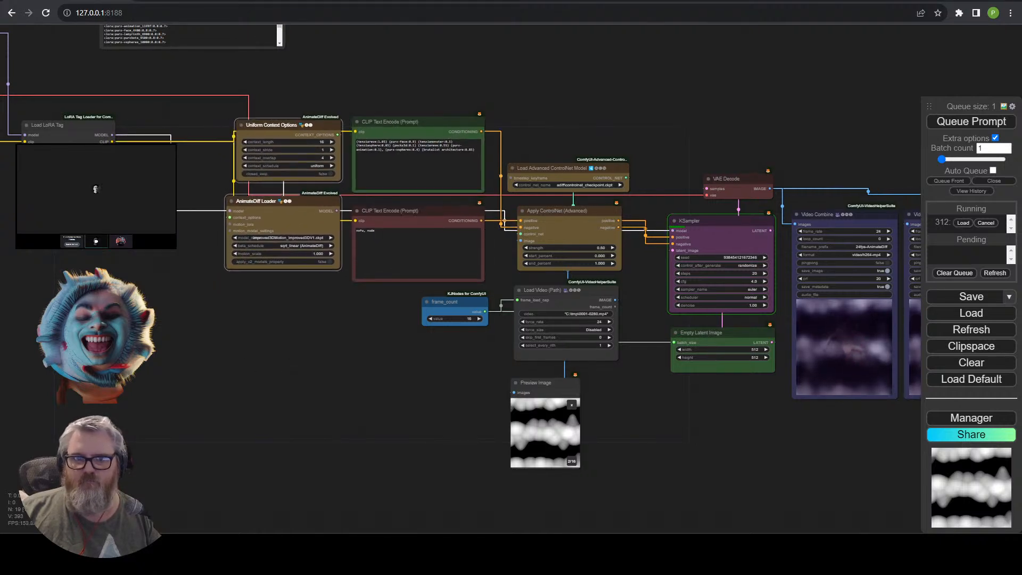
{"action": "left_click", "coordinate": [205, 117]}
{"action": "left_click_drag", "start_coordinate": [75, 133], "coordinate": [165, 140]}
{"action": "left_click_drag", "start_coordinate": [156, 102], "coordinate": [357, 216]}
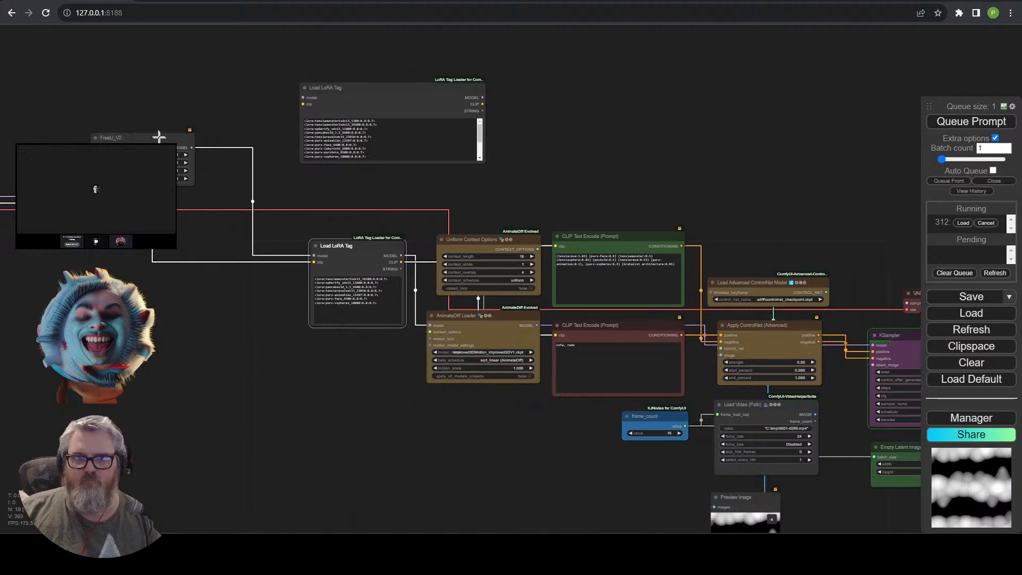
{"action": "left_click_drag", "start_coordinate": [159, 136], "coordinate": [260, 247]}
{"action": "left_click_drag", "start_coordinate": [225, 216], "coordinate": [424, 289]}
{"action": "left_click_drag", "start_coordinate": [633, 253], "coordinate": [47, 171]}
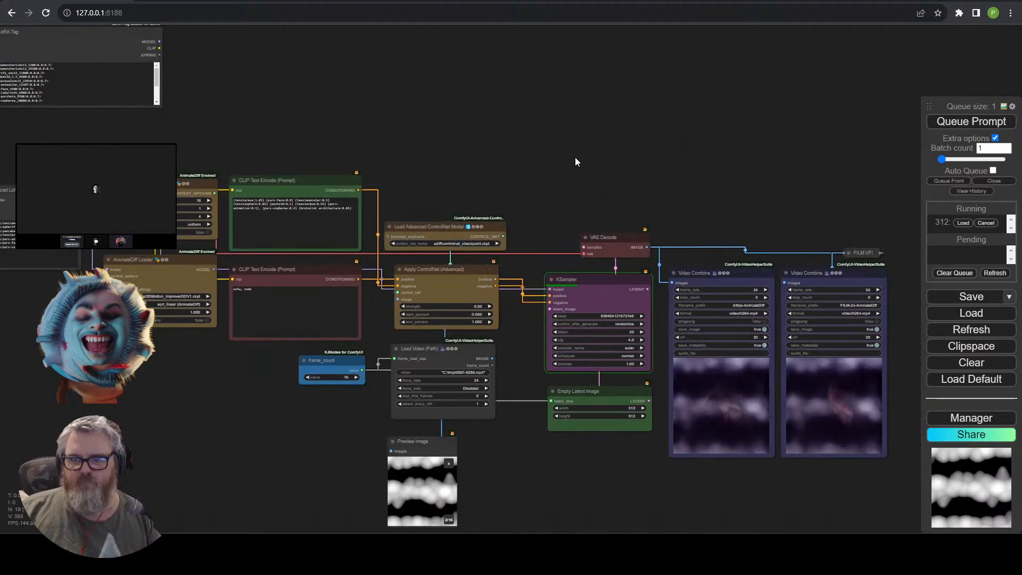
Widen the Preview Image node under Load Video (Path) and return it to the grid of all frames.
{"action": "scroll", "coordinate": [575, 160], "scroll_direction": "up", "scroll_amount": 3}
{"action": "left_click_drag", "start_coordinate": [596, 150], "coordinate": [621, 95]}
{"action": "left_click_drag", "start_coordinate": [535, 143], "coordinate": [564, 94]}
{"action": "left_click_drag", "start_coordinate": [415, 100], "coordinate": [513, 55]}
{"action": "scroll", "coordinate": [305, 424], "scroll_direction": "down", "scroll_amount": 3}
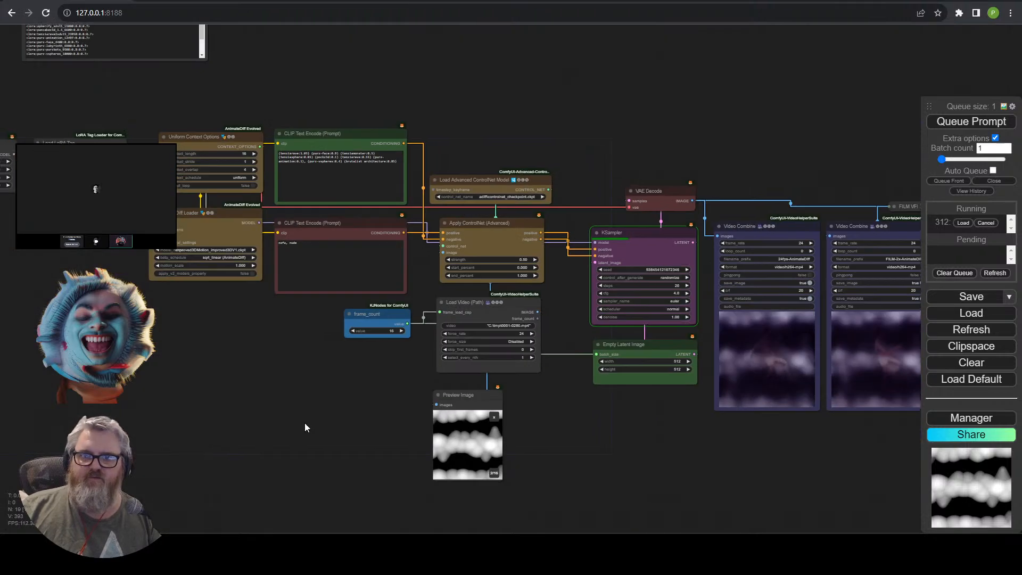
{"action": "left_click_drag", "start_coordinate": [305, 427], "coordinate": [372, 458]}
{"action": "mouse_move", "coordinate": [549, 441]}
{"action": "left_mouse_down"}
{"action": "mouse_move", "coordinate": [588, 435]}
{"action": "mouse_move", "coordinate": [553, 430]}
{"action": "left_mouse_up"}
{"action": "left_click_drag", "start_coordinate": [574, 502], "coordinate": [606, 513]}
{"action": "left_click", "coordinate": [600, 438]}
{"action": "scroll", "coordinate": [669, 449], "scroll_direction": "up", "scroll_amount": 2}
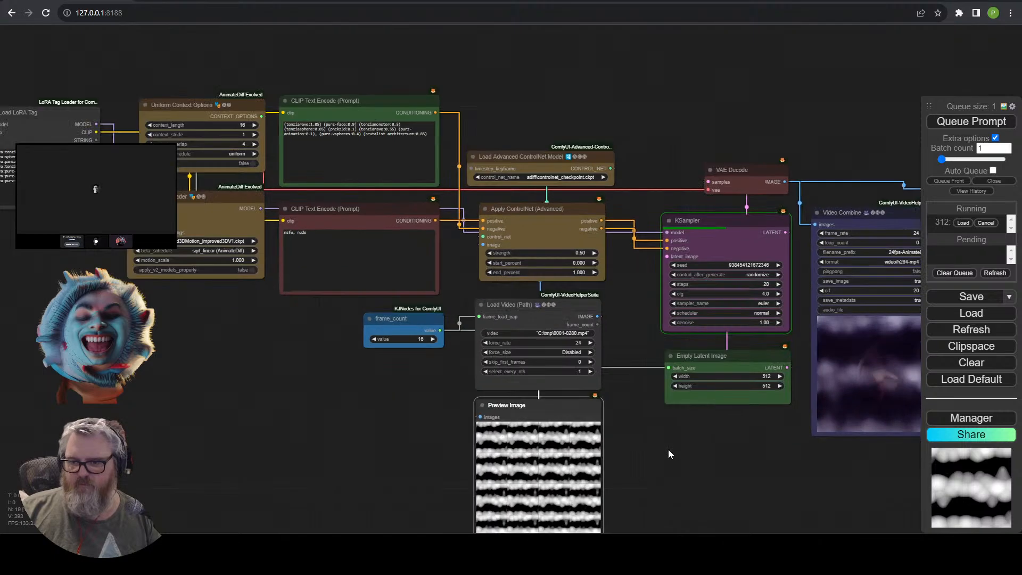
Check the new animation in the Video Combine nodes and set the Apply ControlNet (Advanced) strength to 1.
{"action": "left_click_drag", "start_coordinate": [669, 448], "coordinate": [746, 26]}
{"action": "left_click_drag", "start_coordinate": [568, 216], "coordinate": [531, 216]}
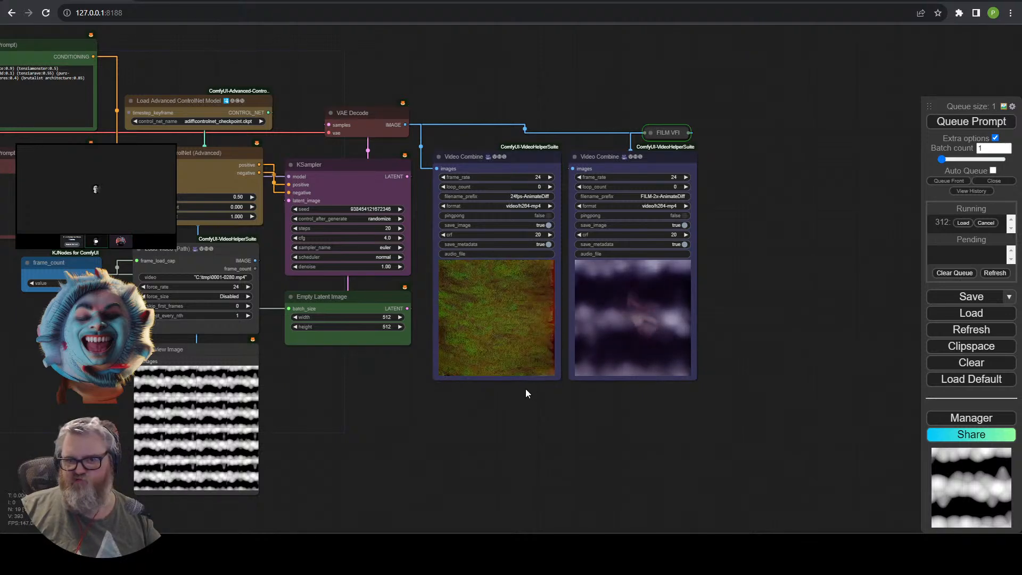
{"action": "left_click", "coordinate": [240, 197]}
{"action": "key", "text": "BackSpace"}
{"action": "key", "text": "BackSpace"}
{"action": "key", "text": "BackSpace"}
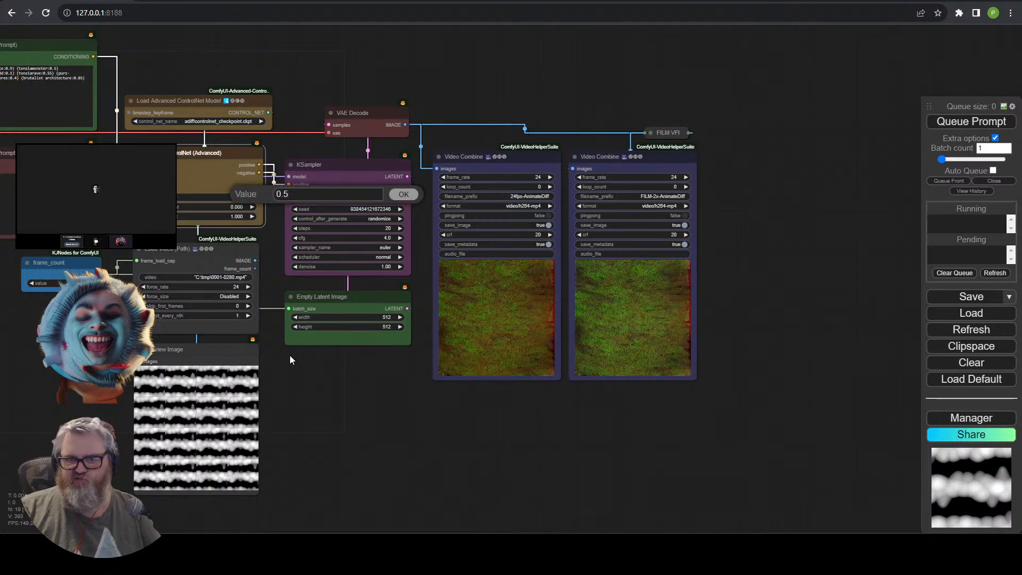
{"action": "type", "text": "1"}
{"action": "key", "text": "Return"}
Remove every LoRA tag except <lora:tenziamonster2sdv15_39200:0.8:0.7> from the Load LoRA Tag node that feeds AnimateDiff Loader.
{"action": "left_click_drag", "start_coordinate": [290, 355], "coordinate": [518, 461]}
{"action": "left_click_drag", "start_coordinate": [374, 273], "coordinate": [368, 278]}
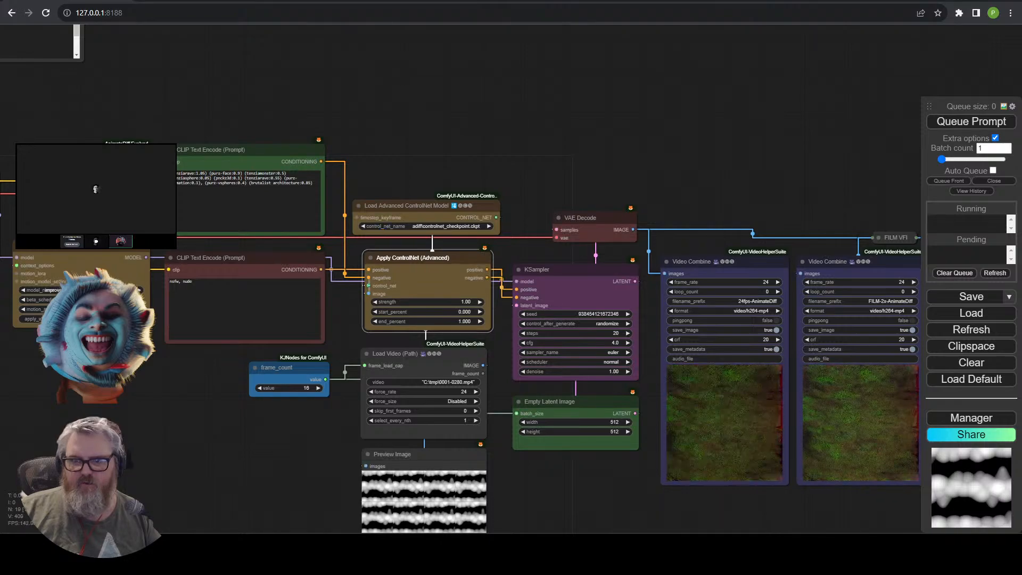
{"action": "left_click_drag", "start_coordinate": [94, 367], "coordinate": [269, 443]}
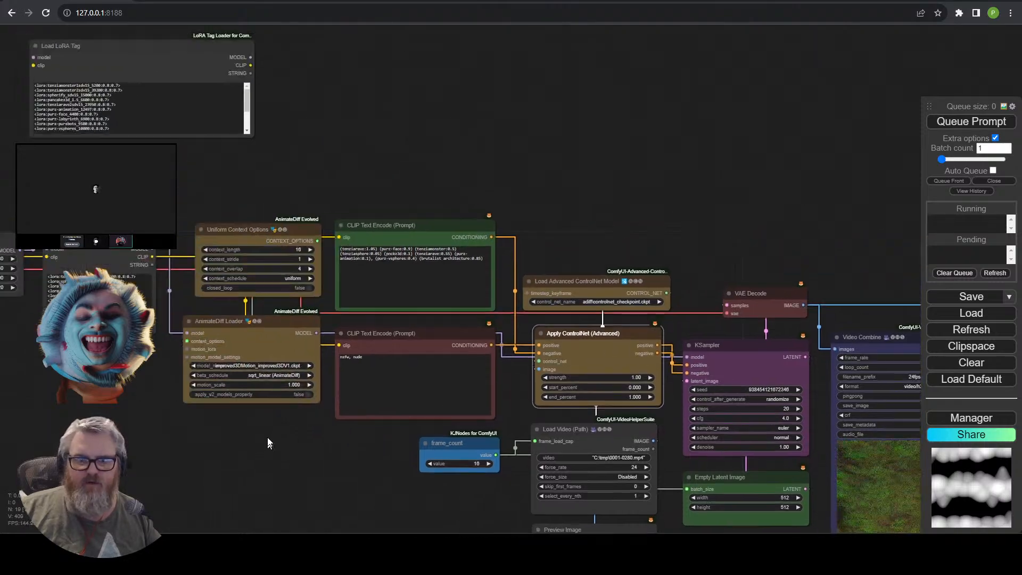
{"action": "left_click_drag", "start_coordinate": [80, 335], "coordinate": [298, 364]}
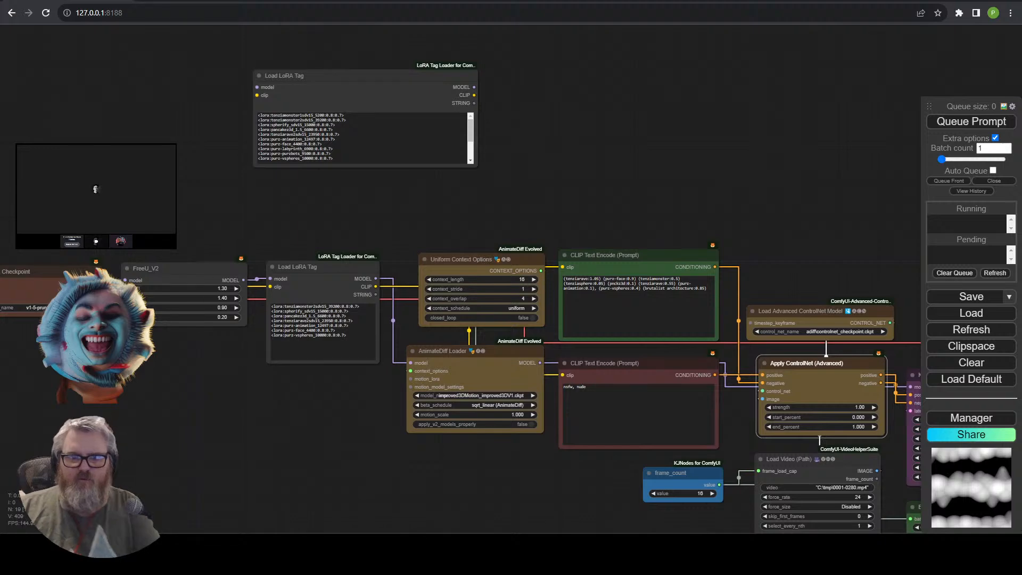
{"action": "left_click_drag", "start_coordinate": [145, 269], "coordinate": [145, 267]}
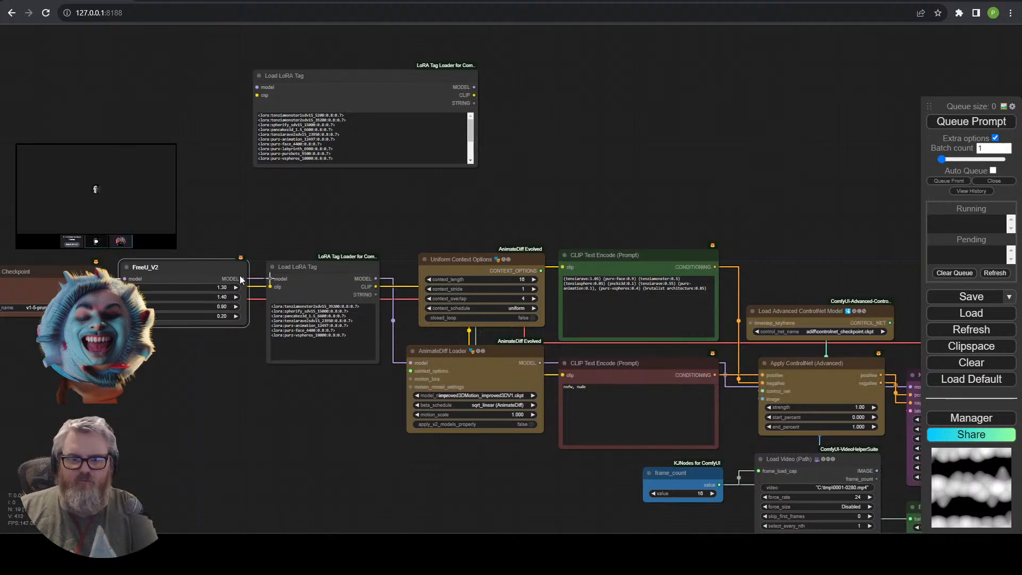
{"action": "scroll", "coordinate": [344, 367], "scroll_direction": "up", "scroll_amount": 6}
{"action": "left_click_drag", "start_coordinate": [351, 319], "coordinate": [218, 278]}
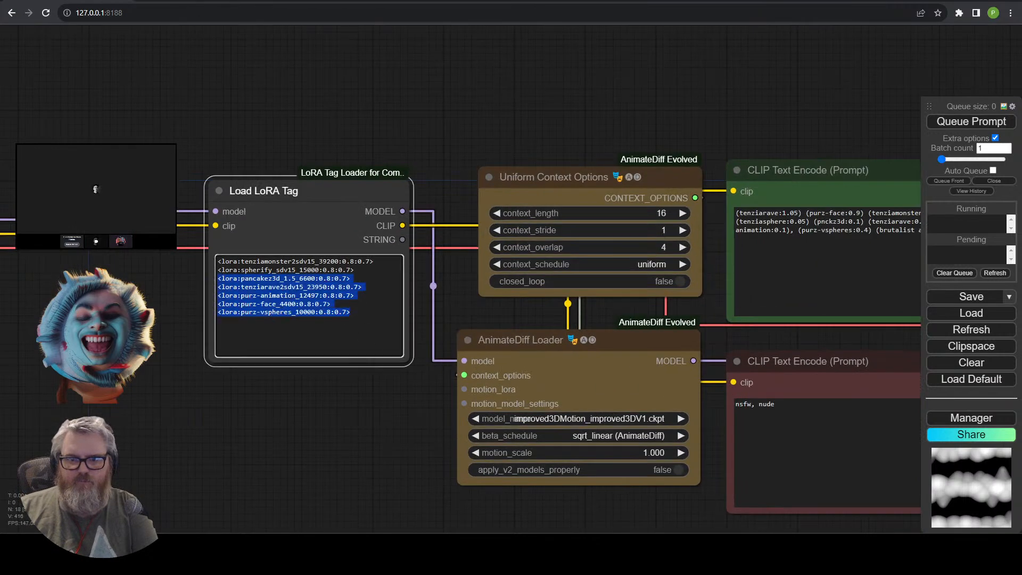
{"action": "key", "text": "shift+Up"}
{"action": "key", "text": "BackSpace"}
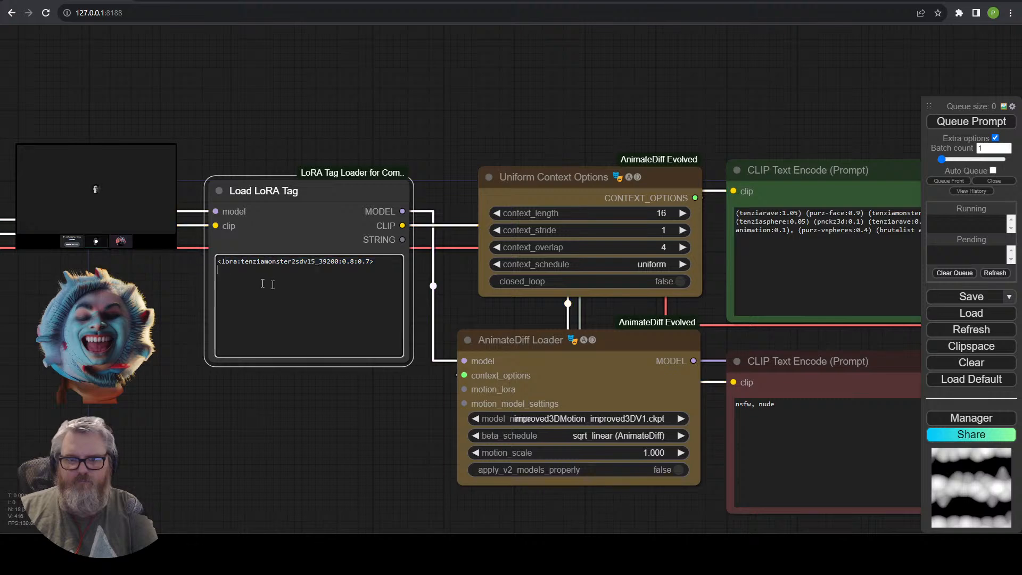
Reduce the positive prompt to "(tenziamonster:0.5) (brutalist architecture:0.85)" and queue the prompt.
{"action": "left_click_drag", "start_coordinate": [435, 319], "coordinate": [0, 337]}
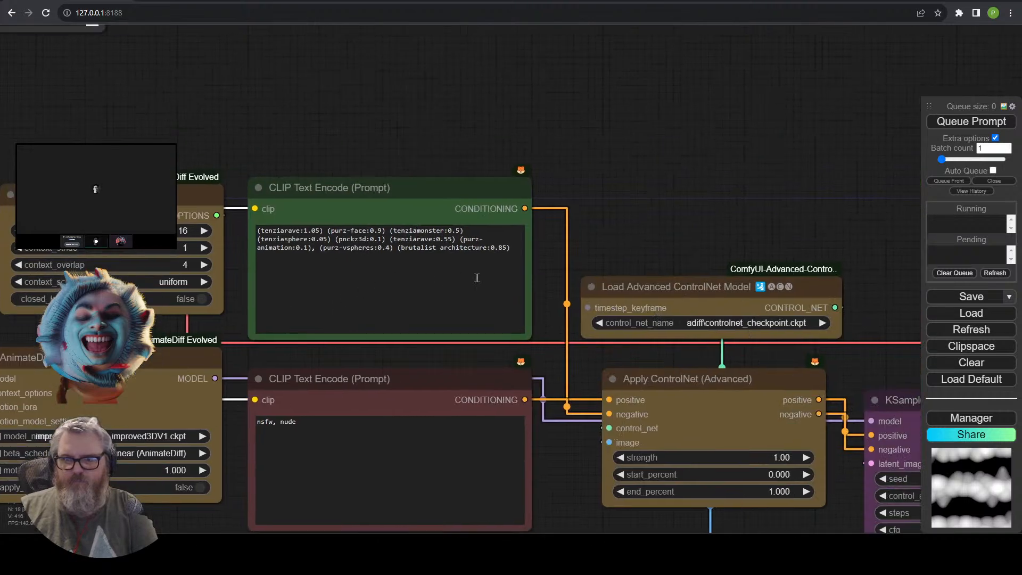
{"action": "left_click_drag", "start_coordinate": [393, 248], "coordinate": [258, 231]}
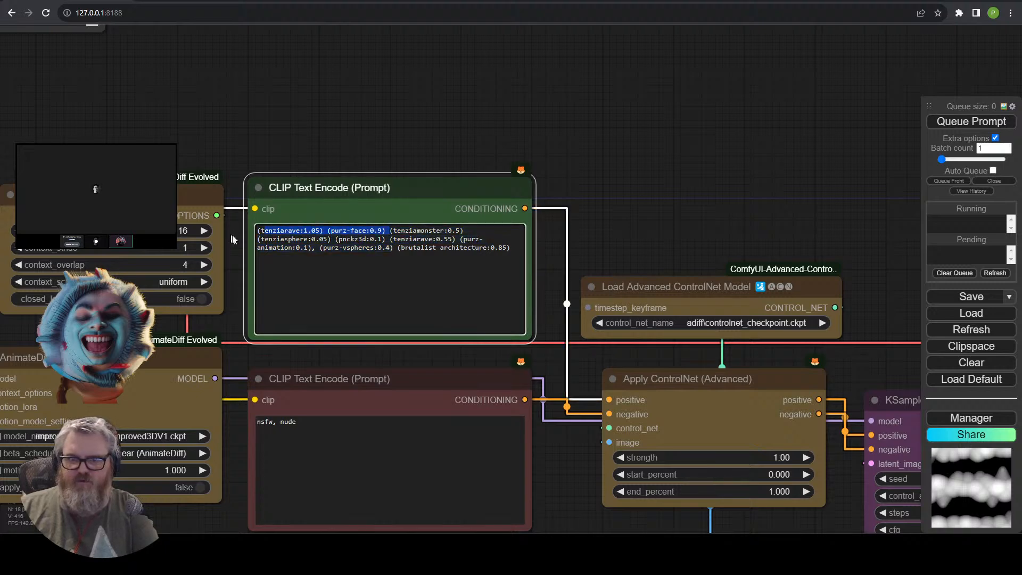
{"action": "key", "text": "BackSpace"}
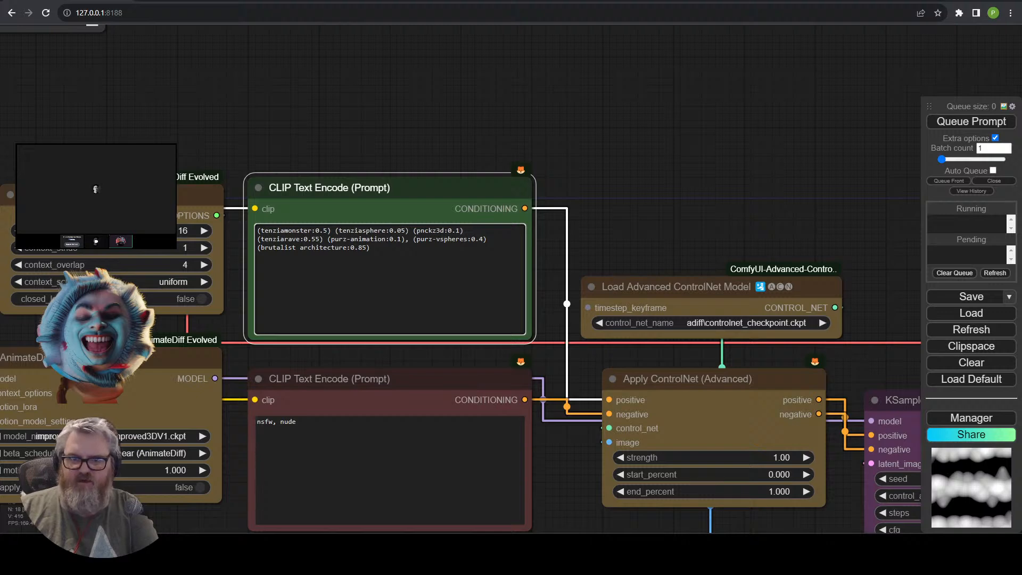
{"action": "left_click_drag", "start_coordinate": [331, 231], "coordinate": [495, 239]}
{"action": "key", "text": "BackSpace"}
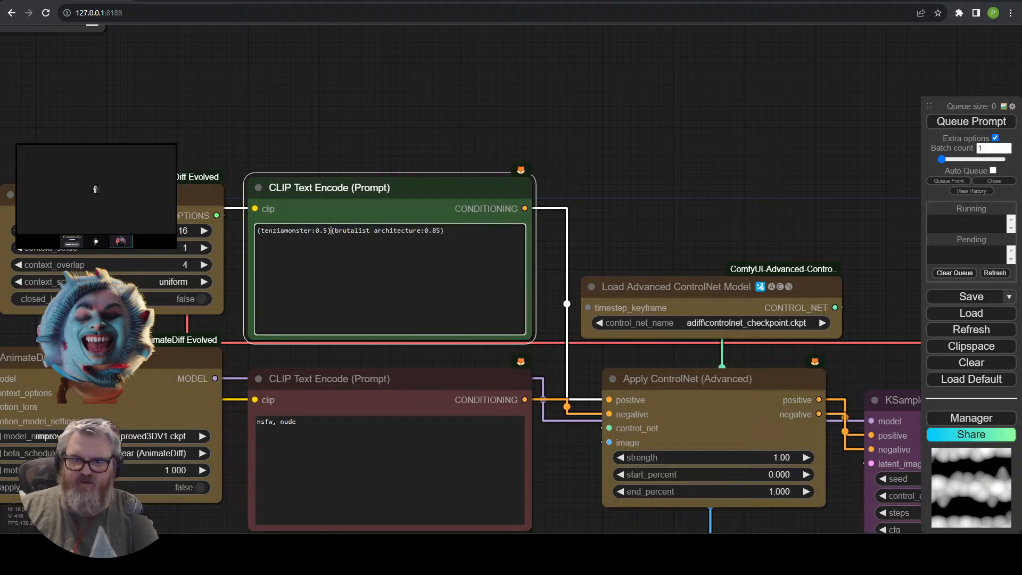
{"action": "scroll", "coordinate": [699, 161], "scroll_direction": "down", "scroll_amount": 3}
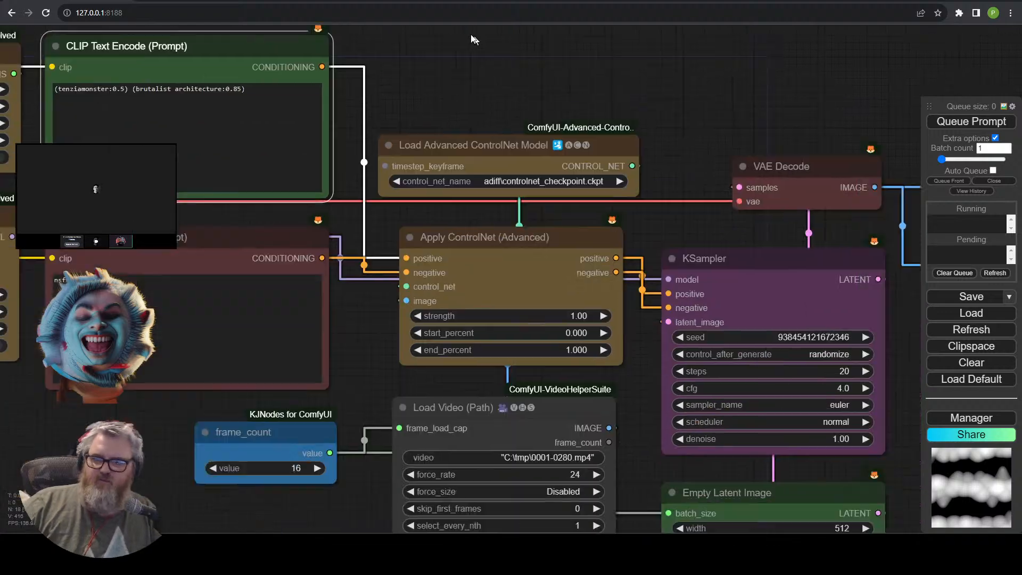
{"action": "left_click", "coordinate": [979, 127]}
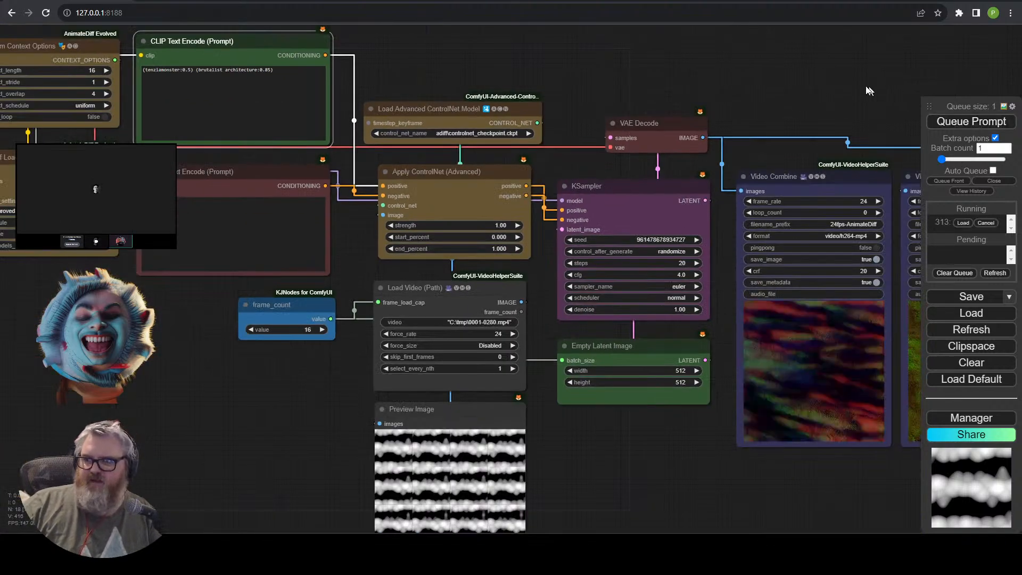
Examine the newly generated animation in both Video Combine nodes up close.
{"action": "left_click_drag", "start_coordinate": [876, 108], "coordinate": [740, 99]}
{"action": "scroll", "coordinate": [741, 101], "scroll_direction": "down", "scroll_amount": 4}
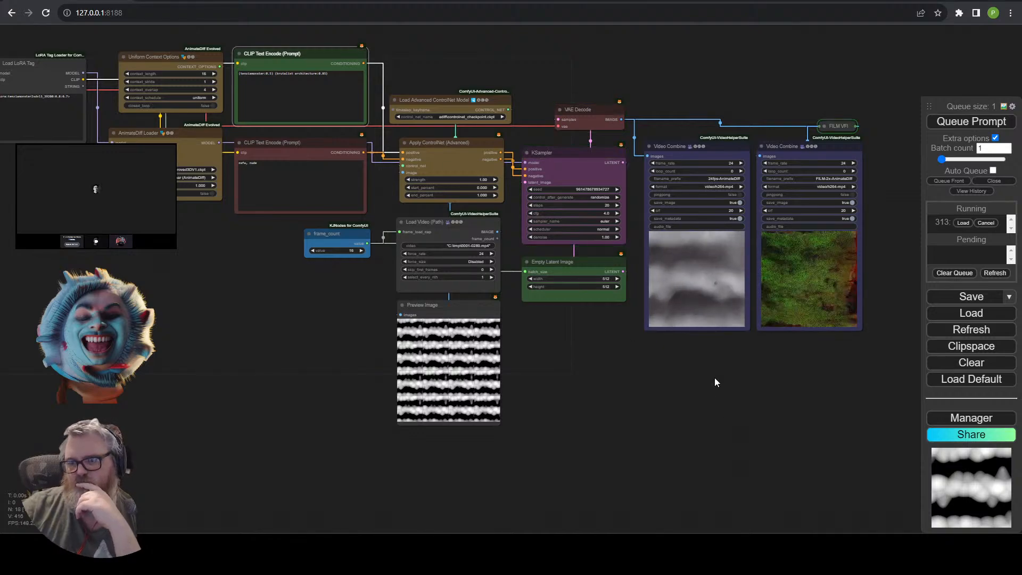
{"action": "scroll", "coordinate": [716, 367], "scroll_direction": "up", "scroll_amount": 9}
{"action": "left_click_drag", "start_coordinate": [717, 347], "coordinate": [420, 520]}
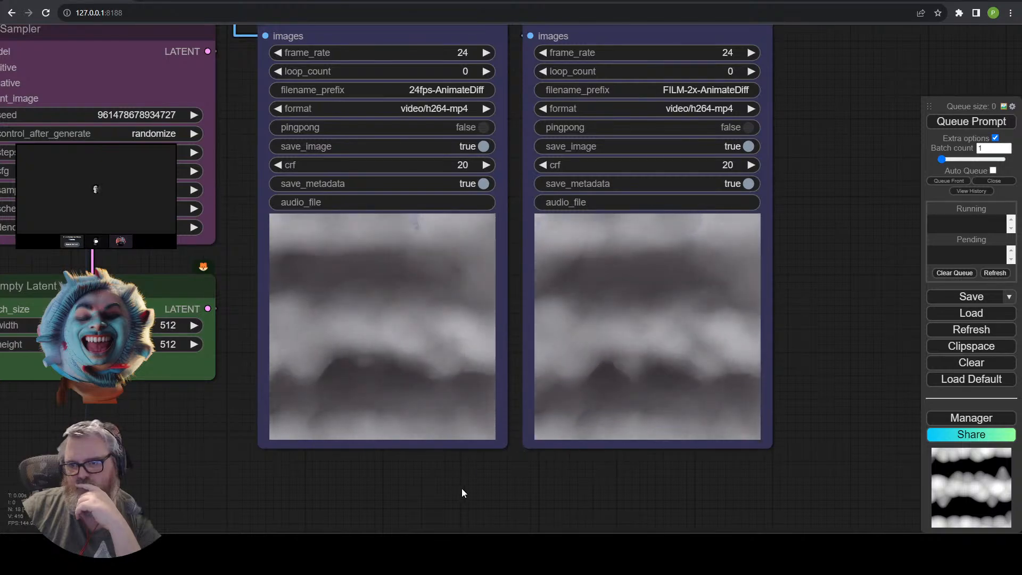
{"action": "scroll", "coordinate": [292, 486], "scroll_direction": "down", "scroll_amount": 4}
{"action": "left_click_drag", "start_coordinate": [240, 486], "coordinate": [490, 457]}
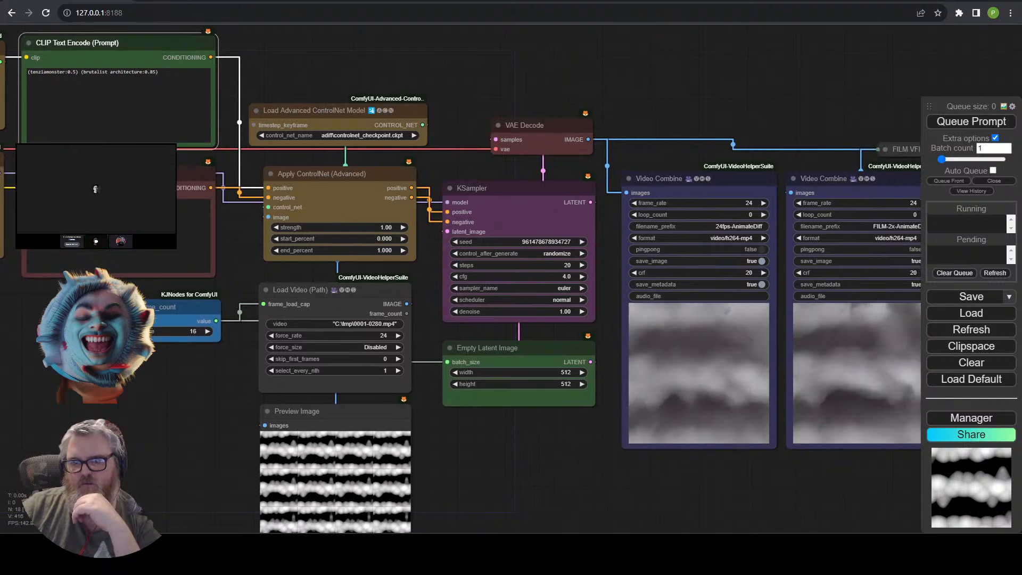
Switch the AnimateDiff Loader motion model to mm_sd_v15_v2.ckpt.
{"action": "left_click_drag", "start_coordinate": [452, 405], "coordinate": [312, 328]}
{"action": "scroll", "coordinate": [311, 328], "scroll_direction": "down", "scroll_amount": 3}
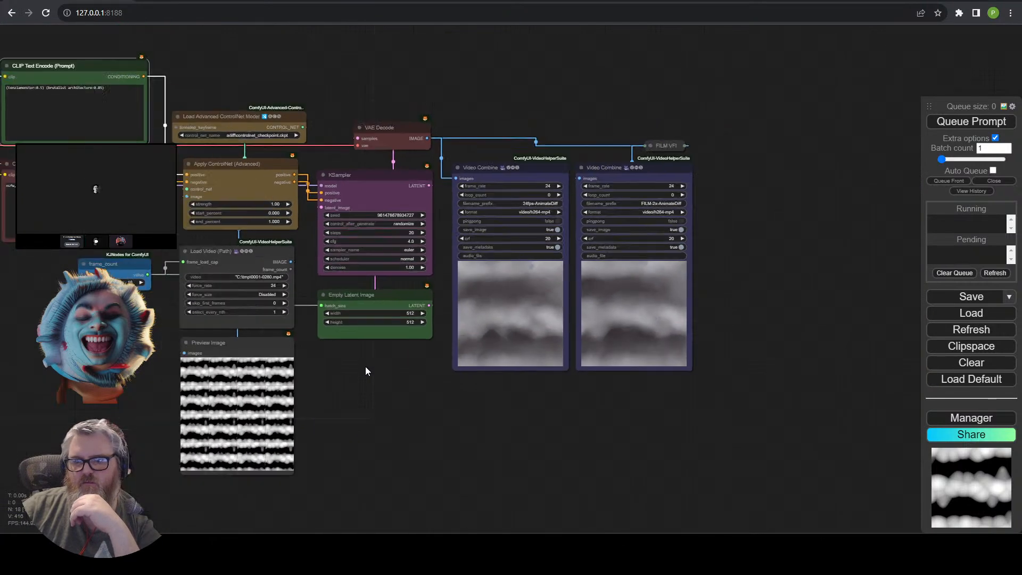
{"action": "left_click_drag", "start_coordinate": [365, 367], "coordinate": [684, 410]}
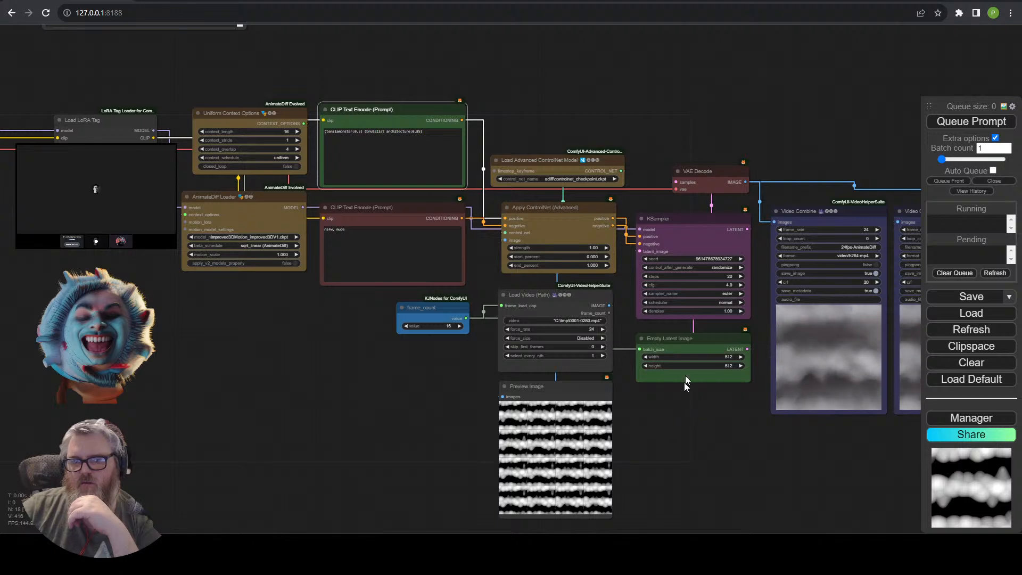
{"action": "left_click", "coordinate": [270, 236]}
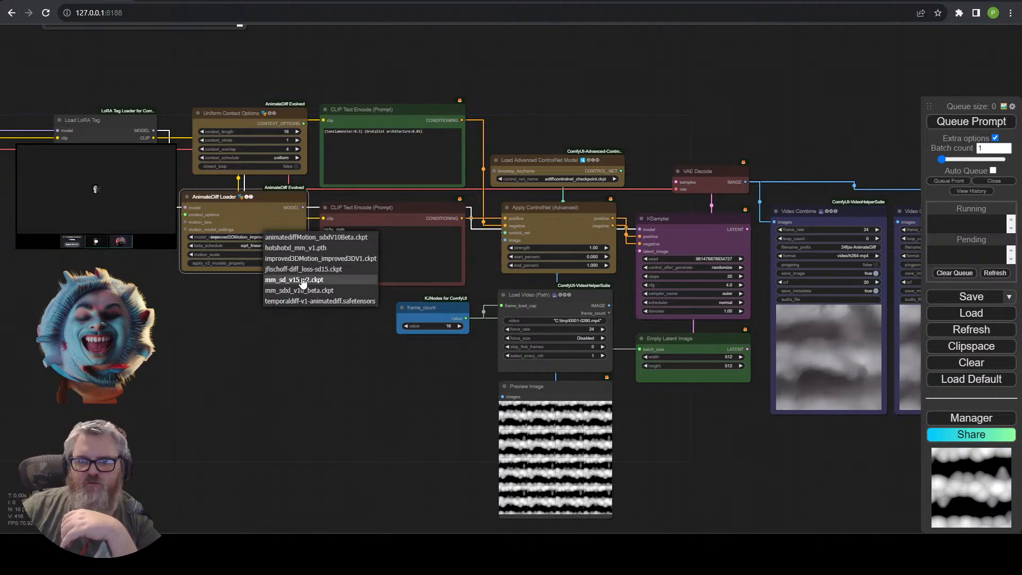
{"action": "left_click", "coordinate": [303, 280]}
Examine the model selected in Load Advanced ControlNet Model and the Apply ControlNet (Advanced) settings.
{"action": "scroll", "coordinate": [683, 397], "scroll_direction": "up", "scroll_amount": 5}
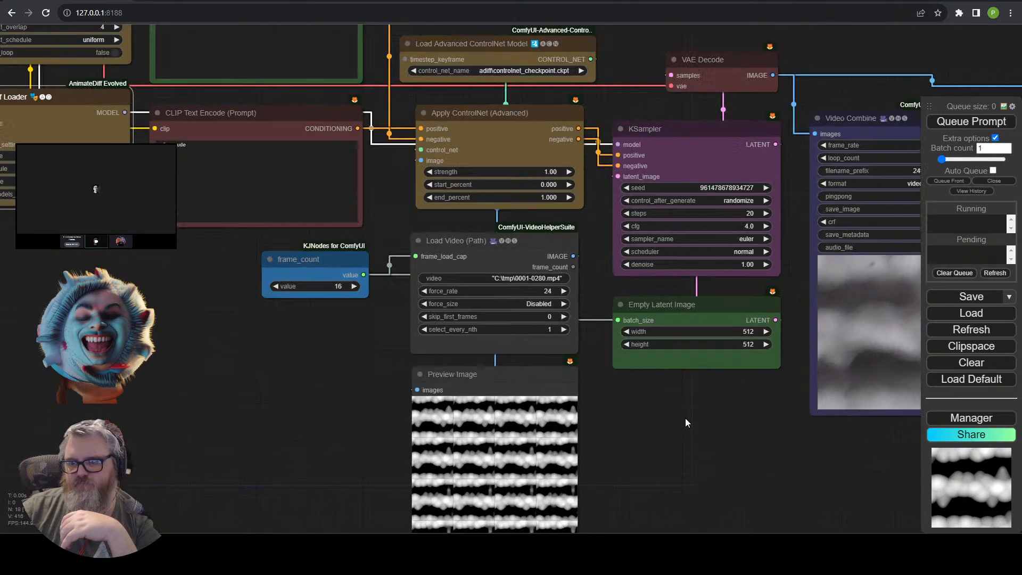
{"action": "scroll", "coordinate": [658, 411], "scroll_direction": "down", "scroll_amount": 3}
{"action": "scroll", "coordinate": [351, 374], "scroll_direction": "up", "scroll_amount": 3}
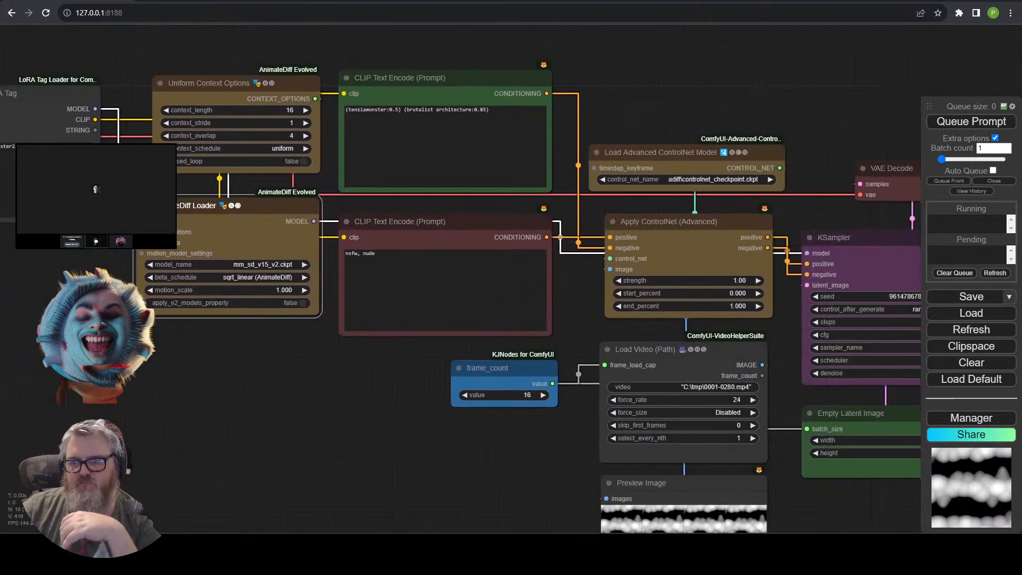
{"action": "scroll", "coordinate": [718, 189], "scroll_direction": "up", "scroll_amount": 10}
{"action": "left_click_drag", "start_coordinate": [657, 278], "coordinate": [586, 360]}
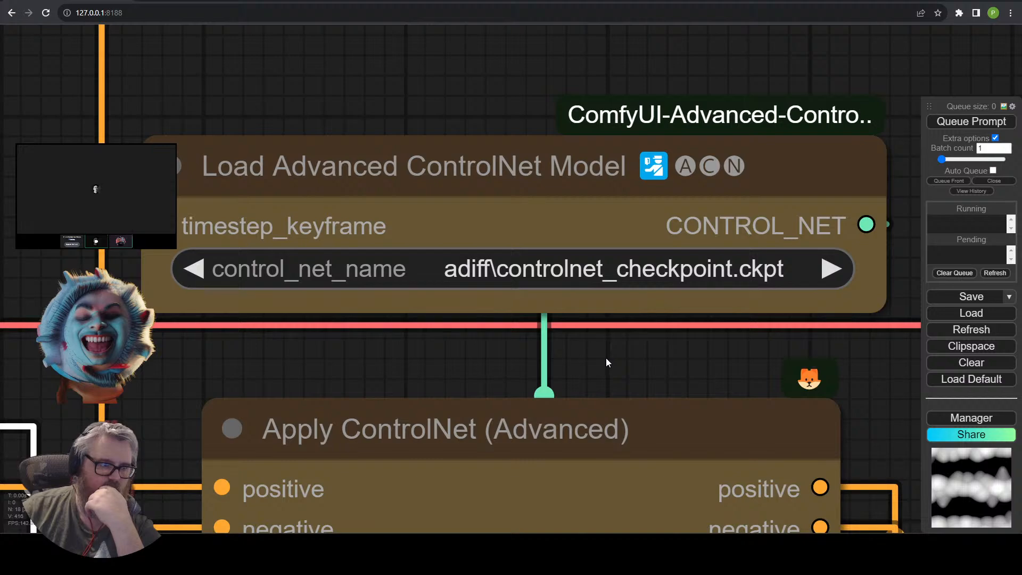
{"action": "scroll", "coordinate": [603, 363], "scroll_direction": "down", "scroll_amount": 3}
{"action": "left_click_drag", "start_coordinate": [602, 362], "coordinate": [459, 146]}
{"action": "scroll", "coordinate": [533, 318], "scroll_direction": "down", "scroll_amount": 2}
{"action": "scroll", "coordinate": [533, 318], "scroll_direction": "down", "scroll_amount": 5}
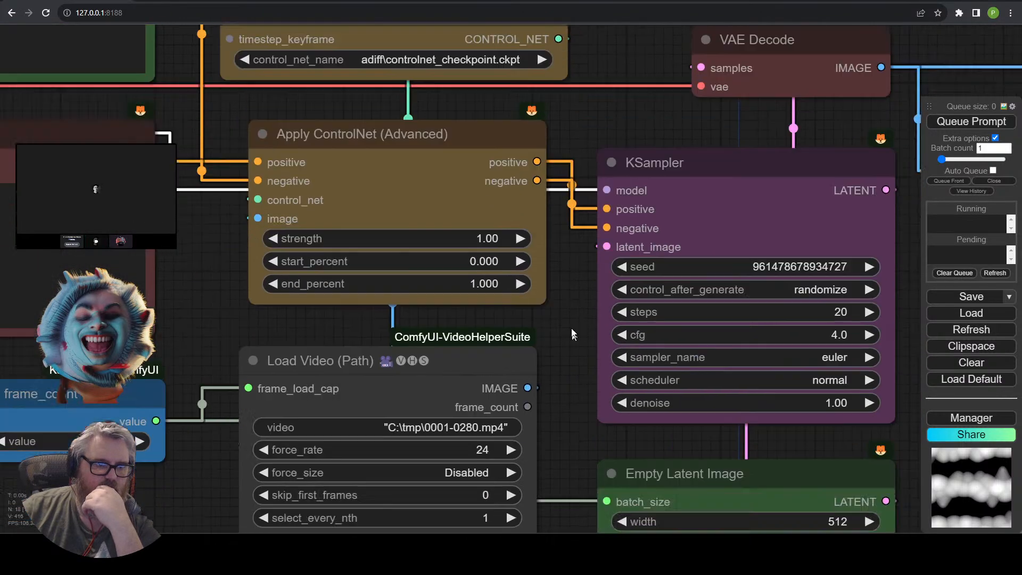
Enlarge a single frame in the Preview Image node and compare it with the Video Combine animations.
{"action": "left_click", "coordinate": [295, 421]}
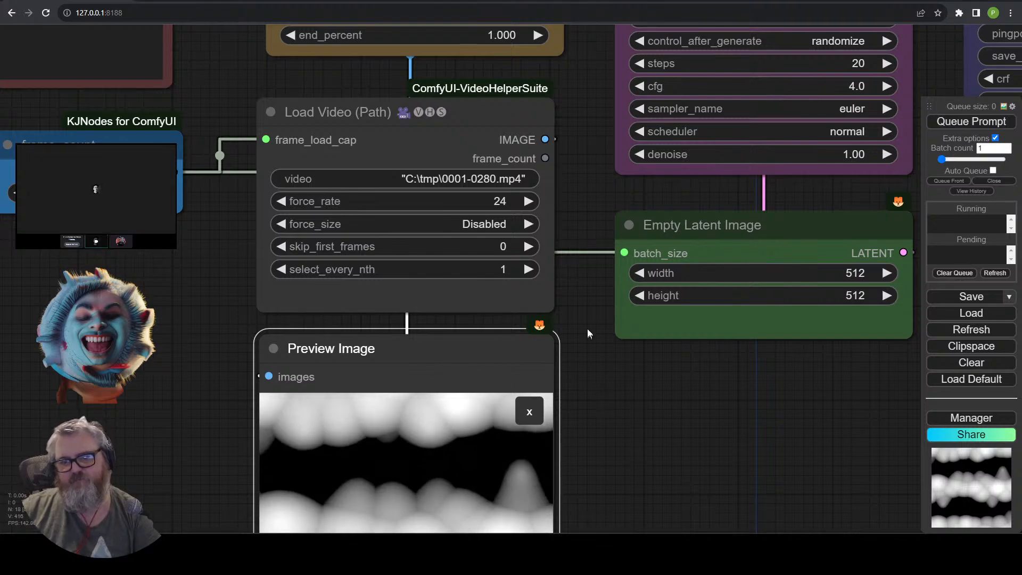
{"action": "scroll", "coordinate": [514, 309], "scroll_direction": "down", "scroll_amount": 3}
{"action": "scroll", "coordinate": [517, 325], "scroll_direction": "down", "scroll_amount": 2}
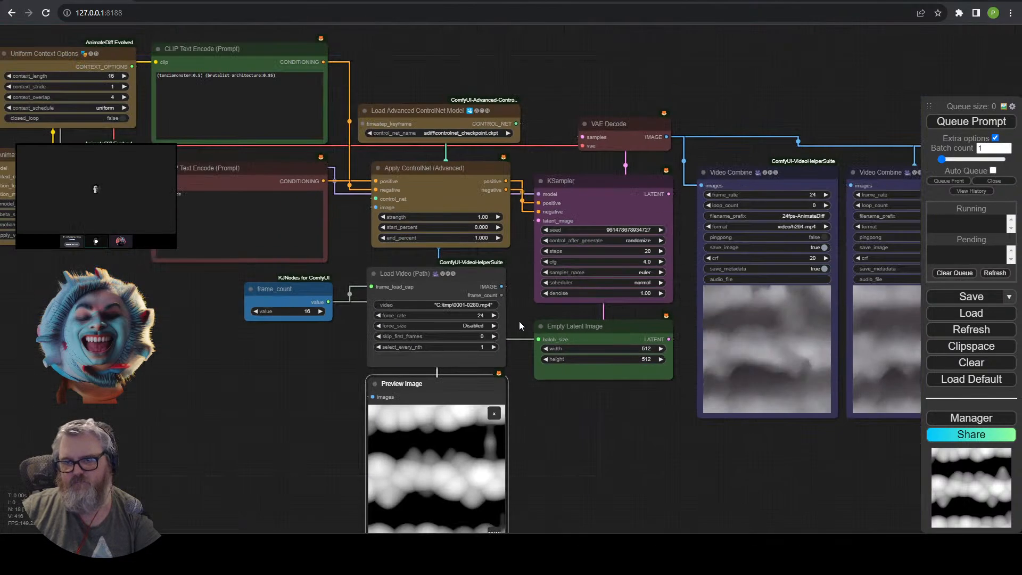
{"action": "scroll", "coordinate": [653, 416], "scroll_direction": "down", "scroll_amount": 3}
{"action": "left_click_drag", "start_coordinate": [676, 449], "coordinate": [640, 439]}
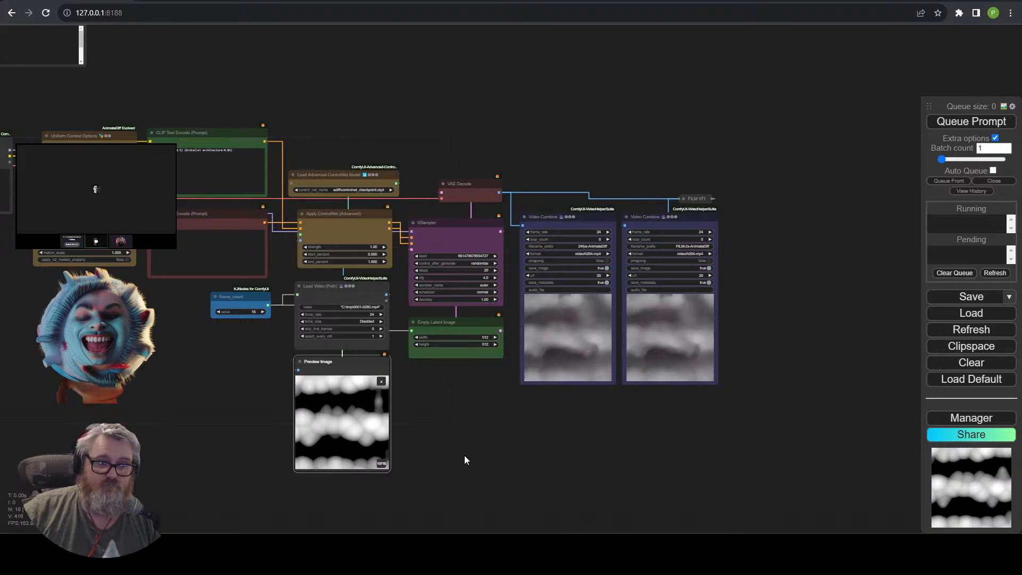
{"action": "scroll", "coordinate": [464, 459], "scroll_direction": "up", "scroll_amount": 3}
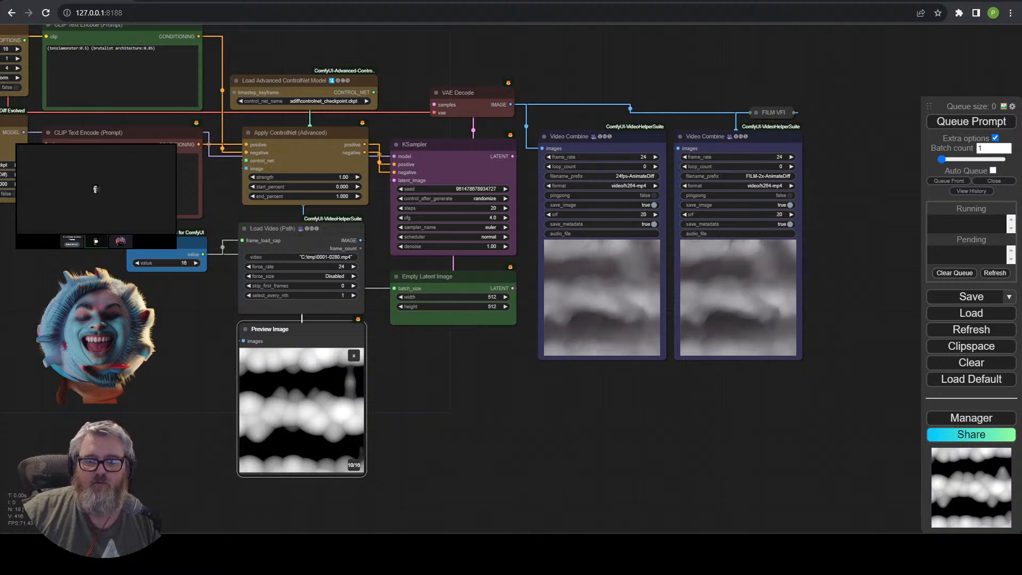
Replace the Load Video (Path) video with the copied path of a clip in the Downloads folder and queue the prompt.
{"action": "key", "text": "super+r"}
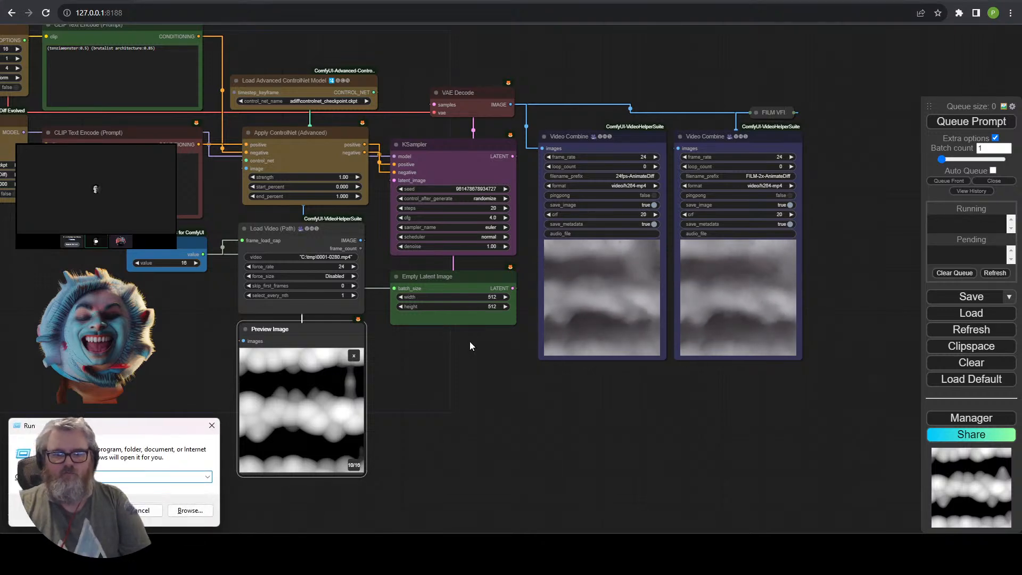
{"action": "key", "text": "Escape"}
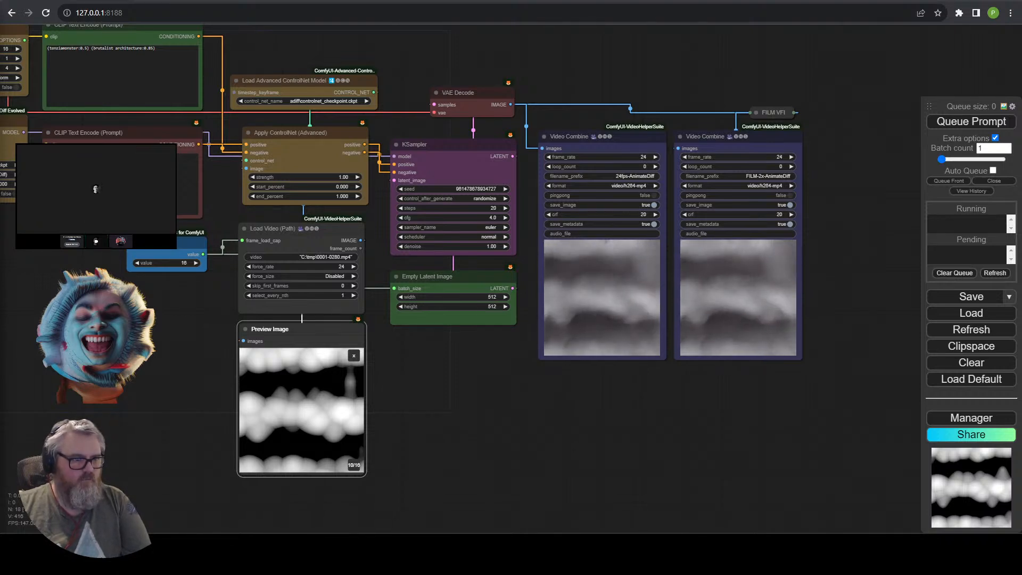
{"action": "left_click", "coordinate": [331, 258]}
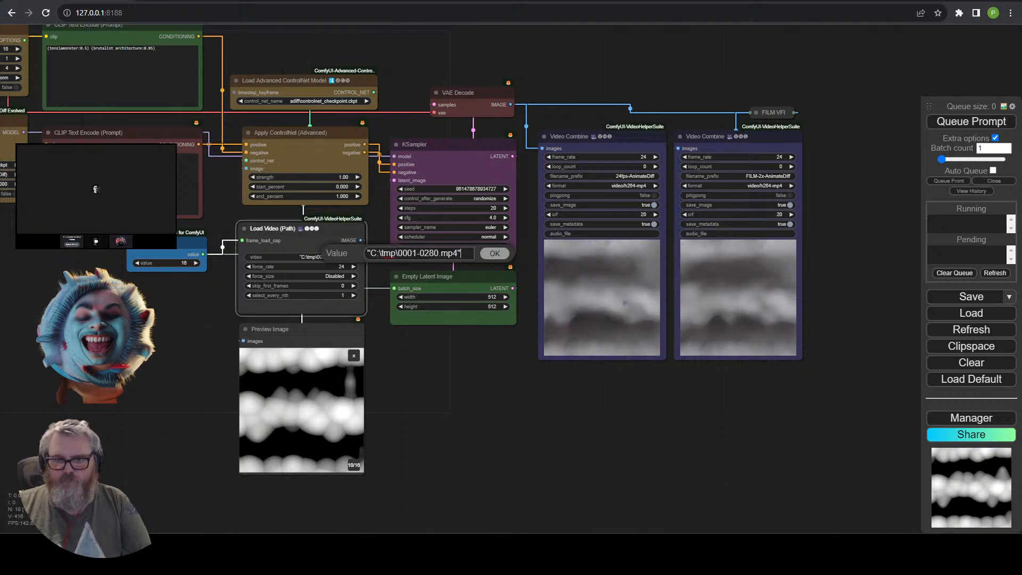
{"action": "key", "text": "ctrl+v"}
{"action": "key", "text": "Return"}
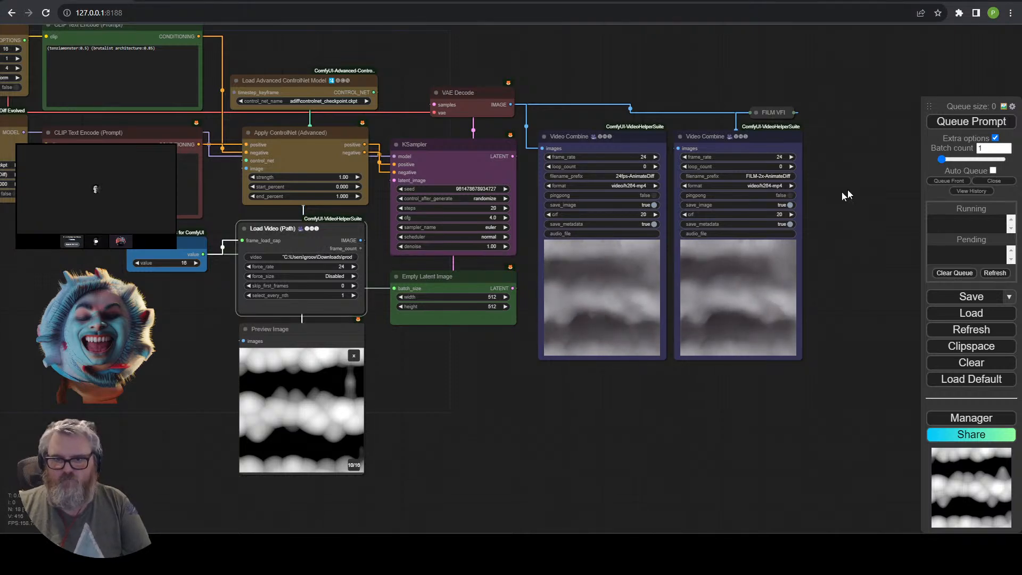
{"action": "left_click", "coordinate": [977, 122]}
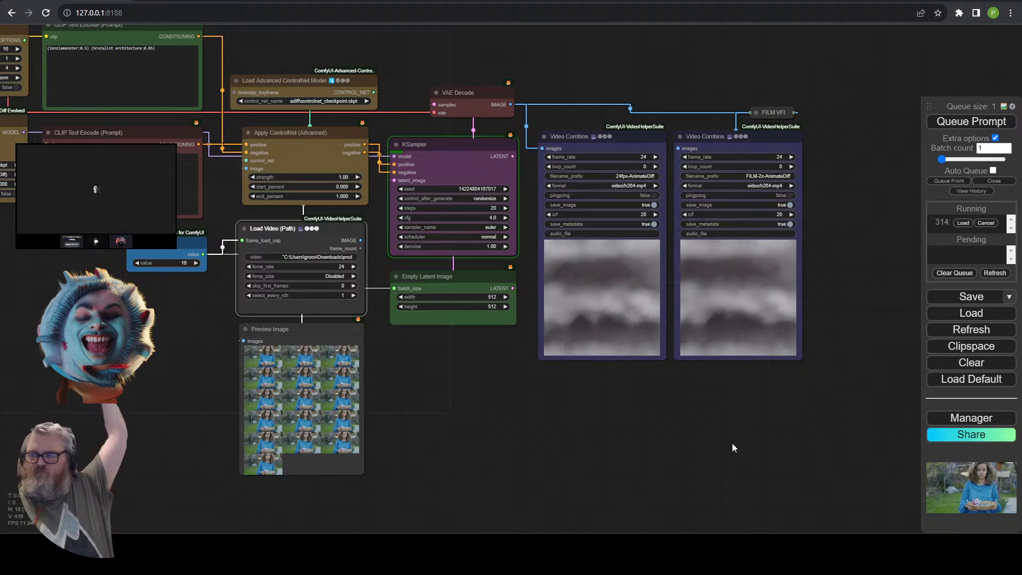
Enlarge a frame of the newly loaded clip in the Preview Image node and step backwards through its frames.
{"action": "left_click", "coordinate": [257, 378]}
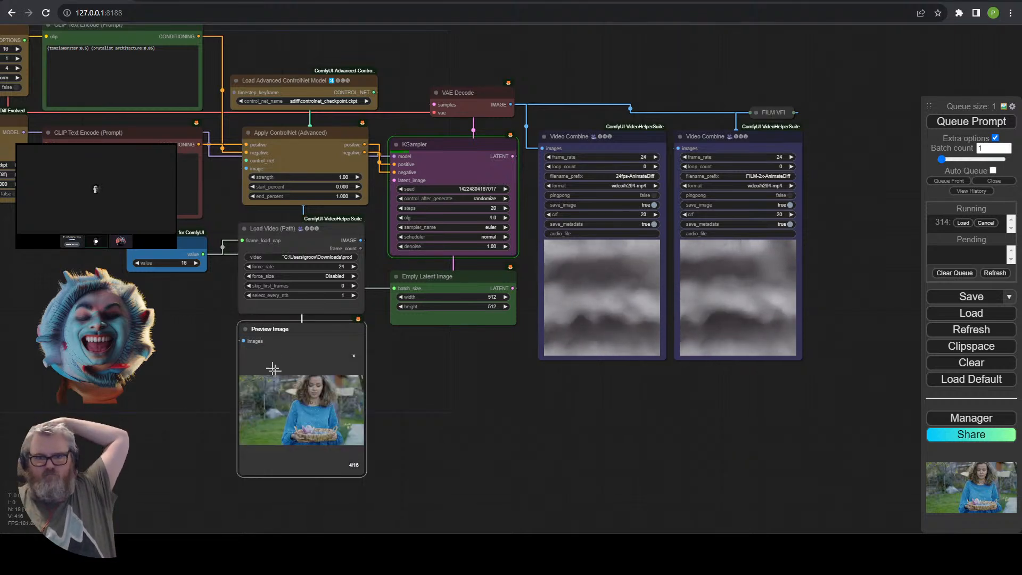
{"action": "key", "text": "Left"}
{"action": "key", "text": "Left"}
{"action": "key", "text": "Left"}
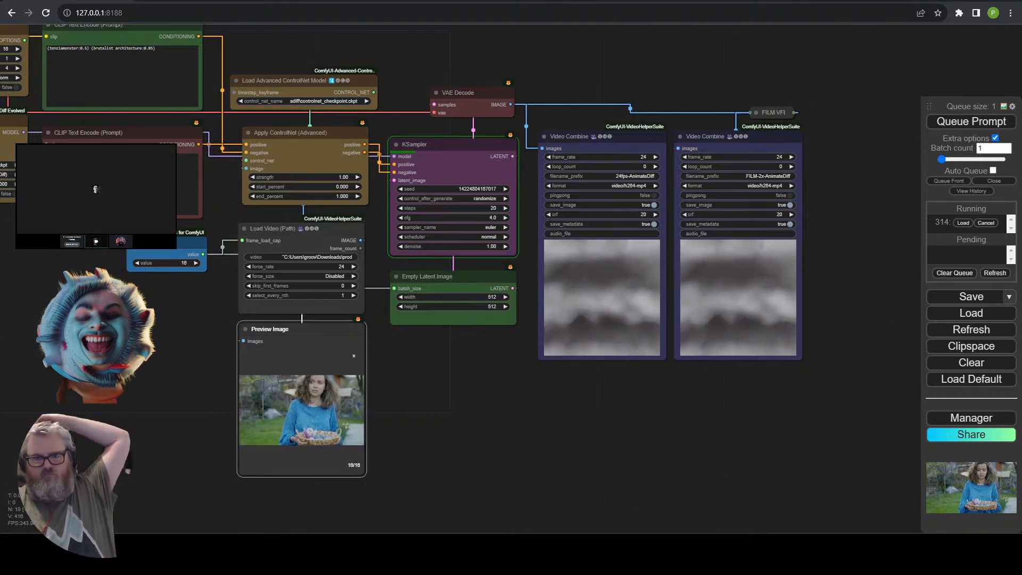
{"action": "key", "text": "Left"}
{"action": "key", "text": "Left"}
{"action": "key", "text": "Left"}
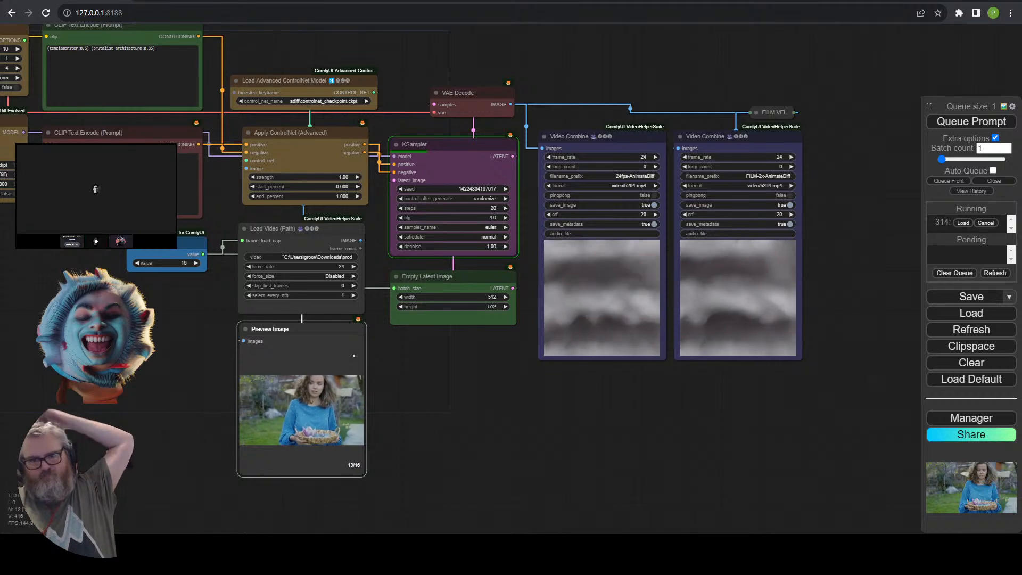
{"action": "key", "text": "Left"}
{"action": "key", "text": "Left"}
{"action": "key", "text": "Left"}
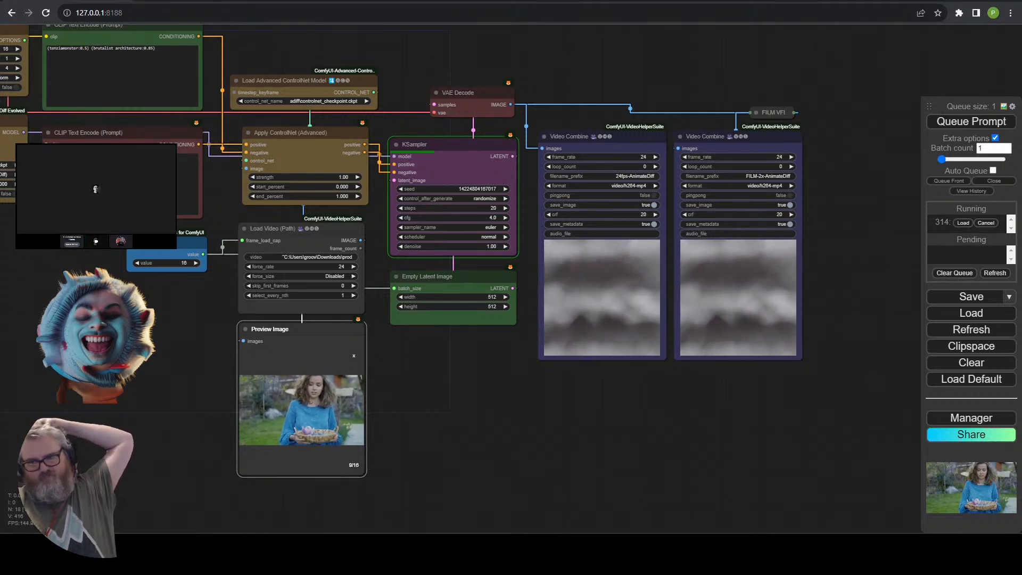
{"action": "key", "text": "Left"}
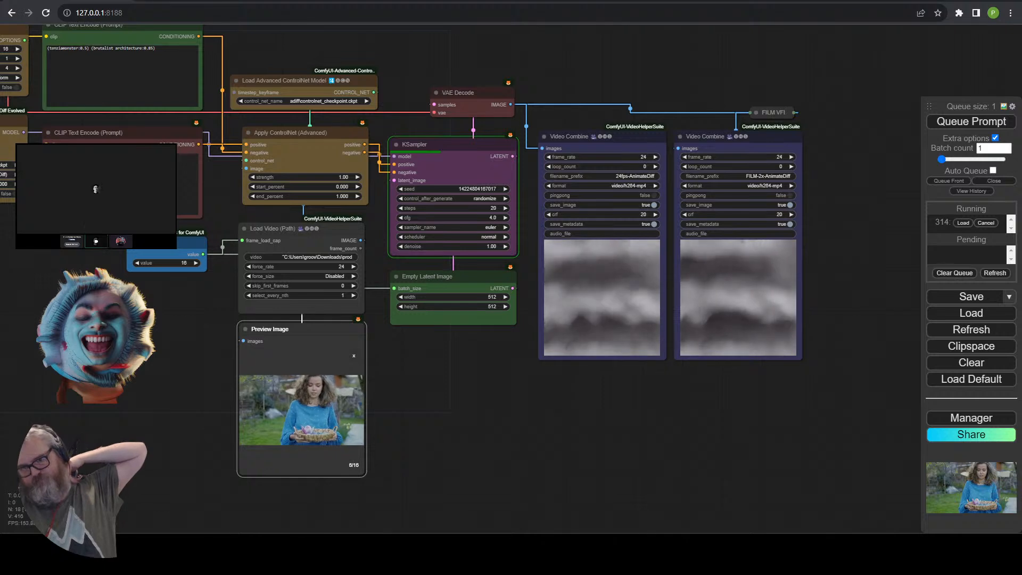
{"action": "key", "text": "Left"}
{"action": "key", "text": "Left"}
{"action": "key", "text": "Left"}
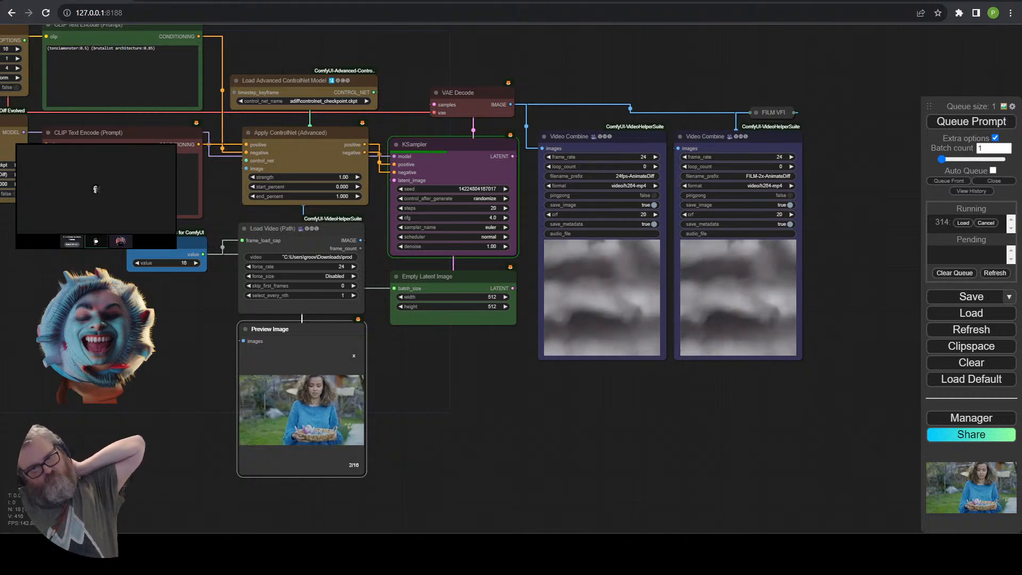
{"action": "key", "text": "Left"}
{"action": "key", "text": "Left"}
{"action": "key", "text": "Left"}
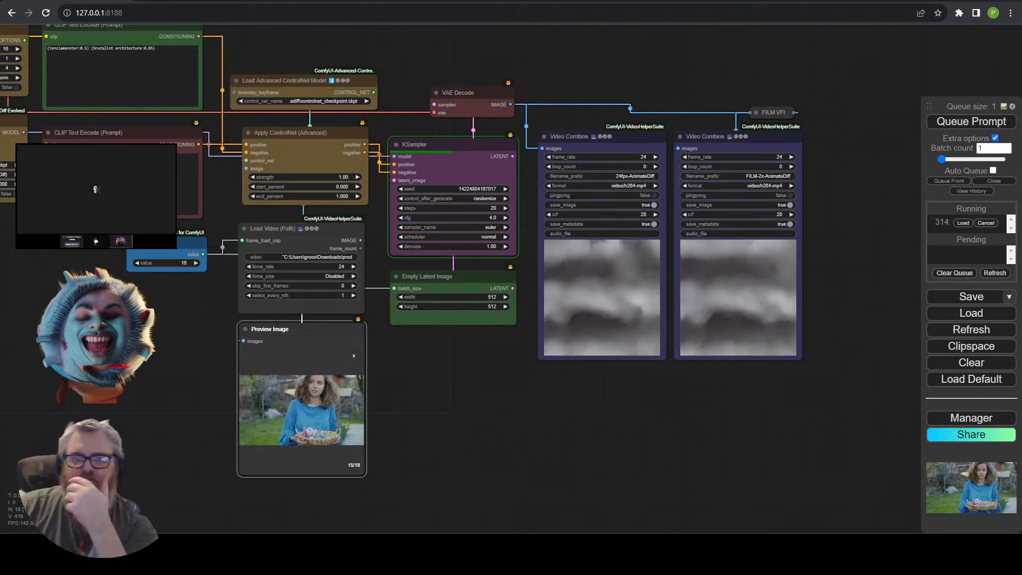
{"action": "key", "text": "Left"}
{"action": "key", "text": "Left"}
{"action": "key", "text": "Left"}
{"action": "key", "text": "Left"}
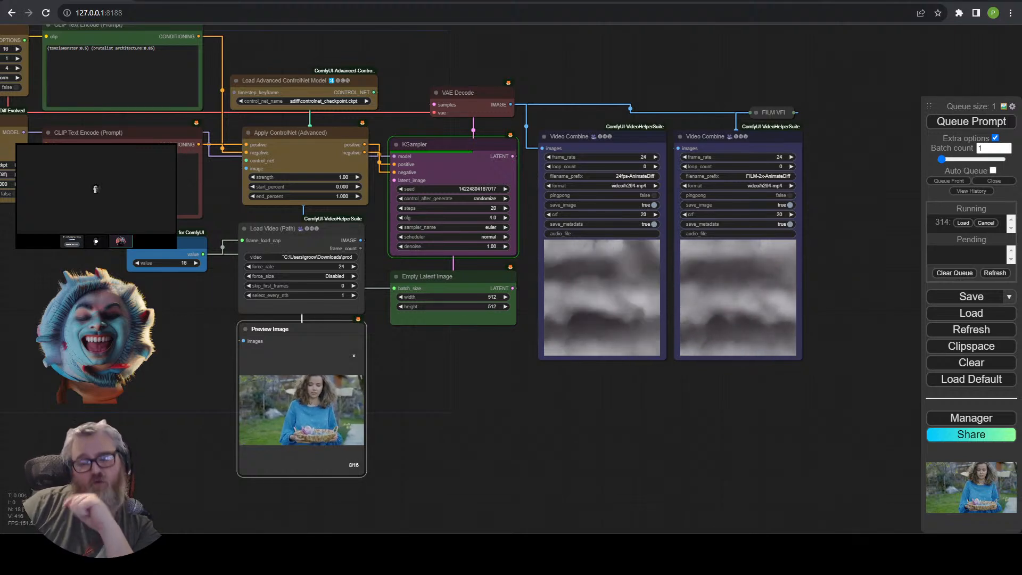
{"action": "key", "text": "Left"}
{"action": "key", "text": "Left"}
{"action": "key", "text": "Left"}
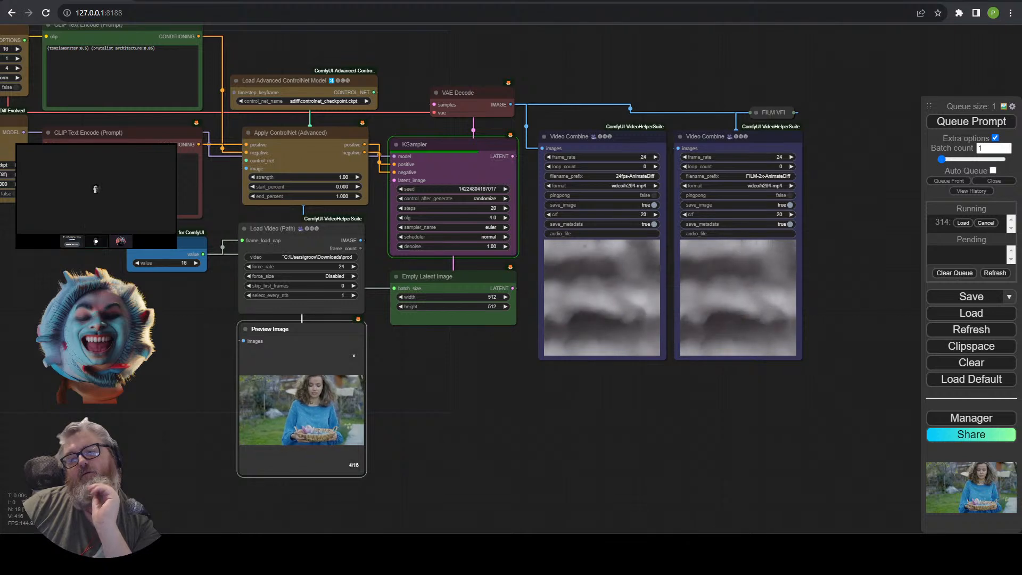
{"action": "key", "text": "Left"}
{"action": "key", "text": "Left"}
{"action": "key", "text": "Left"}
{"action": "key", "text": "Left"}
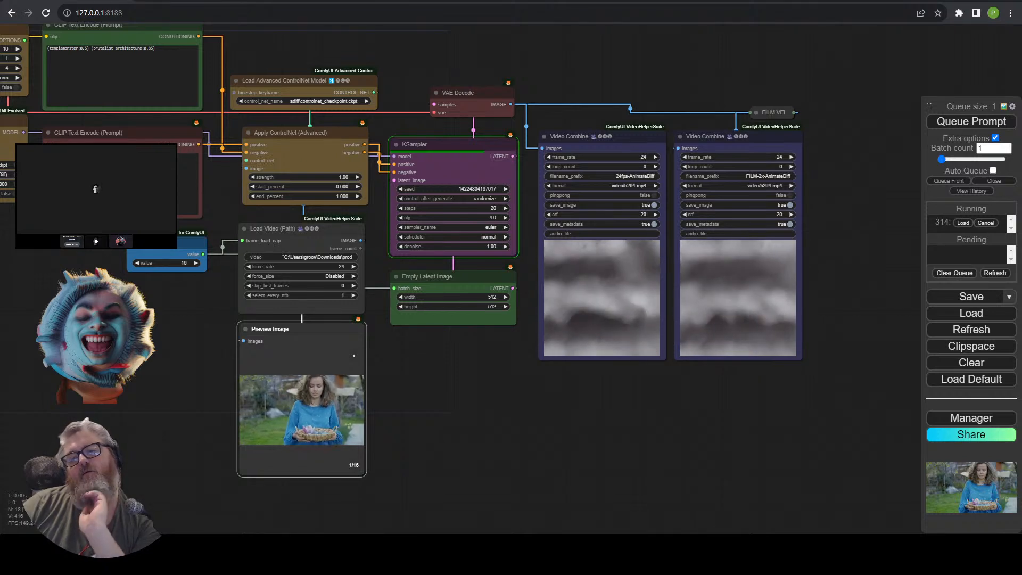
{"action": "key", "text": "Left"}
{"action": "key", "text": "Left"}
{"action": "key", "text": "Left"}
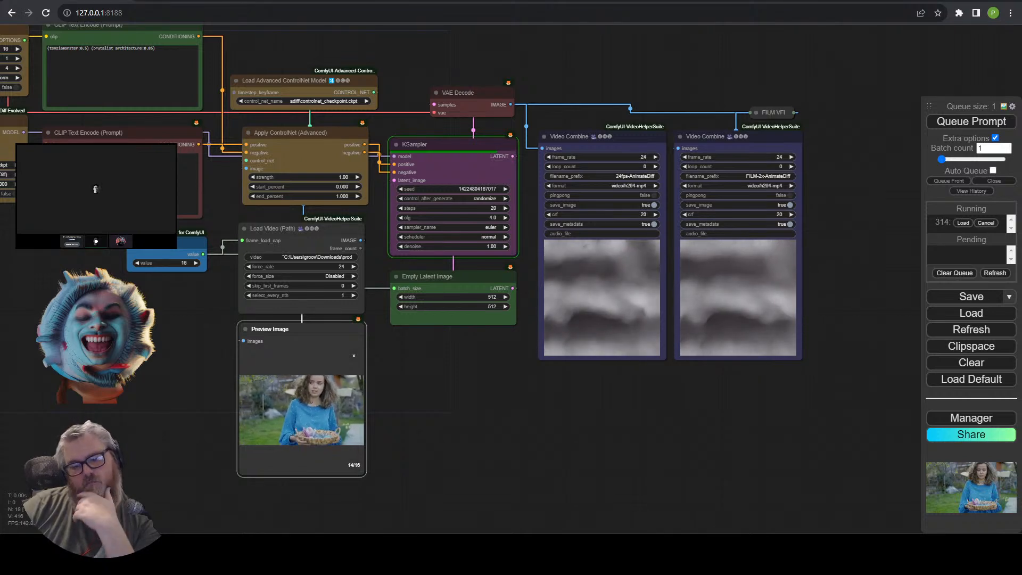
{"action": "key", "text": "Left"}
{"action": "key", "text": "Left"}
{"action": "key", "text": "Left"}
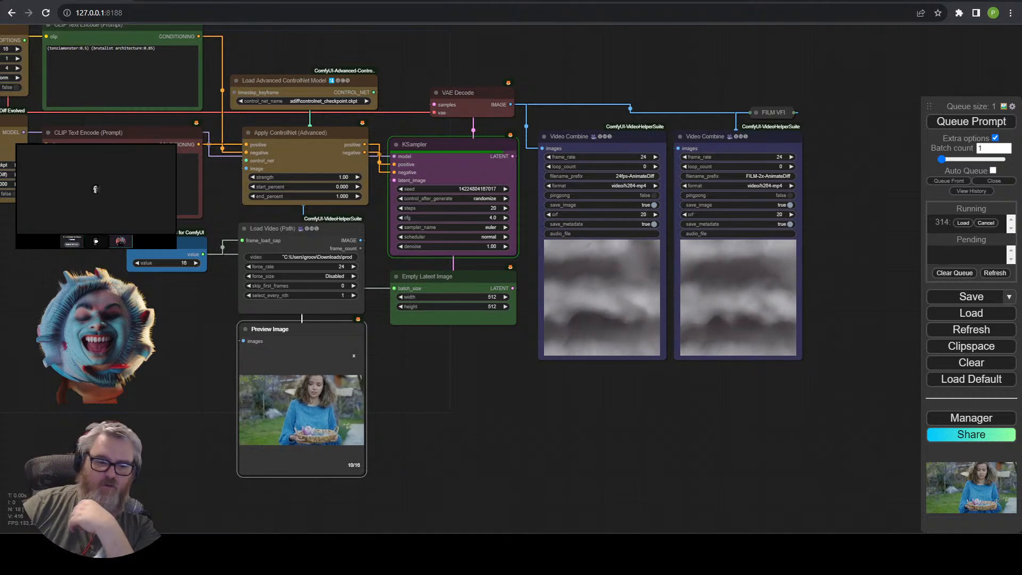
{"action": "key", "text": "Left"}
{"action": "key", "text": "Left"}
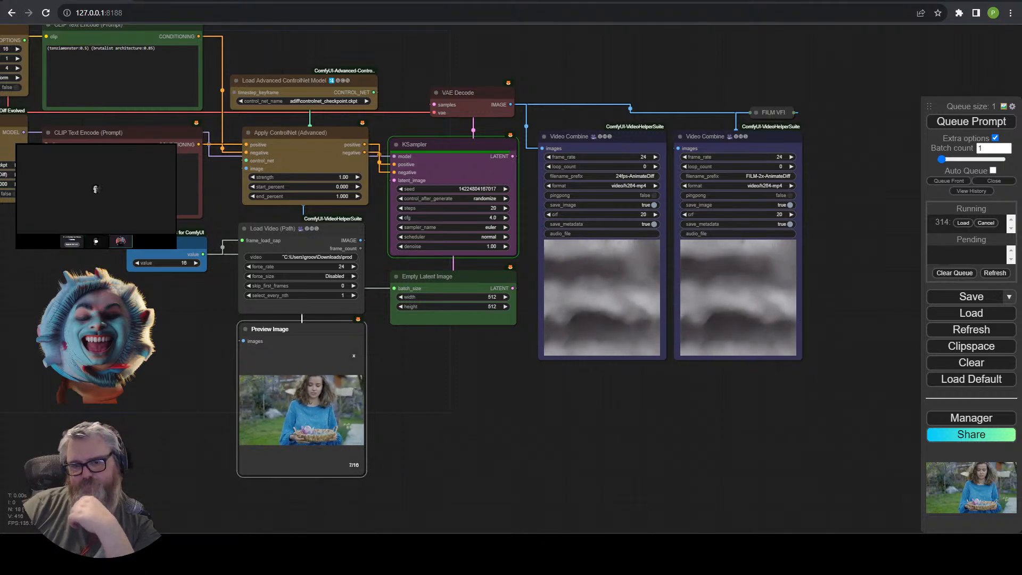
{"action": "key", "text": "Left"}
{"action": "key", "text": "Left"}
{"action": "key", "text": "Left"}
{"action": "key", "text": "Left"}
{"action": "key", "text": "Left"}
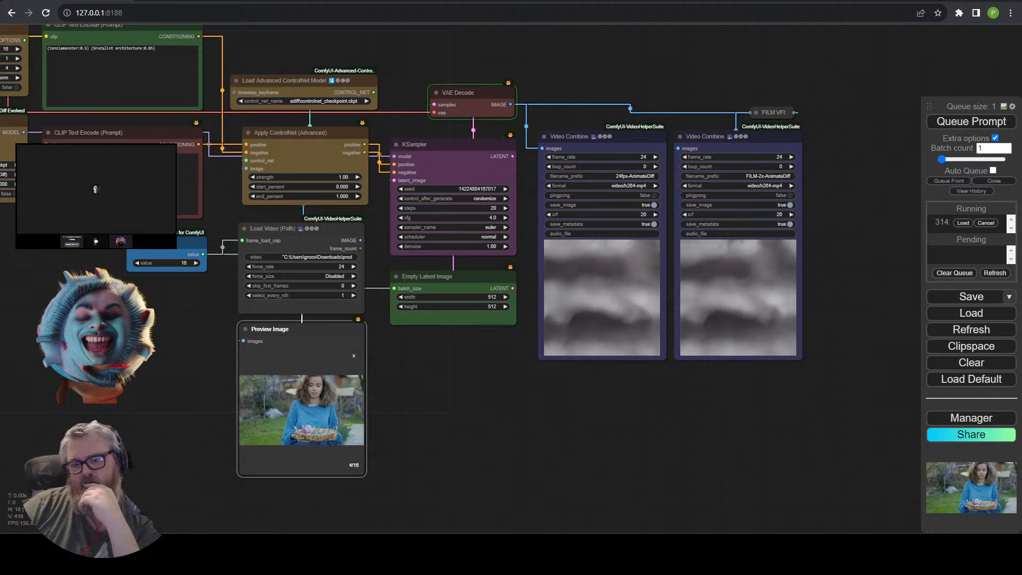
{"action": "key", "text": "Left"}
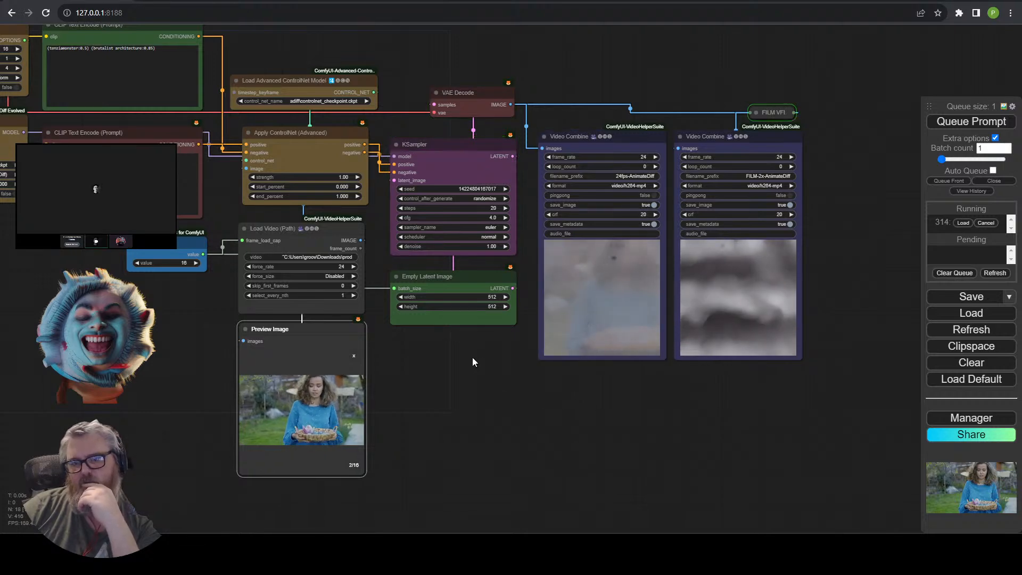
Examine the animations produced in the two Video Combine nodes for the newly loaded clip.
{"action": "scroll", "coordinate": [472, 359], "scroll_direction": "up", "scroll_amount": 2}
{"action": "left_click_drag", "start_coordinate": [413, 369], "coordinate": [445, 387]}
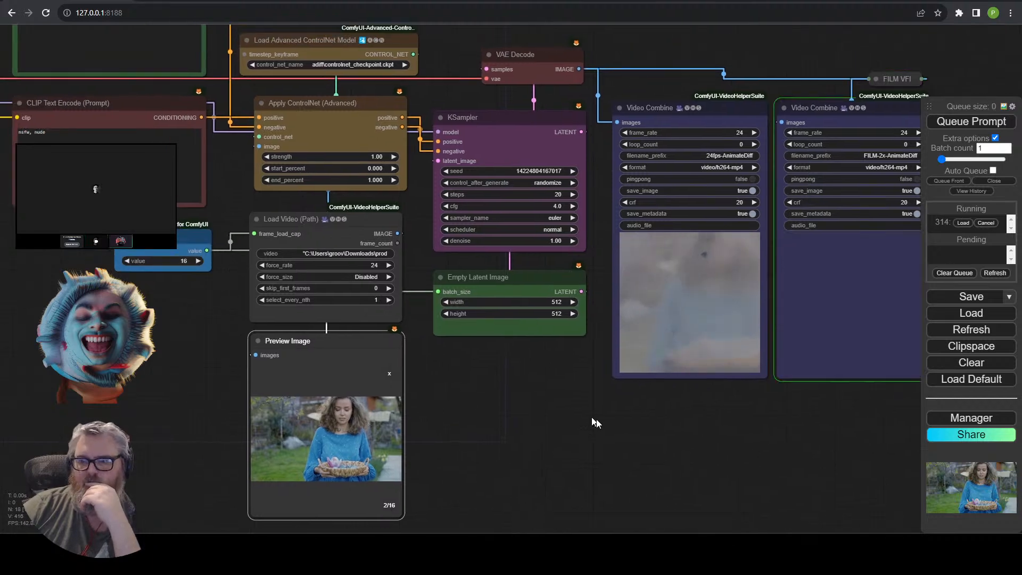
{"action": "scroll", "coordinate": [679, 393], "scroll_direction": "up", "scroll_amount": 3}
{"action": "left_click_drag", "start_coordinate": [679, 393], "coordinate": [516, 439]}
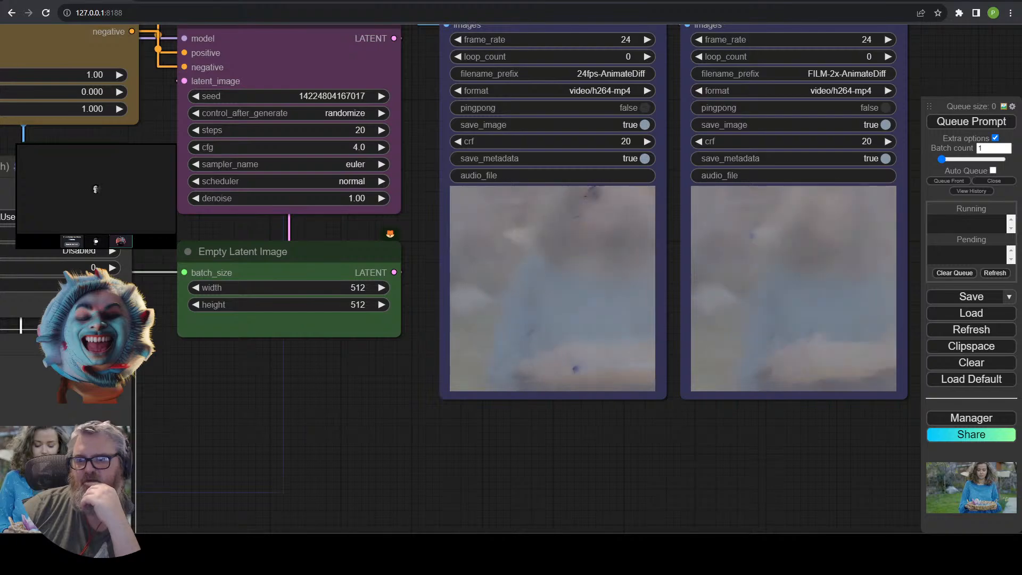
{"action": "scroll", "coordinate": [566, 343], "scroll_direction": "down", "scroll_amount": 4}
{"action": "left_click_drag", "start_coordinate": [576, 409], "coordinate": [1017, 505]}
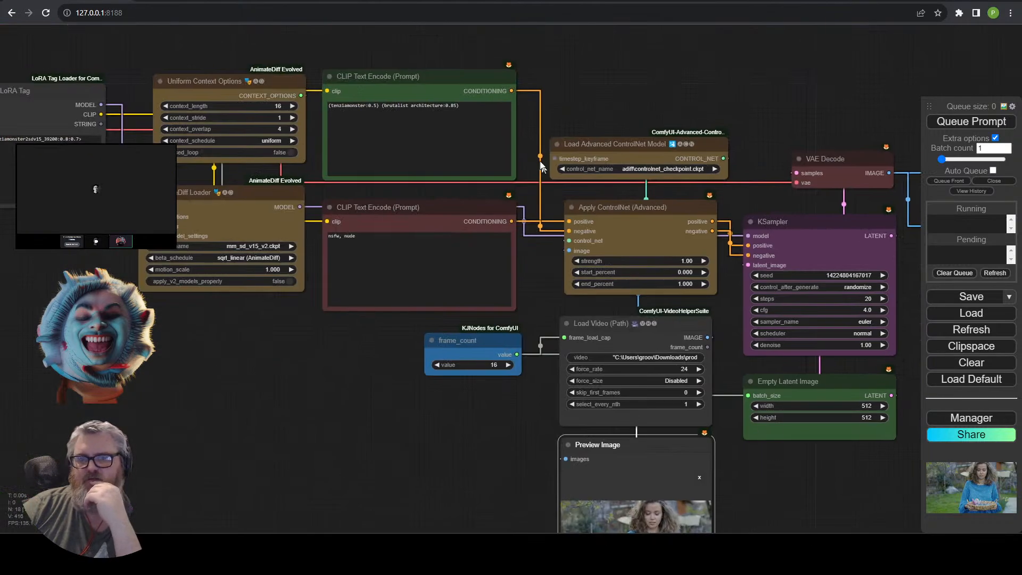
Delete the Load LoRA Tag node placed between the checkpoint and the AnimateDiff Loader.
{"action": "left_click", "coordinate": [410, 105]}
{"action": "left_click_drag", "start_coordinate": [240, 309], "coordinate": [469, 433]}
{"action": "left_click", "coordinate": [245, 216]}
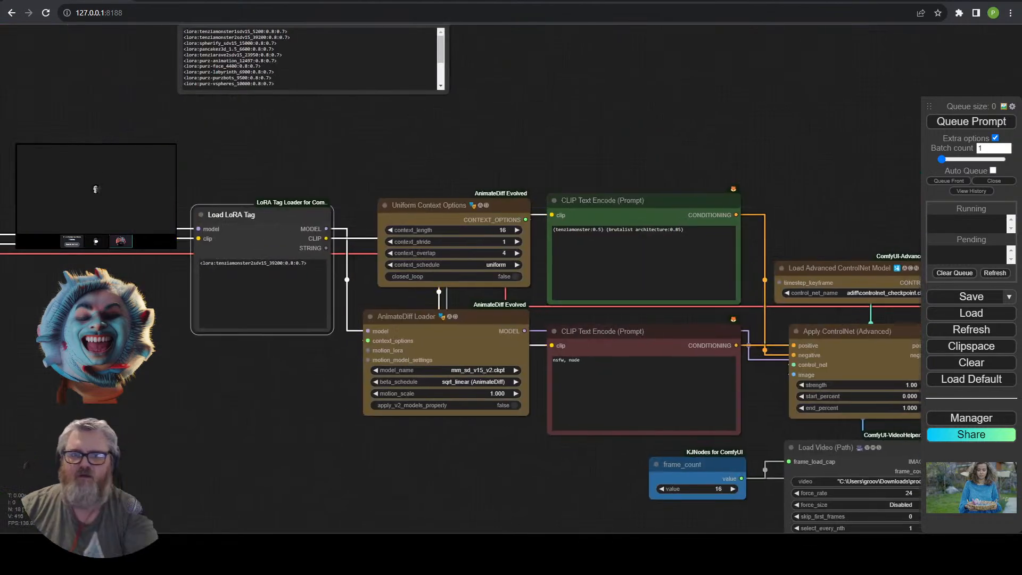
{"action": "key", "text": "Delete"}
Connect Load Checkpoint's MODEL output to the AnimateDiff Loader and its CLIP output to both CLIP Text Encode nodes.
{"action": "left_click_drag", "start_coordinate": [229, 194], "coordinate": [544, 201]}
{"action": "left_click_drag", "start_coordinate": [277, 244], "coordinate": [562, 225]}
{"action": "left_click_drag", "start_coordinate": [605, 226], "coordinate": [233, 223]}
{"action": "left_click_drag", "start_coordinate": [523, 213], "coordinate": [511, 212]}
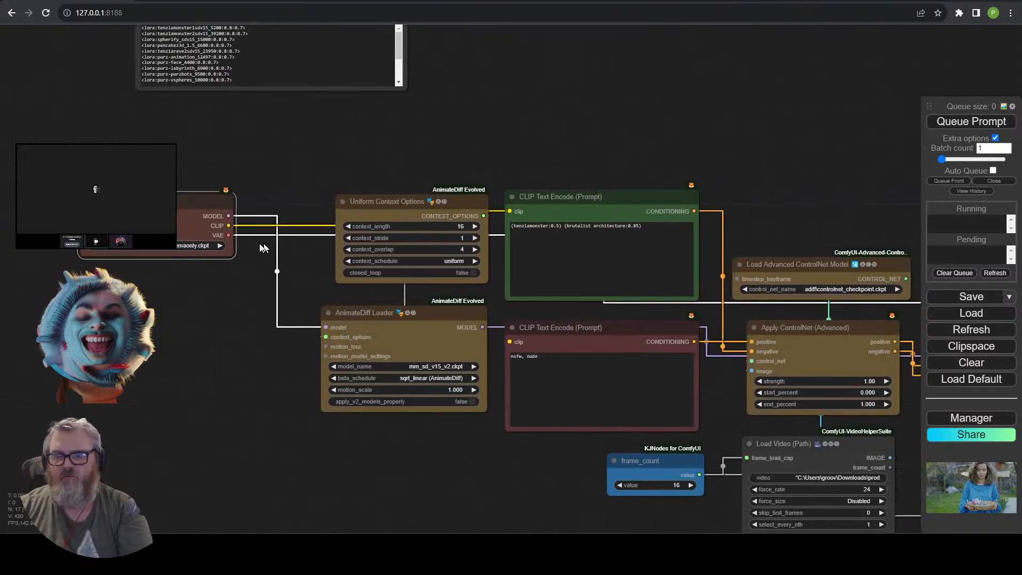
{"action": "left_click_drag", "start_coordinate": [228, 226], "coordinate": [511, 341]}
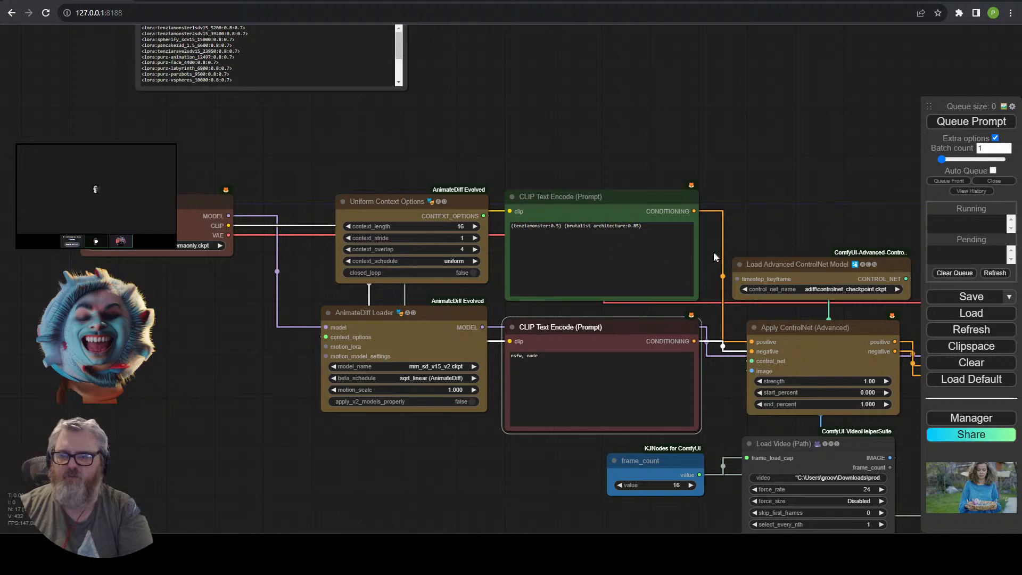
Replace the positive prompt with "person standing in a garden" and queue the prompt.
{"action": "left_click_drag", "start_coordinate": [715, 257], "coordinate": [561, 83]}
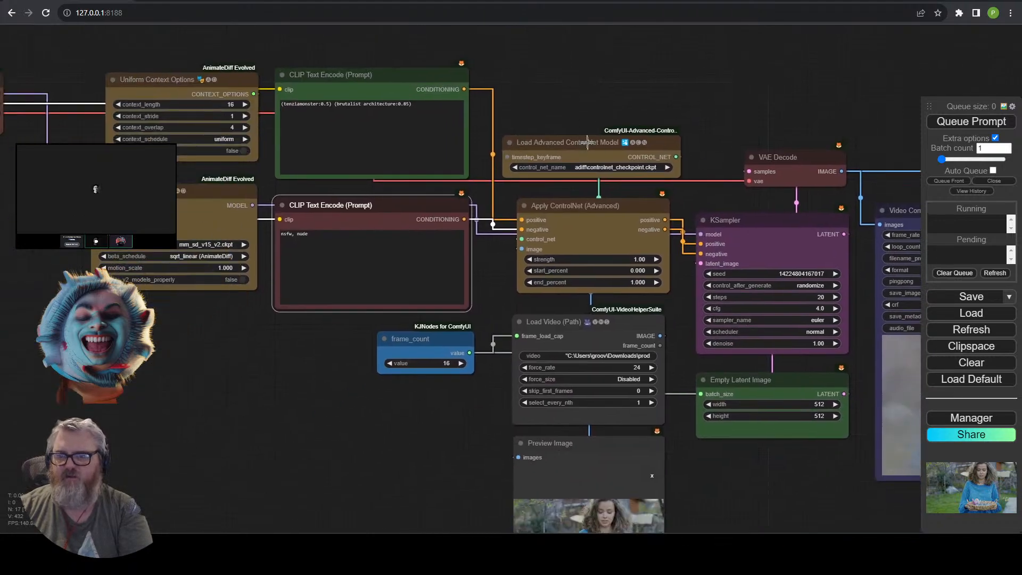
{"action": "left_click_drag", "start_coordinate": [587, 142], "coordinate": [583, 142]}
{"action": "left_click", "coordinate": [577, 80]}
{"action": "left_click_drag", "start_coordinate": [419, 106], "coordinate": [212, 124]}
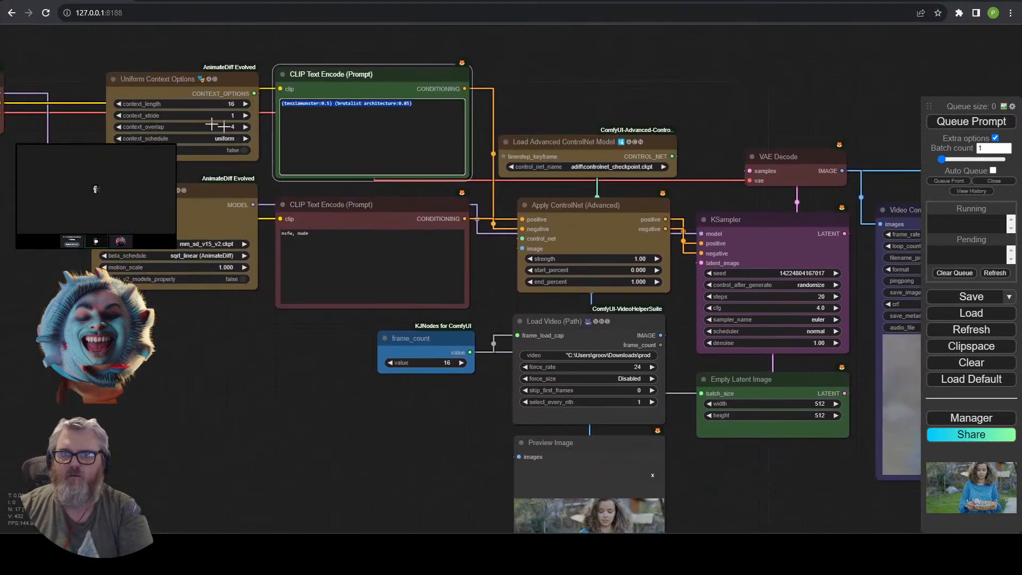
{"action": "key", "text": "ctrl+c"}
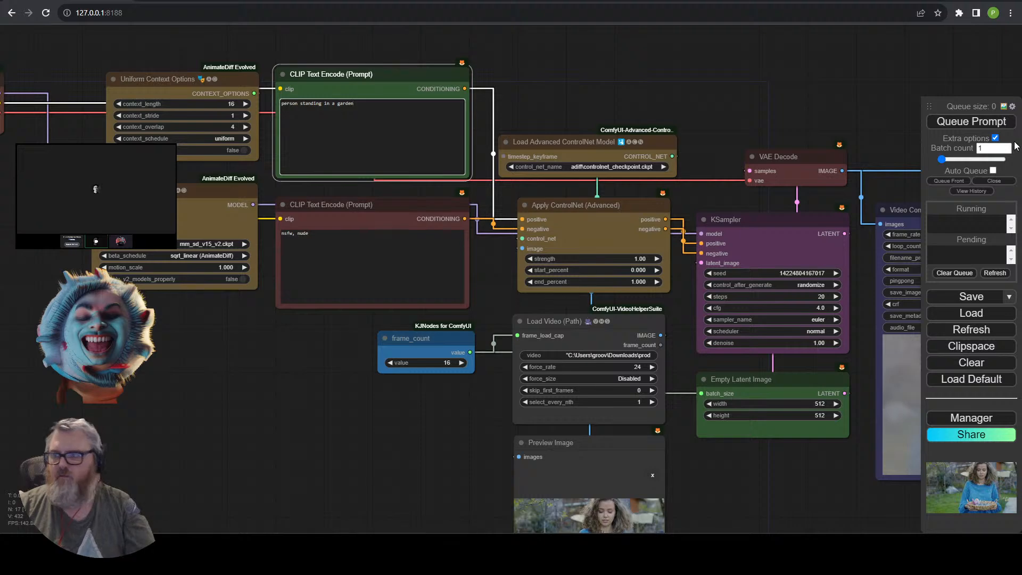
{"action": "left_click", "coordinate": [968, 121]}
Follow the run through the KSampler and compare the resulting animations in the two Video Combine nodes.
{"action": "left_click_drag", "start_coordinate": [812, 67], "coordinate": [470, 128]}
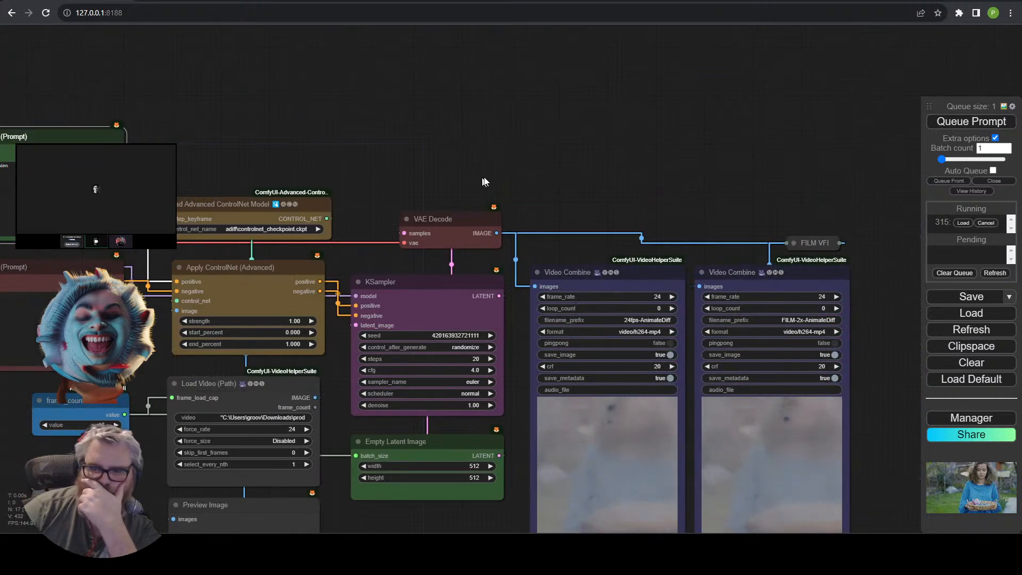
{"action": "left_click_drag", "start_coordinate": [530, 171], "coordinate": [580, 117]}
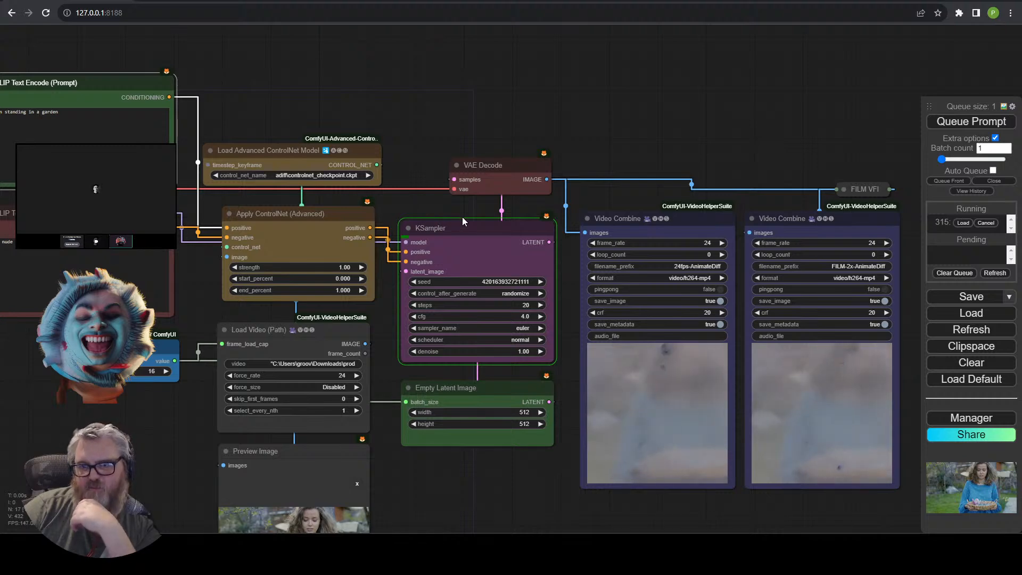
{"action": "left_click_drag", "start_coordinate": [466, 199], "coordinate": [512, 194]}
{"action": "left_click_drag", "start_coordinate": [504, 103], "coordinate": [578, 98]}
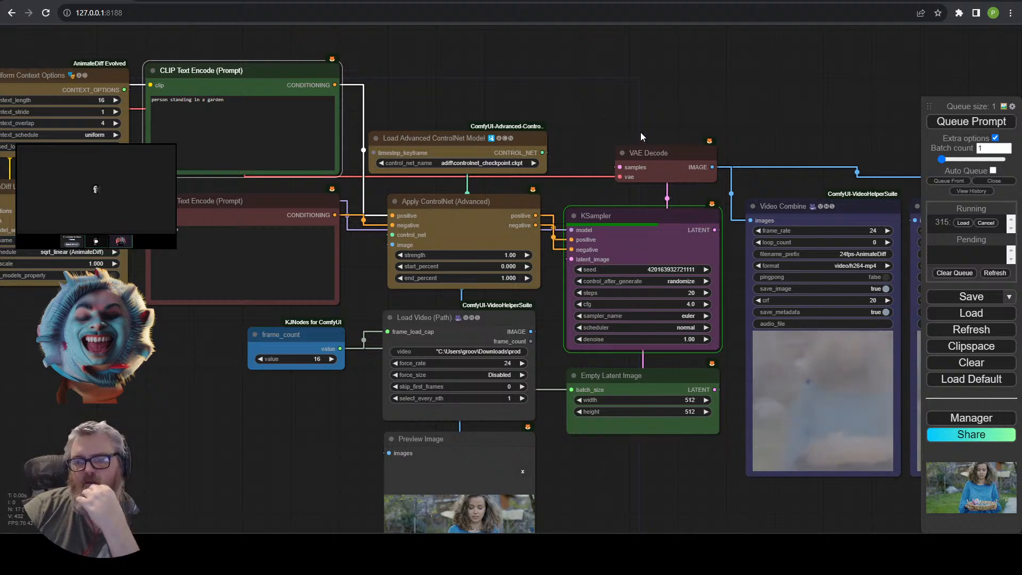
{"action": "left_click_drag", "start_coordinate": [607, 107], "coordinate": [508, 73]}
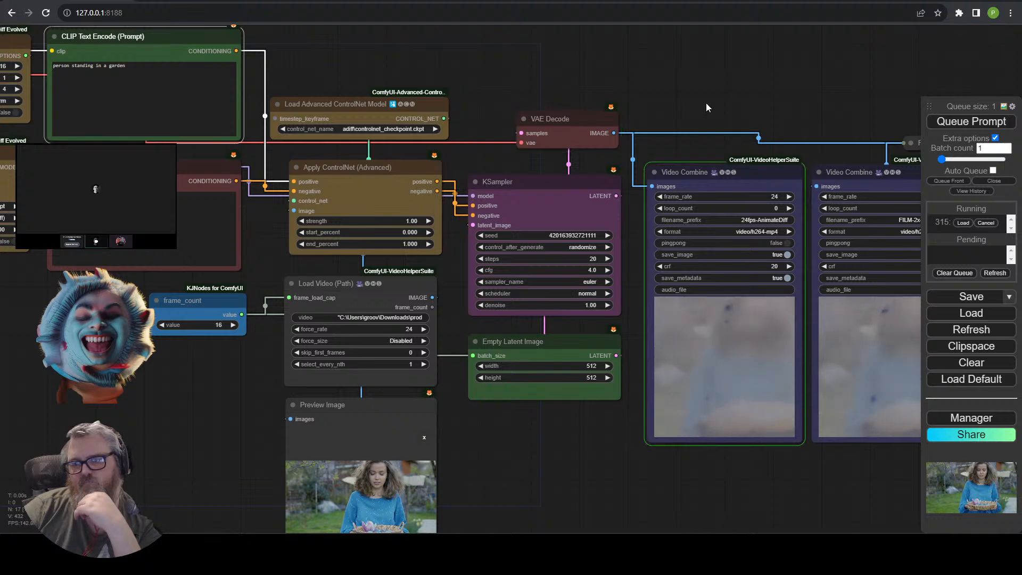
{"action": "left_click_drag", "start_coordinate": [754, 106], "coordinate": [600, 96]}
{"action": "scroll", "coordinate": [645, 468], "scroll_direction": "up", "scroll_amount": 3}
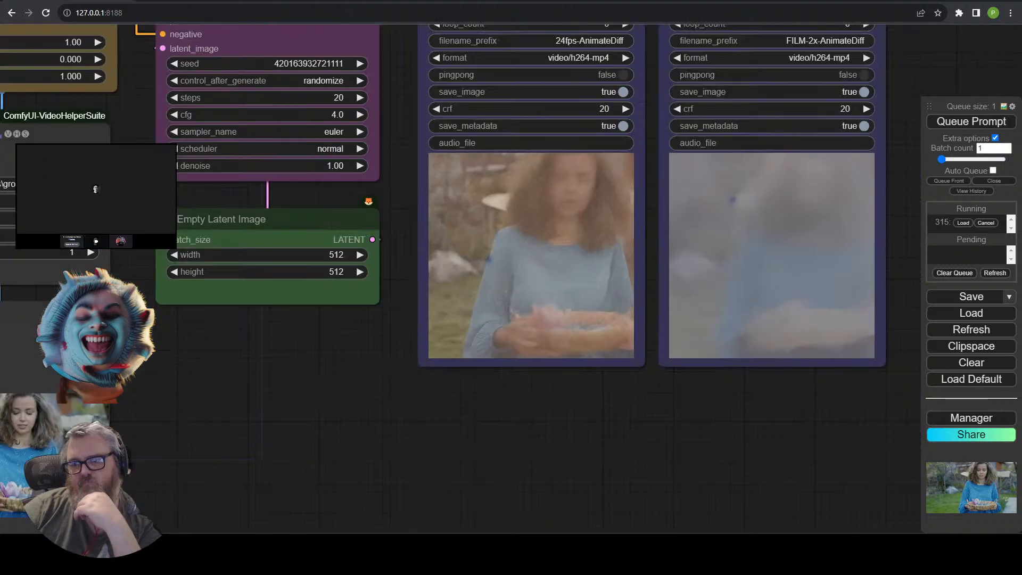
{"action": "left_click_drag", "start_coordinate": [662, 430], "coordinate": [584, 465]}
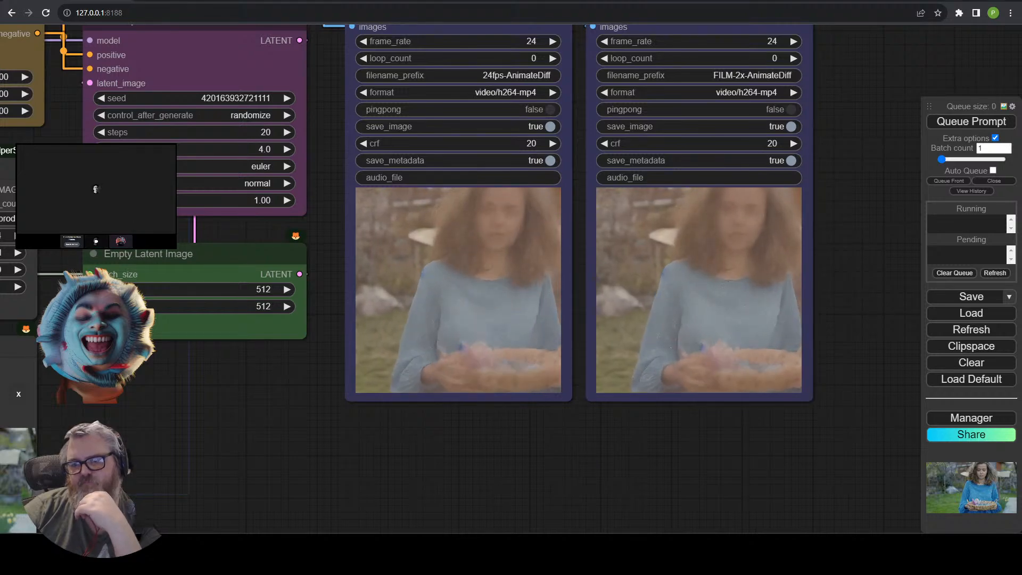
{"action": "scroll", "coordinate": [617, 511], "scroll_direction": "down", "scroll_amount": 5}
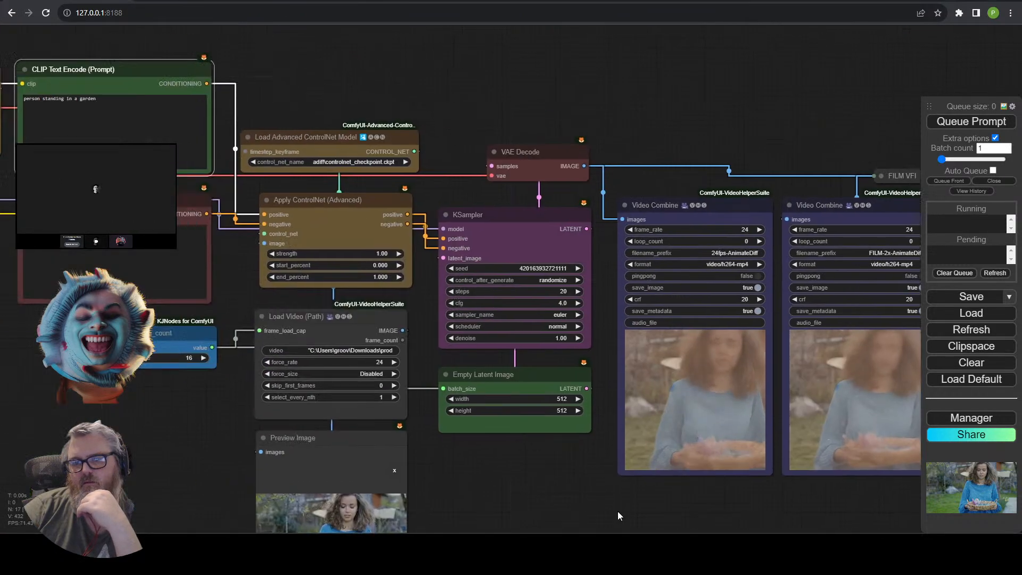
Move the Load Checkpoint node closer to the Uniform Context Options node.
{"action": "scroll", "coordinate": [491, 455], "scroll_direction": "down", "scroll_amount": 2}
{"action": "left_click_drag", "start_coordinate": [491, 454], "coordinate": [678, 432]}
{"action": "left_click_drag", "start_coordinate": [379, 449], "coordinate": [477, 509]}
{"action": "scroll", "coordinate": [205, 254], "scroll_direction": "up", "scroll_amount": 3}
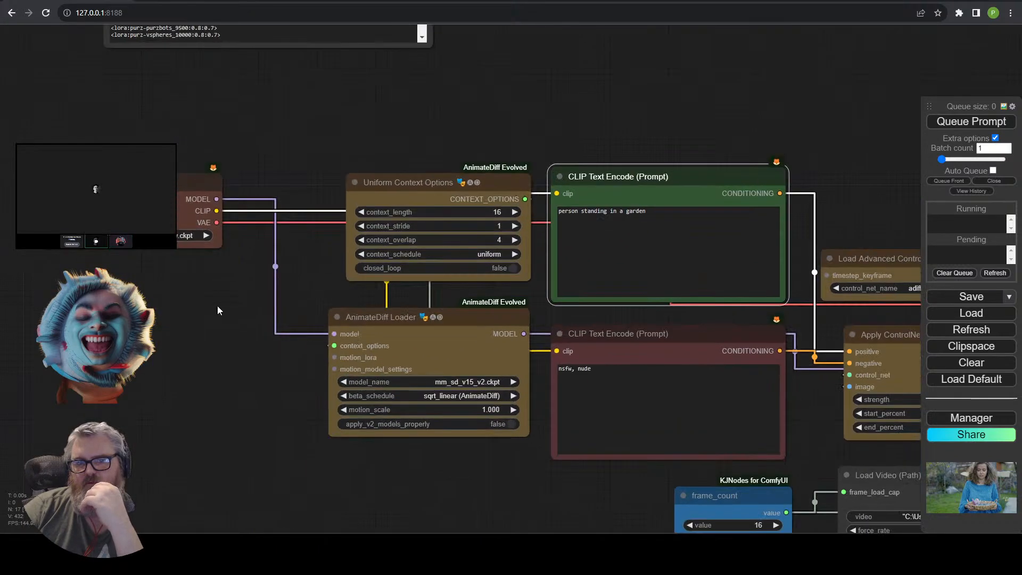
{"action": "left_click", "coordinate": [256, 255]}
{"action": "left_click_drag", "start_coordinate": [133, 197], "coordinate": [160, 204]}
Set the KSampler's cfg to 8.0 and queue the prompt.
{"action": "left_click_drag", "start_coordinate": [336, 182], "coordinate": [159, 157]}
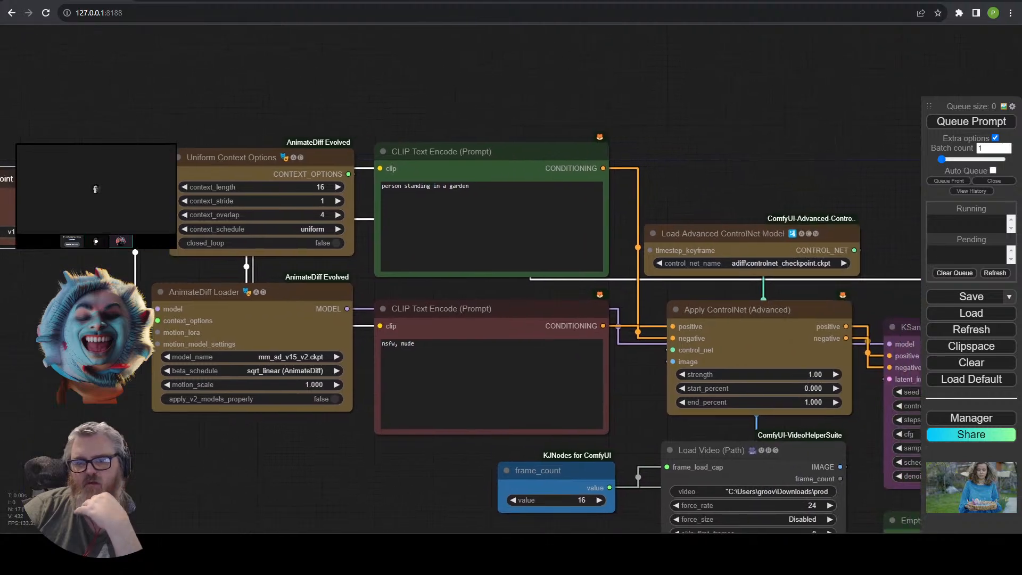
{"action": "left_click_drag", "start_coordinate": [363, 155], "coordinate": [171, 107]}
{"action": "left_click_drag", "start_coordinate": [482, 102], "coordinate": [309, 86]}
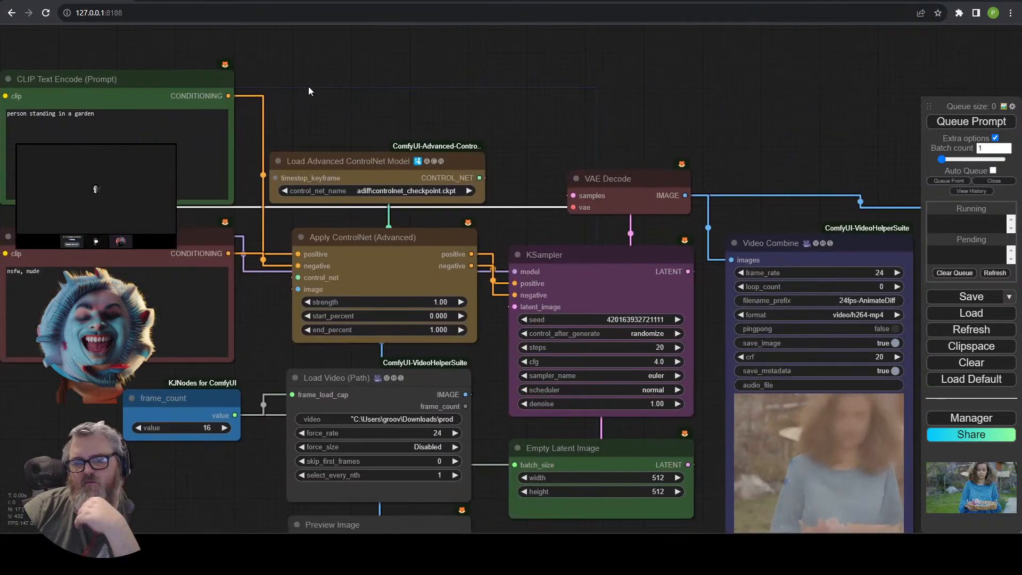
{"action": "left_click_drag", "start_coordinate": [384, 110], "coordinate": [101, 3]}
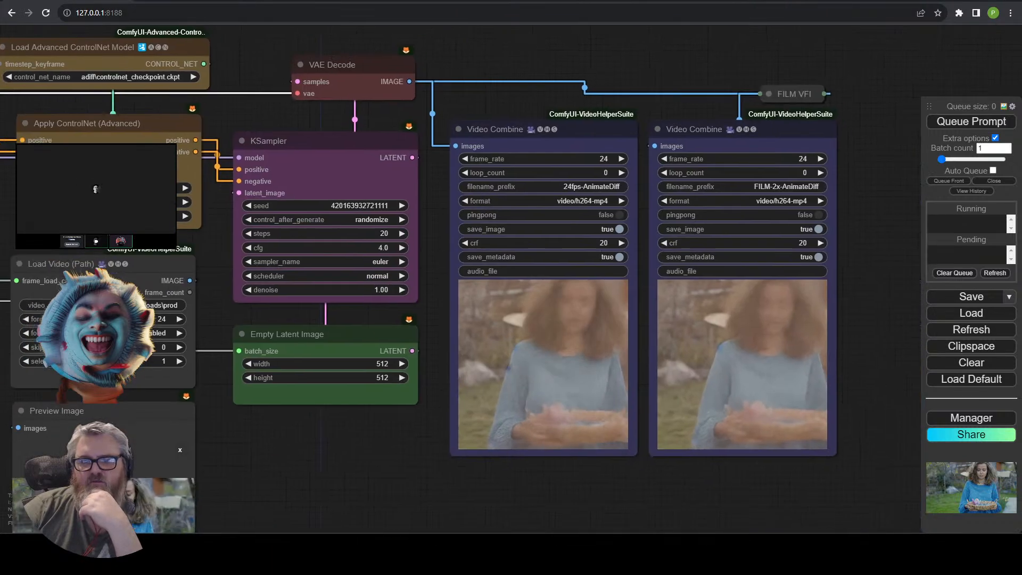
{"action": "left_click_drag", "start_coordinate": [395, 406], "coordinate": [305, 384]}
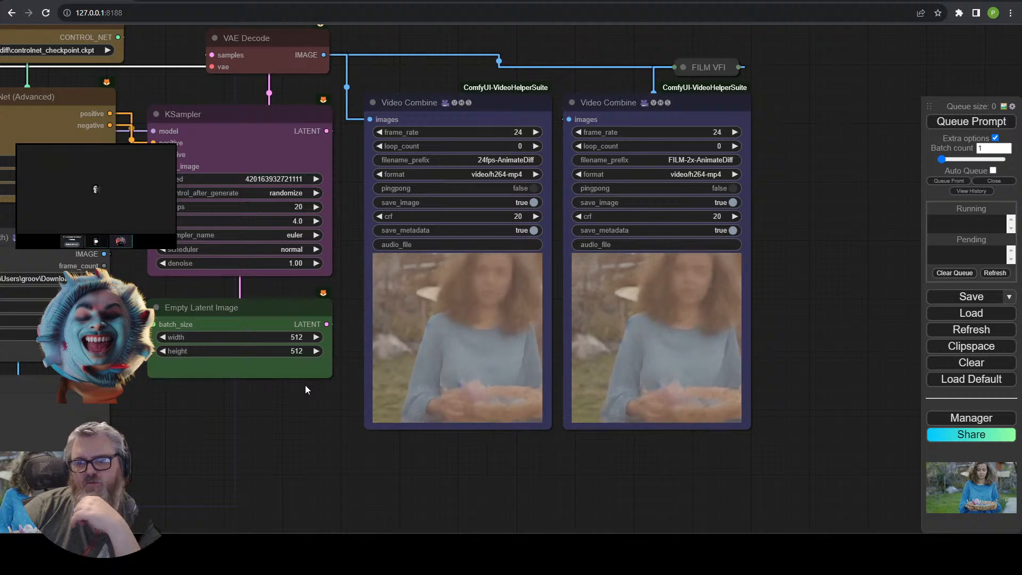
{"action": "left_click_drag", "start_coordinate": [305, 385], "coordinate": [434, 377]}
{"action": "left_click", "coordinate": [445, 214]}
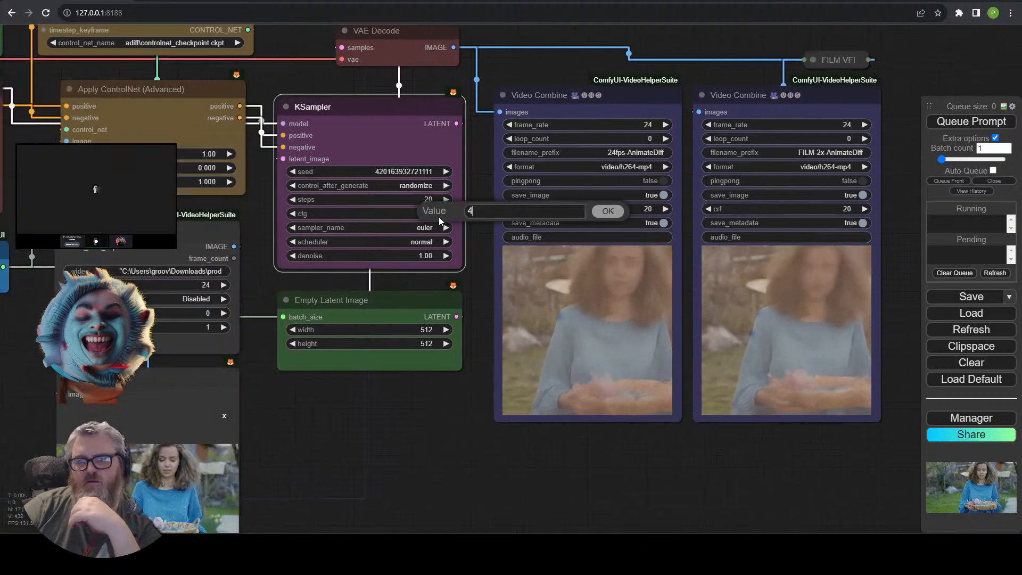
{"action": "left_click_drag", "start_coordinate": [439, 213], "coordinate": [460, 214]}
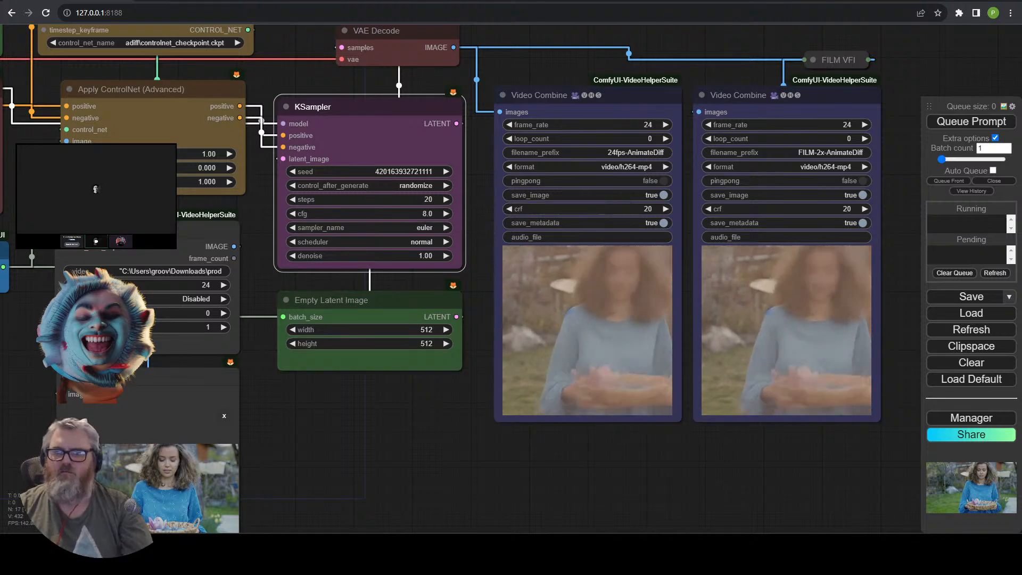
{"action": "left_click", "coordinate": [973, 124]}
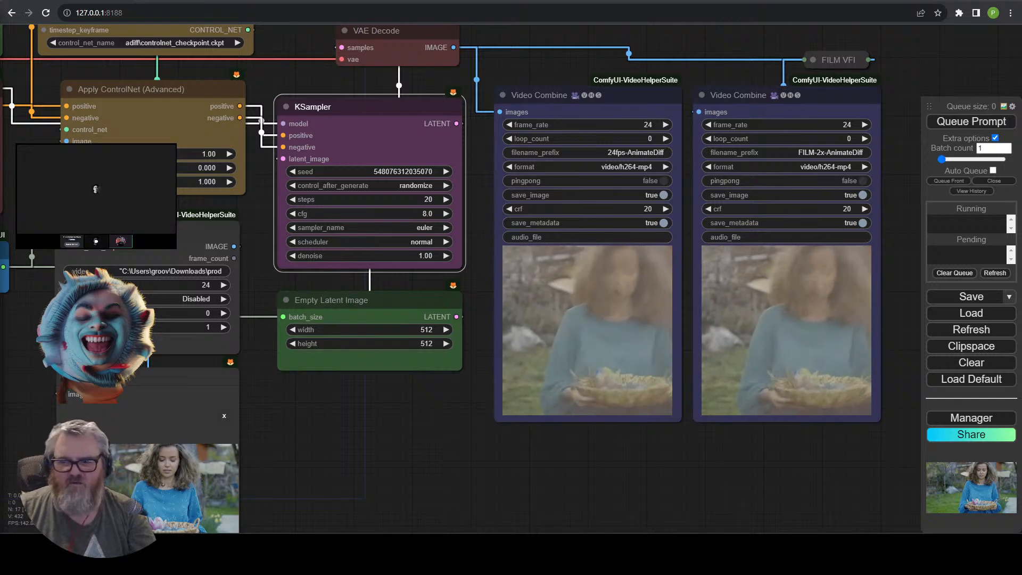
Move the Load Checkpoint node up, above the level of the Uniform Context Options node.
{"action": "scroll", "coordinate": [427, 451], "scroll_direction": "down", "scroll_amount": 3}
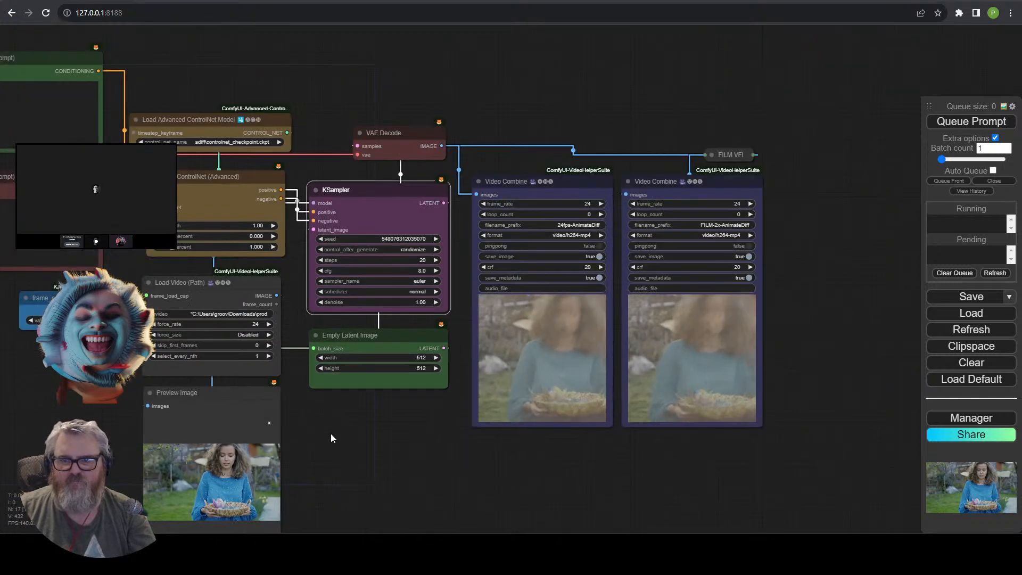
{"action": "left_click_drag", "start_coordinate": [330, 433], "coordinate": [557, 425]}
{"action": "left_click_drag", "start_coordinate": [164, 298], "coordinate": [662, 478]}
{"action": "scroll", "coordinate": [555, 318], "scroll_direction": "up", "scroll_amount": 3}
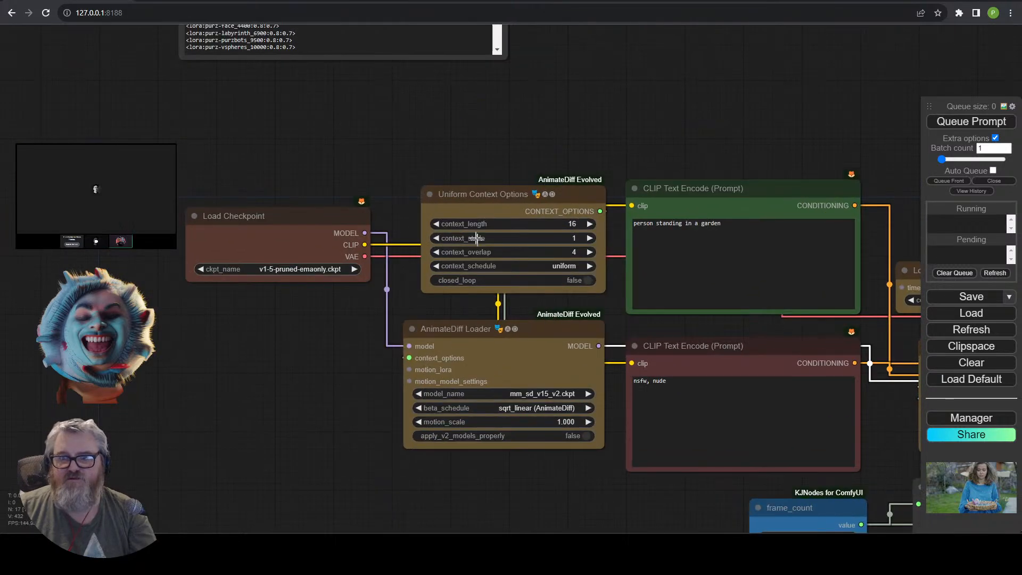
{"action": "left_click_drag", "start_coordinate": [474, 132], "coordinate": [355, 162]}
{"action": "left_click_drag", "start_coordinate": [213, 237], "coordinate": [224, 133]}
{"action": "left_click_drag", "start_coordinate": [542, 154], "coordinate": [367, 144]}
{"action": "left_click_drag", "start_coordinate": [586, 132], "coordinate": [510, 115]}
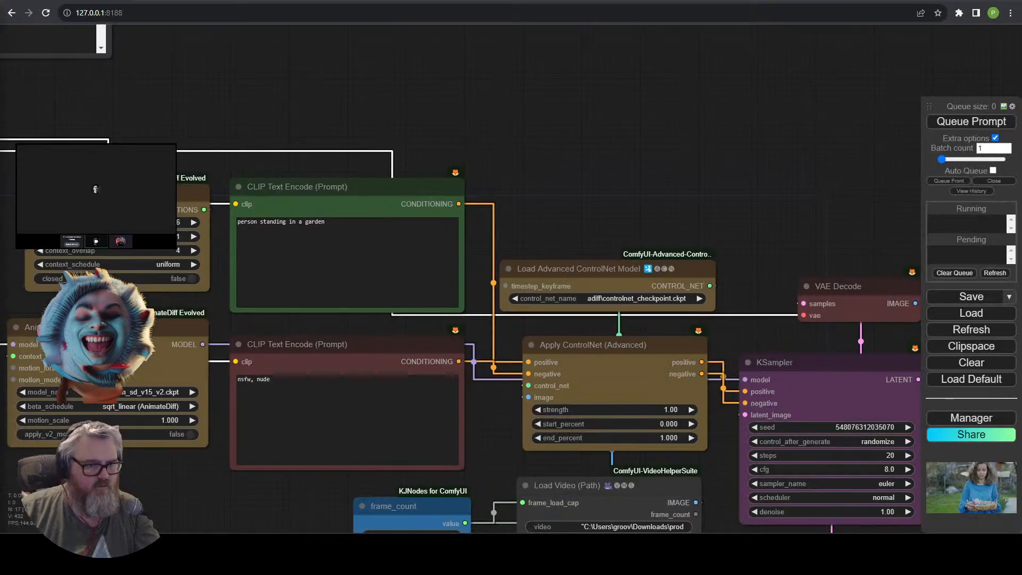
Open the saved workflow with the "brutalist architecture" prompt and examine its prompt, AnimateDiff and ControlNet settings.
{"action": "scroll", "coordinate": [550, 157], "scroll_direction": "down", "scroll_amount": 8}
{"action": "left_click_drag", "start_coordinate": [540, 192], "coordinate": [450, 46]}
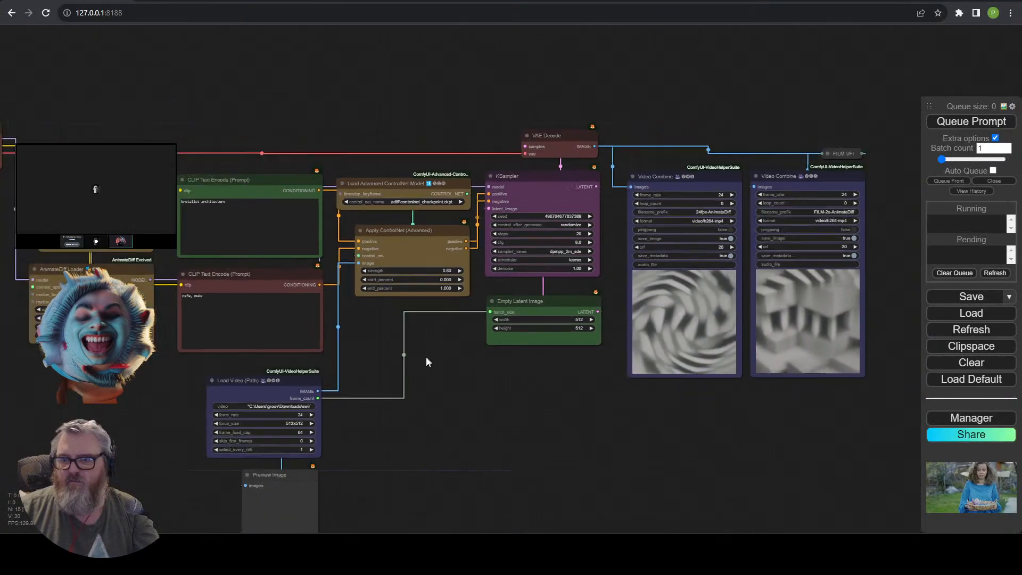
{"action": "scroll", "coordinate": [611, 252], "scroll_direction": "up", "scroll_amount": 4}
{"action": "scroll", "coordinate": [612, 251], "scroll_direction": "up", "scroll_amount": 3}
{"action": "left_click_drag", "start_coordinate": [621, 229], "coordinate": [716, 249]}
{"action": "scroll", "coordinate": [280, 465], "scroll_direction": "up", "scroll_amount": 1}
{"action": "scroll", "coordinate": [279, 465], "scroll_direction": "down", "scroll_amount": 1}
{"action": "scroll", "coordinate": [617, 321], "scroll_direction": "up", "scroll_amount": 3}
{"action": "left_click_drag", "start_coordinate": [715, 339], "coordinate": [633, 532]}
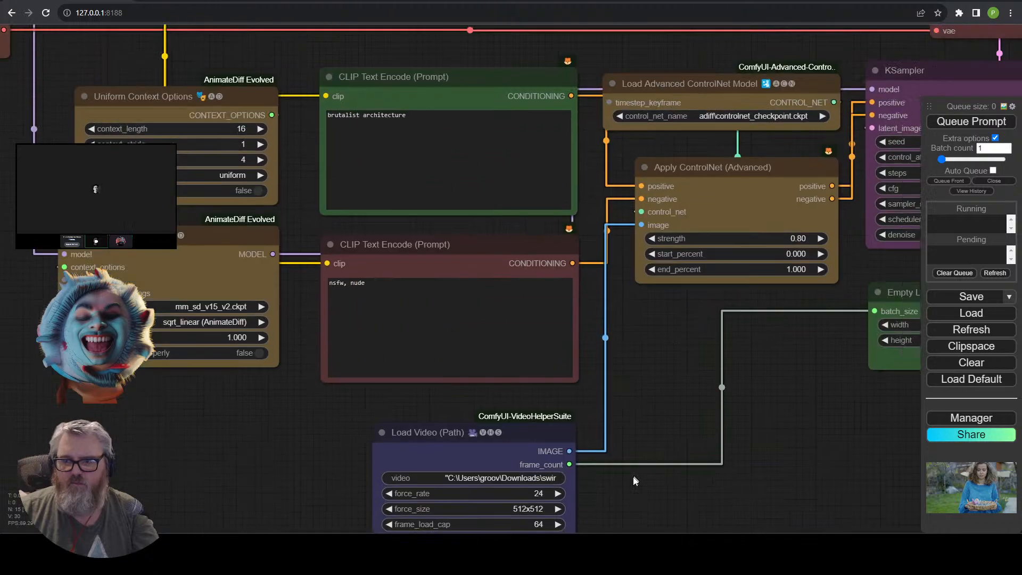
Examine the brutalist architecture workflow's Load Video (Path) settings and its Video Combine animations.
{"action": "scroll", "coordinate": [600, 462], "scroll_direction": "down", "scroll_amount": 4}
{"action": "scroll", "coordinate": [605, 453], "scroll_direction": "up", "scroll_amount": 1}
{"action": "left_click_drag", "start_coordinate": [605, 453], "coordinate": [703, 398]}
{"action": "scroll", "coordinate": [528, 439], "scroll_direction": "down", "scroll_amount": 2}
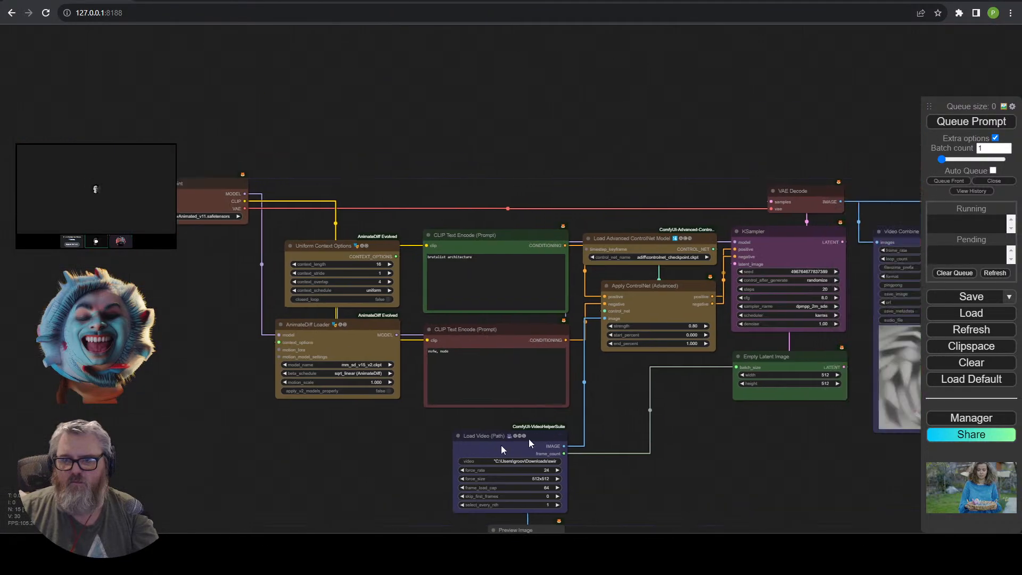
{"action": "scroll", "coordinate": [281, 502], "scroll_direction": "up", "scroll_amount": 1}
{"action": "left_click_drag", "start_coordinate": [528, 439], "coordinate": [323, 417]}
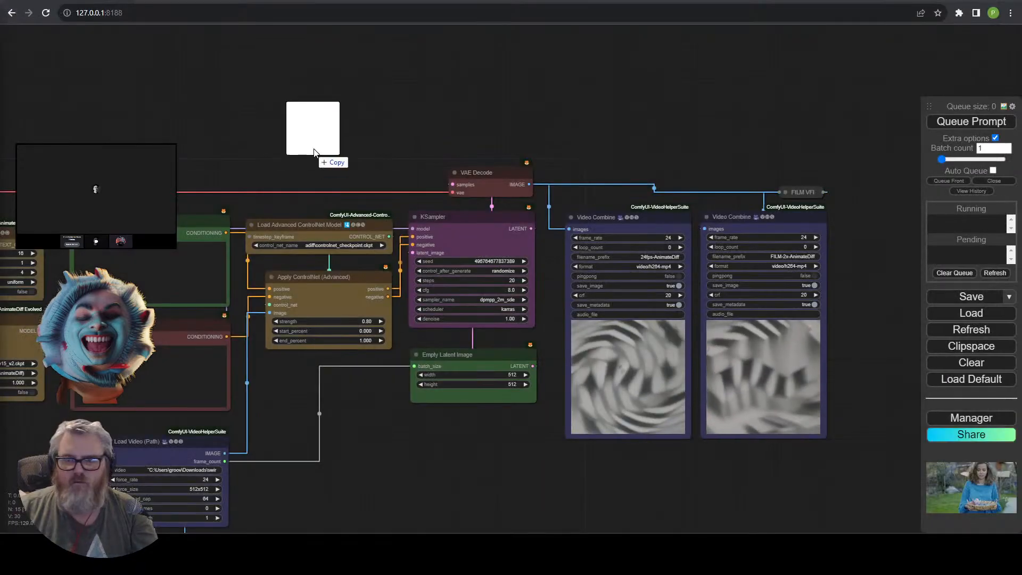
Open the saved workflow that uses two Load LoRA nodes and inspect its ControlNet settings and Video Combine animations.
{"action": "left_click_drag", "start_coordinate": [314, 153], "coordinate": [453, 145]}
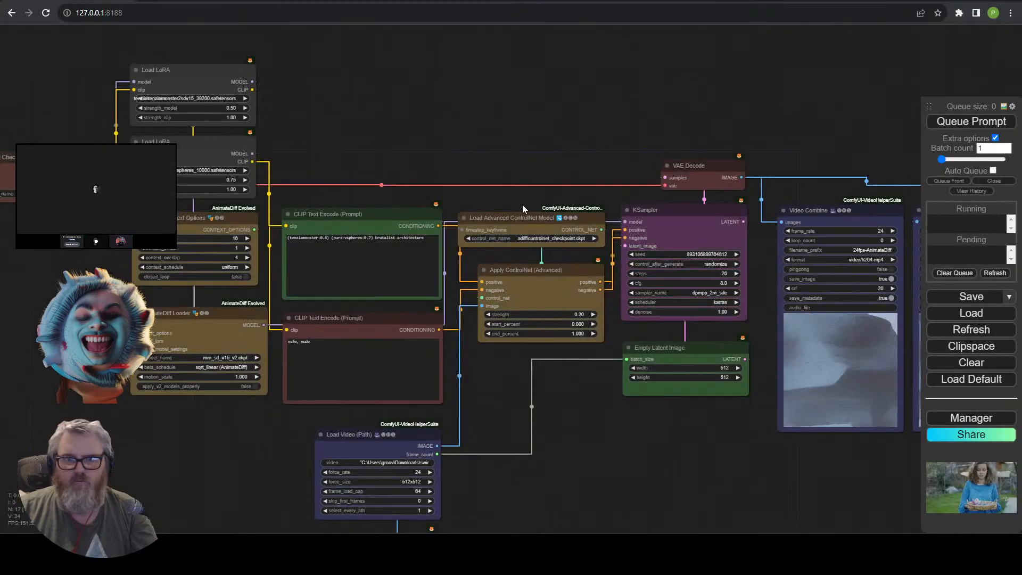
{"action": "left_click_drag", "start_coordinate": [523, 205], "coordinate": [360, 45]}
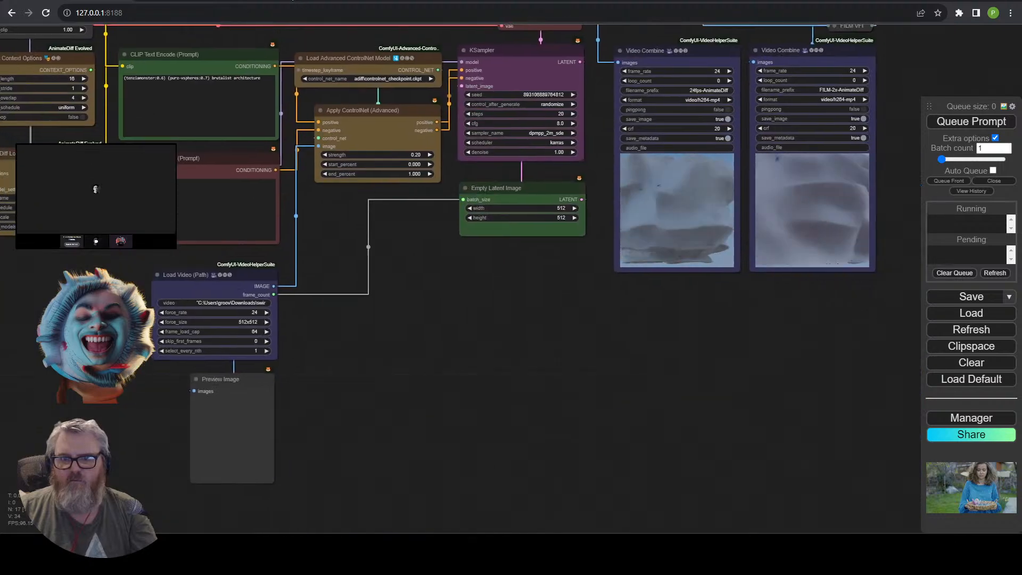
{"action": "left_click_drag", "start_coordinate": [292, 1], "coordinate": [465, 174]}
Open the saved workflow that uses Load LoRA Tag nodes with several LoRAs and inspect its LoRA tags and prompt.
{"action": "scroll", "coordinate": [466, 174], "scroll_direction": "up", "scroll_amount": 2}
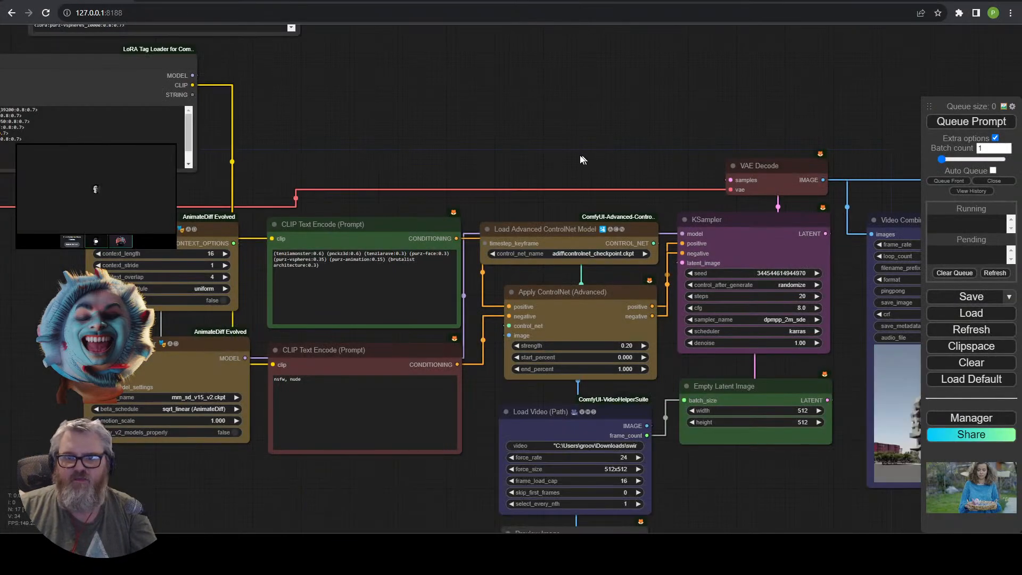
{"action": "scroll", "coordinate": [564, 155], "scroll_direction": "down", "scroll_amount": 2}
{"action": "left_click_drag", "start_coordinate": [554, 155], "coordinate": [721, 236]}
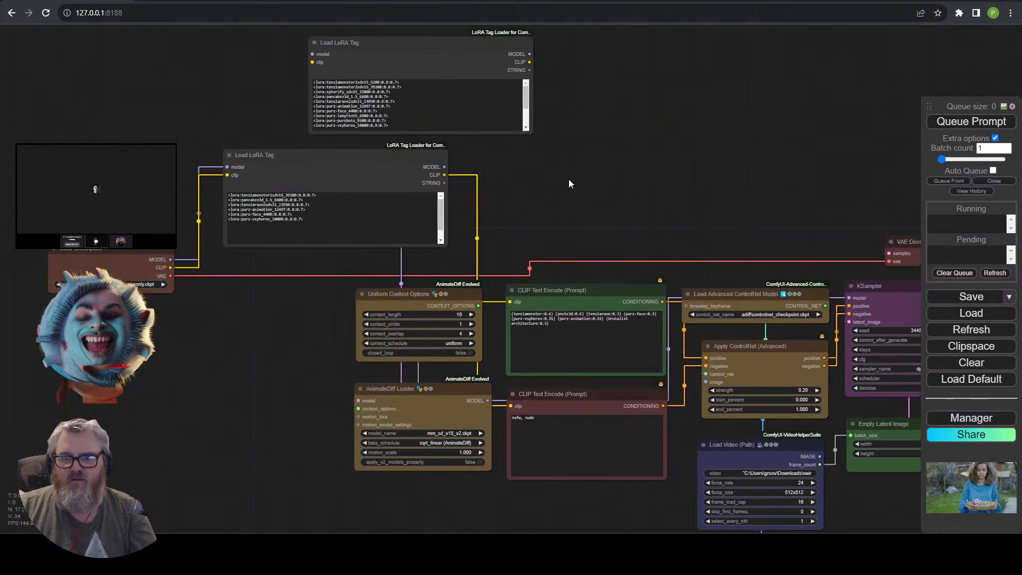
Reopen the saved workflow that uses two Load LoRA nodes with the brutalist architecture prompt.
{"action": "left_click_drag", "start_coordinate": [574, 183], "coordinate": [532, 150]}
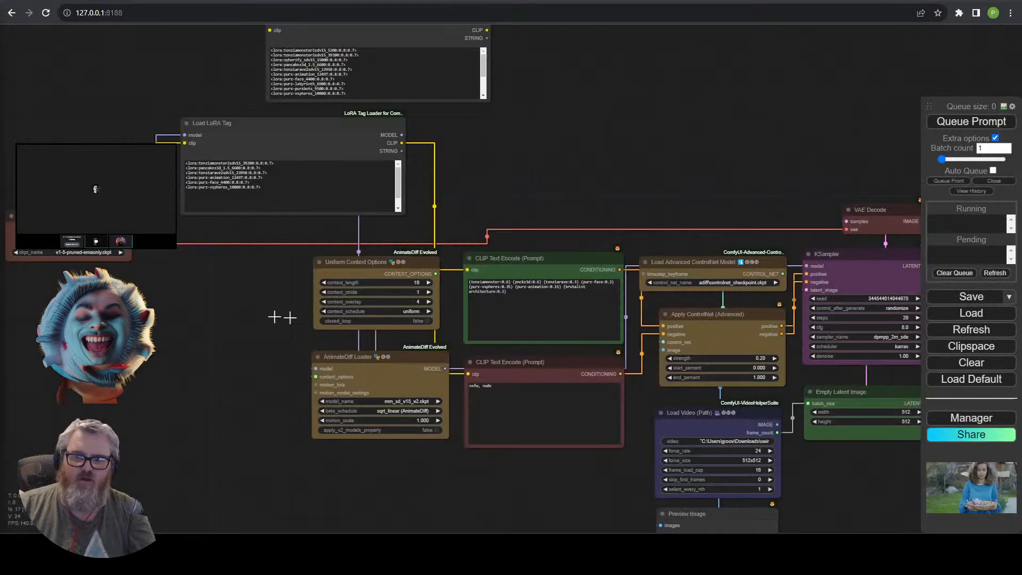
{"action": "left_click_drag", "start_coordinate": [223, 298], "coordinate": [617, 166]}
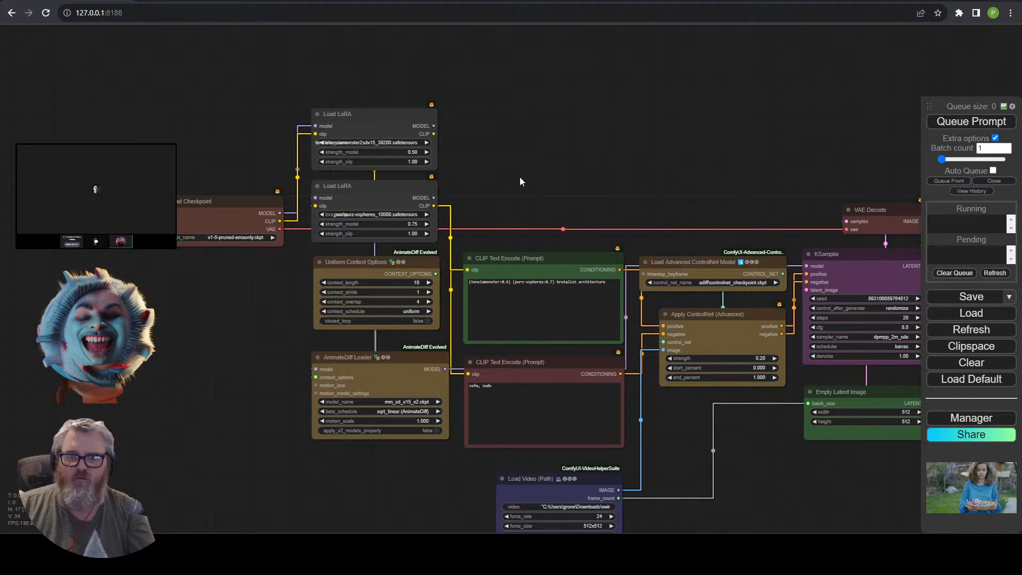
{"action": "left_click_drag", "start_coordinate": [520, 177], "coordinate": [519, 142]}
Remove the purz-vspheres Load LoRA node and its prompt term, and connect the remaining Load LoRA's model output to the AnimateDiff Loader.
{"action": "left_click", "coordinate": [399, 151]}
{"action": "scroll", "coordinate": [477, 150], "scroll_direction": "up", "scroll_amount": 5}
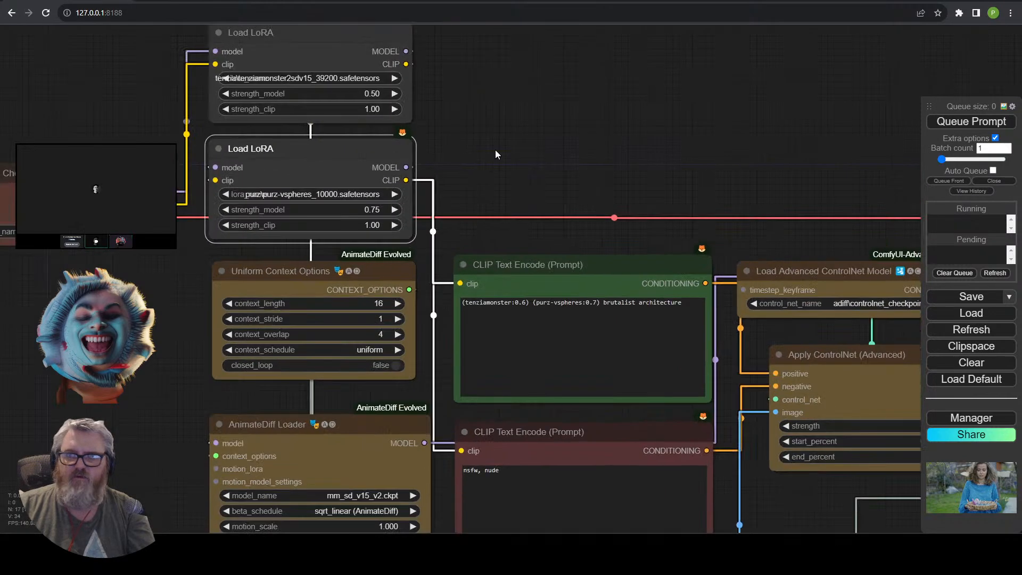
{"action": "scroll", "coordinate": [495, 151], "scroll_direction": "down", "scroll_amount": 4}
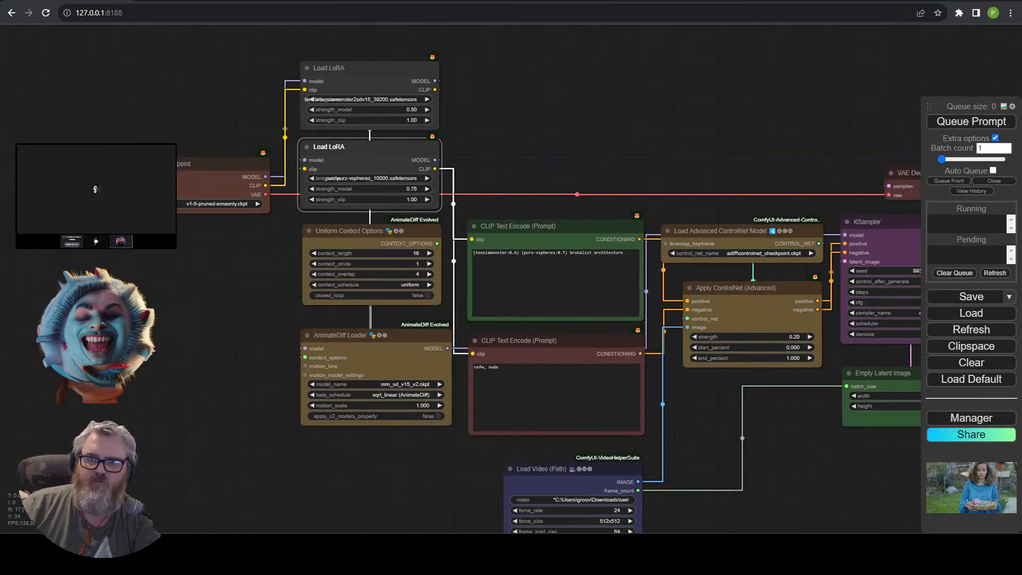
{"action": "key", "text": "Delete"}
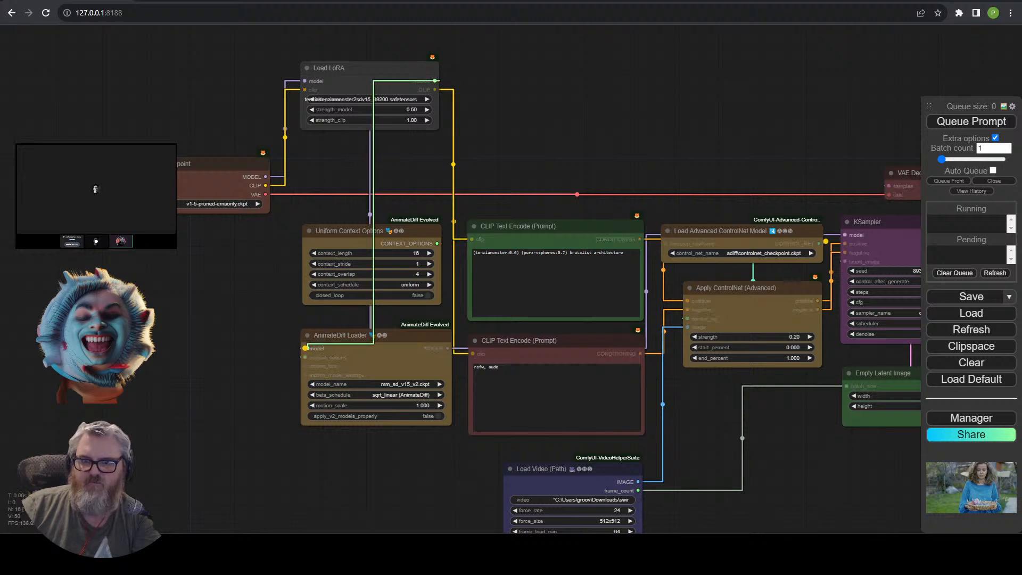
{"action": "left_click_drag", "start_coordinate": [331, 81], "coordinate": [335, 146]}
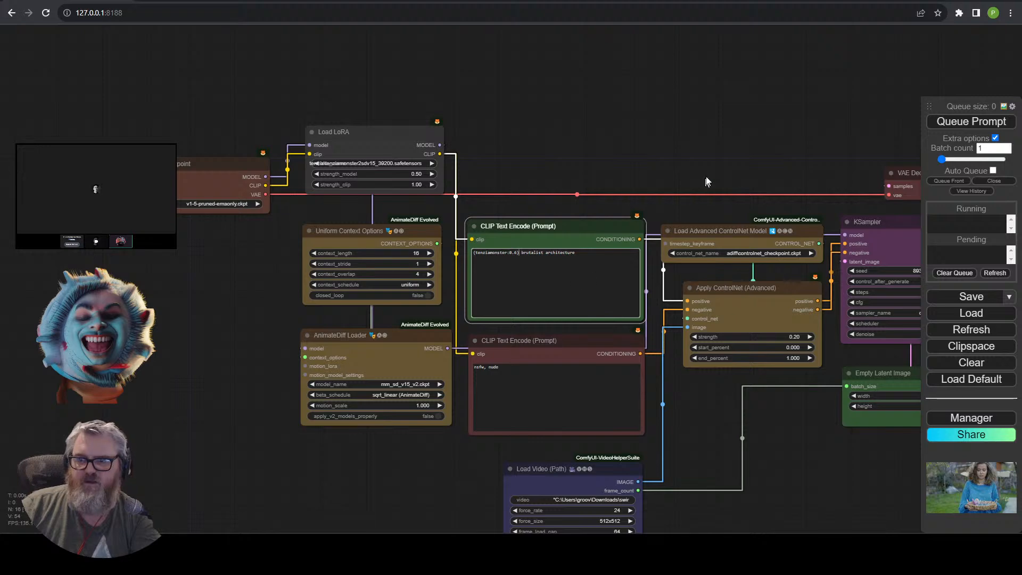
Set the Apply ControlNet (Advanced) strength to 0 and queue the prompt.
{"action": "left_click_drag", "start_coordinate": [706, 181], "coordinate": [304, 135]}
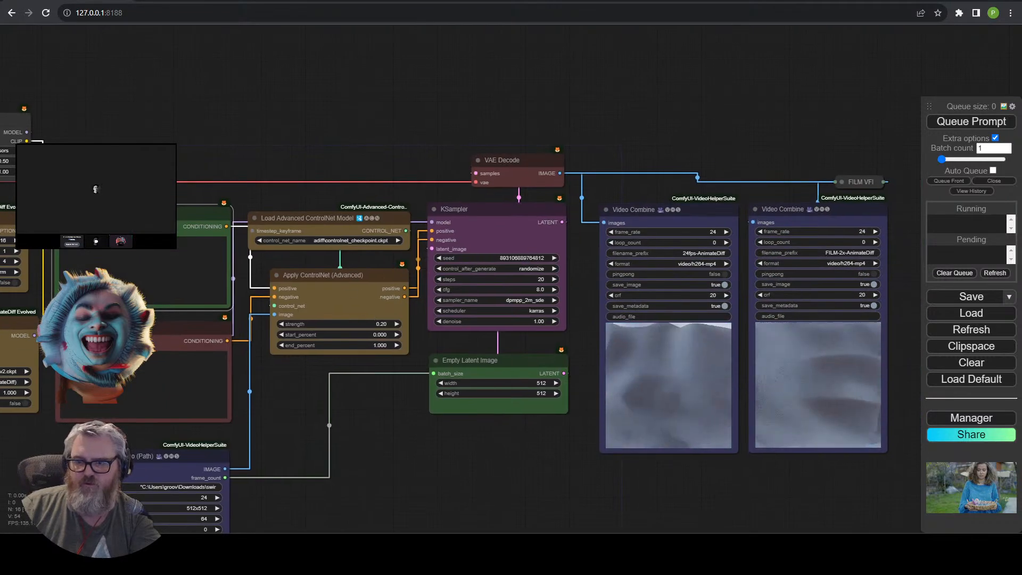
{"action": "left_click_drag", "start_coordinate": [400, 393], "coordinate": [519, 270]}
{"action": "left_click", "coordinate": [501, 205]}
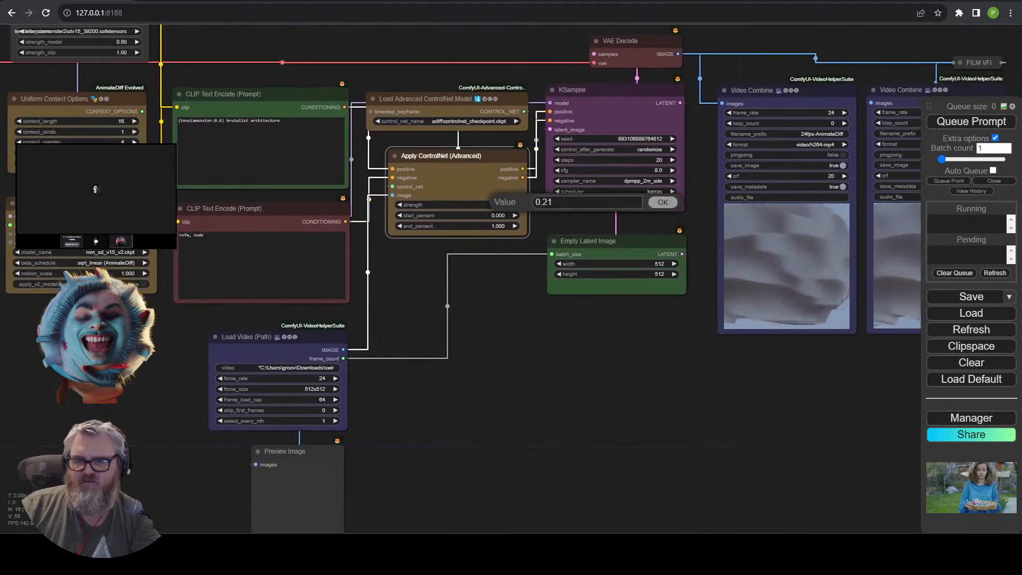
{"action": "key", "text": "ctrl+a"}
{"action": "type", "text": "0"}
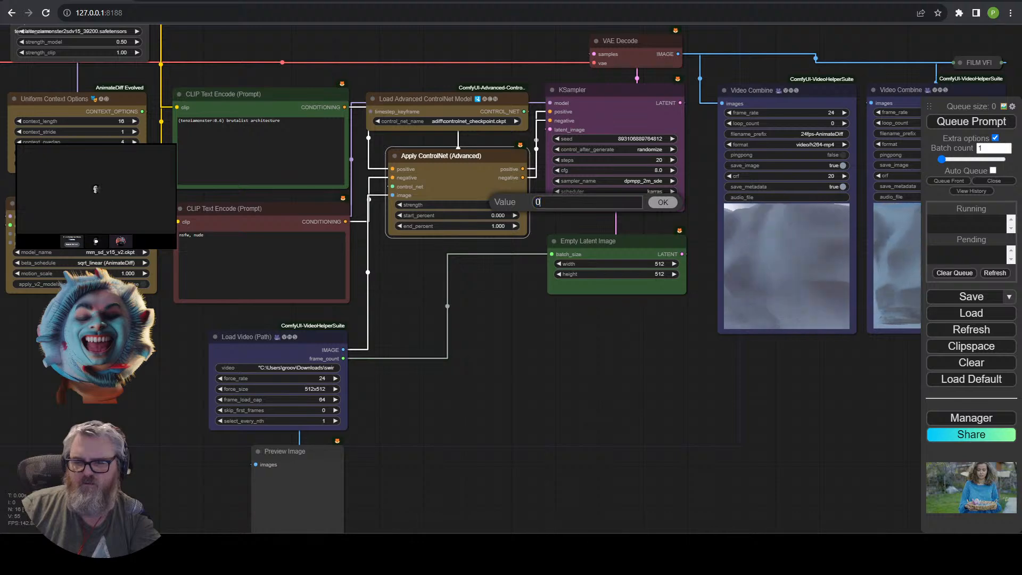
{"action": "key", "text": "Return"}
{"action": "key", "text": "ctrl+Return"}
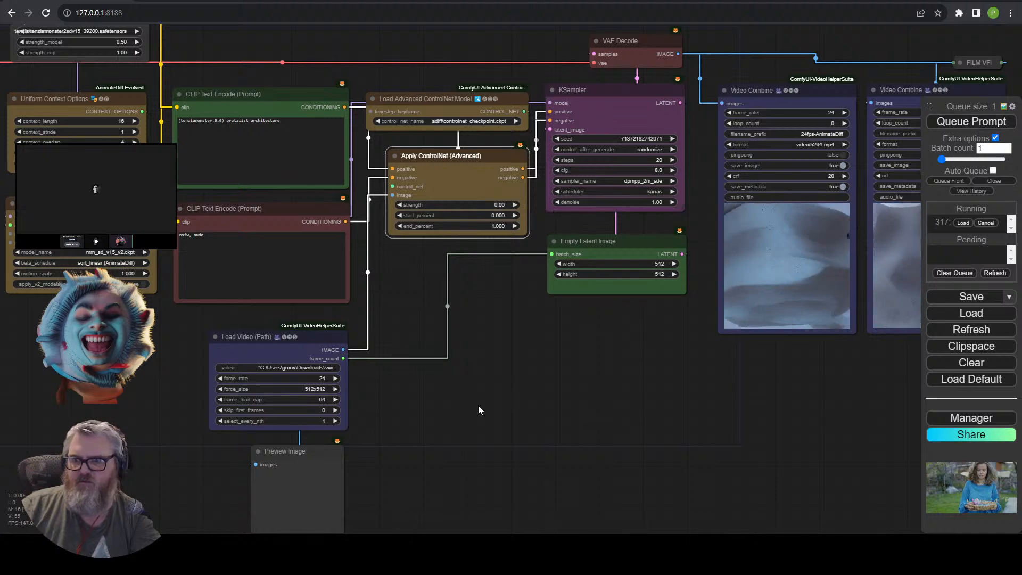
Examine the running workflow and compare the animations in the two Video Combine nodes.
{"action": "scroll", "coordinate": [482, 394], "scroll_direction": "down", "scroll_amount": 2}
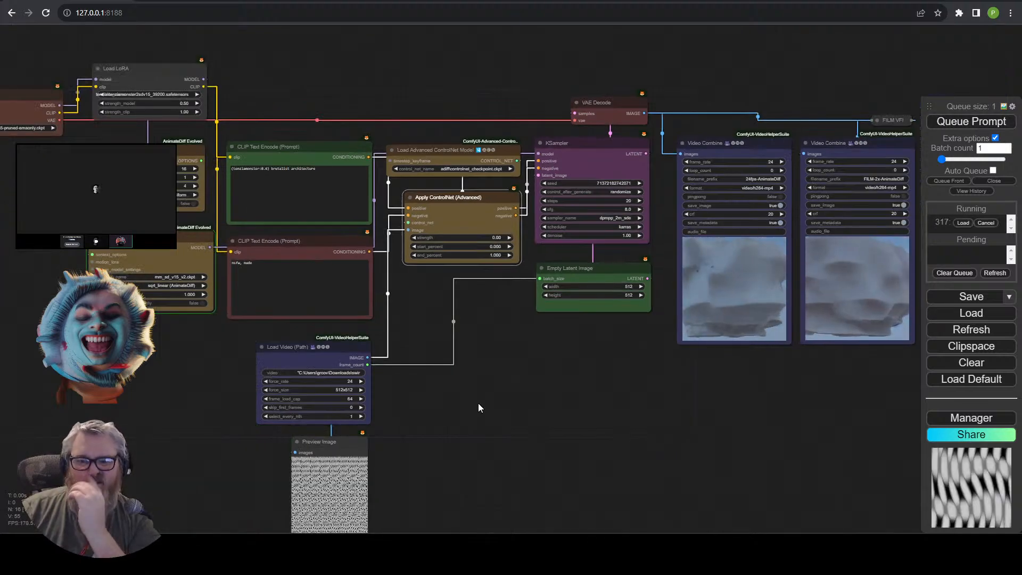
{"action": "scroll", "coordinate": [478, 403], "scroll_direction": "down", "scroll_amount": 1}
{"action": "left_click_drag", "start_coordinate": [501, 392], "coordinate": [308, 449]}
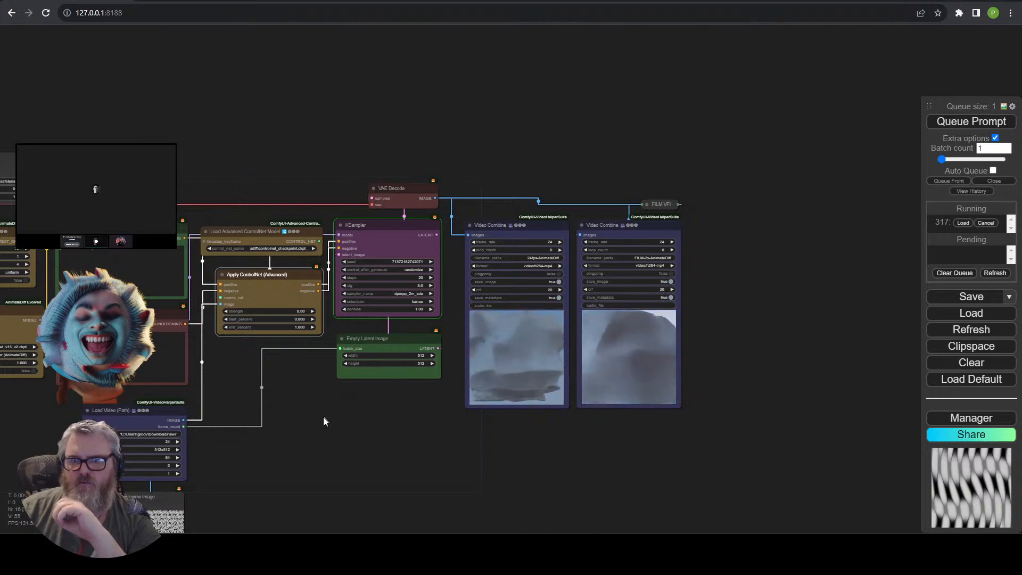
{"action": "left_click_drag", "start_coordinate": [324, 417], "coordinate": [742, 389]}
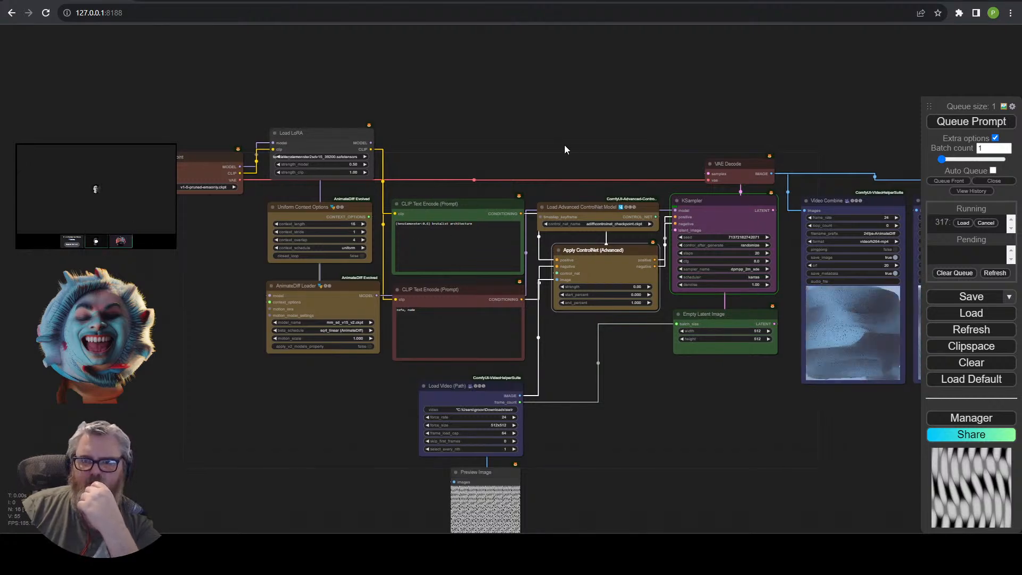
{"action": "left_click_drag", "start_coordinate": [565, 145], "coordinate": [381, 154]}
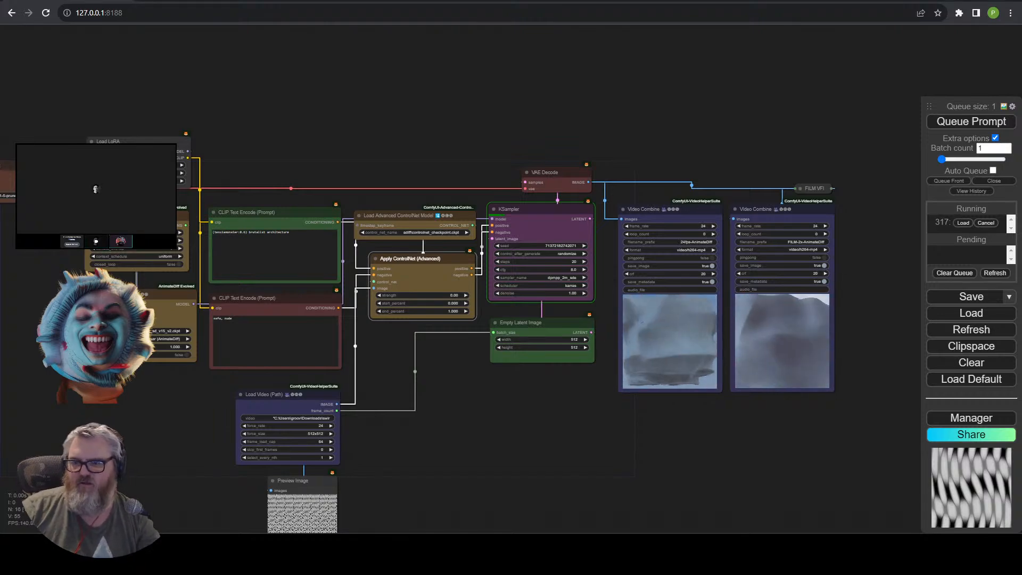
{"action": "scroll", "coordinate": [692, 363], "scroll_direction": "up", "scroll_amount": 5}
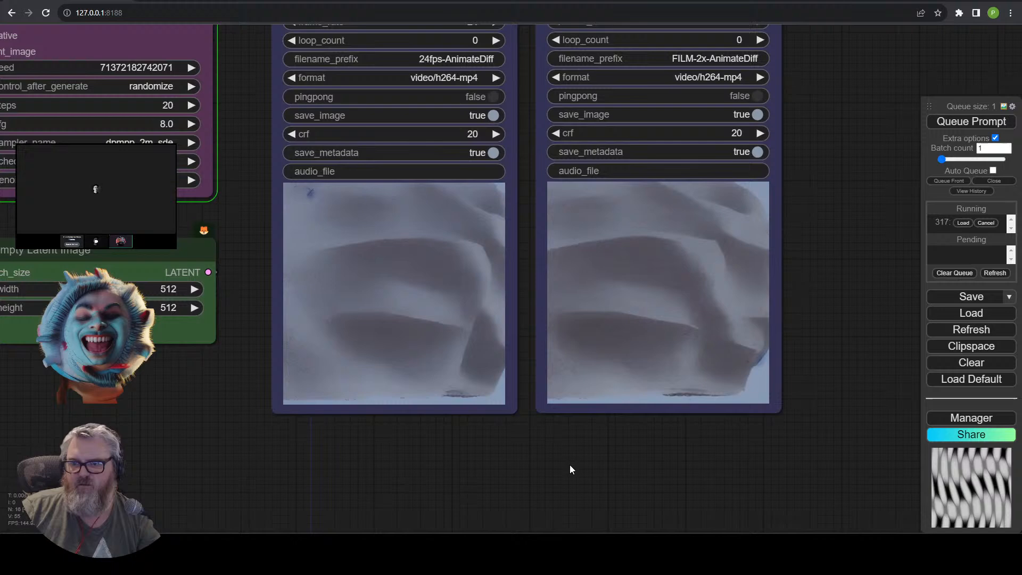
{"action": "left_click_drag", "start_coordinate": [576, 478], "coordinate": [588, 509]}
{"action": "scroll", "coordinate": [590, 513], "scroll_direction": "up", "scroll_amount": 1}
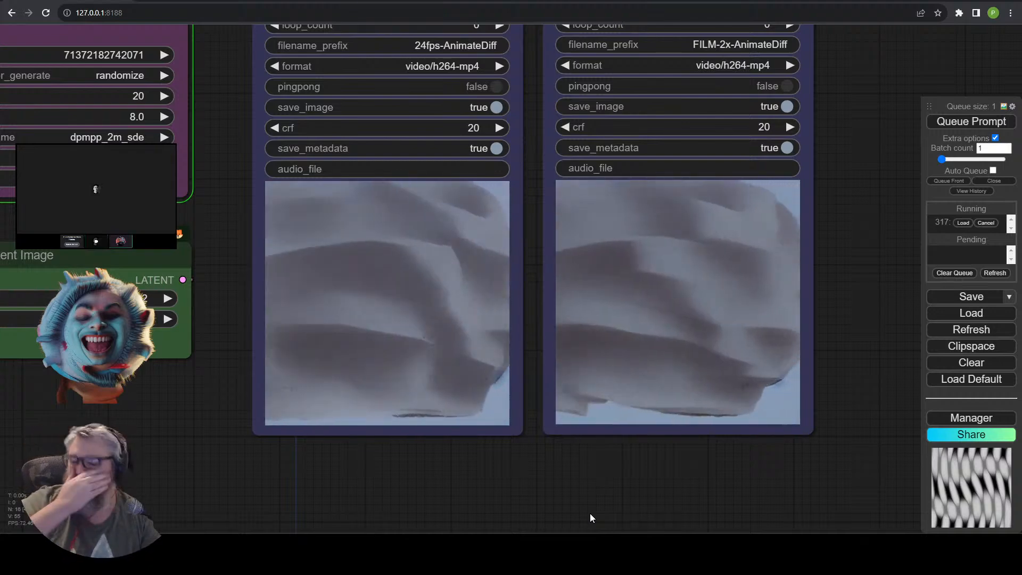
{"action": "scroll", "coordinate": [548, 488], "scroll_direction": "down", "scroll_amount": 3}
{"action": "scroll", "coordinate": [512, 500], "scroll_direction": "down", "scroll_amount": 1}
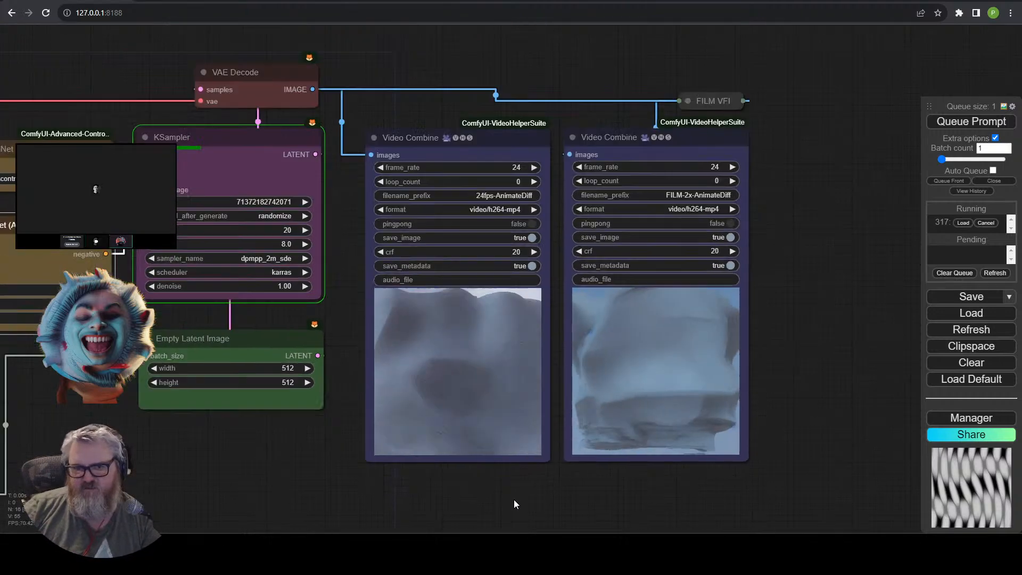
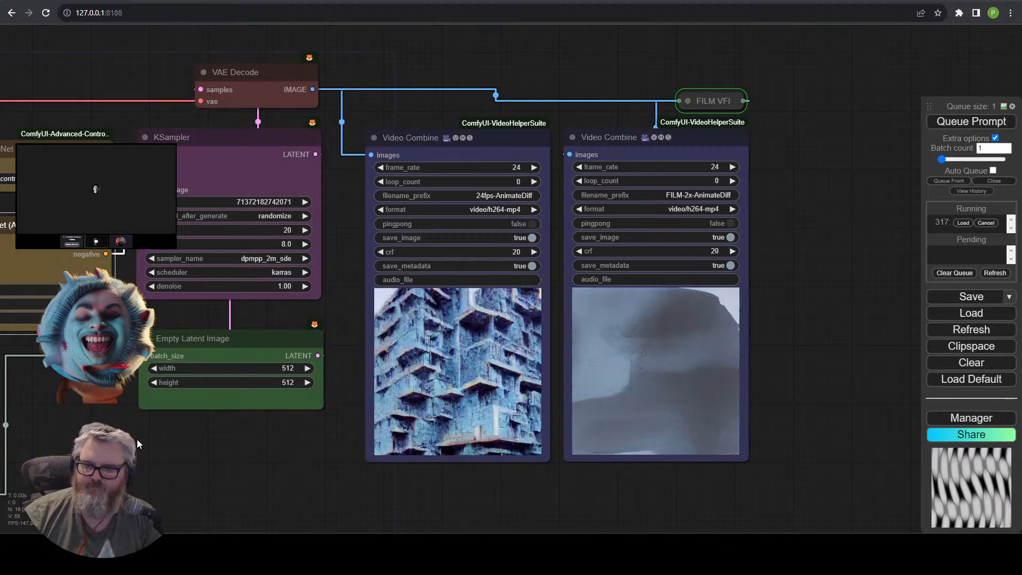
{"action": "left_click_drag", "start_coordinate": [136, 439], "coordinate": [266, 372]}
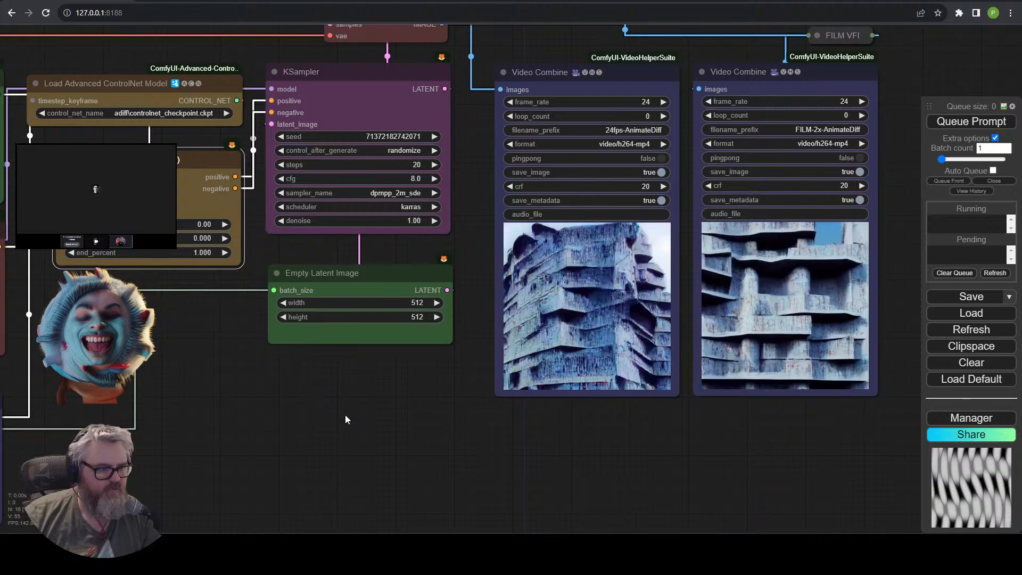
Show the badge display options in the ComfyUI Manager settings, keep Nickname selected, and close the settings.
{"action": "left_click", "coordinate": [980, 419]}
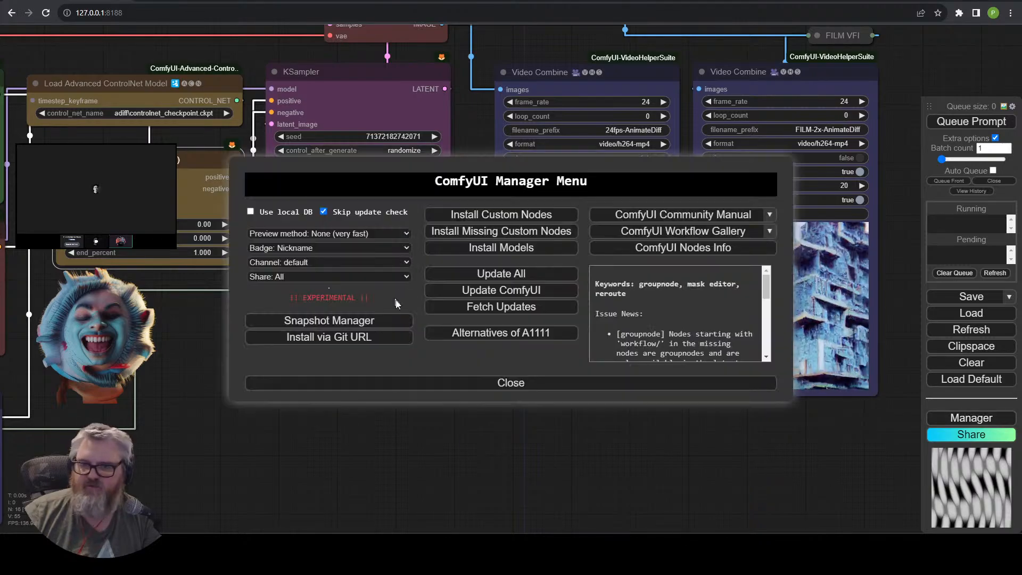
{"action": "left_click", "coordinate": [283, 252]}
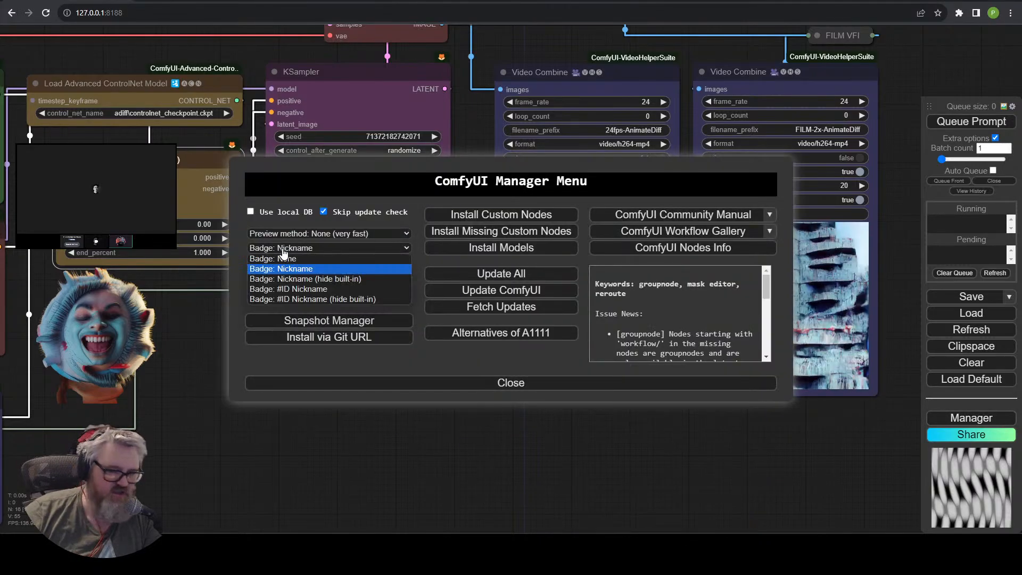
{"action": "left_click", "coordinate": [317, 269]}
{"action": "left_click", "coordinate": [471, 382]}
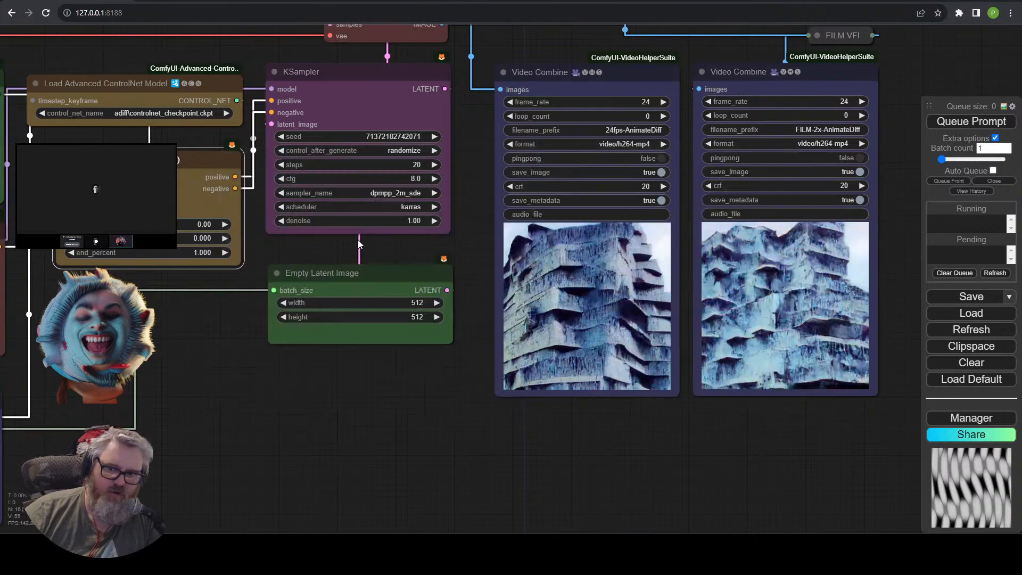
Examine the source badges above the Apply ControlNet (Advanced), Load Advanced ControlNet Model and Load Video (Path) nodes.
{"action": "scroll", "coordinate": [357, 240], "scroll_direction": "up", "scroll_amount": 3}
{"action": "left_click_drag", "start_coordinate": [368, 255], "coordinate": [395, 470]}
{"action": "scroll", "coordinate": [220, 325], "scroll_direction": "up", "scroll_amount": 8}
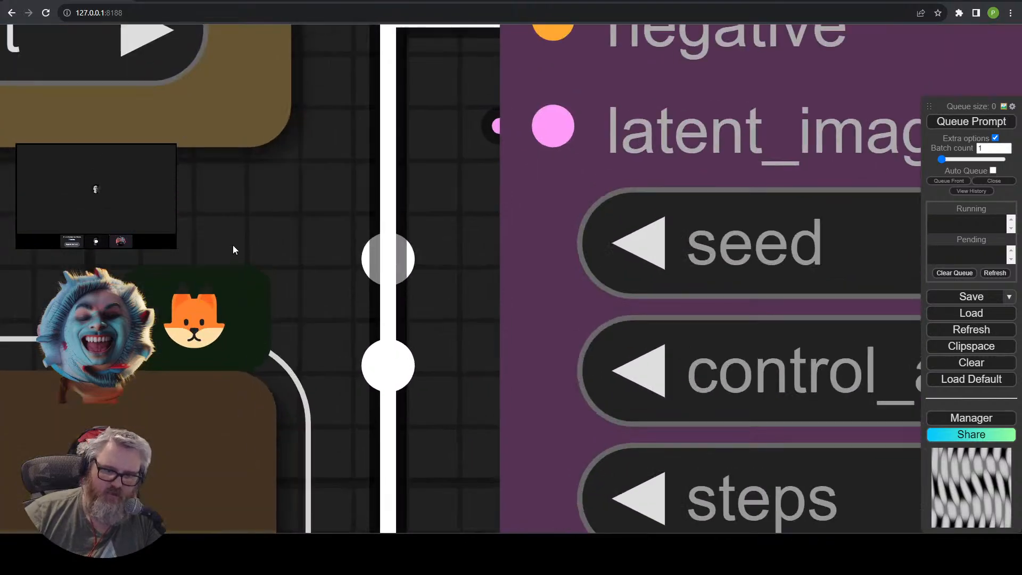
{"action": "left_click_drag", "start_coordinate": [232, 245], "coordinate": [387, 235]}
{"action": "scroll", "coordinate": [386, 266], "scroll_direction": "down", "scroll_amount": 8}
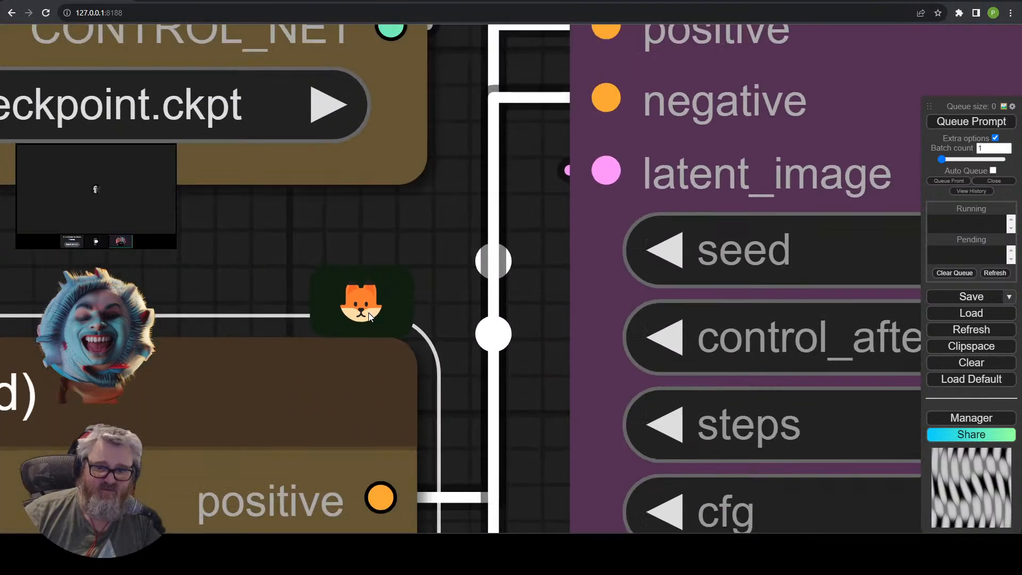
{"action": "scroll", "coordinate": [520, 268], "scroll_direction": "up", "scroll_amount": 2}
{"action": "scroll", "coordinate": [518, 263], "scroll_direction": "down", "scroll_amount": 2}
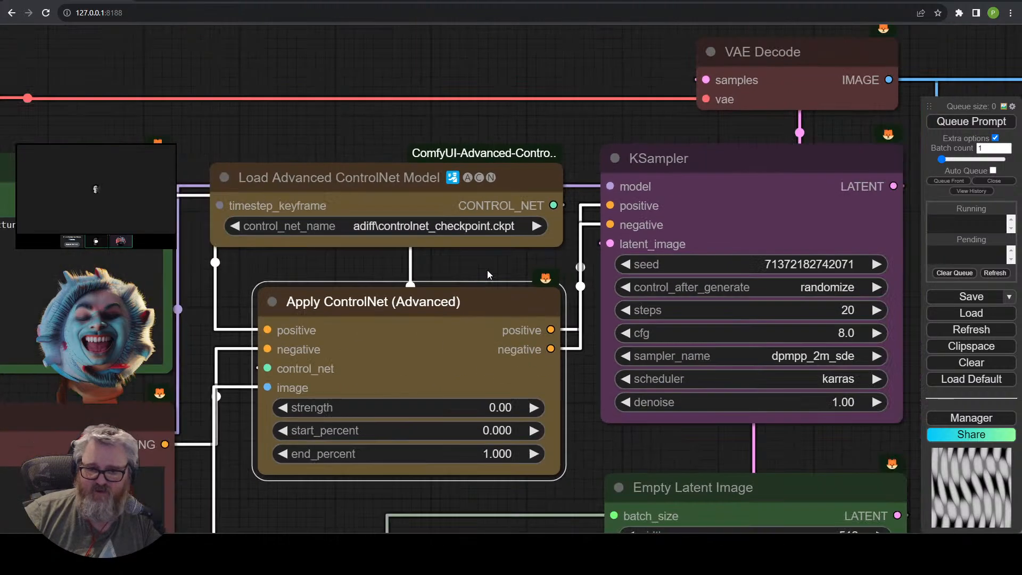
{"action": "left_click_drag", "start_coordinate": [487, 270], "coordinate": [484, 231]}
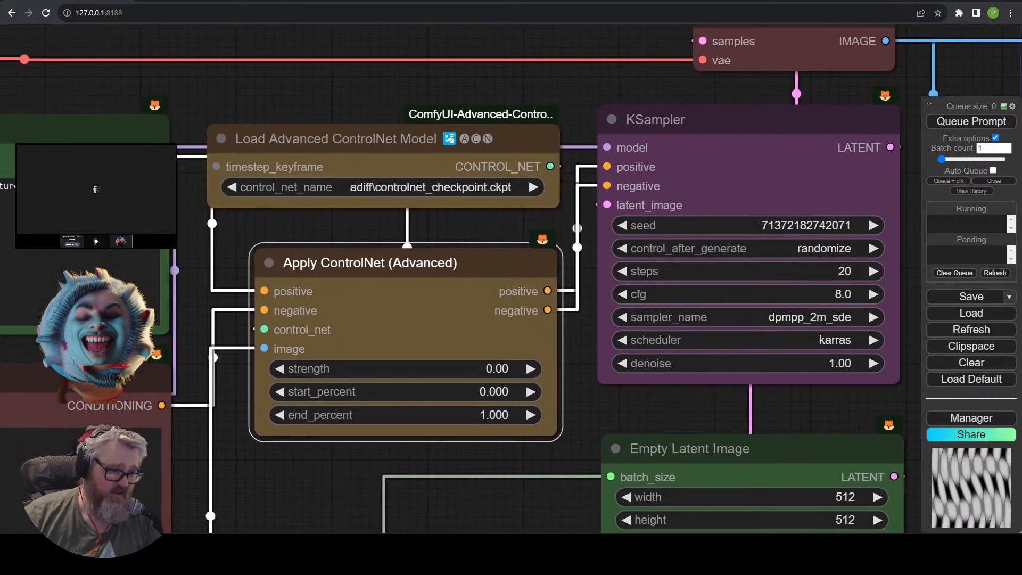
{"action": "scroll", "coordinate": [445, 382], "scroll_direction": "down", "scroll_amount": 6}
{"action": "left_click_drag", "start_coordinate": [369, 481], "coordinate": [473, 317]}
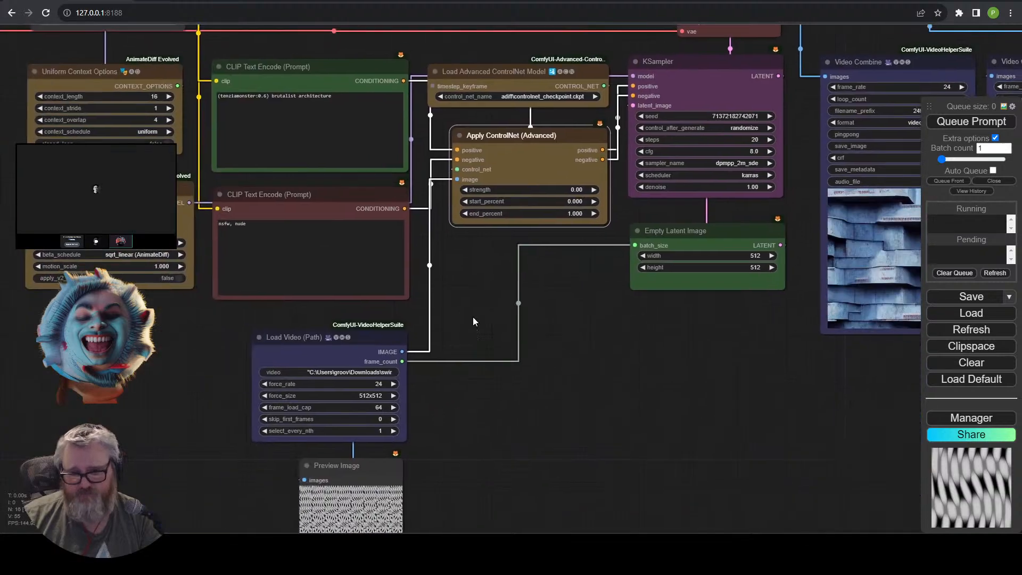
{"action": "scroll", "coordinate": [384, 336], "scroll_direction": "up", "scroll_amount": 11}
{"action": "scroll", "coordinate": [314, 275], "scroll_direction": "up", "scroll_amount": 4}
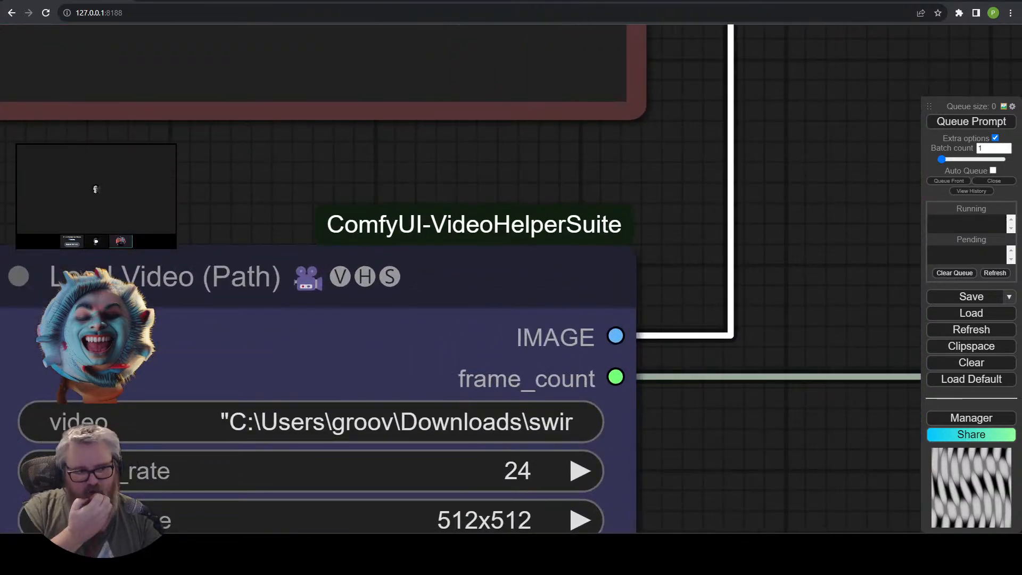
{"action": "scroll", "coordinate": [424, 205], "scroll_direction": "down", "scroll_amount": 1}
{"action": "scroll", "coordinate": [424, 205], "scroll_direction": "down", "scroll_amount": 11}
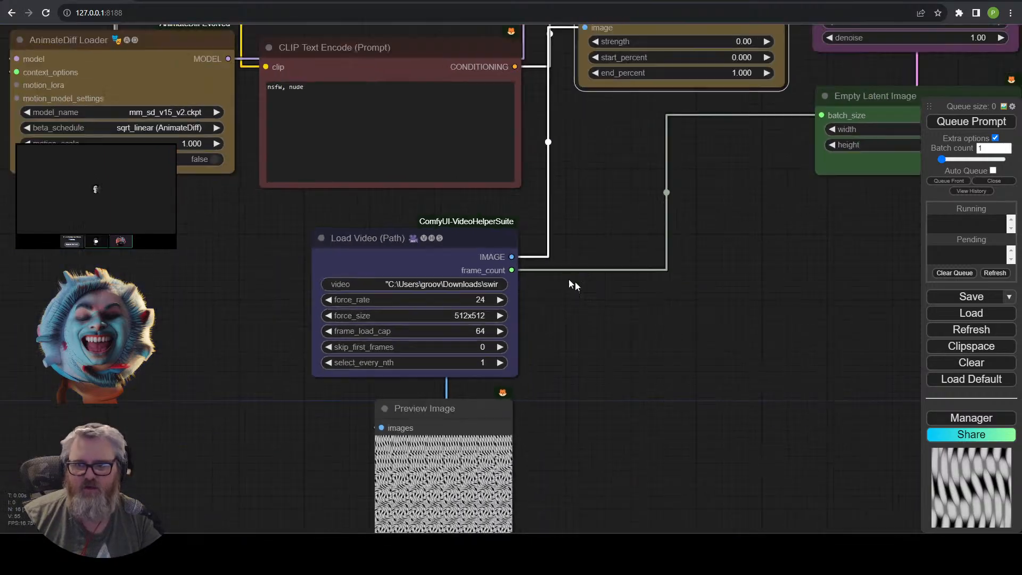
Set the Apply ControlNet (Advanced) strength to 0.5 and queue the prompt again.
{"action": "left_click_drag", "start_coordinate": [695, 334], "coordinate": [264, 270]}
{"action": "left_click_drag", "start_coordinate": [667, 232], "coordinate": [703, 530]}
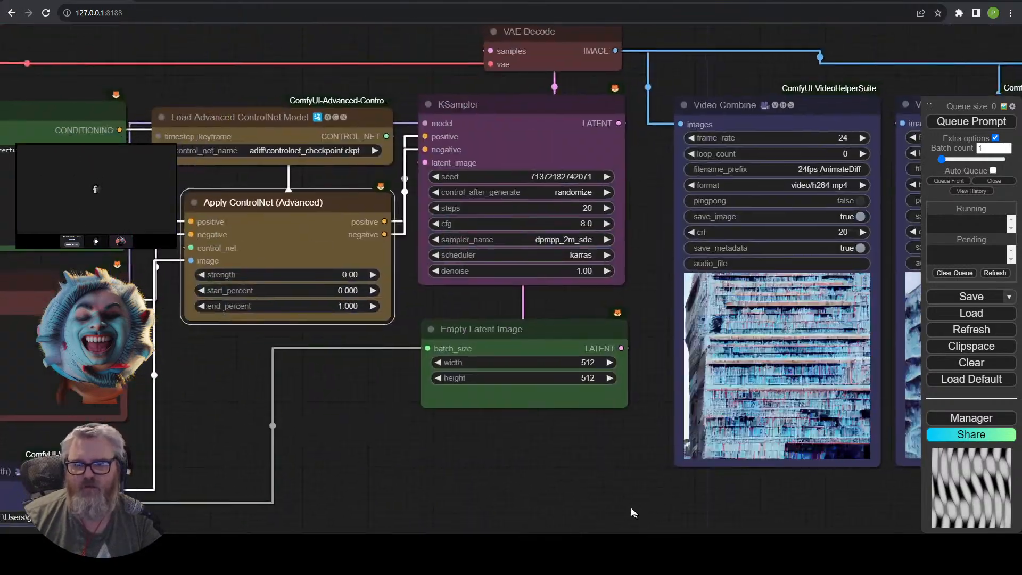
{"action": "left_click", "coordinate": [345, 274]}
{"action": "type", "text": "\\0."}
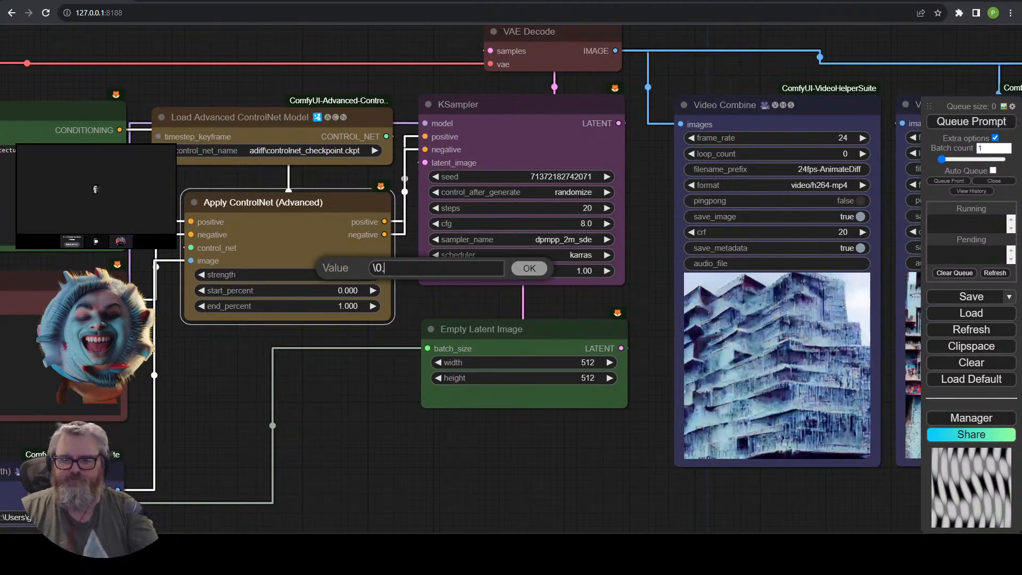
{"action": "key", "text": "BackSpace"}
{"action": "key", "text": "BackSpace"}
{"action": "type", "text": "0.5"}
{"action": "key", "text": "Return"}
{"action": "key", "text": "ctrl+Return"}
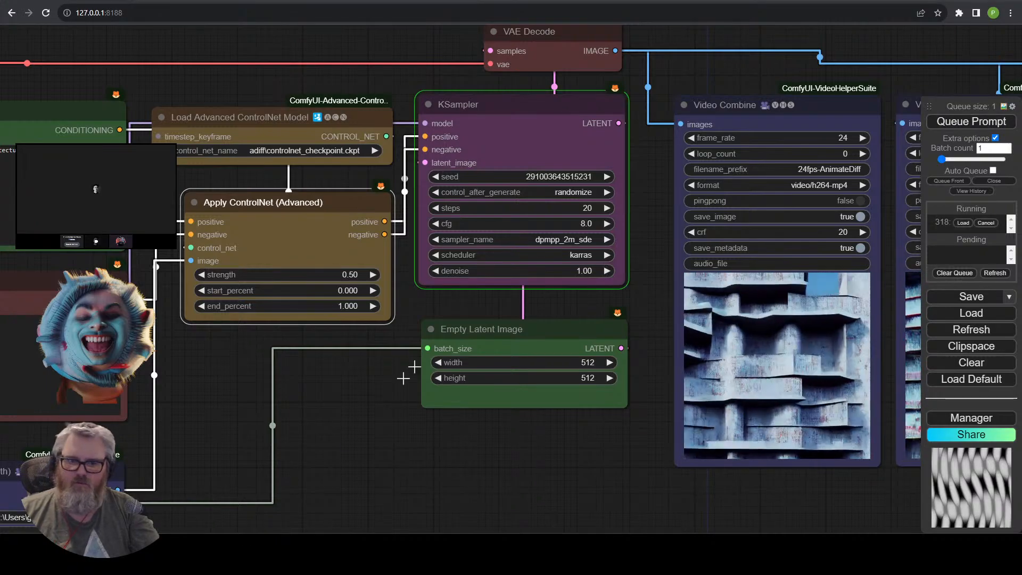
Enlarge a single frame in the Preview Image node and cancel the running generation.
{"action": "left_click_drag", "start_coordinate": [314, 479], "coordinate": [484, 210]}
{"action": "left_click", "coordinate": [164, 408]}
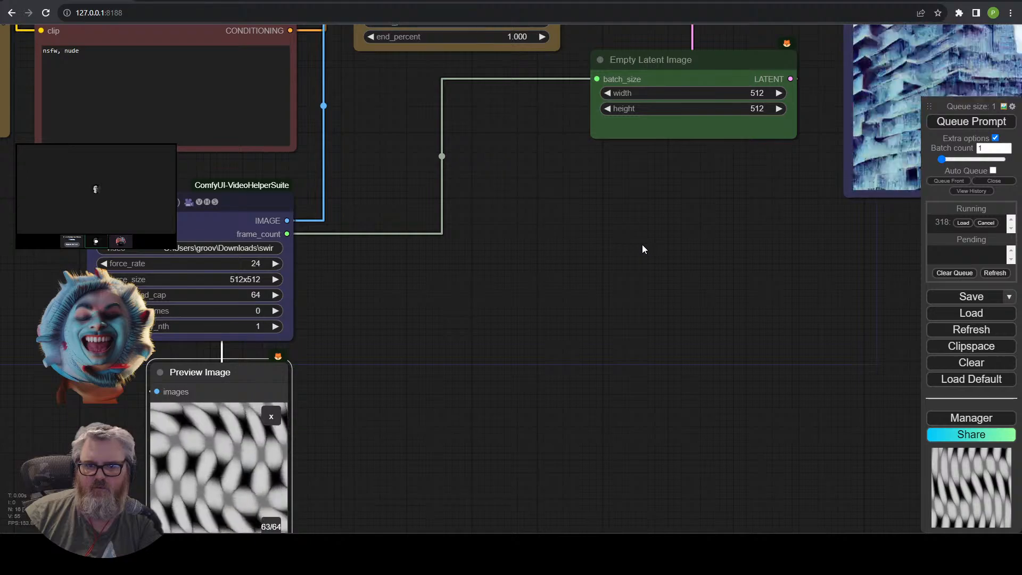
{"action": "left_click_drag", "start_coordinate": [642, 246], "coordinate": [379, 429]}
{"action": "scroll", "coordinate": [350, 461], "scroll_direction": "down", "scroll_amount": 3}
{"action": "left_click_drag", "start_coordinate": [349, 461], "coordinate": [318, 475]}
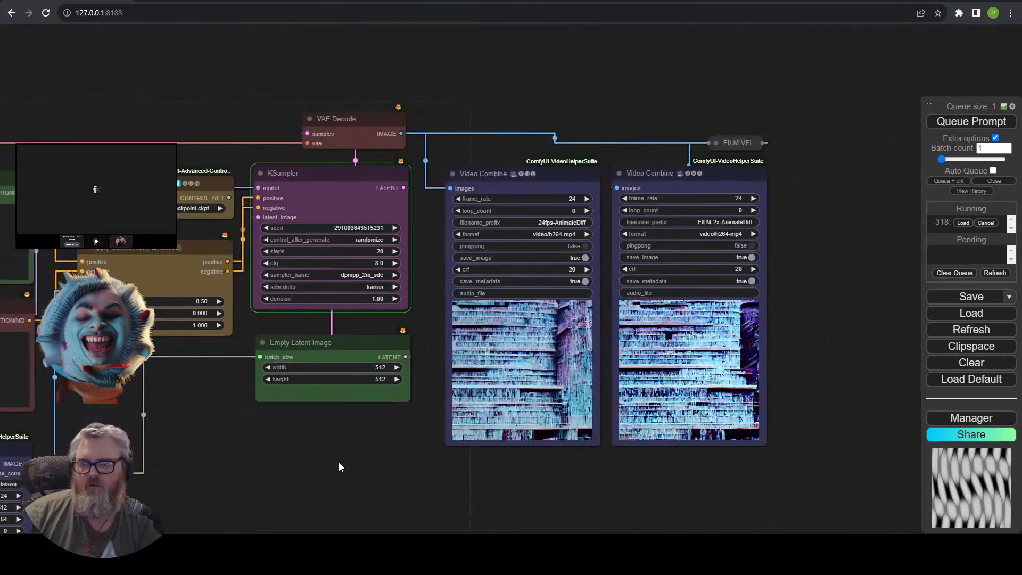
{"action": "left_click", "coordinate": [985, 223]}
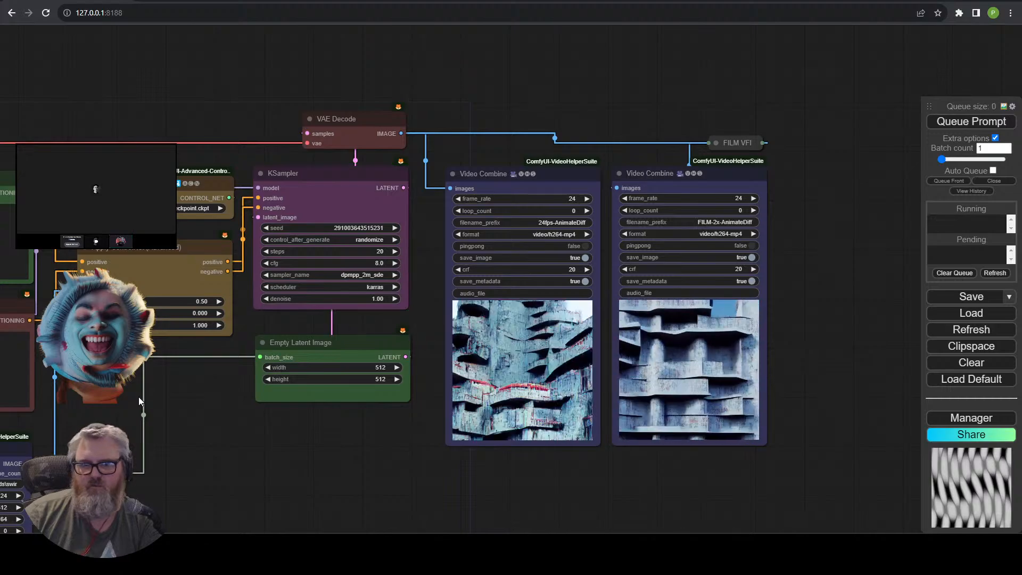
Set the frame load cap of the Load Video (Path) node to 16.
{"action": "left_click_drag", "start_coordinate": [39, 485], "coordinate": [406, 287]}
{"action": "left_click", "coordinate": [362, 323]}
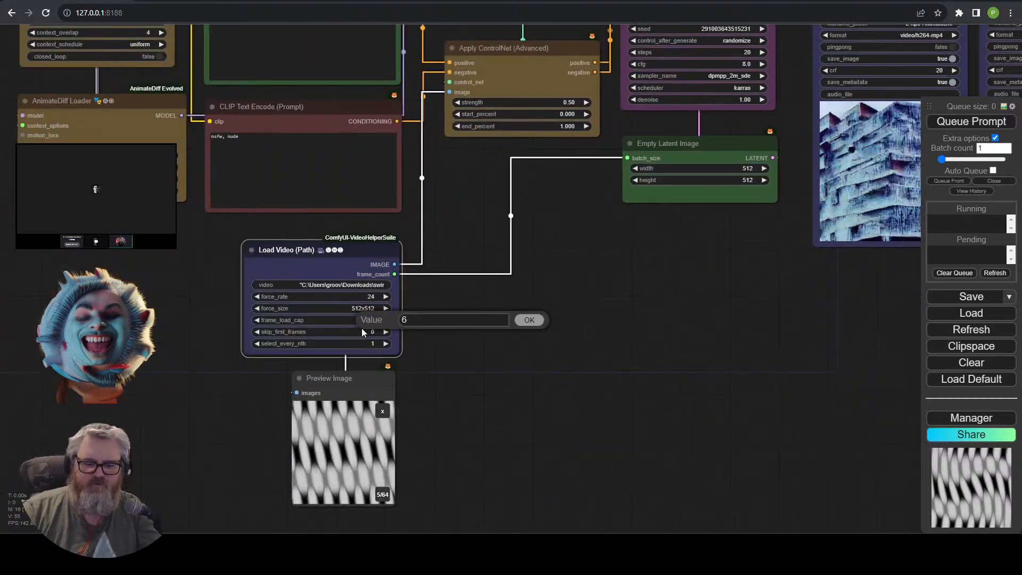
{"action": "key", "text": "BackSpace"}
{"action": "key", "text": "BackSpace"}
{"action": "type", "text": "16"}
{"action": "key", "text": "Return"}
Set the Apply ControlNet (Advanced) strength to 0.
{"action": "left_click_drag", "start_coordinate": [203, 288], "coordinate": [265, 352]}
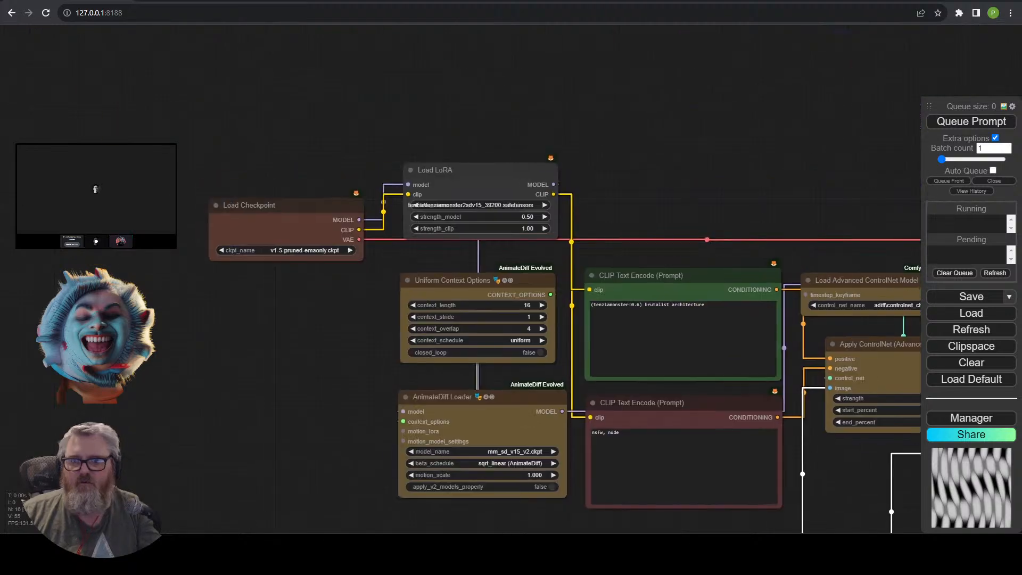
{"action": "left_click_drag", "start_coordinate": [765, 227], "coordinate": [360, 199]}
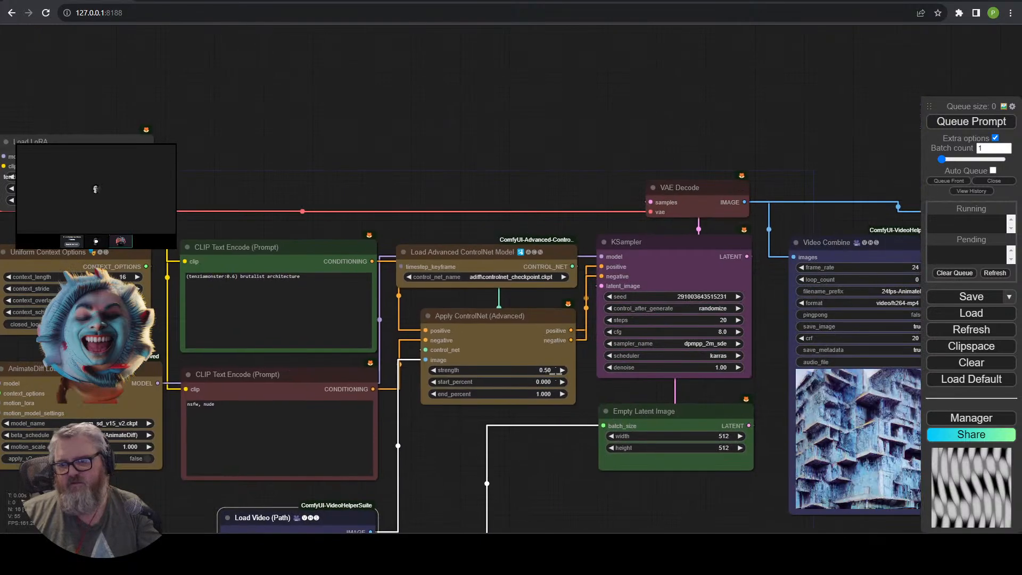
{"action": "left_click", "coordinate": [540, 370]}
{"action": "type", "text": "0"}
{"action": "key", "text": "Return"}
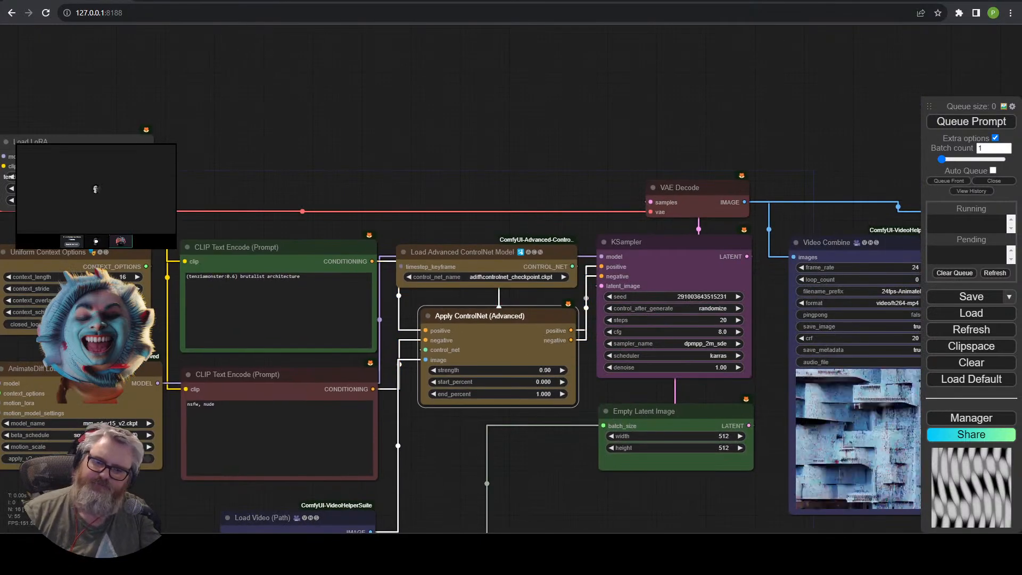
Duplicate the Load LoRA node and place the copy directly below the original.
{"action": "left_click_drag", "start_coordinate": [181, 154], "coordinate": [396, 130]}
{"action": "left_click_drag", "start_coordinate": [298, 119], "coordinate": [311, 9]}
{"action": "key", "text": "ctrl+c"}
{"action": "key", "text": "ctrl+v"}
{"action": "left_click_drag", "start_coordinate": [458, 43], "coordinate": [251, 98]}
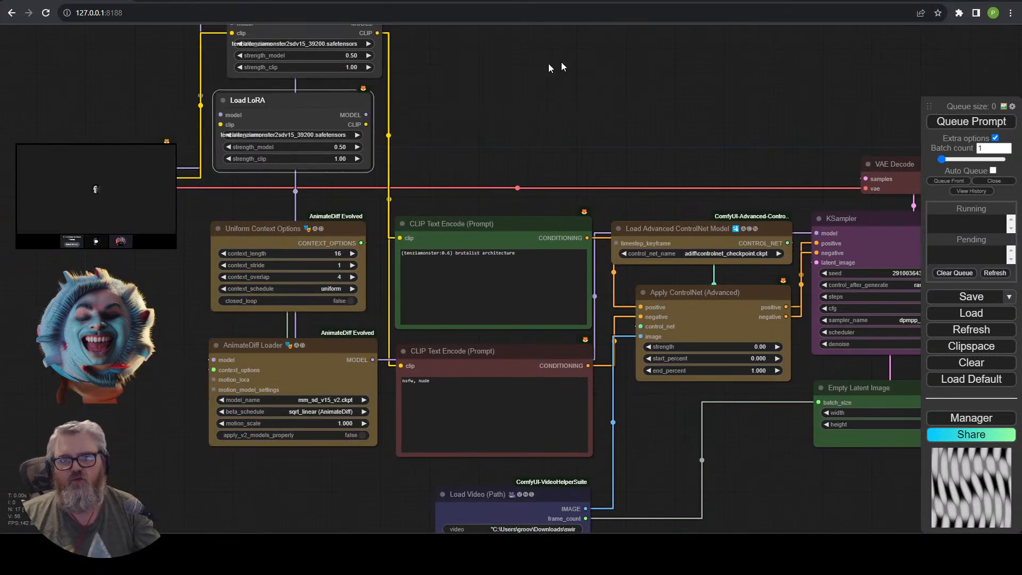
{"action": "left_click_drag", "start_coordinate": [555, 66], "coordinate": [557, 149]}
Chain the second Load LoRA after the first, feeding its model output to AnimateDiff Loader and its CLIP output to both prompt nodes.
{"action": "left_click_drag", "start_coordinate": [379, 106], "coordinate": [222, 197]}
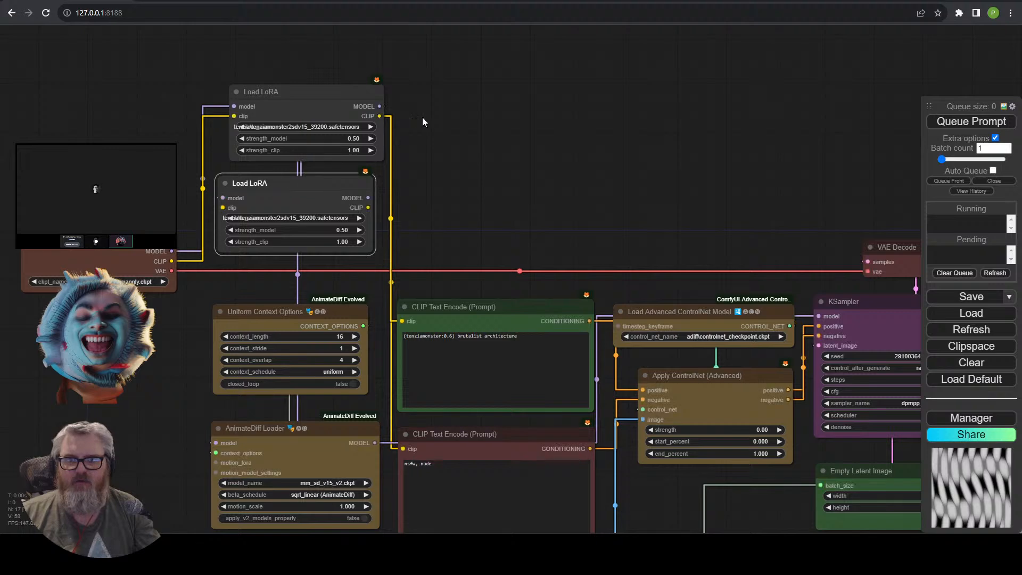
{"action": "left_click_drag", "start_coordinate": [379, 116], "coordinate": [222, 208]}
{"action": "left_click_drag", "start_coordinate": [369, 198], "coordinate": [216, 443]}
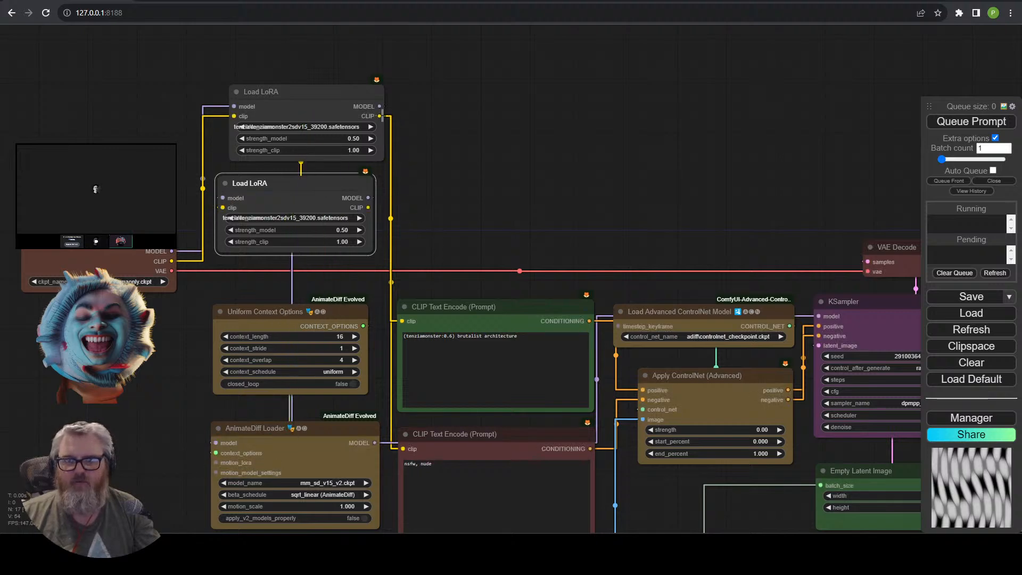
{"action": "left_click_drag", "start_coordinate": [368, 207], "coordinate": [371, 210]}
{"action": "left_click_drag", "start_coordinate": [405, 322], "coordinate": [405, 322]}
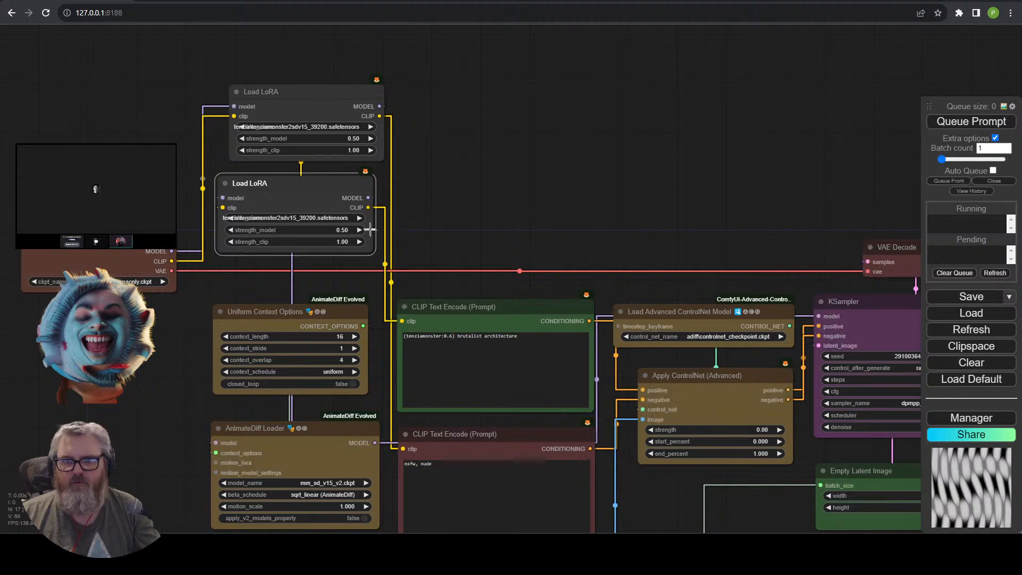
{"action": "left_click_drag", "start_coordinate": [369, 208], "coordinate": [382, 226]}
{"action": "left_click_drag", "start_coordinate": [396, 459], "coordinate": [399, 452]}
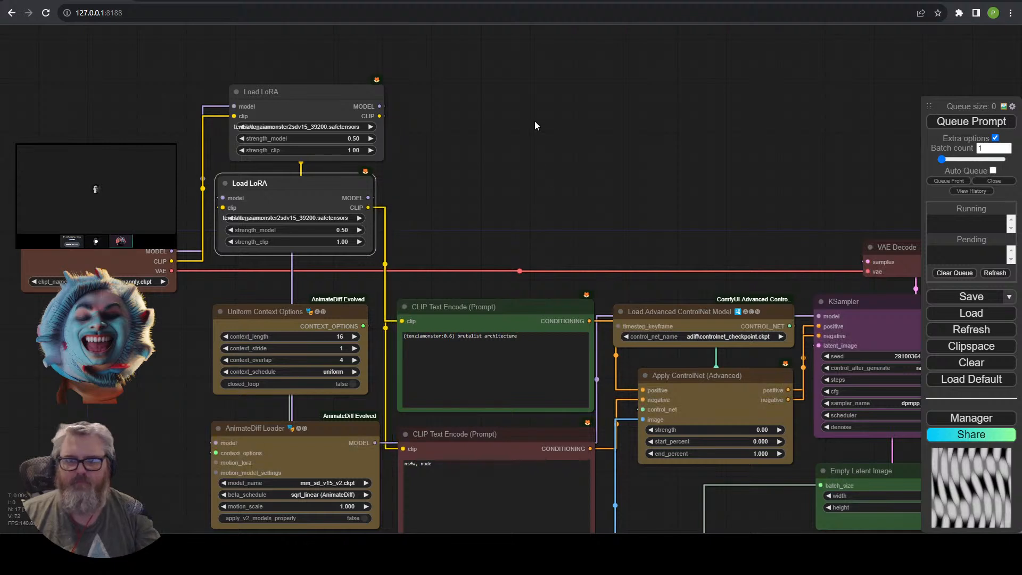
Choose purz-vspheres_10000.safetensors in the second Load LoRA node and align both LoRA nodes above Uniform Context Options.
{"action": "left_click_drag", "start_coordinate": [342, 184], "coordinate": [353, 183]}
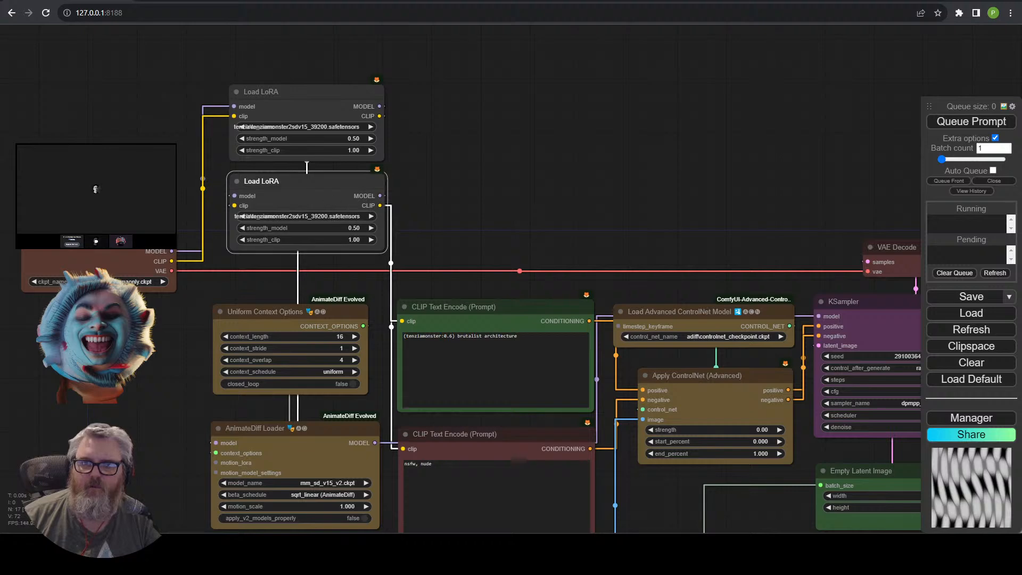
{"action": "left_click", "coordinate": [325, 216]}
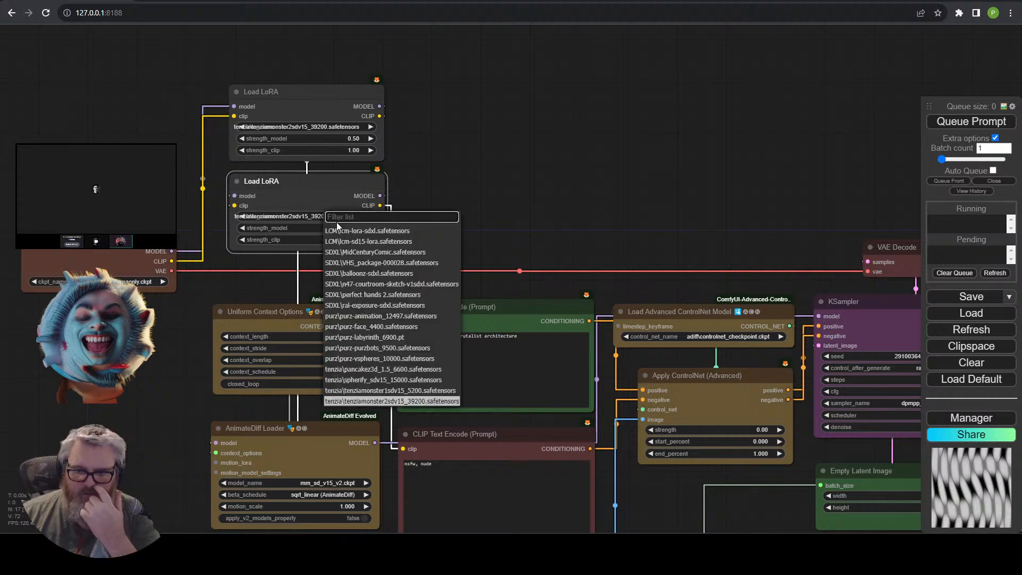
{"action": "left_click", "coordinate": [362, 359]}
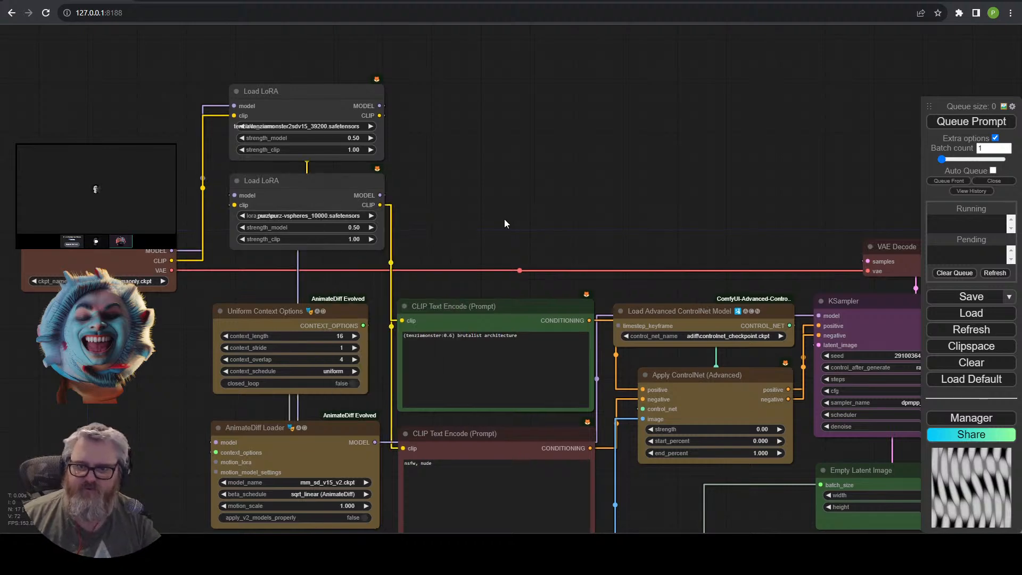
{"action": "left_click_drag", "start_coordinate": [421, 238], "coordinate": [308, 75]}
{"action": "left_click_drag", "start_coordinate": [340, 175], "coordinate": [321, 183]}
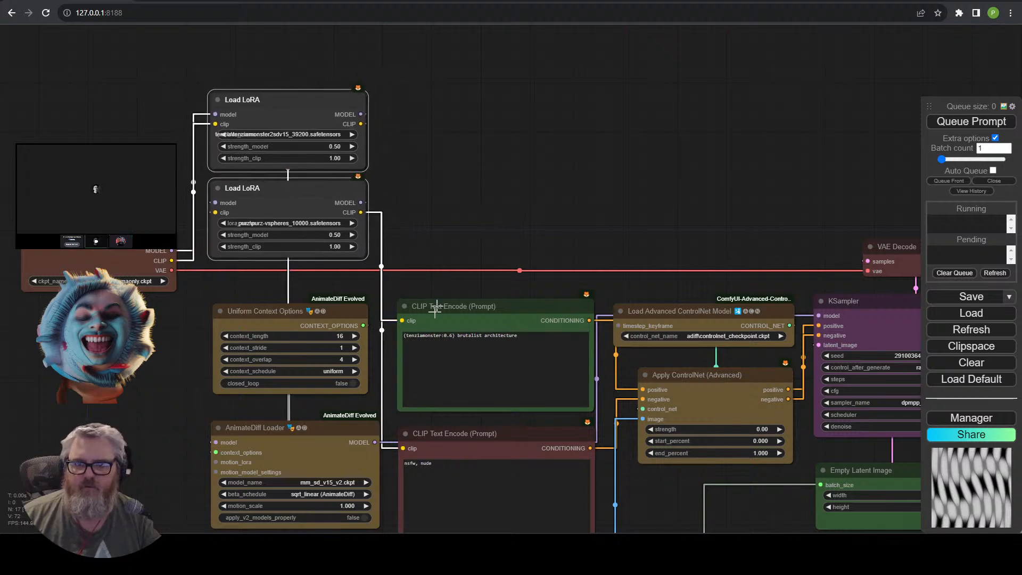
Insert (purz-vspheres:0.6) before "brutalist architecture" in the positive prompt and queue the generation.
{"action": "left_click", "coordinate": [466, 343]}
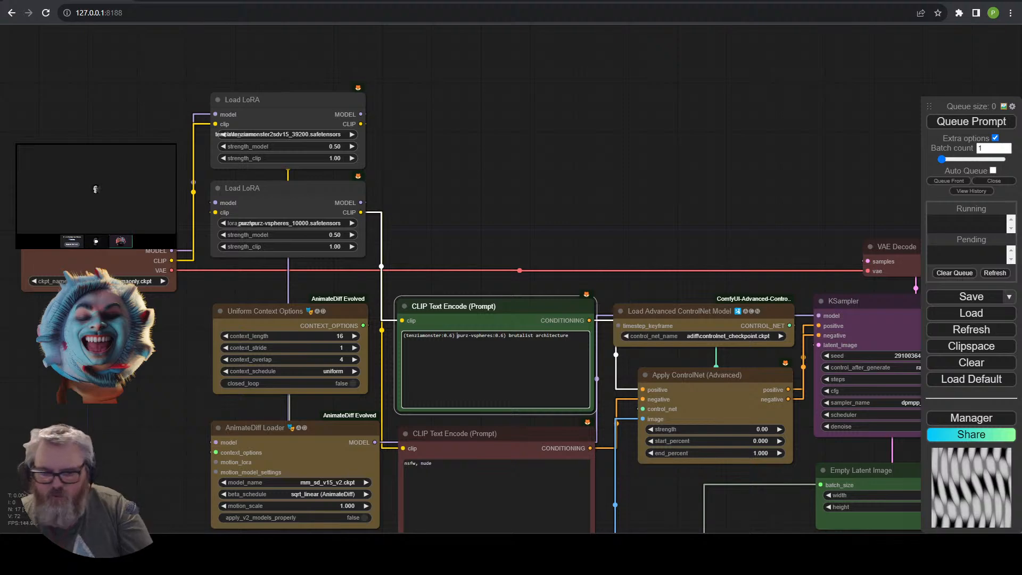
{"action": "scroll", "coordinate": [729, 224], "scroll_direction": "up", "scroll_amount": 5}
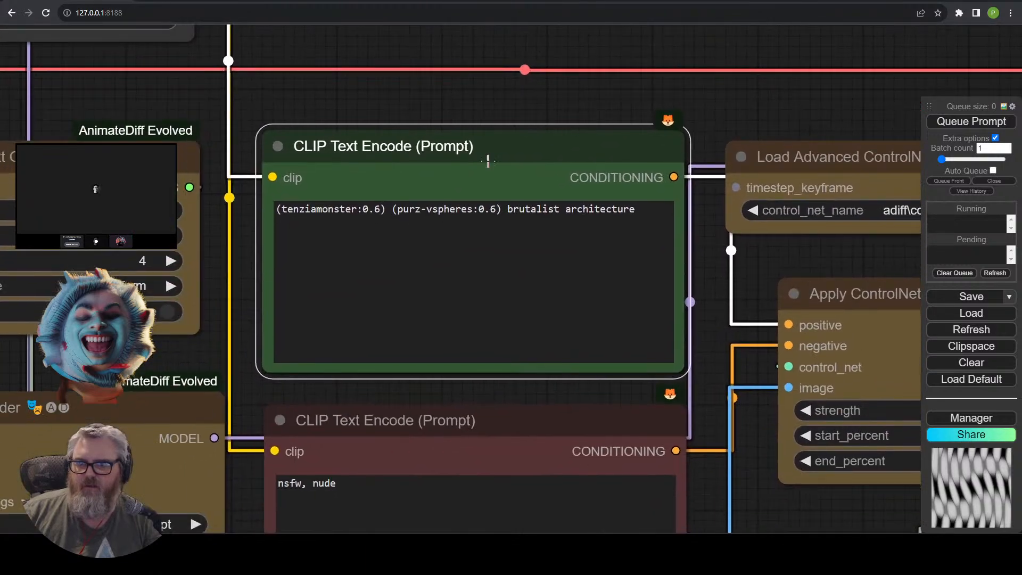
{"action": "scroll", "coordinate": [488, 161], "scroll_direction": "down", "scroll_amount": 6}
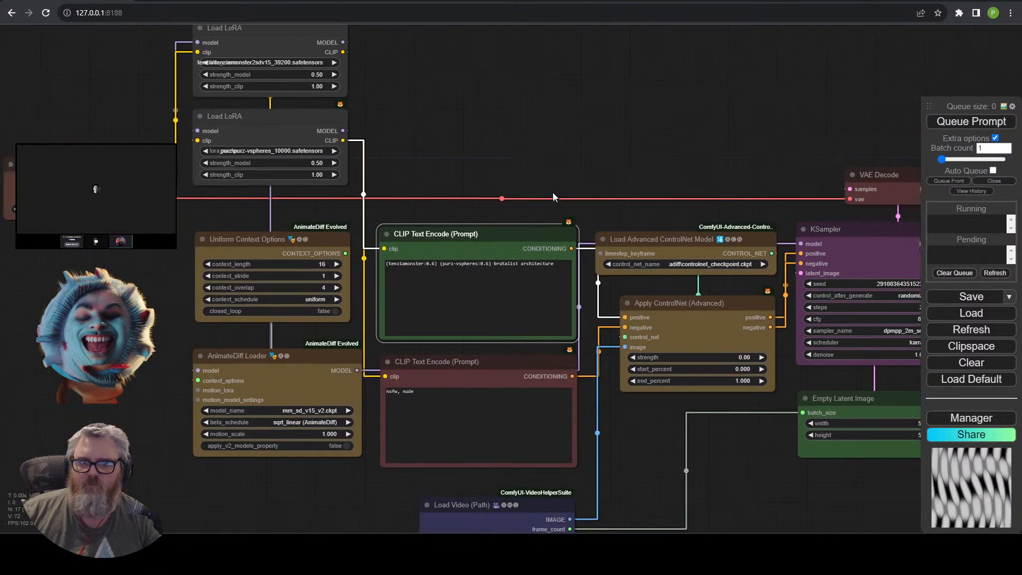
{"action": "left_click_drag", "start_coordinate": [552, 197], "coordinate": [544, 194]}
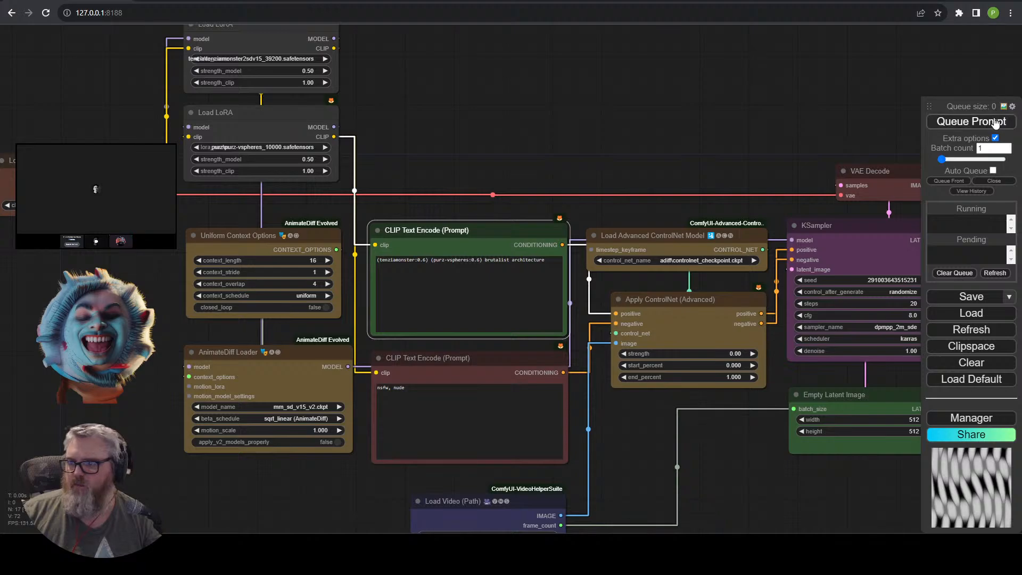
{"action": "left_click", "coordinate": [995, 122]}
{"action": "left_click_drag", "start_coordinate": [810, 96], "coordinate": [230, 138]}
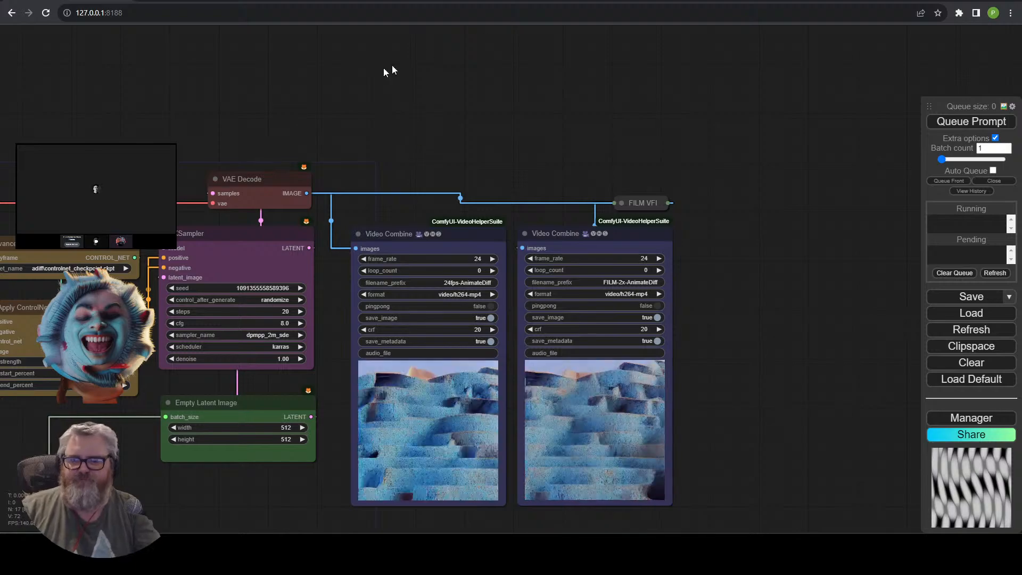
Set the Apply ControlNet (Advanced) strength to 0.5 and queue the two-LoRA workflow.
{"action": "left_click_drag", "start_coordinate": [388, 71], "coordinate": [566, 104]}
{"action": "left_click_drag", "start_coordinate": [477, 462], "coordinate": [423, 338]}
{"action": "left_click", "coordinate": [464, 217]}
{"action": "type", "text": "0.5"}
{"action": "key", "text": "Return"}
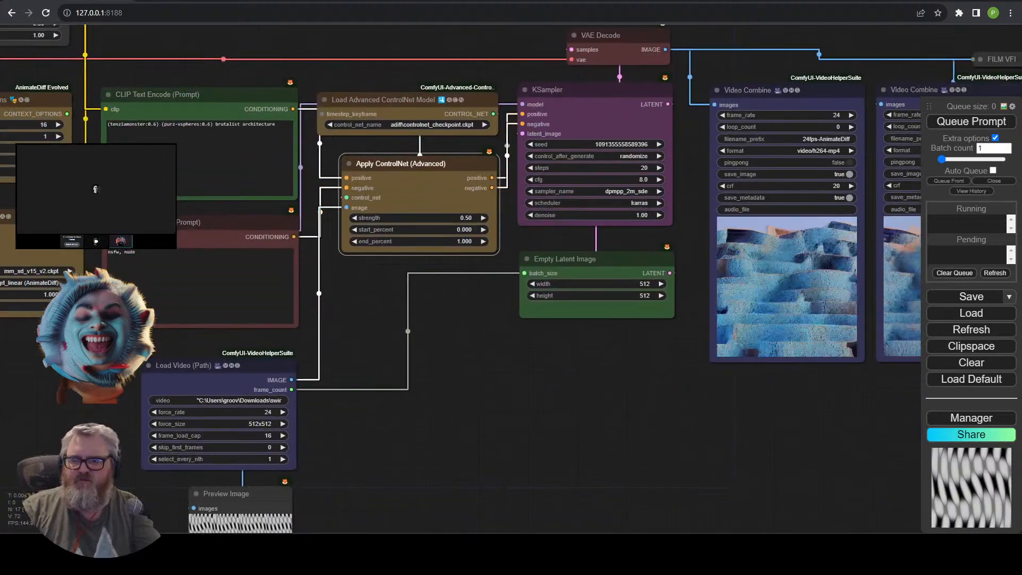
{"action": "left_click", "coordinate": [965, 122]}
Examine the generated clips up close in both Video Combine previews, before and after the queued run finishes.
{"action": "left_click_drag", "start_coordinate": [750, 429], "coordinate": [299, 464]}
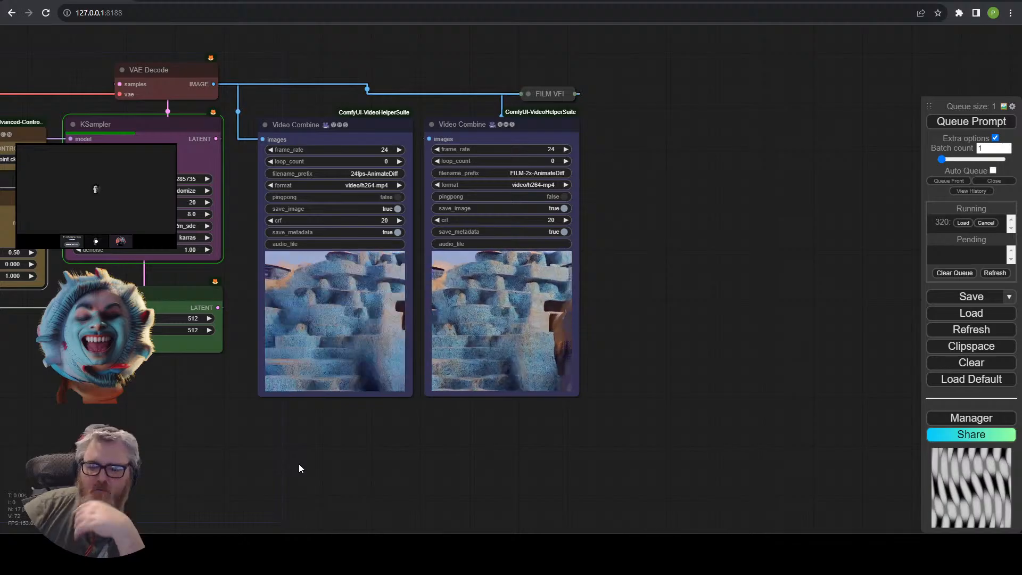
{"action": "scroll", "coordinate": [298, 464], "scroll_direction": "up", "scroll_amount": 7}
{"action": "left_click_drag", "start_coordinate": [513, 412], "coordinate": [469, 498]}
{"action": "scroll", "coordinate": [468, 502], "scroll_direction": "up", "scroll_amount": 2}
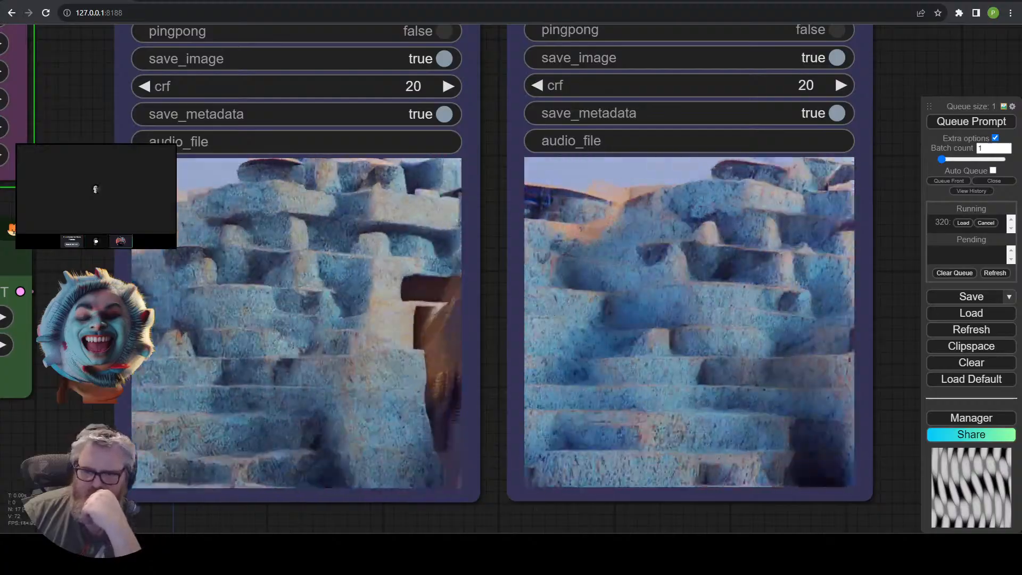
{"action": "scroll", "coordinate": [426, 452], "scroll_direction": "down", "scroll_amount": 4}
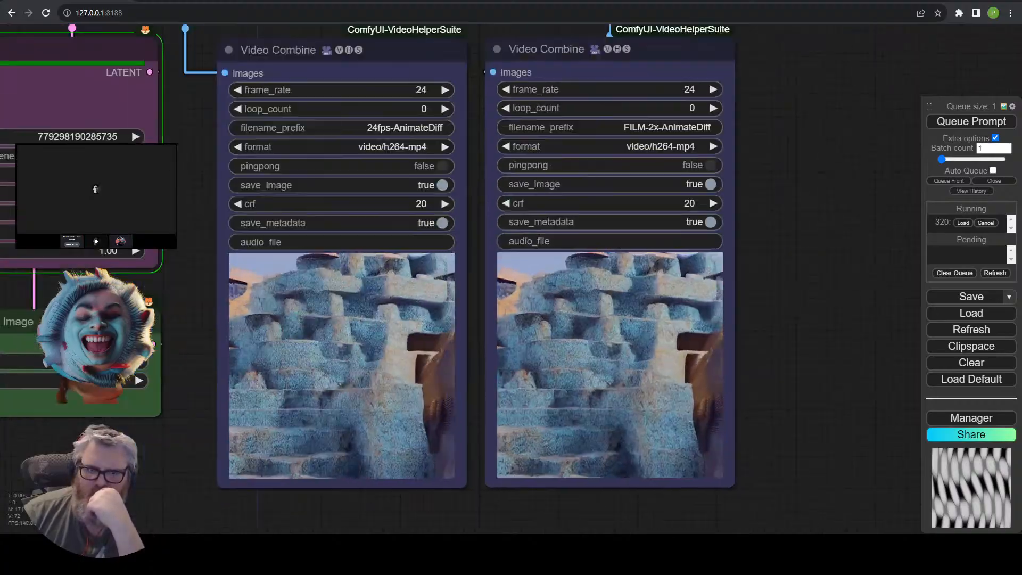
{"action": "left_click_drag", "start_coordinate": [758, 349], "coordinate": [863, 348]}
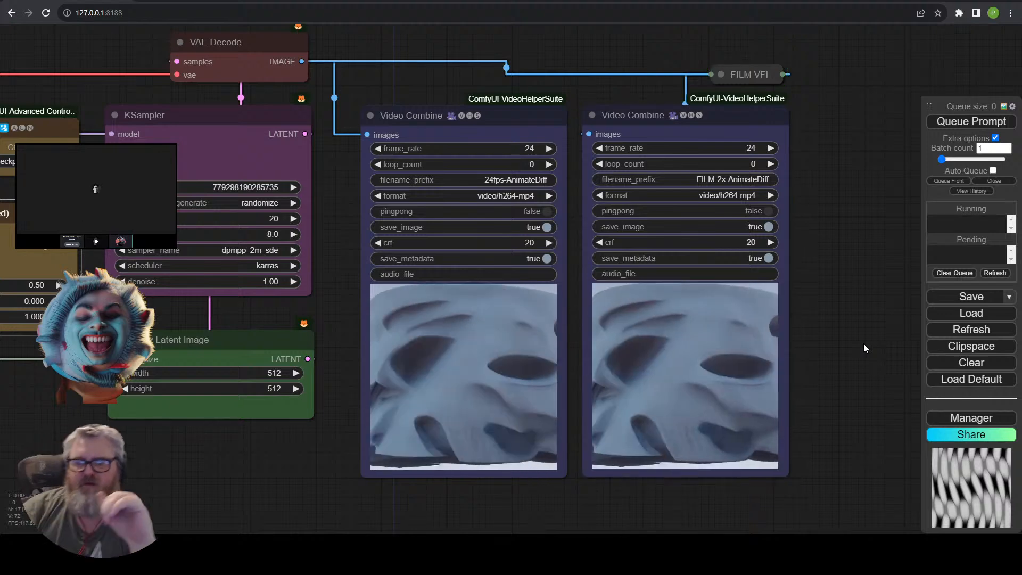
{"action": "scroll", "coordinate": [635, 342], "scroll_direction": "up", "scroll_amount": 3}
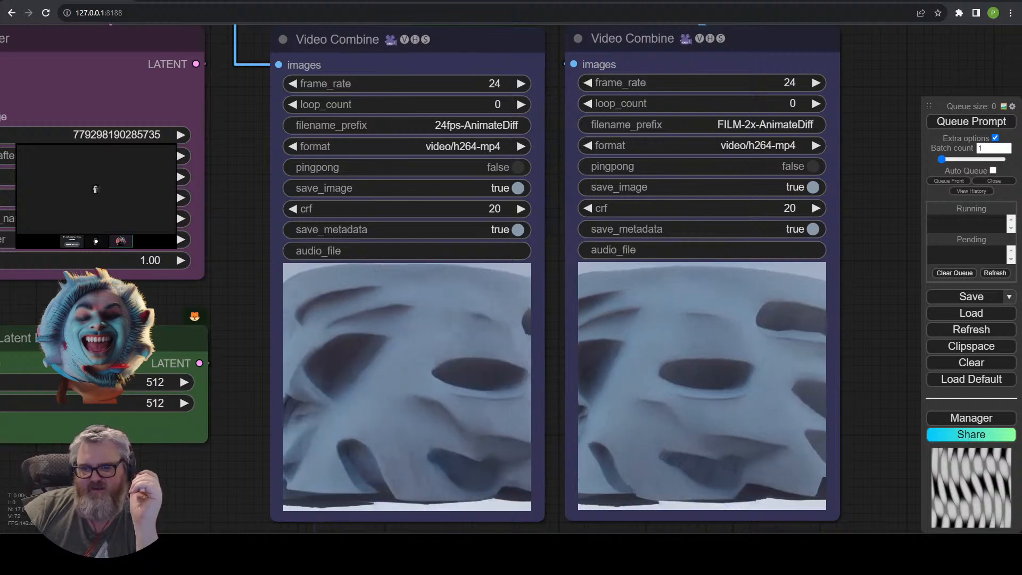
{"action": "scroll", "coordinate": [277, 452], "scroll_direction": "down", "scroll_amount": 3}
Raise the Apply ControlNet (Advanced) strength to 1 and queue another generation.
{"action": "left_click_drag", "start_coordinate": [184, 477], "coordinate": [452, 373]}
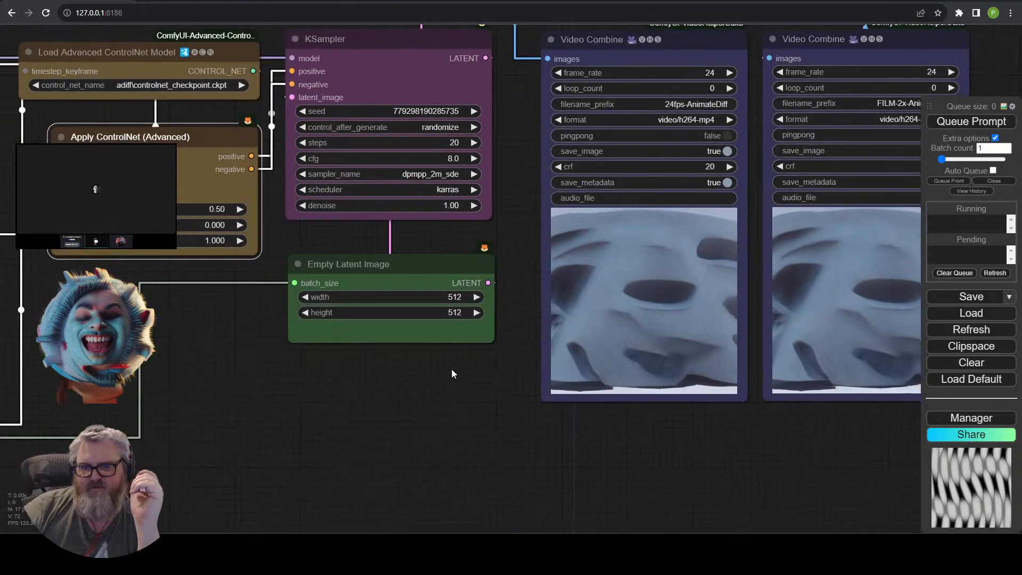
{"action": "left_click", "coordinate": [217, 211]}
{"action": "type", "text": "1"}
{"action": "key", "text": "Return"}
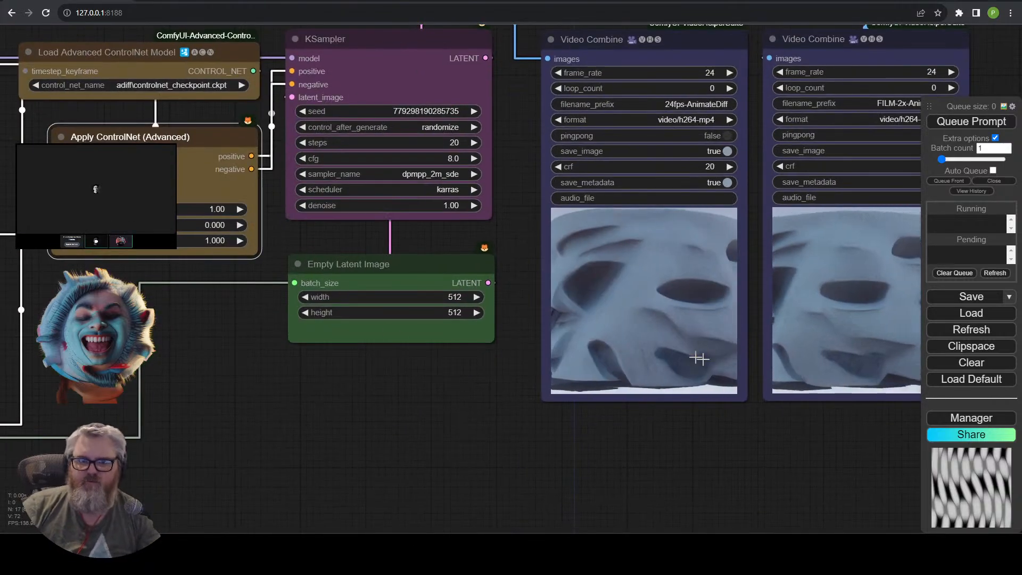
{"action": "key", "text": "ctrl+Return"}
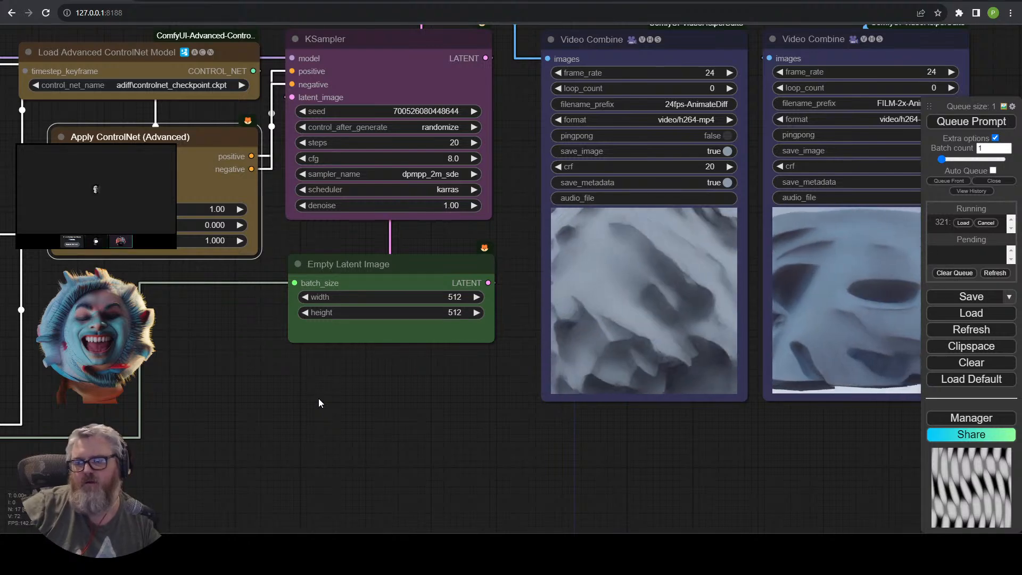
Set the frame load cap of the Load Video (Path) node to 0 and queue the prompt.
{"action": "left_click_drag", "start_coordinate": [356, 391], "coordinate": [665, 363]}
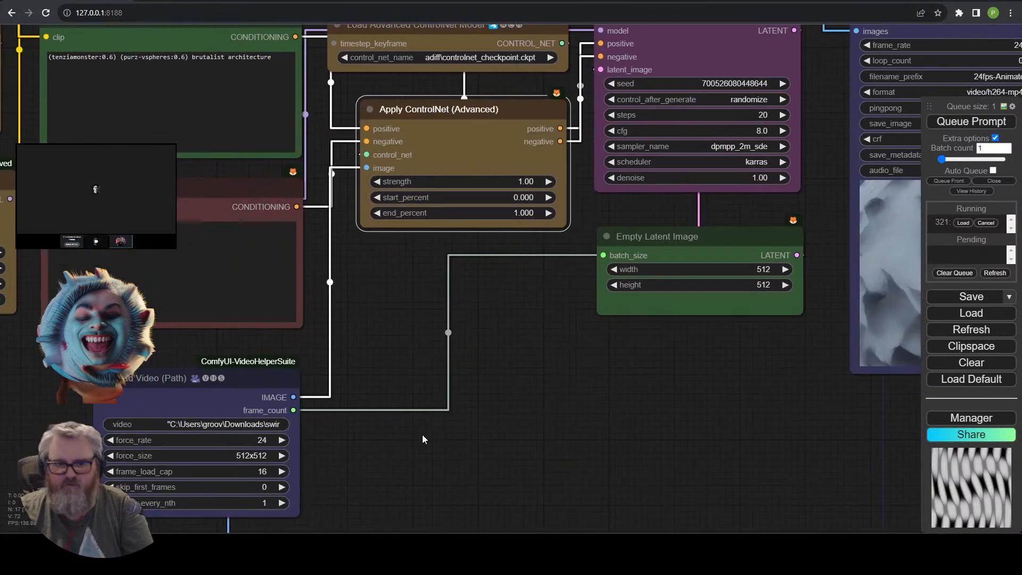
{"action": "left_click", "coordinate": [262, 474]}
{"action": "type", "text": "0"}
{"action": "key", "text": "Return"}
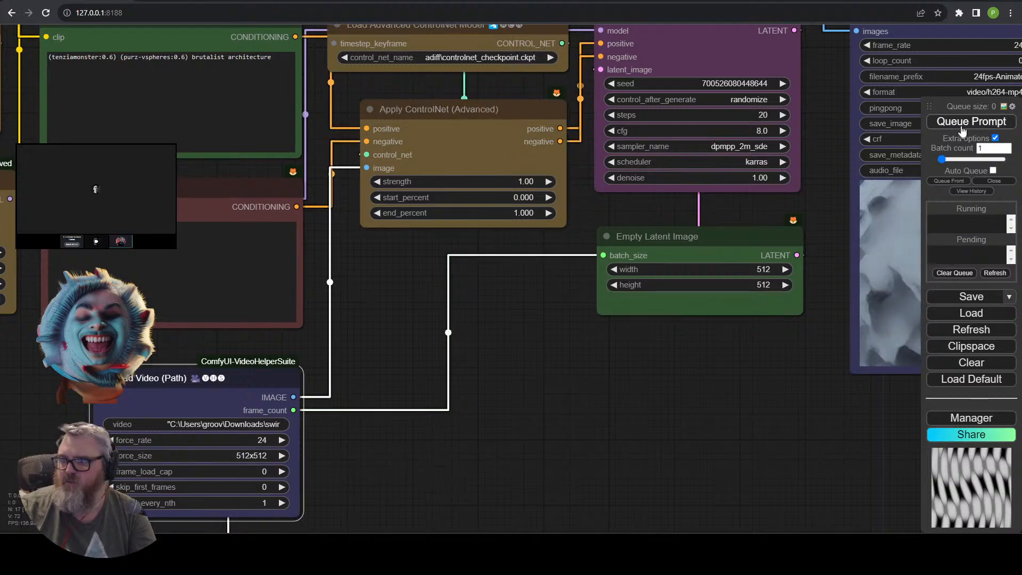
{"action": "left_click_drag", "start_coordinate": [585, 412], "coordinate": [233, 473]}
Check the generation's progress in the command console, then return to the ComfyUI workflow.
{"action": "scroll", "coordinate": [308, 467], "scroll_direction": "down", "scroll_amount": 5}
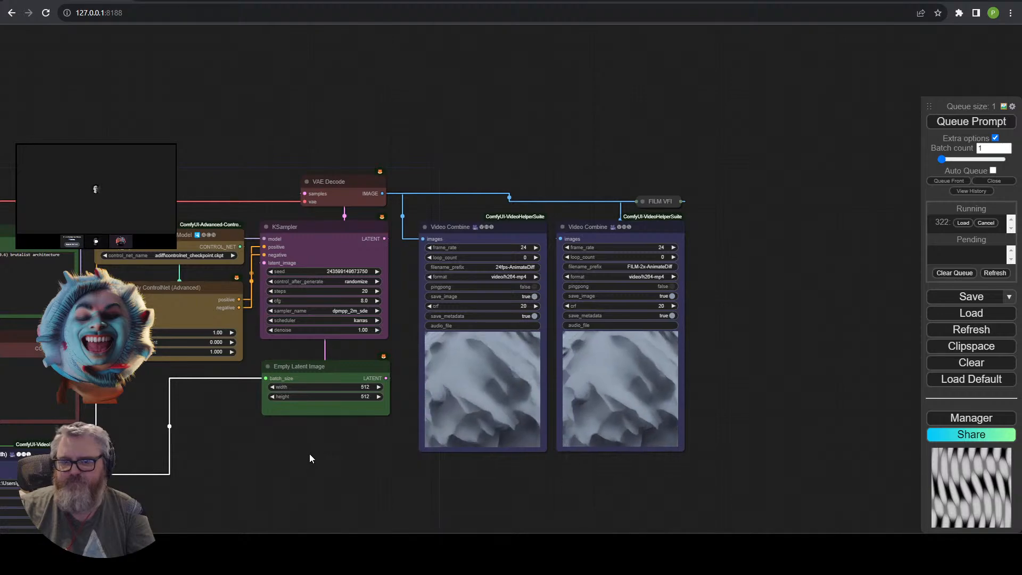
{"action": "scroll", "coordinate": [309, 453], "scroll_direction": "up", "scroll_amount": 3}
{"action": "left_click_drag", "start_coordinate": [356, 429], "coordinate": [509, 351]}
{"action": "key", "text": "alt+Tab"}
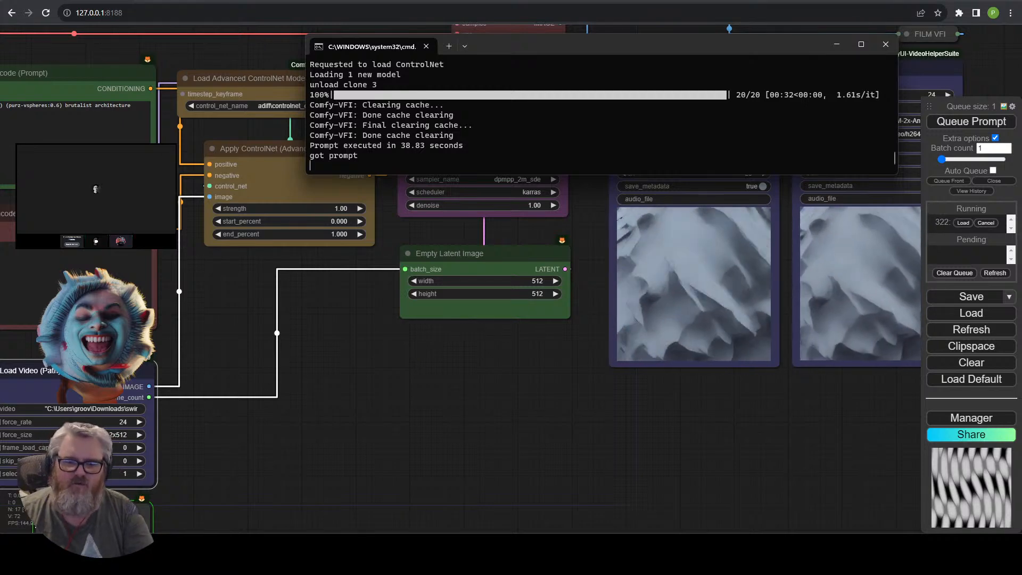
{"action": "mouse_move", "coordinate": [343, 553]}
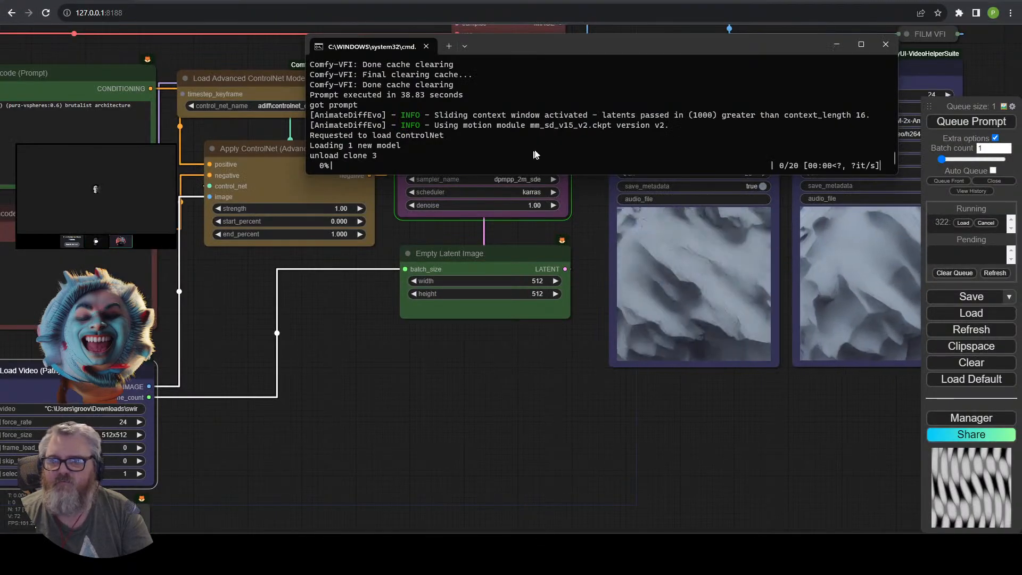
{"action": "left_click", "coordinate": [543, 394]}
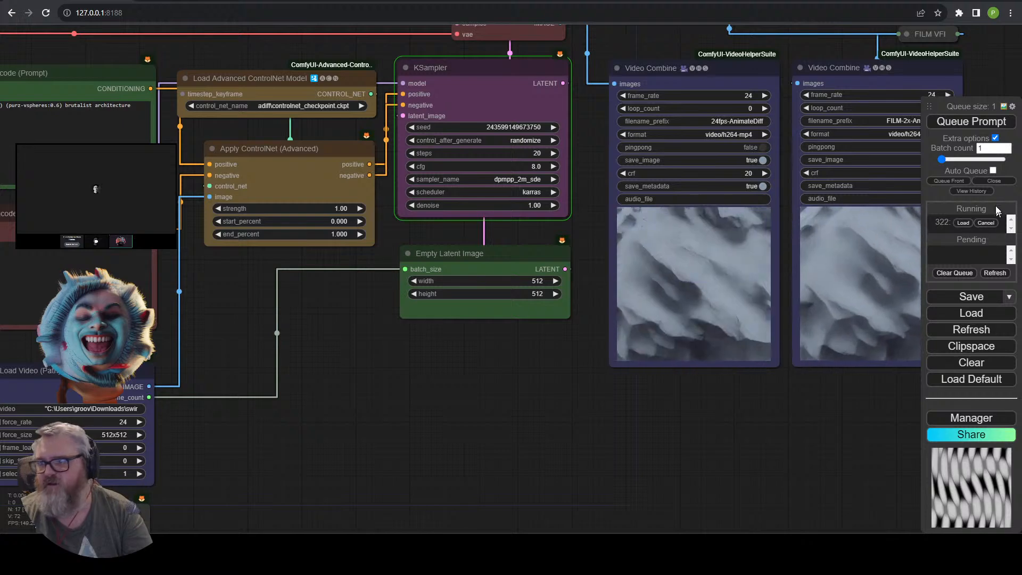
Set the frame load cap of the Load Video (Path) node to 240.
{"action": "left_click_drag", "start_coordinate": [479, 332], "coordinate": [481, 329]}
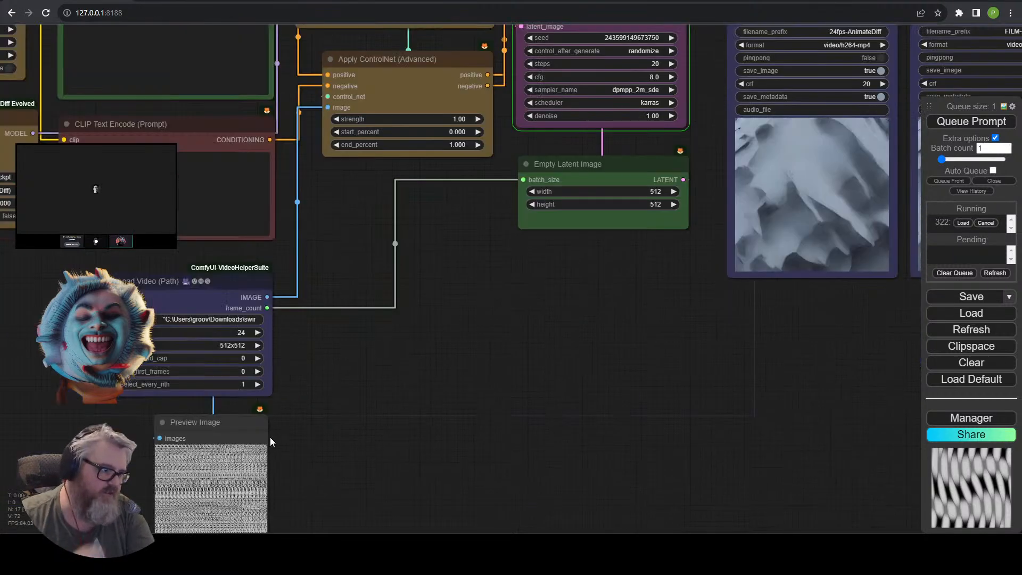
{"action": "right_click", "coordinate": [270, 436]}
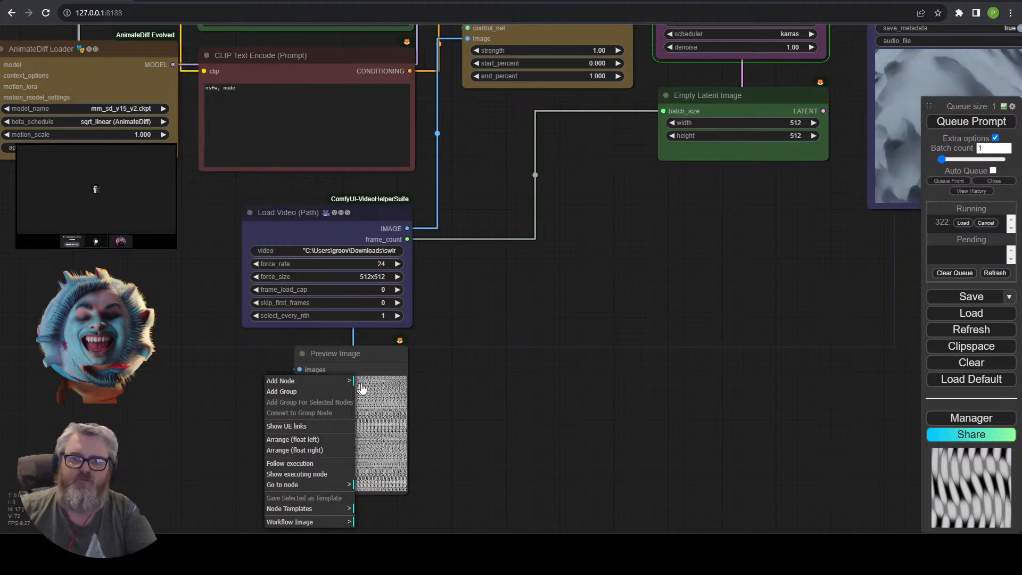
{"action": "scroll", "coordinate": [433, 368], "scroll_direction": "up", "scroll_amount": 1}
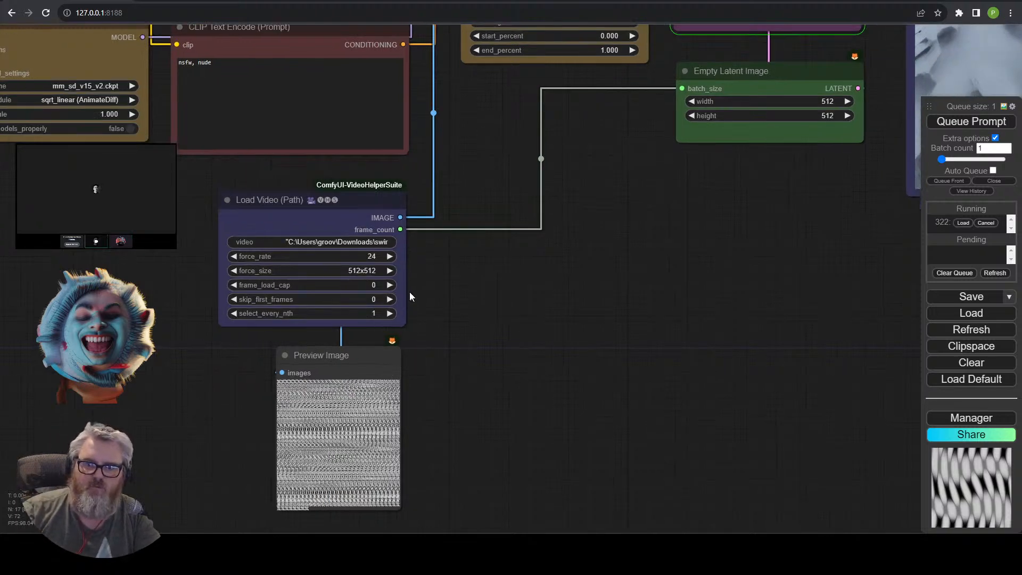
{"action": "scroll", "coordinate": [372, 283], "scroll_direction": "up", "scroll_amount": 6}
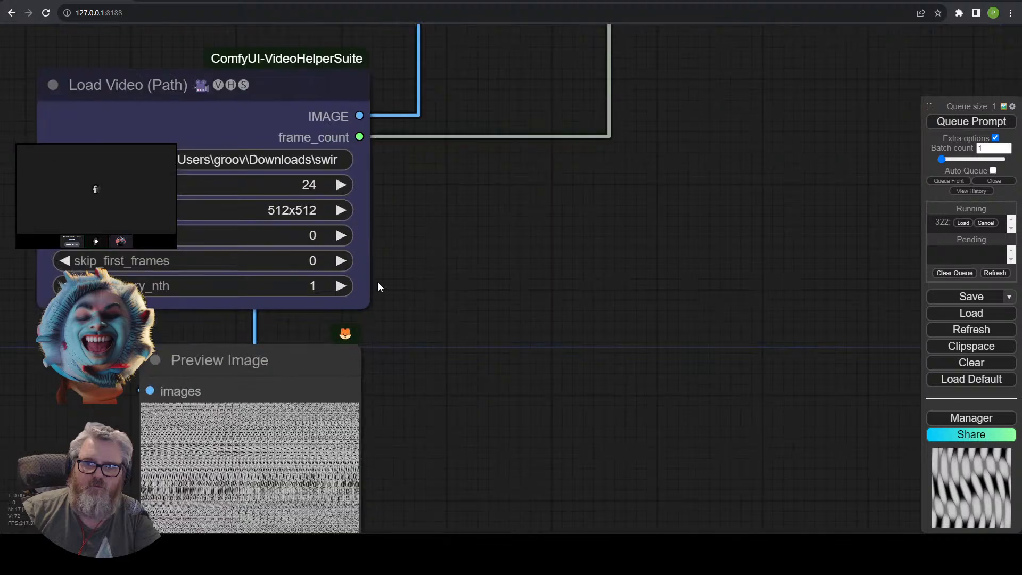
{"action": "left_click_drag", "start_coordinate": [379, 288], "coordinate": [493, 319]}
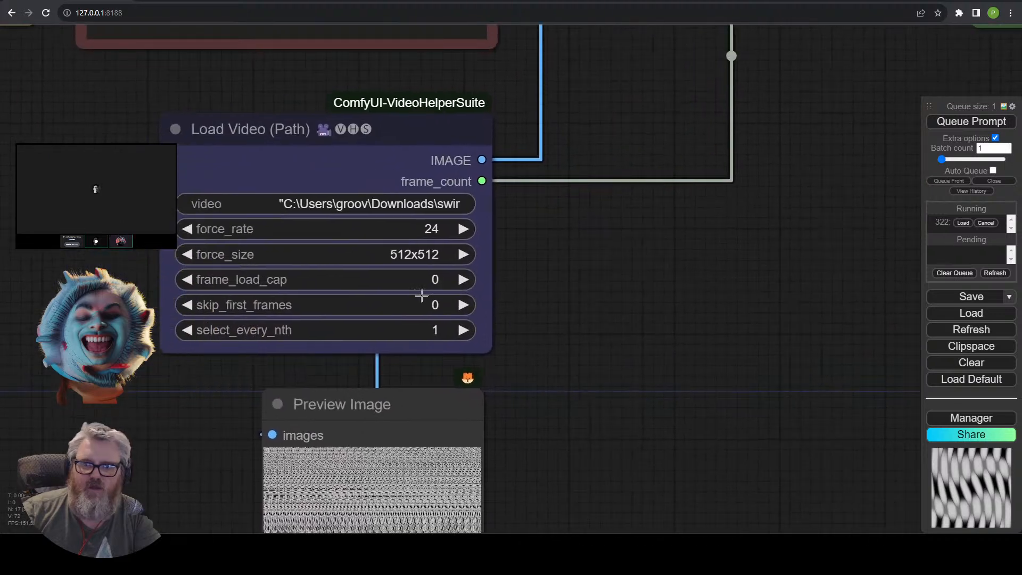
{"action": "left_click", "coordinate": [340, 278]}
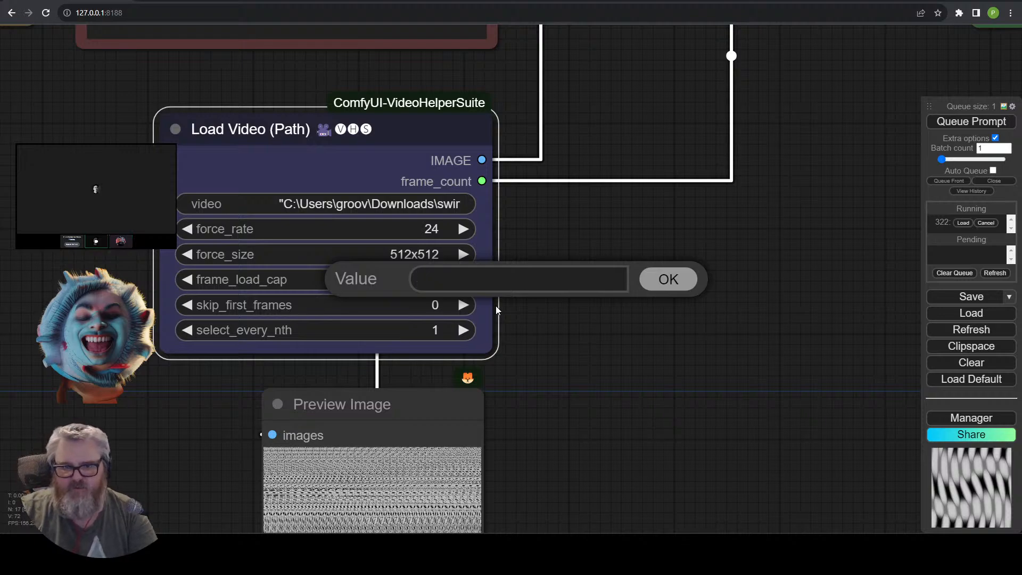
{"action": "key", "text": "Return"}
{"action": "scroll", "coordinate": [598, 400], "scroll_direction": "down", "scroll_amount": 5}
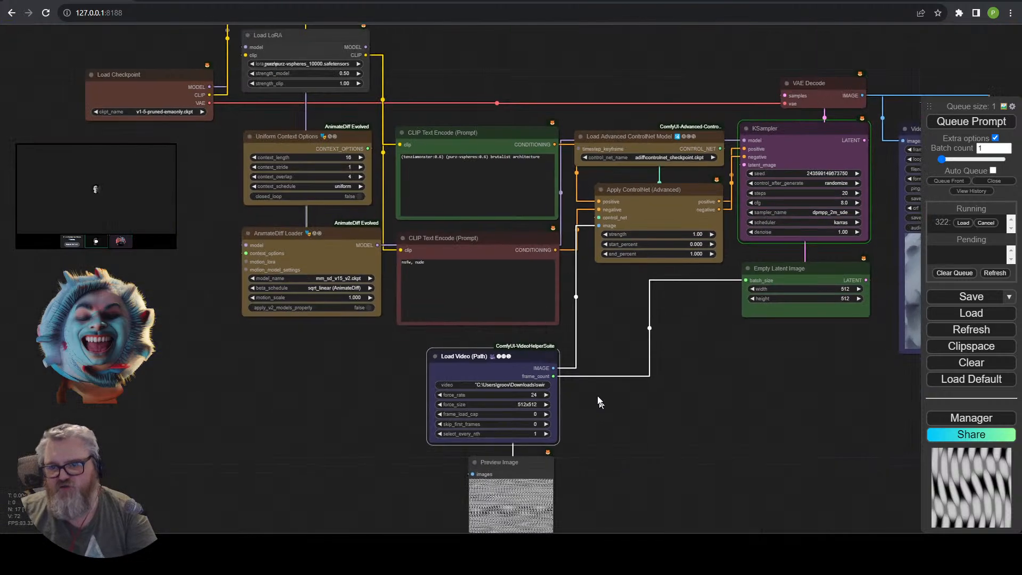
{"action": "left_click_drag", "start_coordinate": [597, 400], "coordinate": [573, 334]}
{"action": "left_click", "coordinate": [500, 347]}
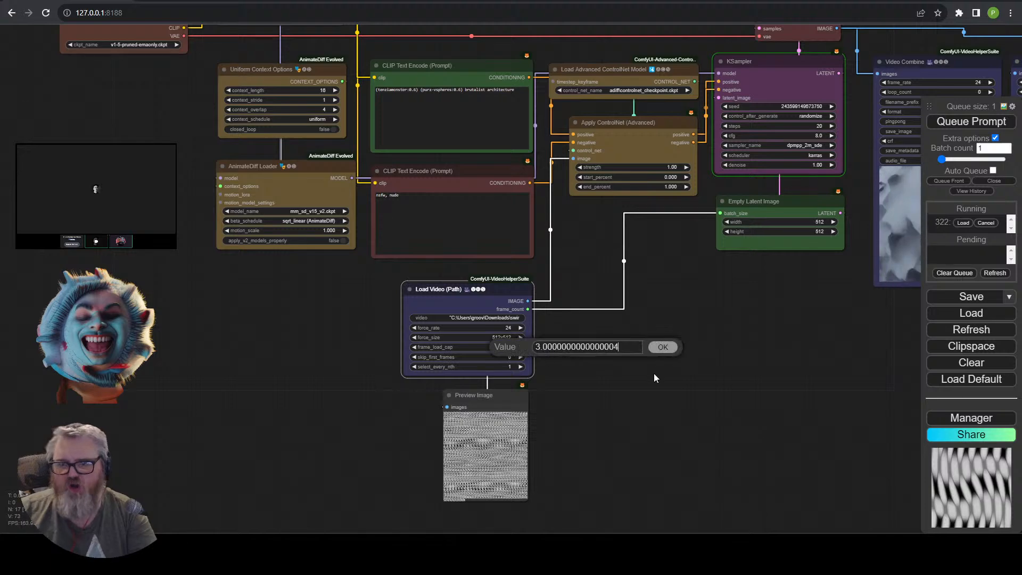
{"action": "key", "text": "ctrl+a"}
{"action": "type", "text": "240"}
{"action": "key", "text": "Return"}
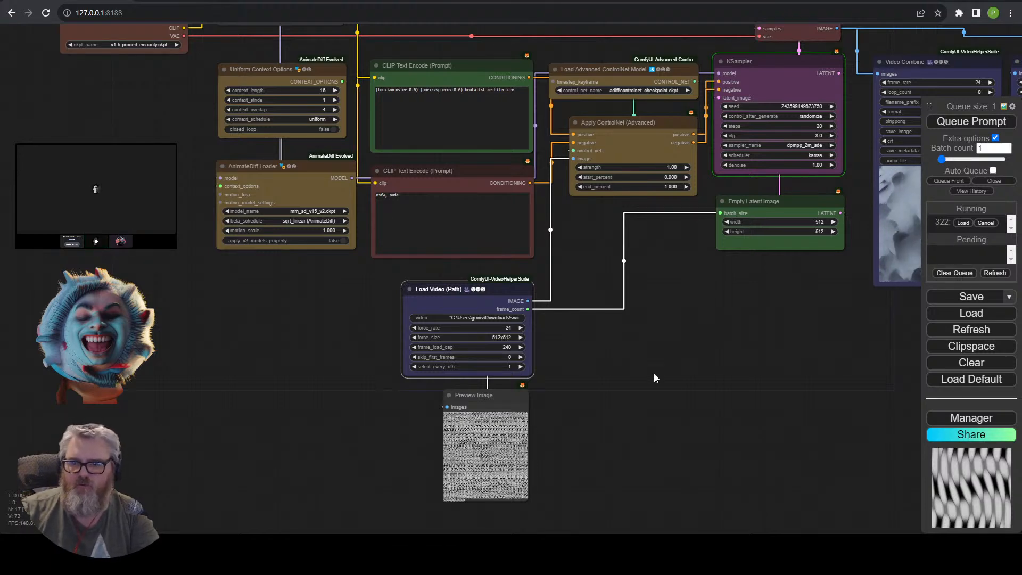
Change the Load Video (Path) node's frame load cap to 250.
{"action": "scroll", "coordinate": [498, 321], "scroll_direction": "up", "scroll_amount": 4}
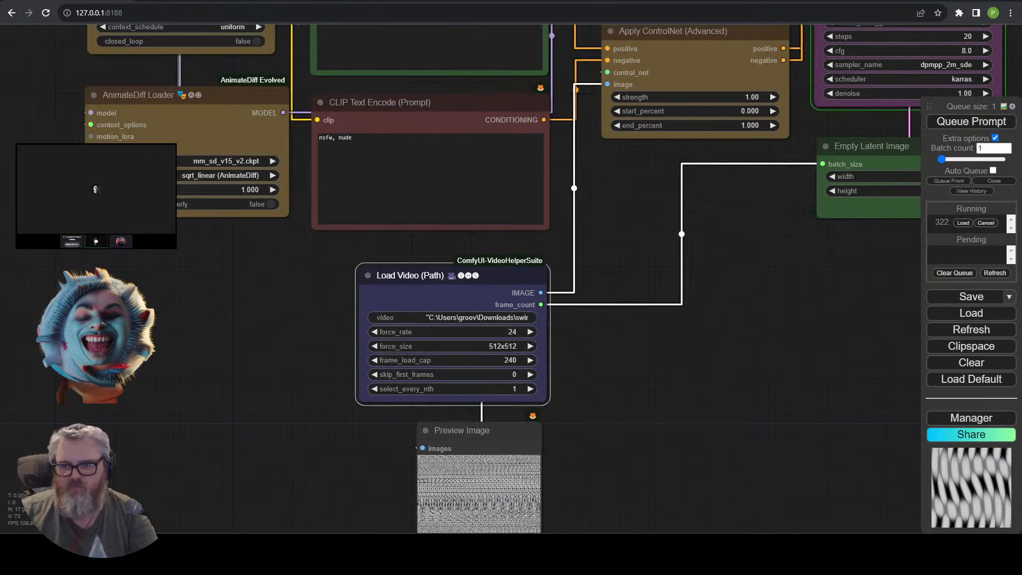
{"action": "left_click", "coordinate": [500, 360]}
{"action": "key", "text": "BackSpace"}
{"action": "key", "text": "BackSpace"}
{"action": "type", "text": "50"}
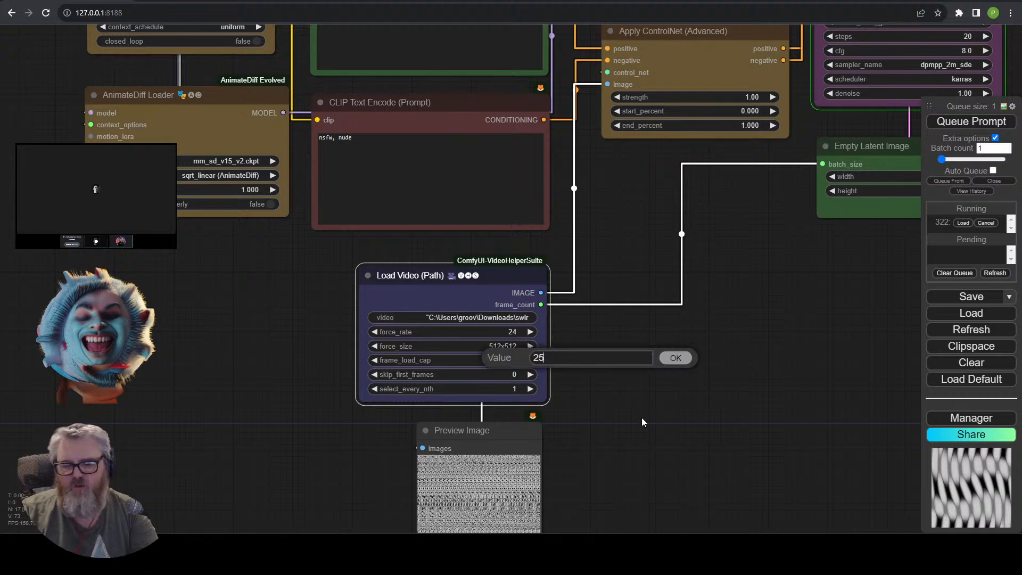
{"action": "key", "text": "Return"}
Enable closed_loop in the Uniform Context Options node.
{"action": "left_click_drag", "start_coordinate": [386, 307], "coordinate": [409, 379]}
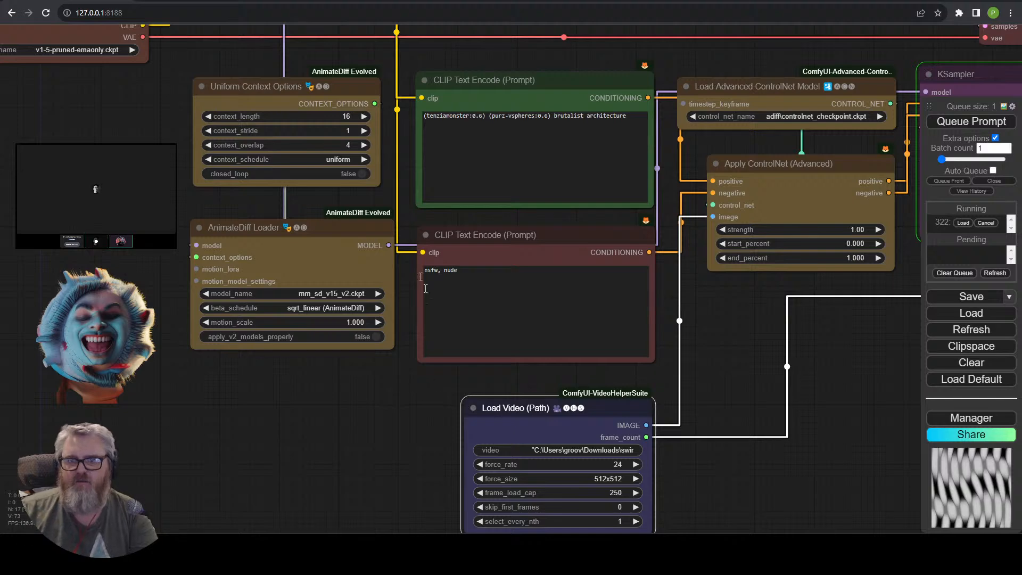
{"action": "left_click_drag", "start_coordinate": [181, 170], "coordinate": [200, 354]}
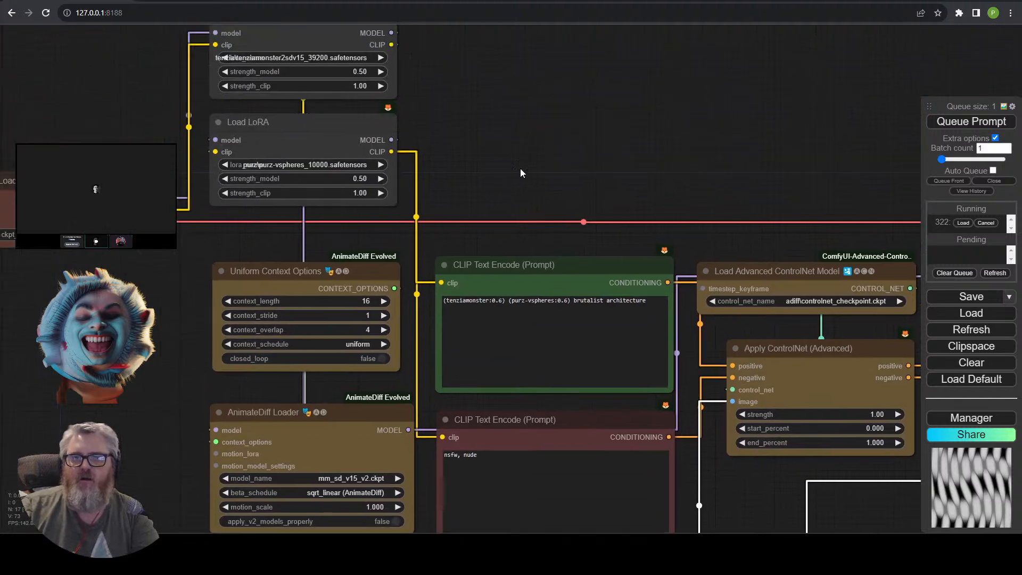
{"action": "left_click_drag", "start_coordinate": [520, 169], "coordinate": [519, 235]}
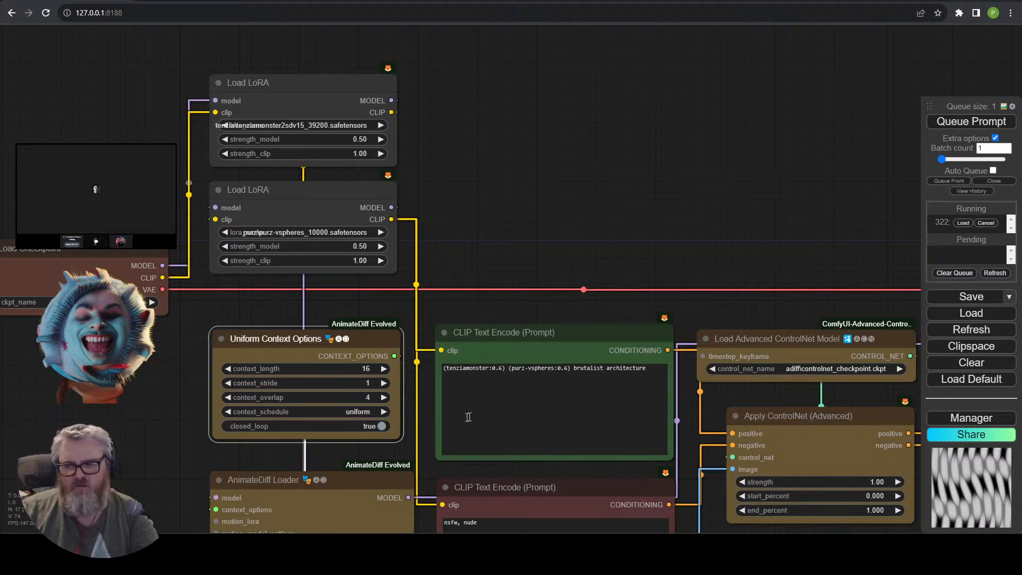
Switch to the command console, interrupt the running generation and confirm terminating the ComfyUI batch job.
{"action": "left_click_drag", "start_coordinate": [736, 200], "coordinate": [221, 91]}
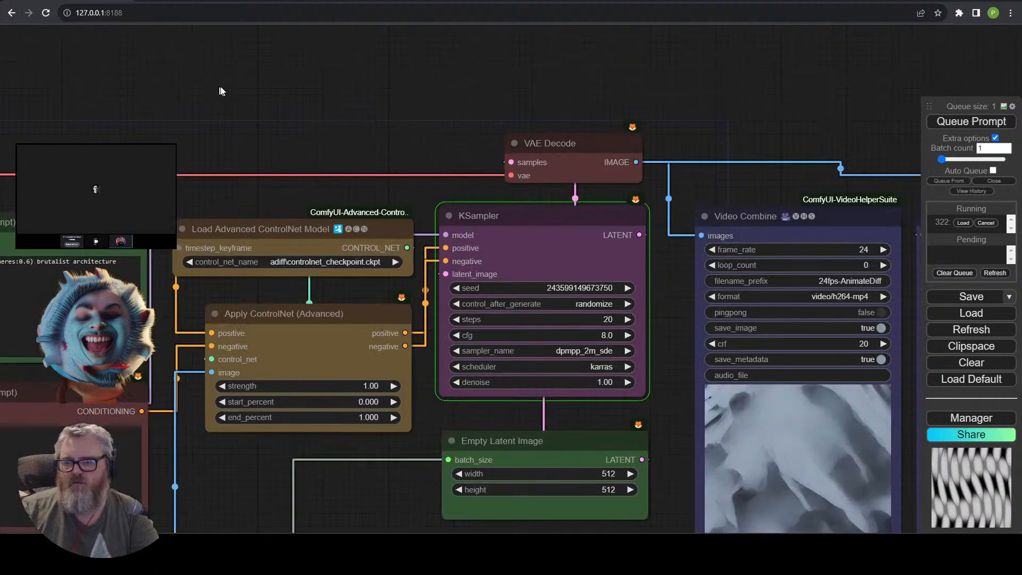
{"action": "scroll", "coordinate": [333, 113], "scroll_direction": "down", "scroll_amount": 5}
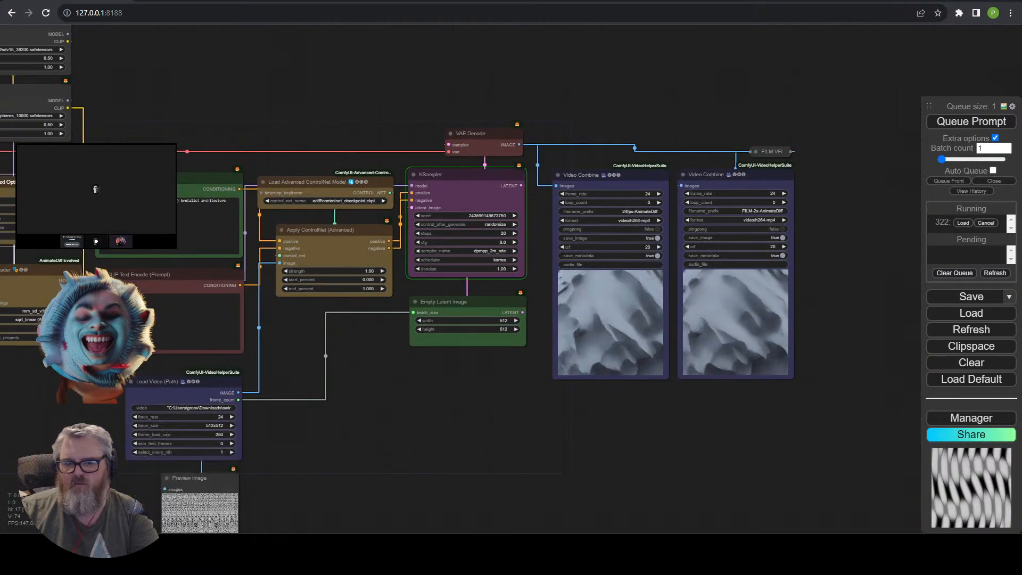
{"action": "key", "text": "alt+Tab"}
{"action": "key", "text": "ctrl+c"}
{"action": "type", "text": "y"}
{"action": "key", "text": "Return"}
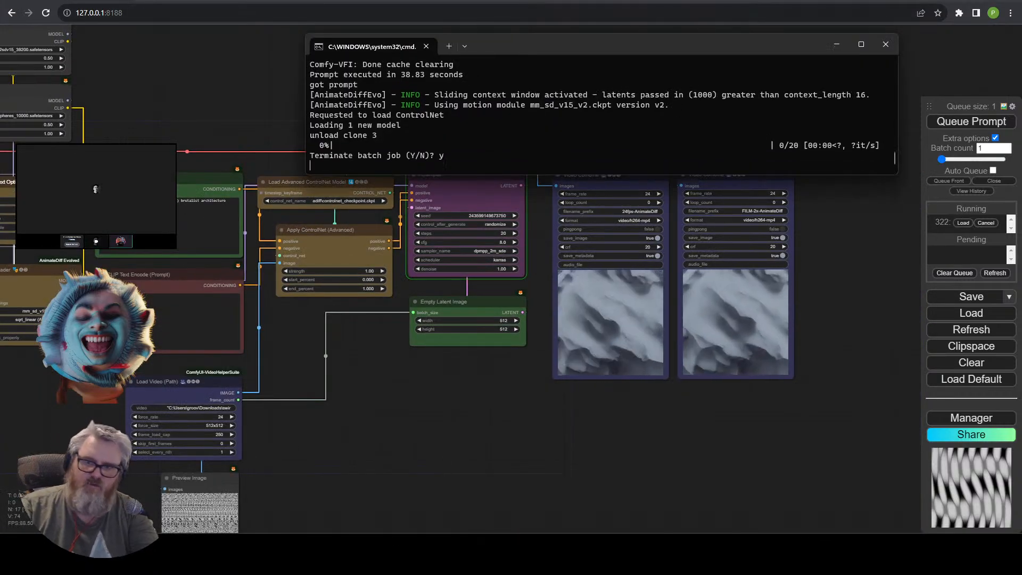
Relaunch ComfyUI by running run_nvidia_gpu.bat, closing the old console and the extra browser window it opens.
{"action": "key", "text": "super"}
{"action": "key", "text": "super+r"}
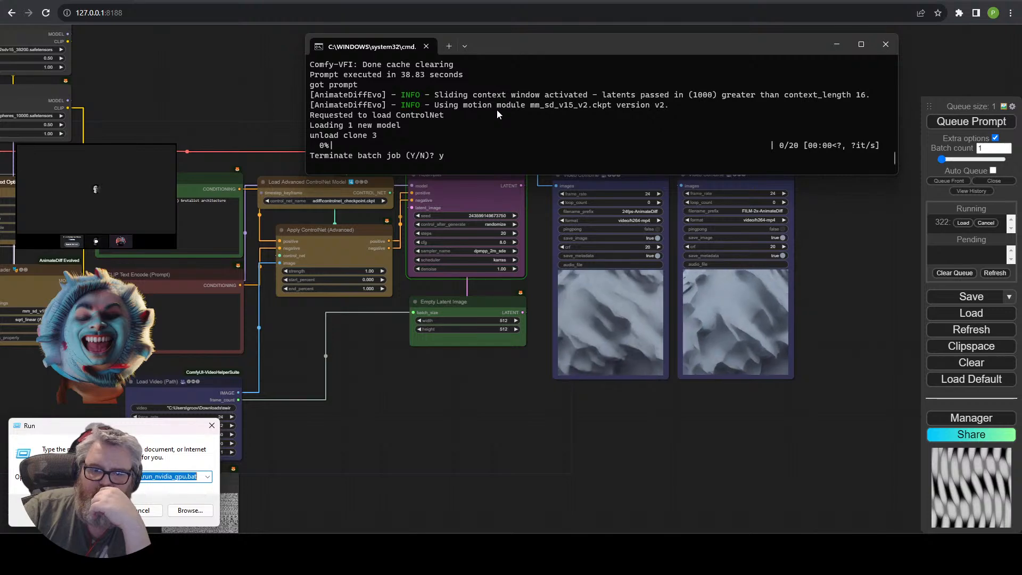
{"action": "key", "text": "ctrl+v"}
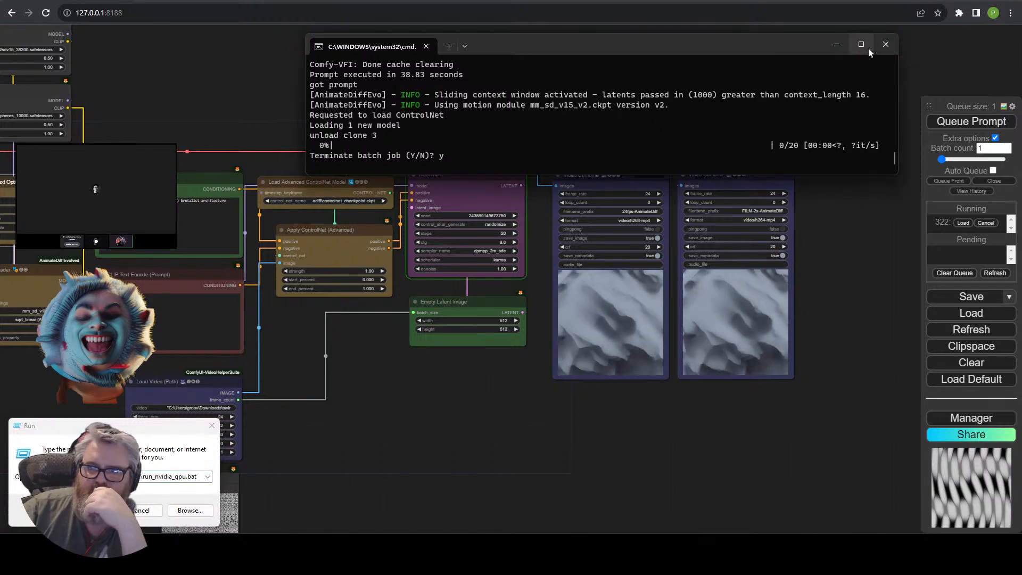
{"action": "left_click", "coordinate": [885, 44]}
{"action": "left_click", "coordinate": [770, 362]}
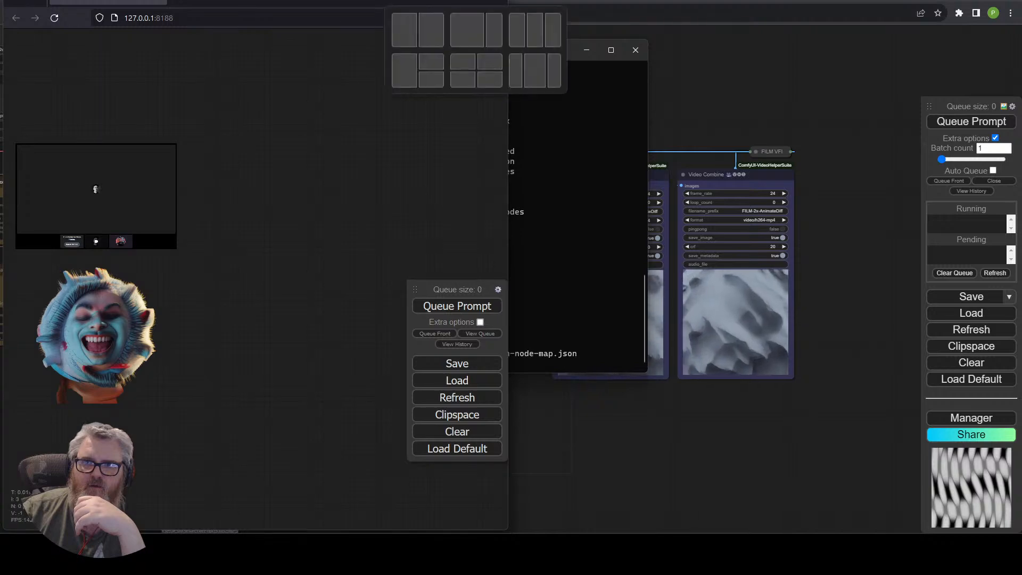
{"action": "left_click", "coordinate": [478, 4]}
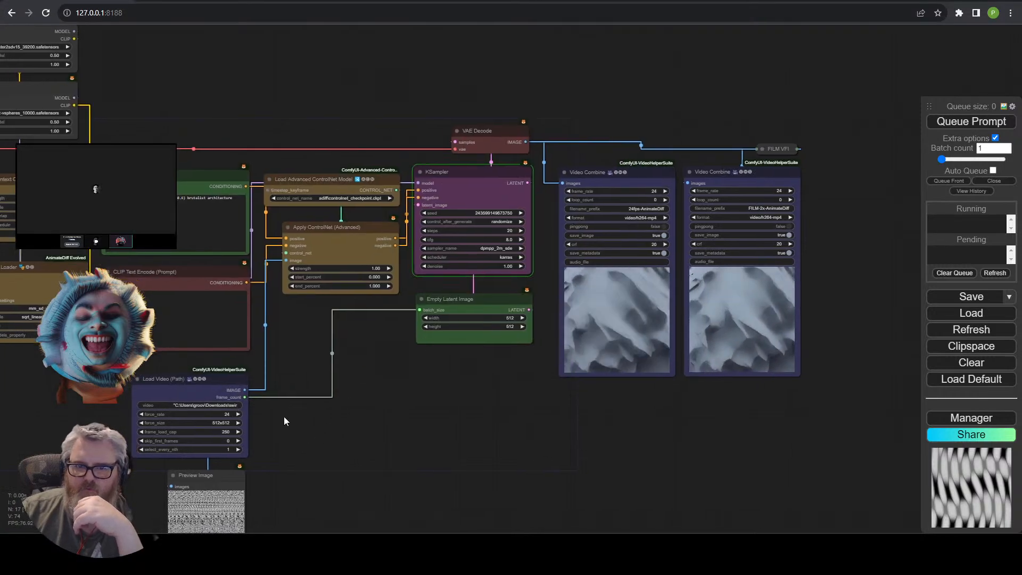
Queue a new generation of the video-fed workflow on the restarted ComfyUI server.
{"action": "left_click_drag", "start_coordinate": [330, 421], "coordinate": [461, 317]}
{"action": "left_click_drag", "start_coordinate": [442, 387], "coordinate": [378, 501]}
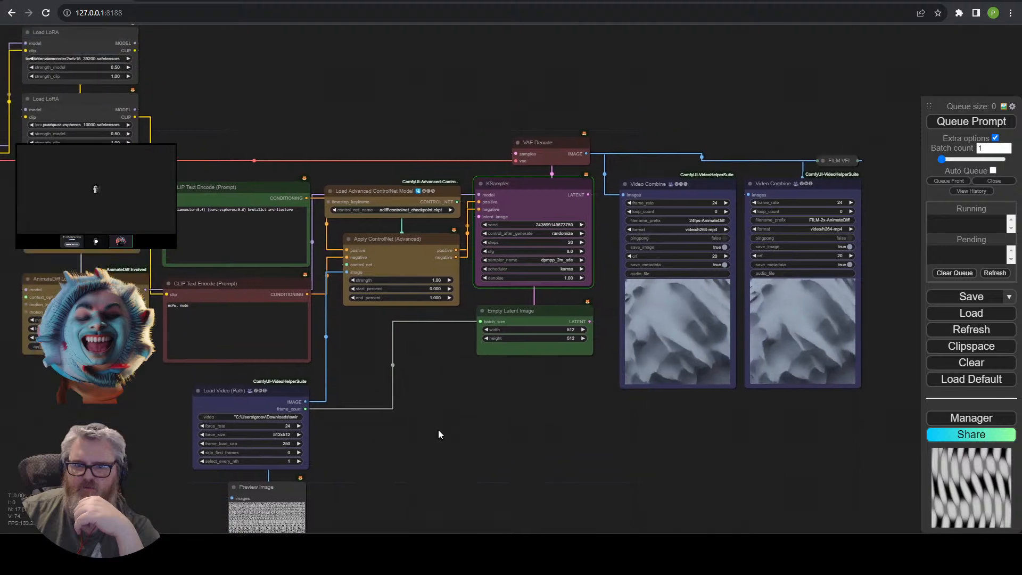
{"action": "left_click_drag", "start_coordinate": [438, 430], "coordinate": [555, 430]}
{"action": "scroll", "coordinate": [555, 413], "scroll_direction": "up", "scroll_amount": 2}
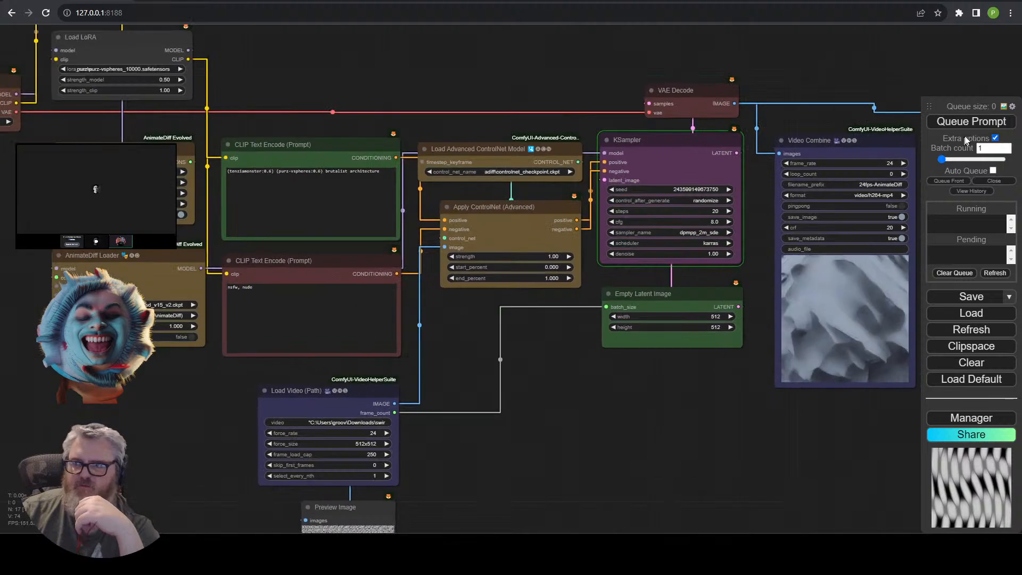
{"action": "left_click", "coordinate": [953, 122]}
Bring up the command console, reduce its height and move it clear of the Video Combine previews to monitor progress.
{"action": "left_click_drag", "start_coordinate": [649, 417], "coordinate": [426, 472]}
{"action": "key", "text": "alt+Tab"}
{"action": "key", "text": "alt+Tab"}
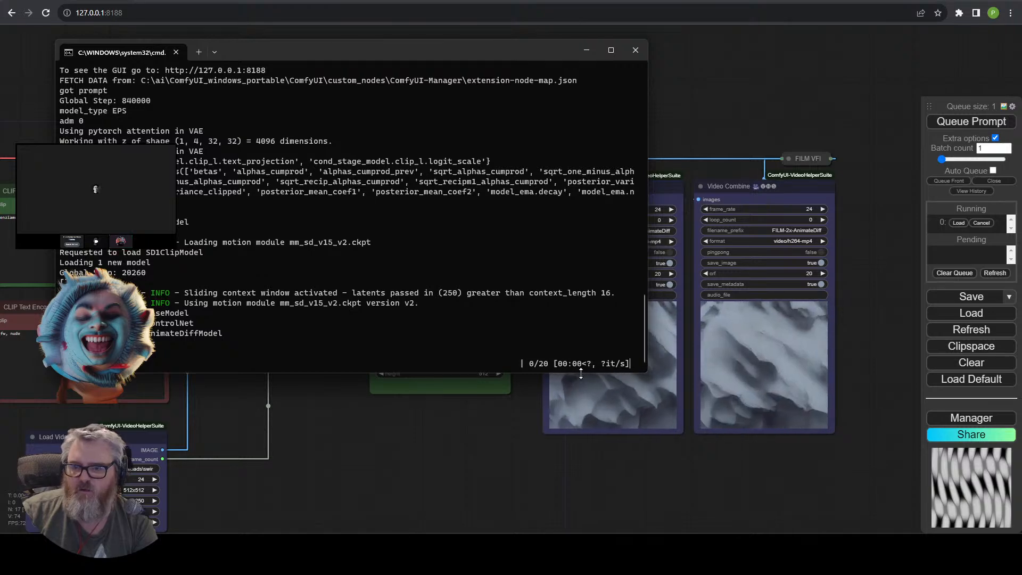
{"action": "left_click_drag", "start_coordinate": [577, 372], "coordinate": [577, 171]}
{"action": "left_click_drag", "start_coordinate": [509, 52], "coordinate": [768, 45]}
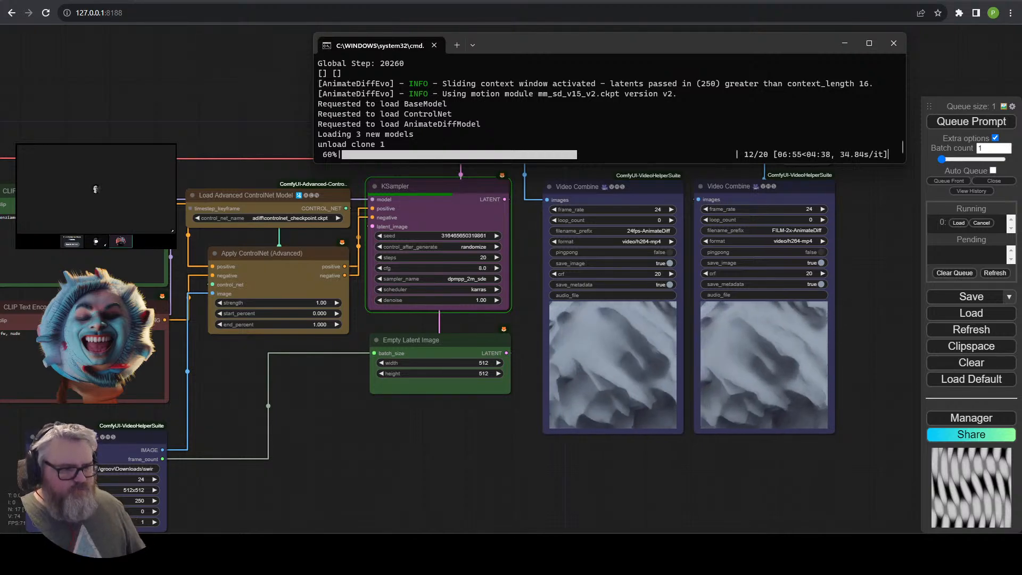
{"action": "left_click", "coordinate": [184, 63]}
{"action": "key", "text": "ctrl+t"}
{"action": "type", "text": "s"}
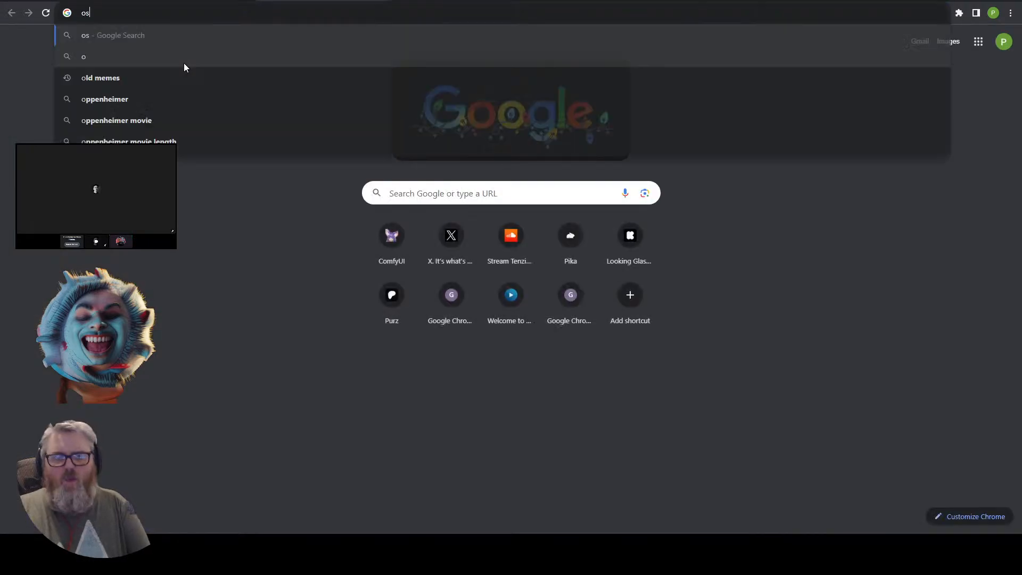
{"action": "type", "text": "oundcloud.com/jef"}
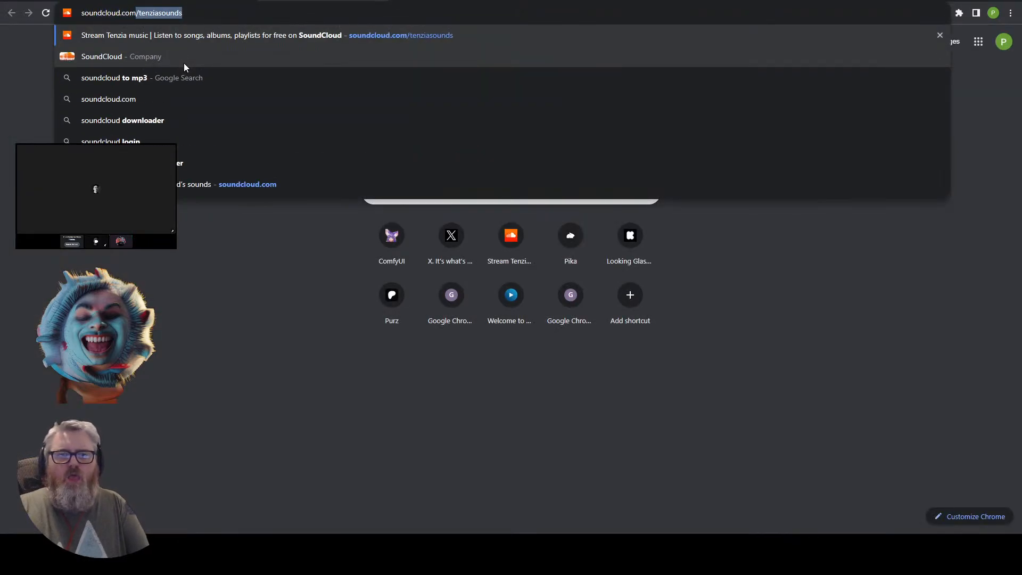
{"action": "type", "text": "fufu"}
{"action": "key", "text": "Return"}
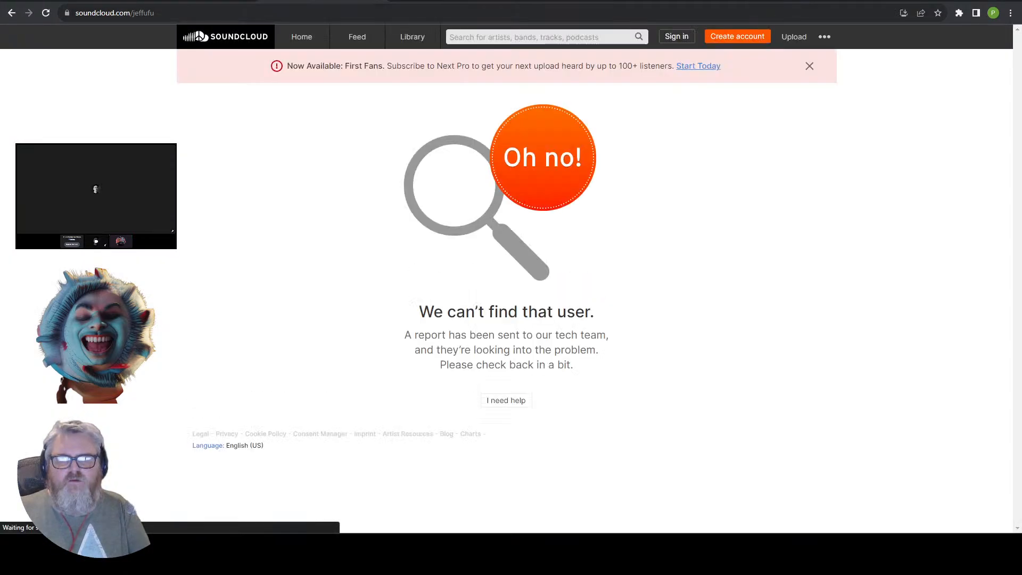
Search Google for "soundcloud jeffufu", open the artist's SoundCloud profile and select its web address.
{"action": "left_click", "coordinate": [201, 15]}
{"action": "left_click", "coordinate": [201, 15]}
{"action": "key", "text": "ctrl+a"}
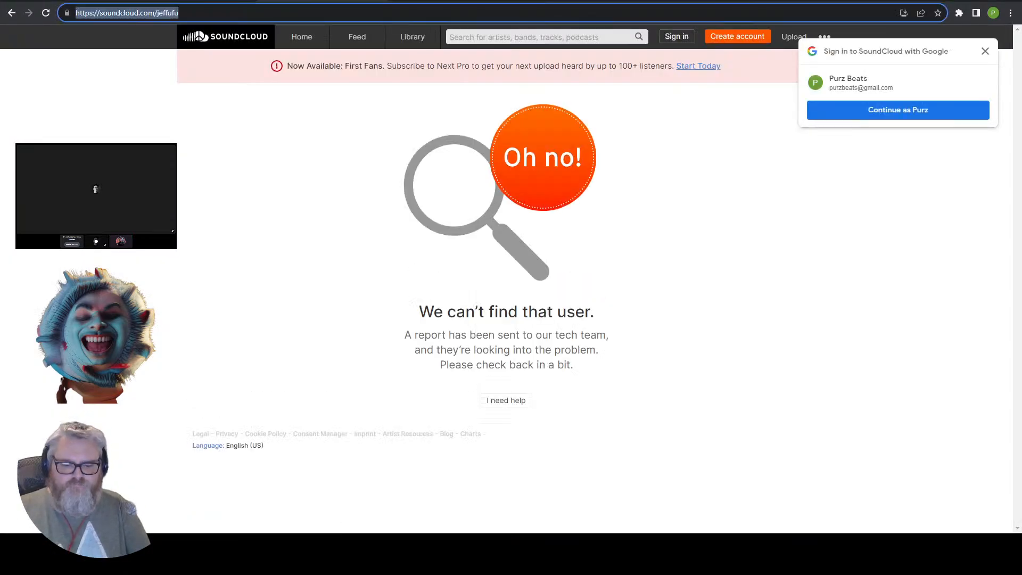
{"action": "type", "text": "soundcloud jeffufu"}
{"action": "key", "text": "Return"}
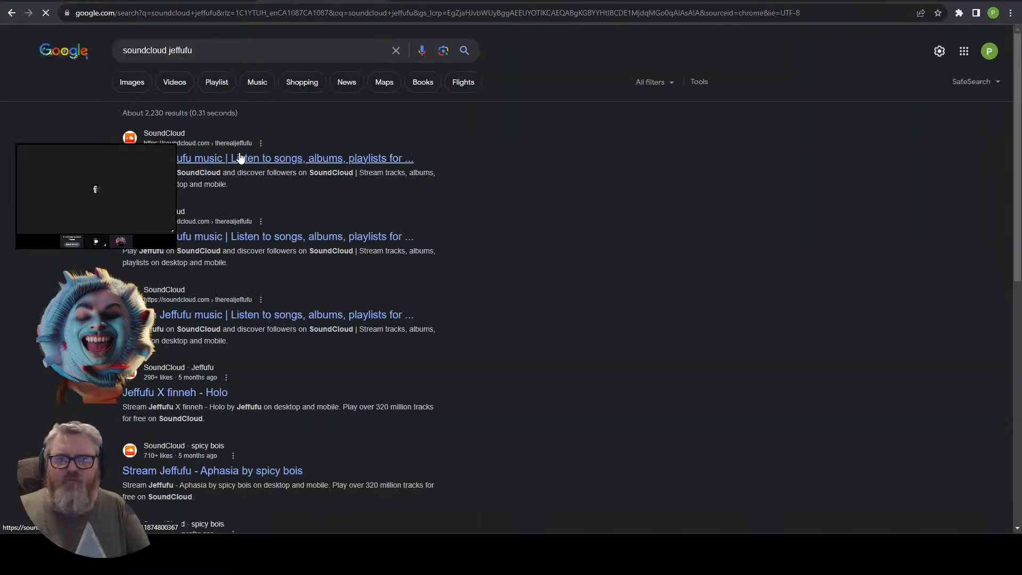
{"action": "left_click", "coordinate": [237, 158]}
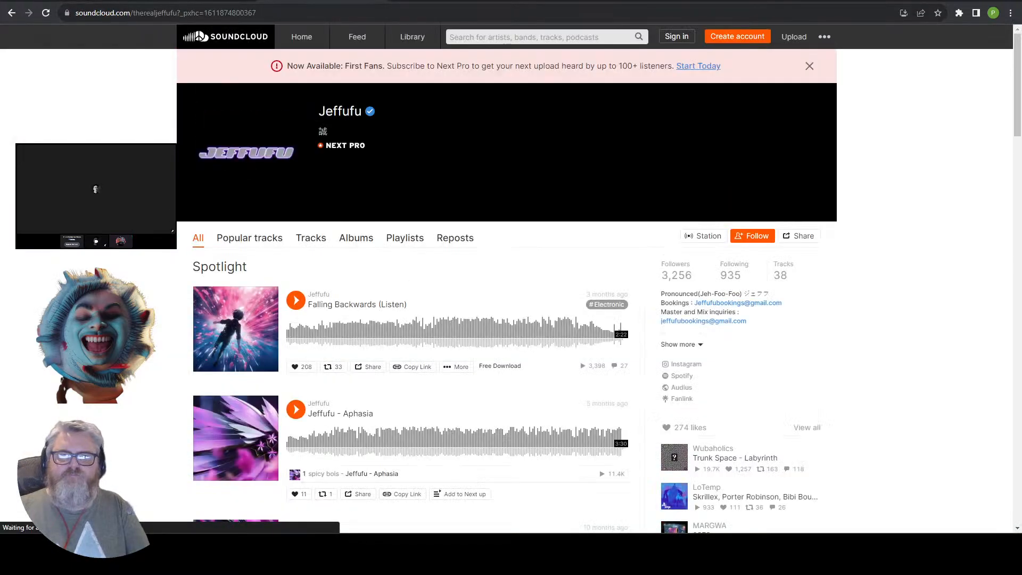
{"action": "left_click_drag", "start_coordinate": [177, 12], "coordinate": [75, 13]}
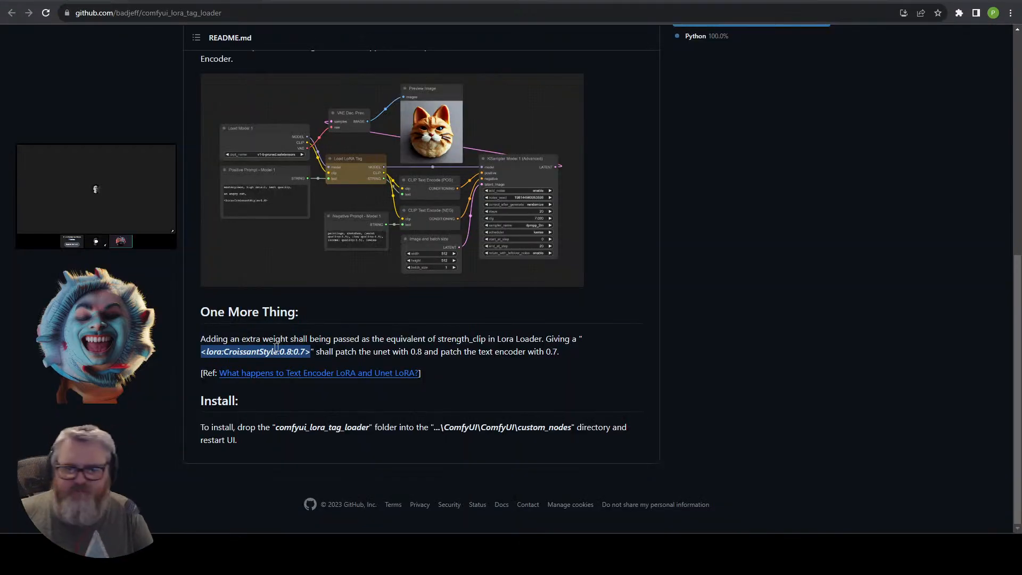
Return to the ComfyUI workflow, check the console progress and examine both Video Combine previews up close.
{"action": "key", "text": "alt+Tab"}
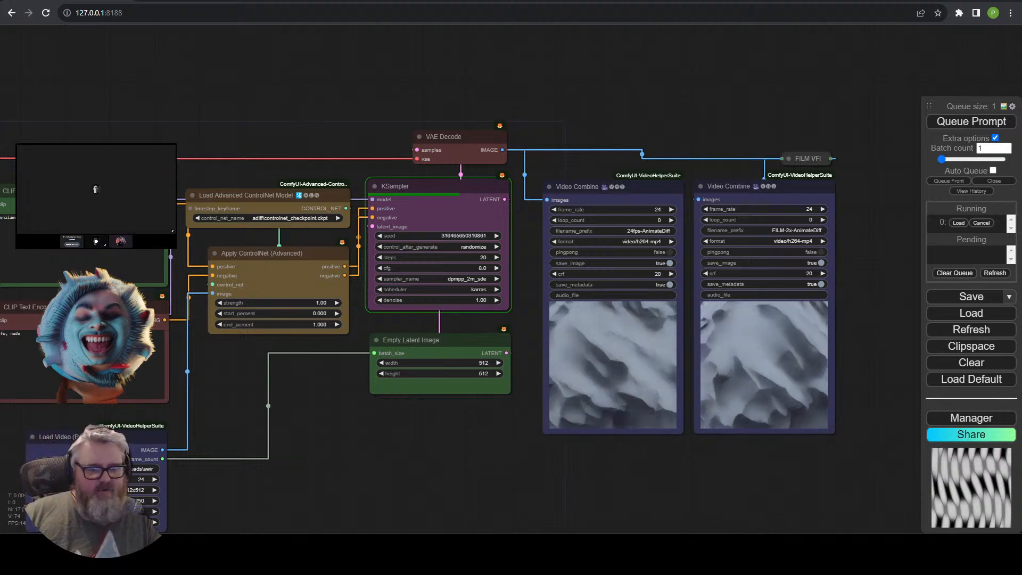
{"action": "key", "text": "alt+Tab"}
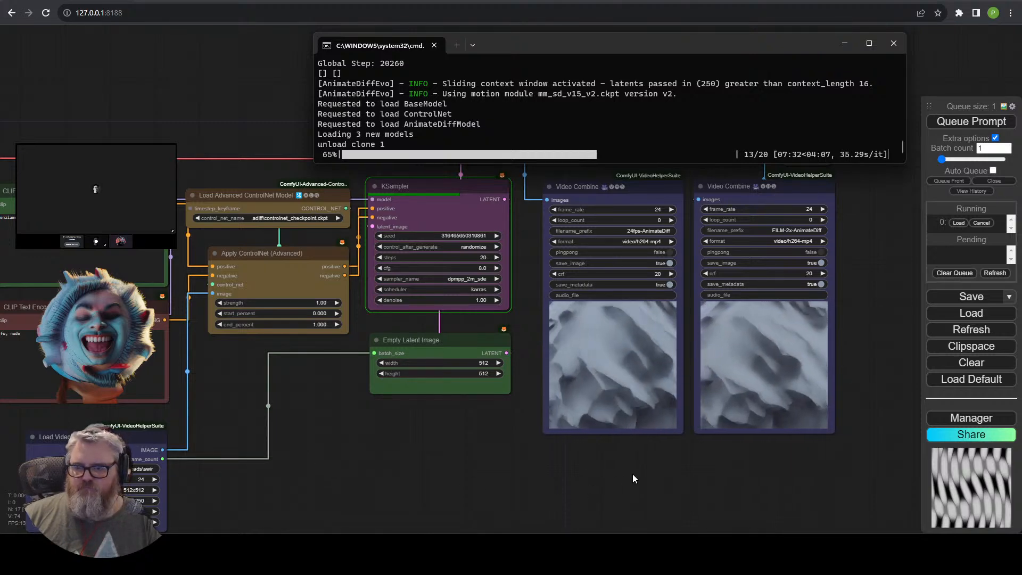
{"action": "scroll", "coordinate": [693, 476], "scroll_direction": "up", "scroll_amount": 8}
{"action": "left_click_drag", "start_coordinate": [714, 426], "coordinate": [599, 528]}
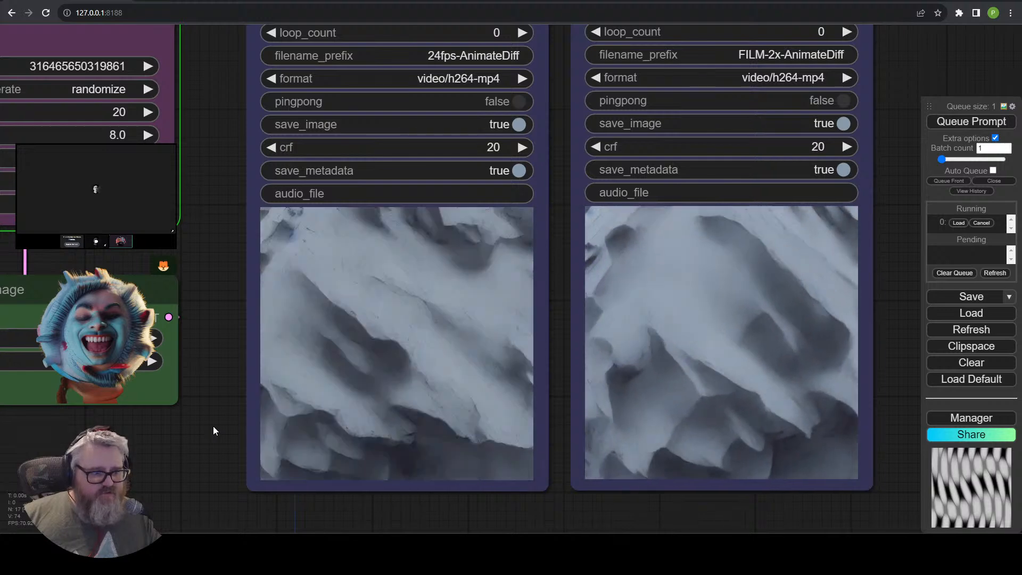
{"action": "scroll", "coordinate": [210, 429], "scroll_direction": "down", "scroll_amount": 10}
{"action": "left_click_drag", "start_coordinate": [183, 445], "coordinate": [446, 388]}
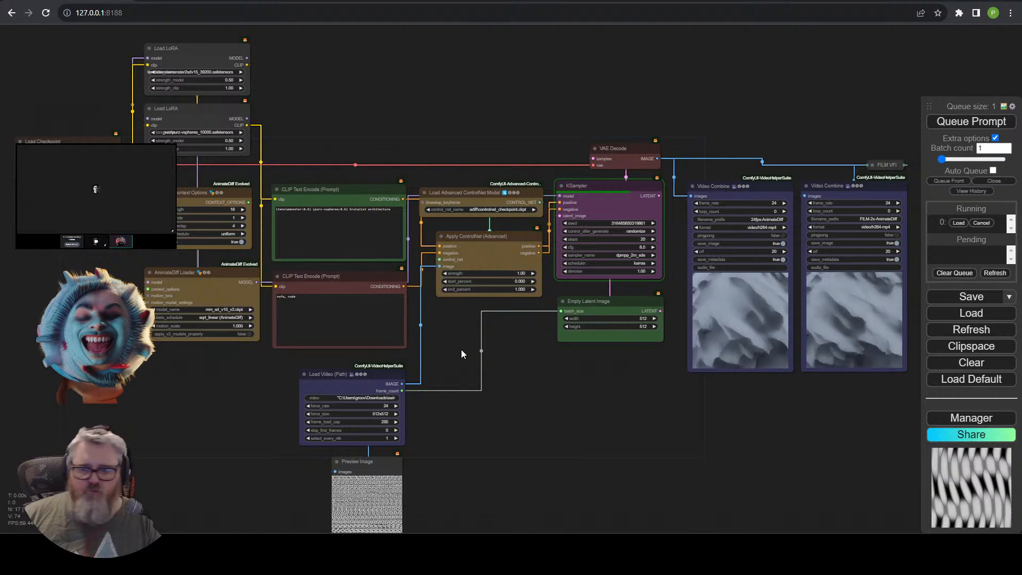
{"action": "scroll", "coordinate": [461, 349], "scroll_direction": "up", "scroll_amount": 5}
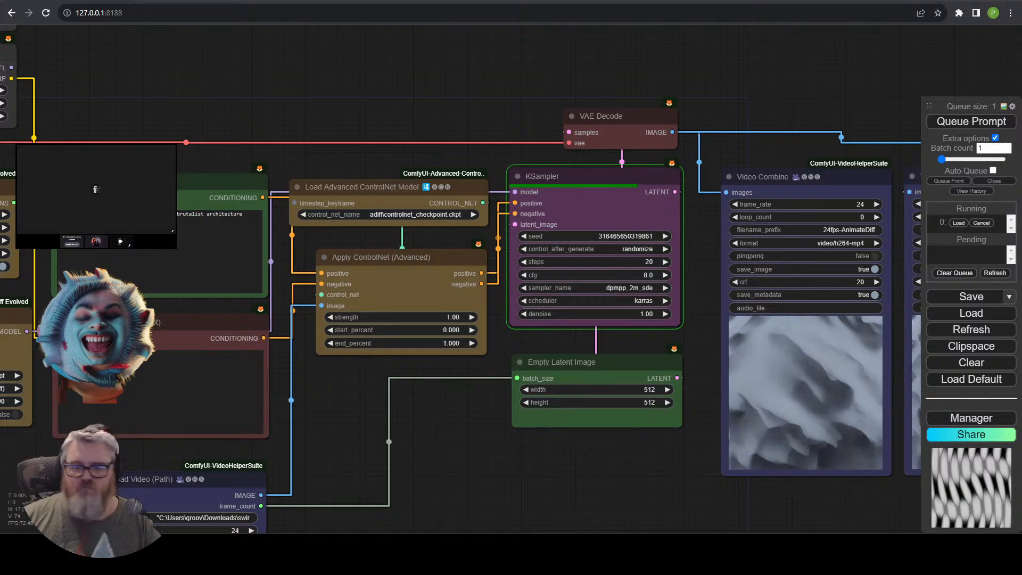
{"action": "left_click_drag", "start_coordinate": [577, 480], "coordinate": [410, 450]}
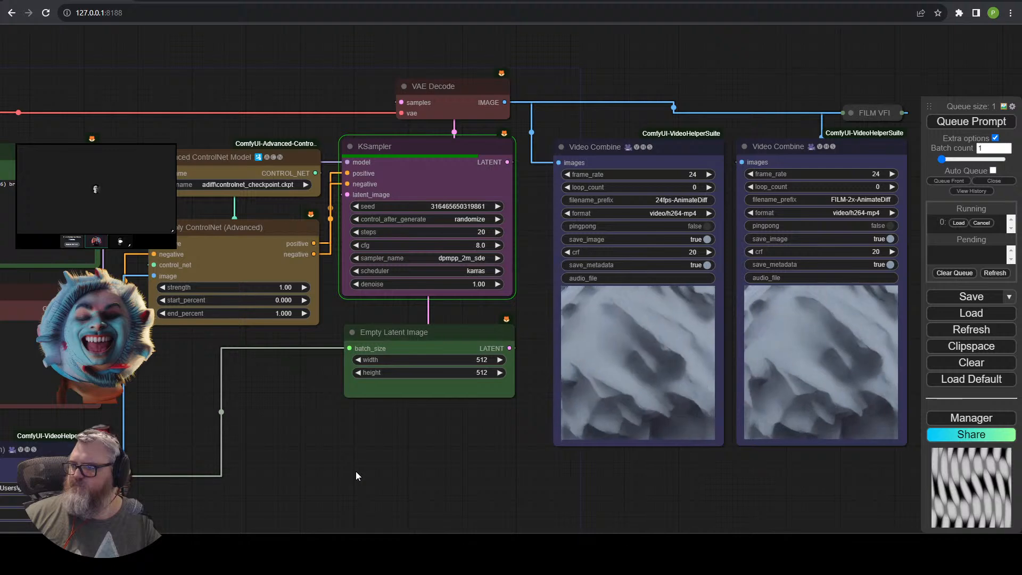
{"action": "left_click_drag", "start_coordinate": [373, 468], "coordinate": [365, 510]}
{"action": "scroll", "coordinate": [314, 482], "scroll_direction": "up", "scroll_amount": 2}
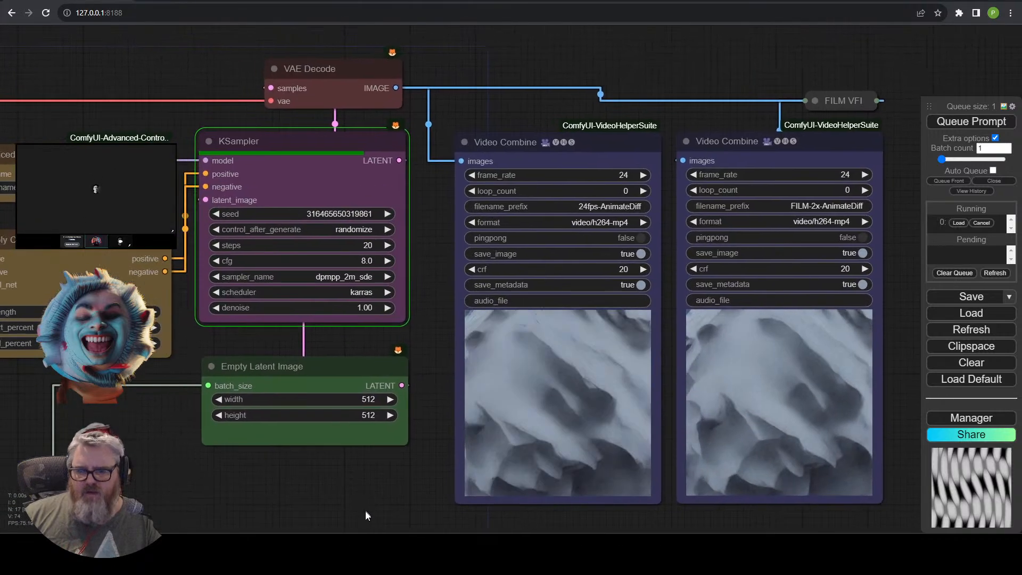
Bring up the command console over the workflow to check the sampling progress.
{"action": "key", "text": "alt+Tab"}
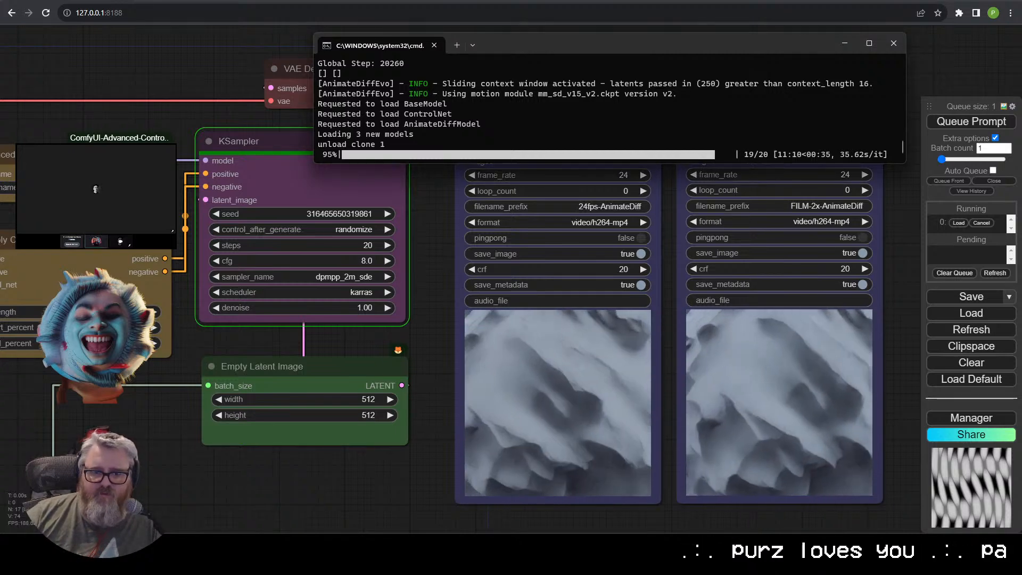
{"action": "left_click", "coordinate": [233, 554]}
{"action": "left_click", "coordinate": [233, 553]}
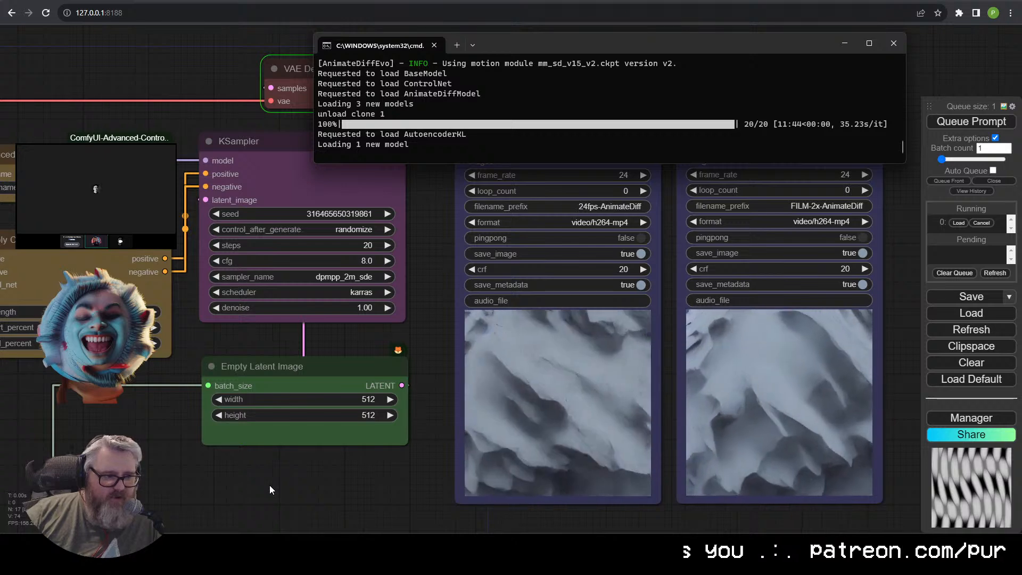
{"action": "mouse_move", "coordinate": [228, 554]}
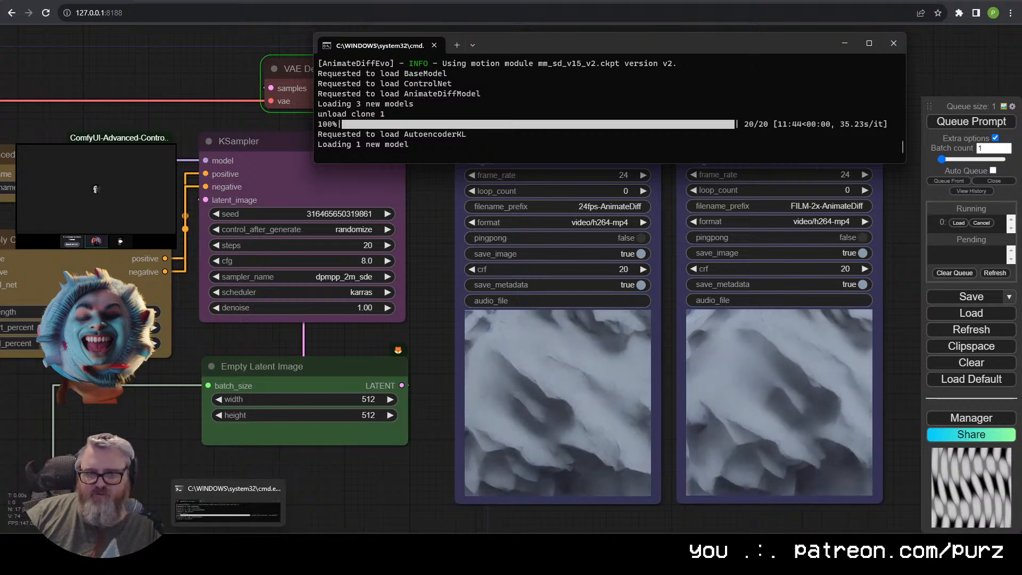
Split the console tab into a second pane, run nvitop there and shrink its text until the GPU monitor fits.
{"action": "right_click", "coordinate": [410, 42]}
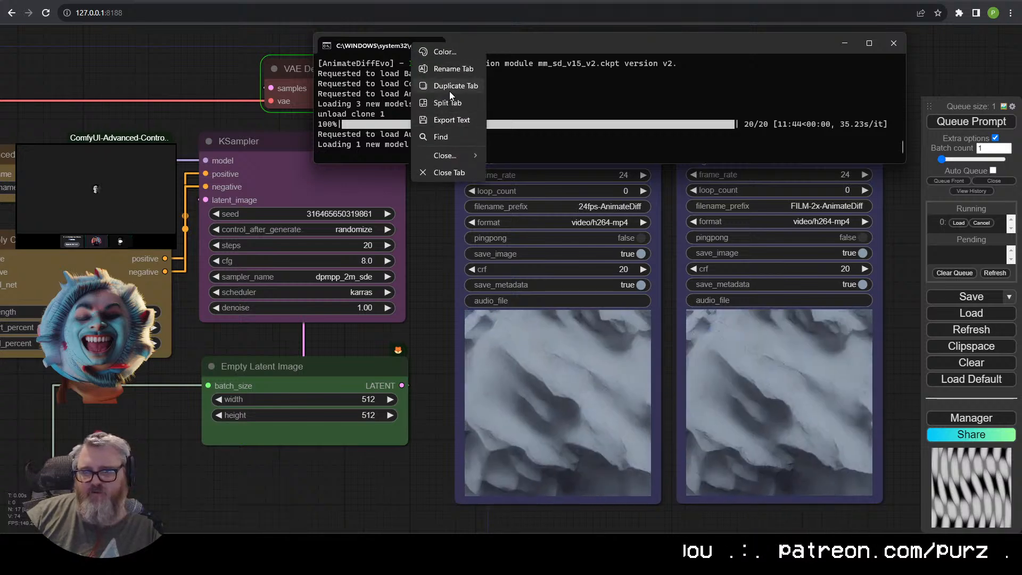
{"action": "left_click", "coordinate": [455, 101]}
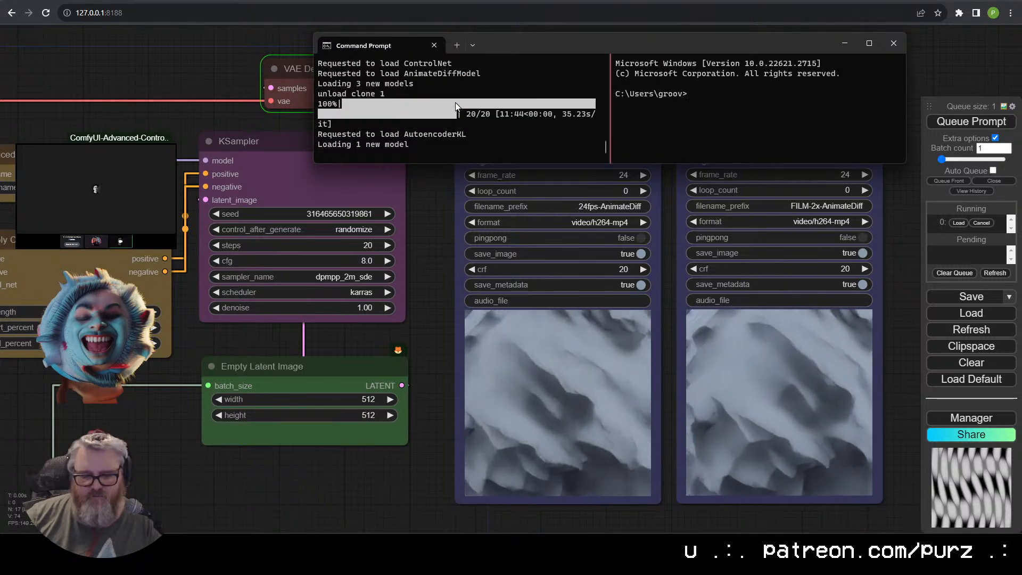
{"action": "type", "text": "nvitop"}
{"action": "key", "text": "Return"}
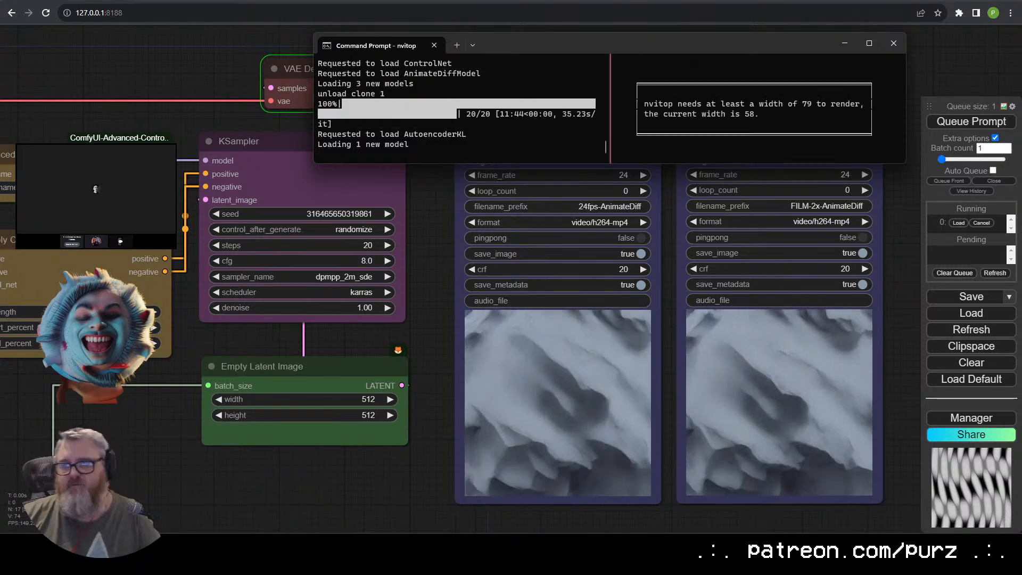
{"action": "scroll", "coordinate": [766, 110], "scroll_direction": "down", "scroll_amount": 4}
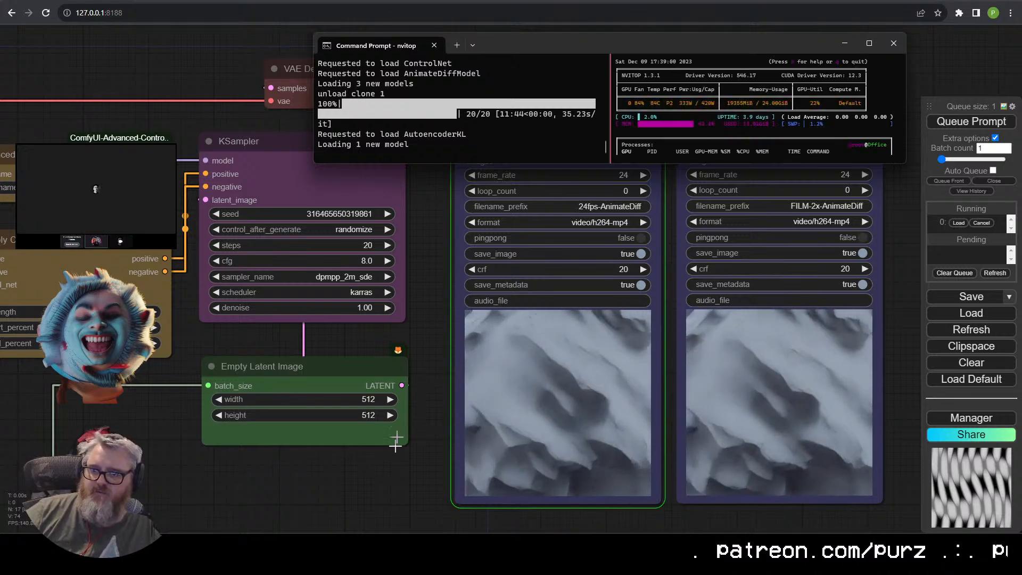
Return to the workflow and examine the newly rendered 24fps-AnimateDiff video up close beside the FILM-2x preview.
{"action": "left_click", "coordinate": [388, 503]}
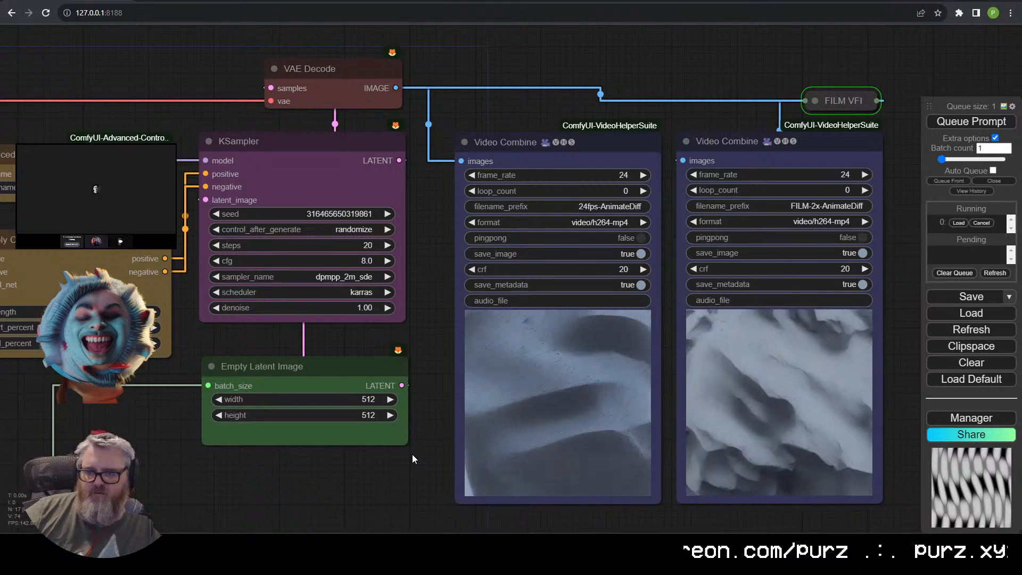
{"action": "scroll", "coordinate": [412, 459], "scroll_direction": "down", "scroll_amount": 2}
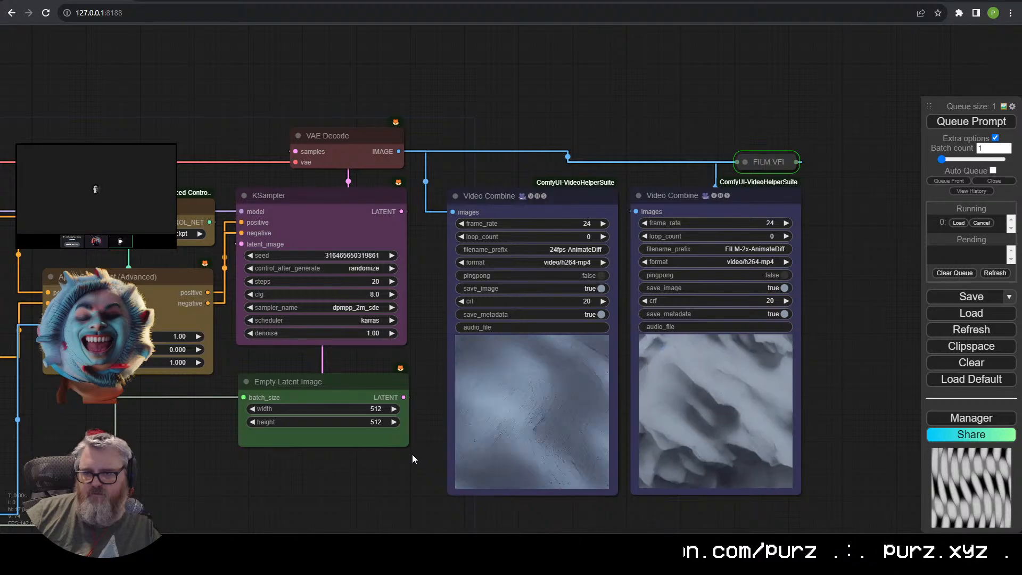
{"action": "scroll", "coordinate": [412, 459], "scroll_direction": "up", "scroll_amount": 2}
{"action": "scroll", "coordinate": [344, 420], "scroll_direction": "up", "scroll_amount": 3}
{"action": "scroll", "coordinate": [209, 369], "scroll_direction": "up", "scroll_amount": 3}
{"action": "scroll", "coordinate": [145, 429], "scroll_direction": "up", "scroll_amount": 2}
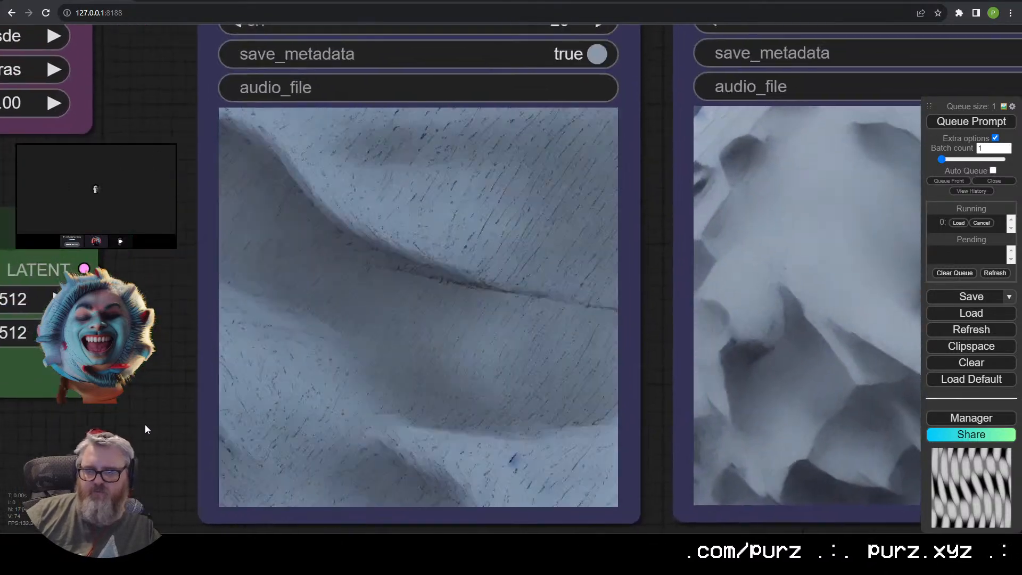
{"action": "left_click_drag", "start_coordinate": [162, 402], "coordinate": [270, 400]}
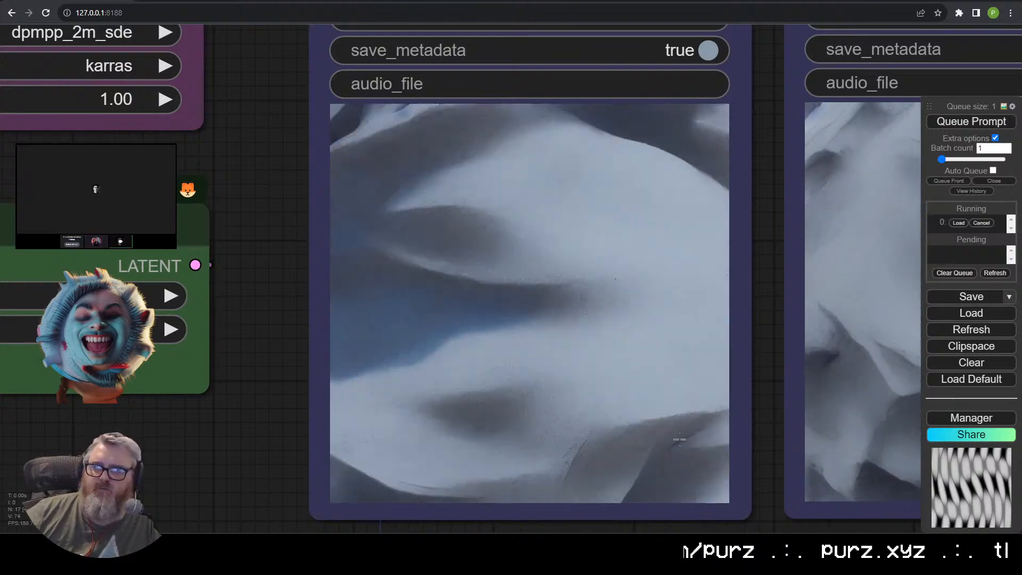
{"action": "scroll", "coordinate": [544, 432], "scroll_direction": "down", "scroll_amount": 6}
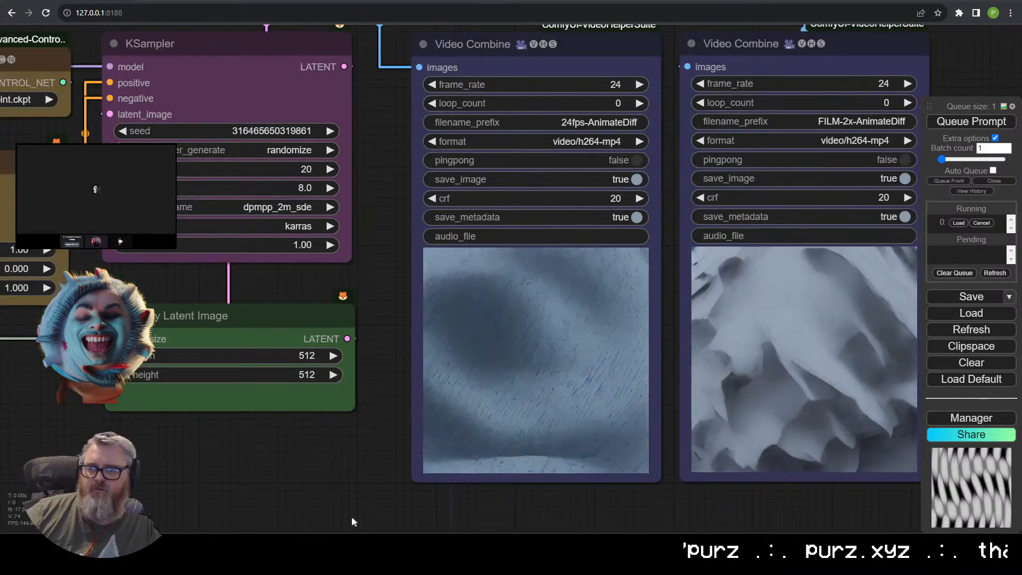
{"action": "scroll", "coordinate": [515, 493], "scroll_direction": "down", "scroll_amount": 3}
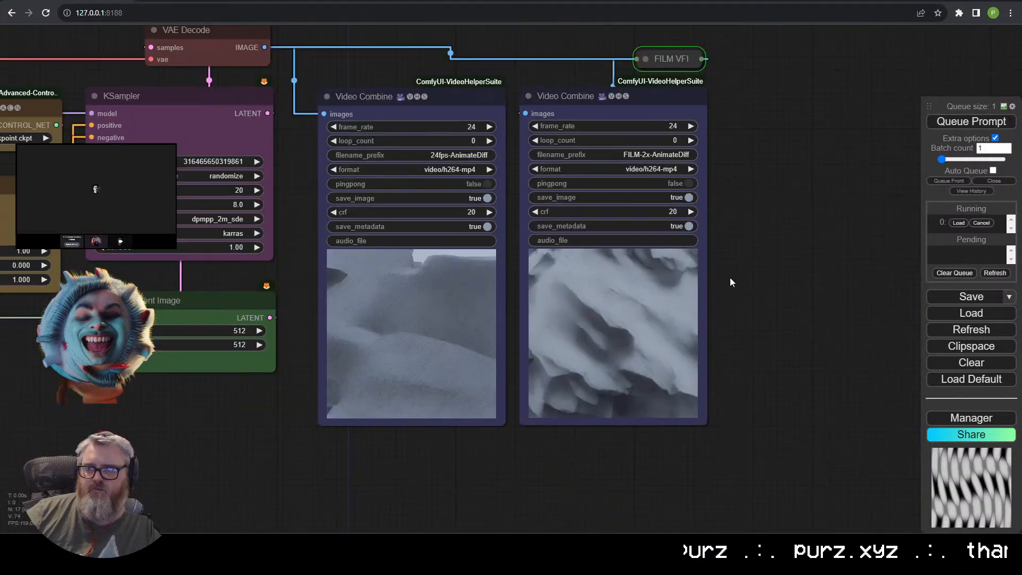
{"action": "left_click_drag", "start_coordinate": [730, 281], "coordinate": [720, 311]}
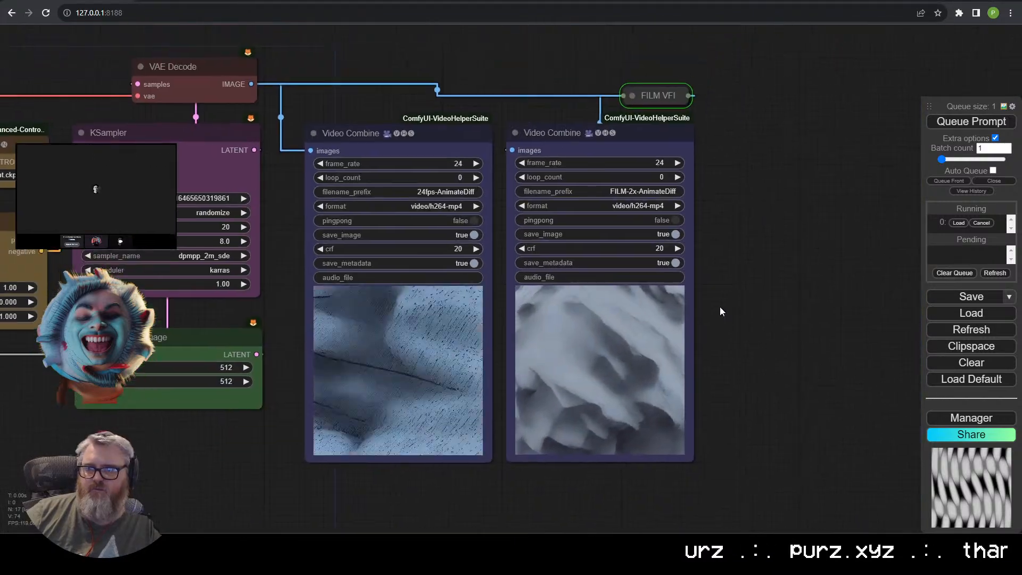
{"action": "scroll", "coordinate": [719, 312], "scroll_direction": "down", "scroll_amount": 1}
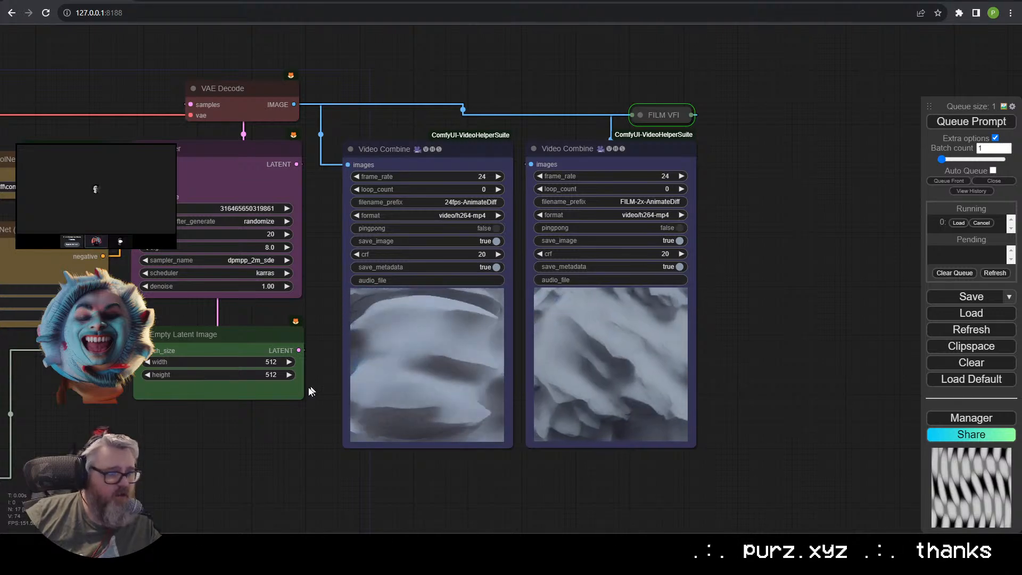
Open the first loaded source frame in the Preview Image node and step back and forth through the frames to examine the swirl motion.
{"action": "left_click_drag", "start_coordinate": [311, 391], "coordinate": [675, 299]}
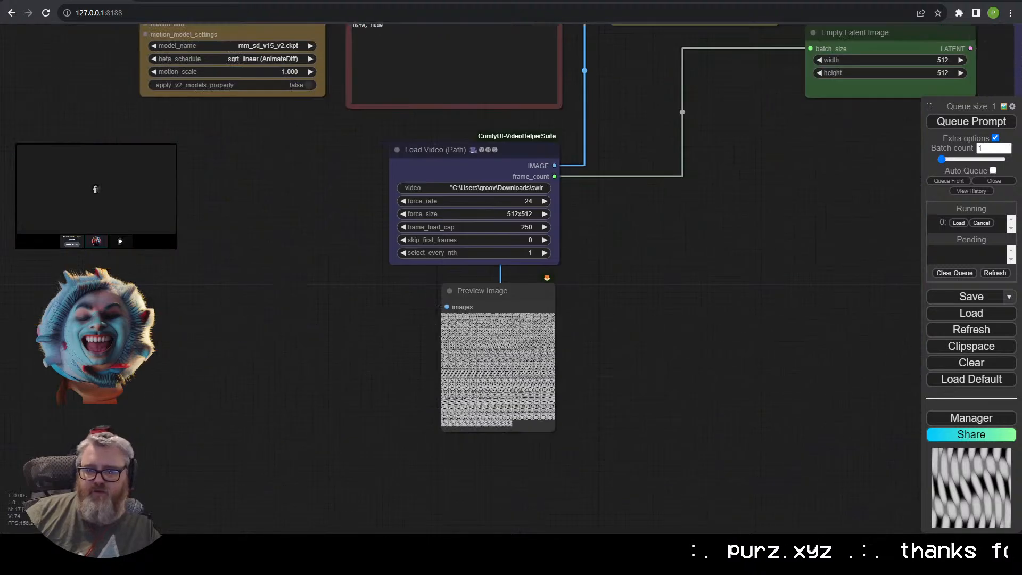
{"action": "left_click", "coordinate": [493, 346]}
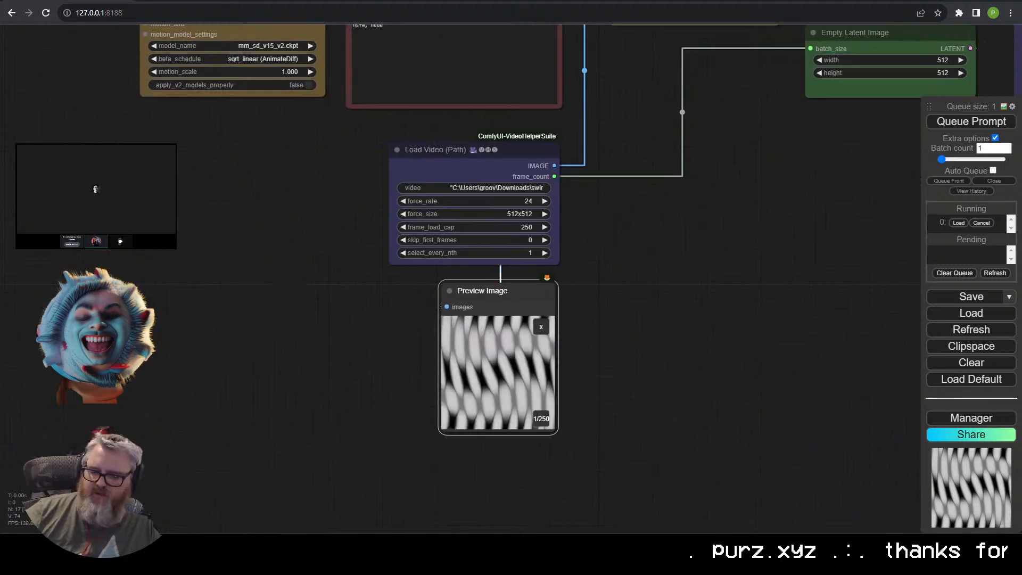
{"action": "key", "text": "Right"}
{"action": "key", "text": "Right"}
{"action": "key", "text": "Right"}
{"action": "key", "text": "Right"}
{"action": "key", "text": "Right"}
{"action": "key", "text": "Right"}
{"action": "key", "text": "Right"}
{"action": "key", "text": "Right"}
{"action": "key", "text": "Right"}
{"action": "key", "text": "Right"}
{"action": "key", "text": "Right"}
{"action": "key", "text": "Right"}
{"action": "key", "text": "Right"}
{"action": "key", "text": "Right"}
{"action": "key", "text": "Right"}
{"action": "key", "text": "Right"}
{"action": "key", "text": "Right"}
{"action": "key", "text": "Right"}
{"action": "key", "text": "Right"}
{"action": "key", "text": "Right"}
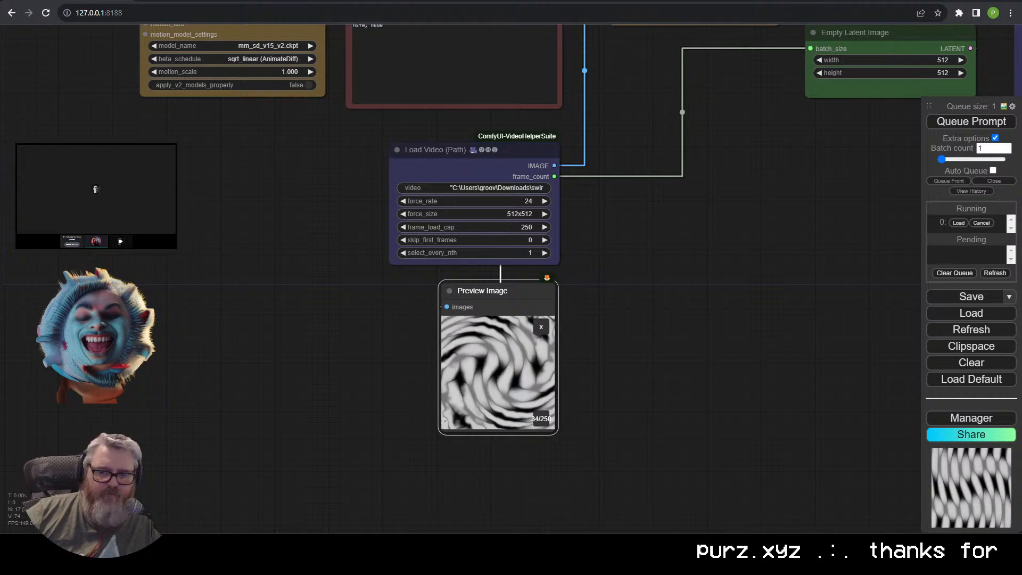
{"action": "key", "text": "Right"}
{"action": "key", "text": "Right"}
{"action": "key", "text": "Right"}
{"action": "key", "text": "Right"}
{"action": "key", "text": "Right"}
{"action": "key", "text": "Right"}
{"action": "key", "text": "Right"}
{"action": "key", "text": "Right"}
{"action": "key", "text": "Right"}
{"action": "key", "text": "Right"}
{"action": "key", "text": "Right"}
{"action": "key", "text": "Right"}
{"action": "key", "text": "Right"}
{"action": "key", "text": "Right"}
{"action": "key", "text": "Right"}
{"action": "key", "text": "Right"}
{"action": "key", "text": "Right"}
{"action": "key", "text": "Right"}
{"action": "key", "text": "Right"}
{"action": "key", "text": "Right"}
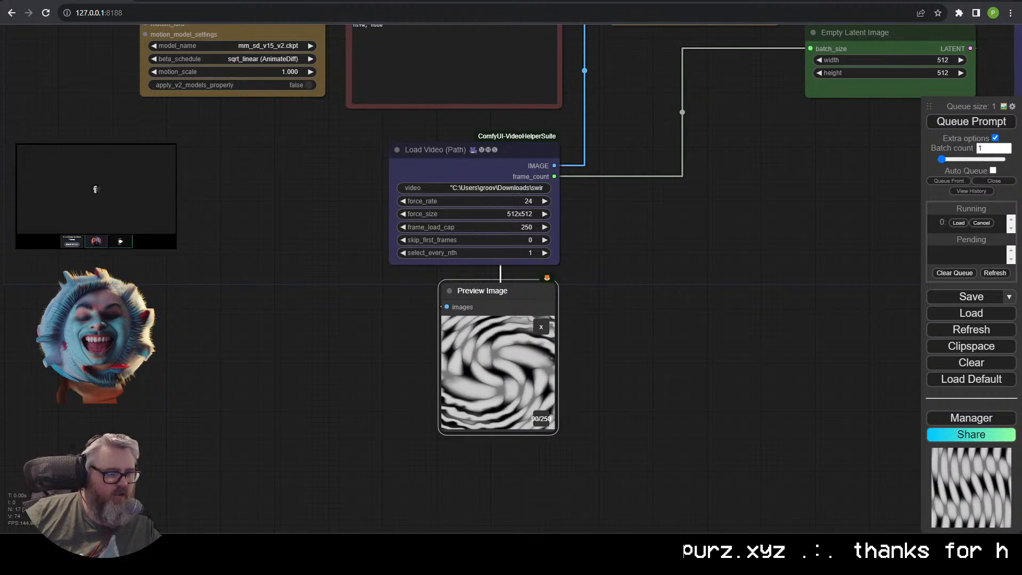
{"action": "key", "text": "Left"}
{"action": "key", "text": "Left"}
{"action": "key", "text": "Left"}
{"action": "key", "text": "Left"}
{"action": "key", "text": "Left"}
{"action": "key", "text": "Left"}
{"action": "key", "text": "Left"}
{"action": "key", "text": "Left"}
{"action": "key", "text": "Left"}
{"action": "key", "text": "Left"}
{"action": "key", "text": "Left"}
{"action": "key", "text": "Left"}
{"action": "key", "text": "Left"}
{"action": "key", "text": "Left"}
{"action": "key", "text": "Left"}
{"action": "key", "text": "Left"}
{"action": "key", "text": "Left"}
{"action": "key", "text": "Left"}
{"action": "key", "text": "Left"}
{"action": "key", "text": "Left"}
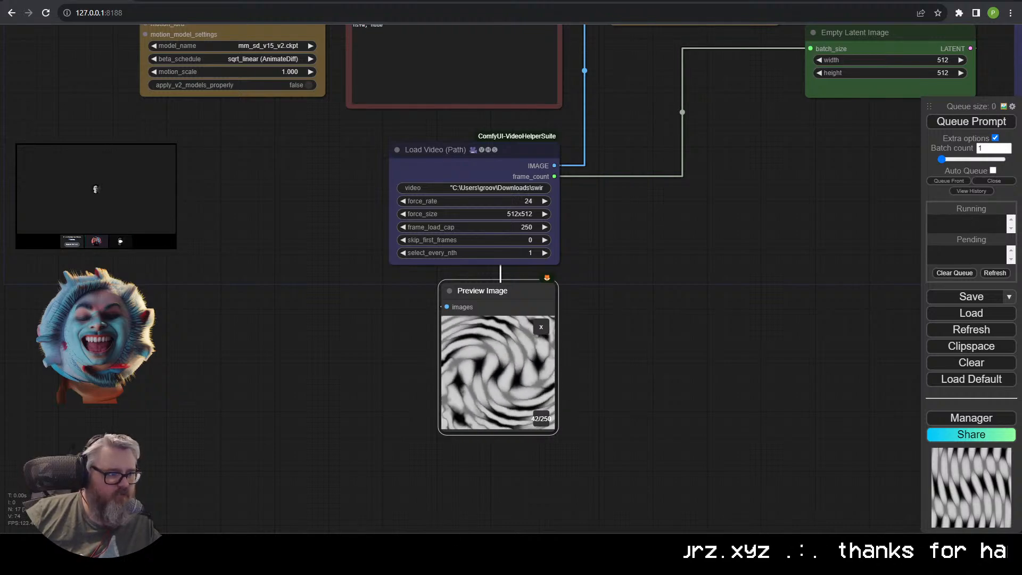
{"action": "key", "text": "Right"}
{"action": "key", "text": "Right"}
{"action": "key", "text": "Right"}
{"action": "key", "text": "Right"}
{"action": "key", "text": "Right"}
{"action": "key", "text": "Right"}
{"action": "key", "text": "Right"}
{"action": "key", "text": "Right"}
{"action": "key", "text": "Right"}
{"action": "key", "text": "Right"}
{"action": "key", "text": "Right"}
{"action": "key", "text": "Right"}
{"action": "key", "text": "Right"}
{"action": "key", "text": "Right"}
{"action": "key", "text": "Right"}
{"action": "key", "text": "Right"}
{"action": "key", "text": "Right"}
{"action": "key", "text": "Right"}
{"action": "key", "text": "Right"}
{"action": "key", "text": "Right"}
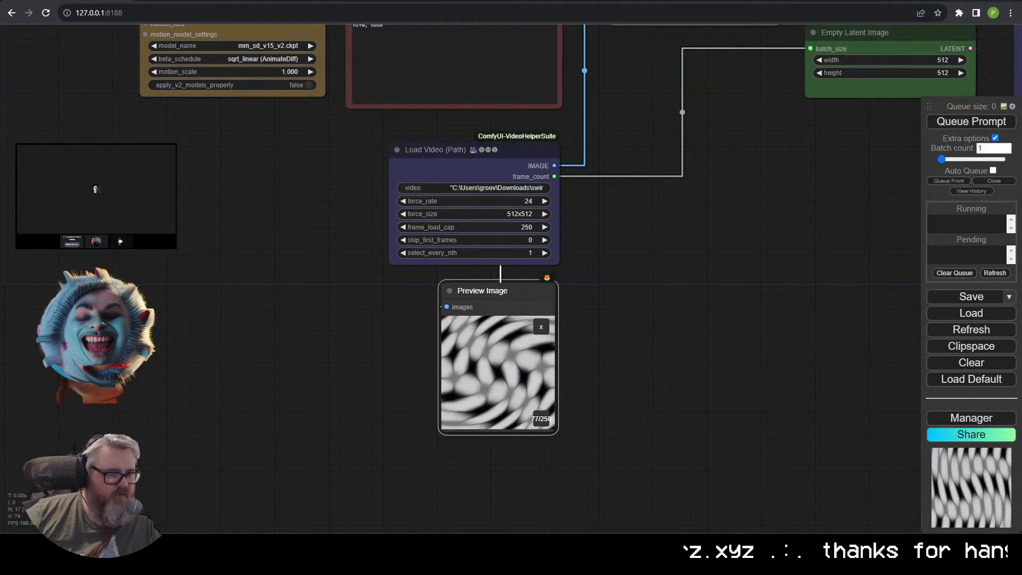
{"action": "key", "text": "Right"}
{"action": "key", "text": "Right"}
{"action": "key", "text": "Right"}
{"action": "key", "text": "Right"}
{"action": "key", "text": "Right"}
{"action": "key", "text": "Right"}
{"action": "key", "text": "Right"}
{"action": "key", "text": "Right"}
{"action": "key", "text": "Right"}
{"action": "key", "text": "Right"}
{"action": "key", "text": "Right"}
{"action": "key", "text": "Right"}
{"action": "key", "text": "Right"}
{"action": "key", "text": "Right"}
{"action": "key", "text": "Right"}
{"action": "key", "text": "Right"}
{"action": "key", "text": "Right"}
{"action": "key", "text": "Right"}
{"action": "key", "text": "Right"}
{"action": "key", "text": "Right"}
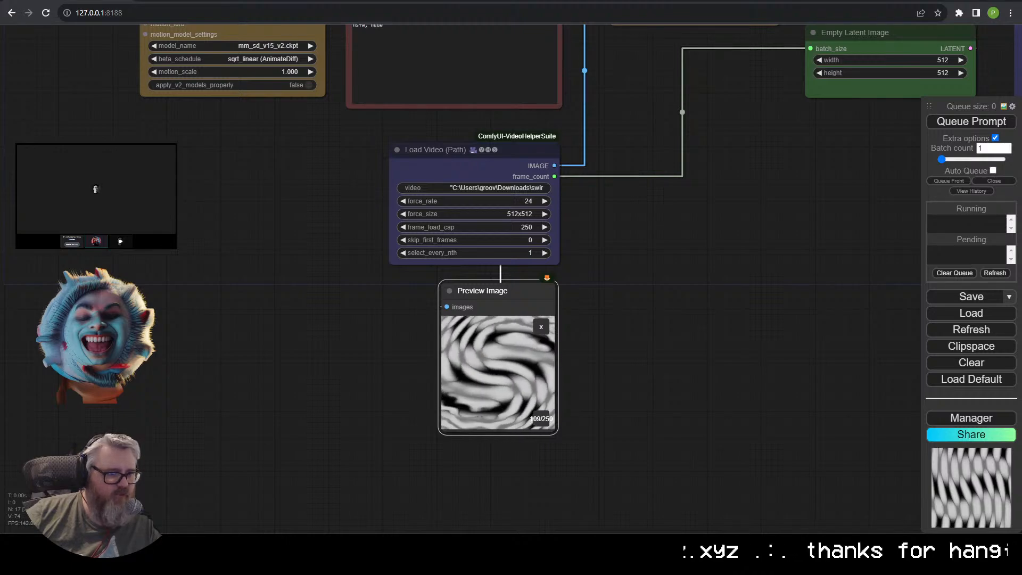
{"action": "key", "text": "Right"}
{"action": "key", "text": "Right"}
{"action": "key", "text": "Right"}
{"action": "key", "text": "Right"}
{"action": "key", "text": "Right"}
{"action": "key", "text": "Right"}
{"action": "key", "text": "Right"}
{"action": "key", "text": "Right"}
{"action": "key", "text": "Right"}
{"action": "key", "text": "Right"}
{"action": "key", "text": "Right"}
{"action": "key", "text": "Right"}
{"action": "key", "text": "Right"}
{"action": "key", "text": "Right"}
{"action": "key", "text": "Right"}
{"action": "key", "text": "Right"}
{"action": "key", "text": "Right"}
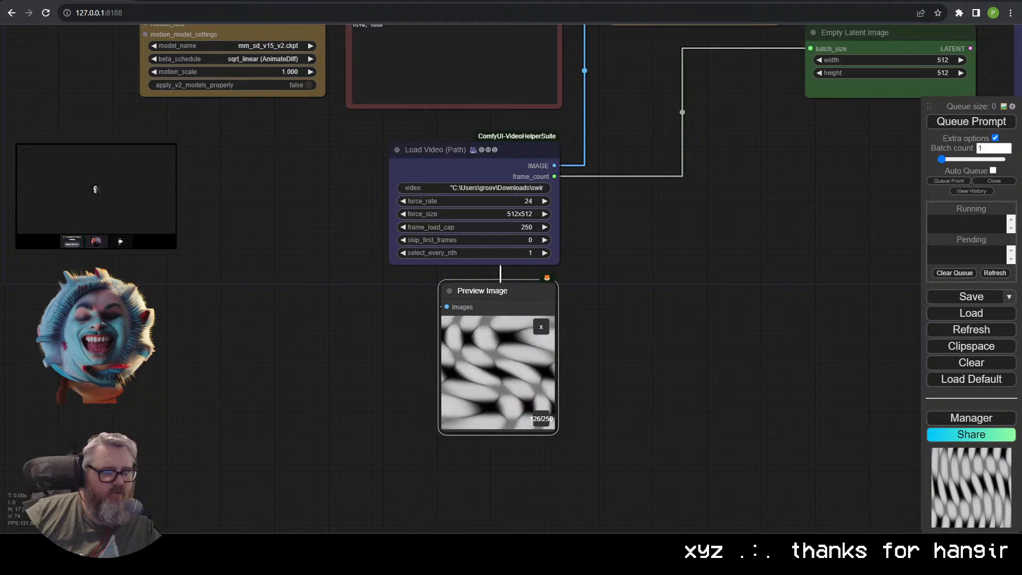
Step further forward through the loaded source frames in the Preview Image node to examine the swirl pattern.
{"action": "key", "text": "Right"}
{"action": "key", "text": "Right"}
{"action": "key", "text": "Right"}
{"action": "key", "text": "Right"}
{"action": "key", "text": "Right"}
{"action": "key", "text": "Right"}
{"action": "key", "text": "Right"}
{"action": "key", "text": "Right"}
{"action": "key", "text": "Right"}
{"action": "key", "text": "Right"}
{"action": "key", "text": "Right"}
{"action": "key", "text": "Right"}
{"action": "key", "text": "Right"}
{"action": "key", "text": "Right"}
{"action": "key", "text": "Right"}
{"action": "key", "text": "Right"}
{"action": "key", "text": "Right"}
{"action": "key", "text": "Right"}
{"action": "key", "text": "Right"}
{"action": "key", "text": "Right"}
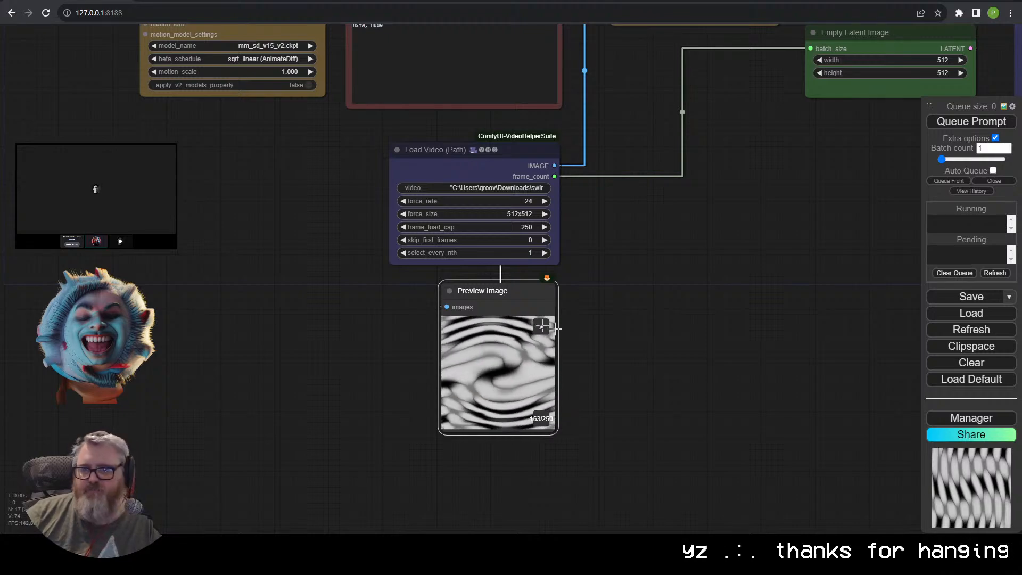
Return to the 24fps-AnimateDiff and FILM-2x-AnimateDiff video previews and examine the rendered surface motion up close.
{"action": "left_click_drag", "start_coordinate": [557, 329], "coordinate": [431, 388]}
{"action": "left_click_drag", "start_coordinate": [738, 296], "coordinate": [180, 364]}
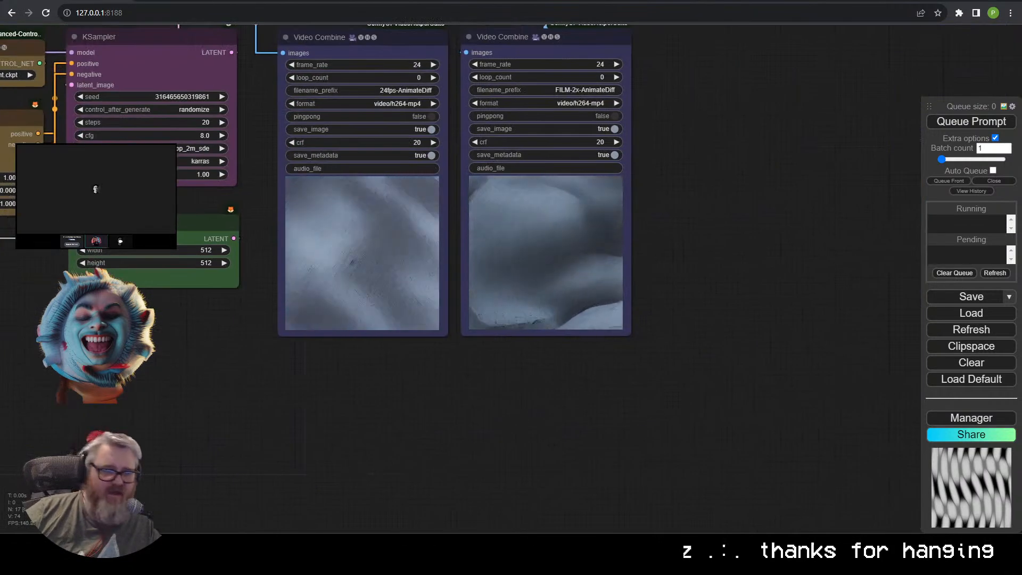
{"action": "scroll", "coordinate": [548, 376], "scroll_direction": "up", "scroll_amount": 4}
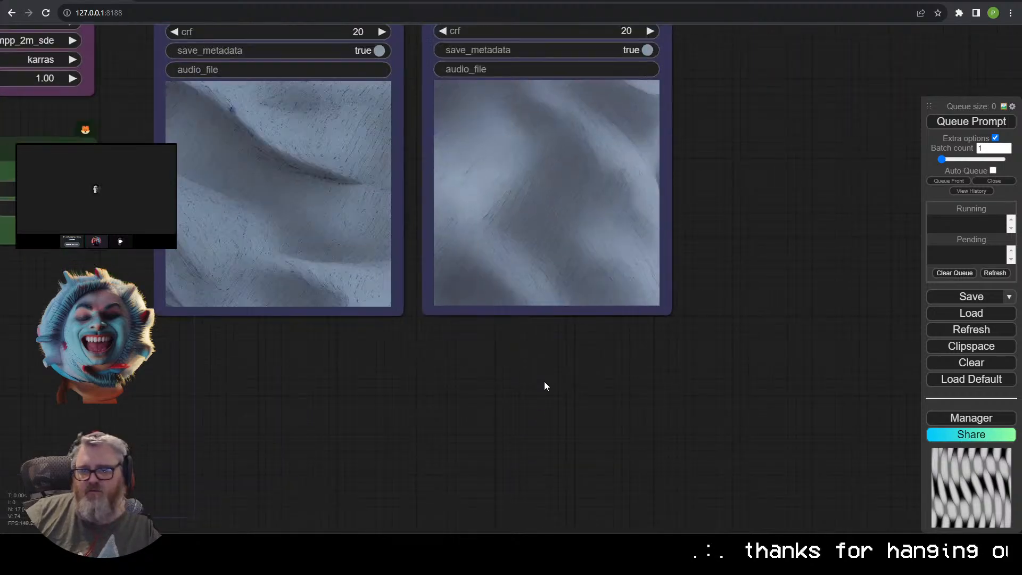
{"action": "left_click_drag", "start_coordinate": [544, 381], "coordinate": [525, 467]}
{"action": "scroll", "coordinate": [538, 442], "scroll_direction": "up", "scroll_amount": 3}
{"action": "left_click_drag", "start_coordinate": [548, 422], "coordinate": [511, 502]}
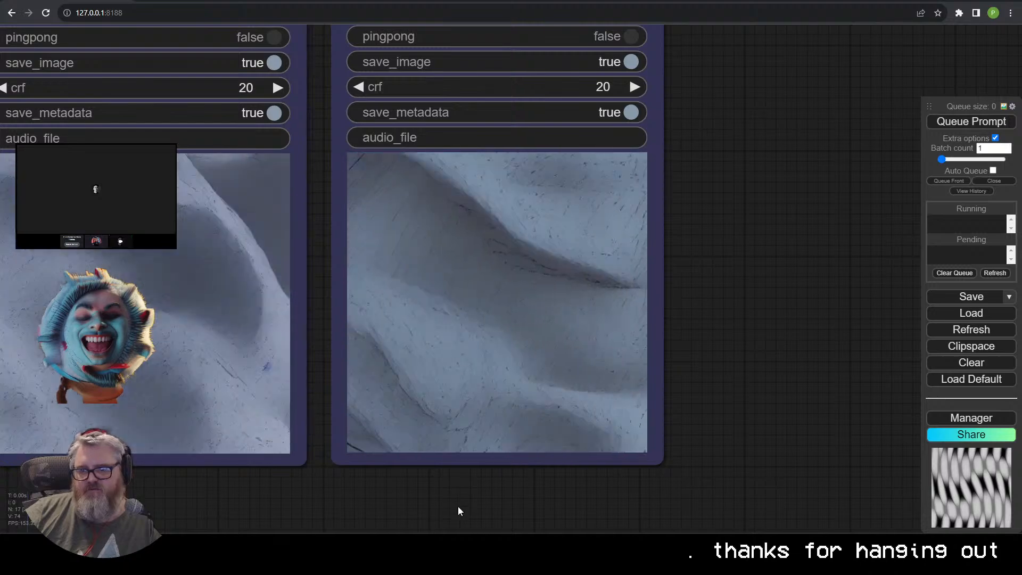
{"action": "scroll", "coordinate": [458, 508], "scroll_direction": "down", "scroll_amount": 5}
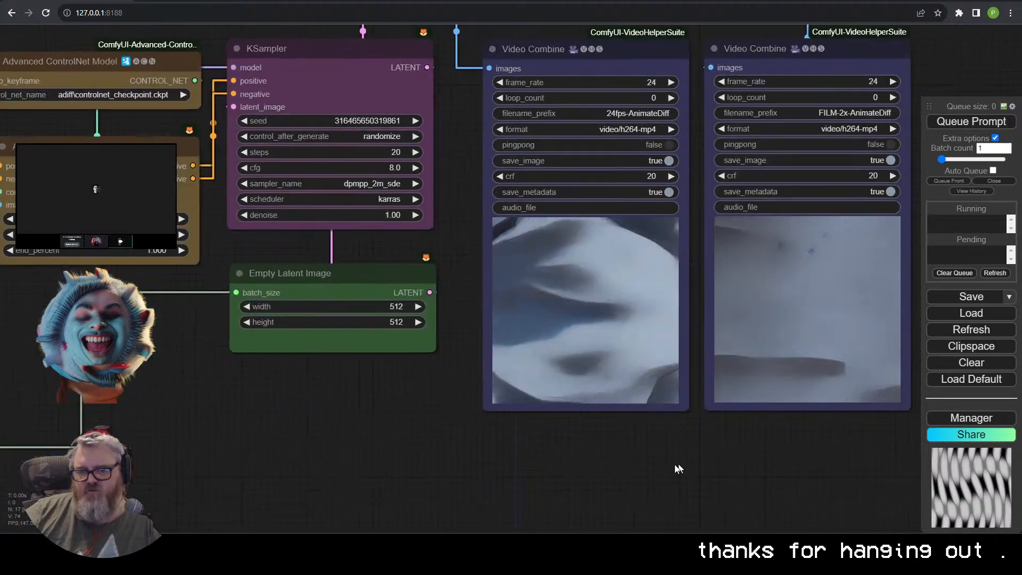
Set the strength of the Apply ControlNet (Advanced) node to 0.1.
{"action": "left_click_drag", "start_coordinate": [660, 452], "coordinate": [929, 564]}
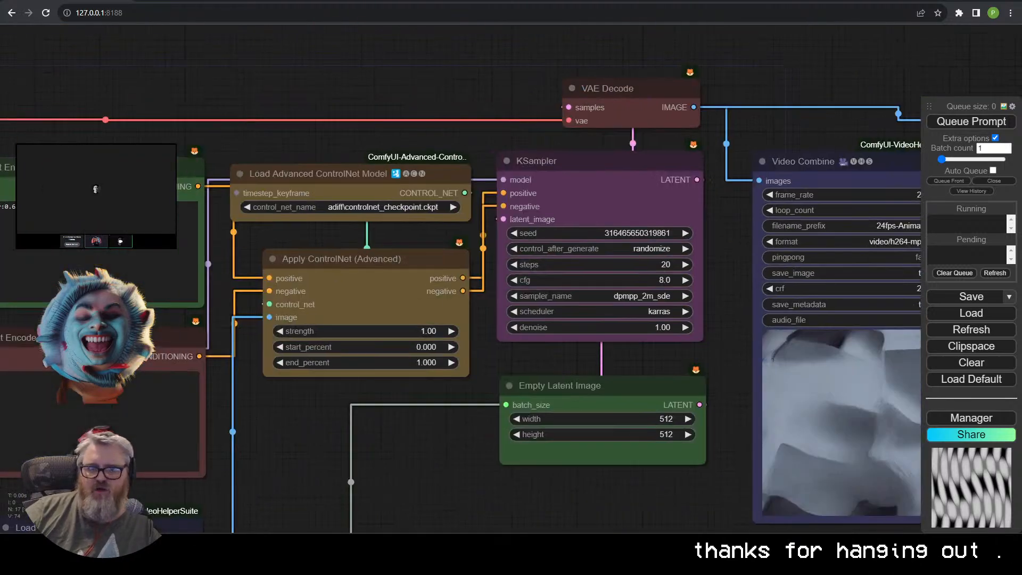
{"action": "left_click", "coordinate": [424, 331]}
{"action": "type", "text": "0.1"}
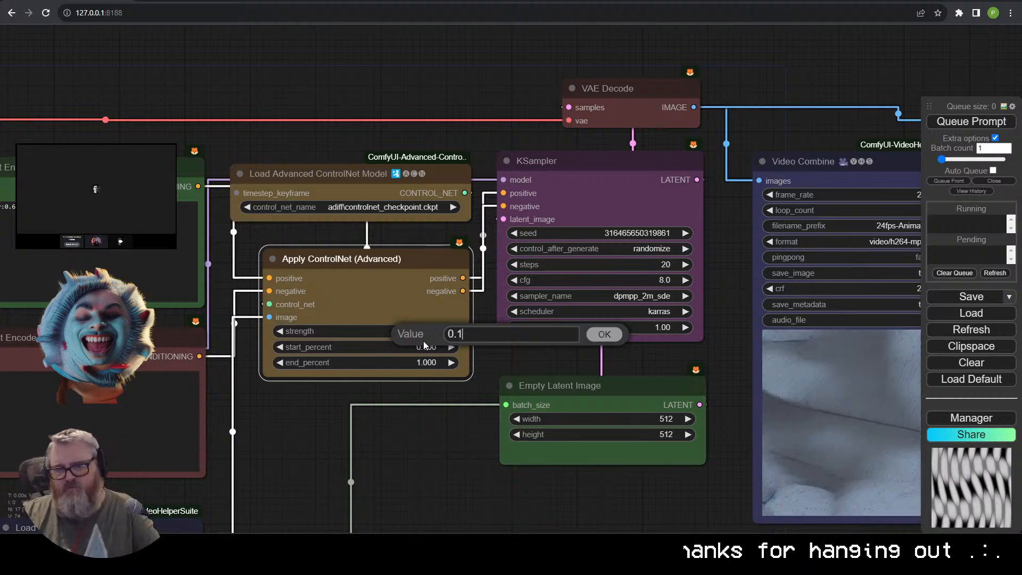
{"action": "key", "text": "Return"}
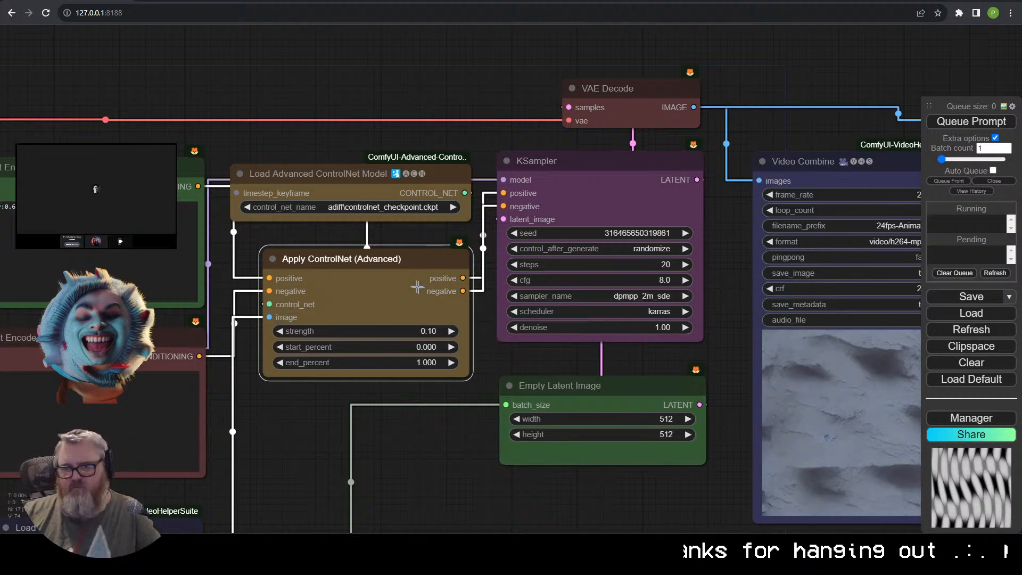
Delete the Load Video, Preview Image and both ControlNet nodes, and wire the negative prompt's conditioning directly into the KSampler.
{"action": "scroll", "coordinate": [413, 436], "scroll_direction": "down", "scroll_amount": 5}
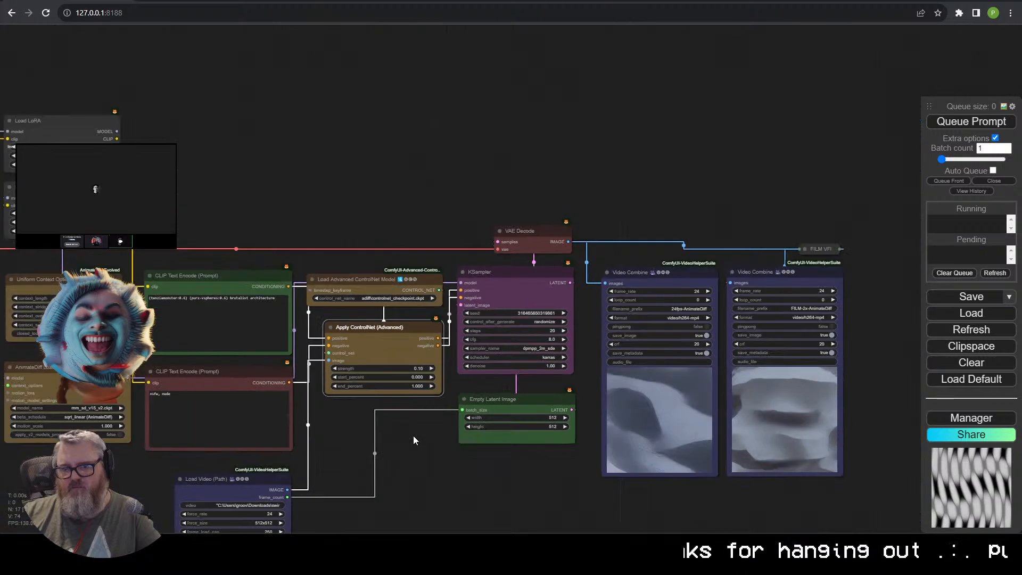
{"action": "left_click_drag", "start_coordinate": [413, 436], "coordinate": [420, 327]}
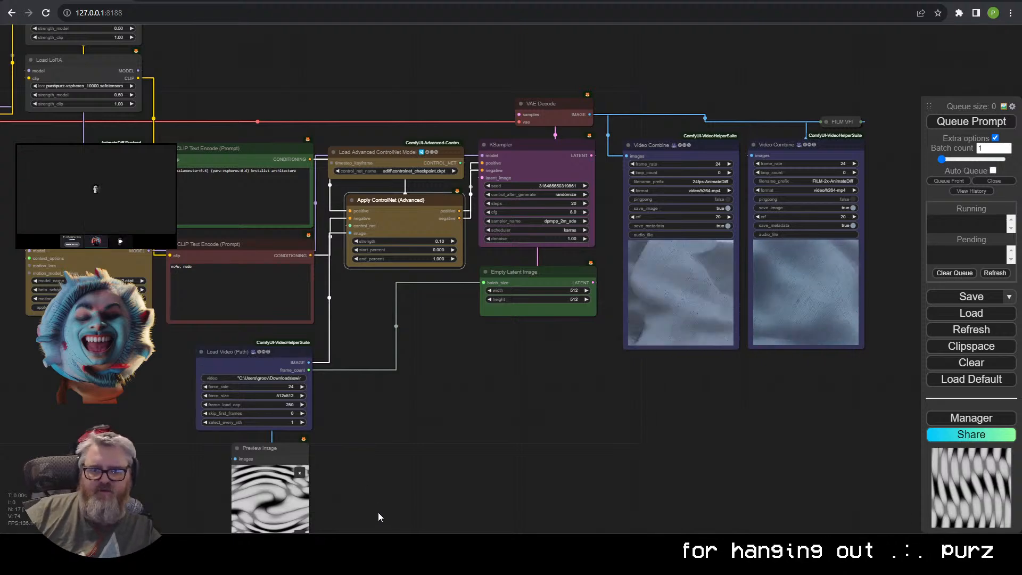
{"action": "left_click_drag", "start_coordinate": [378, 514], "coordinate": [284, 356]}
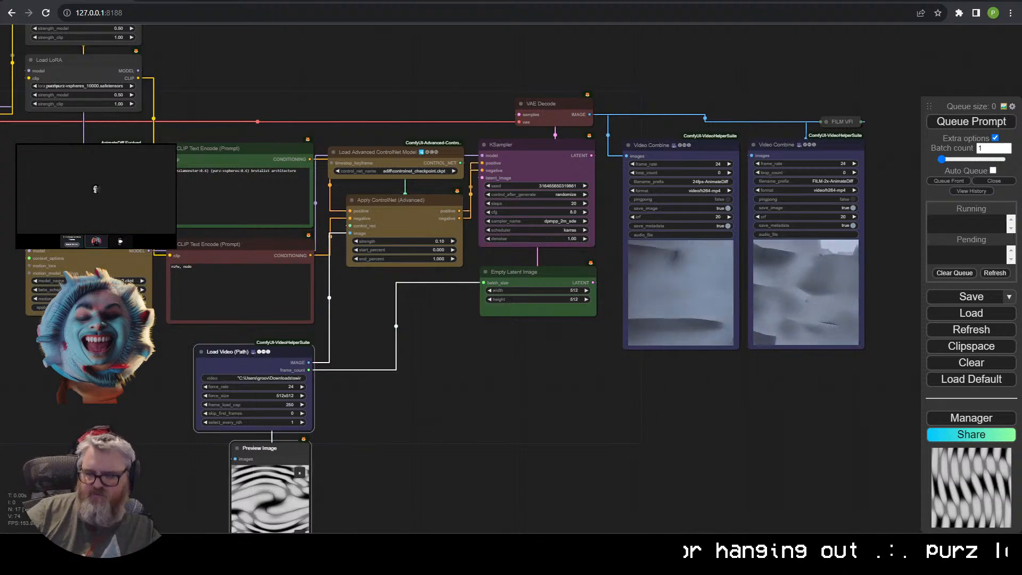
{"action": "key", "text": "Delete"}
{"action": "left_click_drag", "start_coordinate": [365, 109], "coordinate": [355, 83]}
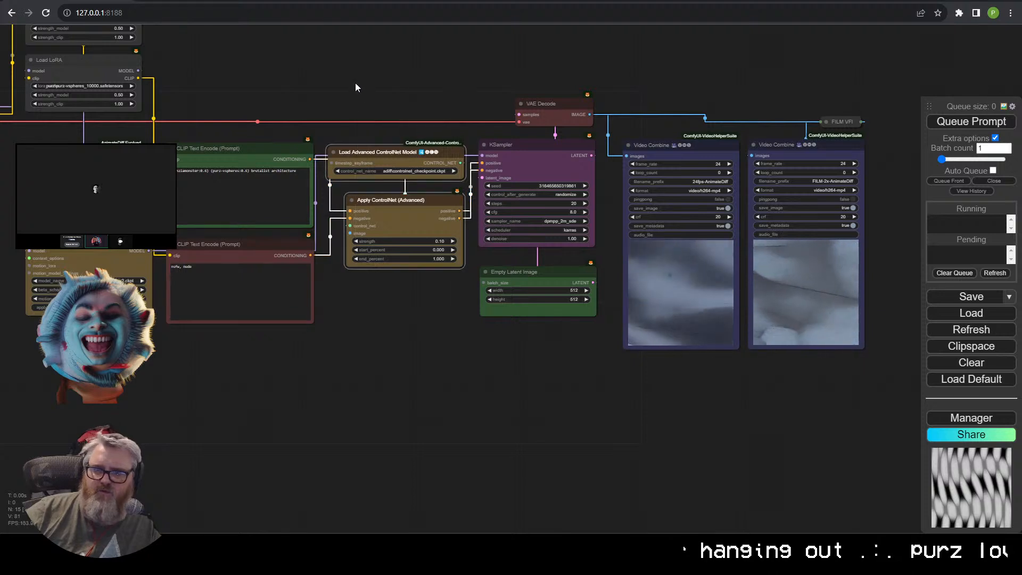
{"action": "key", "text": "Delete"}
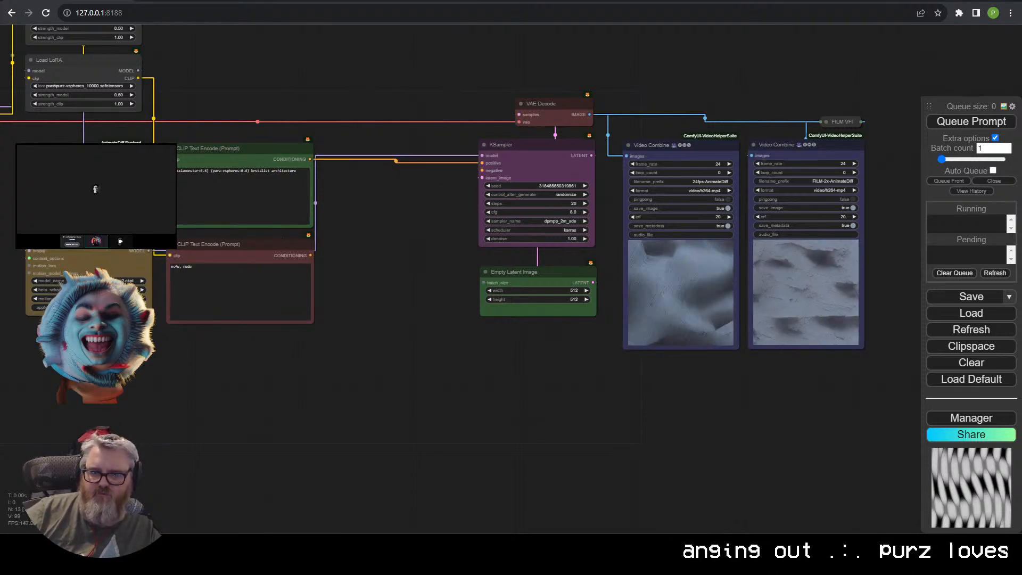
{"action": "left_click_drag", "start_coordinate": [311, 255], "coordinate": [482, 170]}
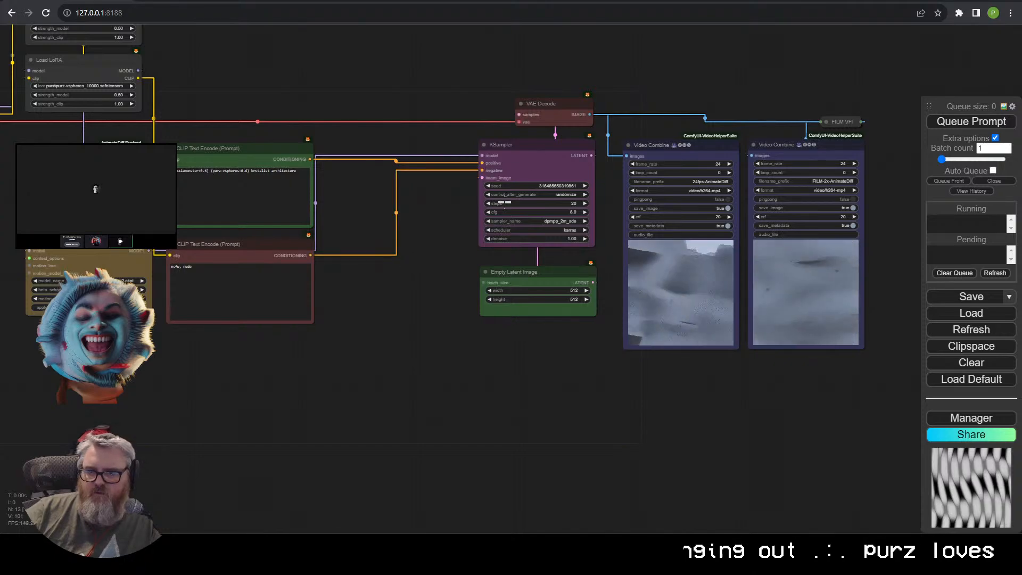
Move the checkpoint, LoRA, AnimateDiff and prompt nodes together as a group closer to the KSampler.
{"action": "scroll", "coordinate": [429, 216], "scroll_direction": "up", "scroll_amount": 5}
{"action": "scroll", "coordinate": [390, 421], "scroll_direction": "down", "scroll_amount": 4}
{"action": "left_click_drag", "start_coordinate": [390, 421], "coordinate": [639, 358]}
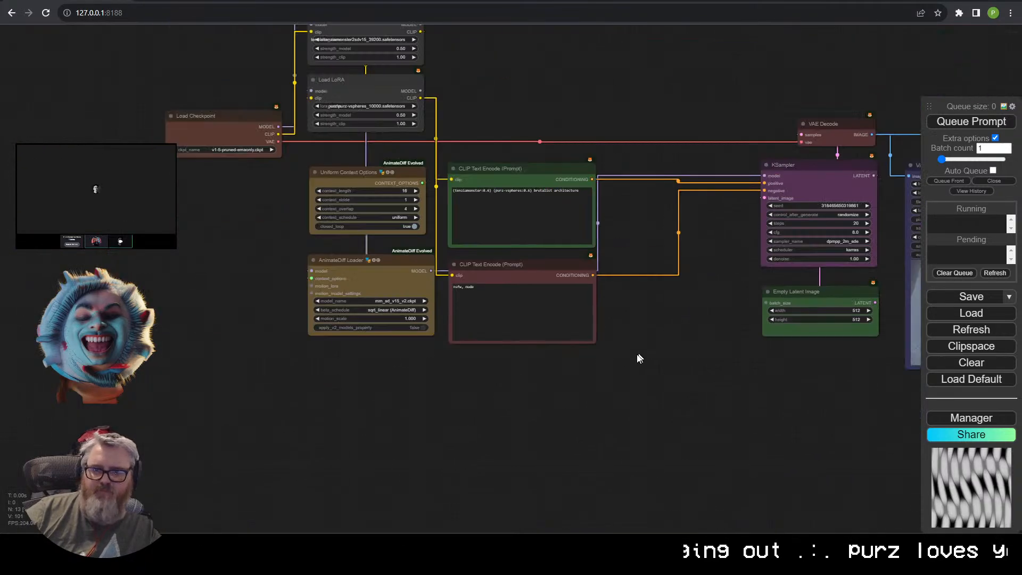
{"action": "left_click_drag", "start_coordinate": [563, 415], "coordinate": [527, 383]}
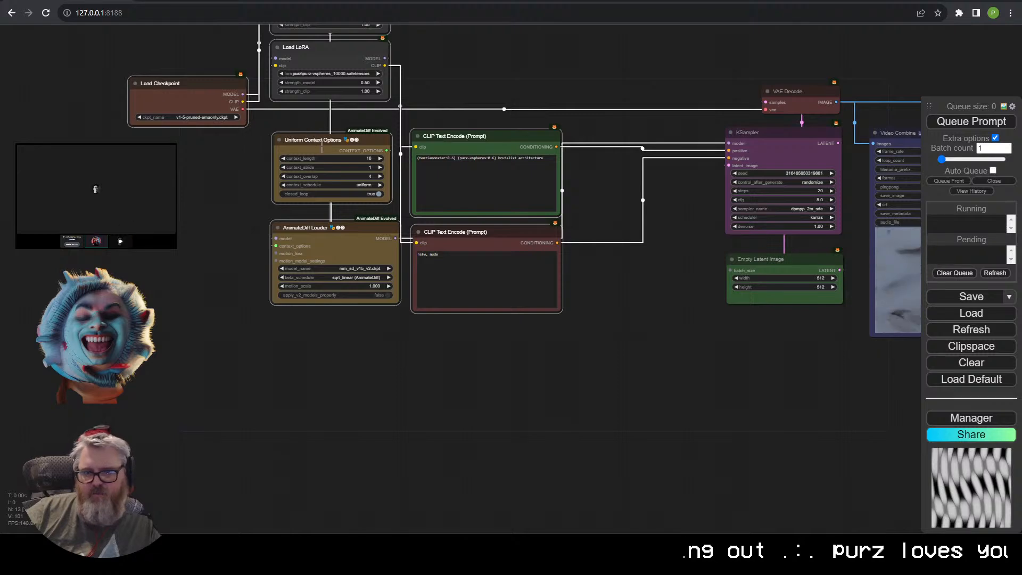
{"action": "left_click_drag", "start_coordinate": [322, 143], "coordinate": [437, 188]}
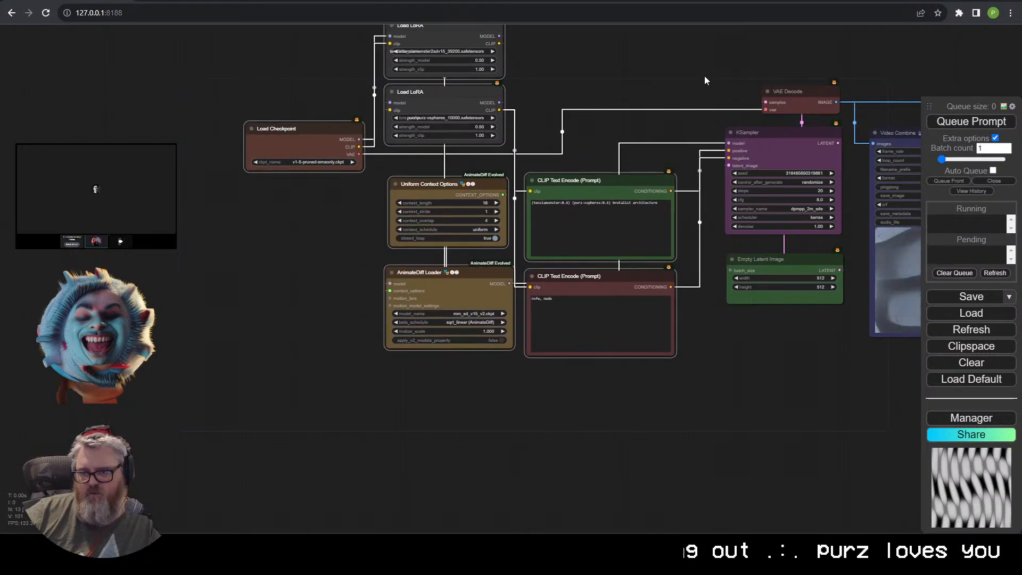
Convert the Empty Latent Image's batch_size input back to a widget, set it to 16 and queue the prompt.
{"action": "left_click_drag", "start_coordinate": [704, 80], "coordinate": [394, 109]}
{"action": "scroll", "coordinate": [410, 197], "scroll_direction": "up", "scroll_amount": 3}
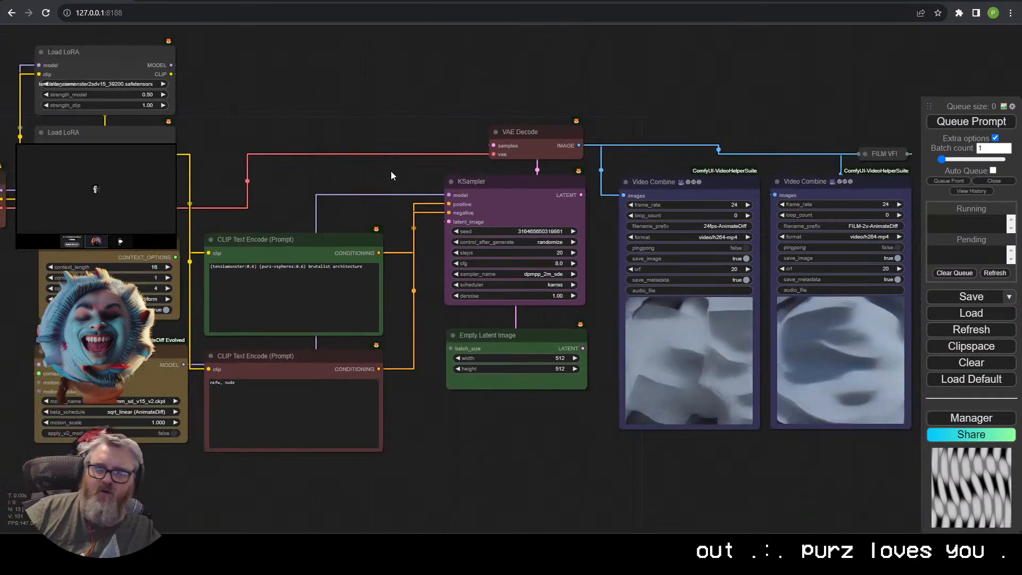
{"action": "left_click_drag", "start_coordinate": [390, 170], "coordinate": [468, 172]}
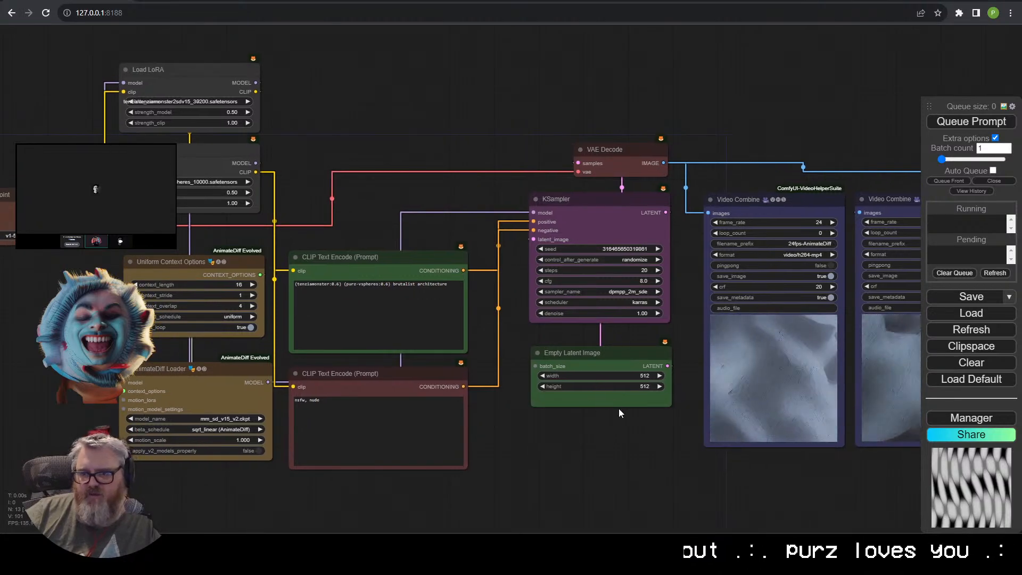
{"action": "right_click", "coordinate": [581, 353]}
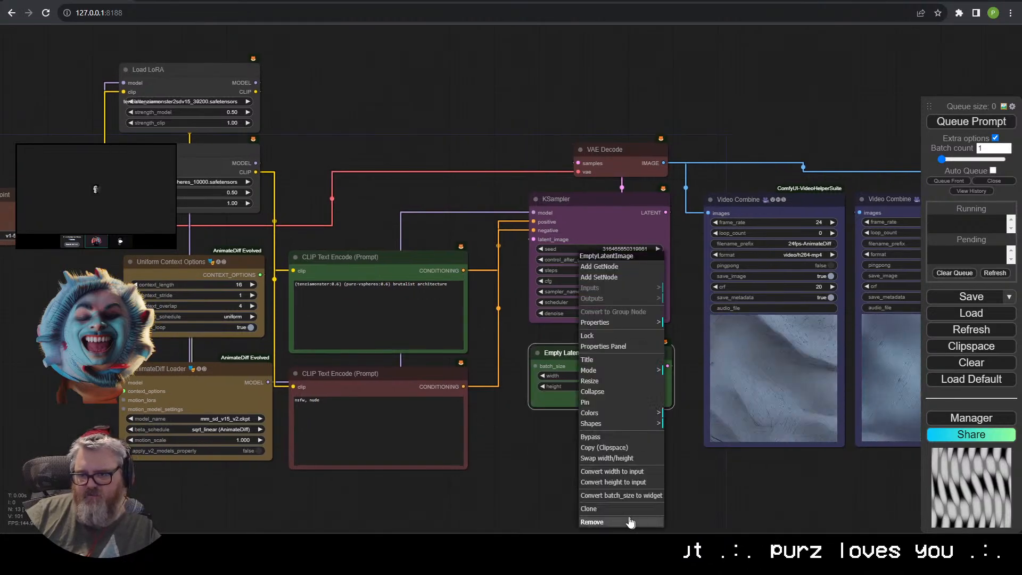
{"action": "left_click", "coordinate": [620, 495]}
{"action": "left_click", "coordinate": [612, 397]}
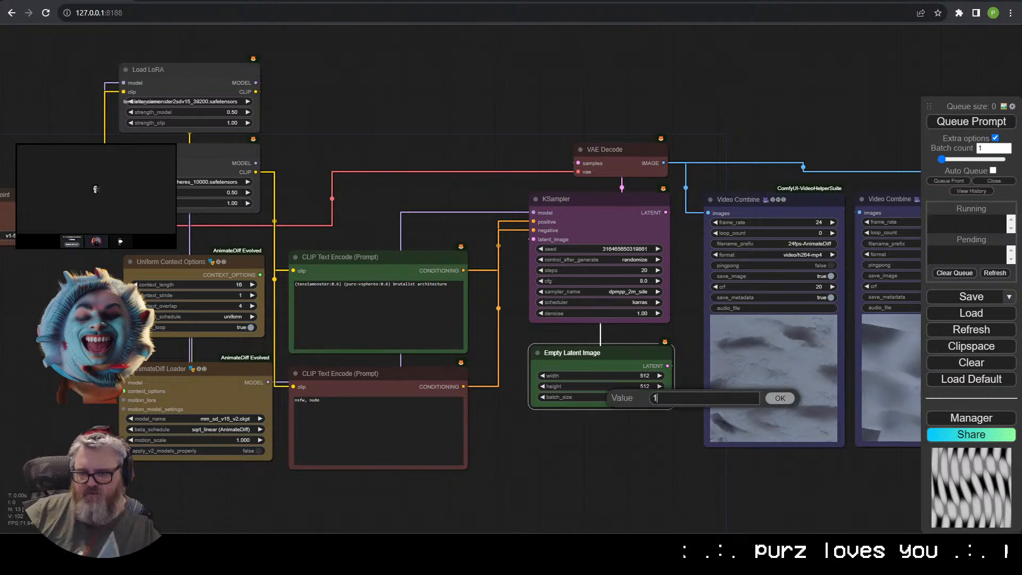
{"action": "type", "text": "6"}
{"action": "key", "text": "Return"}
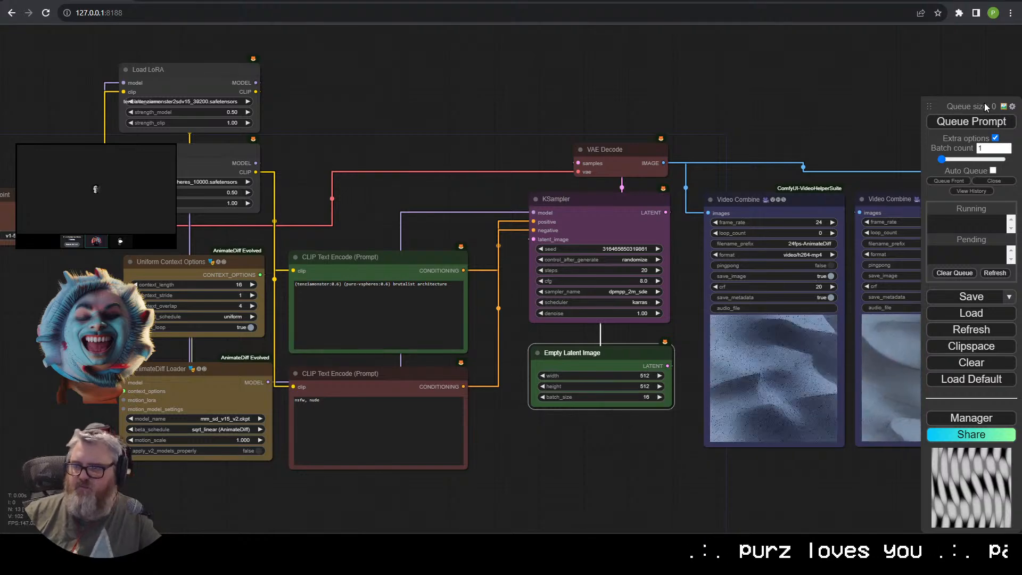
{"action": "left_click", "coordinate": [977, 121]}
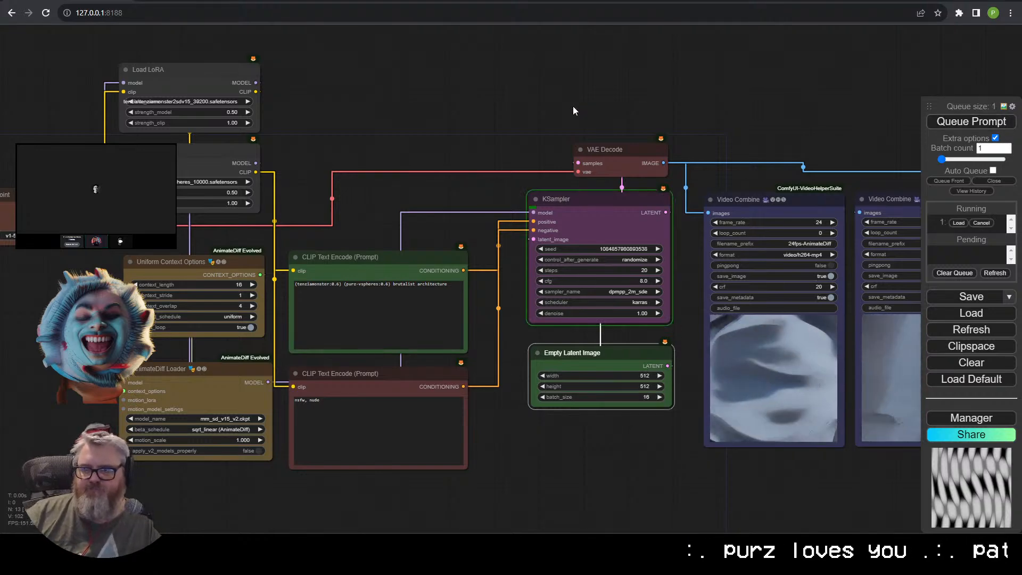
Examine the newly rendered 16-frame clip up close in both Video Combine previews.
{"action": "scroll", "coordinate": [512, 100], "scroll_direction": "down", "scroll_amount": 2}
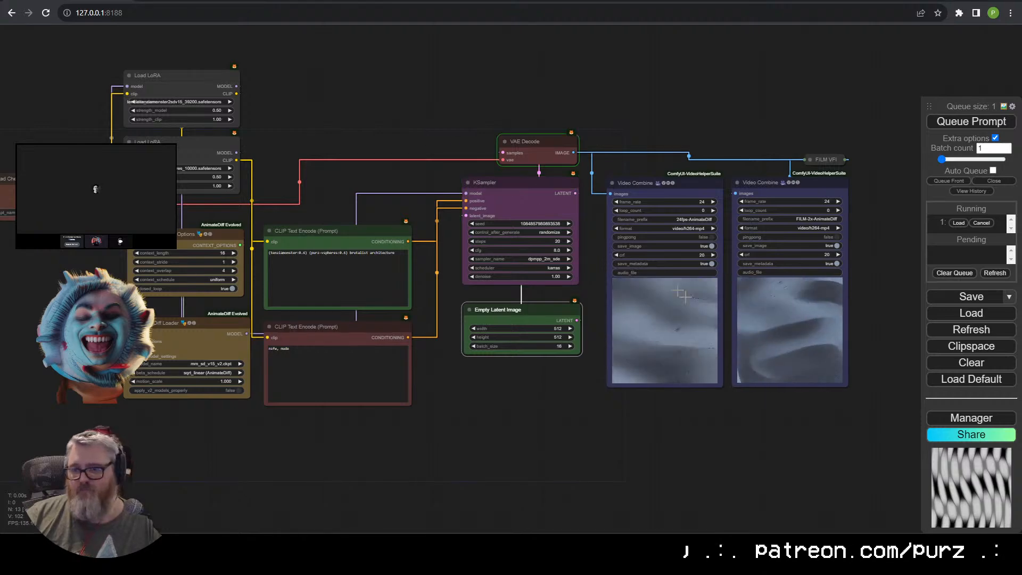
{"action": "scroll", "coordinate": [721, 432], "scroll_direction": "up", "scroll_amount": 5}
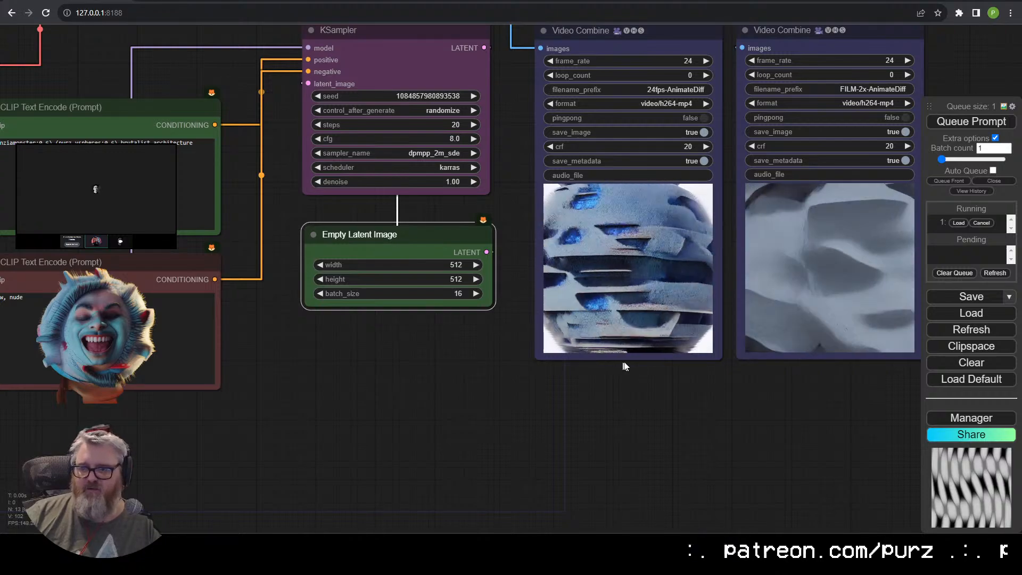
{"action": "scroll", "coordinate": [672, 366], "scroll_direction": "up", "scroll_amount": 5}
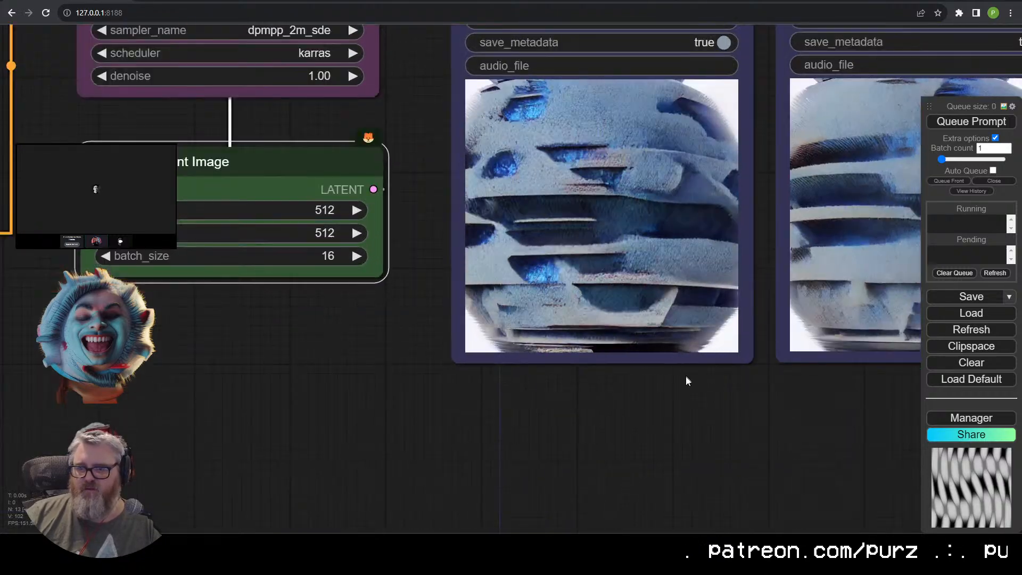
{"action": "scroll", "coordinate": [697, 386], "scroll_direction": "down", "scroll_amount": 2}
{"action": "left_click_drag", "start_coordinate": [720, 411], "coordinate": [532, 463]}
{"action": "scroll", "coordinate": [263, 462], "scroll_direction": "down", "scroll_amount": 5}
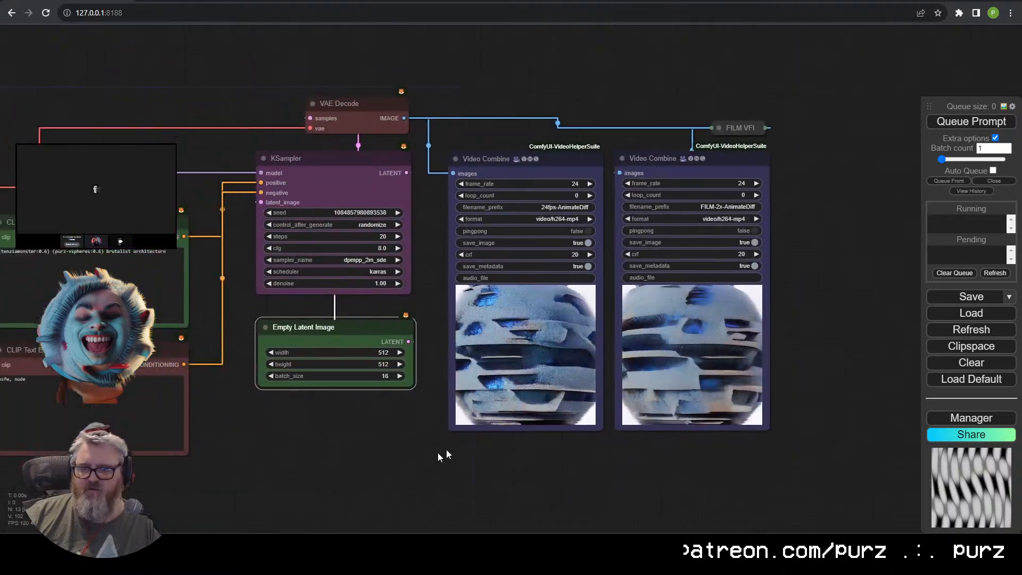
Set the Empty Latent Image's batch_size to 64 and queue the prompt again.
{"action": "left_click_drag", "start_coordinate": [440, 453], "coordinate": [528, 425]}
{"action": "left_click", "coordinate": [443, 353]}
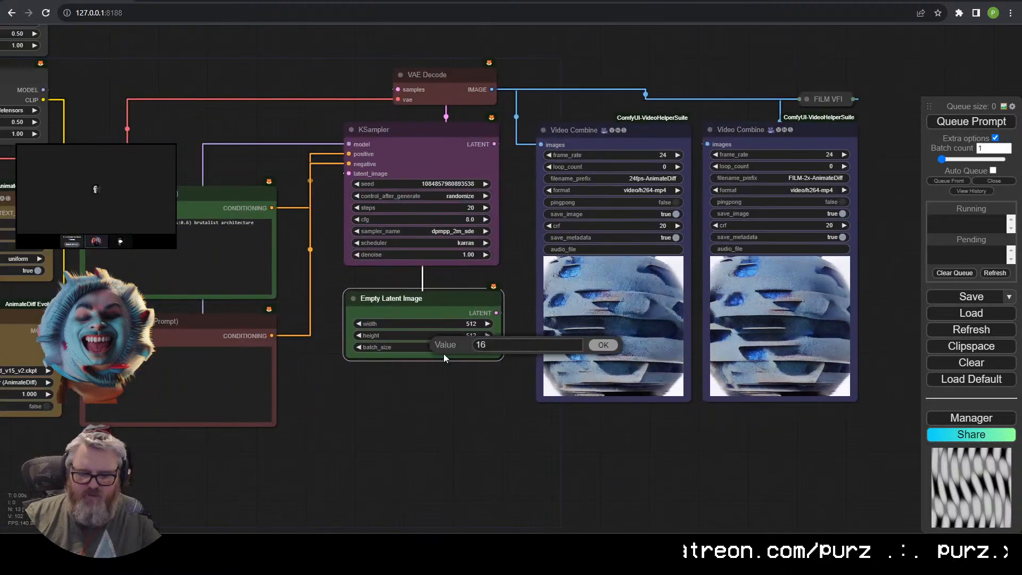
{"action": "type", "text": "6"}
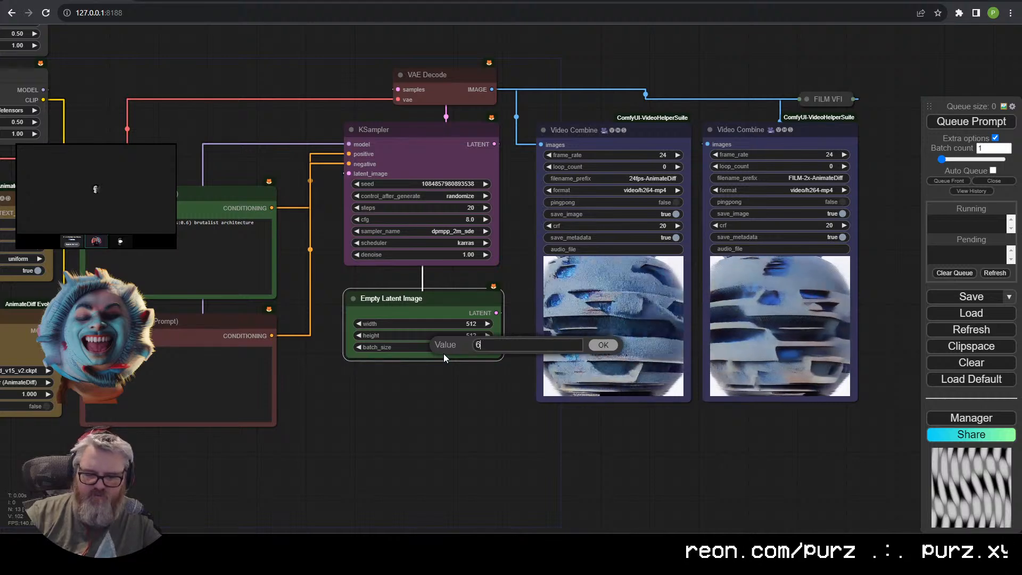
{"action": "type", "text": "4"}
{"action": "key", "text": "Return"}
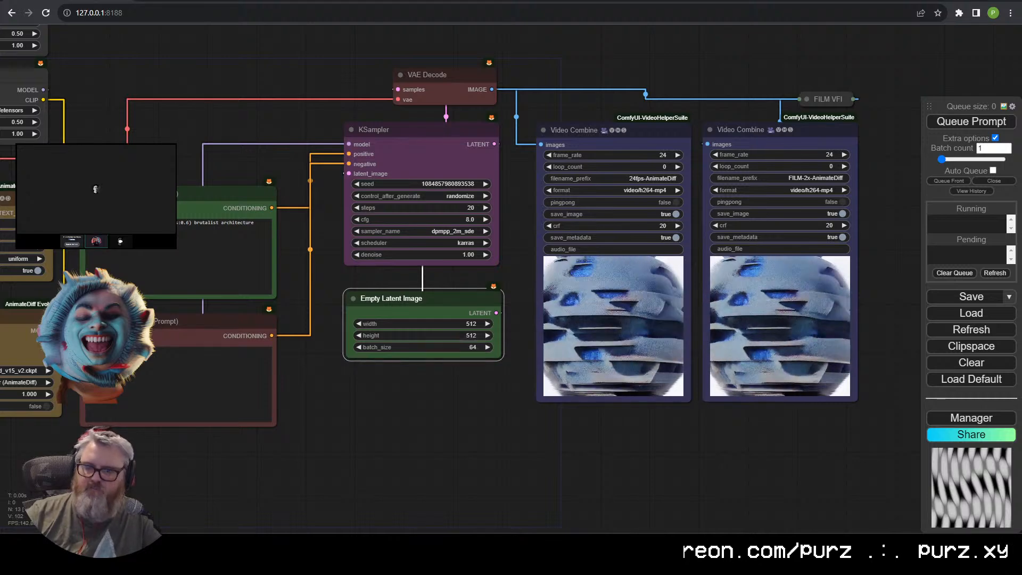
{"action": "left_click", "coordinate": [982, 122]}
{"action": "left_click_drag", "start_coordinate": [967, 77], "coordinate": [817, 101]}
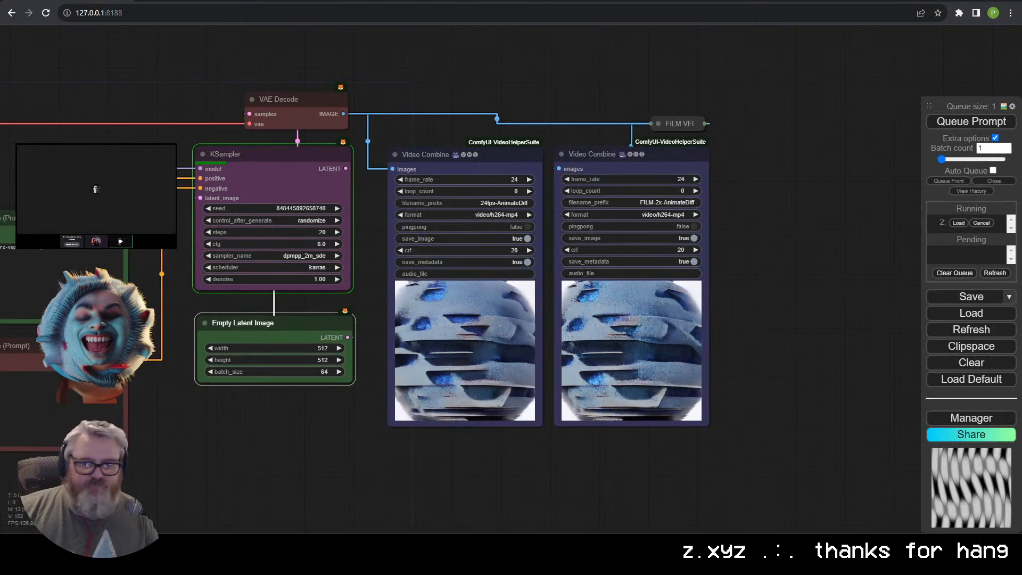
{"action": "left_click", "coordinate": [516, 480]}
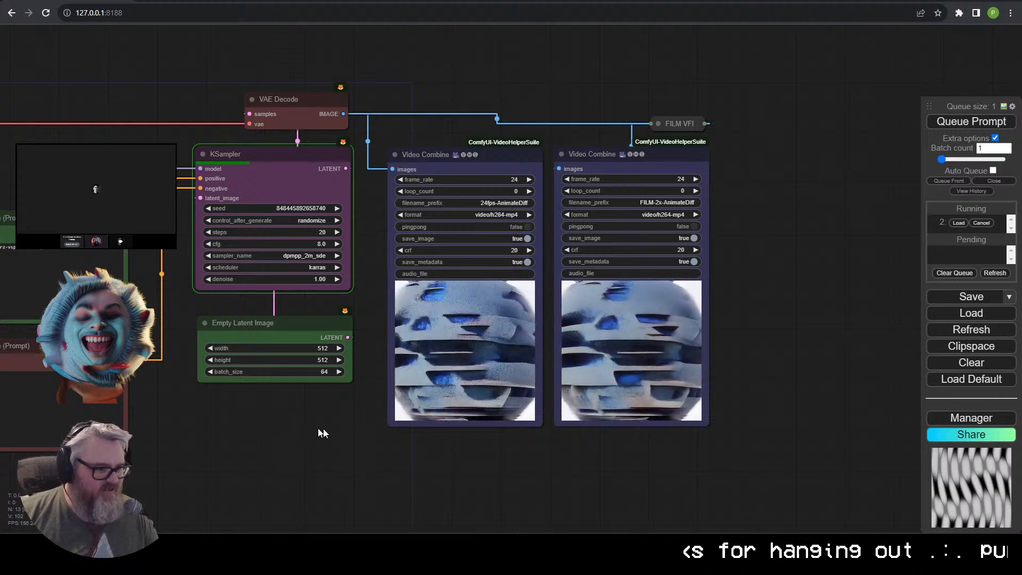
{"action": "left_click_drag", "start_coordinate": [179, 442], "coordinate": [470, 419]}
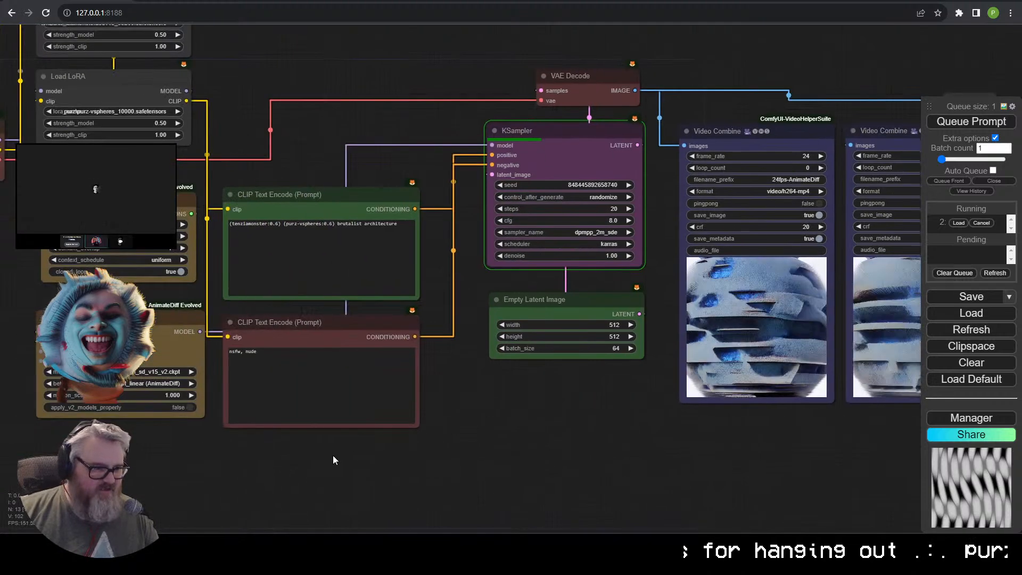
{"action": "left_click_drag", "start_coordinate": [320, 467], "coordinate": [416, 518]}
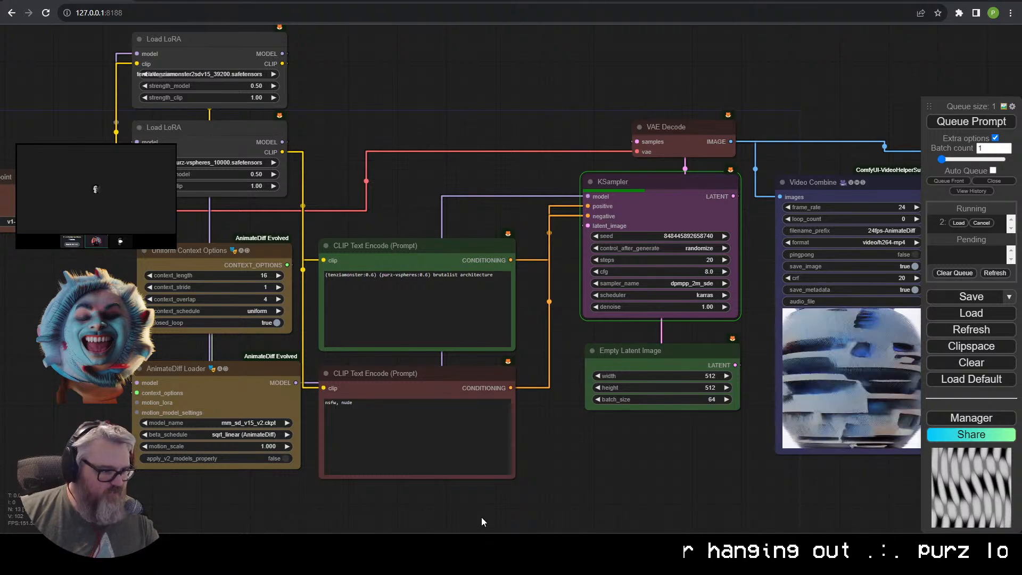
{"action": "left_click_drag", "start_coordinate": [421, 499], "coordinate": [521, 504]}
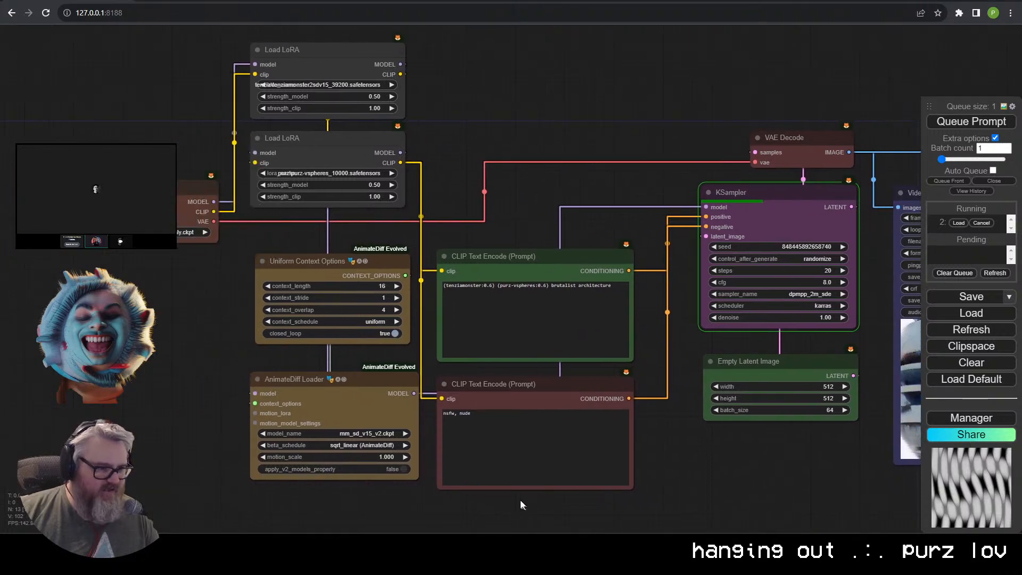
Move the Load Checkpoint node up above the Load LoRA nodes and look through its list of available checkpoints.
{"action": "left_click_drag", "start_coordinate": [226, 348], "coordinate": [336, 426]}
{"action": "scroll", "coordinate": [394, 372], "scroll_direction": "up", "scroll_amount": 2}
{"action": "scroll", "coordinate": [389, 291], "scroll_direction": "down", "scroll_amount": 1}
{"action": "left_click", "coordinate": [266, 267]}
{"action": "left_click_drag", "start_coordinate": [266, 267], "coordinate": [278, 47]}
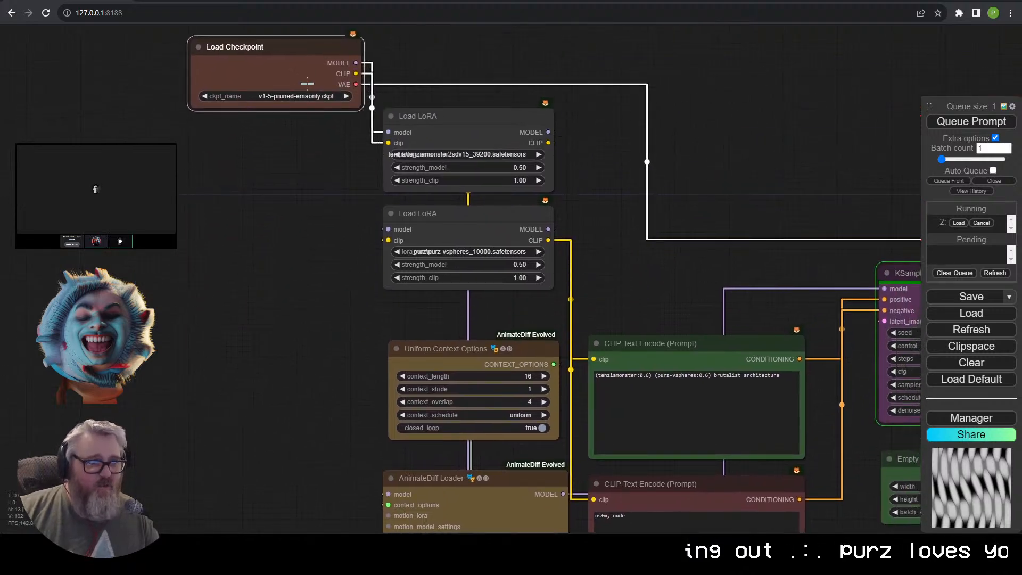
{"action": "left_click_drag", "start_coordinate": [265, 222], "coordinate": [265, 263]}
{"action": "left_click", "coordinate": [288, 113]}
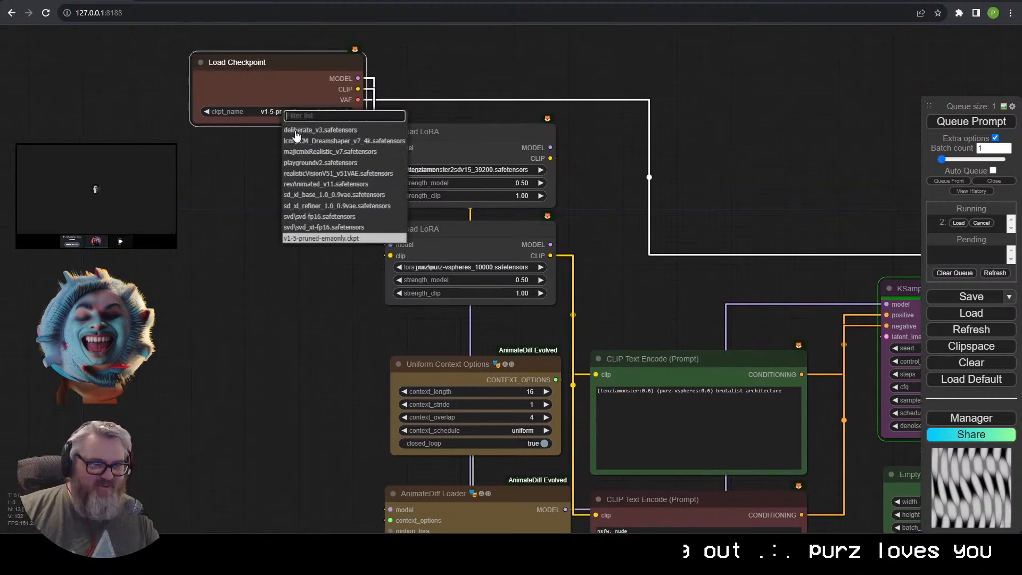
{"action": "left_click", "coordinate": [257, 149]}
Reposition the Load Checkpoint node just left of the first Load LoRA node, level with it.
{"action": "left_click_drag", "start_coordinate": [255, 63], "coordinate": [259, 44]}
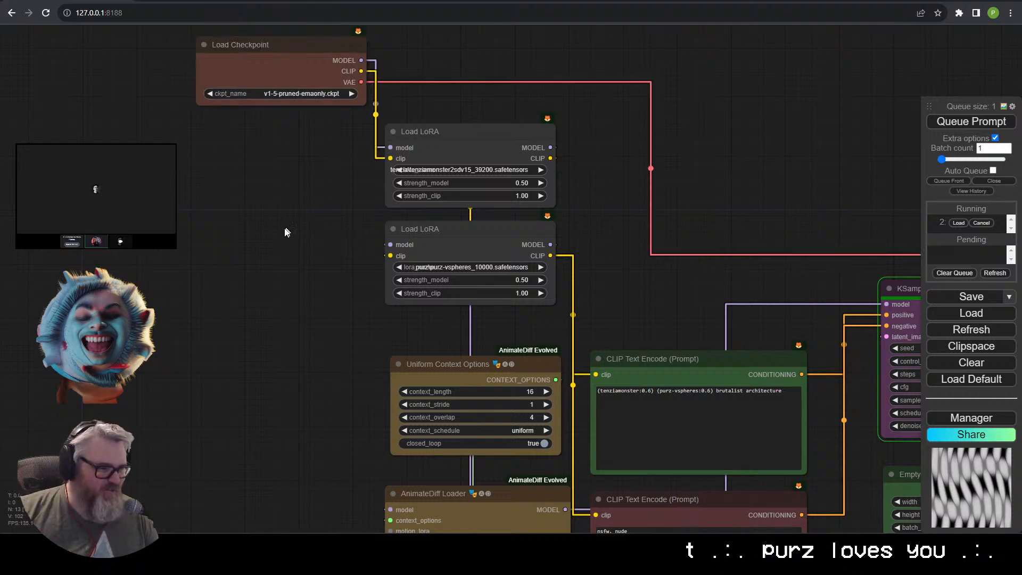
{"action": "left_click_drag", "start_coordinate": [307, 208], "coordinate": [262, 251]}
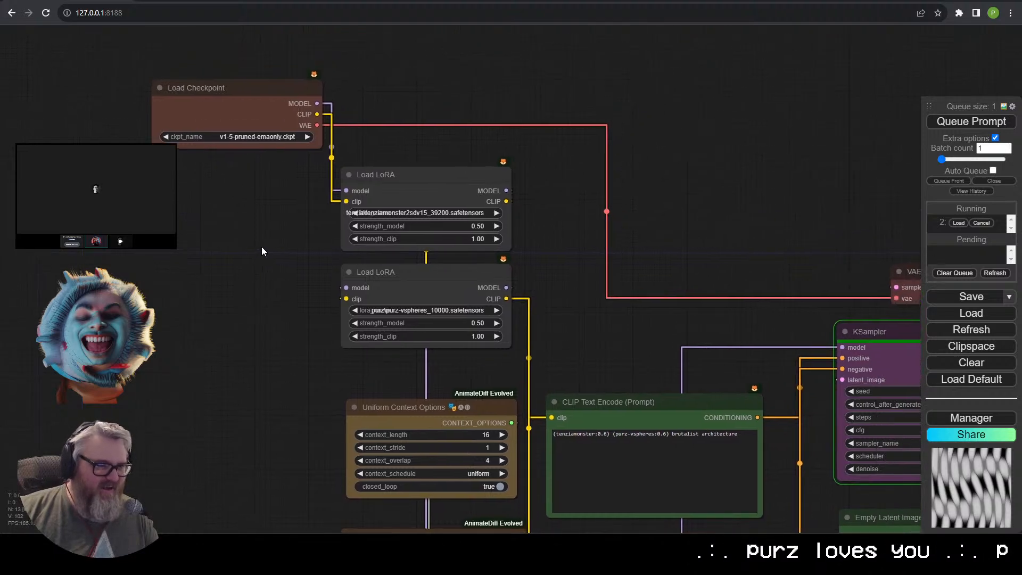
{"action": "left_click_drag", "start_coordinate": [255, 103], "coordinate": [438, 93]}
{"action": "left_click_drag", "start_coordinate": [261, 265], "coordinate": [160, 232]}
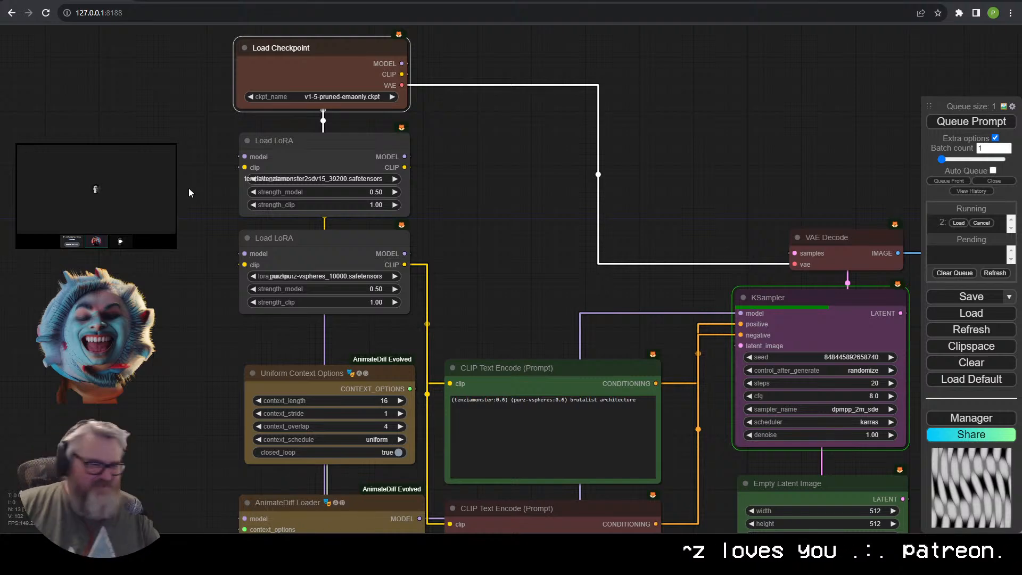
{"action": "left_click_drag", "start_coordinate": [373, 80], "coordinate": [161, 152]}
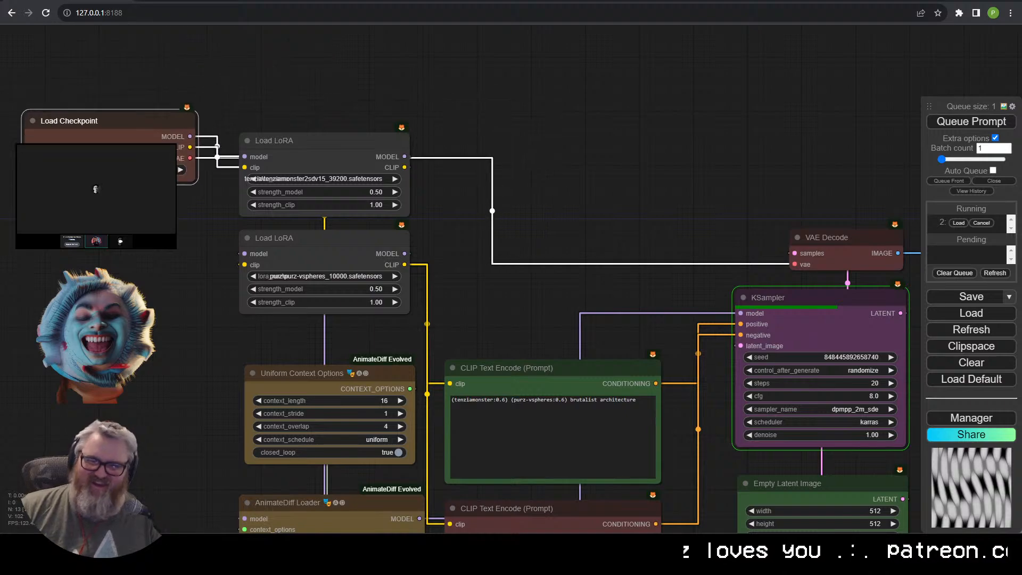
{"action": "left_click_drag", "start_coordinate": [734, 204], "coordinate": [399, 154]}
{"action": "scroll", "coordinate": [512, 88], "scroll_direction": "down", "scroll_amount": 3}
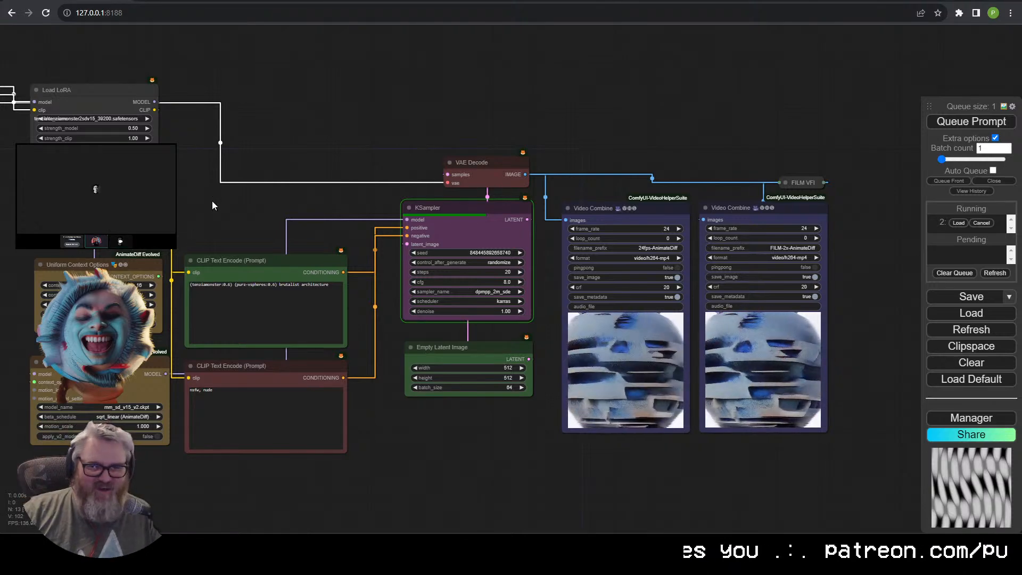
{"action": "left_click_drag", "start_coordinate": [212, 201], "coordinate": [304, 213]}
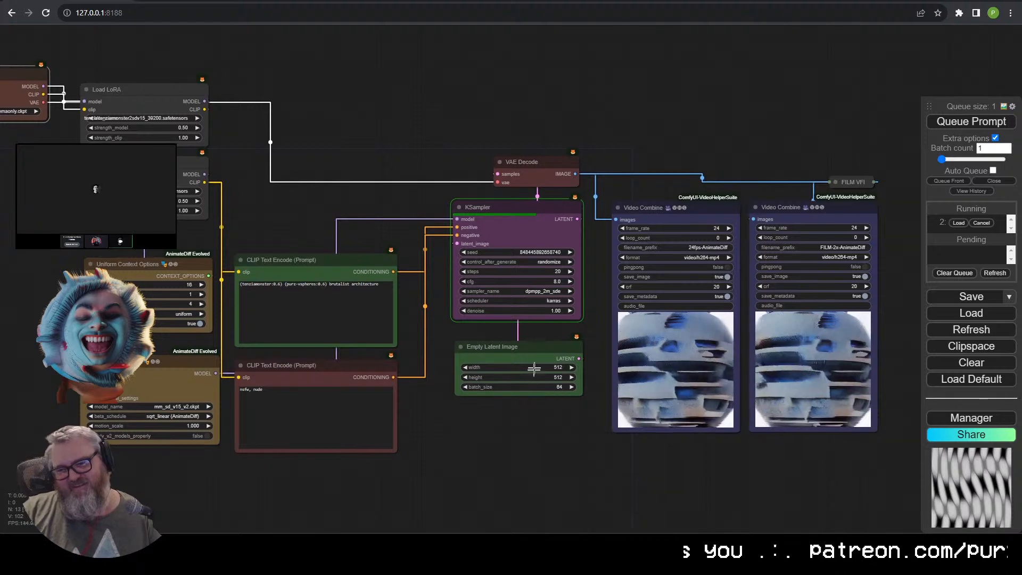
{"action": "scroll", "coordinate": [529, 422], "scroll_direction": "up", "scroll_amount": 2}
{"action": "scroll", "coordinate": [522, 432], "scroll_direction": "down", "scroll_amount": 3}
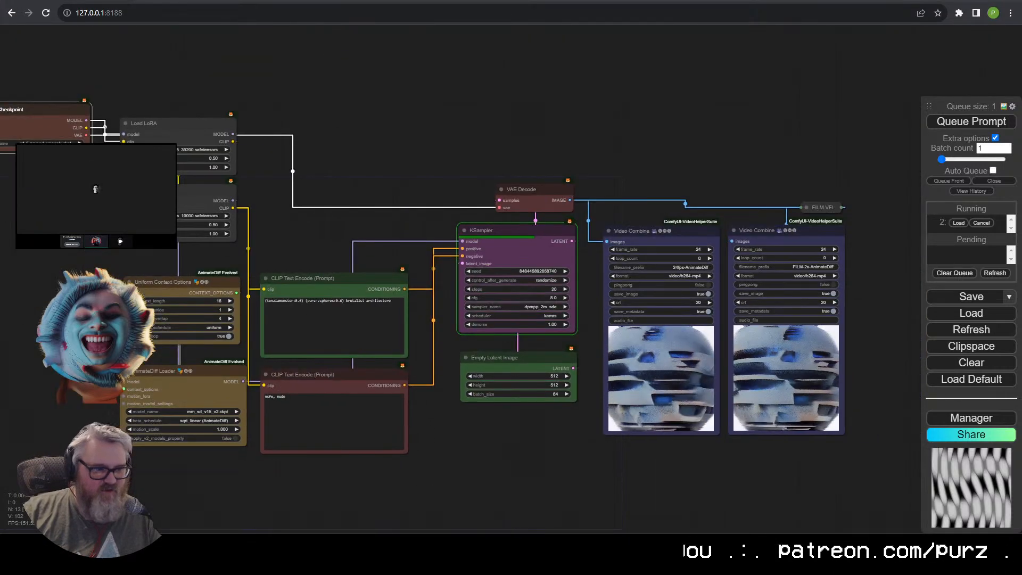
{"action": "left_click", "coordinate": [564, 488]}
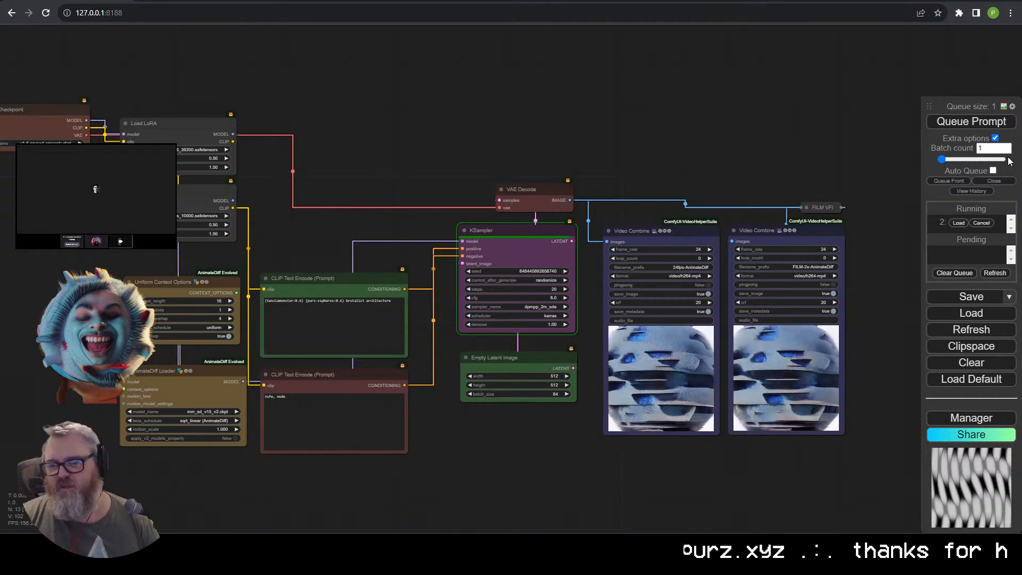
Examine the newly rendered 64-frame clip up close in both Video Combine previews.
{"action": "scroll", "coordinate": [676, 121], "scroll_direction": "up", "scroll_amount": 4}
{"action": "left_click_drag", "start_coordinate": [684, 178], "coordinate": [485, 65]}
{"action": "scroll", "coordinate": [487, 66], "scroll_direction": "up", "scroll_amount": 2}
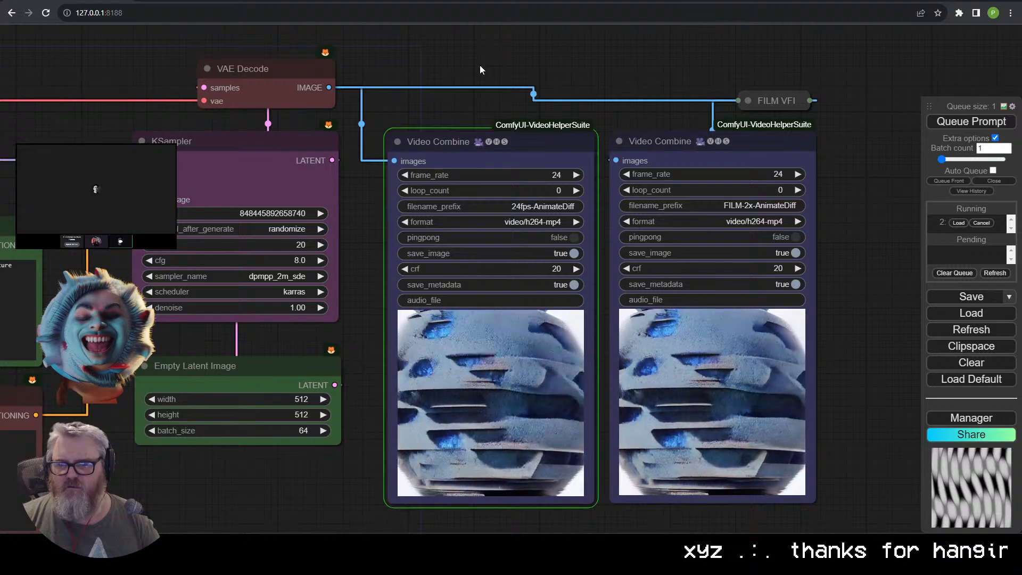
{"action": "left_click_drag", "start_coordinate": [313, 497], "coordinate": [284, 389]}
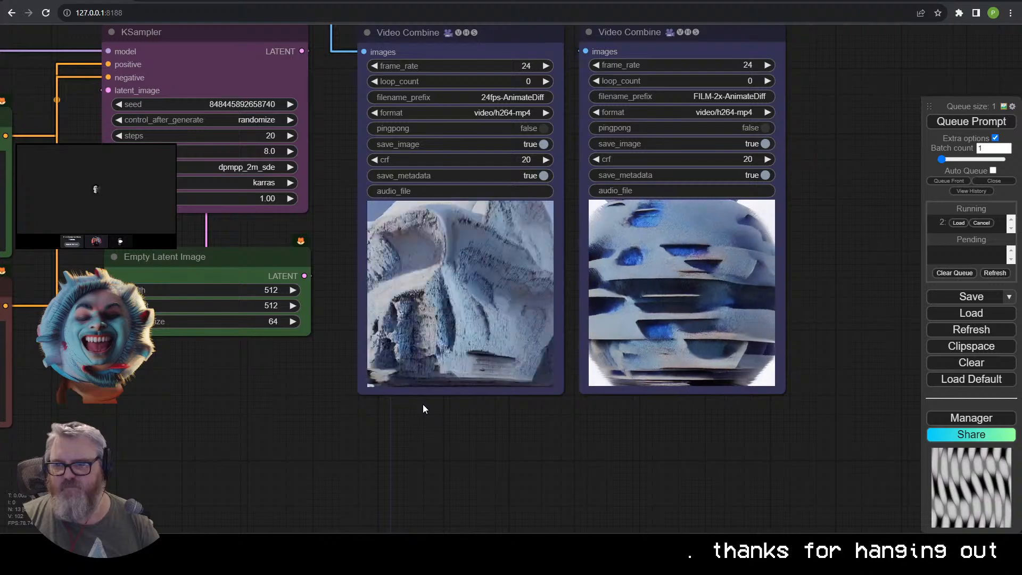
{"action": "scroll", "coordinate": [362, 373], "scroll_direction": "down", "scroll_amount": 3}
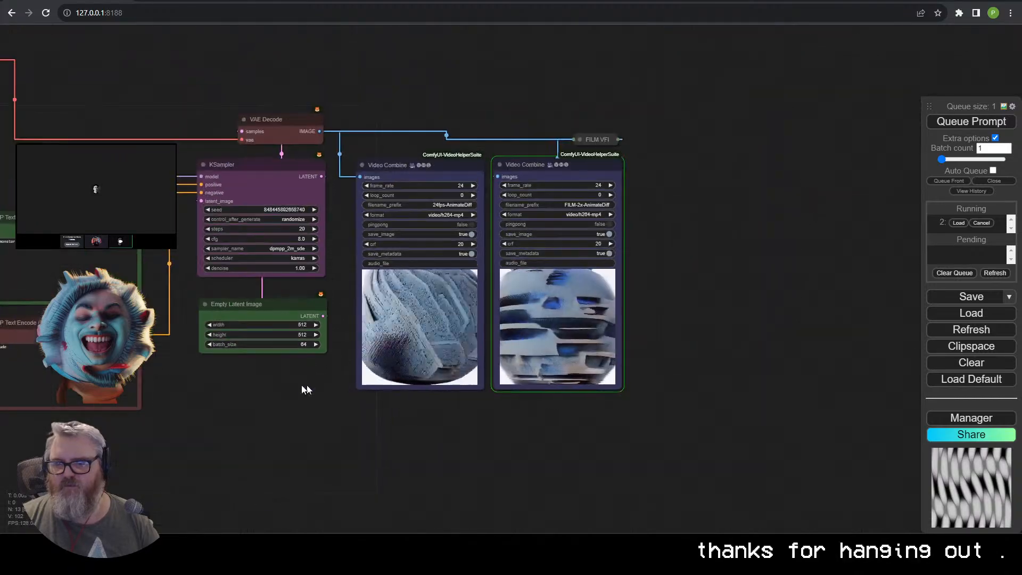
{"action": "scroll", "coordinate": [300, 392], "scroll_direction": "up", "scroll_amount": 1}
{"action": "left_click_drag", "start_coordinate": [300, 396], "coordinate": [465, 406]}
{"action": "scroll", "coordinate": [724, 411], "scroll_direction": "up", "scroll_amount": 8}
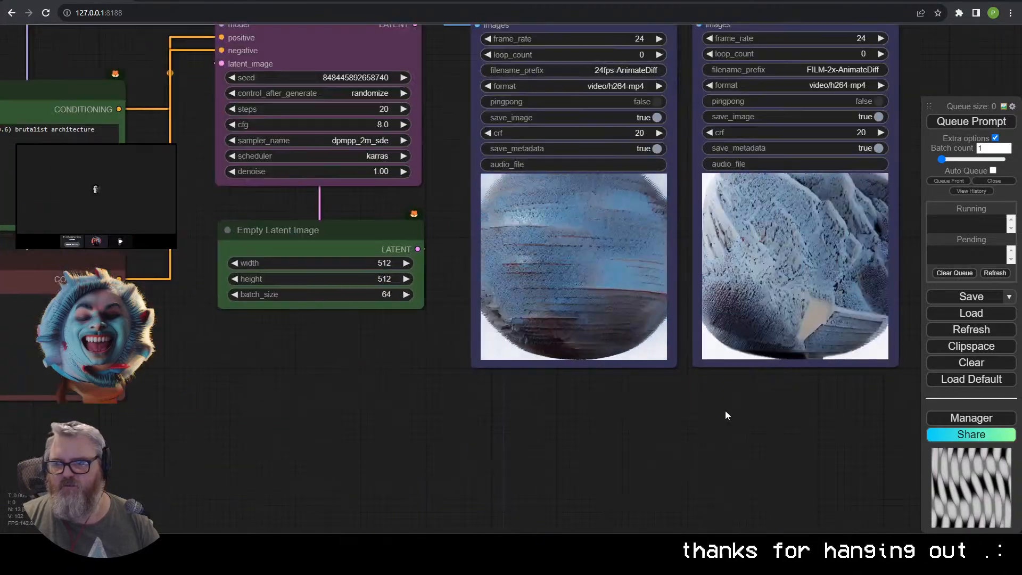
{"action": "scroll", "coordinate": [606, 453], "scroll_direction": "up", "scroll_amount": 3}
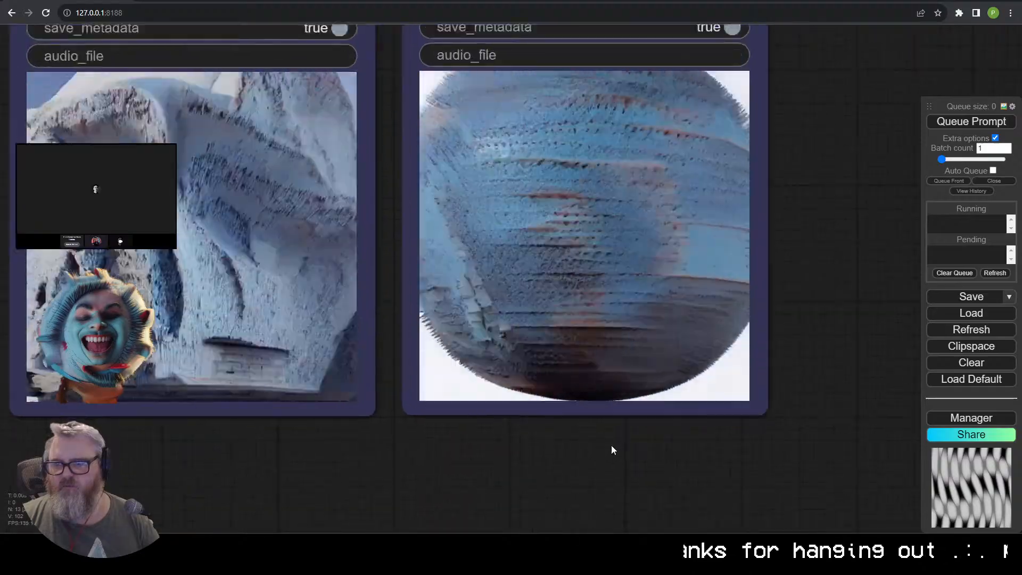
Attach a motion LoRA loader to the AnimateDiff Loader's motion_lora input, choose v2_lora_ZoomOut.ckpt and queue the prompt.
{"action": "scroll", "coordinate": [398, 449], "scroll_direction": "down", "scroll_amount": 11}
{"action": "left_click_drag", "start_coordinate": [206, 458], "coordinate": [647, 450]}
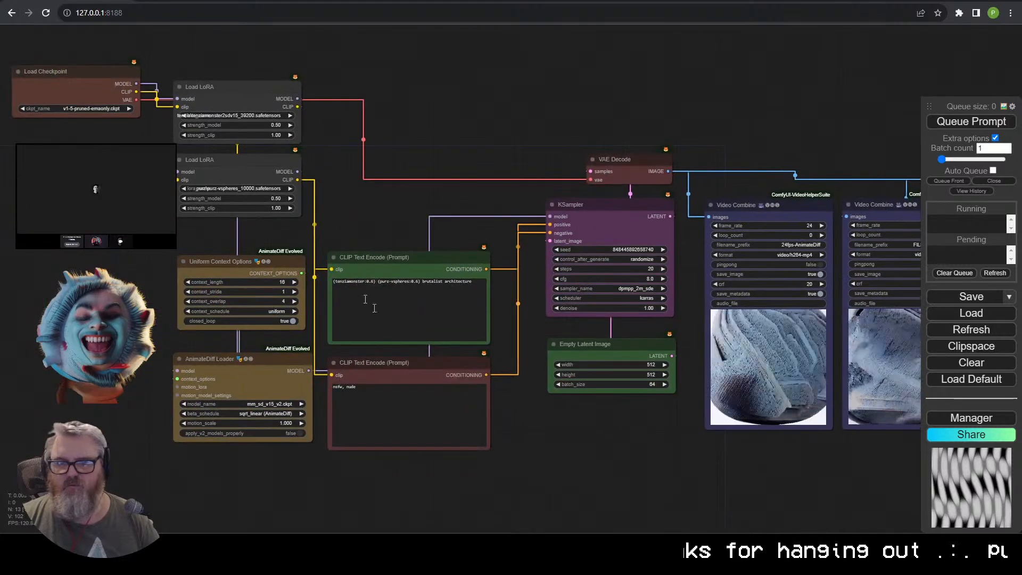
{"action": "scroll", "coordinate": [332, 240], "scroll_direction": "up", "scroll_amount": 3}
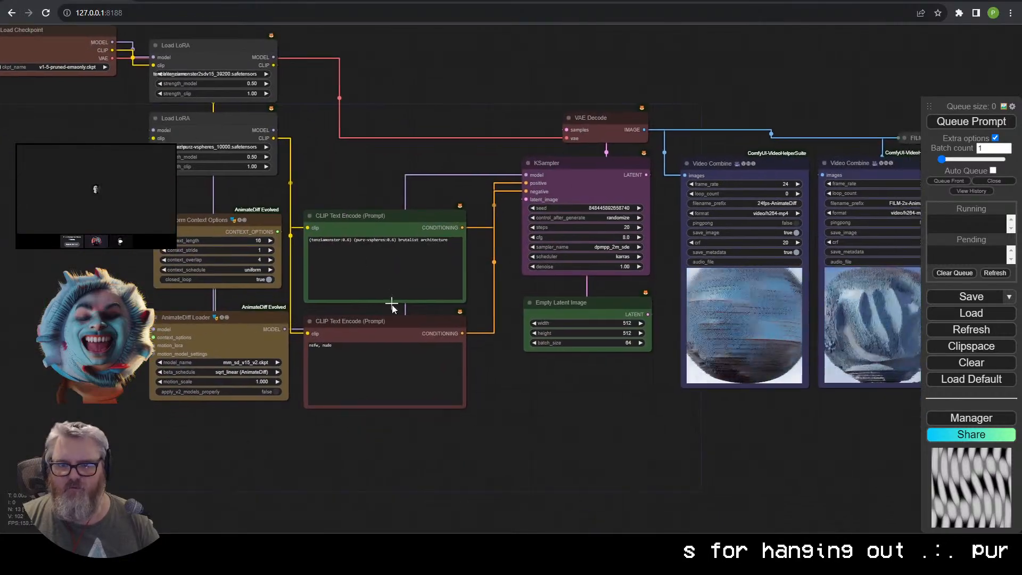
{"action": "left_click_drag", "start_coordinate": [514, 387], "coordinate": [547, 420]}
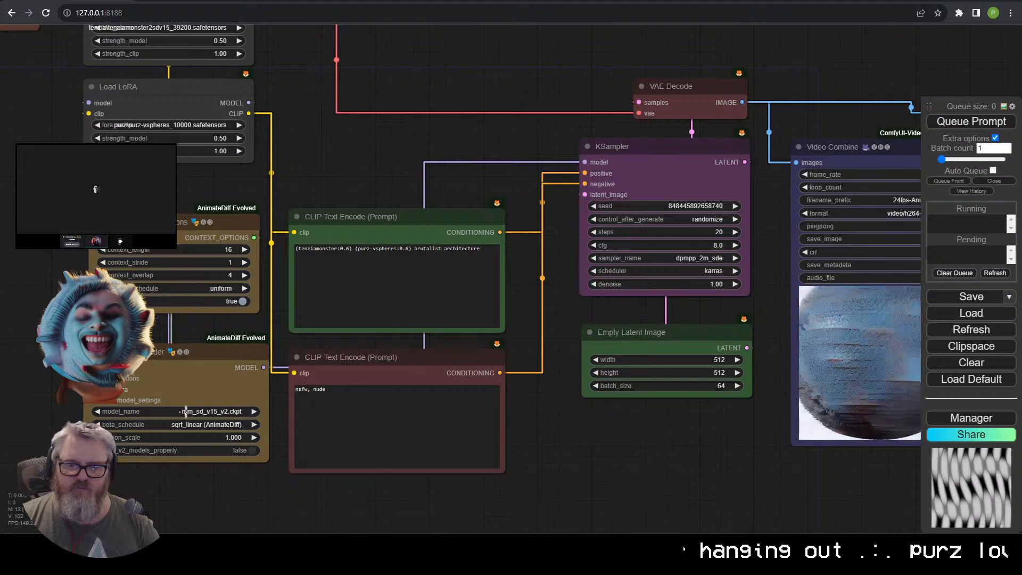
{"action": "left_click_drag", "start_coordinate": [127, 378], "coordinate": [120, 325]}
{"action": "left_click", "coordinate": [250, 379]}
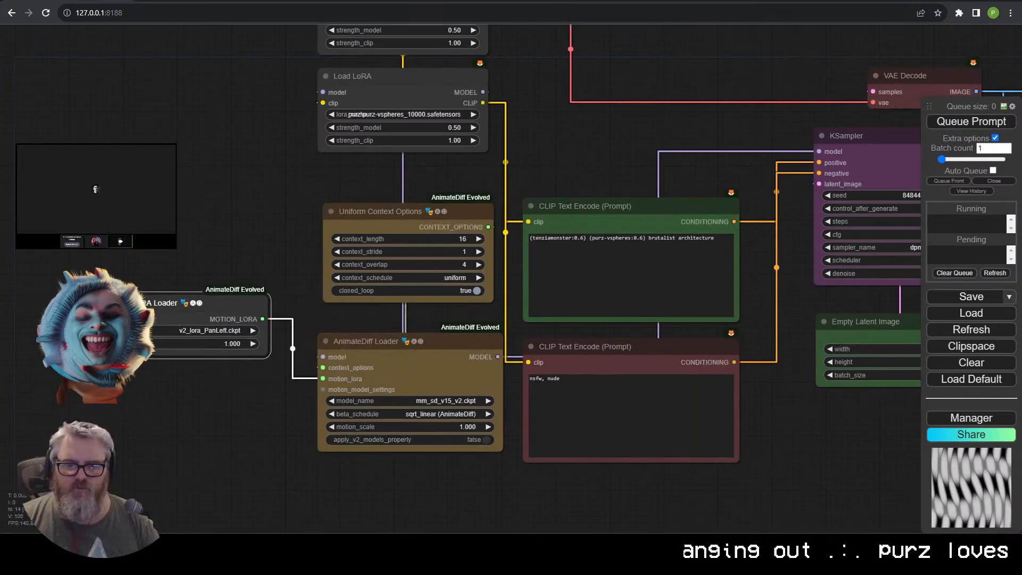
{"action": "left_click", "coordinate": [186, 331]}
{"action": "left_click", "coordinate": [218, 405]}
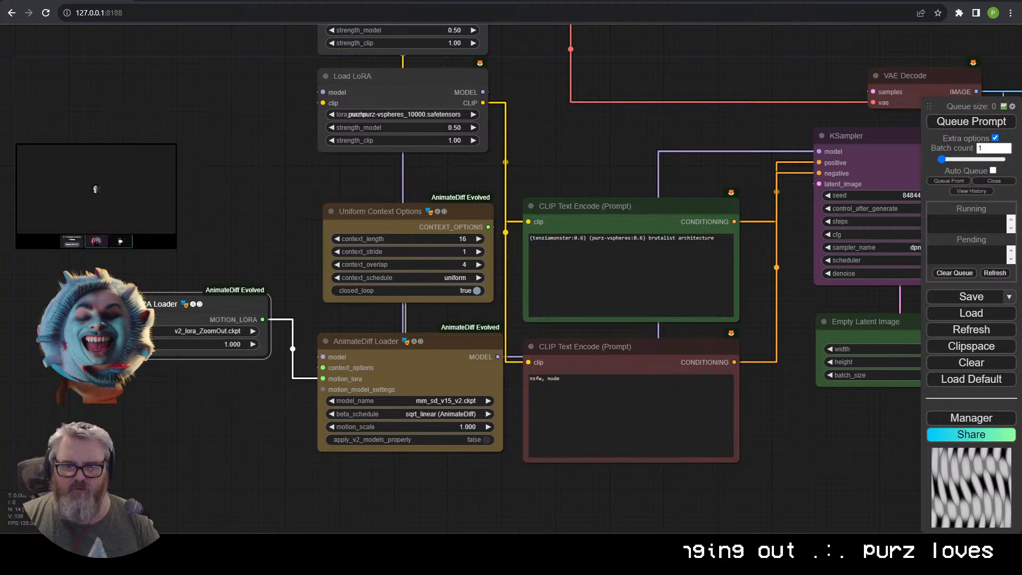
{"action": "left_click", "coordinate": [972, 121]}
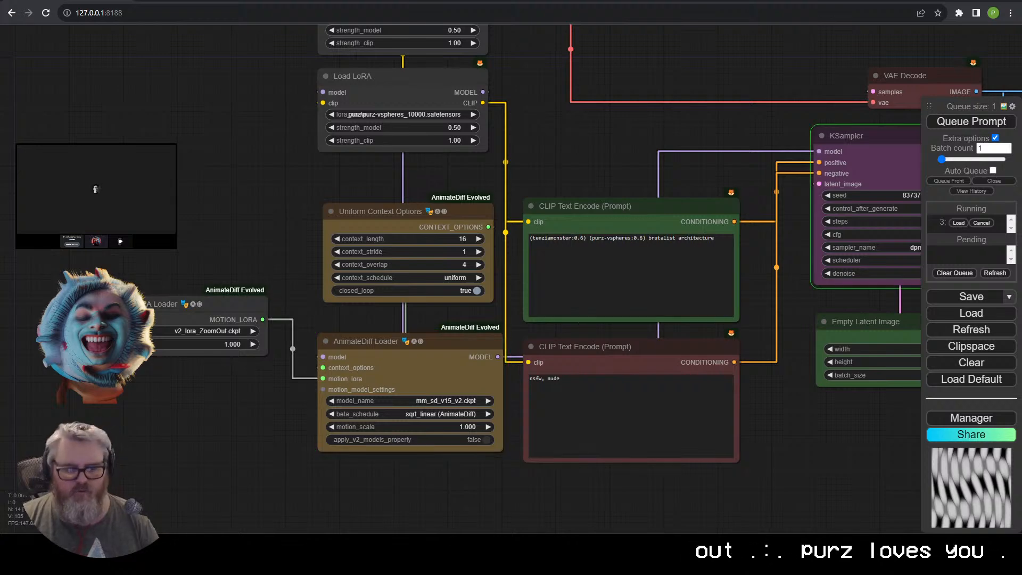
Look up "demon seed" in a new browser tab and read through the film's IMDb page.
{"action": "key", "text": "ctrl+t"}
{"action": "type", "text": "demon seed"}
{"action": "key", "text": "Return"}
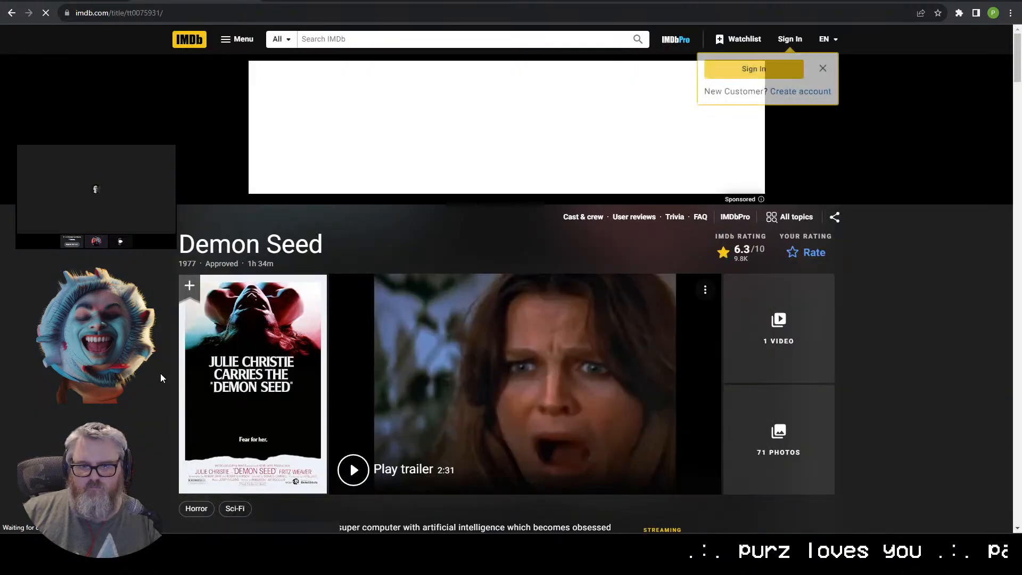
{"action": "scroll", "coordinate": [161, 378], "scroll_direction": "down", "scroll_amount": 8}
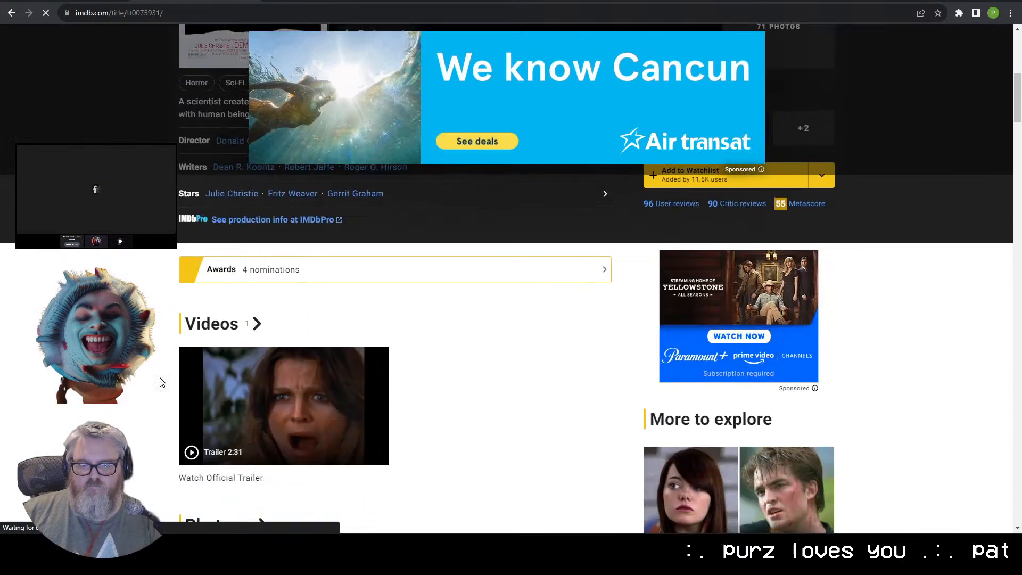
{"action": "scroll", "coordinate": [161, 381], "scroll_direction": "down", "scroll_amount": 10}
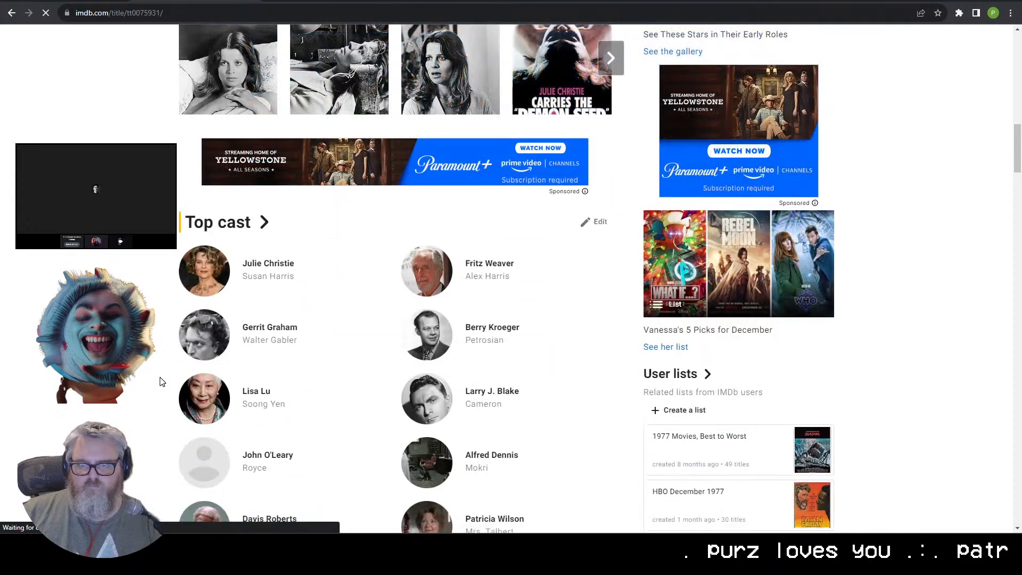
{"action": "scroll", "coordinate": [160, 381], "scroll_direction": "up", "scroll_amount": 12}
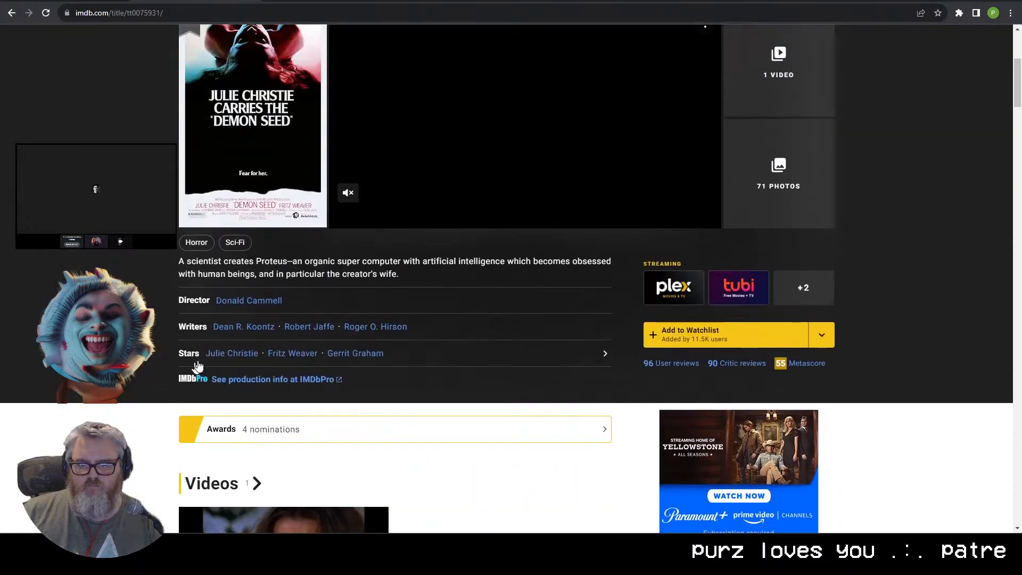
Open the IMDb page of Demon Seed's director and examine the list of directing credits.
{"action": "left_click", "coordinate": [249, 301]}
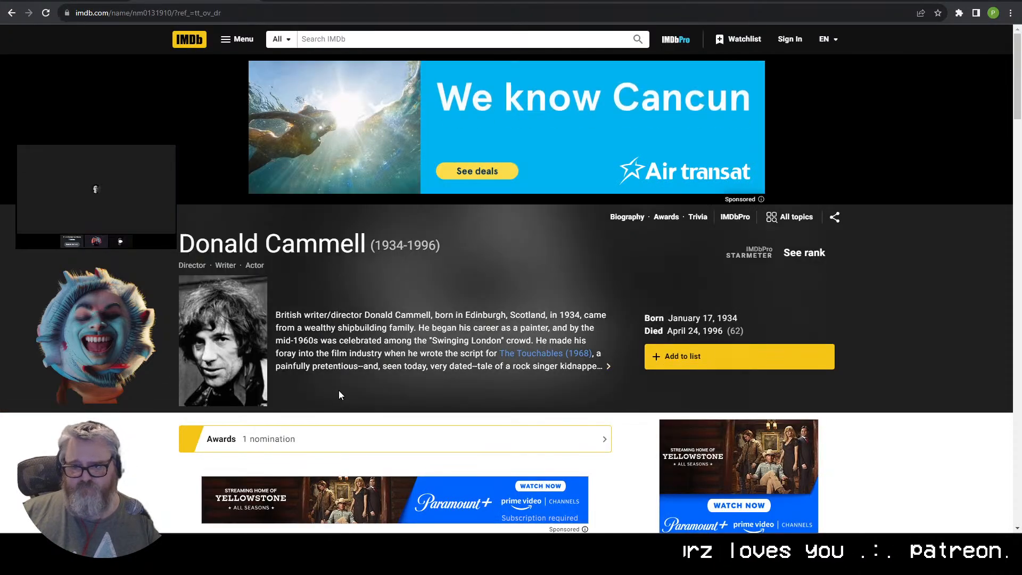
{"action": "scroll", "coordinate": [339, 390], "scroll_direction": "down", "scroll_amount": 12}
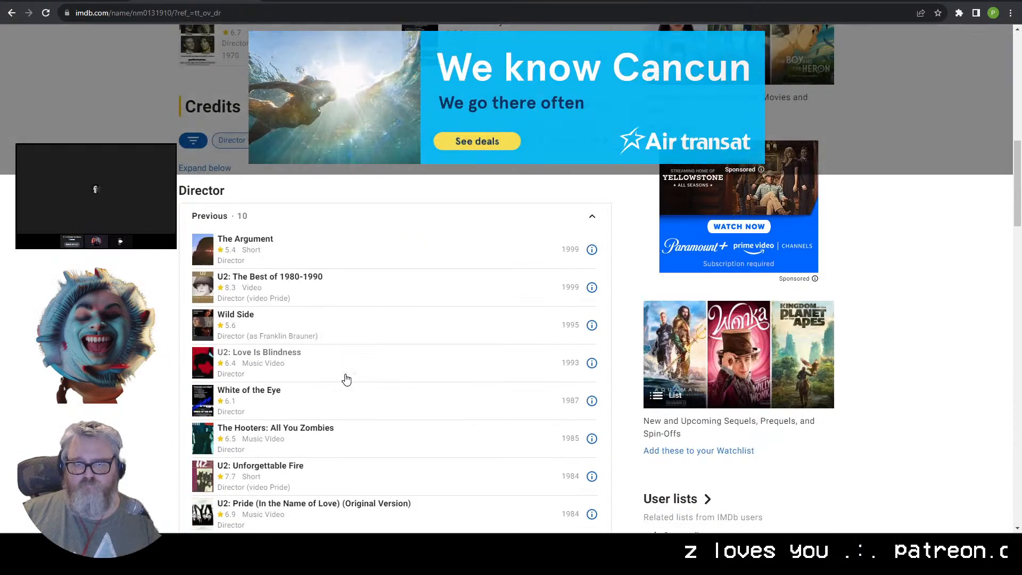
{"action": "scroll", "coordinate": [347, 377], "scroll_direction": "down", "scroll_amount": 1}
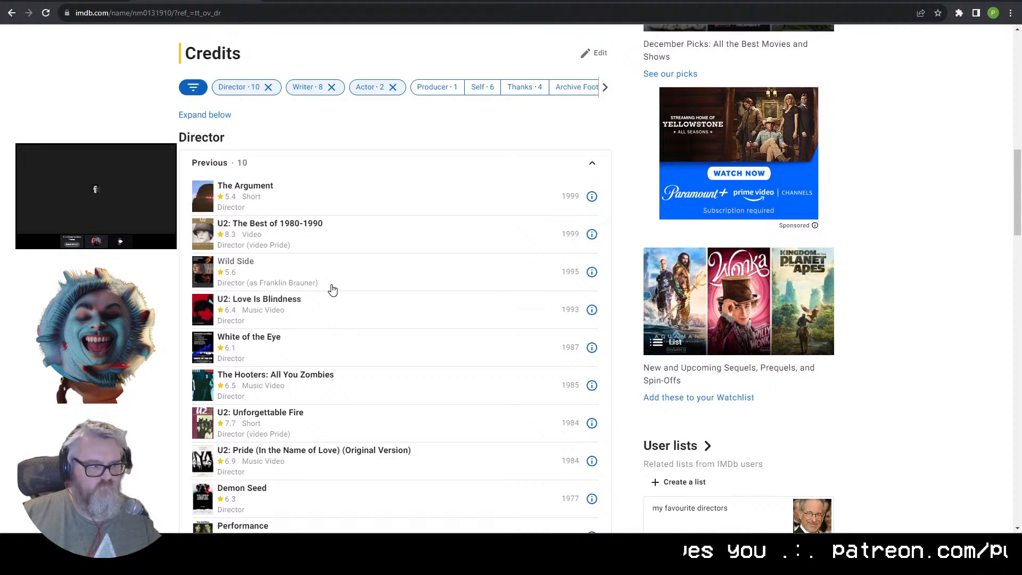
{"action": "scroll", "coordinate": [332, 288], "scroll_direction": "down", "scroll_amount": 3}
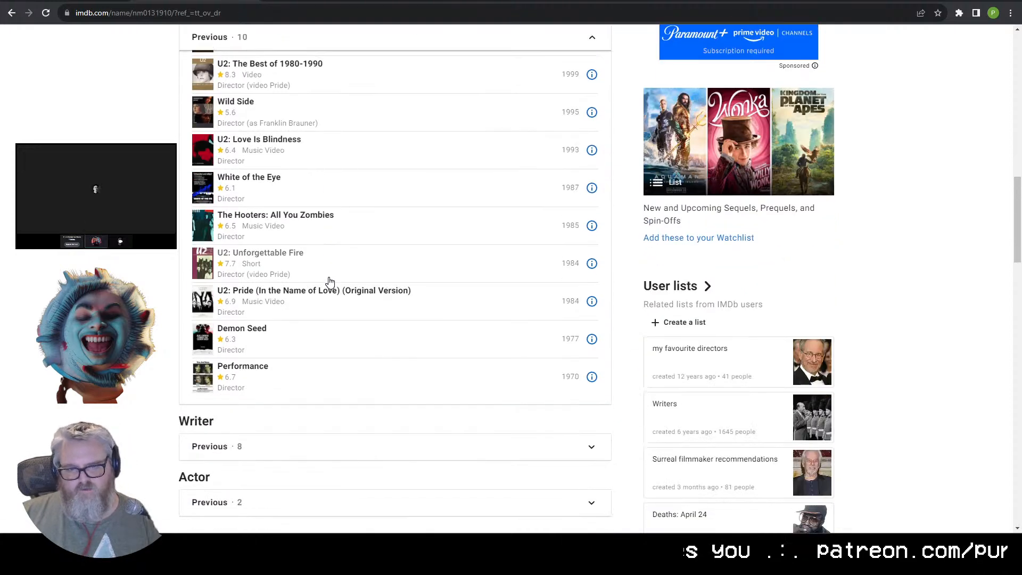
{"action": "scroll", "coordinate": [328, 283], "scroll_direction": "up", "scroll_amount": 3}
{"action": "scroll", "coordinate": [330, 283], "scroll_direction": "up", "scroll_amount": 12}
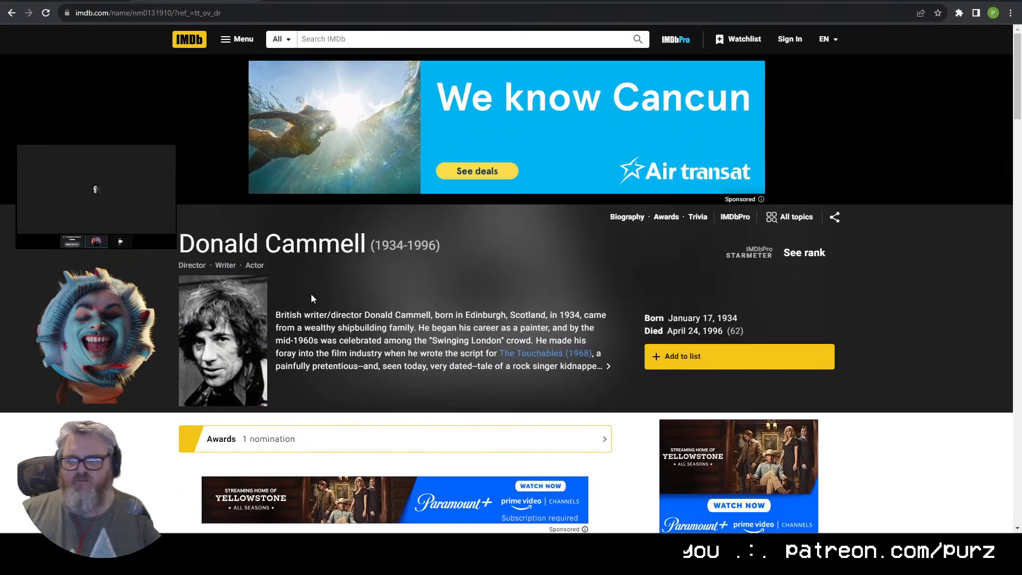
Switch back to ComfyUI and add an ADE_AnimateDiffModelSettingsAdvancedAttnStrengths node from the AnimateDiff Loader's motion_model_settings input.
{"action": "key", "text": "ctrl+Tab"}
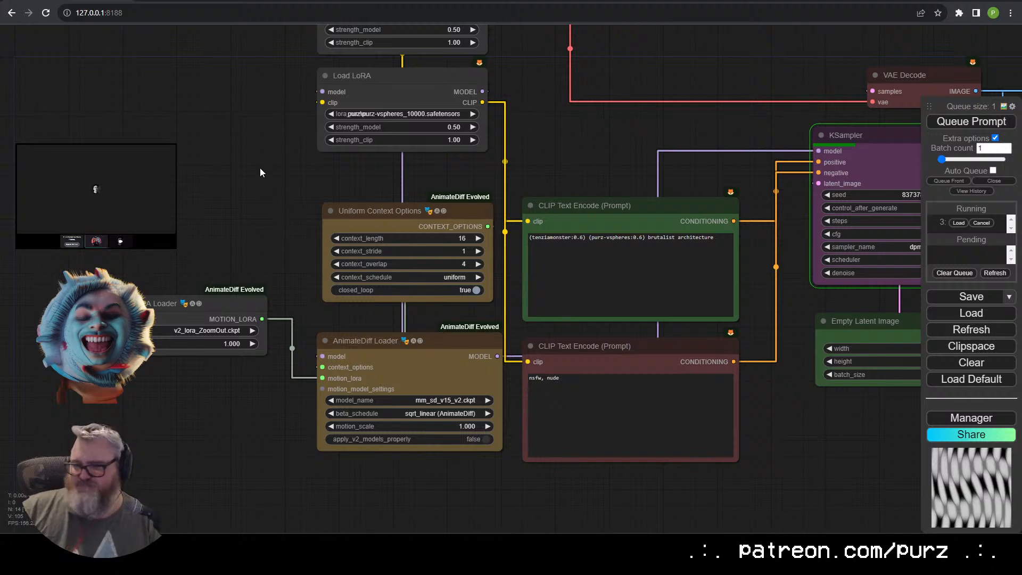
{"action": "left_click_drag", "start_coordinate": [638, 149], "coordinate": [366, 175]}
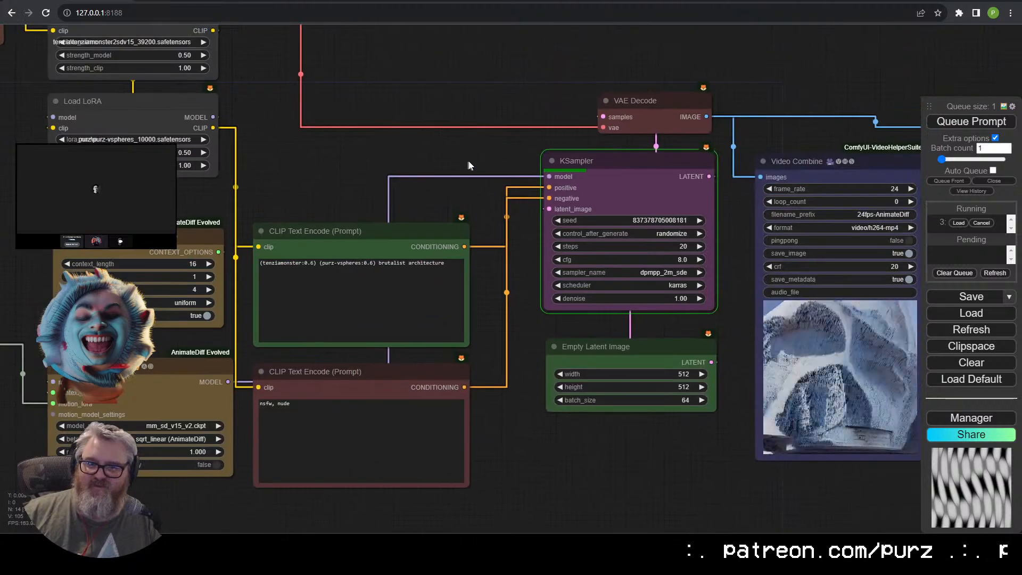
{"action": "scroll", "coordinate": [463, 145], "scroll_direction": "down", "scroll_amount": 3}
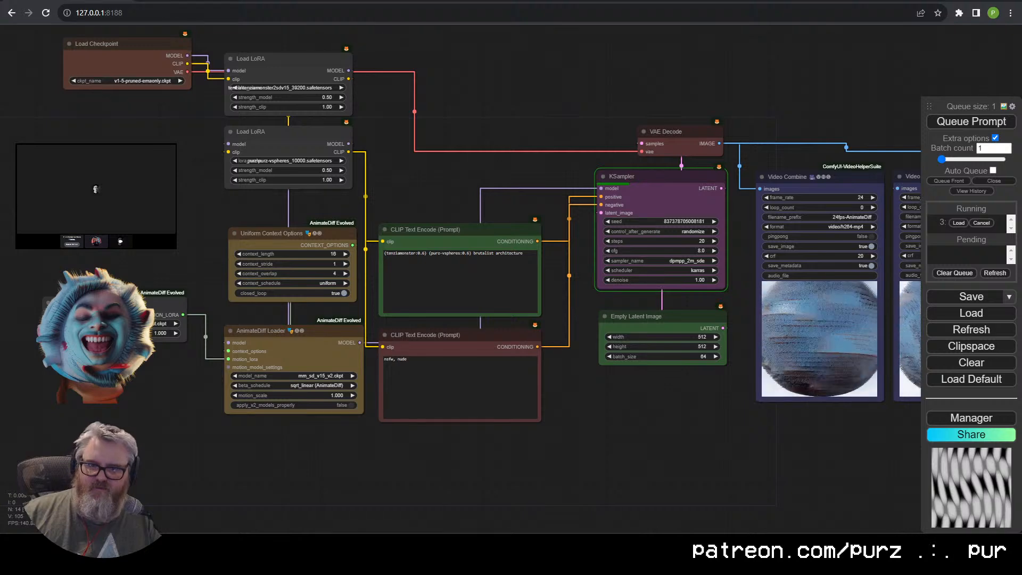
{"action": "scroll", "coordinate": [199, 266], "scroll_direction": "up", "scroll_amount": 3}
{"action": "left_click_drag", "start_coordinate": [199, 267], "coordinate": [326, 185]}
{"action": "left_click_drag", "start_coordinate": [358, 302], "coordinate": [244, 325]}
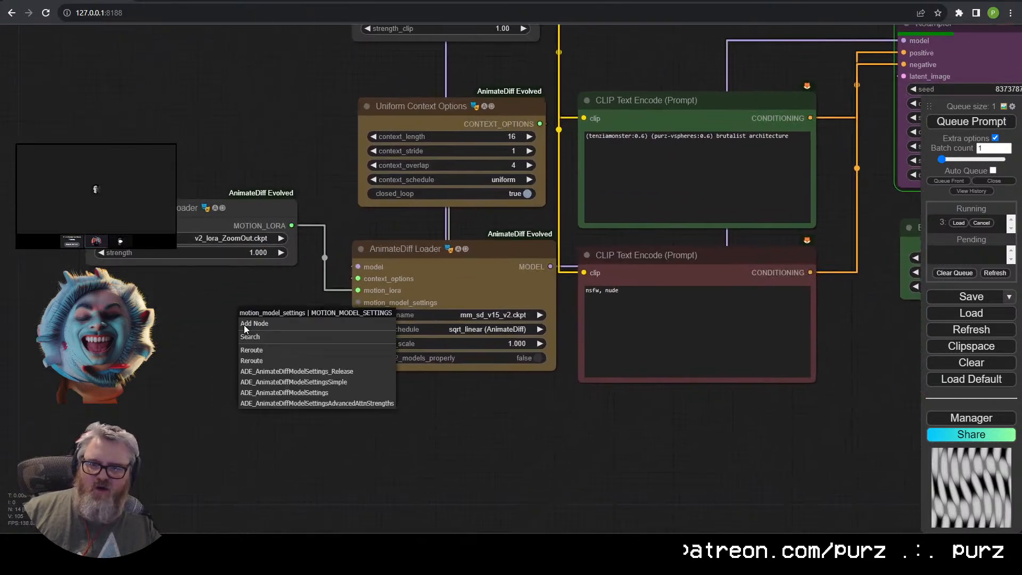
{"action": "left_click", "coordinate": [279, 401]}
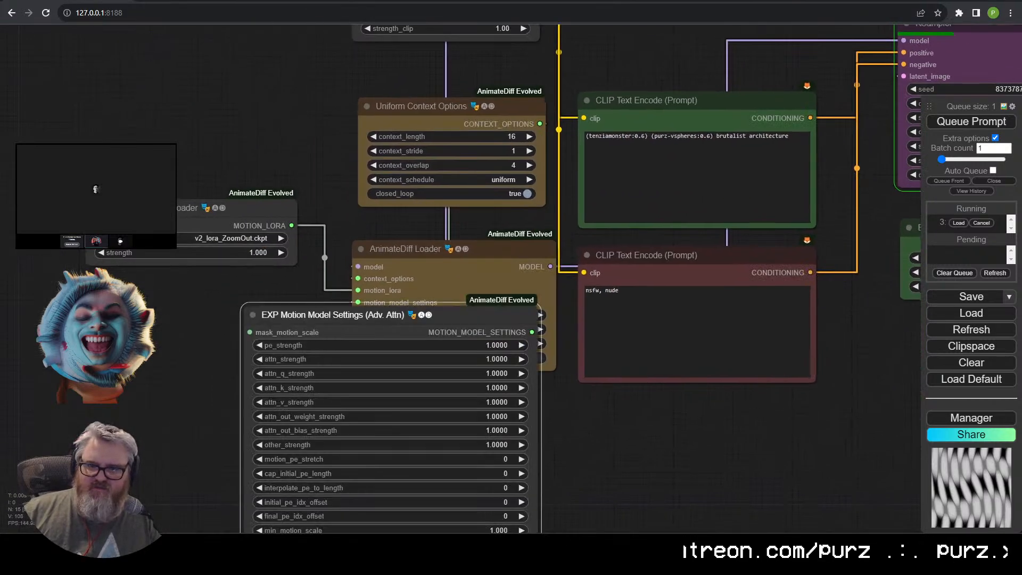
Move the EXP Motion Model Settings node beside the AnimateDiff Loader to look over its parameters and delete it.
{"action": "left_click_drag", "start_coordinate": [403, 373], "coordinate": [302, 254]}
{"action": "scroll", "coordinate": [500, 342], "scroll_direction": "up", "scroll_amount": 2}
{"action": "left_click_drag", "start_coordinate": [586, 364], "coordinate": [734, 389]}
{"action": "scroll", "coordinate": [781, 363], "scroll_direction": "up", "scroll_amount": 1}
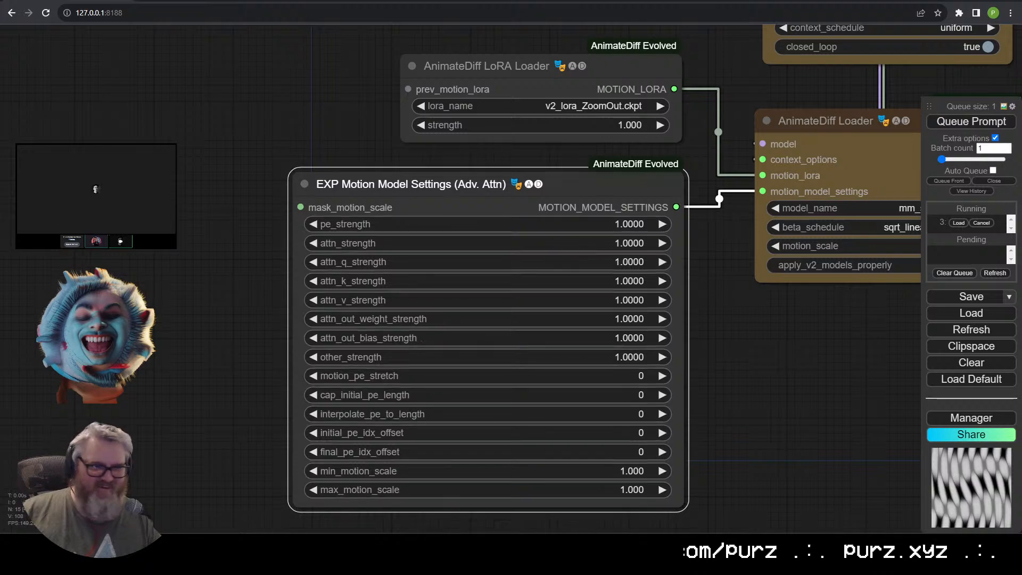
{"action": "key", "text": "Delete"}
Check the KSampler's progress on the running prompt and examine the two Video Combine previews.
{"action": "left_click_drag", "start_coordinate": [619, 244], "coordinate": [251, 342]}
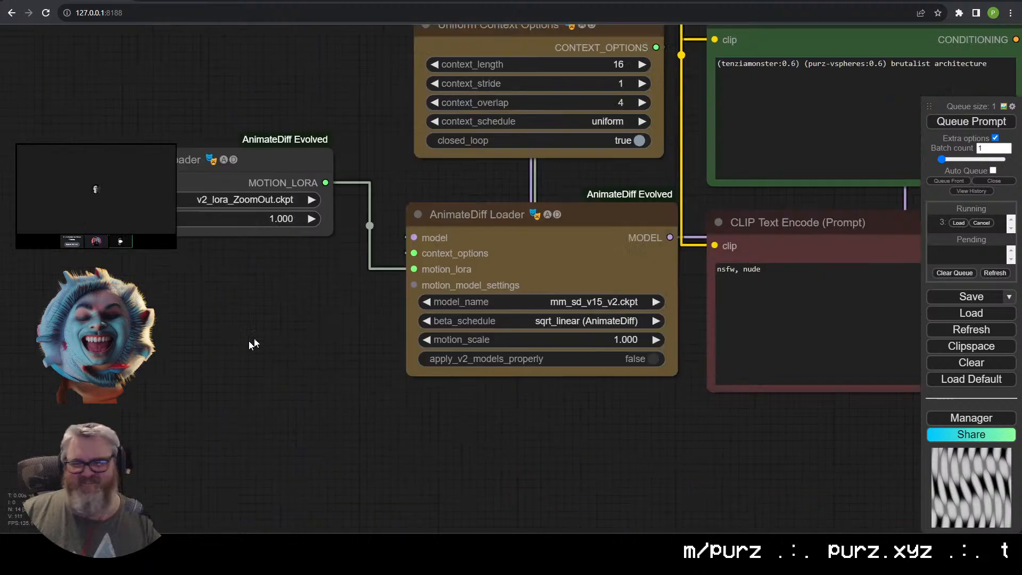
{"action": "scroll", "coordinate": [398, 397], "scroll_direction": "down", "scroll_amount": 2}
{"action": "left_click_drag", "start_coordinate": [397, 397], "coordinate": [229, 472]}
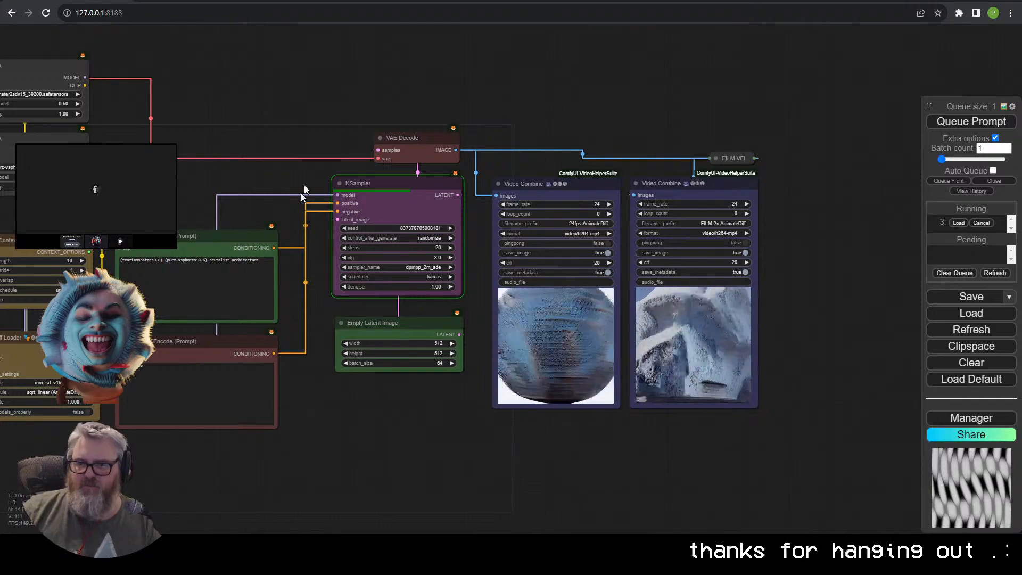
{"action": "left_click_drag", "start_coordinate": [337, 92], "coordinate": [566, 118]}
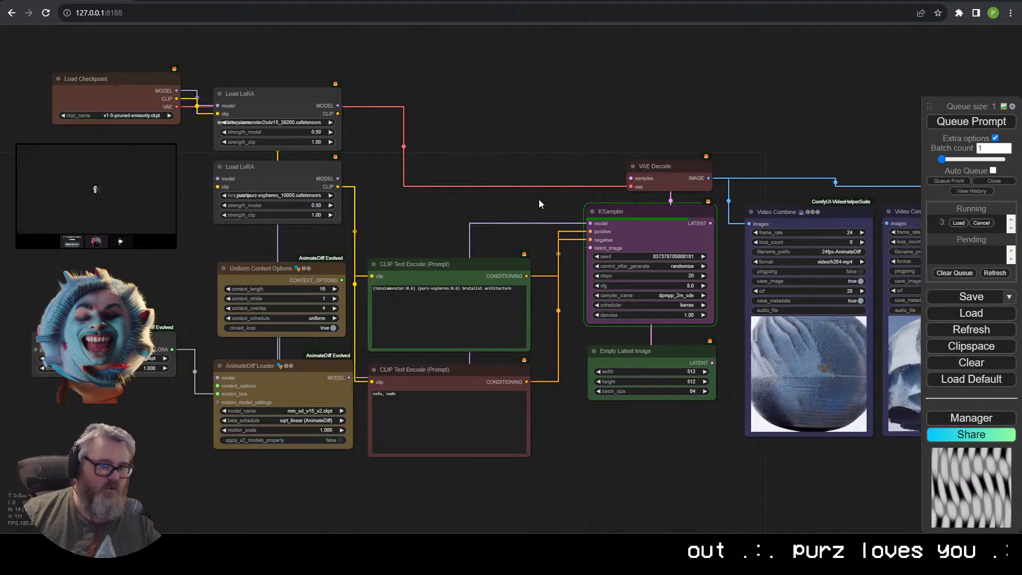
{"action": "left_click_drag", "start_coordinate": [665, 472], "coordinate": [397, 440]}
{"action": "scroll", "coordinate": [457, 431], "scroll_direction": "up", "scroll_amount": 4}
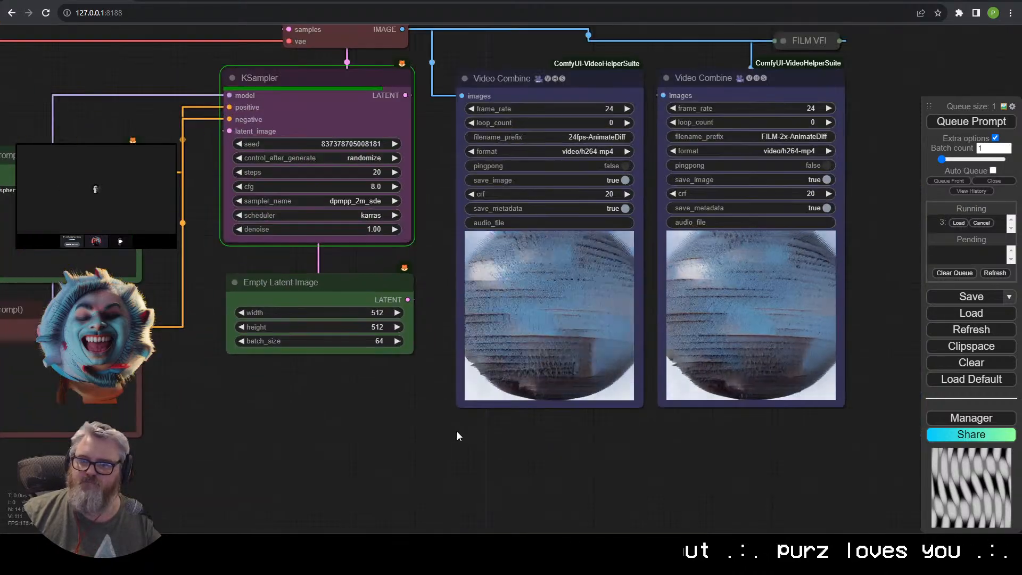
{"action": "left_click_drag", "start_coordinate": [458, 433], "coordinate": [423, 481]}
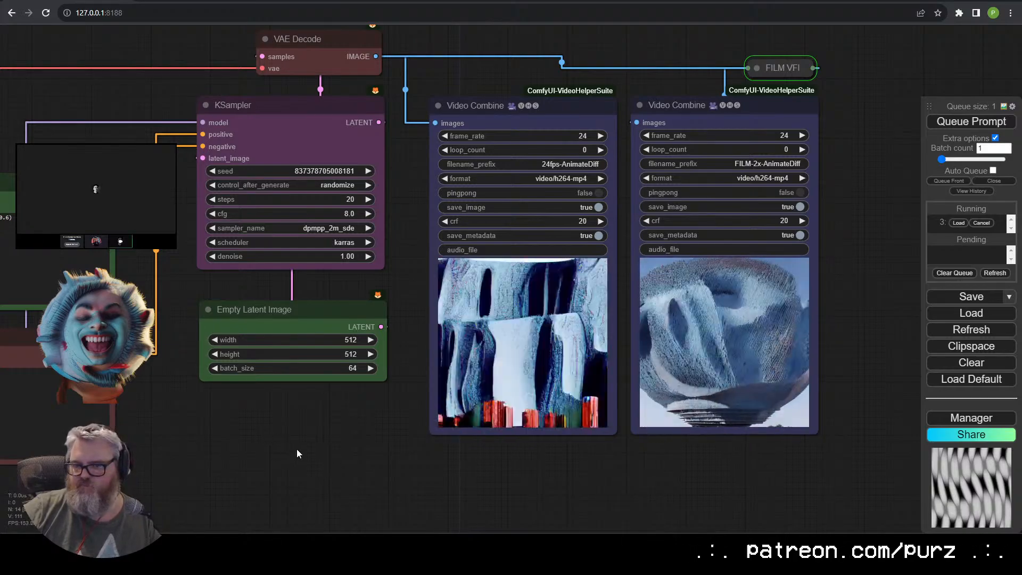
Try temporaldiff-v1-animatediff.safetensors as the AnimateDiff Loader's motion model and settle on improved3DMotion_improved3DV1.ckpt.
{"action": "scroll", "coordinate": [301, 452], "scroll_direction": "down", "scroll_amount": 5}
{"action": "left_click_drag", "start_coordinate": [297, 456], "coordinate": [959, 445]}
{"action": "scroll", "coordinate": [735, 462], "scroll_direction": "up", "scroll_amount": 13}
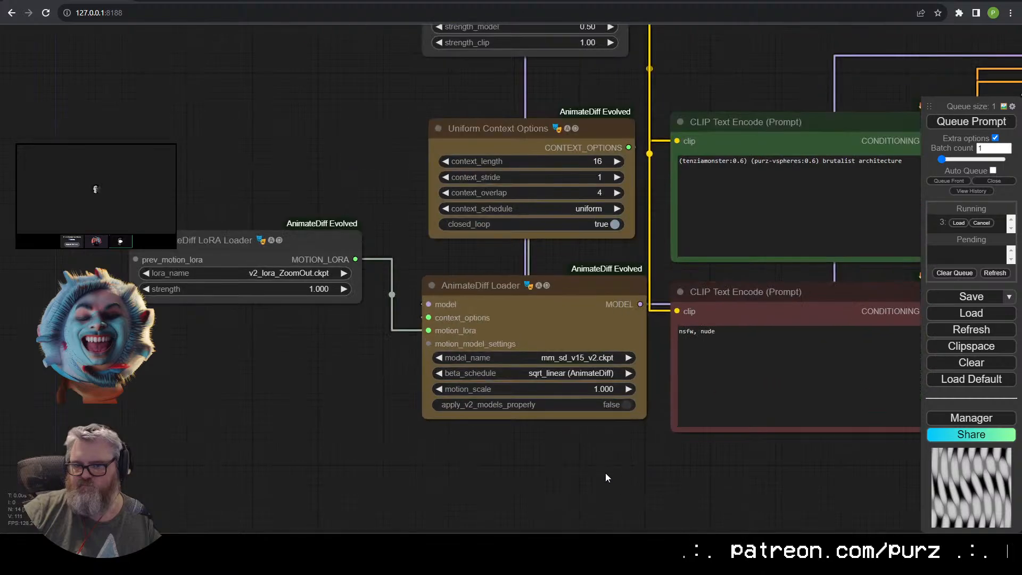
{"action": "scroll", "coordinate": [577, 423], "scroll_direction": "up", "scroll_amount": 1}
{"action": "left_click_drag", "start_coordinate": [576, 423], "coordinate": [695, 461]}
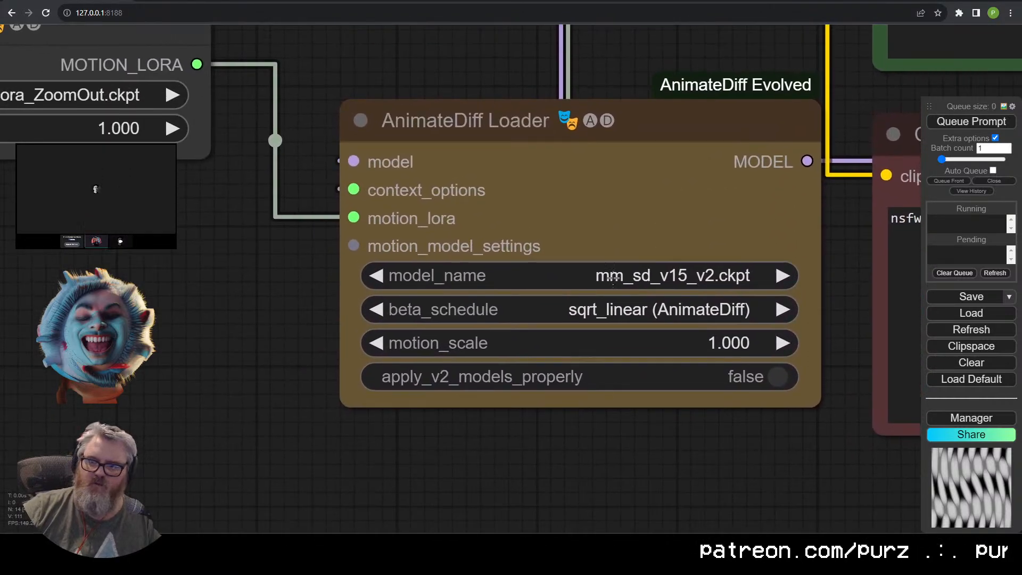
{"action": "scroll", "coordinate": [138, 232], "scroll_direction": "down", "scroll_amount": 3}
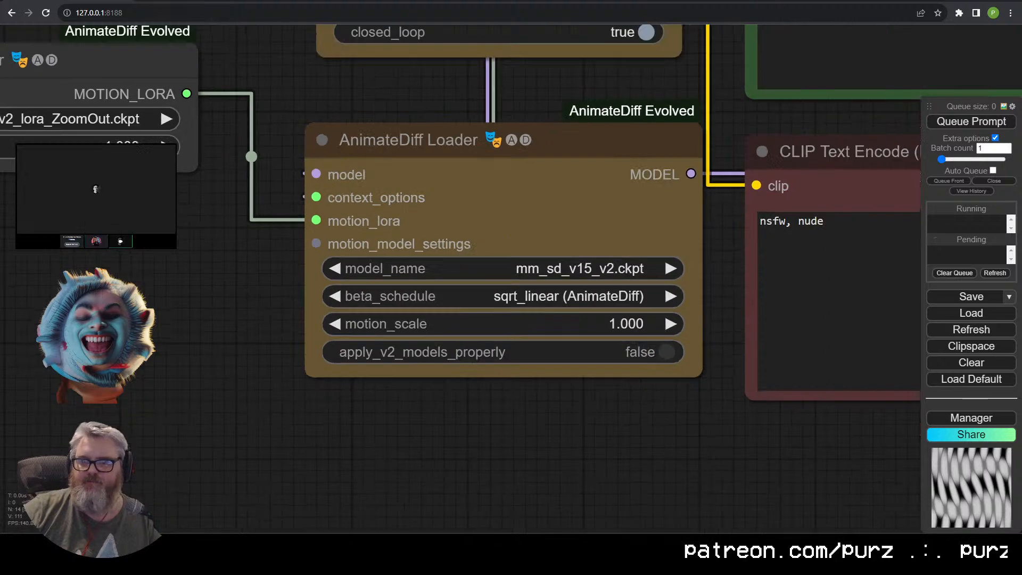
{"action": "left_click_drag", "start_coordinate": [137, 234], "coordinate": [296, 254]}
{"action": "left_click_drag", "start_coordinate": [221, 106], "coordinate": [292, 183]}
{"action": "left_click", "coordinate": [687, 284]}
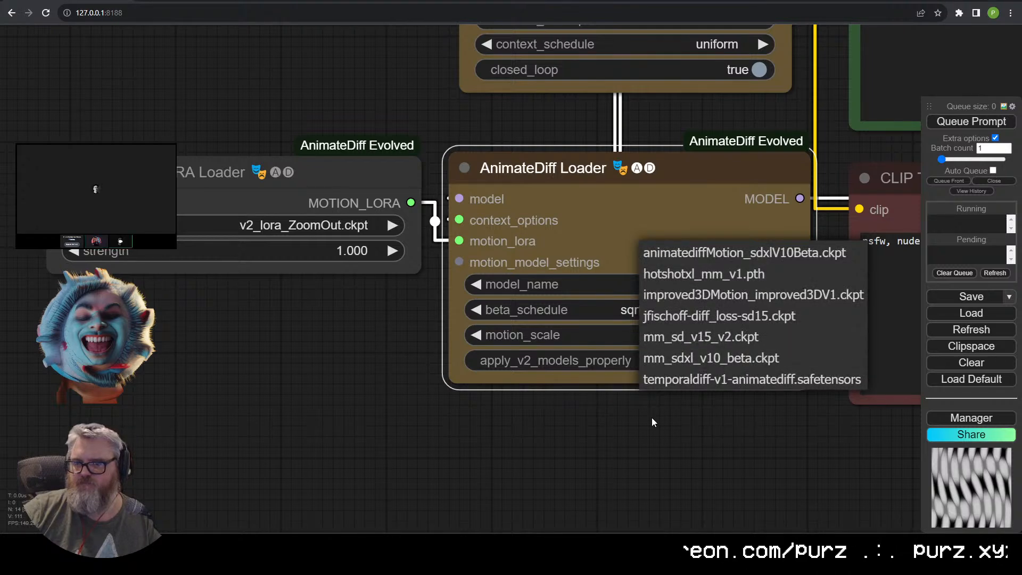
{"action": "left_click", "coordinate": [677, 381]}
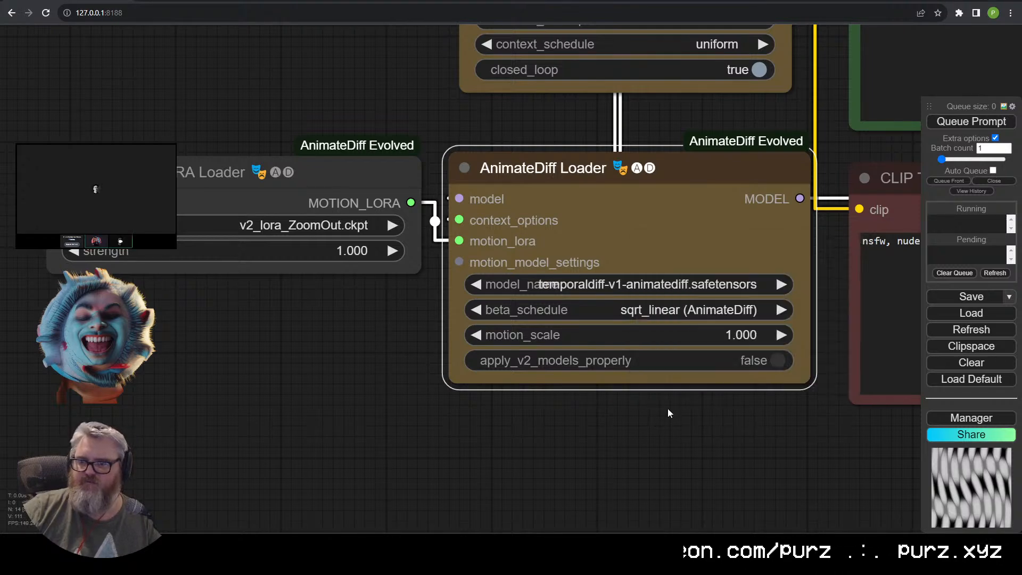
{"action": "left_click", "coordinate": [709, 286]}
{"action": "left_click", "coordinate": [709, 291]}
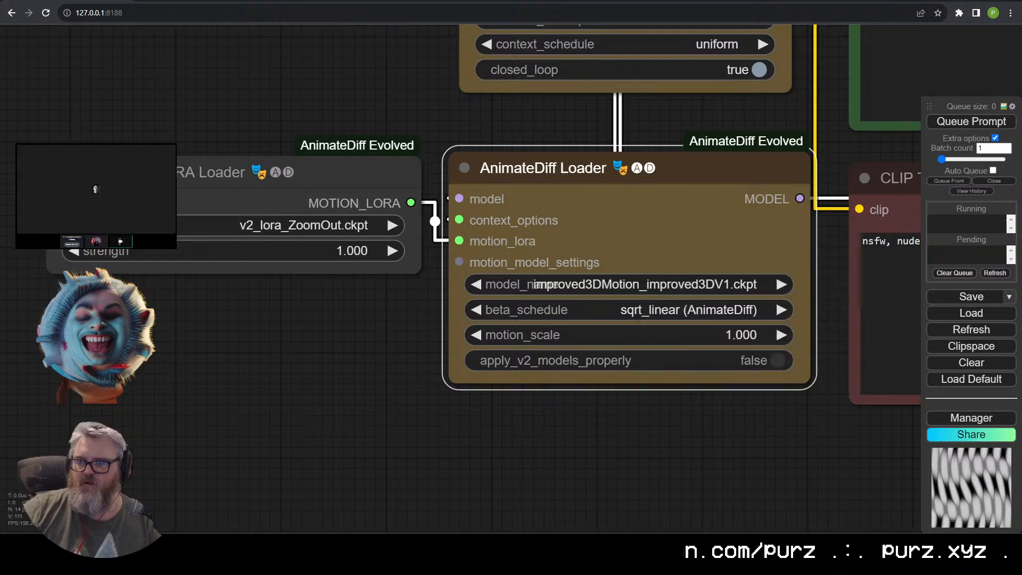
Queue the prompt with the new motion model and examine the 24fps and FILM-2x Video Combine previews.
{"action": "scroll", "coordinate": [612, 411], "scroll_direction": "down", "scroll_amount": 2}
{"action": "left_click_drag", "start_coordinate": [612, 411], "coordinate": [324, 411]}
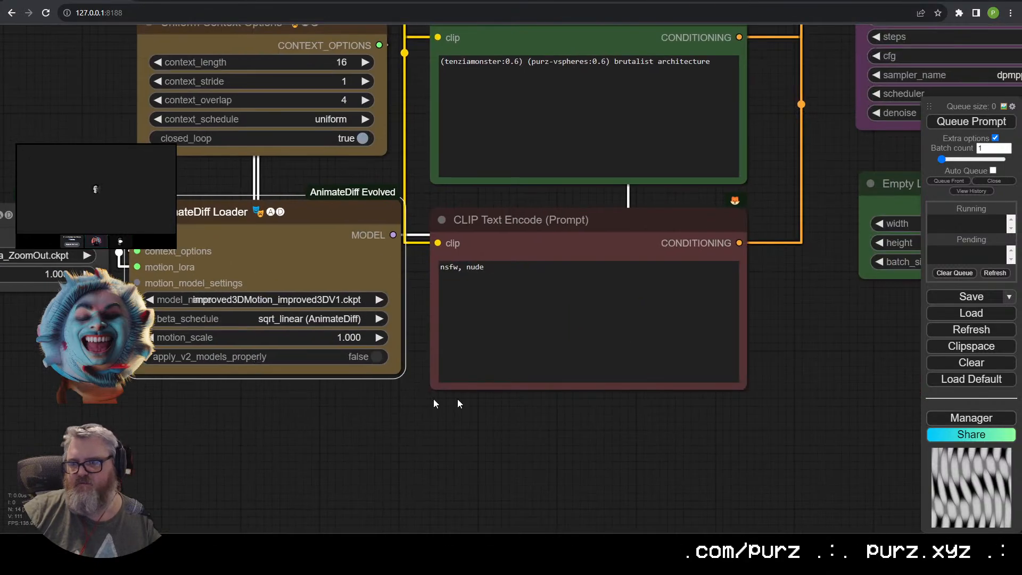
{"action": "left_click_drag", "start_coordinate": [676, 402], "coordinate": [267, 464]}
{"action": "scroll", "coordinate": [839, 396], "scroll_direction": "down", "scroll_amount": 3}
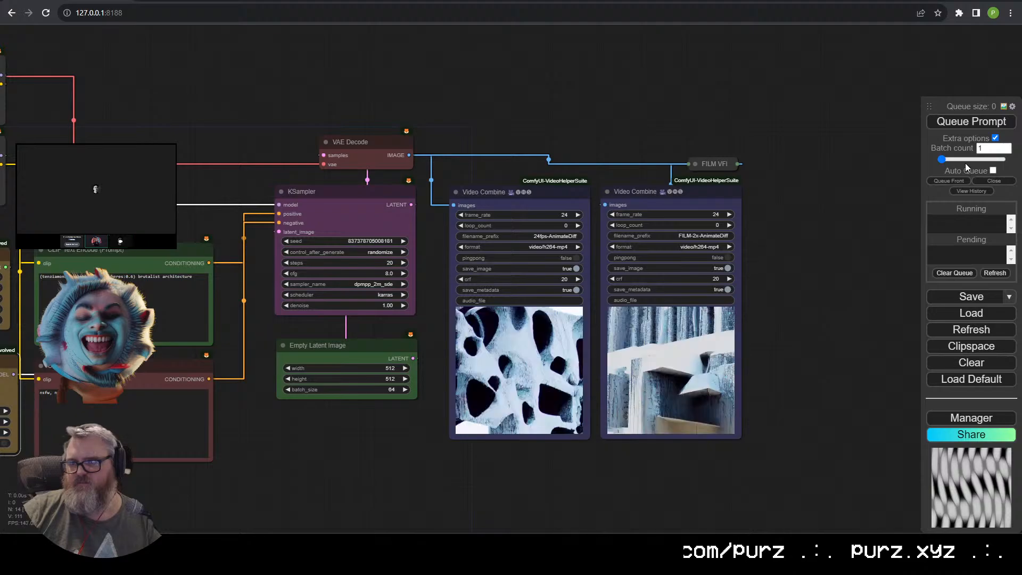
{"action": "left_click", "coordinate": [974, 127]}
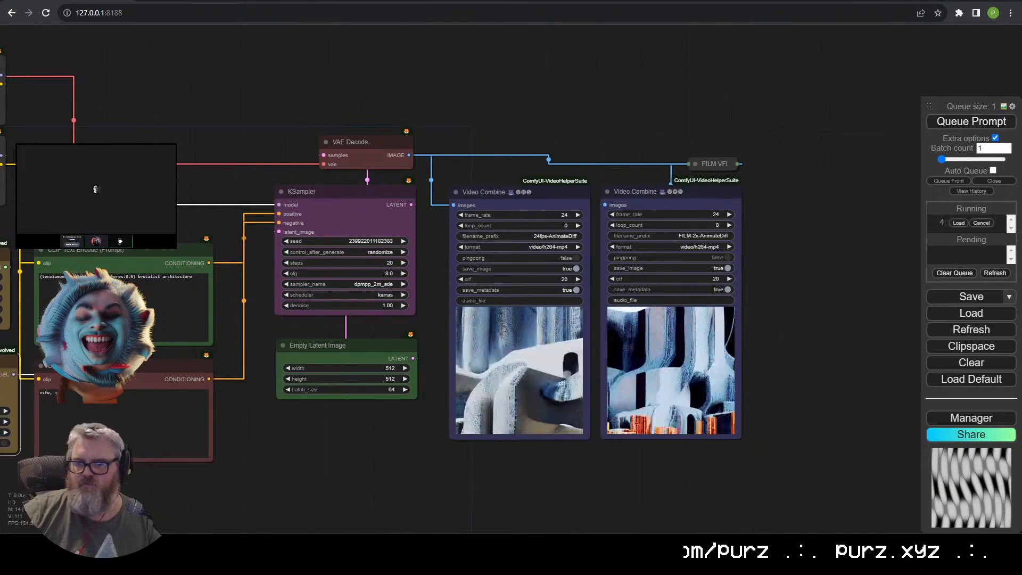
{"action": "scroll", "coordinate": [688, 437], "scroll_direction": "up", "scroll_amount": 5}
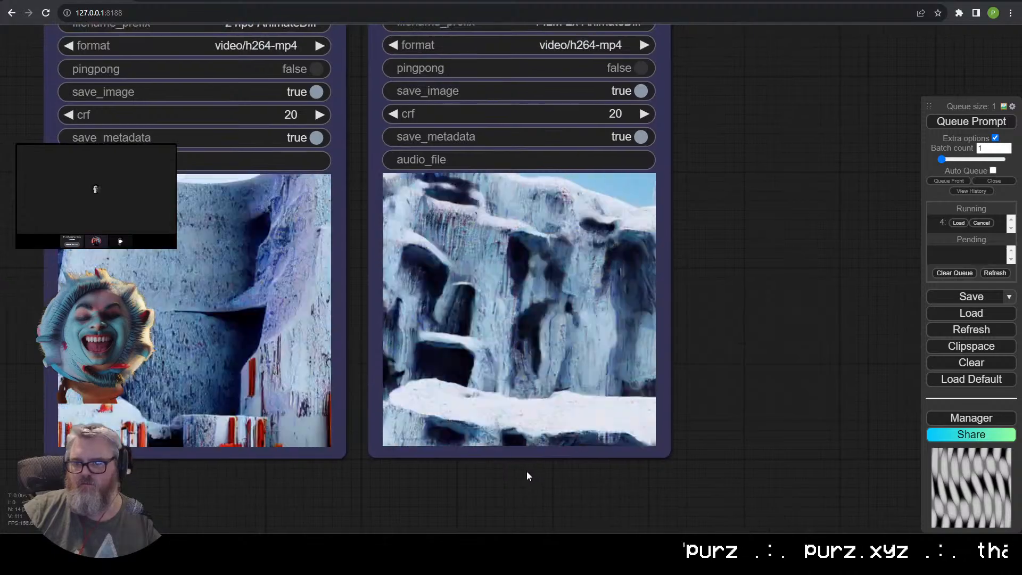
{"action": "scroll", "coordinate": [525, 477], "scroll_direction": "down", "scroll_amount": 4}
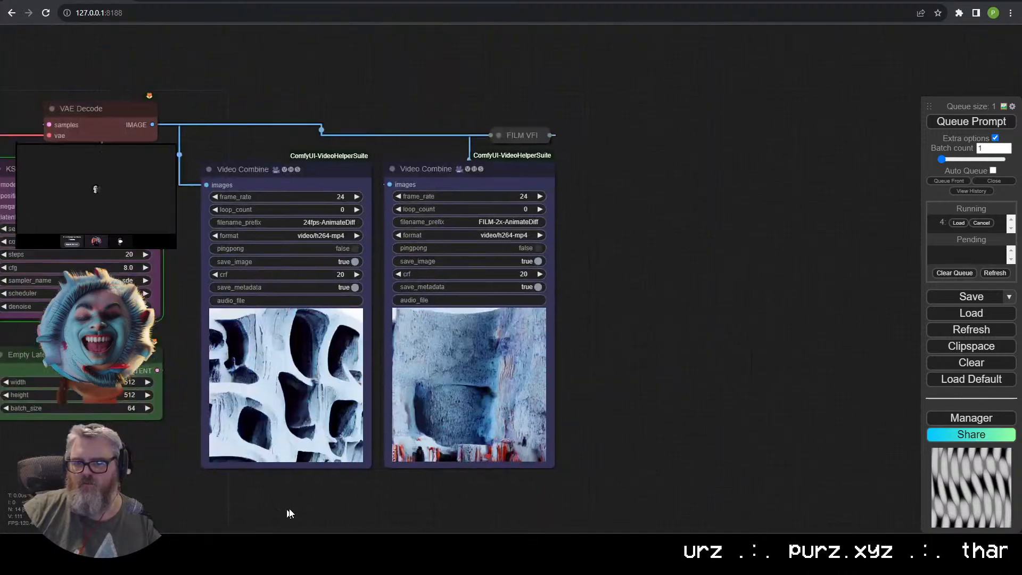
{"action": "left_click_drag", "start_coordinate": [308, 499], "coordinate": [502, 461]}
{"action": "left_click_drag", "start_coordinate": [240, 476], "coordinate": [814, 464]}
{"action": "scroll", "coordinate": [836, 473], "scroll_direction": "down", "scroll_amount": 2}
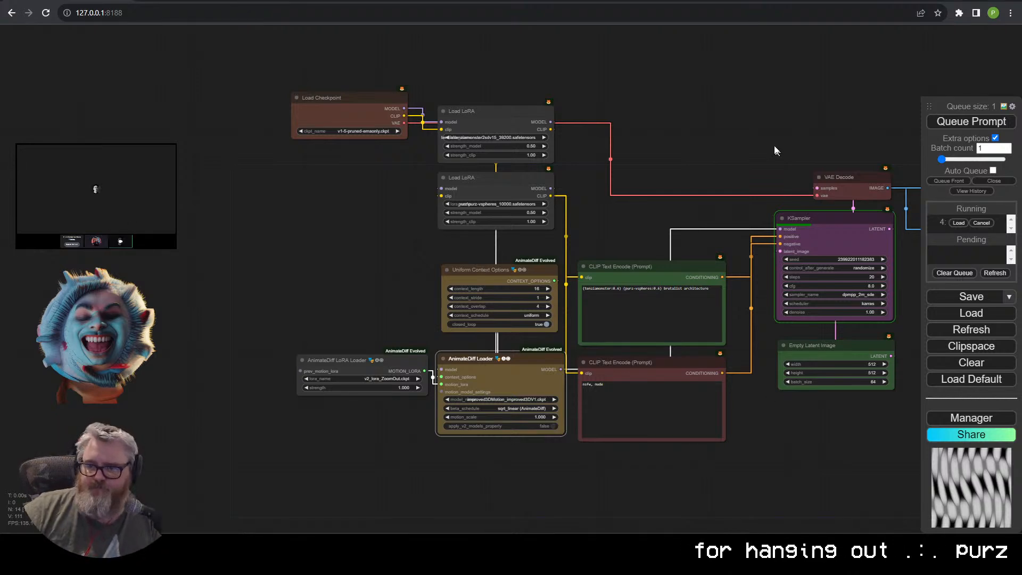
{"action": "left_click", "coordinate": [704, 142]}
{"action": "key", "text": "ctrl+t"}
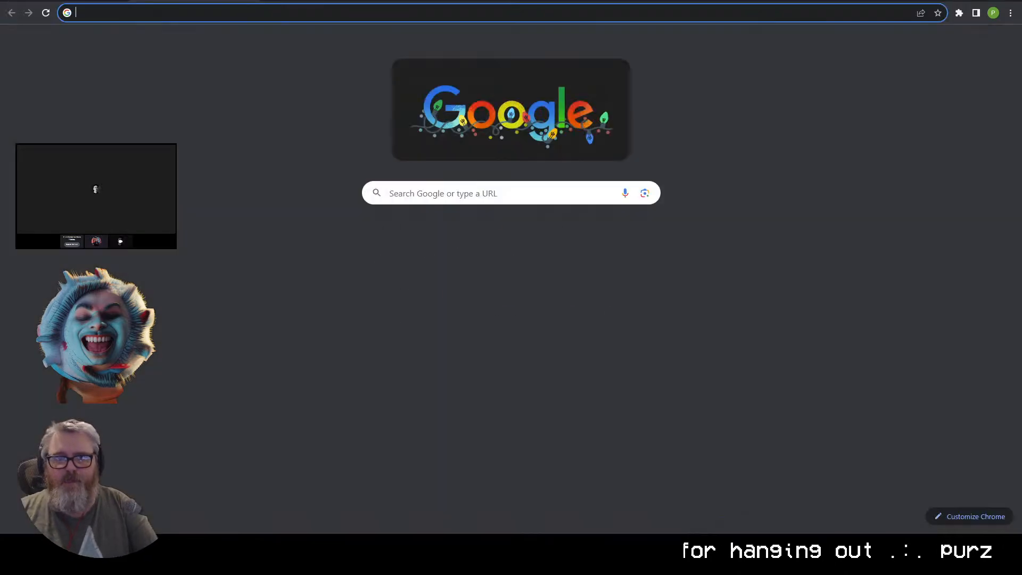
{"action": "key", "text": "ctrl+w"}
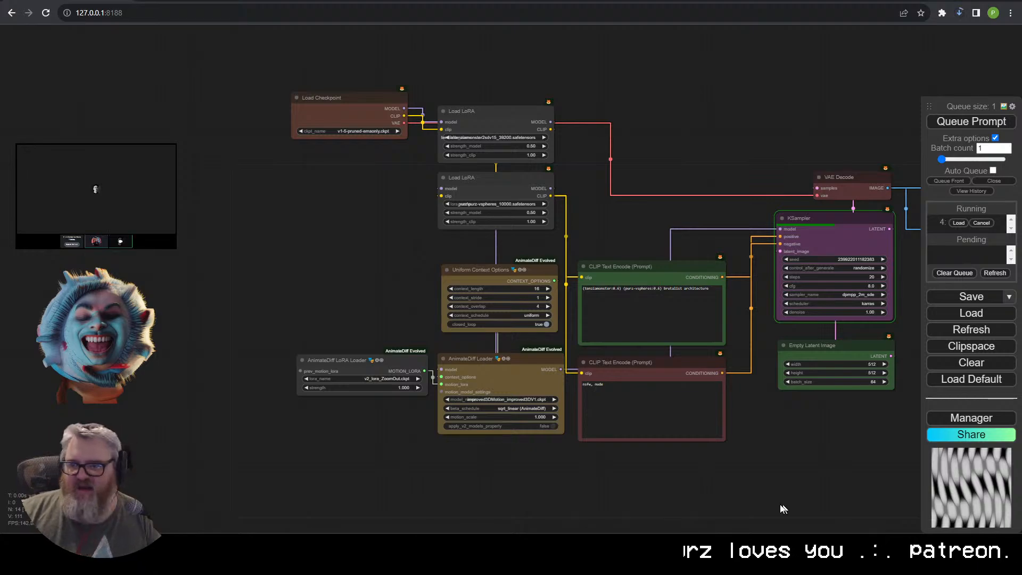
Disconnect the AnimateDiff LoRA Loader from the AnimateDiff Loader's motion_lora input and queue the prompt.
{"action": "left_click_drag", "start_coordinate": [783, 509], "coordinate": [570, 457]}
{"action": "scroll", "coordinate": [314, 461], "scroll_direction": "up", "scroll_amount": 2}
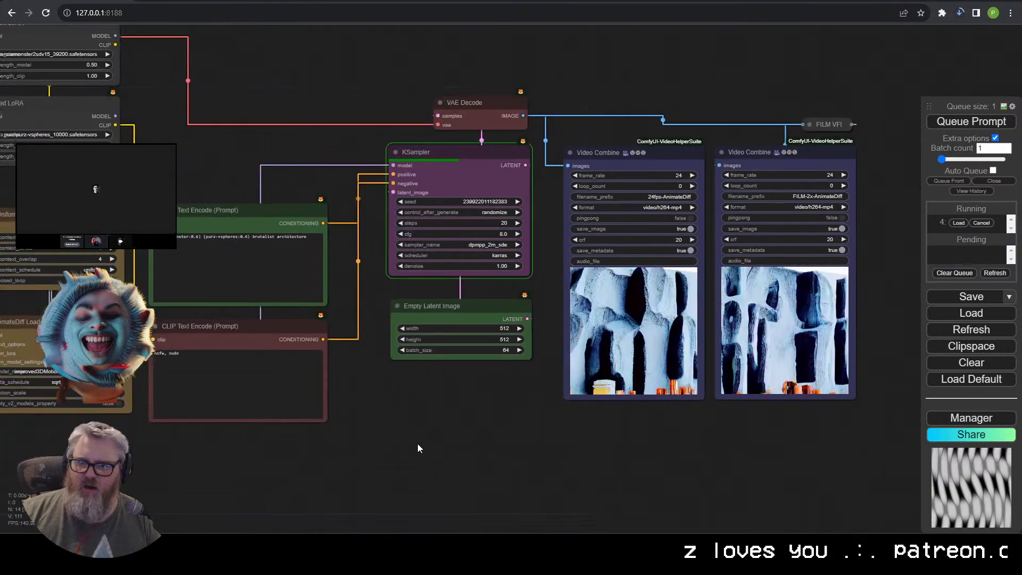
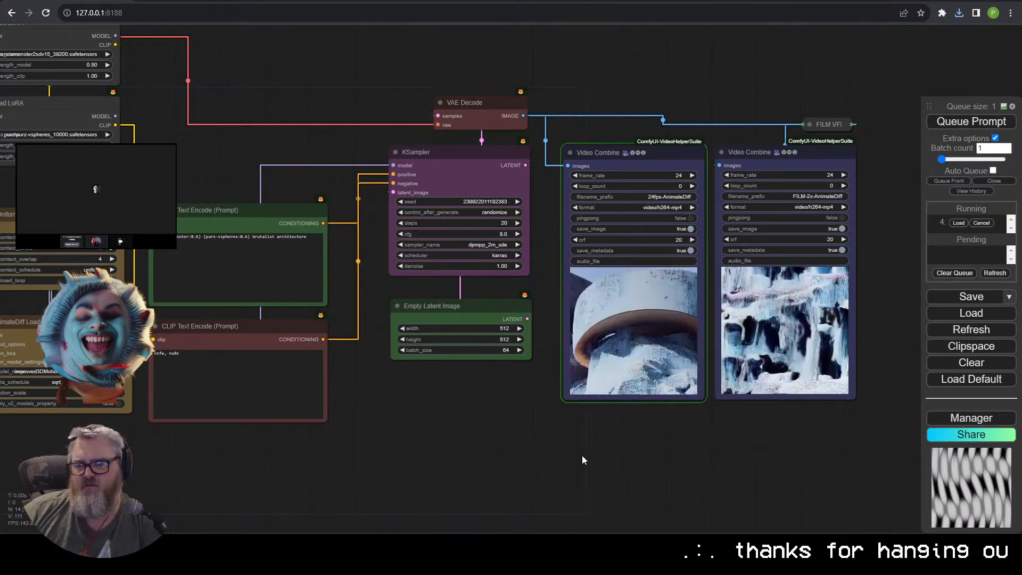
{"action": "left_click_drag", "start_coordinate": [167, 460], "coordinate": [755, 424]}
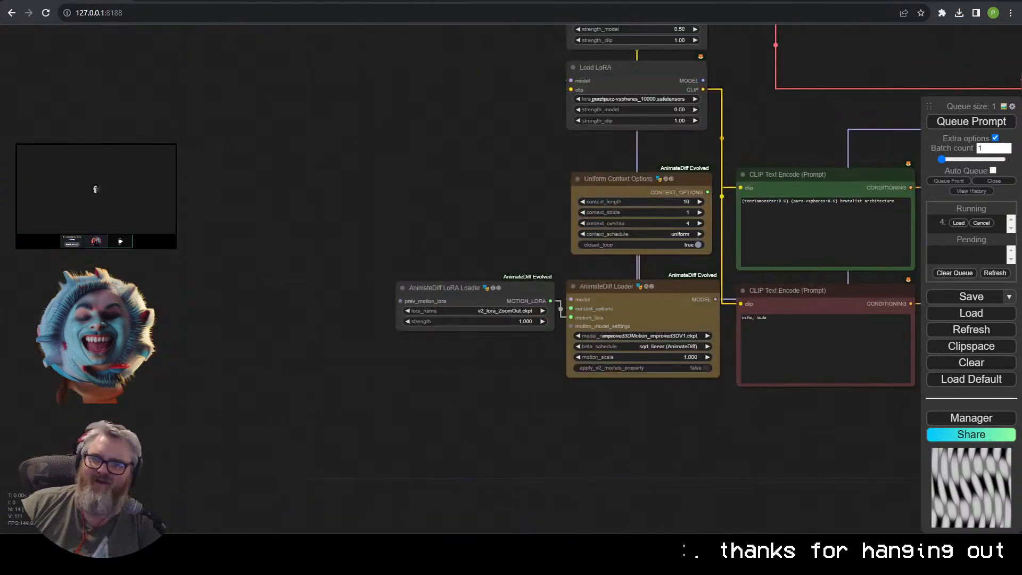
{"action": "left_click_drag", "start_coordinate": [475, 226], "coordinate": [379, 375]}
{"action": "left_click_drag", "start_coordinate": [476, 468], "coordinate": [365, 493]}
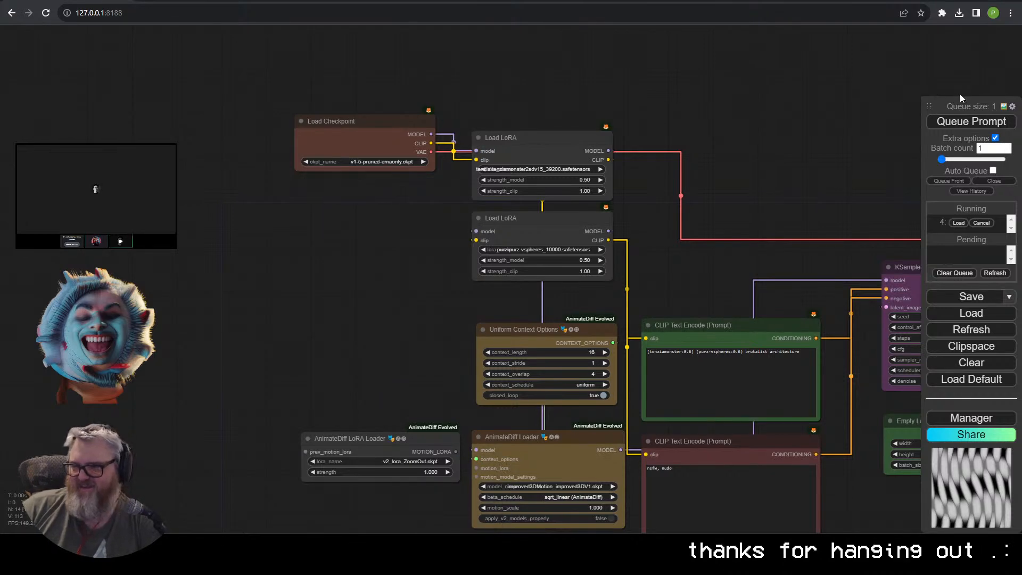
{"action": "left_click", "coordinate": [963, 121]}
{"action": "left_click_drag", "start_coordinate": [804, 167], "coordinate": [691, 77]}
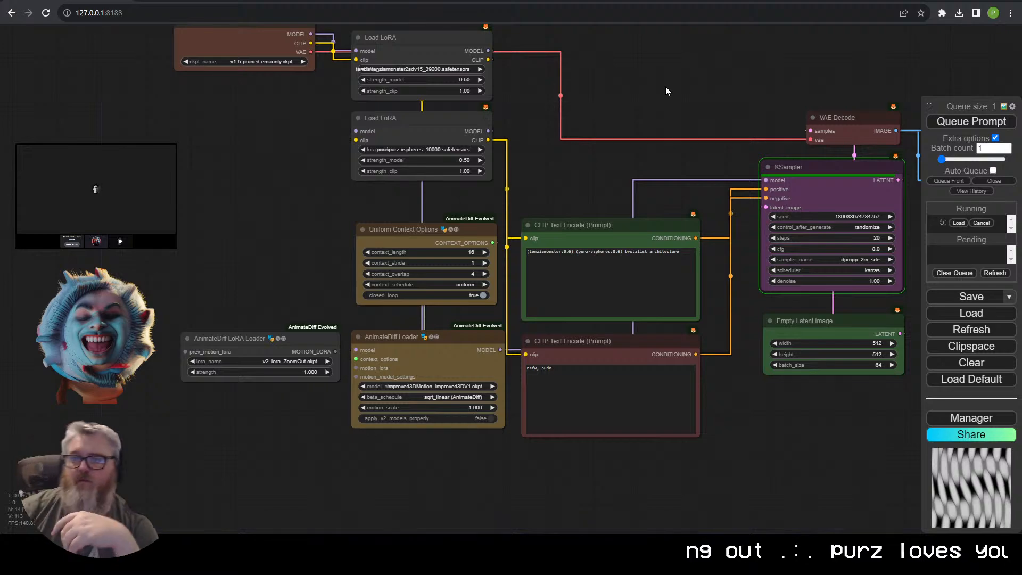
Examine up close the clips in the 24fps and FILM-2x Video Combine nodes generated without the motion LoRA.
{"action": "left_click_drag", "start_coordinate": [699, 80], "coordinate": [259, 116]}
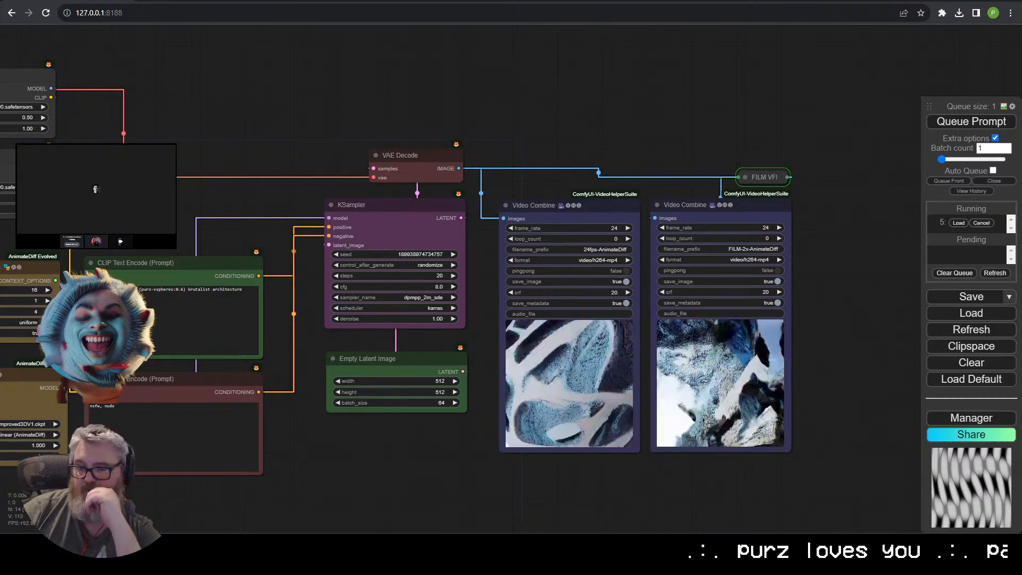
{"action": "scroll", "coordinate": [583, 466], "scroll_direction": "up", "scroll_amount": 5}
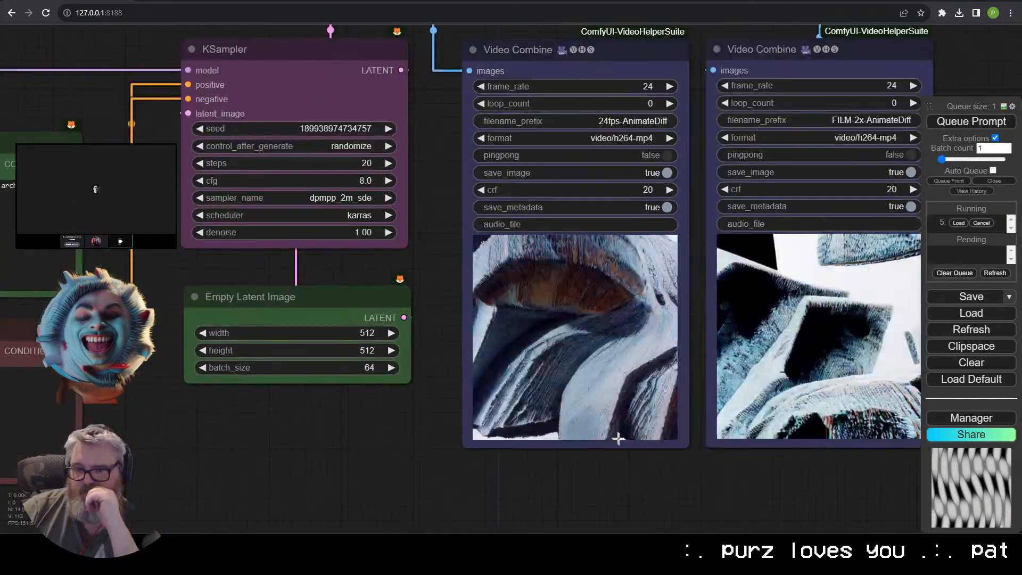
{"action": "left_click_drag", "start_coordinate": [644, 463], "coordinate": [496, 453]}
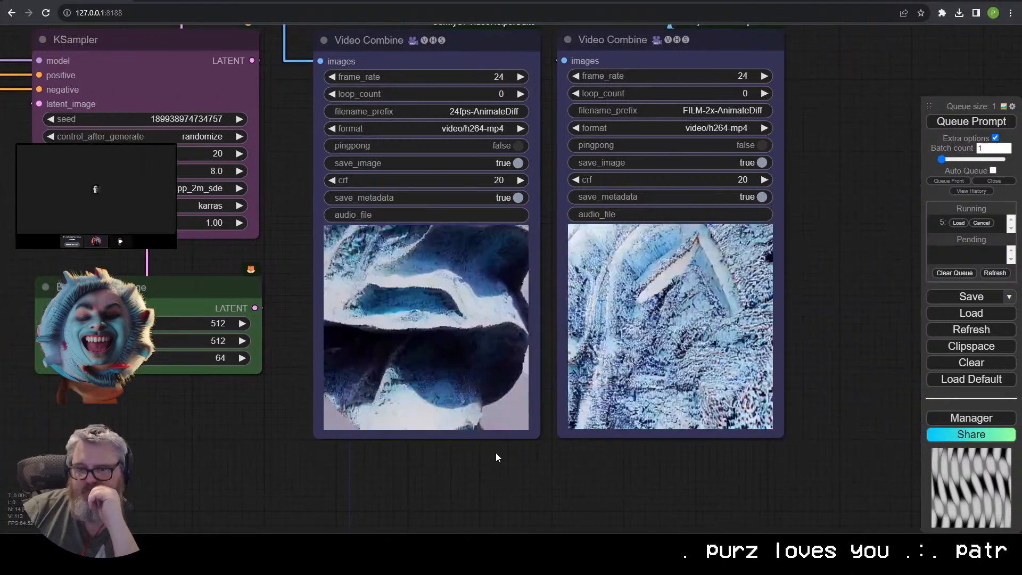
{"action": "scroll", "coordinate": [498, 453], "scroll_direction": "down", "scroll_amount": 5}
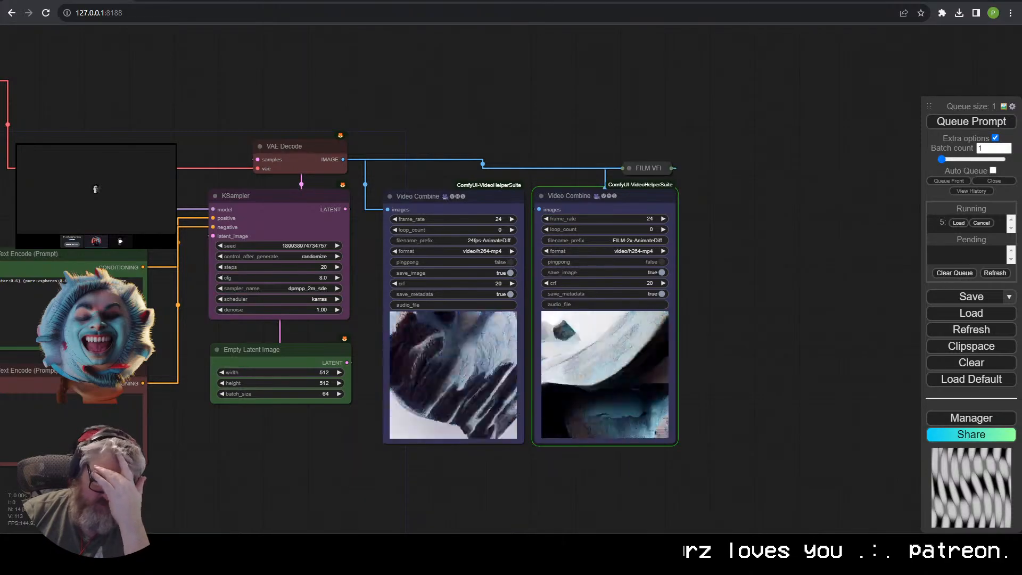
{"action": "scroll", "coordinate": [665, 451], "scroll_direction": "up", "scroll_amount": 1}
{"action": "scroll", "coordinate": [665, 456], "scroll_direction": "up", "scroll_amount": 4}
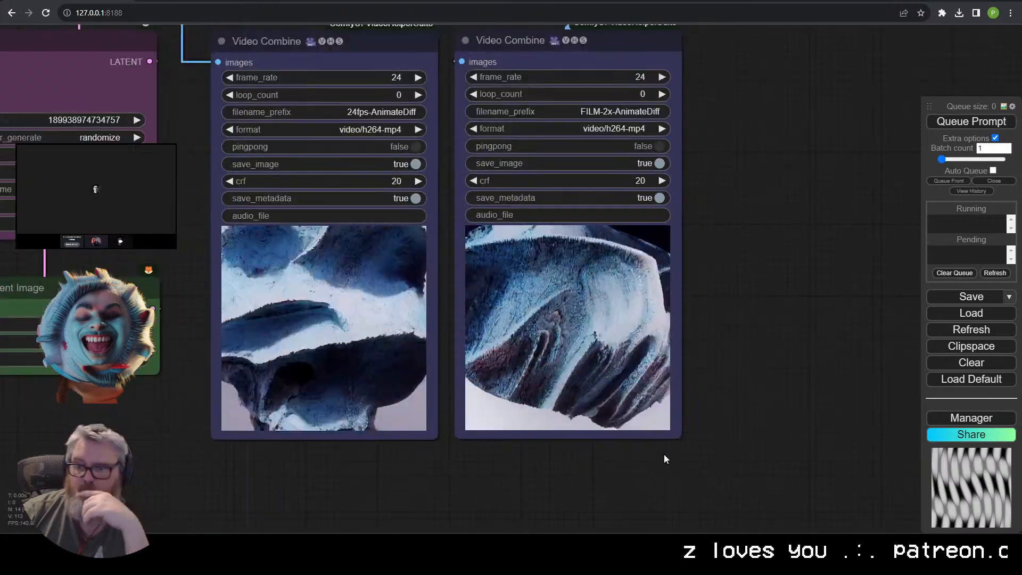
{"action": "scroll", "coordinate": [538, 457], "scroll_direction": "down", "scroll_amount": 5}
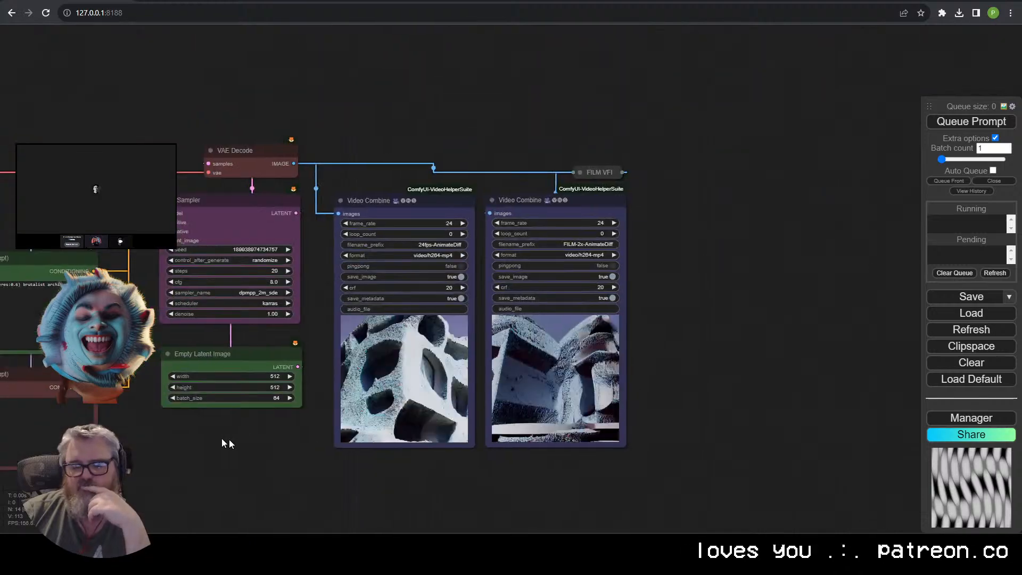
Review the motion models available in the AnimateDiff Loader, keeping improved3DMotion_improved3DV1.ckpt selected.
{"action": "left_click_drag", "start_coordinate": [223, 445], "coordinate": [711, 379]}
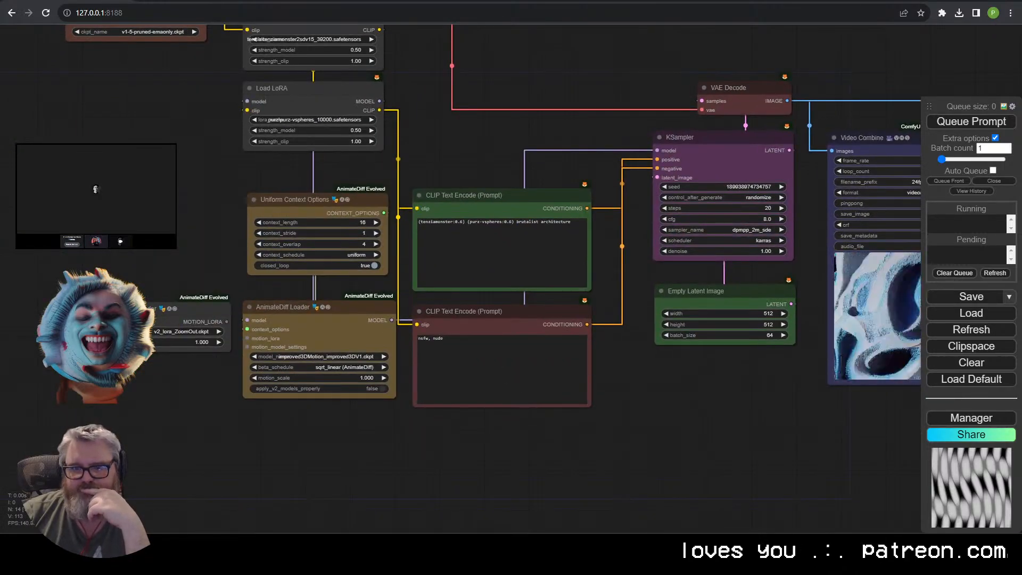
{"action": "left_click", "coordinate": [356, 357]}
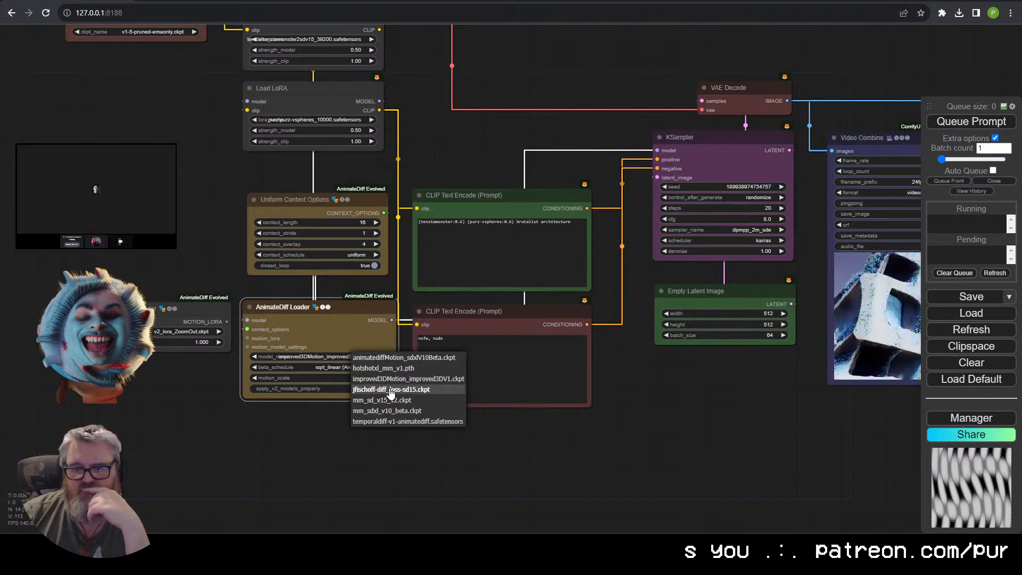
{"action": "left_click", "coordinate": [376, 450]}
{"action": "left_click", "coordinate": [366, 357]}
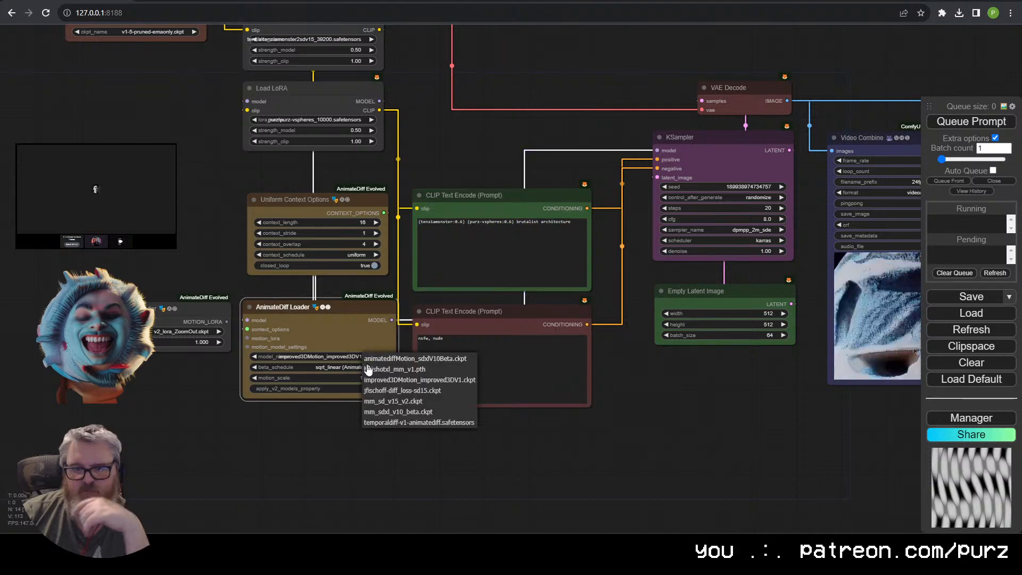
{"action": "left_click", "coordinate": [369, 380]}
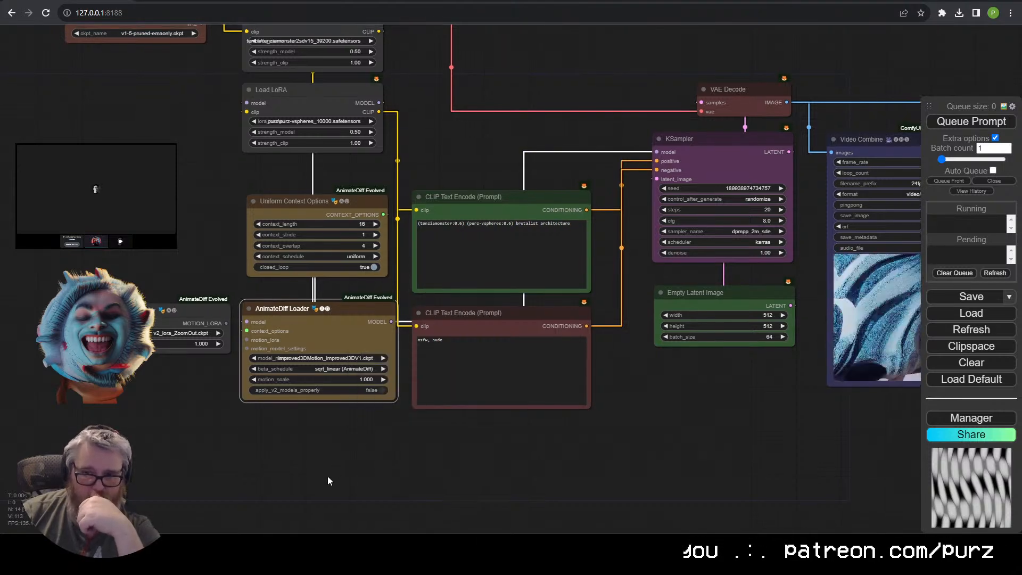
Set the AnimateDiff Loader's motion model to mm_sd_v15_v2.ckpt.
{"action": "left_click", "coordinate": [320, 488]}
{"action": "left_click", "coordinate": [340, 358]}
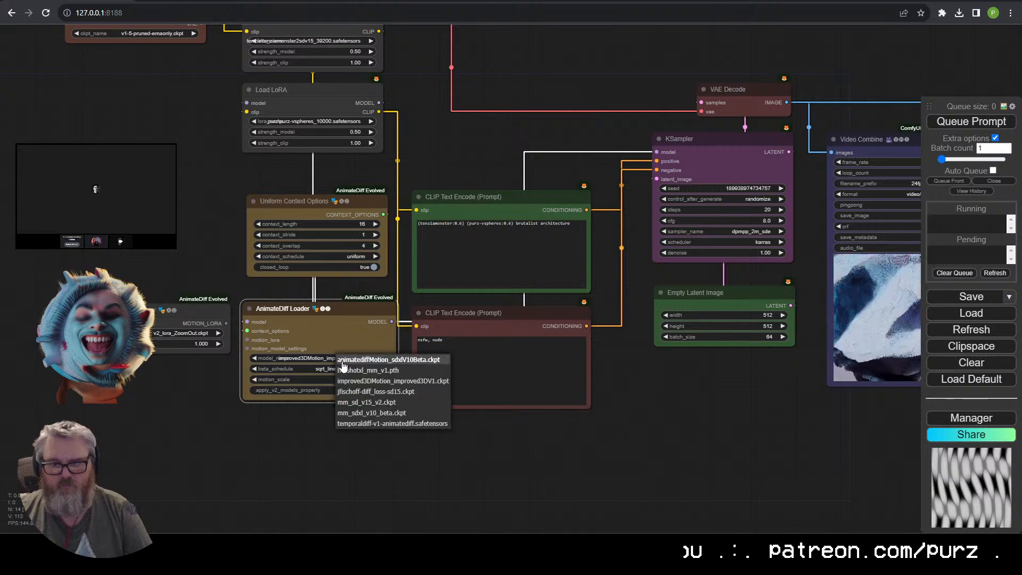
{"action": "left_click", "coordinate": [343, 403]}
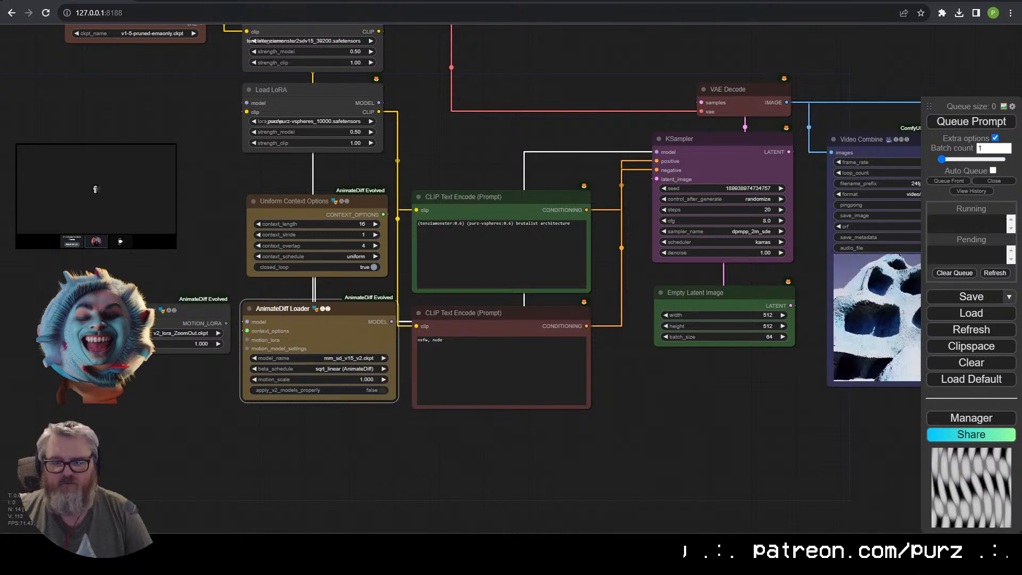
Set the tensiamonster weight in the positive prompt to 0.3 and queue the prompt.
{"action": "left_click_drag", "start_coordinate": [119, 273], "coordinate": [231, 434]}
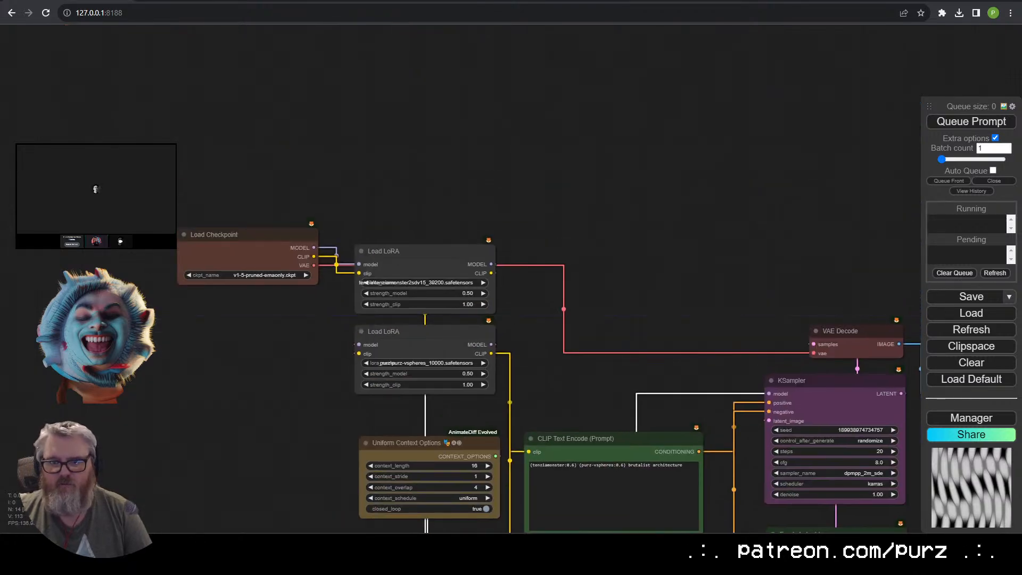
{"action": "left_click_drag", "start_coordinate": [546, 381], "coordinate": [512, 253]}
{"action": "left_click", "coordinate": [538, 339]}
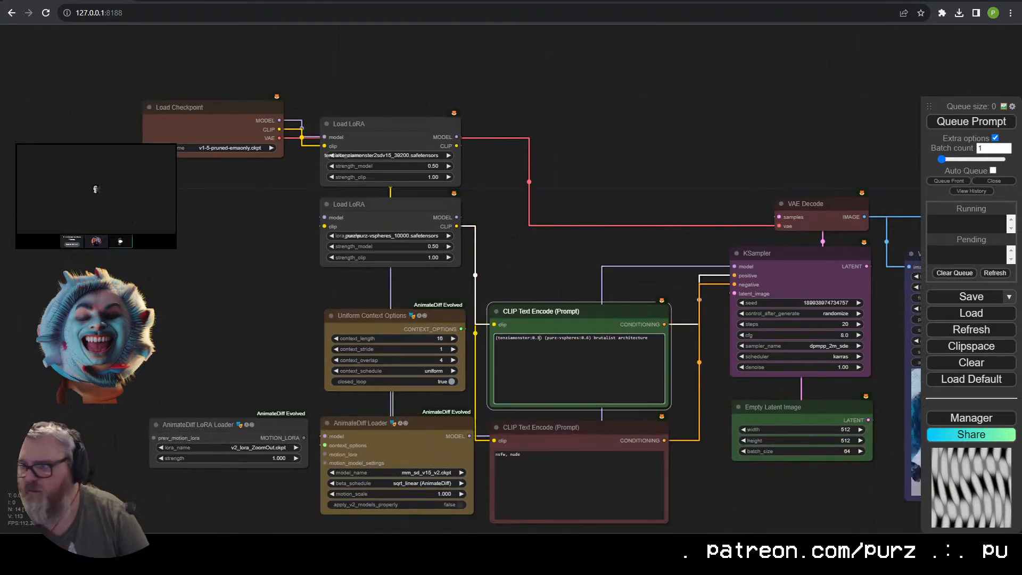
{"action": "left_click", "coordinate": [983, 125]}
Move the Load Checkpoint node down so it sits just beside and below the second Load LoRA node.
{"action": "left_click_drag", "start_coordinate": [785, 140], "coordinate": [305, 69]}
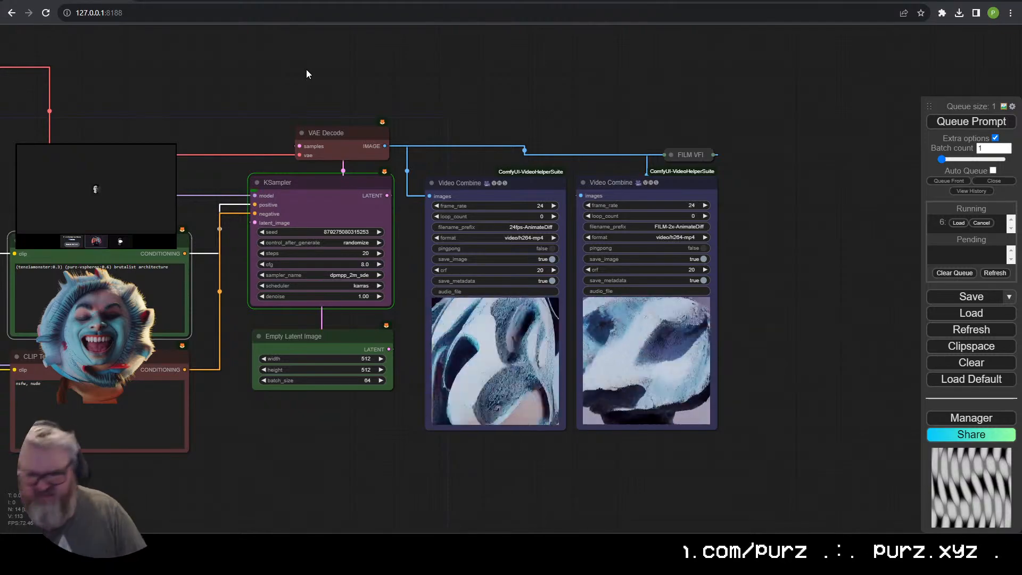
{"action": "left_click_drag", "start_coordinate": [103, 102], "coordinate": [610, 157]}
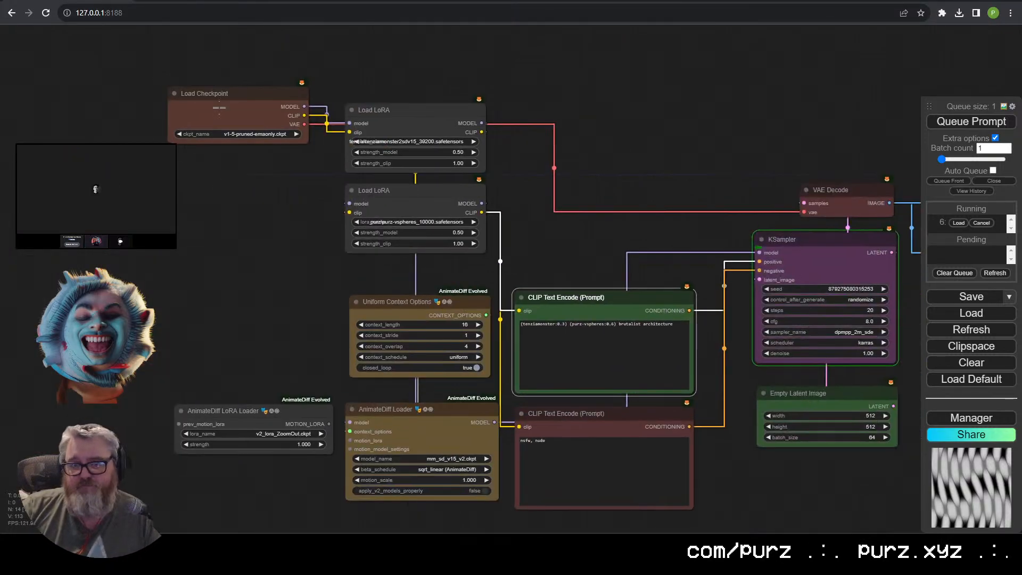
{"action": "left_click_drag", "start_coordinate": [224, 91], "coordinate": [196, 239]}
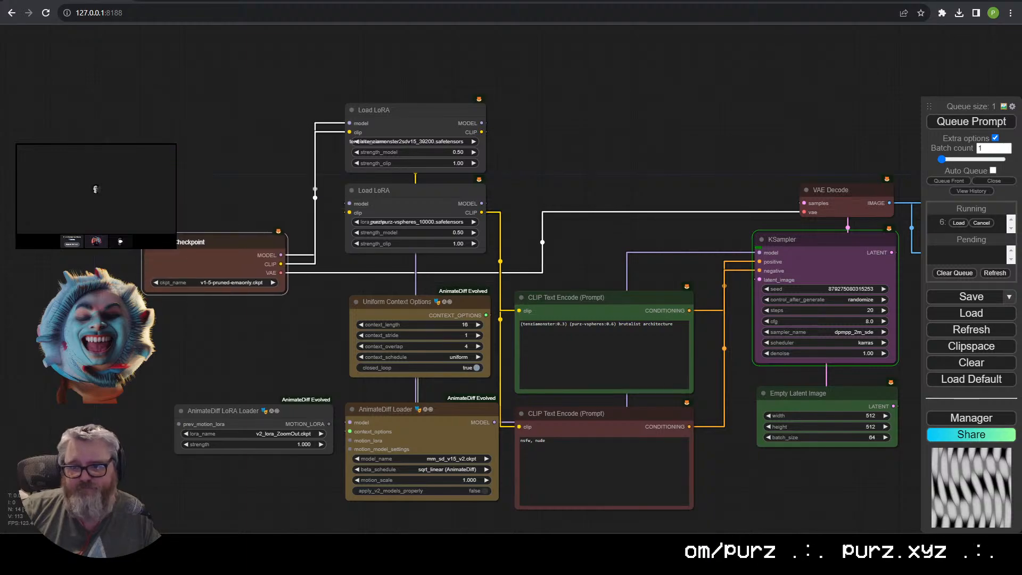
Examine the previous run's clips in the 24fps and FILM-2x Video Combine nodes and review the 24fps node's preview options.
{"action": "left_click_drag", "start_coordinate": [597, 94], "coordinate": [368, 6]}
{"action": "scroll", "coordinate": [464, 155], "scroll_direction": "down", "scroll_amount": 4}
{"action": "left_click_drag", "start_coordinate": [545, 348], "coordinate": [484, 347]}
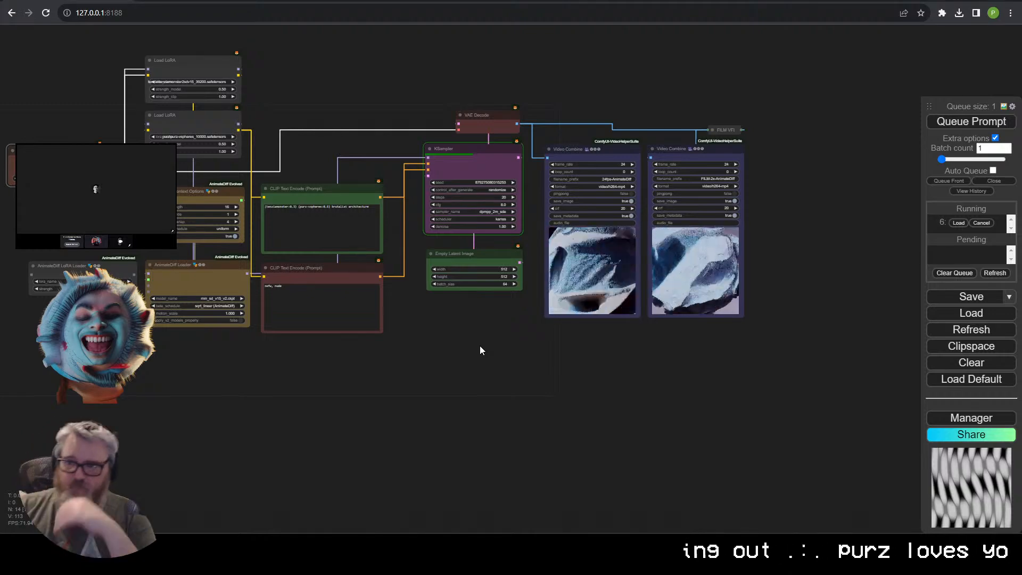
{"action": "scroll", "coordinate": [481, 350], "scroll_direction": "up", "scroll_amount": 5}
{"action": "left_click_drag", "start_coordinate": [500, 339], "coordinate": [362, 500]}
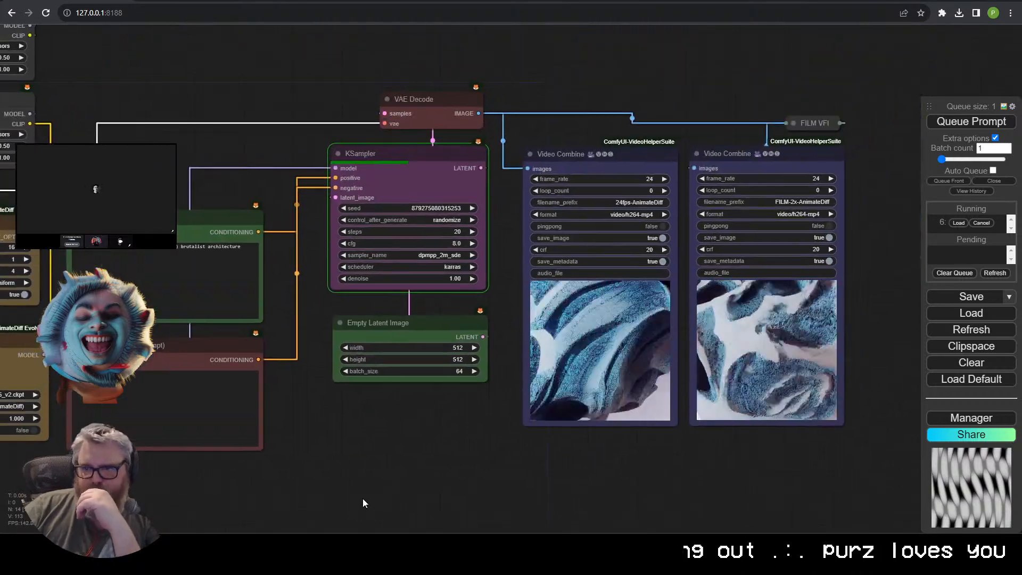
{"action": "left_click_drag", "start_coordinate": [370, 454], "coordinate": [494, 427]}
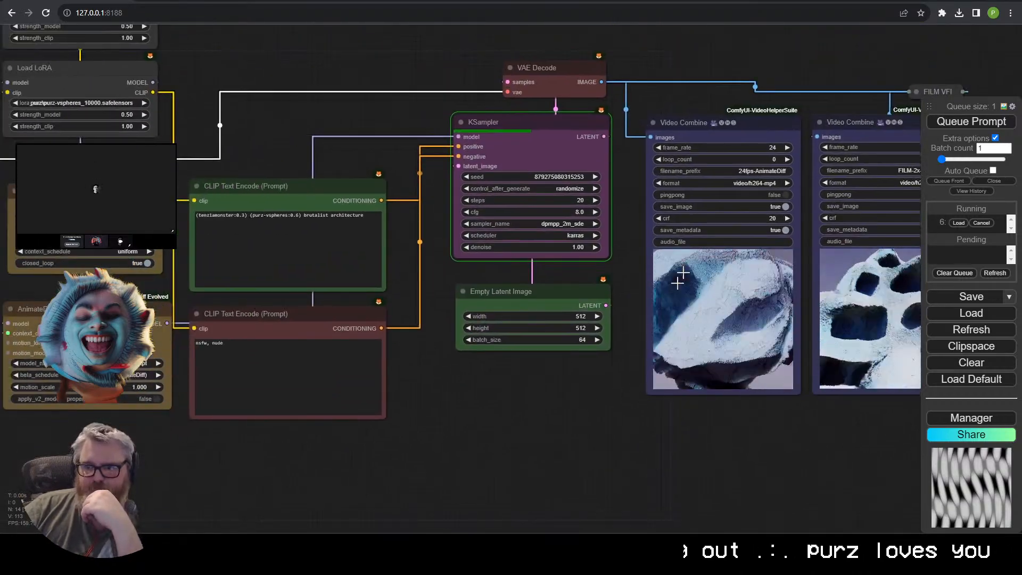
{"action": "right_click", "coordinate": [714, 261]}
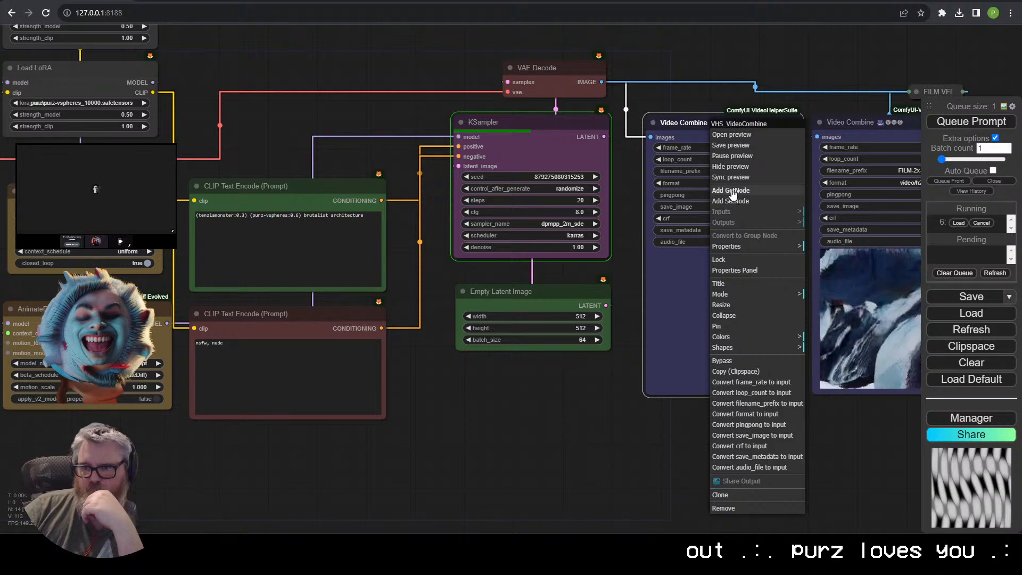
{"action": "scroll", "coordinate": [565, 401], "scroll_direction": "down", "scroll_amount": 5}
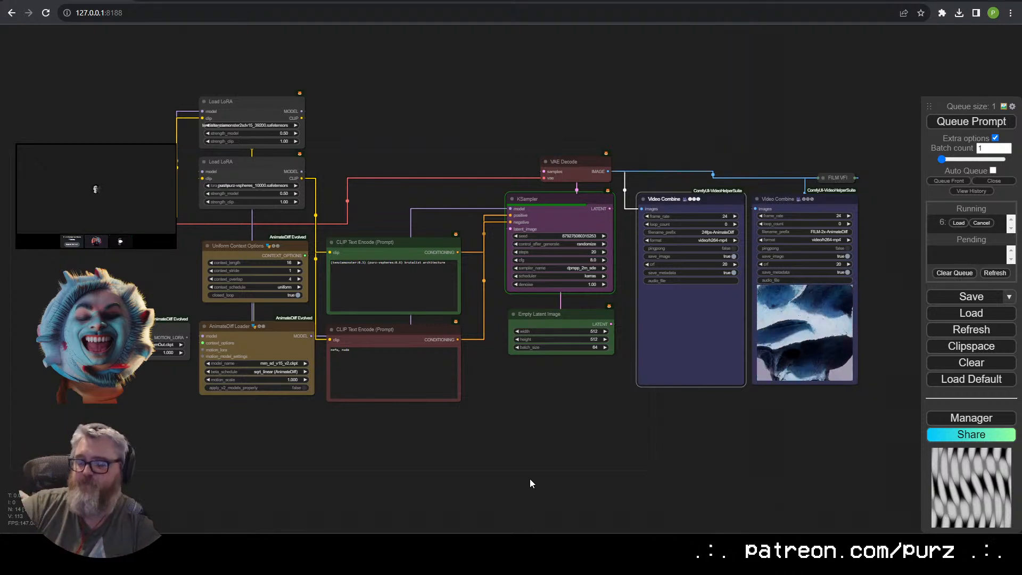
{"action": "scroll", "coordinate": [573, 432], "scroll_direction": "up", "scroll_amount": 3}
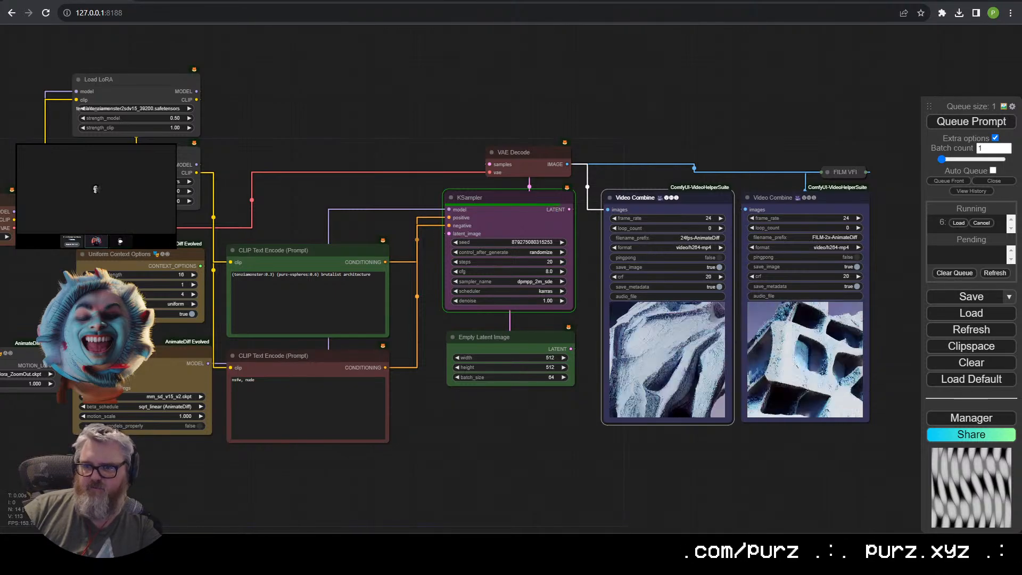
{"action": "left_click", "coordinate": [701, 487]}
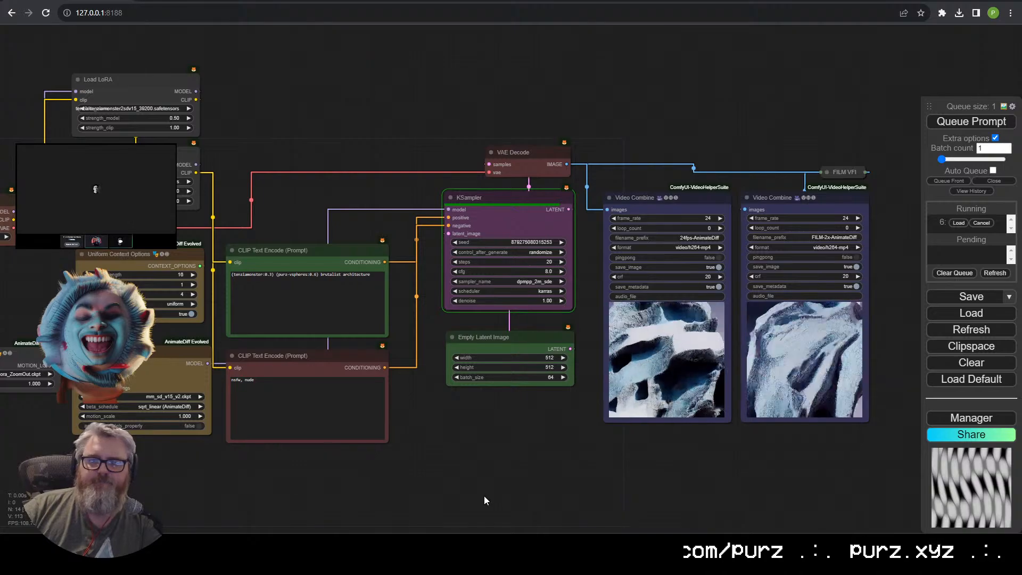
{"action": "scroll", "coordinate": [485, 498], "scroll_direction": "right", "scroll_amount": 2}
{"action": "scroll", "coordinate": [484, 497], "scroll_direction": "down", "scroll_amount": 1}
{"action": "scroll", "coordinate": [476, 469], "scroll_direction": "up", "scroll_amount": 2}
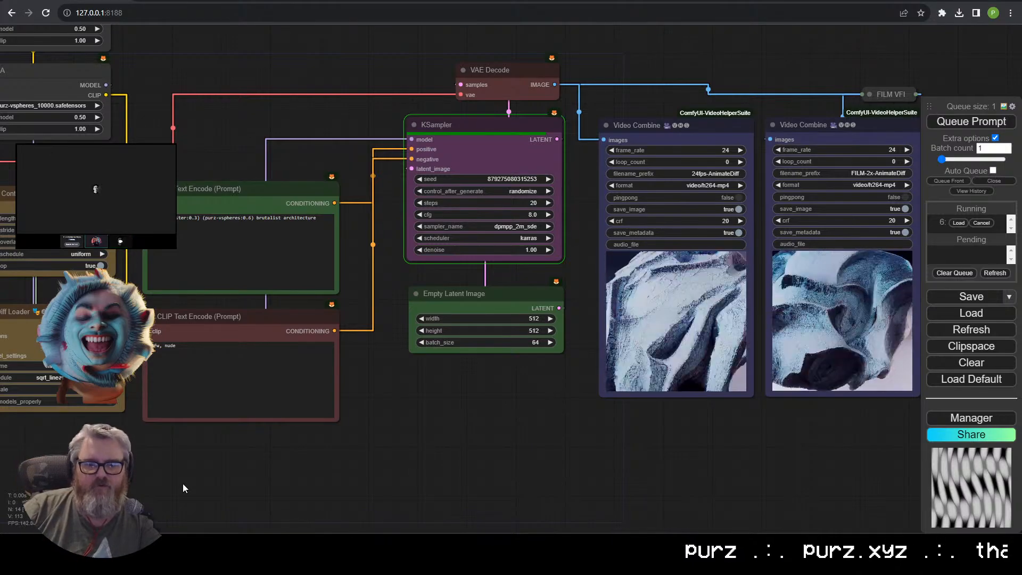
Examine the newly generated mm_sd_v15_v2 clips in the 24fps and FILM-2x Video Combine nodes up close.
{"action": "left_click_drag", "start_coordinate": [183, 483], "coordinate": [258, 468]}
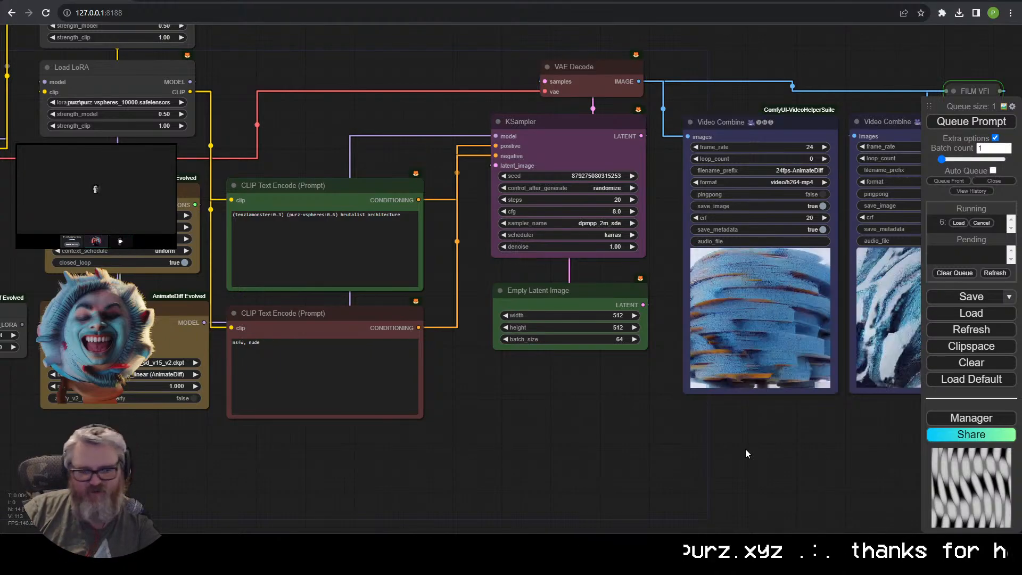
{"action": "scroll", "coordinate": [608, 449], "scroll_direction": "up", "scroll_amount": 5}
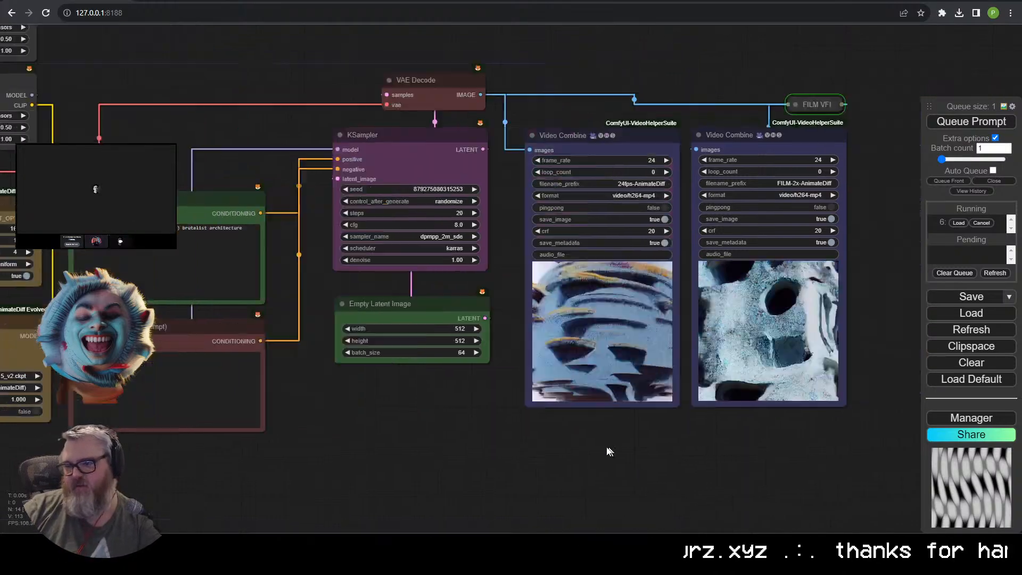
{"action": "scroll", "coordinate": [520, 442], "scroll_direction": "down", "scroll_amount": 3}
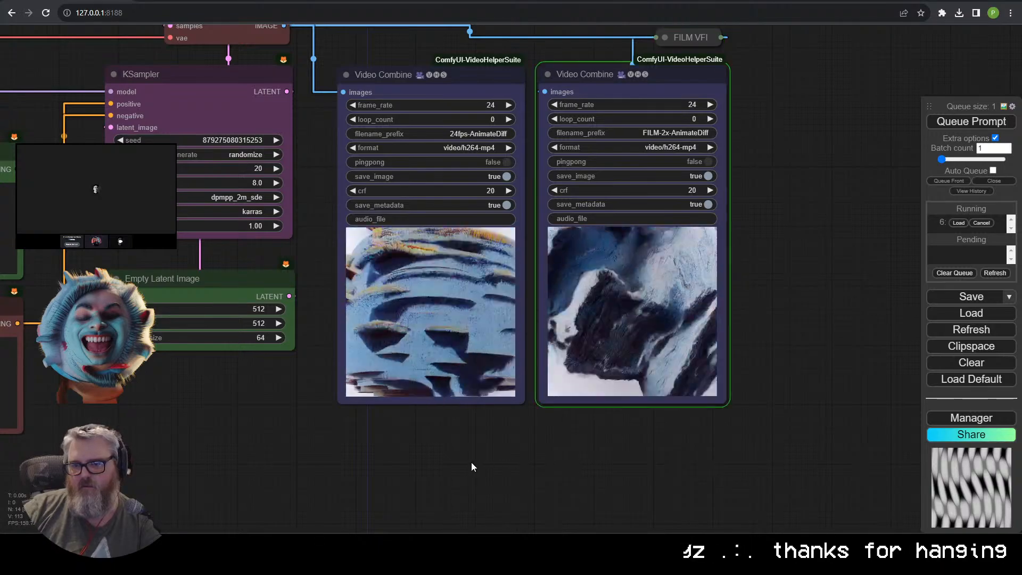
{"action": "scroll", "coordinate": [591, 419], "scroll_direction": "down", "scroll_amount": 2}
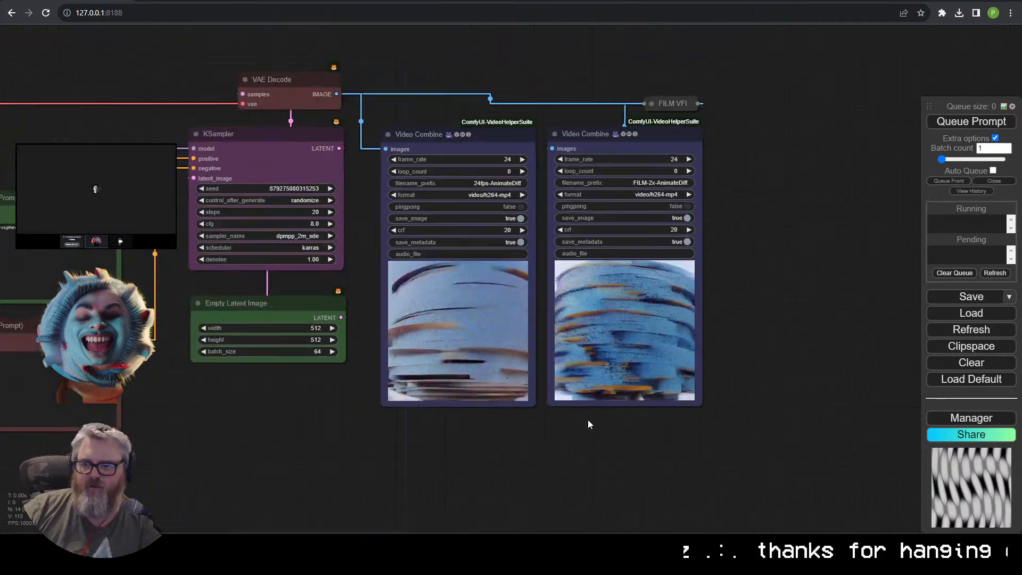
{"action": "left_click_drag", "start_coordinate": [440, 436], "coordinate": [480, 455]}
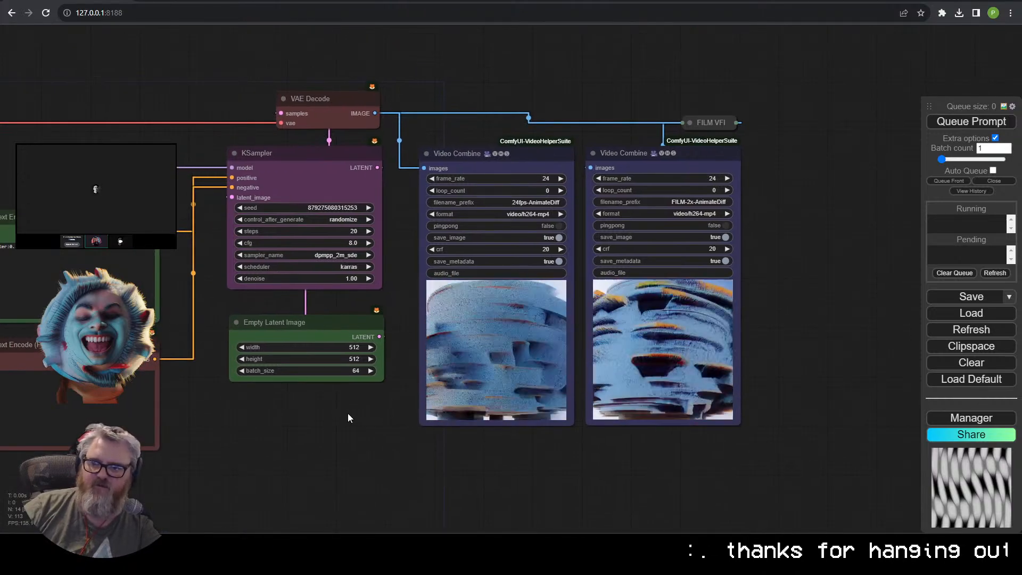
{"action": "left_click_drag", "start_coordinate": [362, 413], "coordinate": [503, 420]}
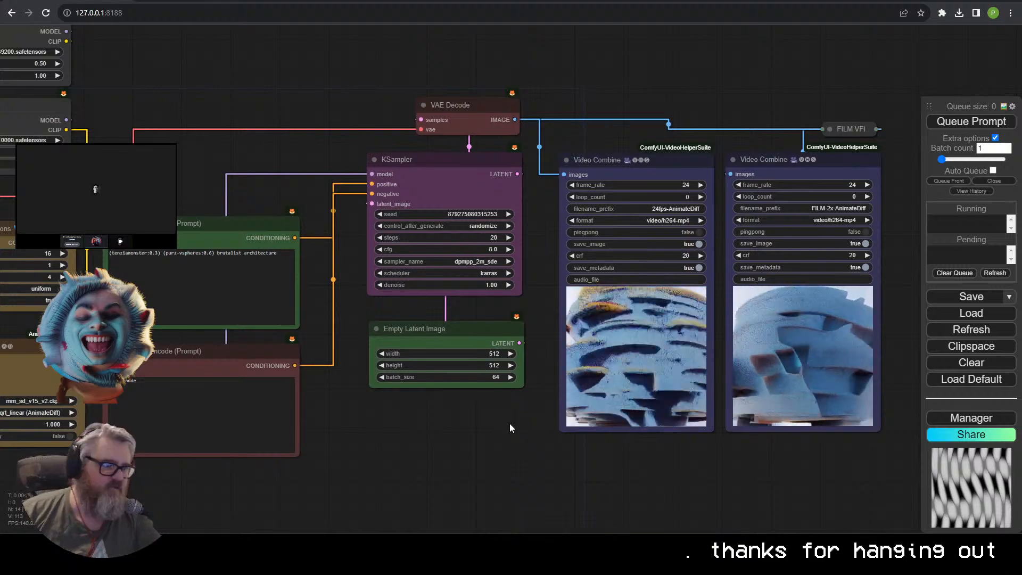